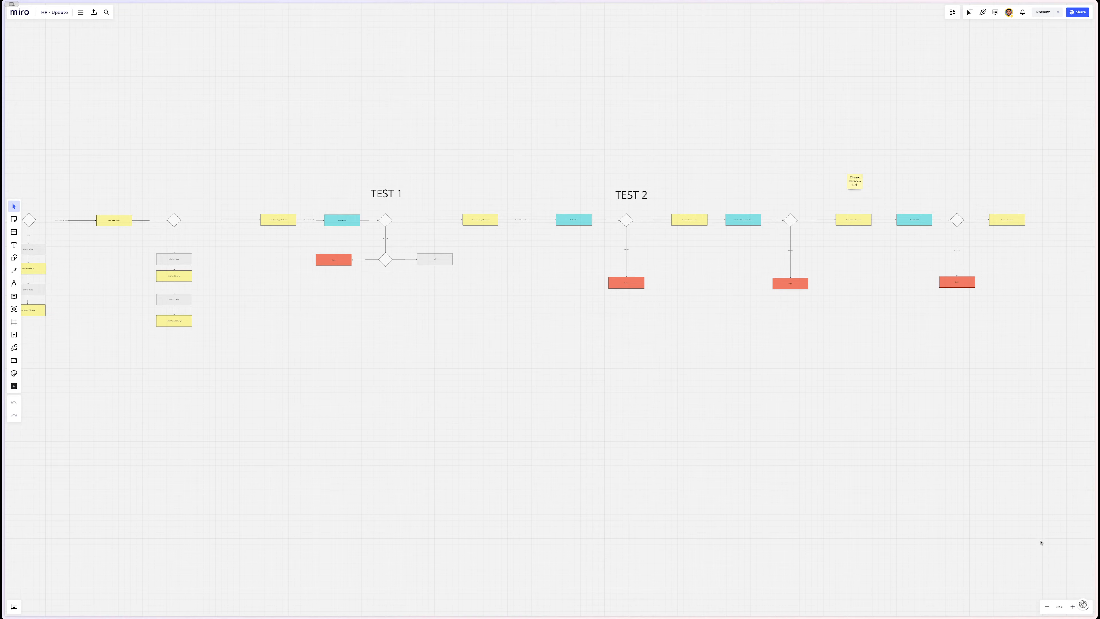
scroll(609, 419, "left", 6)
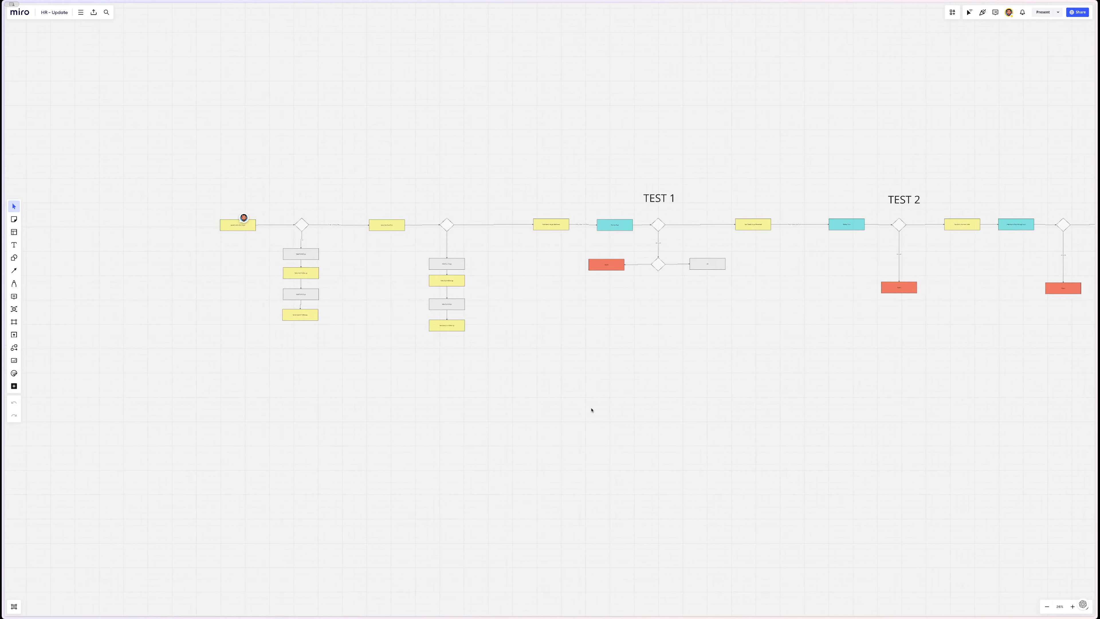
scroll(592, 411, "right", 5)
scroll(592, 410, "up", 1)
scroll(287, 400, "up", 2)
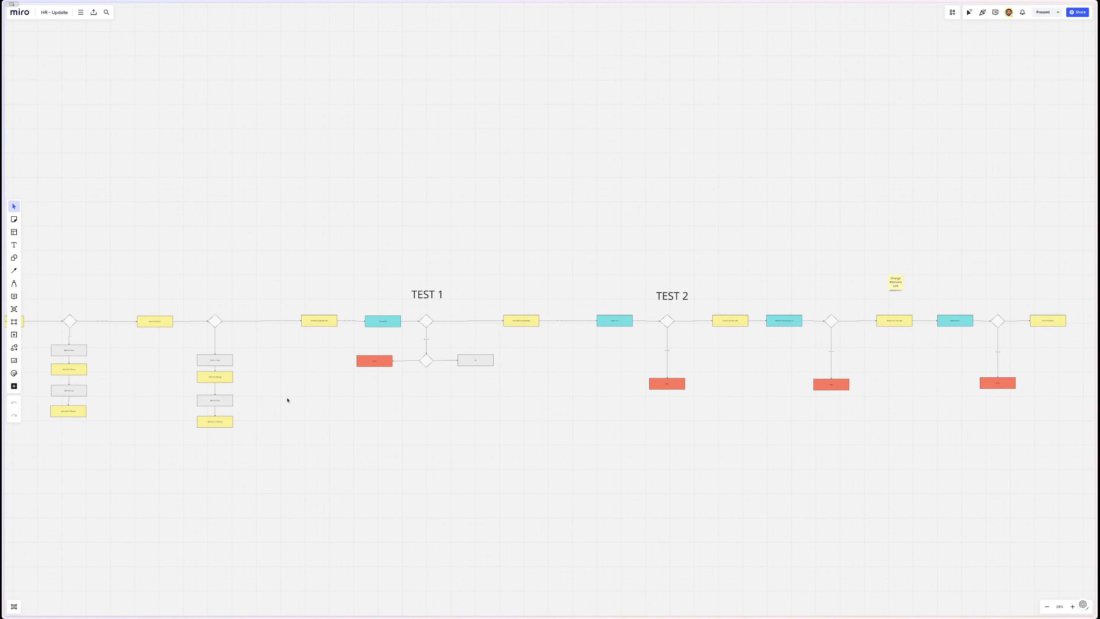
scroll(285, 289, "up", 5)
scroll(285, 289, "right", 14)
scroll(285, 290, "down", 4)
scroll(285, 289, "left", 14)
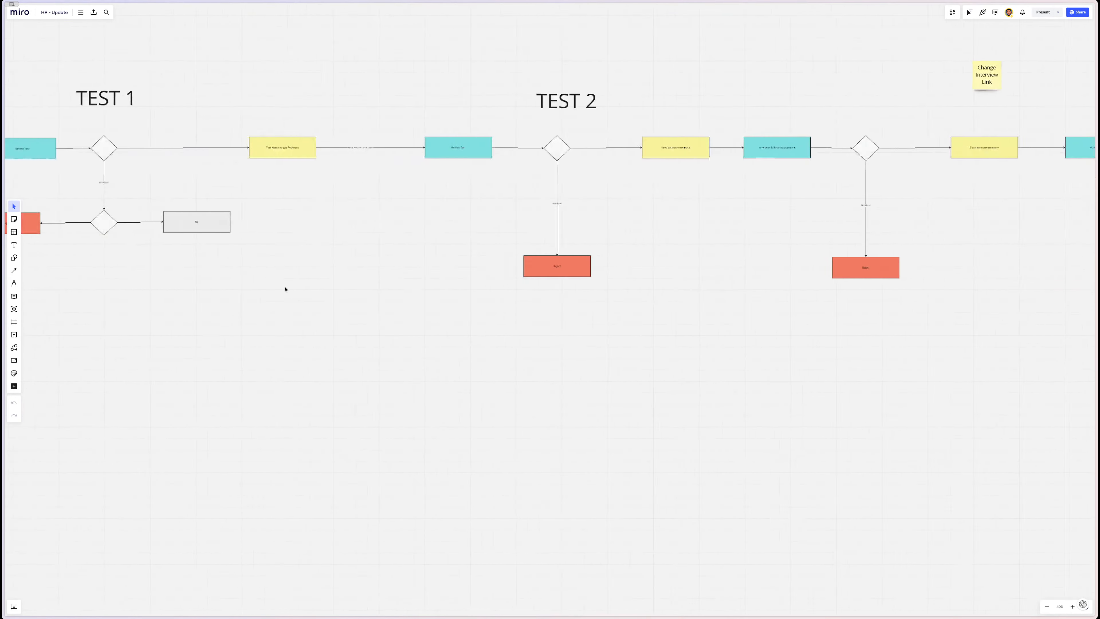
scroll(285, 289, "up", 2)
scroll(285, 289, "left", 8)
scroll(285, 289, "up", 2)
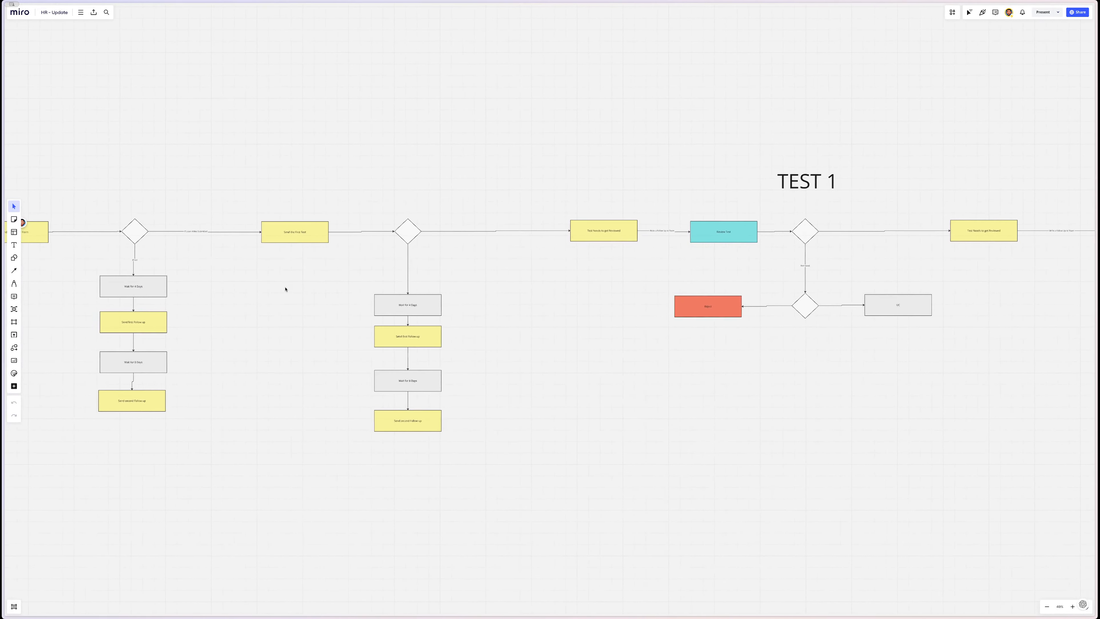
scroll(285, 289, "left", 1)
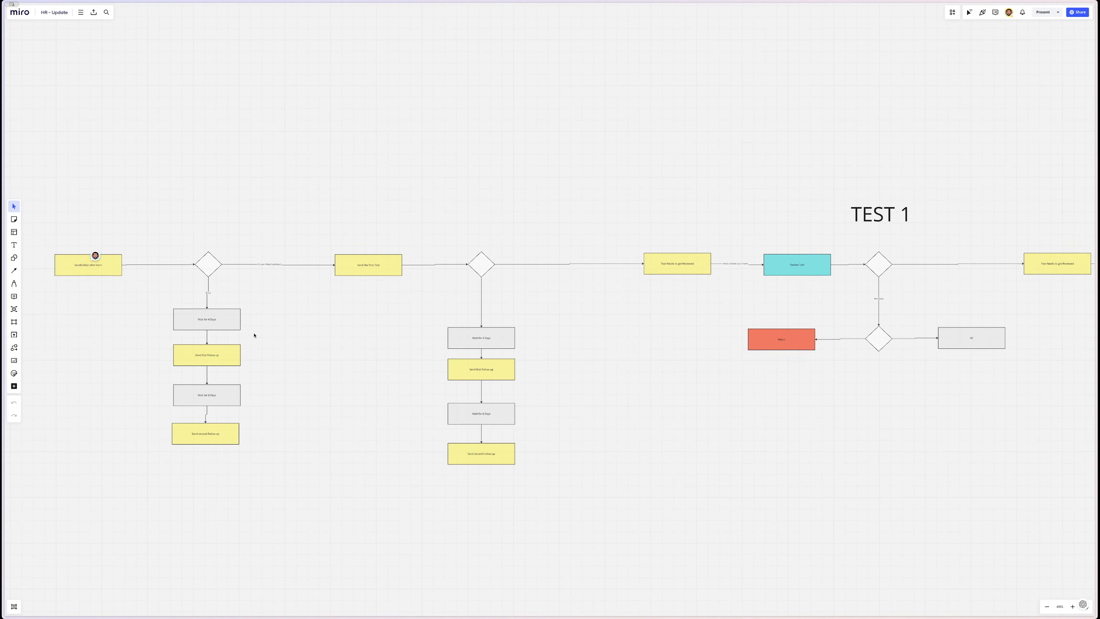
scroll(241, 325, "right", 18)
scroll(241, 326, "up", 3)
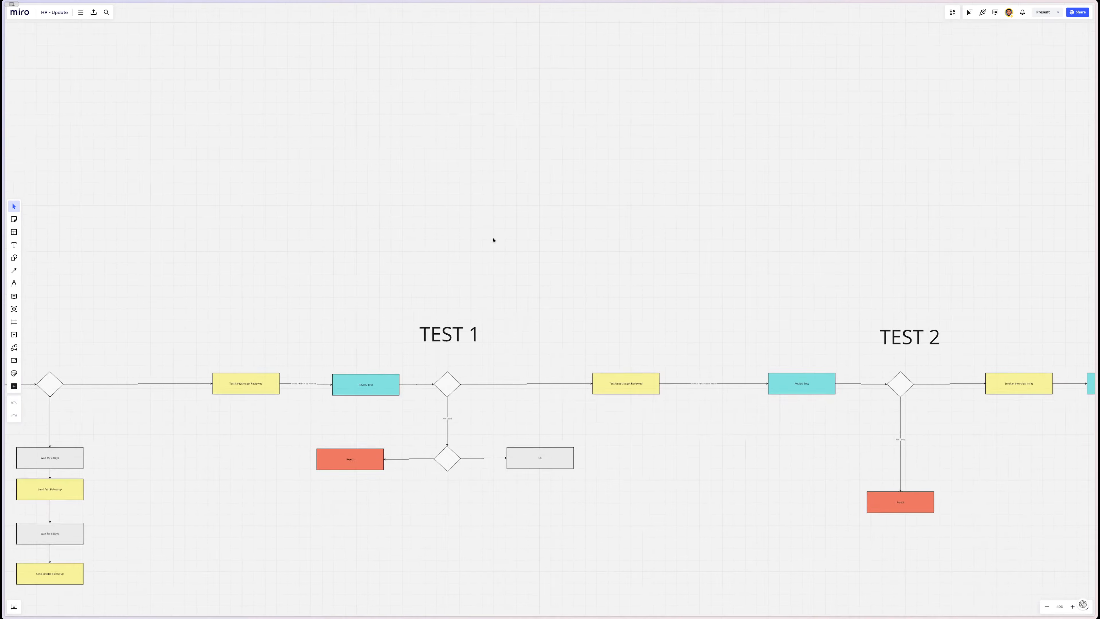
scroll(503, 366, "right", 10)
scroll(502, 367, "up", 3)
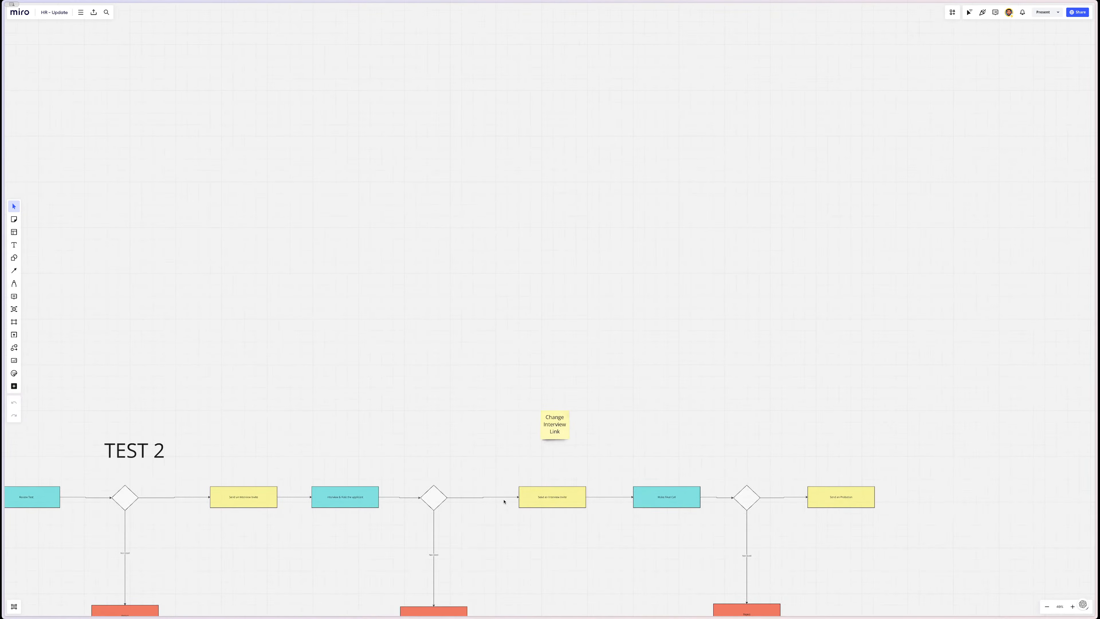
scroll(529, 512, "down", 4)
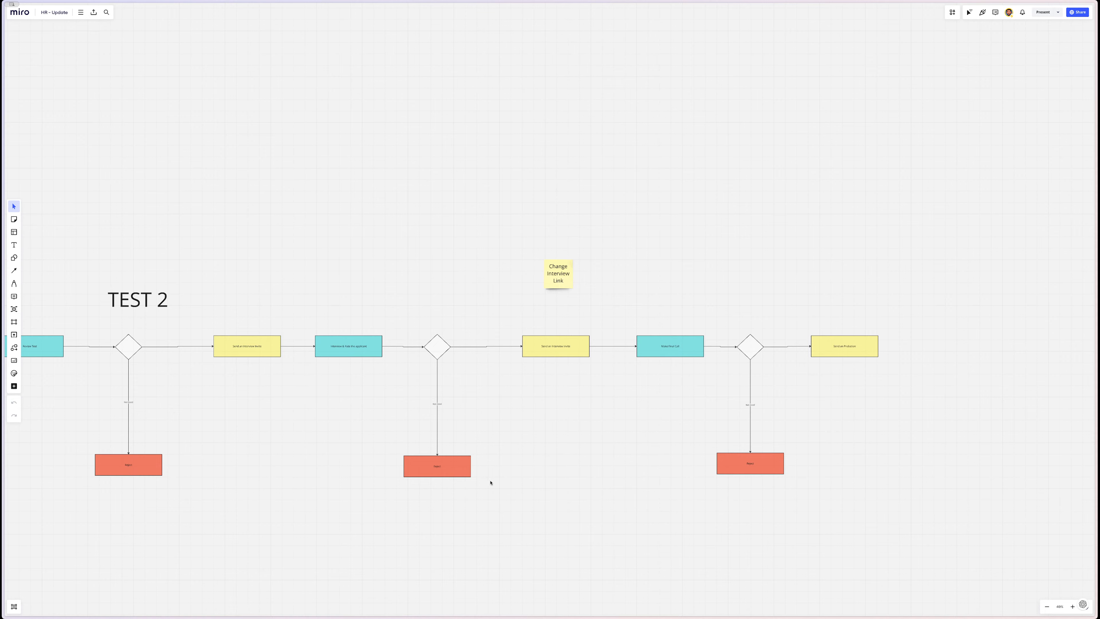
scroll(491, 483, "left", 2)
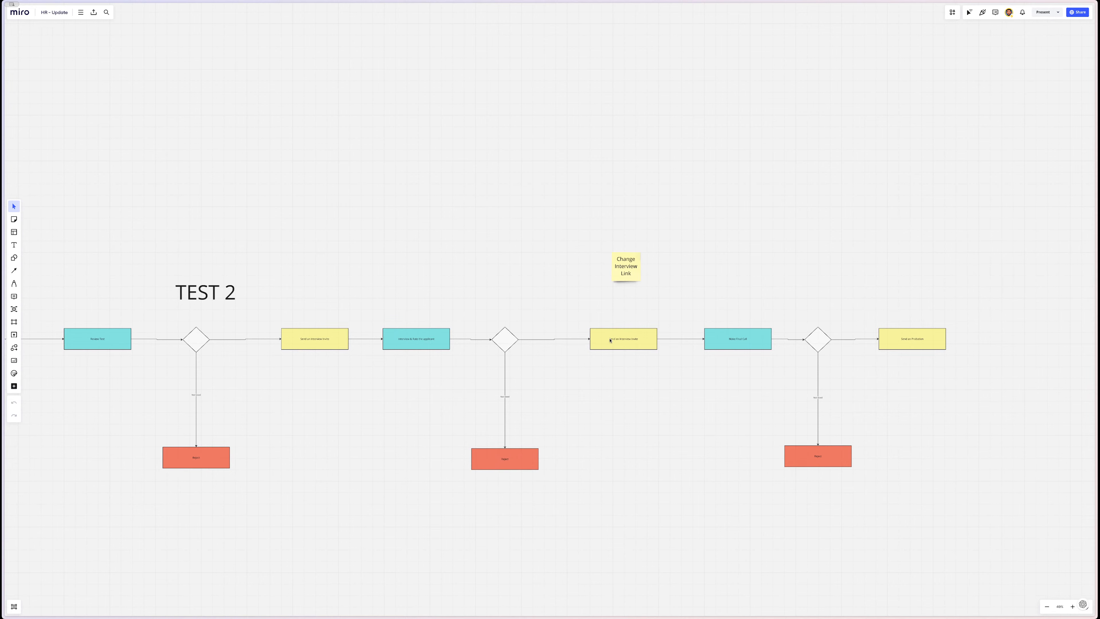
scroll(566, 271, "left", 10)
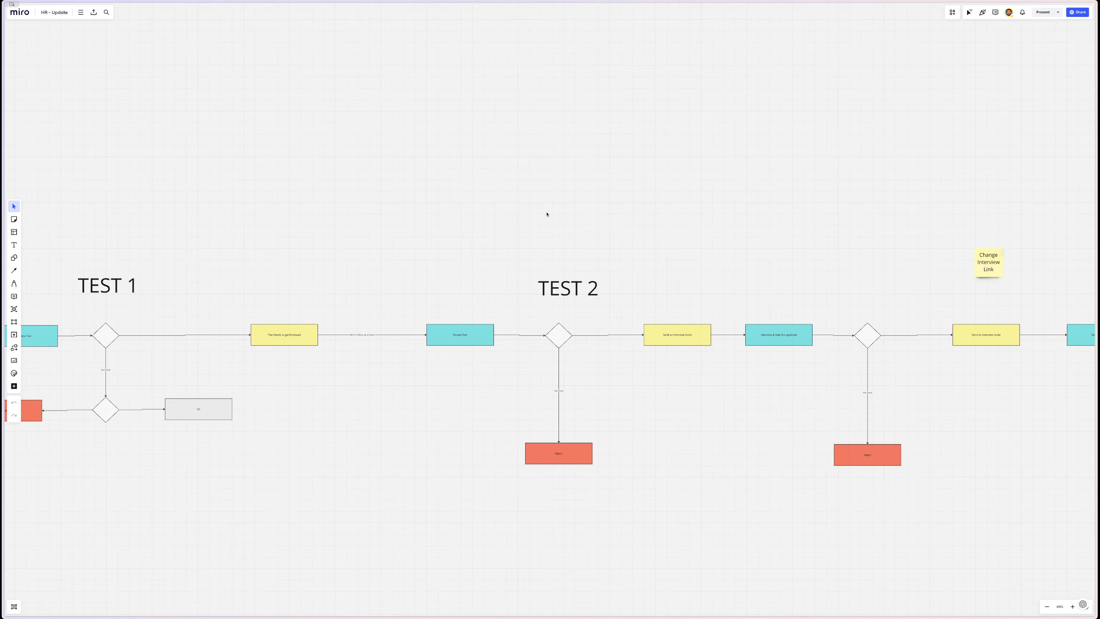
scroll(547, 214, "down", 3)
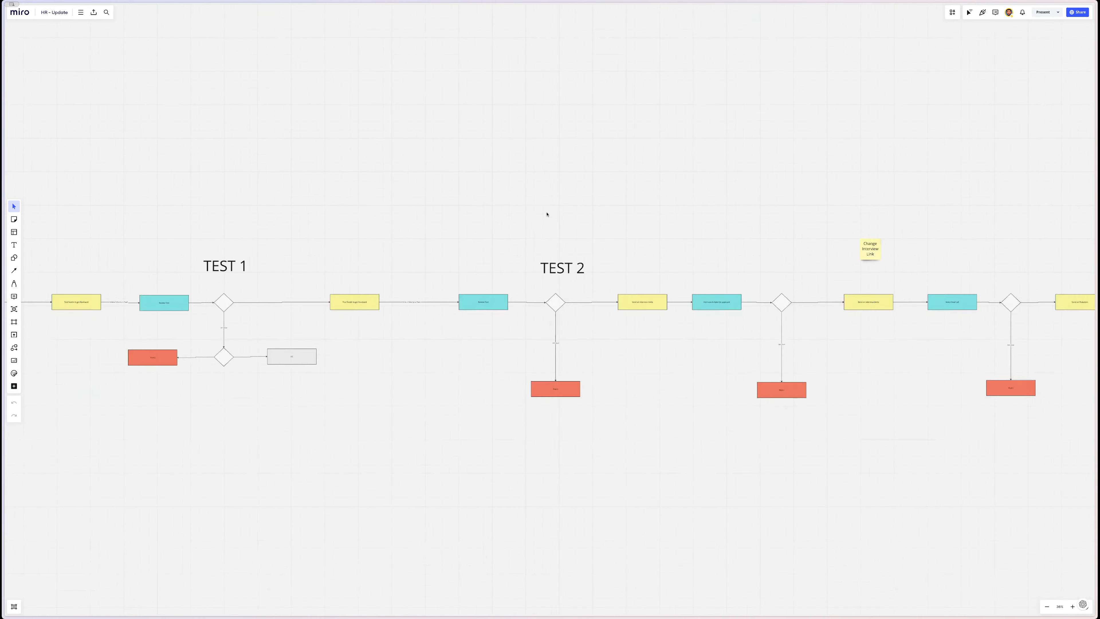
scroll(547, 214, "left", 15)
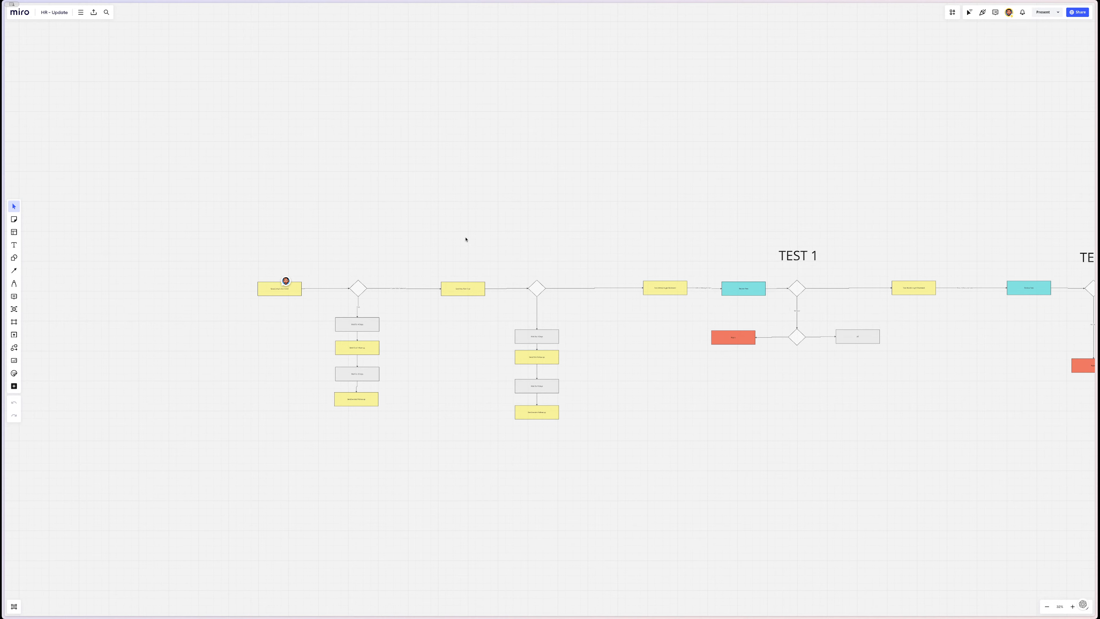
- Marquee-select parts of the flowchart's first branch, then clear the selection
left_click_drag(221, 246, 693, 467)
left_click(656, 483)
scroll(337, 464, "up", 2)
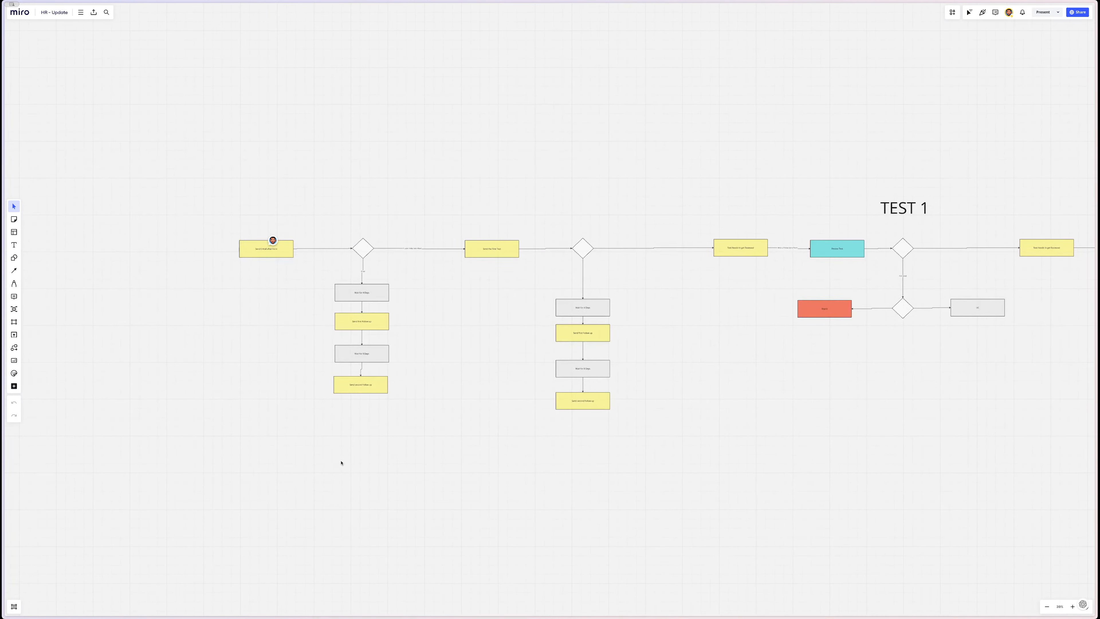
scroll(341, 462, "up", 5)
scroll(344, 450, "up", 1)
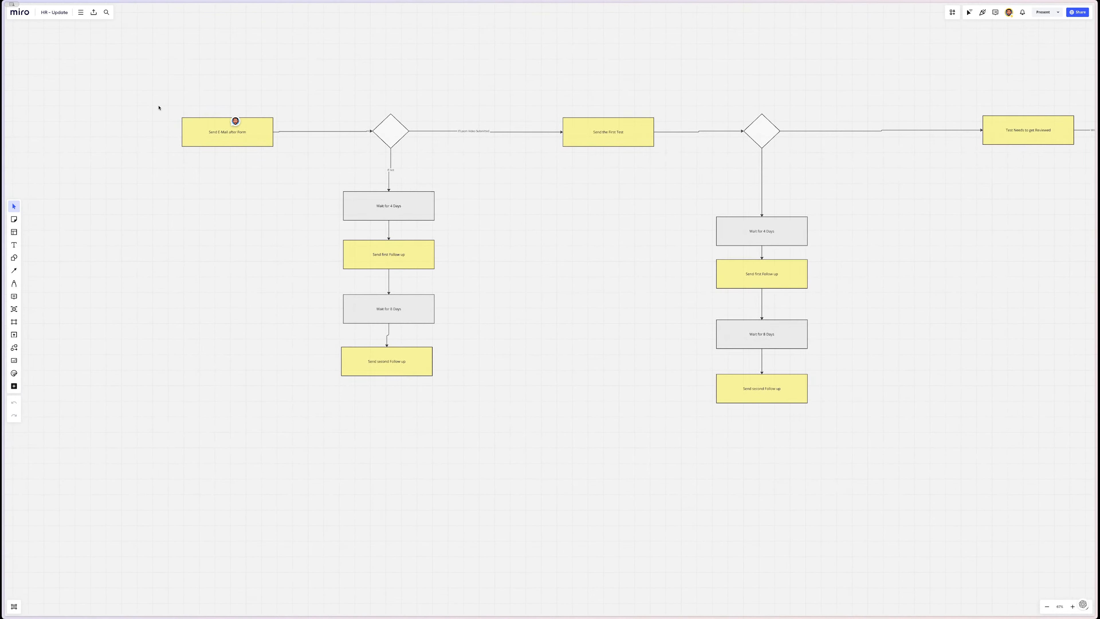
left_click_drag(158, 107, 282, 203)
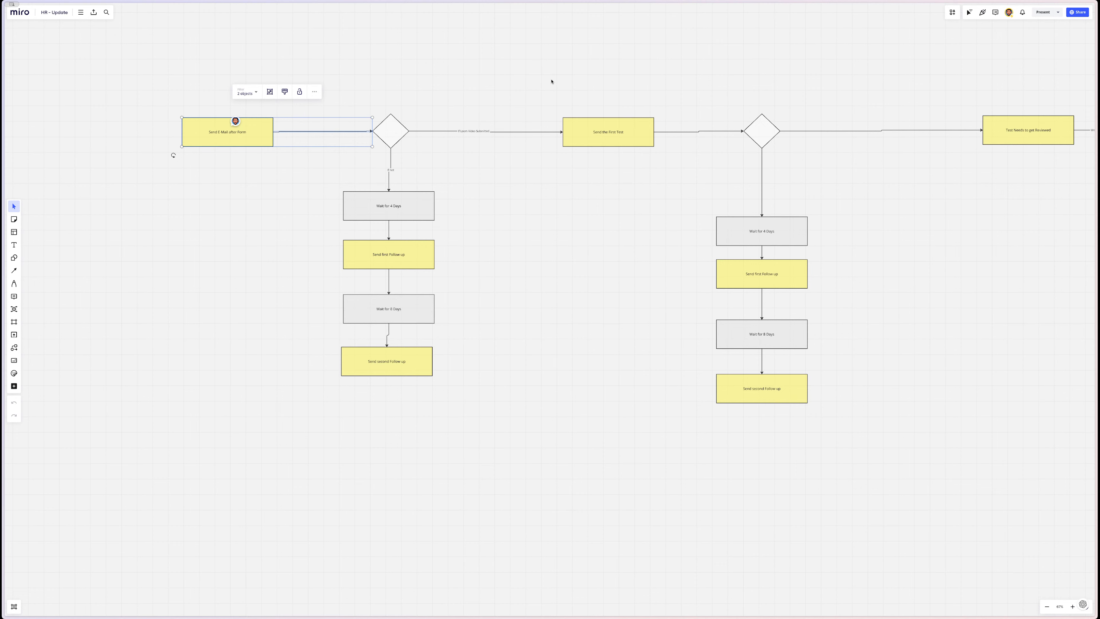
left_click_drag(624, 56, 186, 446)
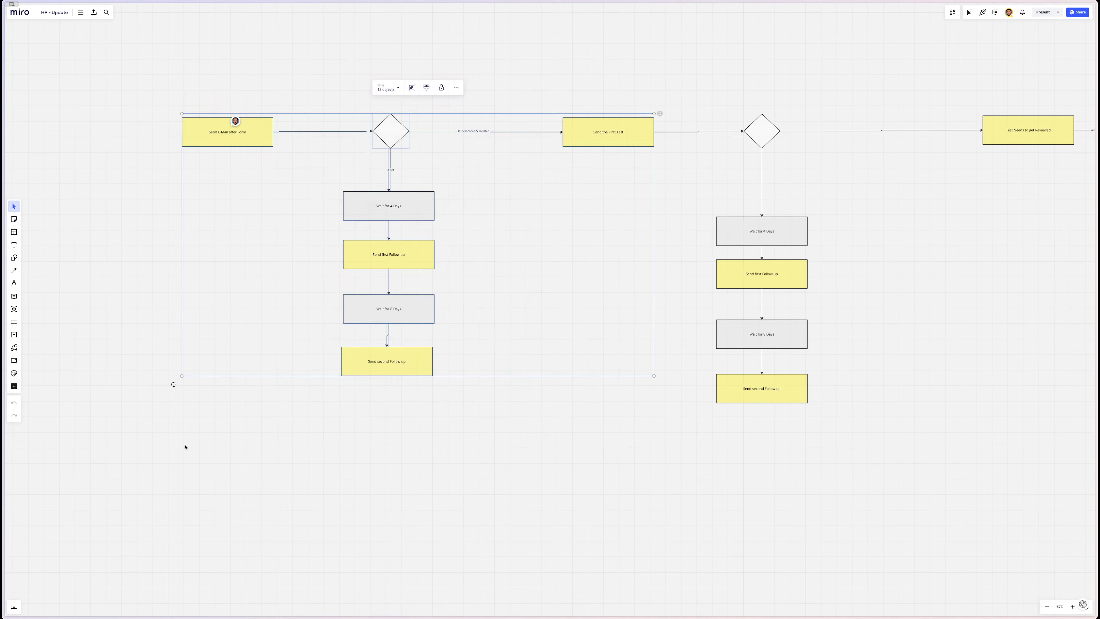
left_click(186, 447)
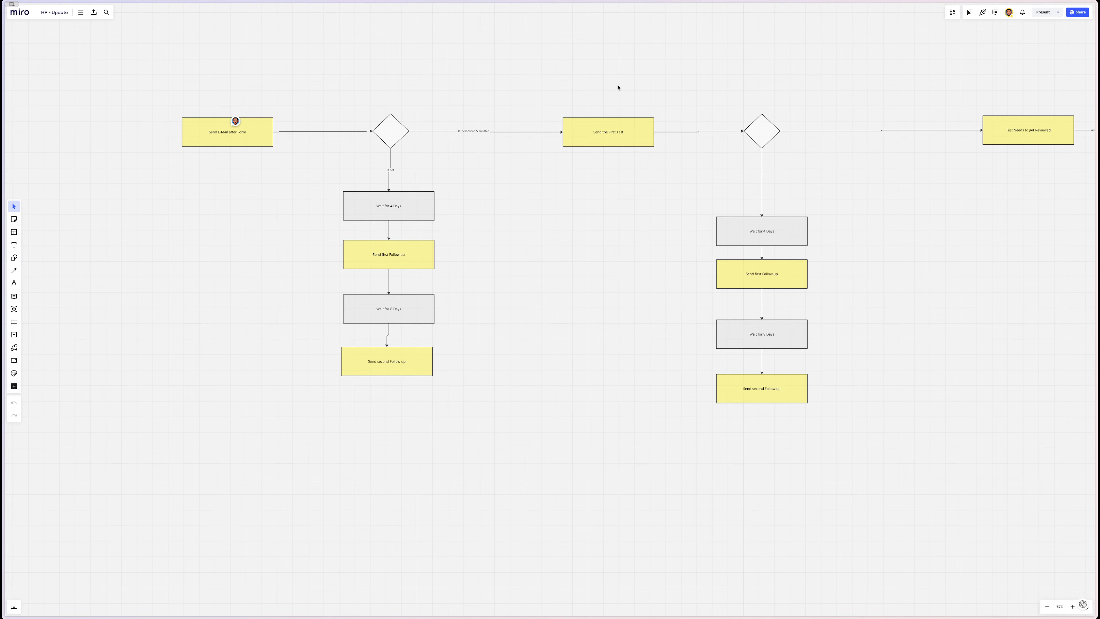
- Shift the Send E-Mail after Form box slightly left, then return to the HR 2024 base
left_click(579, 139)
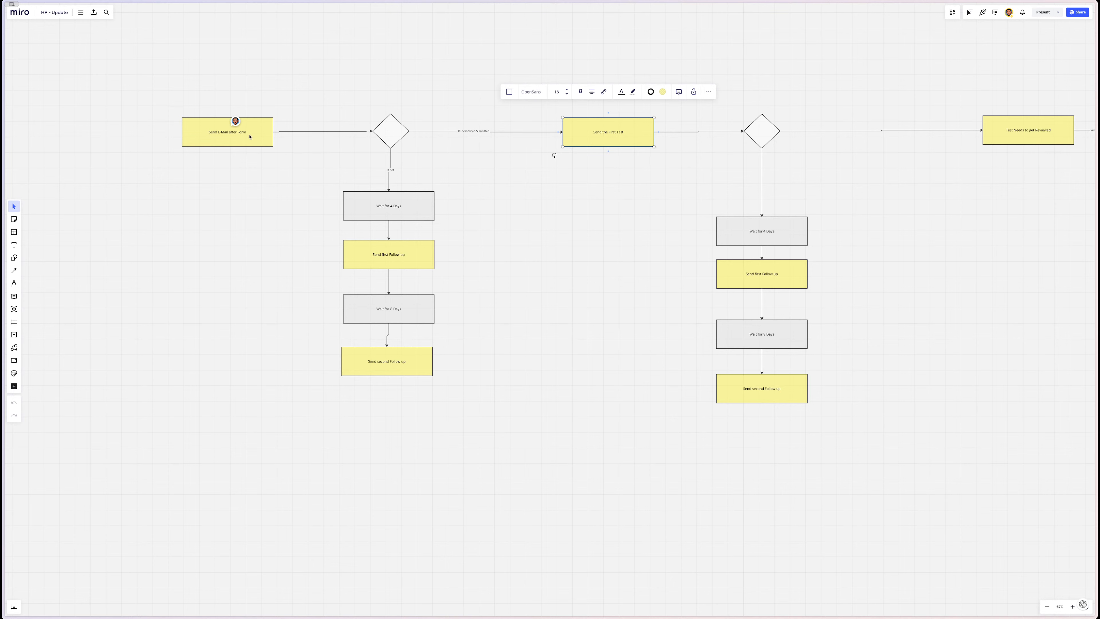
left_click_drag(249, 137, 230, 137)
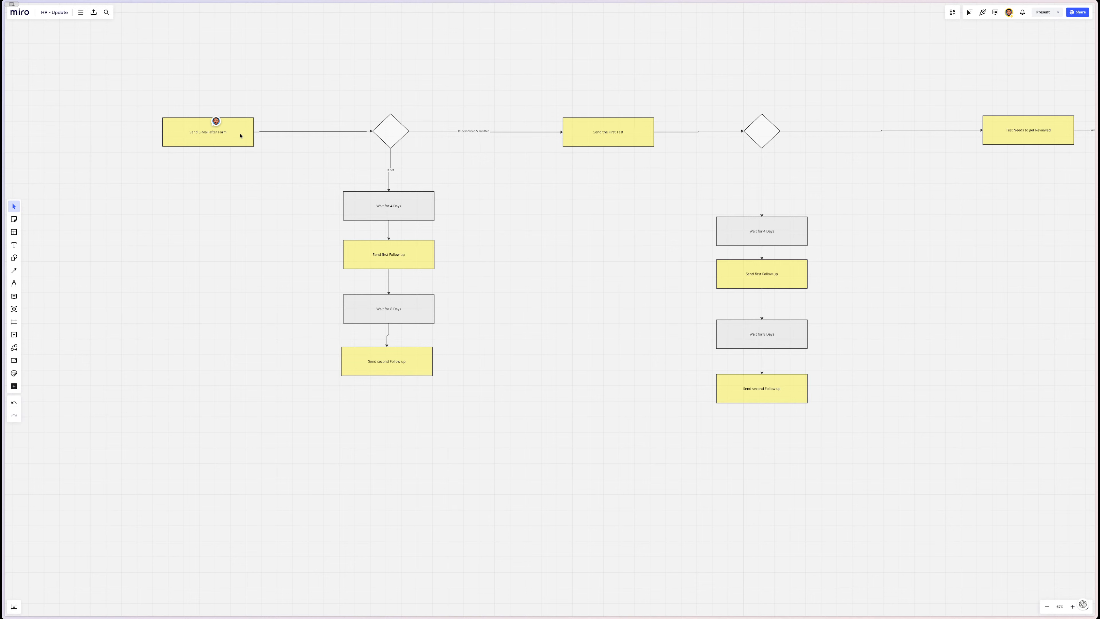
scroll(290, 160, "up", 3)
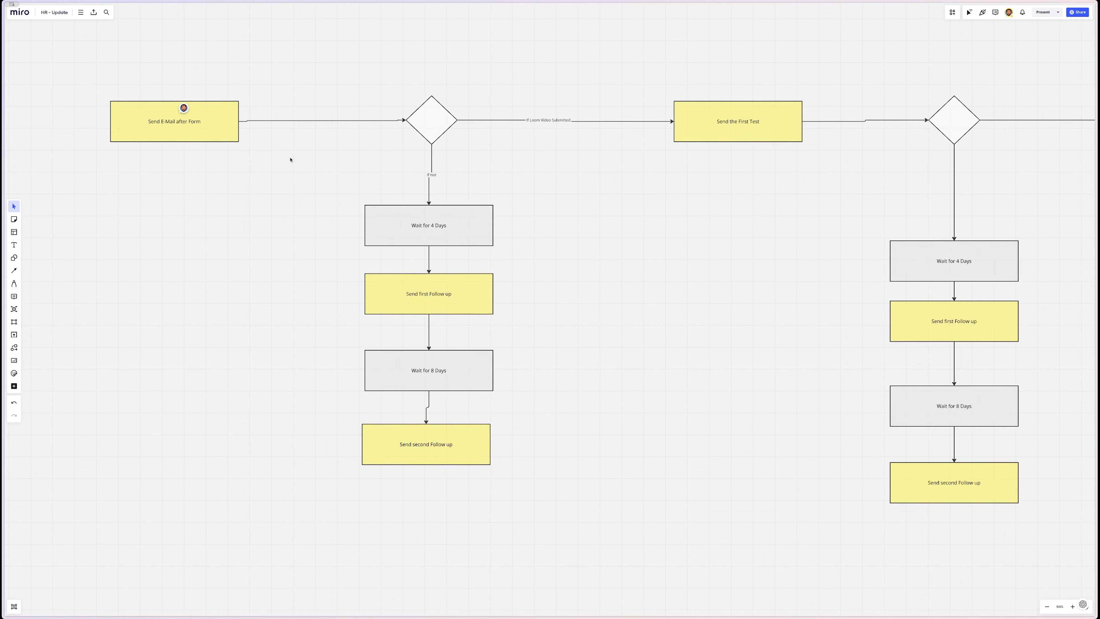
left_click(43, 181)
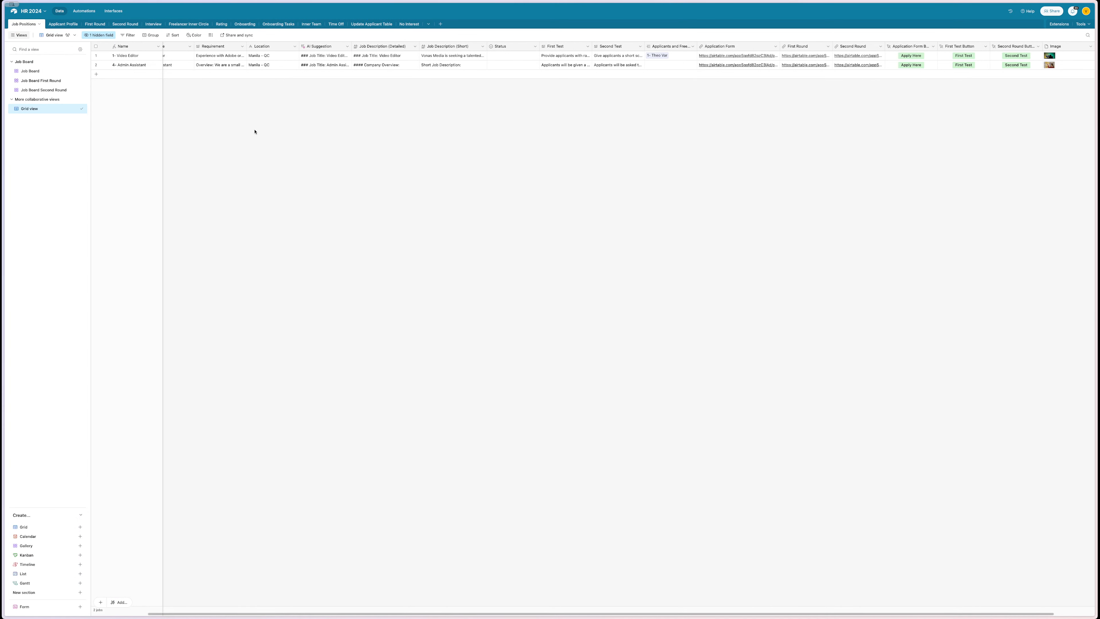
scroll(184, 89, "left", 3)
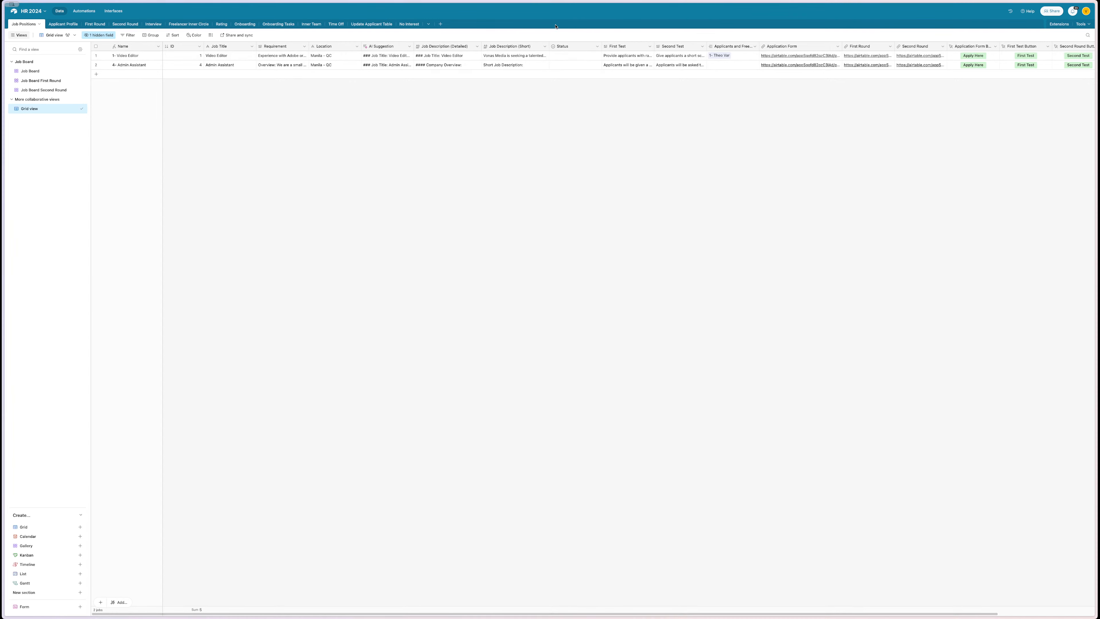
- Add a new single-select field at the end of the Job Positions table
scroll(823, 69, "right", 3)
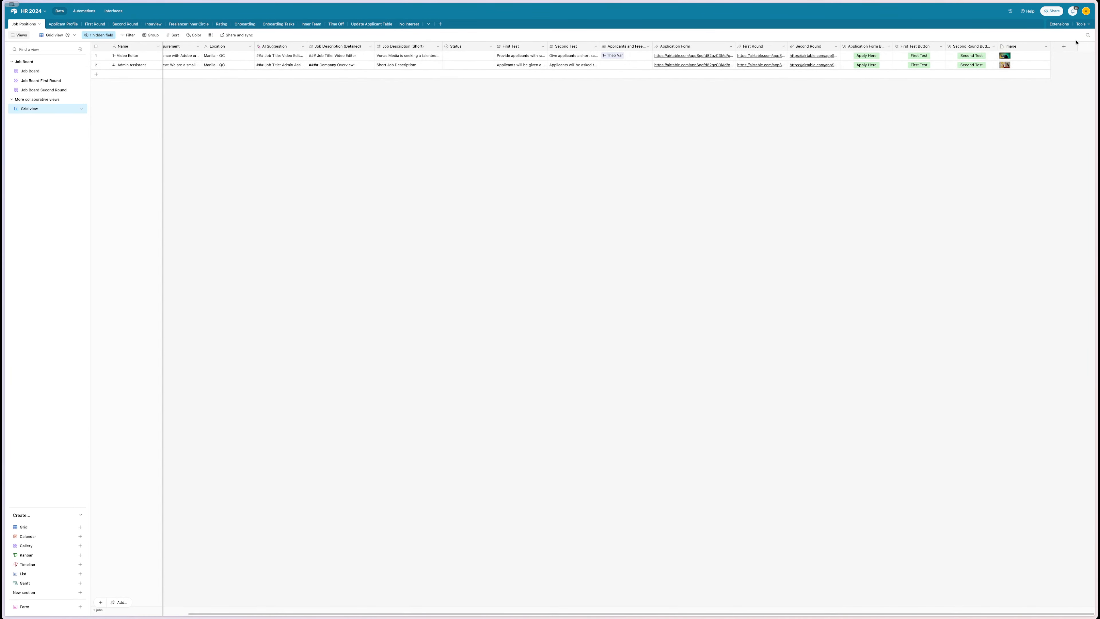
left_click(1064, 46)
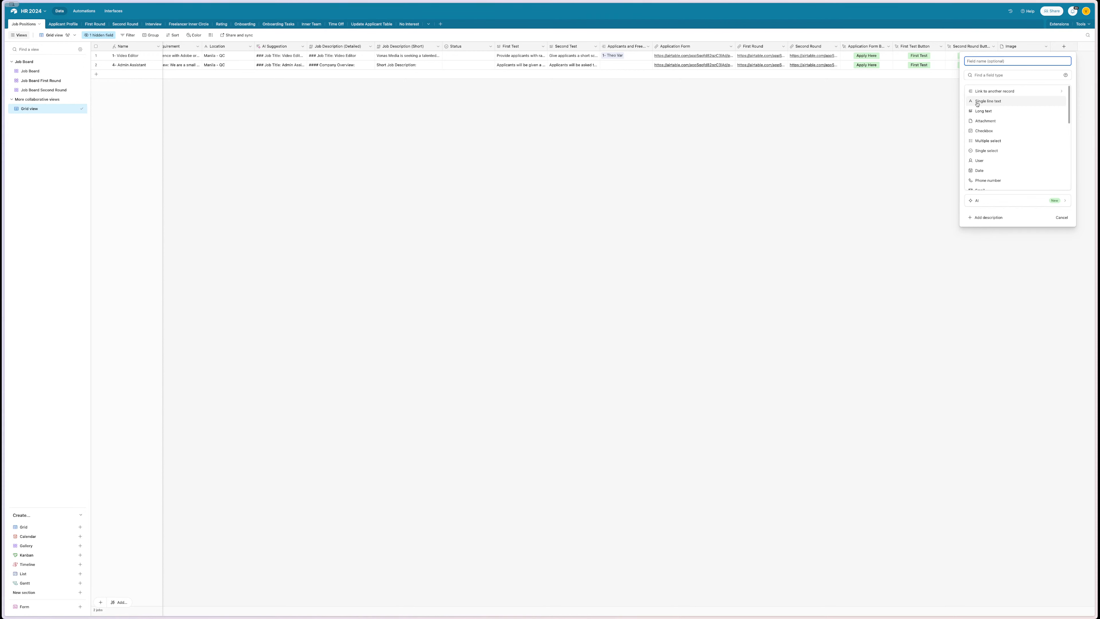
left_click_drag(977, 104, 987, 139)
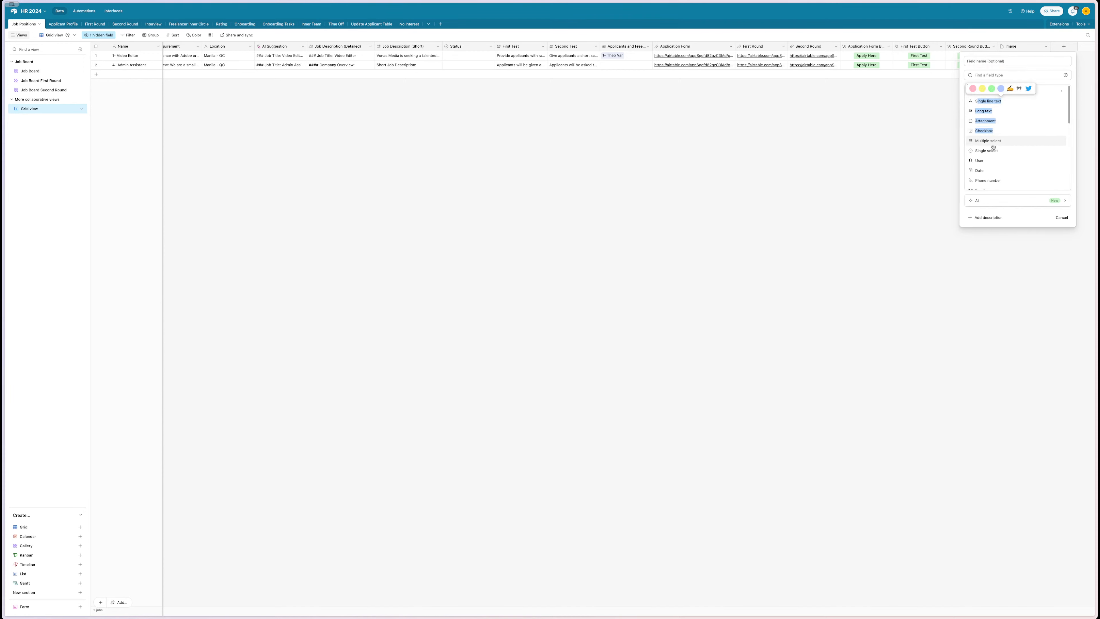
left_click(991, 151)
left_click(982, 60)
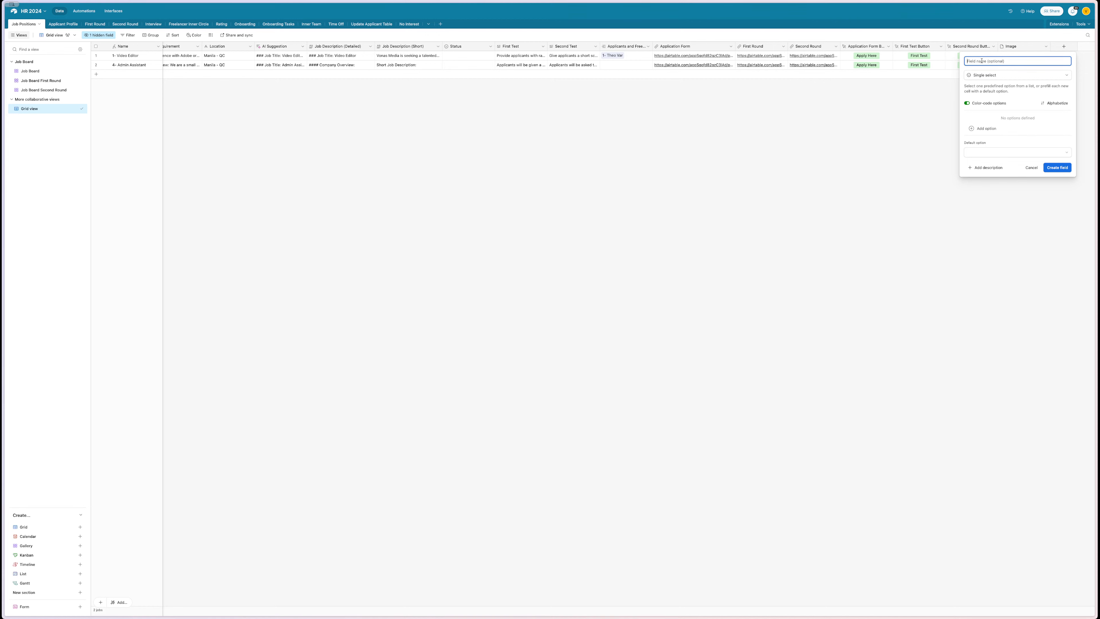
type("Mai")
key("BackSpace")
- Keep the new field and name it Post Type
scroll(680, 132, "left", 3)
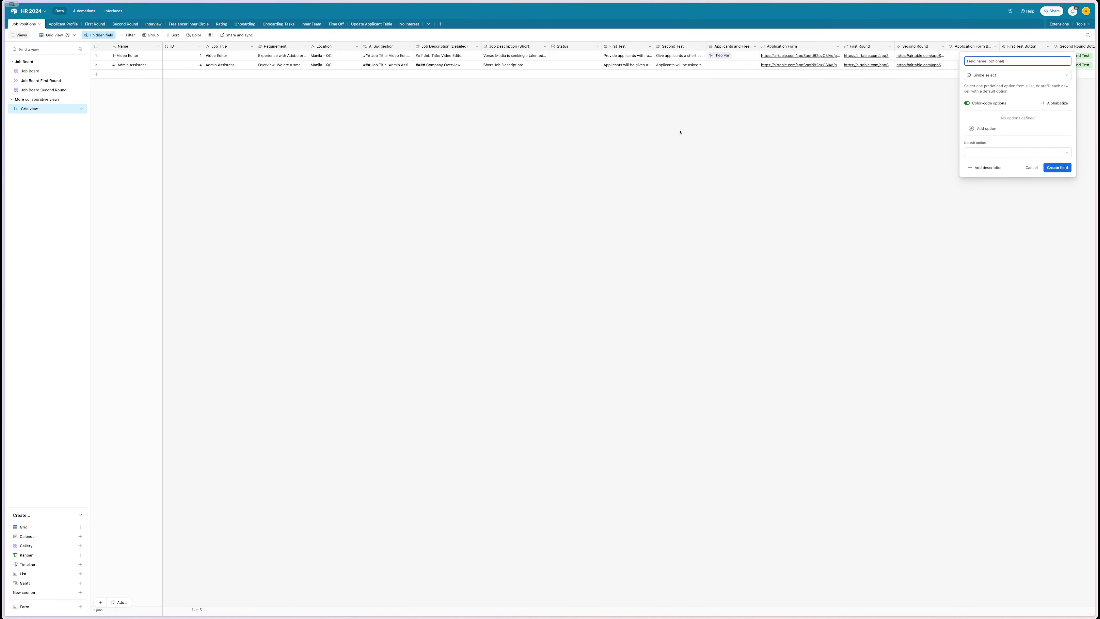
left_click(198, 47)
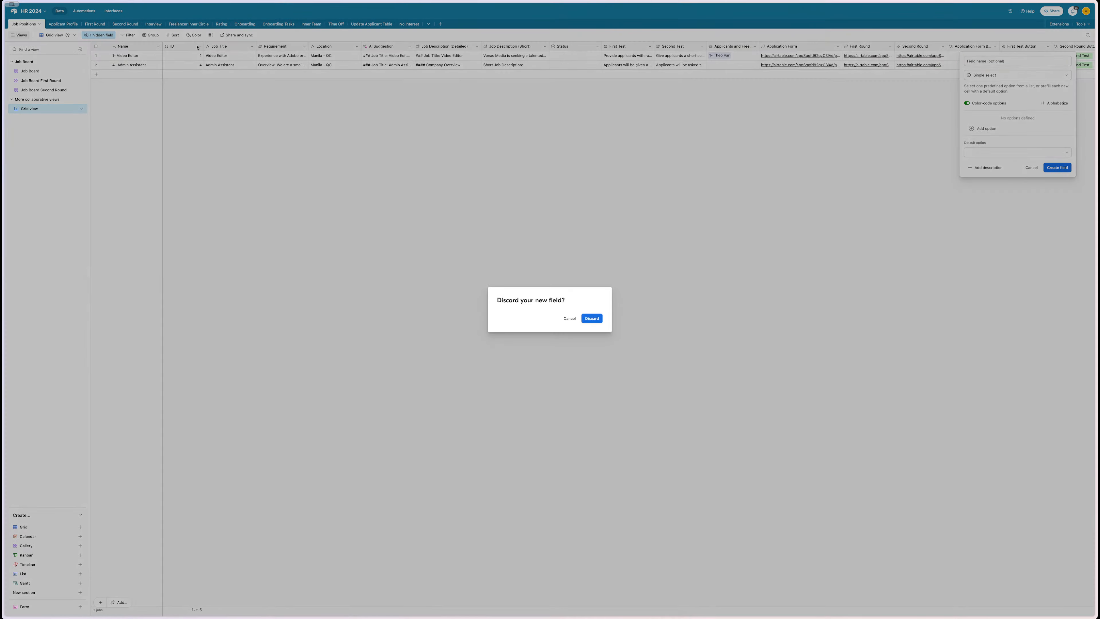
left_click(570, 318)
left_click(994, 60)
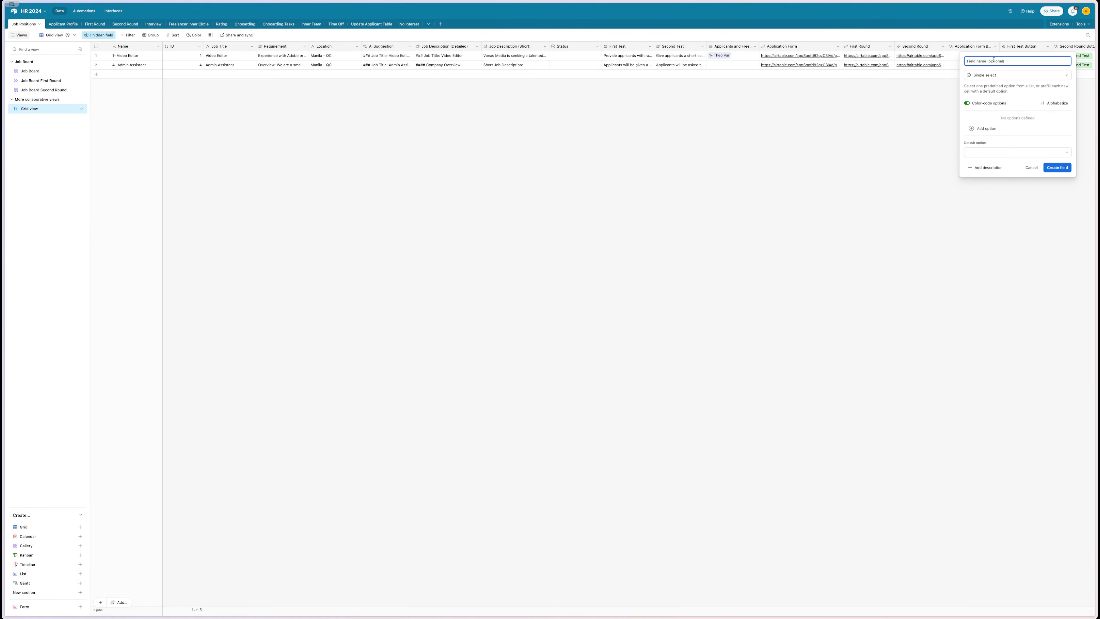
type("Post Type")
key("Return")
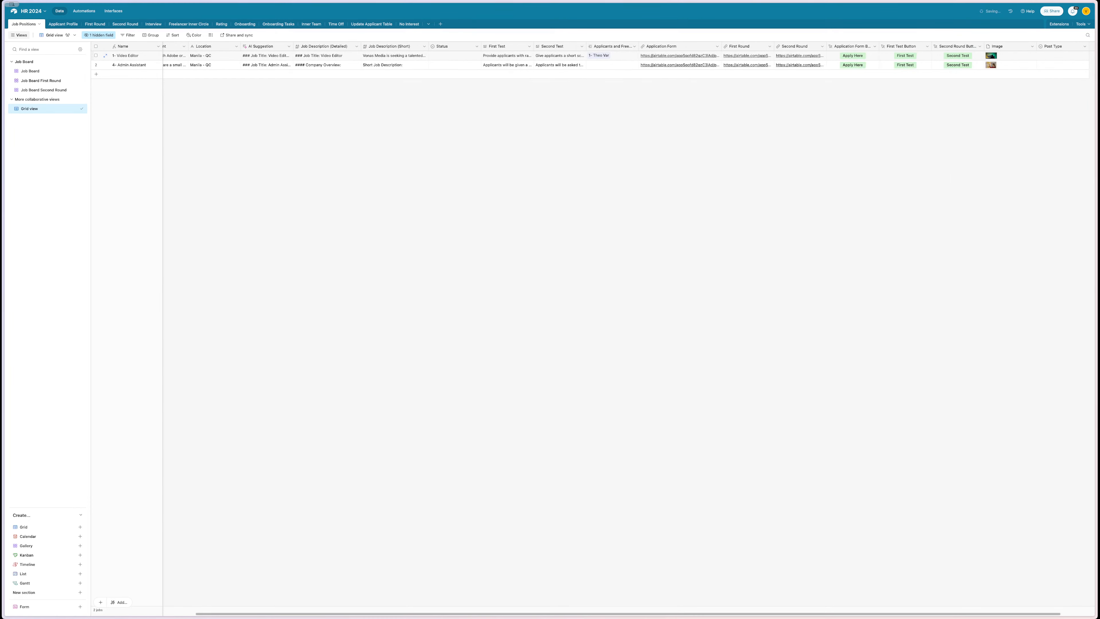
- Move the Post Type column next to Status and add Main and Sub Post choices
left_click_drag(1057, 47, 587, 44)
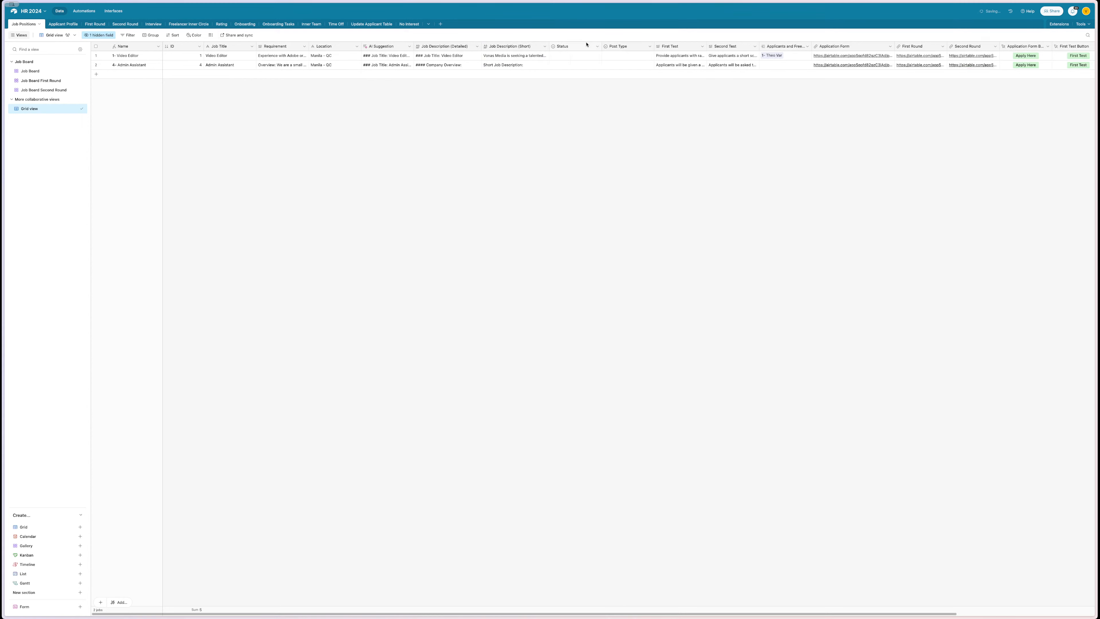
double_click(616, 47)
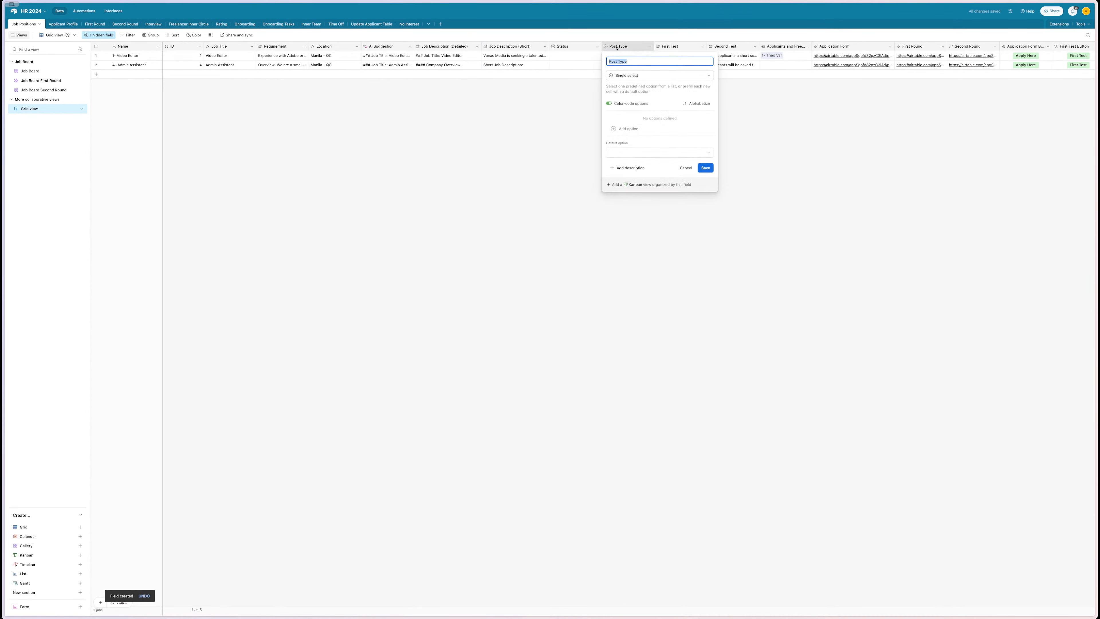
left_click(624, 129)
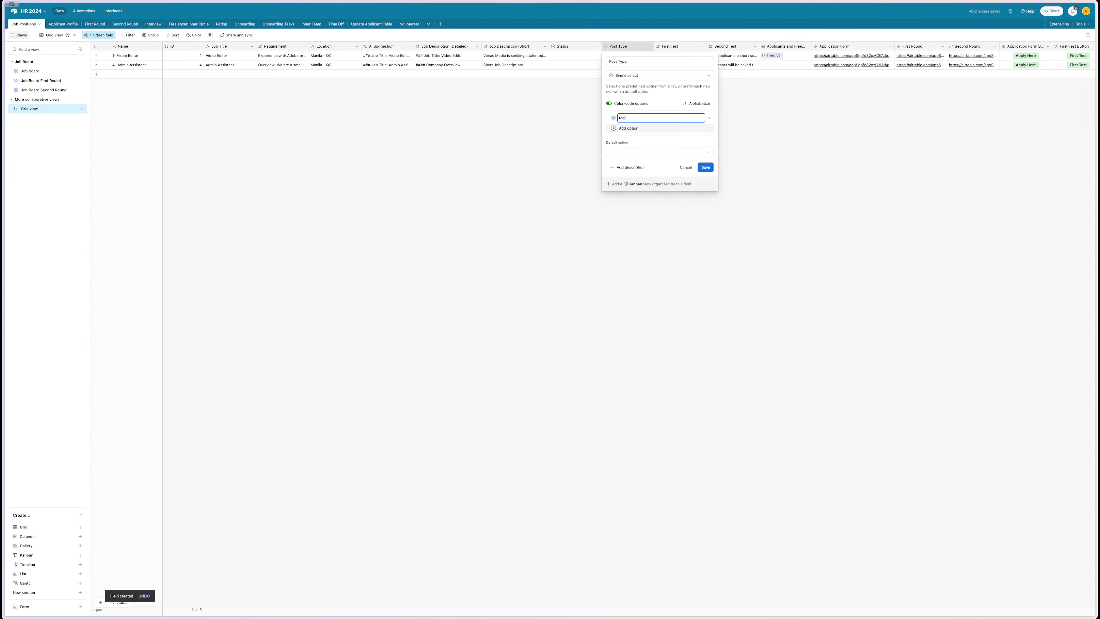
left_click(622, 128)
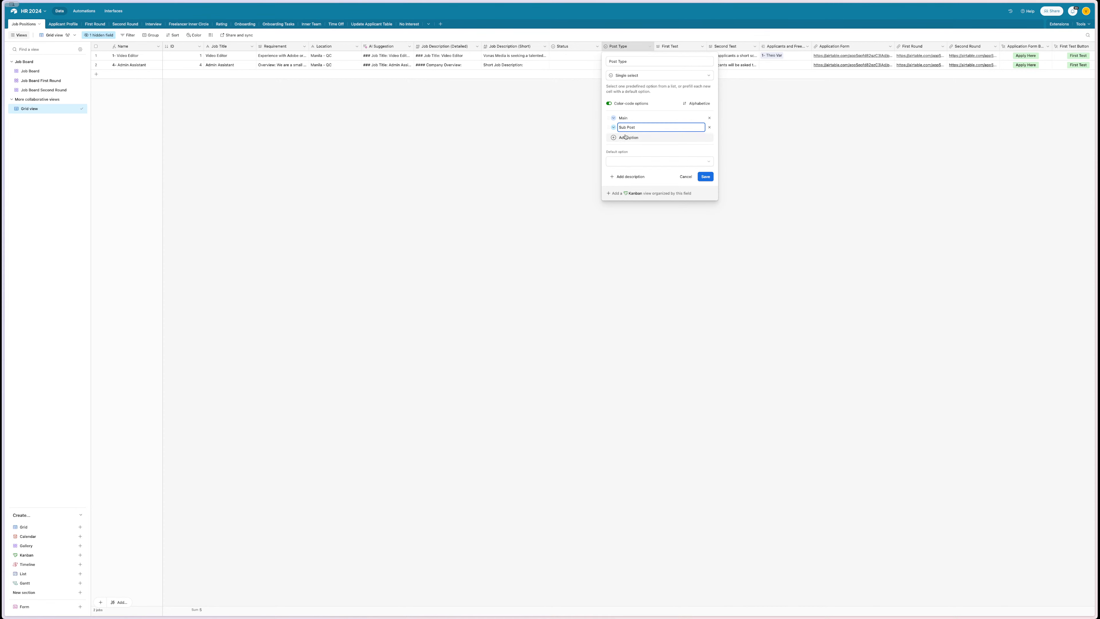
- Colour the Sub Post choice light blue and save the Post Type options
left_click(614, 127)
left_click(640, 137)
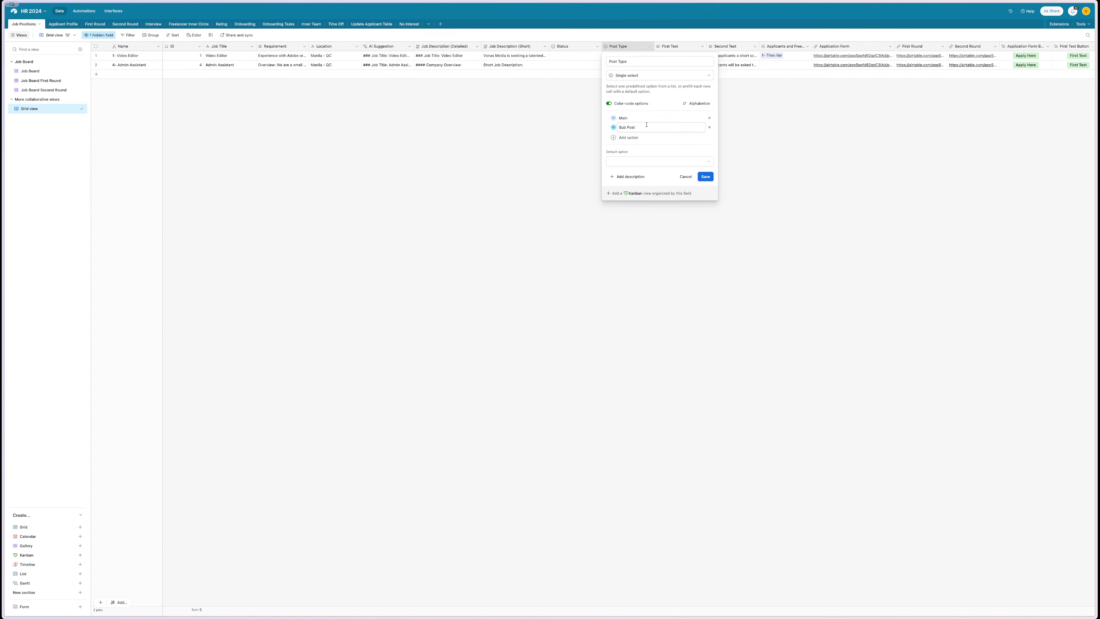
left_click(508, 128)
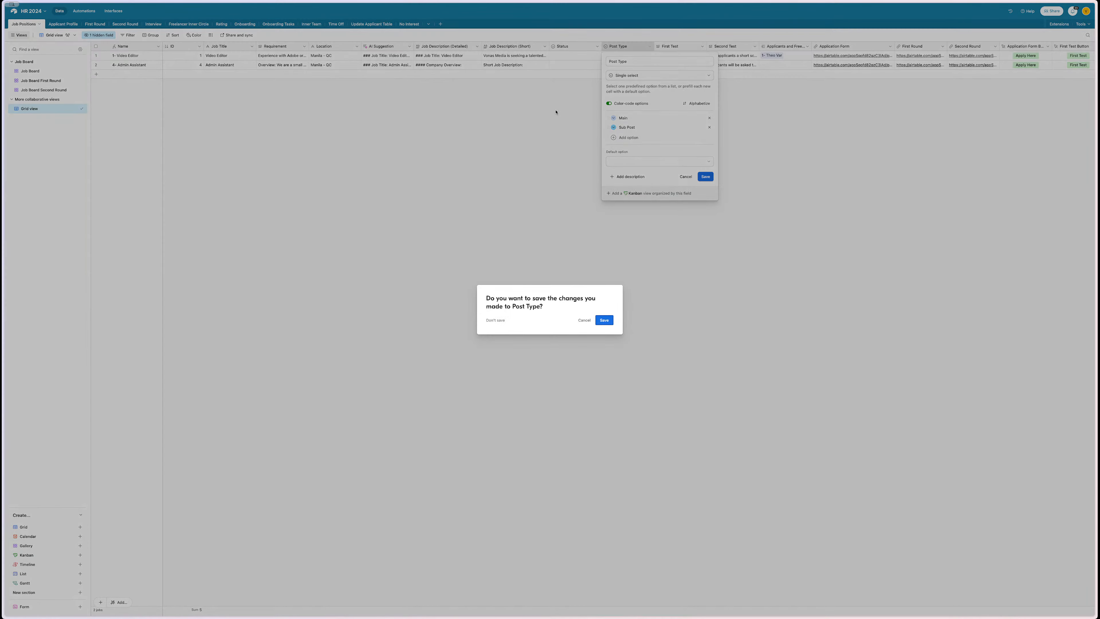
left_click(584, 320)
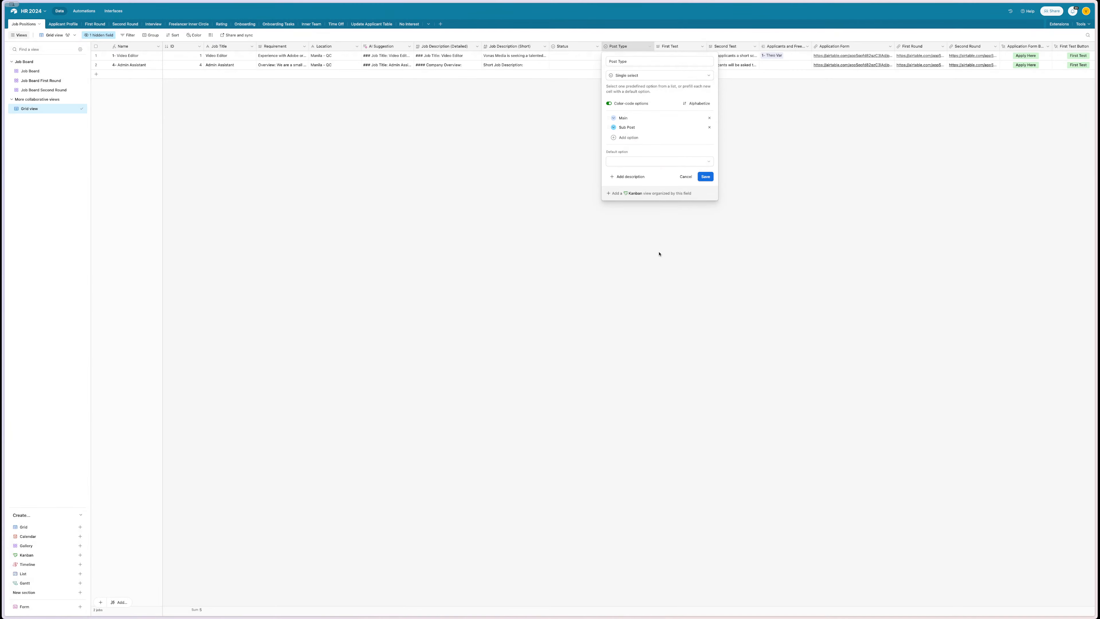
left_click(704, 178)
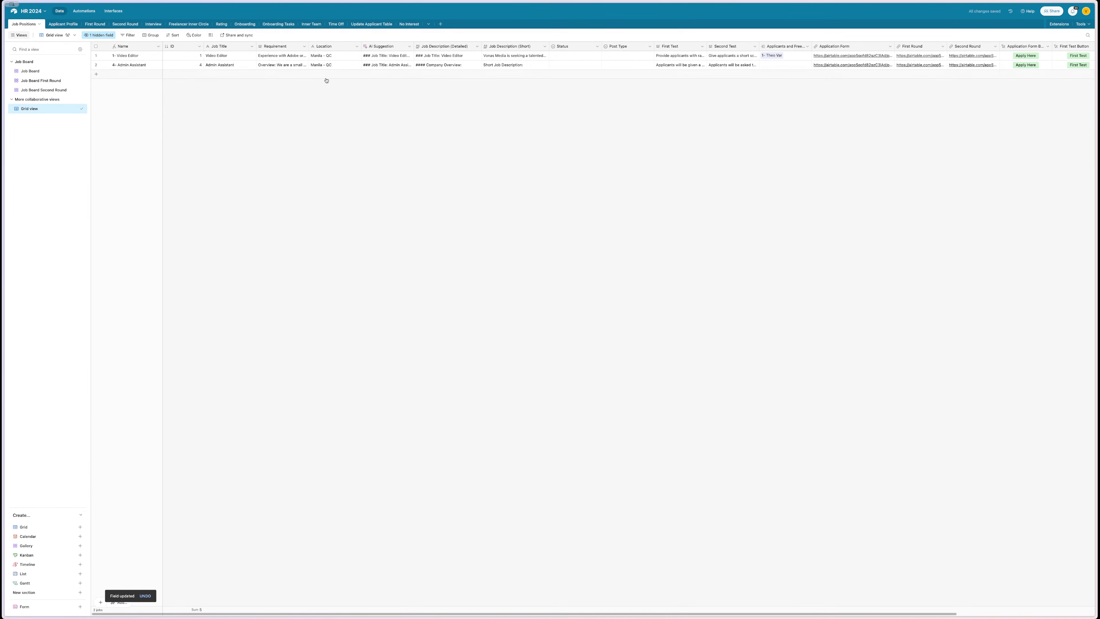
double_click(622, 56)
- Set the Video Editor row's Post Type to Main and add a blank third record
left_click(611, 88)
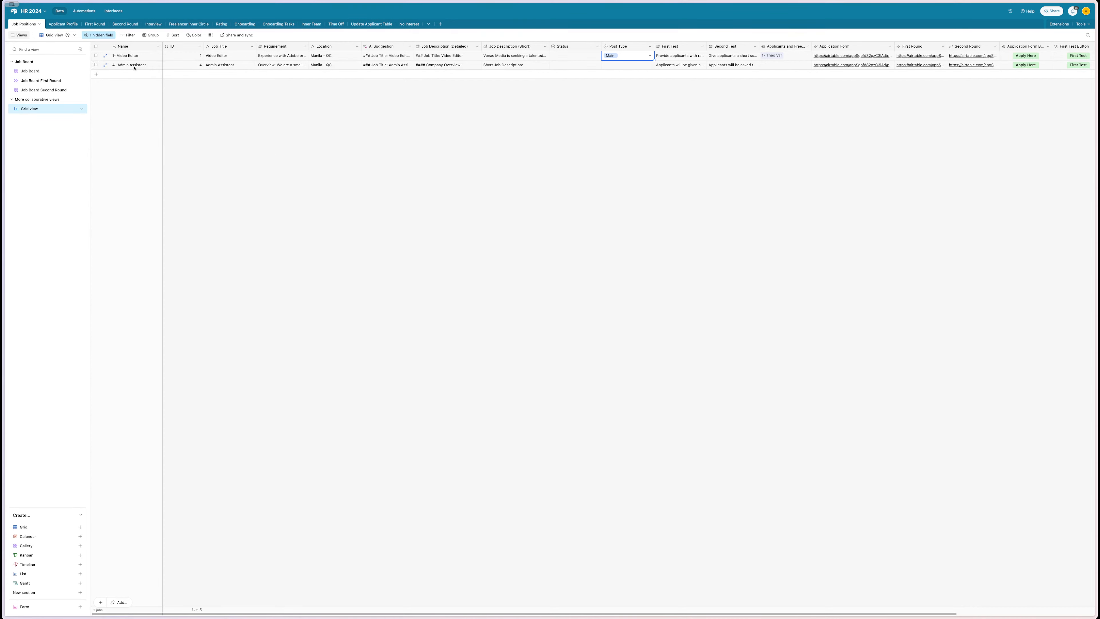
left_click(97, 75)
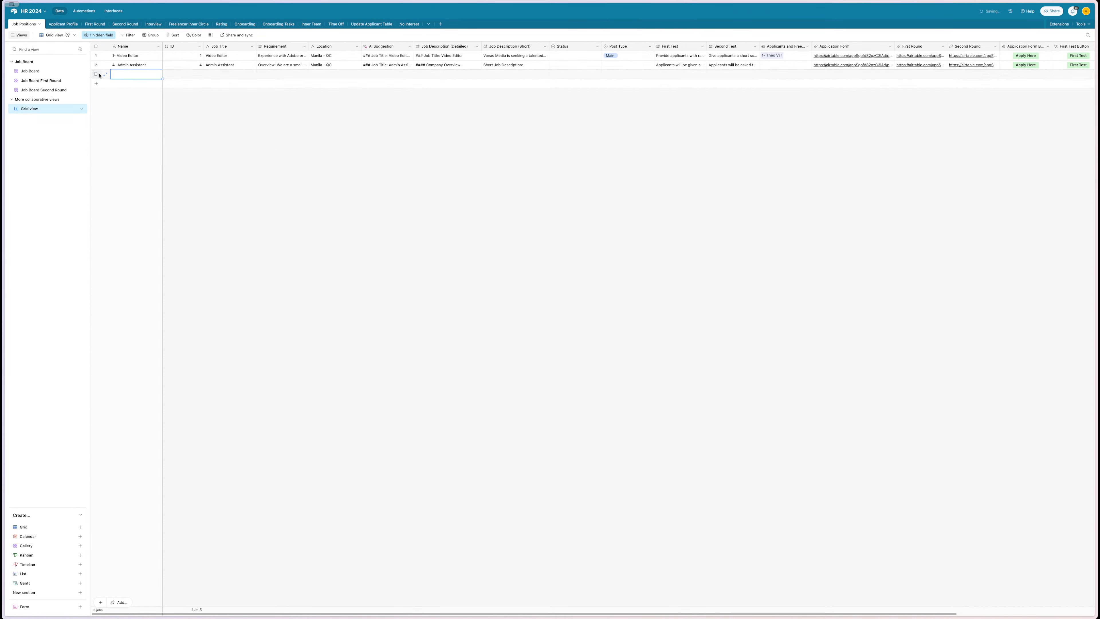
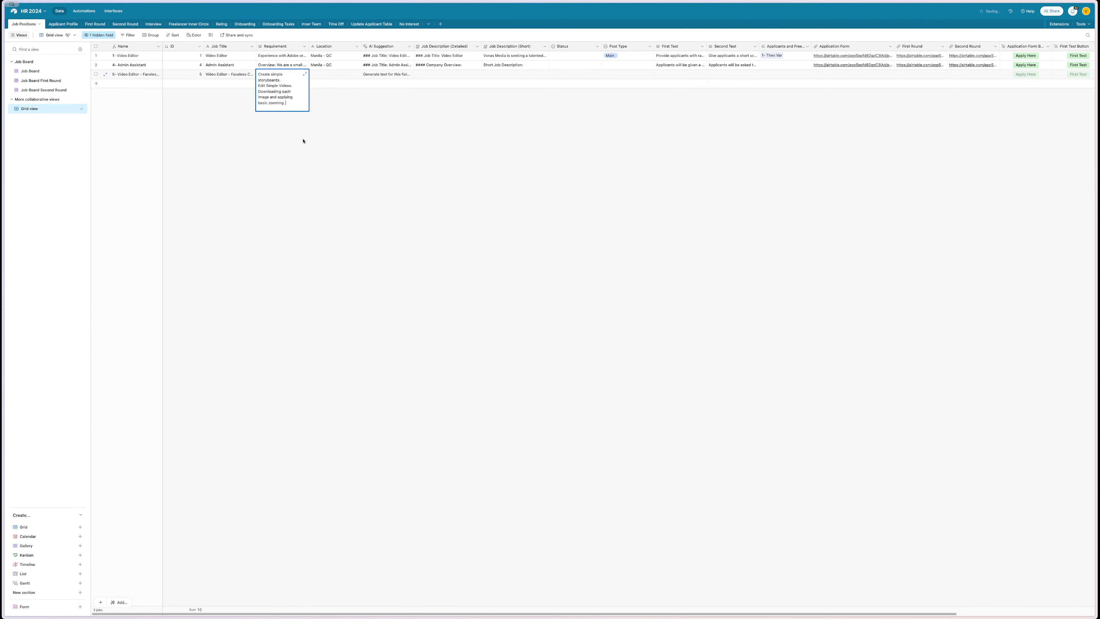
- Enter Online as the third Video Editor record's Location
left_click(304, 141)
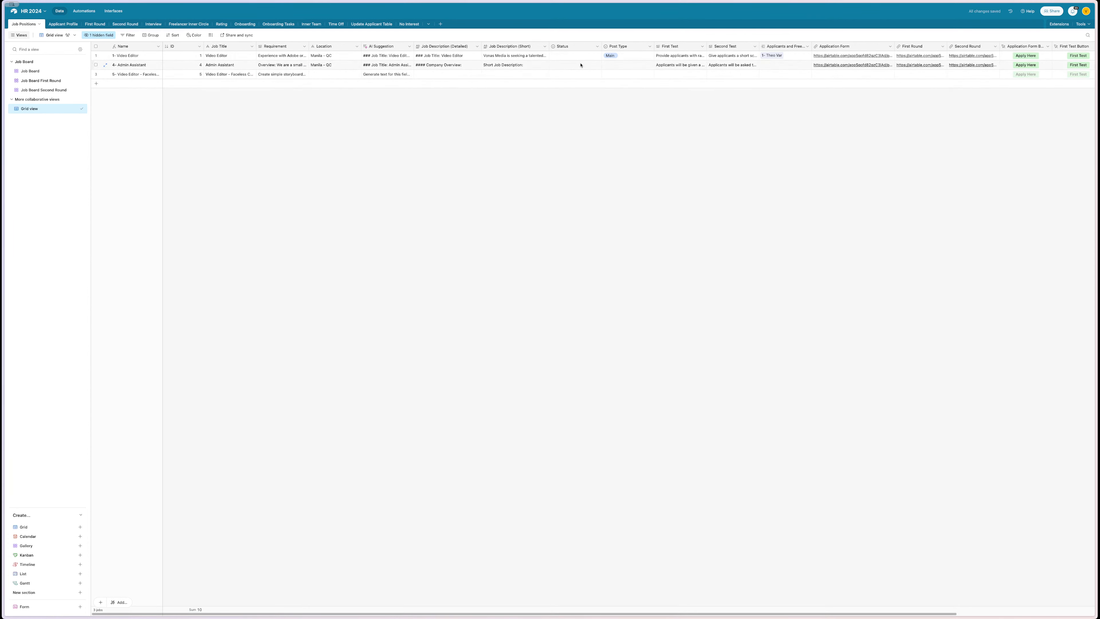
left_click(348, 65)
left_click(333, 77)
type("Online")
left_click(345, 110)
- Insert a single-select field named Experience Level to the right of Post Type
right_click(619, 46)
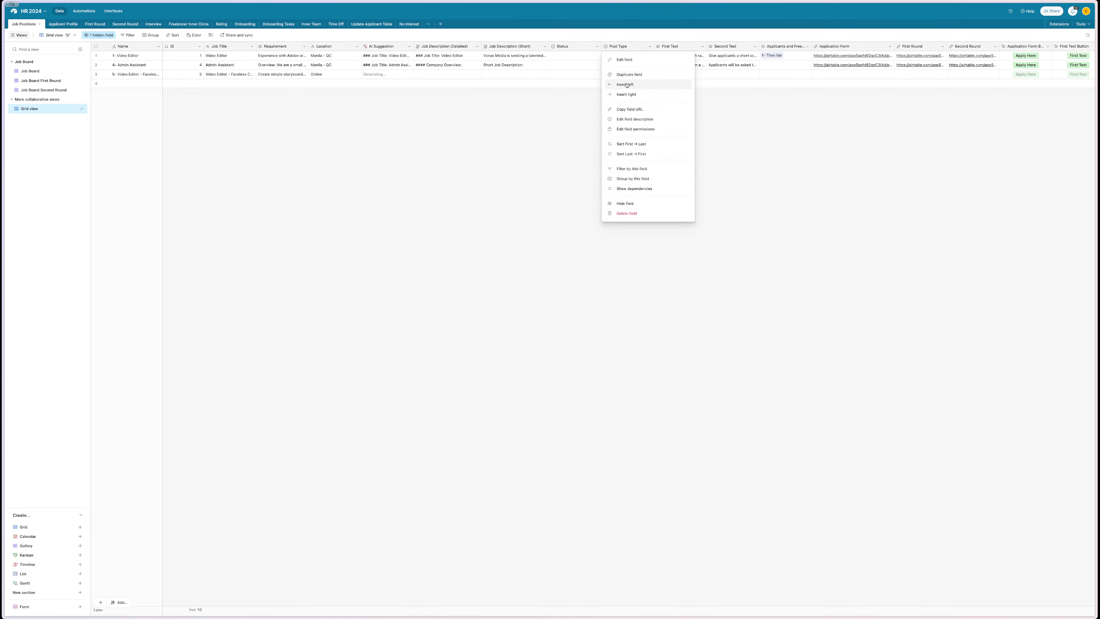
left_click(627, 94)
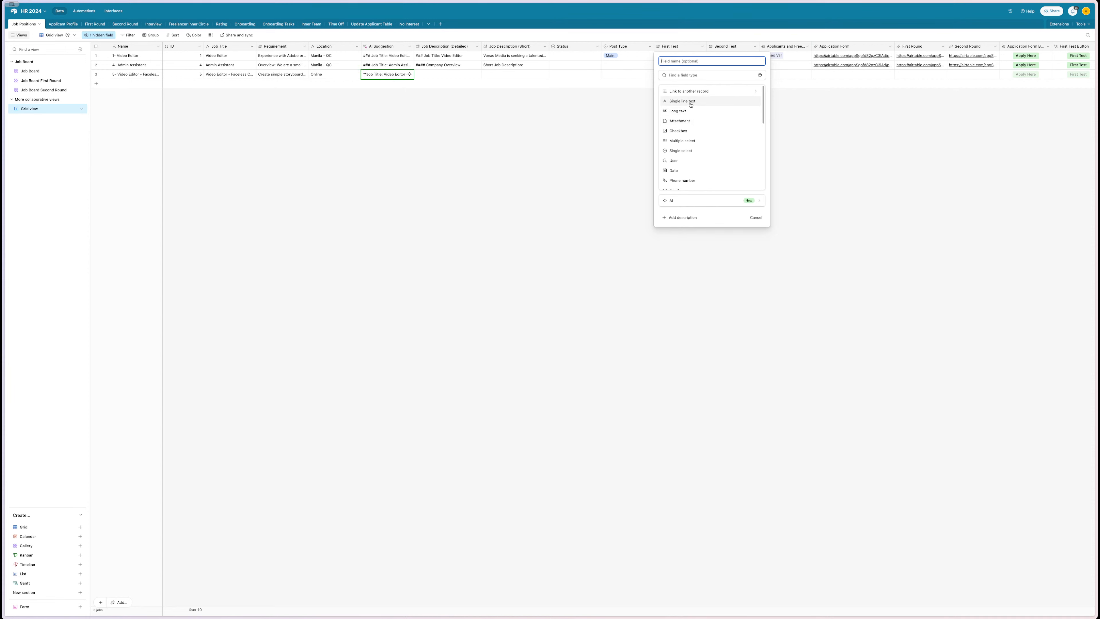
left_click(702, 150)
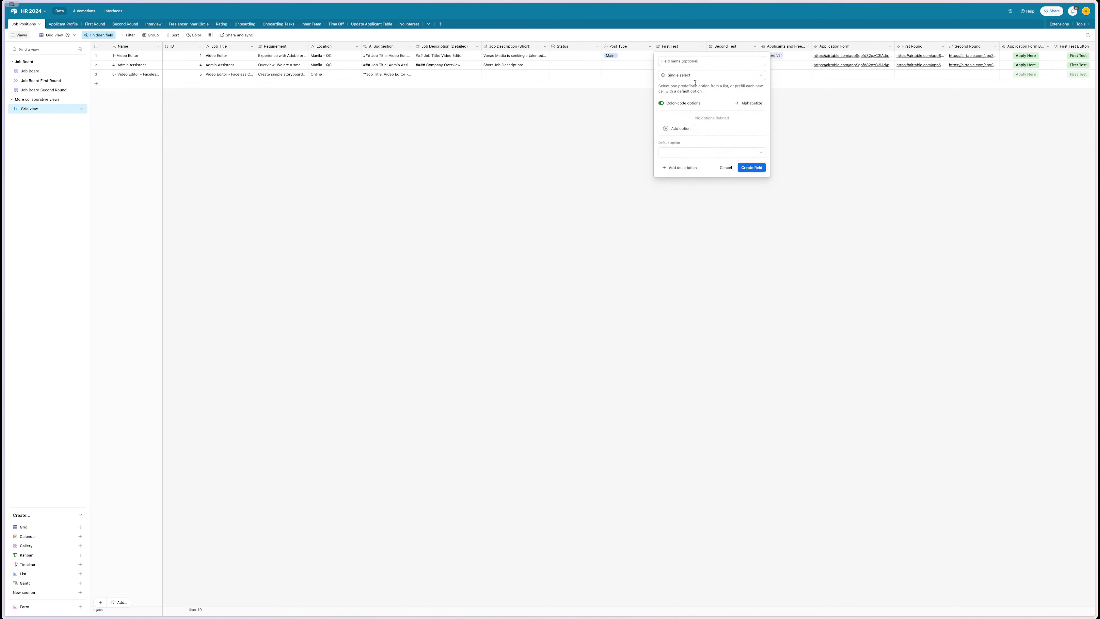
type("L")
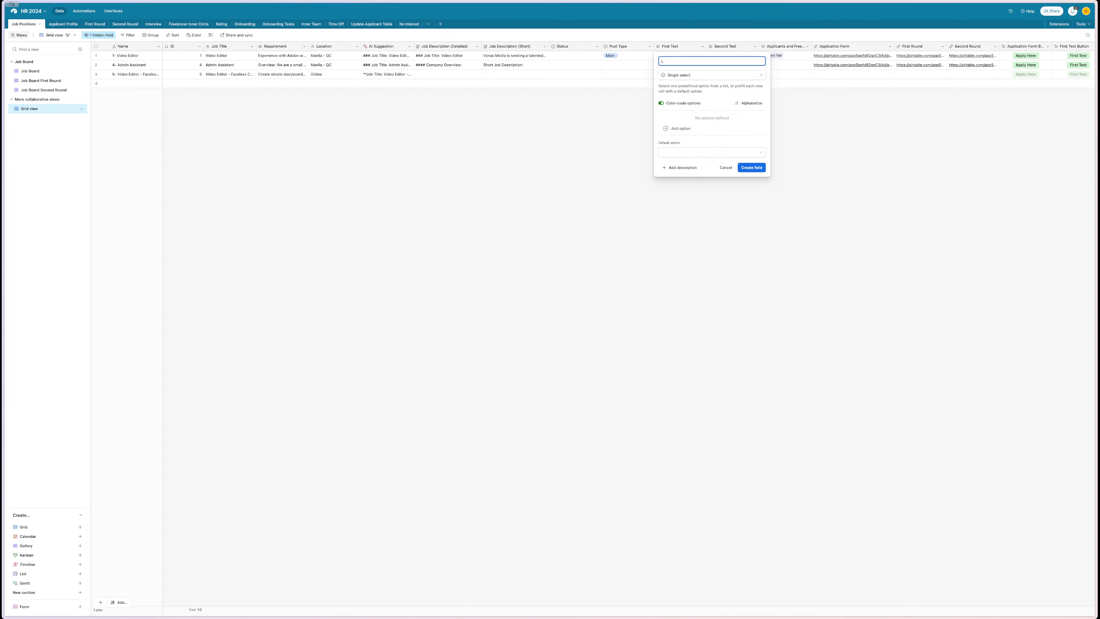
key("BackSpace")
type("Experience Level")
key("Return")
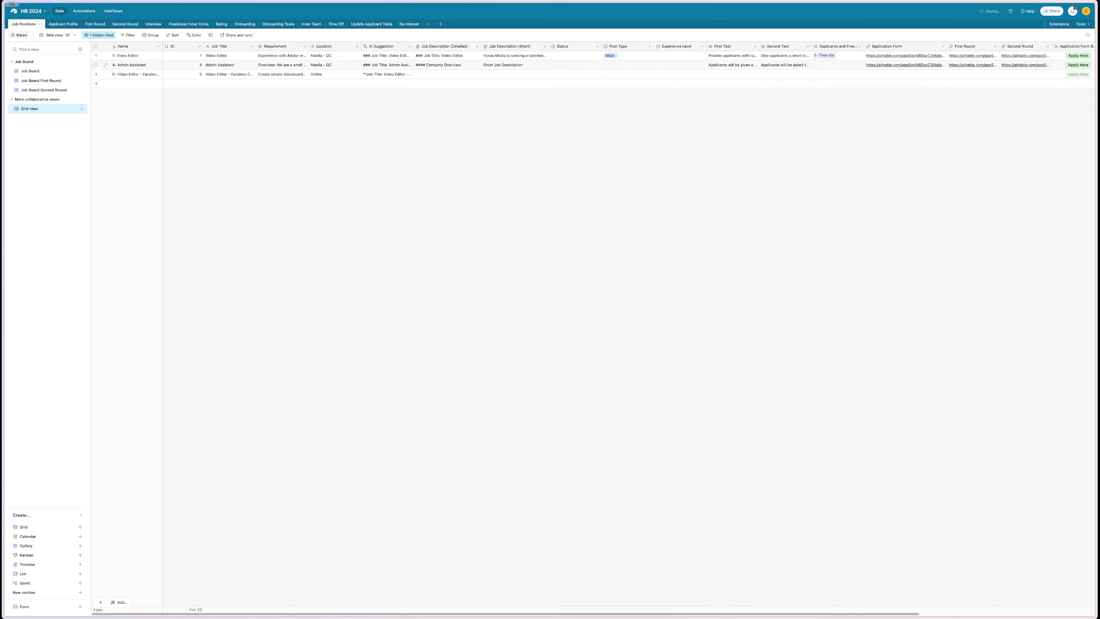
- Add Experience Level options Level 1 - Beginner, Level 2 - Medium and Level 3 - High
double_click(674, 47)
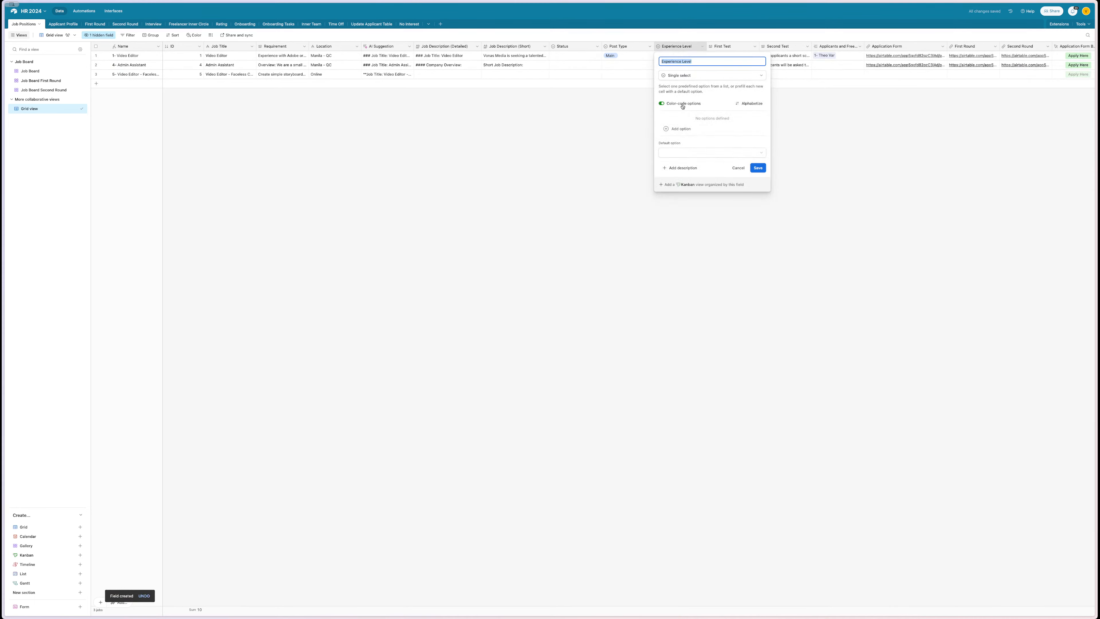
left_click(679, 128)
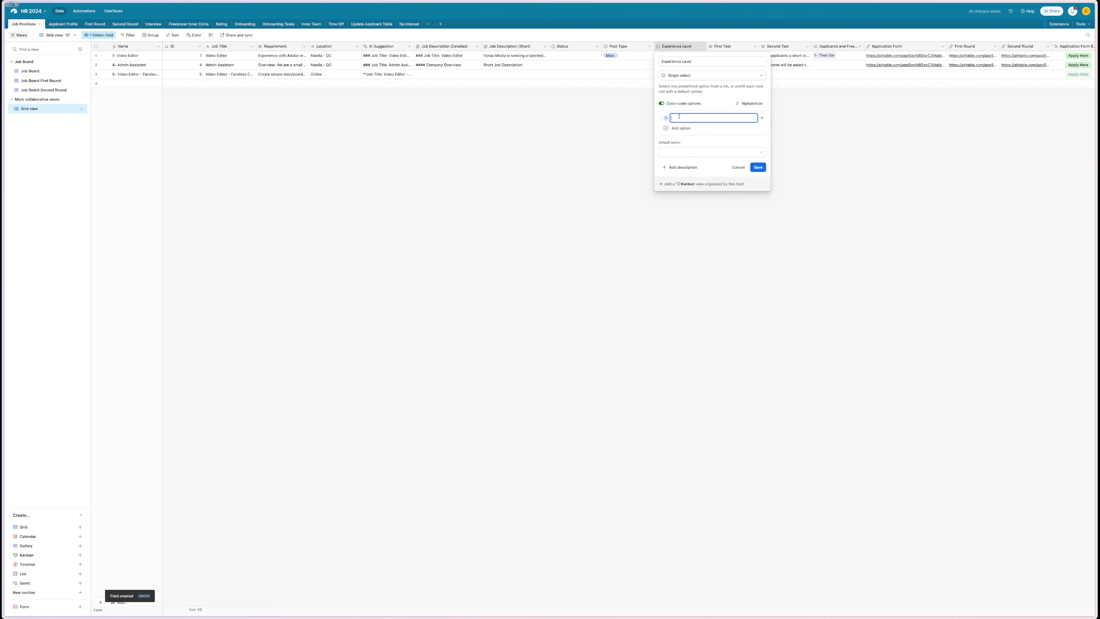
type("Lea")
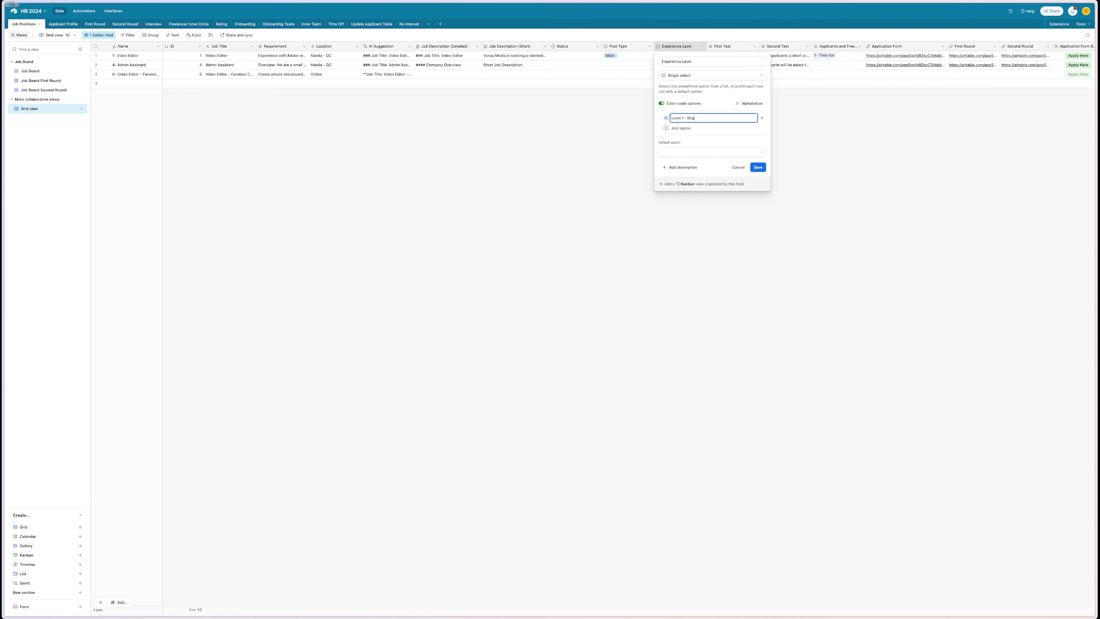
left_click(678, 129)
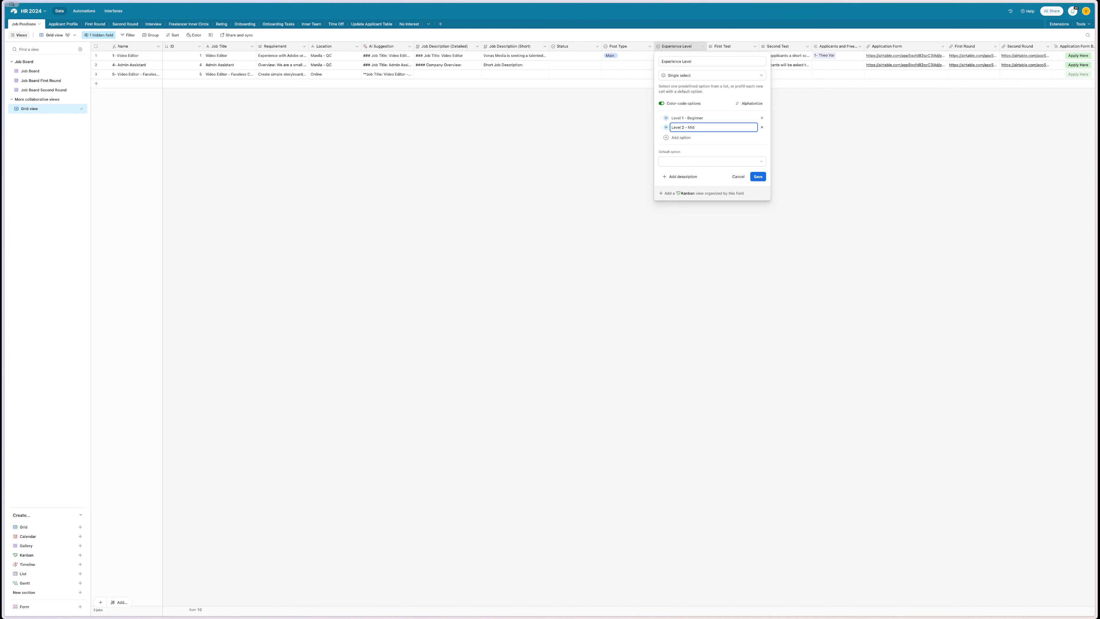
type("Level 2 - Midium")
key("super+a")
type("Livello 2 - Medio")
double_click(693, 127)
type("M")
key("Return")
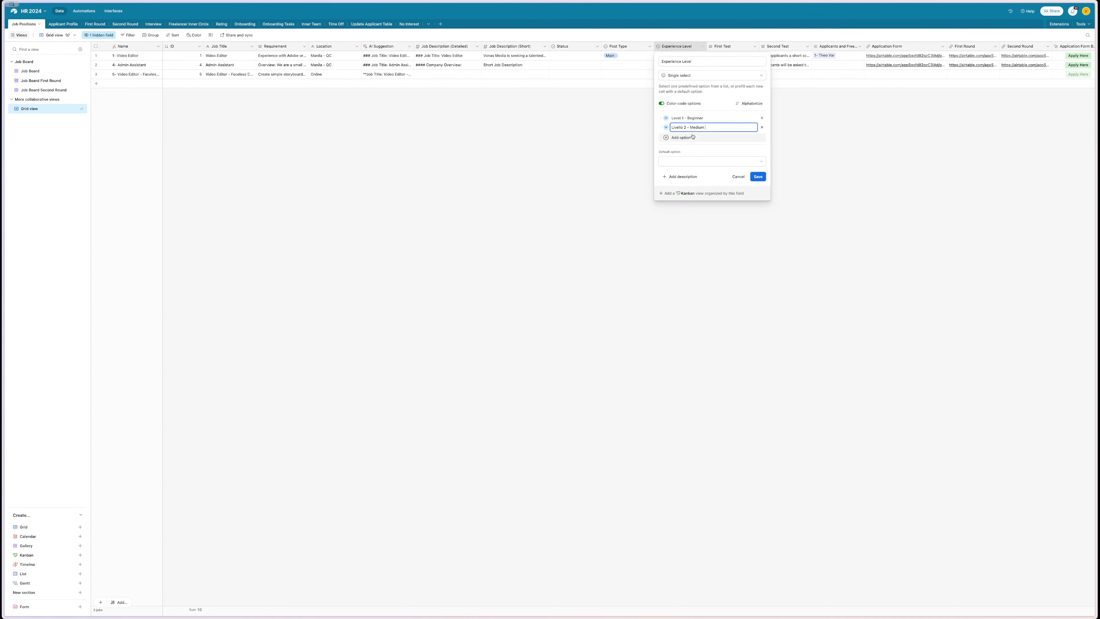
double_click(677, 127)
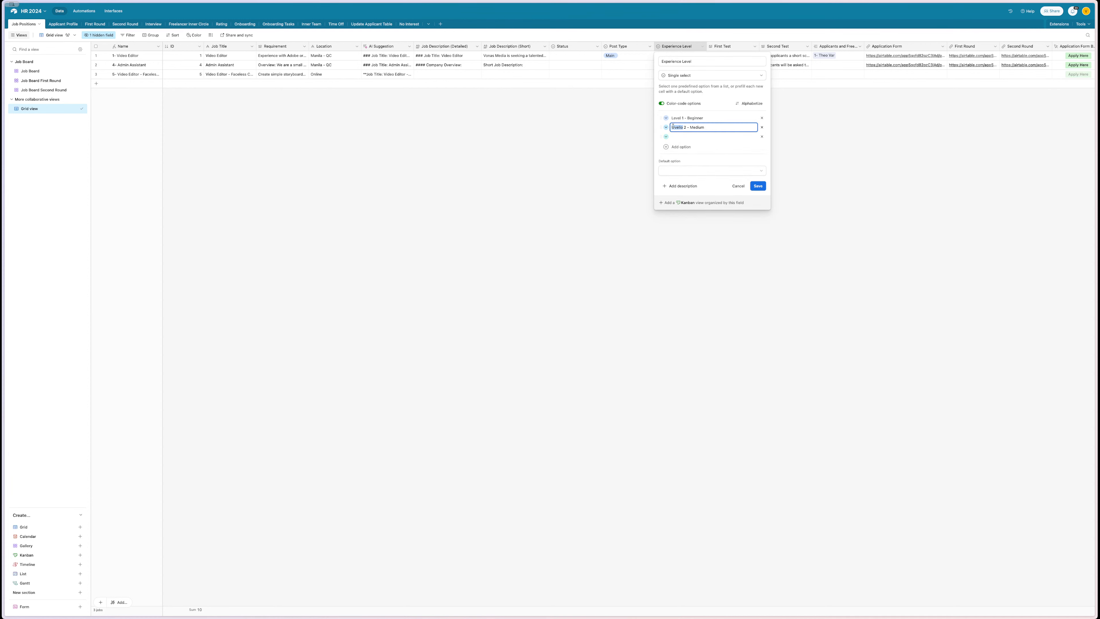
type("Leve")
left_click(681, 138)
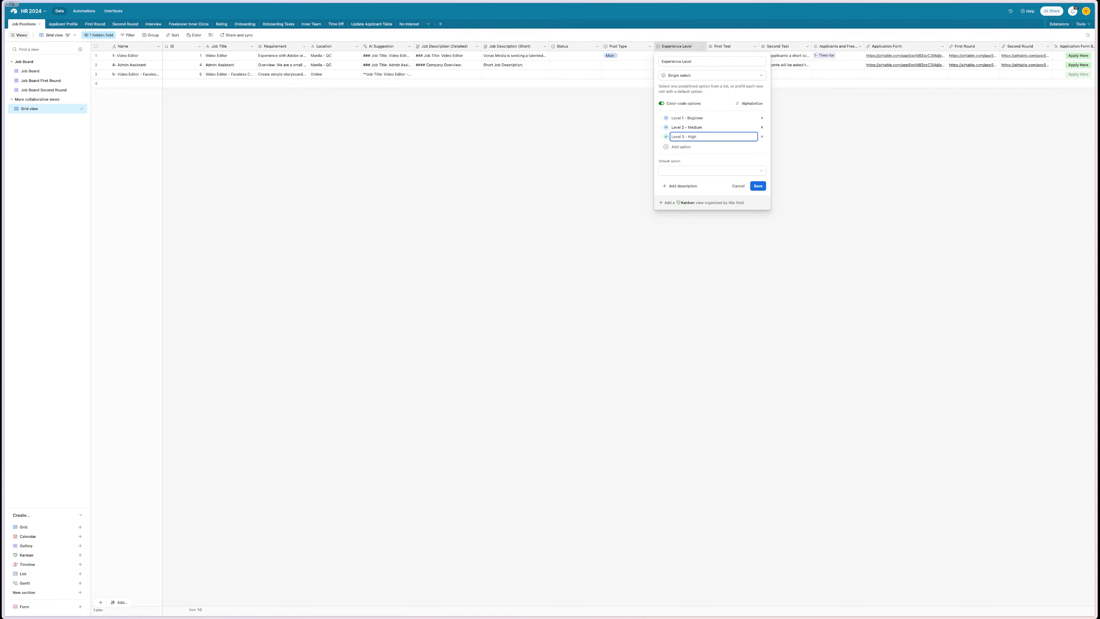
- Colour all three level options yellow and save the Experience Level field
left_click(666, 136)
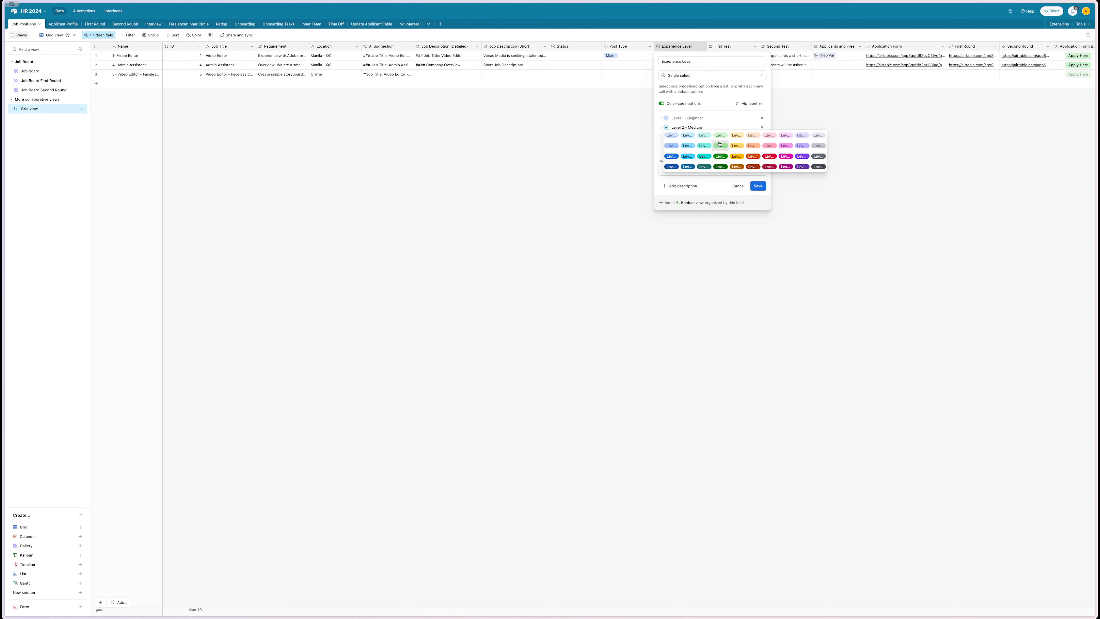
left_click(738, 146)
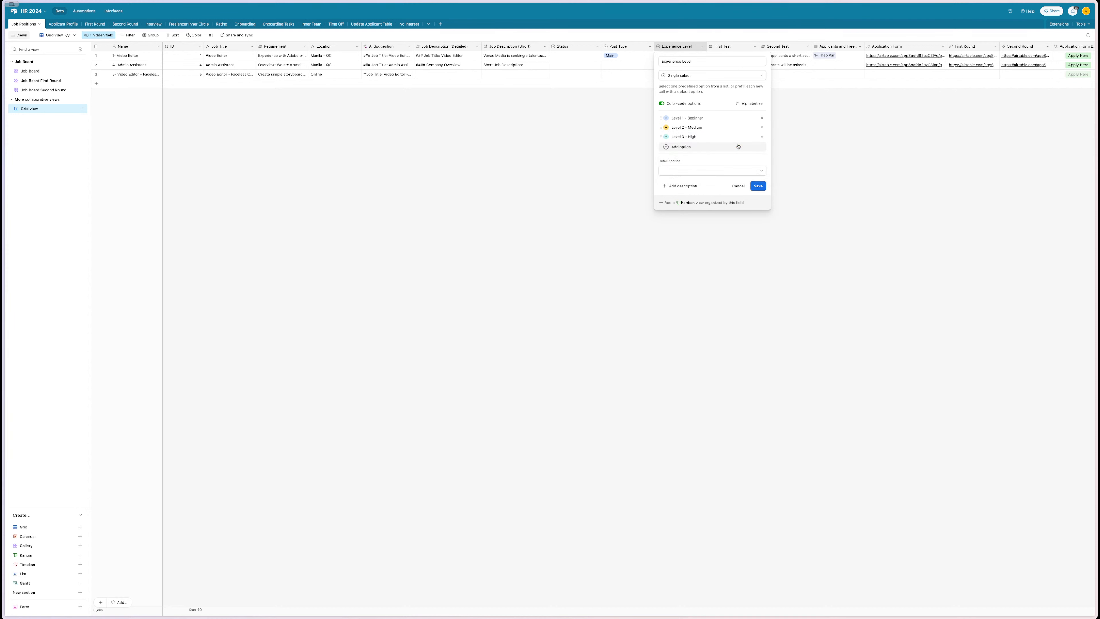
left_click(666, 120)
left_click(736, 146)
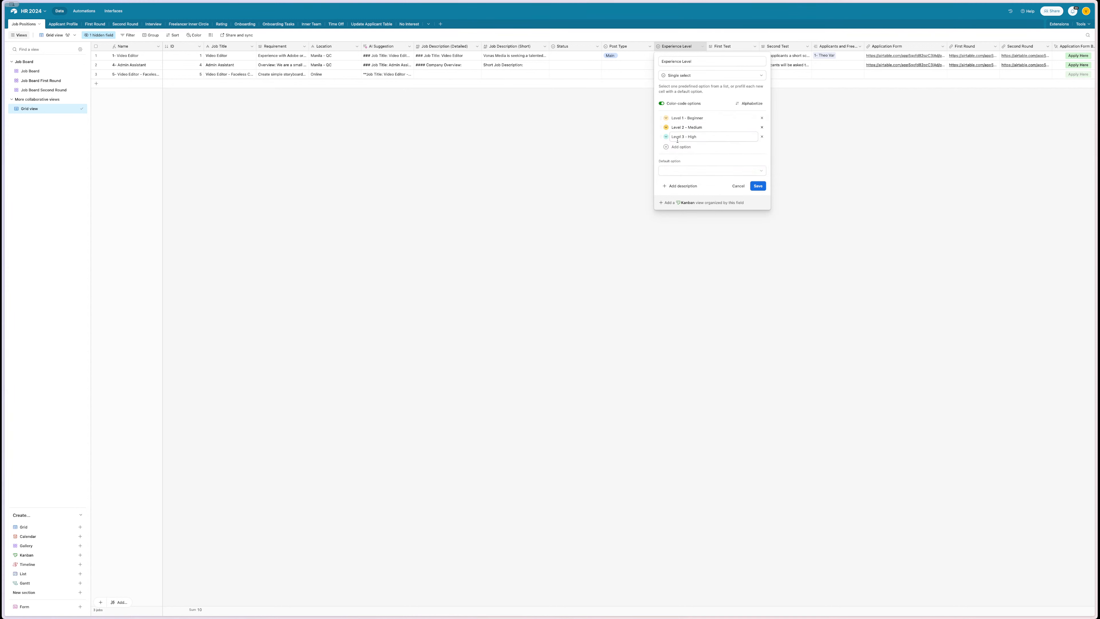
left_click(667, 136)
left_click(739, 166)
left_click(759, 186)
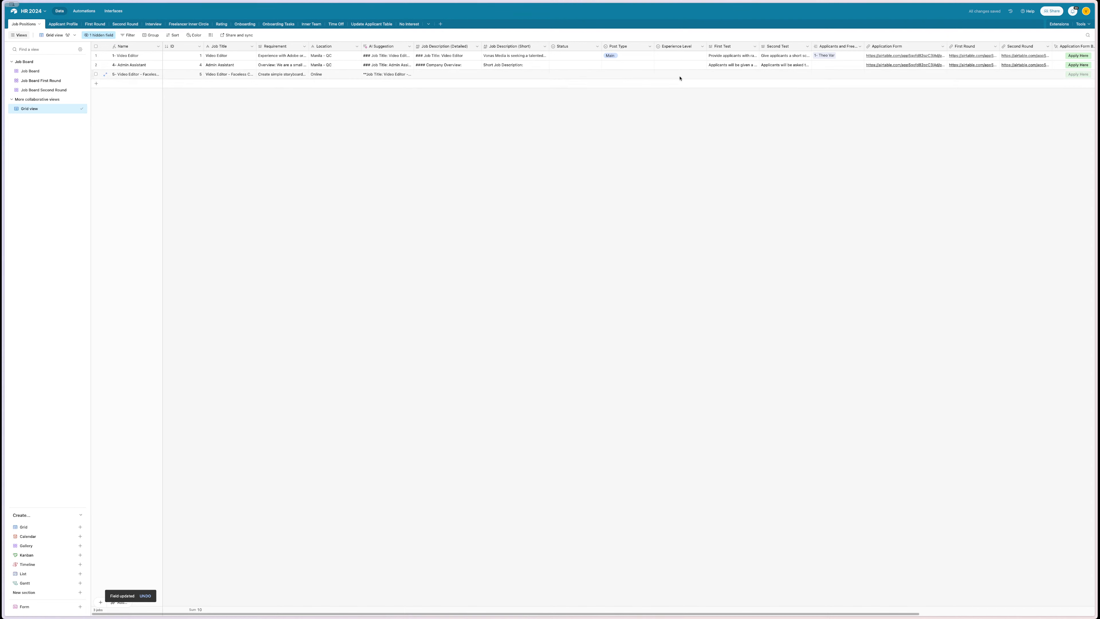
- Set row 3's Post Type to Sub Post and Experience Level to Level 1 - Beginner
left_click(679, 76)
left_click(667, 75)
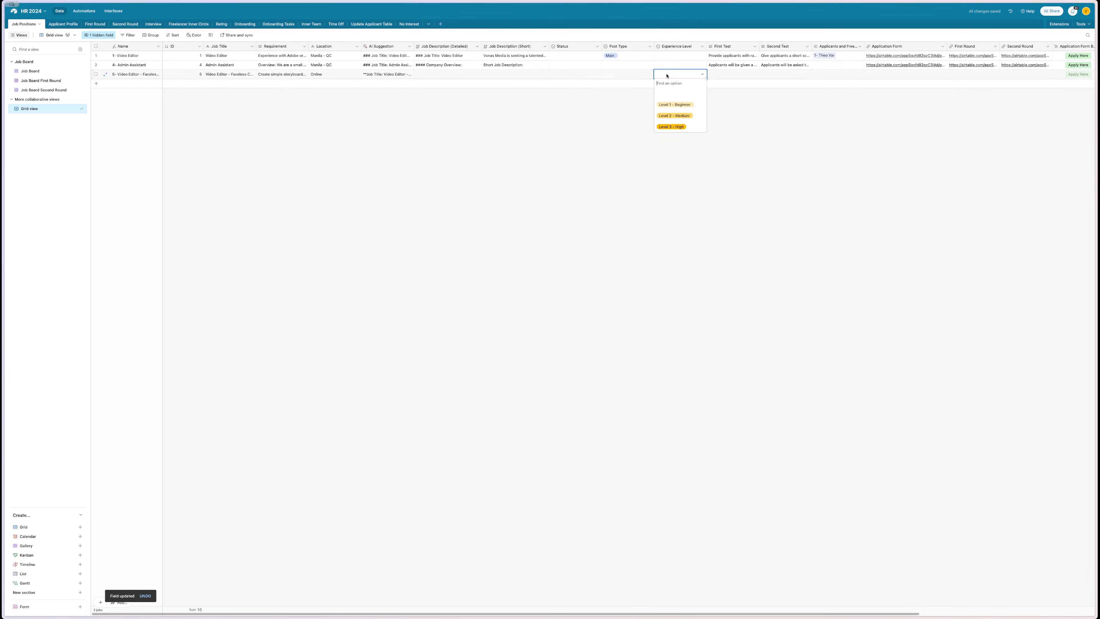
double_click(614, 76)
left_click(641, 115)
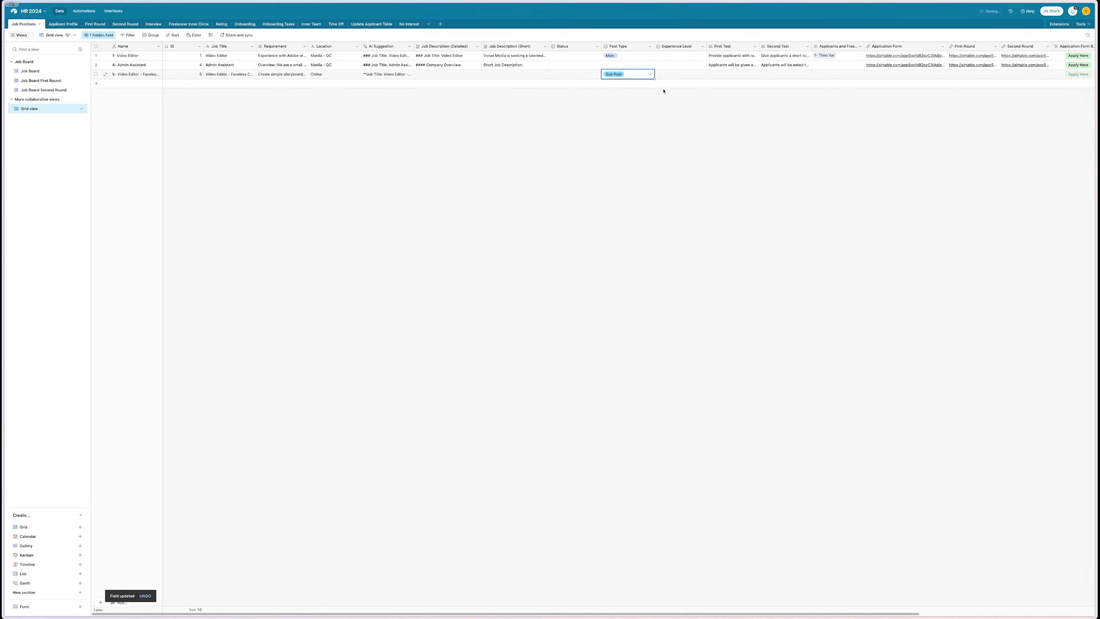
left_click(675, 74)
left_click(676, 74)
left_click(689, 104)
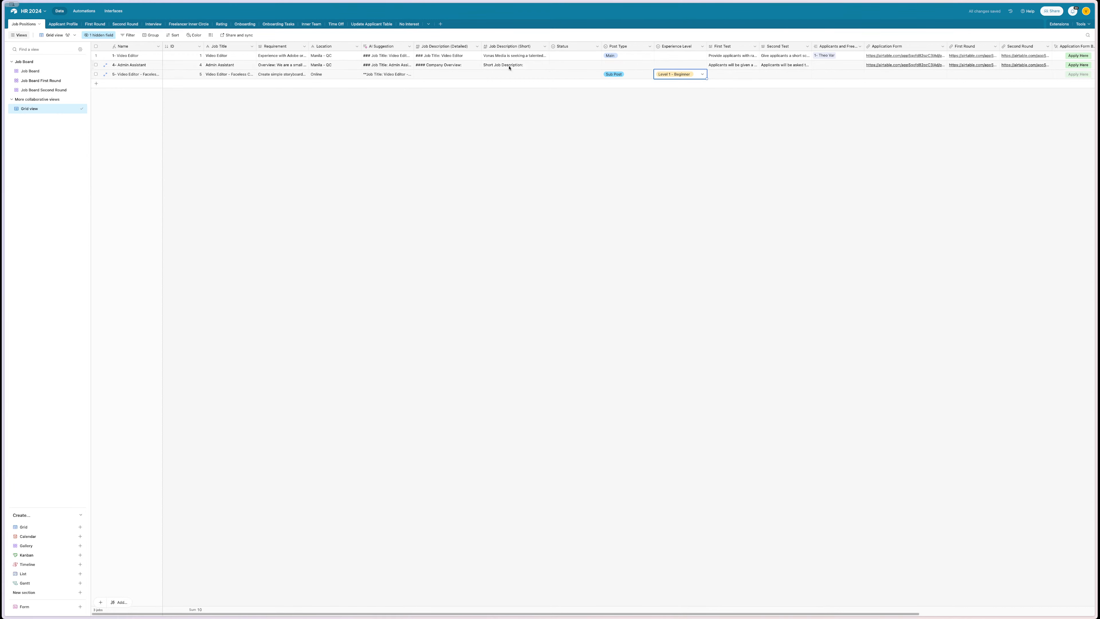
- Start adding an attachment in row 3's Image cell
scroll(645, 129, "right", 5)
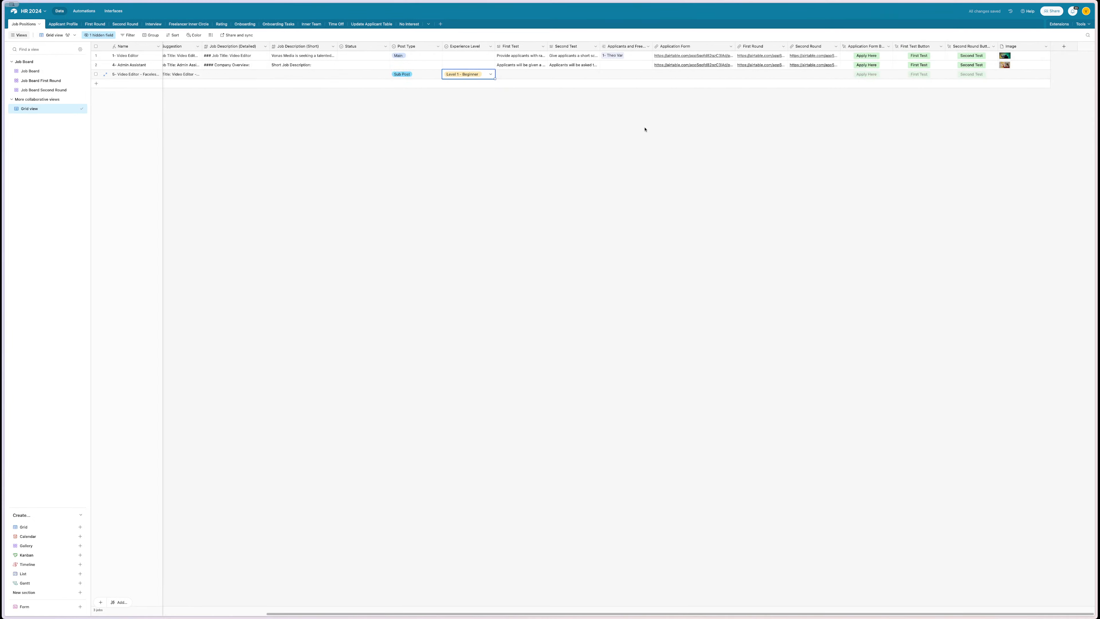
left_click(1004, 78)
left_click(1002, 75)
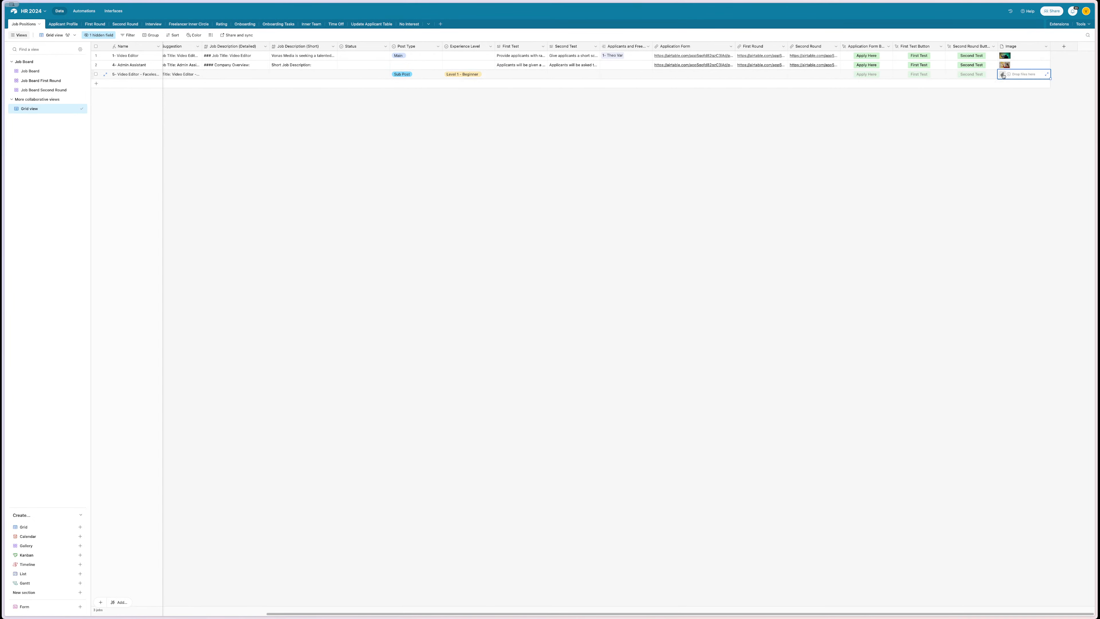
- Open the Pexels extension and target the Video Editor - Faceless Channel OTR record
left_click(763, 204)
left_click(1059, 23)
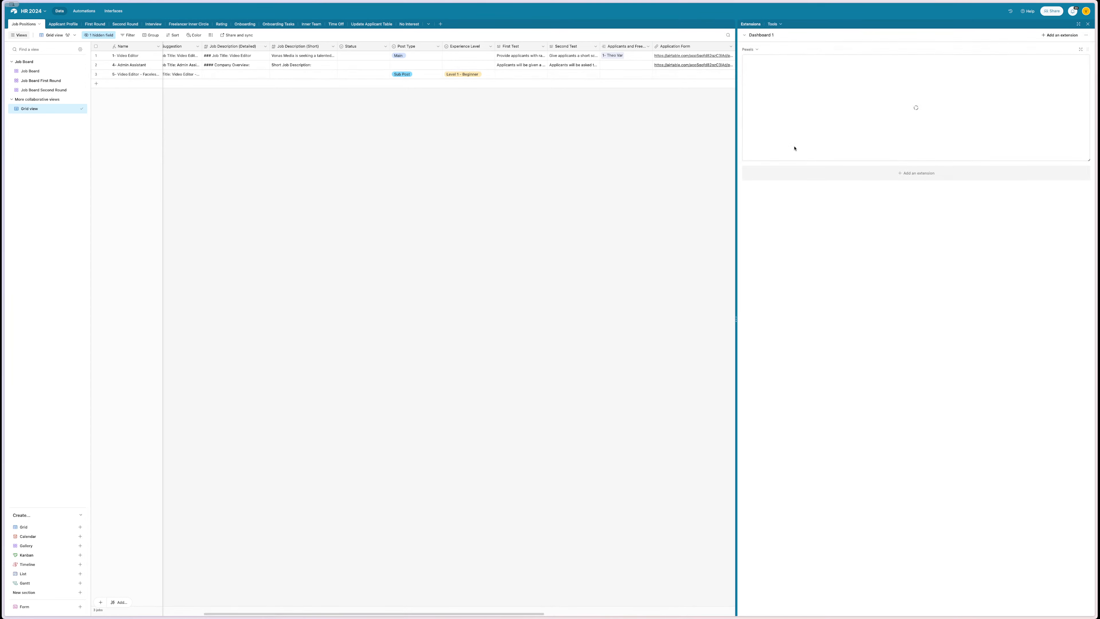
left_click(1060, 35)
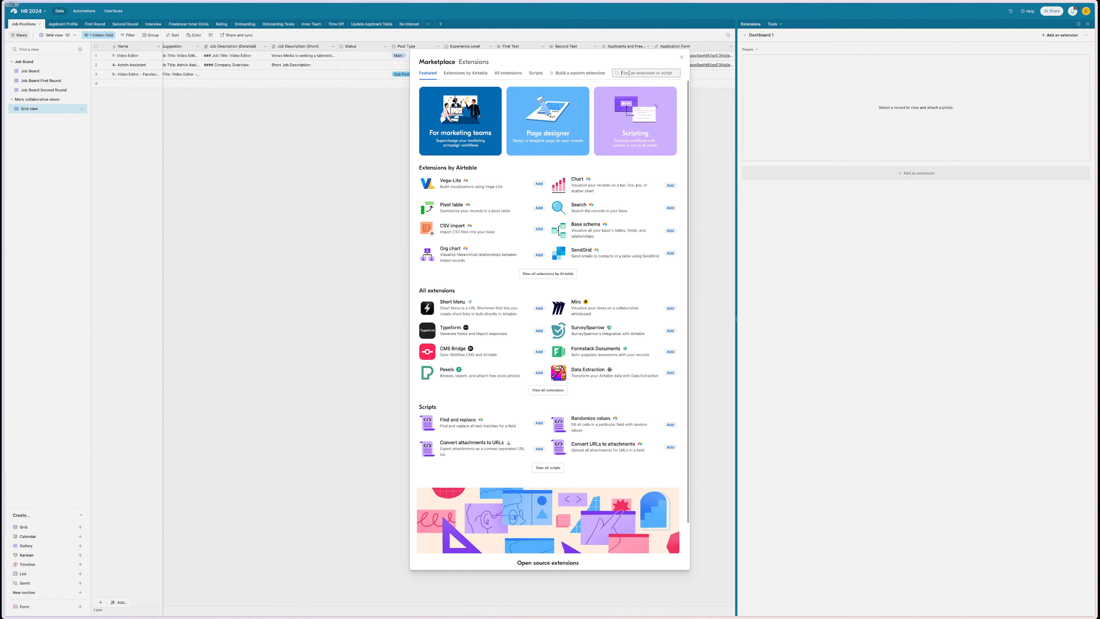
left_click(788, 106)
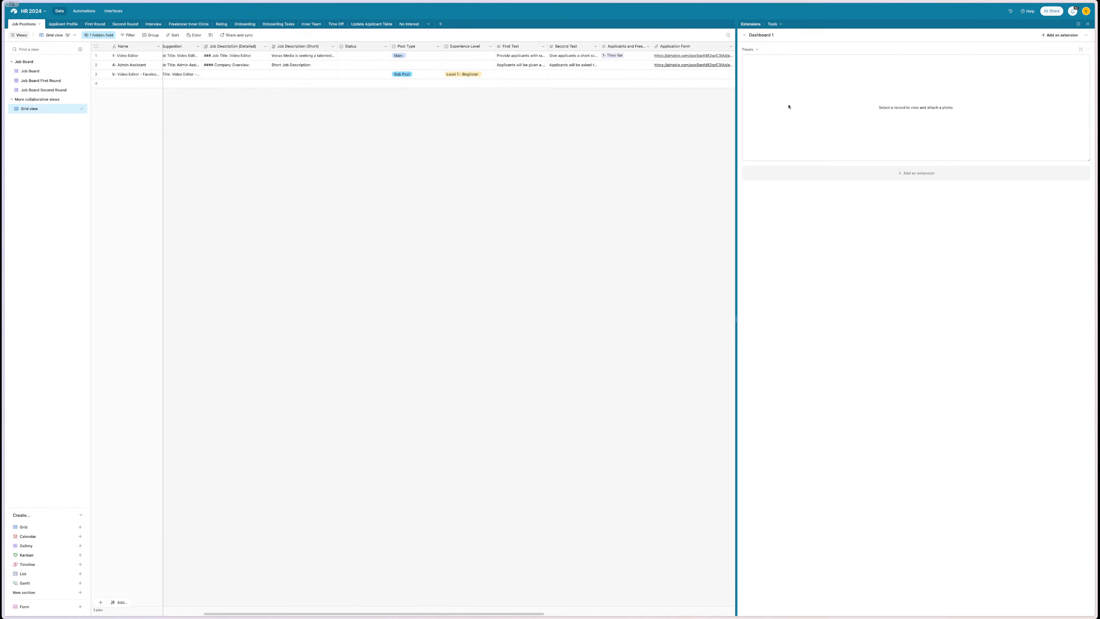
left_click(886, 101)
left_click(856, 108)
left_click(842, 130)
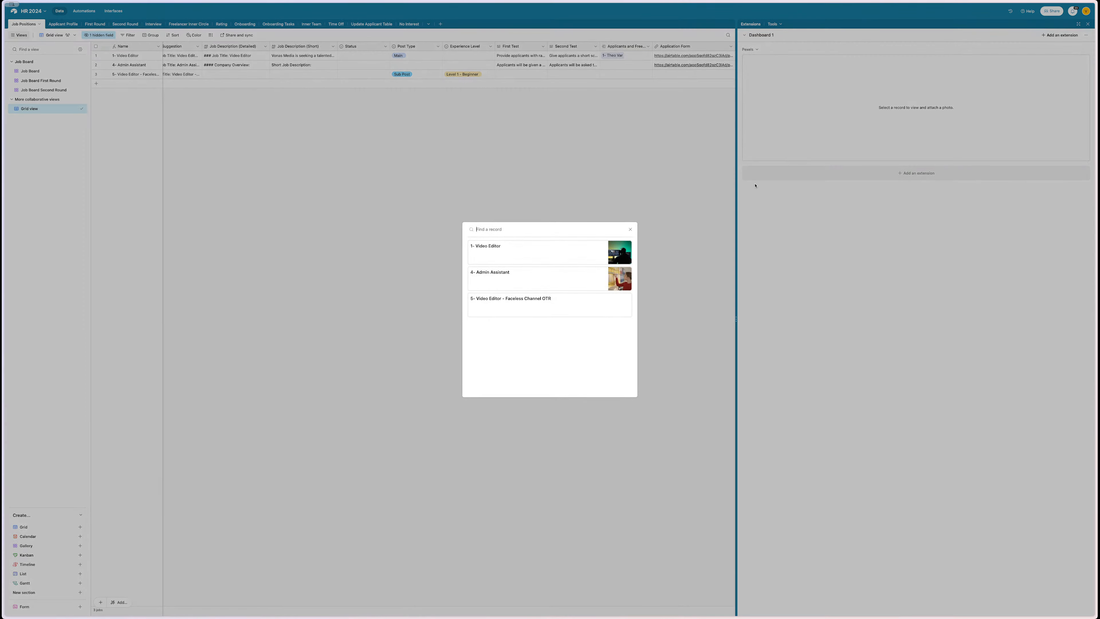
left_click(579, 304)
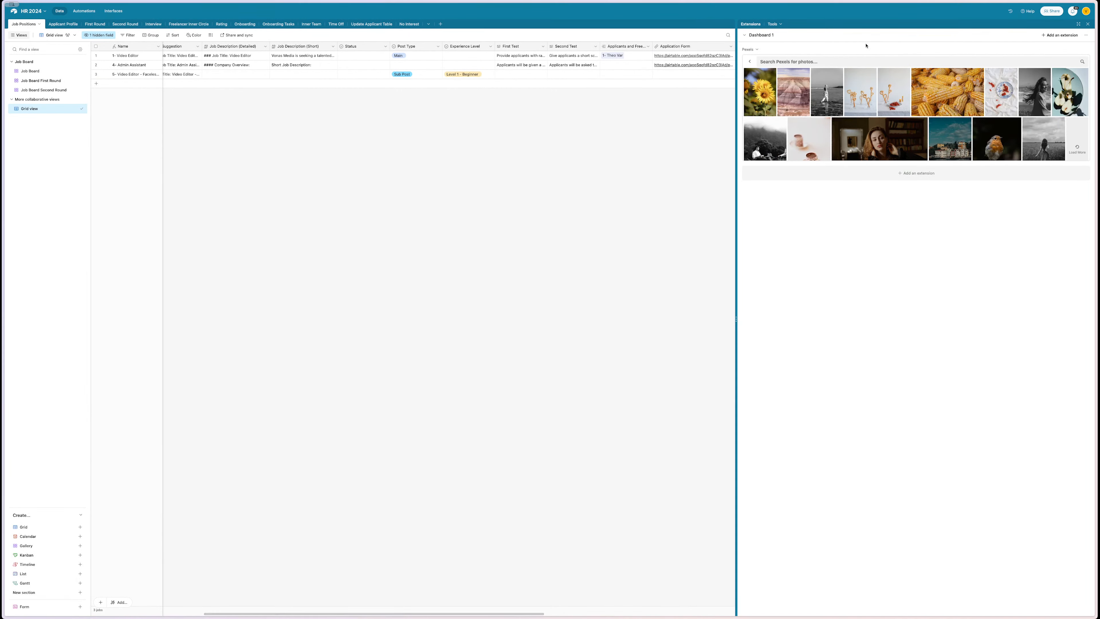
- Search Pexels for 'film', attach the monitor-editing photo, and close the extensions panel
left_click(830, 61)
type("film editor")
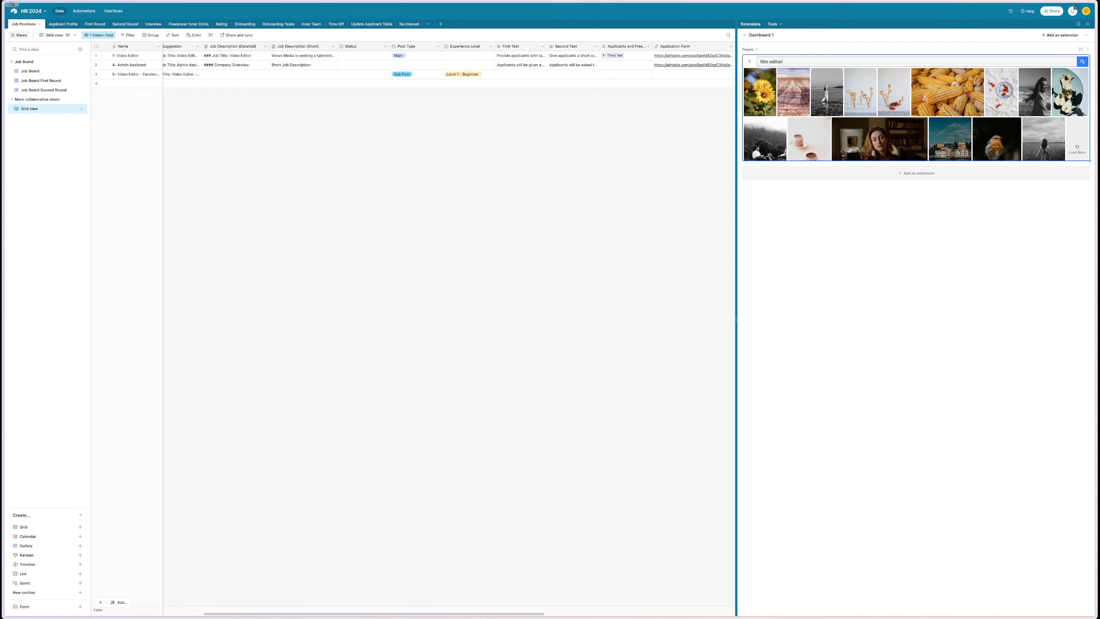
key("Return")
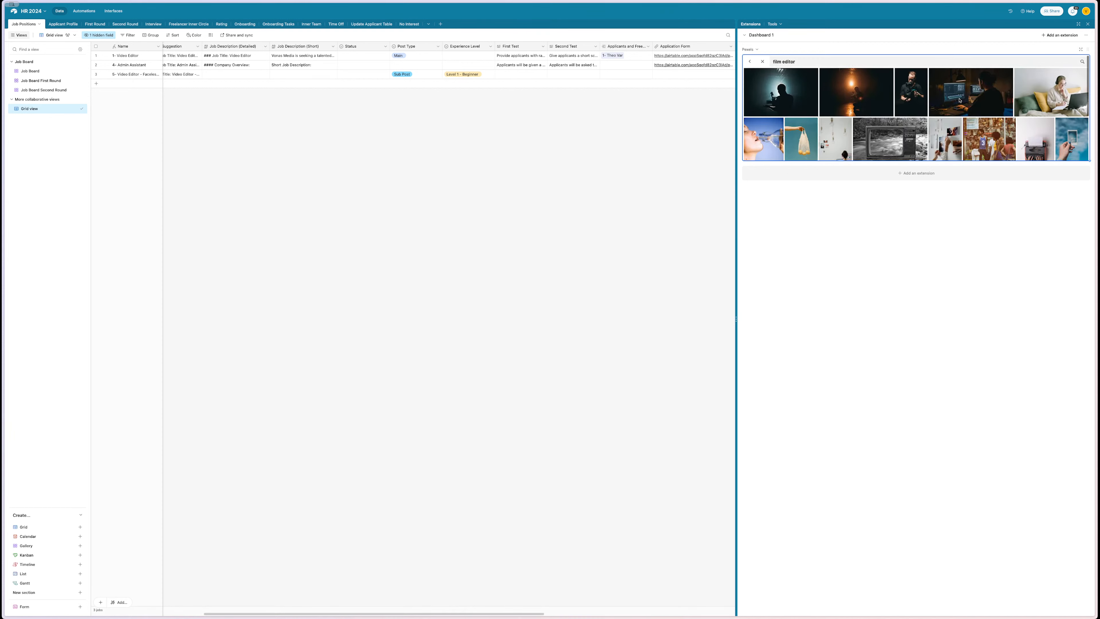
left_click(960, 100)
left_click(1068, 61)
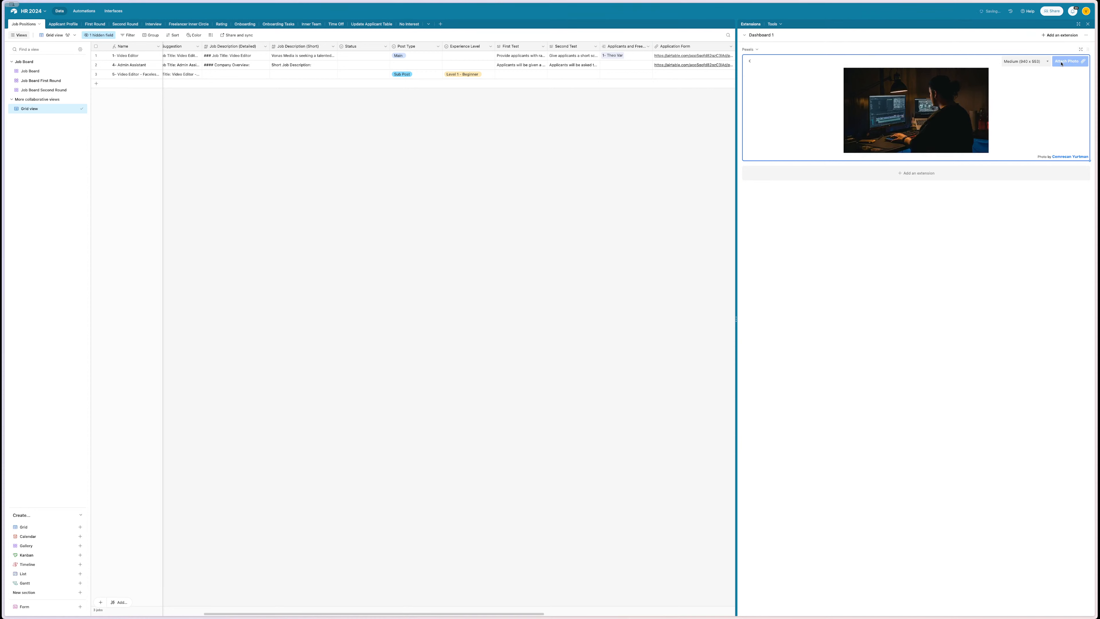
left_click(576, 169)
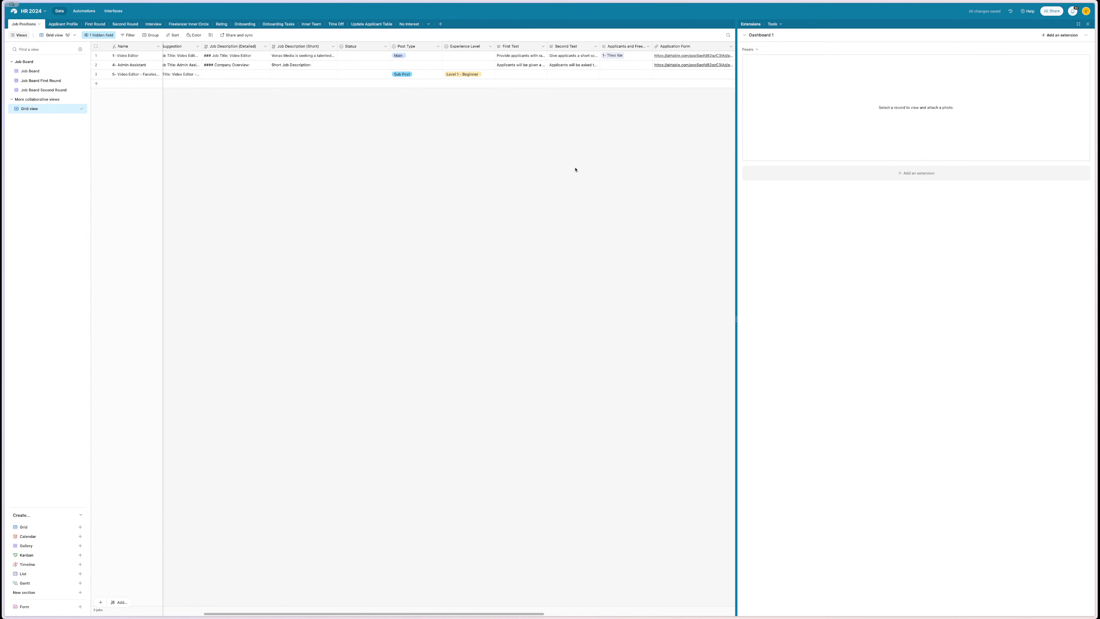
left_click(1088, 23)
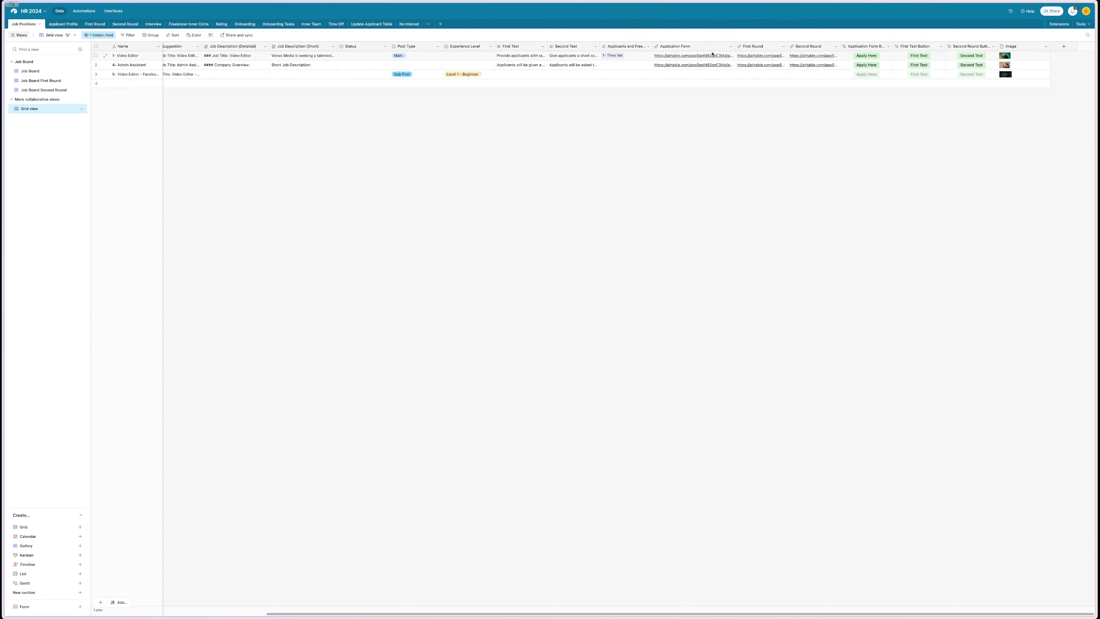
- Fill row 2's First Round link down into row 3
left_click(734, 66)
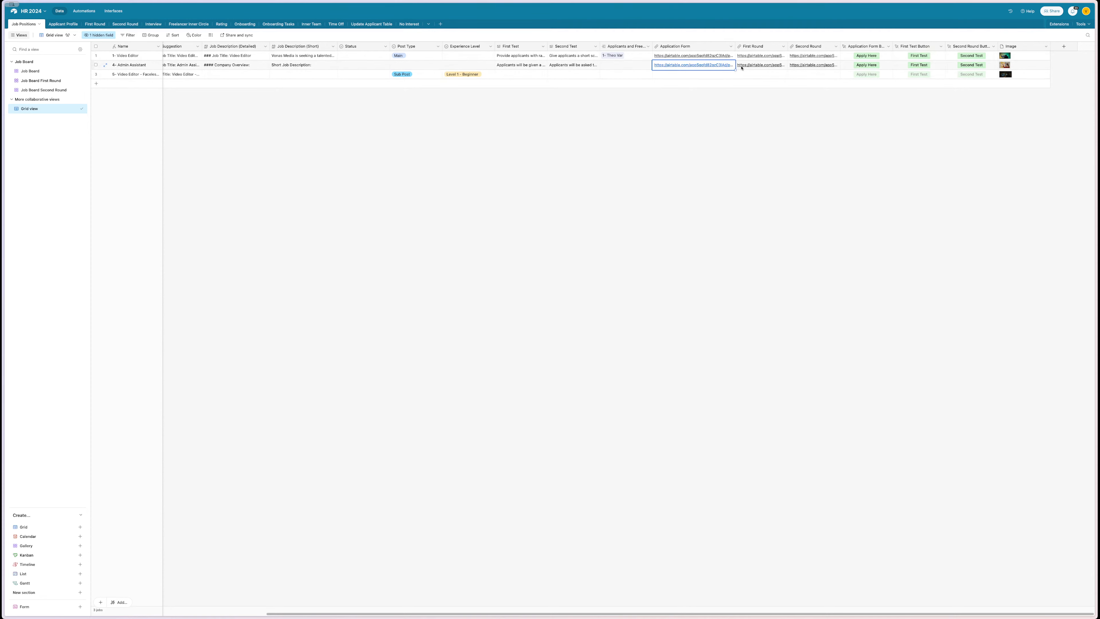
left_click(784, 67)
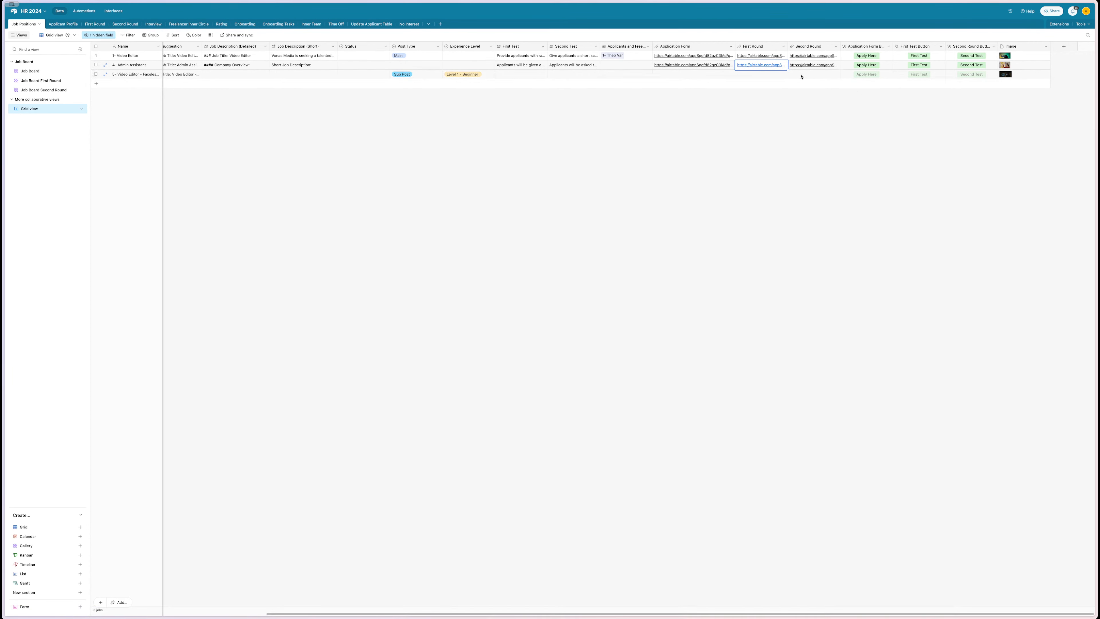
left_click_drag(788, 70, 787, 77)
- Fill row 2's Application Form link down into row 3
left_click(703, 65)
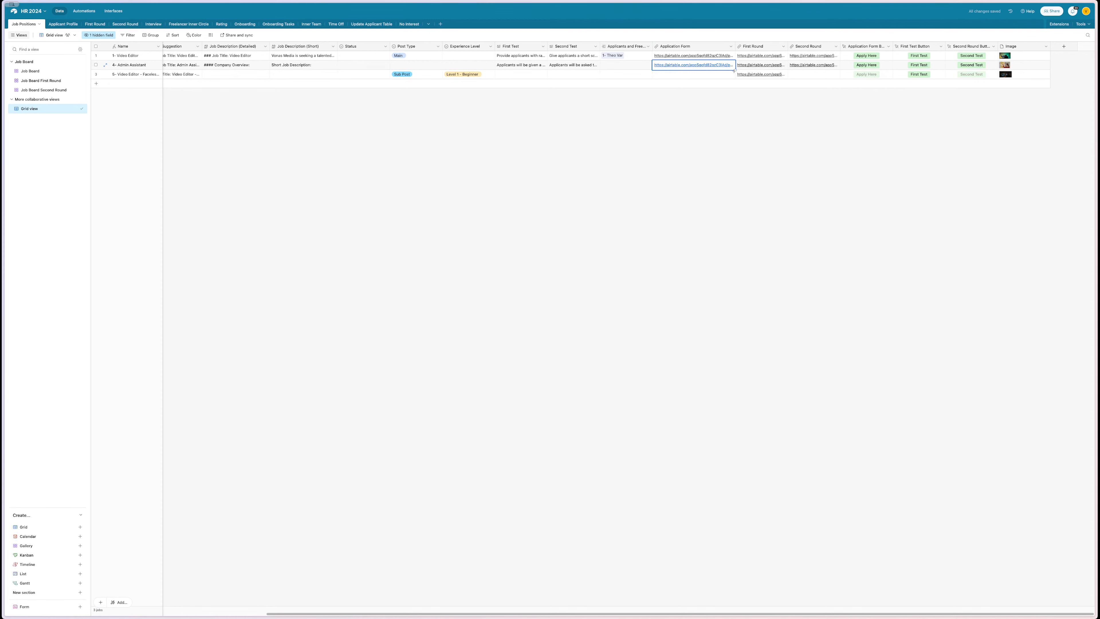
left_click_drag(736, 70, 735, 71)
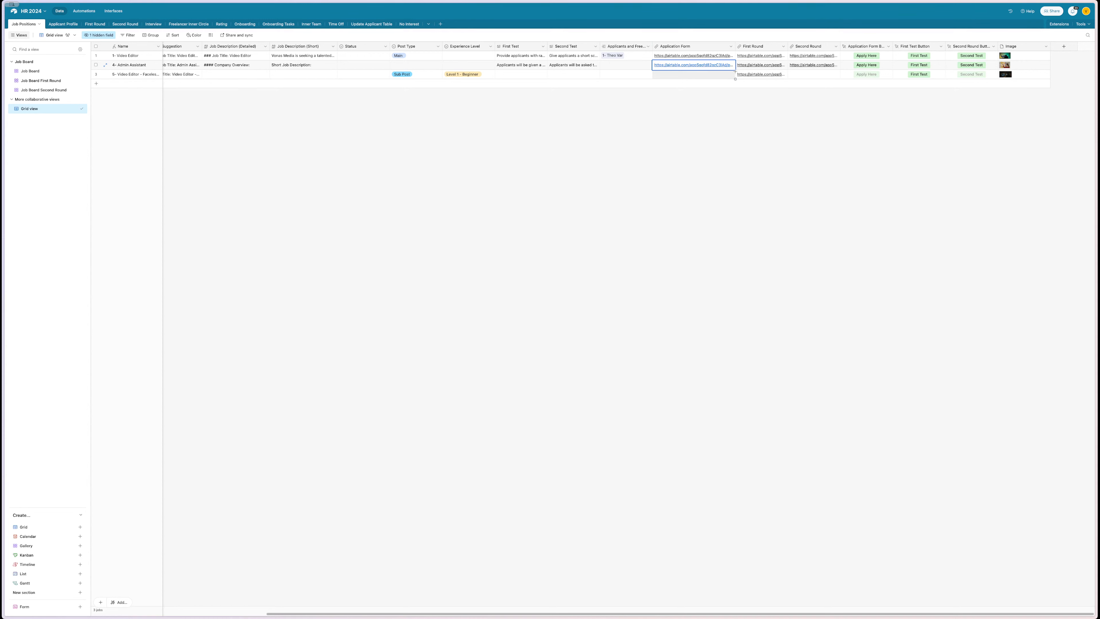
left_click_drag(736, 71, 737, 68)
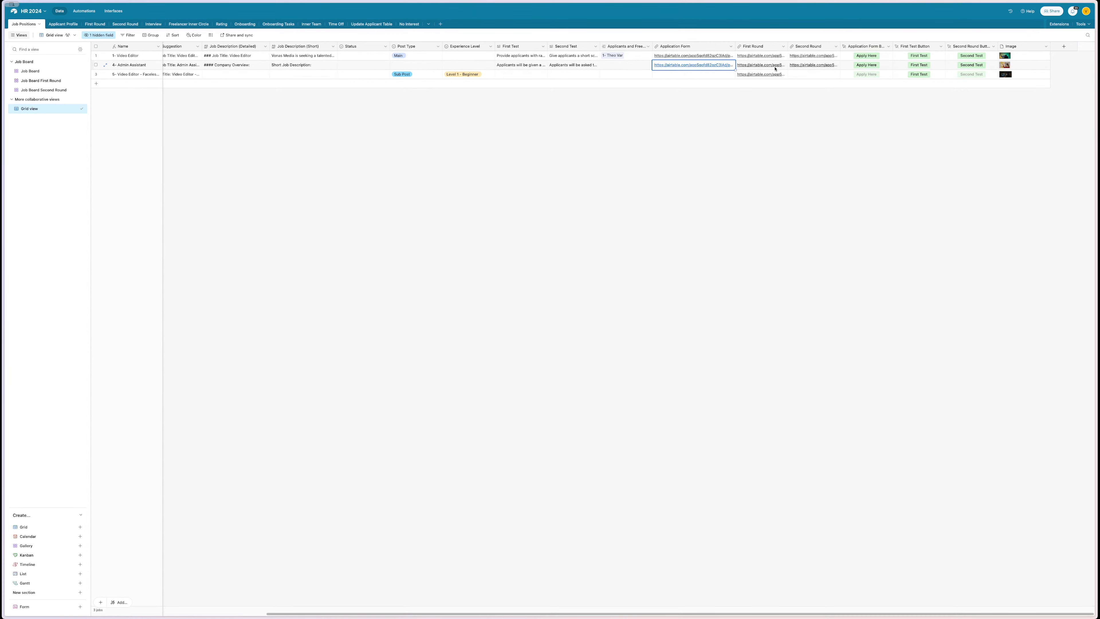
key("Up")
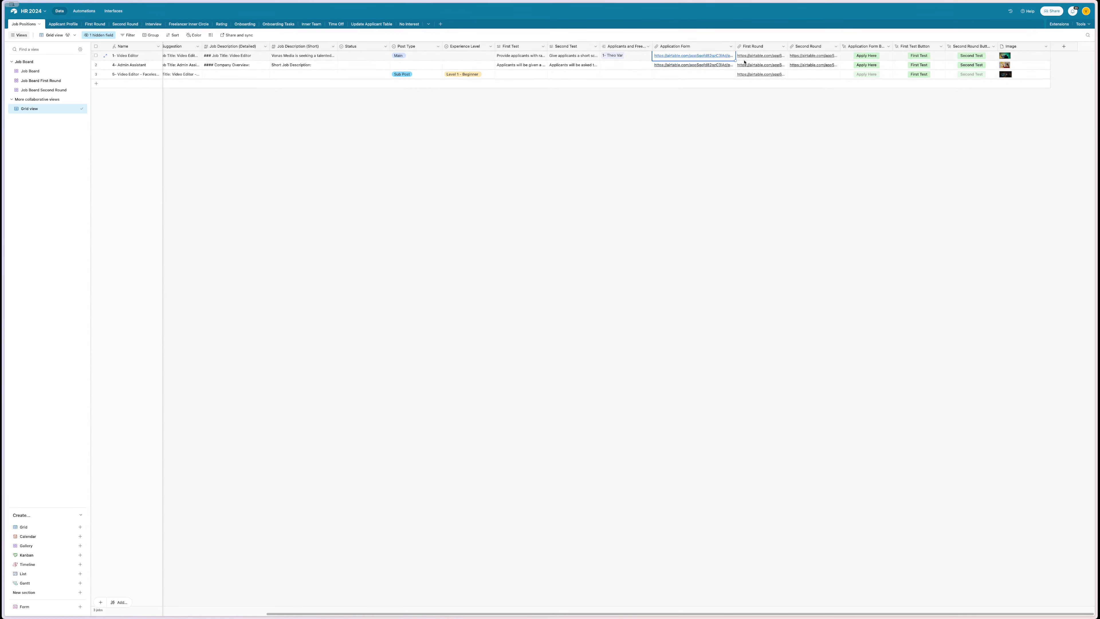
key("Down")
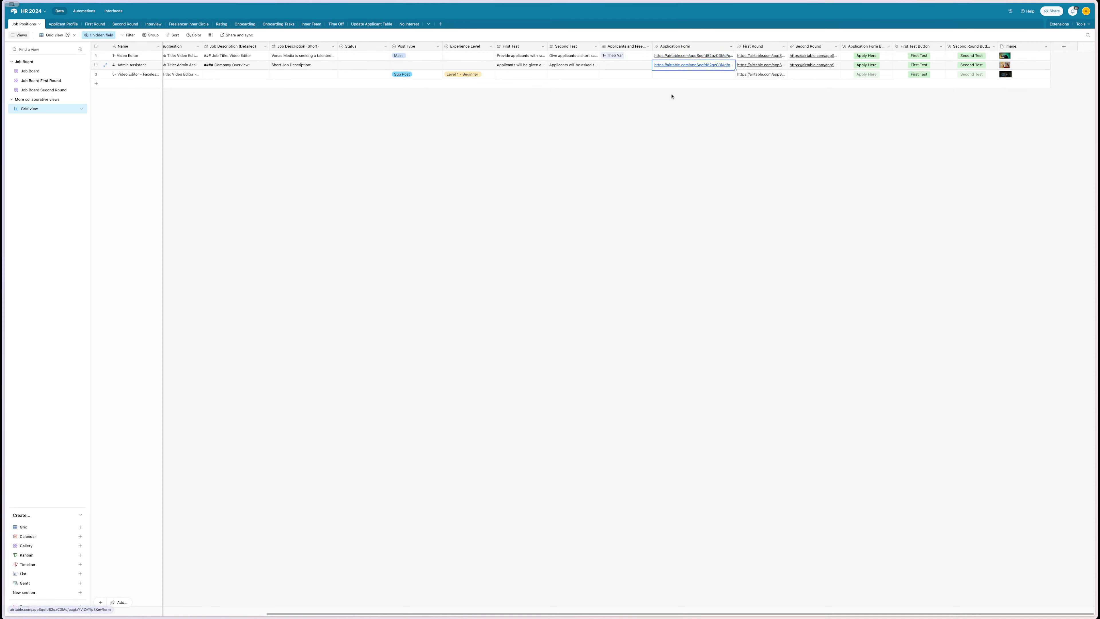
scroll(627, 118, "left", 1)
left_click(718, 58)
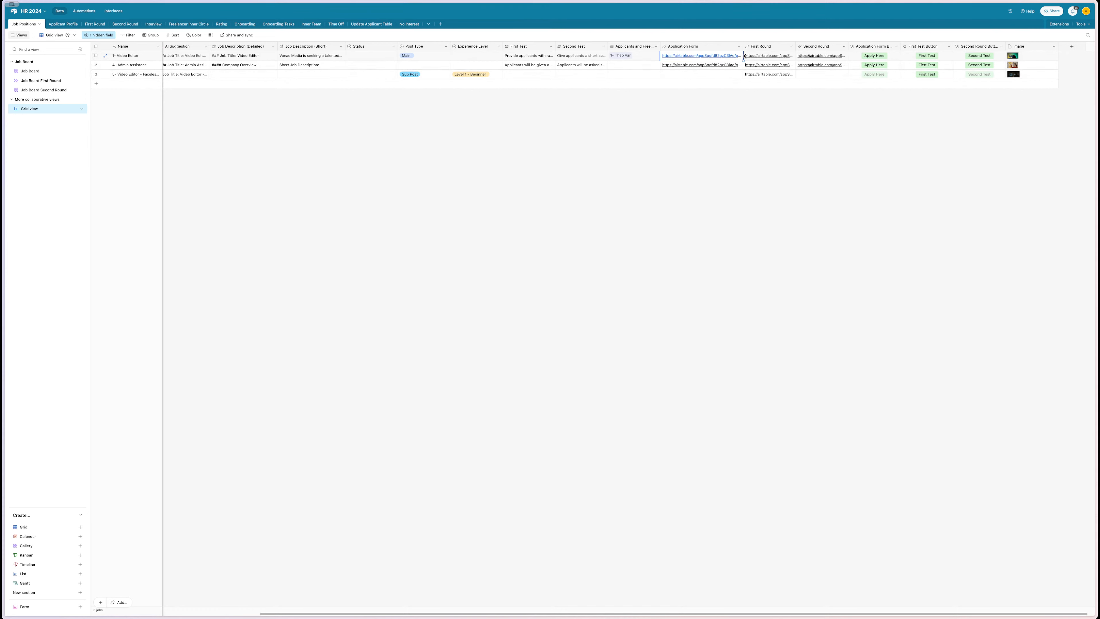
left_click(733, 66)
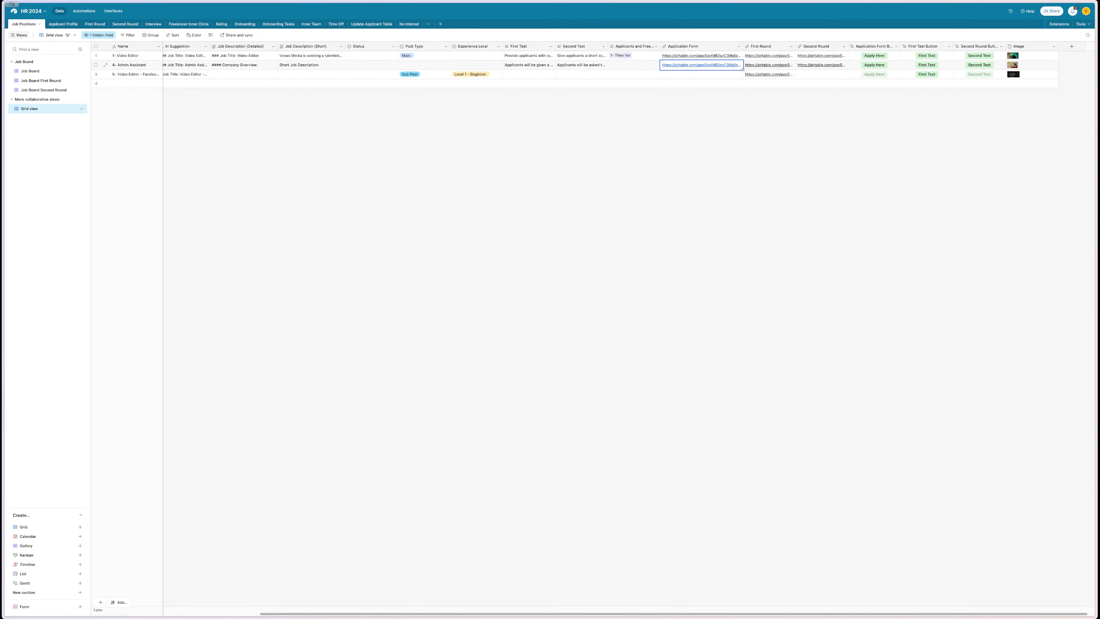
left_click_drag(743, 69, 780, 130)
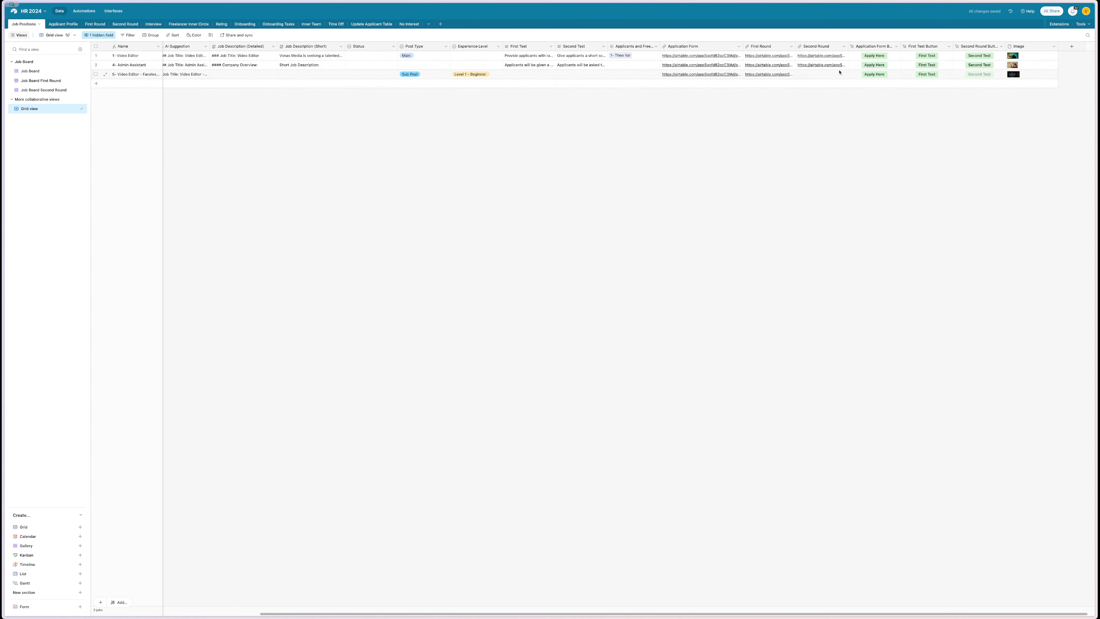
scroll(527, 116, "left", 5)
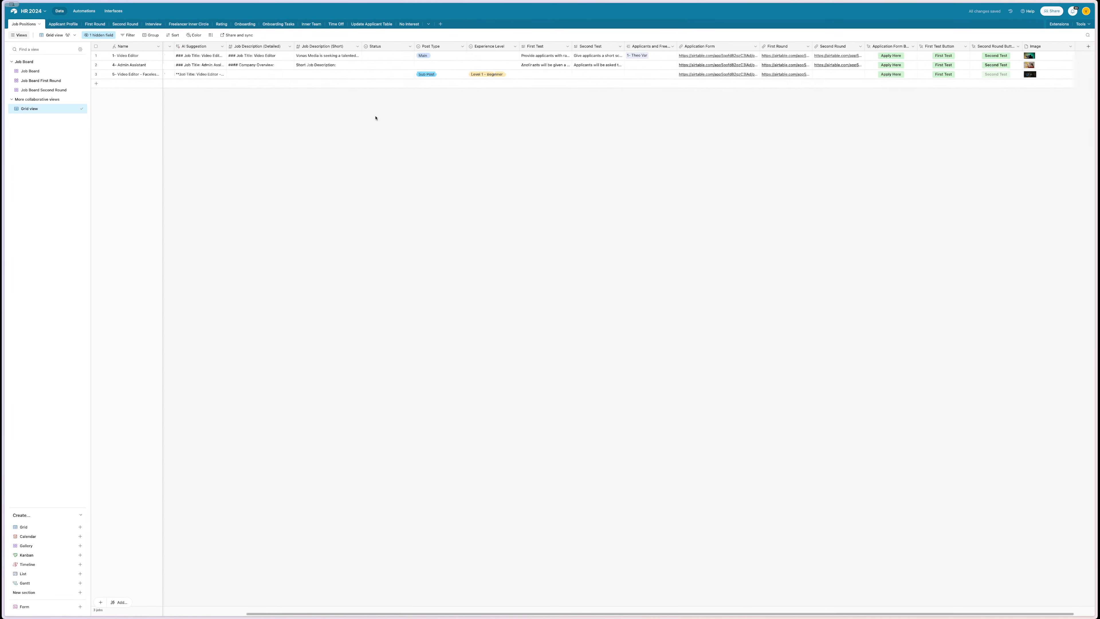
scroll(411, 101, "right", 5)
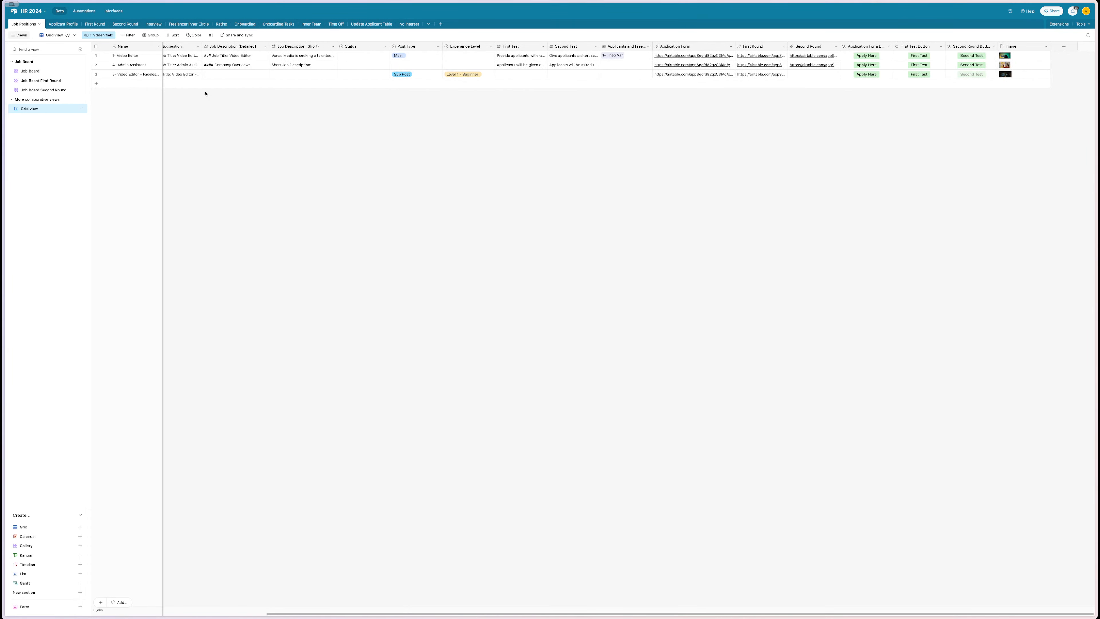
scroll(390, 75, "left", 5)
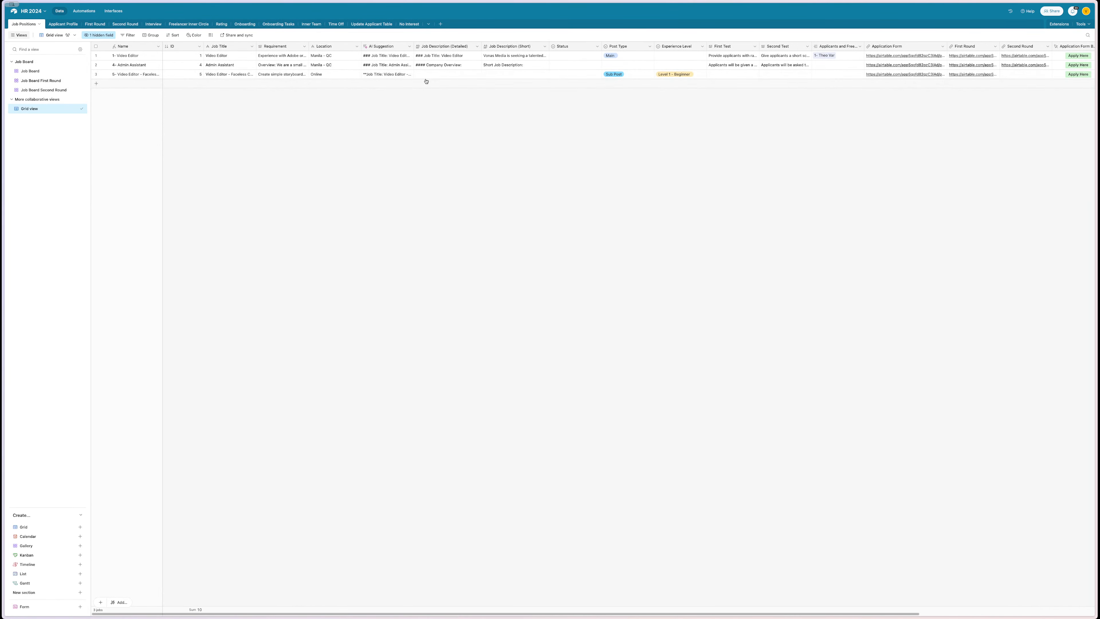
left_click(409, 74)
left_click(402, 77)
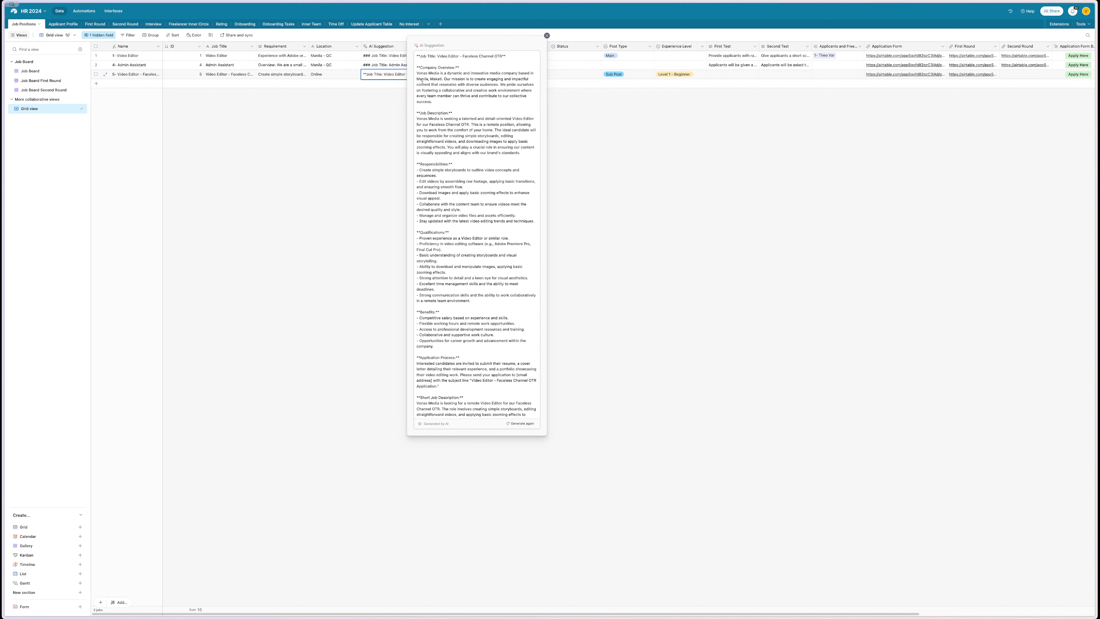
scroll(423, 82, "down", 5)
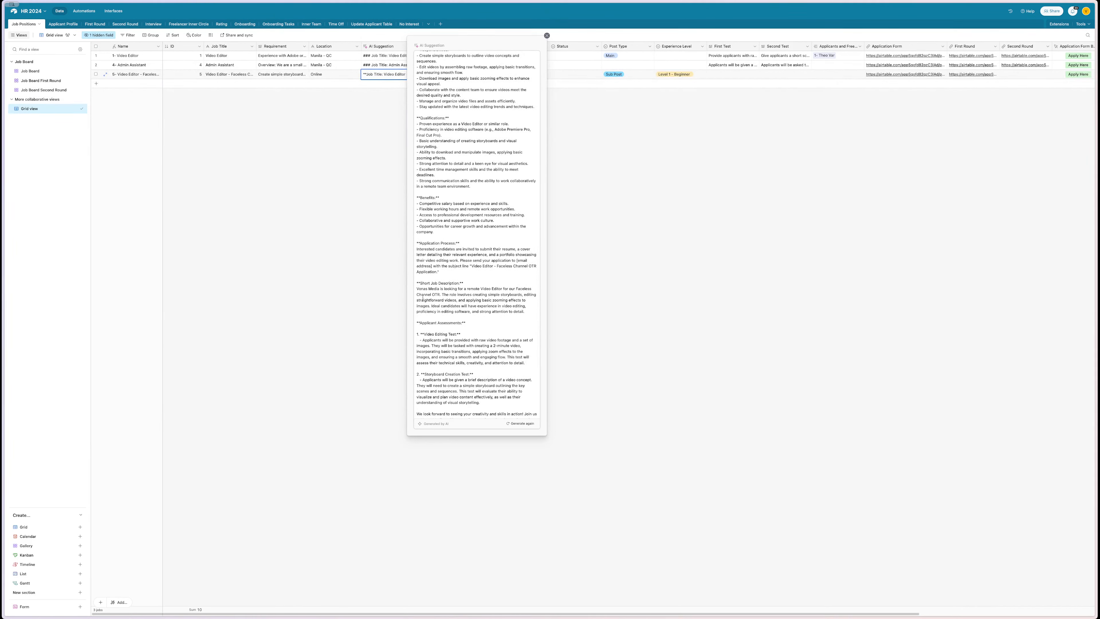
left_click_drag(417, 288, 528, 311)
left_click(563, 290)
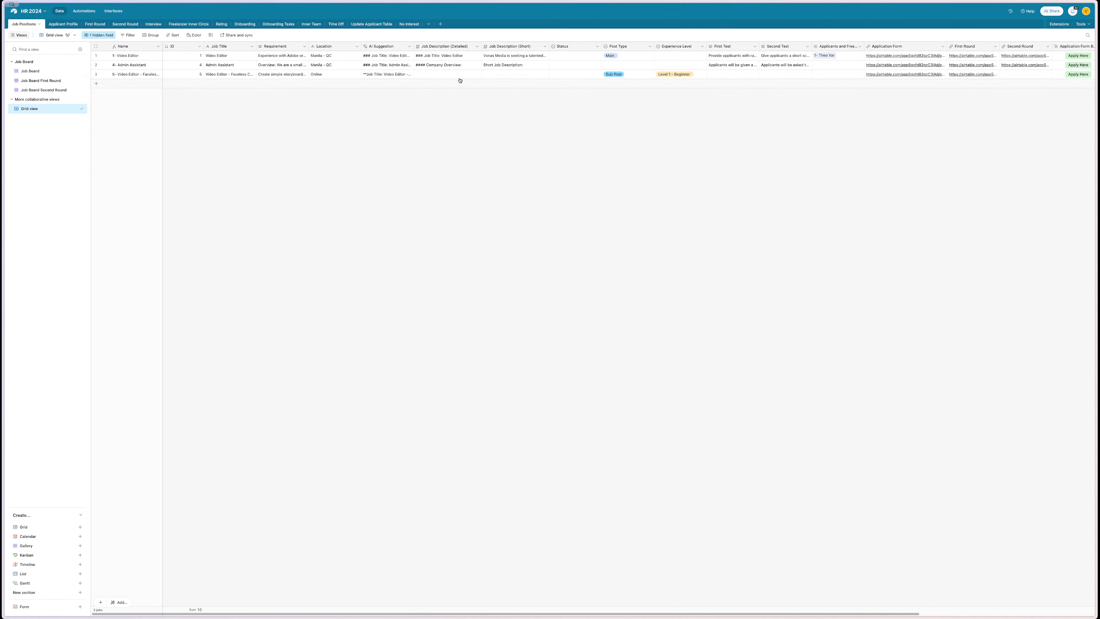
- Paste the remote Video Editor blurb into row 3's Job Description (Short), then open Second Round
left_click(500, 75)
key("super+v")
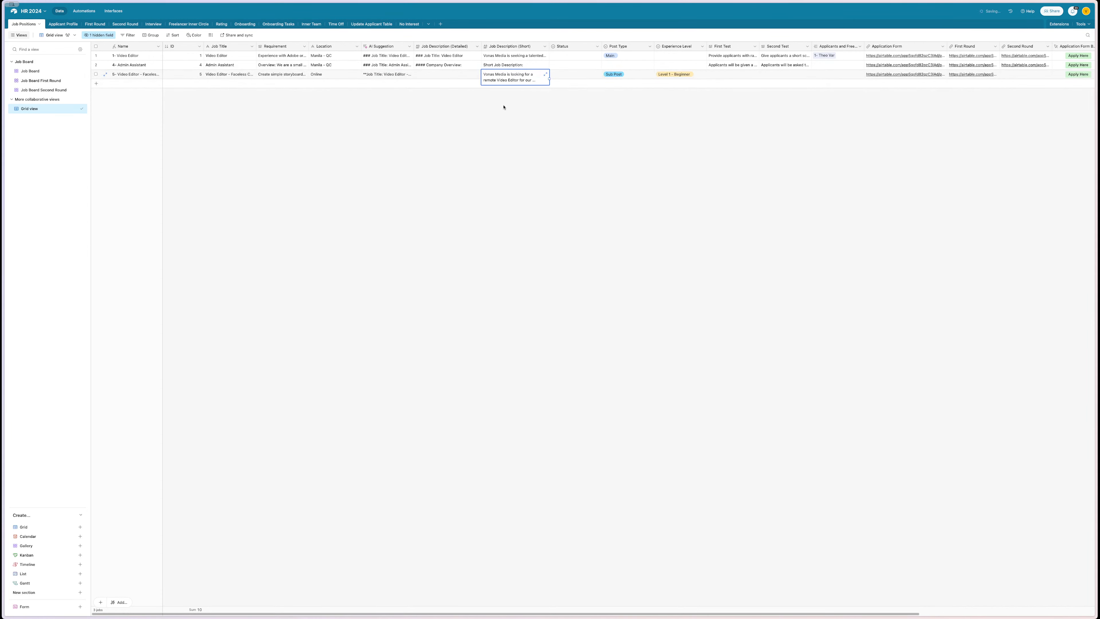
left_click(474, 168)
left_click(710, 76)
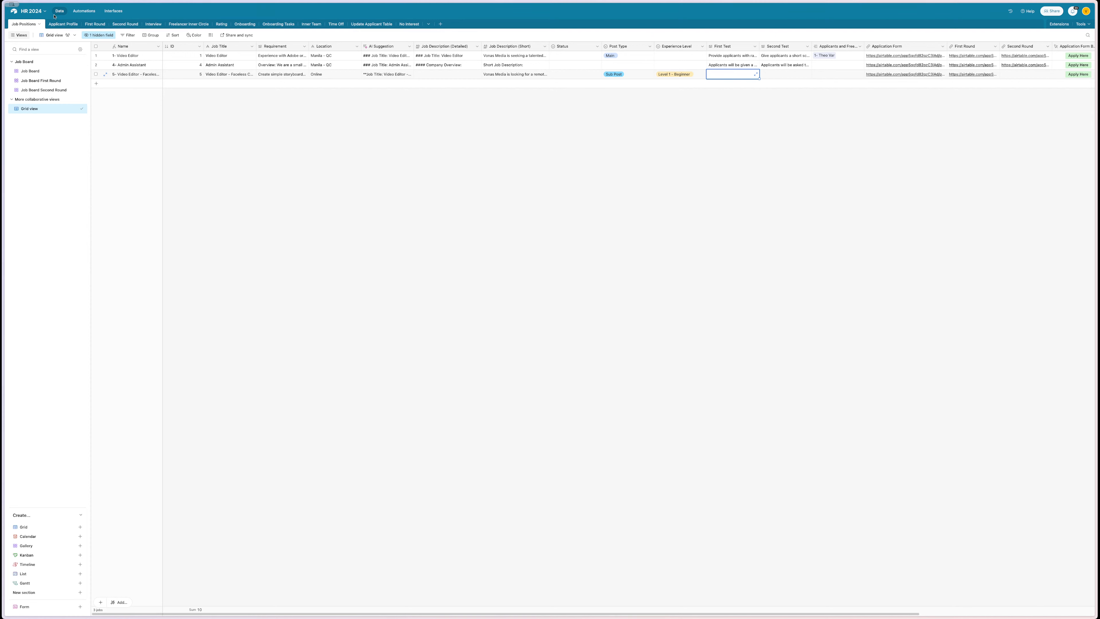
left_click(125, 24)
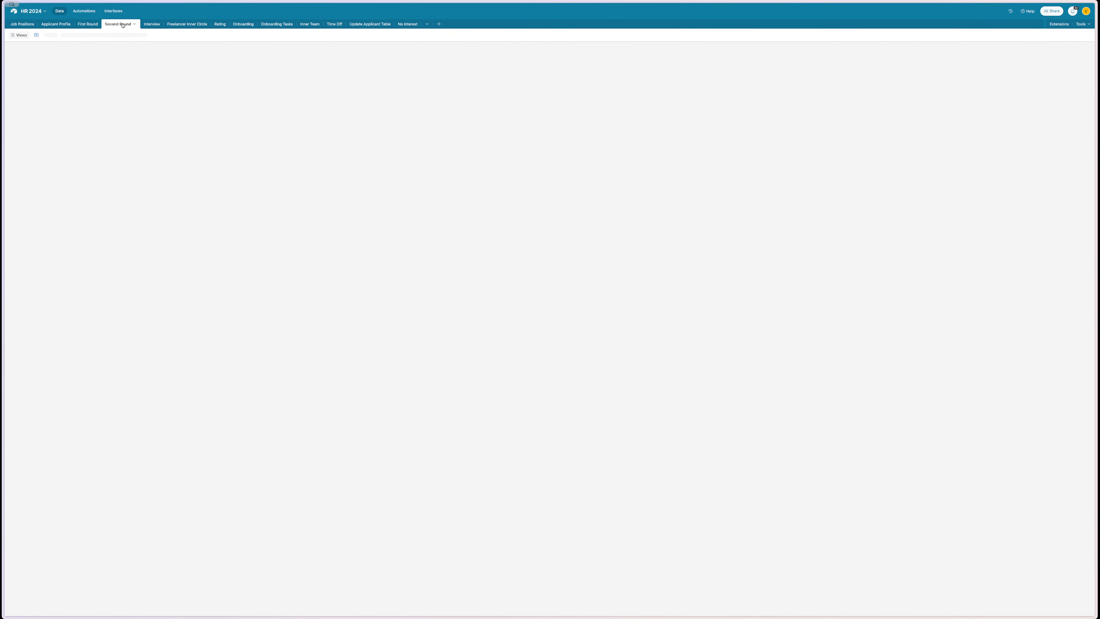
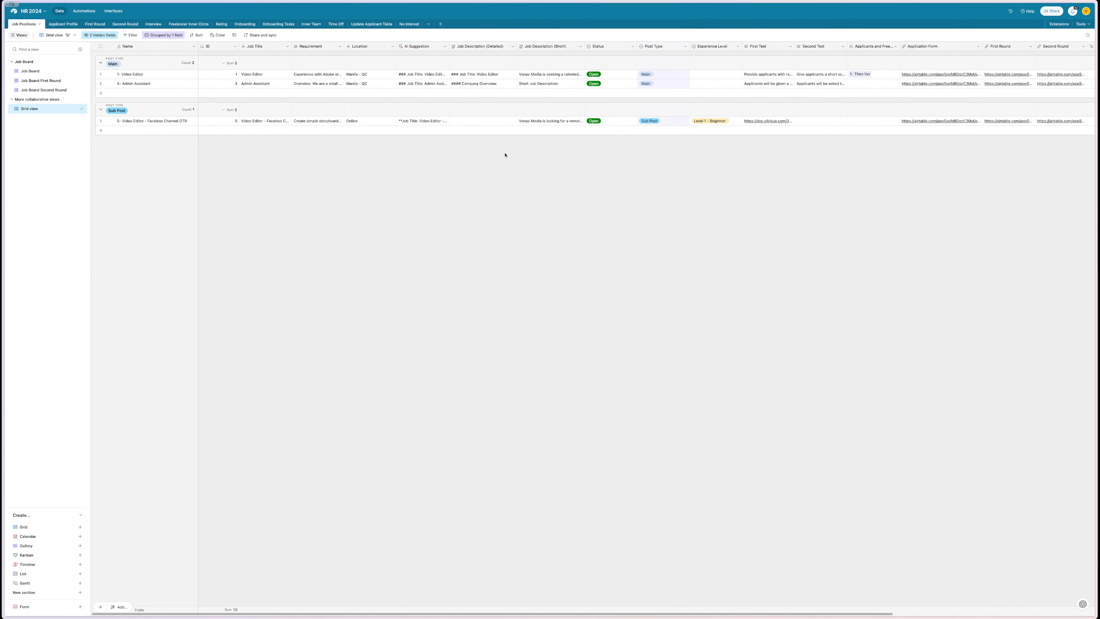
- Browse the base's automations and new-interface layout choices, then return to the table data
scroll(499, 159, "right", 10)
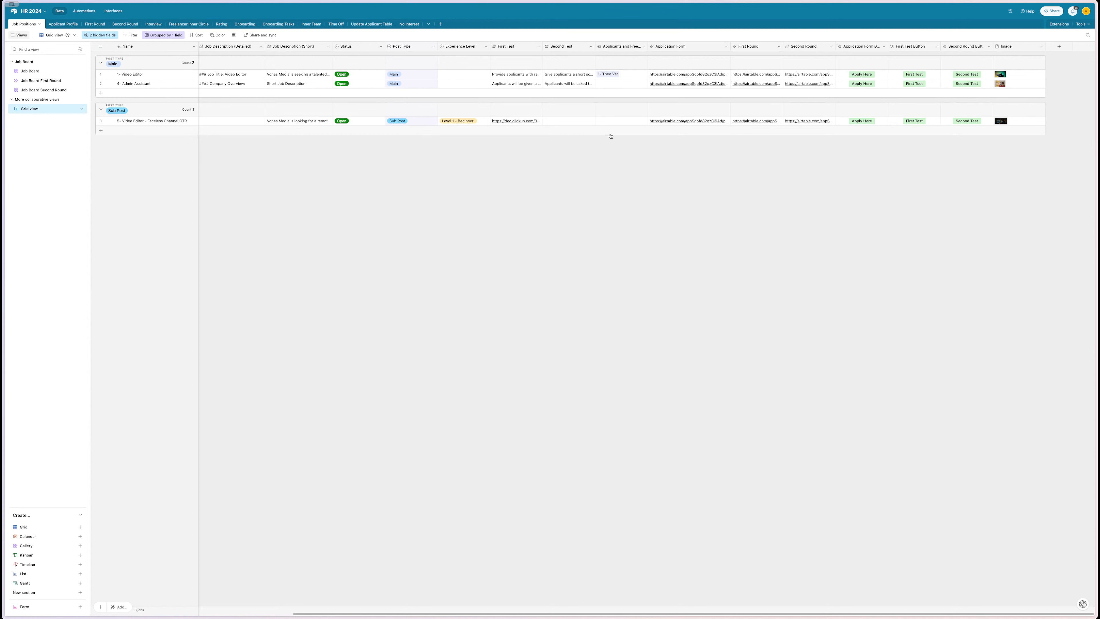
scroll(578, 174, "left", 1)
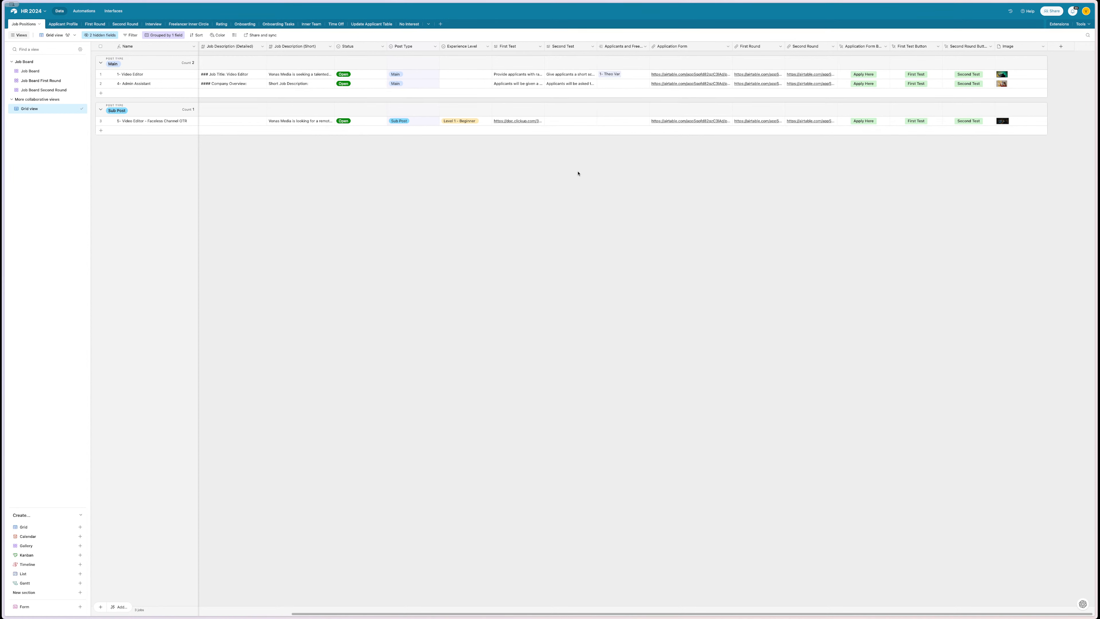
scroll(578, 174, "left", 6)
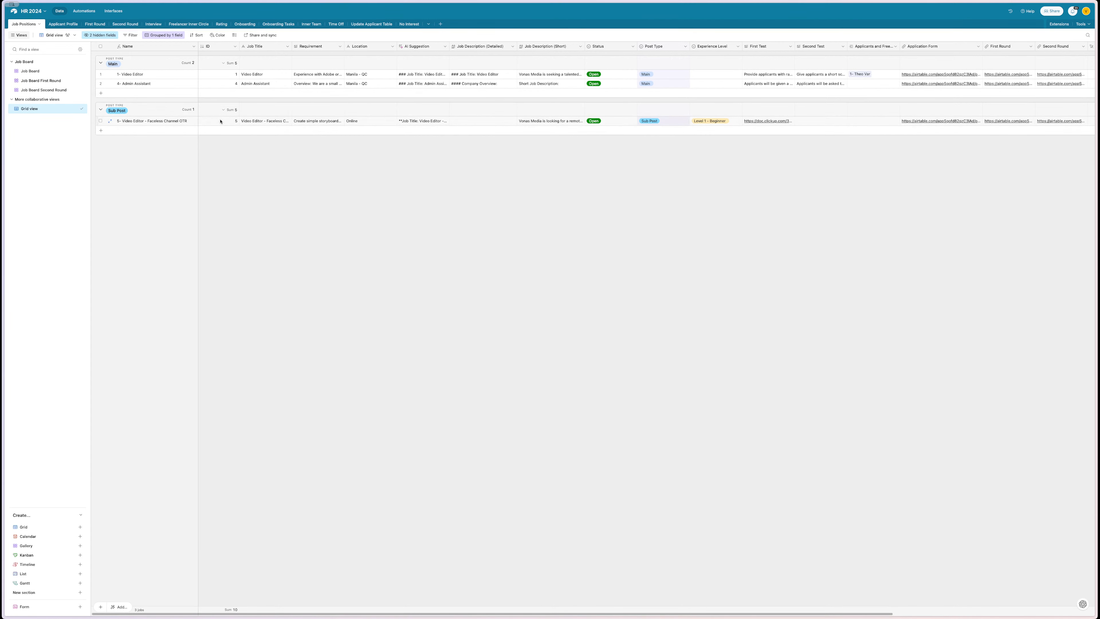
left_click(85, 11)
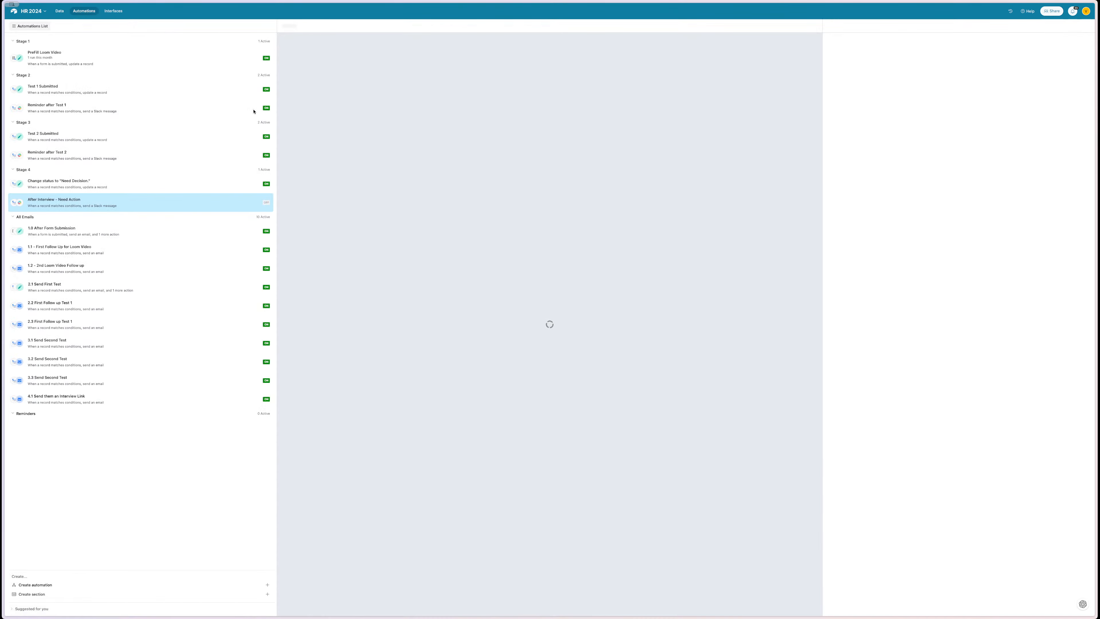
left_click(113, 11)
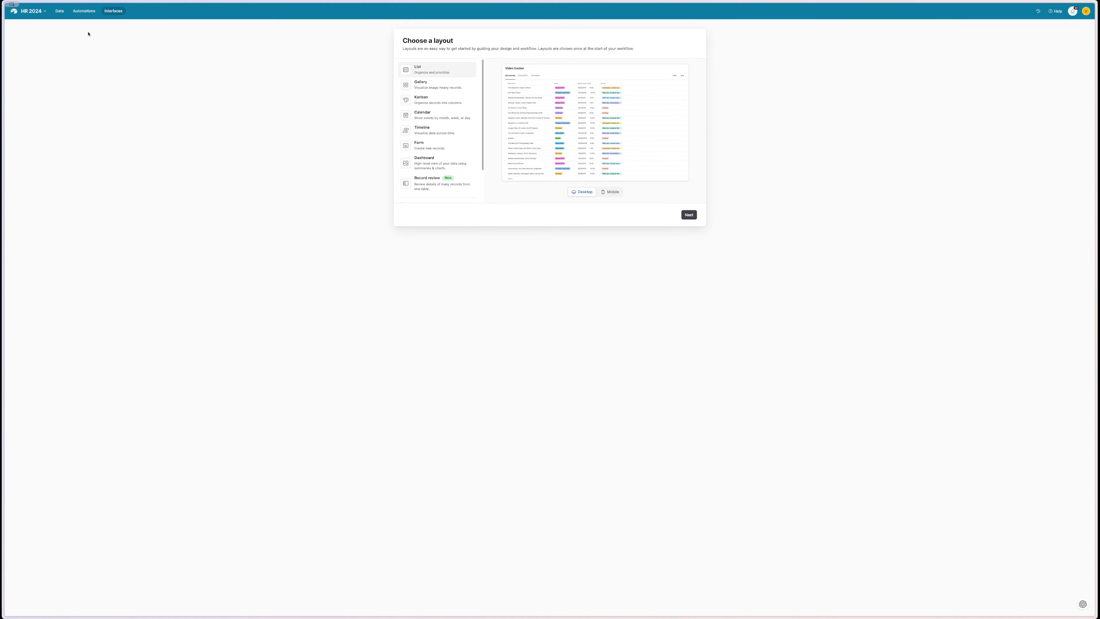
left_click(64, 15)
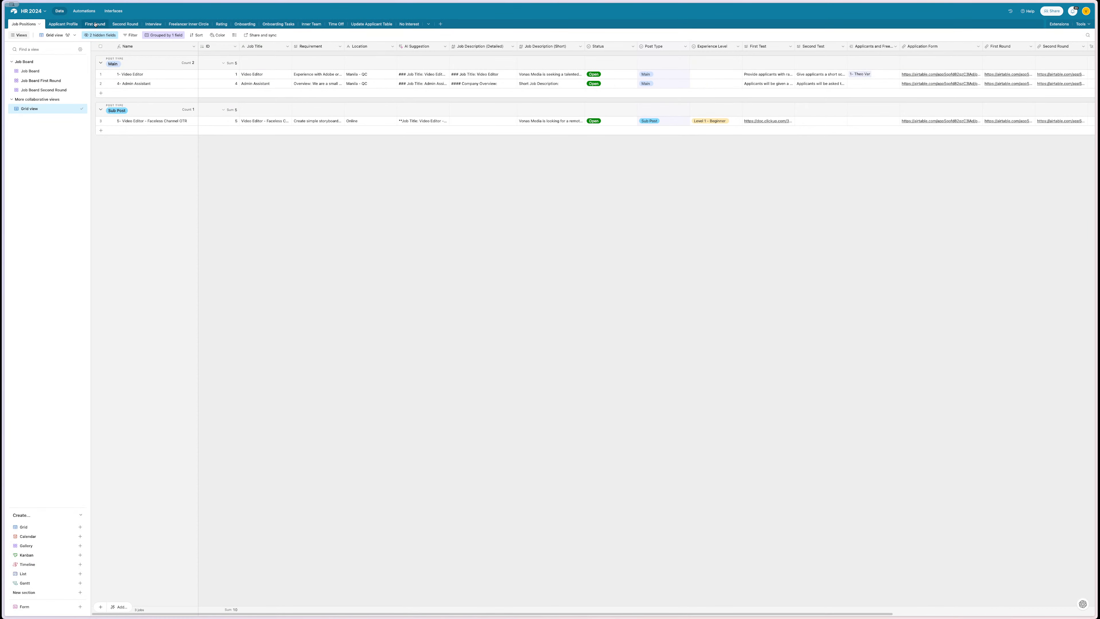
left_click(111, 13)
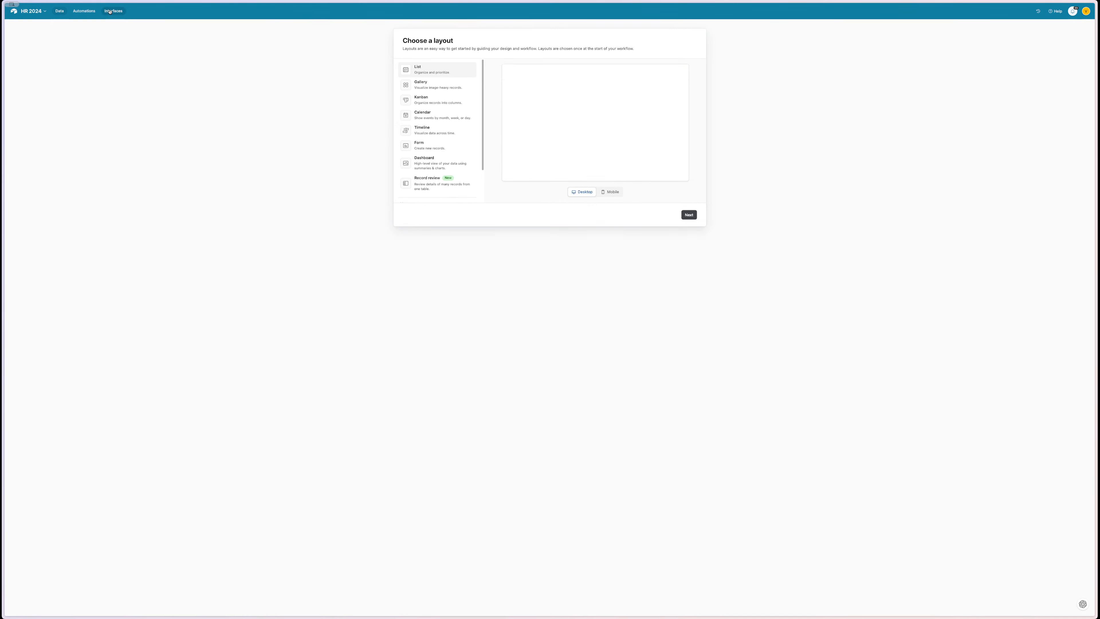
left_click(61, 11)
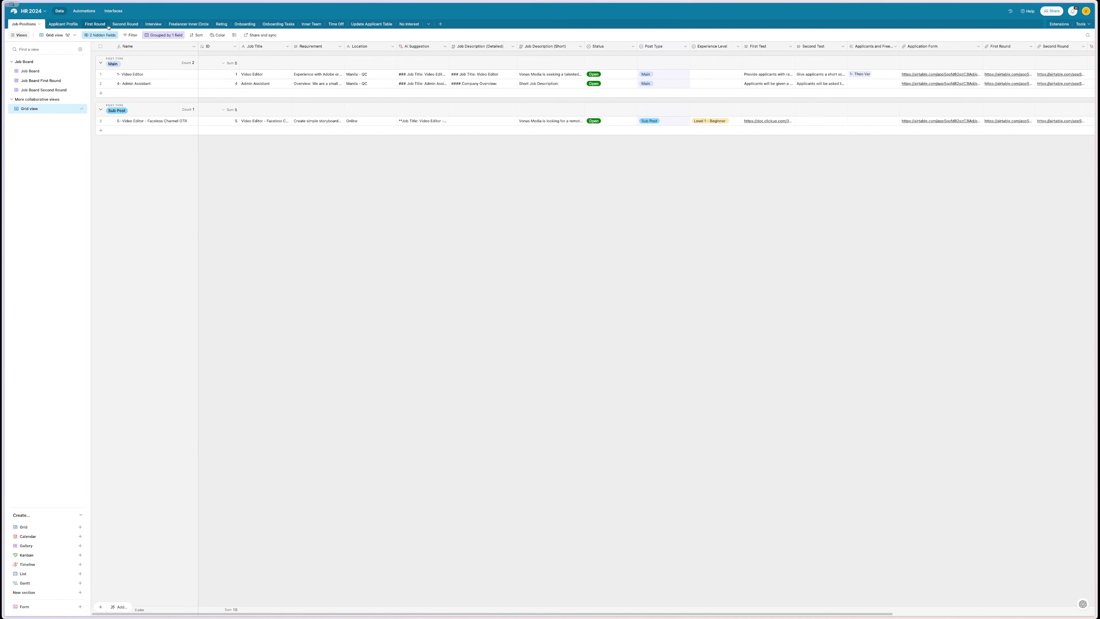
- Delete the two empty records in rows 2 and 3 of the First Round table
left_click(92, 25)
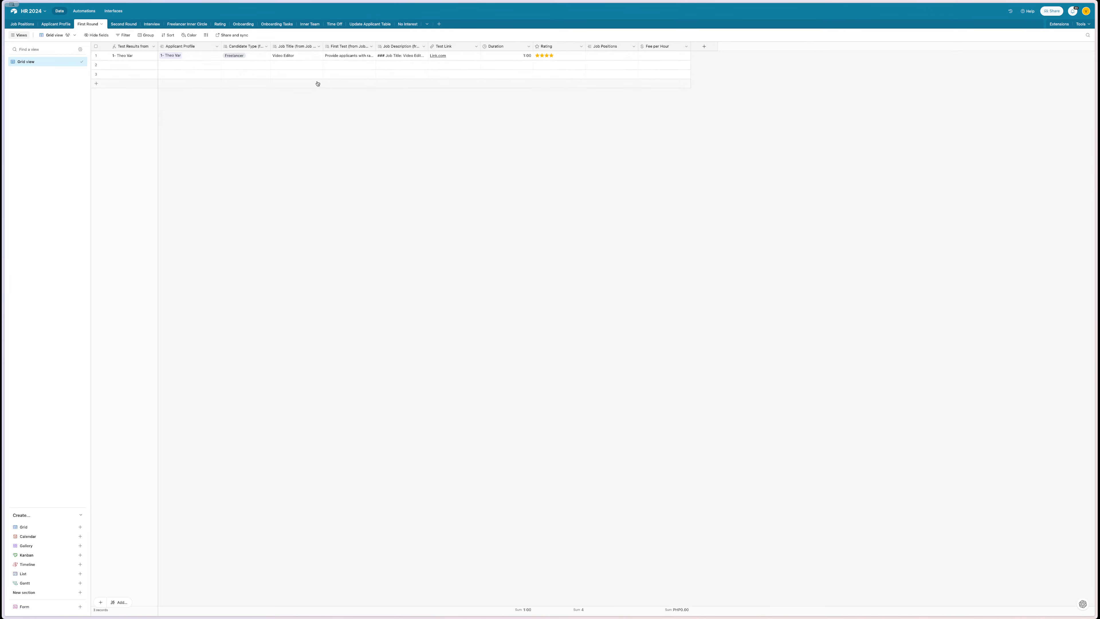
left_click(96, 65)
left_click(96, 74)
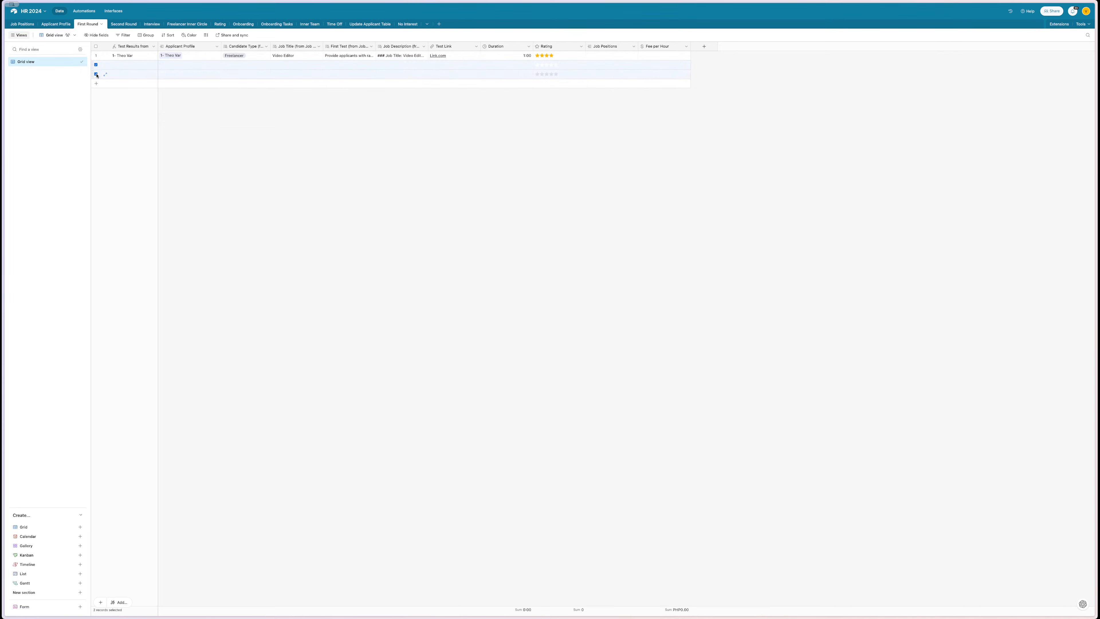
right_click(124, 75)
left_click(144, 96)
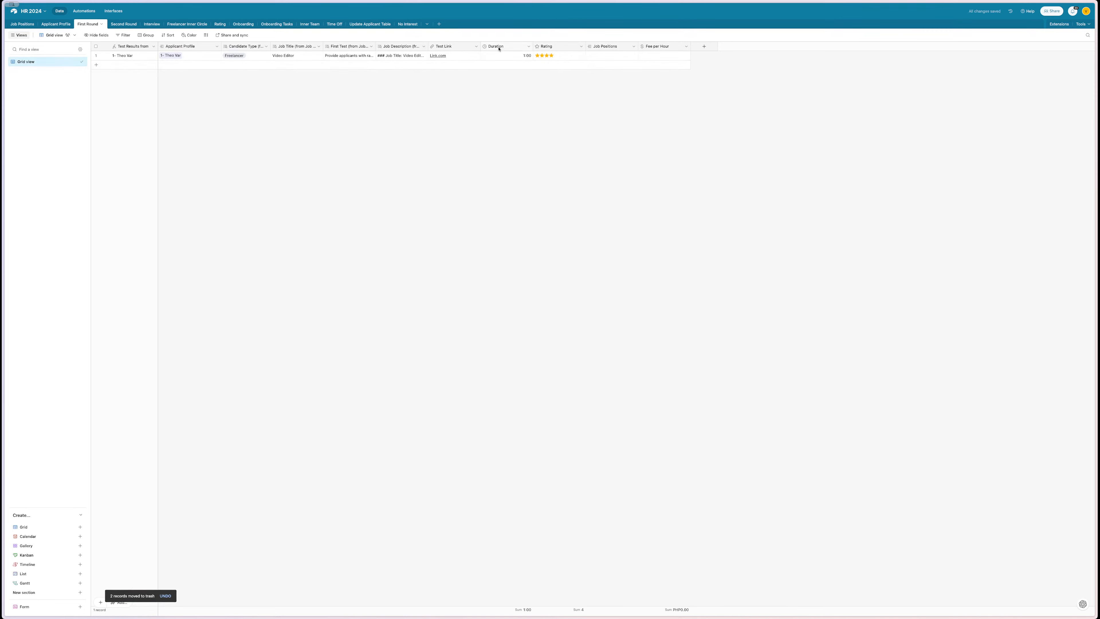
- Move Duration after Rating and Fee per Hour before Job Positions, then set row 1's fee to PHP600.00
left_click_drag(499, 49, 567, 44)
left_click_drag(675, 50, 588, 49)
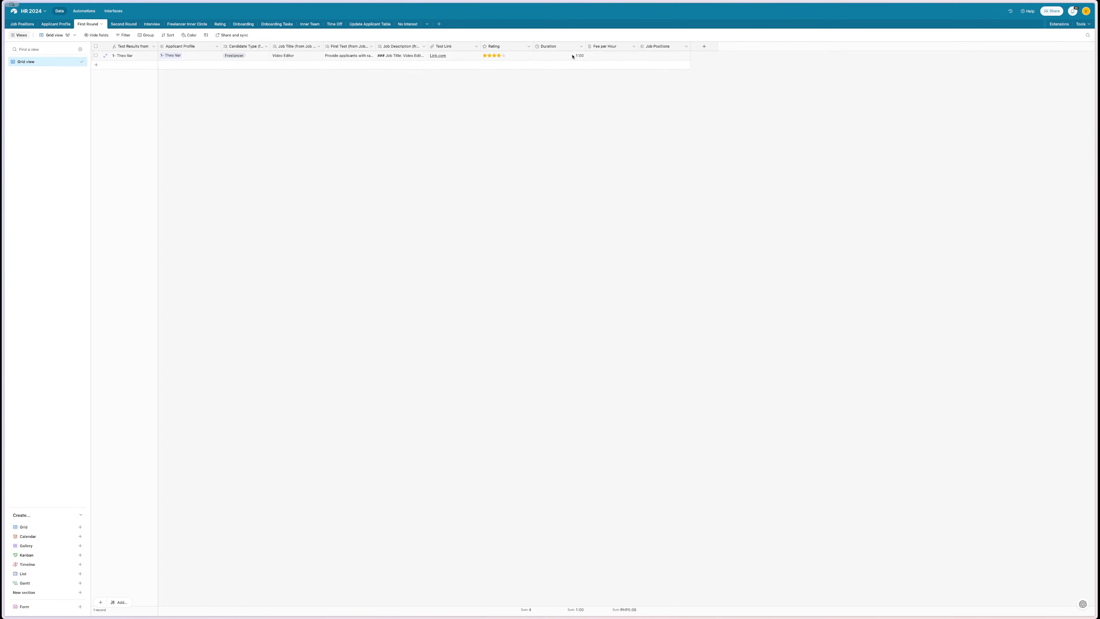
double_click(609, 56)
left_click(584, 112)
- Draft an unsent prompt asking for an Airtable 5-star rating formula from test time taken and freelancer's fee
mouse_move(2, 182)
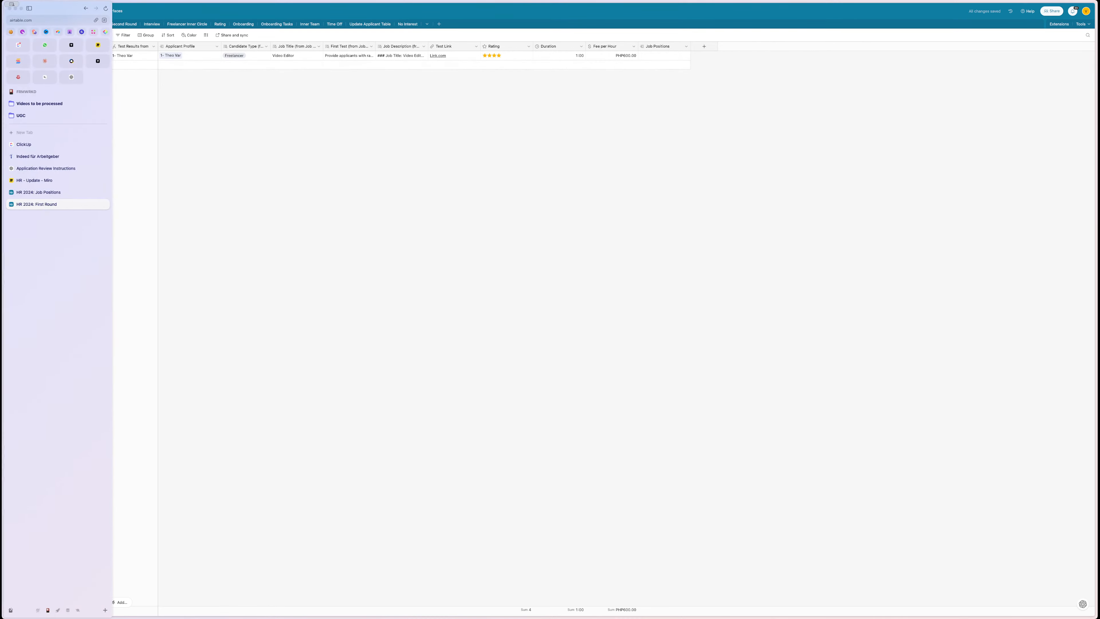
left_click(35, 169)
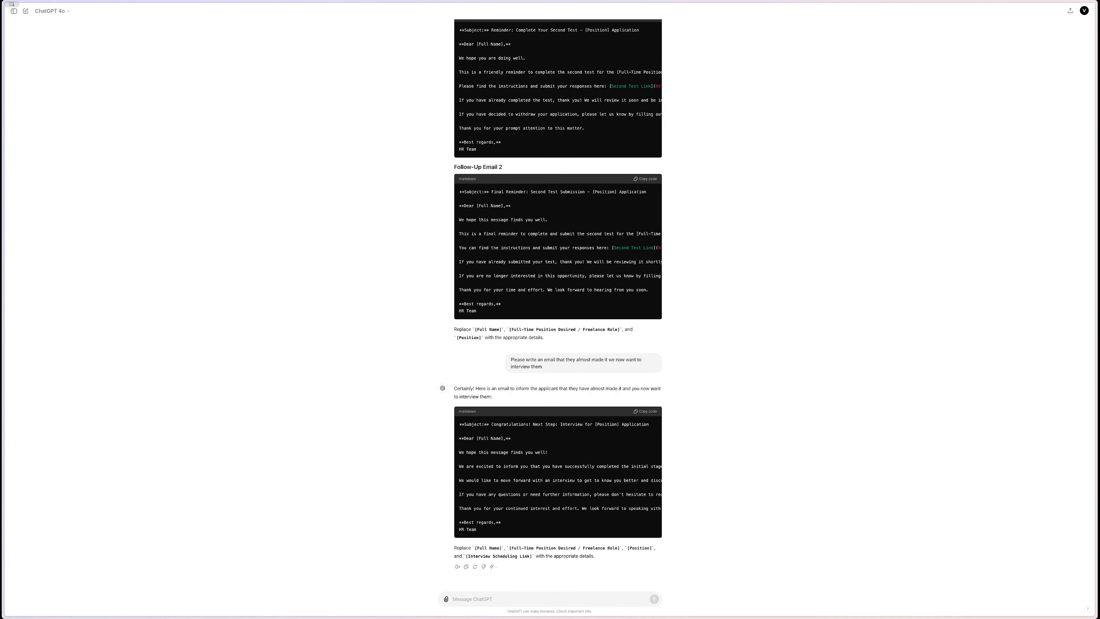
type("H")
type("the rating max 5 Stars on the ti")
type("me the fre")
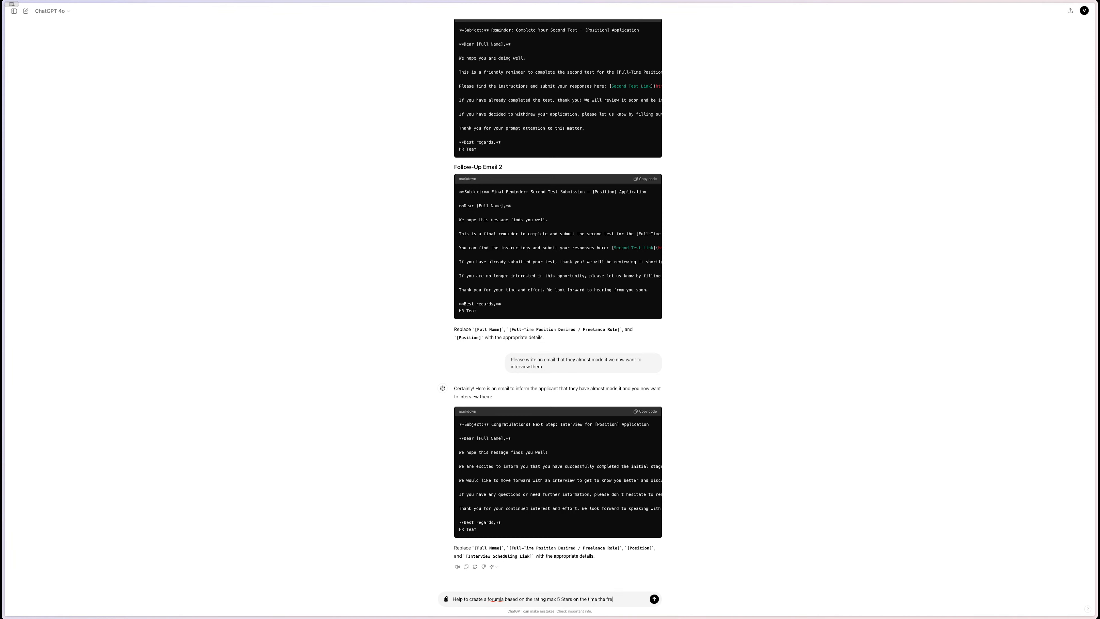
type("elancer took for the")
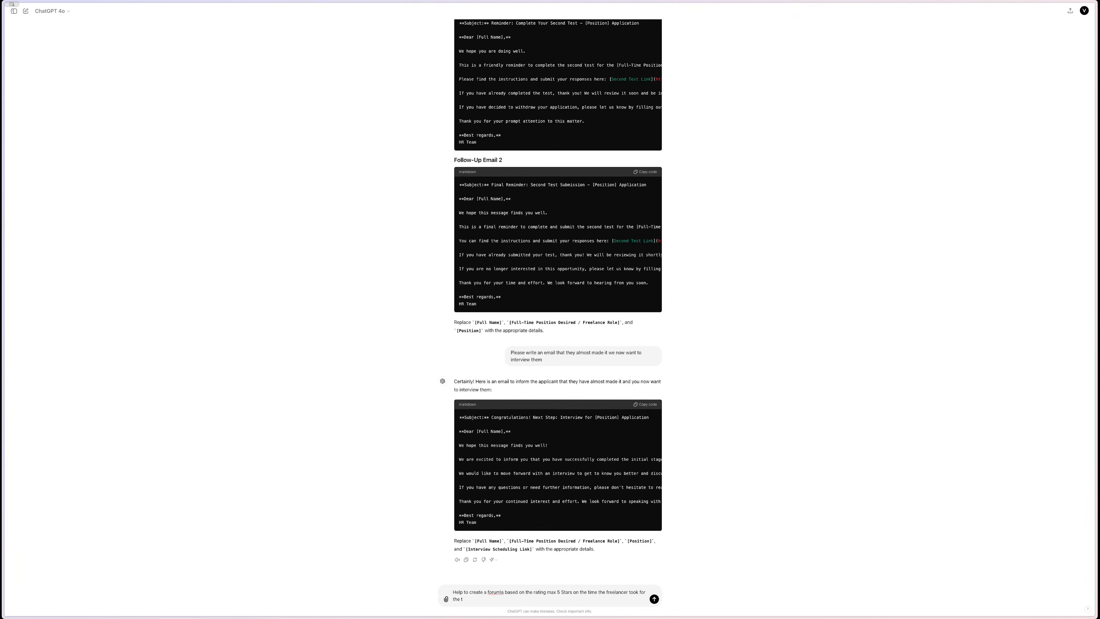
type(" test and the amount he is charging for create the formula for airtable")
- Start a screenshot capture of the HR 2024 First Round table
mouse_move(2, 277)
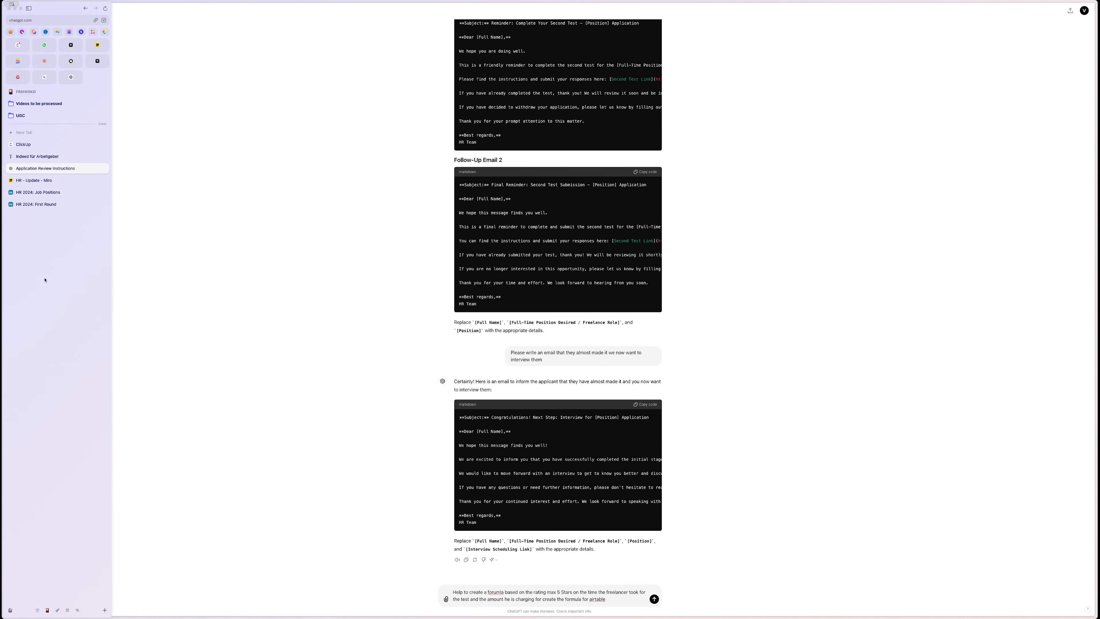
left_click(37, 202)
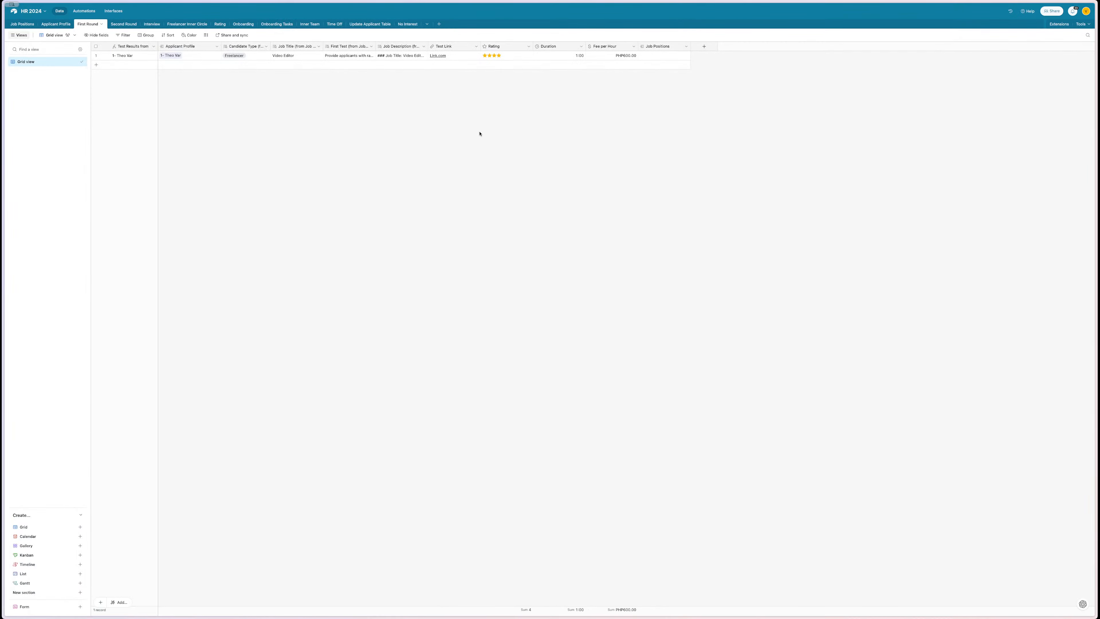
key("super+shift+4")
key("Escape")
- Send the drafted formula request in ChatGPT with a pasted link on a new line
mouse_move(3, 190)
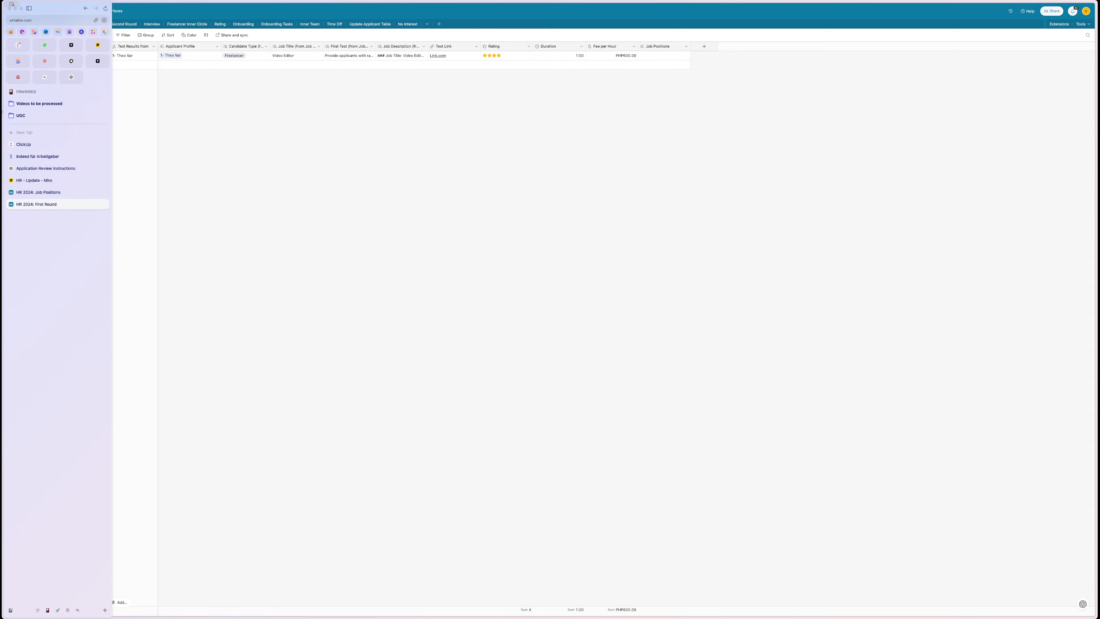
left_click(71, 78)
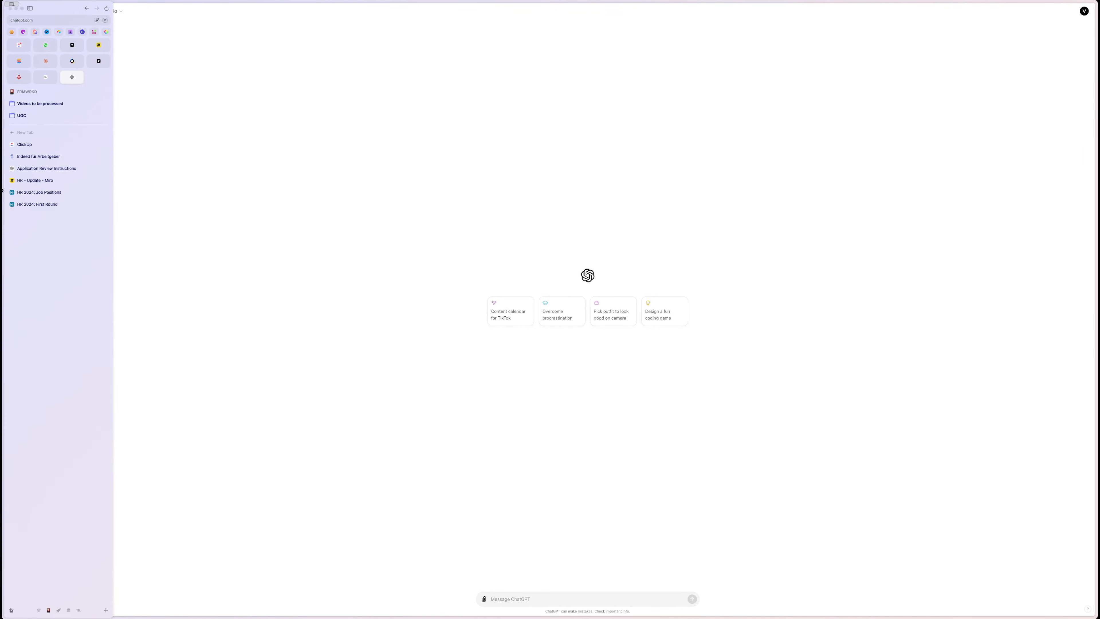
left_click(27, 167)
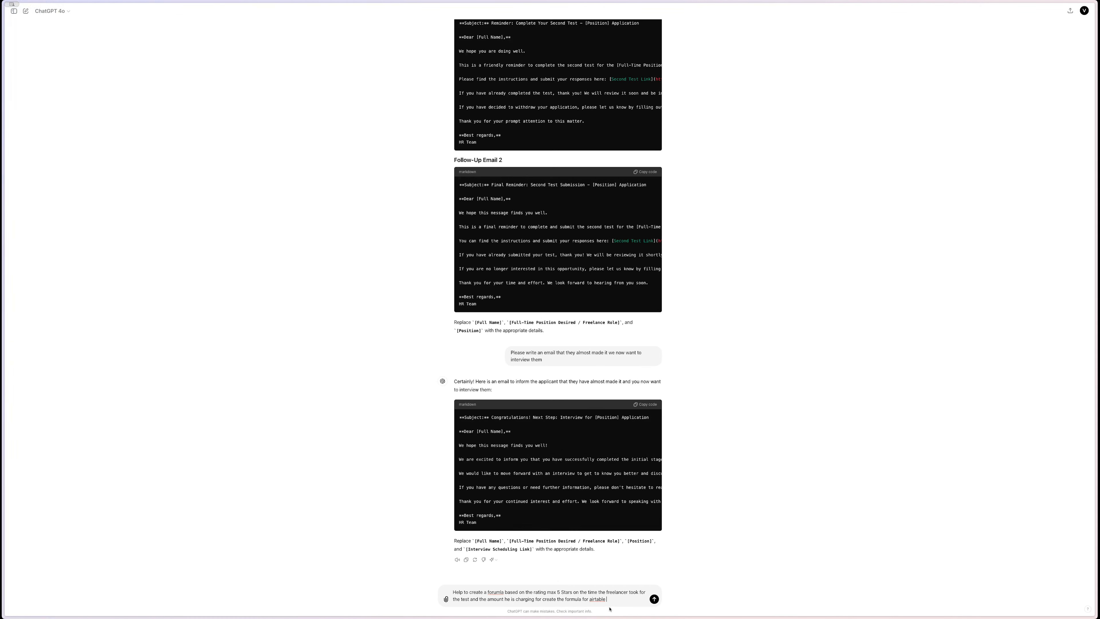
type(":")
key("shift+Return")
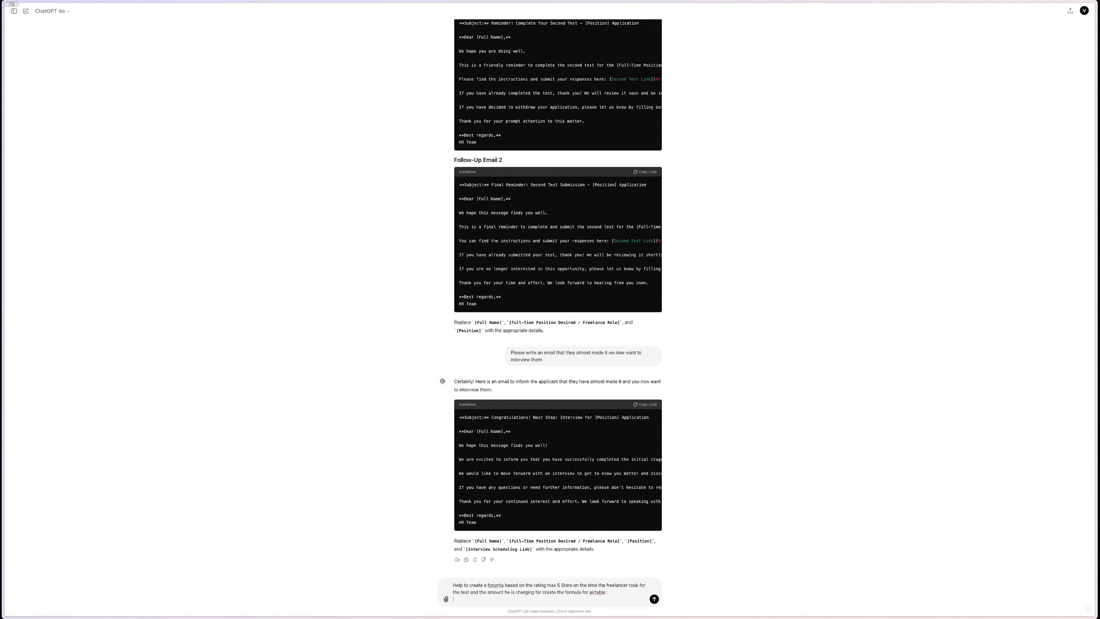
key("Return")
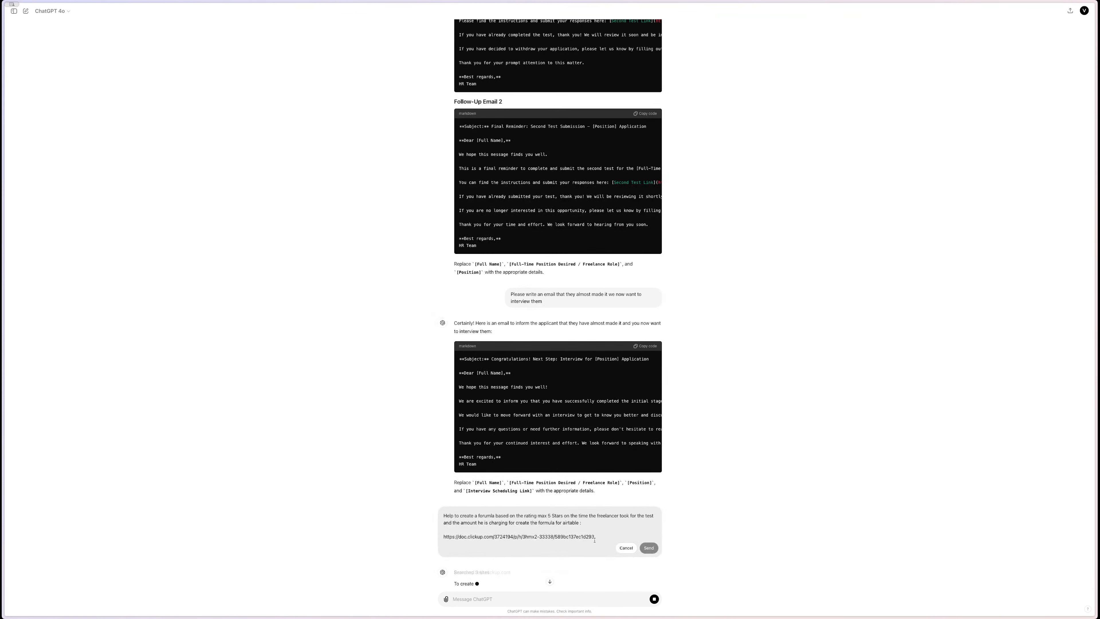
- Remove the link and resend the copied request with the table image attached
triple_click(595, 538)
key("BackSpace")
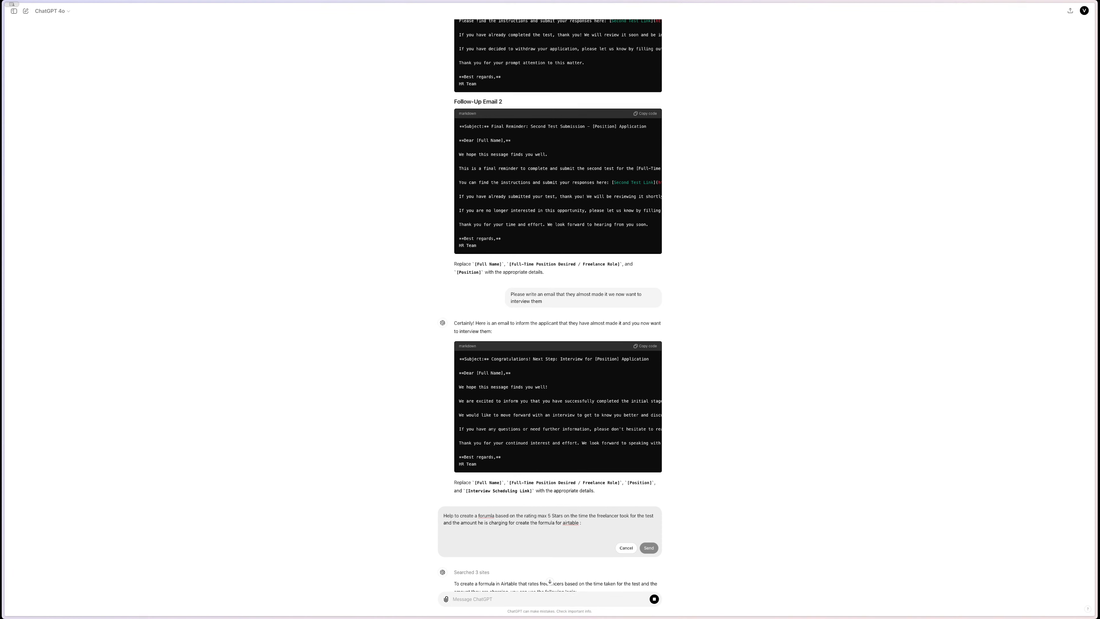
scroll(595, 538, "down", 2)
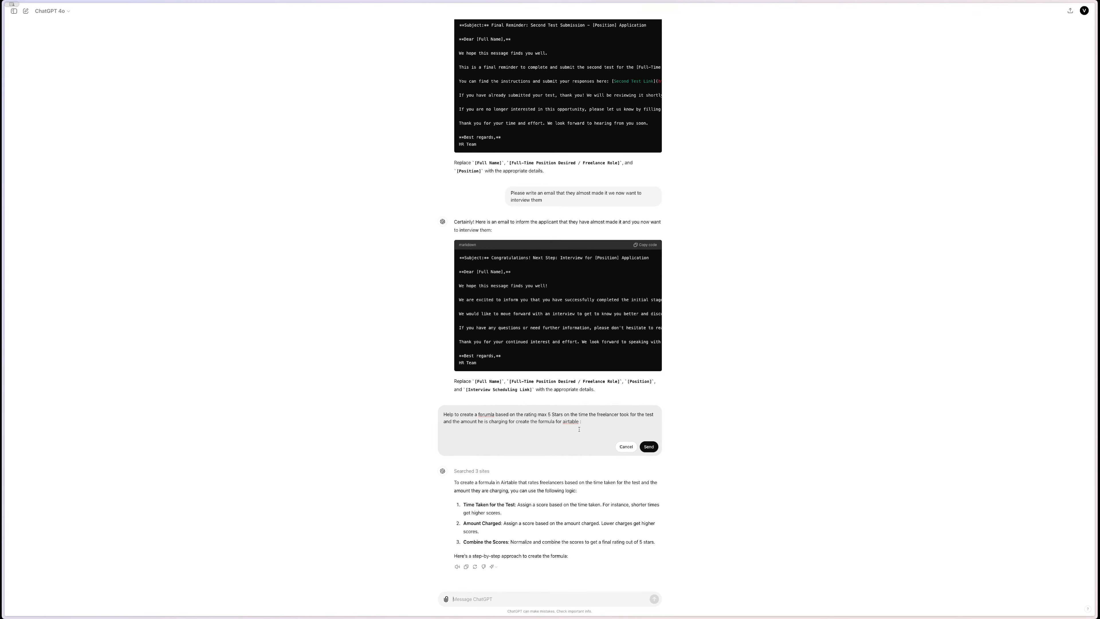
left_click_drag(579, 429, 442, 417)
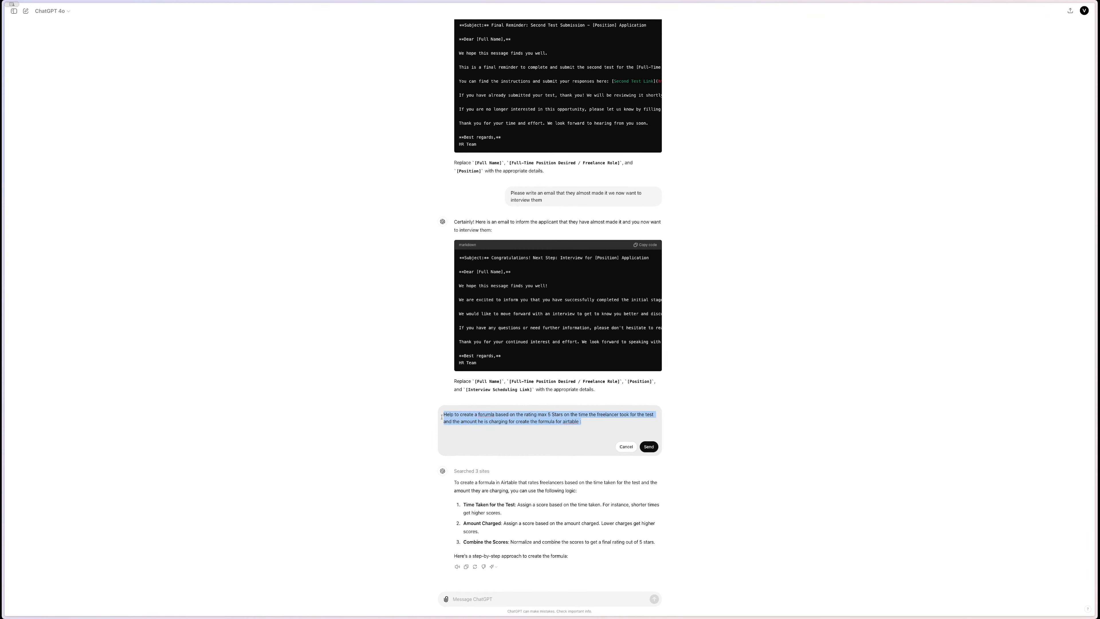
left_click(491, 592)
key("super+v")
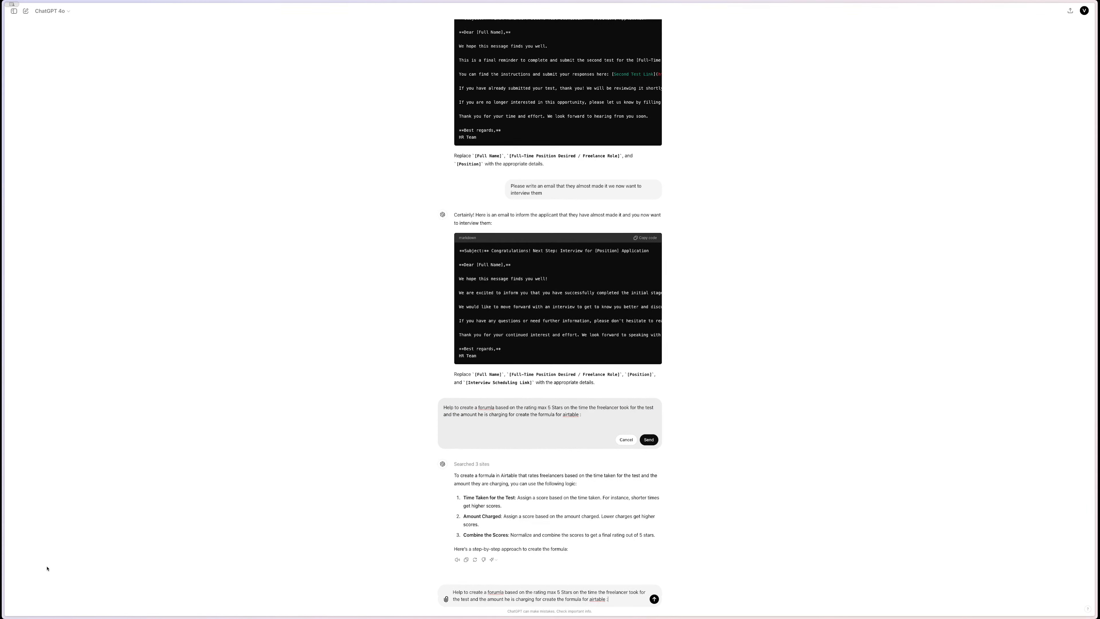
left_click_drag(44, 570, 573, 589)
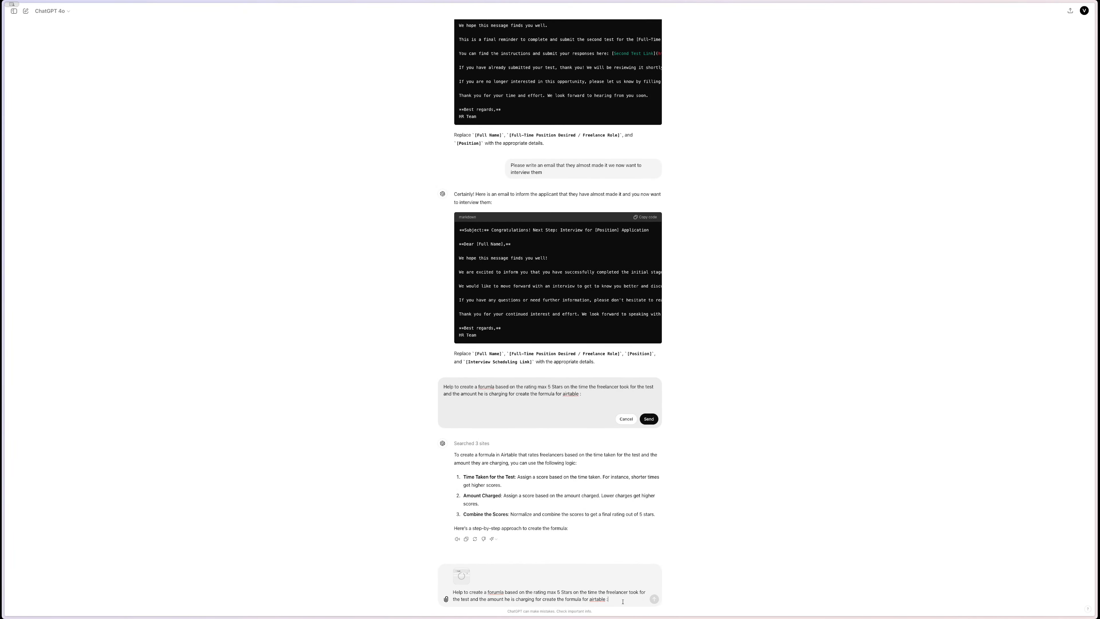
key("Return")
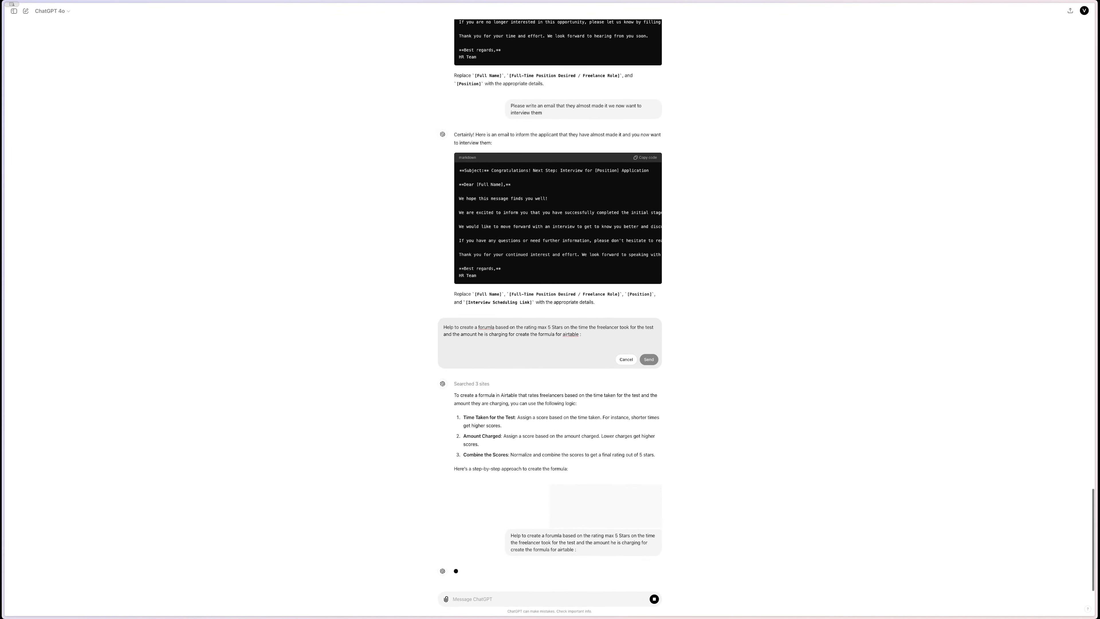
- Begin a follow-up message: 'i need a rating system'
mouse_move(3, 169)
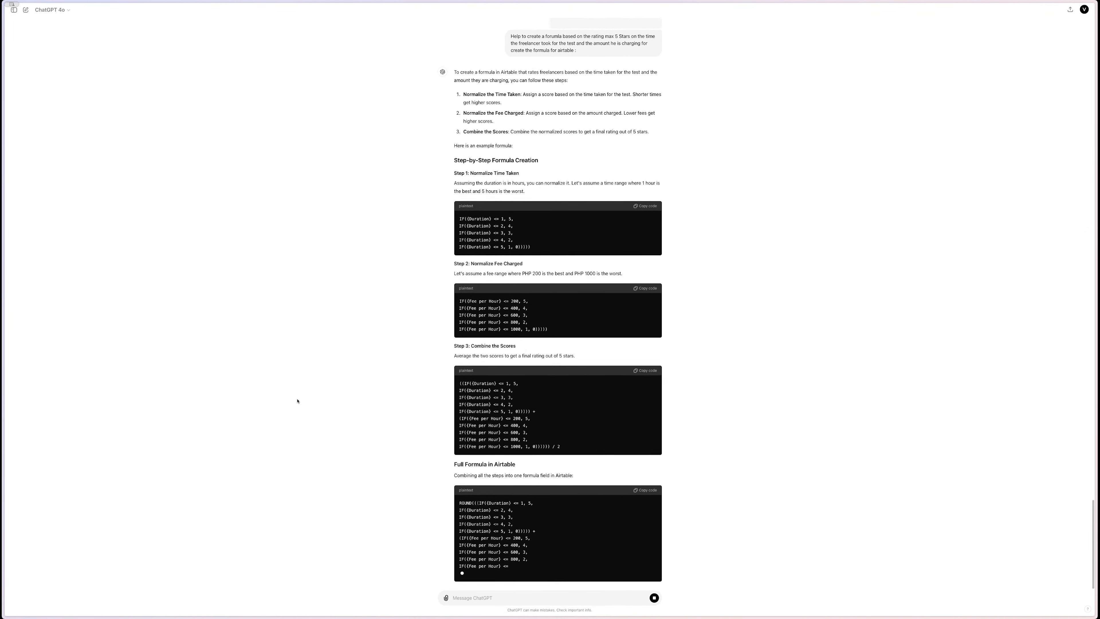
left_click(463, 598)
type("i need a rating sy")
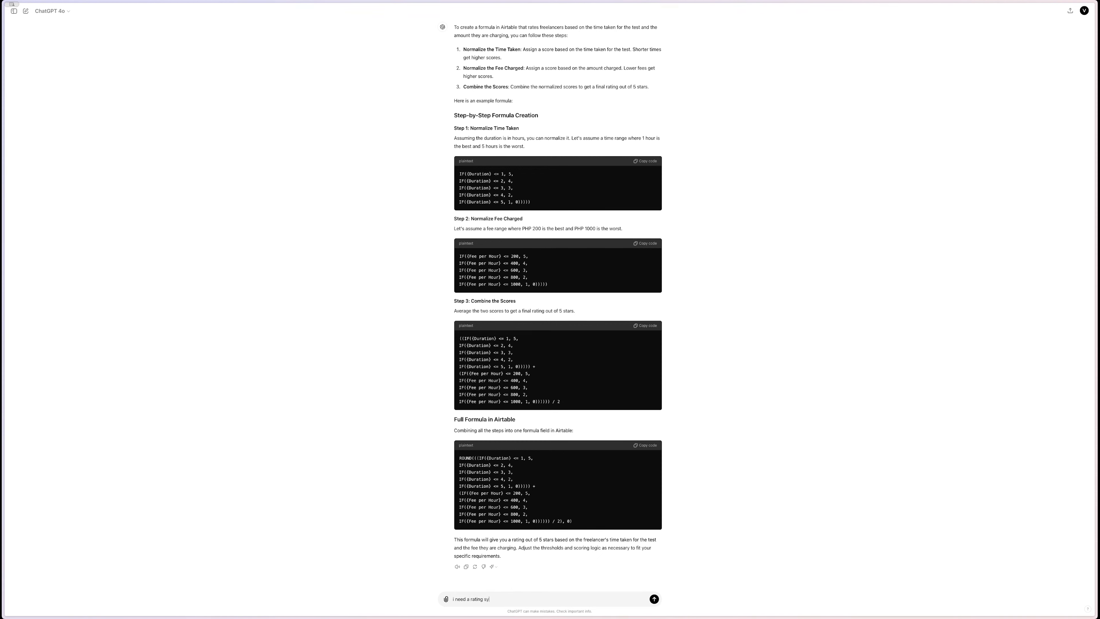
type("stem to rate the best freelancer this is")
- Send a request to keep the Duration and Fee per Hour field names, then start asking for a simpler formula
type("just an example i gave you keep the f")
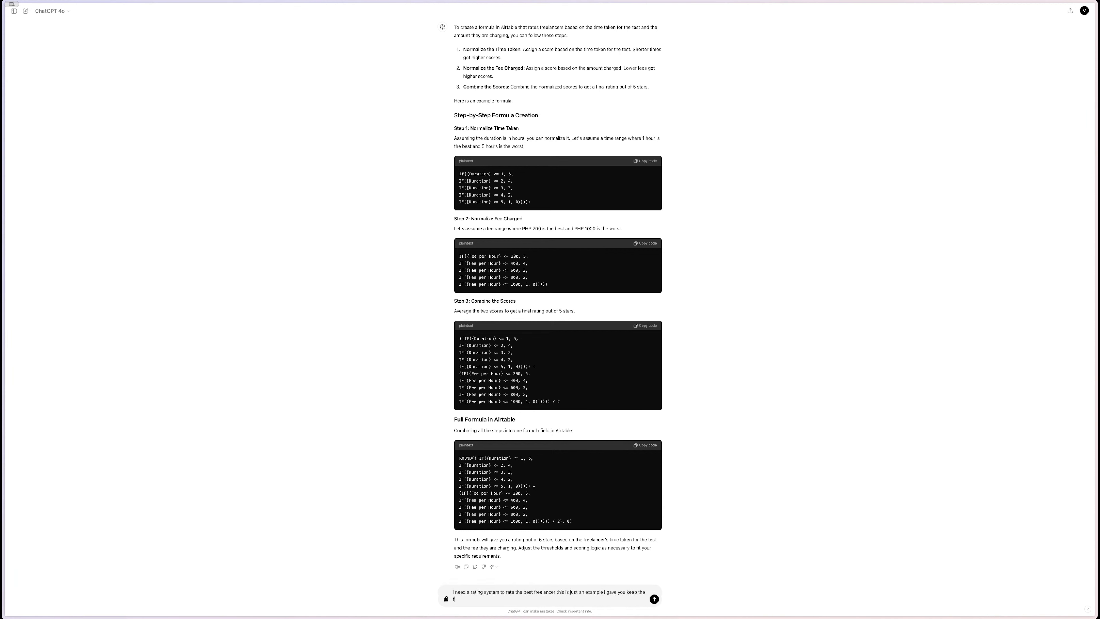
type("ield names the same")
key("Return")
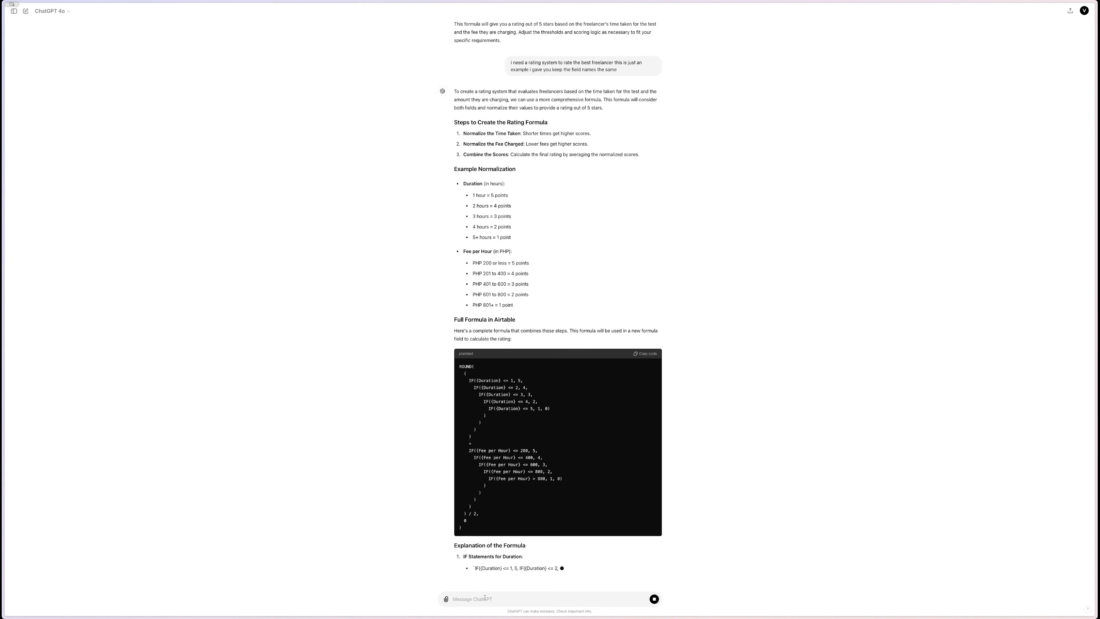
type("keep the fo")
type("rma")
type("ula")
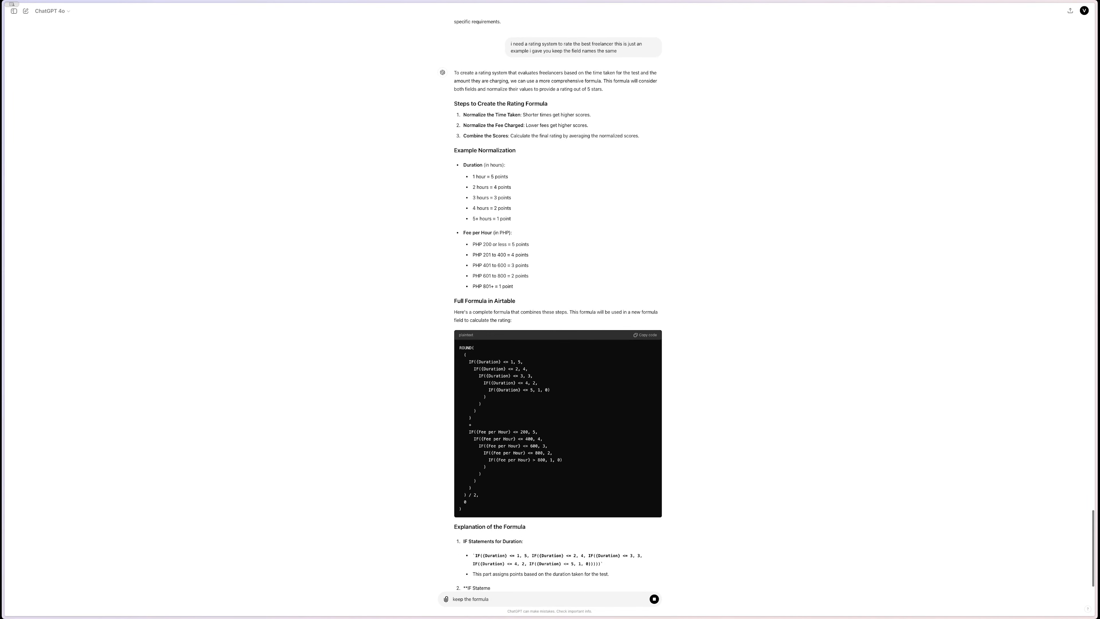
type(" simpler")
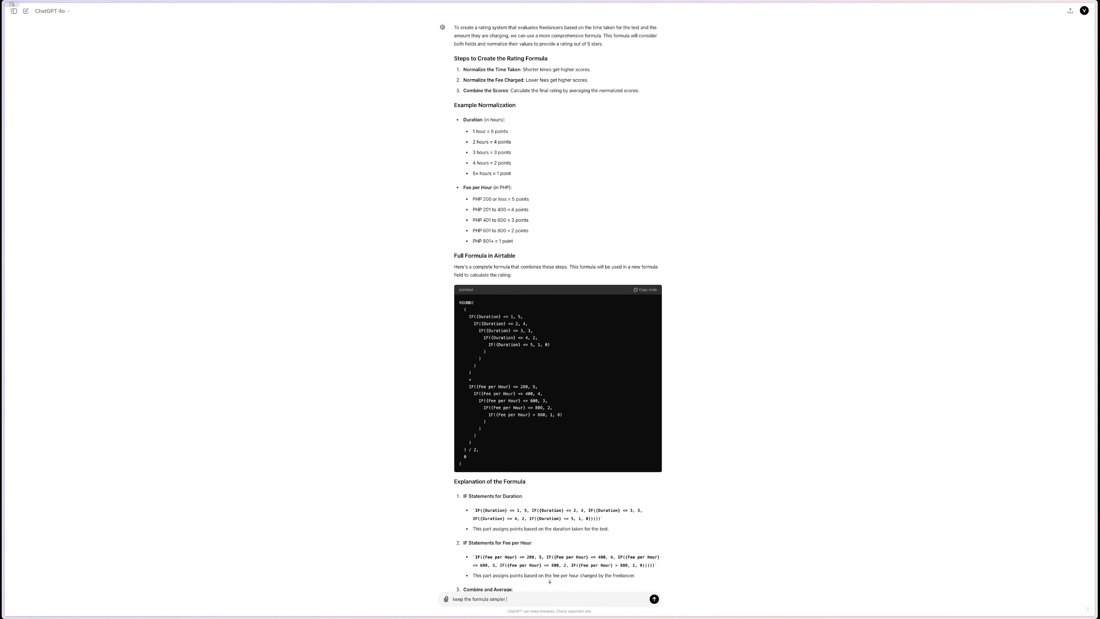
- Send 'keep the formaula simpler' to get a simpler Duration and Fee per Hour formula
key("Return")
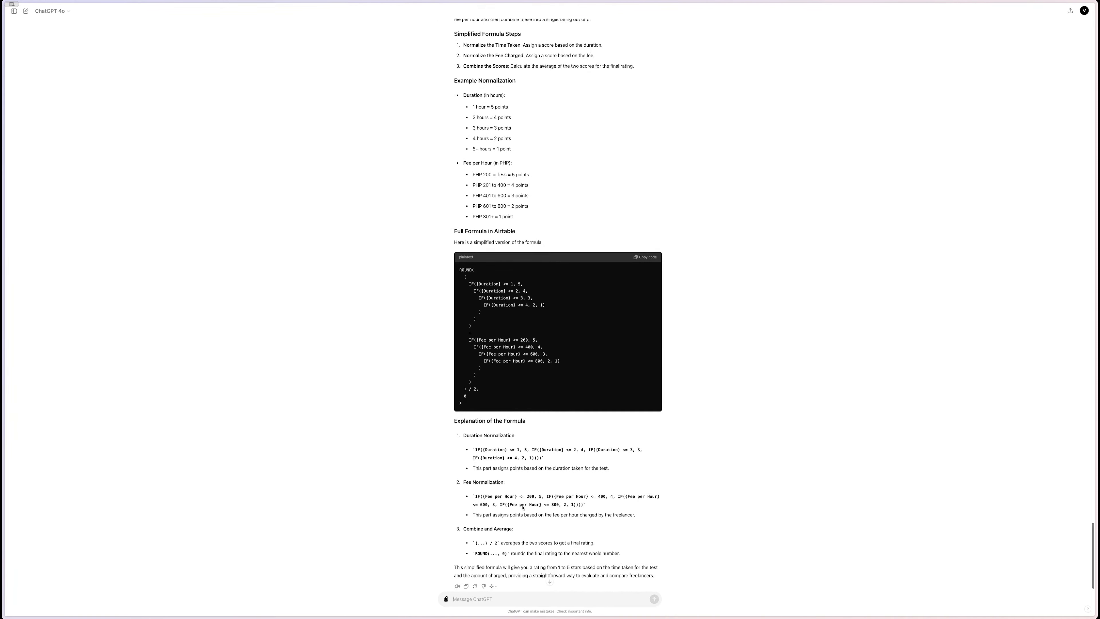
- Ask ChatGPT to calculate the score as time × fee × 1.3 rating / 100, inviting better ideas
type("calculate")
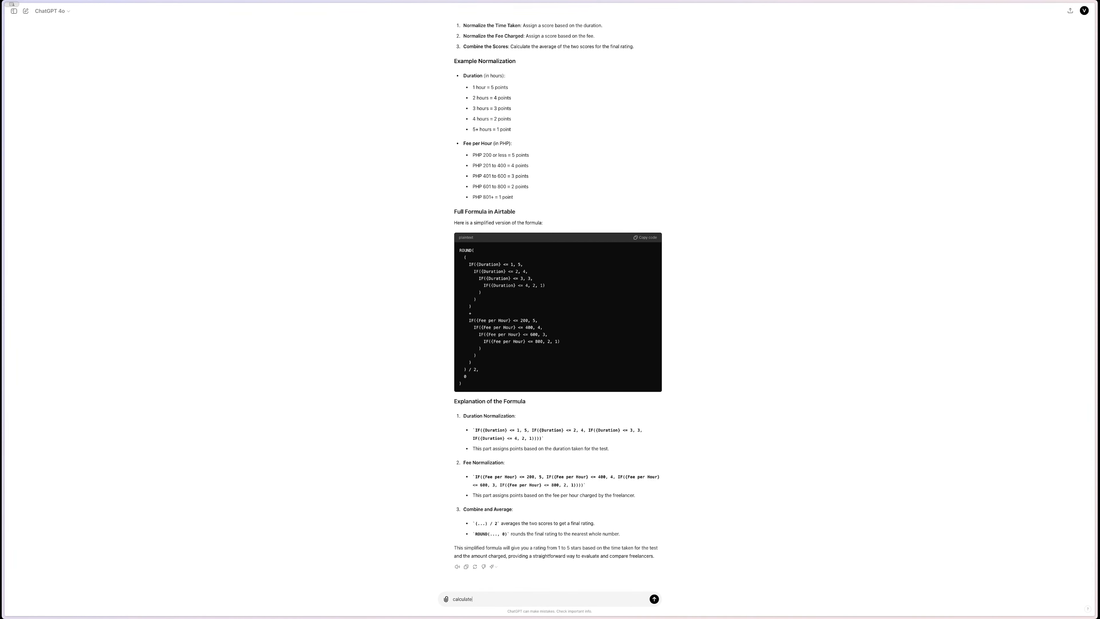
key("super+a")
key("BackSpace")
type("calulate the")
type("ng / 100 if you have a")
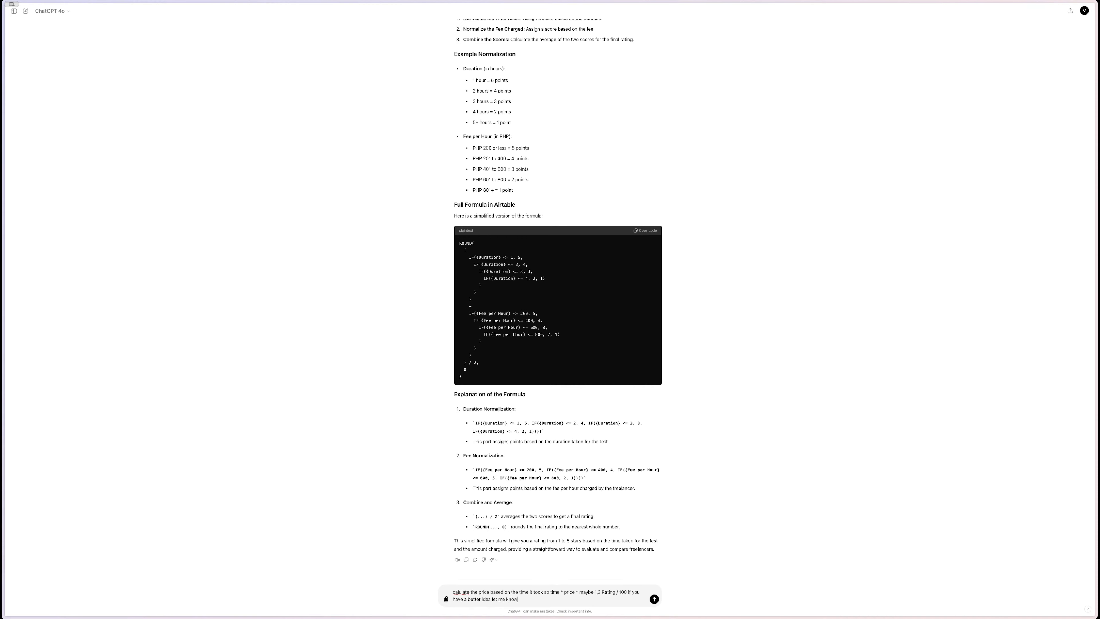
type("better idea let me know")
key("Return")
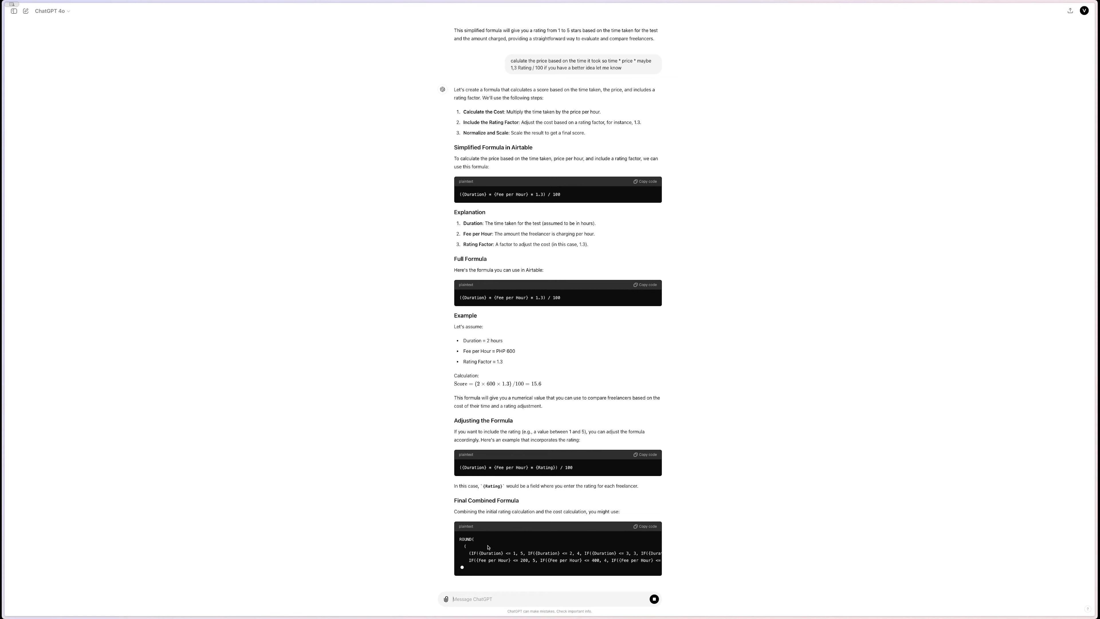
- Review the Final Combined Formula code block and copy the ROUND-wrapped formula
scroll(490, 548, "right", 3)
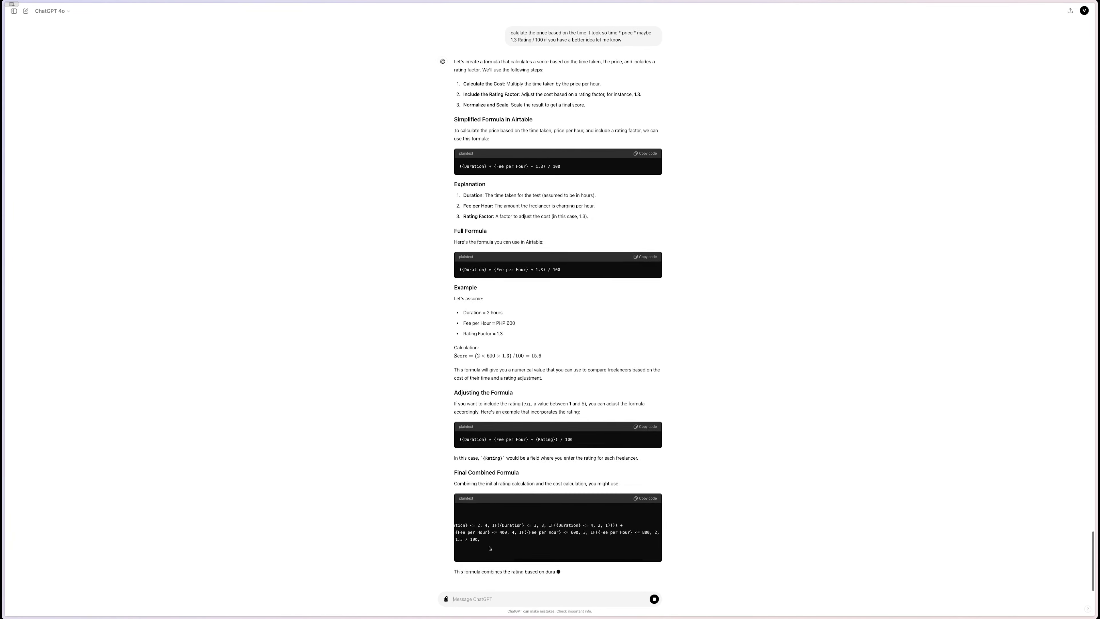
scroll(490, 548, "left", 3)
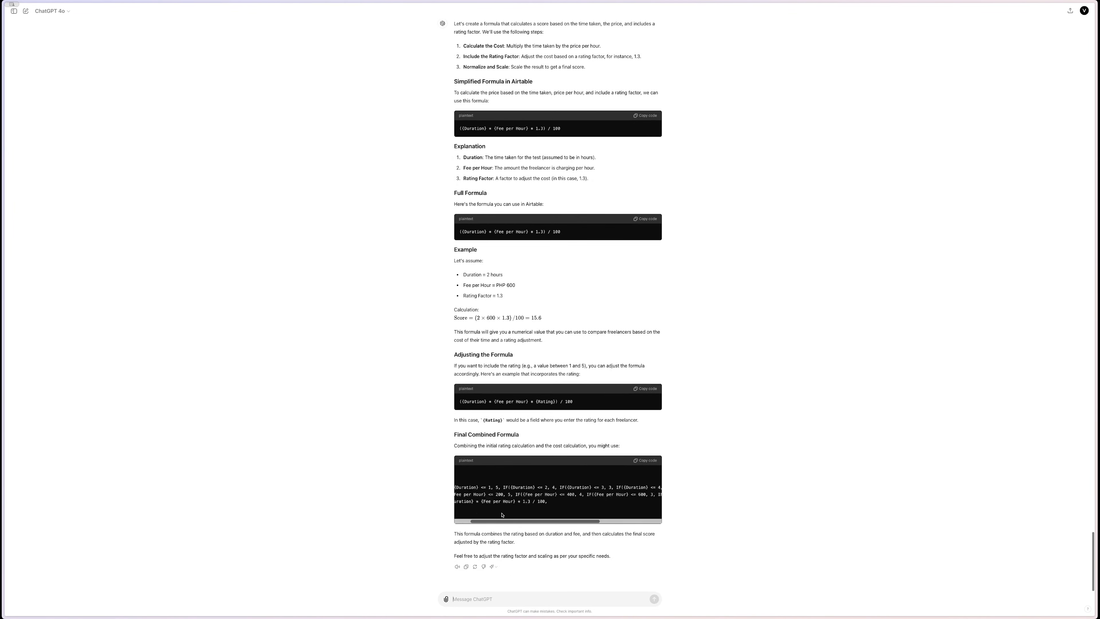
scroll(502, 515, "left", 2)
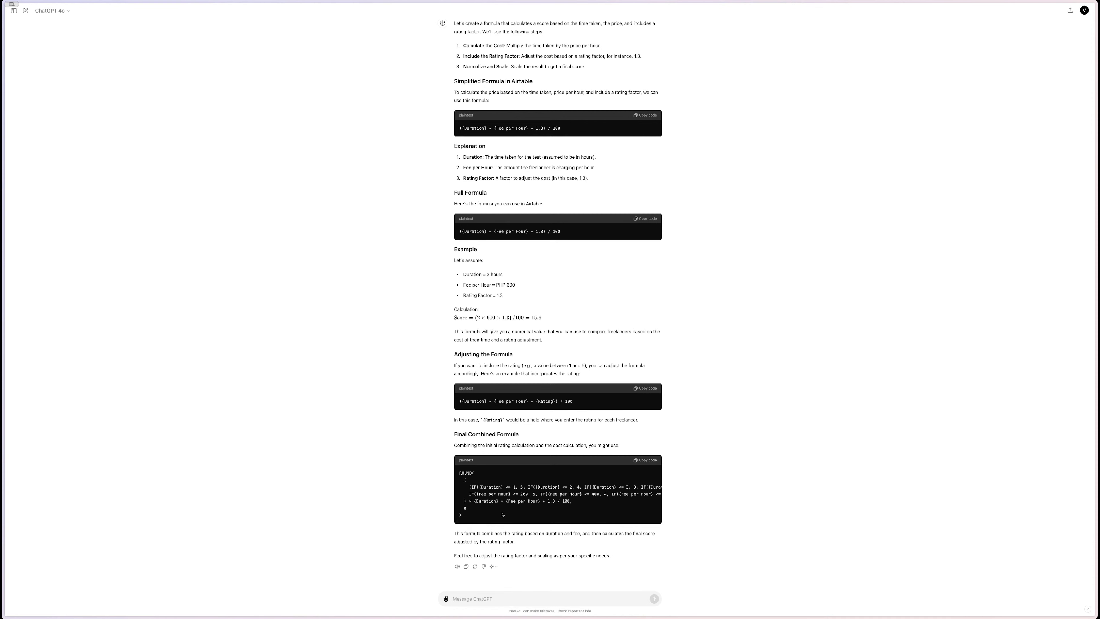
scroll(501, 500, "right", 5)
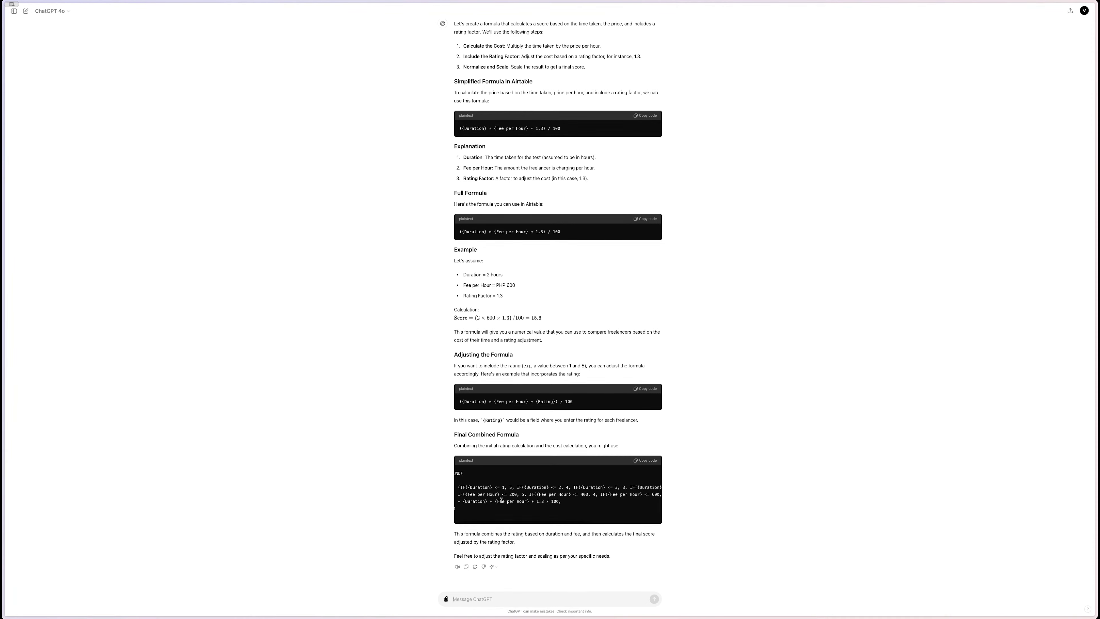
scroll(501, 502, "left", 3)
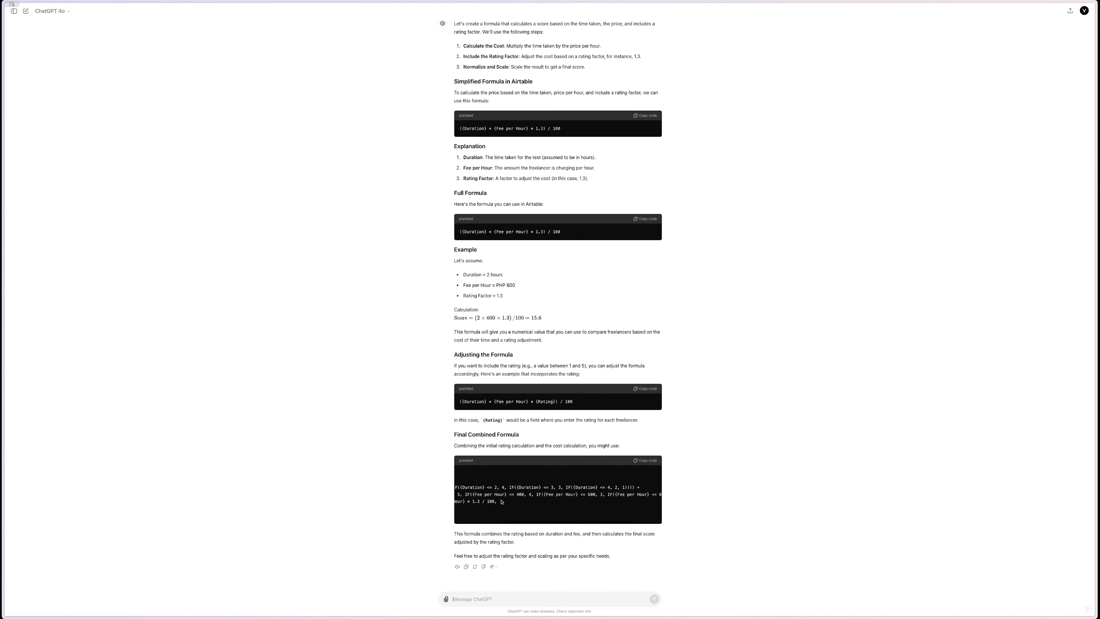
scroll(501, 500, "left", 2)
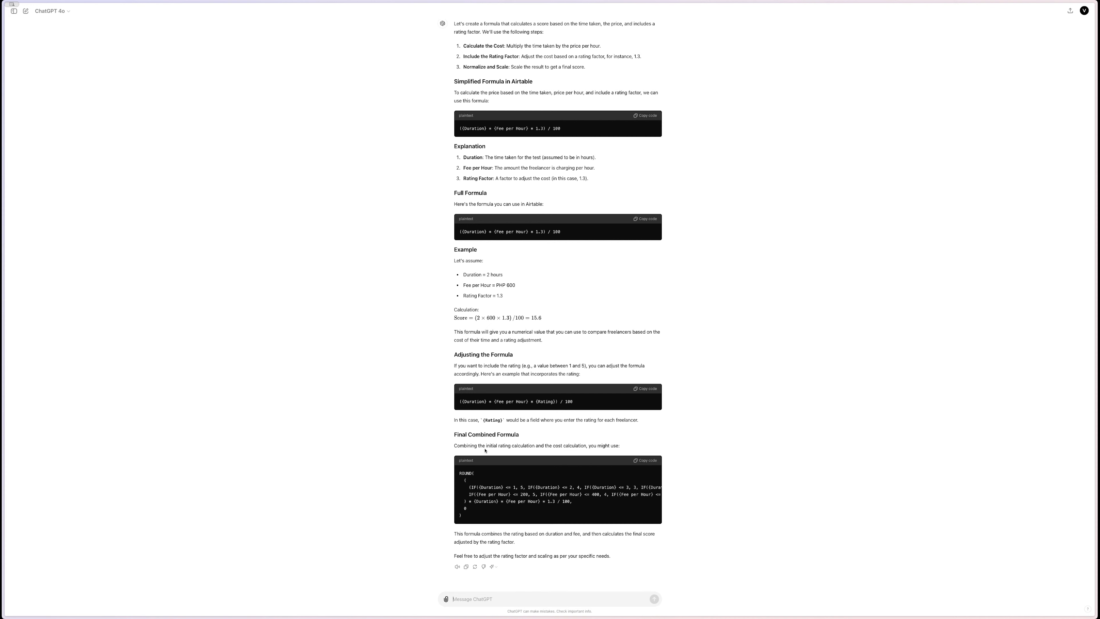
left_click(648, 463)
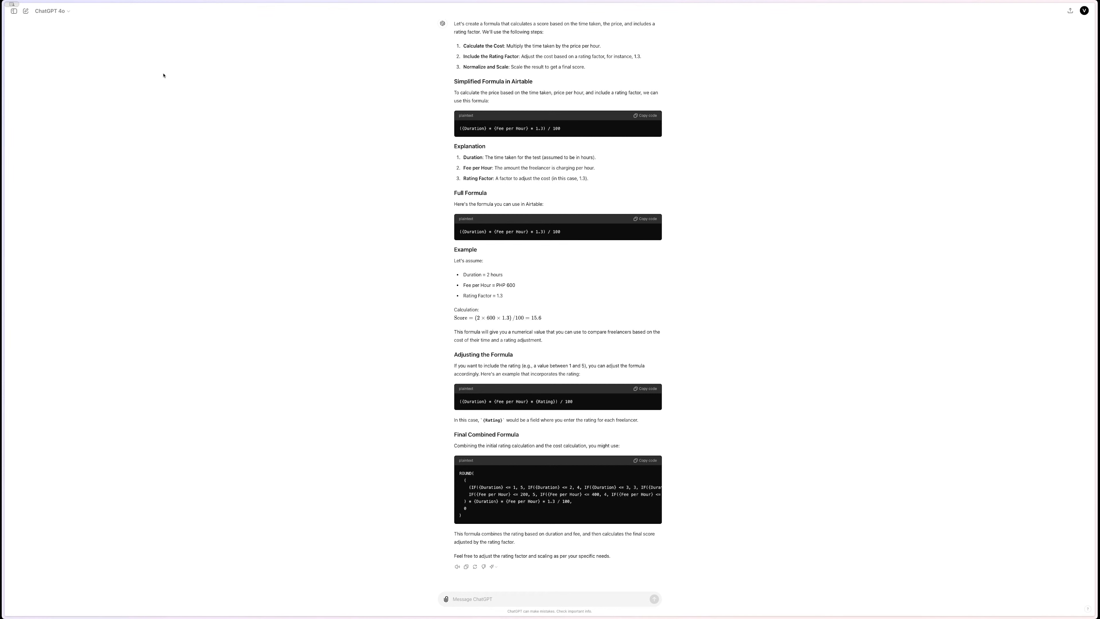
- Add a Formula field named 'Ranking' holding the pasted combined formula, then widen its column
mouse_move(4, 131)
left_click(32, 204)
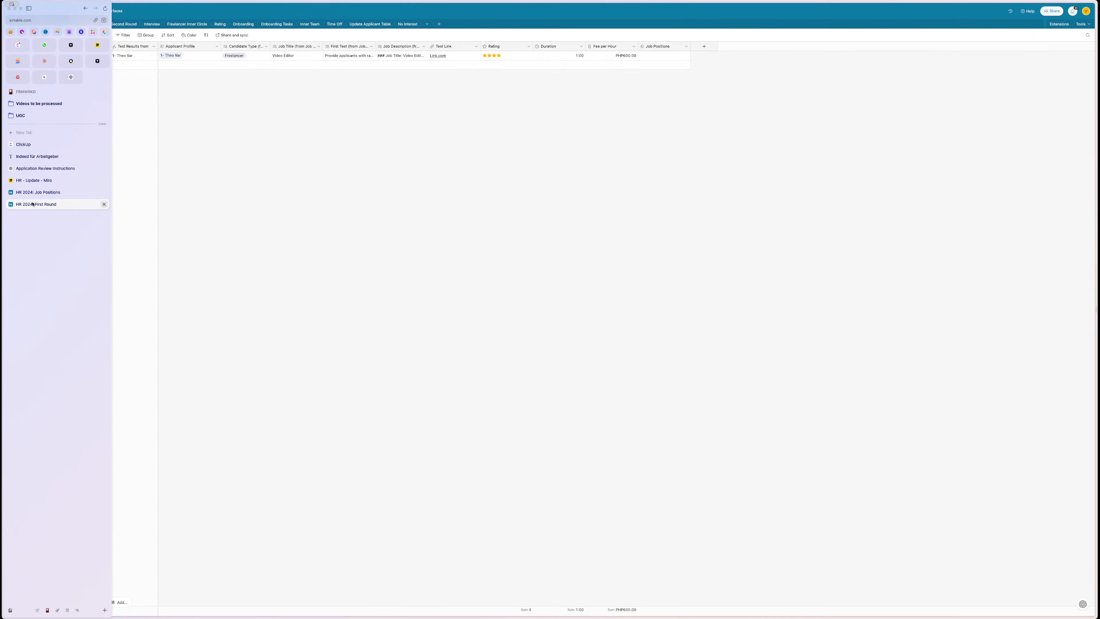
left_click(704, 46)
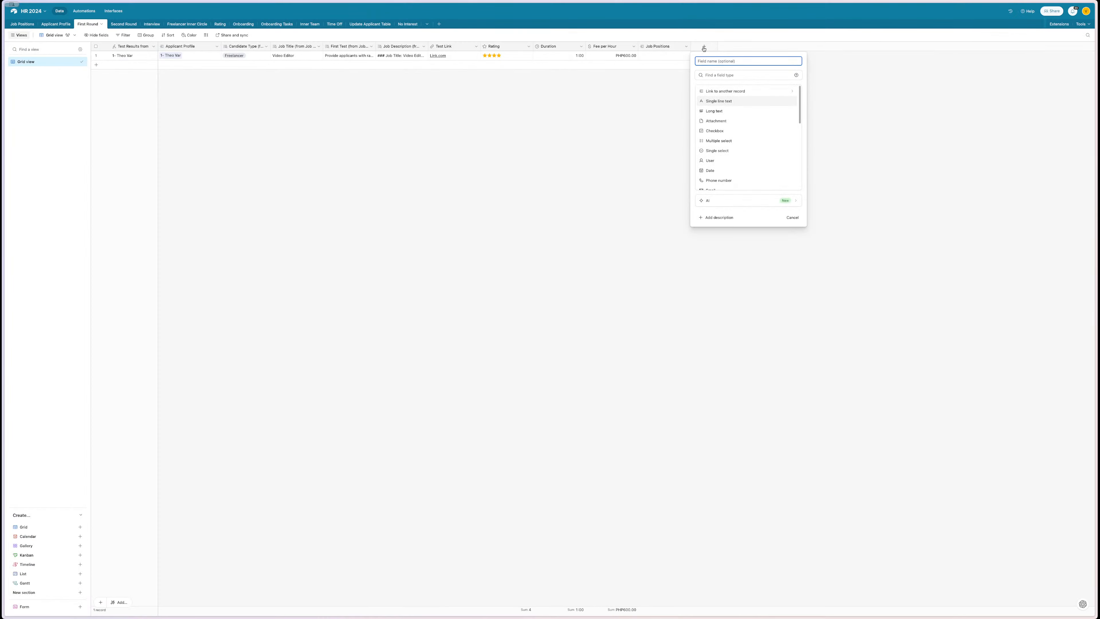
left_click(711, 72)
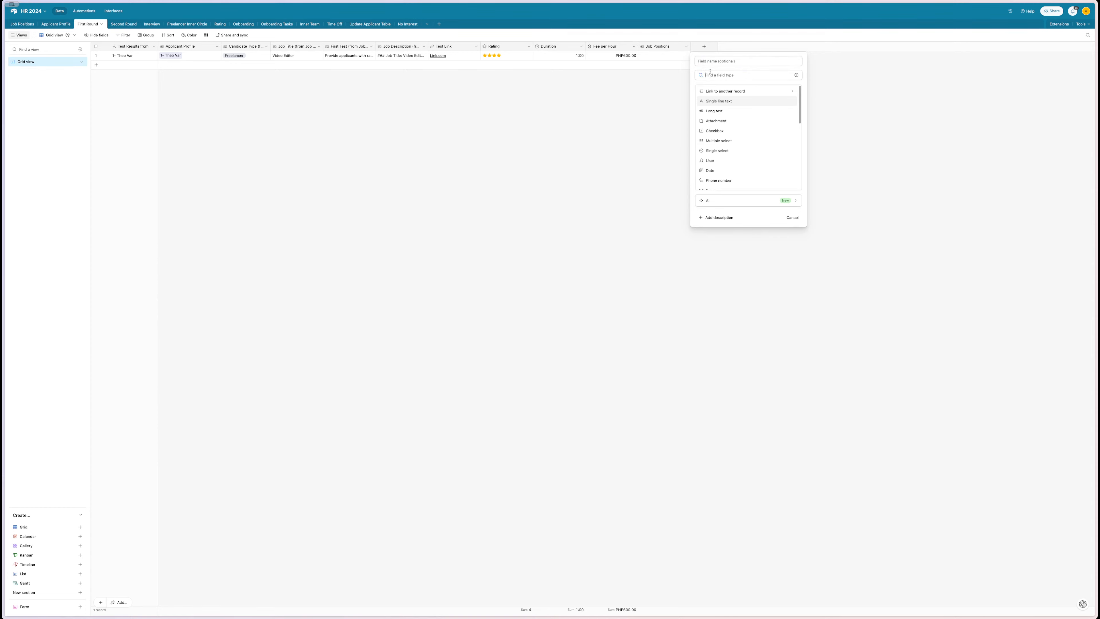
type("for")
key("Return")
left_click(727, 113)
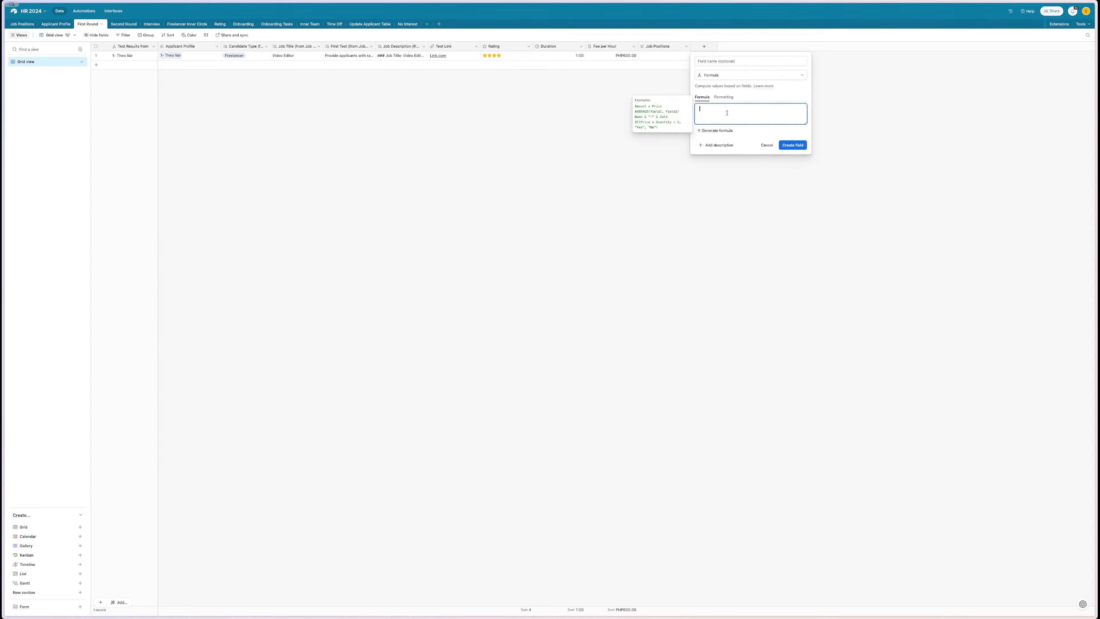
key("super+v")
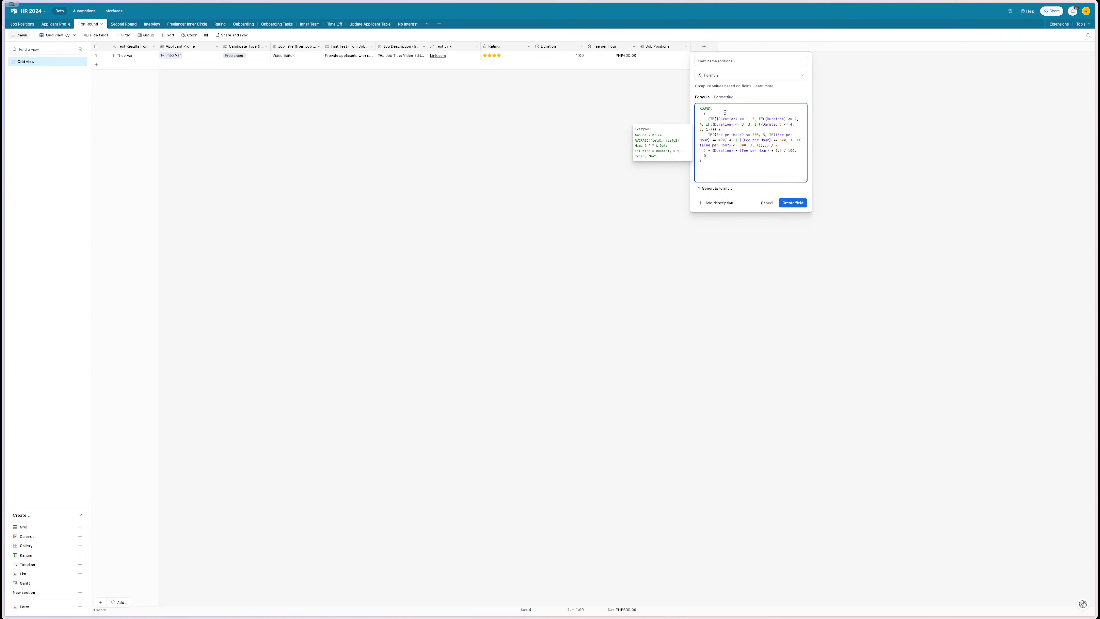
left_click(713, 62)
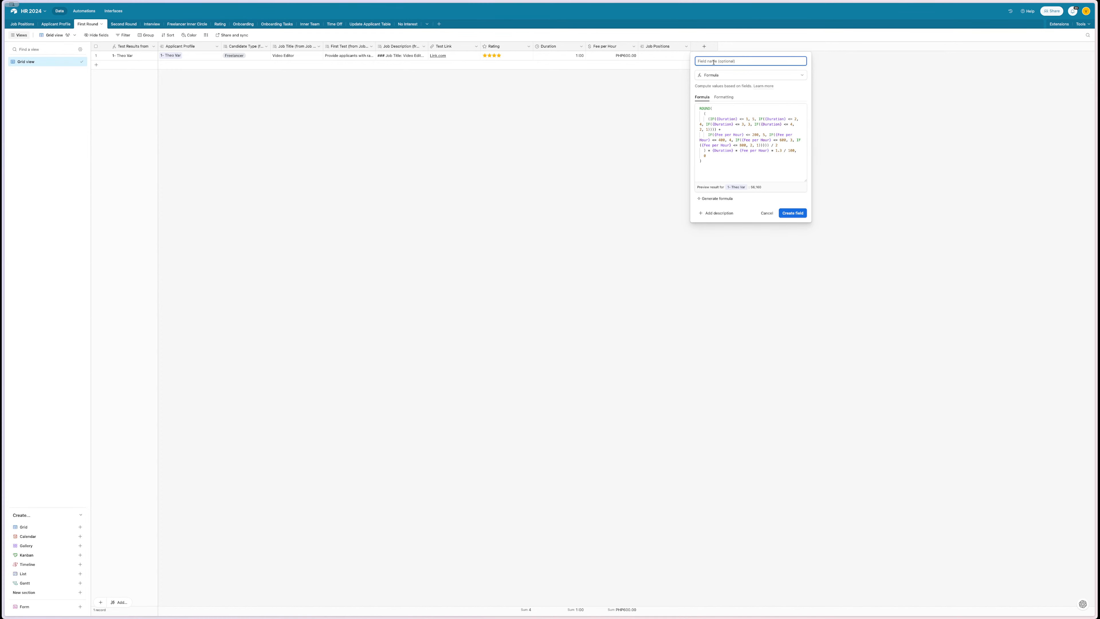
type("Ranking")
key("Return")
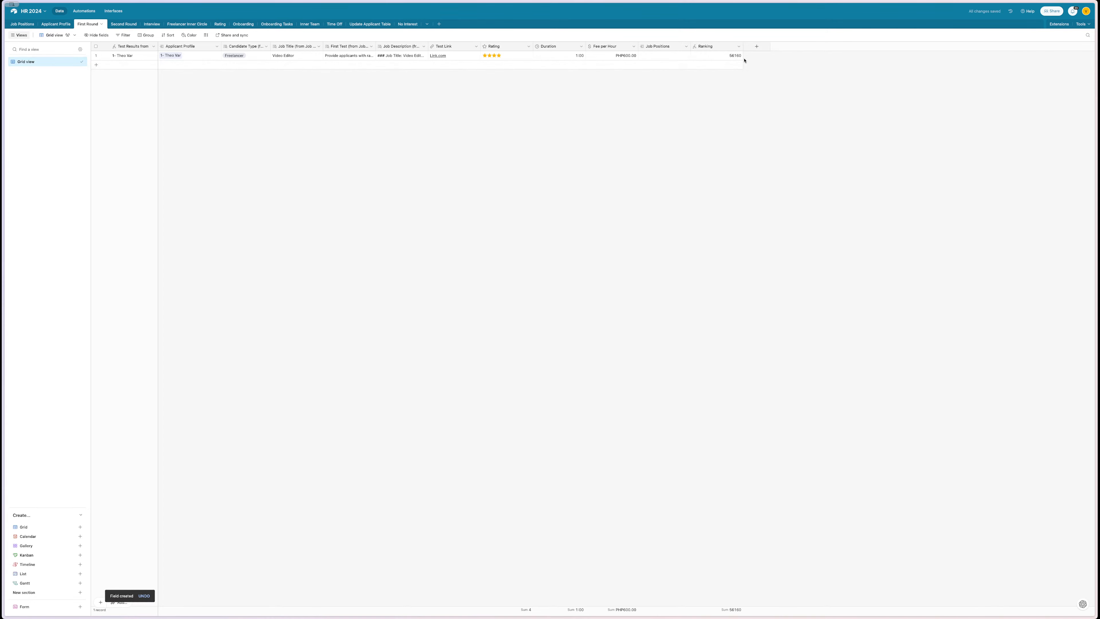
left_click_drag(780, 44, 782, 44)
- Copy the Rating-based formula from ChatGPT and return to the First Round table
mouse_move(3, 126)
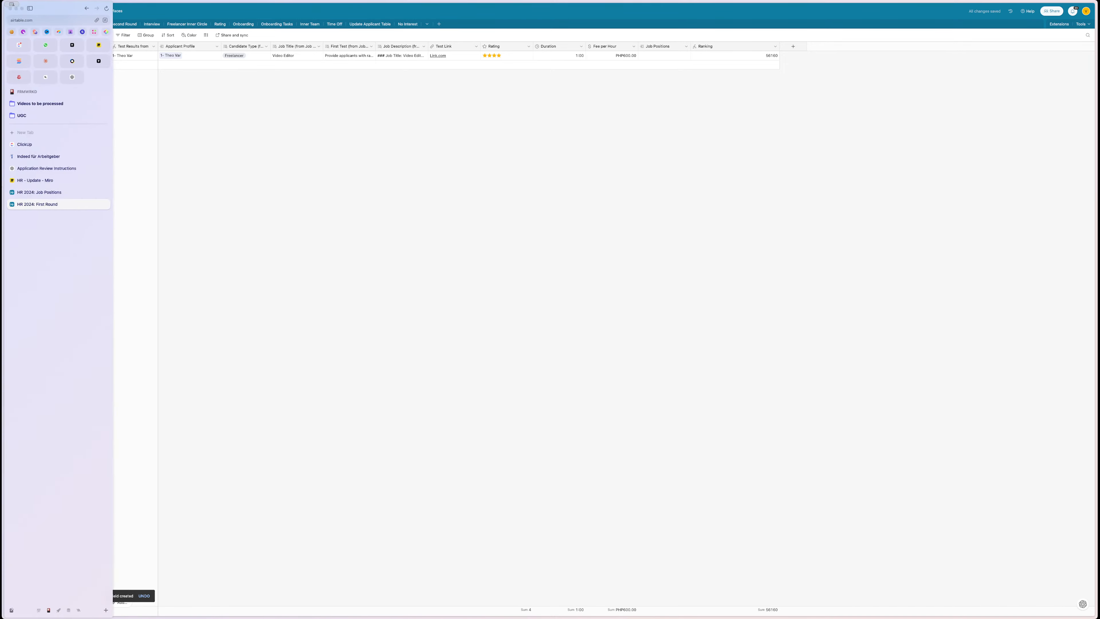
left_click(29, 169)
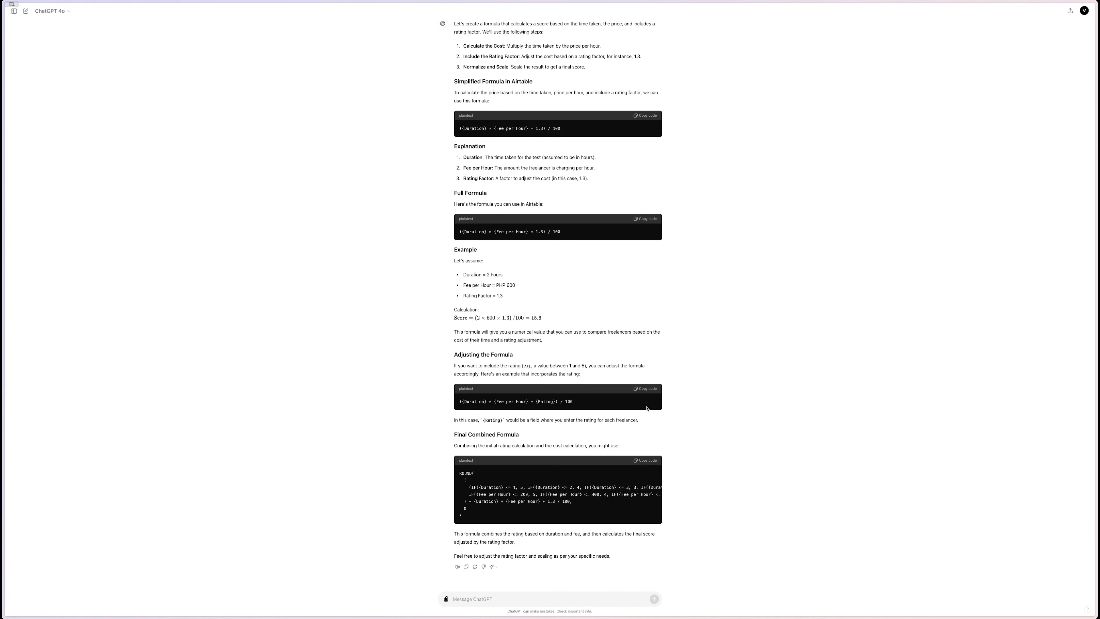
mouse_move(13, 237)
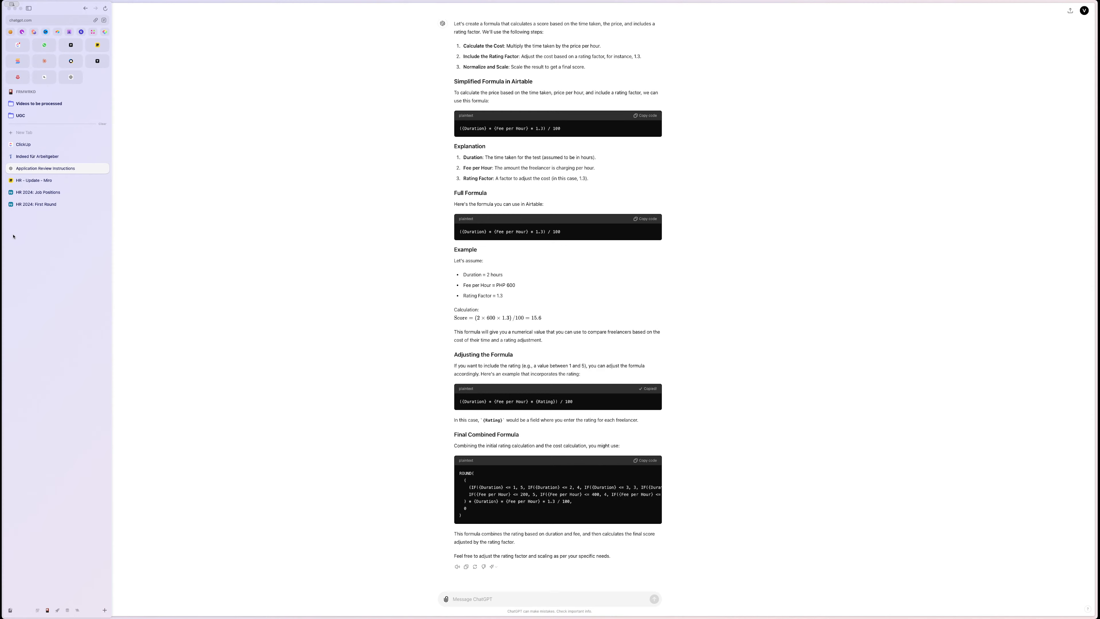
left_click(29, 205)
- Replace the Ranking formula with ({Duration} * {Fee per Hour} * {Rating}) / 100 and save it as 'Ranking'
double_click(764, 46)
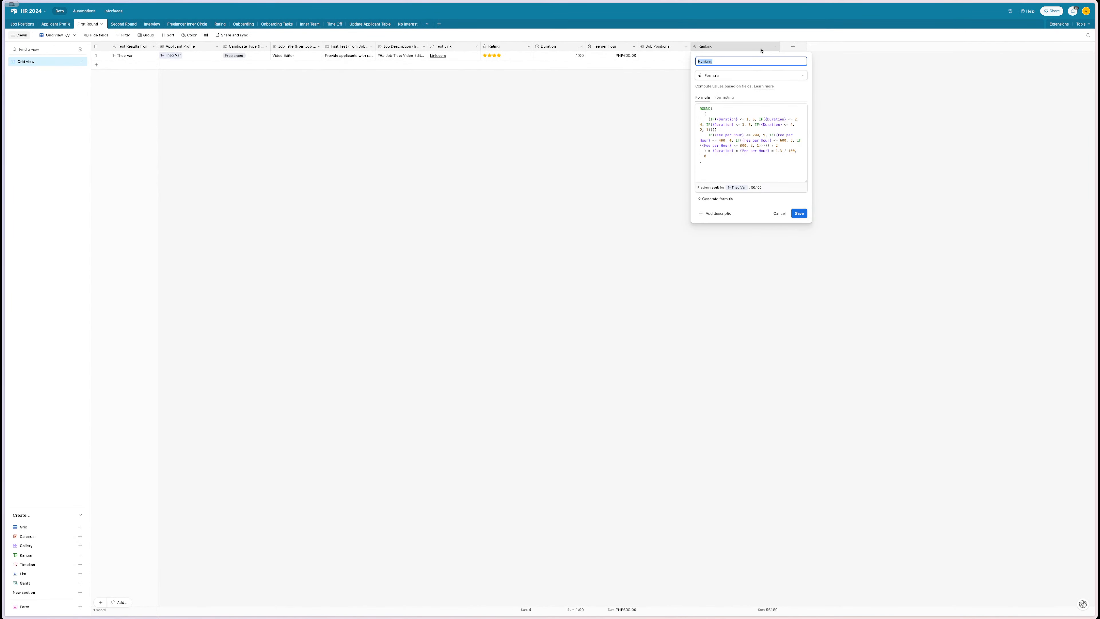
key("ctrl+v")
triple_click(737, 142)
key("ctrl+a")
key("ctrl+v")
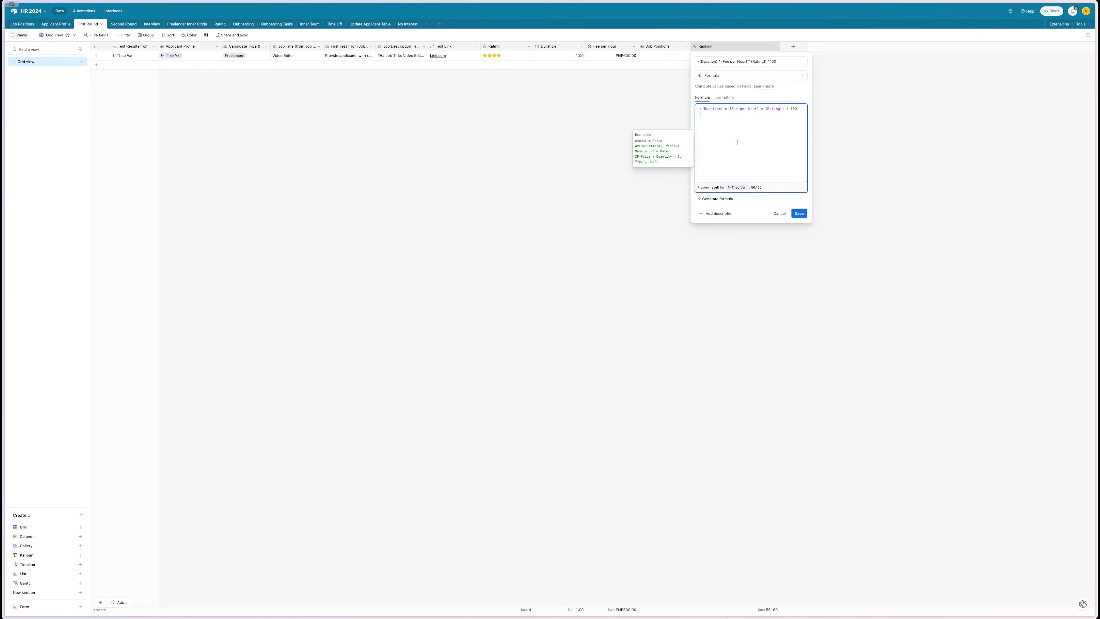
left_click(750, 62)
key("ctrl+a")
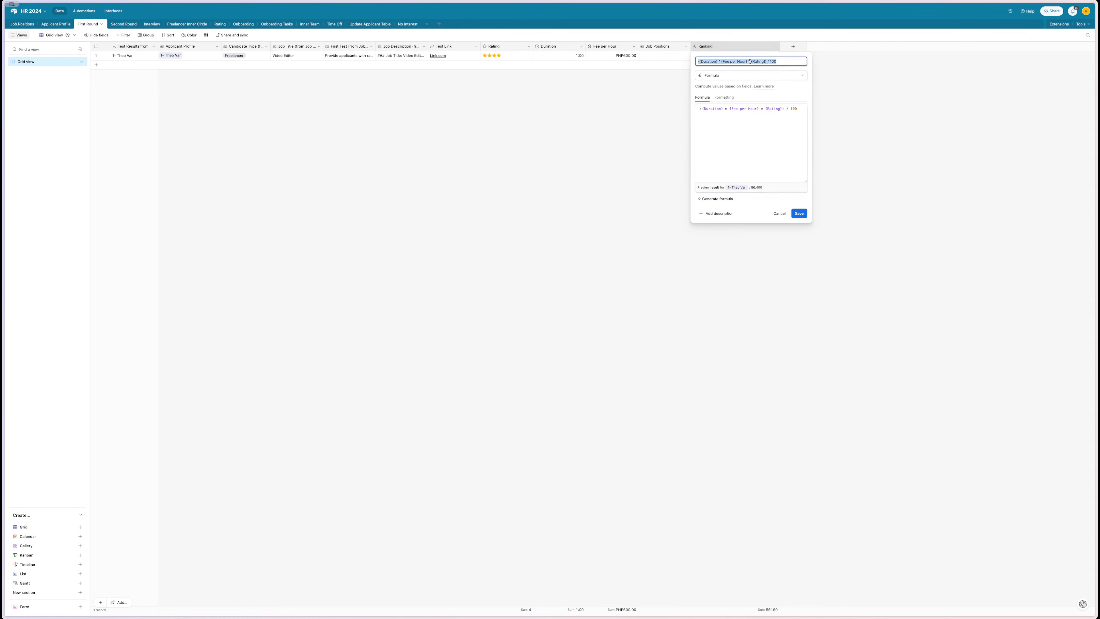
type("Ranking")
key("Return")
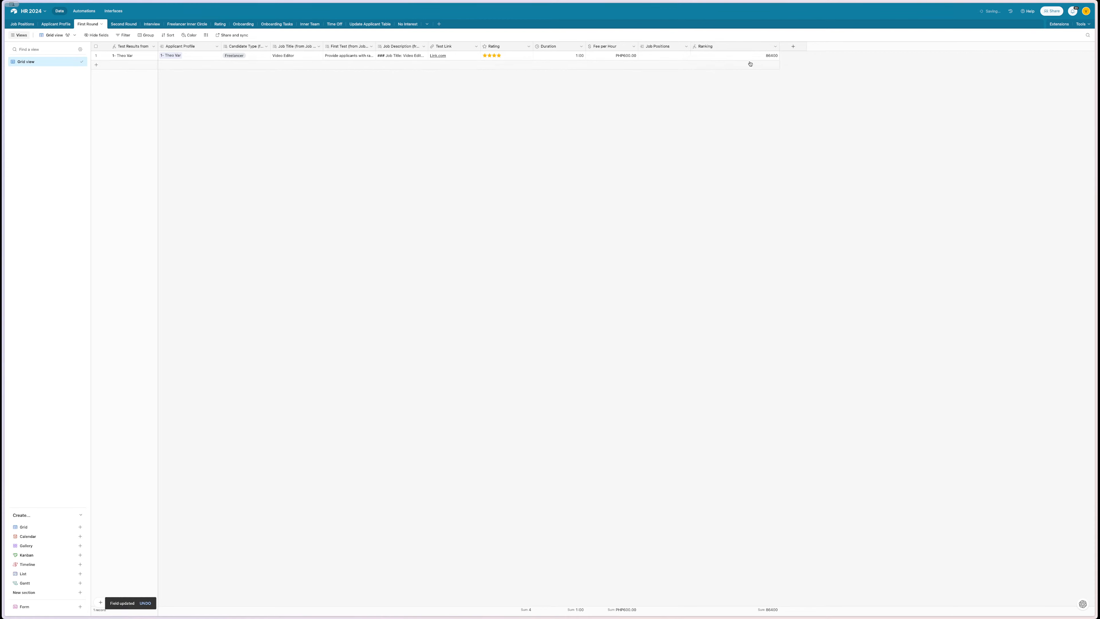
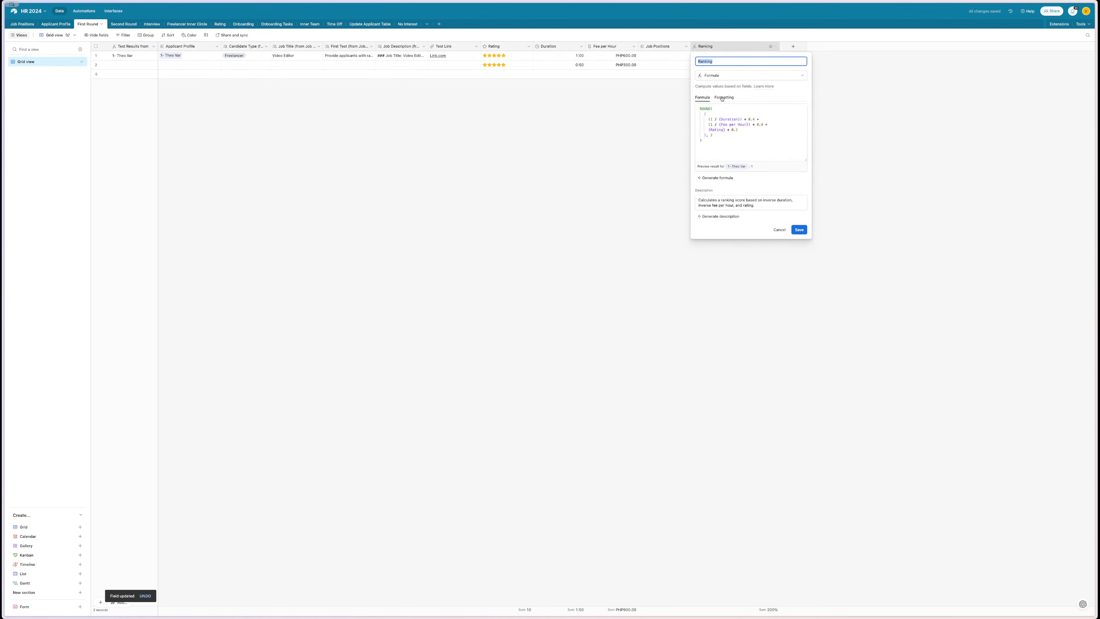
- Format the Ranking field as a percentage with 2 decimal places and save it
left_click(722, 98)
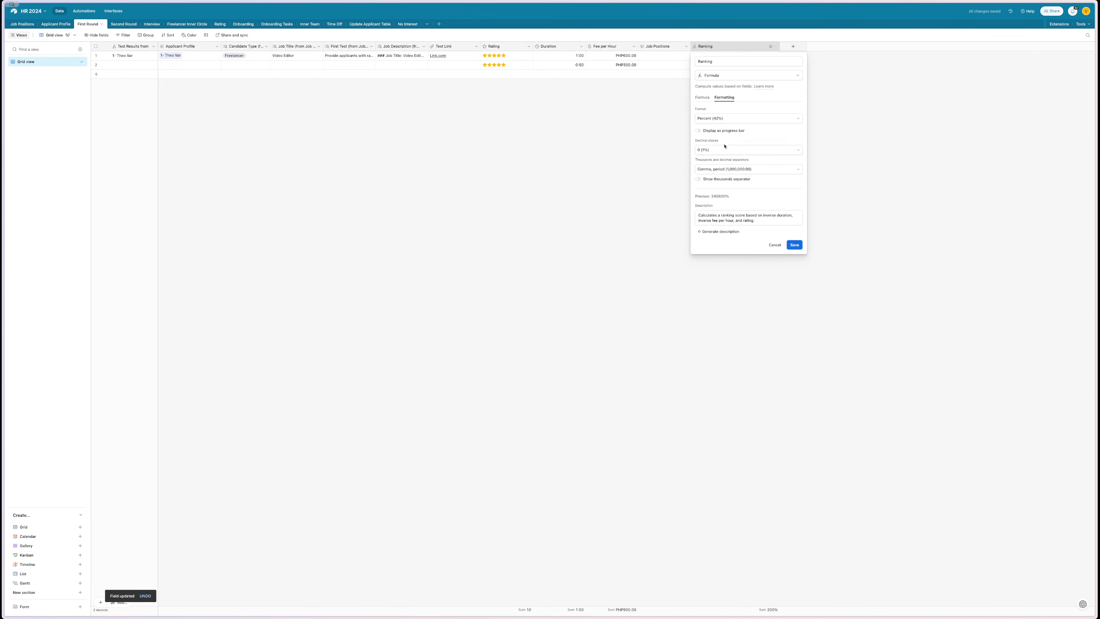
left_click(725, 146)
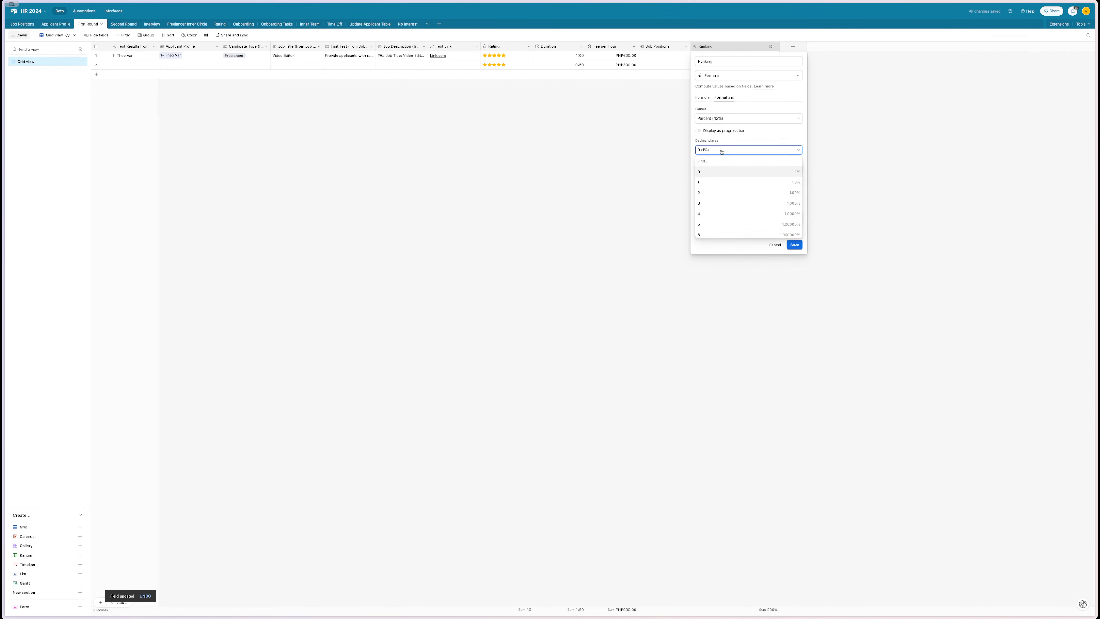
left_click(720, 194)
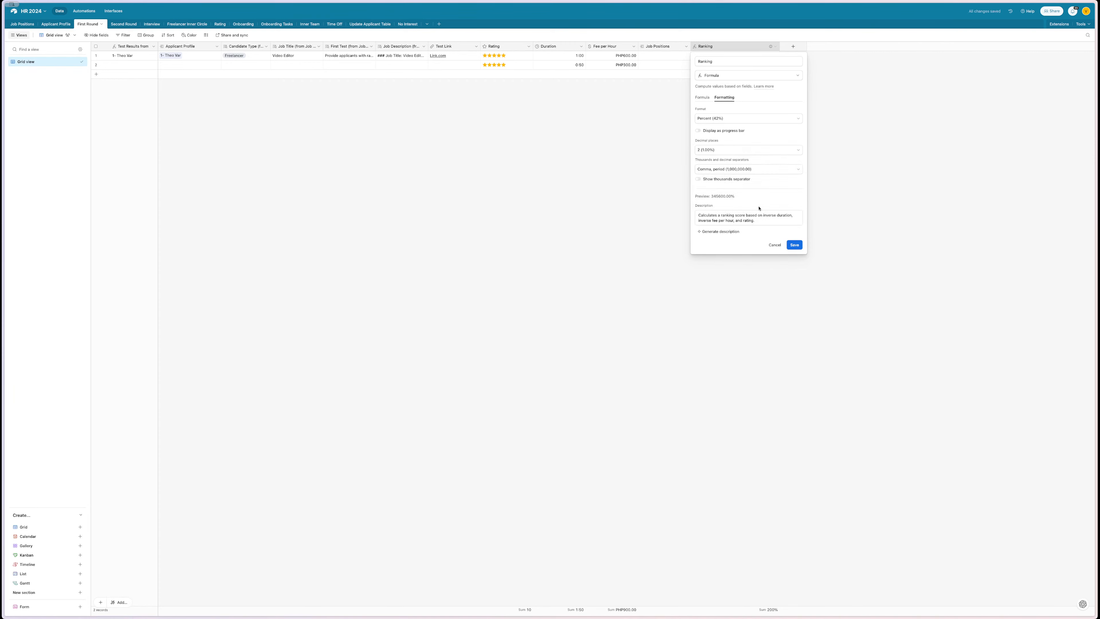
left_click(792, 244)
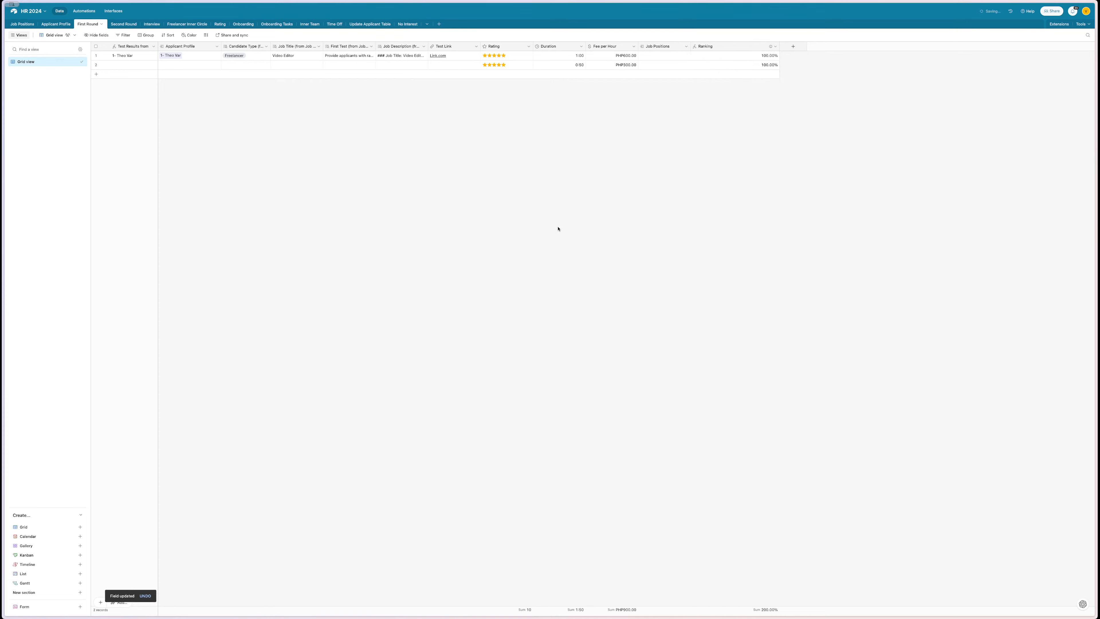
- Recheck the Ranking settings and screenshot the table showing 100.00% in both rows
double_click(728, 49)
left_click(565, 184)
key("super+shift+4")
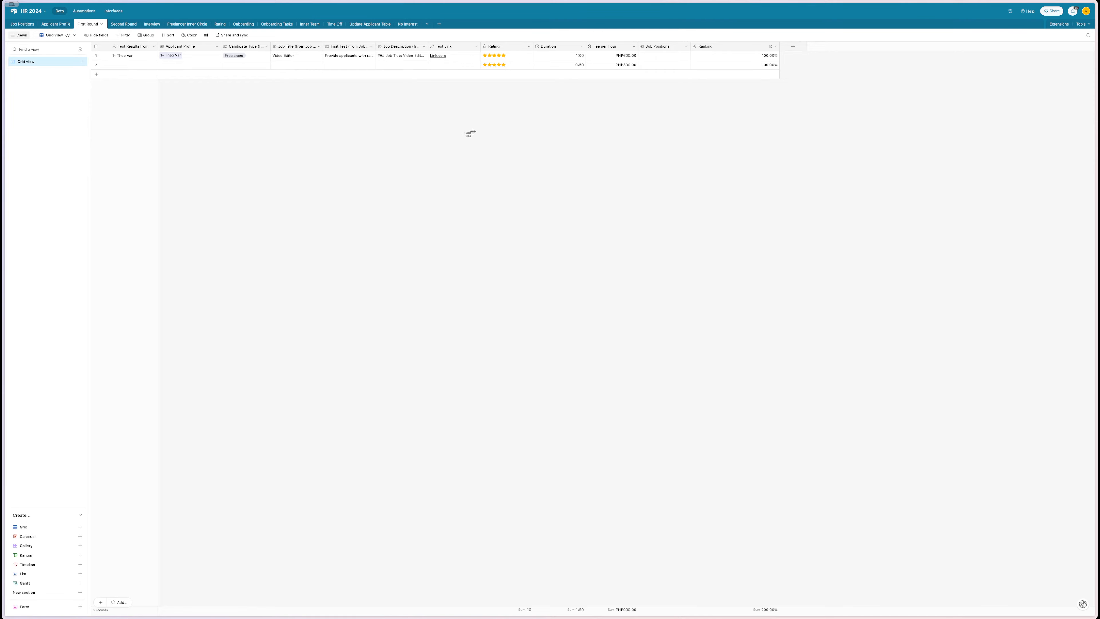
key("Escape")
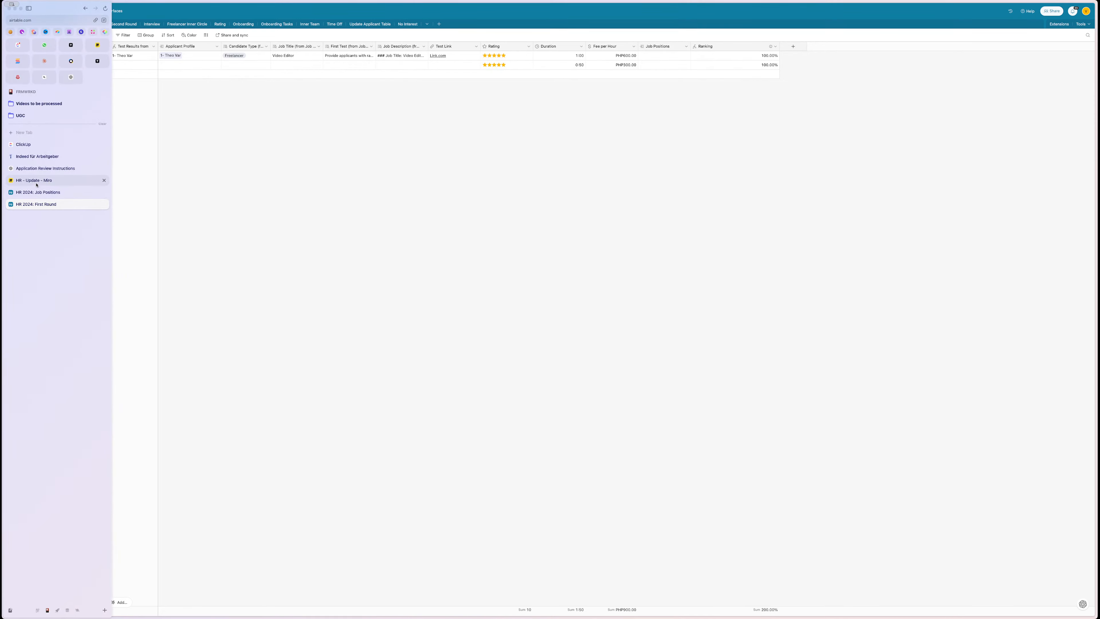
- Send the table screenshot to ChatGPT and copy its revised formula that converts Duration to hours
left_click(43, 182)
key("super+v")
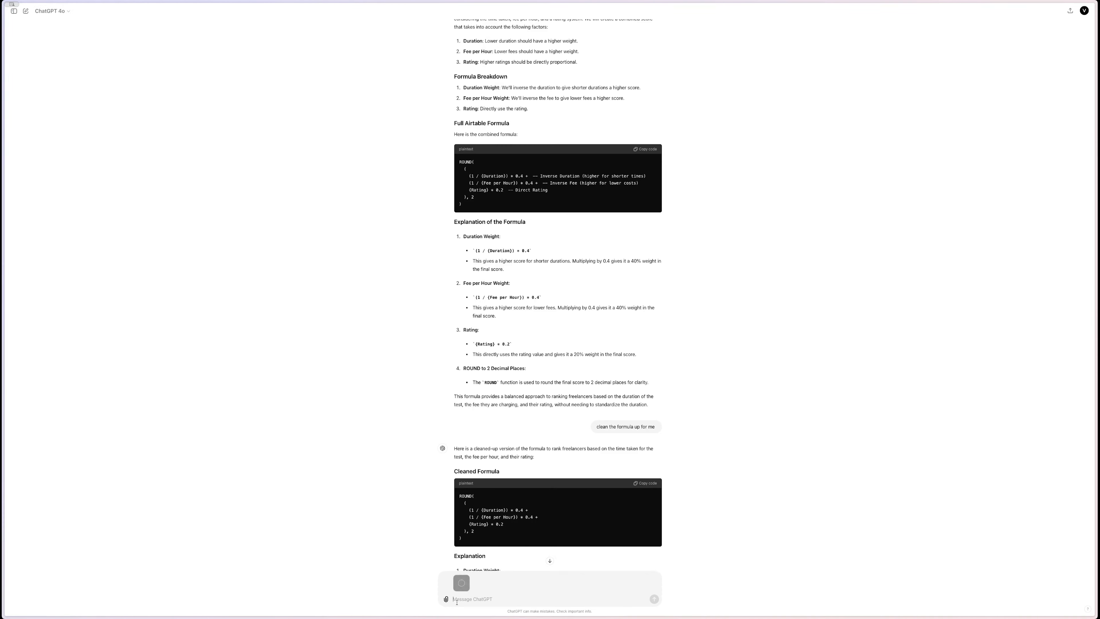
key("Return")
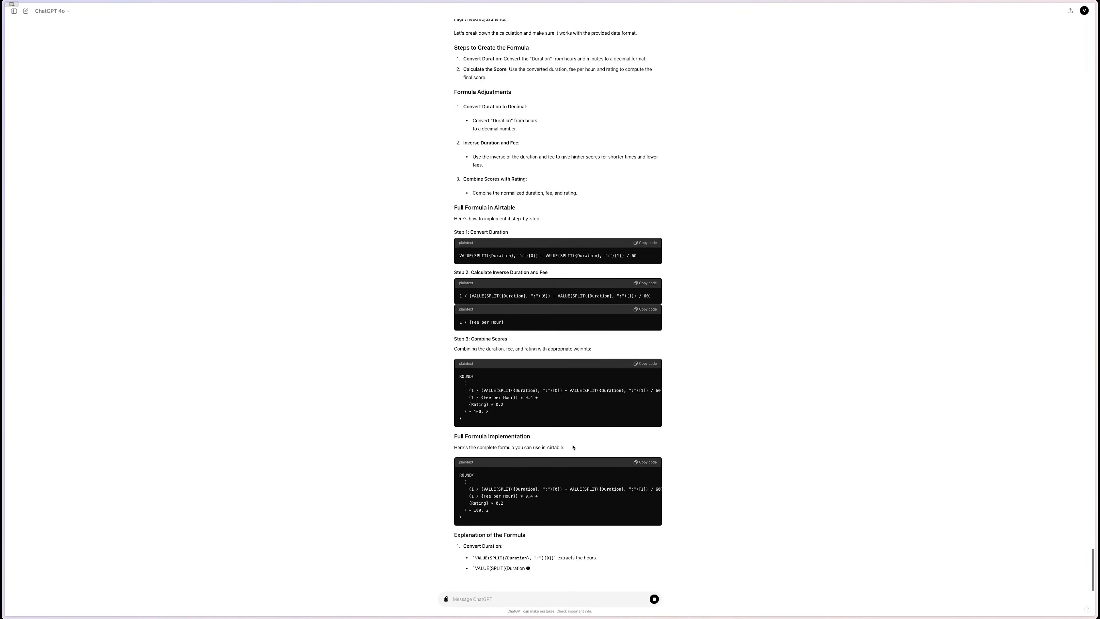
left_click(648, 462)
mouse_move(2, 347)
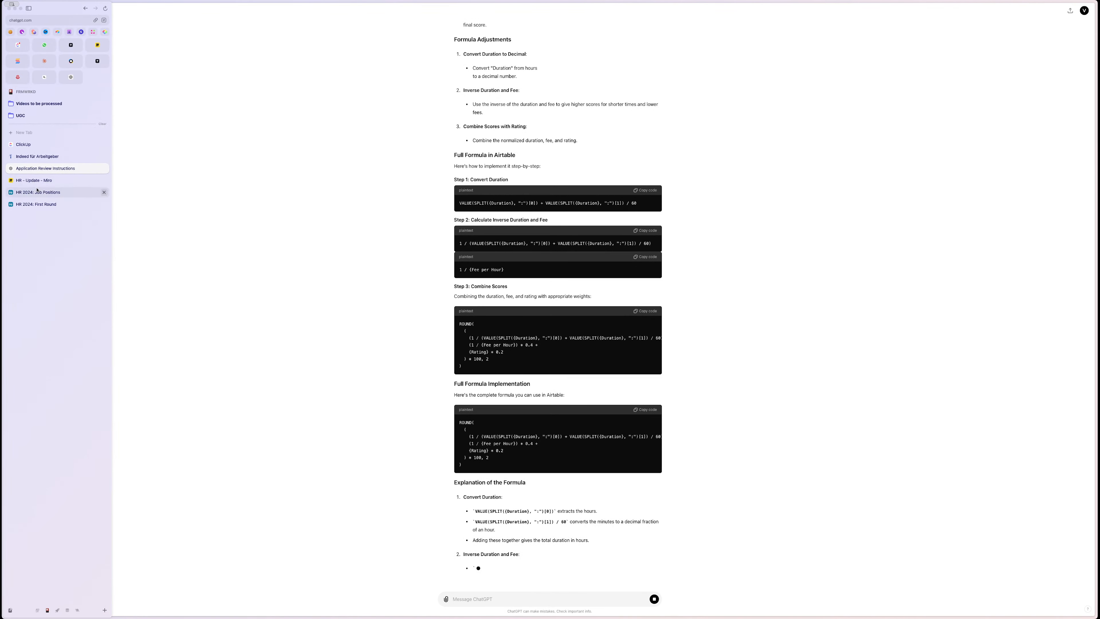
left_click(36, 204)
- Paste ChatGPT's formula into Ranking, regenerate it with the built-in formula assistant, and save
double_click(726, 45)
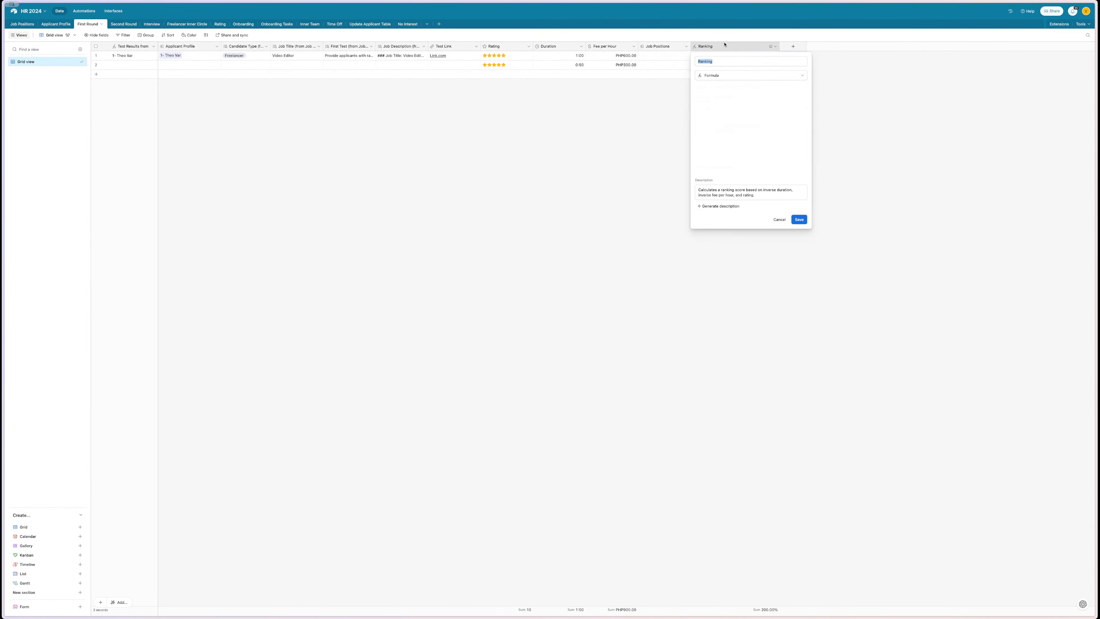
left_click(720, 146)
key("super+a")
key("super+v")
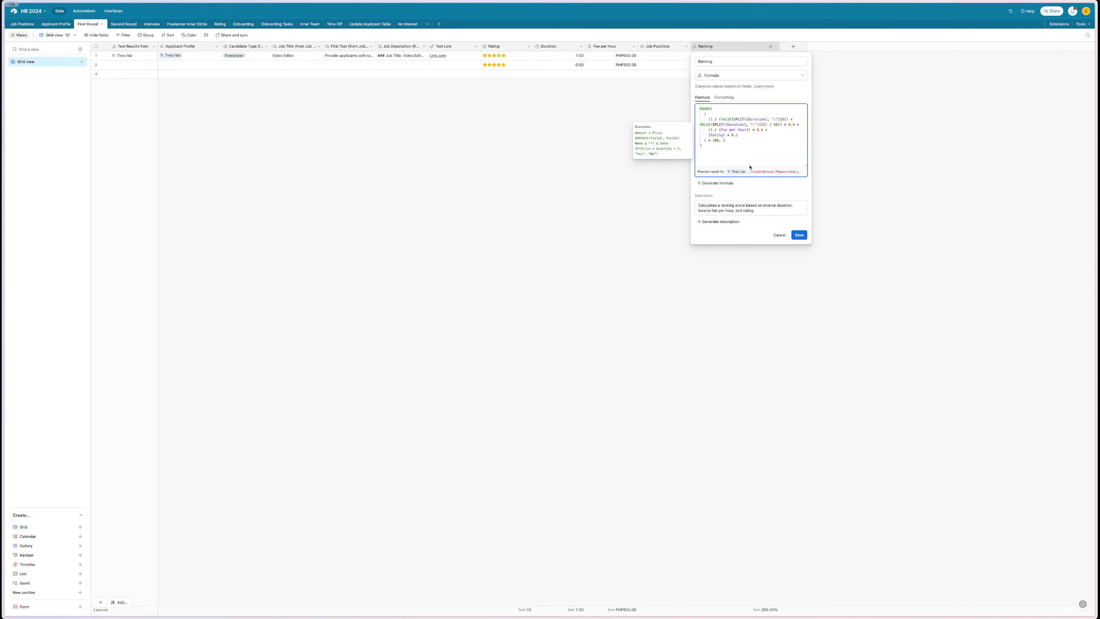
left_click(737, 182)
key("super+v")
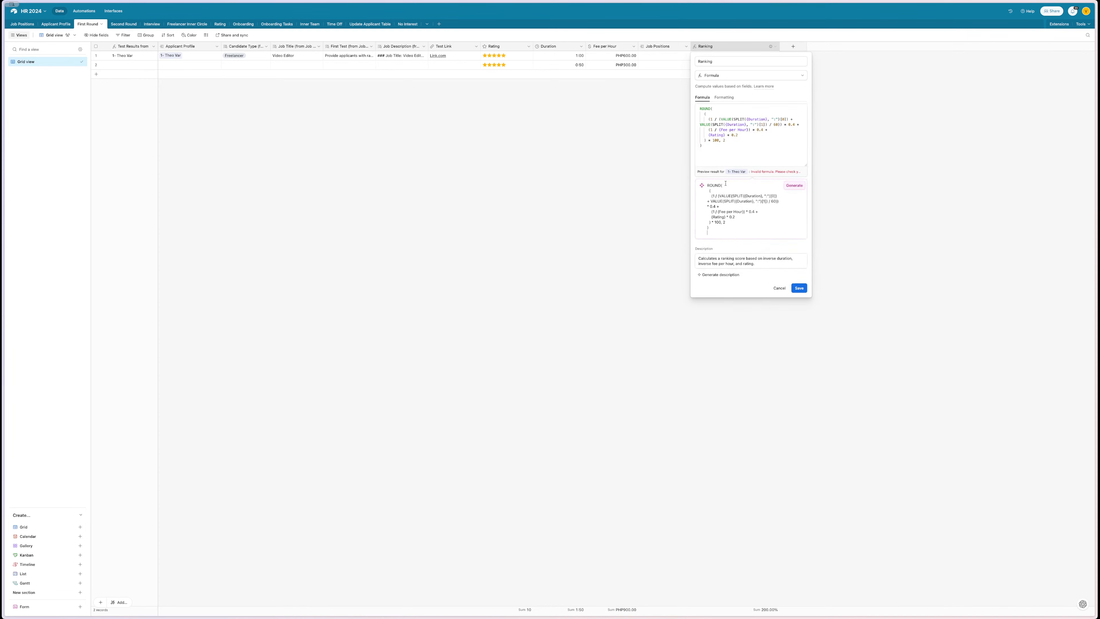
left_click(794, 185)
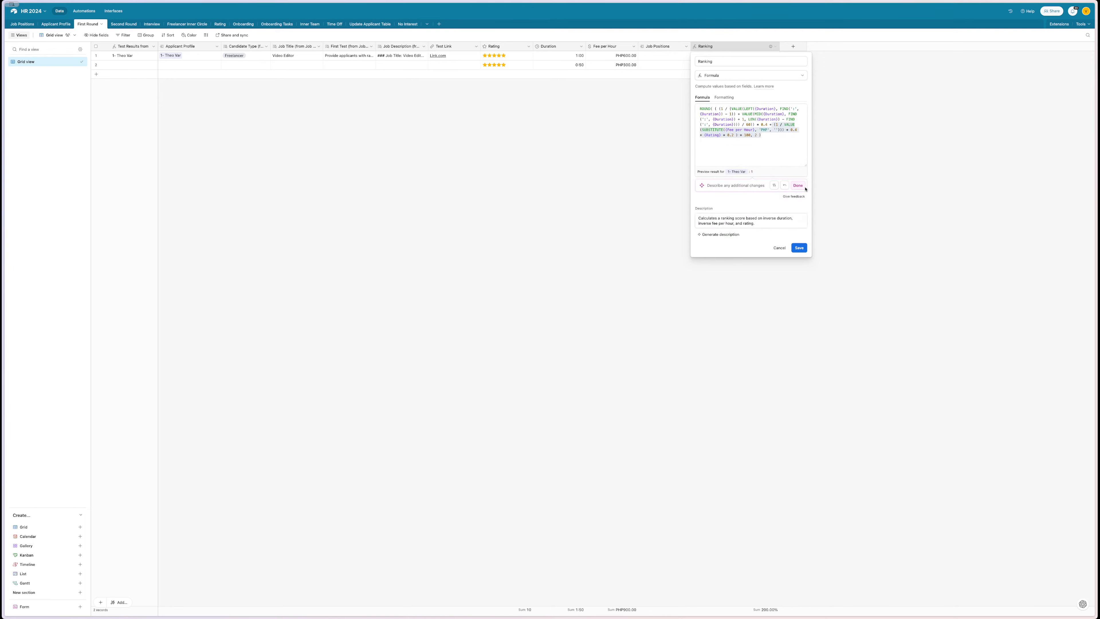
left_click(799, 185)
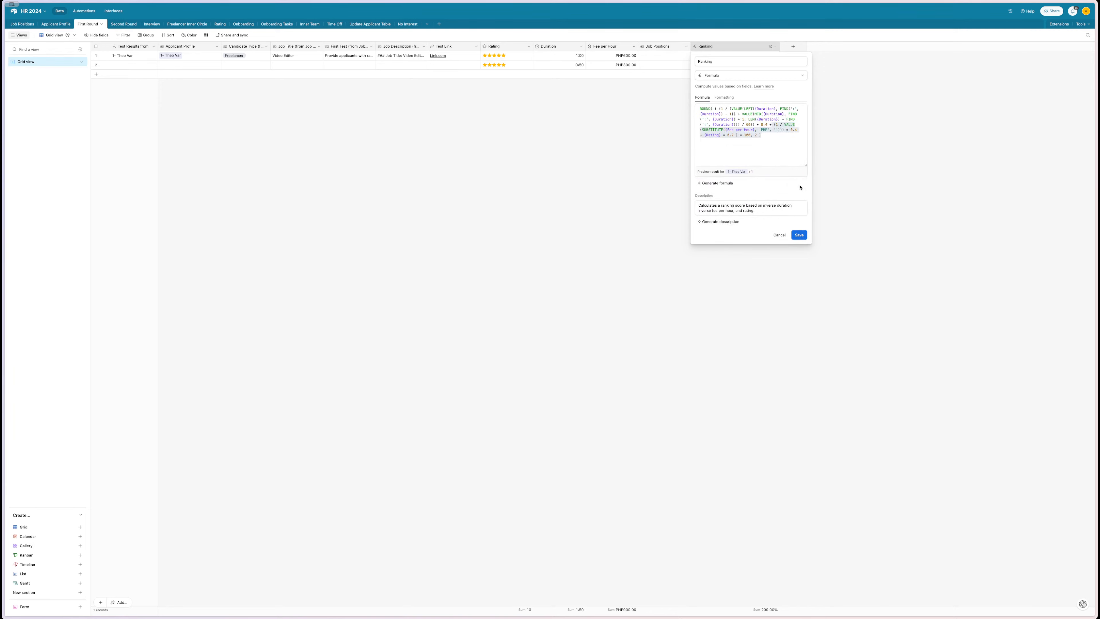
left_click(800, 235)
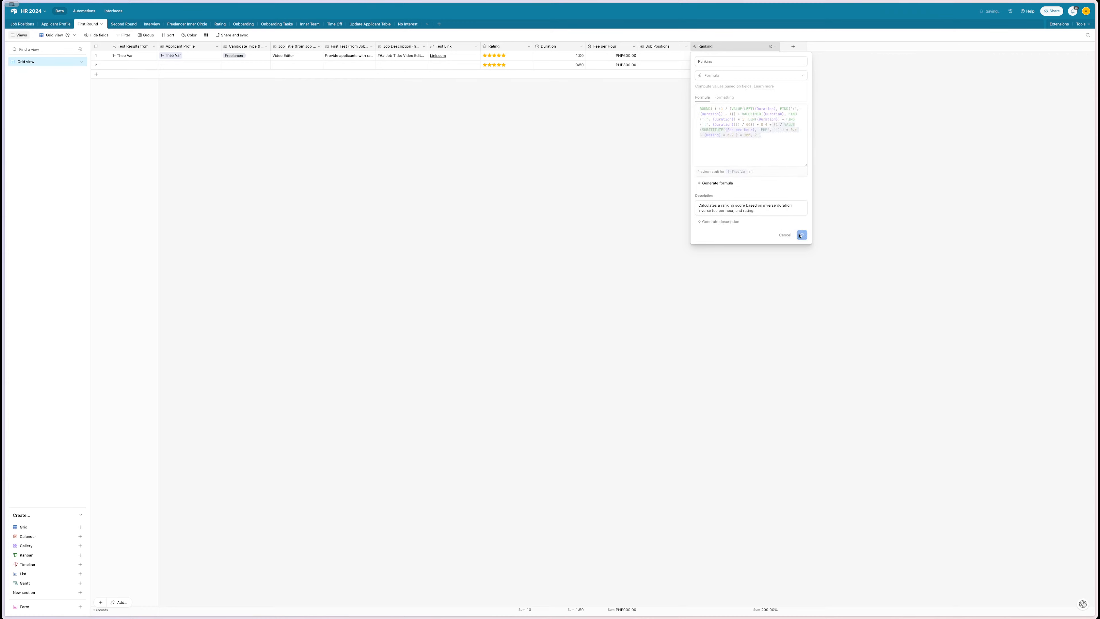
- Select and copy the saved Ranking formula text from the field settings
double_click(723, 45)
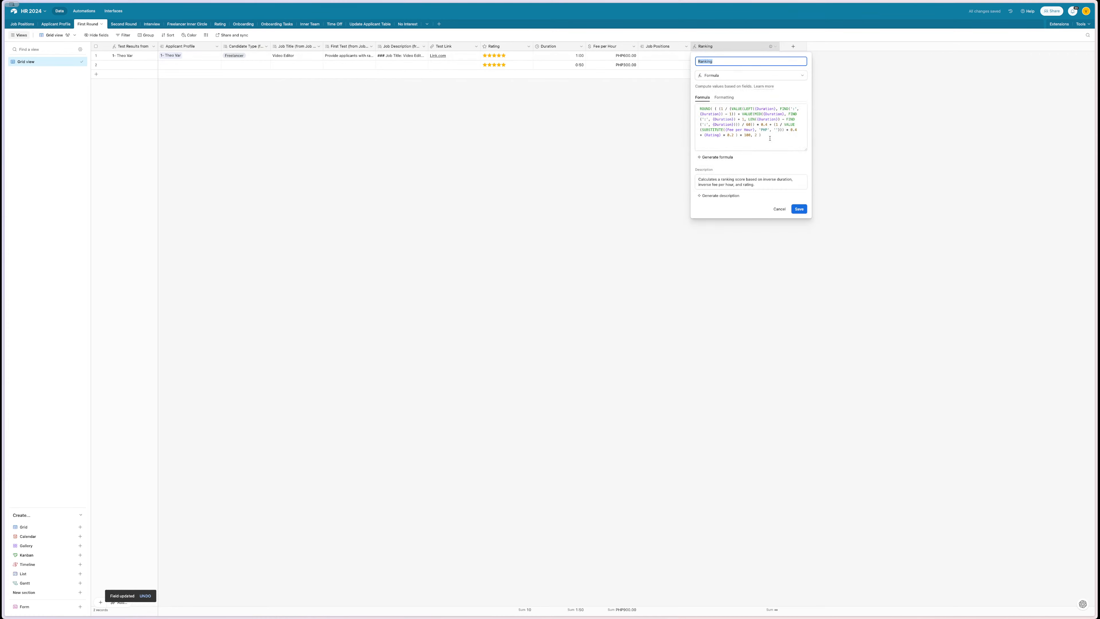
left_click_drag(770, 138, 698, 109)
key("super+v")
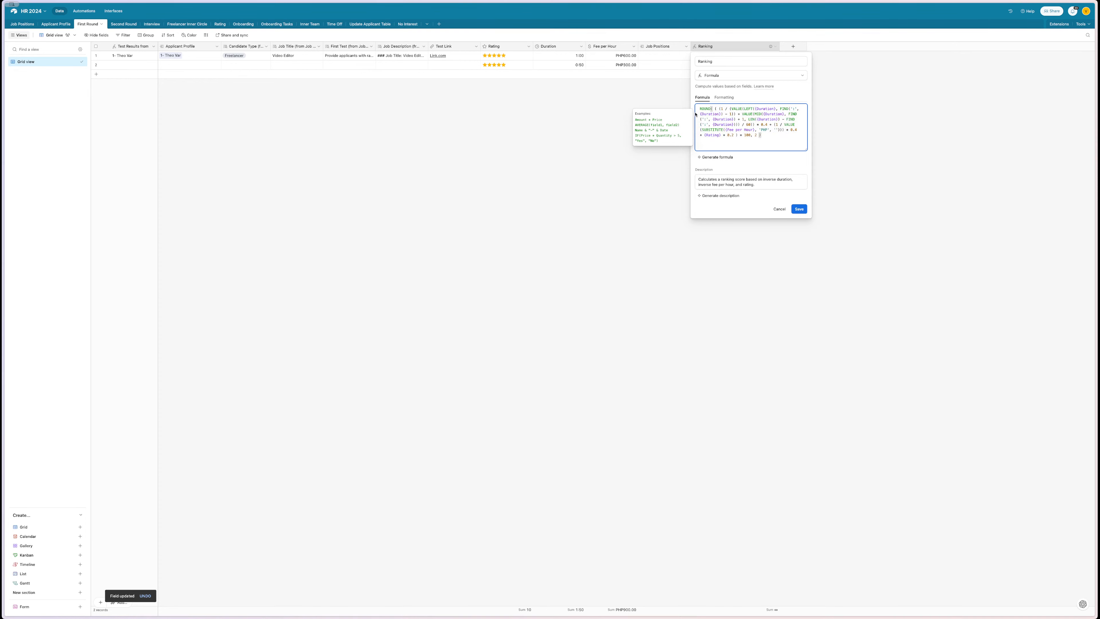
left_click_drag(763, 137, 679, 105)
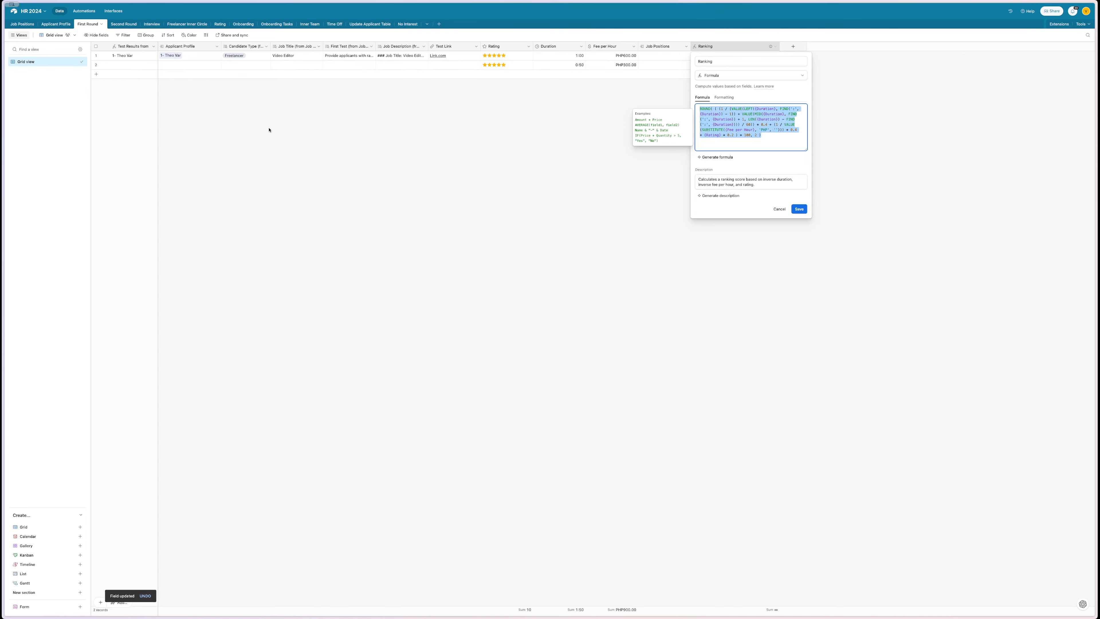
- Send the Ranking formula to ChatGPT with 'Clean this up' and copy the cleaned-up ROUND formula
mouse_move(4, 173)
left_click(77, 75)
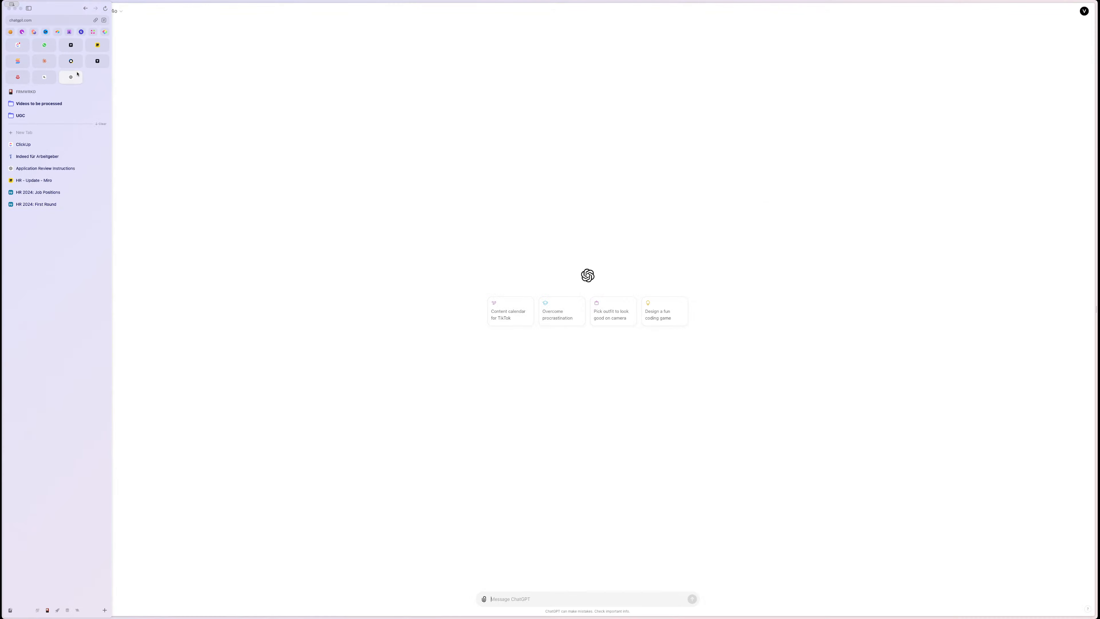
left_click(43, 168)
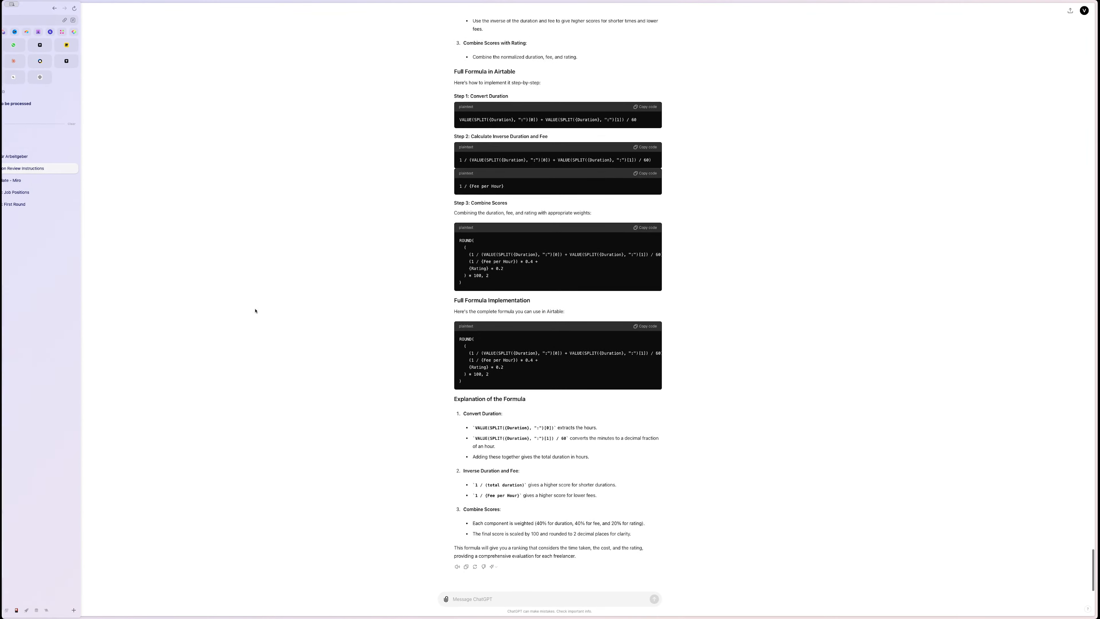
key("super+v")
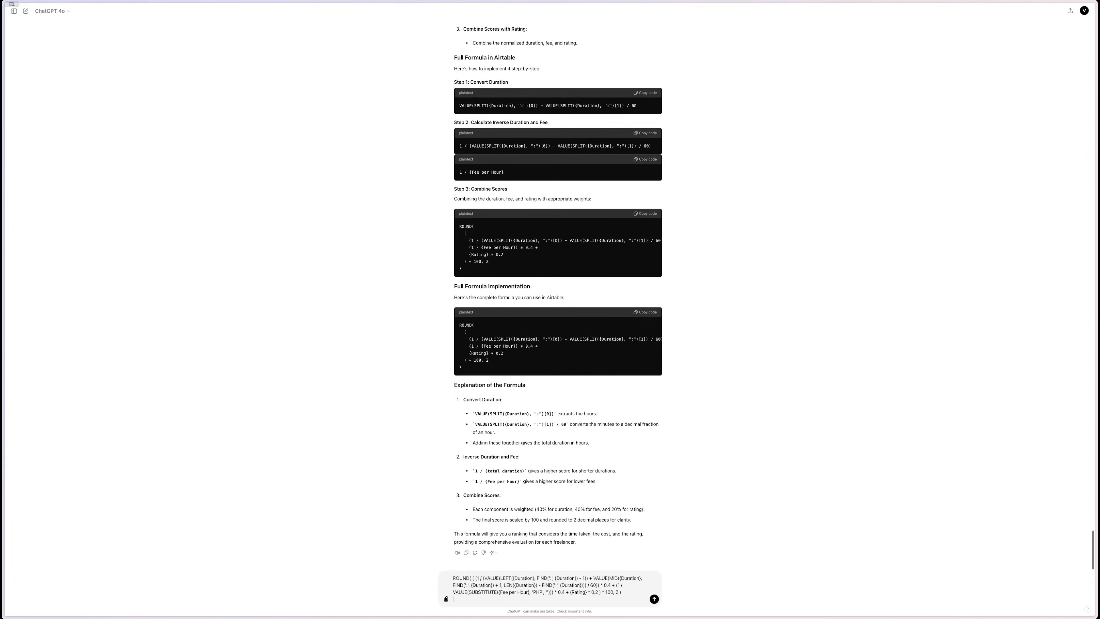
key("shift+Return")
type("Clean this up")
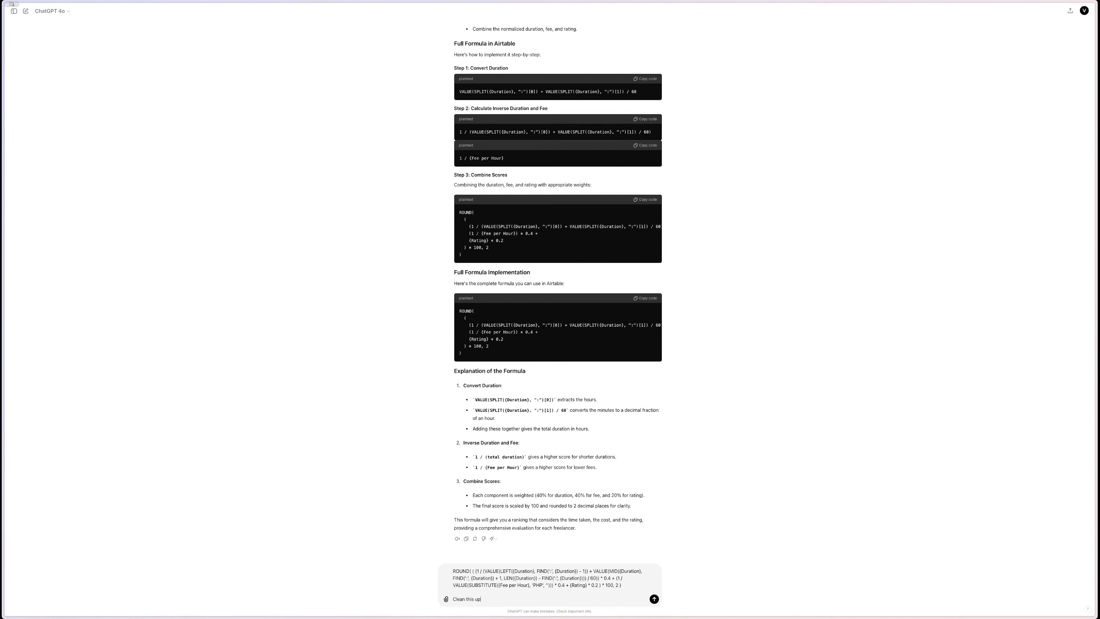
key("Return")
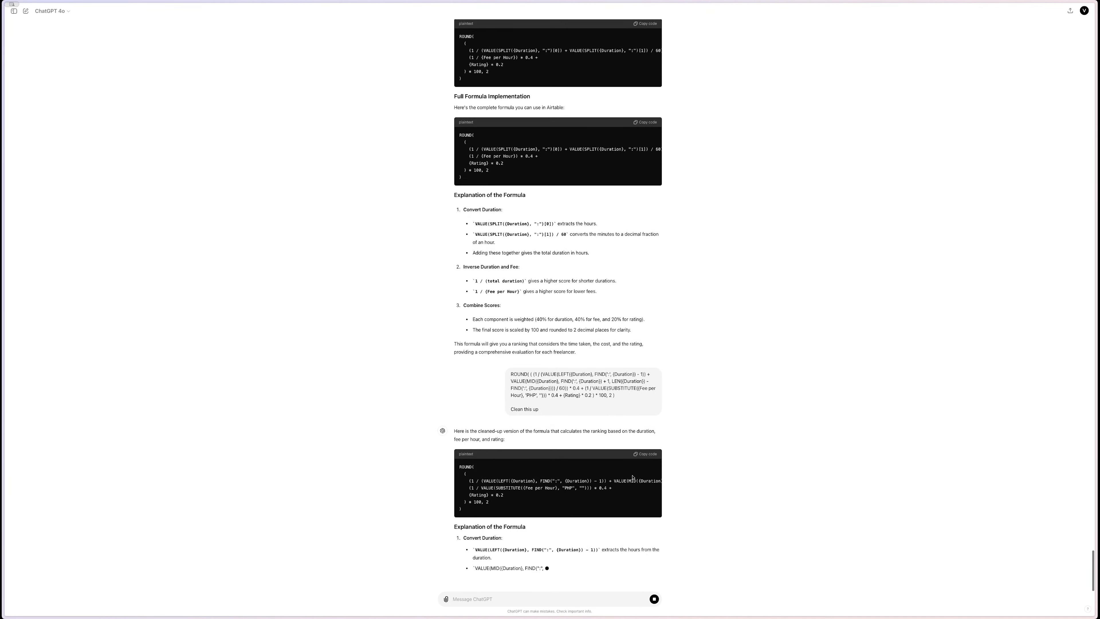
left_click(636, 476)
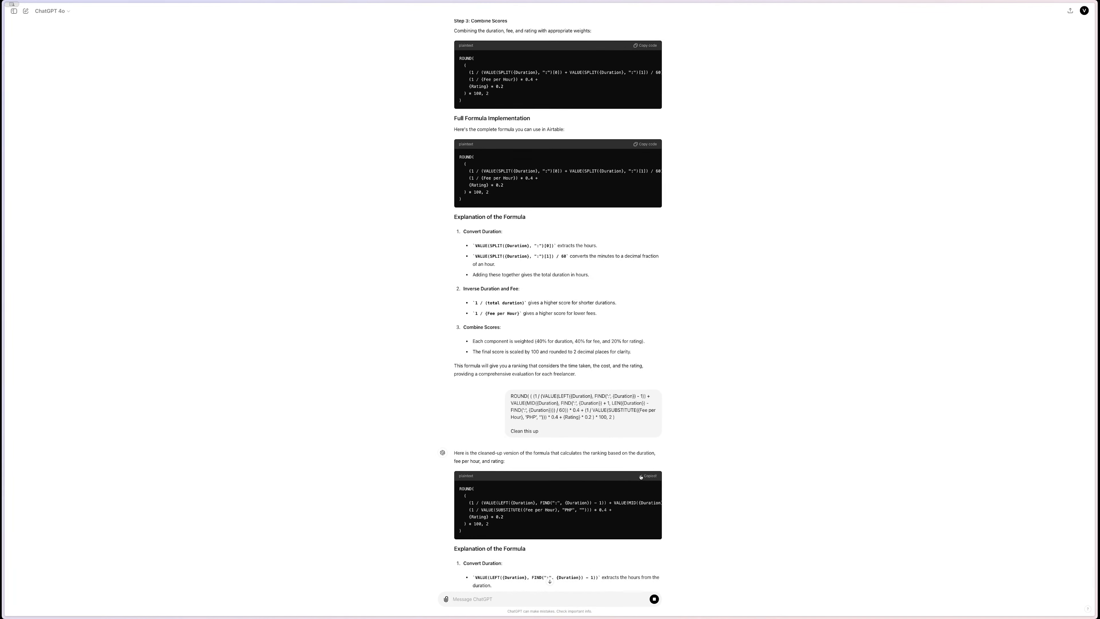
- Replace the Ranking formula with the cleaned-up version and save it
left_click(20, 203)
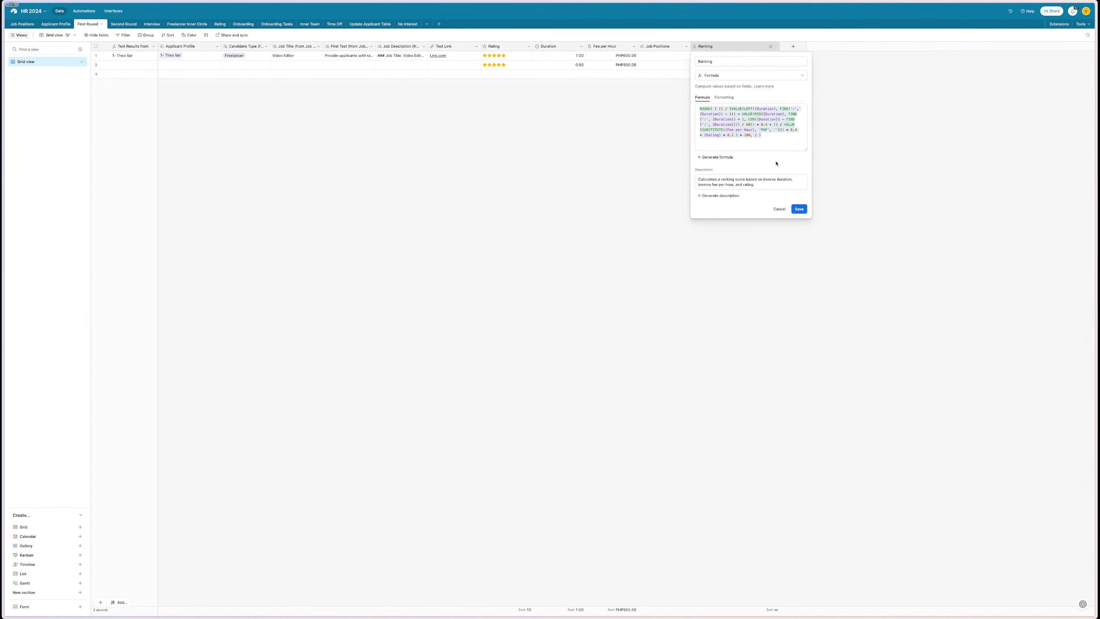
left_click_drag(761, 134, 748, 135)
key("ctrl+a")
key("ctrl+v")
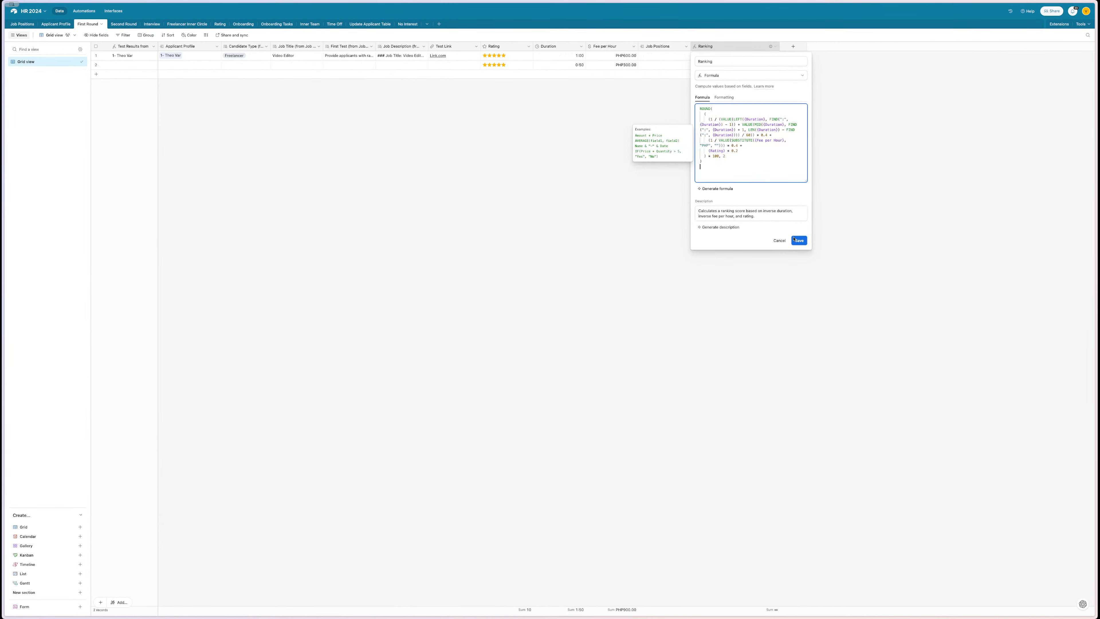
left_click(800, 241)
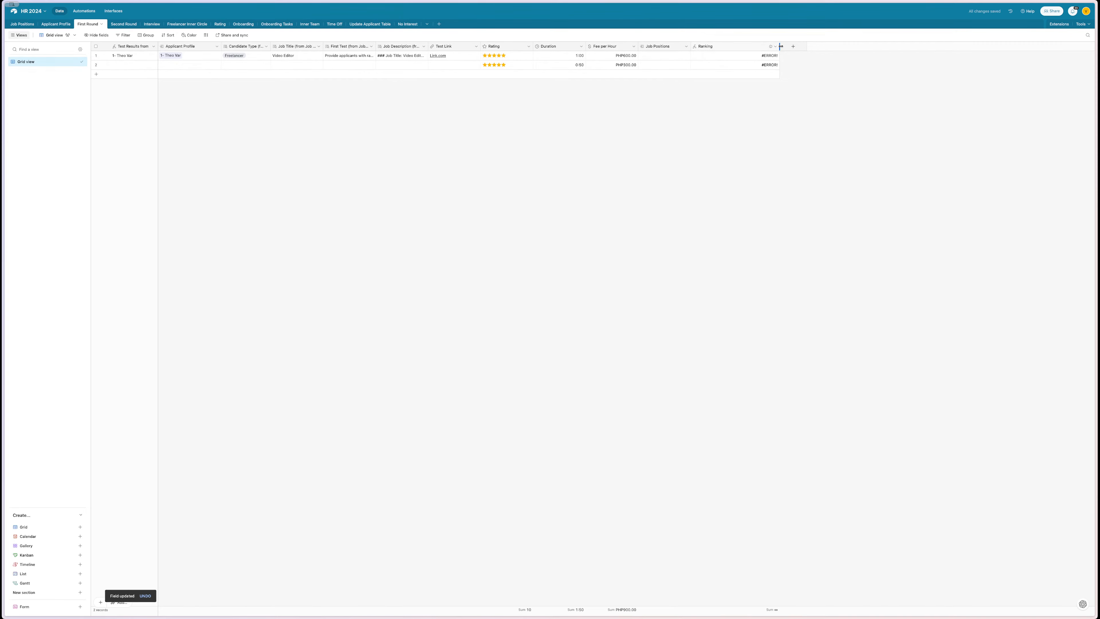
- Narrow the Ranking column and screenshot the table still showing #ERROR
left_click_drag(780, 46, 752, 46)
key("super+shift+4")
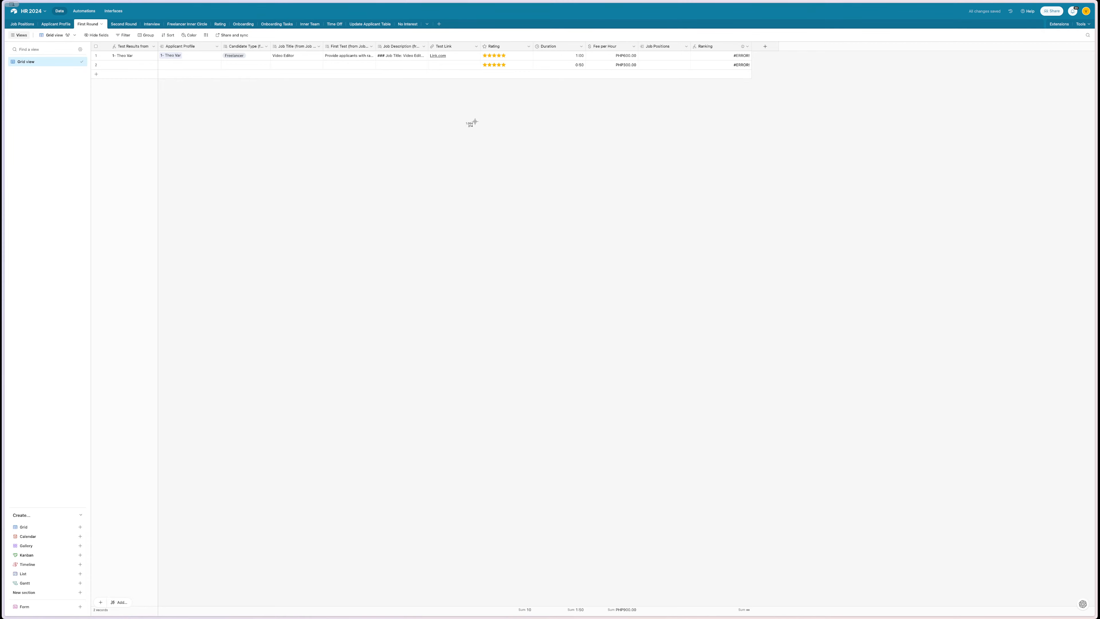
left_click_drag(475, 121, 470, 126)
- Send the error screenshot to ChatGPT and copy its Final Formula
mouse_move(3, 518)
left_click(27, 170)
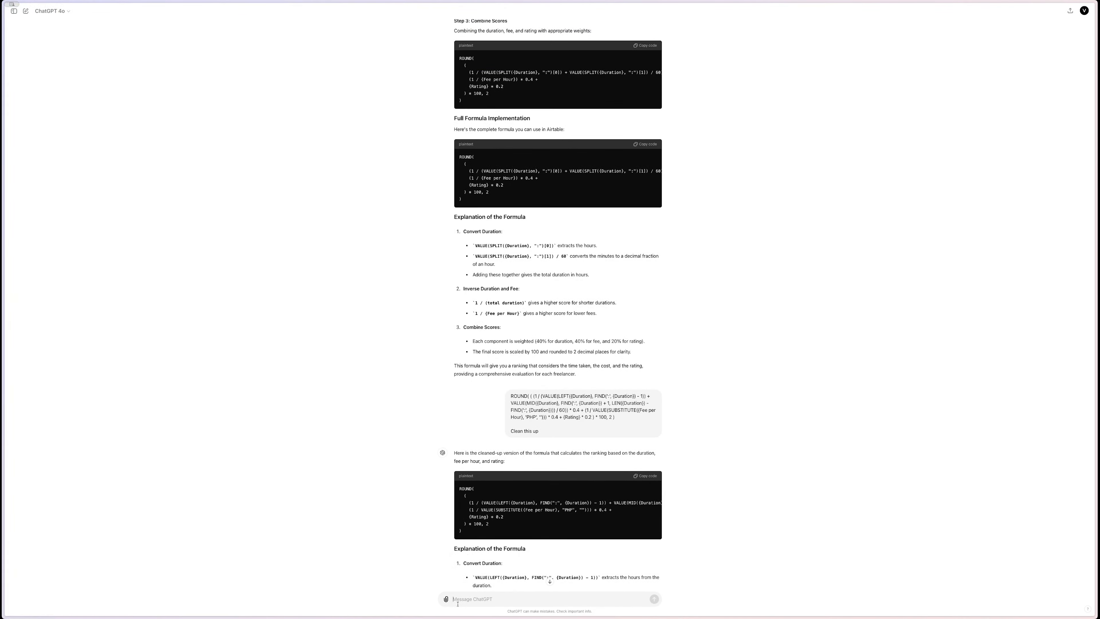
key("super+v")
key("Return")
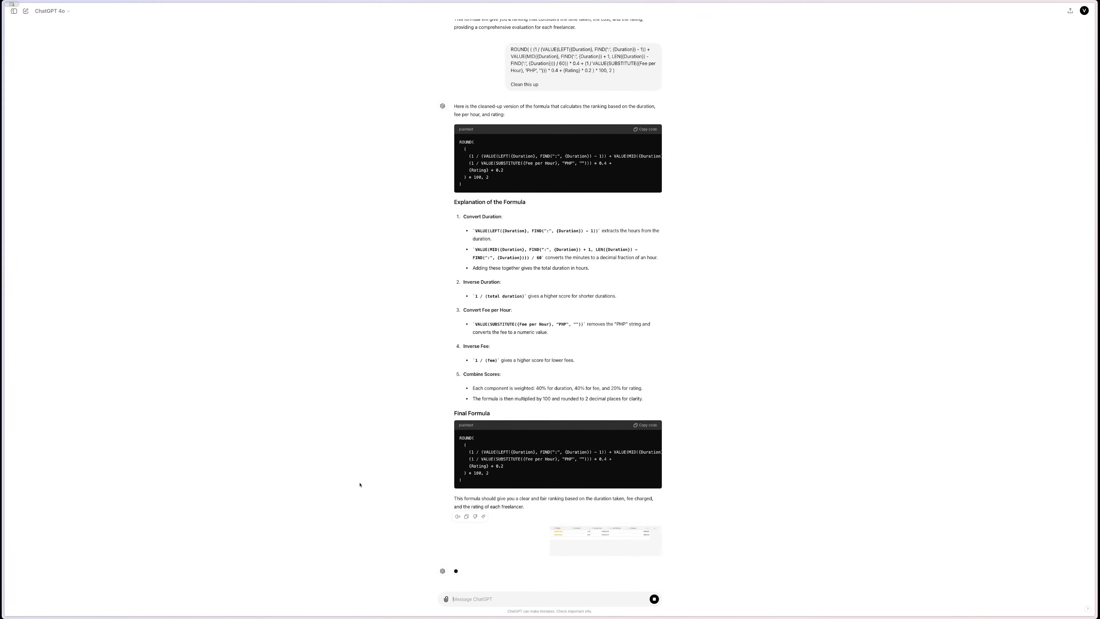
left_click(646, 414)
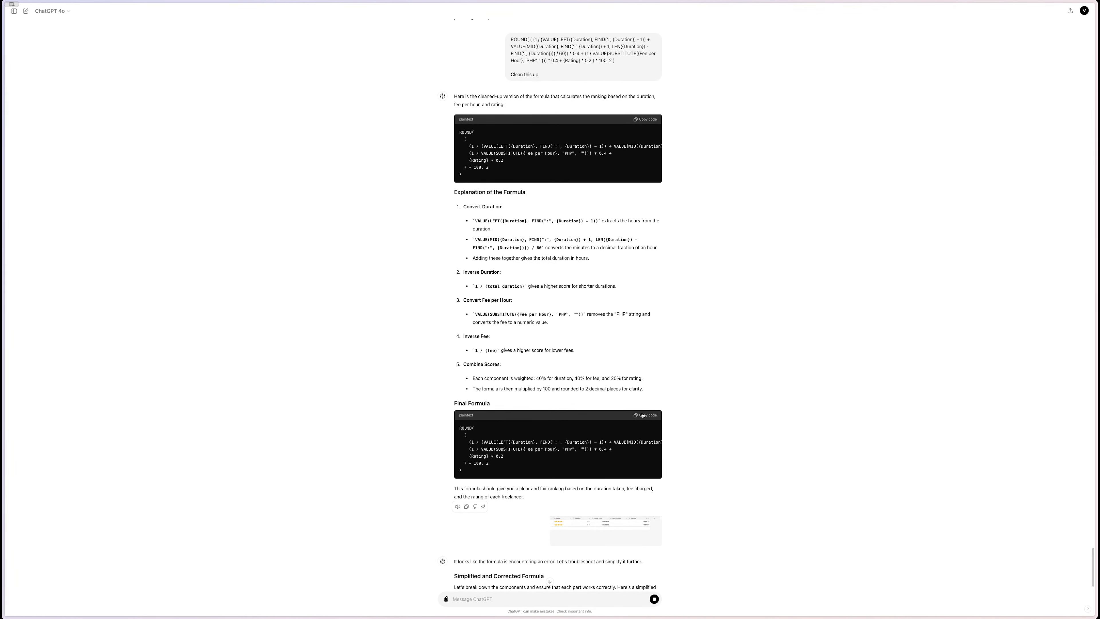
- Replace the First Round table's Ranking formula with the Final Formula and save it
mouse_move(3, 204)
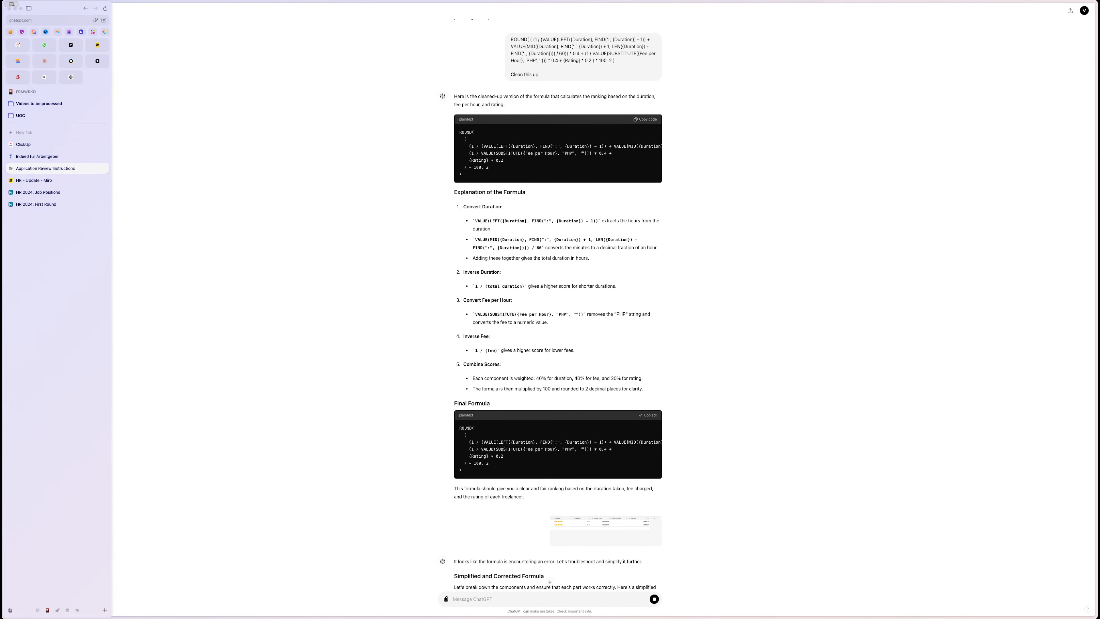
left_click(34, 194)
left_click(47, 206)
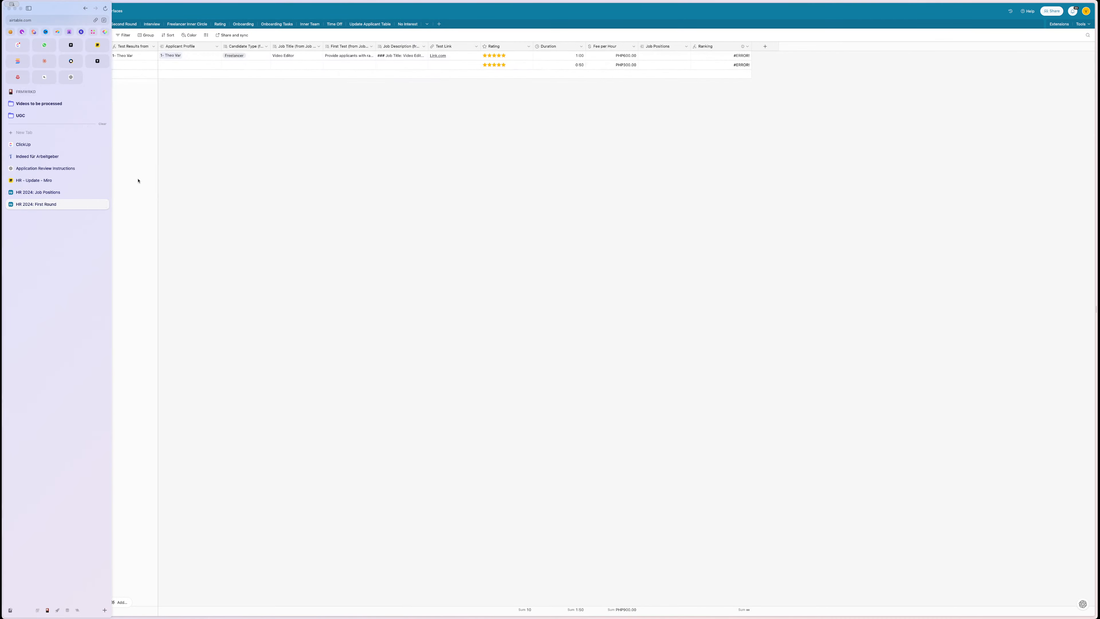
double_click(714, 46)
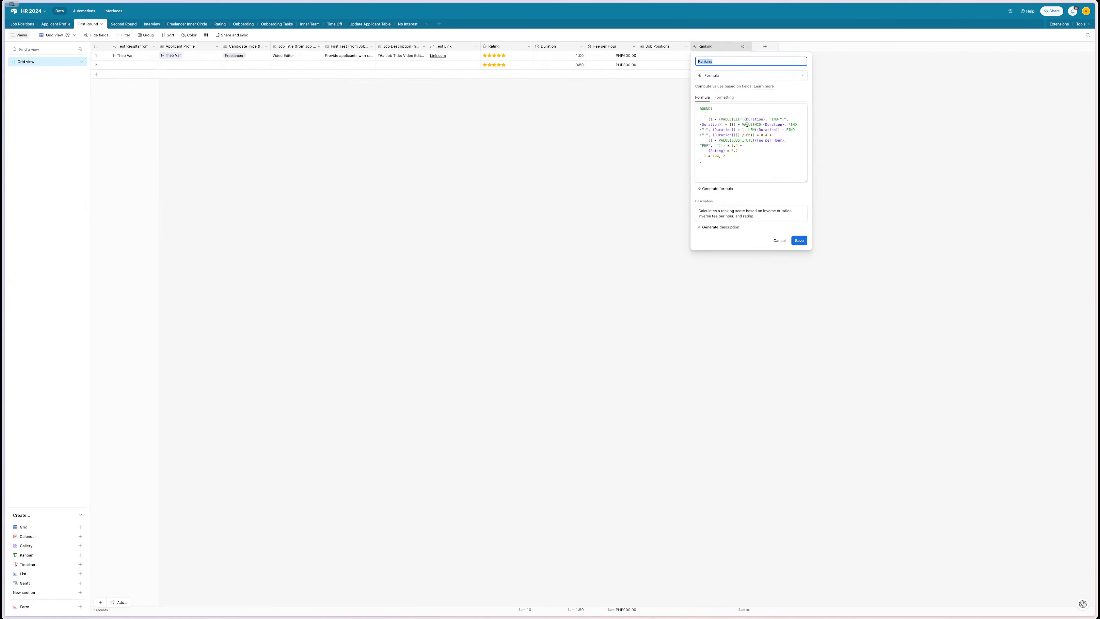
left_click(716, 164)
key("ctrl+a")
key("ctrl+v")
left_click(799, 245)
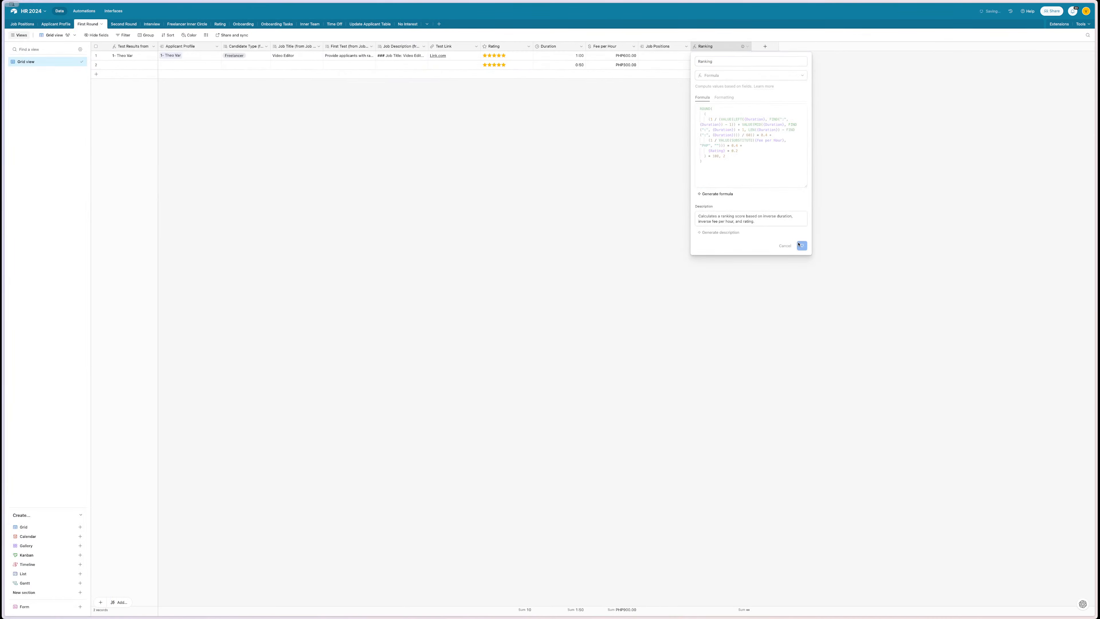
- Copy the Full Formula from ChatGPT's troubleshooting reply
mouse_move(47, 71)
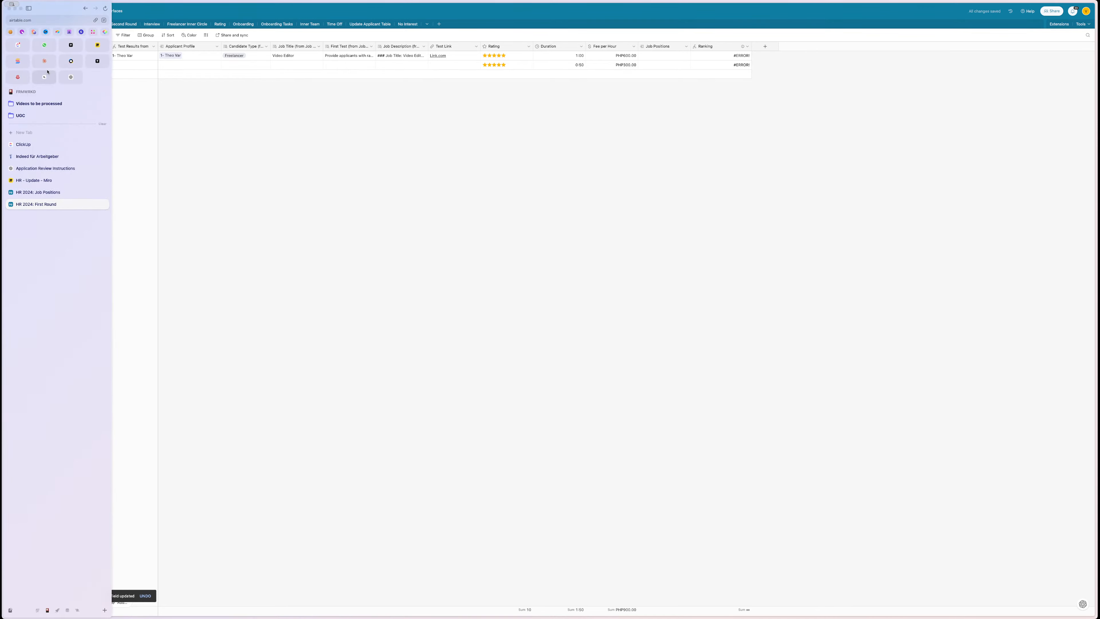
left_click(45, 168)
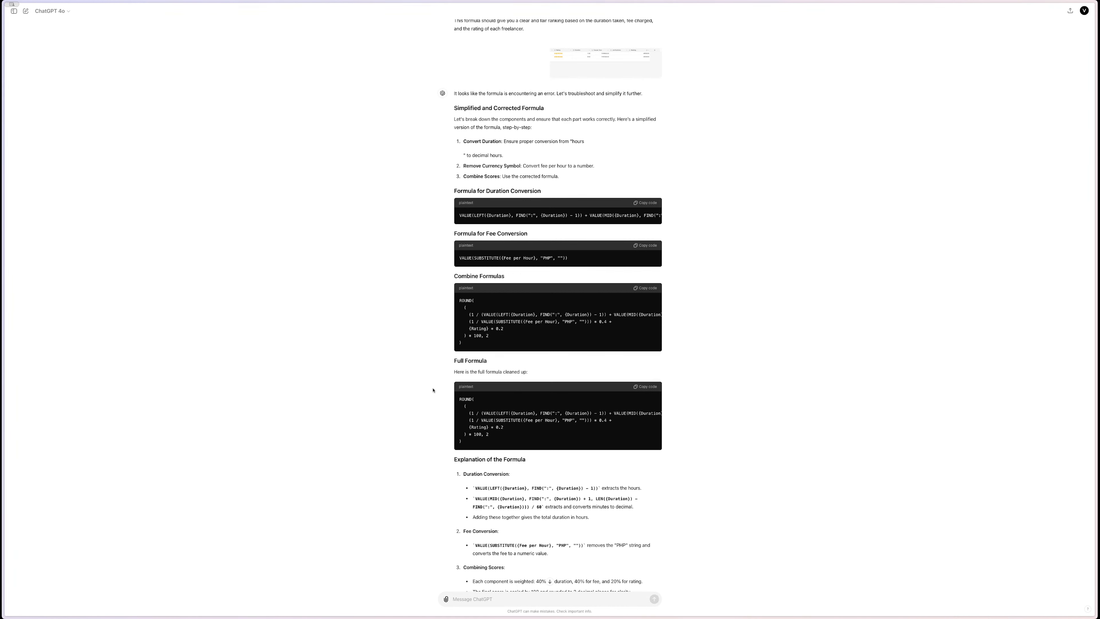
scroll(478, 177, "up", 1)
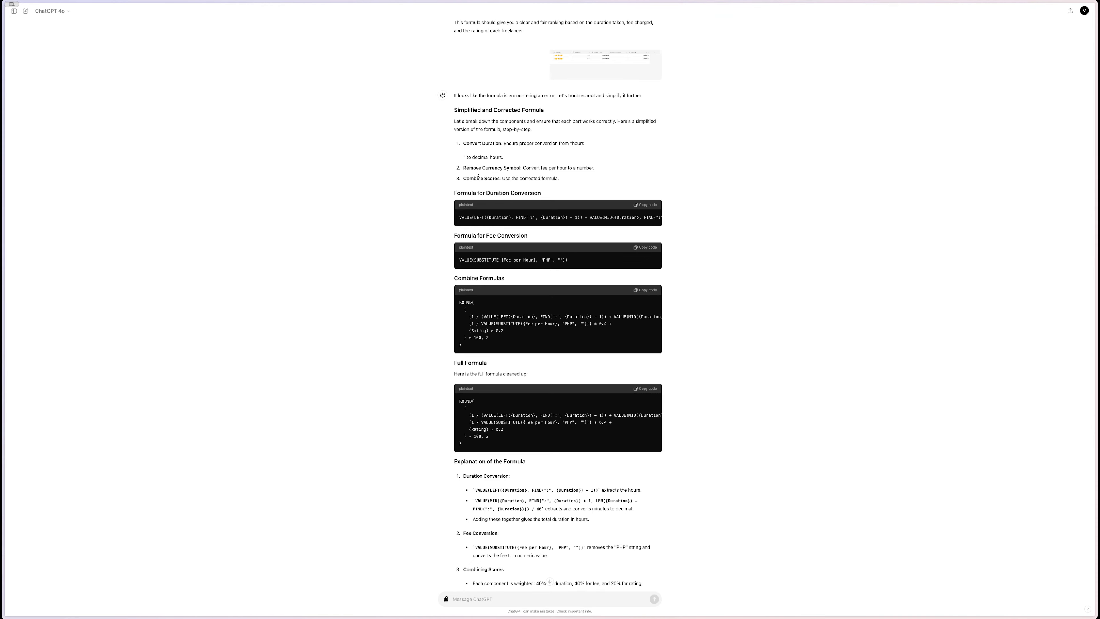
scroll(478, 176, "down", 3)
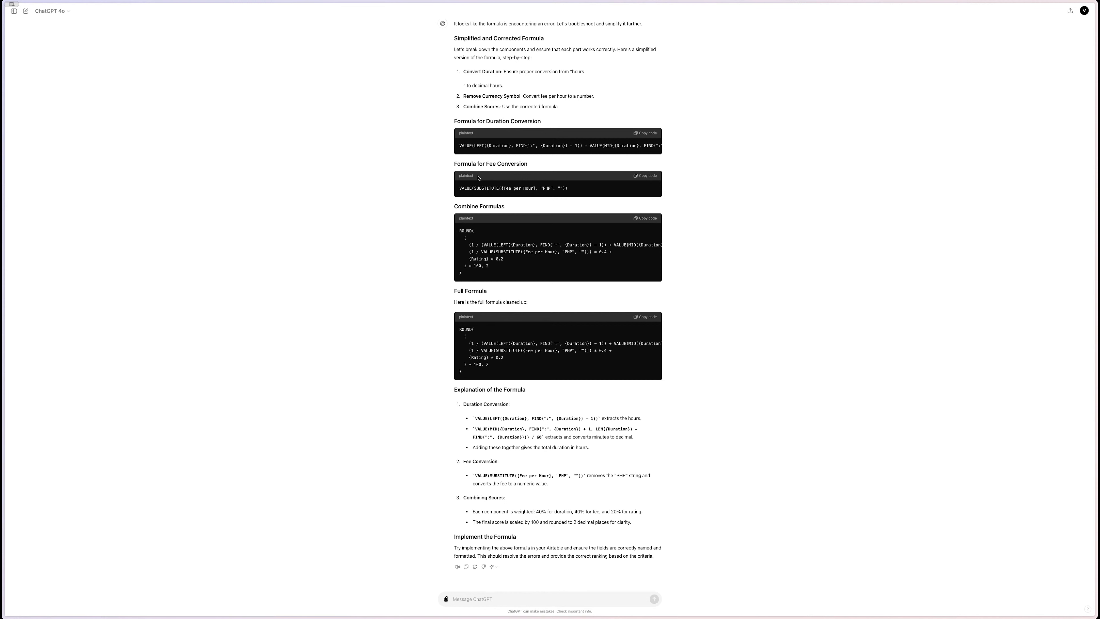
left_click(653, 317)
- Replace the Ranking formula with the Full Formula and save it
mouse_move(3, 265)
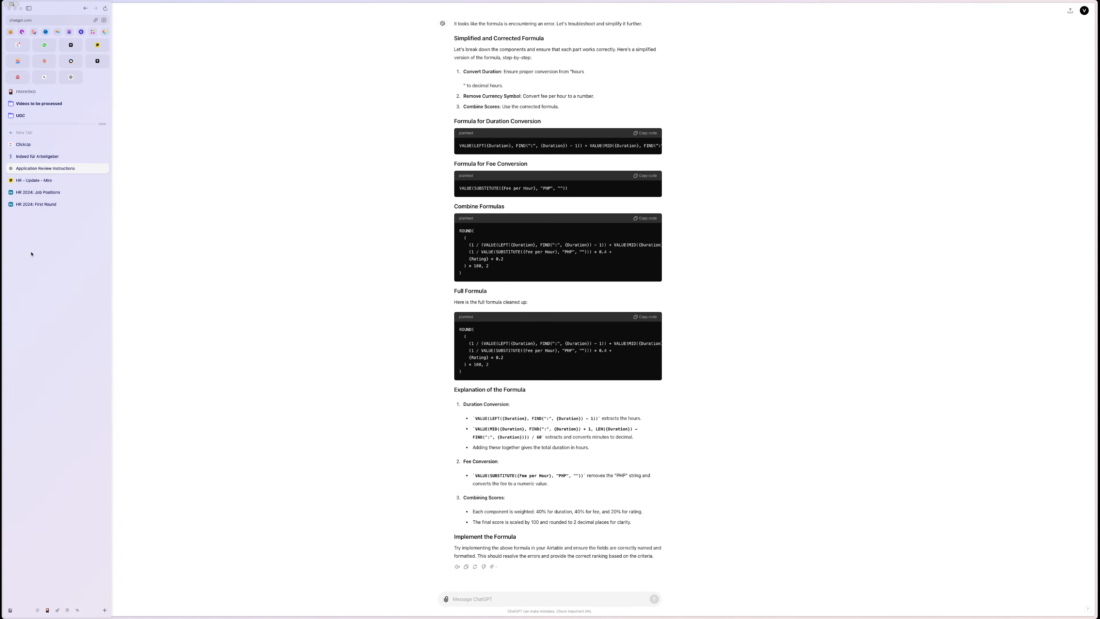
left_click(26, 207)
double_click(715, 46)
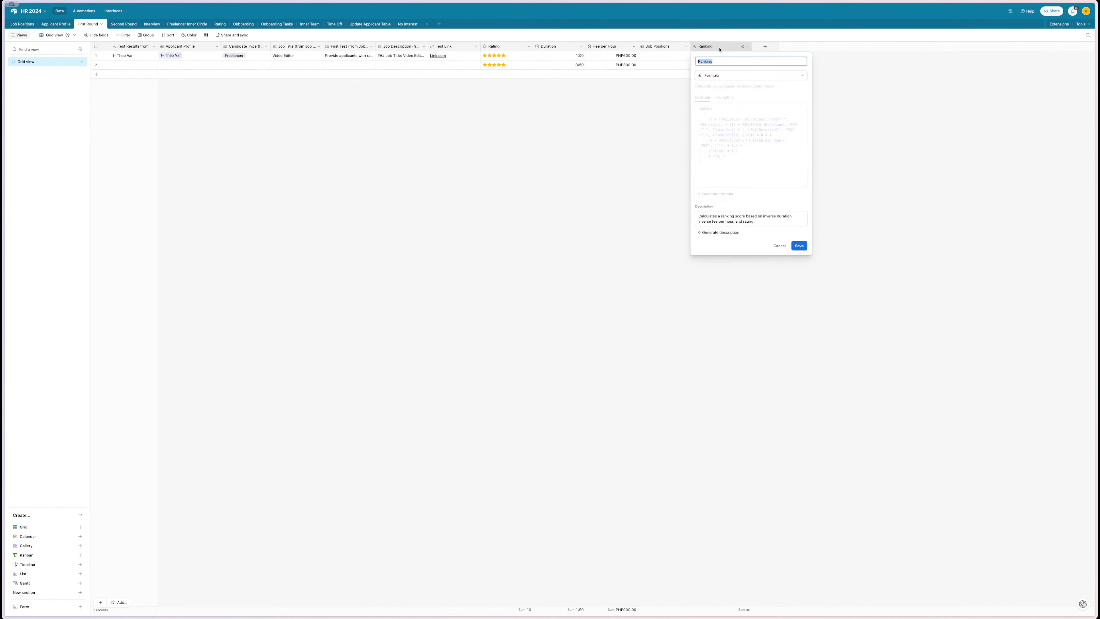
key("ctrl+a")
key("ctrl+v")
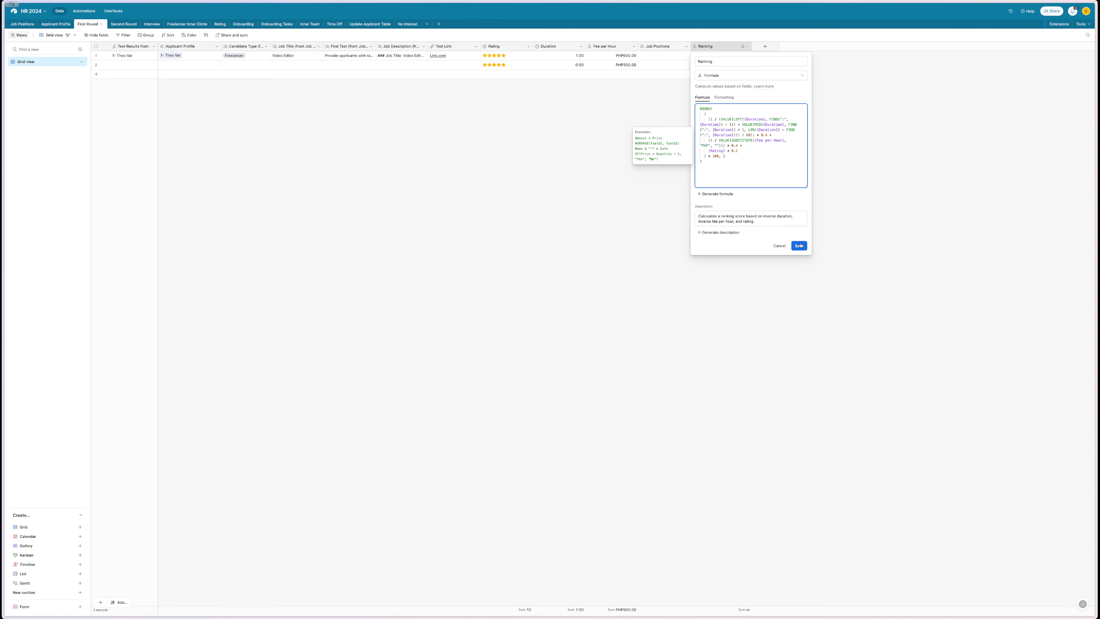
left_click(800, 246)
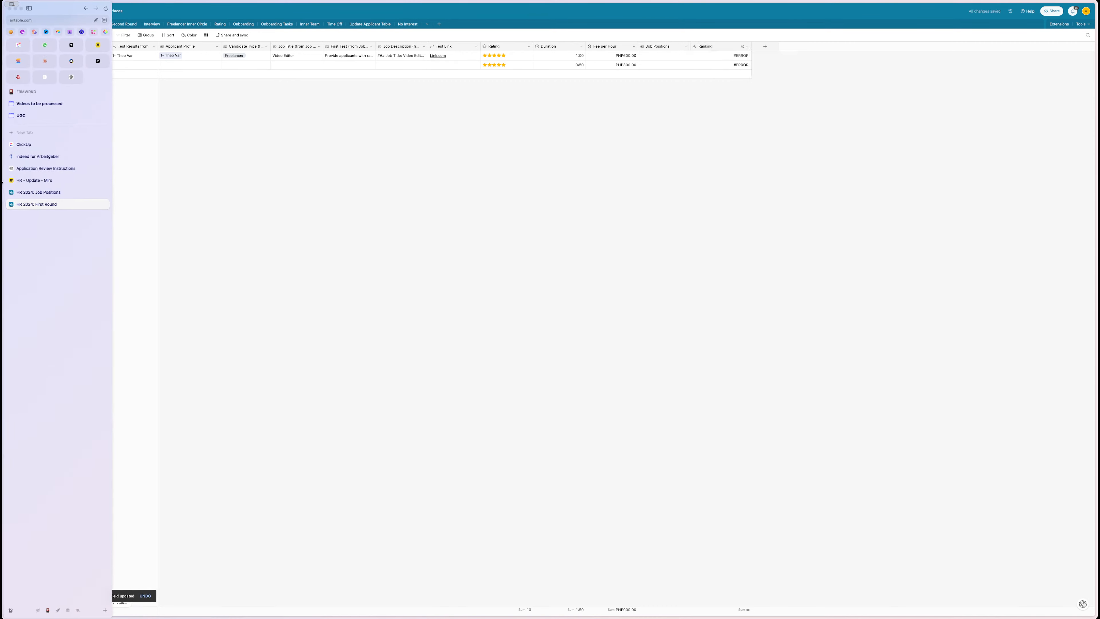
left_click(34, 180)
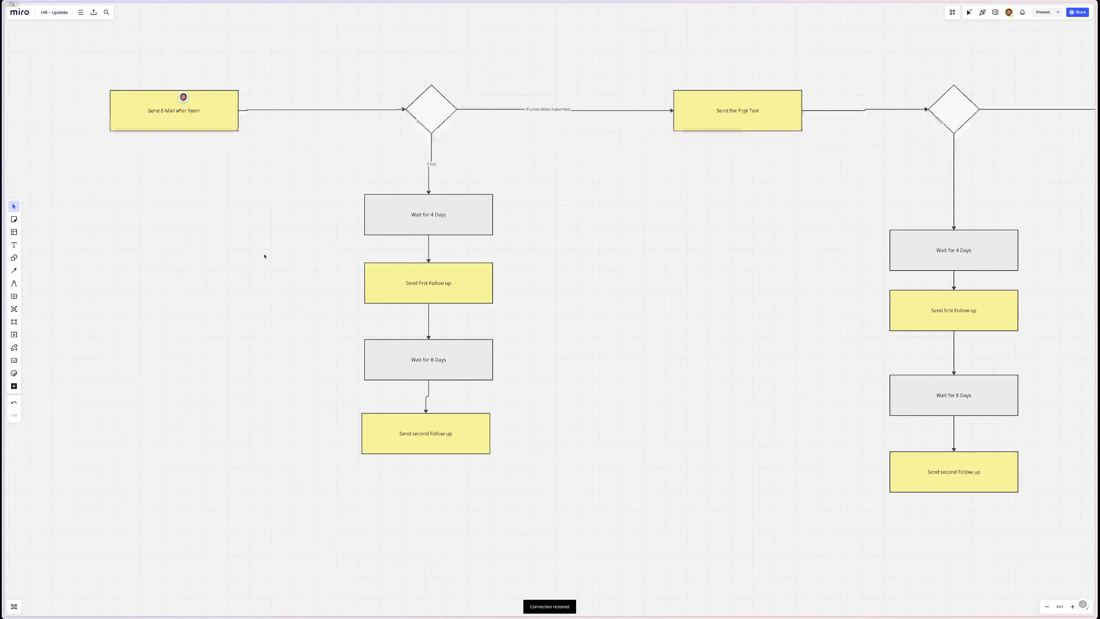
- Add a sticky note reading 'Update the formula' to the HR - Update board
scroll(265, 256, "down", 12)
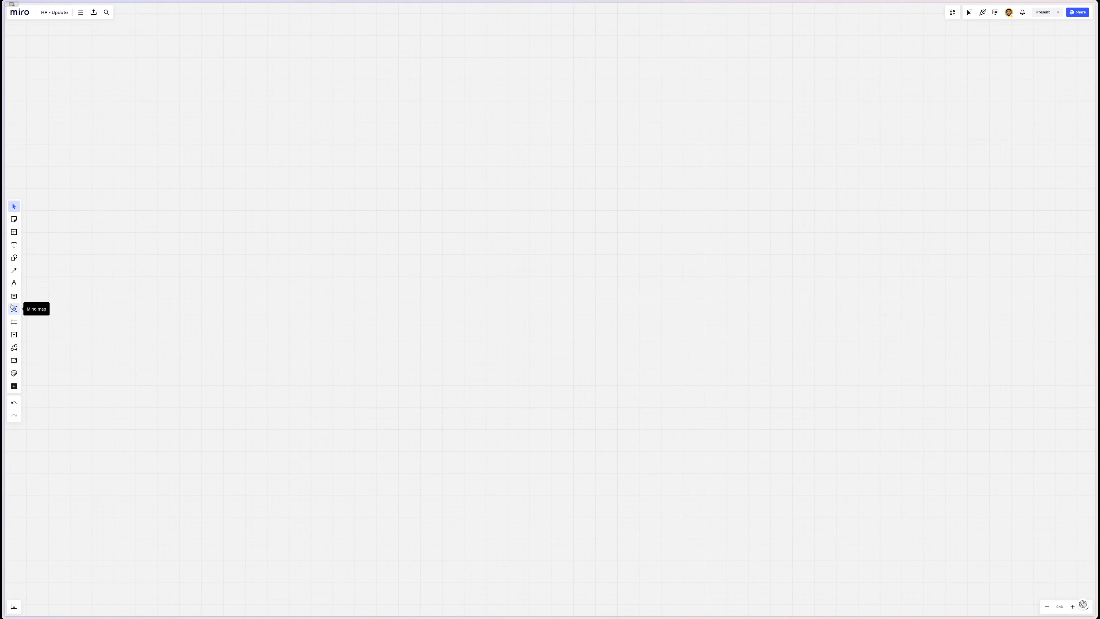
left_click(14, 387)
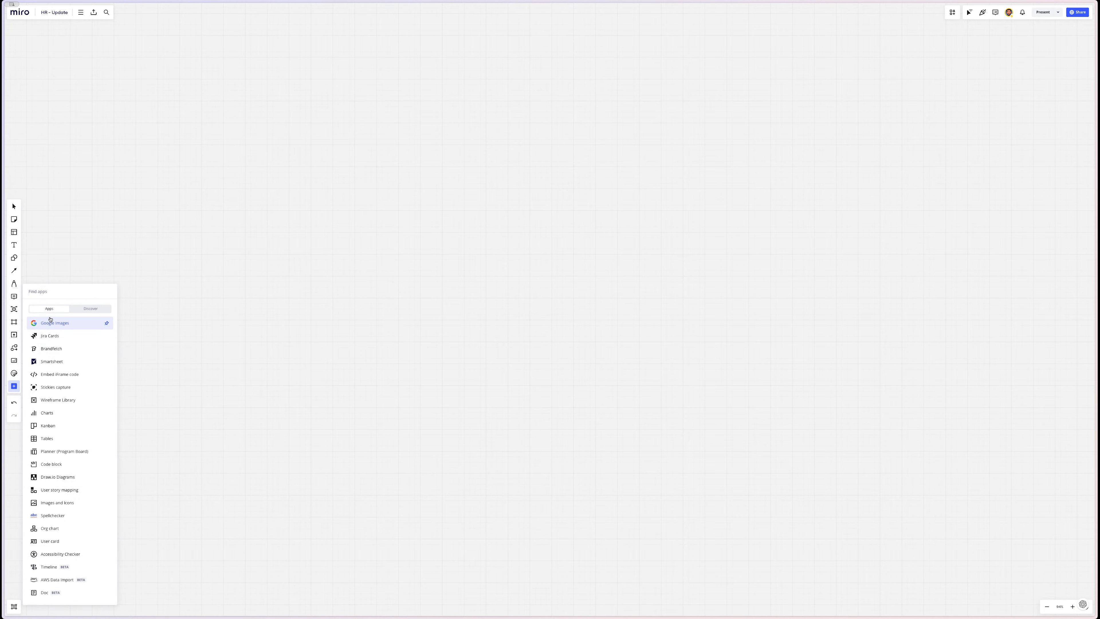
type("st")
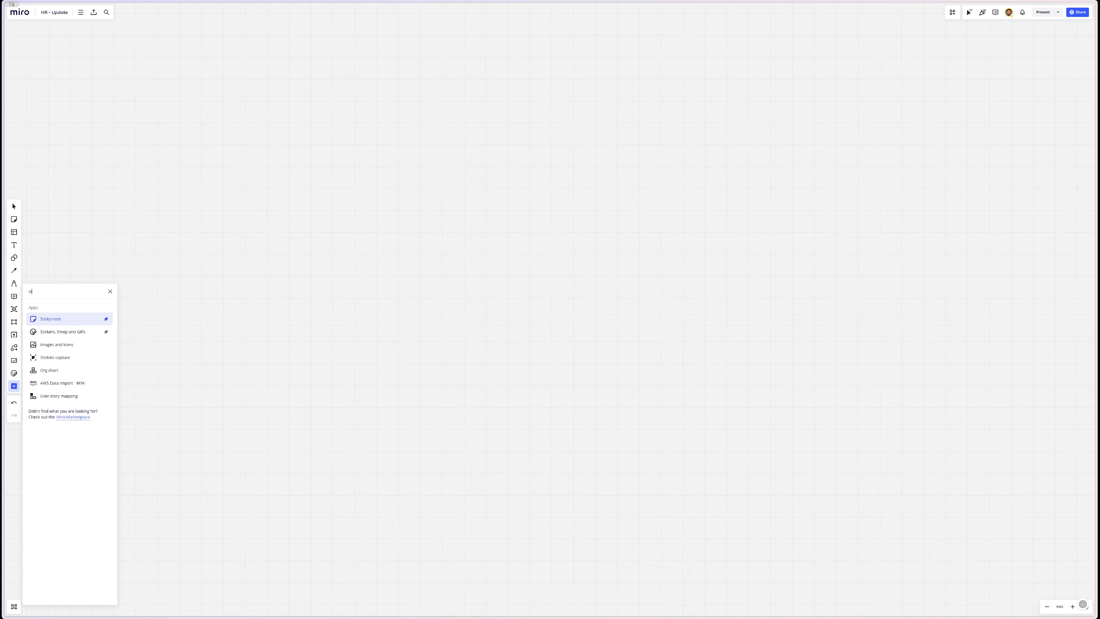
key("Return")
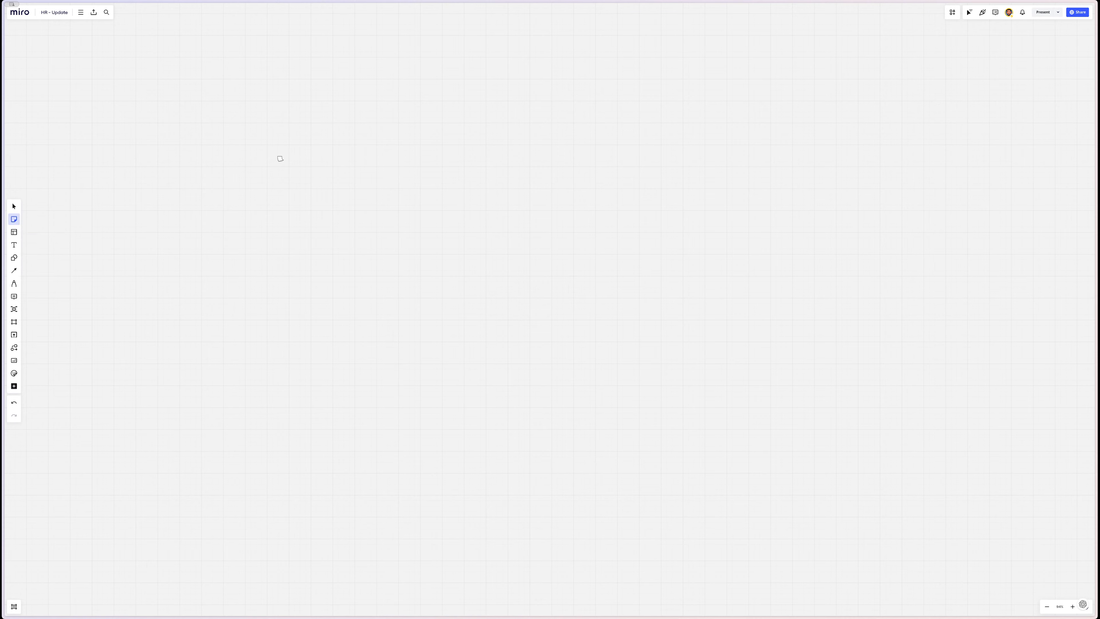
left_click(280, 159)
type("Update te")
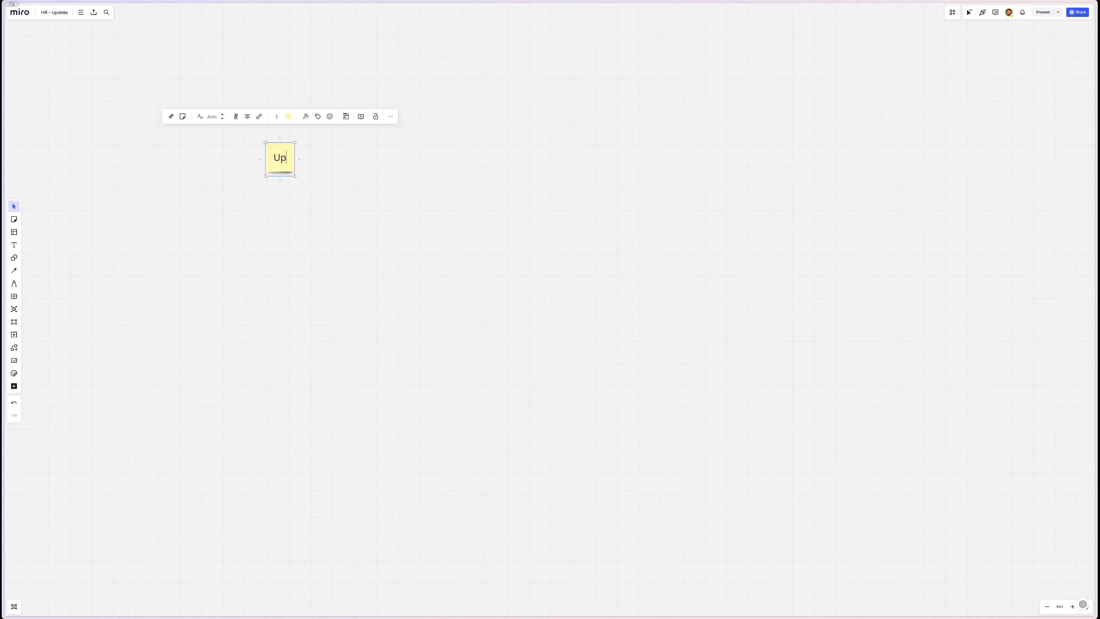
type("he formula")
- Enlarge the 'Update the formula' sticky note and move it left and down
left_click_drag(295, 142, 354, 126)
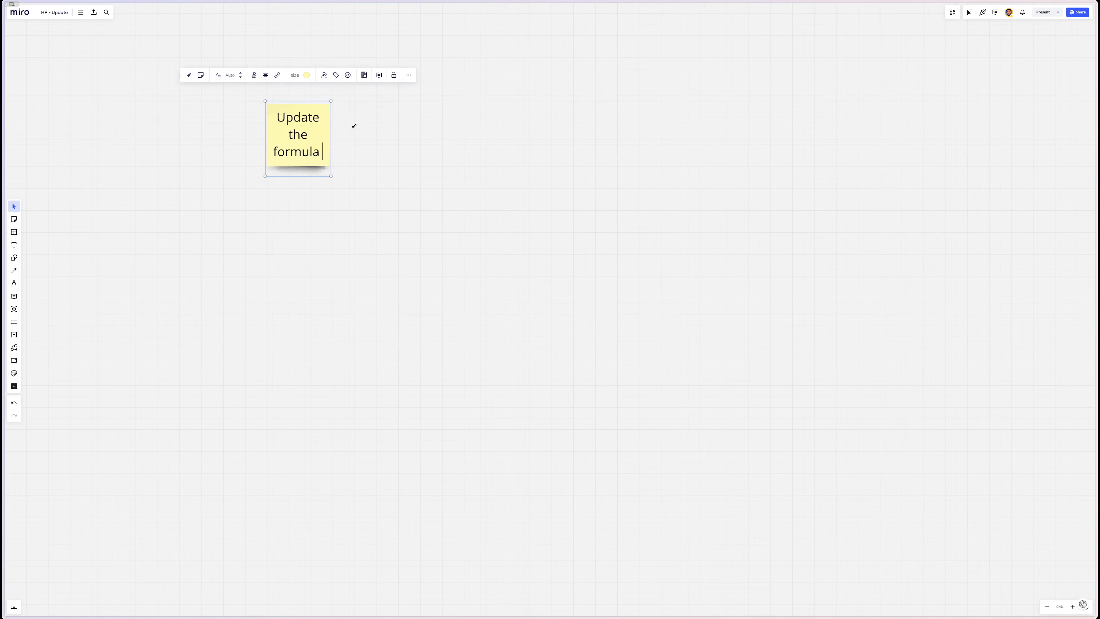
left_click(415, 136)
scroll(349, 140, "up", 3)
scroll(348, 140, "left", 2)
scroll(349, 140, "down", 2)
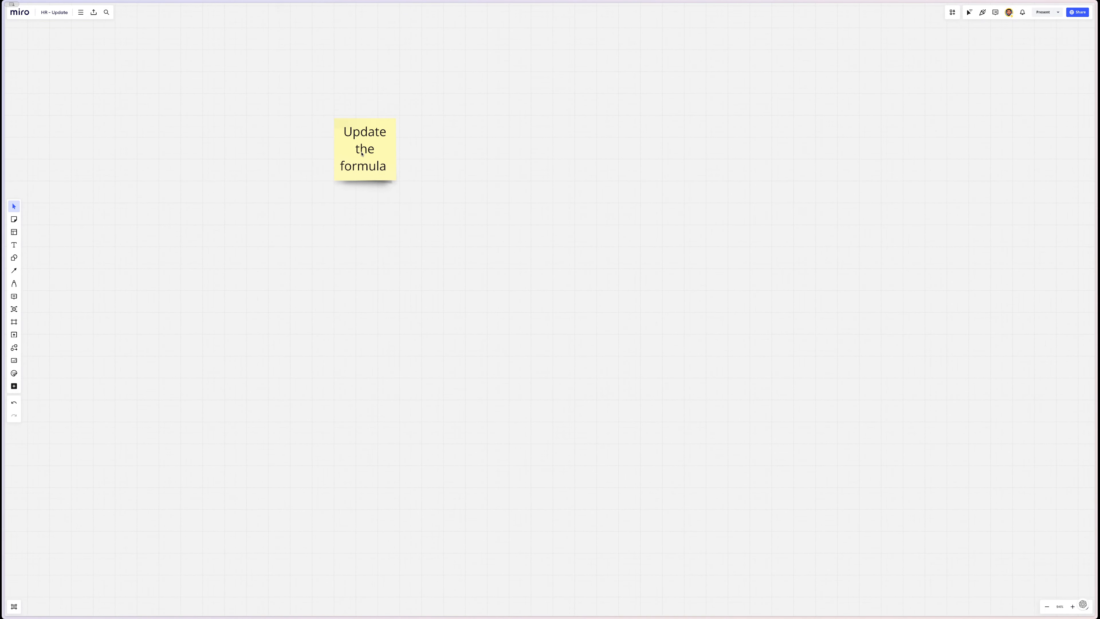
left_click_drag(361, 154, 307, 177)
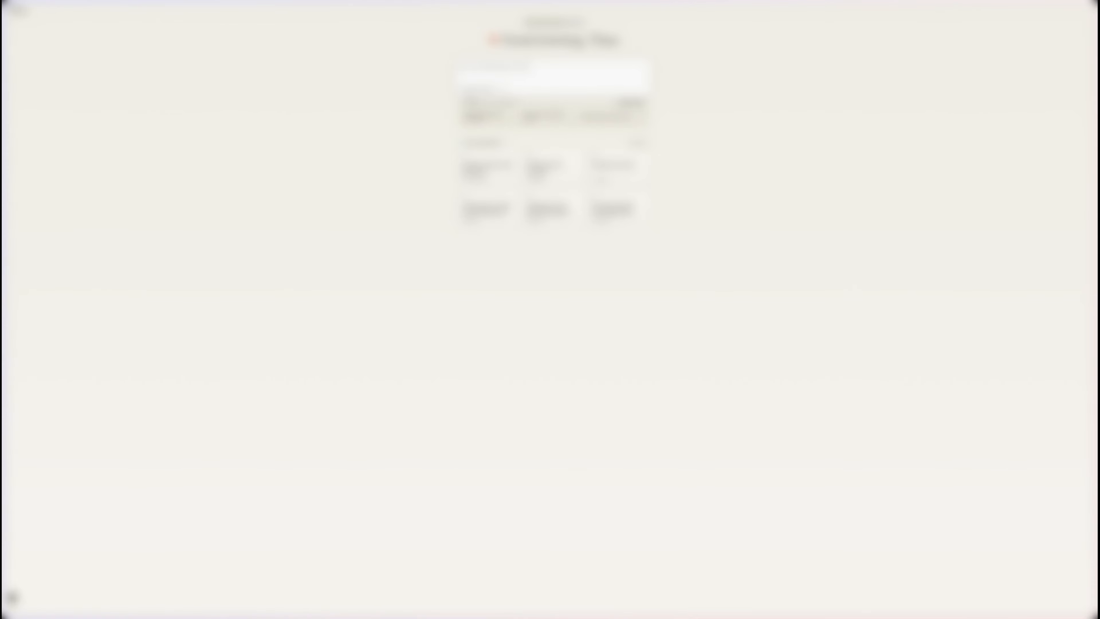
- Bring the HR 2024 base's Airtable table back on screen
mouse_move(3, 192)
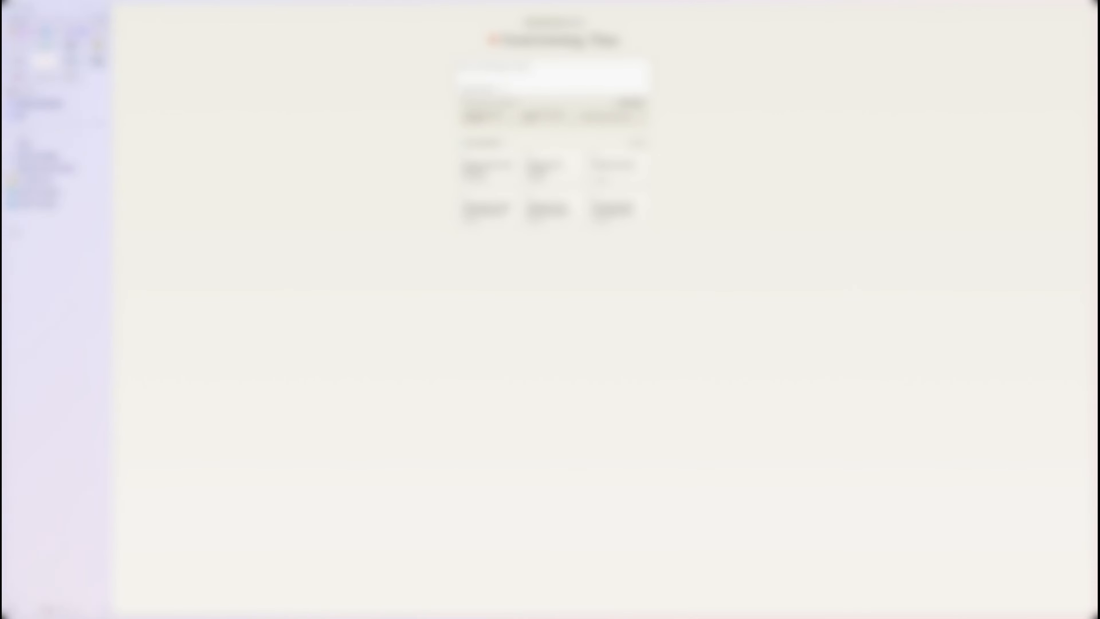
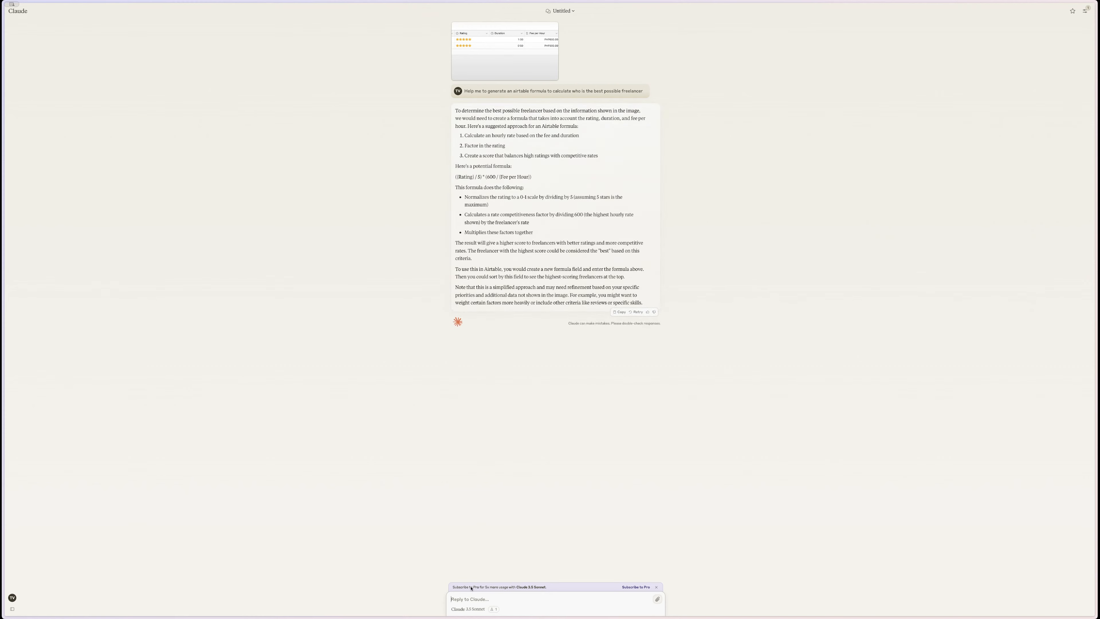
- Ask Claude for a formula that calculates the score using the table's same field names
type("g")
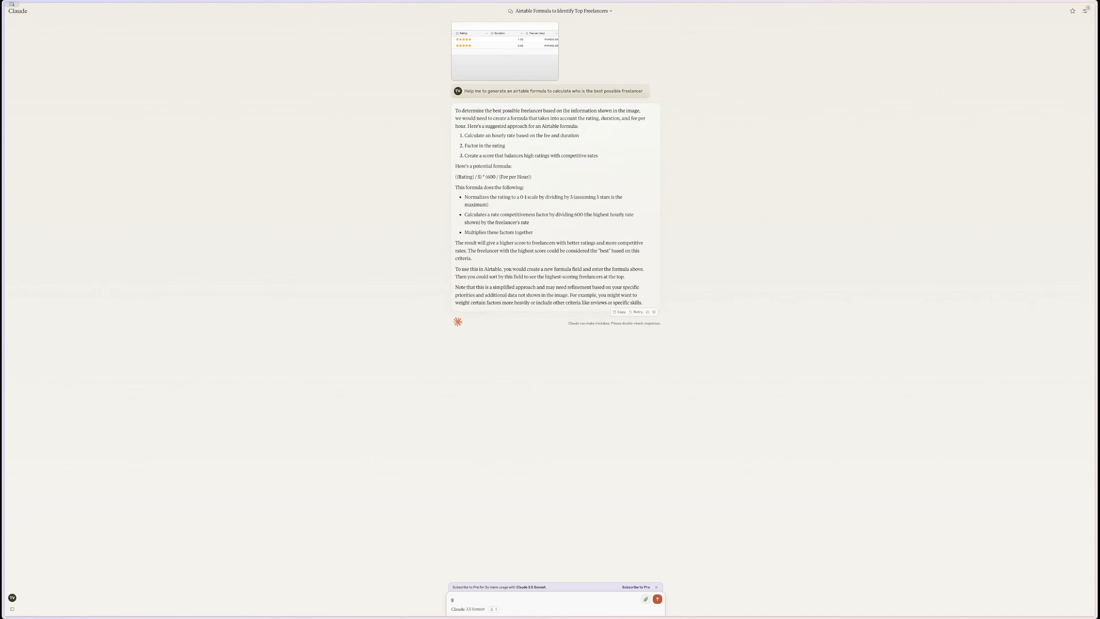
type("oive me a formula")
key("Return")
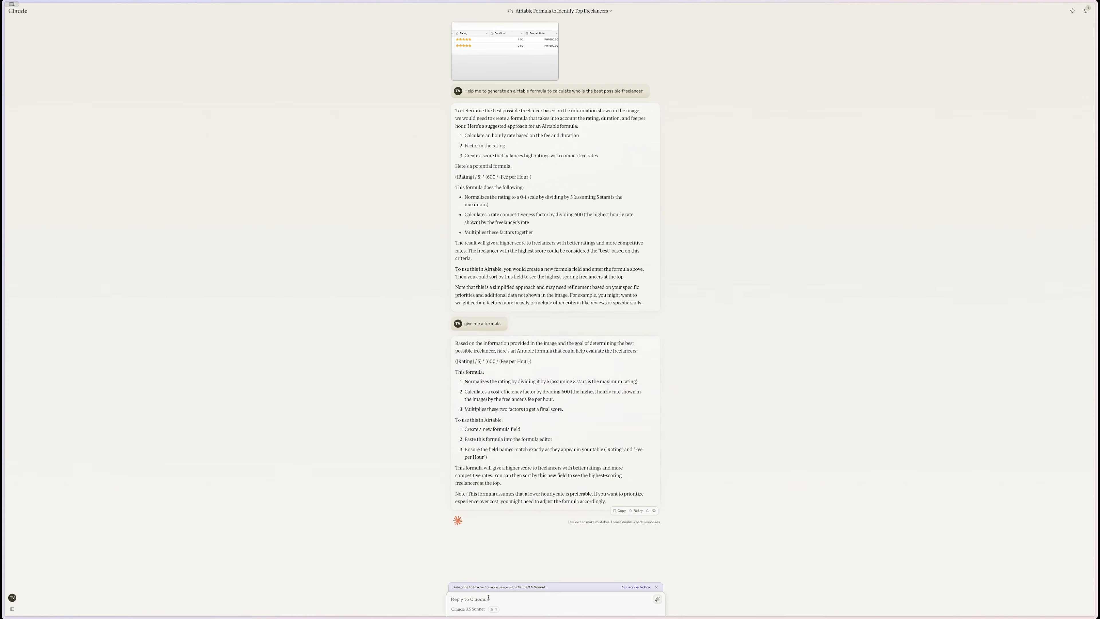
type("yes give me a formula for airtabl")
type("e that calculates that")
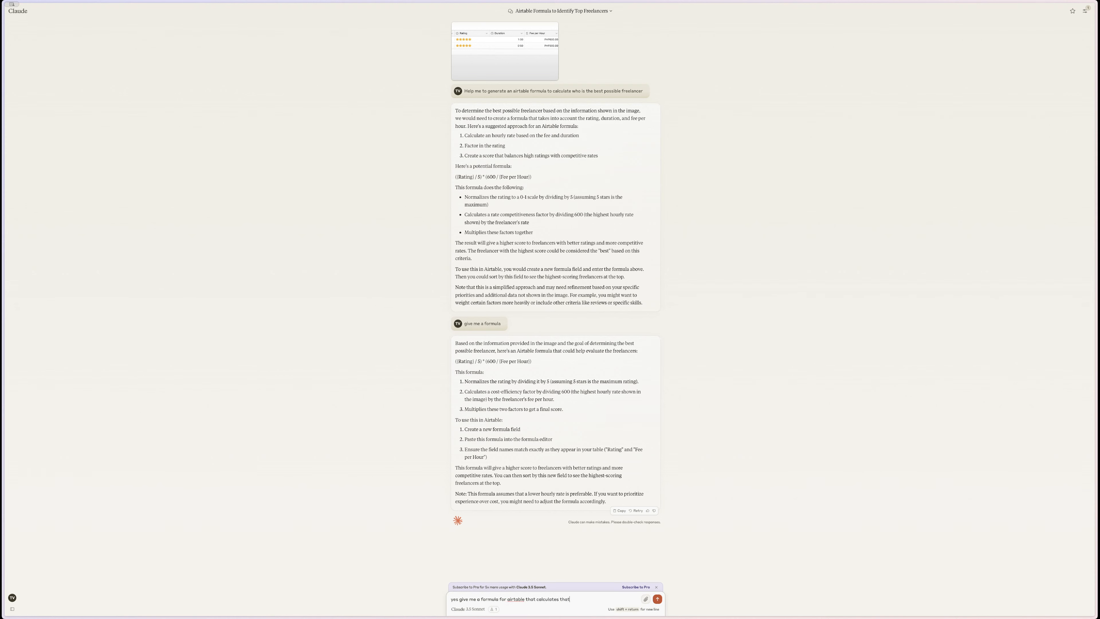
type(" for me use the same field names for it")
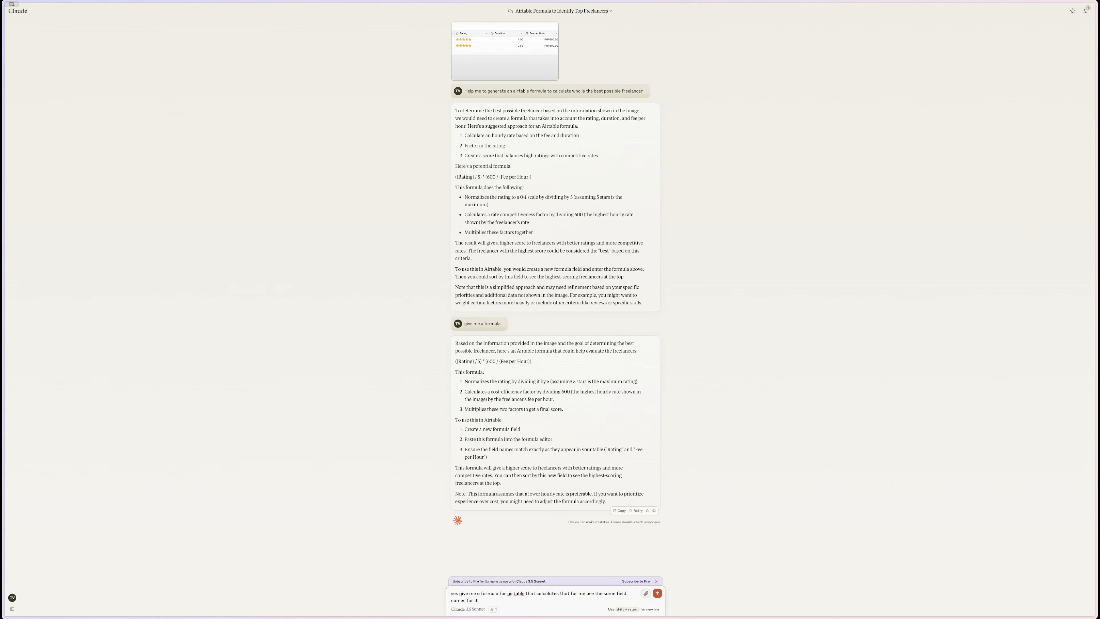
key("Return")
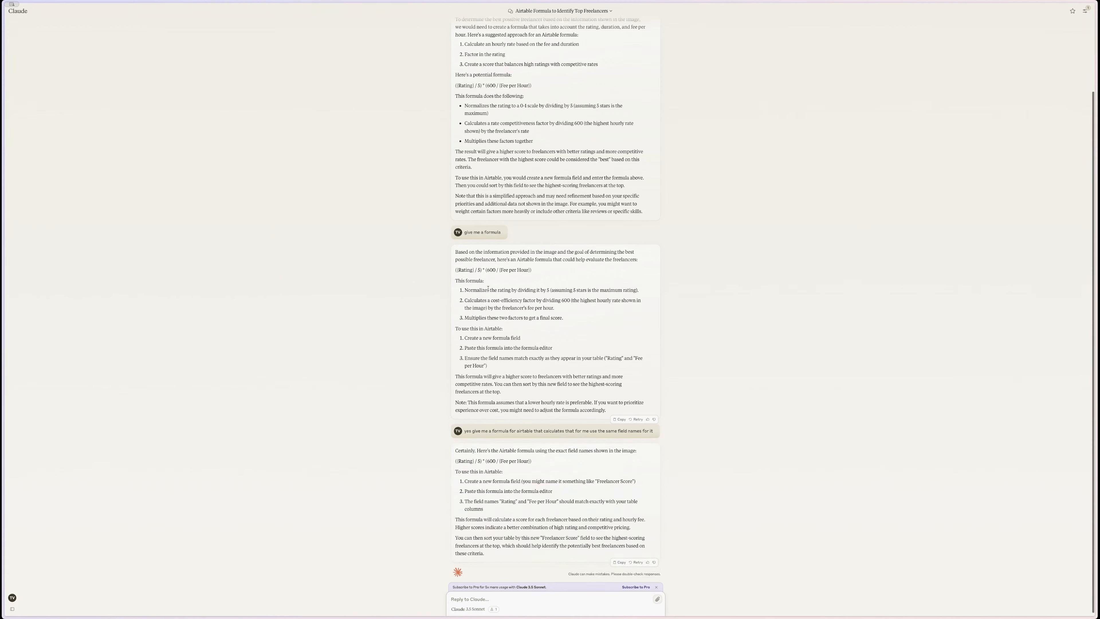
- Select Claude's reply with the formula {Rating} / 5 * (600 / {Fee per Hour})
scroll(488, 288, "up", 2)
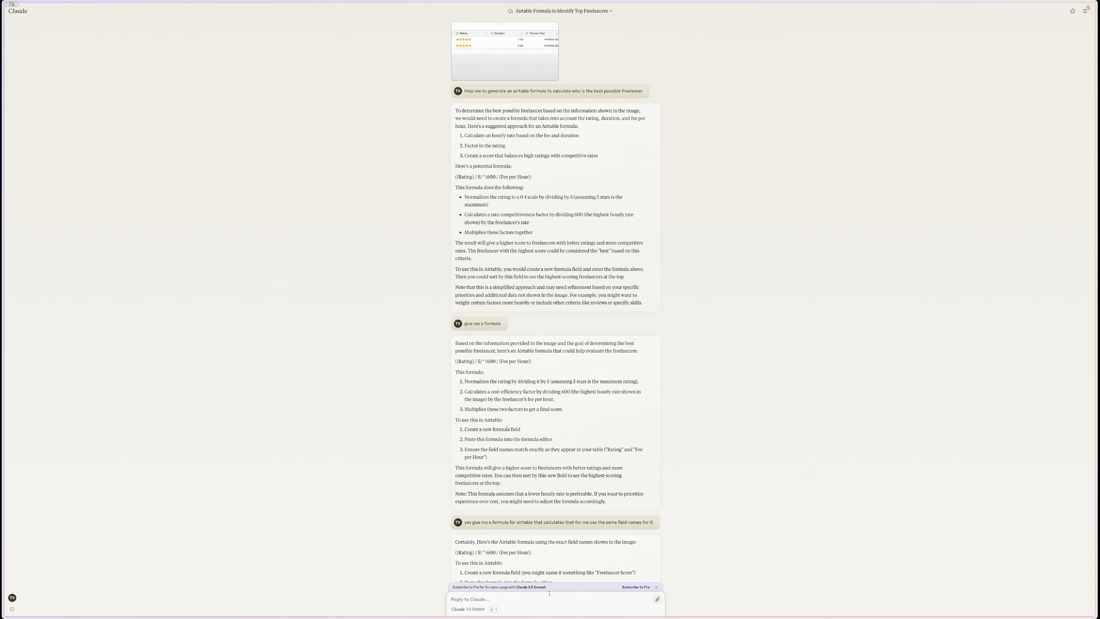
scroll(463, 467, "down", 2)
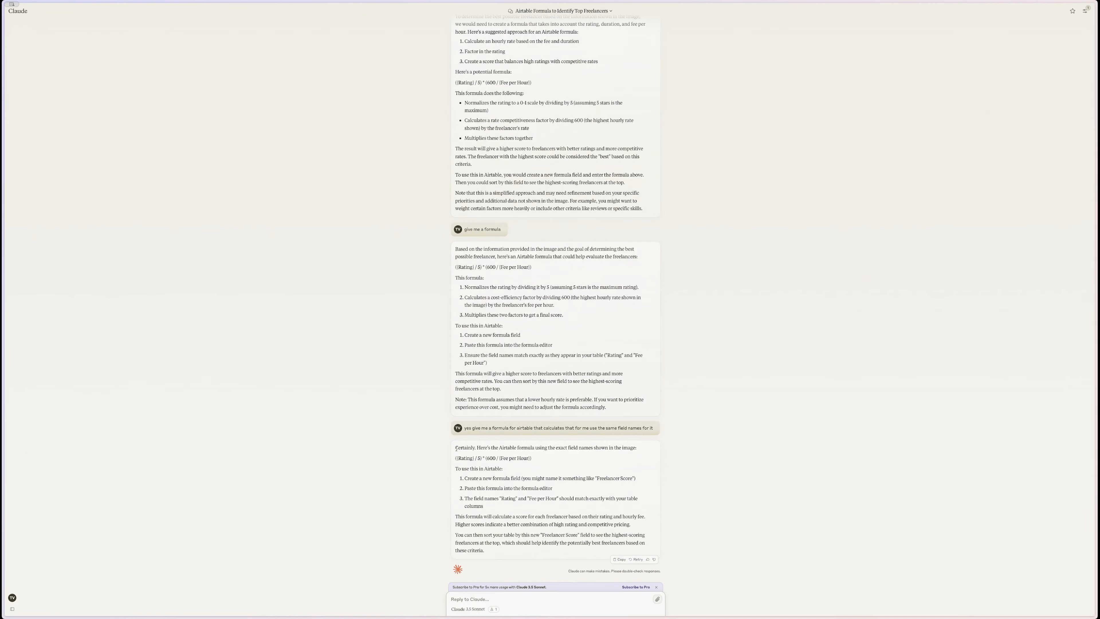
left_click_drag(454, 458, 484, 458)
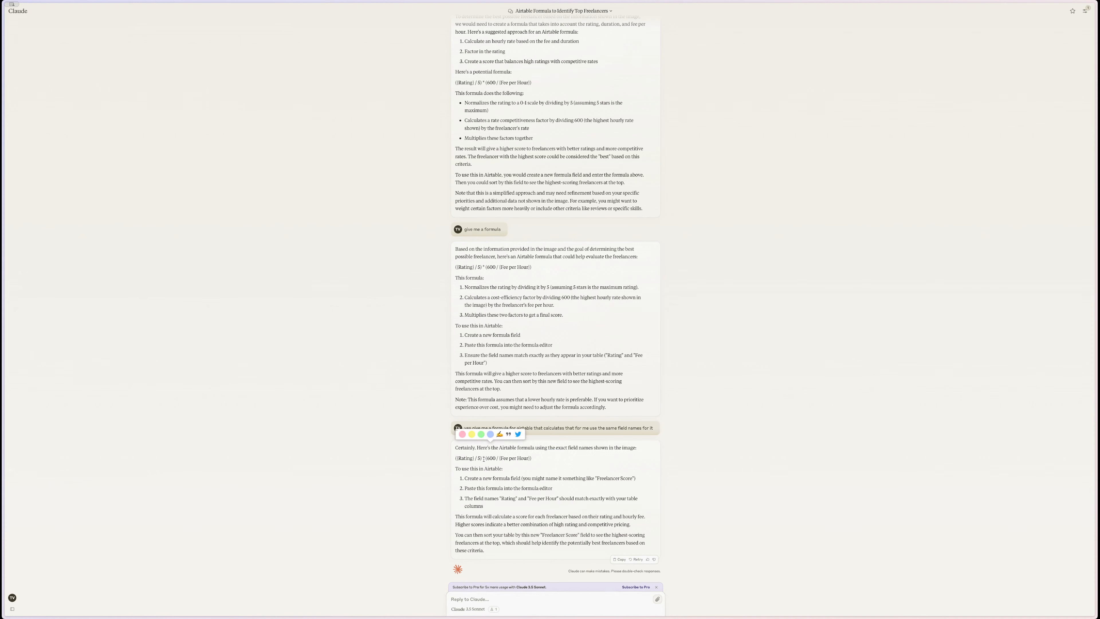
left_click(455, 459)
left_click_drag(455, 459, 579, 504)
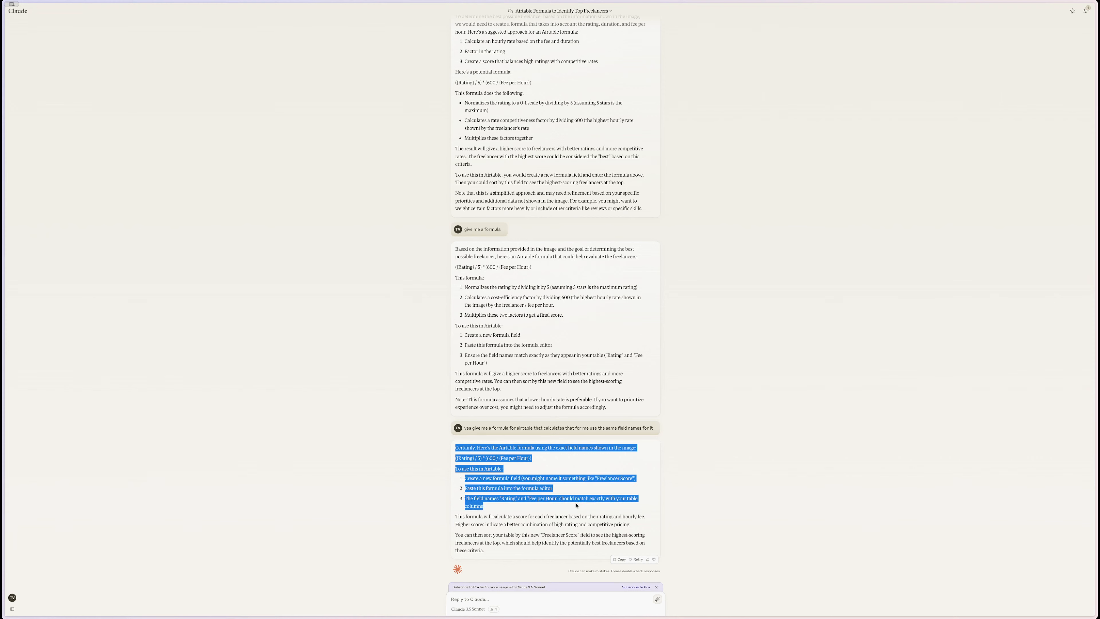
left_click_drag(574, 506, 486, 551)
- Clear the existing formula from the Ranking field in the HR 2024 First Round table
mouse_move(6, 281)
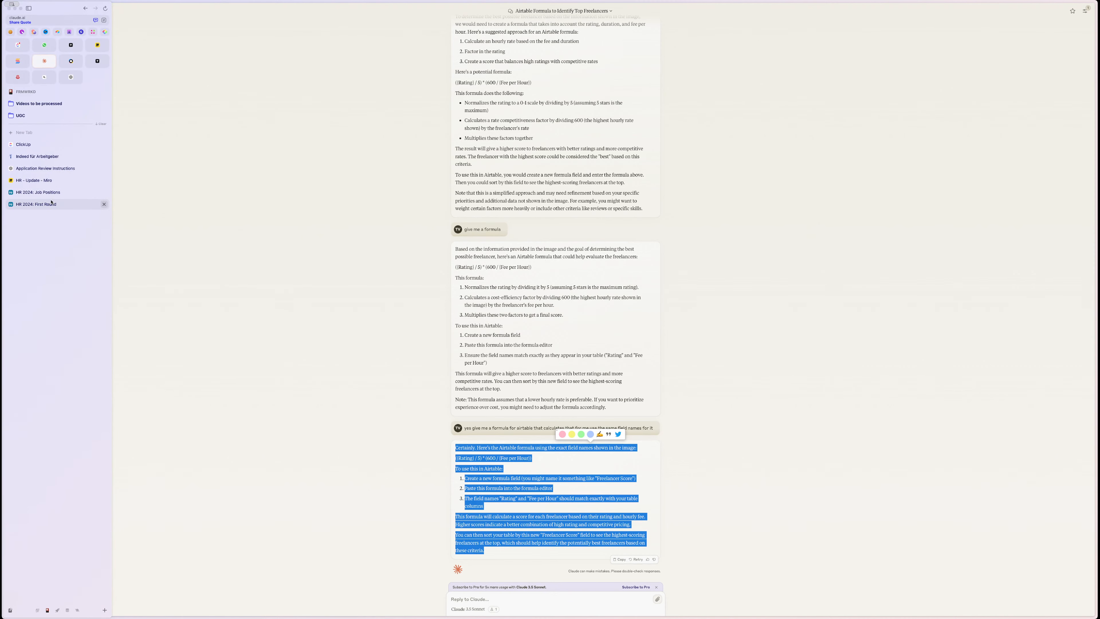
left_click(36, 204)
double_click(714, 46)
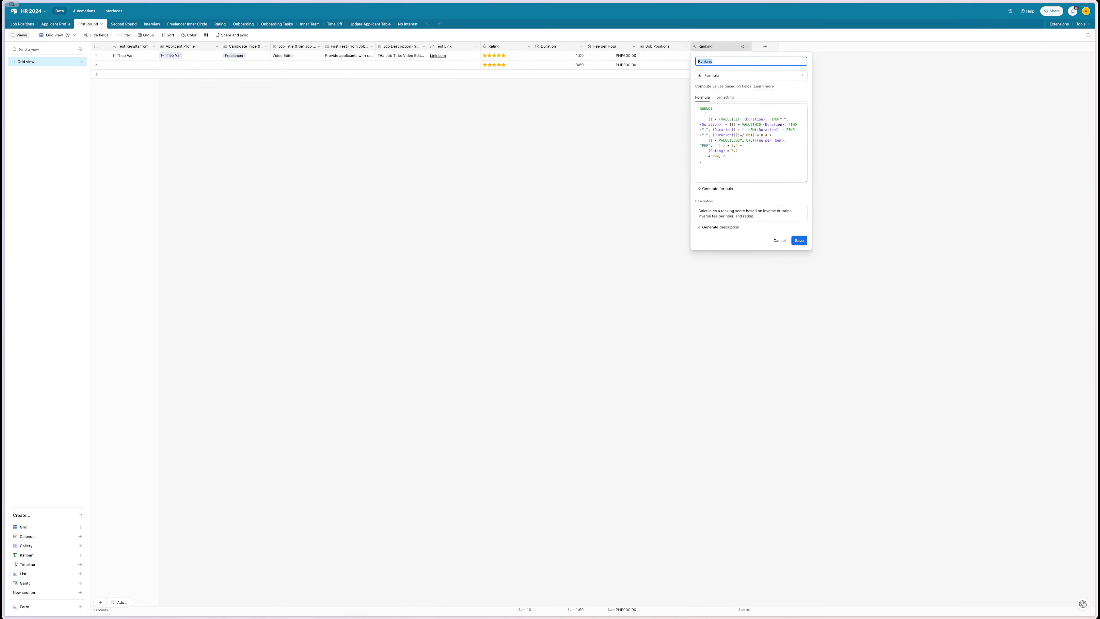
left_click_drag(745, 158, 671, 75)
key("BackSpace")
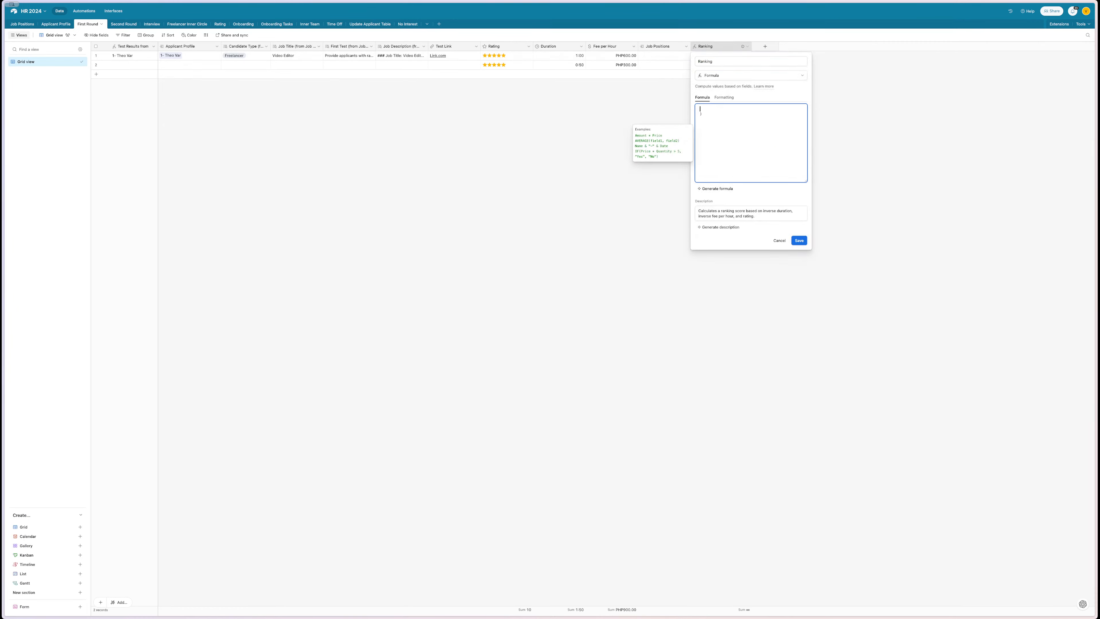
key("BackSpace")
key("BackSpace")
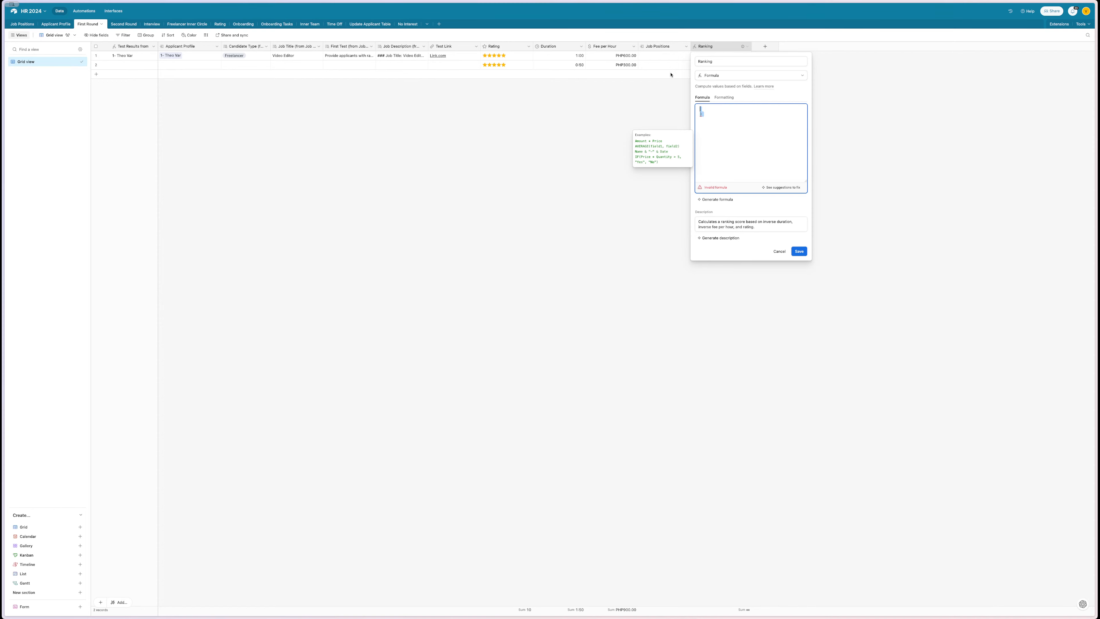
- Generate a new Ranking formula with AI from the pasted prompt and save the field
left_click(714, 188)
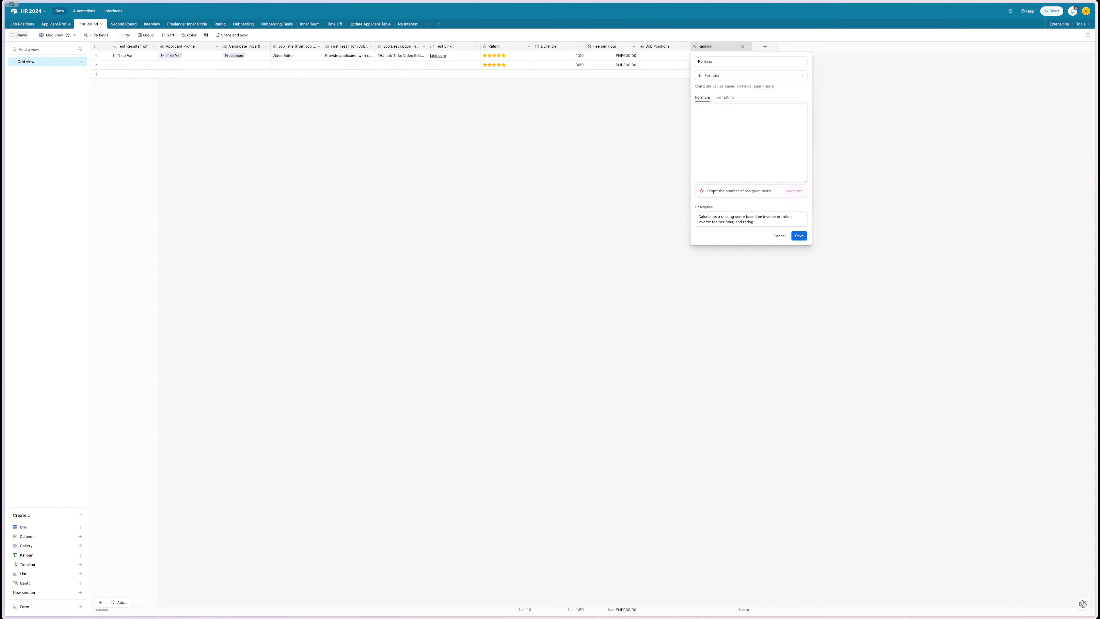
key("ctrl+v")
left_click(795, 191)
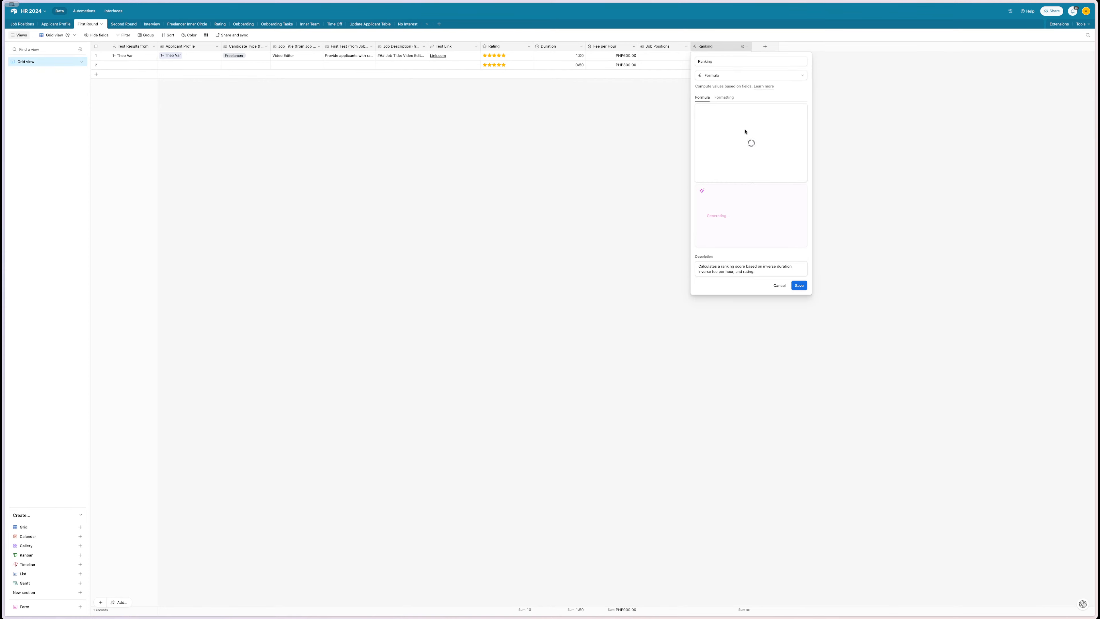
left_click(798, 190)
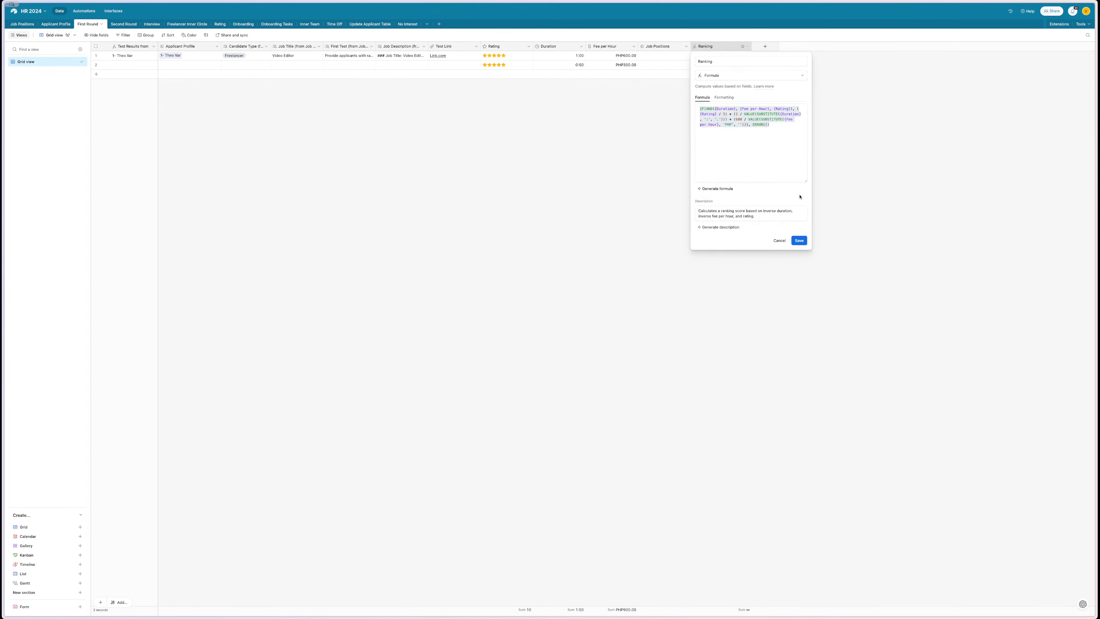
left_click(798, 240)
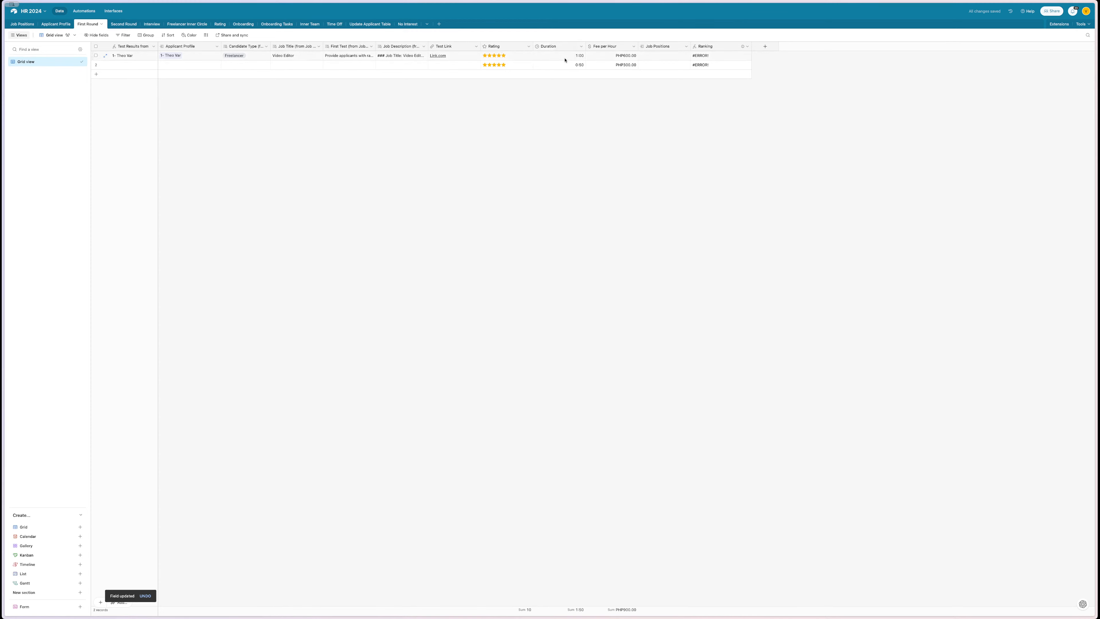
double_click(569, 65)
left_click(618, 56)
left_click(717, 55)
mouse_move(5, 208)
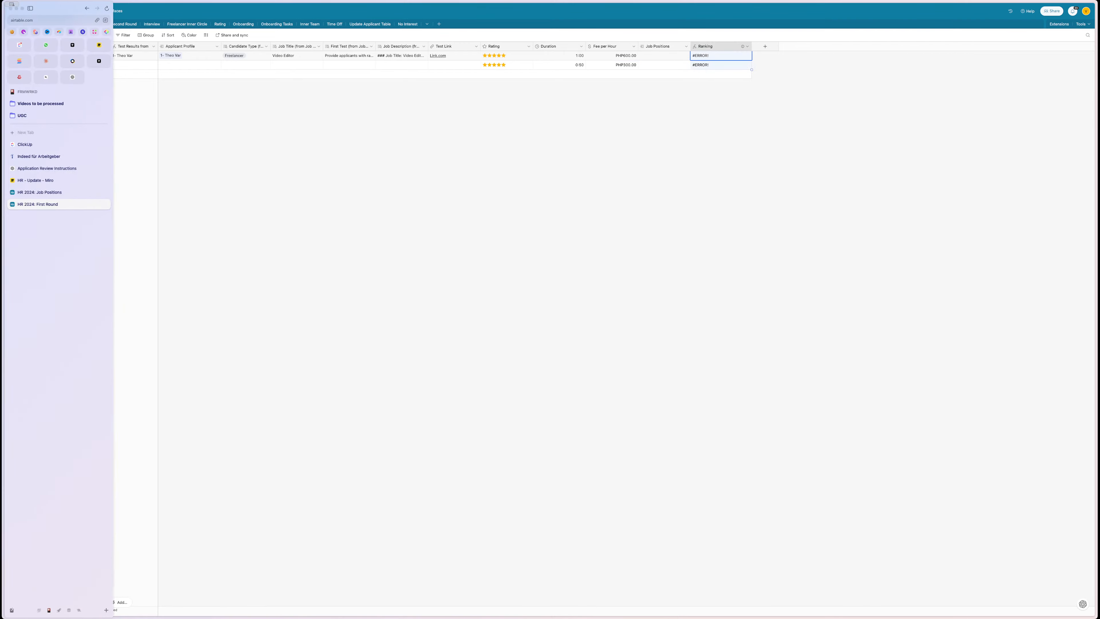
left_click(39, 180)
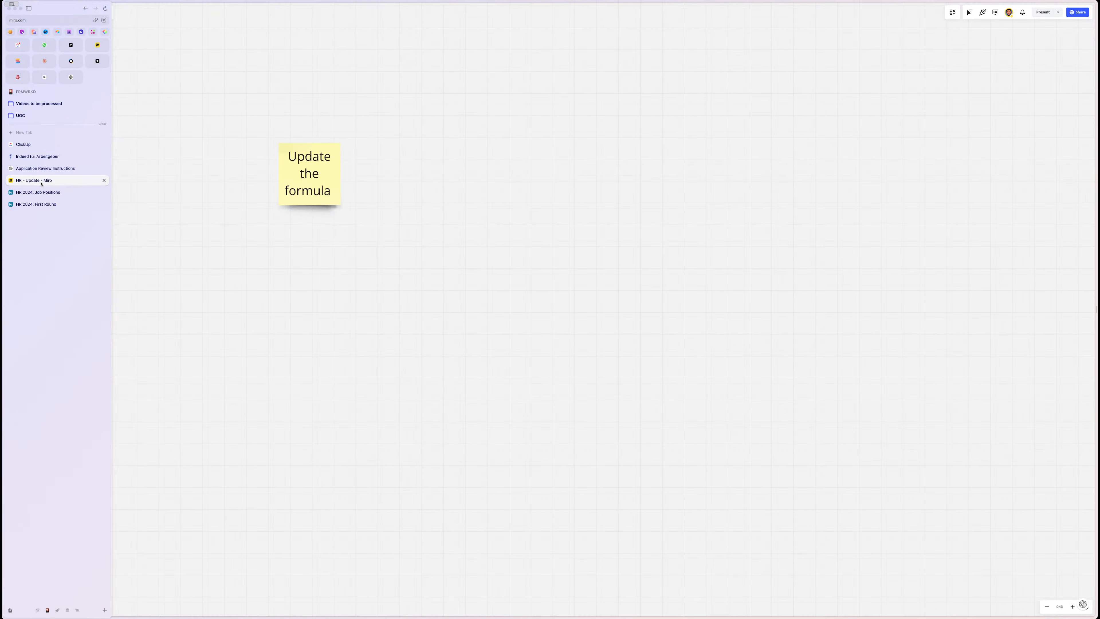
left_click(40, 191)
left_click(36, 204)
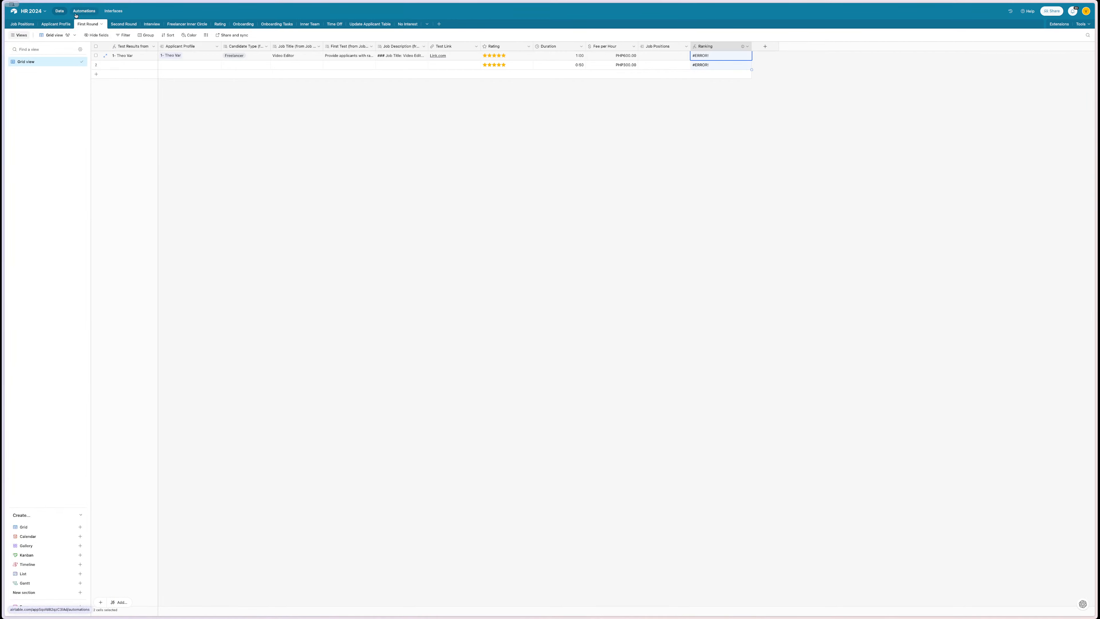
- Review the 1.0 After Form Submission automation's email step and message text
left_click(84, 11)
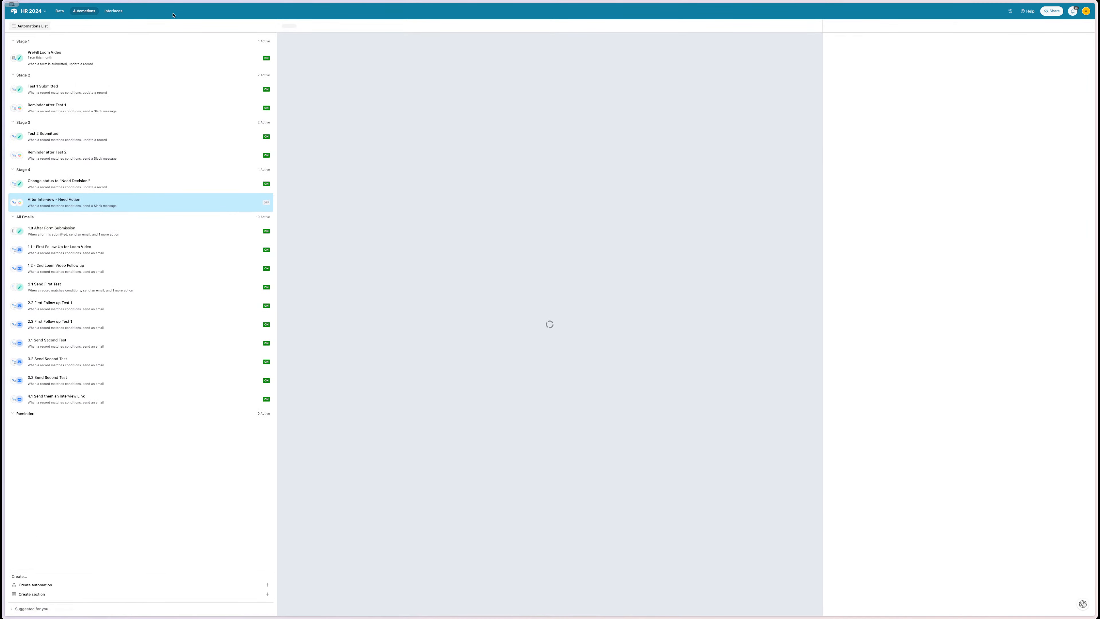
left_click(60, 11)
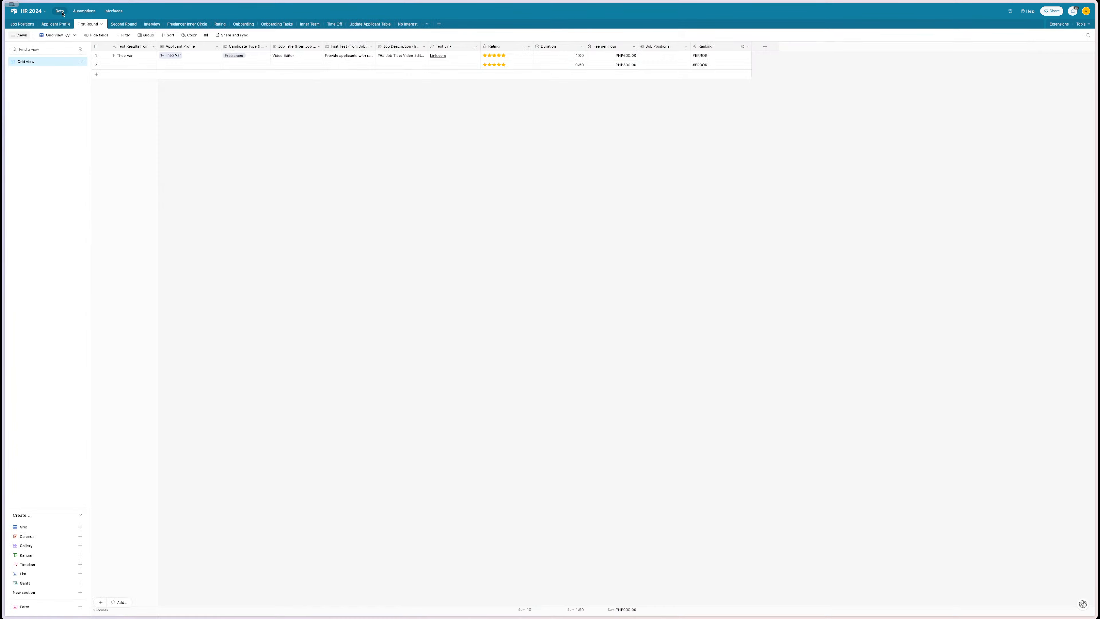
left_click(22, 24)
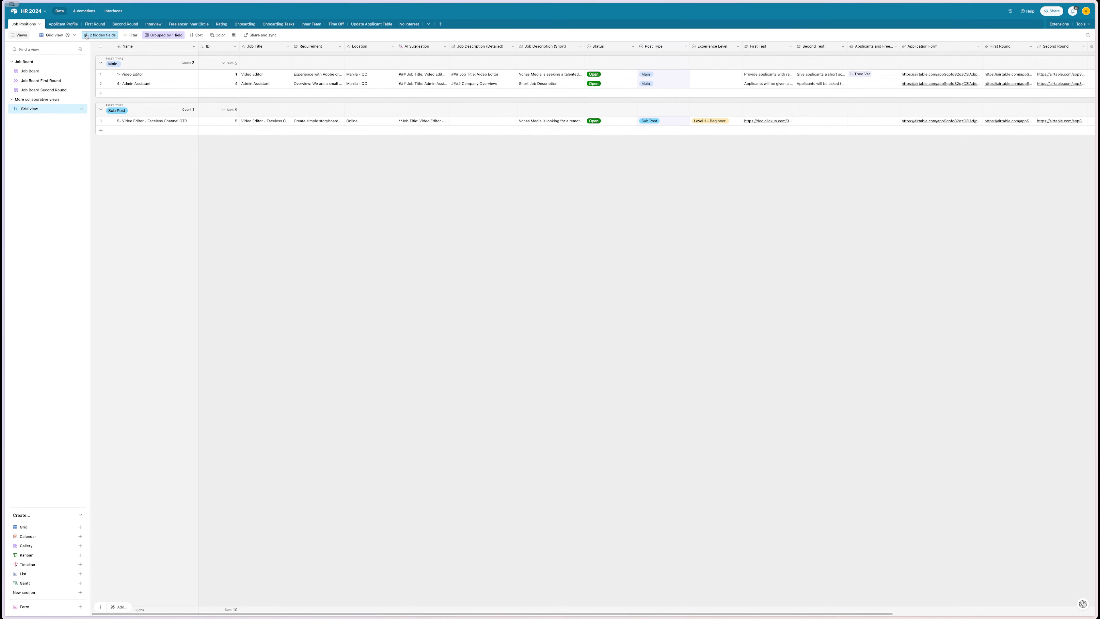
left_click(84, 11)
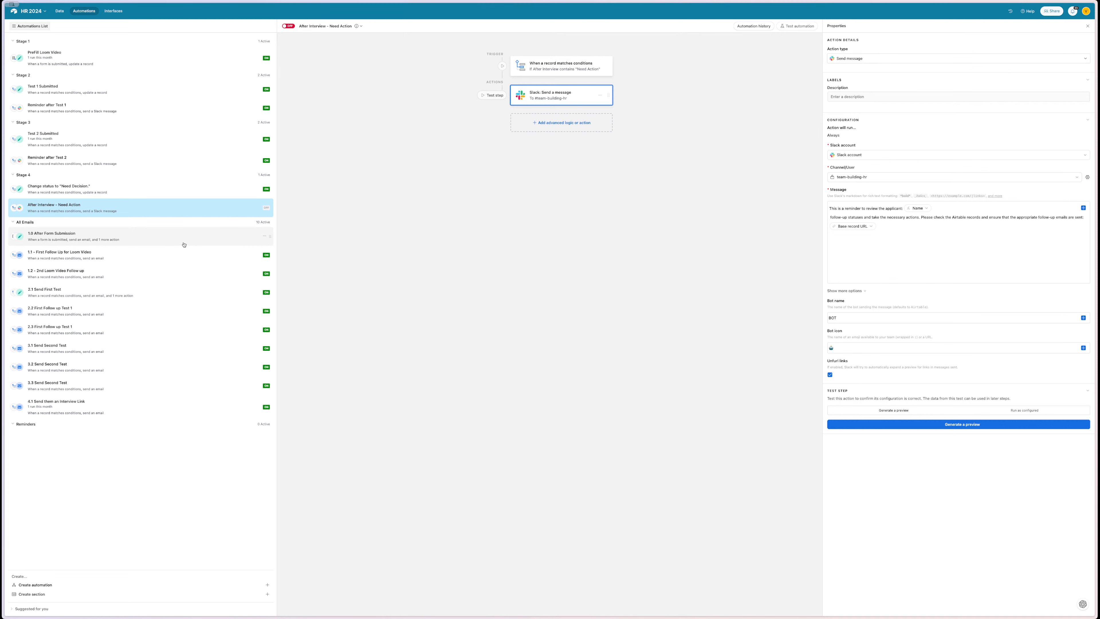
left_click(184, 239)
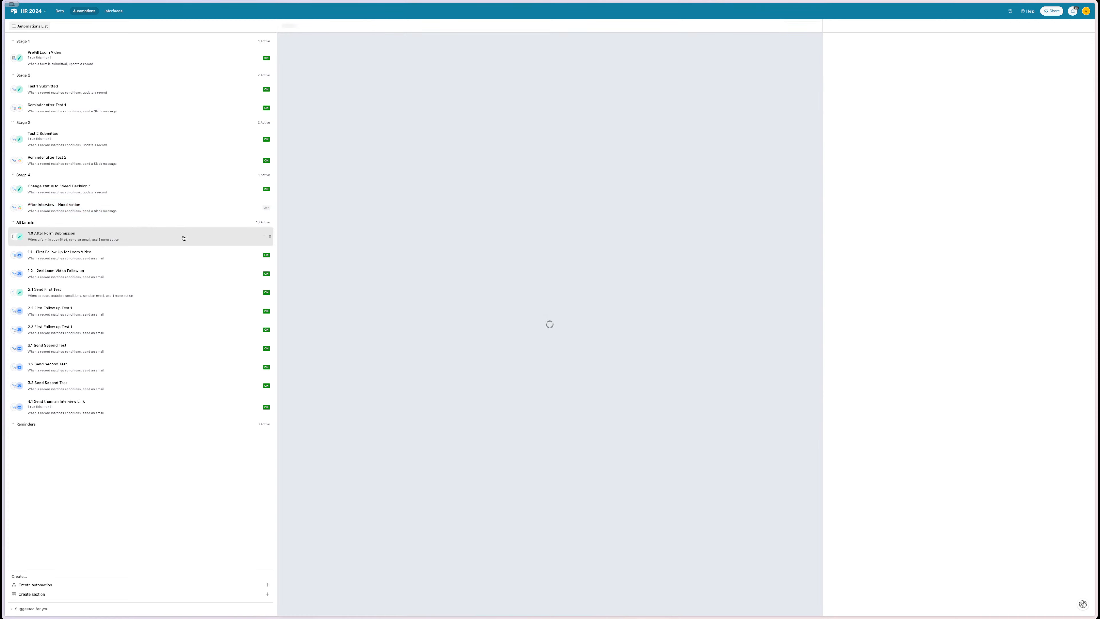
left_click(559, 96)
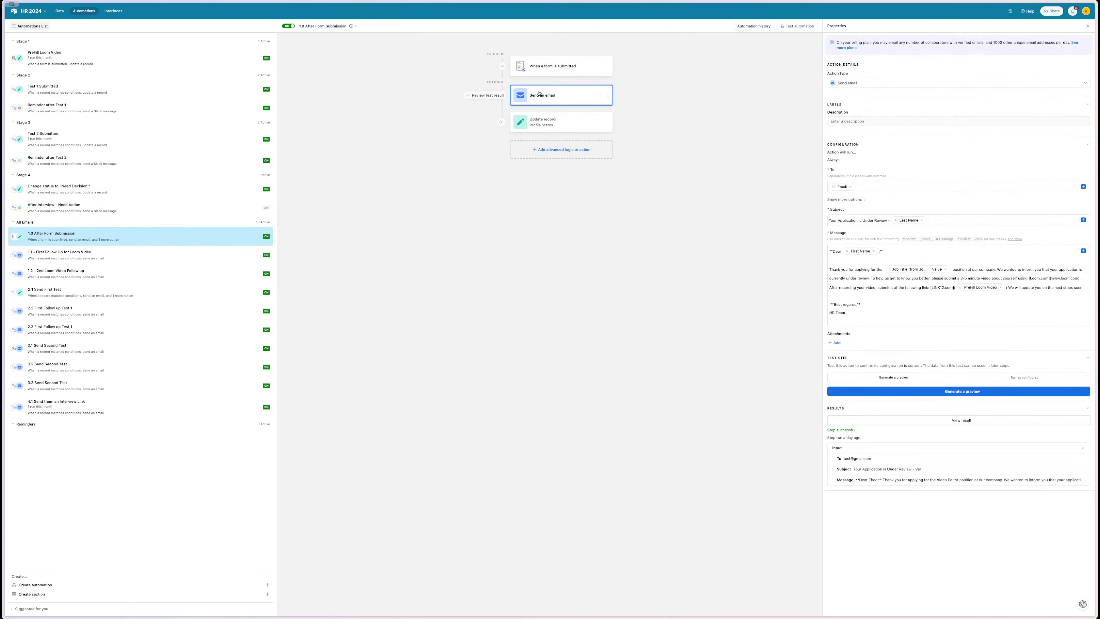
left_click(876, 278)
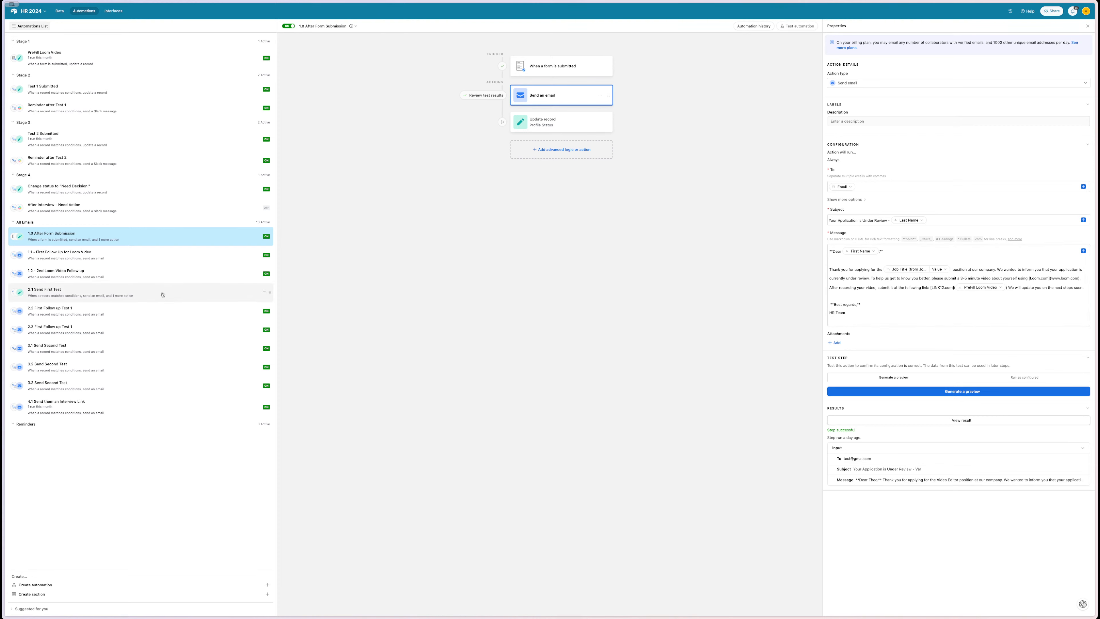
- Look through the 2.1, 2.2, 2.3 and 3.1 email automations, then return to the table data
left_click(148, 307)
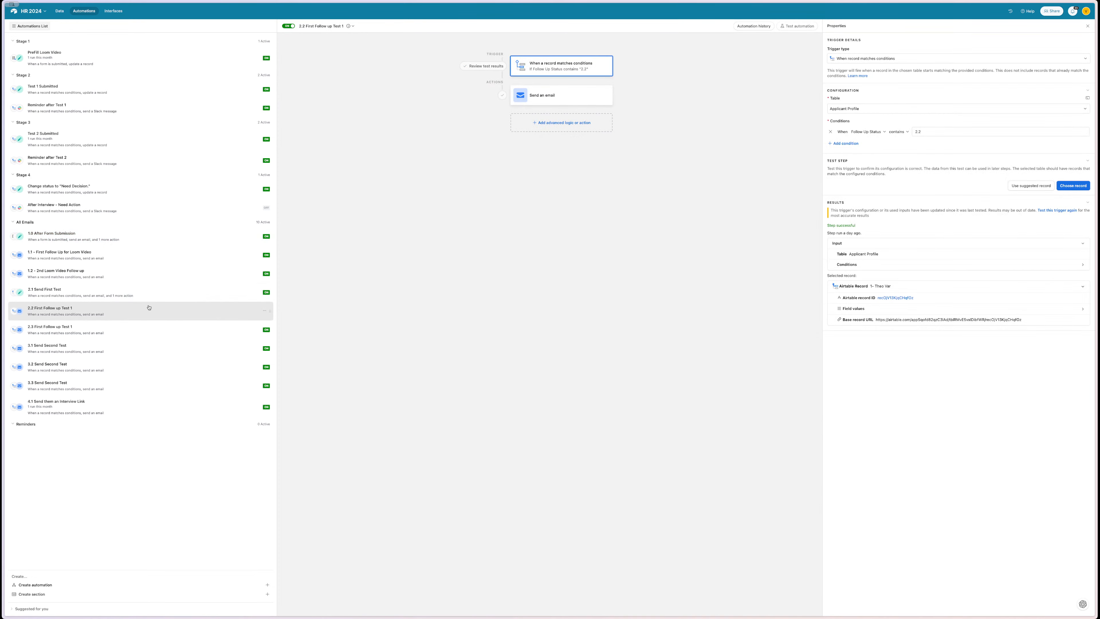
left_click(142, 294)
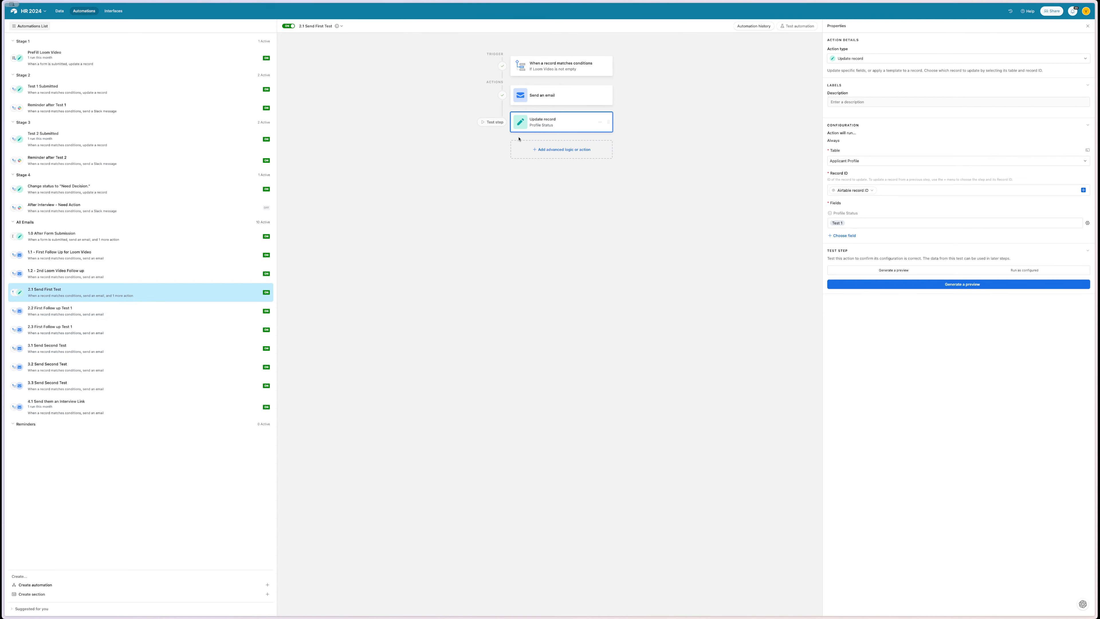
left_click(550, 95)
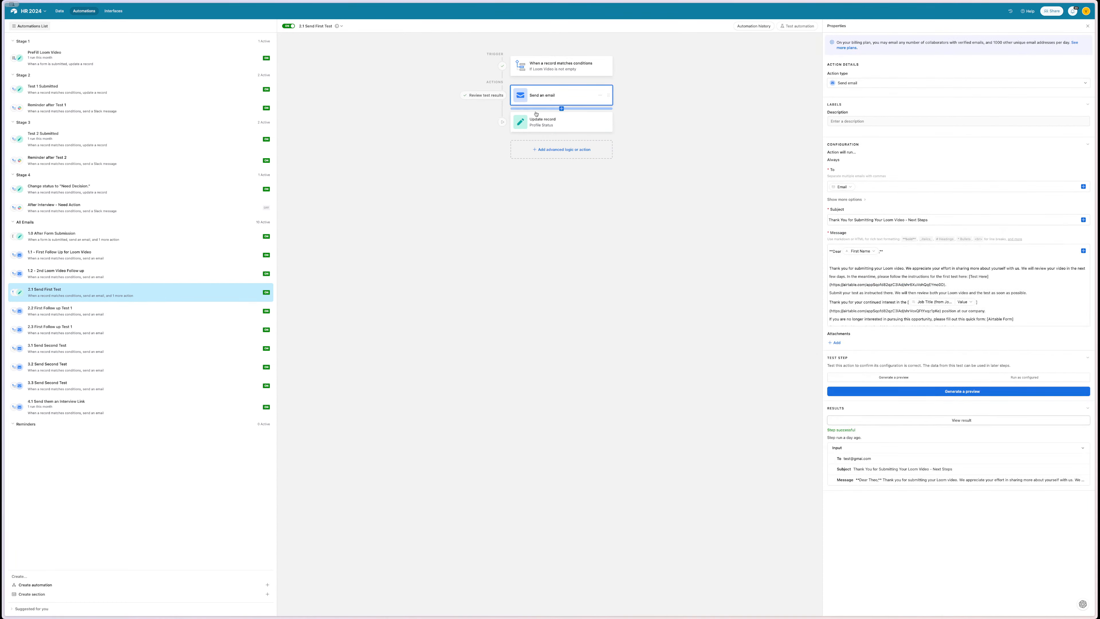
left_click(146, 311)
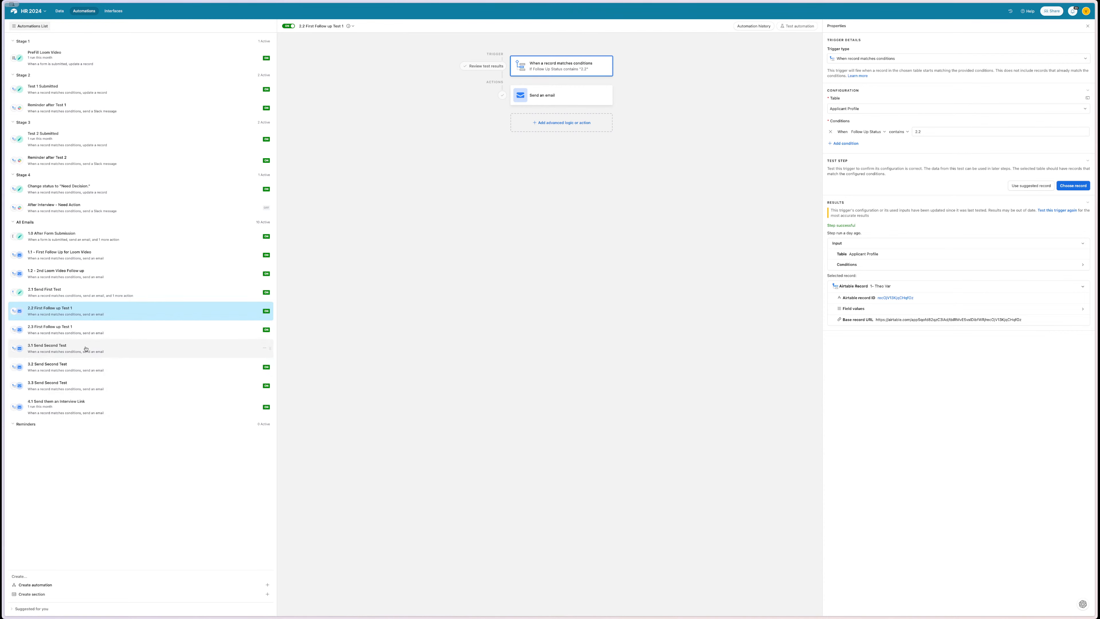
left_click(94, 352)
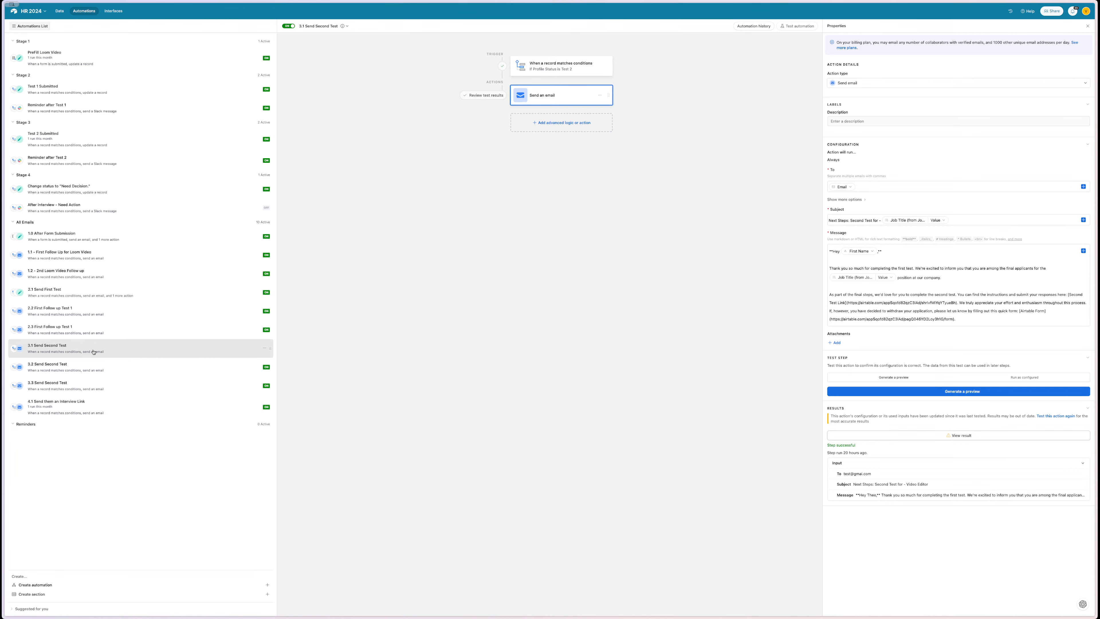
left_click(95, 330)
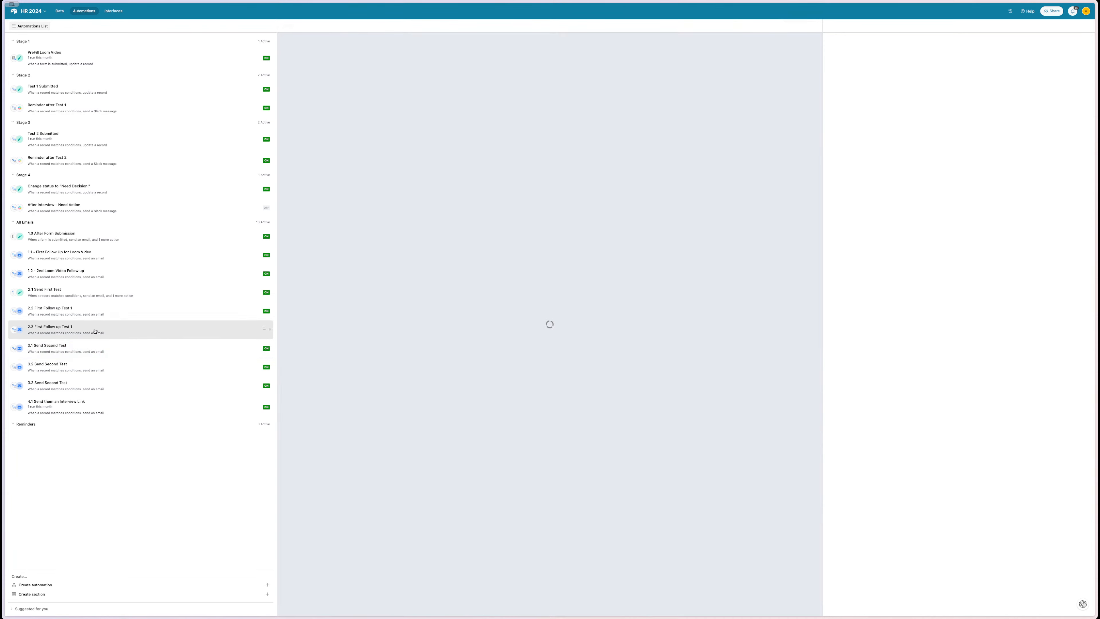
left_click(60, 11)
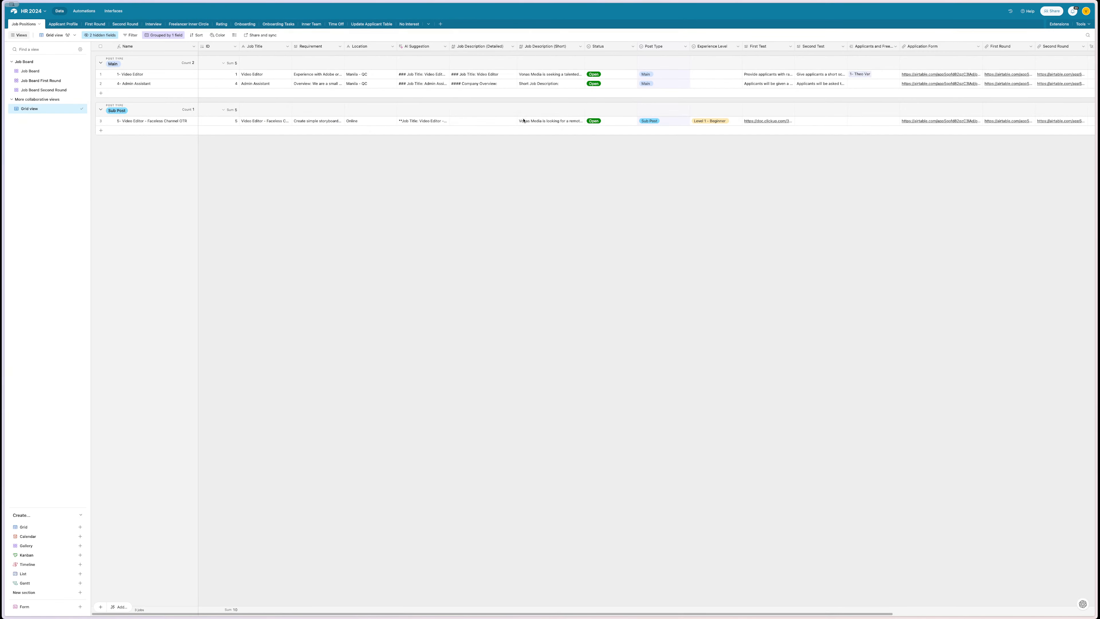
- Change the test applicant's Profile Status from Review Test 2 to Review Test 1
left_click(63, 24)
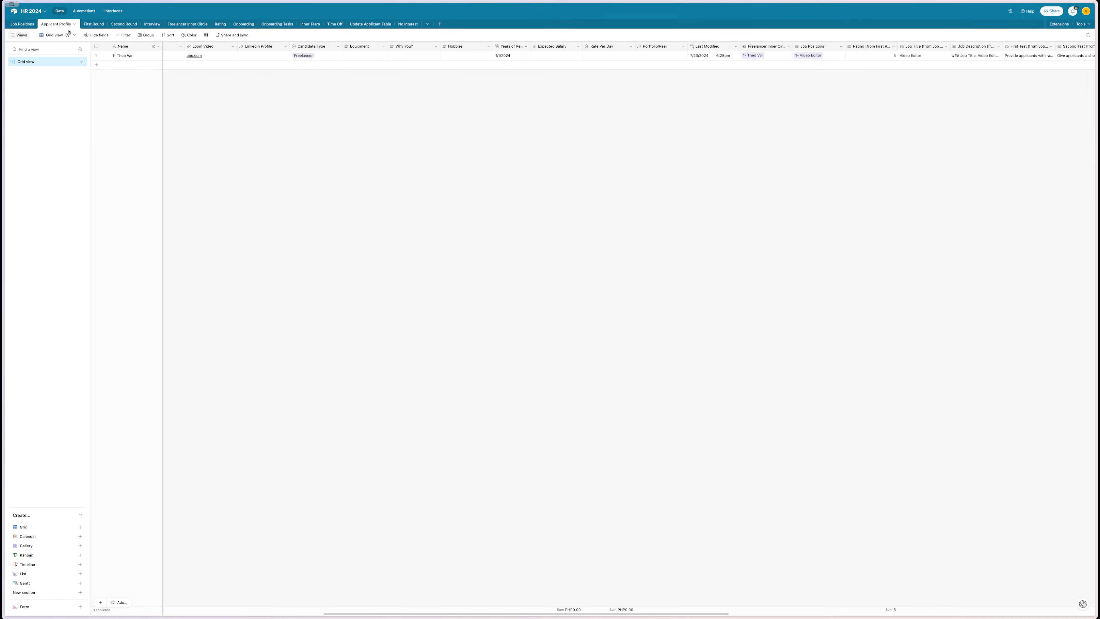
left_click(90, 25)
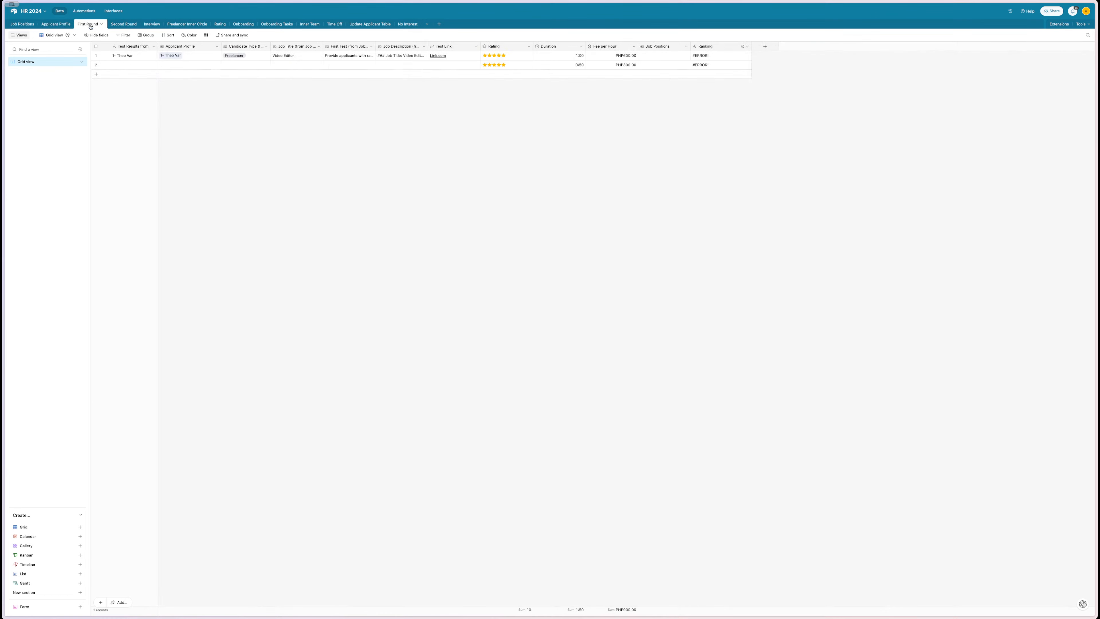
left_click(57, 25)
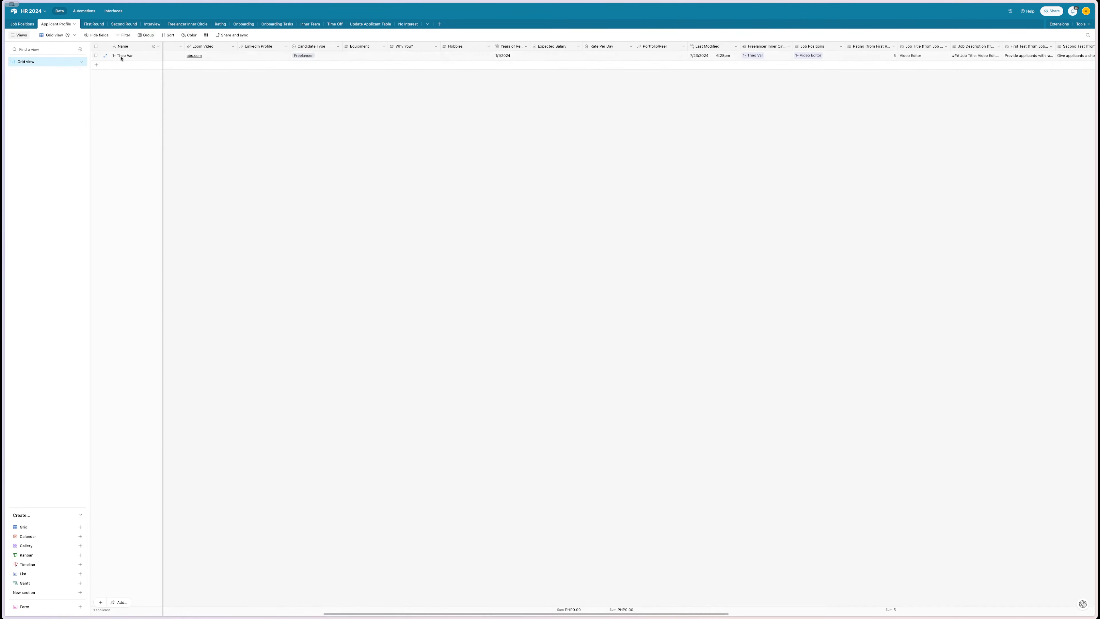
scroll(340, 101, "left", 6)
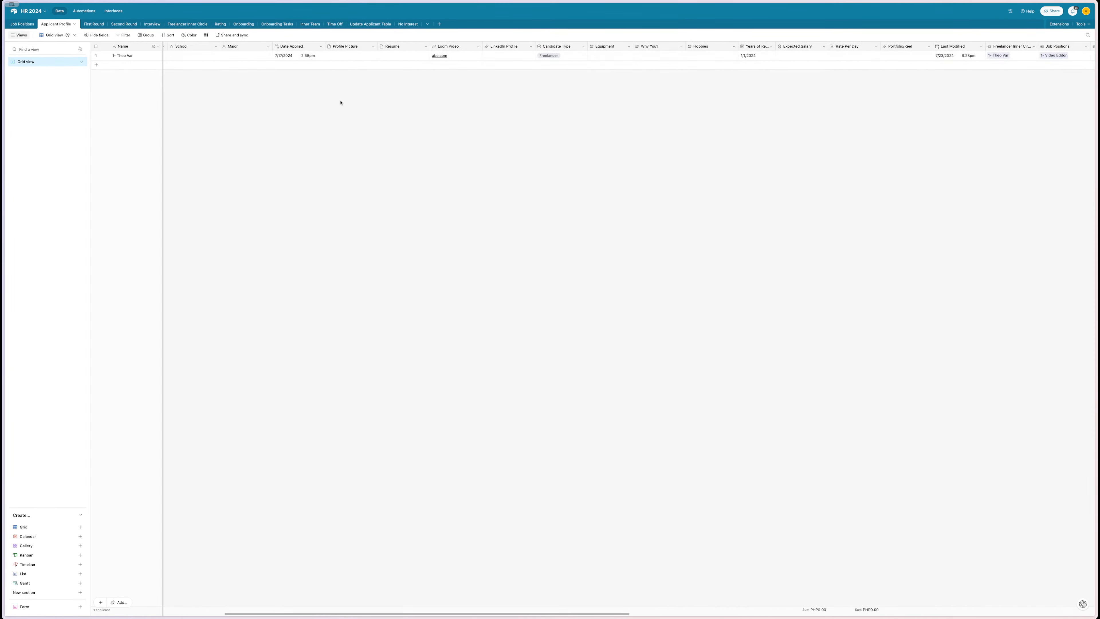
scroll(346, 101, "left", 5)
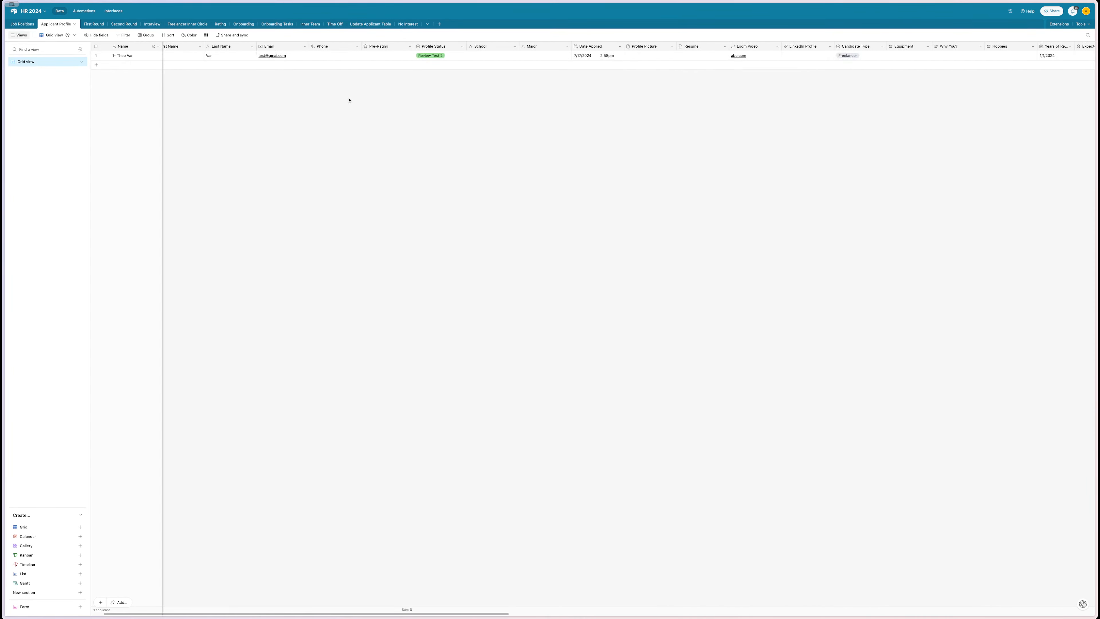
double_click(432, 55)
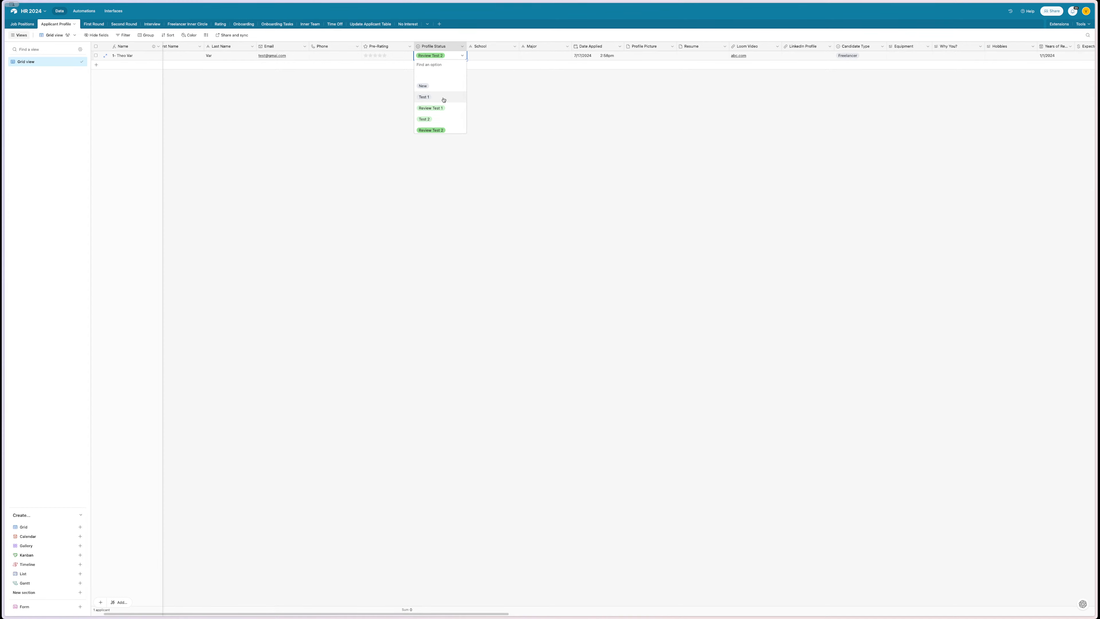
scroll(444, 99, "down", 2)
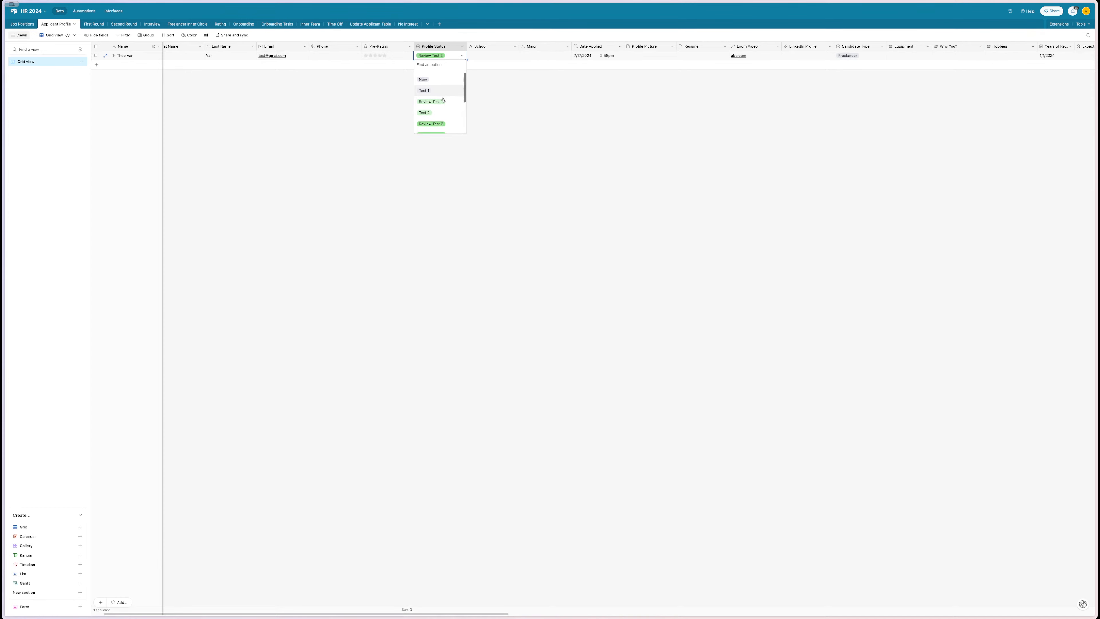
left_click(444, 99)
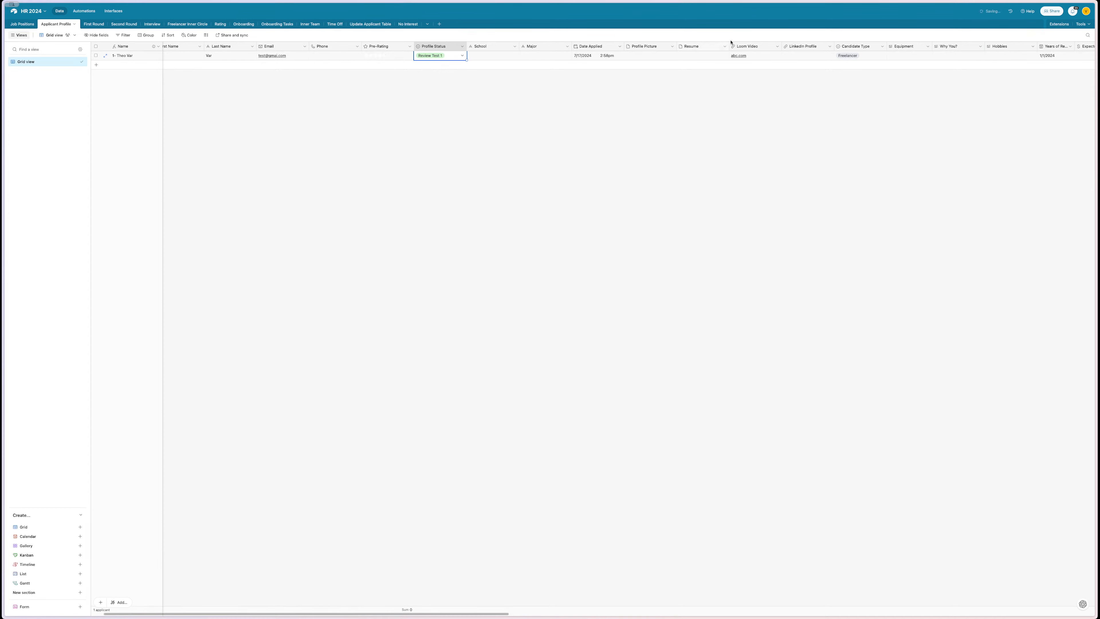
left_click(863, 57)
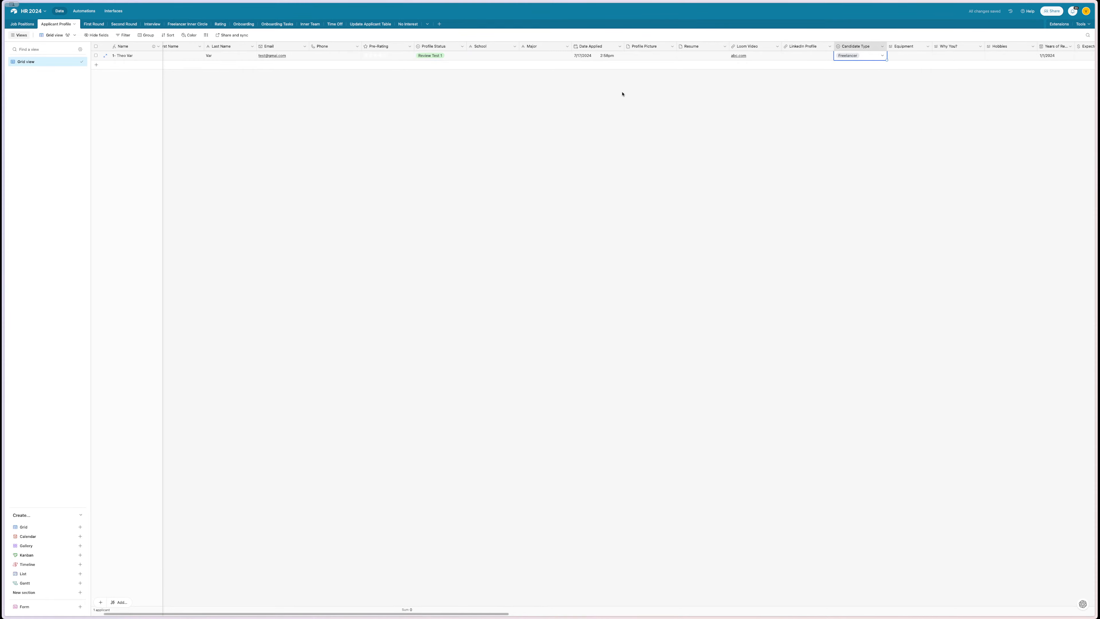
scroll(622, 93, "right", 10)
scroll(963, 65, "right", 8)
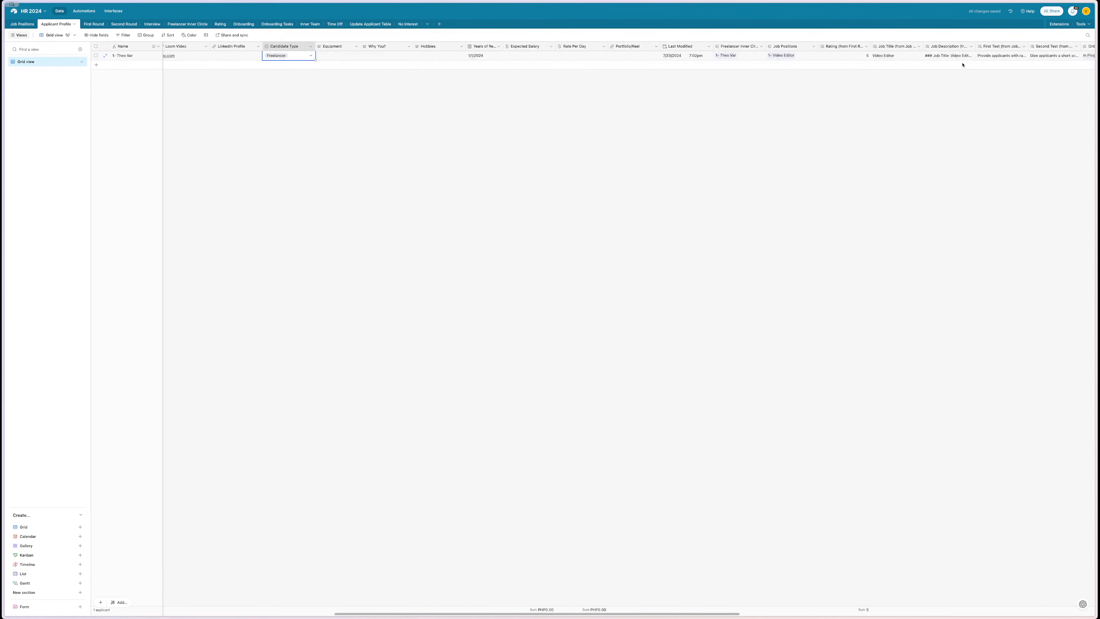
scroll(954, 67, "right", 10)
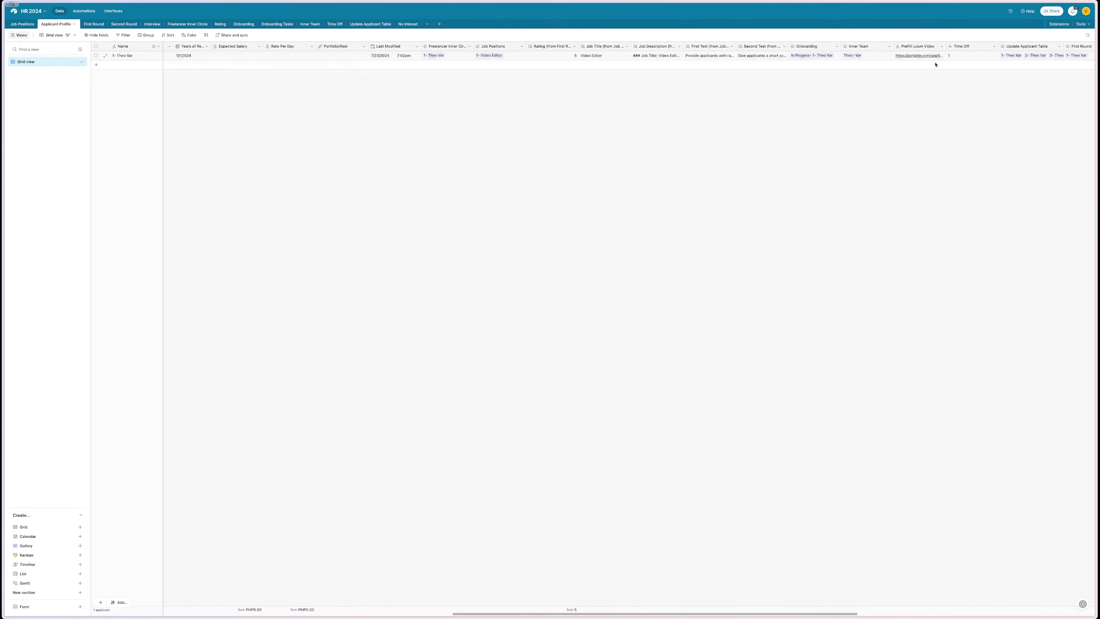
scroll(884, 66, "right", 3)
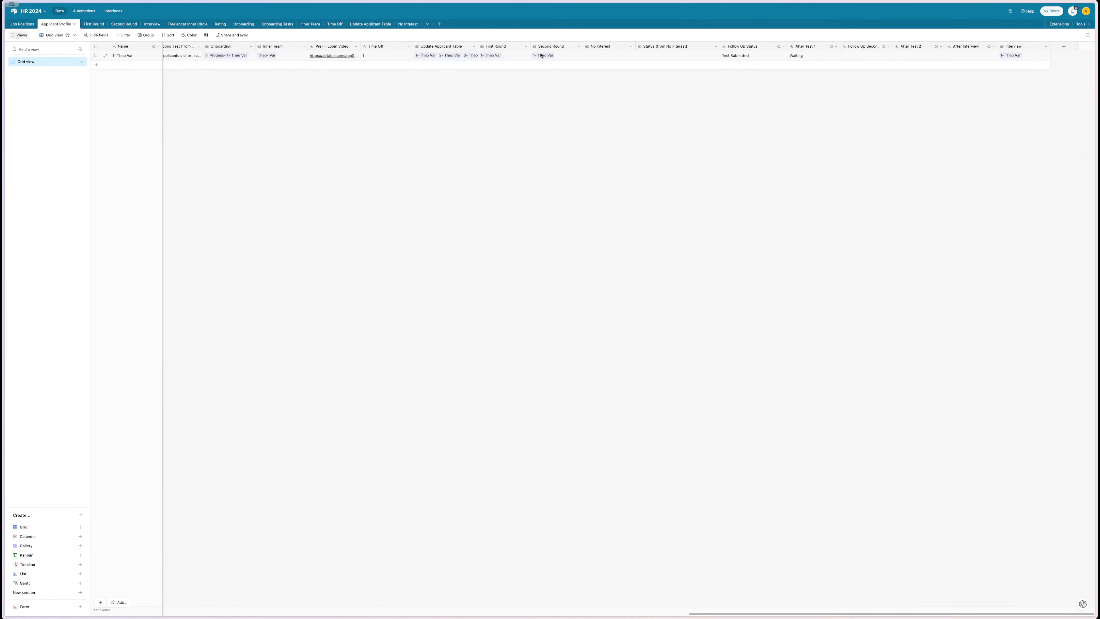
- Move the Candidate Type column, then the First Round column, right after Profile Status
scroll(541, 55, "left", 13)
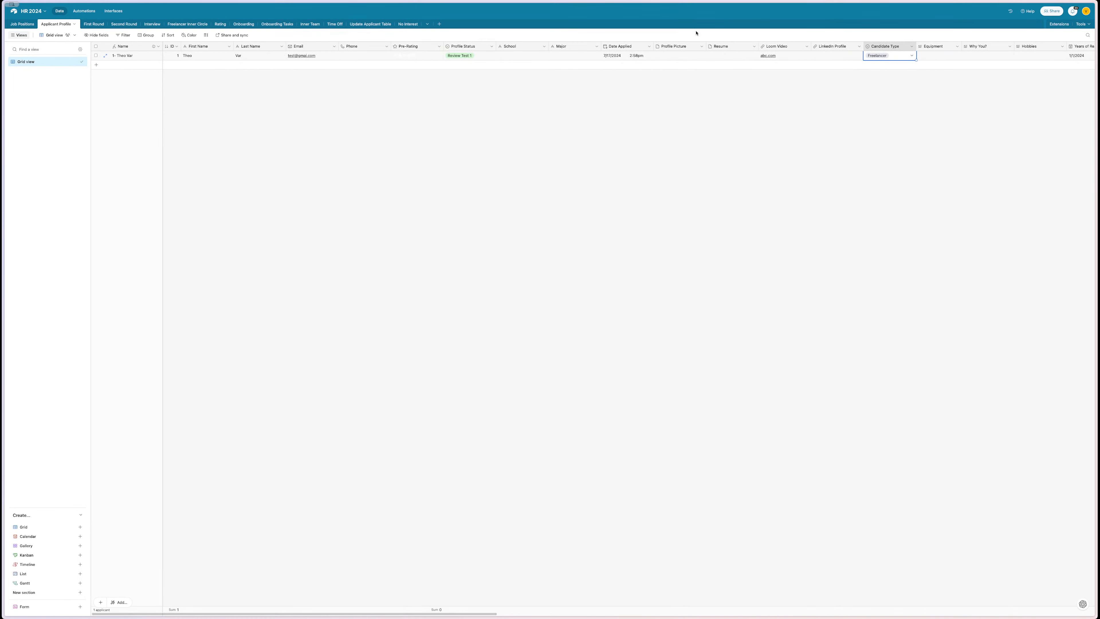
left_click_drag(899, 46, 509, 49)
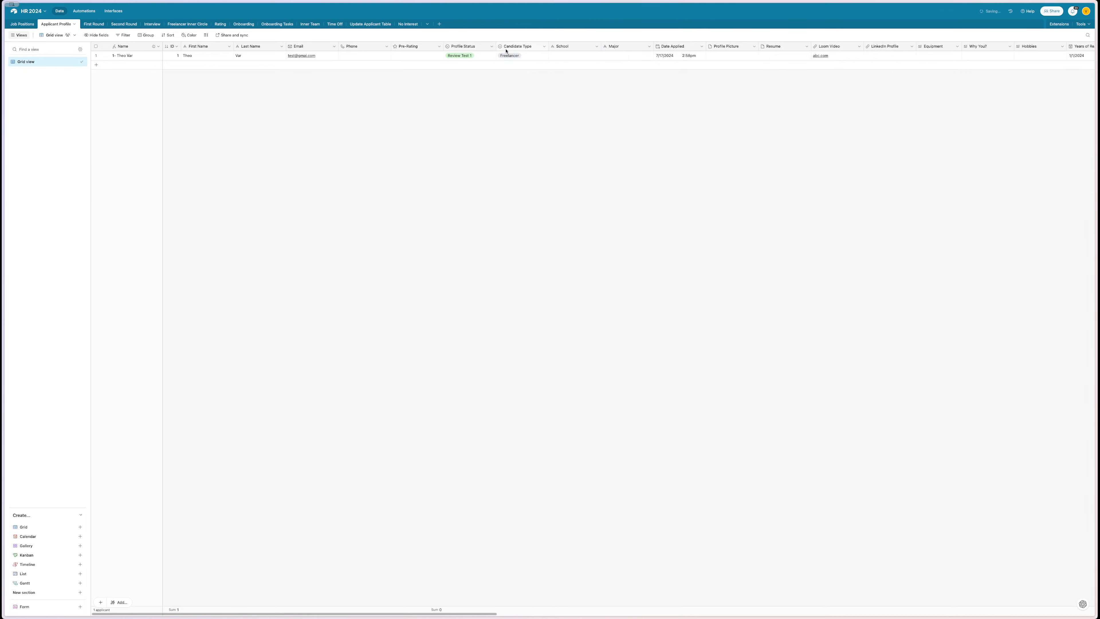
scroll(567, 70, "right", 5)
scroll(567, 70, "right", 15)
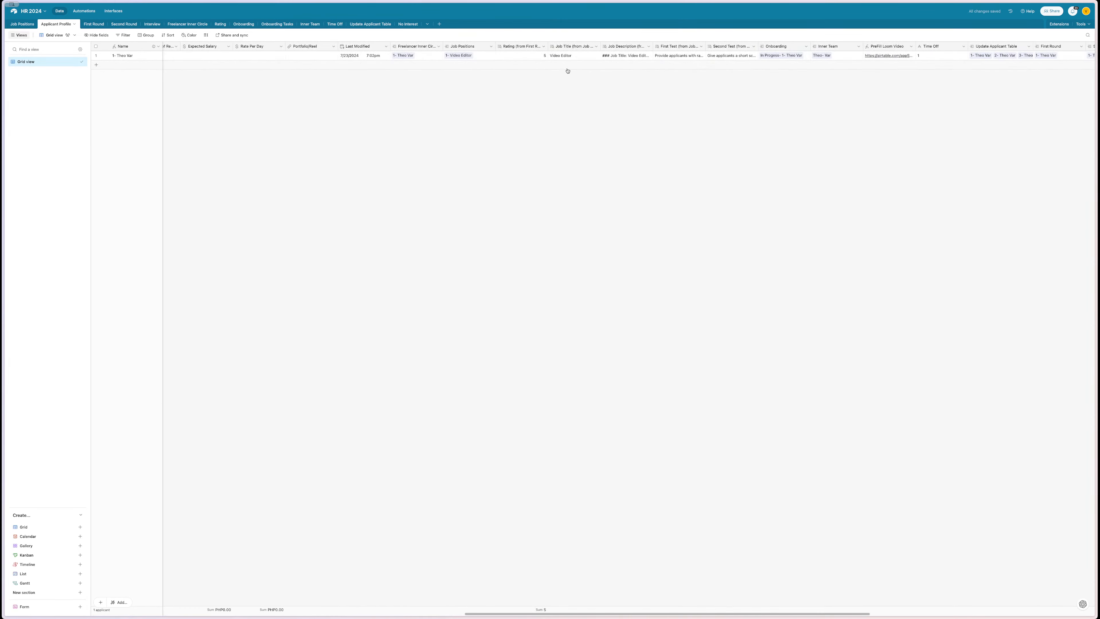
scroll(415, 55, "right", 8)
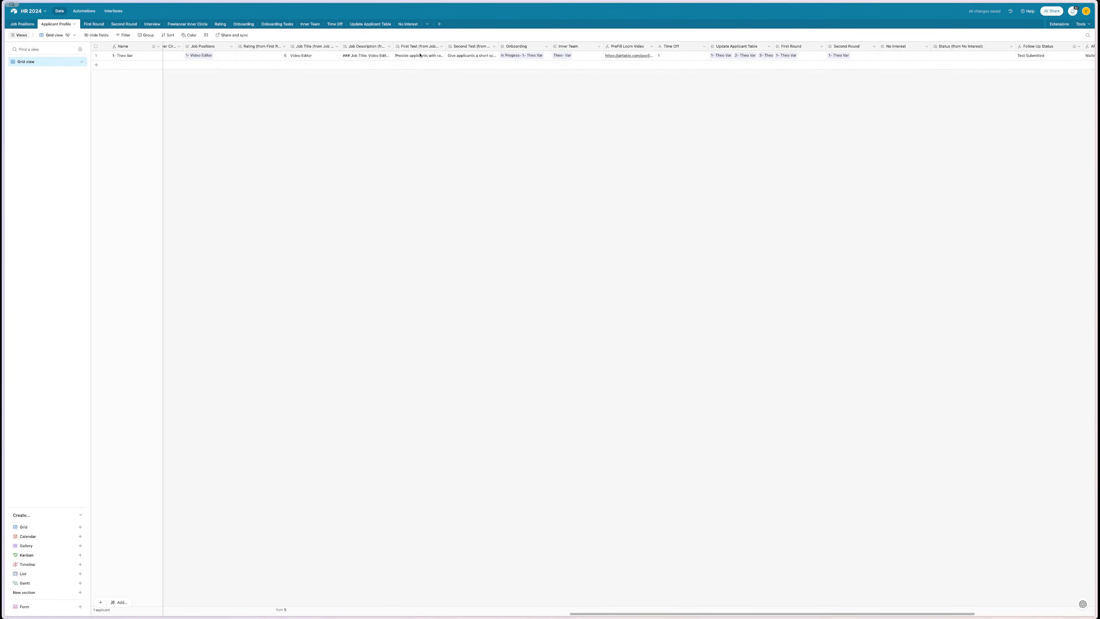
left_click_drag(797, 47, 390, 57)
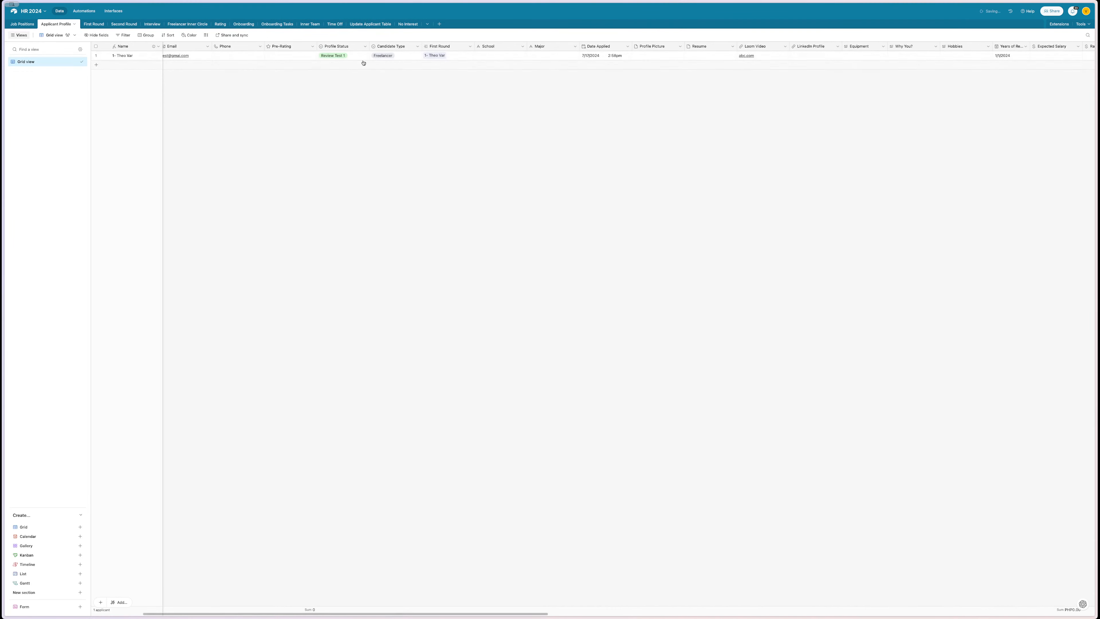
double_click(337, 54)
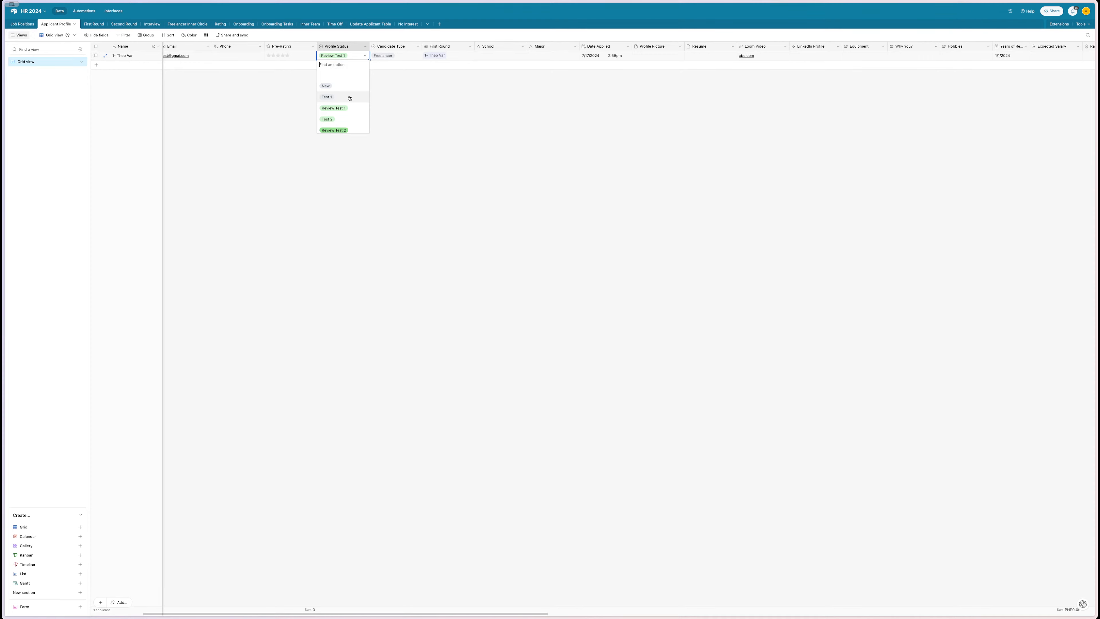
- Switch the applicant's Profile Status to Test 1, then back to Review Test 1
left_click(350, 98)
left_click(345, 56)
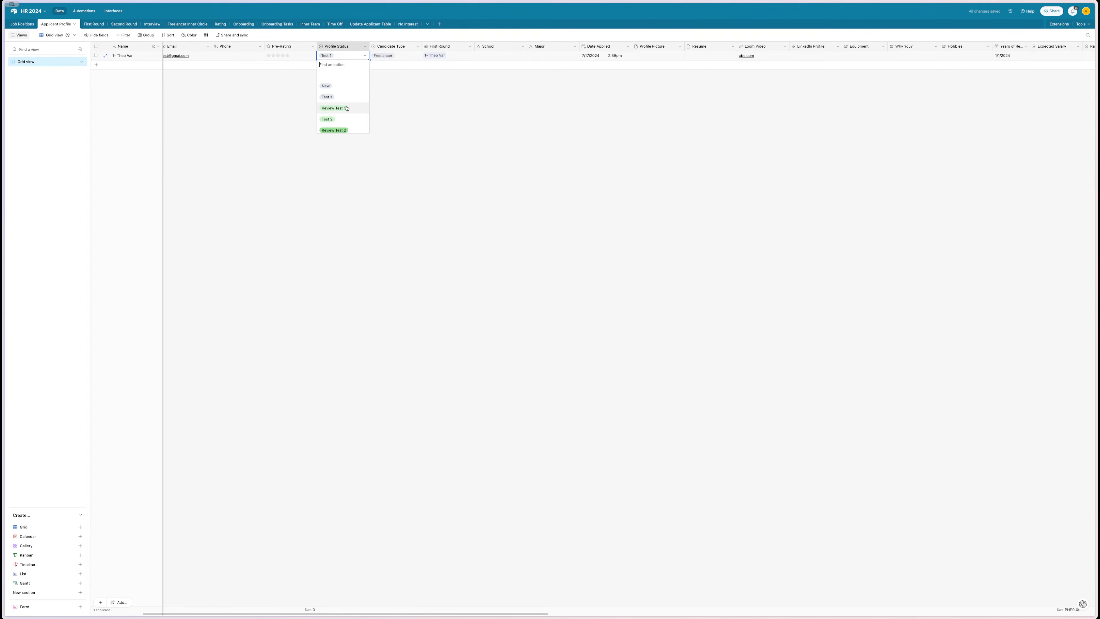
scroll(346, 108, "down", 2)
scroll(346, 108, "down", 4)
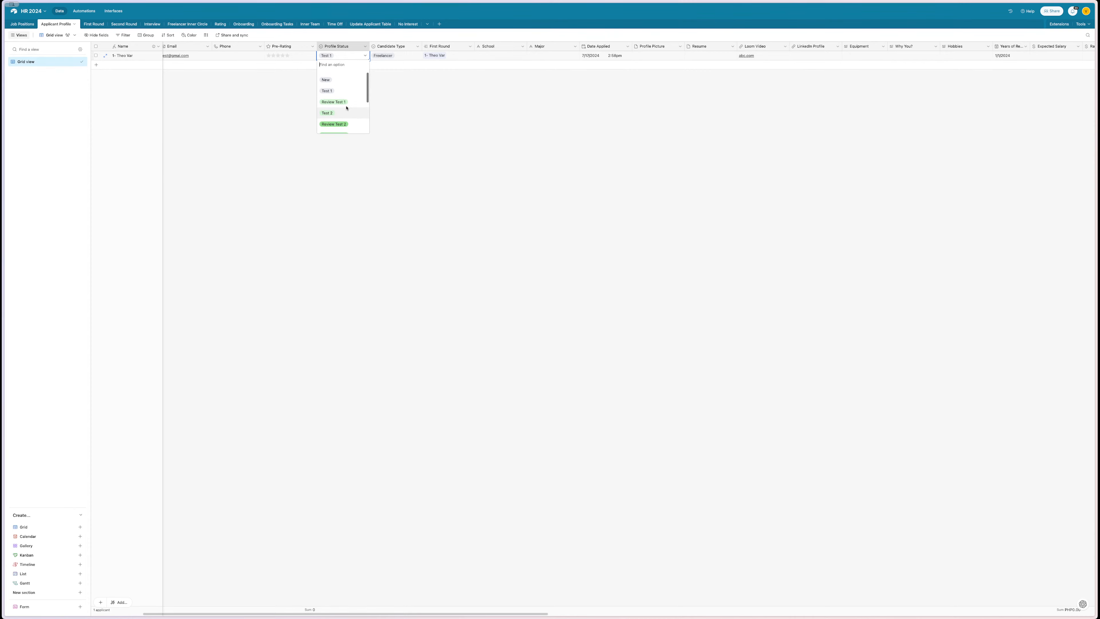
scroll(346, 108, "up", 3)
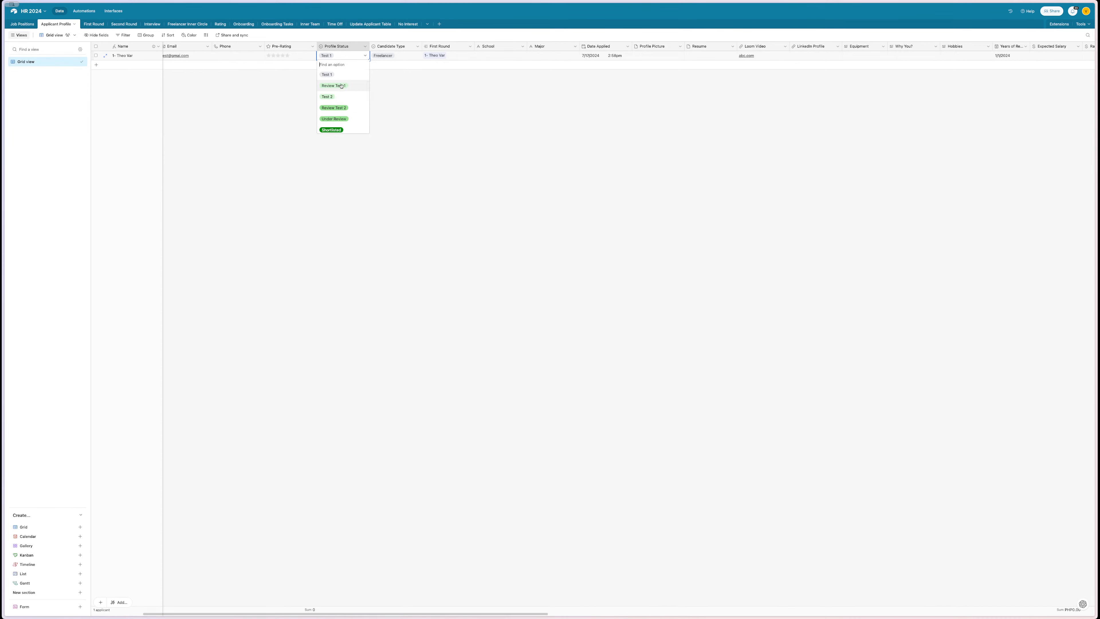
left_click(333, 86)
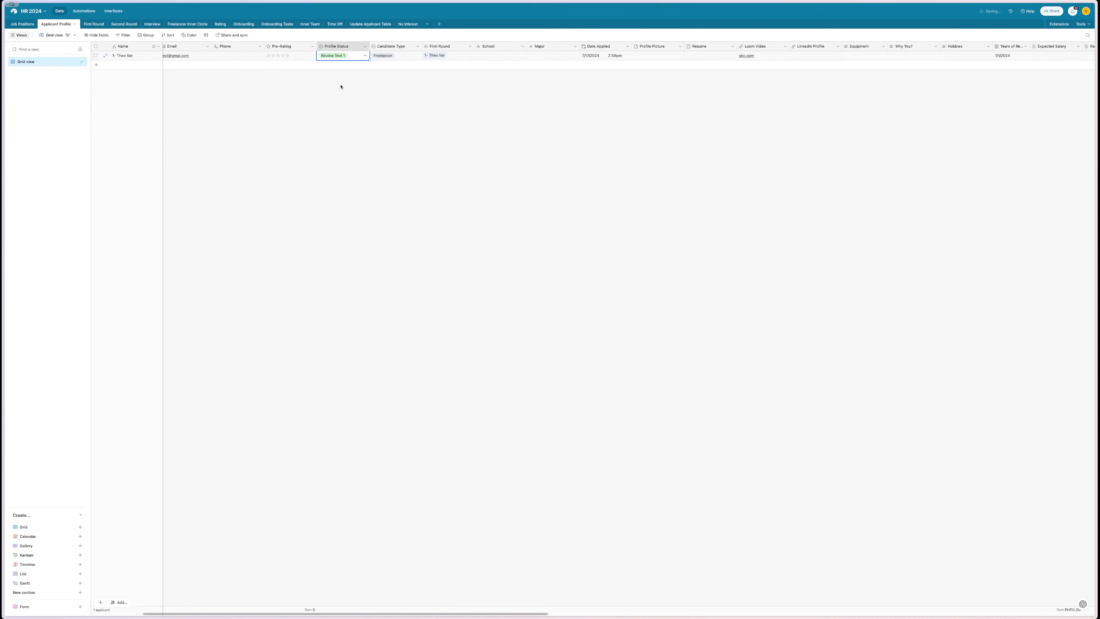
left_click(327, 95)
- Review the Profile Status options without changing them, then view the First Round table
scroll(331, 98, "right", 15)
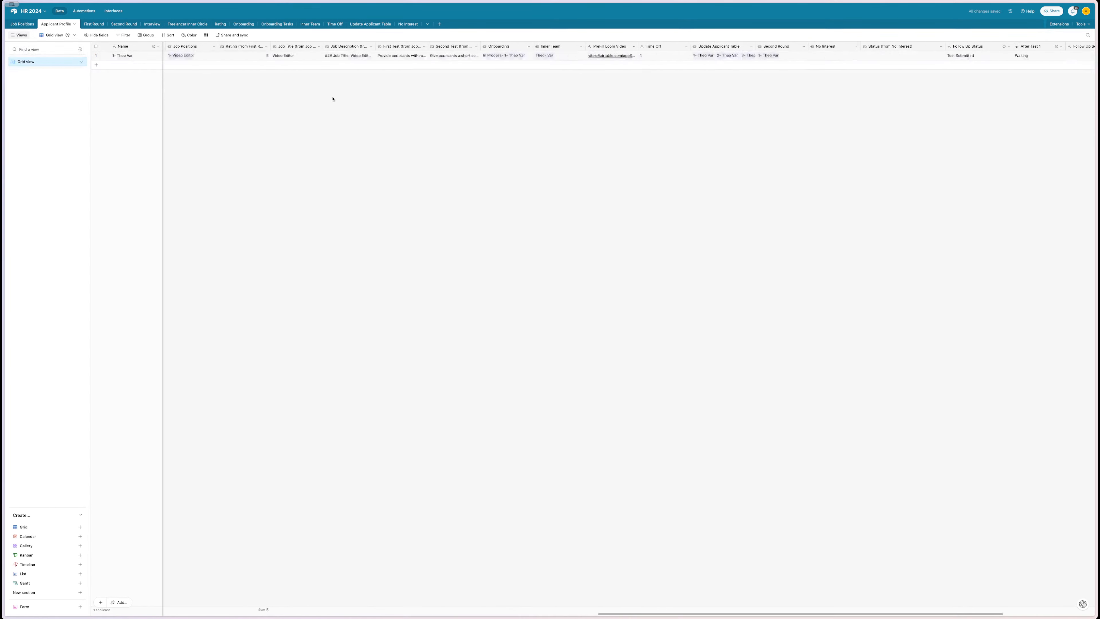
scroll(333, 99, "right", 5)
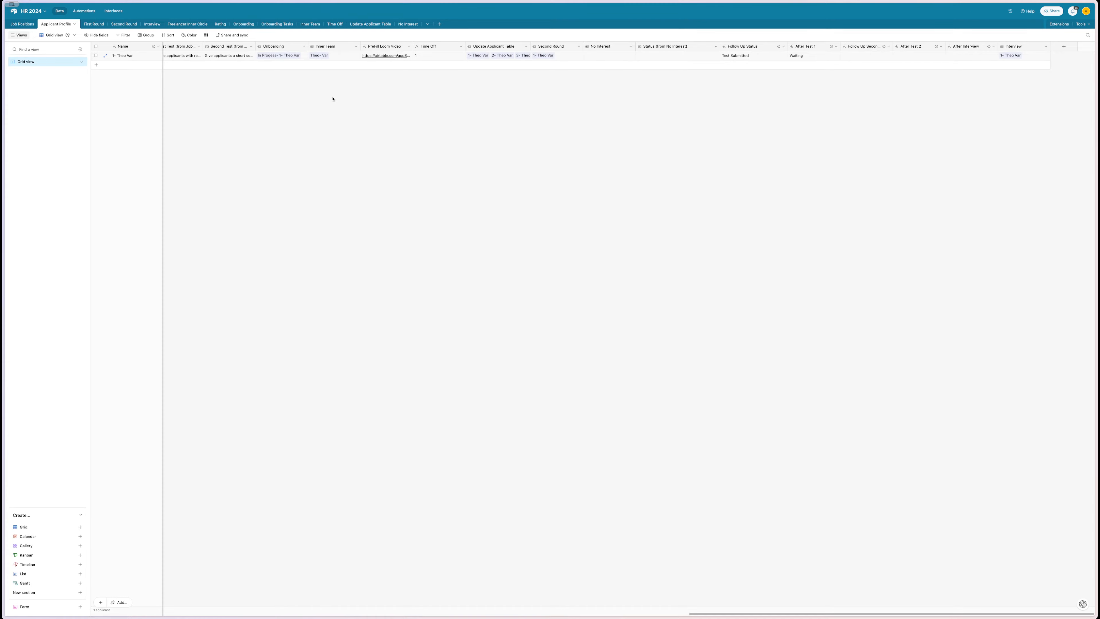
scroll(333, 99, "left", 10)
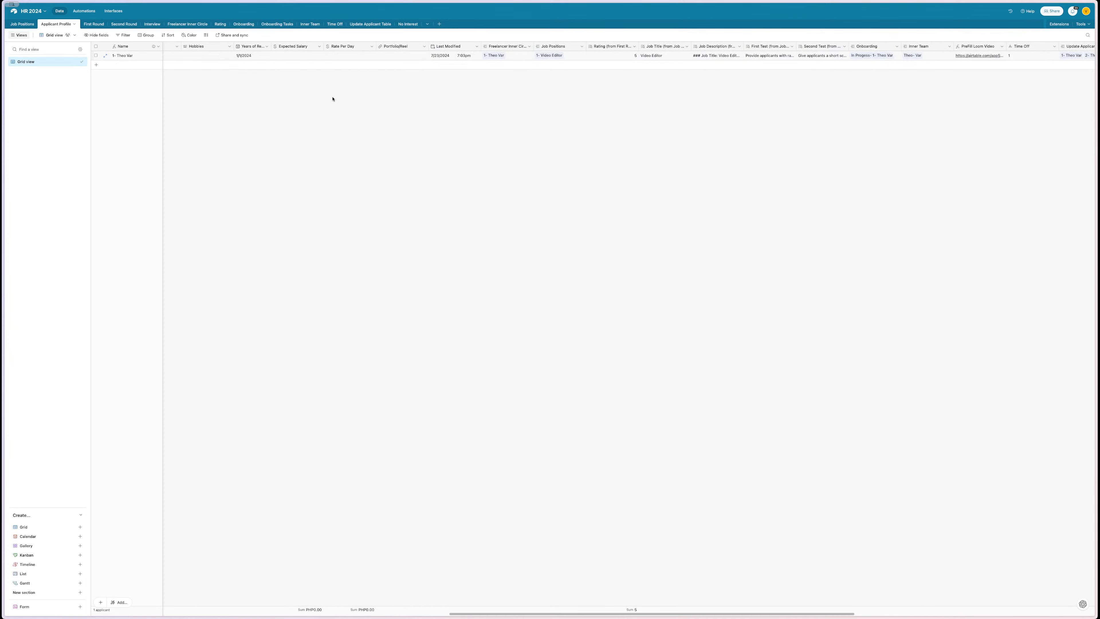
scroll(333, 99, "left", 15)
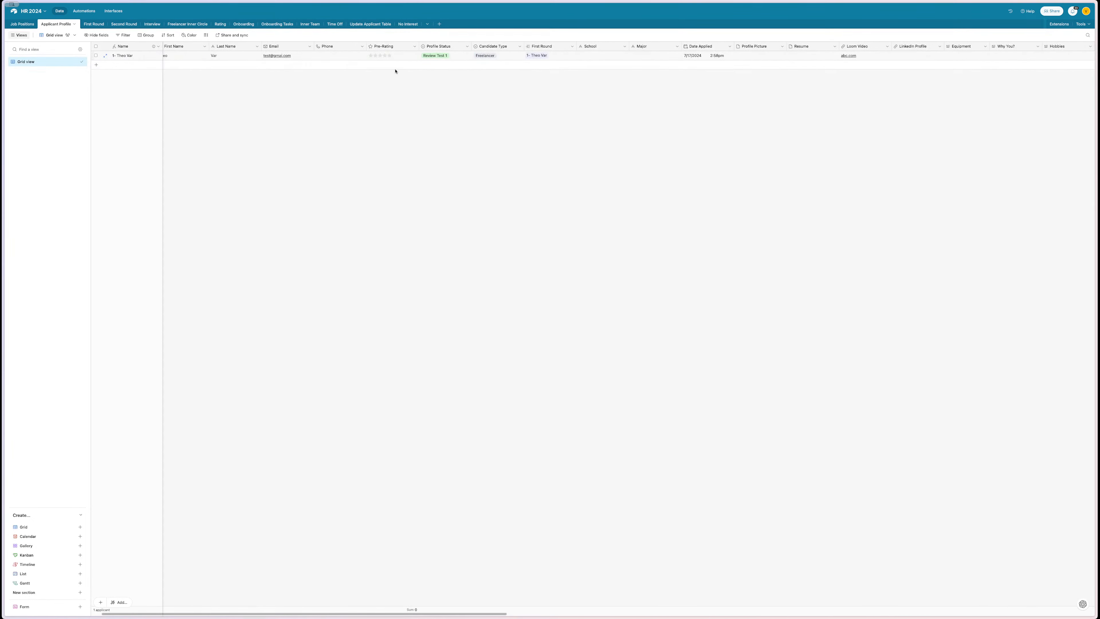
left_click(451, 55)
left_click(450, 55)
scroll(453, 89, "down", 5)
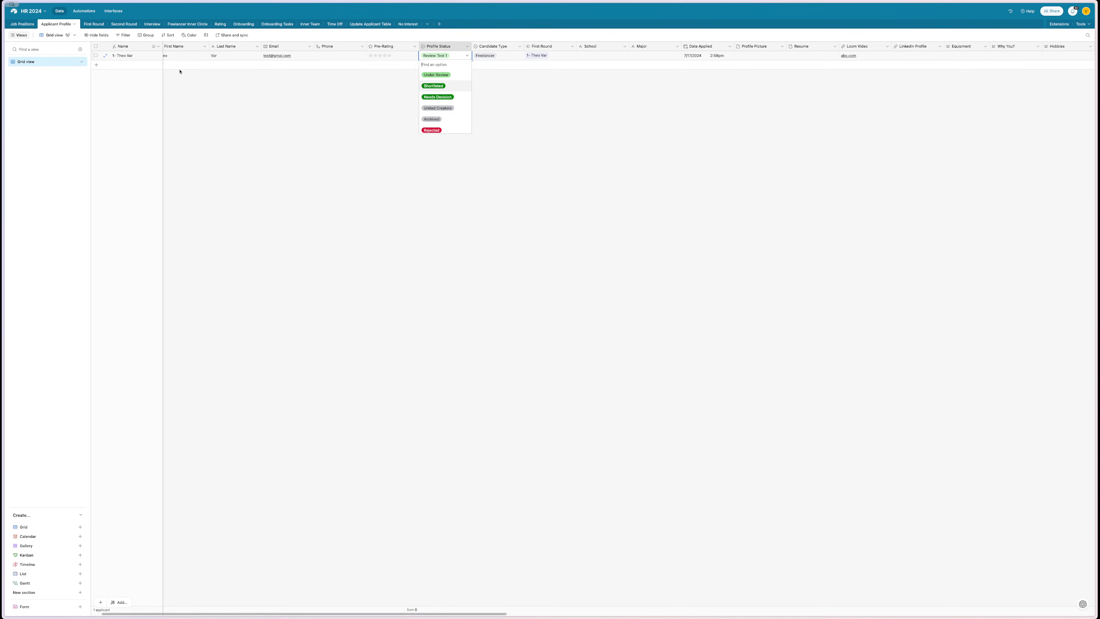
left_click(277, 148)
left_click(95, 25)
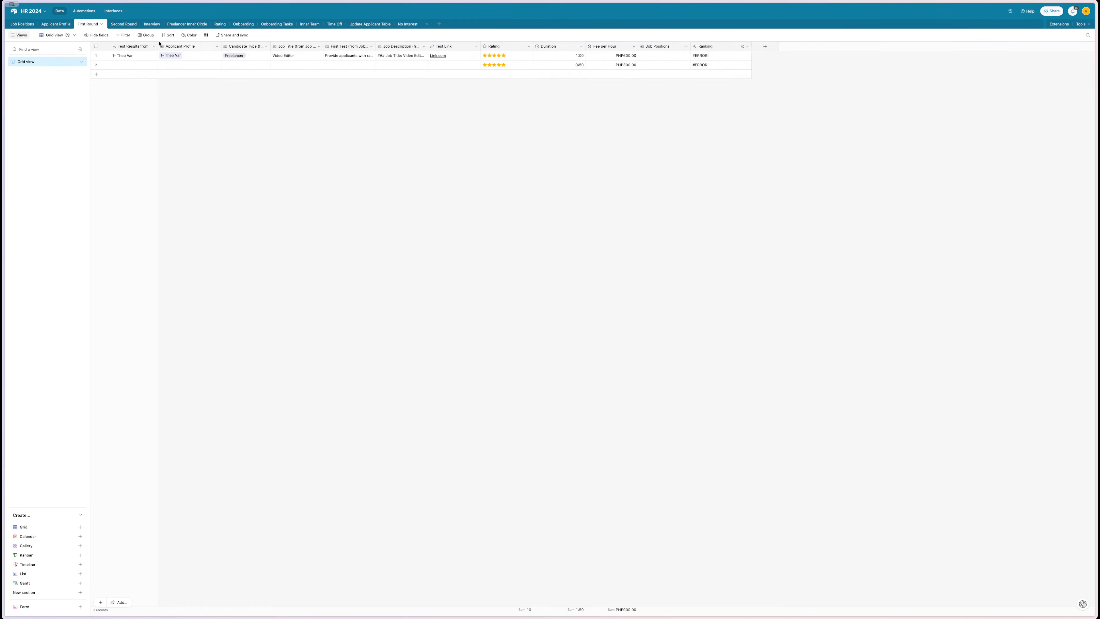
- Recheck the Profile Status options in Applicant Profile and return to the automations list
left_click(83, 11)
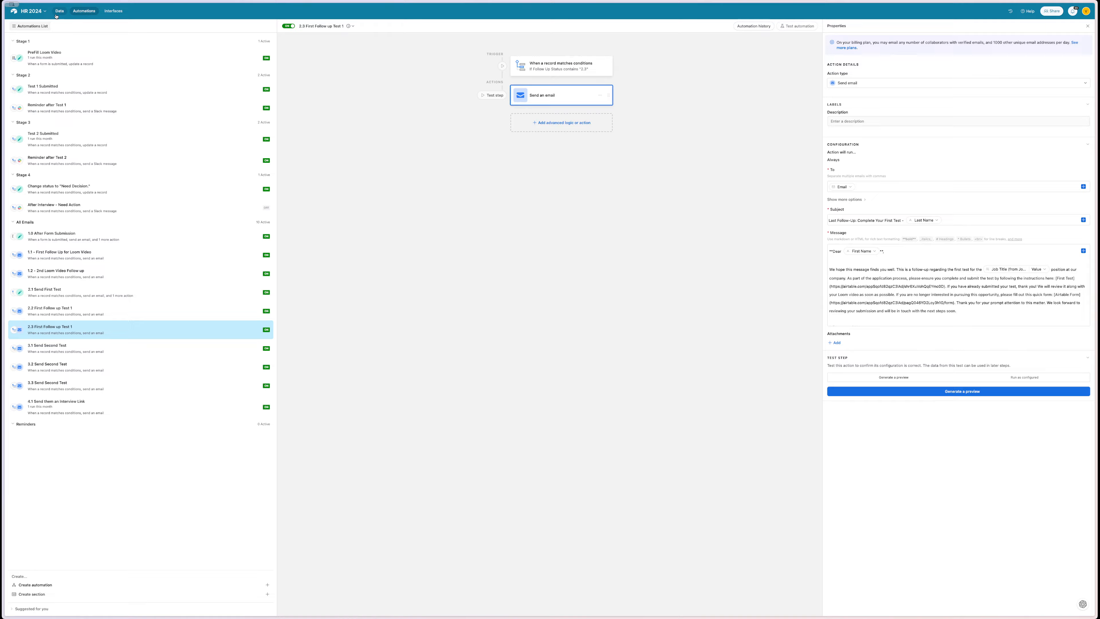
left_click(59, 11)
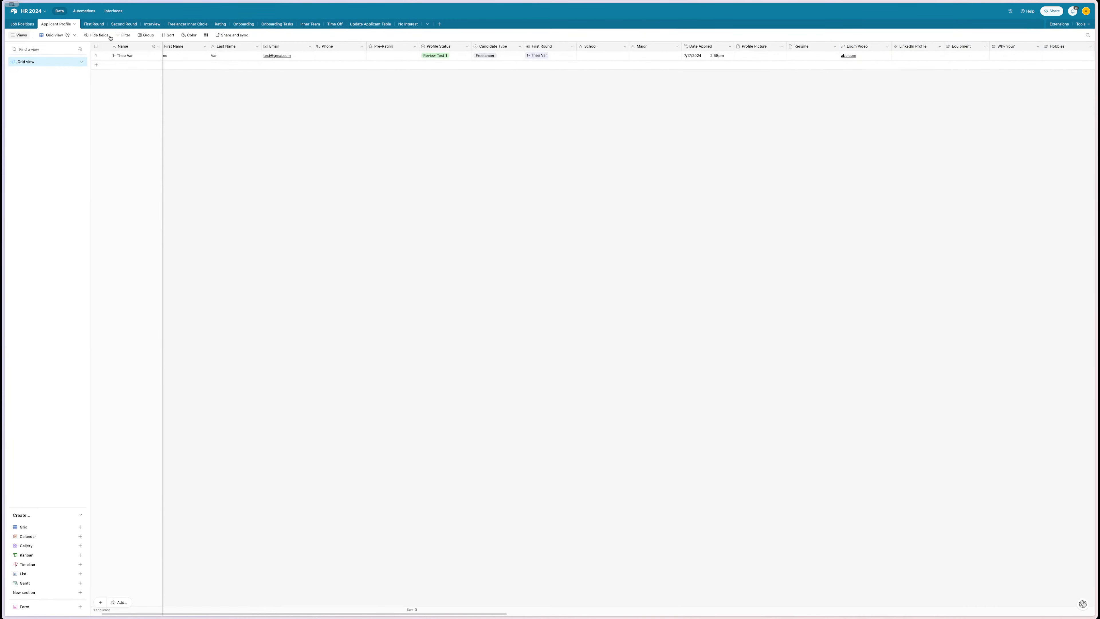
left_click(440, 56)
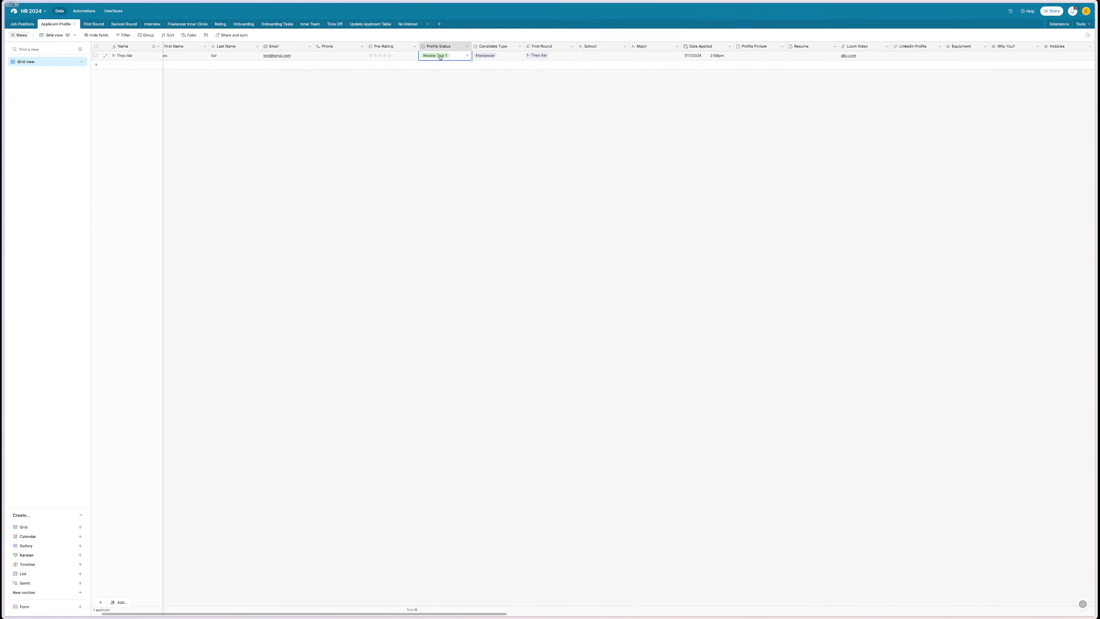
left_click(440, 56)
scroll(449, 109, "down", 4)
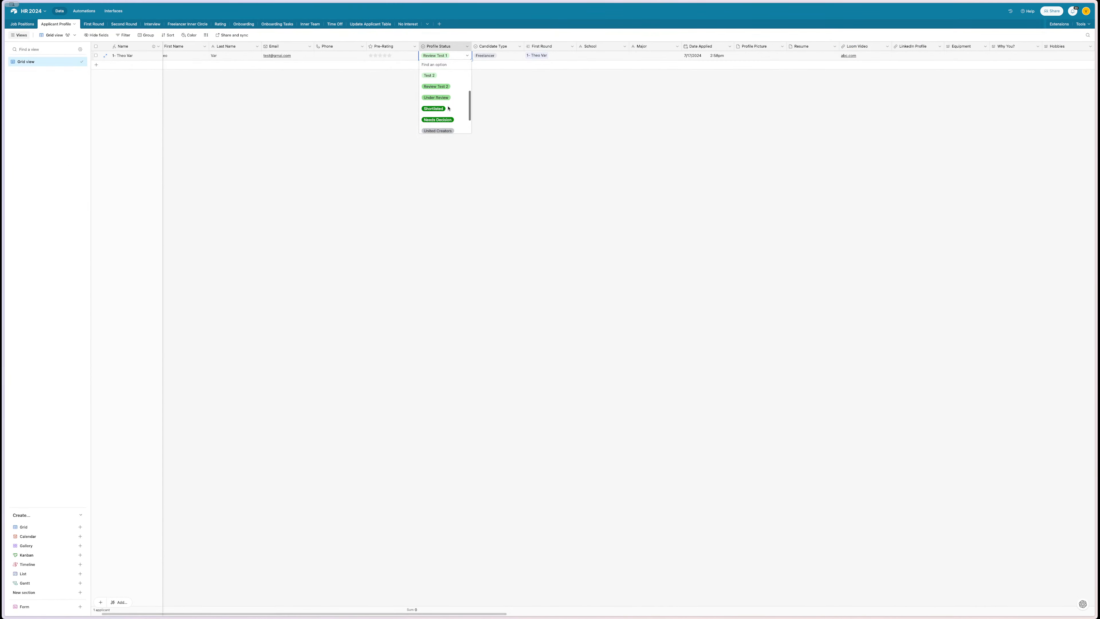
scroll(449, 120, "down", 1)
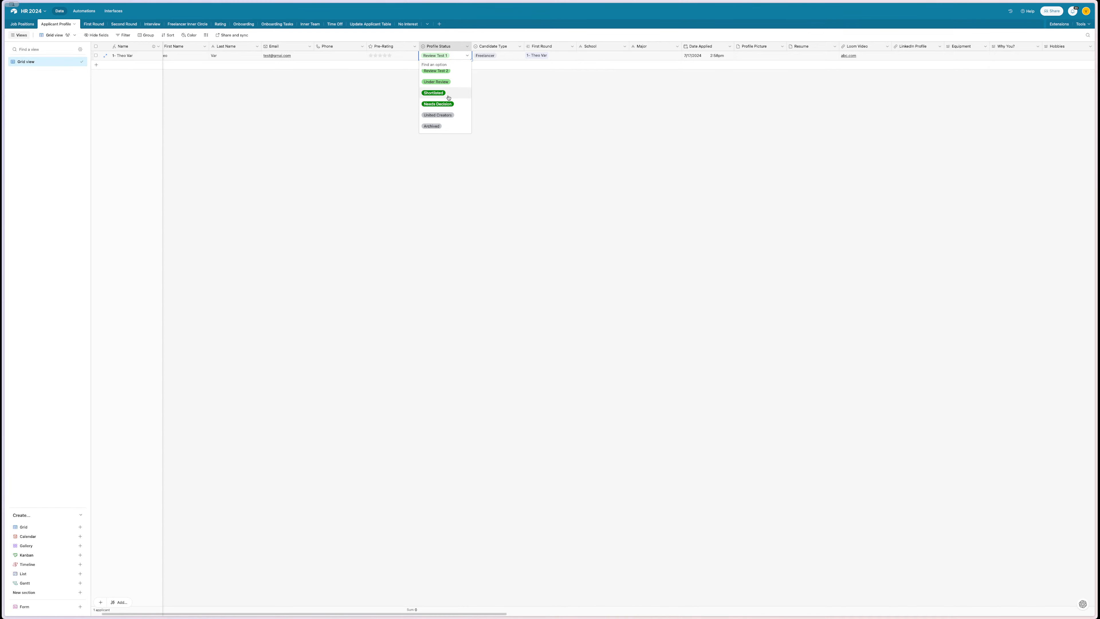
left_click(562, 108)
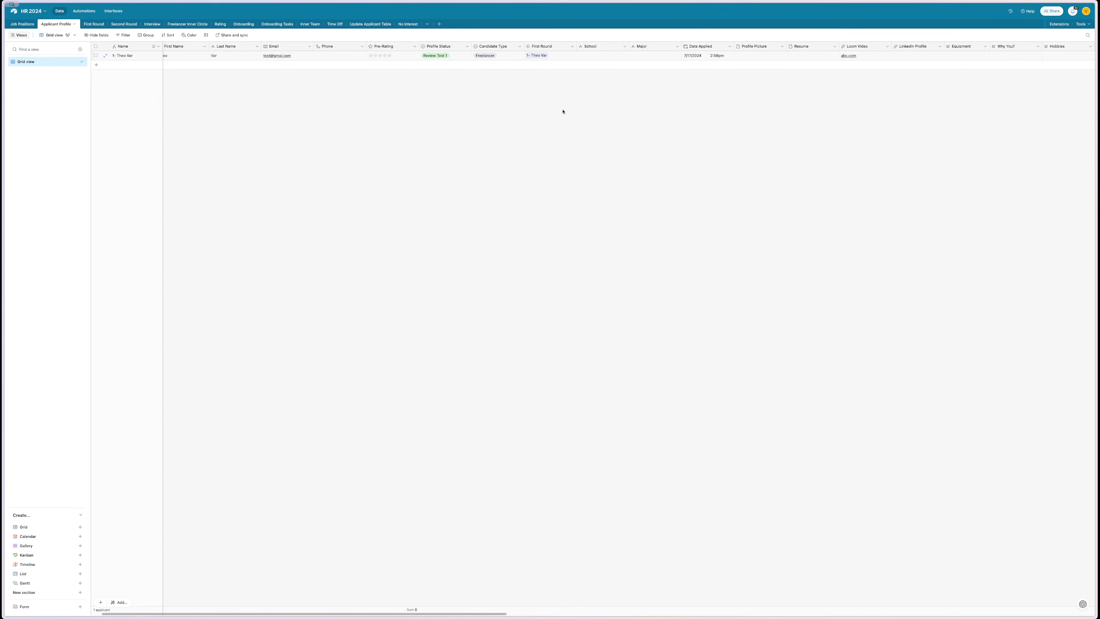
left_click(85, 12)
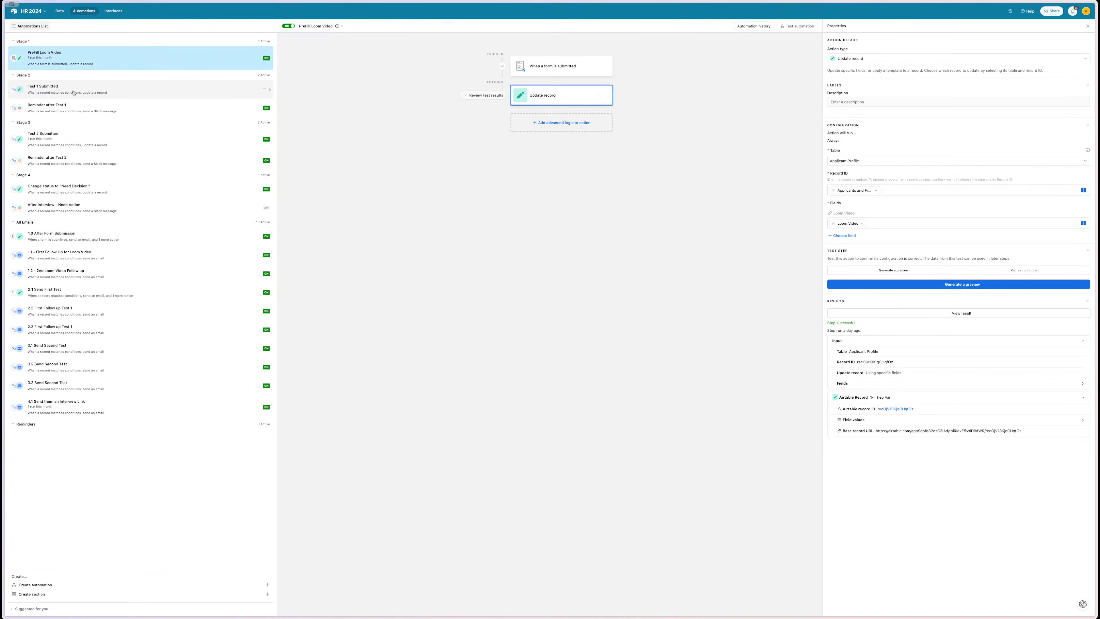
- Review the Test 1 Submitted and Reminder after Test 1 automations, including the Update record action
left_click(74, 92)
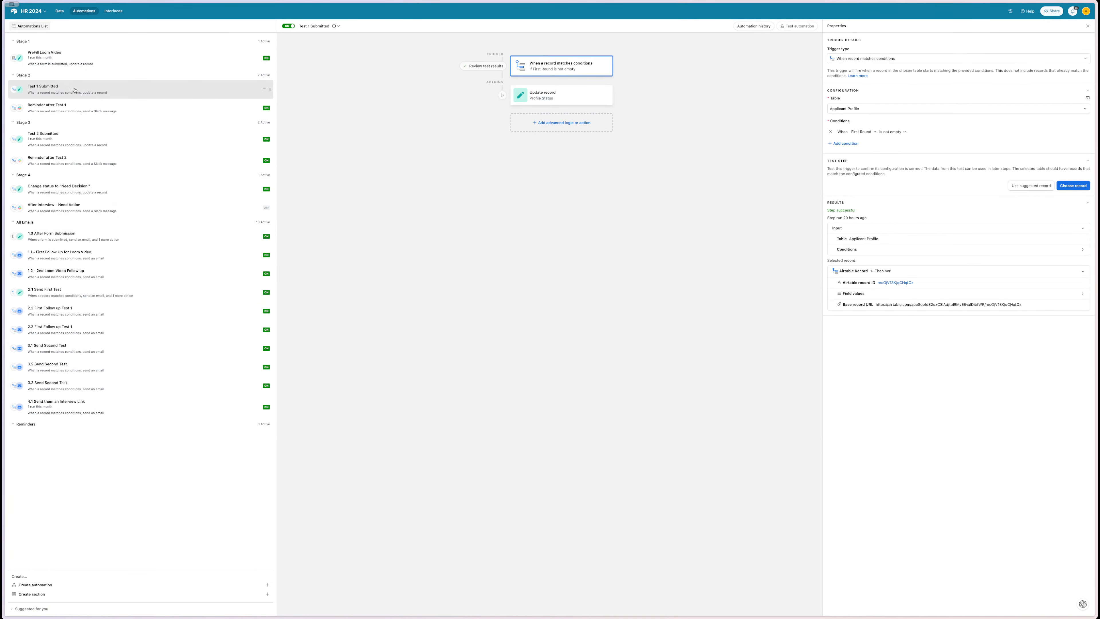
left_click(73, 107)
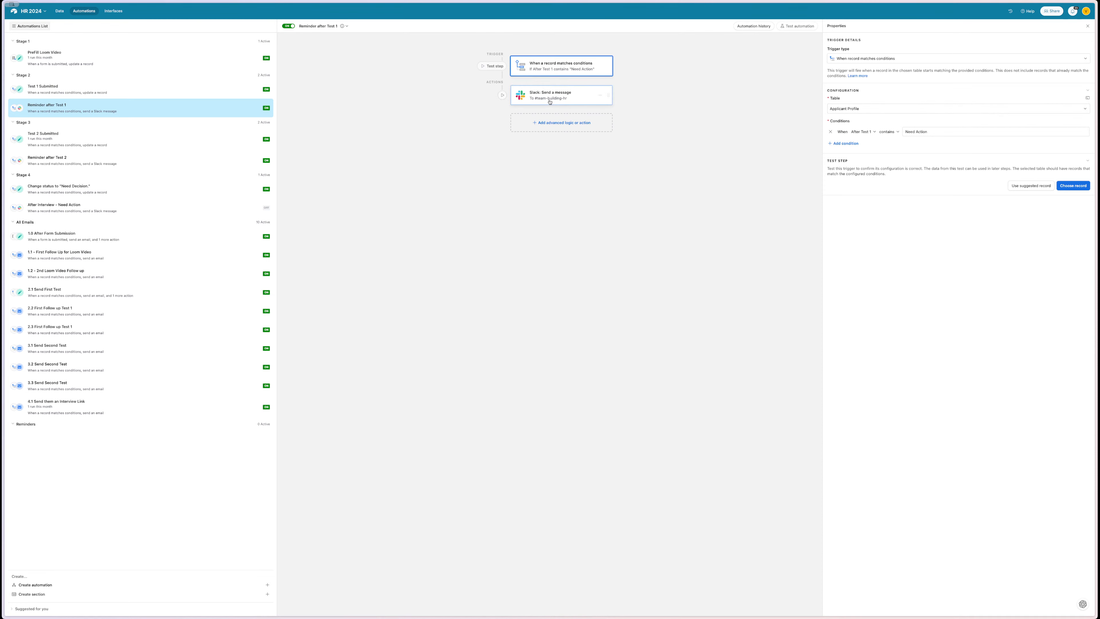
left_click(139, 93)
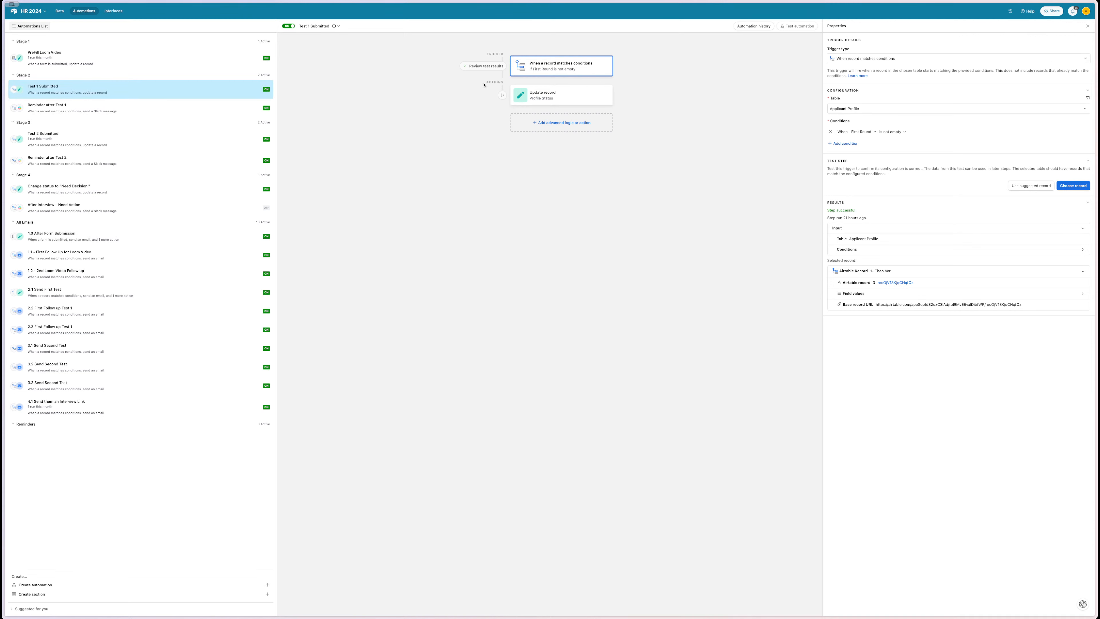
left_click(559, 95)
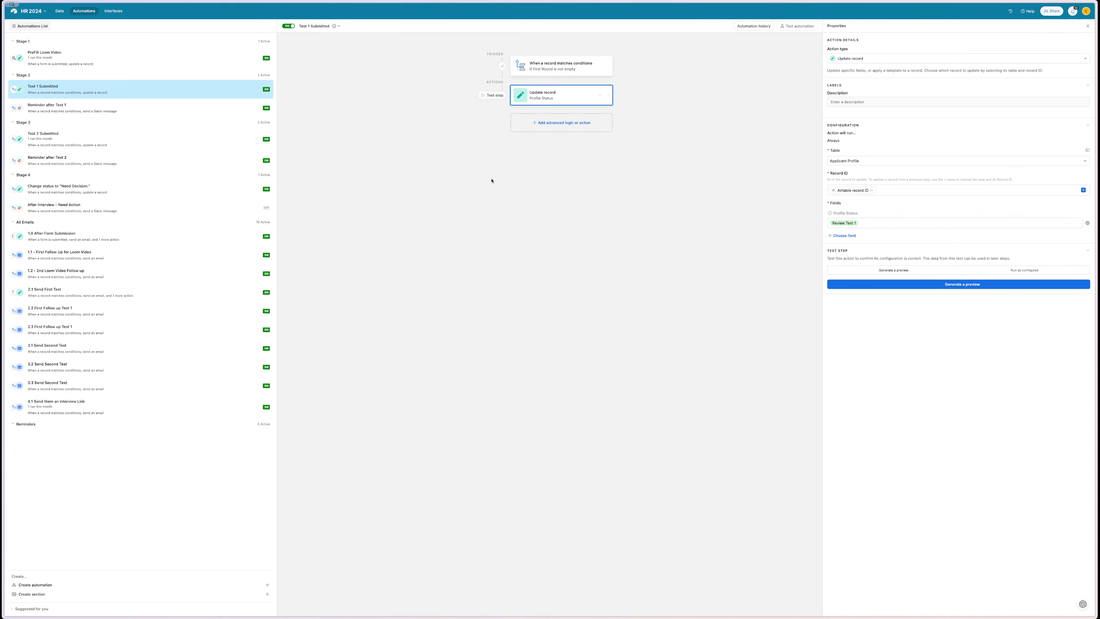
- Create Automation 1 and move it under the Stage 3 header
left_click(99, 585)
left_click_drag(264, 448, 263, 137)
left_click(83, 164)
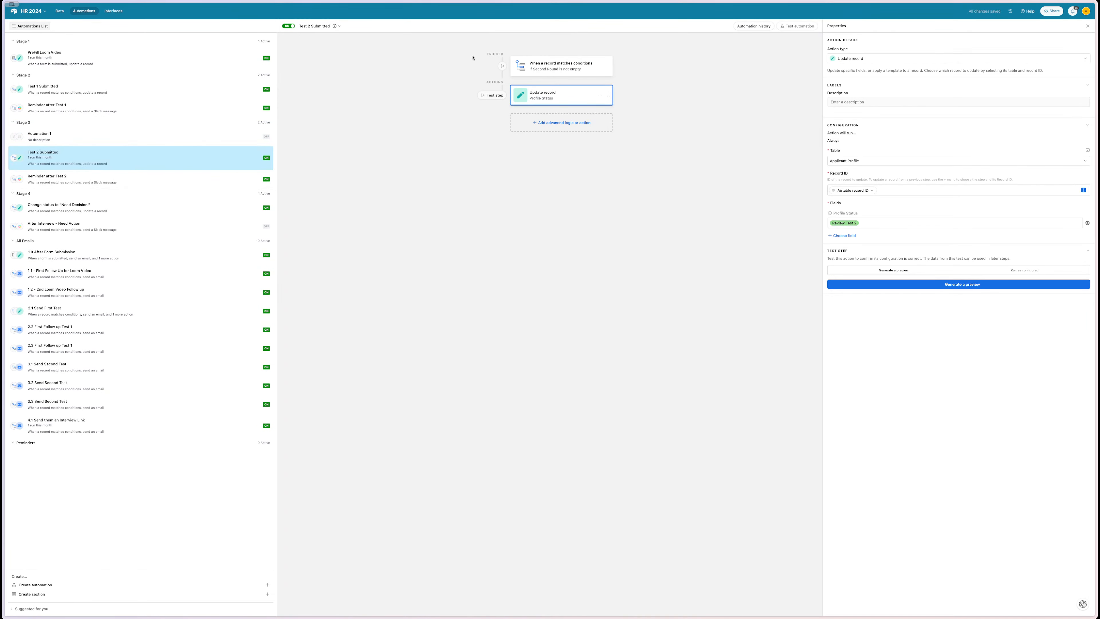
- Move Automation 1 into Stage 2 with a 'When a record matches conditions' trigger on First Round
left_click(78, 135)
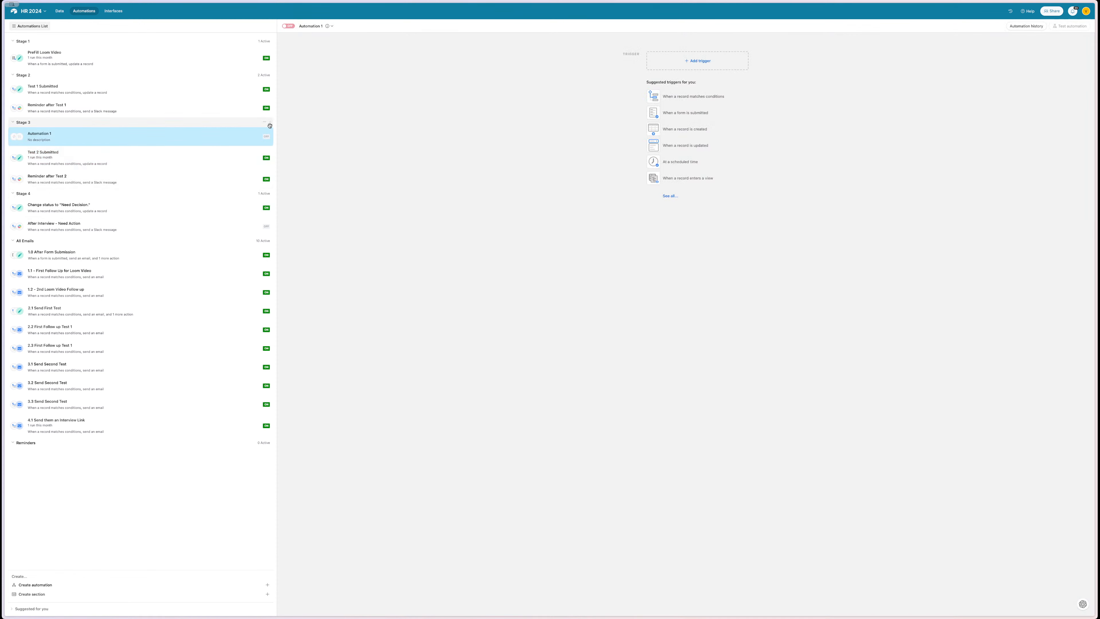
left_click_drag(269, 135, 269, 126)
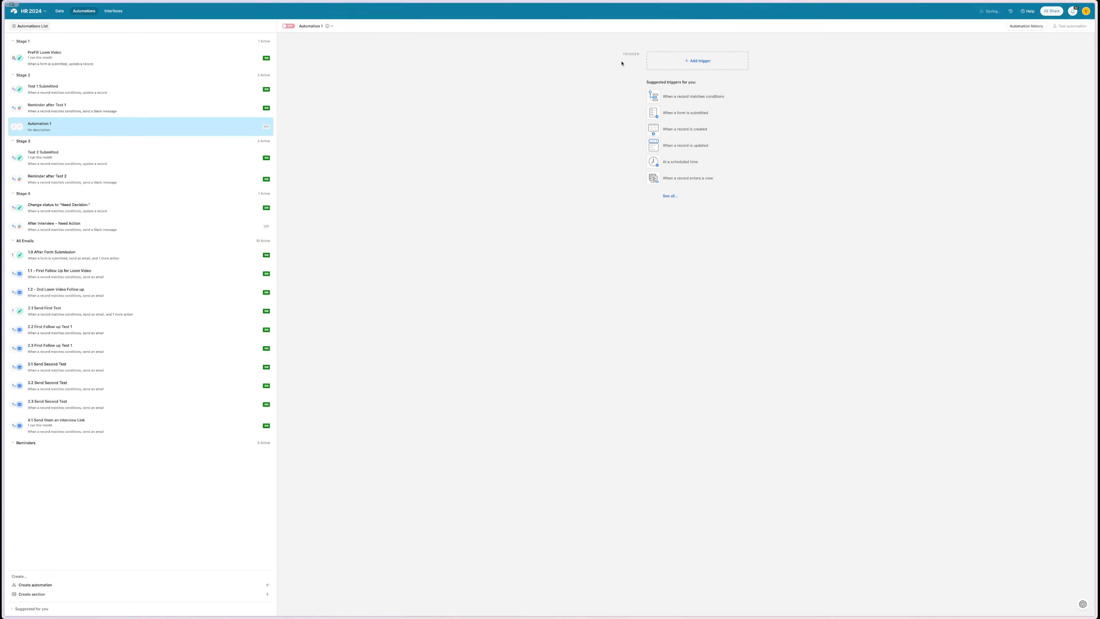
left_click(663, 96)
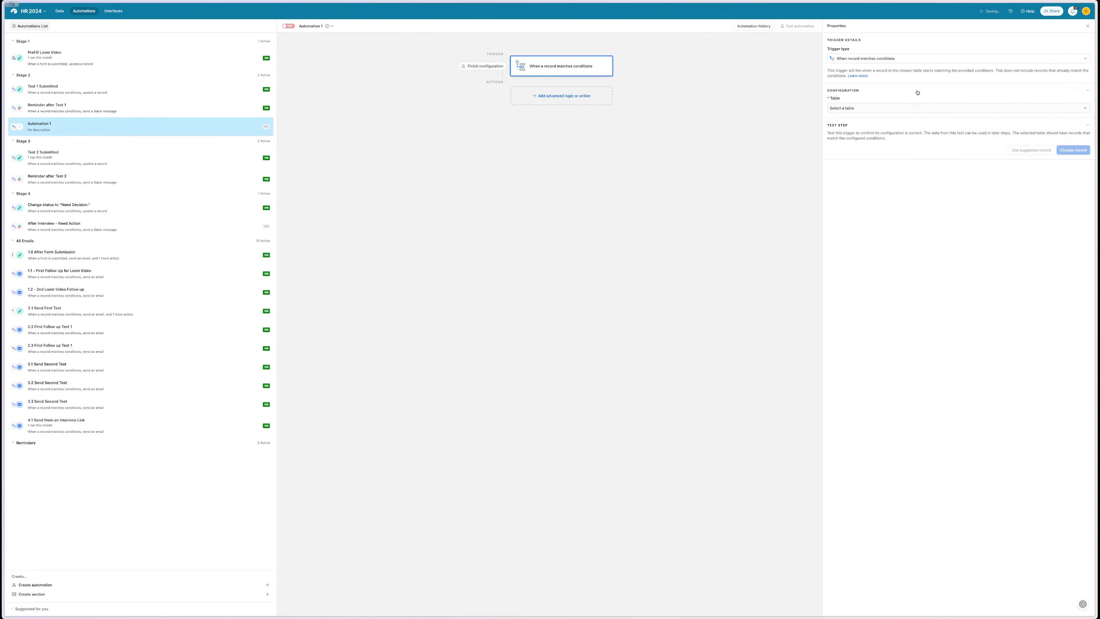
left_click(893, 108)
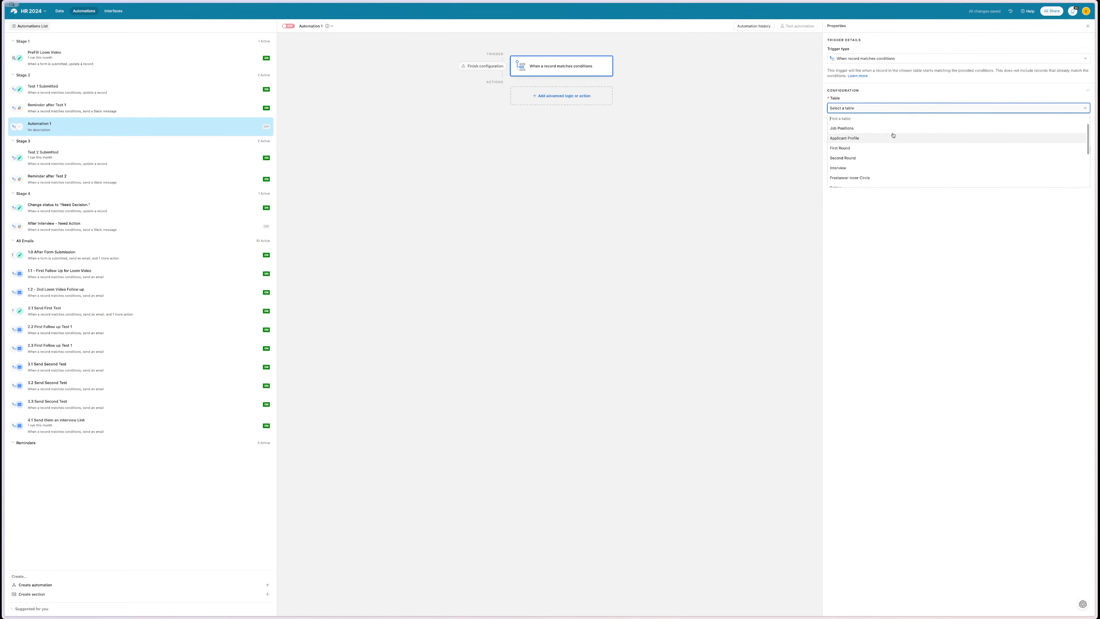
scroll(893, 135, "down", 1)
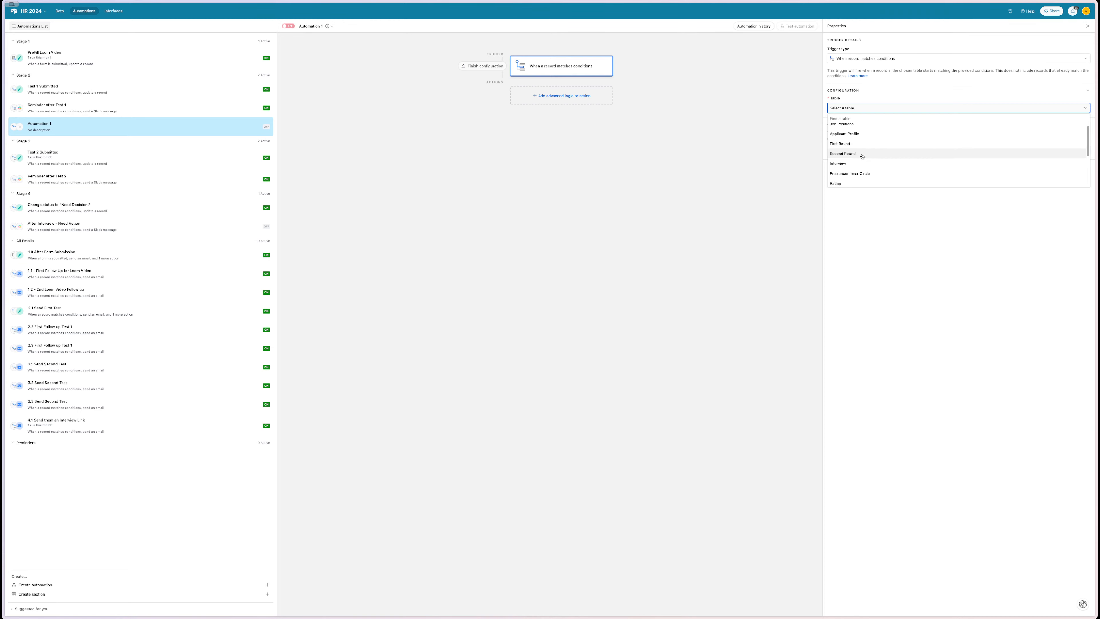
left_click(862, 145)
- Add a Test Results from condition to the trigger, then go back to the base's data
left_click(846, 131)
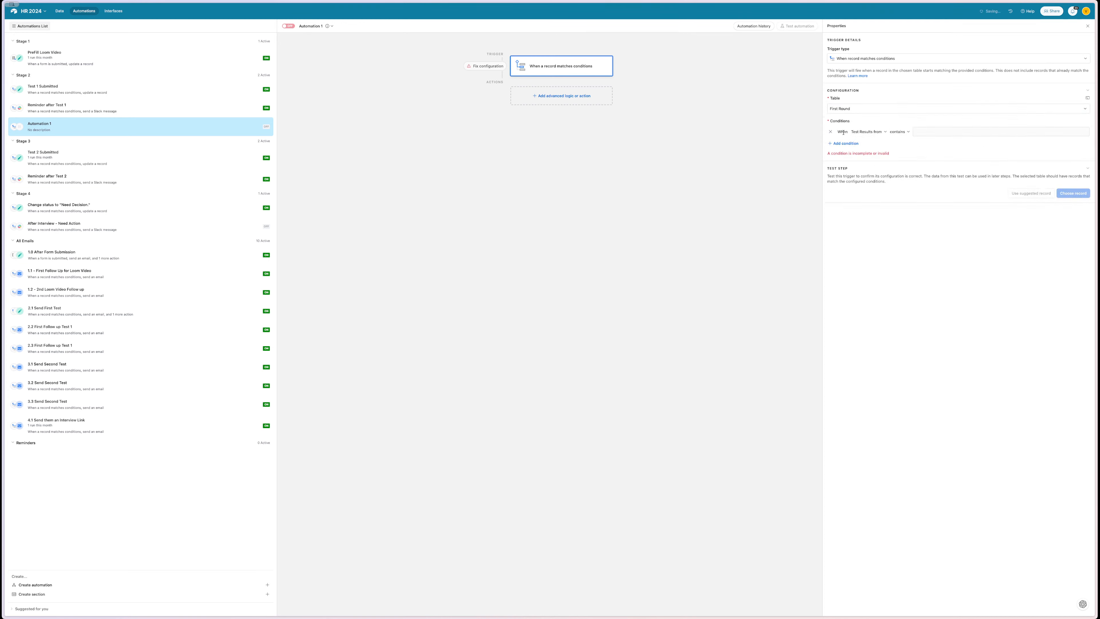
left_click(867, 131)
scroll(879, 163, "down", 3)
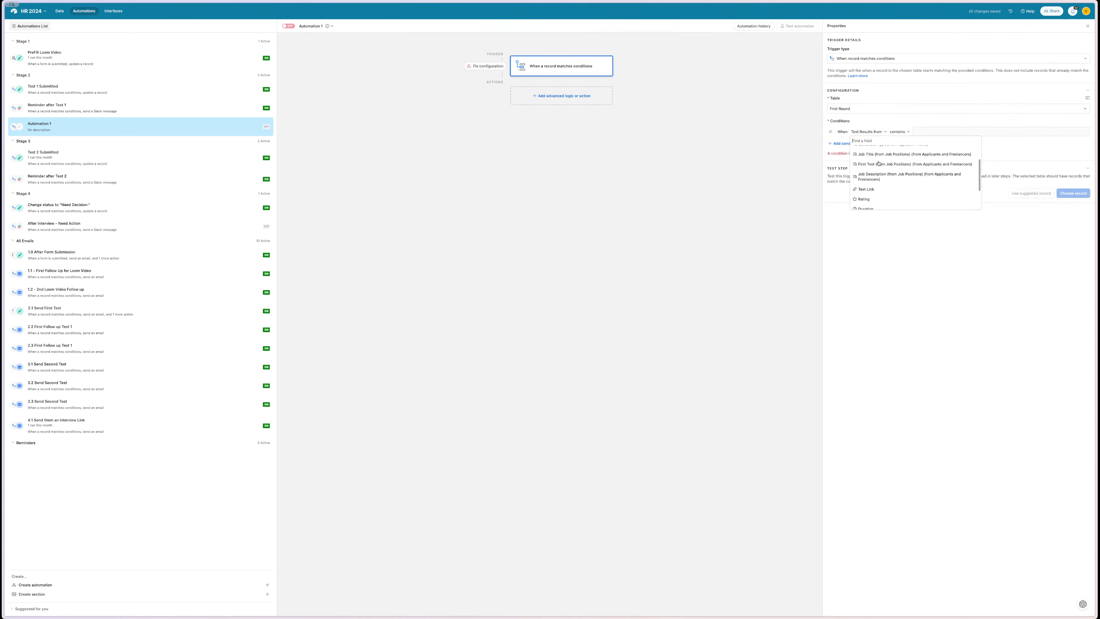
scroll(879, 163, "up", 3)
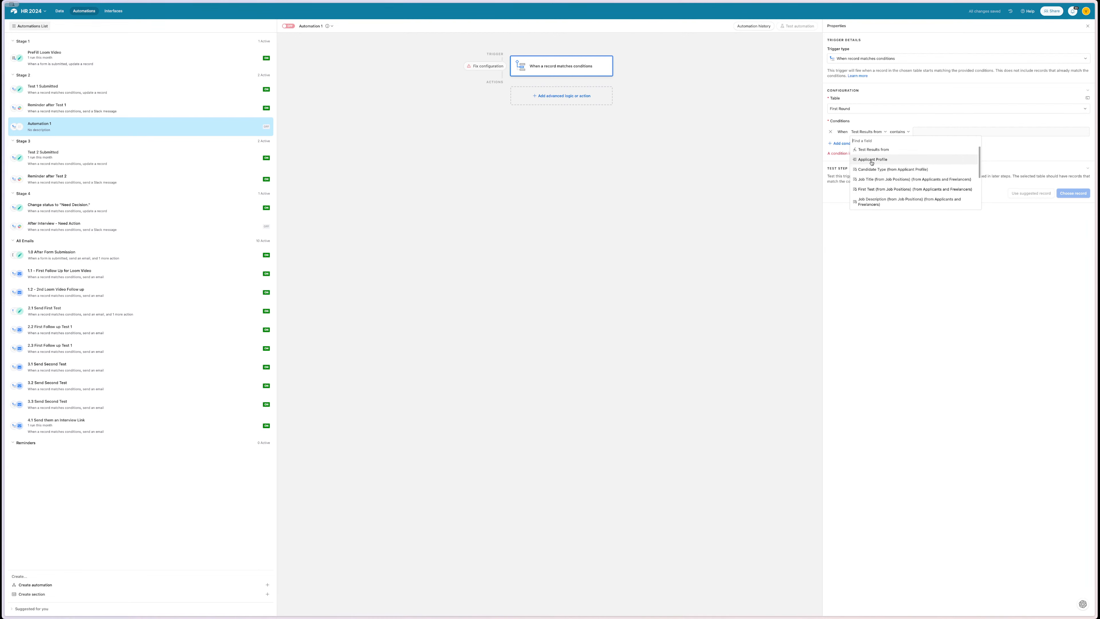
scroll(890, 180, "down", 1)
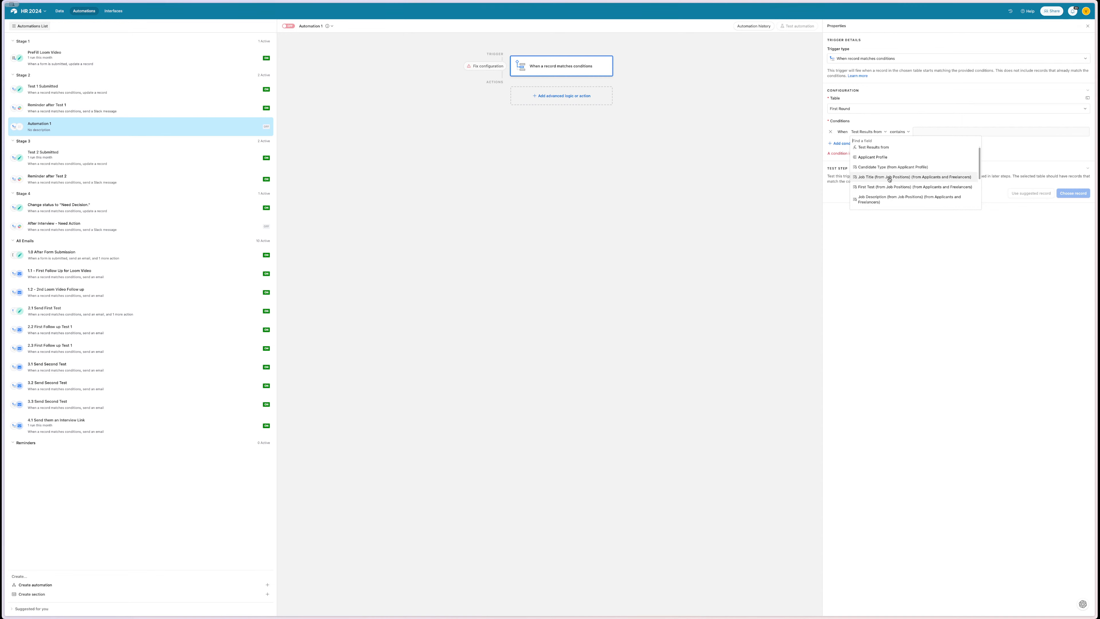
left_click(856, 65)
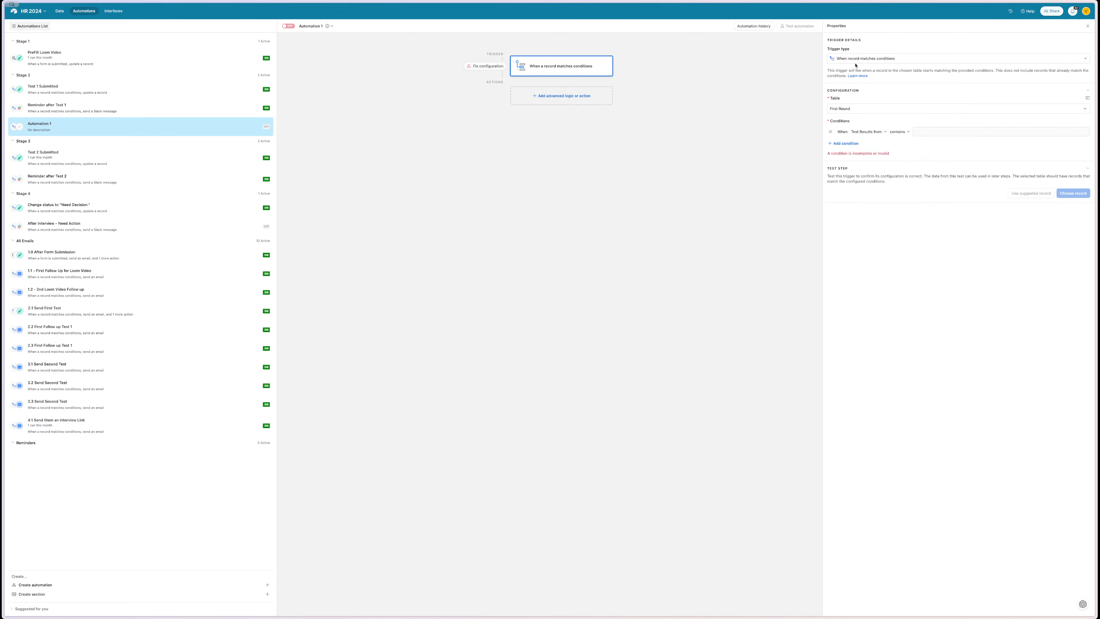
left_click(60, 11)
- Create a new grid view named All Freelancers on the First Round table
left_click(92, 24)
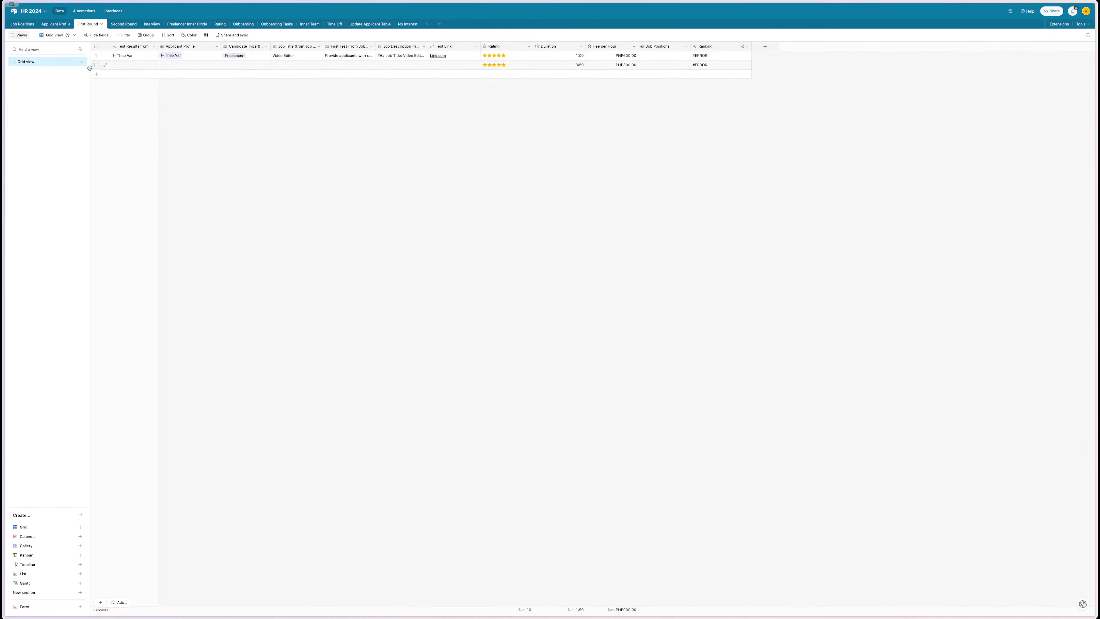
left_click(46, 529)
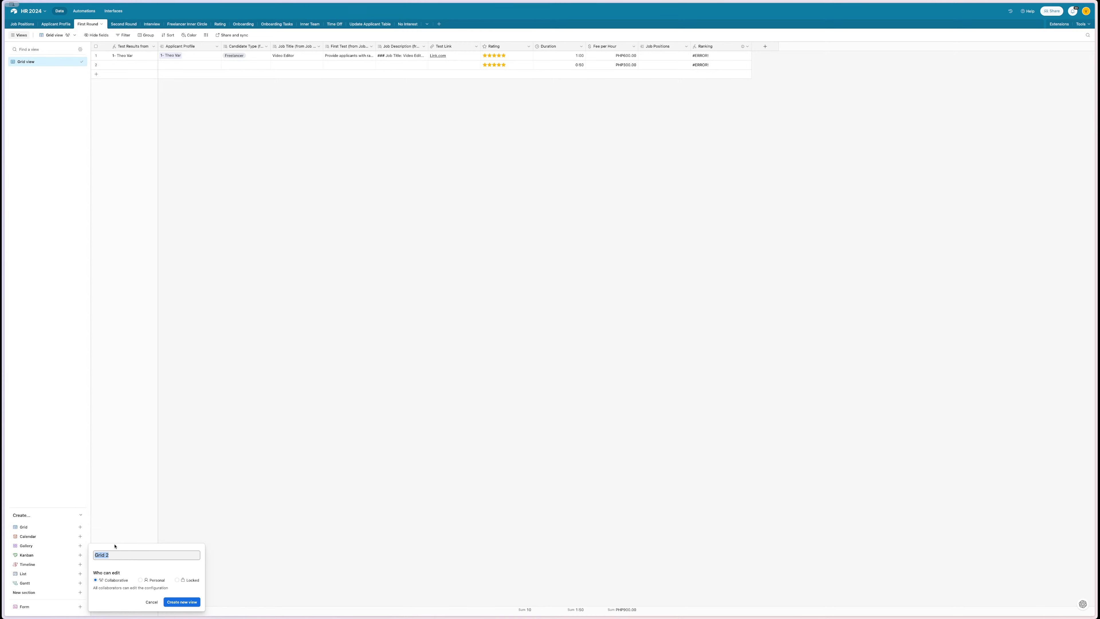
type("All Freelancers")
key("Return")
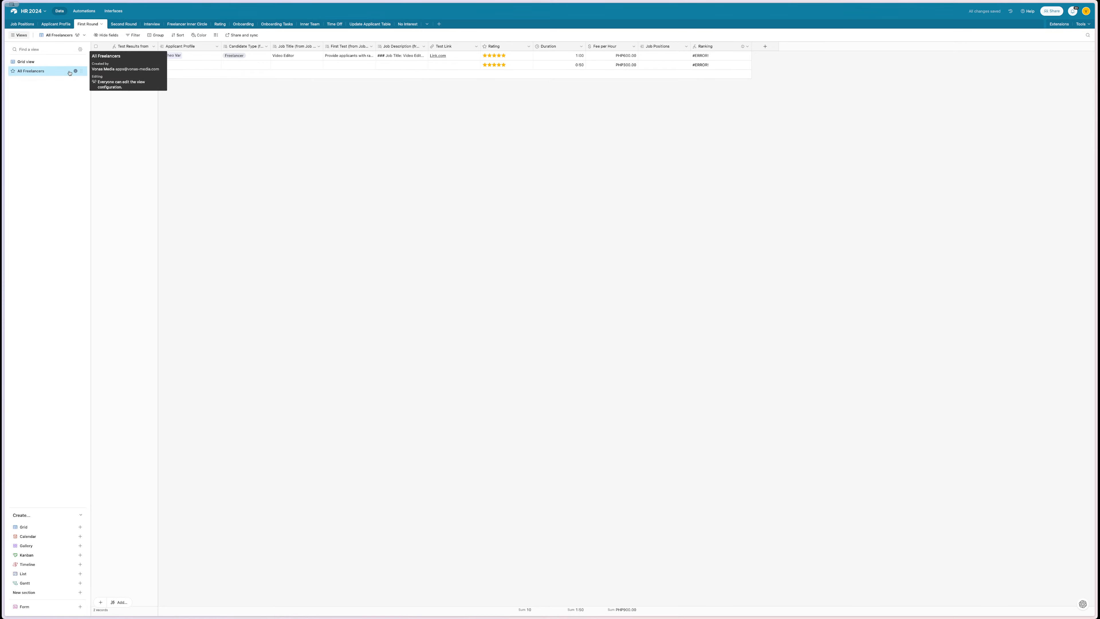
- Add a filter condition to the All Freelancers view, first on the Applicant Profile field
left_click(134, 35)
left_click(147, 57)
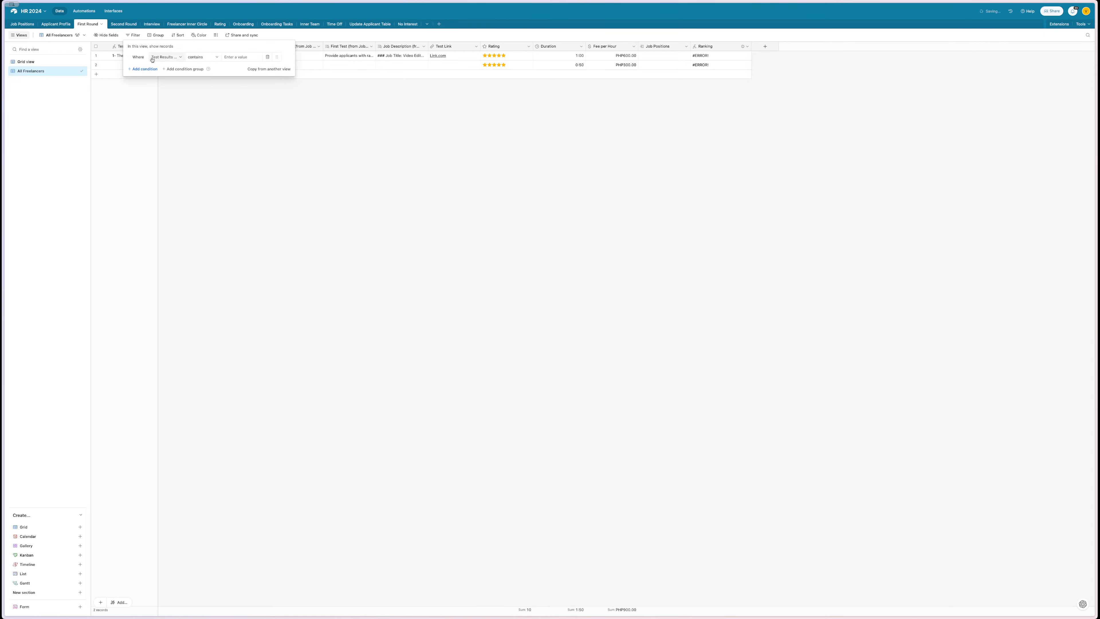
left_click(167, 57)
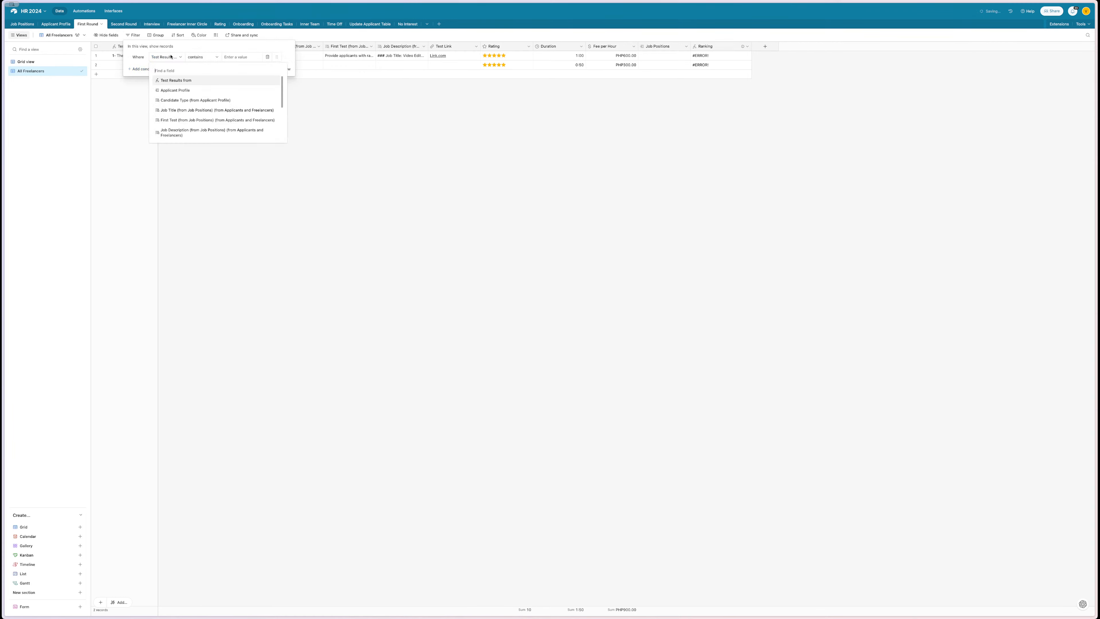
left_click(175, 91)
left_click(205, 56)
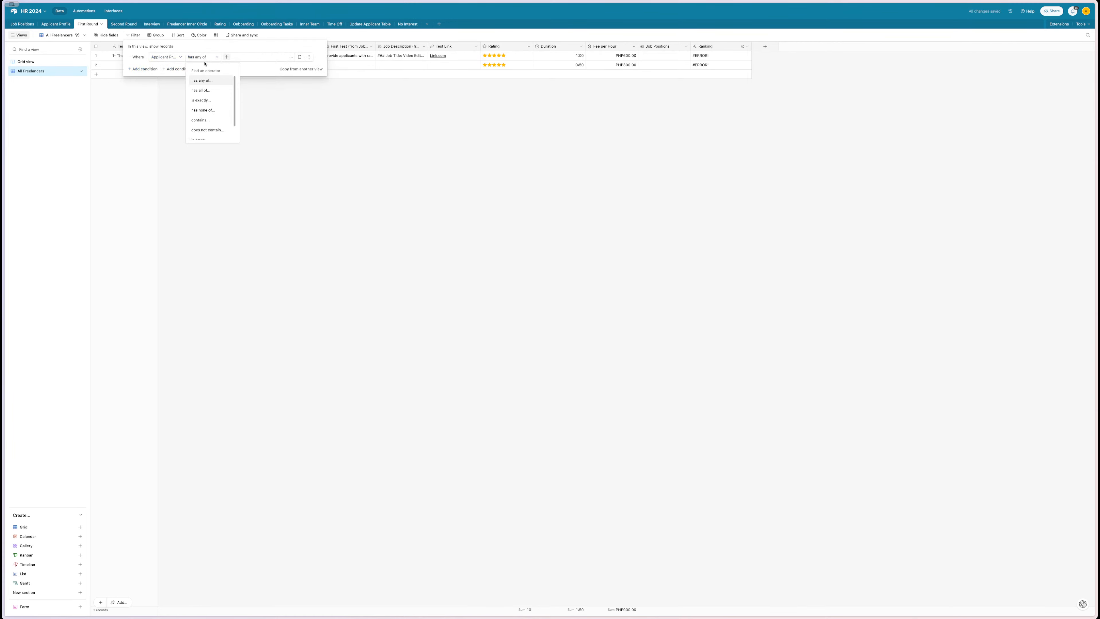
left_click(167, 57)
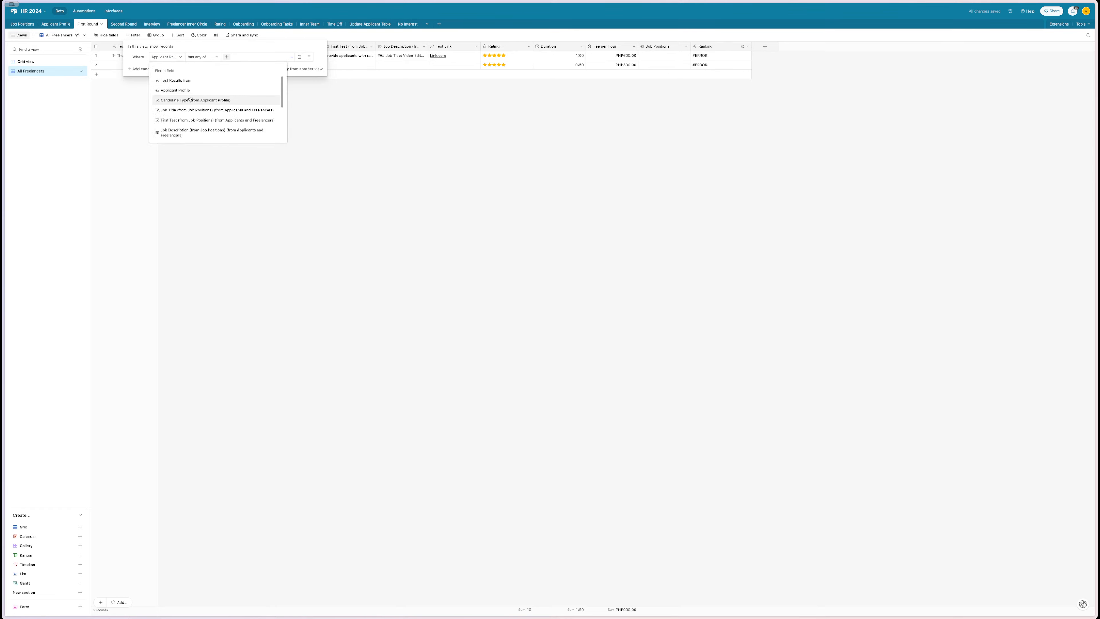
scroll(190, 99, "down", 5)
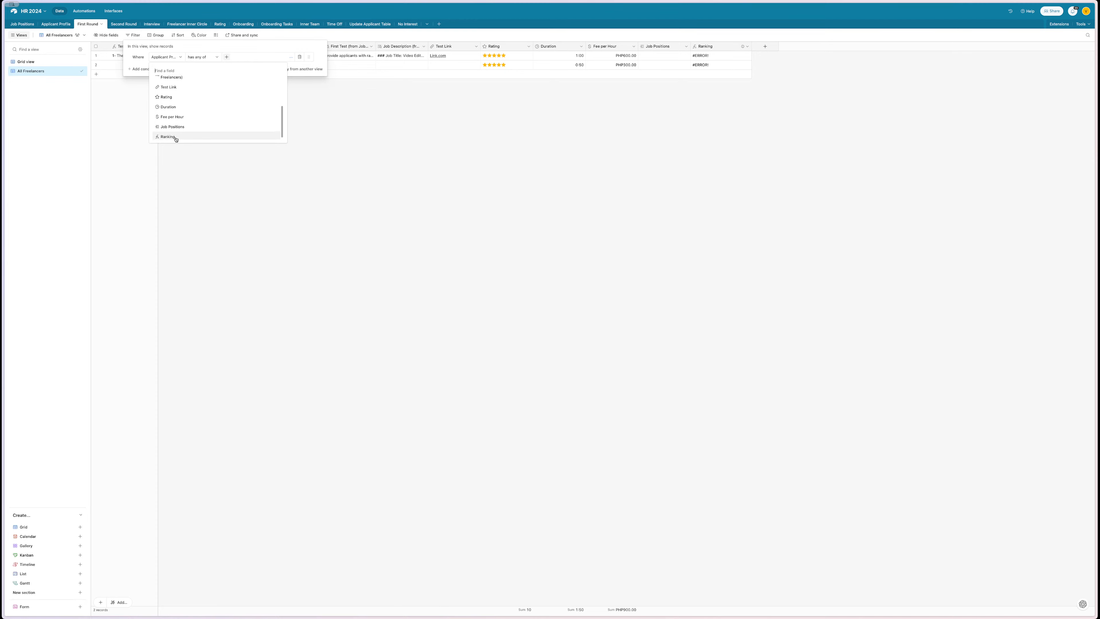
scroll(176, 139, "up", 1)
scroll(176, 139, "up", 3)
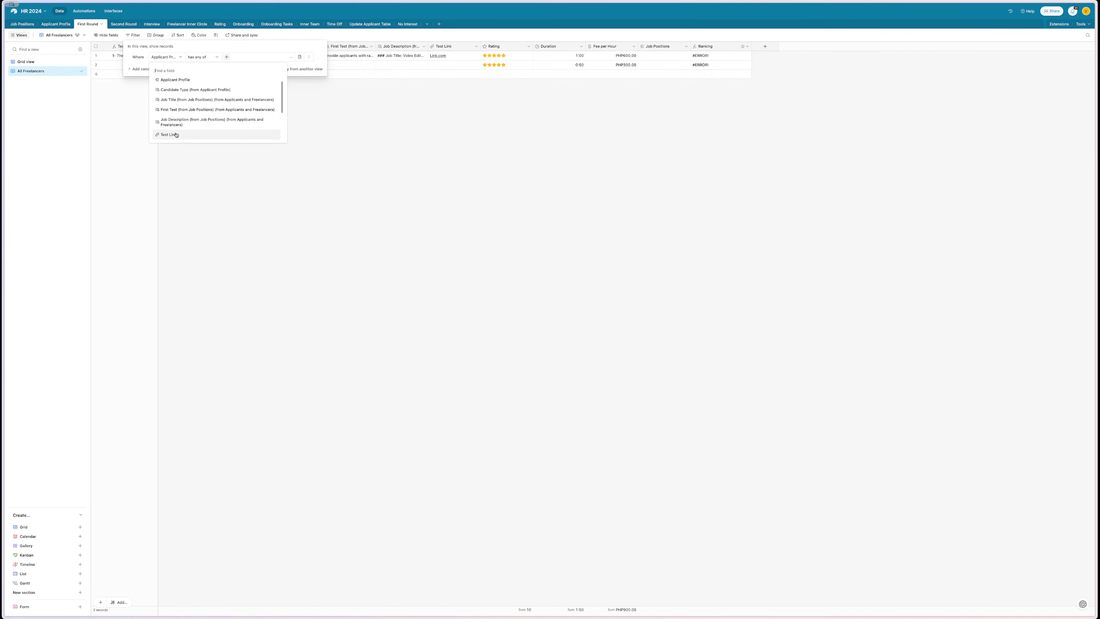
- Change the filter to Candidate Type has any of Freelancer
left_click(179, 90)
left_click(229, 57)
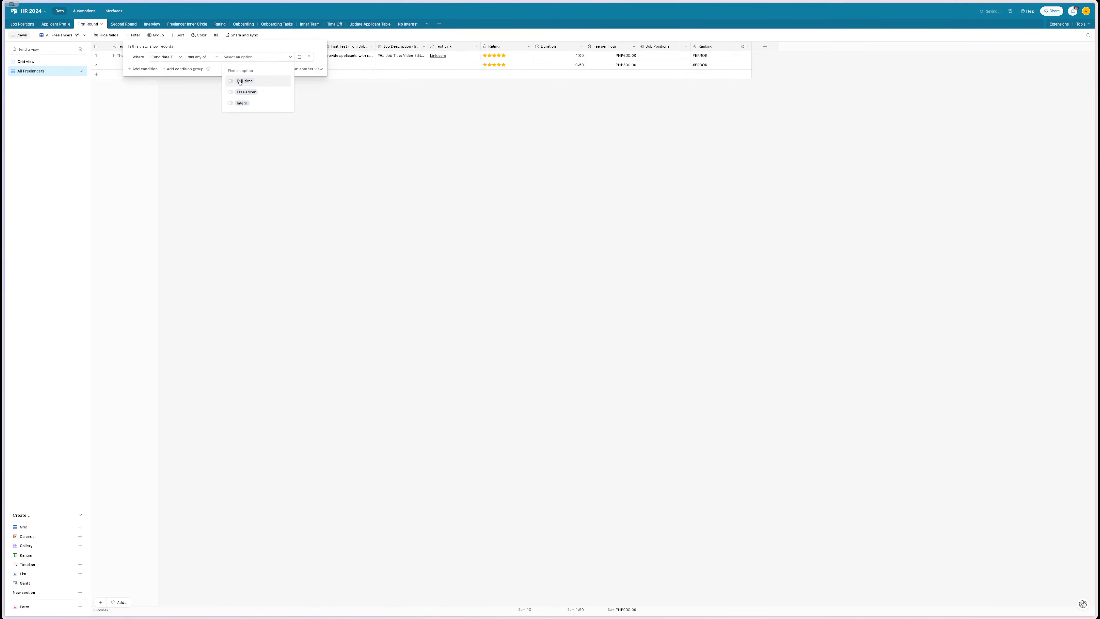
left_click(241, 92)
left_click(206, 124)
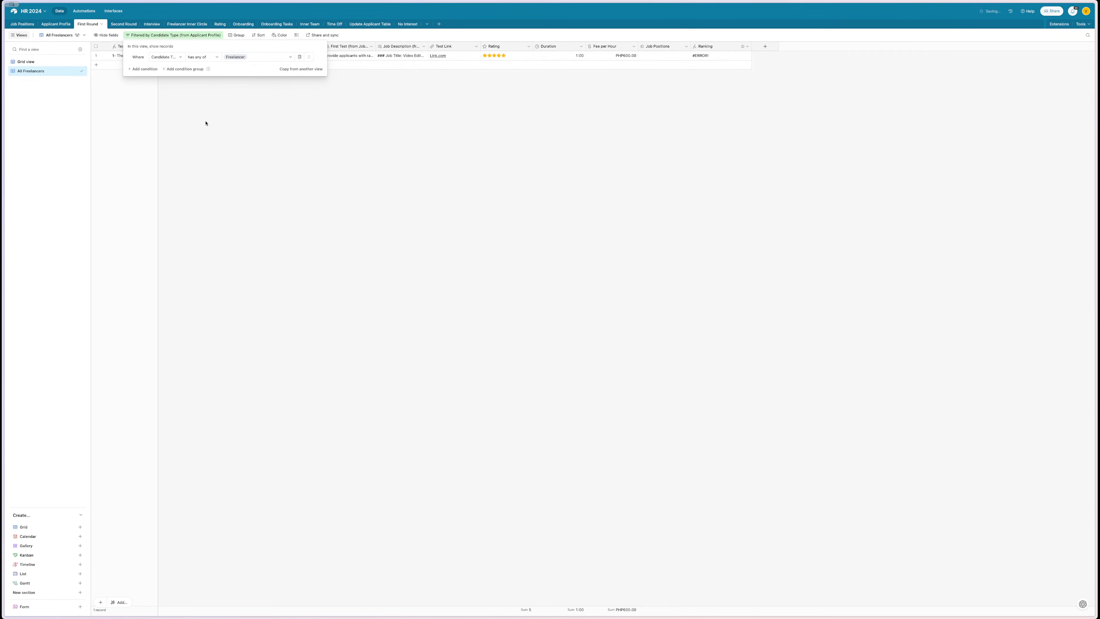
left_click(286, 131)
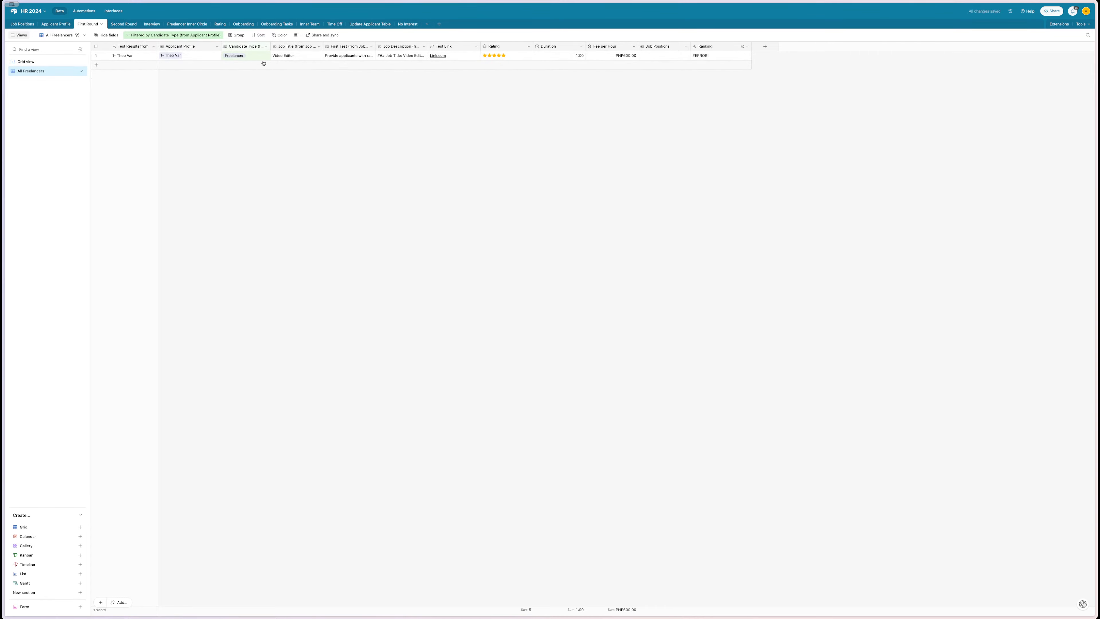
left_click(84, 10)
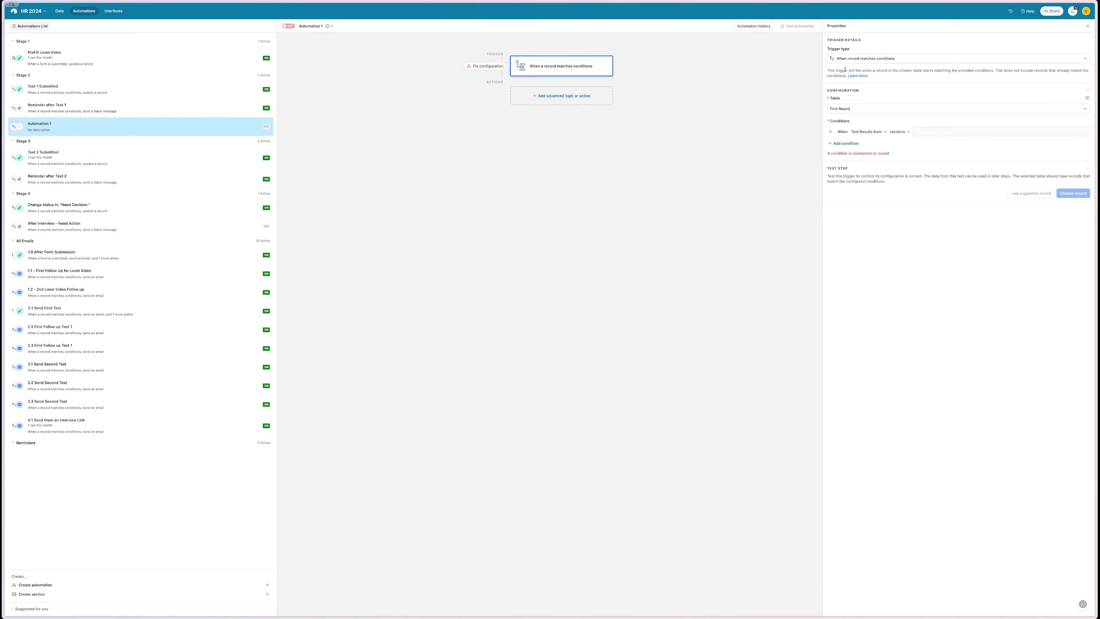
- Trigger Automation 1 when a record enters First Round's All Freelancers view, tested with a freelancer record
left_click(853, 109)
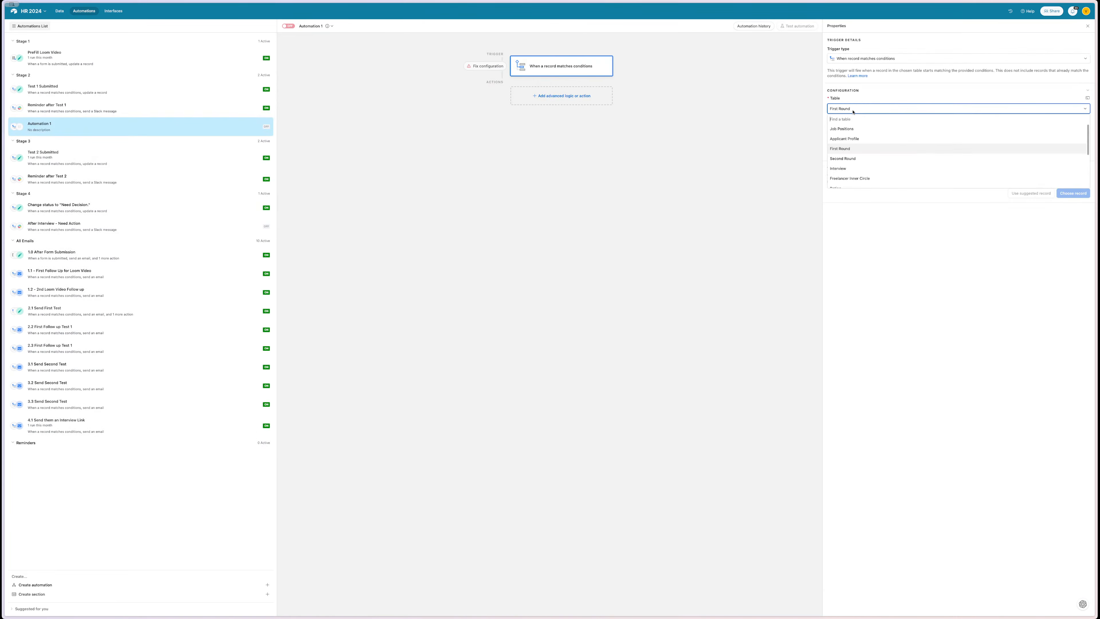
left_click(852, 60)
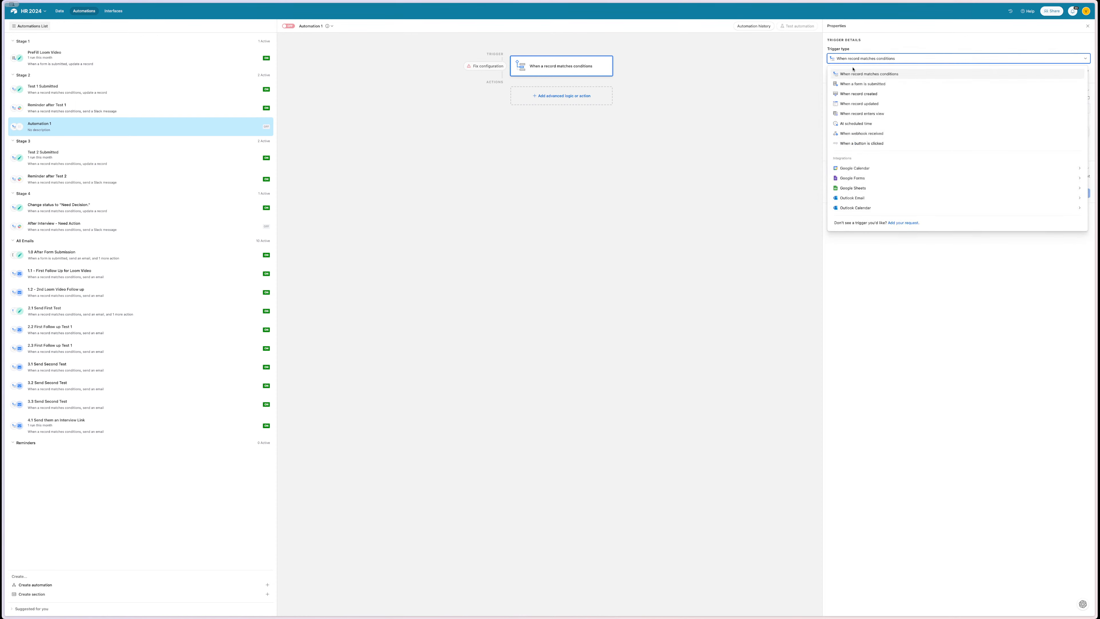
left_click(891, 113)
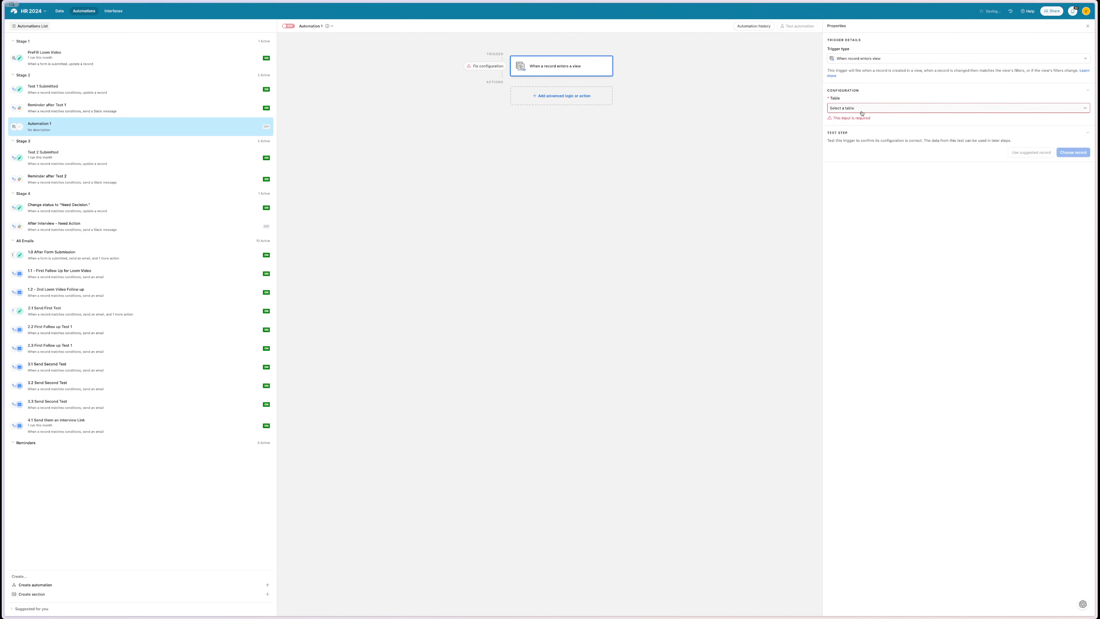
left_click(862, 110)
left_click(864, 149)
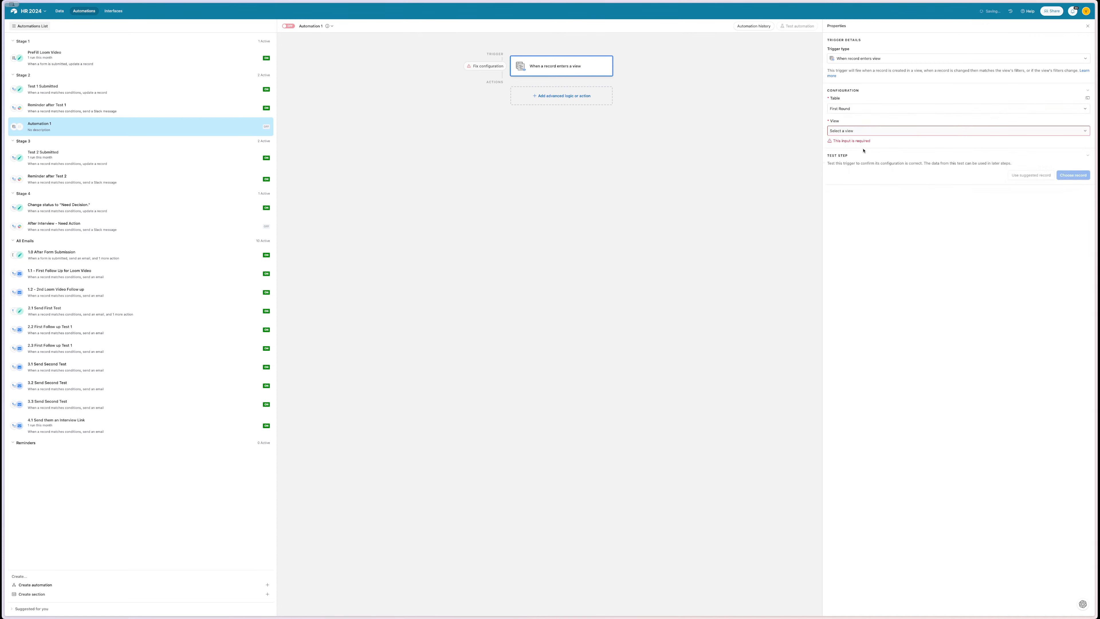
left_click(854, 159)
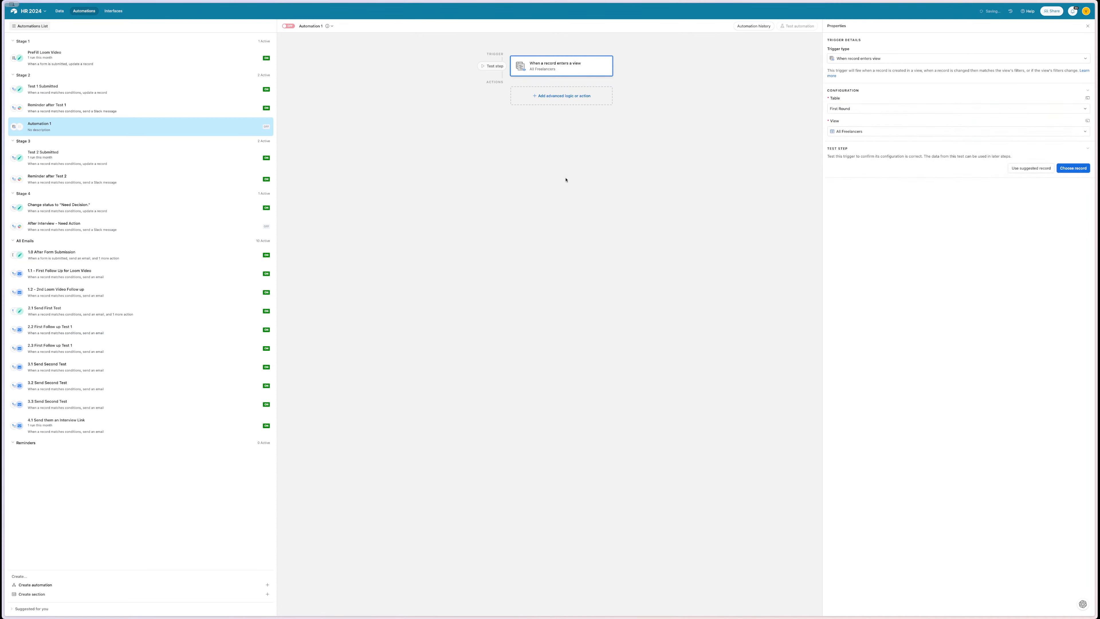
left_click(1064, 168)
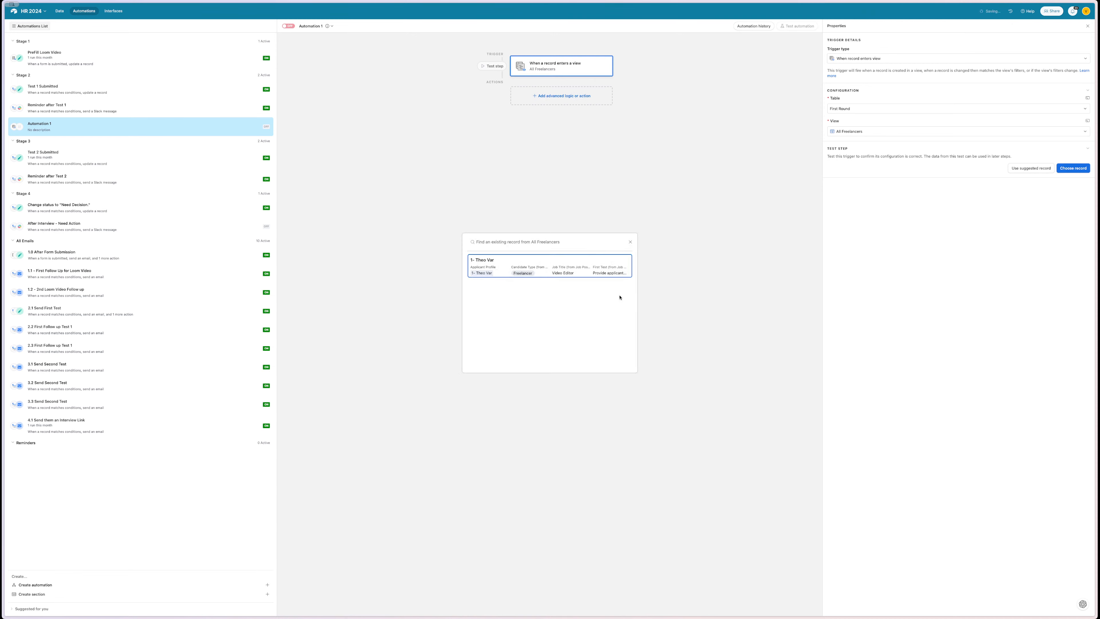
left_click(563, 270)
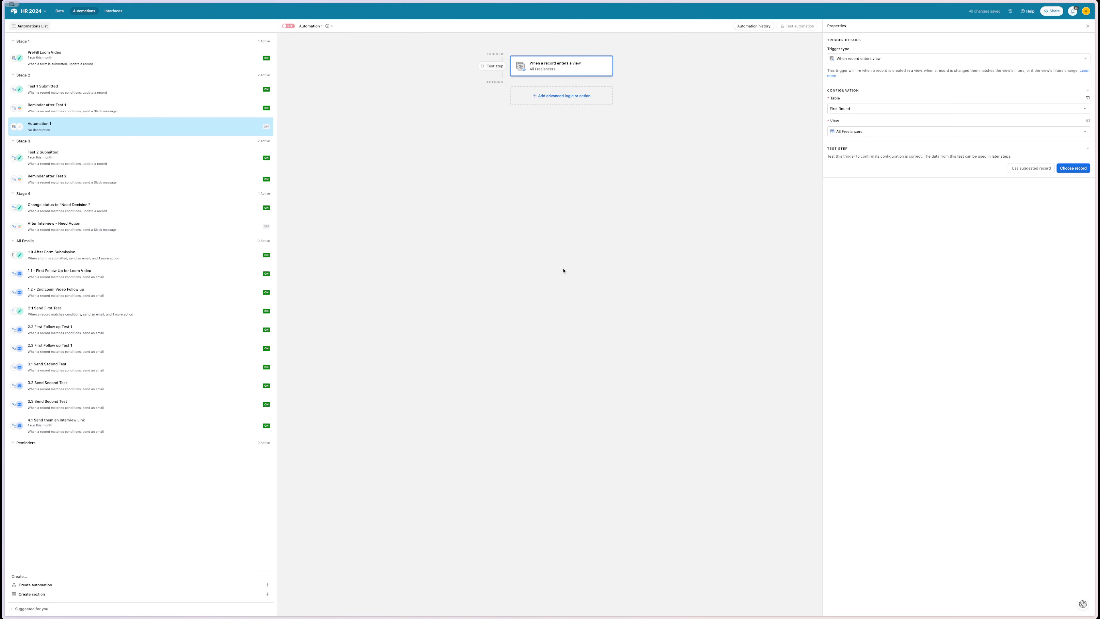
left_click(538, 97)
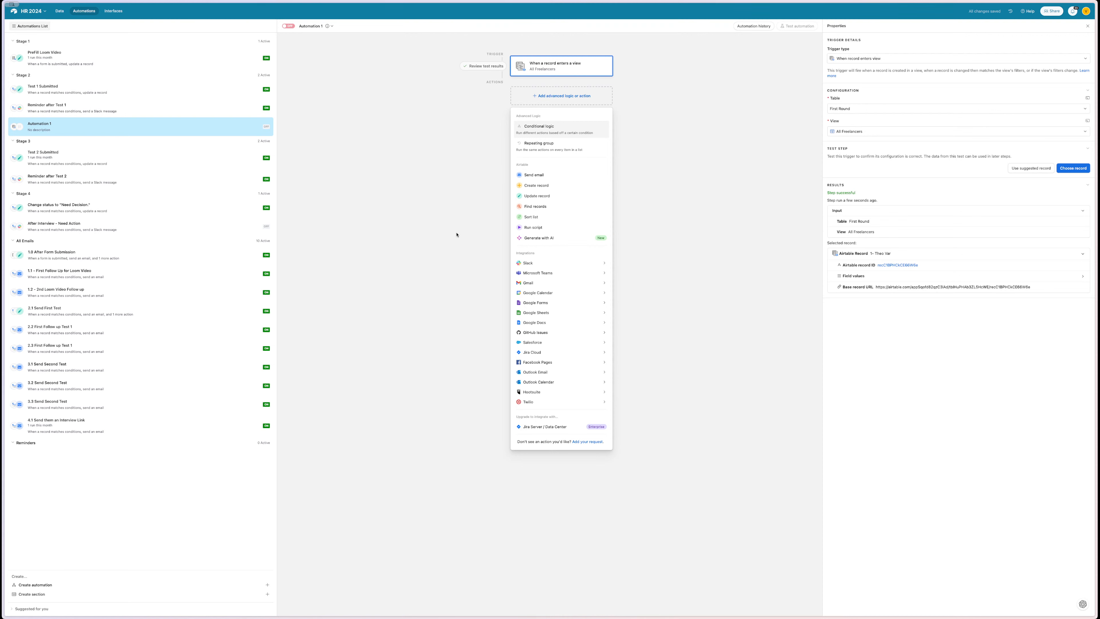
- Add an Update record action on the Applicant Profile table, with the trigger's linked Applicant Profile ID as record ID
left_click(535, 196)
left_click(867, 160)
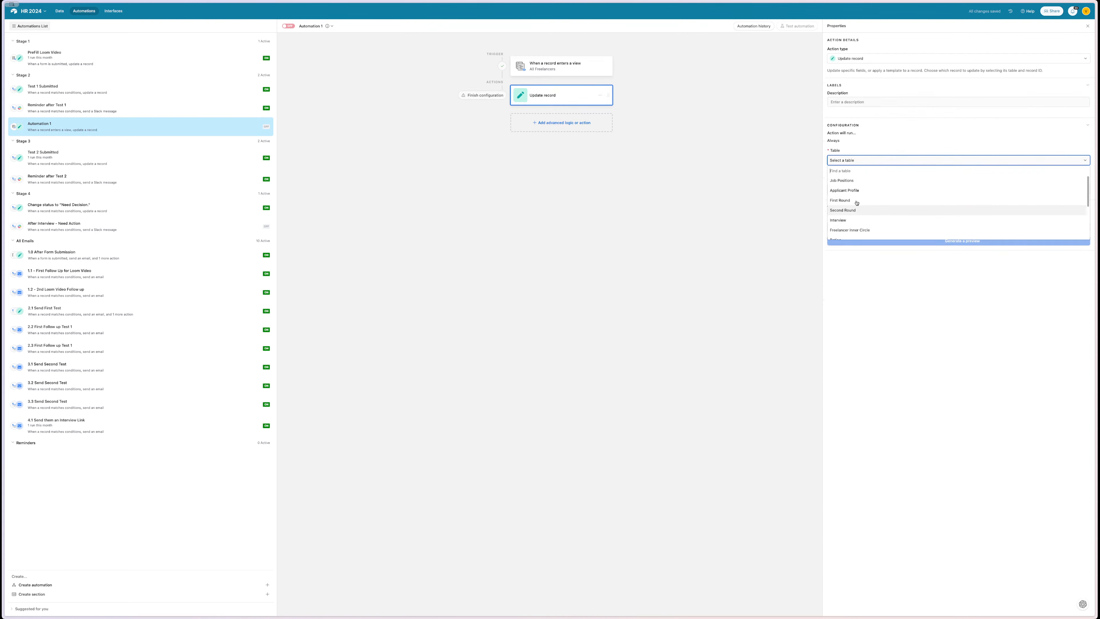
left_click(871, 190)
left_click(876, 188)
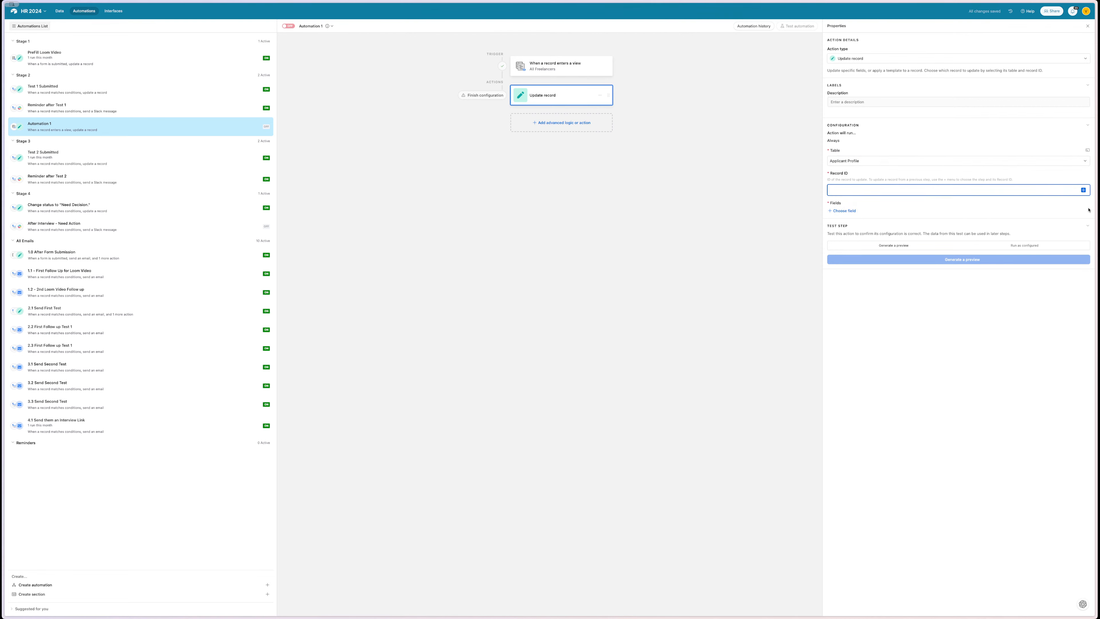
left_click(1084, 190)
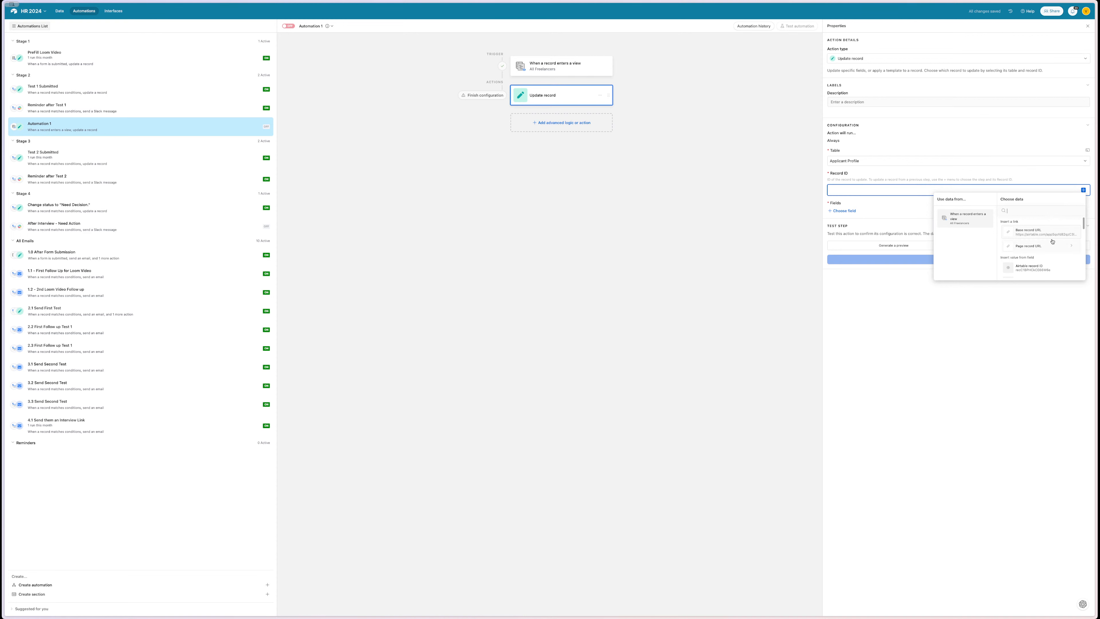
scroll(1052, 234, "down", 5)
scroll(1053, 241, "down", 5)
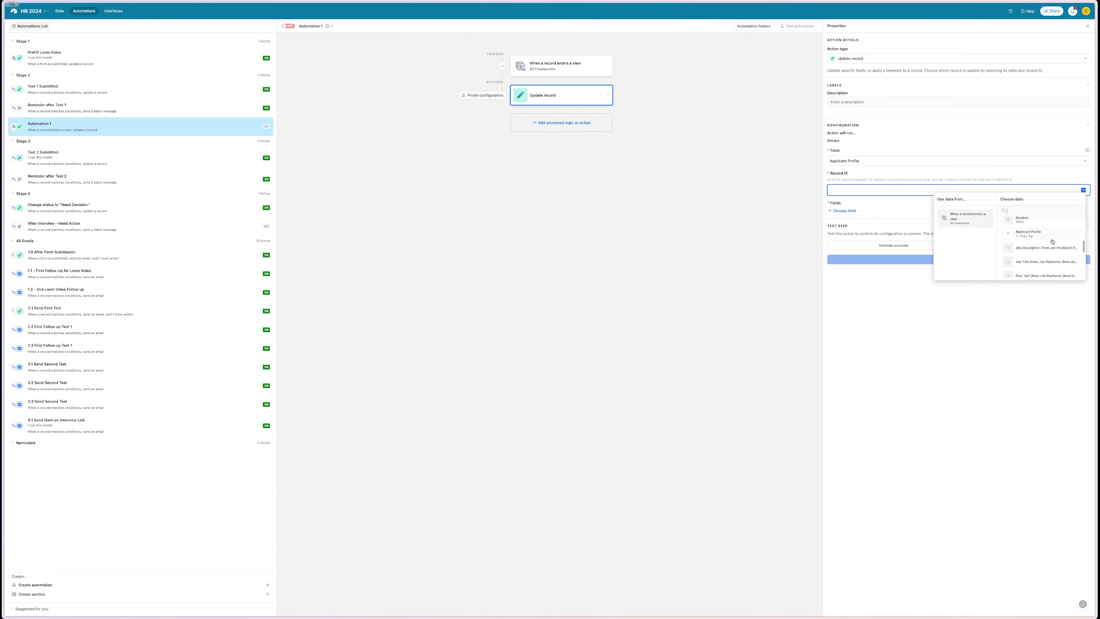
scroll(1053, 241, "up", 1)
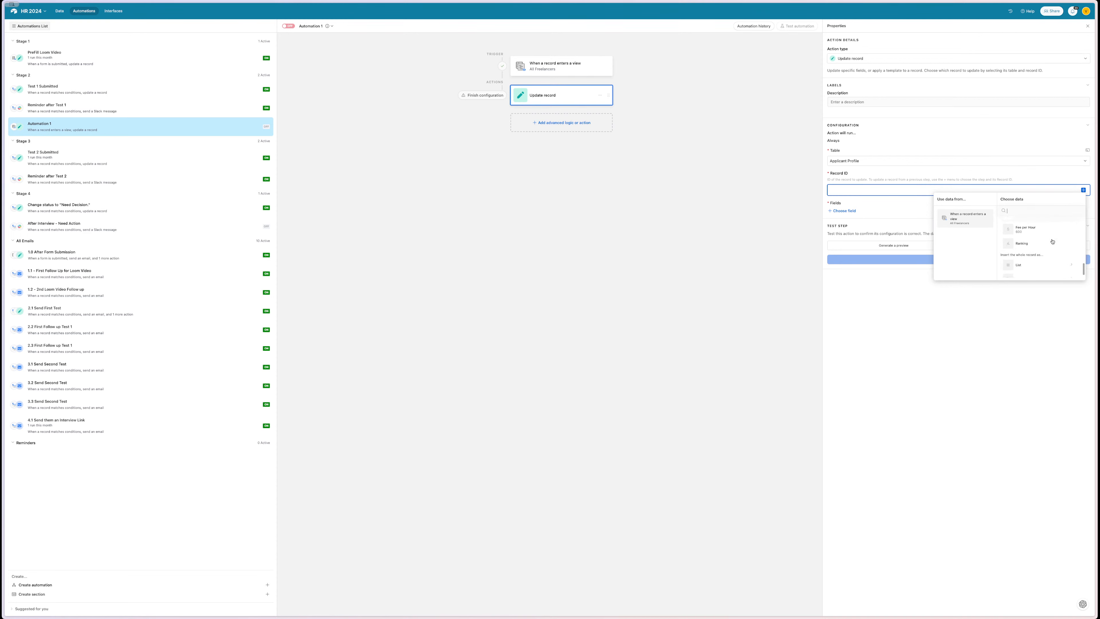
scroll(1053, 242, "up", 4)
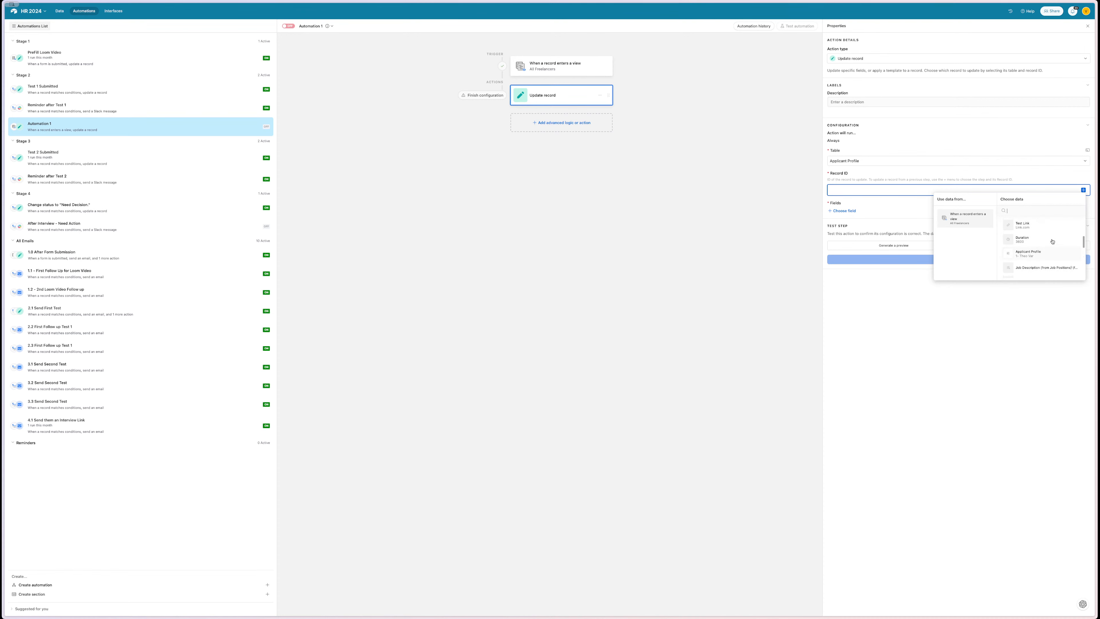
left_click(1044, 251)
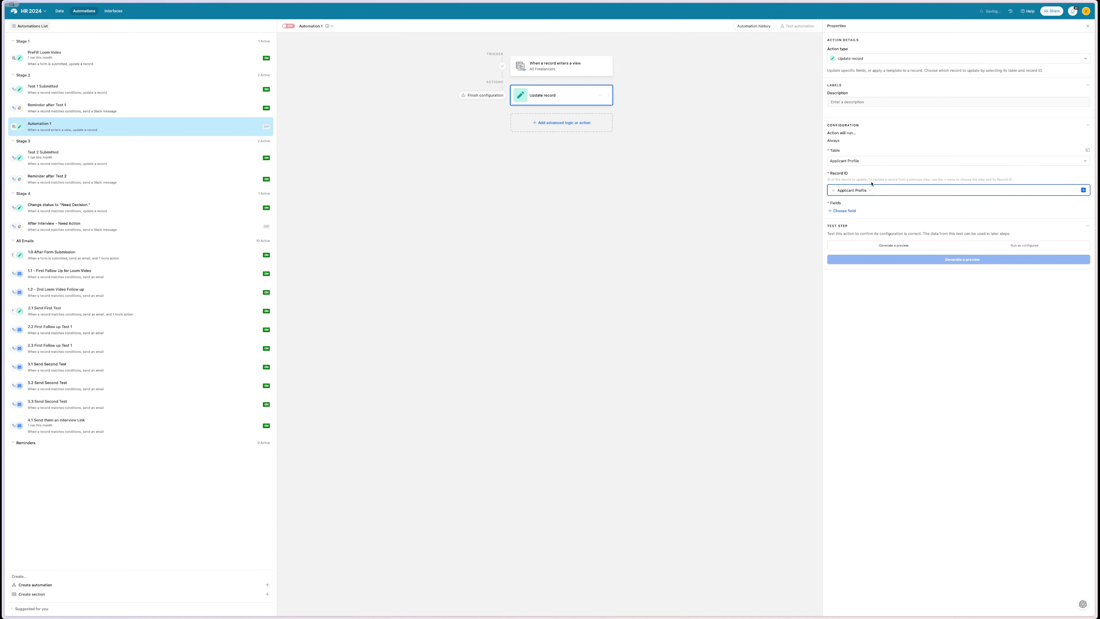
mouse_move(870, 191)
left_click(867, 190)
left_click(852, 210)
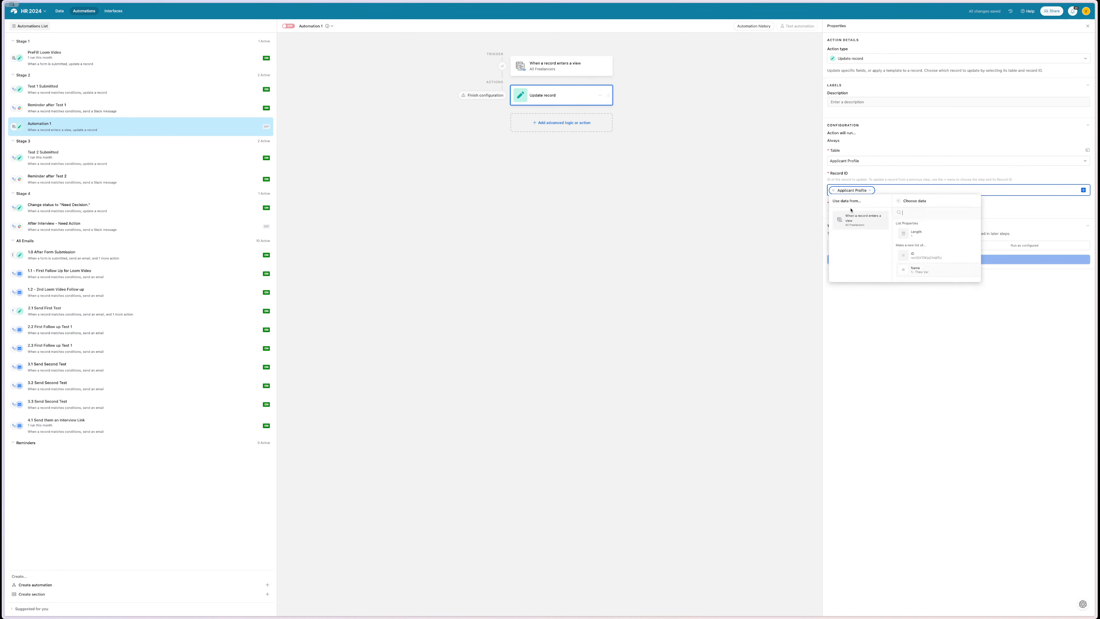
left_click(932, 258)
- Make the action set the Profile Status field to Needs Decision
left_click(836, 211)
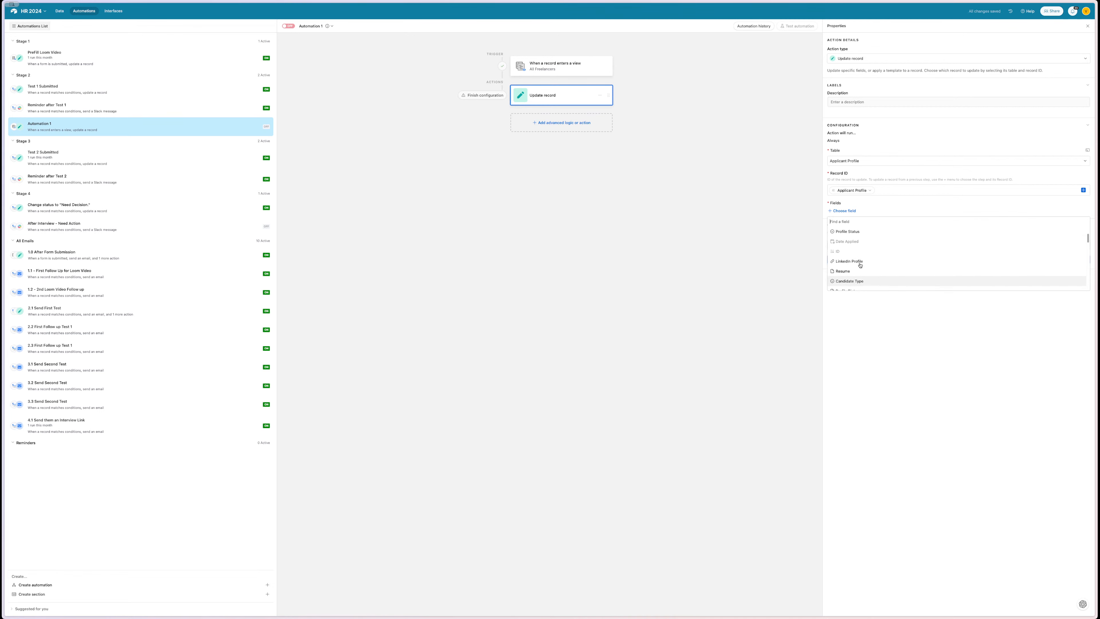
scroll(858, 260, "up", 2)
left_click(854, 251)
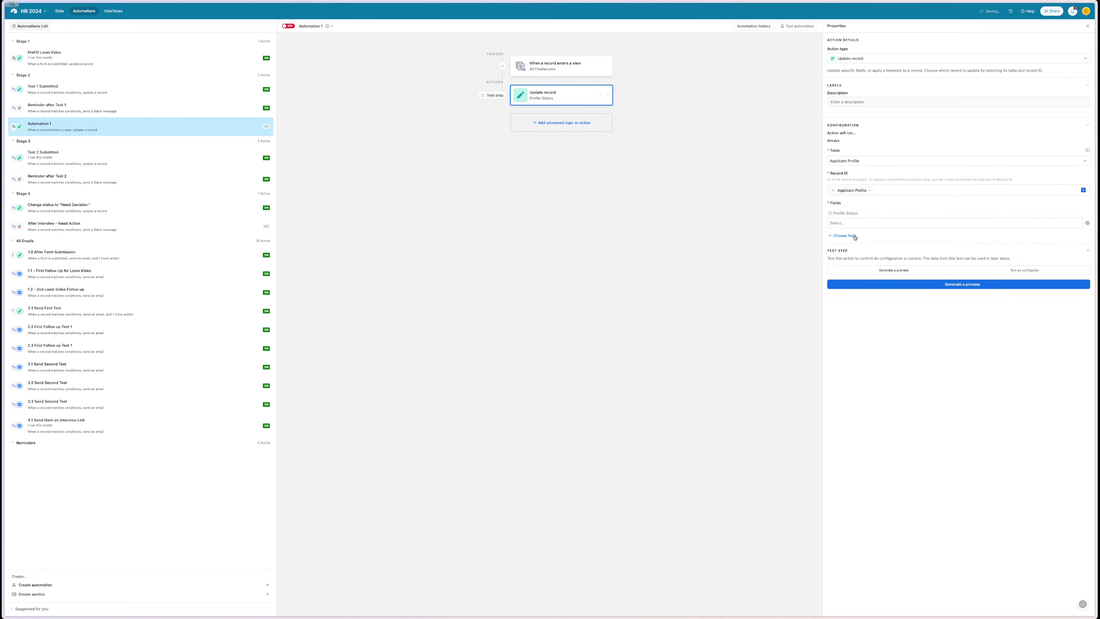
left_click(863, 223)
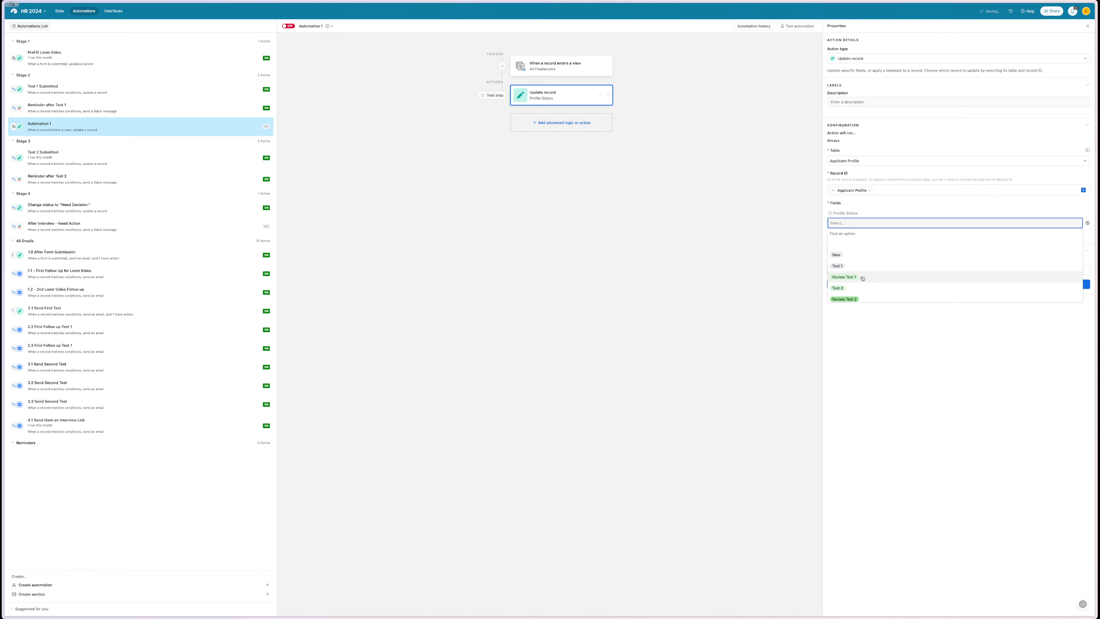
scroll(851, 268, "down", 2)
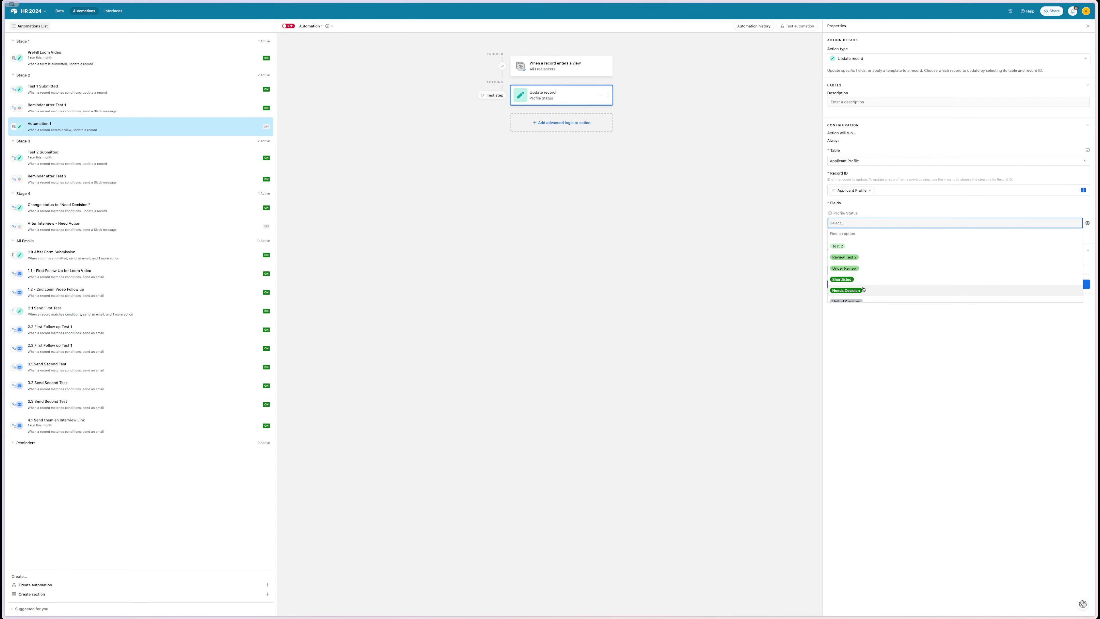
scroll(863, 289, "down", 2)
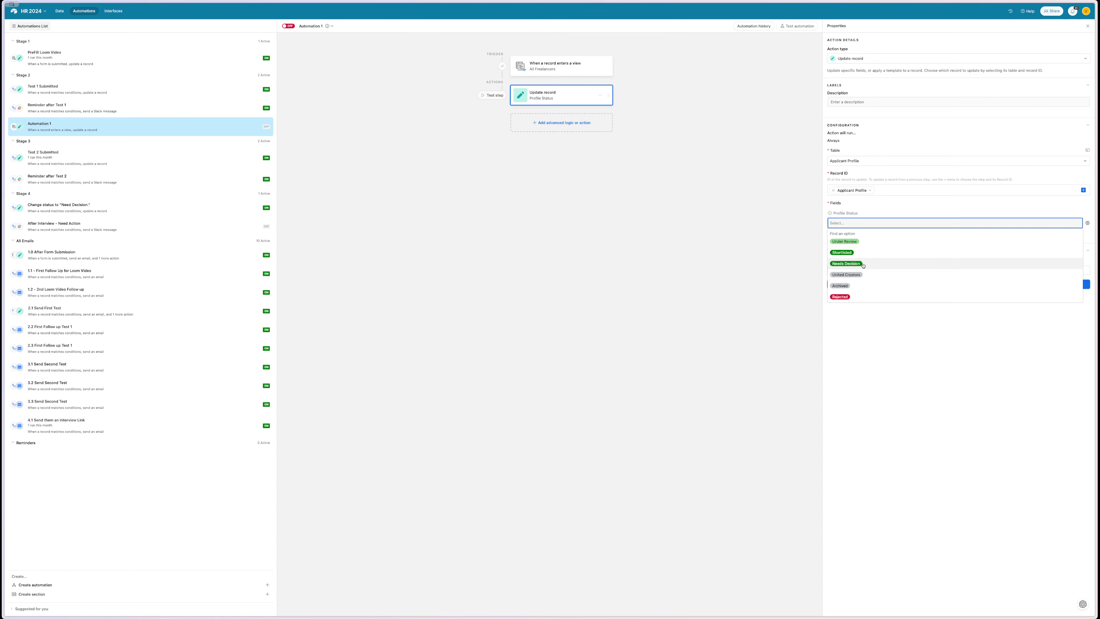
left_click(846, 263)
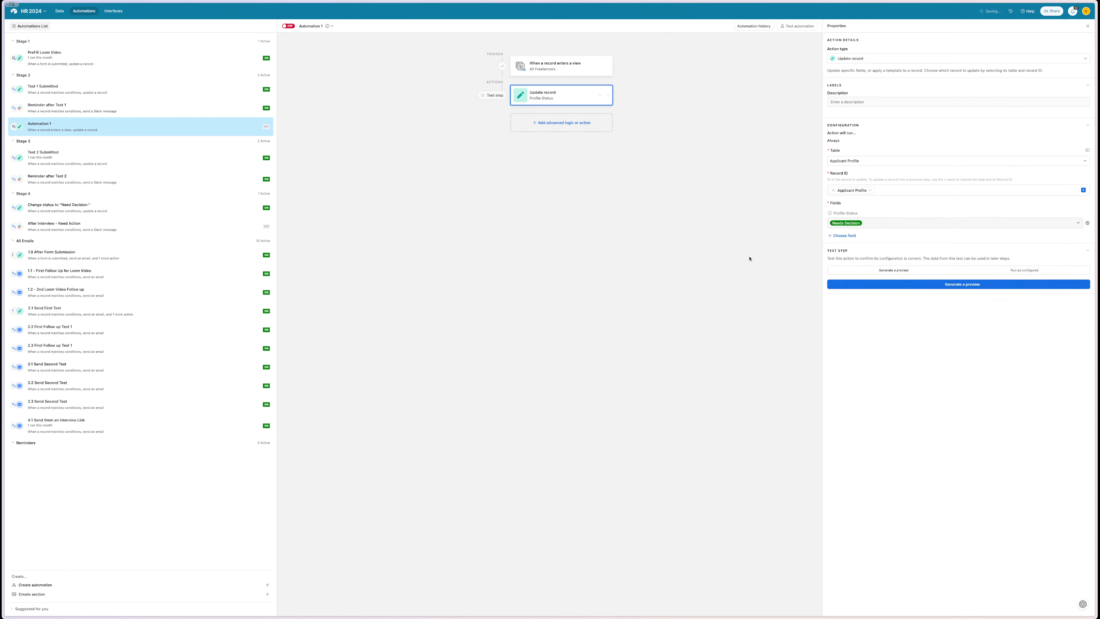
- Rename the automation to 'Update Freelancer Status'
double_click(309, 26)
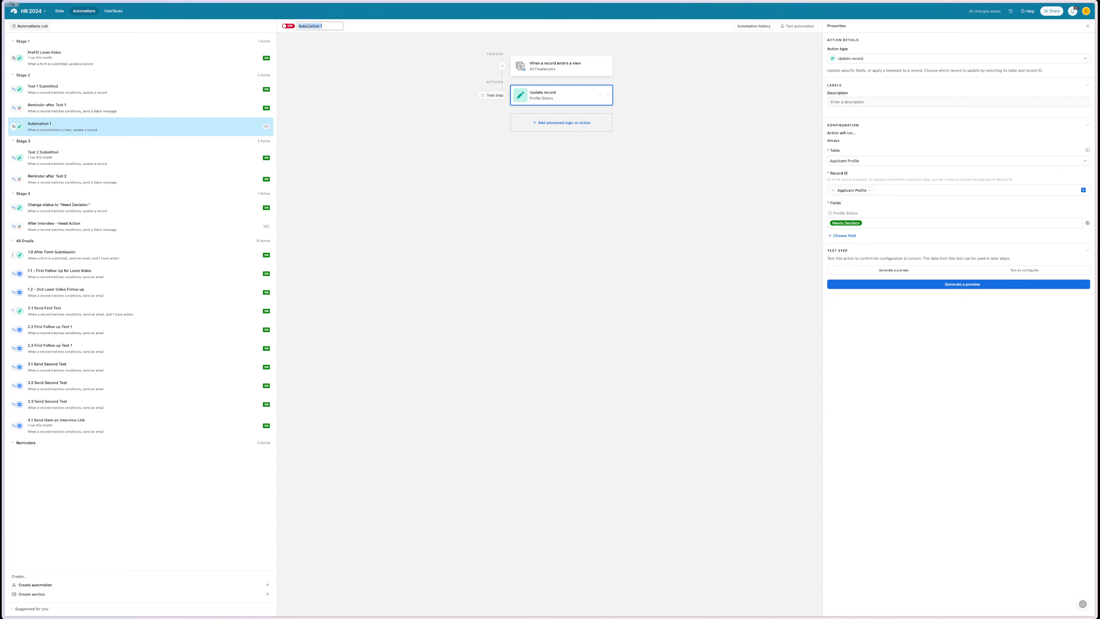
type("Up")
type("date Freelanc")
type("er Status")
key("Return")
- Retest the trigger with the freelancer record as the sample record
left_click(563, 66)
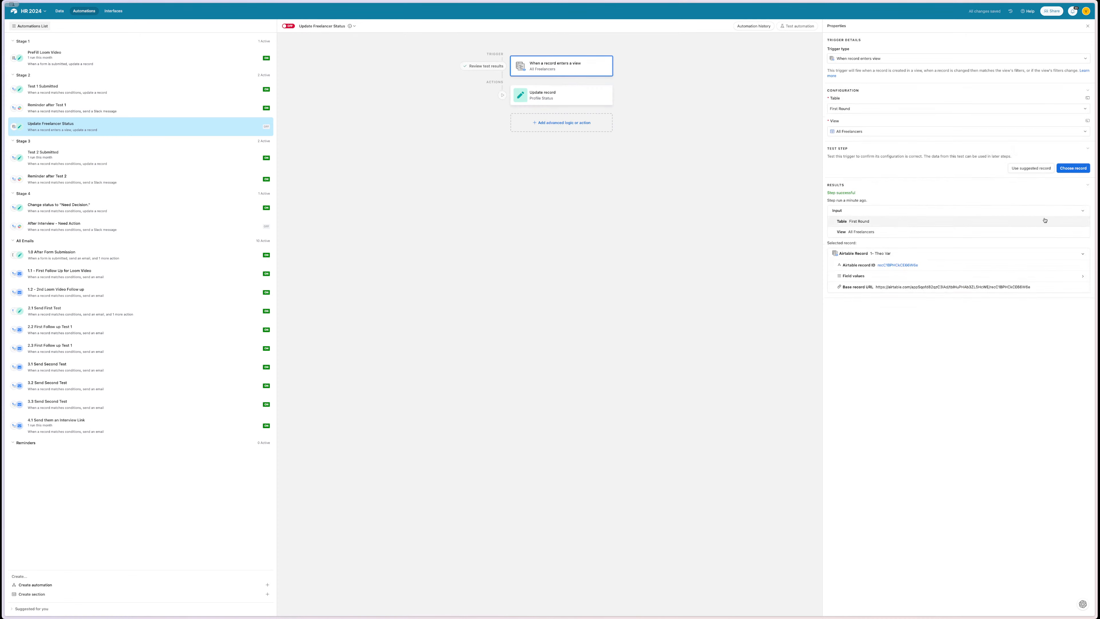
left_click(1077, 168)
left_click(536, 266)
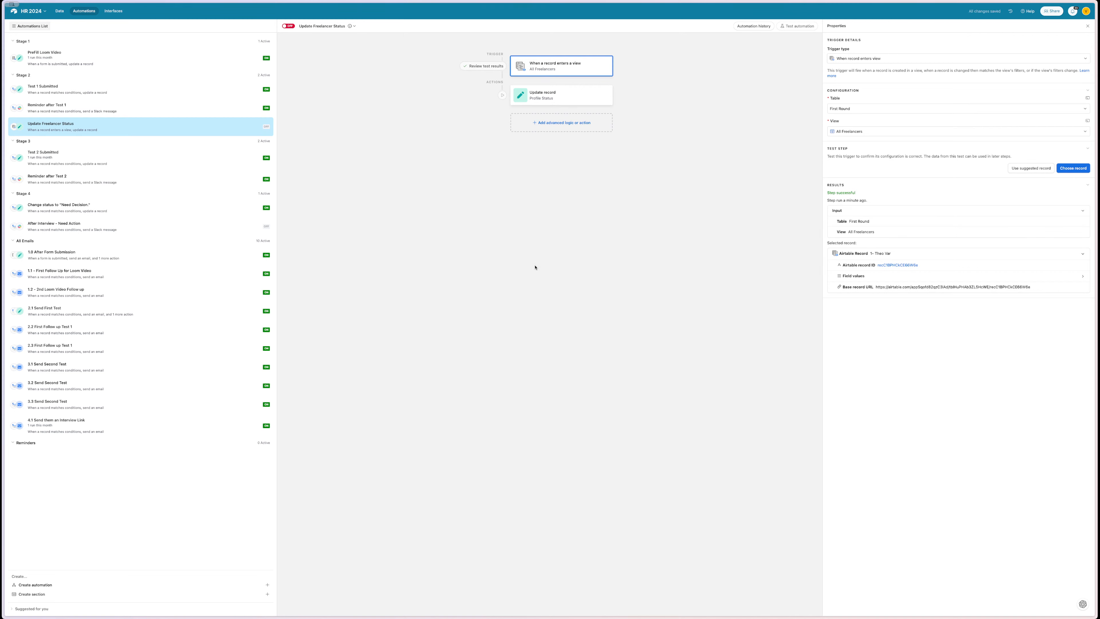
left_click(557, 96)
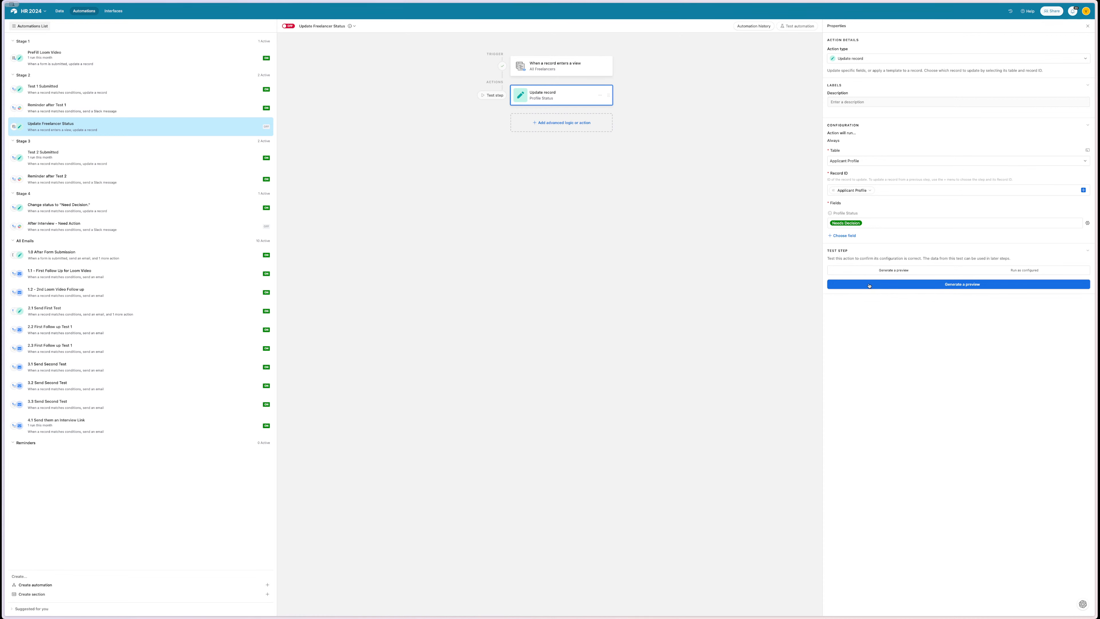
- Preview the record update result, check its Review Test 1 status, and close the preview
left_click(919, 285)
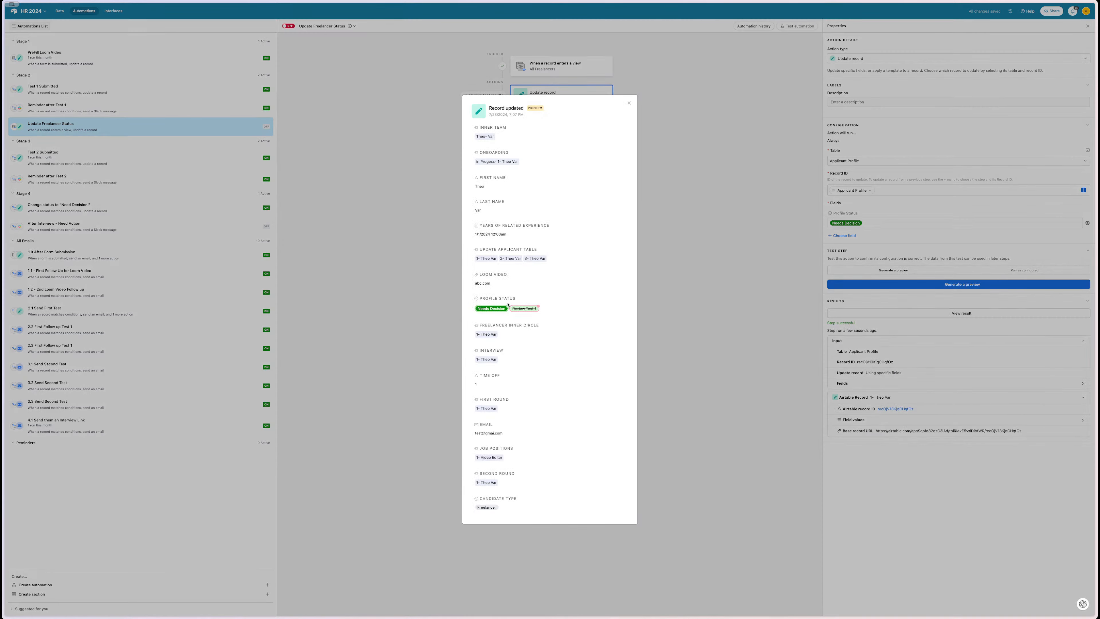
left_click_drag(515, 310, 533, 310)
left_click(533, 311)
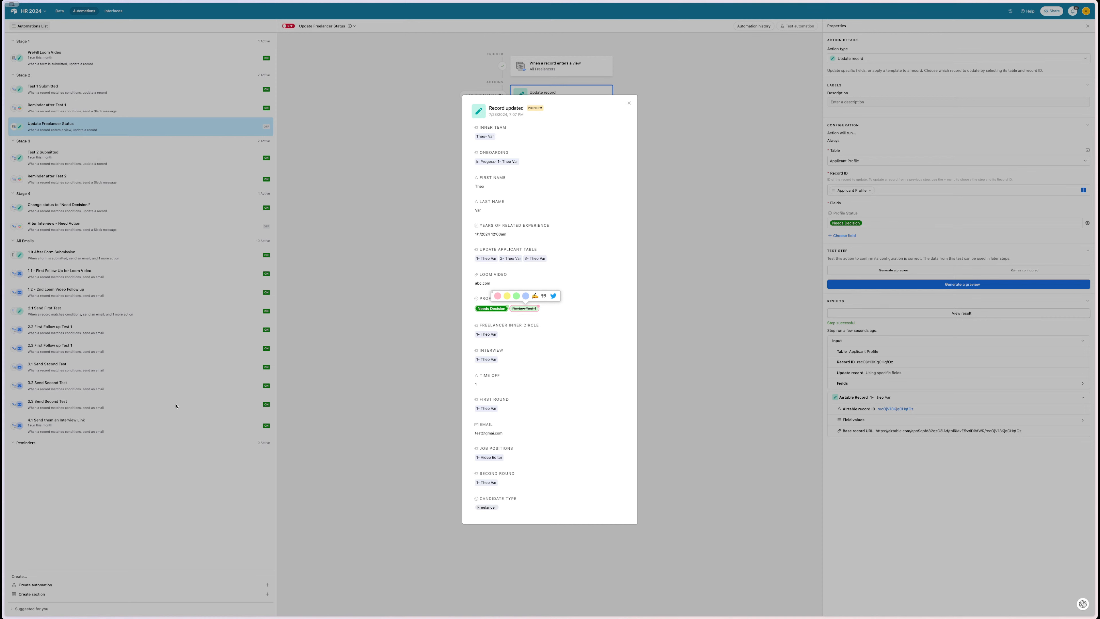
left_click(418, 290)
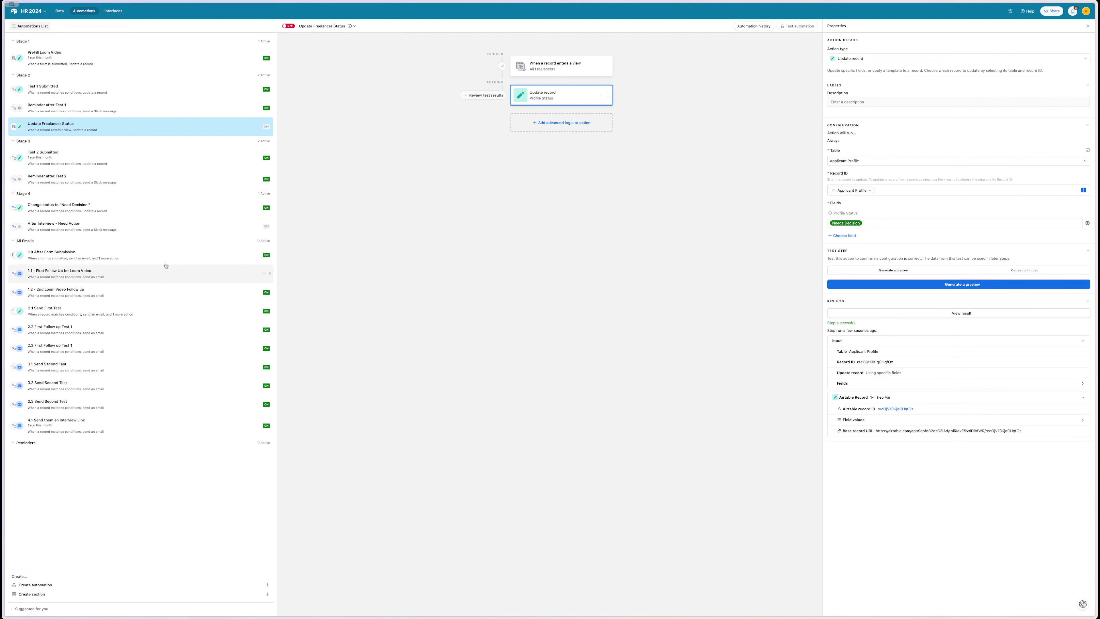
left_click(60, 11)
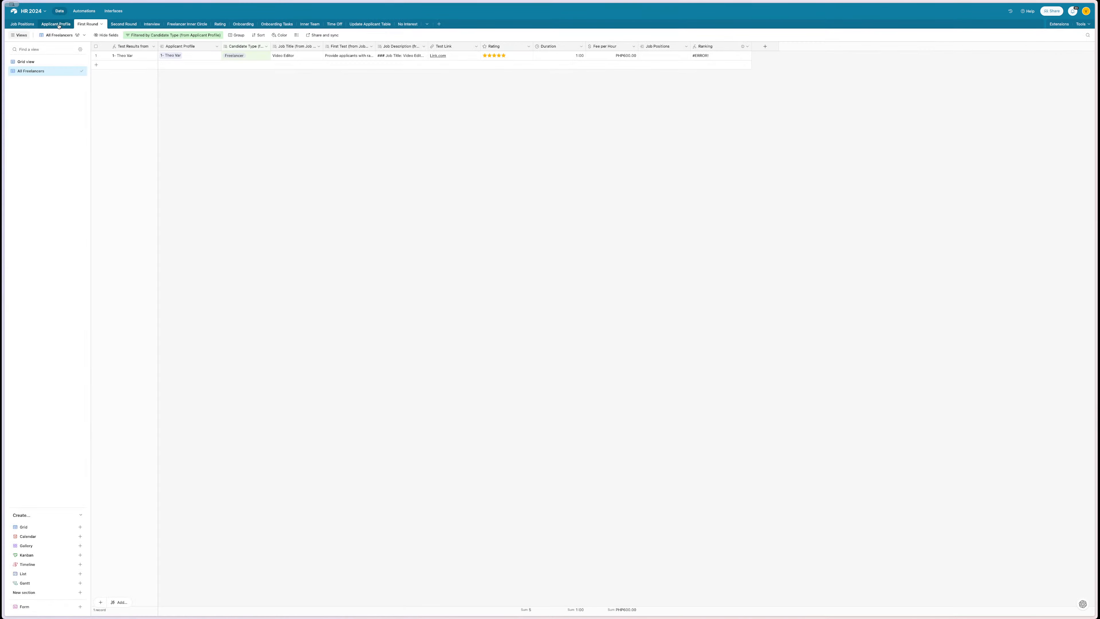
- In the Applicant Profile table, change the applicant's Profile Status to Needs Decision
left_click(57, 24)
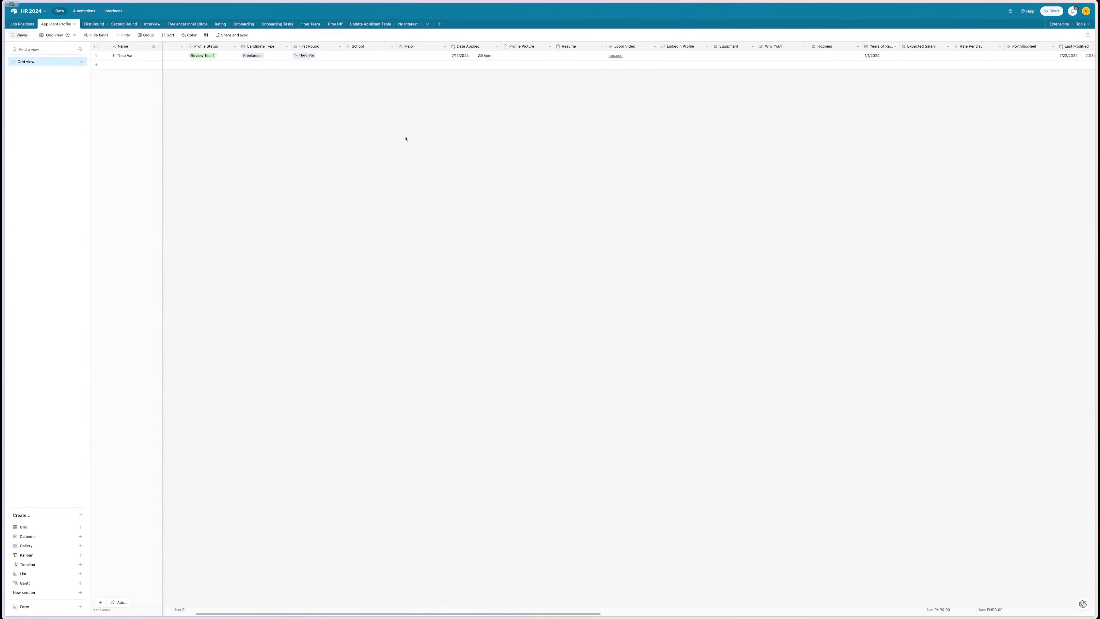
scroll(406, 138, "right", 15)
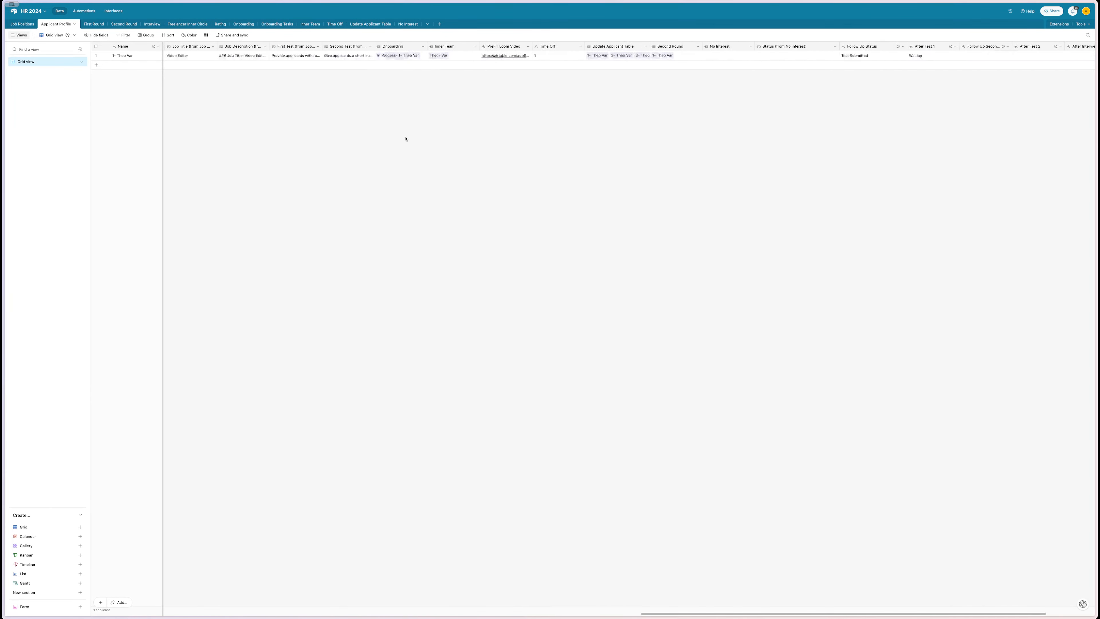
scroll(405, 138, "right", 3)
scroll(406, 139, "left", 15)
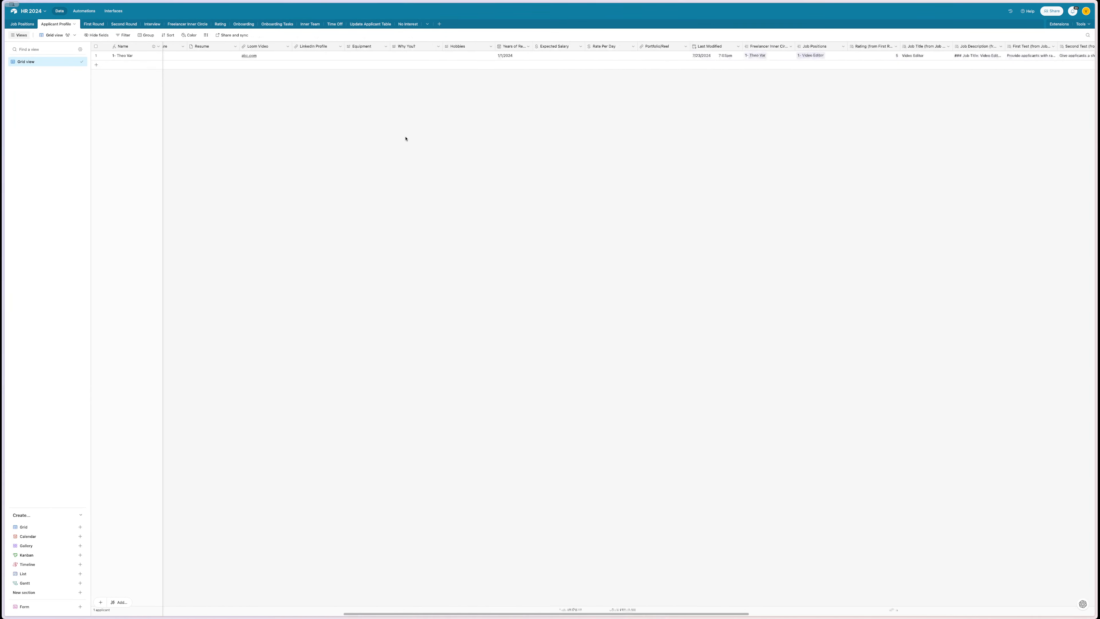
scroll(406, 139, "left", 3)
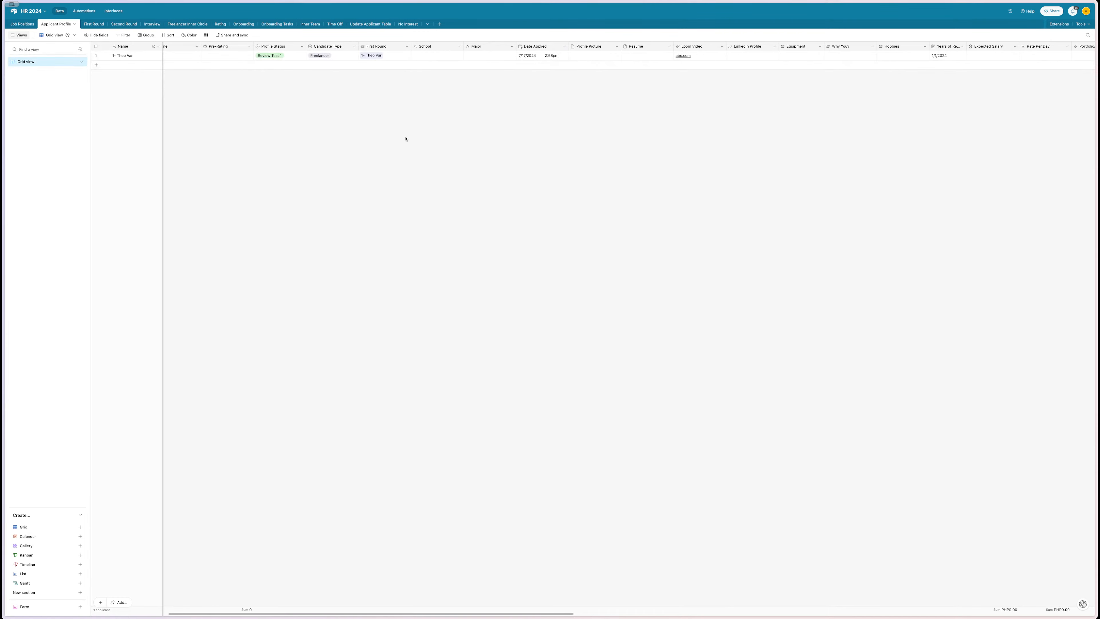
double_click(282, 57)
scroll(277, 95, "down", 5)
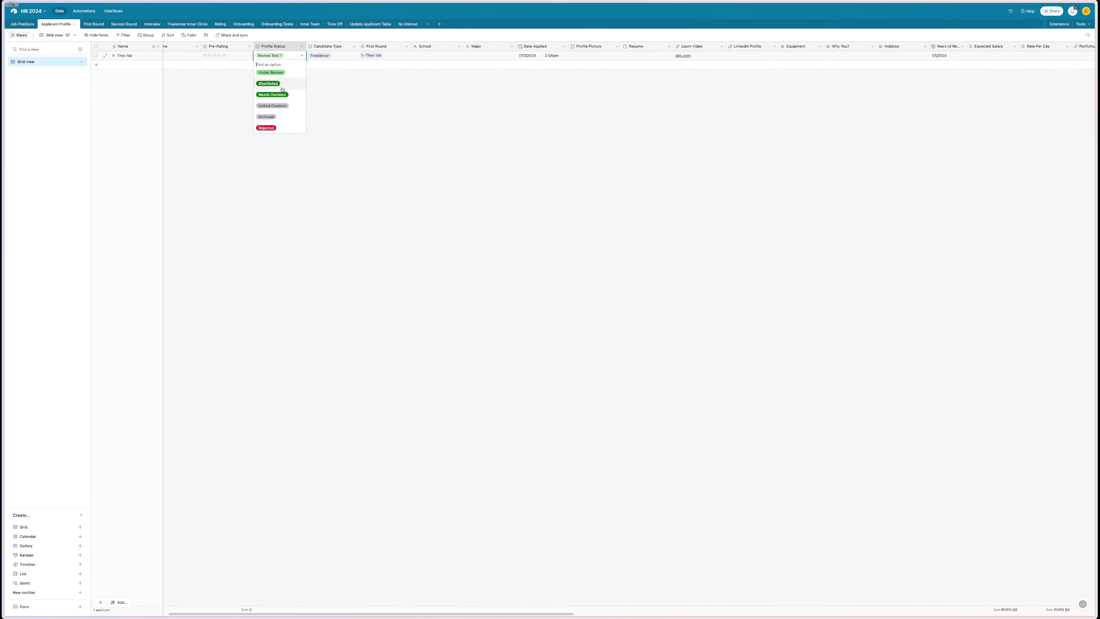
left_click(281, 94)
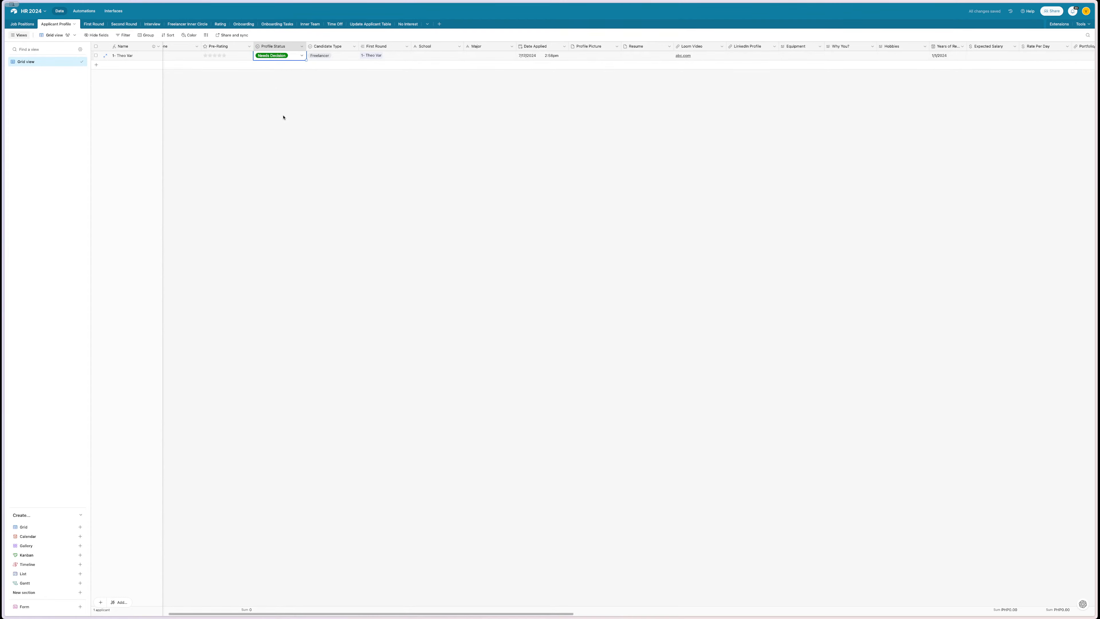
- Look at the Follow Up Second Test field's settings and close them unchanged
scroll(284, 117, "right", 15)
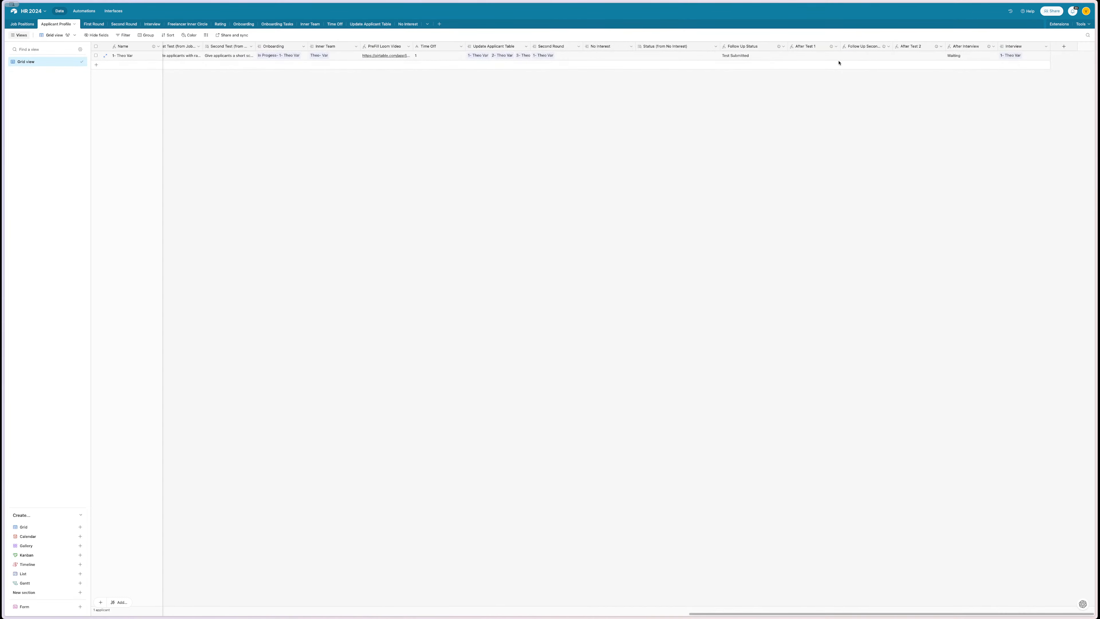
scroll(716, 131, "left", 15)
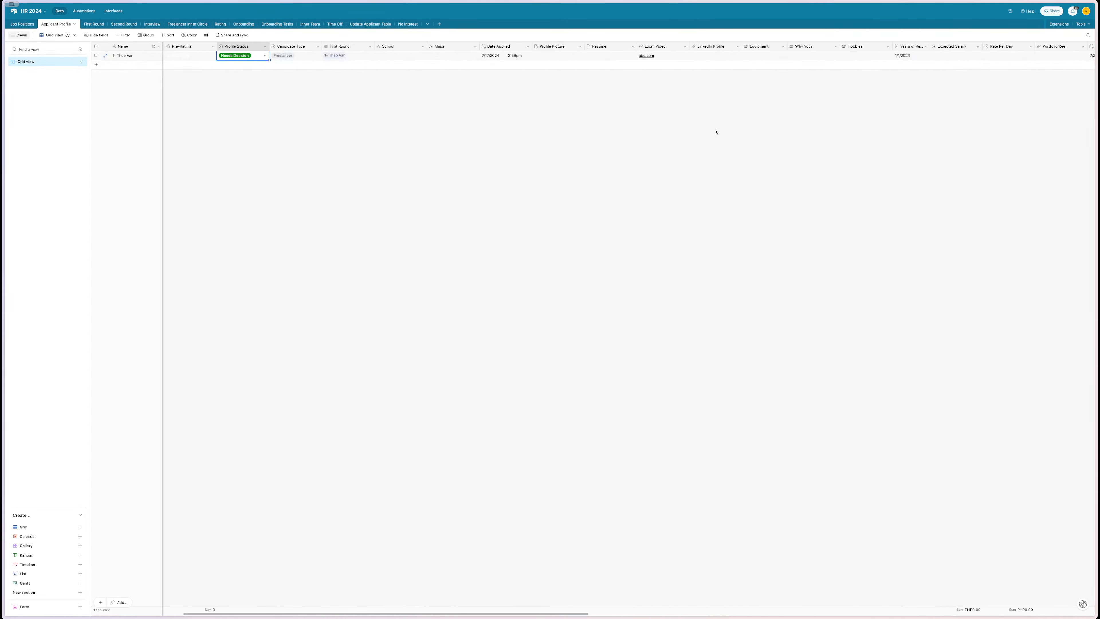
scroll(716, 131, "right", 15)
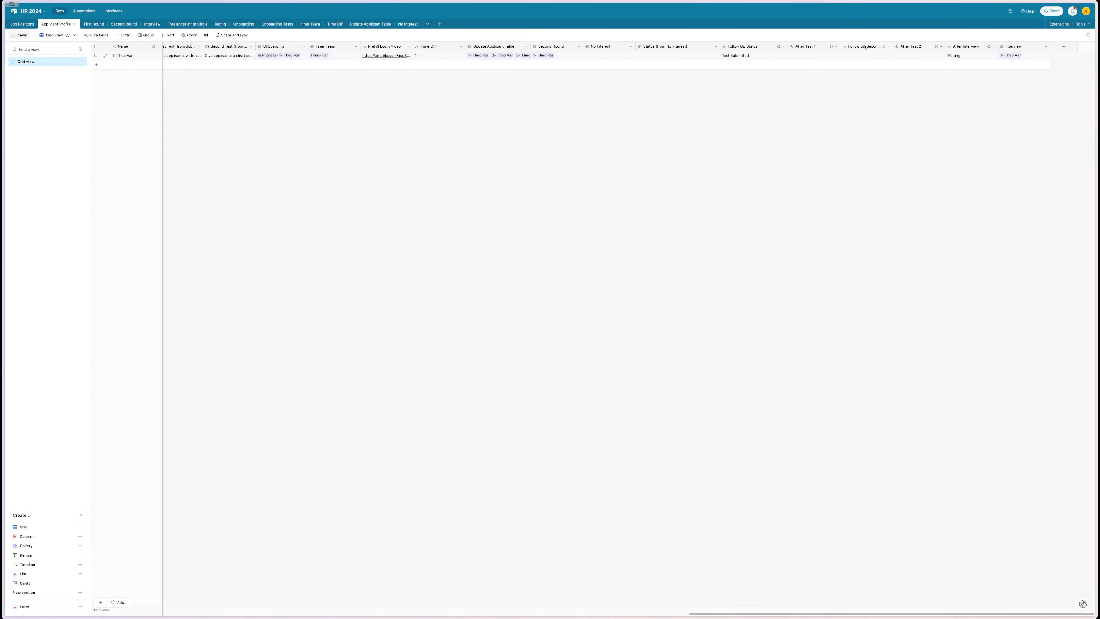
double_click(863, 46)
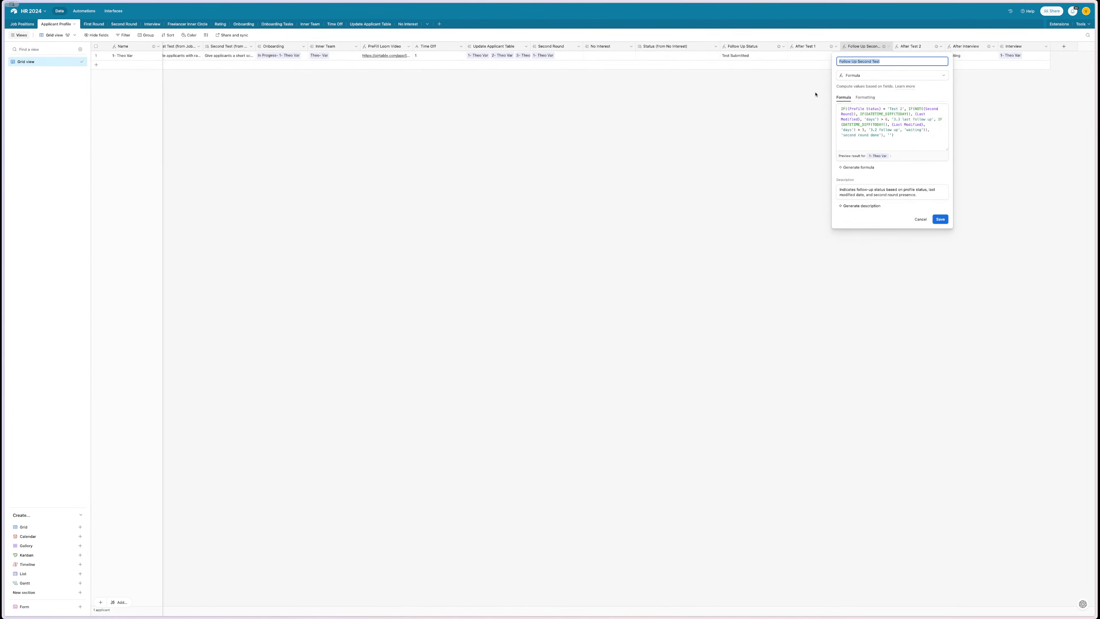
key("Escape")
mouse_move(884, 46)
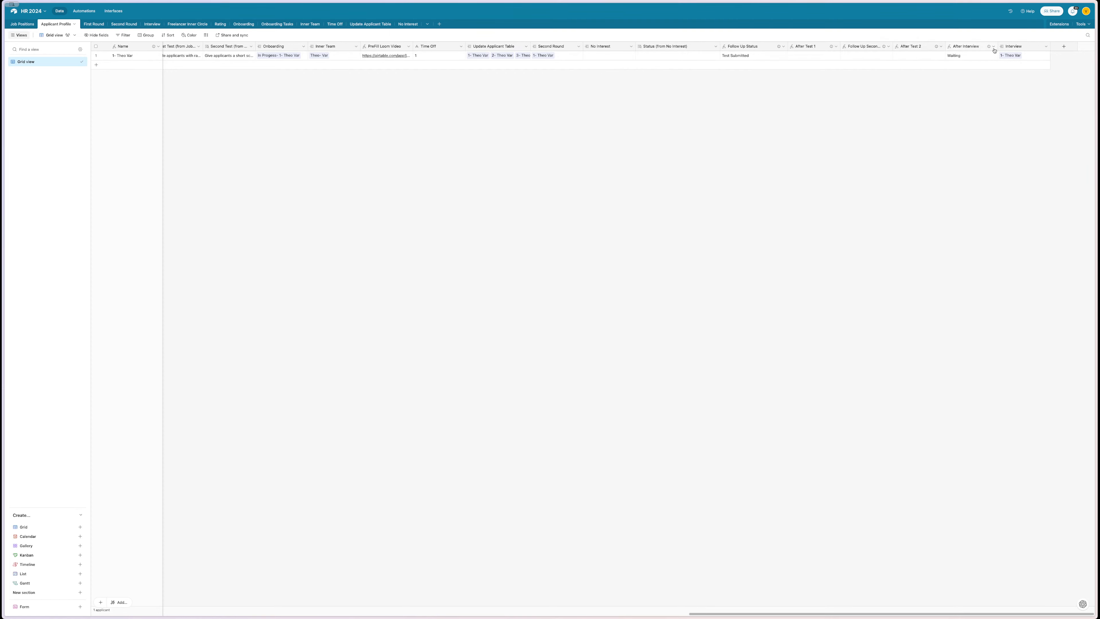
mouse_move(990, 48)
scroll(852, 191, "left", 15)
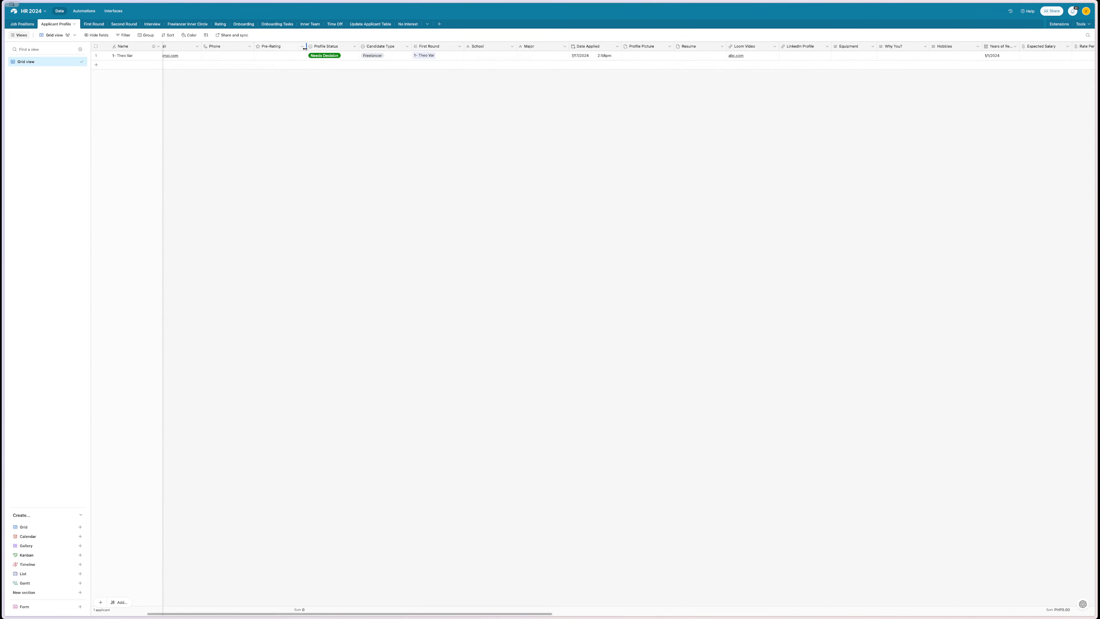
scroll(325, 56, "right", 15)
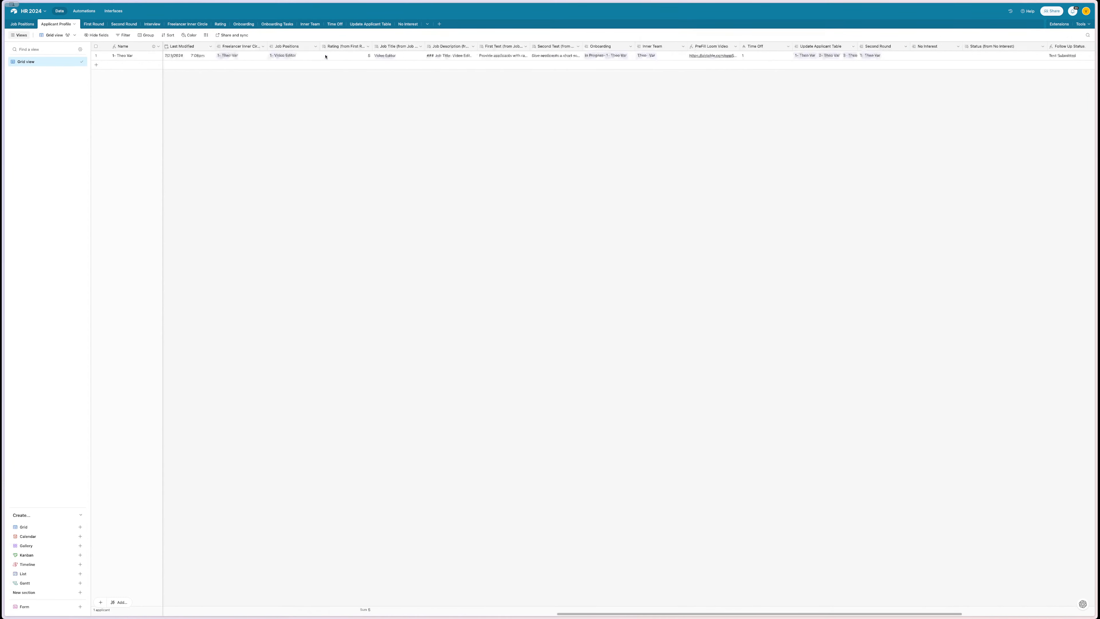
- Inspect the After Interview formula's status conditions, then return to the Automations list
double_click(966, 46)
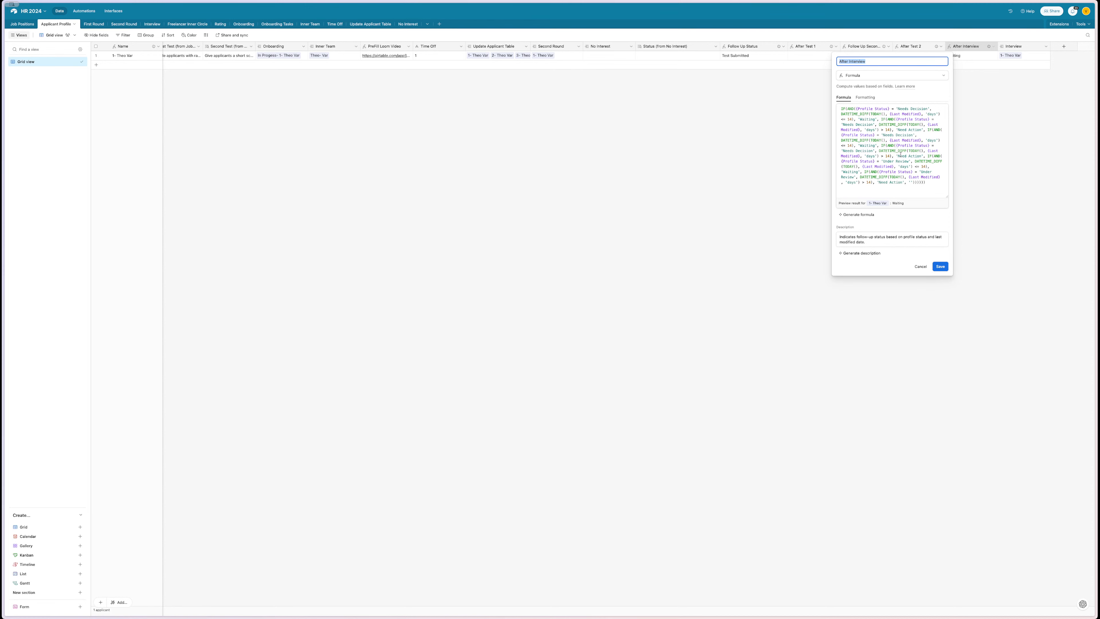
left_click_drag(897, 156, 922, 166)
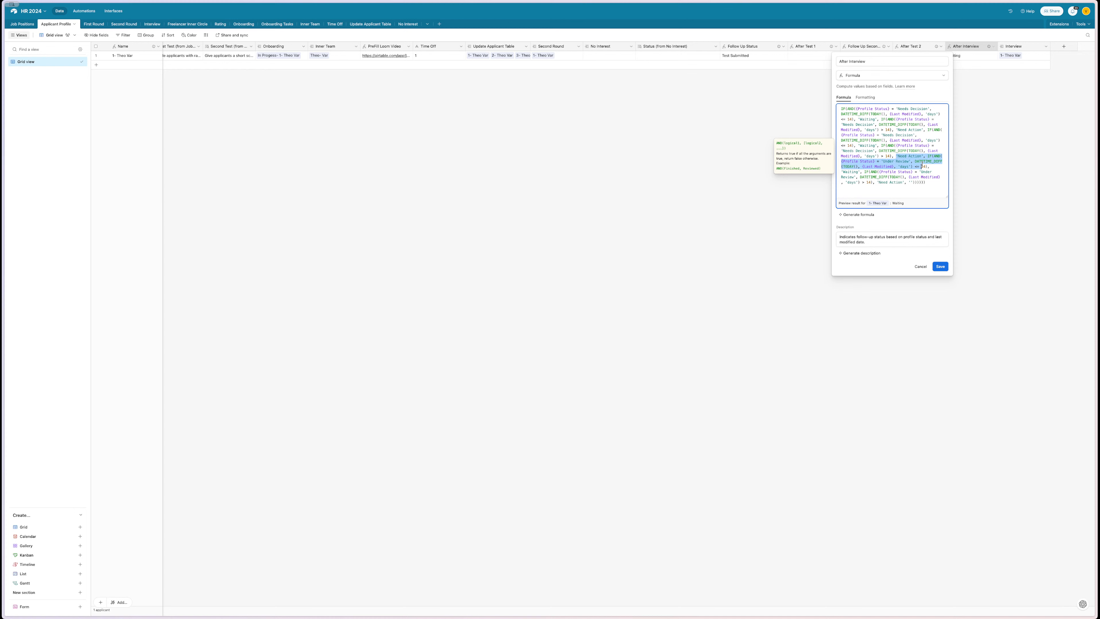
left_click(877, 157)
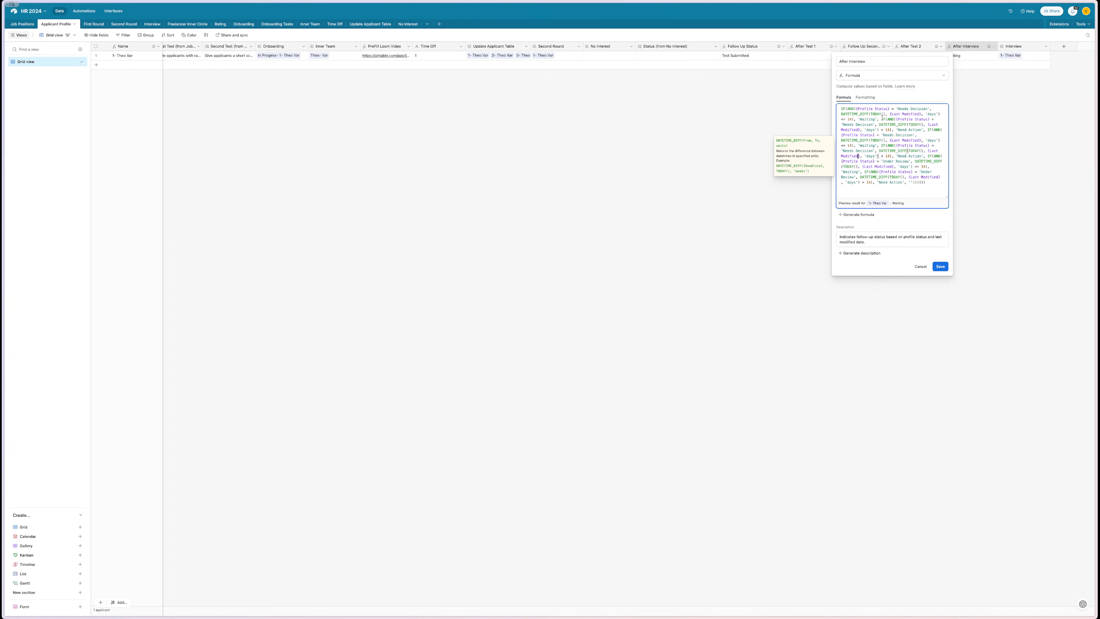
left_click_drag(882, 119, 943, 140)
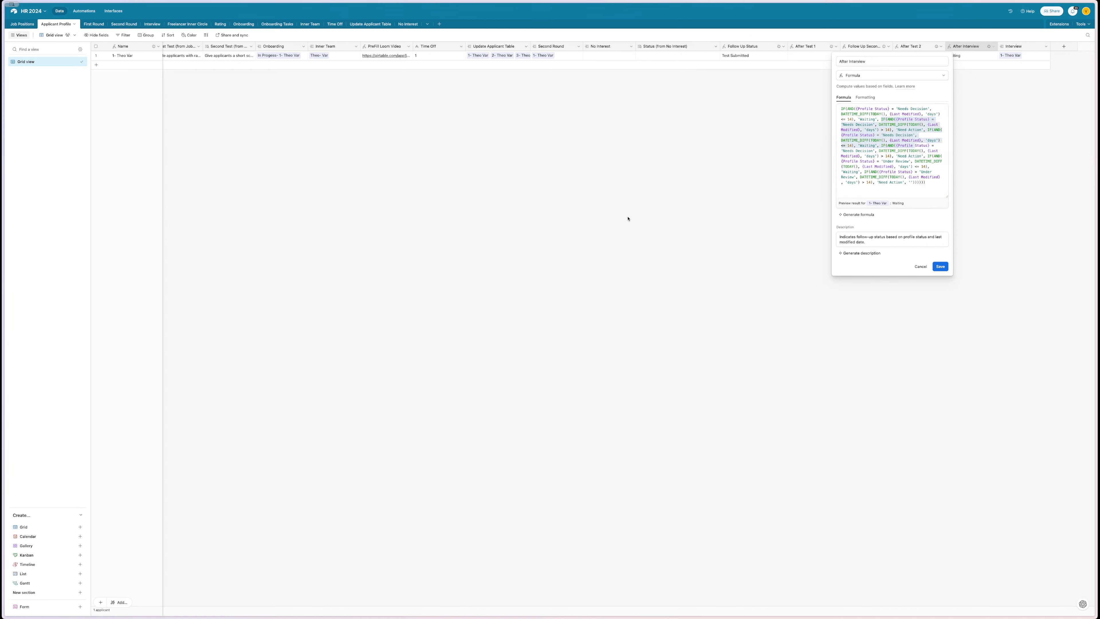
left_click(84, 11)
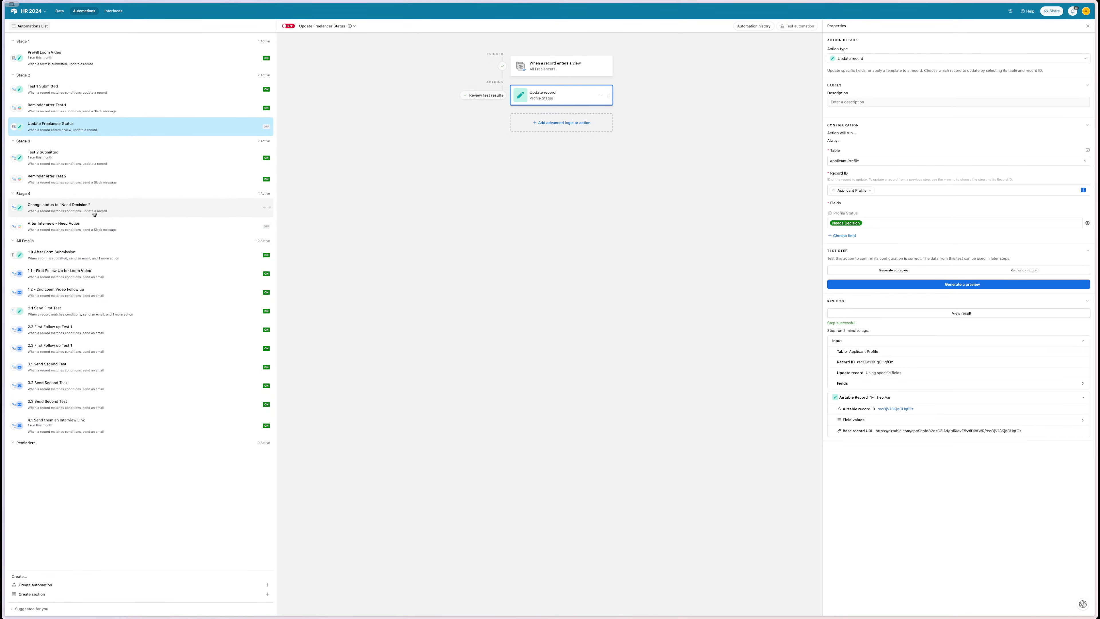
- Inspect the triggers and update steps of the Needs Decision and After Interview - Need Action automations
left_click(94, 212)
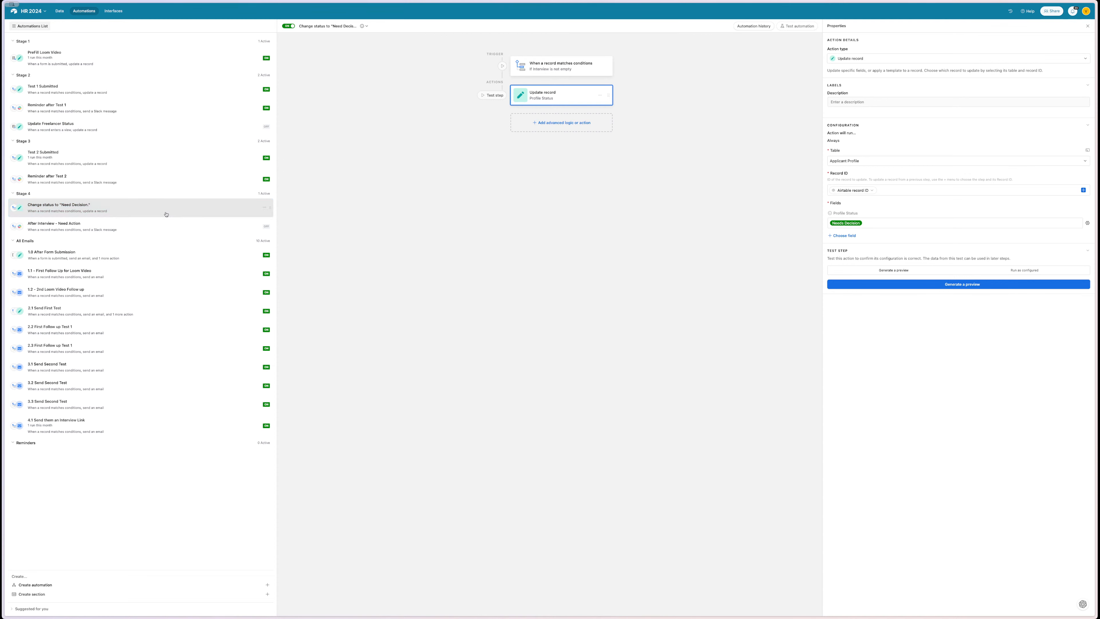
left_click(111, 227)
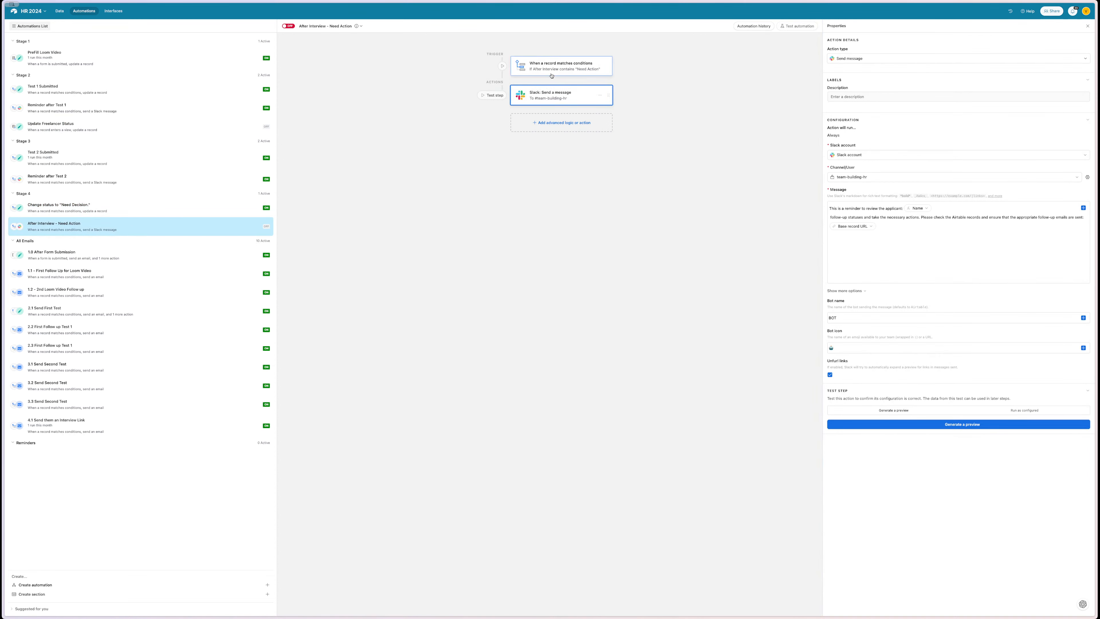
left_click(563, 65)
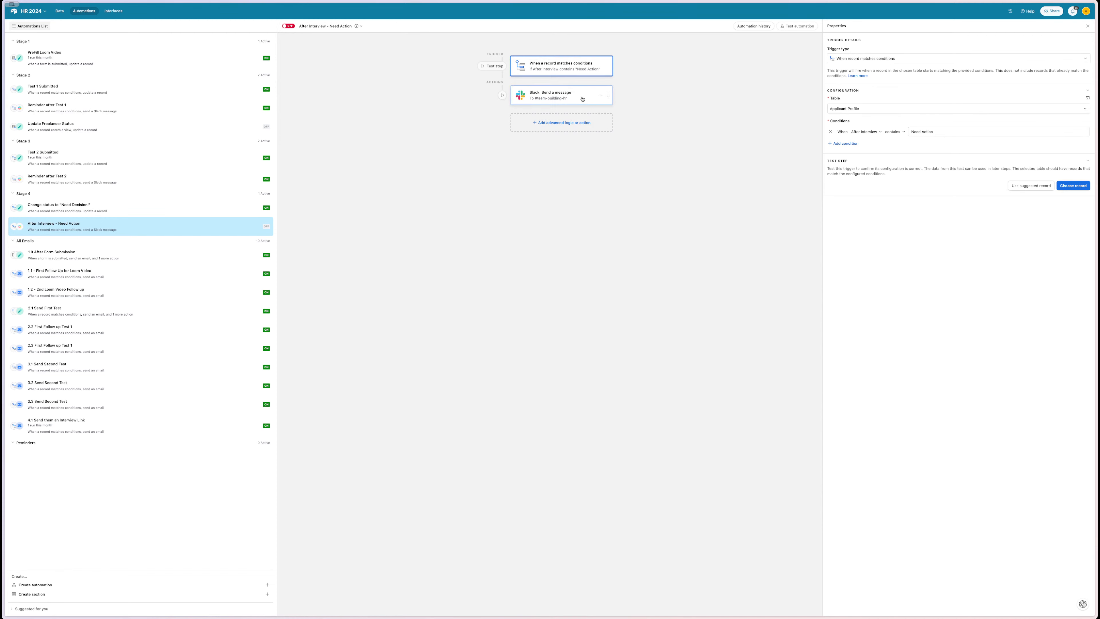
left_click(155, 212)
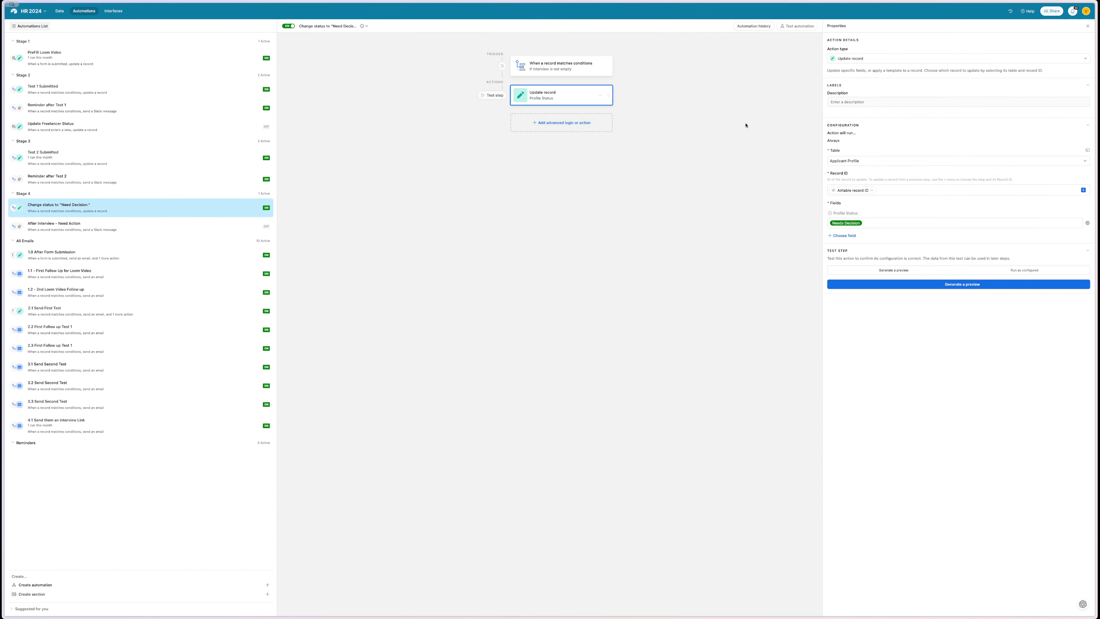
left_click(590, 71)
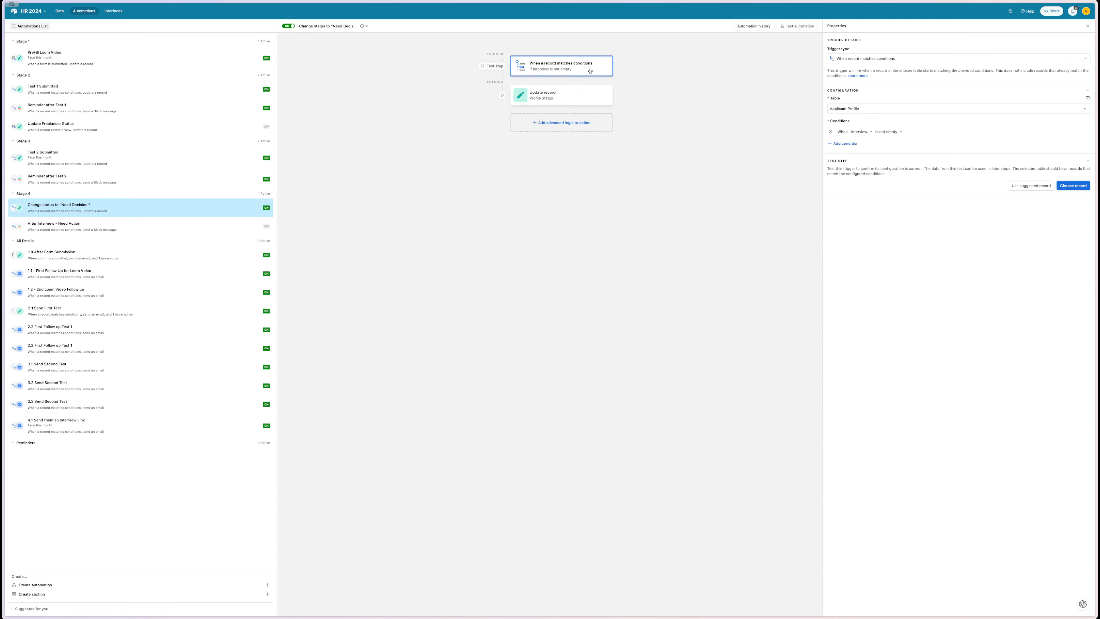
left_click(572, 100)
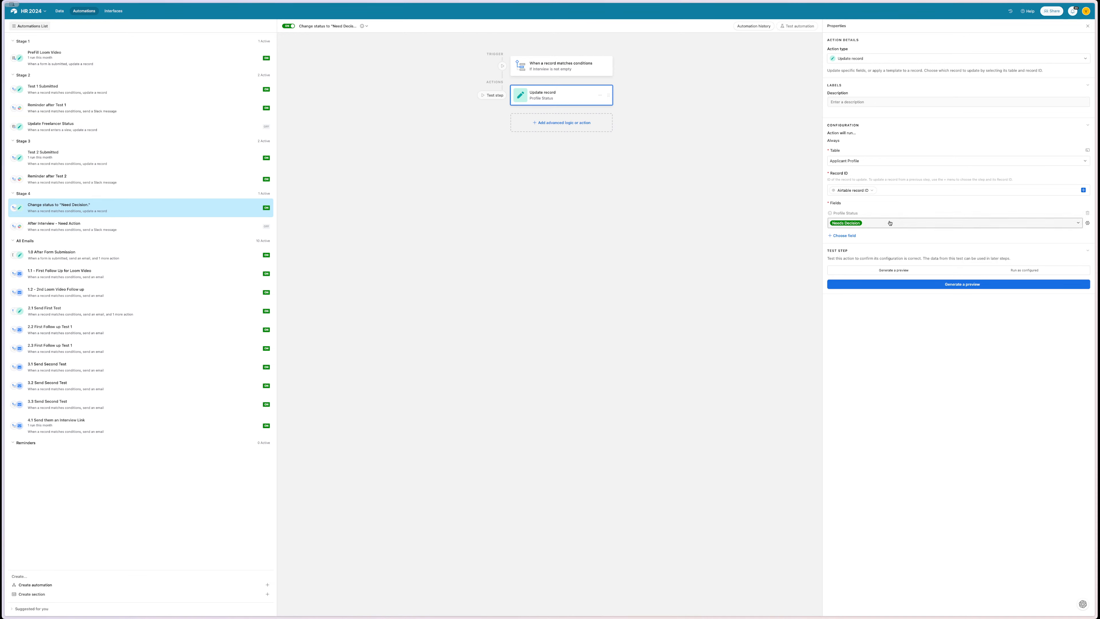
left_click(61, 11)
scroll(462, 125, "right", 10)
scroll(464, 125, "left", 5)
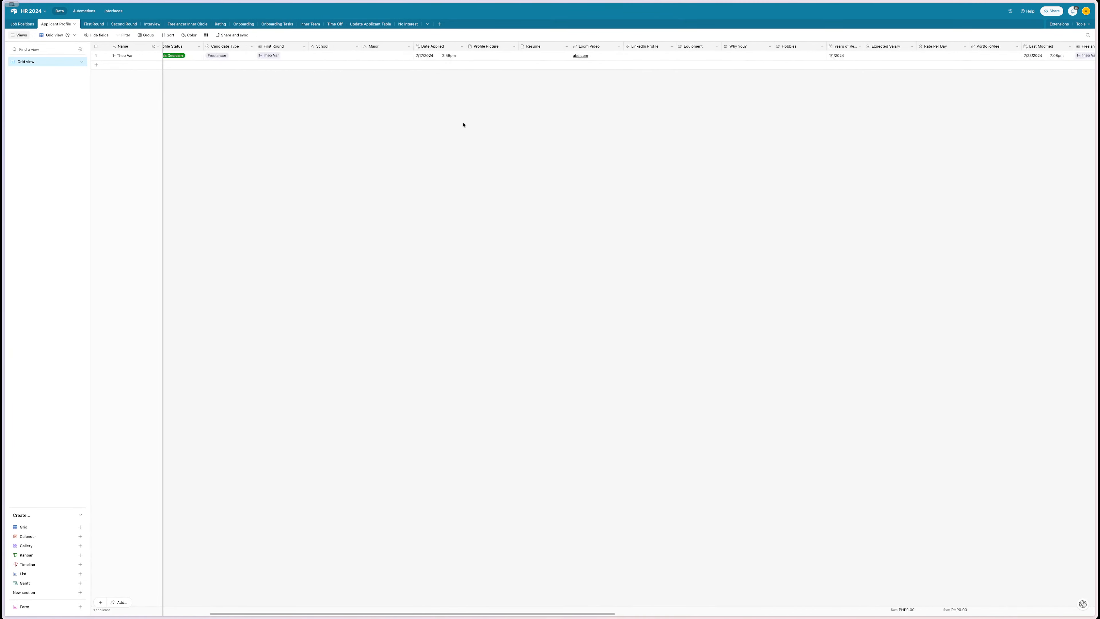
scroll(463, 125, "left", 5)
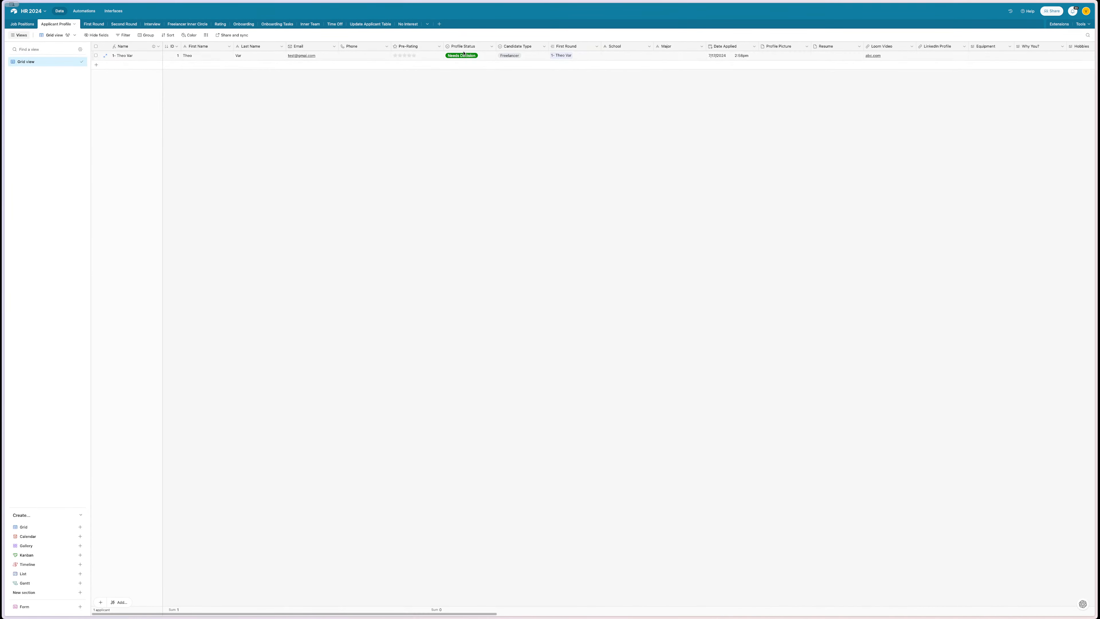
scroll(455, 57, "right", 15)
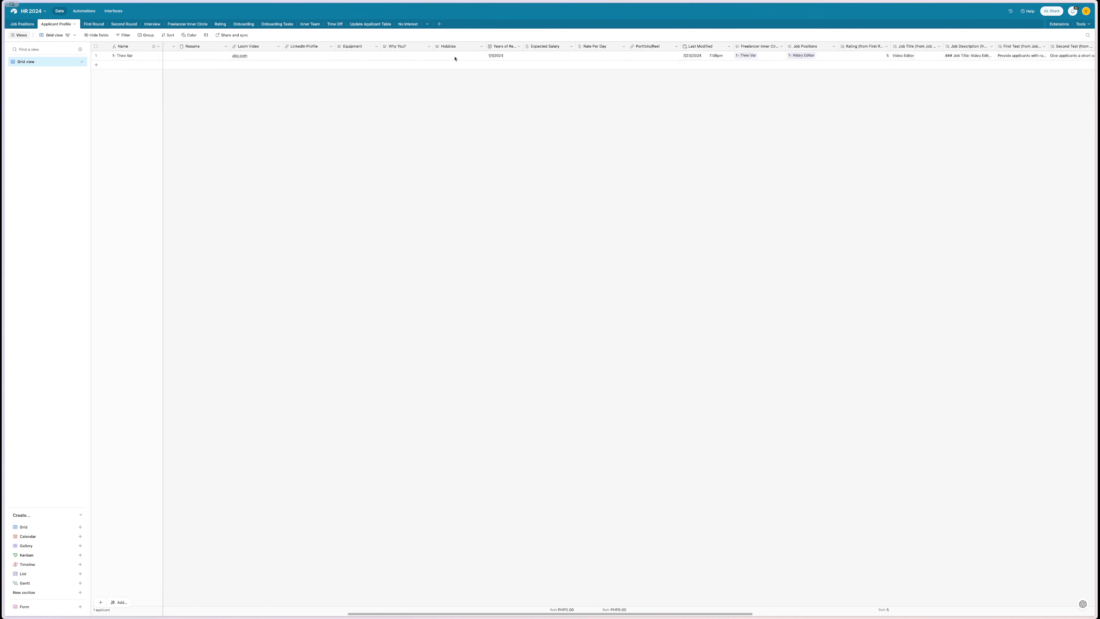
double_click(966, 46)
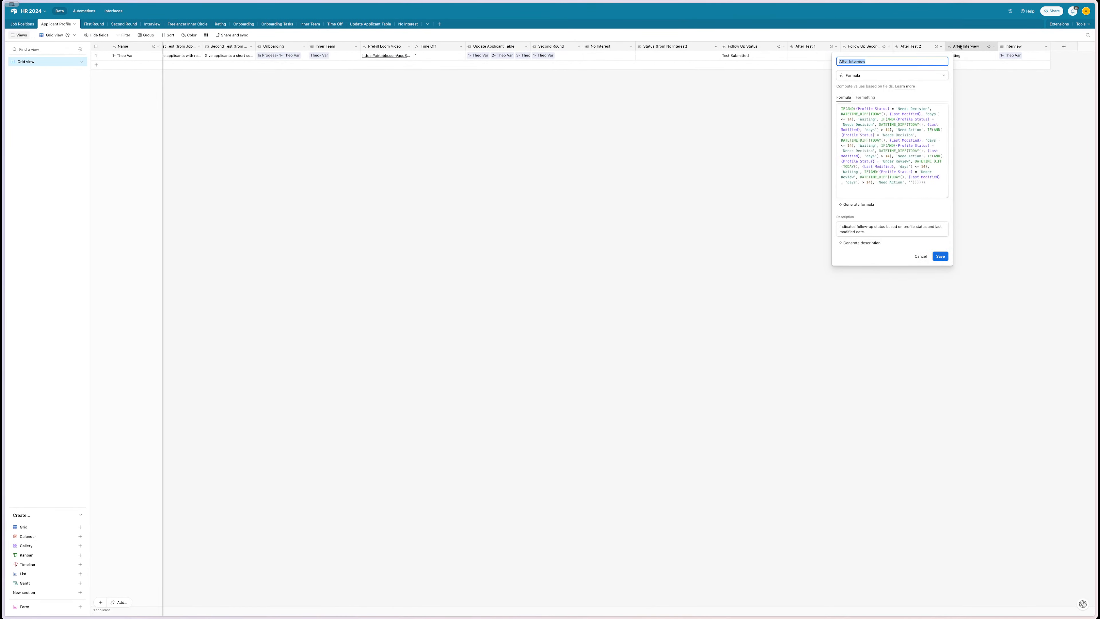
left_click_drag(874, 134, 925, 135)
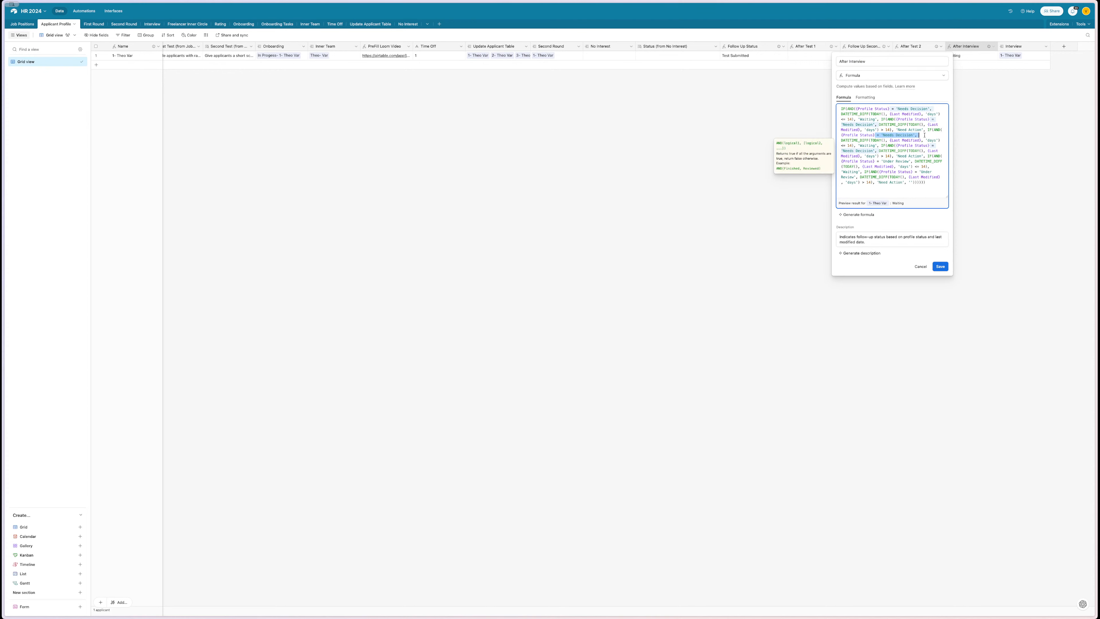
left_click(739, 237)
left_click(739, 236)
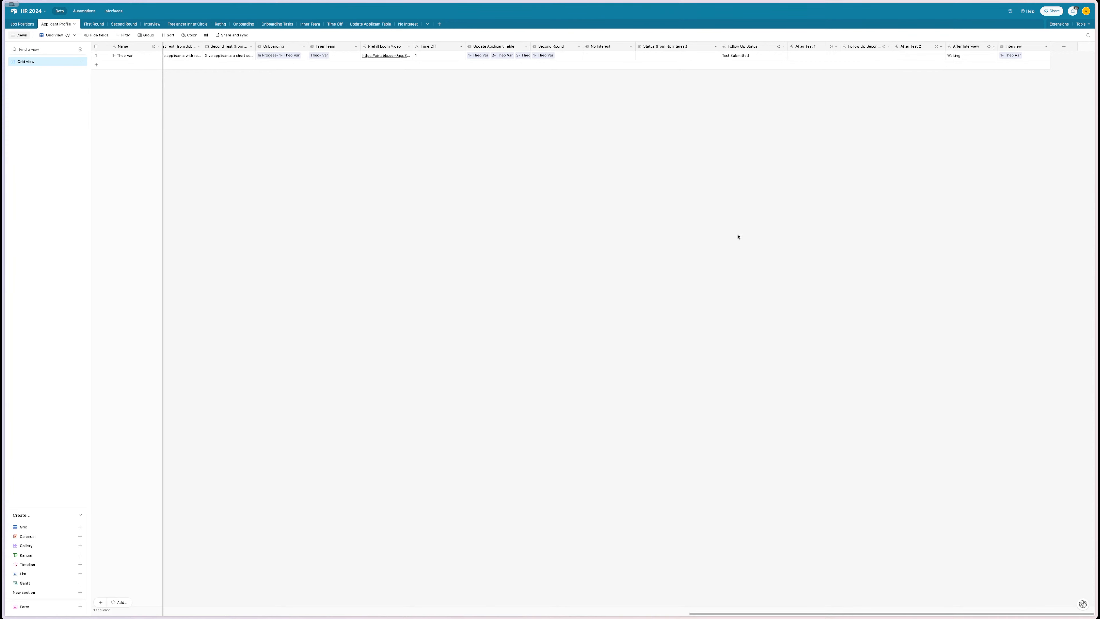
scroll(739, 237, "left", 15)
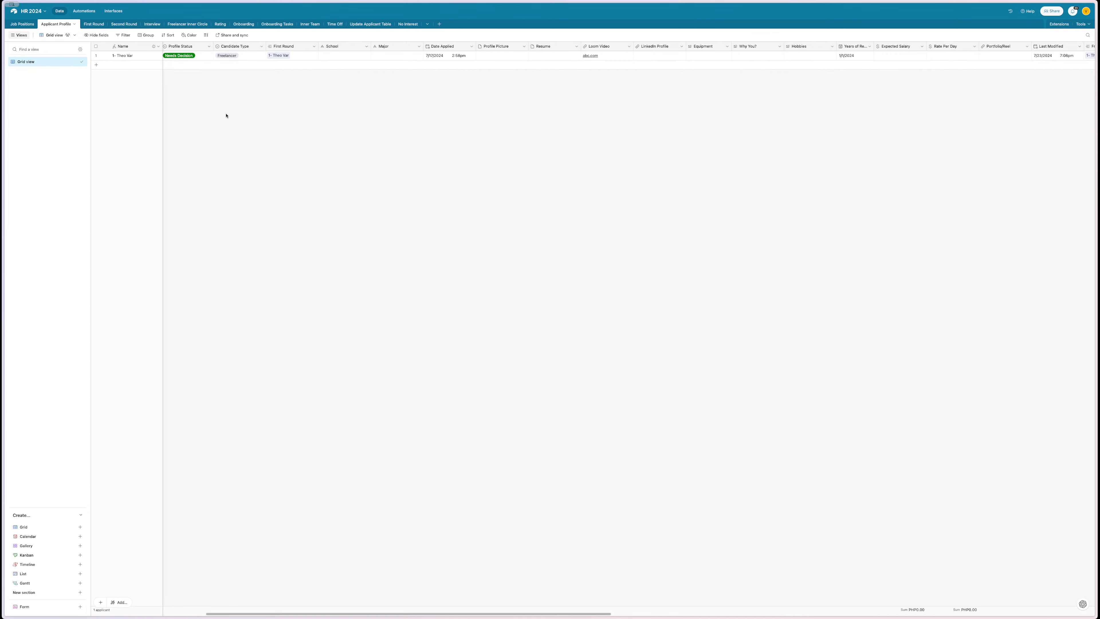
scroll(226, 115, "left", 10)
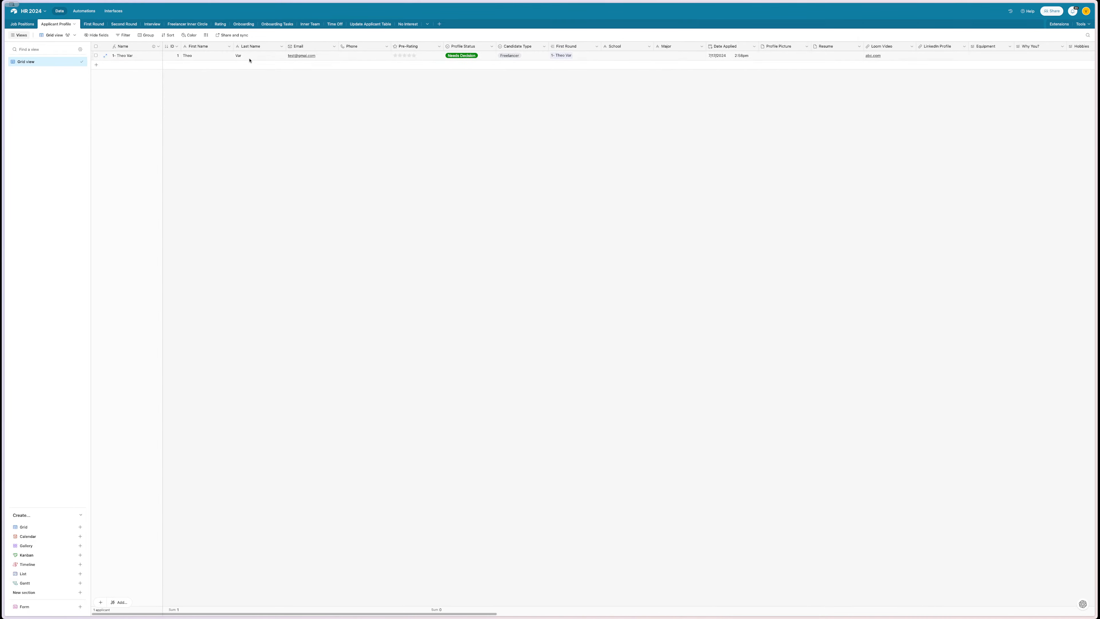
- Expand and scroll through the applicant's full record, close it, and go to the First Round table
left_click(105, 55)
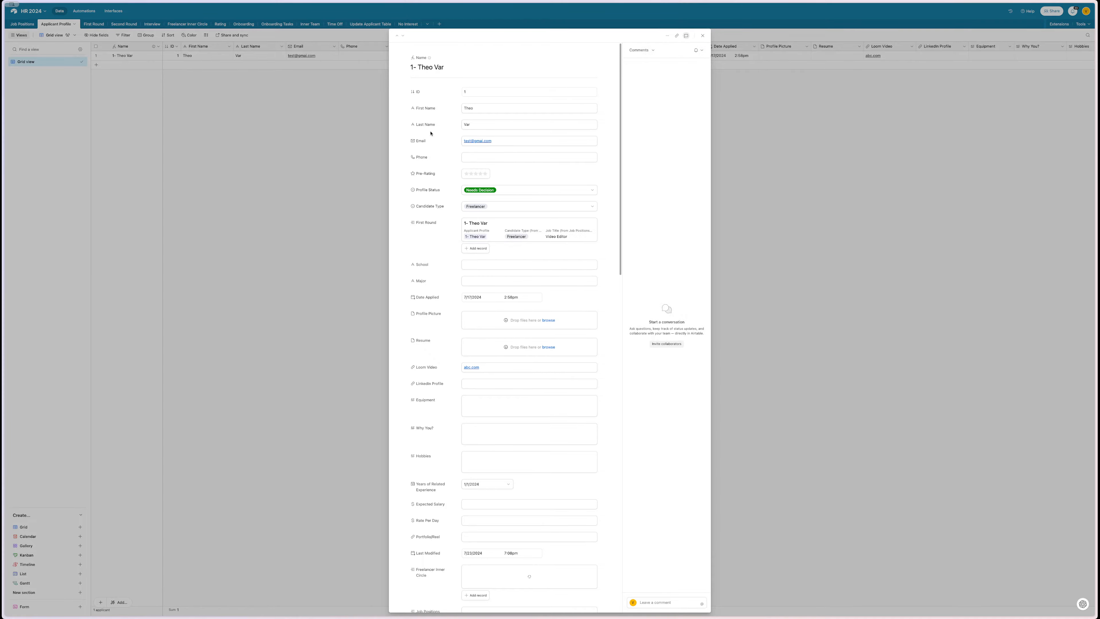
scroll(431, 133, "down", 15)
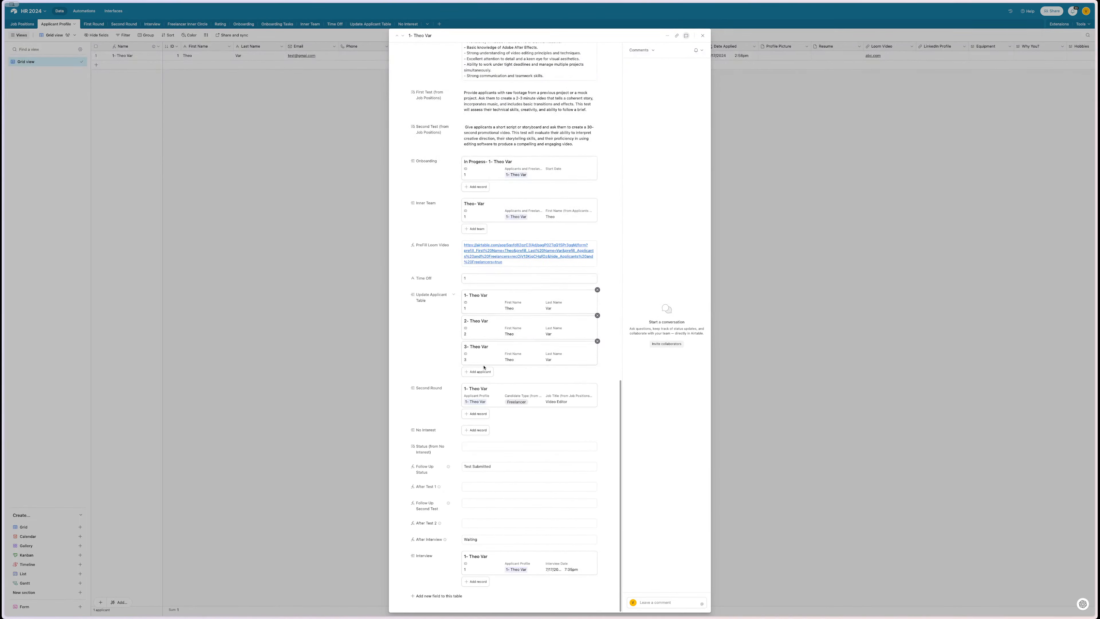
scroll(480, 501, "up", 15)
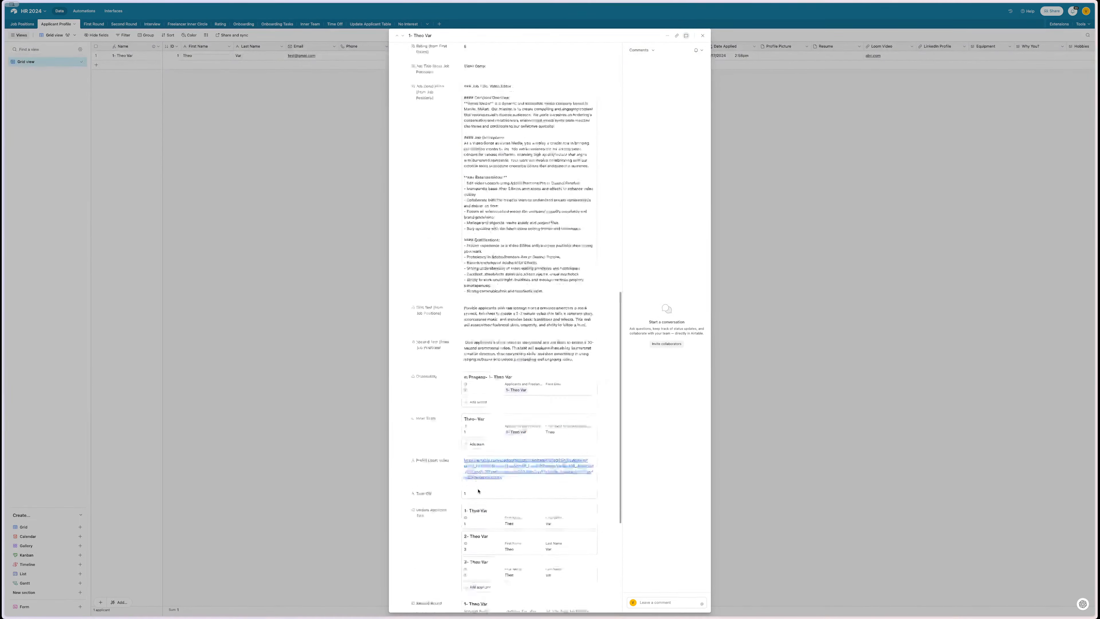
left_click(288, 303)
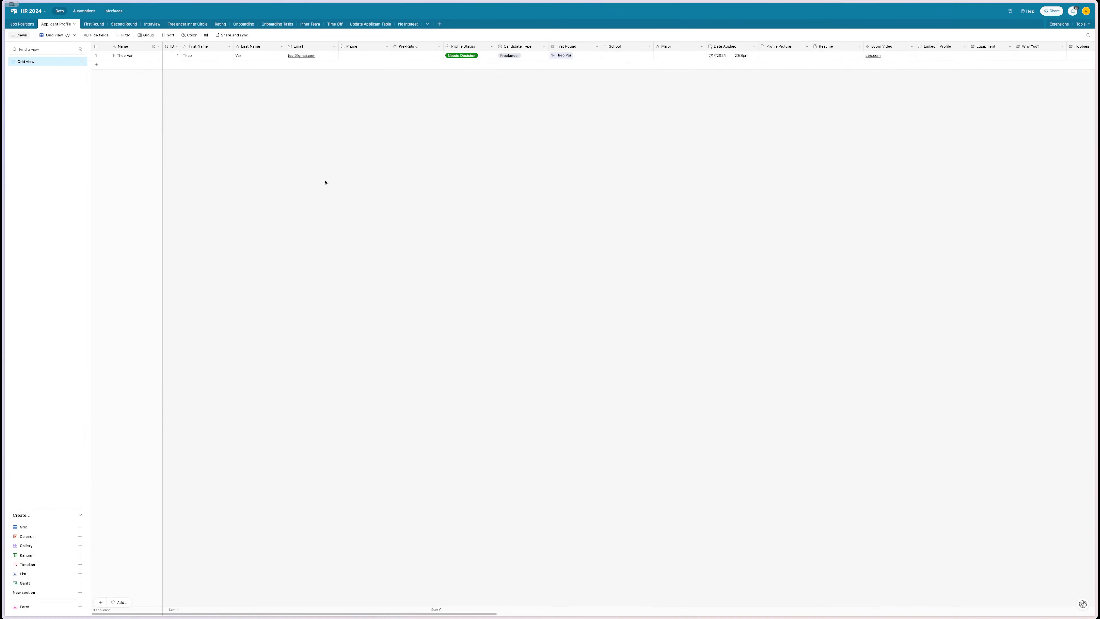
scroll(325, 170, "right", 20)
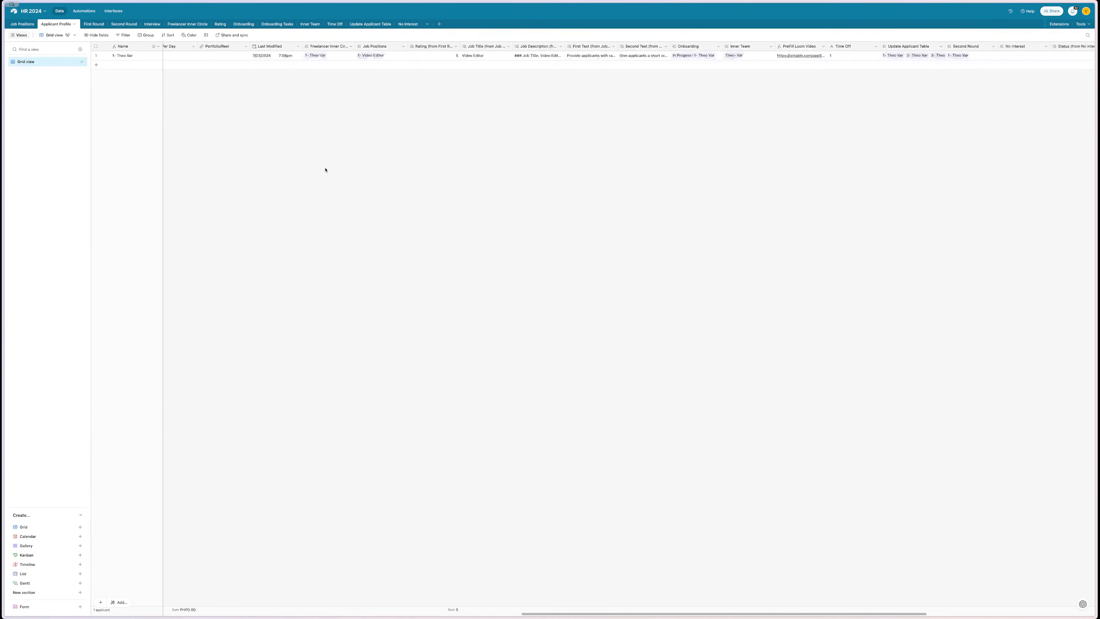
left_click(99, 24)
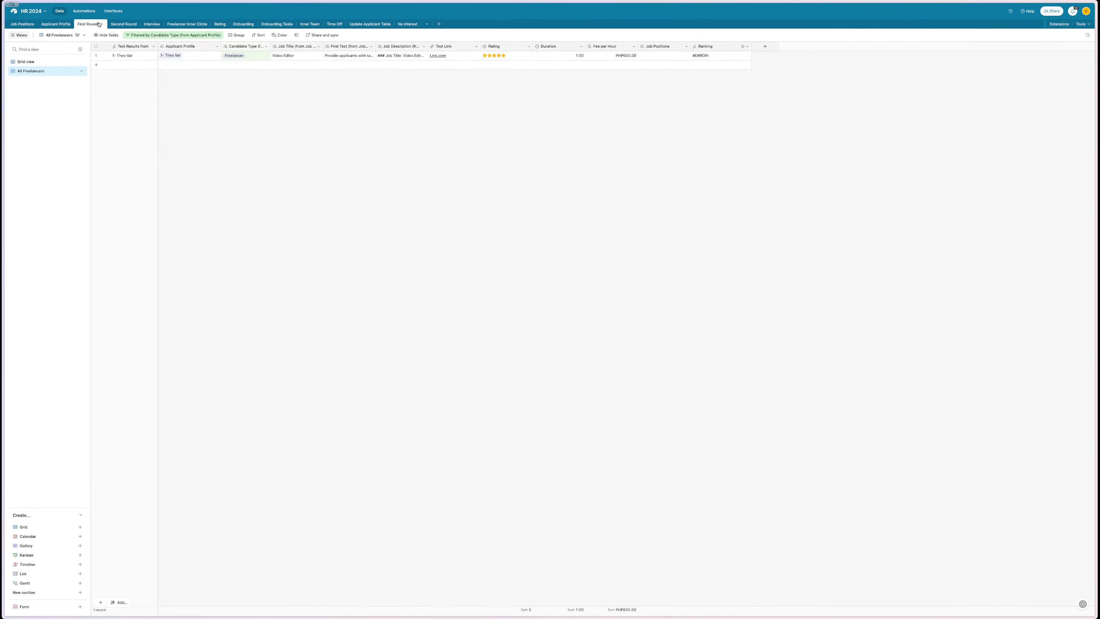
- On the HR - Update Miro board, move the Update the formula sticky note out of the way
mouse_move(3, 130)
left_click(45, 181)
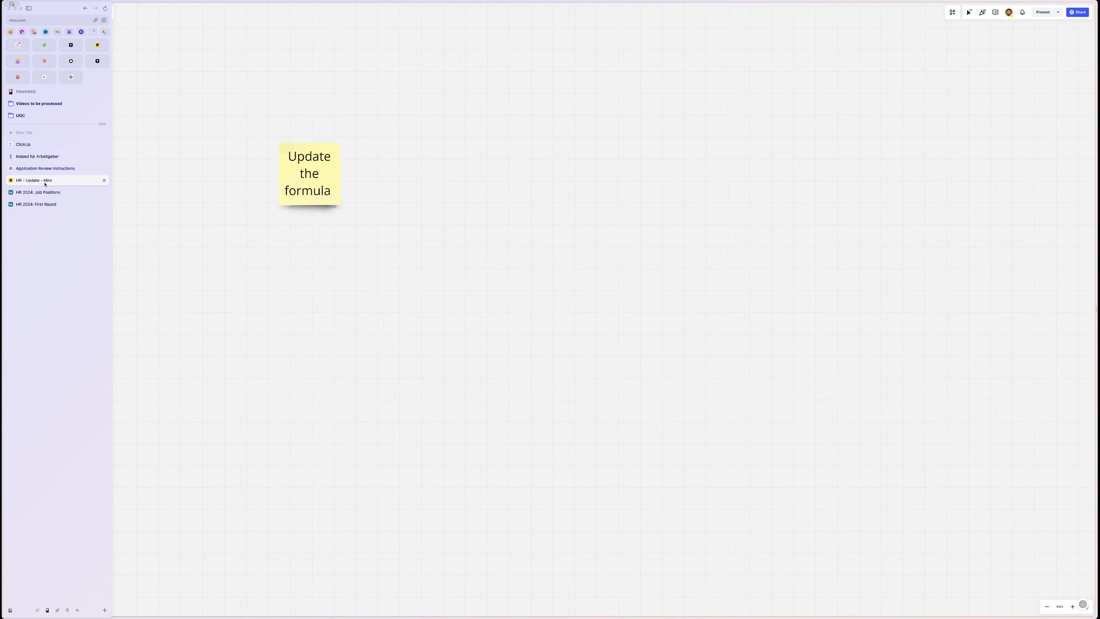
scroll(334, 335, "left", 4)
scroll(335, 335, "down", 3)
scroll(315, 335, "up", 5)
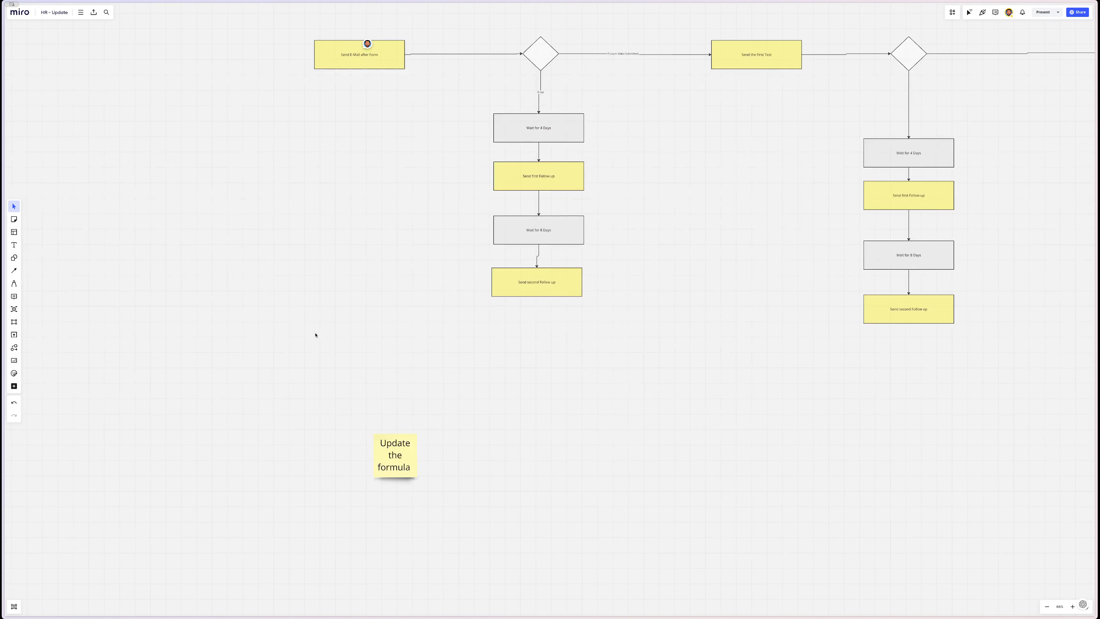
left_click_drag(404, 457, 623, 433)
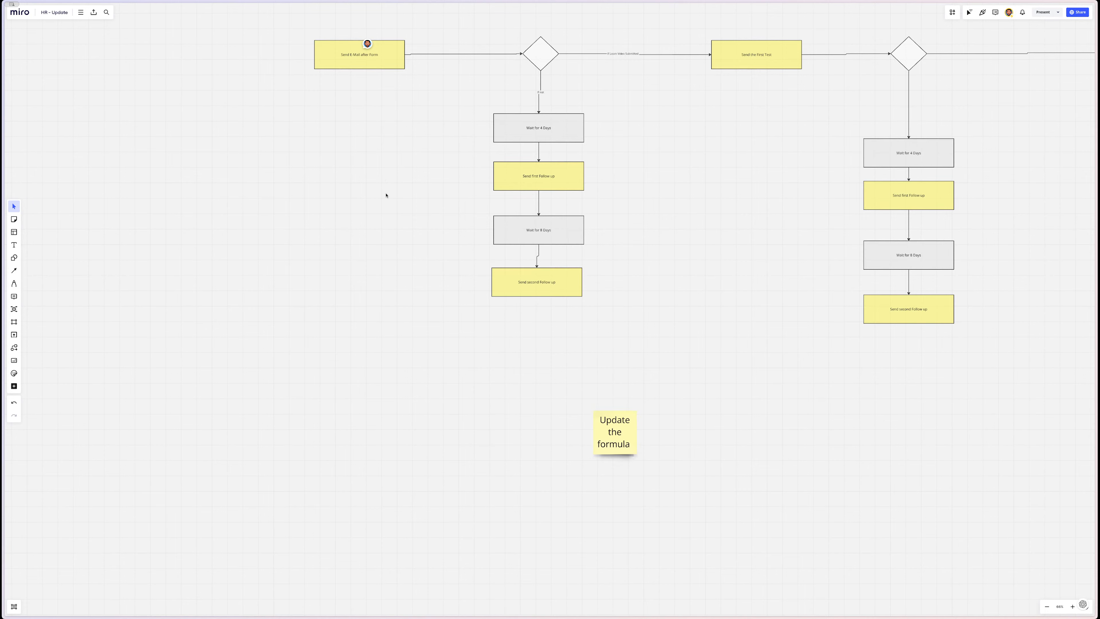
scroll(386, 196, "right", 5)
scroll(386, 196, "down", 2)
left_click_drag(503, 369, 593, 323)
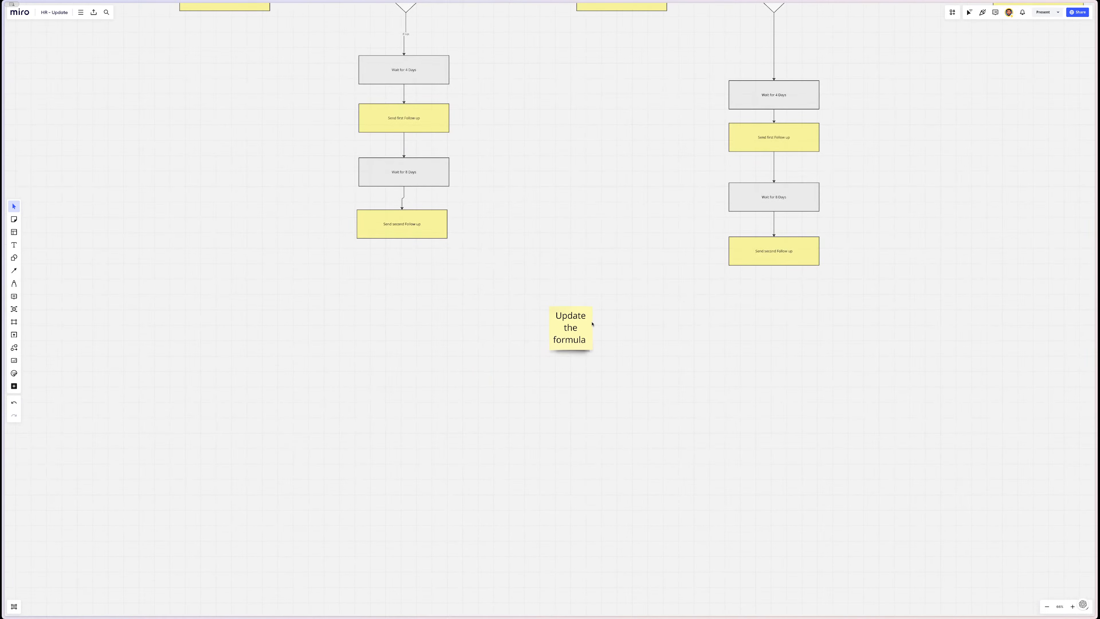
scroll(592, 323, "up", 2)
scroll(593, 324, "left", 1)
left_click_drag(591, 385, 565, 459)
scroll(566, 459, "left", 11)
scroll(566, 459, "up", 5)
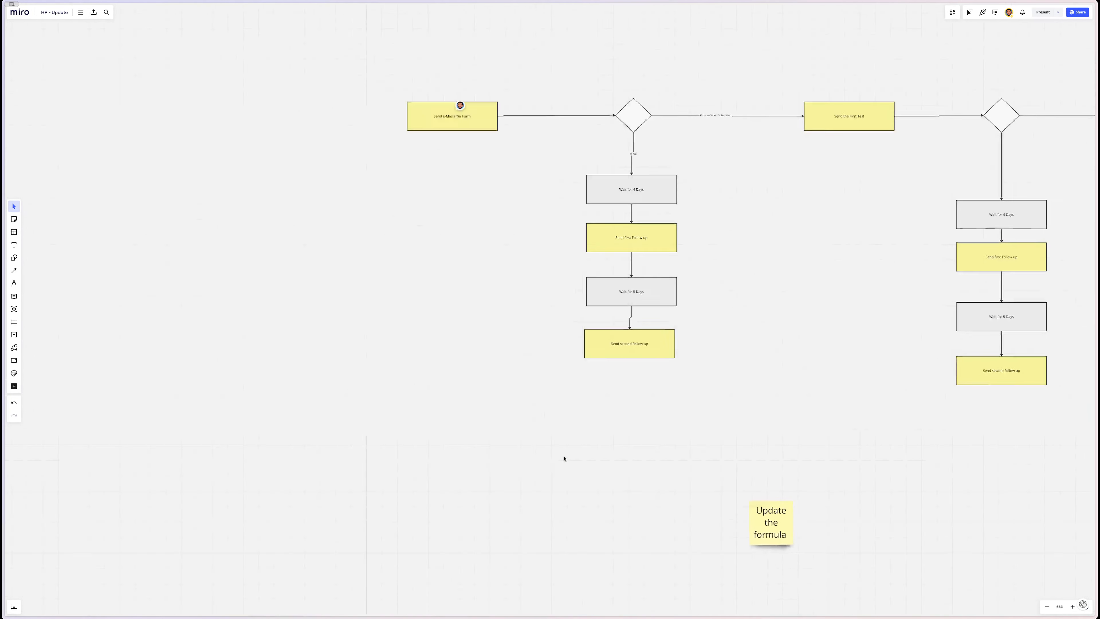
- Add a large FULL TIME text heading left of the flowchart and place a copy lower down
left_click(15, 245)
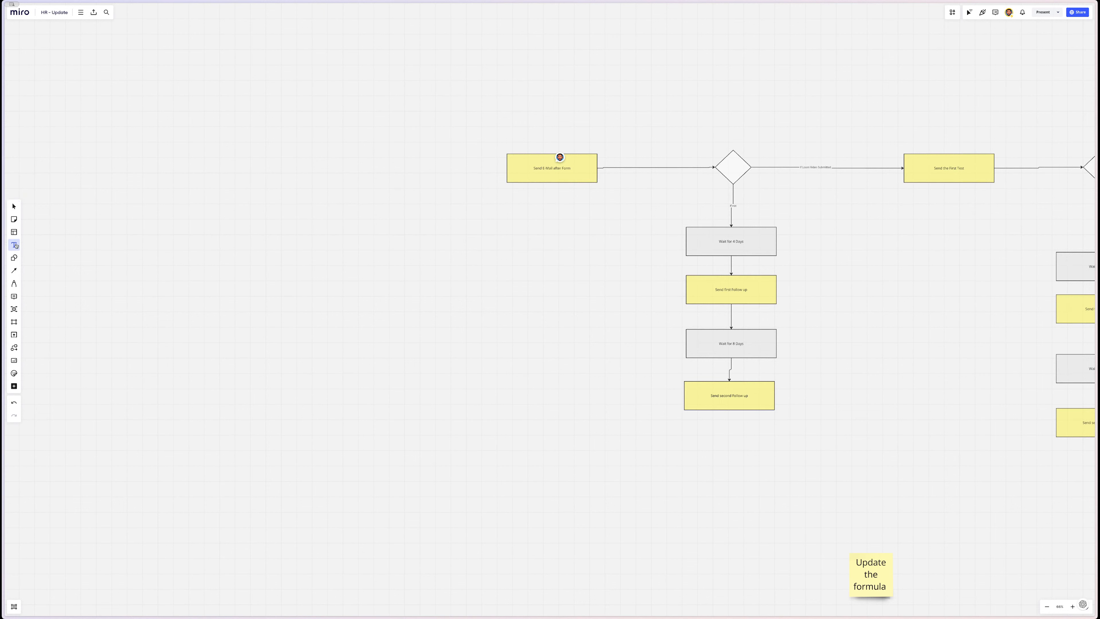
left_click(269, 94)
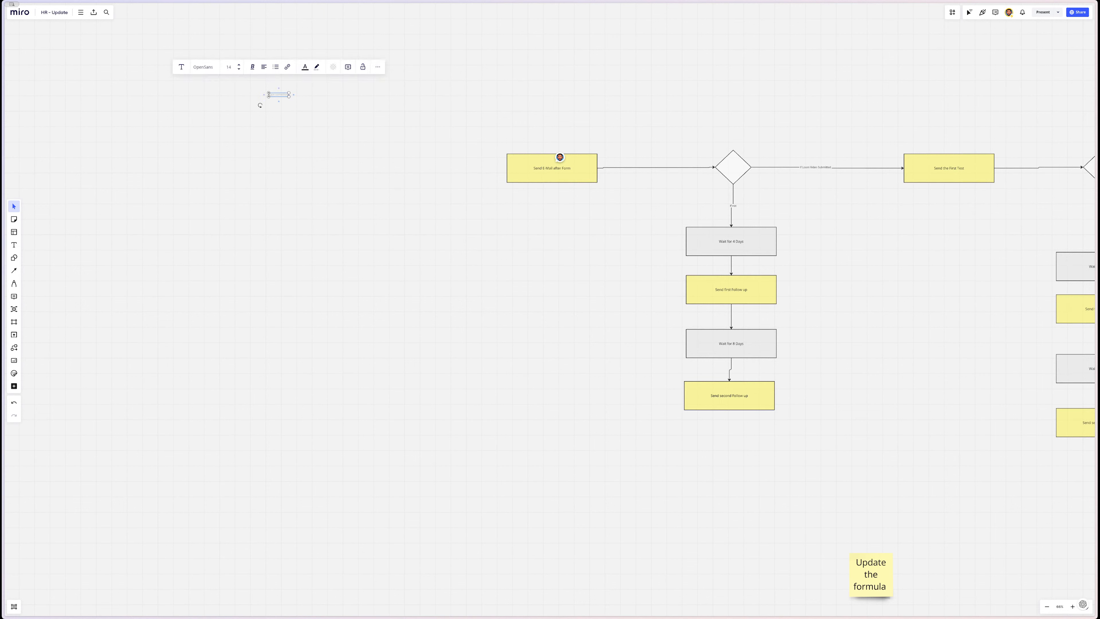
type("FULL")
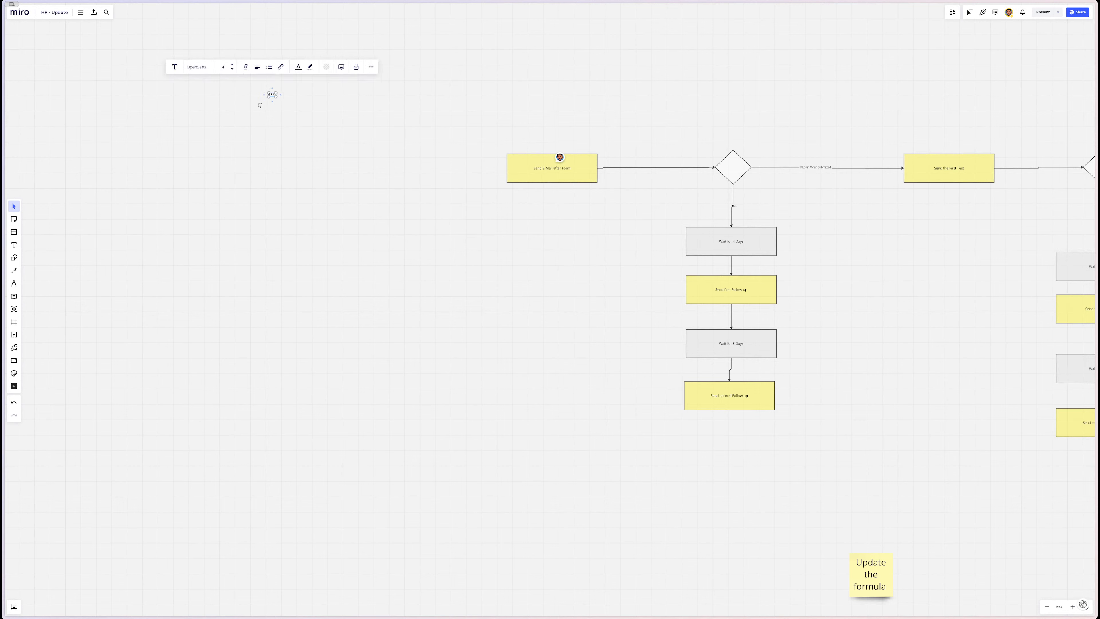
type(" TIME")
left_click_drag(281, 91, 421, 41)
left_click(398, 159)
left_click_drag(377, 87, 394, 533)
- Retype the copied heading as Freelancer
double_click(394, 527)
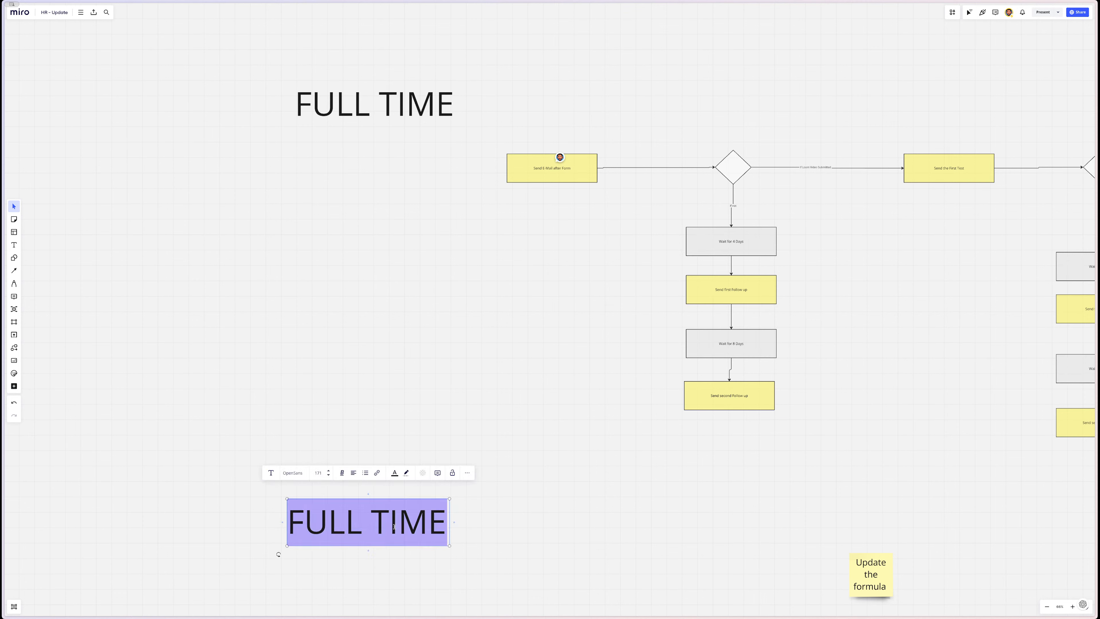
type("Freelancer")
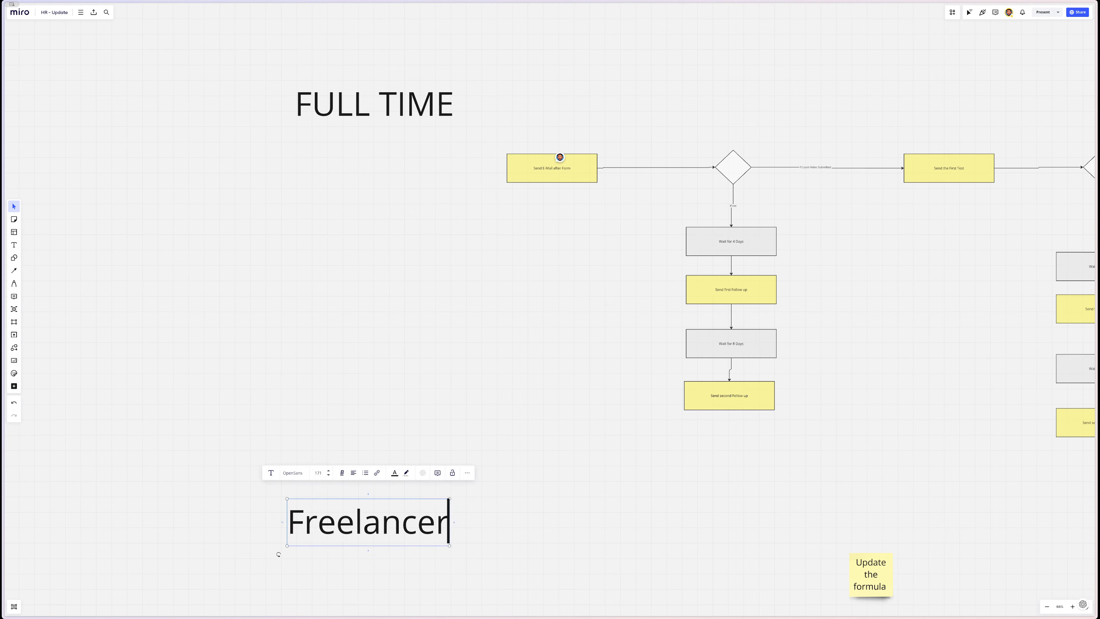
key("Return")
key("BackSpace")
scroll(528, 455, "down", 2)
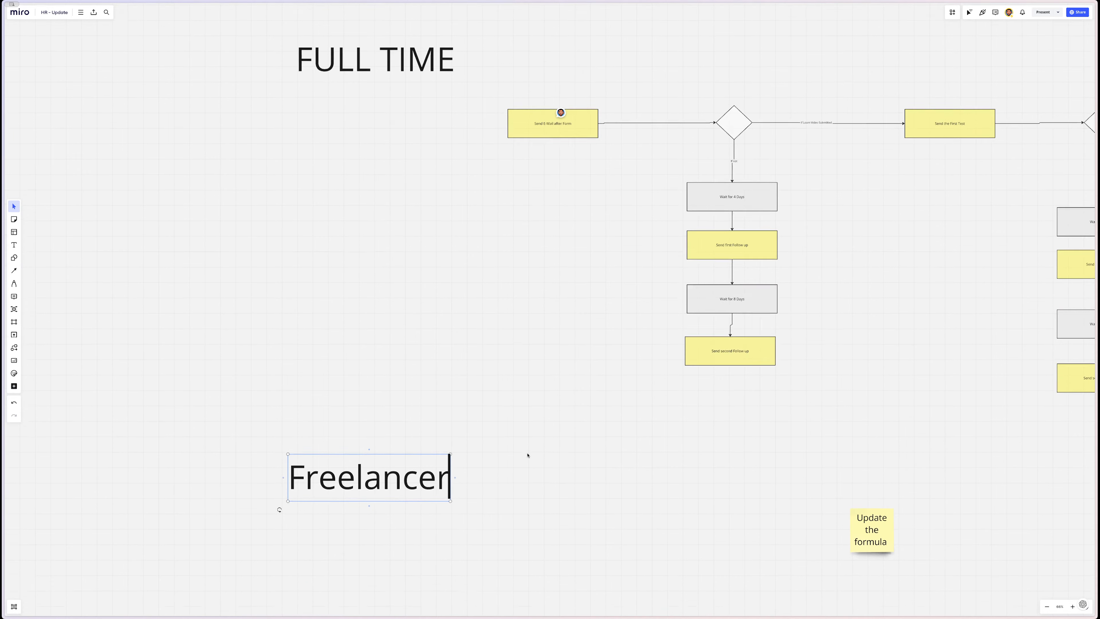
scroll(527, 455, "down", 5)
scroll(527, 455, "up", 3)
left_click(524, 94)
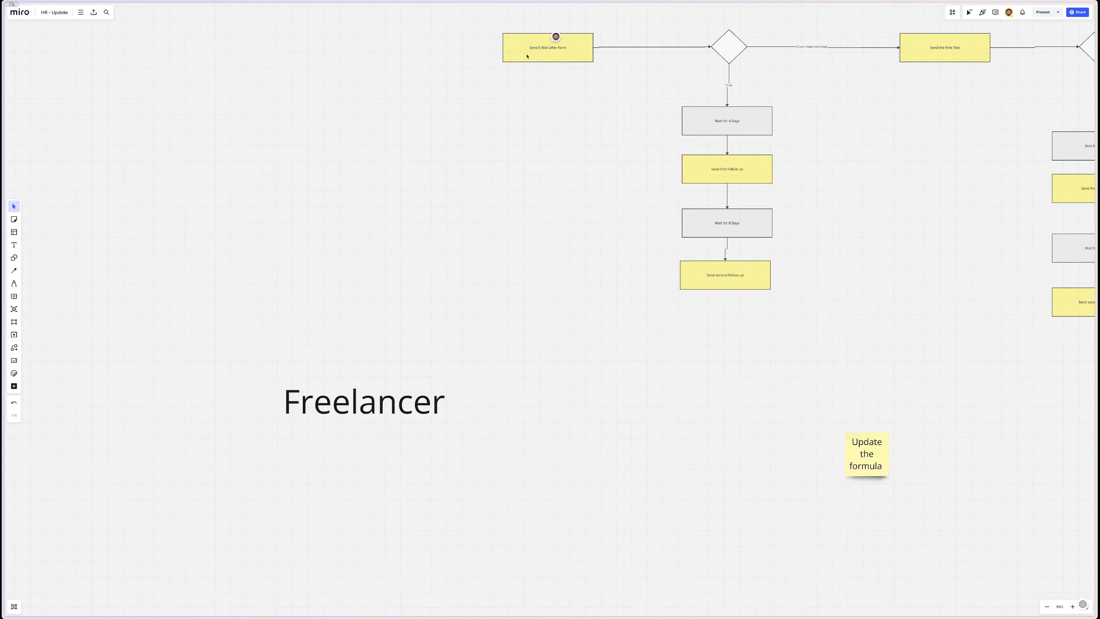
- Duplicate the 12-object flowchart branch, from Send E-Mail after Form onward, beneath the Freelancer heading
left_click_drag(527, 56, 520, 489)
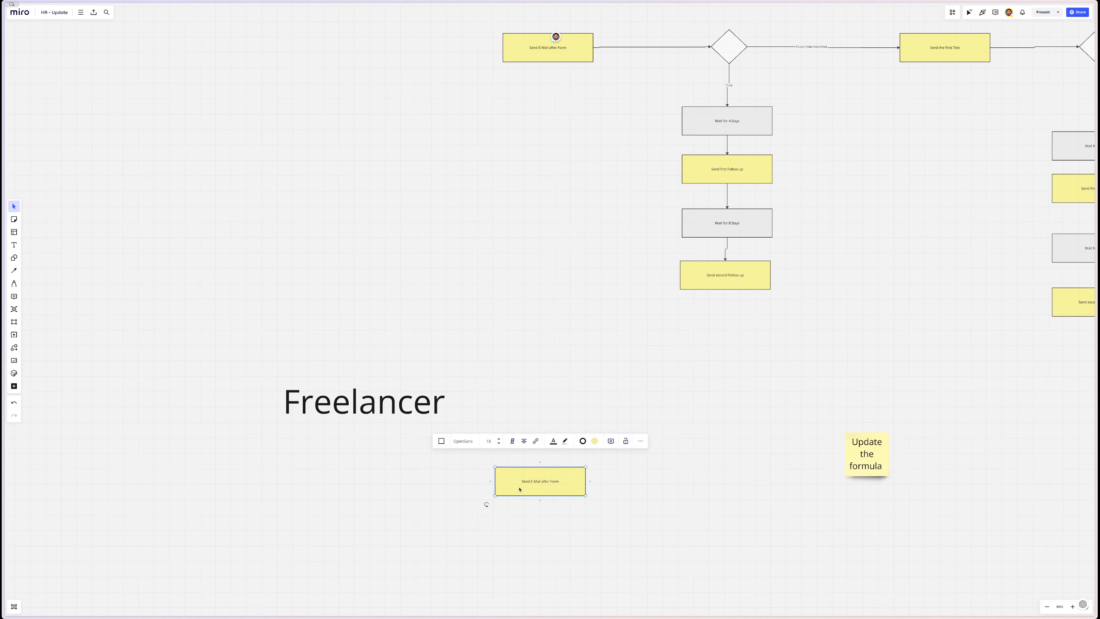
scroll(519, 489, "right", 5)
left_click_drag(334, 494, 328, 508)
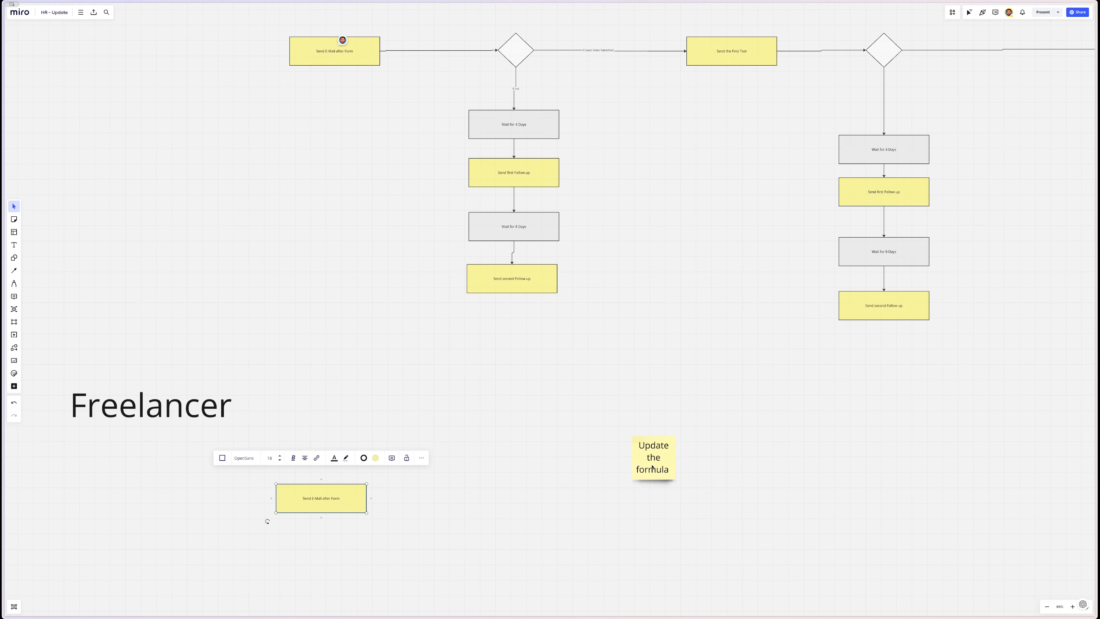
left_click_drag(653, 467, 878, 424)
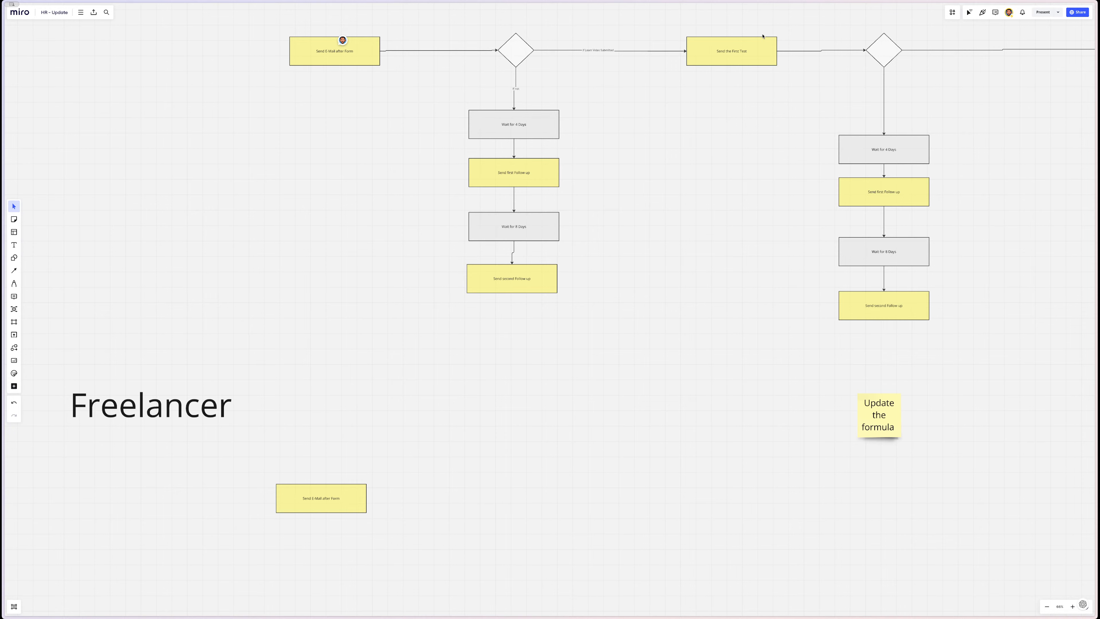
left_click_drag(768, 24, 447, 327)
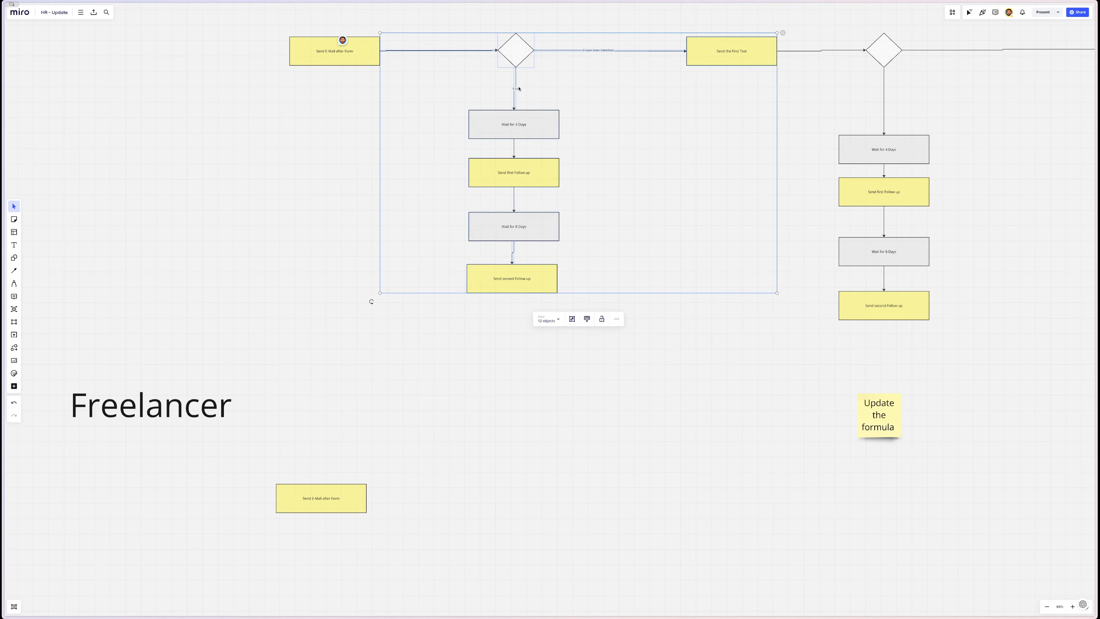
left_click_drag(519, 51, 505, 498)
scroll(506, 498, "down", 2)
left_click(347, 519)
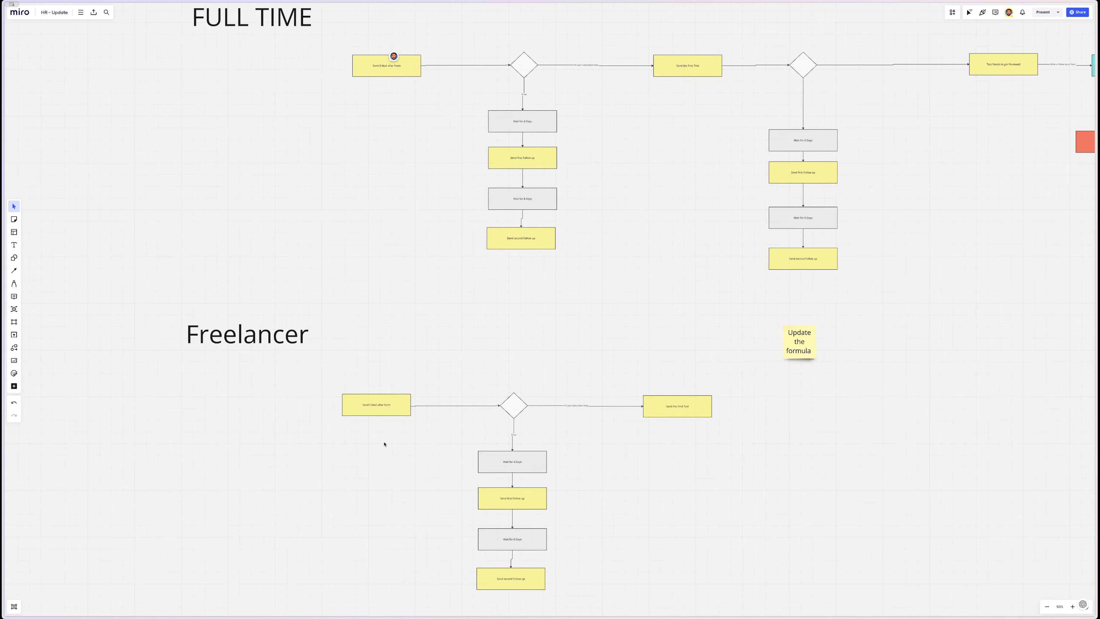
left_click_drag(206, 302, 733, 555)
scroll(732, 555, "down", 1)
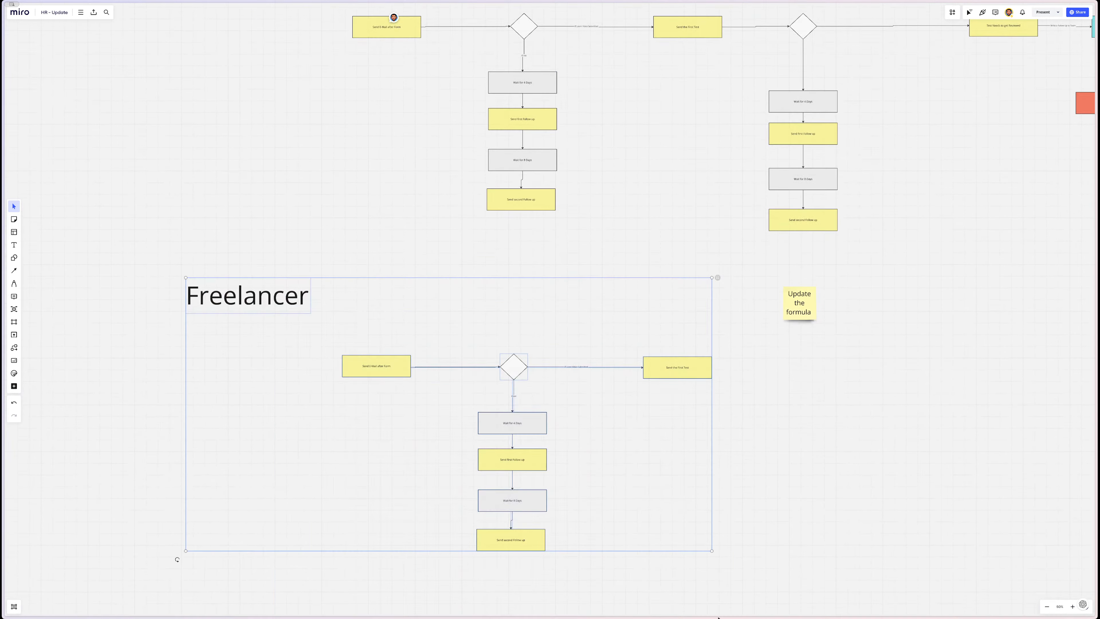
scroll(650, 450, "down", 1)
scroll(638, 444, "down", 2)
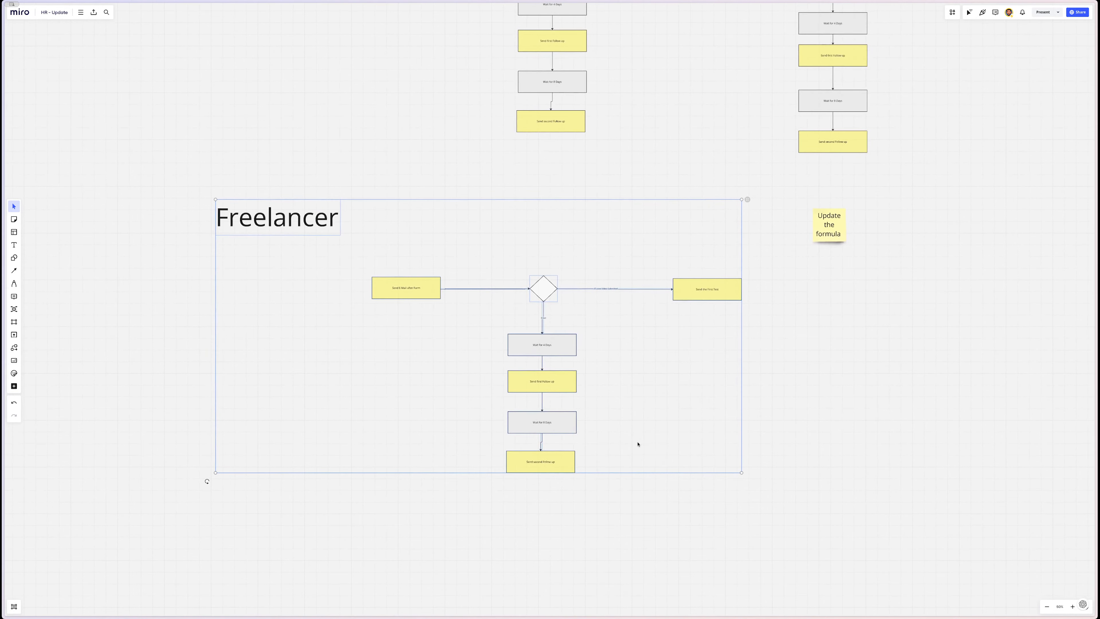
left_click_drag(539, 391, 540, 445)
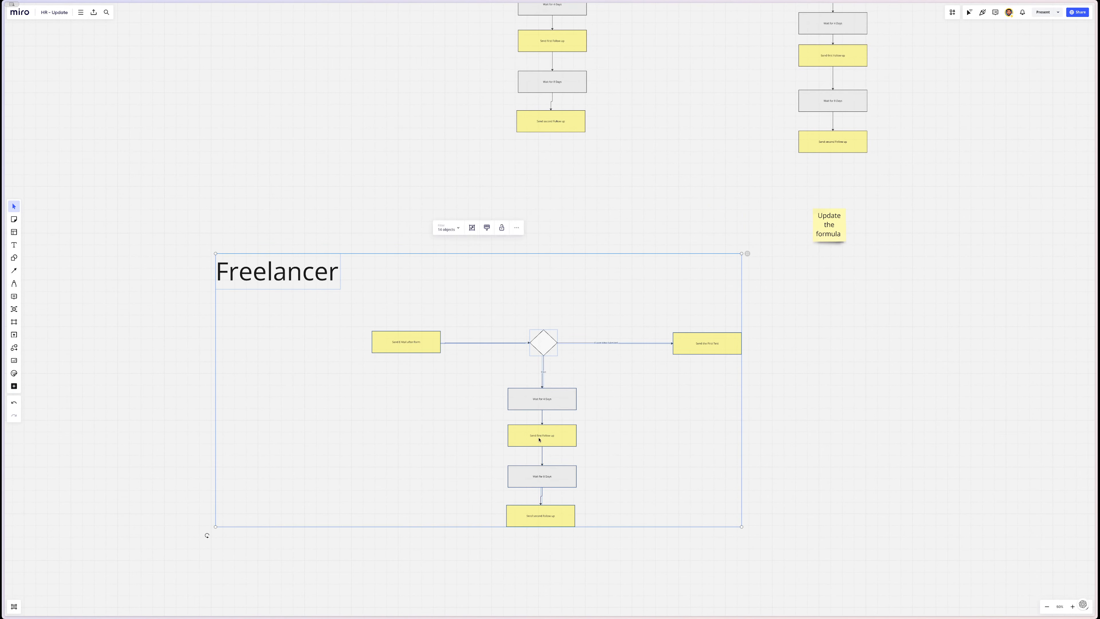
left_click(597, 204)
scroll(597, 205, "right", 7)
scroll(598, 205, "up", 1)
scroll(598, 206, "up", 2)
scroll(563, 173, "right", 1)
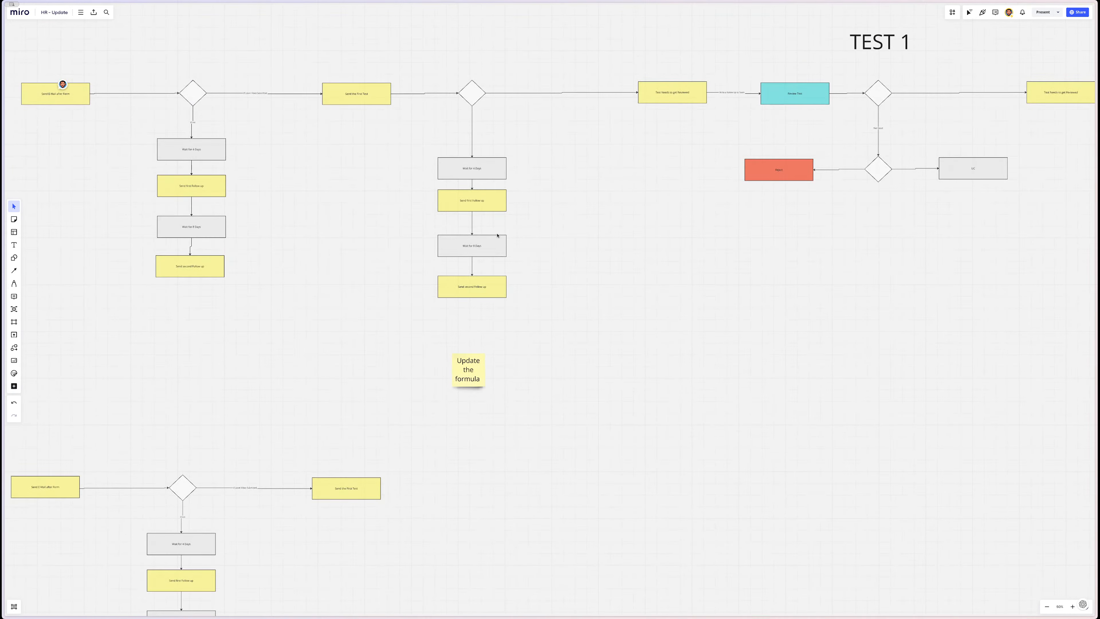
scroll(966, 138, "right", 7)
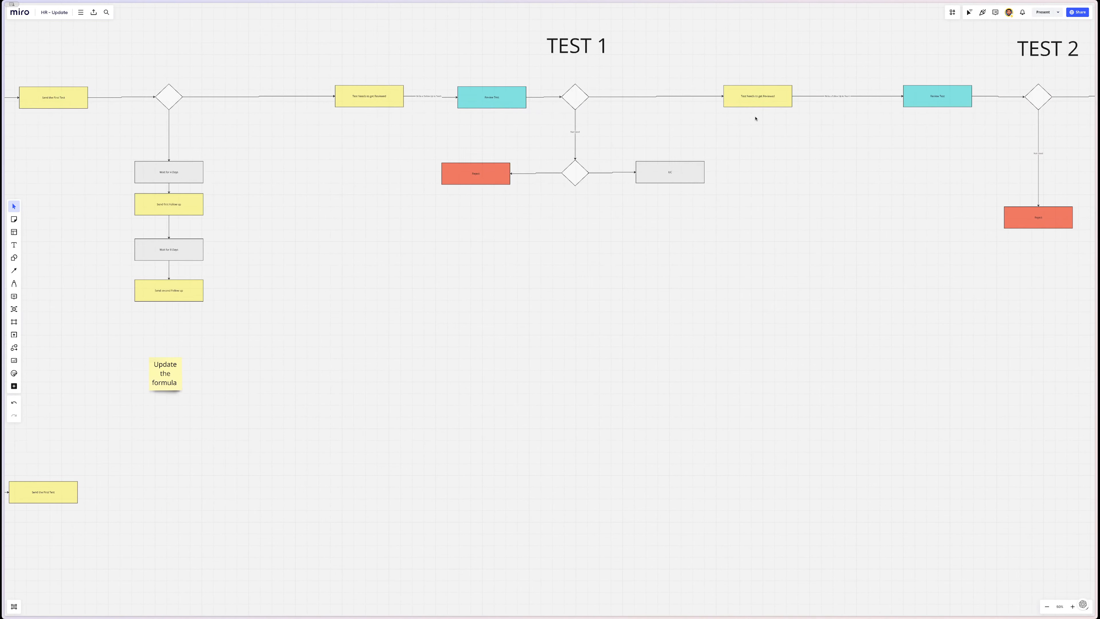
left_click(511, 100)
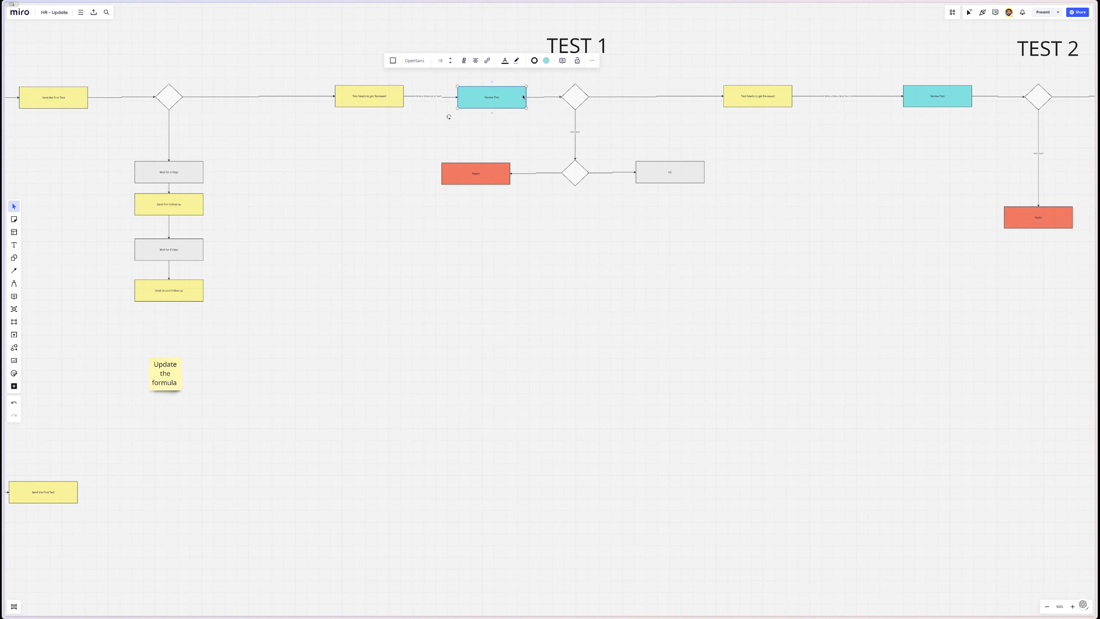
left_click(398, 95)
left_click(474, 99)
left_click(782, 110)
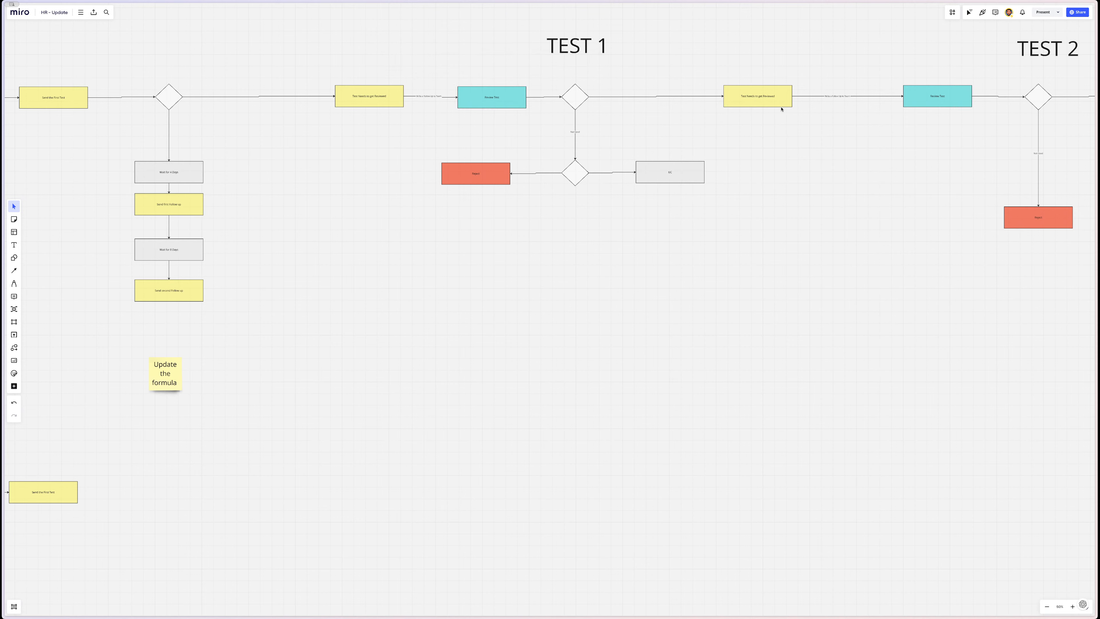
scroll(777, 107, "right", 5)
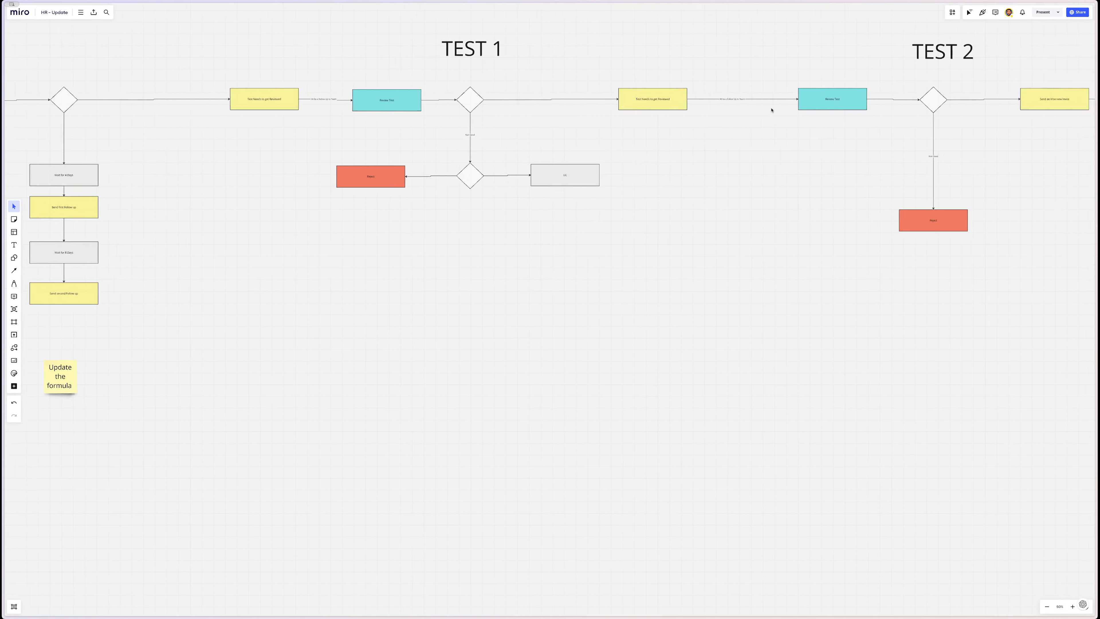
left_click(742, 103)
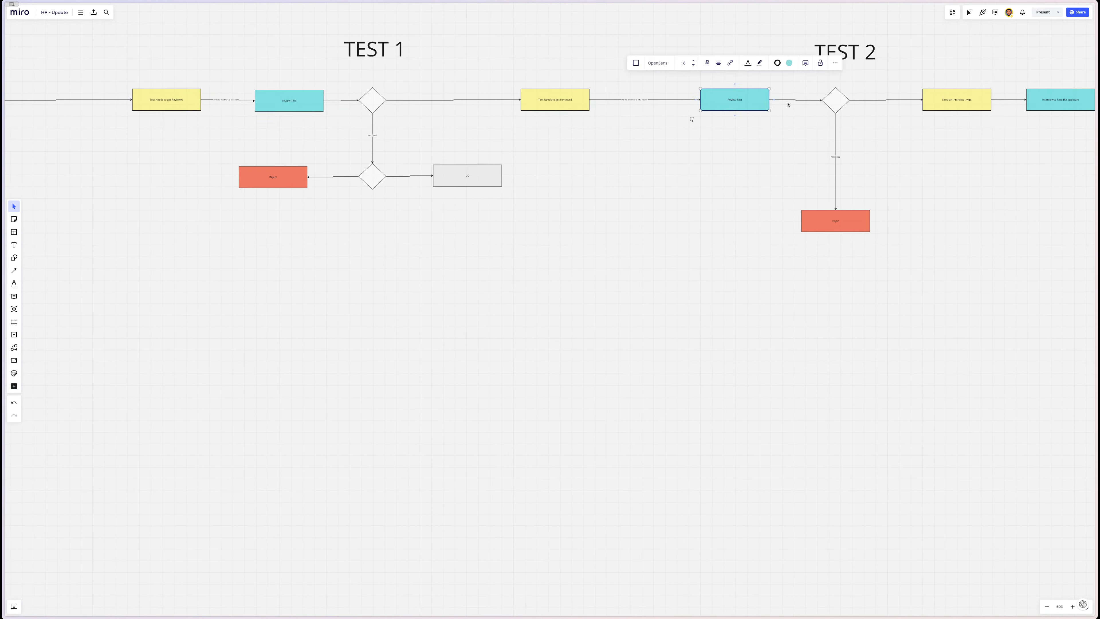
left_click(826, 109)
scroll(826, 110, "right", 7)
left_click(769, 109)
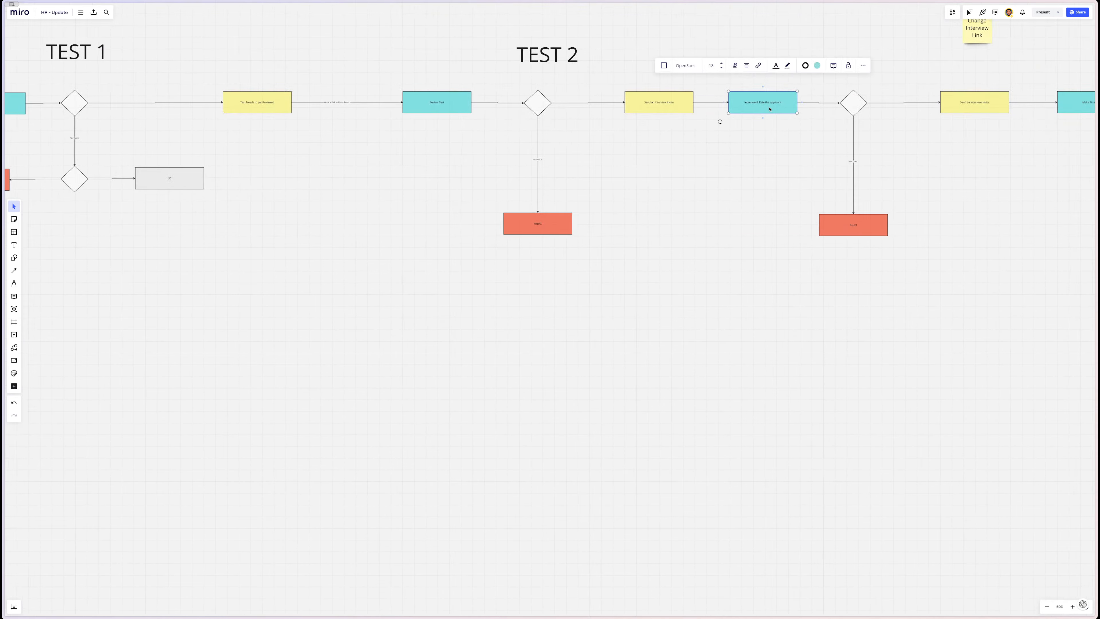
scroll(770, 109, "right", 5)
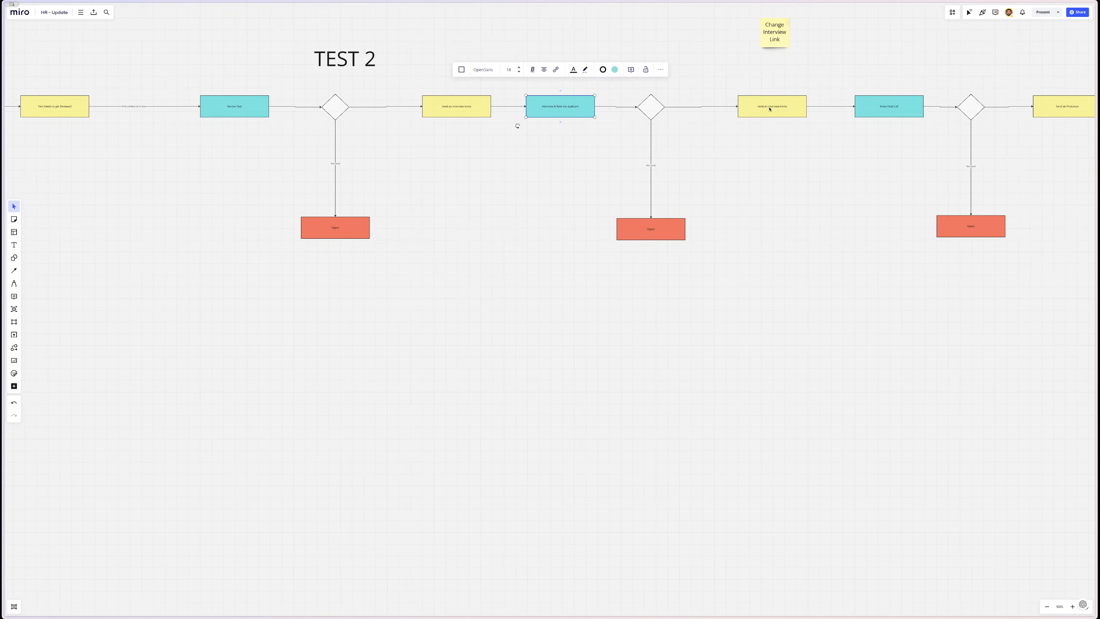
scroll(808, 122, "right", 5)
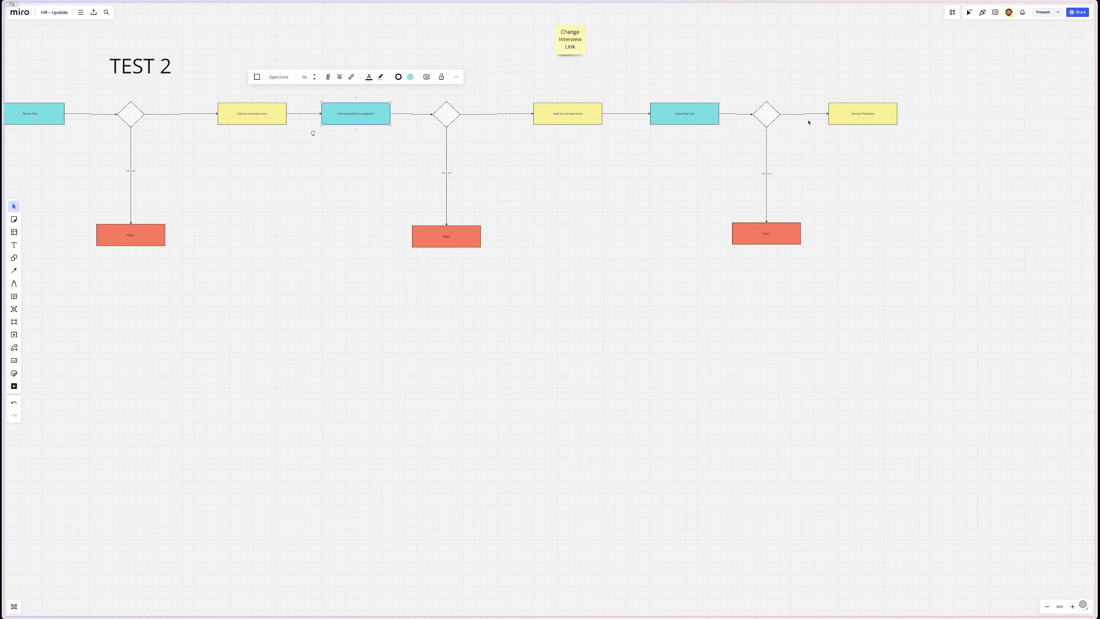
left_click(668, 118)
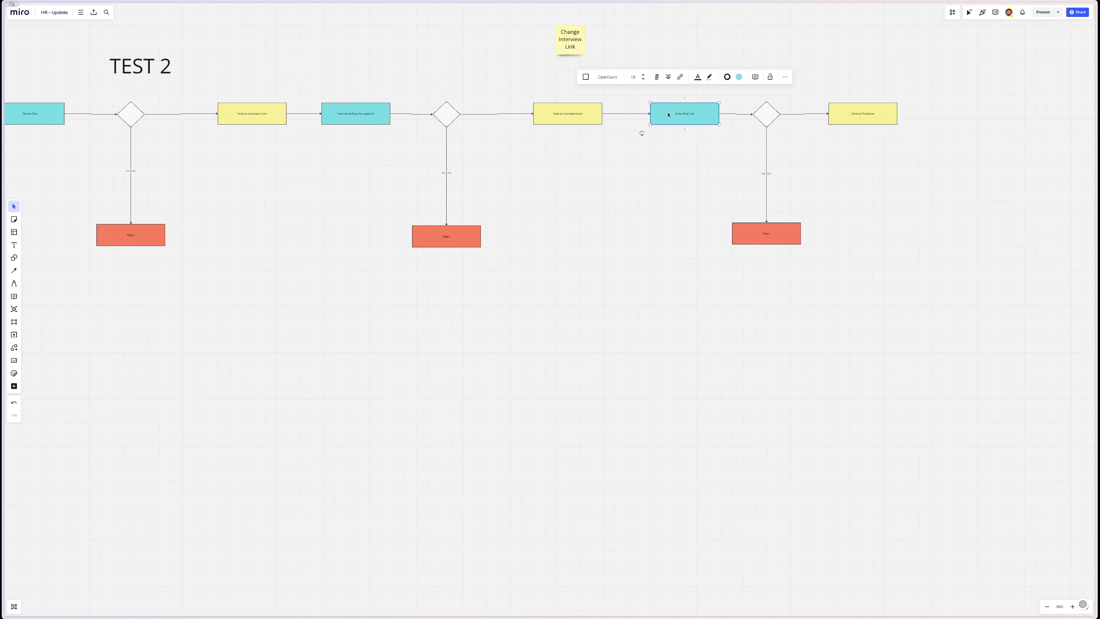
- Move Make Final Call beside Send the First Test and connect them with a connector
left_click_drag(668, 114, 659, 511)
scroll(658, 511, "down", 4)
scroll(657, 512, "left", 7)
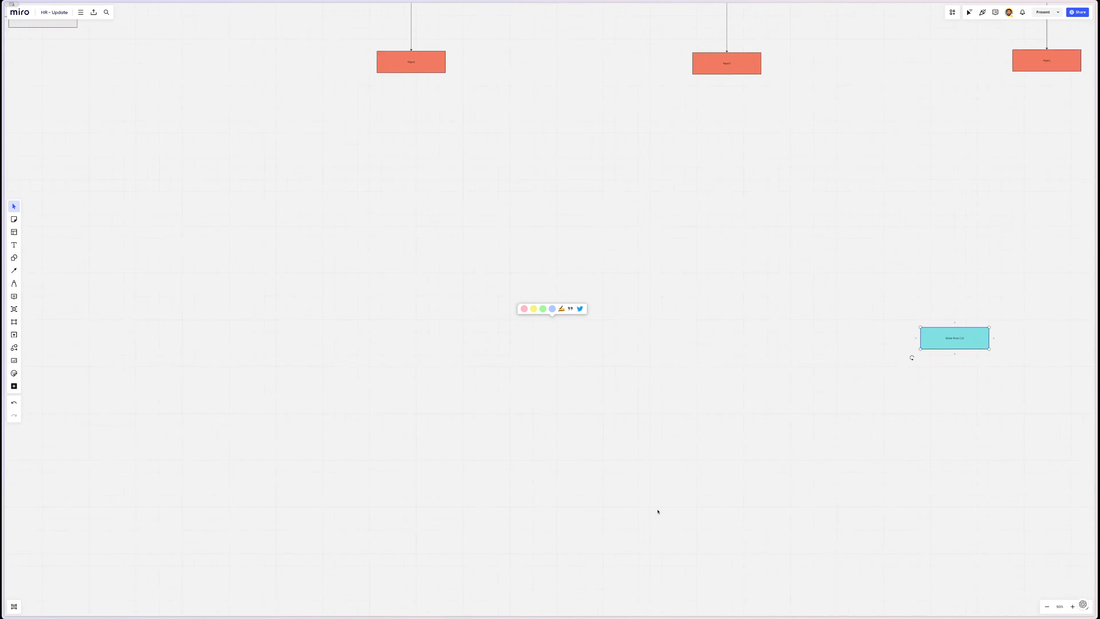
scroll(658, 512, "left", 10)
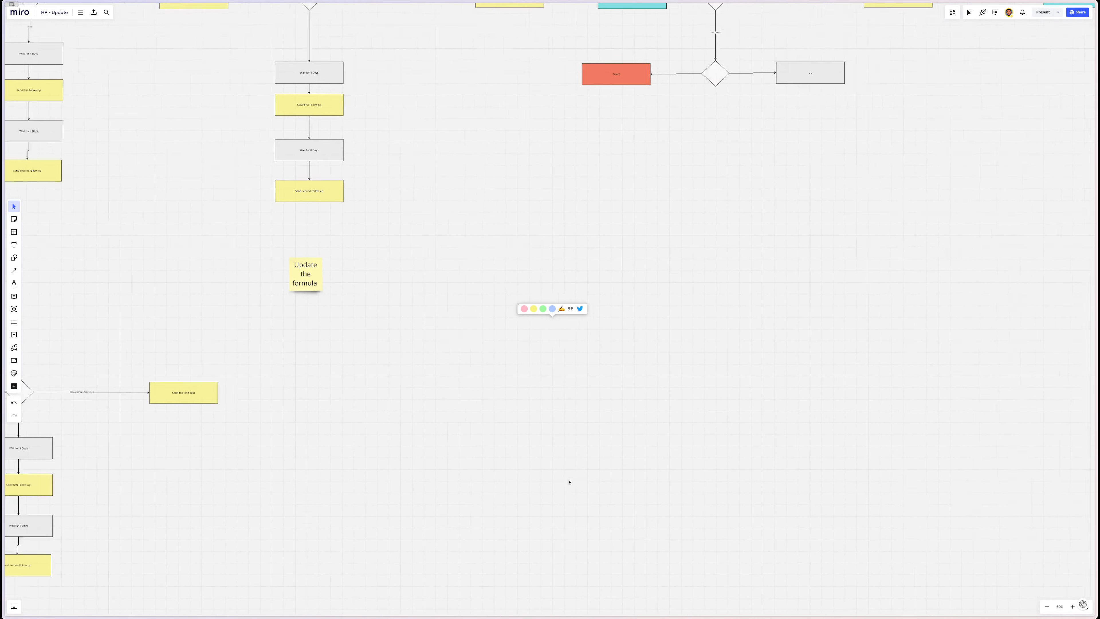
scroll(996, 390, "right", 15)
left_click_drag(990, 405, 146, 422)
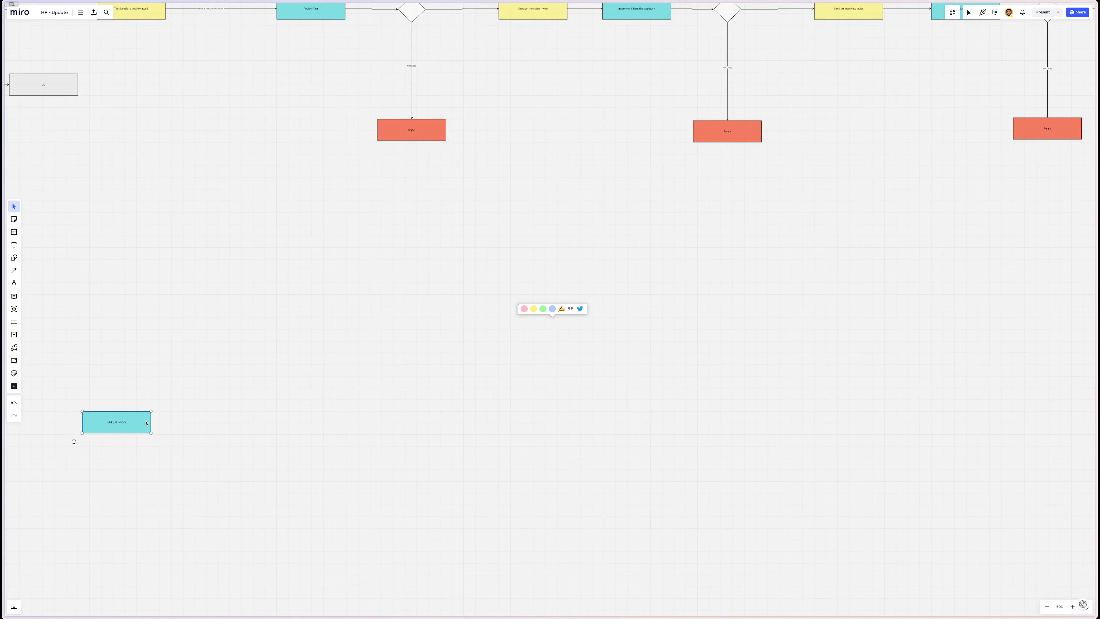
scroll(379, 460, "left", 15)
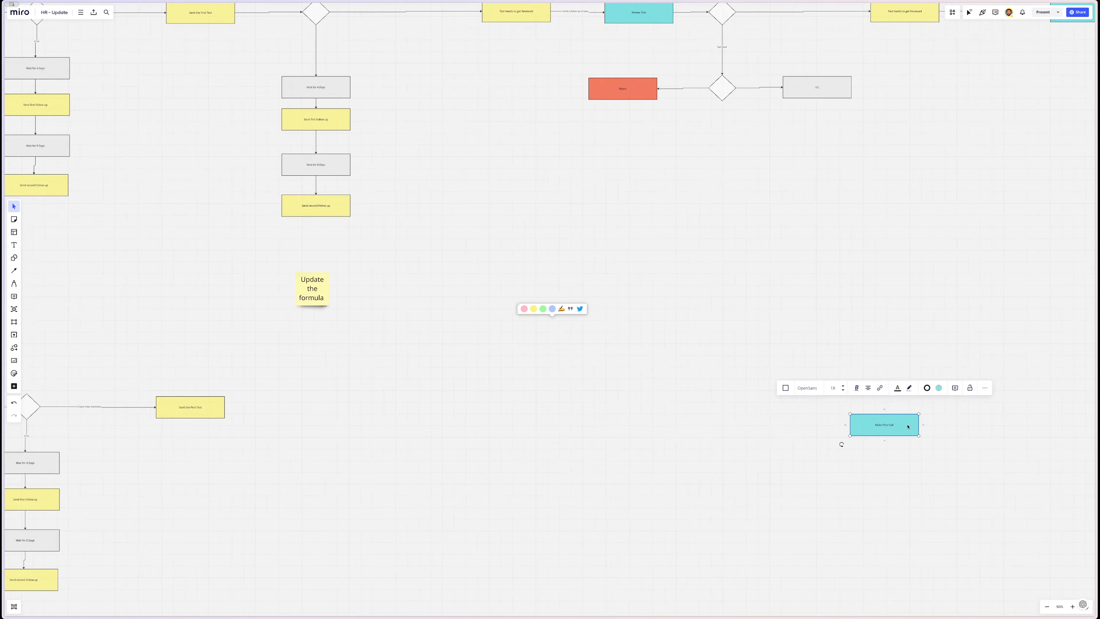
left_click_drag(909, 426, 326, 410)
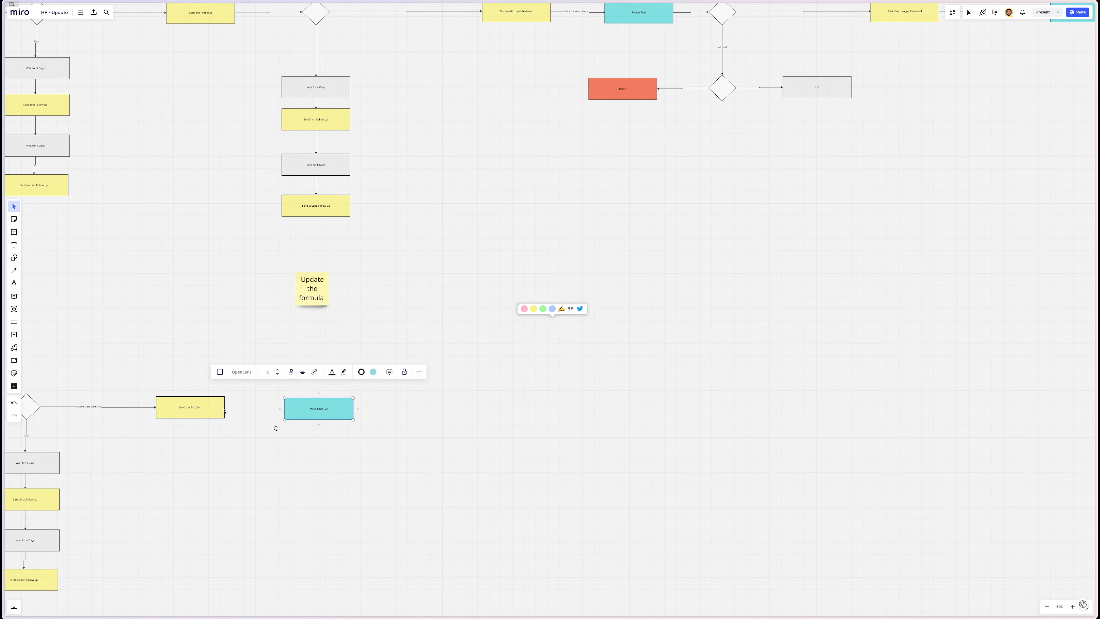
left_click(224, 410)
left_click_drag(231, 407, 350, 416)
left_click(341, 420)
- Duplicate the decision, Probation and Reject branch and align it after Make Final Call
scroll(481, 415, "right", 20)
scroll(481, 415, "up", 8)
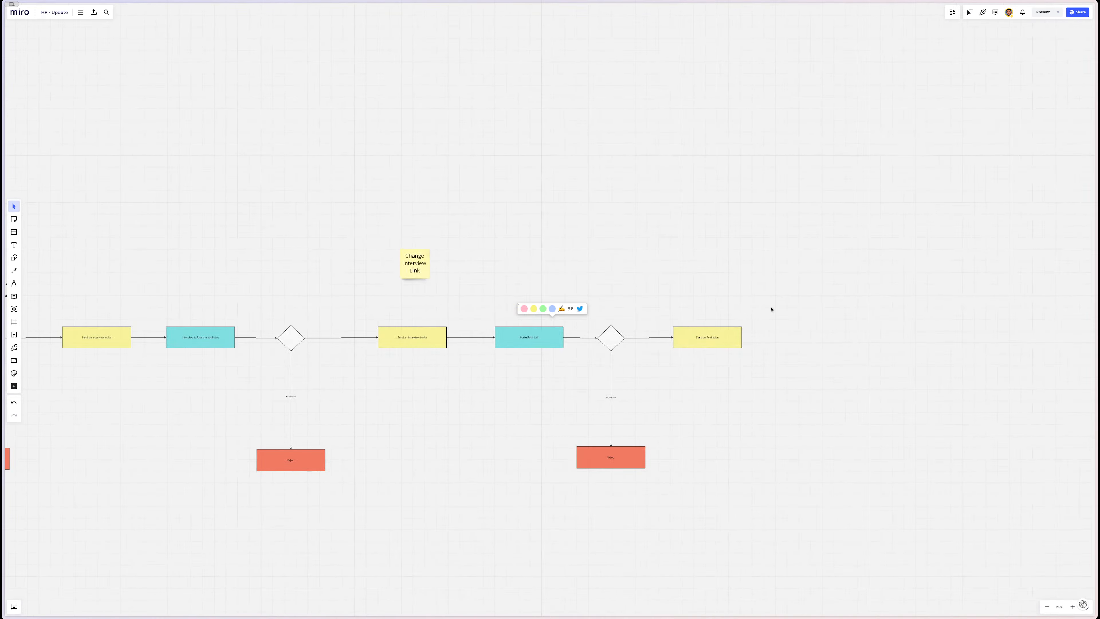
left_click_drag(803, 303, 572, 527)
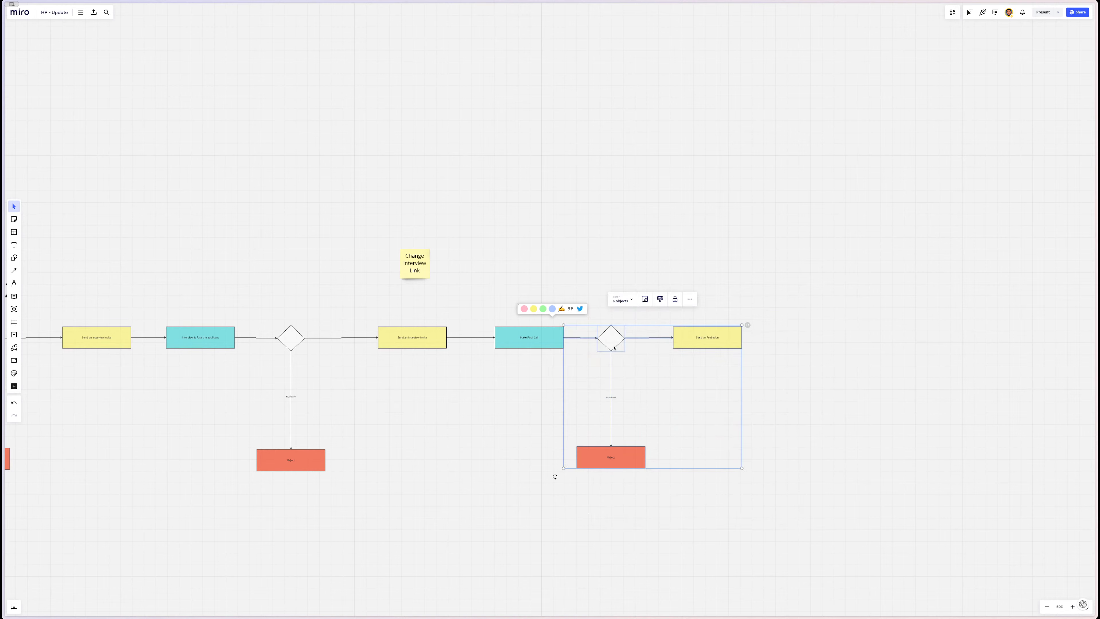
scroll(613, 348, "down", 1)
key("super+v")
scroll(122, 554, "down", 2)
scroll(122, 554, "left", 10)
scroll(122, 554, "down", 4)
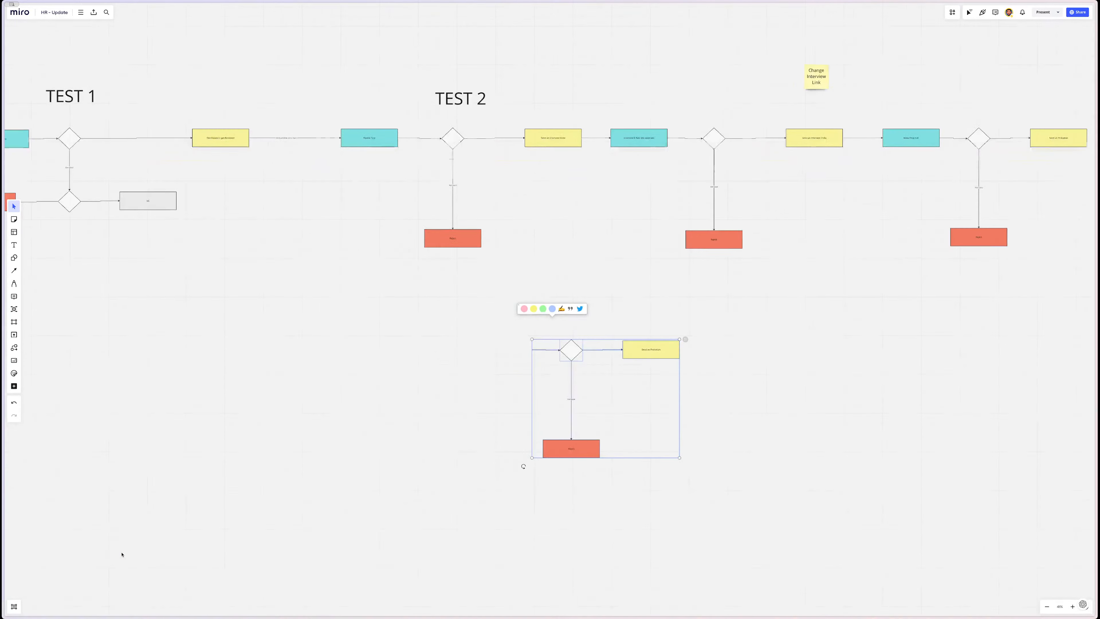
scroll(312, 506, "left", 7)
scroll(312, 506, "up", 2)
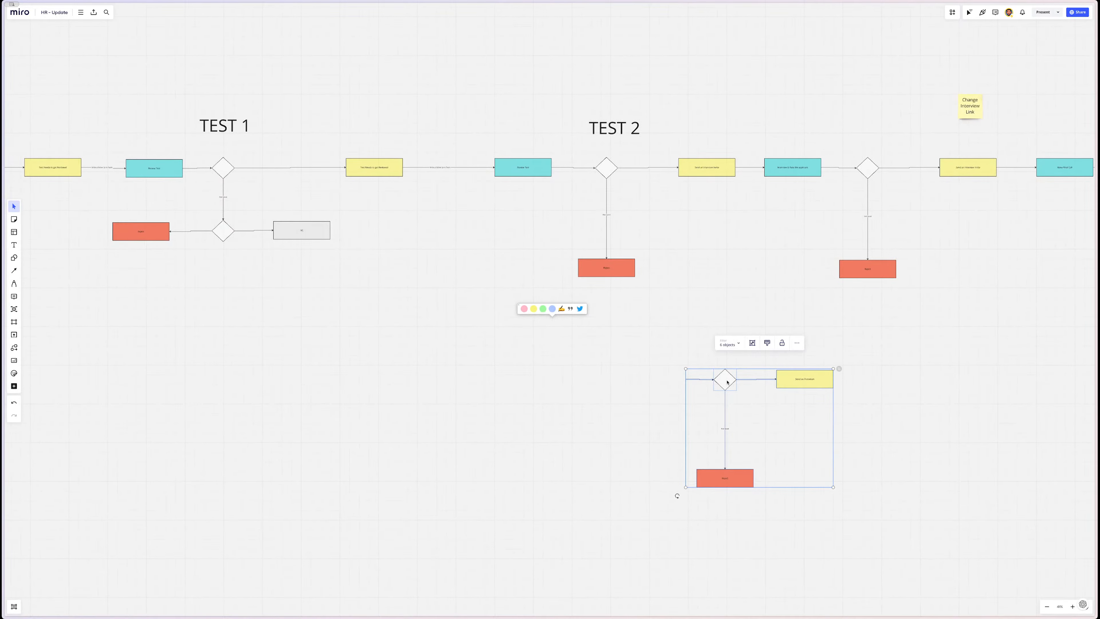
left_click_drag(727, 382, 76, 425)
scroll(74, 424, "left", 8)
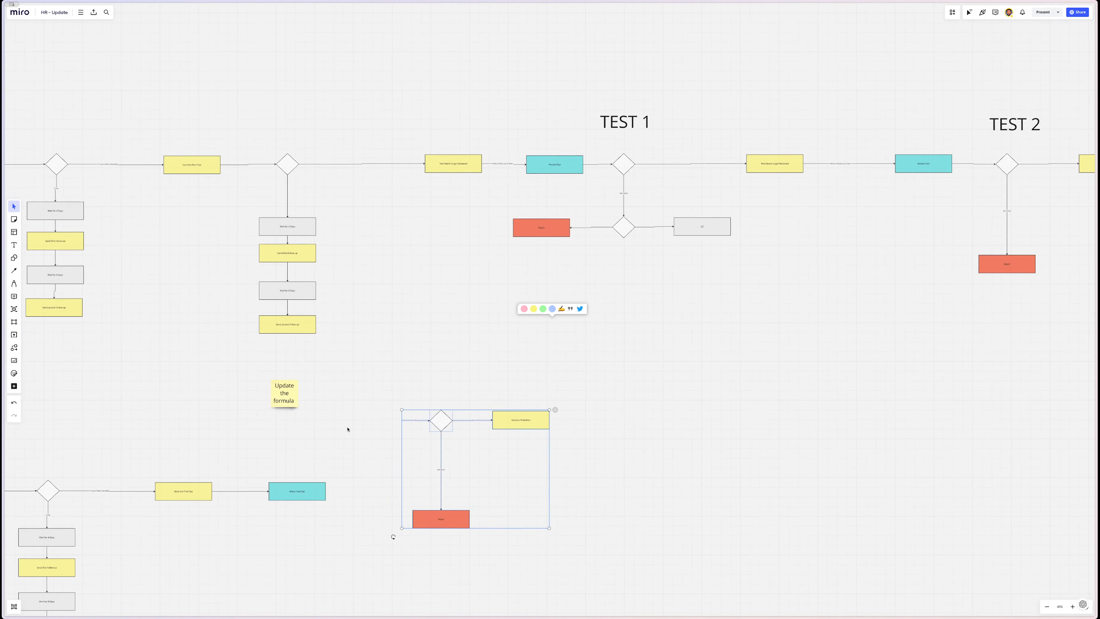
left_click_drag(444, 427, 366, 497)
left_click(618, 480)
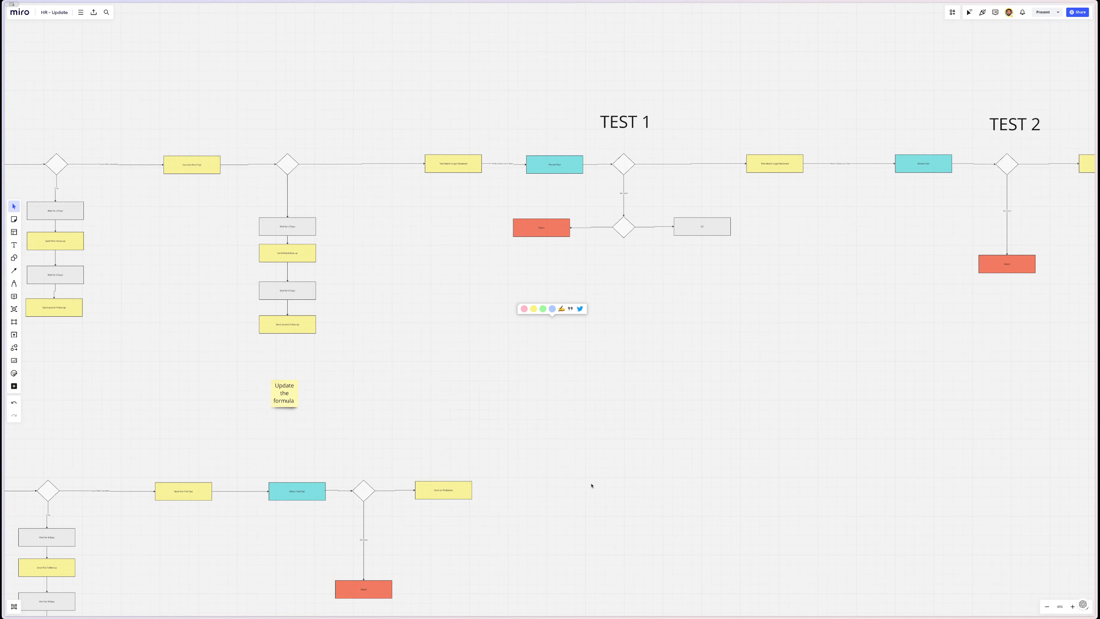
scroll(592, 485, "up", 6)
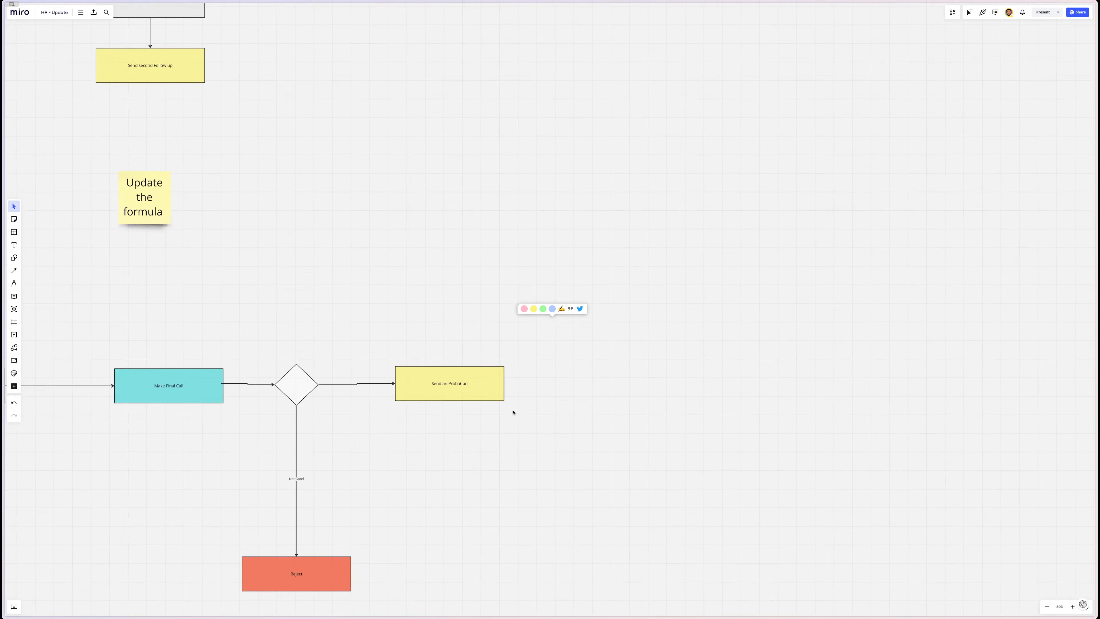
left_click_drag(475, 326, 256, 604)
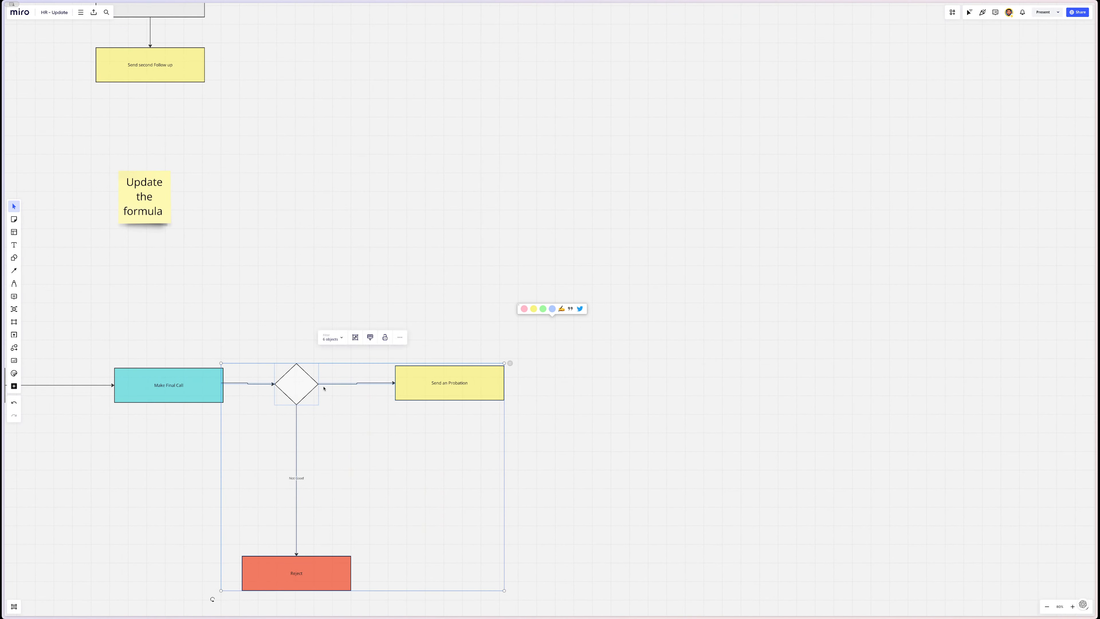
mouse_move(294, 392)
left_mouse_down()
mouse_move(310, 377)
mouse_move(288, 368)
mouse_move(289, 381)
left_mouse_up()
- Shift the Reject box further left and remove an accidentally added extra diamond
left_click(274, 350)
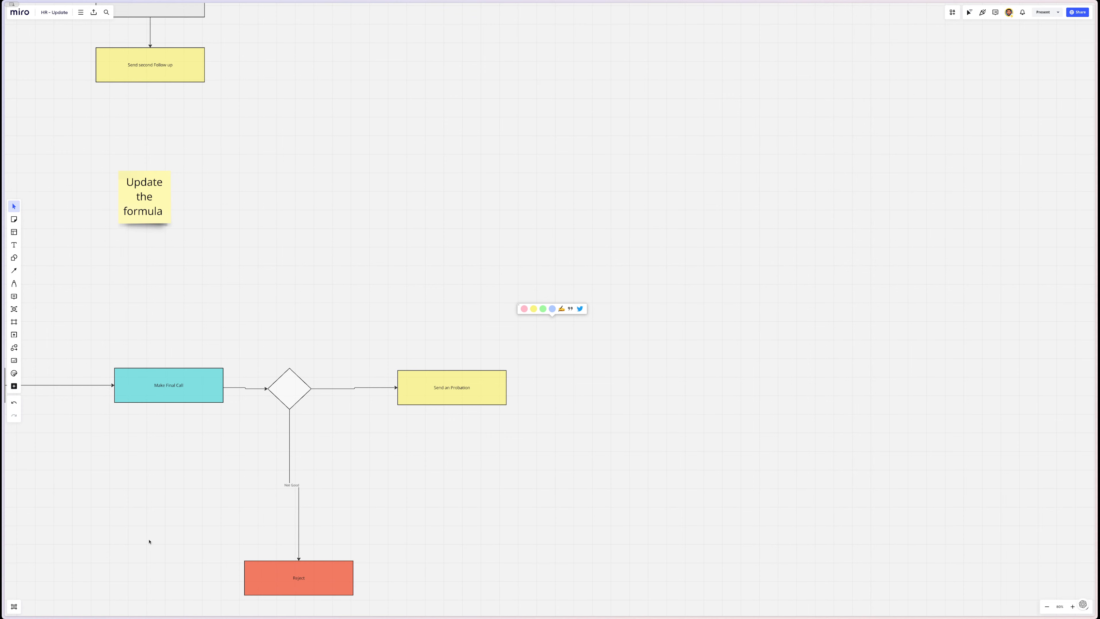
left_click_drag(301, 575, 190, 585)
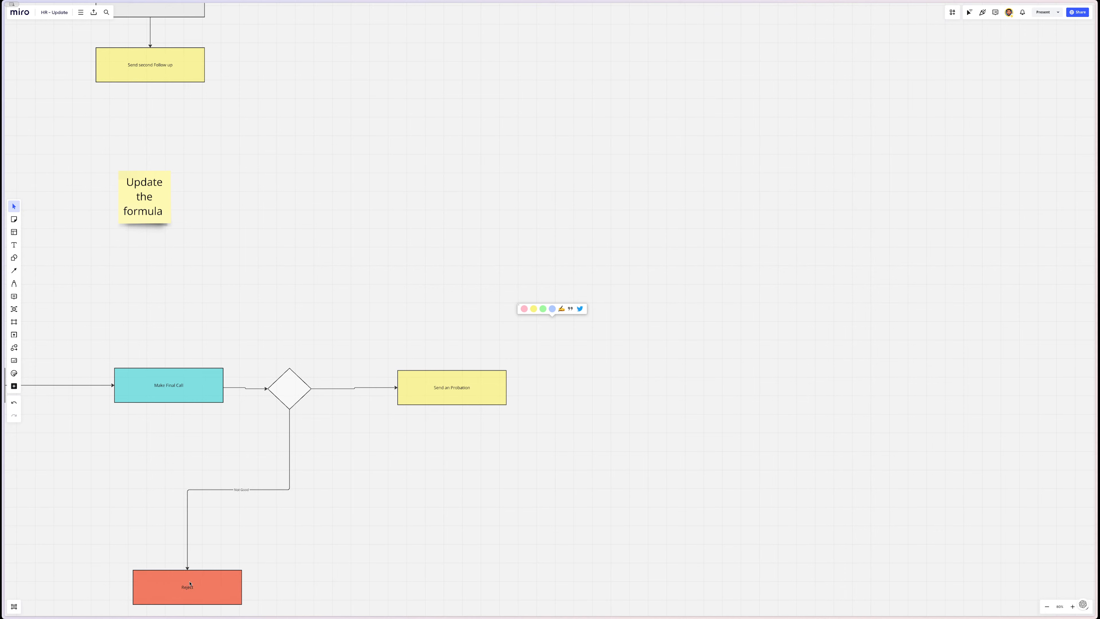
left_click(291, 406)
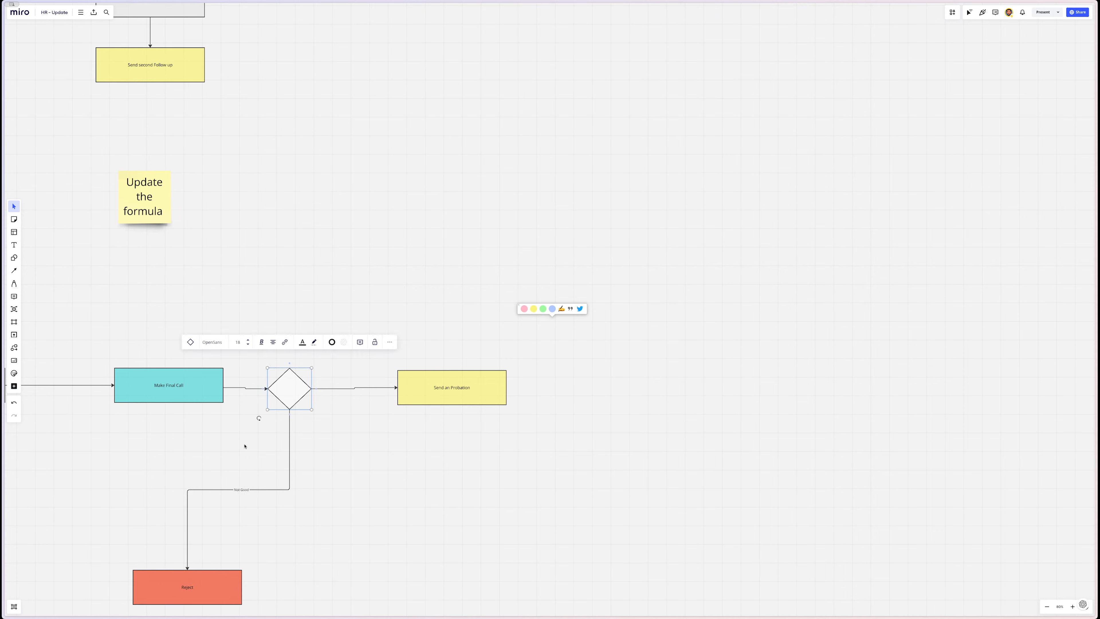
left_click(290, 415)
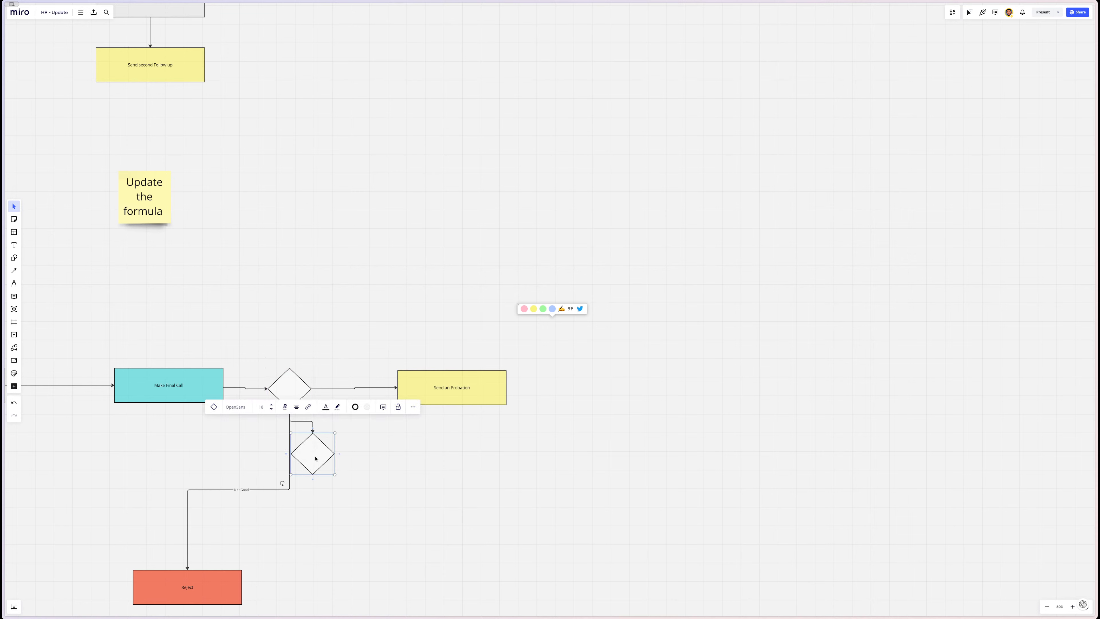
key("Delete")
- Duplicate the Reject box, connect it to the decision diamond, and label the copy UC
left_click_drag(208, 584, 356, 583)
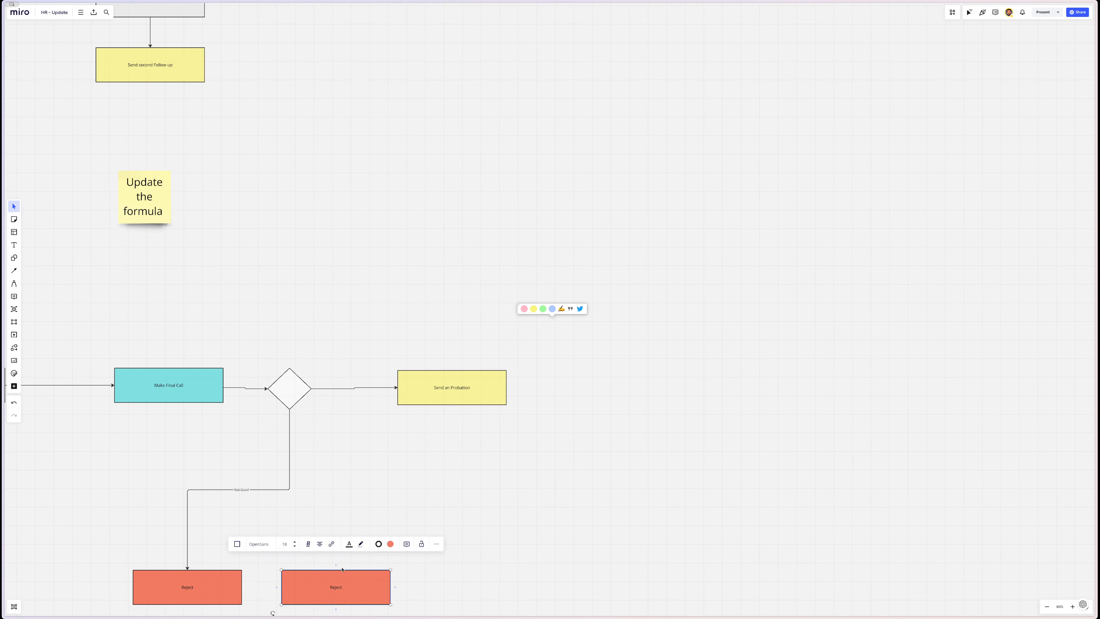
left_click(290, 401)
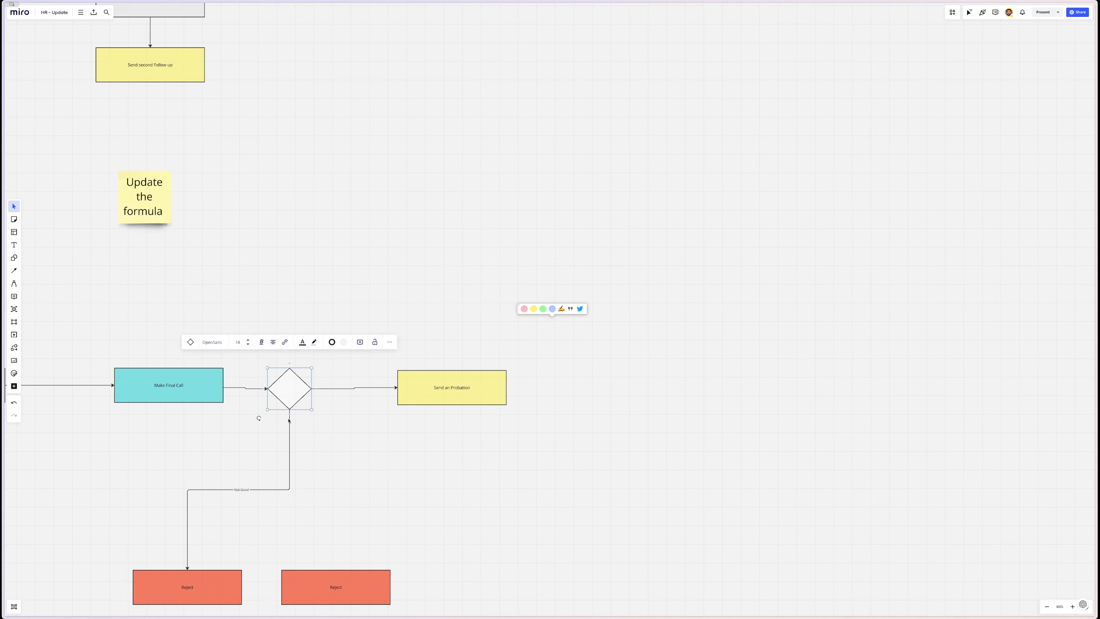
left_click_drag(289, 420, 339, 574)
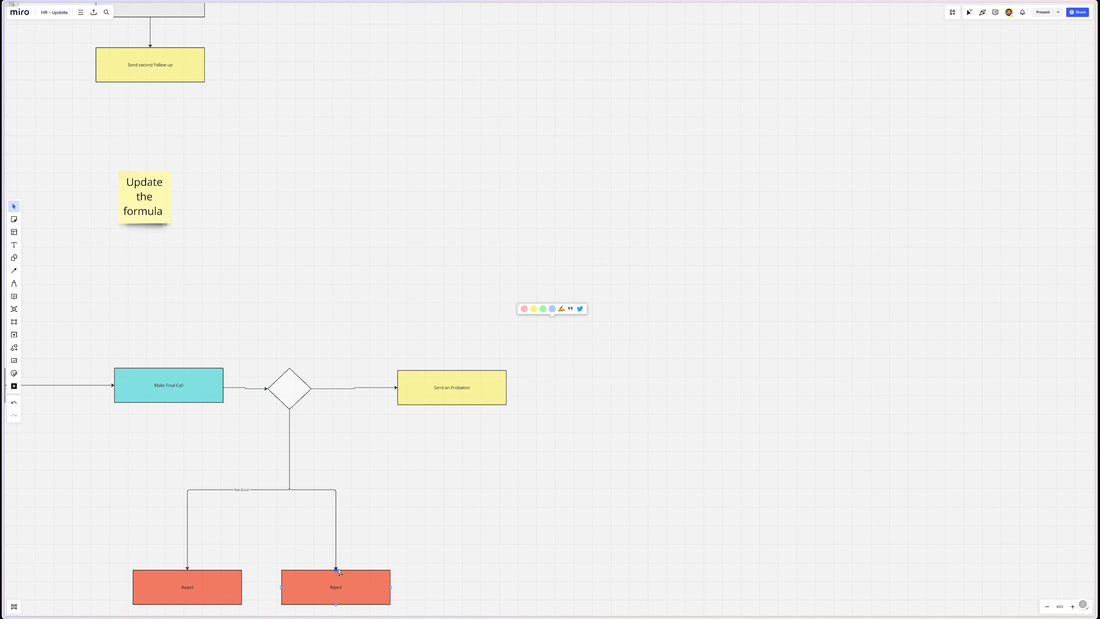
left_click(338, 587)
left_click(339, 588)
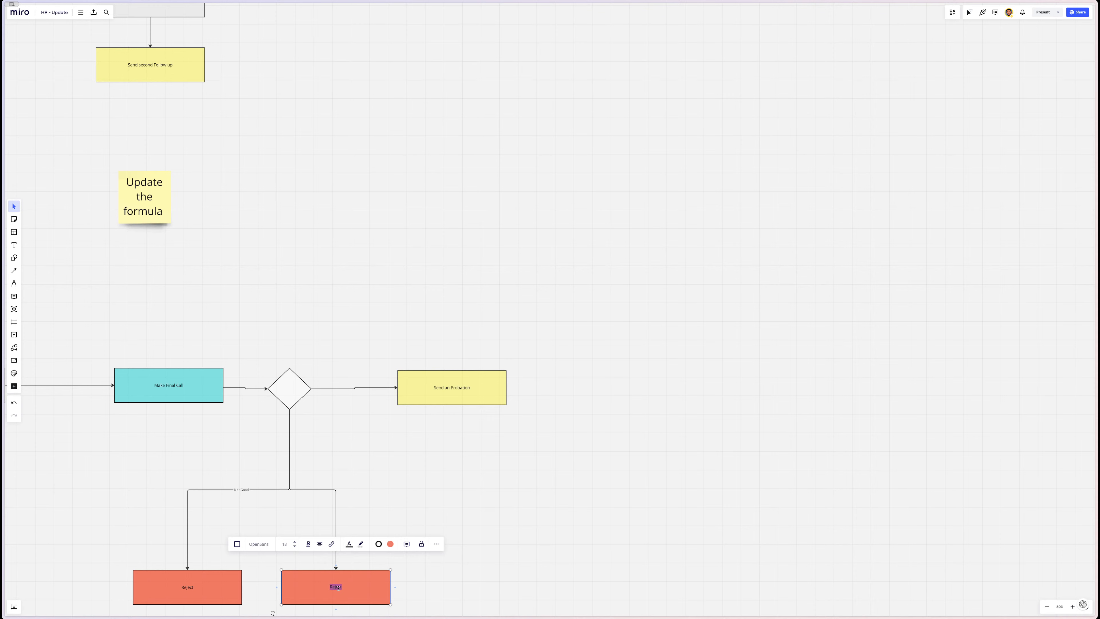
type("UC")
left_click(414, 570)
- Recolour the UC box's fill from red to light grey
left_click(369, 583)
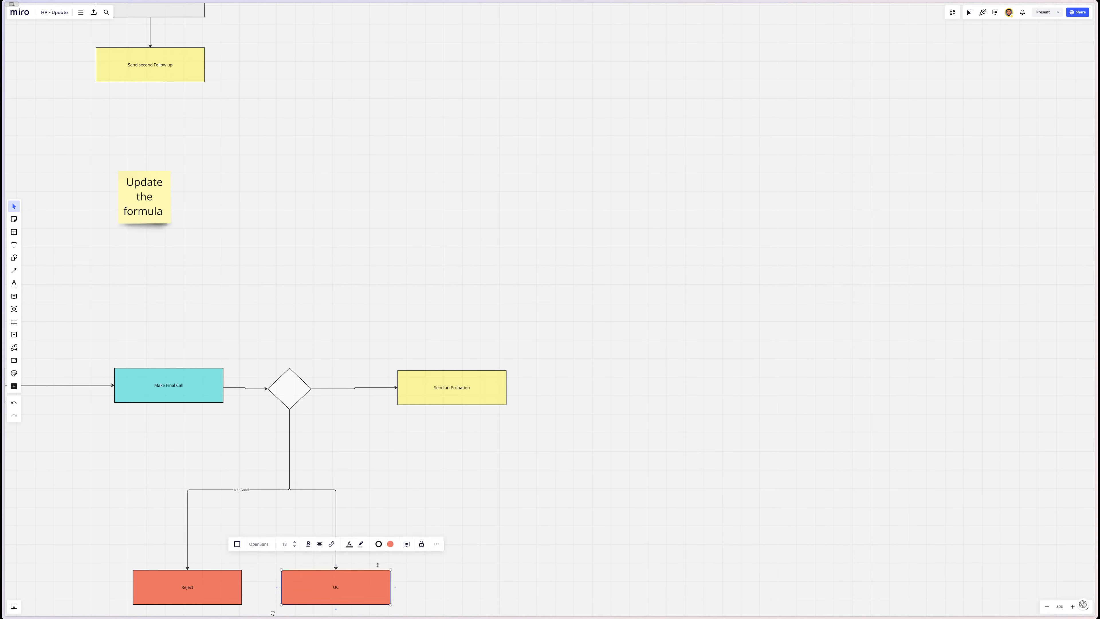
left_click(391, 544)
left_click(384, 490)
left_click(547, 487)
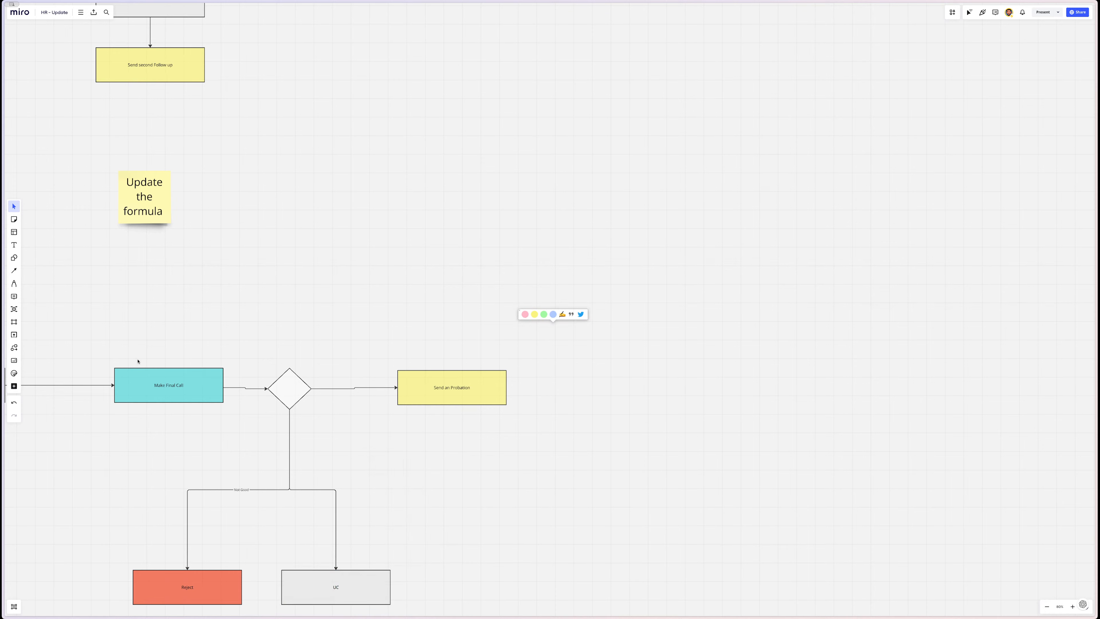
- Ask ChatGPT 'Please write the rejection mail' to get a rejection email template
mouse_move(2, 385)
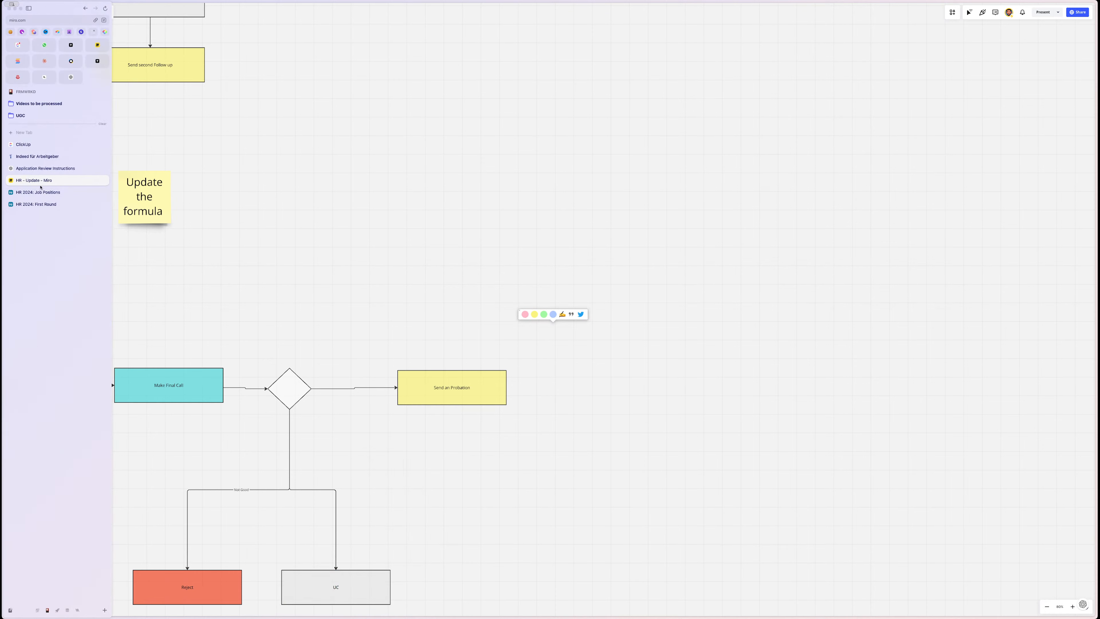
left_click(71, 78)
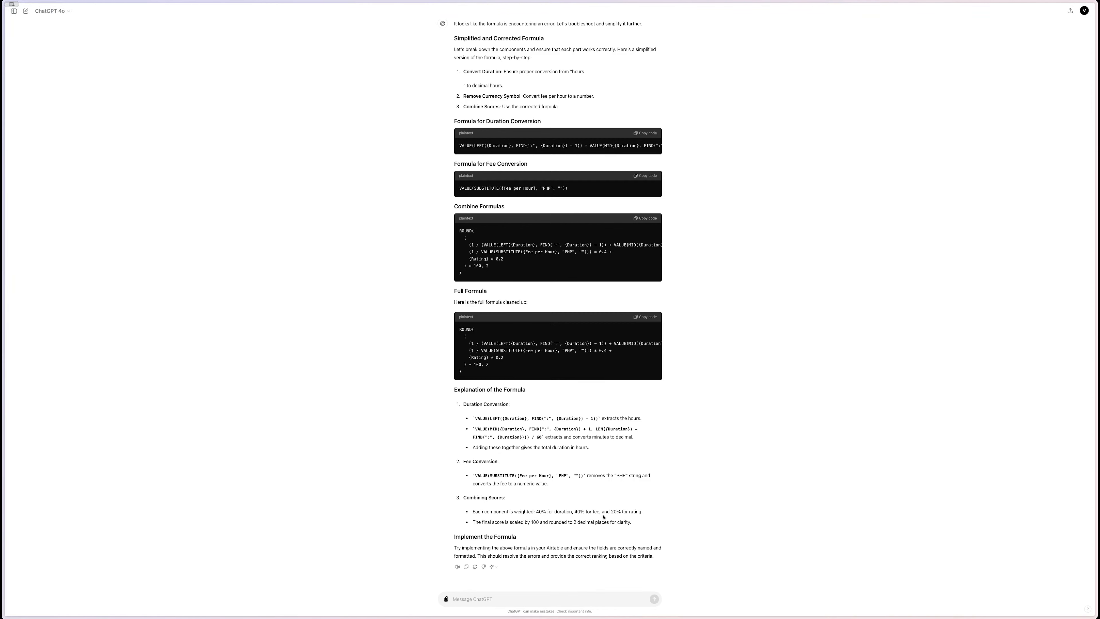
type("Please write the rejection mail")
key("Return")
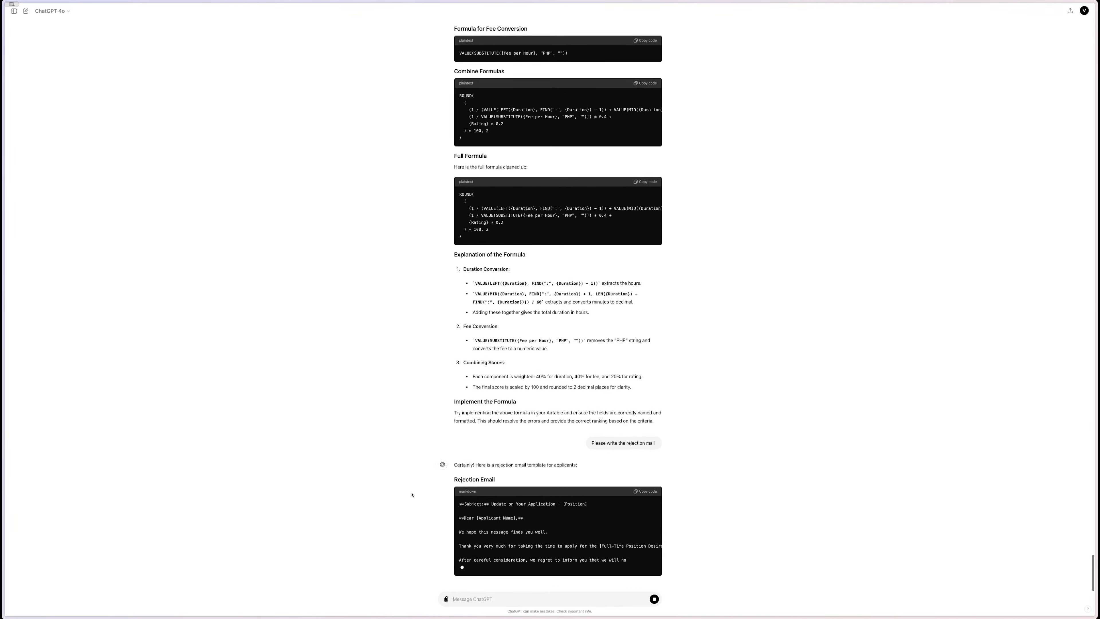
key("super+t")
- Add a split view and open the HR 2024: First Round base beside the chat
type("add")
key("Return")
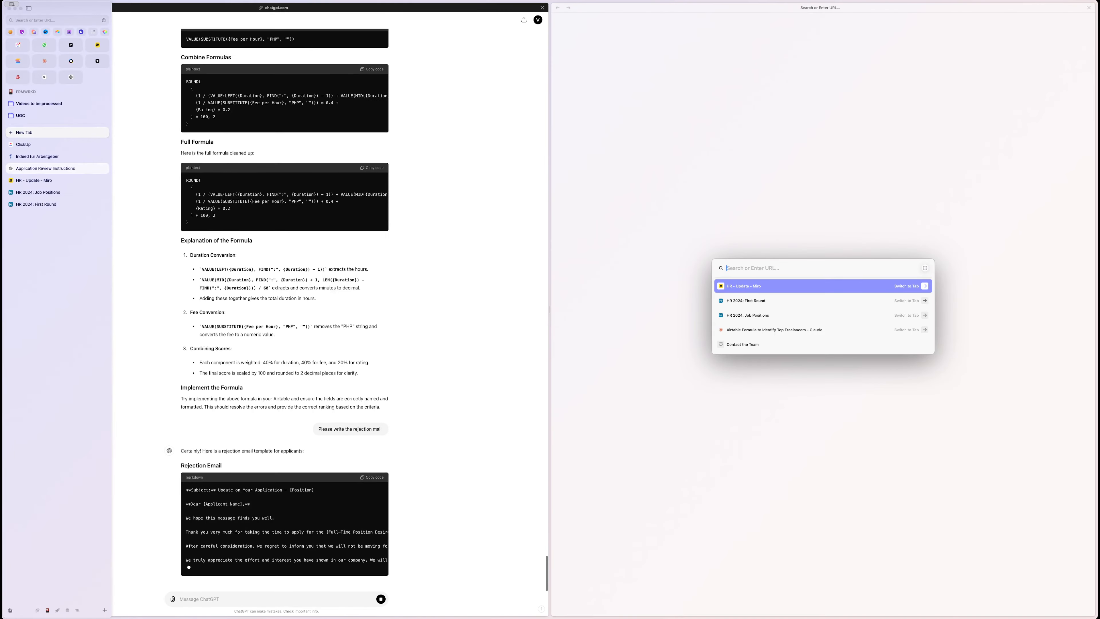
type("air")
key("BackSpace")
key("BackSpace")
key("BackSpace")
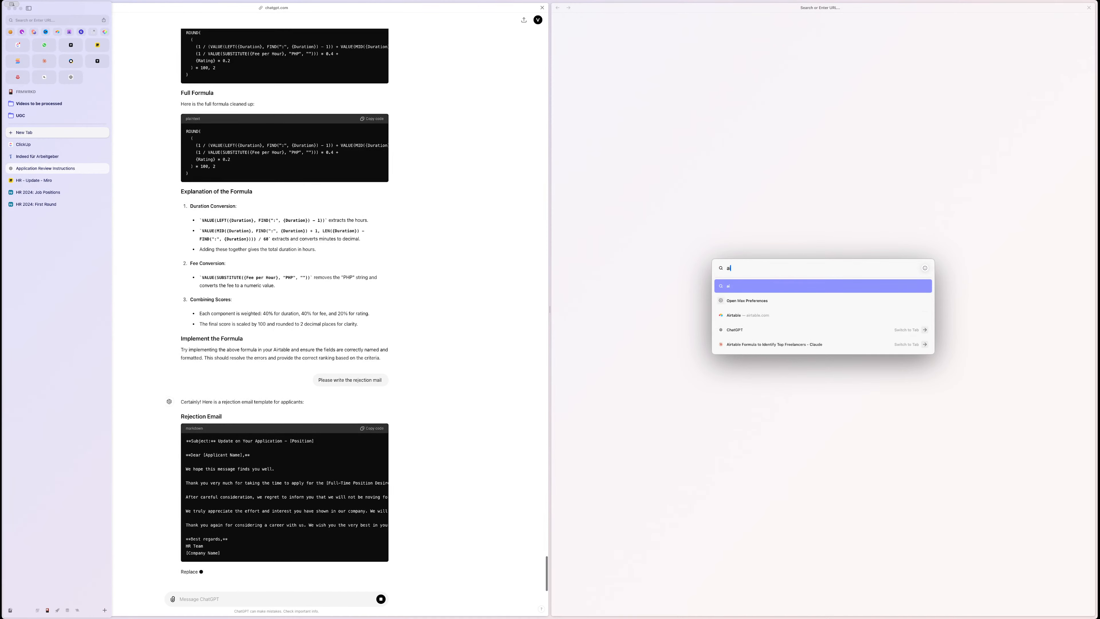
key("BackSpace")
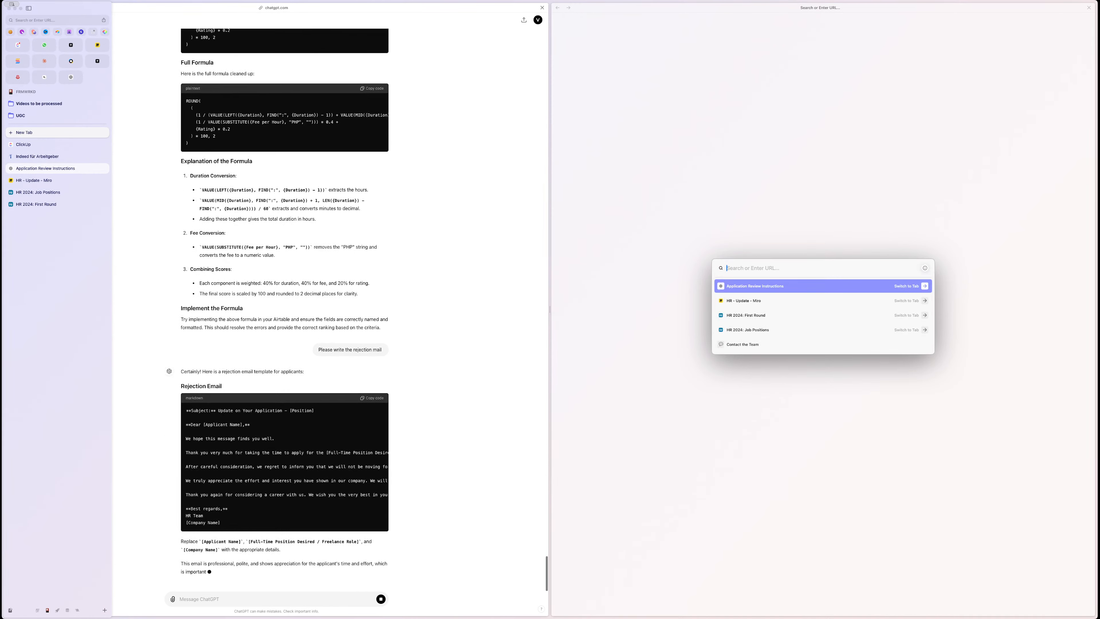
left_click(728, 316)
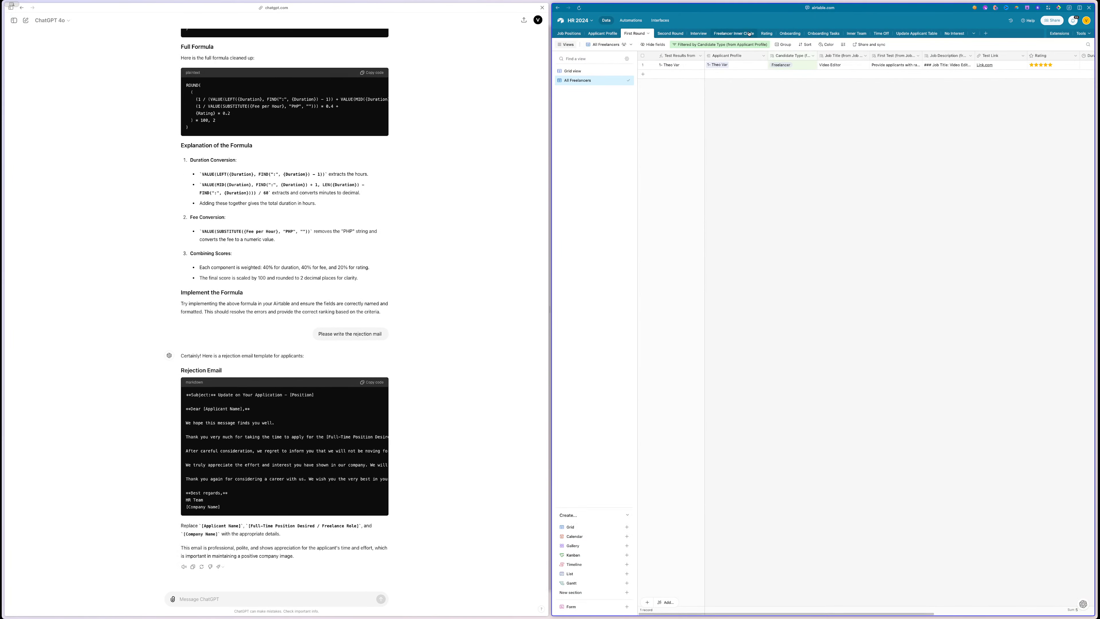
- In the Applicant Profile table, review row 1's Profile Status options without changing the value
left_click(608, 38)
scroll(784, 119, "left", 10)
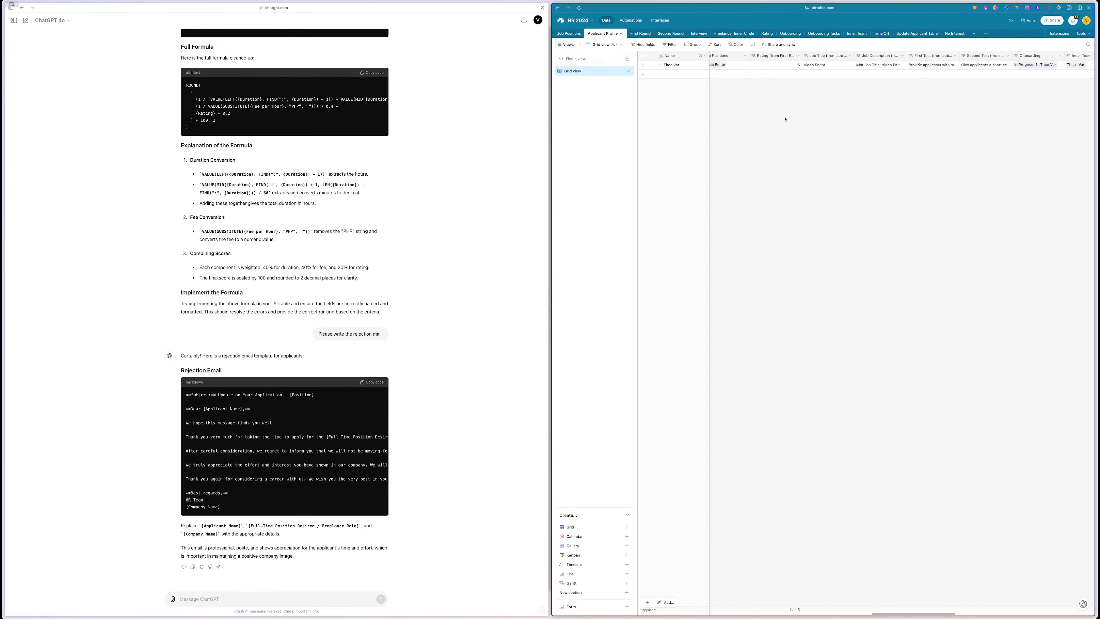
scroll(785, 119, "left", 10)
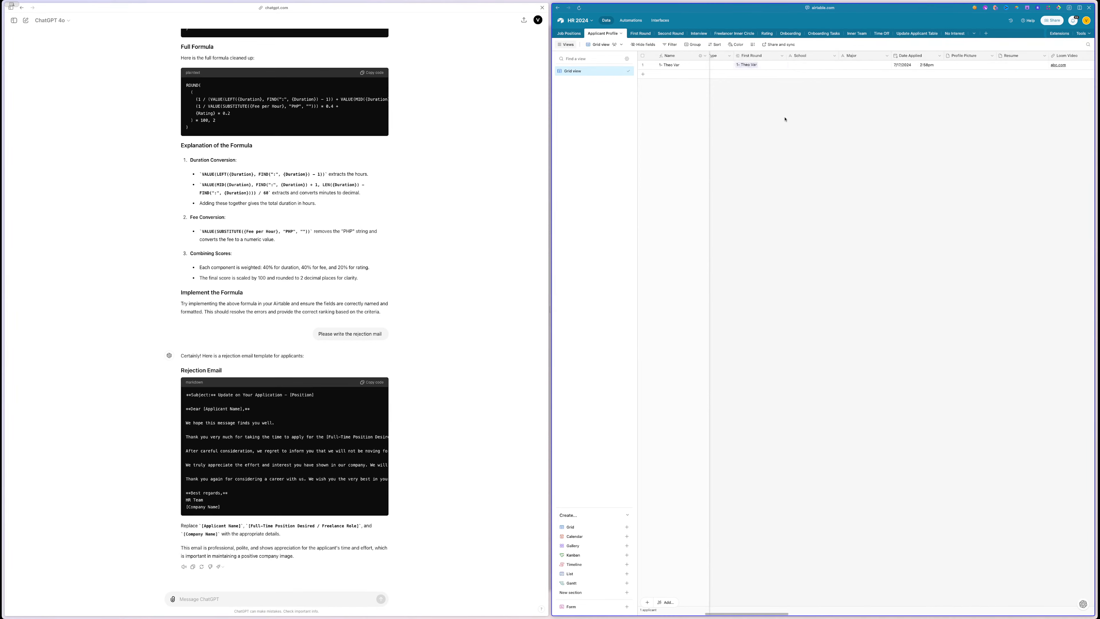
left_click(814, 68)
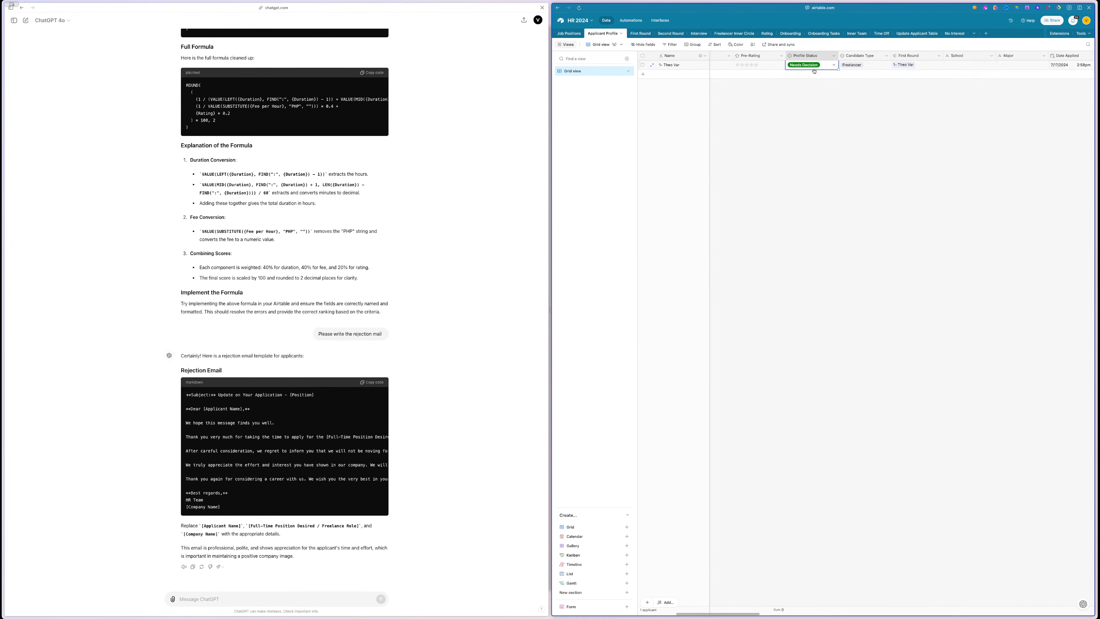
left_click(814, 69)
scroll(812, 97, "down", 2)
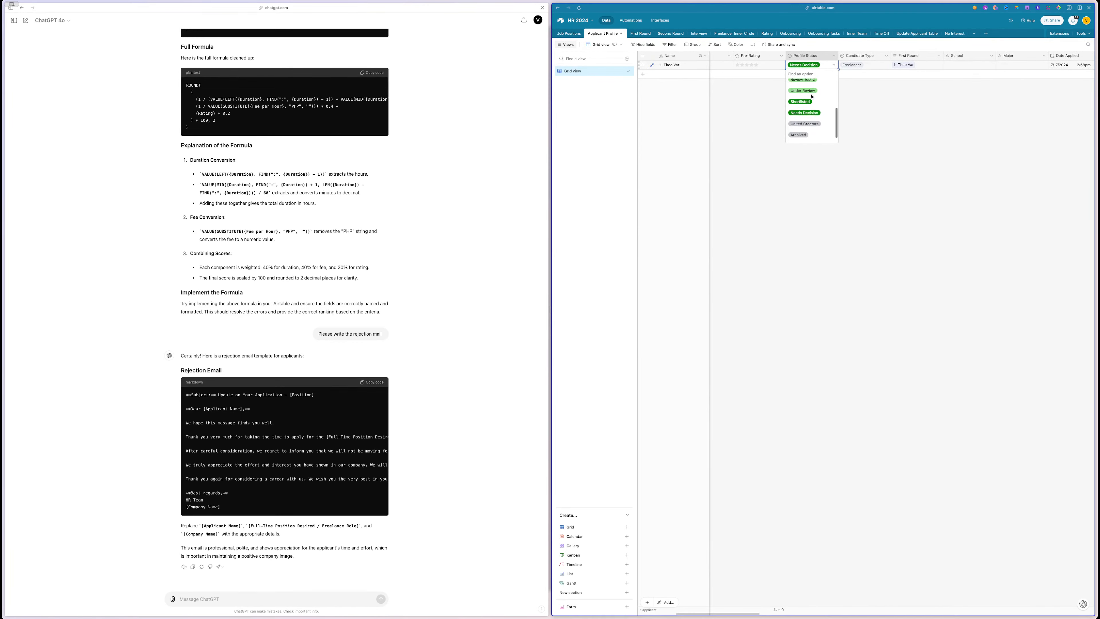
scroll(810, 126, "down", 1)
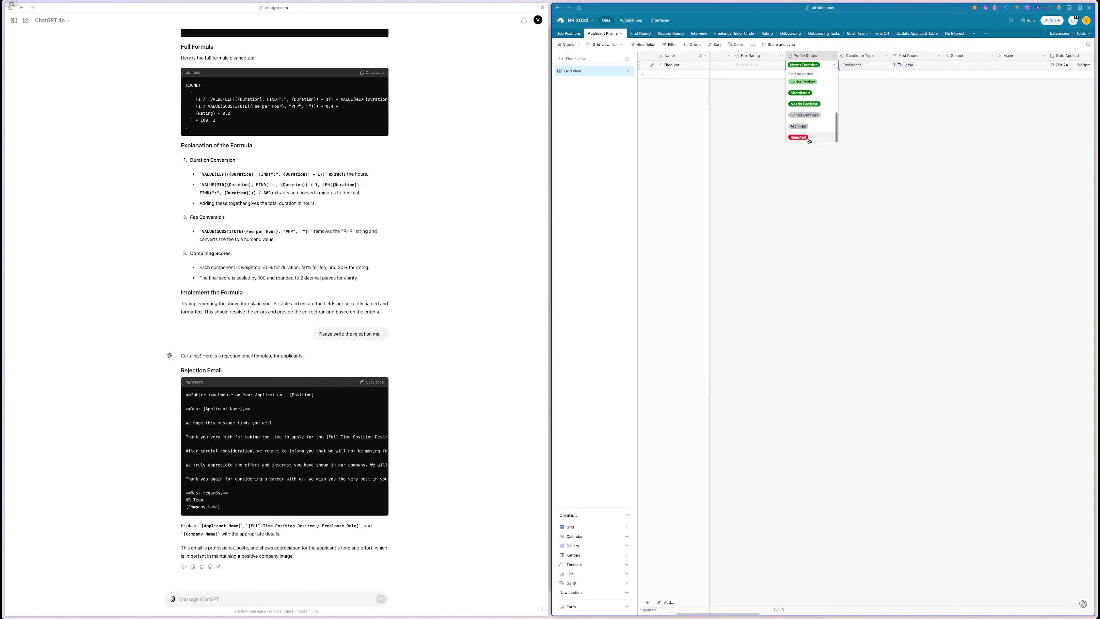
left_click(809, 222)
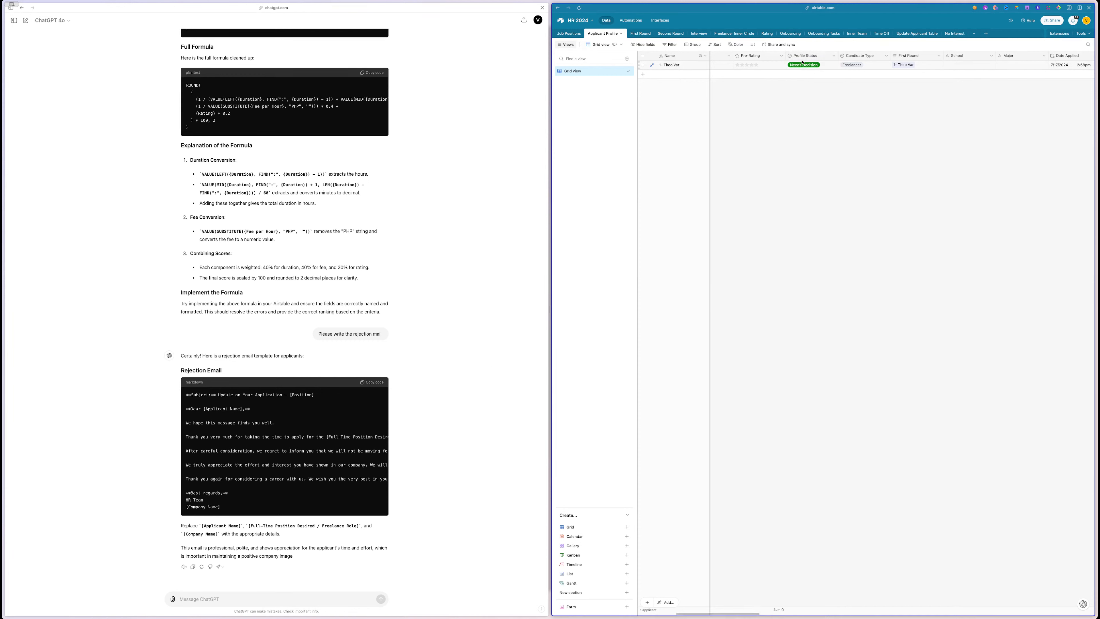
- Create a test automation, then delete the empty Automation 1
left_click(631, 20)
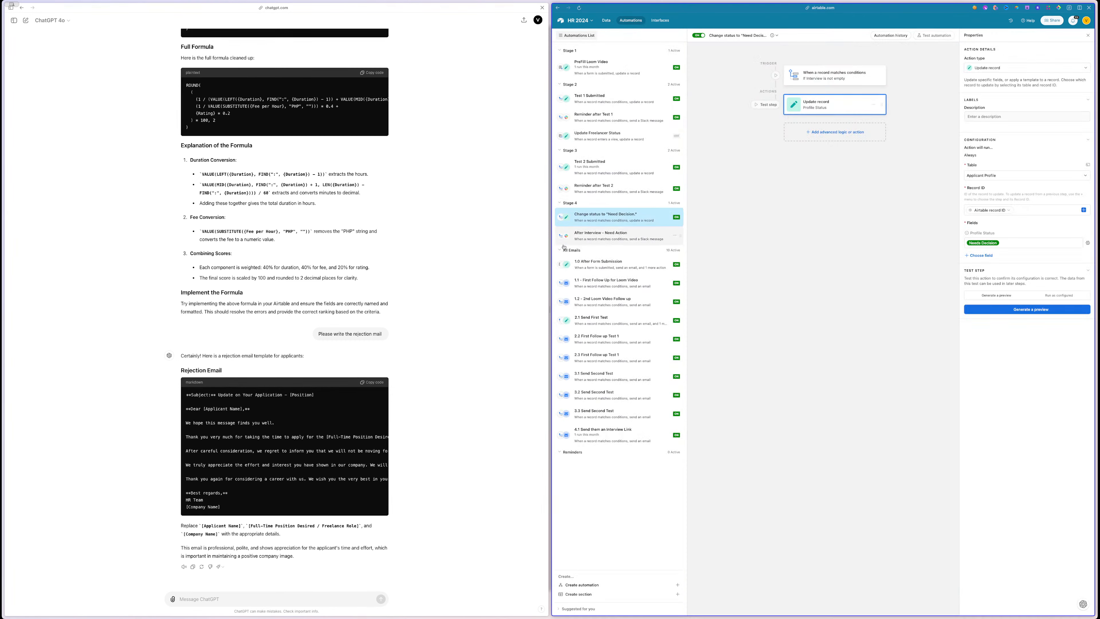
left_click(582, 585)
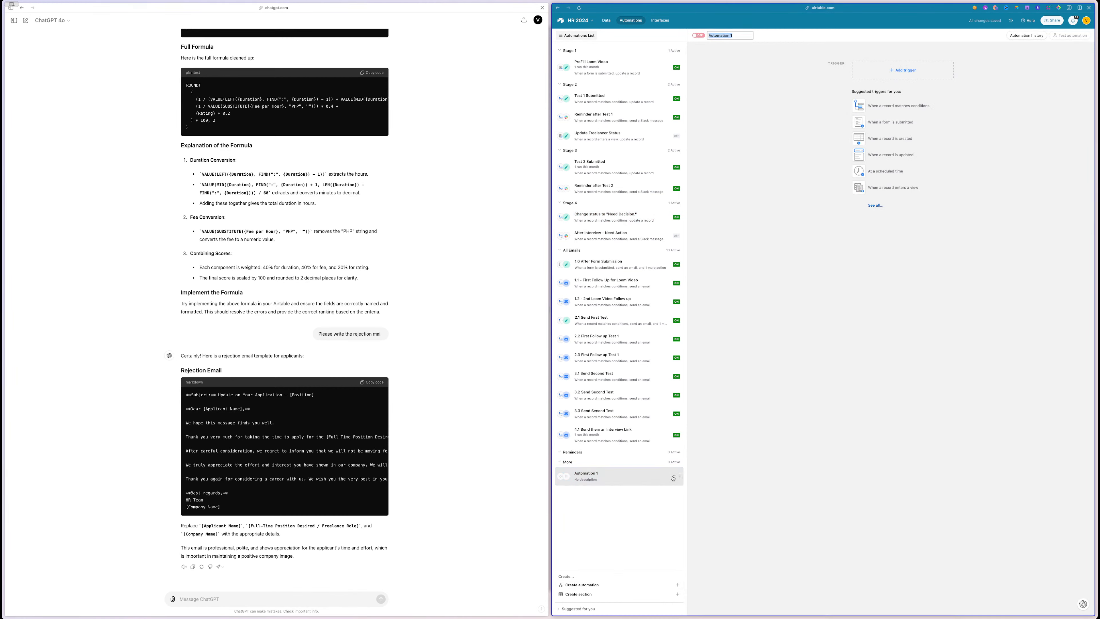
left_click(675, 476)
left_click(644, 515)
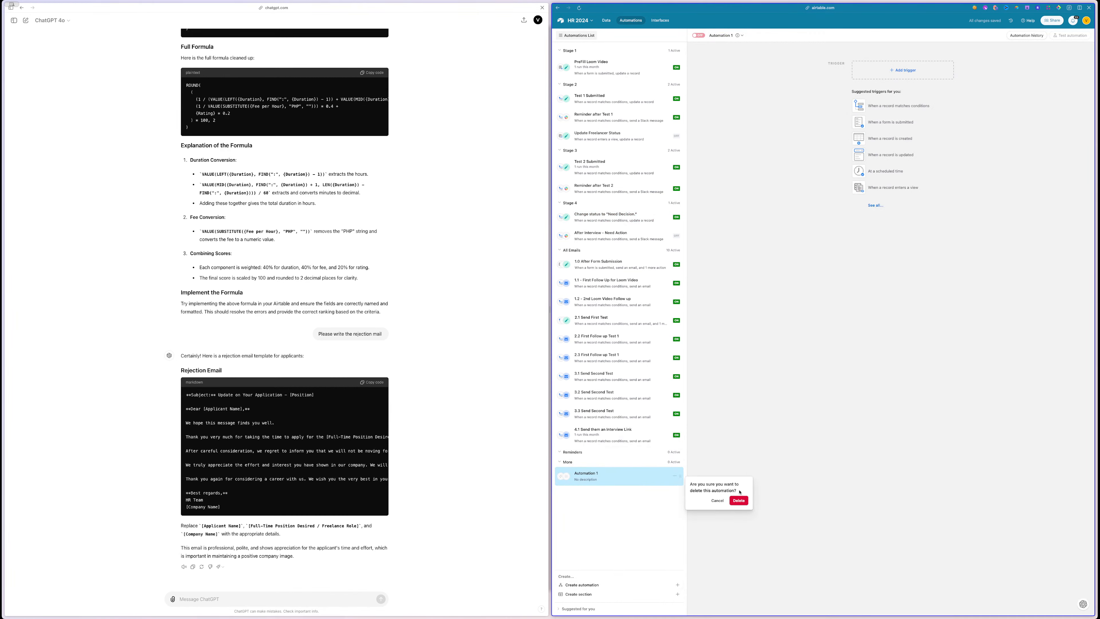
left_click(738, 503)
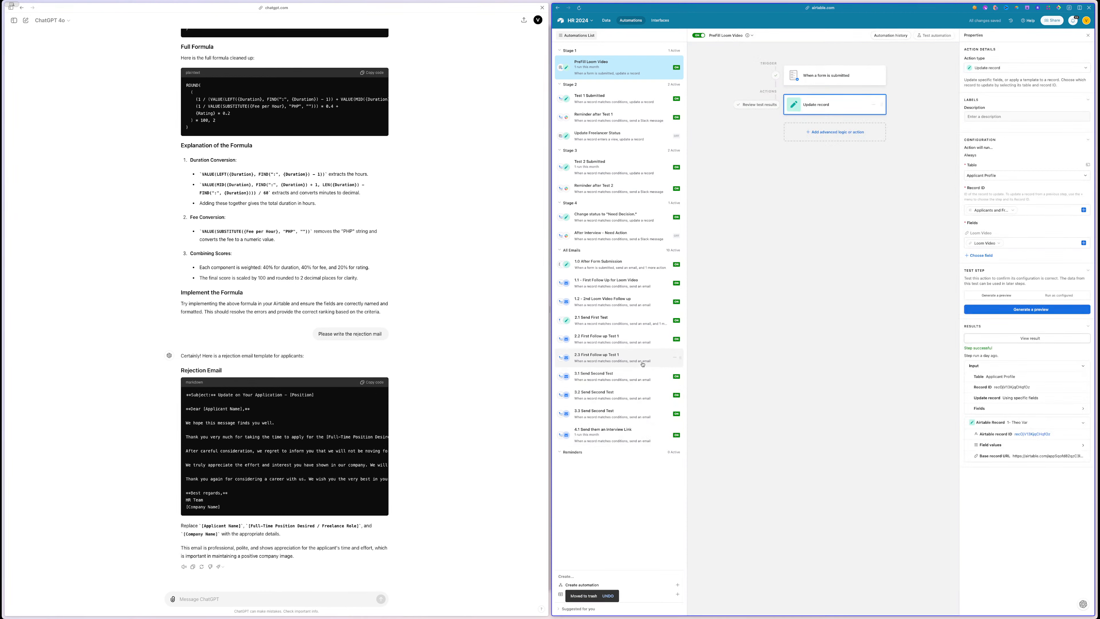
- Duplicate 3.1 Send Second Test and move the copy below the 4.1 automation
left_click(647, 376)
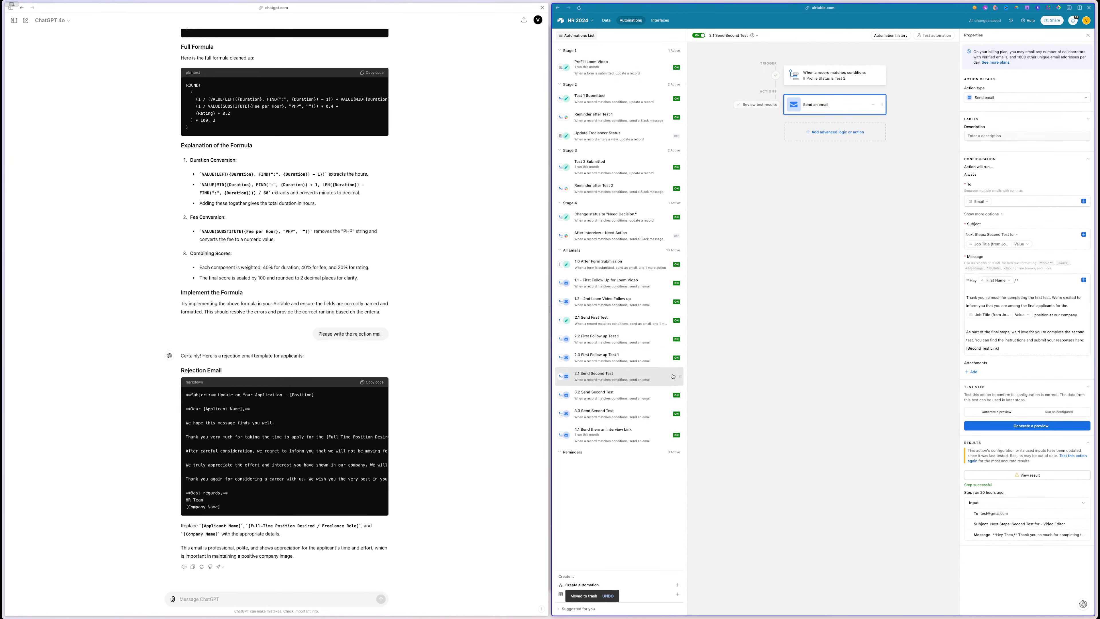
left_click(674, 375)
left_click(668, 400)
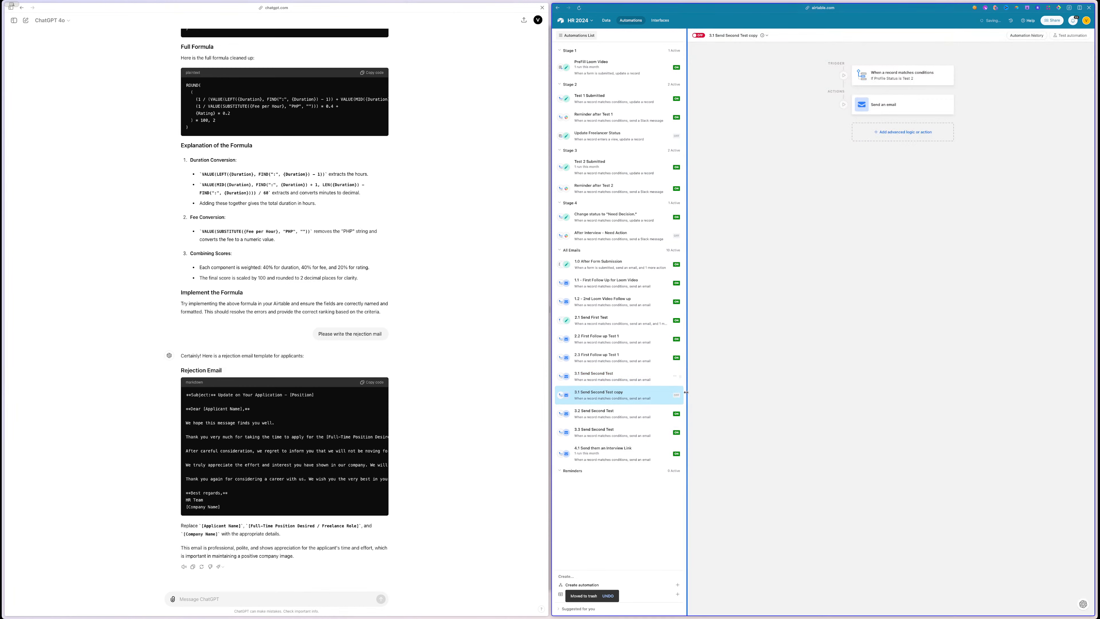
left_click_drag(680, 397, 679, 459)
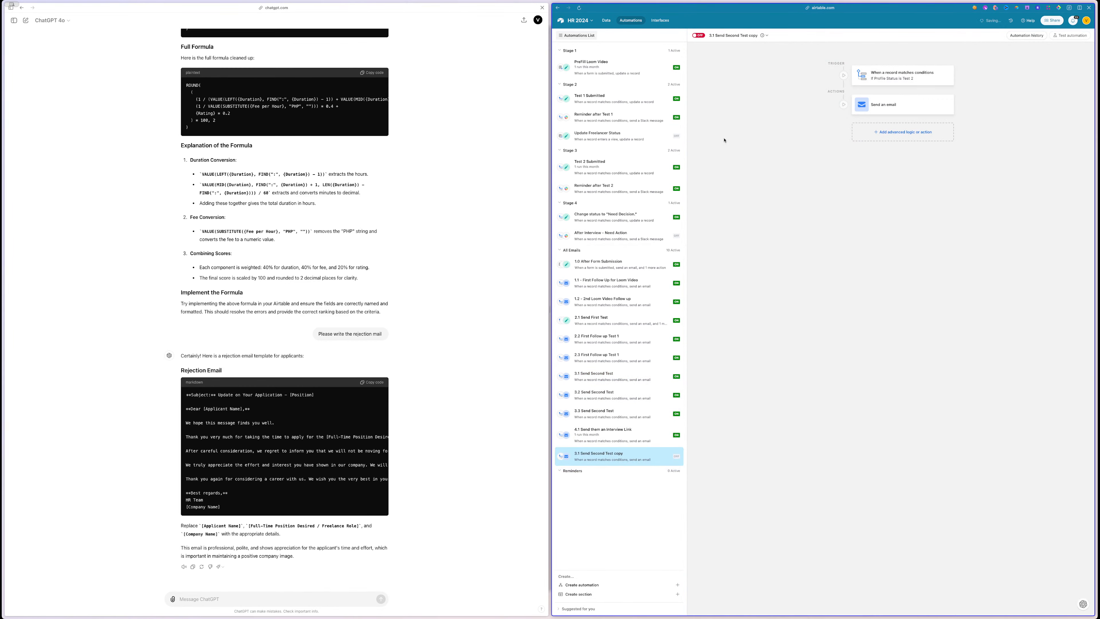
- Rename the copied automation to '3.1 REJECTION'
double_click(714, 36)
left_click(715, 35)
double_click(715, 34)
type("3.1 Send")
left_click_drag(714, 35, 763, 35)
type("REJECTION")
left_click(241, 401)
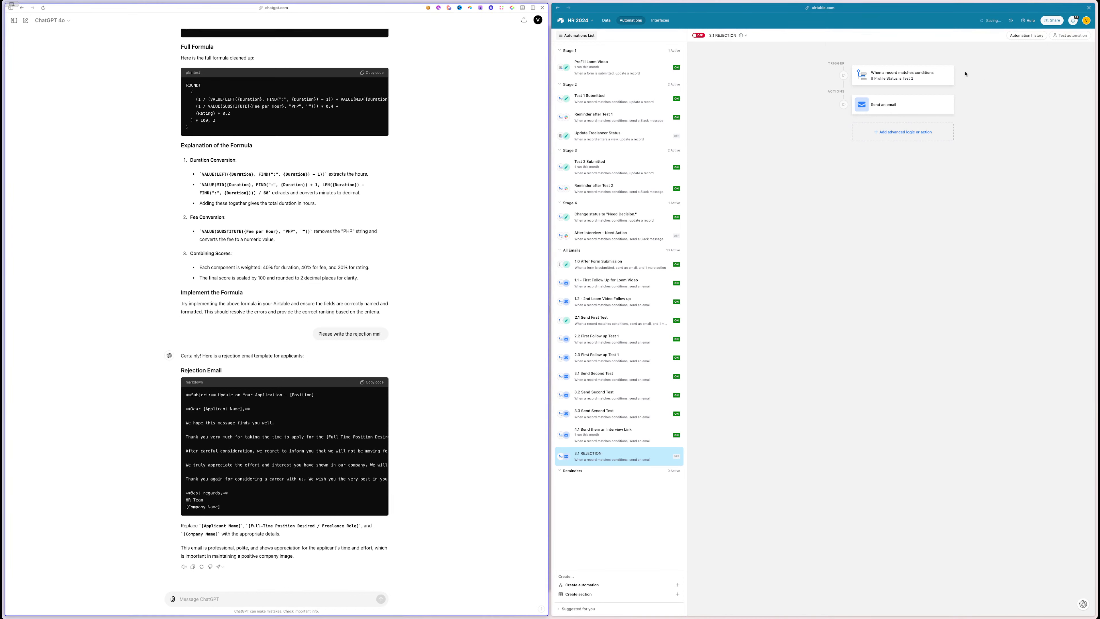
- Set the trigger condition to Profile Status is Rejected
left_click(950, 75)
left_click(1040, 146)
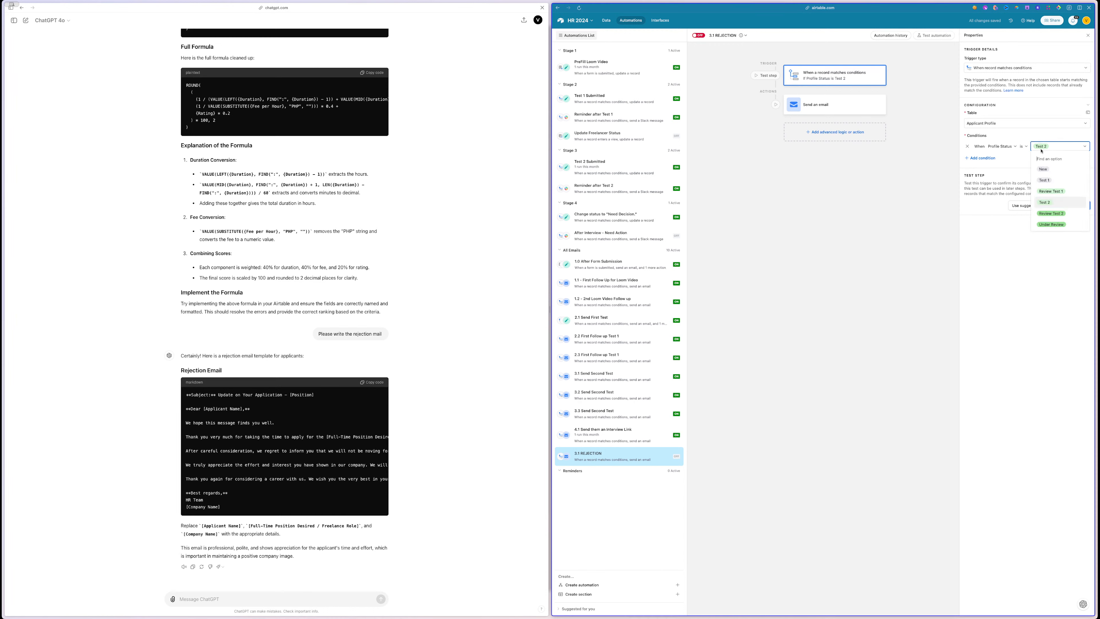
left_click(1051, 224)
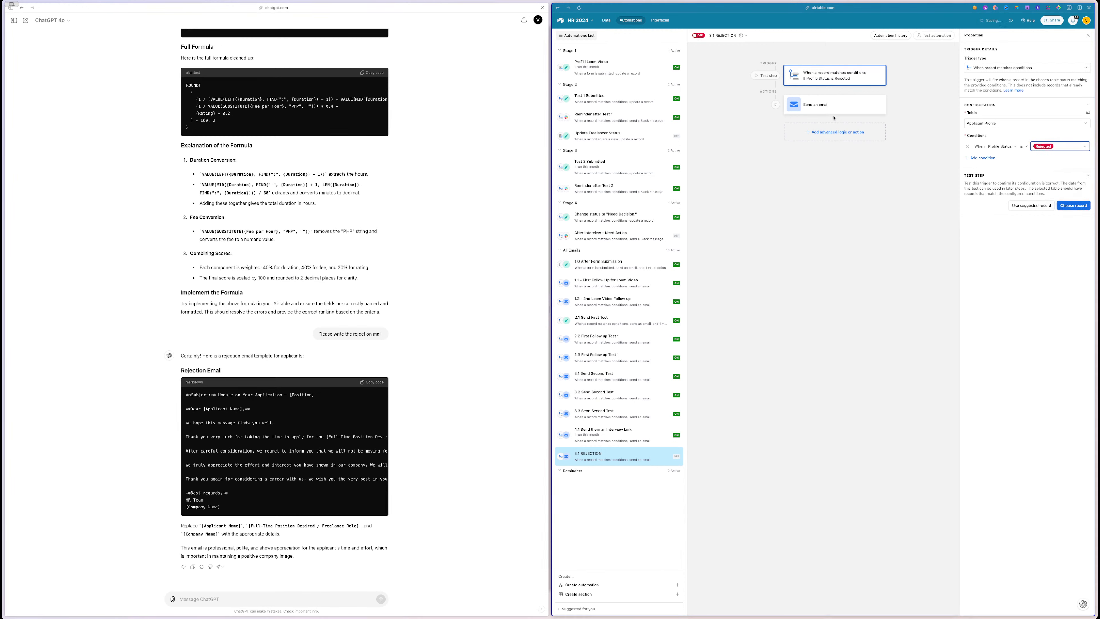
- Paste ChatGPT's subject 'Update on Your Application' into the Send an email subject field
left_click(822, 102)
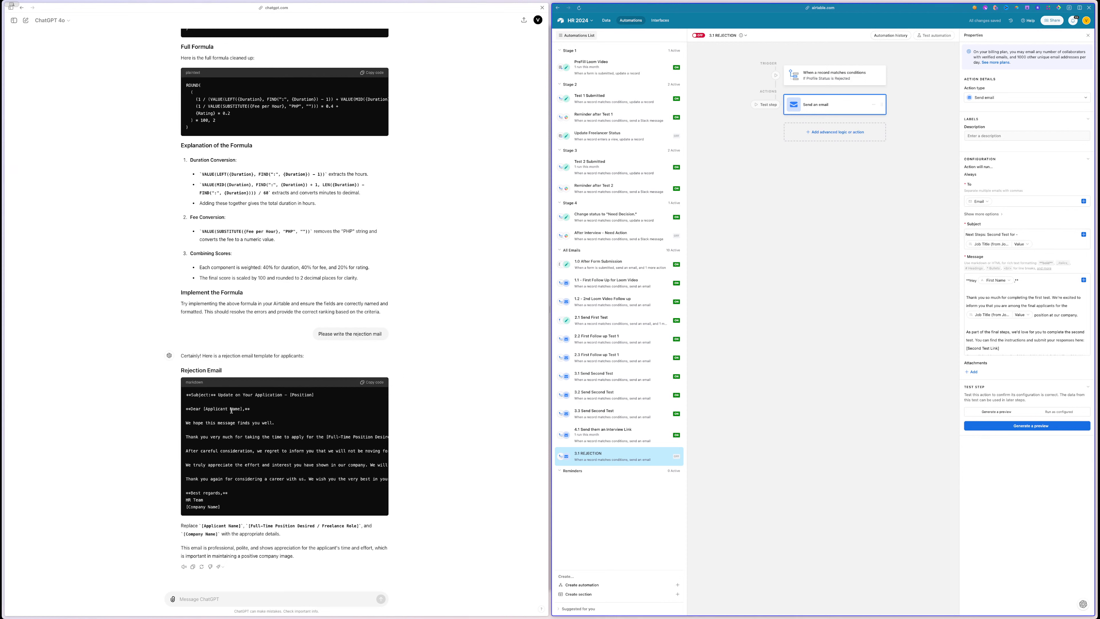
left_click_drag(219, 395, 283, 395)
key("super+c")
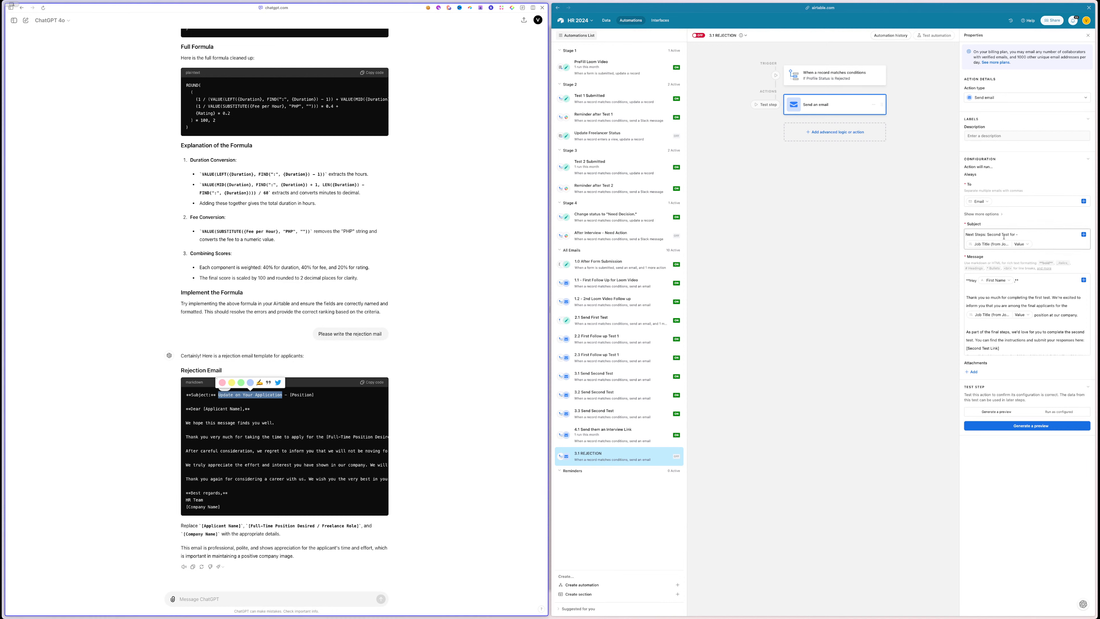
left_click(1013, 237)
left_click_drag(1016, 234, 965, 235)
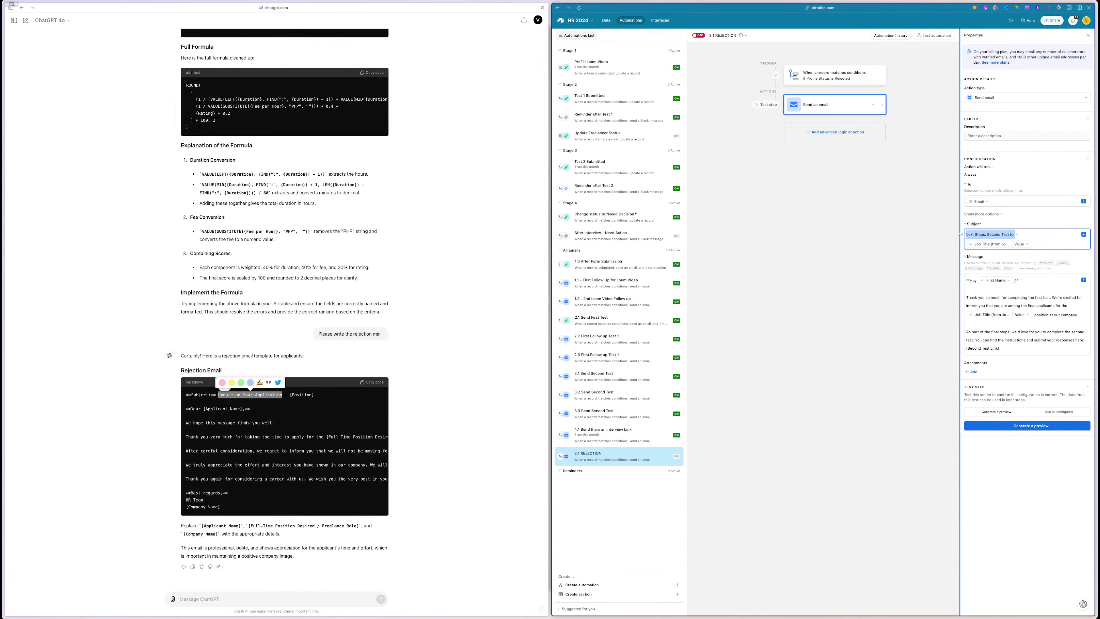
key("super+v")
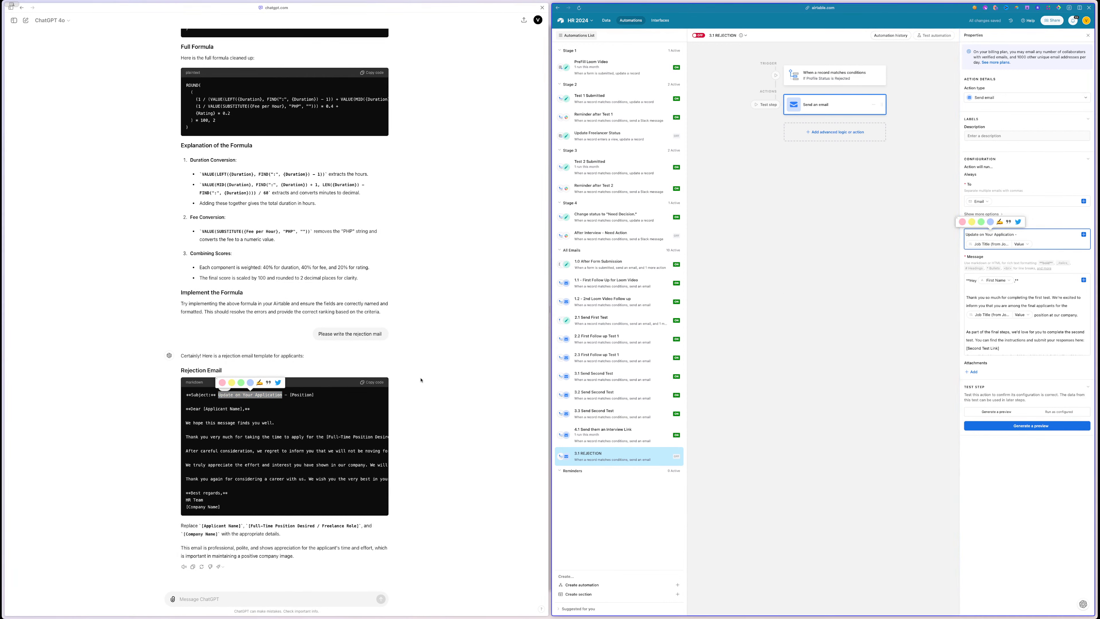
- Select ChatGPT's drafted email body and the existing message body to be replaced
left_click(229, 438)
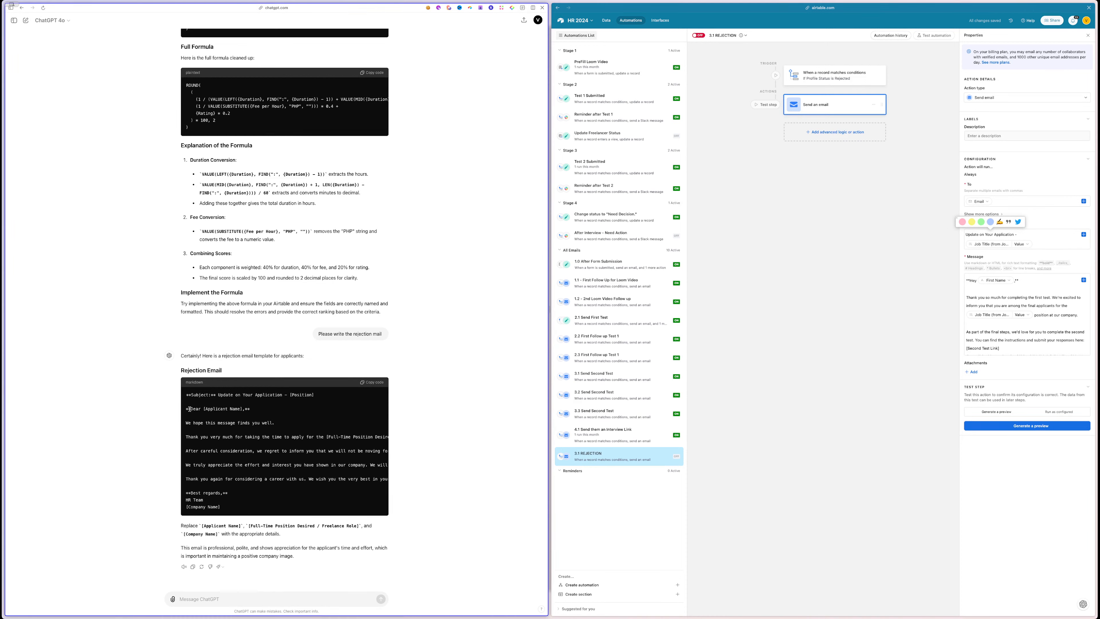
left_click_drag(185, 409, 244, 500)
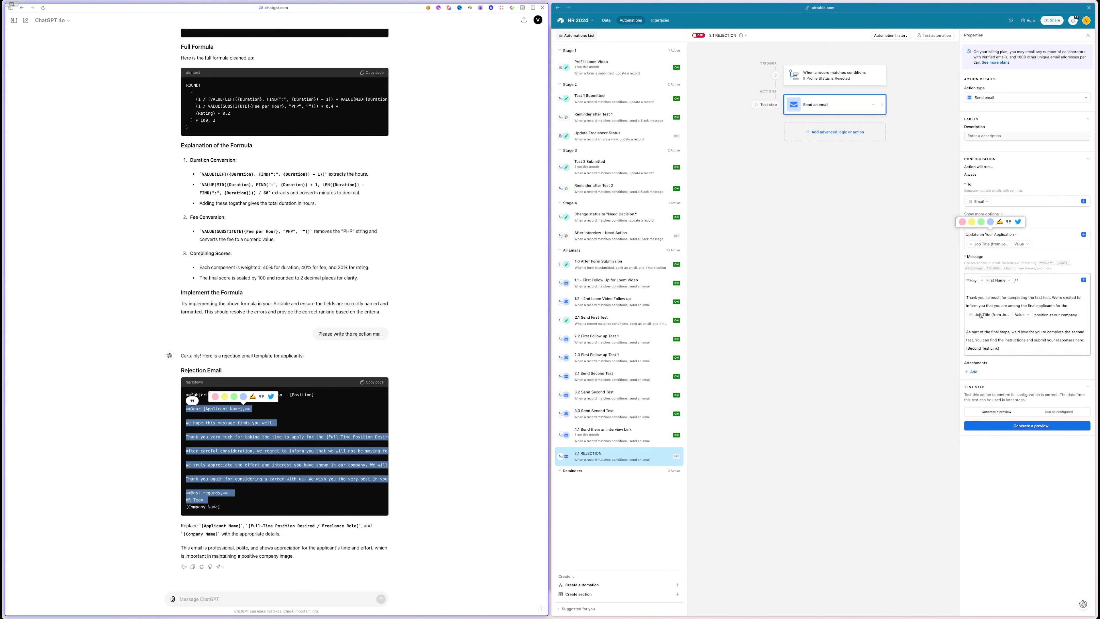
left_click_drag(970, 292, 1033, 379)
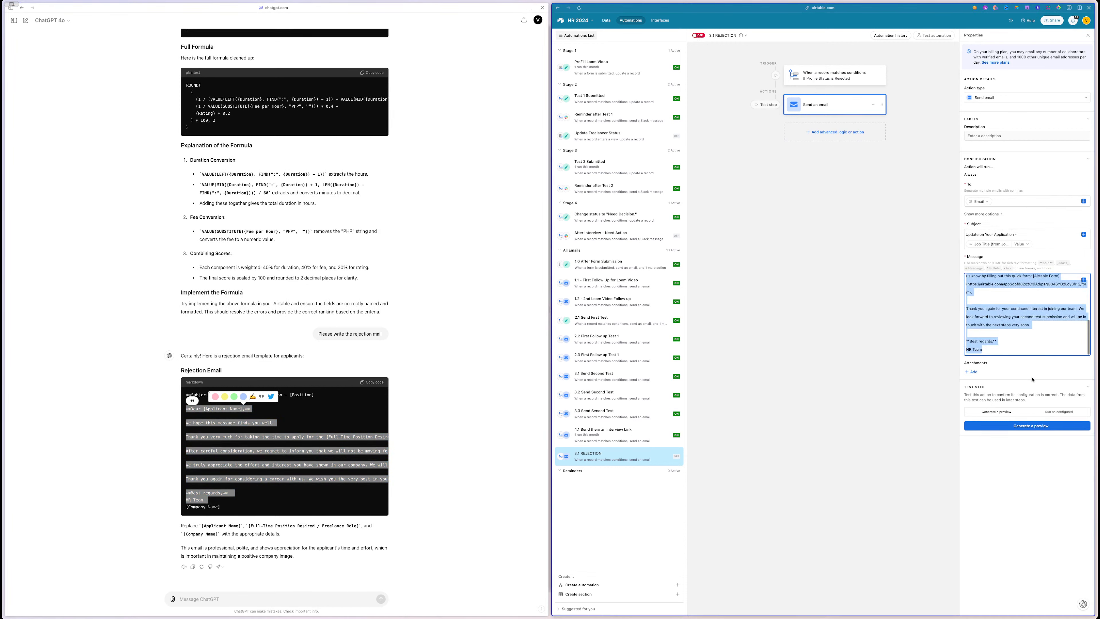
left_click(262, 446)
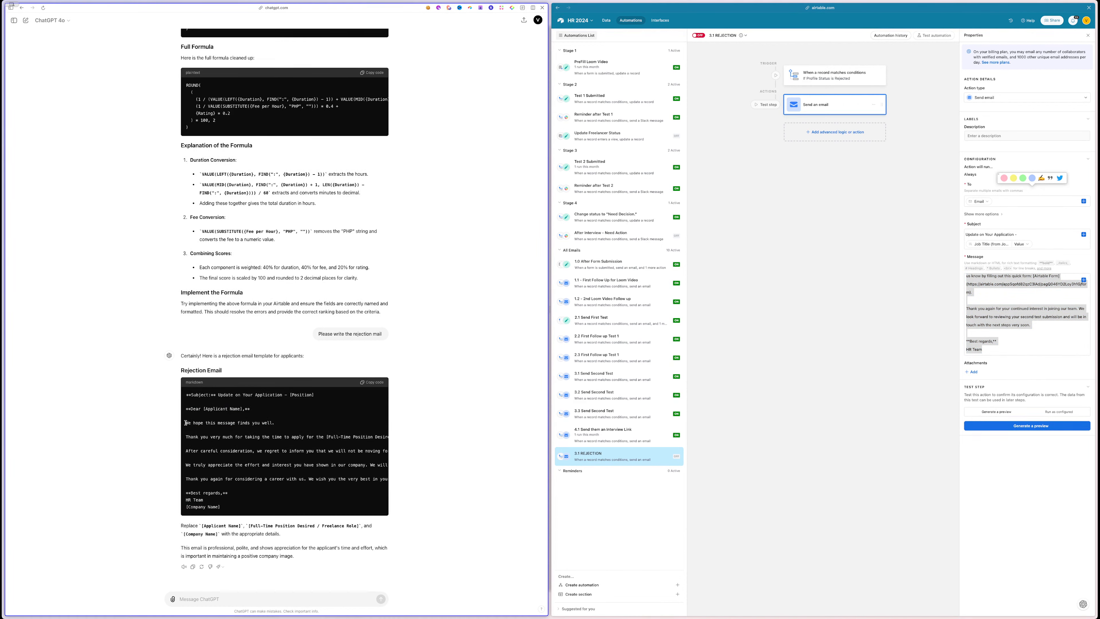
- Paste ChatGPT's rejection email body over the old message text
mouse_move(186, 423)
left_mouse_down()
mouse_move(303, 450)
mouse_move(208, 500)
left_mouse_up()
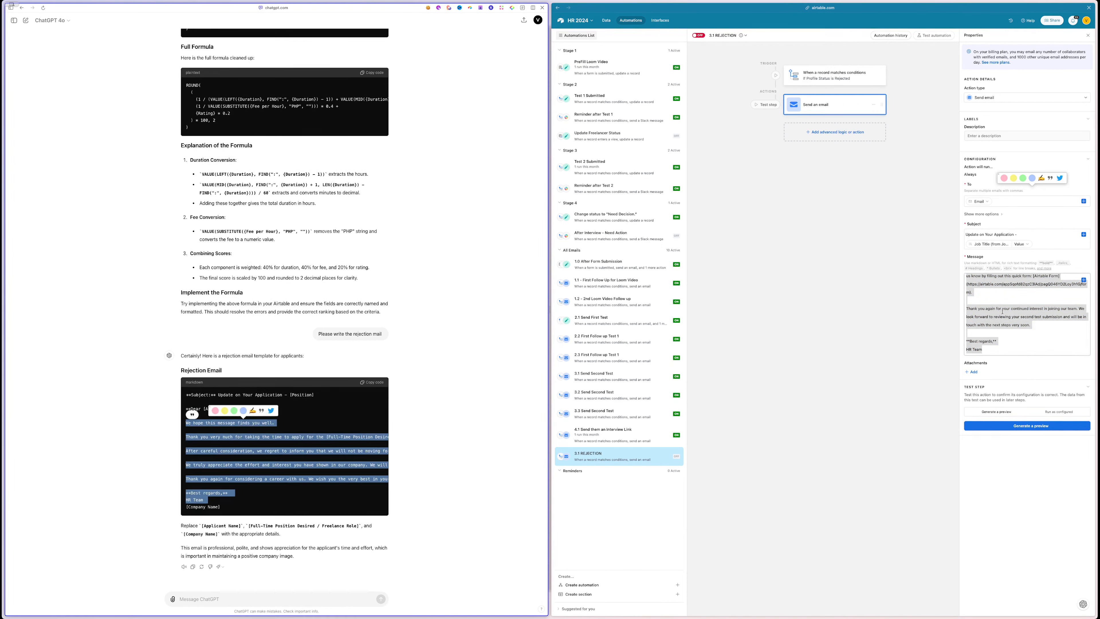
left_click(1014, 348)
left_click_drag(1011, 350, 958, 300)
key("super+v")
scroll(1016, 320, "up", 1)
scroll(1015, 320, "up", 3)
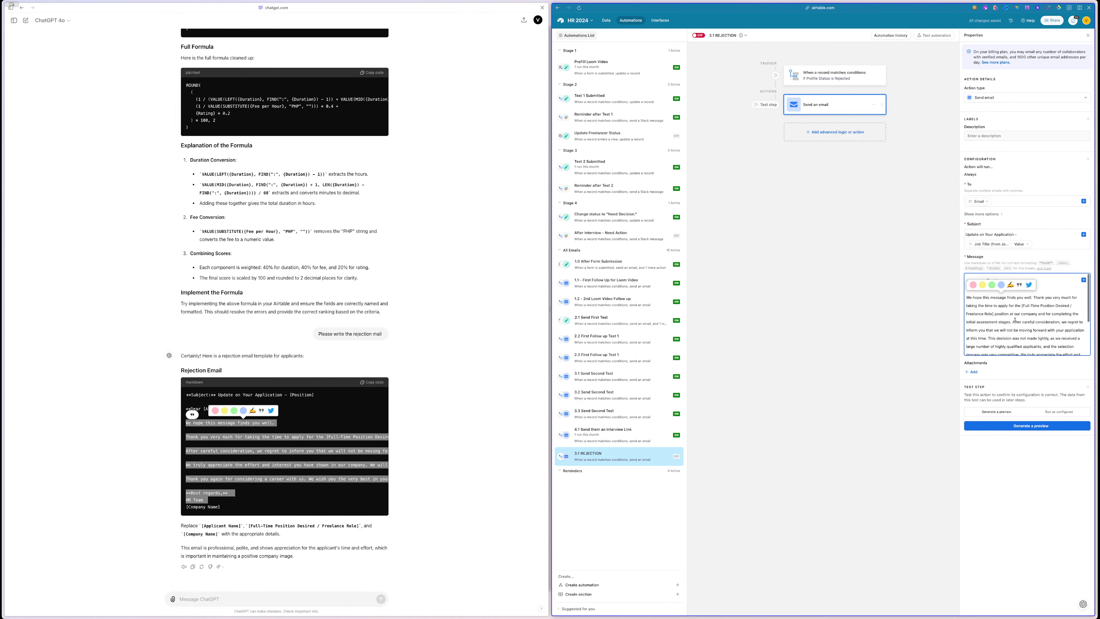
- Replace the position placeholder in the message with the Job Title field token
left_click(1054, 299)
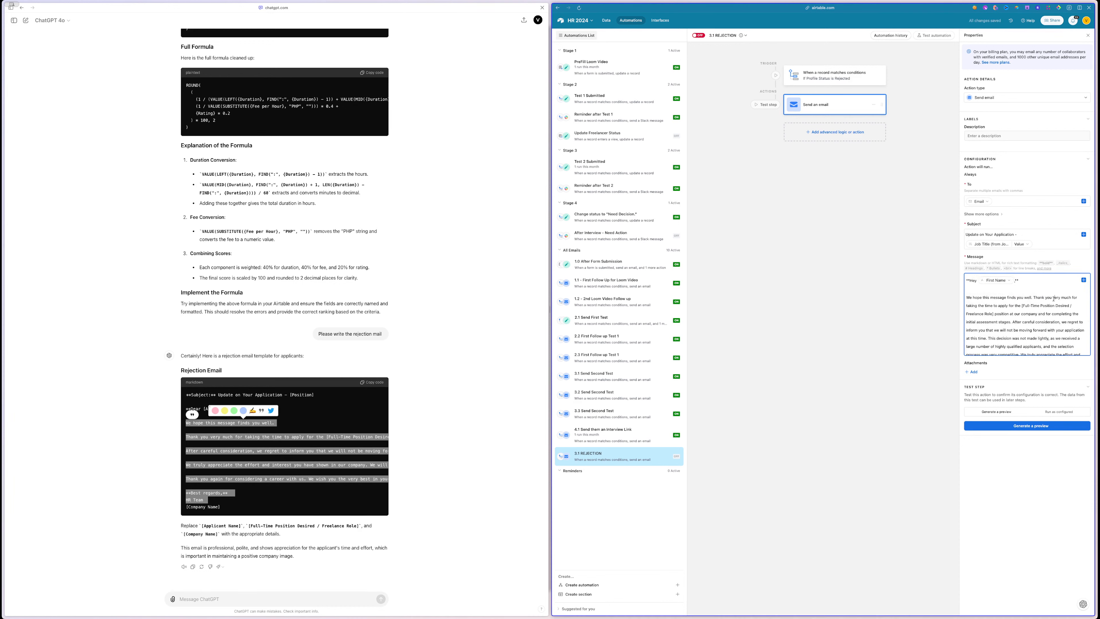
left_click_drag(1022, 306, 993, 315)
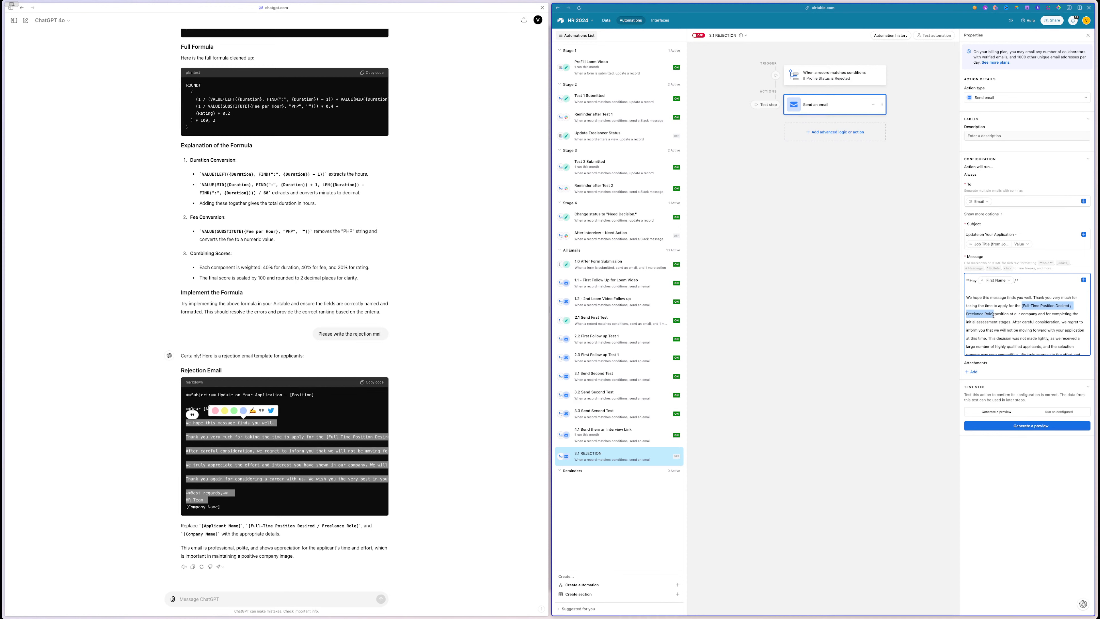
key("BackSpace")
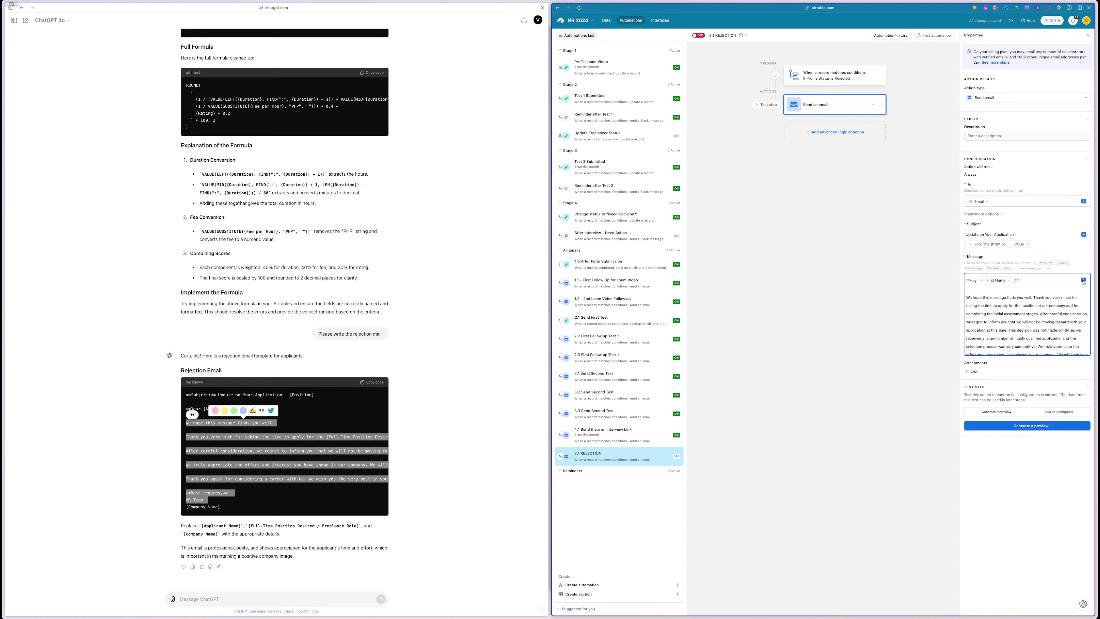
left_click(1084, 281)
type("tit")
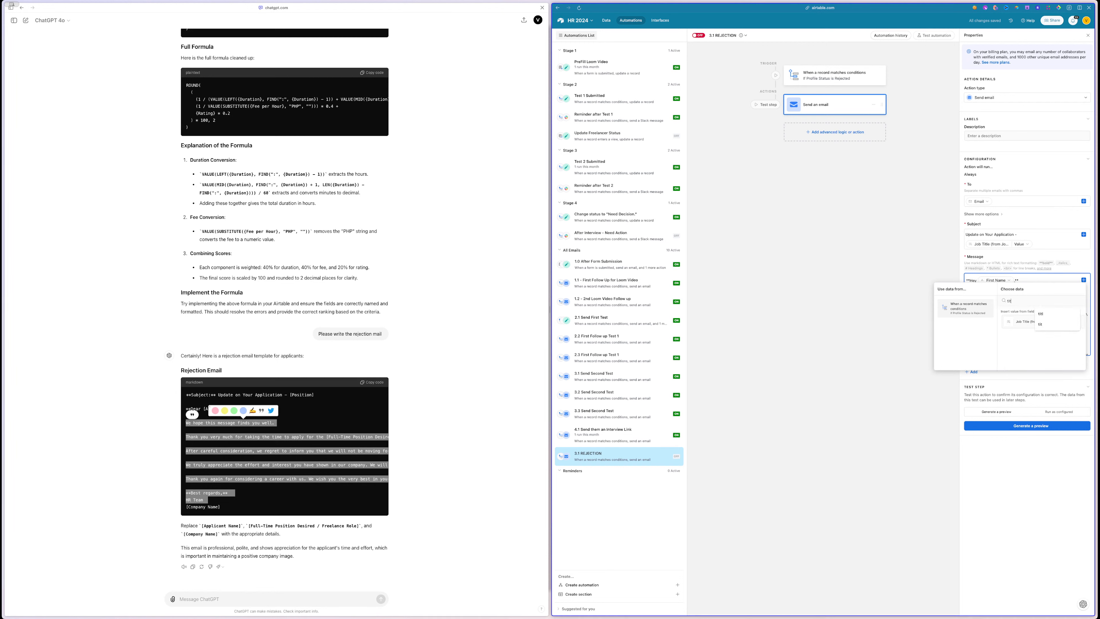
left_click(1010, 323)
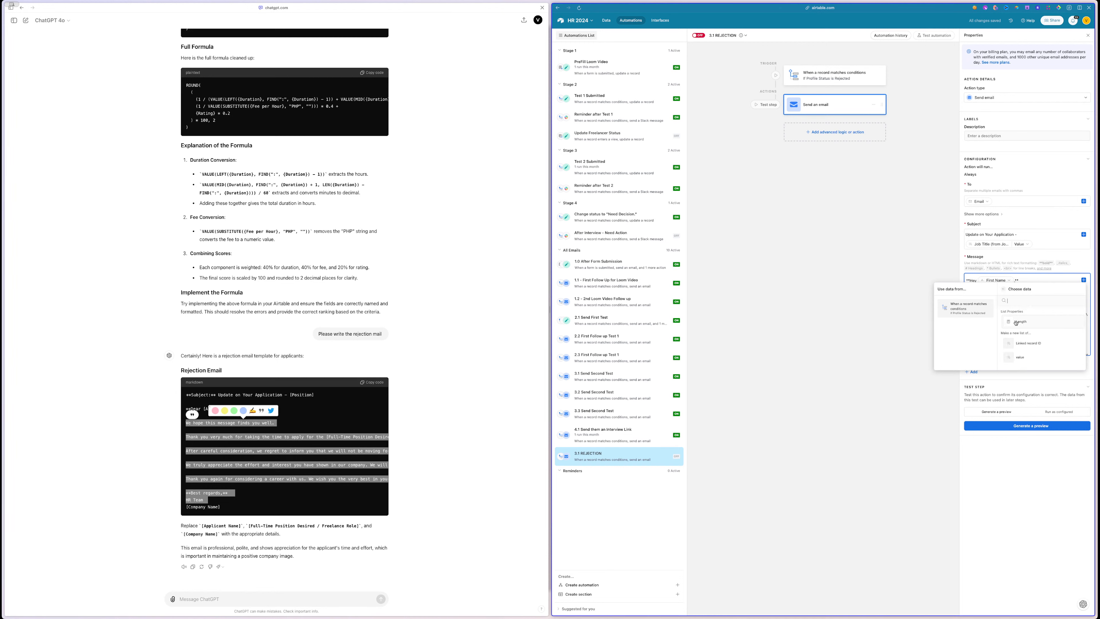
left_click(1022, 354)
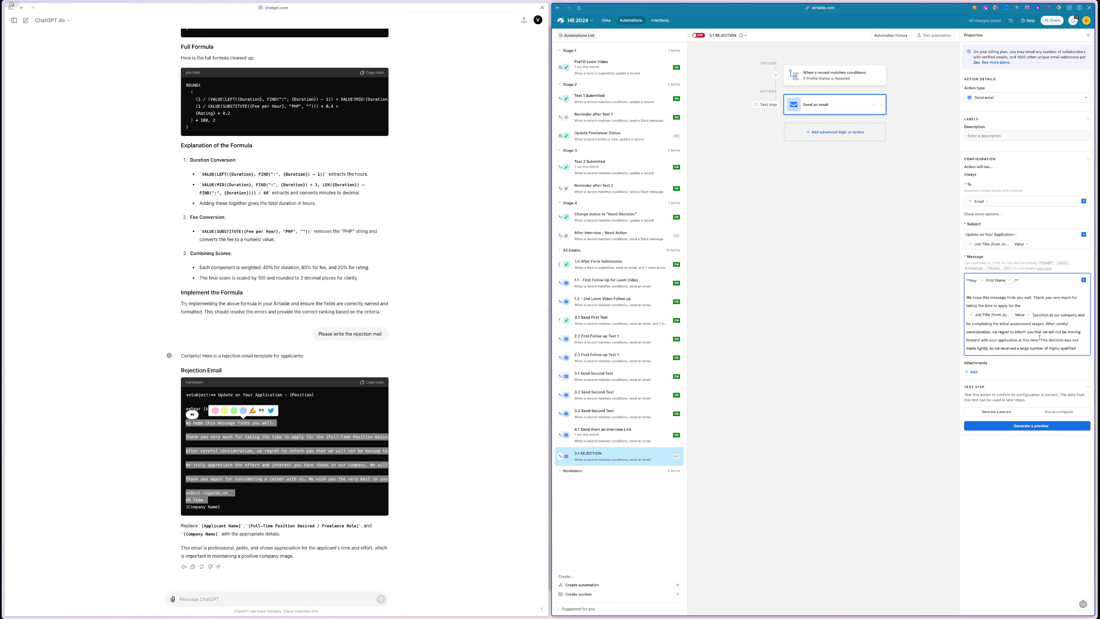
- Fix line breaks so 'We truly' starts a paragraph and 'HR Team' sits below 'Best regards'
scroll(1039, 338, "down", 2)
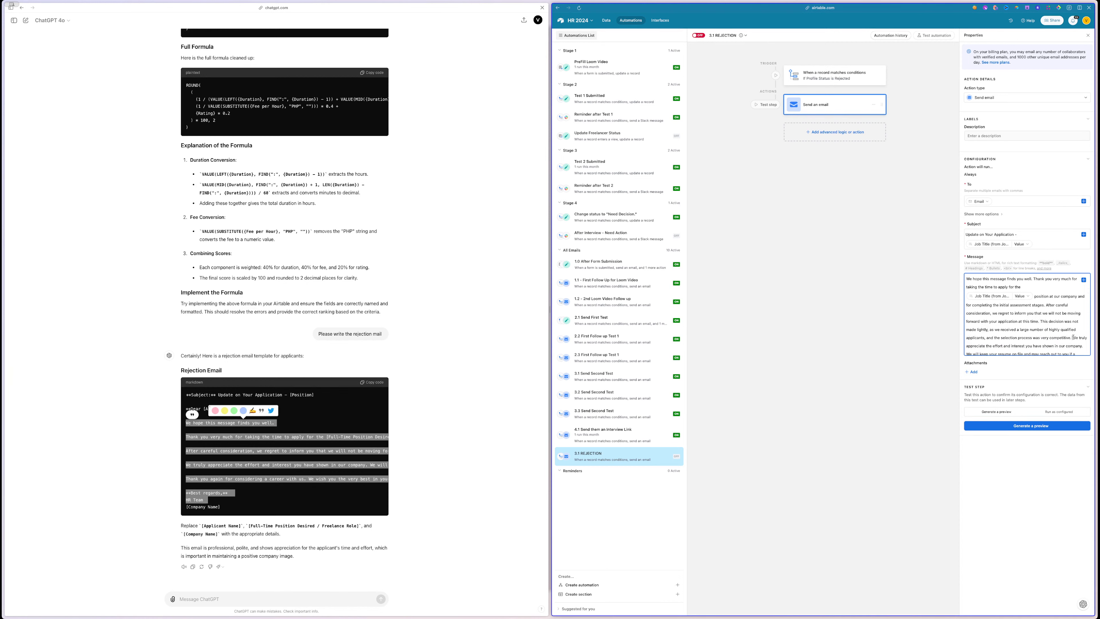
key("Return")
scroll(987, 317, "down", 3)
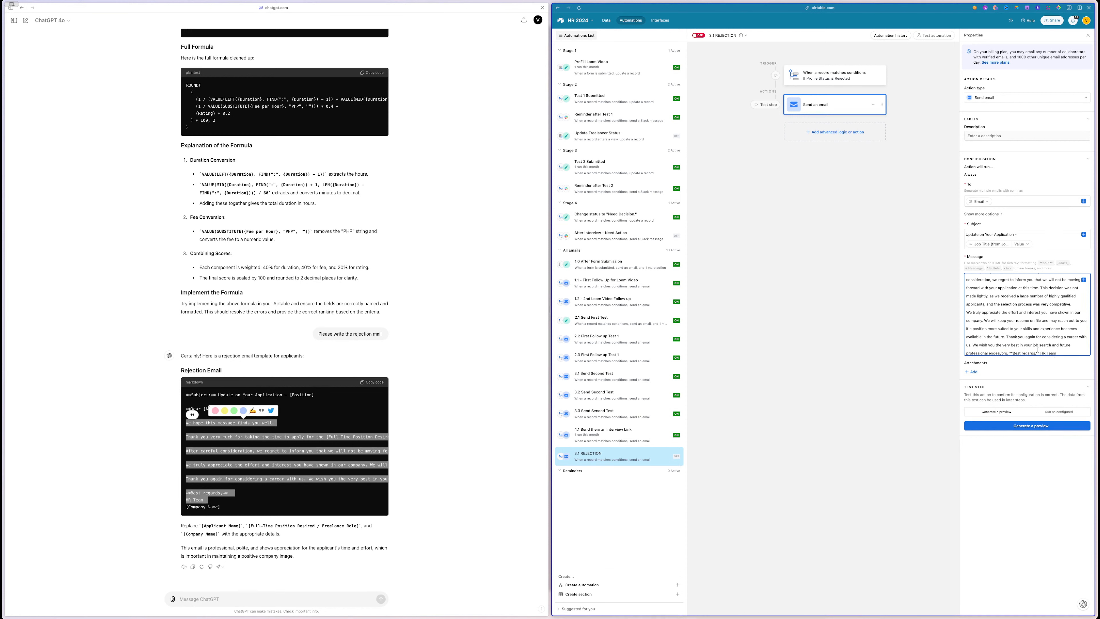
left_click(1007, 337)
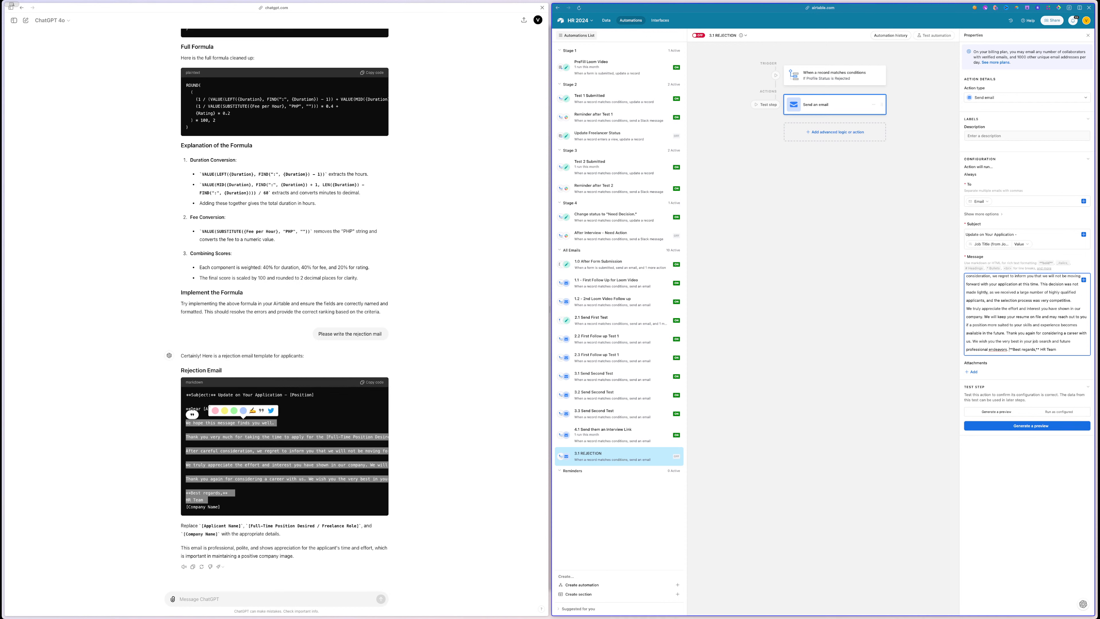
key("Return")
key("Return")
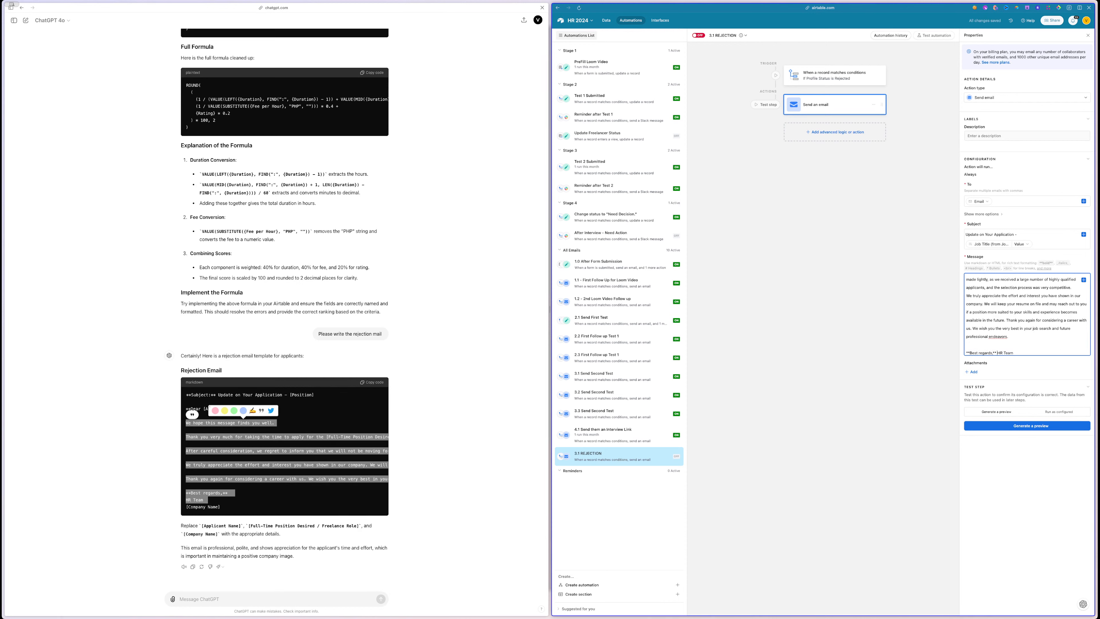
key("Return")
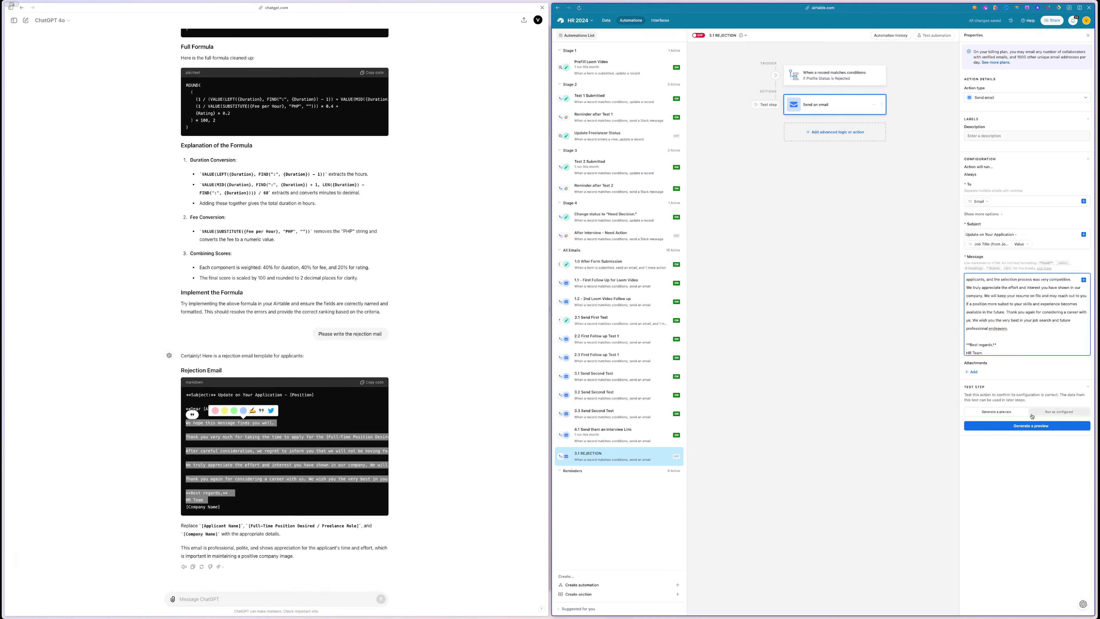
- Start testing both steps and dismiss the empty record search
left_click(1026, 426)
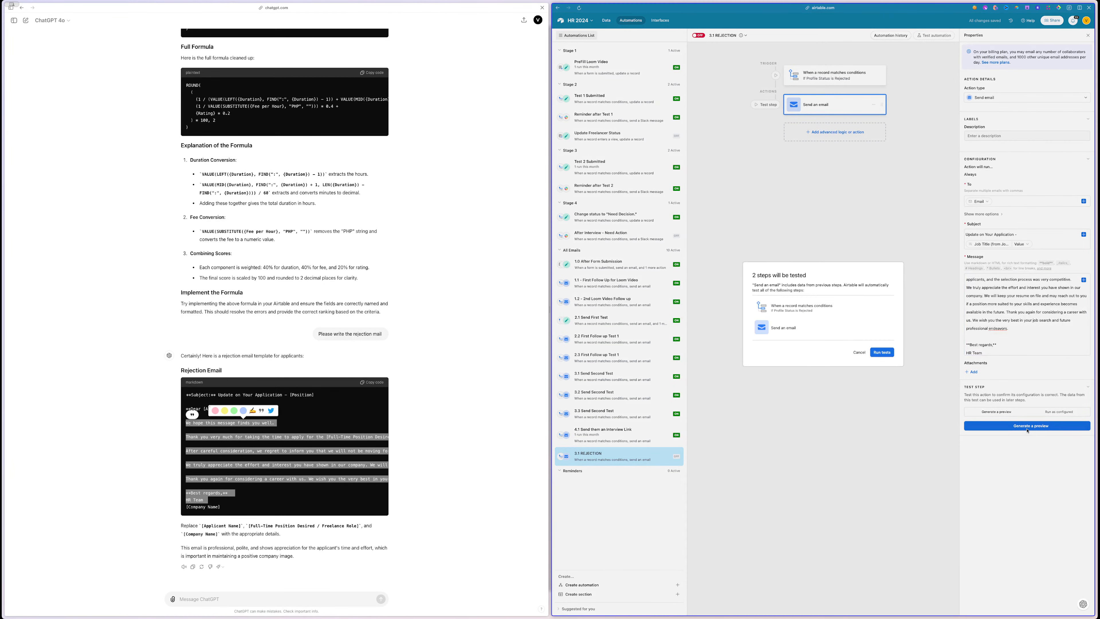
left_click(884, 352)
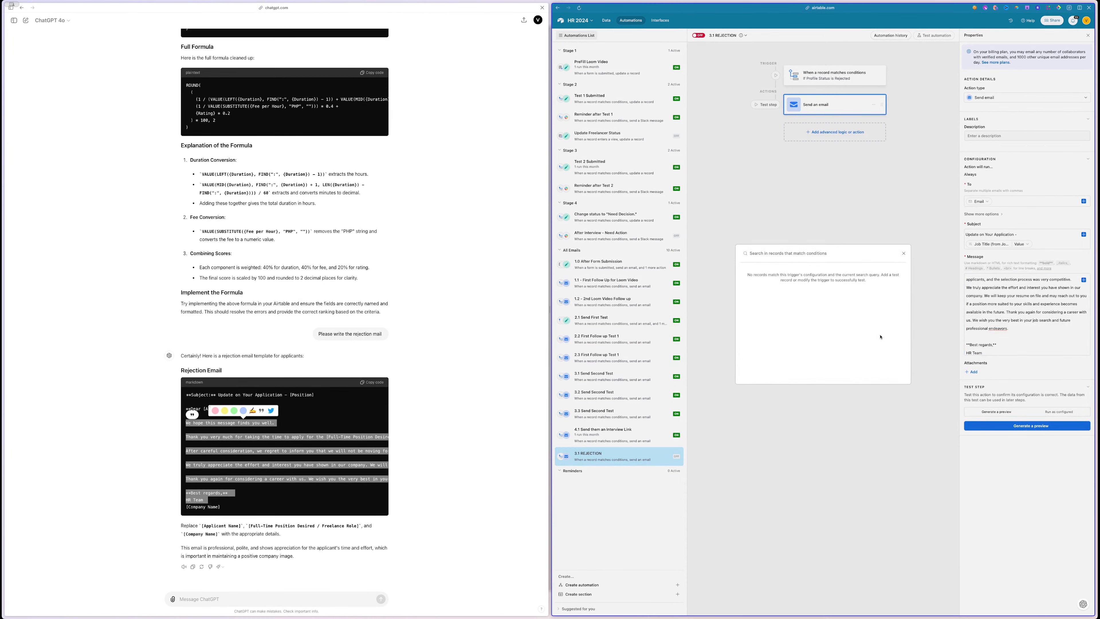
left_click(903, 254)
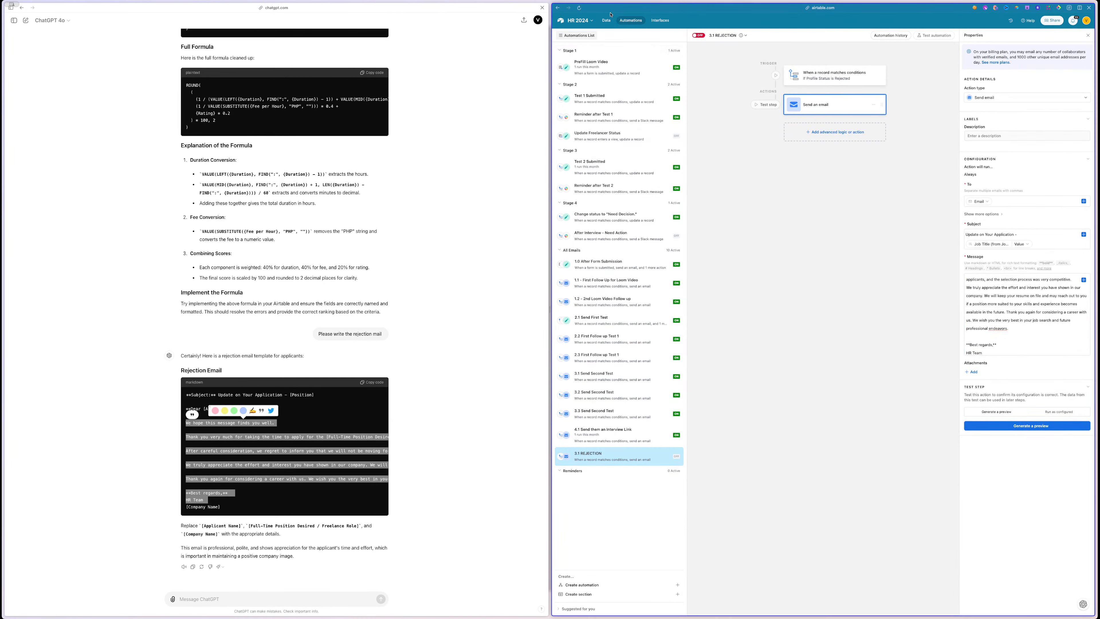
- Change the trigger condition to Profile Status is Needs Decision and pick the matching test record
left_click(835, 75)
left_click(1060, 146)
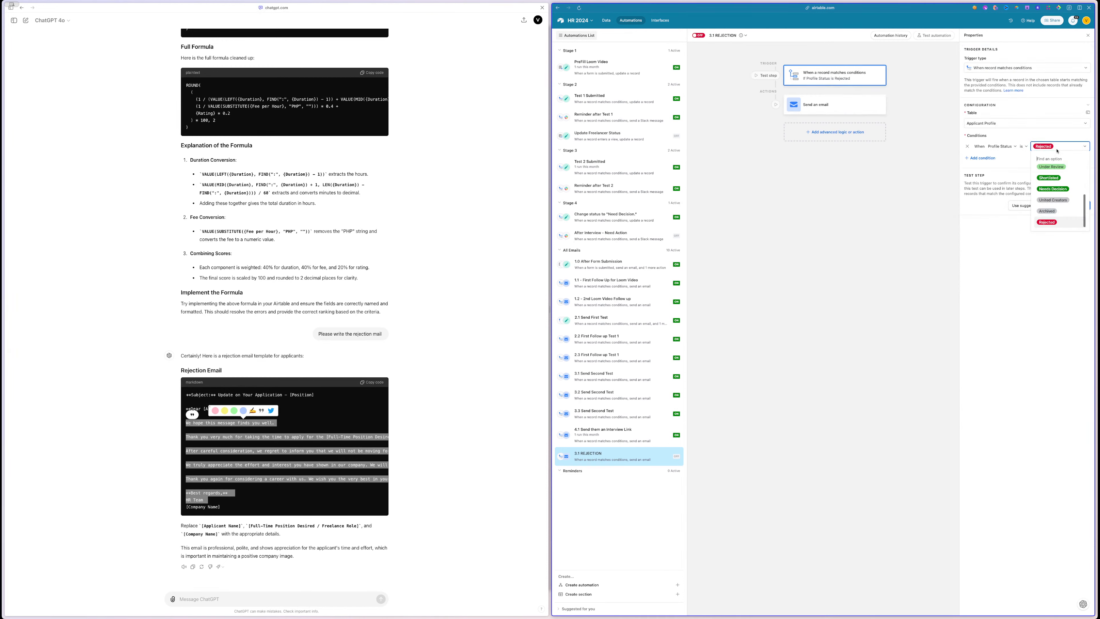
scroll(1056, 193, "up", 1)
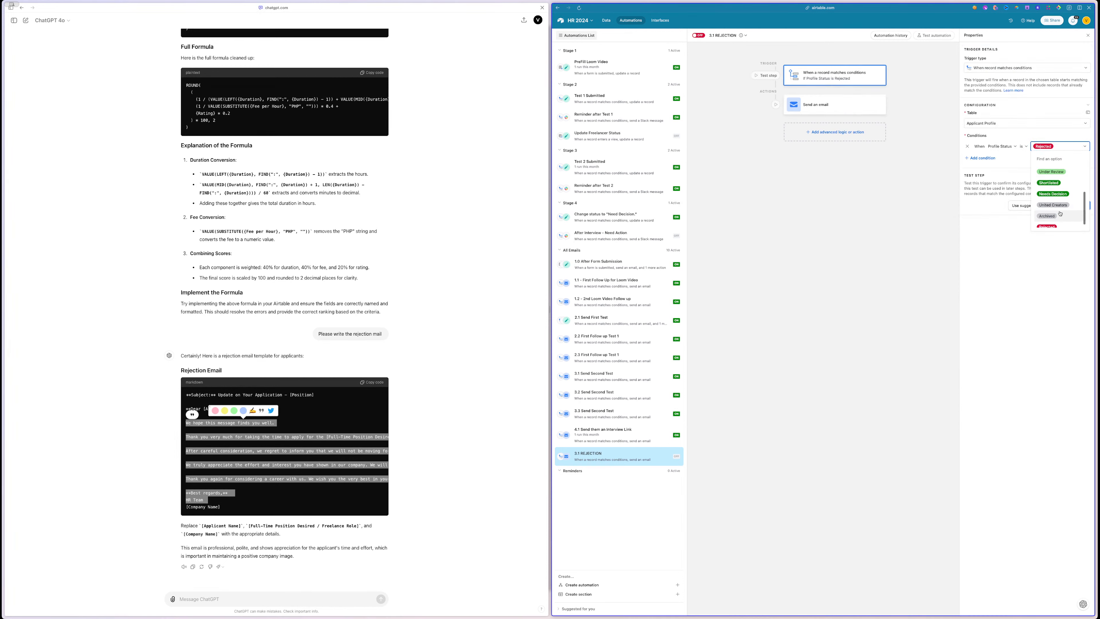
left_click(1057, 196)
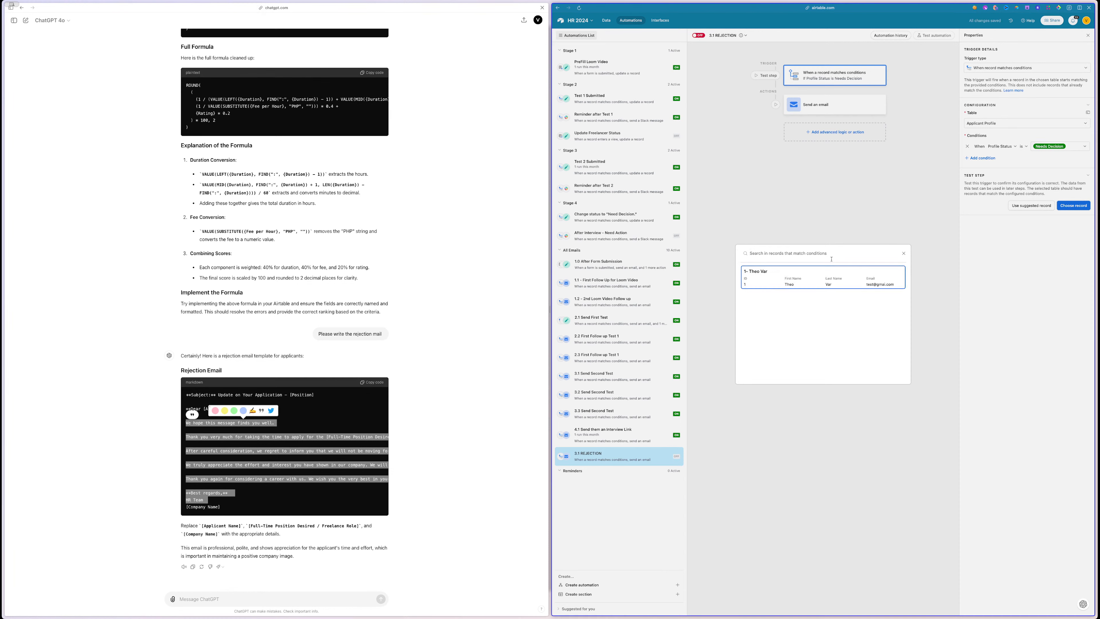
left_click(828, 270)
- Generate and review the sent rejection email preview, then close it
left_click(818, 105)
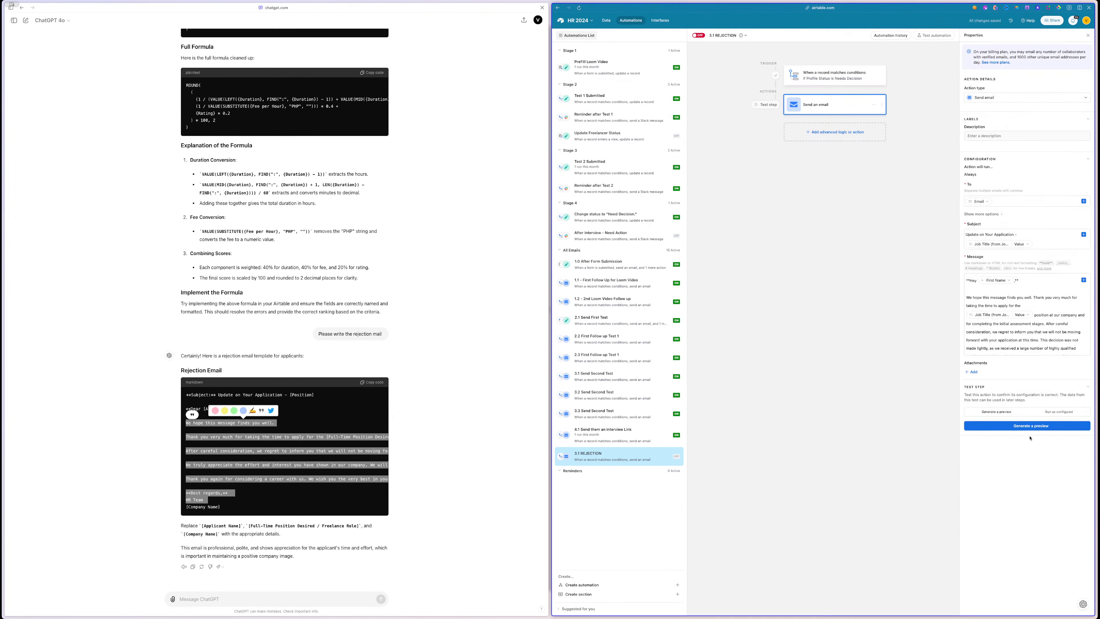
left_click(1021, 425)
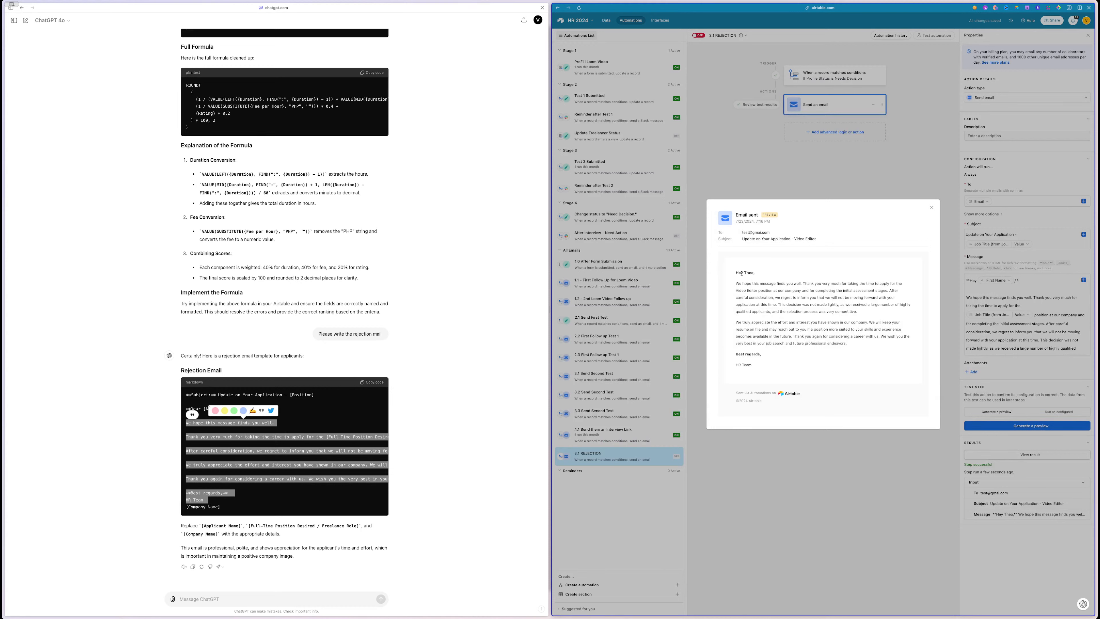
left_click_drag(741, 273, 799, 361)
left_click(799, 361)
left_click(929, 208)
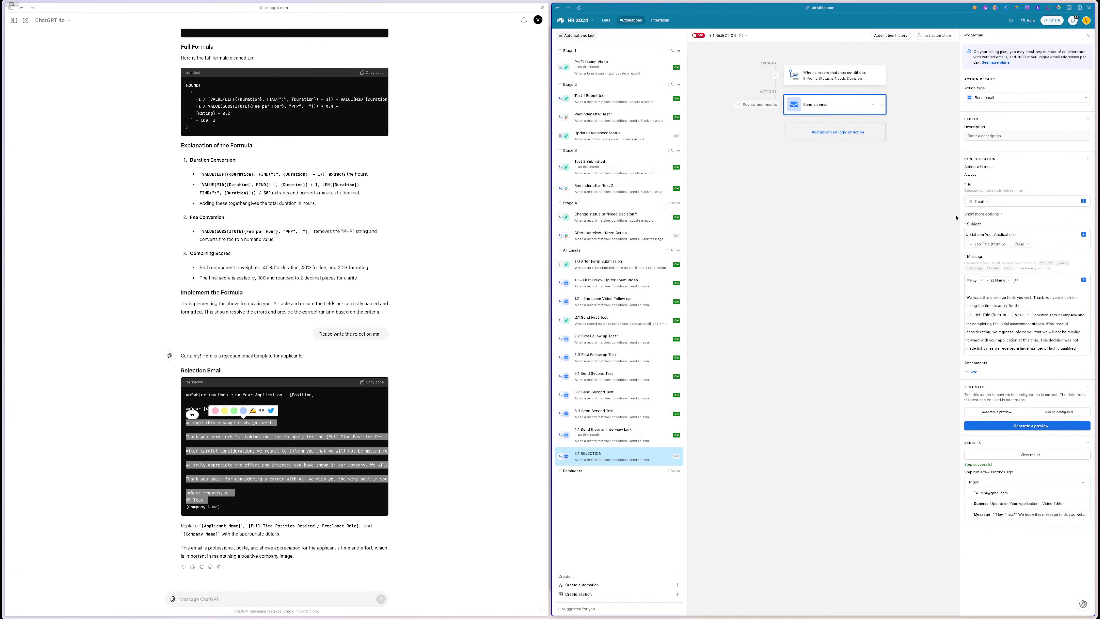
left_click_drag(959, 218, 924, 217)
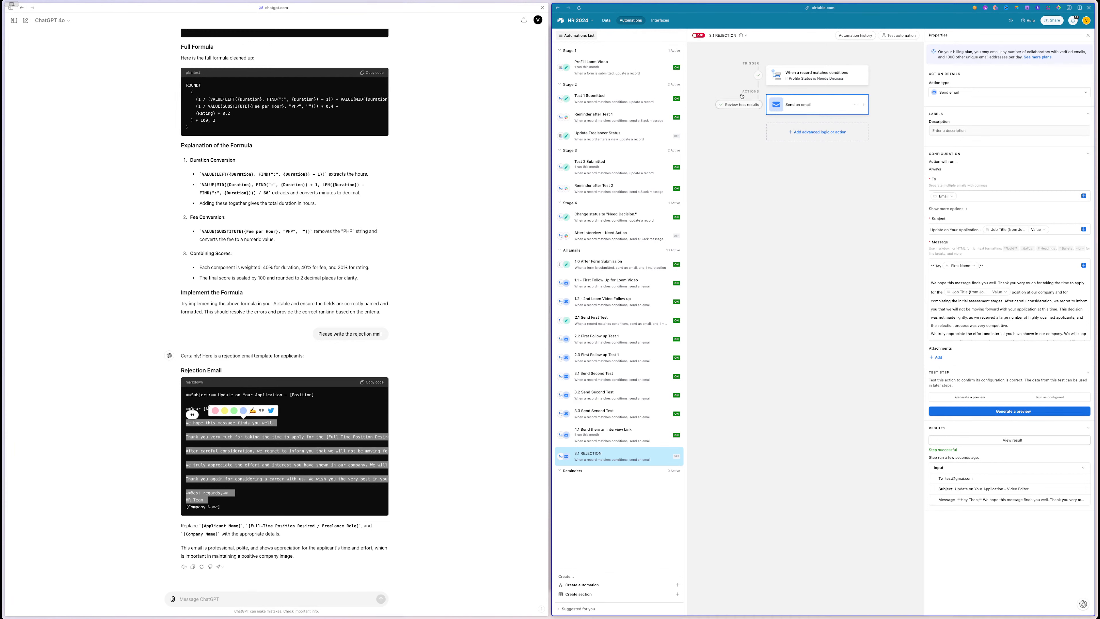
- Back in the Applicant Profile records, leave the applicant's Profile Status at Needs Decision and scan the last columns
left_click(608, 22)
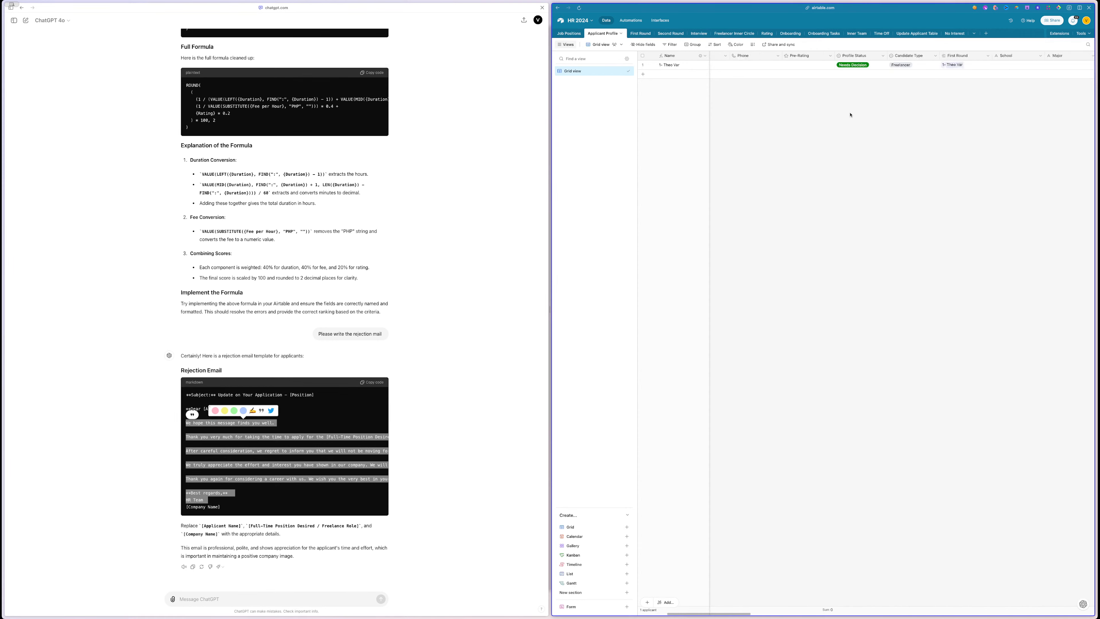
scroll(850, 115, "right", 3)
double_click(756, 65)
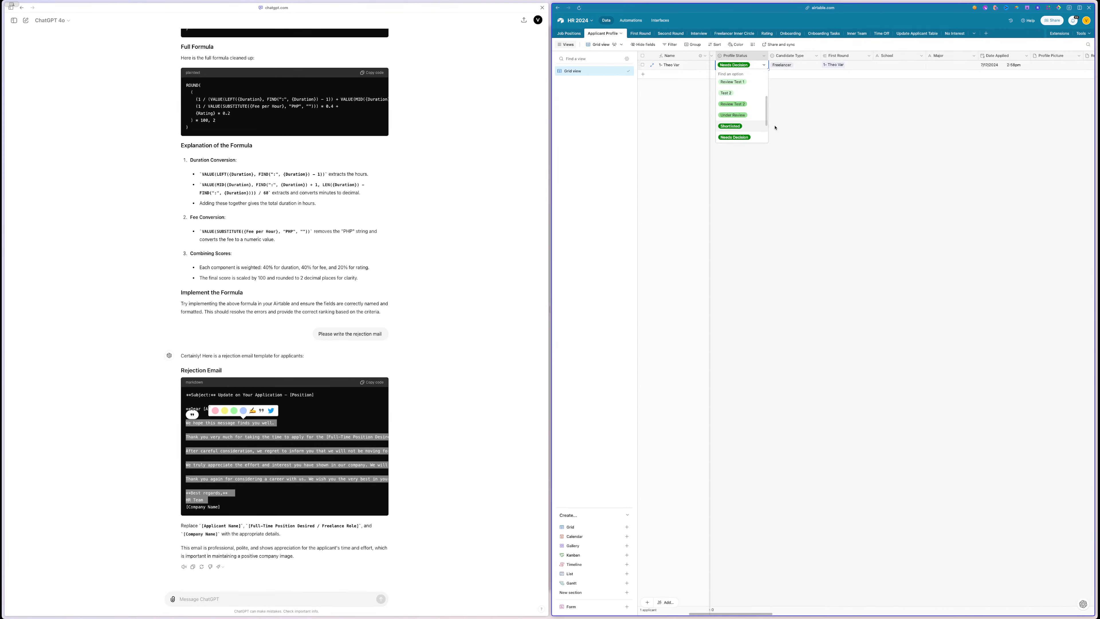
scroll(745, 130, "down", 2)
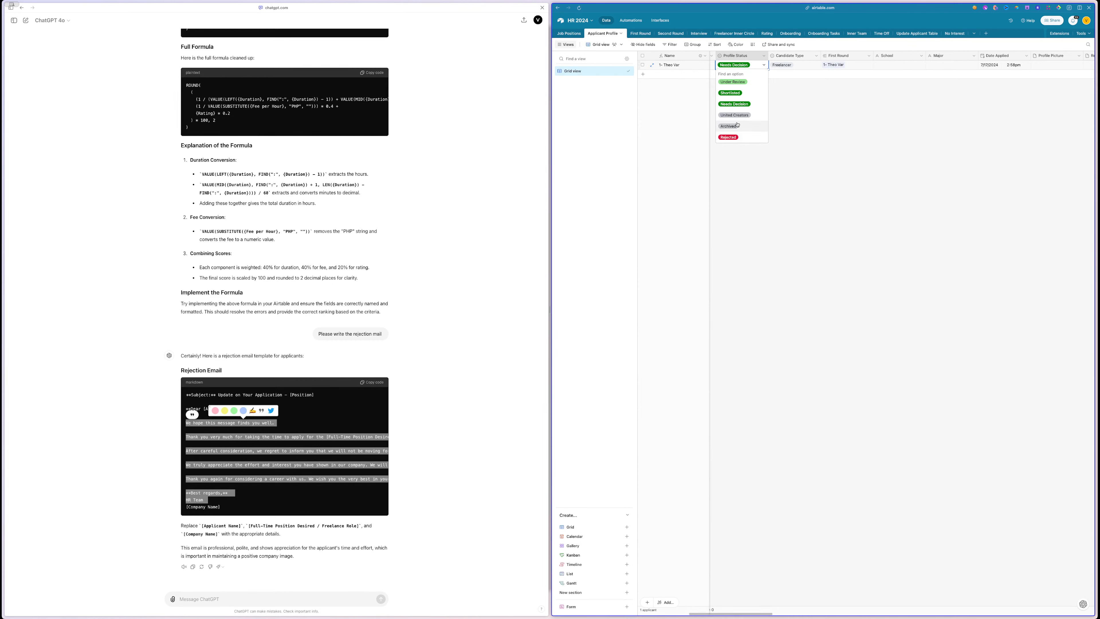
left_click(805, 137)
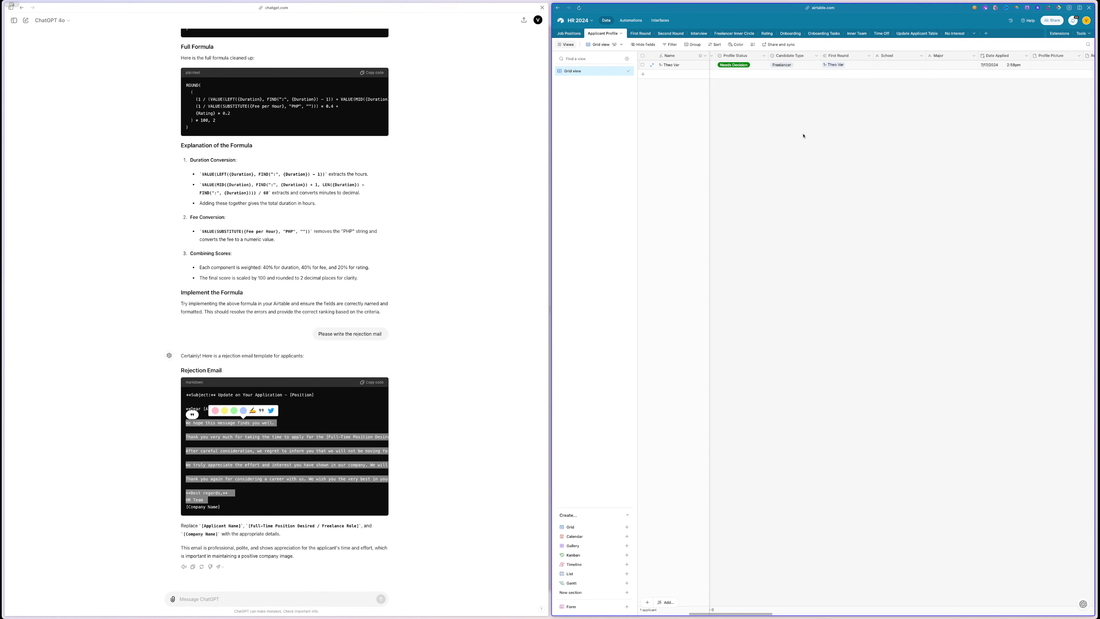
scroll(801, 104, "left", 3)
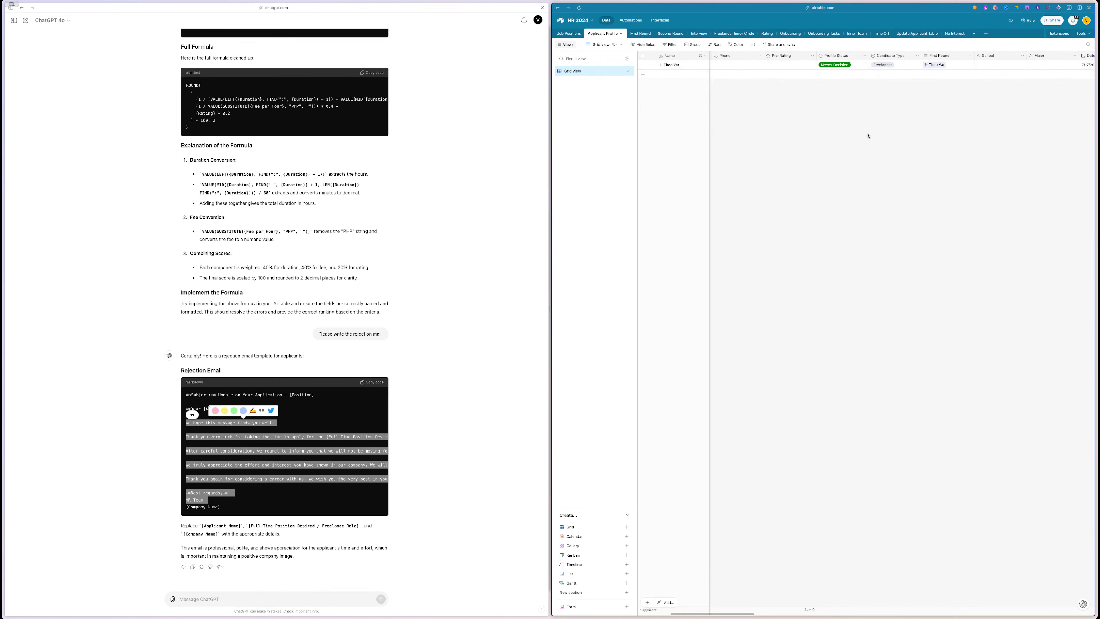
scroll(868, 135, "right", 10)
scroll(869, 135, "right", 10)
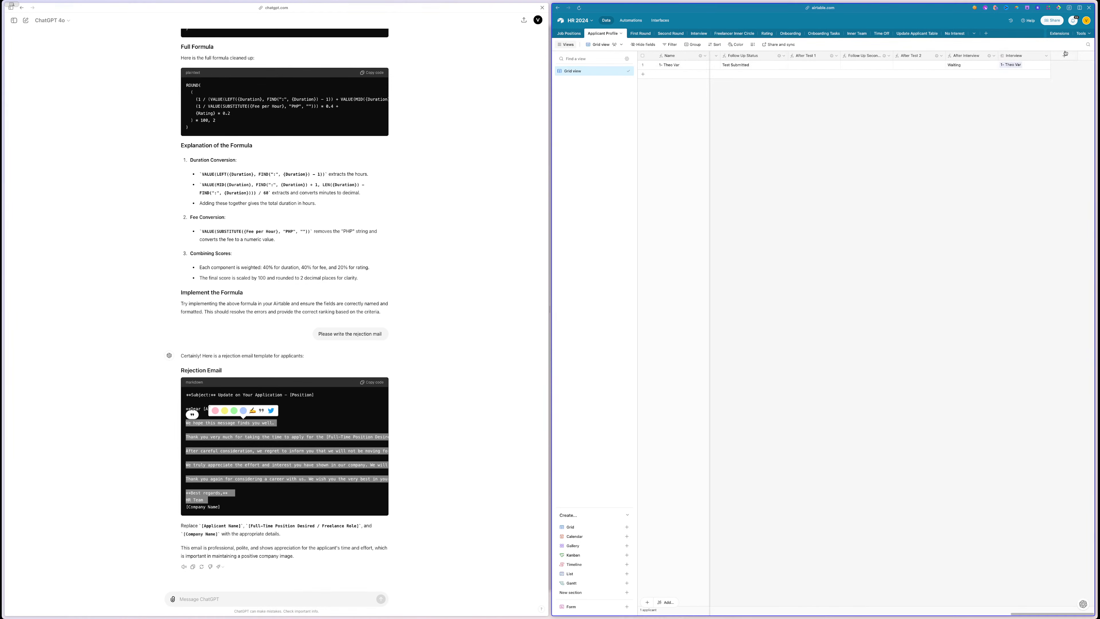
- Create a new single select field named Mail Status in Applicant Profile
left_click(1065, 56)
left_click(982, 85)
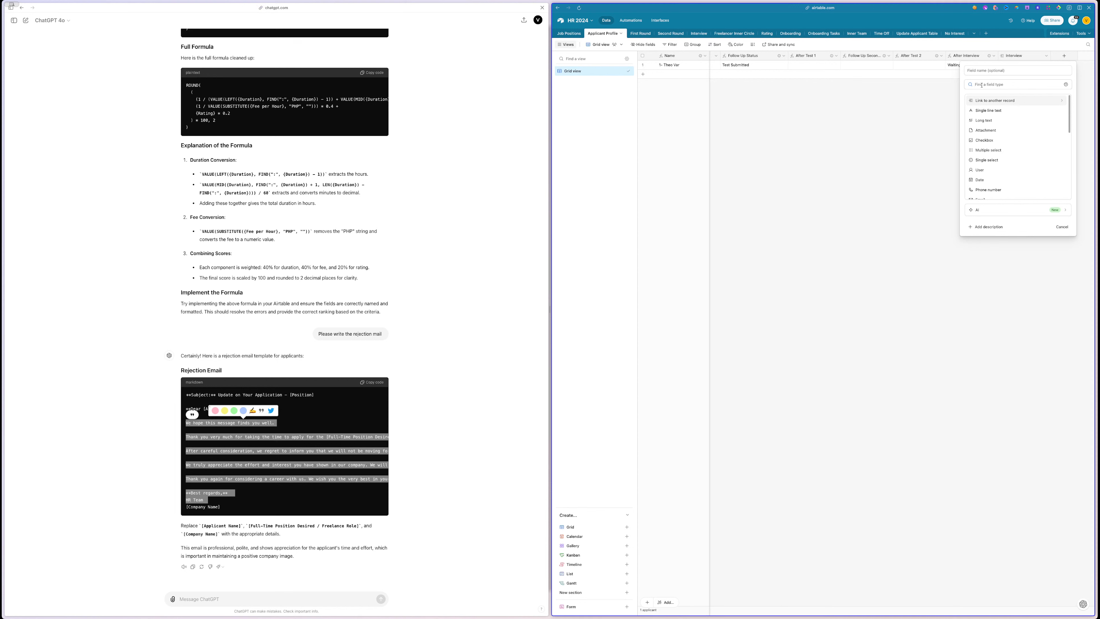
type("sta")
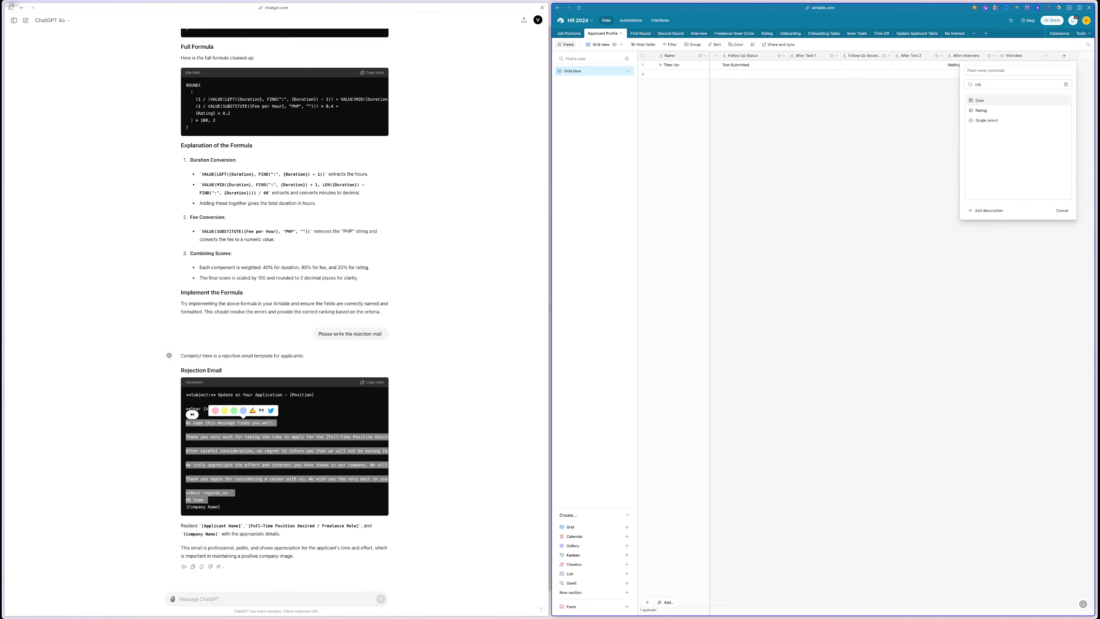
key("Down")
key("Down")
key("Return")
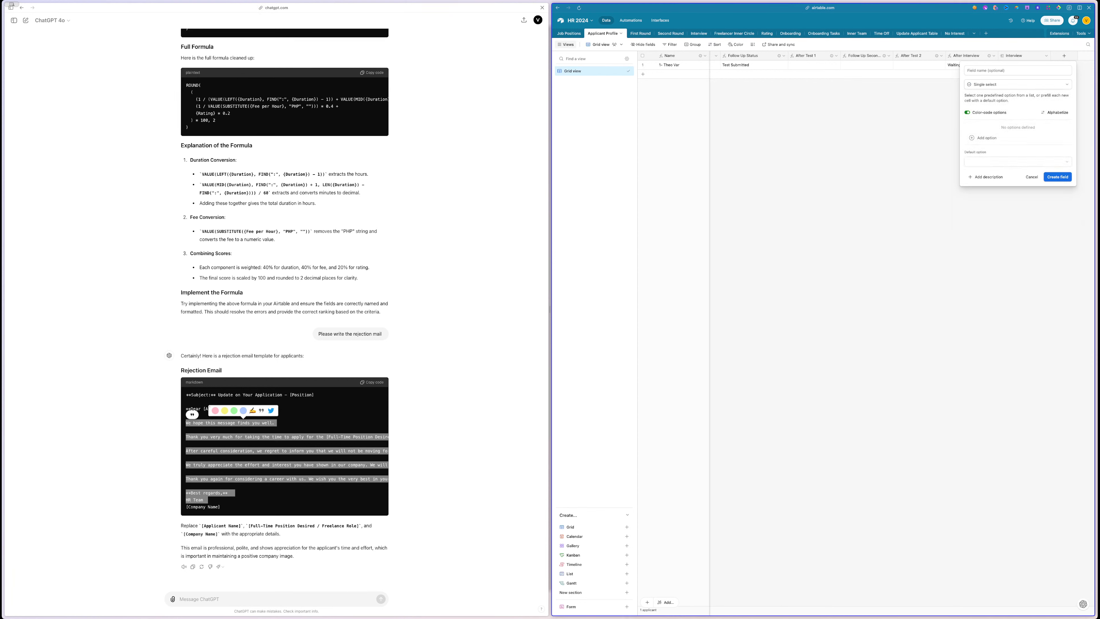
left_click(980, 70)
type("E")
key("BackSpace")
type("Mail Status")
left_click(1053, 176)
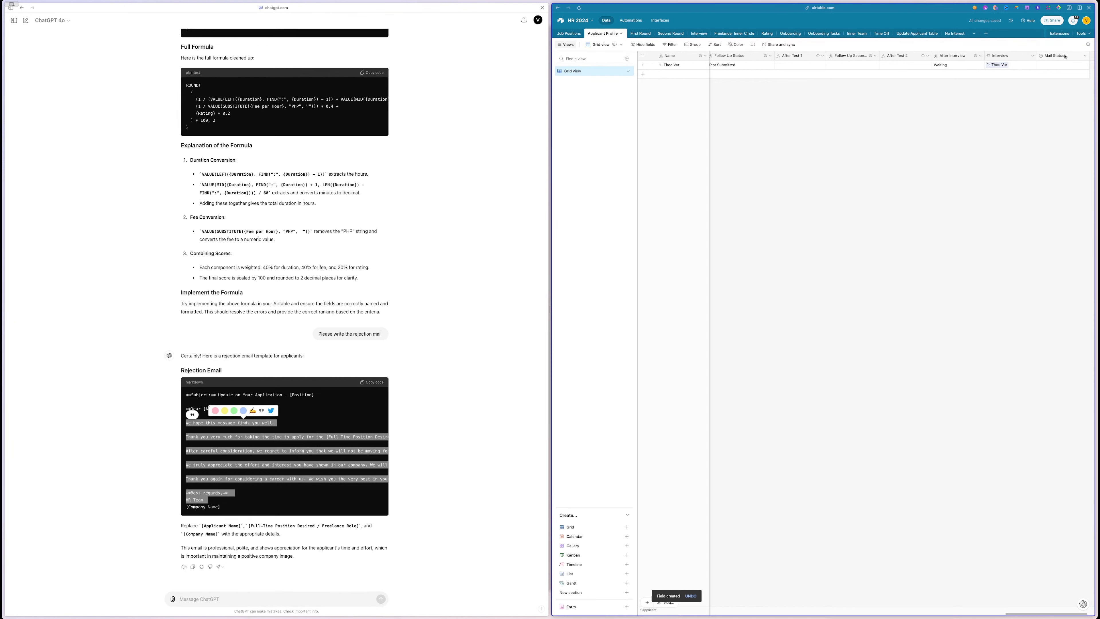
- Move Mail Status after First Round and add a dark green 'Yes Keep me Updated' option
left_click_drag(1065, 56, 667, 80)
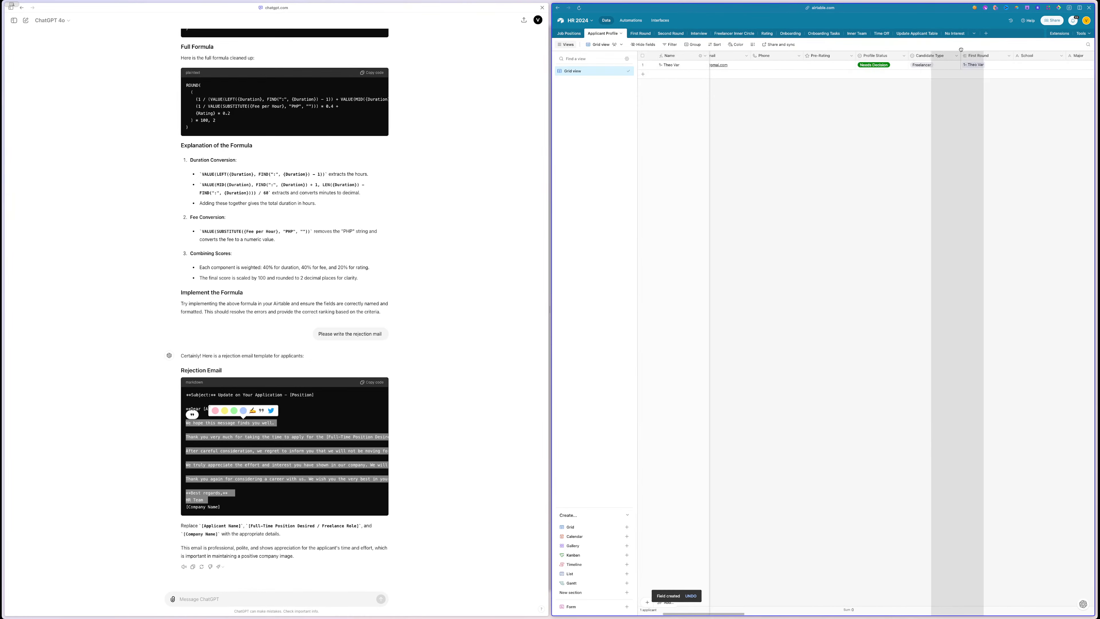
left_click_drag(961, 50, 1018, 56)
scroll(965, 100, "right", 4)
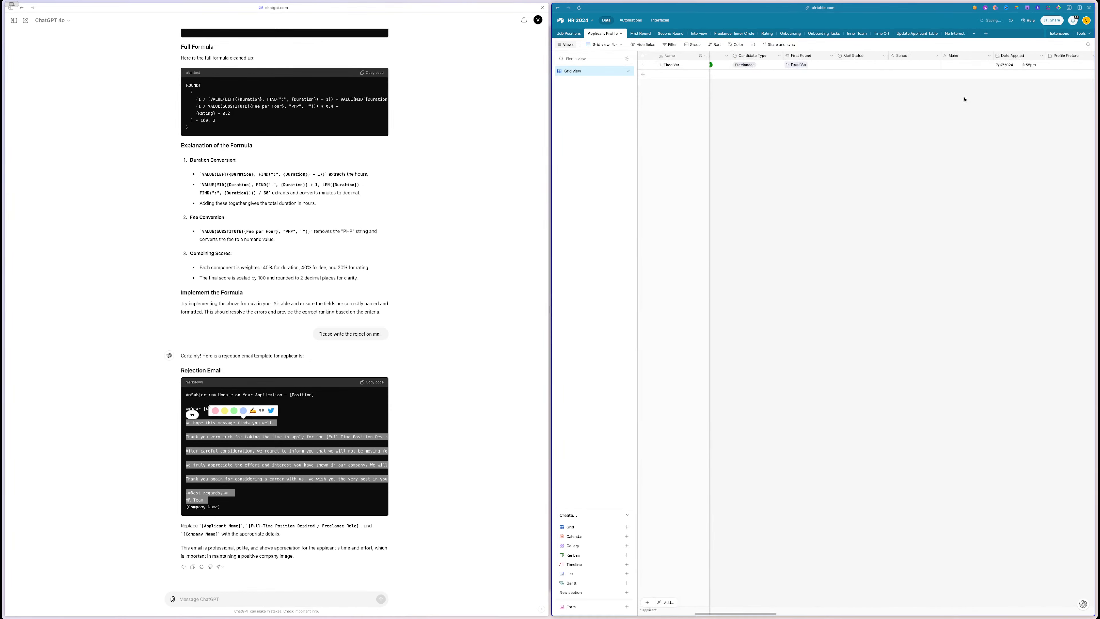
double_click(859, 57)
left_click(848, 138)
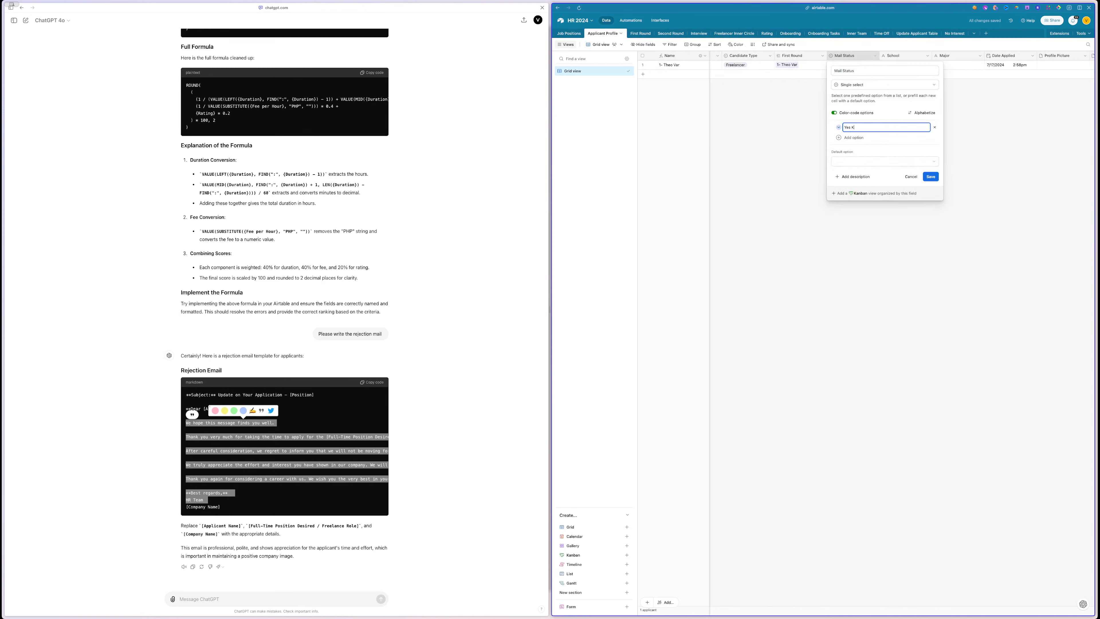
type("Yes Keep m")
key("BackSpace")
left_click(837, 129)
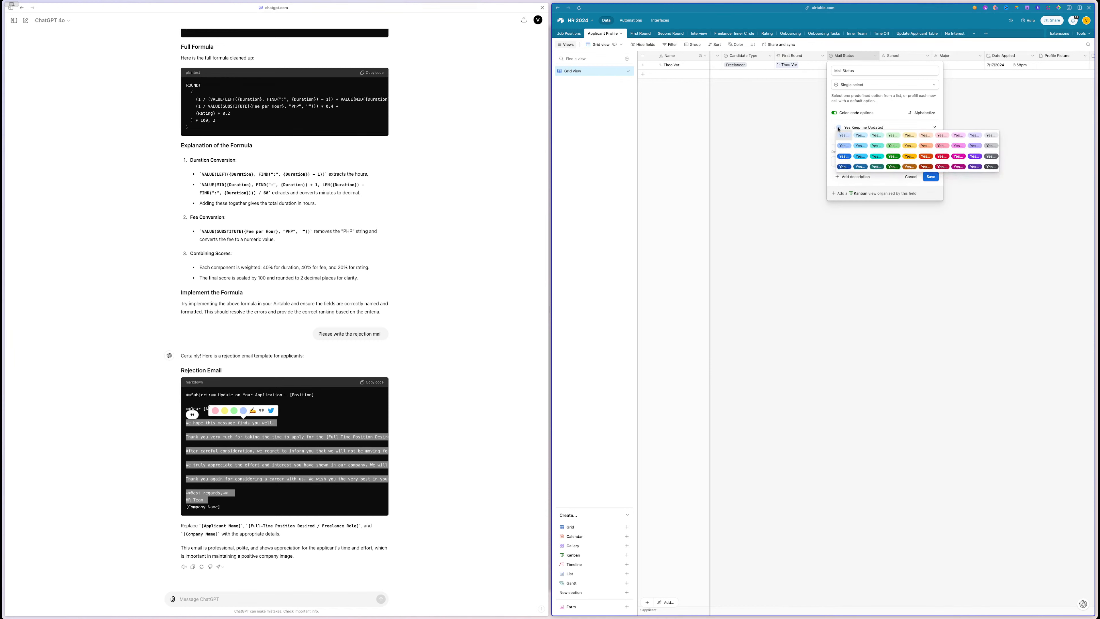
left_click(894, 147)
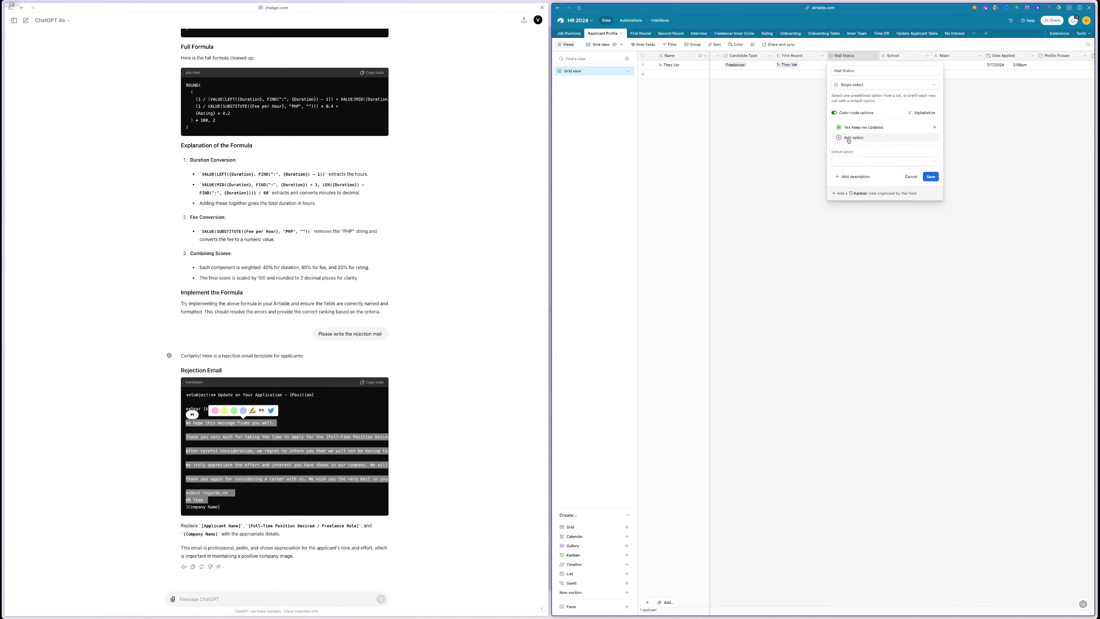
left_click(838, 128)
left_click(892, 156)
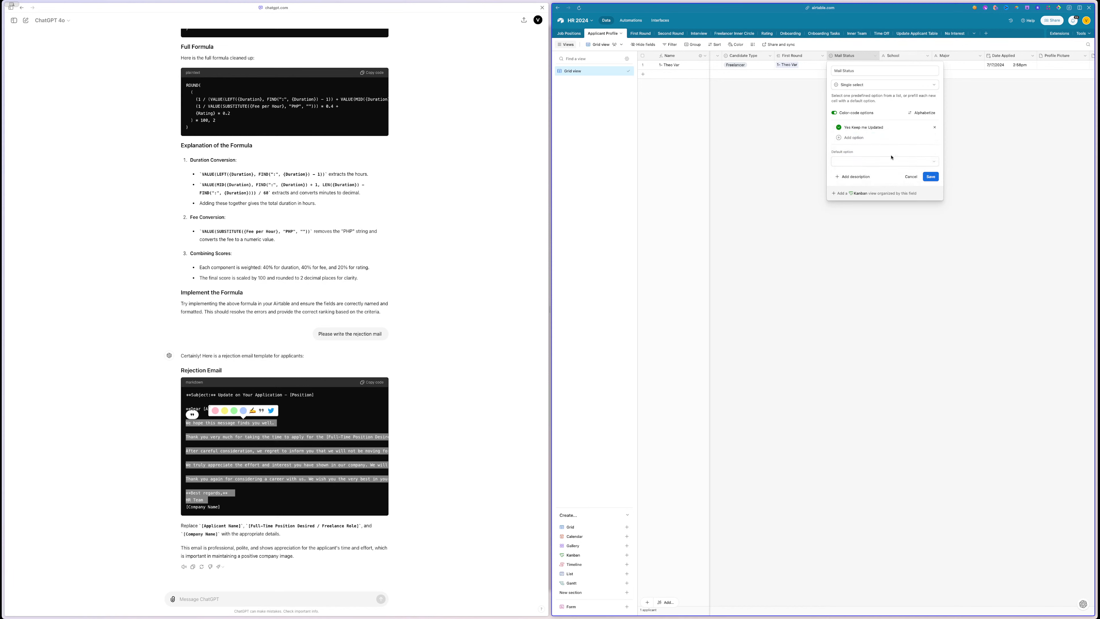
- Add an orange-red 'Please do not send me any Emails anymore' option and save the field
left_click(838, 138)
left_click(839, 136)
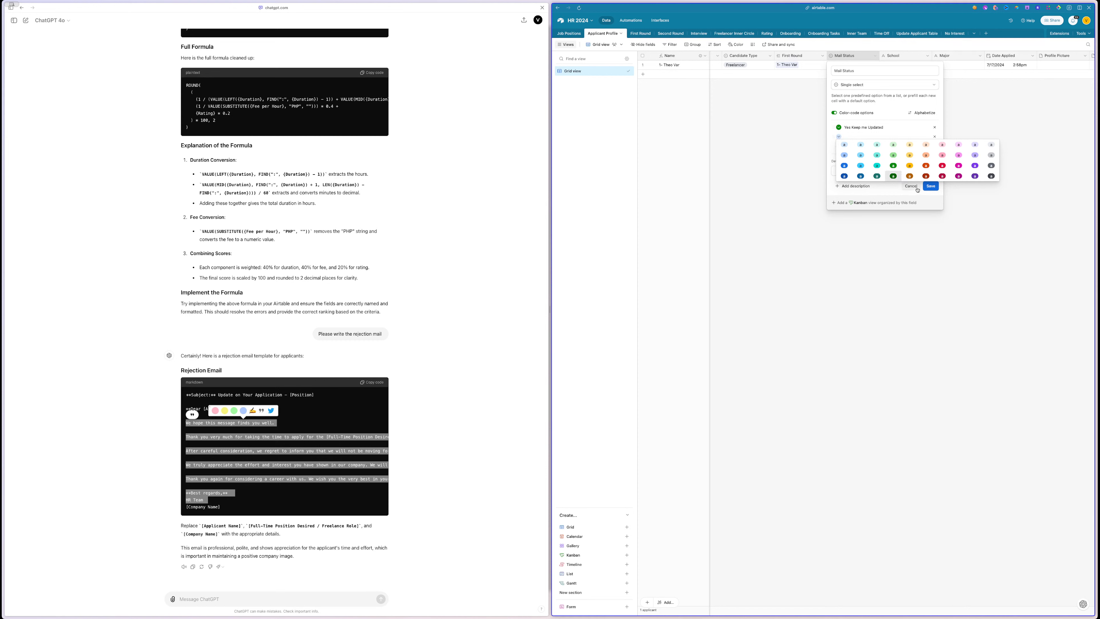
left_click(926, 165)
left_click(862, 136)
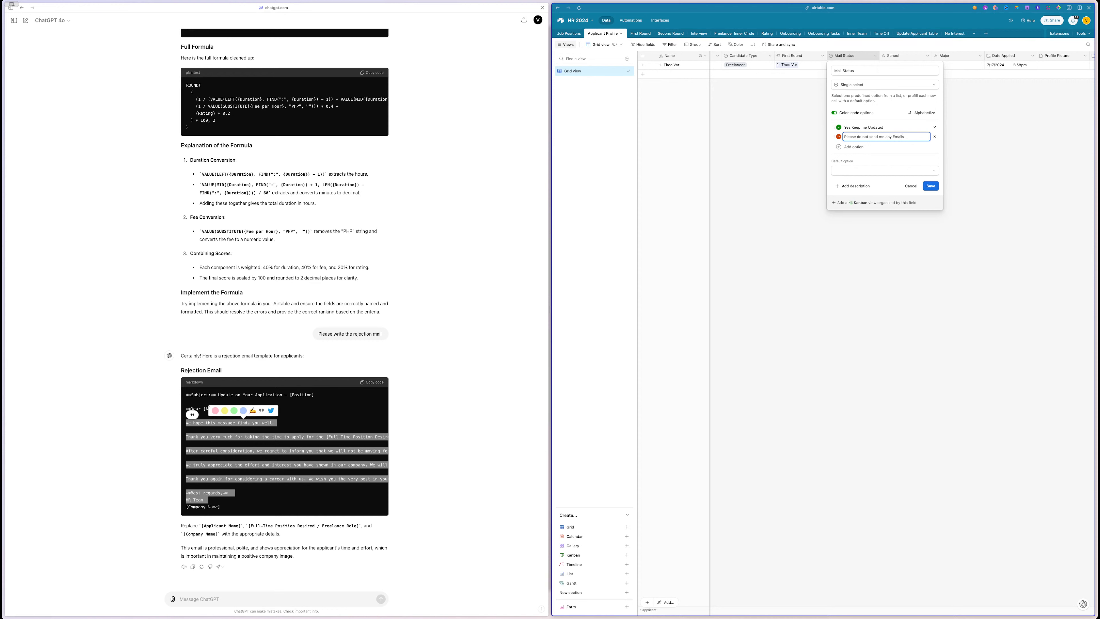
key("super+a")
type("Please do not send me any emails anymore.")
left_click(931, 186)
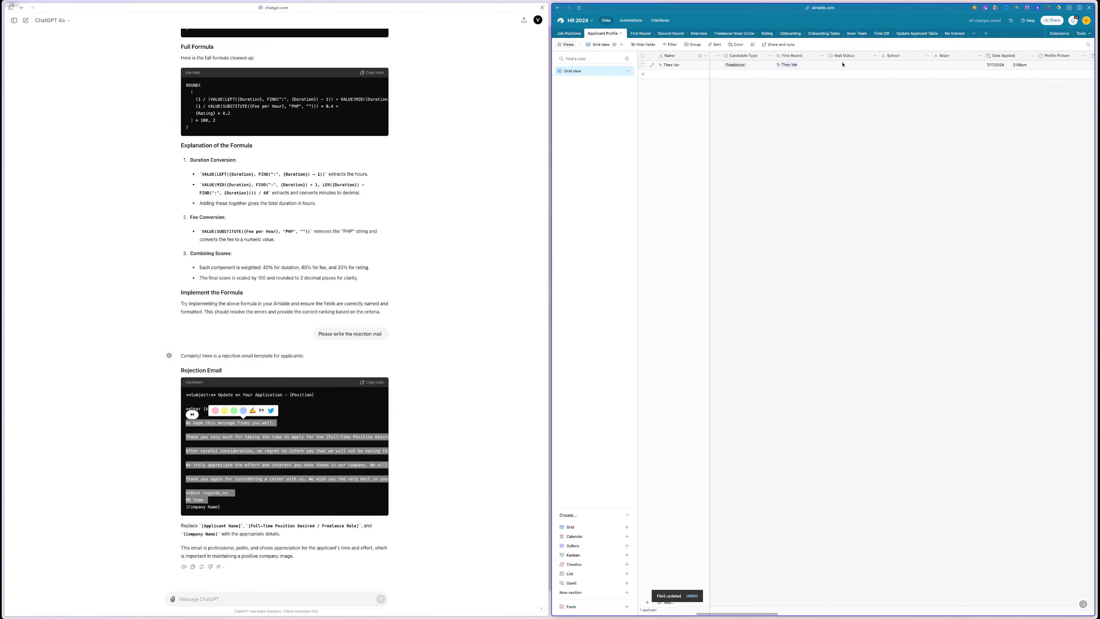
- Look over the No Interest table's Status choices and the First Round table
left_click(955, 33)
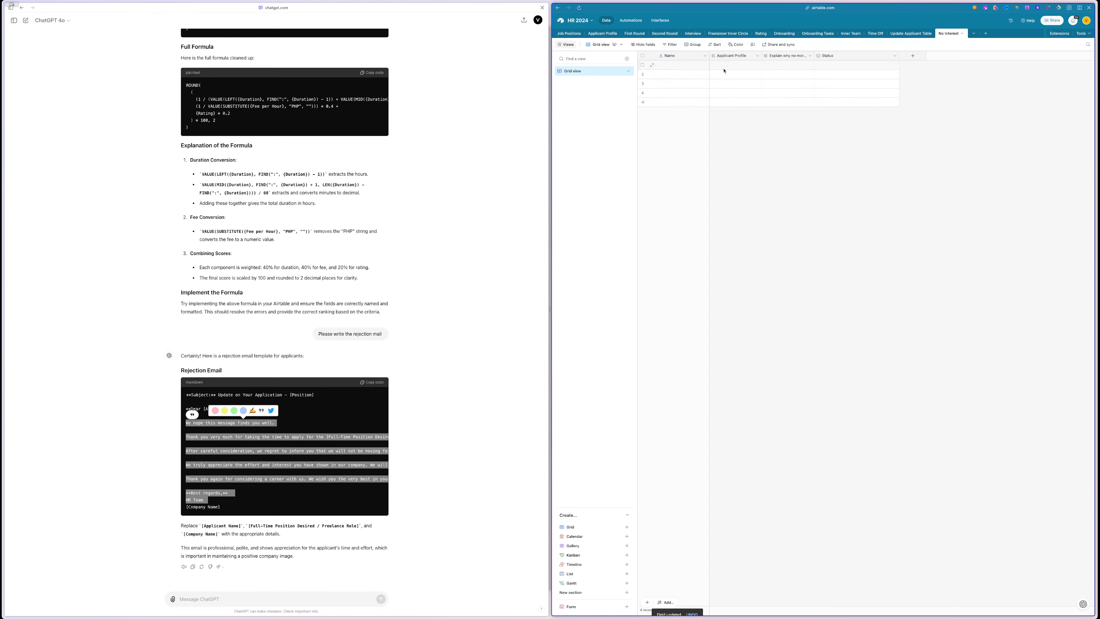
double_click(853, 66)
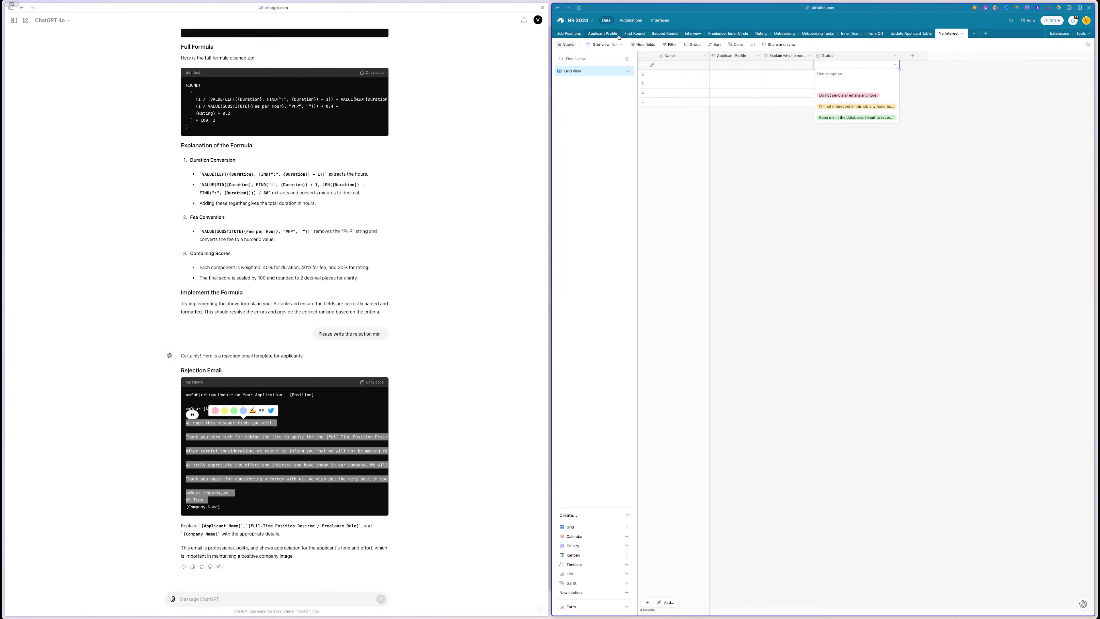
left_click(633, 34)
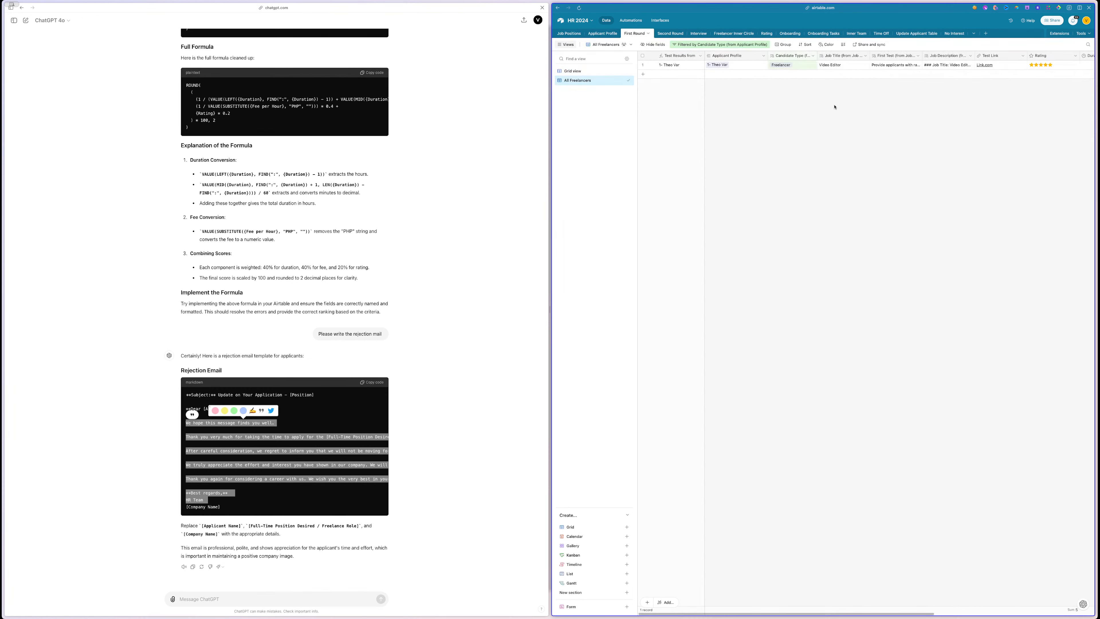
scroll(835, 107, "right", 6)
scroll(835, 107, "left", 6)
- Back in Applicant Profile, delete the Mail Status field
left_click(603, 34)
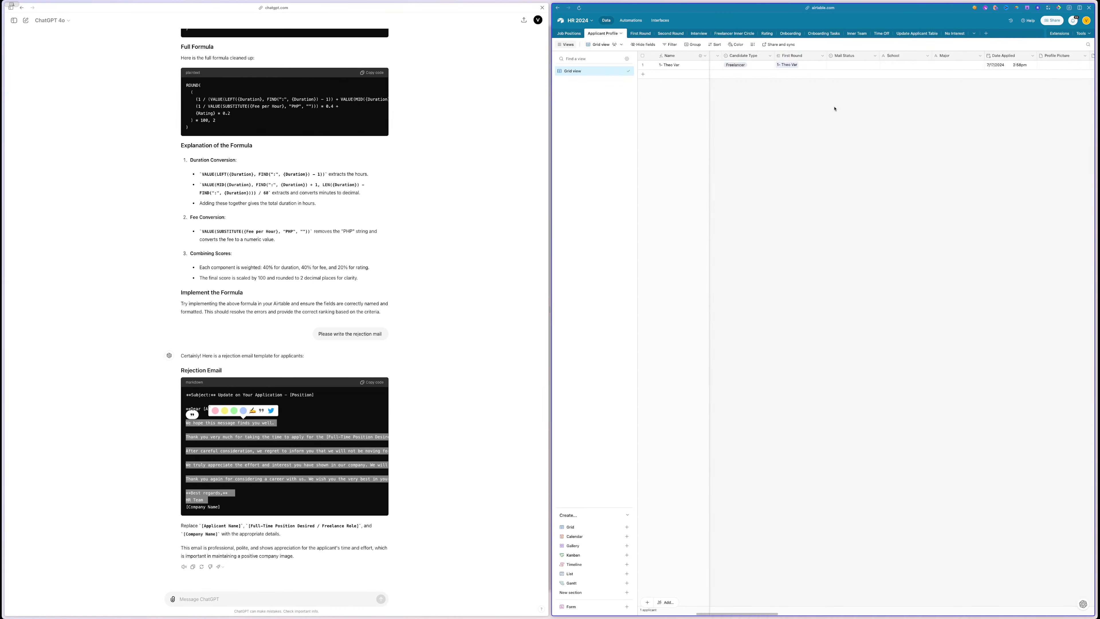
scroll(835, 109, "right", 3)
scroll(835, 109, "right", 5)
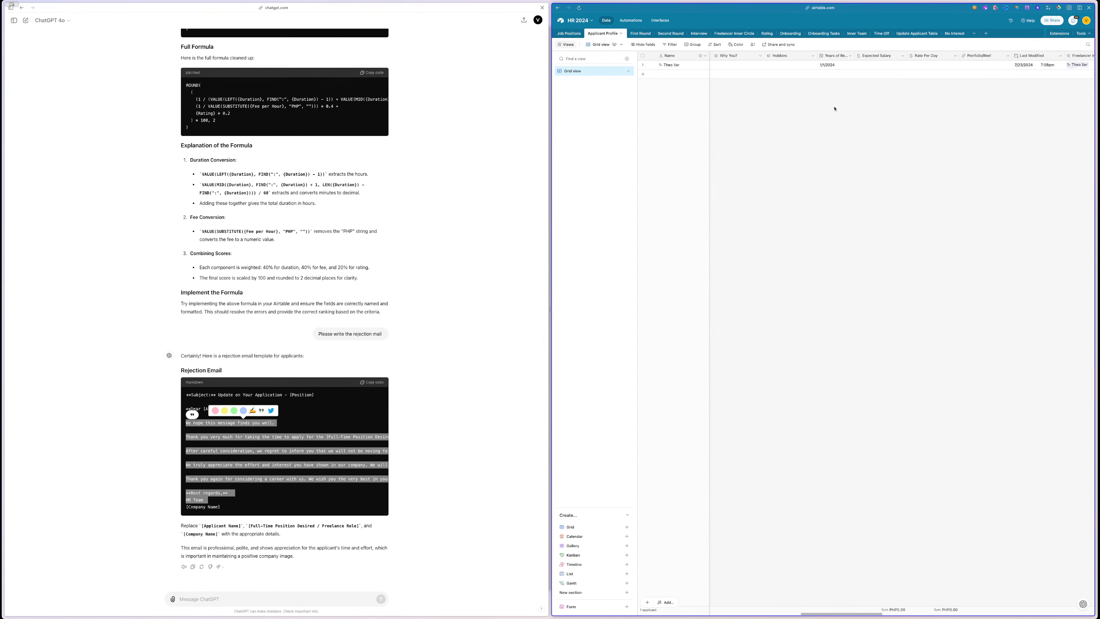
scroll(891, 132, "right", 6)
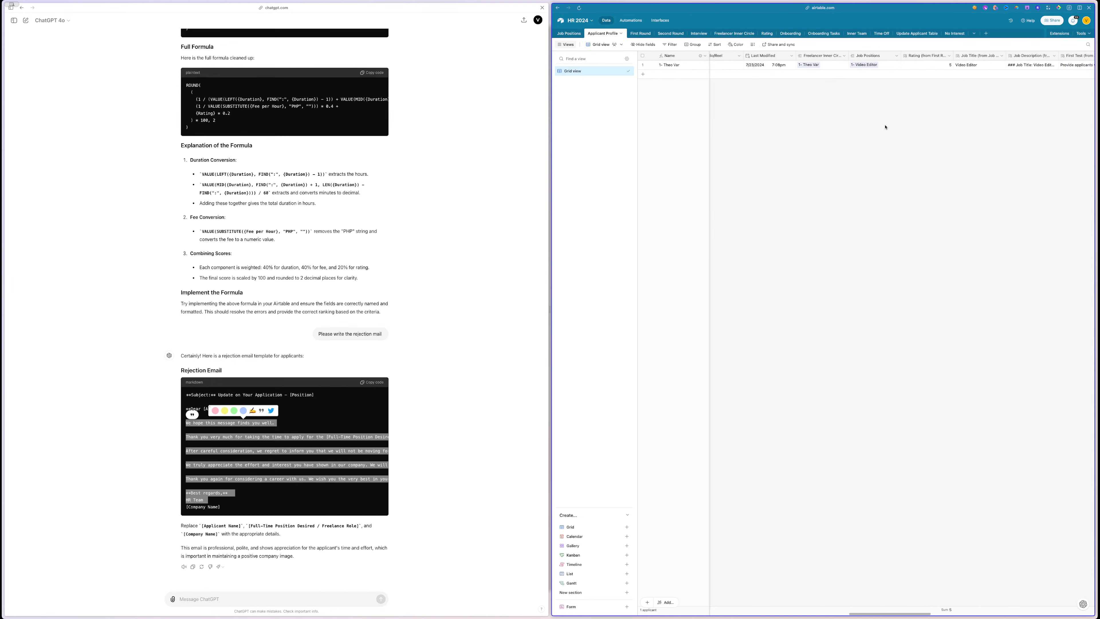
scroll(885, 127, "left", 15)
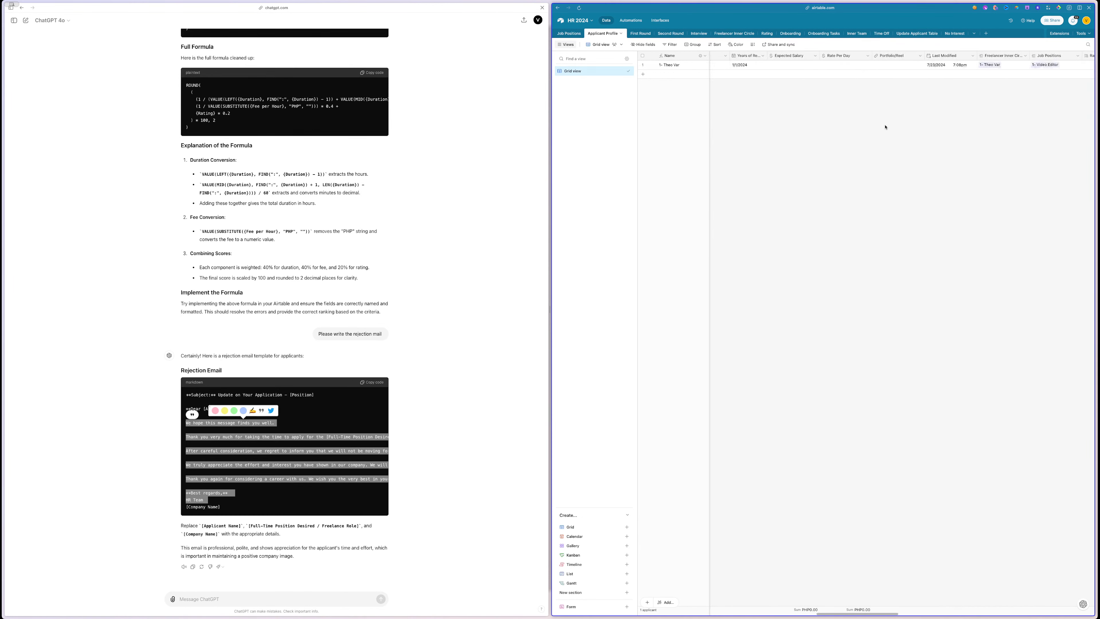
scroll(884, 127, "left", 3)
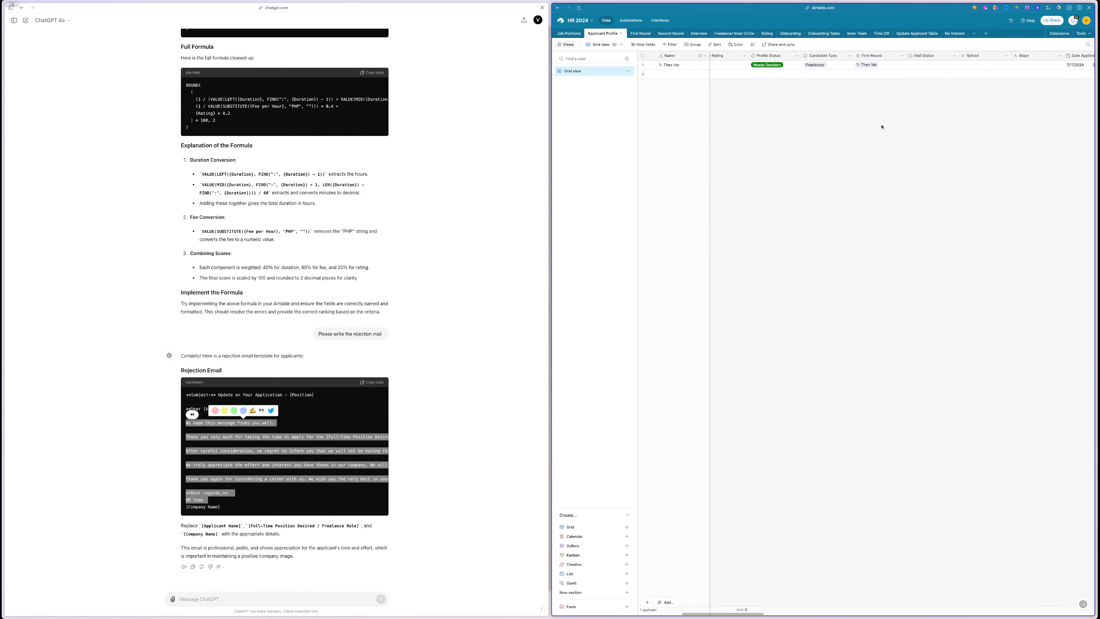
double_click(924, 56)
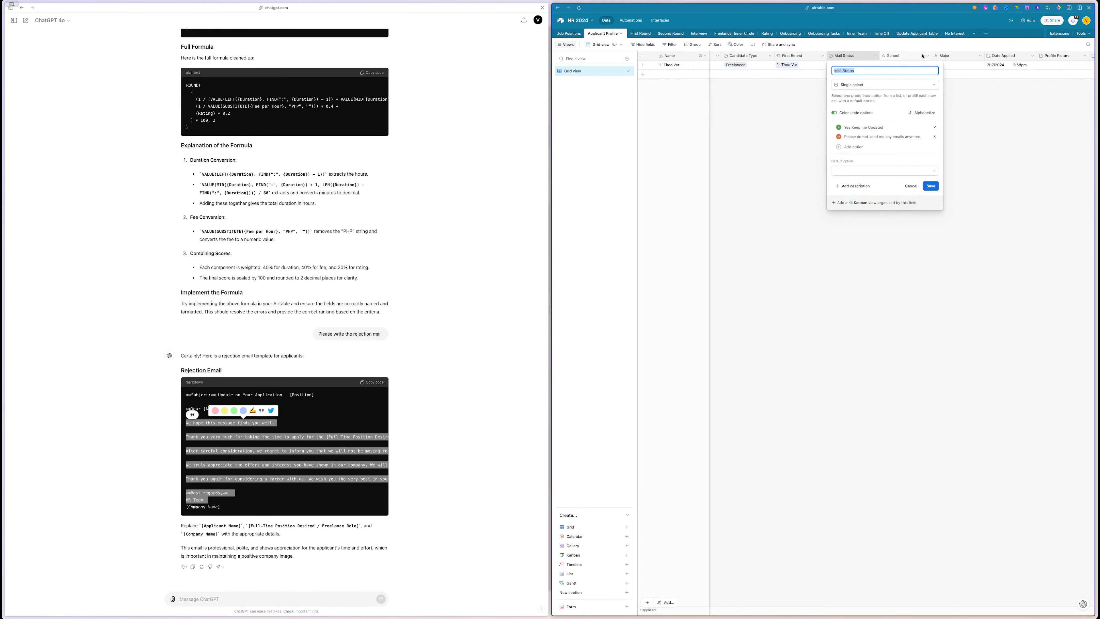
left_click(849, 57)
right_click(849, 57)
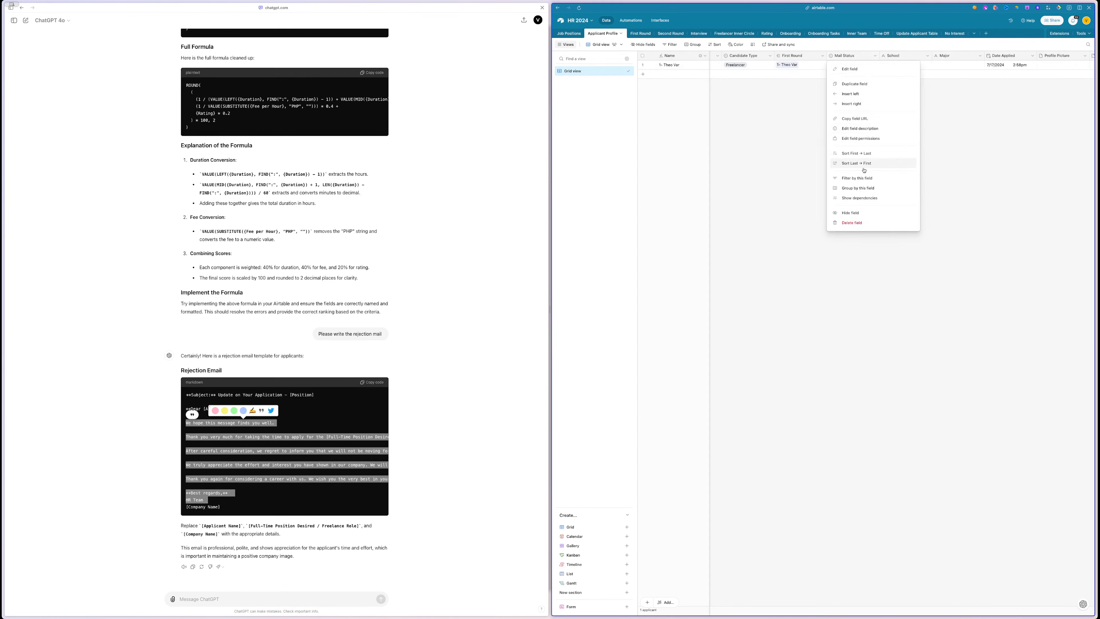
left_click(852, 222)
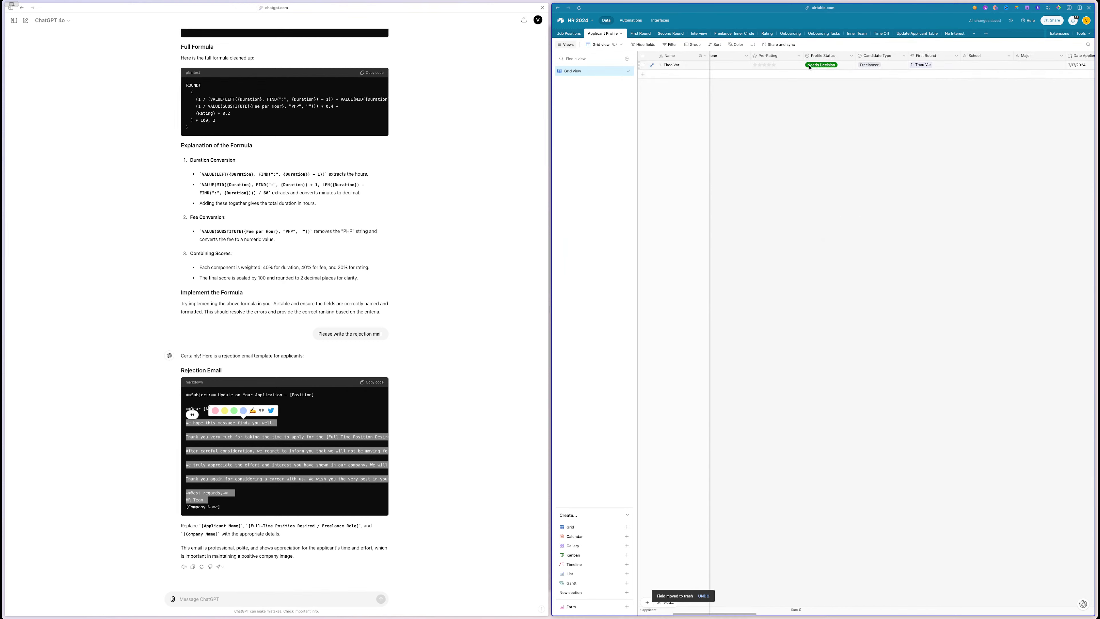
- Keep the applicant's Profile Status at Needs Decision and go to the base's automations
double_click(828, 66)
scroll(815, 132, "down", 2)
scroll(814, 133, "down", 1)
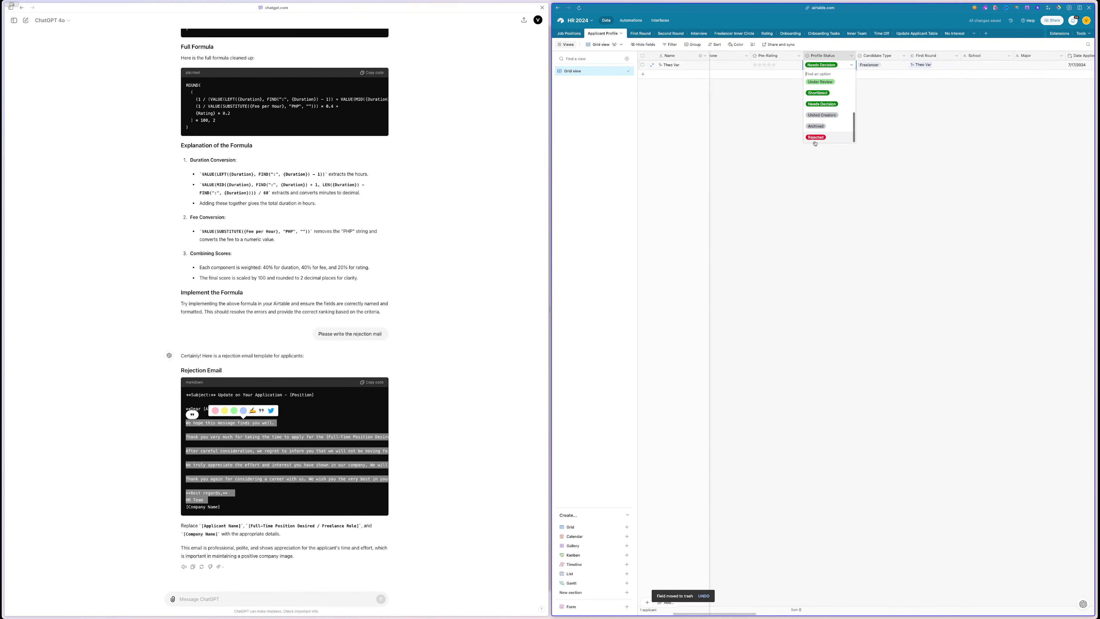
left_click(848, 167)
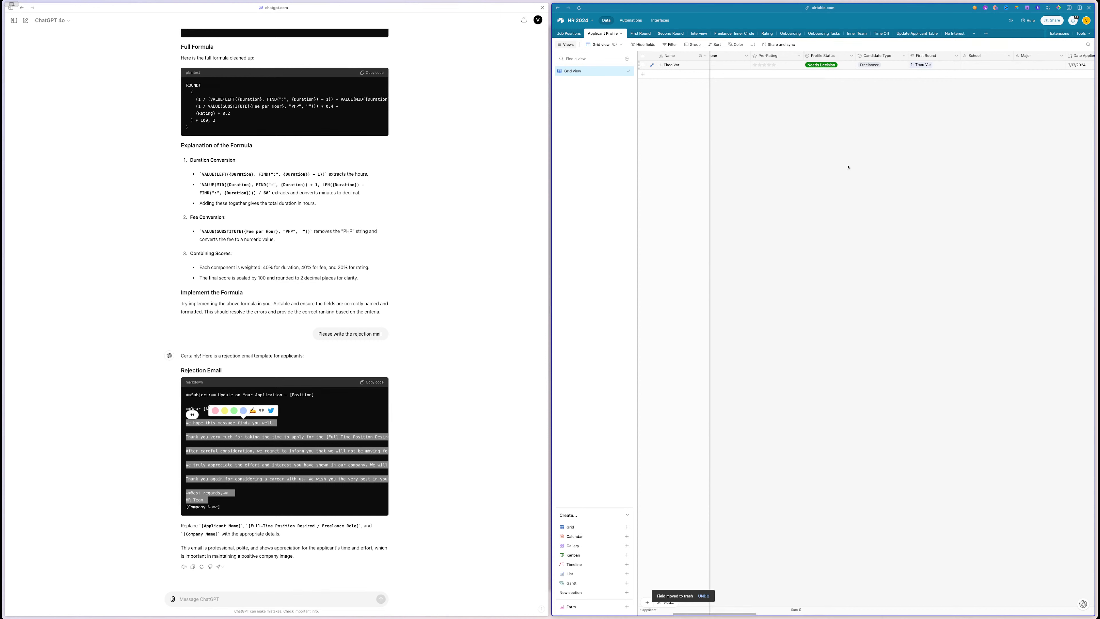
left_click(631, 20)
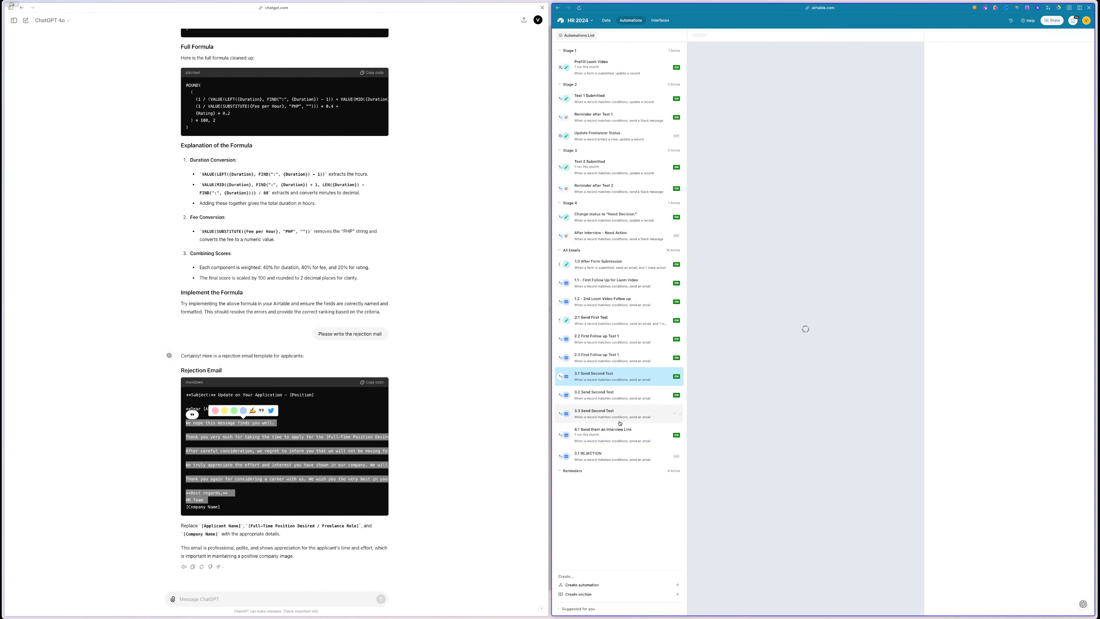
- Select the Airtable form link in the 3.3 Send Second Test email message for copying
left_click(610, 432)
scroll(1019, 292, "down", 3)
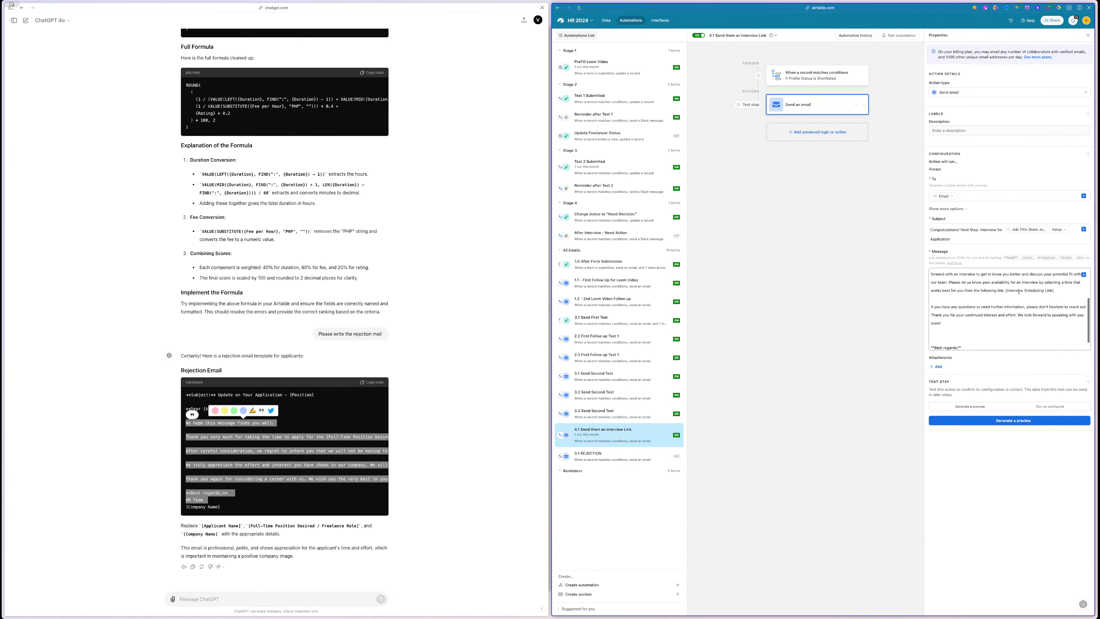
scroll(1019, 292, "up", 3)
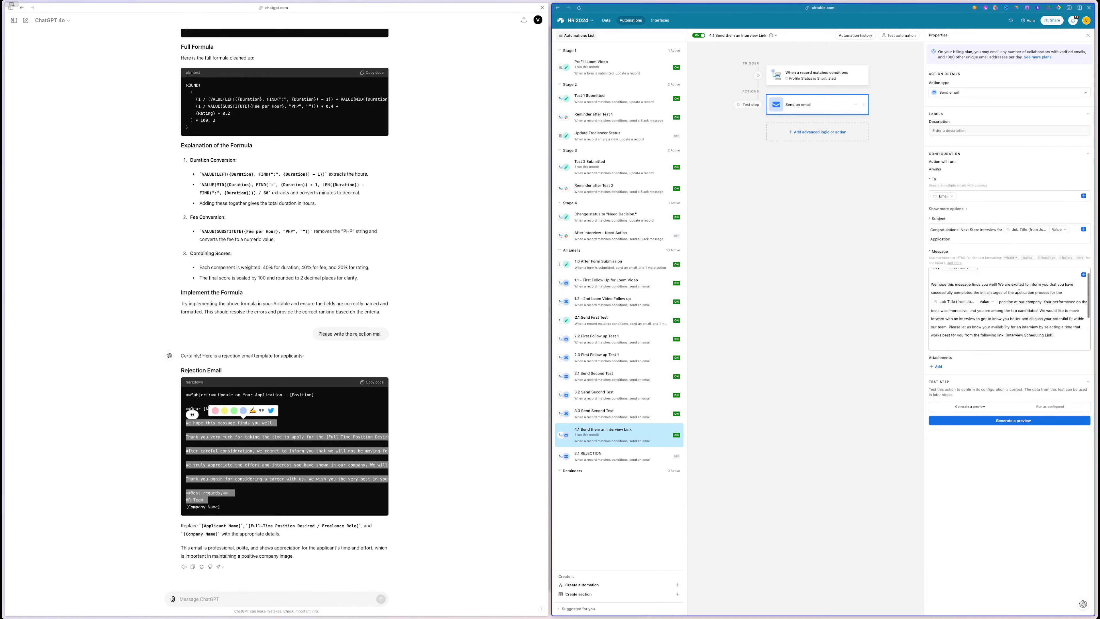
left_click(607, 414)
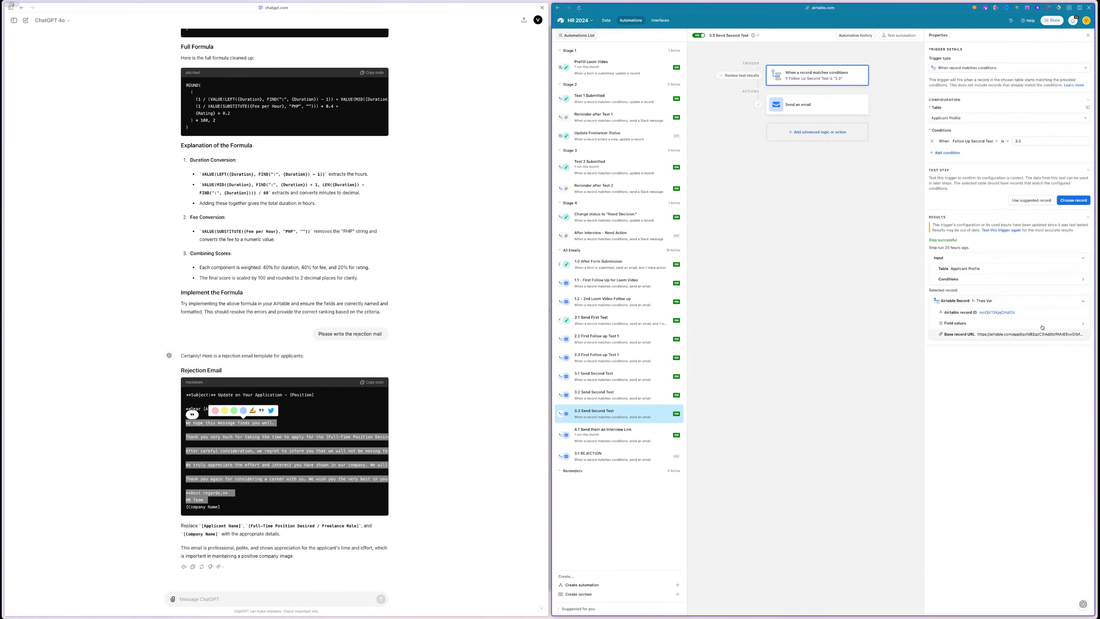
left_click(800, 108)
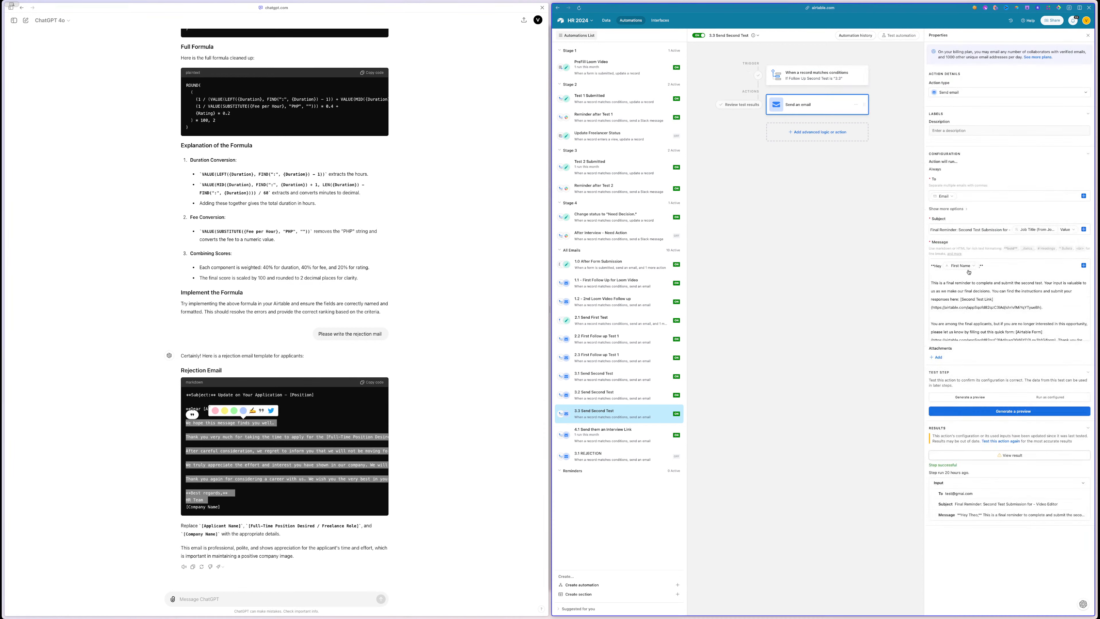
scroll(979, 294, "down", 5)
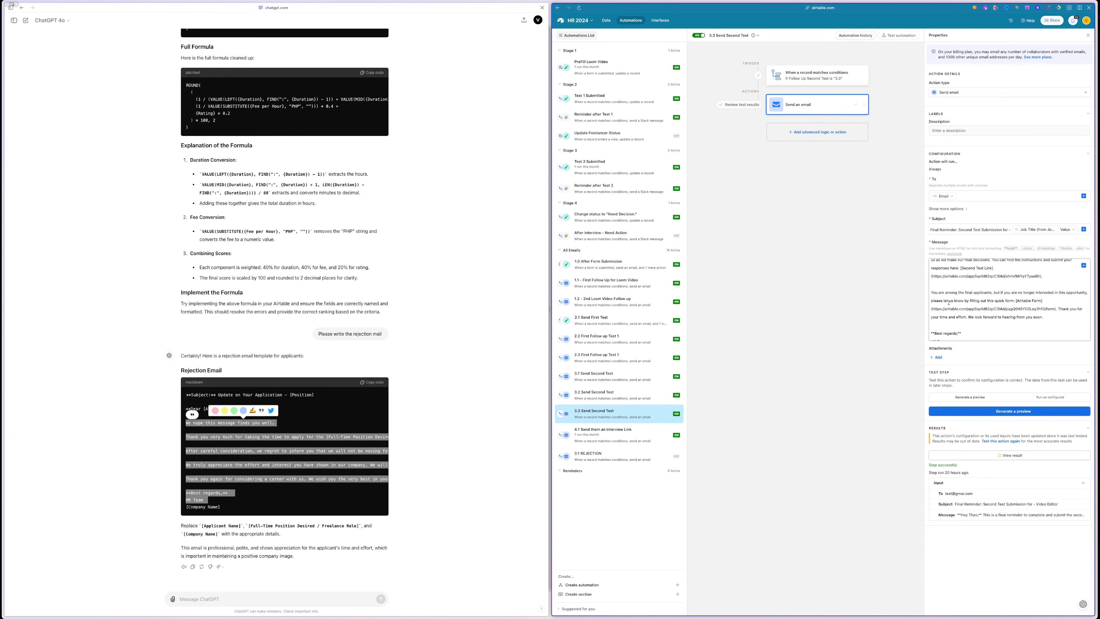
left_click_drag(1058, 309, 934, 308)
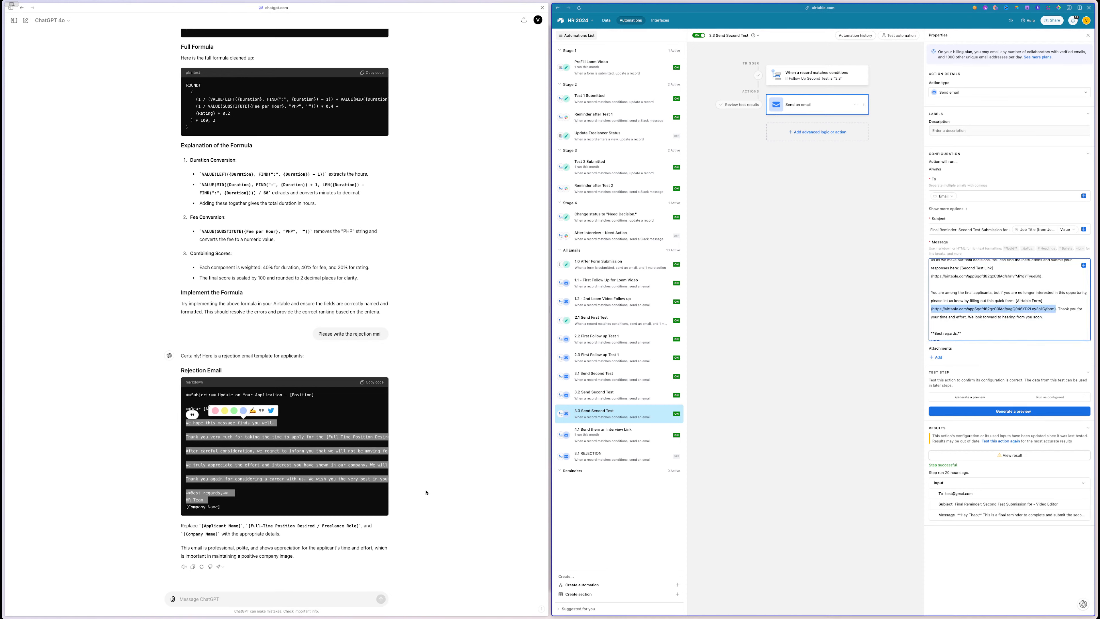
left_click(217, 594)
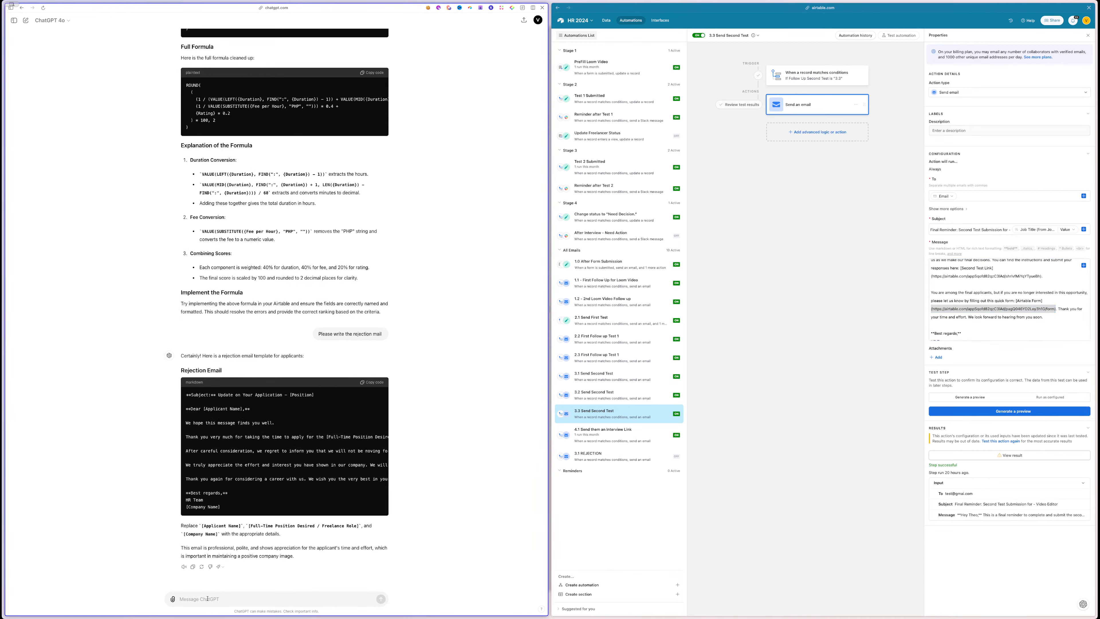
- Ask ChatGPT to include the pasted form link so applicants can stay updated or opt out of emails
type("include this form")
key("shift+Return")
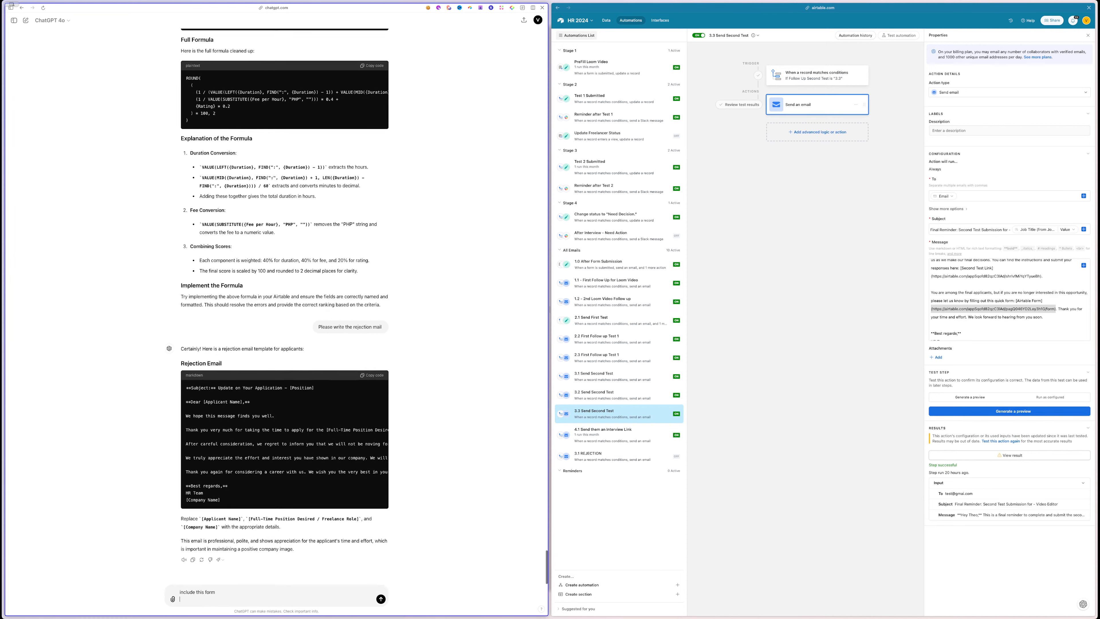
type("if")
type("hey")
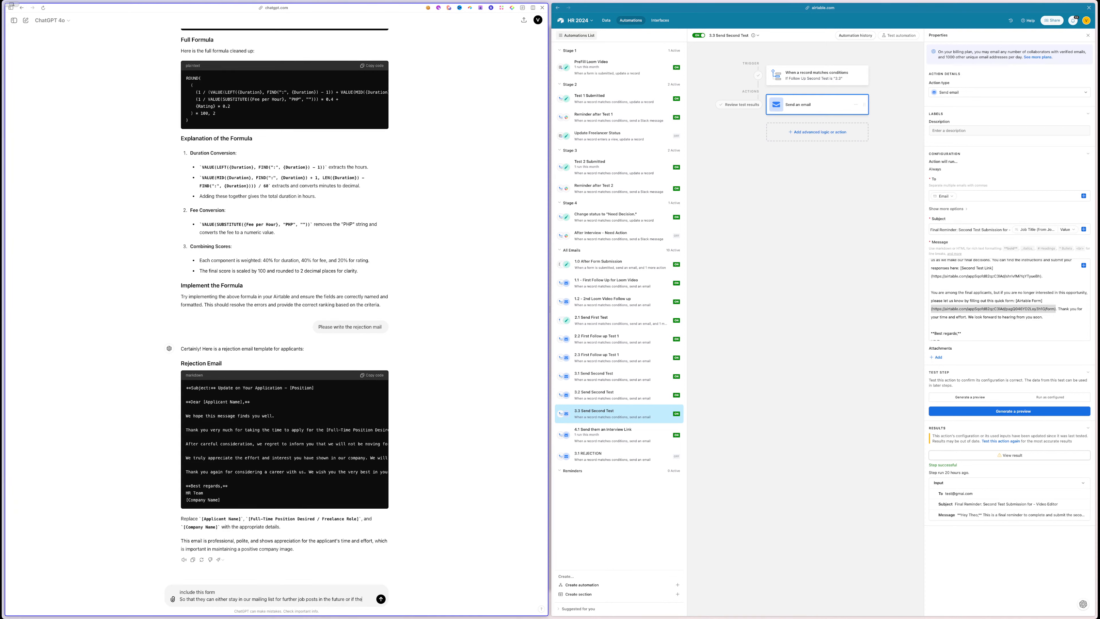
type("o not want any emails at")
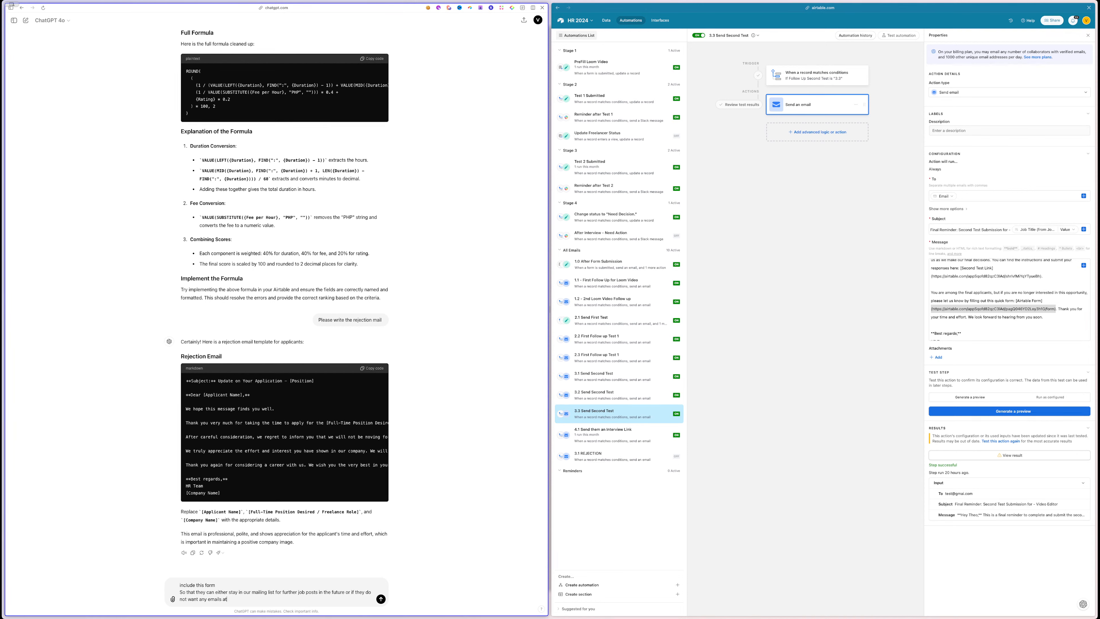
type(" all :")
key("shift+Return")
key("shift+Return")
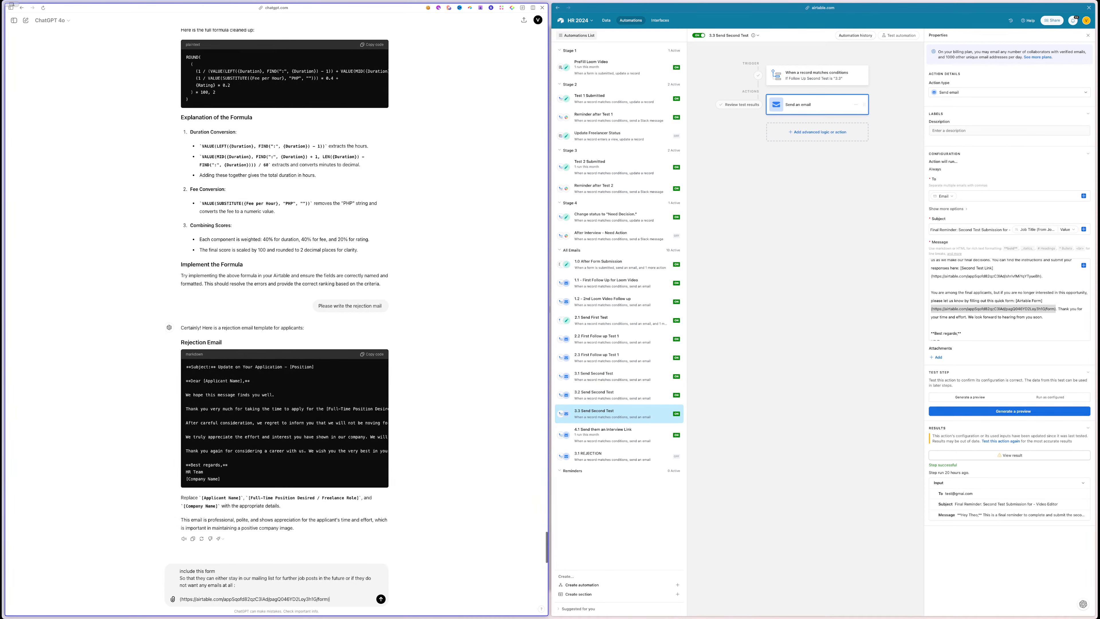
key("Return")
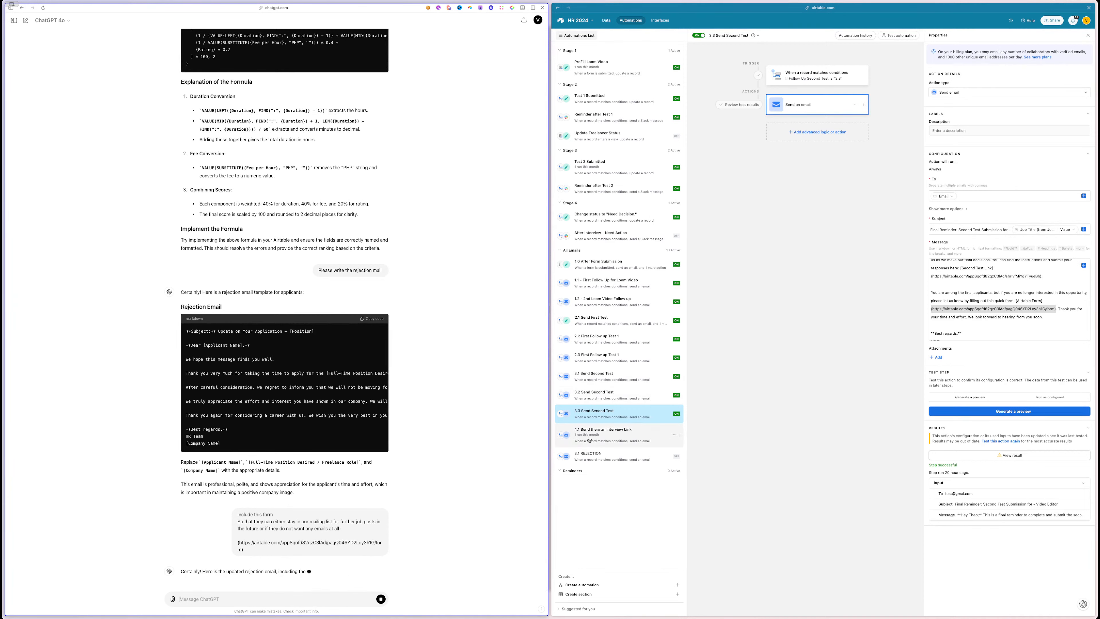
left_click(598, 455)
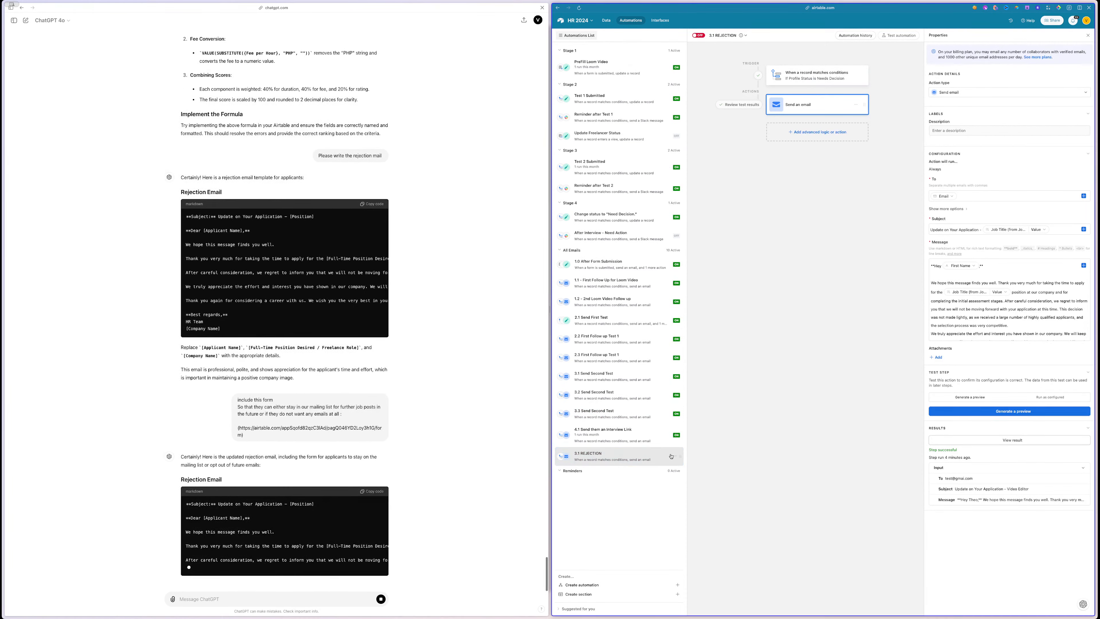
- Duplicate 3.1 REJECTION and rename the copy to 9.2 REJECTION
left_click(666, 470)
left_click(651, 482)
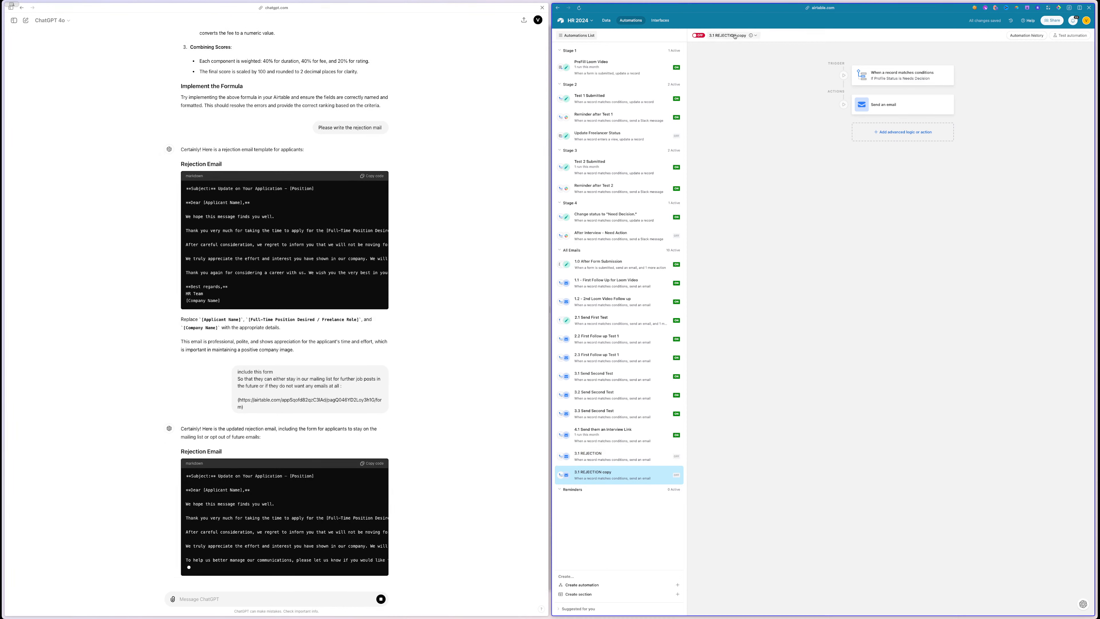
left_click(741, 36)
left_click(740, 36)
double_click(739, 36)
key("BackSpace")
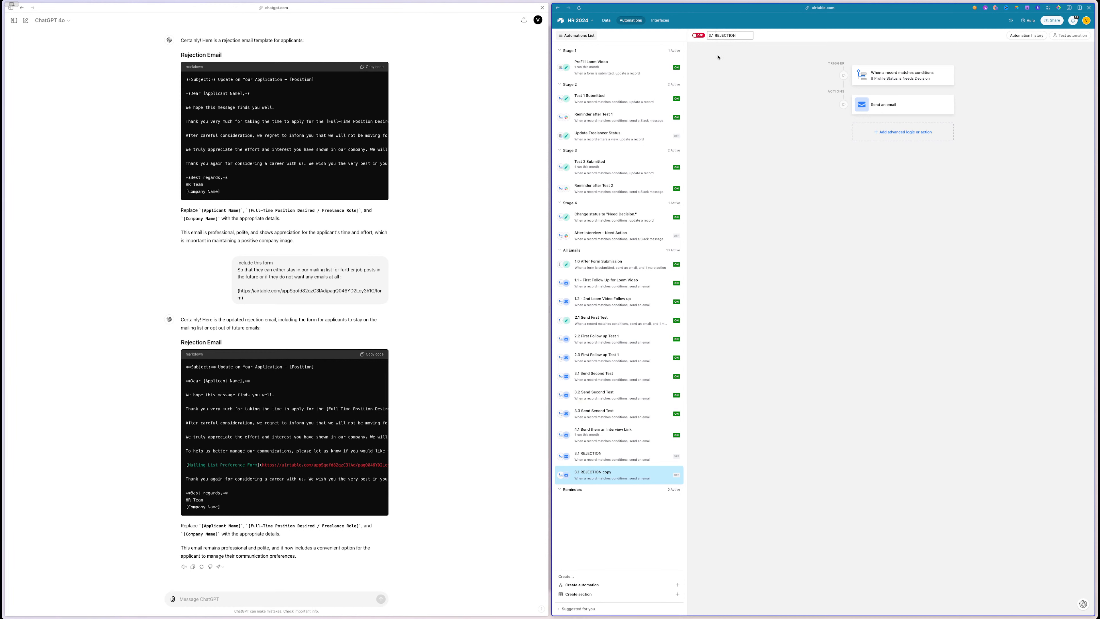
key("BackSpace")
type("9")
key("BackSpace")
type("2")
- Rename the copy to '9.2 REJECTION for Freelancers'
left_click(583, 459)
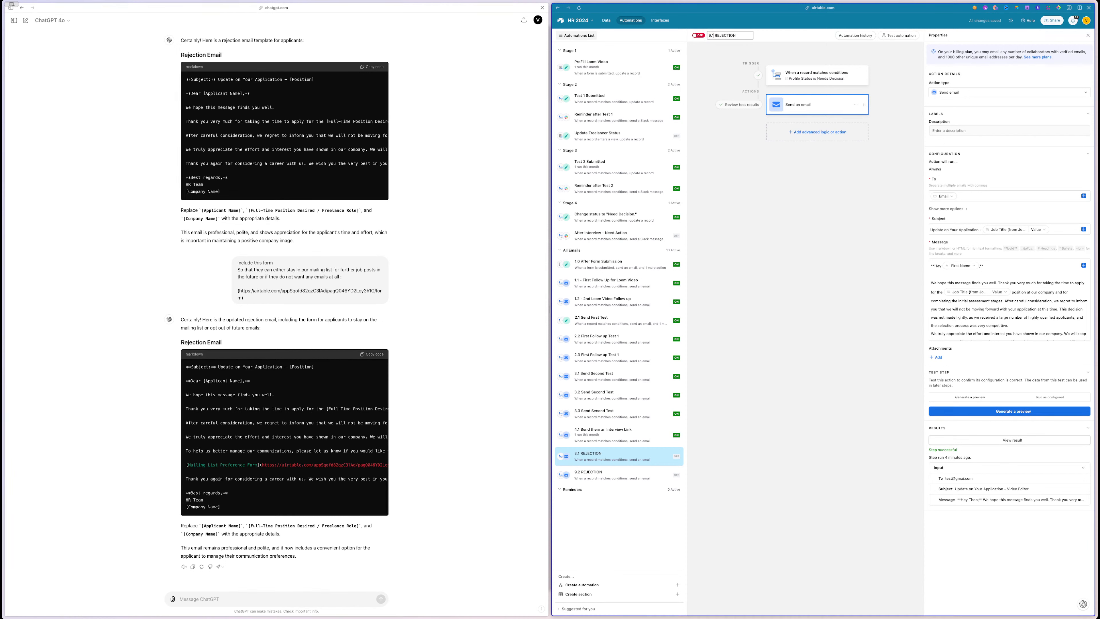
double_click(601, 475)
left_click(734, 36)
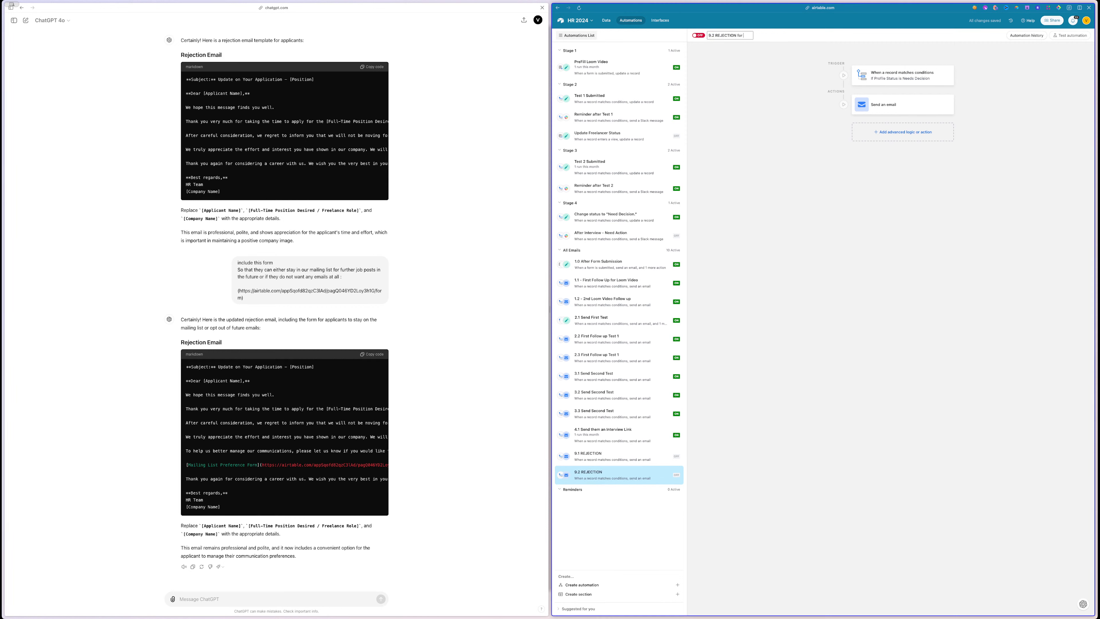
type("for Freelancers")
key("Return")
left_click(598, 456)
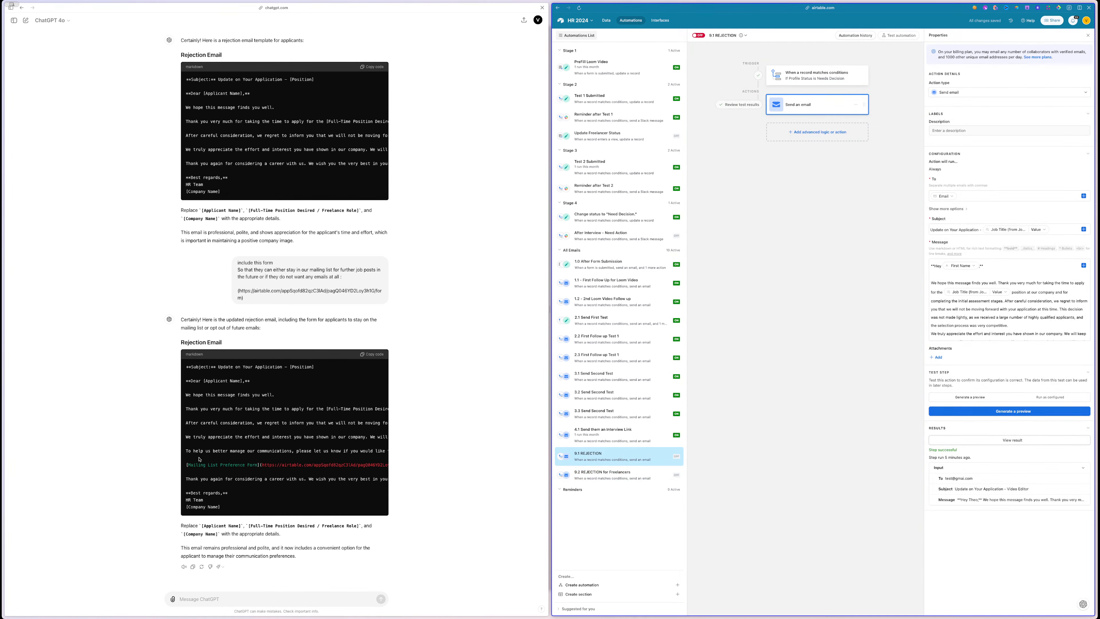
- Select the mailing-list paragraph and closing line from ChatGPT's updated email
left_click(200, 459)
left_click_drag(186, 451, 294, 456)
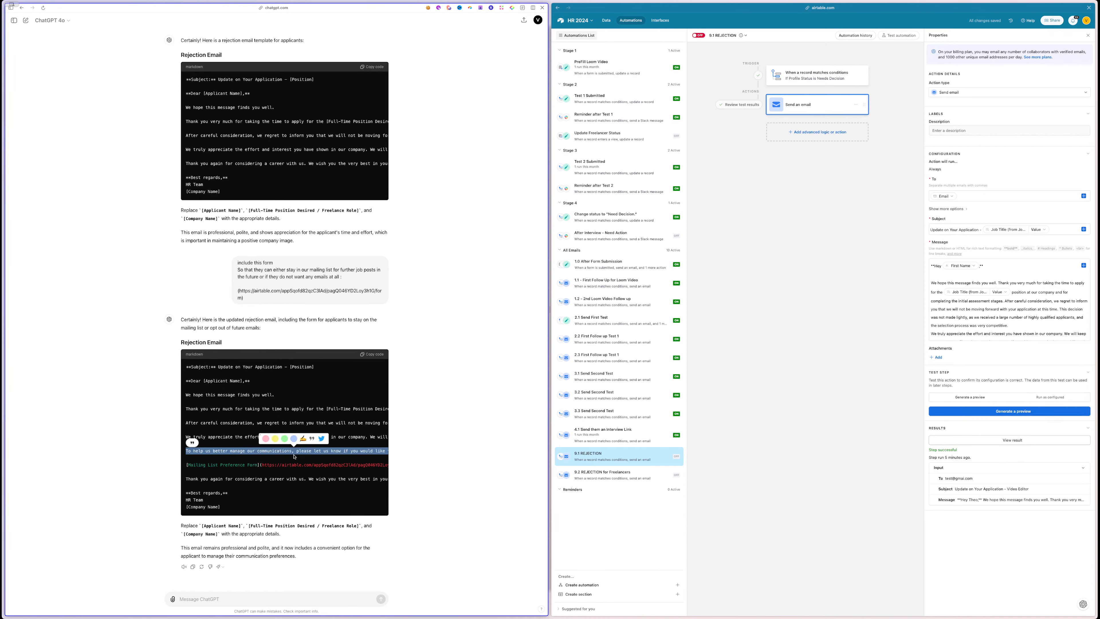
scroll(294, 457, "right", 2)
scroll(294, 457, "right", 5)
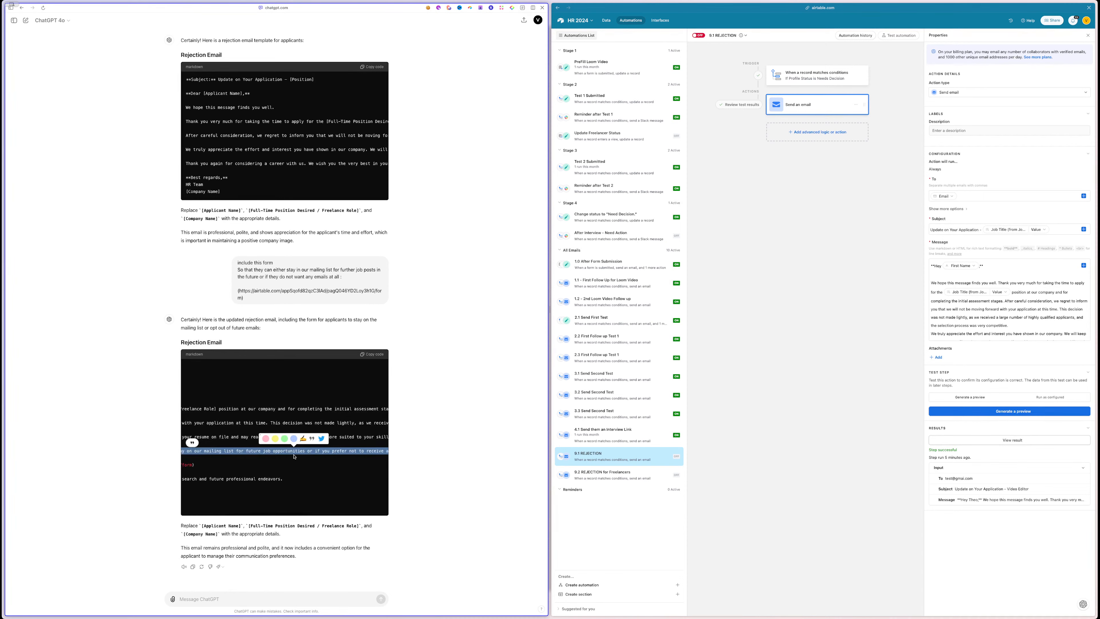
scroll(294, 456, "left", 7)
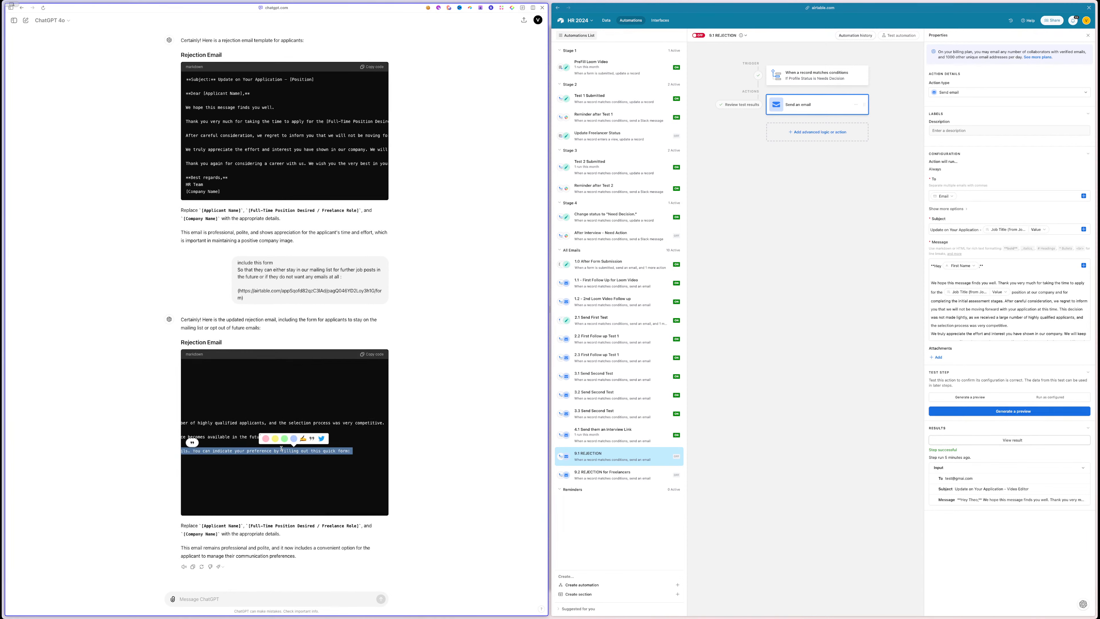
scroll(281, 449, "right", 2)
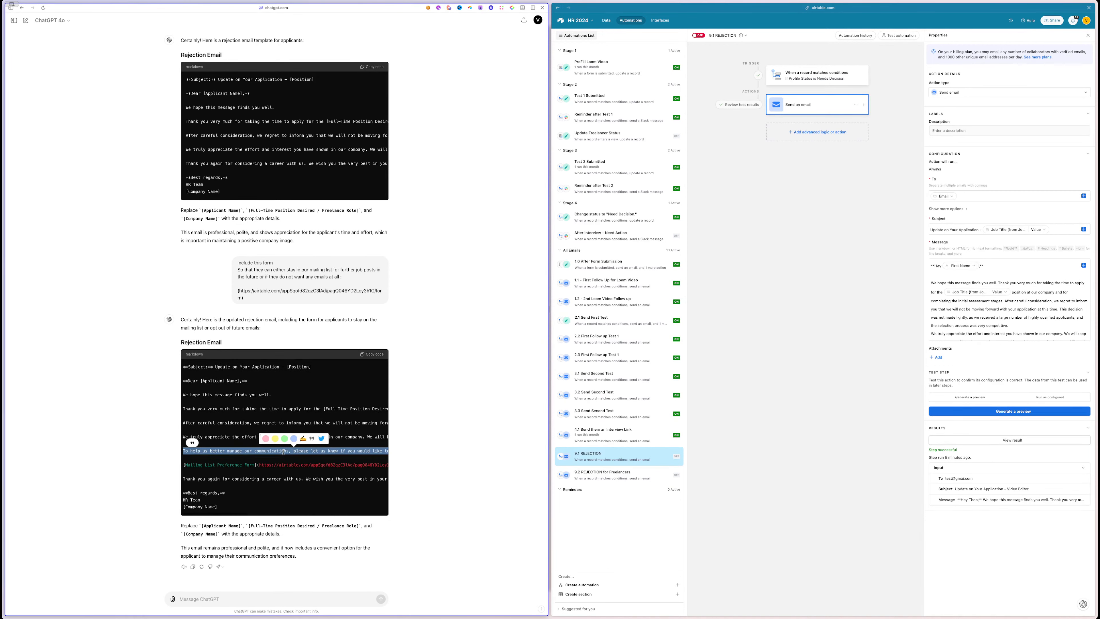
scroll(283, 451, "right", 4)
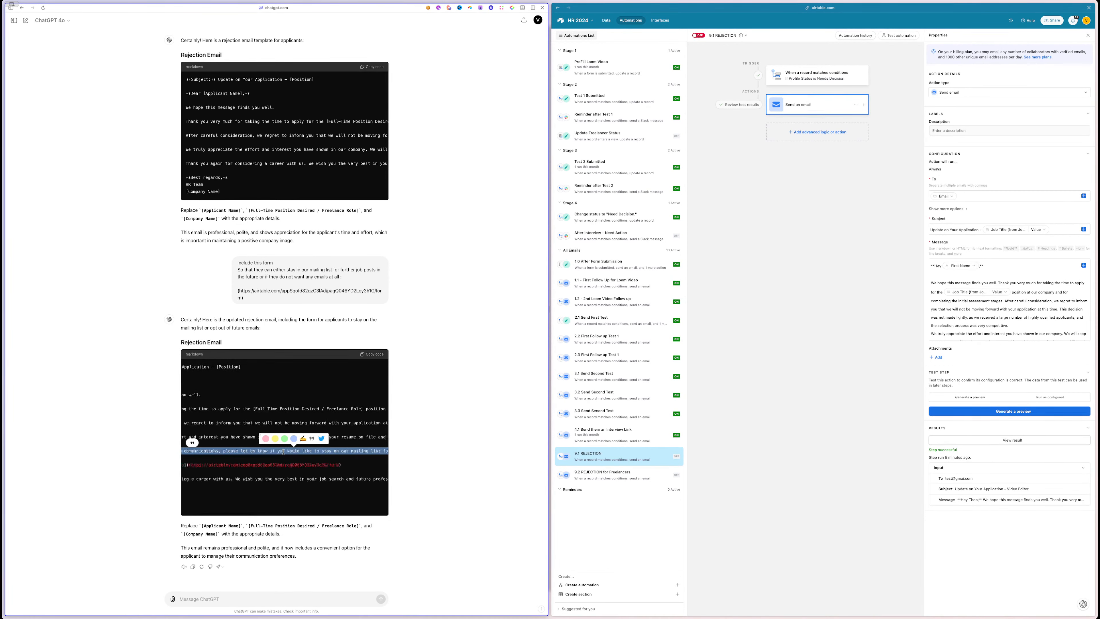
left_click(338, 485, "shift")
key("super+c")
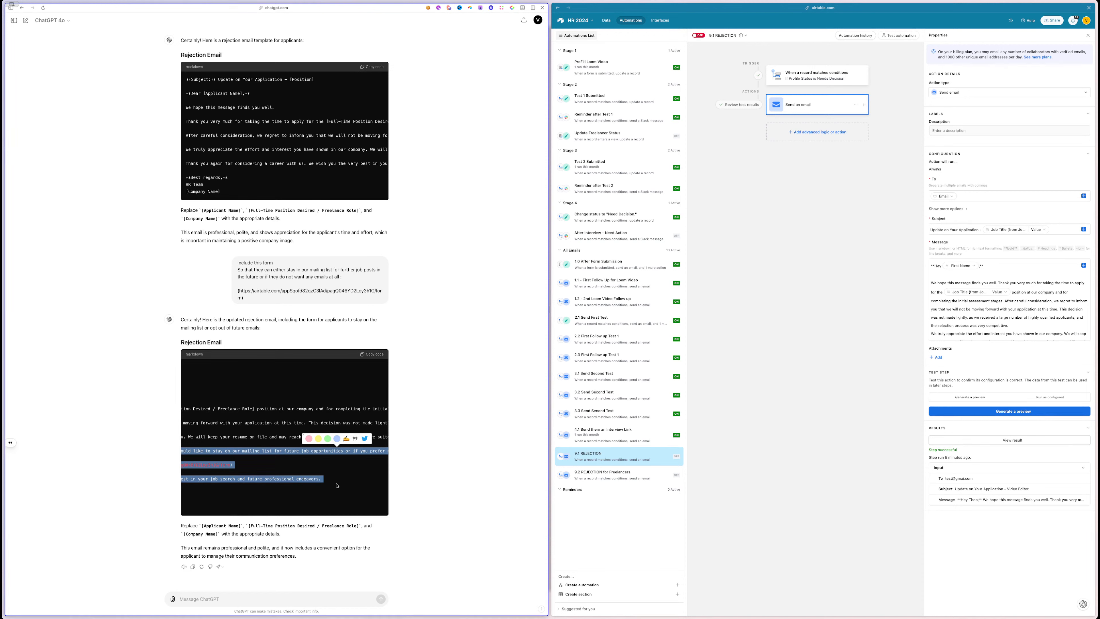
- Replace the 9.1 REJECTION message's closing sentences with the mailing-list paragraph and send a test
left_click(1033, 316)
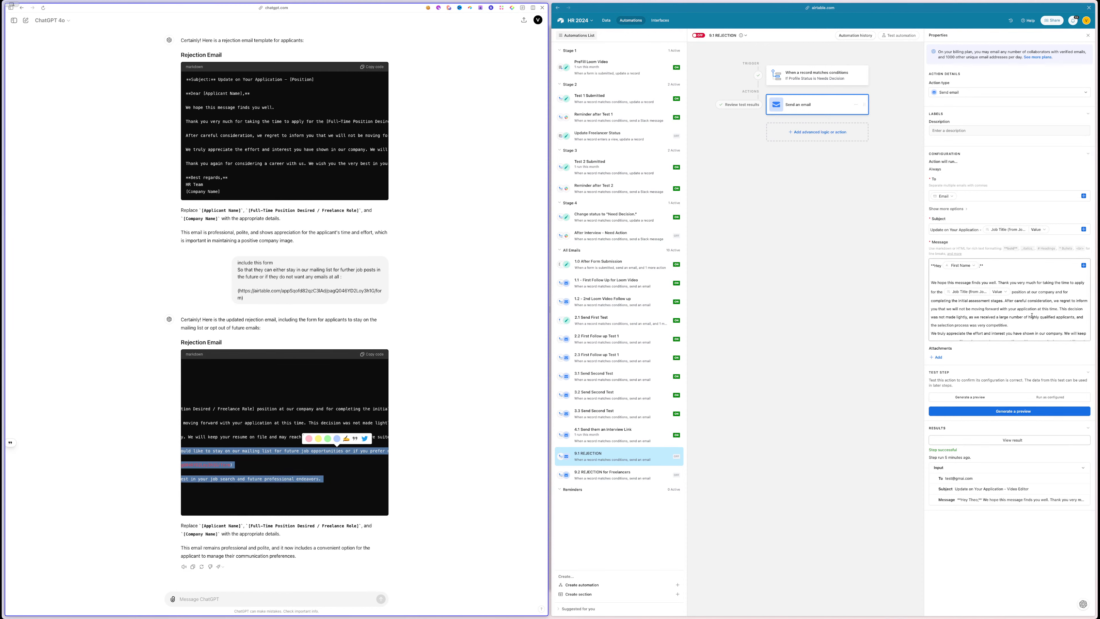
scroll(1033, 317, "down", 3)
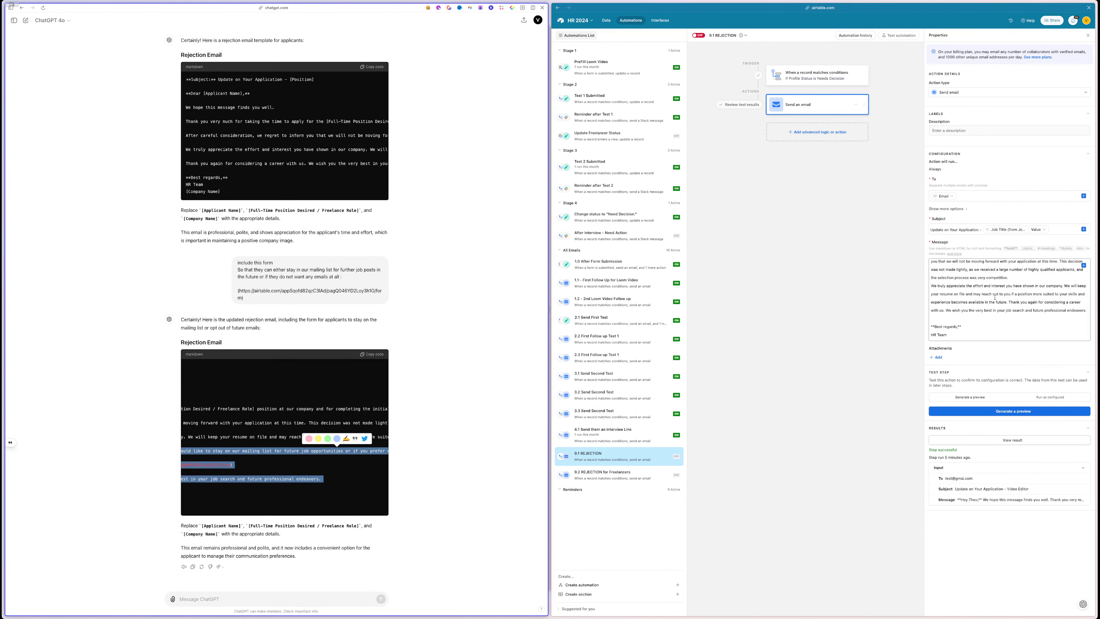
left_click_drag(1008, 302, 1093, 312)
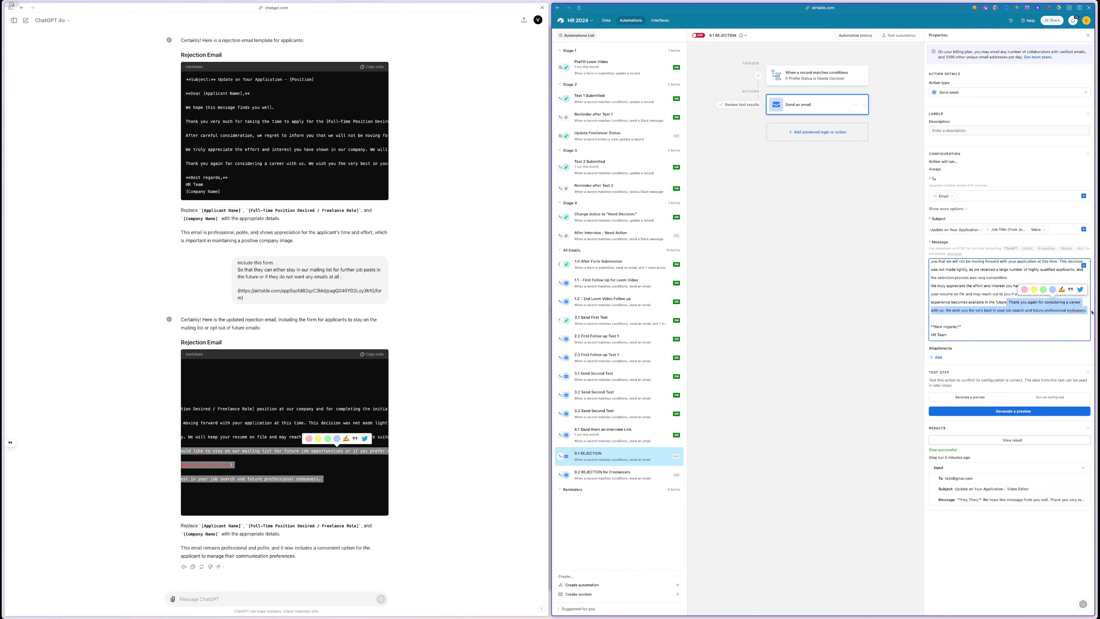
key("super+v")
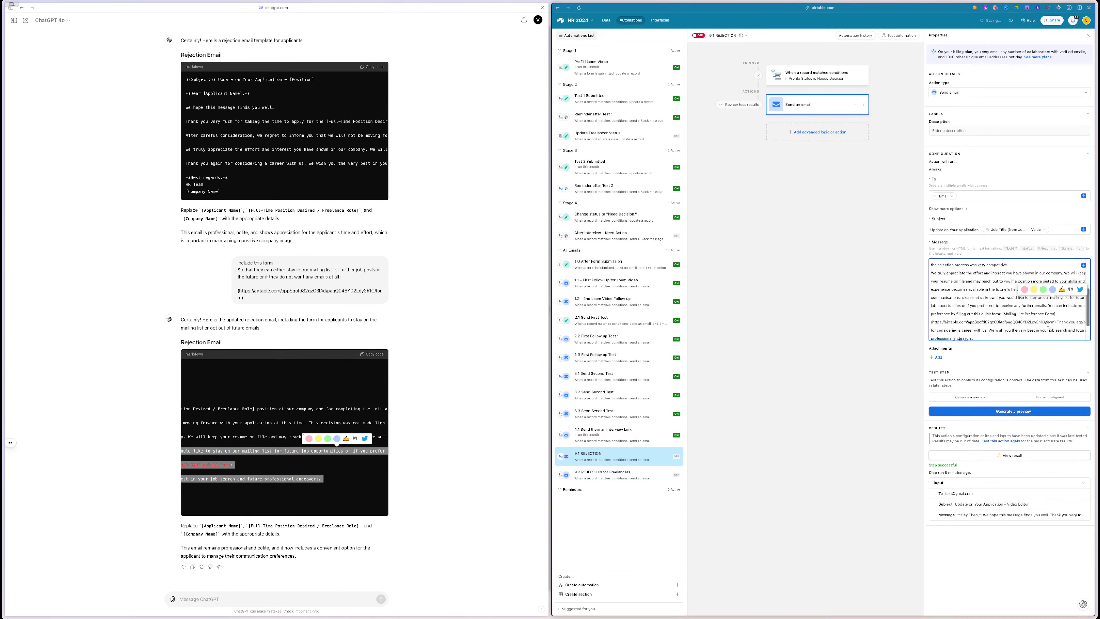
left_click(991, 411)
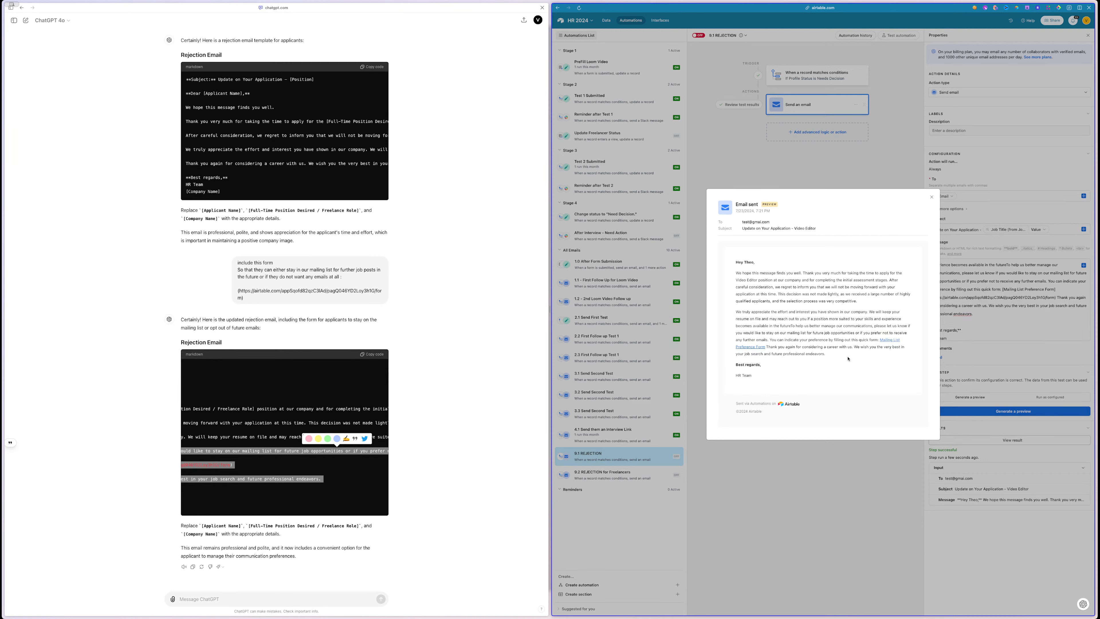
- Turn on 9.1 REJECTION and change its trigger to Profile Status is Rejected
left_click(791, 494)
left_click(621, 476)
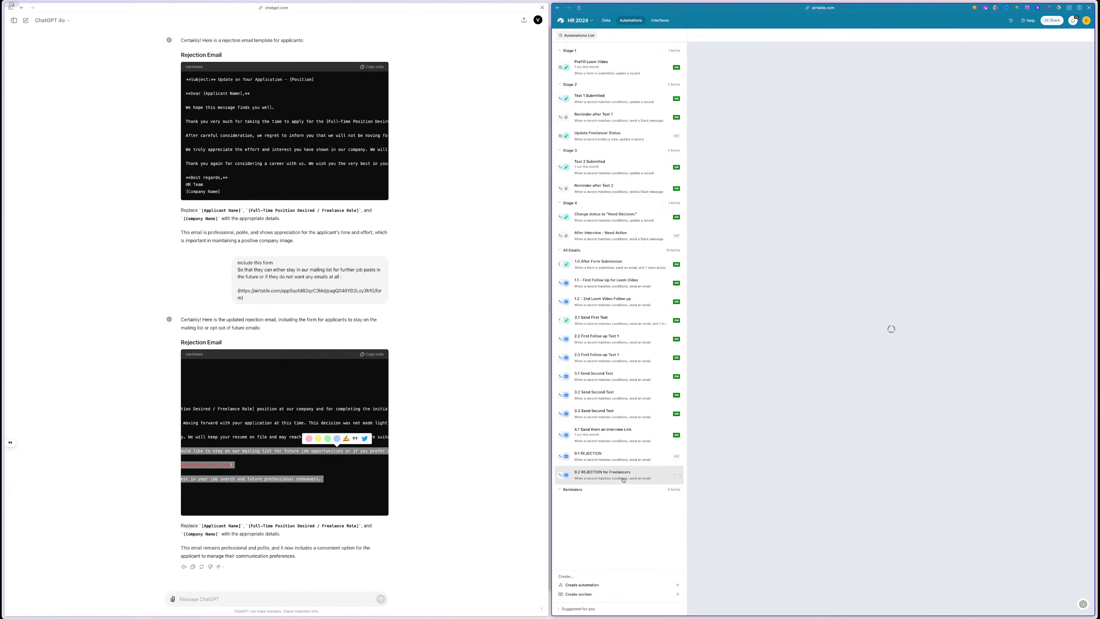
left_click(622, 456)
left_click(703, 37)
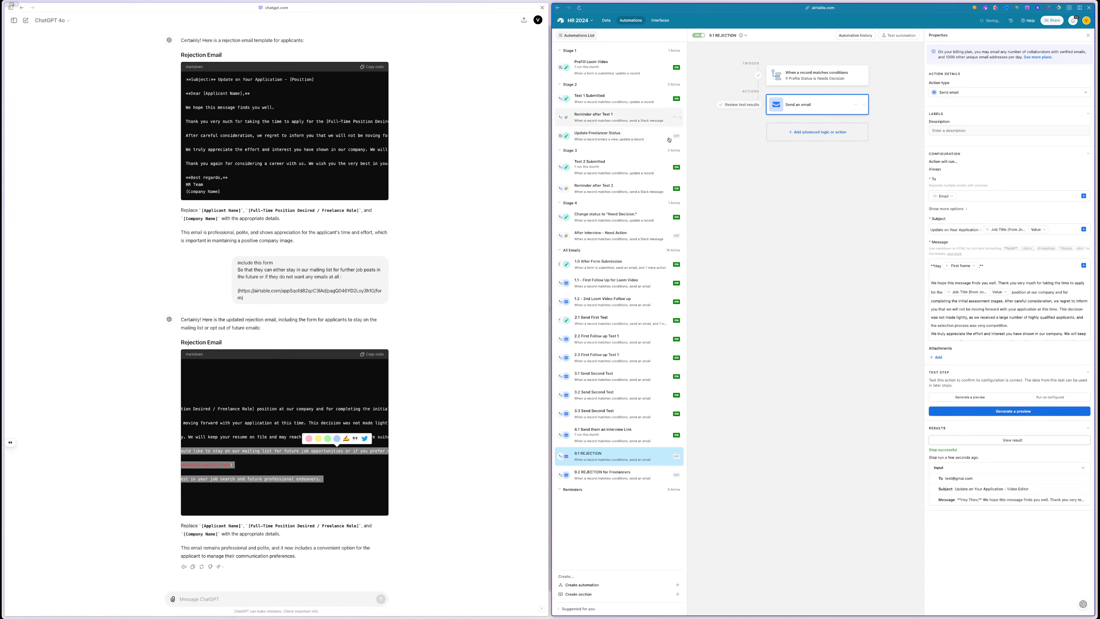
left_click(804, 82)
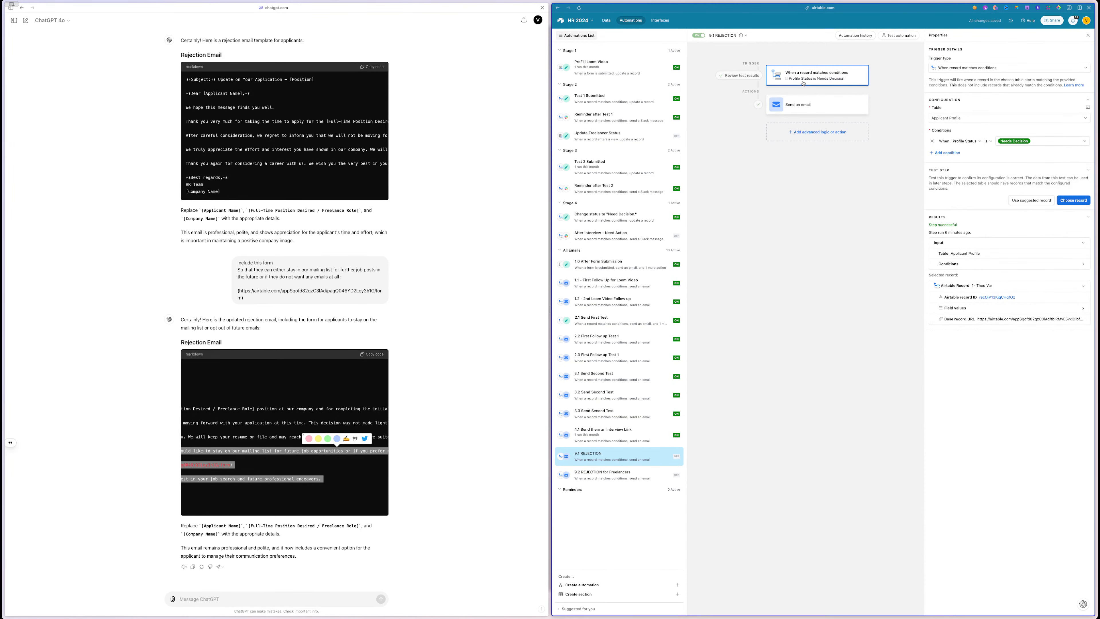
left_click(1062, 141)
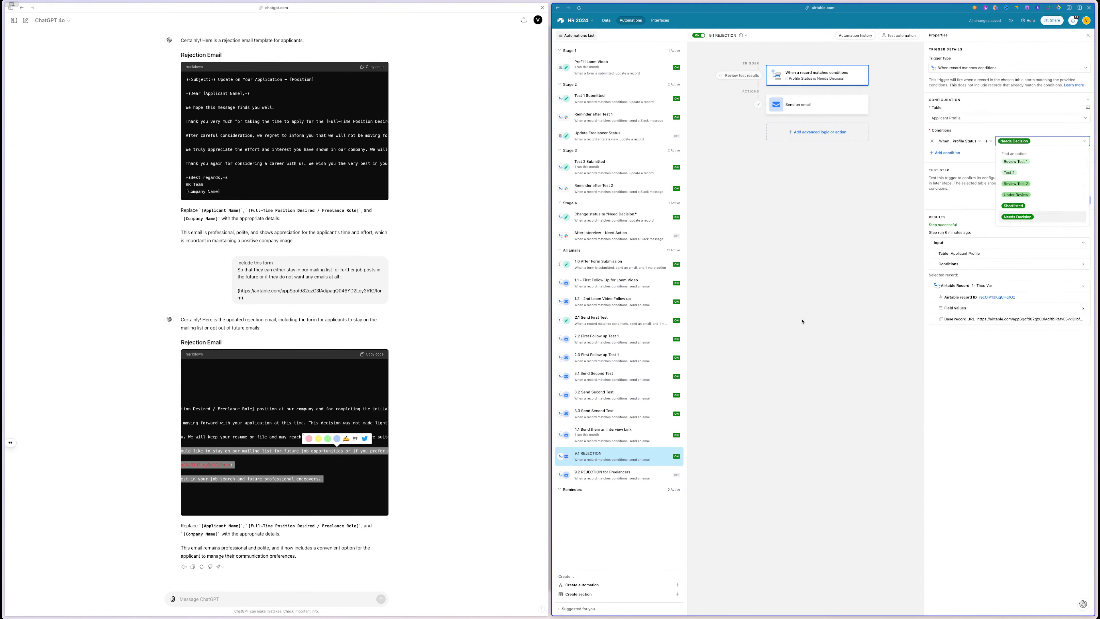
scroll(1015, 212, "down", 3)
left_click(1012, 216)
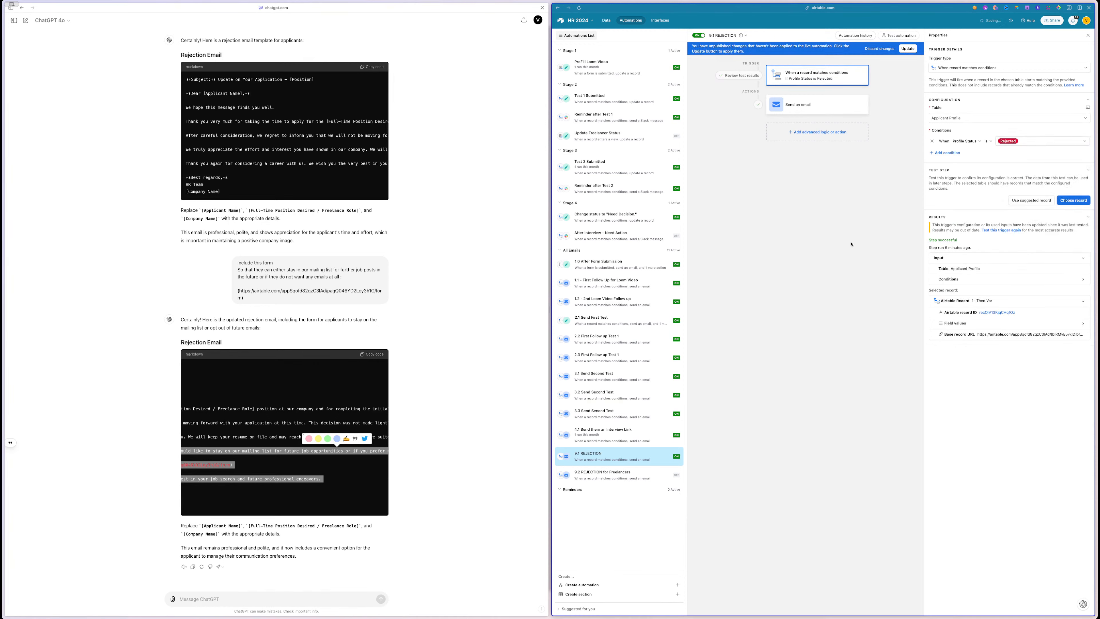
left_click(912, 48)
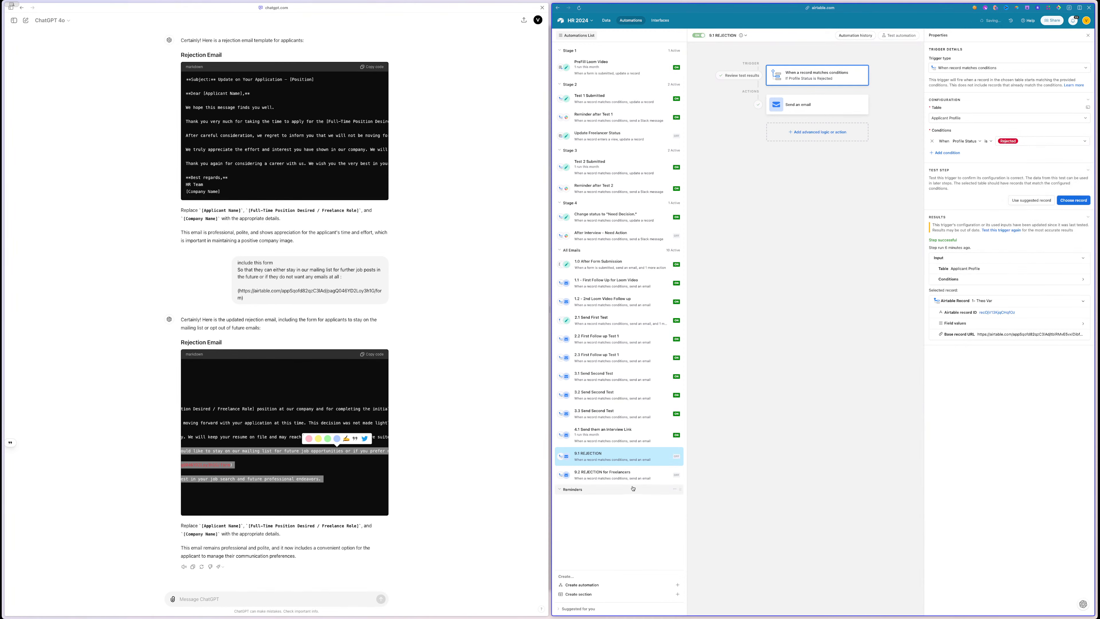
left_click(631, 478)
- Change the 9.2 trigger's Profile Status condition value to Rejected
left_click(918, 82)
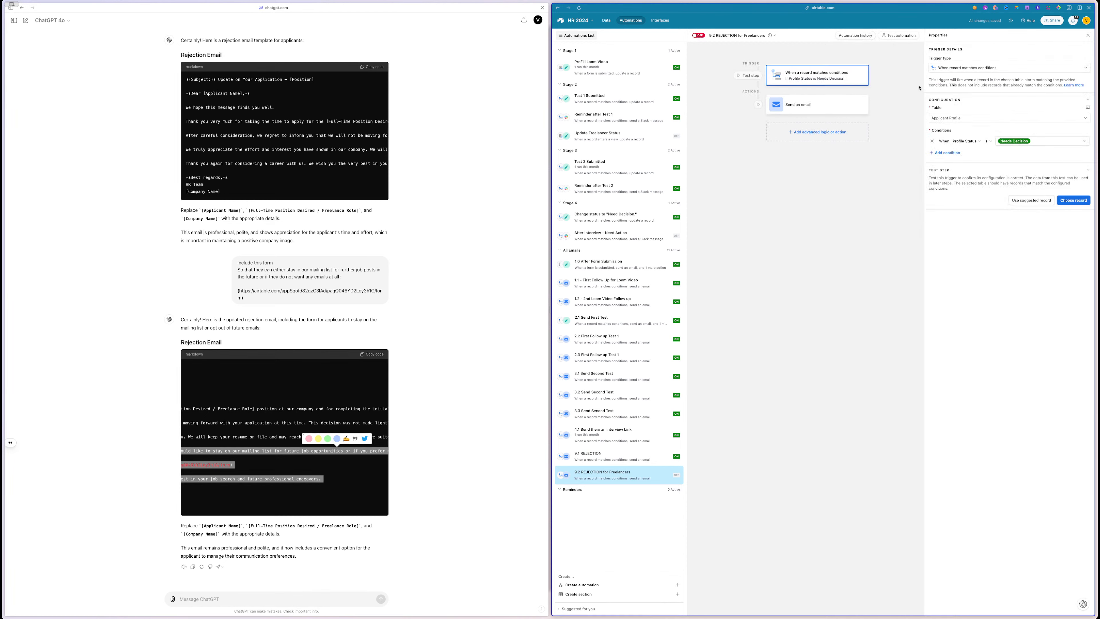
left_click(1025, 143)
scroll(1016, 200, "down", 2)
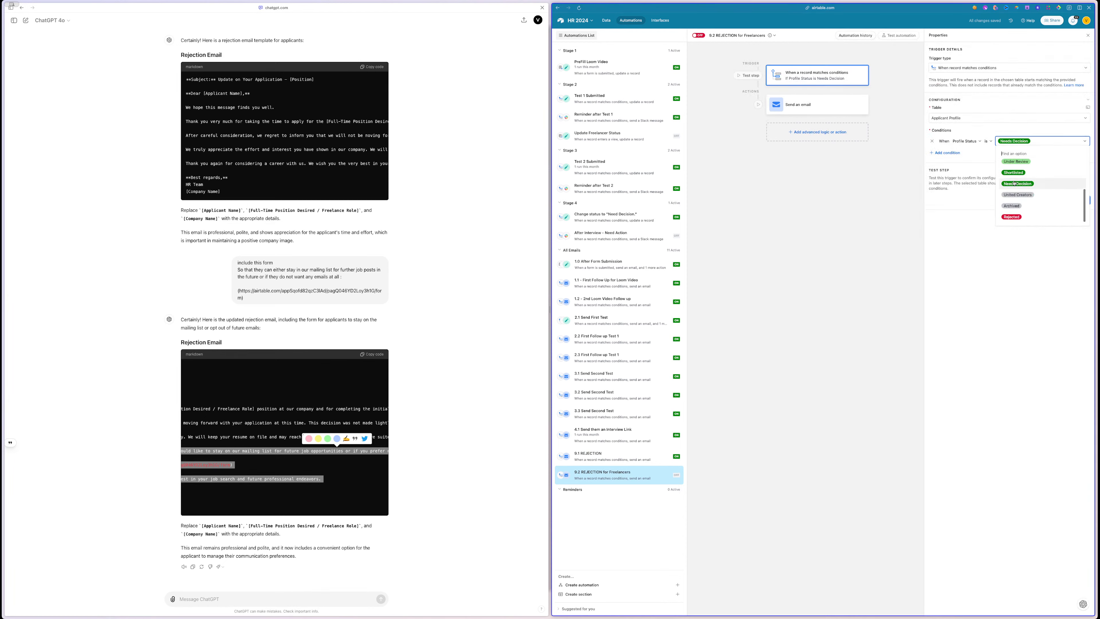
left_click(1013, 217)
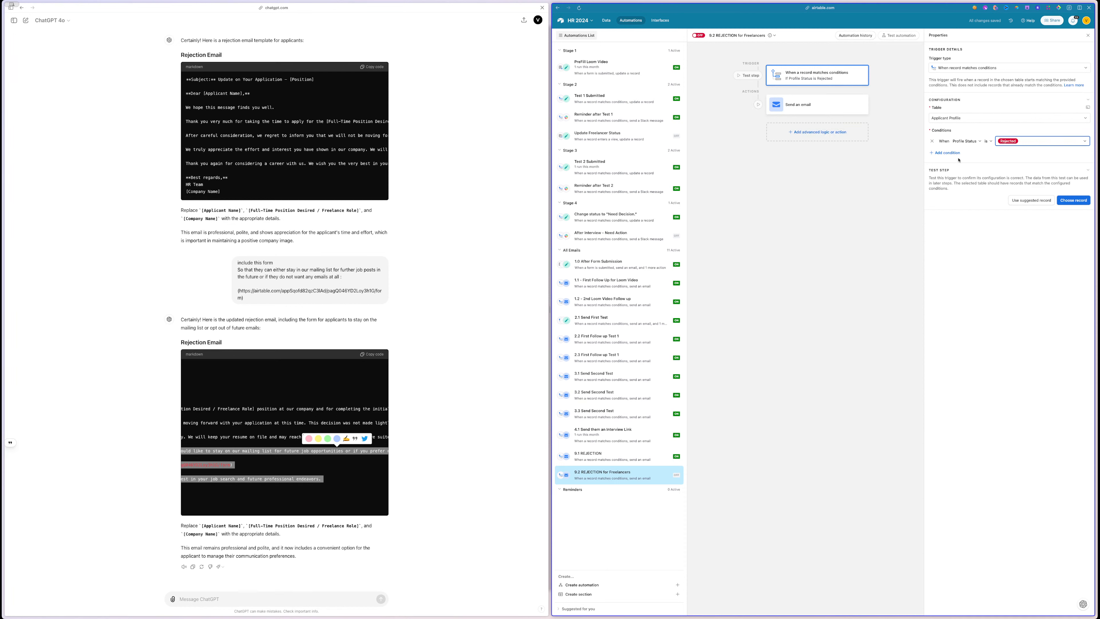
- Add a second trigger condition: Candidate Type is Freelancer
left_click(945, 153)
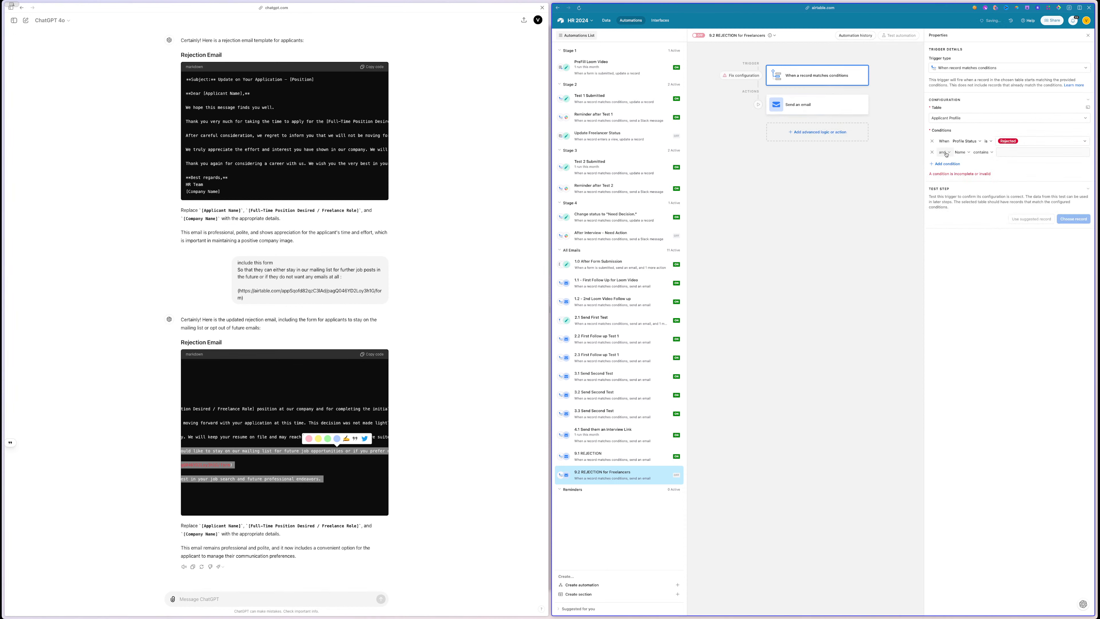
left_click(968, 153)
type("free")
key("BackSpace")
key("BackSpace")
key("BackSpace")
key("BackSpace")
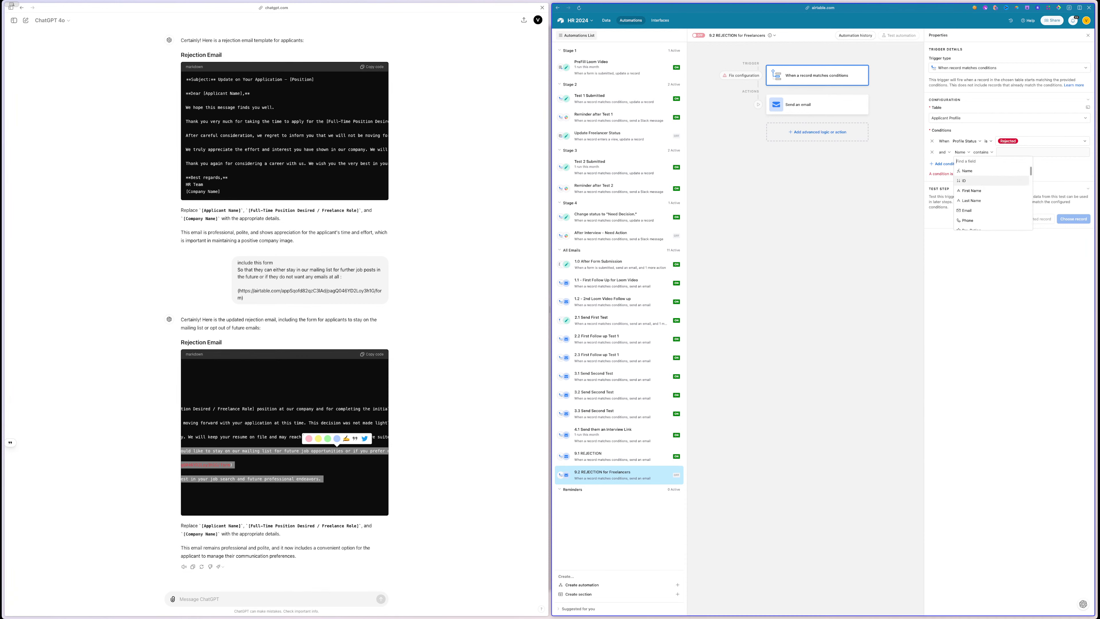
scroll(971, 184, "down", 5)
scroll(970, 184, "up", 1)
left_click(973, 173)
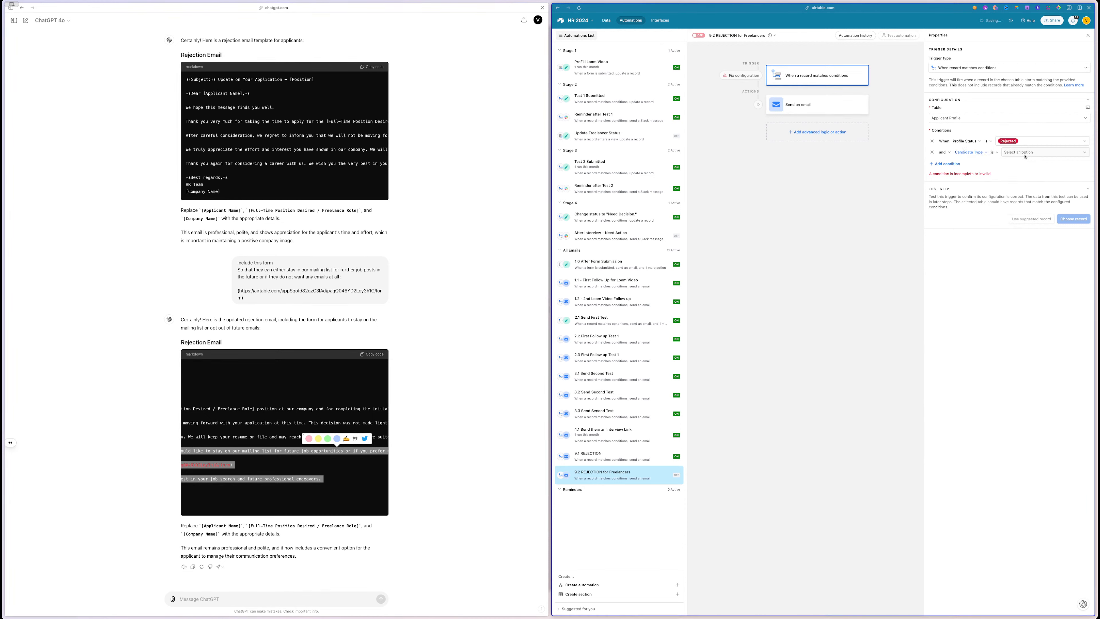
left_click(1026, 153)
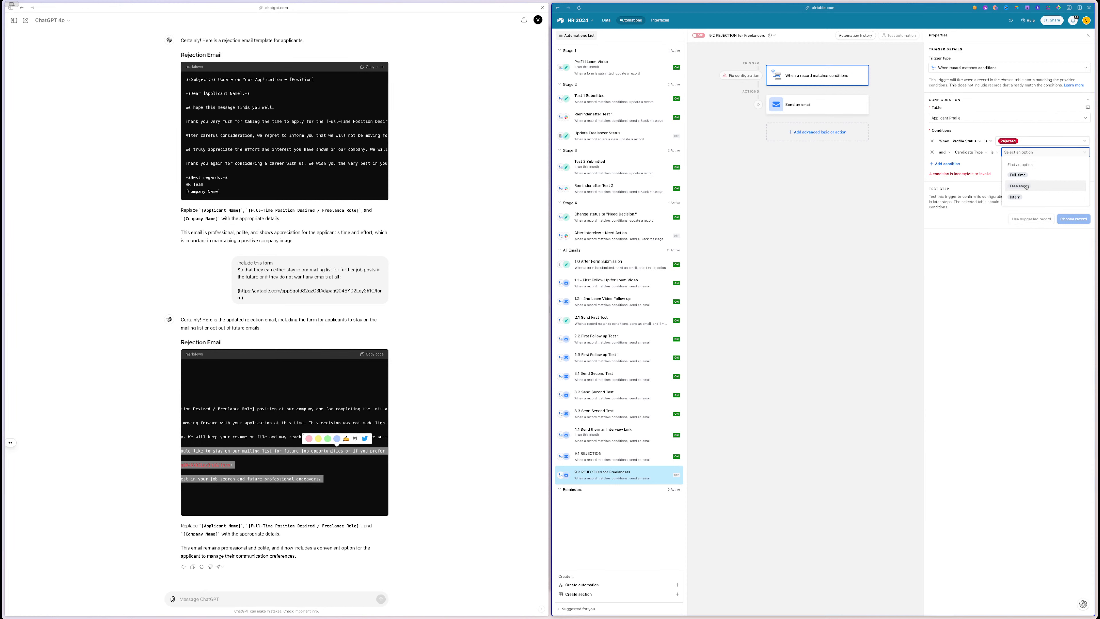
left_click(1020, 186)
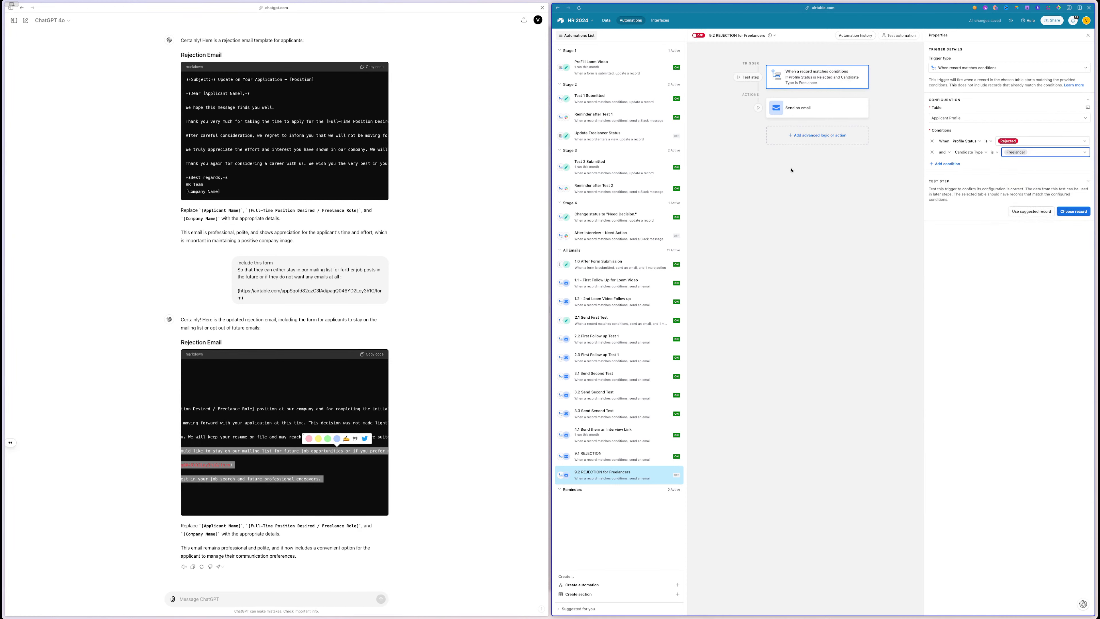
left_click(806, 108)
scroll(1007, 322, "down", 5)
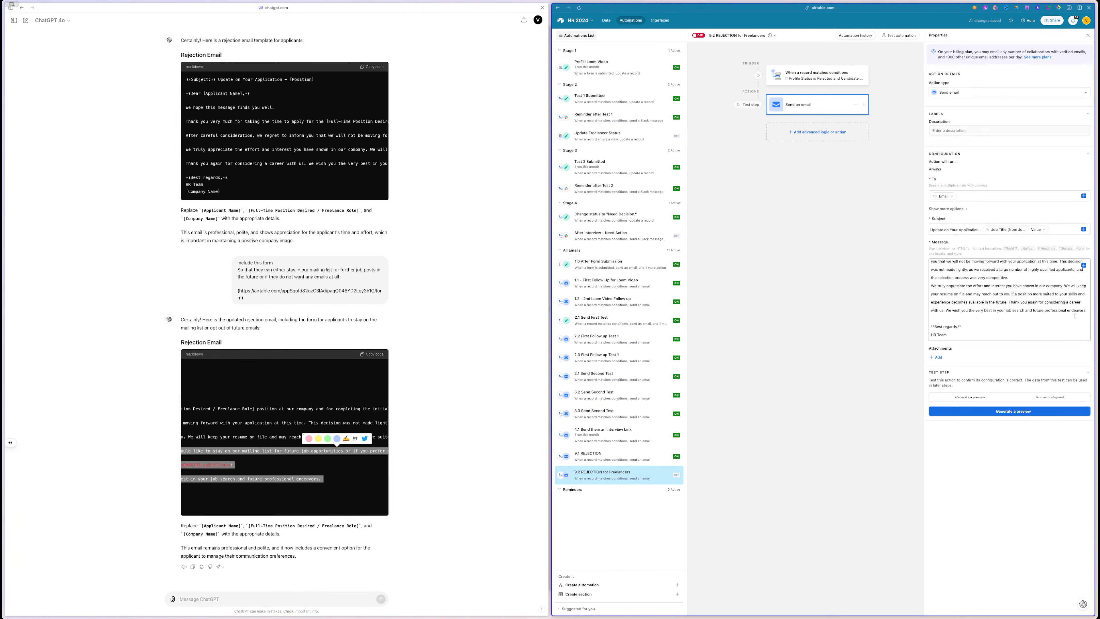
- Ask ChatGPT for a follow-up email saying freelancers can apply for multiple YouTube shows
left_click(200, 595)
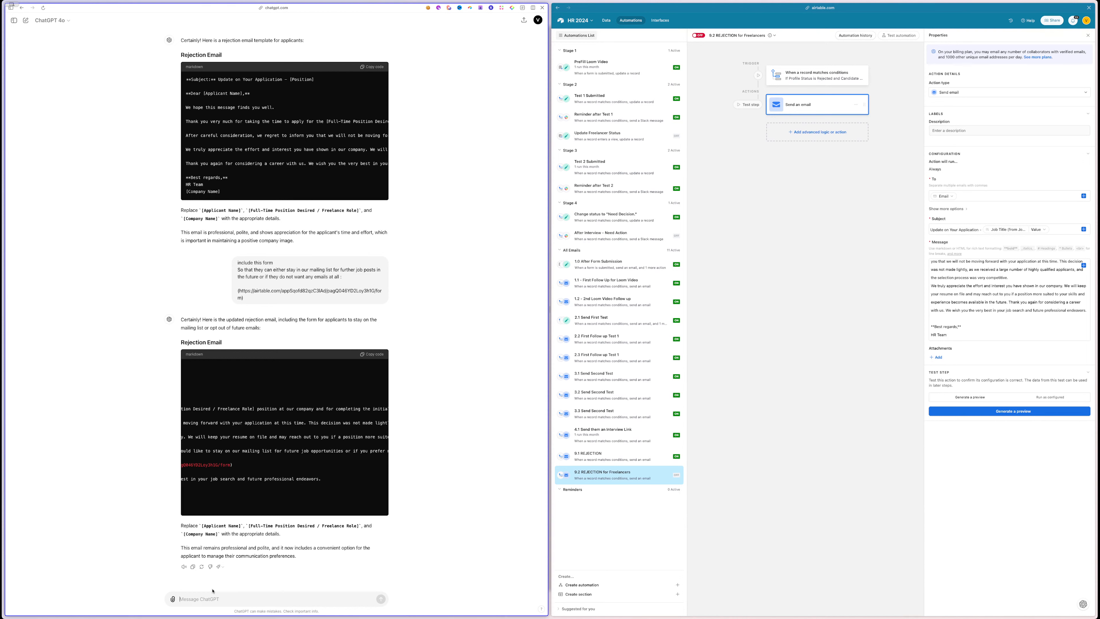
type("now write a follow up mails for applicants that have applied as freelancers.")
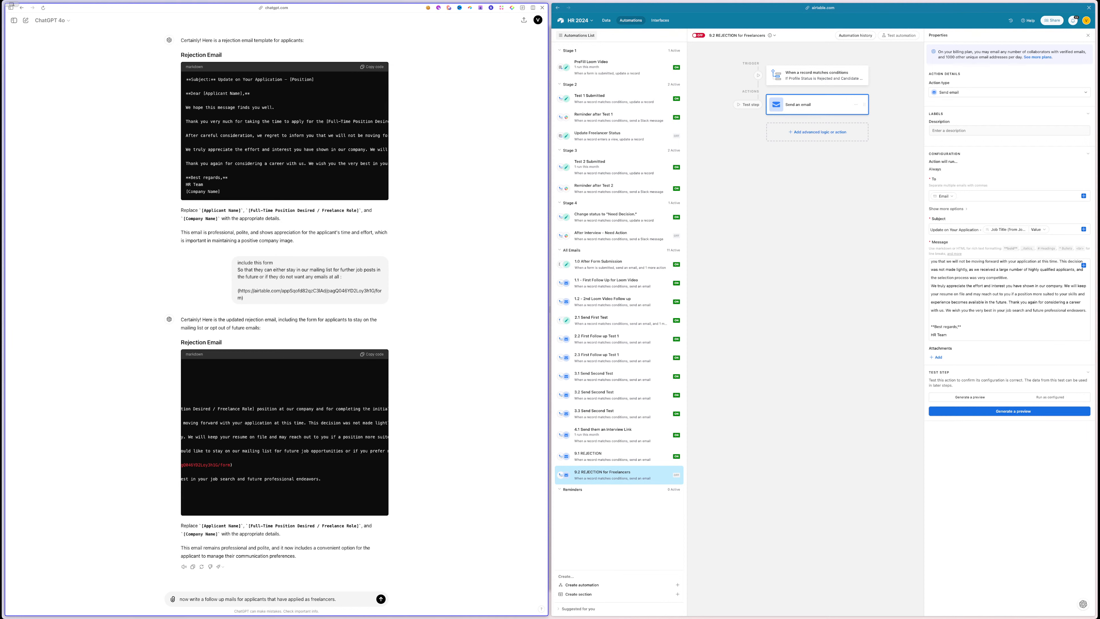
type("that we are always for the lookout for new freelancers and")
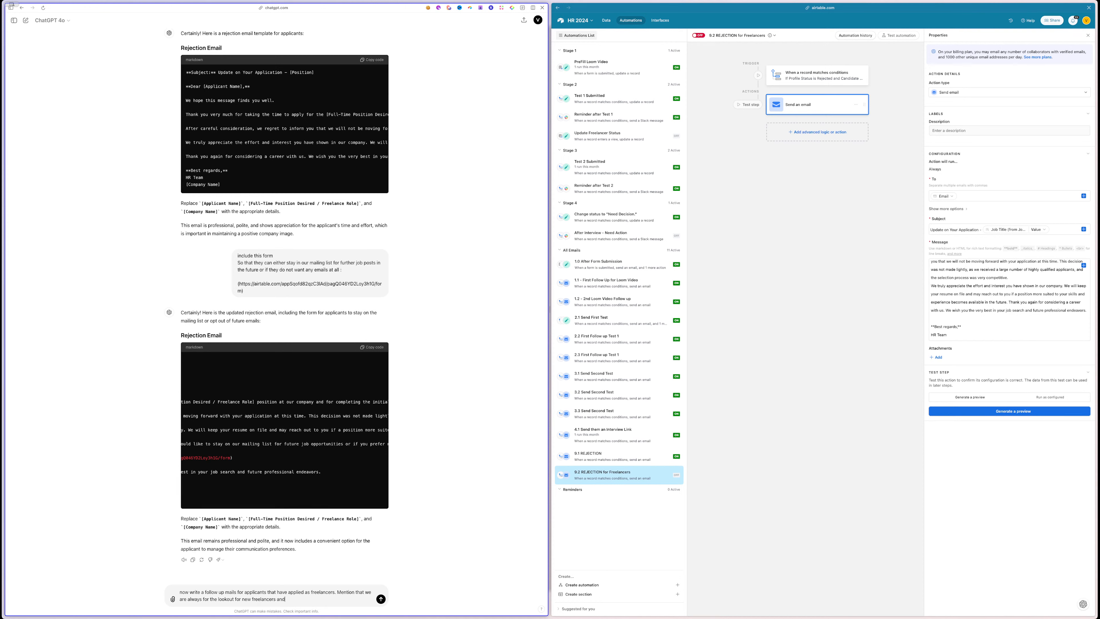
type("the")
type("another ")
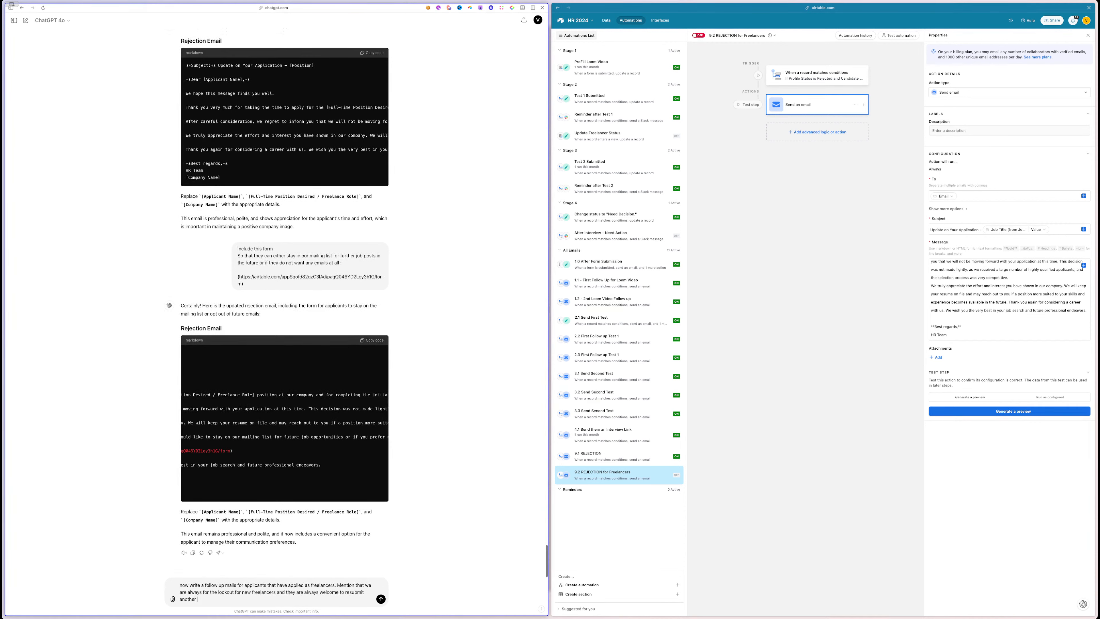
type("test for another youtube channel. We are doing this")
type("based on a rating system. and")
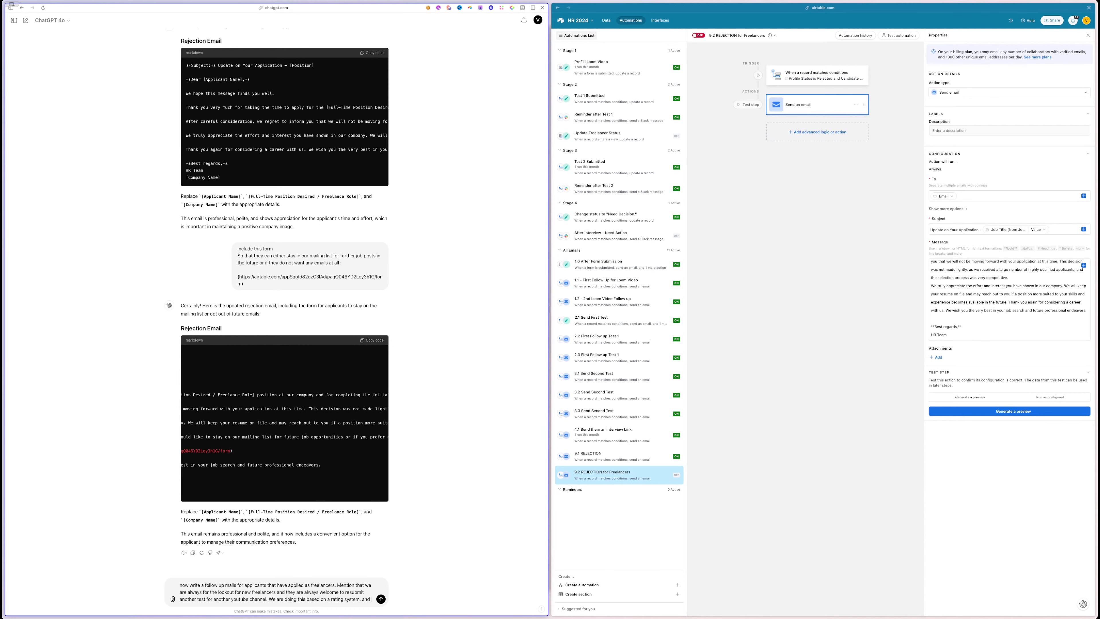
type("they can also apply for")
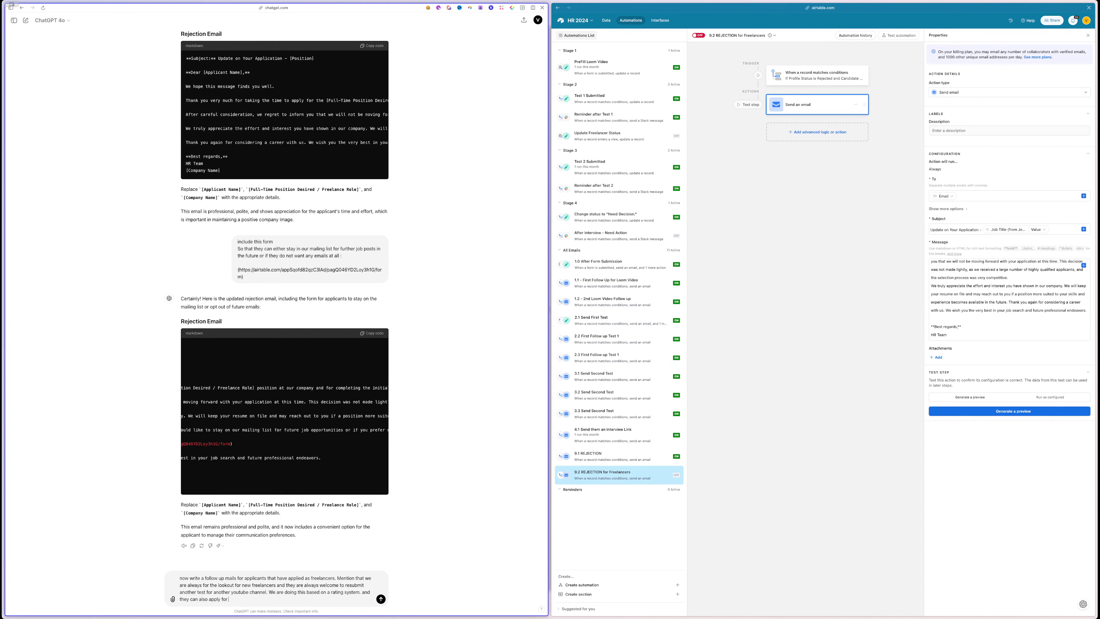
type(" multiple youtube shows")
type(". so even they can be rejected for mulip")
type("le youtube shows they can apply as much as they like until maybe")
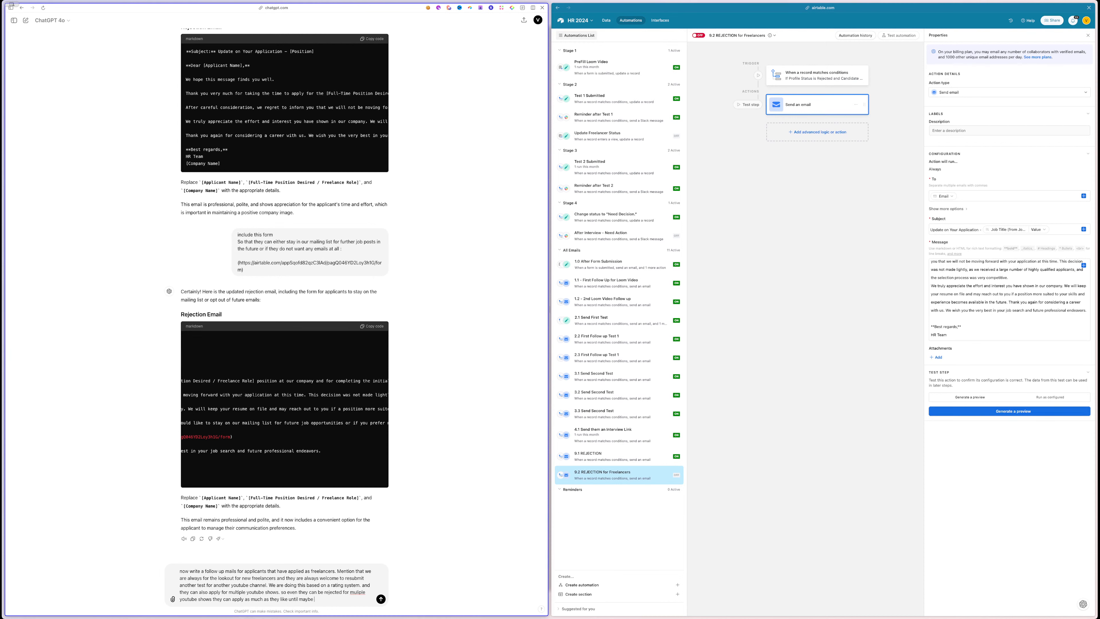
type("its")
type(" if not they can also just select the option for no furth")
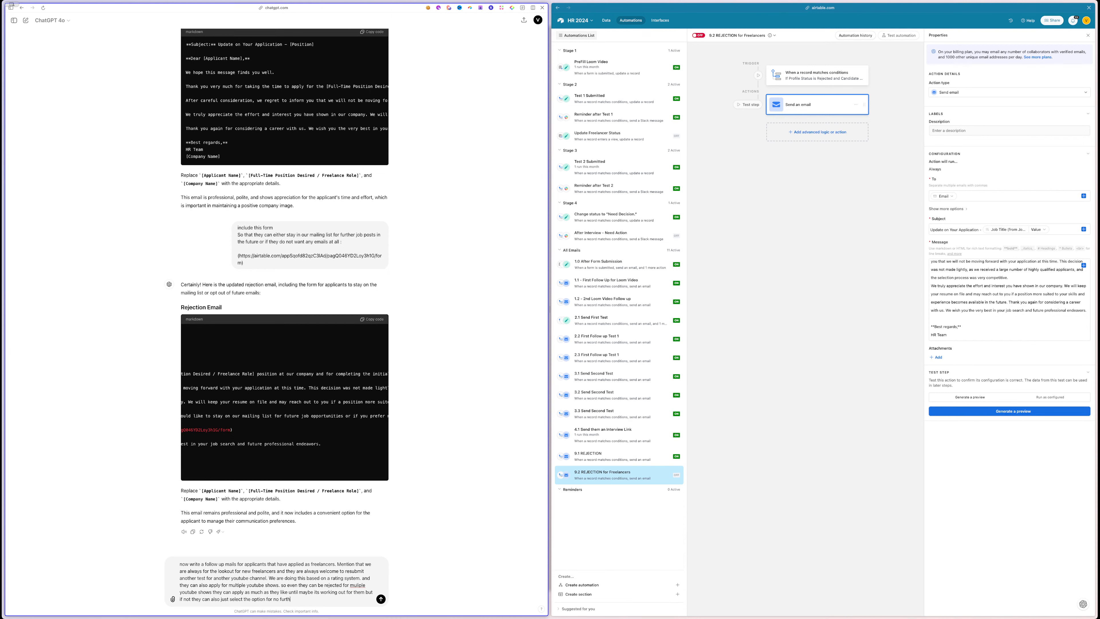
type("er email at all.")
- Add a second paragraph advising applicants to post a profile on the platform
key("shift+Return")
type("An")
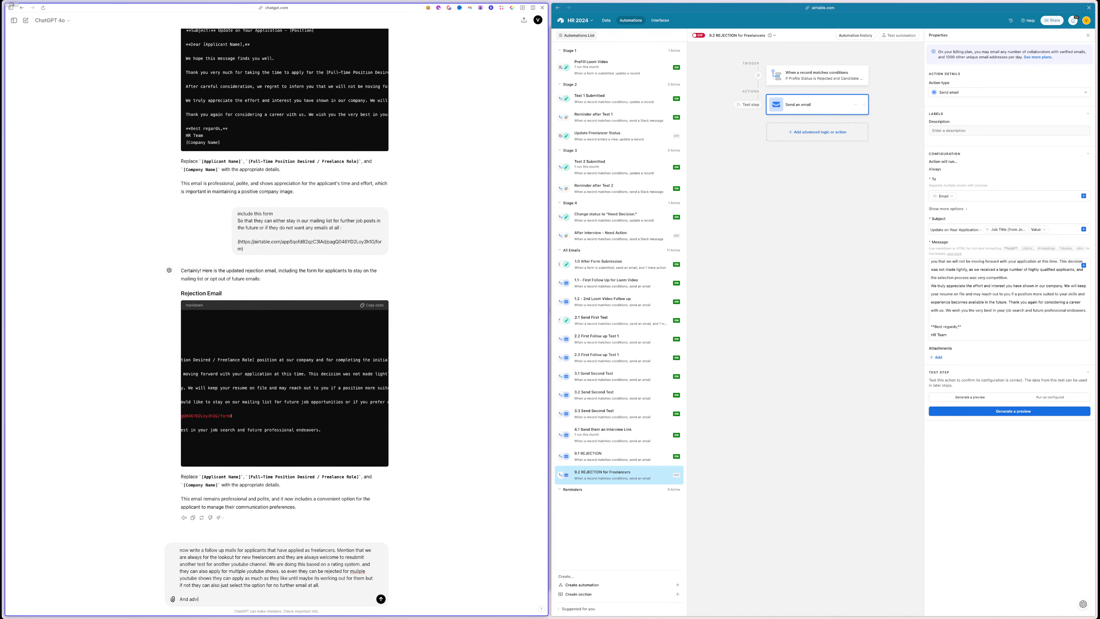
type("d advice them to post a profile o this plattform link.com that will")
type("help them to get foundand")
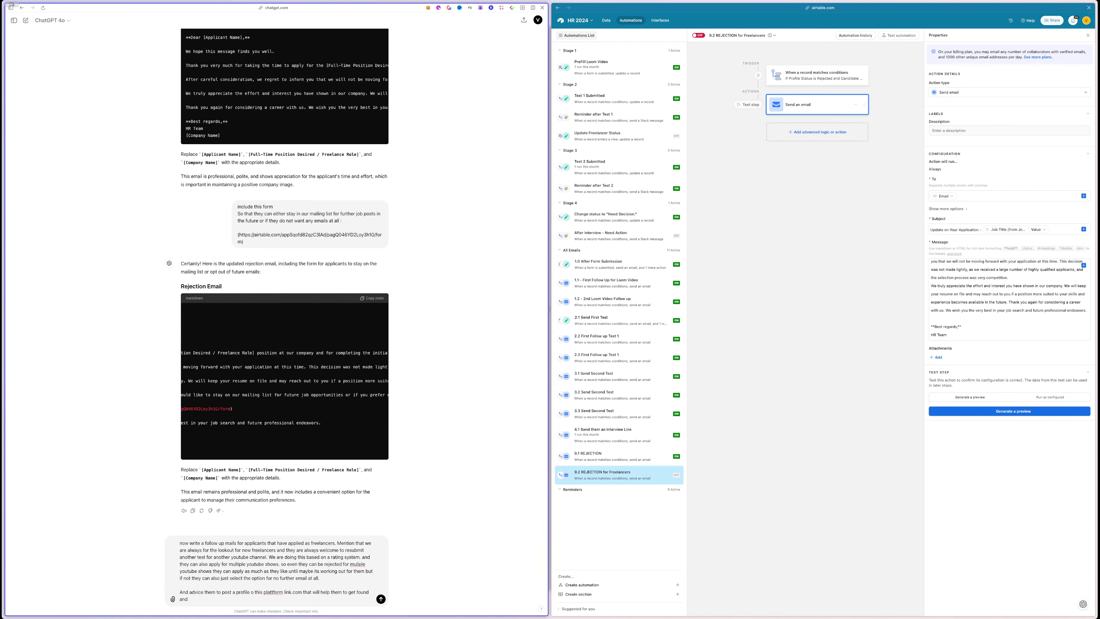
type(" alot")
type("orm.")
- Send the request and change the 9.2 email subject to 'Stay Connected: Opportunities for Freelancers'
key("Return")
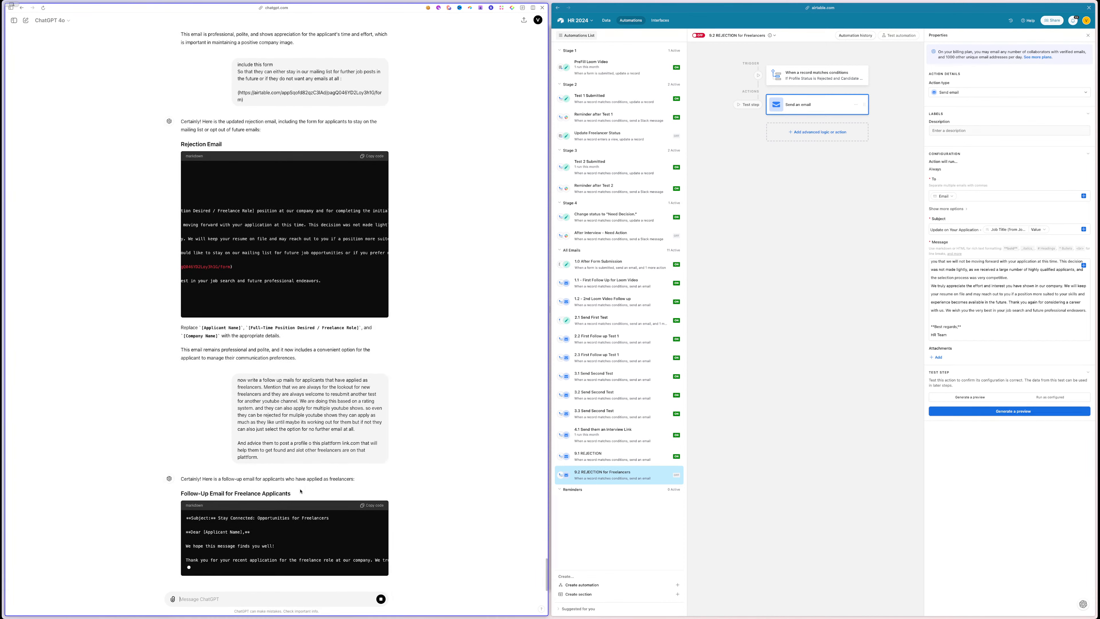
scroll(299, 492, "up", 1)
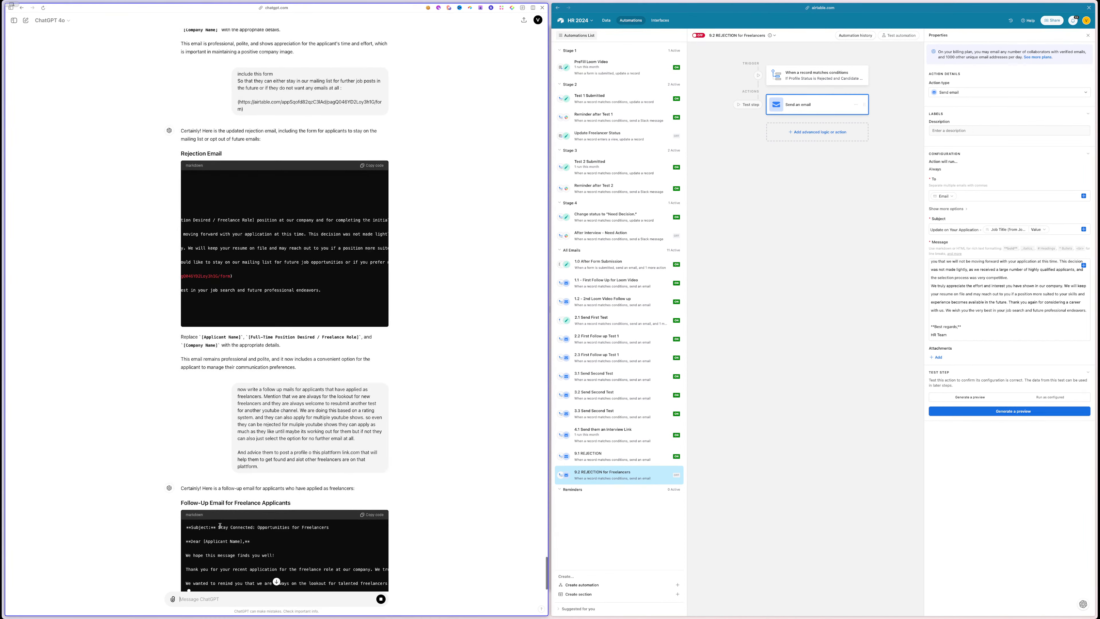
left_click_drag(217, 527, 358, 531)
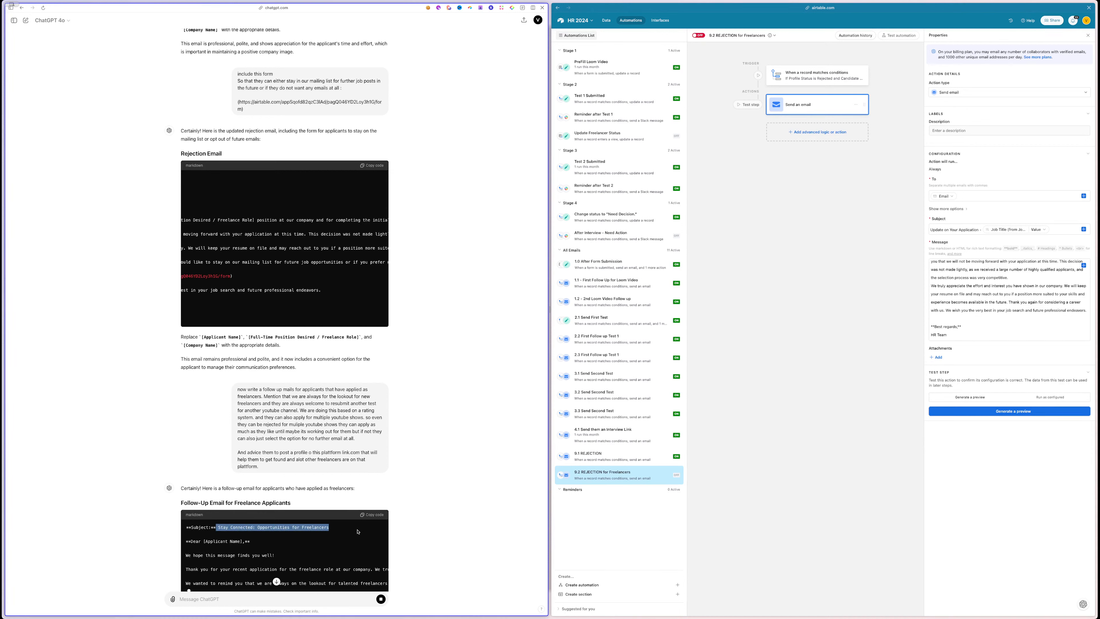
left_click(329, 536)
left_click_drag(329, 531, 219, 529)
key("super+c")
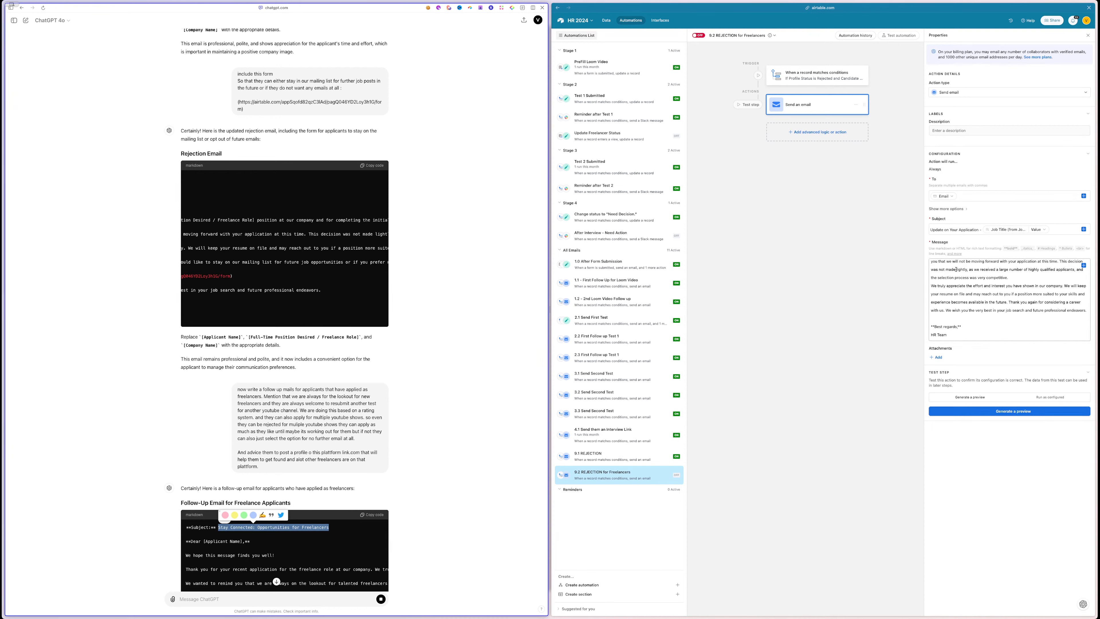
left_click(1062, 227)
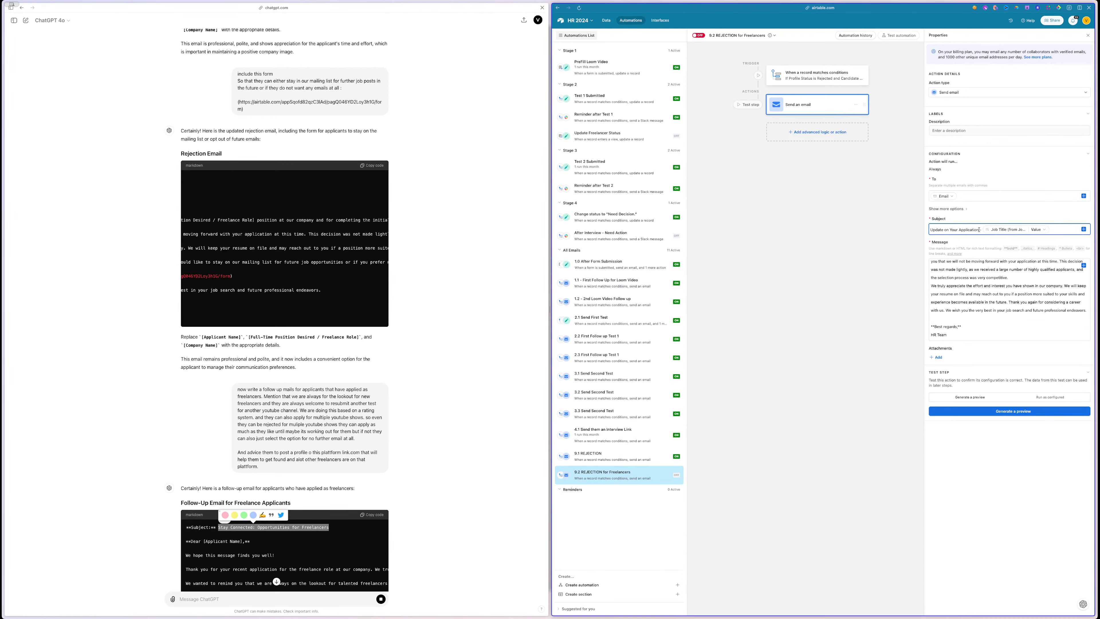
left_click_drag(980, 230, 919, 232)
key("super+v")
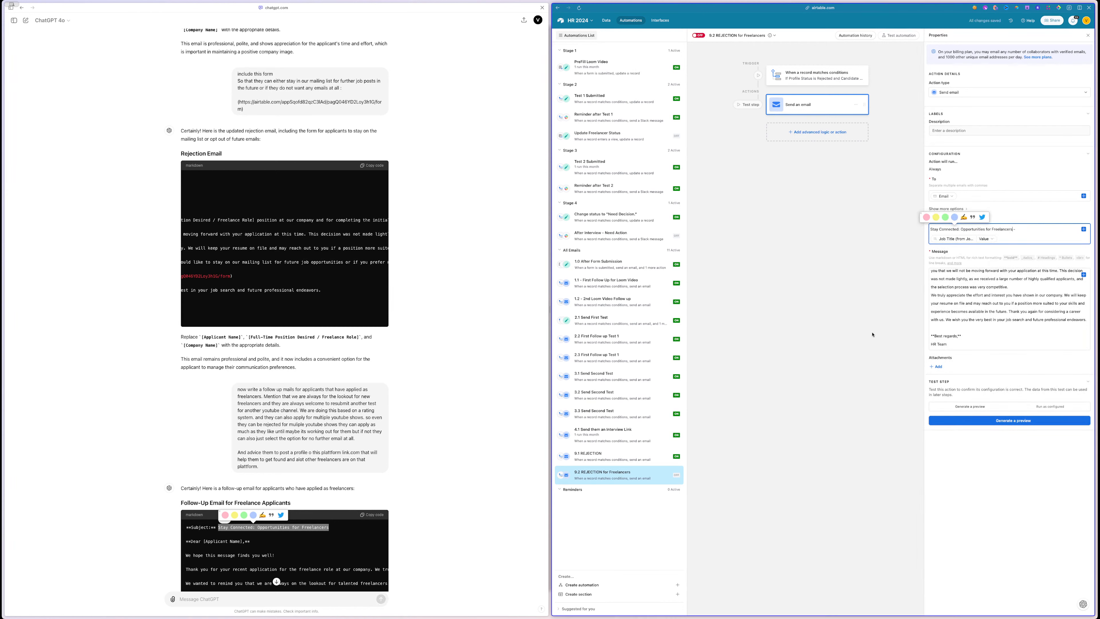
- Replace the old rejection message with ChatGPT's follow-up email body, adding line breaks
scroll(191, 560, "down", 1)
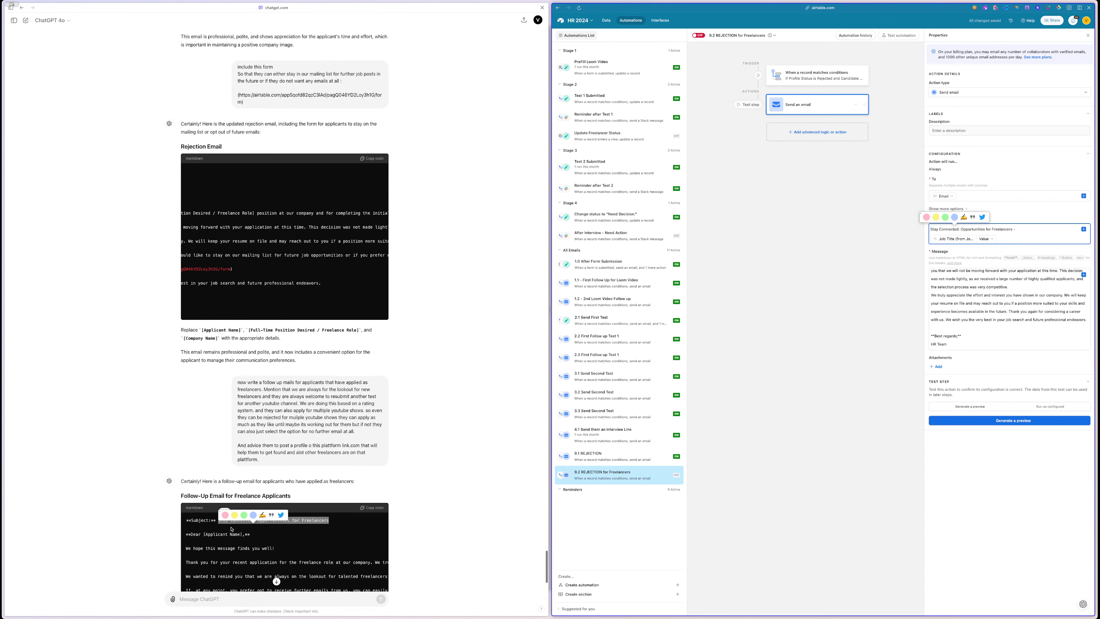
scroll(189, 555, "down", 2)
left_click(189, 553)
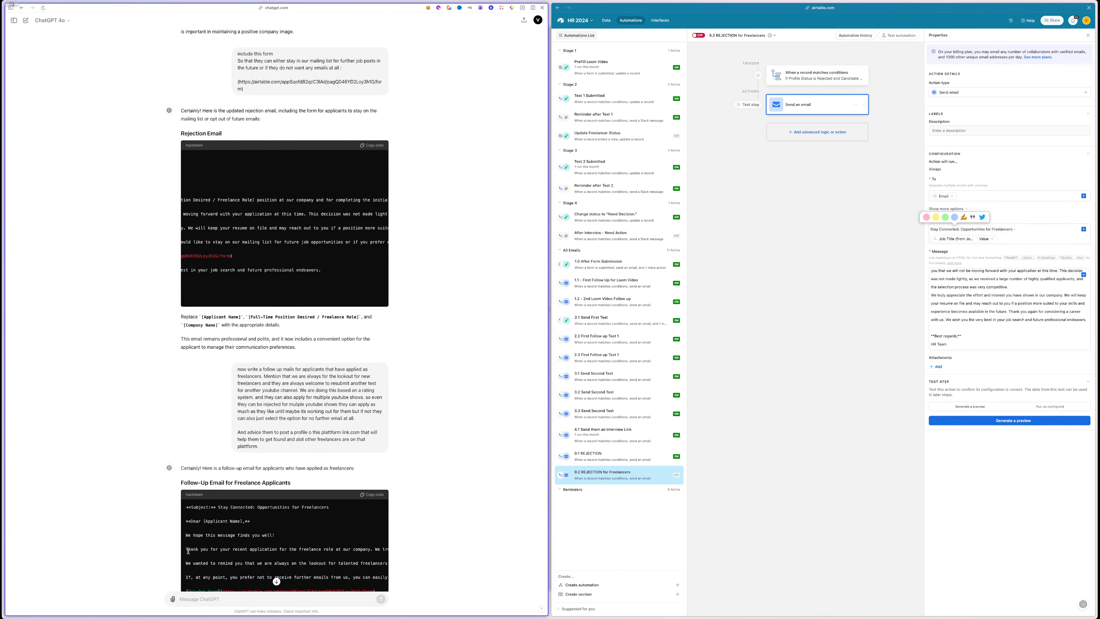
triple_click(187, 549)
scroll(212, 558, "down", 5)
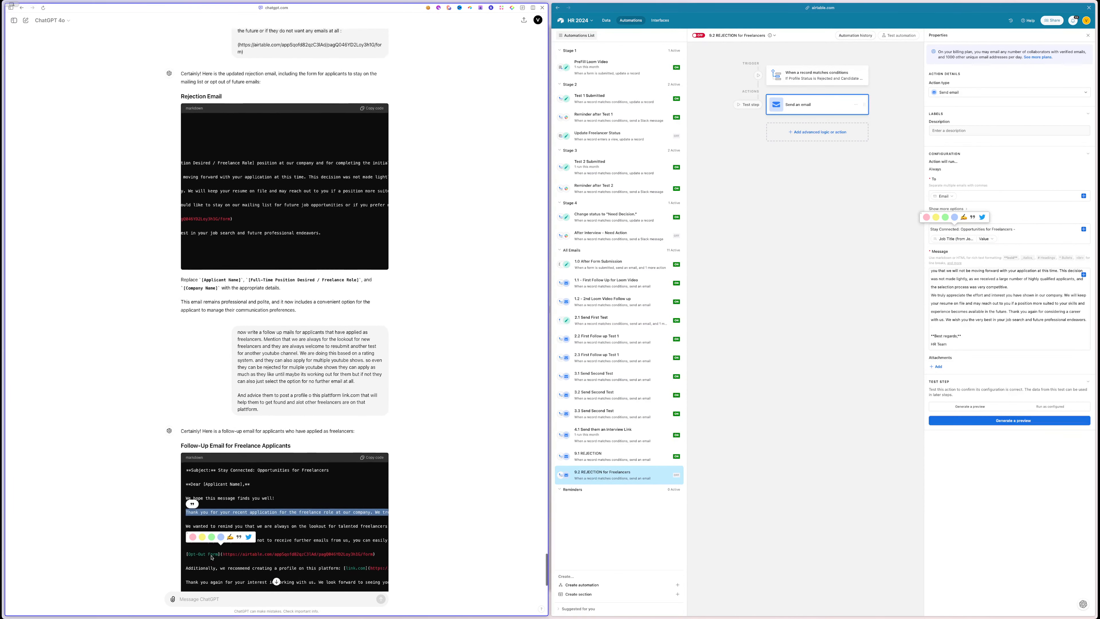
scroll(212, 558, "down", 3)
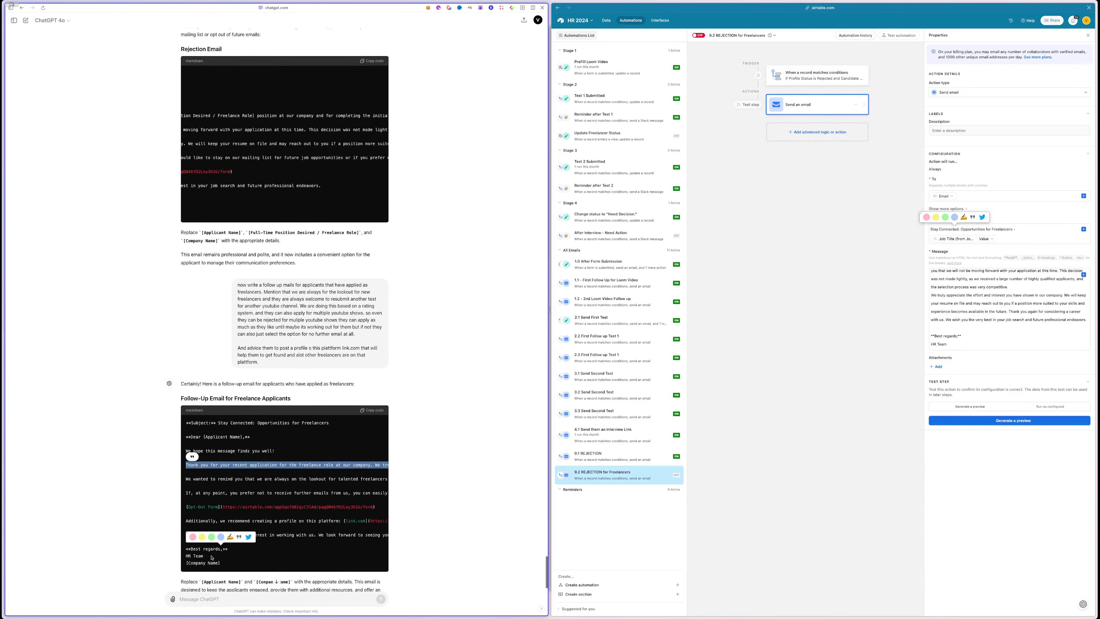
left_click(298, 538, "shift")
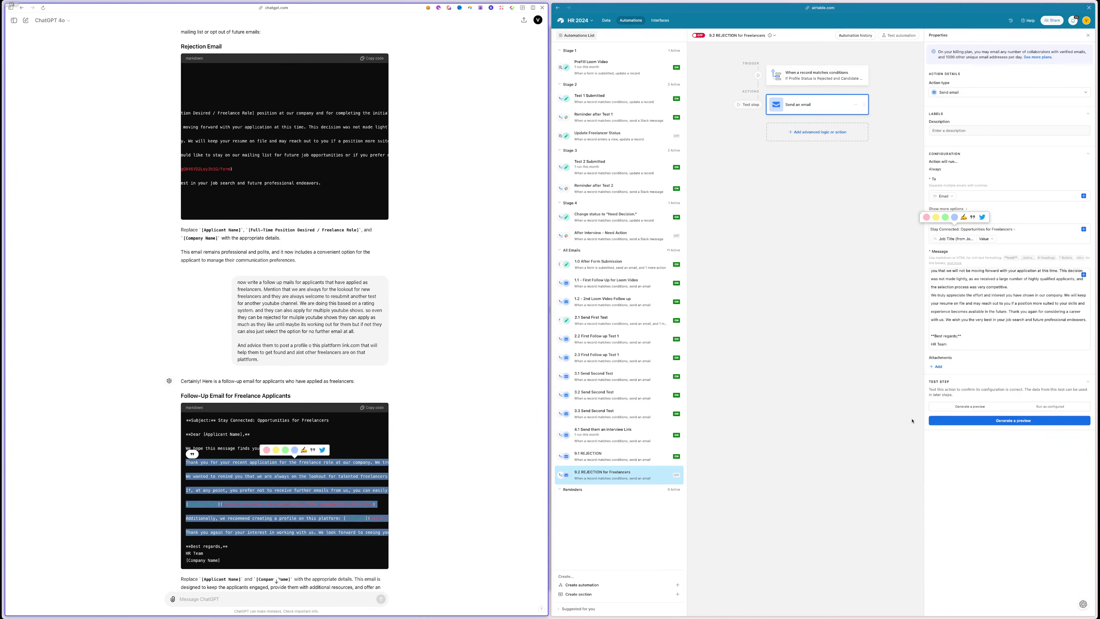
scroll(939, 295, "up", 3)
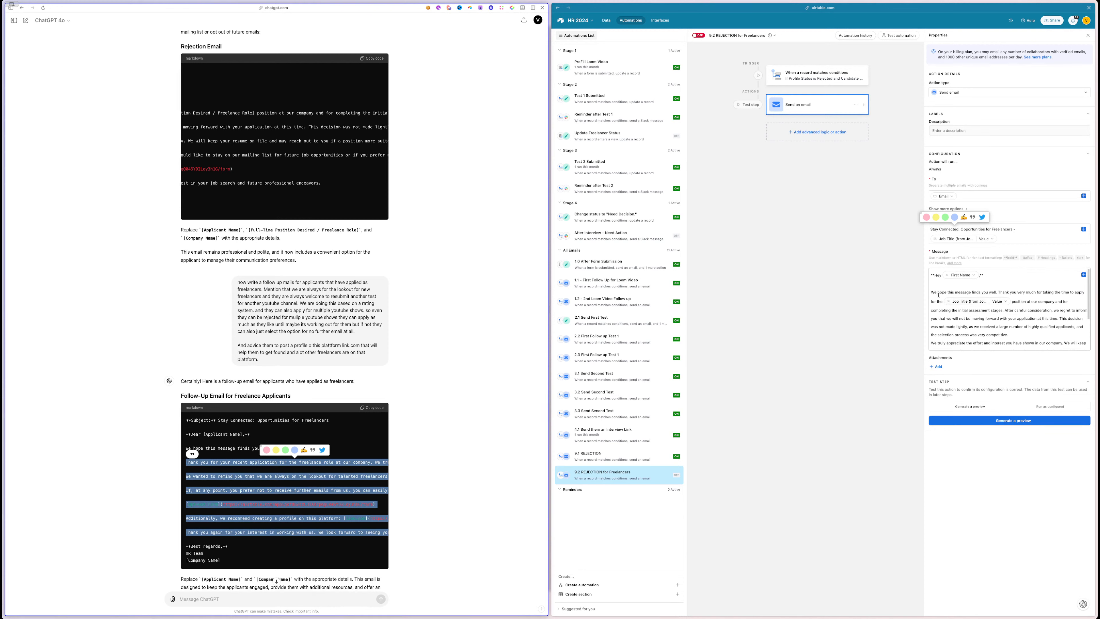
left_click_drag(938, 296, 1048, 329)
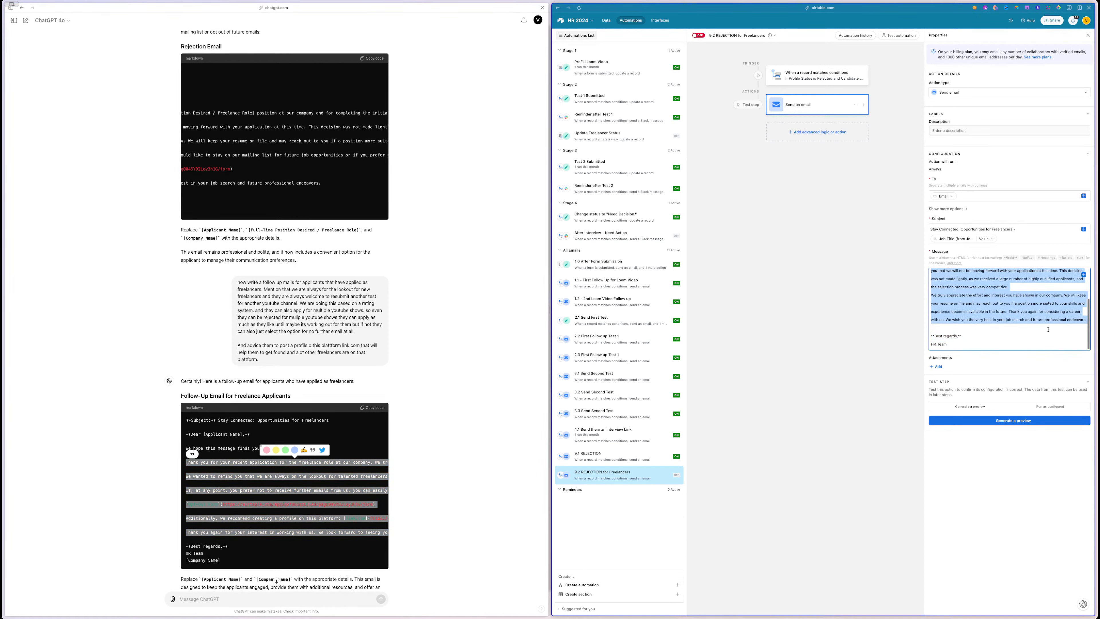
key("super+v")
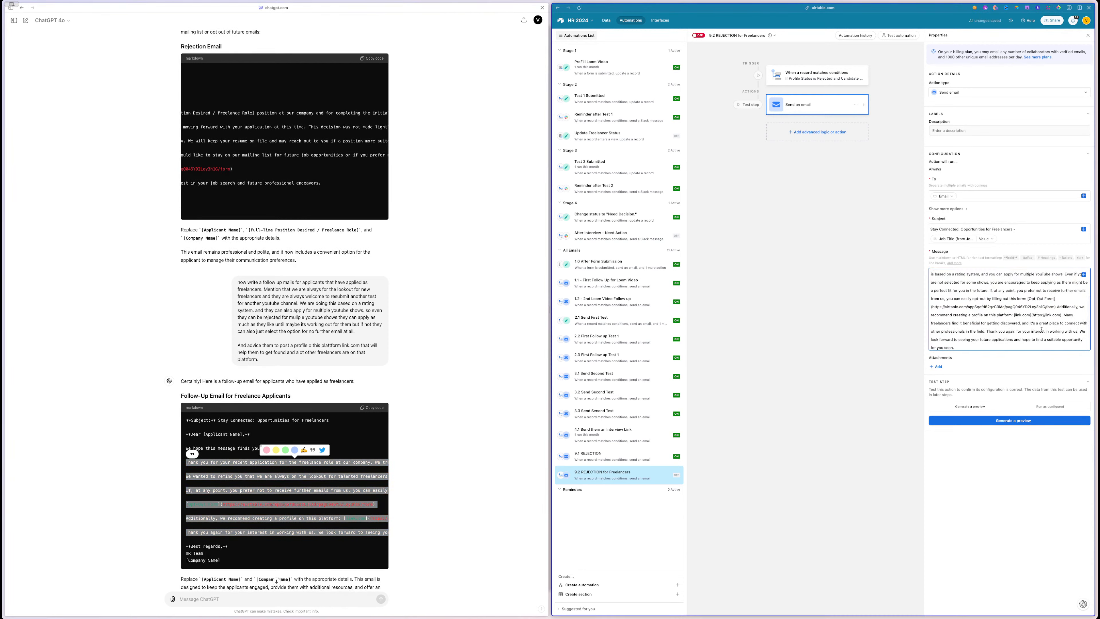
key("Return")
key("Return")
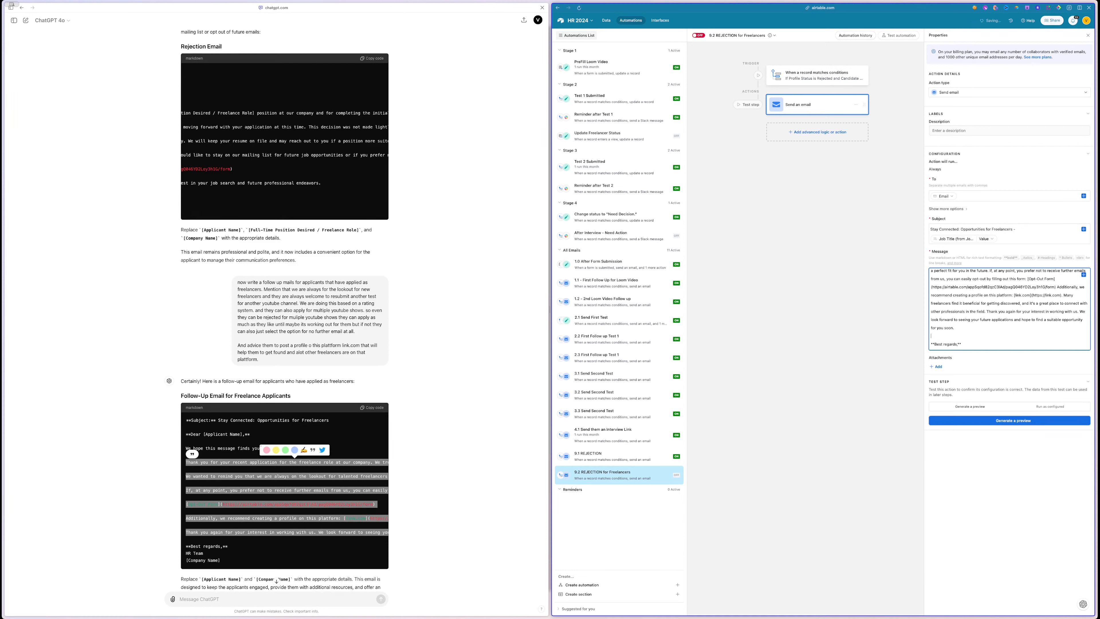
- Add a Miro sticky note 'platform update the plattform link' beside 'Update the formula'
double_click(1004, 295)
key("ctrl+c")
mouse_move(3, 182)
left_click(47, 183)
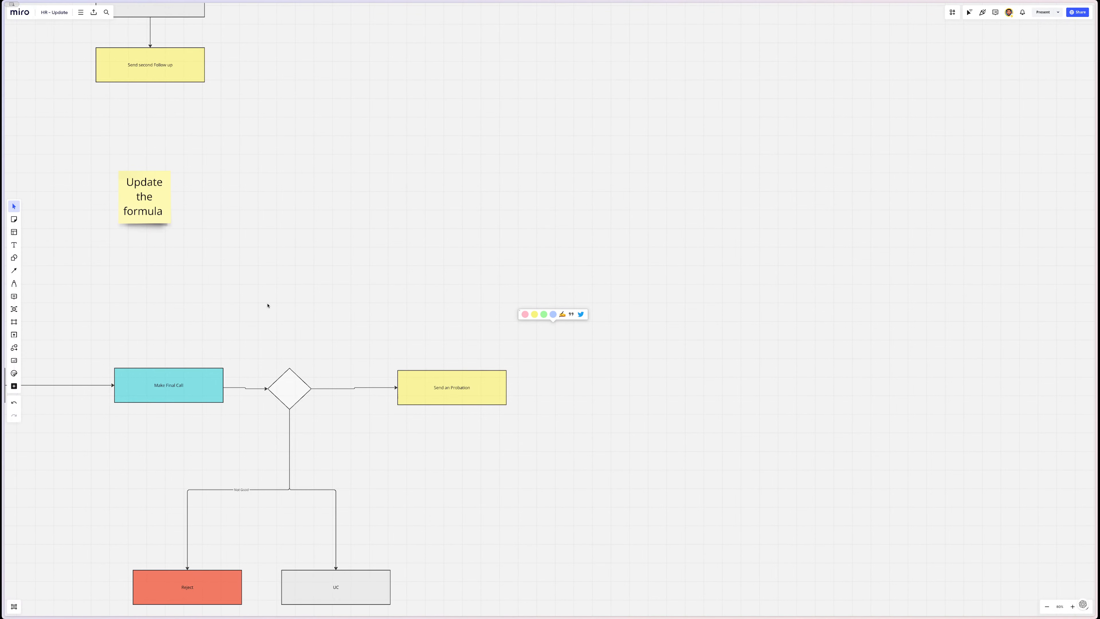
scroll(267, 304, "left", 5)
left_click_drag(134, 244, 135, 275)
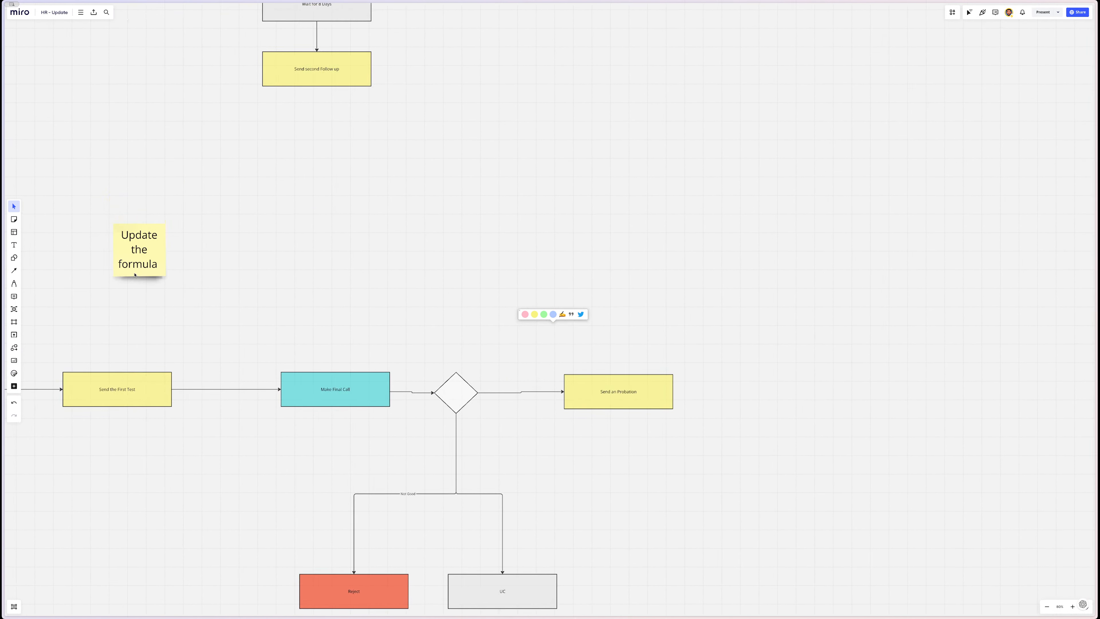
key("n")
left_click(221, 250)
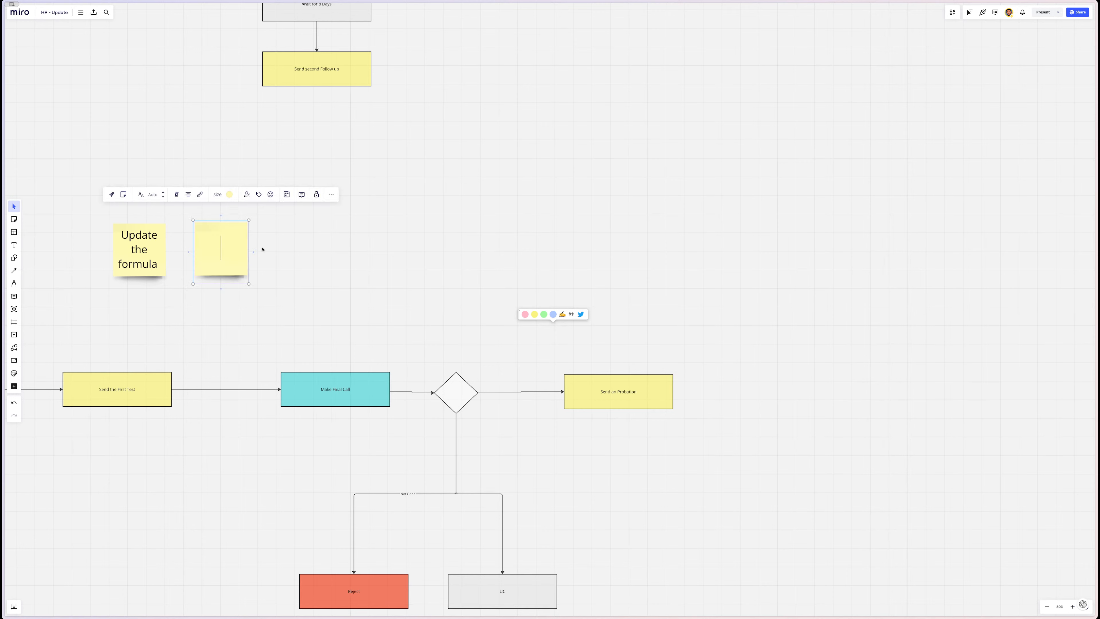
key("ctrl+v")
type("update the pla")
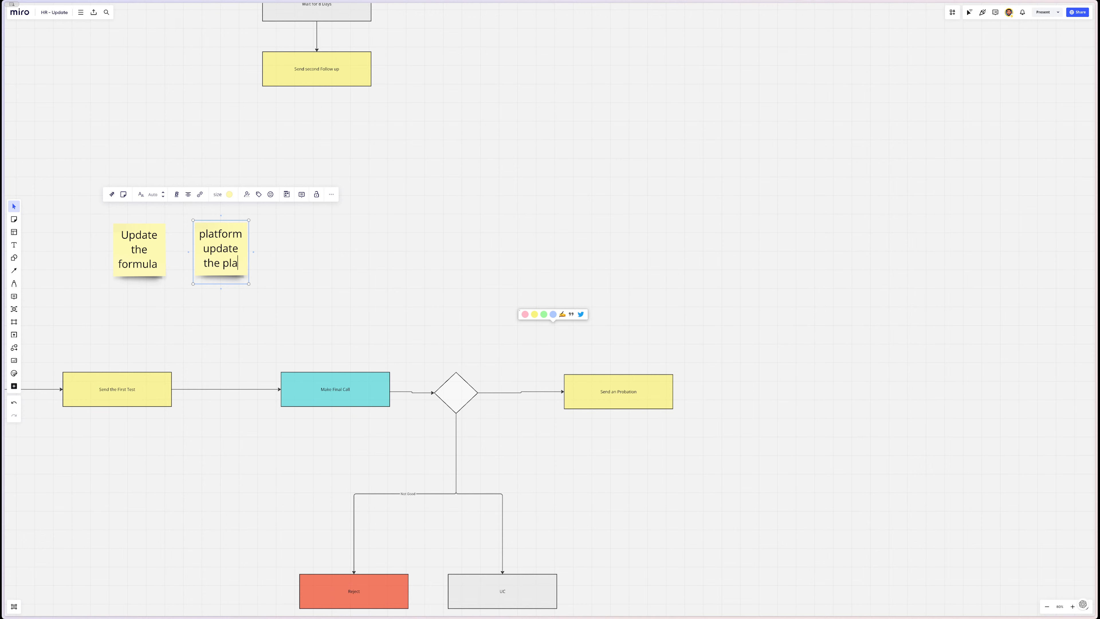
type("ttform link")
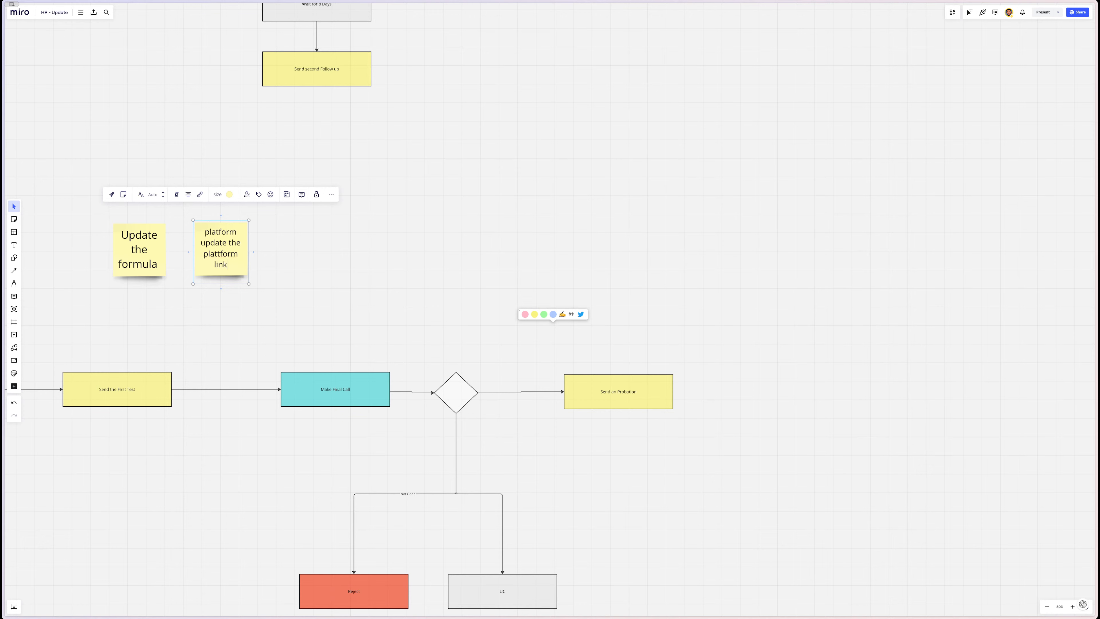
- Add a second sticky note 'update the calendar lilnk', then go back to Airtable
key("Escape")
key("n")
left_click(344, 256)
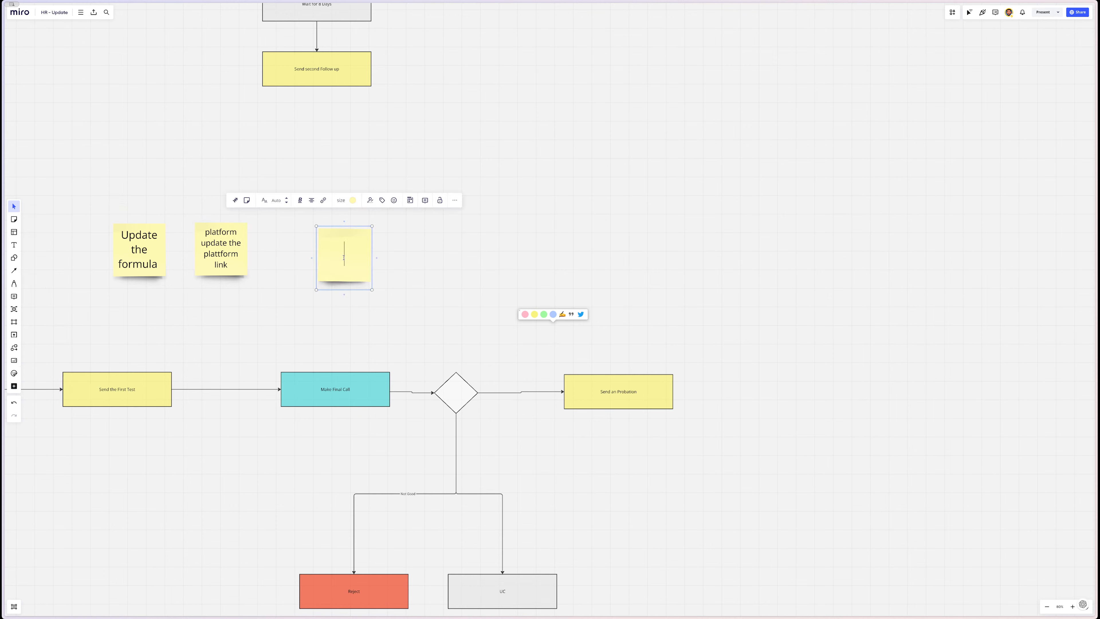
type("update the calendar lilnk")
left_click(457, 299)
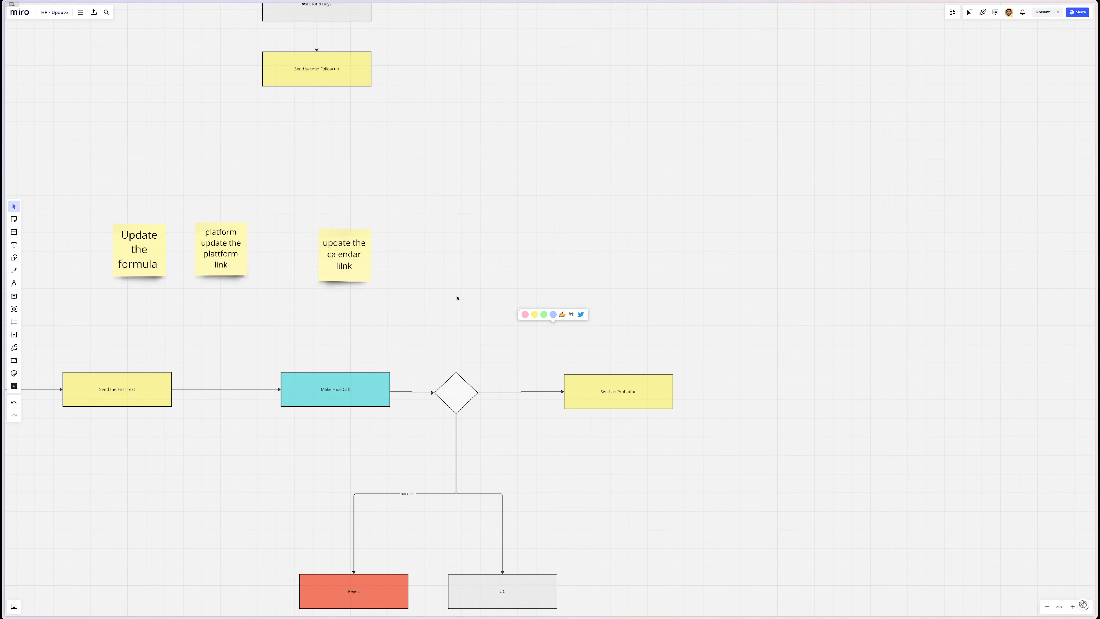
mouse_move(3, 184)
left_click(35, 169)
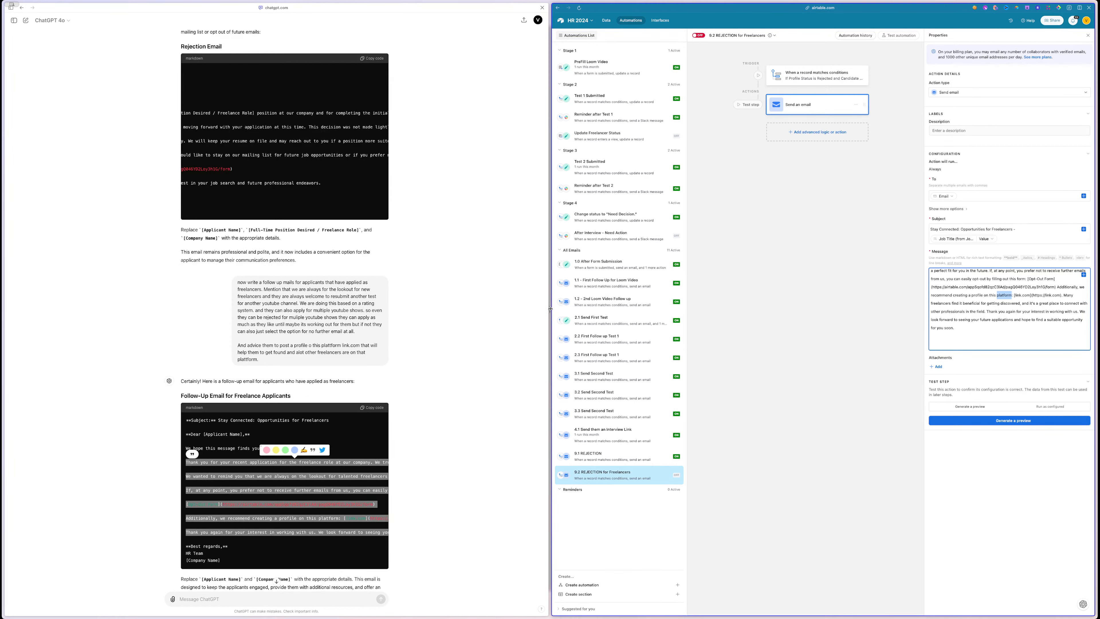
- Set the trigger's Profile Status to Needs Decision and pick a test record
left_click_drag(550, 309, 433, 316)
left_click(757, 82)
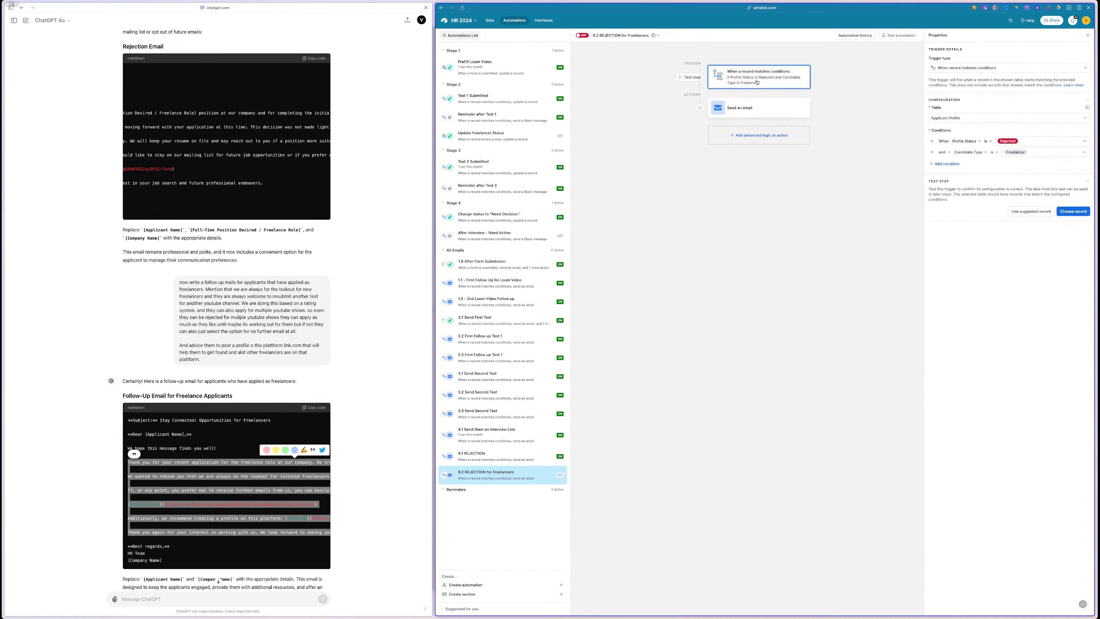
left_click(1040, 141)
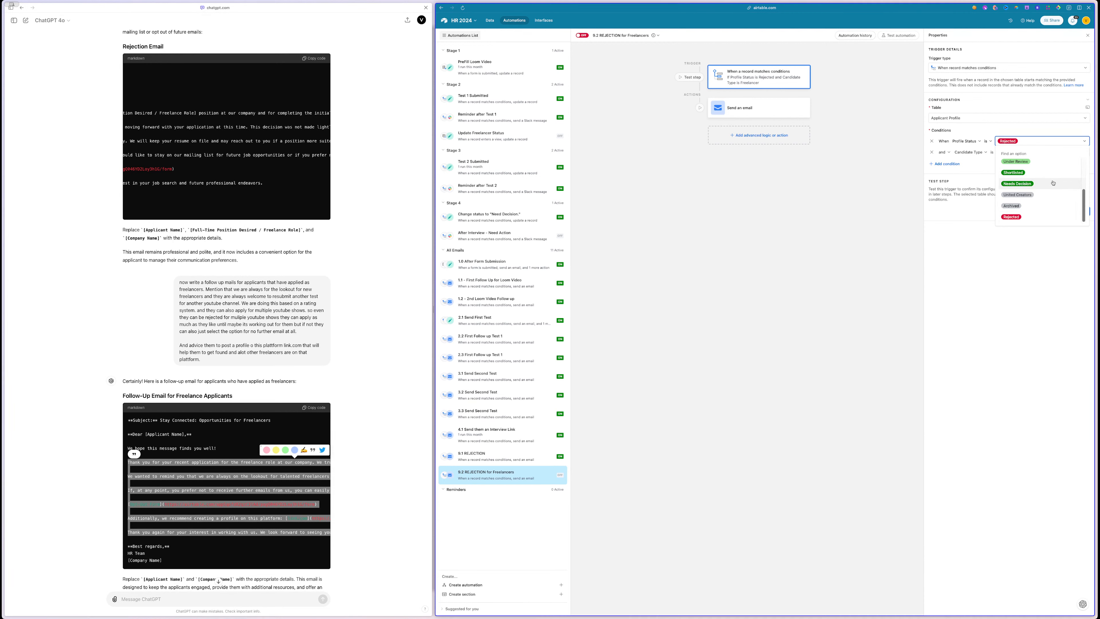
left_click(1042, 183)
left_click(1073, 212)
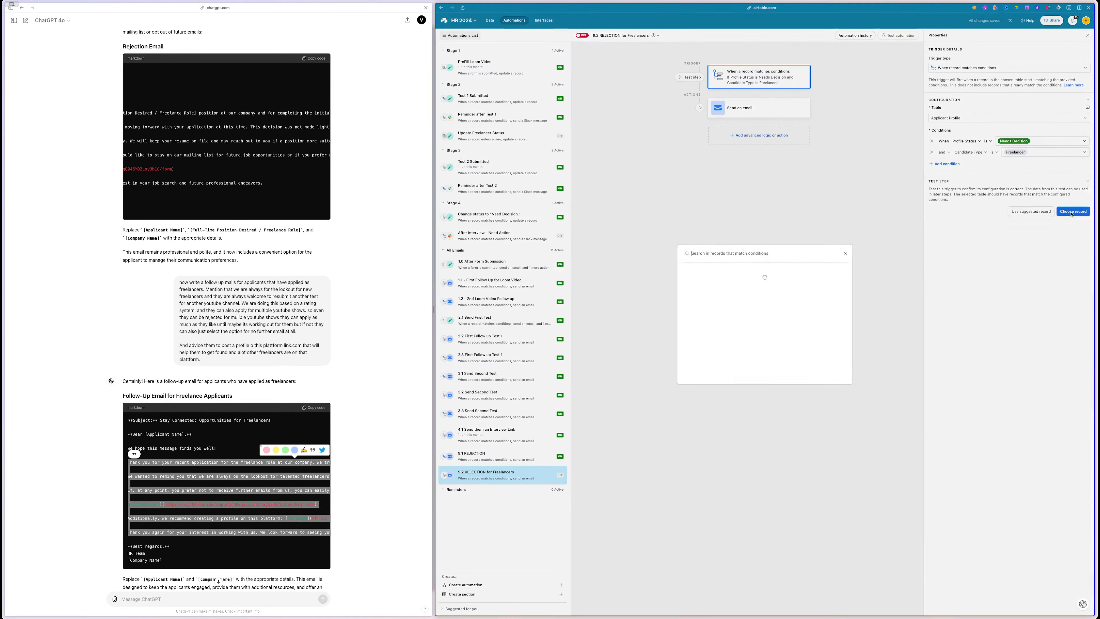
left_click(723, 285)
- Preview the email, then break the message into a new paragraph after 'YouTube shows.'
left_click(760, 116)
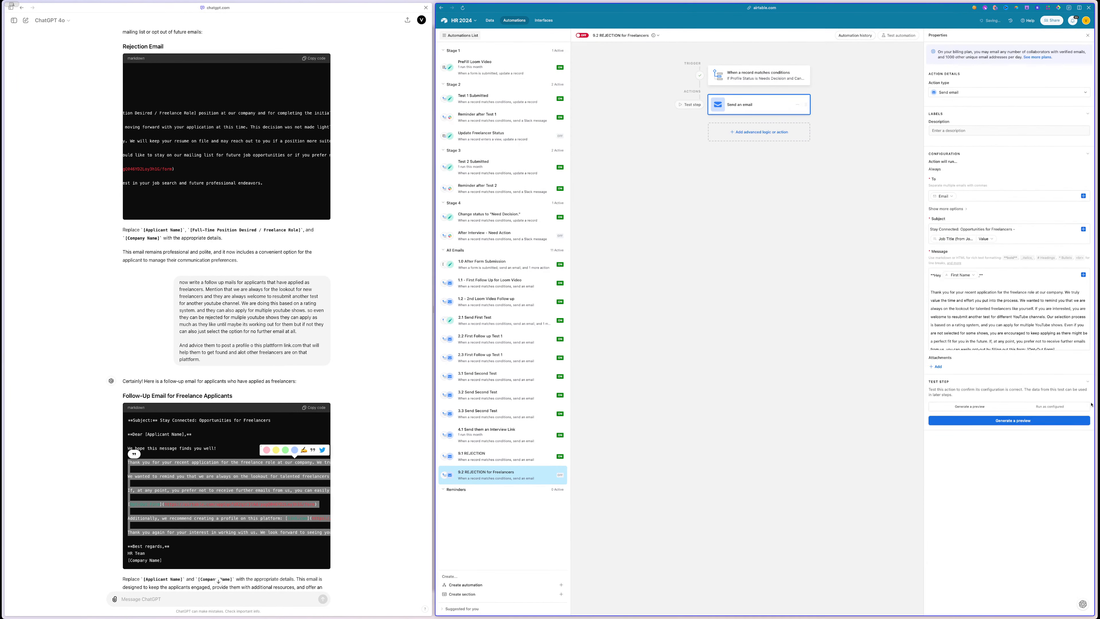
left_click(1002, 422)
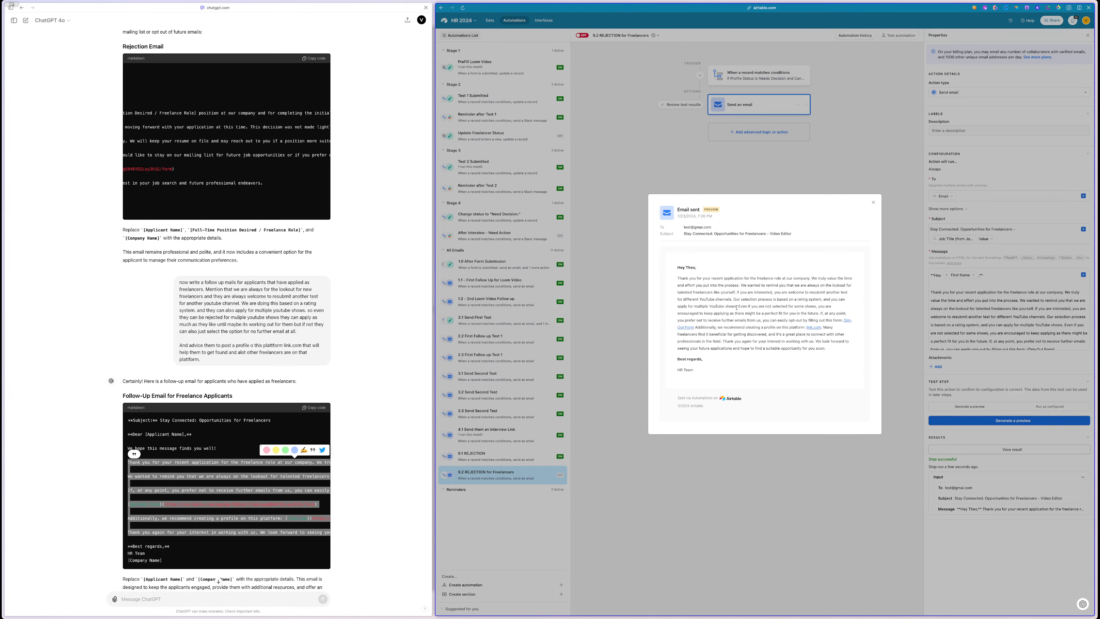
left_click(1022, 317)
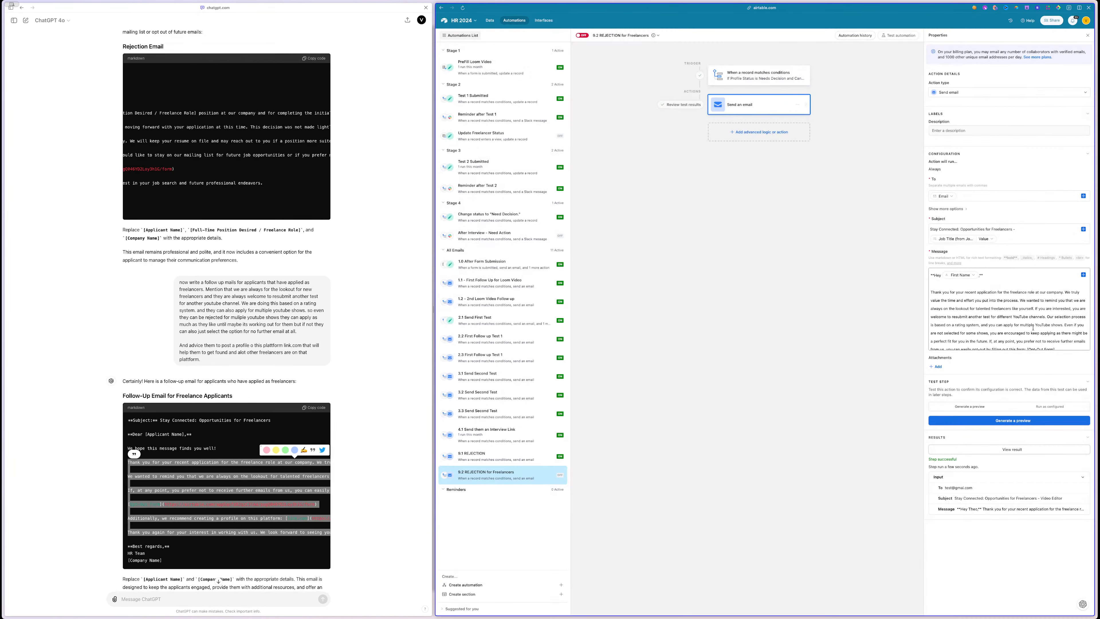
left_click(1063, 325)
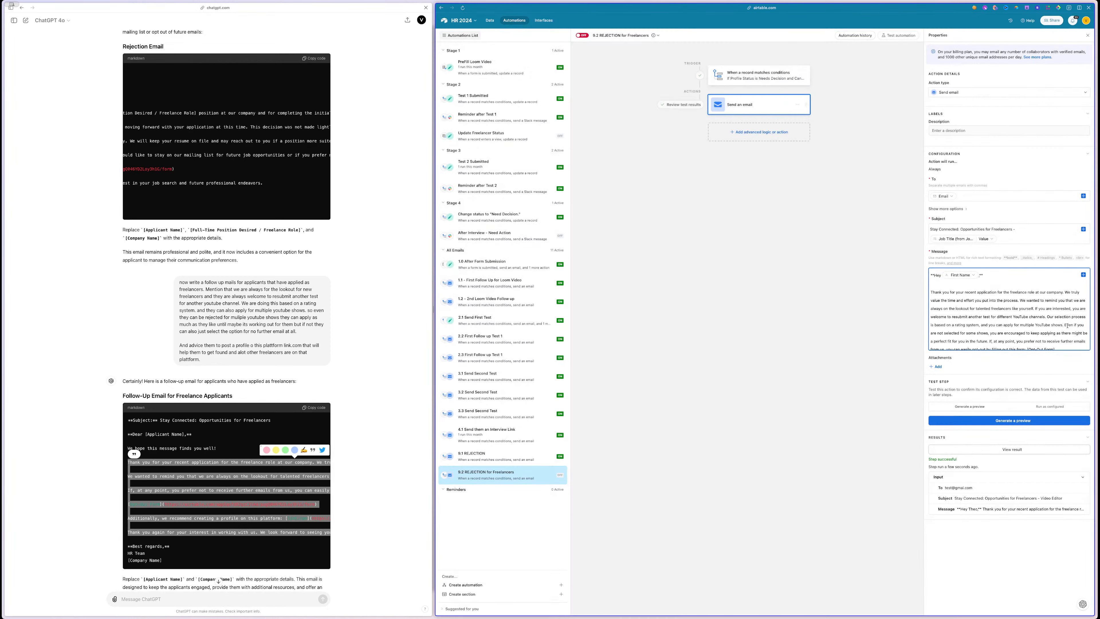
key("Return")
key("Return")
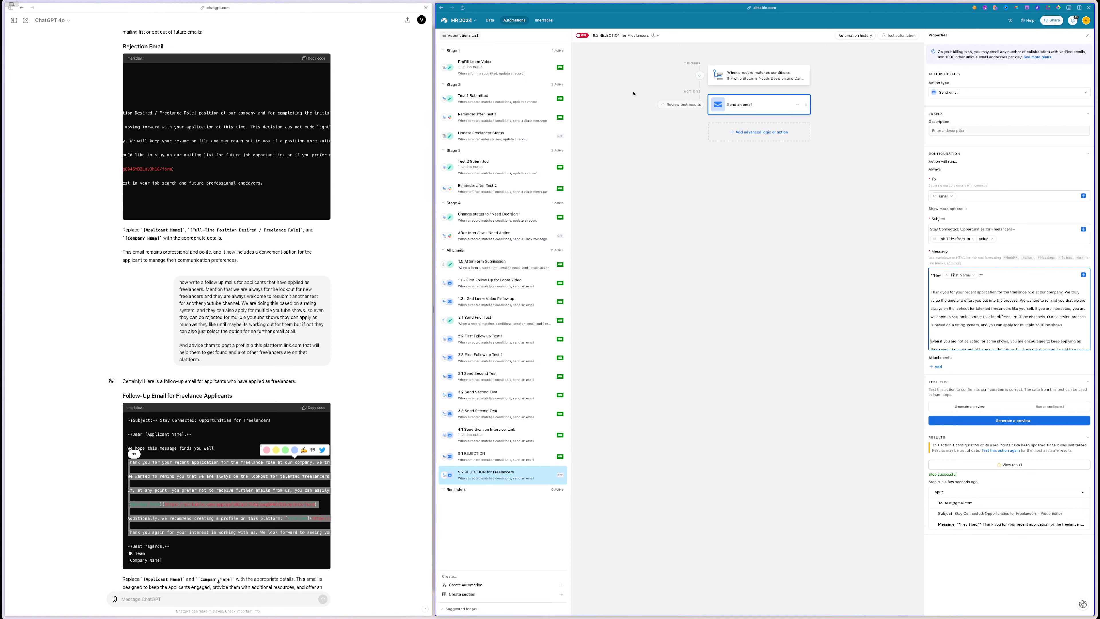
- Open the Job Positions table's Job Board First Round gallery view
left_click(490, 22)
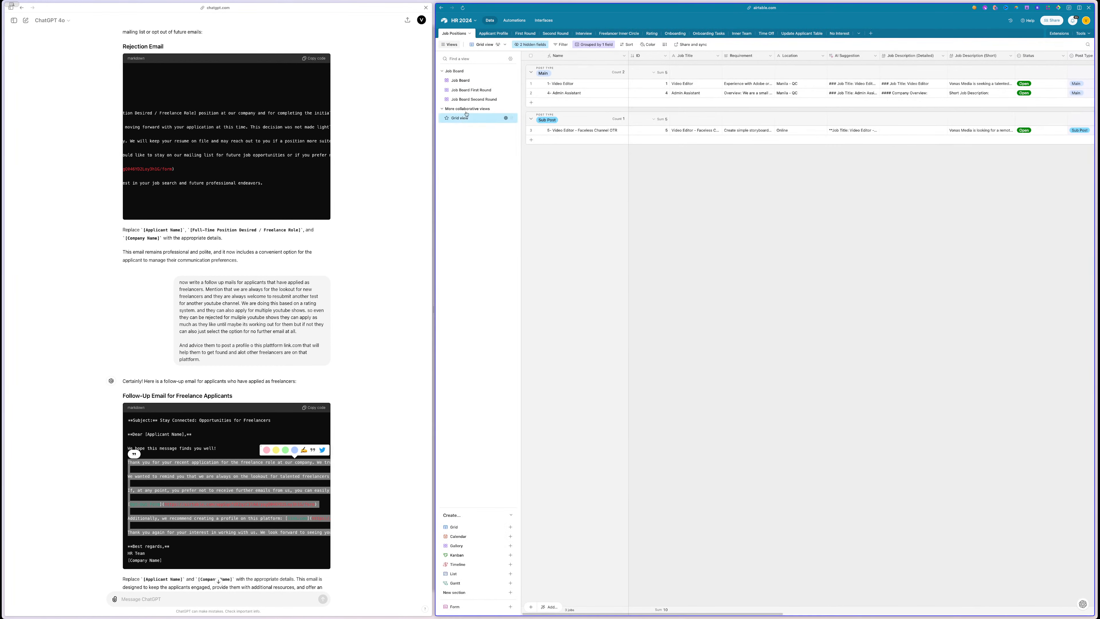
left_click(471, 90)
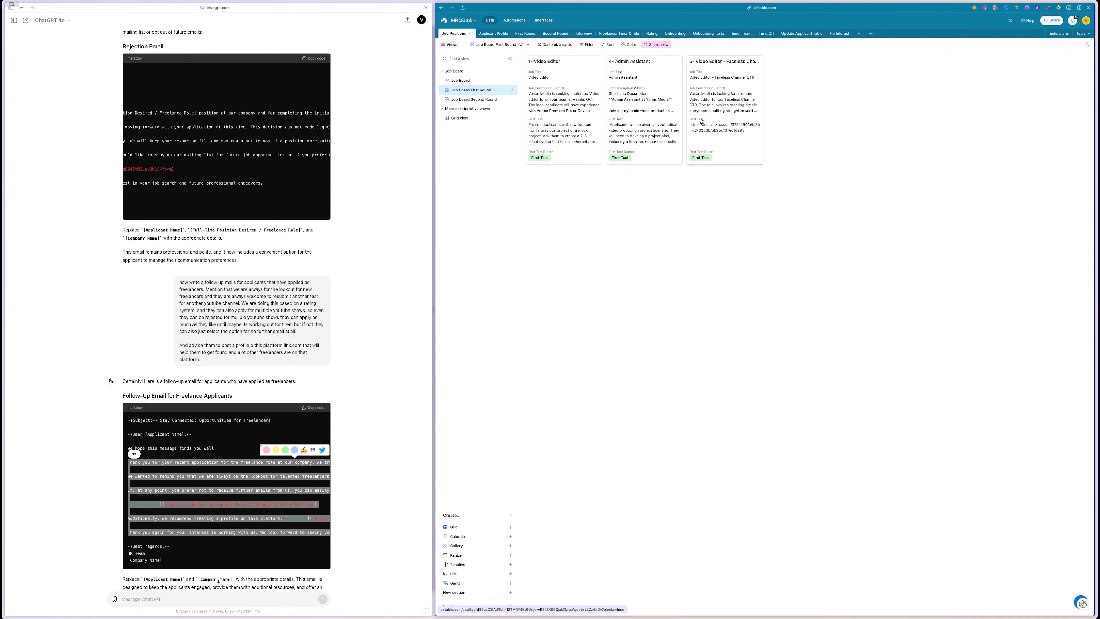
- Duplicate the Job Board First Round view and move the copy below Job Board Second Round
double_click(487, 90)
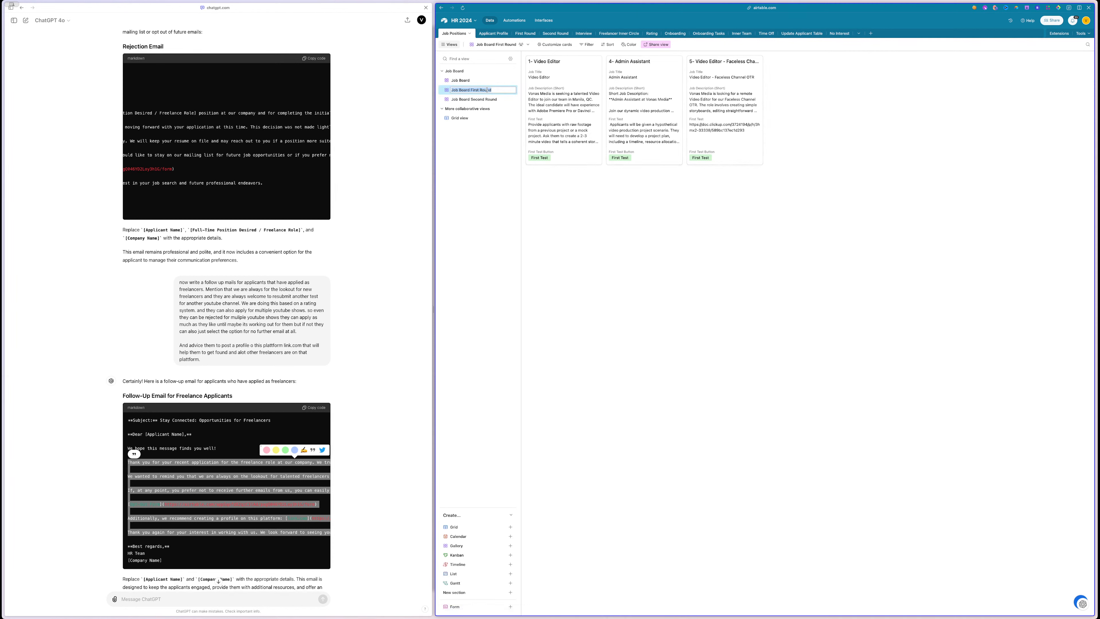
left_click(492, 90)
left_click(480, 205)
left_click(505, 89)
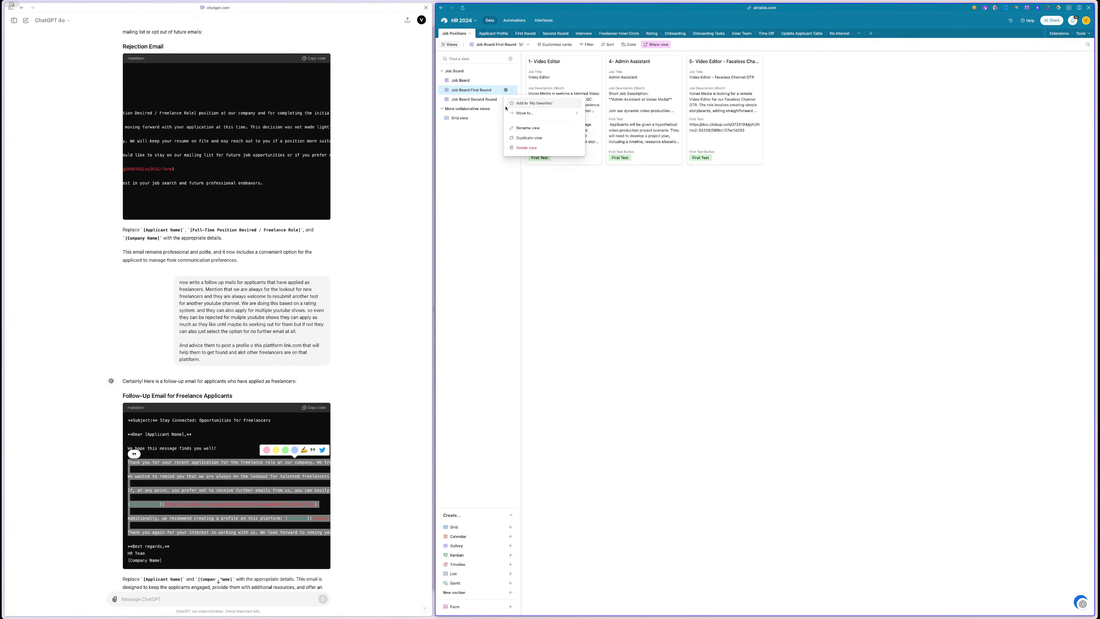
left_click(538, 137)
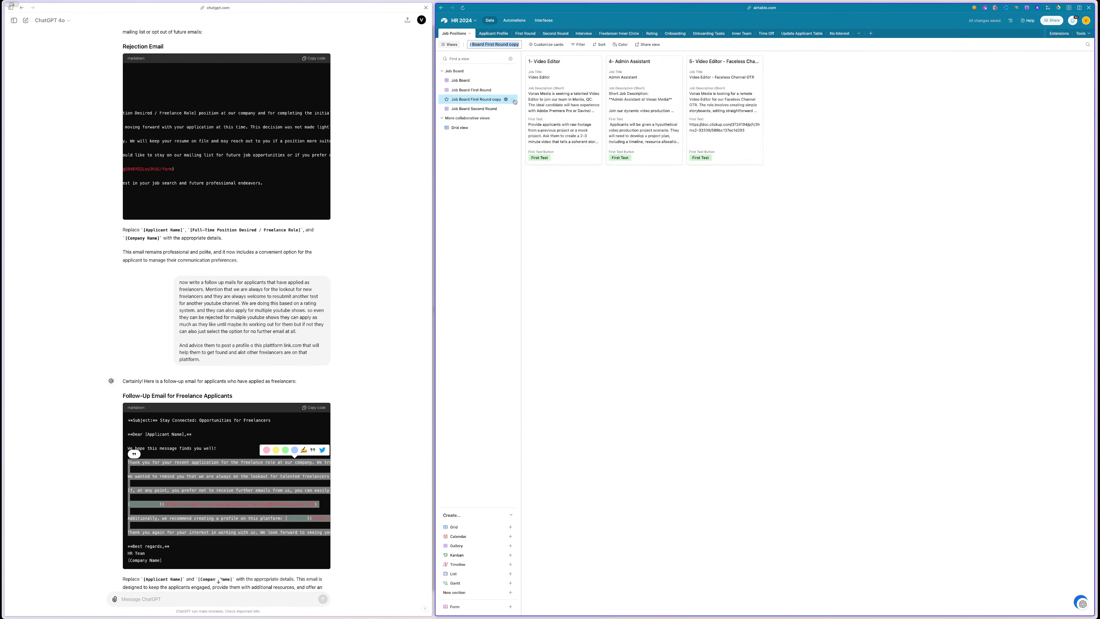
left_click(514, 102)
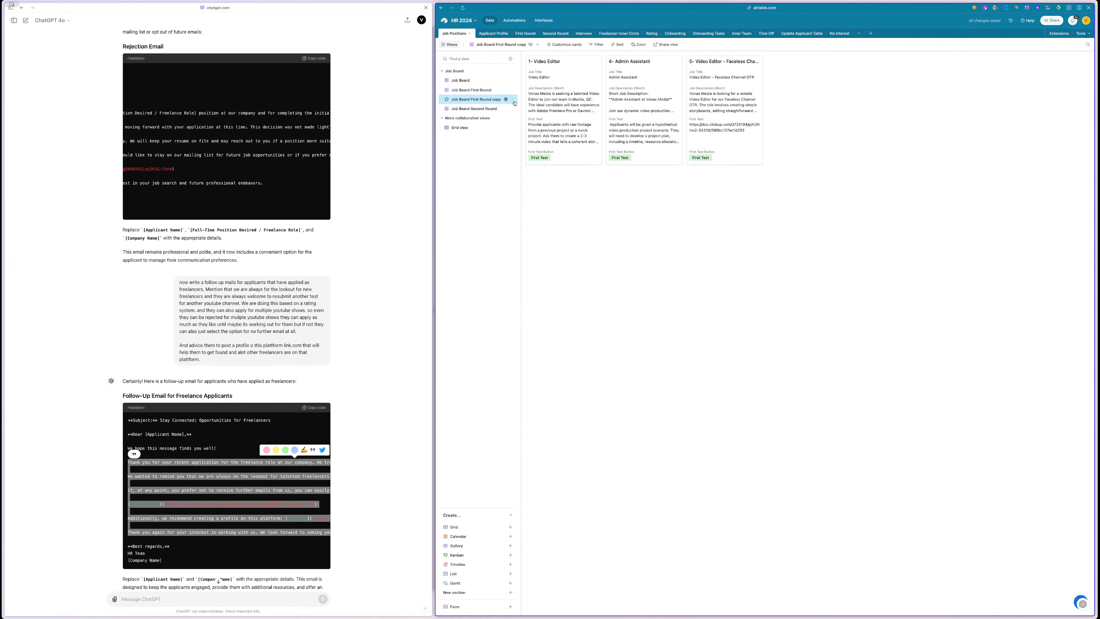
left_click_drag(511, 100, 510, 109)
- Rename the copy to 'Job Board First Round YouTube Shows'
double_click(502, 44)
left_click(499, 45)
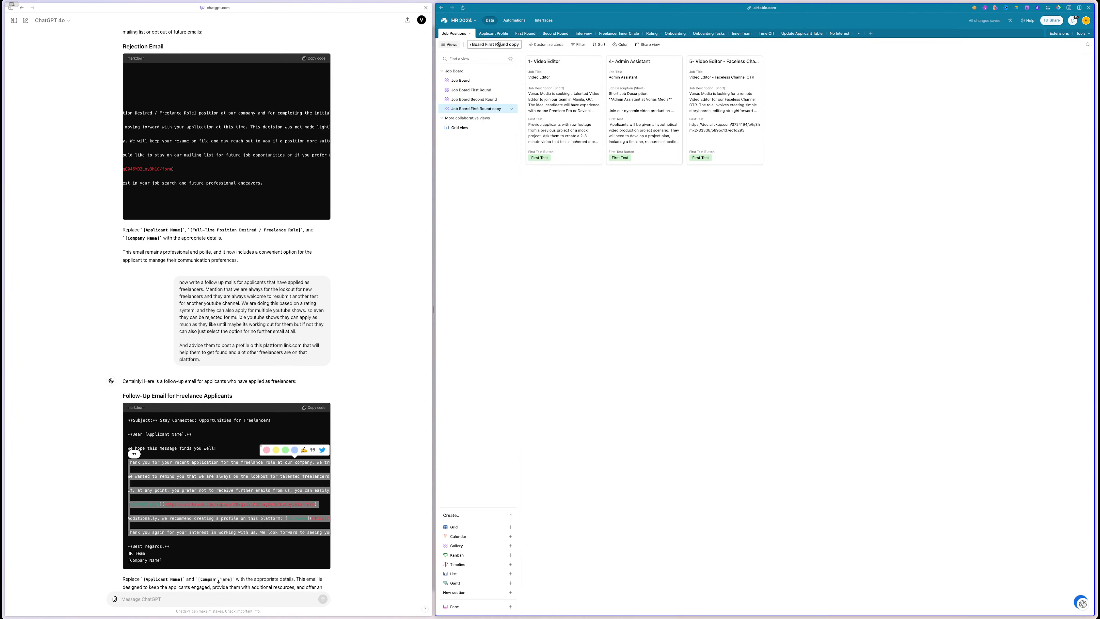
left_click_drag(507, 45, 539, 48)
type("YouTube Shows")
key("Return")
- Filter the YouTube Shows view to jobs whose Post Type is Sub Post
left_click(575, 46)
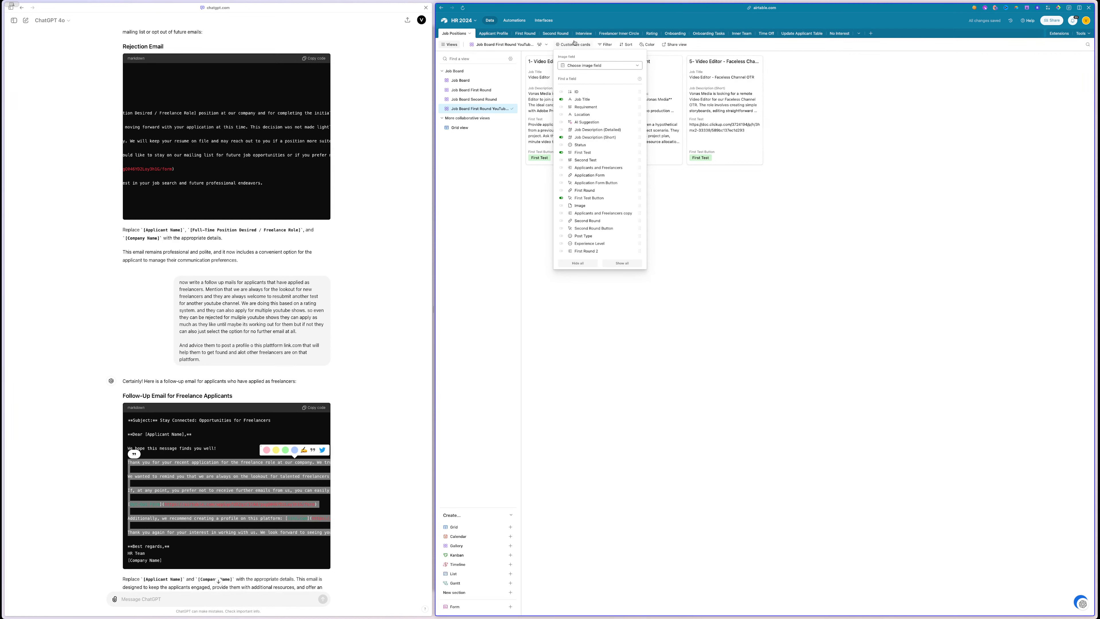
left_click(647, 45)
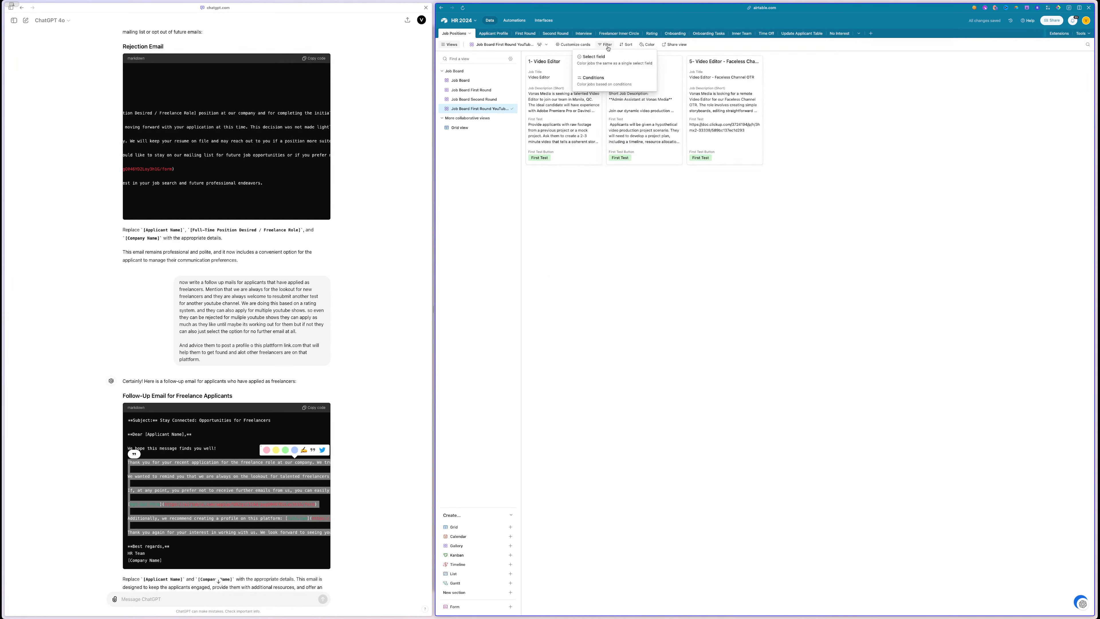
left_click(605, 45)
left_click(614, 68)
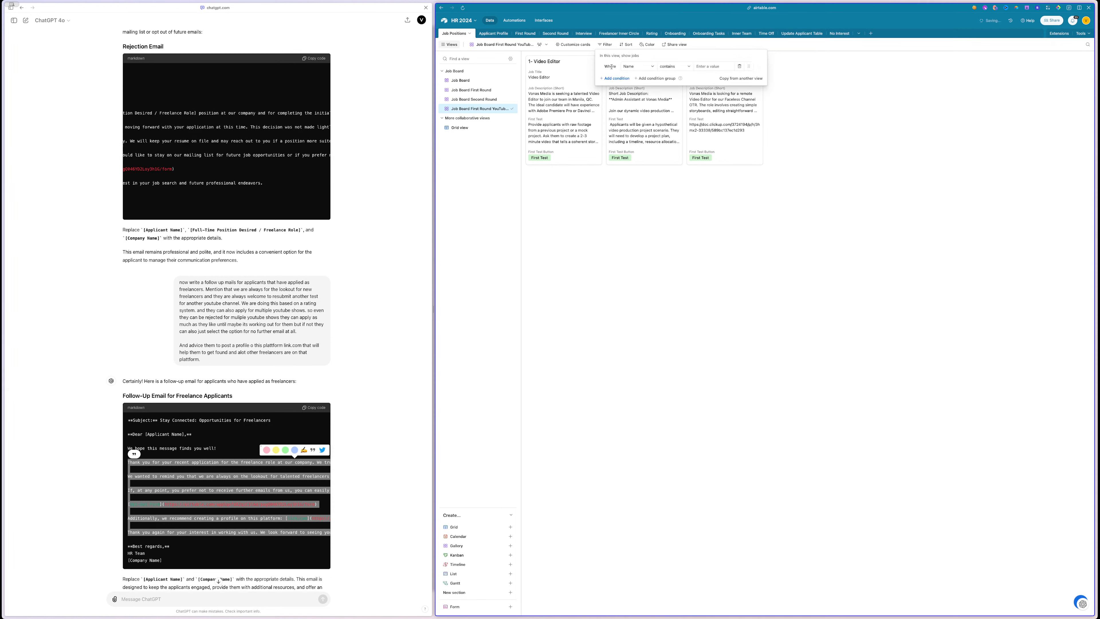
left_click(640, 66)
type("sta")
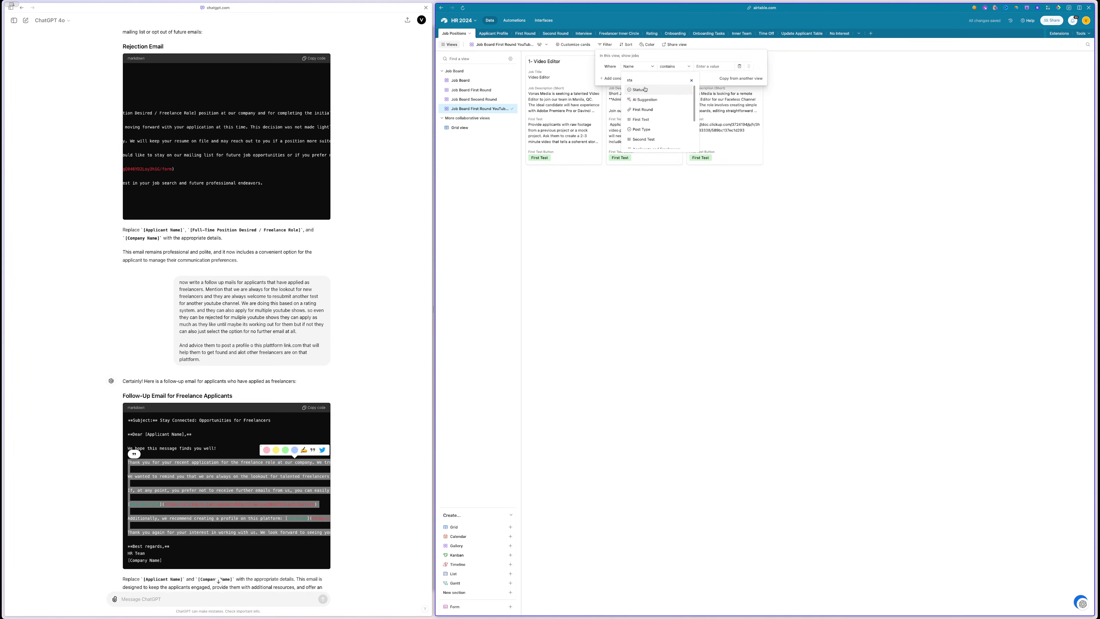
scroll(650, 90, "down", 2)
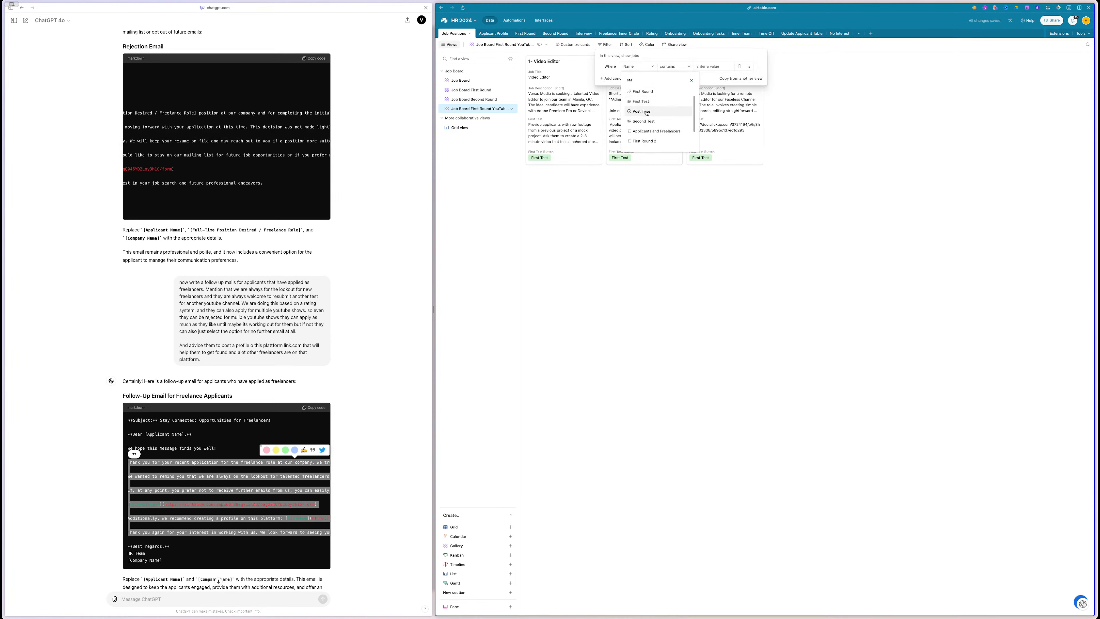
left_click(642, 113)
left_click(719, 66)
left_click(718, 100)
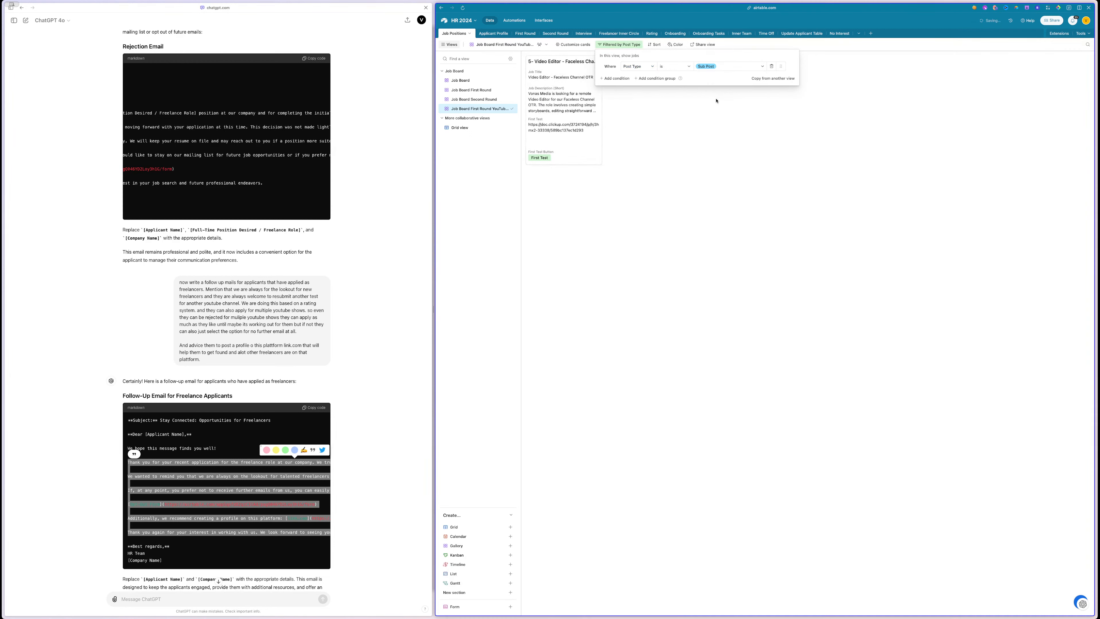
left_click(618, 248)
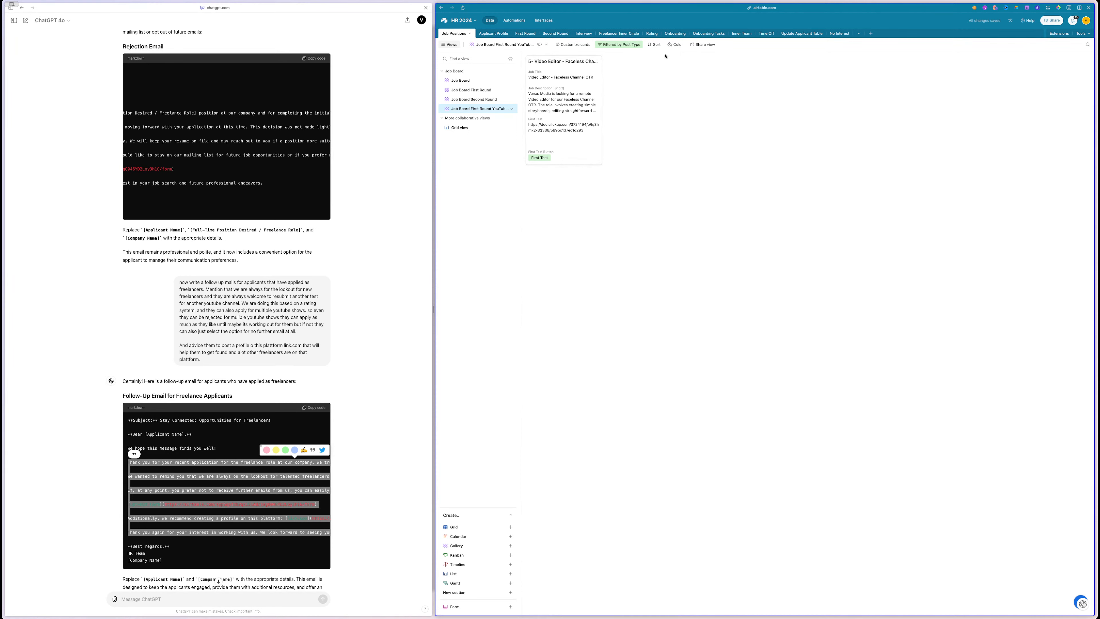
- Create and copy the view's share link, then return to the automations
left_click(703, 45)
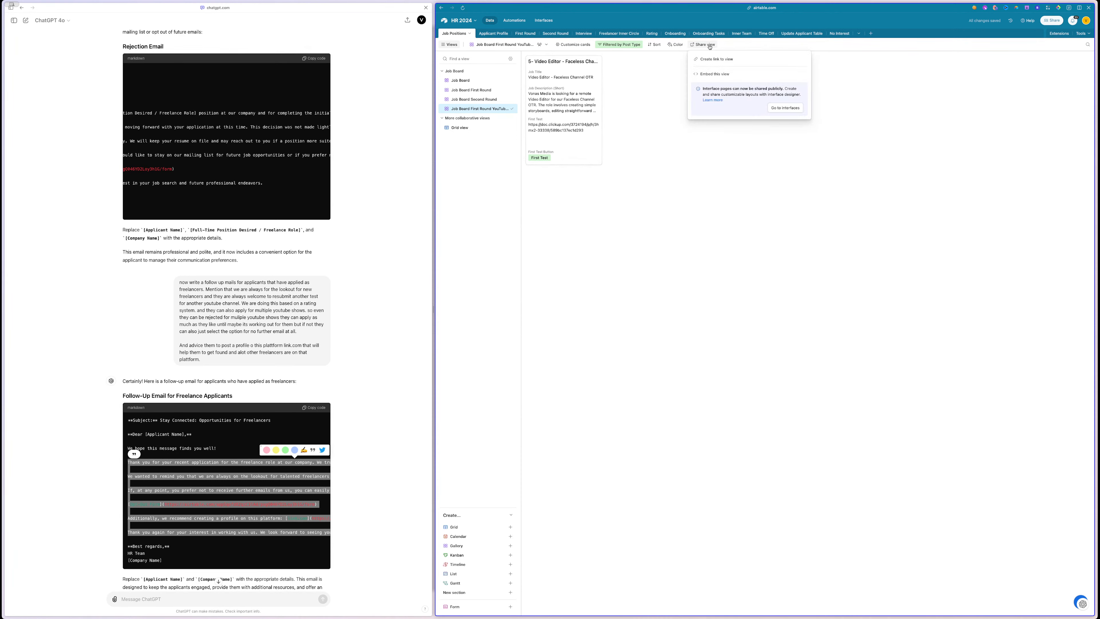
left_click(723, 61)
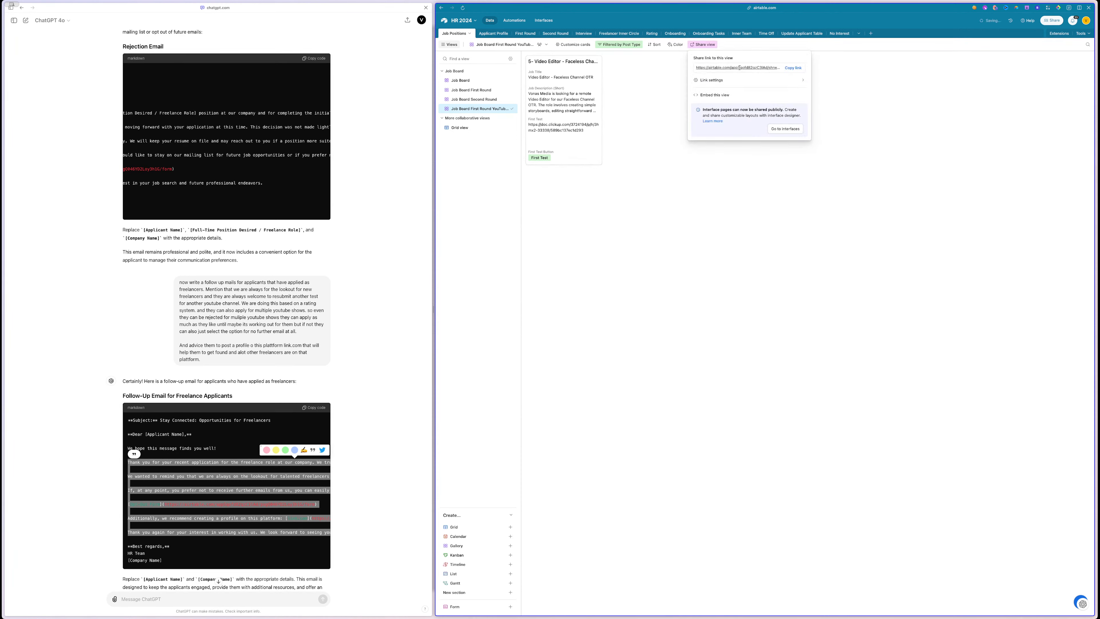
left_click(794, 68)
left_click(515, 22)
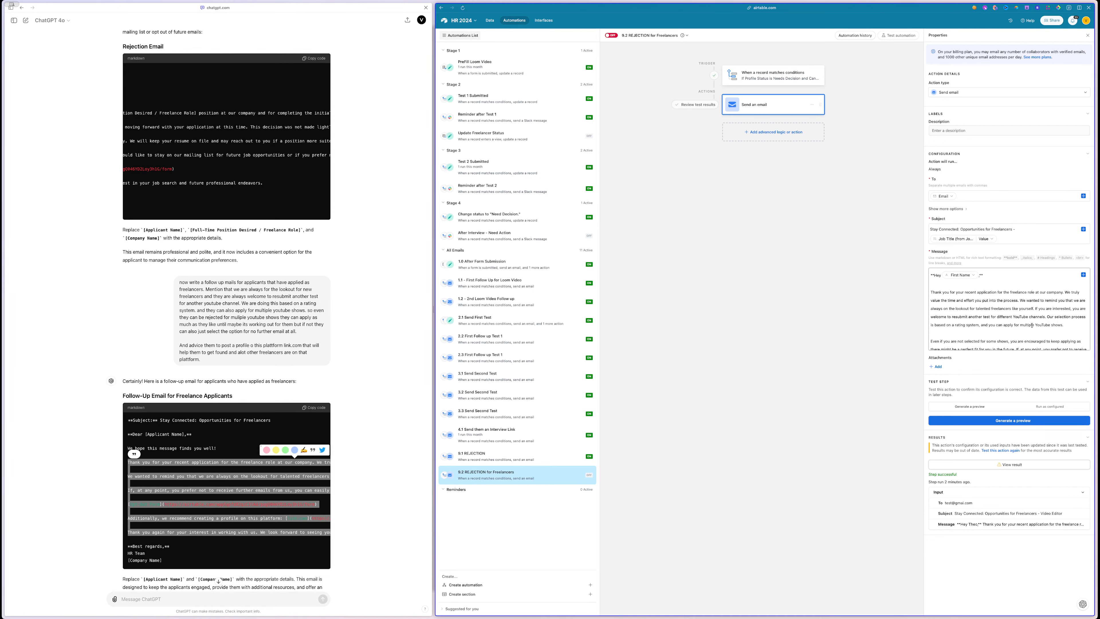
- Paste the share link after 'YouTube shows', start 'Additionally' as a new paragraph, and preview
left_click(1061, 326)
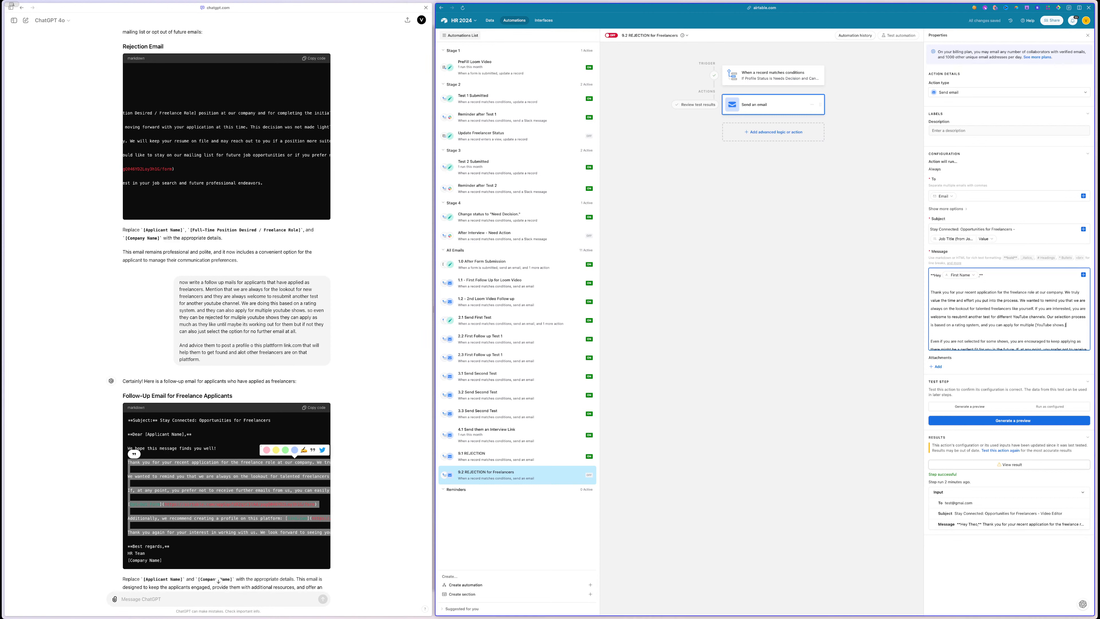
type("{")
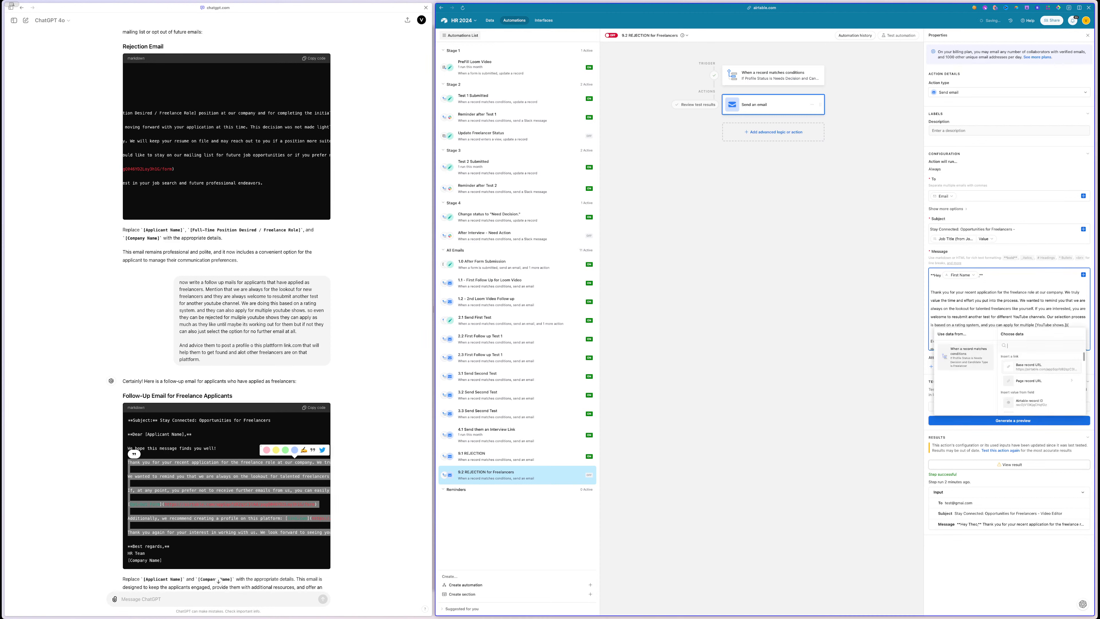
left_click(1074, 324)
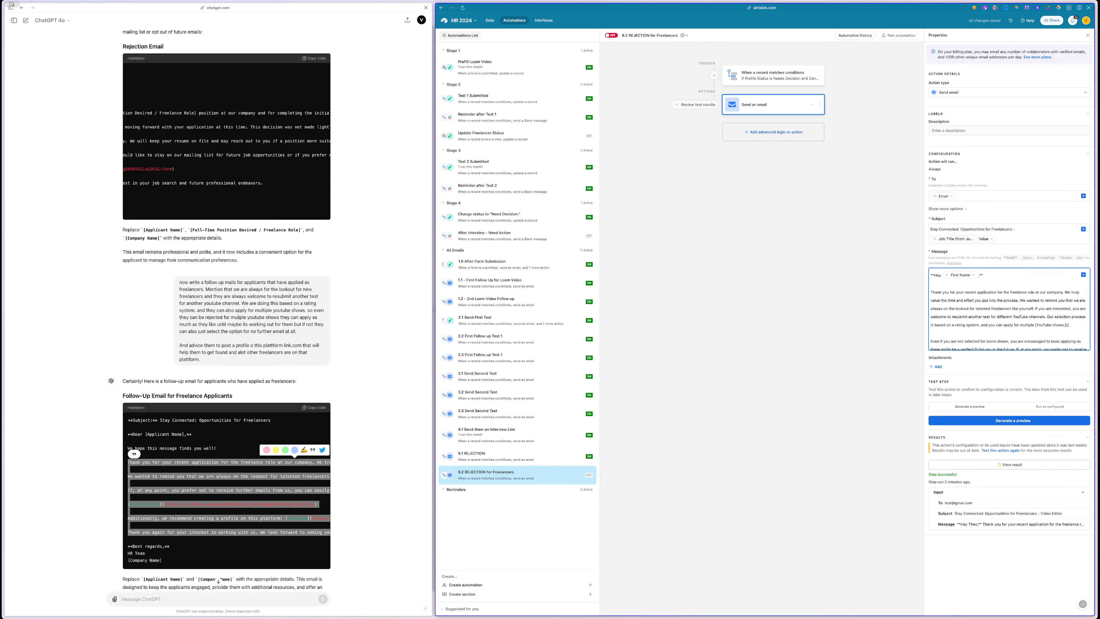
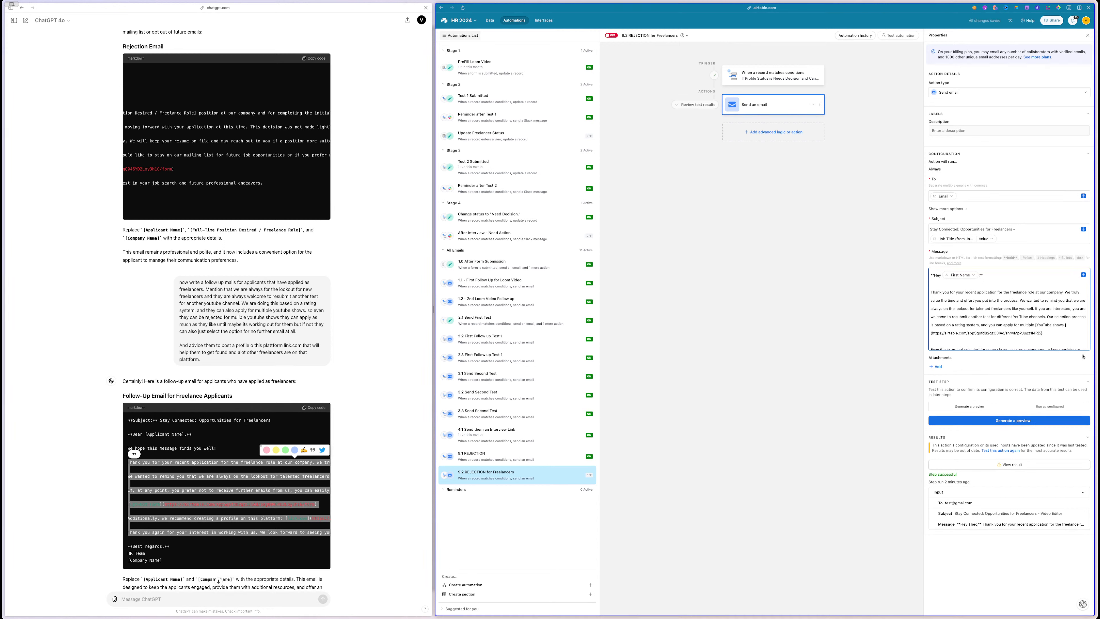
scroll(1064, 329, "down", 3)
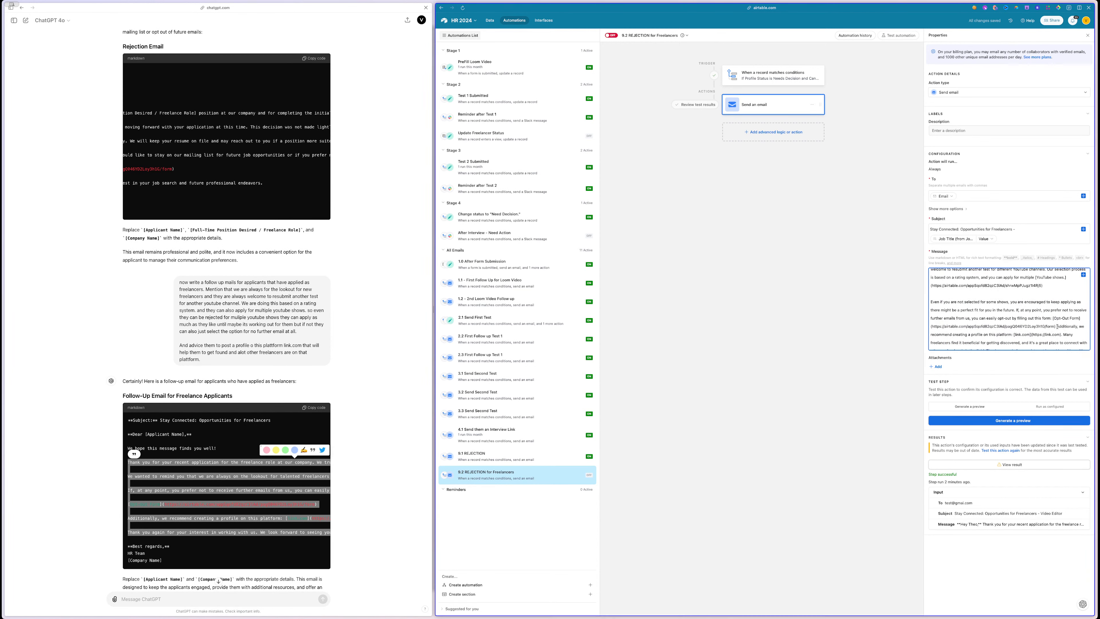
key("Return")
key("Return")
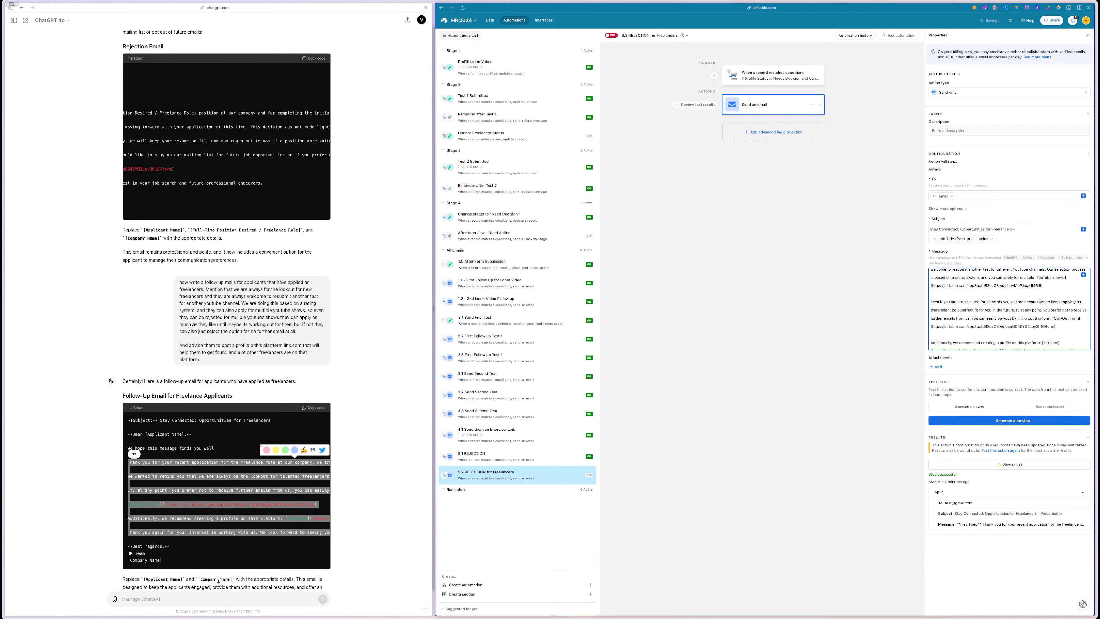
scroll(1031, 326, "down", 3)
left_click(980, 424)
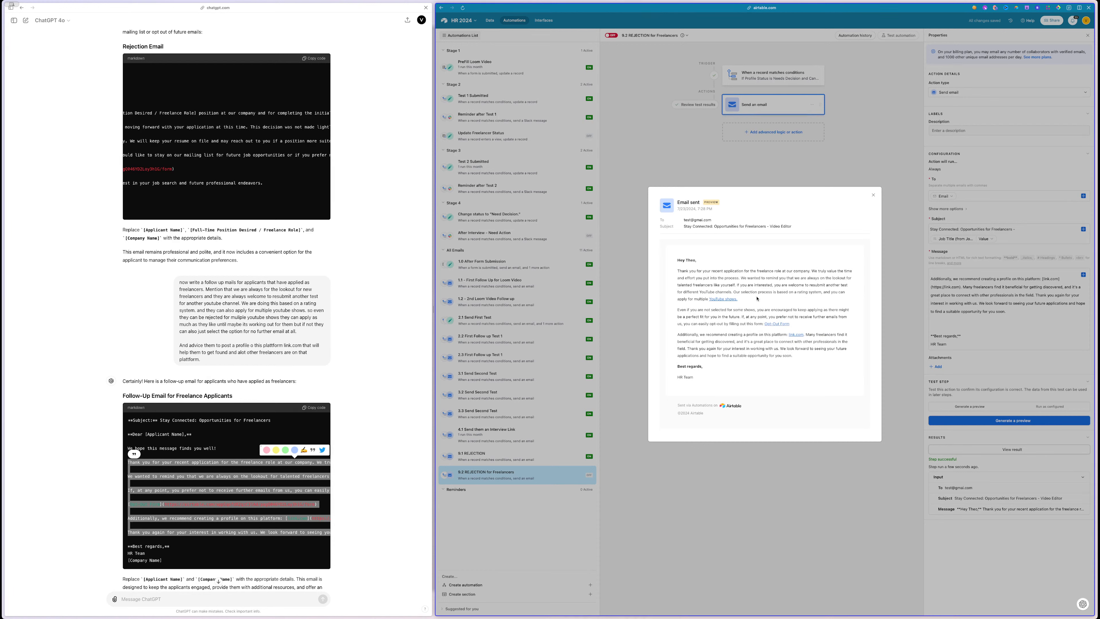
- Review the preview's subject line and paragraphs, then close the email preview
left_click_drag(734, 293, 823, 293)
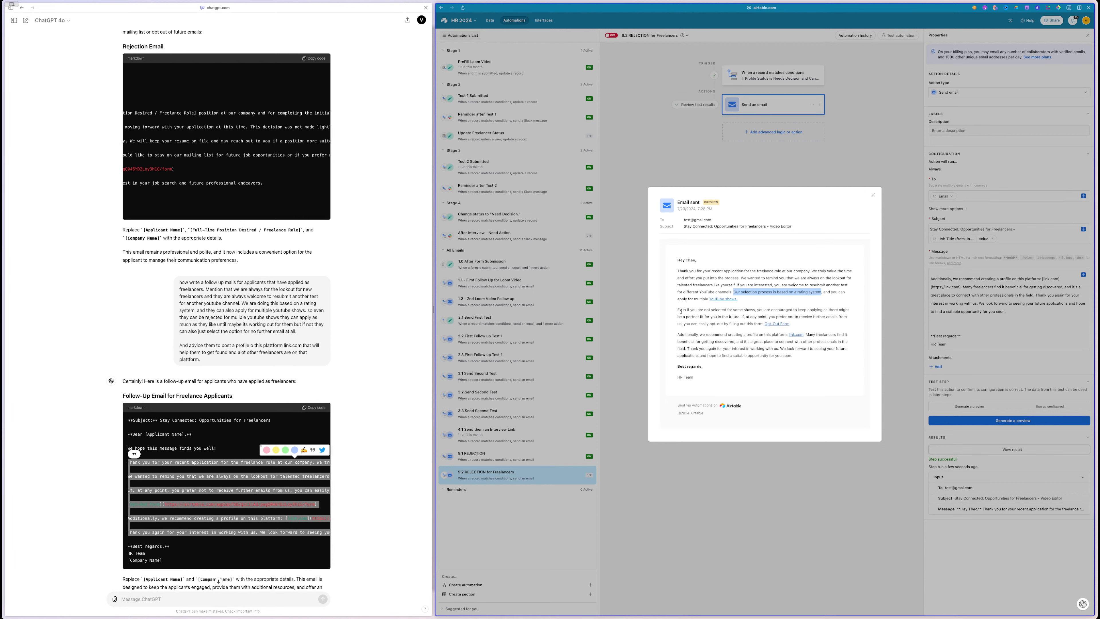
left_click(731, 309)
left_click_drag(805, 310, 720, 318)
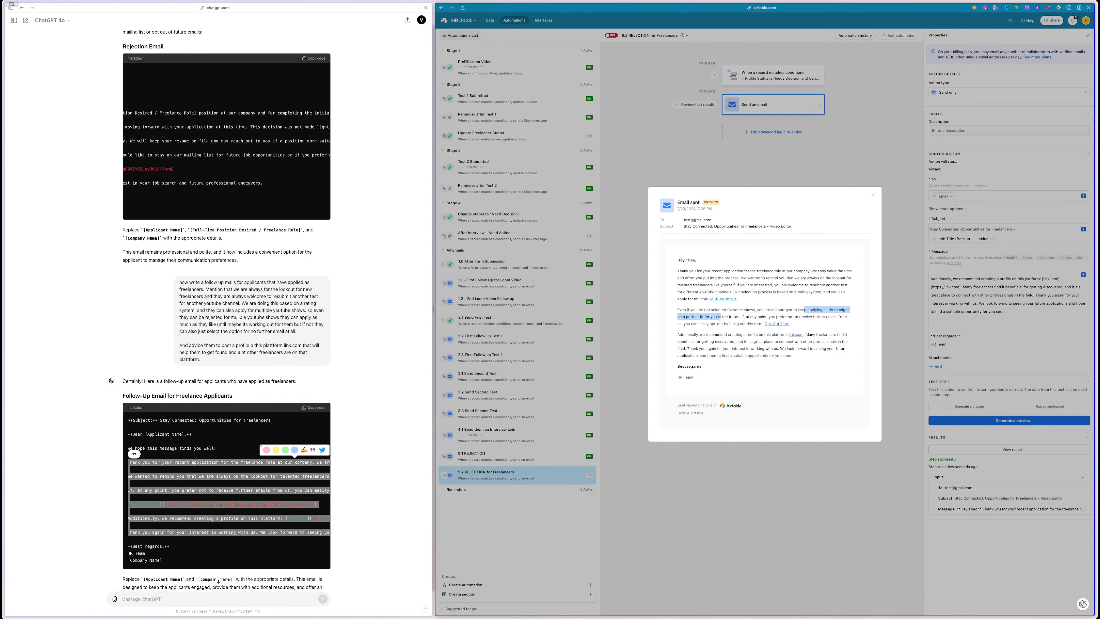
left_click(701, 318)
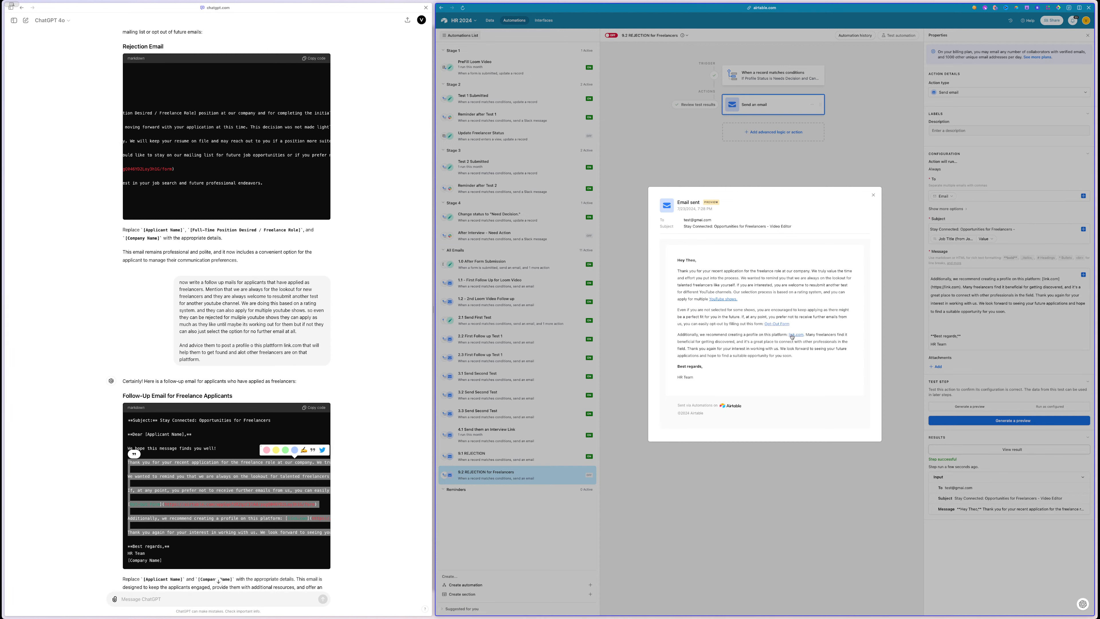
double_click(823, 333)
double_click(729, 341)
left_click_drag(677, 271, 775, 330)
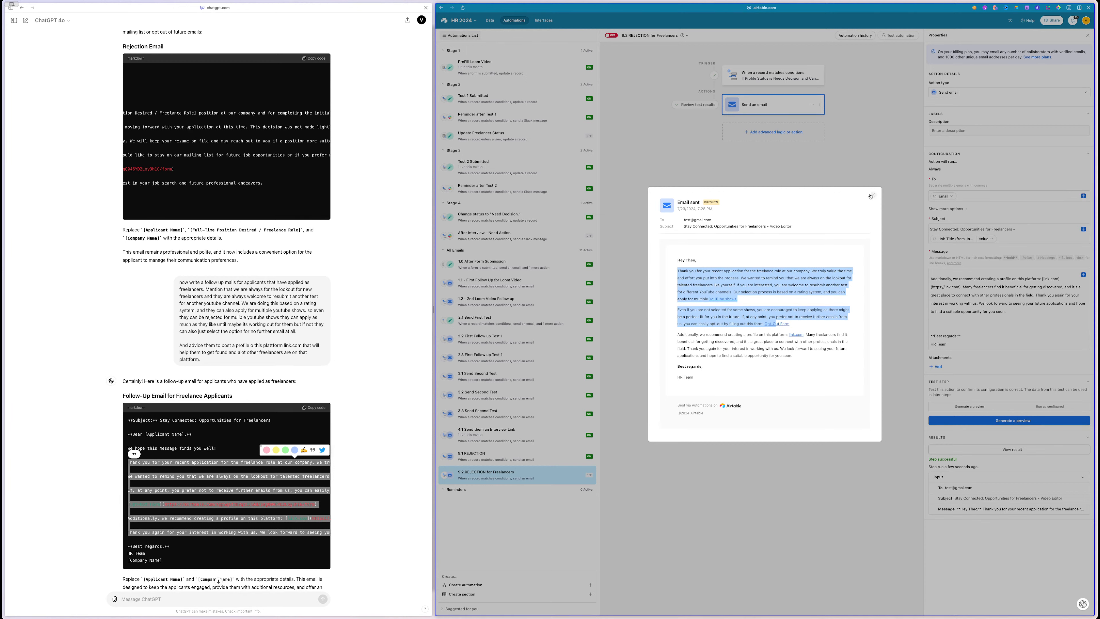
triple_click(723, 226)
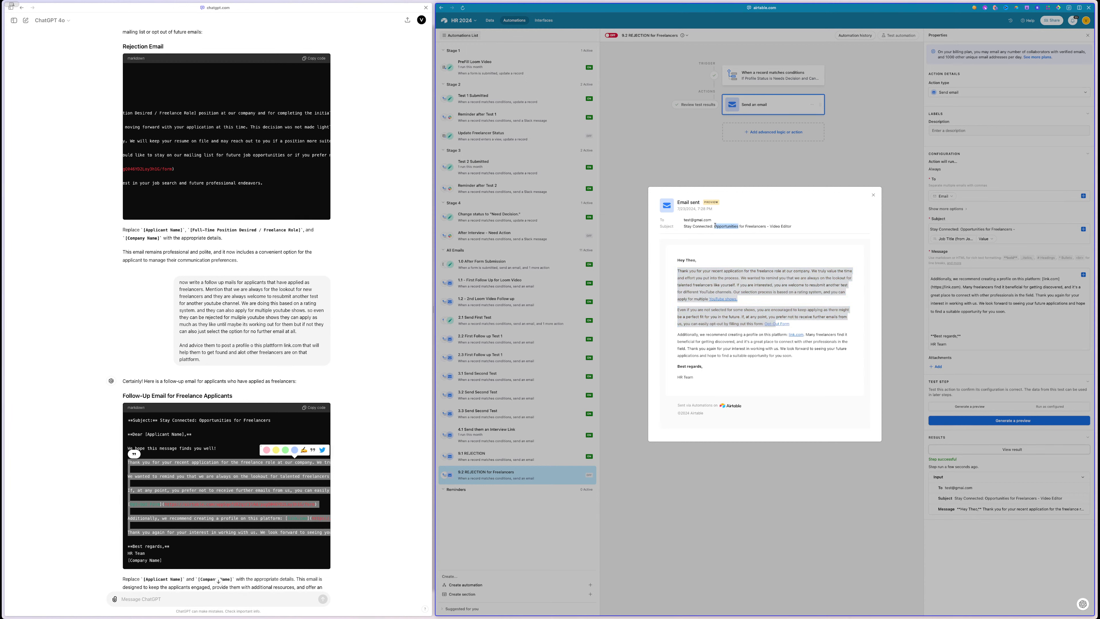
left_click(781, 231)
left_click(872, 196)
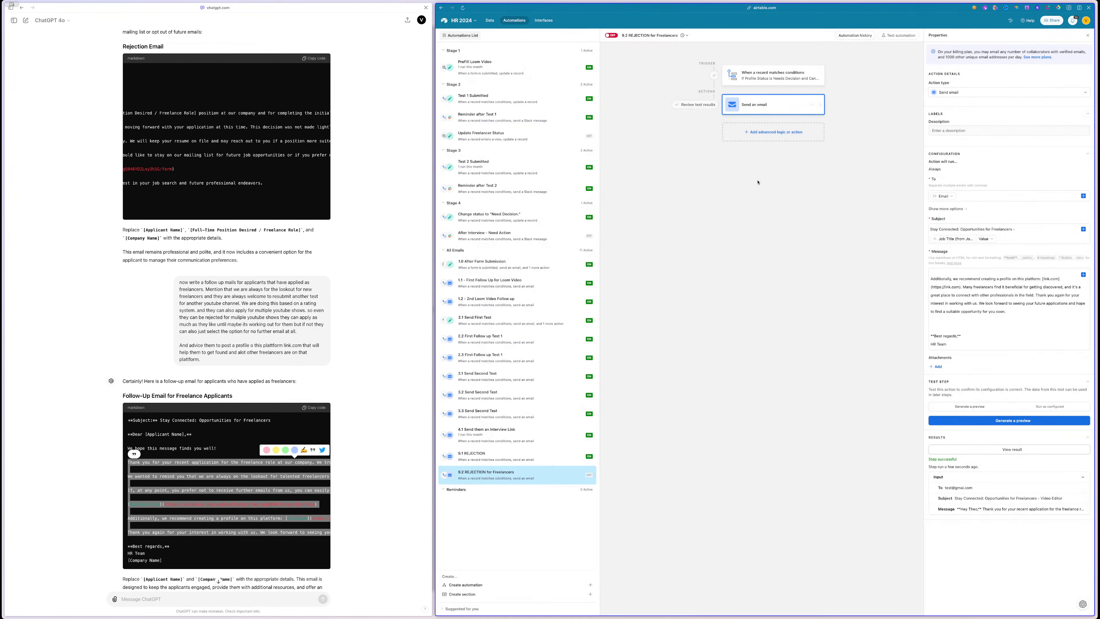
- Change the trigger's Profile Status to Rejected and switch the 9.2 automation on
left_click(774, 77)
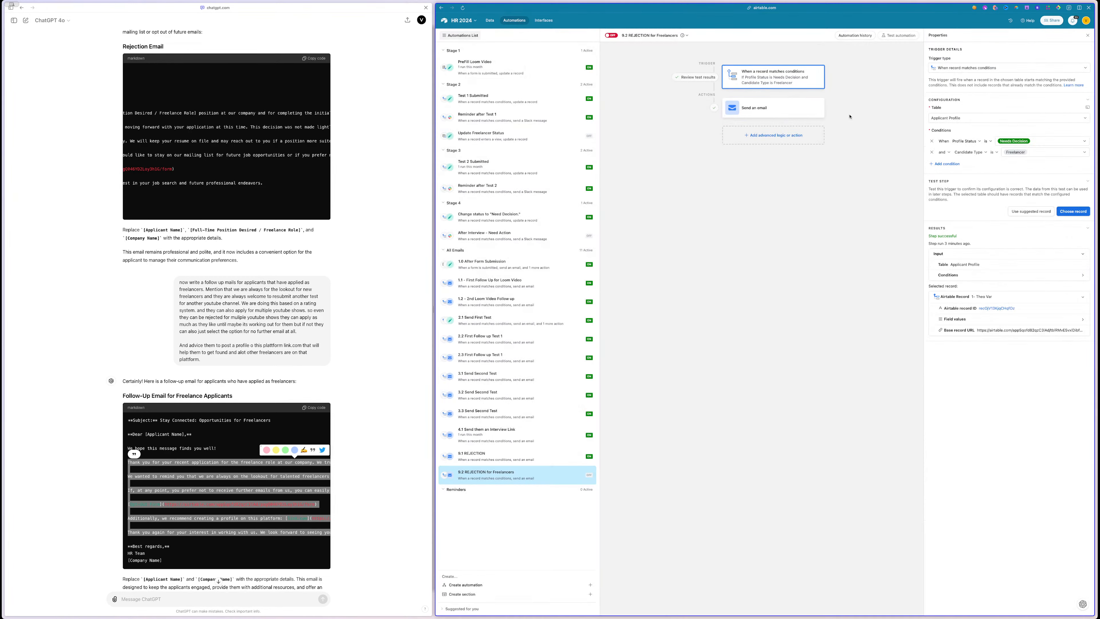
left_click(1038, 140)
scroll(1015, 204, "down", 2)
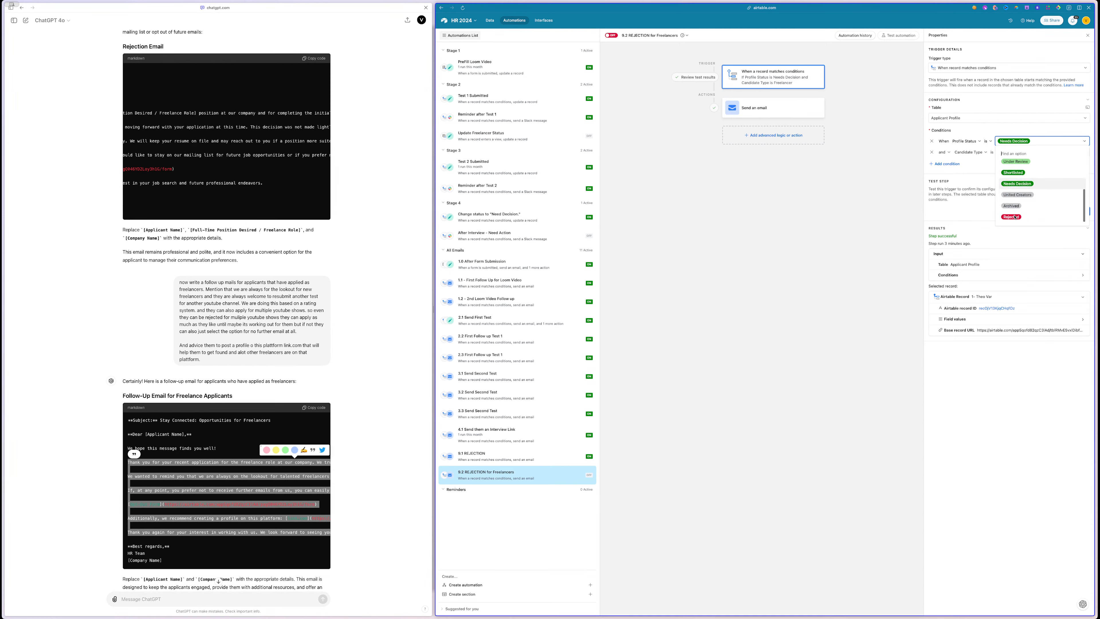
left_click(1014, 218)
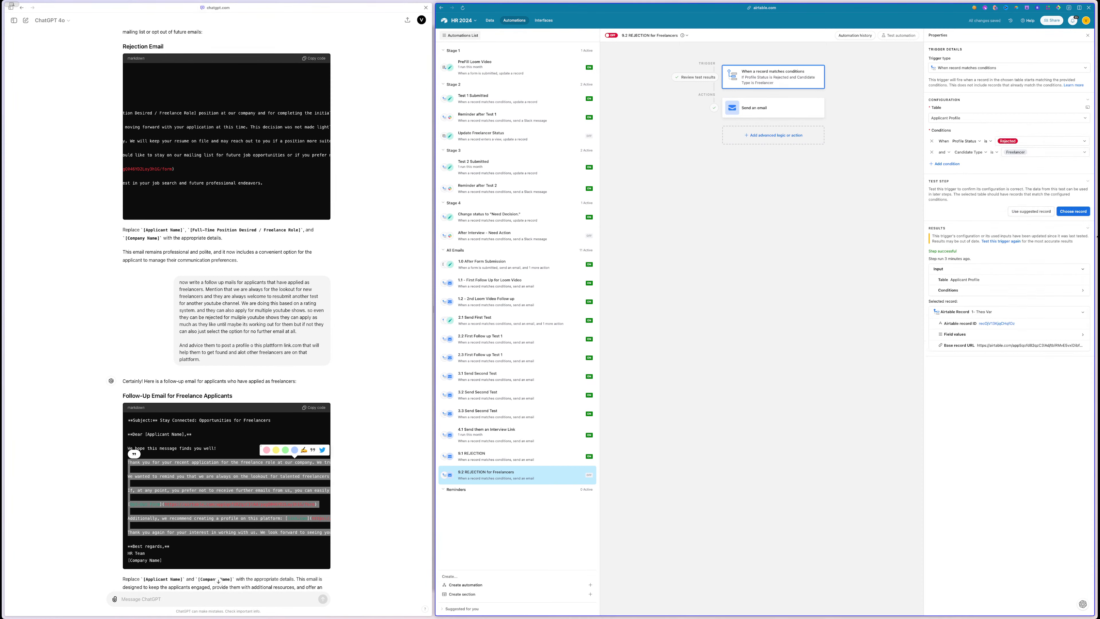
left_click(1073, 212)
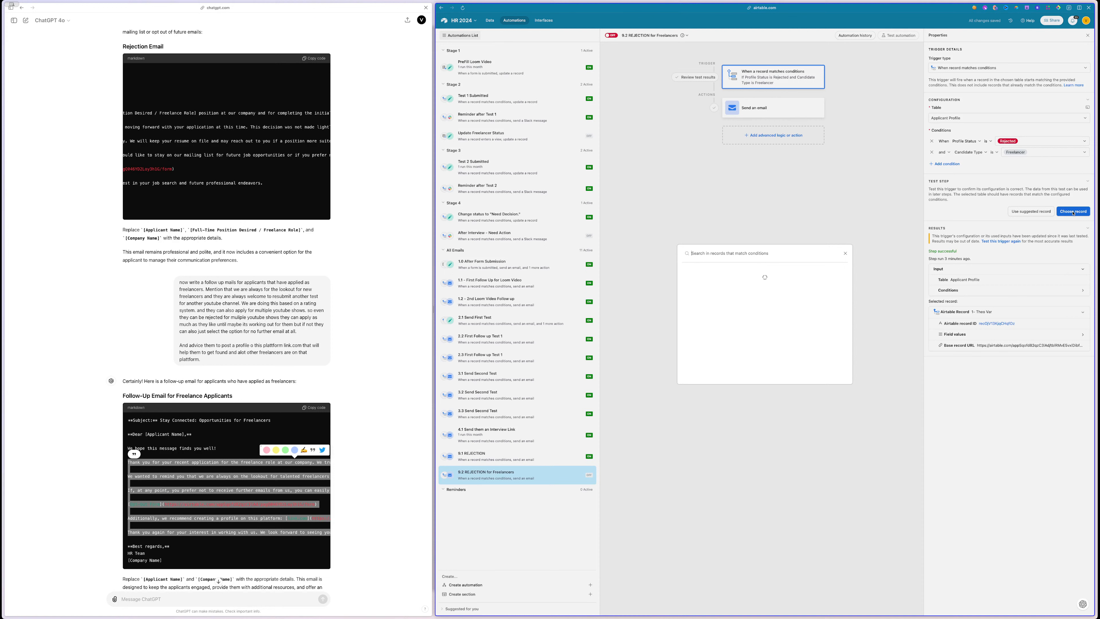
left_click(846, 253)
left_click(611, 36)
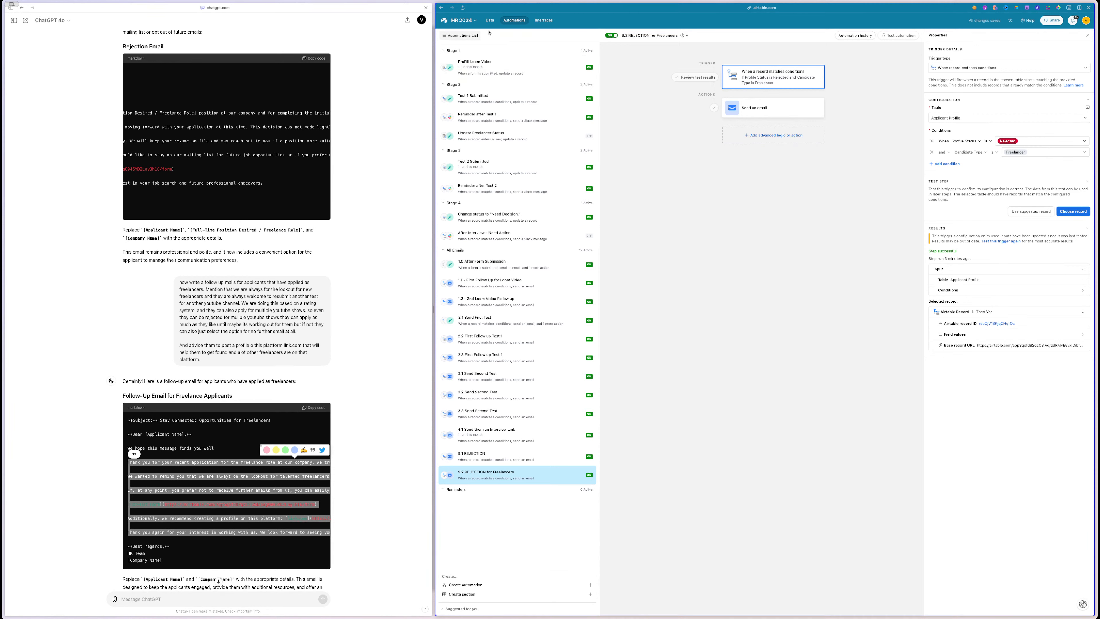
- Go back to the base's data and bring up the HR - Update Miro board
left_click(490, 20)
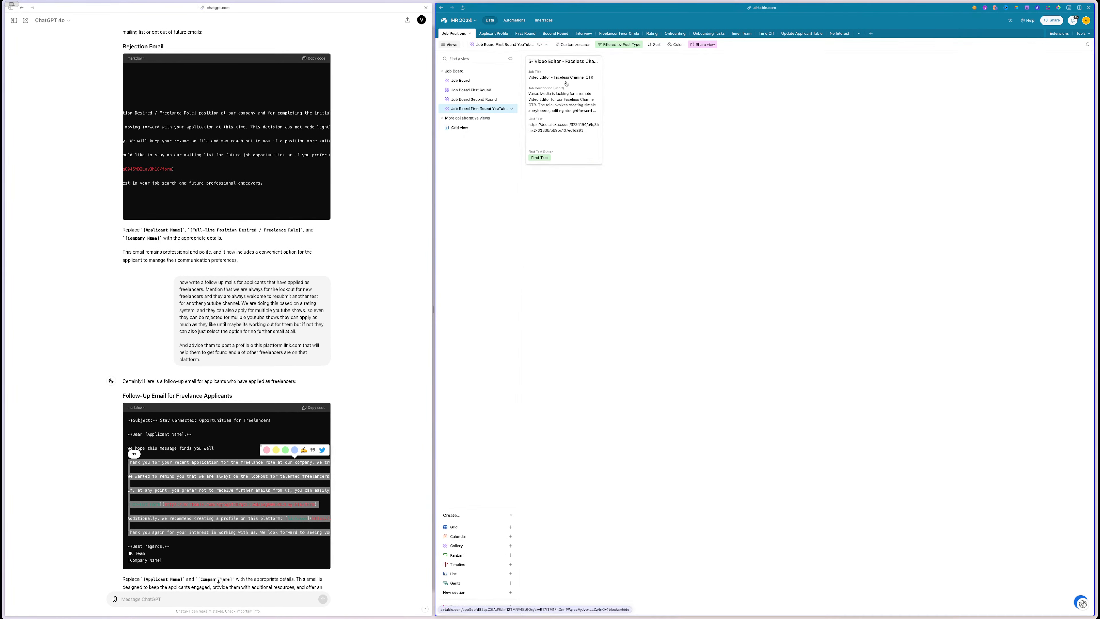
mouse_move(2, 181)
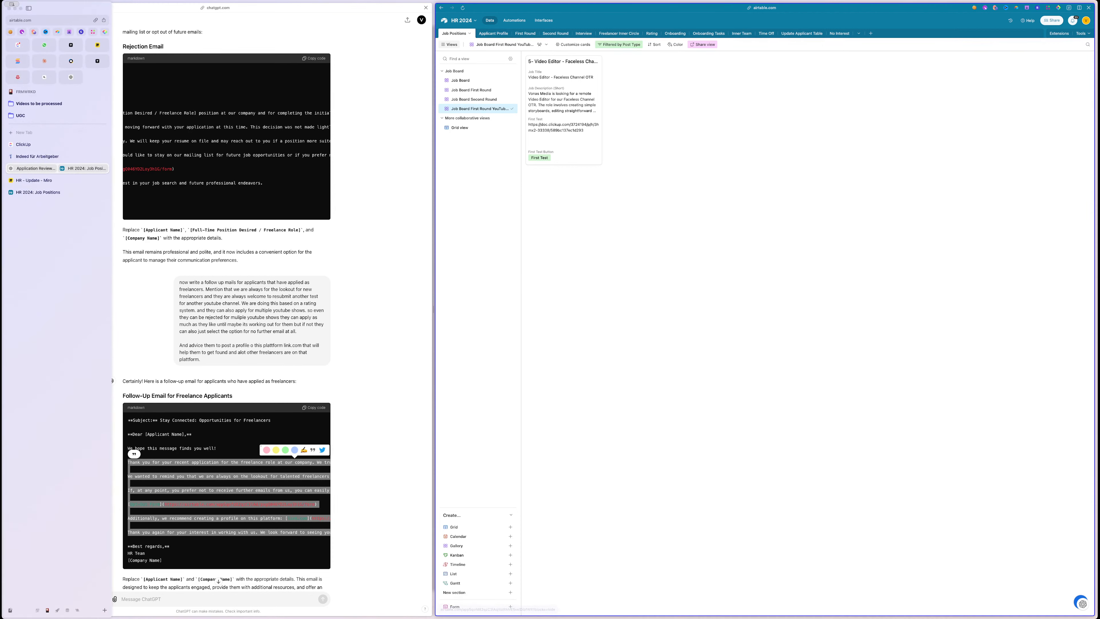
left_click(36, 181)
scroll(459, 309, "down", 5)
scroll(459, 310, "left", 5)
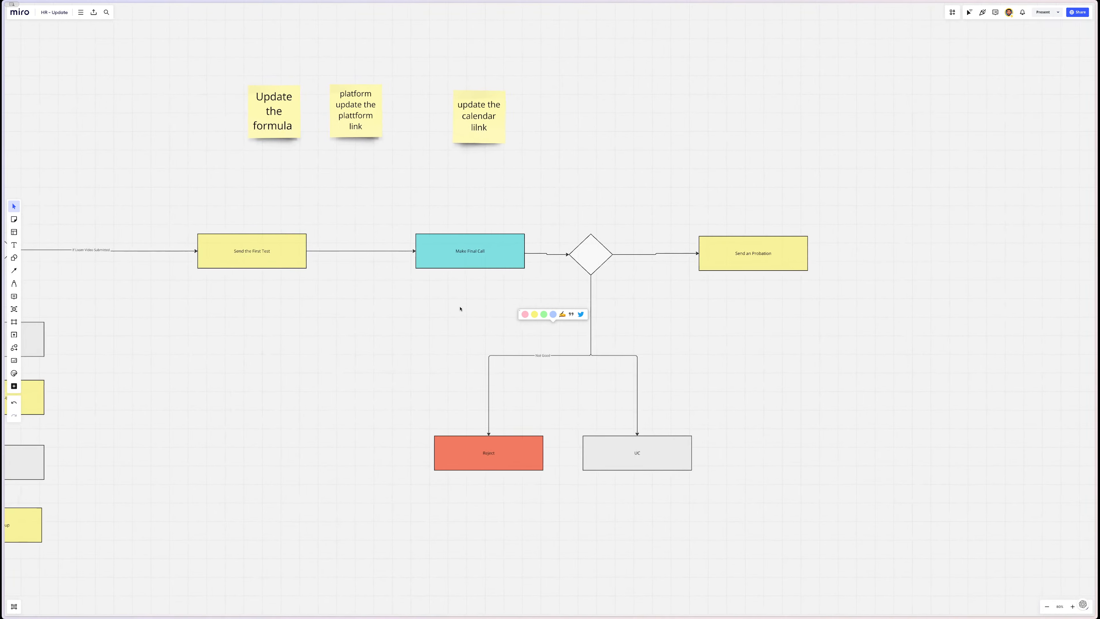
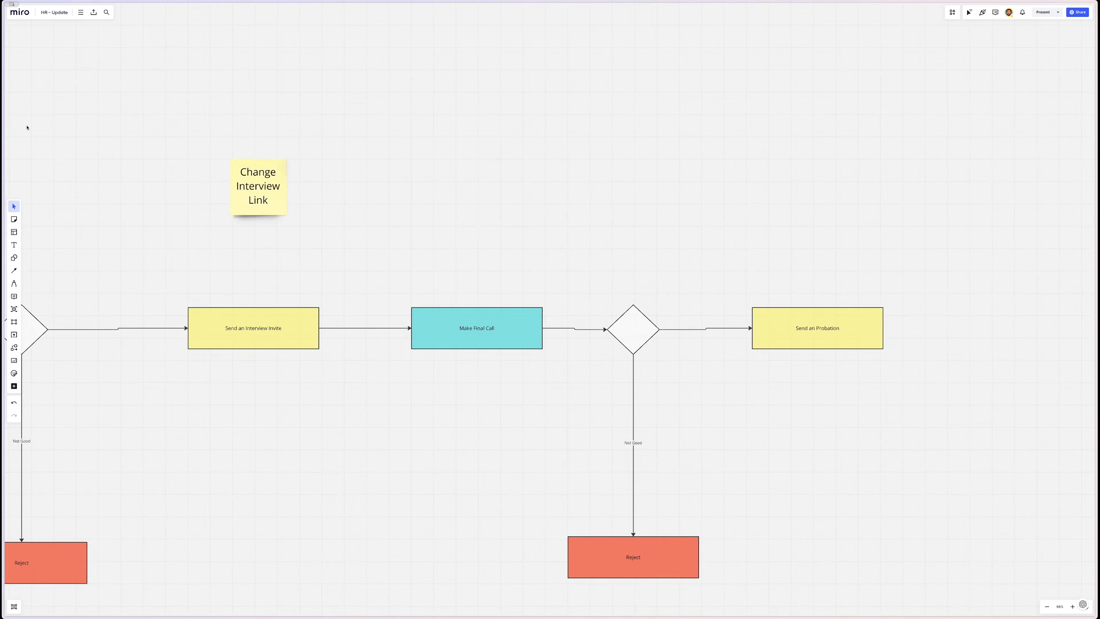
- Ask Claude for an Airtable formula using Rating, Duration and Fee per Hour, and copy the answer
mouse_move(6, 105)
left_click(47, 59)
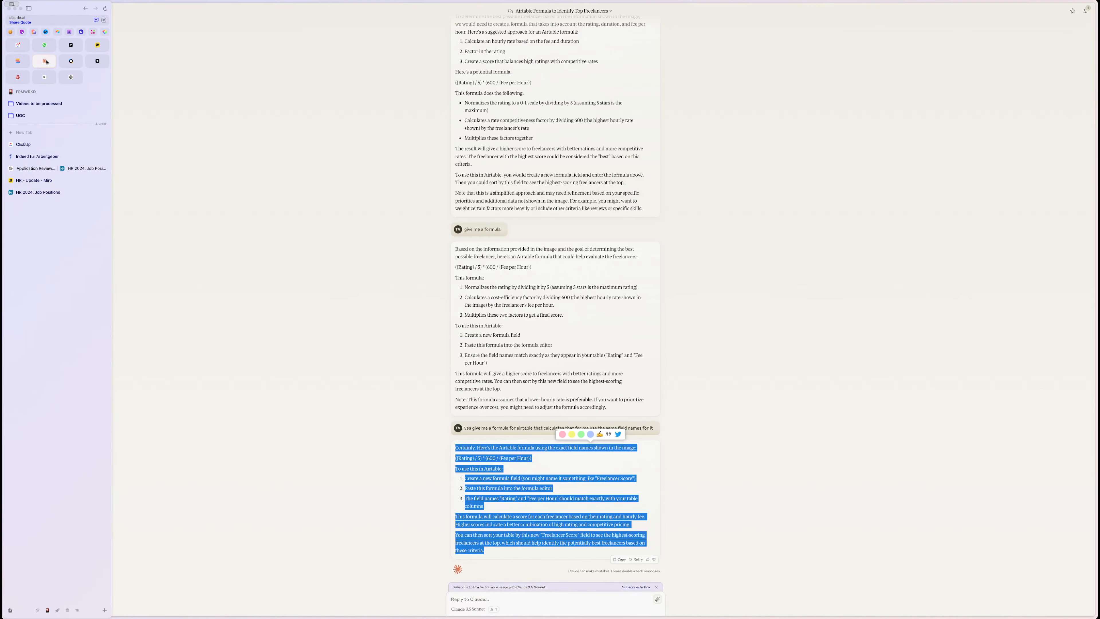
left_click(485, 602)
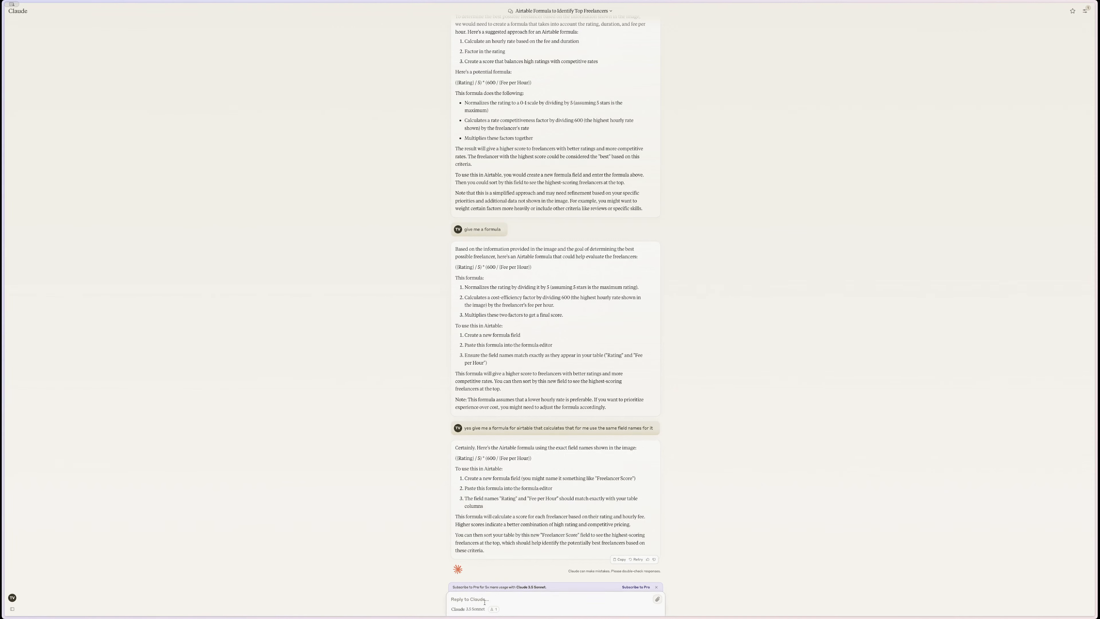
type("Please create an airtable formula for the forumla ")
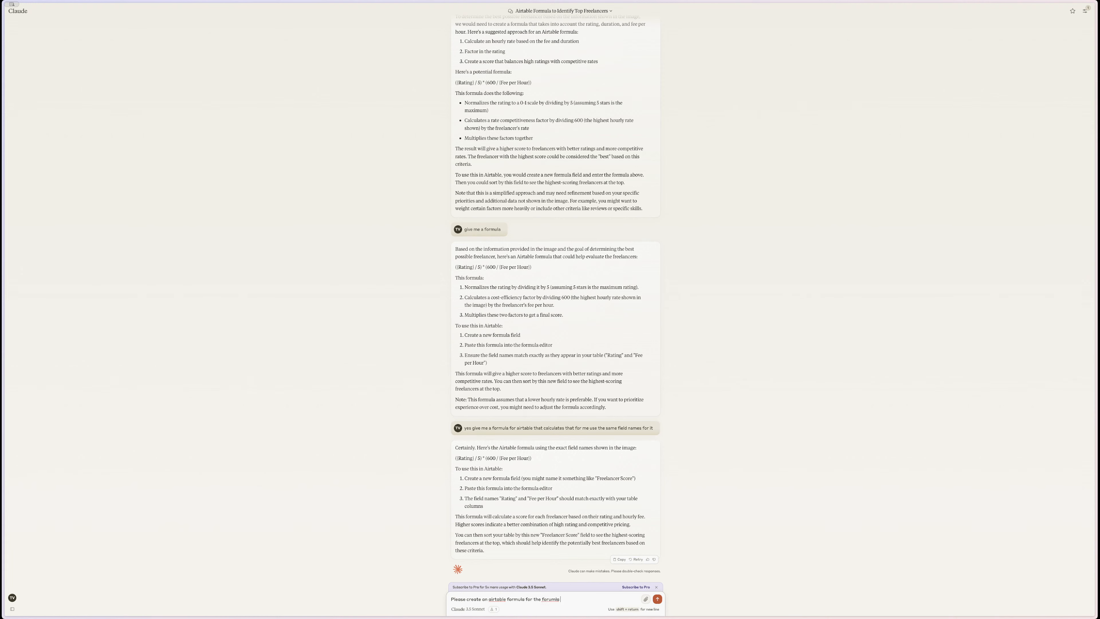
type("field with those fields")
key("shift+Return")
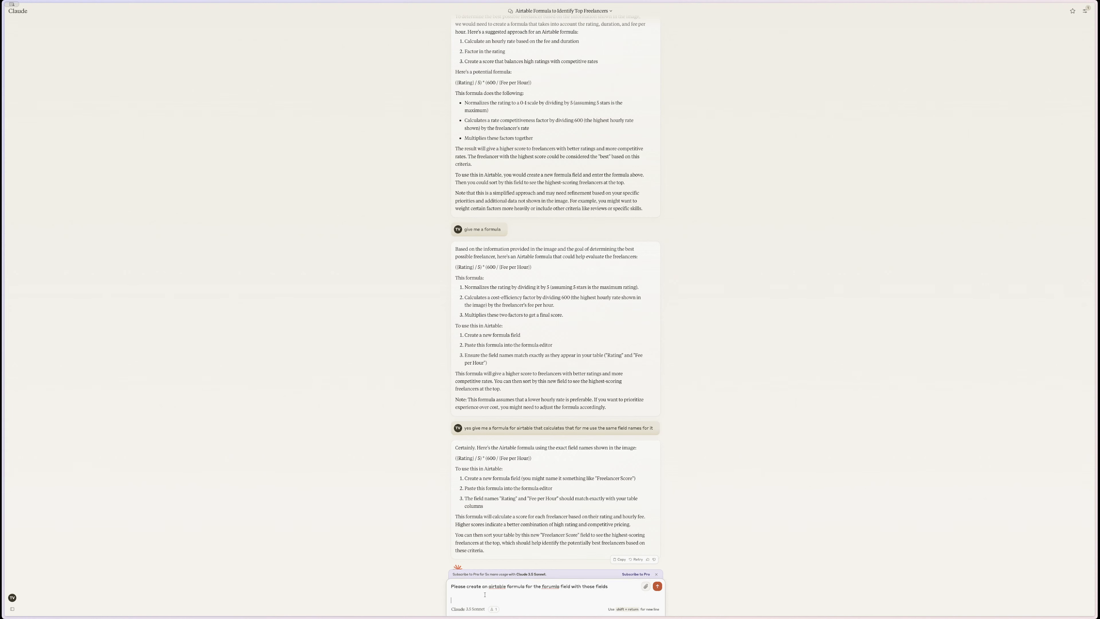
scroll(488, 455, "up", 3)
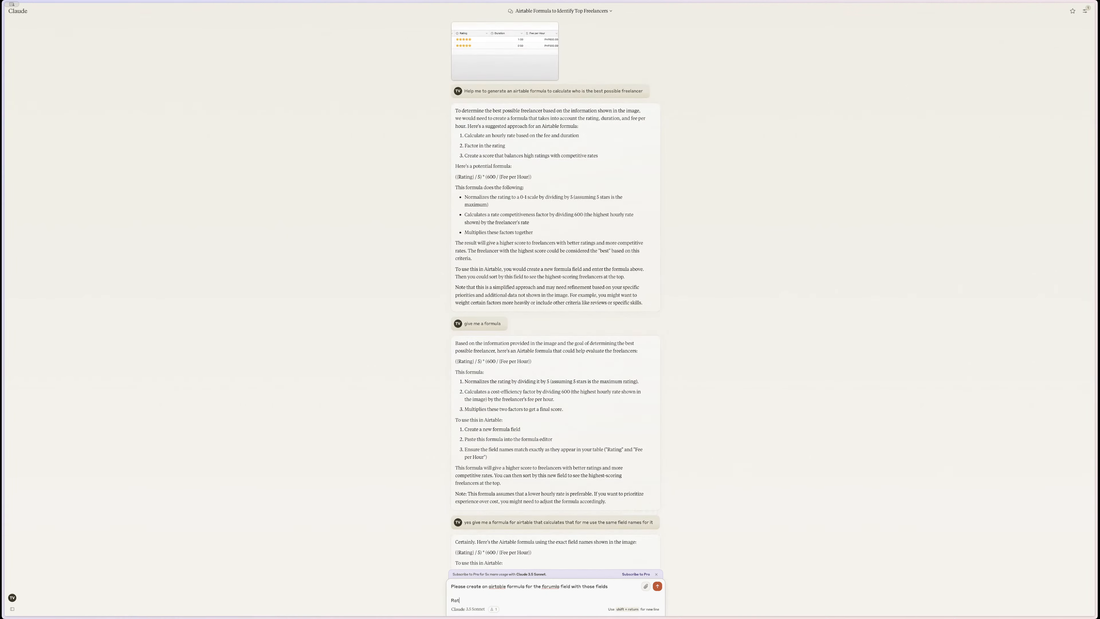
type("Rating, Duratio")
type("n (is a duratio")
type("n field")
type(") Fee per")
type("Ho")
type(",")
key("Return")
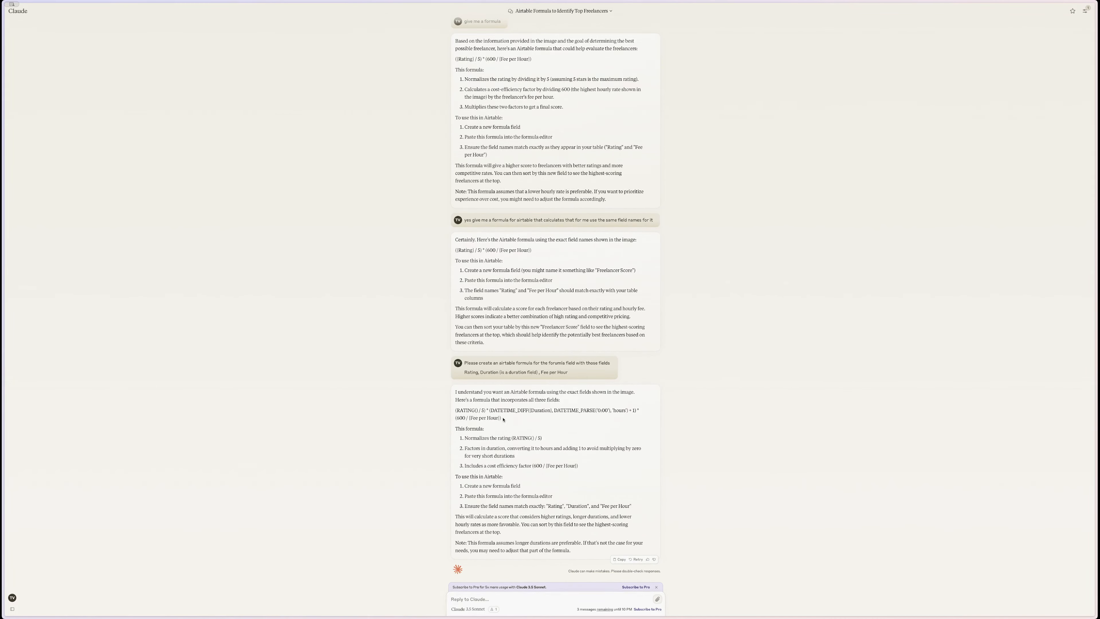
left_click_drag(498, 418, 456, 411)
key("ctrl+c")
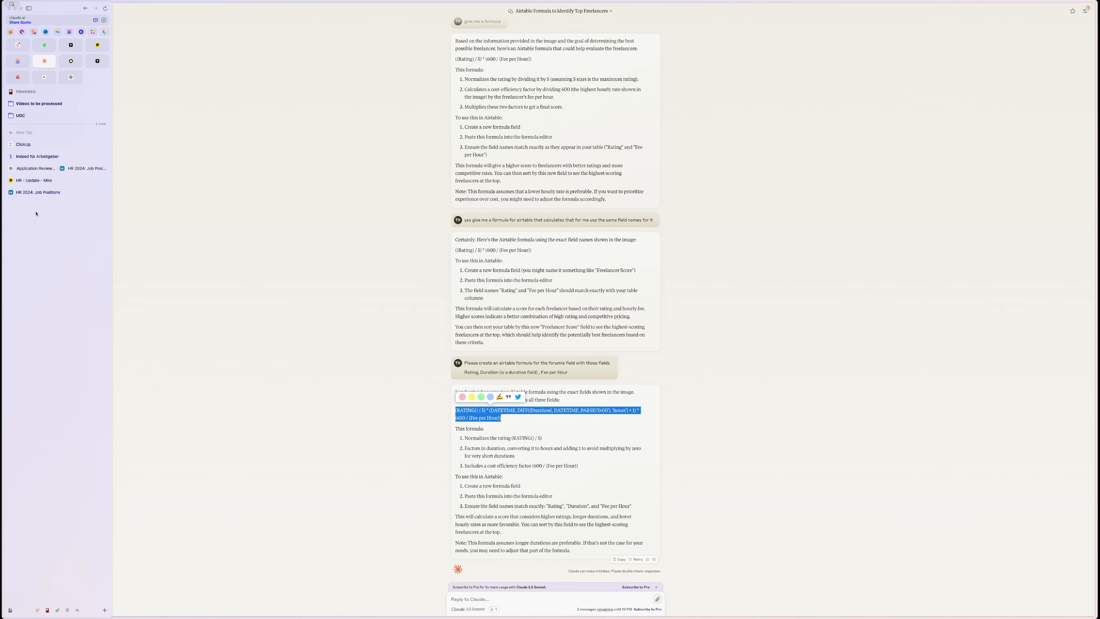
left_click(57, 194)
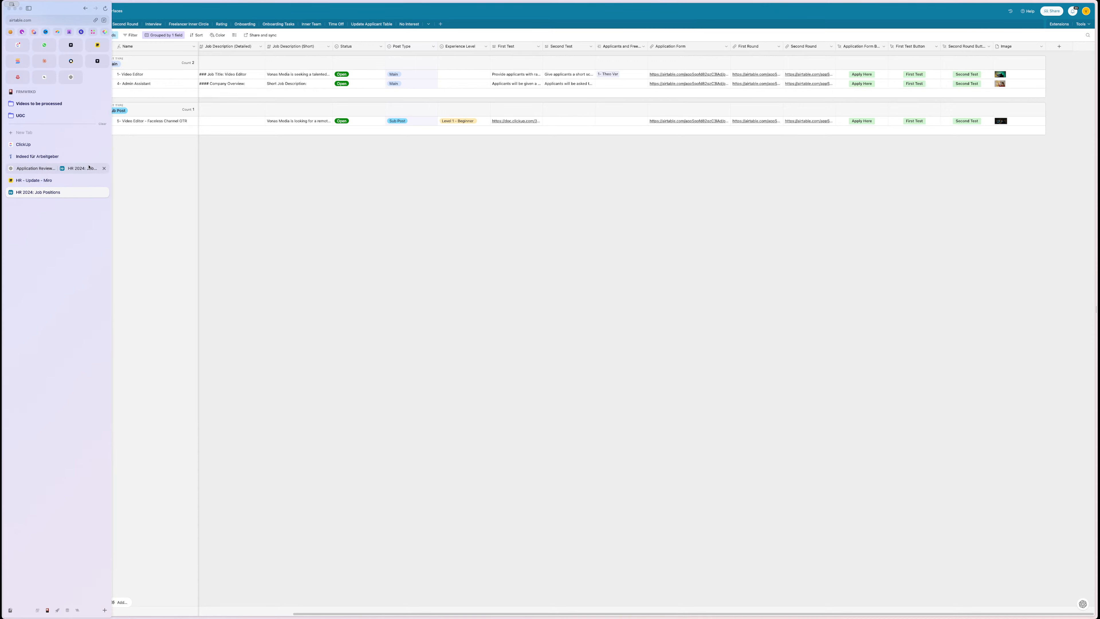
- Paste Claude's formula over the existing First Round Ranking formula
left_click(81, 168)
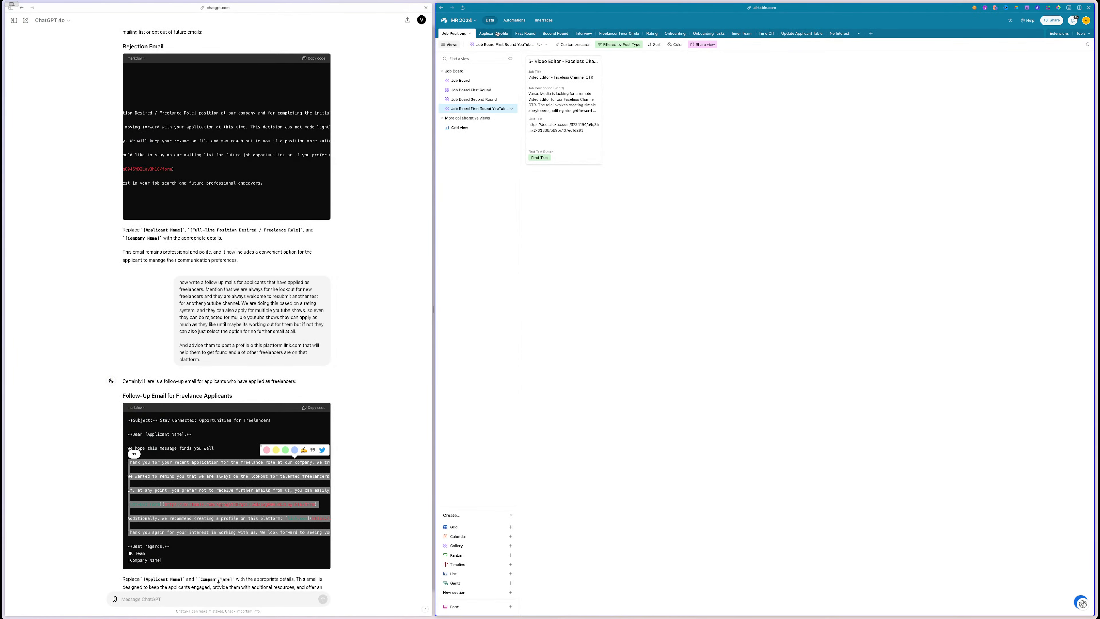
left_click(528, 34)
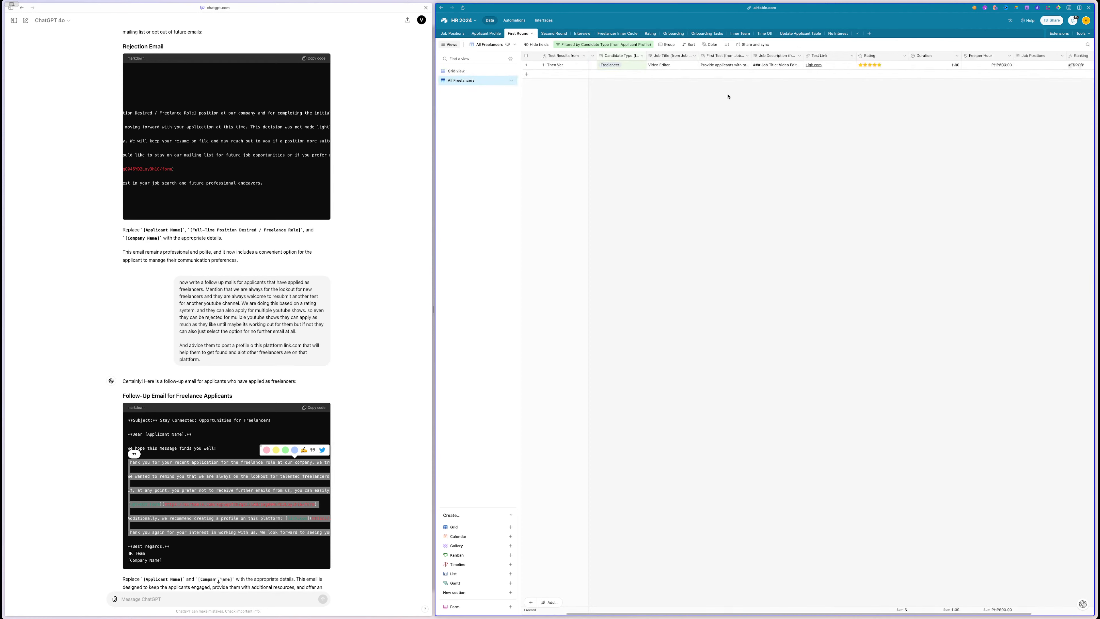
left_click(1001, 56)
double_click(1001, 57)
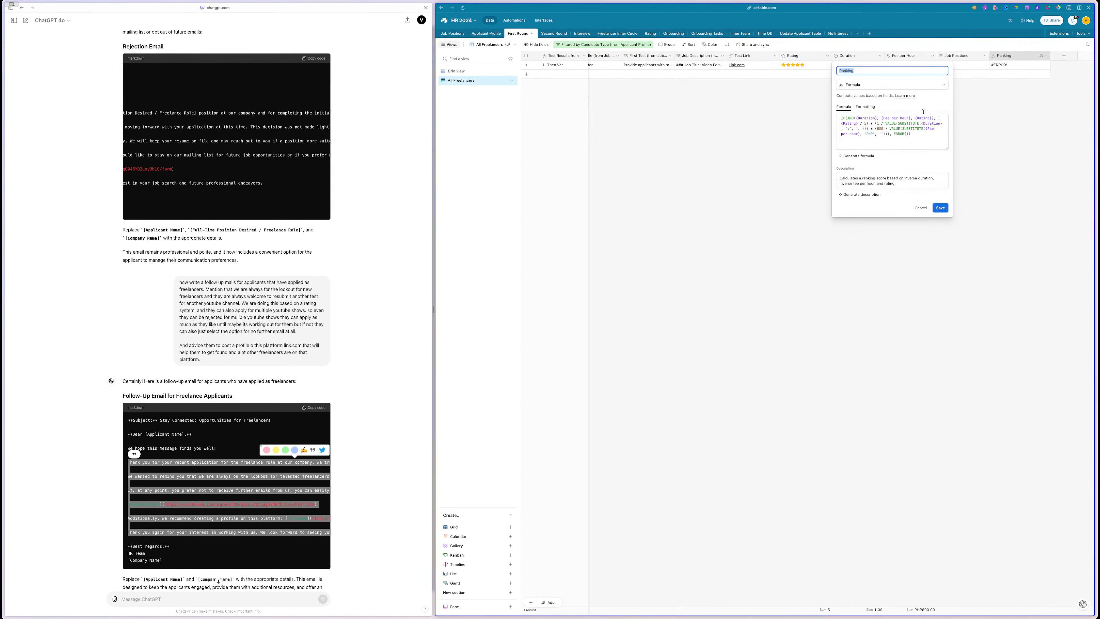
left_click(917, 131)
key("ctrl+a")
key("ctrl+v")
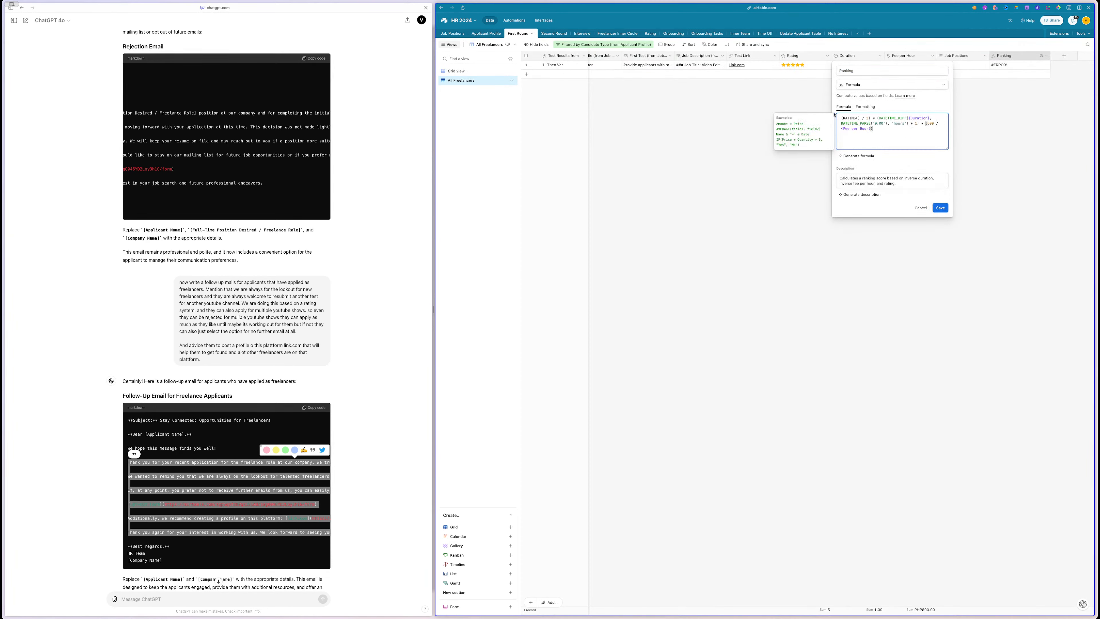
- Replace RATING in the formula with a proper Rating field reference
double_click(851, 118)
key("BackSpace")
type("ra")
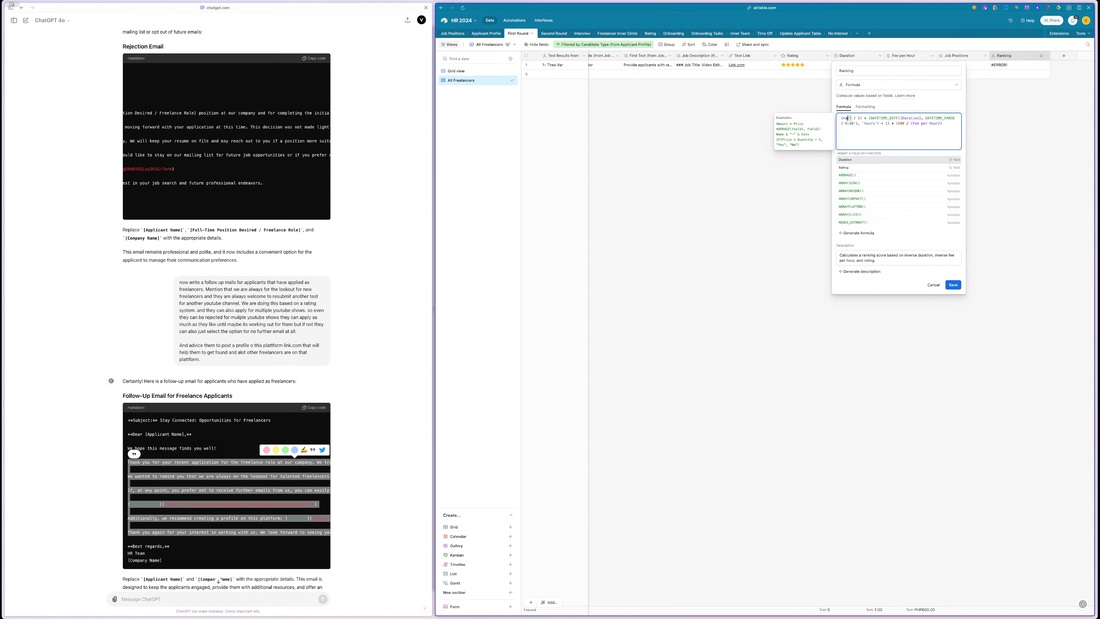
key("Down")
key("Return")
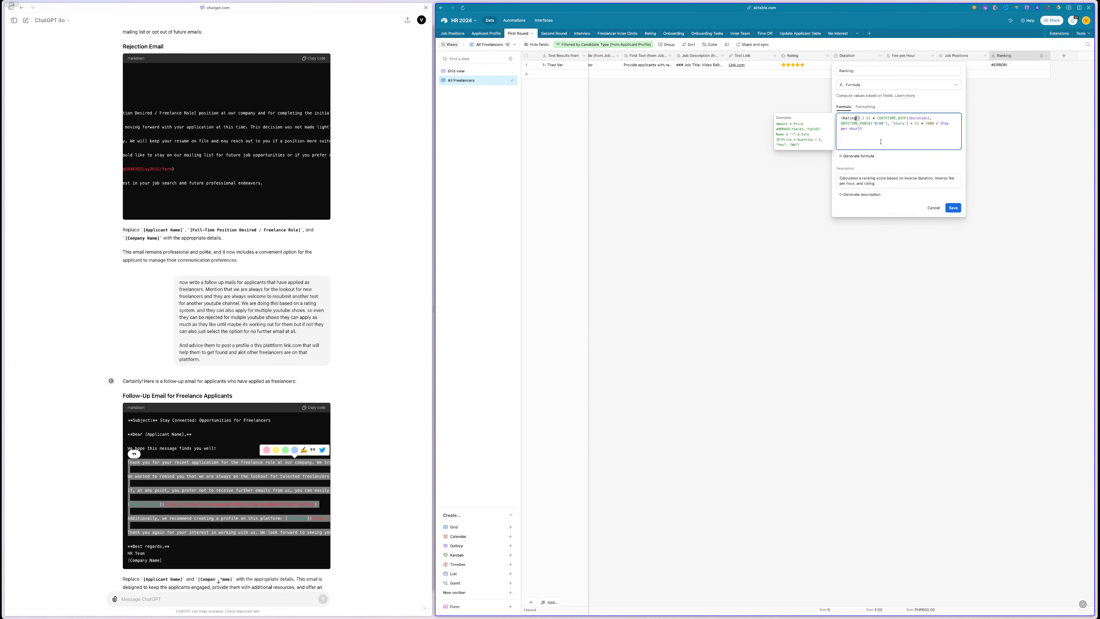
left_click(878, 132)
left_click_drag(879, 131, 838, 116)
key("super+c")
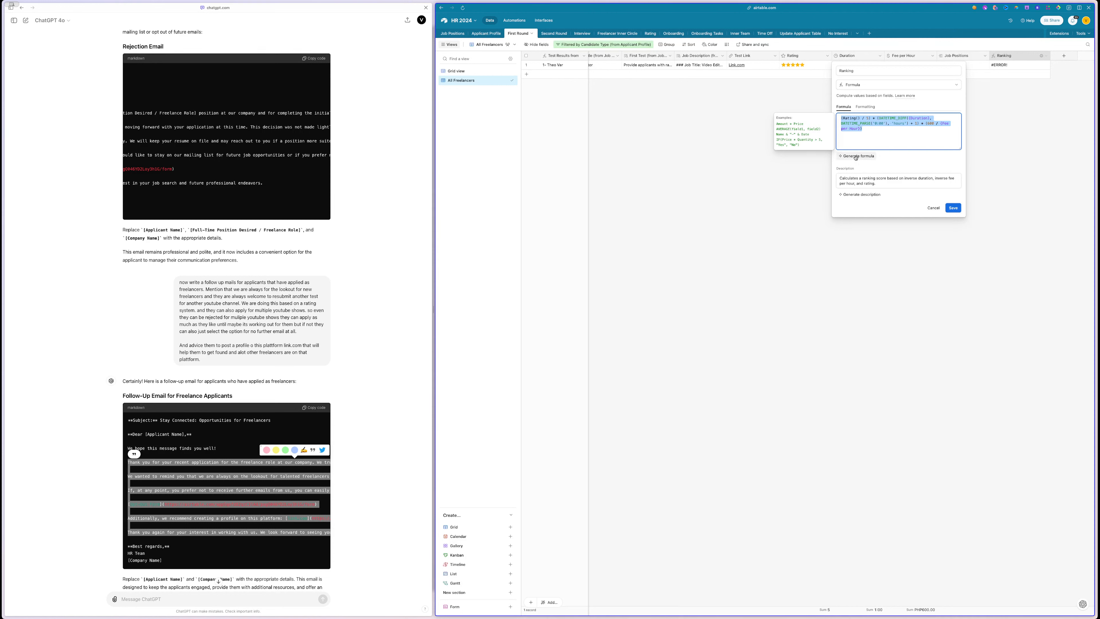
- Have Airtable's AI generator rework the formula, accept it and save the Ranking field
left_click(856, 156)
key("super+v")
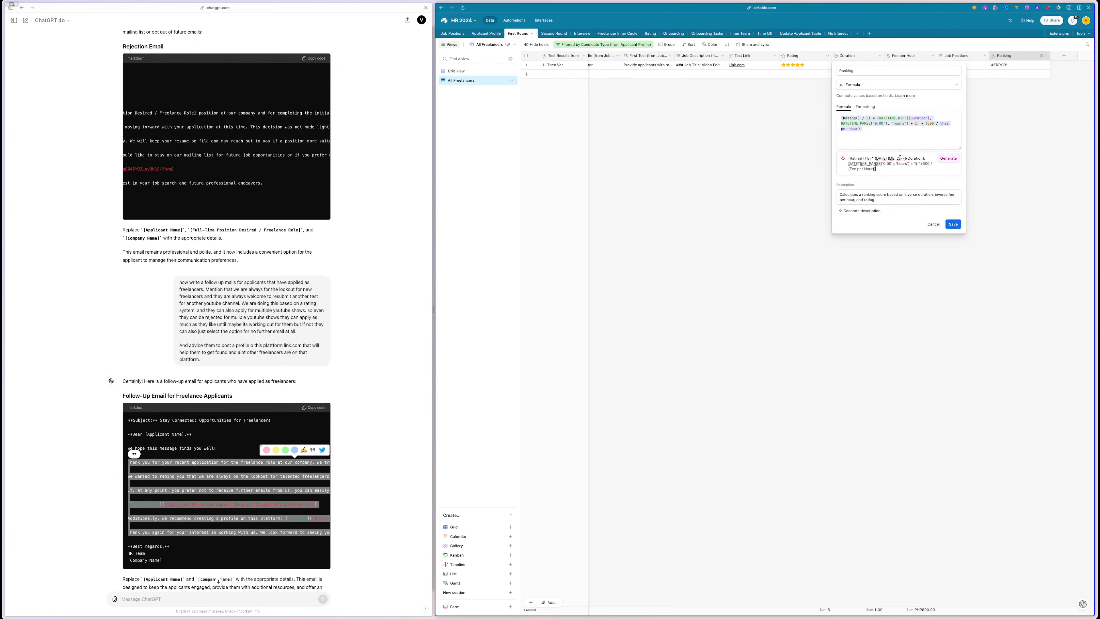
left_click(954, 160)
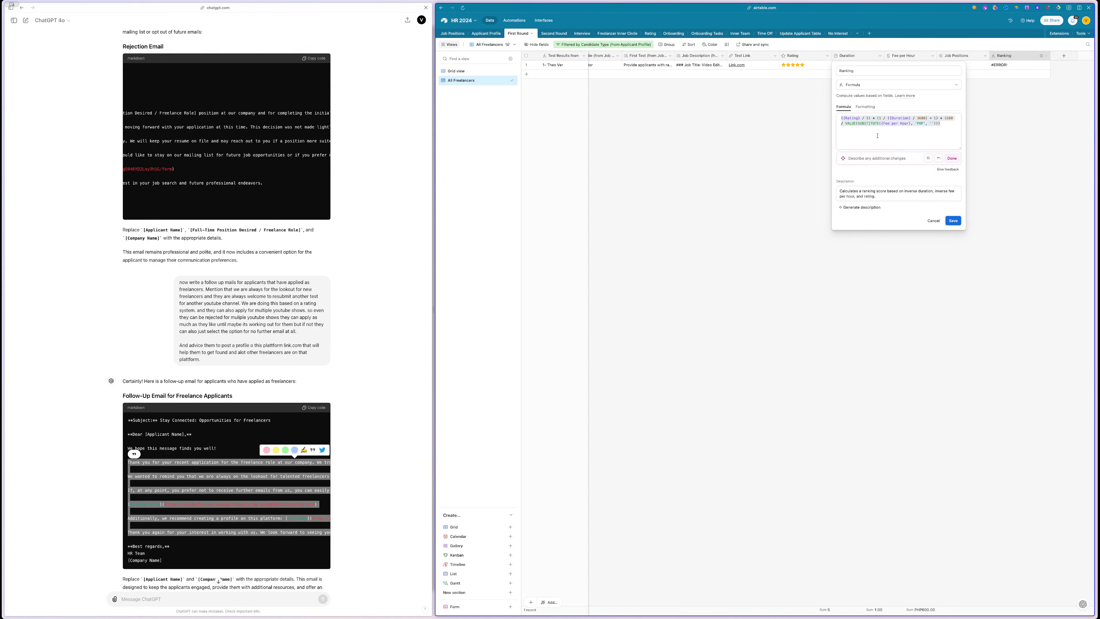
left_click(950, 159)
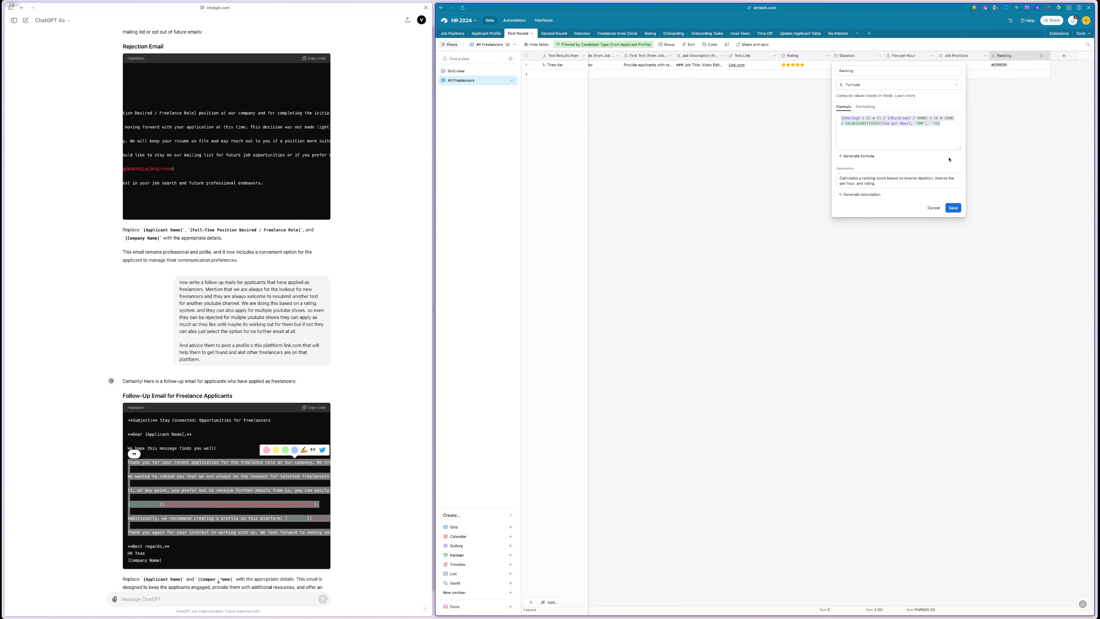
left_click(954, 209)
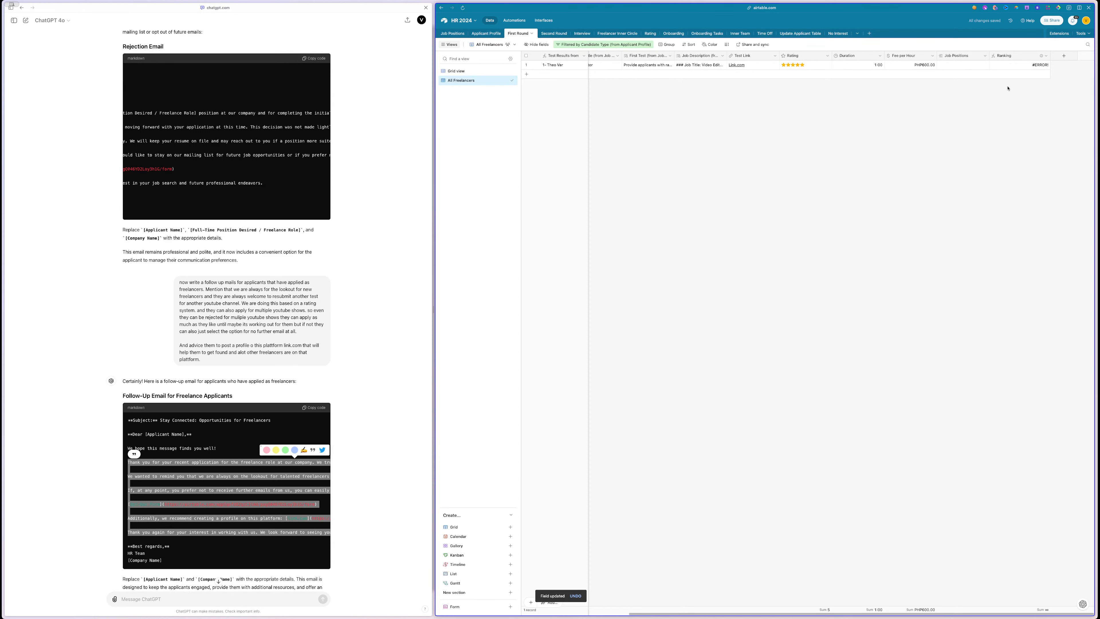
- Regenerate the Ranking formula with the AI prompt in the All Freelancers view and save it
left_click(481, 71)
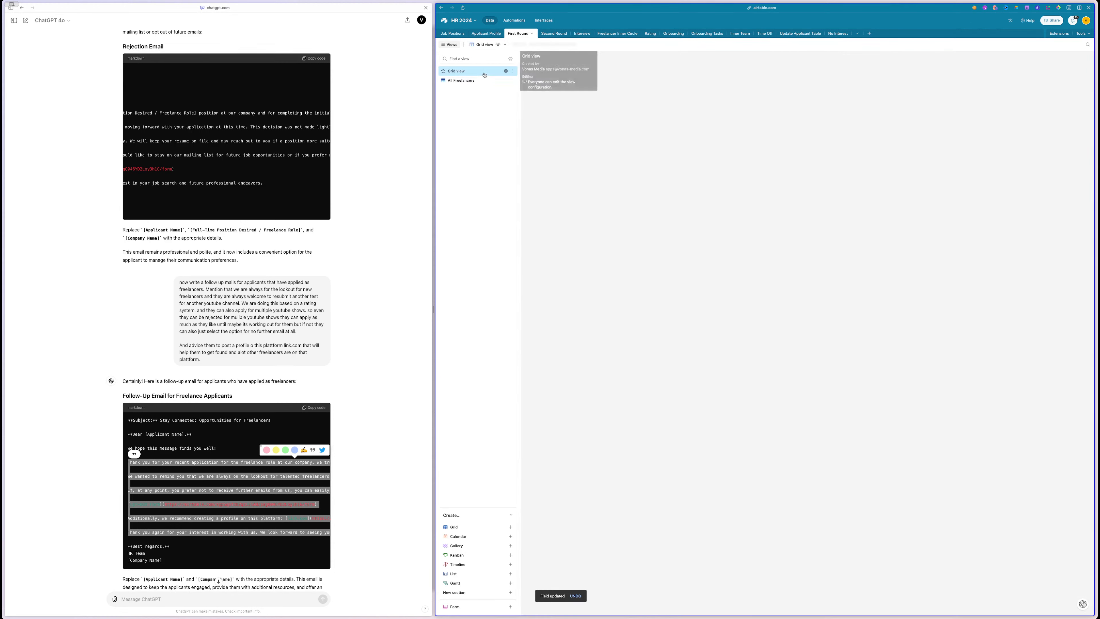
left_click(481, 81)
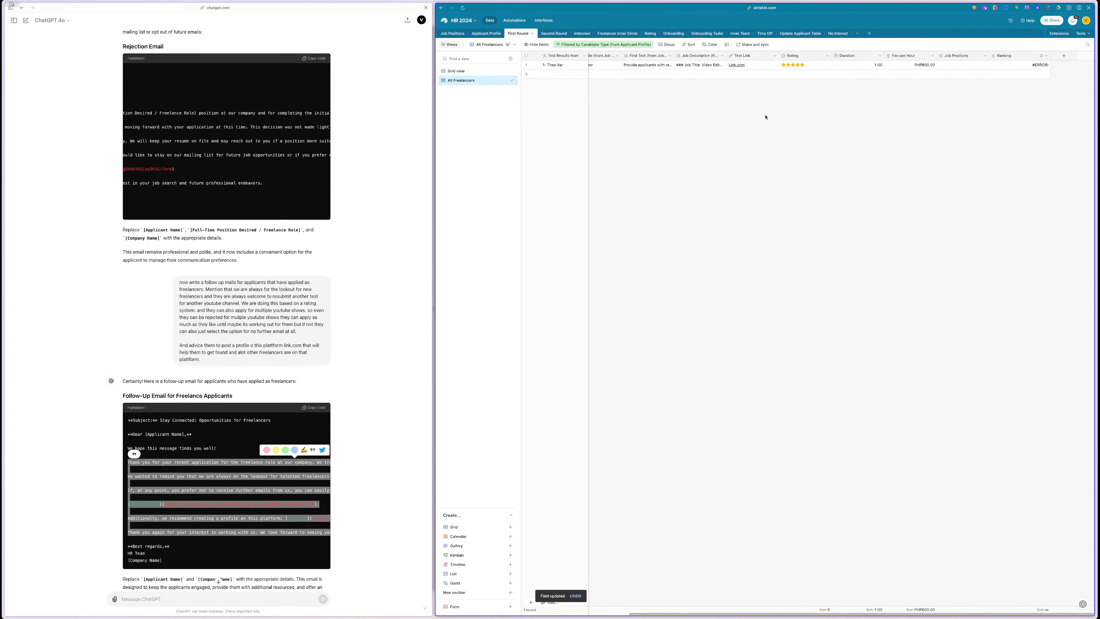
double_click(1007, 57)
left_click(871, 130)
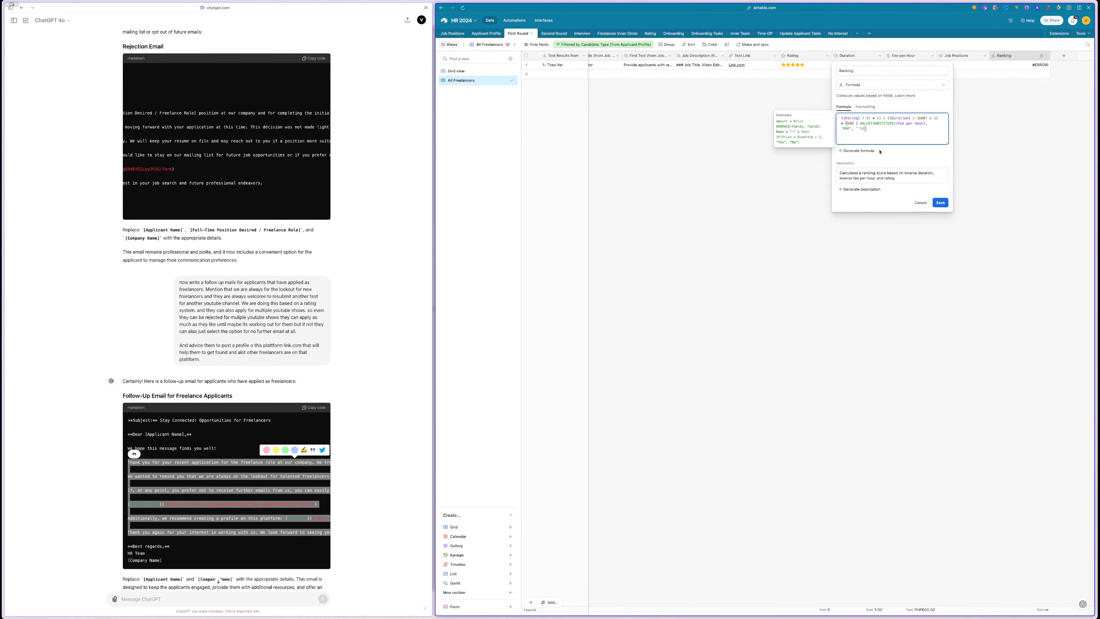
left_click(863, 151)
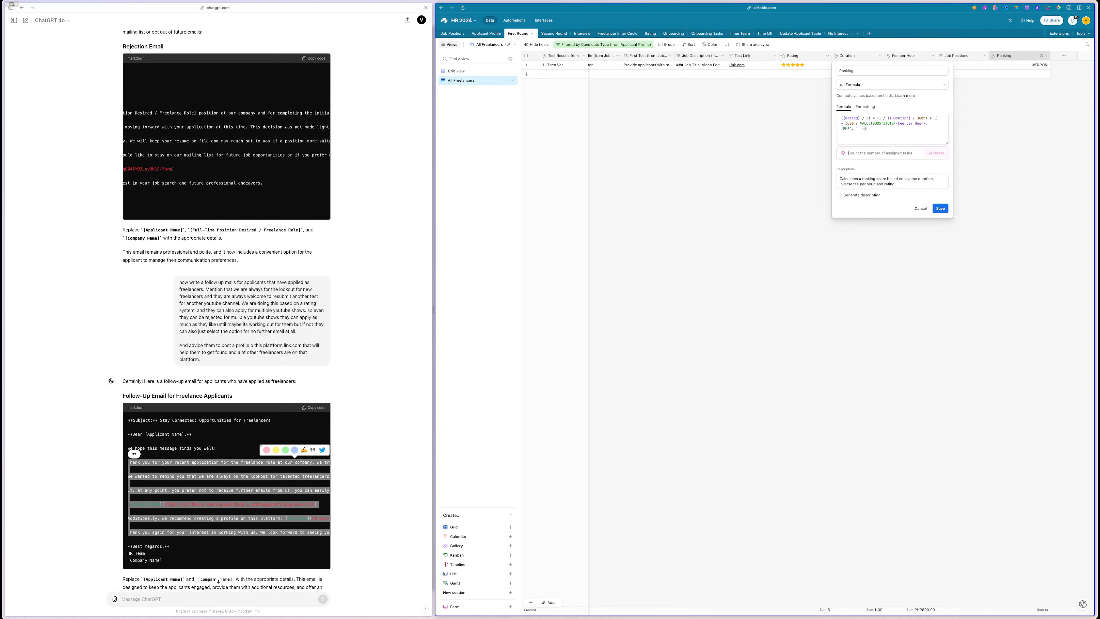
type("it has error please check")
left_click(935, 154)
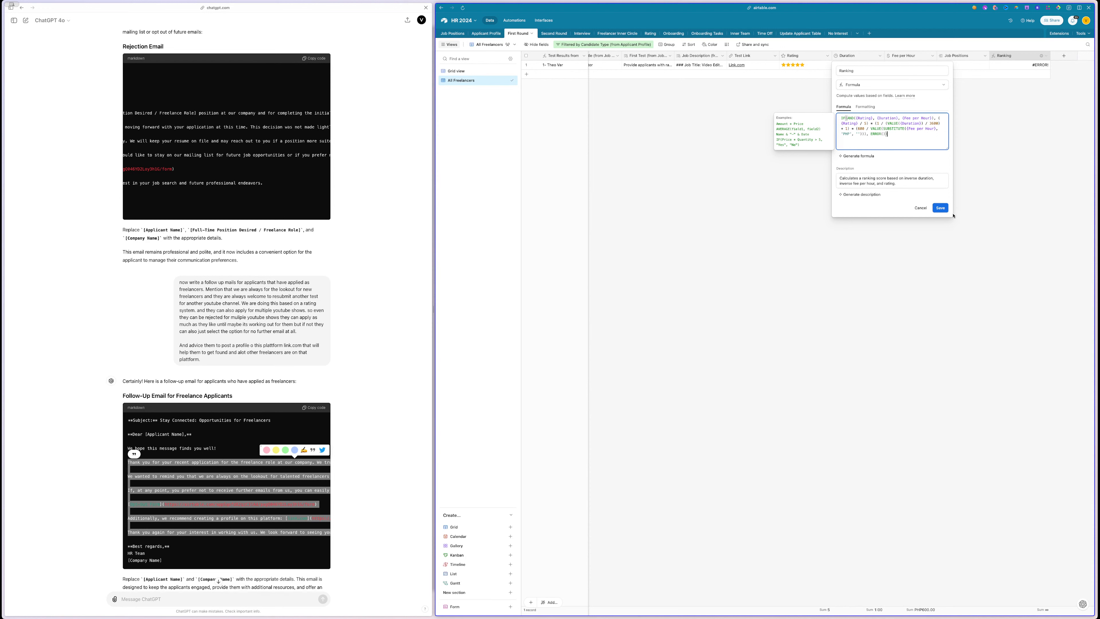
left_click(941, 209)
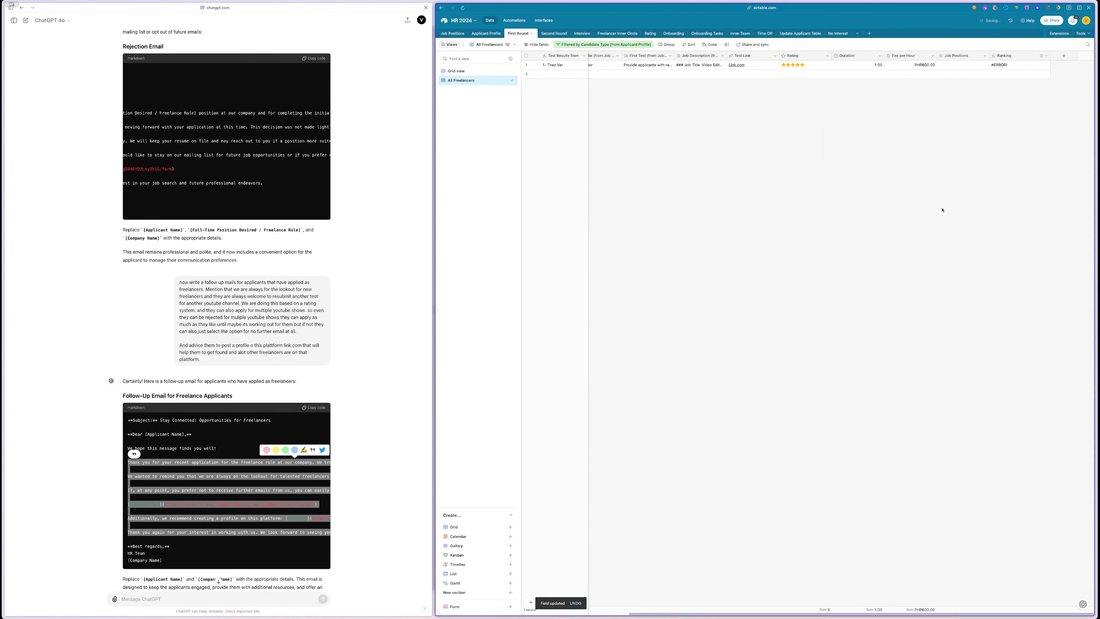
- Reopen the Ranking formula settings and return to the Claude chat
double_click(1013, 60)
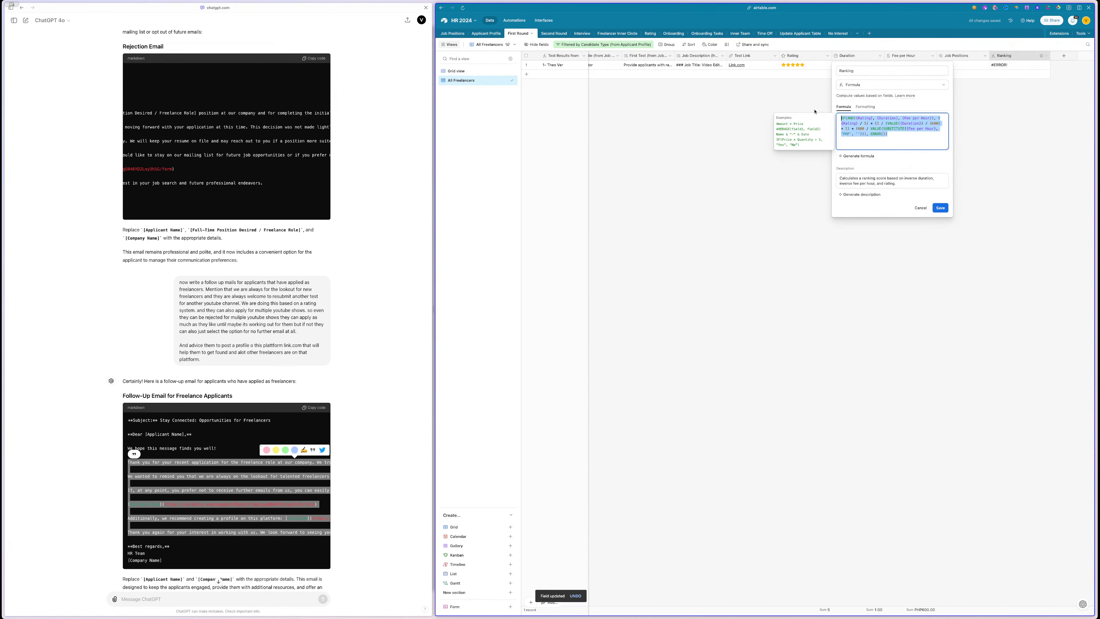
mouse_move(4, 56)
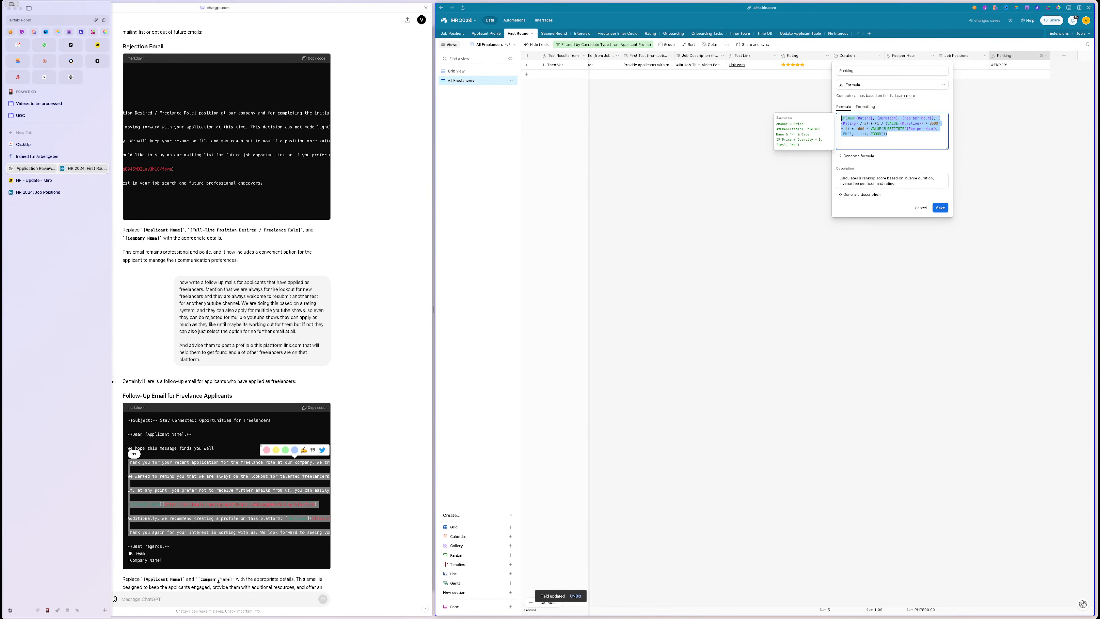
left_click(44, 61)
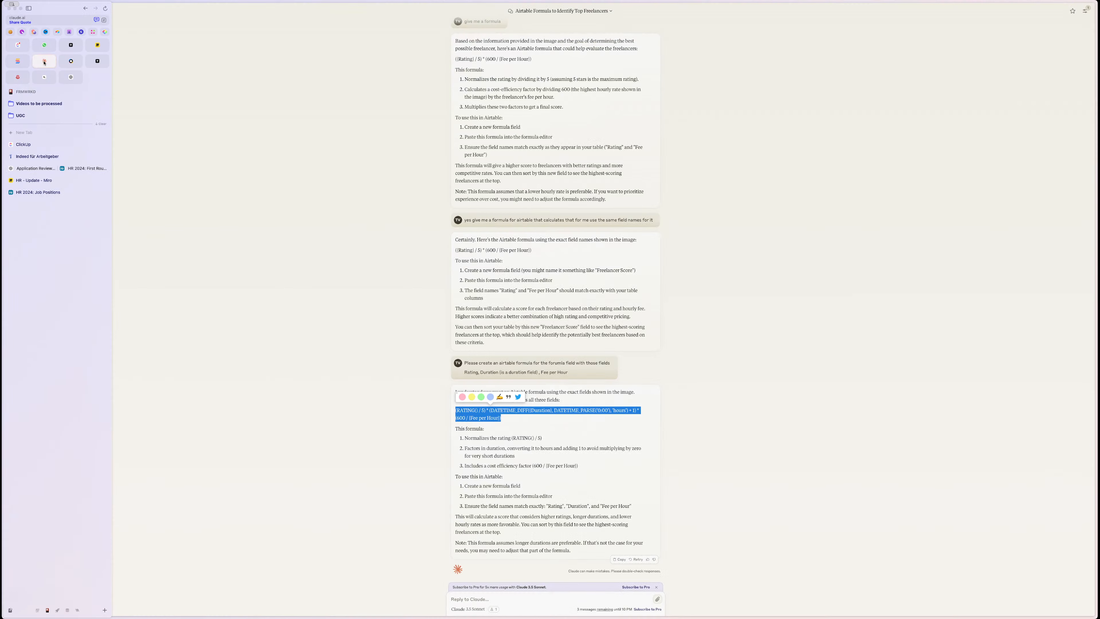
- Send Claude the failing Ranking formula with a note that it's showing an error
left_click(488, 600)
type("IF(AND({Rating}, {Duration}, {Fee per Hour}), ({Rating} / 5) * (1 / (VALUE({Duration}) / 3600) + 1) * (600 / VALUE(SUBSTITUTE({Fee per Hour}, 'PHP', ''))), ERROR())")
key("shift+Return")
key("shift+Return")
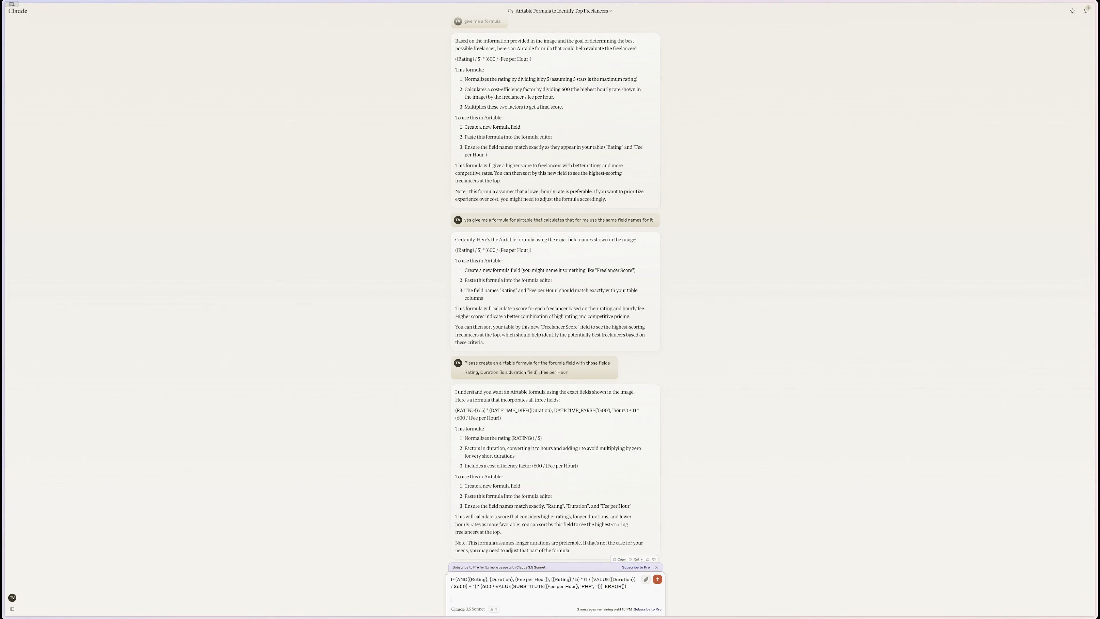
type("its show")
key("BackSpace")
type("ing an error")
key("Return")
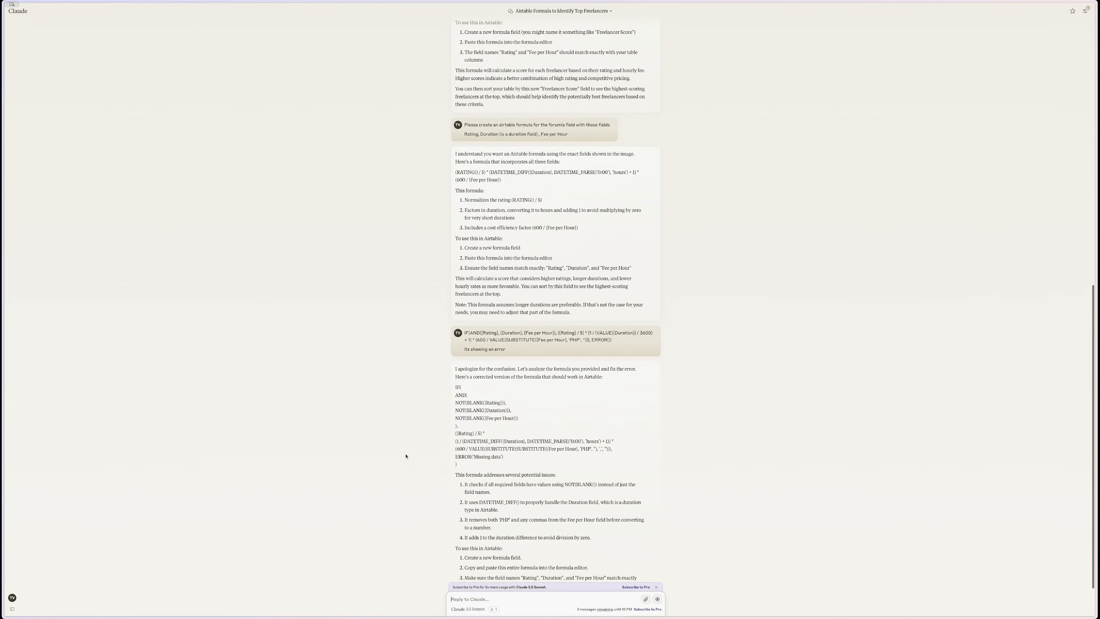
- Select part of Claude's corrected IF/AND formula answer
mouse_move(462, 464)
left_mouse_down()
mouse_move(454, 391)
mouse_move(614, 449)
mouse_move(480, 465)
left_mouse_up()
key("ctrl+c")
left_click(456, 388)
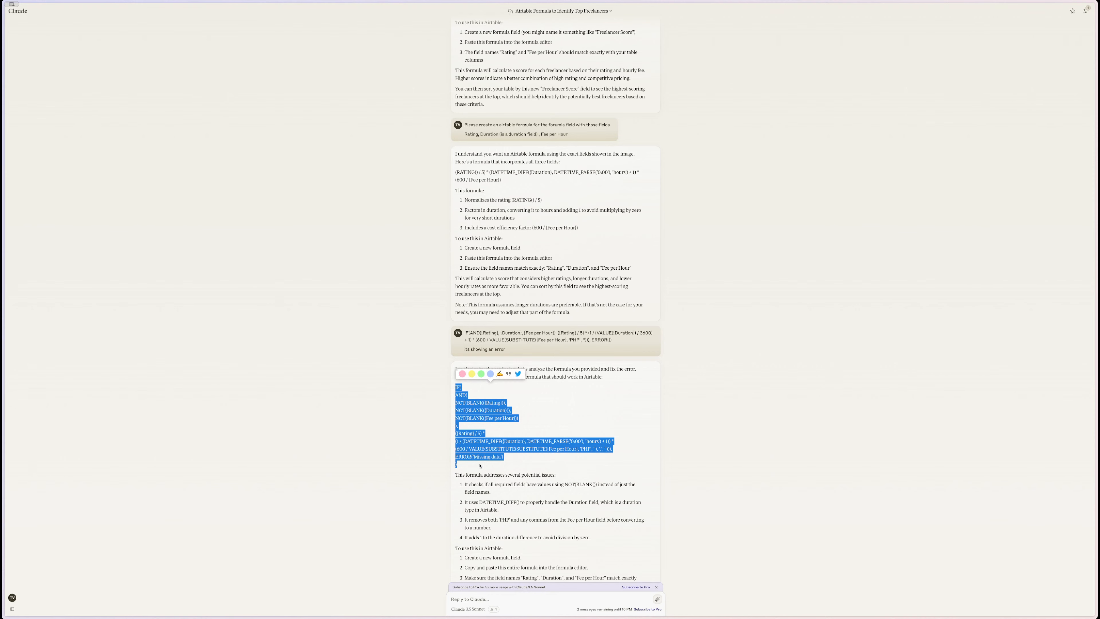
mouse_move(3, 373)
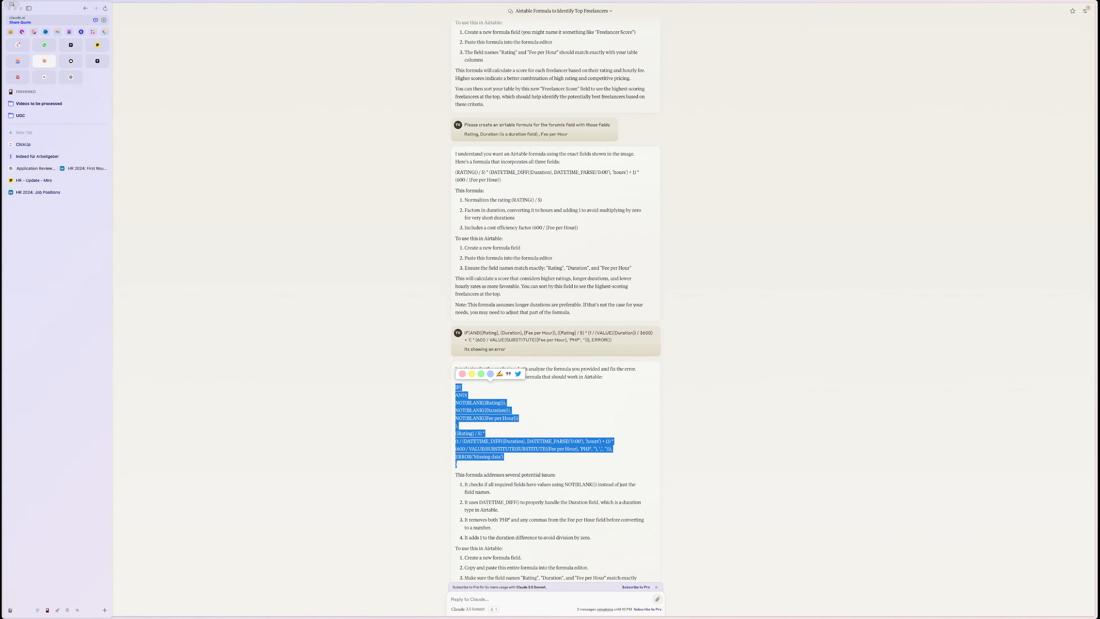
- Replace the Ranking formula with Claude's corrected IF/AND version and save it
left_click(35, 168)
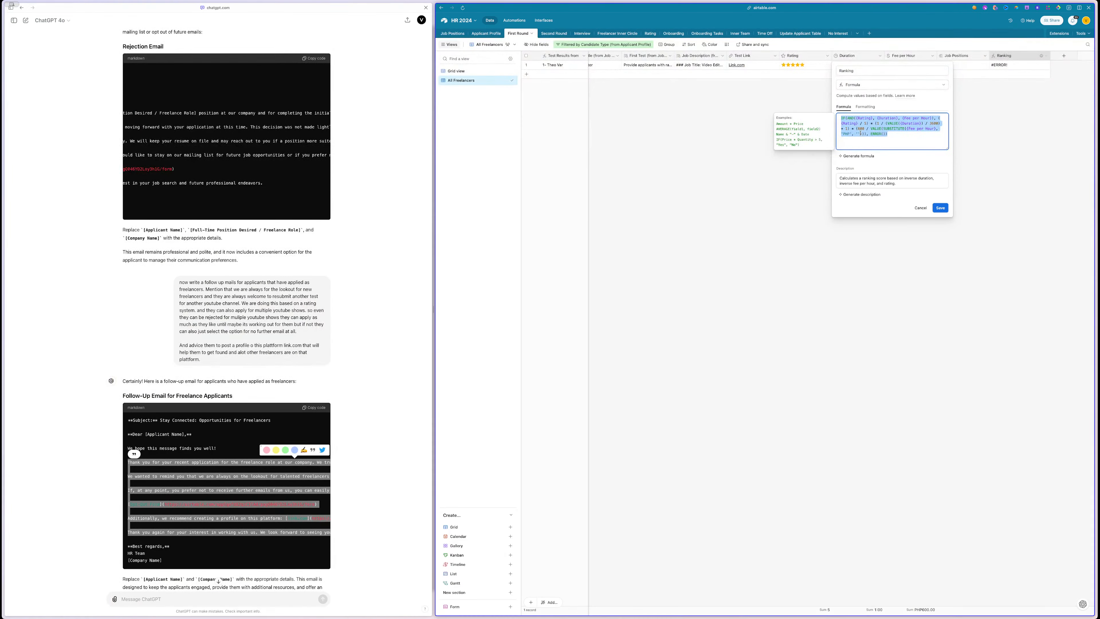
key("ctrl+a")
key("ctrl+v")
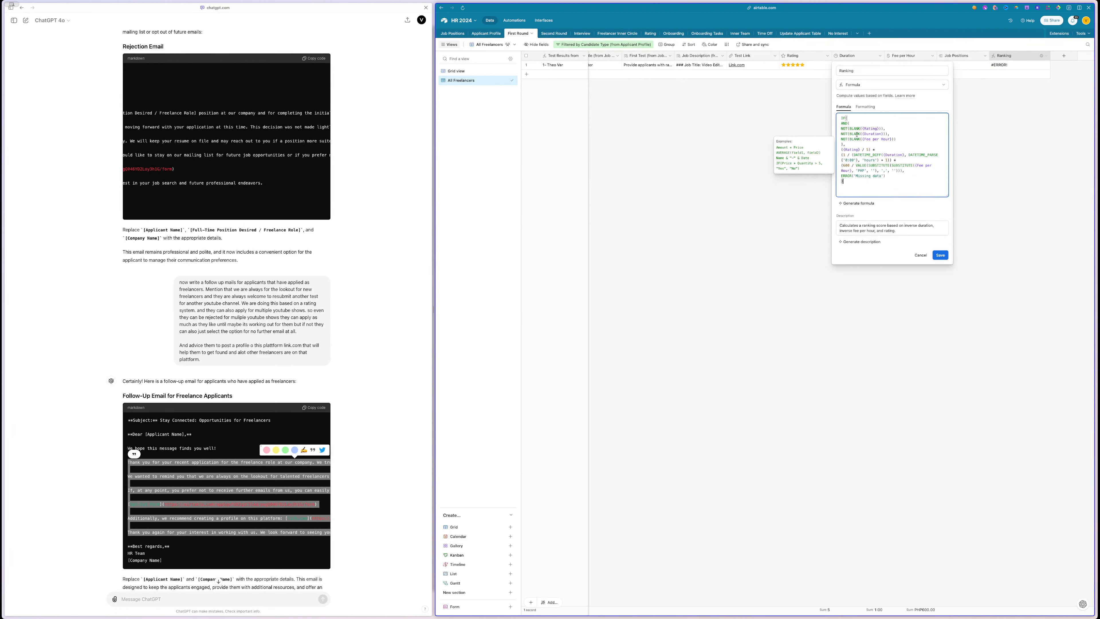
left_click(940, 255)
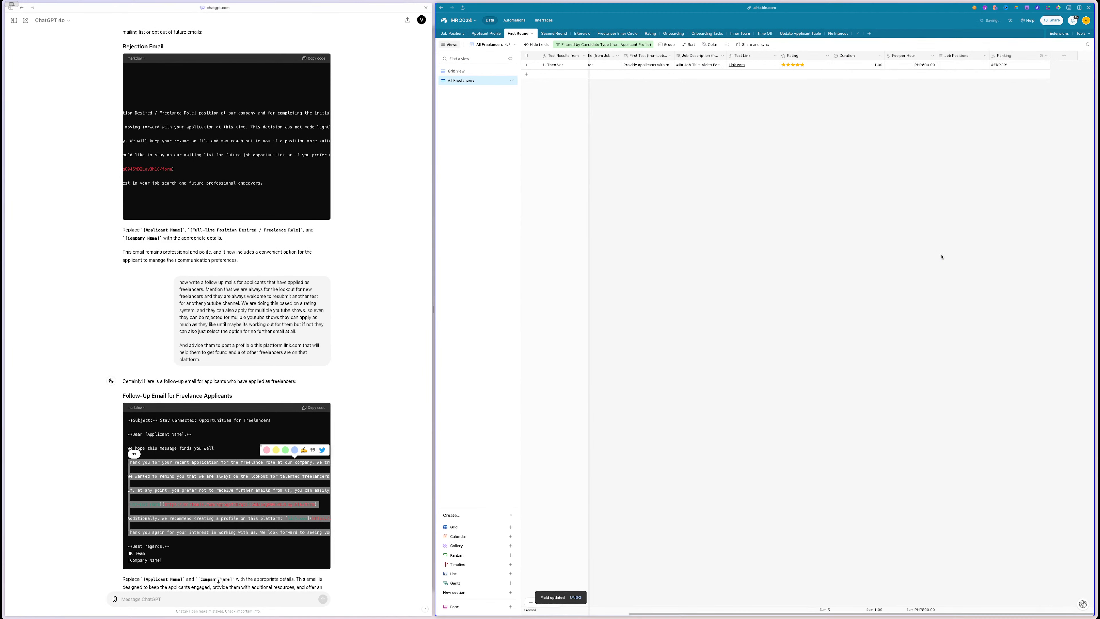
double_click(1018, 59)
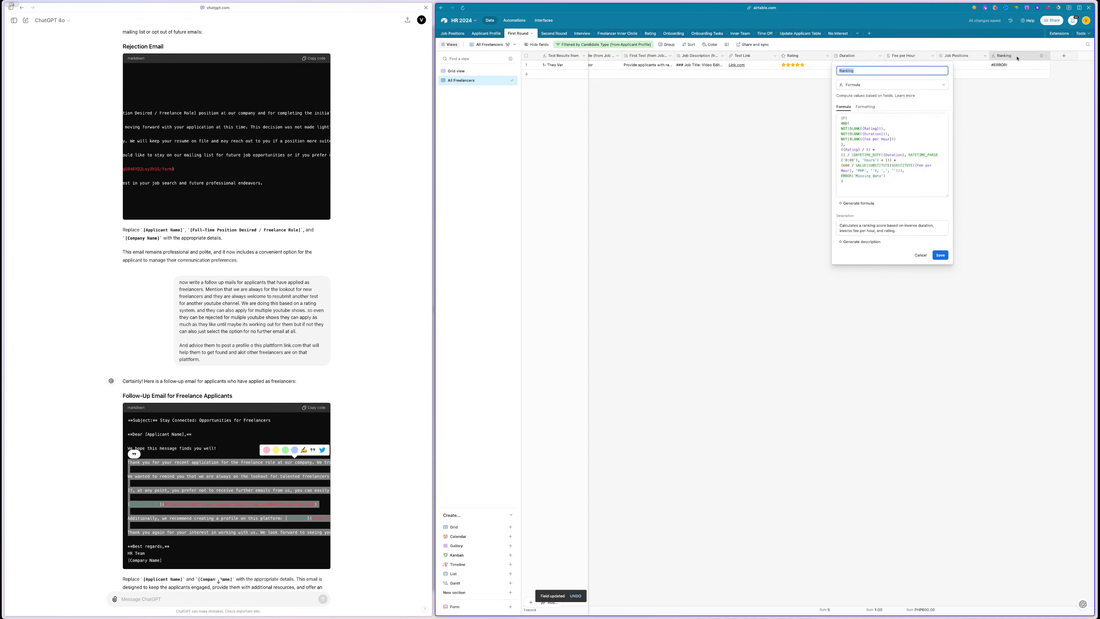
left_click(997, 147)
- Set the Fee per Hour value to PHP1.00, check its currency format, then open Applicant Profile
double_click(912, 63)
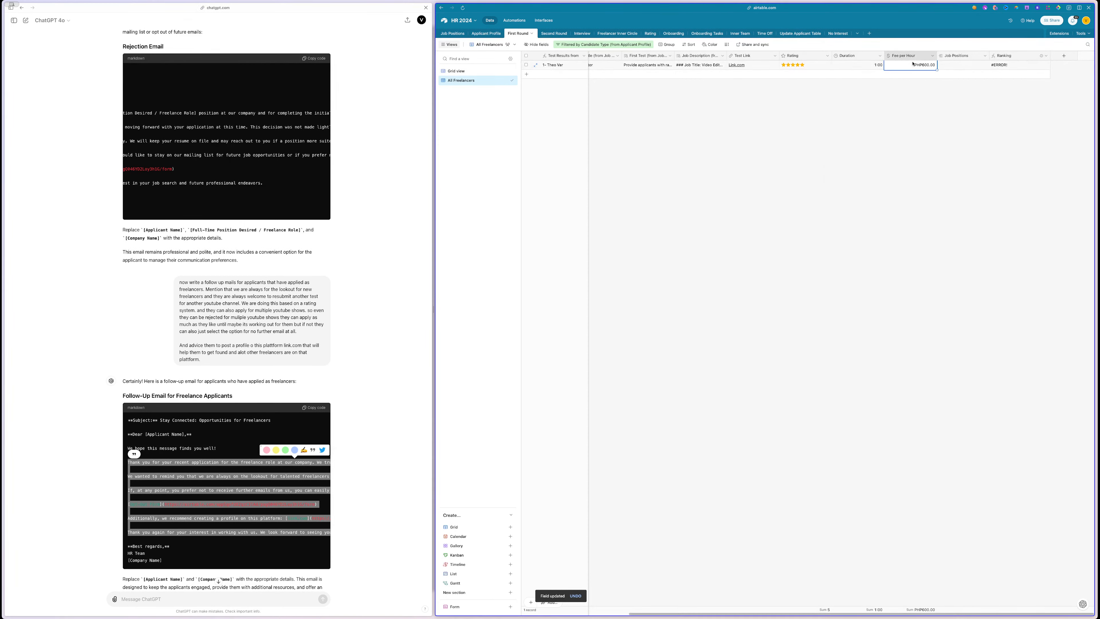
type("1")
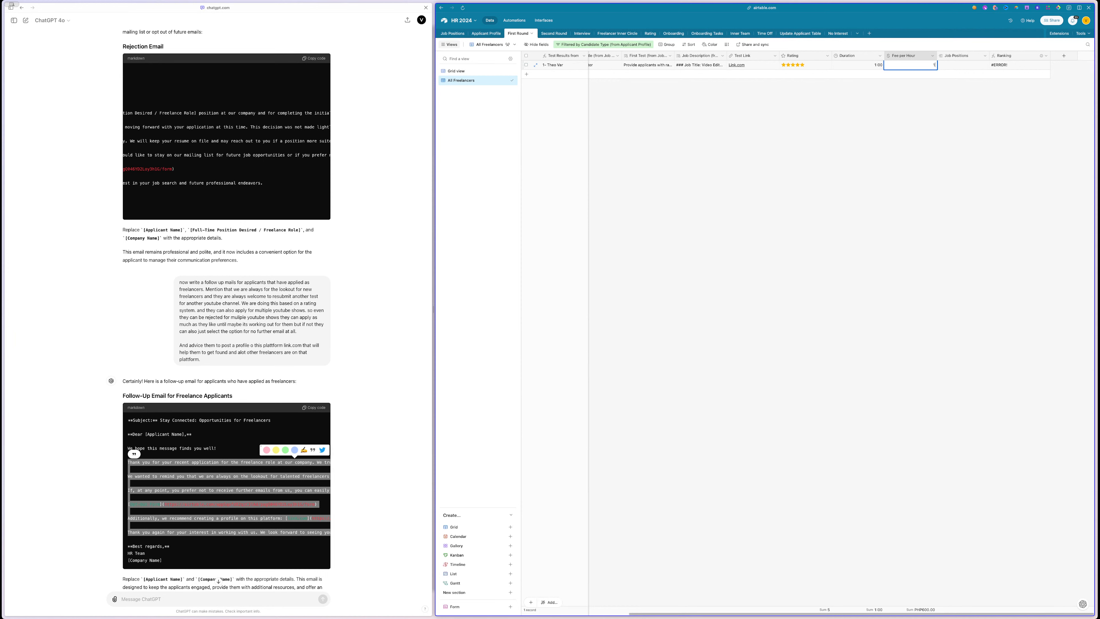
left_click(892, 159)
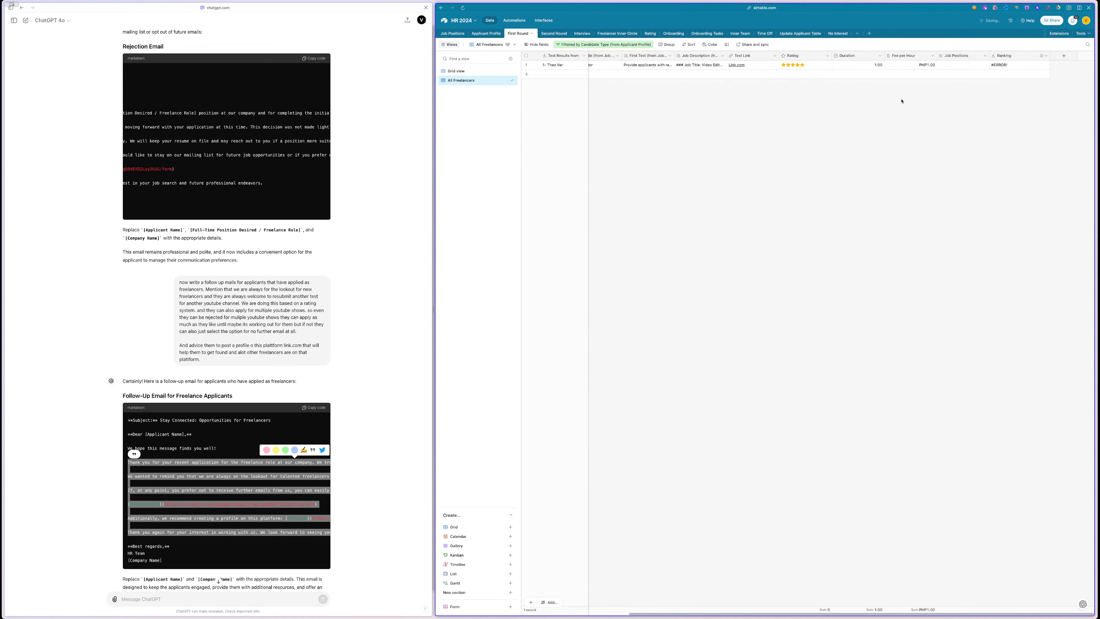
double_click(910, 56)
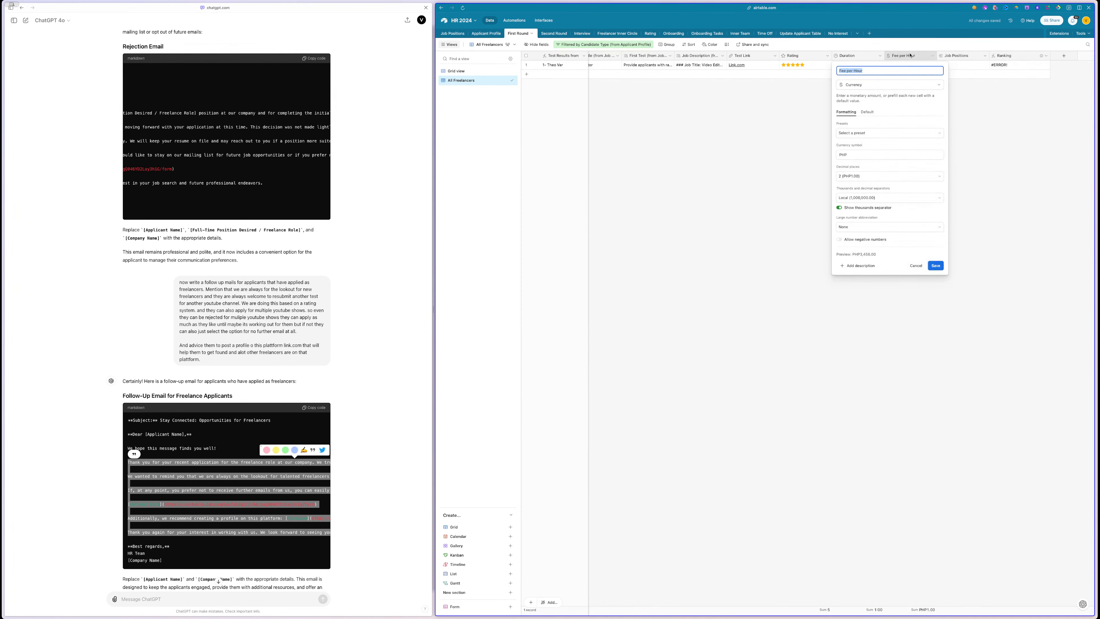
left_click(866, 133)
left_click(868, 133)
left_click(738, 211)
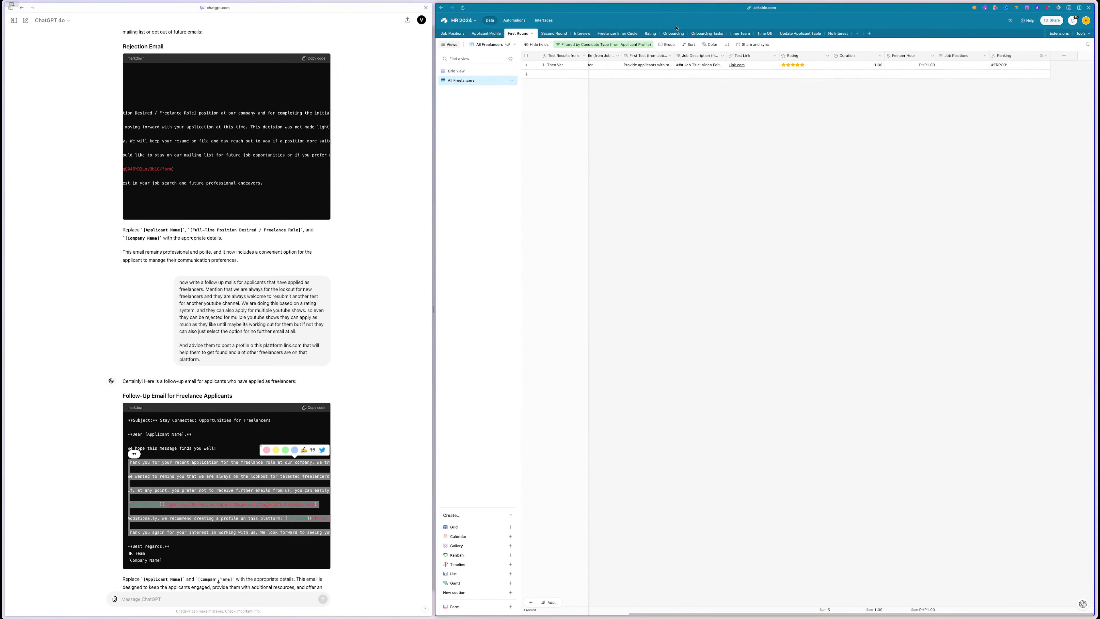
left_click(486, 34)
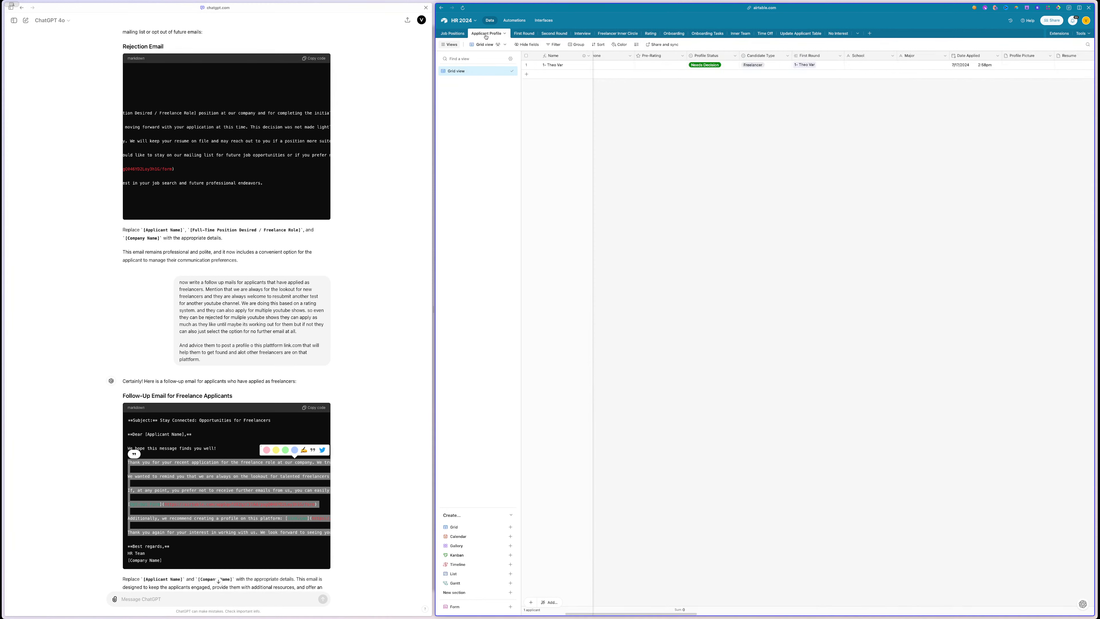
- Set the Job Positions gallery cards to use the Image field as their cover picture
scroll(803, 165, "left", 5)
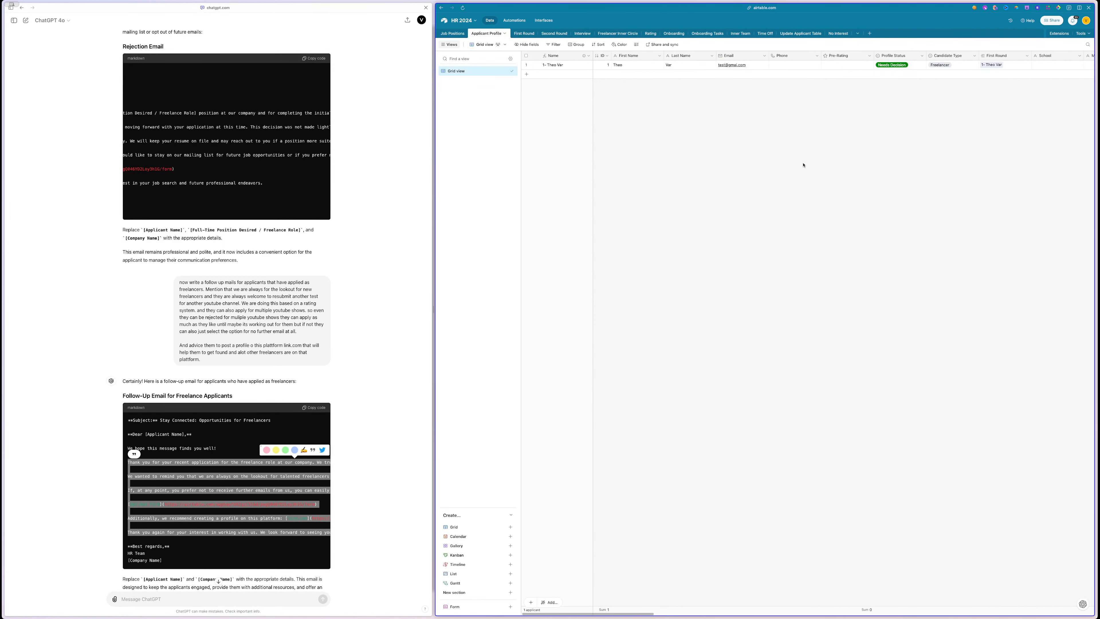
scroll(804, 124, "right", 10)
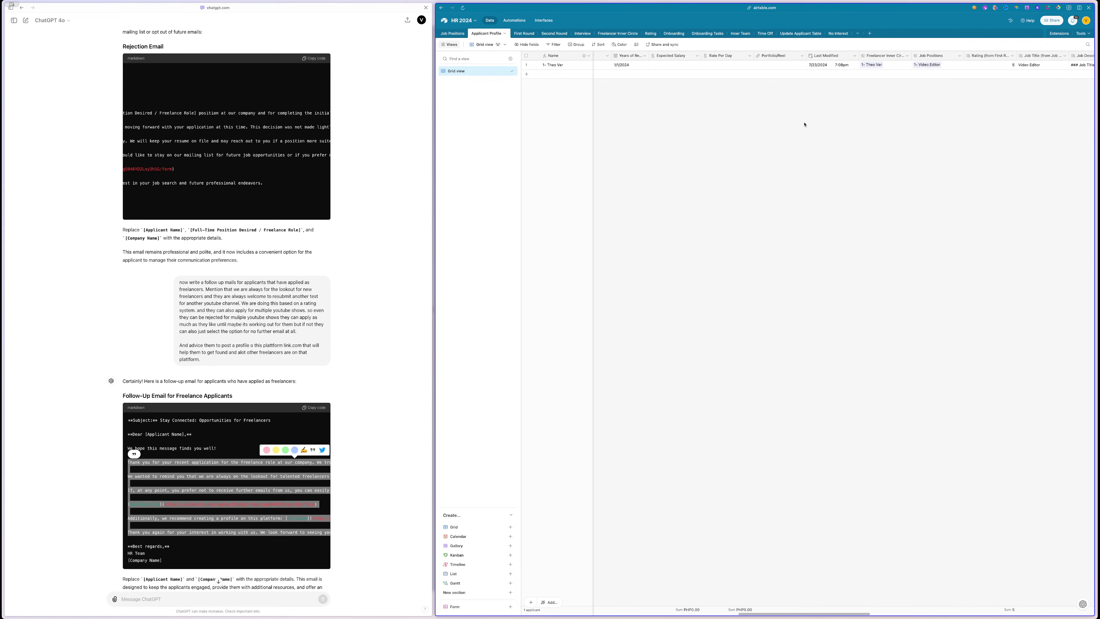
scroll(804, 125, "right", 10)
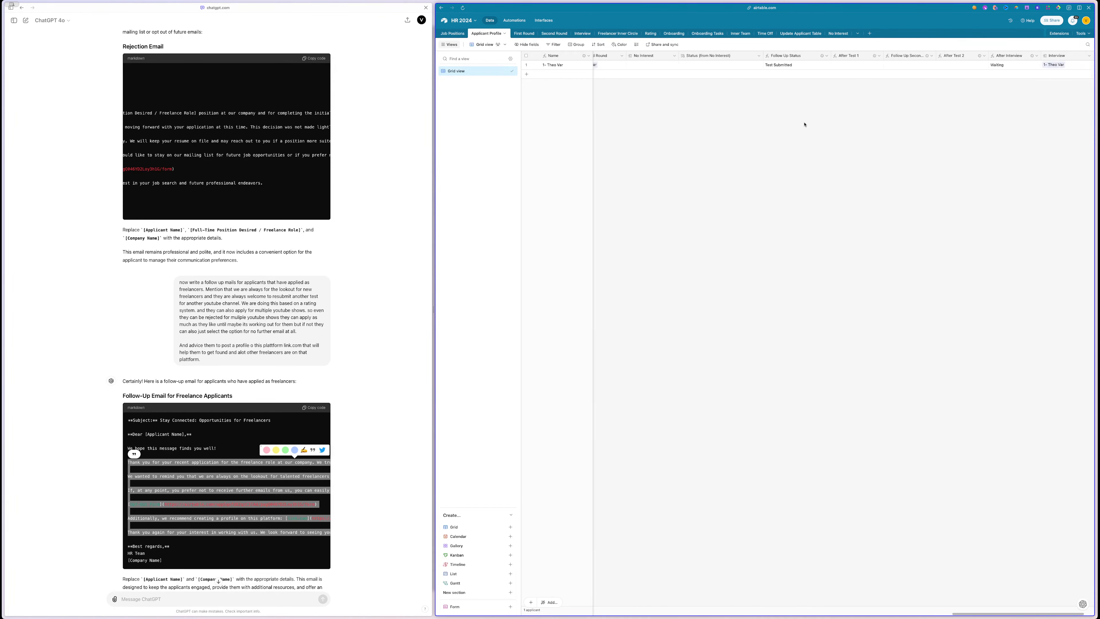
left_click(446, 34)
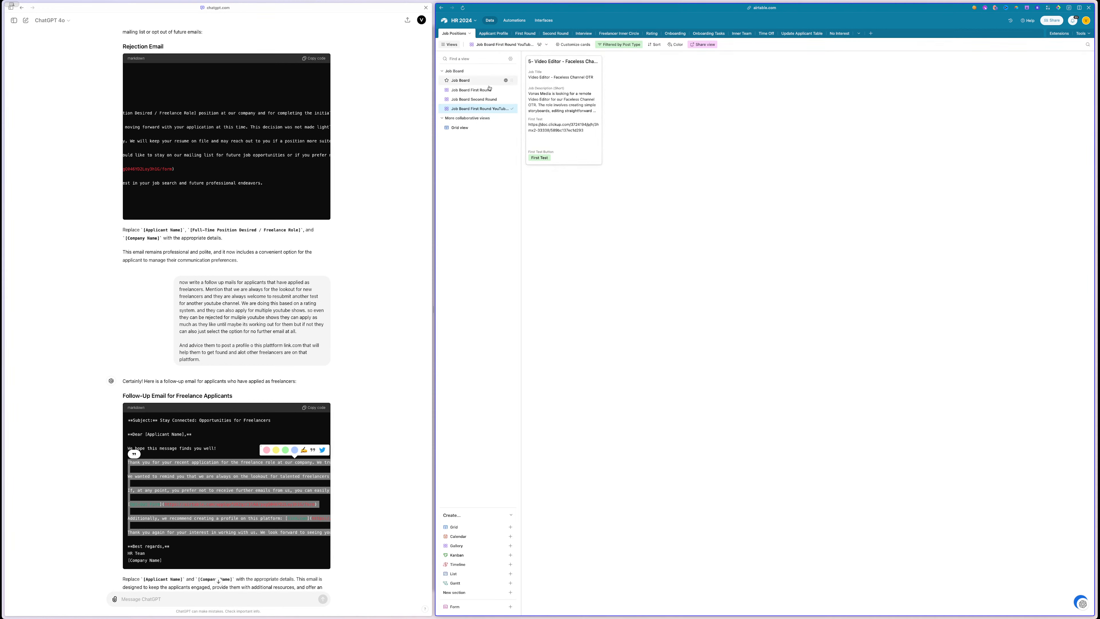
left_click(573, 44)
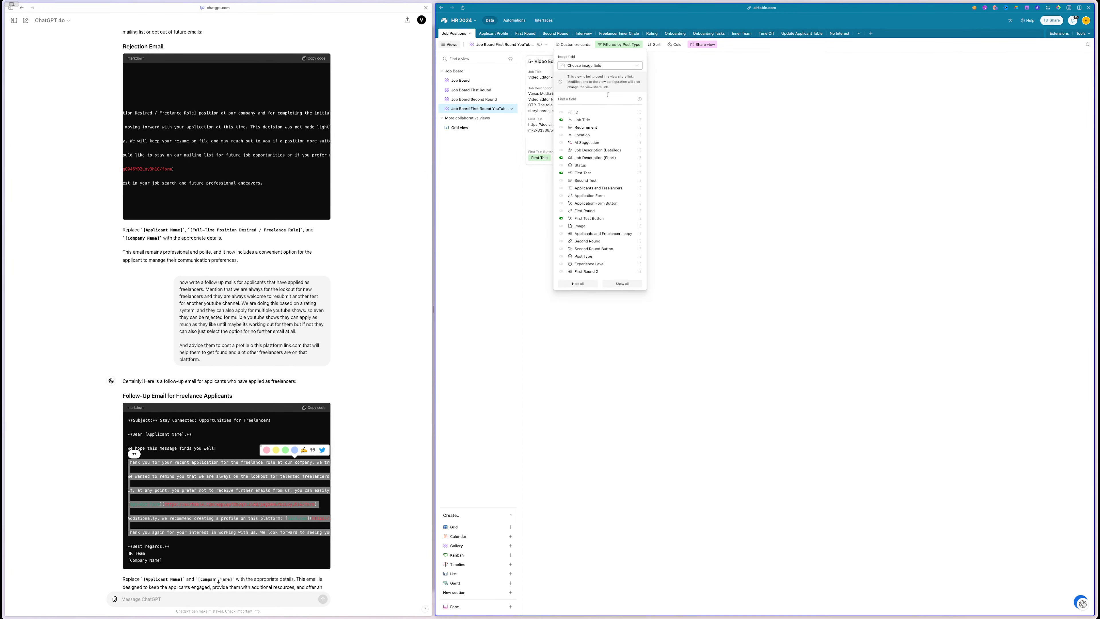
left_click(600, 65)
left_click(578, 85)
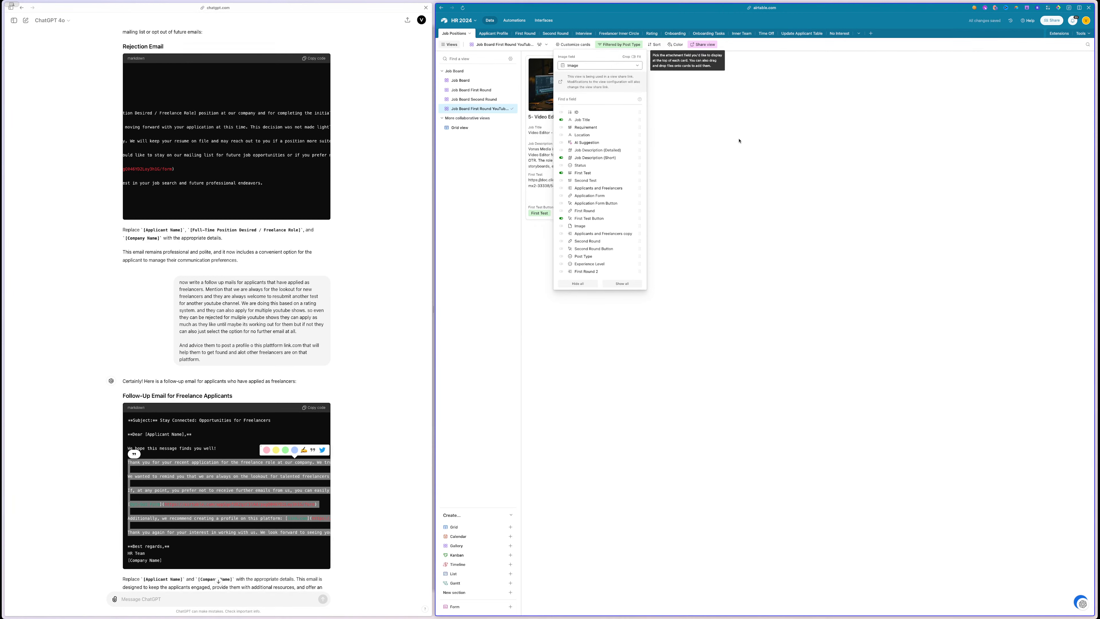
left_click(749, 143)
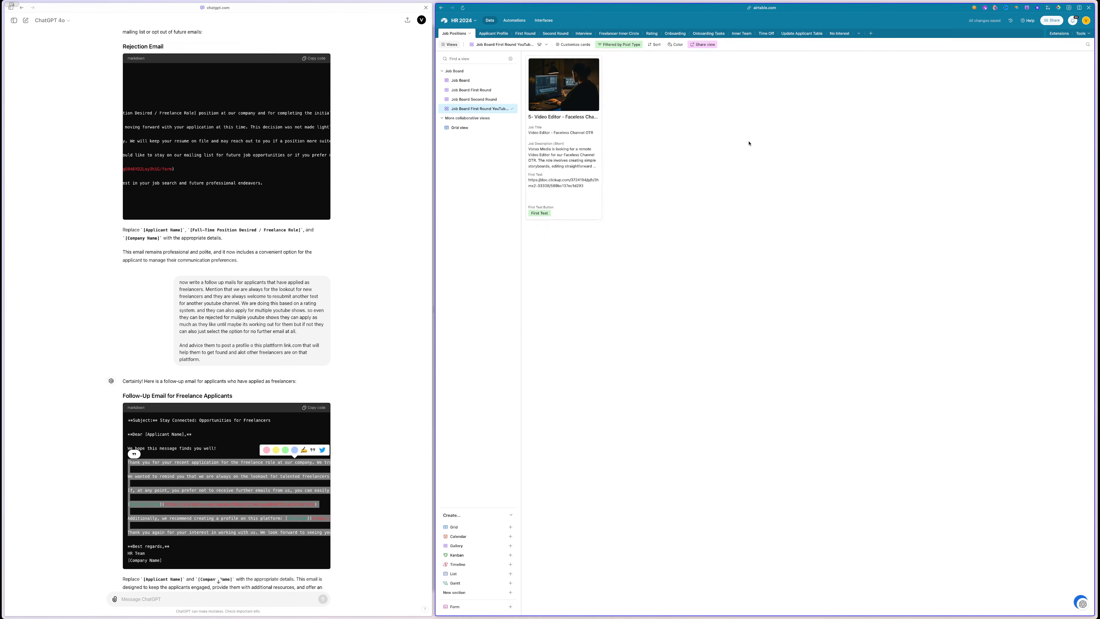
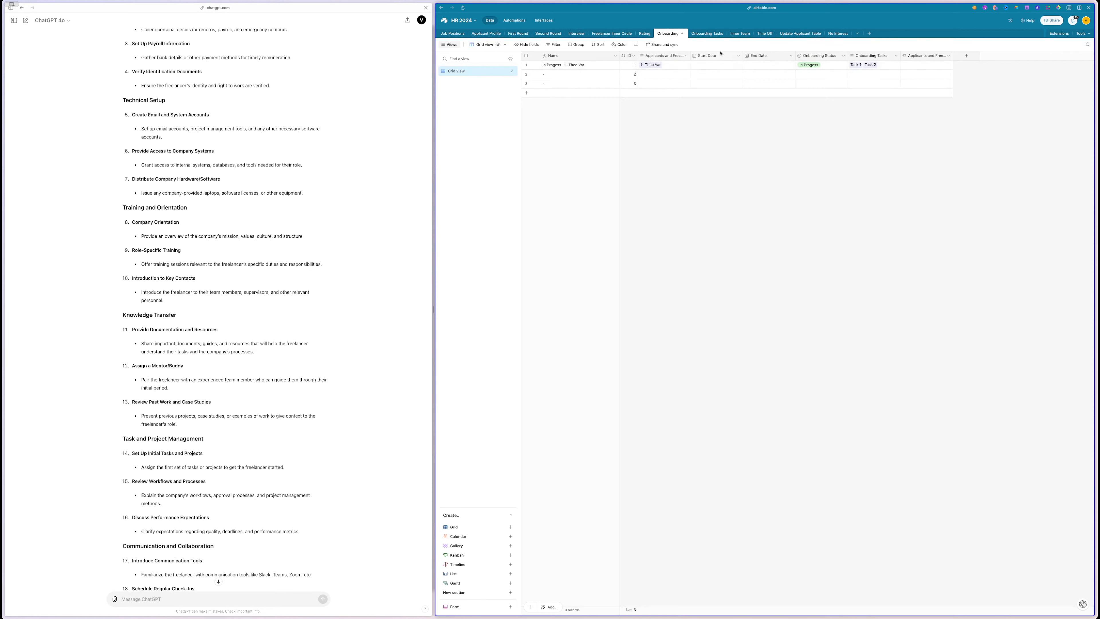
- Open the Onboarding Tasks table and scroll through the ChatGPT onboarding list for reference
left_click(699, 34)
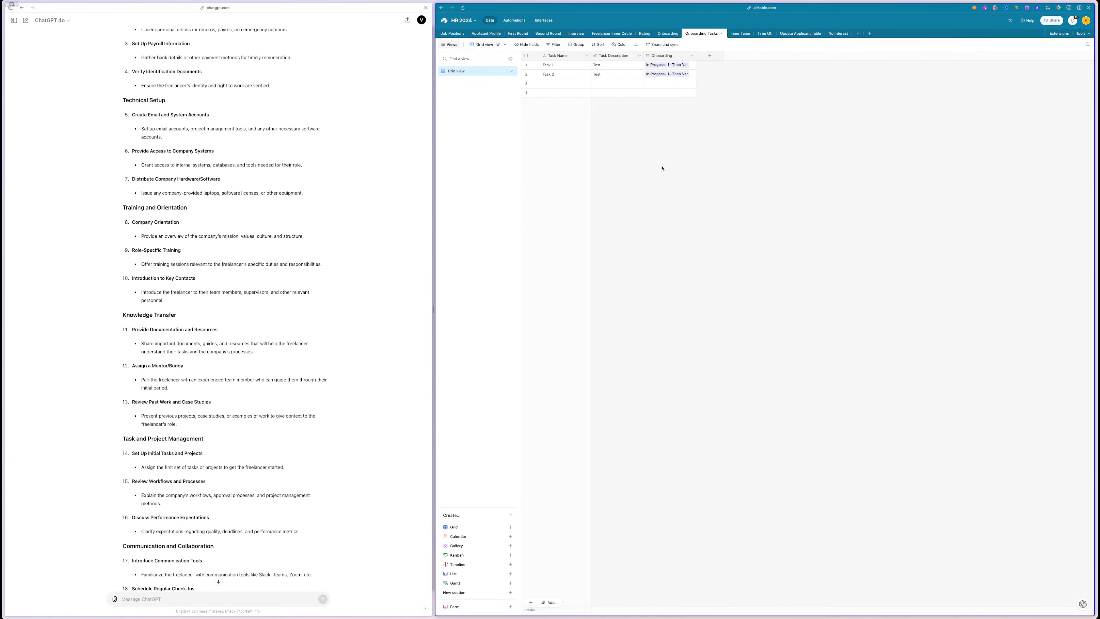
scroll(249, 224, "up", 5)
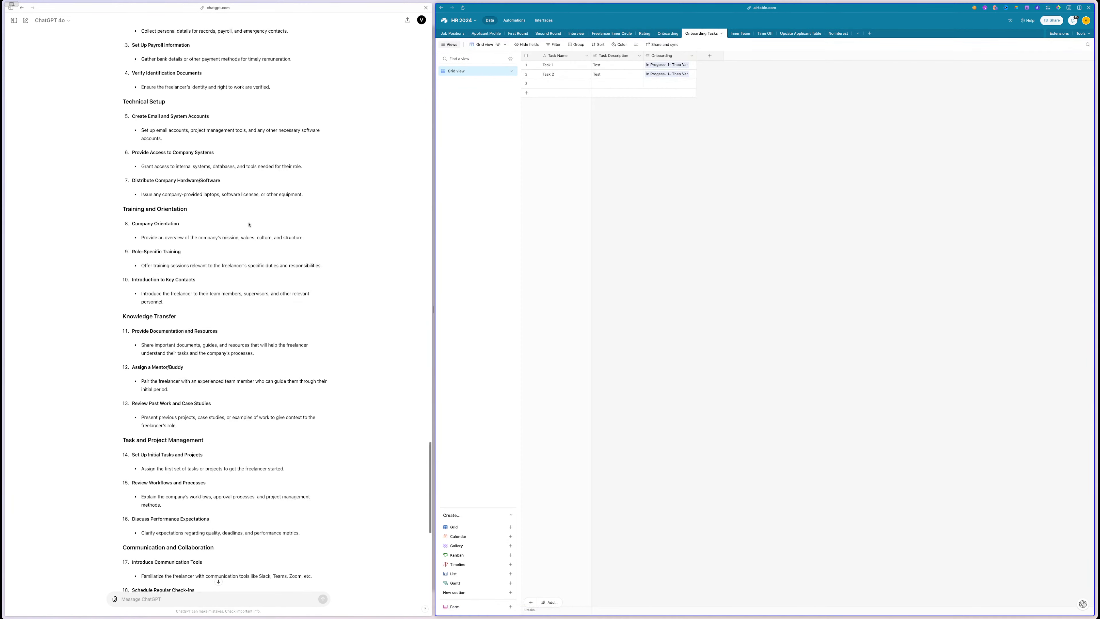
scroll(248, 224, "down", 1)
left_click_drag(255, 54, 286, 268)
scroll(286, 267, "down", 6)
scroll(286, 267, "up", 5)
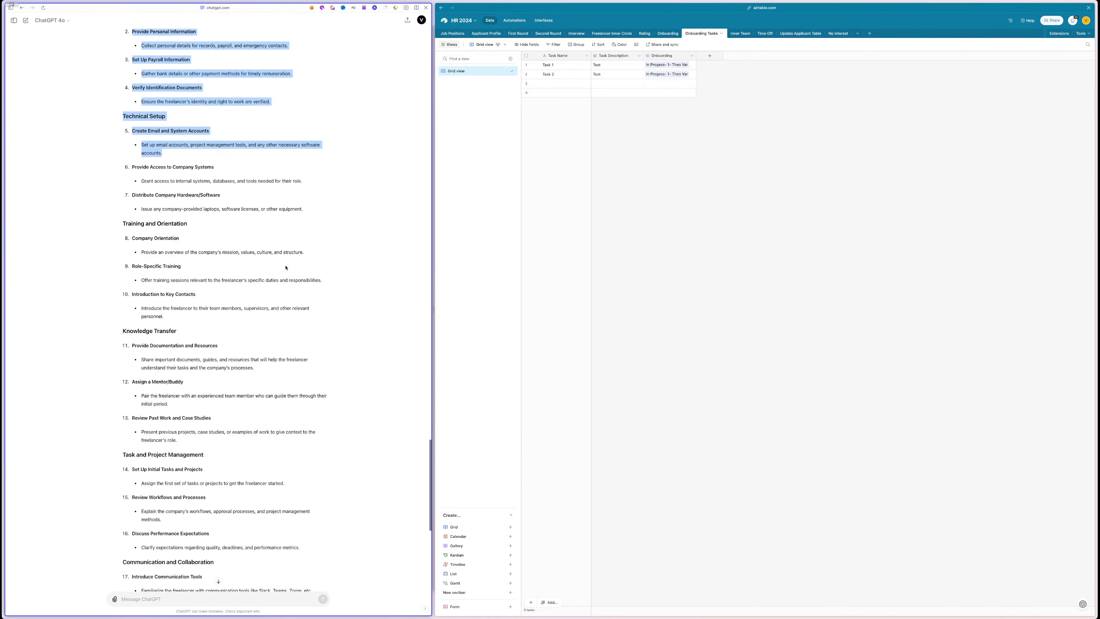
scroll(286, 268, "up", 1)
- Select onboarding tasks 5 through 11 and the paperwork task description in the ChatGPT list
left_click(286, 267)
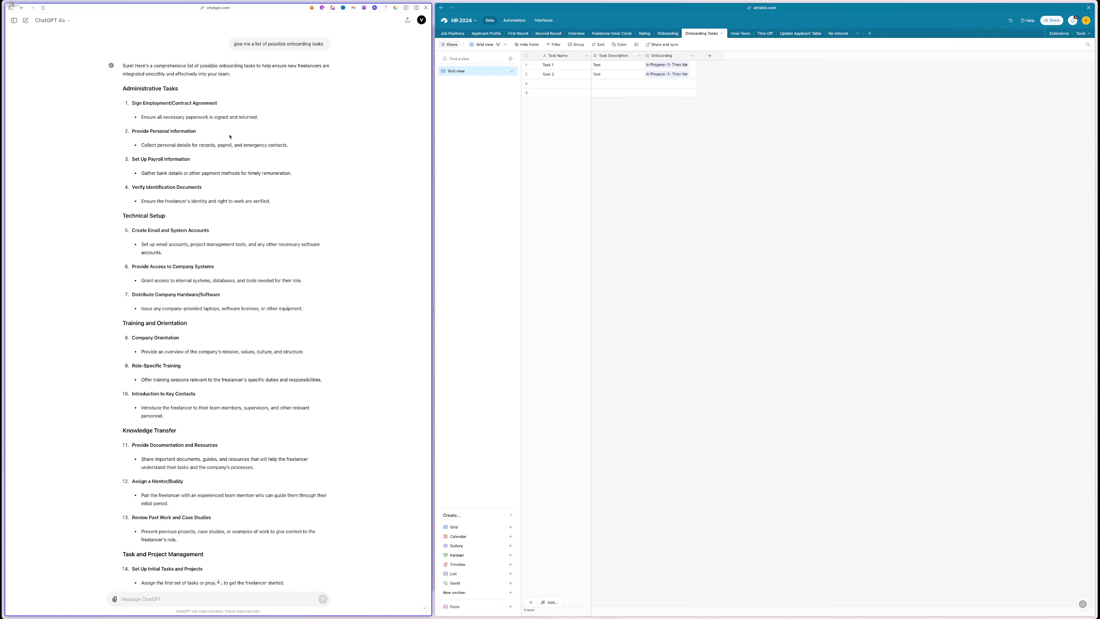
scroll(225, 130, "down", 4)
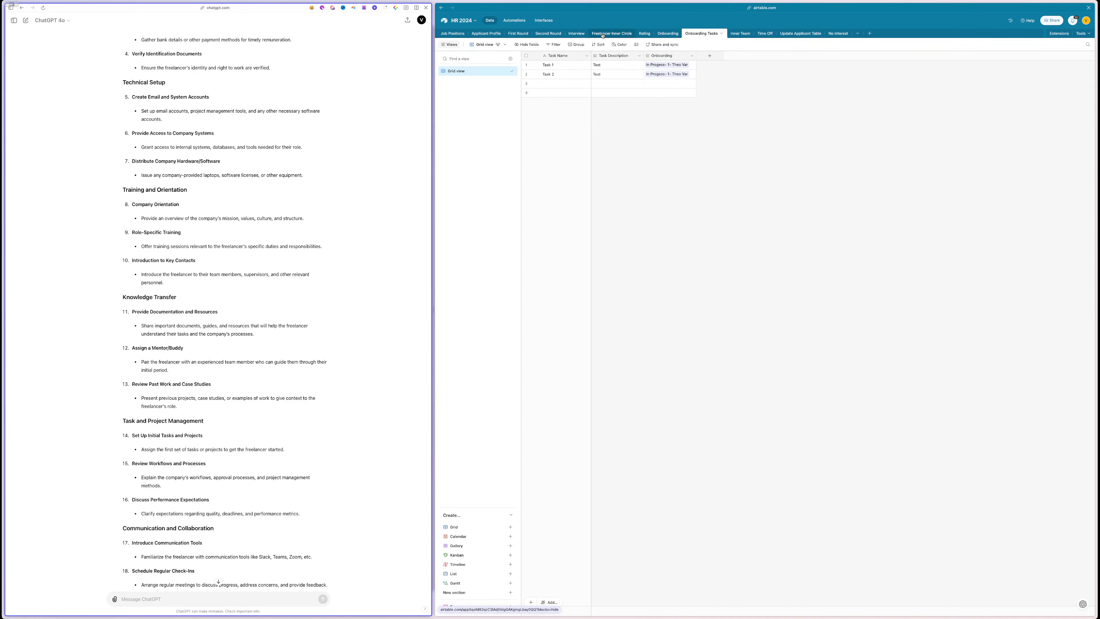
left_click_drag(246, 111, 246, 333)
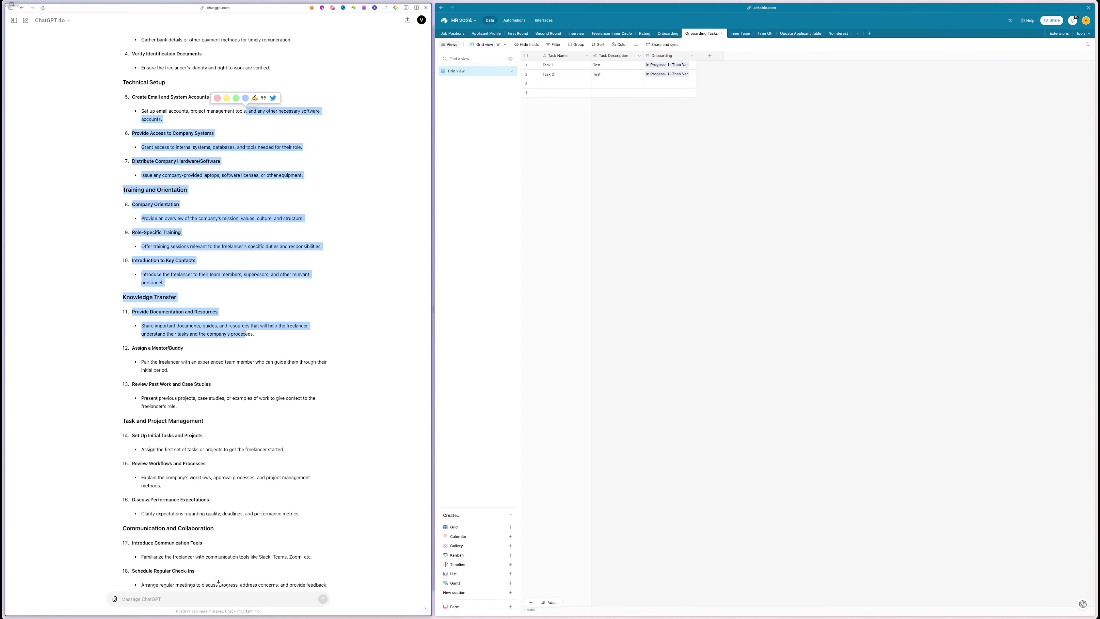
left_click(245, 333)
scroll(184, 135, "up", 3)
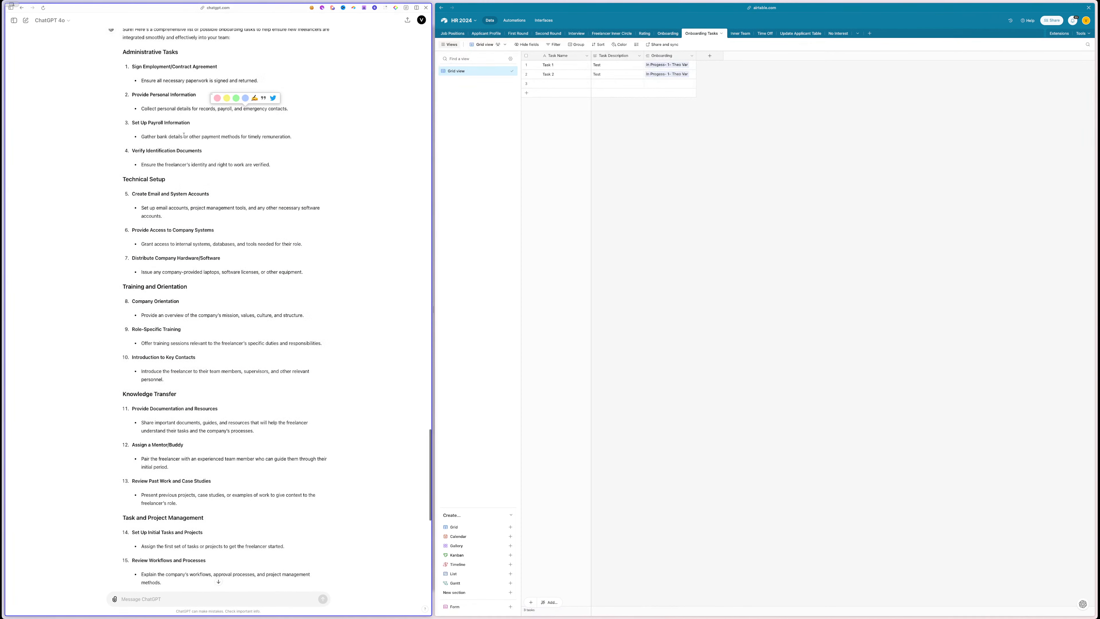
left_click_drag(141, 80, 254, 80)
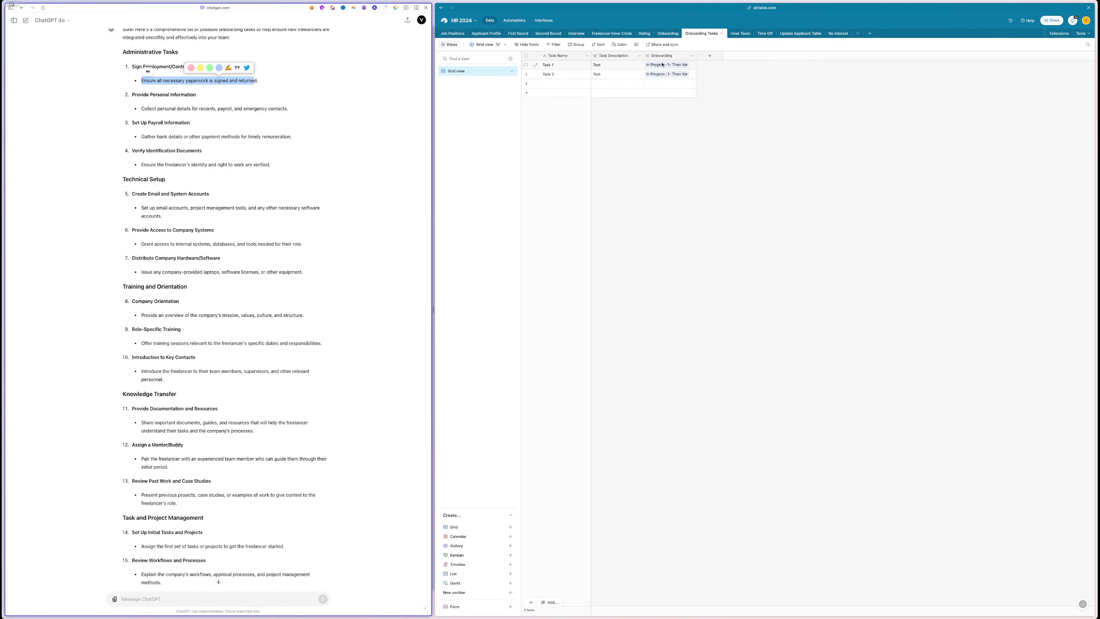
- Check row 1's Task Description, widen the Onboarding column, and return to the Onboarding table
double_click(612, 68)
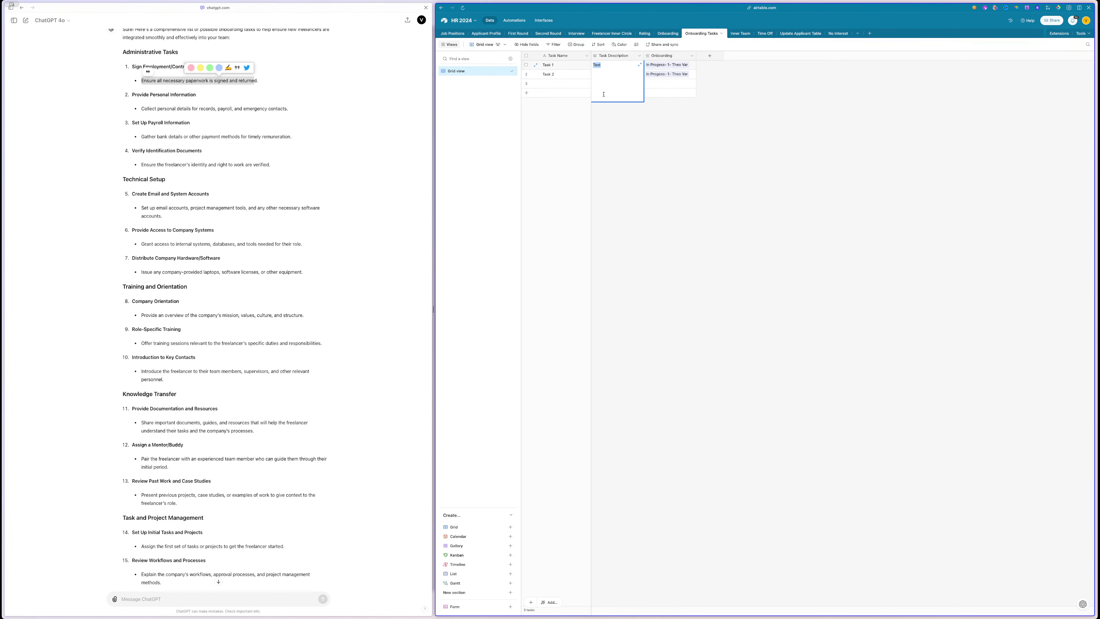
left_click(626, 140)
left_click_drag(697, 58, 726, 57)
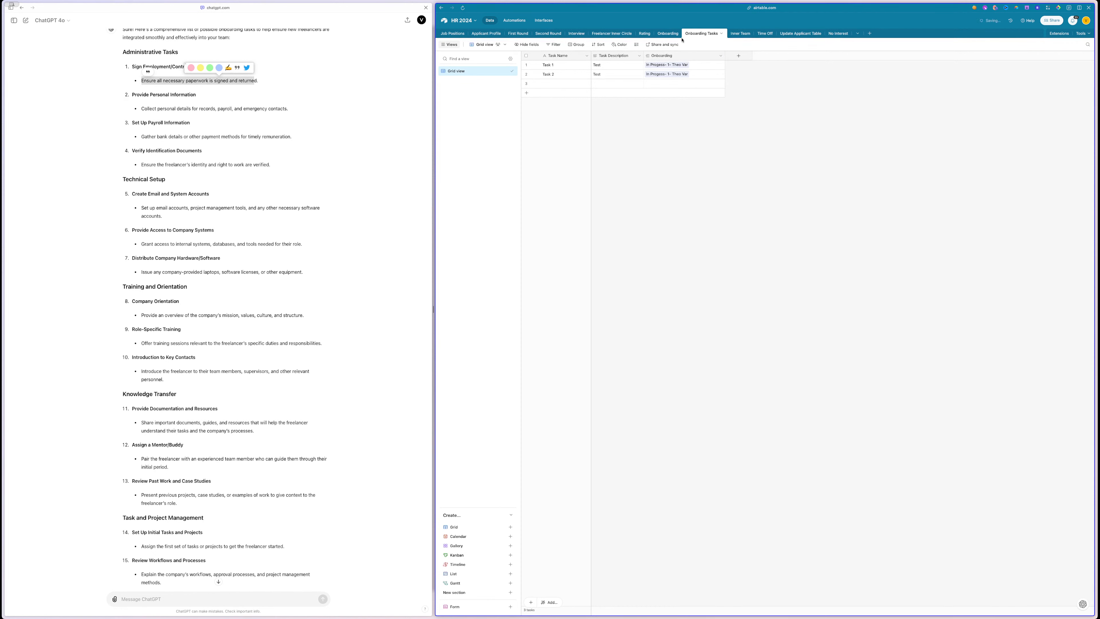
left_click(670, 34)
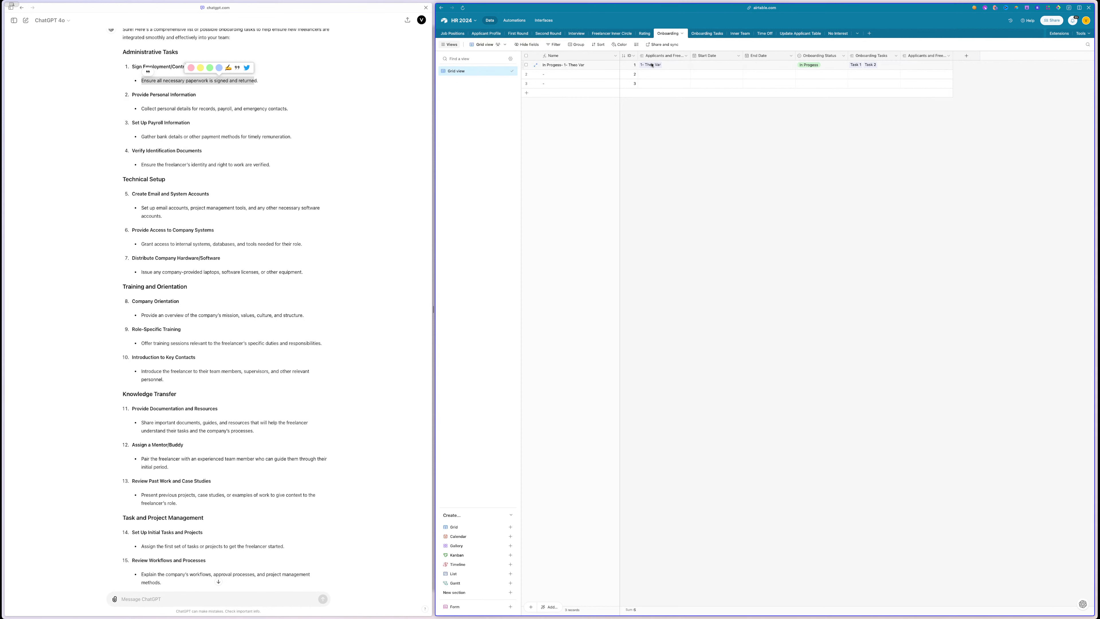
- Resize the applicant columns and delete the Applicants and Freelancers copy field
left_click_drag(691, 56, 680, 56)
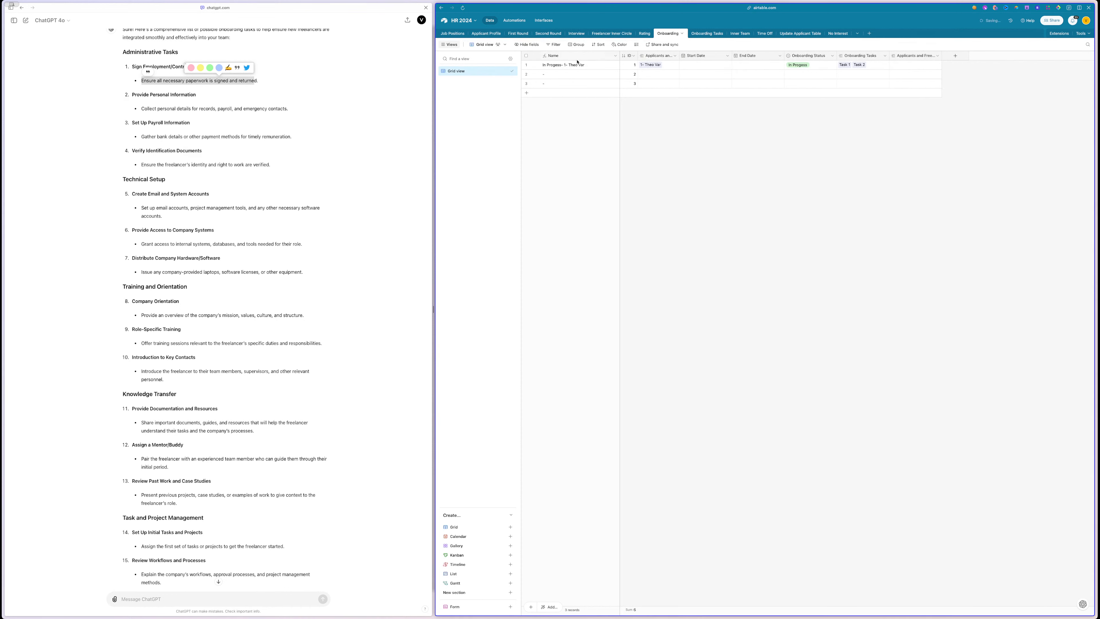
left_click(692, 64)
left_click(692, 65)
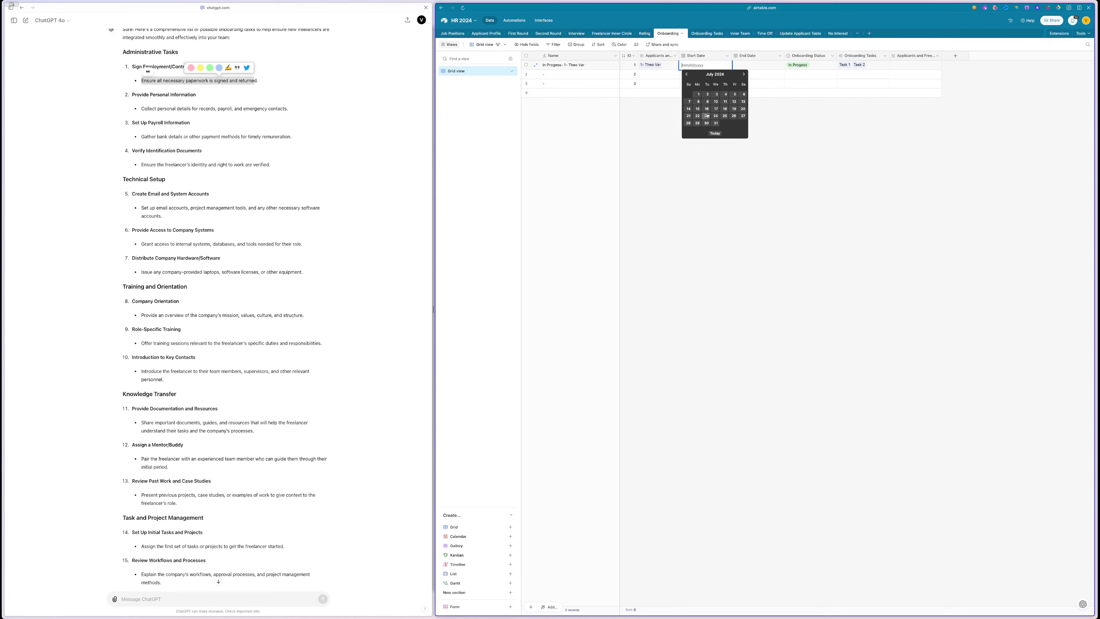
key("Escape")
left_click_drag(679, 55, 708, 55)
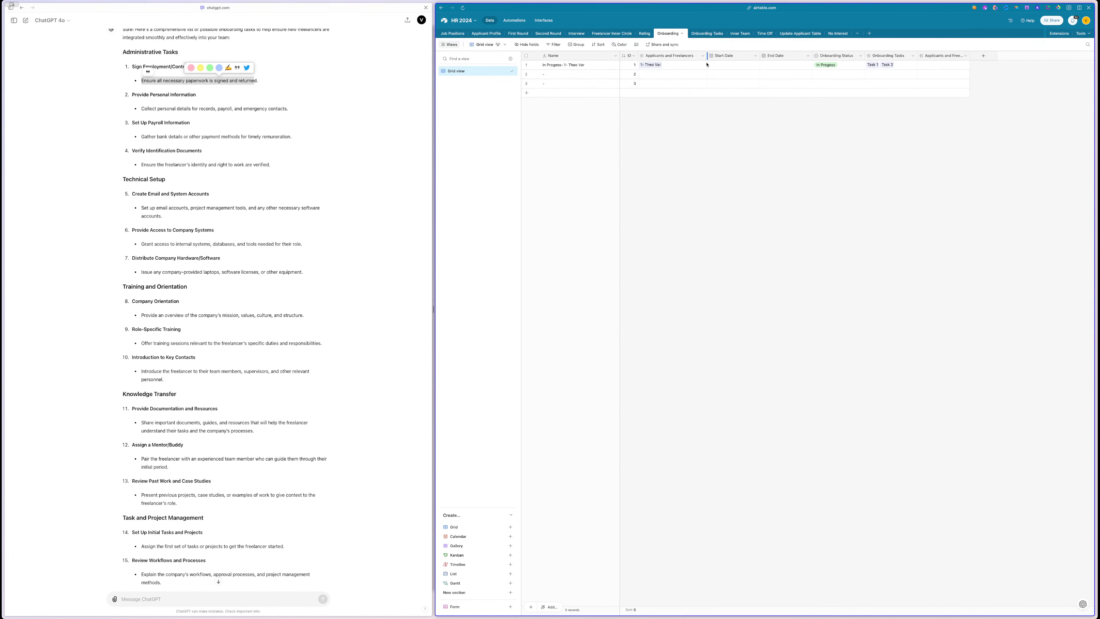
left_click_drag(971, 55, 1007, 56)
right_click(963, 57)
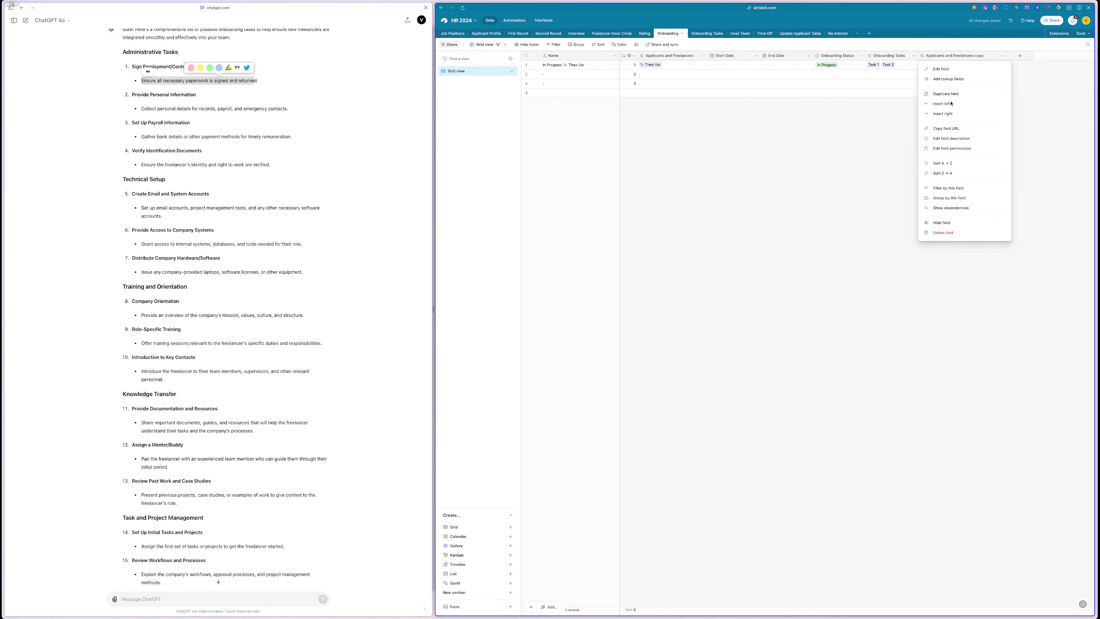
left_click(943, 233)
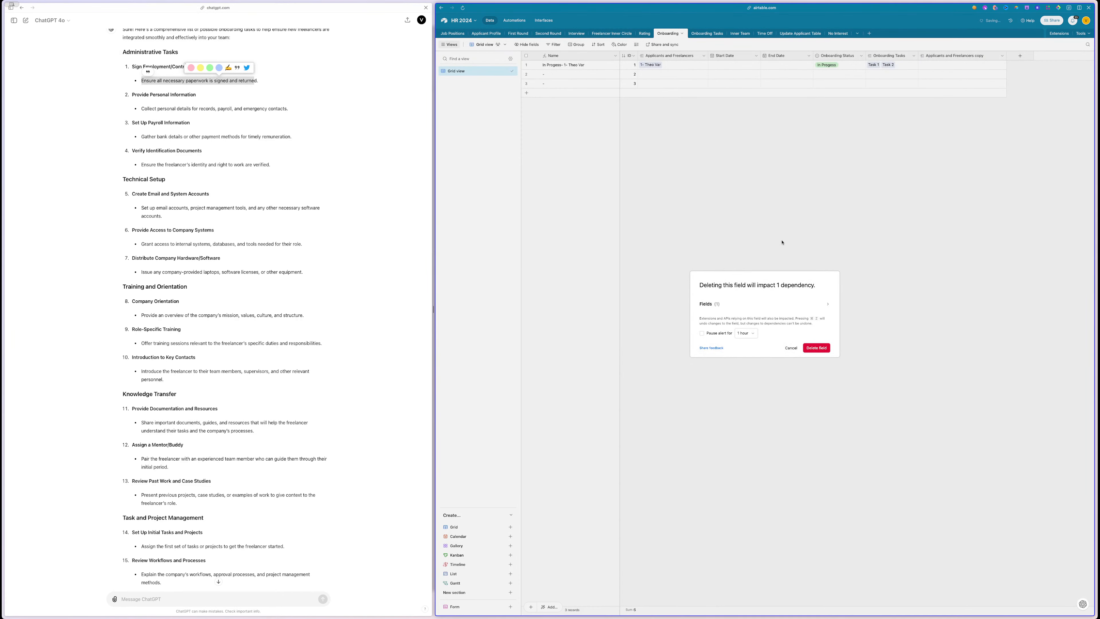
left_click(812, 351)
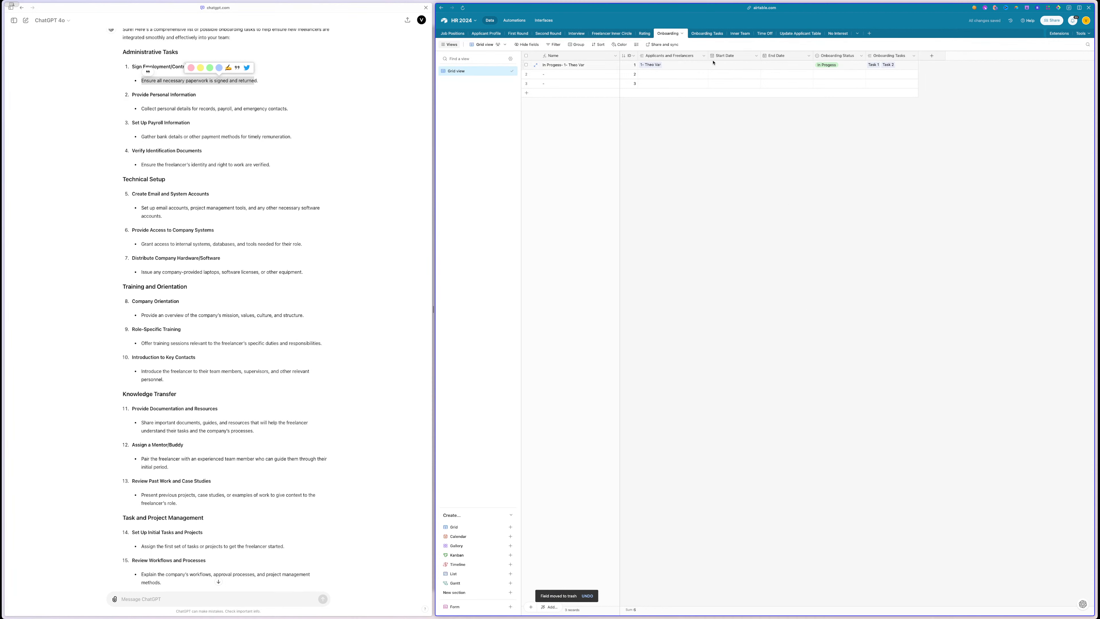
- Set row 1's Start Date to July 23 and End Date to July 30, 2024
double_click(729, 64)
left_click(736, 117)
left_click(776, 65)
left_click(776, 65)
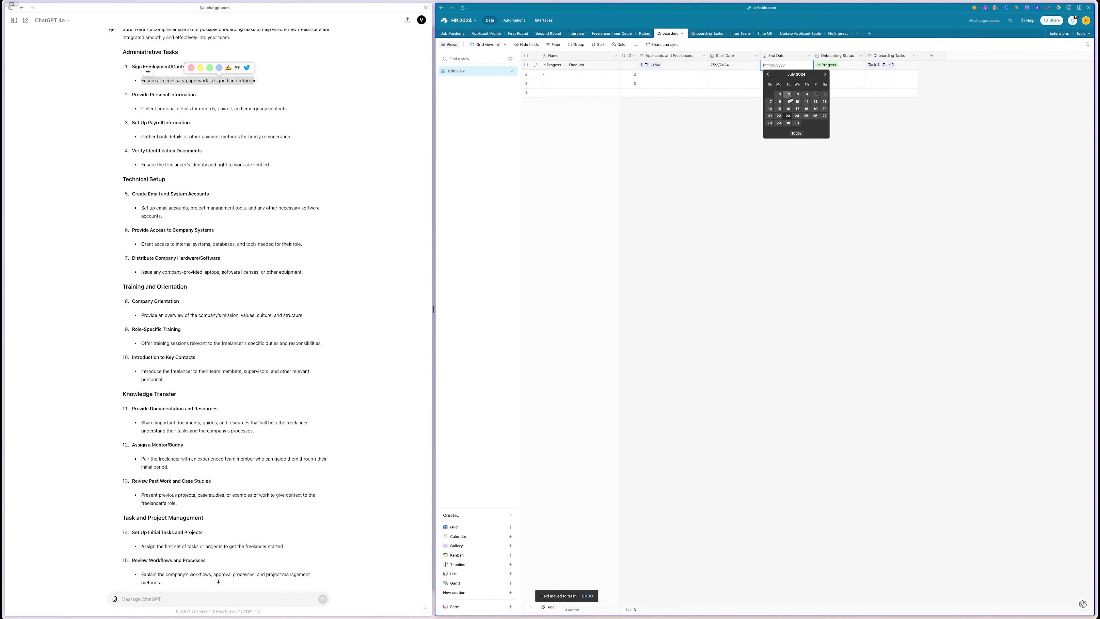
left_click(788, 123)
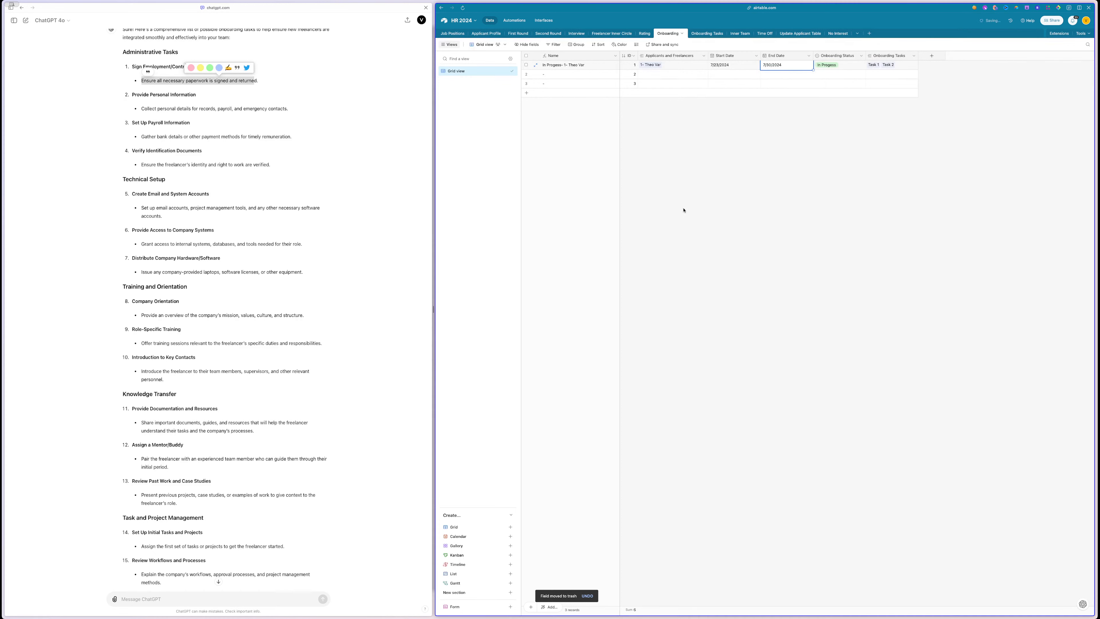
left_click(728, 170)
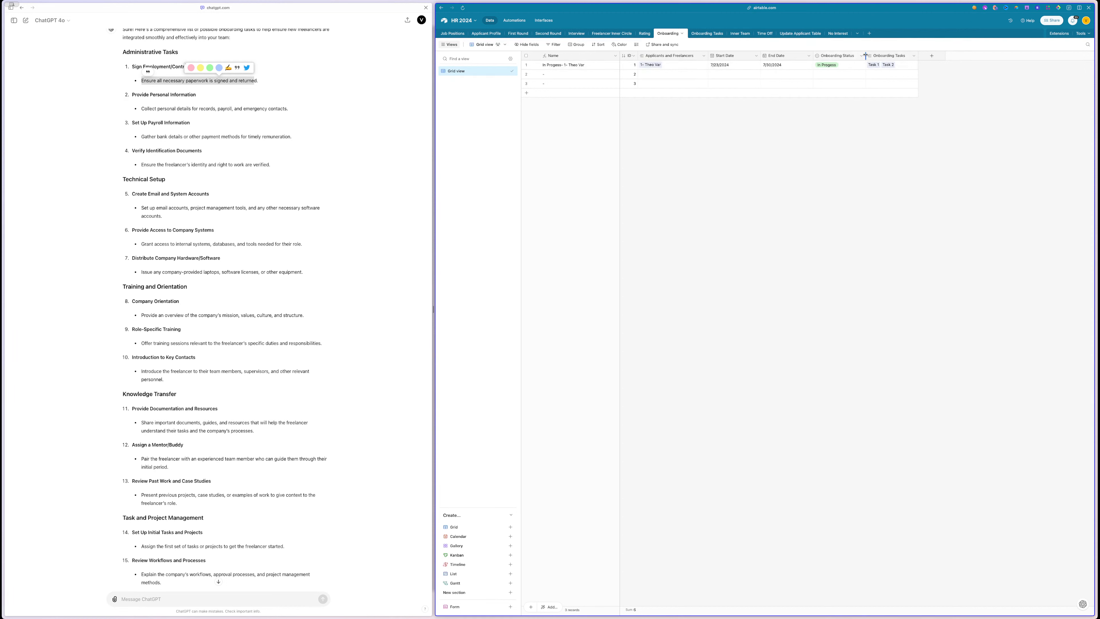
- Add a Candidate Type lookup field from the linked Applicants and Freelancers record
right_click(664, 58)
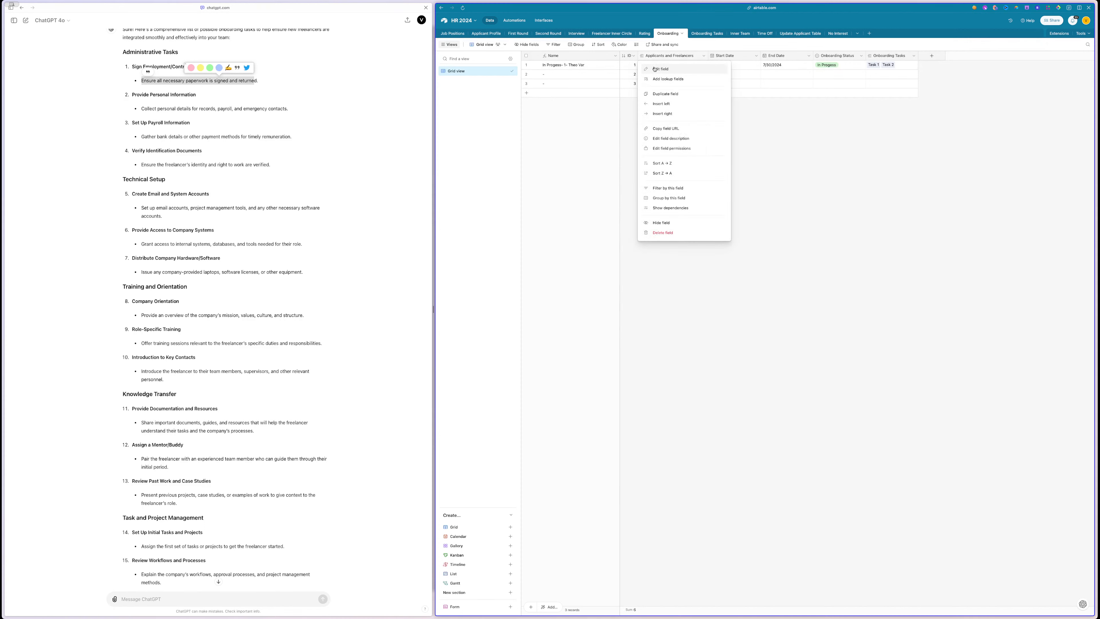
left_click(657, 83)
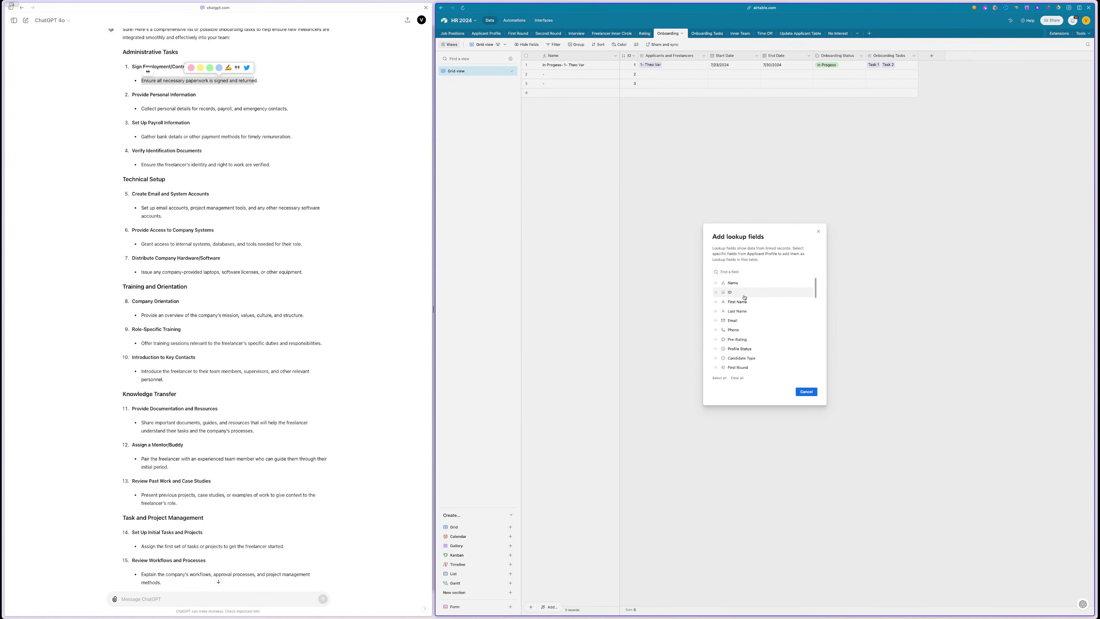
scroll(744, 297, "down", 1)
left_click(741, 351)
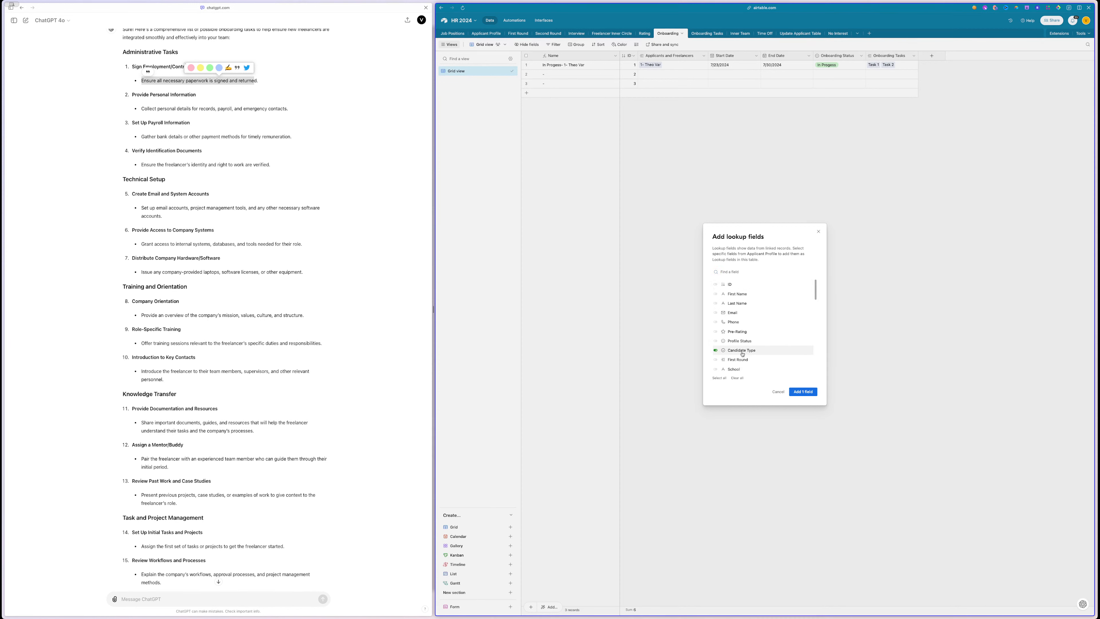
left_click(805, 392)
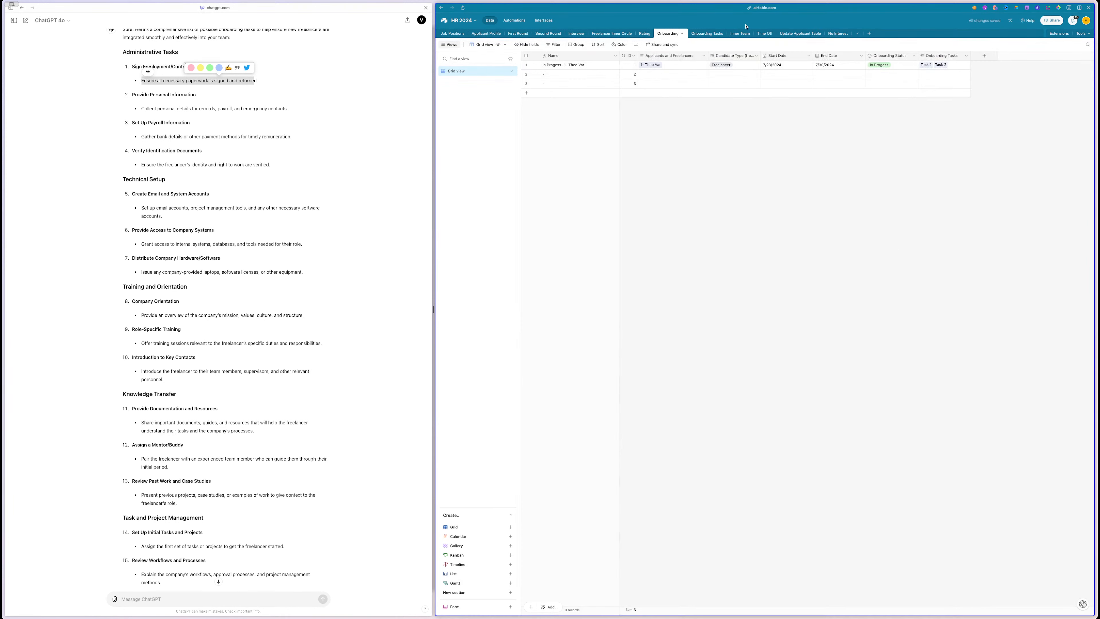
left_click(725, 66)
- Move the Candidate Type column to sit right after End Date
left_click_drag(760, 55, 860, 54)
double_click(896, 66)
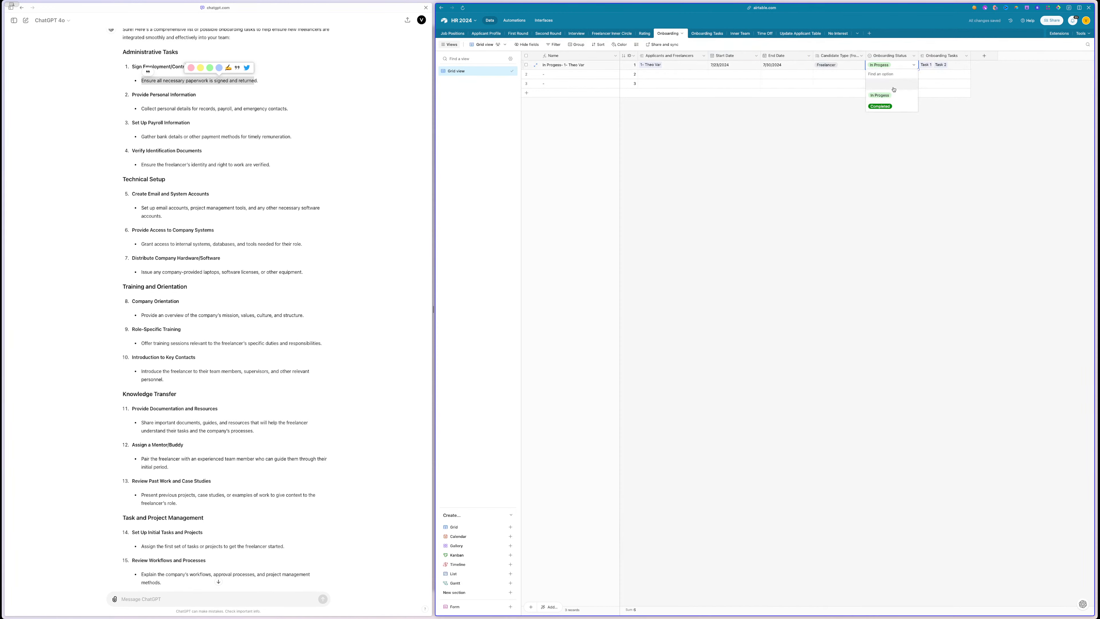
left_click(825, 131)
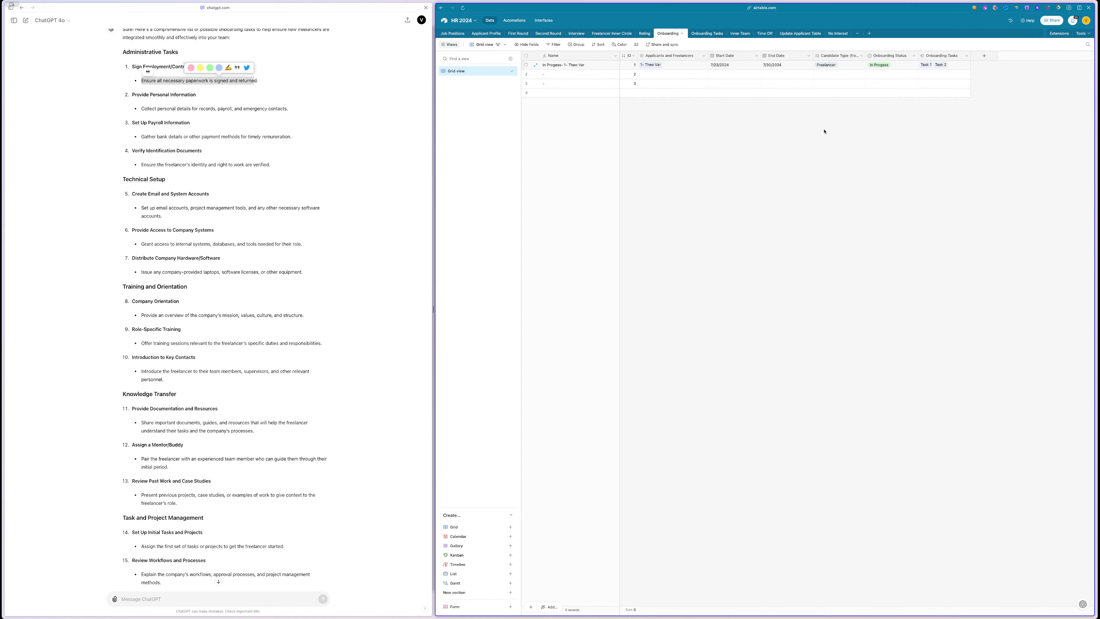
- Add a long-text Notes field and place Onboarding Tasks after it
left_click(985, 56)
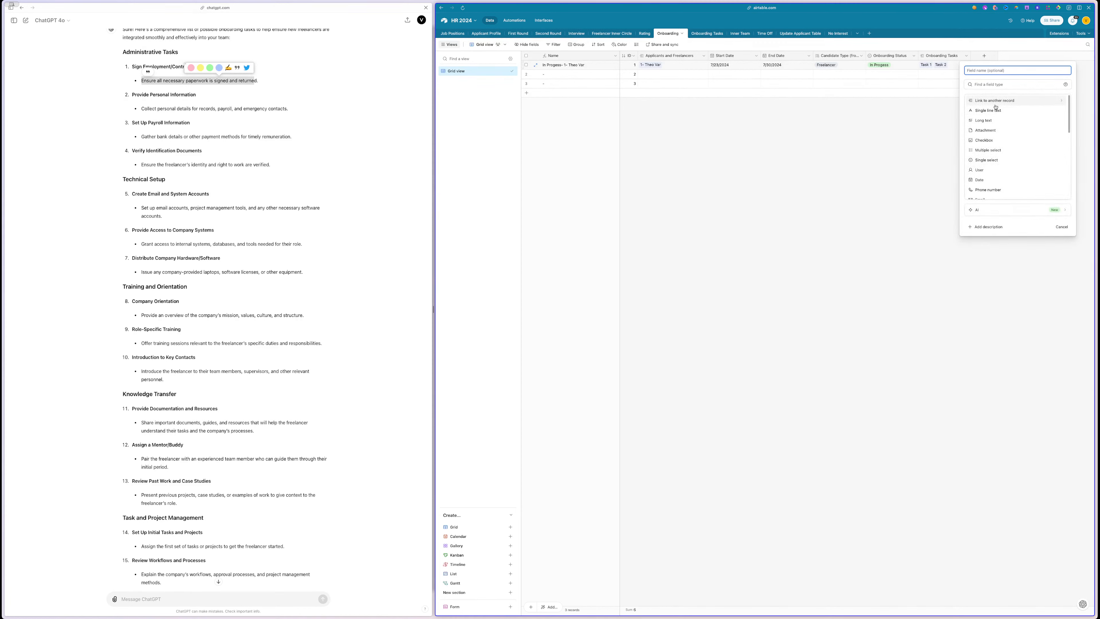
left_click(984, 120)
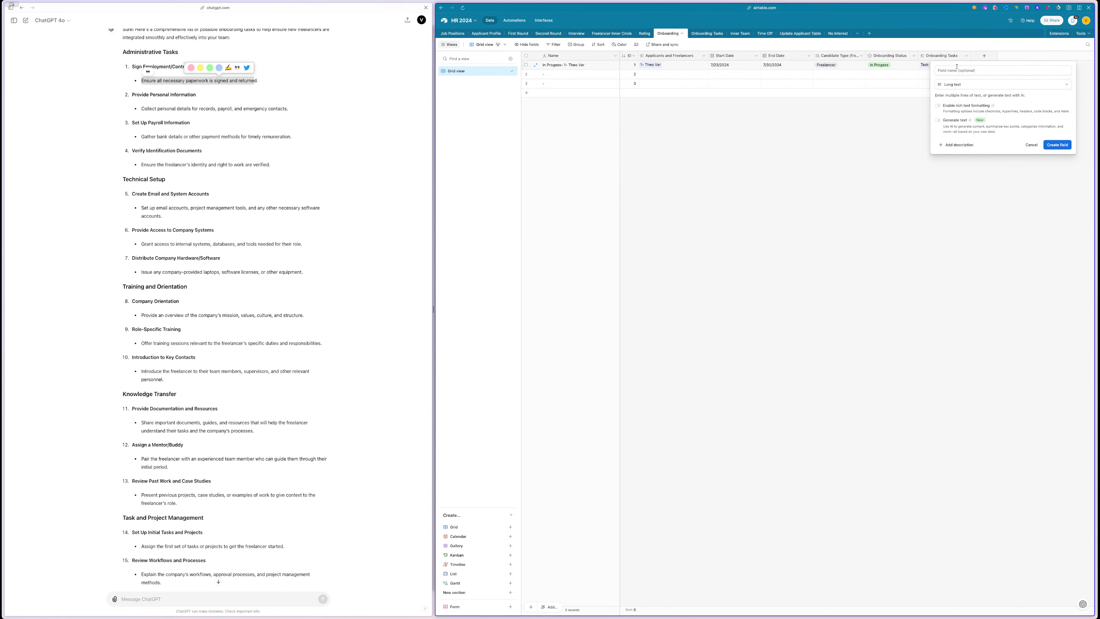
left_click(957, 67)
type("NO")
left_click(1057, 145)
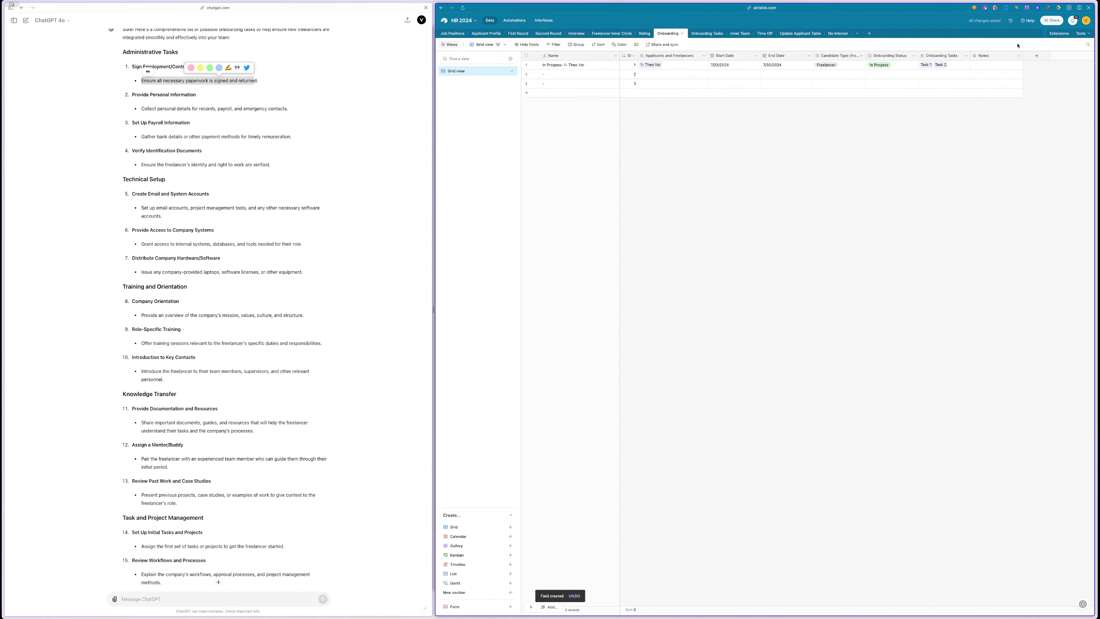
left_click_drag(937, 55, 1010, 56)
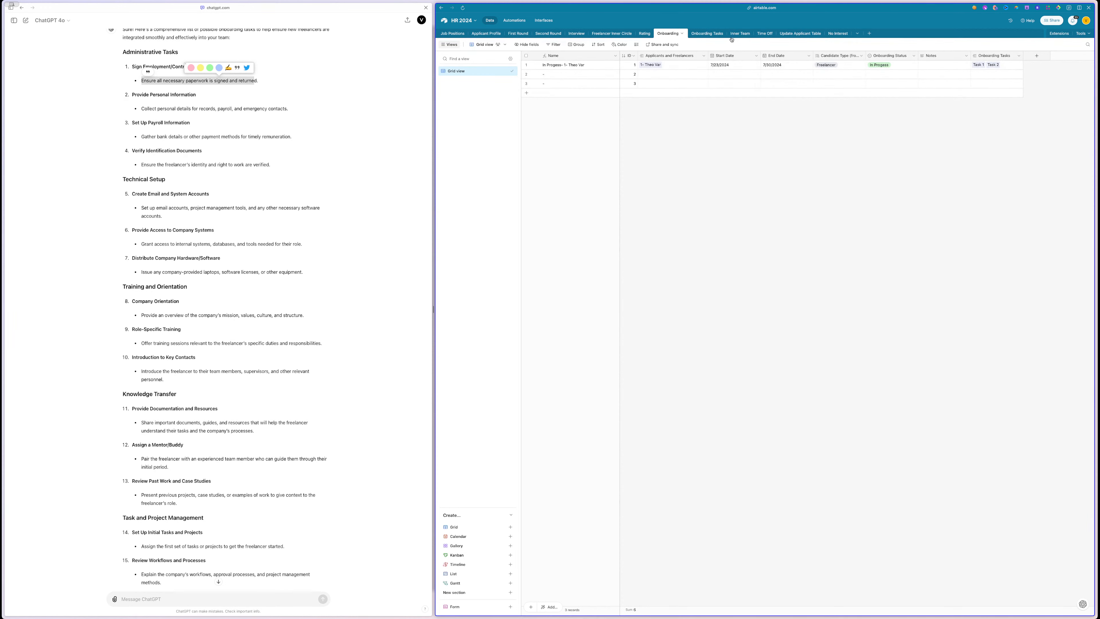
- Return to Onboarding Tasks and begin adding a new field there
left_click(707, 33)
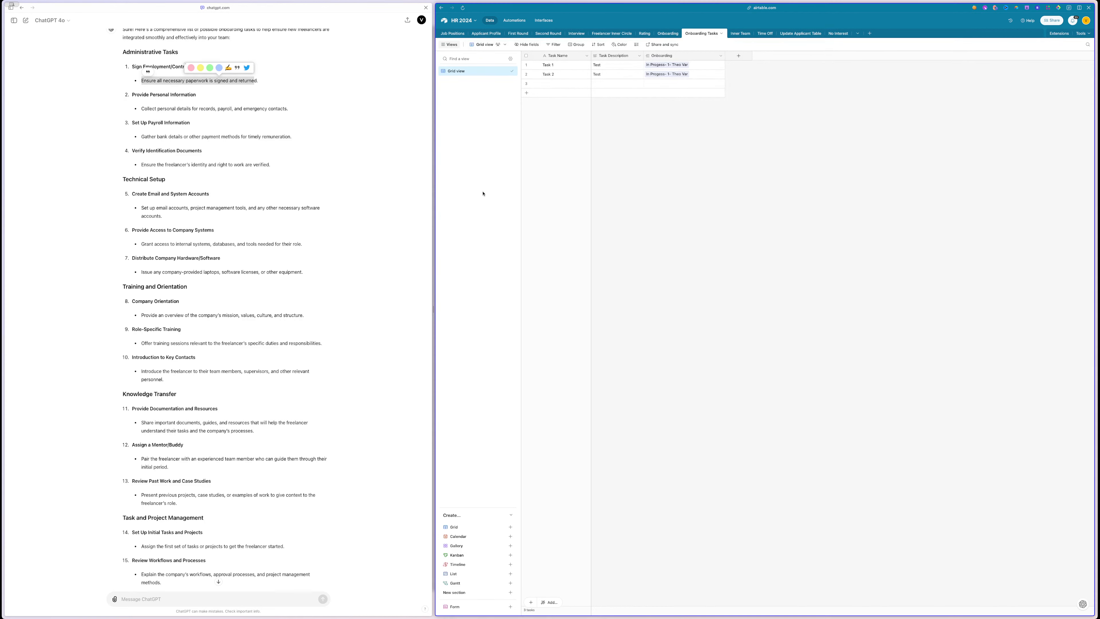
left_click(417, 8)
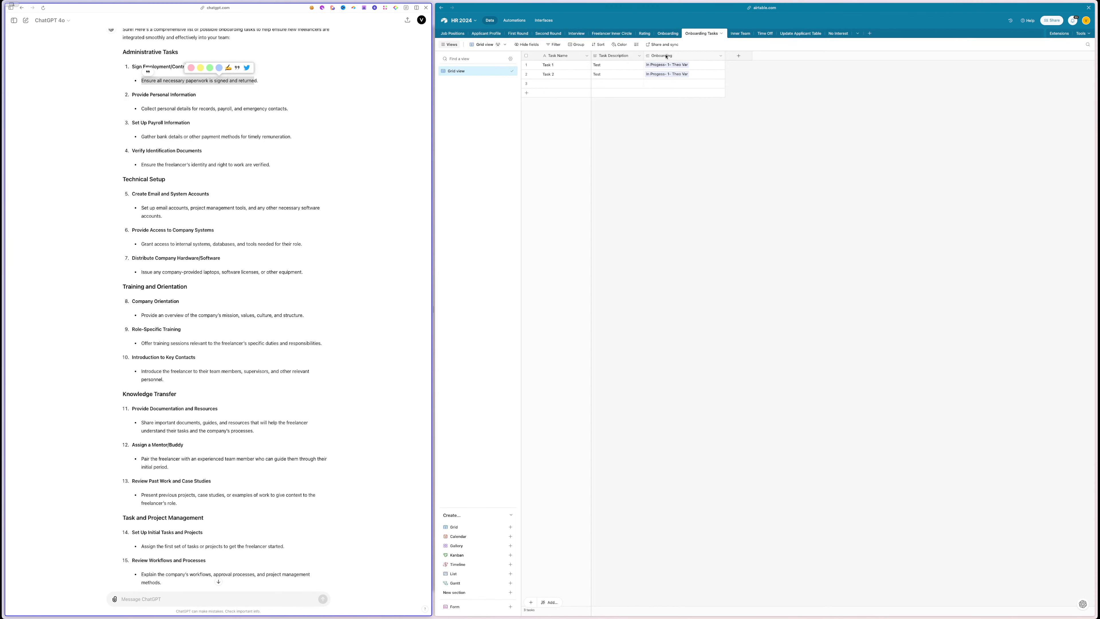
left_click(738, 57)
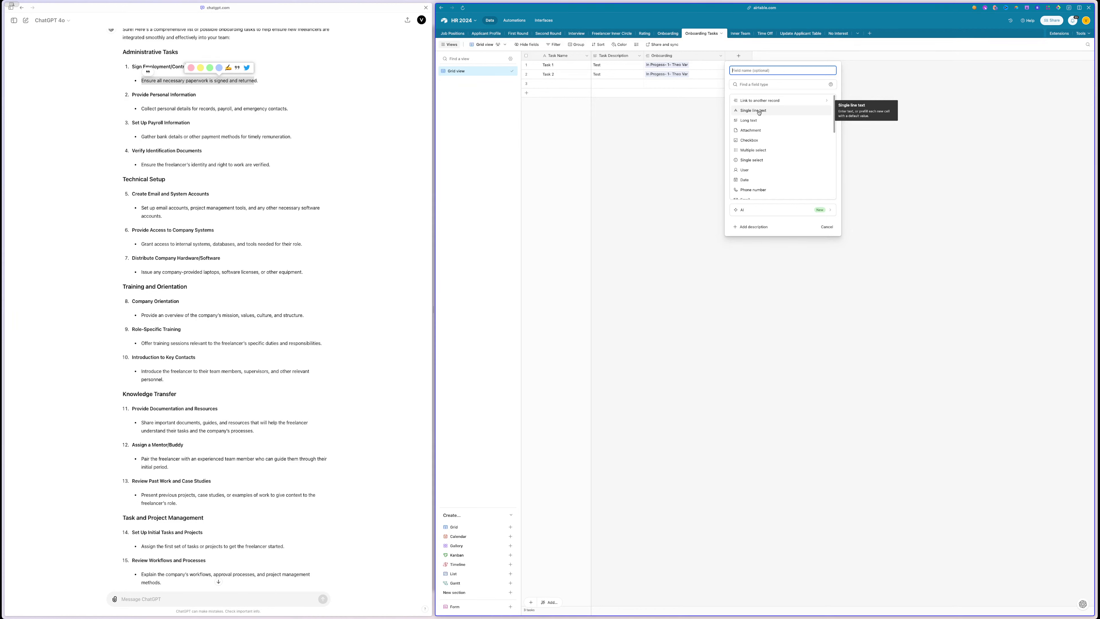
- Create a multiple-select 'Onboarding for' field with Freelancer, Intern and Full Time options
left_click(758, 149)
left_click(746, 72)
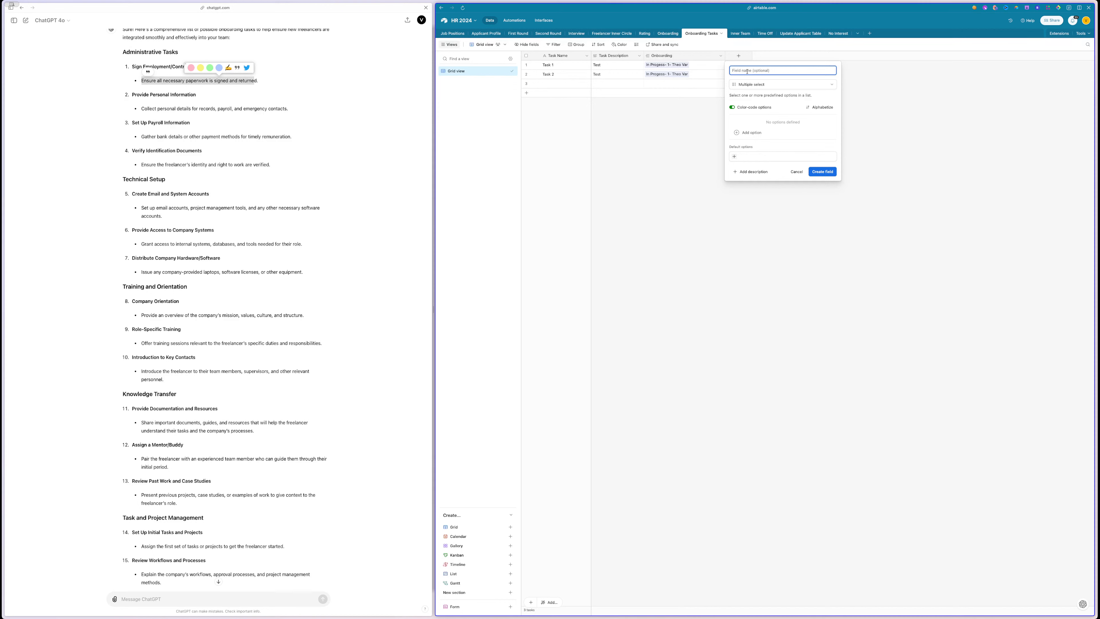
type("Onboarding for")
left_click(738, 132)
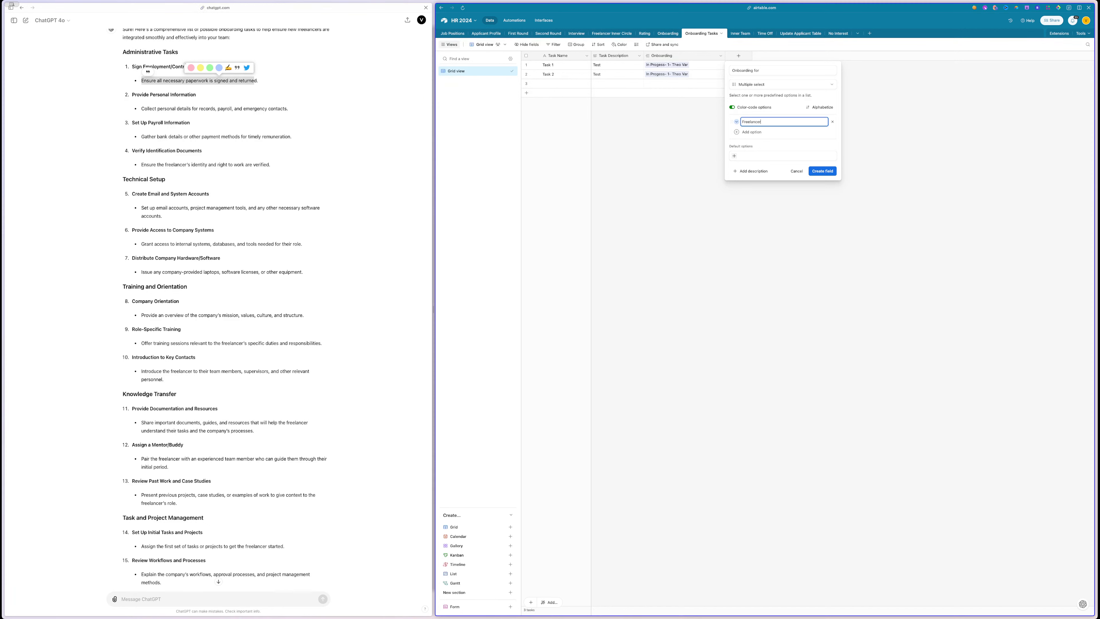
type("Freelancer")
key("Return")
key("Return")
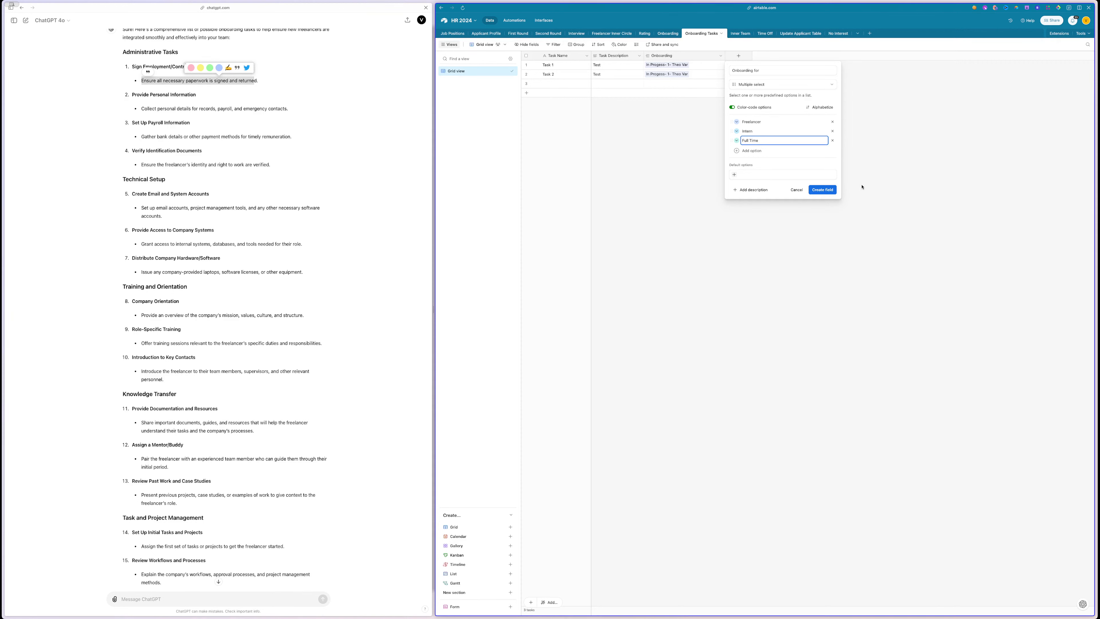
left_click(832, 193)
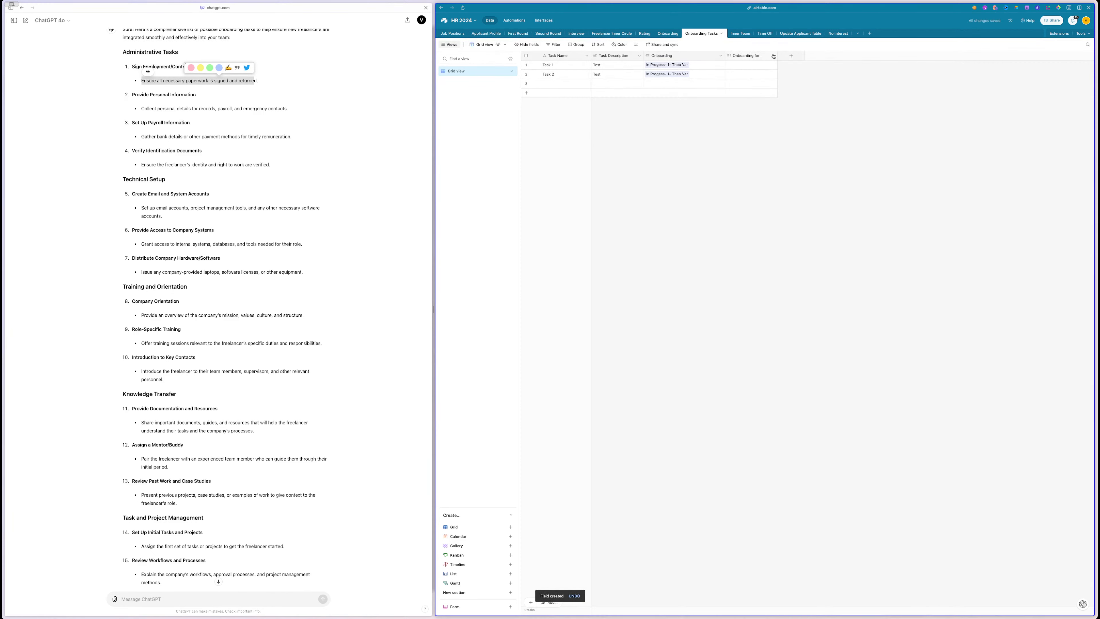
double_click(762, 56)
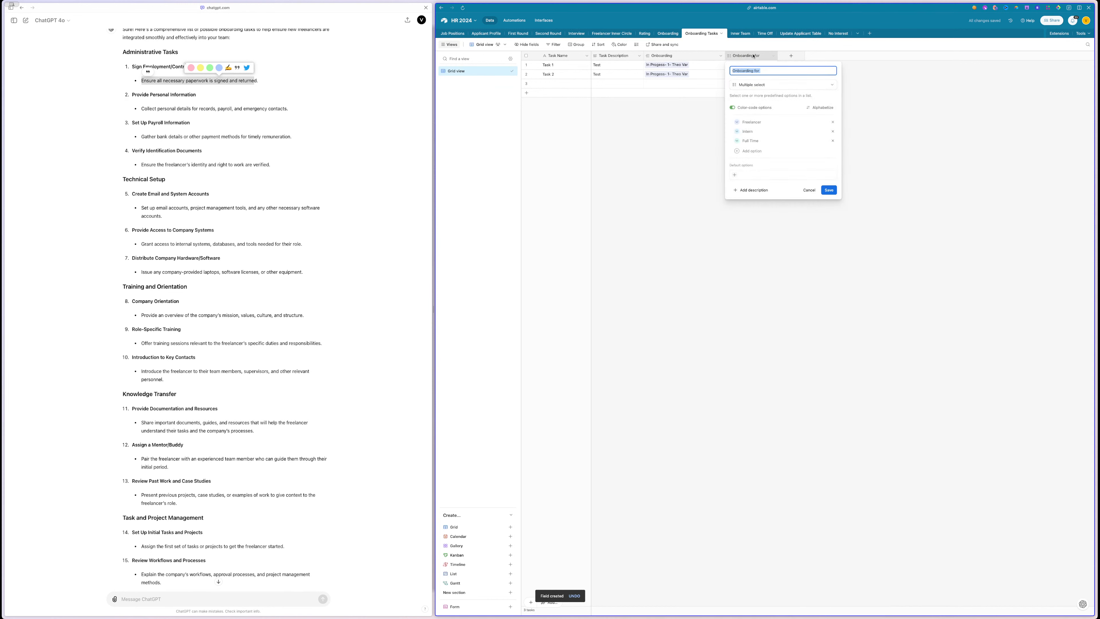
left_click(765, 70)
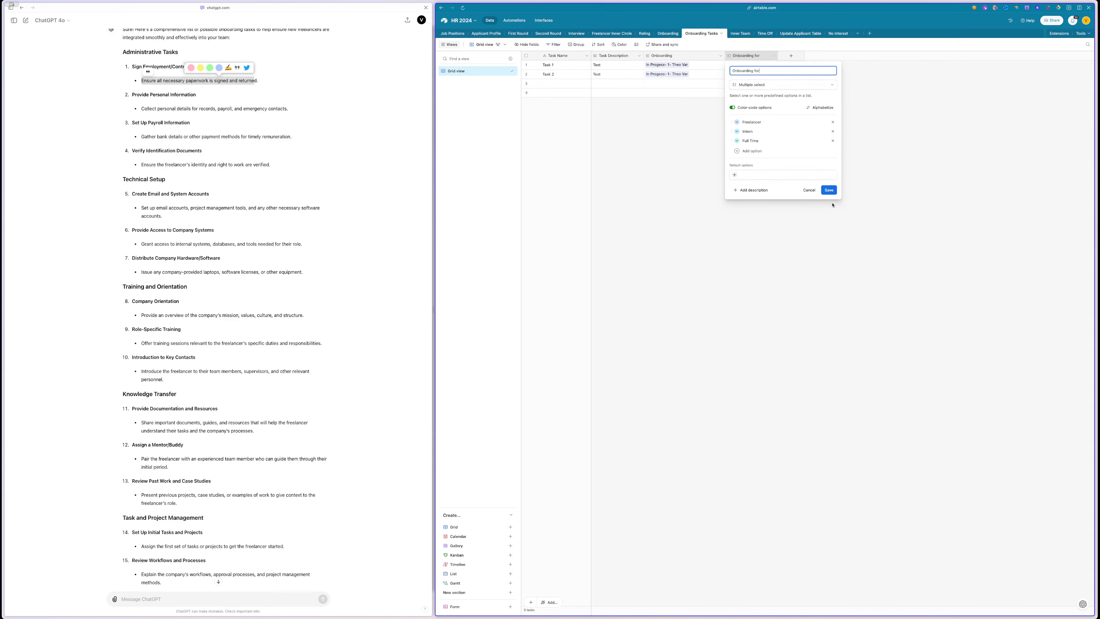
left_click(829, 190)
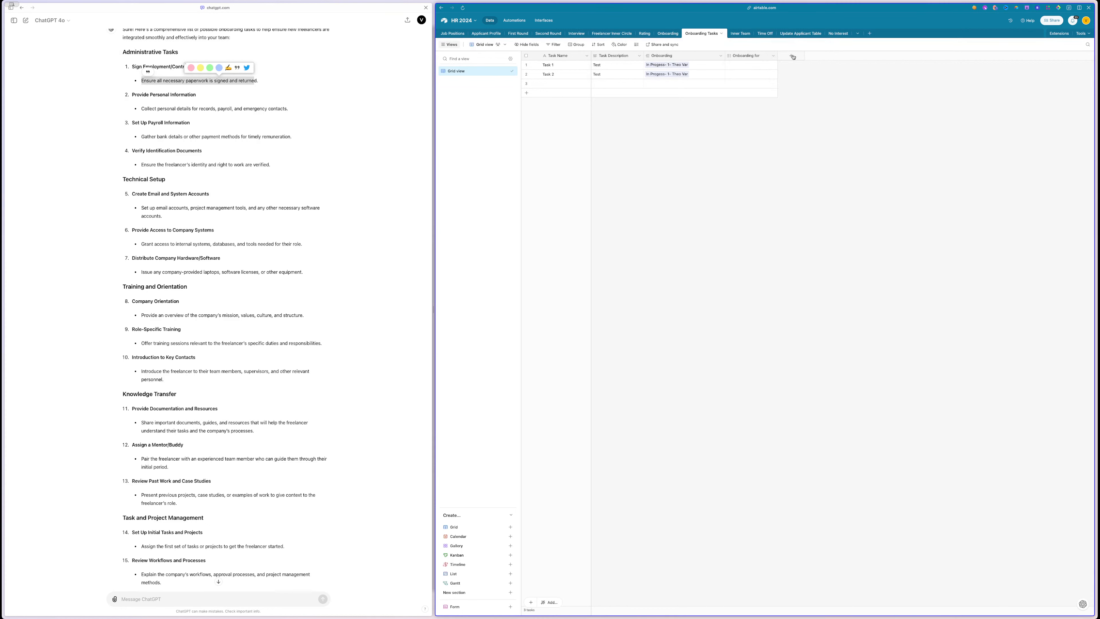
- Check row 1's Onboarding for options, then copy 'Payroll Information' from the ChatGPT list
left_click(741, 65)
left_click(730, 64)
left_click(166, 72)
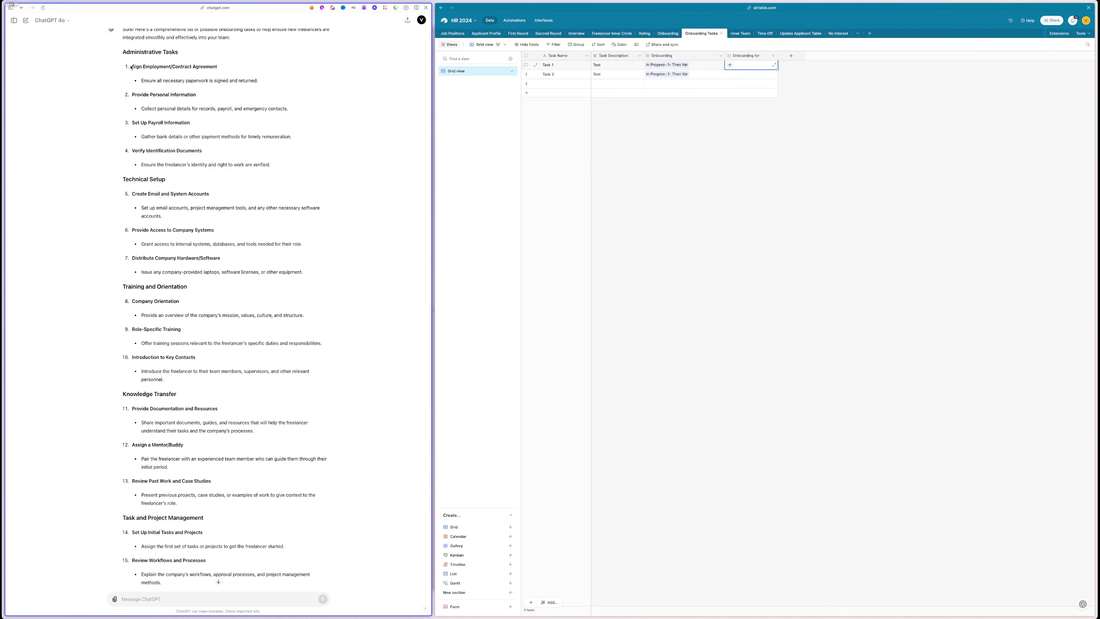
left_click_drag(131, 67, 233, 64)
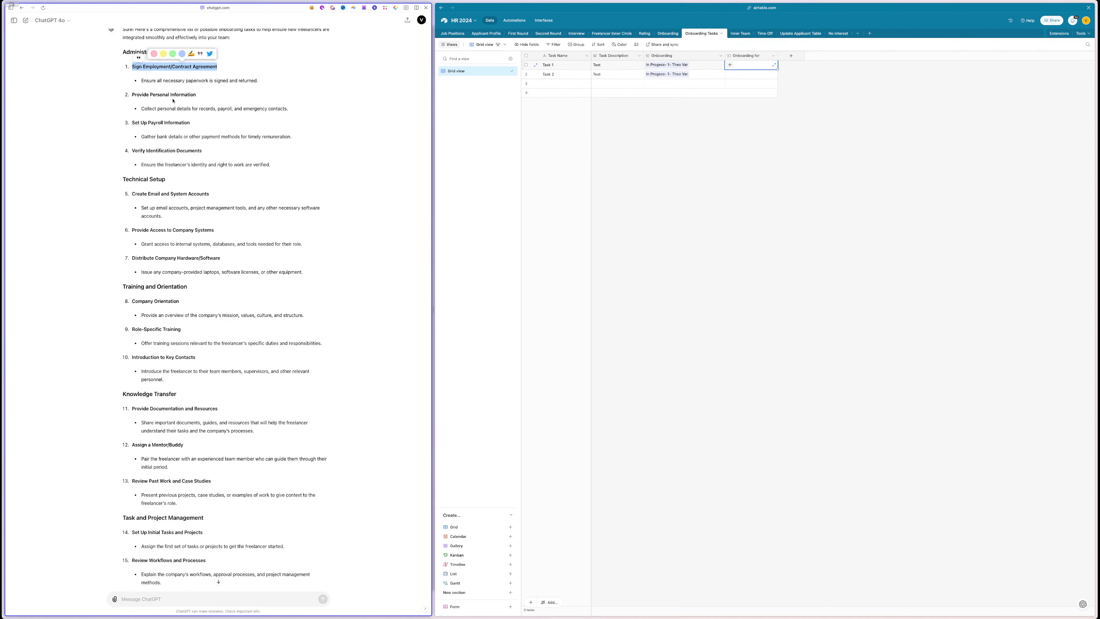
scroll(174, 94, "down", 1)
left_click_drag(139, 120, 191, 121)
key("super+c")
left_click(149, 119)
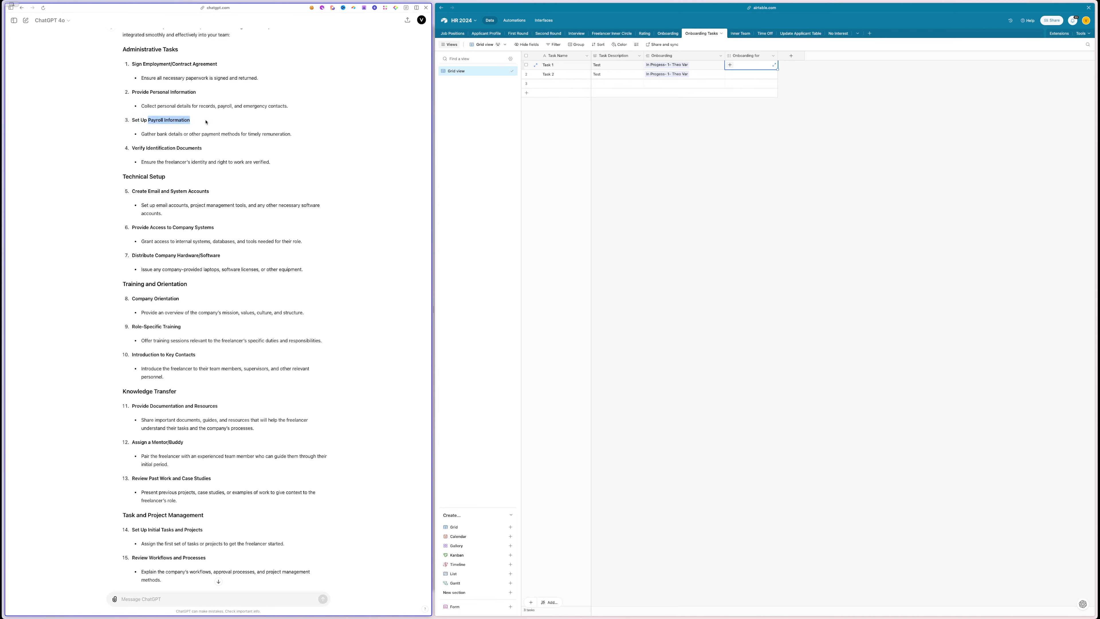
- Rename Task 1 to 'Payroll Information' using the copied text
double_click(564, 66)
key("super+v")
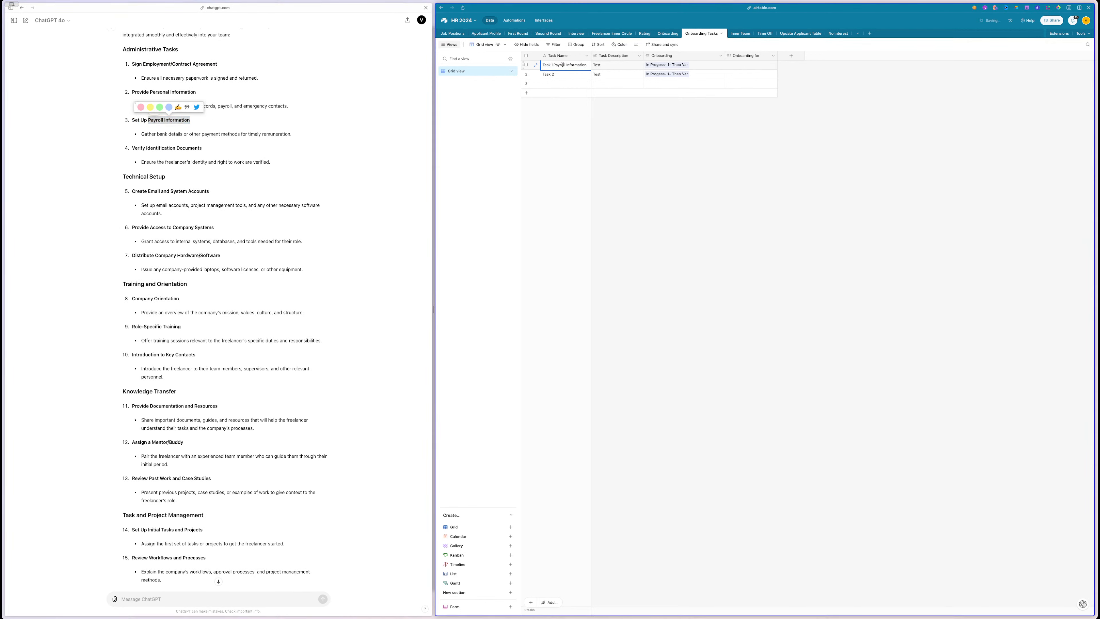
triple_click(563, 65)
key("super+v")
left_click(643, 154)
left_click(752, 64)
left_click(730, 64)
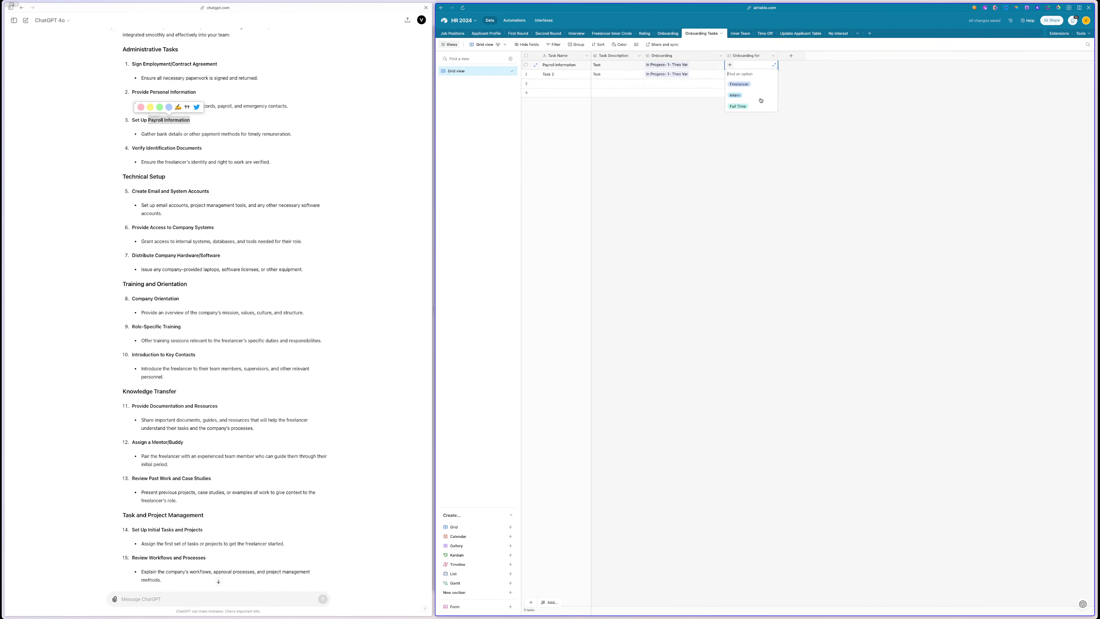
- Tag Payroll Information as Freelancer, Intern and Full Time, widening the Onboarding for column
left_click(742, 84)
left_click(759, 64)
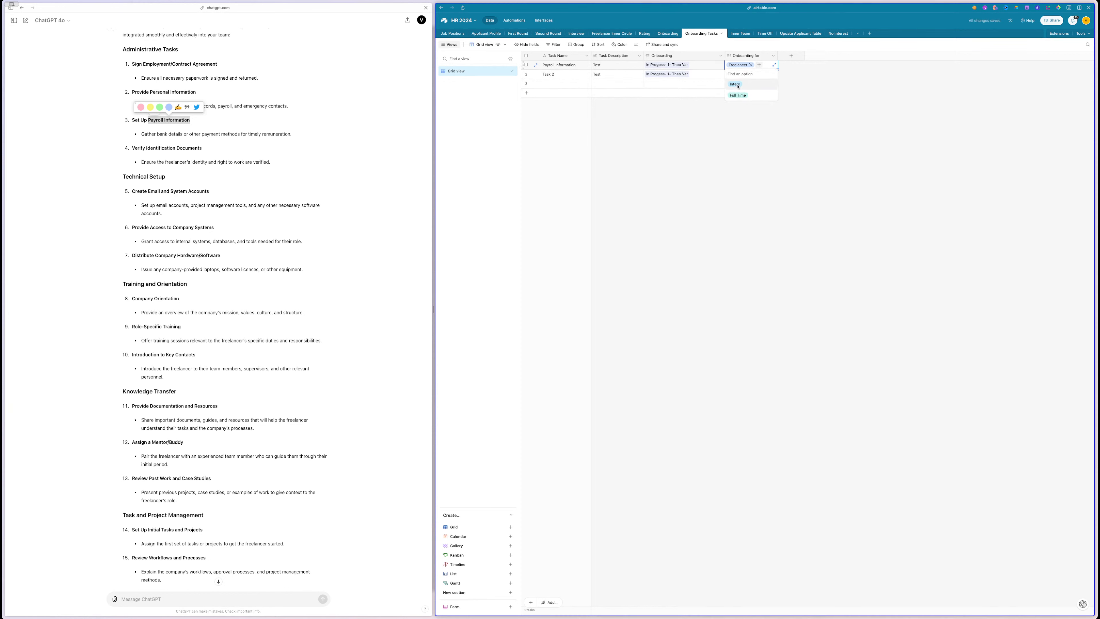
left_click(738, 84)
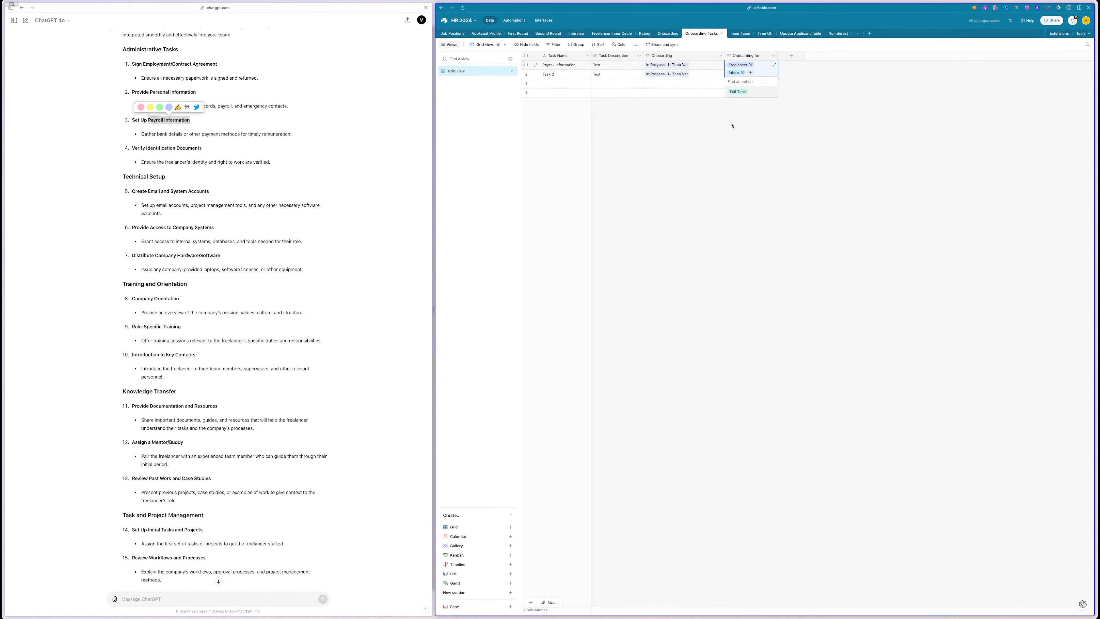
left_click(738, 92)
left_click(730, 137)
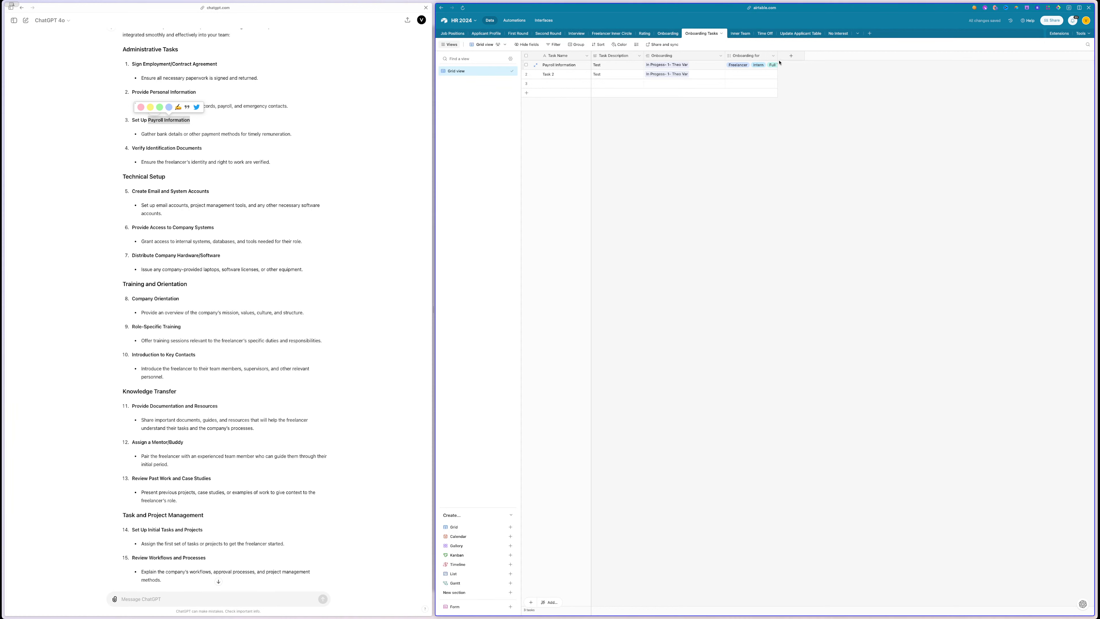
left_click_drag(779, 57, 839, 57)
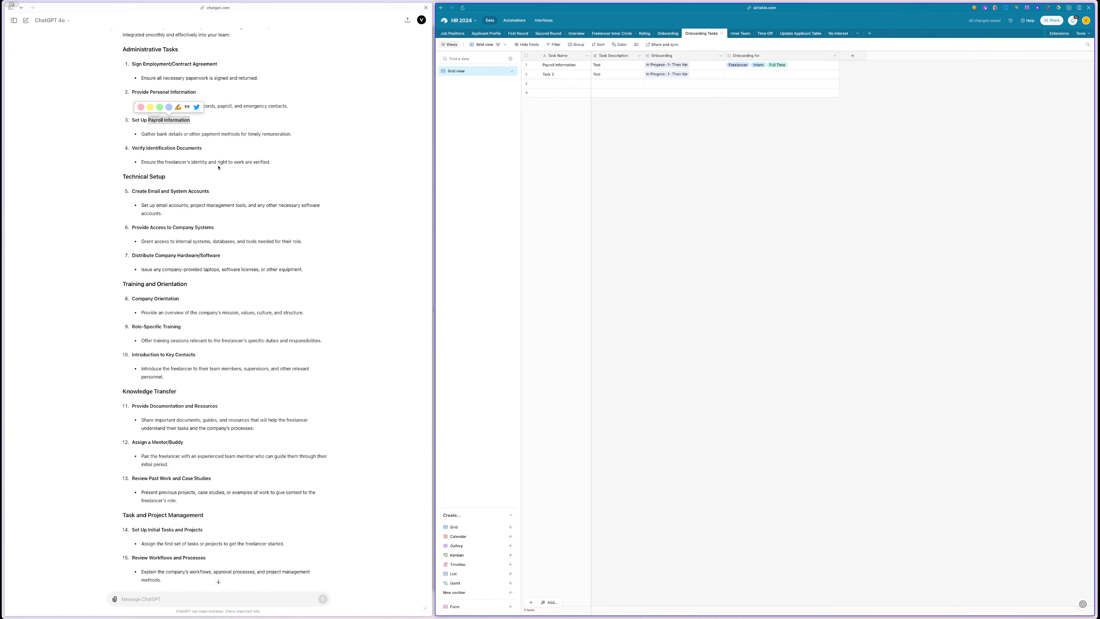
- Rename row 2 to 'Create an Slack Account' and fill in its task description
double_click(553, 74)
type("Create an Slac")
left_click_drag(645, 56, 715, 56)
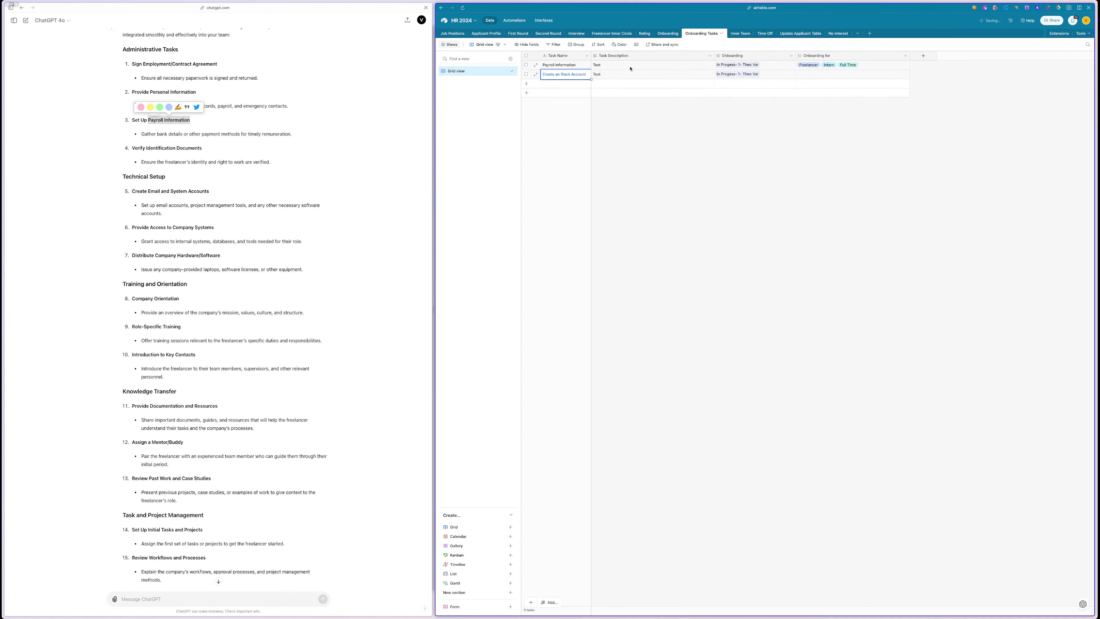
left_click(613, 75)
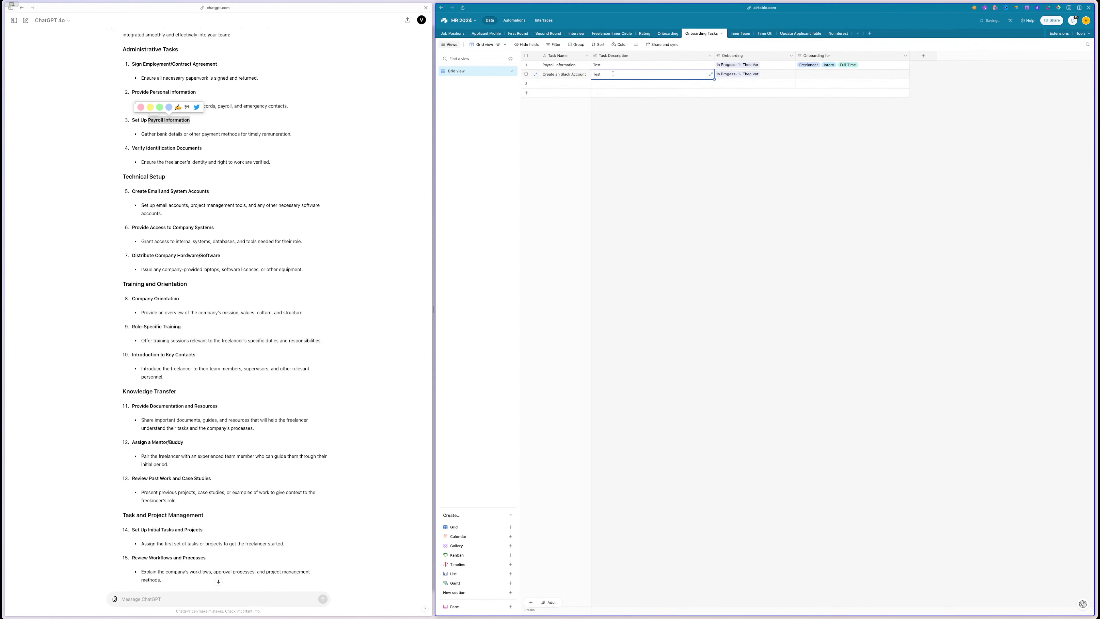
double_click(613, 75)
type("Here is how .... XXX.com")
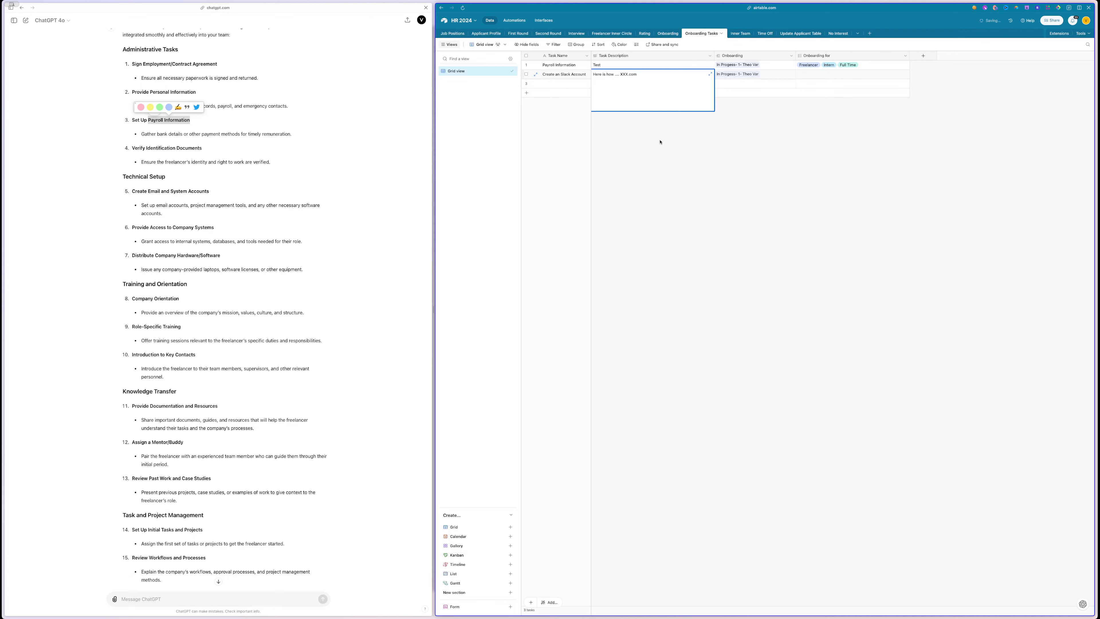
left_click(685, 170)
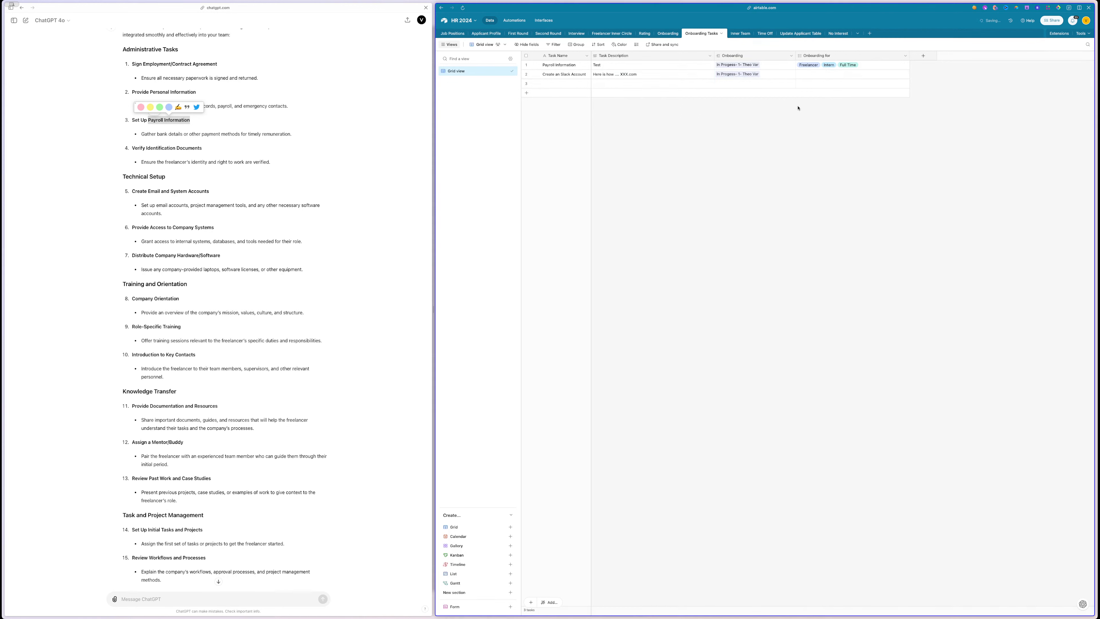
- Tag Create an Slack Account as Freelancer, Intern and Full Time
left_click(806, 79)
left_click(801, 75)
left_click(809, 91)
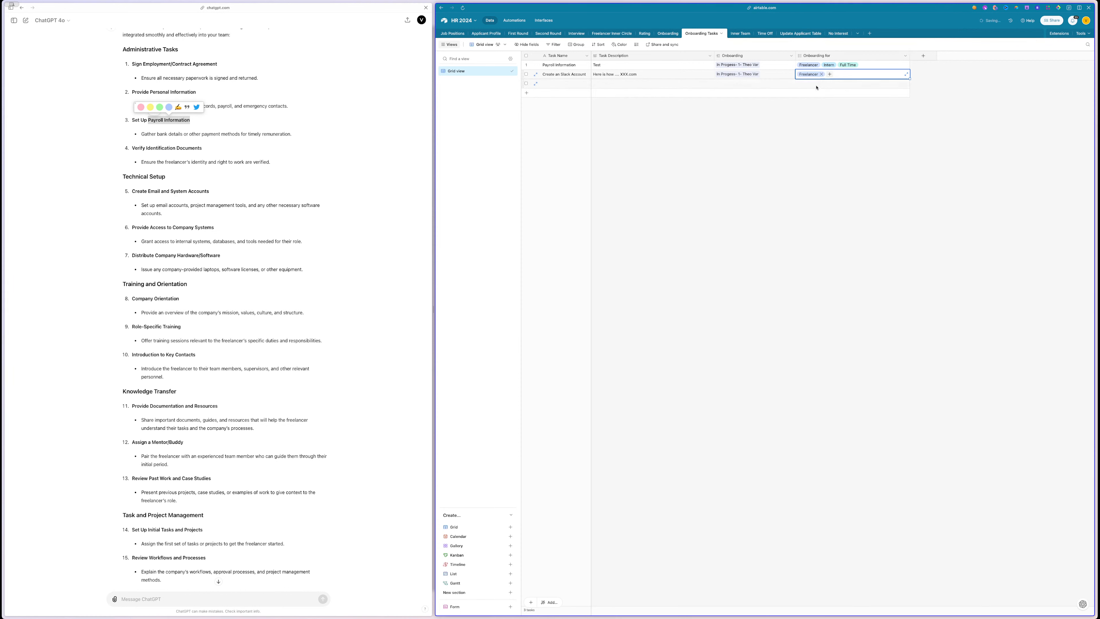
left_click(829, 74)
left_click(816, 95)
left_click(850, 75)
left_click(832, 94)
key("Escape")
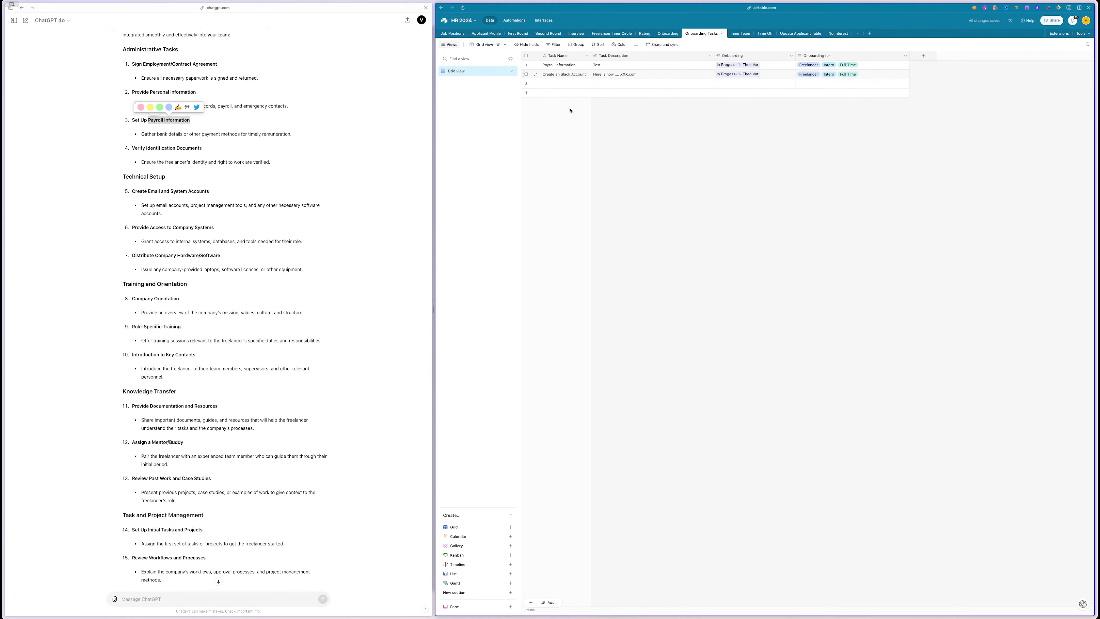
- Add a third task 'Update Freelancer Profile' tagged Freelancer
double_click(546, 84)
type("Update Freelancer Profile")
left_click(808, 83)
left_click(801, 83)
left_click(813, 107)
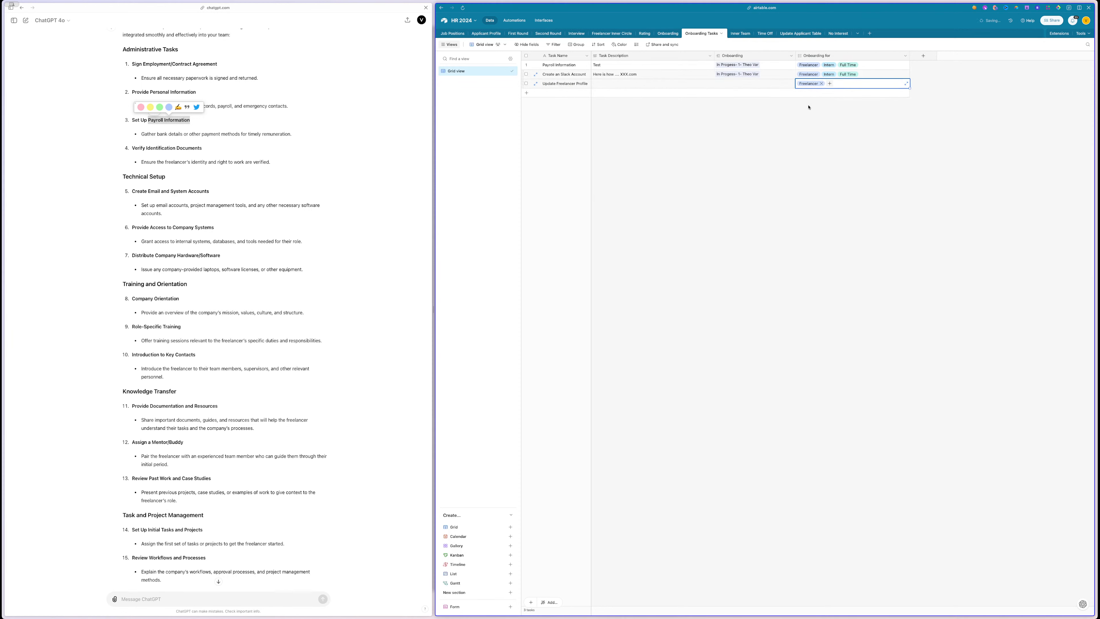
left_click(641, 84)
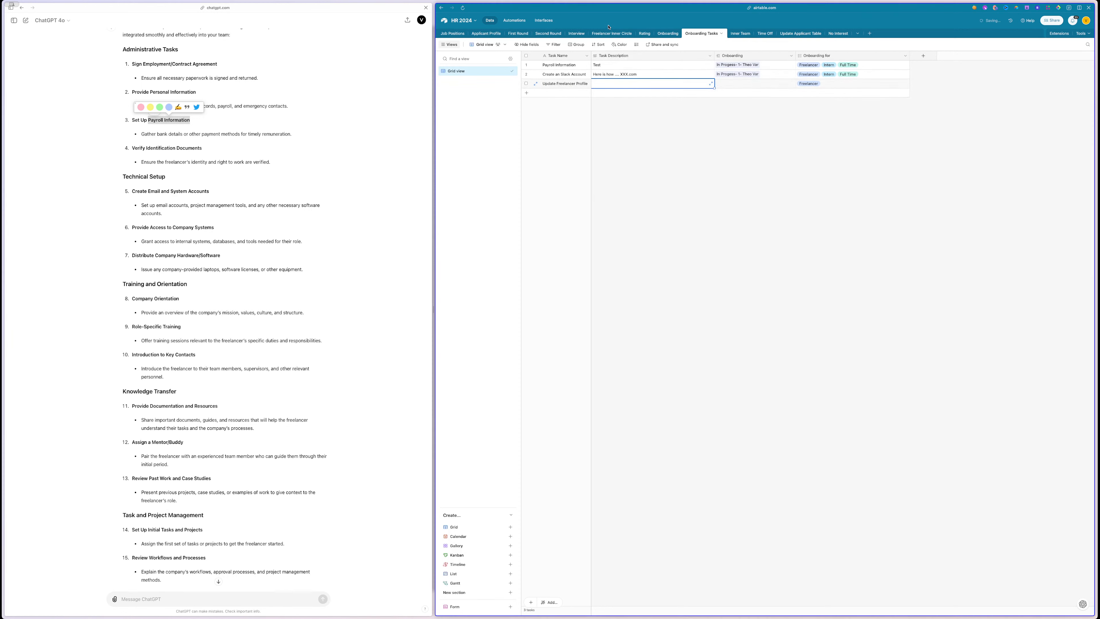
- Create a new form from the Freelancer Inner Circle table
left_click(612, 33)
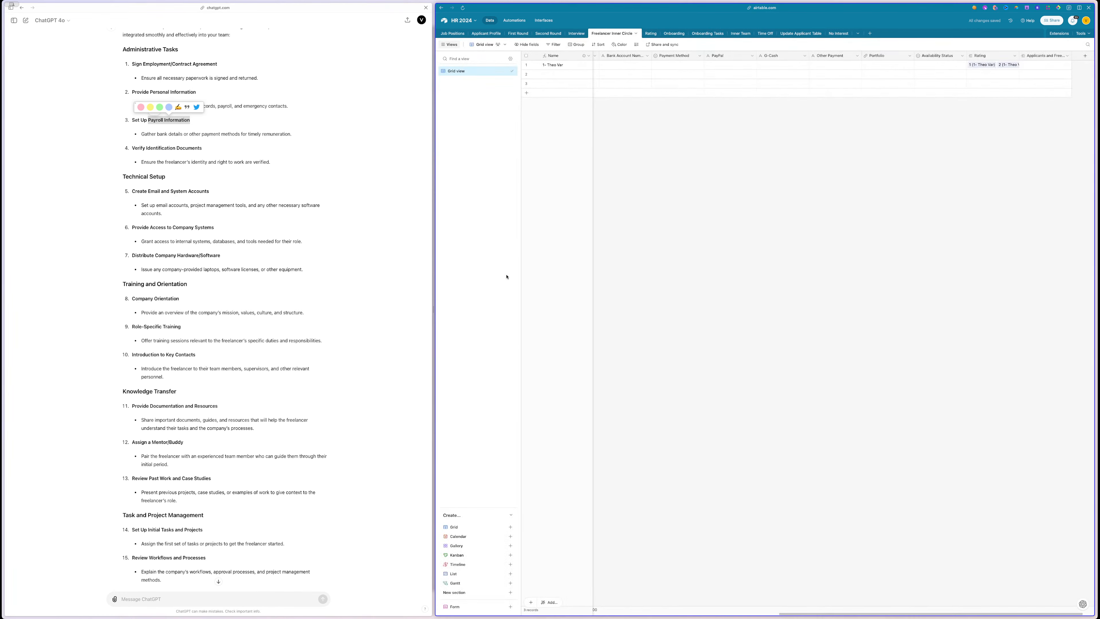
left_click(455, 606)
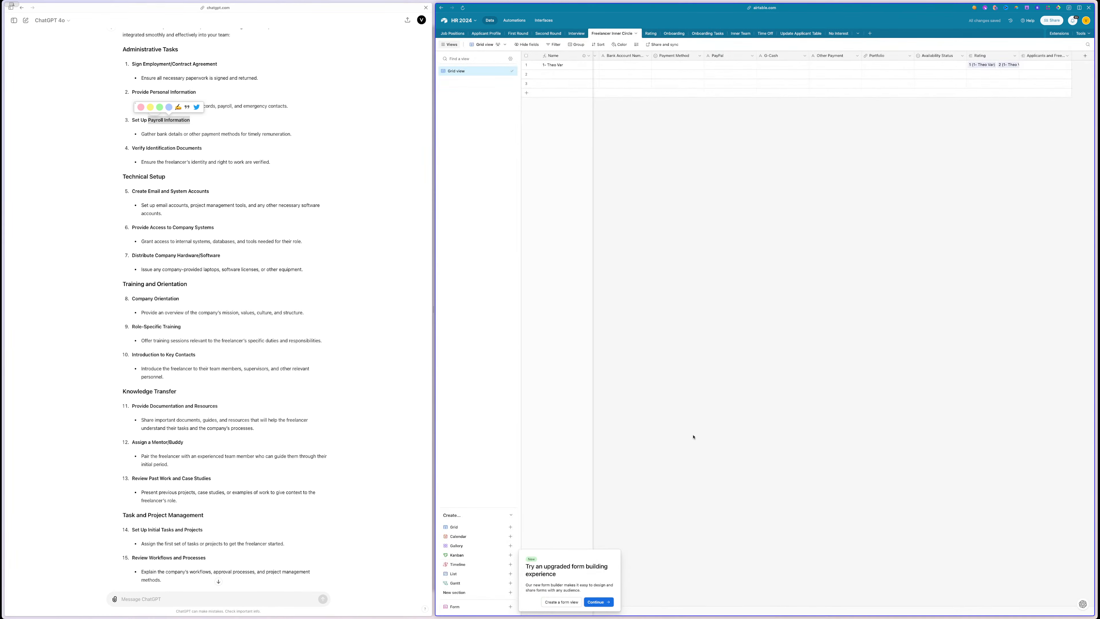
left_click(603, 604)
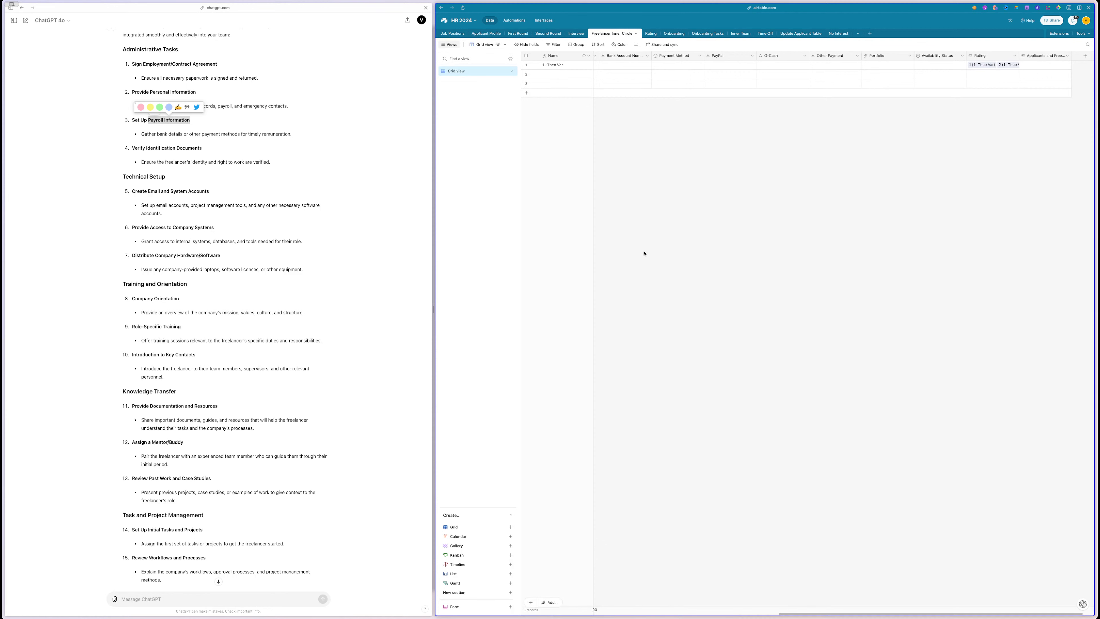
left_click(550, 24)
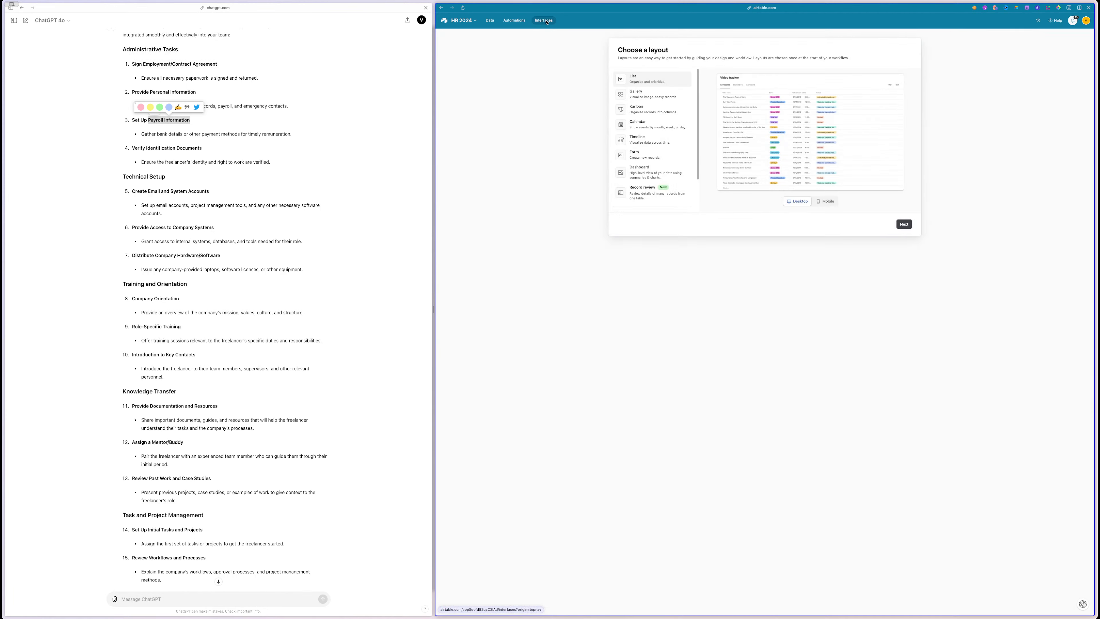
left_click(904, 224)
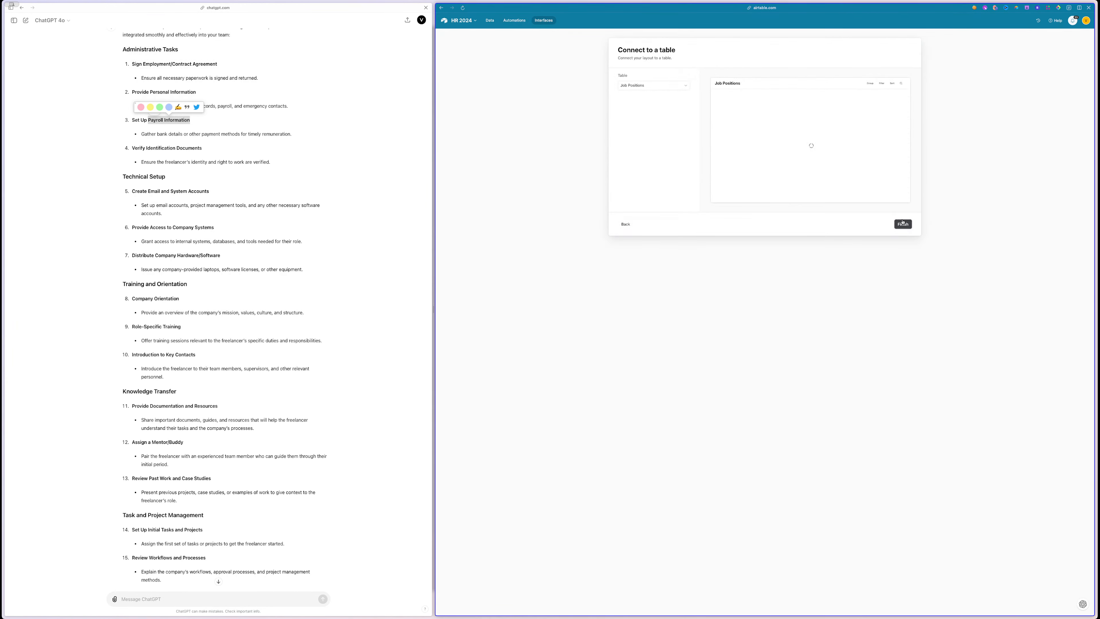
left_click(655, 86)
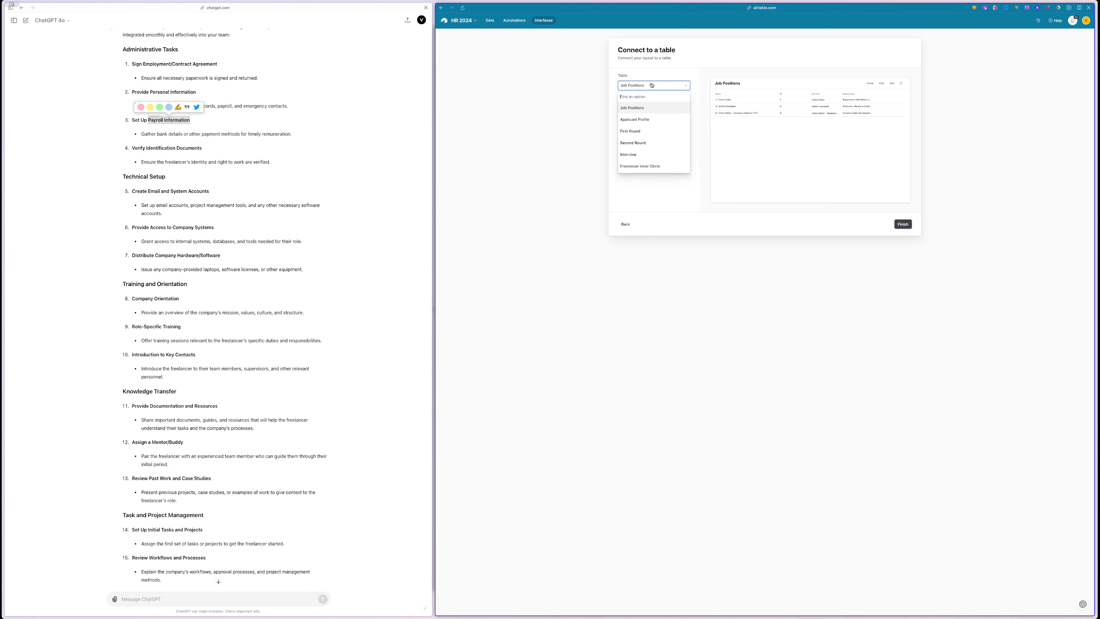
left_click(541, 98)
left_click(490, 20)
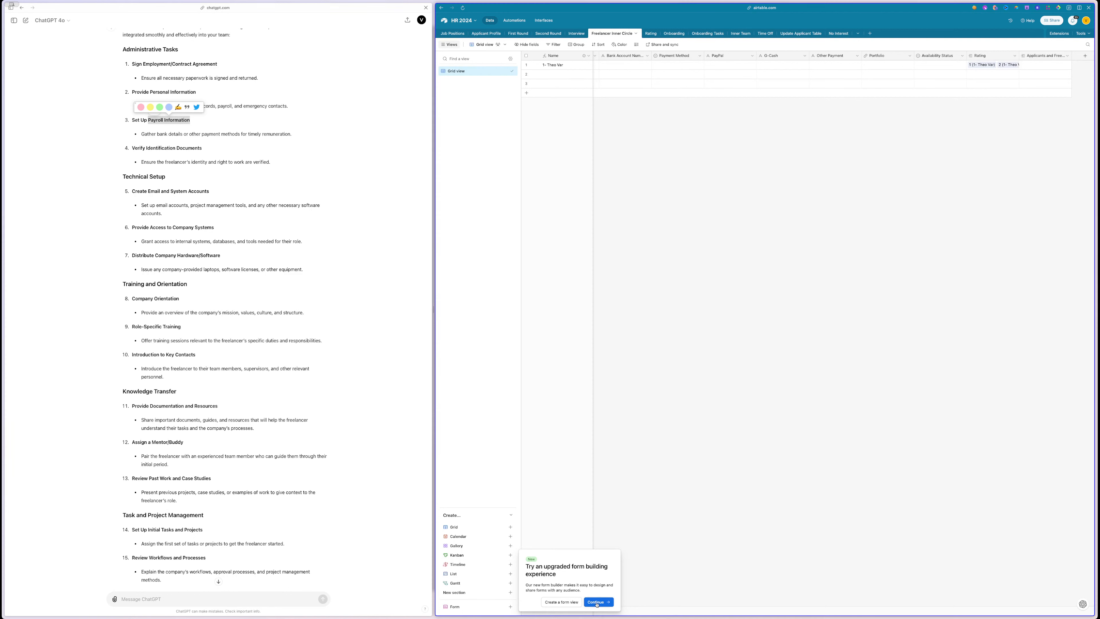
left_click(596, 602)
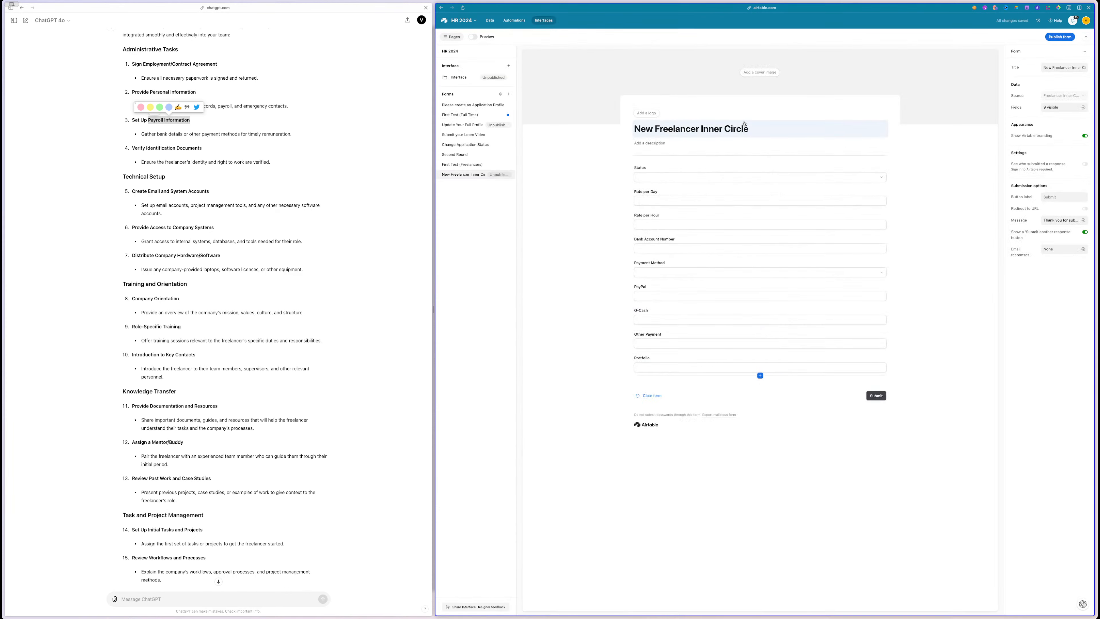
- Remove 'New' from the start of the form title
left_click(692, 125)
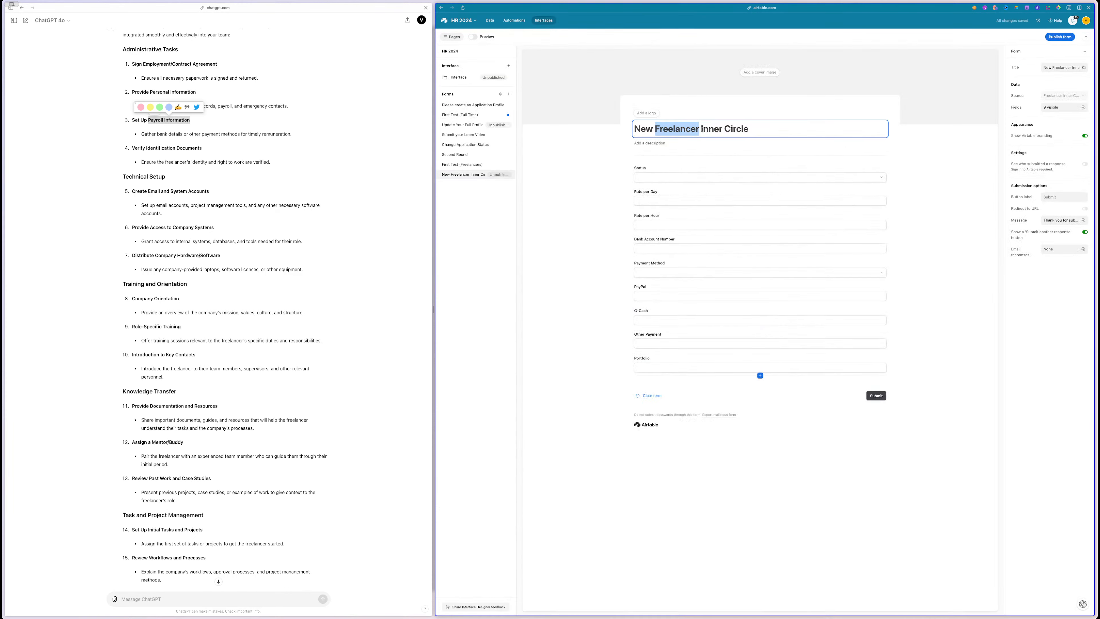
double_click(659, 129)
left_click(702, 129)
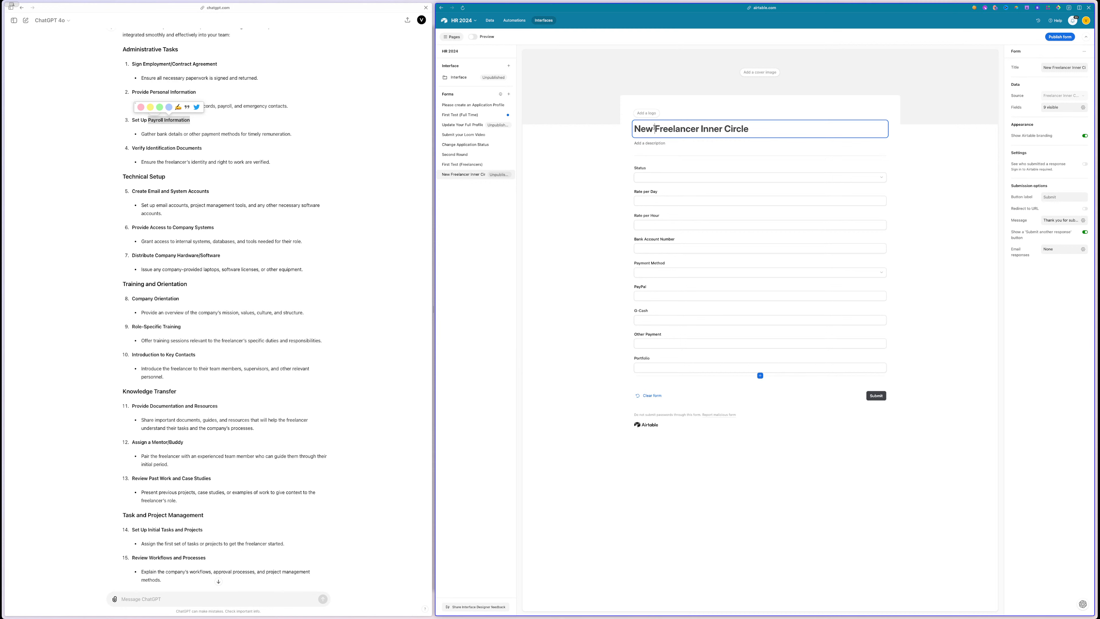
left_click(615, 128)
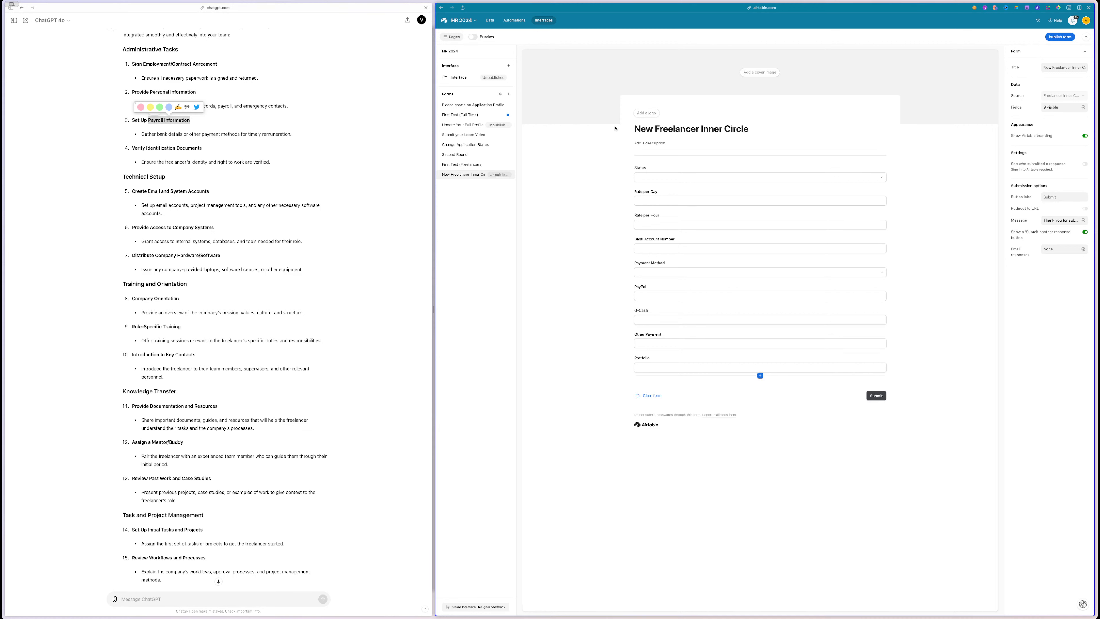
left_click(701, 128)
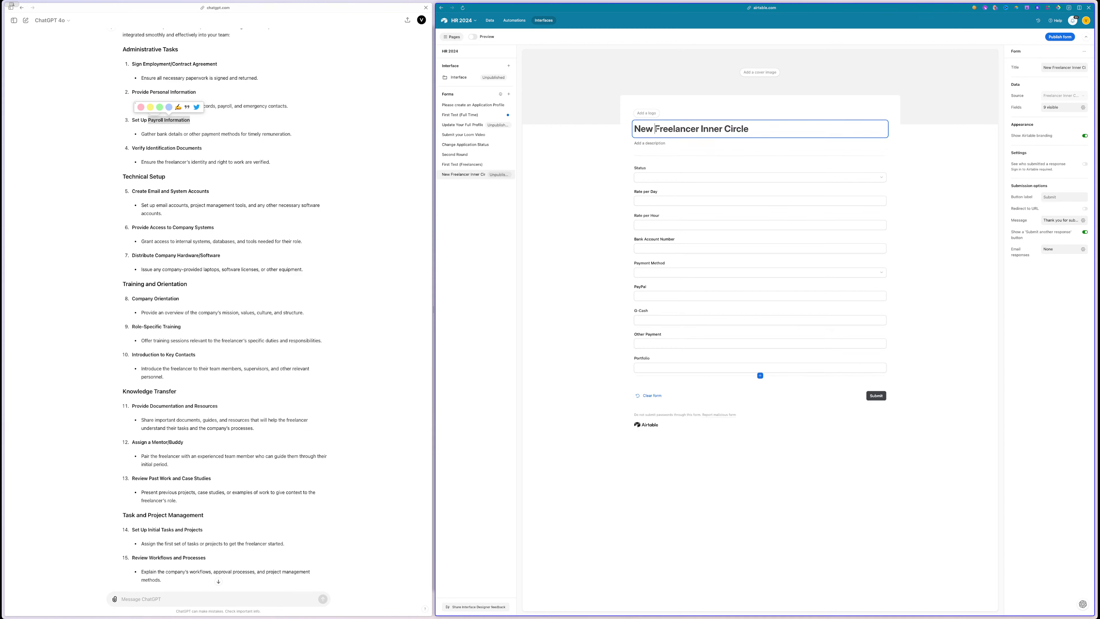
left_click_drag(655, 128, 635, 128)
key("BackSpace")
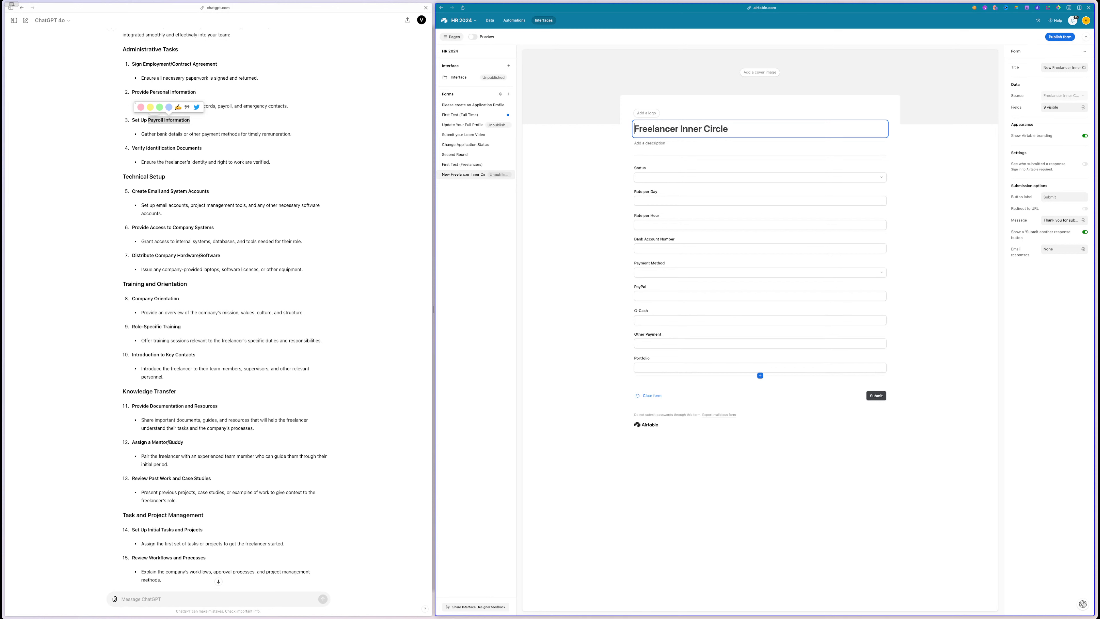
- Show Applicants and Freelancers and Availability Status on the form, moving Applicants and Freelancers to the top
left_click(602, 151)
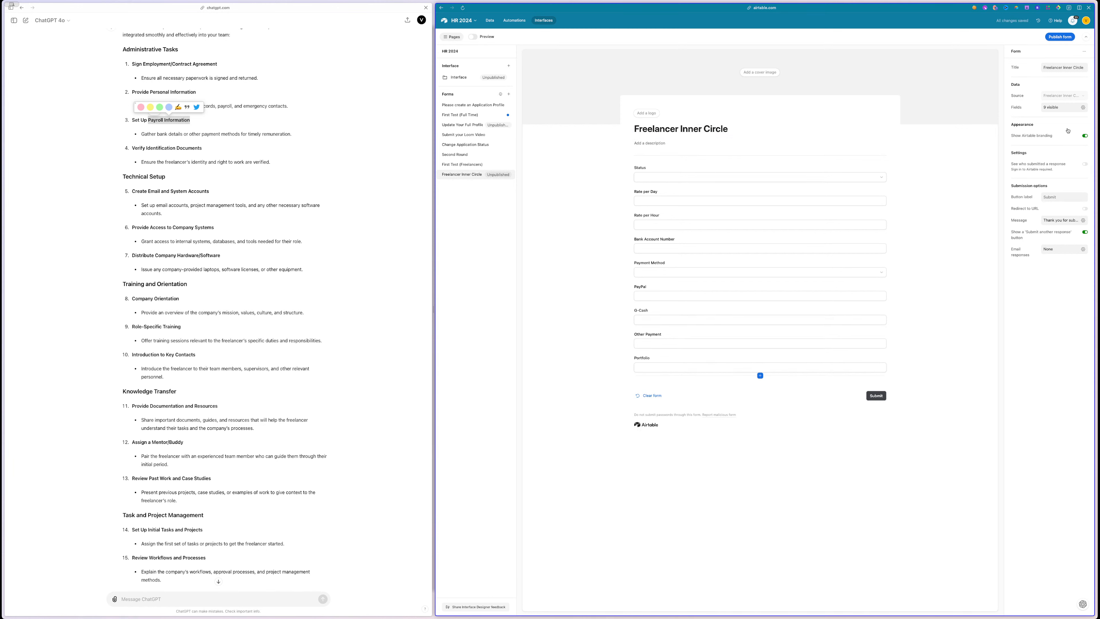
left_click(1084, 108)
scroll(1081, 208, "down", 3)
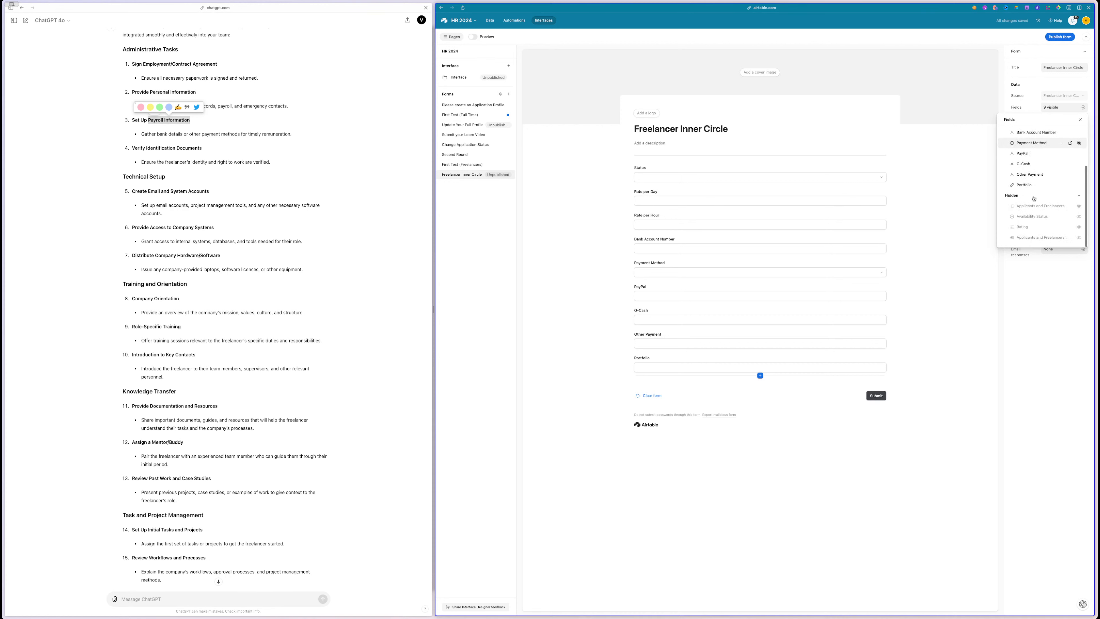
left_click(1081, 207)
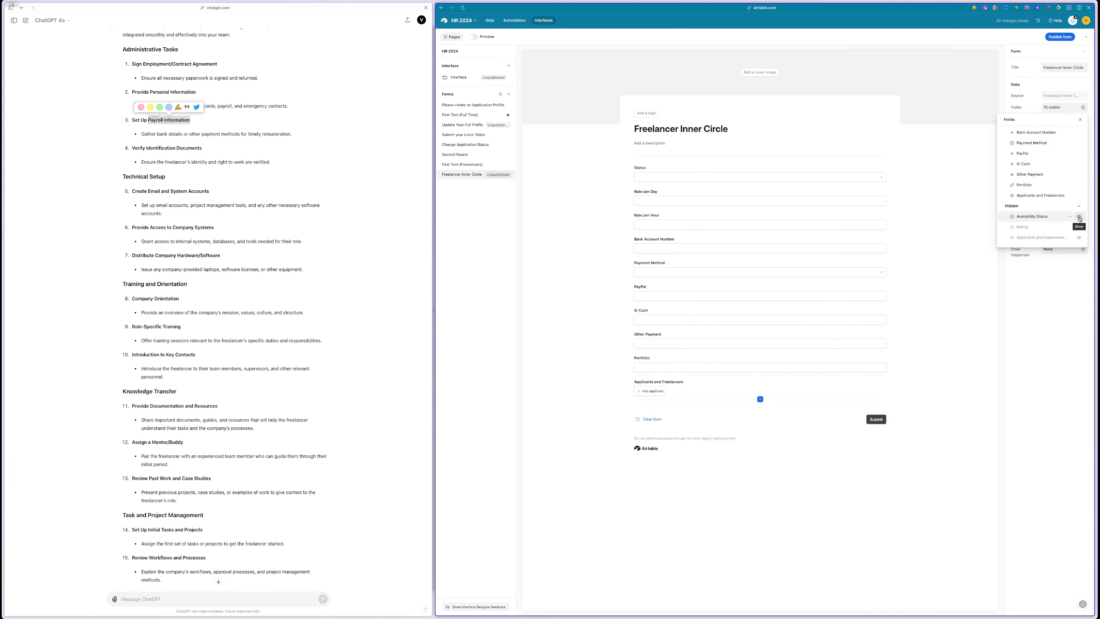
left_click(1079, 217)
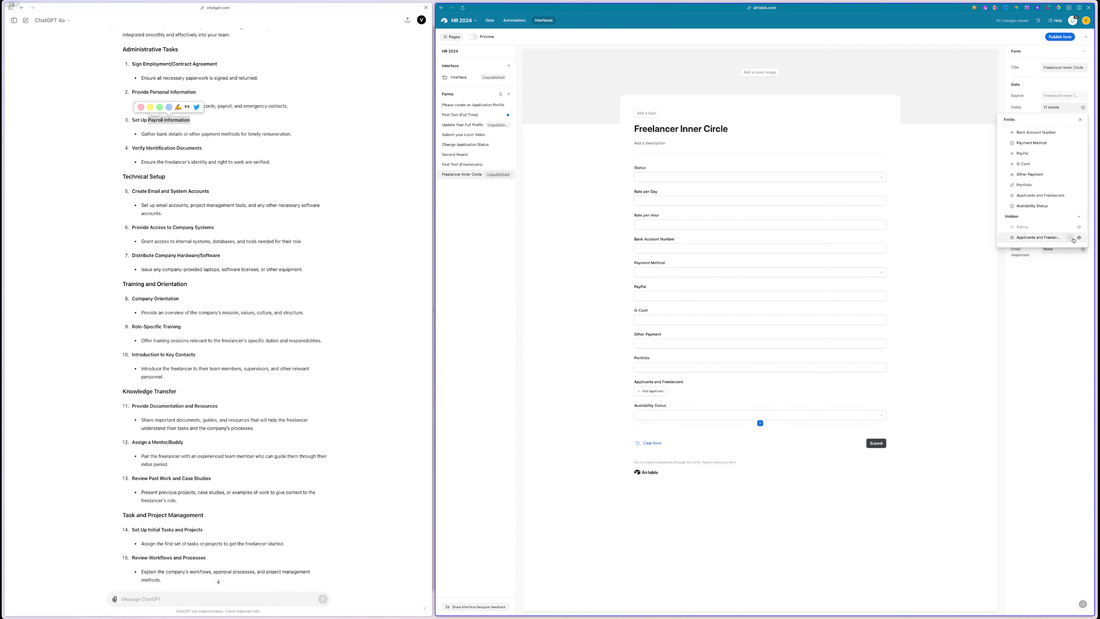
left_click(699, 386)
left_click(758, 185)
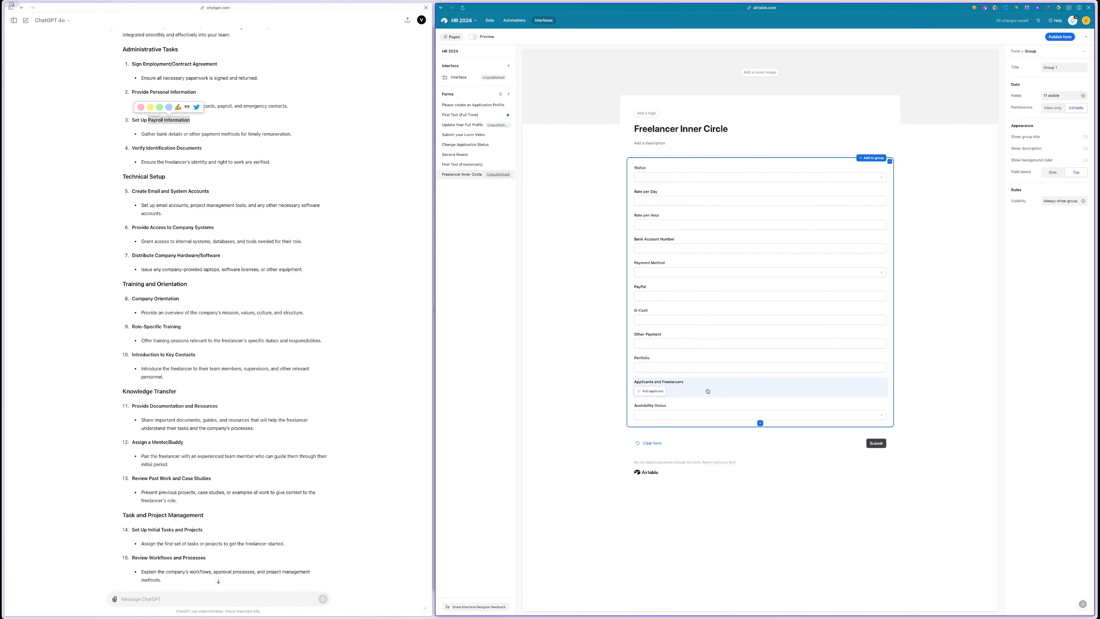
left_click(695, 389)
left_click_drag(695, 389, 666, 163)
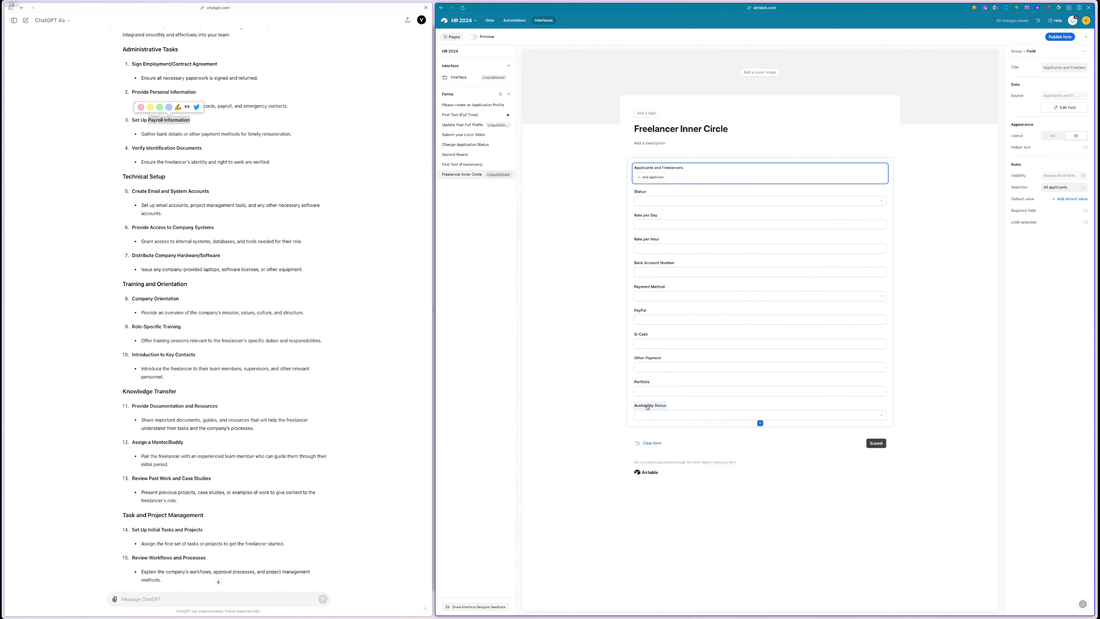
- Publish the form, open it to anyone on the web, and copy its share link
left_click(1057, 37)
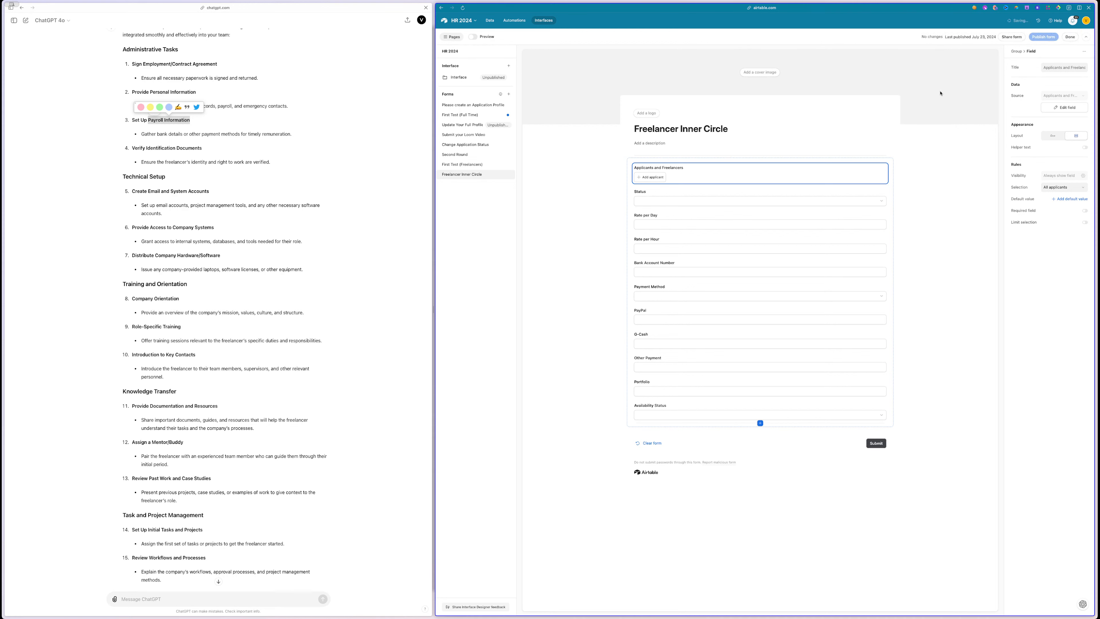
left_click(1011, 38)
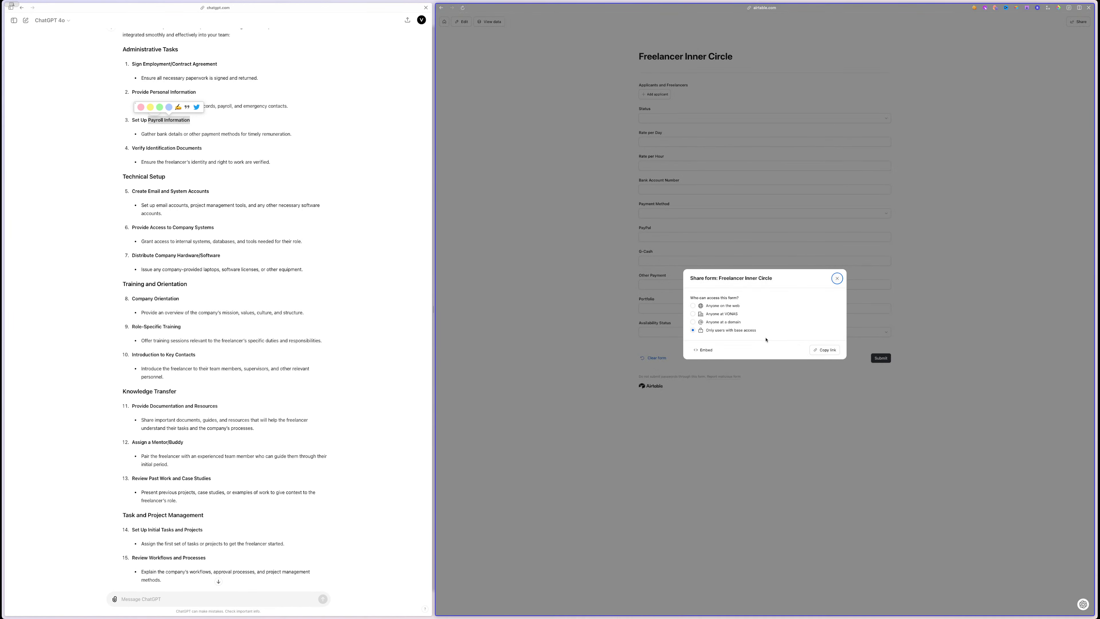
left_click(722, 305)
left_click(793, 334)
left_click(825, 359)
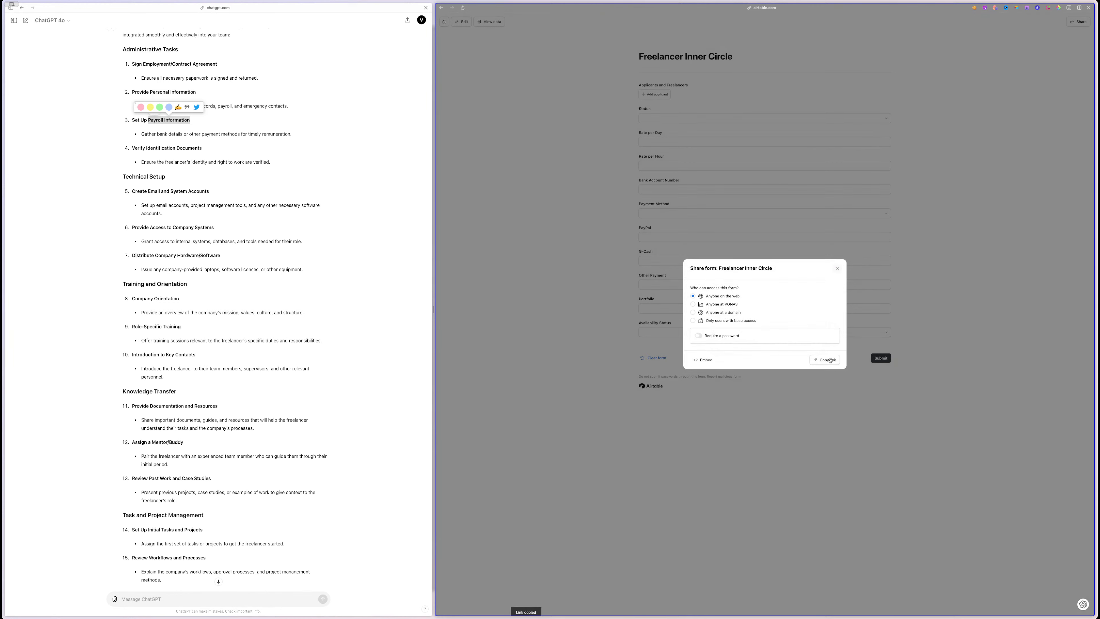
left_click(495, 35)
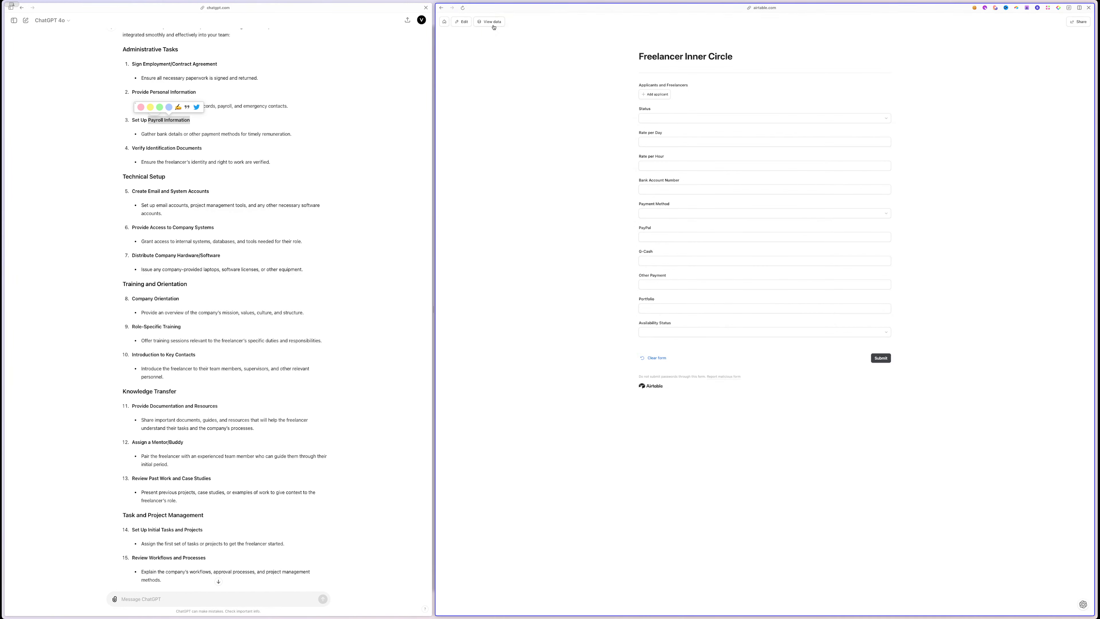
left_click(493, 23)
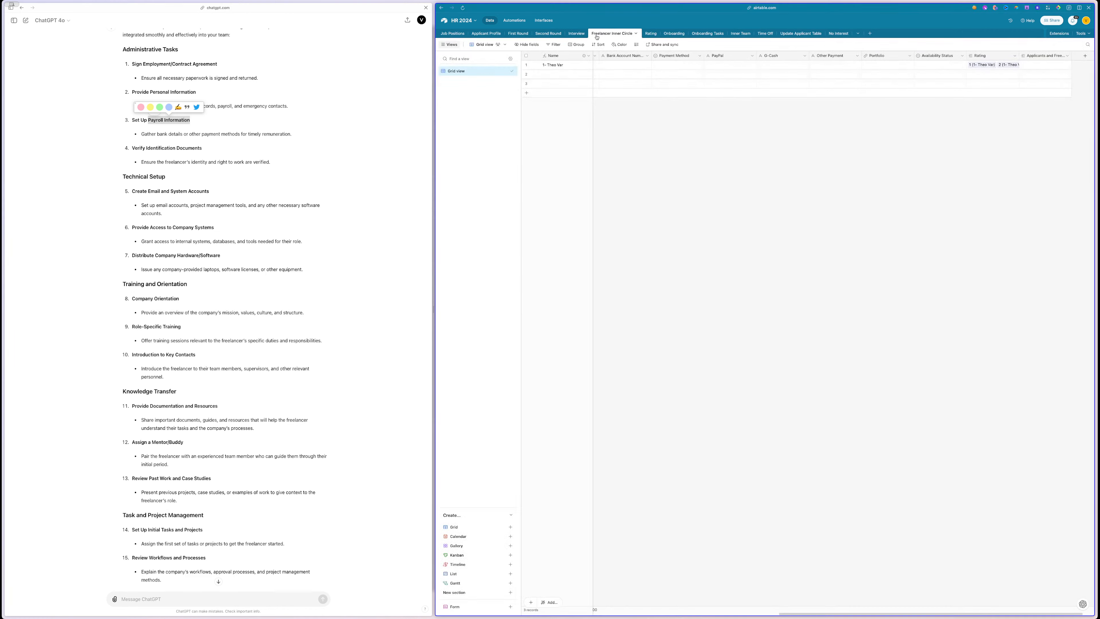
- Paste the form link into the Update Freelancer Profile task's description under 'Fill out this form'
left_click(522, 21)
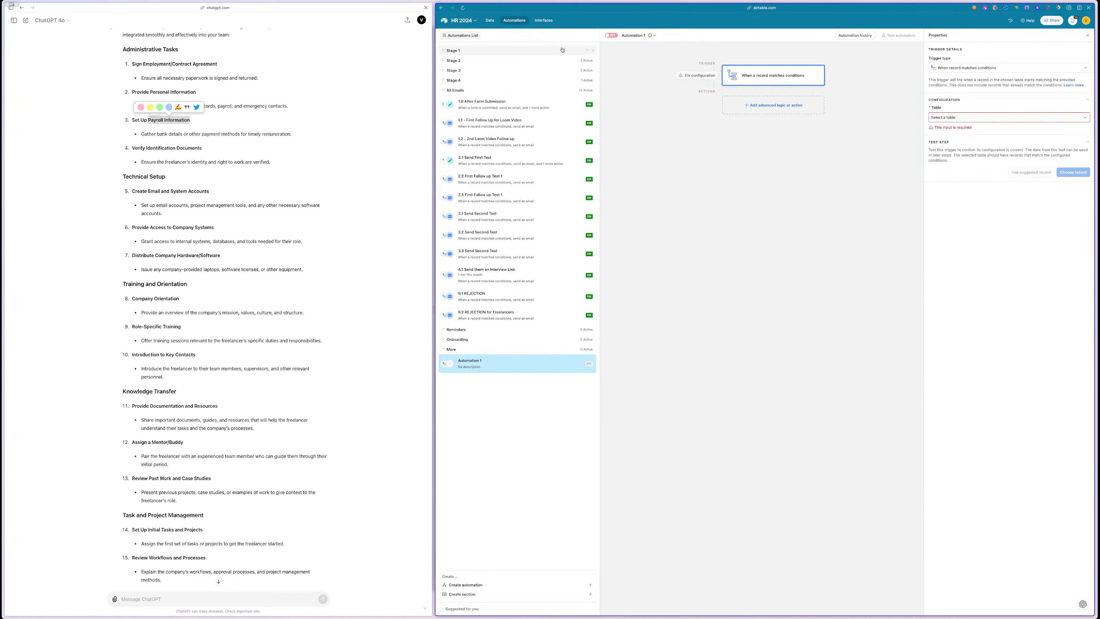
left_click(491, 20)
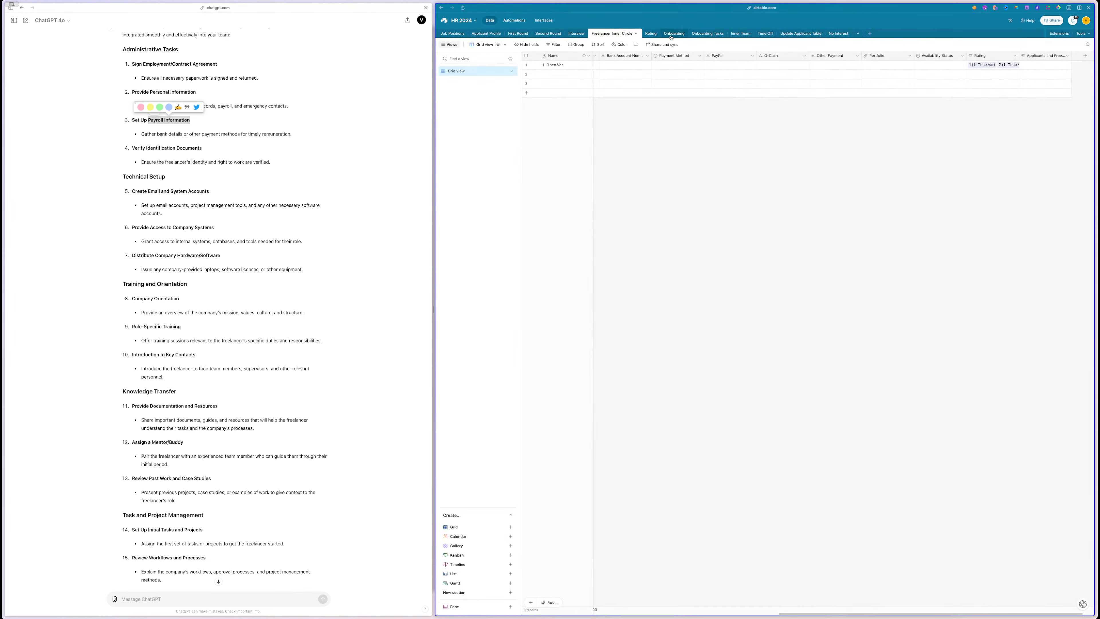
left_click(616, 86)
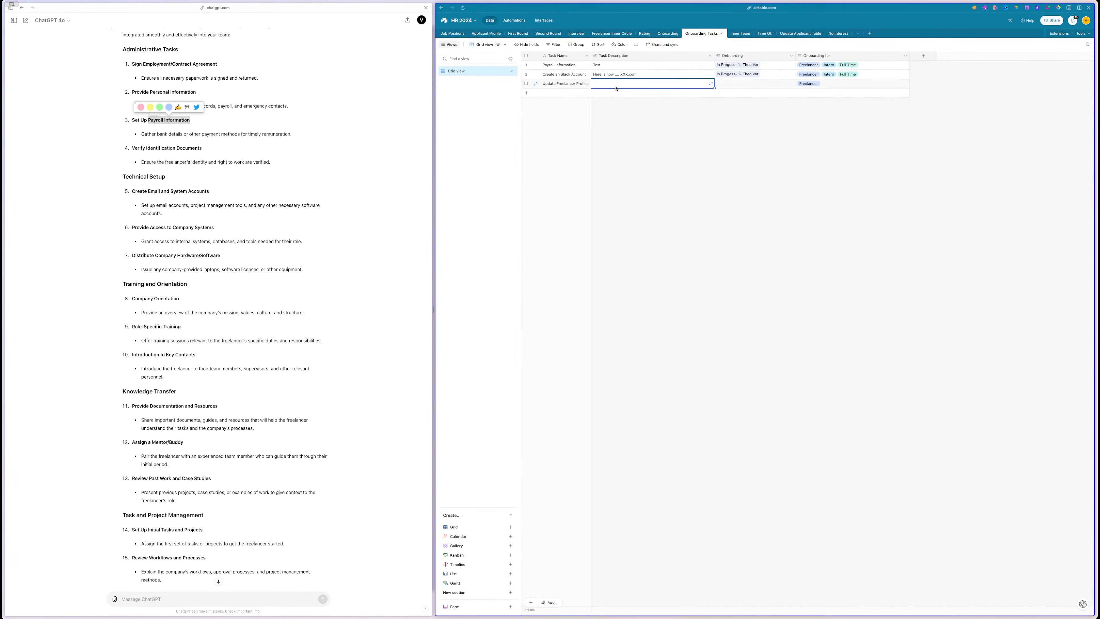
left_click(616, 87)
key("super+v")
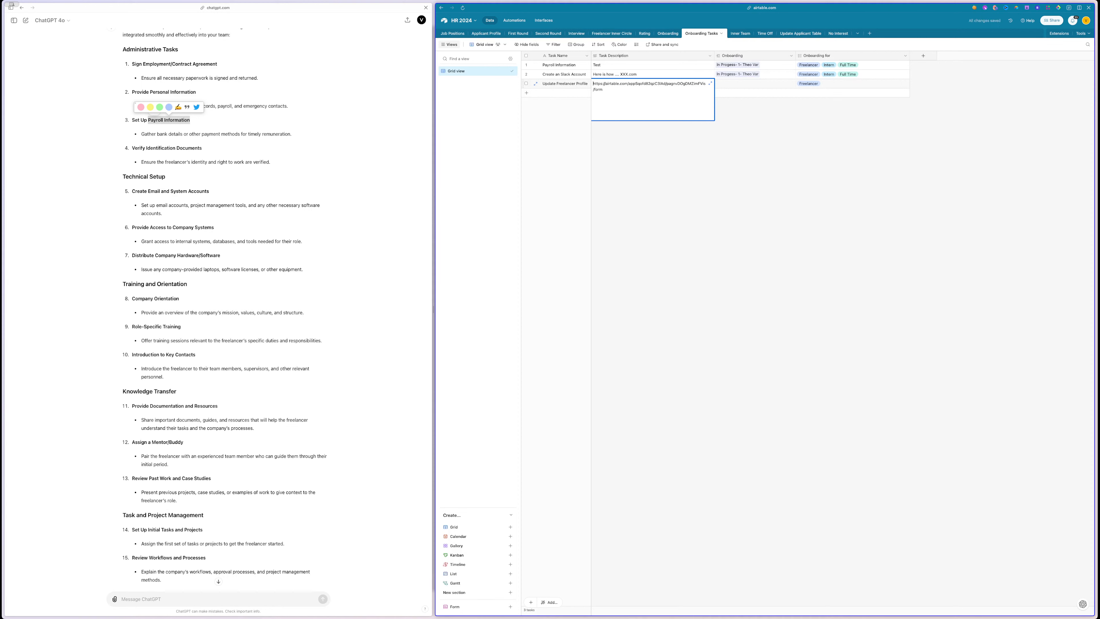
key("Return")
key("Return")
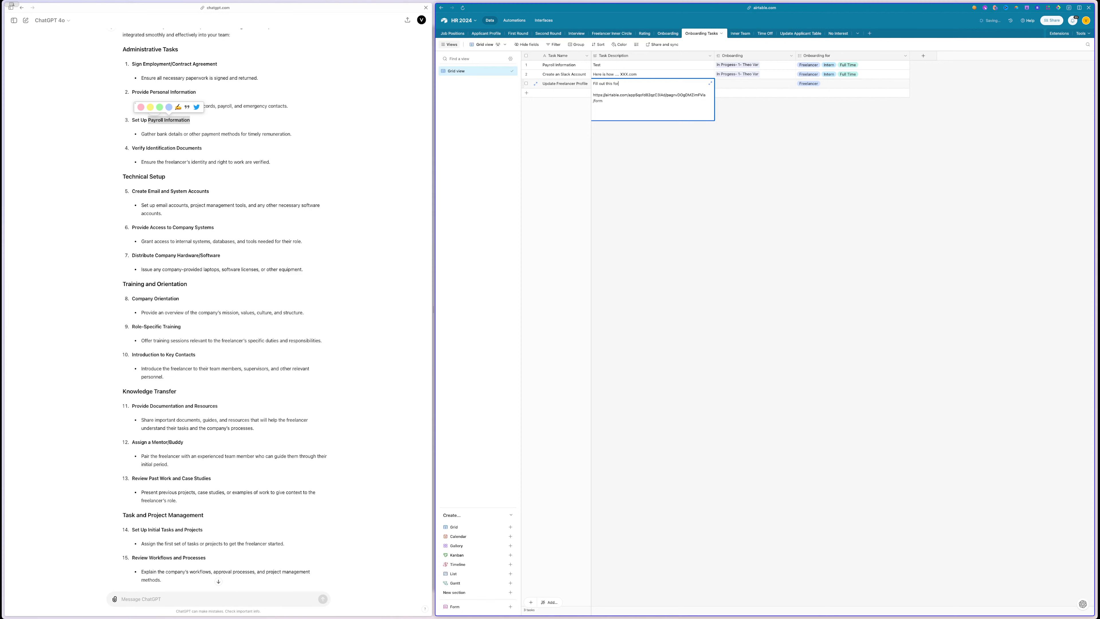
left_click(809, 164)
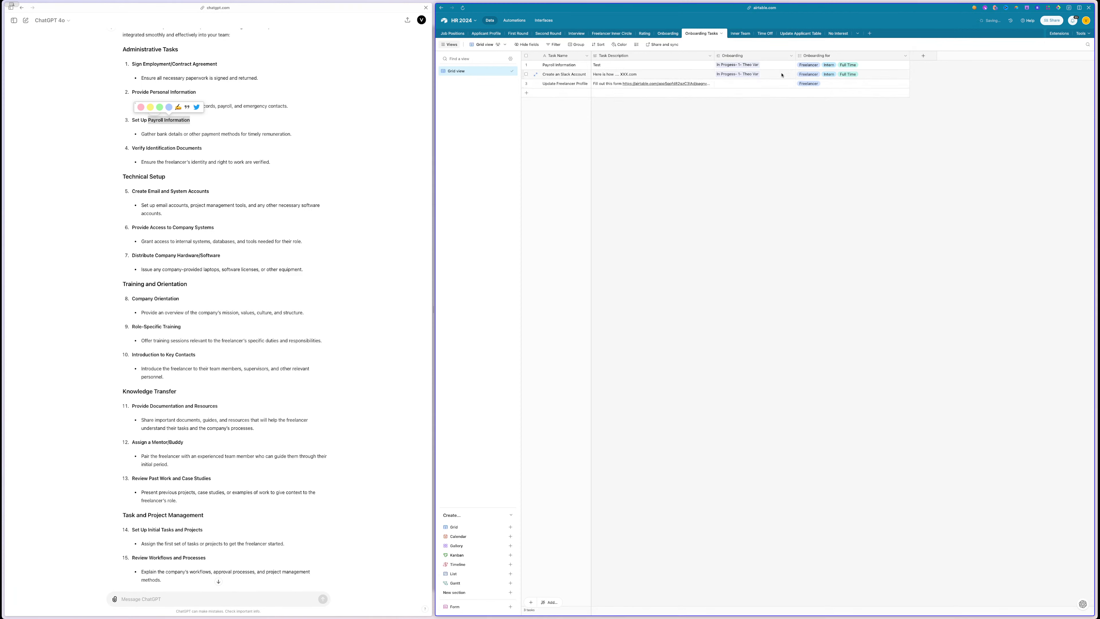
- Clear the Onboarding links from the first two tasks
left_click(760, 76)
left_click(762, 75)
left_click(761, 65)
left_click(763, 65)
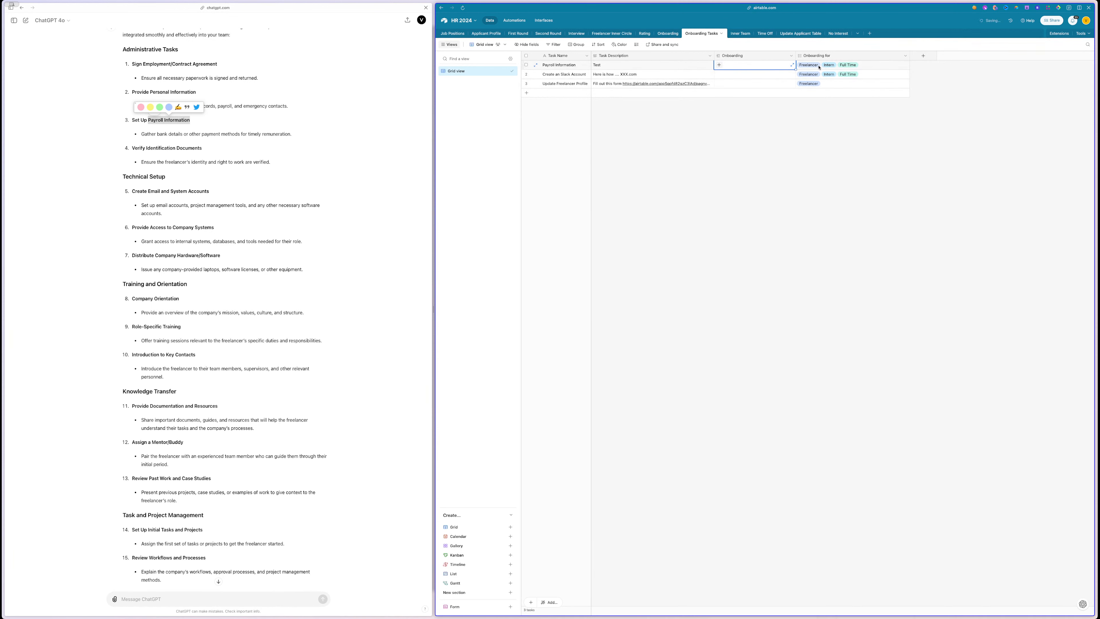
- Move Automation 1 from More into the Onboarding section of the automations list
left_click(672, 37)
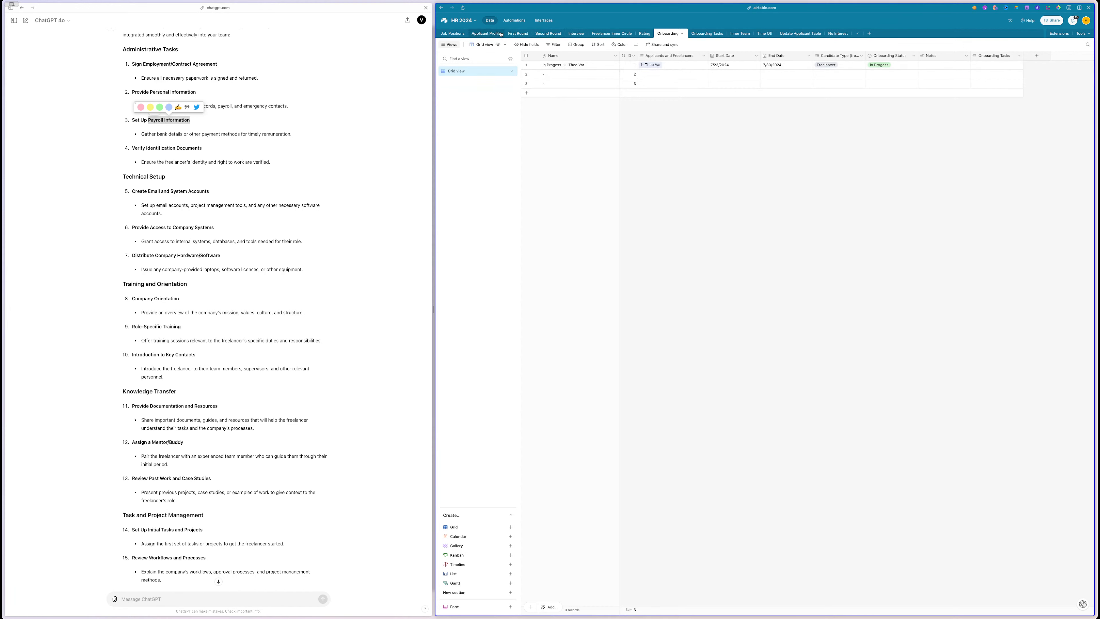
left_click(514, 21)
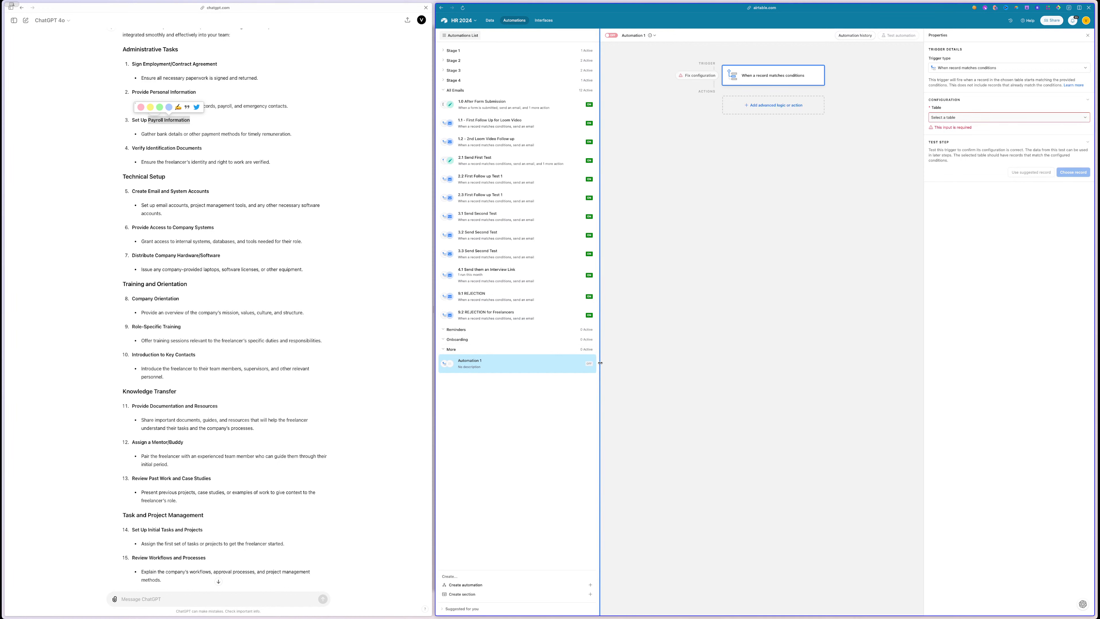
left_click_drag(591, 363, 595, 352)
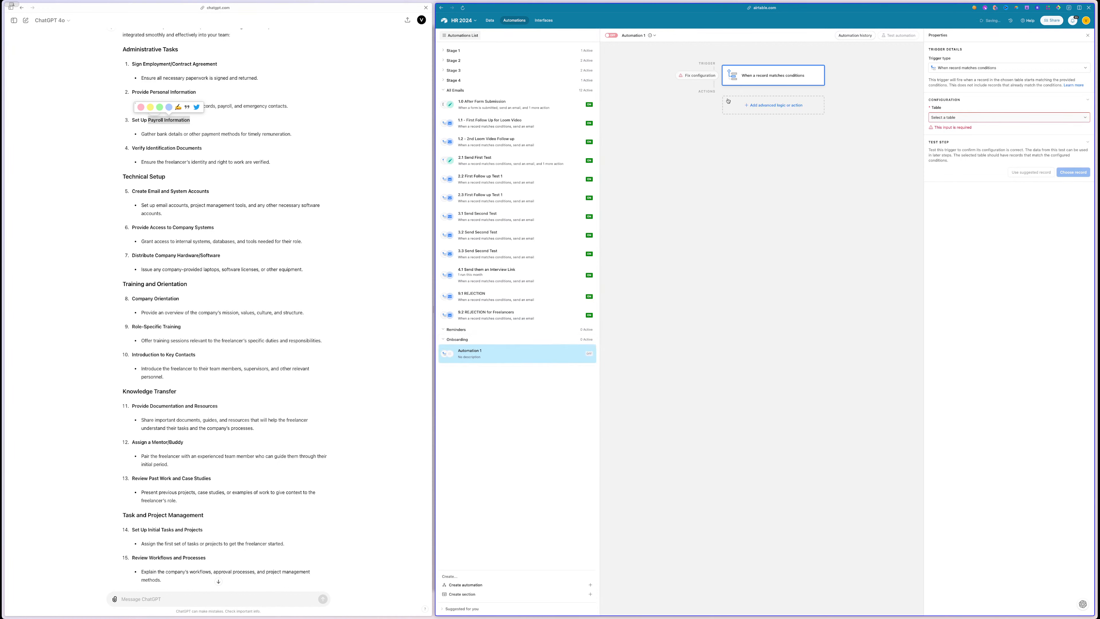
left_click(931, 118)
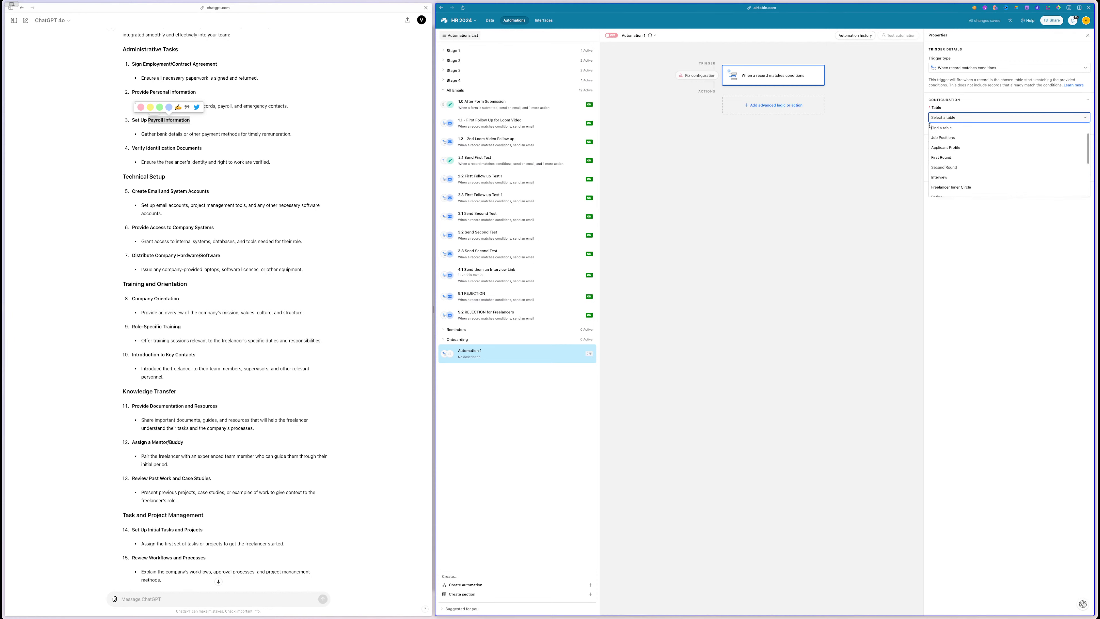
- Add a green 'Onboarding' option to Applicant Profile's Profile Status, placed after Needs Decision
left_click(806, 120)
left_click(490, 21)
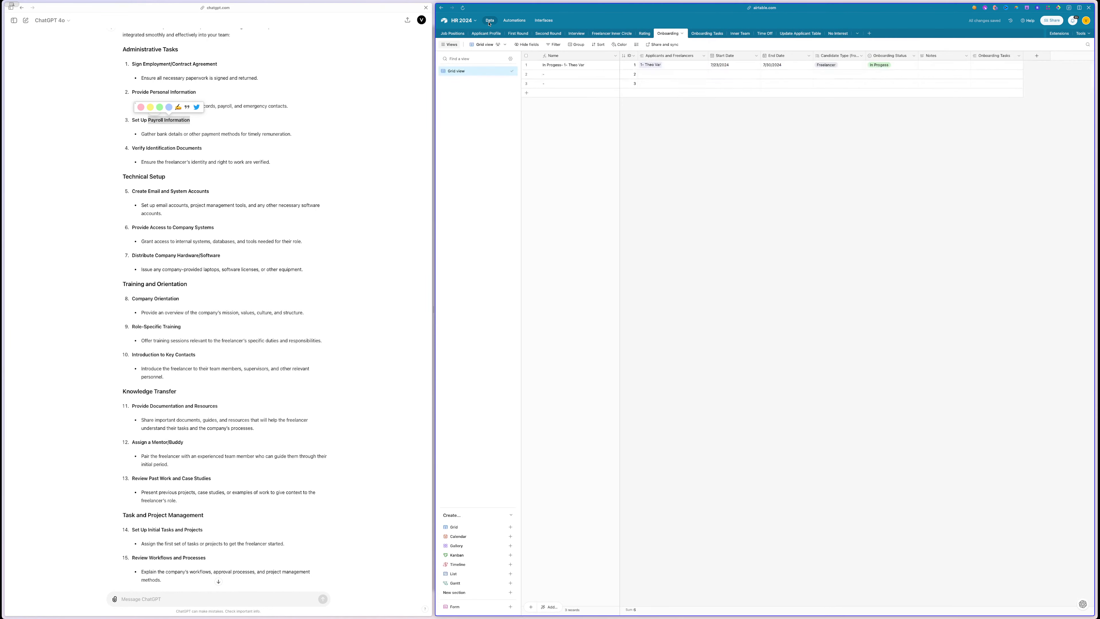
left_click(486, 34)
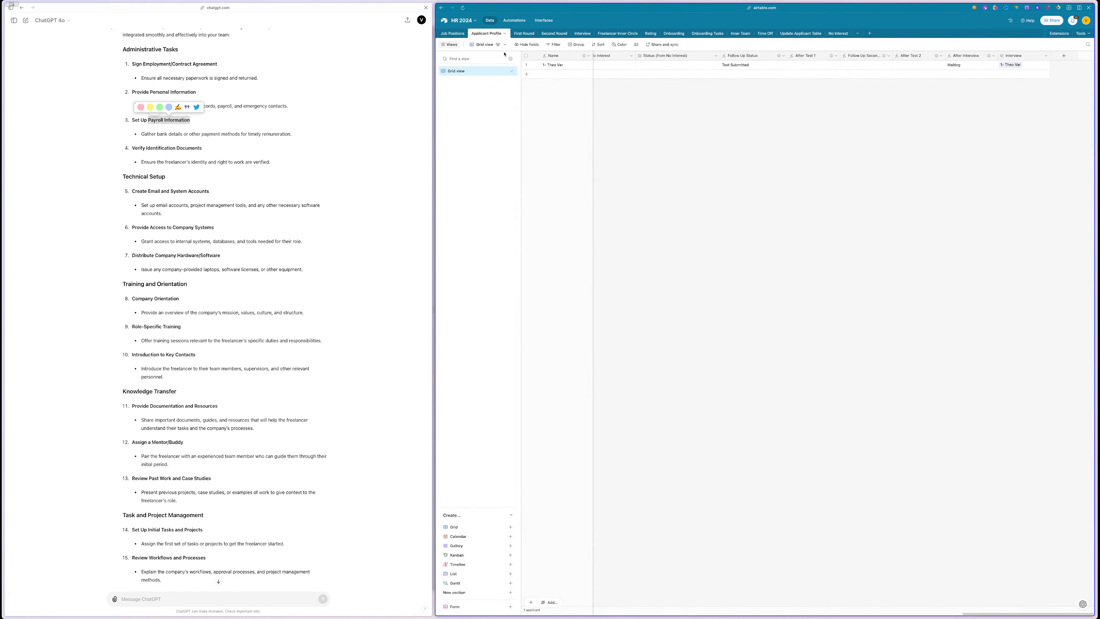
scroll(713, 111, "left", 15)
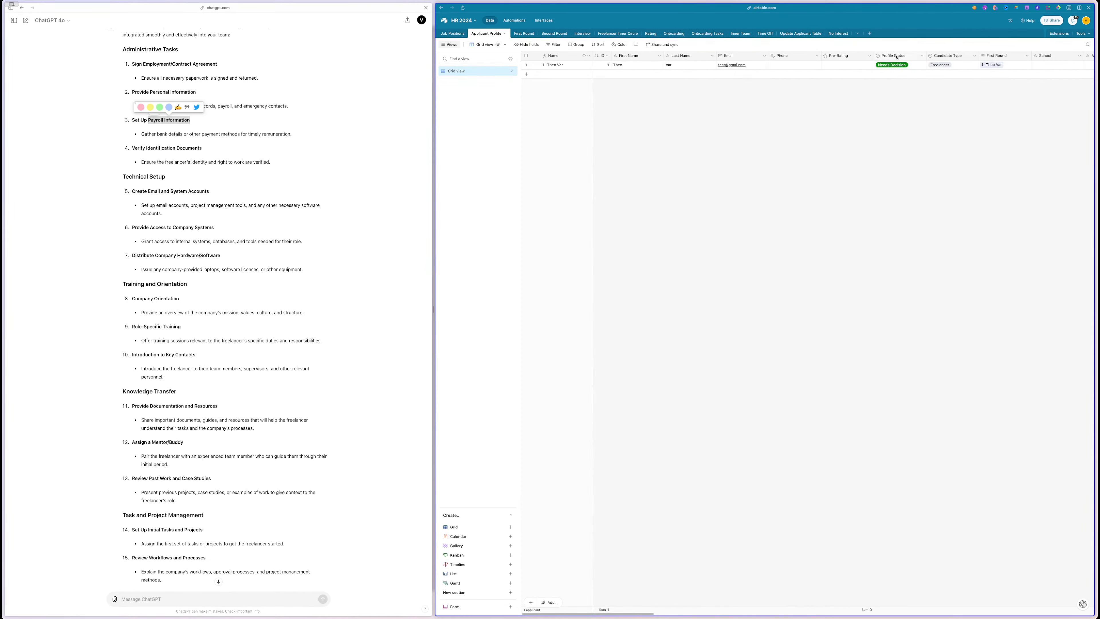
double_click(896, 57)
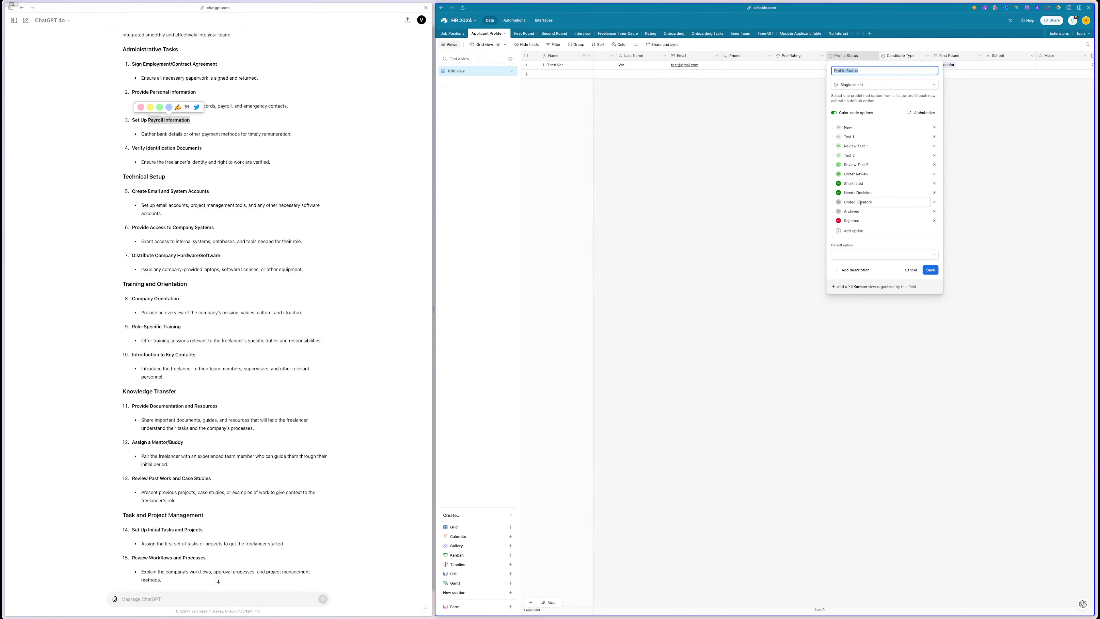
left_click(837, 232)
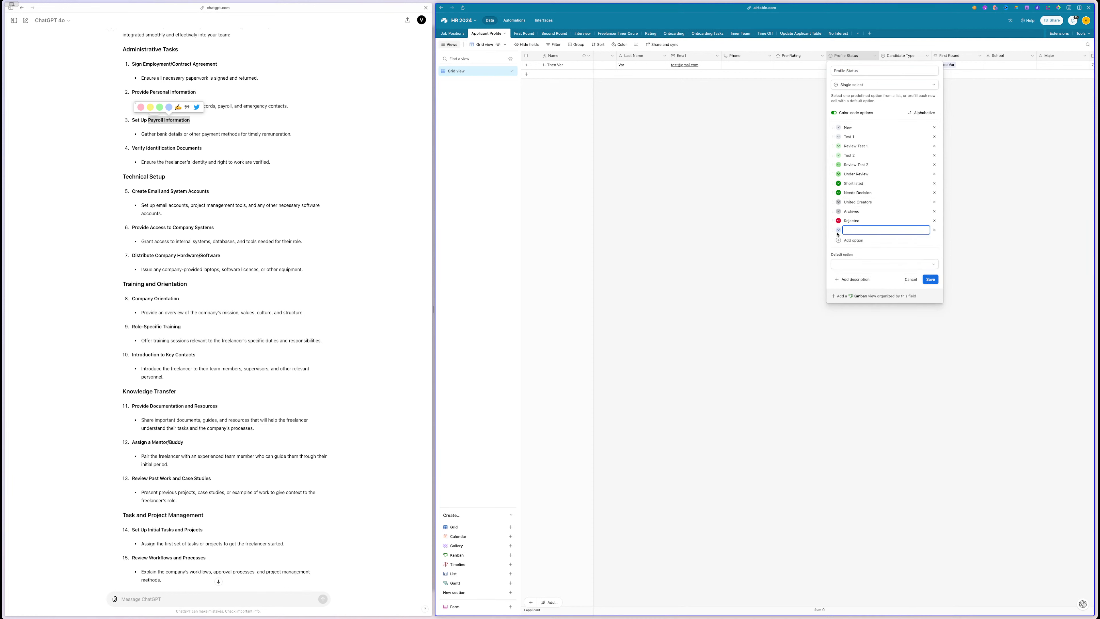
left_click(839, 231)
left_click(893, 258)
left_click(849, 228)
left_click_drag(833, 230, 837, 202)
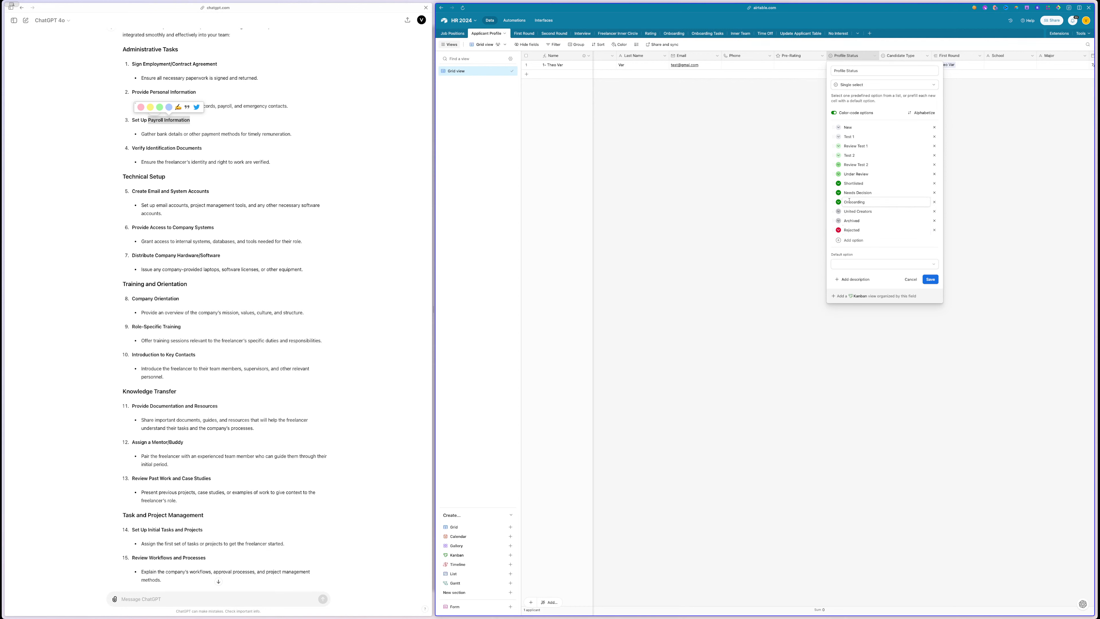
left_click(931, 279)
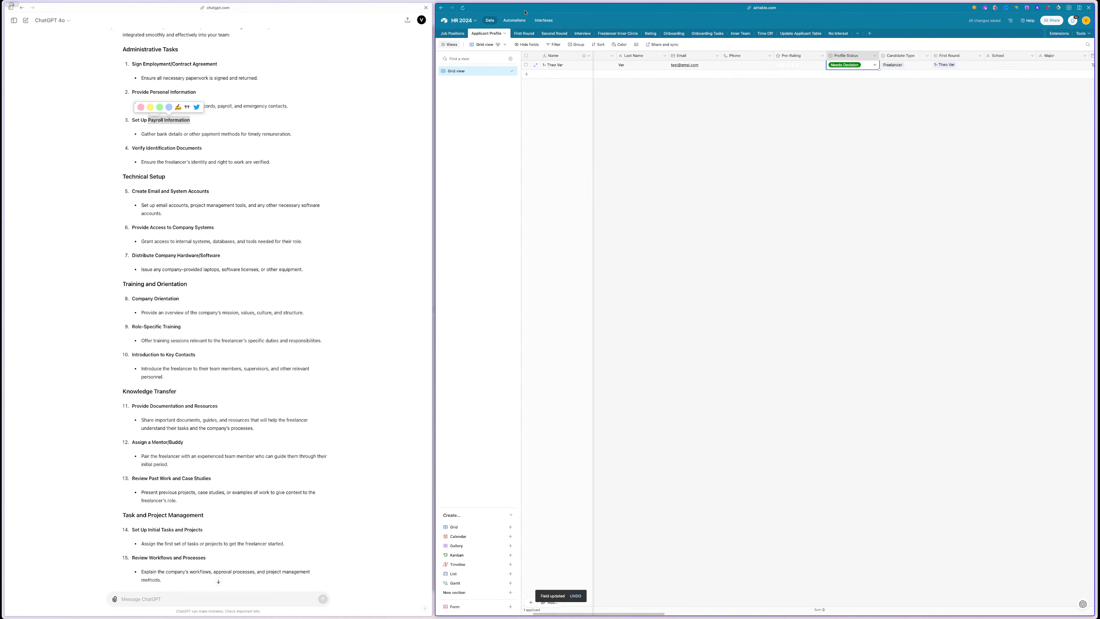
- Set the trigger to Applicant Profile records where Profile Status is Onboarding
left_click(511, 22)
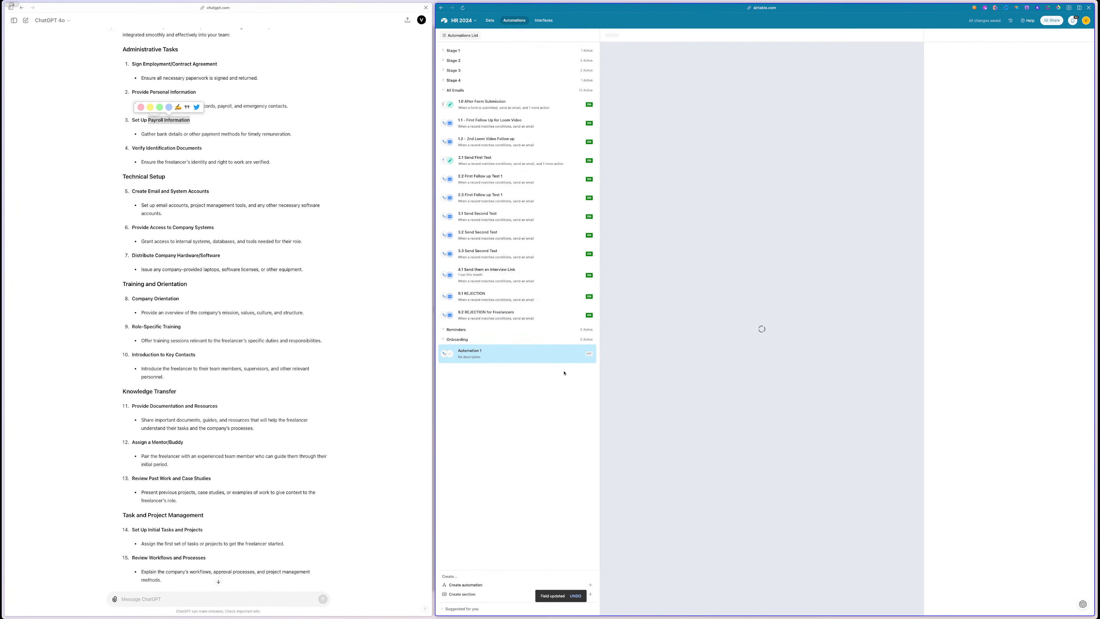
left_click(975, 117)
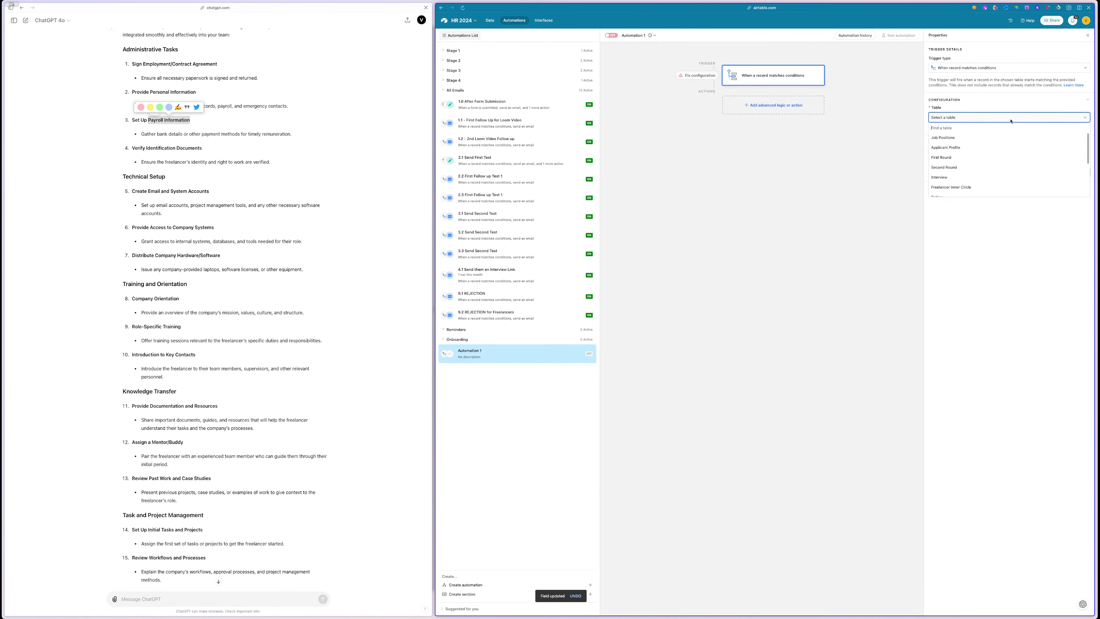
left_click(977, 145)
left_click(947, 140)
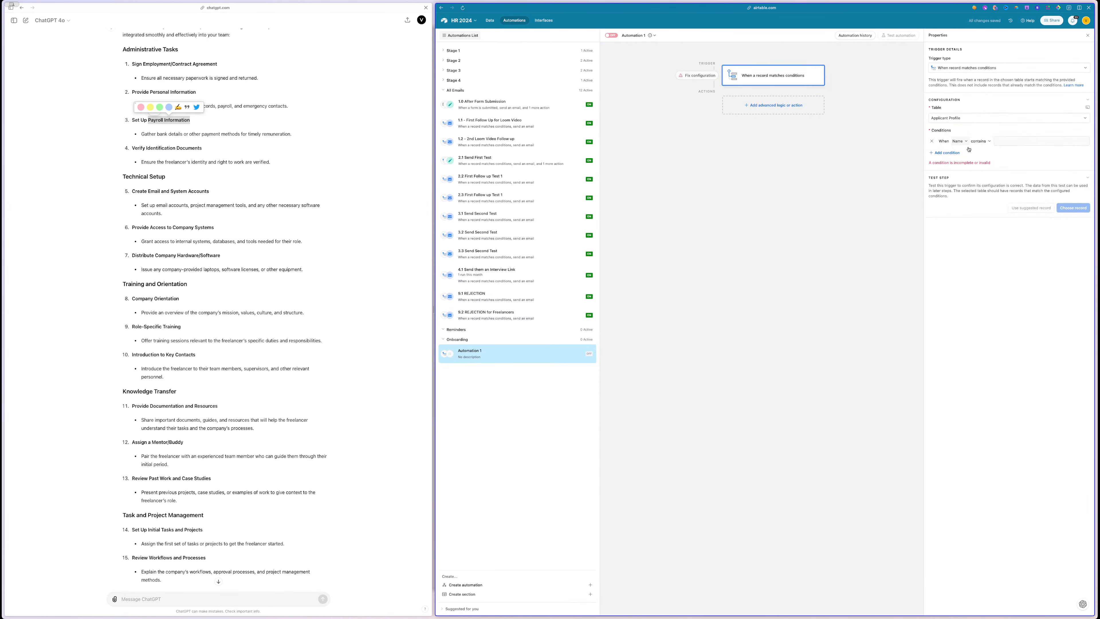
left_click(959, 141)
type("sta")
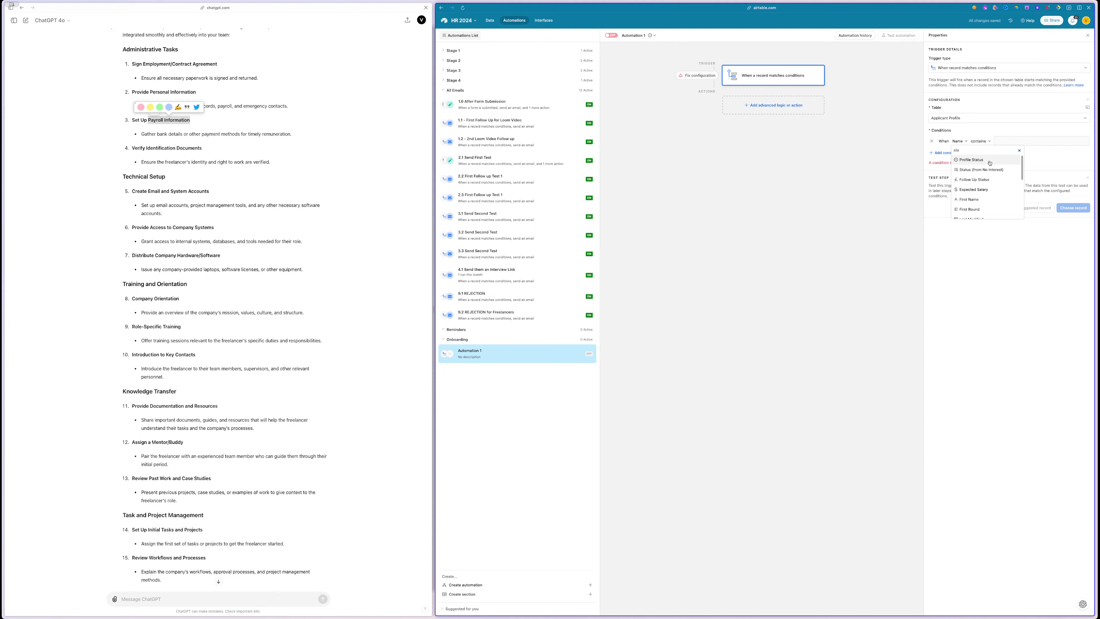
left_click(972, 159)
left_click(1042, 141)
scroll(1028, 218, "down", 2)
scroll(1028, 218, "down", 2)
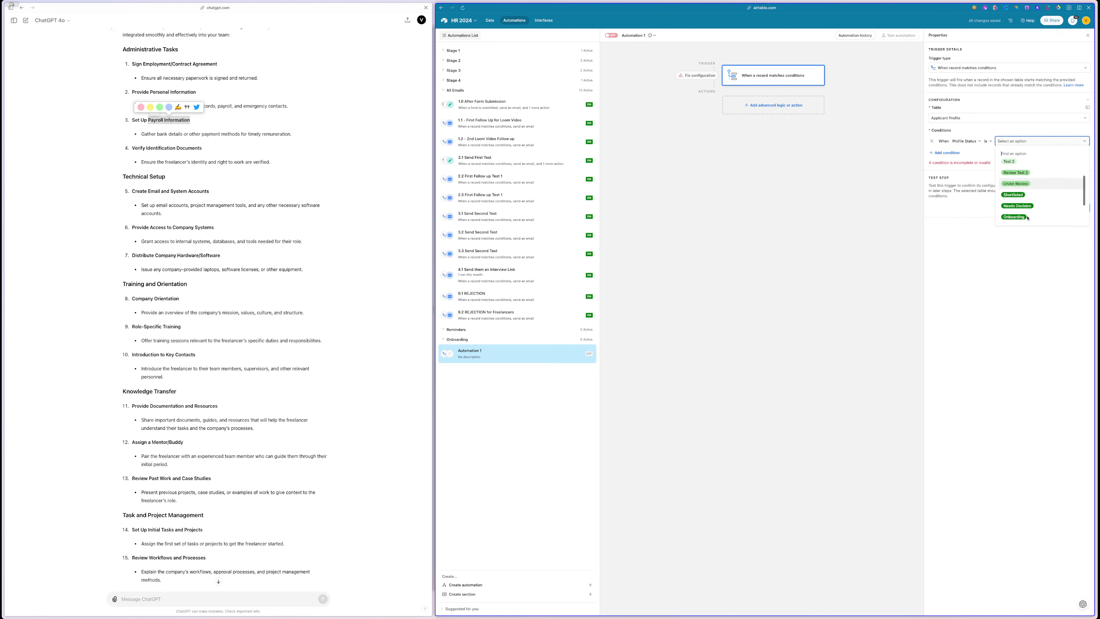
left_click(1018, 214)
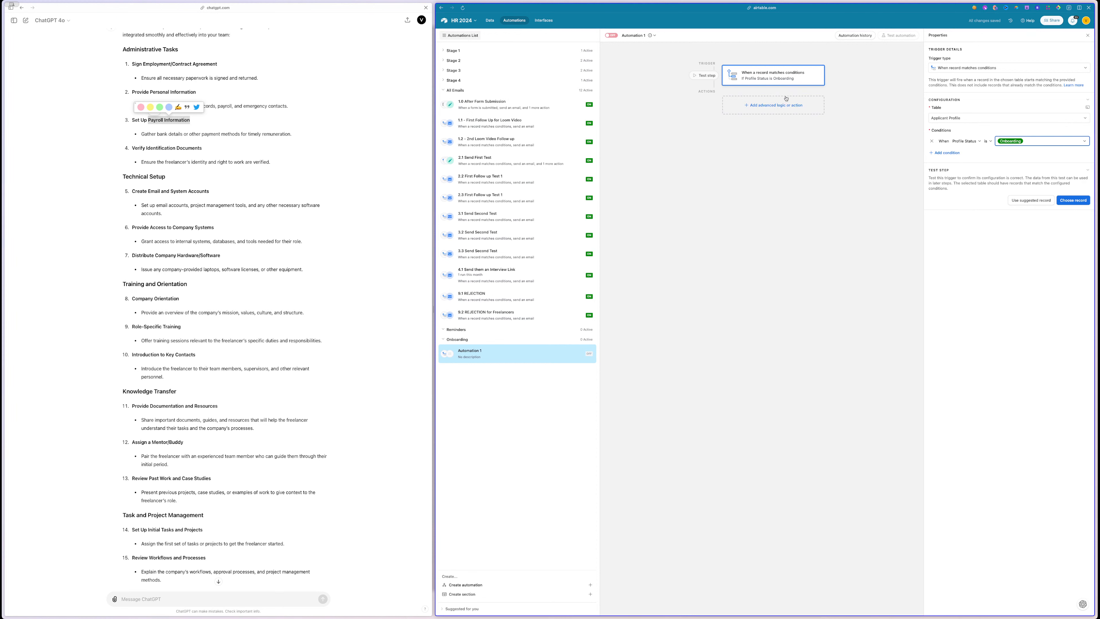
- Add a Create record action in Onboarding, mapping Applicants and Freelancers to the trigger's Airtable record ID
left_click(763, 106)
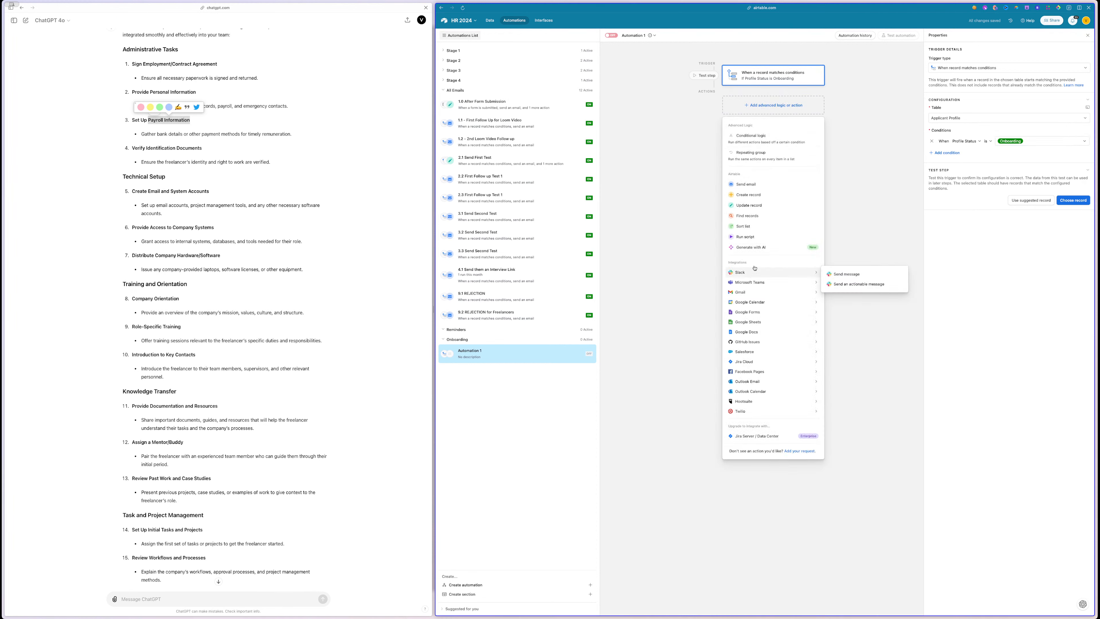
left_click(749, 195)
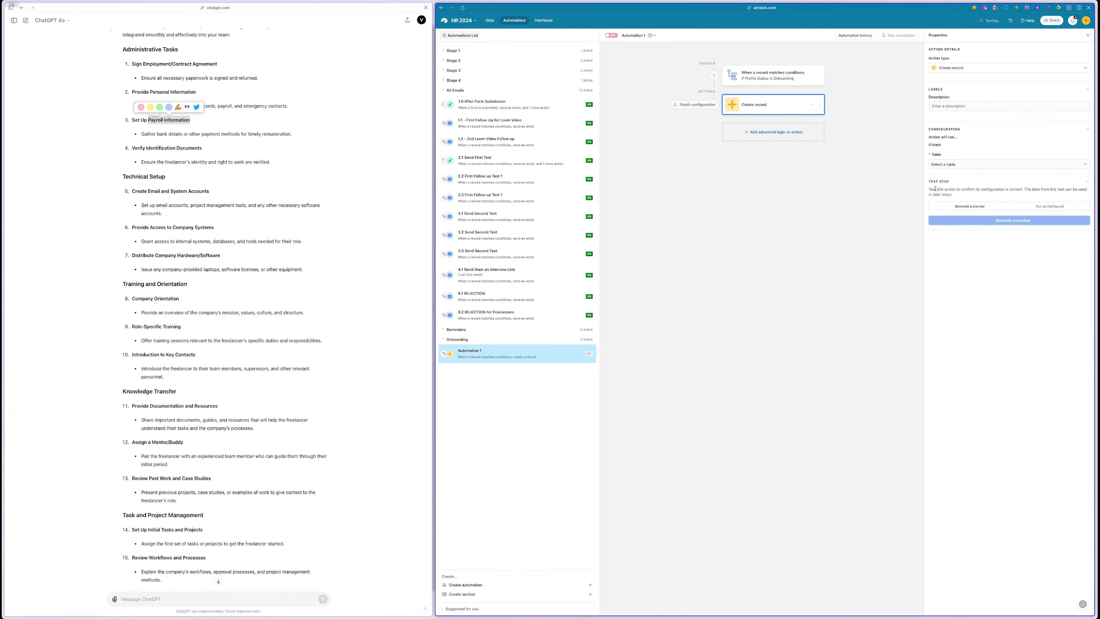
left_click(964, 163)
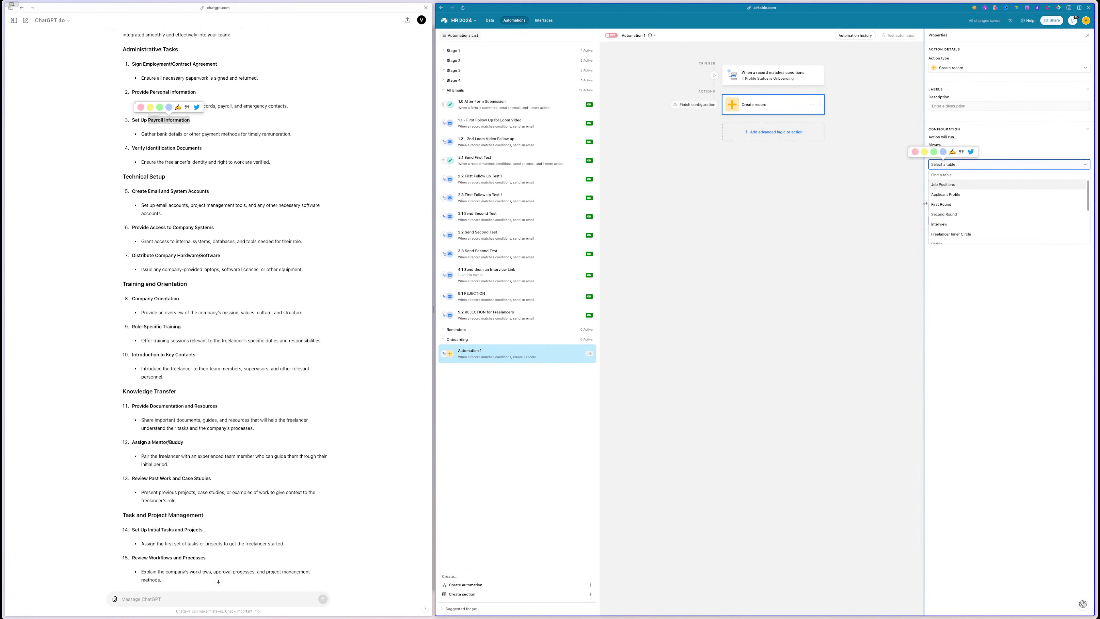
scroll(960, 189, "down", 3)
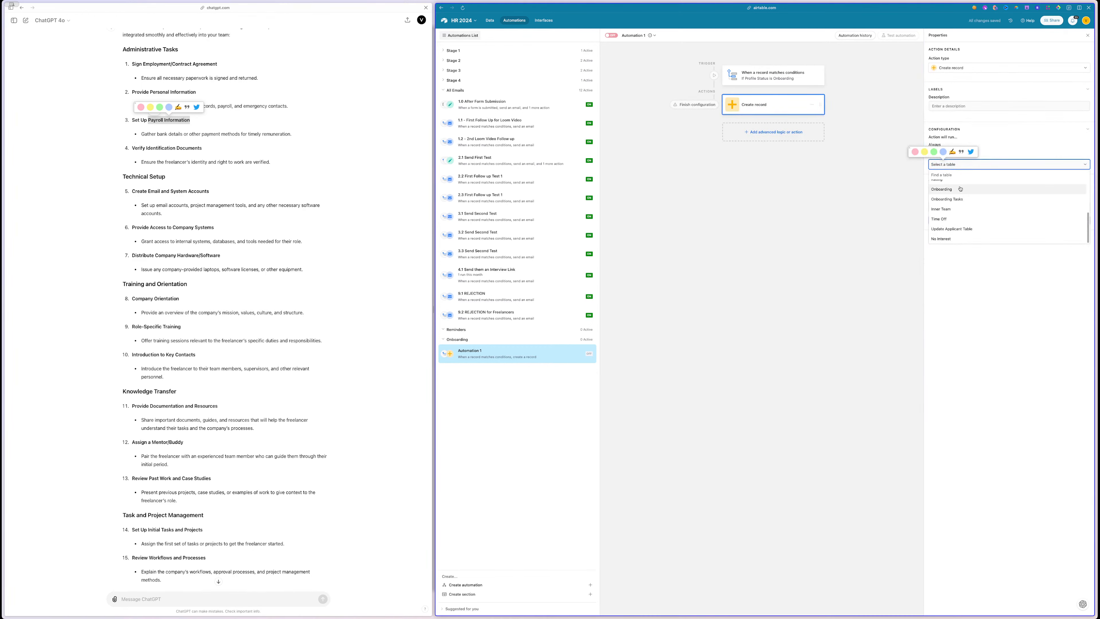
left_click(953, 187)
left_click(949, 185)
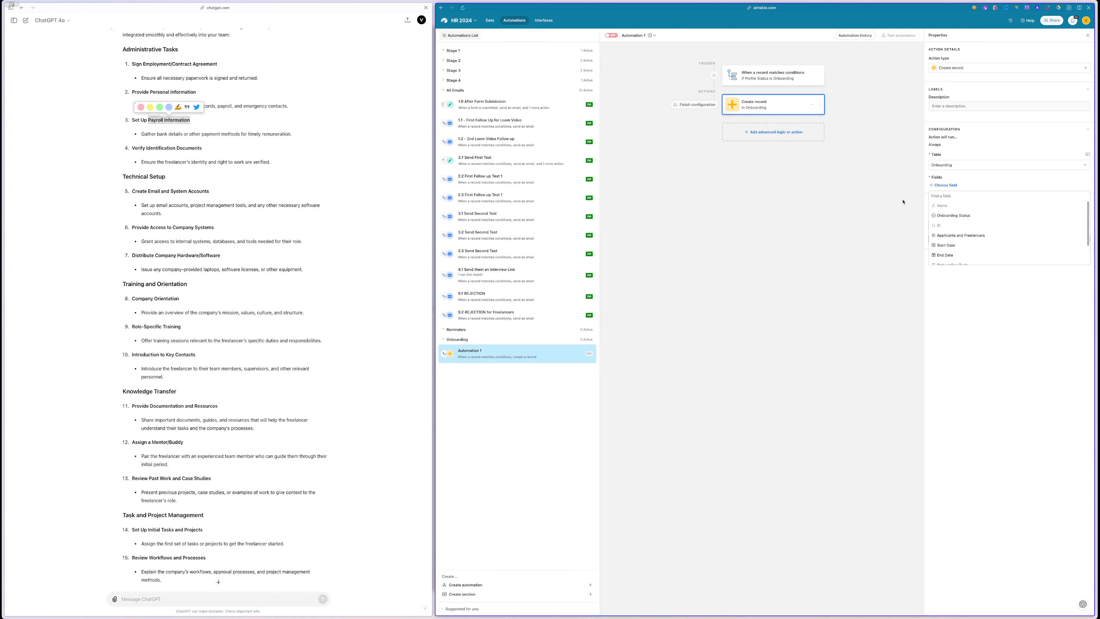
left_click(973, 238)
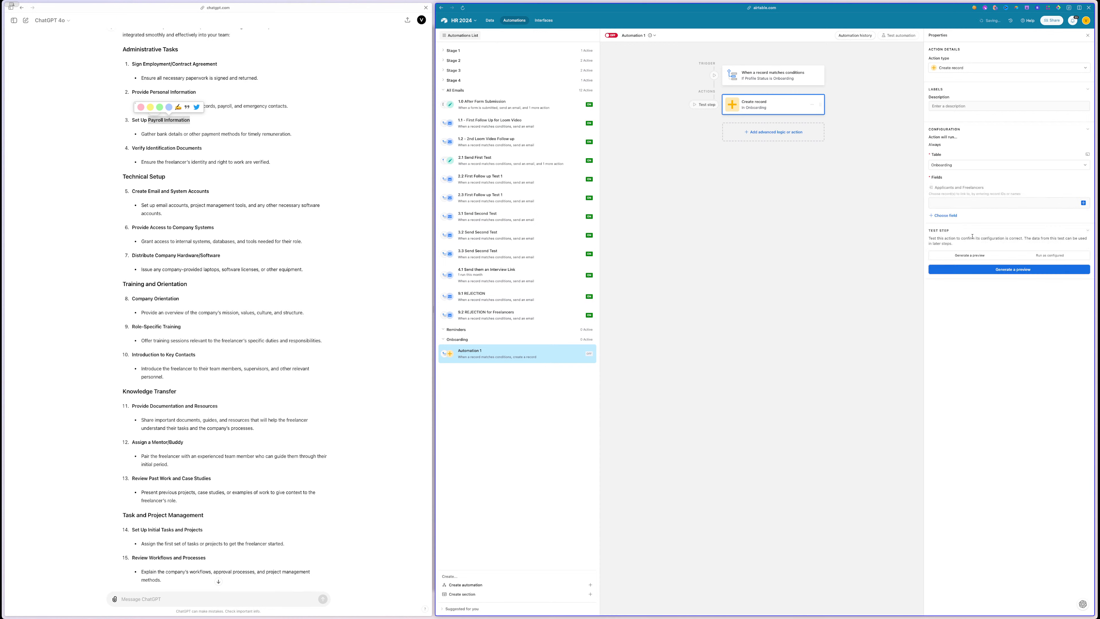
left_click(1084, 203)
scroll(1048, 260, "down", 2)
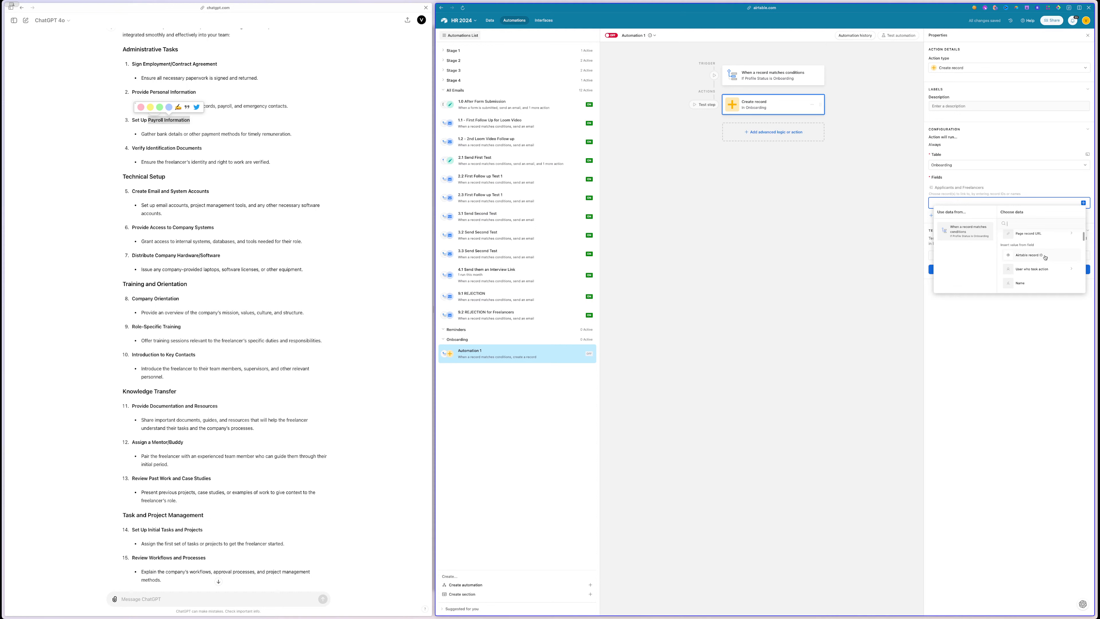
left_click(1045, 256)
- Rename the automation to 'Create an Onboarding Record'
left_click(632, 35)
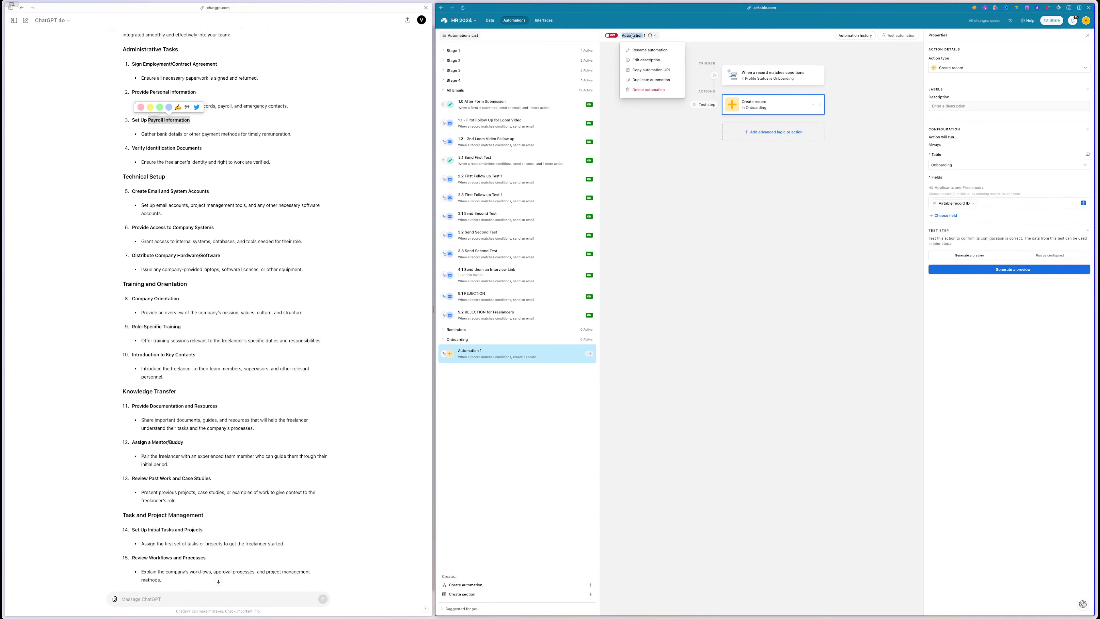
left_click(632, 36)
type("Cre")
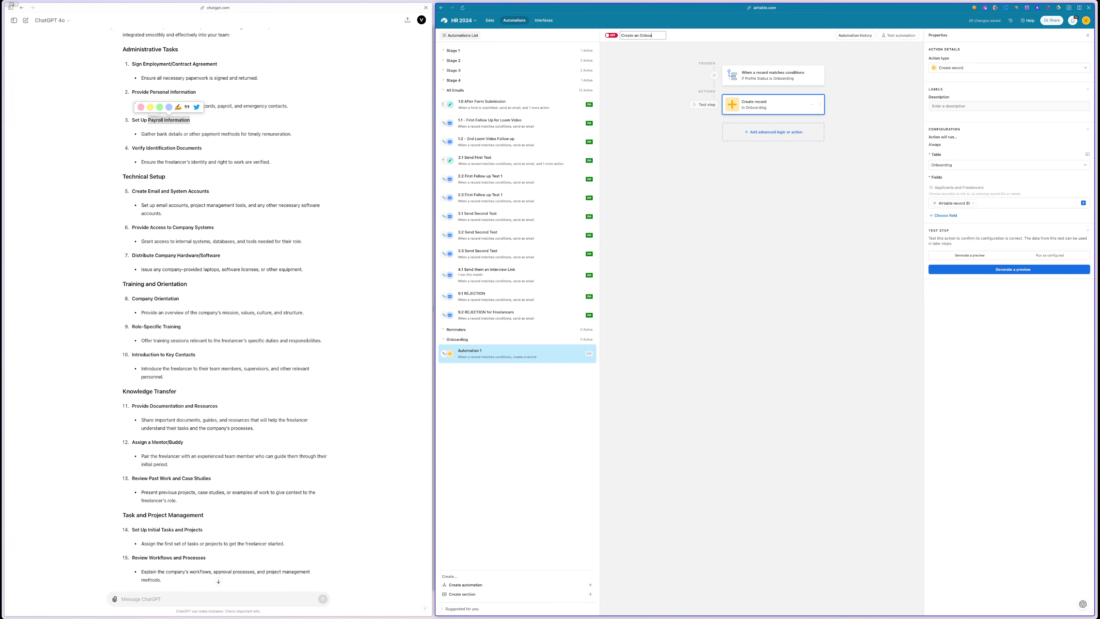
type("ate an Onboa")
key("BackSpace")
key("BackSpace")
type("oarding Record")
key("Return")
left_click(489, 20)
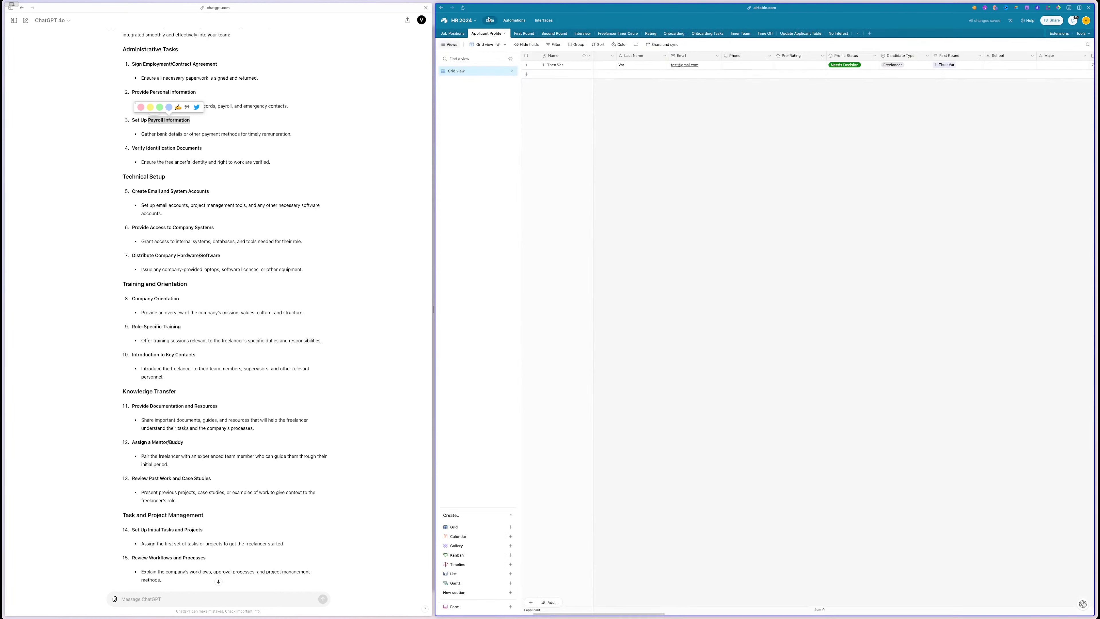
- Turn the automation on and set the applicant's Profile Status to Onboarding
left_click(522, 22)
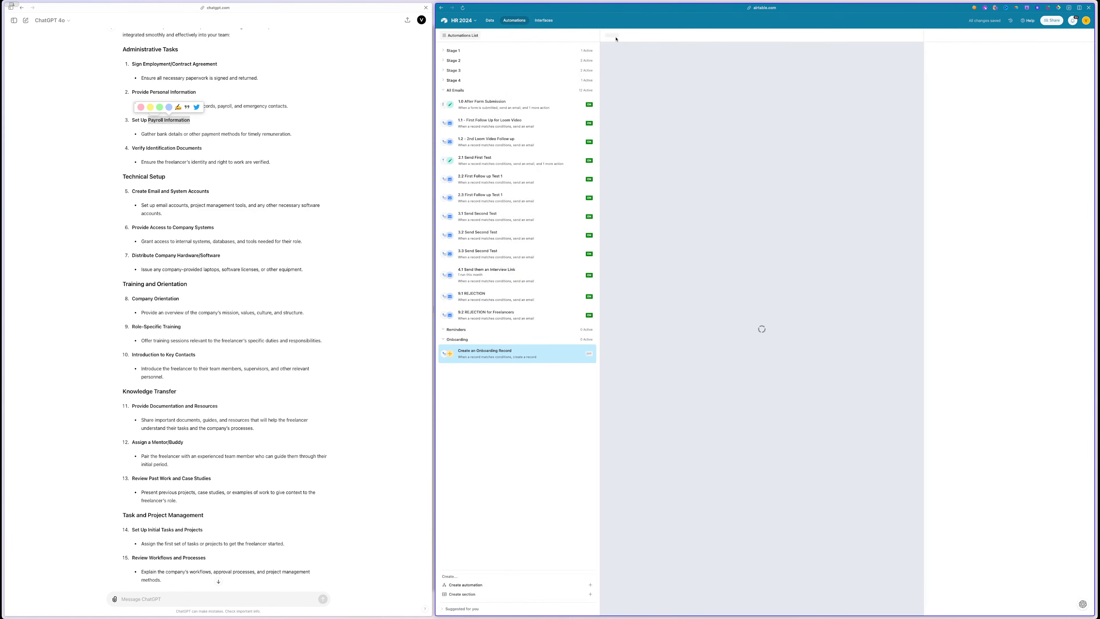
left_click(615, 37)
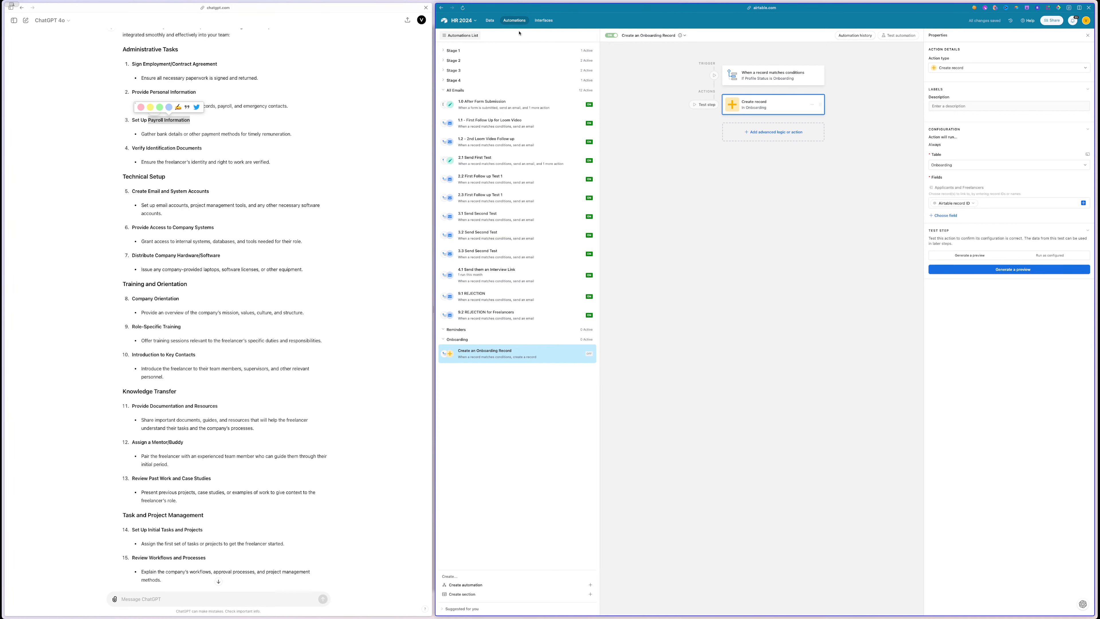
left_click(489, 20)
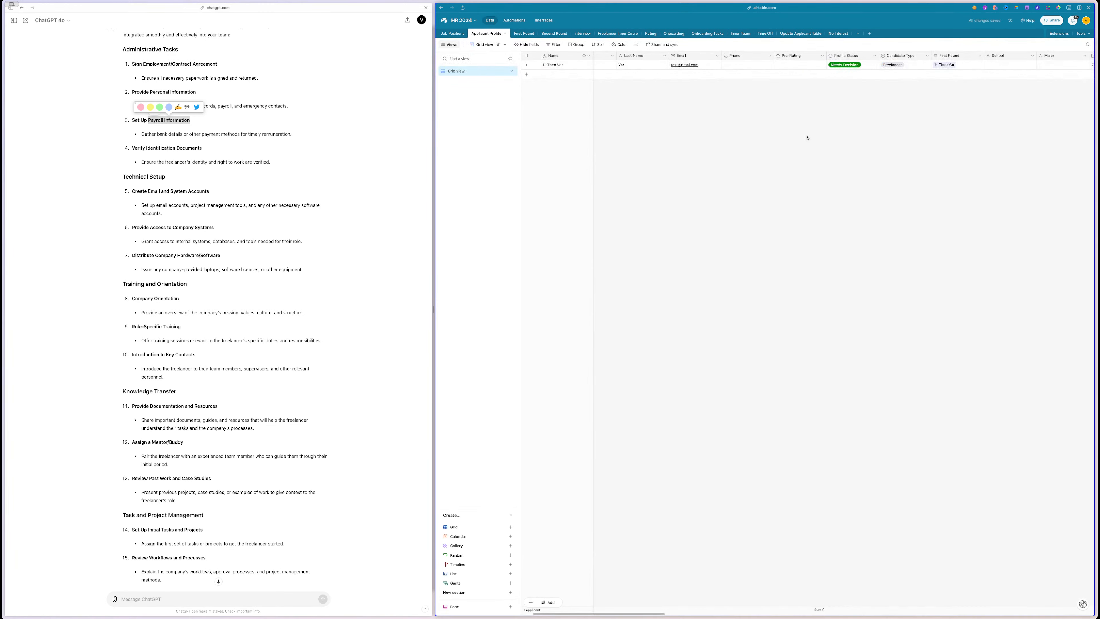
scroll(804, 77, "right", 1)
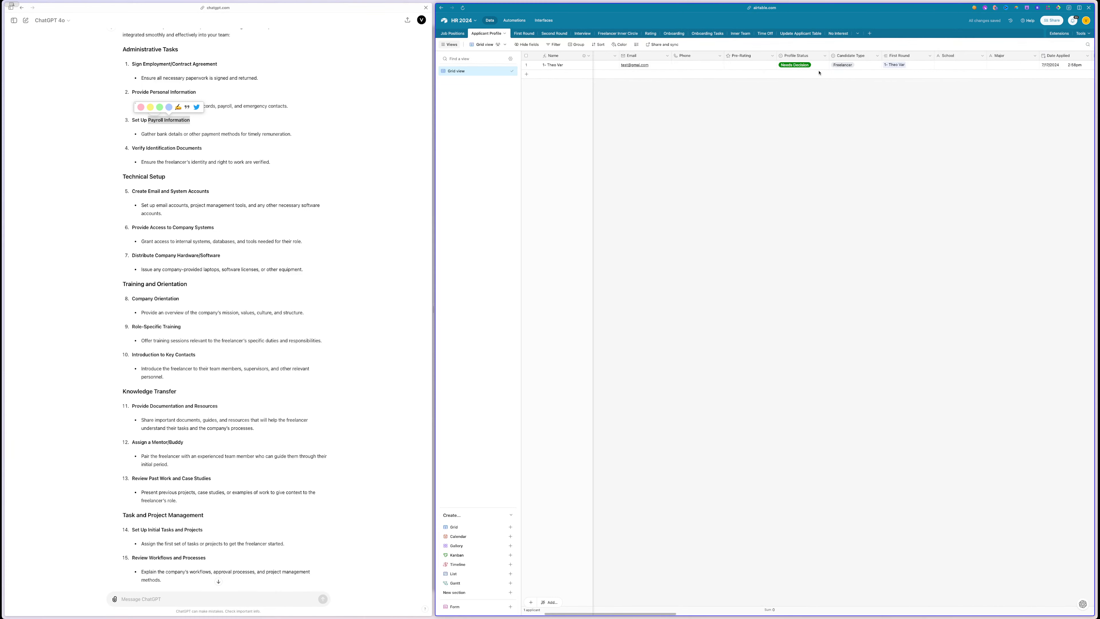
double_click(816, 66)
scroll(812, 119, "down", 2)
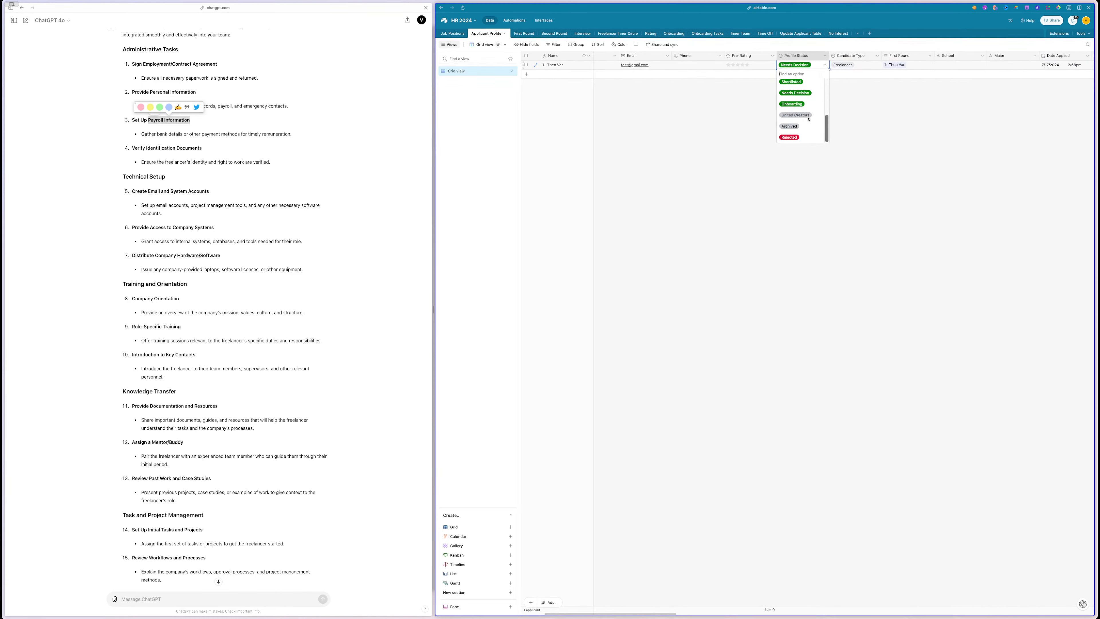
left_click(796, 104)
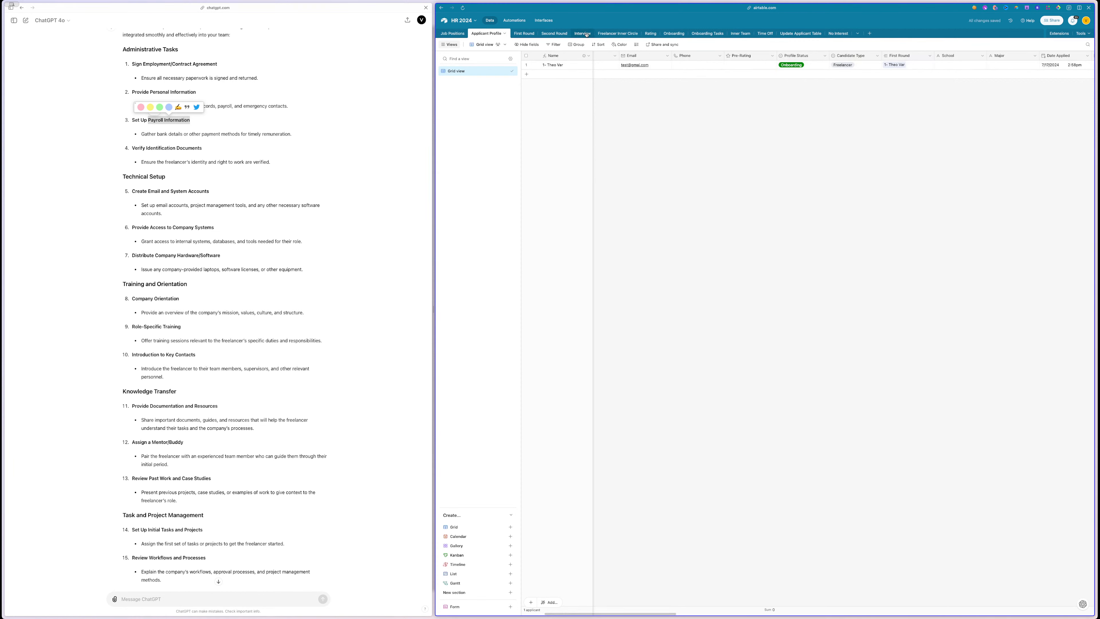
- Check that a matching record appeared in the Onboarding table
left_click(674, 33)
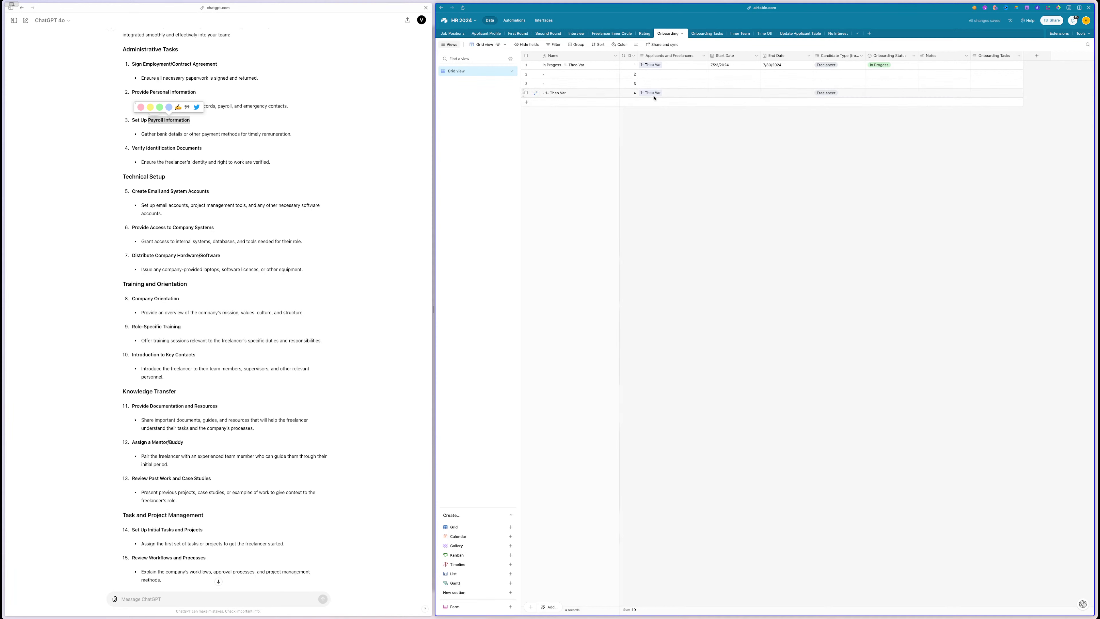
left_click(561, 85)
left_click(558, 64, "shift")
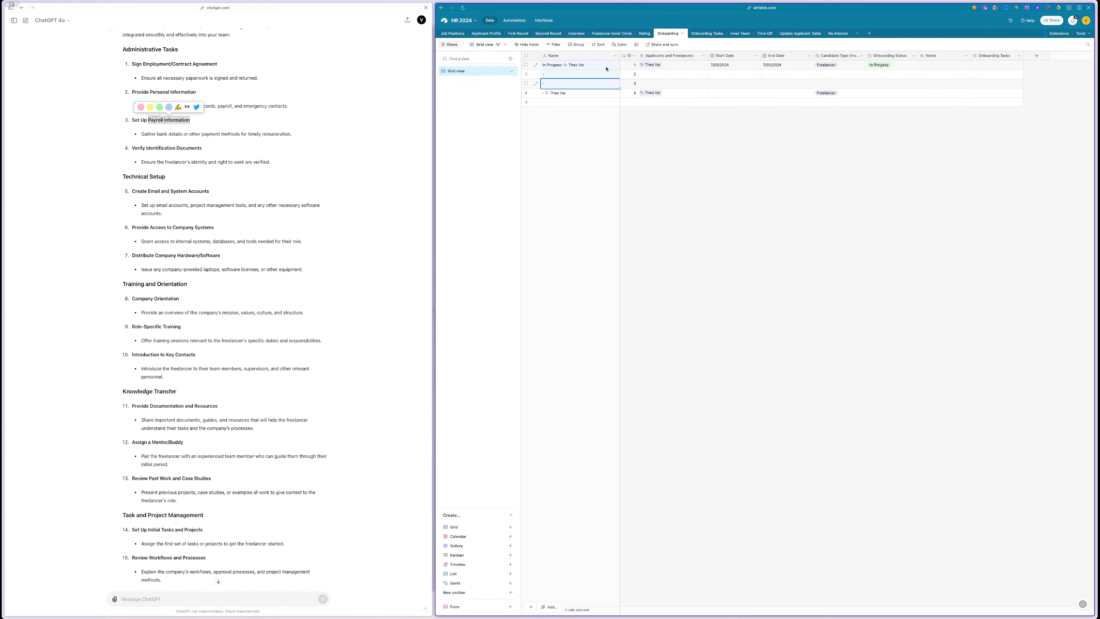
left_click(529, 20)
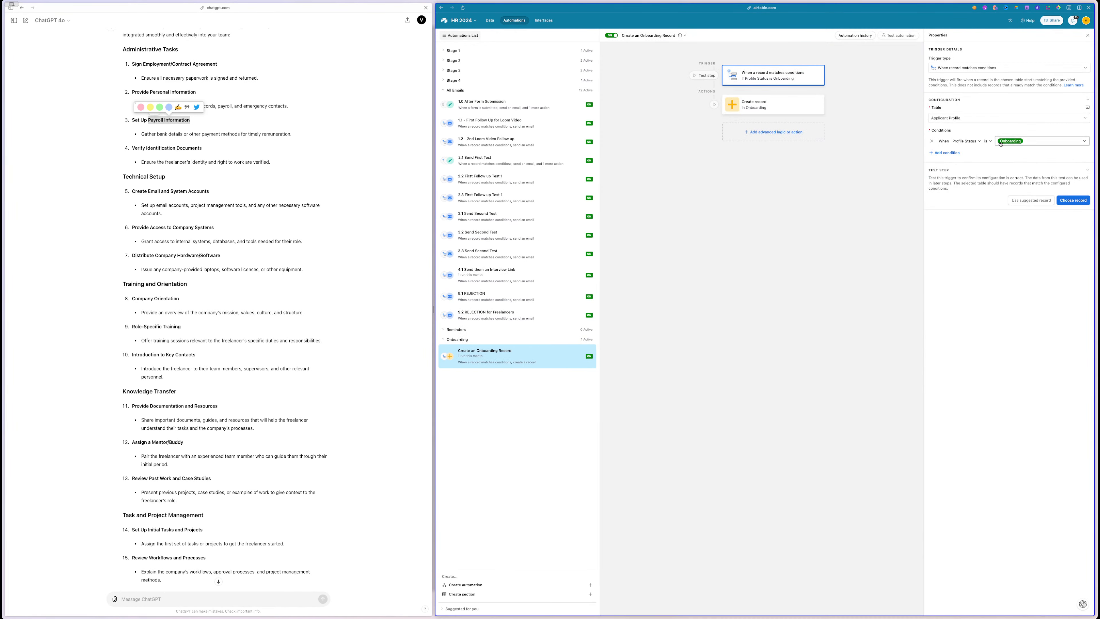
- Add a Start Date field with dynamic data to the Create record action and publish
left_click(759, 101)
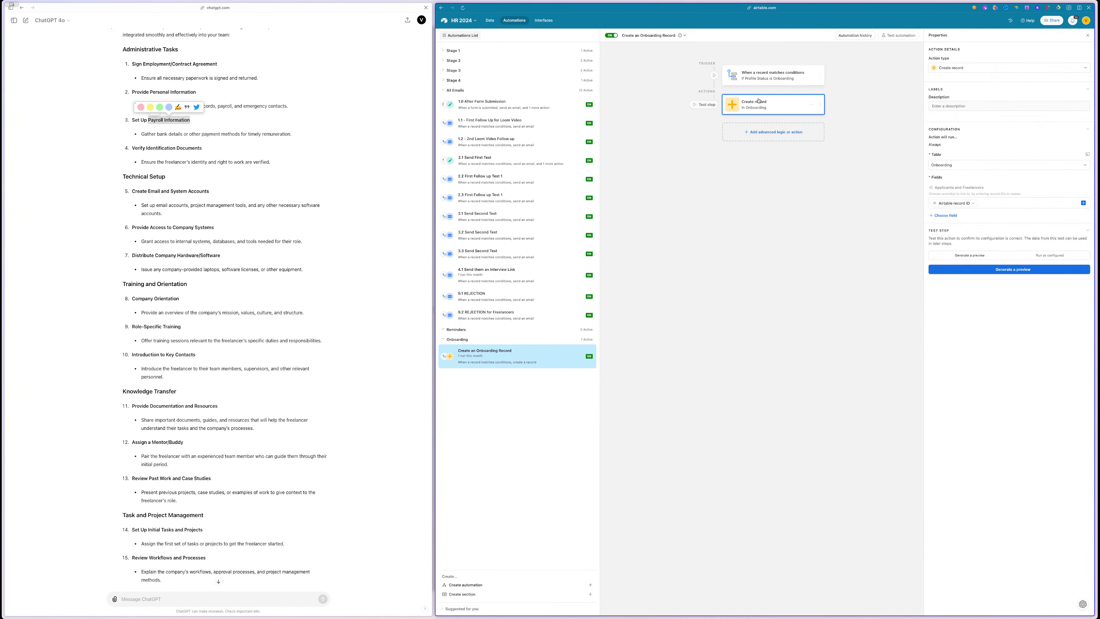
left_click(946, 216)
left_click(947, 266)
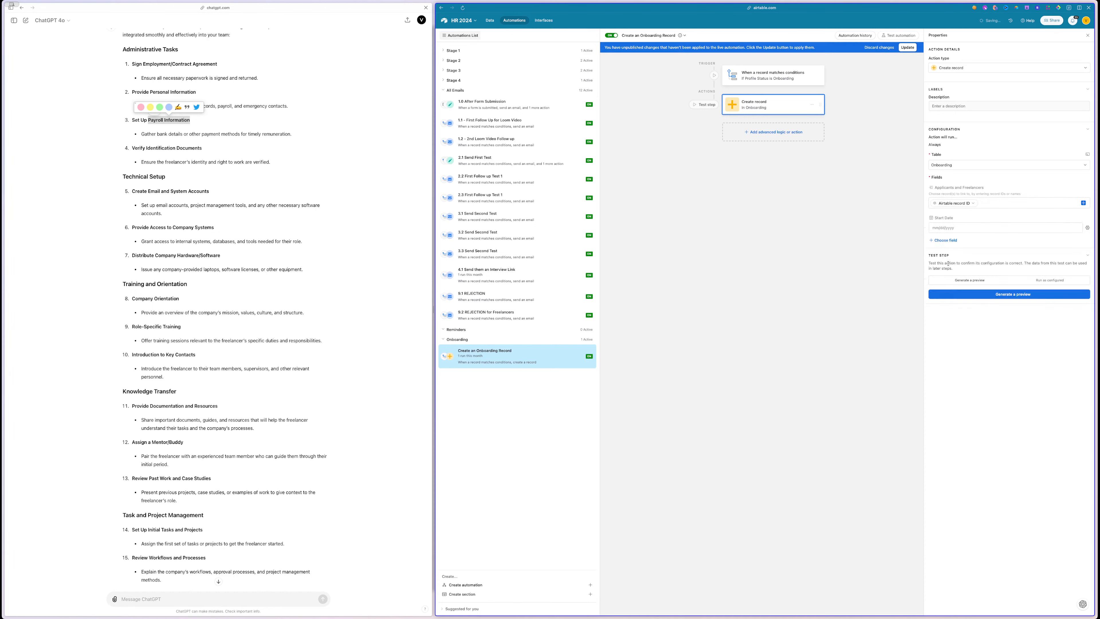
left_click(1088, 227)
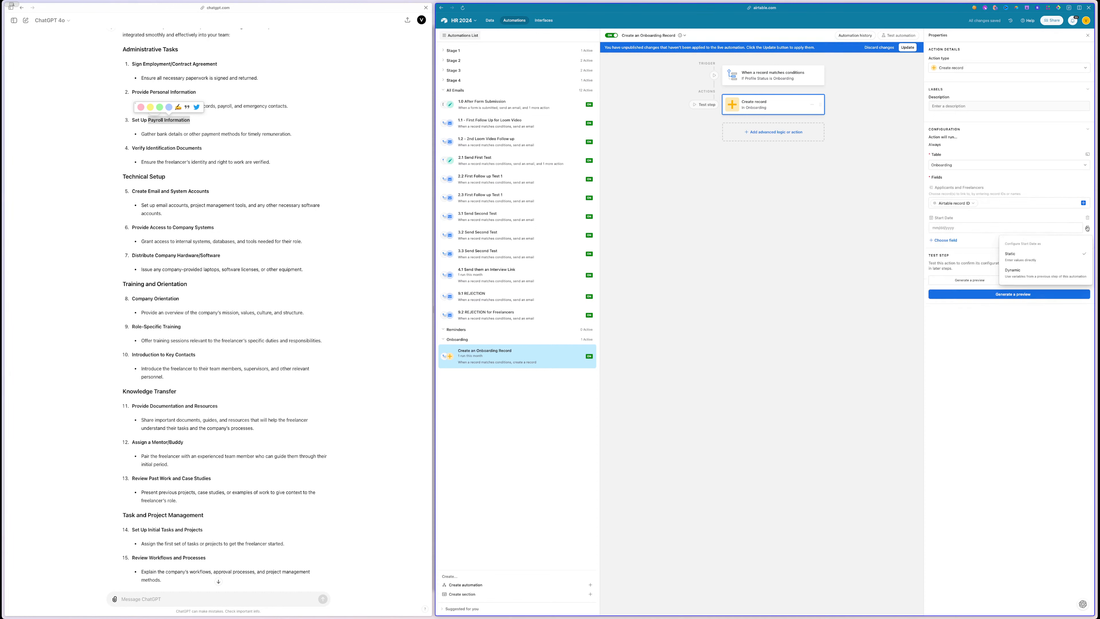
left_click(1040, 279)
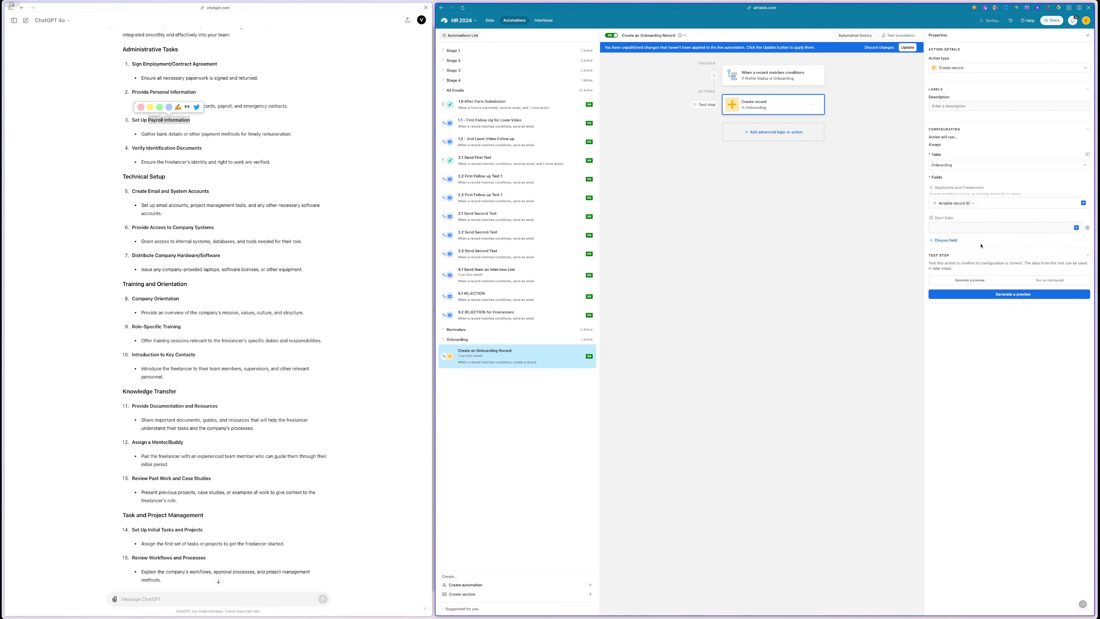
left_click(1077, 228)
left_click(1088, 228)
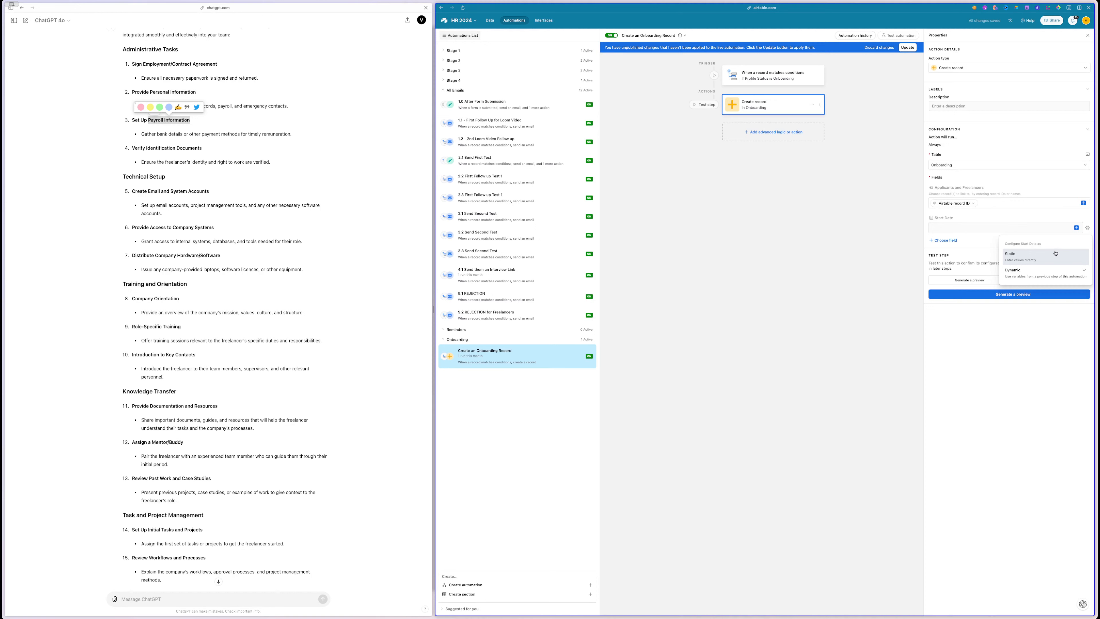
left_click(964, 225)
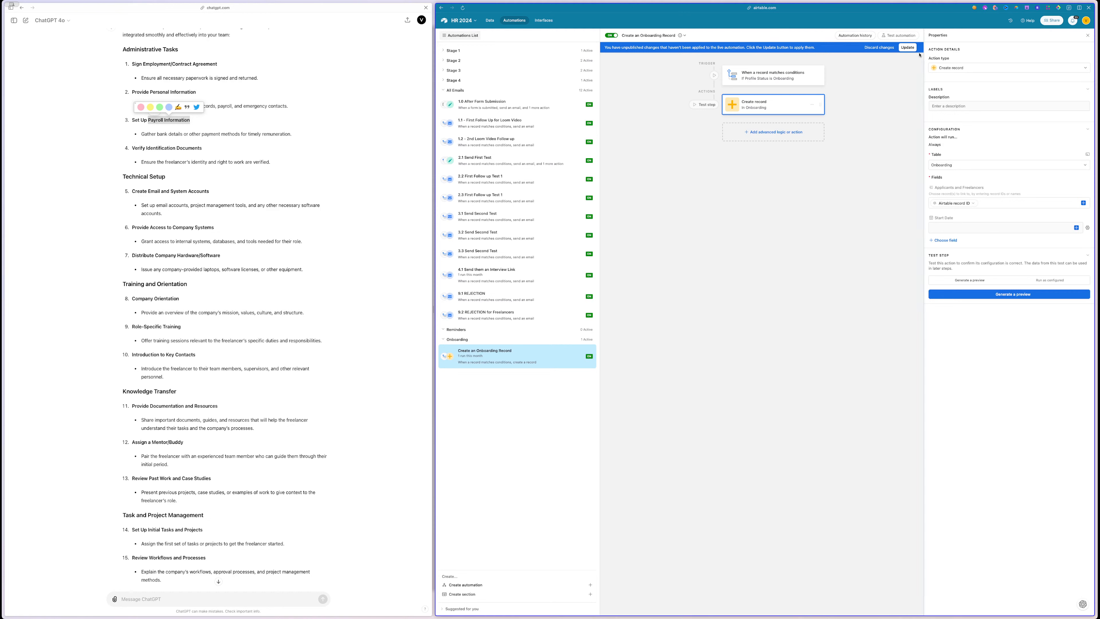
left_click(910, 48)
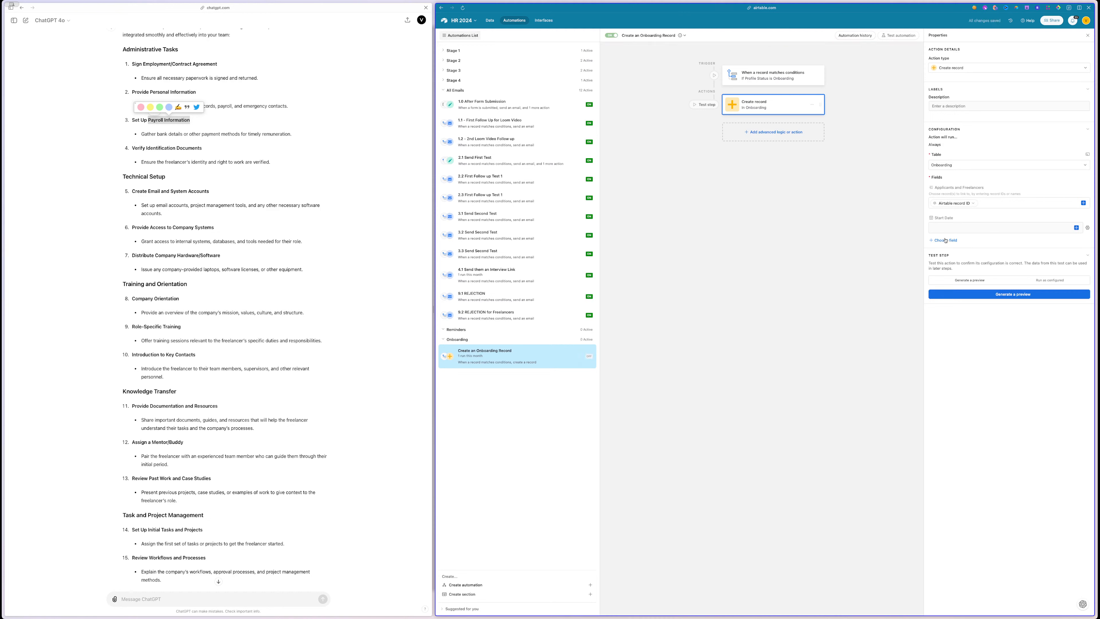
- Replace Start Date with Onboarding Status set to In Progress and publish the update
left_click(1077, 227)
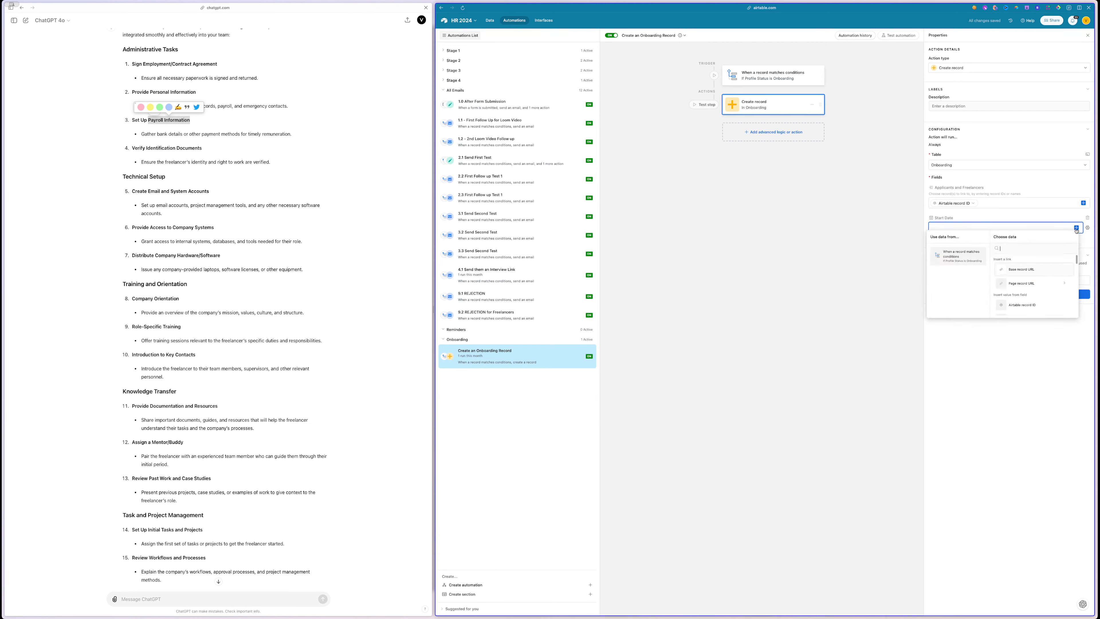
scroll(1048, 275, "down", 5)
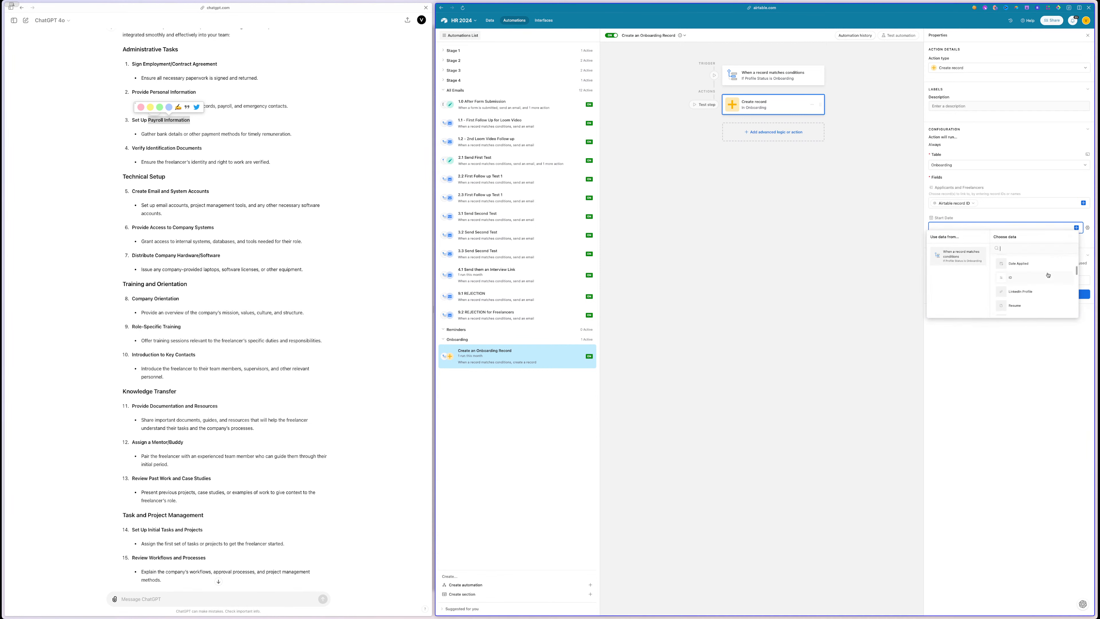
scroll(1049, 276, "down", 3)
left_click(993, 389)
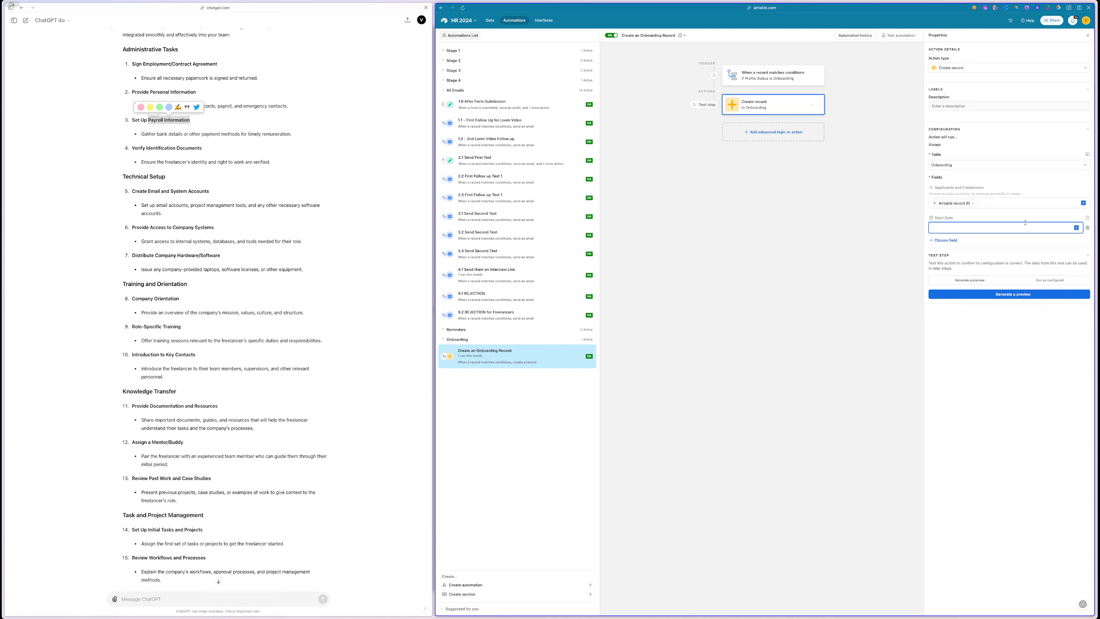
left_click(1088, 227)
left_click(956, 215)
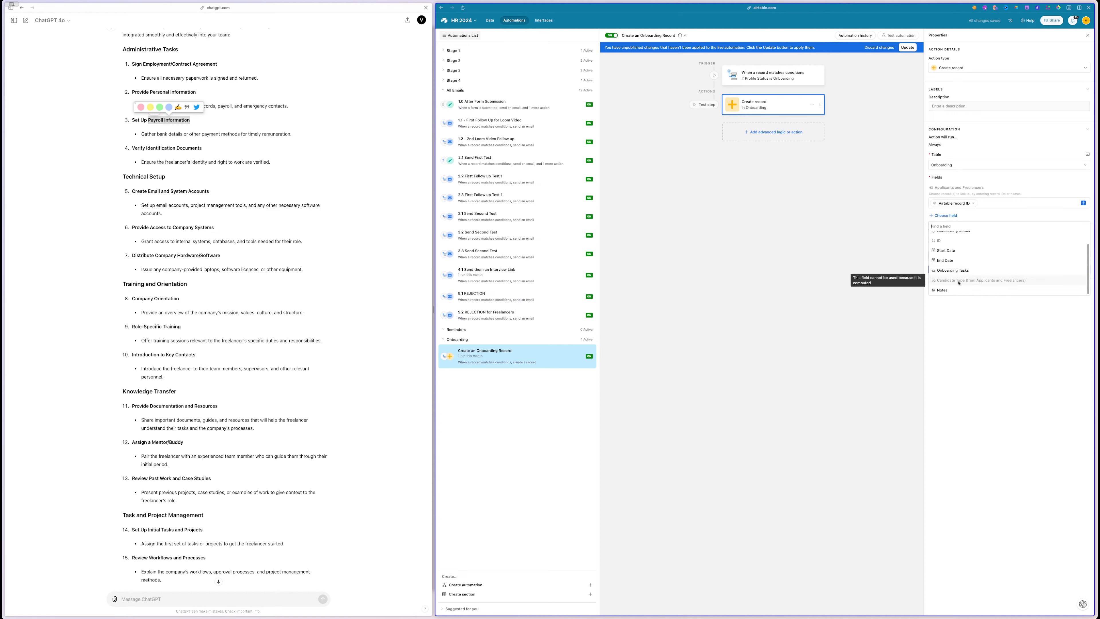
scroll(958, 261, "up", 1)
left_click(958, 243)
left_click(958, 228)
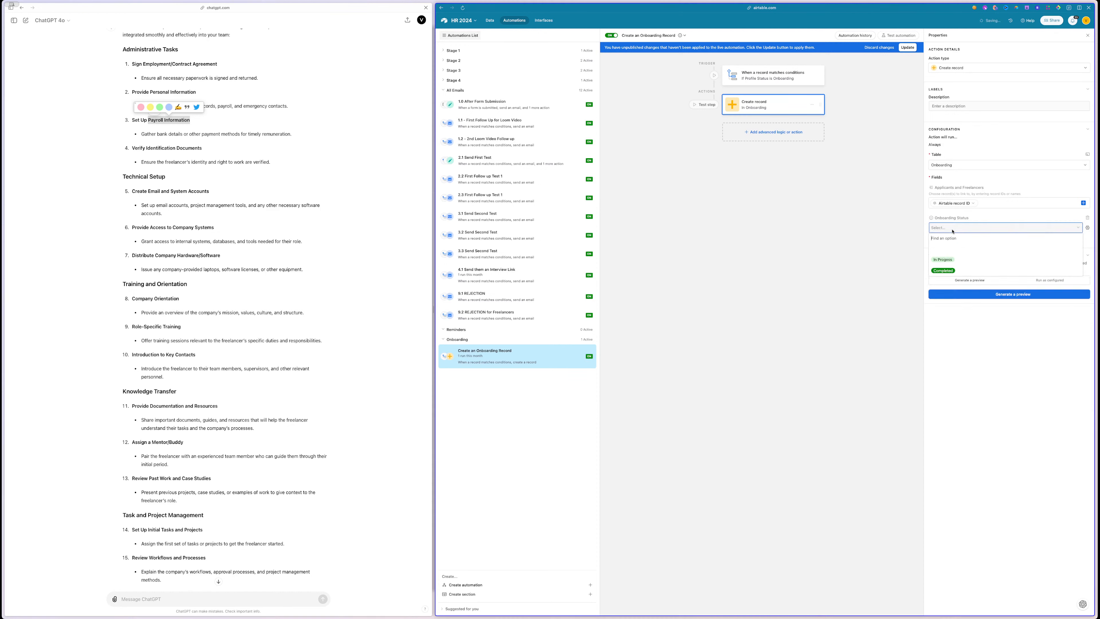
left_click(944, 251)
left_click(908, 48)
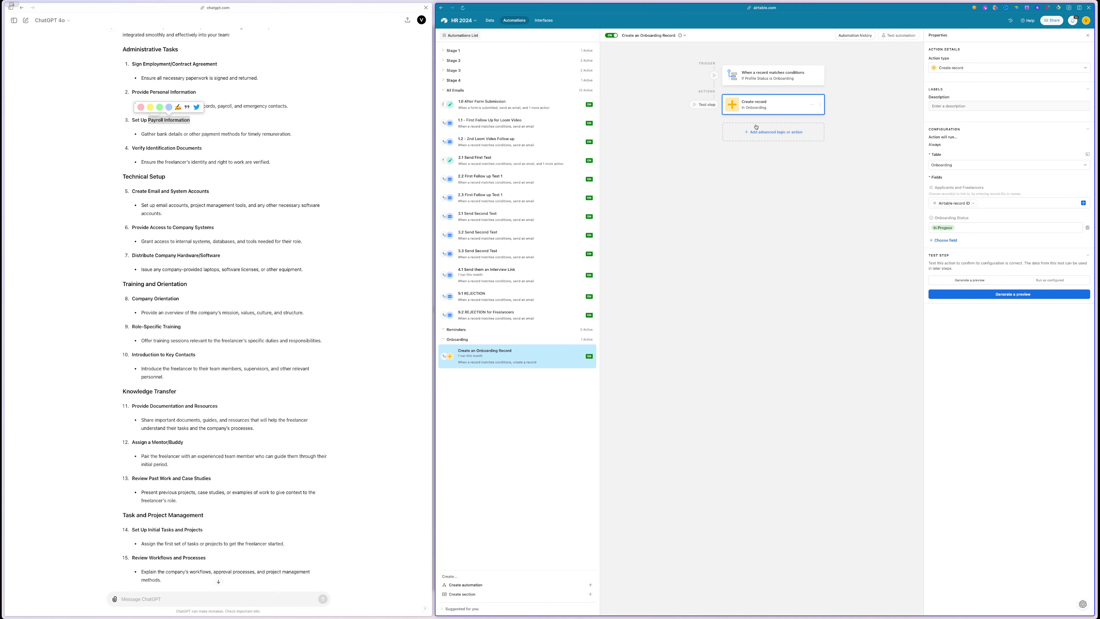
- Add a Find records step that searches Onboarding Tasks by condition
left_click(757, 134)
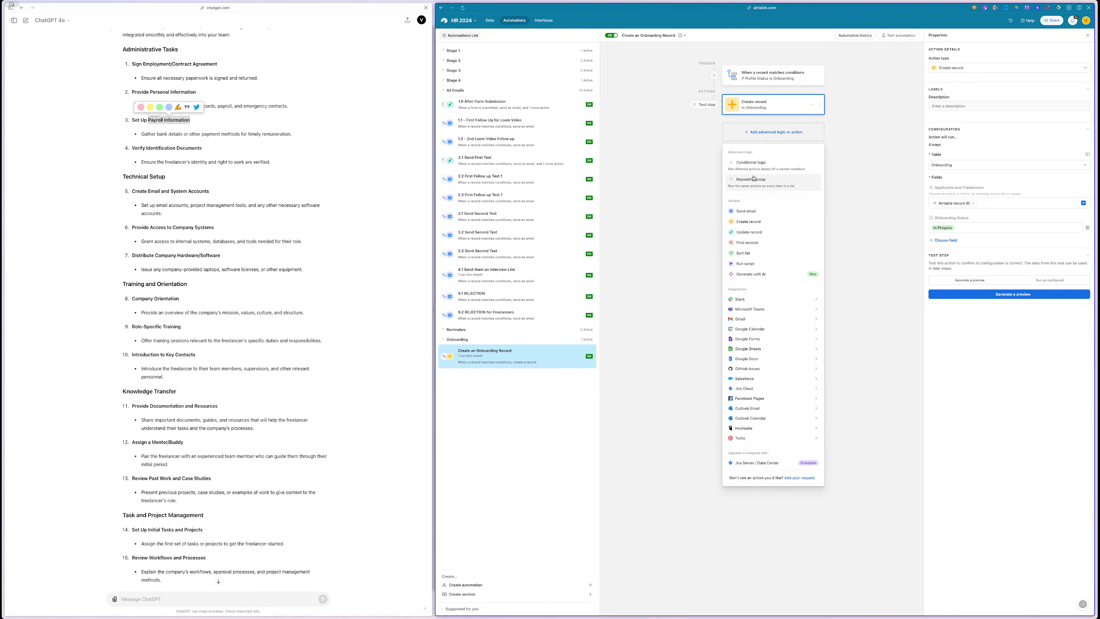
left_click(756, 243)
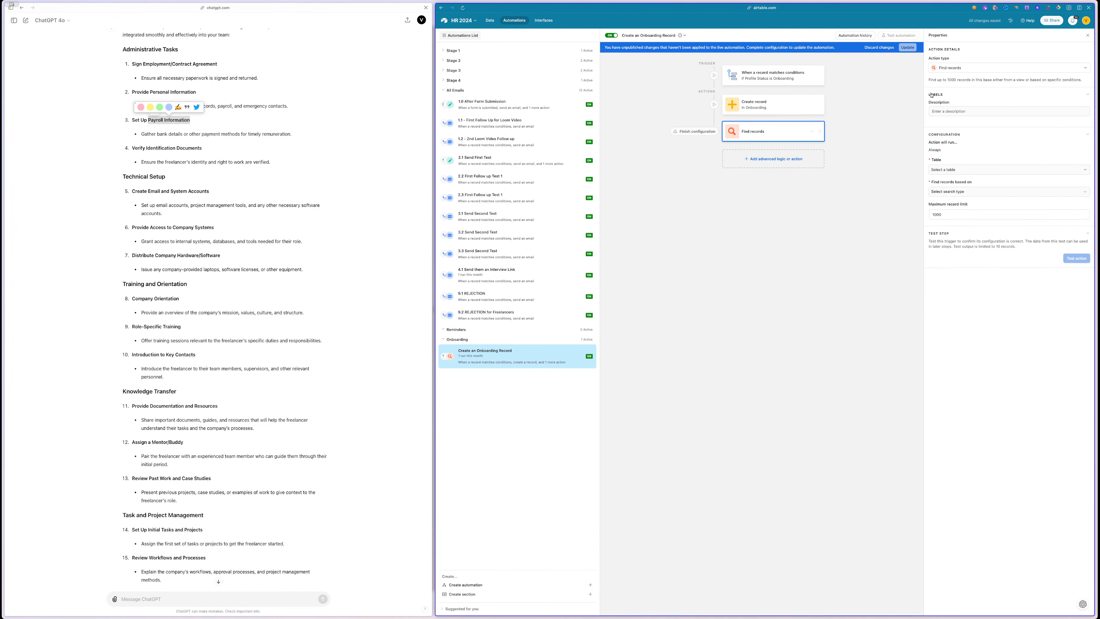
left_click(951, 169)
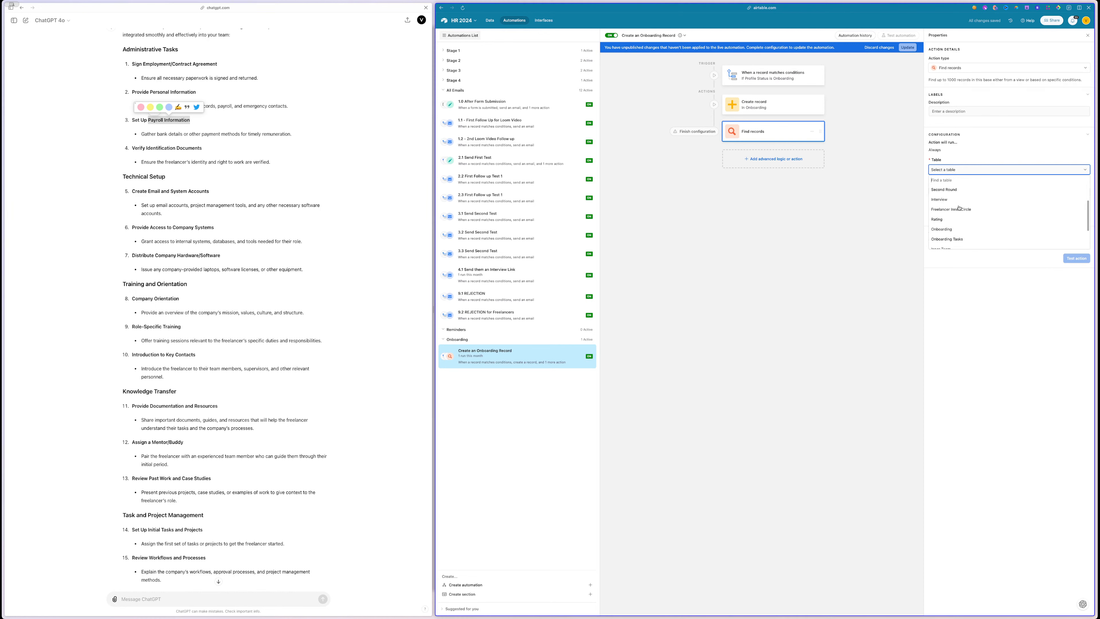
left_click(960, 219)
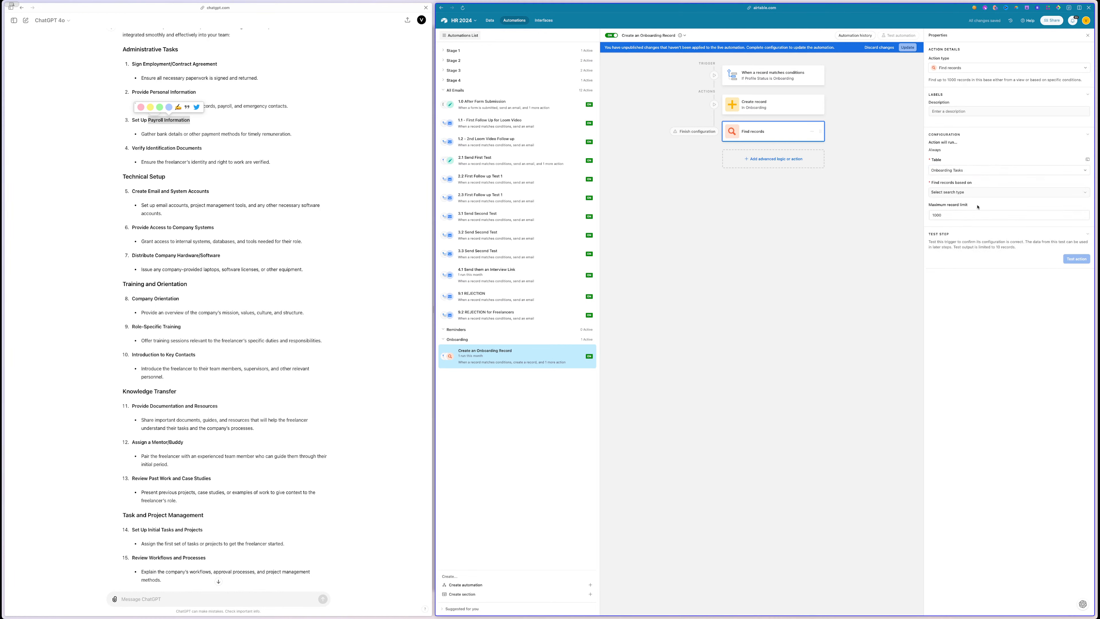
left_click(947, 194)
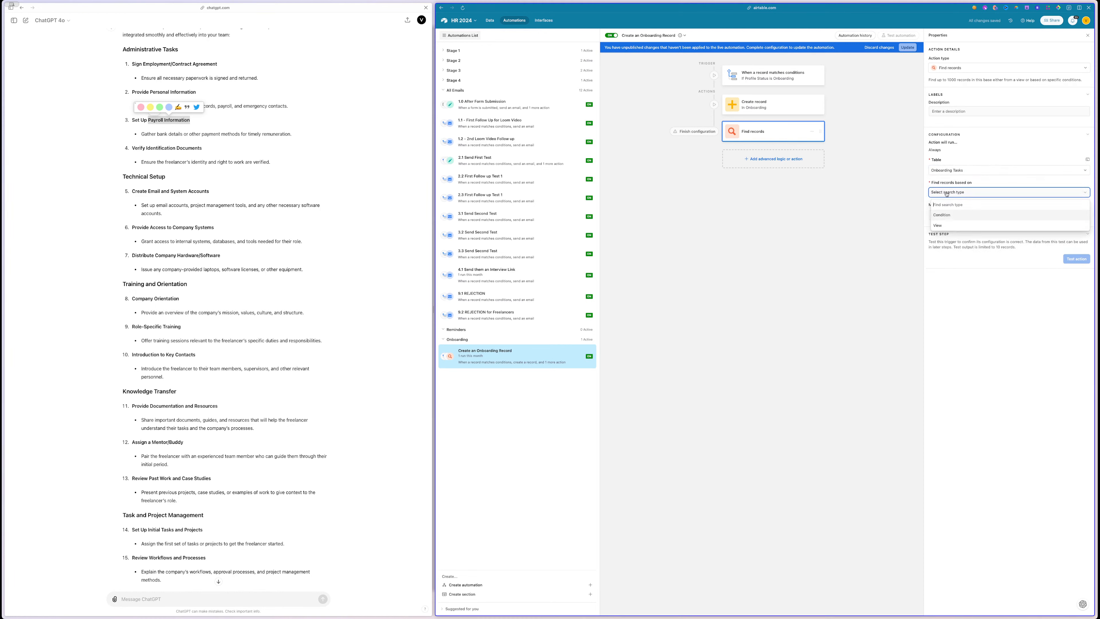
left_click(946, 216)
left_click(945, 217)
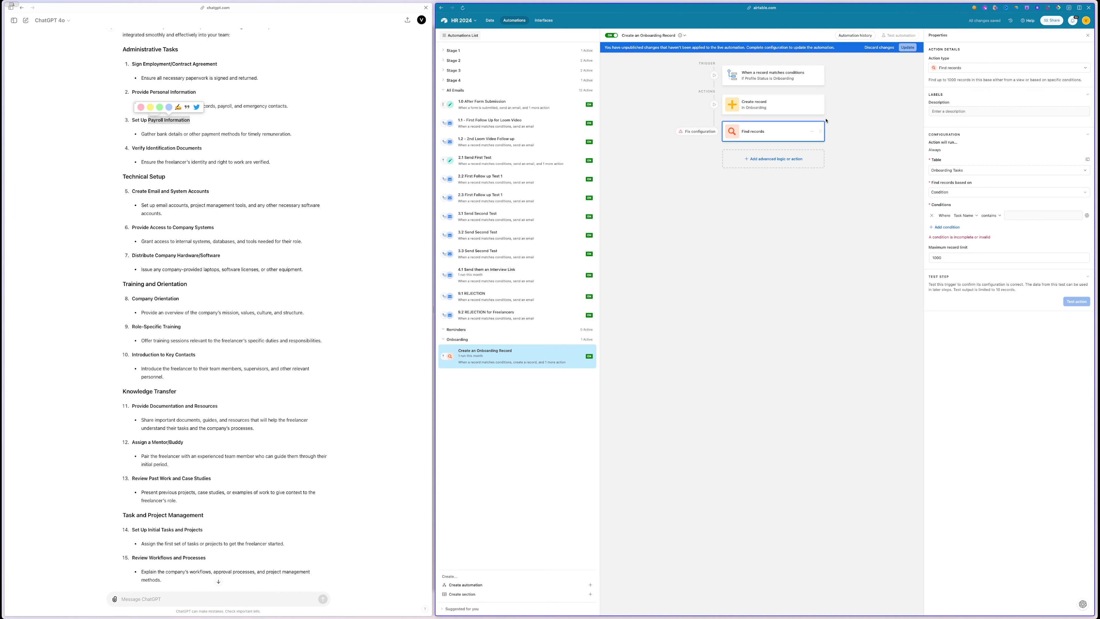
- Set the condition value dynamically to the trigger record's Candidate Type Name
left_click(789, 80)
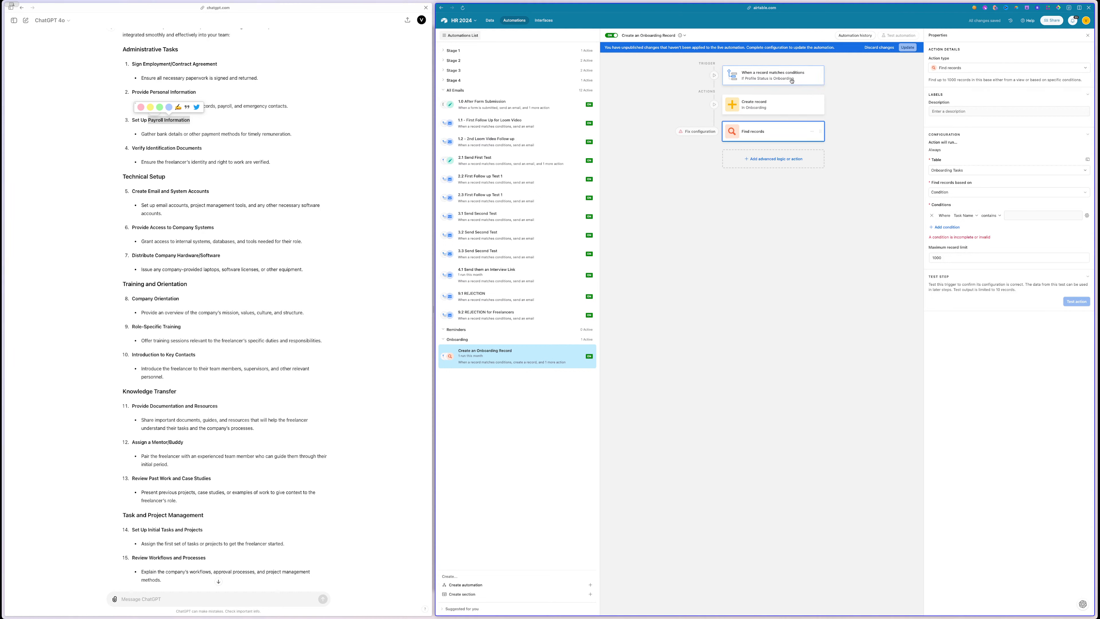
left_click(783, 102)
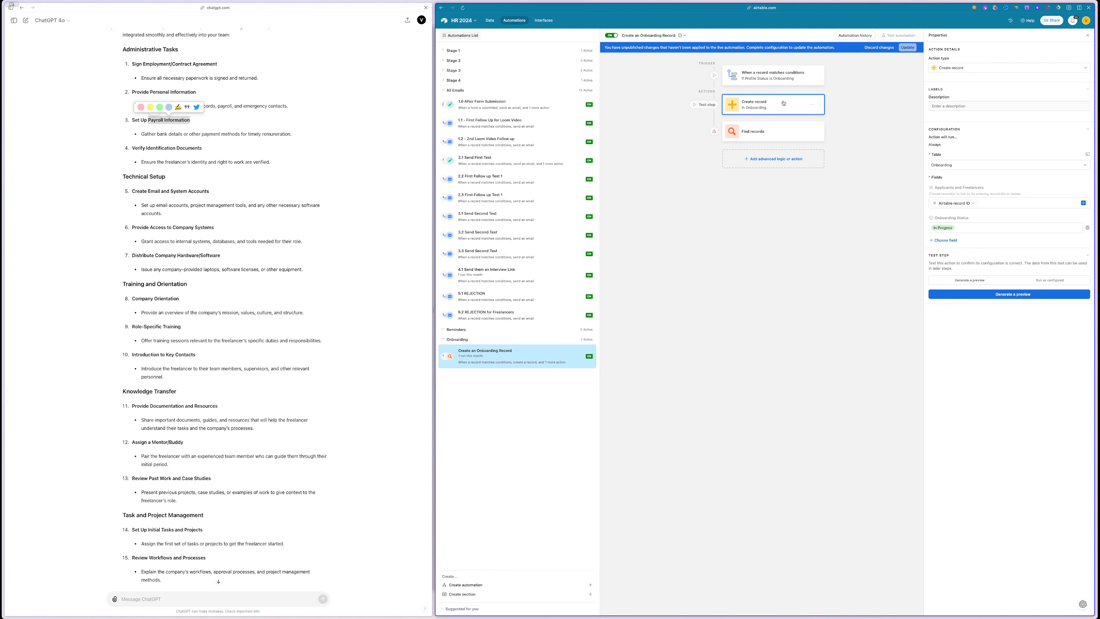
left_click(764, 127)
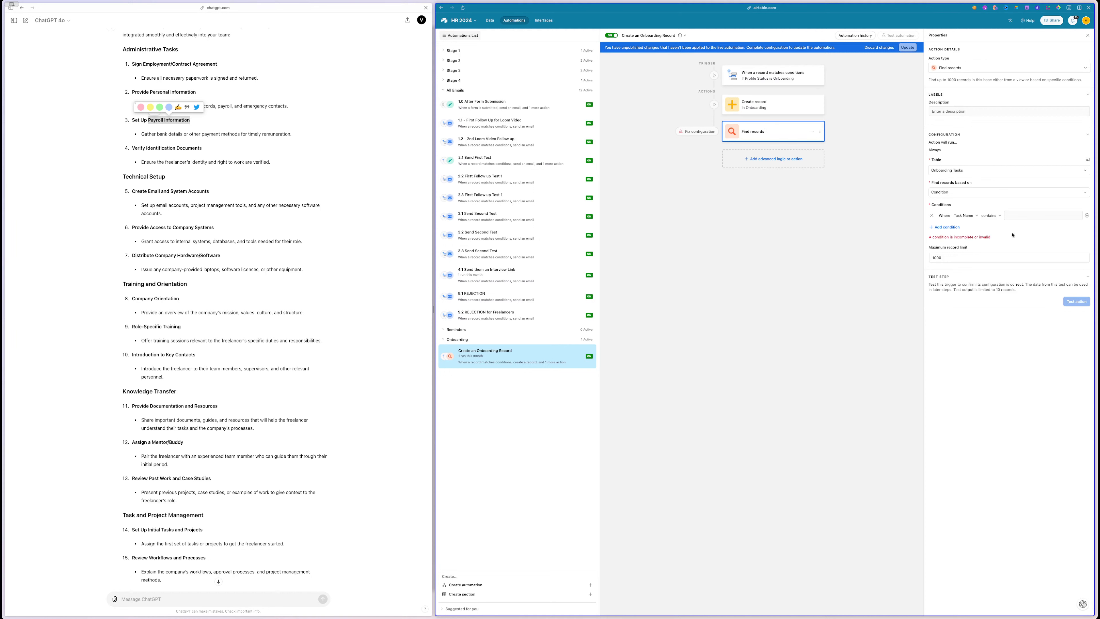
left_click(1087, 216)
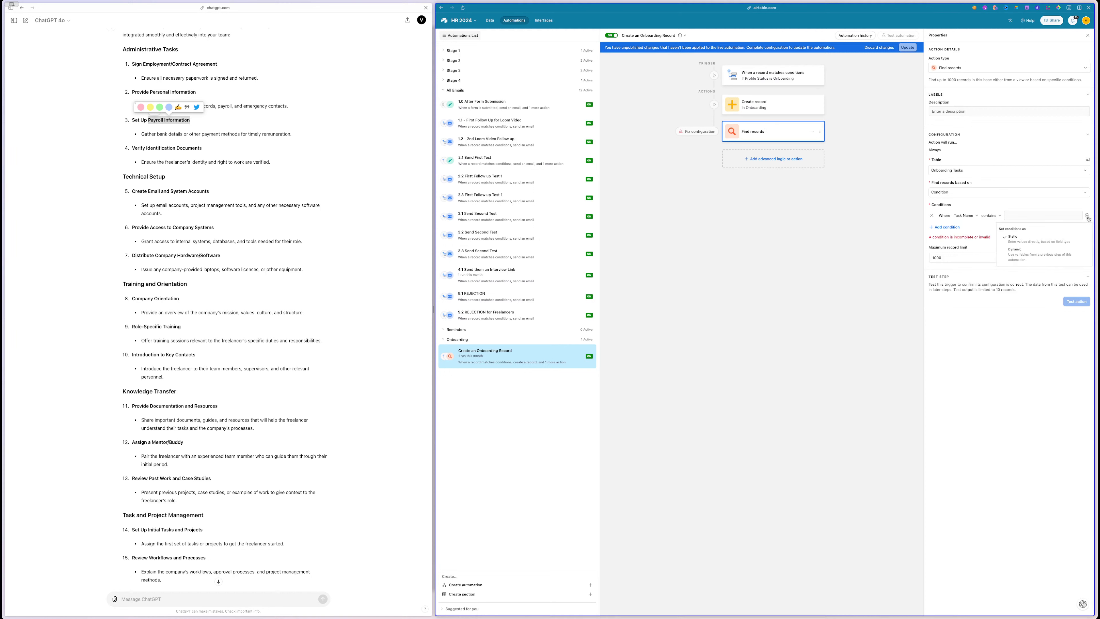
left_click(1024, 257)
left_click(1079, 215)
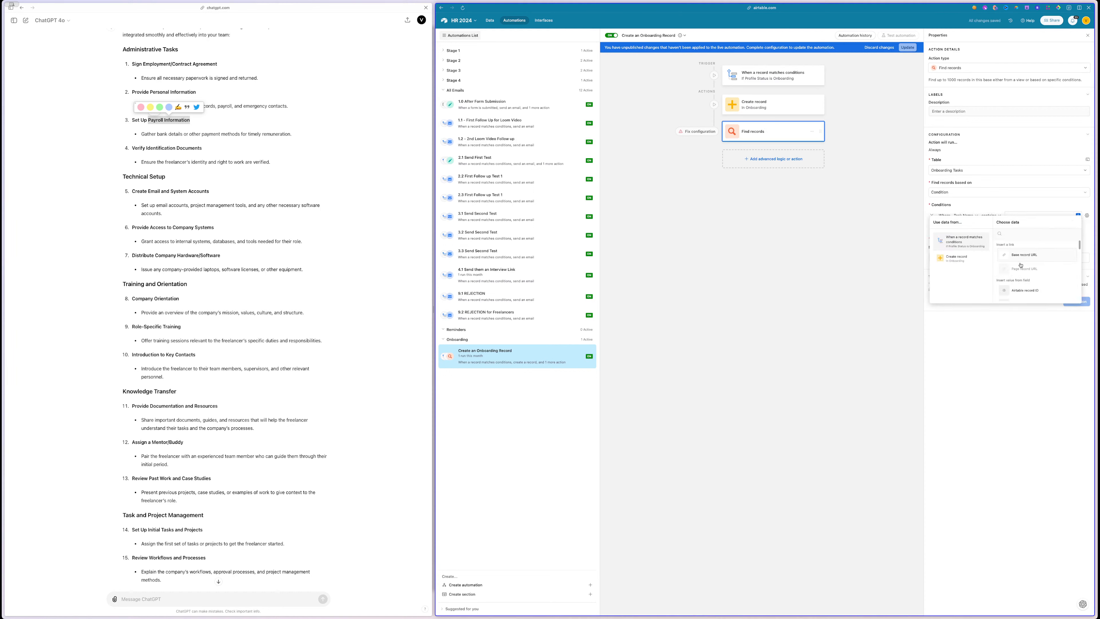
scroll(1041, 266, "down", 3)
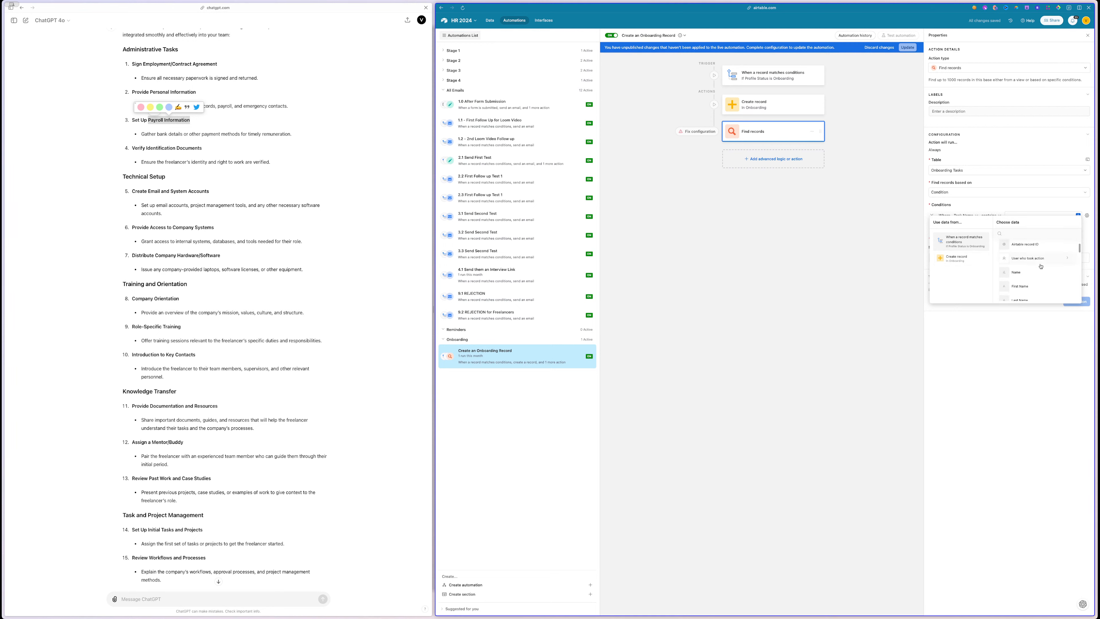
scroll(1041, 266, "down", 4)
scroll(1041, 266, "down", 4)
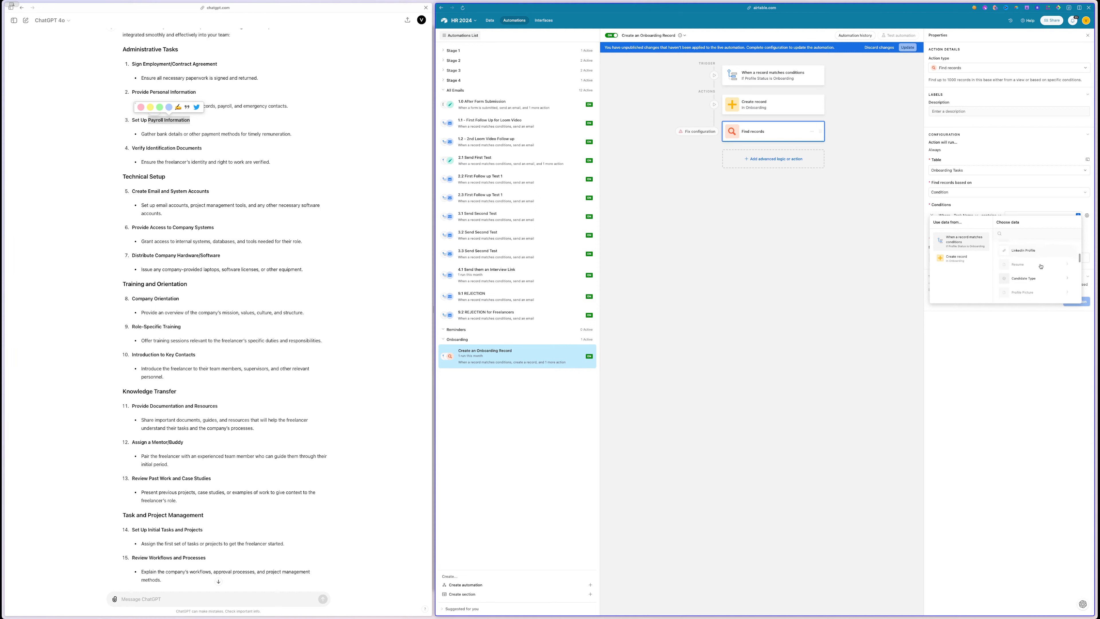
left_click(1039, 278)
left_click(1028, 269)
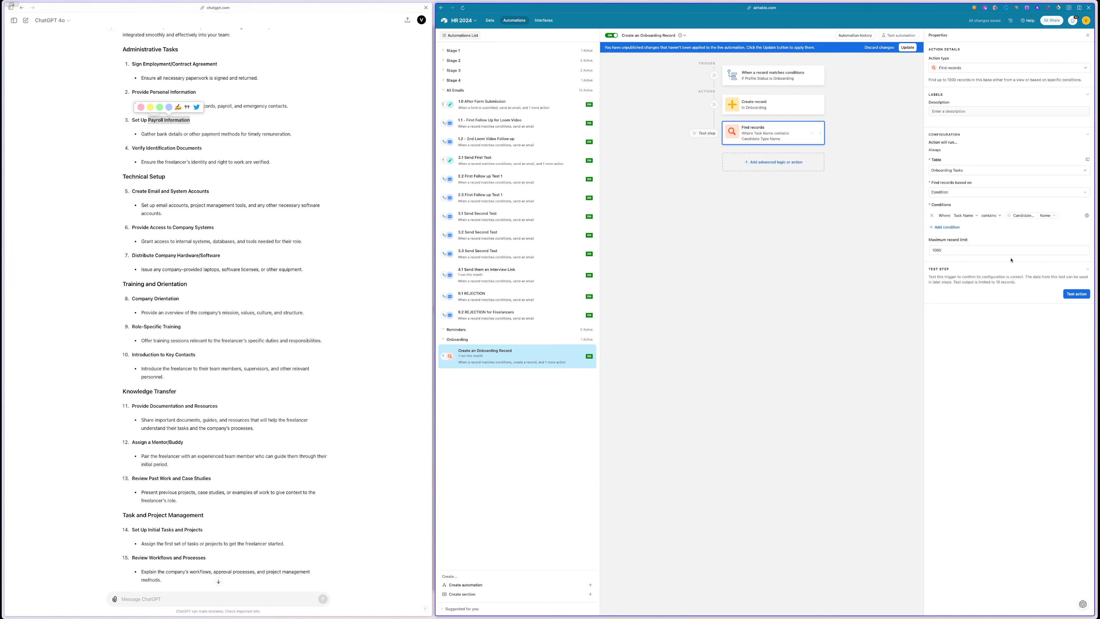
- Publish, test the trigger on the test applicant record, and generate a Create record preview
left_click(908, 47)
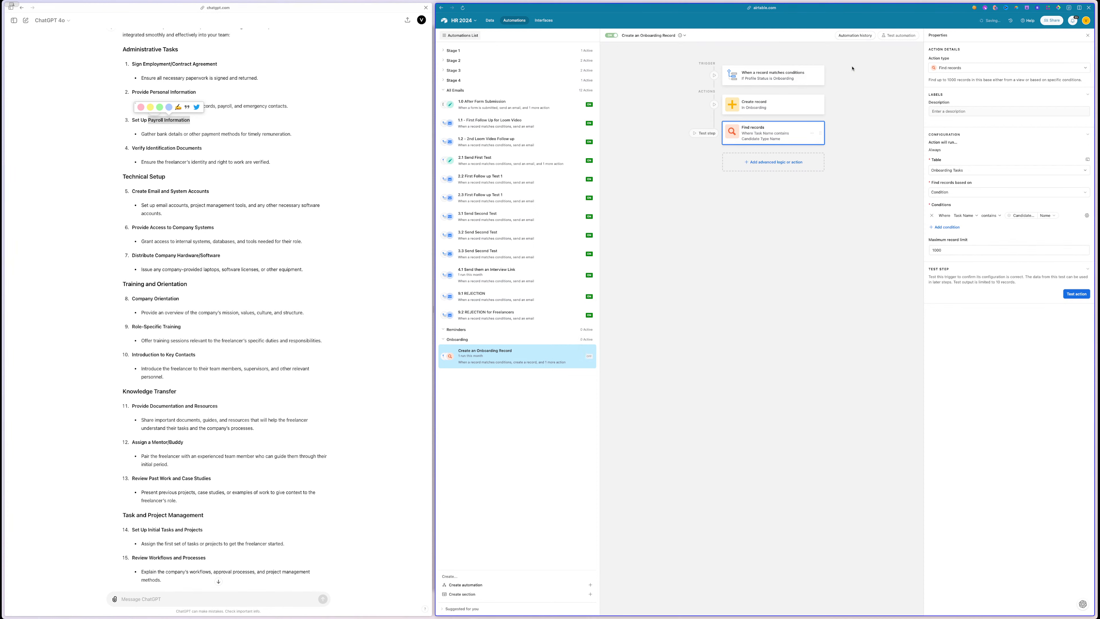
left_click(773, 77)
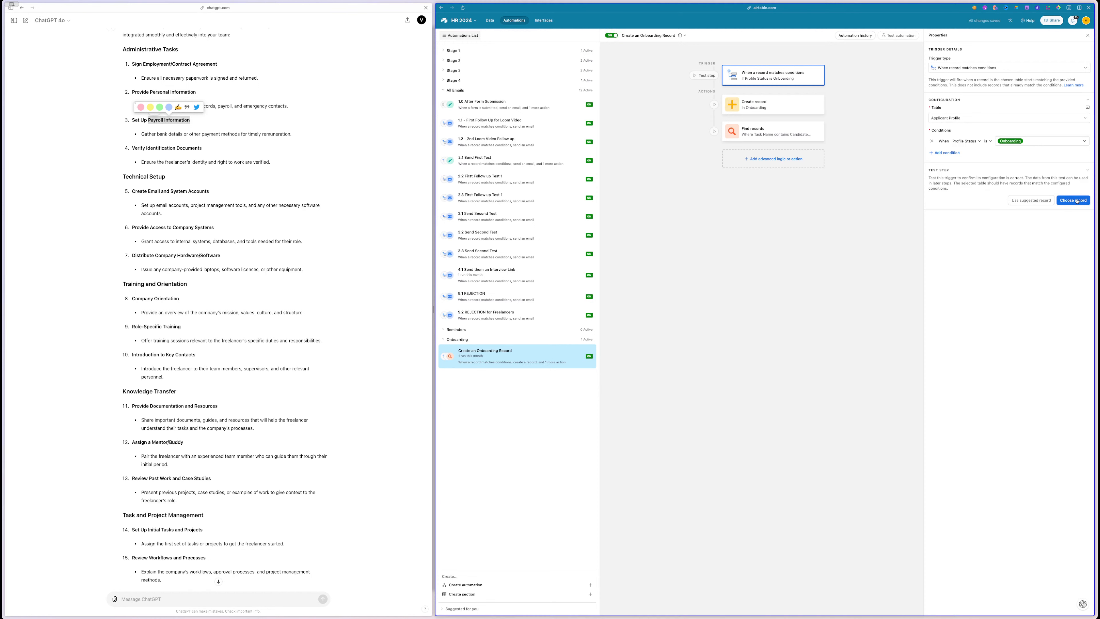
left_click(1067, 201)
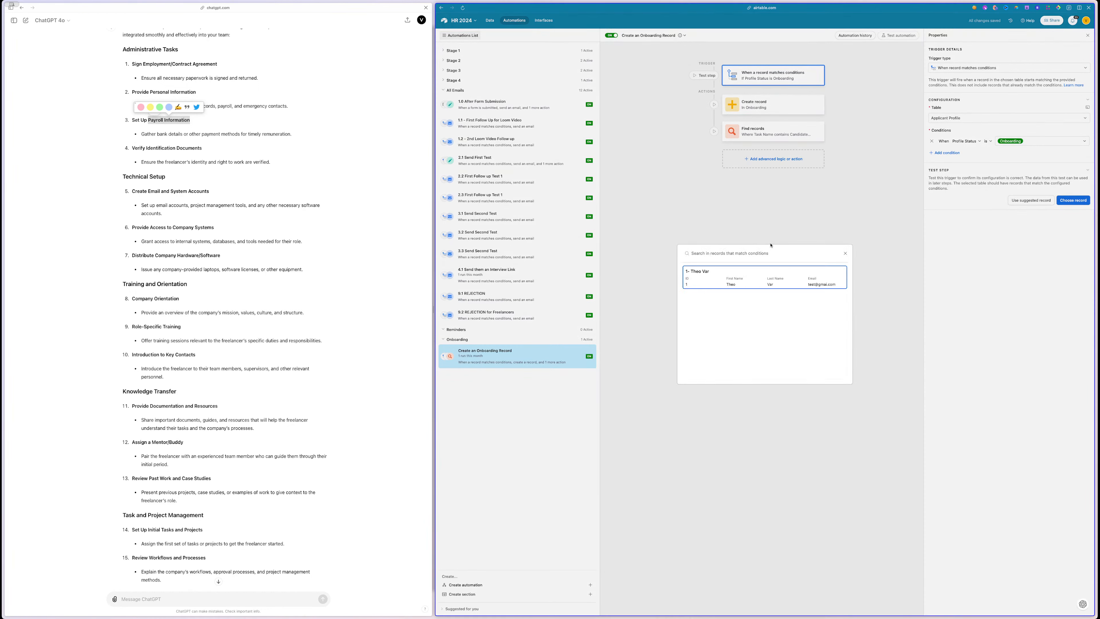
left_click(765, 277)
left_click(778, 108)
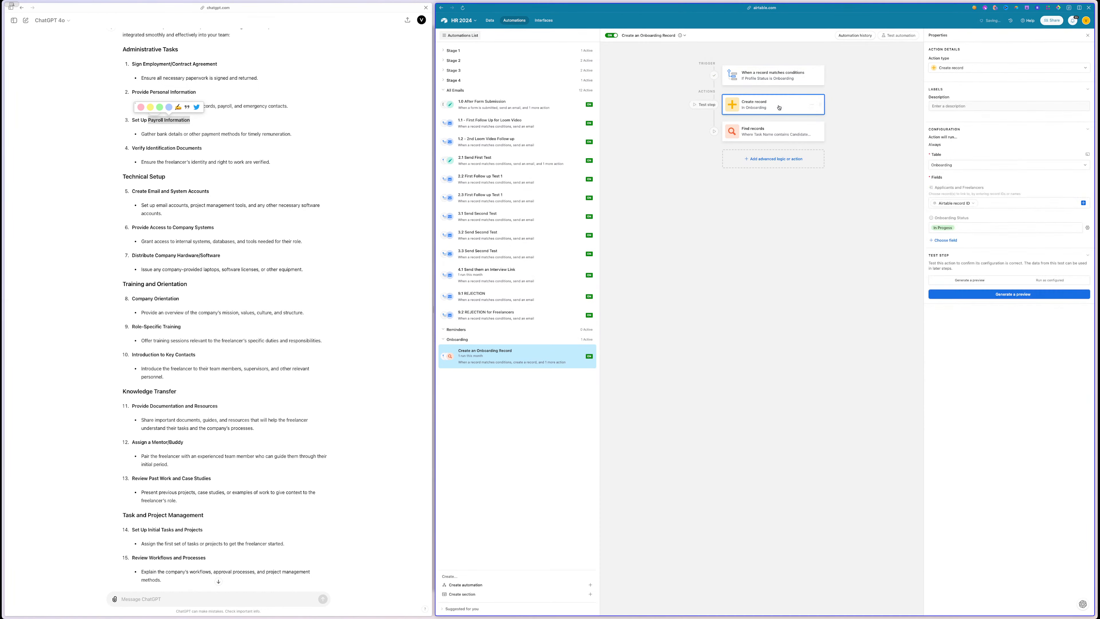
left_click(1004, 295)
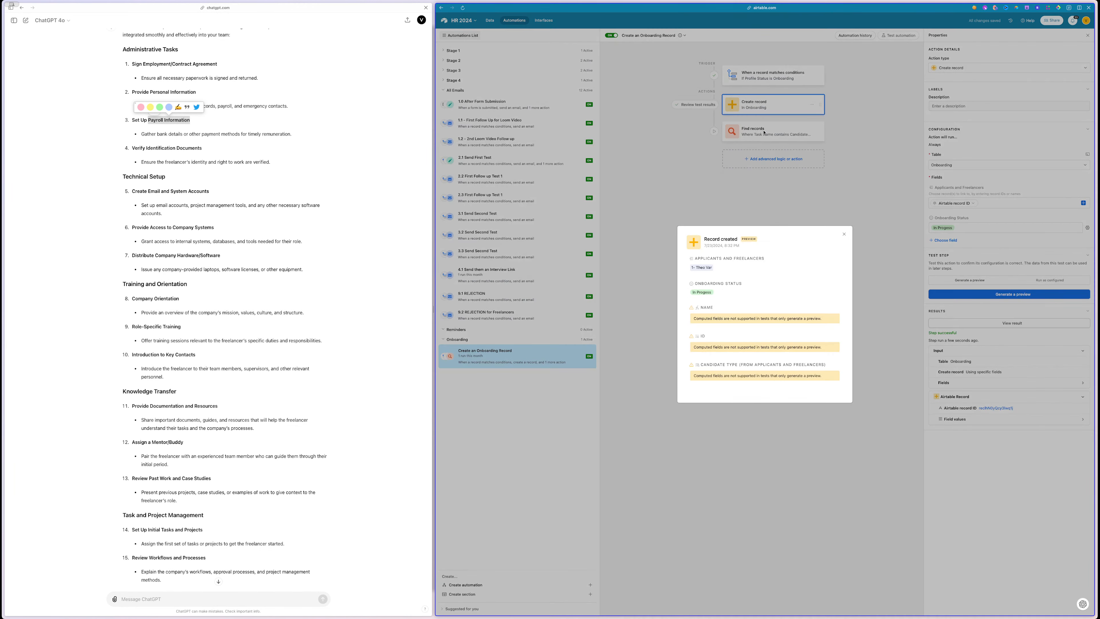
left_click(764, 133)
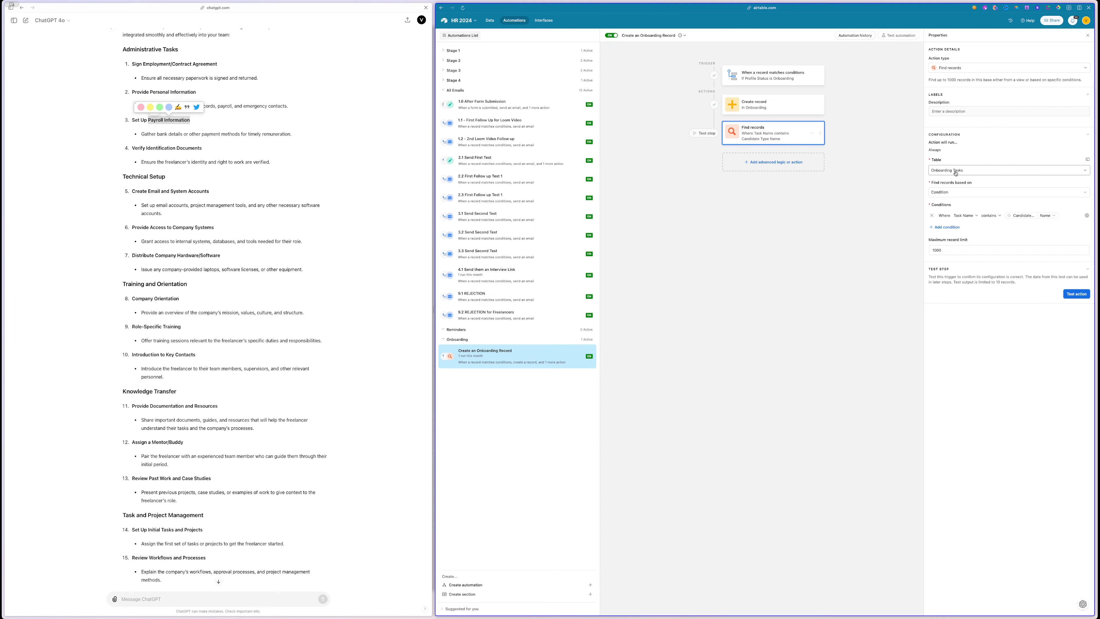
- Review the Find records condition and Onboarding Tasks table settings without changing them
left_click(955, 190)
left_click(949, 214)
left_click(970, 217)
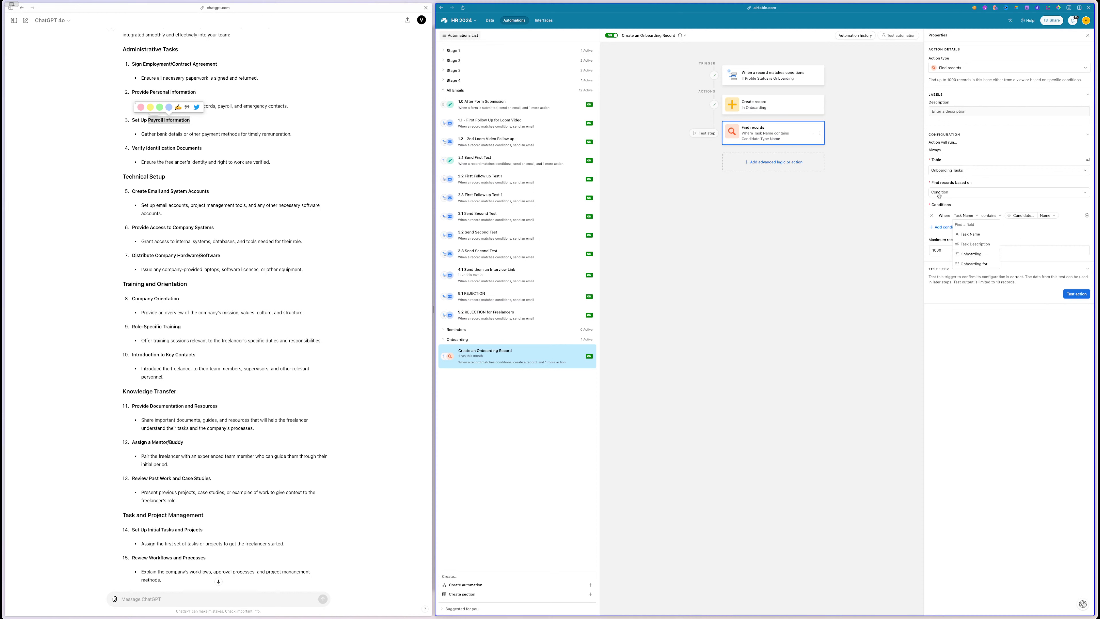
left_click(946, 171)
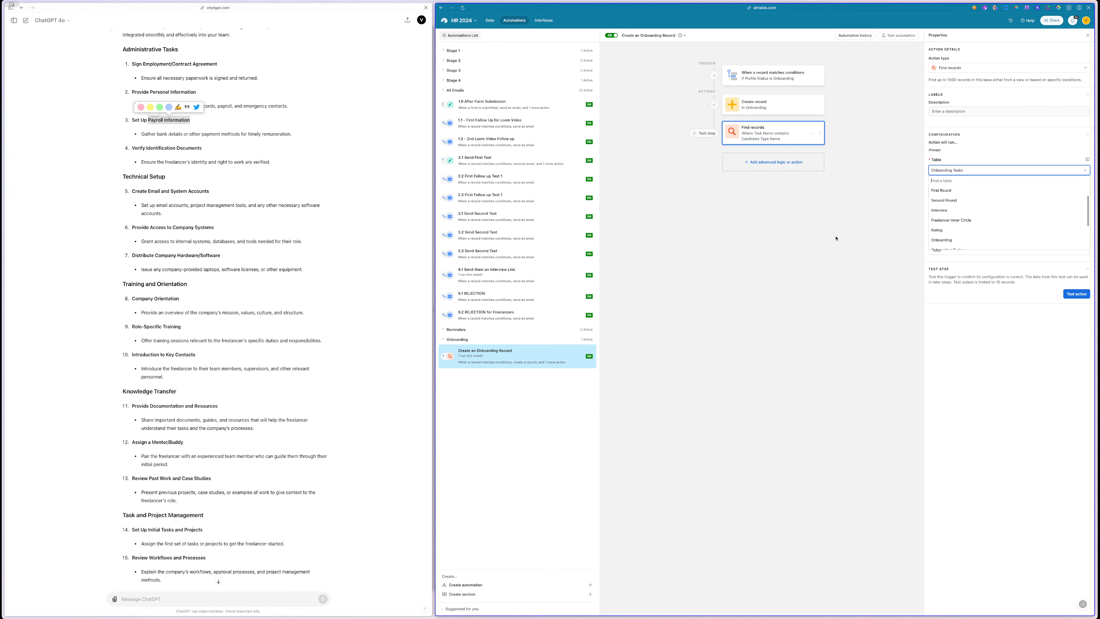
scroll(946, 212, "down", 1)
left_click(862, 253)
left_click(490, 20)
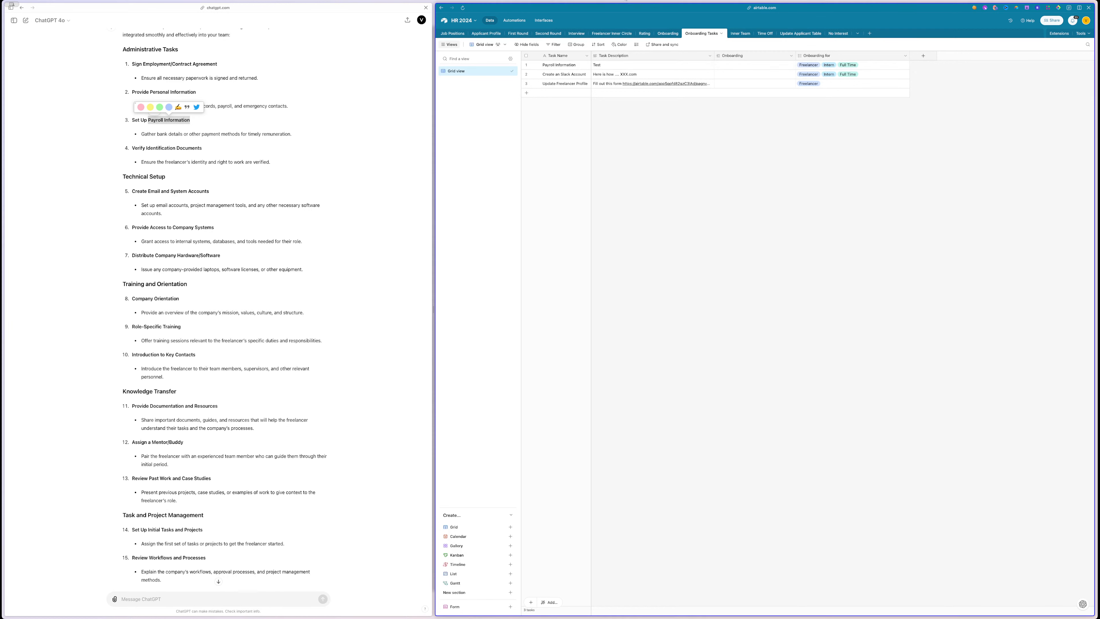
- Copy an applicant's candidate type value and confirm Candidate Type spells the option 'Full-time'
left_click(728, 87)
left_click(669, 35)
left_click(839, 64)
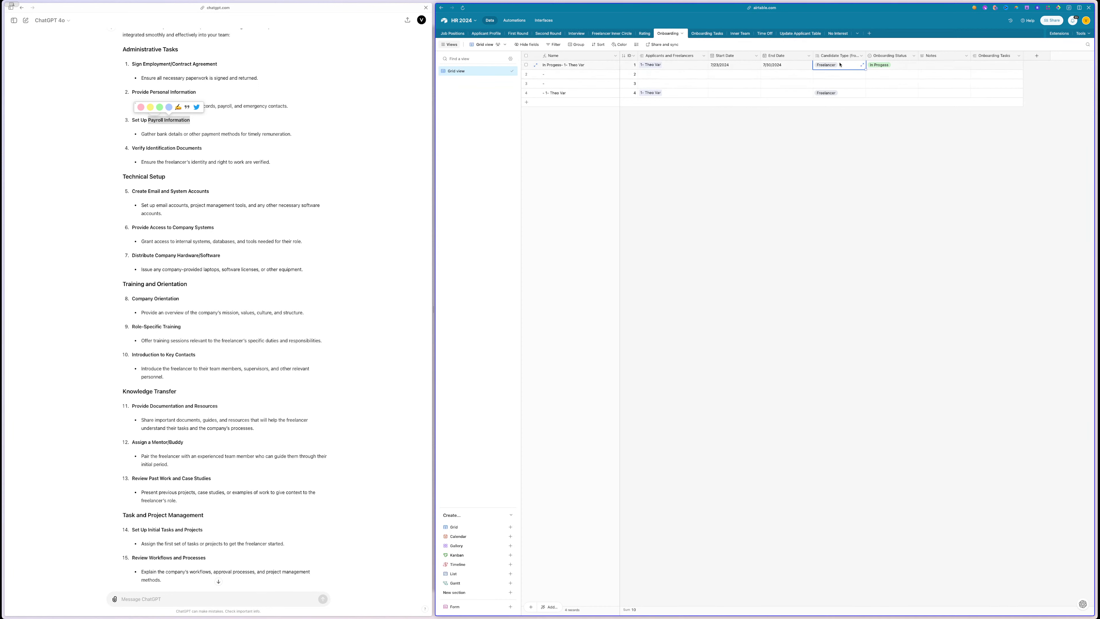
key("ctrl+c")
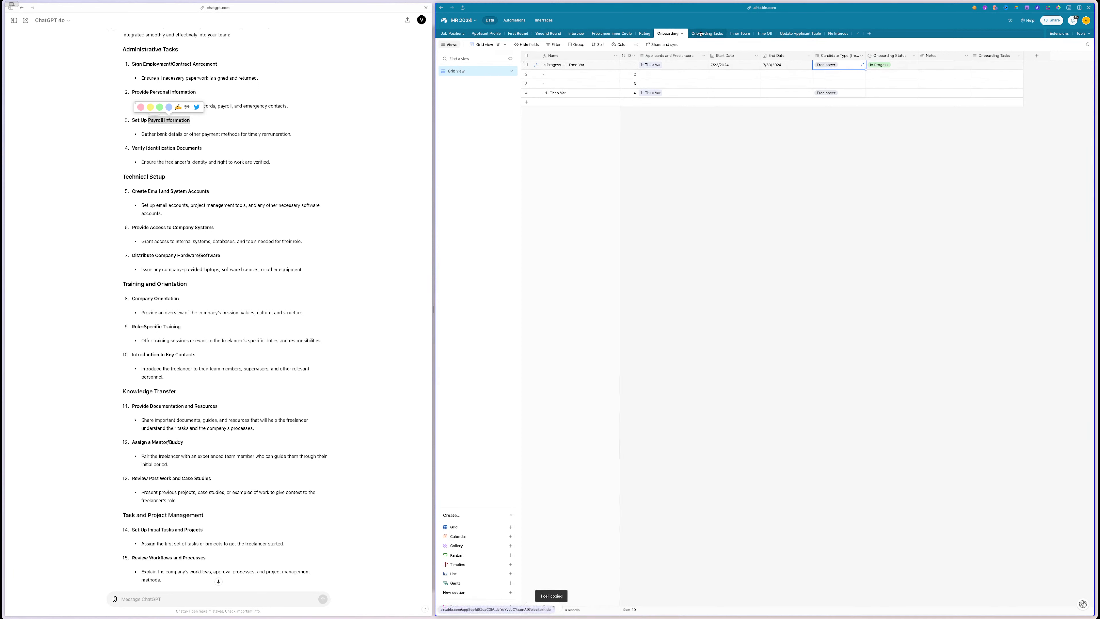
left_click(707, 34)
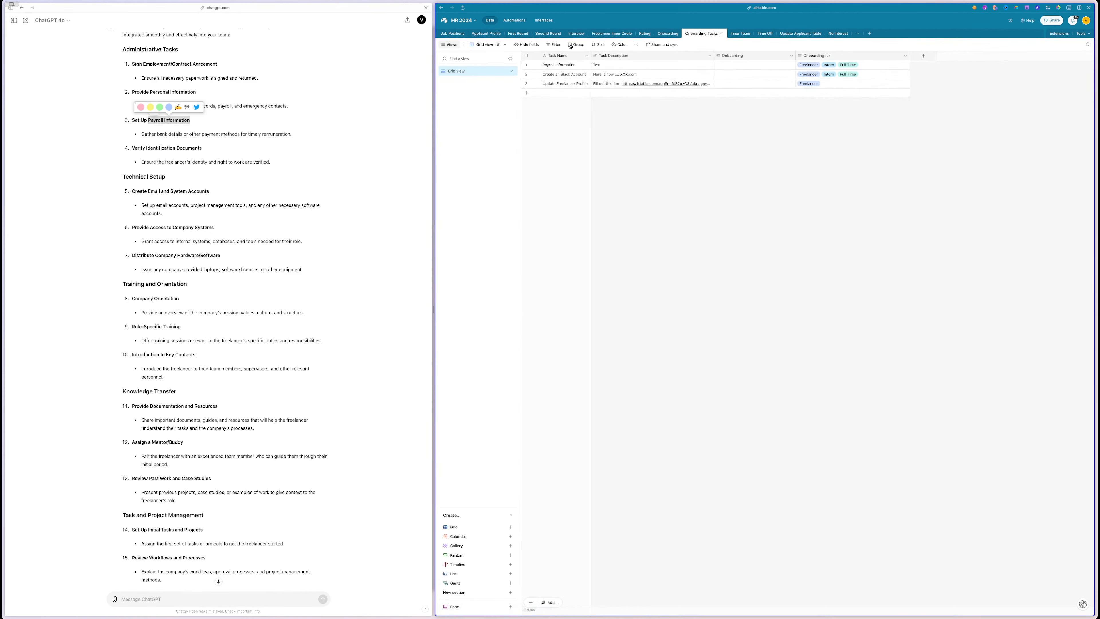
left_click(486, 33)
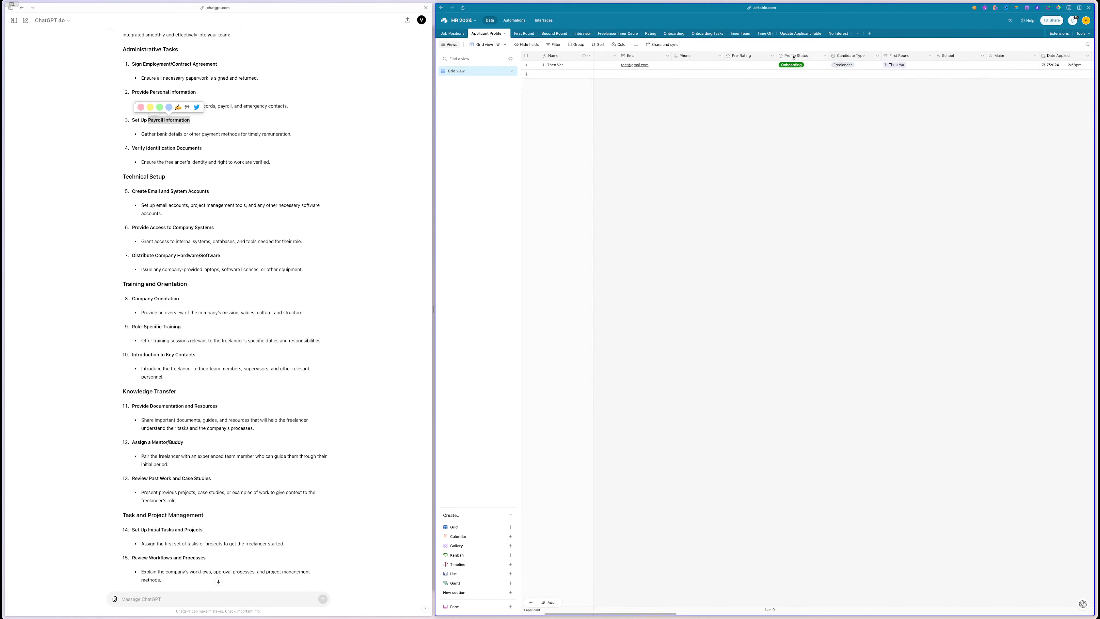
double_click(851, 56)
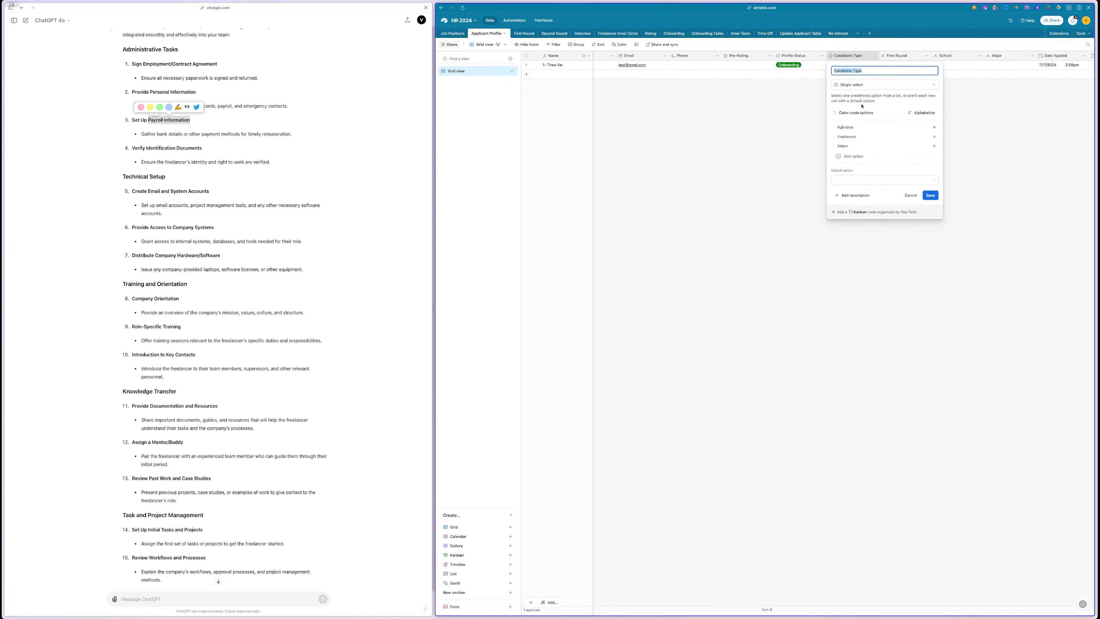
left_click(848, 127)
left_click(651, 244)
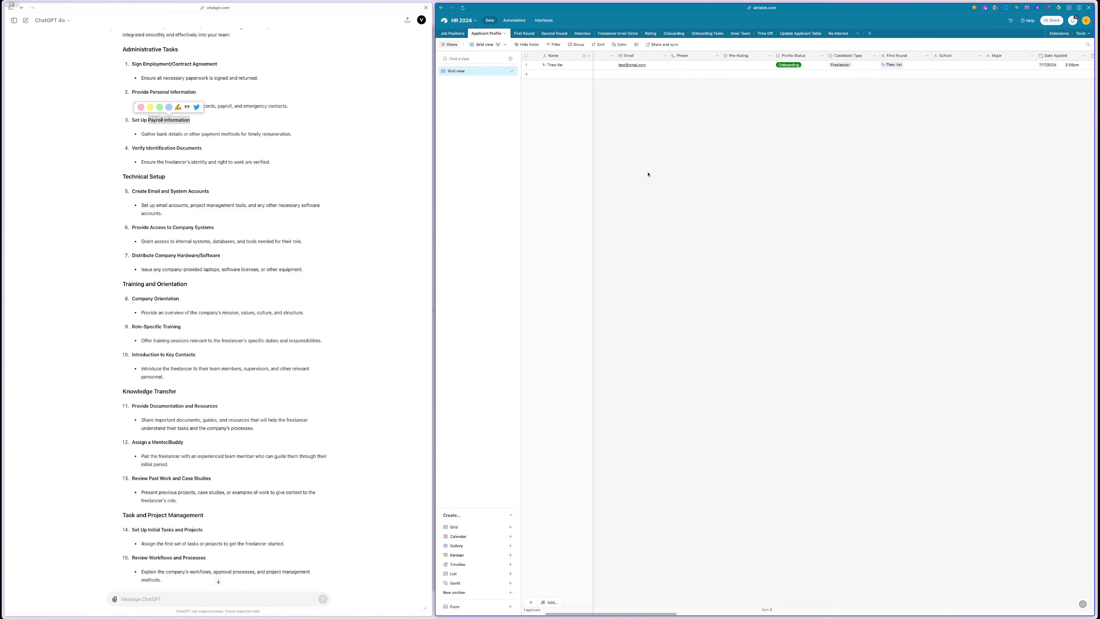
- Rename the Onboarding for option Full Time to Full-time and save the field
left_click(612, 33)
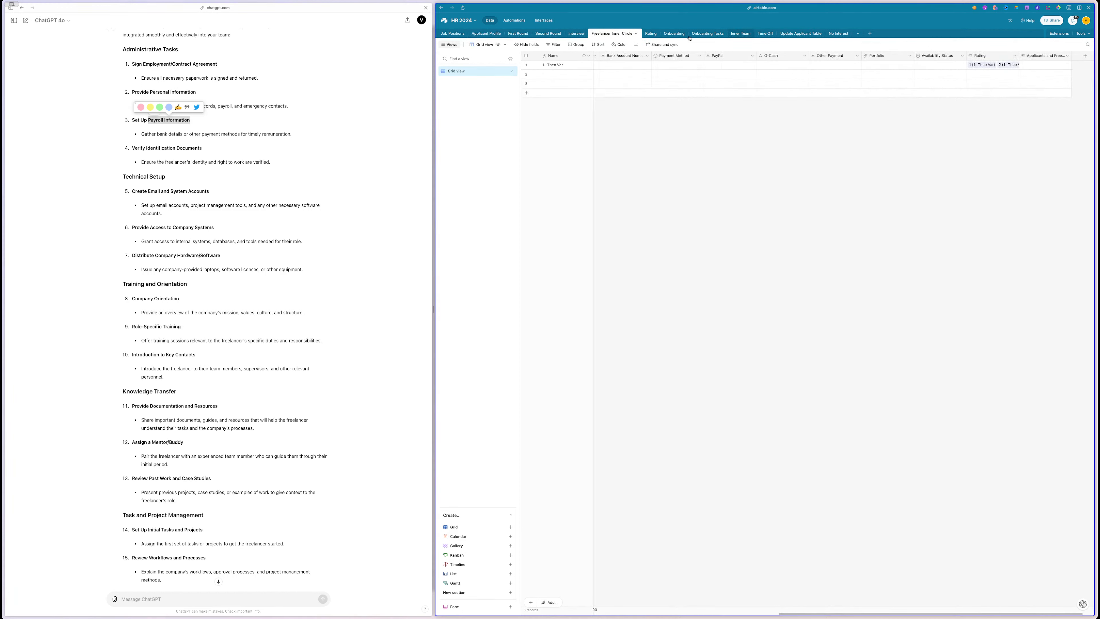
left_click(710, 34)
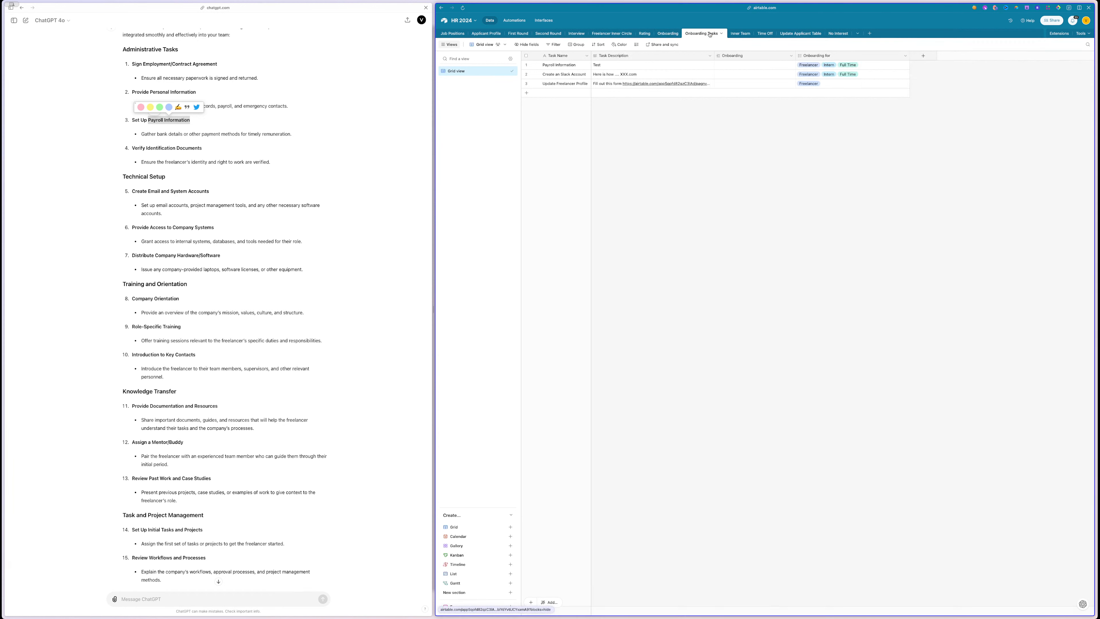
double_click(823, 55)
triple_click(826, 141)
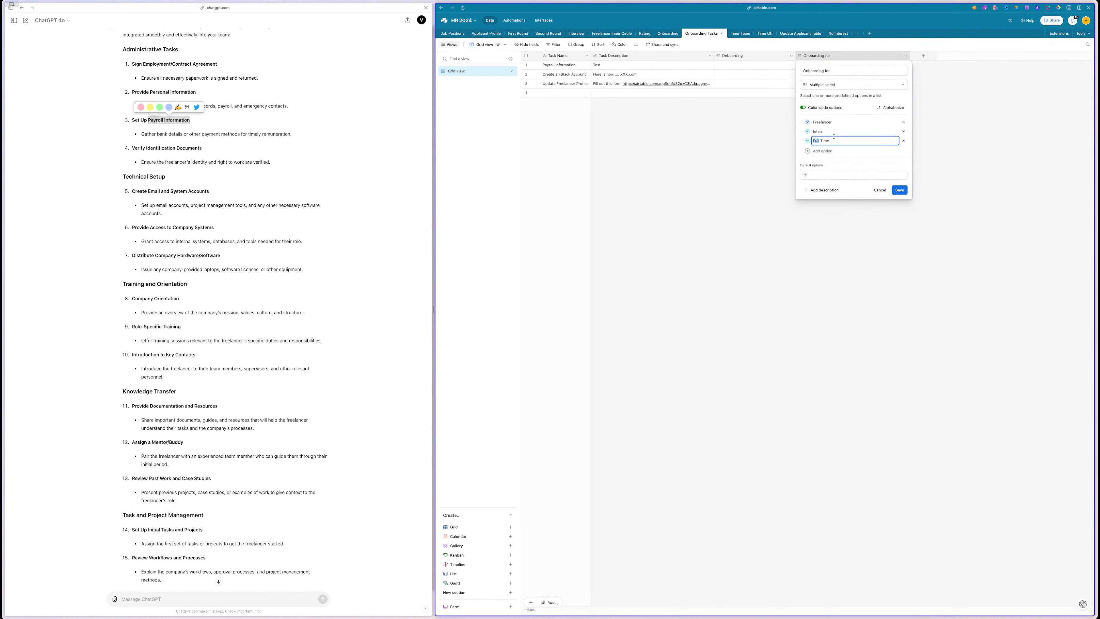
key("super+v")
left_click(899, 192)
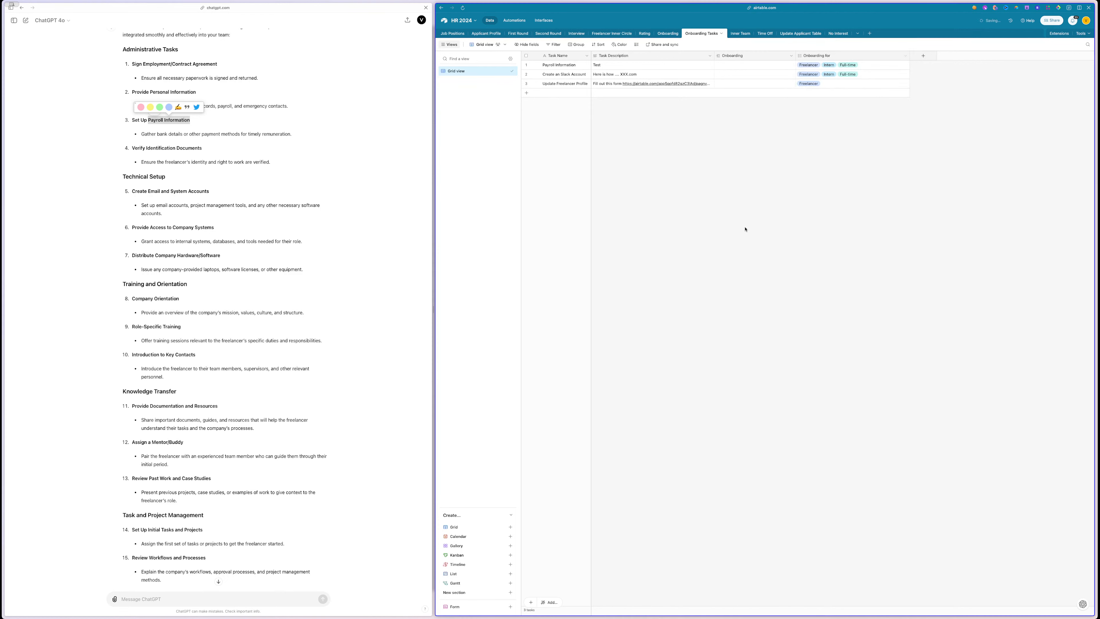
left_click(514, 20)
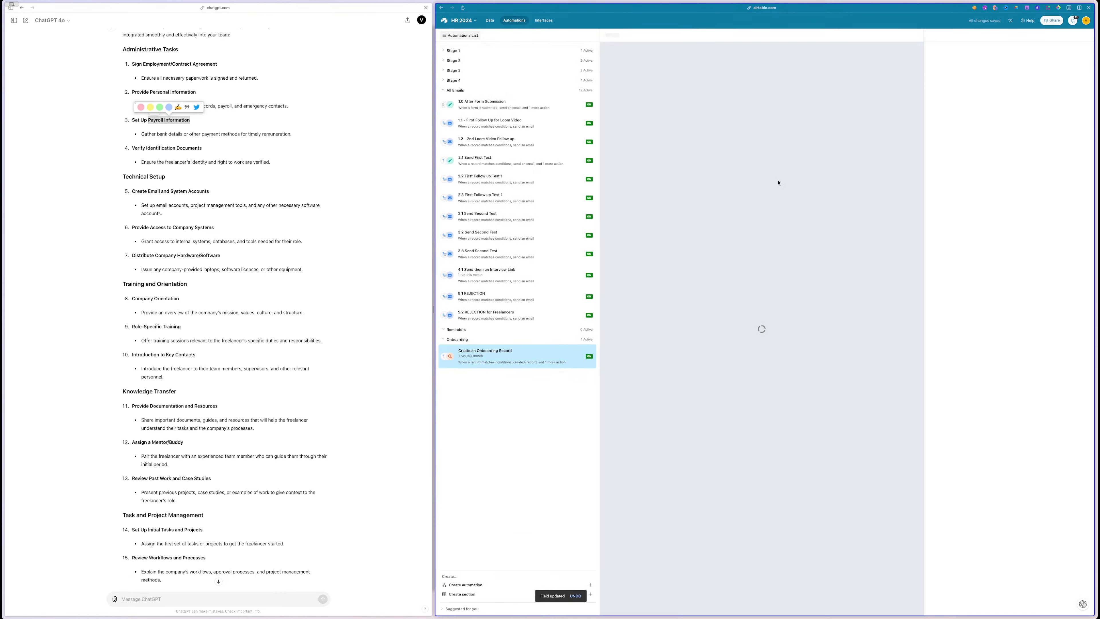
- Make the Find records condition match tasks whose Onboarding for includes the trigger's Candidate Type Name
left_click(975, 215)
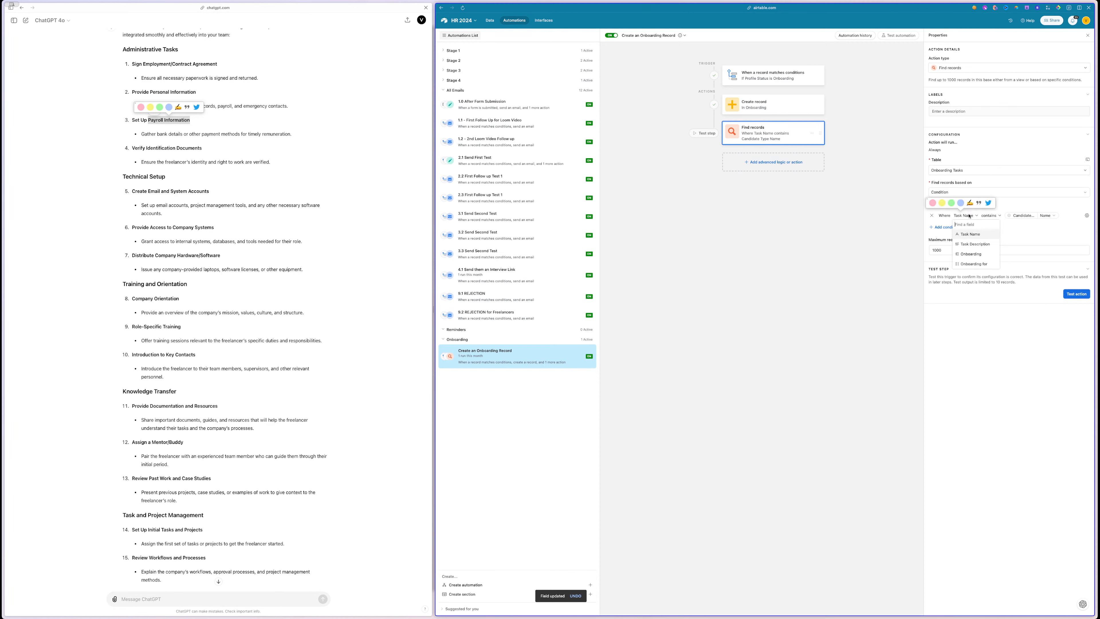
left_click(975, 263)
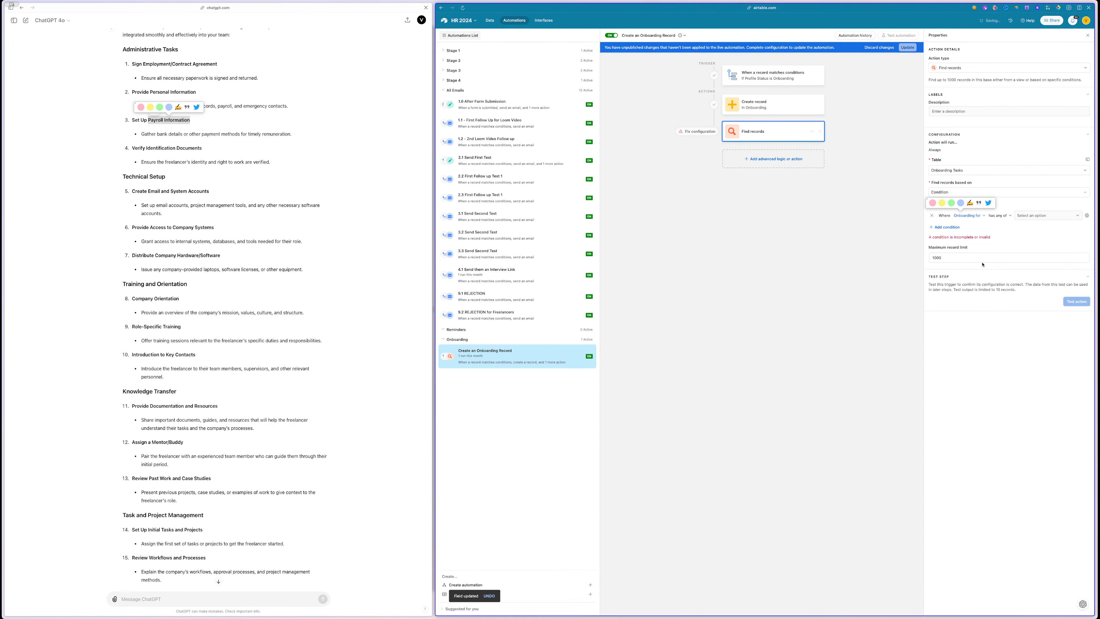
left_click(1033, 219)
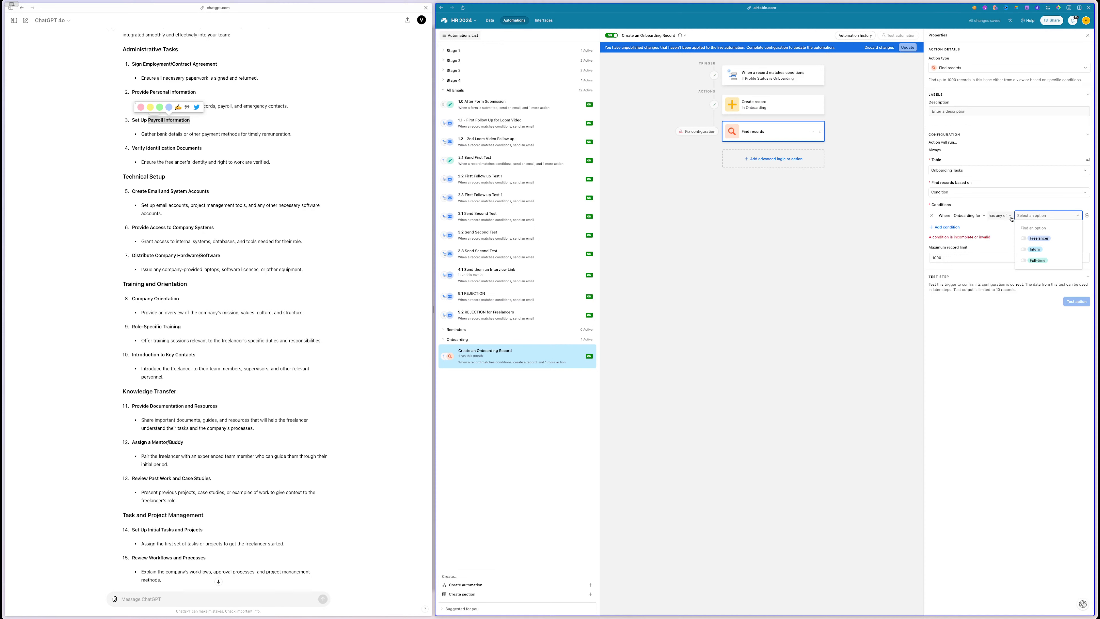
left_click(1087, 216)
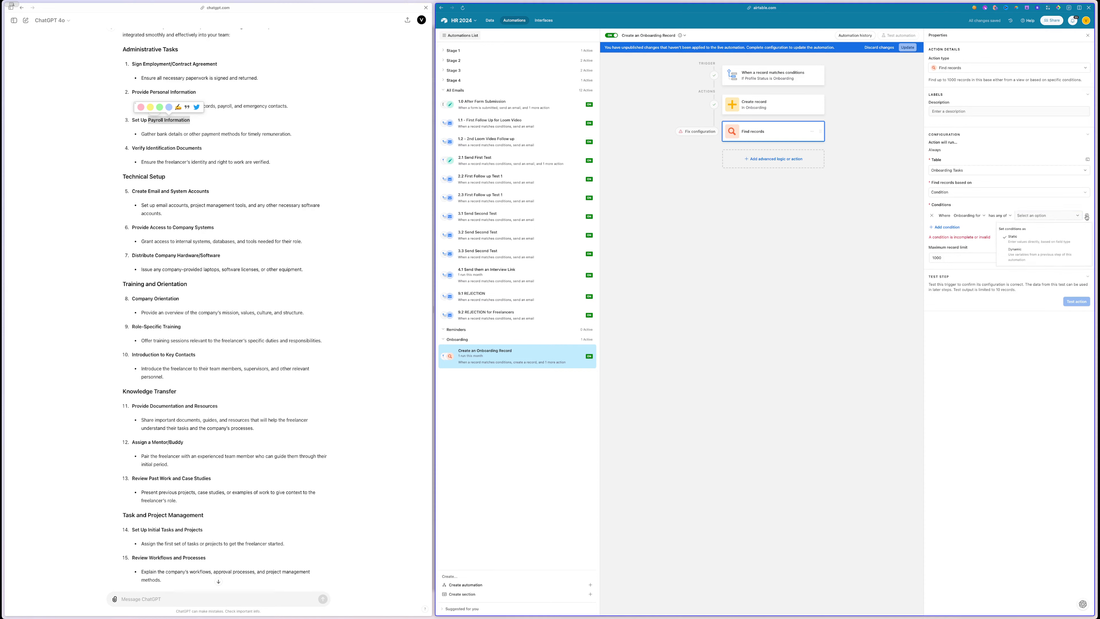
left_click(1040, 250)
left_click(1079, 216)
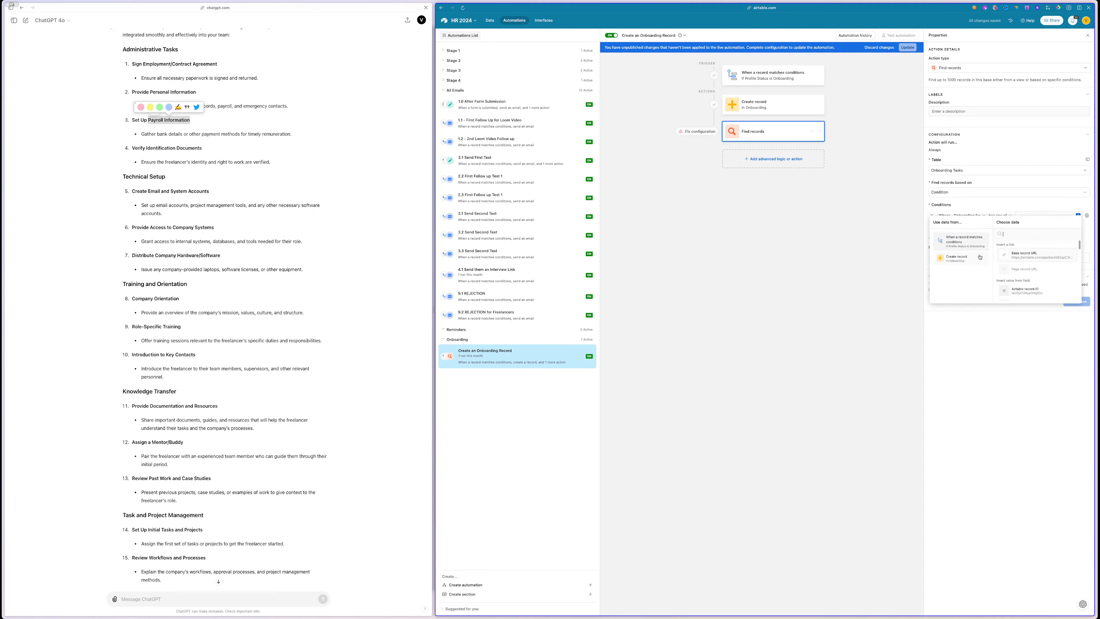
scroll(1036, 273, "down", 1)
scroll(1037, 273, "down", 5)
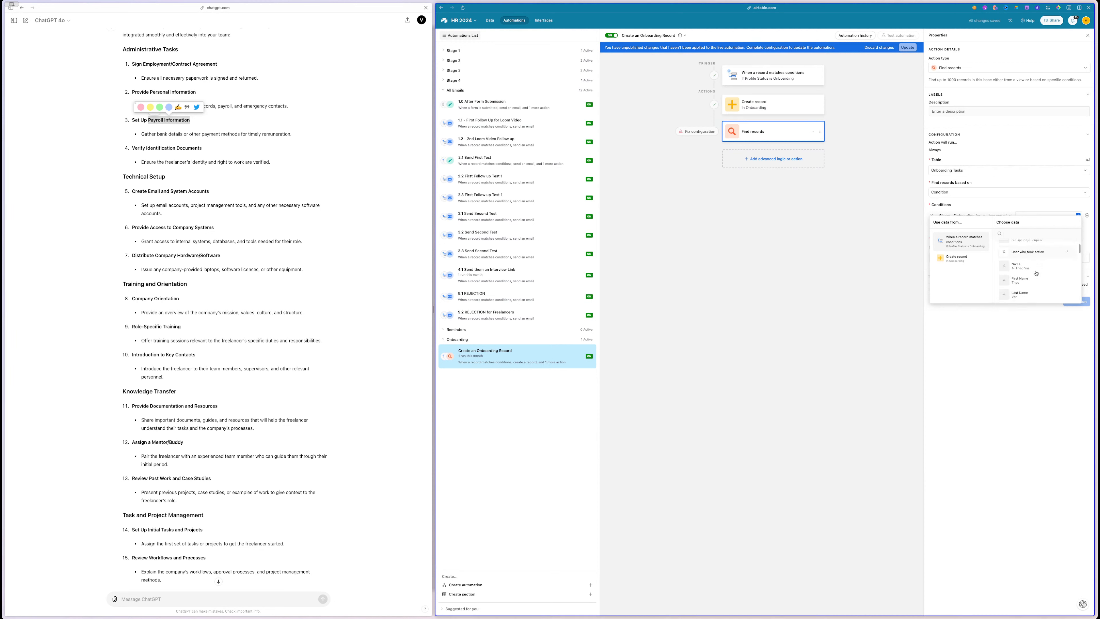
scroll(1036, 273, "down", 4)
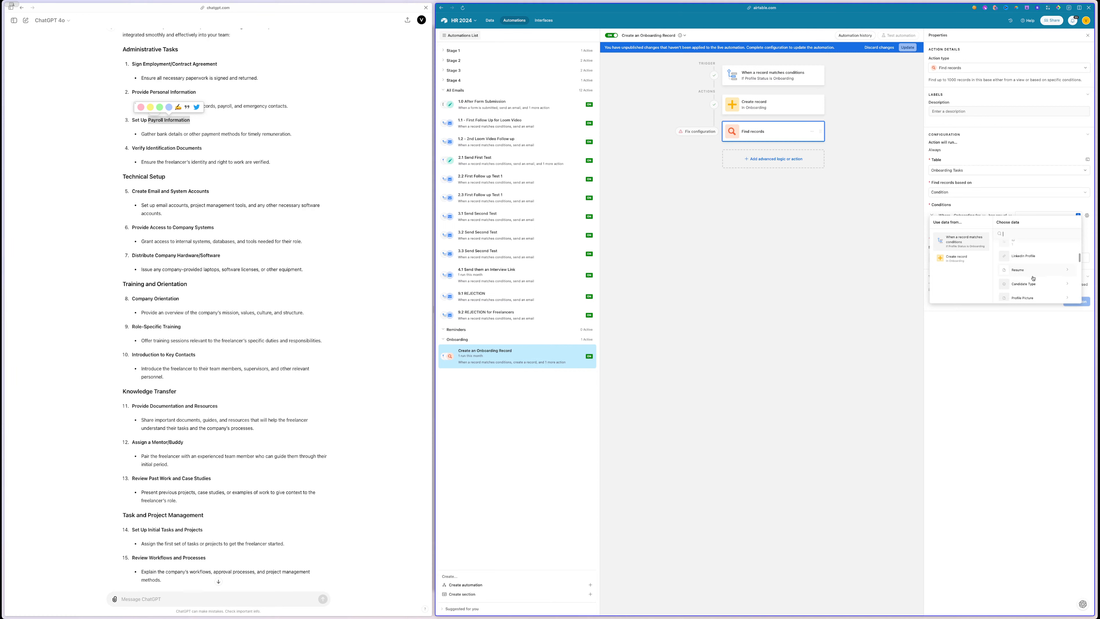
left_click(1015, 275)
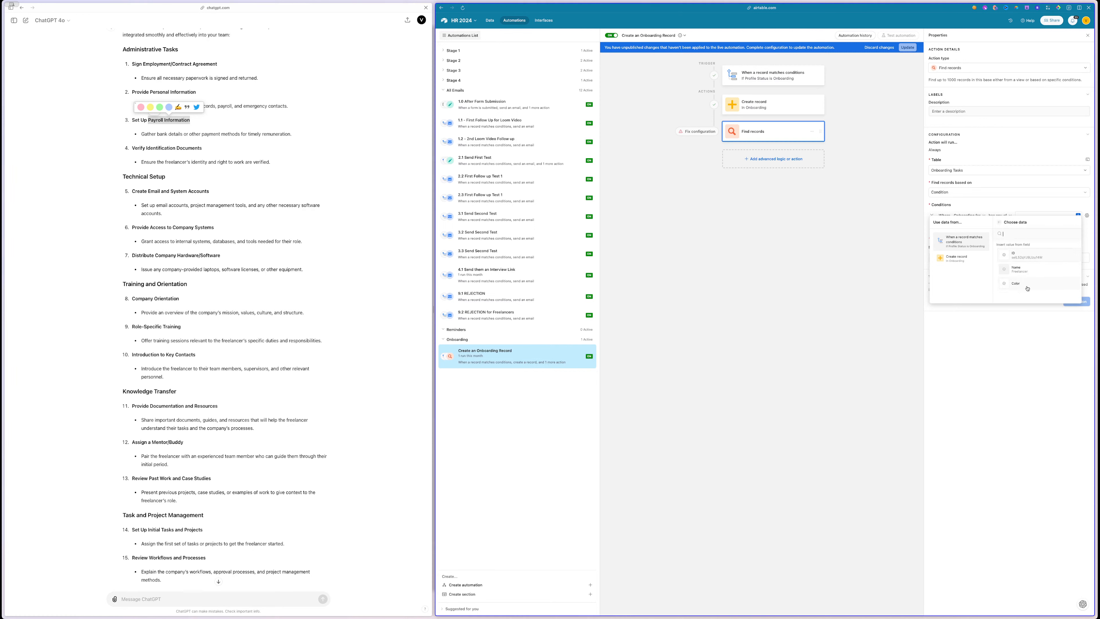
left_click(1028, 270)
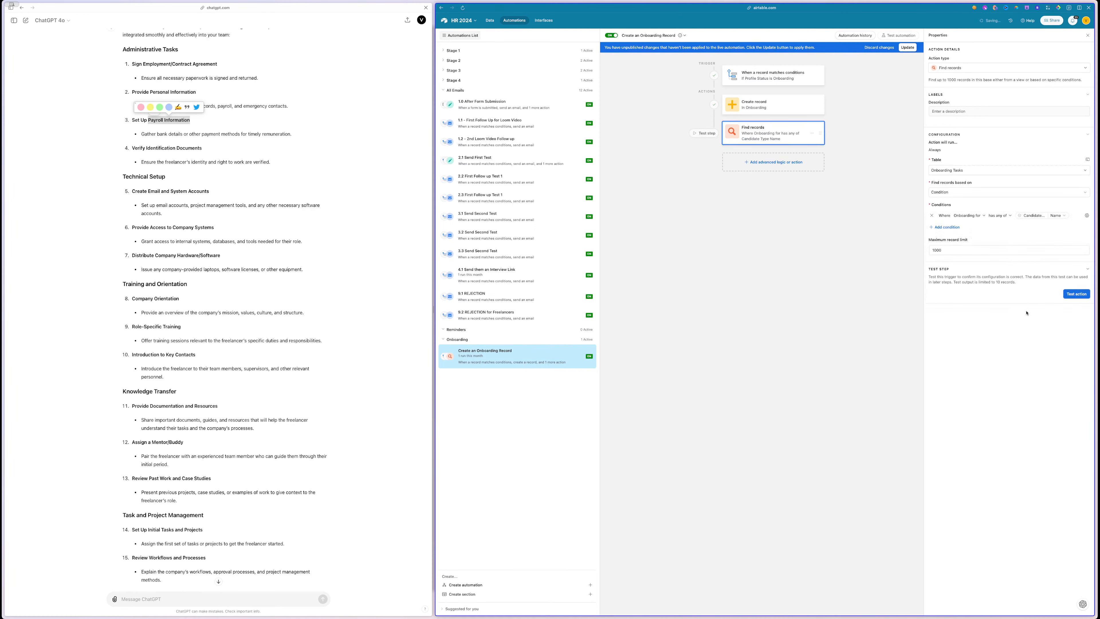
- Update the automation and test Find records, which returns three onboarding tasks
left_click(907, 47)
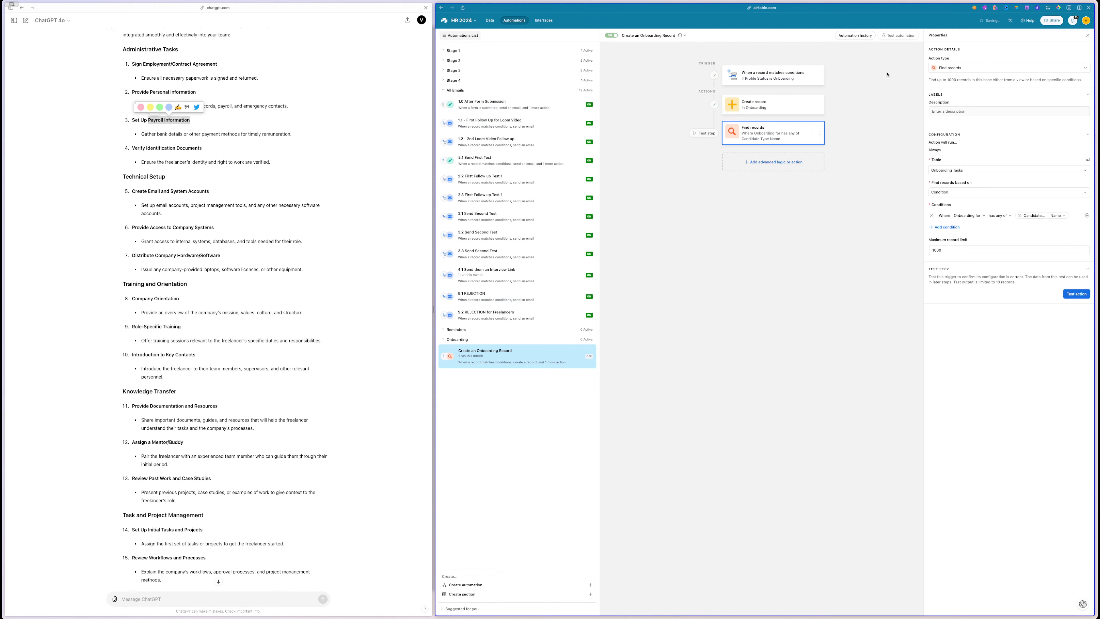
left_click(1074, 294)
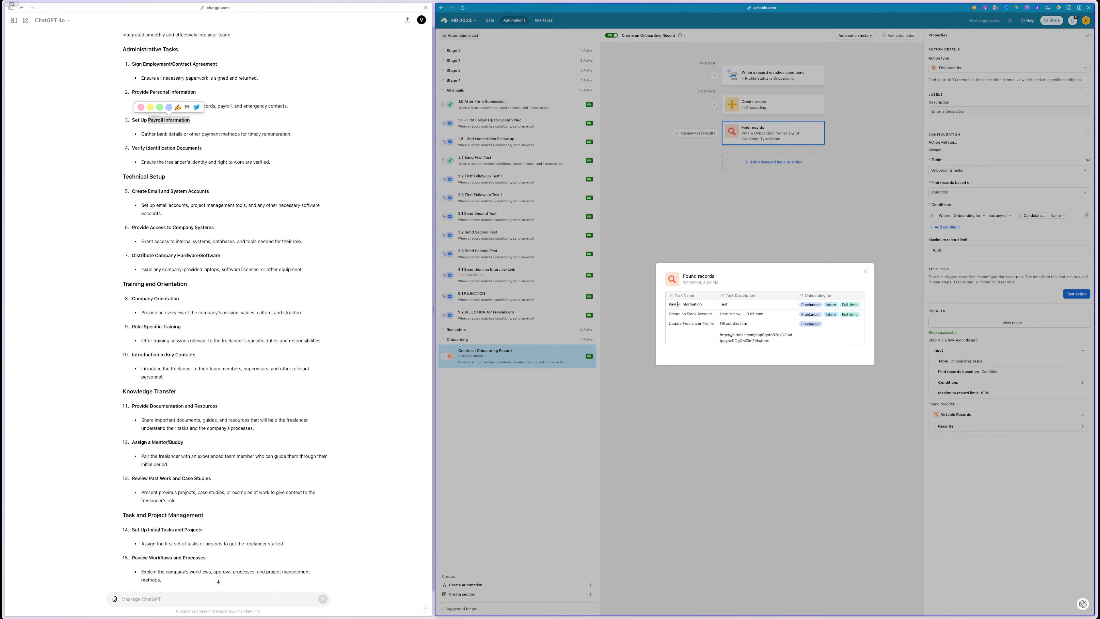
left_click_drag(672, 304, 767, 336)
left_click(787, 178)
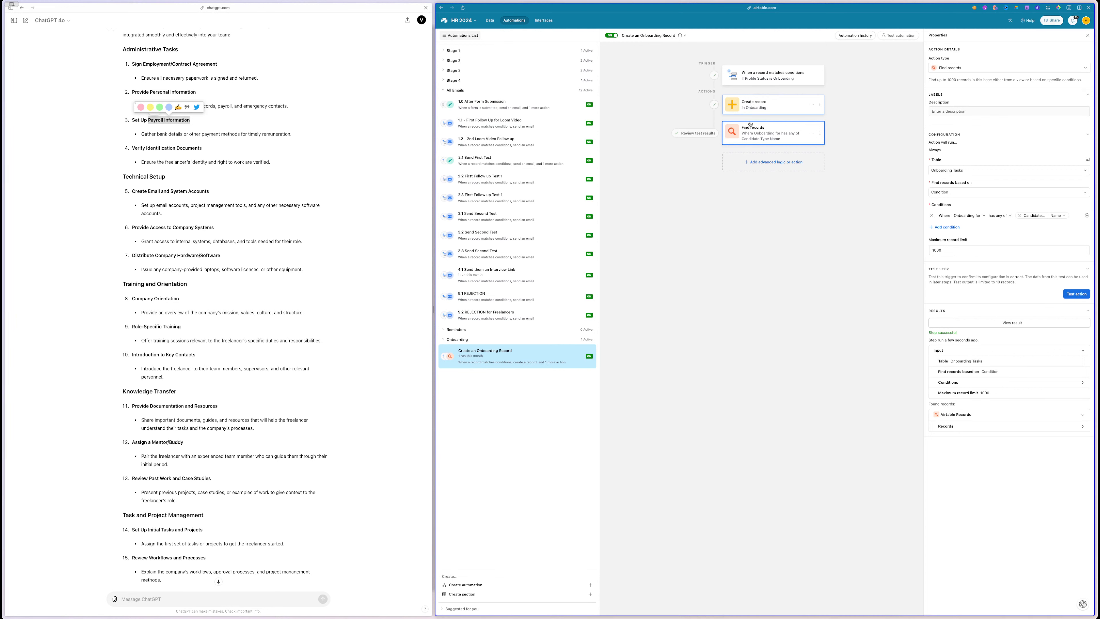
- Start moving the Create record step below Find records
left_click(749, 108)
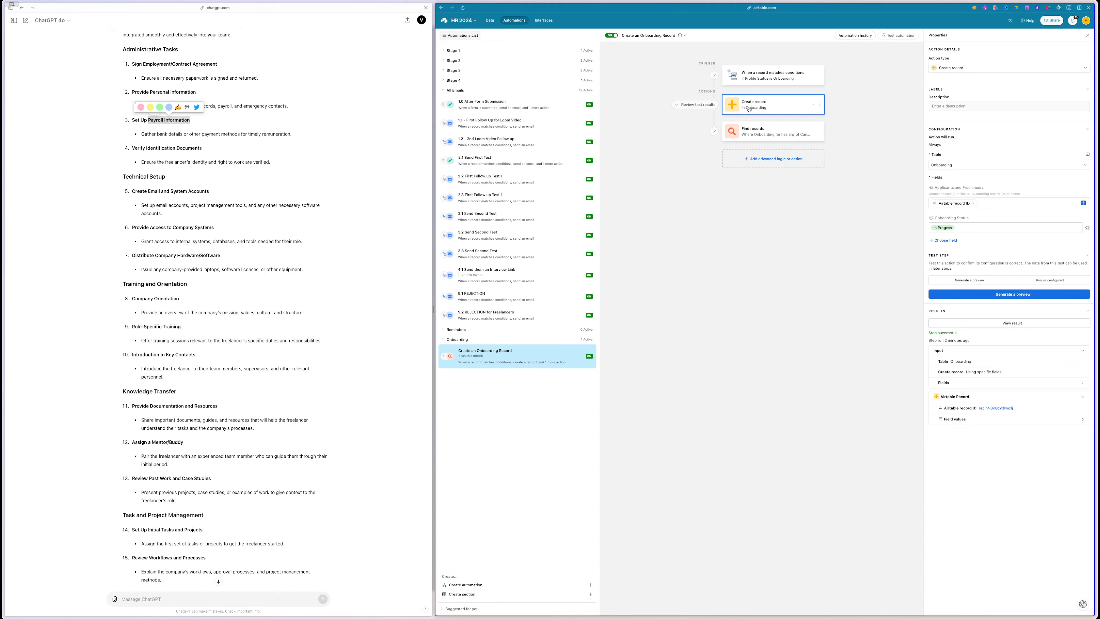
mouse_move(812, 106)
left_mouse_down()
mouse_move(820, 139)
mouse_move(818, 102)
left_mouse_up()
left_click(765, 157)
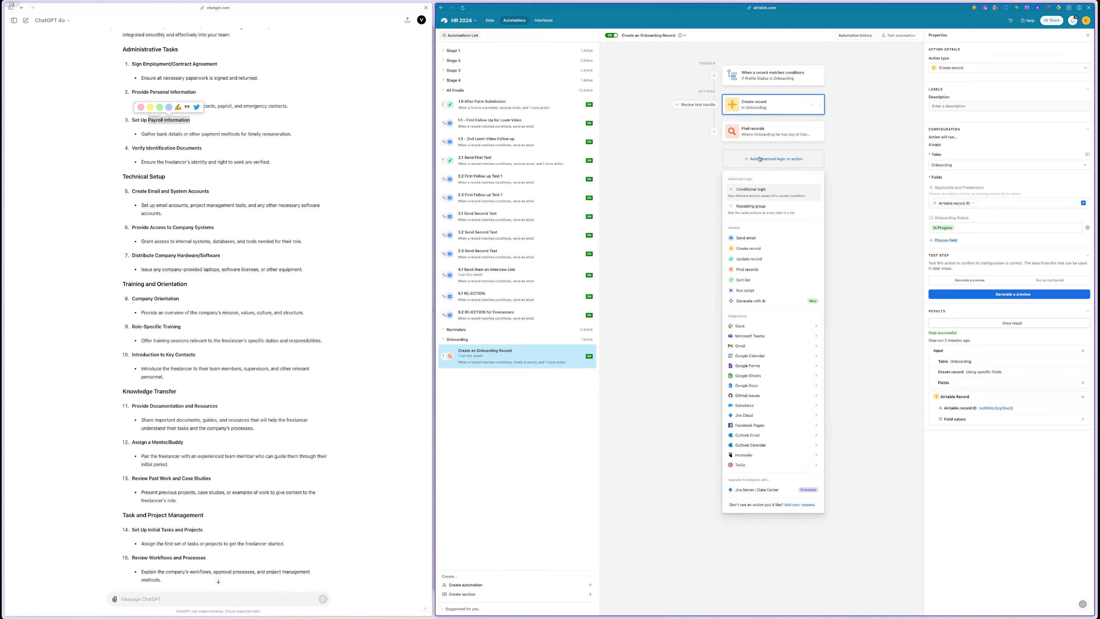
- Place Create record after Find records using a temporary repeating group, then delete that empty group
left_click(760, 212)
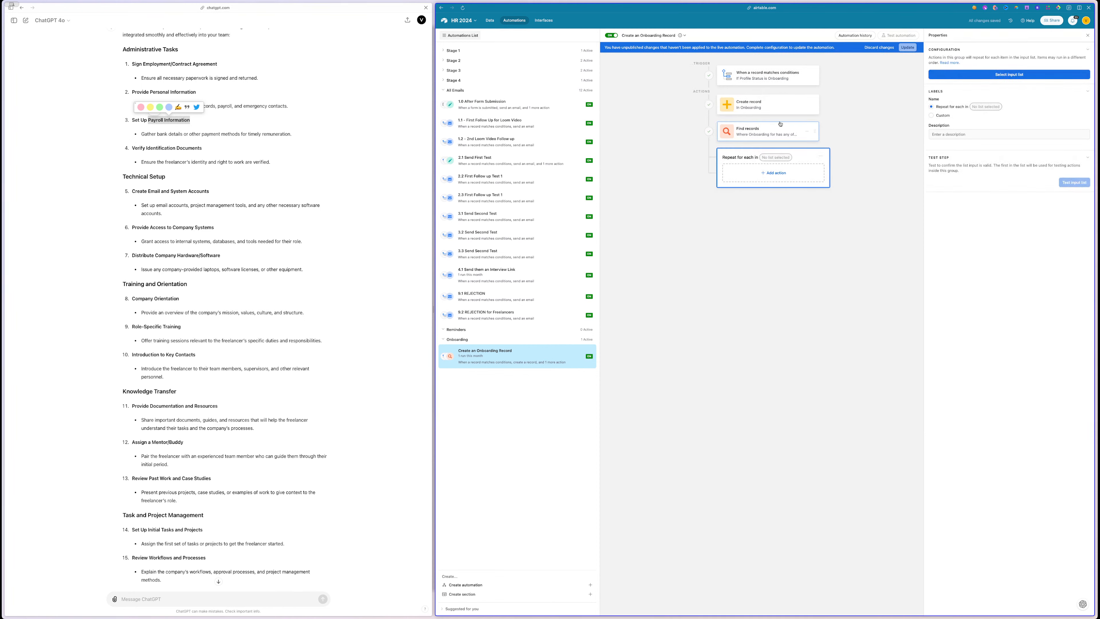
mouse_move(815, 106)
left_mouse_down()
mouse_move(818, 164)
mouse_move(811, 108)
mouse_move(811, 156)
mouse_move(814, 123)
left_mouse_up()
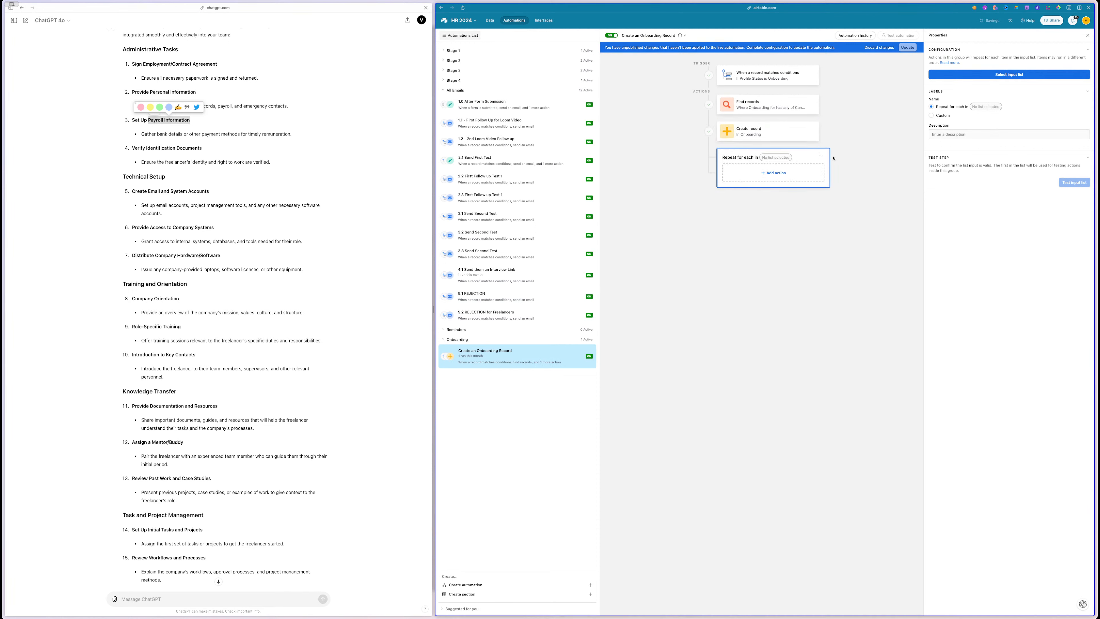
left_click(821, 156)
left_click(828, 163)
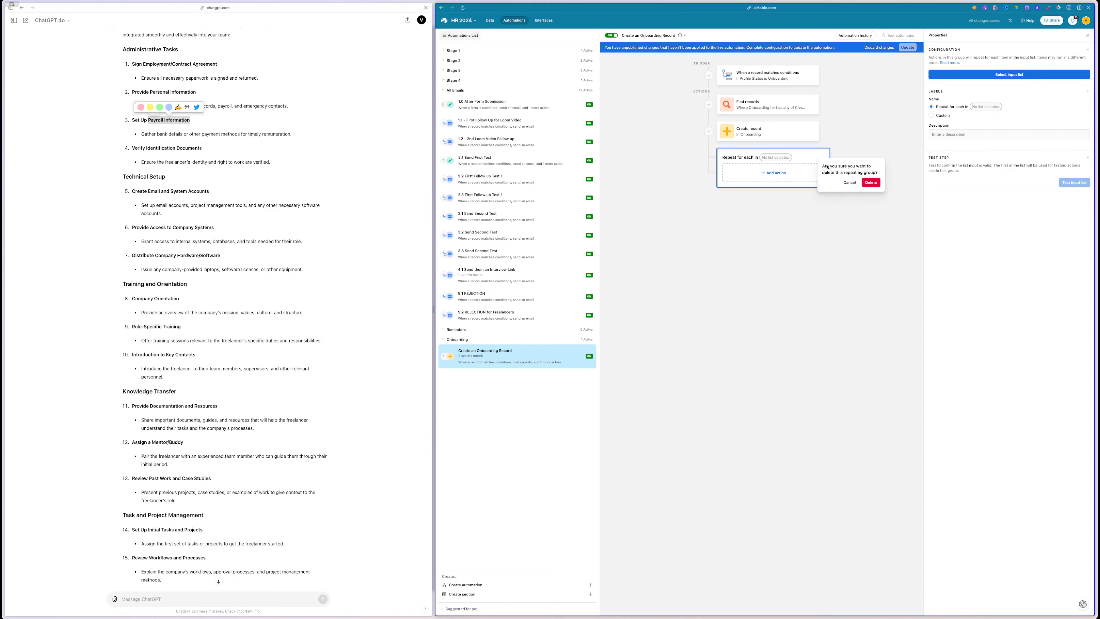
left_click(868, 182)
left_click(766, 134)
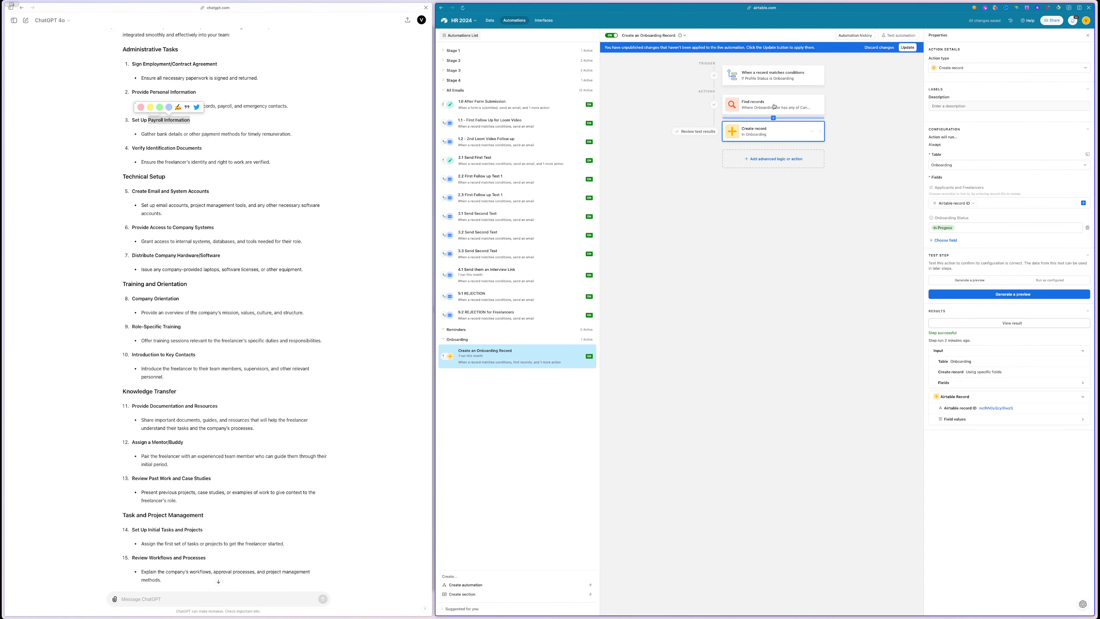
- Fill Create record's Onboarding Tasks field with the Find records Airtable record ID list
left_click(945, 240)
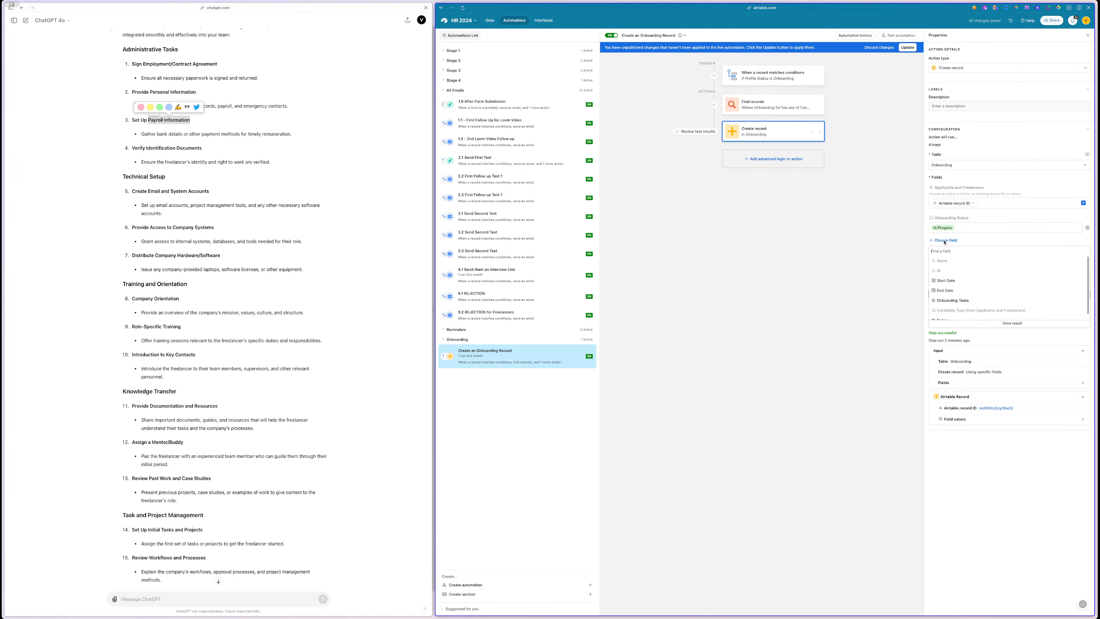
left_click(966, 300)
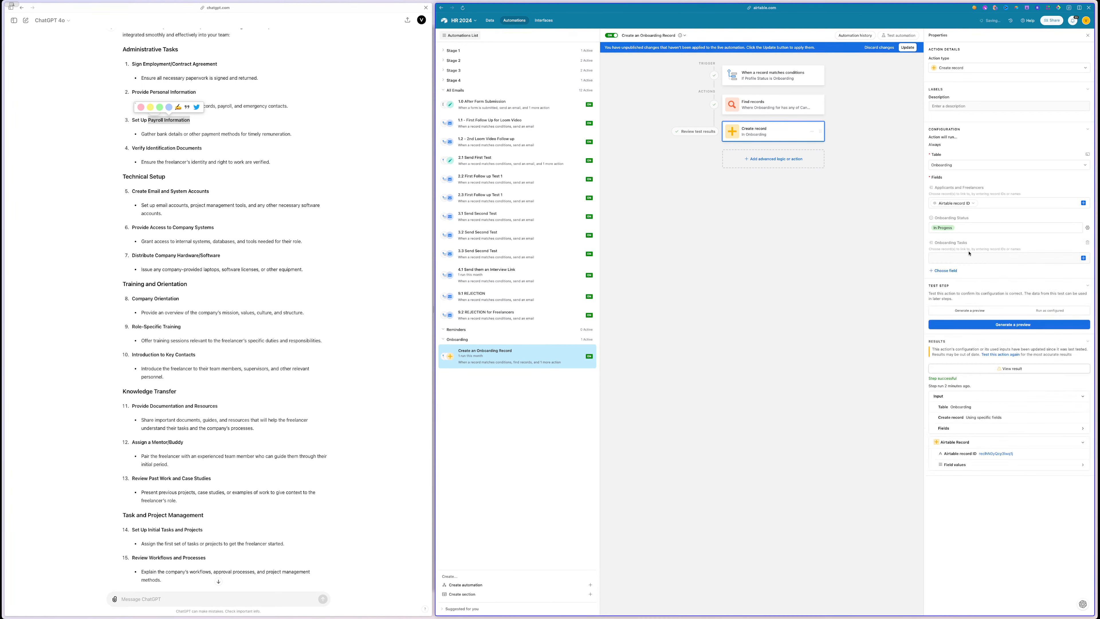
left_click(980, 257)
left_click(1084, 258)
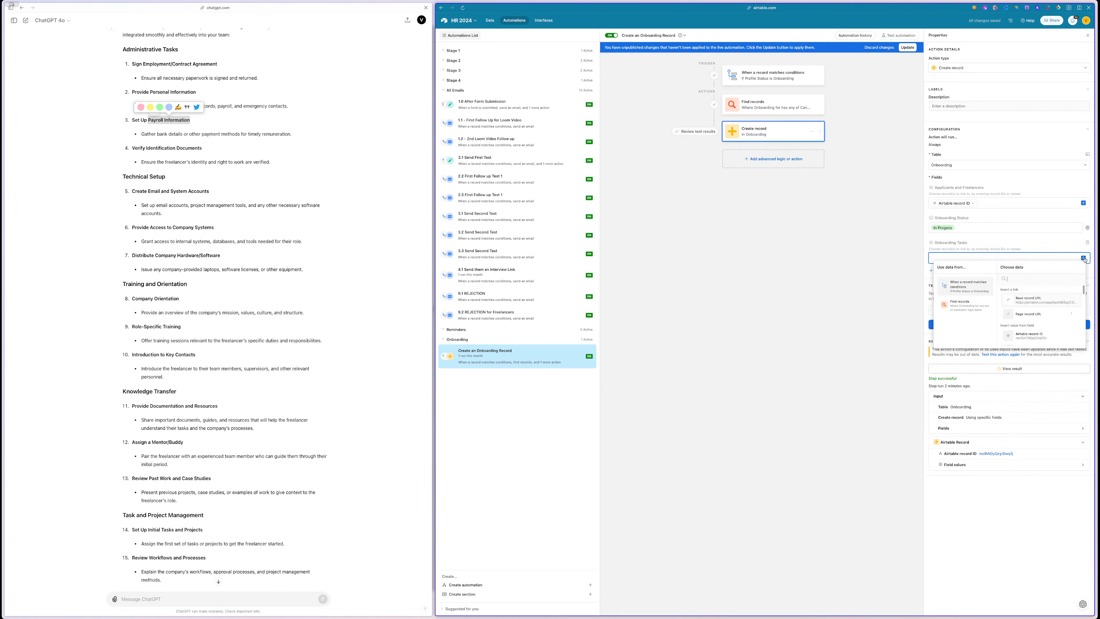
left_click(965, 307)
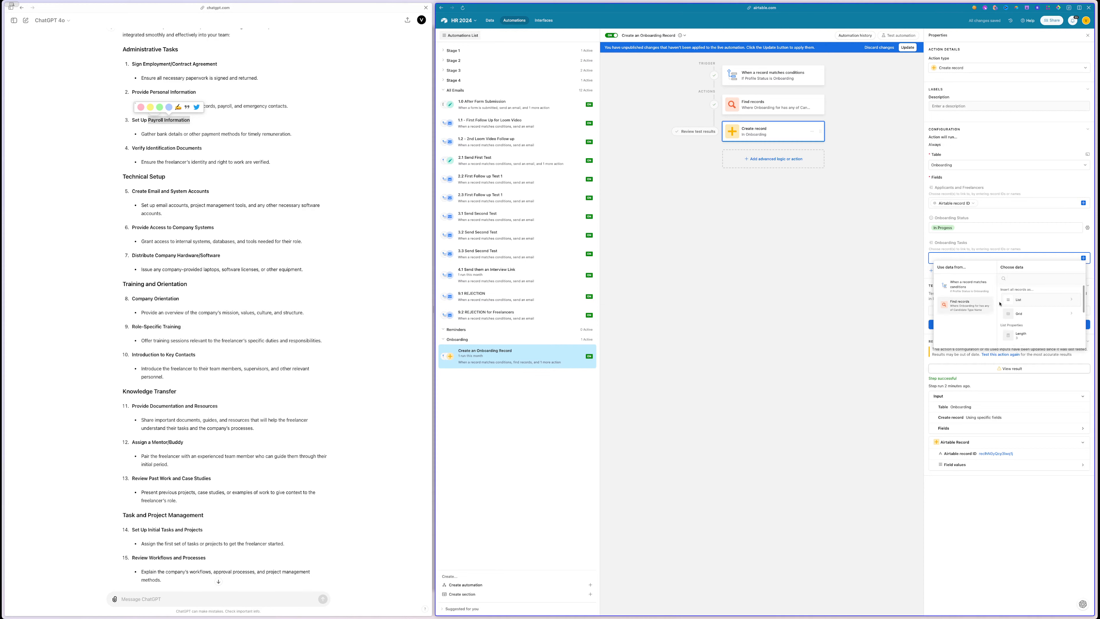
scroll(1040, 313, "down", 1)
scroll(1039, 313, "down", 5)
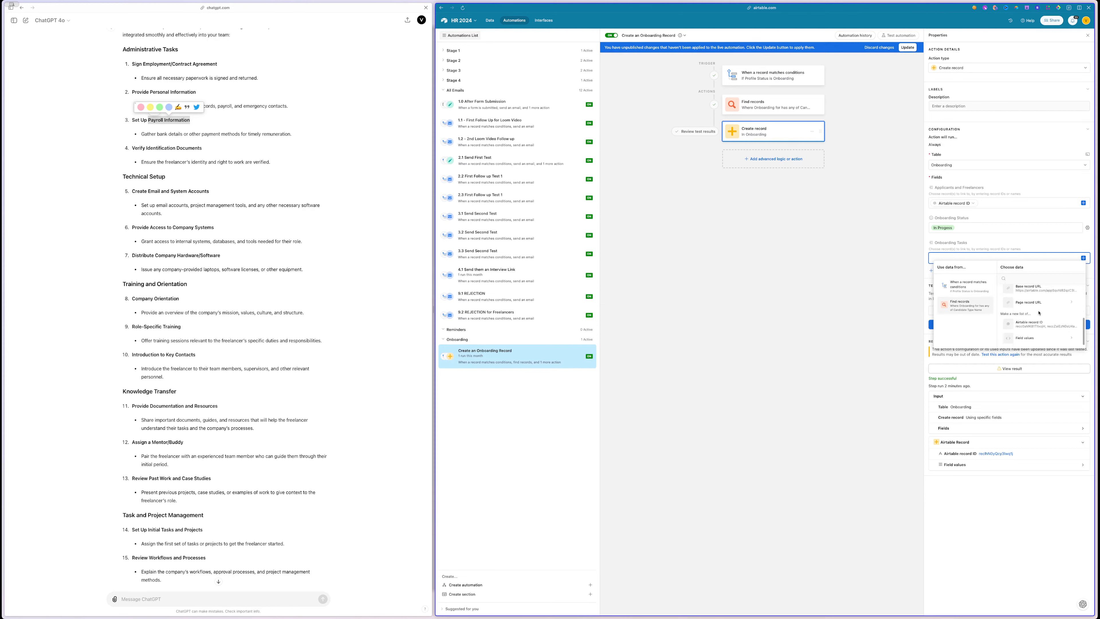
left_click(1030, 326)
- Update the automation and generate a preview record linked to three tasks
left_click(909, 49)
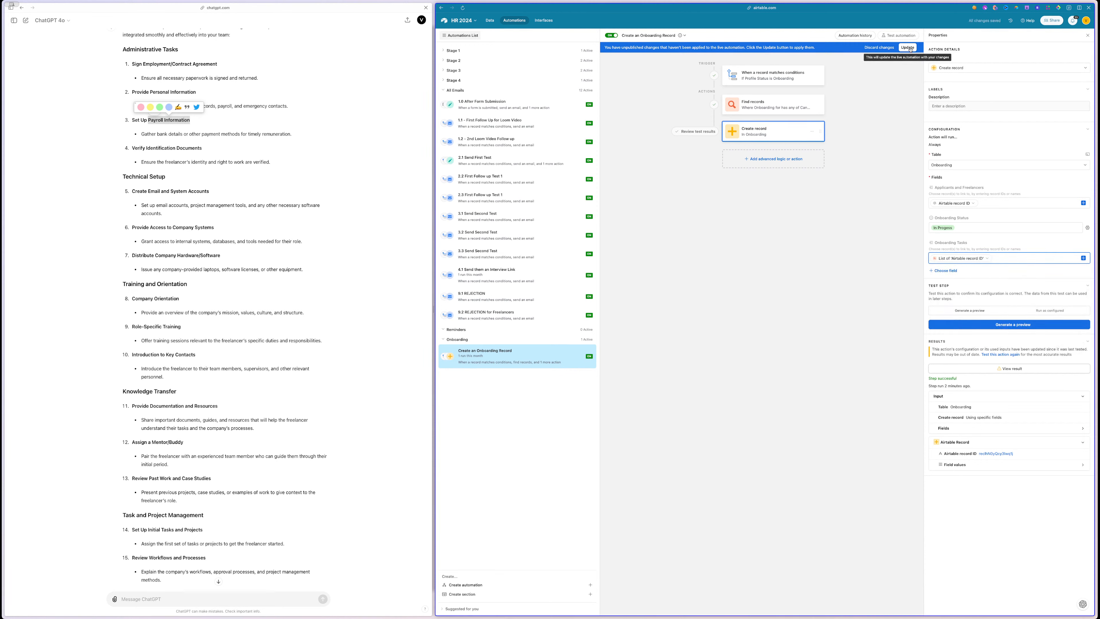
left_click(1016, 324)
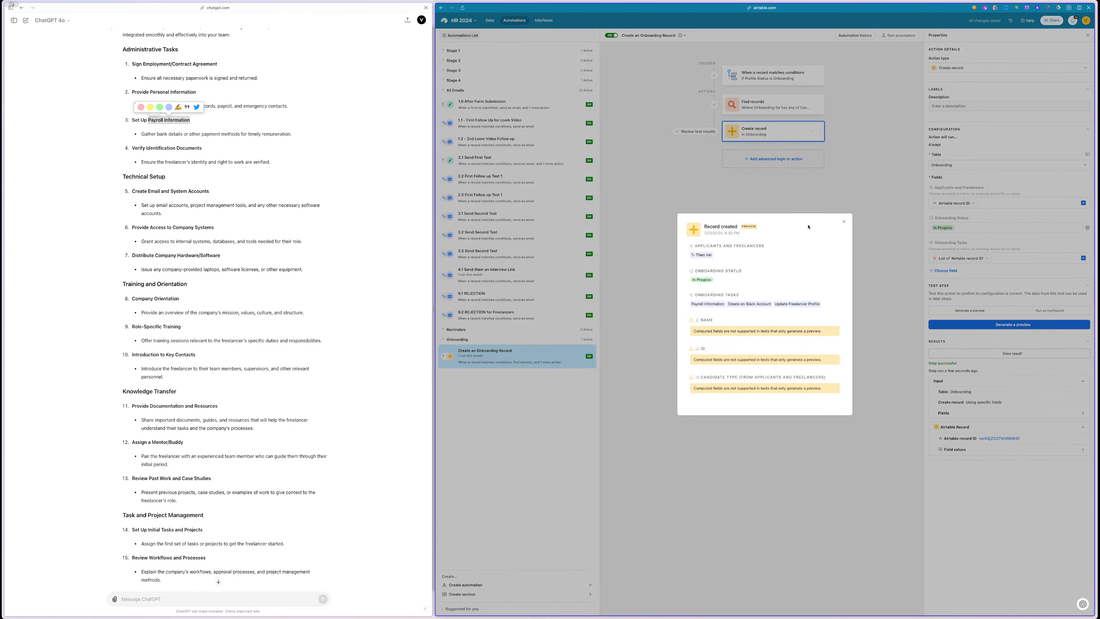
left_click(635, 129)
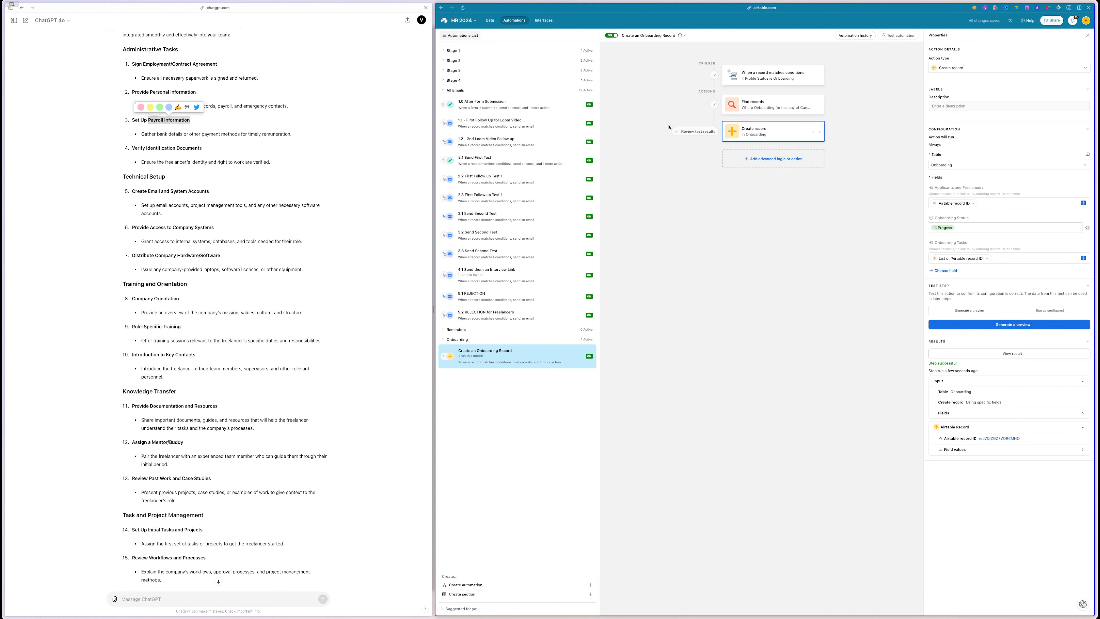
- Review the trigger, Find records and Create record settings, then return to the data tables
left_click(769, 70)
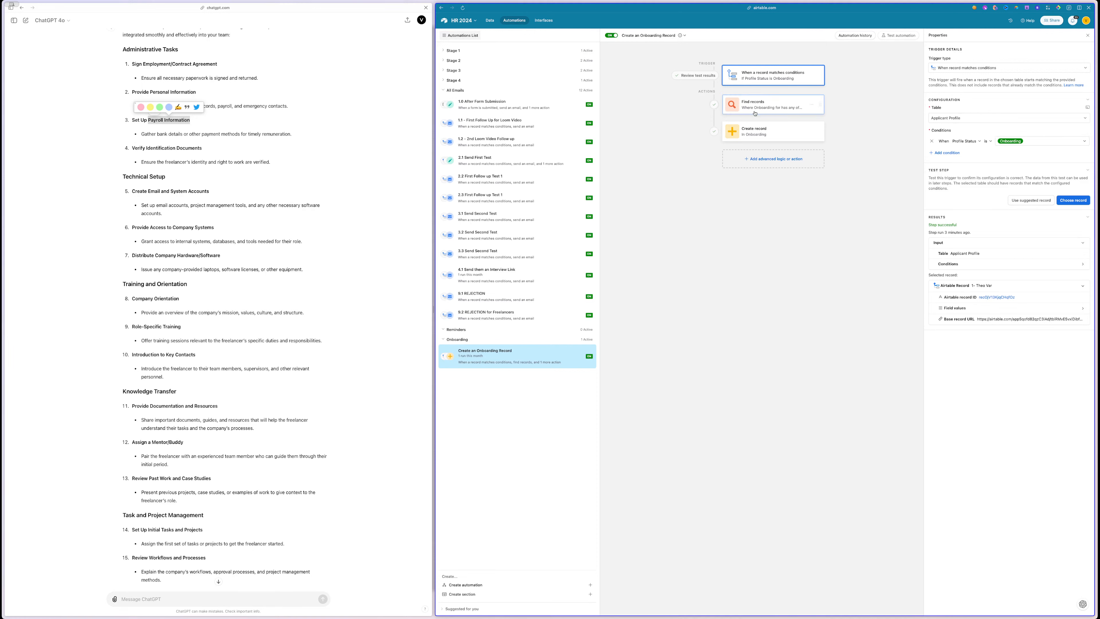
left_click(759, 102)
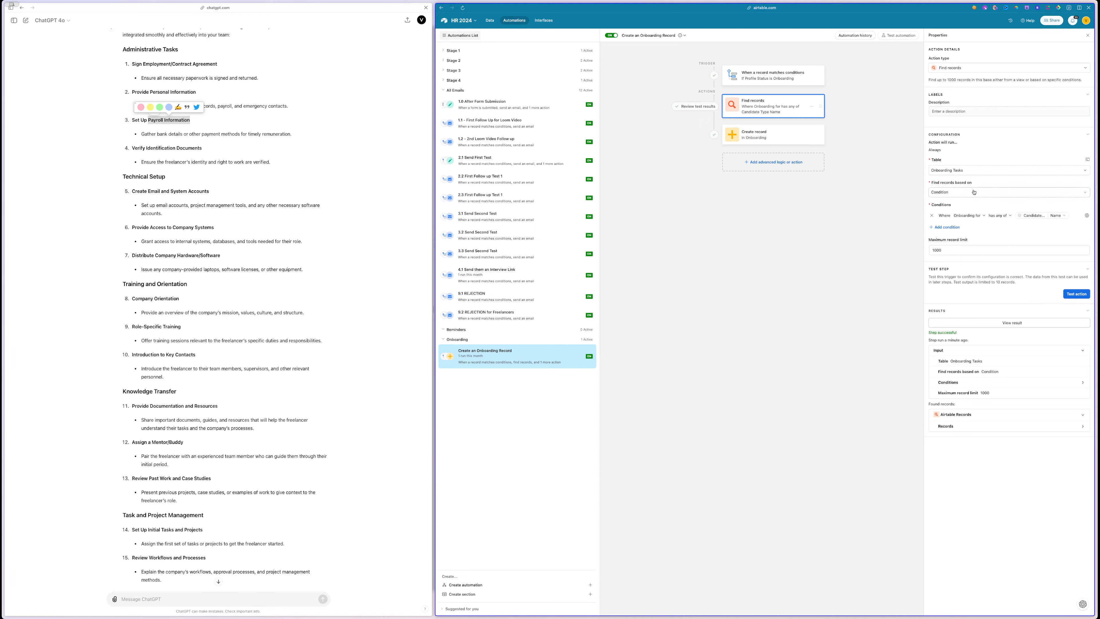
left_click(776, 131)
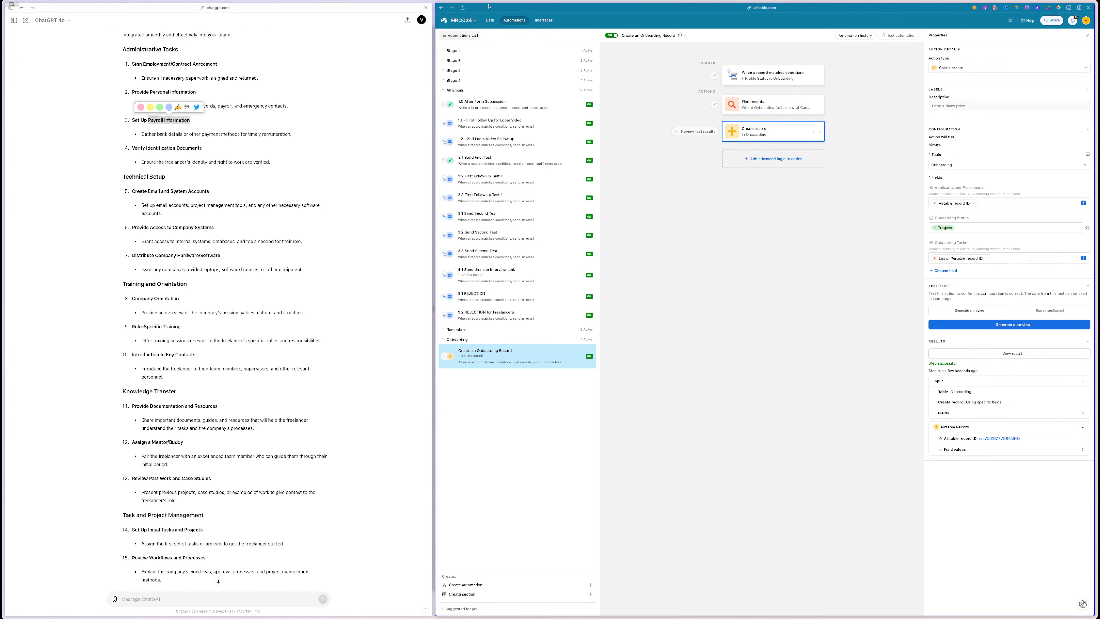
left_click(490, 20)
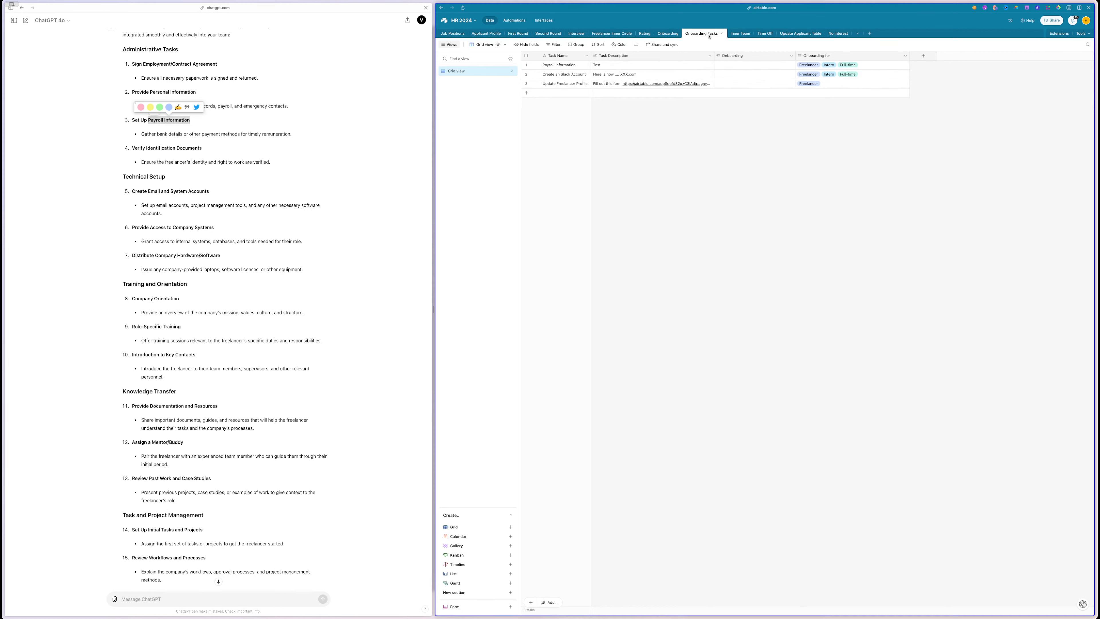
- Add a new test applicant to Applicant Profile with a first and last name
left_click(492, 35)
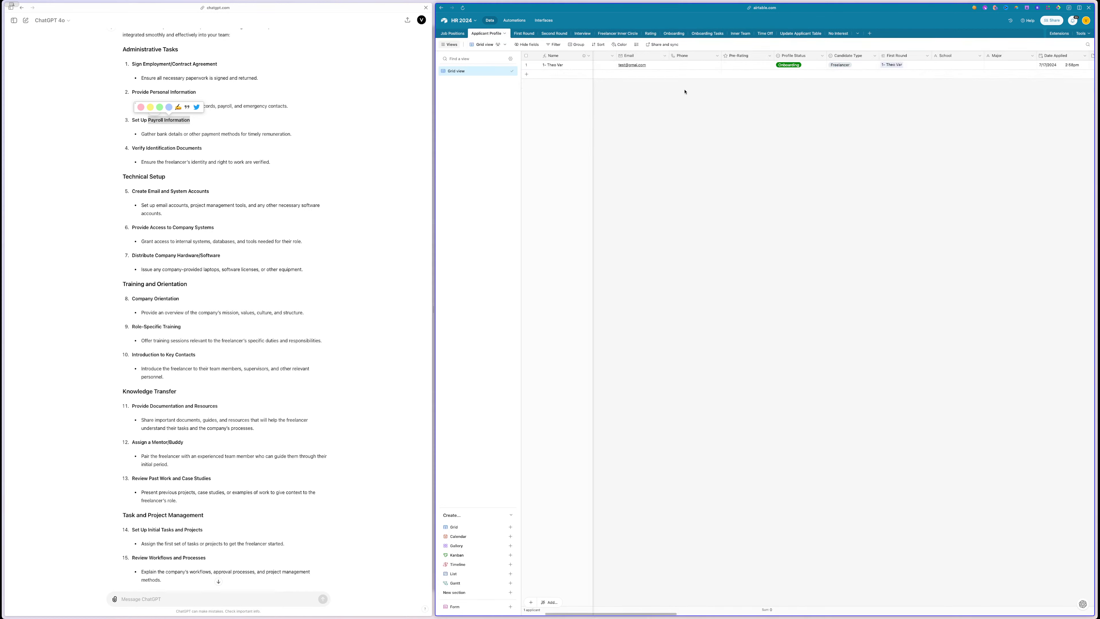
left_click(528, 75)
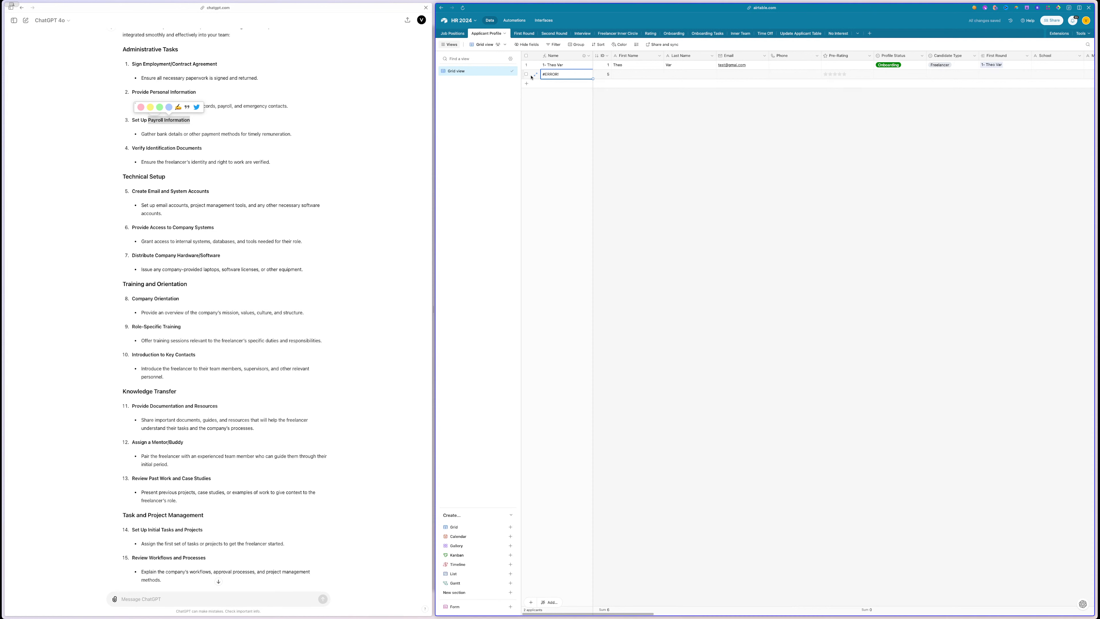
double_click(631, 74)
type("Mister")
key("Tab")
type("Test")
left_click(688, 159)
- Set the new applicant's Candidate Type to Intern and Profile Status to Onboarding
left_click(889, 76)
left_click(949, 75)
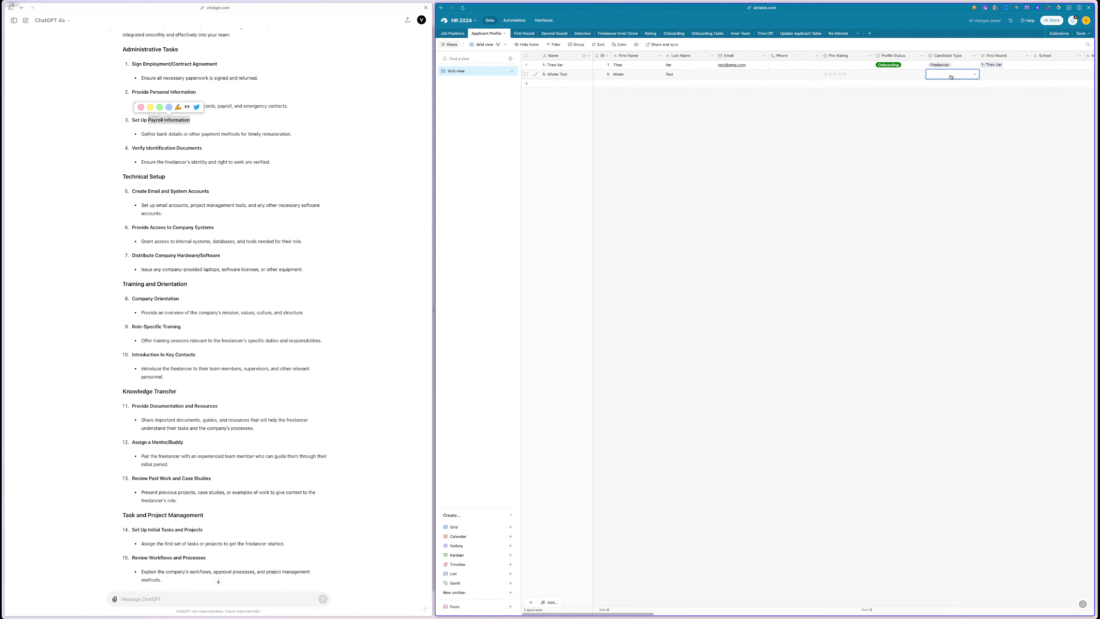
left_click(950, 77)
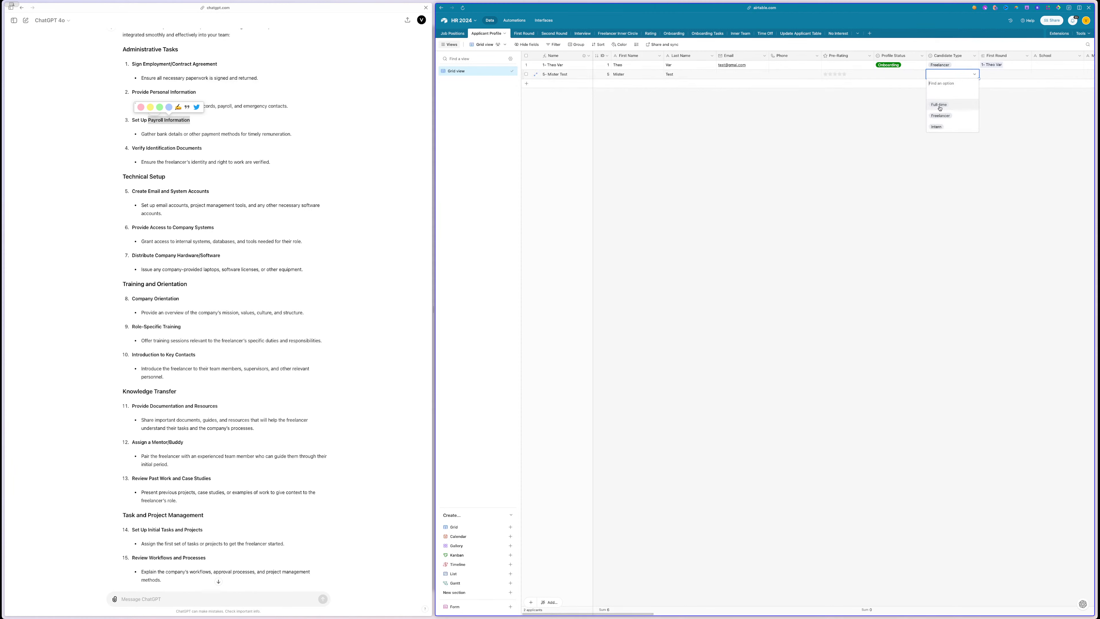
left_click(936, 127)
scroll(894, 131, "right", 5)
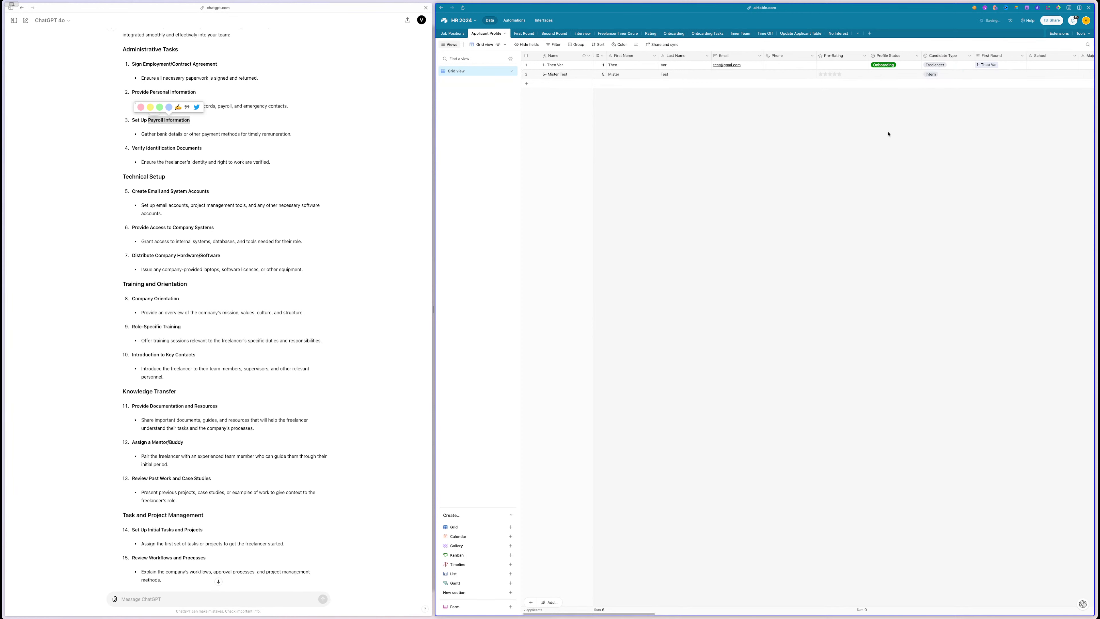
left_click(663, 75)
left_click(663, 74)
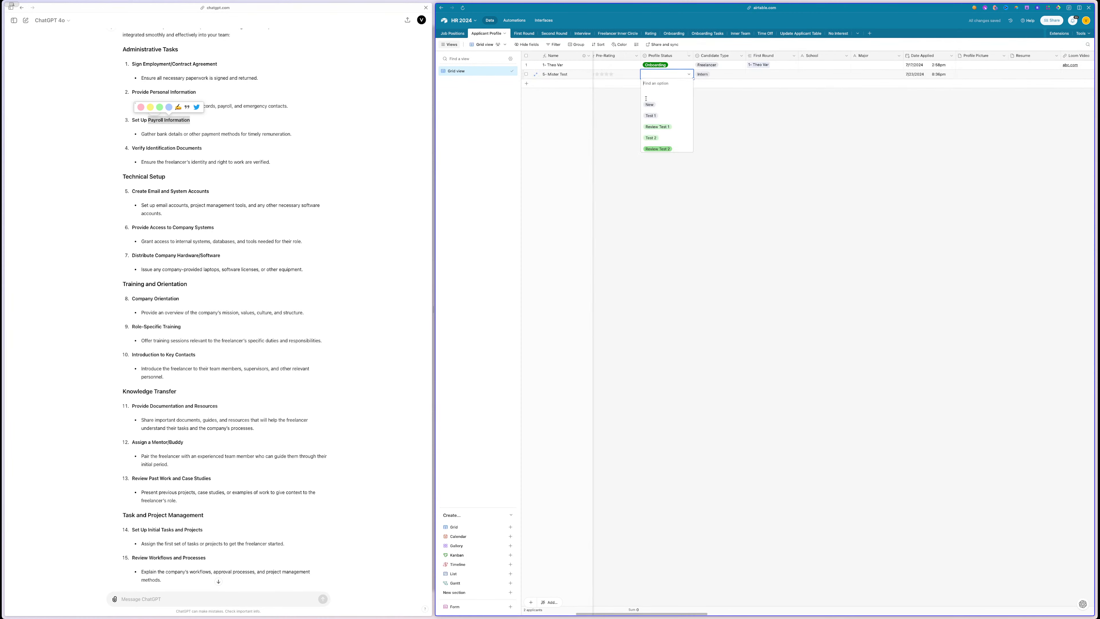
scroll(682, 130, "down", 3)
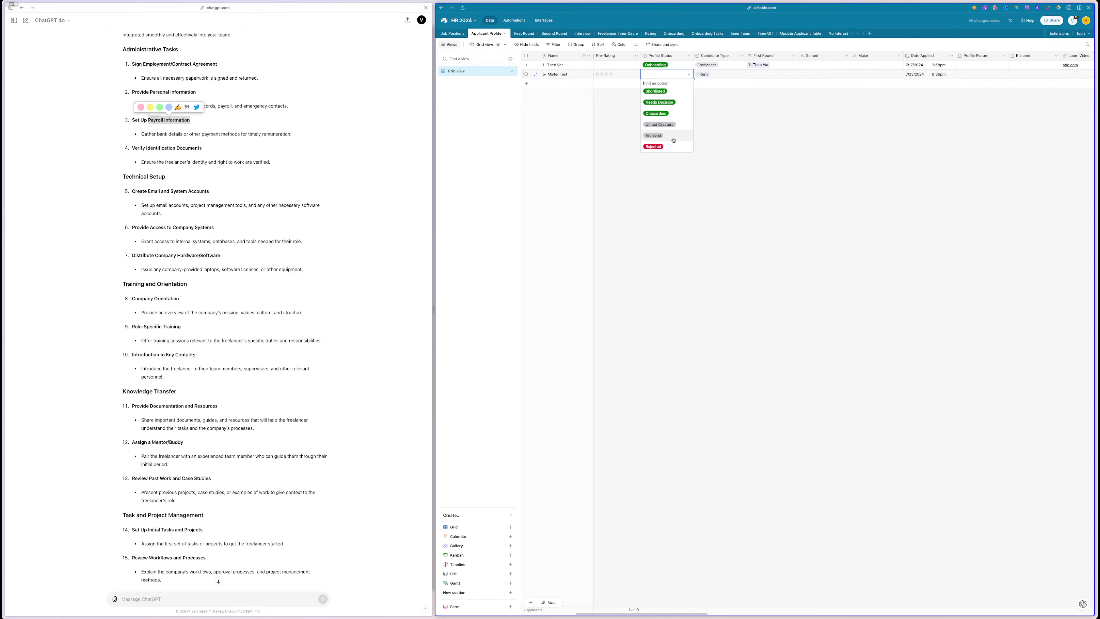
left_click(656, 113)
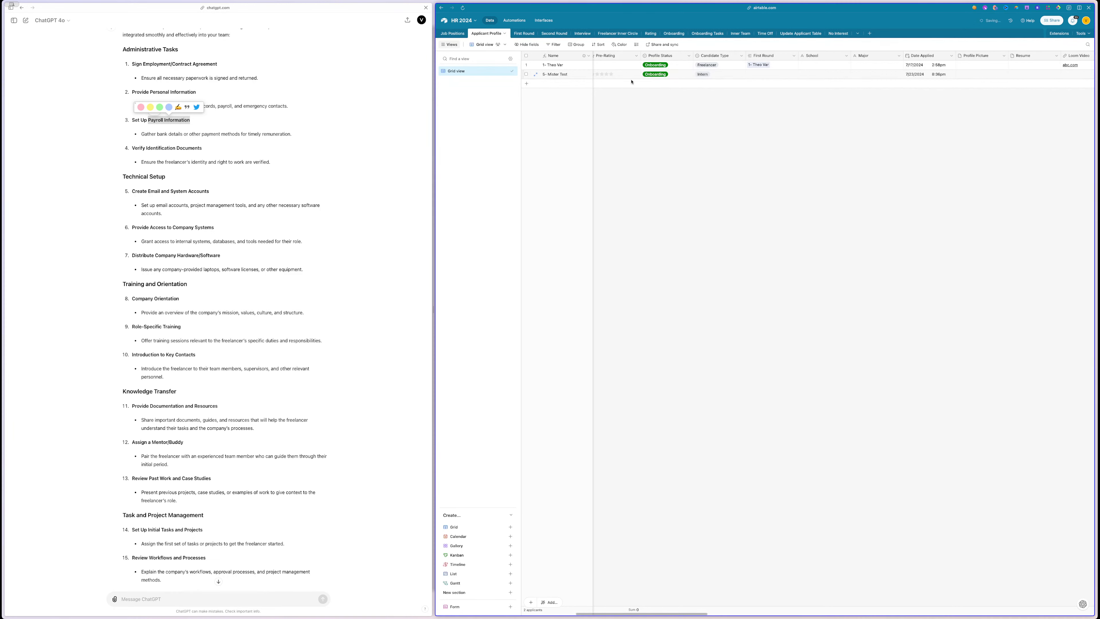
- Delete the four old test records from the Onboarding table
left_click(674, 33)
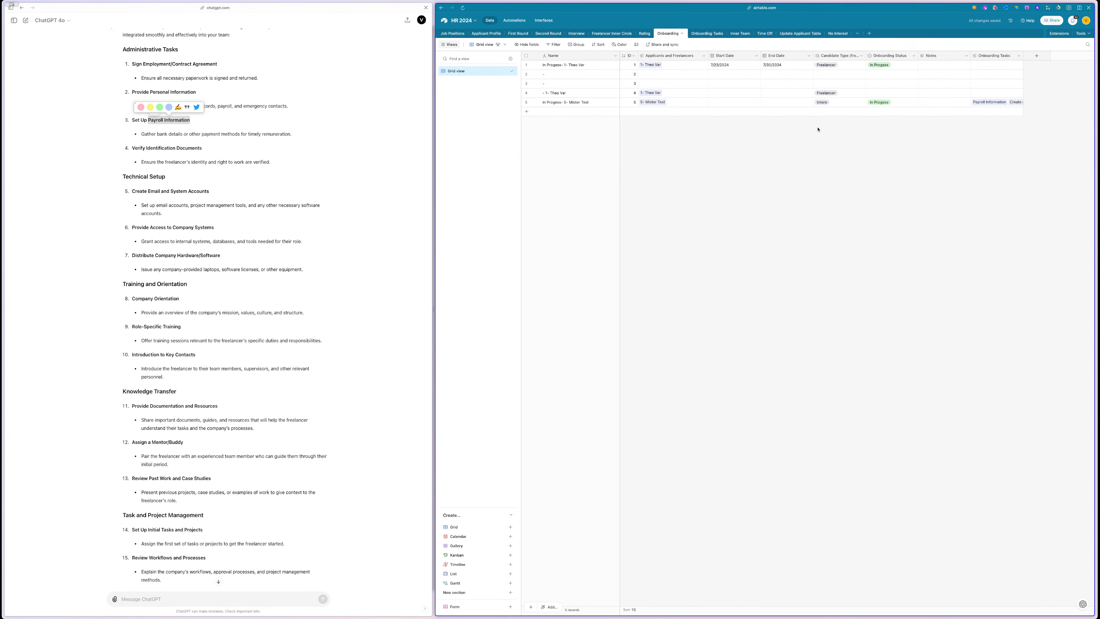
left_click_drag(1024, 56, 1078, 57)
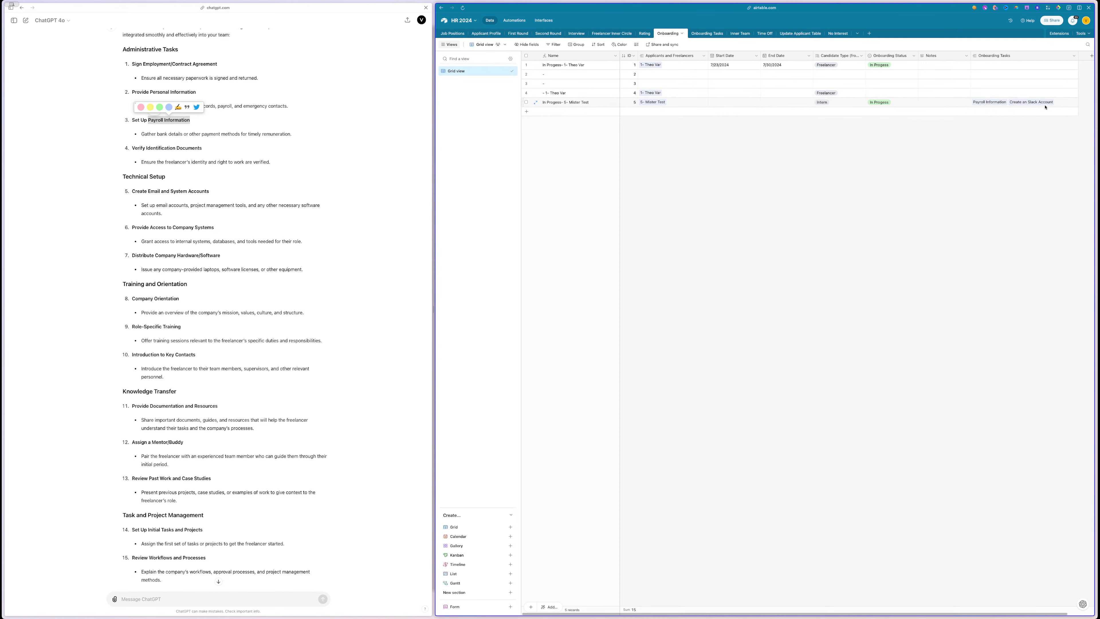
left_click(998, 93)
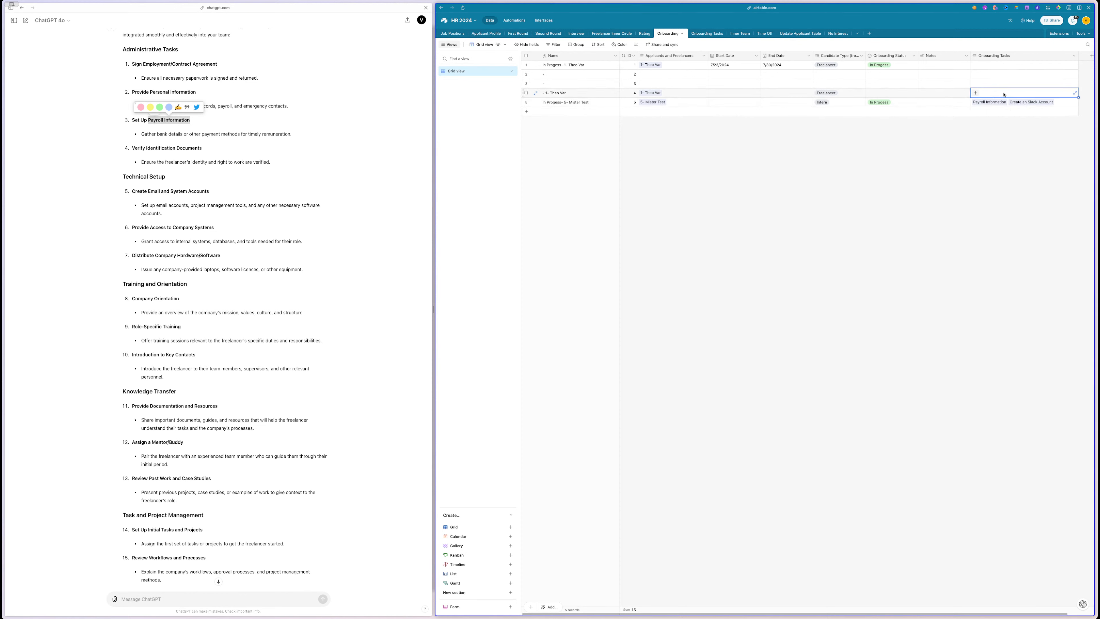
left_click(526, 93)
left_click(526, 65, "shift")
right_click(574, 77)
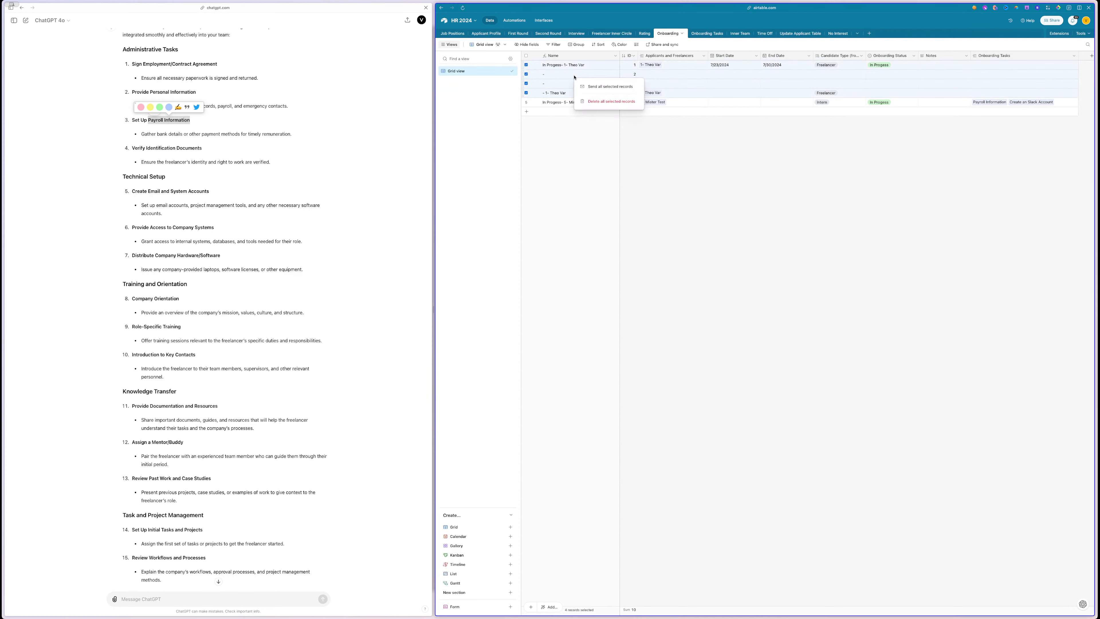
left_click(607, 101)
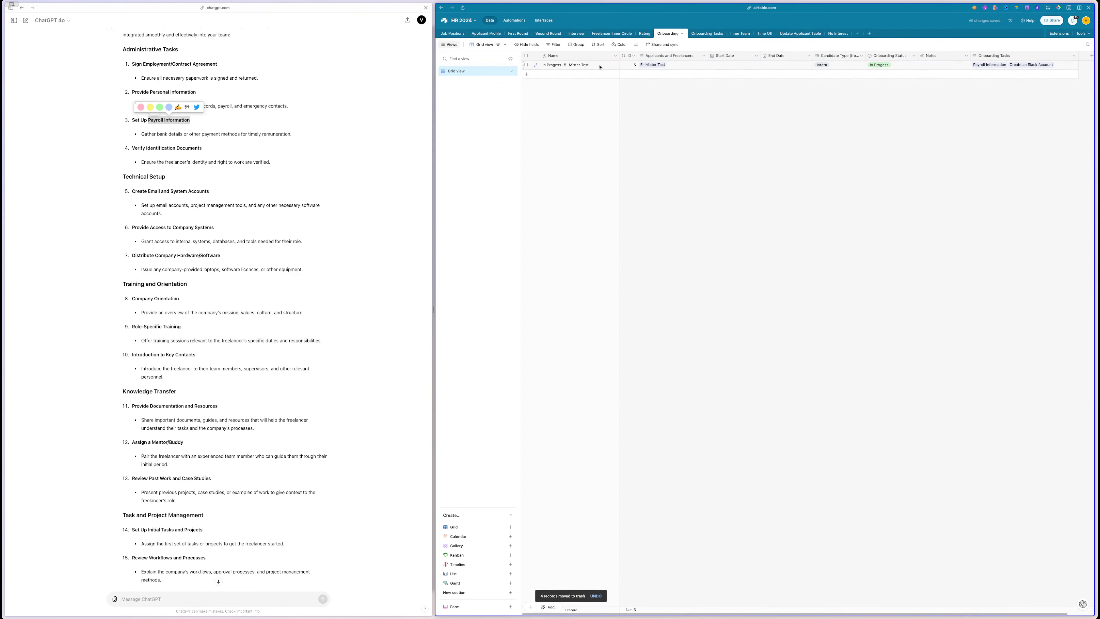
- Clear the first applicant's Profile Status and set it back to Onboarding
left_click(484, 35)
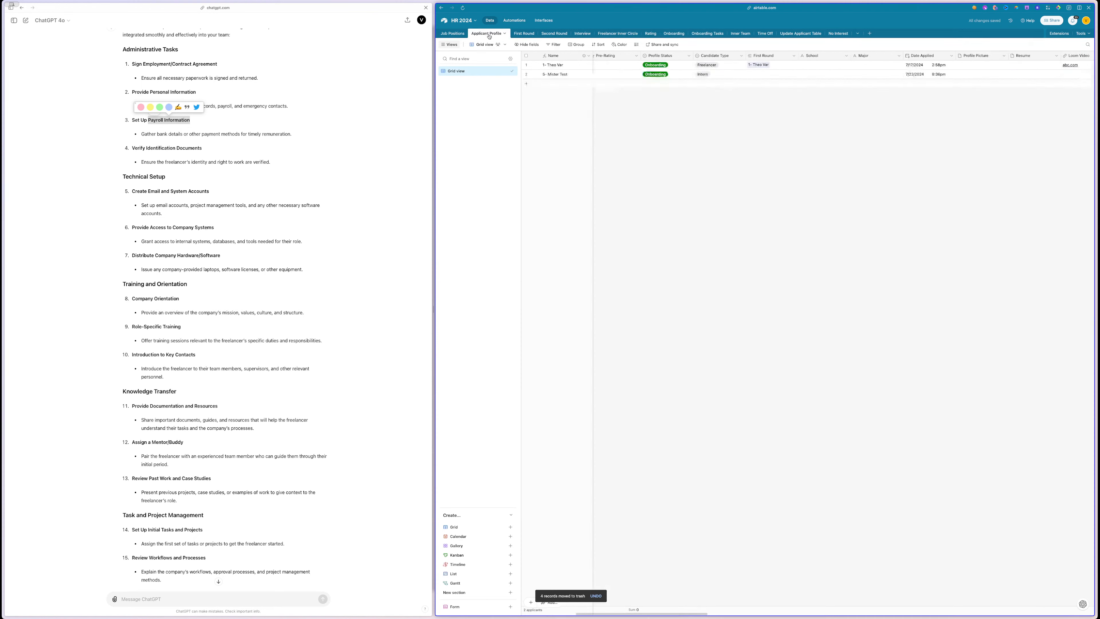
left_click(670, 69)
left_click(670, 68)
scroll(666, 126, "down", 3)
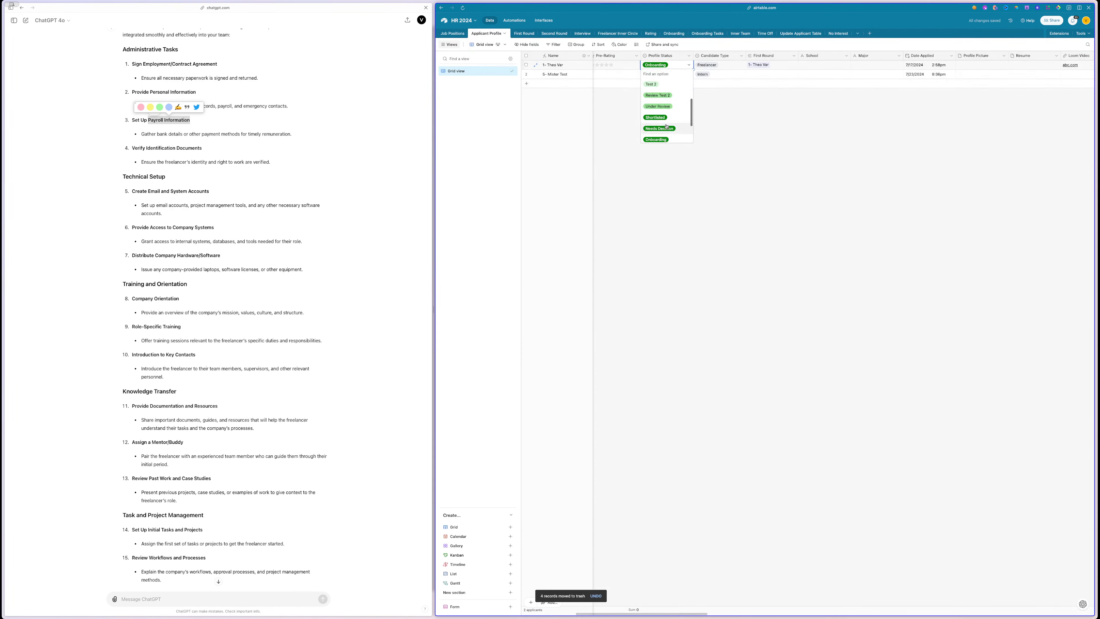
scroll(664, 93, "up", 5)
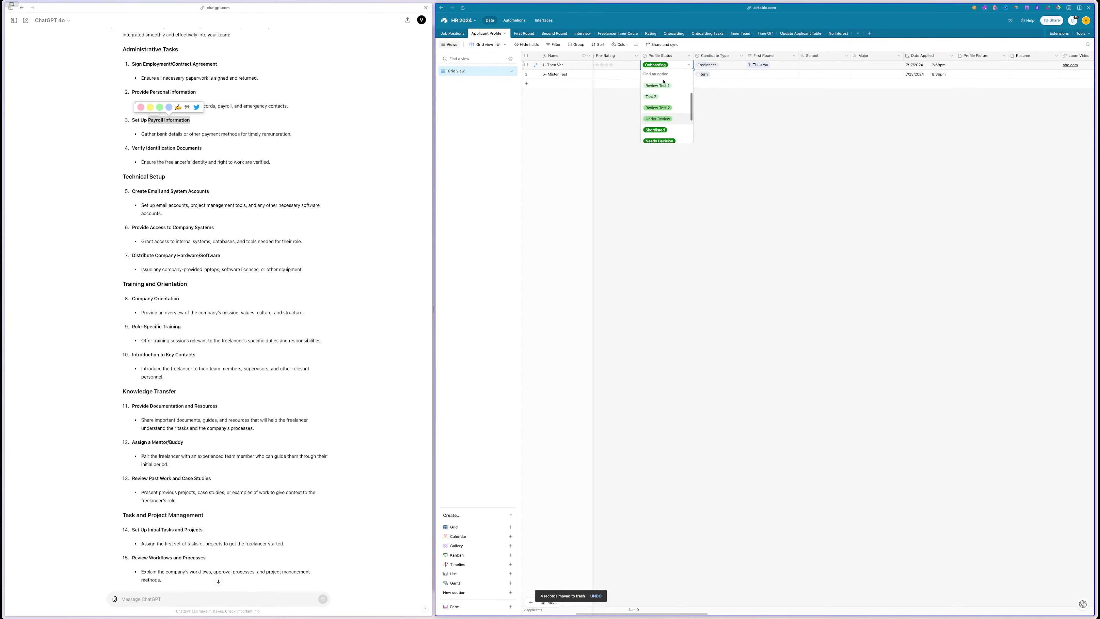
left_click(658, 84)
left_click(669, 66)
left_click(668, 67)
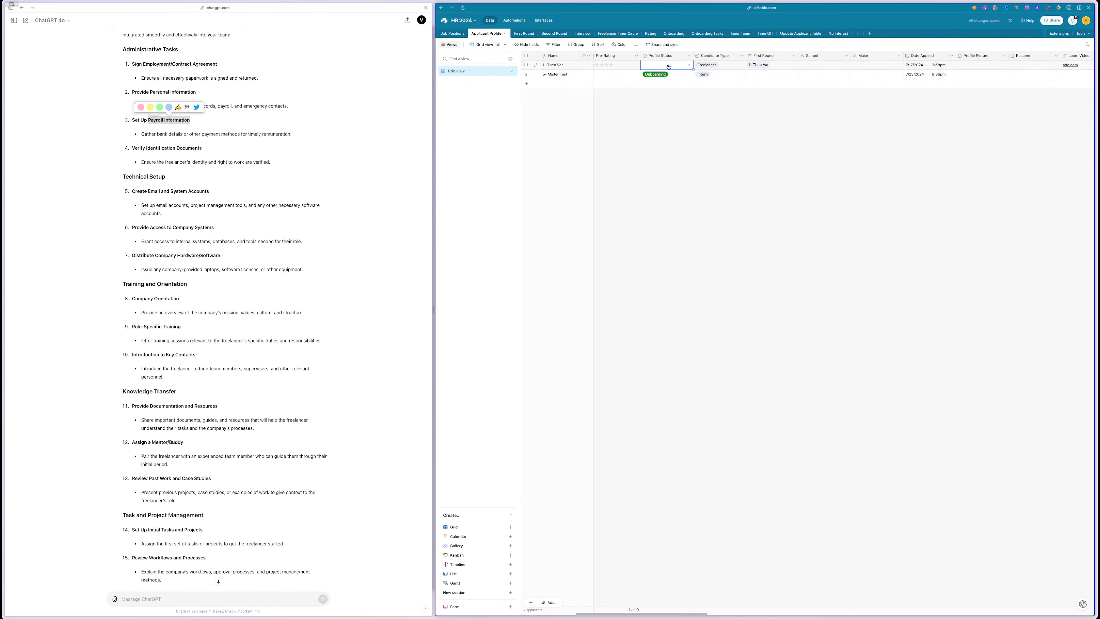
left_click(668, 67)
scroll(670, 95, "down", 5)
left_click(662, 104)
- Check the Onboarding table for the new In Progress Freelancer record with three tasks
left_click(673, 33)
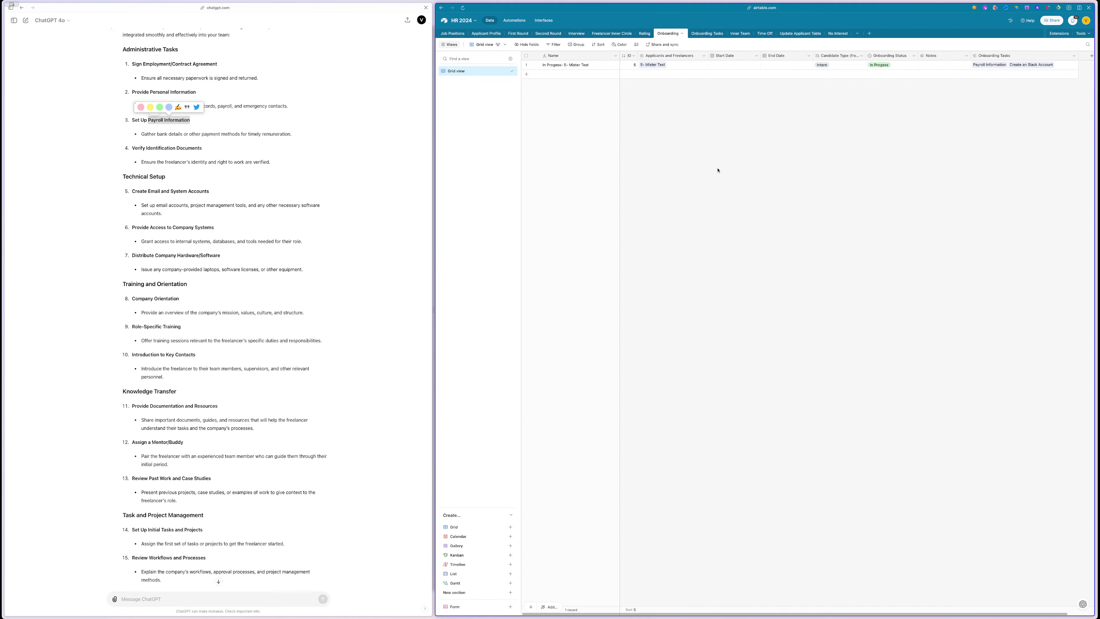
scroll(718, 170, "right", 2)
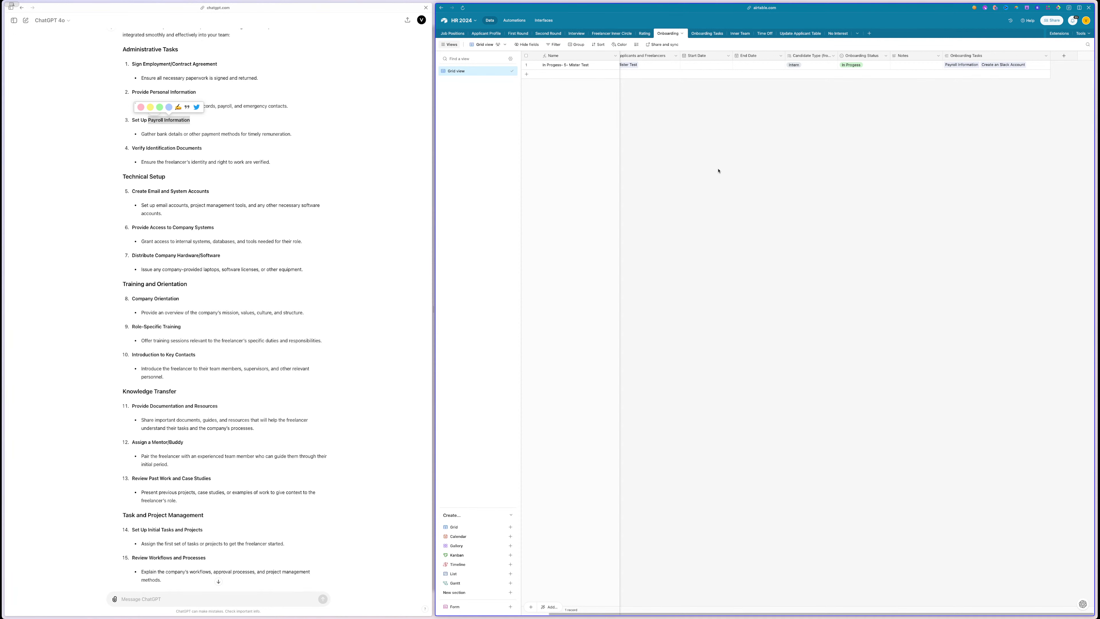
scroll(718, 169, "left", 2)
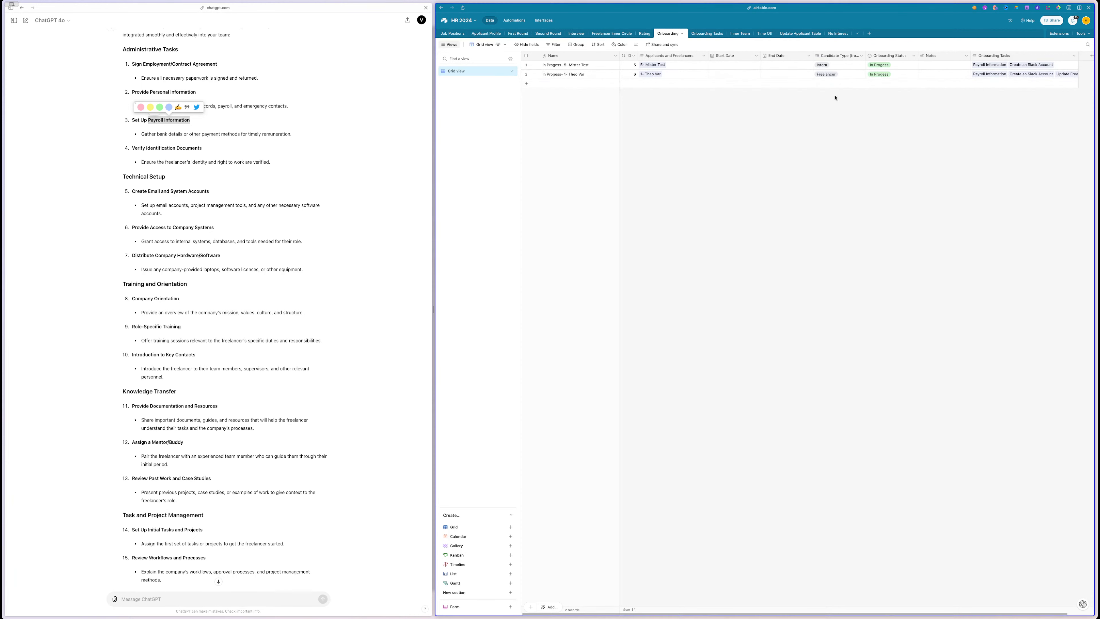
- Widen Onboarding's Onboarding Tasks column and the Onboarding Tasks table's Onboarding column to show all links
scroll(1040, 78, "right", 2)
left_click_drag(1051, 56, 1098, 56)
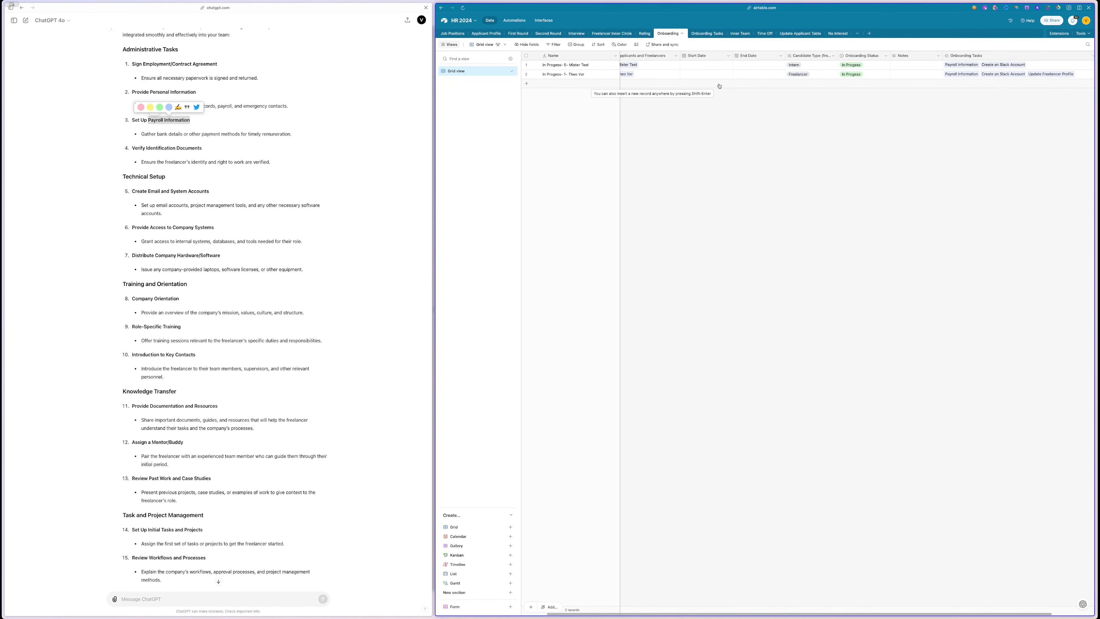
left_click(707, 33)
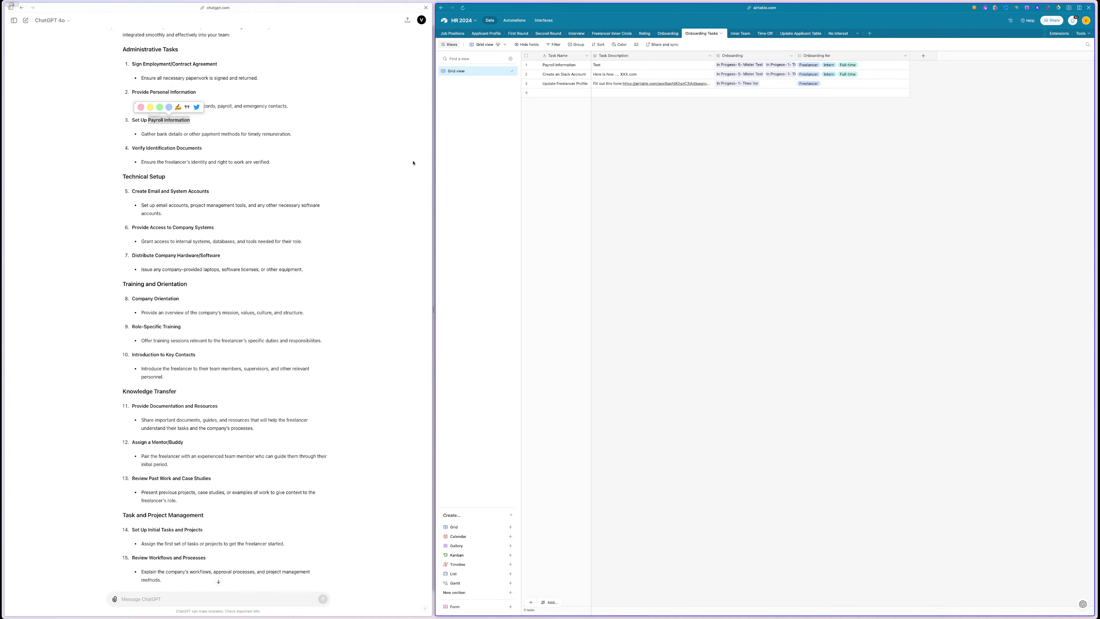
scroll(398, 174, "down", 5)
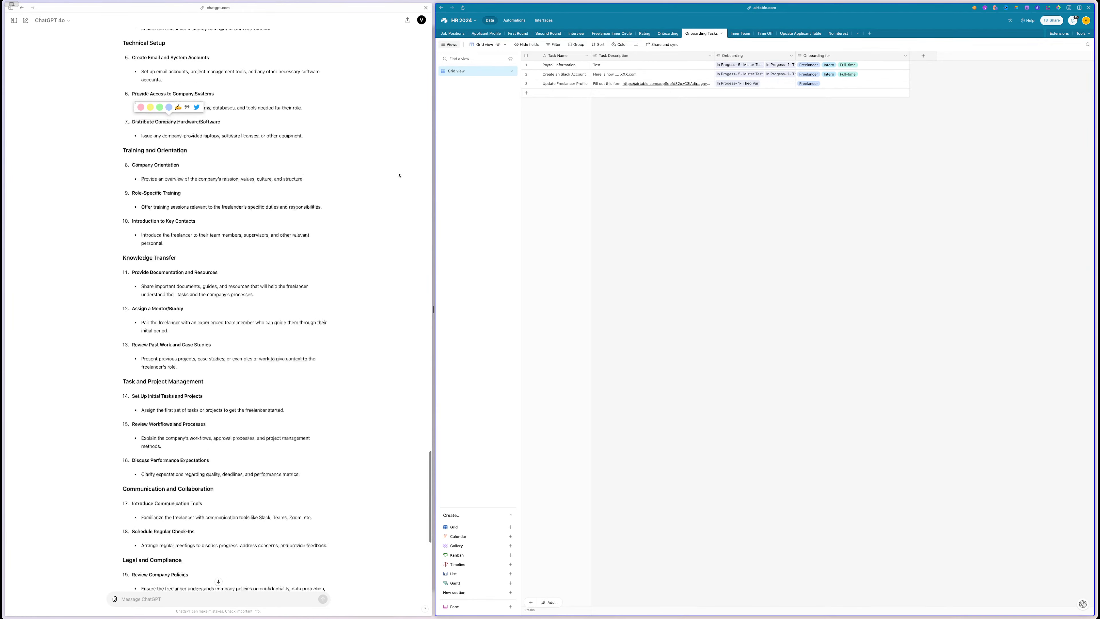
scroll(399, 174, "down", 8)
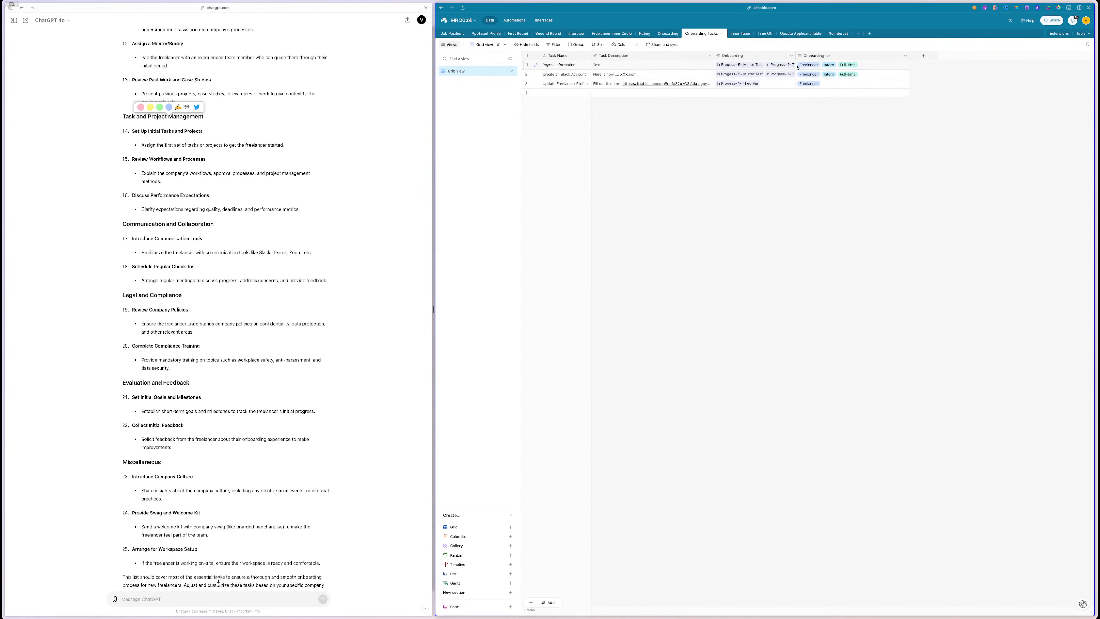
left_click_drag(797, 56, 824, 56)
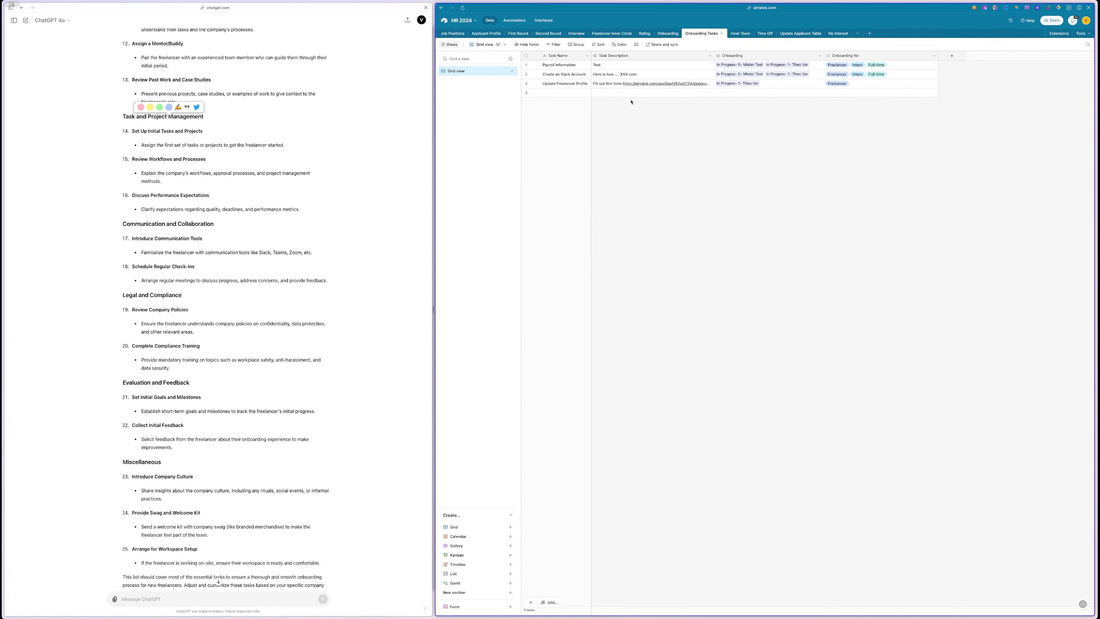
left_click(671, 35)
scroll(847, 87, "right", 2)
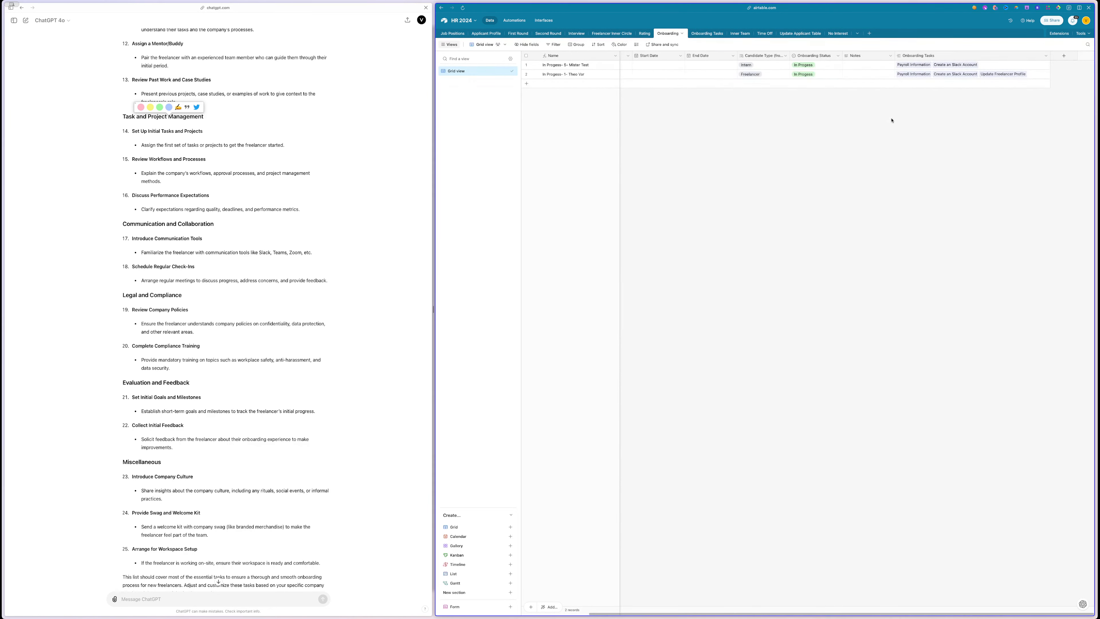
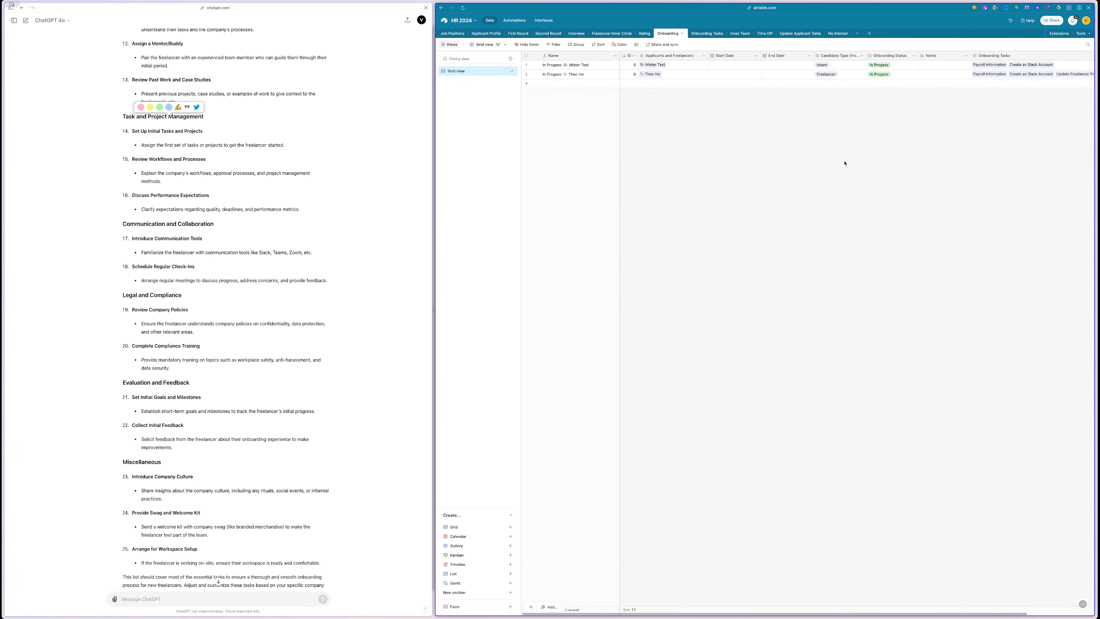
- Close the ChatGPT split so the Airtable Onboarding table fills the whole window
scroll(845, 164, "right", 1)
scroll(844, 164, "right", 1)
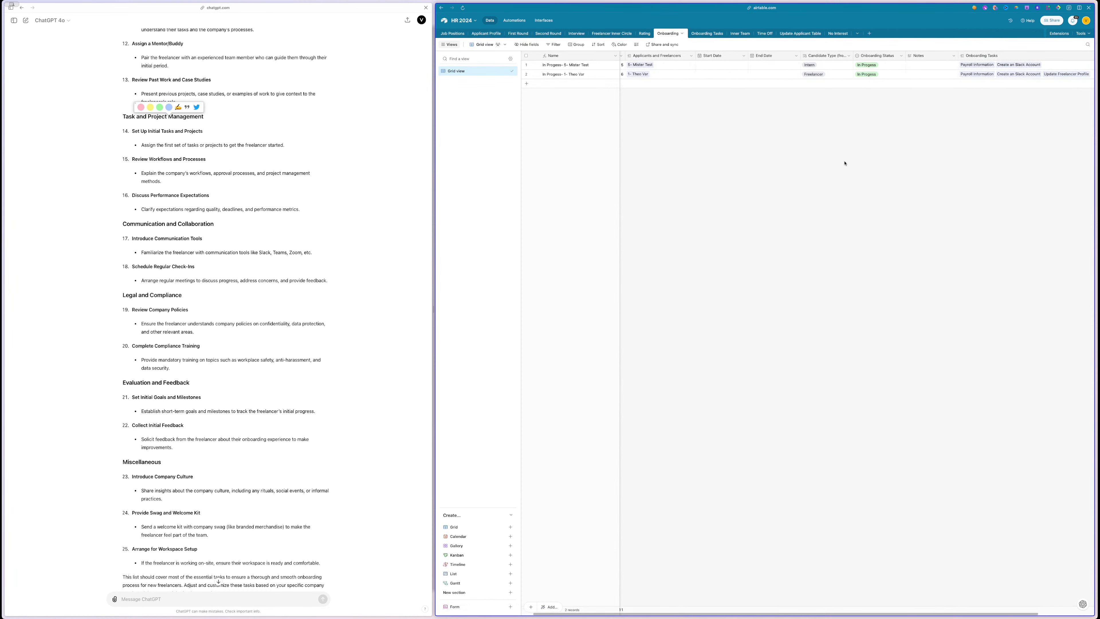
scroll(845, 163, "right", 5)
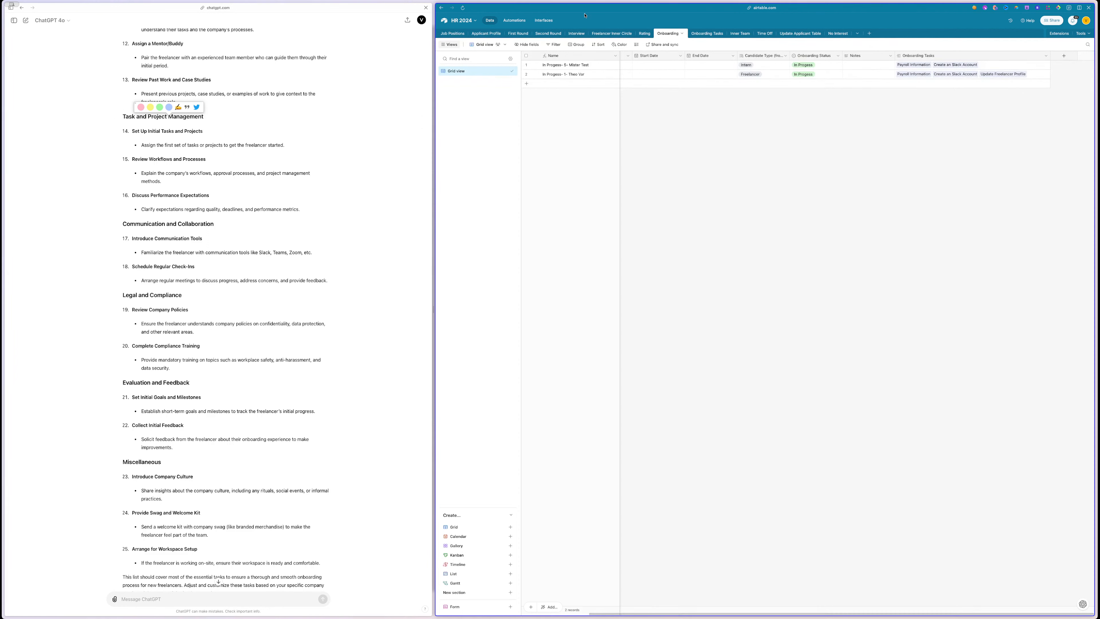
left_click(388, 30)
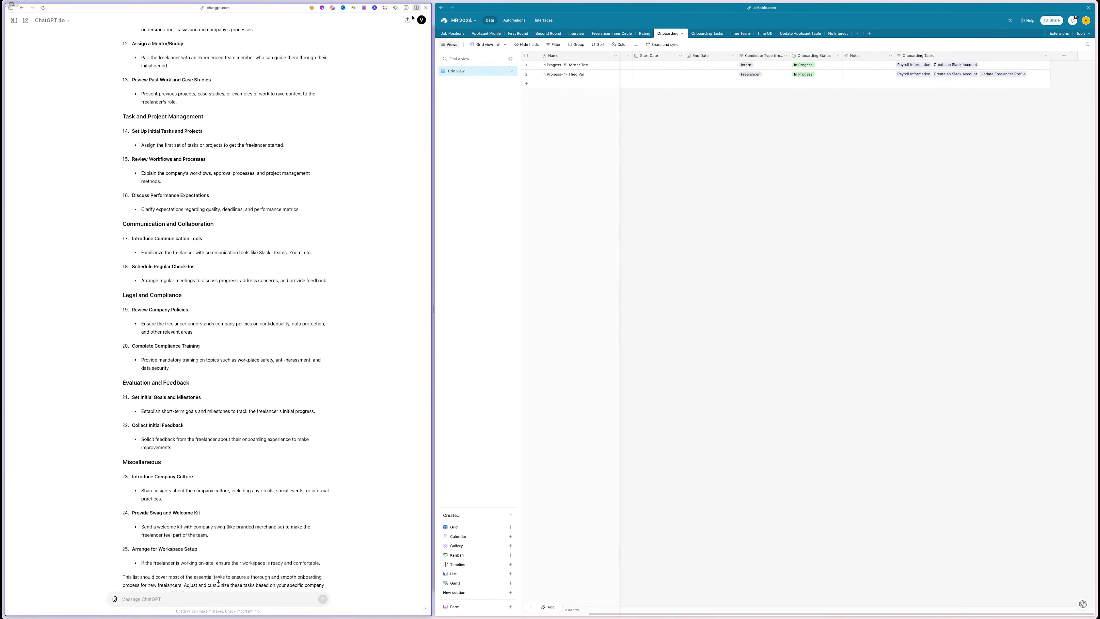
left_click(442, 45)
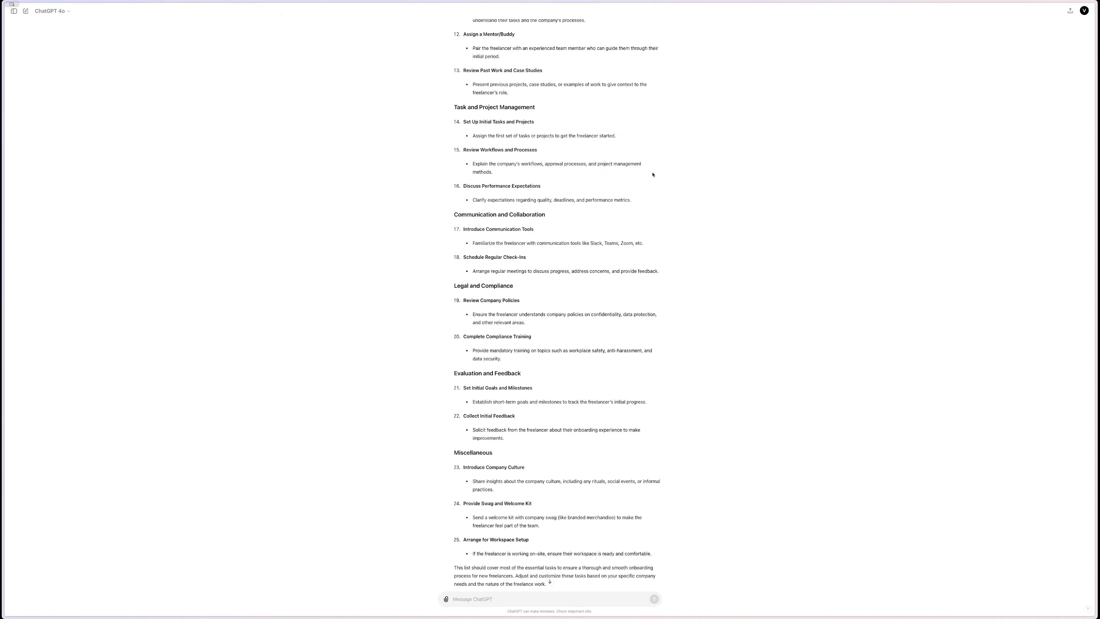
mouse_move(3, 165)
left_click(43, 181)
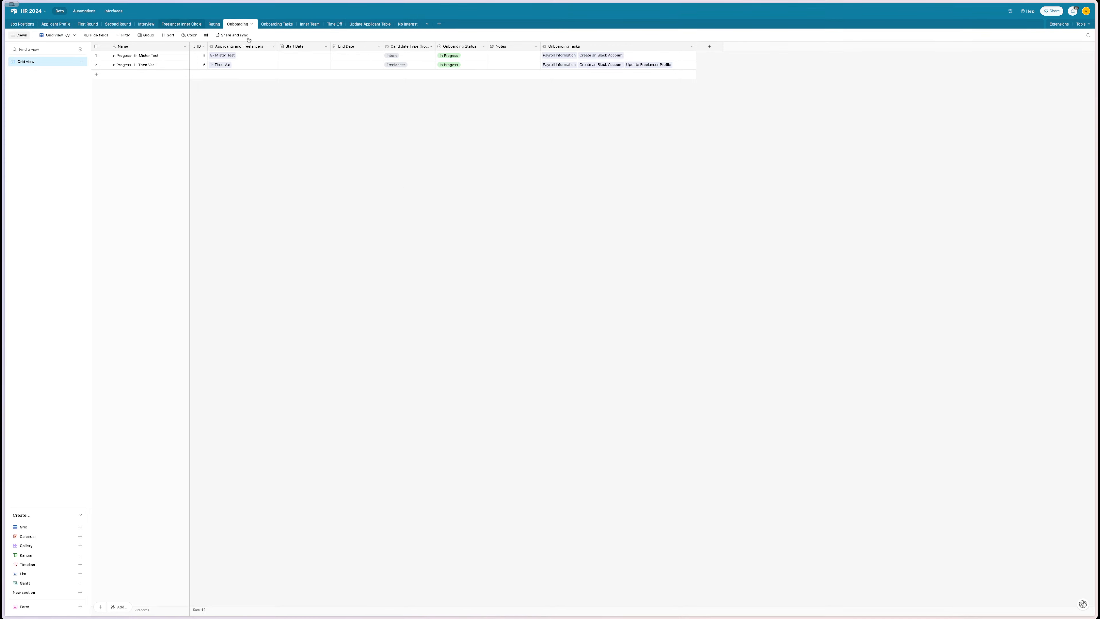
- Add a right split pane in Arc and load the HR - Update Miro board
key("super+t")
type("add")
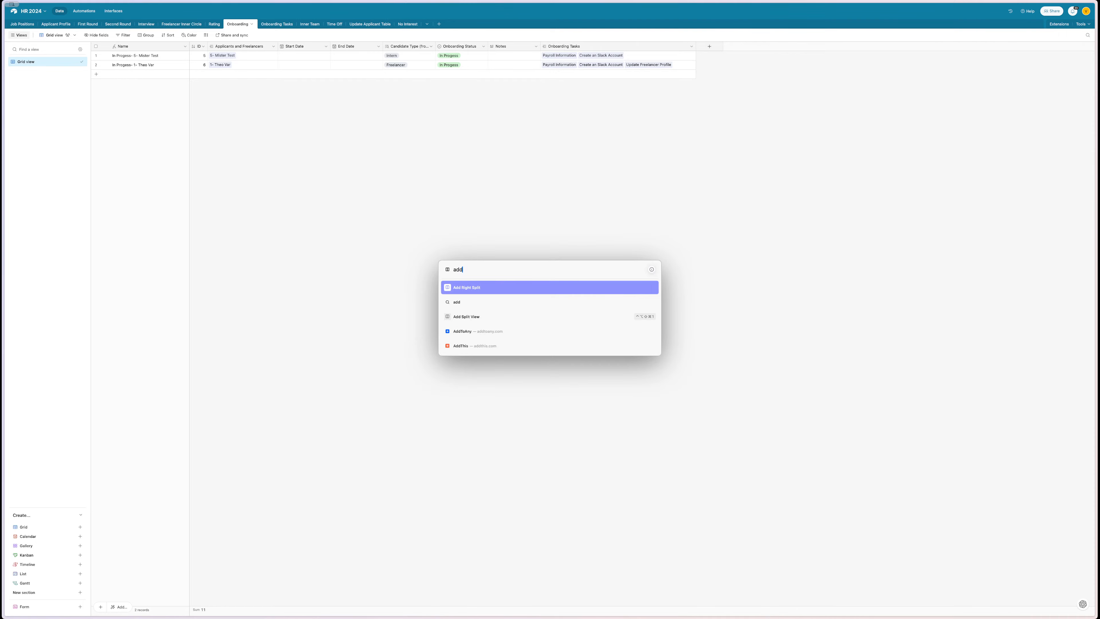
key("Return")
type("mir")
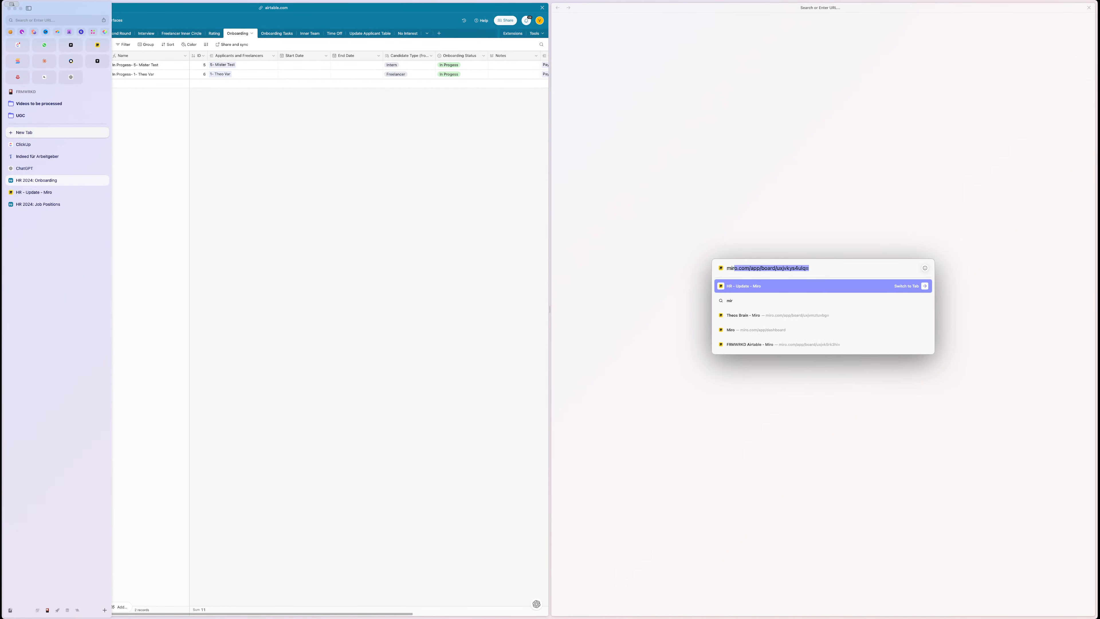
key("Return")
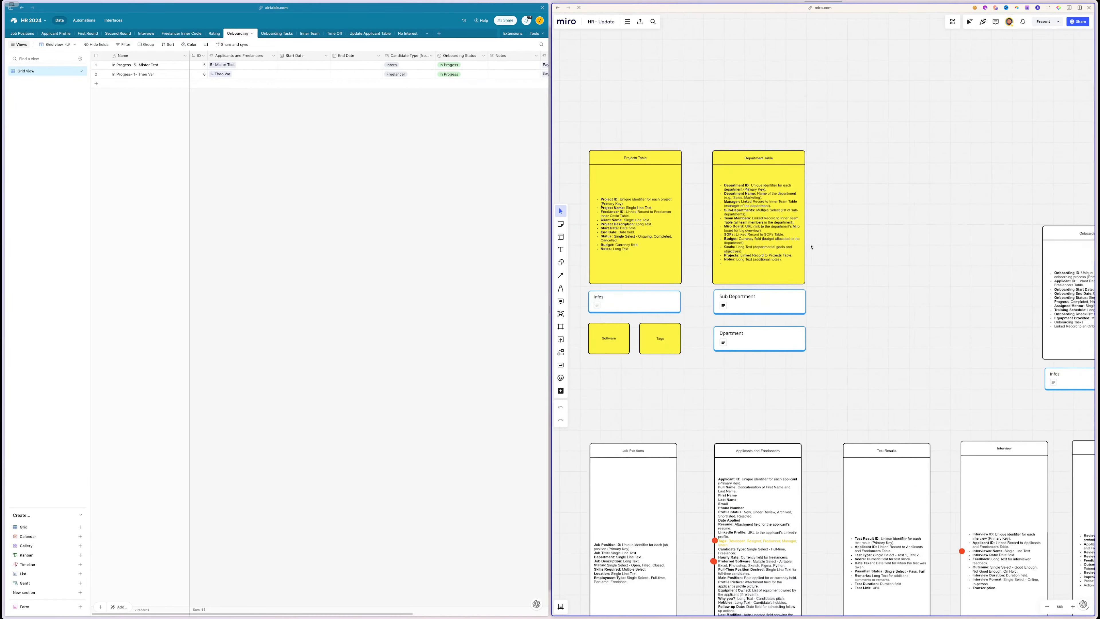
- Pan to the Job Positions frame and expand its Infos card listing All, Open, Filled and Closed Positions
scroll(811, 247, "right", 4)
scroll(811, 246, "down", 10)
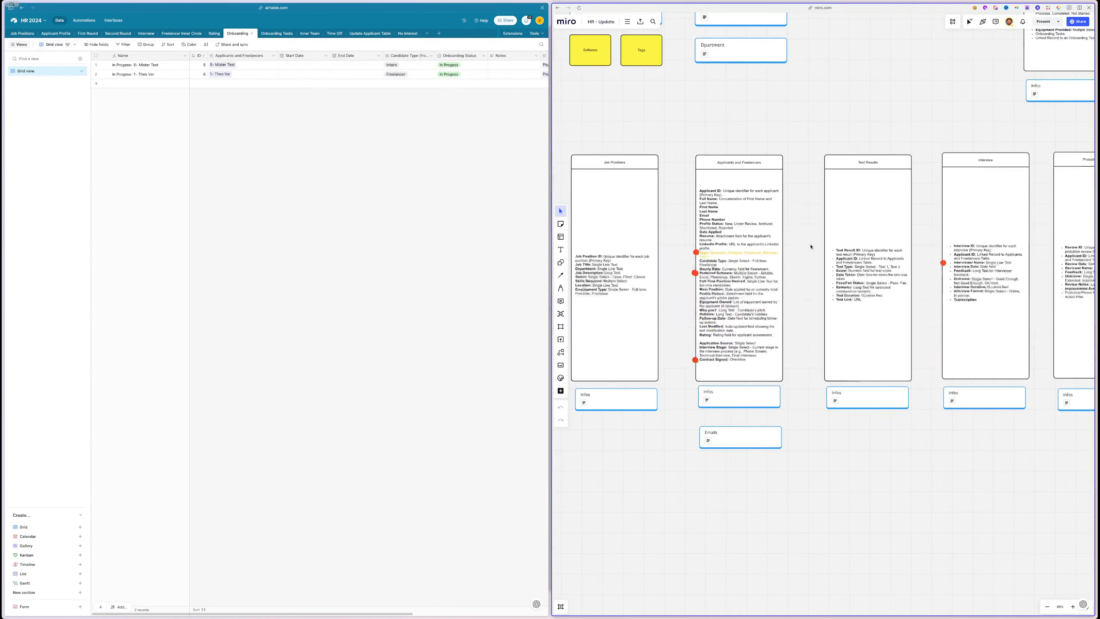
scroll(810, 246, "up", 5)
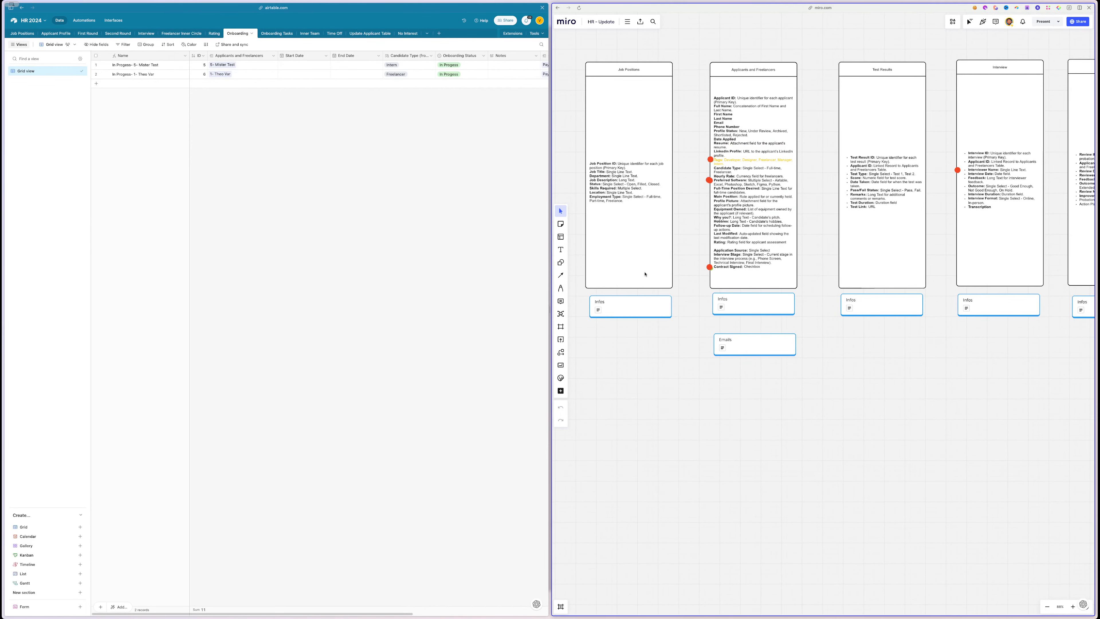
left_click(667, 300)
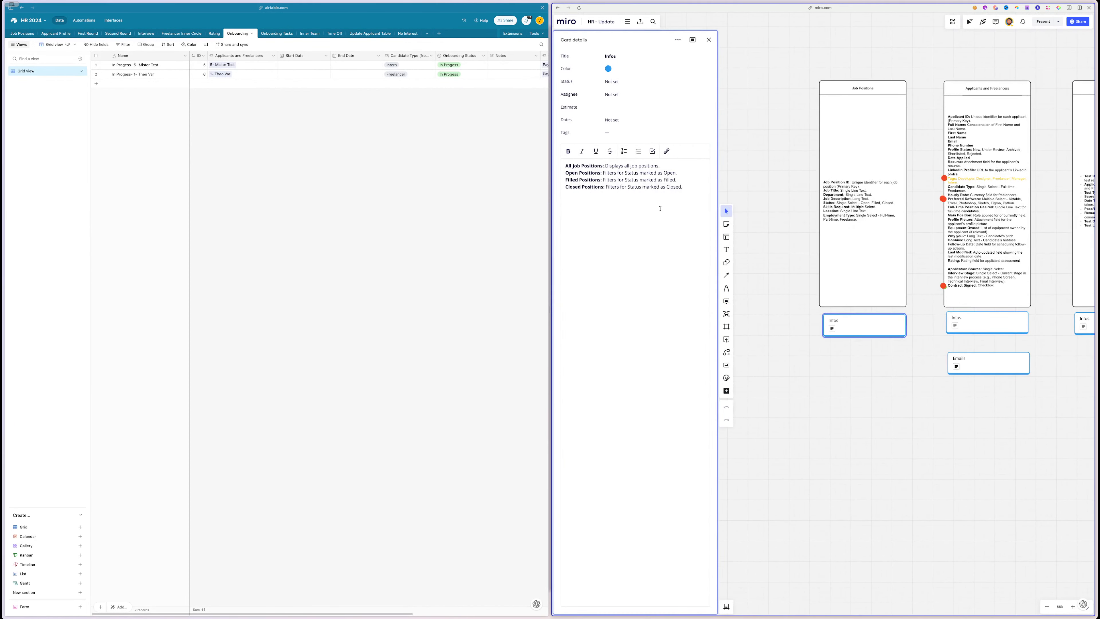
left_click(27, 33)
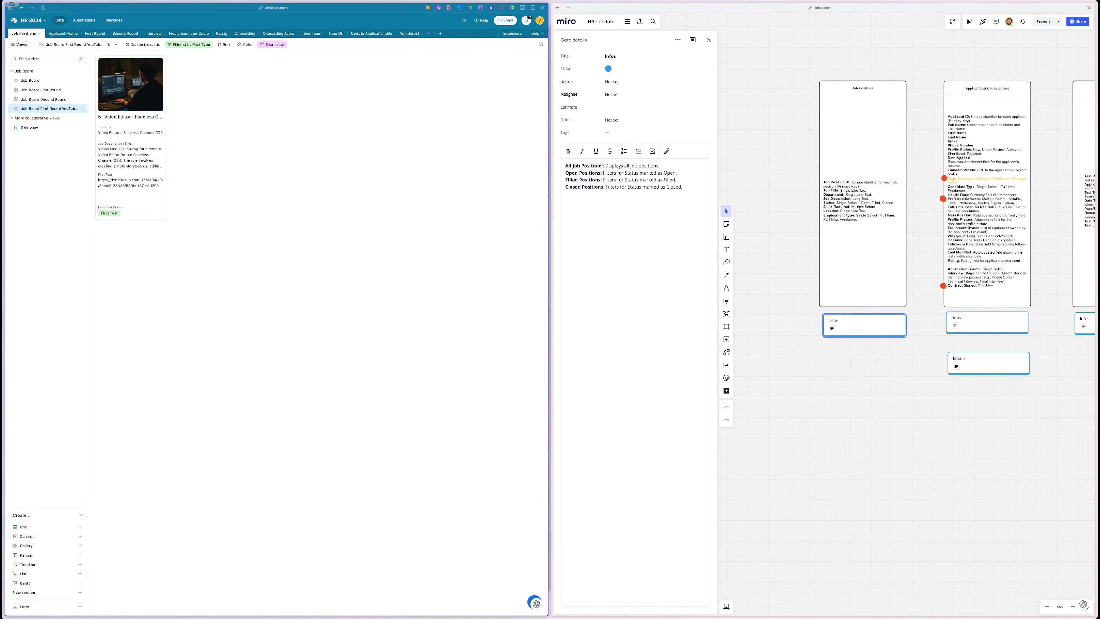
- Rename the Job Positions Grid view to 'All Job Positions'
left_click_drag(602, 166, 561, 169)
key("ctrl+c")
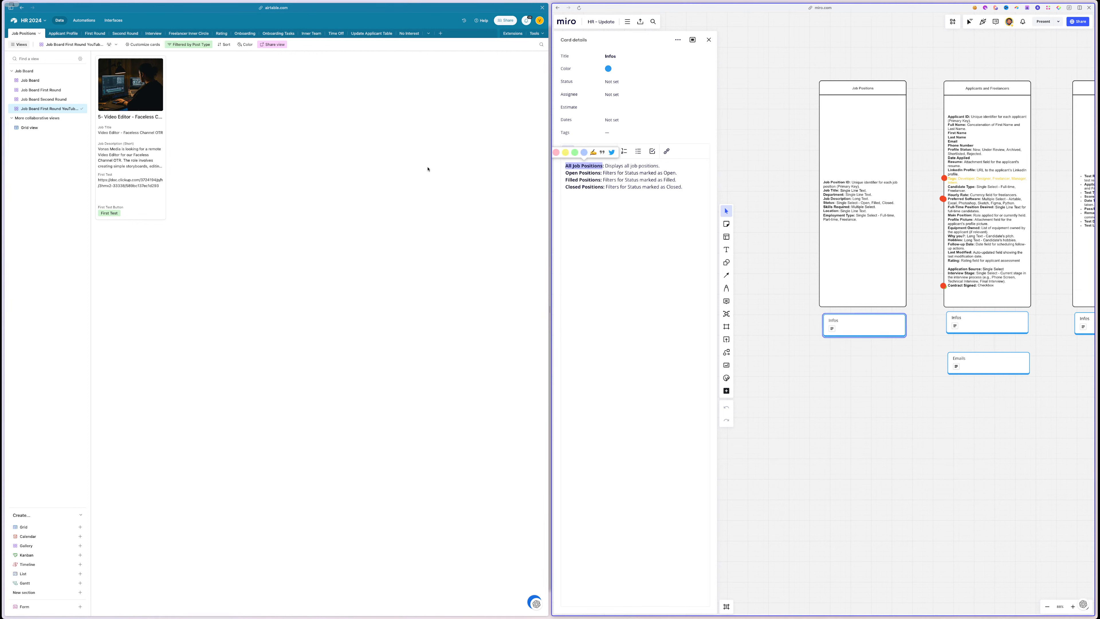
double_click(30, 127)
key("ctrl+v")
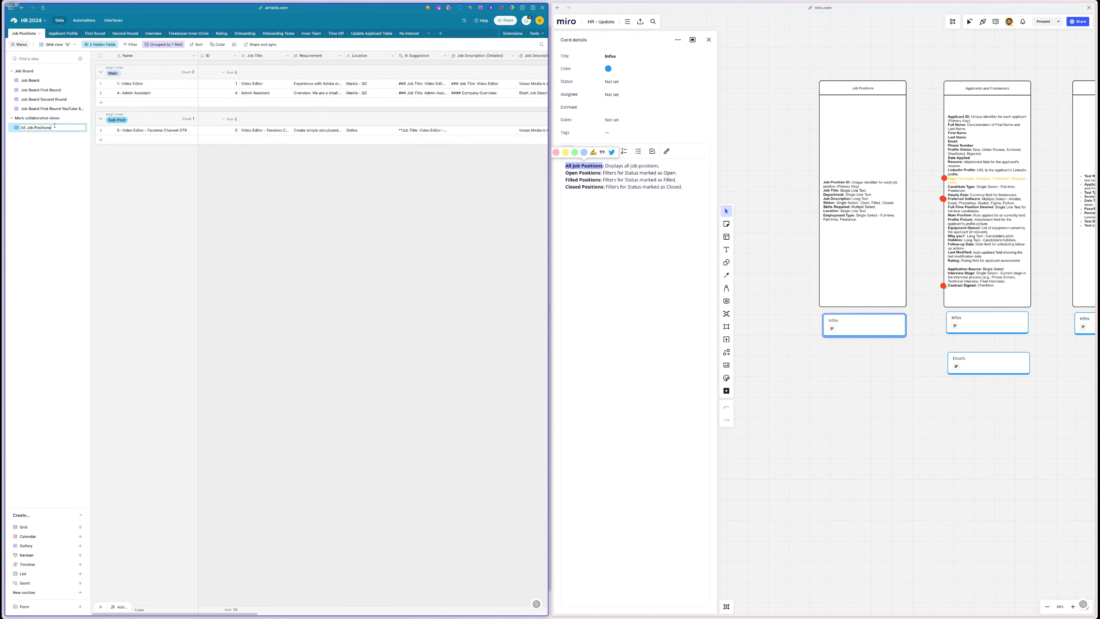
left_click(599, 177)
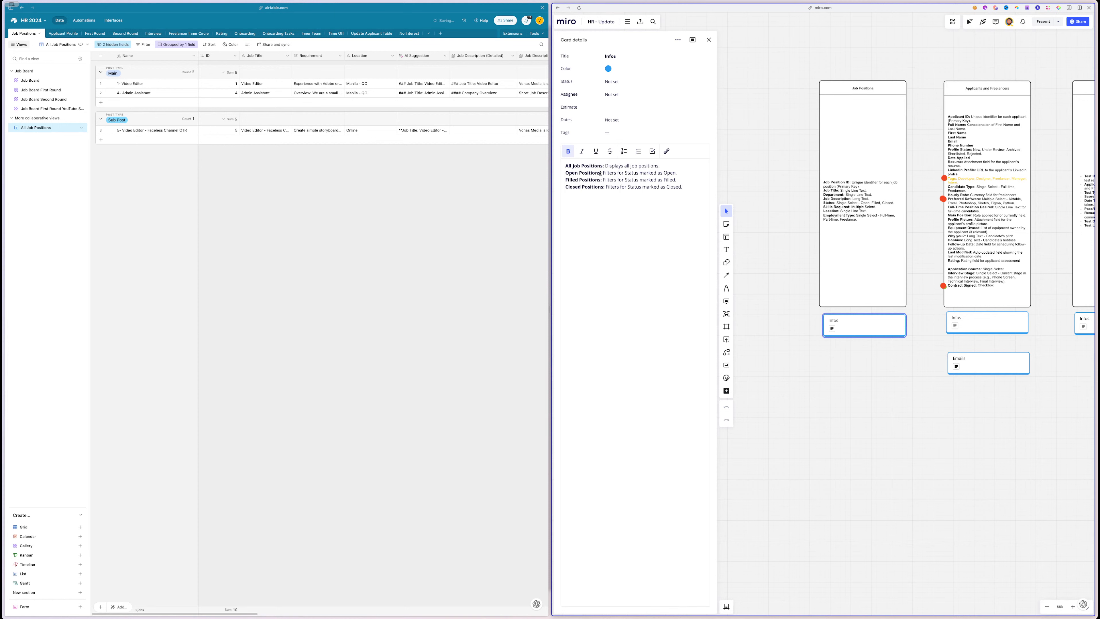
- Duplicate All Job Positions and name the copy 'Open Positions'
left_click_drag(600, 174, 566, 173)
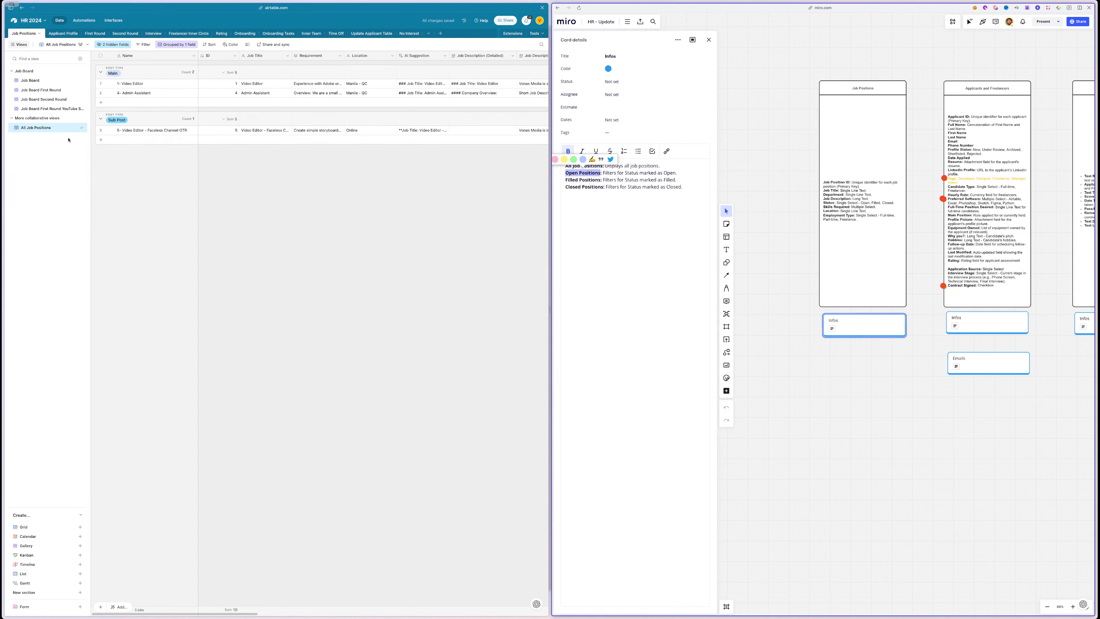
left_click(75, 128)
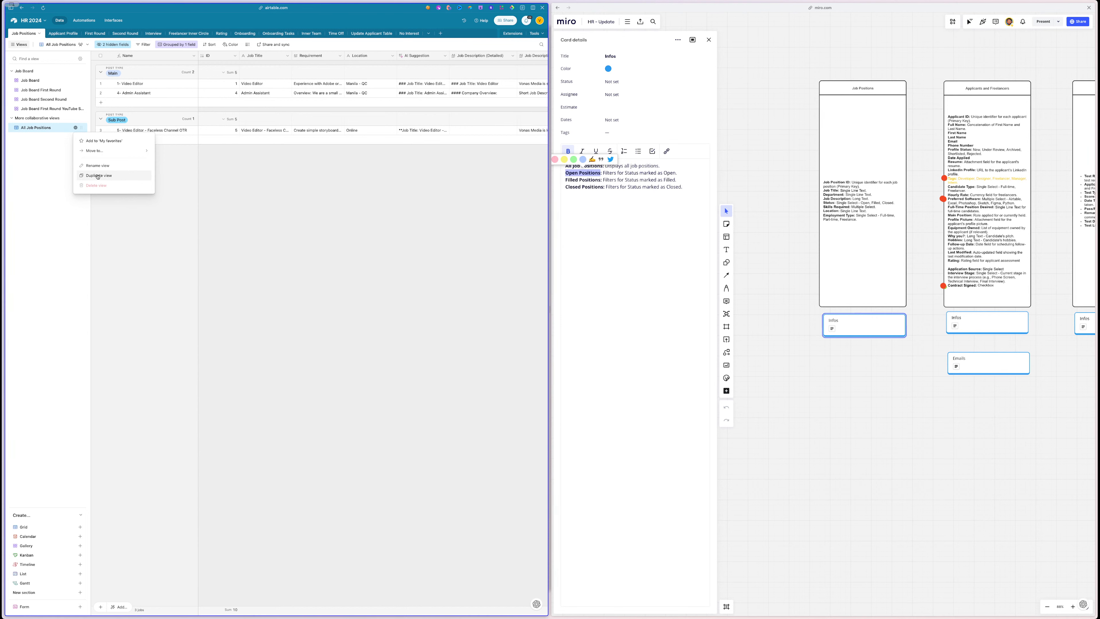
left_click(98, 175)
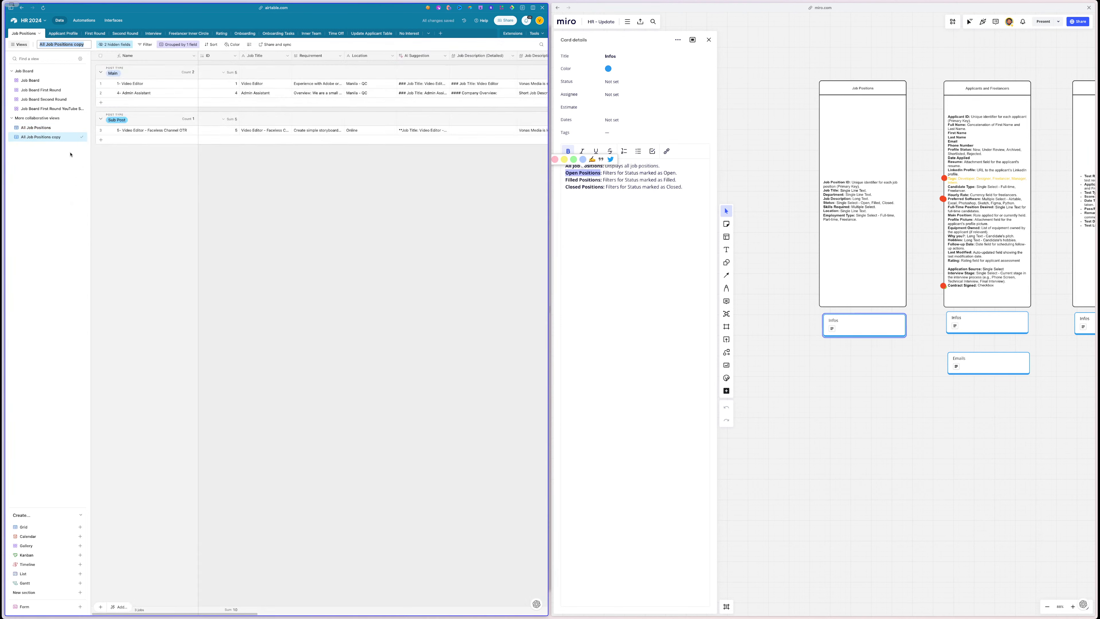
key("ctrl+v")
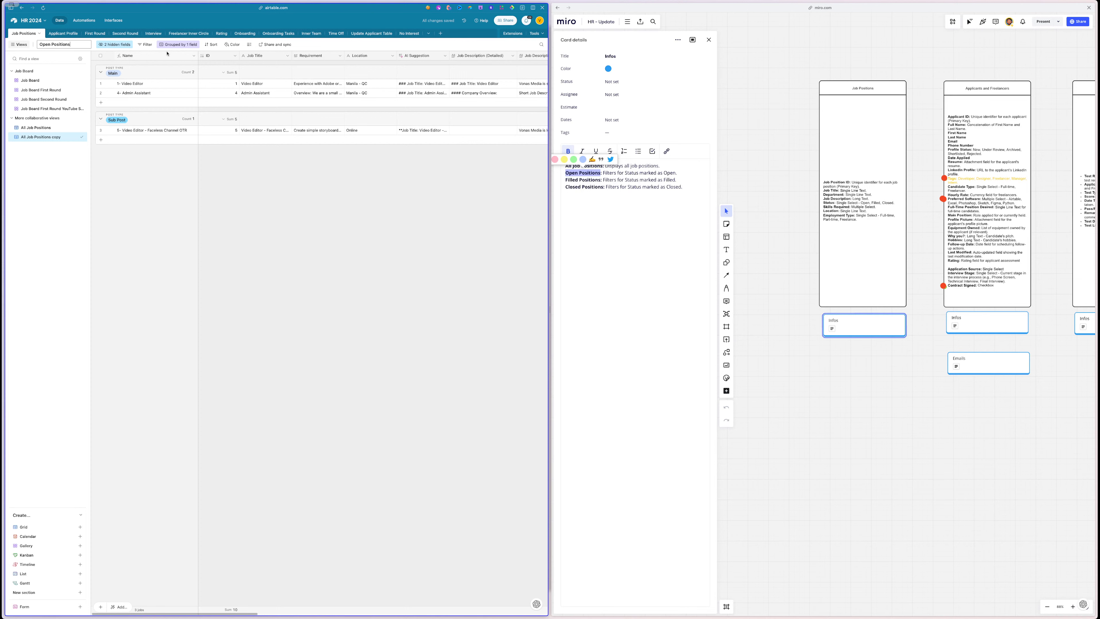
- Filter the Open Positions view to Status is Open
left_click(145, 45)
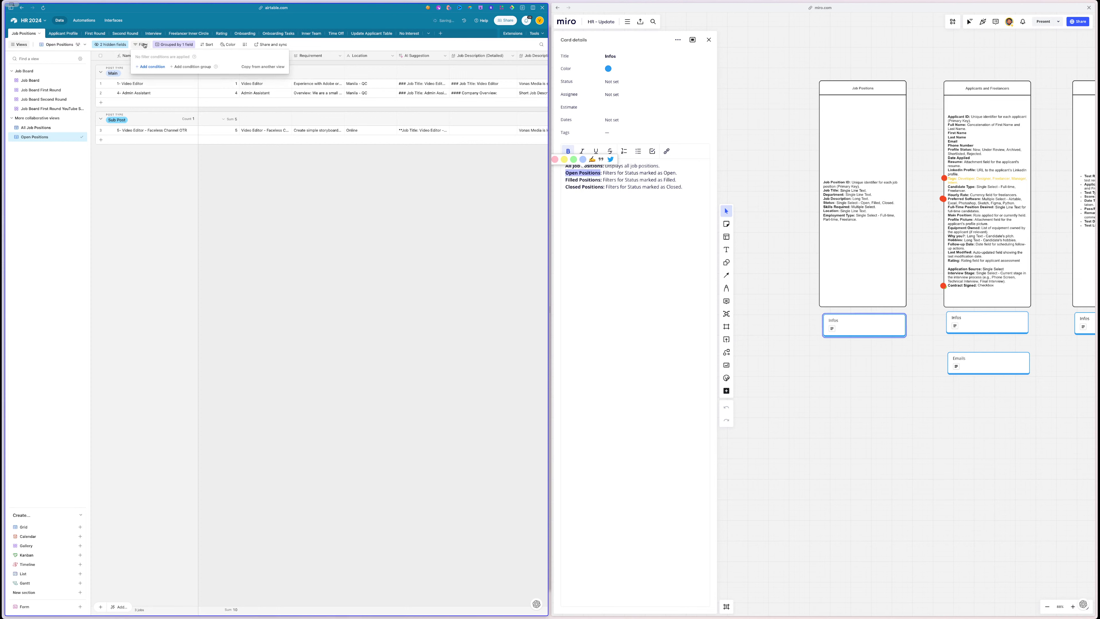
left_click(150, 66)
left_click(173, 66)
type("s")
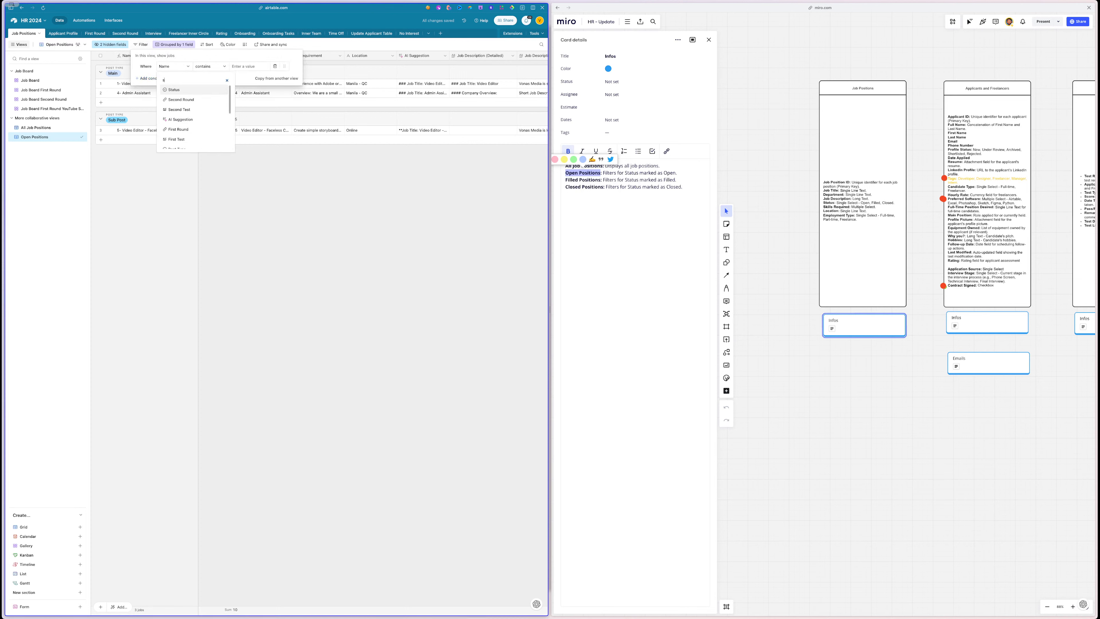
type("ta")
left_click(174, 90)
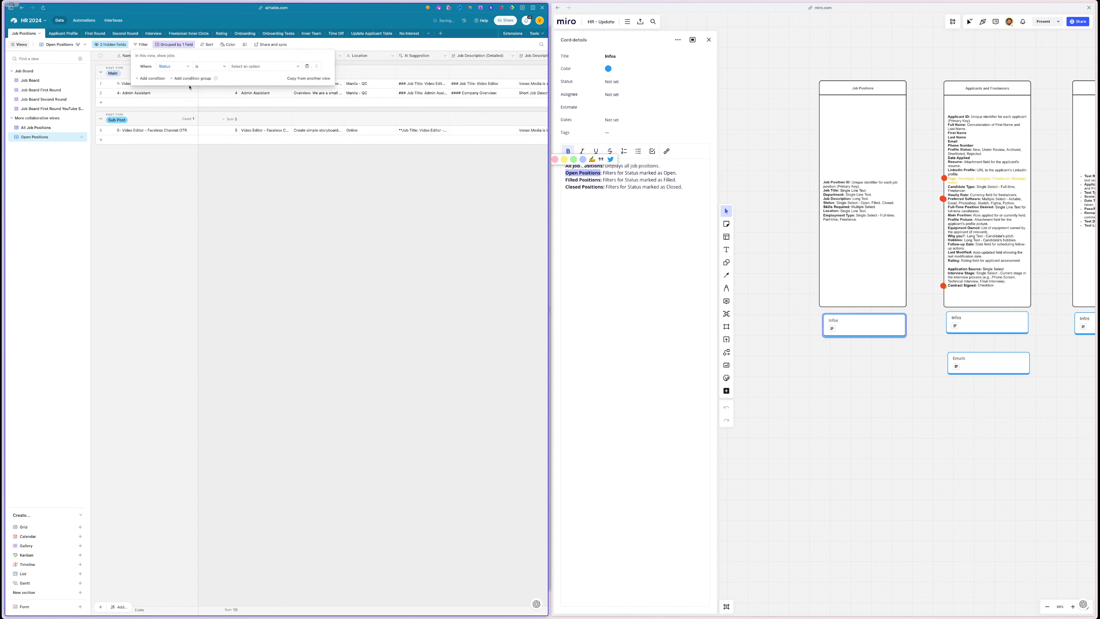
left_click(251, 67)
left_click(250, 92)
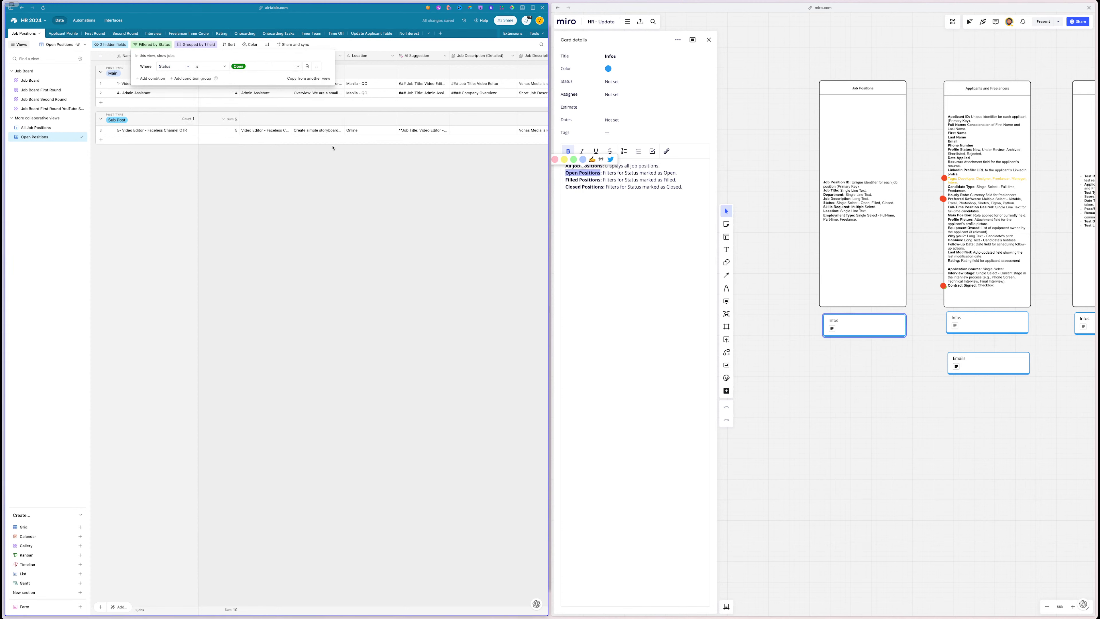
left_click(295, 173)
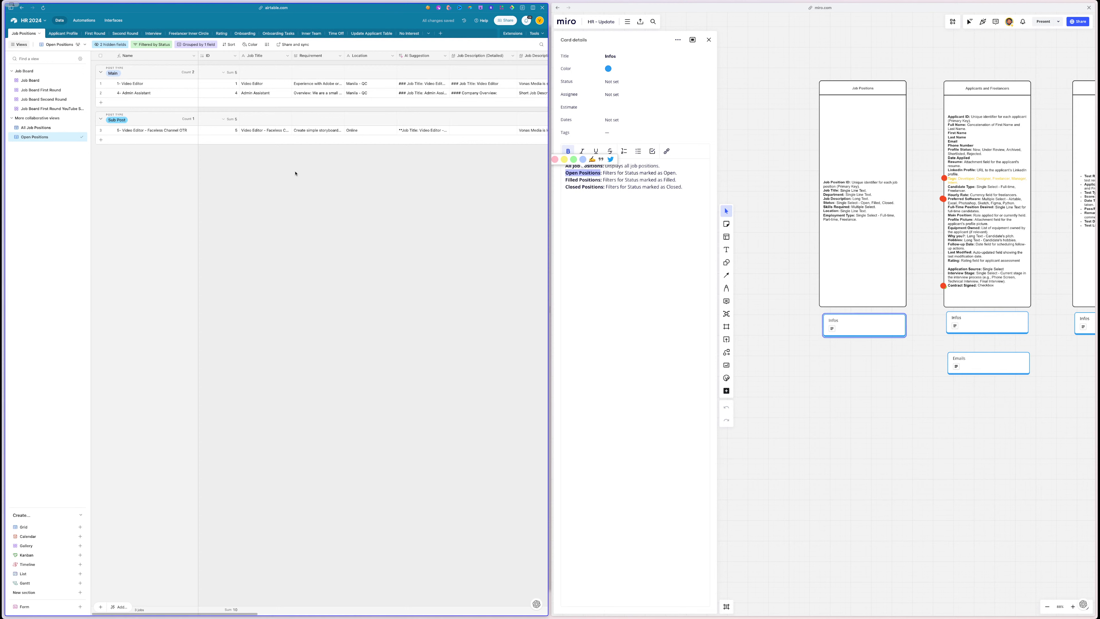
scroll(296, 173, "right", 10)
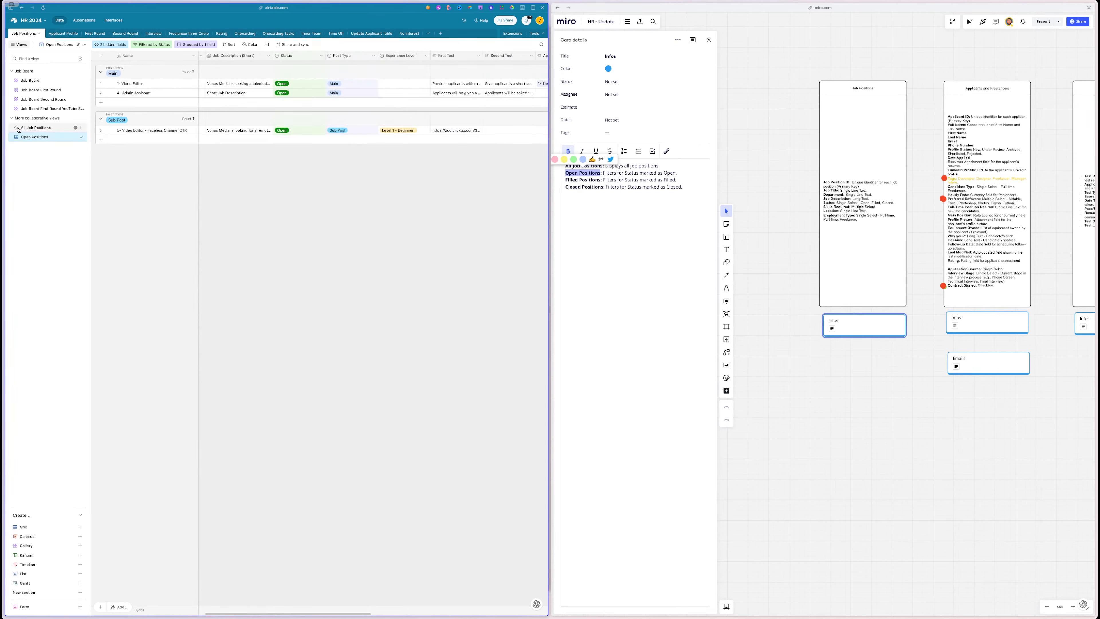
- Switch to the Applicant Profile table and open the applicants' Infos card details in Miro
scroll(328, 211, "right", 5)
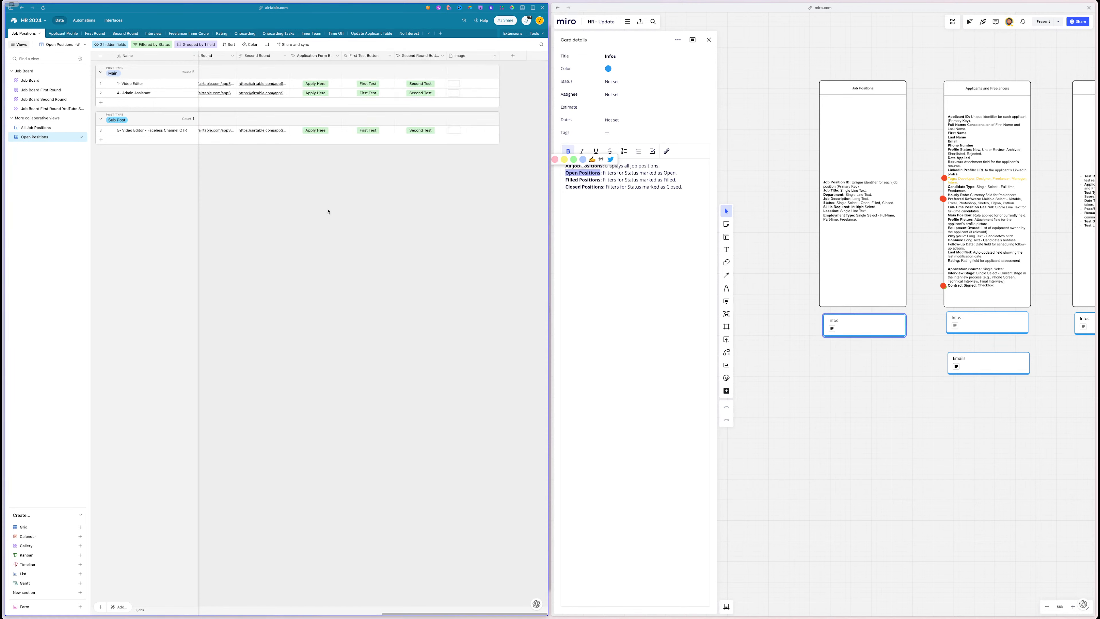
scroll(327, 211, "left", 10)
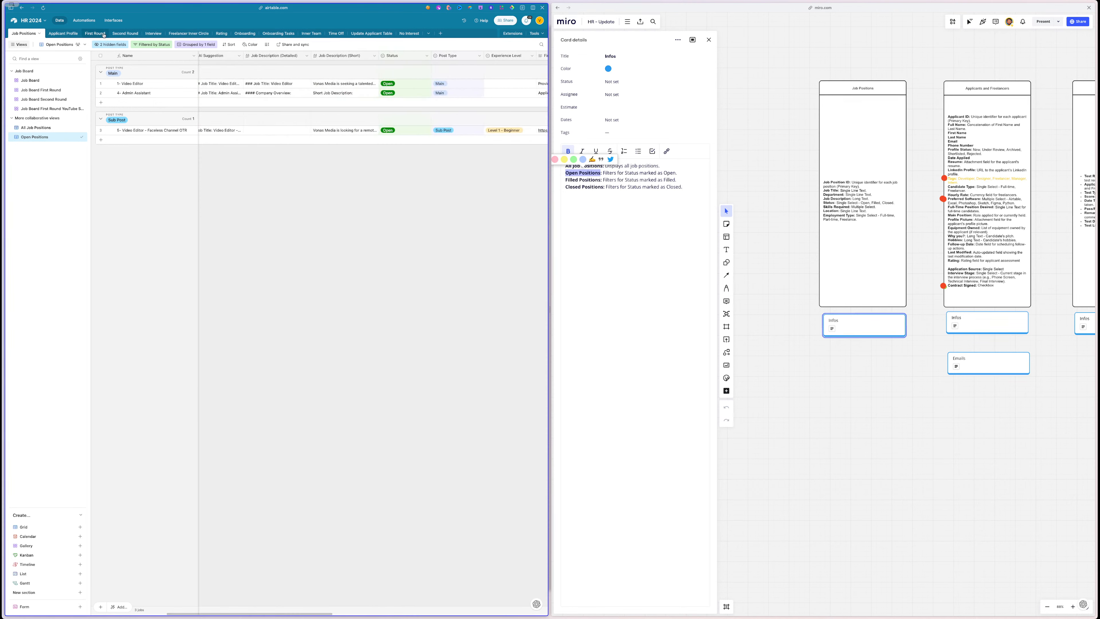
left_click(55, 34)
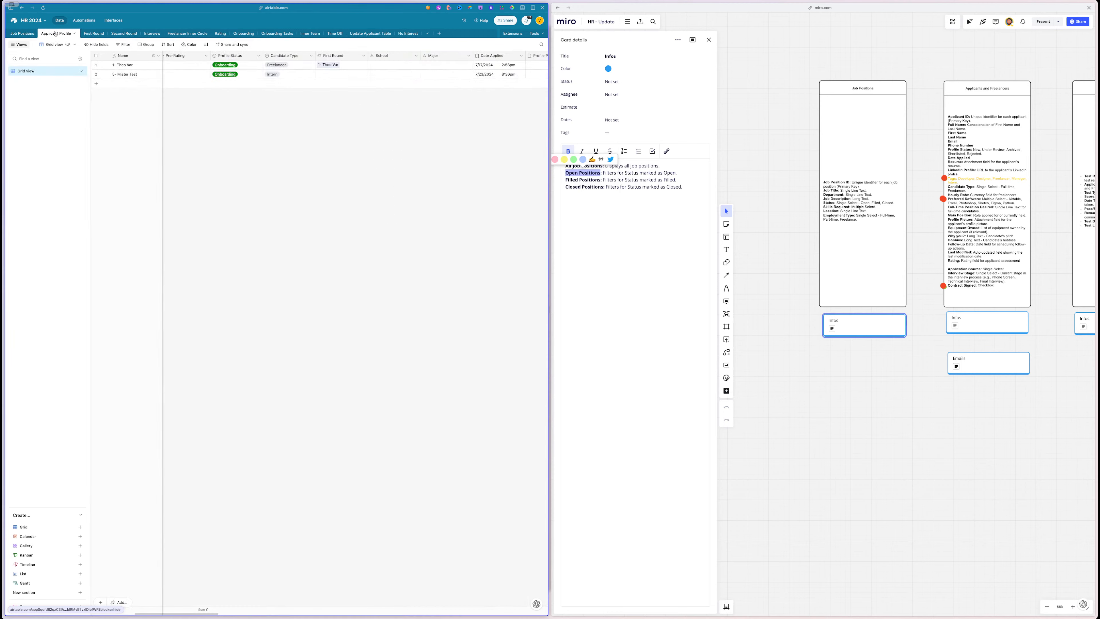
scroll(887, 400, "right", 5)
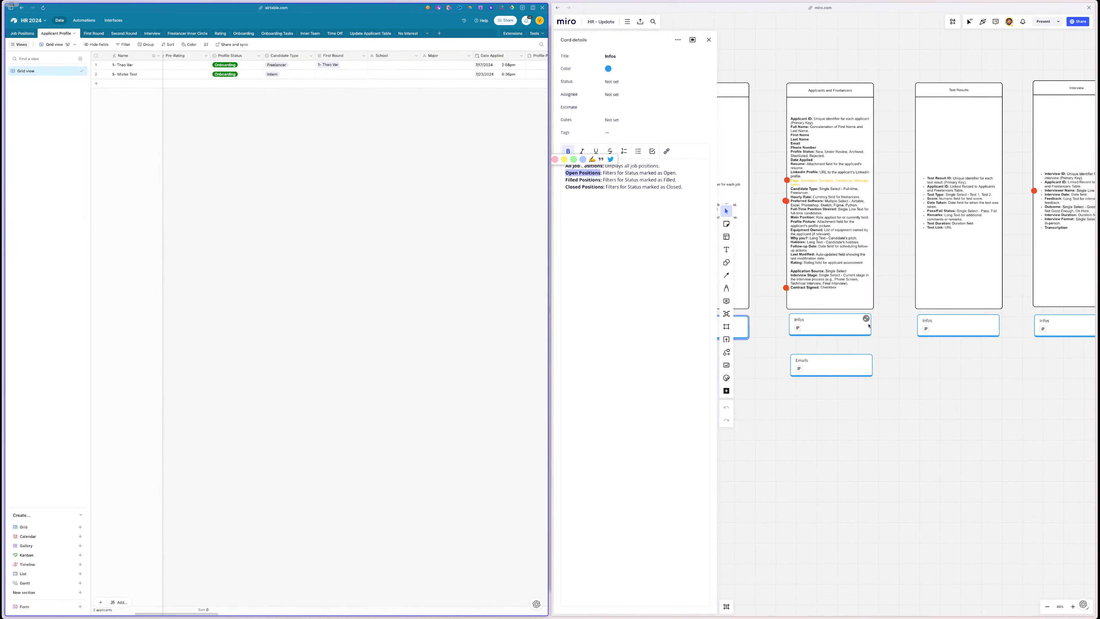
left_click(866, 320)
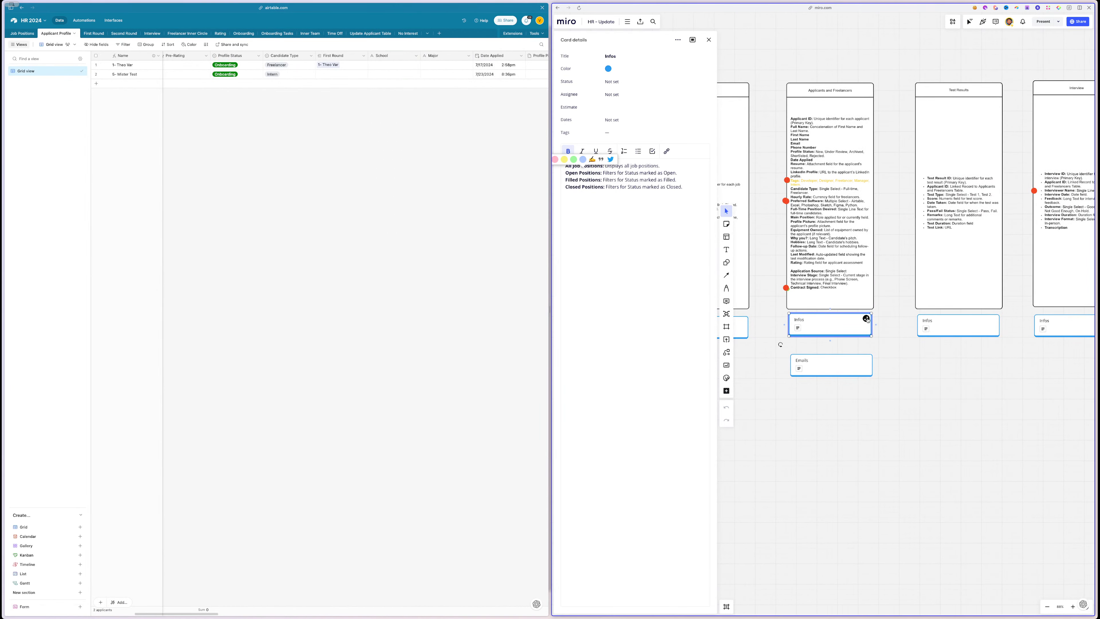
left_click(708, 40)
left_click(867, 320)
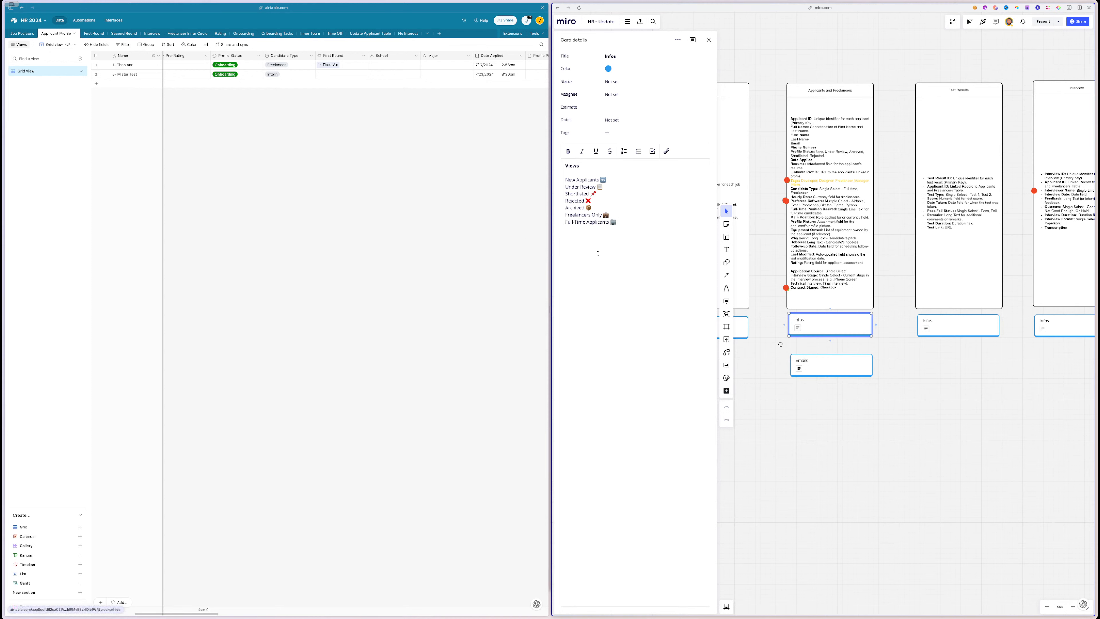
- Copy the card's Views list from New Applicants to Full-Time Applicants
left_click_drag(627, 226, 560, 180)
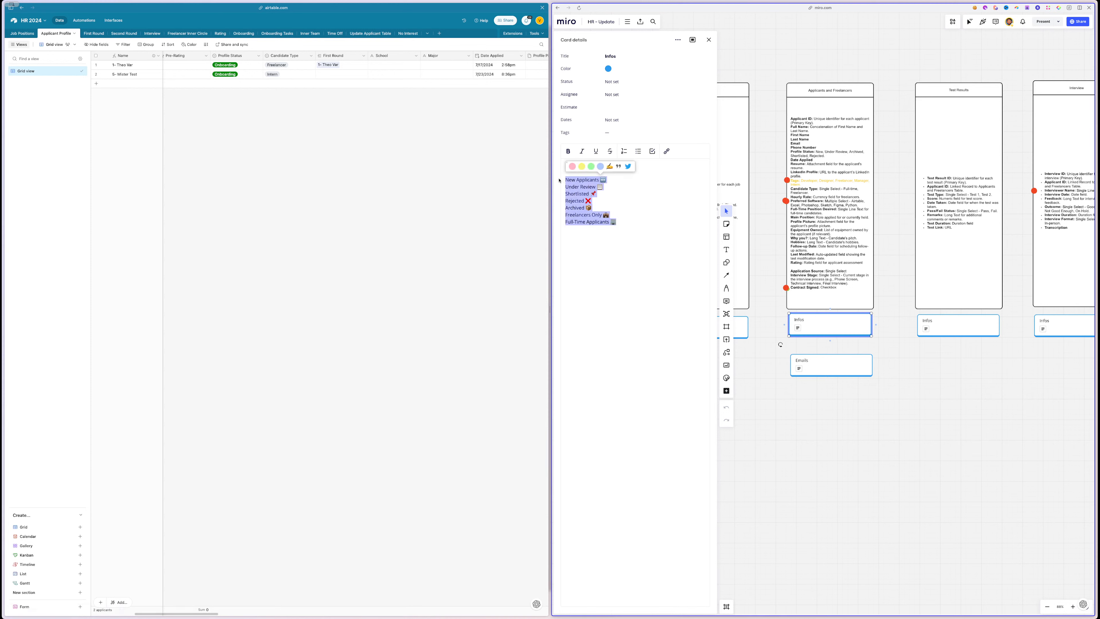
mouse_move(3, 177)
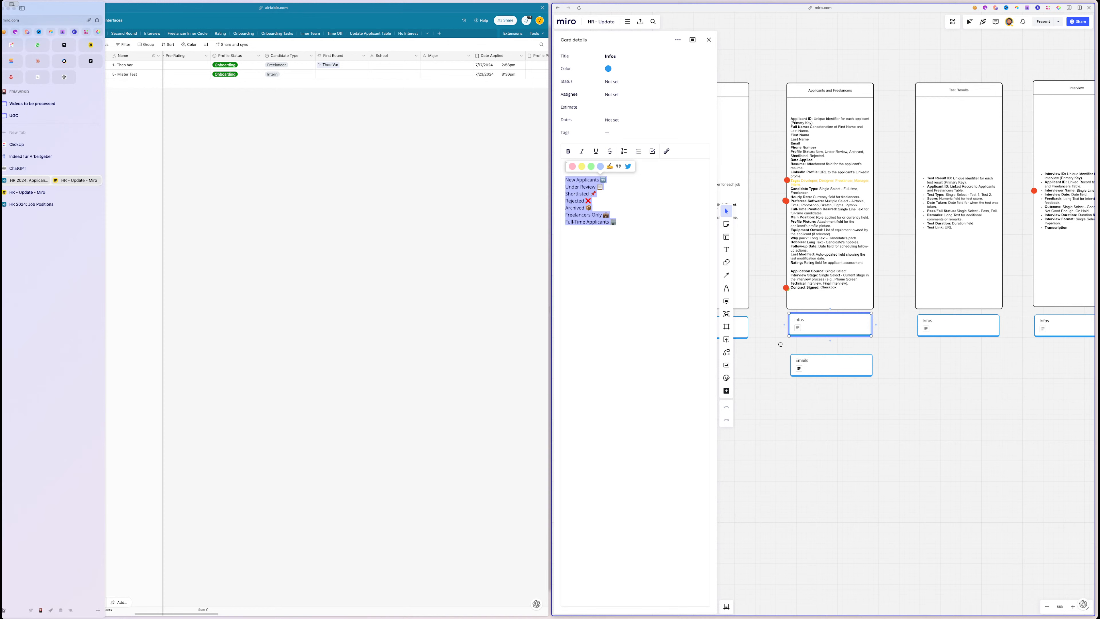
left_click(35, 169)
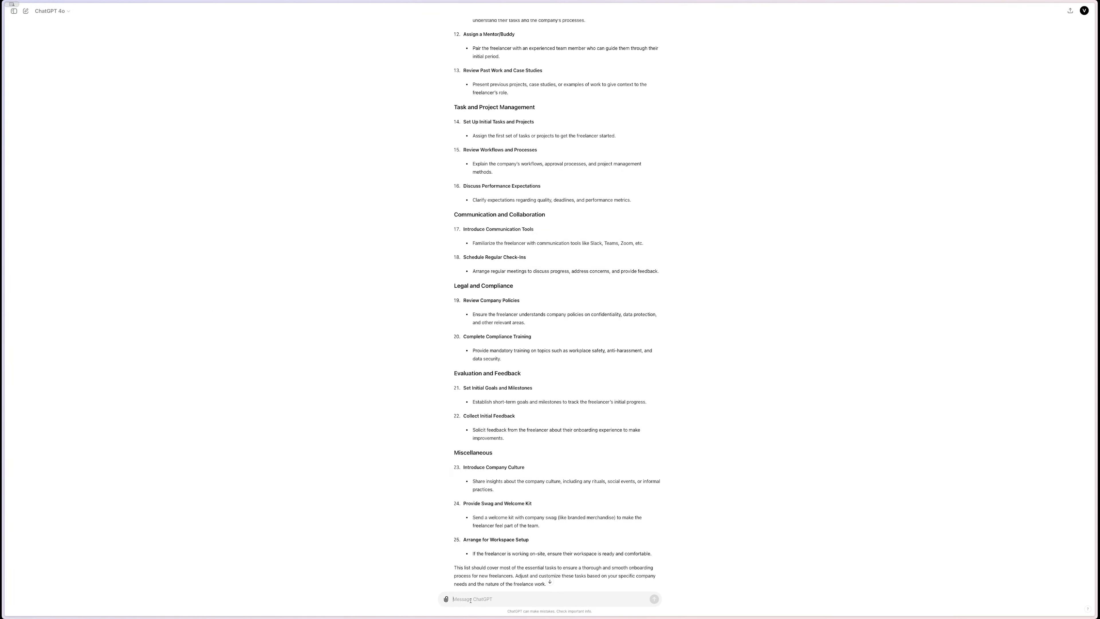
- Ask ChatGPT to 'put the emojies first then the title' for the pasted seven-item views list
type("cha")
key("super+v")
key("Return")
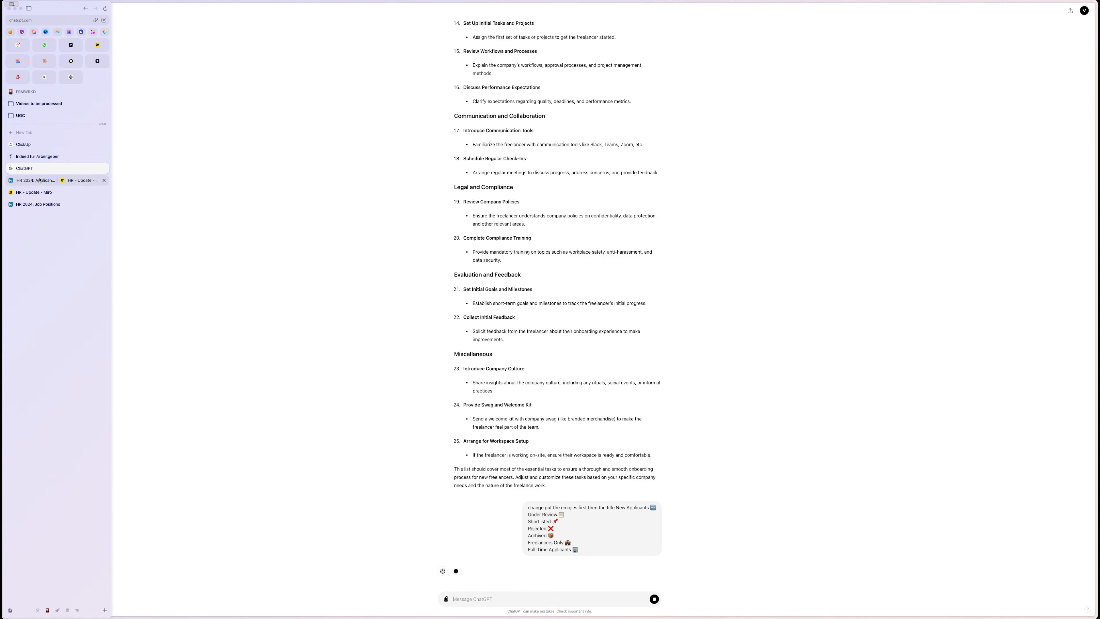
left_click(38, 180)
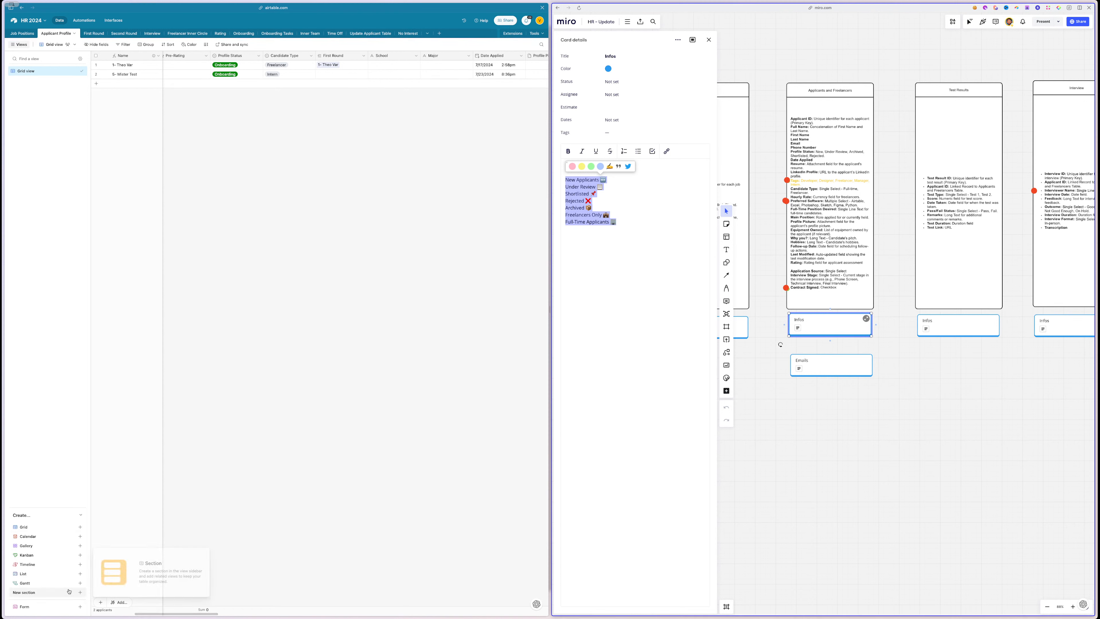
- Add an 'Application Status' view section in Applicant Profile and begin a new grid view
left_click(58, 593)
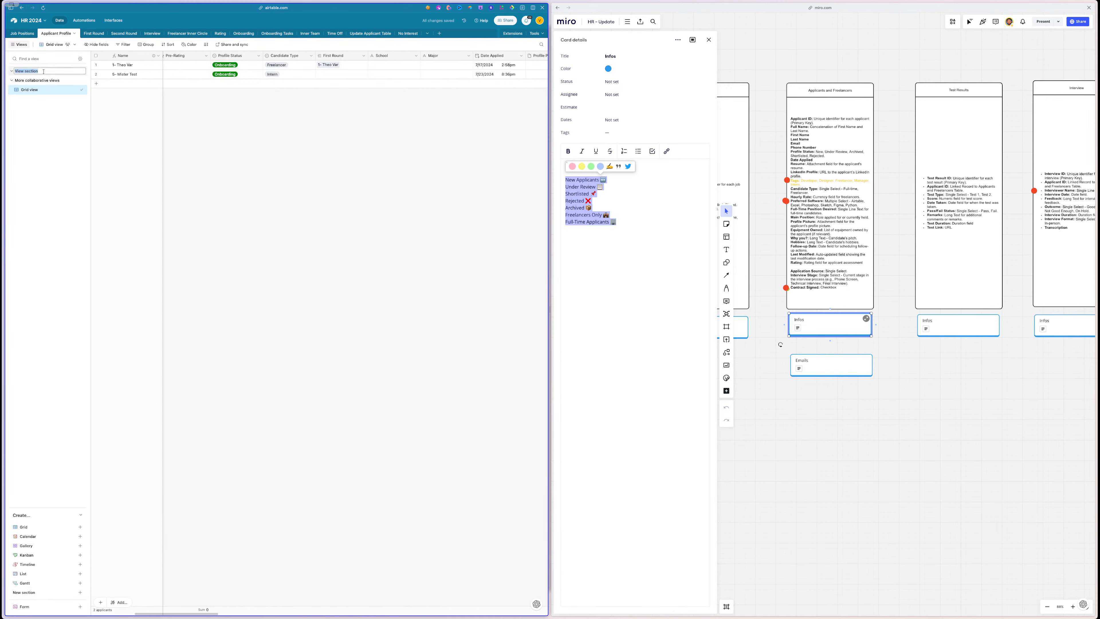
type("Applica")
key("Return")
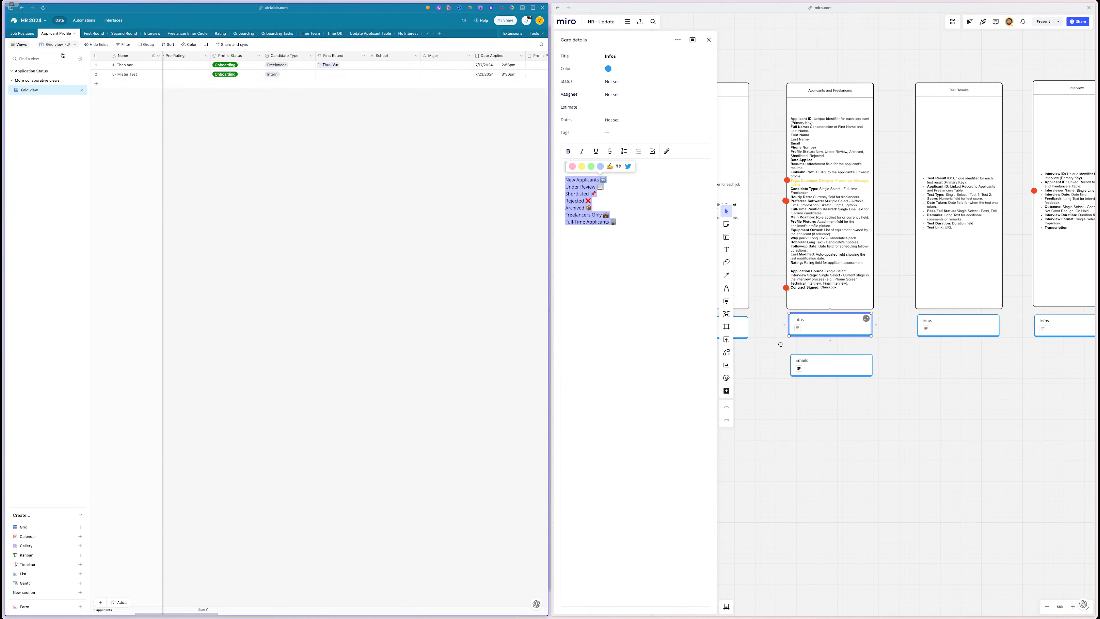
left_click(81, 527)
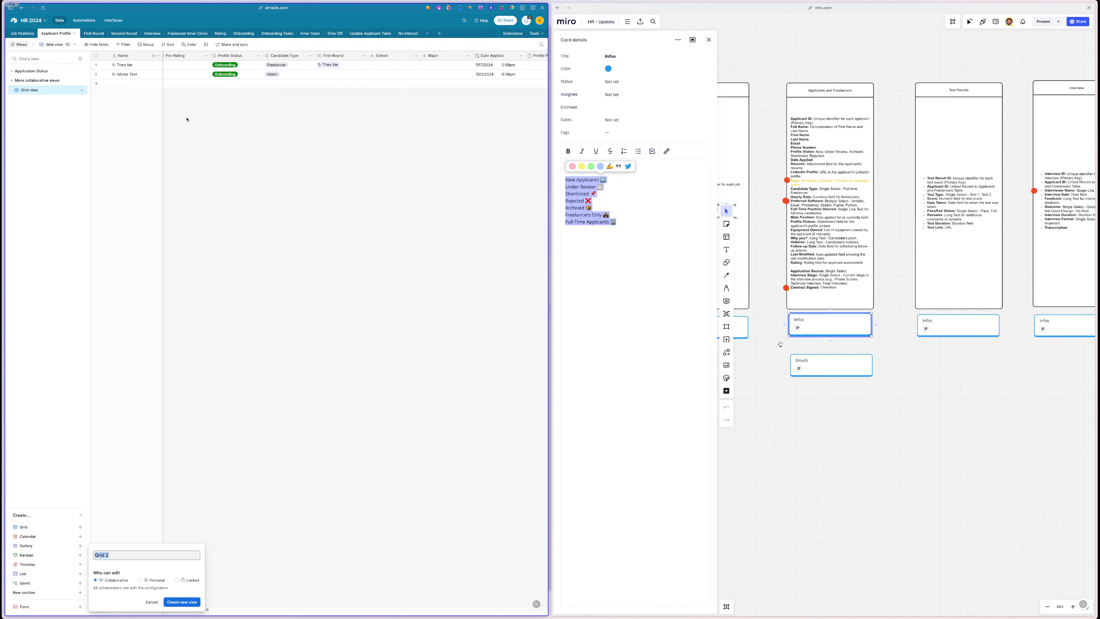
- Replace the Miro card's Views list with ChatGPT's emoji-first version
mouse_move(4, 132)
left_click(57, 170)
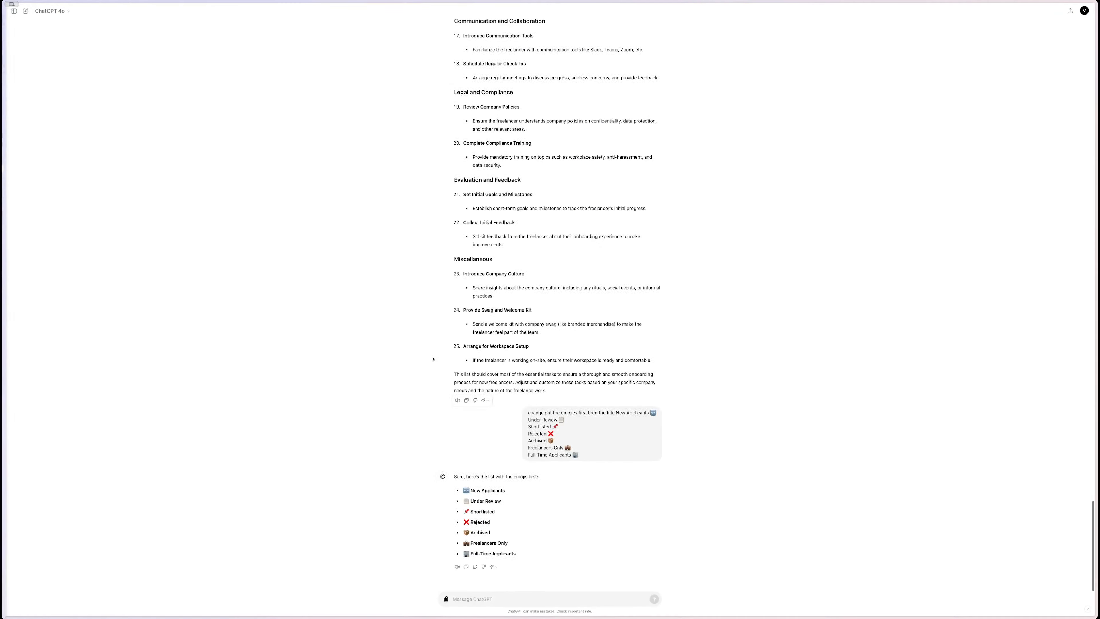
left_click_drag(524, 558, 466, 490)
key("ctrl+c")
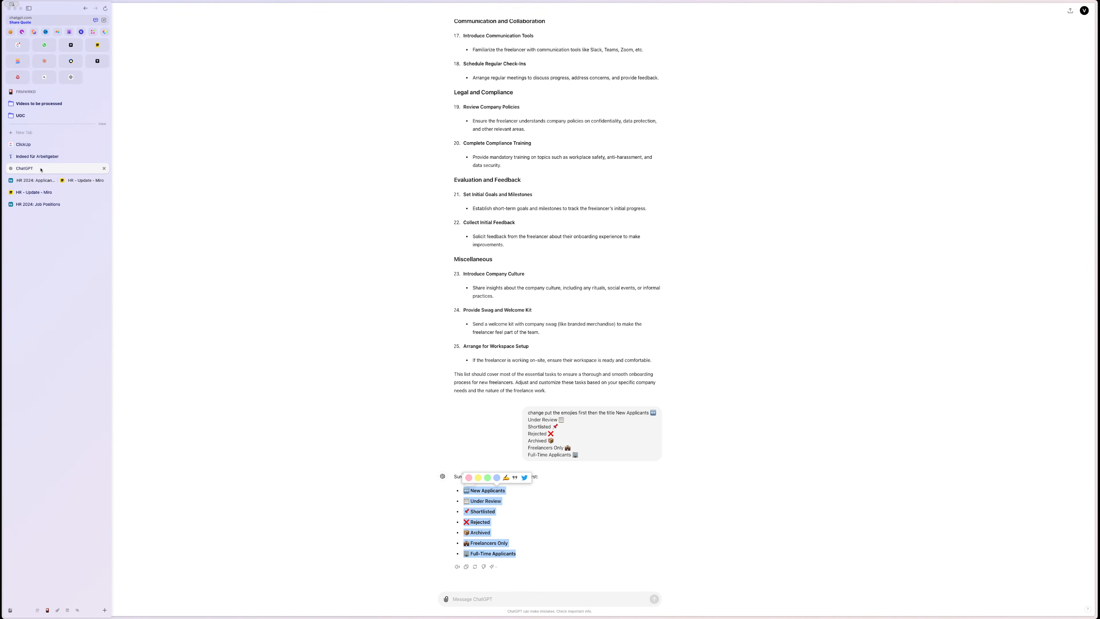
left_click(36, 181)
left_click_drag(632, 222, 568, 175)
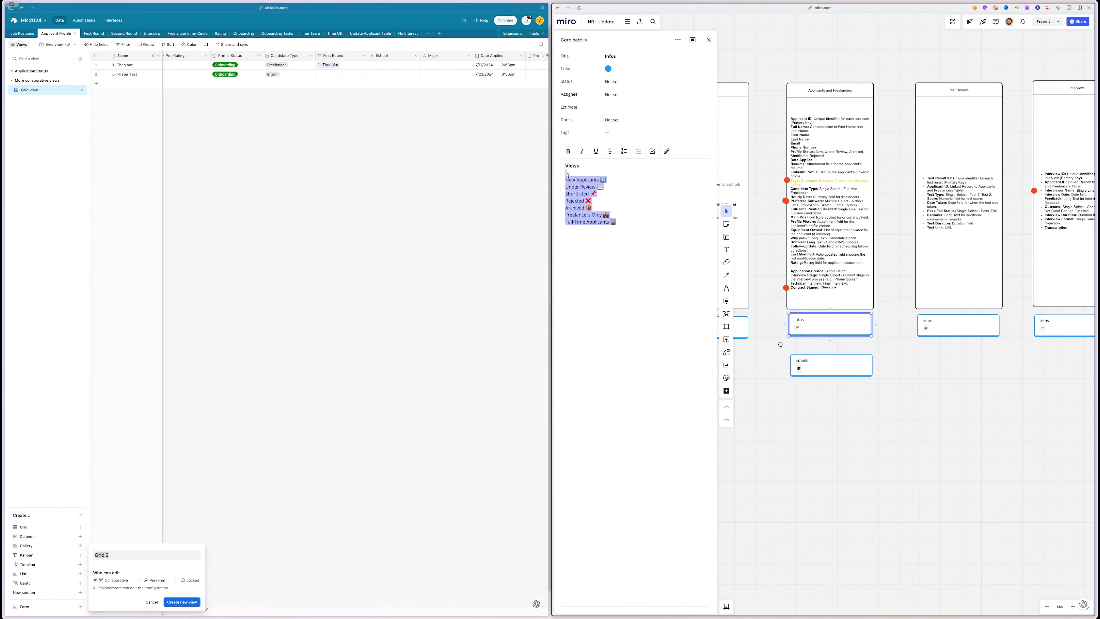
key("ctrl+v")
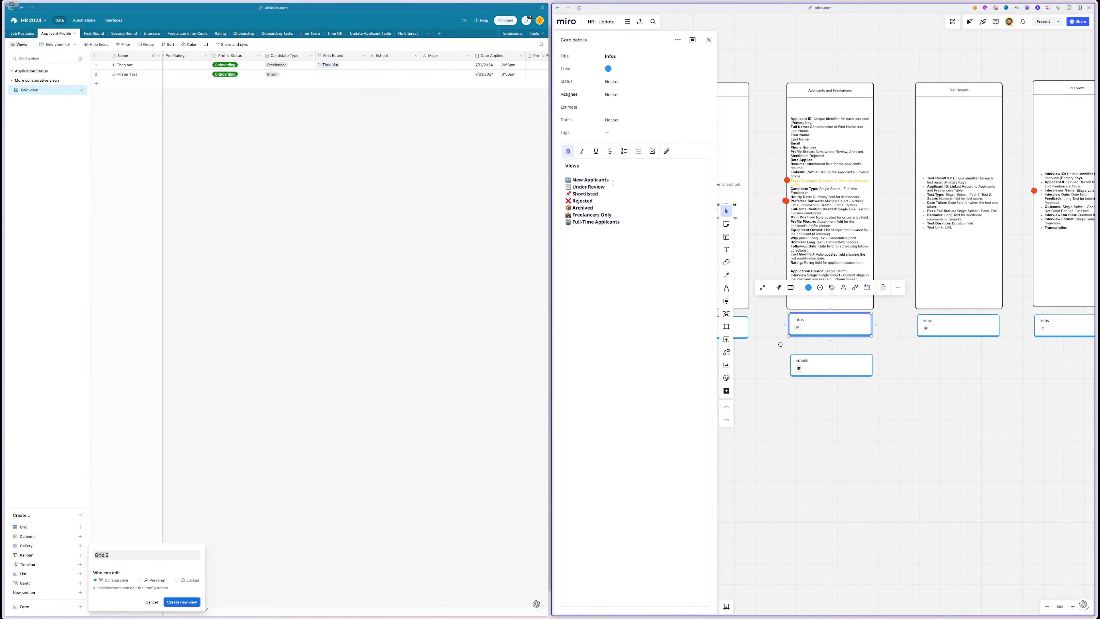
- Create a 'New Applicants' grid view and move it under Application Status
left_click_drag(612, 181, 565, 180)
key("ctrl+c")
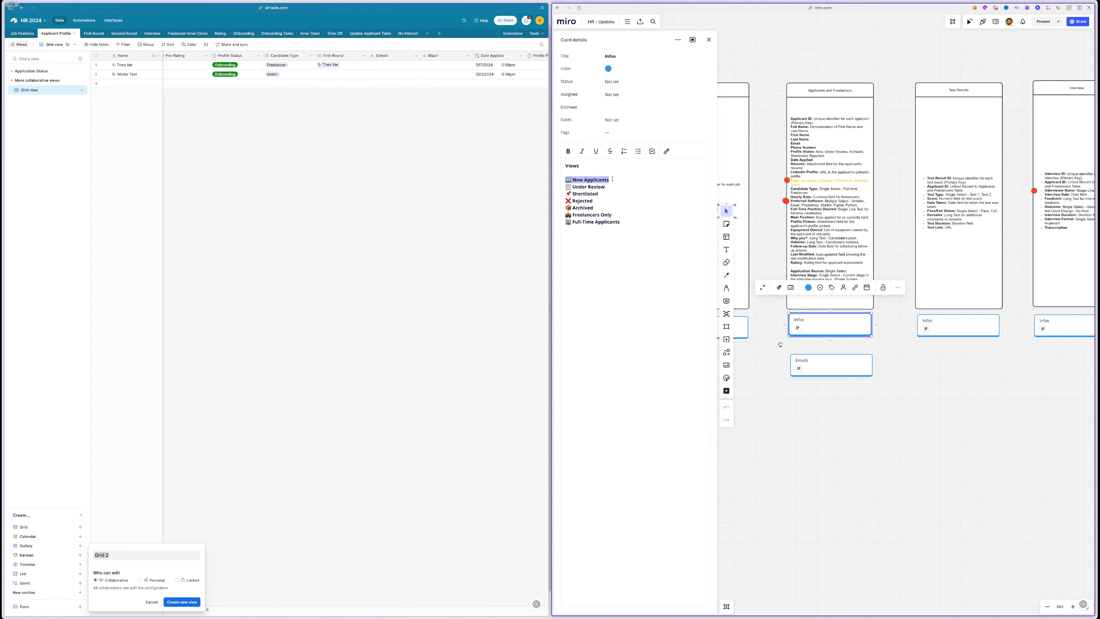
left_click(28, 73)
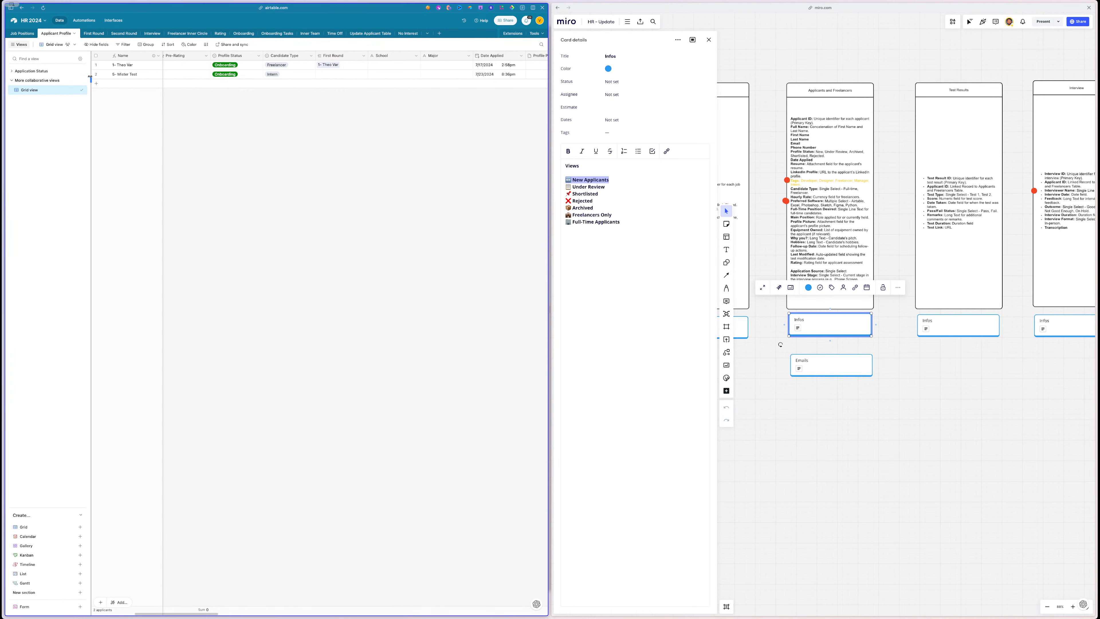
left_click(39, 527)
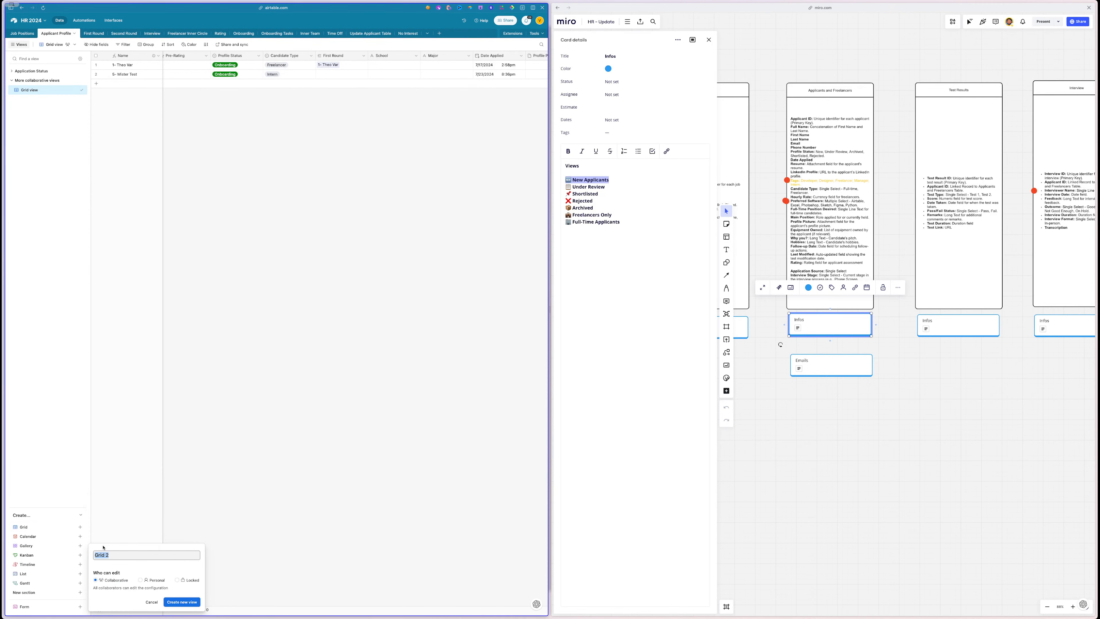
key("ctrl+v")
left_click(189, 602)
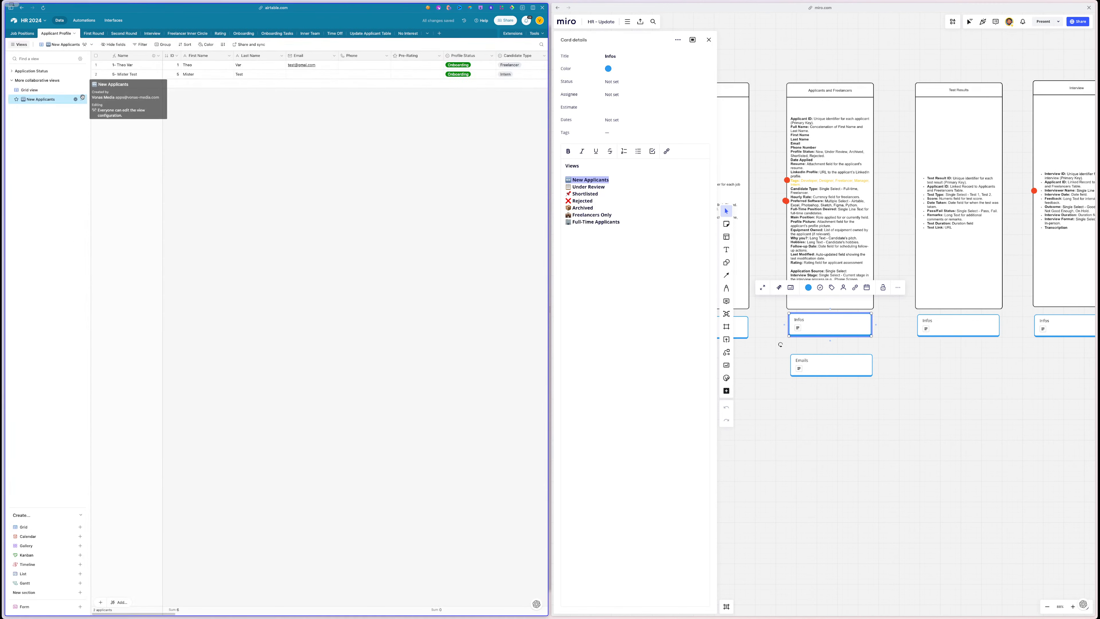
left_click_drag(86, 100, 87, 78)
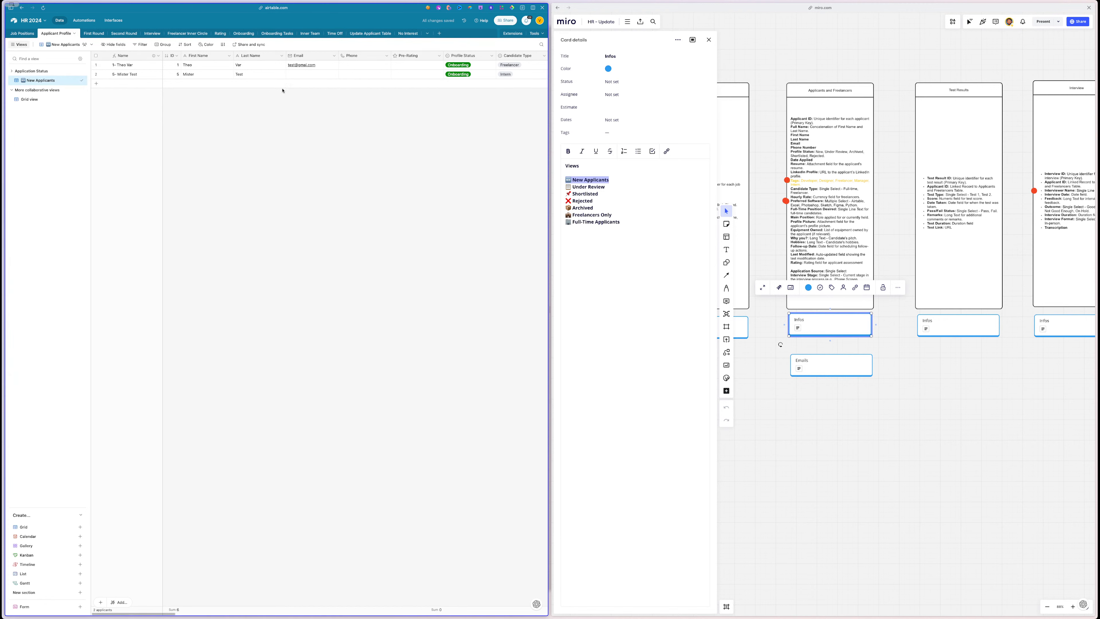
- Filter the New Applicants view to Profile Status is New
left_click(142, 46)
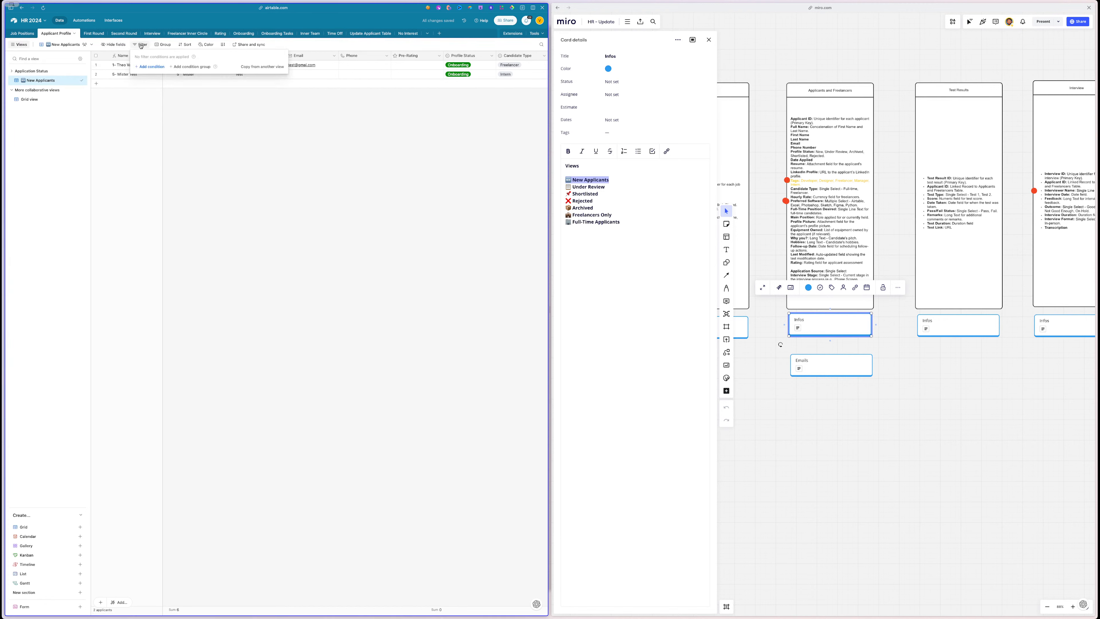
left_click(143, 69)
left_click(169, 68)
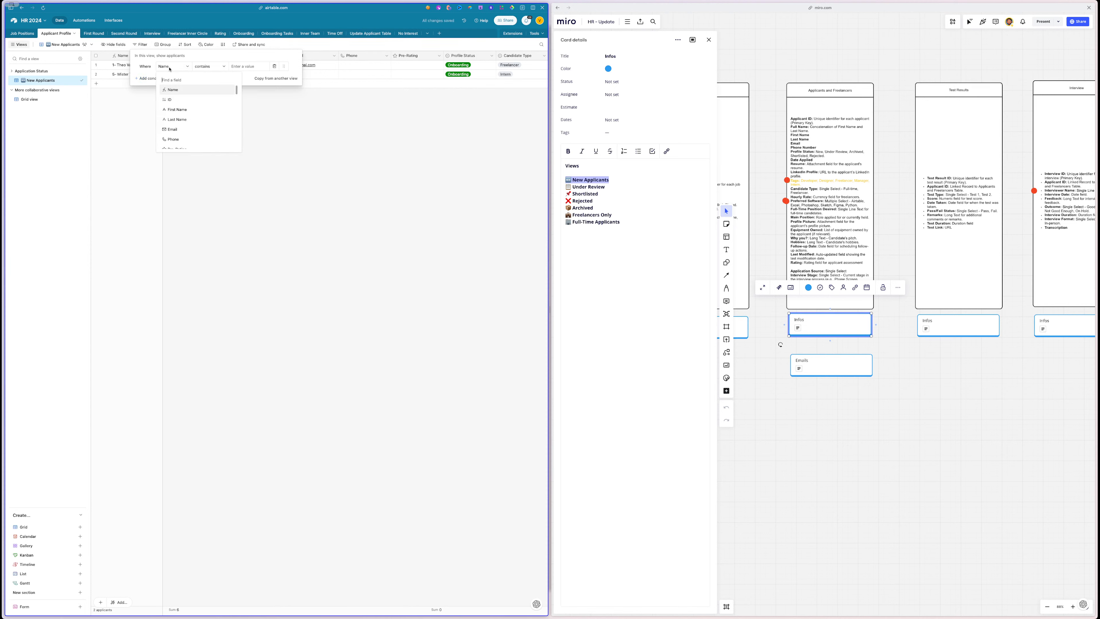
type("sta")
left_click(188, 91)
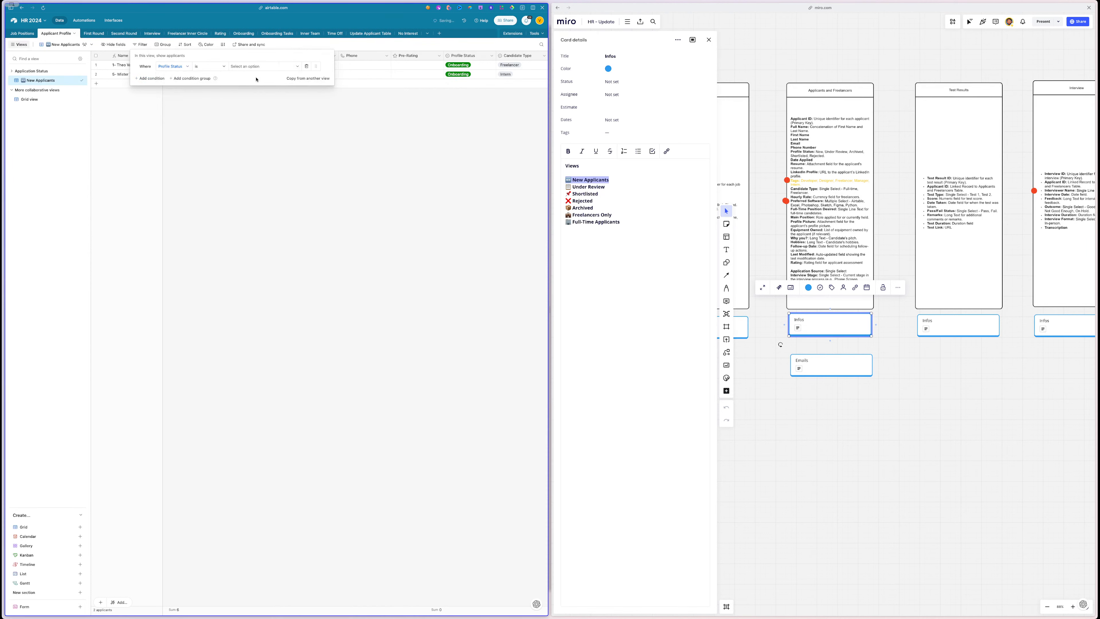
left_click(257, 70)
left_click(255, 93)
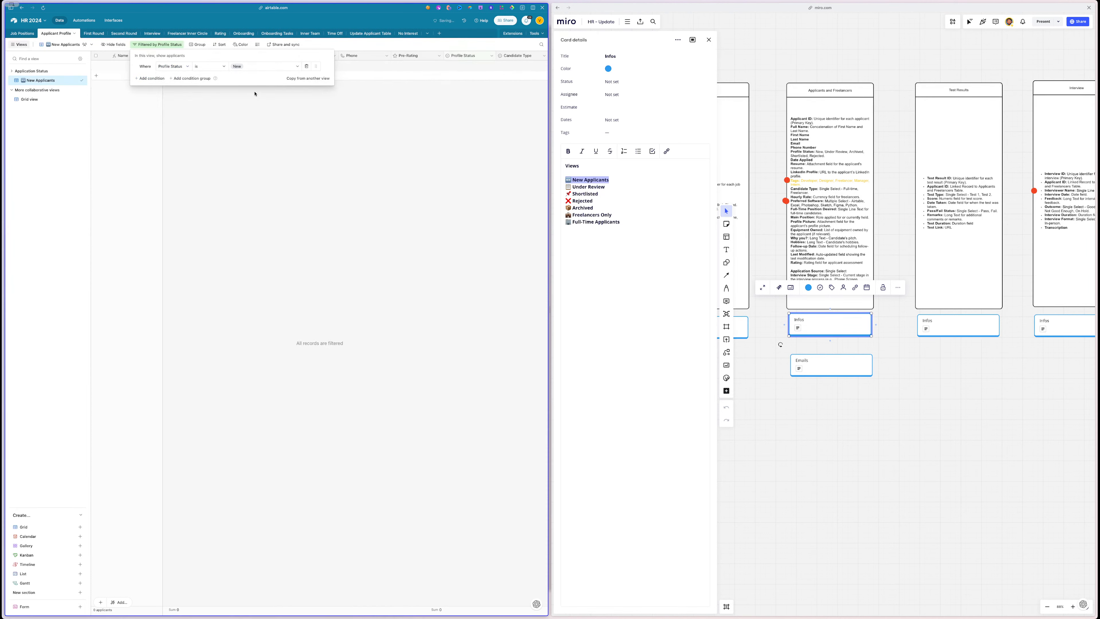
left_click(109, 132)
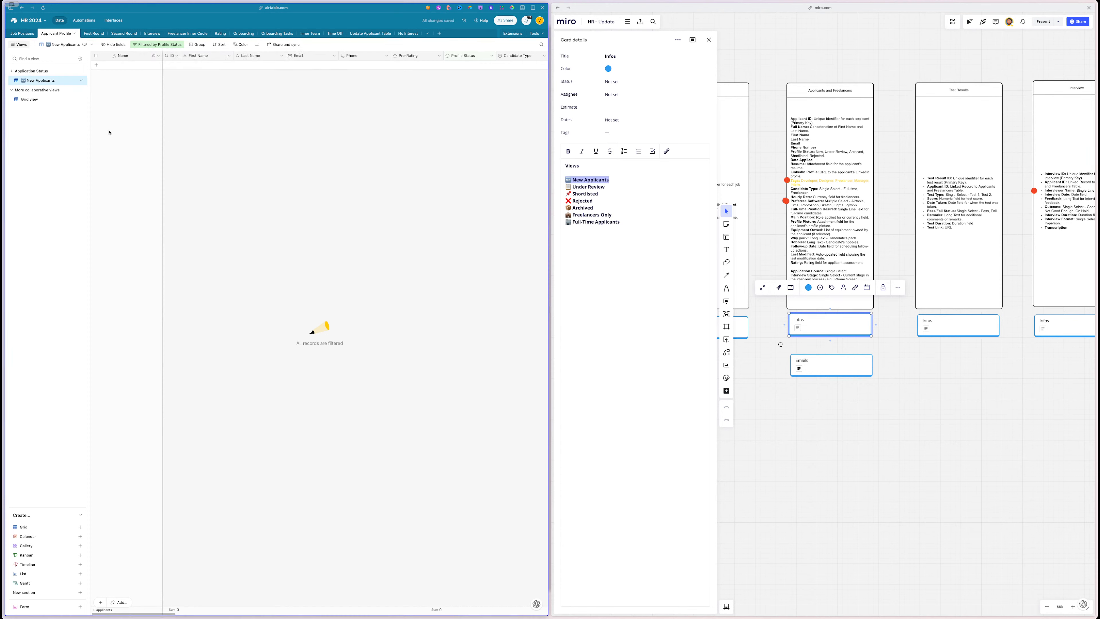
scroll(109, 133, "right", 10)
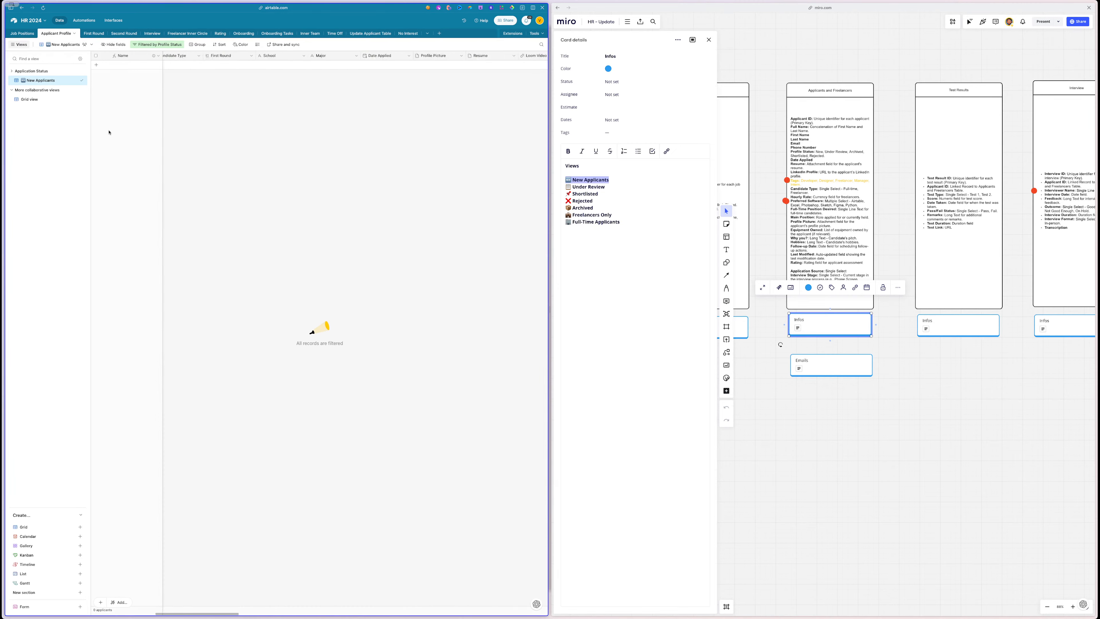
- Hide the follow-up, test, round, onboarding, job-position lookup, No Interest and Interview fields in New Applicants
left_click(110, 45)
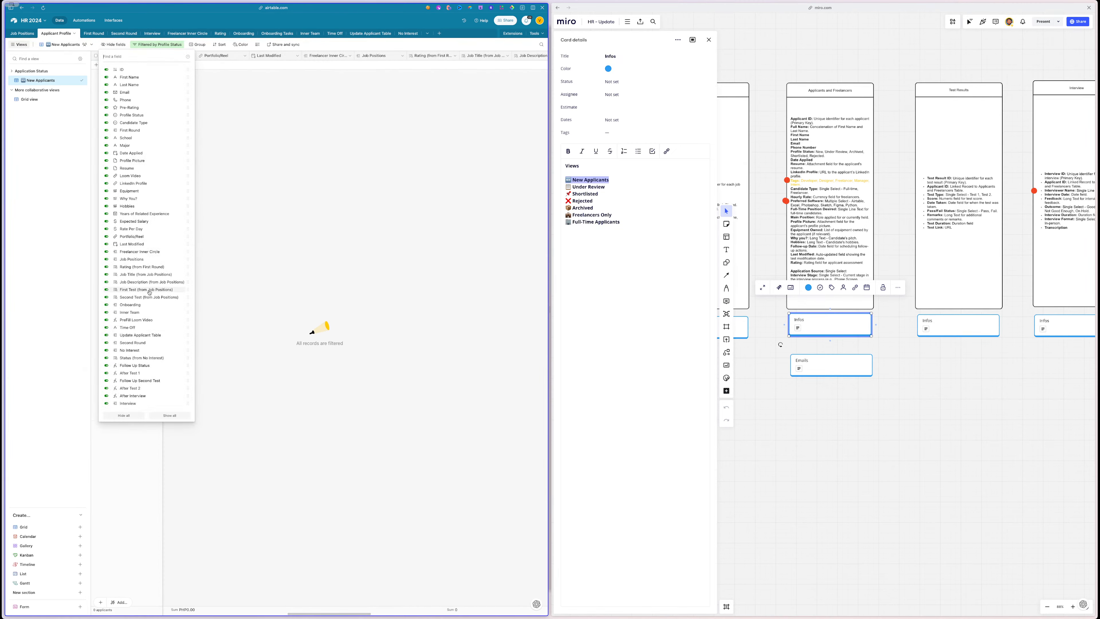
left_click(129, 365)
left_click(129, 373)
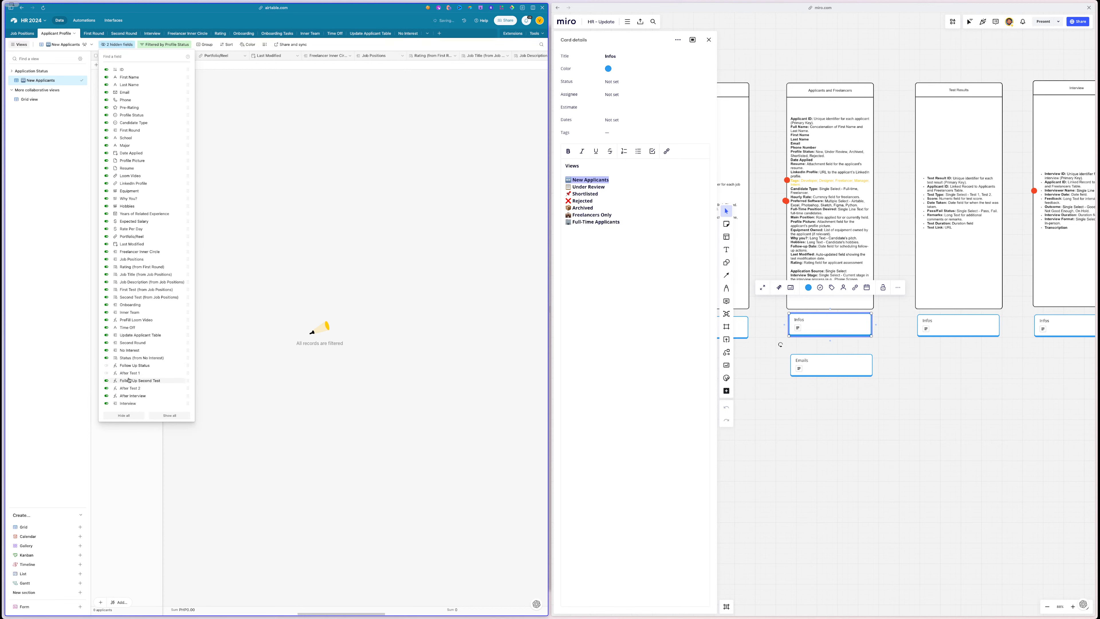
left_click(129, 380)
left_click(130, 388)
left_click(131, 395)
left_click(144, 336)
left_click(145, 343)
left_click(140, 328)
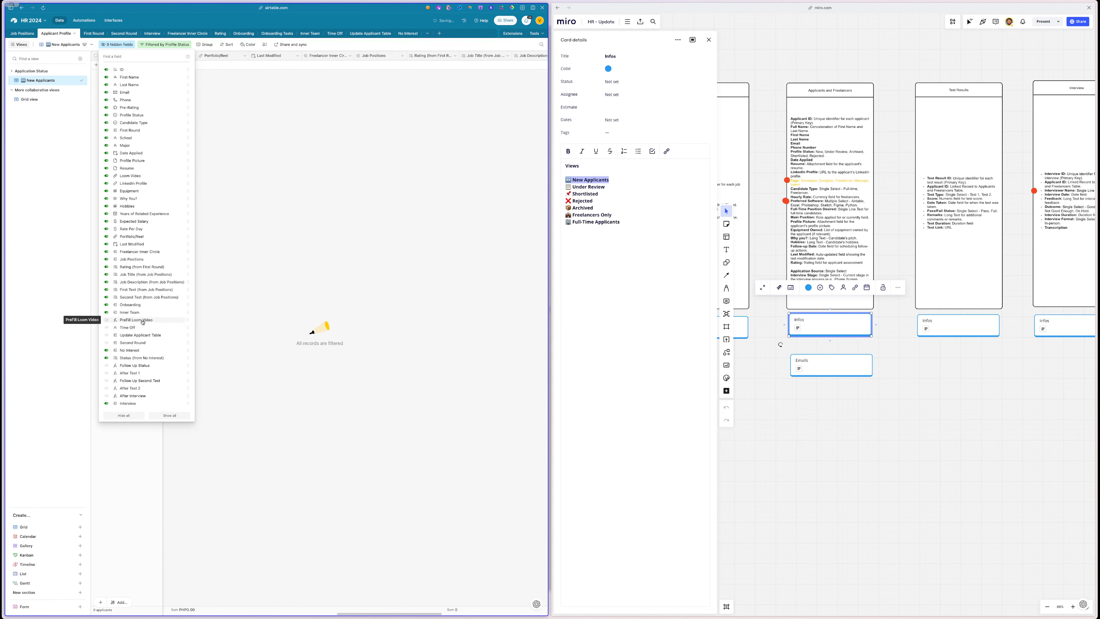
left_click(143, 322)
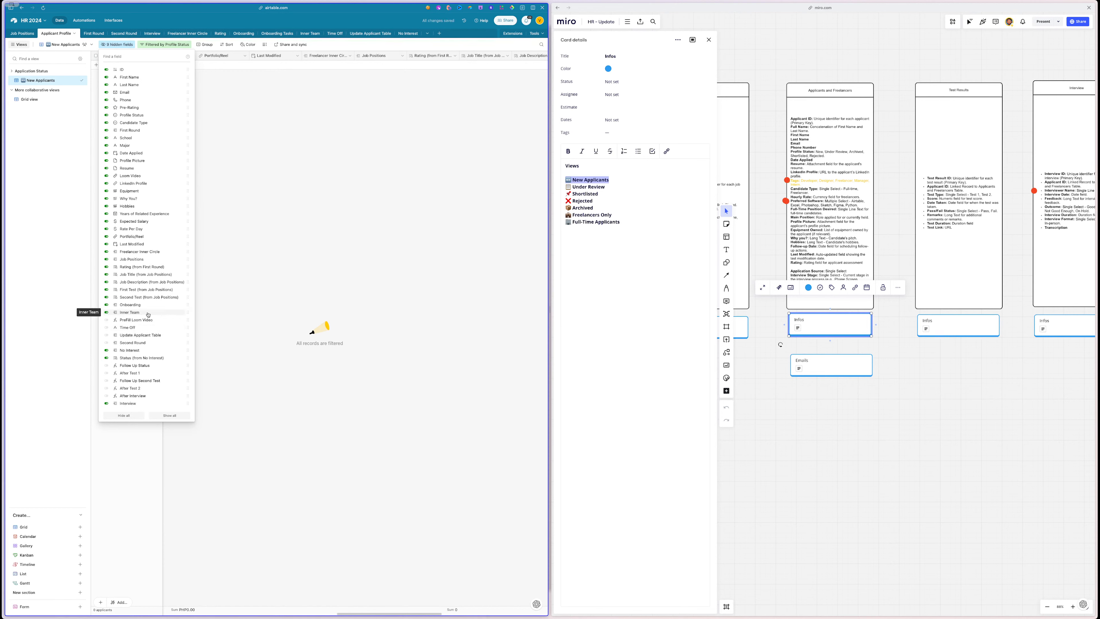
left_click(147, 313)
left_click(146, 305)
left_click(146, 298)
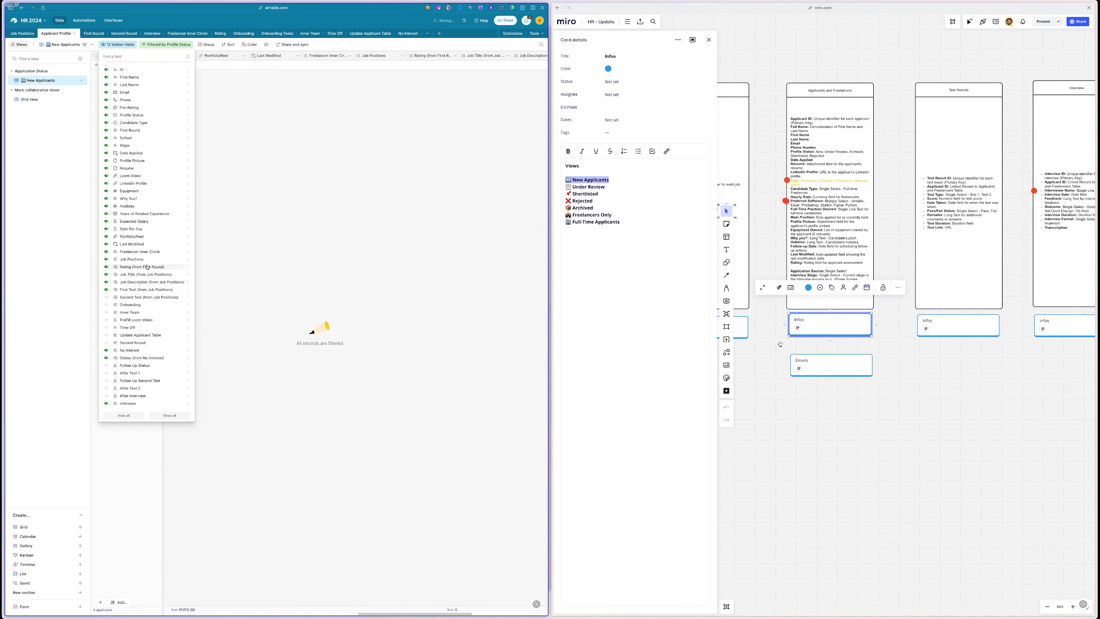
left_click(139, 244)
left_click(139, 252)
left_click(138, 260)
left_click(138, 267)
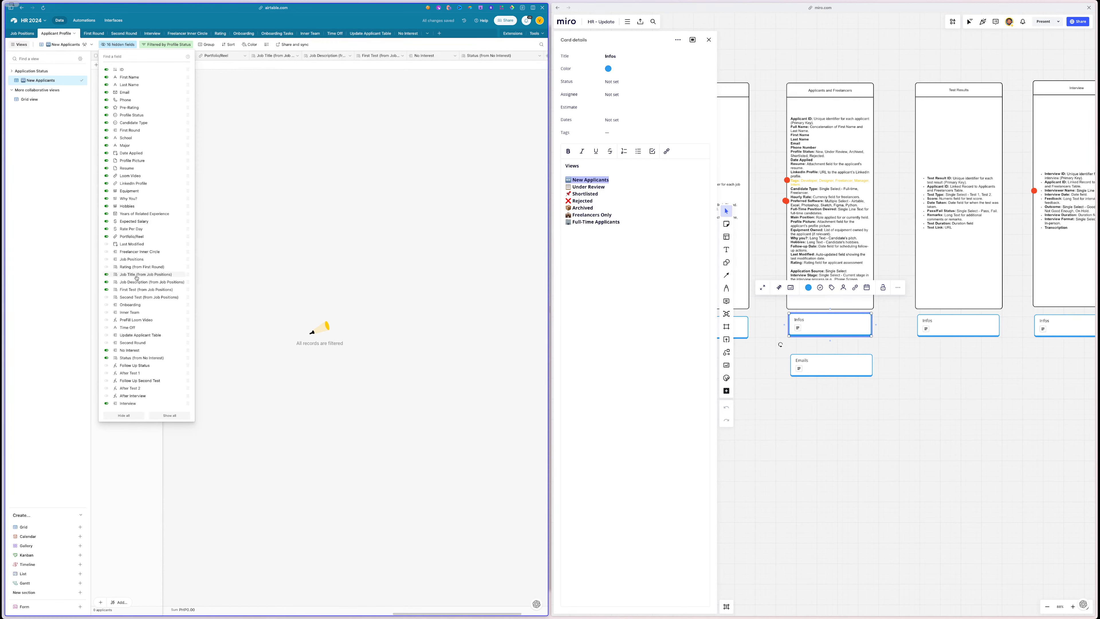
left_click(136, 275)
left_click(138, 282)
left_click(138, 289)
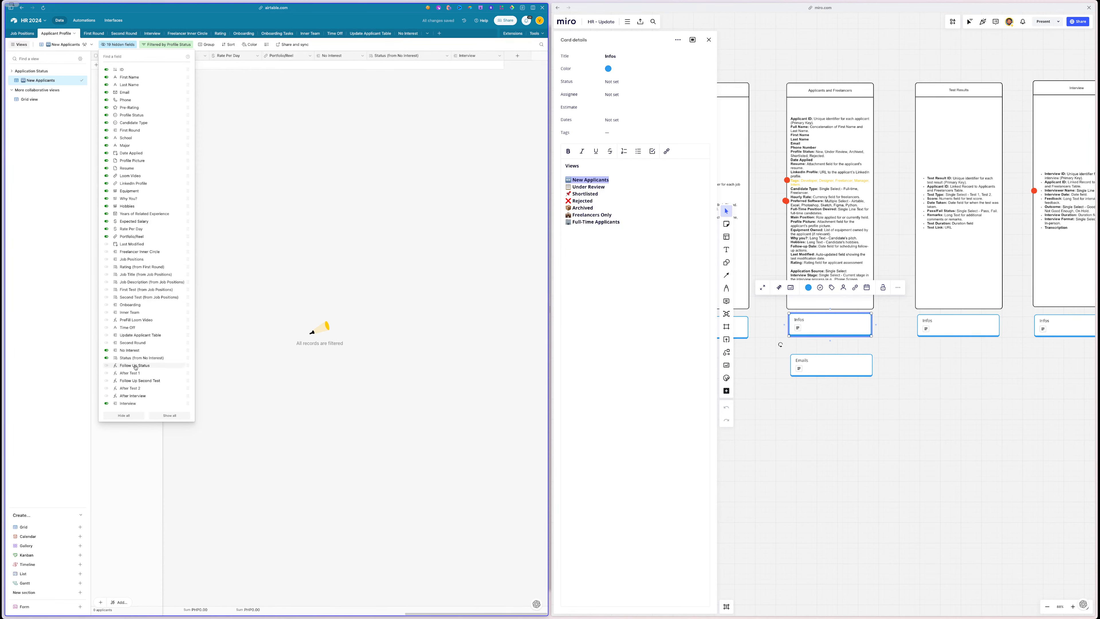
left_click(139, 358)
left_click(131, 350)
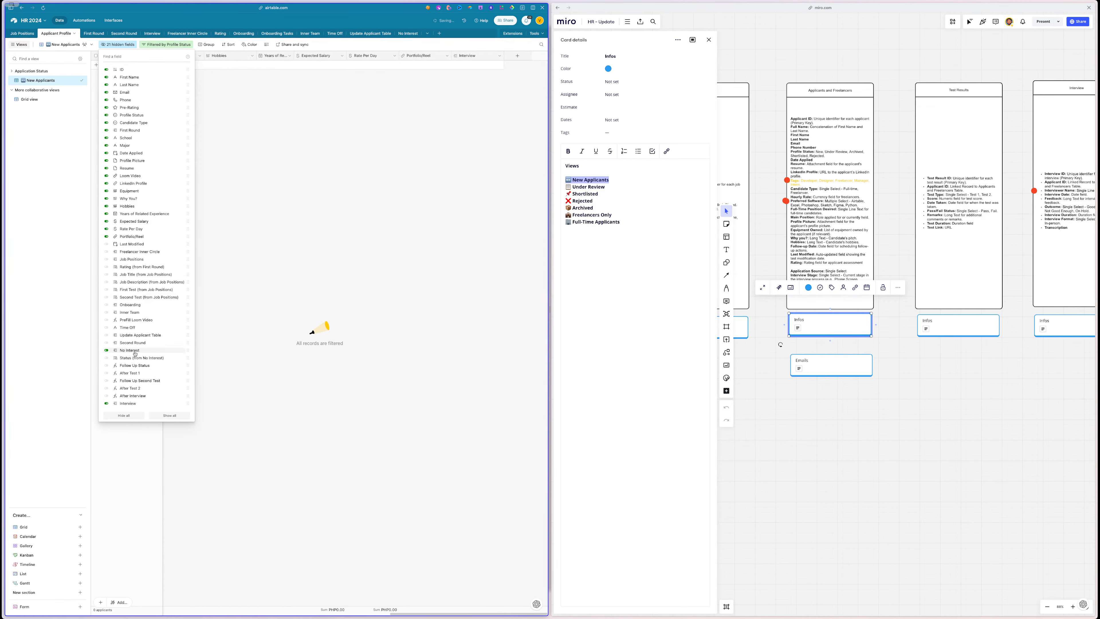
left_click(133, 404)
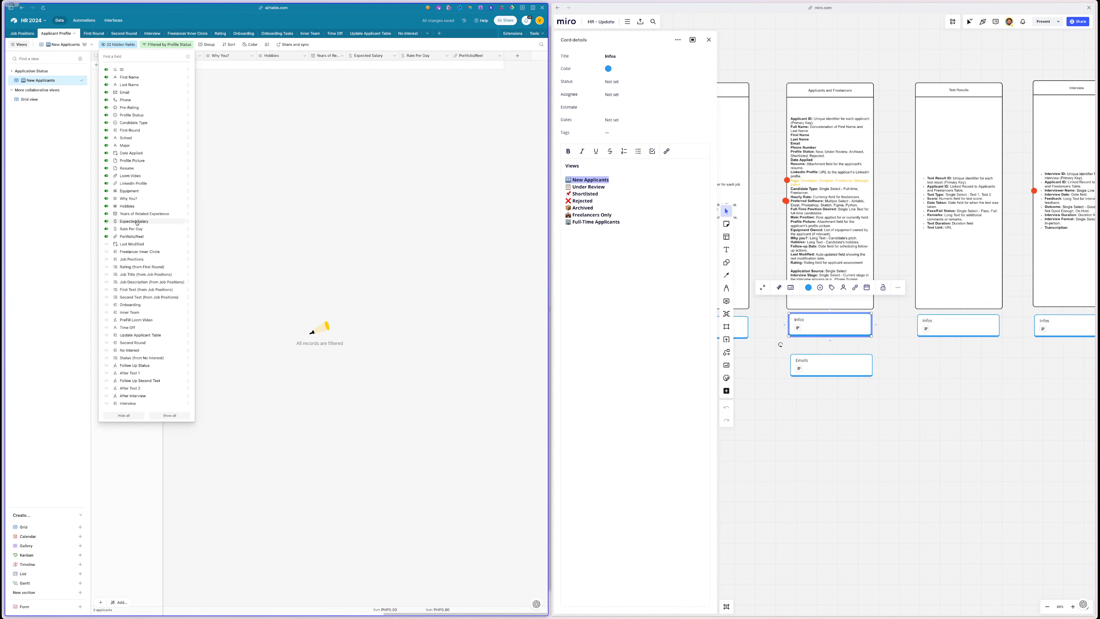
left_click(318, 162)
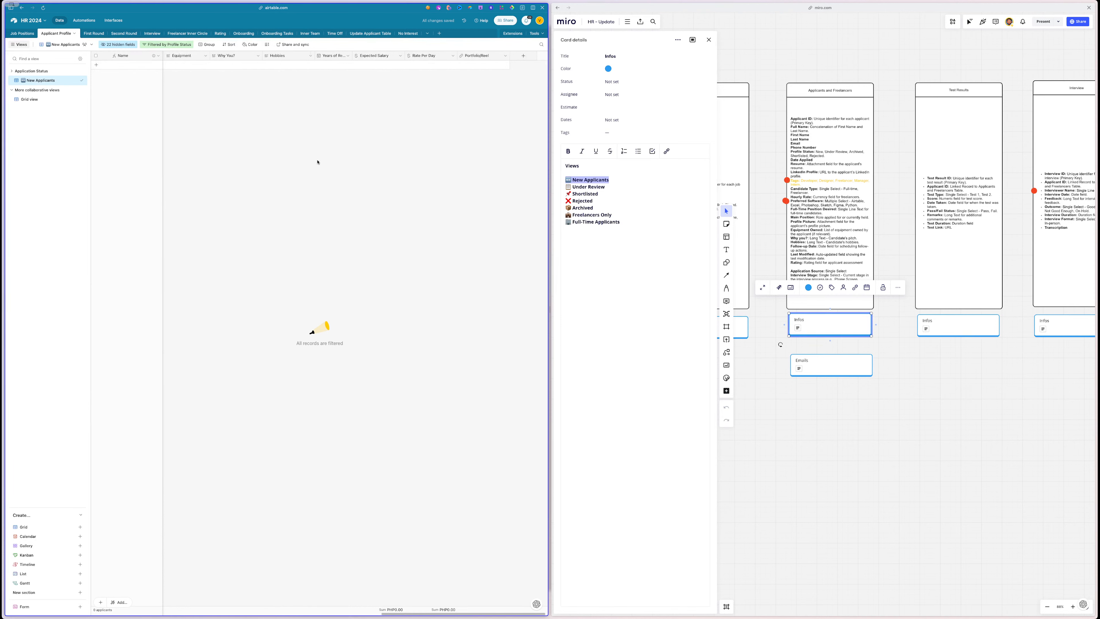
- Also hide the ID and First Round fields, bringing the hidden count to 24
scroll(317, 162, "left", 10)
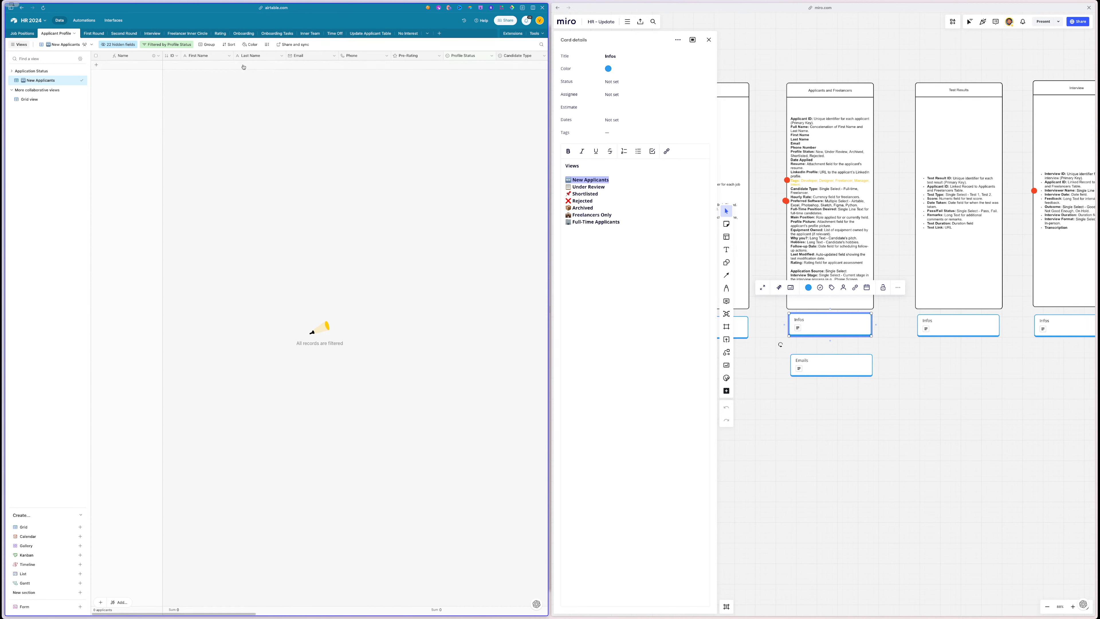
left_click(118, 44)
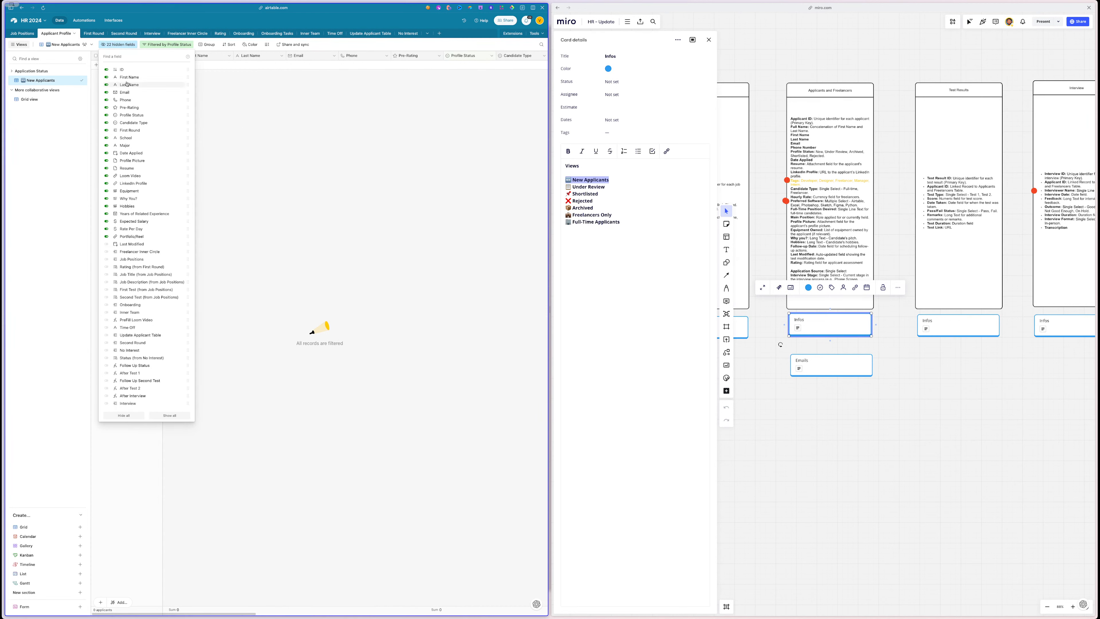
left_click(126, 69)
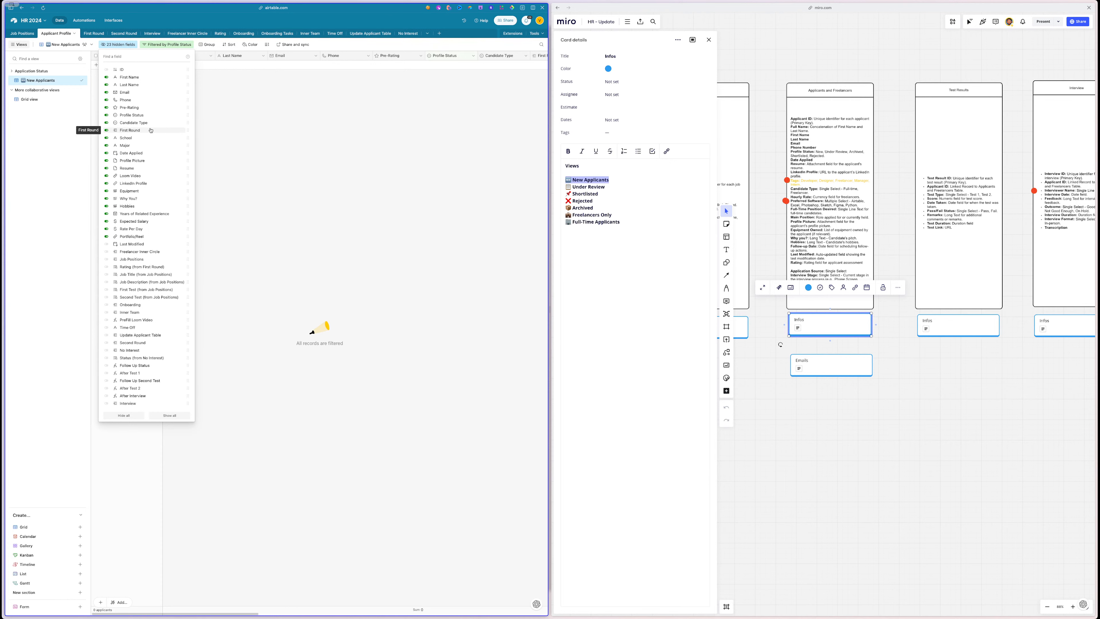
left_click(148, 131)
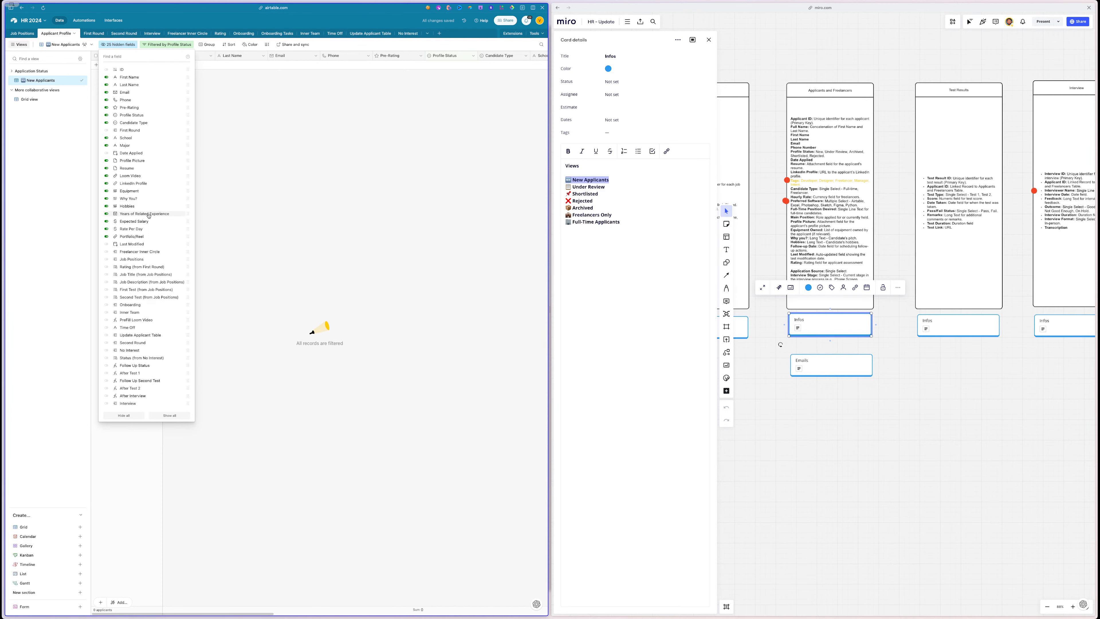
left_click(372, 181)
scroll(372, 183, "right", 5)
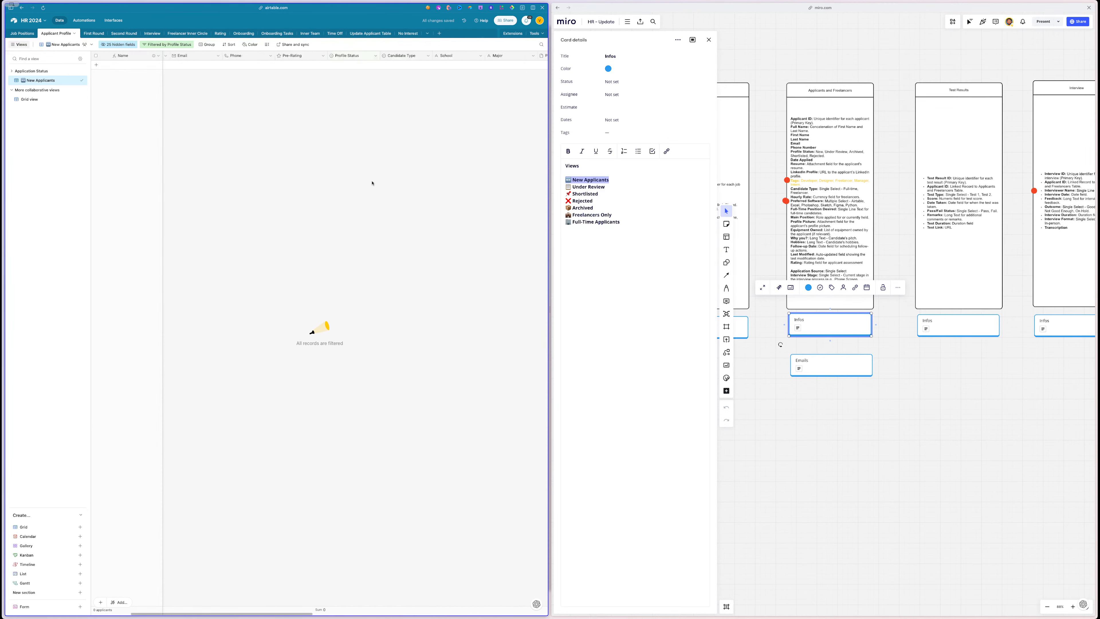
scroll(403, 182, "left", 5)
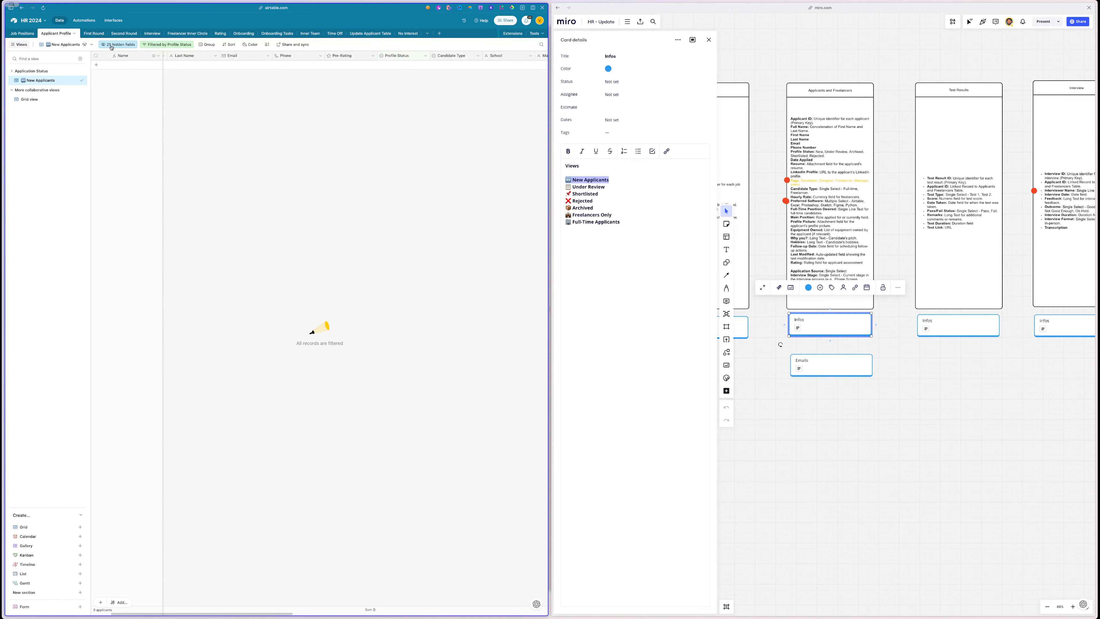
- Create an 'Under Review' grid view and place it below New Applicants under Application Status
triple_click(598, 187)
key("ctrl+c")
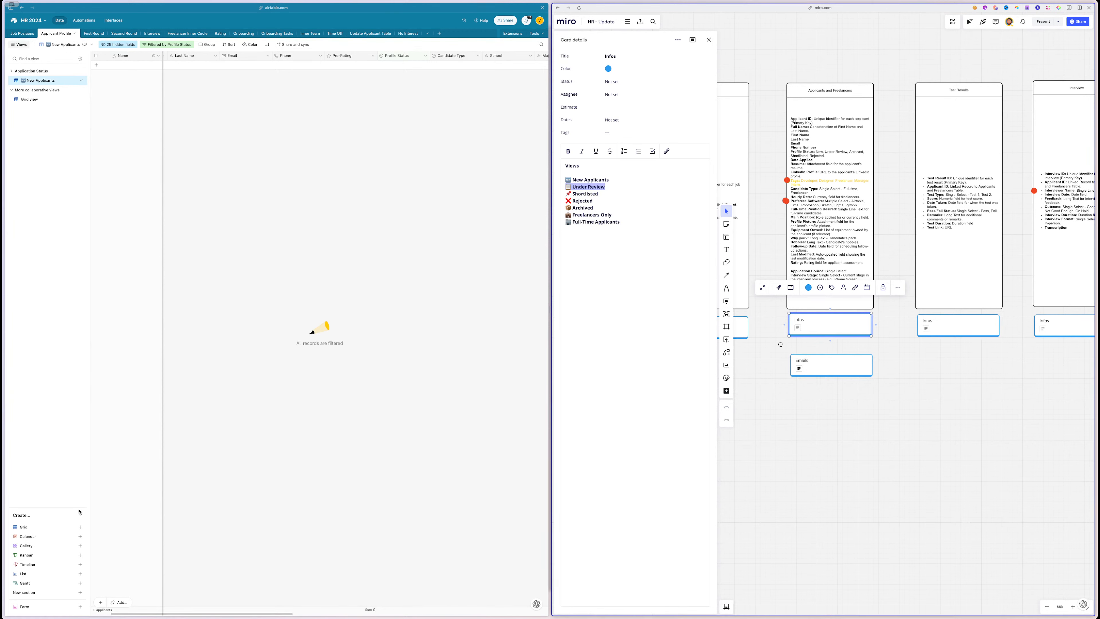
left_click(57, 527)
key("ctrl+v")
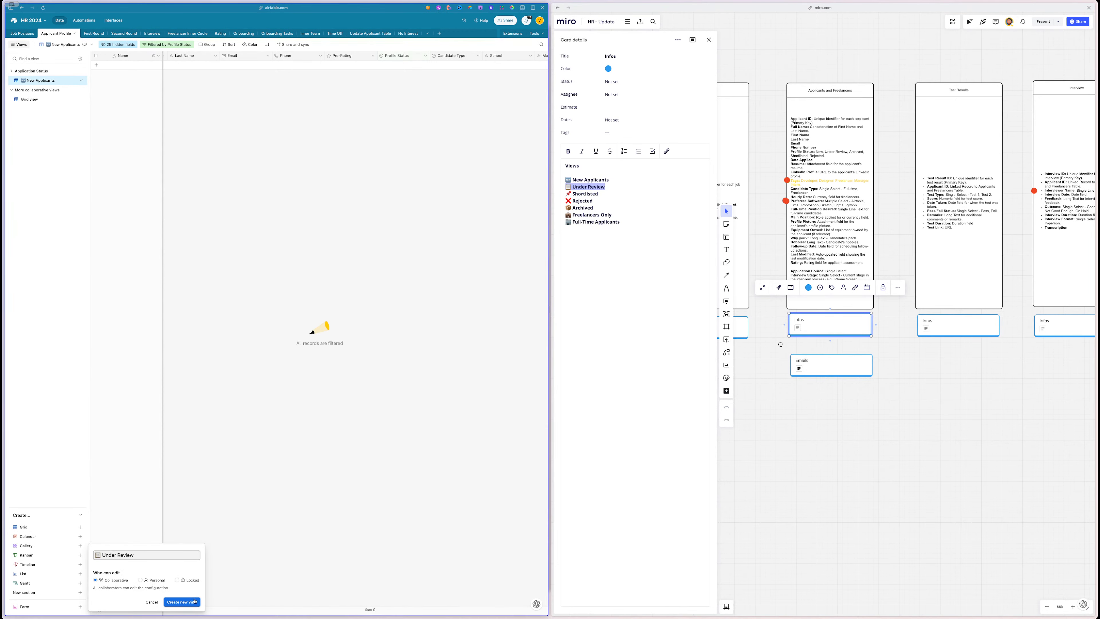
left_click(182, 602)
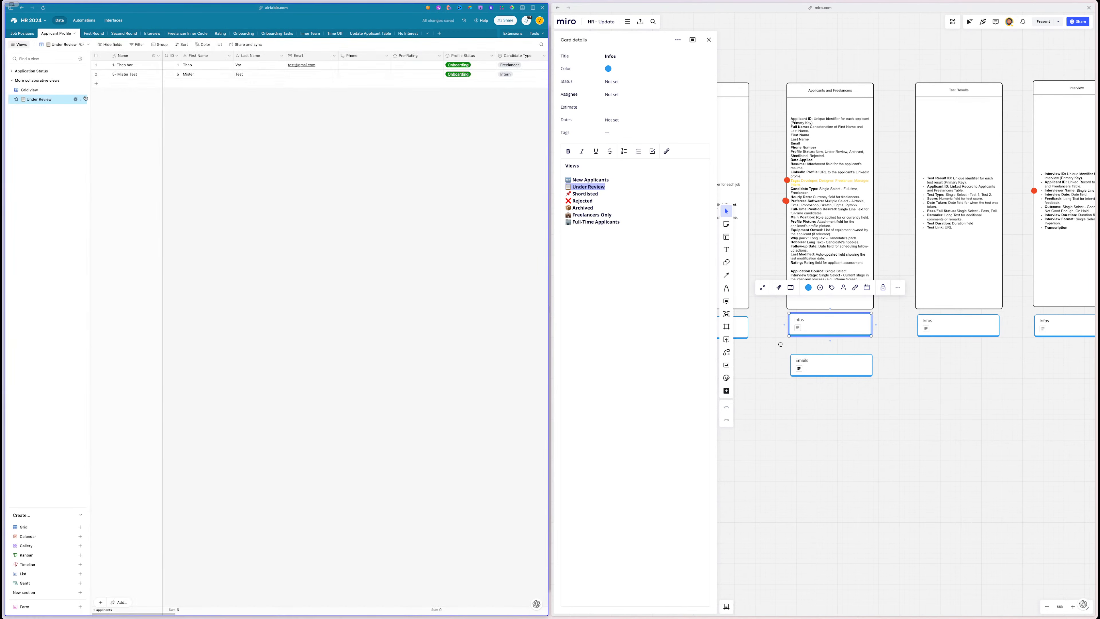
left_click_drag(81, 99, 81, 73)
left_click(12, 71)
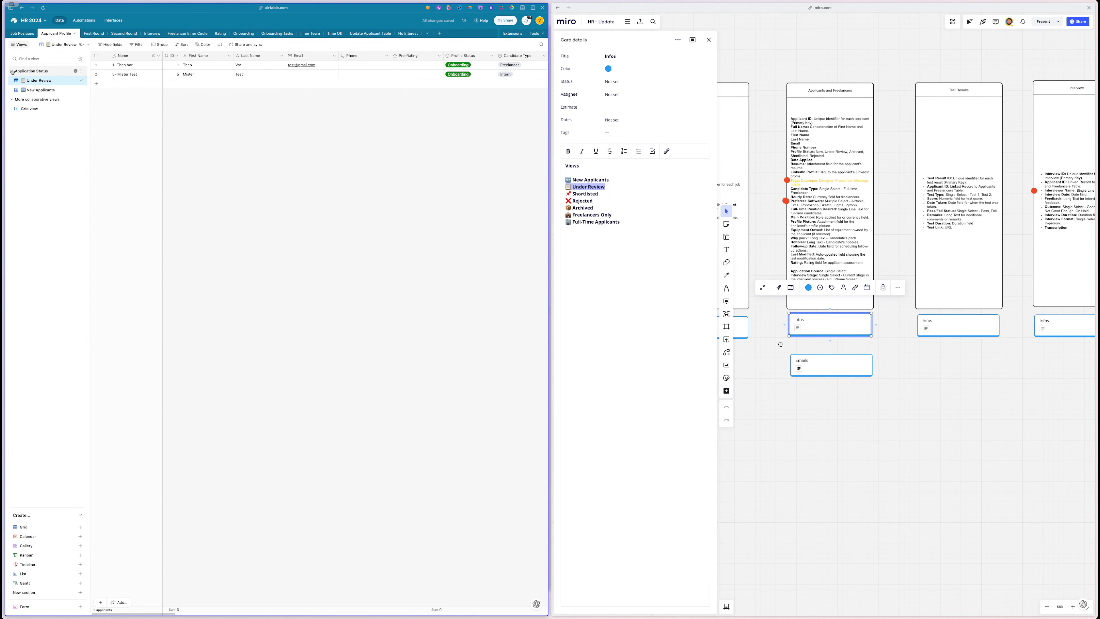
left_click_drag(77, 85, 82, 92)
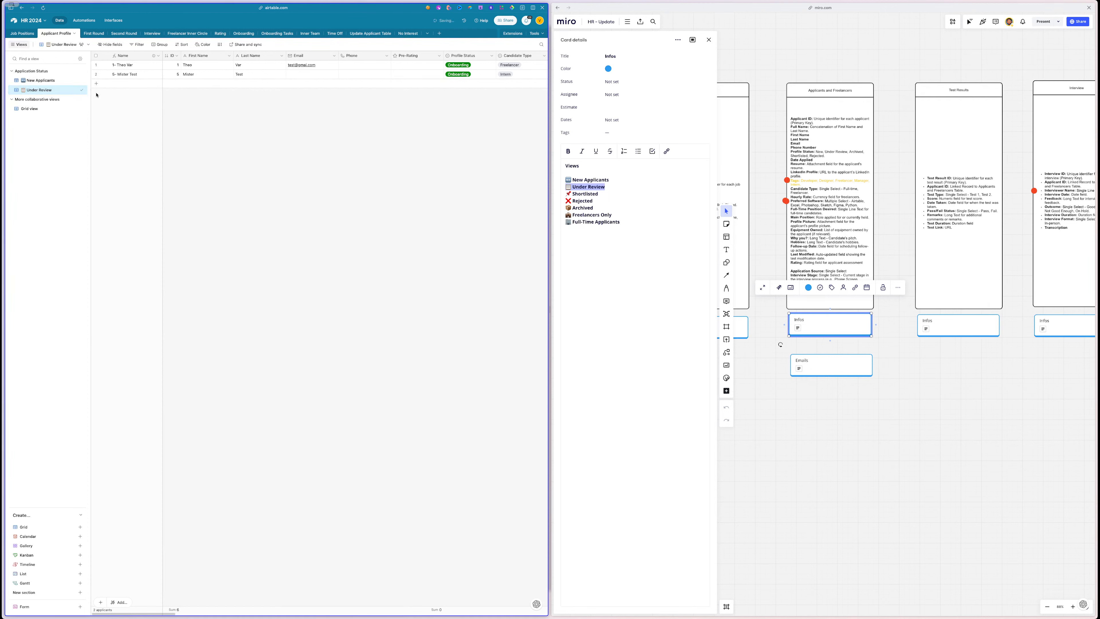
- Select 'Shortlisted' in the Miro notes and start a filter condition on Under Review
triple_click(589, 194)
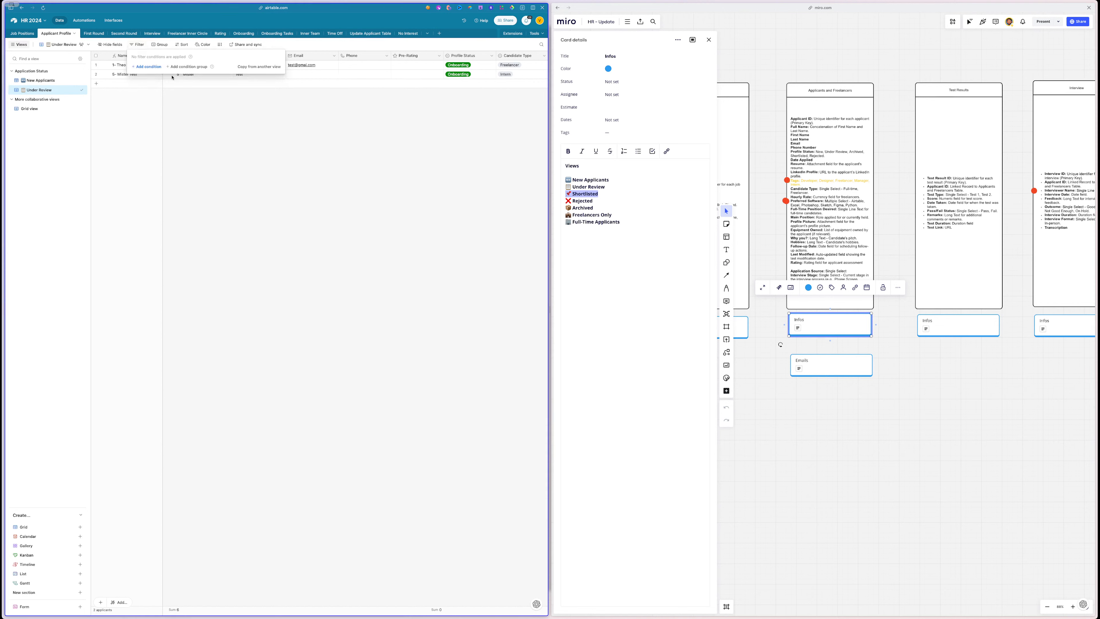
left_click(147, 66)
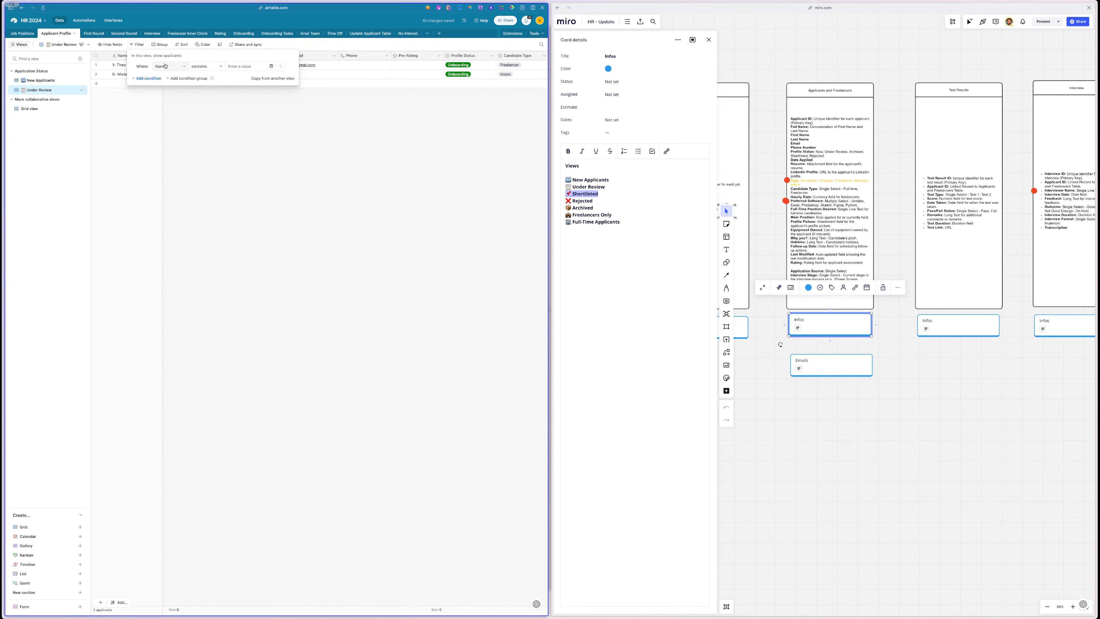
left_click(175, 67)
- Filter the view to Profile Status any of Review Test 1, Review Test 2, Under Review, Needs Decision
type("sta")
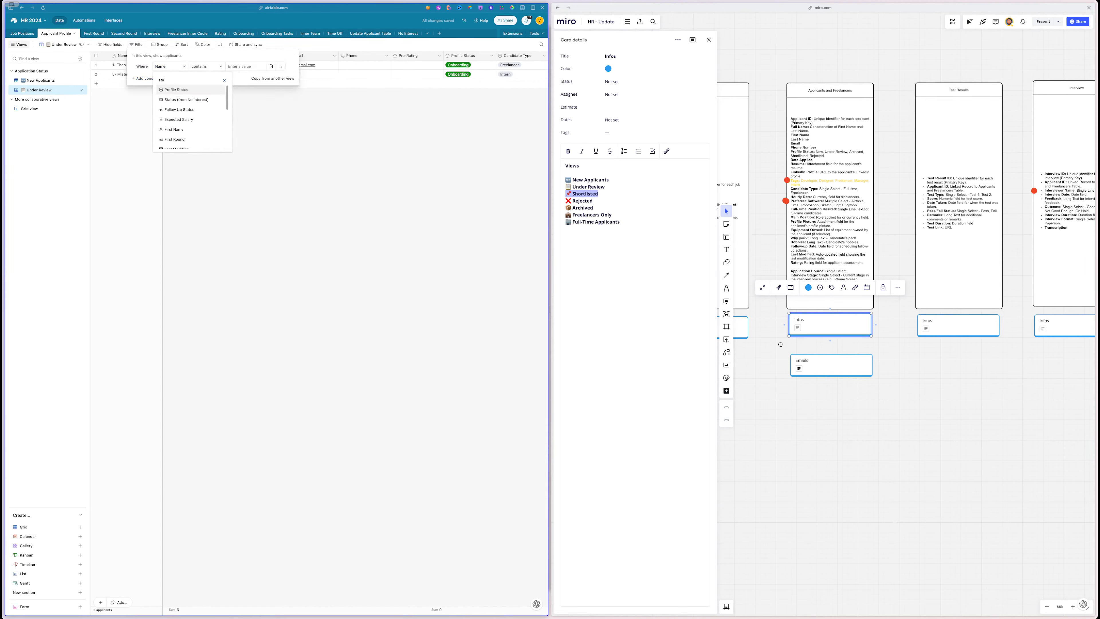
left_click(176, 90)
left_click(239, 69)
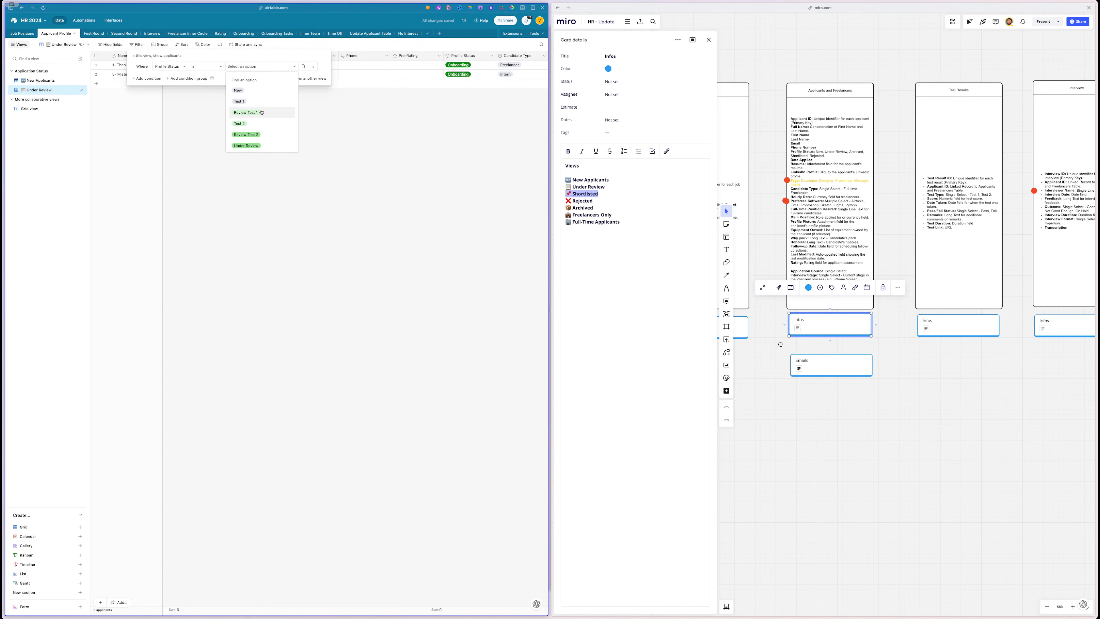
left_click(204, 66)
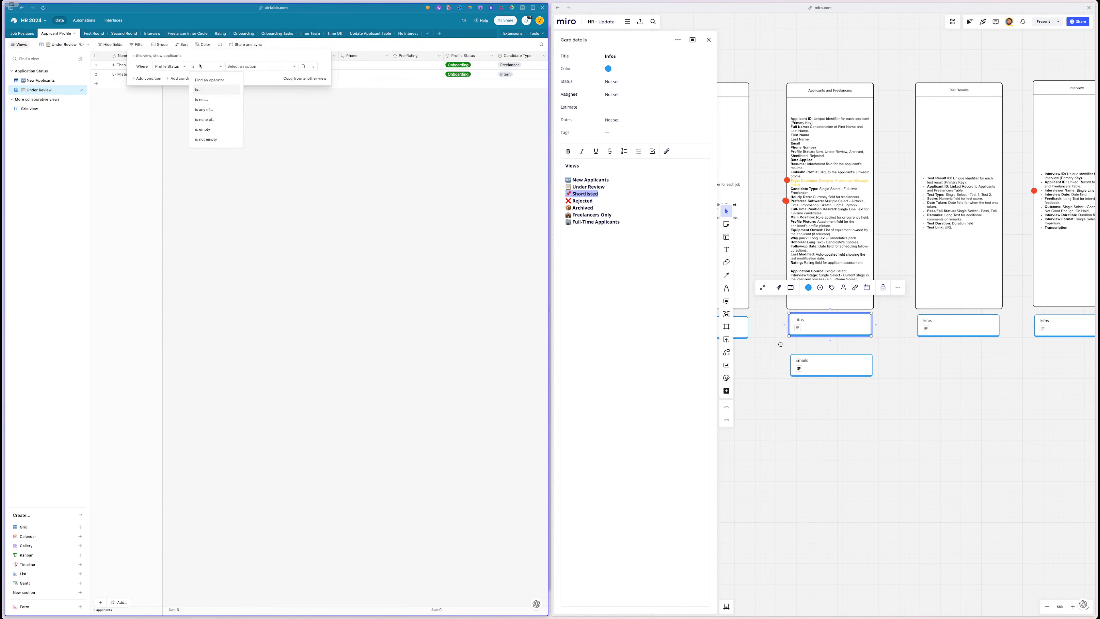
left_click(204, 109)
left_click(260, 66)
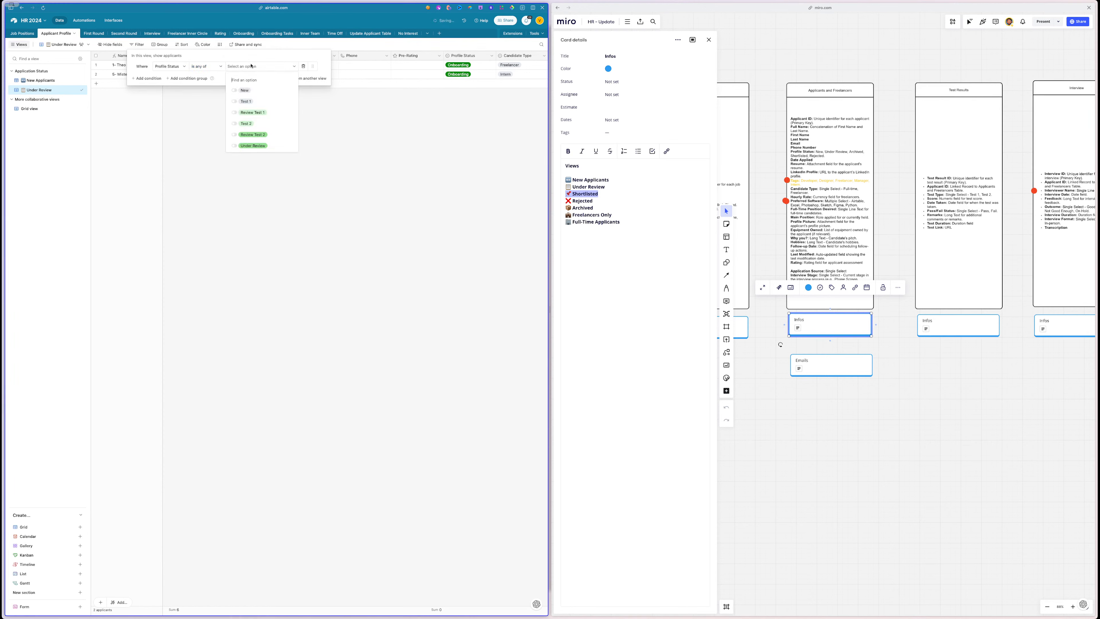
left_click(265, 111)
left_click(264, 134)
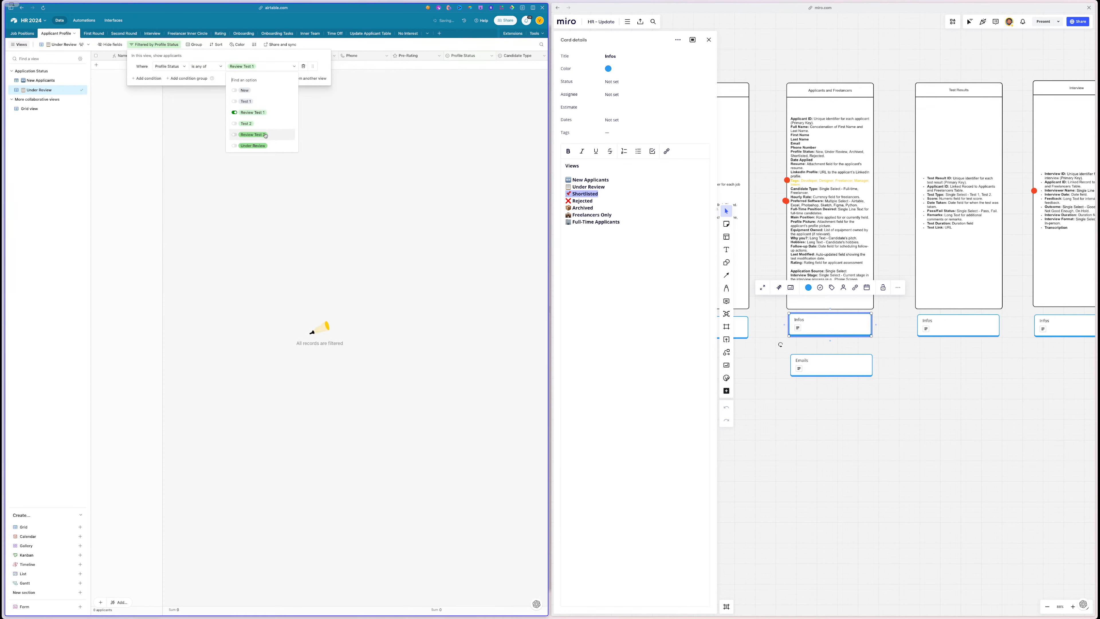
scroll(266, 136, "down", 2)
left_click(263, 128)
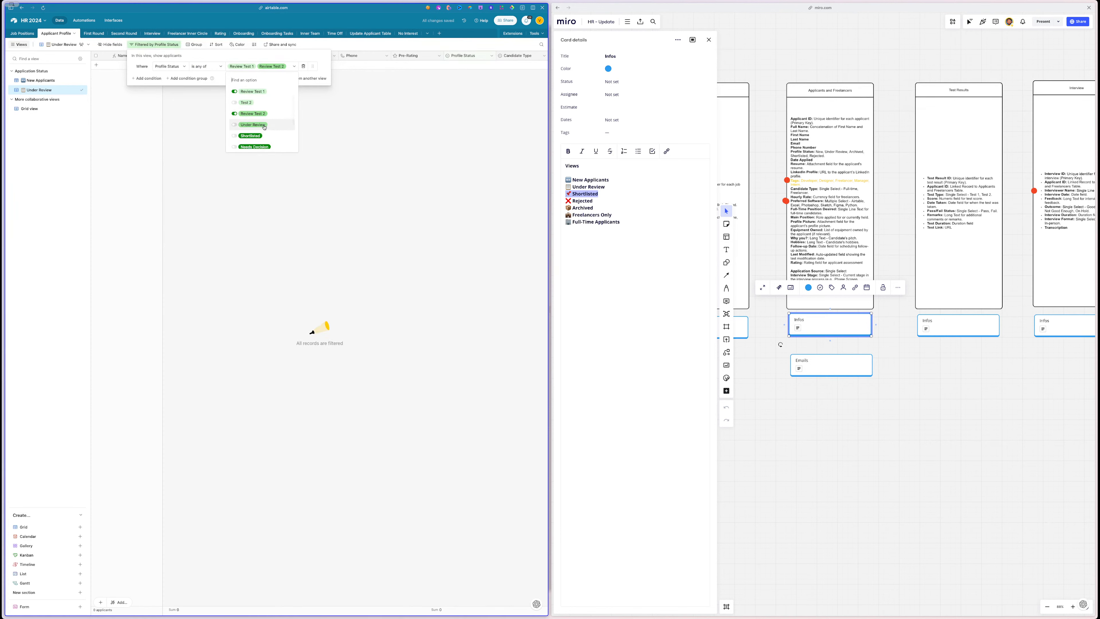
left_click(260, 146)
scroll(260, 146, "down", 3)
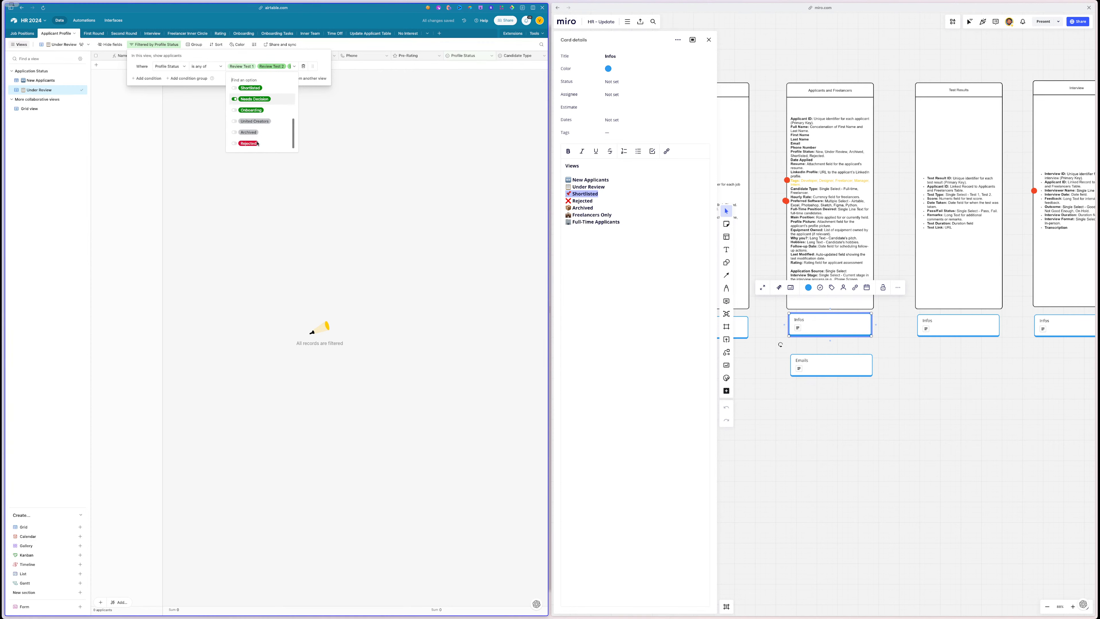
left_click(187, 139)
- Group the Under Review view's records by Profile Status
left_click(221, 104)
left_click(194, 44)
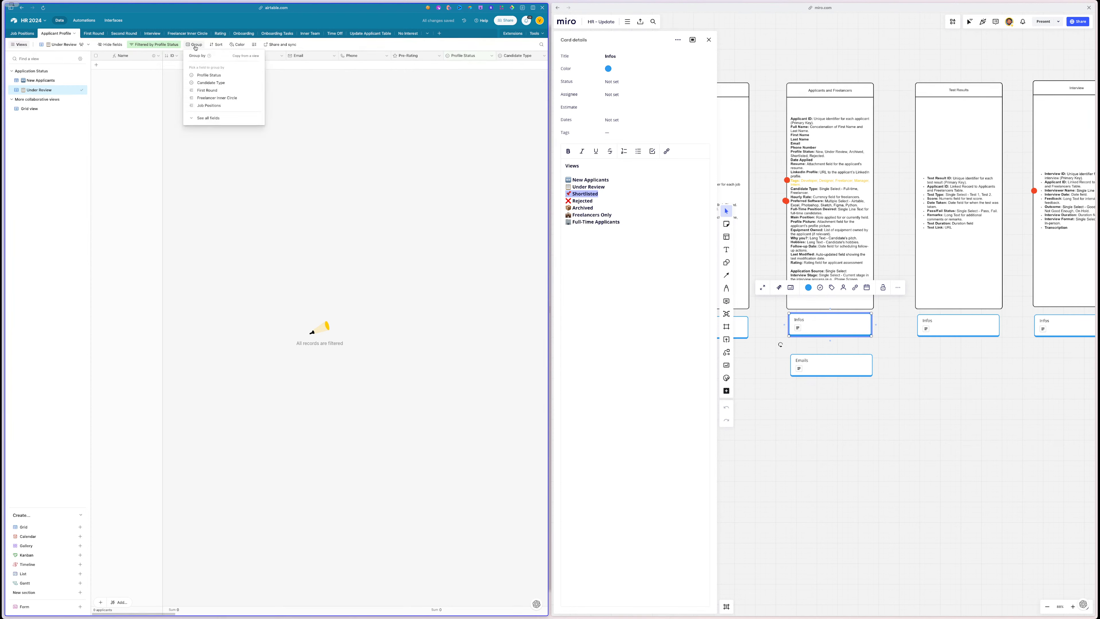
left_click(207, 76)
left_click(210, 157)
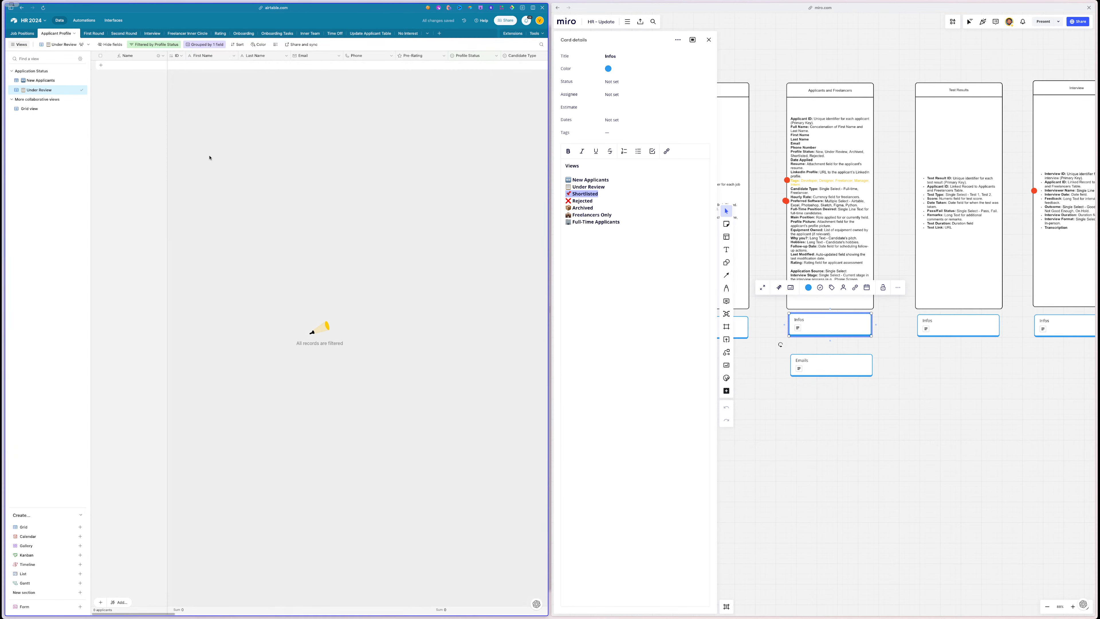
- Create a grid view named Rejected and move it under Application Status
triple_click(581, 201)
key("ctrl+c")
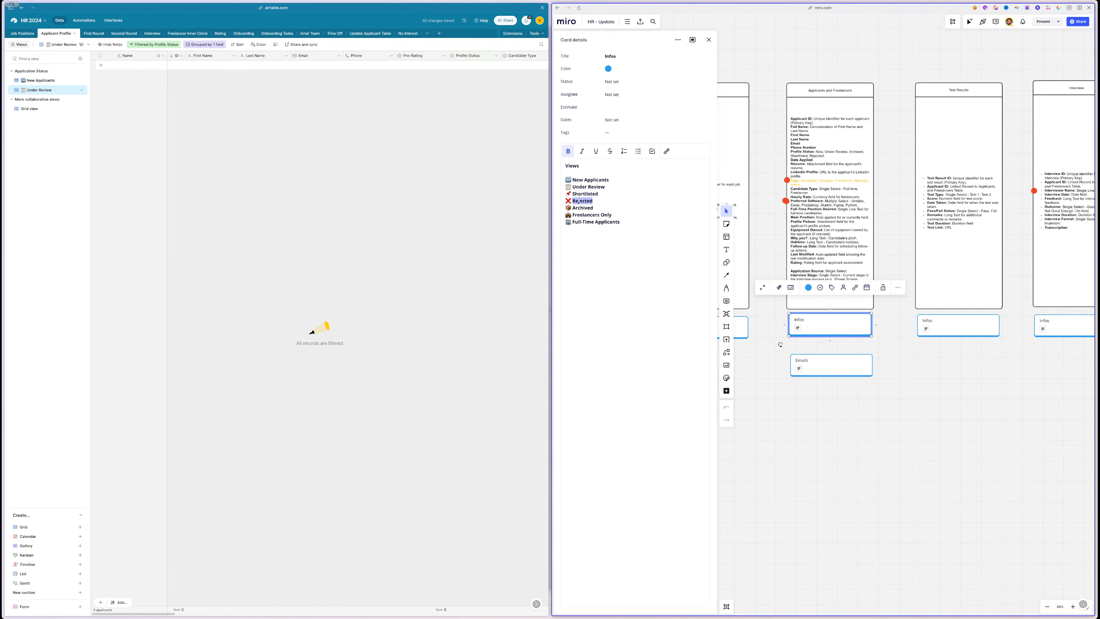
left_click(81, 90)
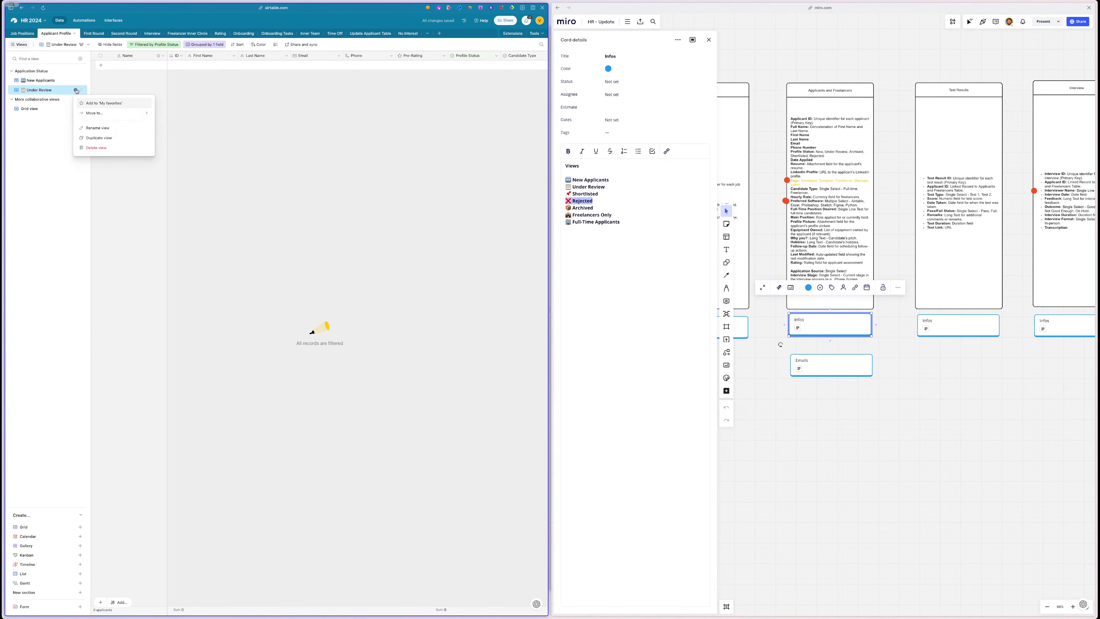
left_click(33, 208)
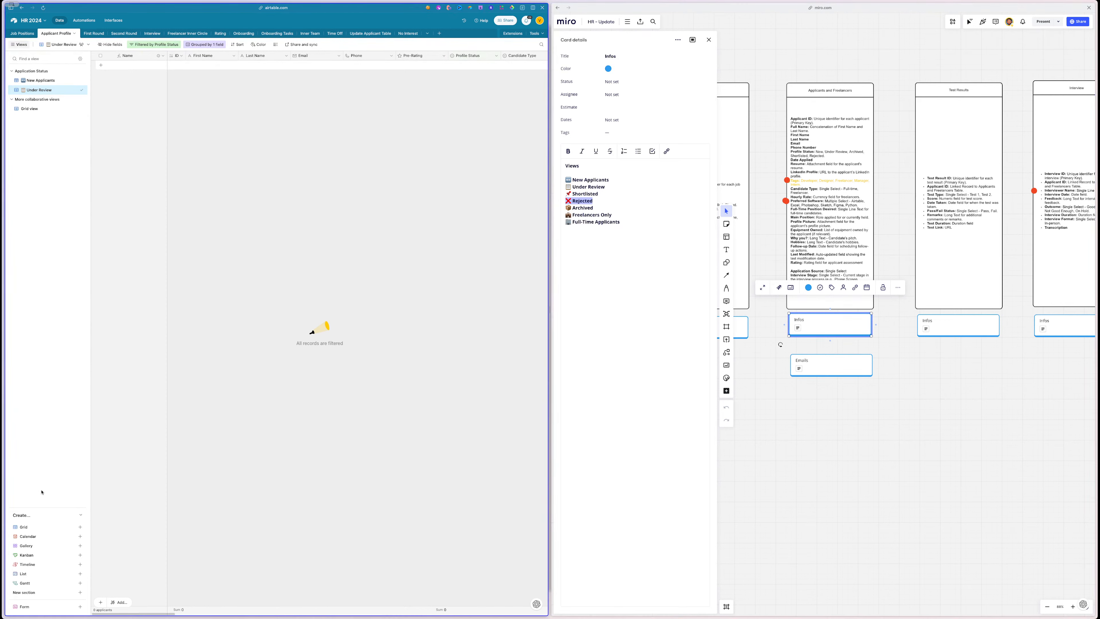
left_click(43, 526)
key("ctrl+v")
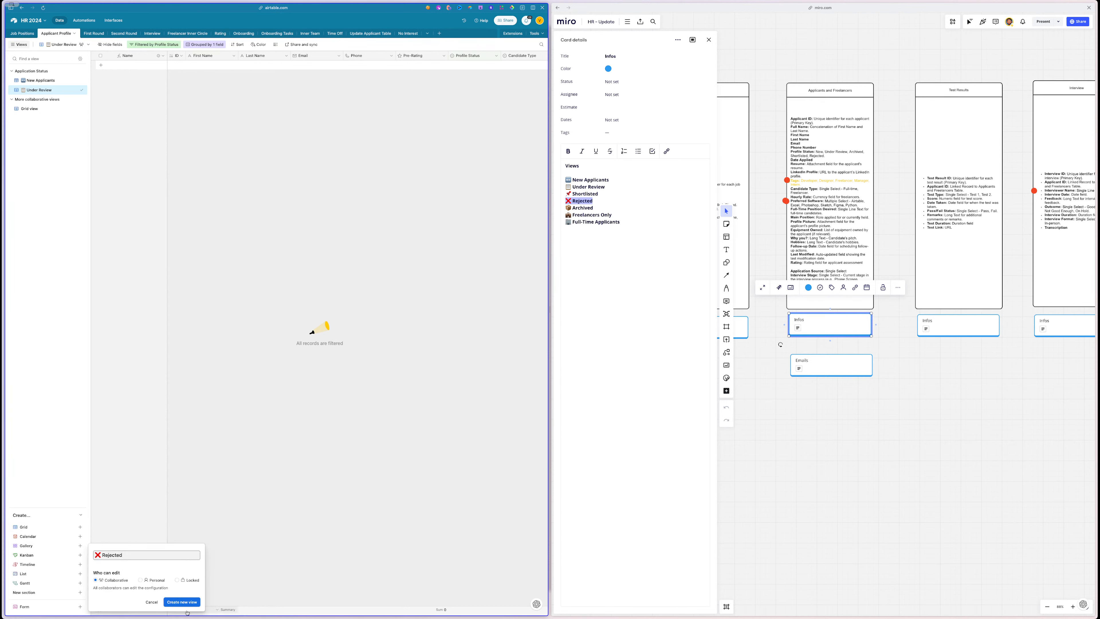
left_click(182, 602)
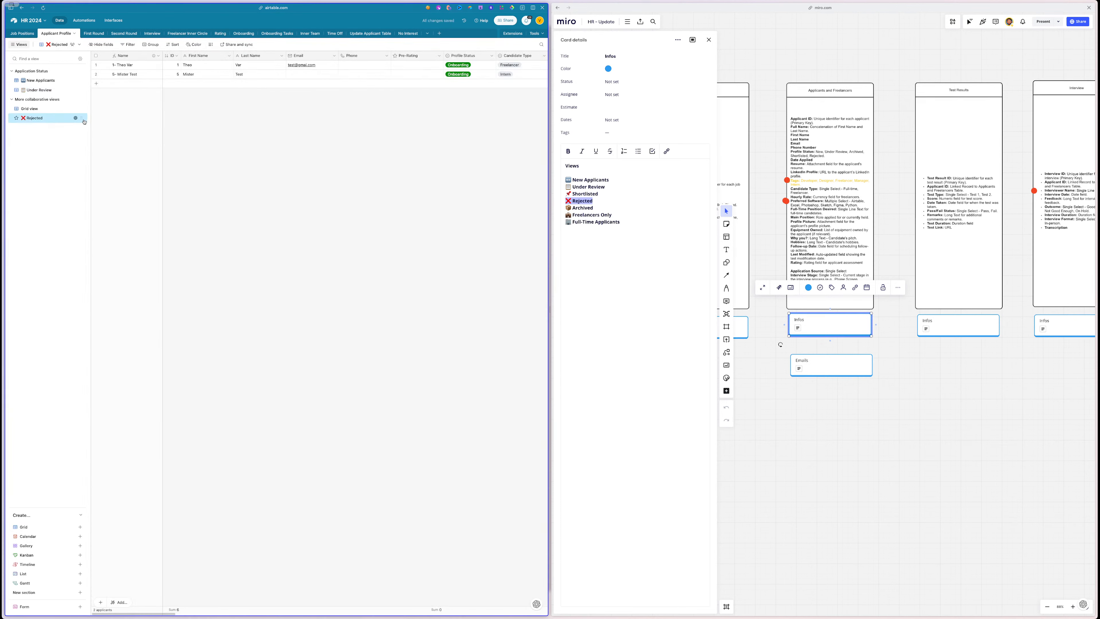
left_click_drag(81, 118, 82, 99)
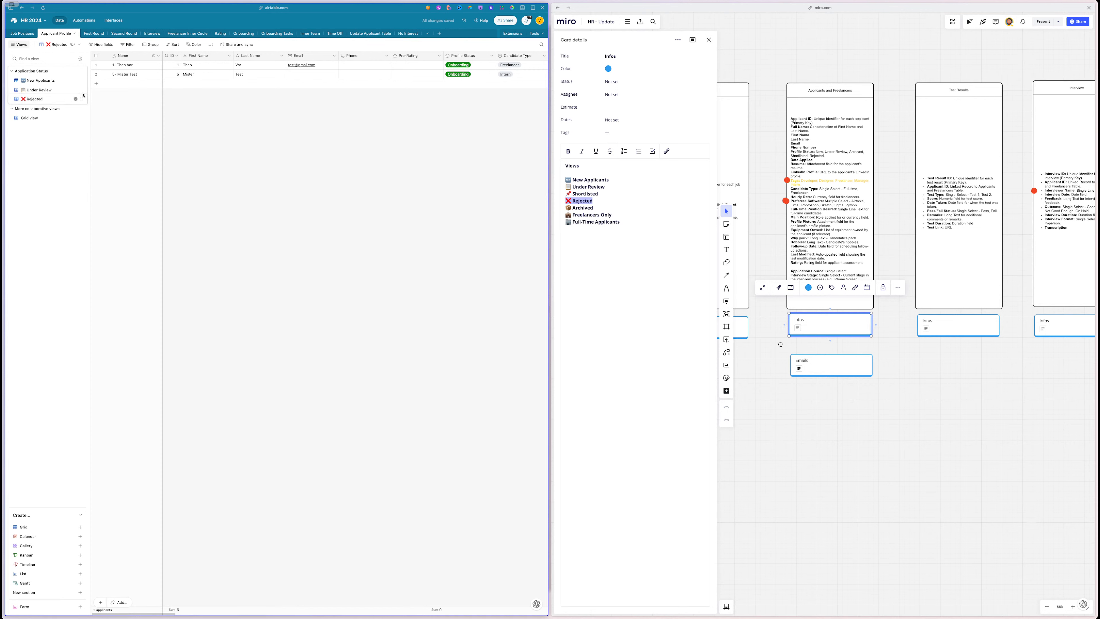
- Filter the Rejected view to Profile Status is Rejected
left_click(128, 44)
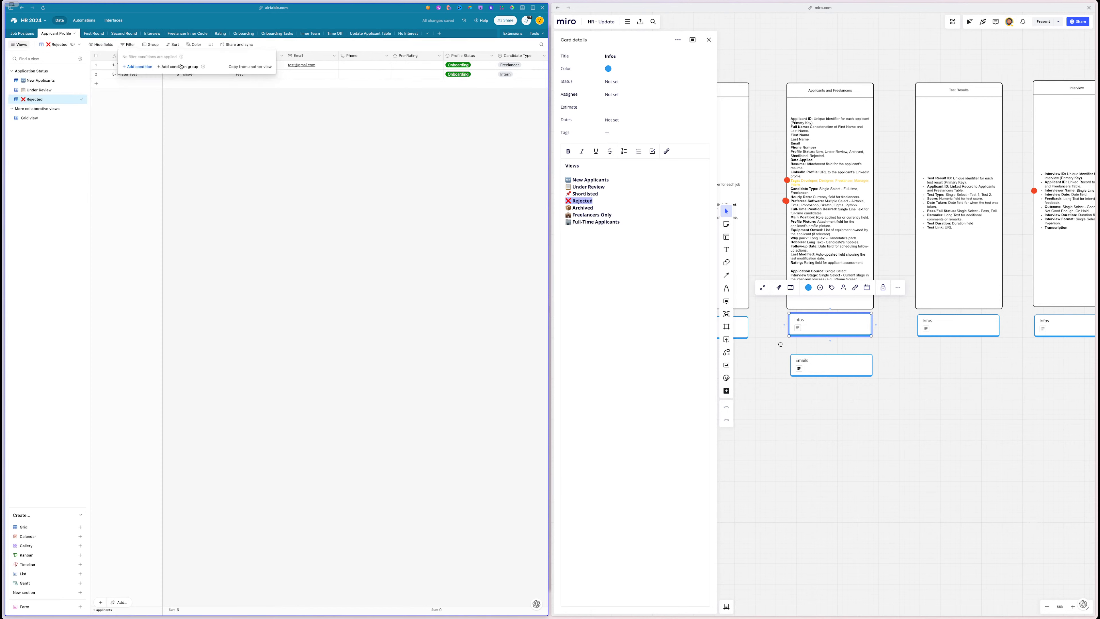
left_click(166, 70)
left_click(169, 67)
type("sta")
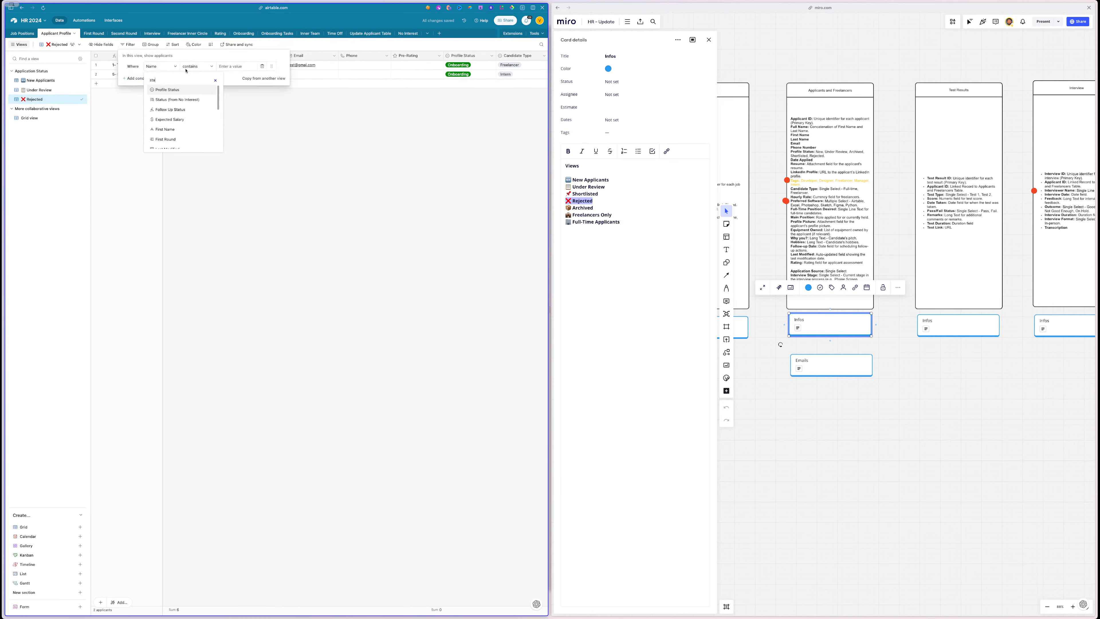
left_click(172, 91)
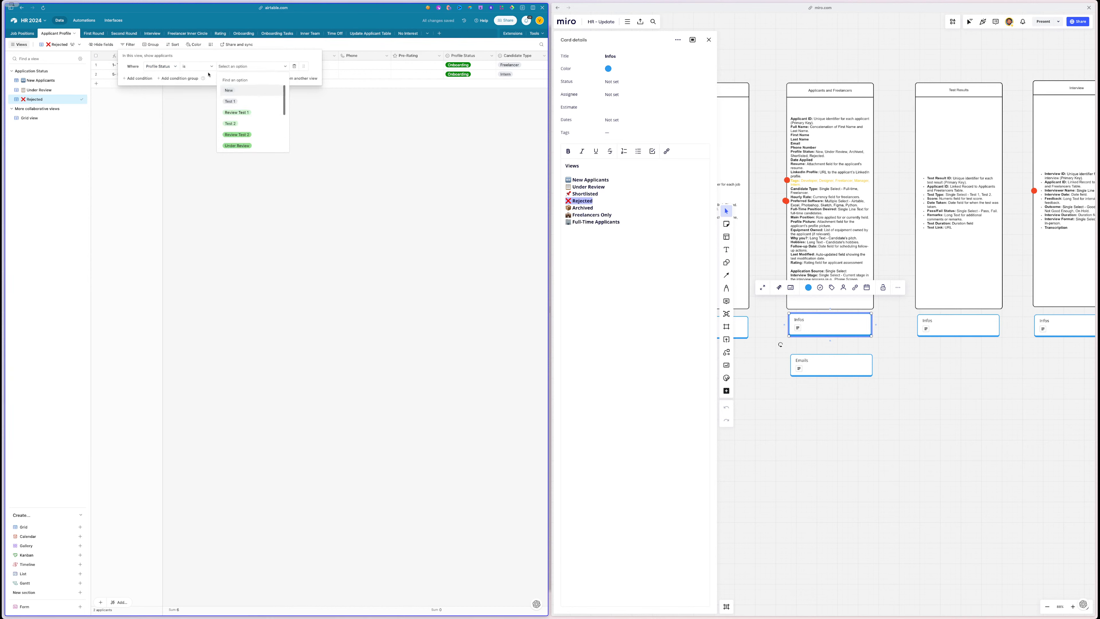
left_click(199, 70)
left_click(241, 67)
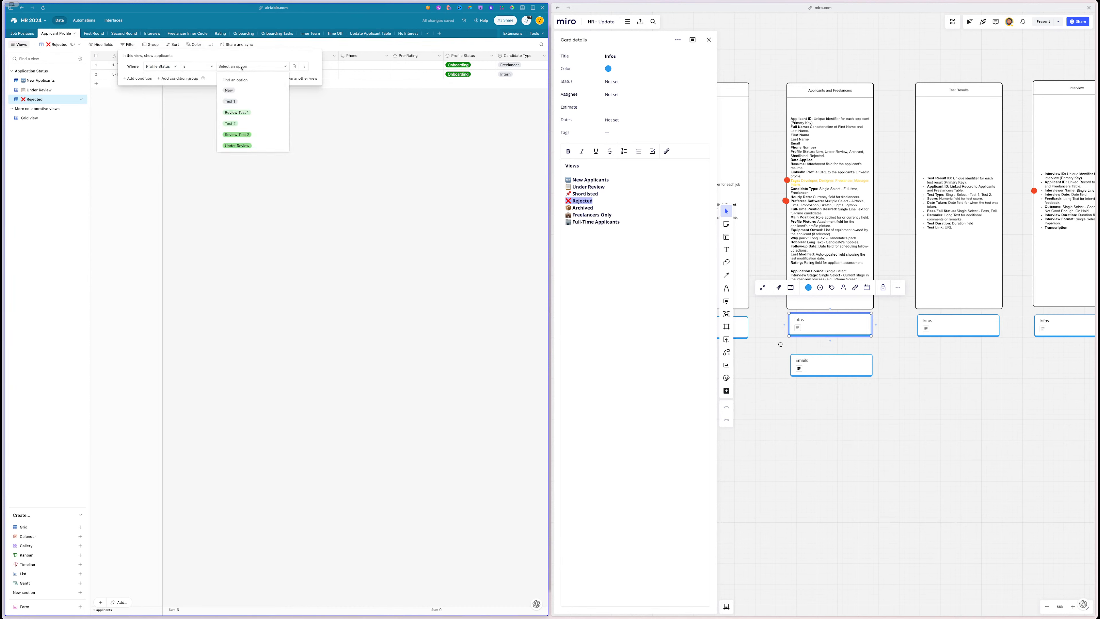
scroll(243, 117, "down", 3)
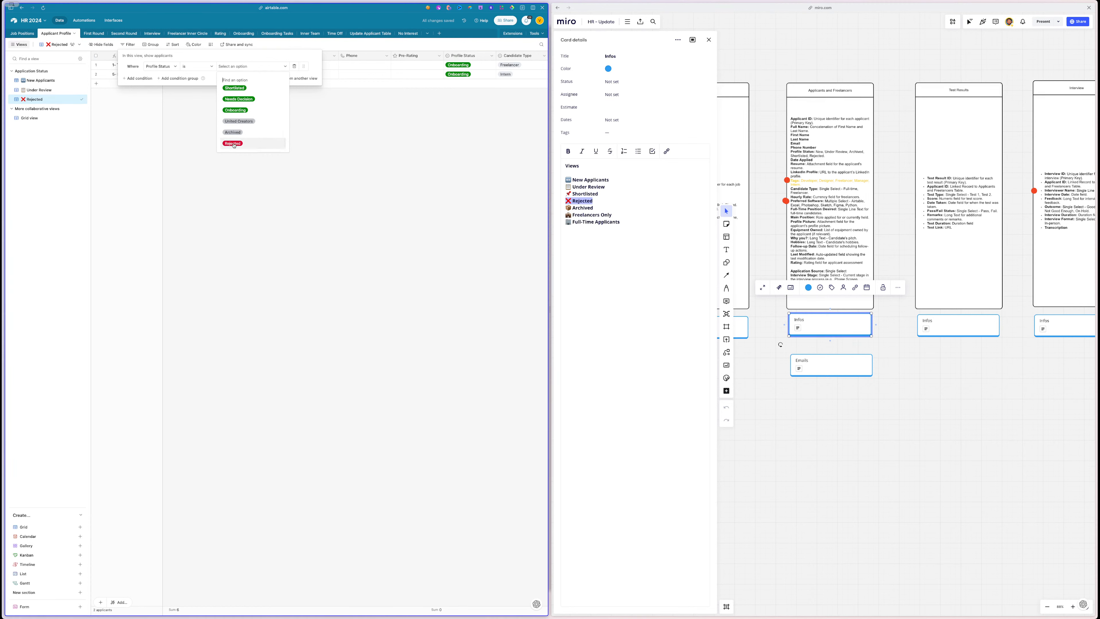
left_click(231, 140)
left_click(213, 104)
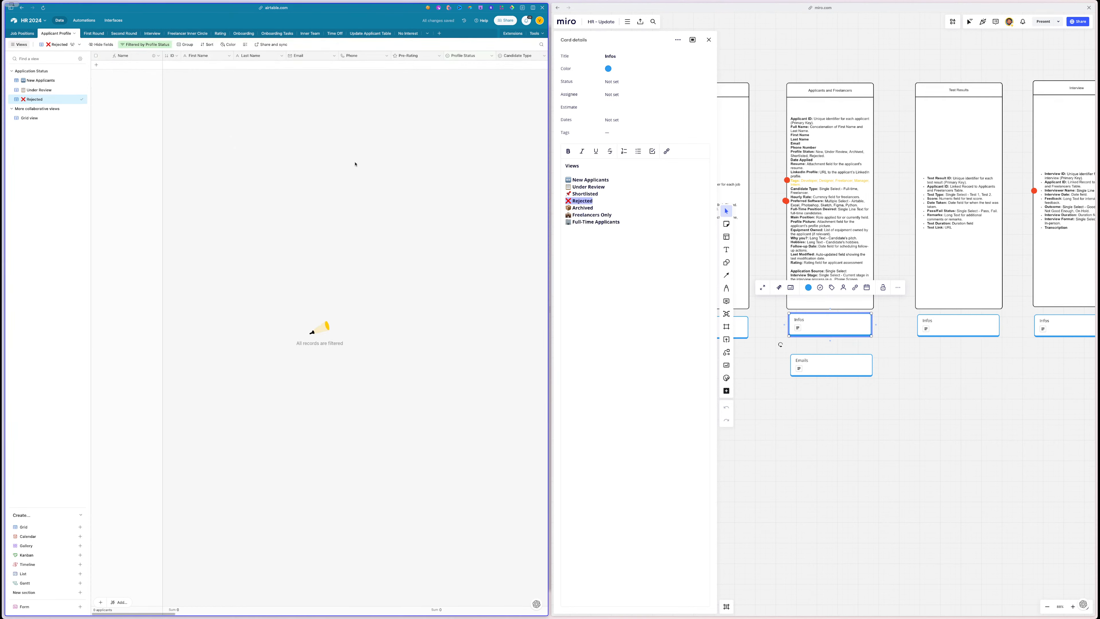
- Duplicate the Rejected view and name the copy Archived
double_click(583, 207)
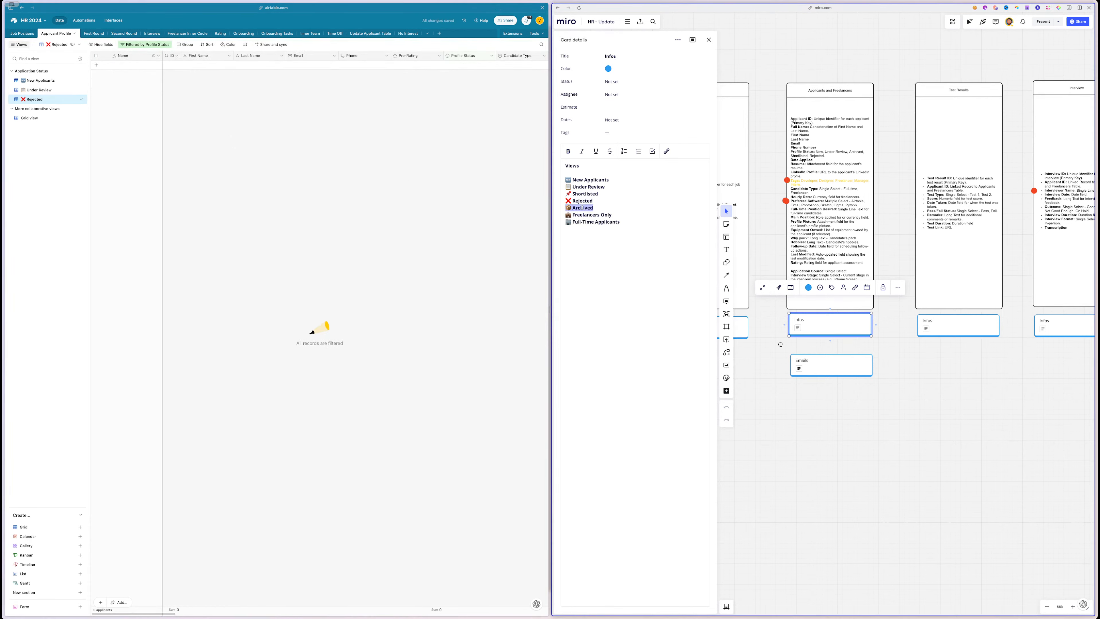
left_click(75, 99)
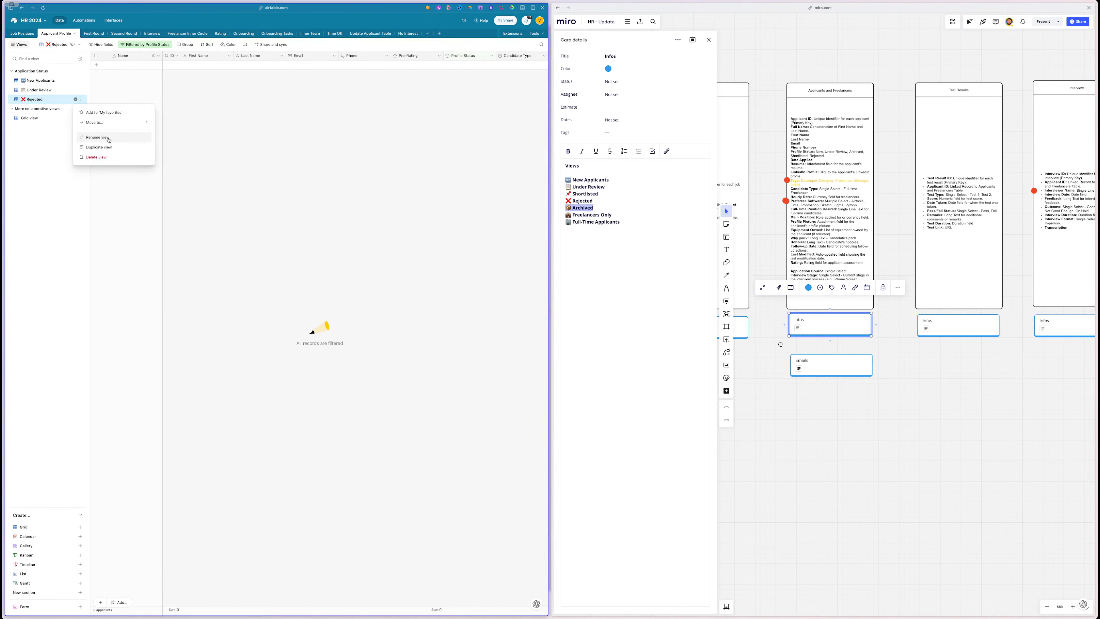
left_click(100, 147)
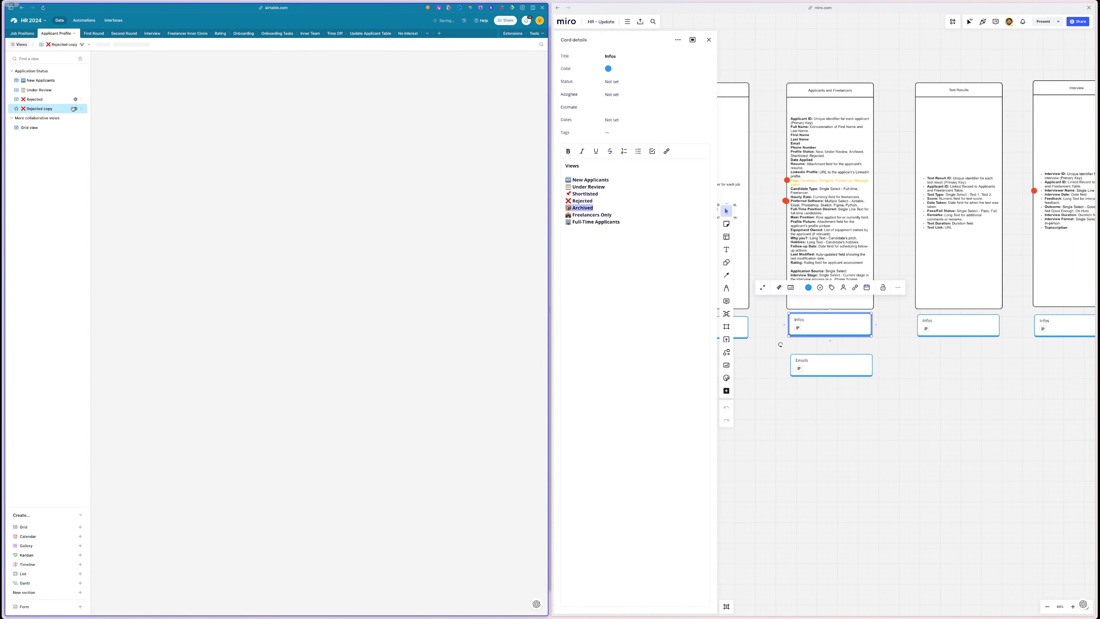
type("📦 Archived")
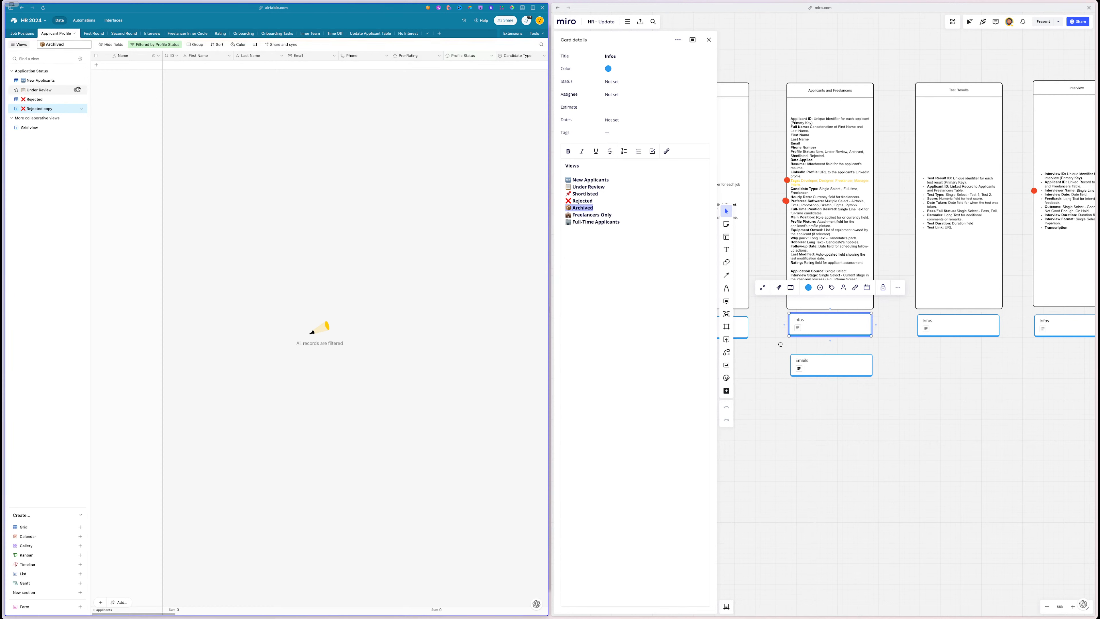
key("Return")
- Duplicate the Archived view and name the copy Freelancers Only
triple_click(607, 215)
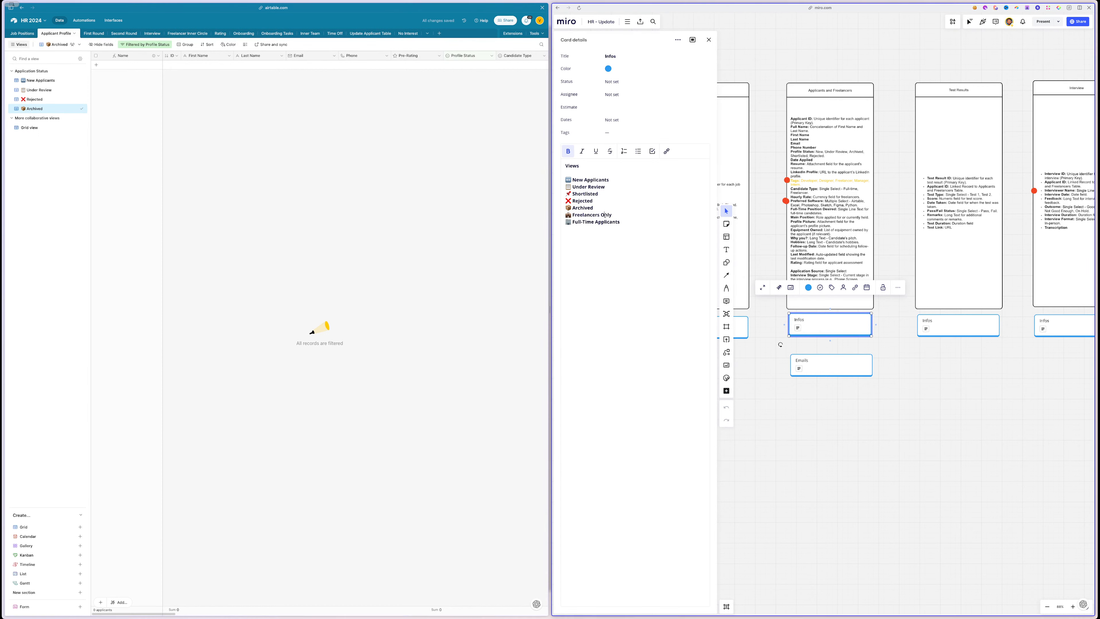
left_click(76, 109)
left_click(109, 157)
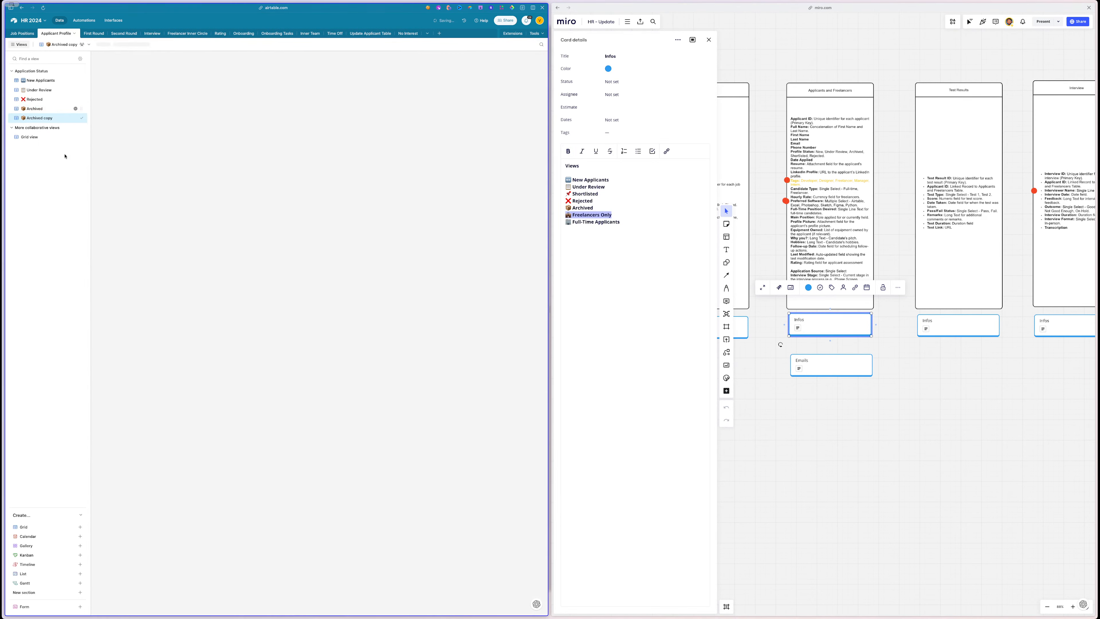
double_click(41, 119)
type("🏠 Freelancers Only")
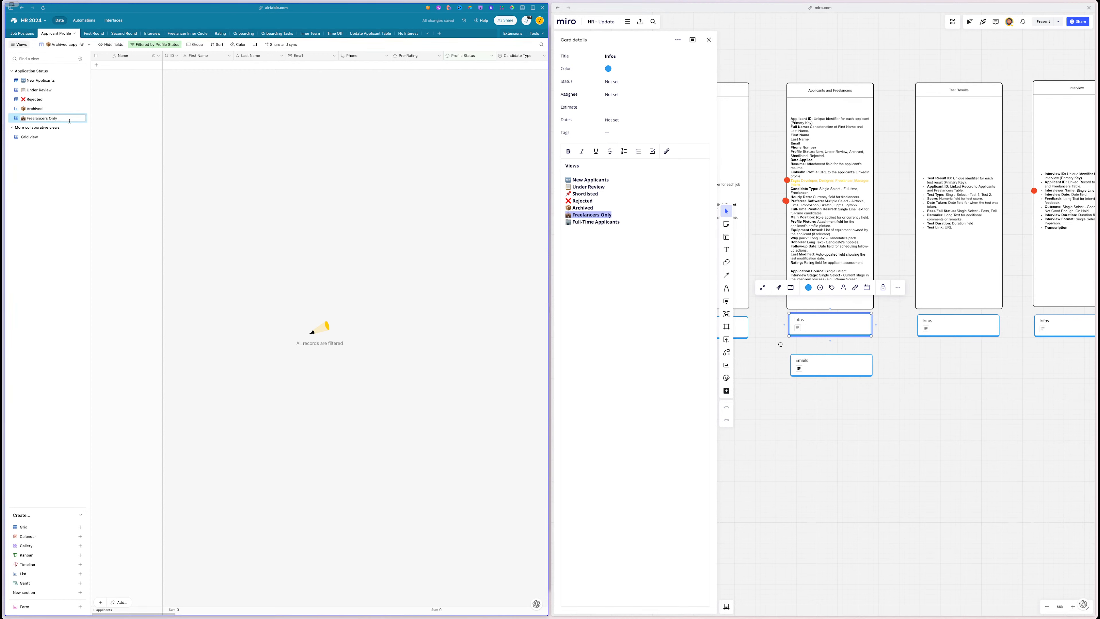
key("Return")
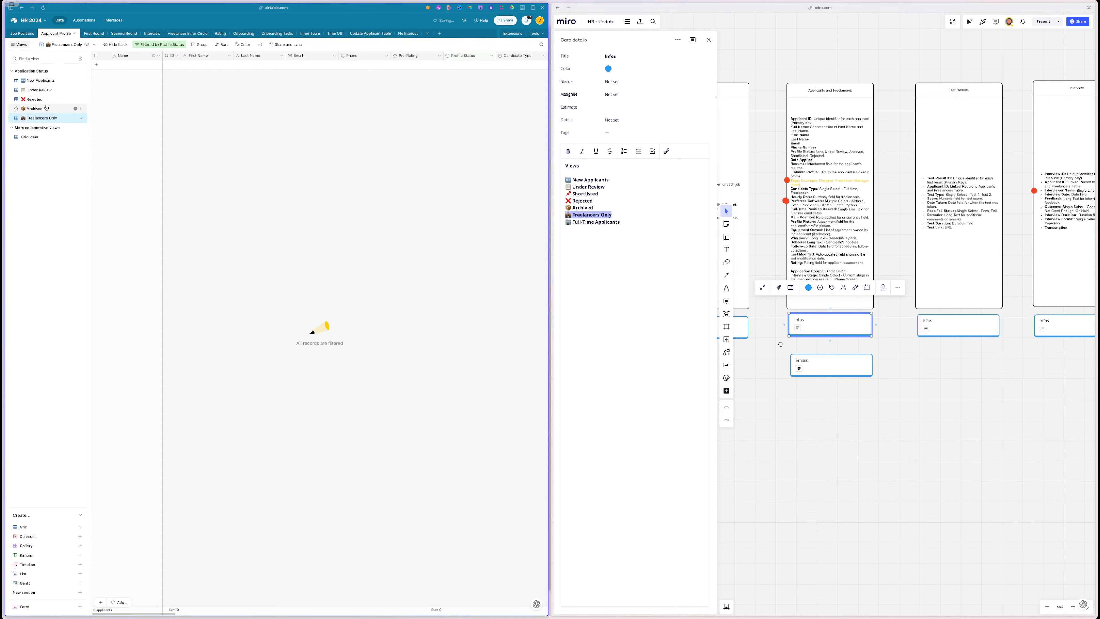
- Change the Archived view's filter value to Archived, then open Freelancers Only
left_click(47, 108)
left_click(145, 44)
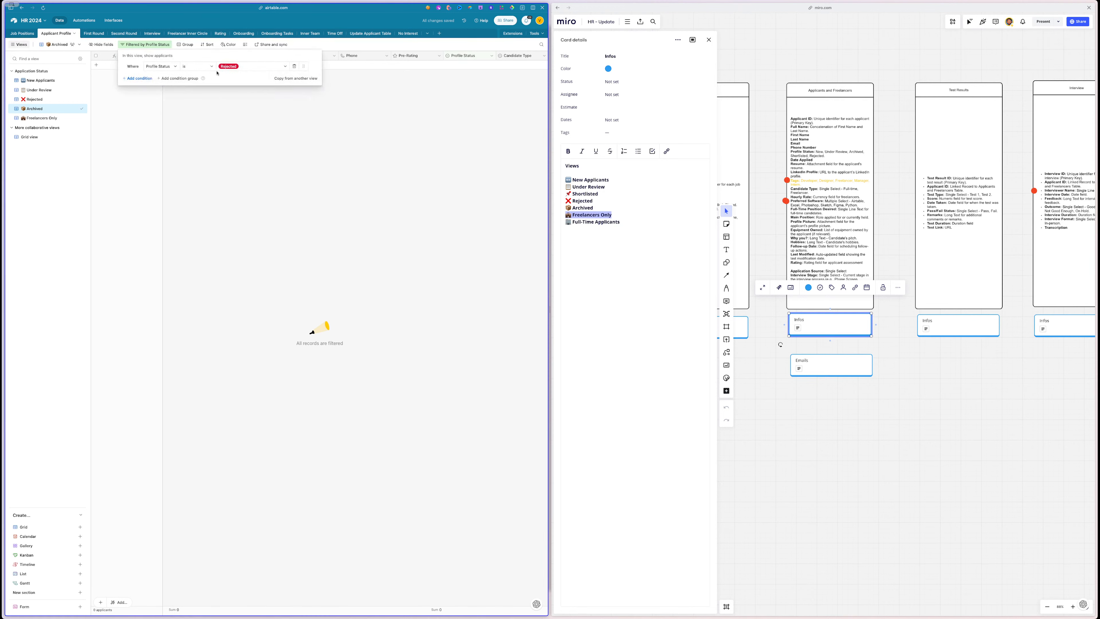
left_click(234, 66)
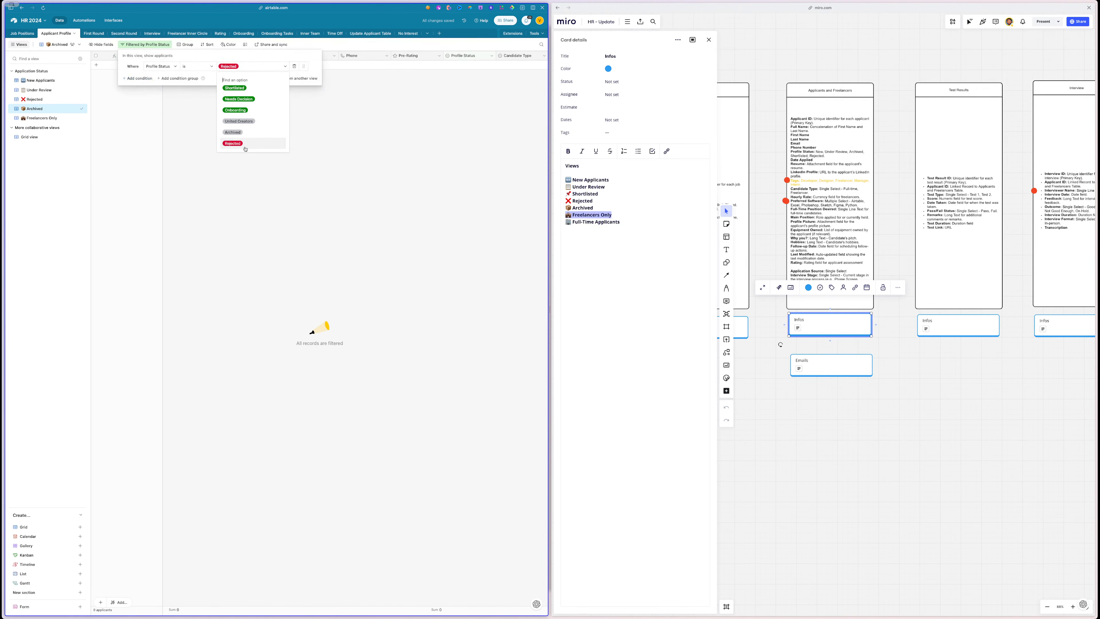
left_click(234, 132)
left_click(47, 118)
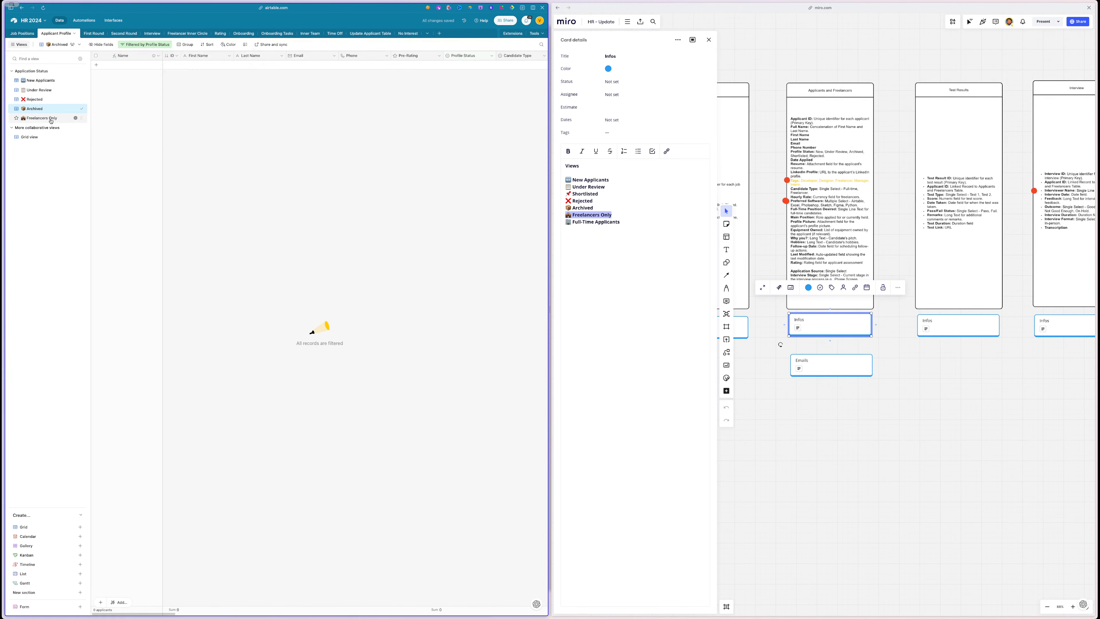
- Filter the Freelancers Only view to Candidate Type is Freelancer
left_click(147, 44)
left_click(175, 66)
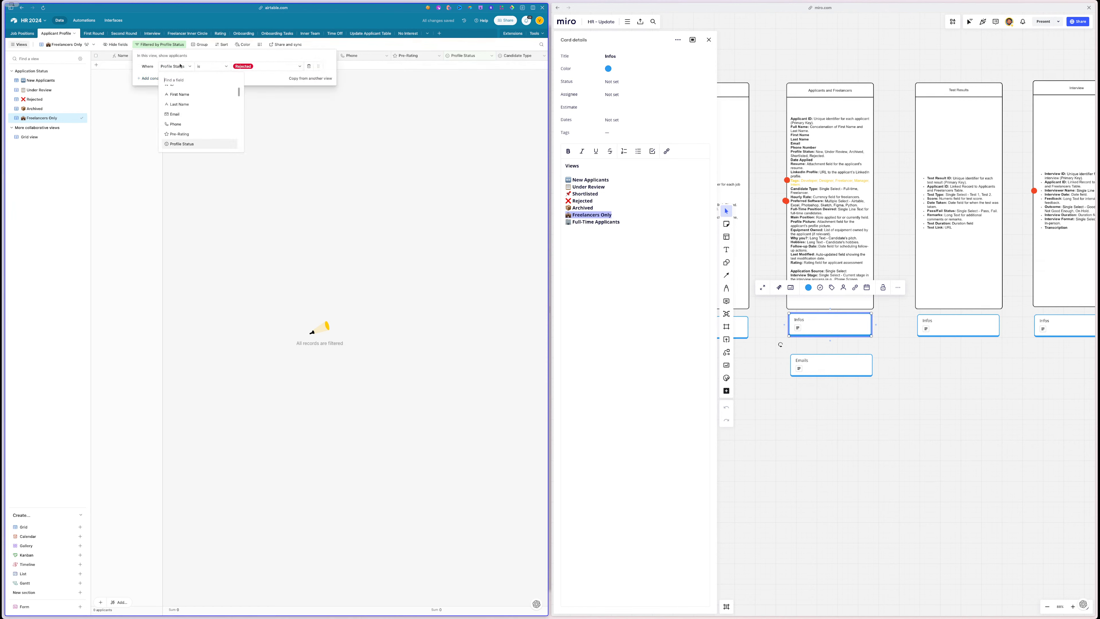
left_click(187, 133)
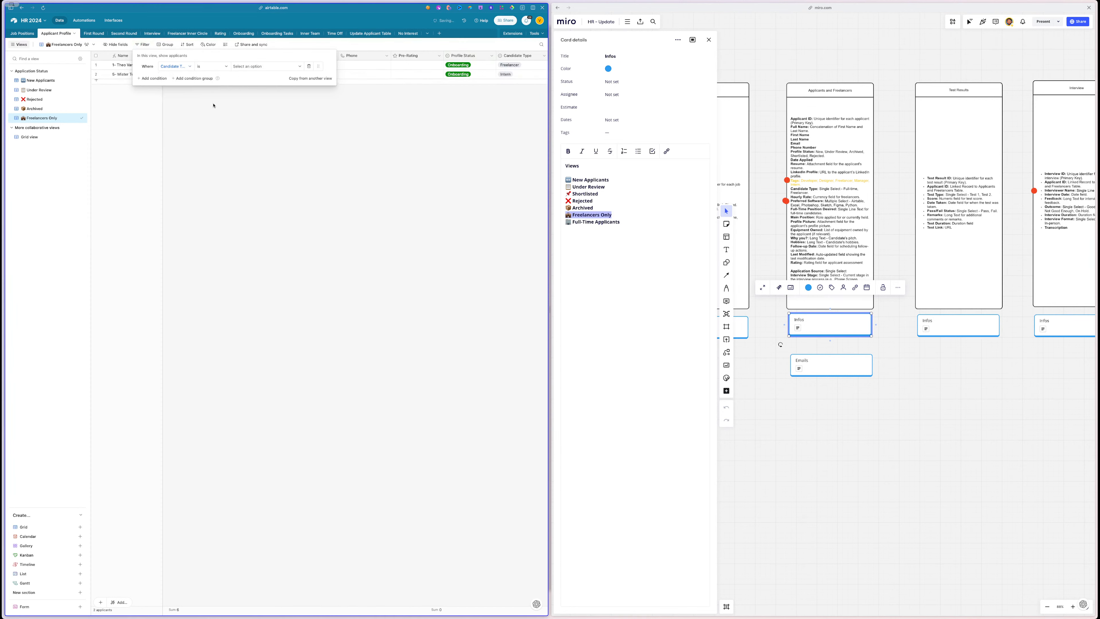
left_click(260, 66)
left_click(256, 103)
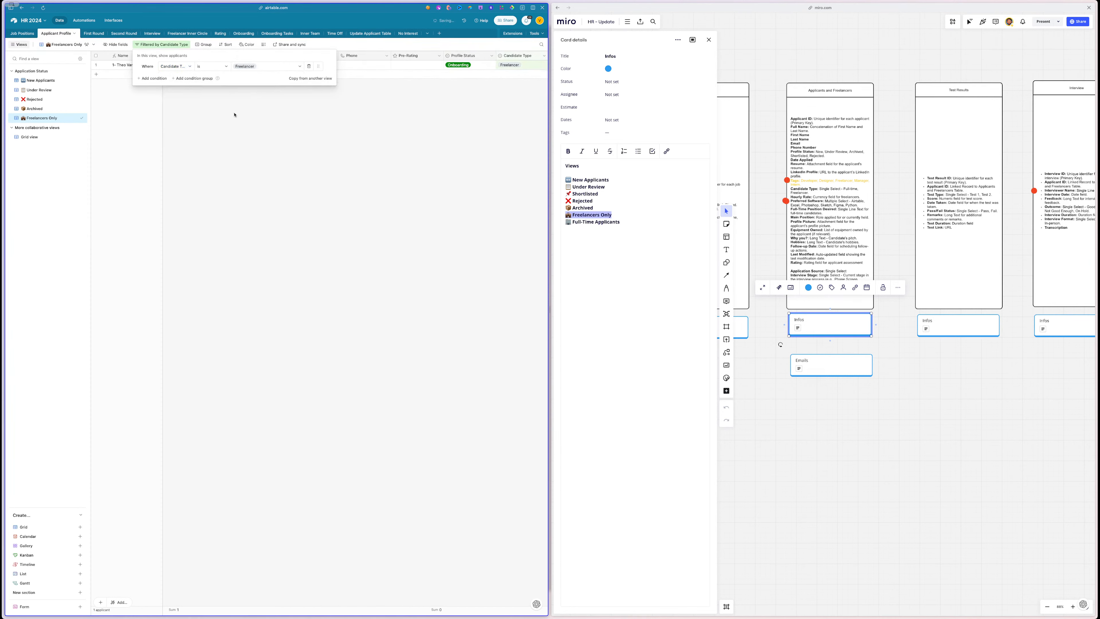
left_click(229, 149)
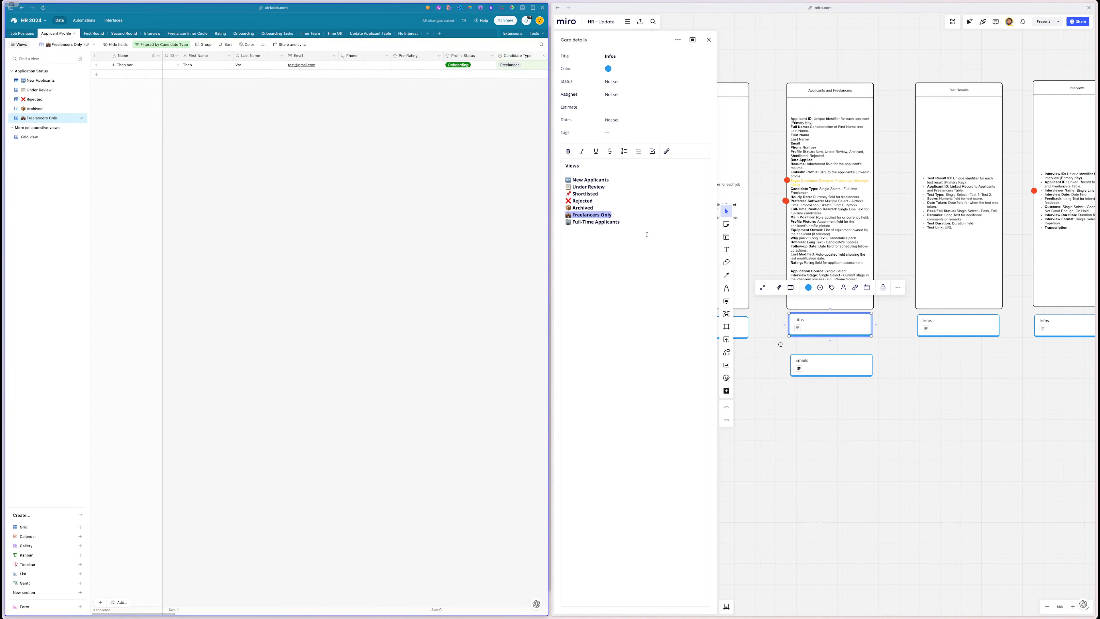
- Duplicate the Freelancers Only view, creating Freelancers Only copy
left_click_drag(624, 223, 565, 223)
key("ctrl+c")
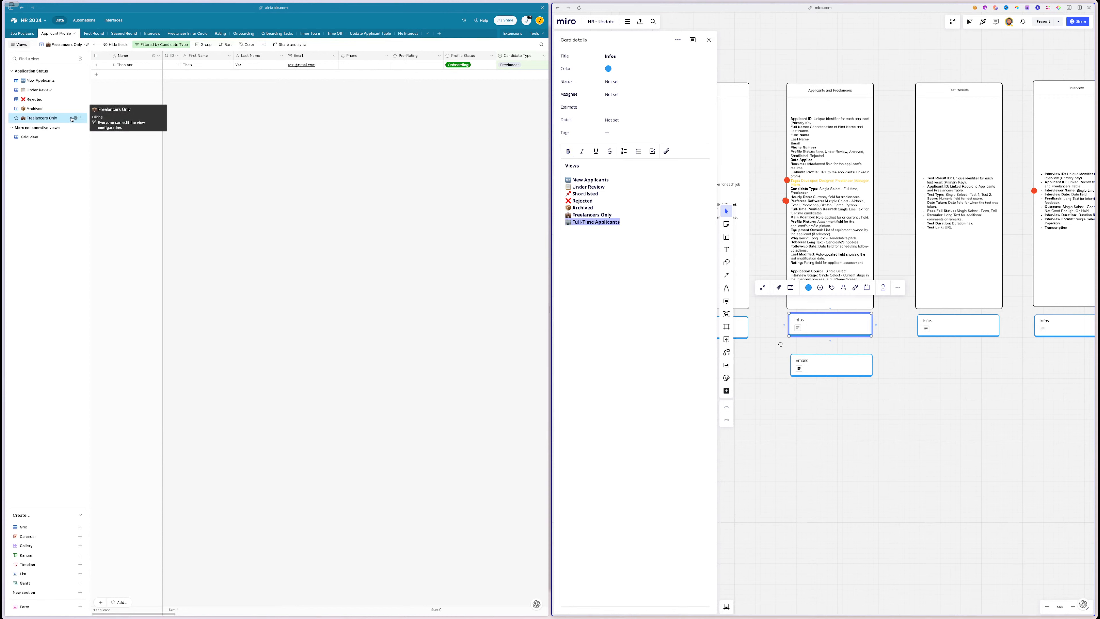
left_click(75, 118)
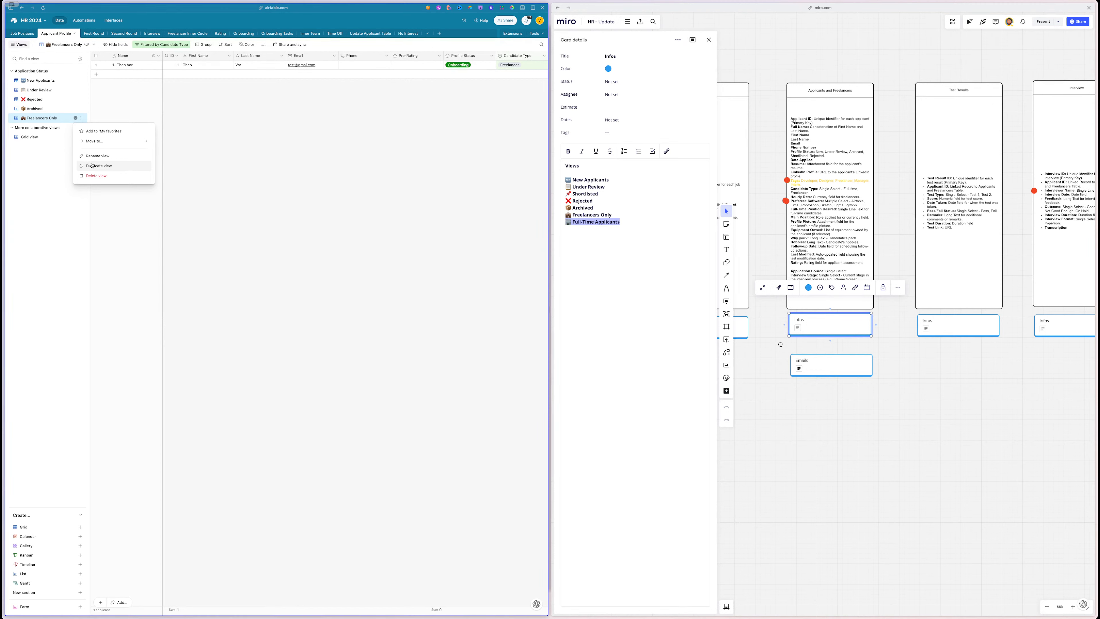
left_click(92, 165)
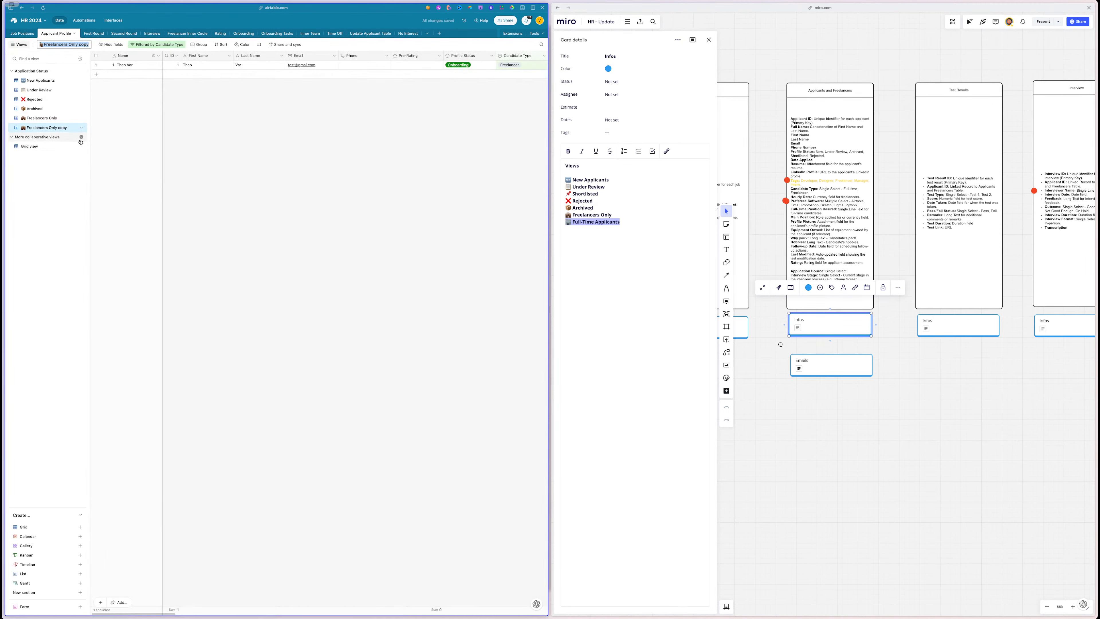
left_click(76, 130)
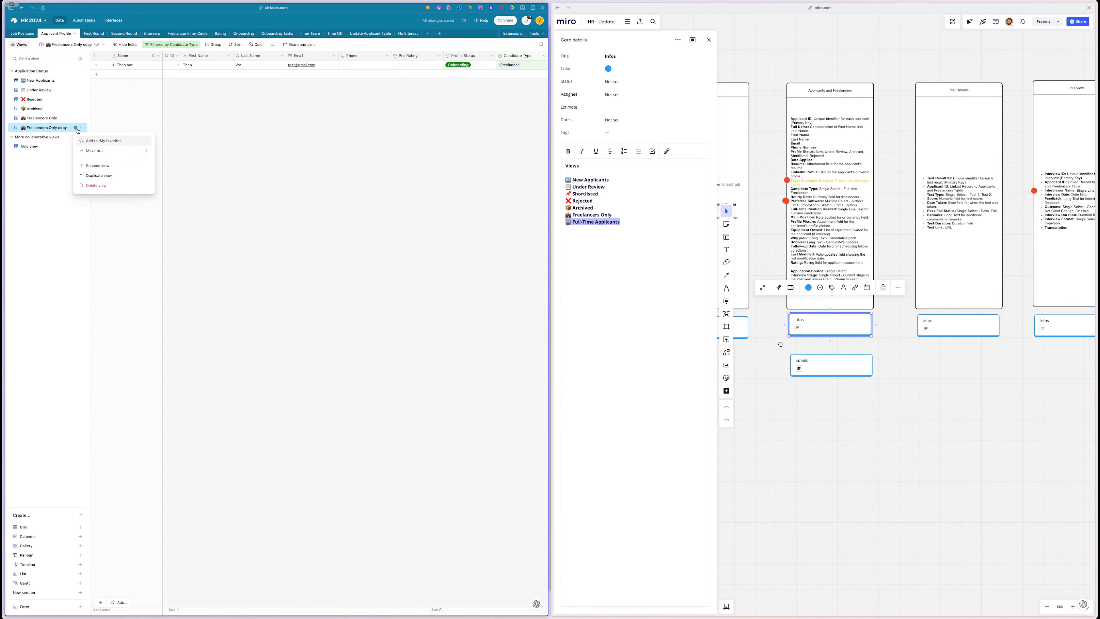
- Delete Freelancers Only copy and duplicate New Applicants as Full-Time Applicants
left_click(92, 186)
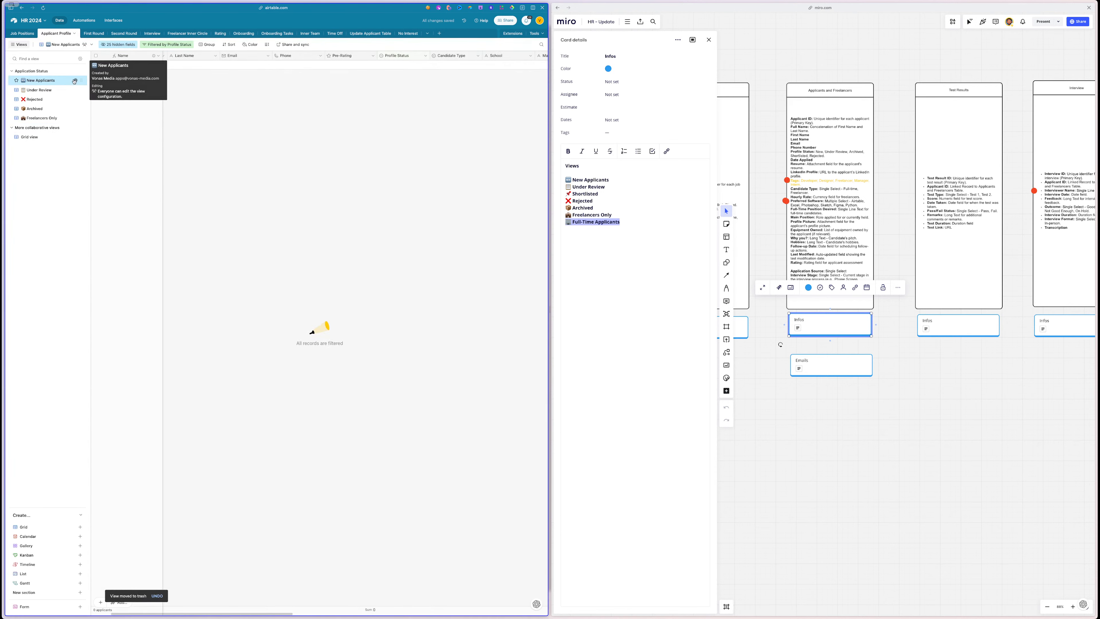
left_click(75, 81)
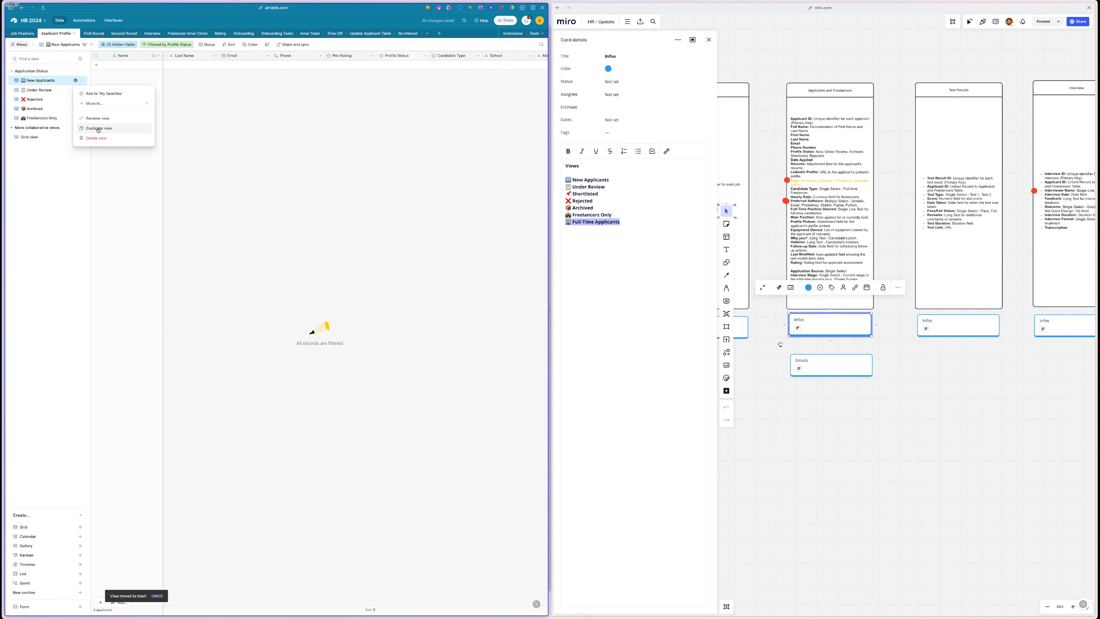
left_click(99, 129)
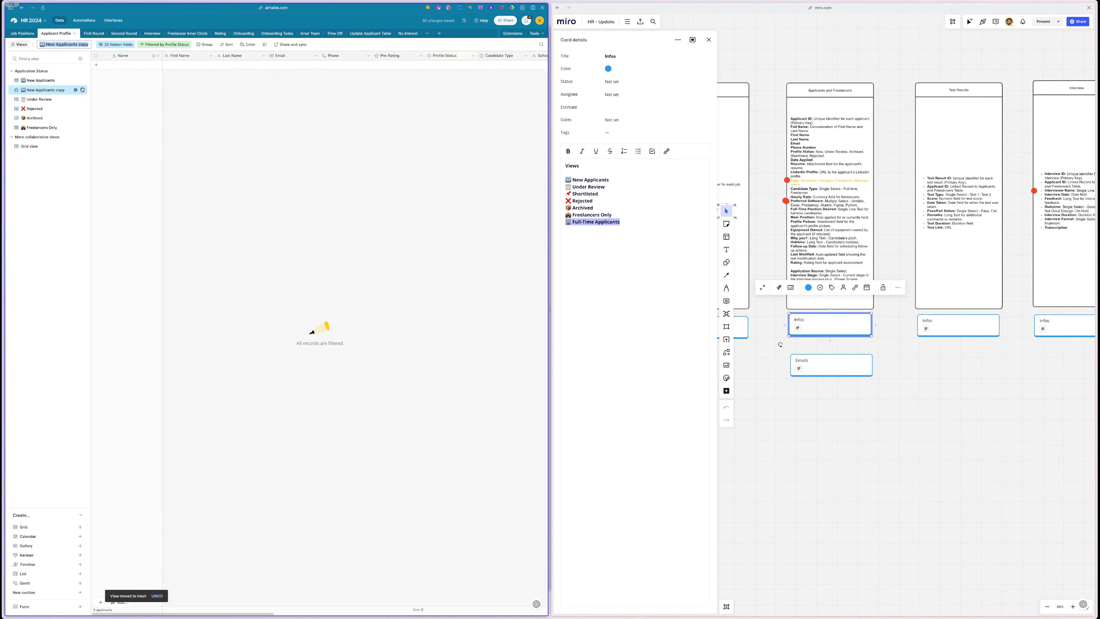
left_click_drag(81, 90, 81, 120)
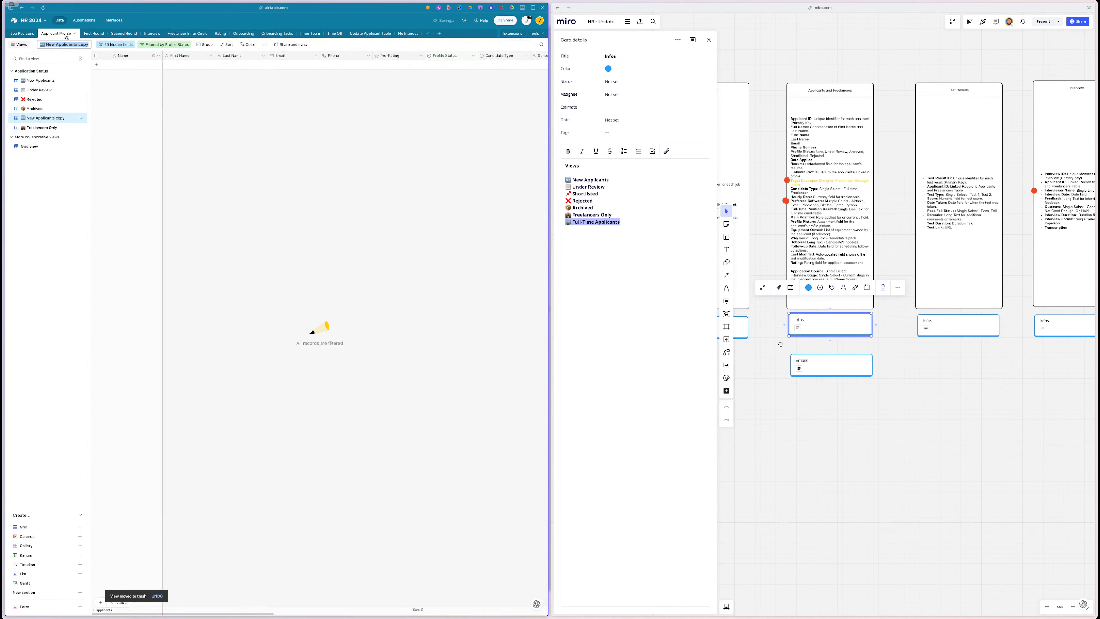
key("ctrl+v")
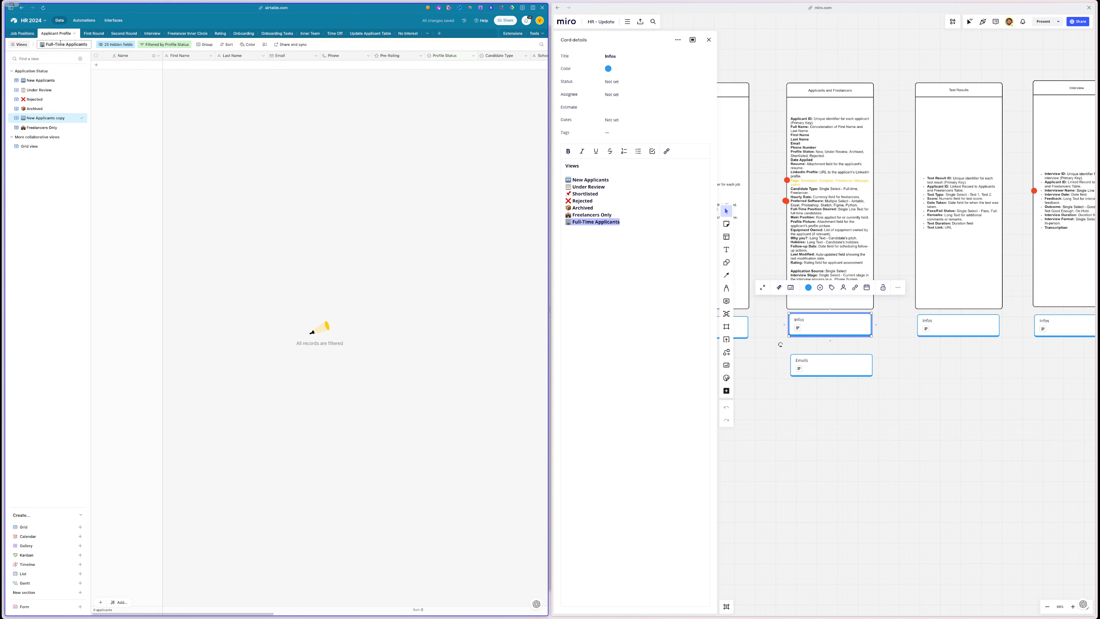
left_click(33, 204)
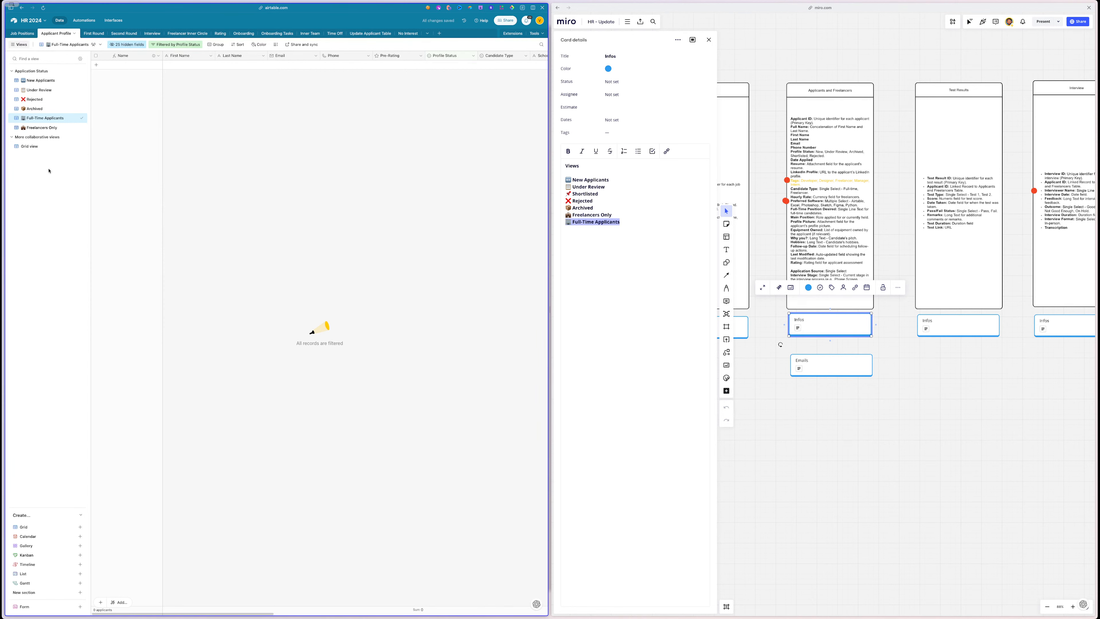
- Duplicate Full-Time Applicants and set its filter to Candidate Type is Full-time
left_click(76, 118)
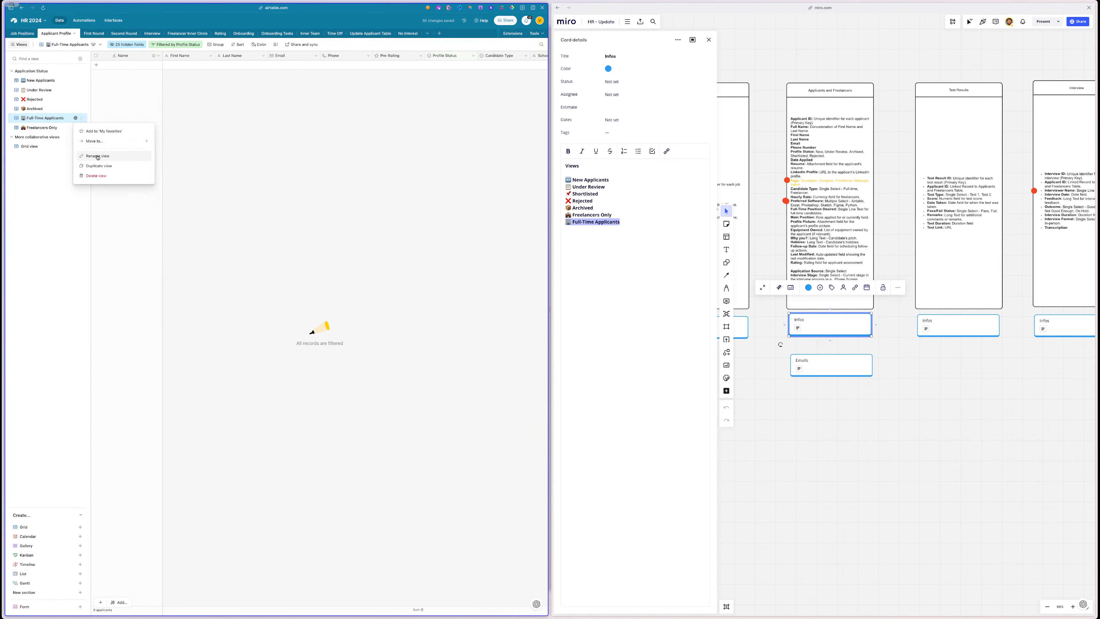
left_click(99, 166)
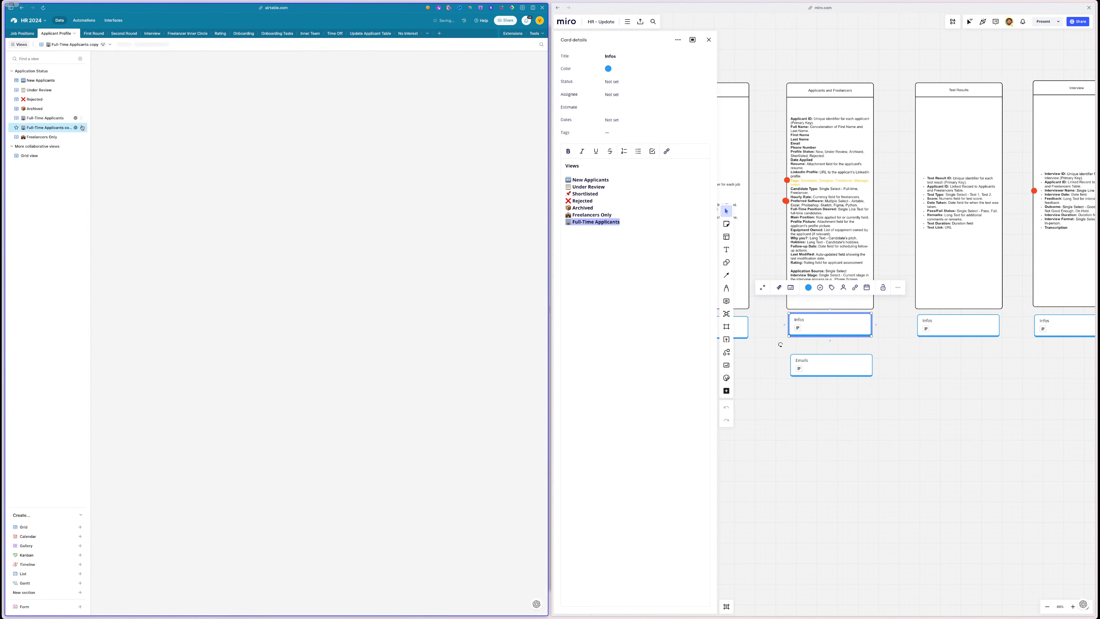
left_click(50, 120)
left_click(175, 44)
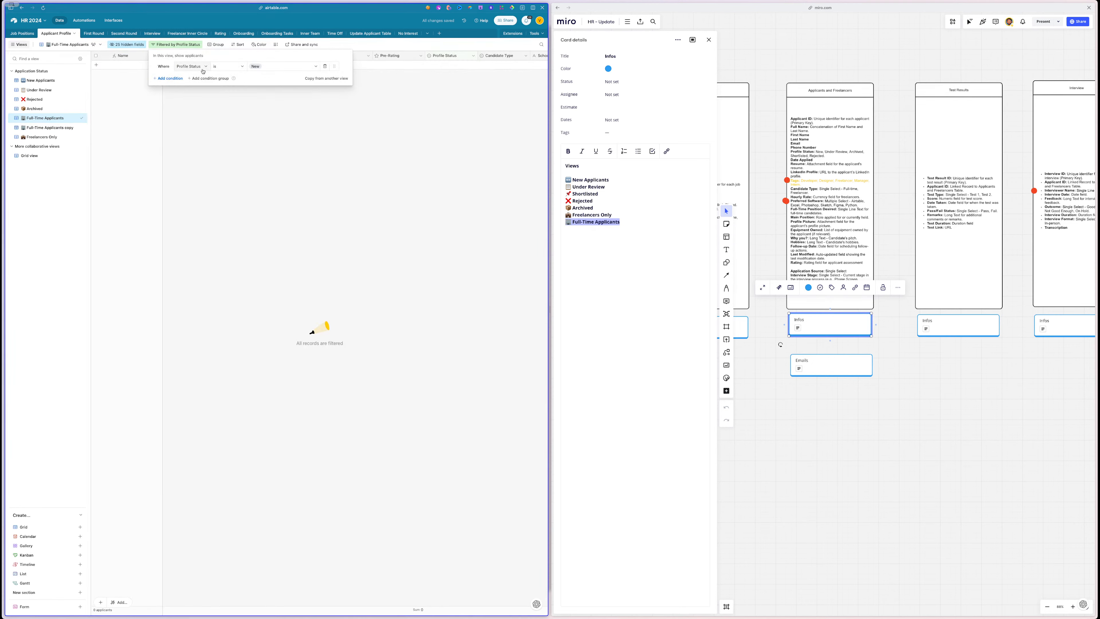
left_click(190, 66)
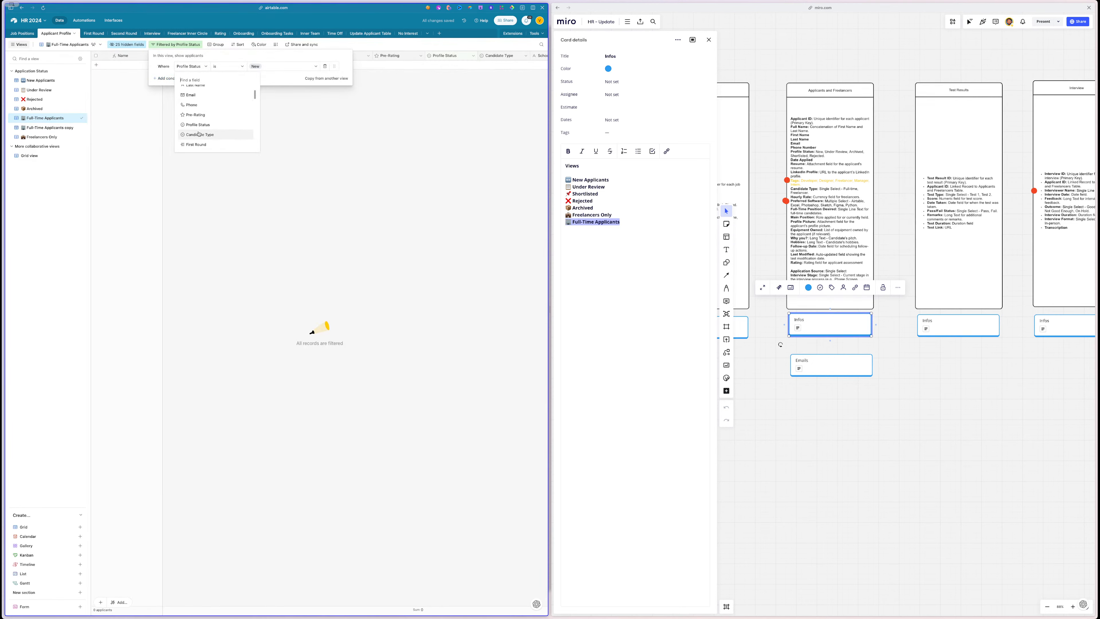
left_click(203, 130)
left_click(255, 66)
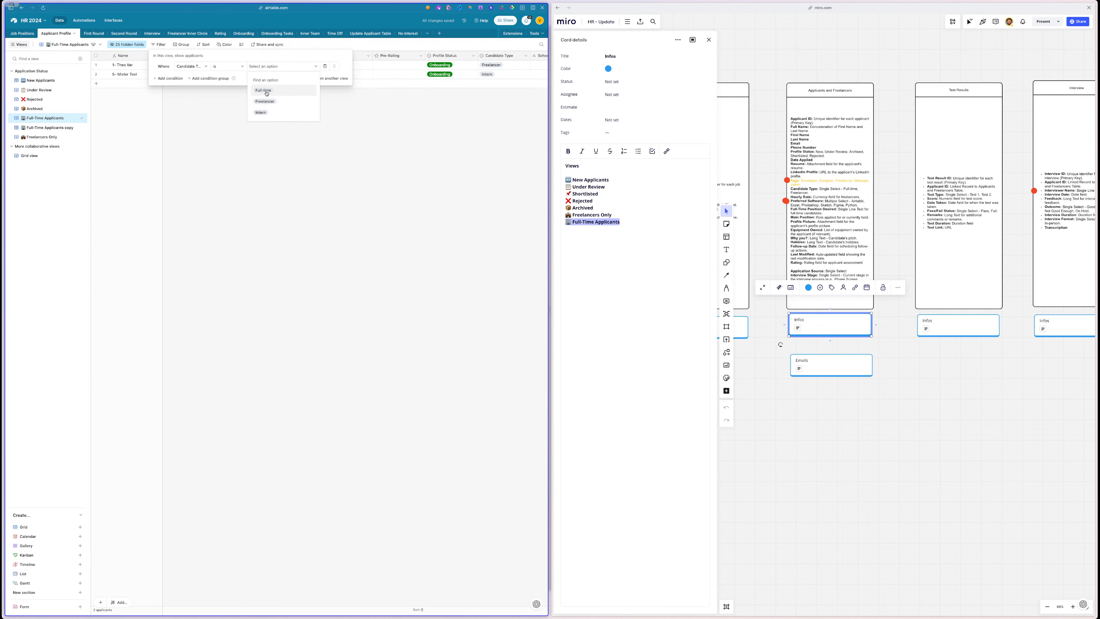
left_click(259, 93)
- Rename the Full-Time Applicants copy to Intern Applicants
left_click(67, 128)
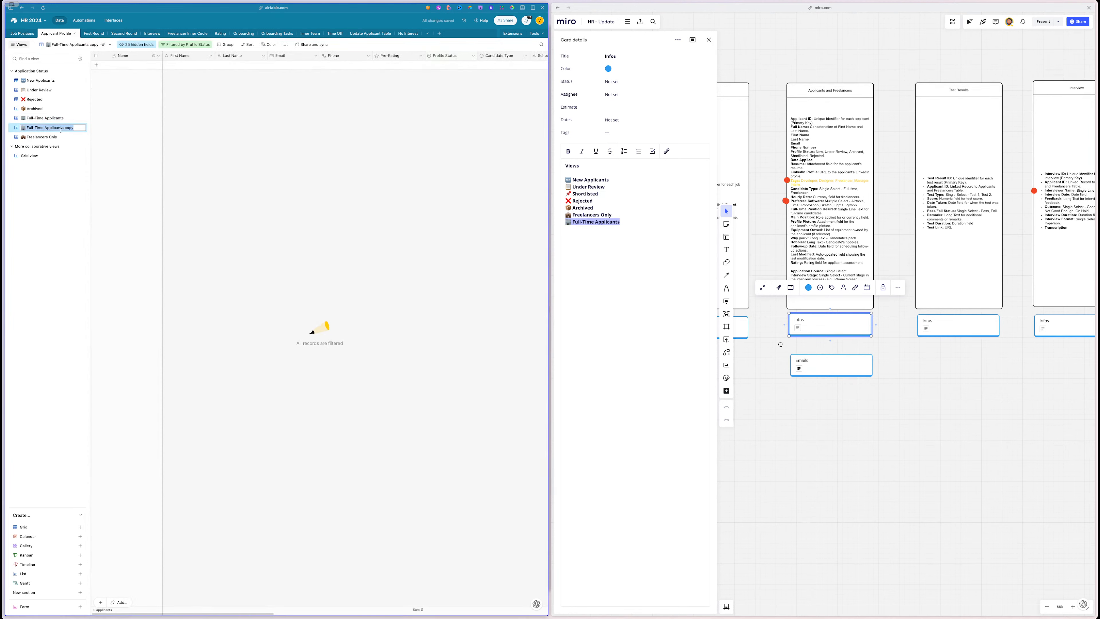
double_click(68, 129)
key("BackSpace")
key("BackSpace")
left_click_drag(44, 127, 27, 127)
type("Intern Applicants")
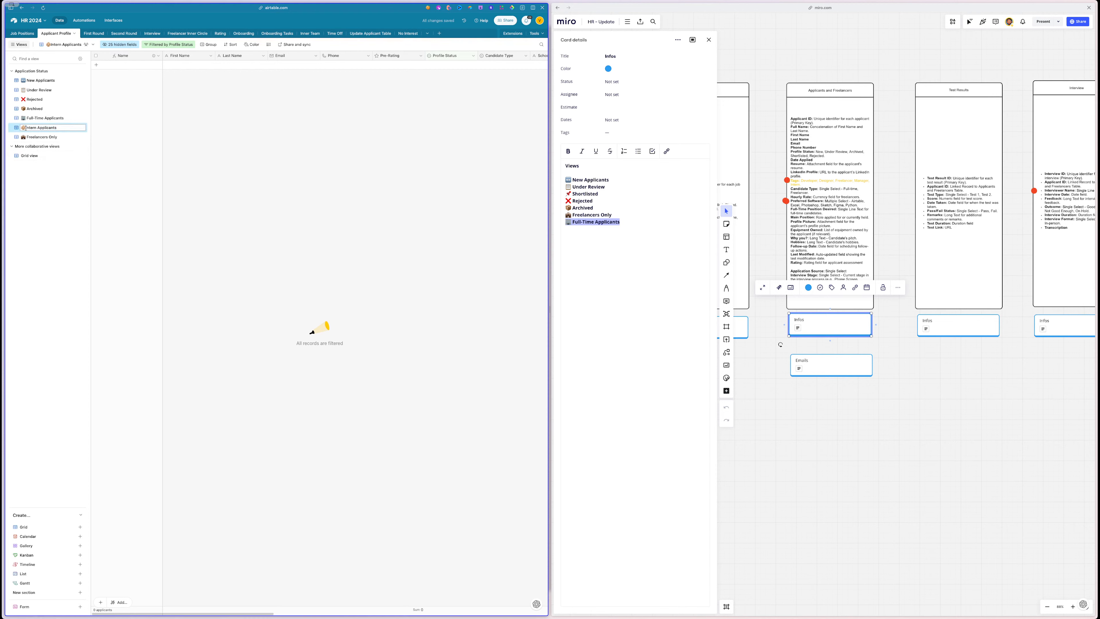
left_click(44, 219)
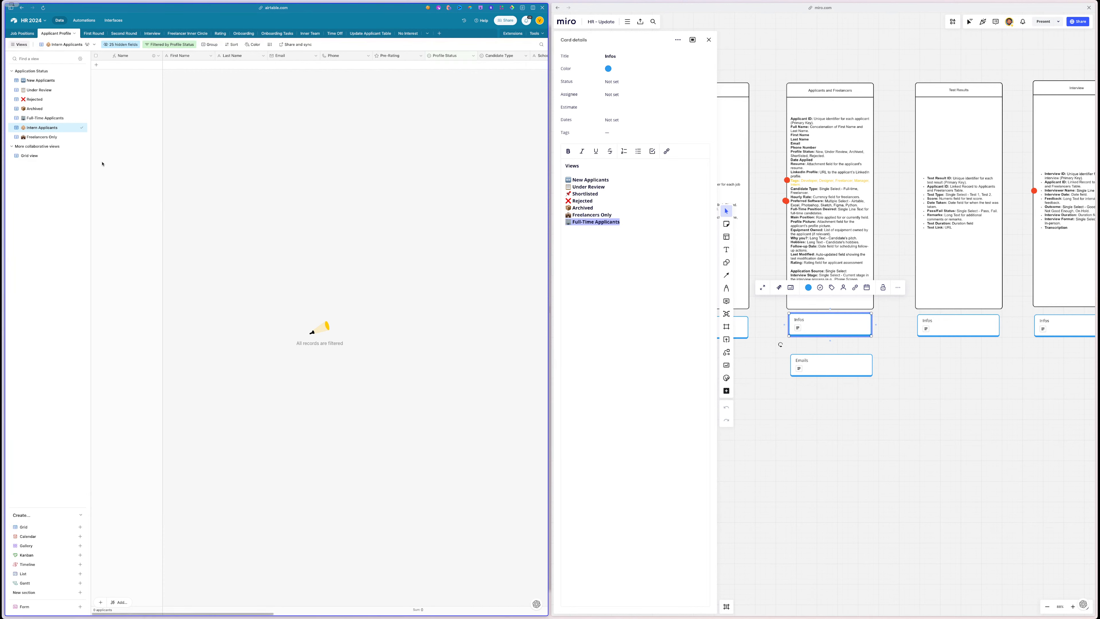
- Check the Under Review view's filter and duplicate the view
left_click(45, 90)
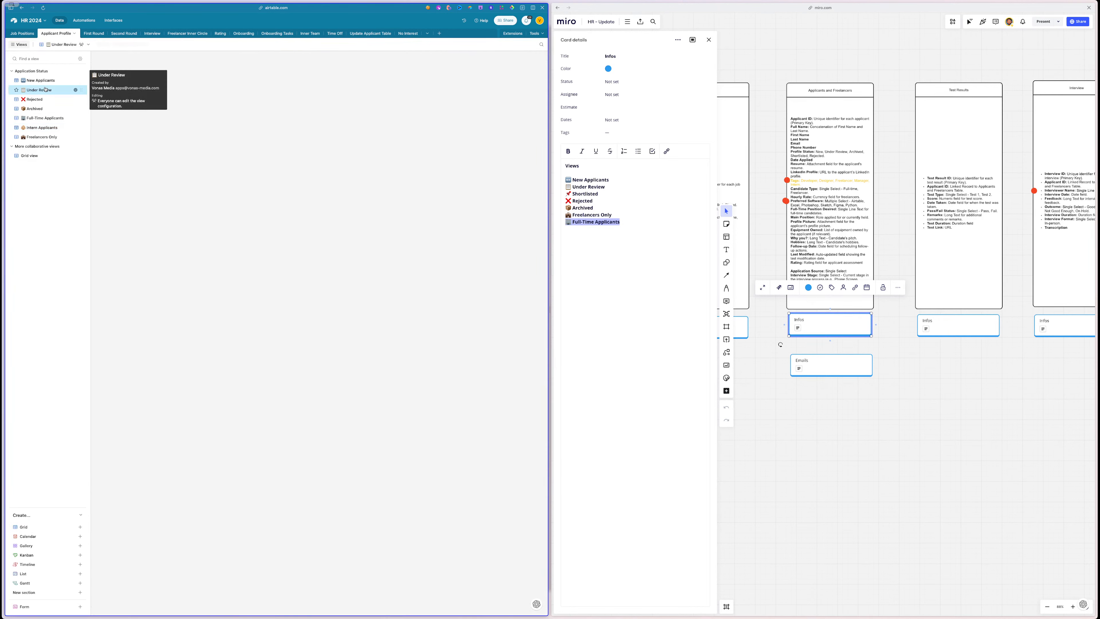
left_click(143, 45)
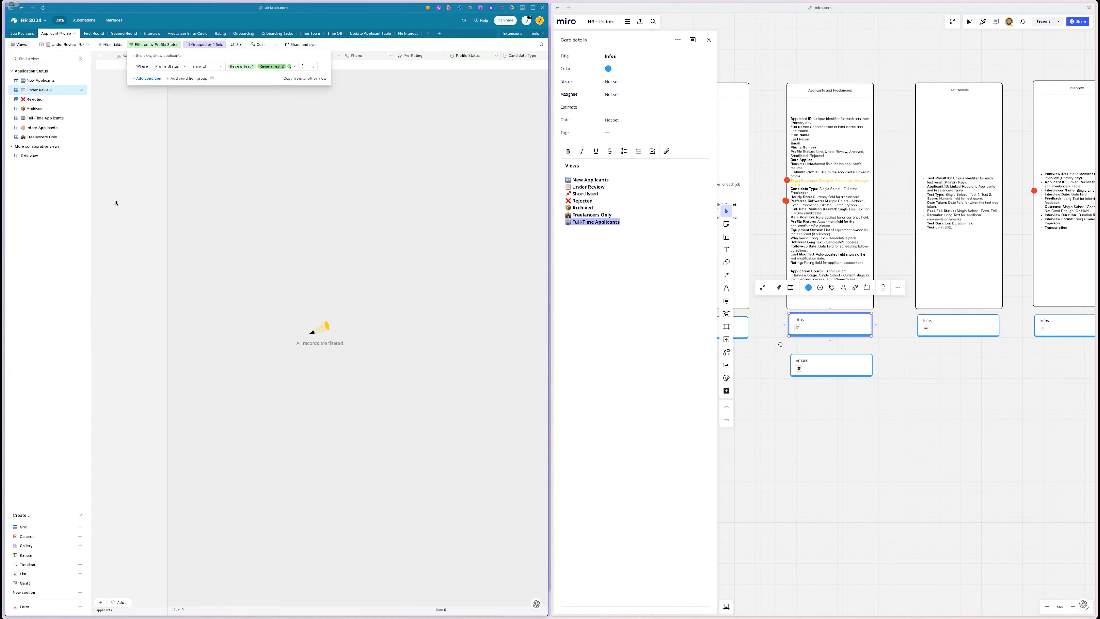
left_click(76, 89)
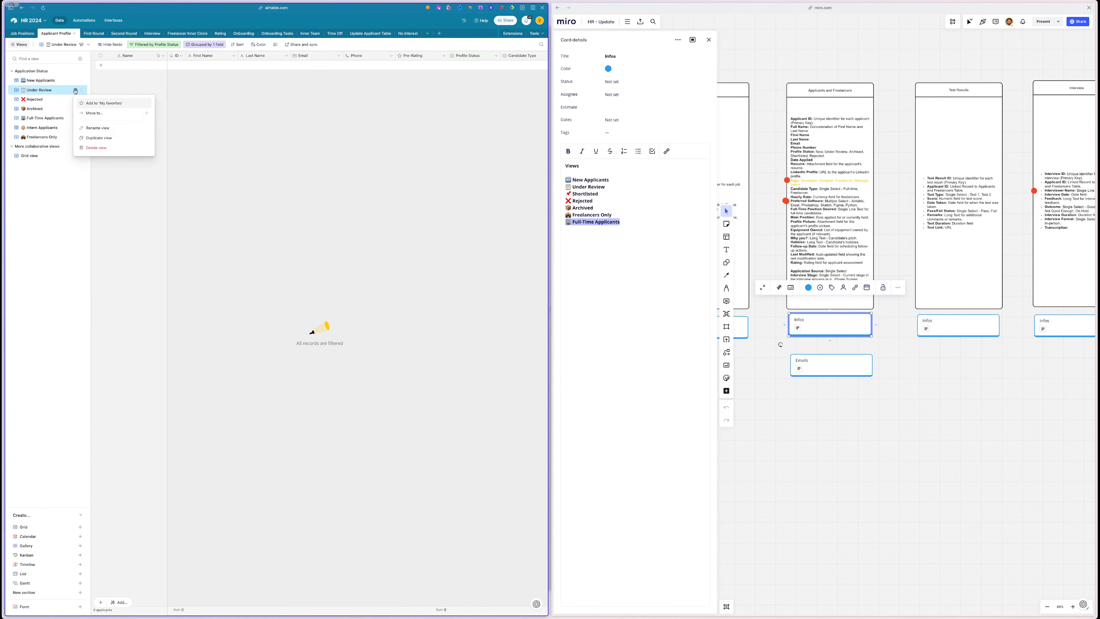
left_click(97, 138)
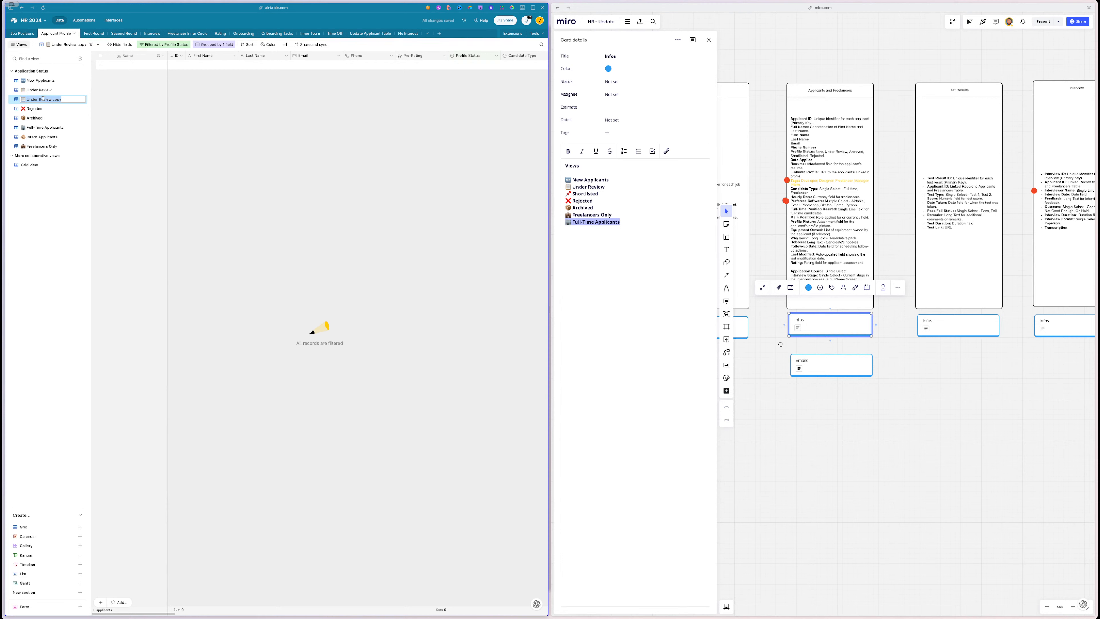
type("N")
left_click(39, 91)
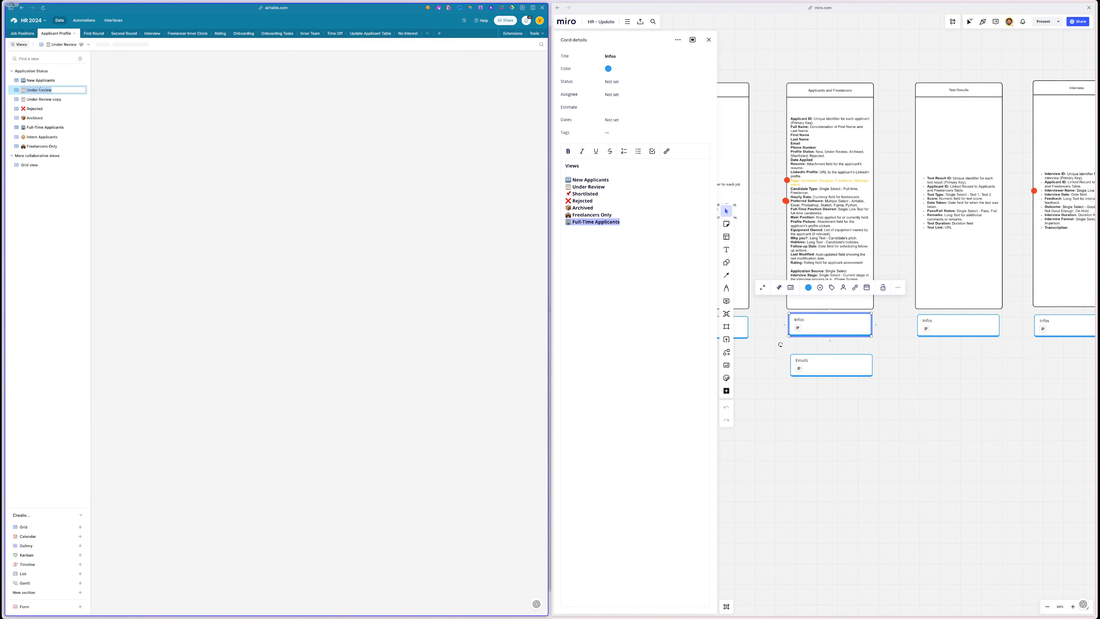
- Attempt to rename the Under Review copy, then delete it
left_click(37, 102)
double_click(36, 101)
key("Right")
key("BackSpace")
key("BackSpace")
key("BackSpace")
key("BackSpace")
key("BackSpace")
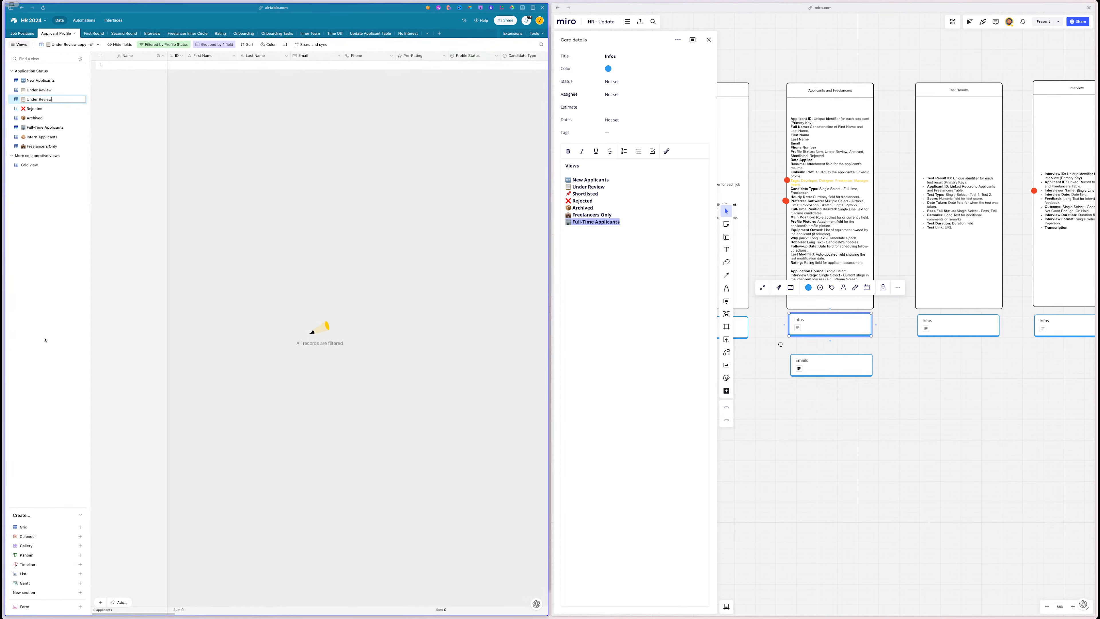
key("Escape")
left_click(75, 99)
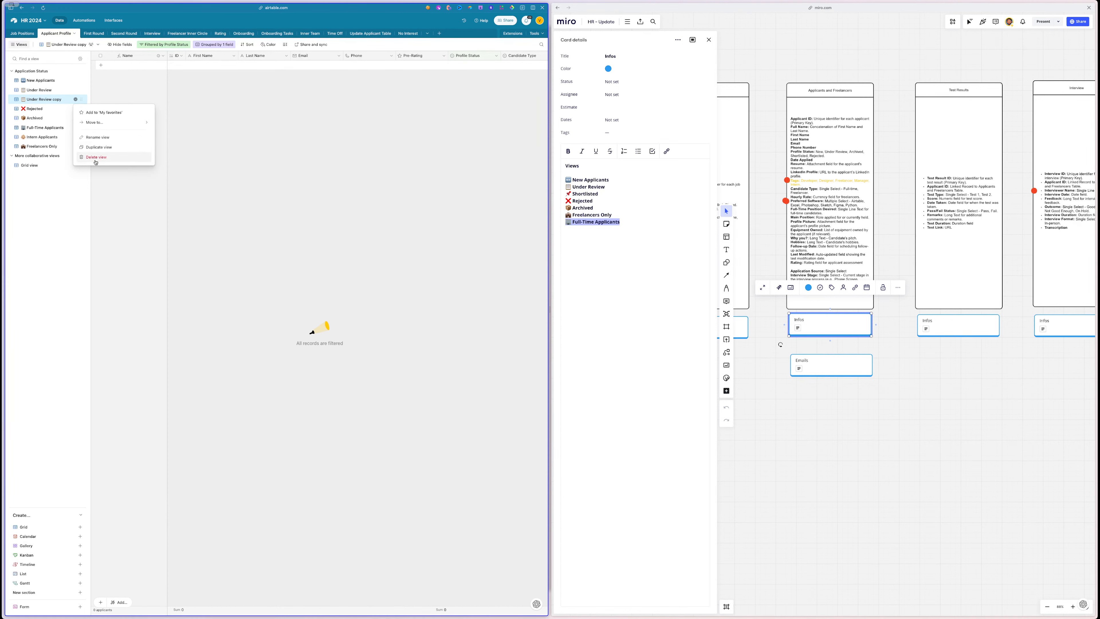
left_click(84, 159)
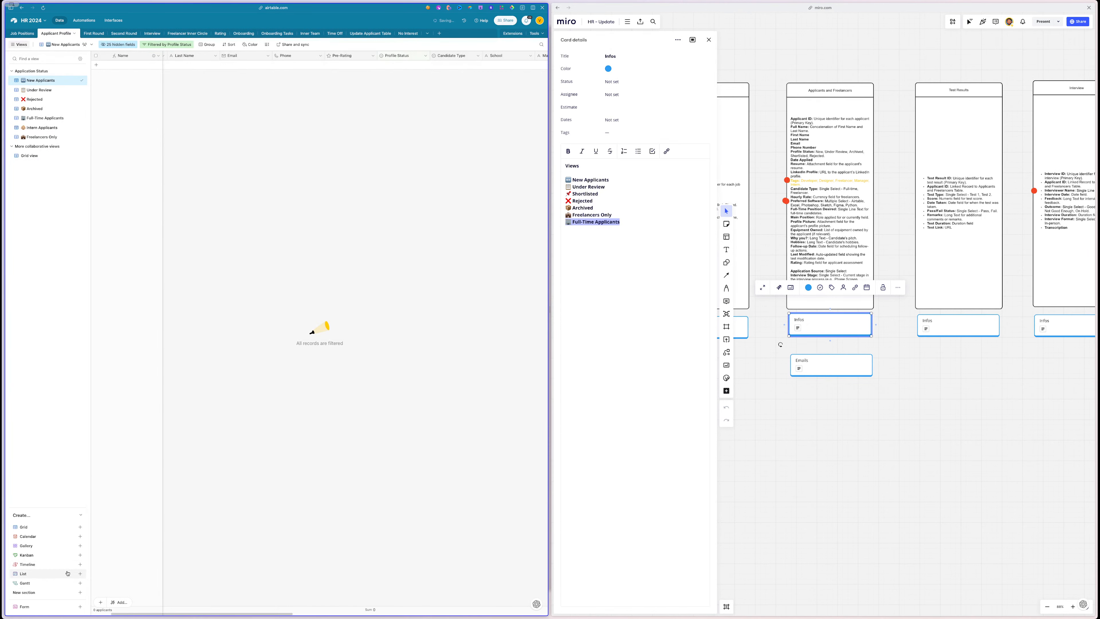
- Create Kanban view 'Under Review - Make a decision' stacked by Profile Status, below Under Review
left_click(68, 555)
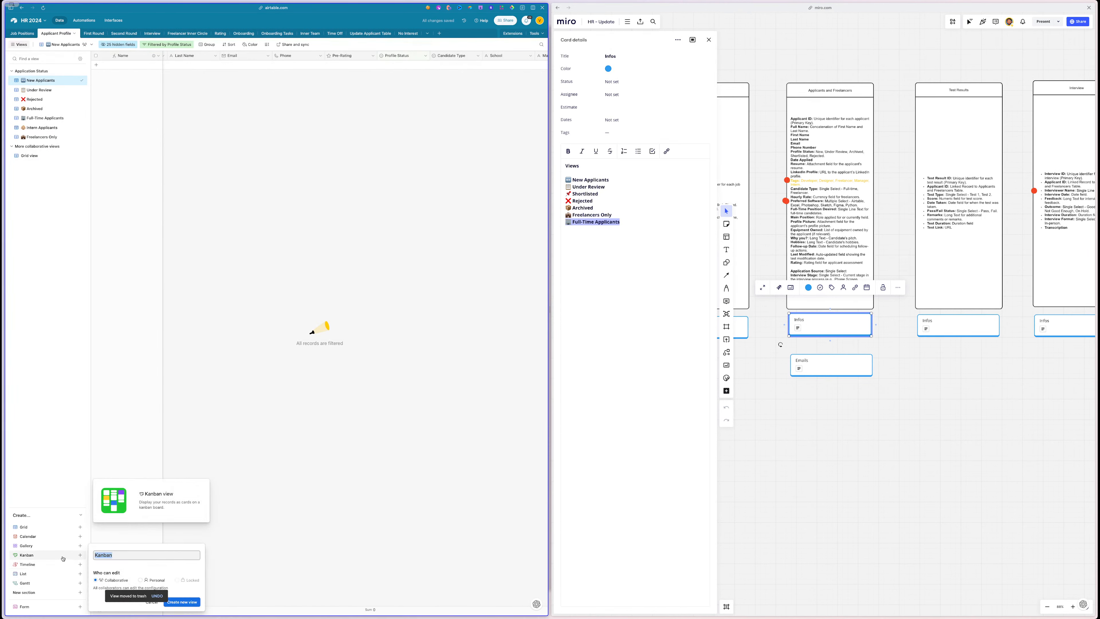
key("ctrl+v")
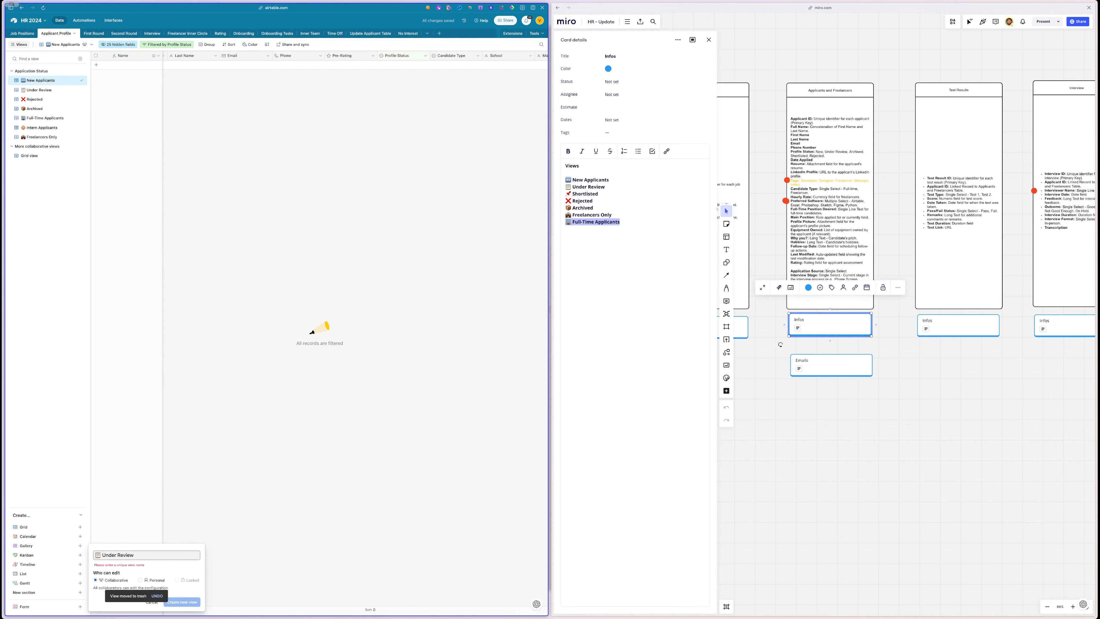
type("- Make a d")
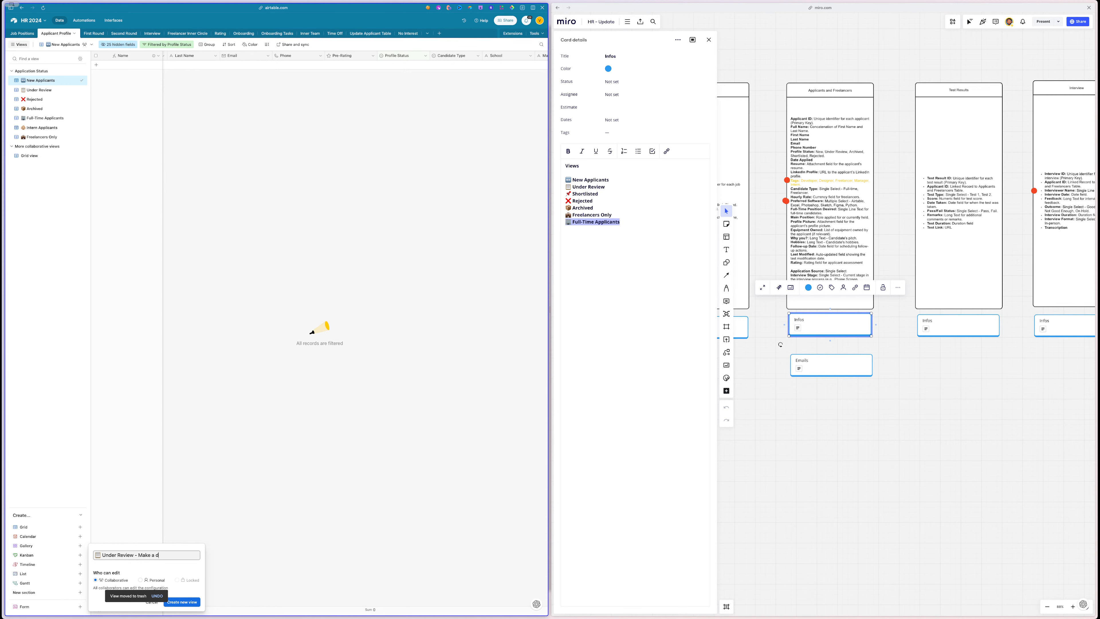
type("essiosn")
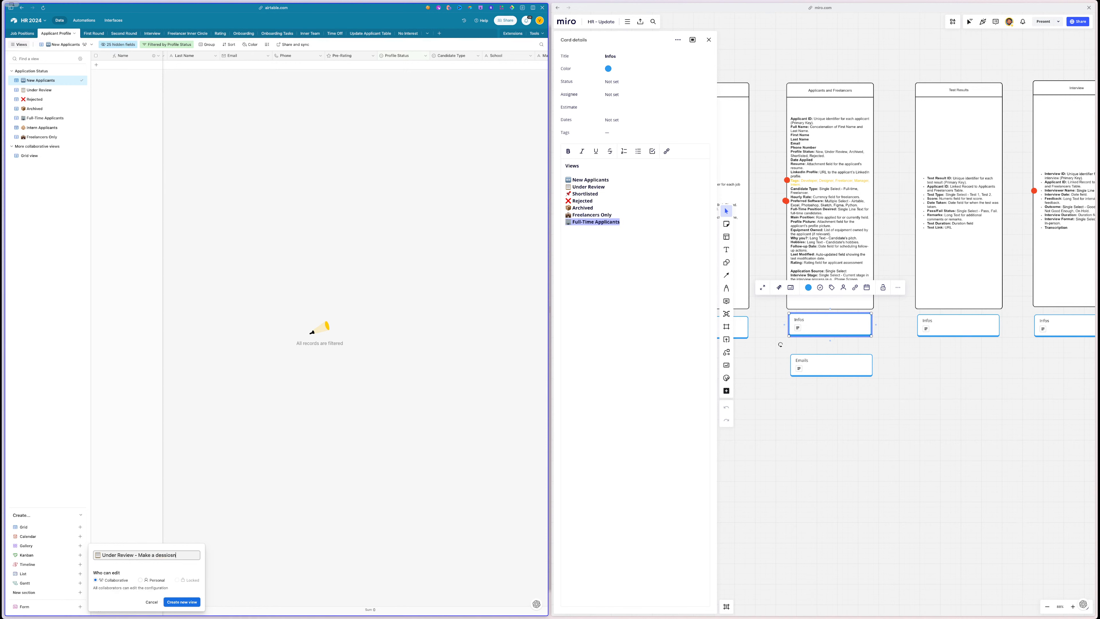
type("n")
key("ctrl+a")
key("ctrl+v")
left_click(187, 602)
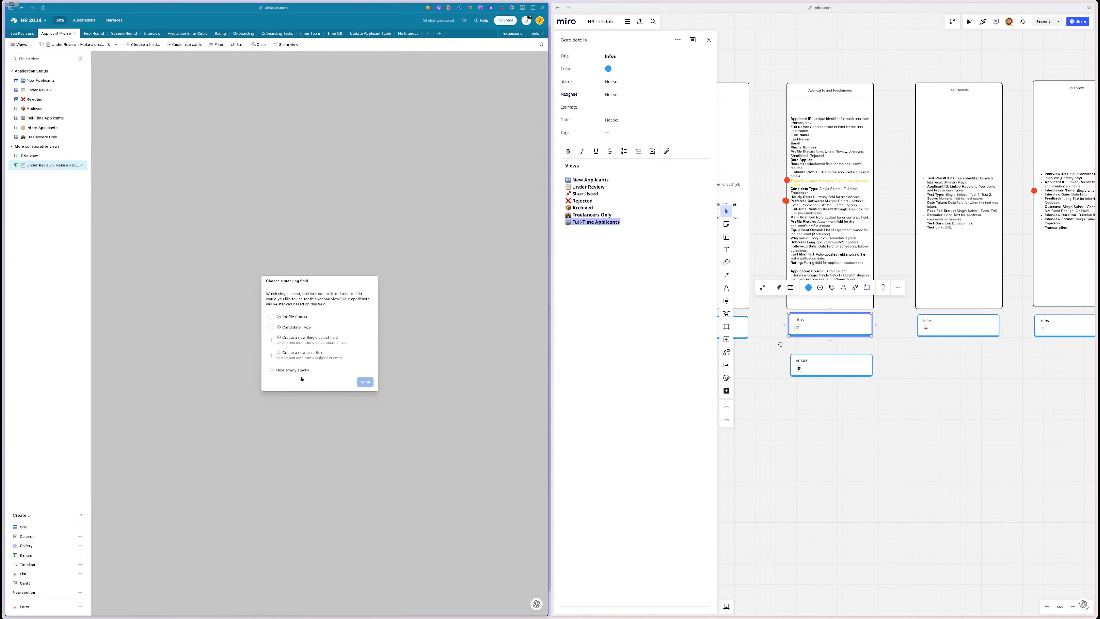
left_click(312, 317)
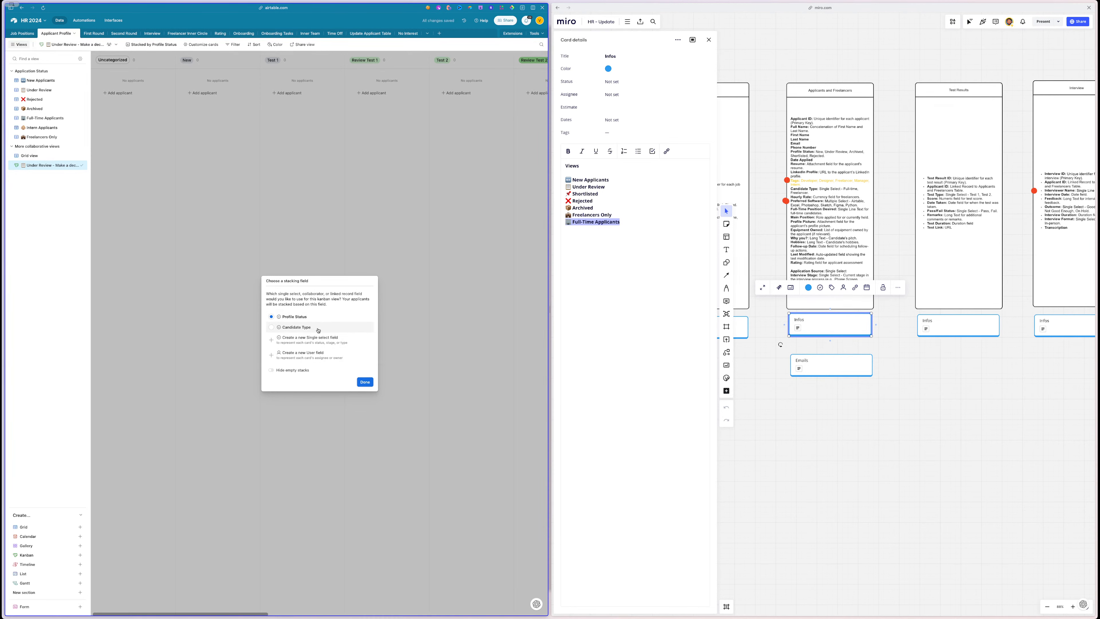
left_click(366, 382)
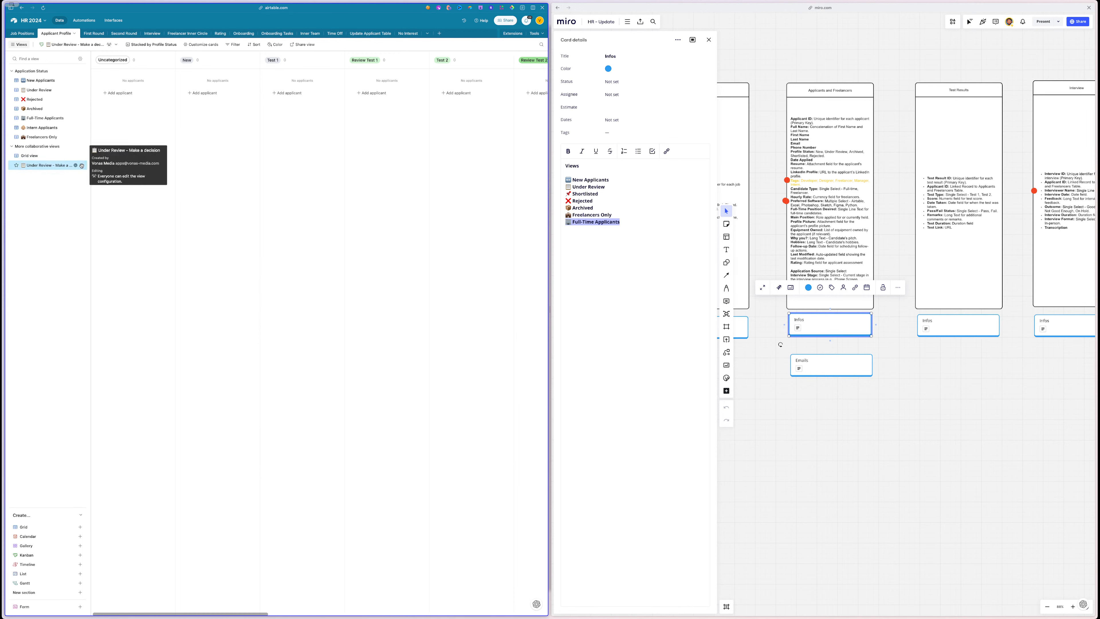
left_click_drag(82, 166, 86, 101)
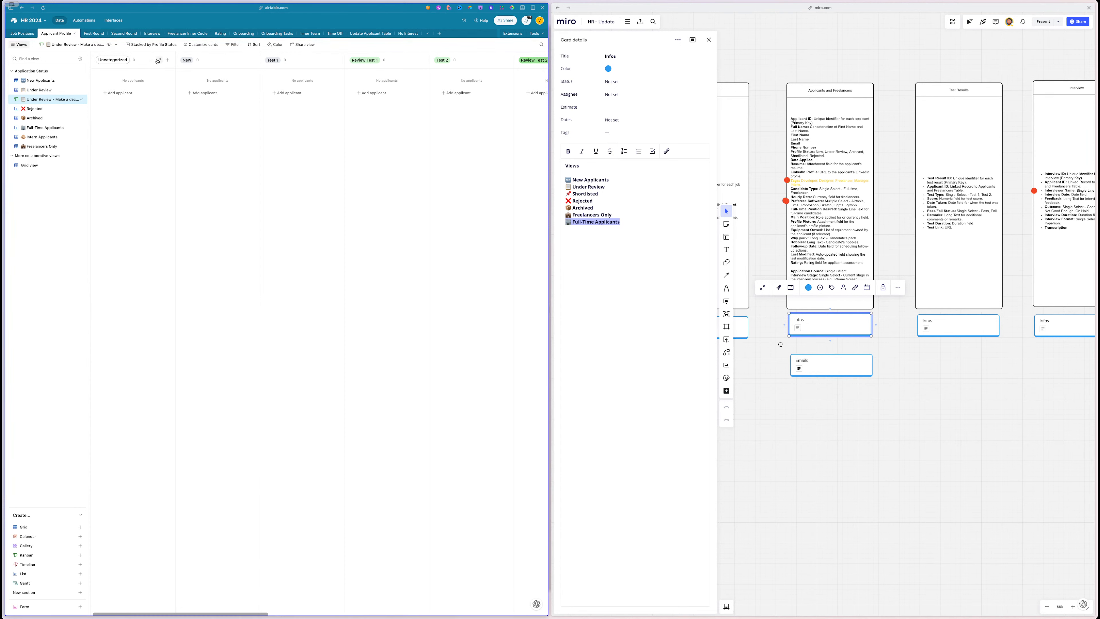
- Collapse the Uncategorized, New, Test 1 and Test 2 columns of the Kanban
left_click(160, 60)
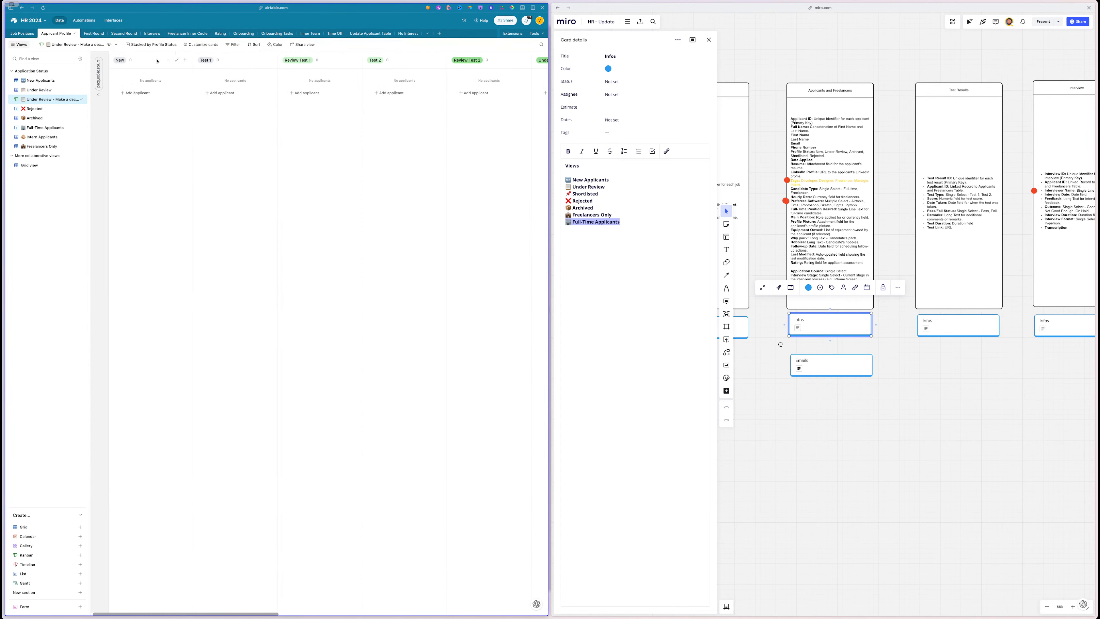
left_click(174, 61)
left_click(196, 61)
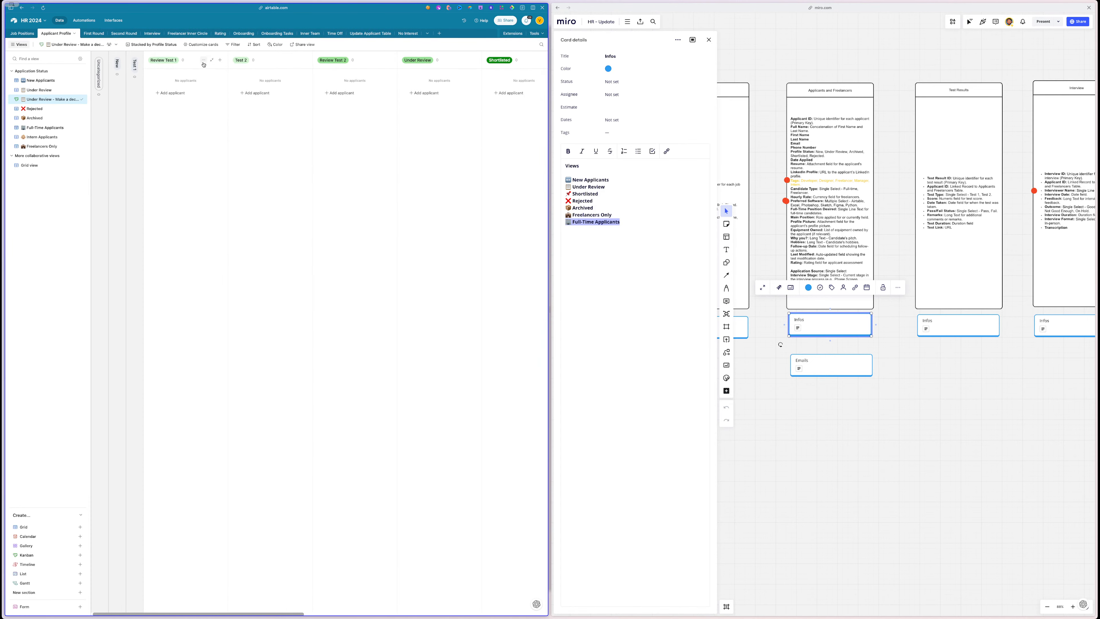
left_click(297, 61)
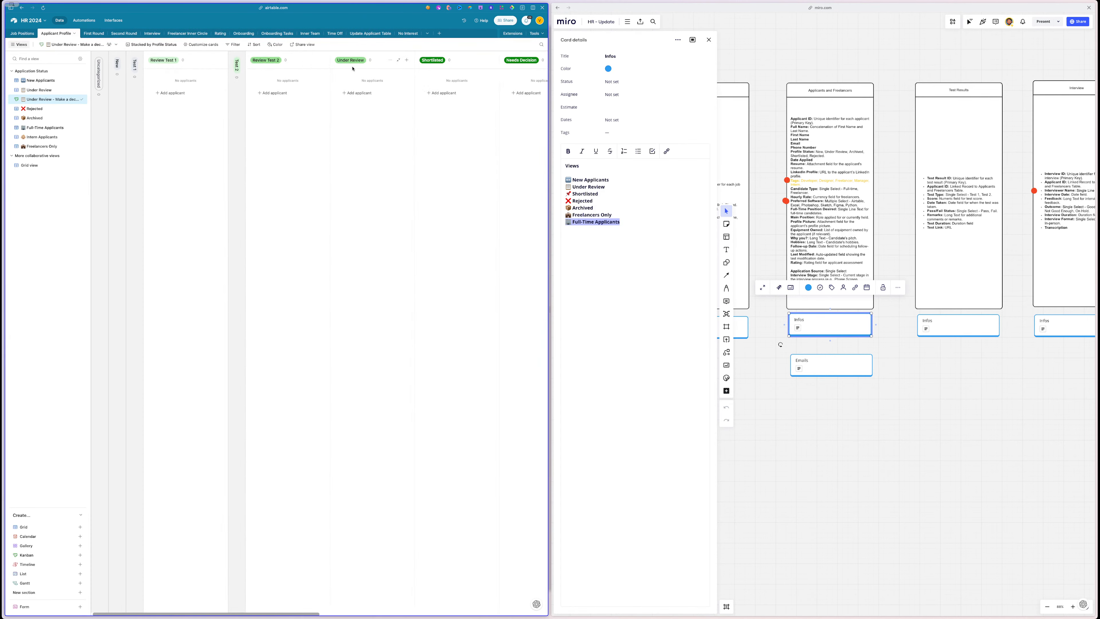
scroll(207, 126, "right", 5)
scroll(207, 126, "right", 3)
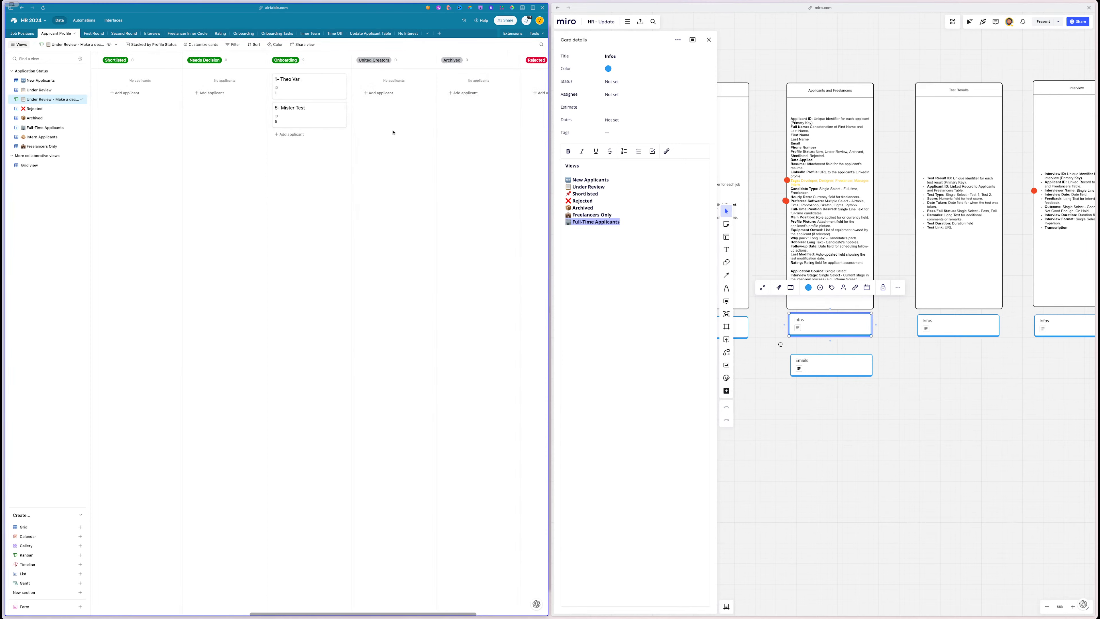
mouse_move(325, 93)
left_mouse_down()
mouse_move(238, 89)
mouse_move(316, 88)
left_mouse_up()
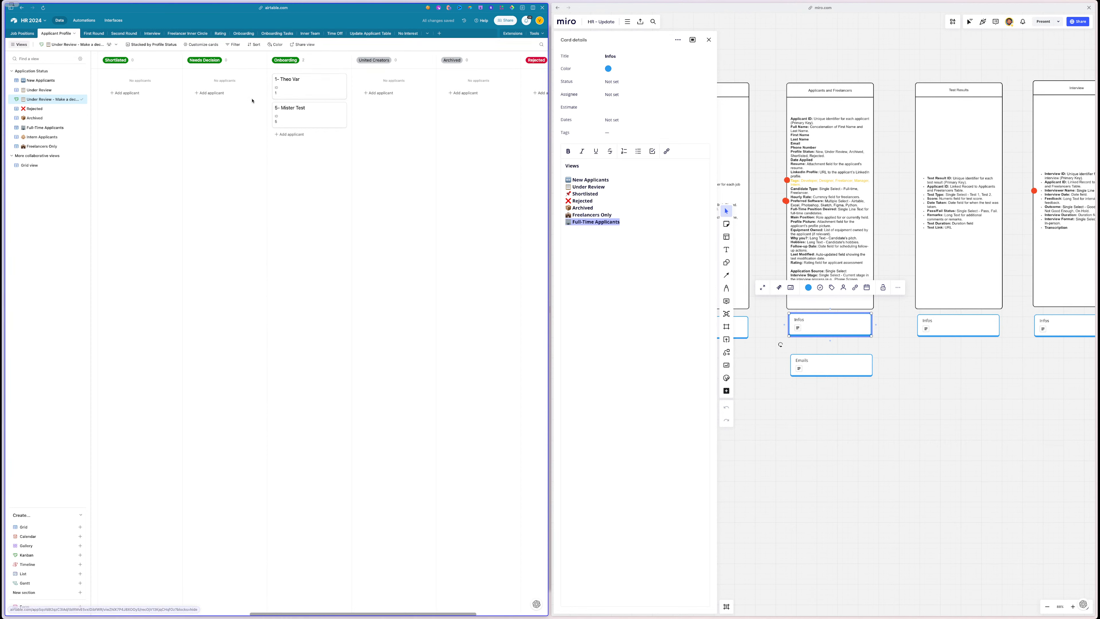
scroll(255, 101, "left", 2)
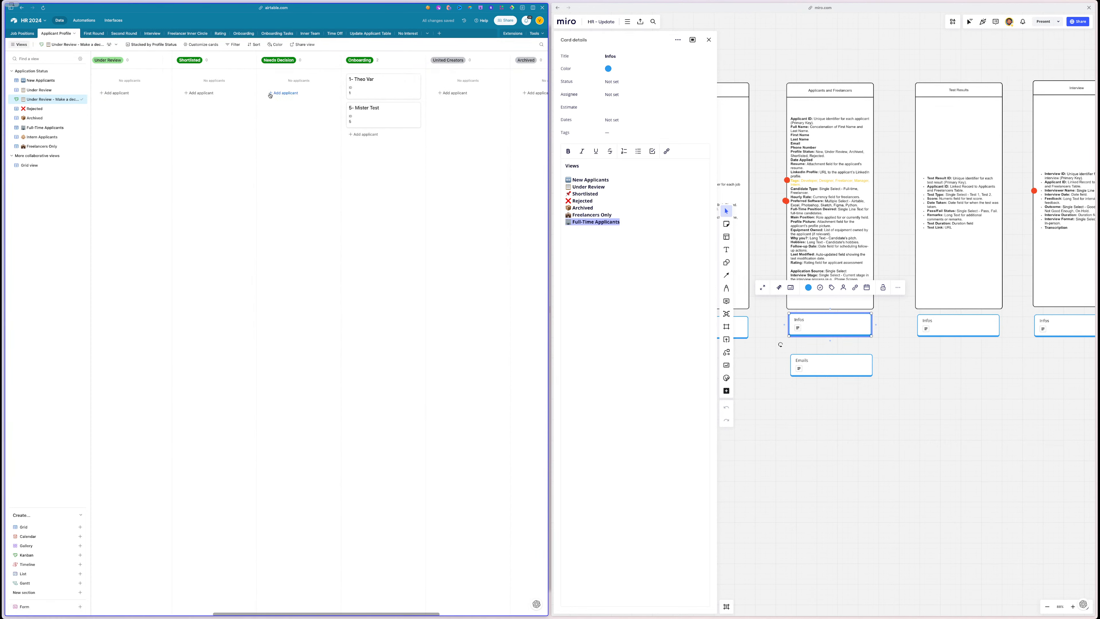
scroll(271, 95, "left", 5)
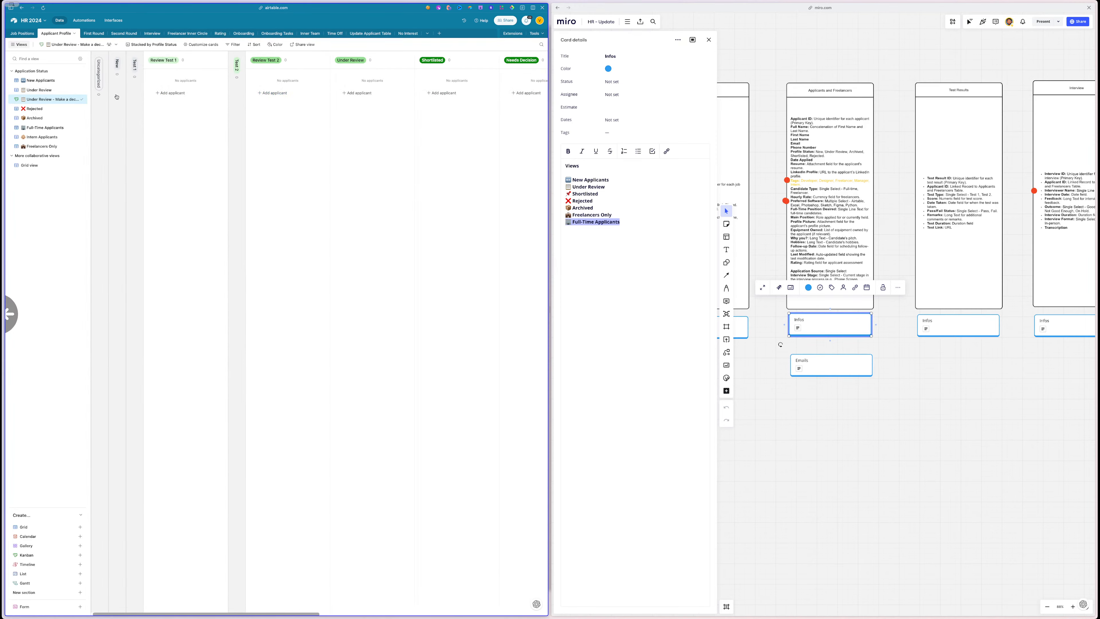
scroll(222, 126, "right", 10)
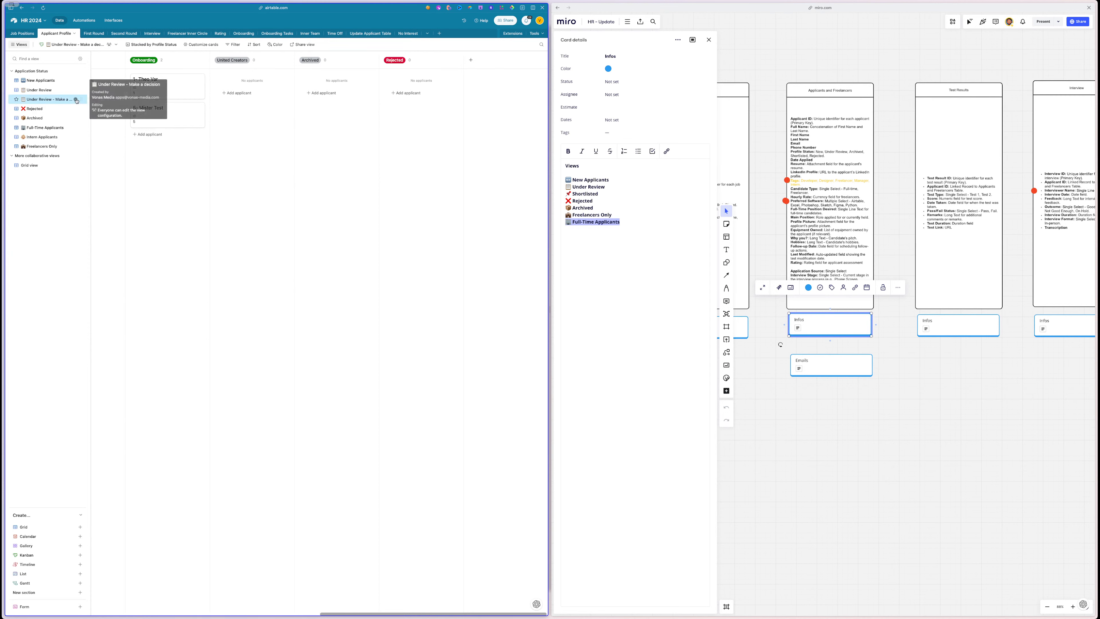
left_click(75, 100)
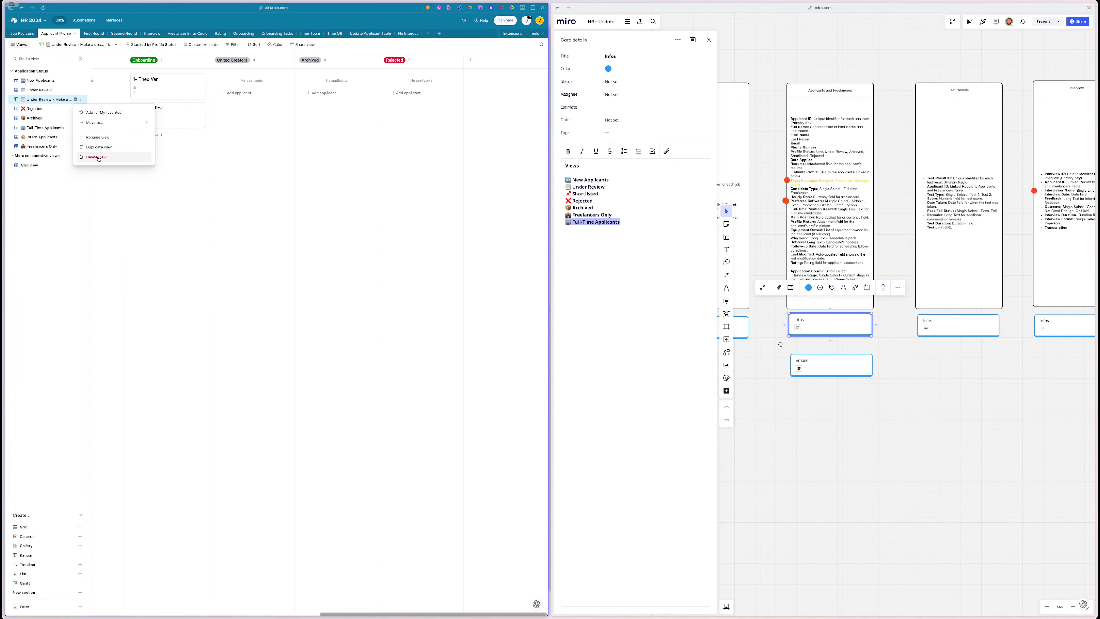
- Delete the Under Review - Make a decision view and switch to the First Round table
left_click(98, 157)
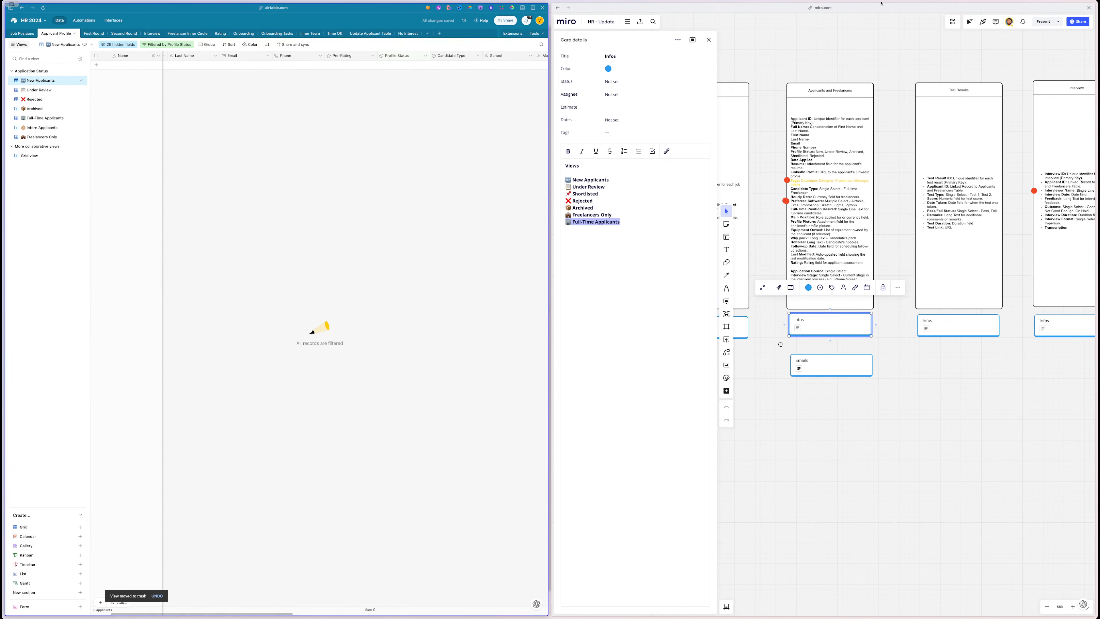
left_click(95, 33)
scroll(862, 364, "right", 3)
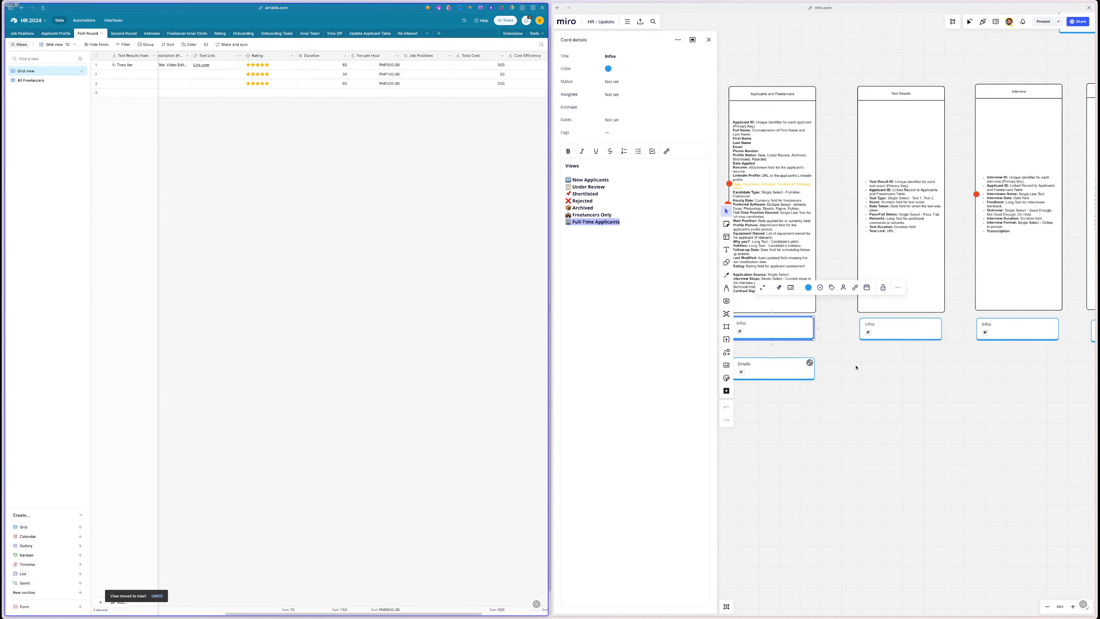
scroll(856, 367, "right", 2)
- Enter 90 as row 2's Duration in the First Round table
left_click(849, 333)
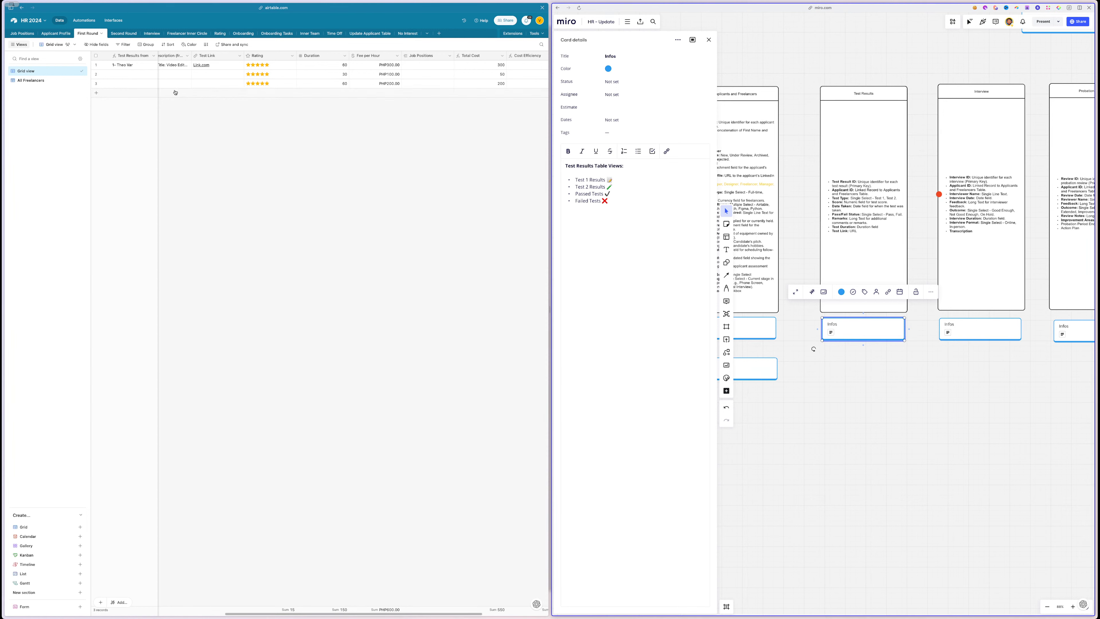
scroll(255, 109, "right", 5)
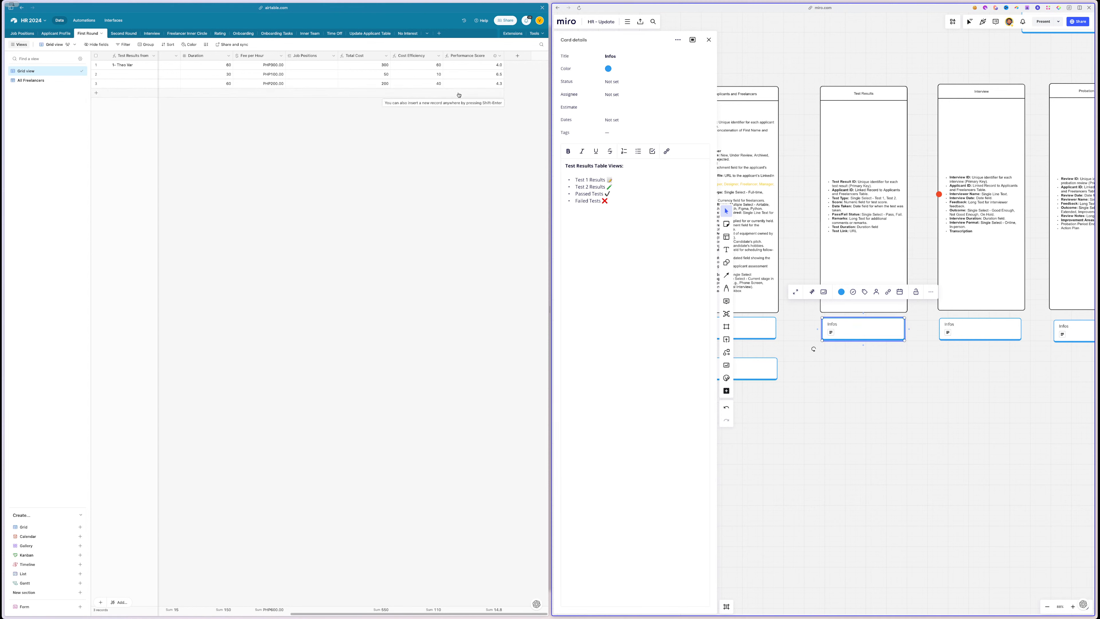
scroll(433, 87, "left", 3)
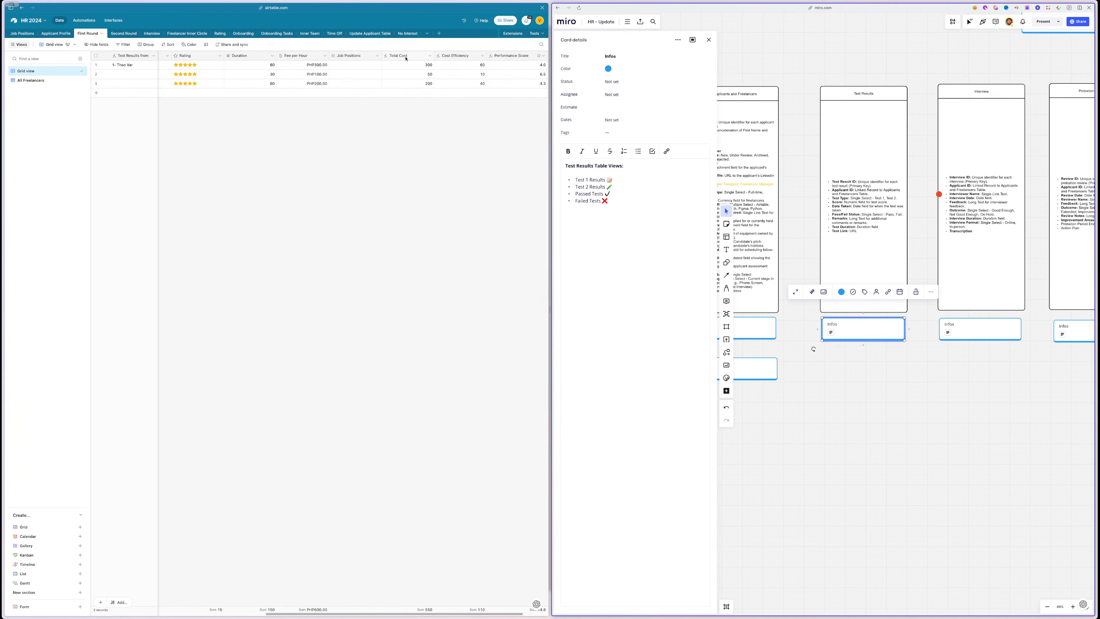
left_click(269, 65)
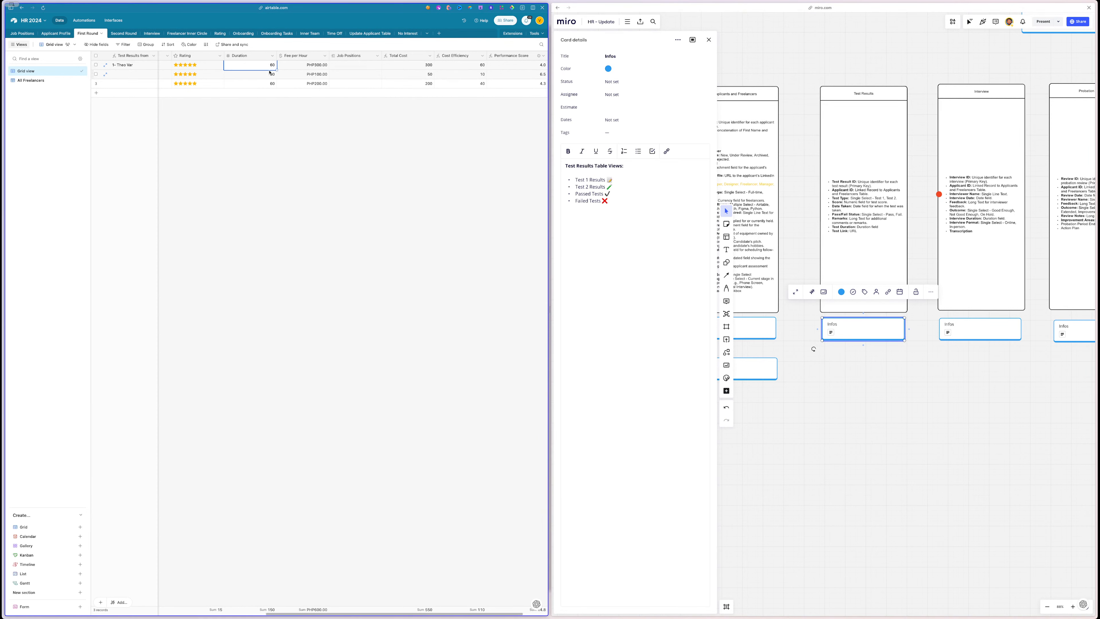
left_click(270, 74)
type("90")
key("Return")
left_click(277, 165)
scroll(438, 65, "right", 1)
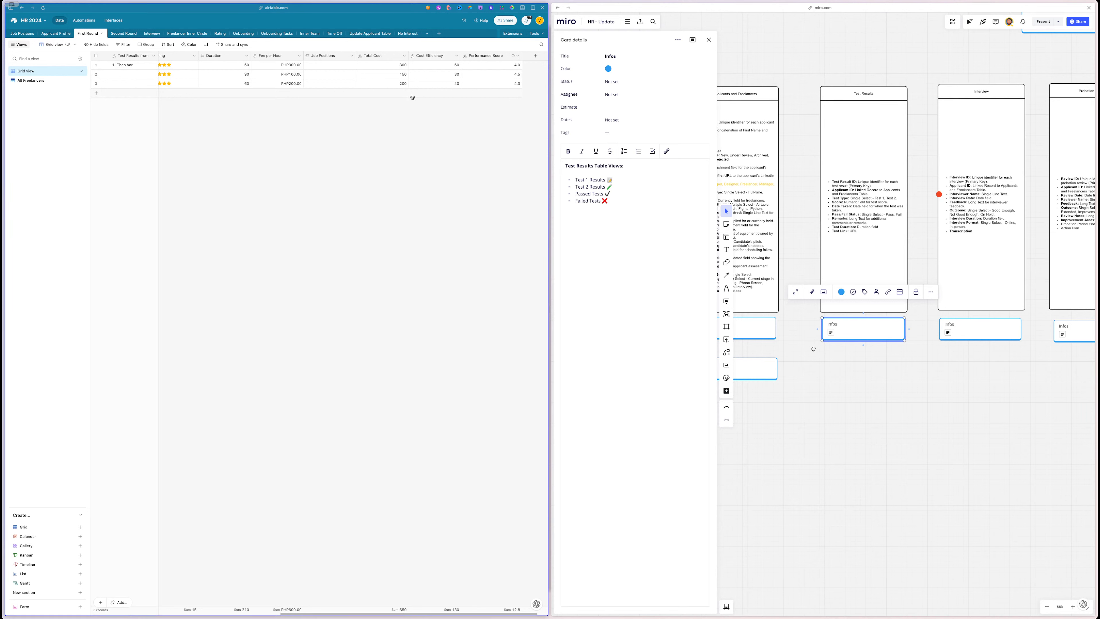
scroll(442, 55, "left", 1)
- Try row 2's rating at 4 and 2 stars, leaving it at 5 stars
double_click(447, 55)
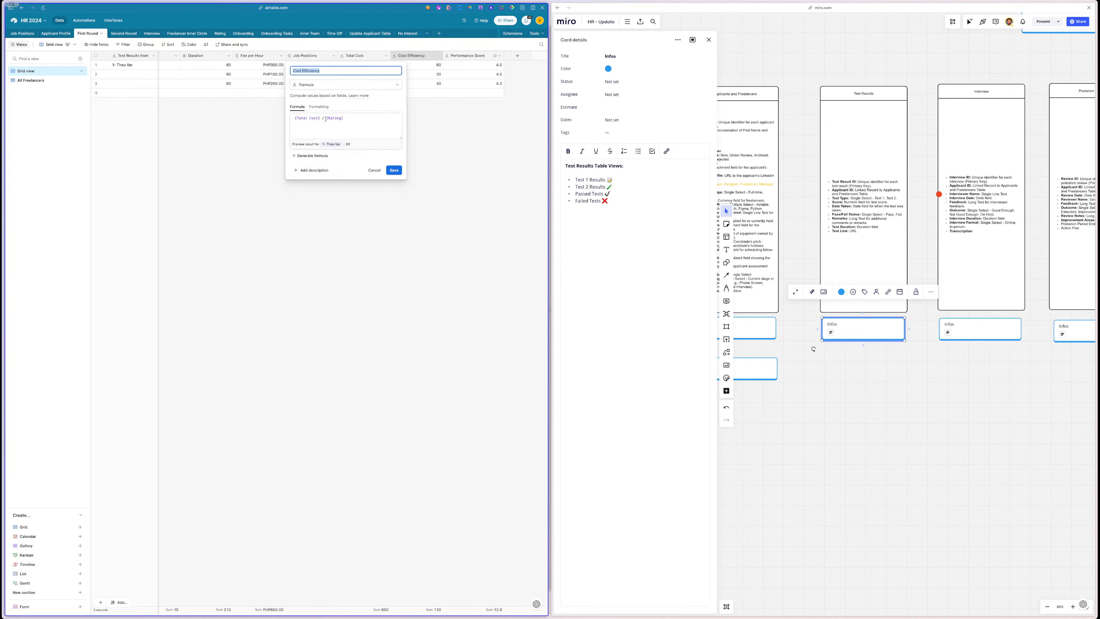
key("Escape")
scroll(437, 126, "left", 3)
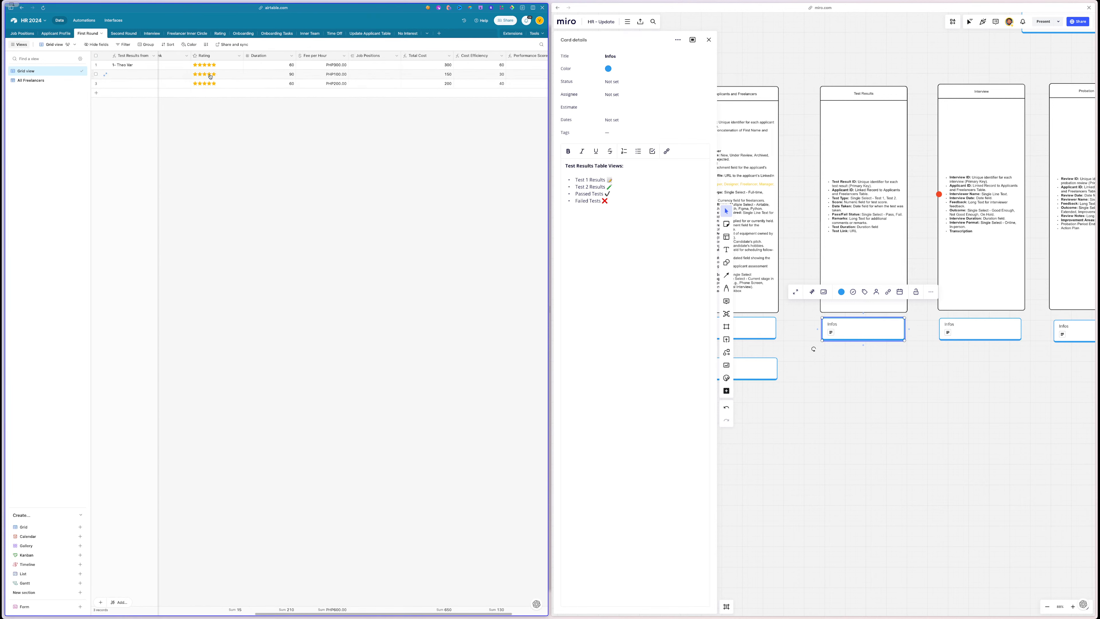
left_click(210, 76)
scroll(261, 160, "right", 1)
left_click(197, 75)
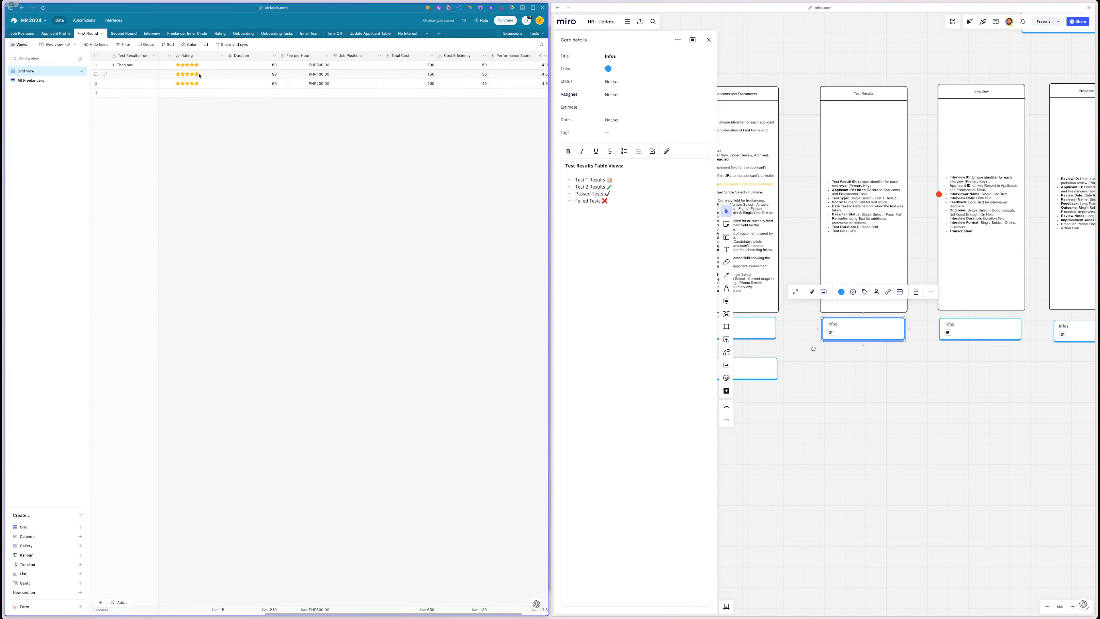
left_click(184, 75)
left_click(197, 75)
- Review the Performance Score formula settings, then scroll back to the Rating column
scroll(441, 66, "right", 2)
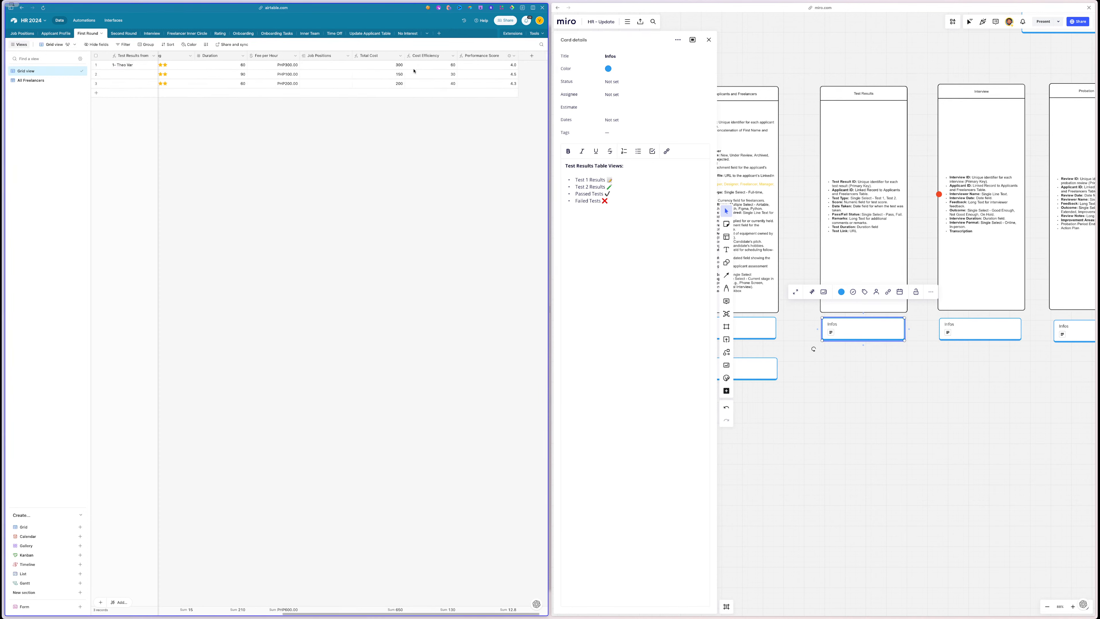
double_click(467, 56)
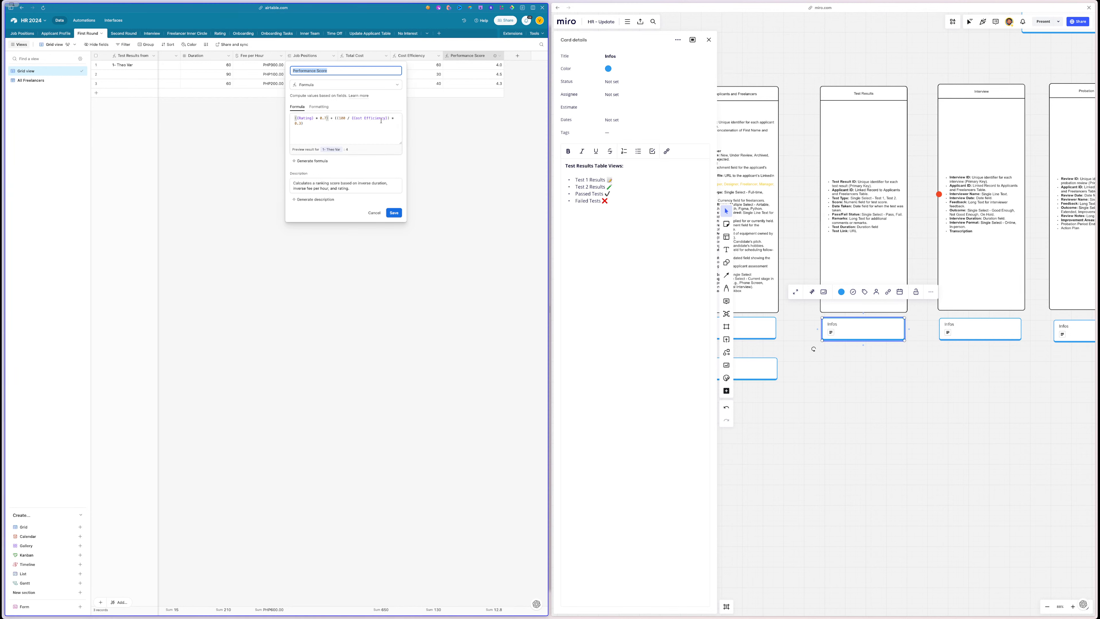
left_click(466, 137)
scroll(466, 136, "left", 5)
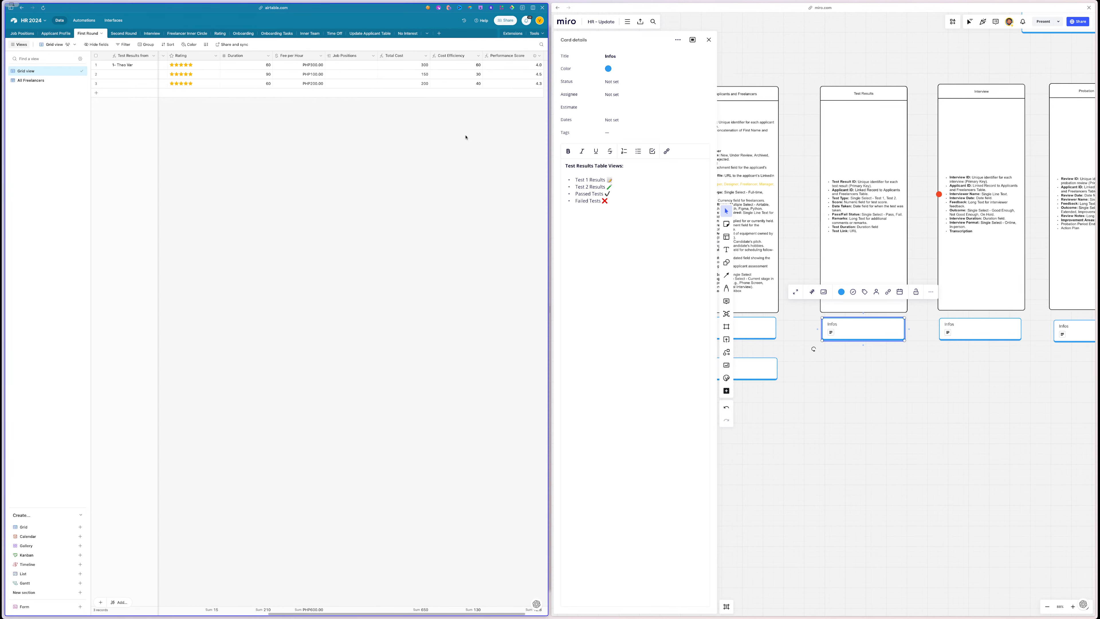
scroll(306, 96, "left", 1)
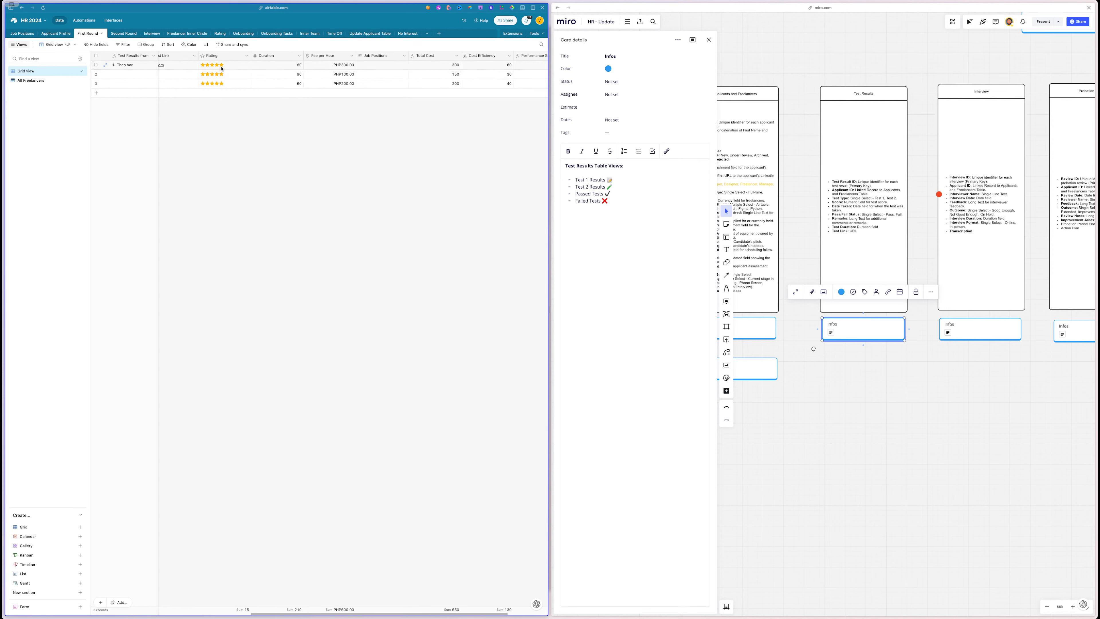
- Lower row 3's rating to 4 stars and change row 2's Fee per Hour to PHP250.00
left_click(217, 83)
left_click(345, 77)
type("200")
left_click(345, 97)
scroll(347, 82, "right", 3)
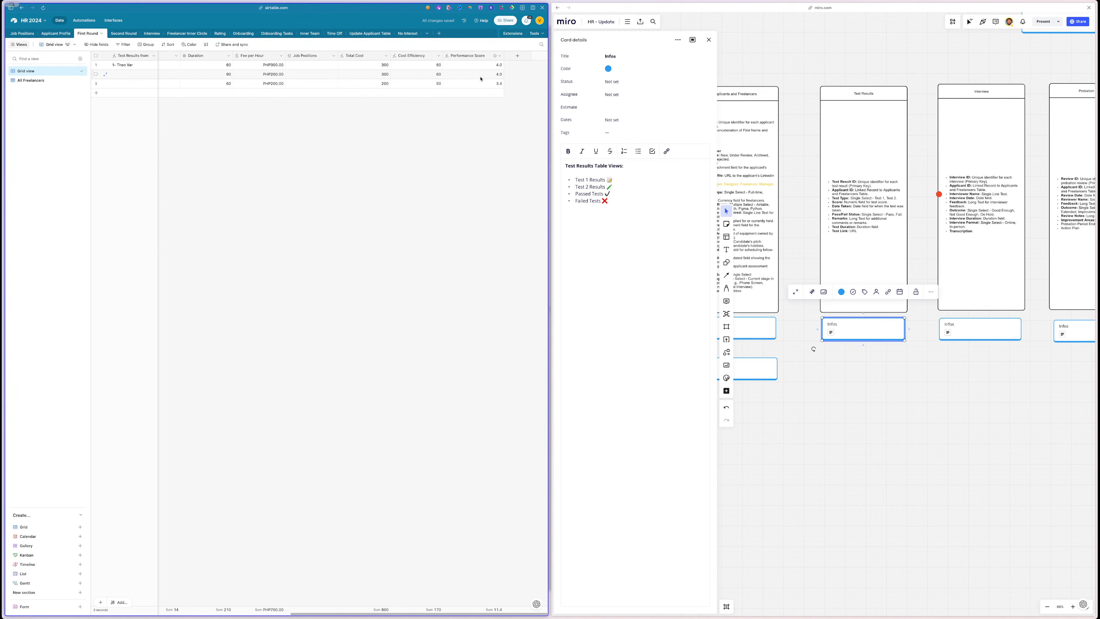
scroll(481, 79, "left", 2)
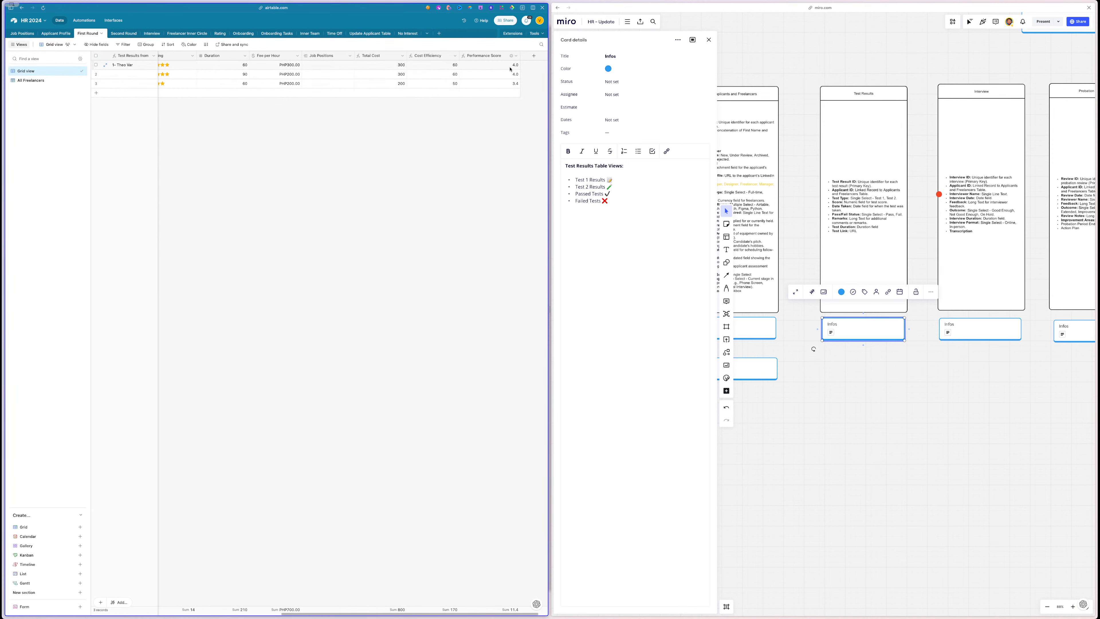
left_click(292, 75)
type("250")
left_click(282, 135)
- Set row 2's rating to 5 stars and lower row 1's rating to 4 stars
scroll(199, 124, "left", 1)
left_click(167, 75)
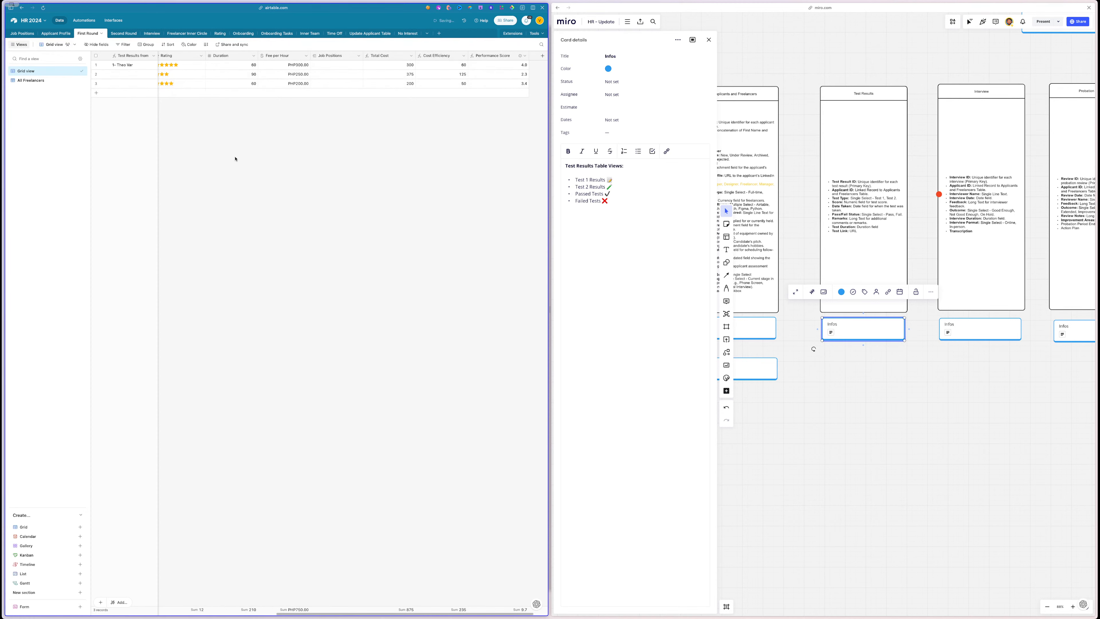
scroll(236, 160, "right", 1)
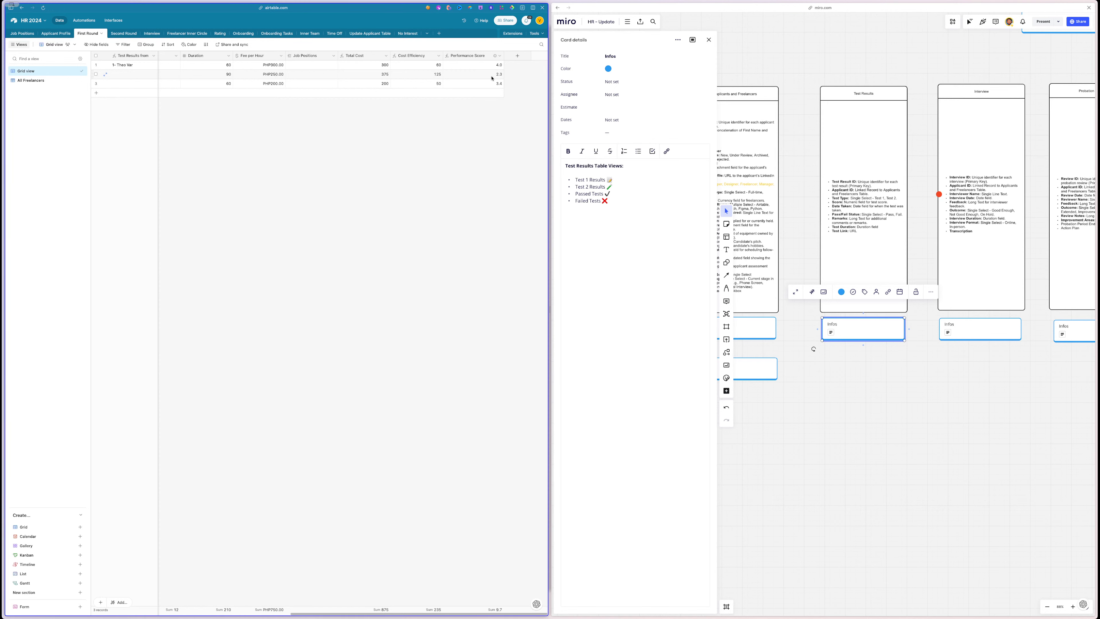
scroll(390, 77, "left", 5)
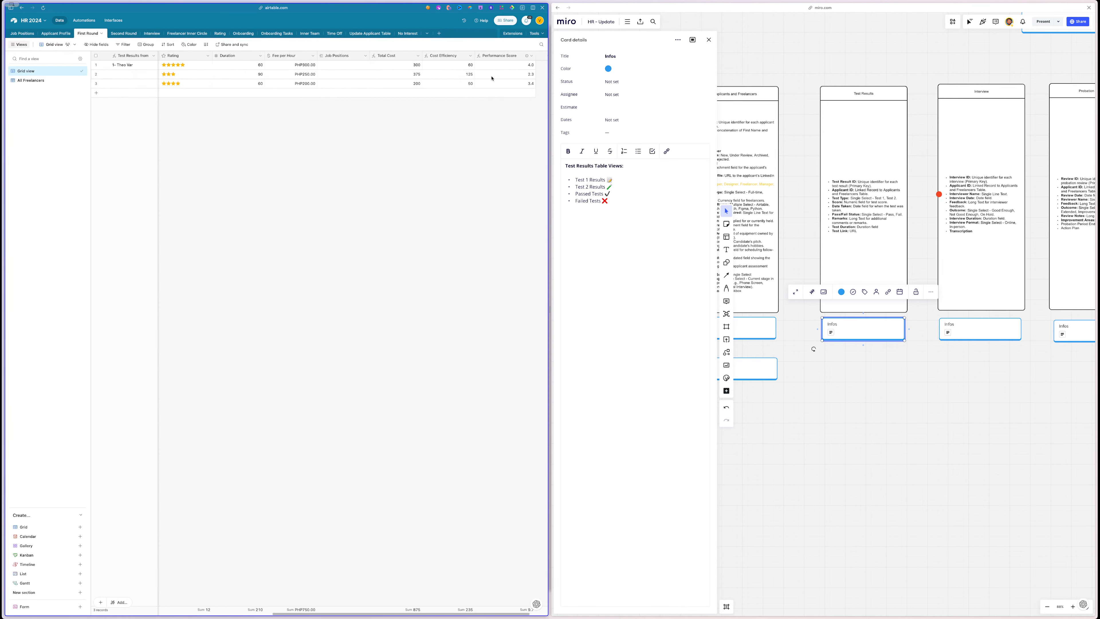
left_click(231, 74)
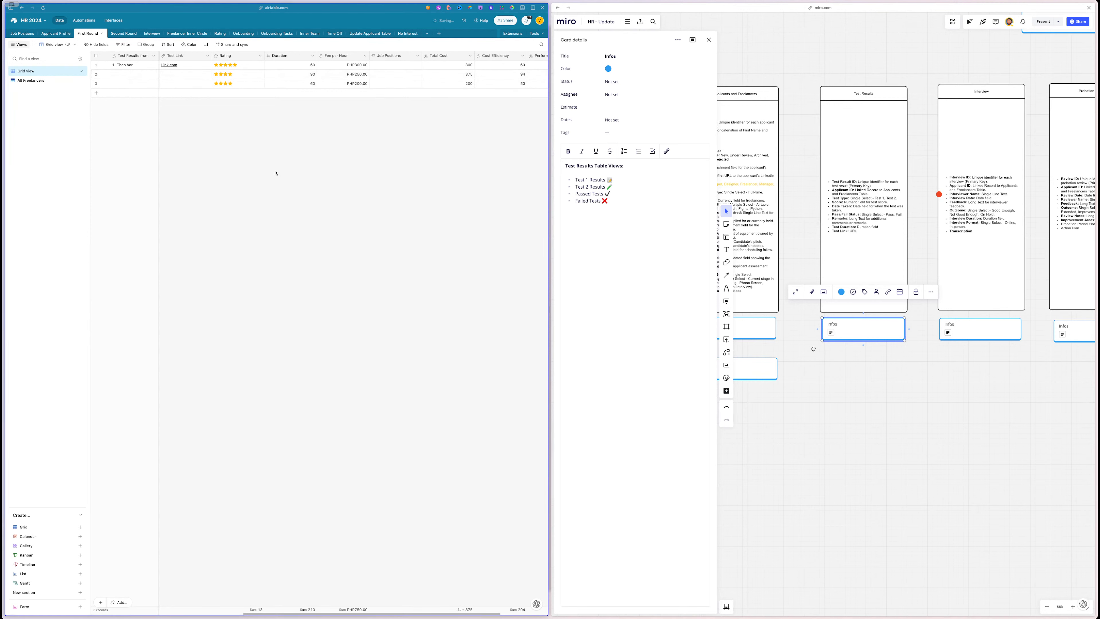
scroll(389, 80, "right", 3)
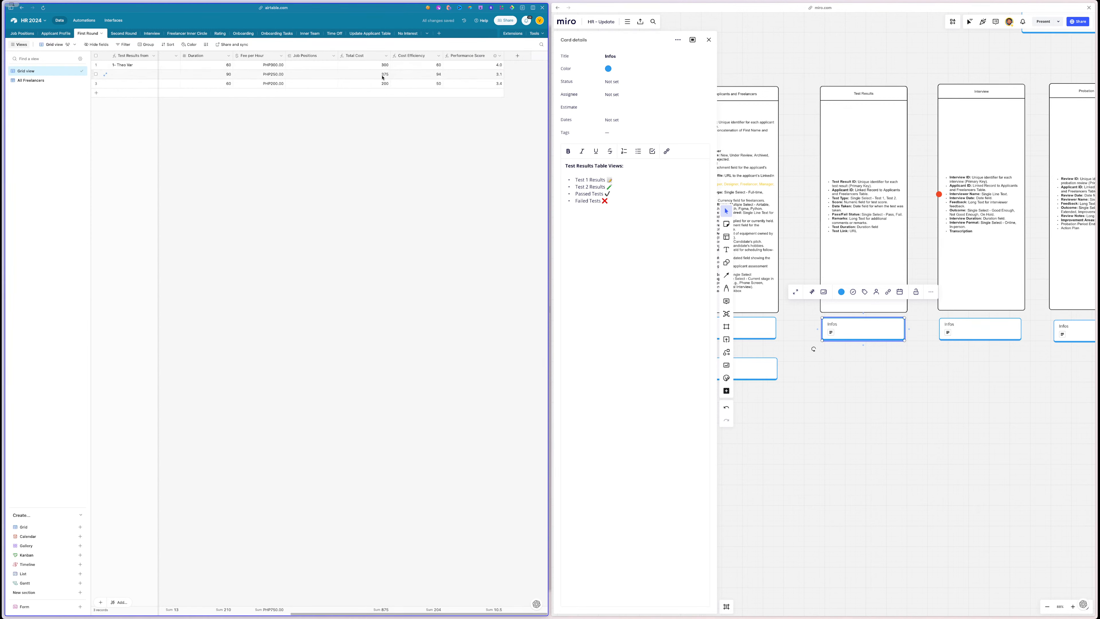
scroll(383, 78, "left", 3)
left_click(214, 74)
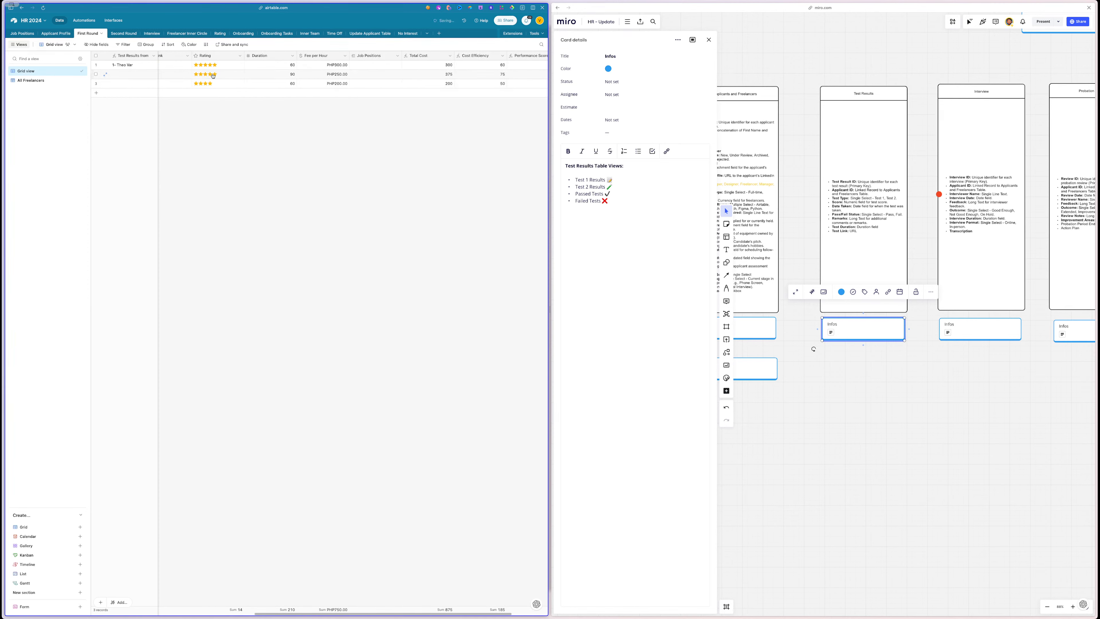
left_click(210, 65)
scroll(291, 163, "right", 3)
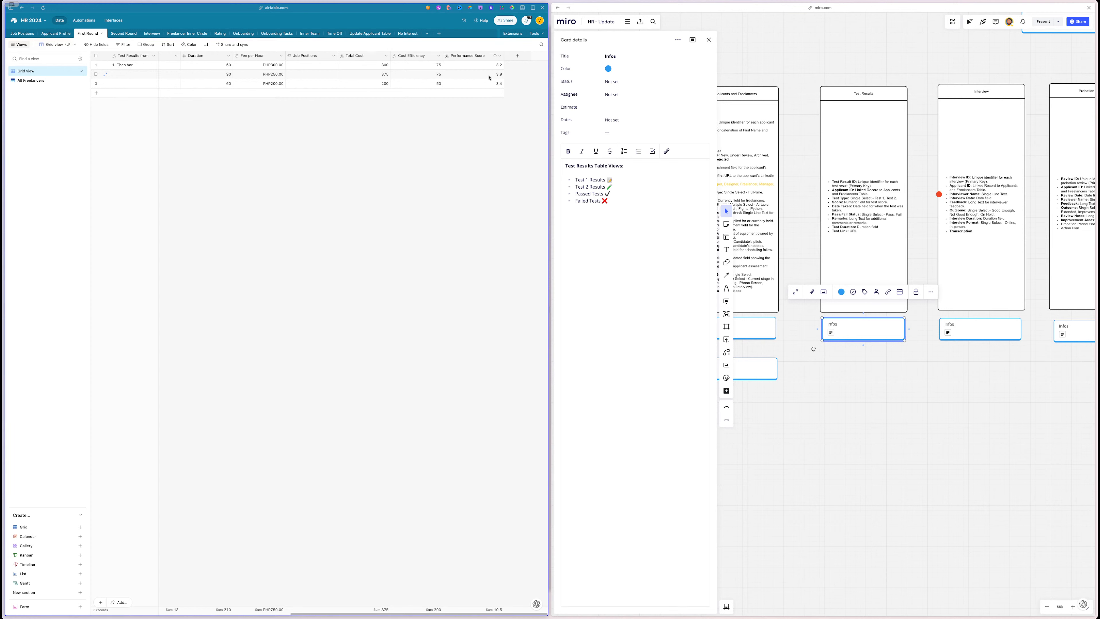
scroll(395, 146, "left", 5)
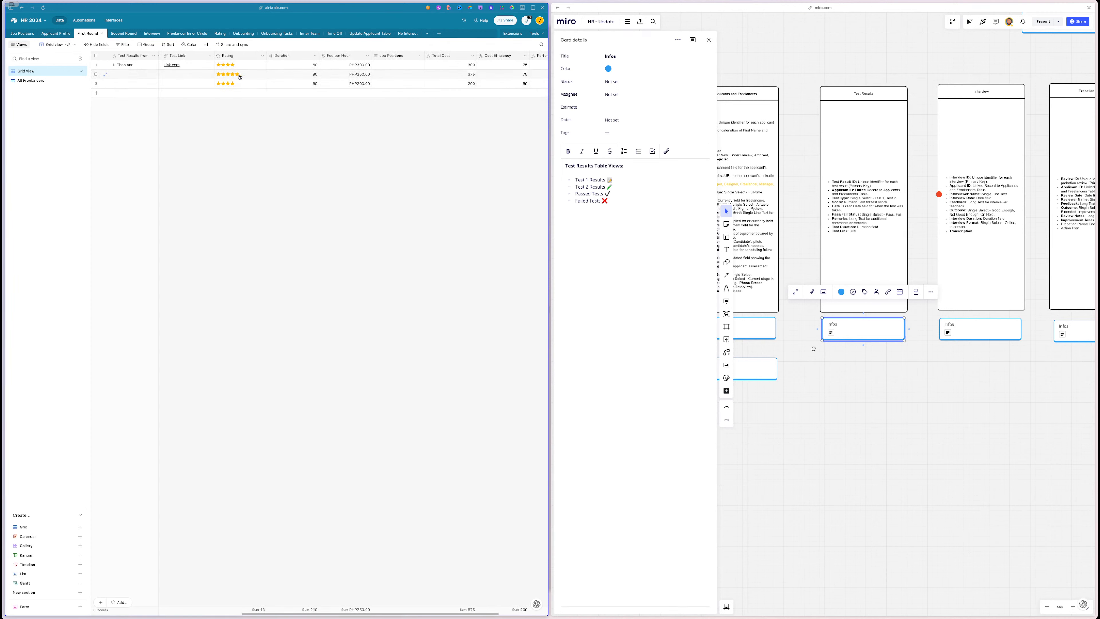
scroll(340, 126, "right", 3)
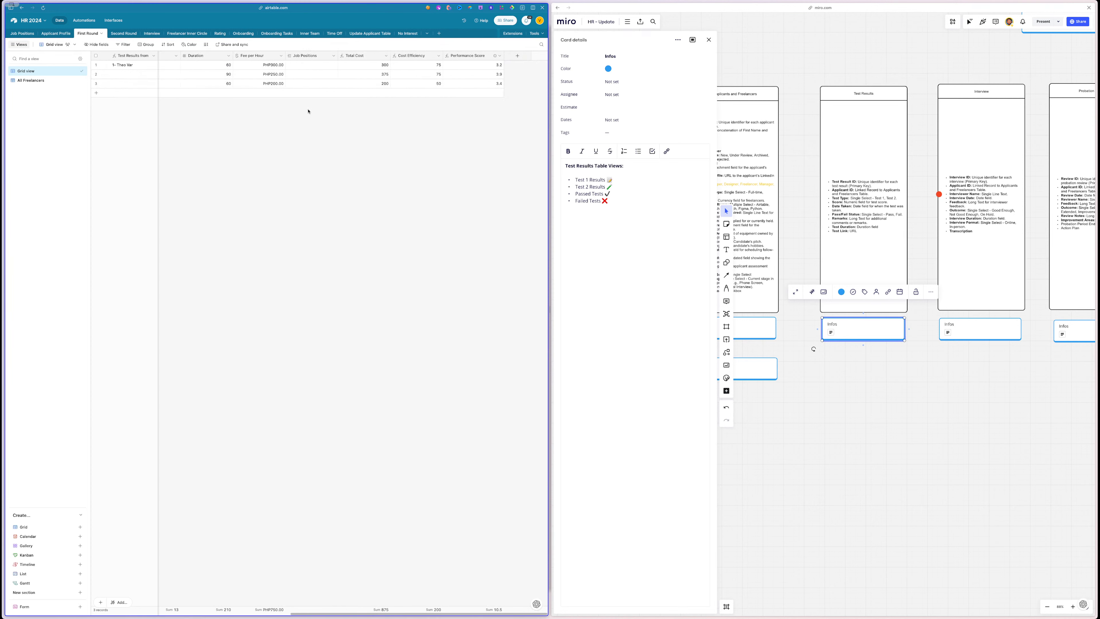
- Change row 2's Fee per Hour to PHP450.00 and its Duration to 60
left_click(274, 78)
left_click(274, 76)
type("4")
left_click(275, 173)
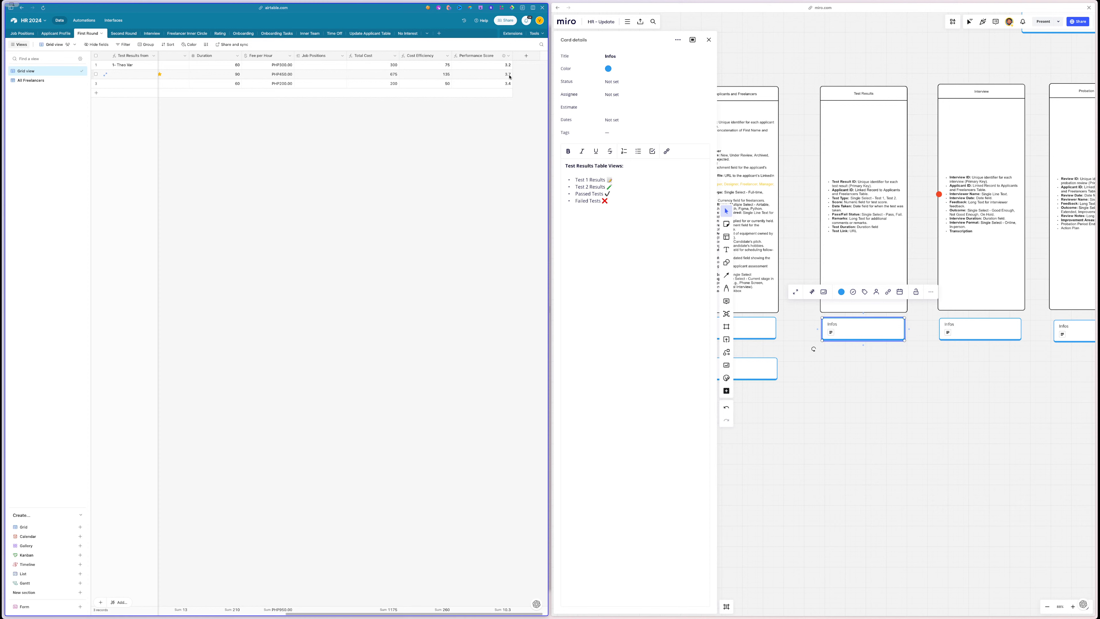
left_click(240, 77)
type("60")
left_click(231, 128)
- Set the Fee per Hour of rows 2 and 1 to PHP600.00
left_click(285, 75)
left_click(253, 186)
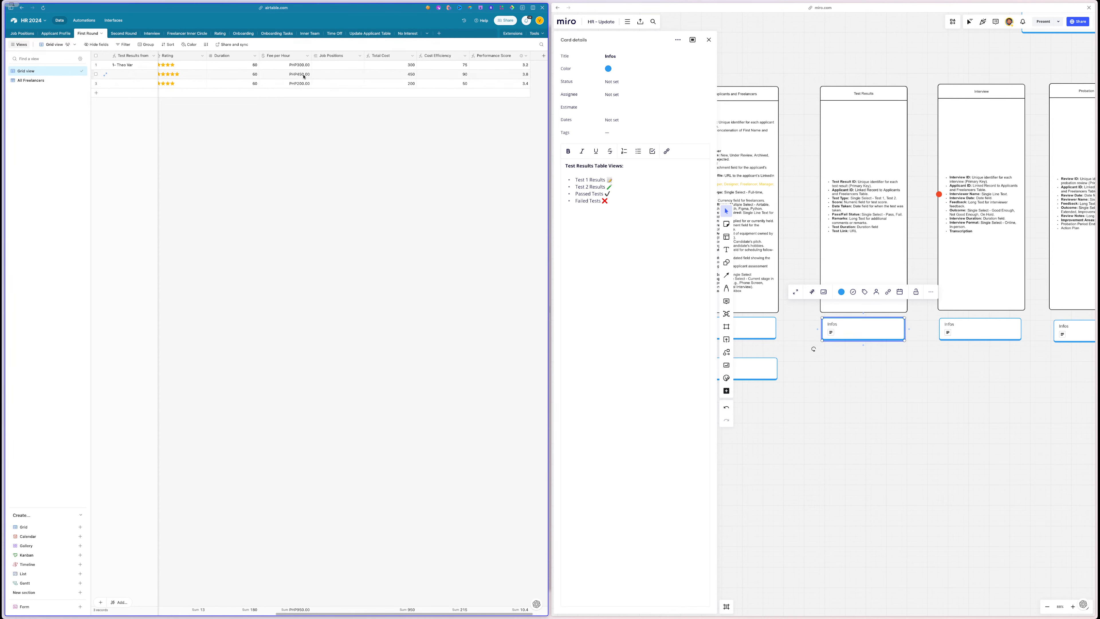
left_click(303, 75)
type("600")
key("Return")
left_click(275, 174)
left_click(273, 65)
type("600")
key("Return")
- Settle on PHP300.00 for row 1's fee and PHP600.00 for row 2's fee
left_click(303, 77)
type("30")
left_click(280, 129)
left_click(320, 65)
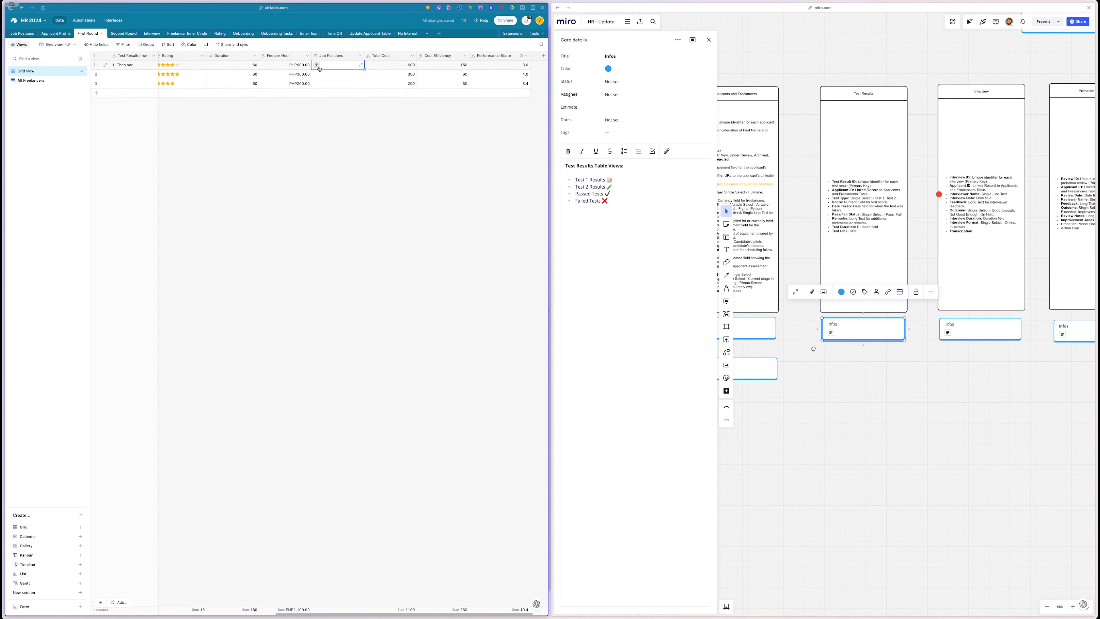
left_click(302, 66)
type("300")
left_click(297, 77)
type("6")
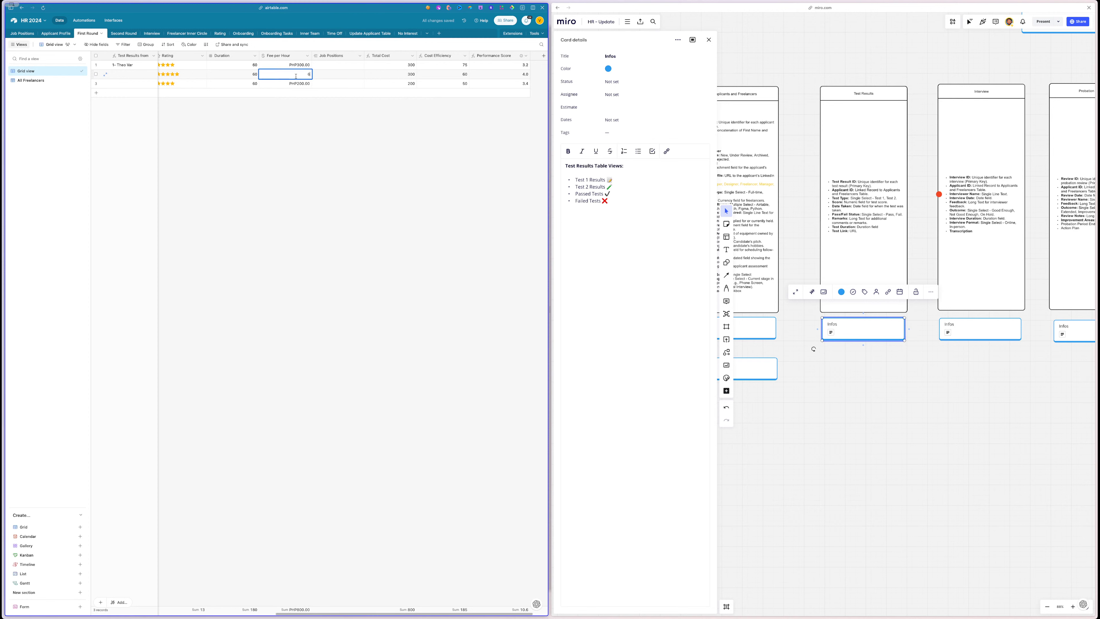
type("000")
key("BackSpace")
left_click(291, 119)
- Change the Performance Score formula weights to 0.6 and 0.4 and save it
double_click(492, 57)
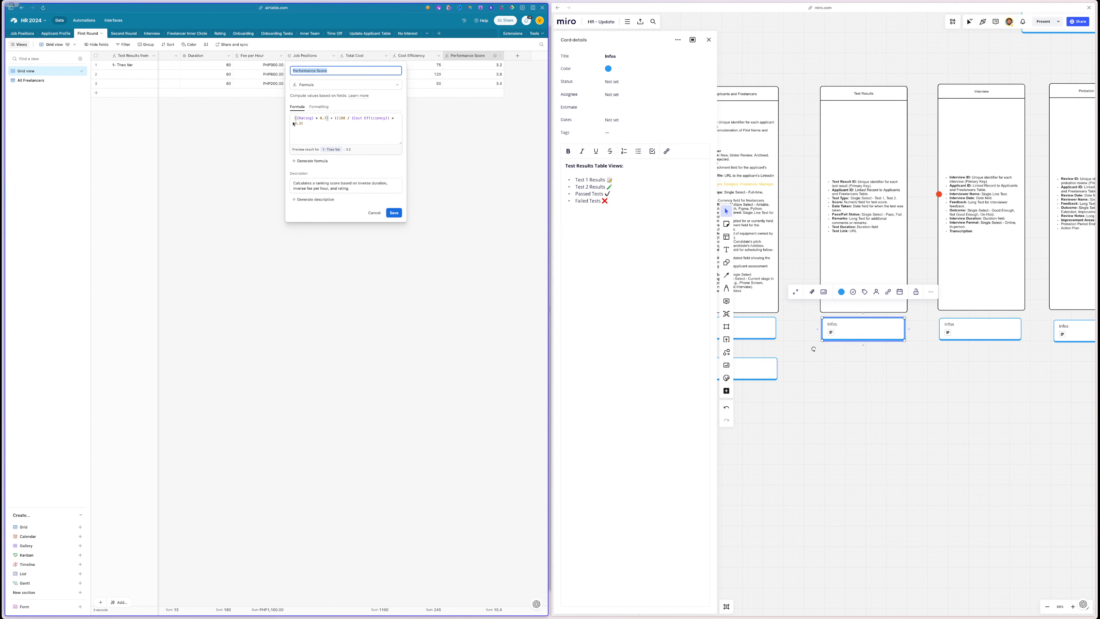
left_click(326, 117)
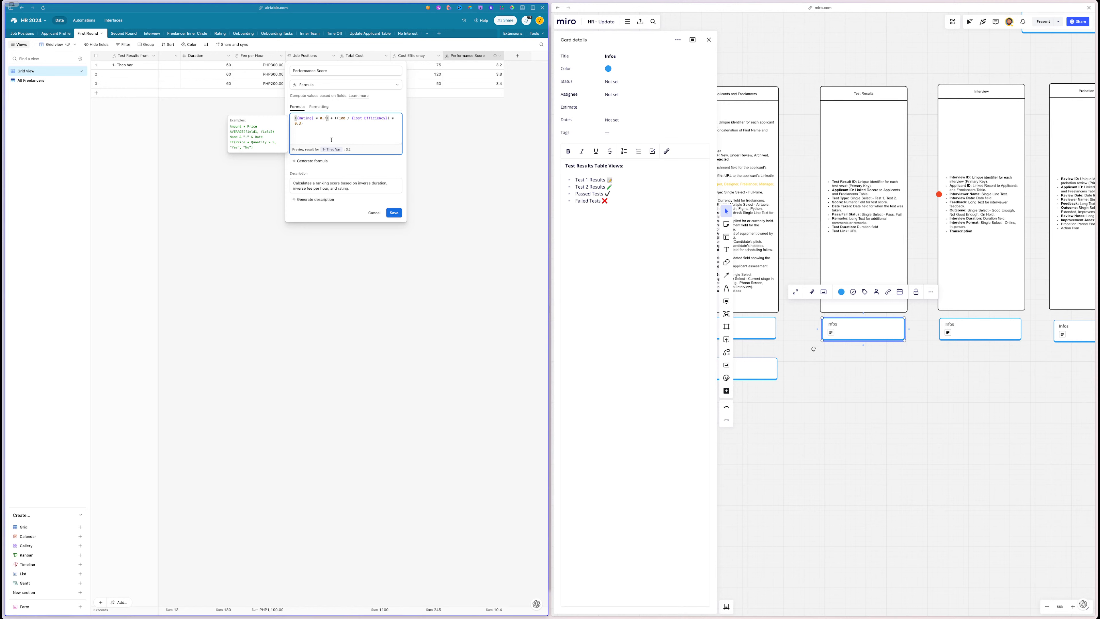
key("BackSpace")
type("4")
key("BackSpace")
type("6")
left_click(395, 211)
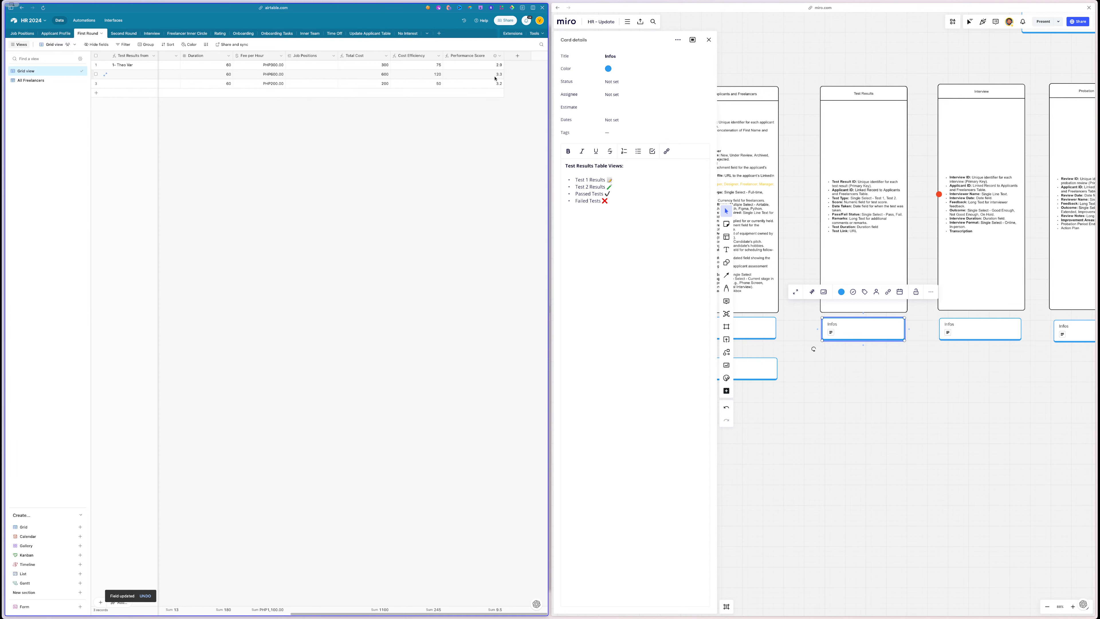
- Set row 2's Fee per Hour to PHP900.00, giving Cost Efficiency 180
left_click(276, 76)
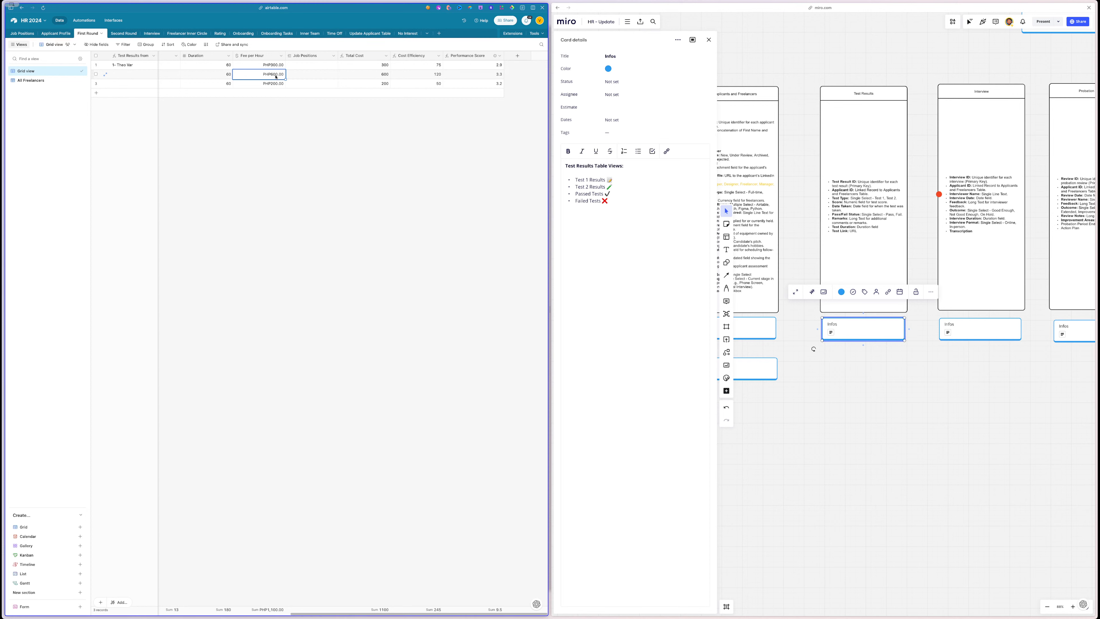
type("900")
left_click(249, 181)
left_click(412, 76)
left_click(268, 75)
- Restore the Performance Score formula weights to 0.7 and 0.3 and save
double_click(470, 56)
left_click(326, 118)
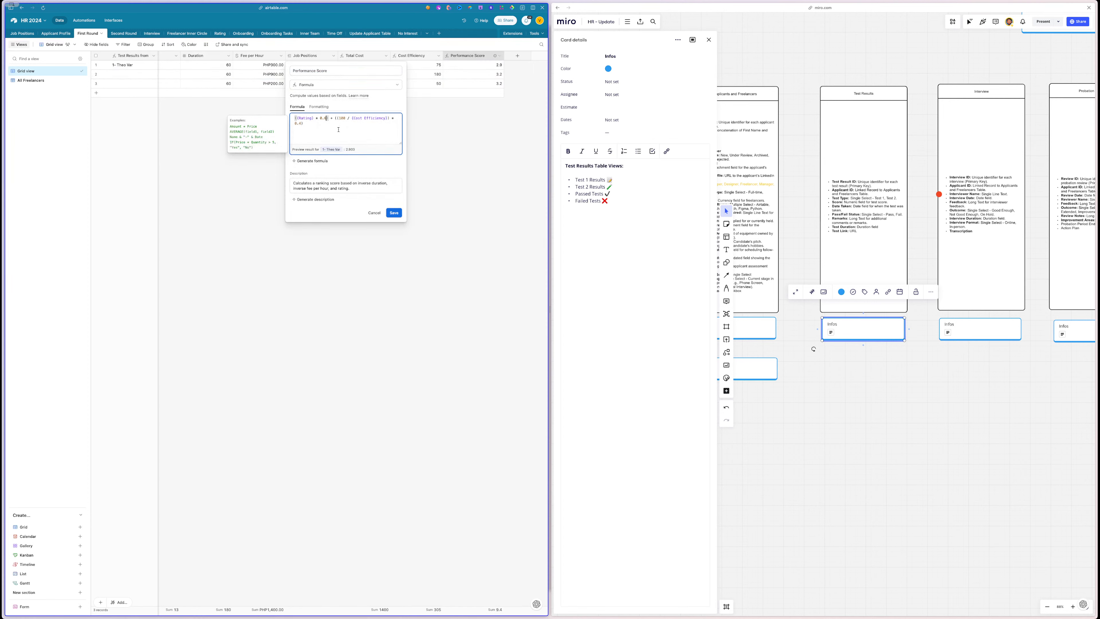
key("BackSpace")
type("7")
key("BackSpace")
type("3")
left_click(394, 213)
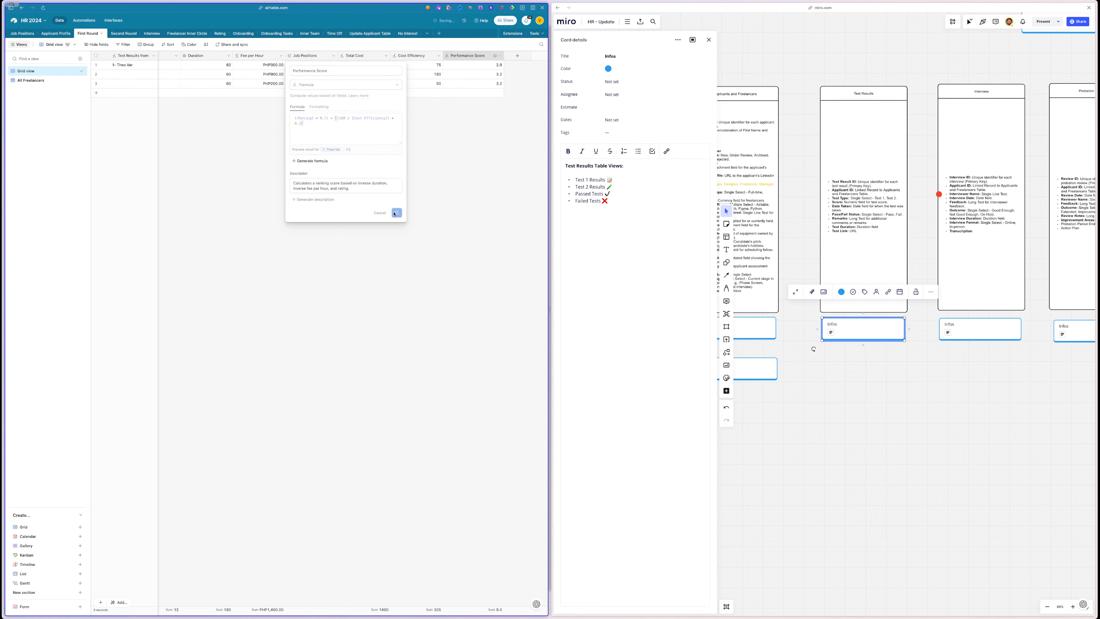
scroll(386, 166, "left", 3)
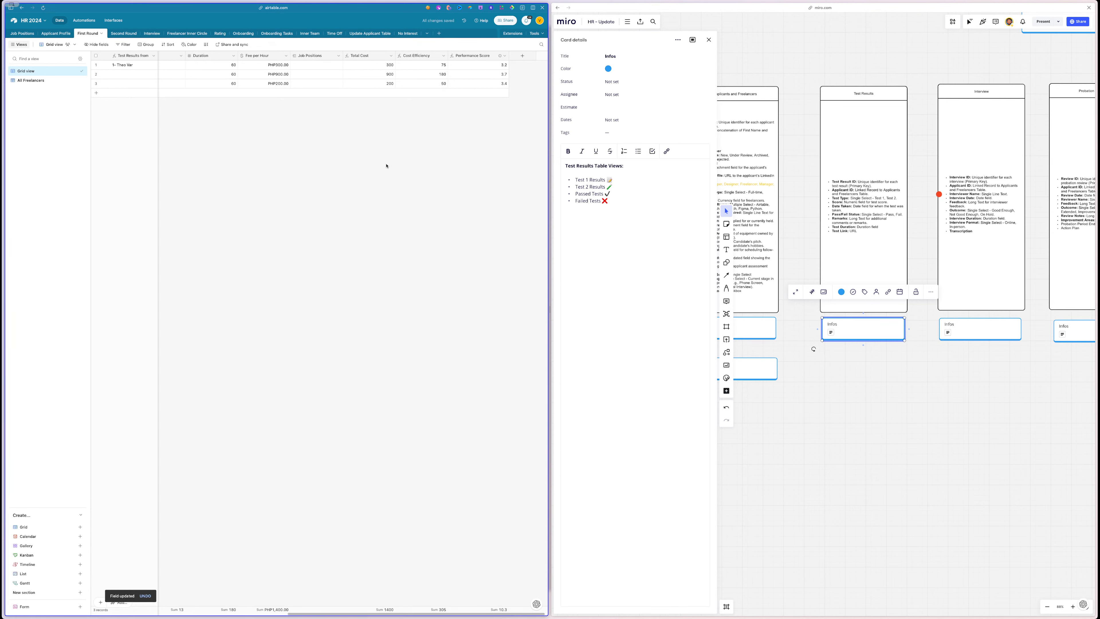
- Set row 2's fee to PHP1,200.00 and row 3's fee to PHP150.00
scroll(209, 77, "right", 1)
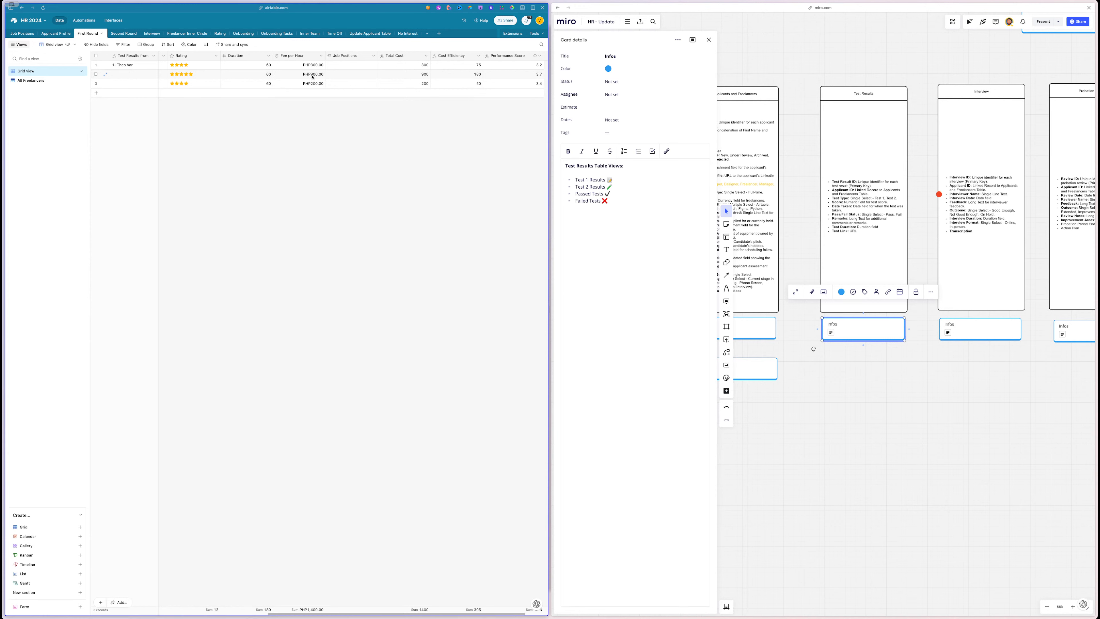
left_click(312, 78)
type("12")
left_click(331, 188)
scroll(331, 191, "right", 1)
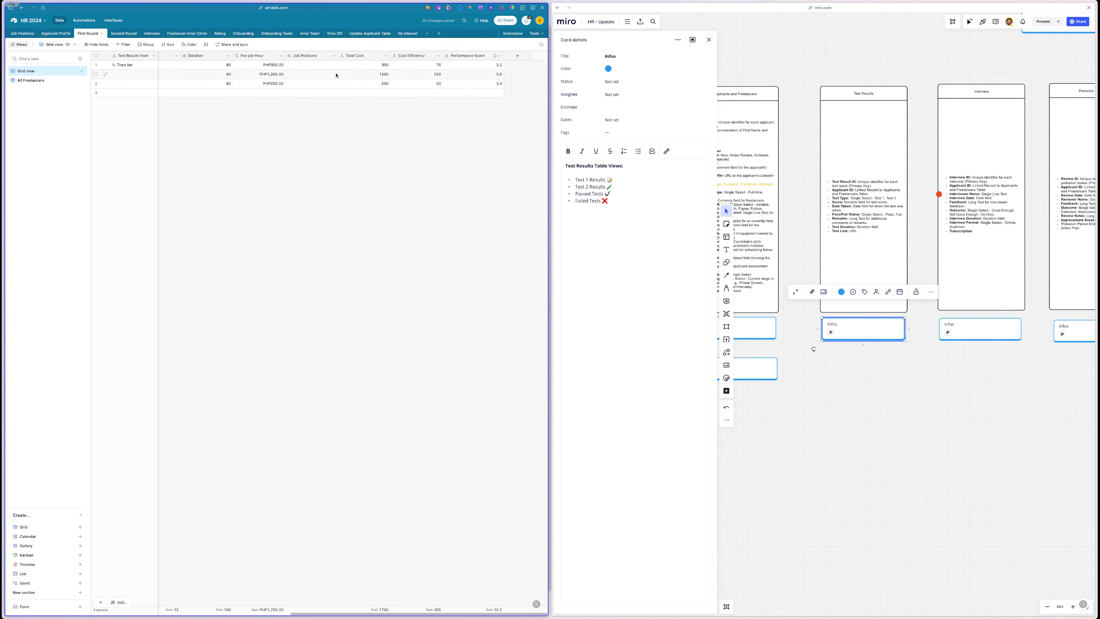
left_click(283, 76)
left_click(268, 86)
type("150")
left_click(269, 100)
- Lower row 2's rating by one star and set its fee back to PHP900.00
left_click(271, 78)
scroll(482, 83, "right", 1)
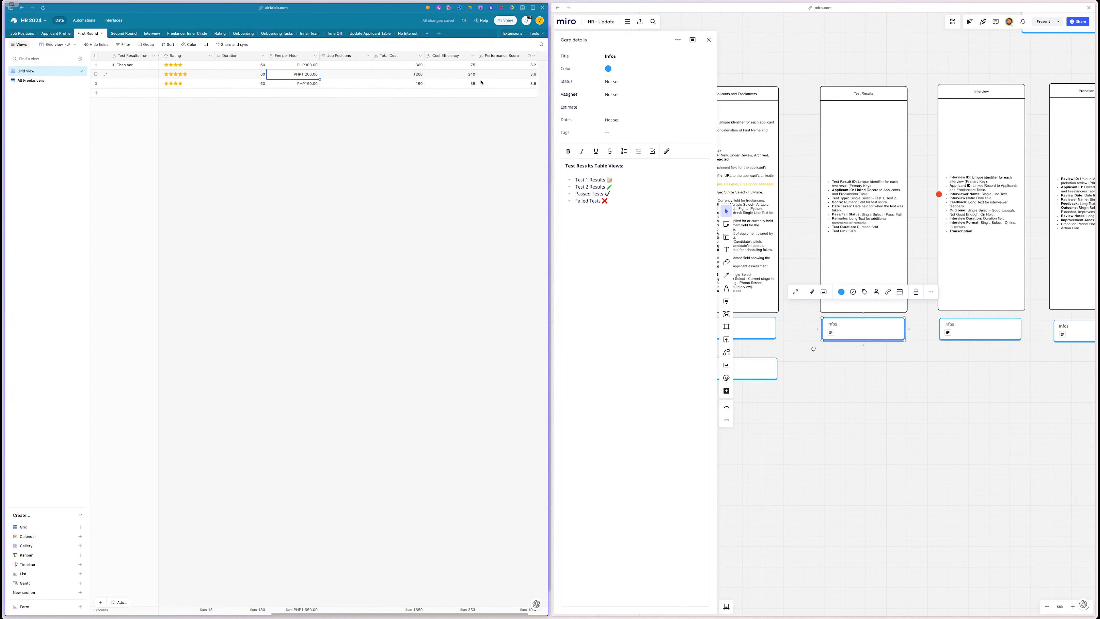
left_click(169, 76)
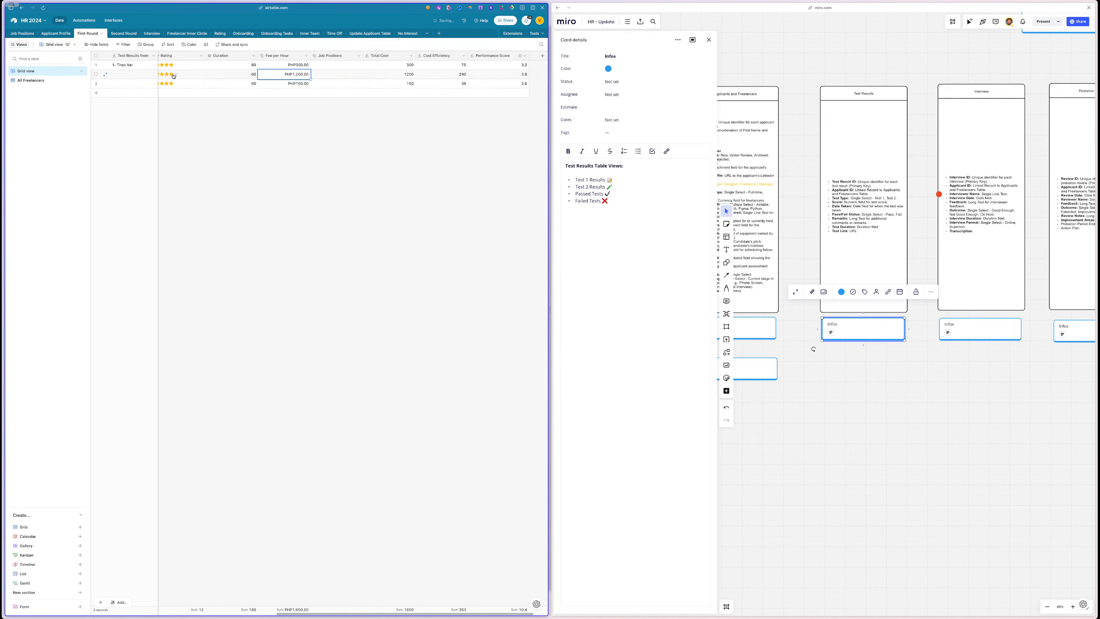
left_click(303, 74)
type("12")
key("BackSpace")
left_click(356, 140)
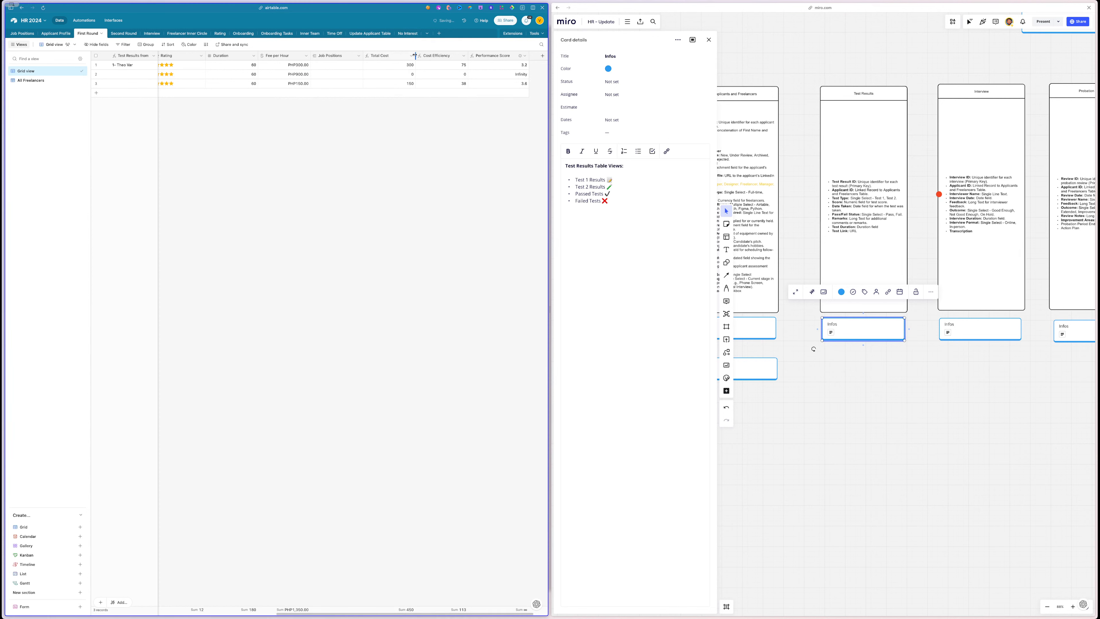
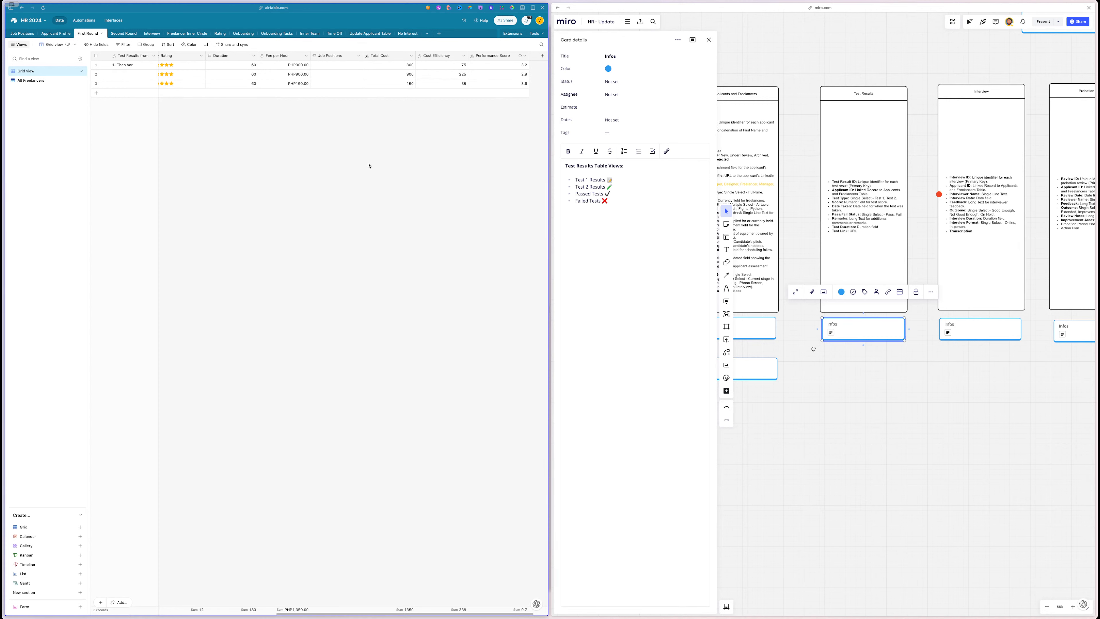
- Raise row 2's Rating in the First Round grid from 3 to 4 stars
left_click(177, 75)
scroll(315, 211, "right", 1)
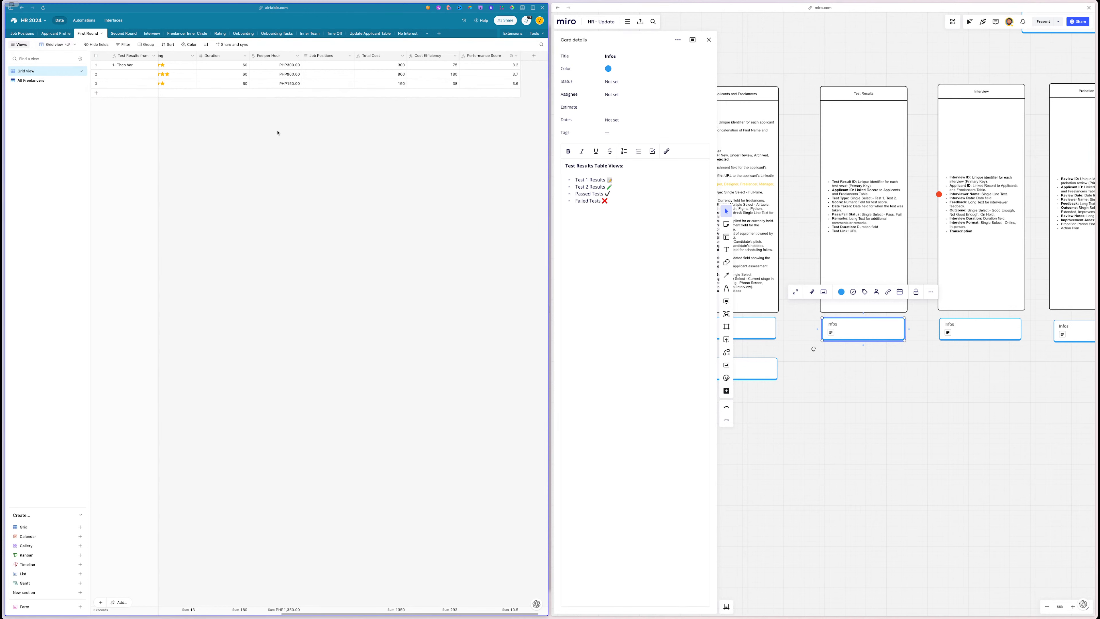
scroll(371, 164, "left", 10)
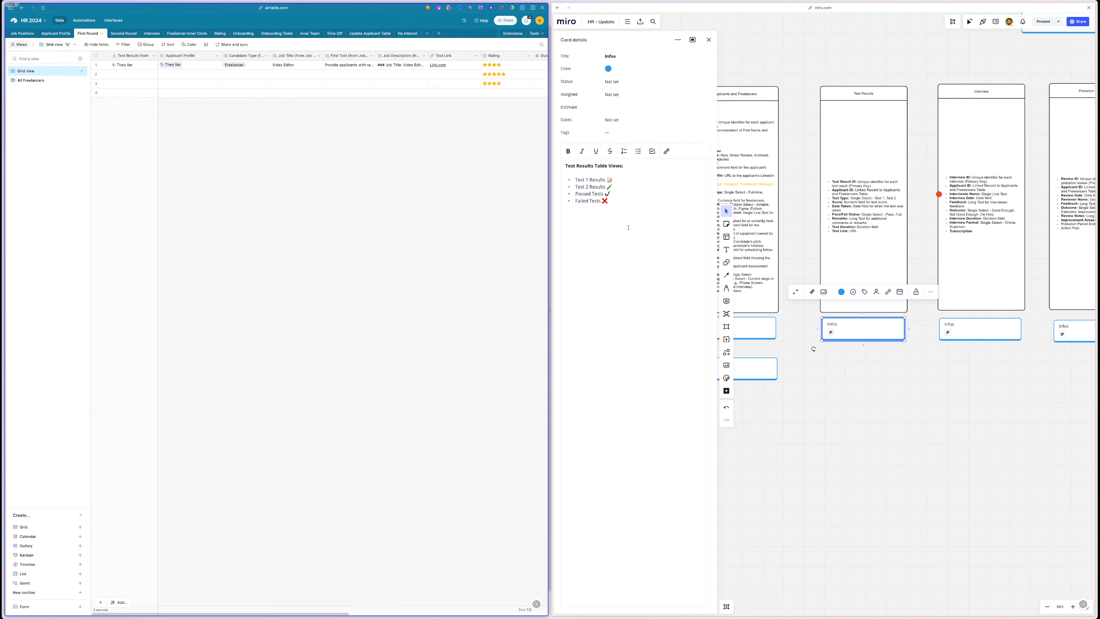
scroll(802, 312, "left", 3)
- Paste 'Freelancers Only' from the Miro card as the grid view's name and start a filter condition
left_click(838, 326)
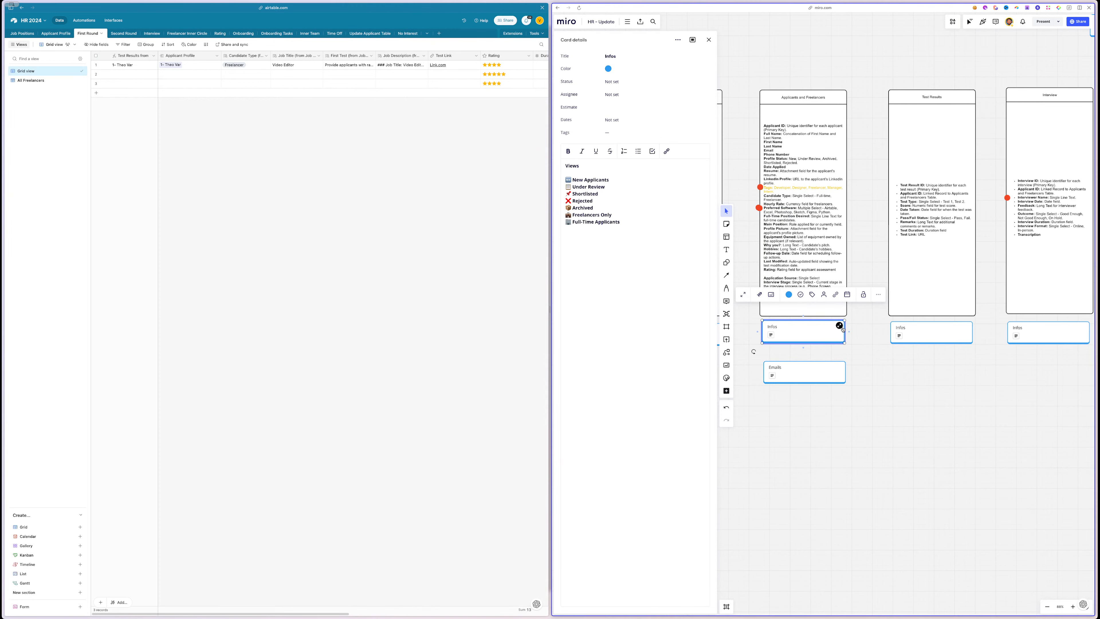
triple_click(609, 213)
key("ctrl+c")
double_click(67, 71)
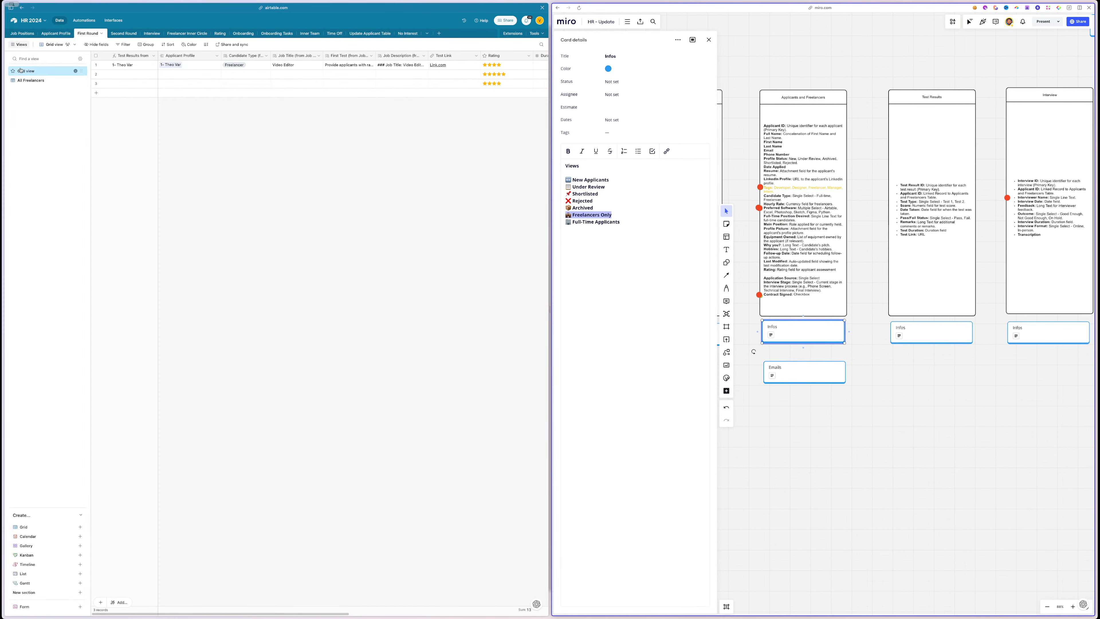
key("ctrl+v")
key("Return")
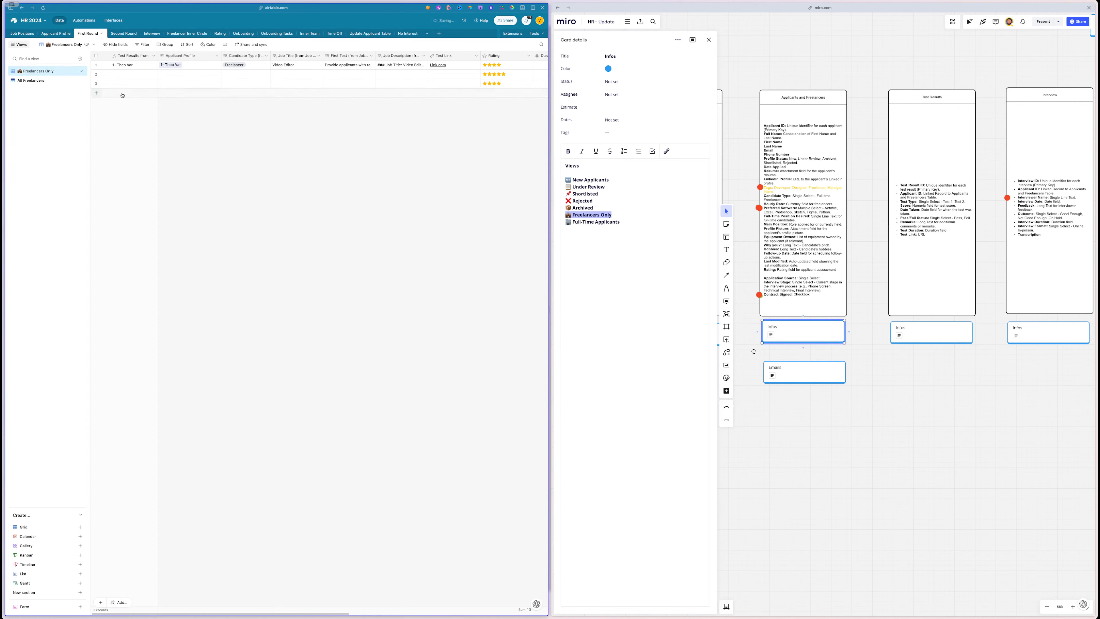
left_click(142, 44)
left_click(162, 70)
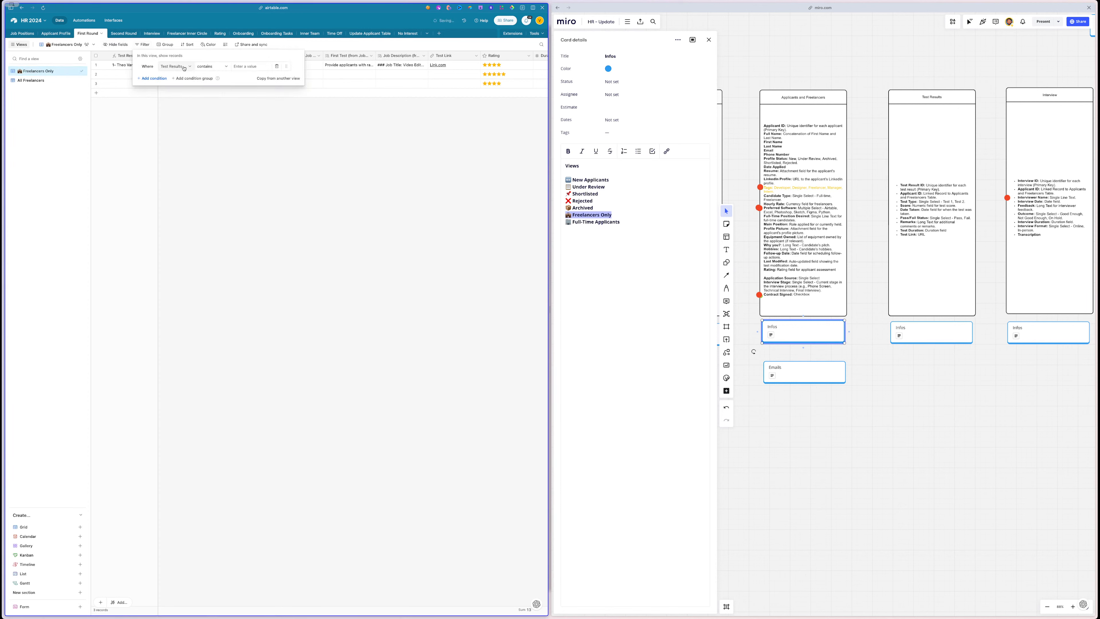
left_click(182, 67)
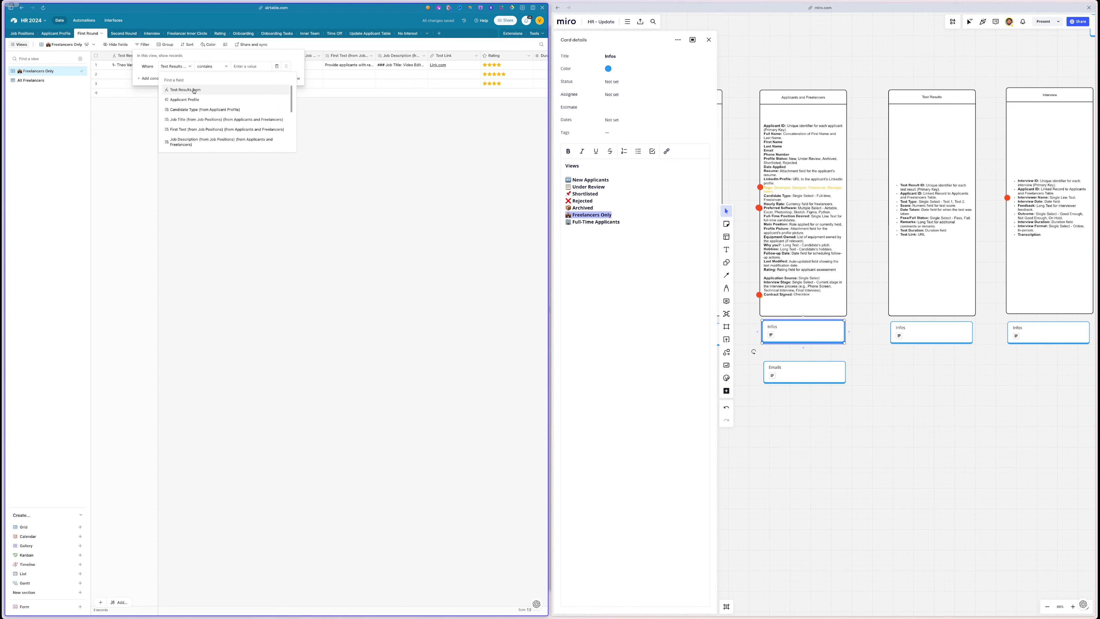
- Discard the unfinished filter and rename the first view to All Applicants
left_click(598, 184)
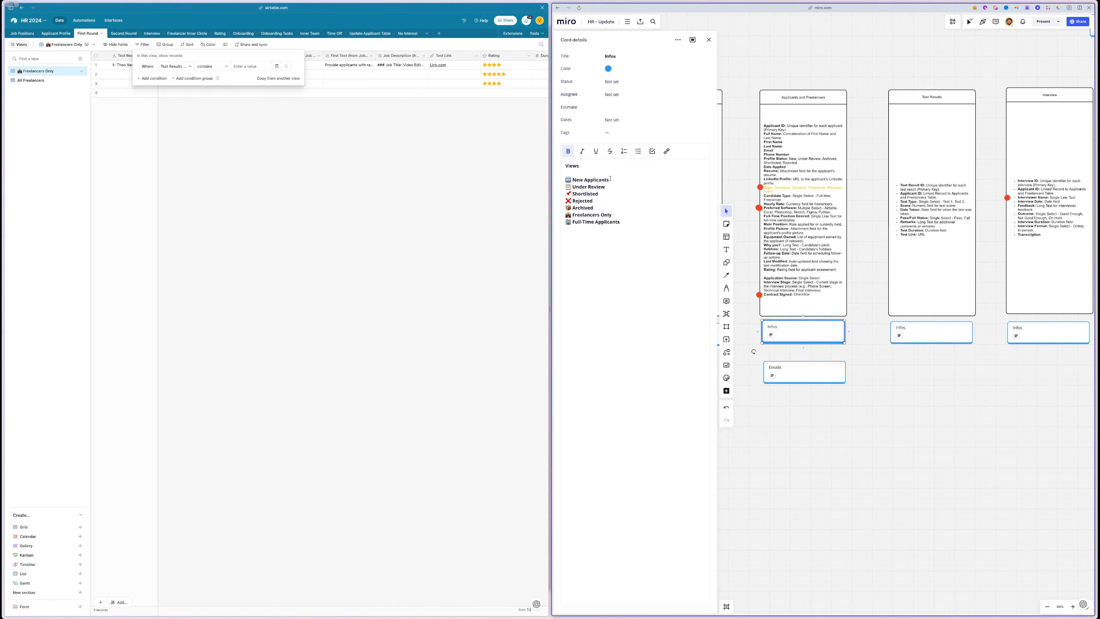
left_click_drag(609, 180, 572, 179)
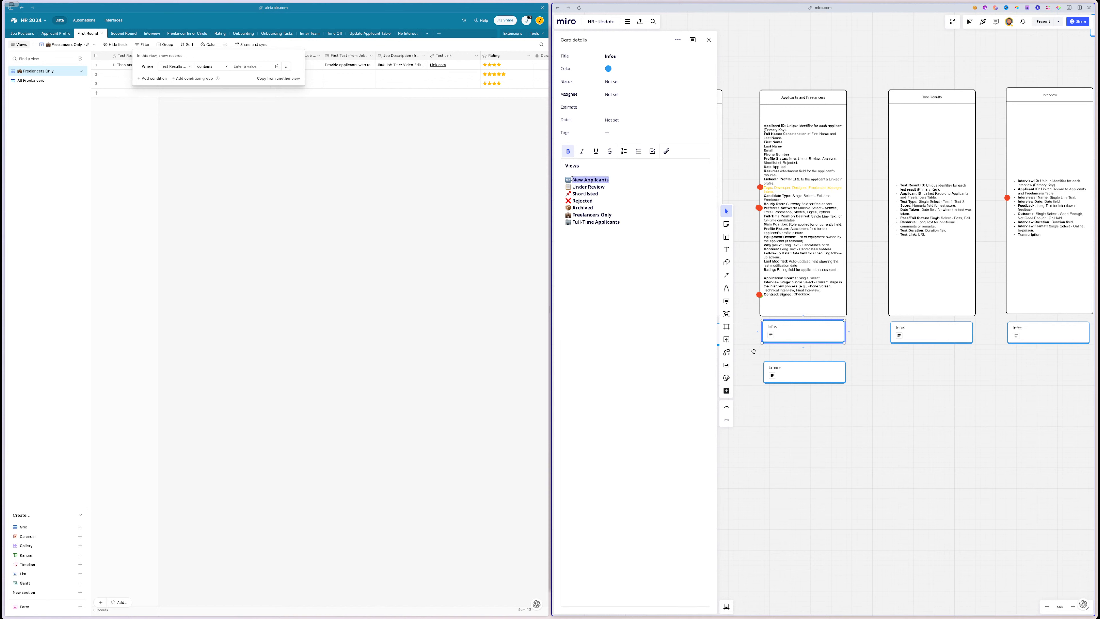
left_click(604, 179)
left_click_drag(621, 181, 573, 189)
triple_click(580, 189)
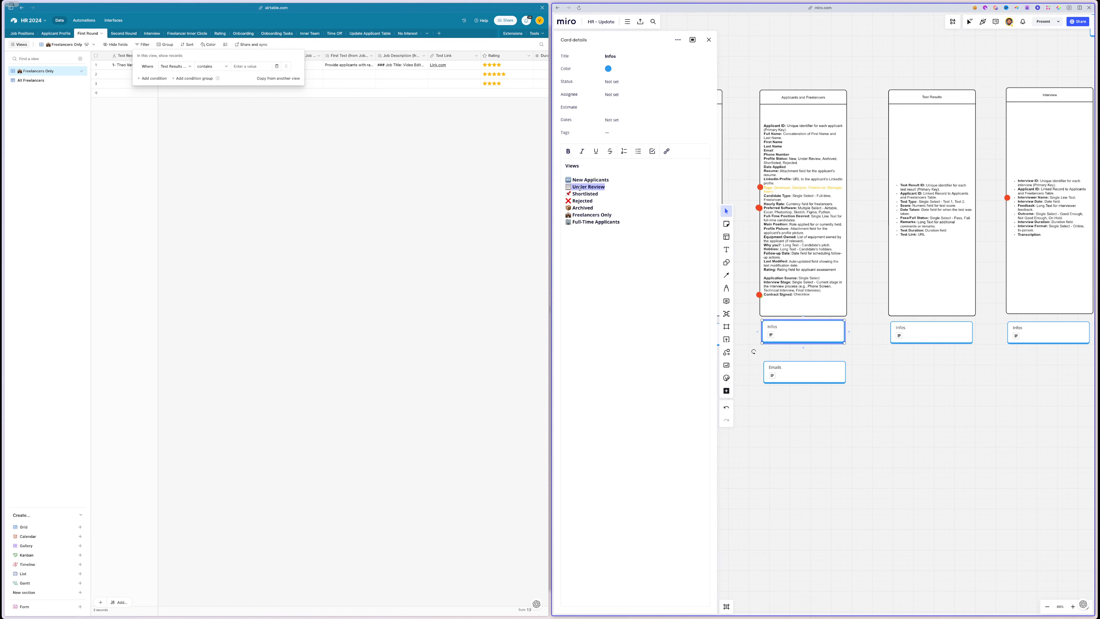
left_click(80, 95)
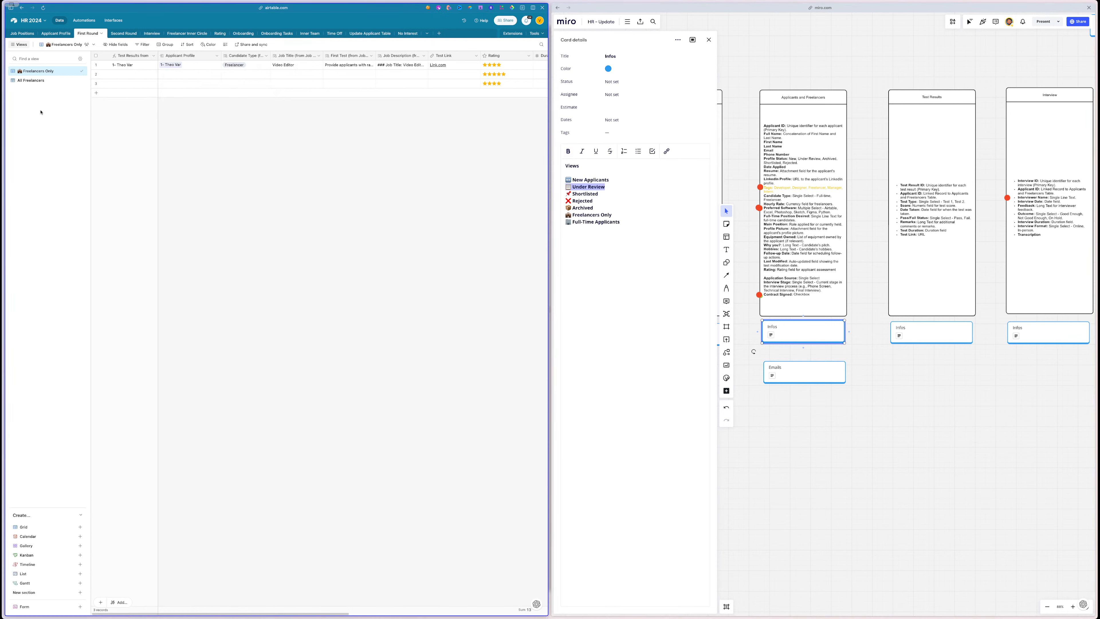
double_click(41, 70)
key("ctrl+v")
left_click_drag(24, 71, 89, 73)
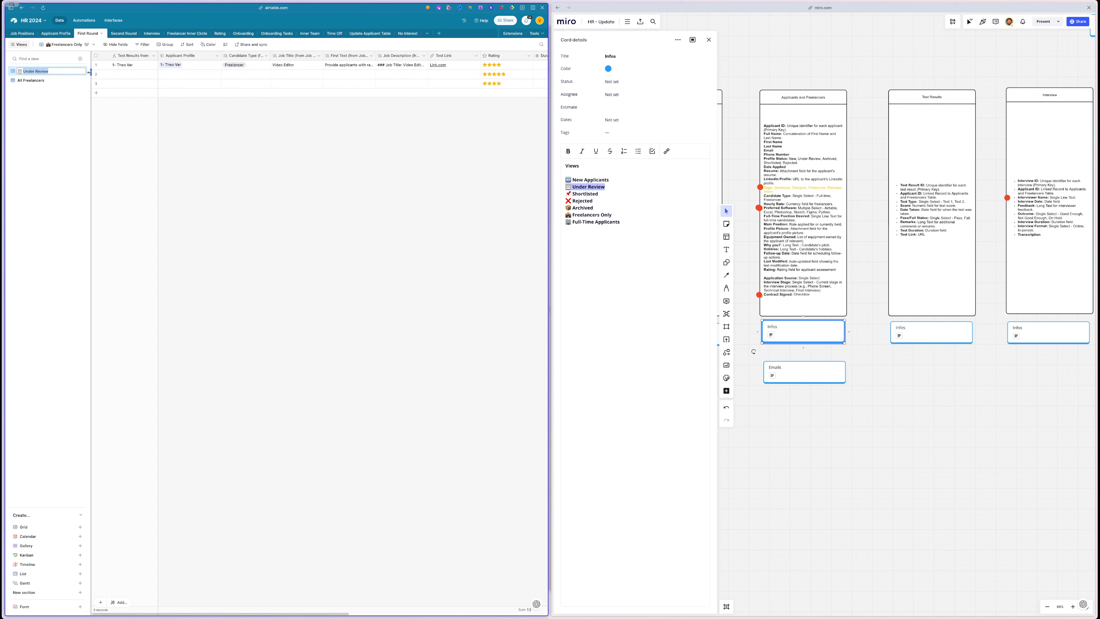
type("All Applicants")
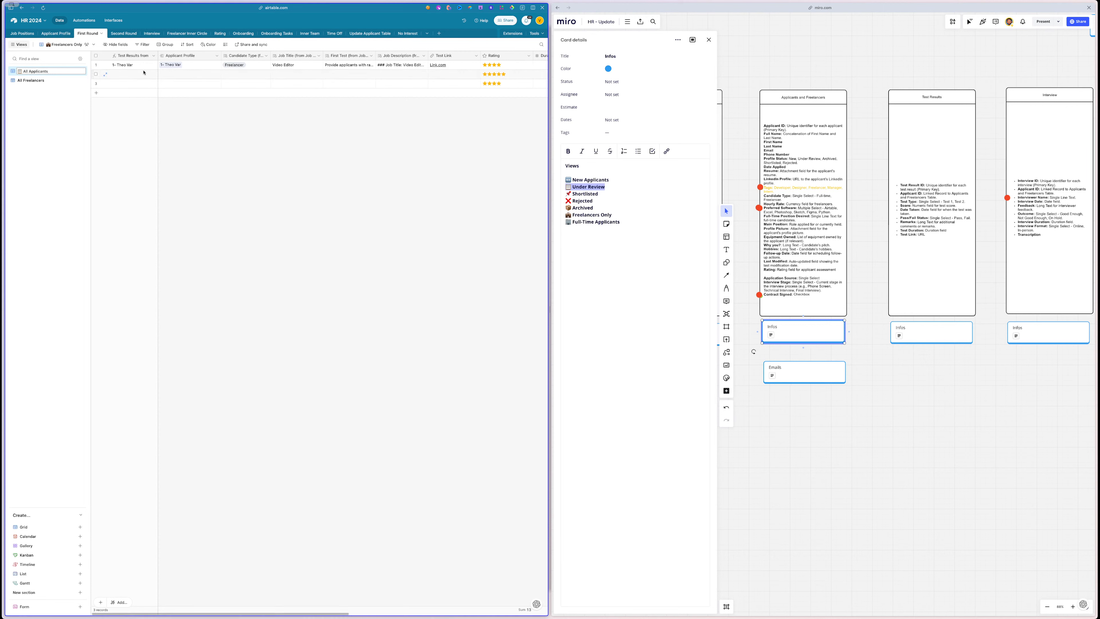
left_click(40, 121)
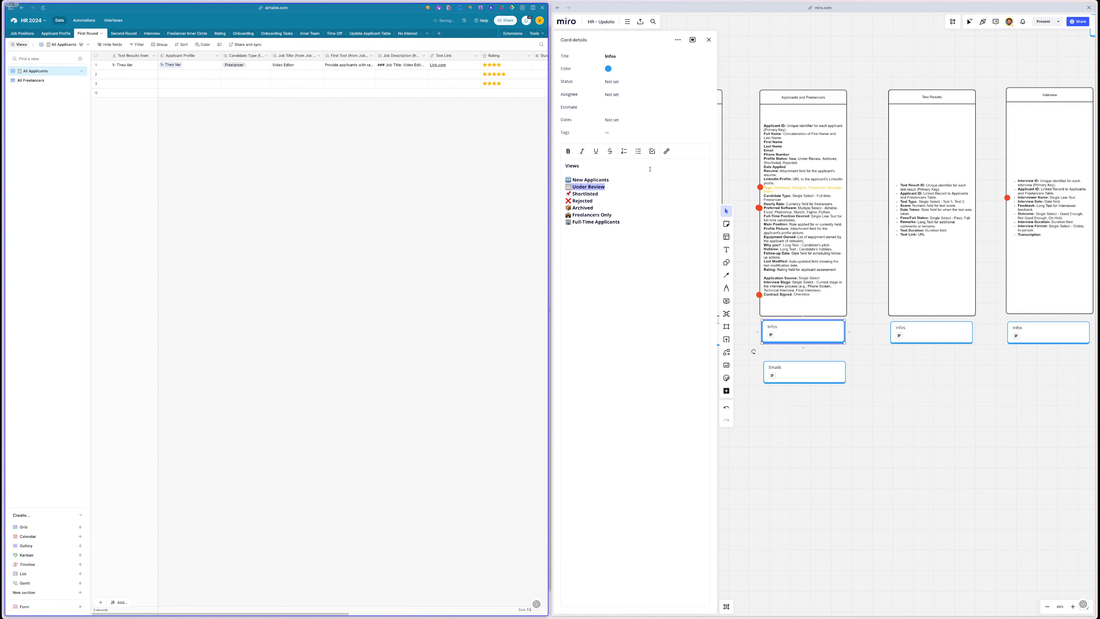
- Rename the All Freelancers view to Freelancers Only using the Miro card's text
left_click_drag(573, 214, 612, 215)
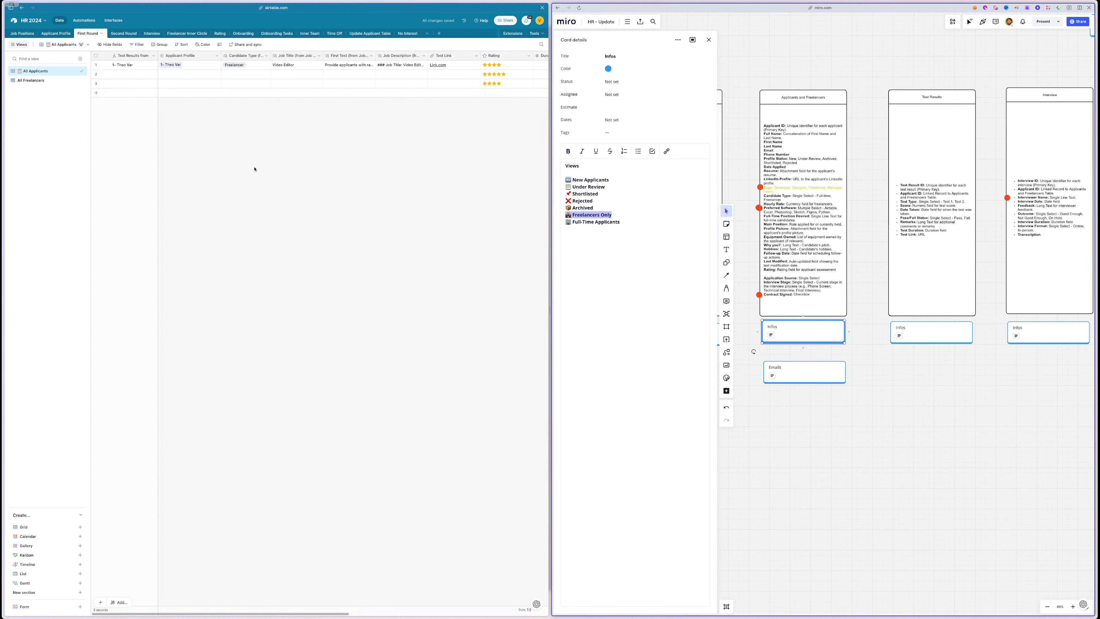
double_click(43, 81)
key("ctrl+v")
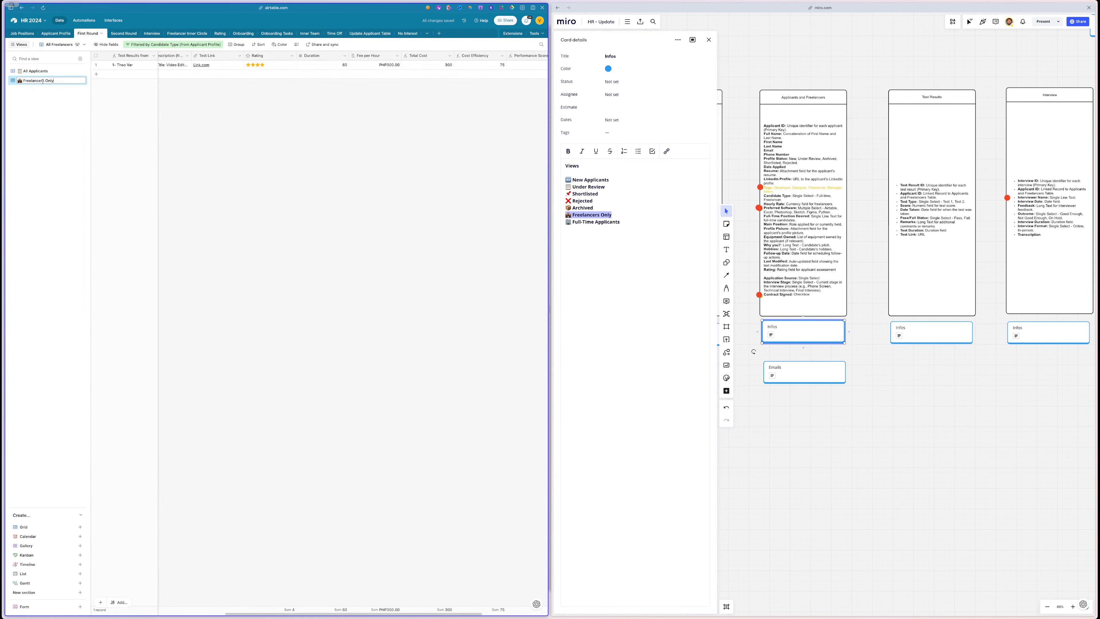
- Duplicate the Freelancers Only view and name the copy Full-Time Applicants
left_click(39, 111)
left_click(175, 45)
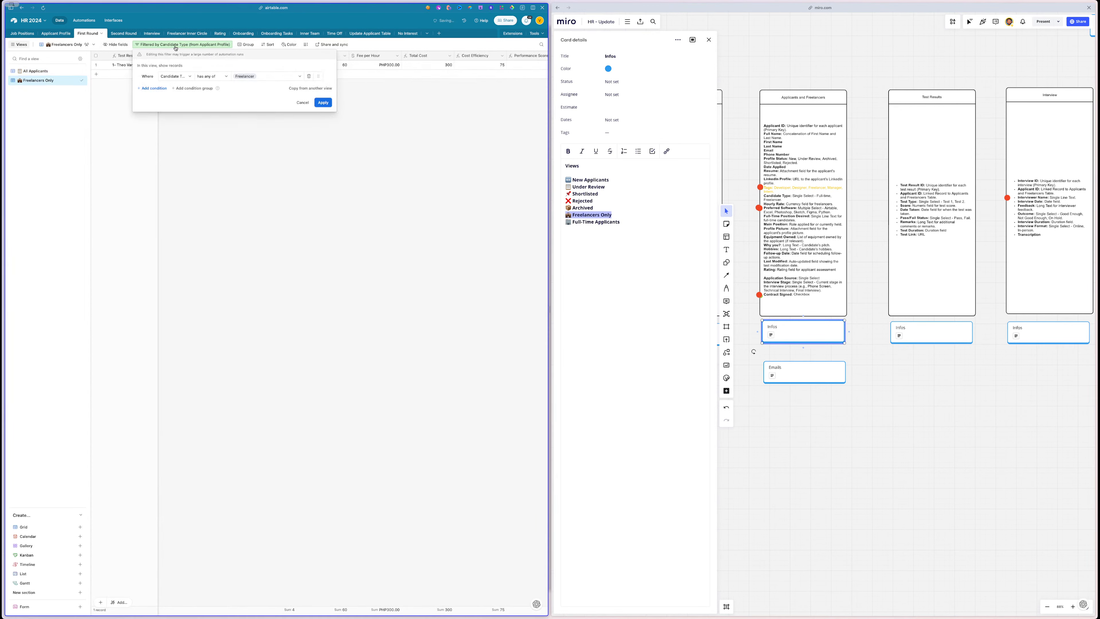
left_click(185, 132)
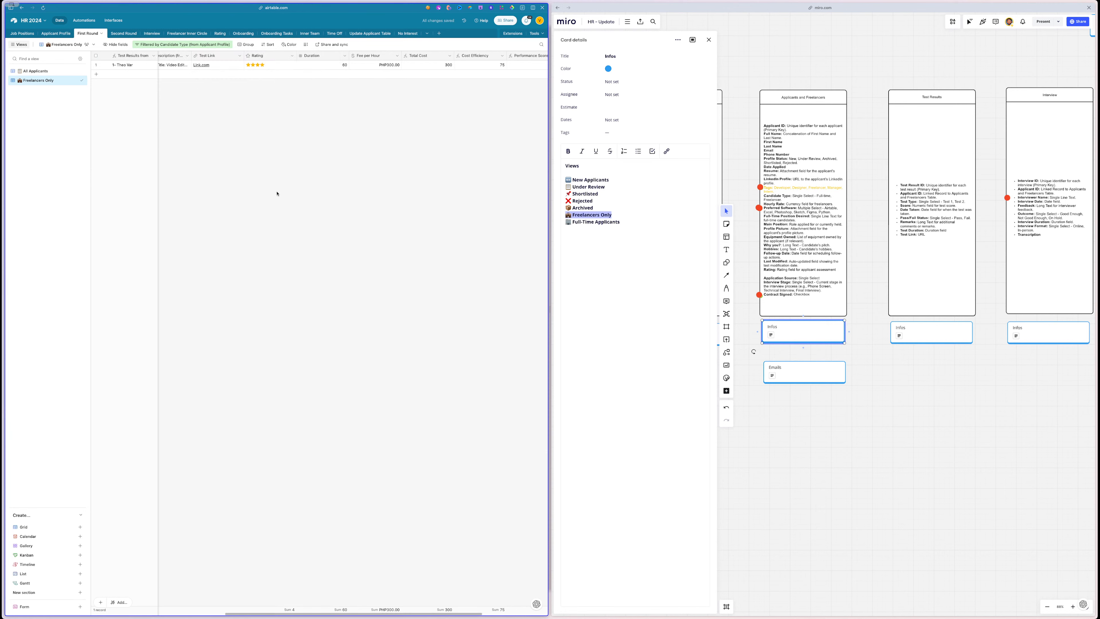
triple_click(583, 222)
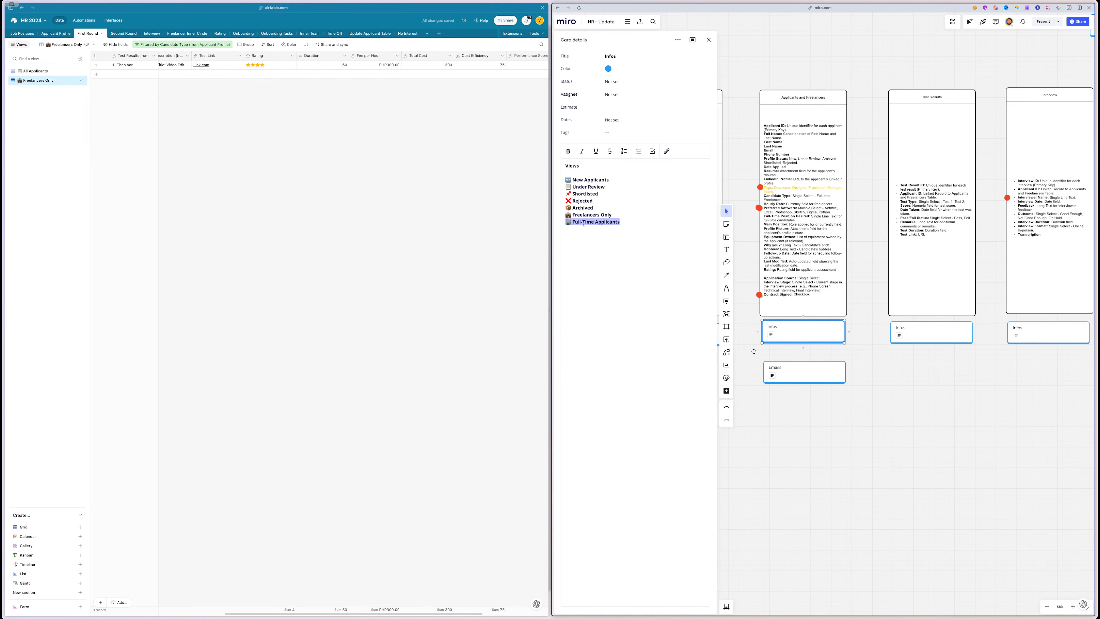
left_click(76, 81)
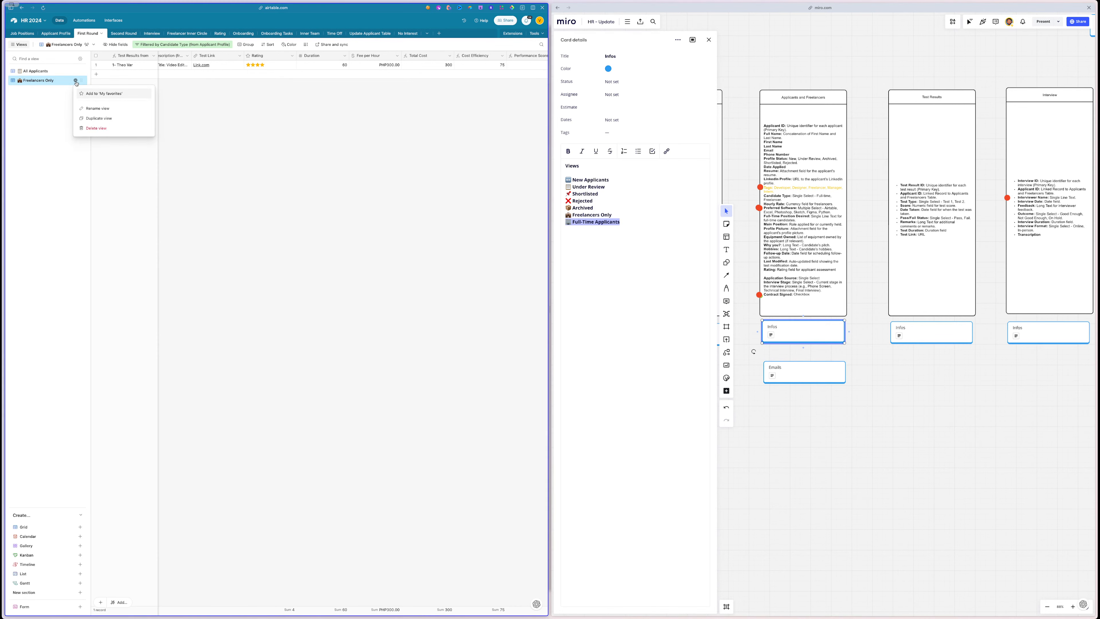
left_click(97, 118)
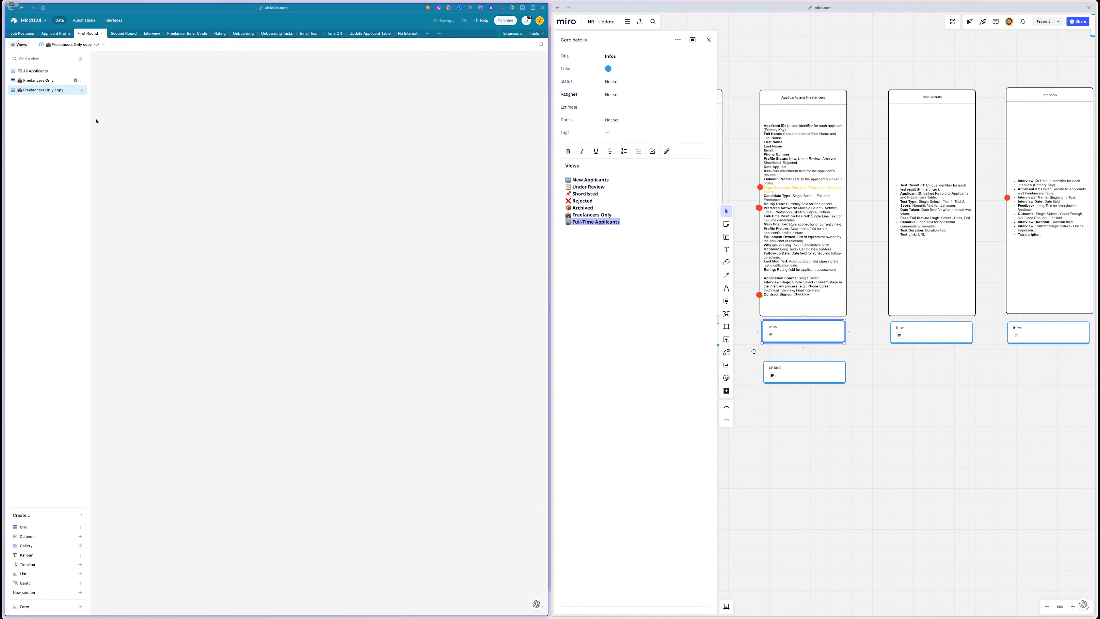
double_click(50, 90)
key("ctrl+v")
key("Return")
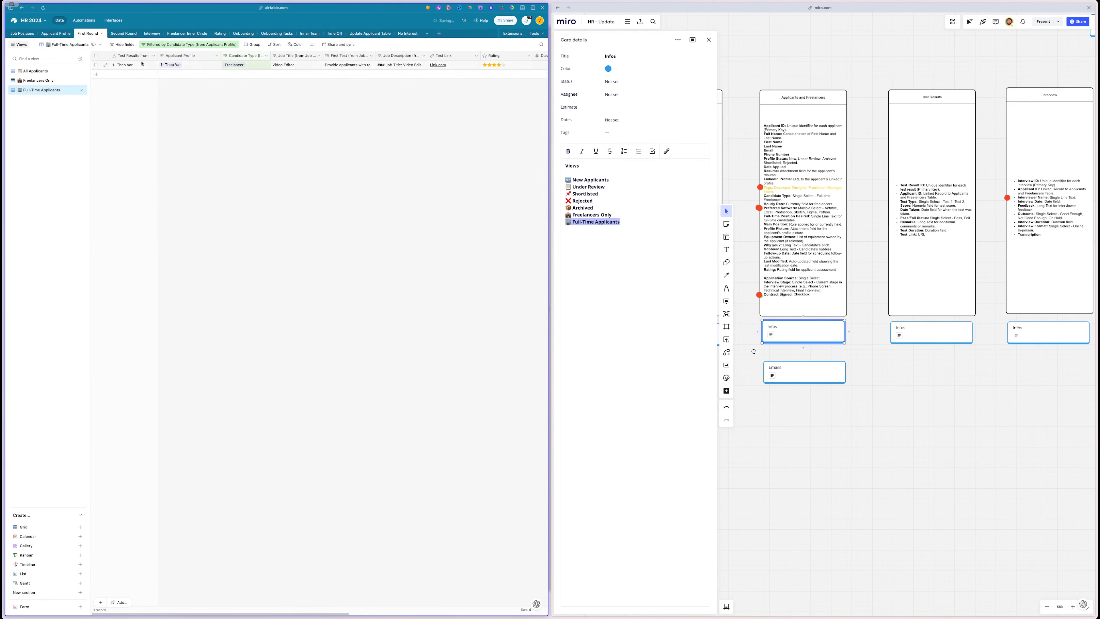
- Filter Full-Time Applicants to Full-time candidates instead of Freelancers
left_click(129, 45)
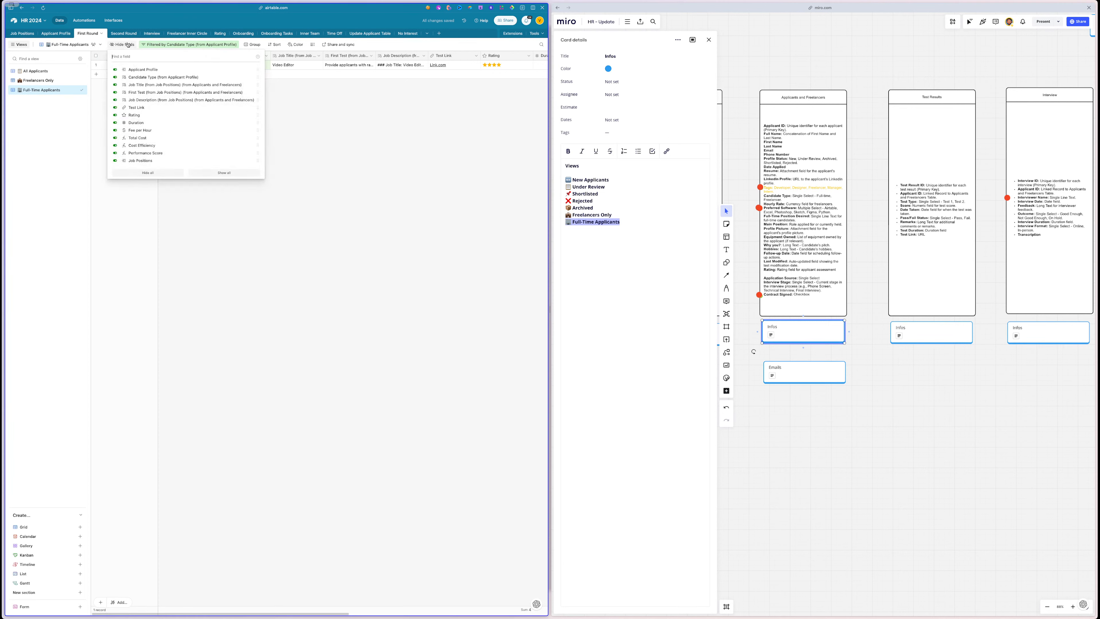
left_click(217, 45)
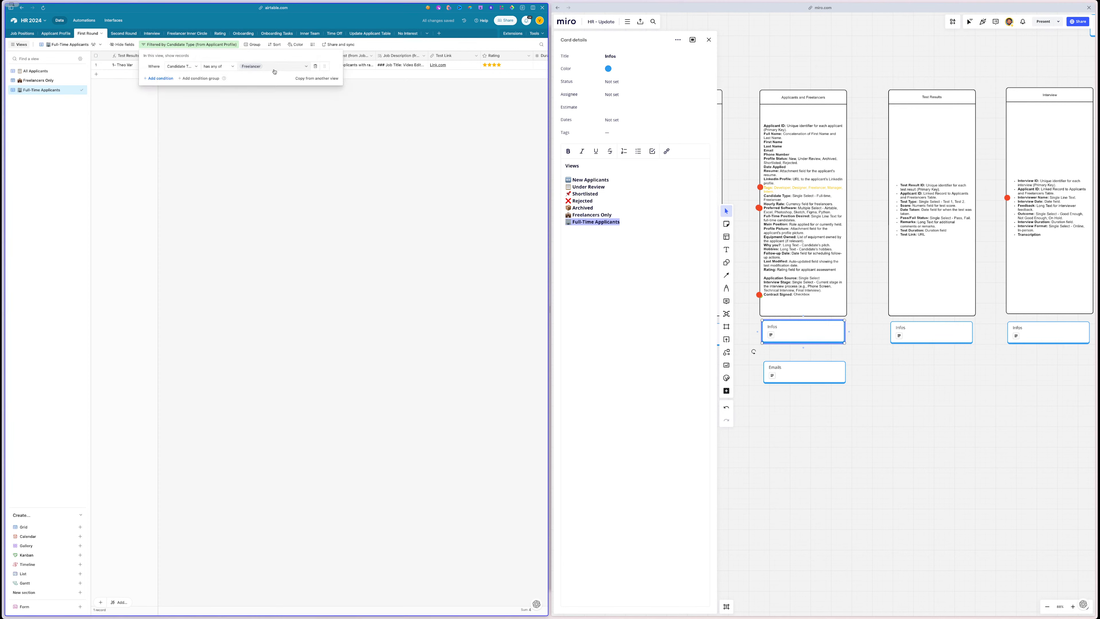
left_click(264, 66)
left_click(260, 91)
left_click(259, 101)
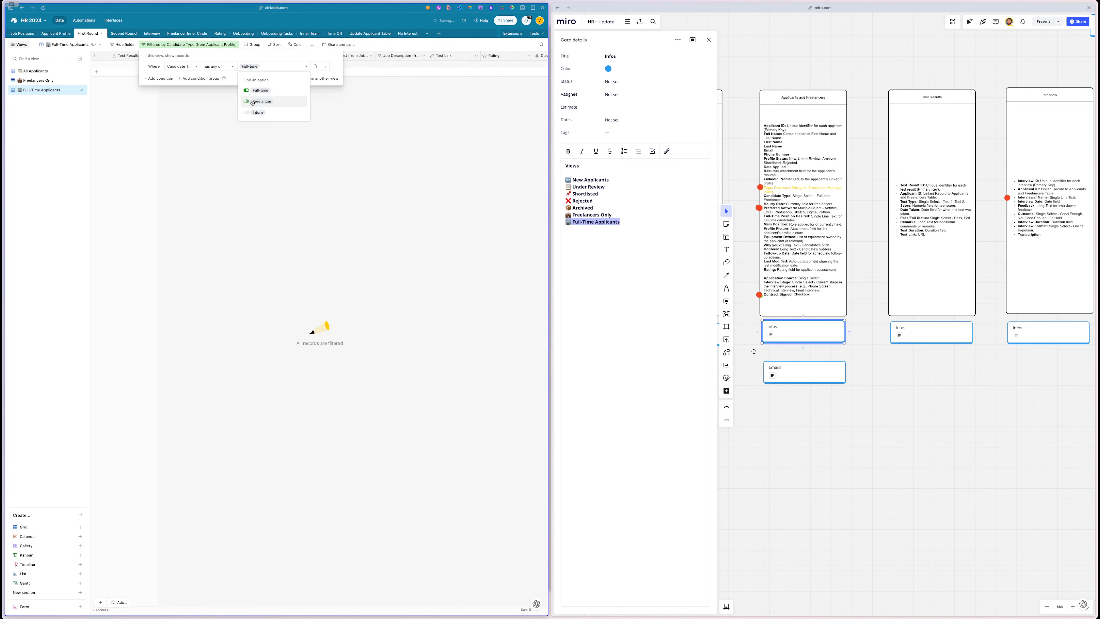
left_click(253, 144)
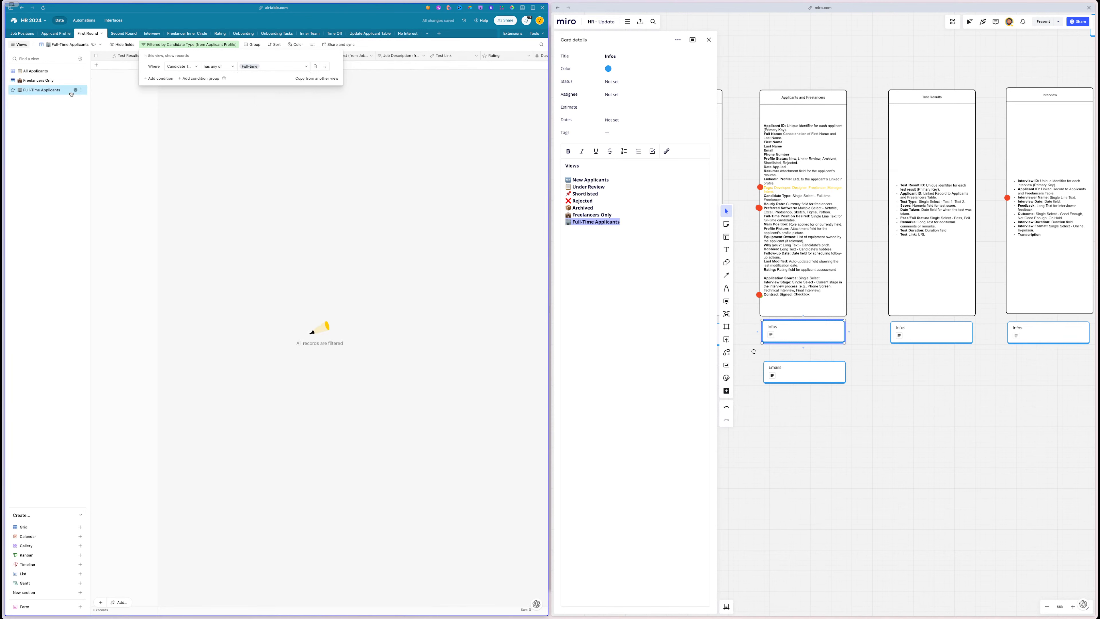
- Duplicate Full-Time Applicants and name the copy Interns Only with a face emoji
left_click(82, 90)
left_click(94, 128)
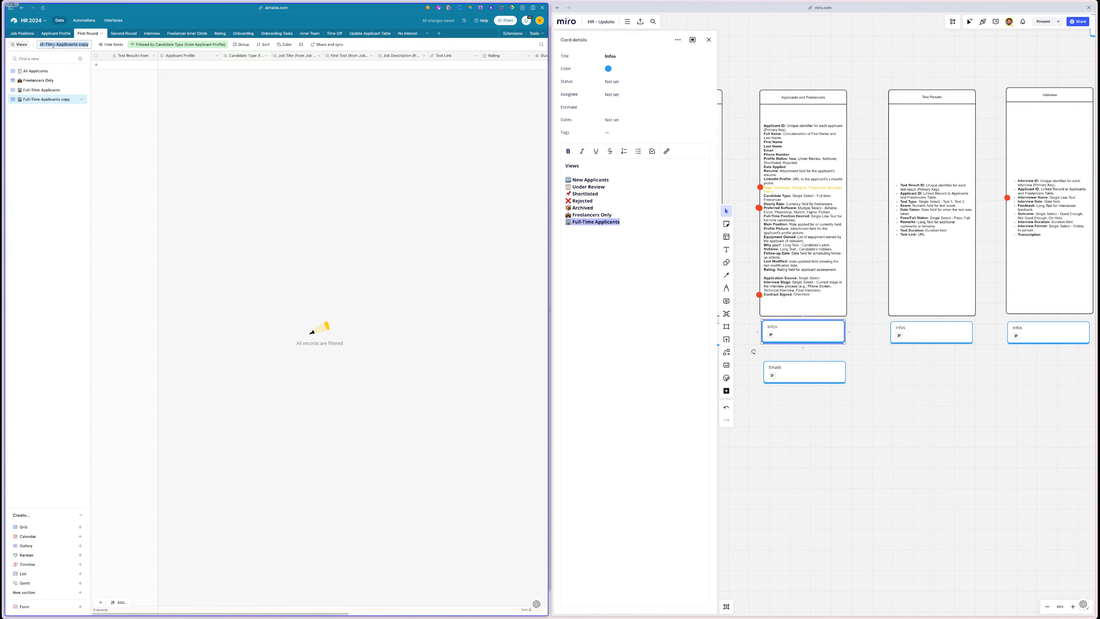
key("Return")
left_click_drag(47, 44, 131, 46)
key("BackSpace")
left_click(37, 44)
key("Delete")
key("super+v")
key("Return")
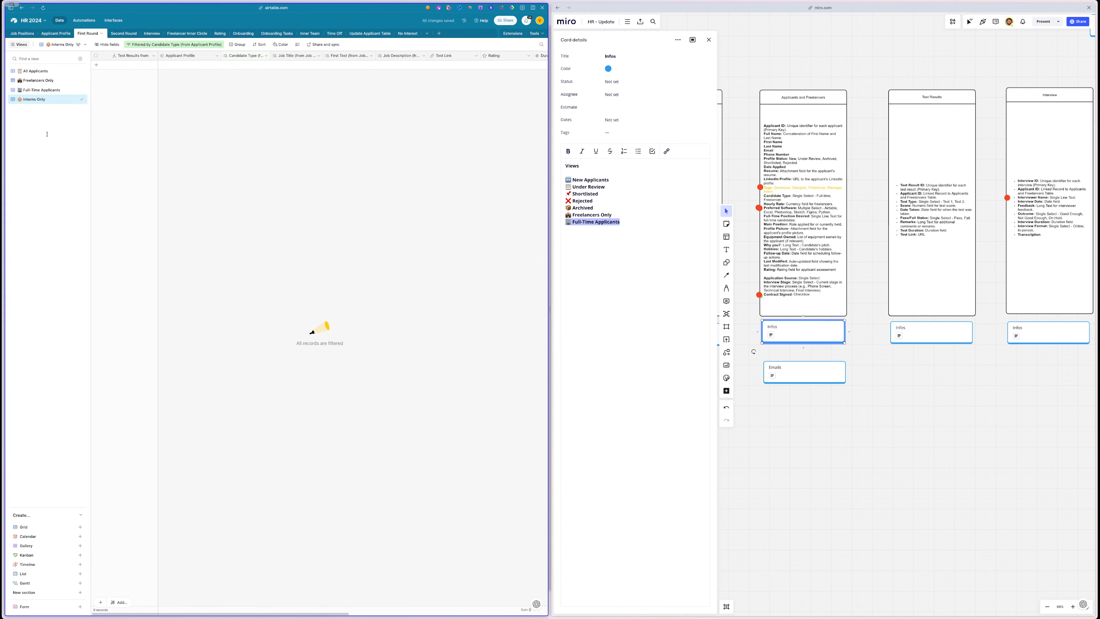
scroll(239, 111, "right", 2)
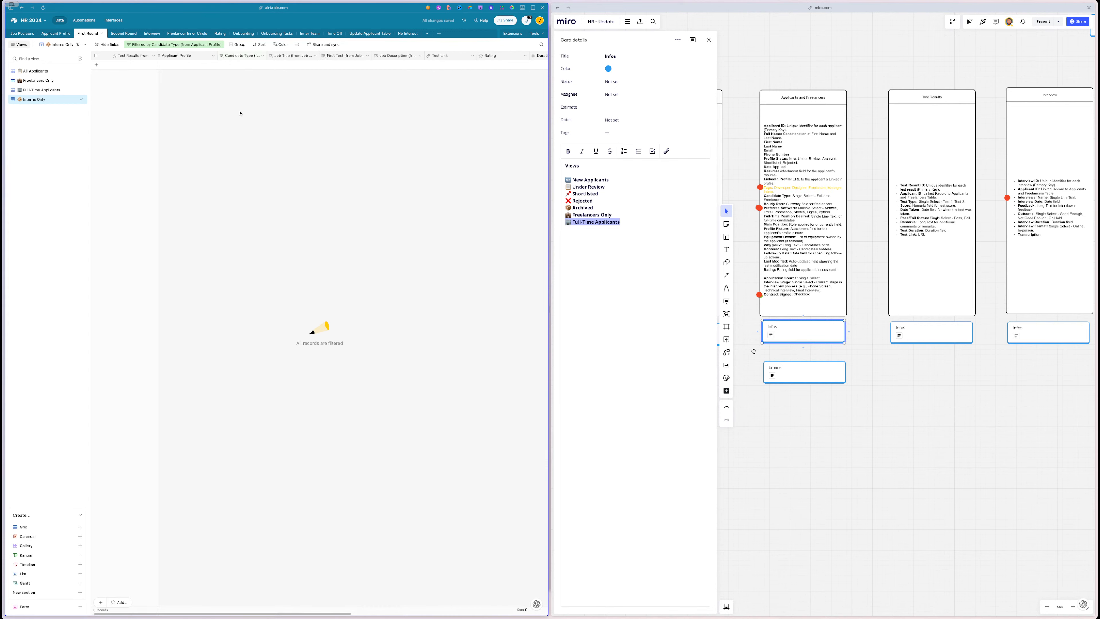
scroll(911, 388, "right", 5)
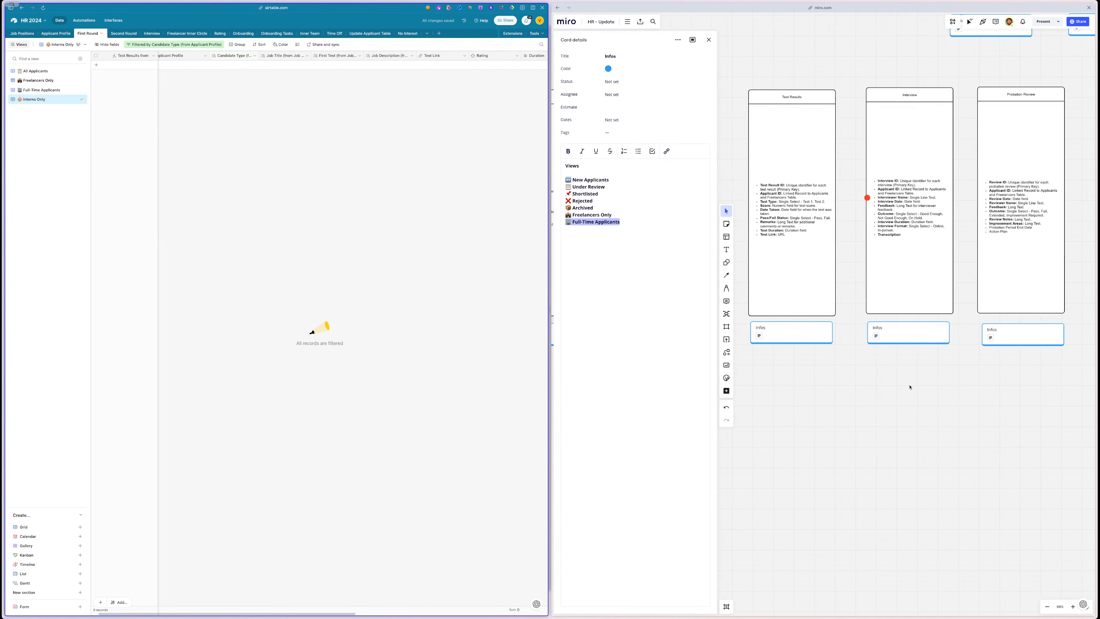
- In the Interview table, rename Grid view to 'Good Enough Interviews 👍' from the Miro card
left_click(901, 322)
left_click(945, 327)
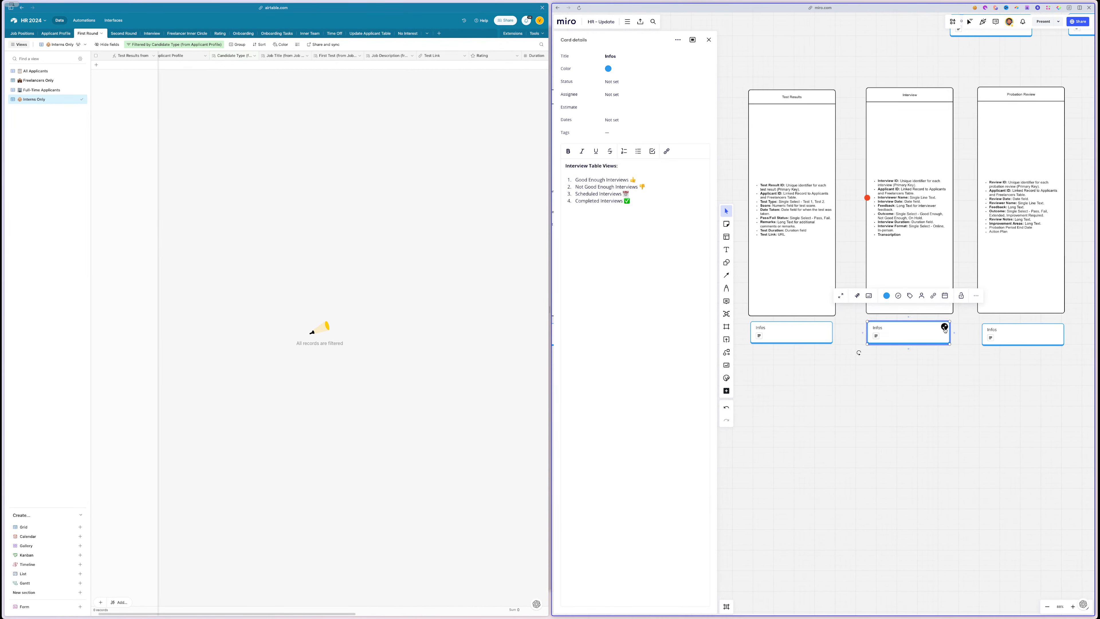
scroll(945, 329, "right", 5)
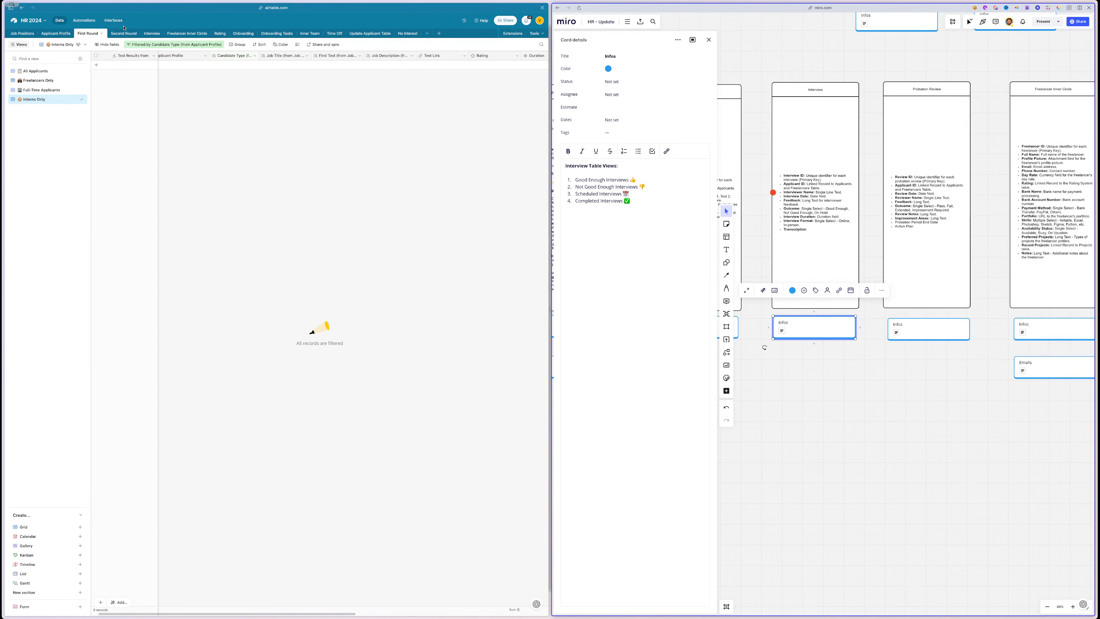
left_click(150, 34)
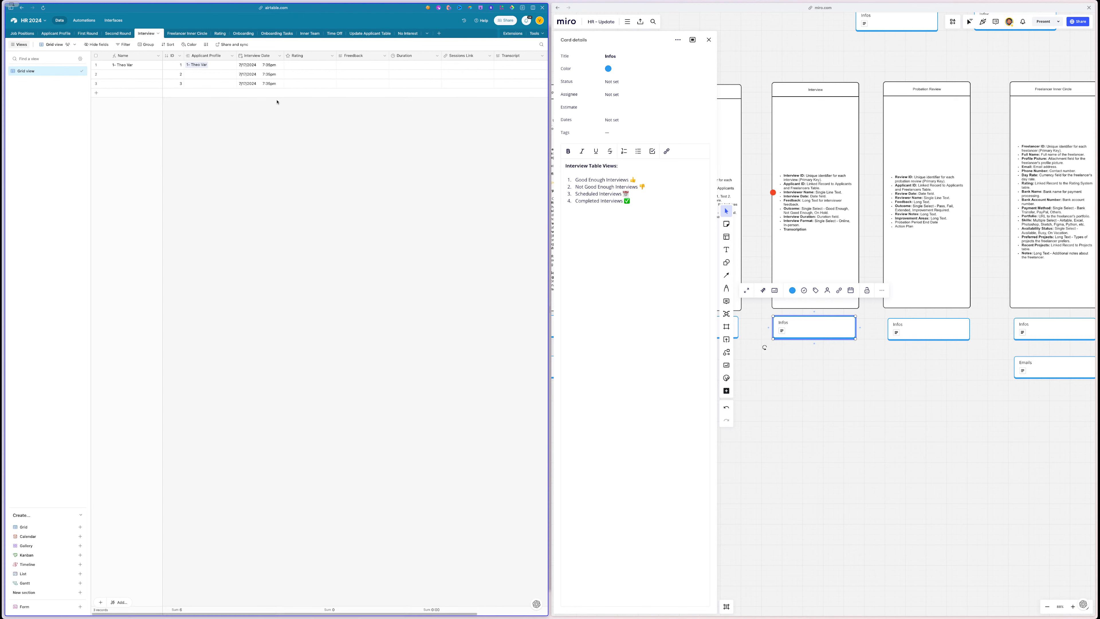
left_click(638, 174)
triple_click(635, 179)
key("ctrl+c")
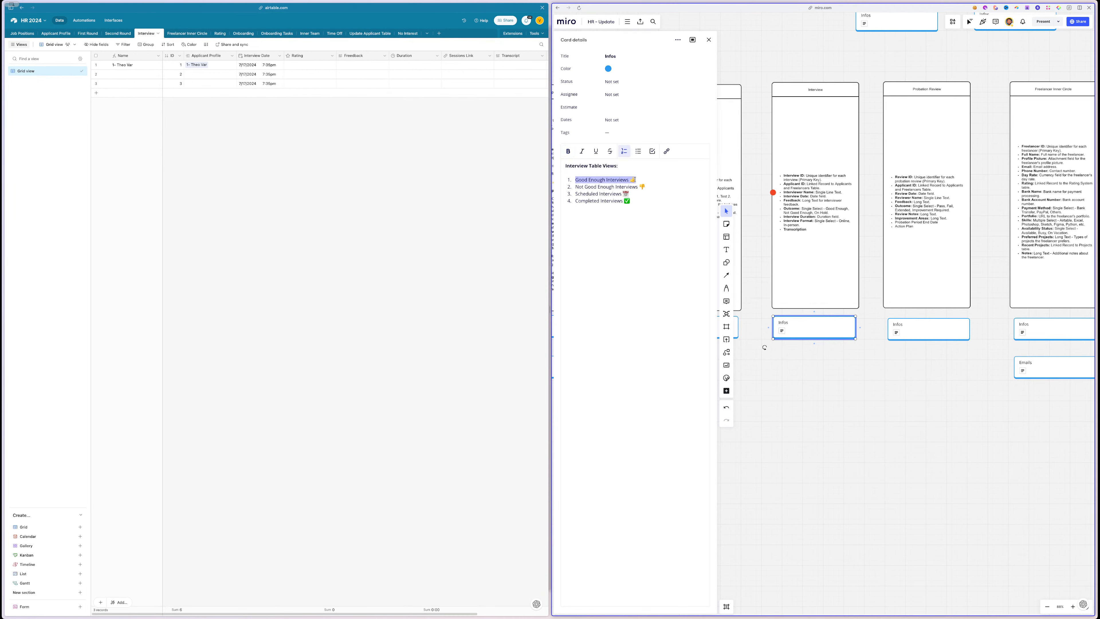
double_click(34, 71)
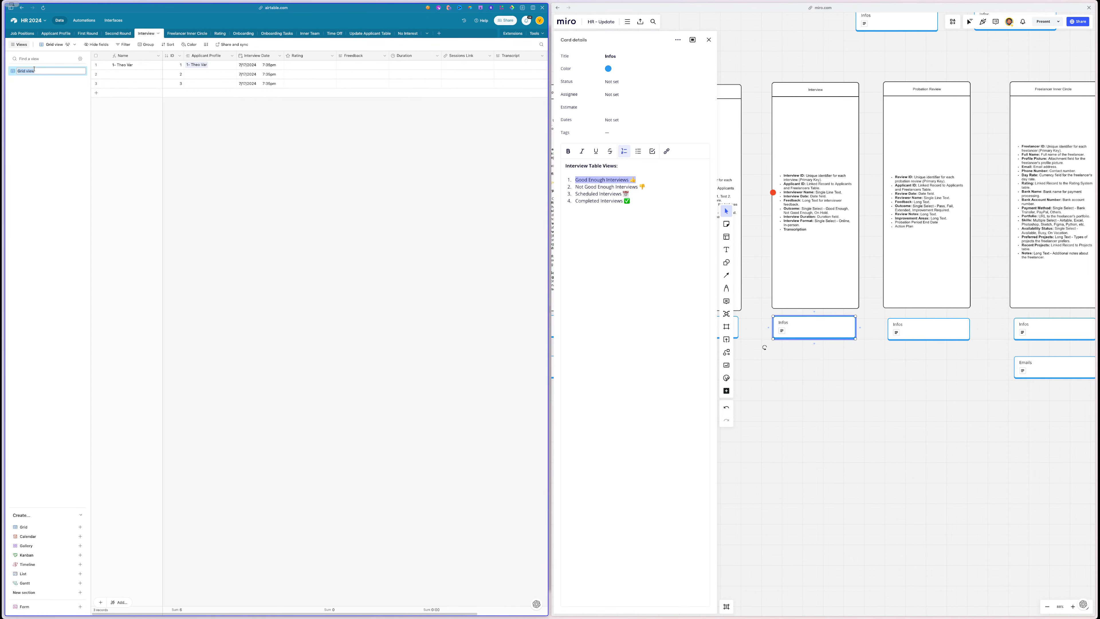
key("ctrl+v")
key("Return")
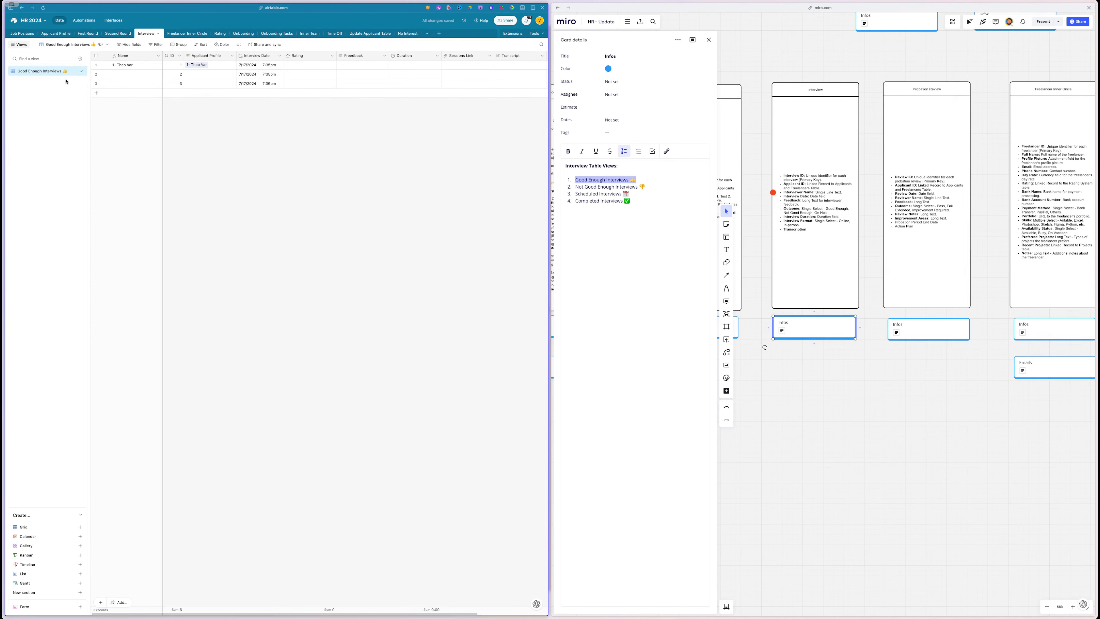
- Duplicate the Good Enough Interviews 👍 view and copy the card's four interview view titles
left_click(75, 71)
left_click(93, 109)
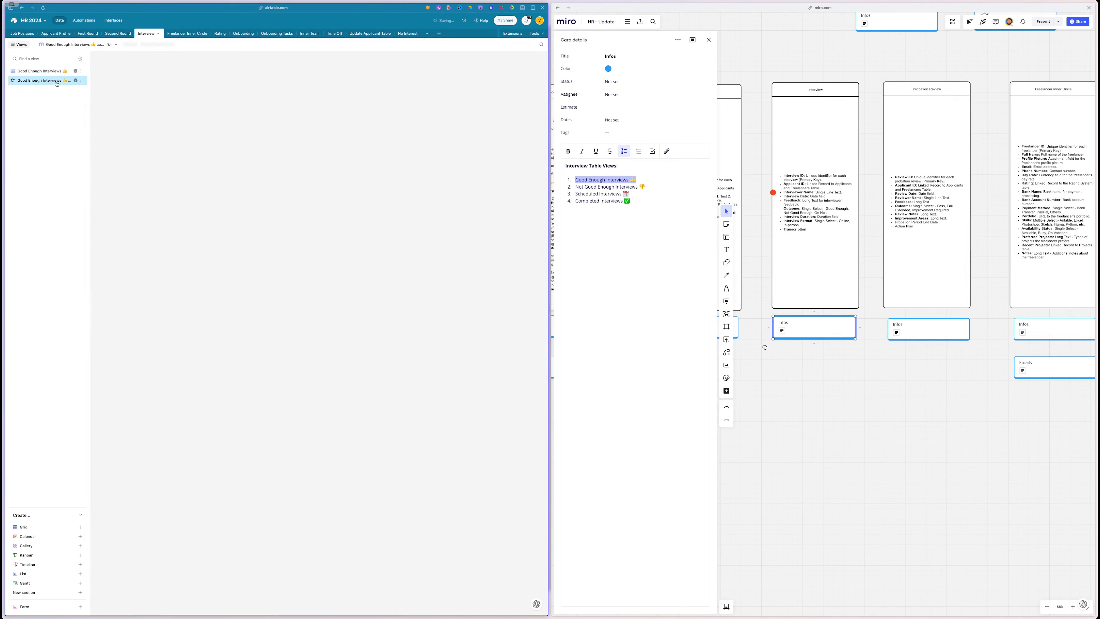
left_click(607, 166)
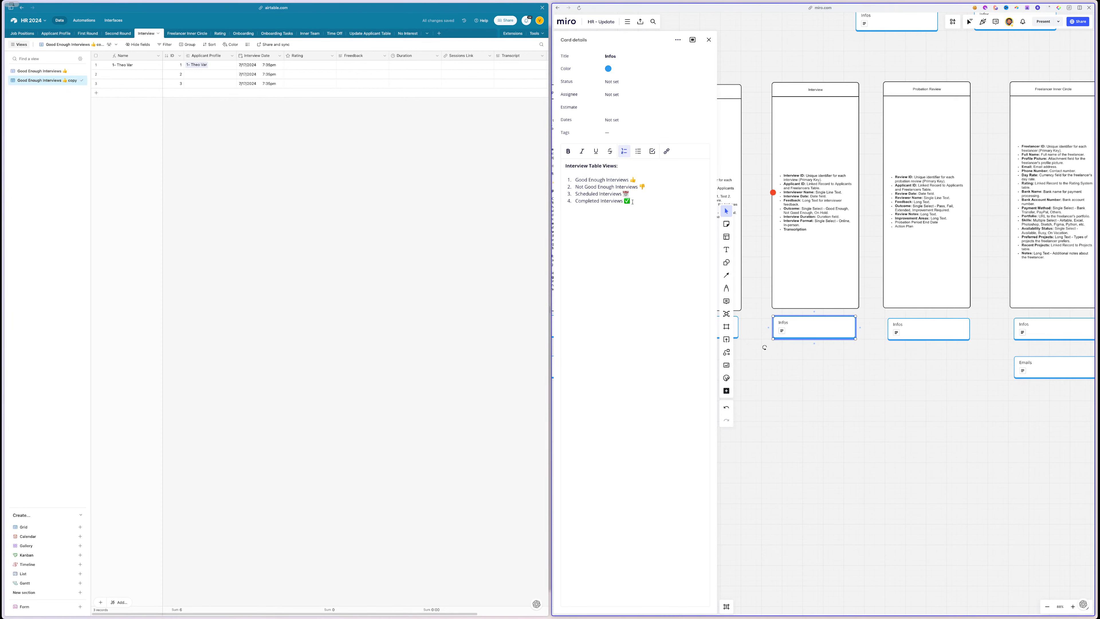
left_click_drag(631, 201, 573, 182)
key("super+c")
mouse_move(2, 186)
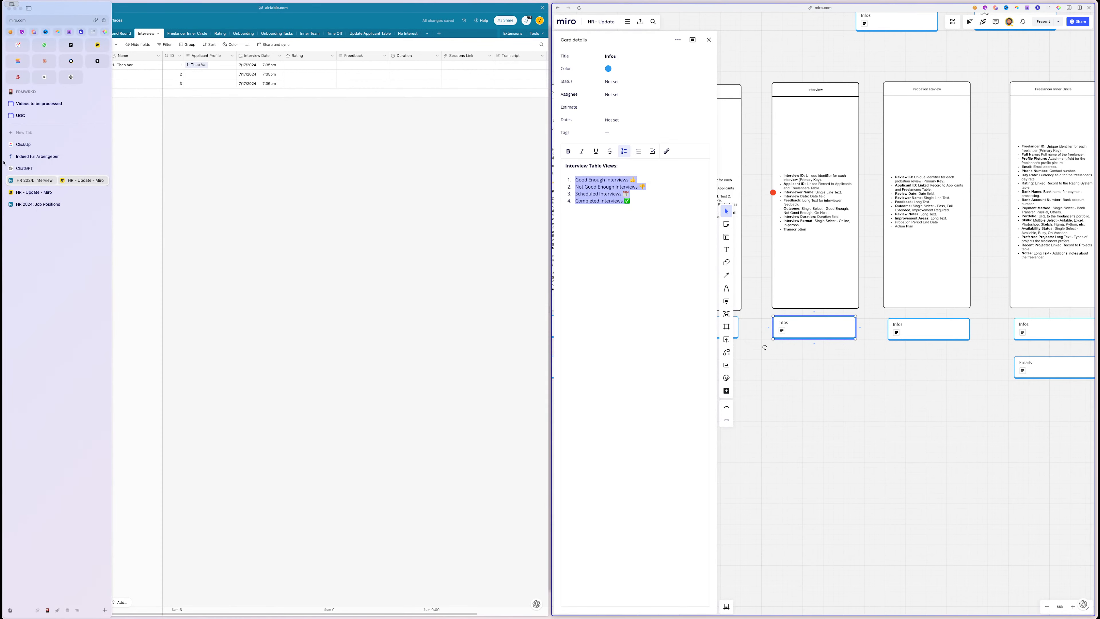
- Ask ChatGPT to 'do the same' (emojis first) for the four interview view titles
left_click(30, 168)
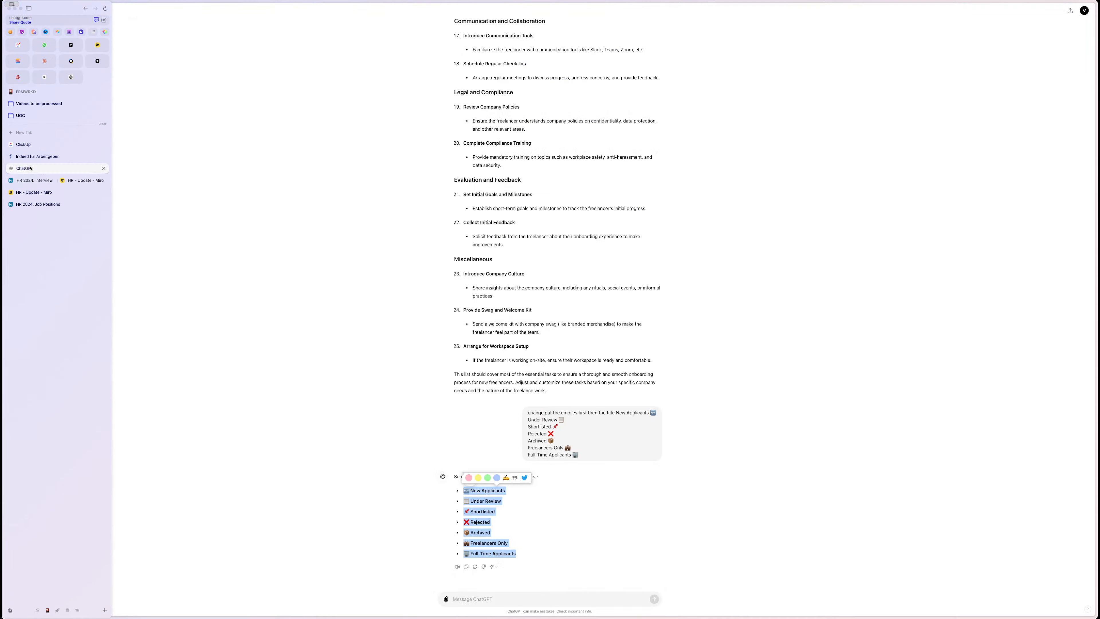
left_click(502, 599)
key("super+v")
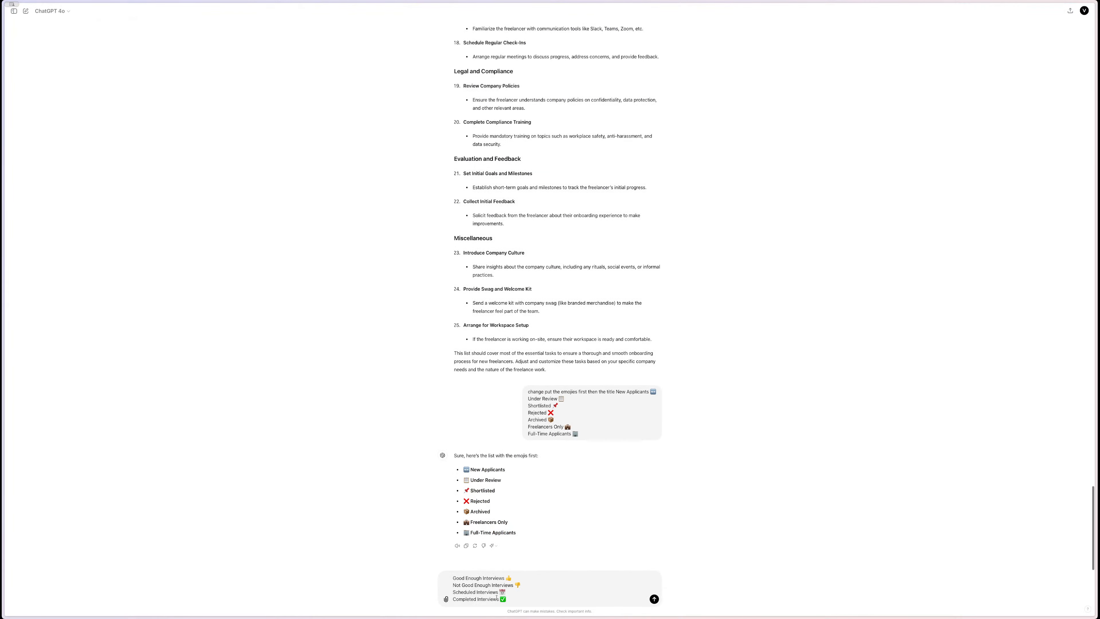
key("shift+Return")
type("do the same")
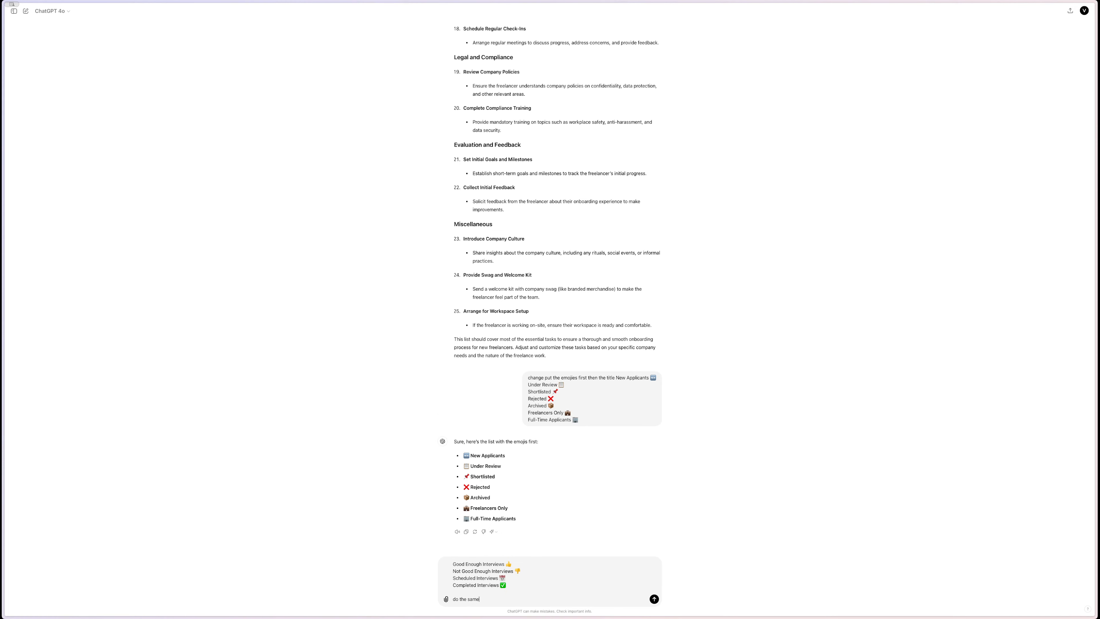
key("Return")
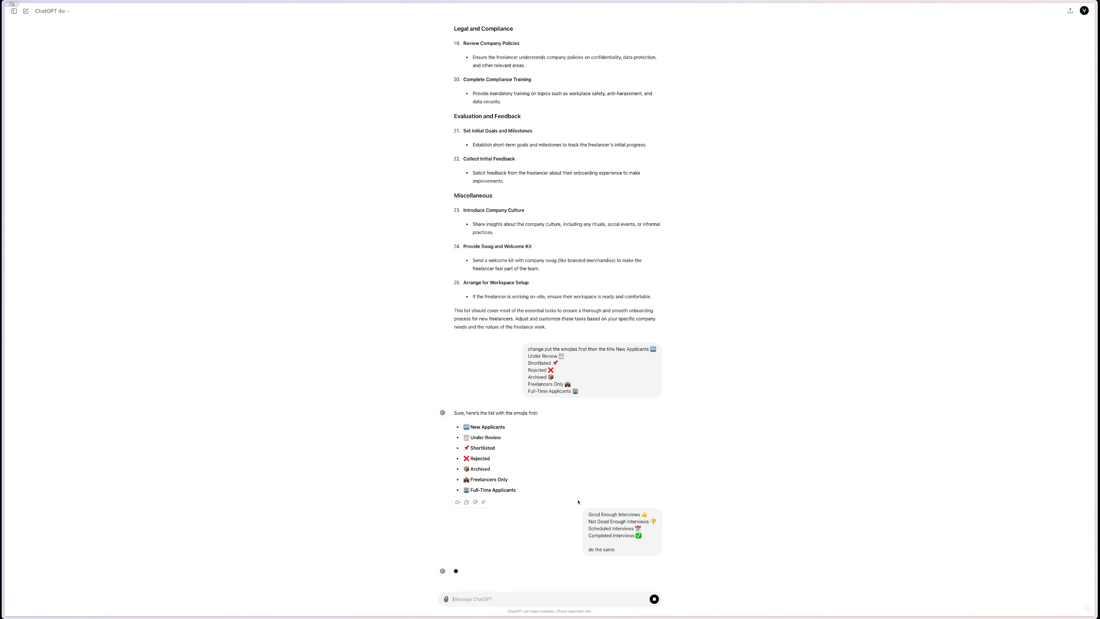
- Rename the original Interview view to All Applicants
mouse_move(1, 432)
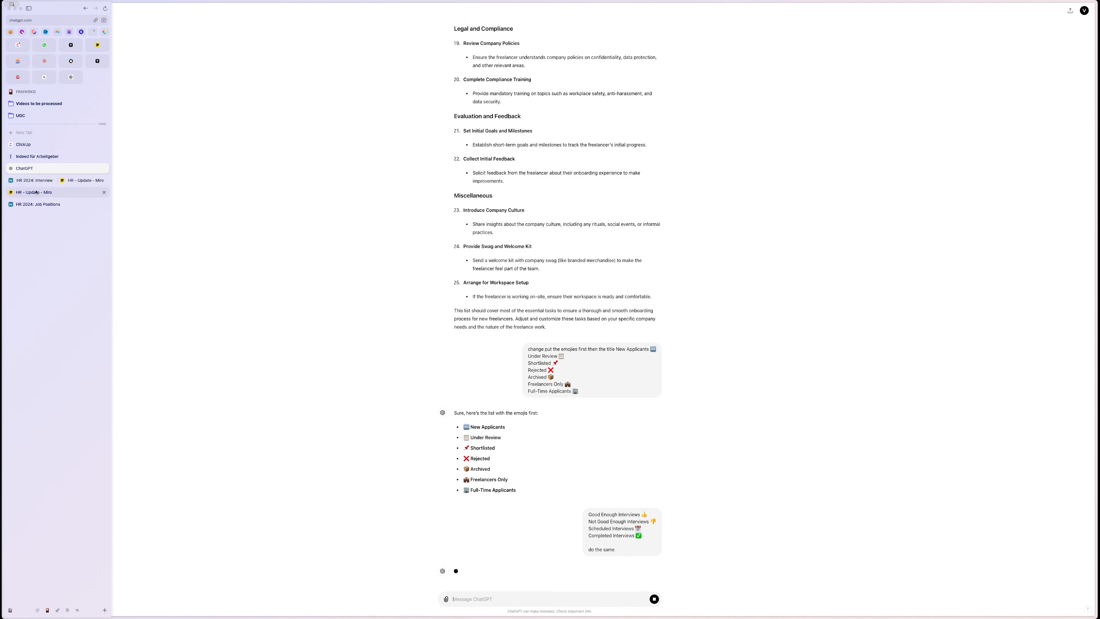
left_click(39, 180)
double_click(52, 70)
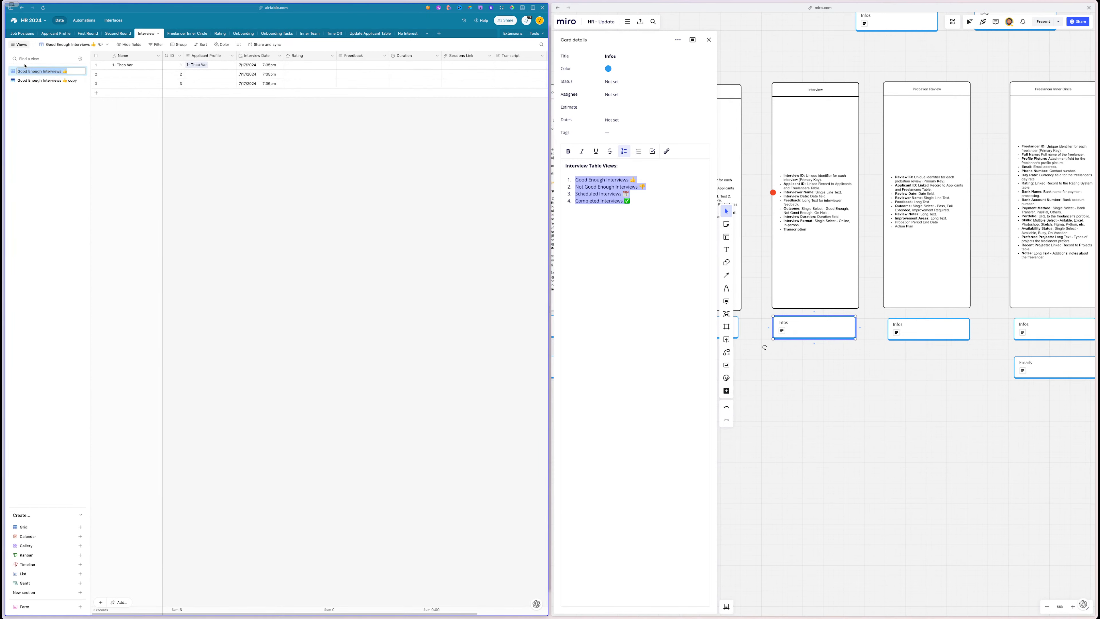
type("All Applicants")
key("Return")
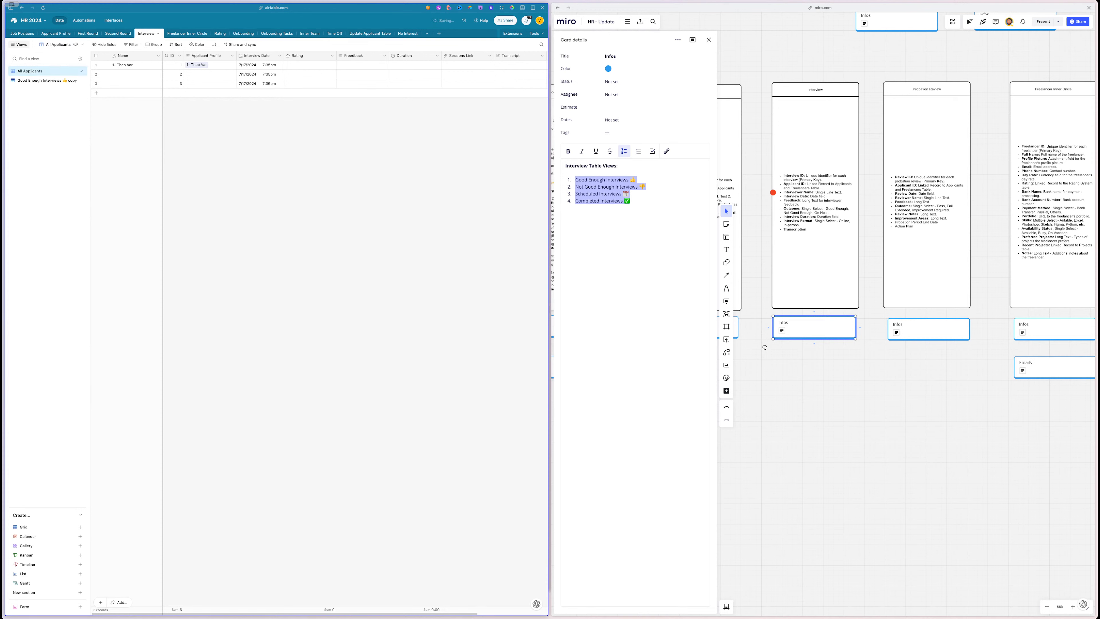
- Copy the four emoji-first titles from ChatGPT's reply
left_click(71, 78)
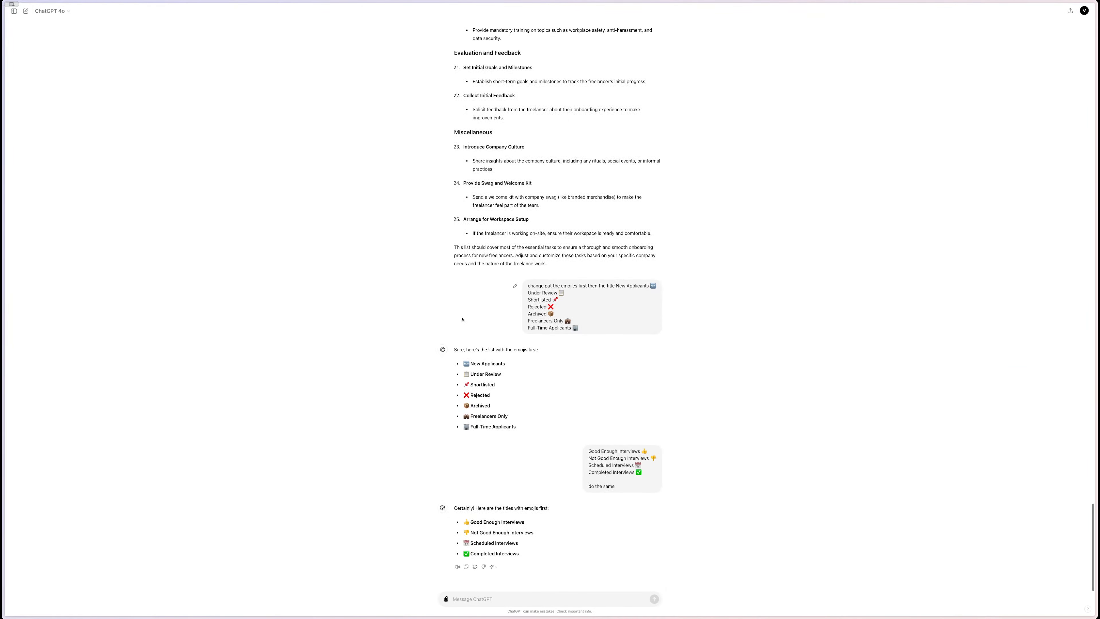
triple_click(509, 522)
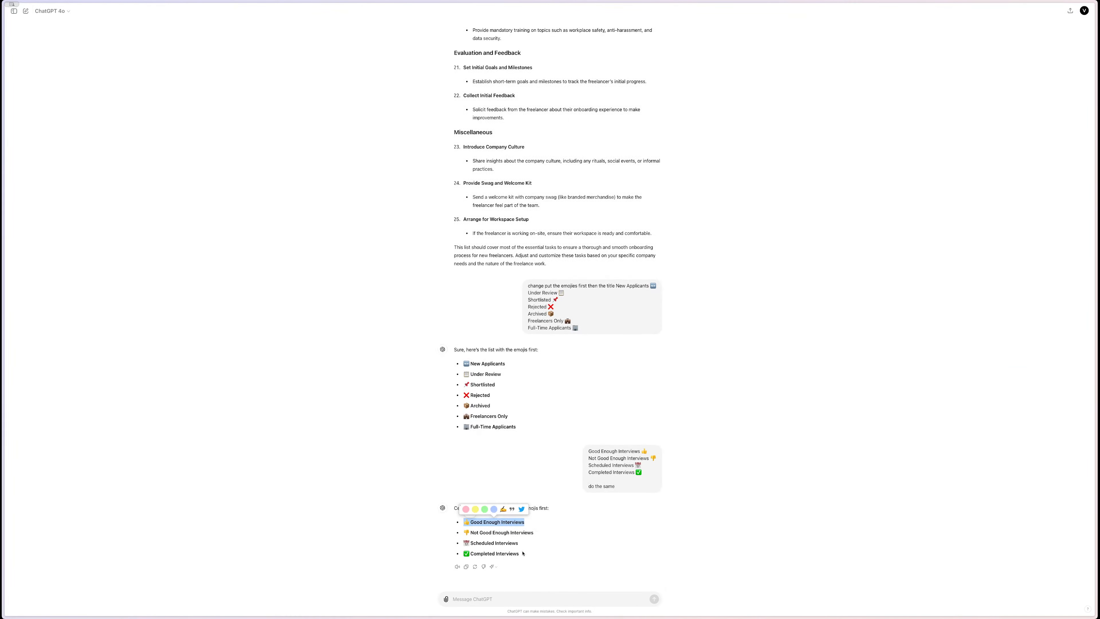
left_click_drag(523, 554, 467, 521)
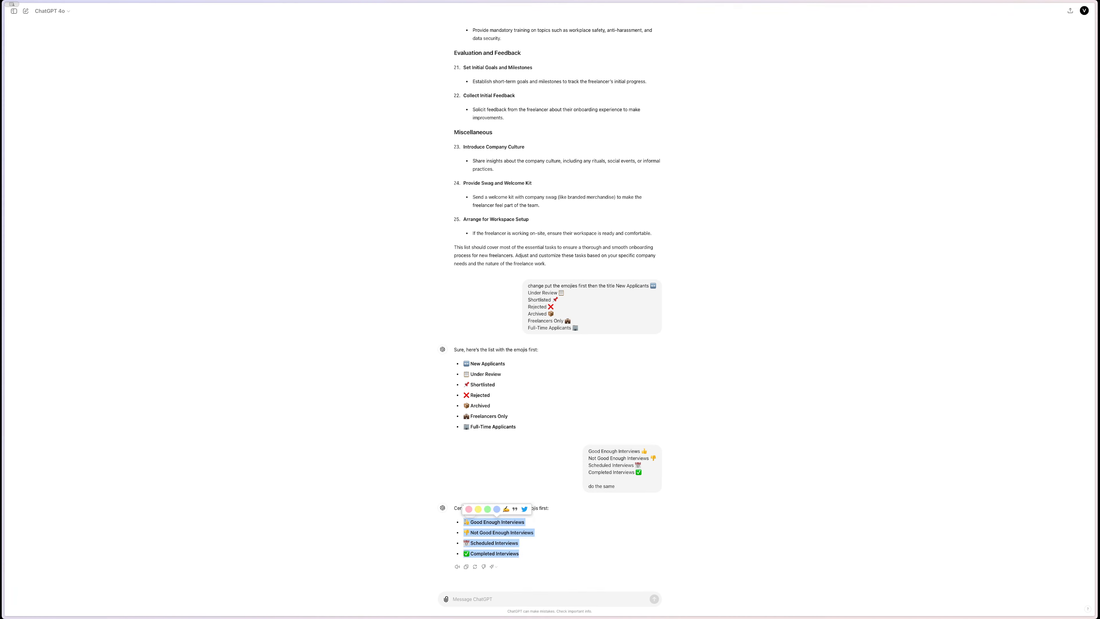
mouse_move(6, 191)
left_click(47, 181)
- Replace the Miro card's interview list with the bold emoji-first titles
left_click(677, 217)
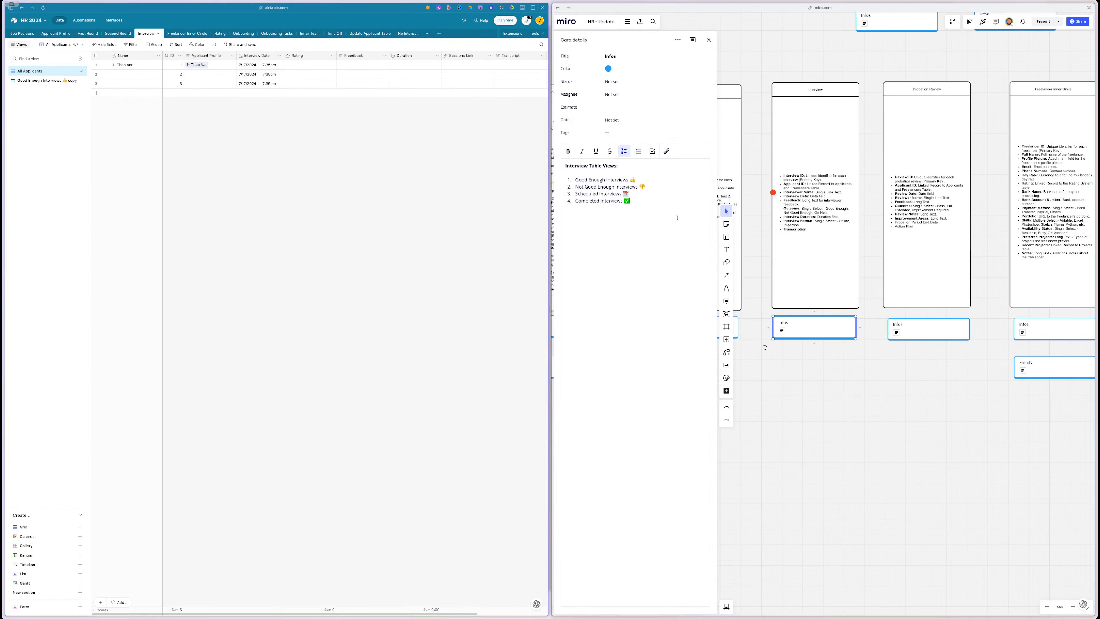
left_click_drag(677, 218, 564, 179)
key("ctrl+b")
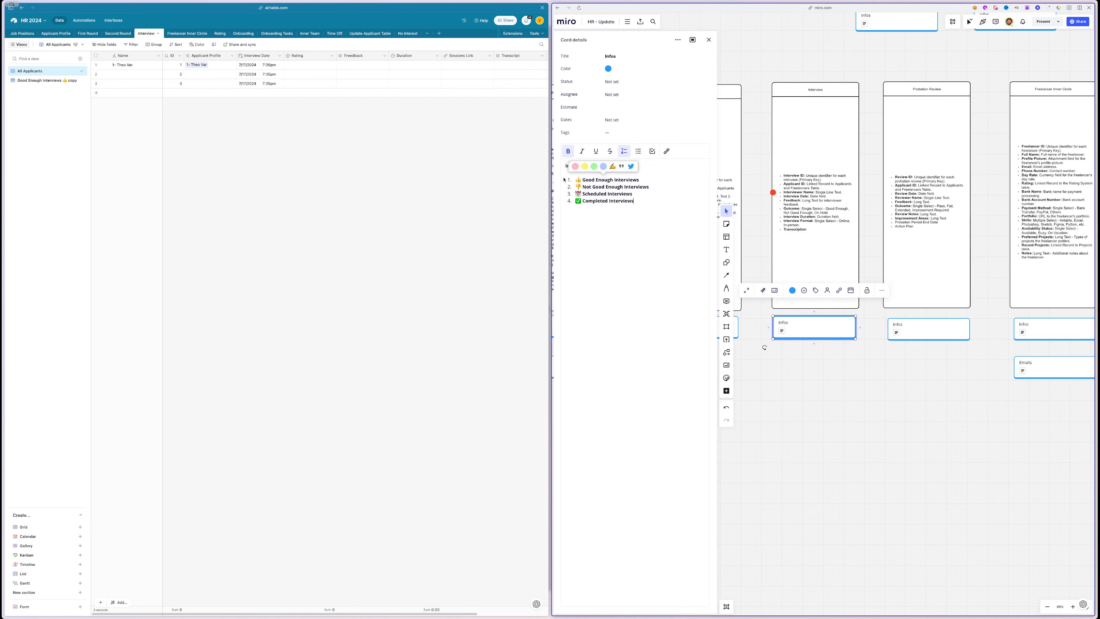
left_click(601, 202)
triple_click(604, 179)
key("super+c")
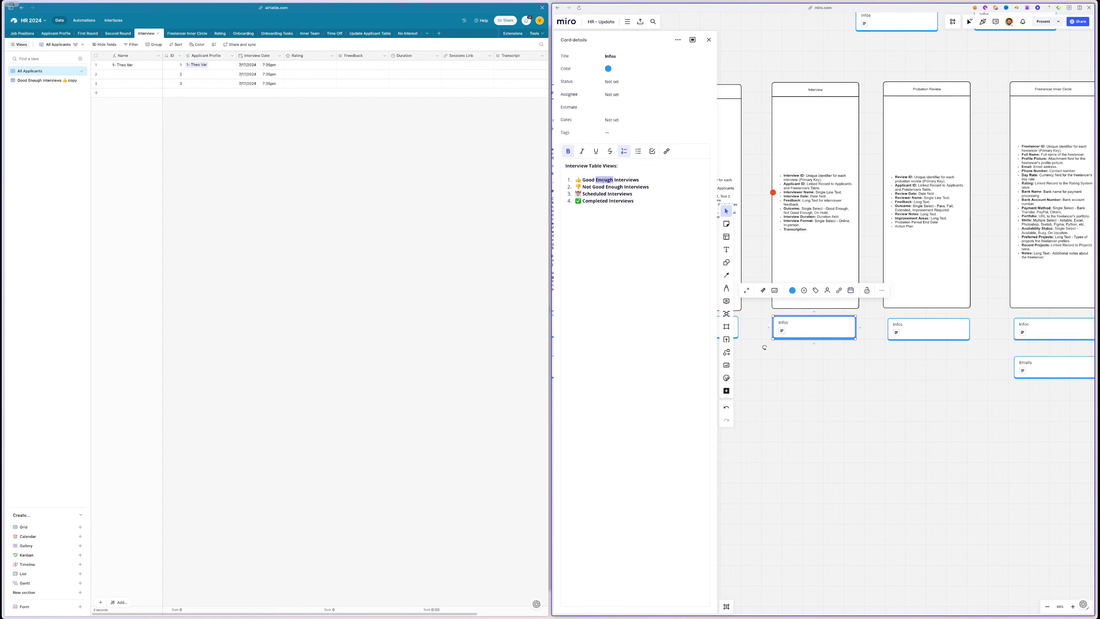
- Rename the duplicated Airtable view to '👍 Good Enough Interviews'
double_click(33, 80)
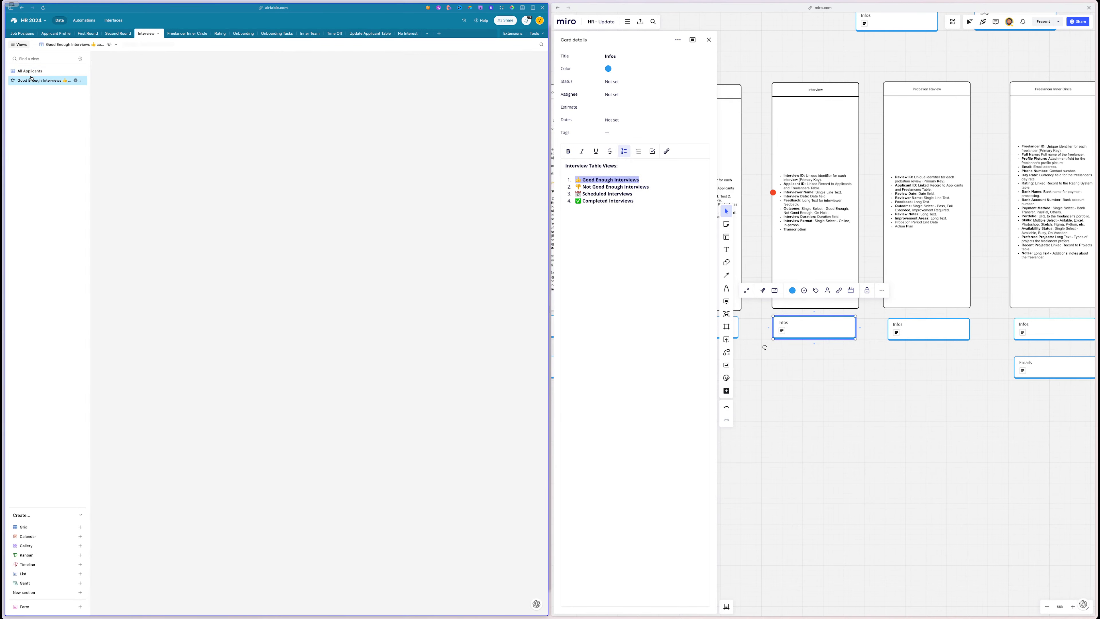
key("super+v")
left_click(45, 109)
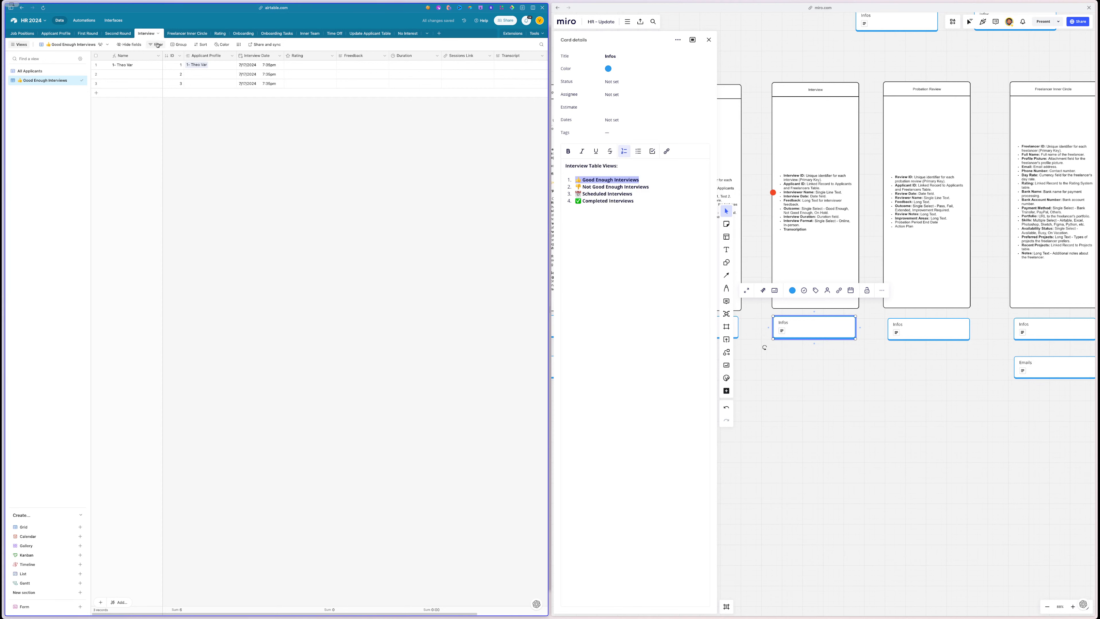
left_click(158, 44)
- Filter the view on Rating, first set to less than five stars
left_click(189, 66)
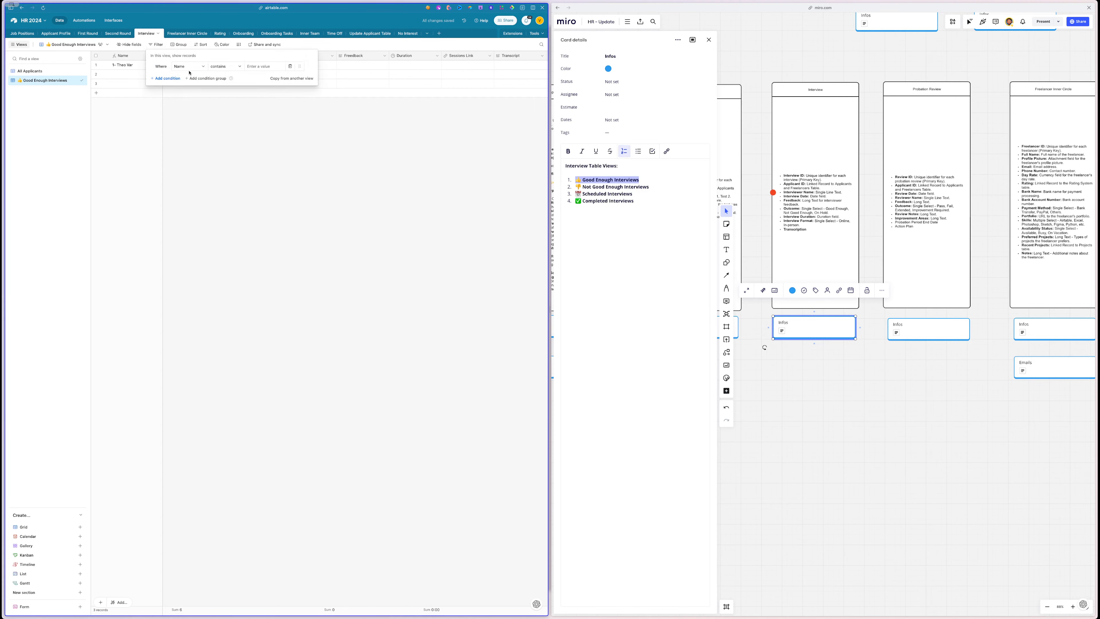
left_click(197, 89)
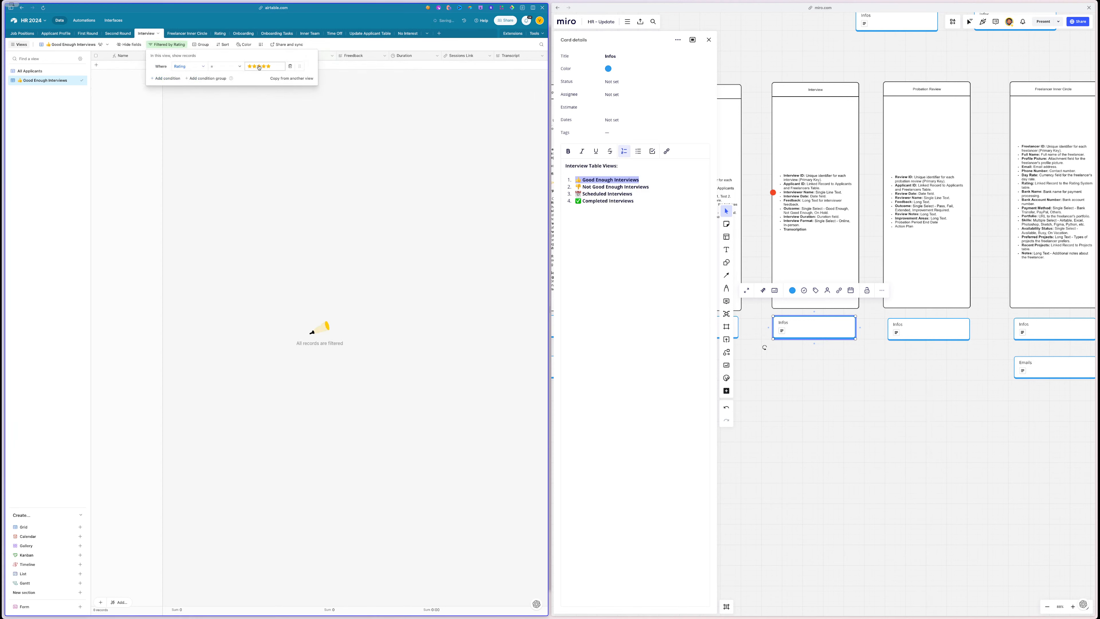
left_click(226, 66)
left_click(225, 108)
left_click(287, 105)
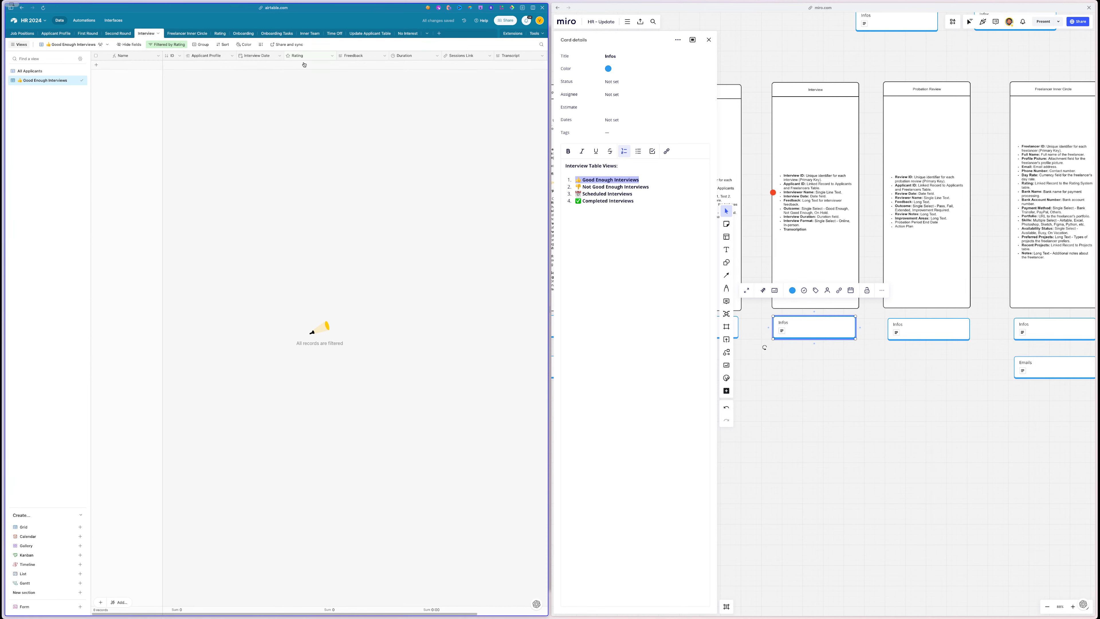
left_click(29, 70)
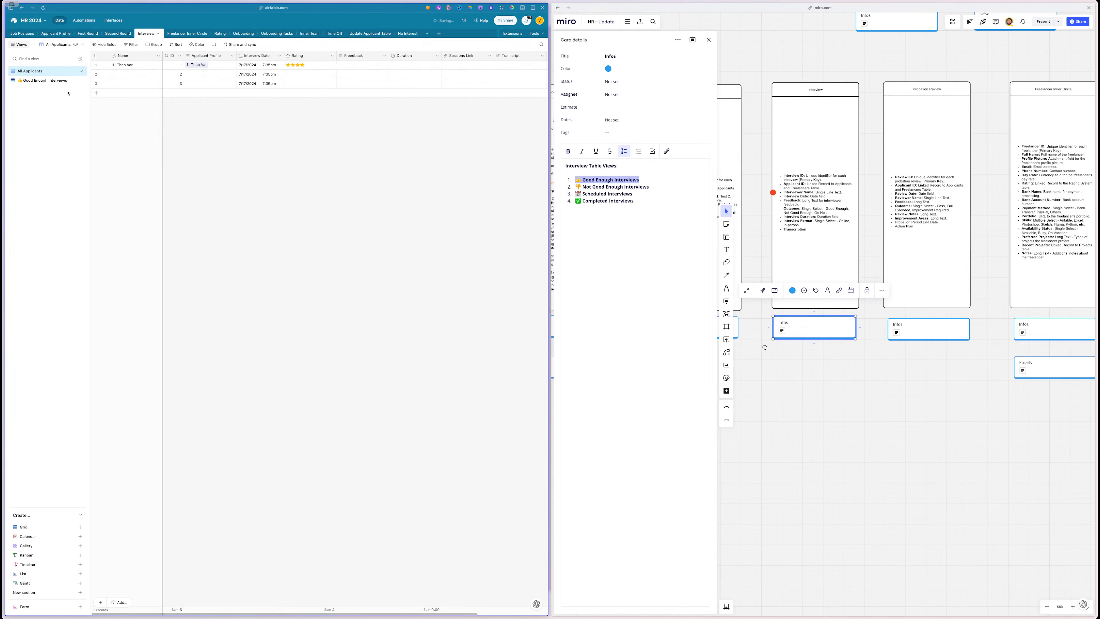
left_click(44, 80)
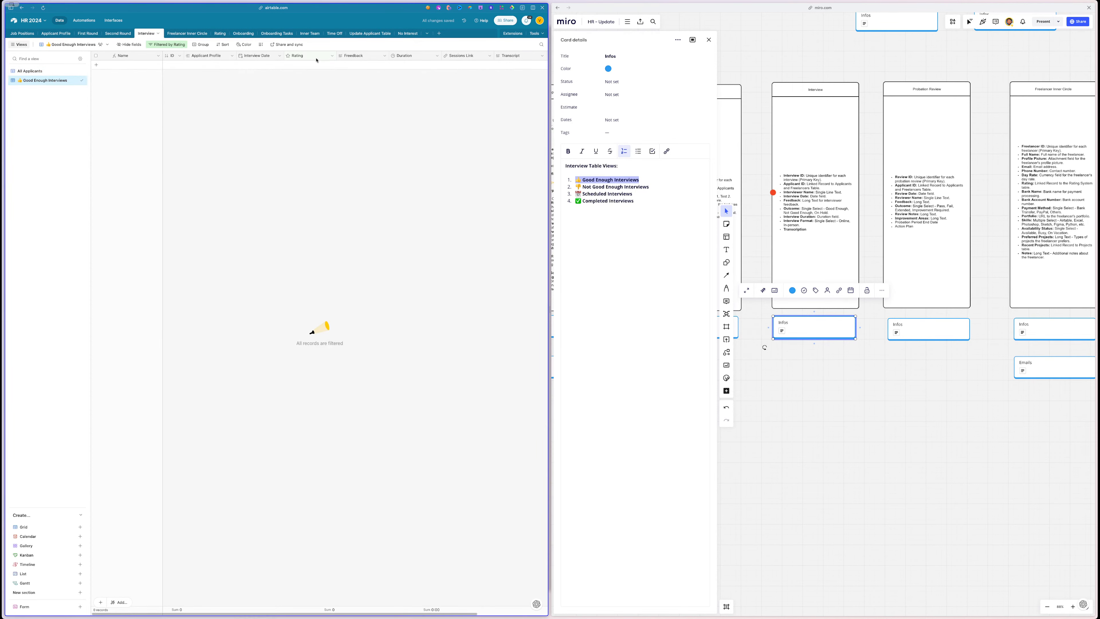
- Change the Rating filter's comparison to greater than
left_click(170, 45)
left_click(215, 68)
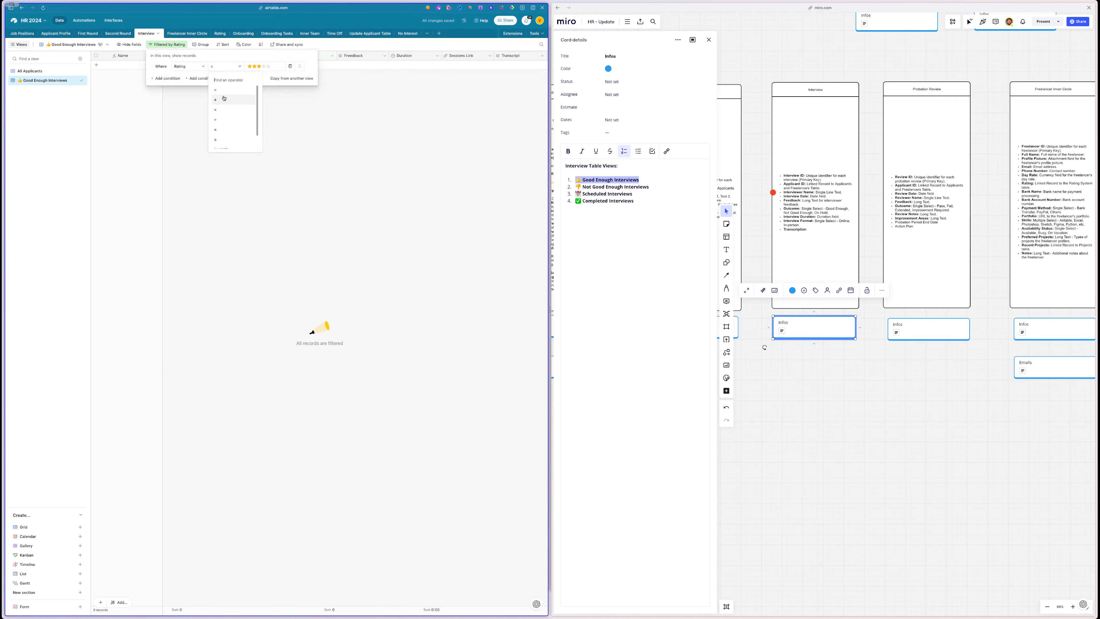
left_click(228, 119)
left_click(262, 137)
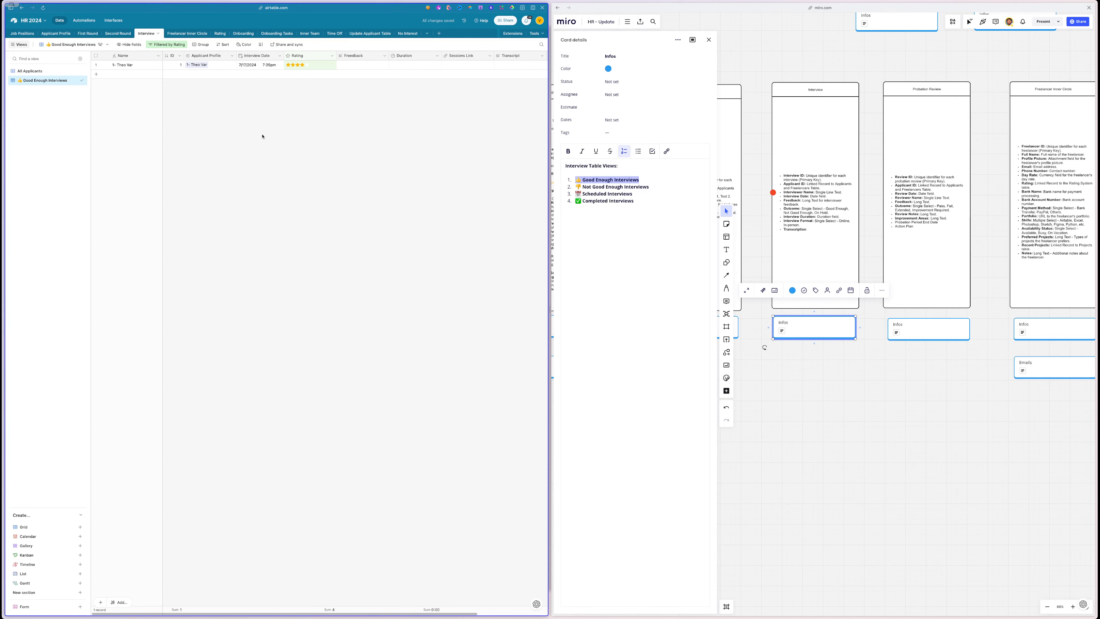
left_click(171, 45)
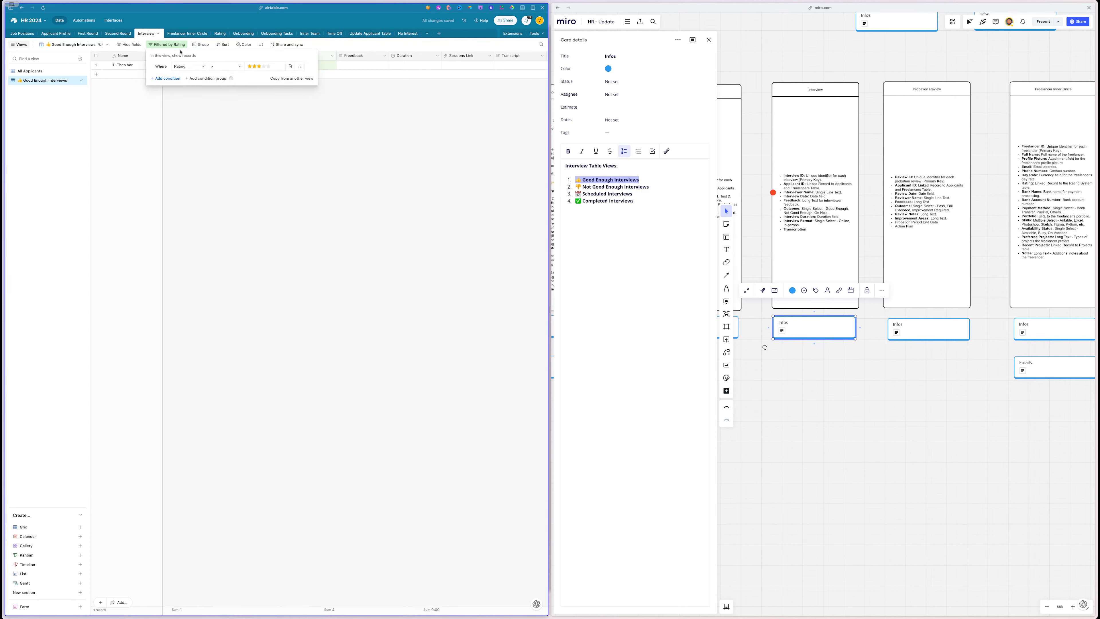
left_click(226, 121)
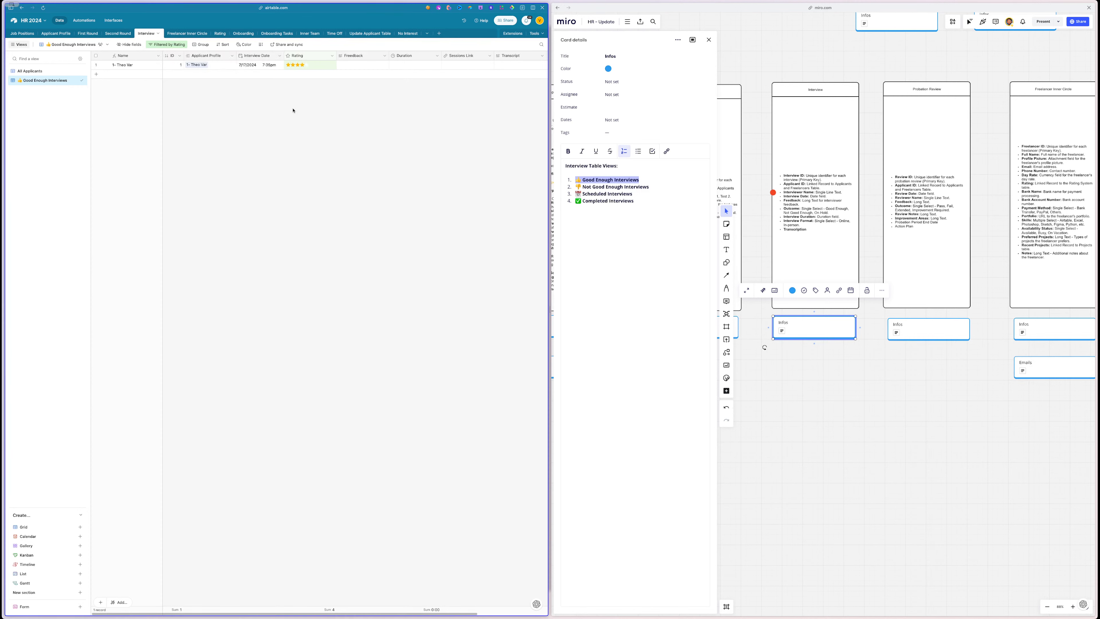
- Set the filter threshold to 2 stars and test it by changing the interview's star rating
left_click(298, 66)
left_click(294, 110)
left_click(167, 45)
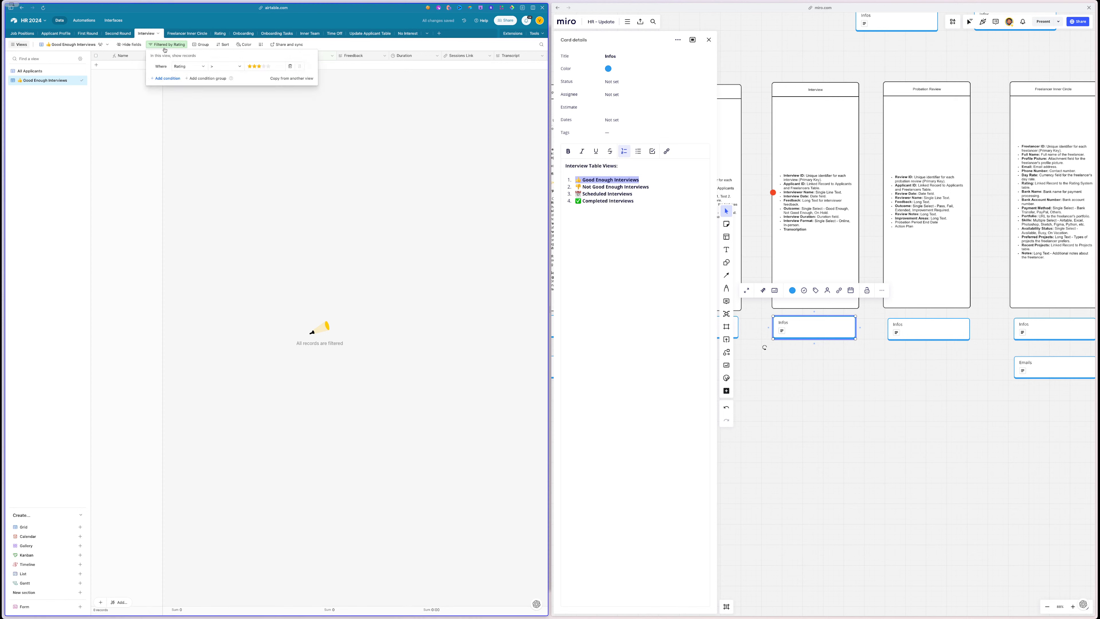
left_click(254, 68)
left_click(251, 125)
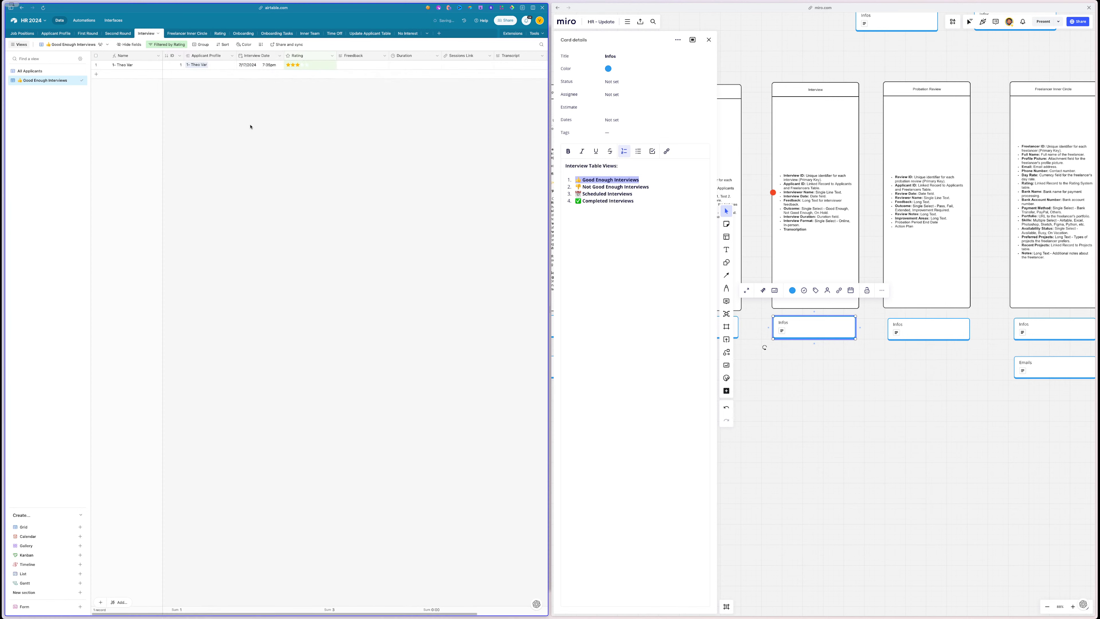
left_click(302, 65)
left_click(292, 65)
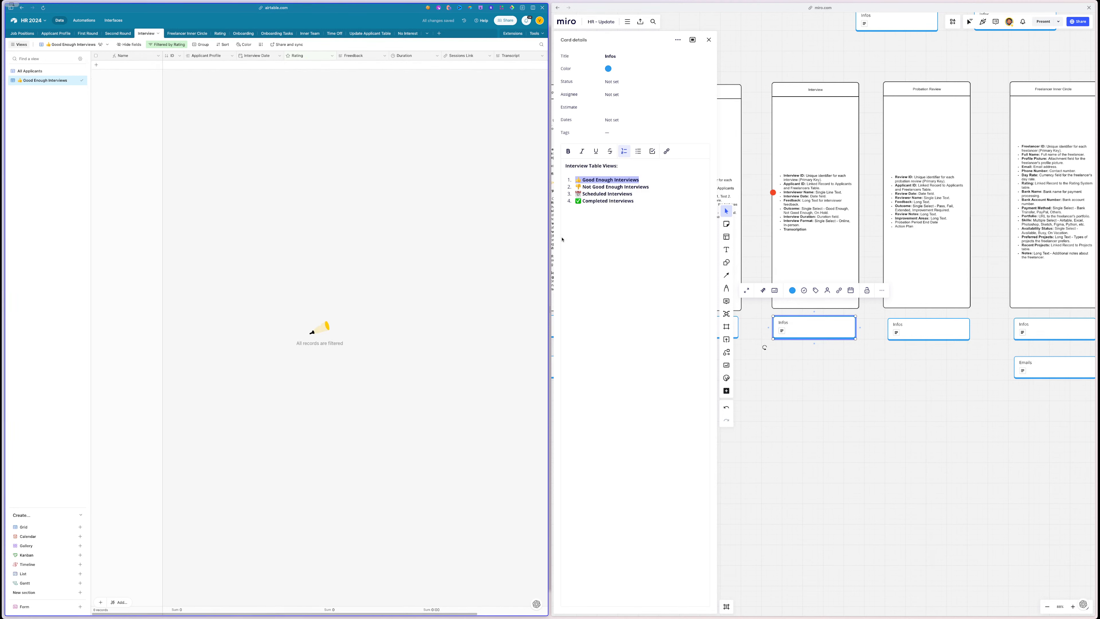
- Duplicate Good Enough Interviews as '👎 Not Good Enough Interviews'
triple_click(599, 188)
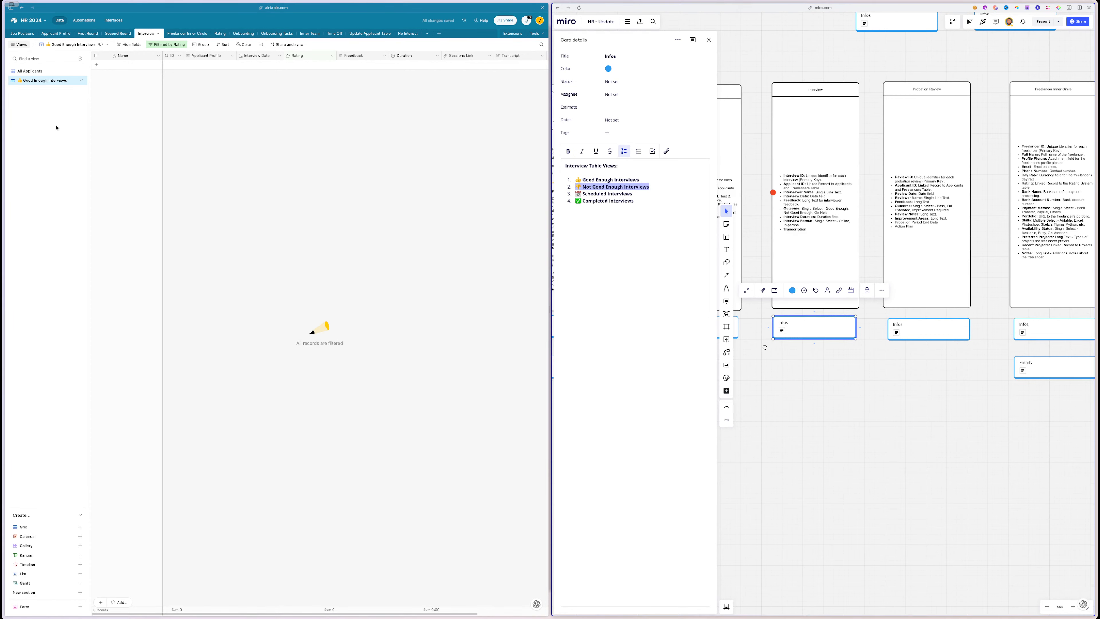
left_click(75, 80)
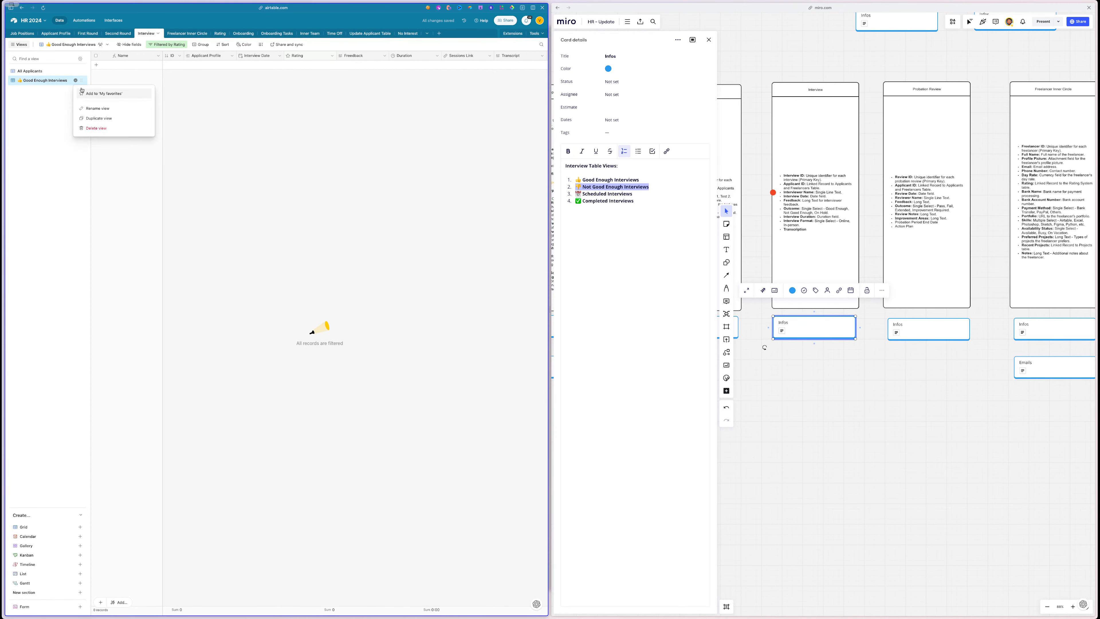
left_click(98, 118)
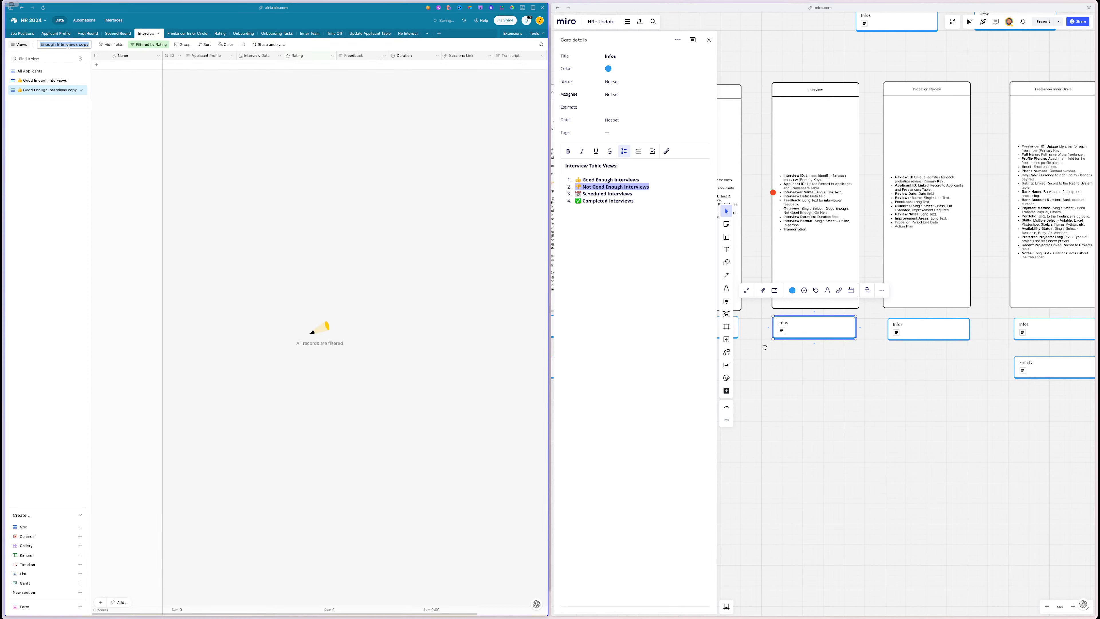
left_click(41, 121)
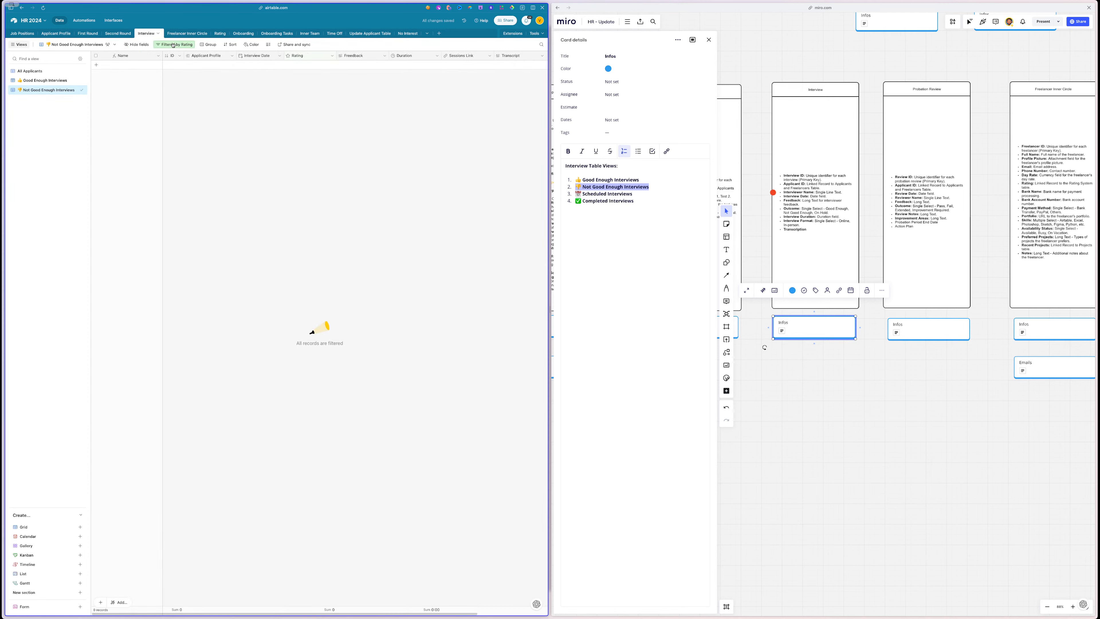
left_click(39, 81)
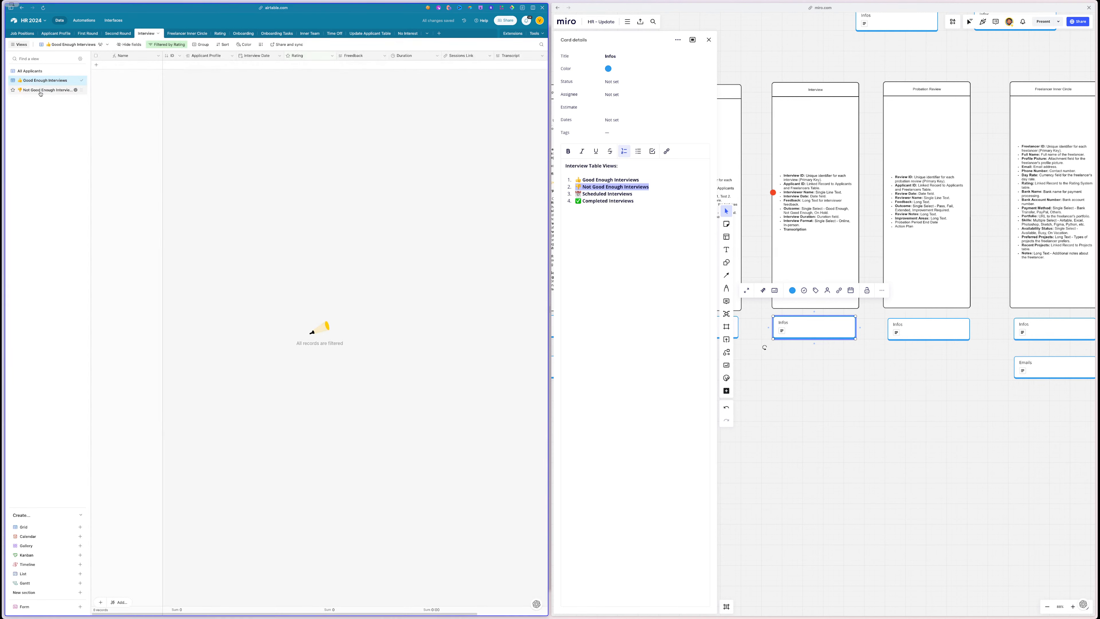
left_click(38, 90)
- Set the new view's filter to Rating less than 3 stars
left_click(175, 45)
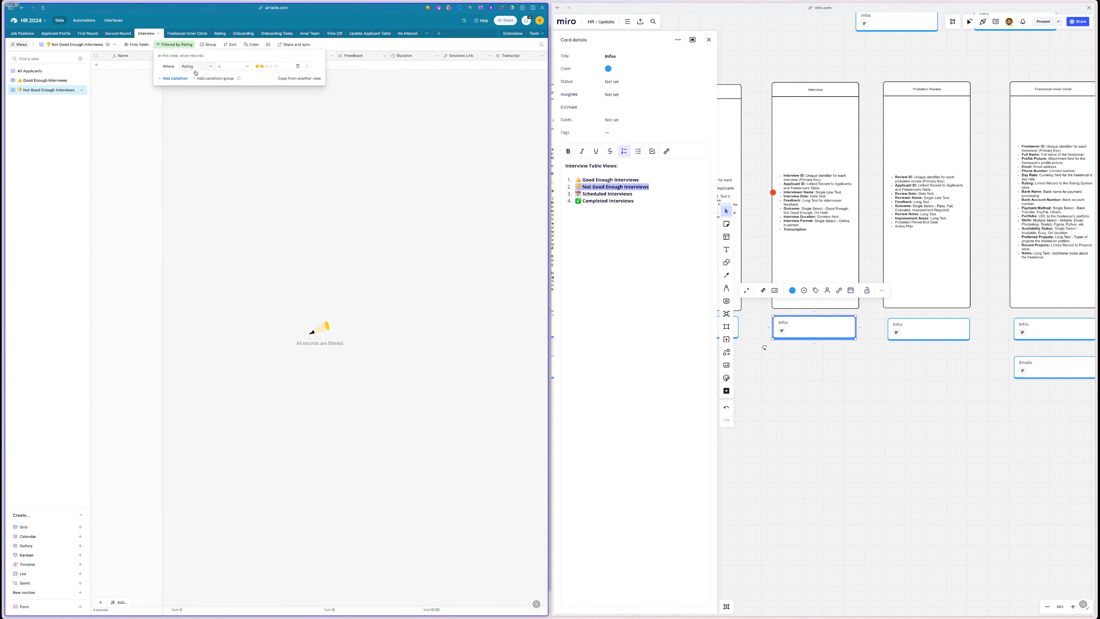
left_click(227, 66)
left_click(226, 110)
left_click(231, 123)
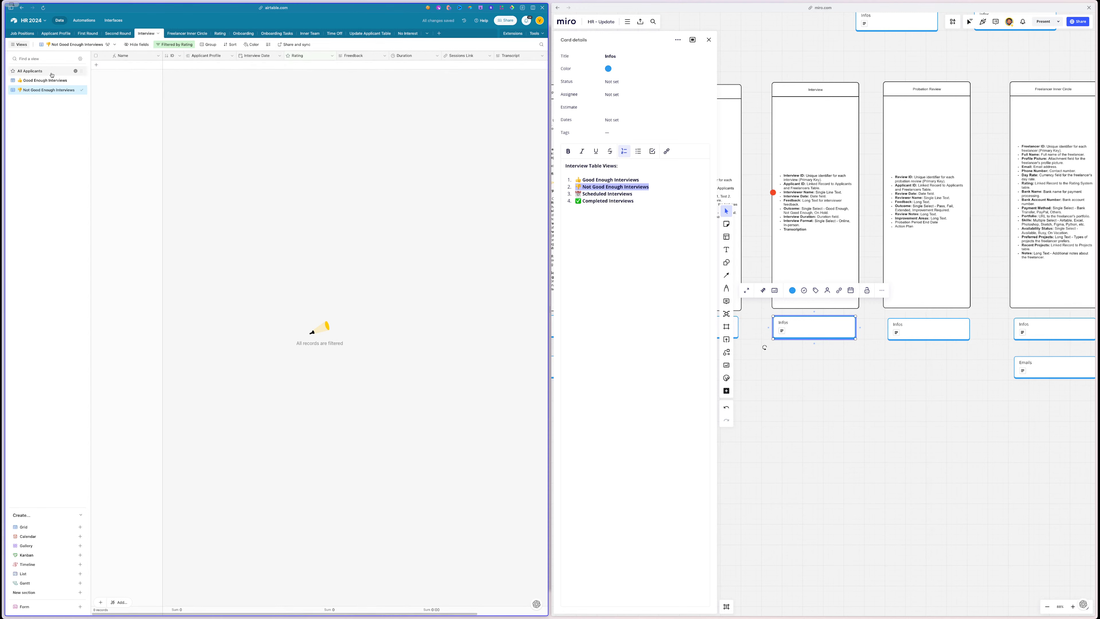
left_click(47, 80)
left_click(45, 70)
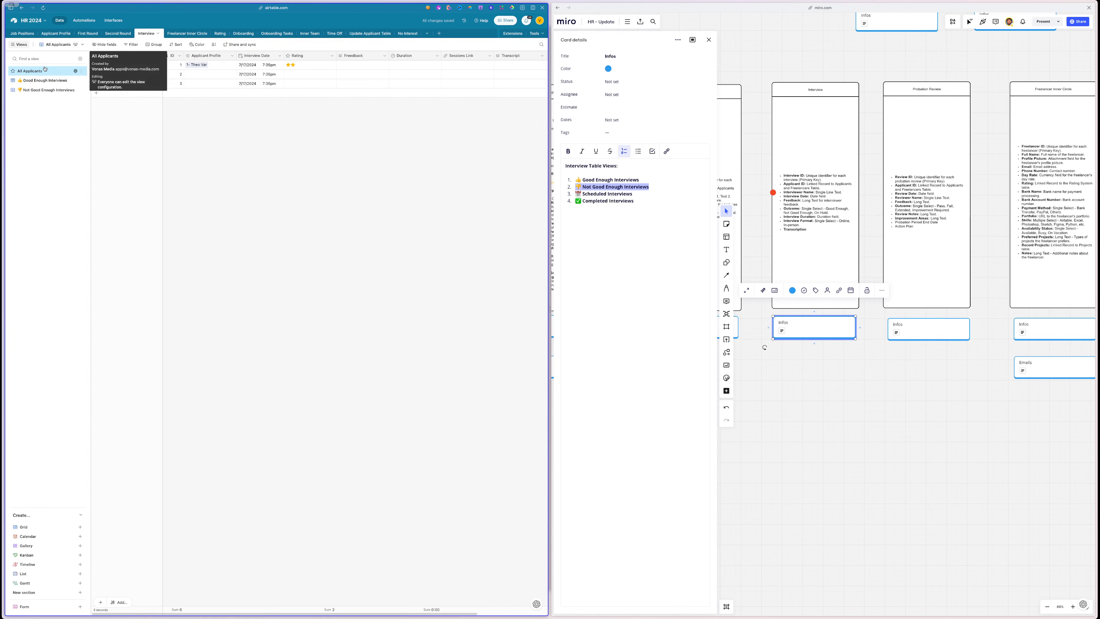
left_click(41, 89)
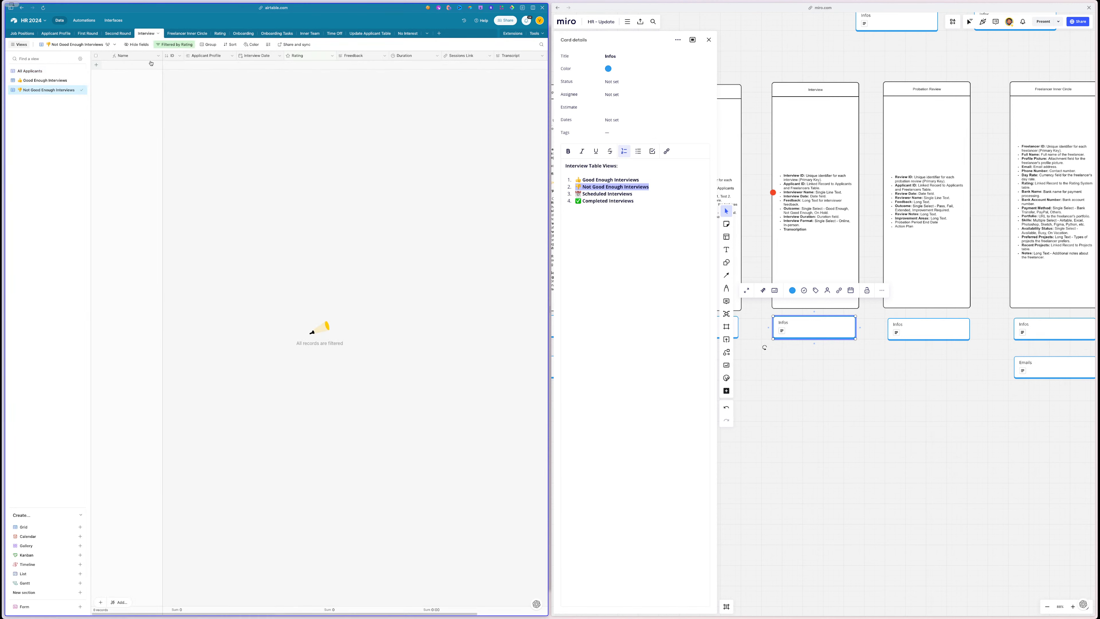
left_click(172, 45)
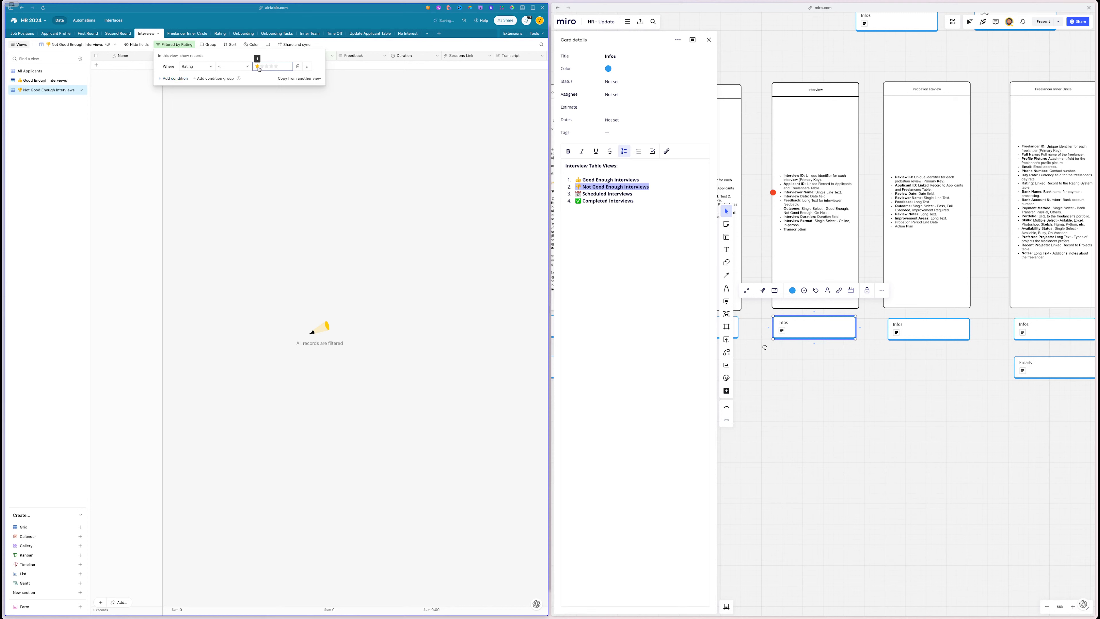
left_click(265, 66)
left_click(247, 123)
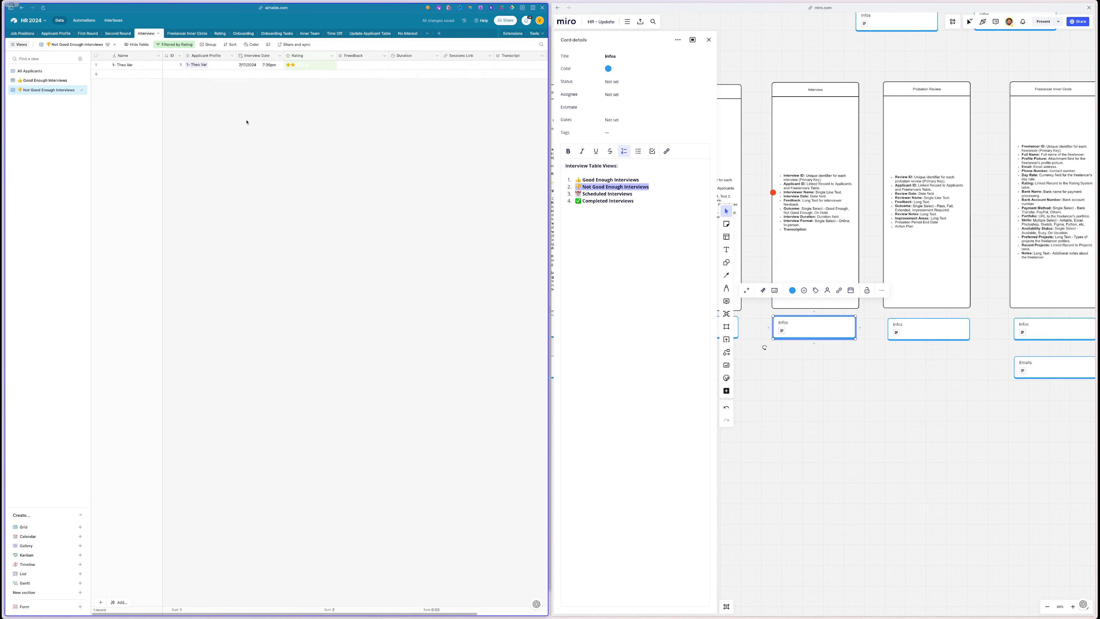
- Lower the test interview's Rating to 1 star
left_click(288, 65)
triple_click(600, 194)
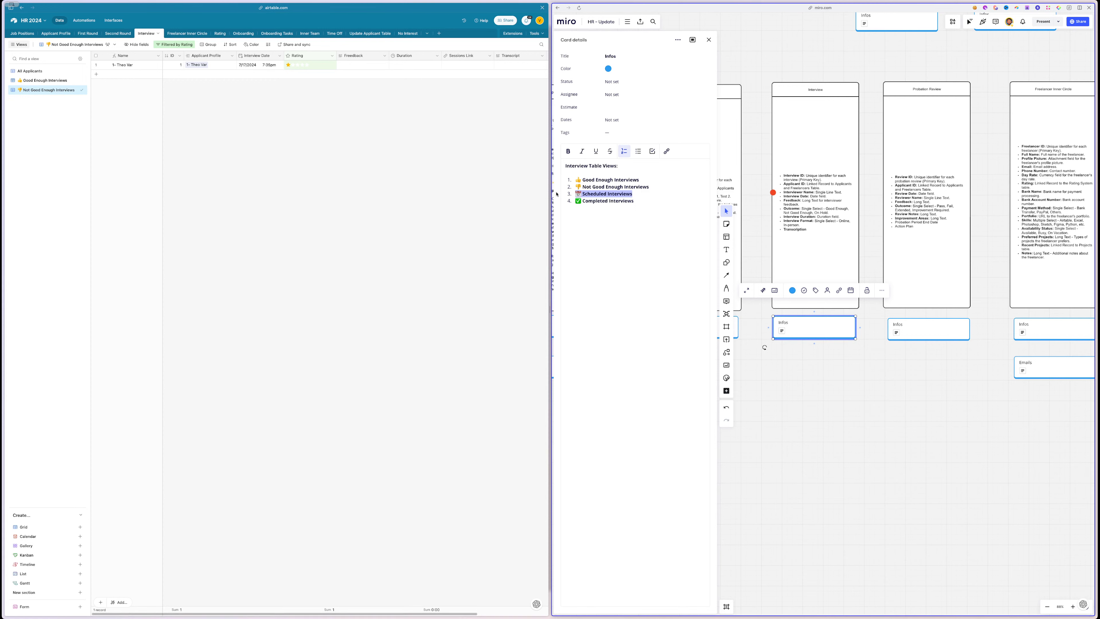
triple_click(595, 203)
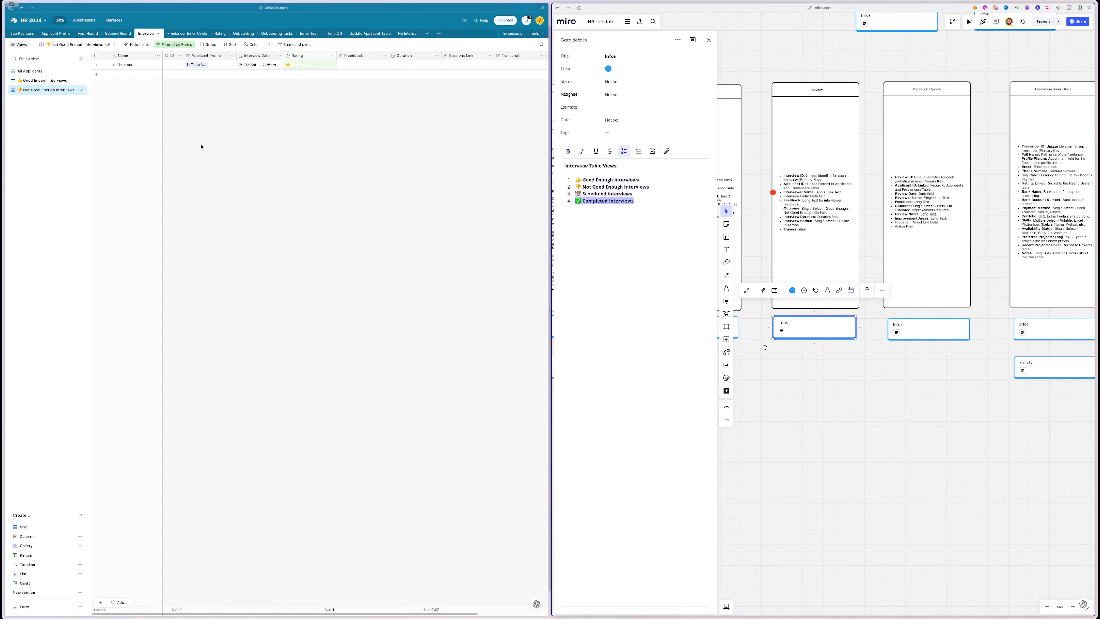
- Check the Not Good Enough Interviews view options and the interview's Sessions Link and Transcript cells
left_click(76, 90)
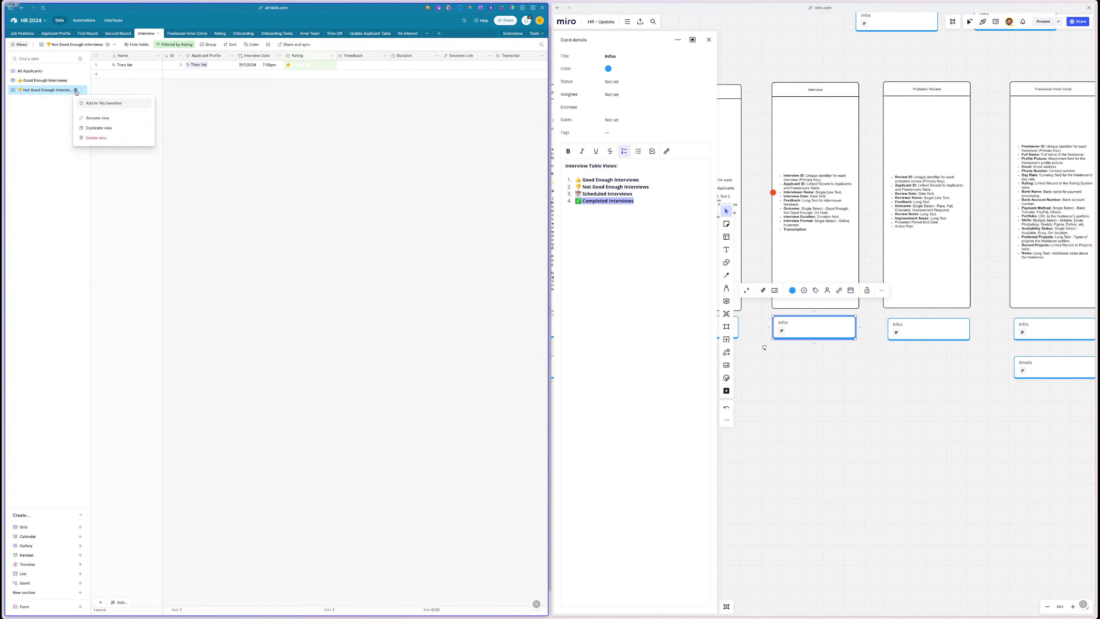
left_click(262, 129)
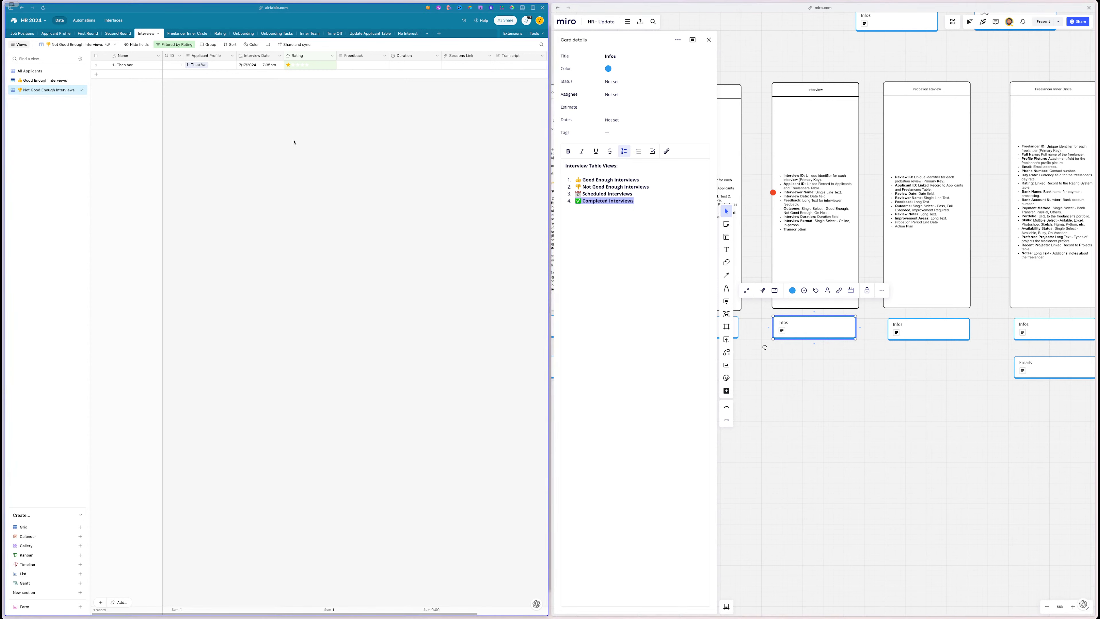
left_click(76, 91)
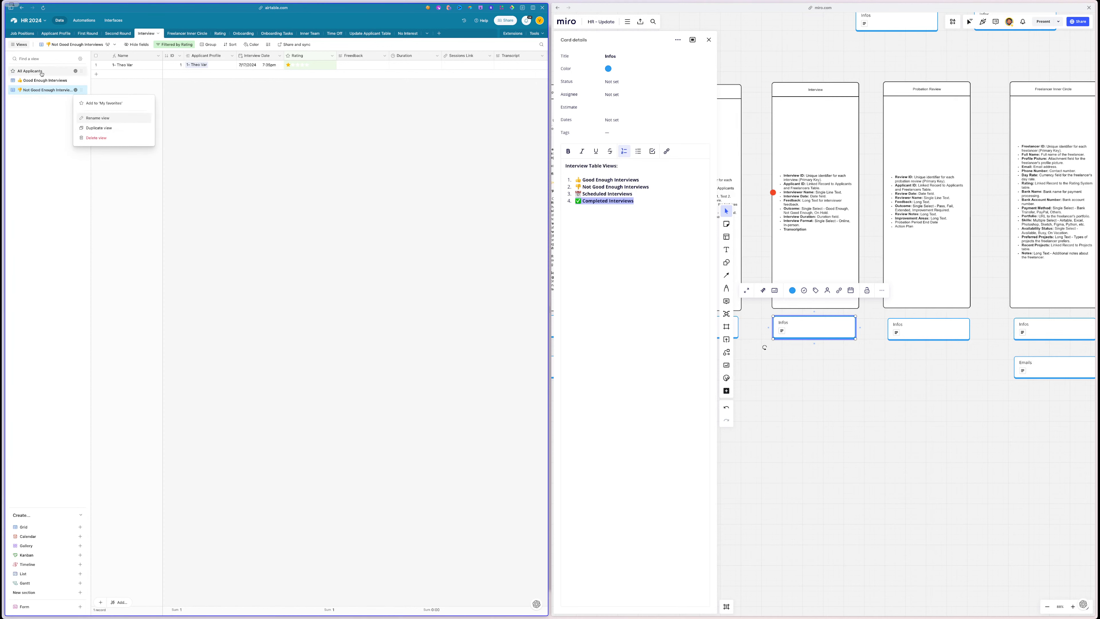
left_click(341, 210)
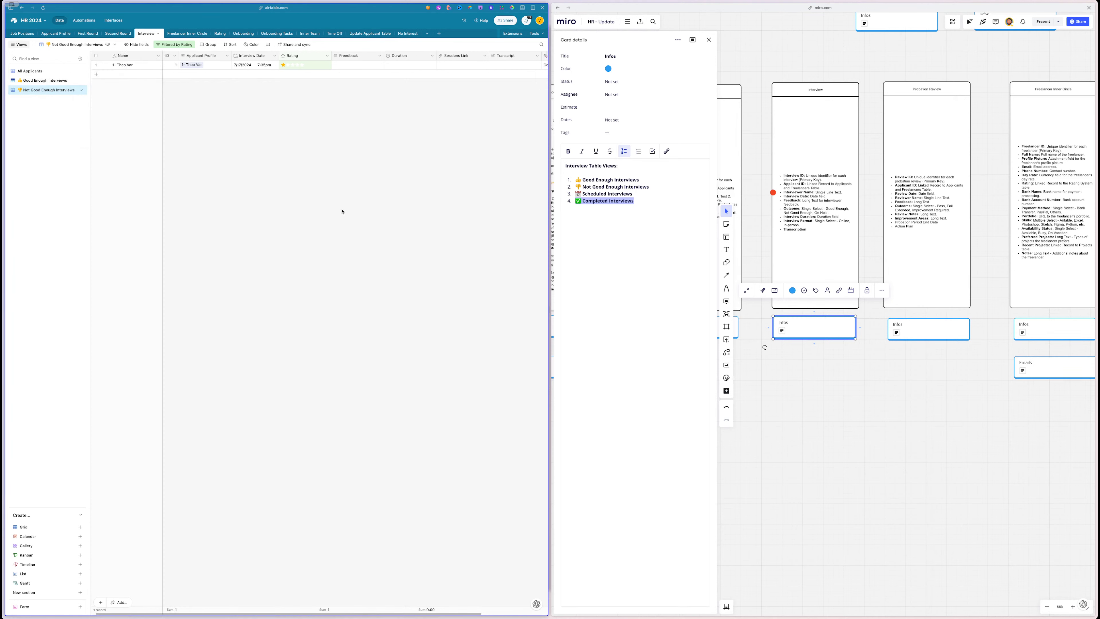
scroll(342, 211, "right", 3)
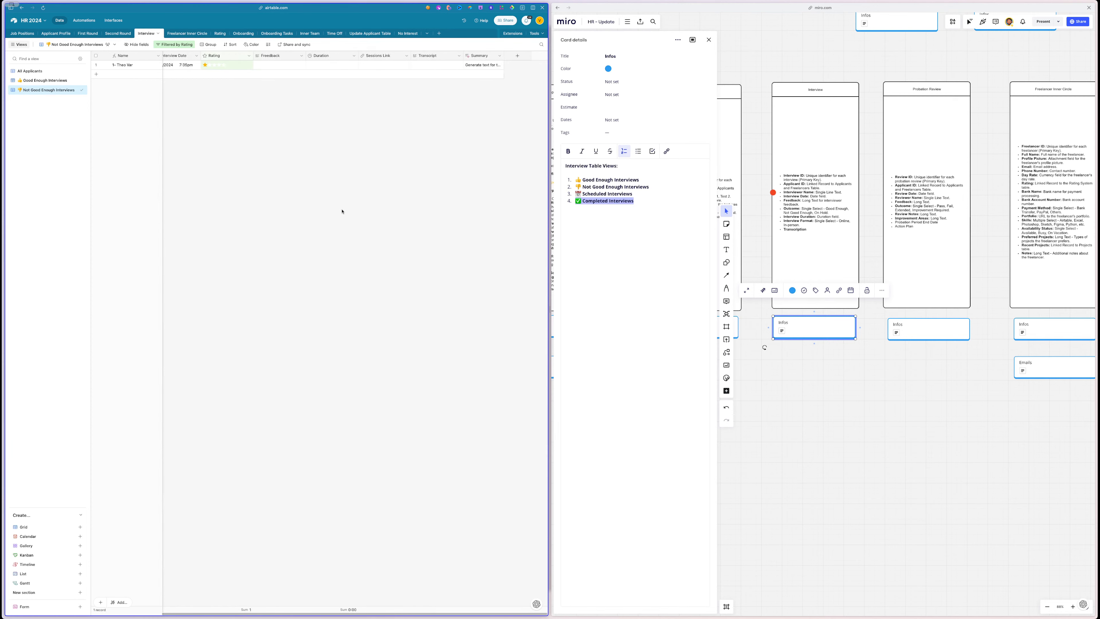
scroll(353, 196, "left", 5)
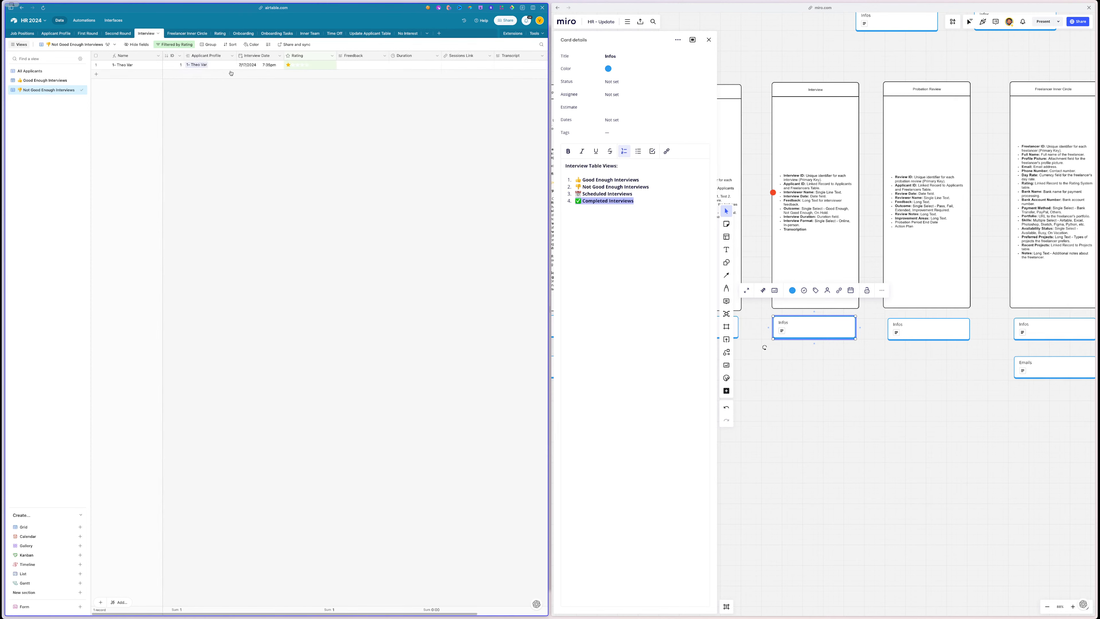
left_click(468, 67)
left_click(509, 68)
scroll(509, 68, "right", 4)
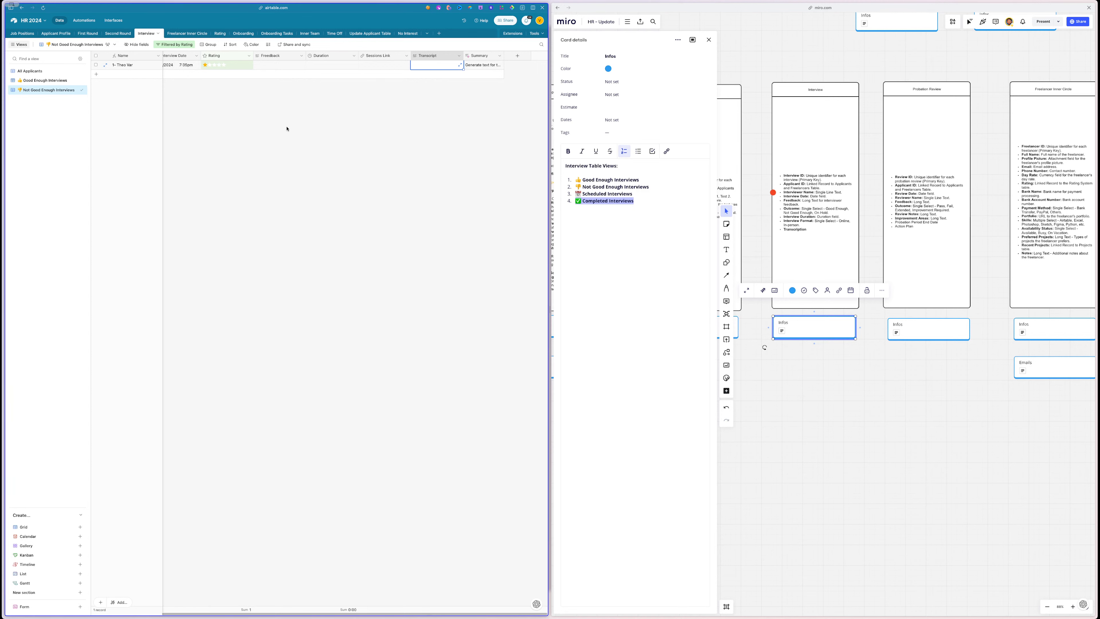
scroll(1072, 240, "right", 5)
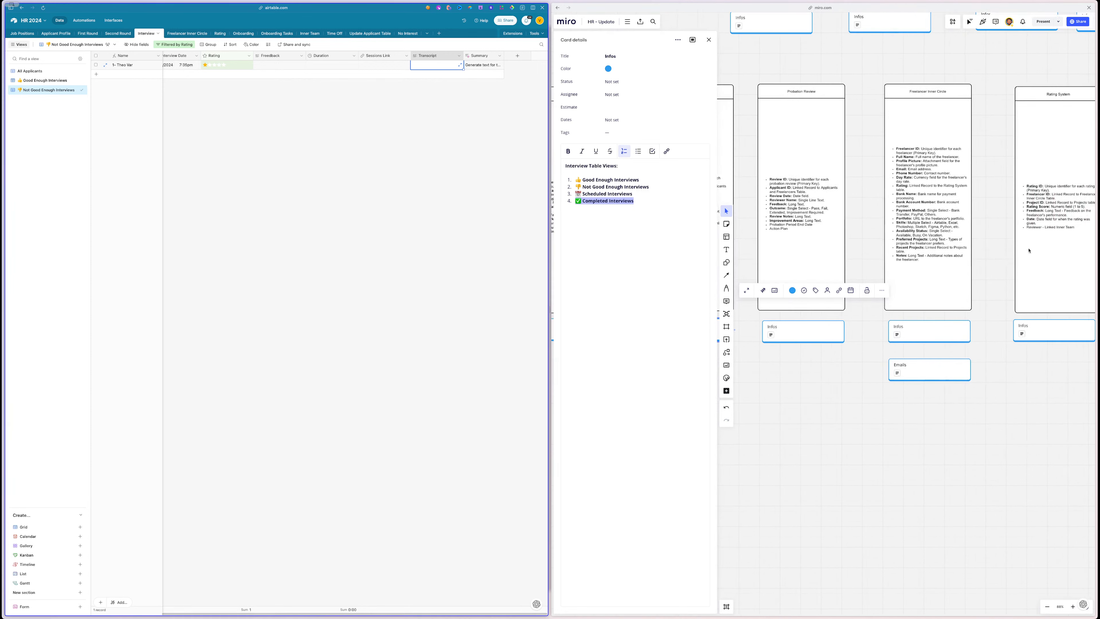
left_click(954, 324)
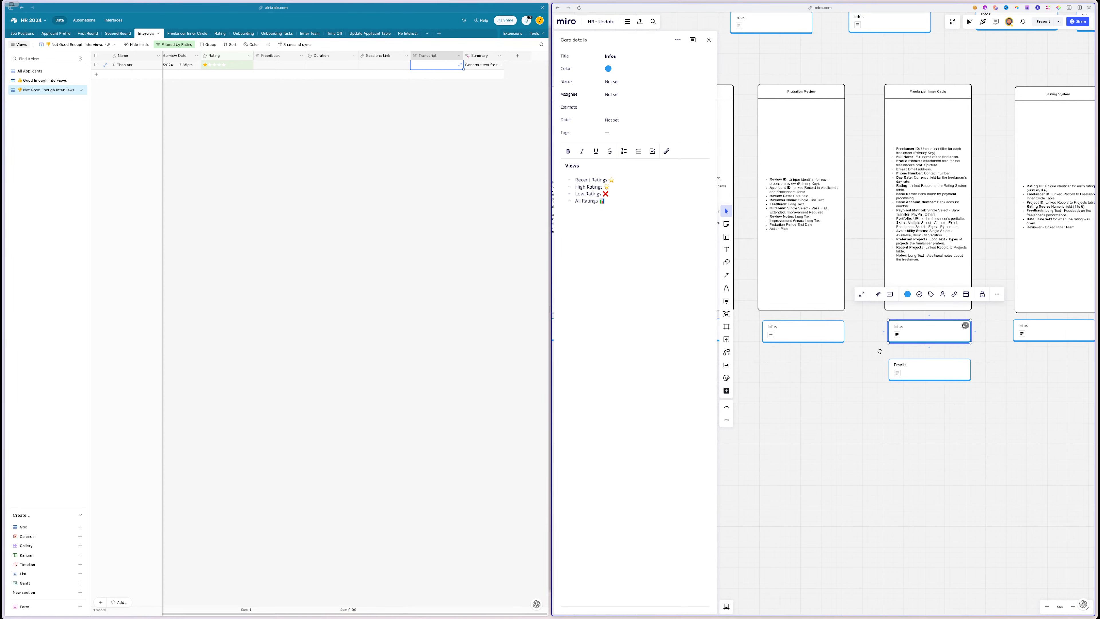
- Show the Infos card details in Miro and bring up Airtable's First Round table
left_click(960, 366)
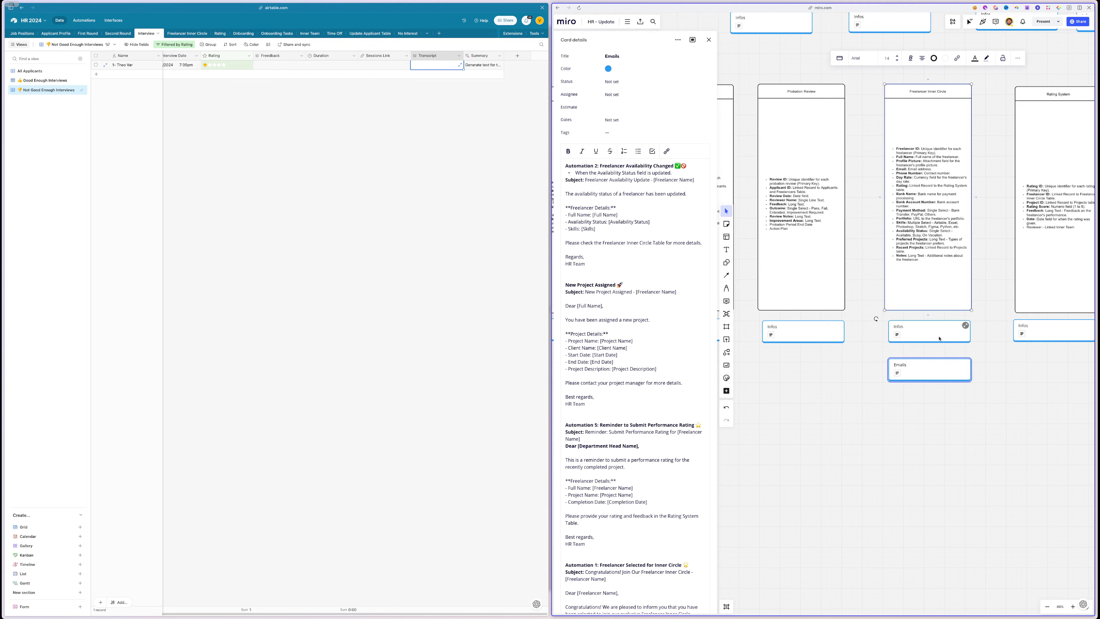
left_click(964, 325)
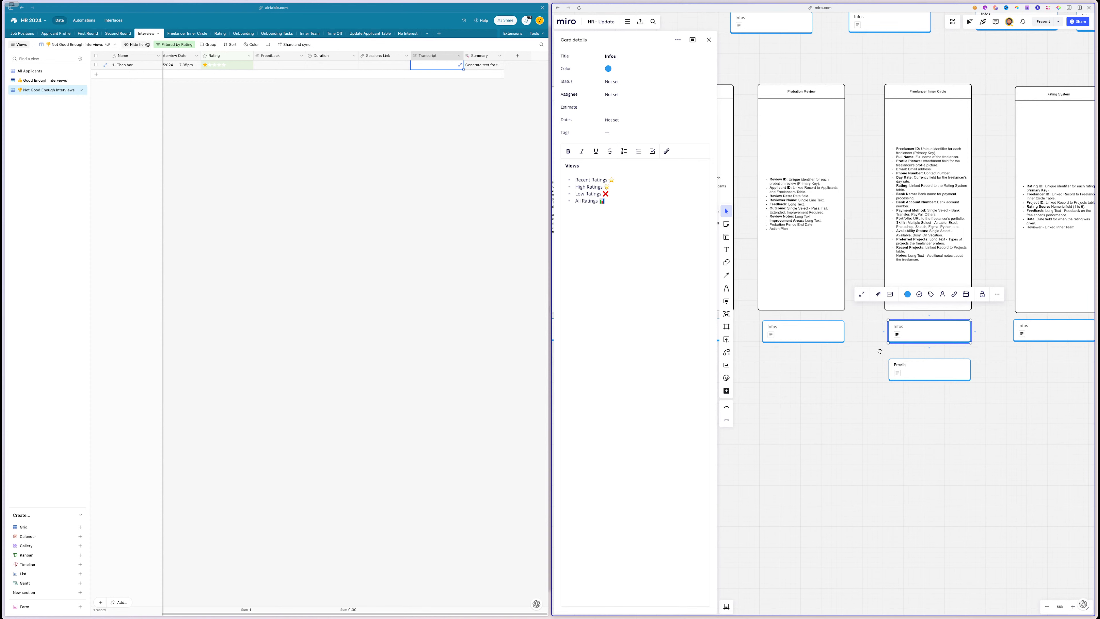
left_click(83, 36)
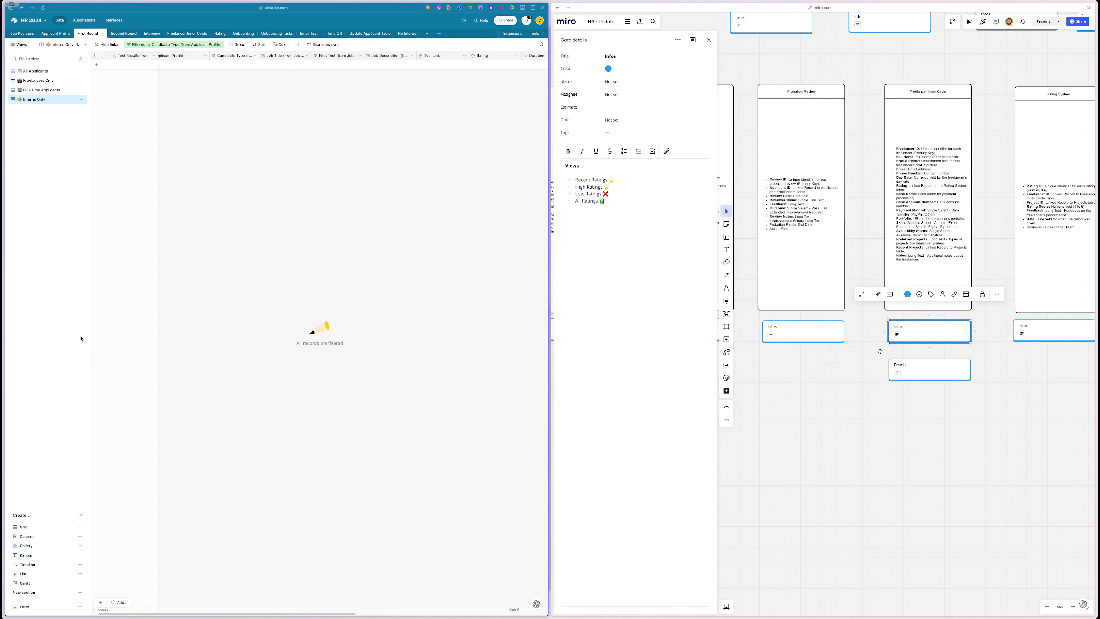
- Add a new view section named 'Freelancer Test Rating' to the First Round table
left_click(56, 592)
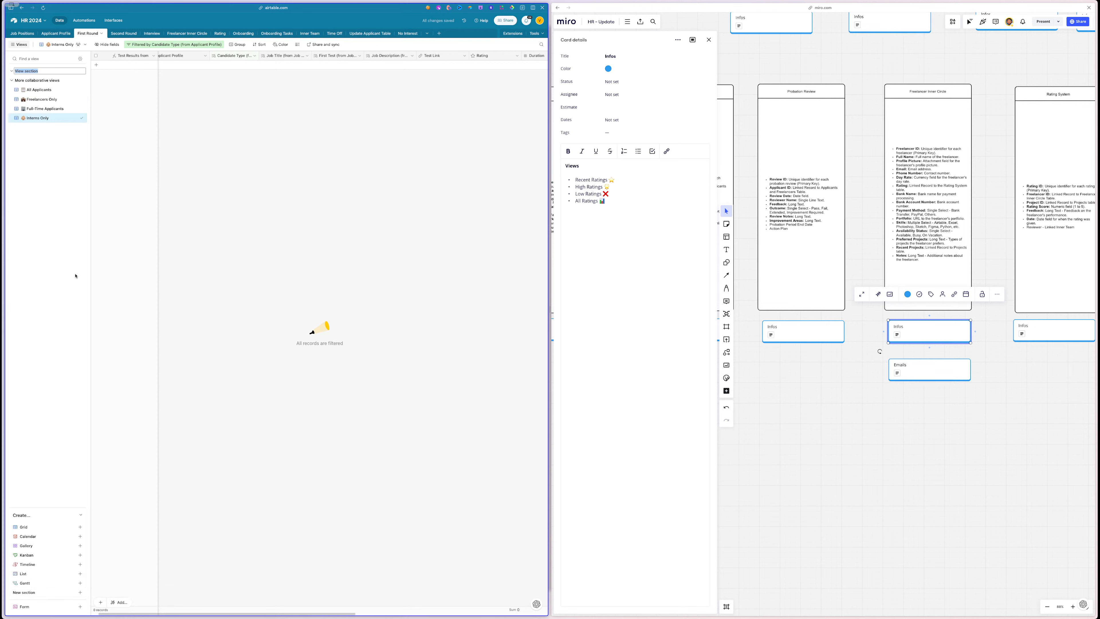
type("R")
key("BackSpace")
key("BackSpace")
type("ng")
key("Return")
- Start a new grid view in the section and copy the four rating view titles from Miro
left_click(61, 526)
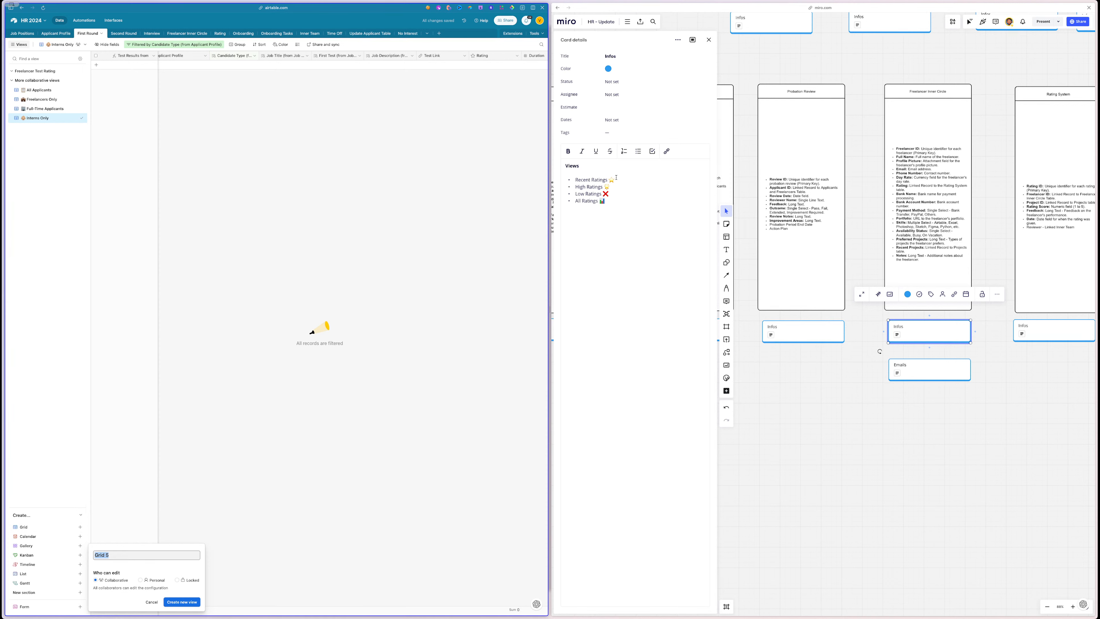
left_click_drag(611, 202, 575, 180)
key("super+c")
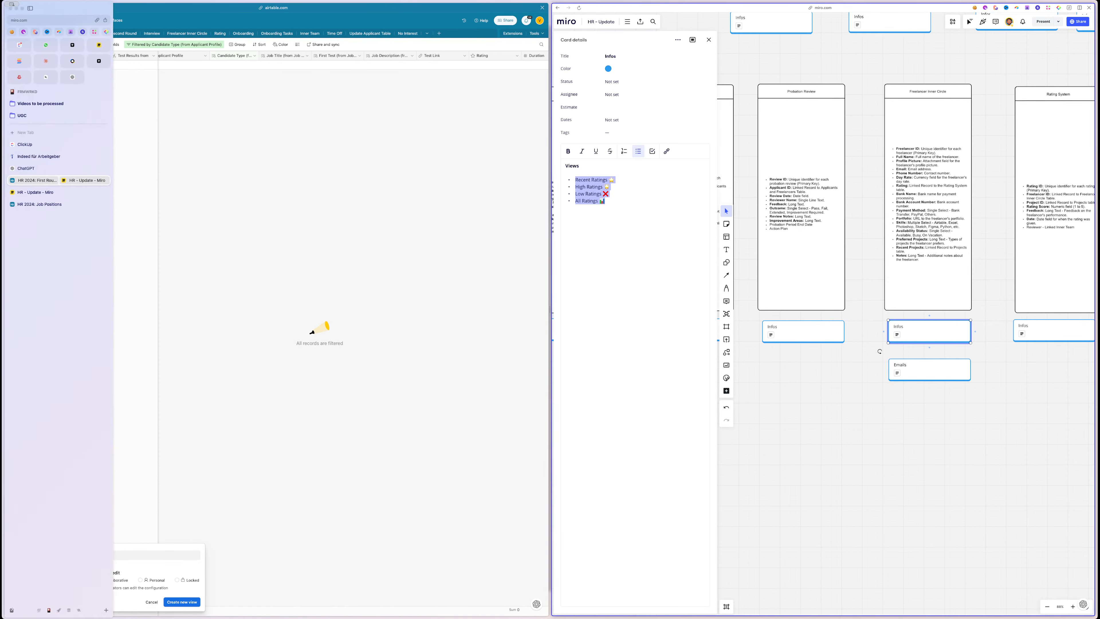
left_click(26, 169)
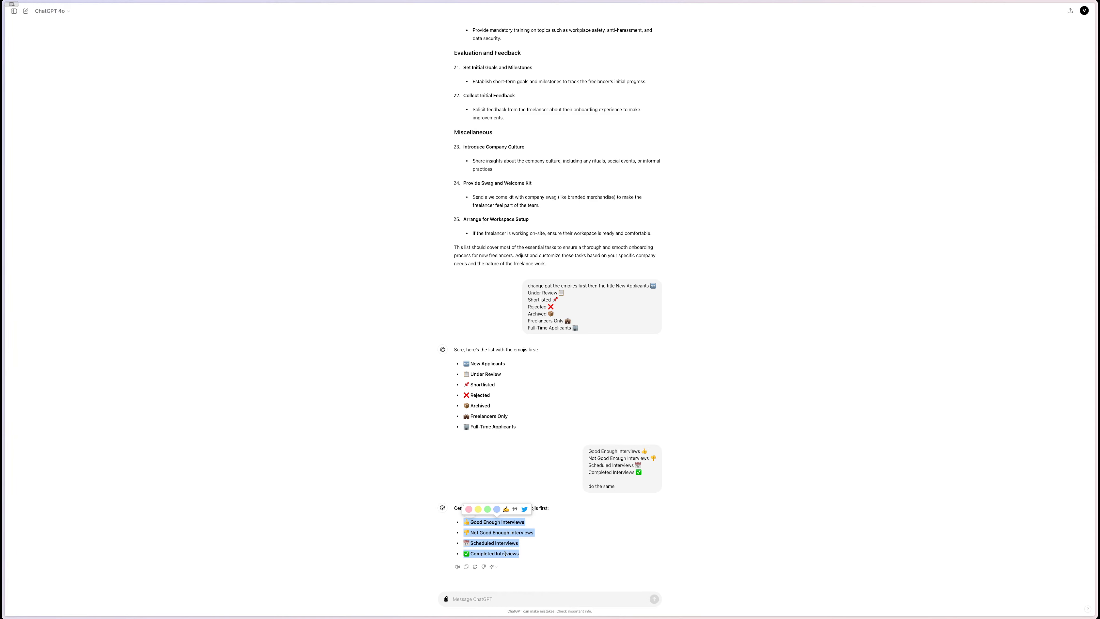
- Have ChatGPT reorder the four rating titles emoji-first and copy the Recent Ratings line
left_click(541, 599)
key("super+v")
key("Return")
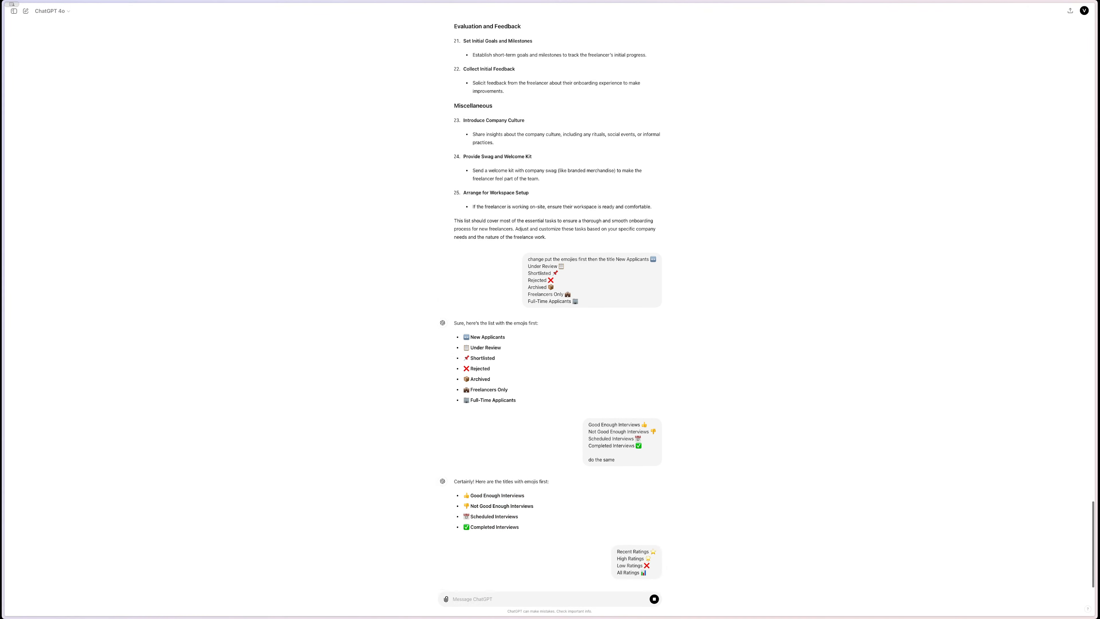
mouse_move(5, 208)
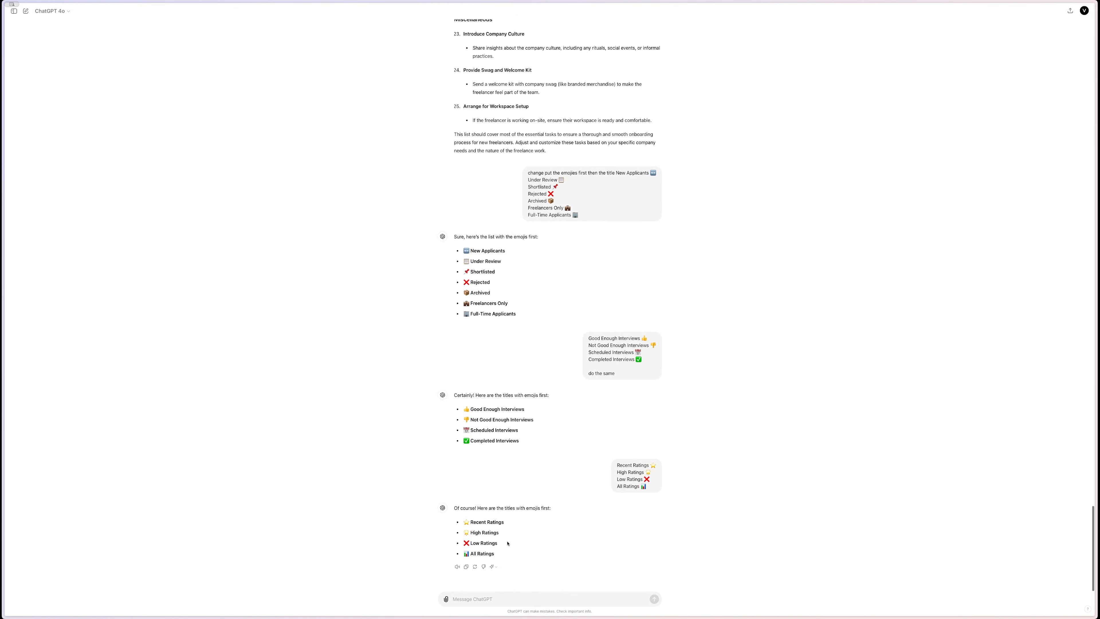
left_click_drag(467, 522, 464, 523)
key("super+c")
mouse_move(1, 416)
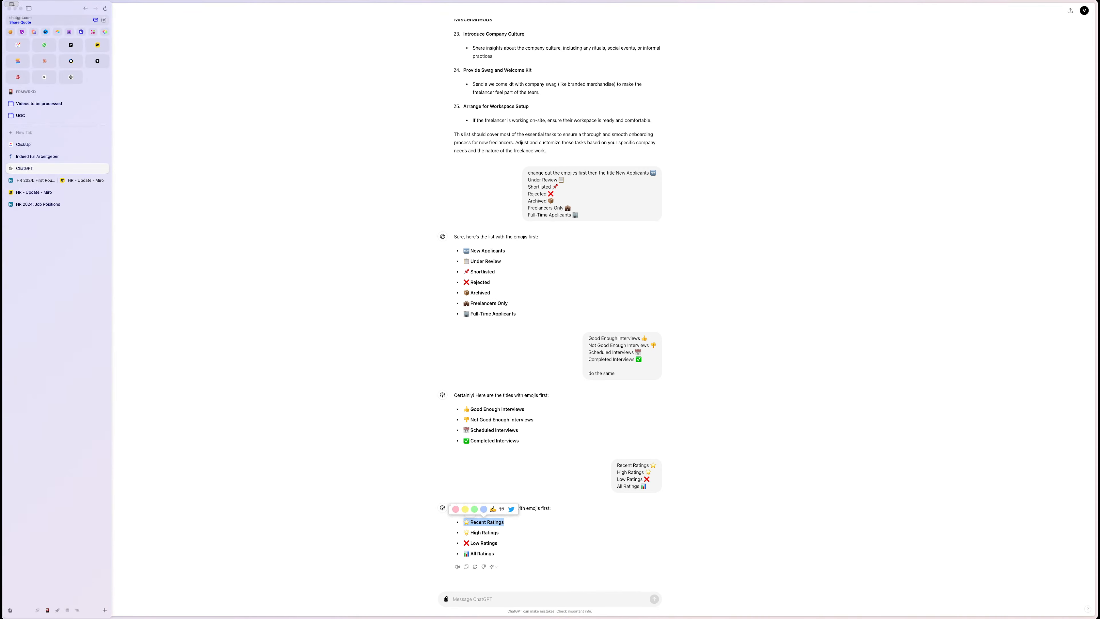
left_click(34, 180)
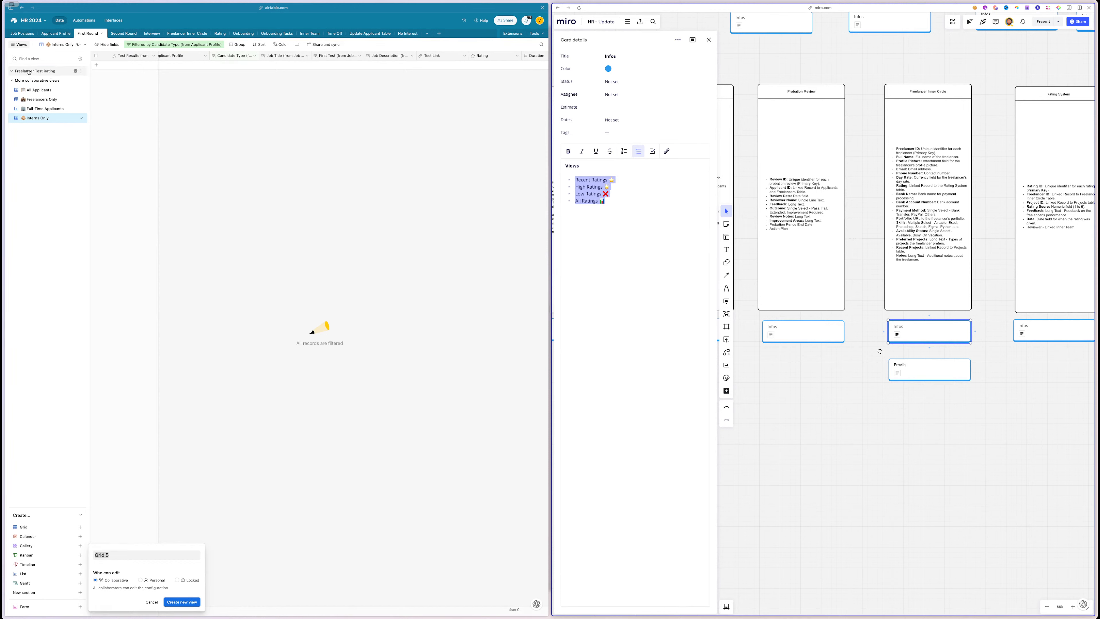
- Create the new grid view named Recent Ratings, replacing the default 'Grid 5' name
key("super+v")
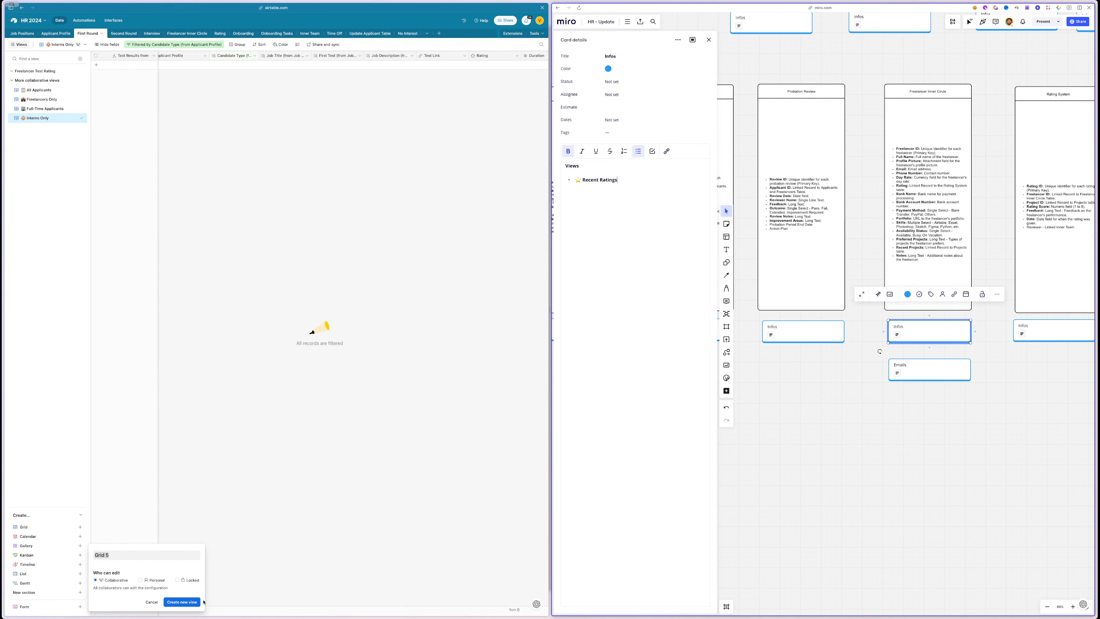
triple_click(132, 554)
key("super+v")
left_click(182, 599)
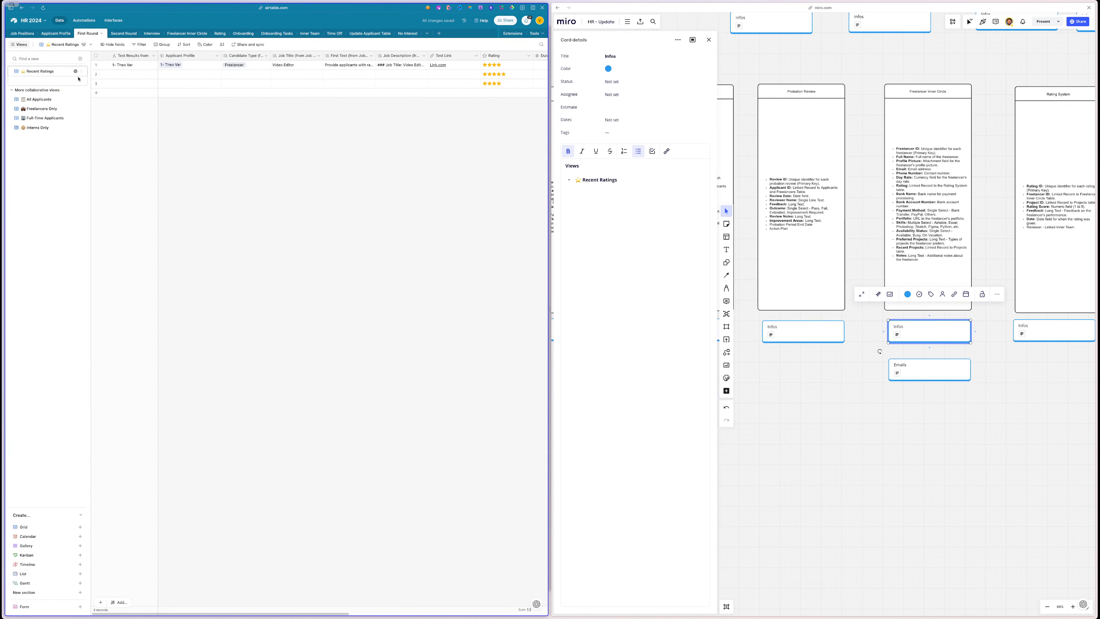
- Copy all four emoji-first rating titles from ChatGPT into the Miro Infos card
mouse_move(4, 100)
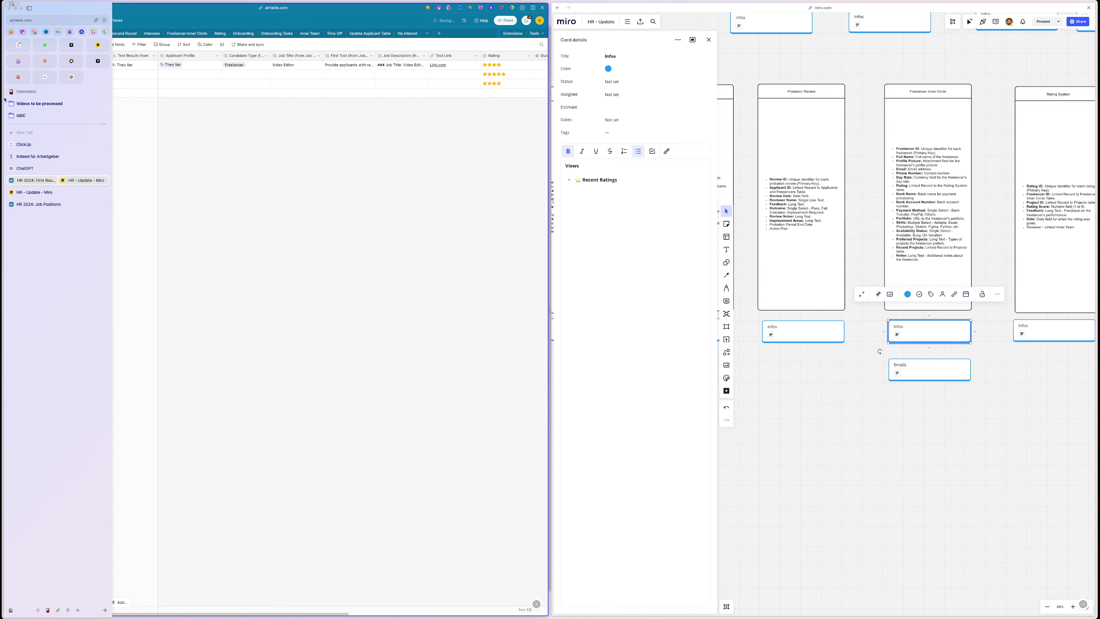
left_click(21, 170)
left_click(492, 534)
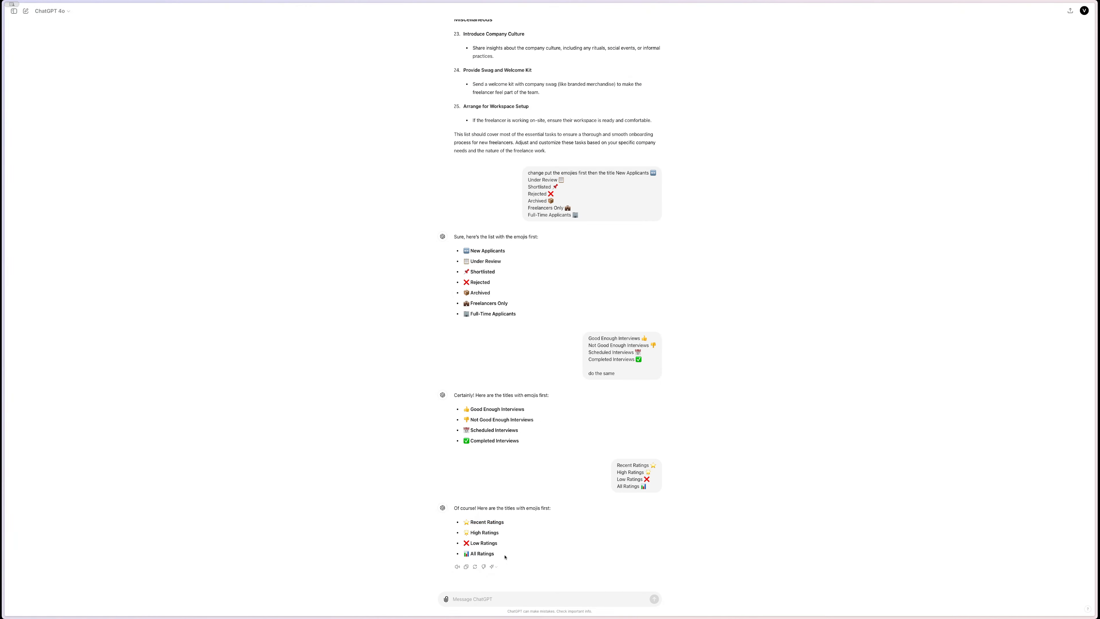
mouse_move(505, 557)
left_mouse_down()
mouse_move(496, 533)
mouse_move(464, 519)
left_mouse_up()
mouse_move(4, 520)
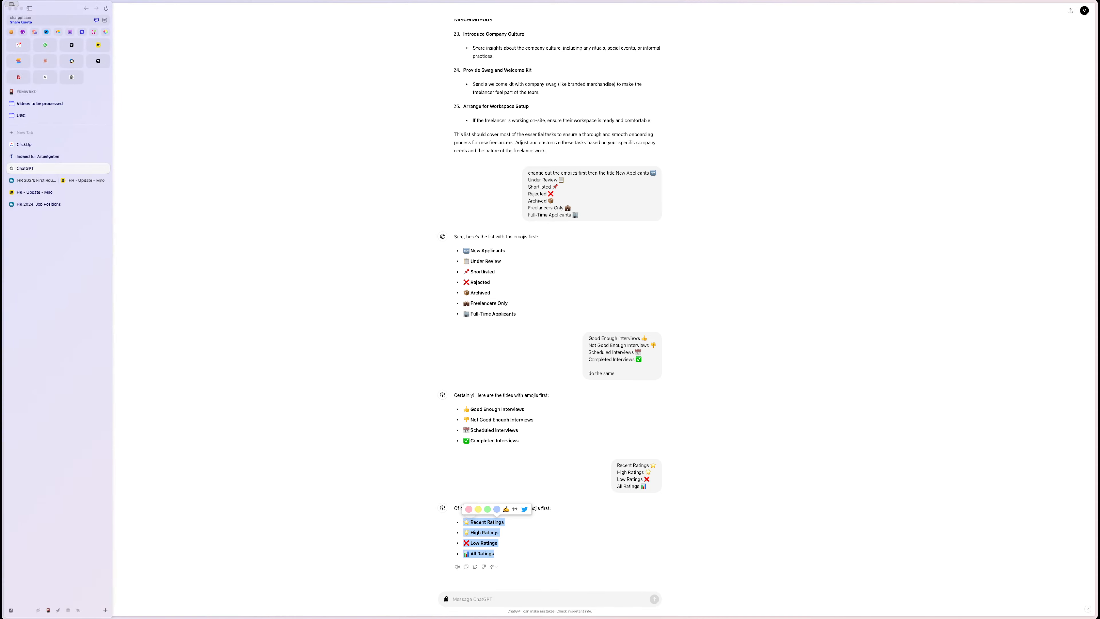
left_click(36, 180)
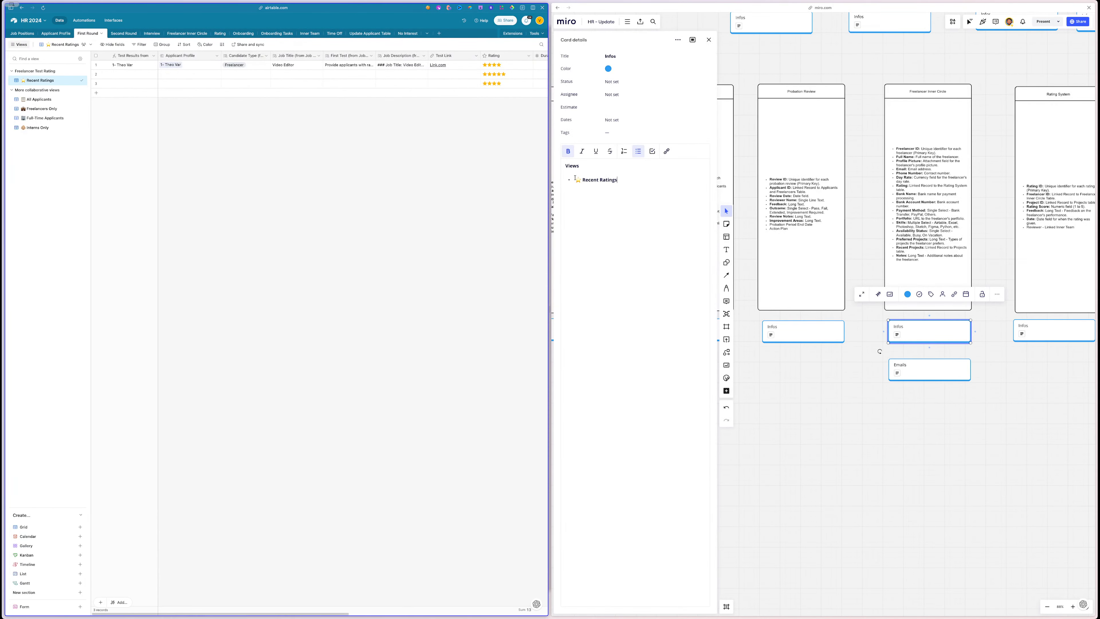
left_click_drag(576, 179, 617, 179)
type("⭐ Recent Ratings ⭐ High Ratings ❌ Low Ratings 📊 All Ratings")
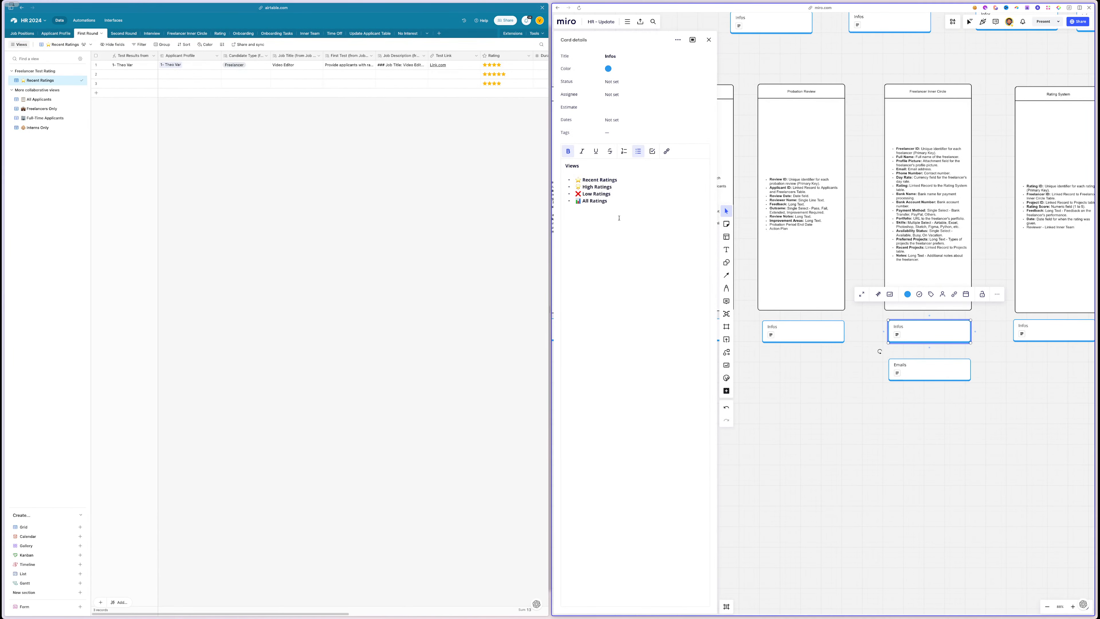
left_click(125, 34)
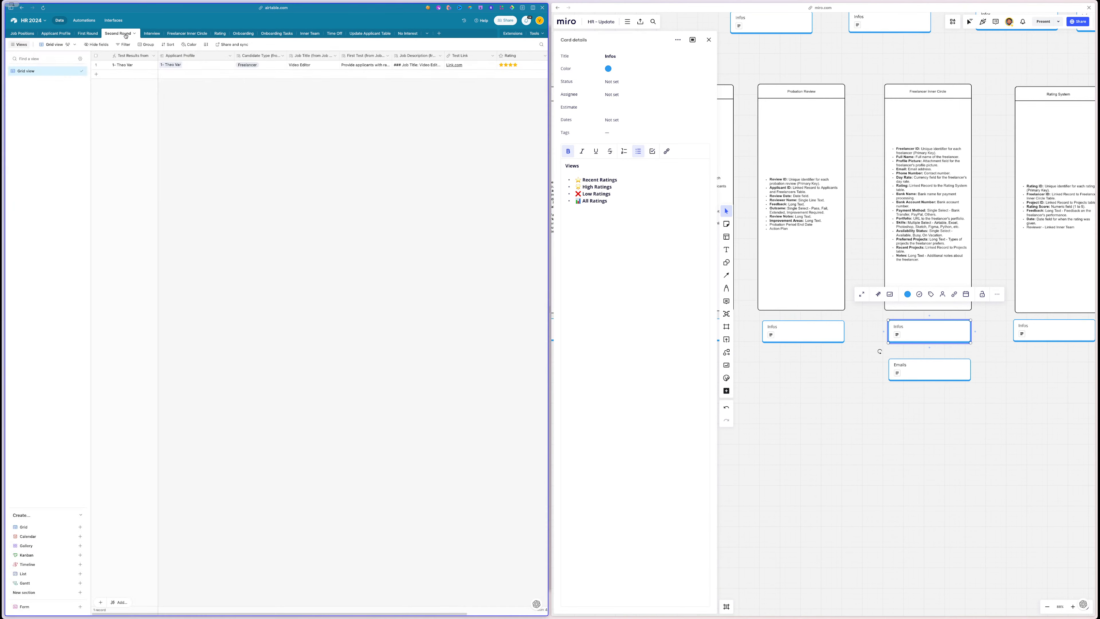
- Look over the Interview and Freelancer Inner Circle tables against the card's rating view lines
left_click(151, 35)
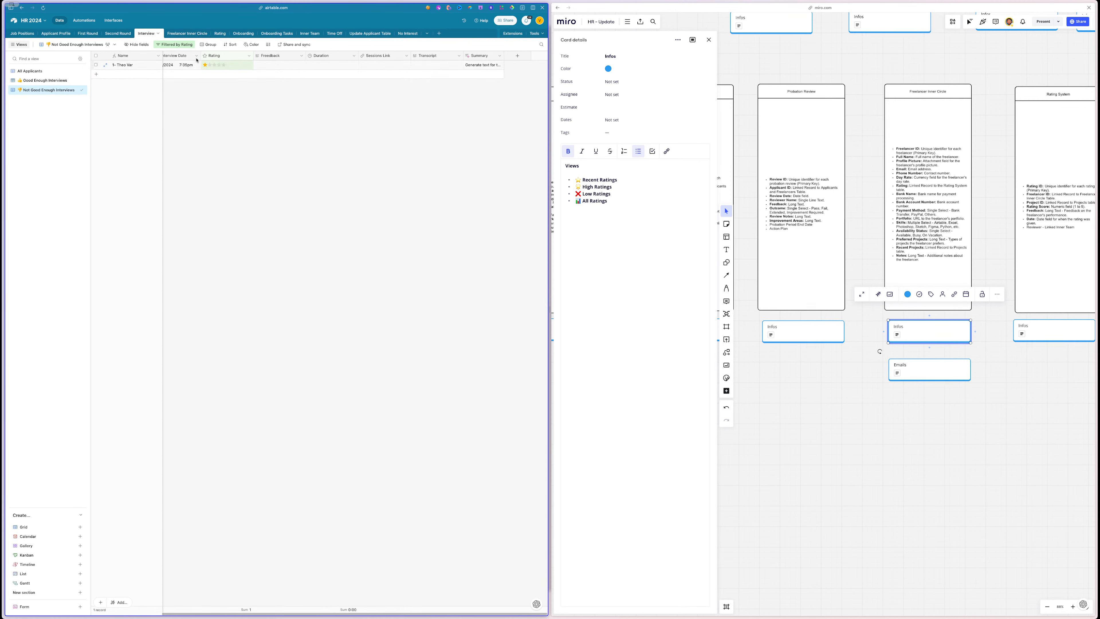
left_click(180, 35)
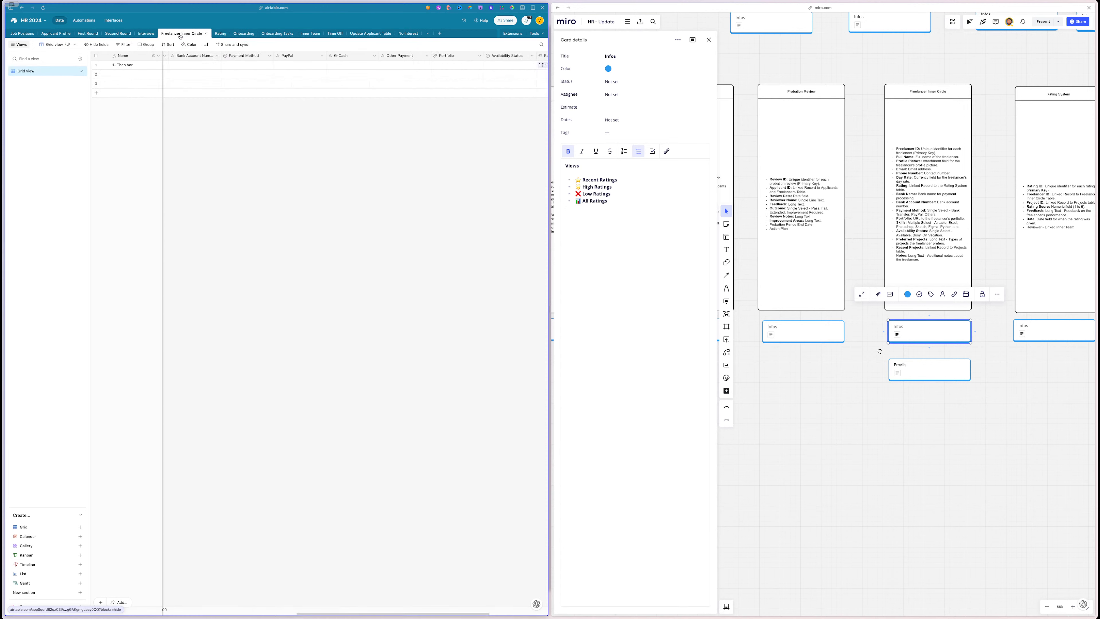
left_click(600, 174)
left_click(600, 179)
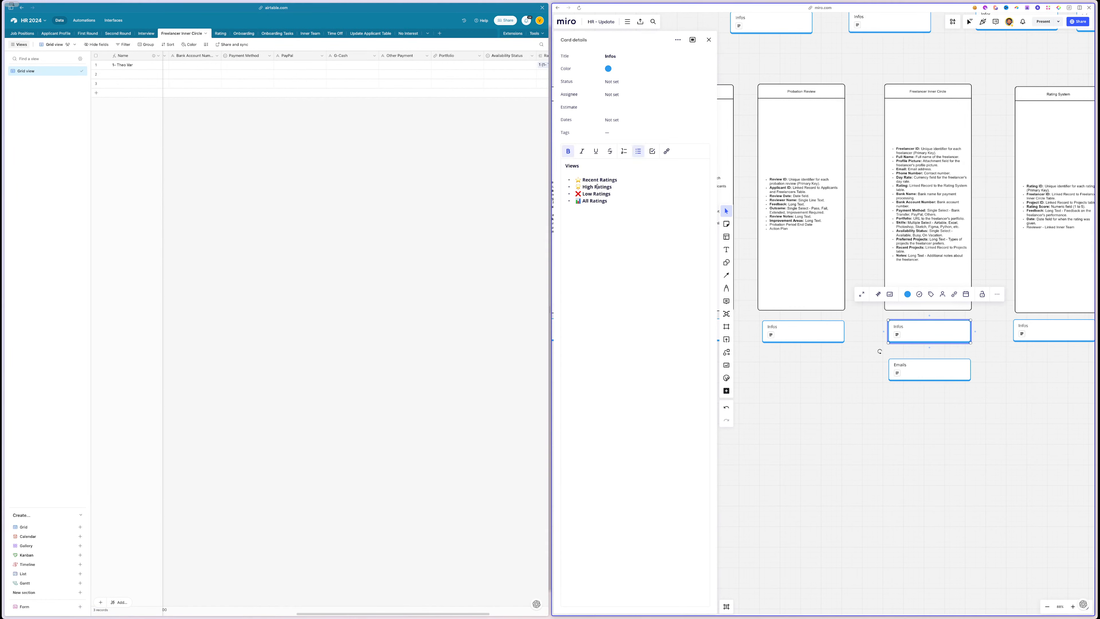
triple_click(597, 187)
triple_click(599, 201)
scroll(856, 328, "right", 5)
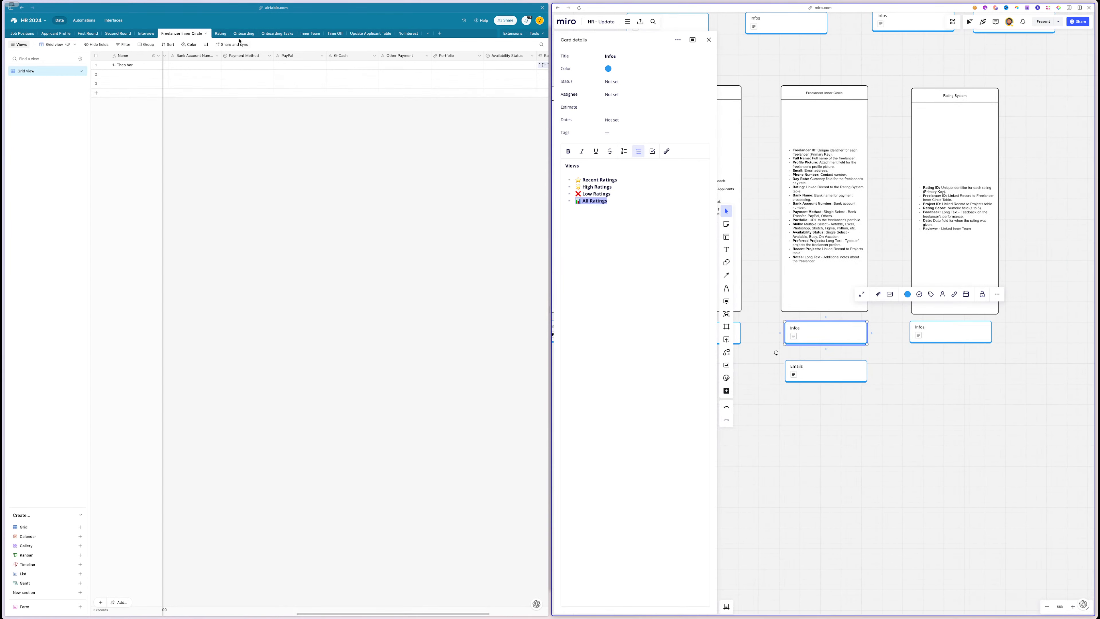
- Rename the Rating table's grid view to 📊 All Ratings
left_click(220, 33)
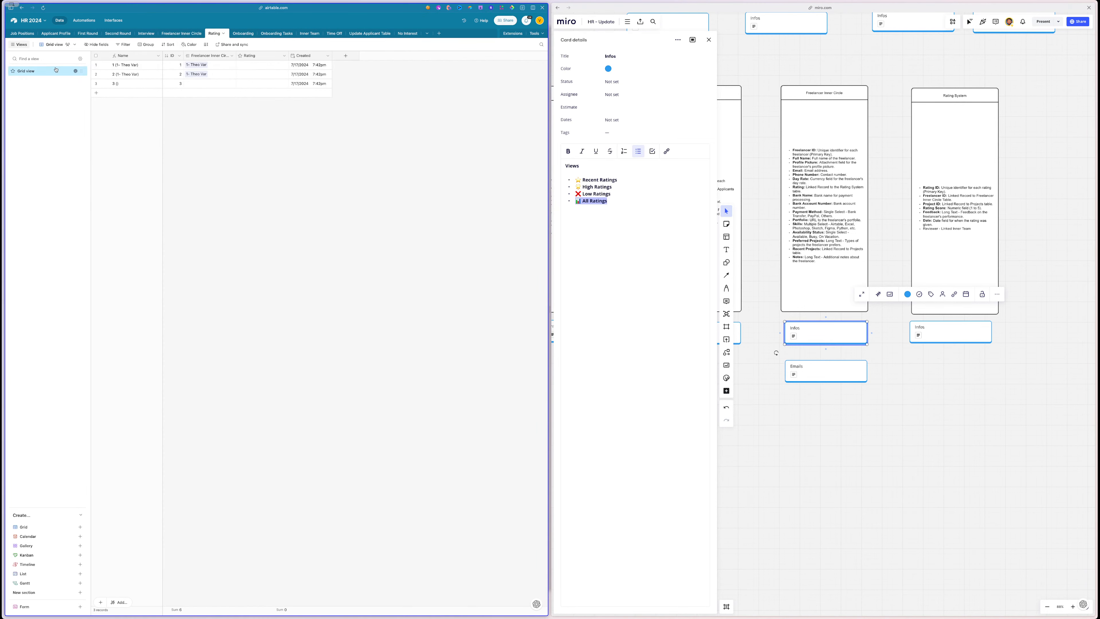
triple_click(591, 201)
key("super+c")
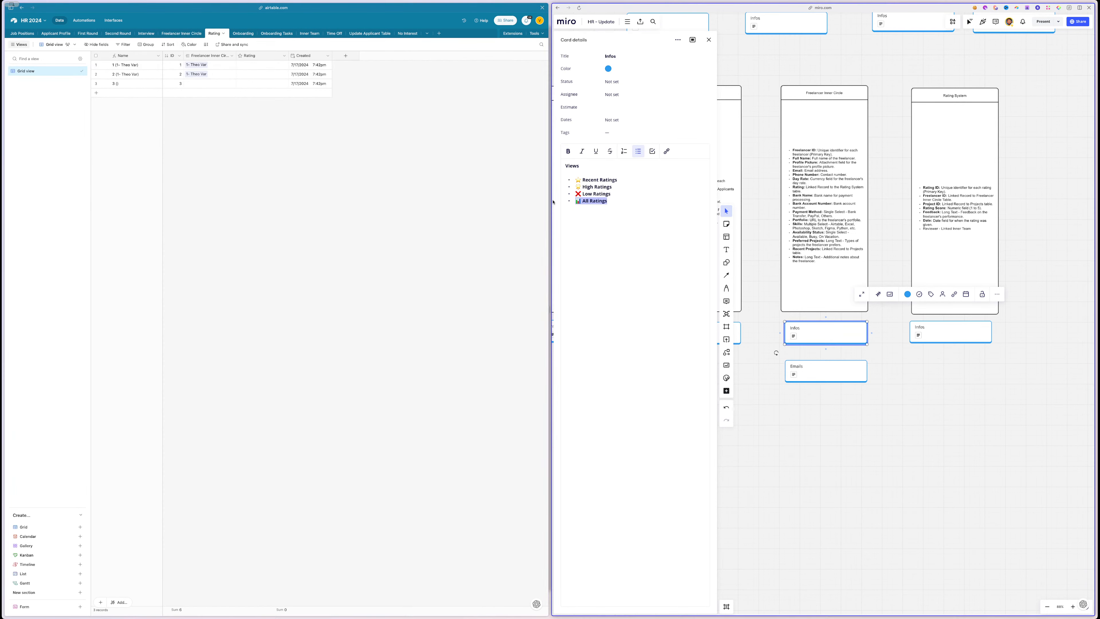
double_click(42, 69)
key("super+v")
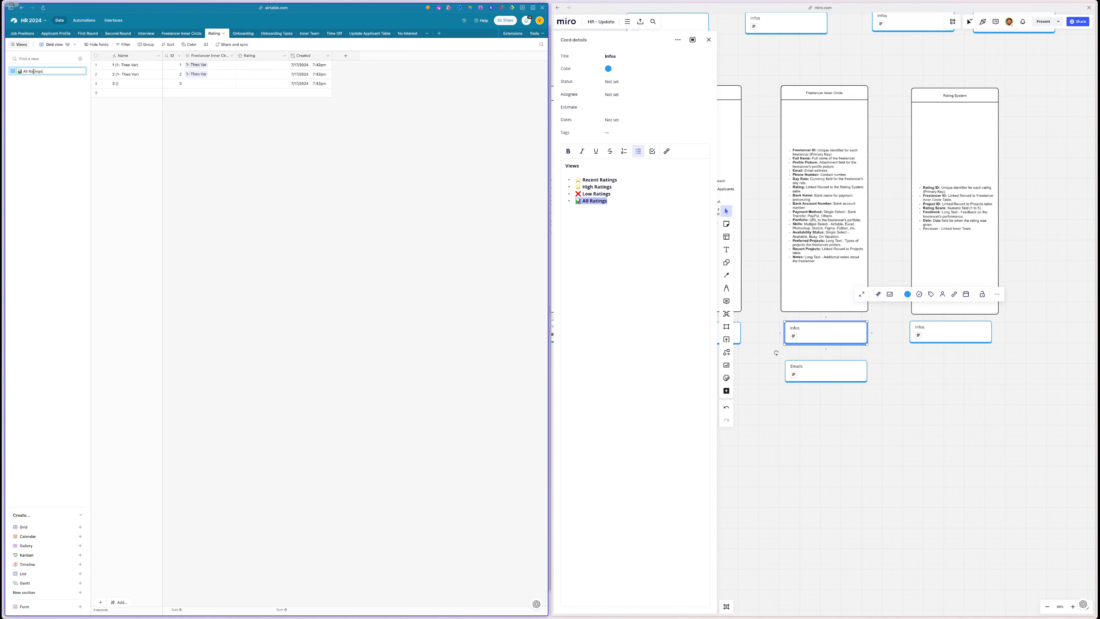
key("Return")
- Duplicate All Ratings and name the copy ⭐ Recent Ratings
triple_click(598, 180)
key("super+c")
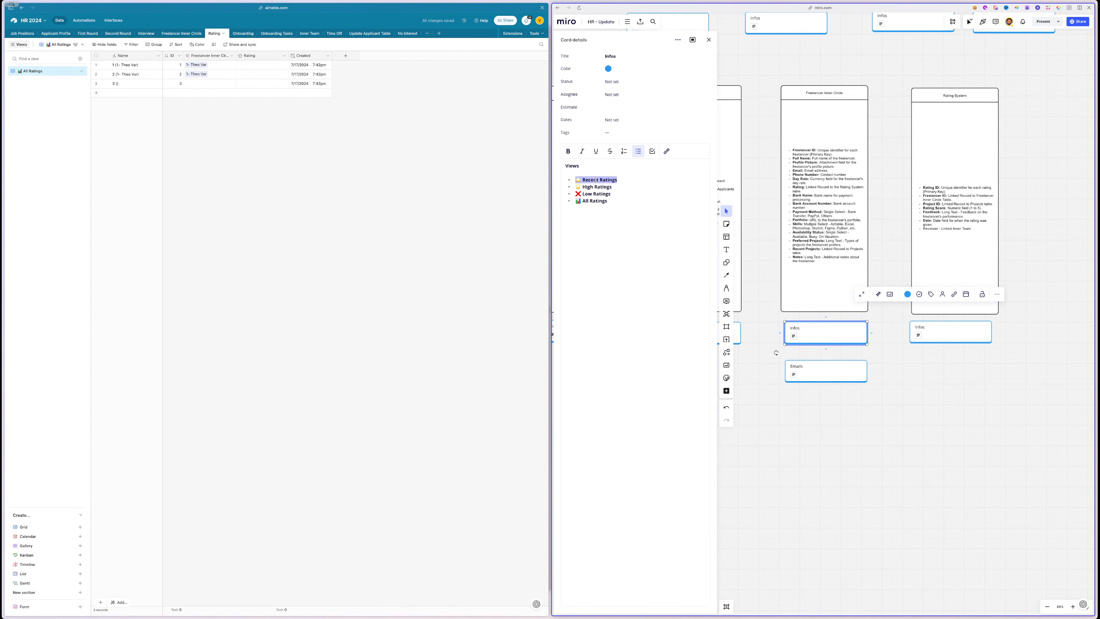
left_click(75, 72)
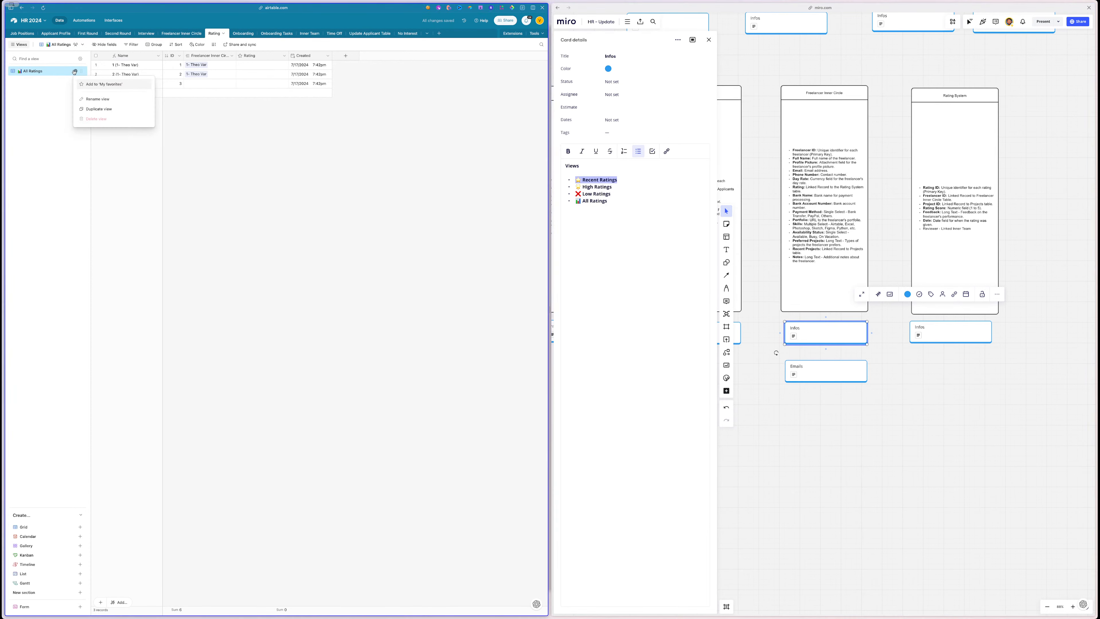
left_click(100, 109)
double_click(41, 82)
key("super+v")
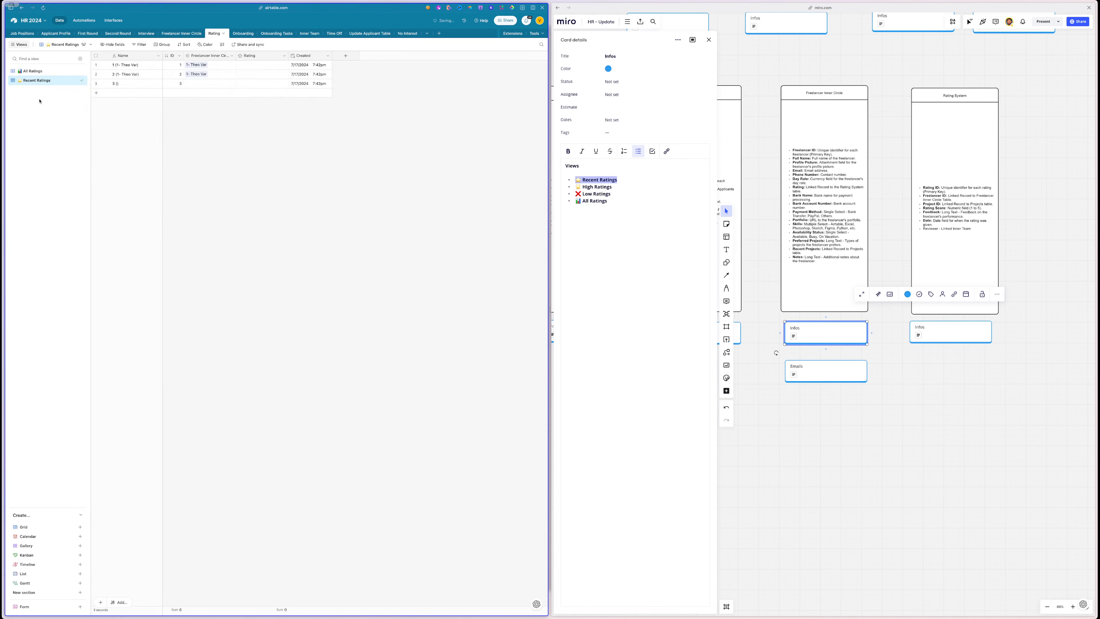
key("Return")
- Filter Recent Ratings to records whose Created date is within this calendar month
left_click(142, 46)
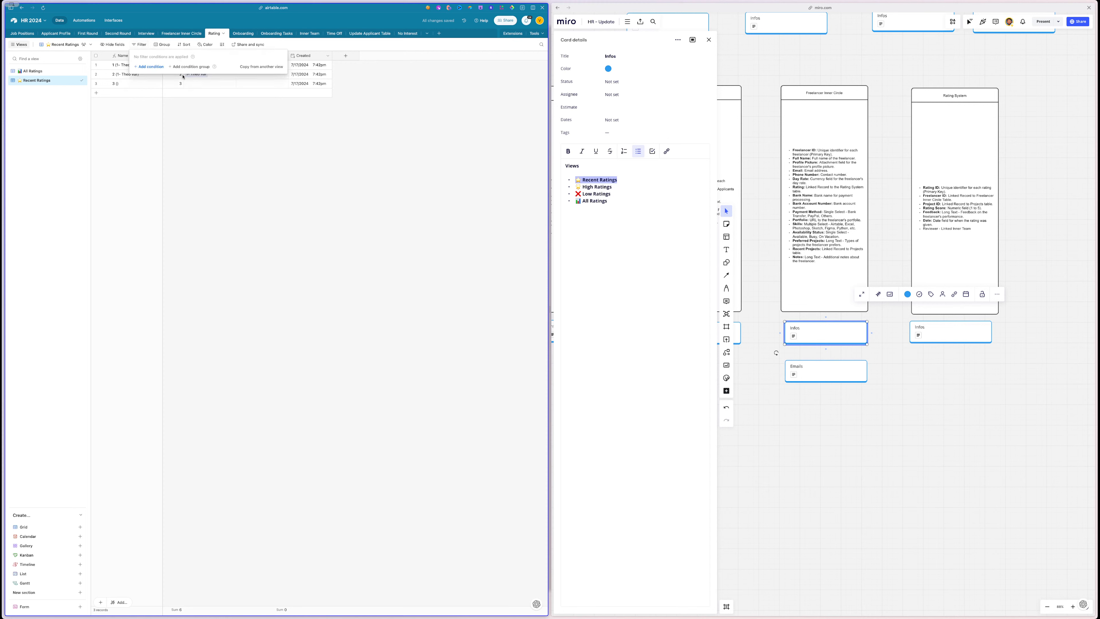
left_click(149, 66)
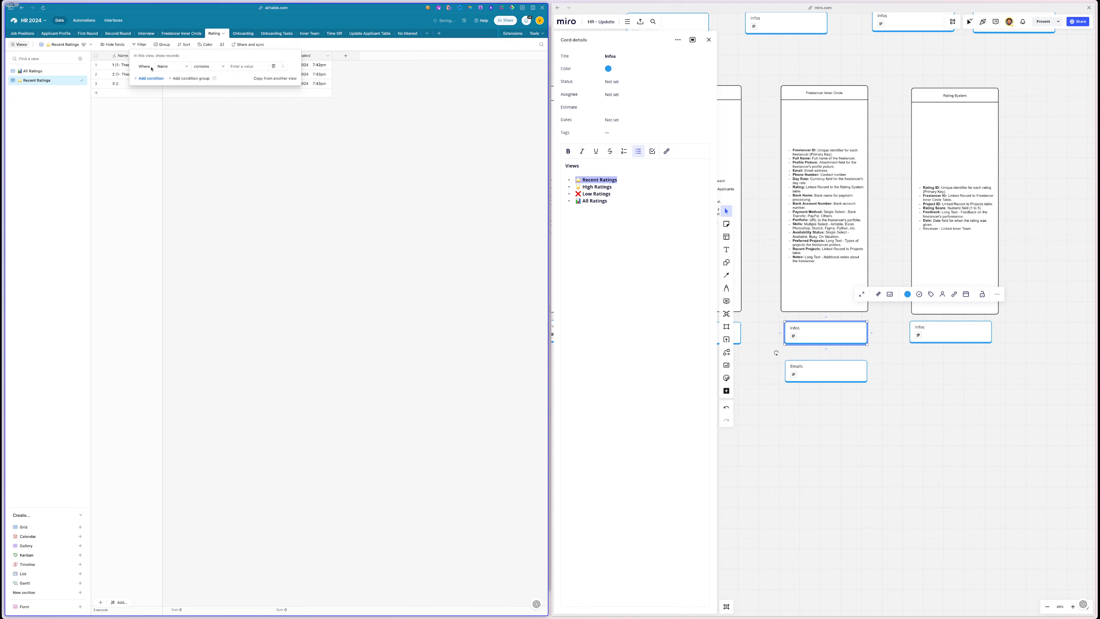
left_click(172, 66)
type("cre")
left_click(178, 88)
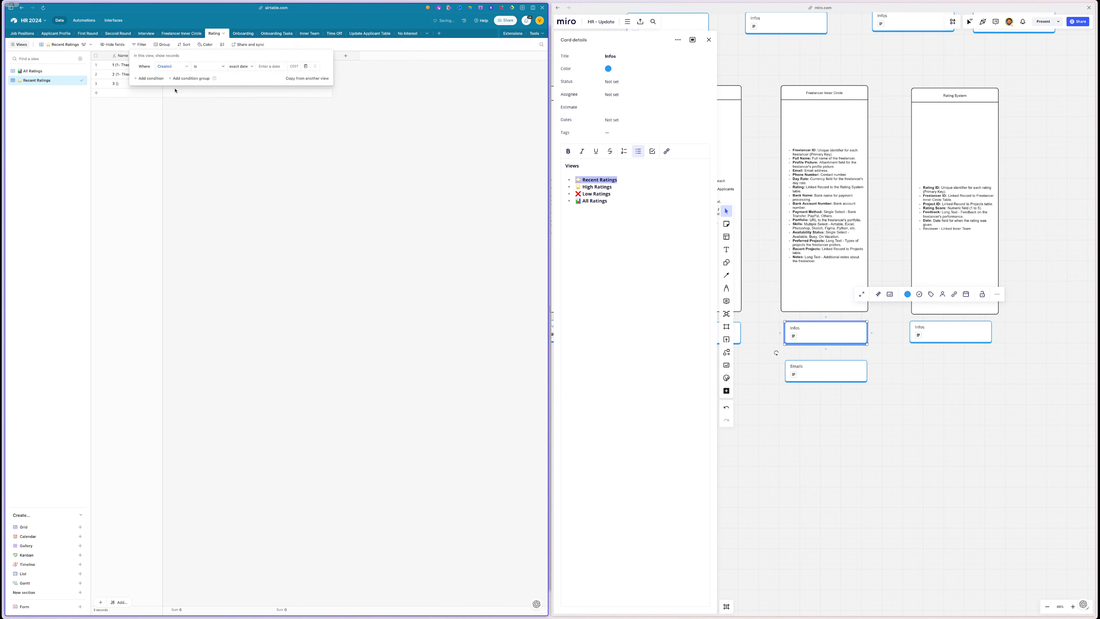
left_click(204, 67)
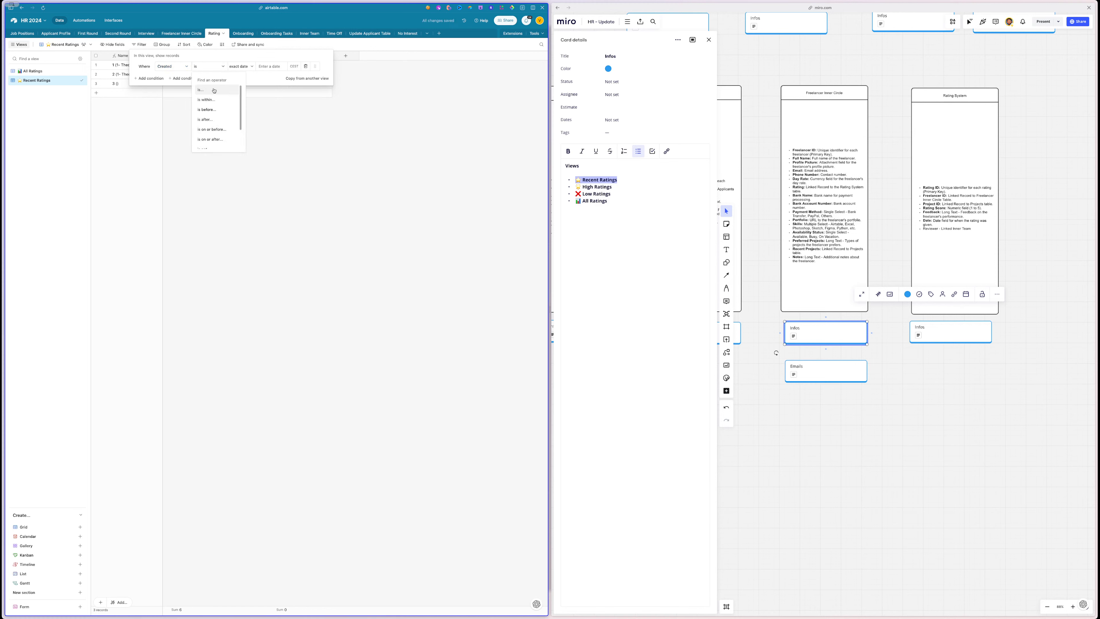
left_click(213, 100)
left_click(239, 68)
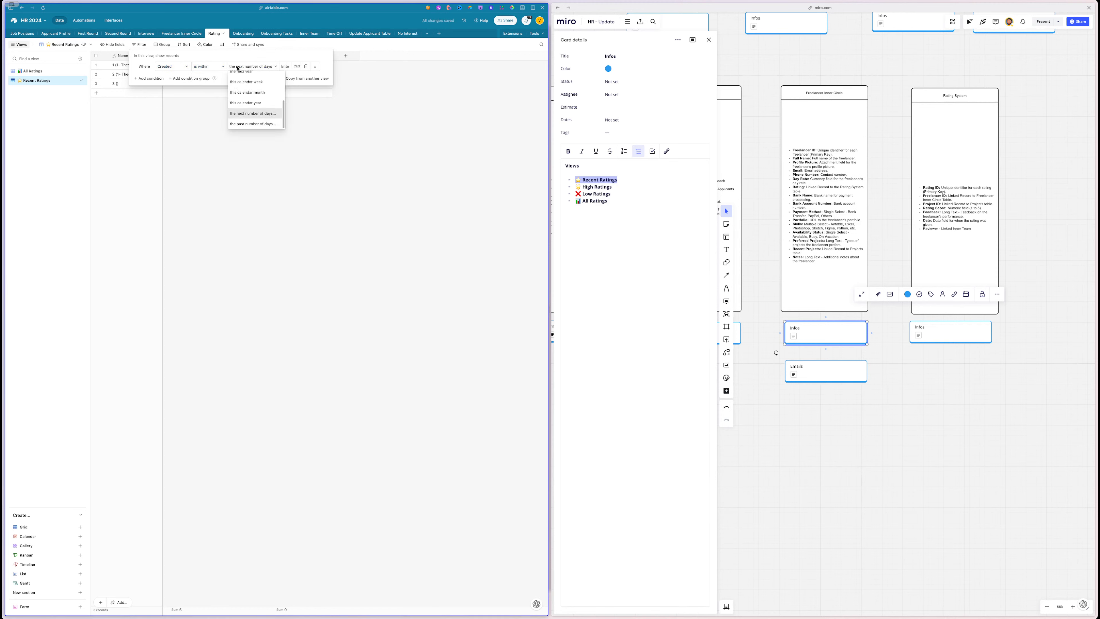
scroll(247, 95, "up", 1)
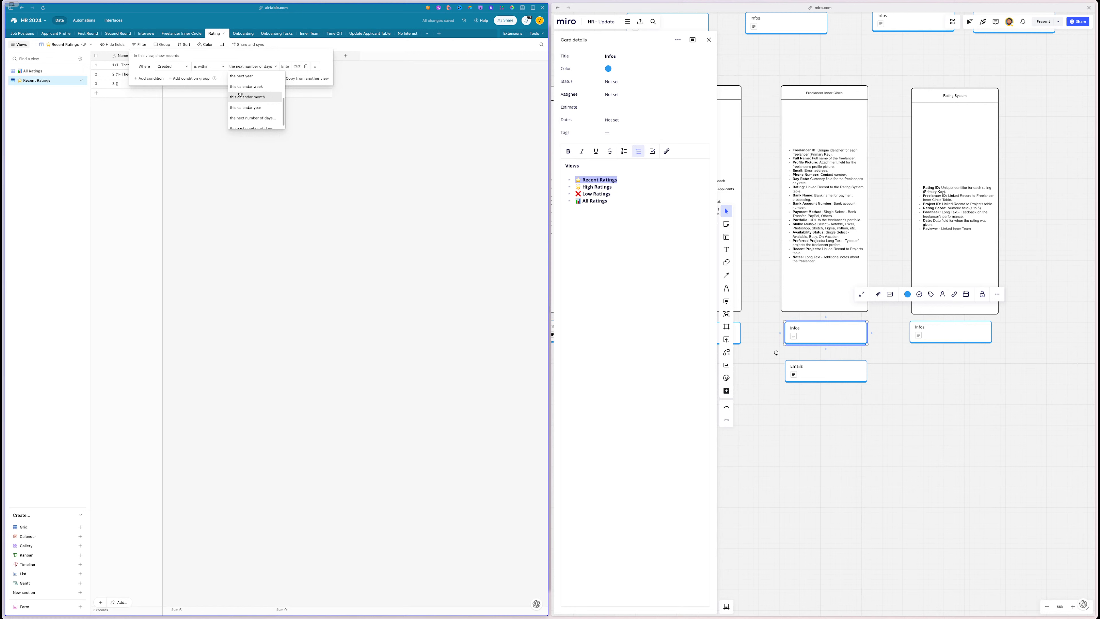
left_click(211, 66)
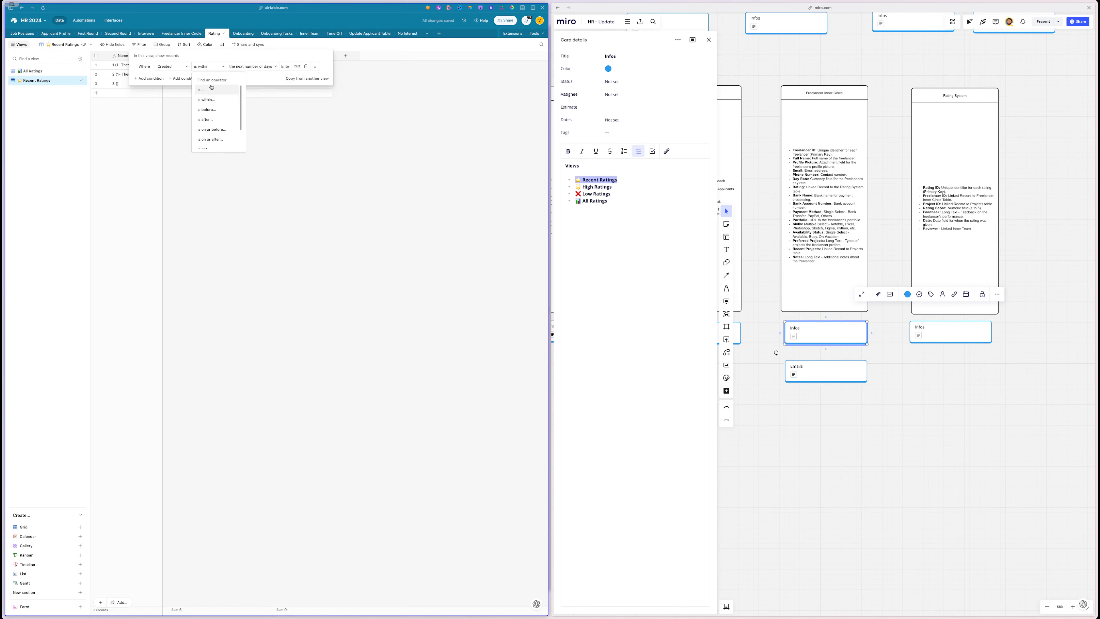
scroll(215, 111, "down", 1)
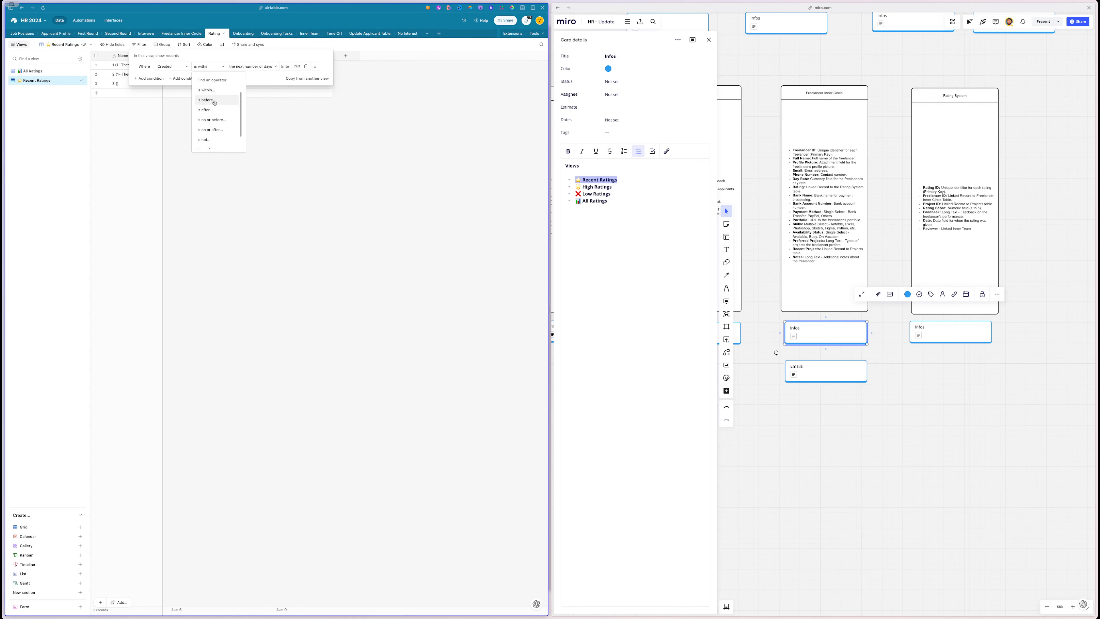
left_click(212, 91)
left_click(263, 67)
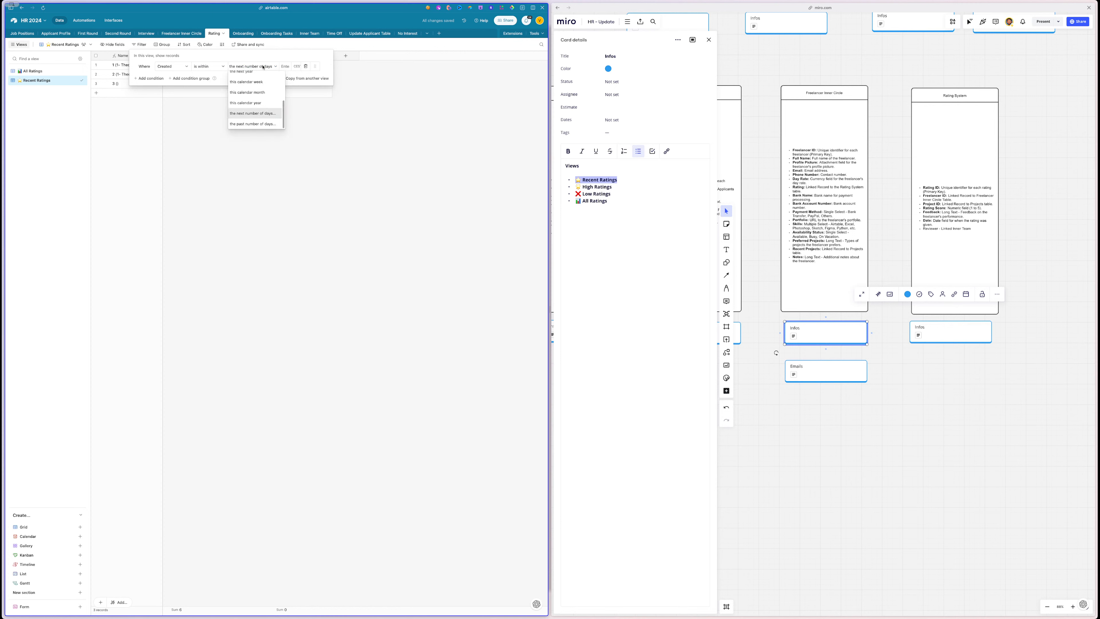
scroll(259, 97, "up", 1)
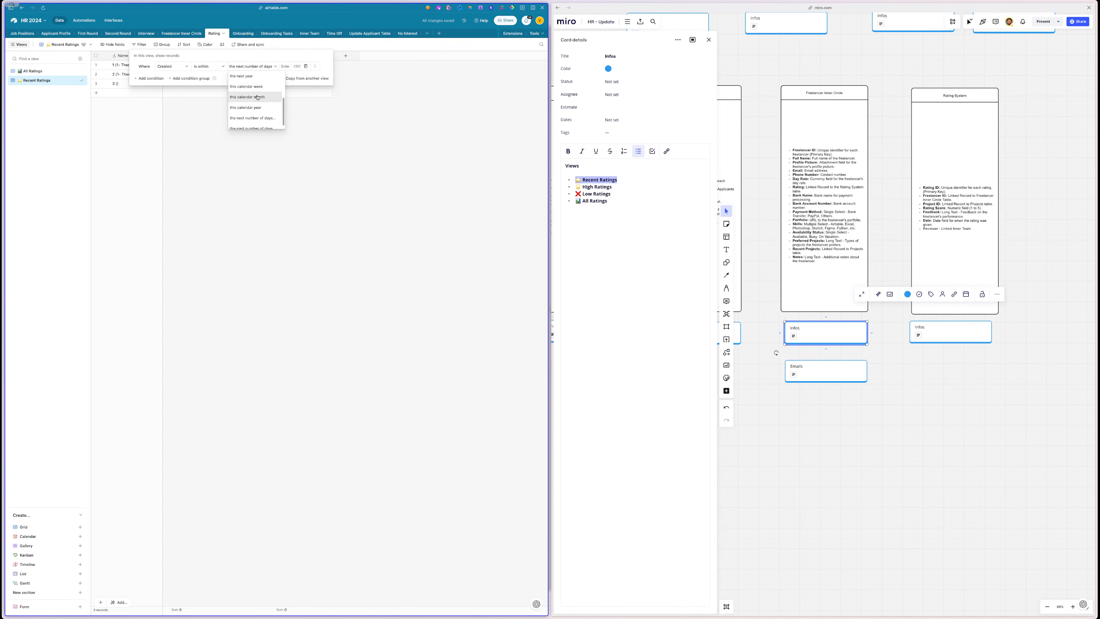
left_click(258, 97)
left_click(301, 155)
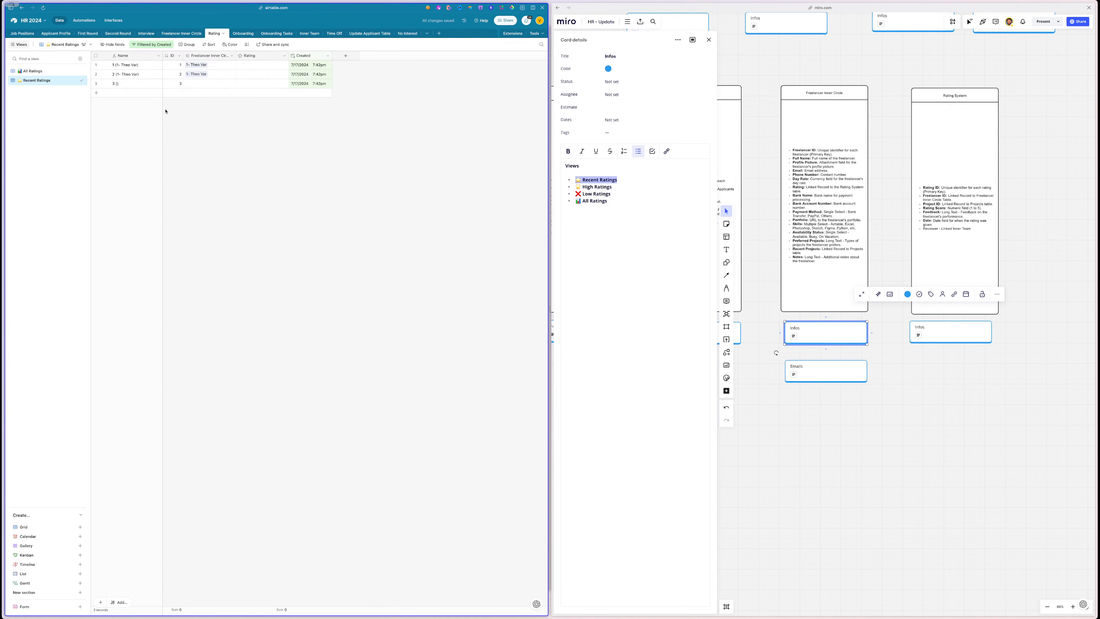
left_click(598, 189)
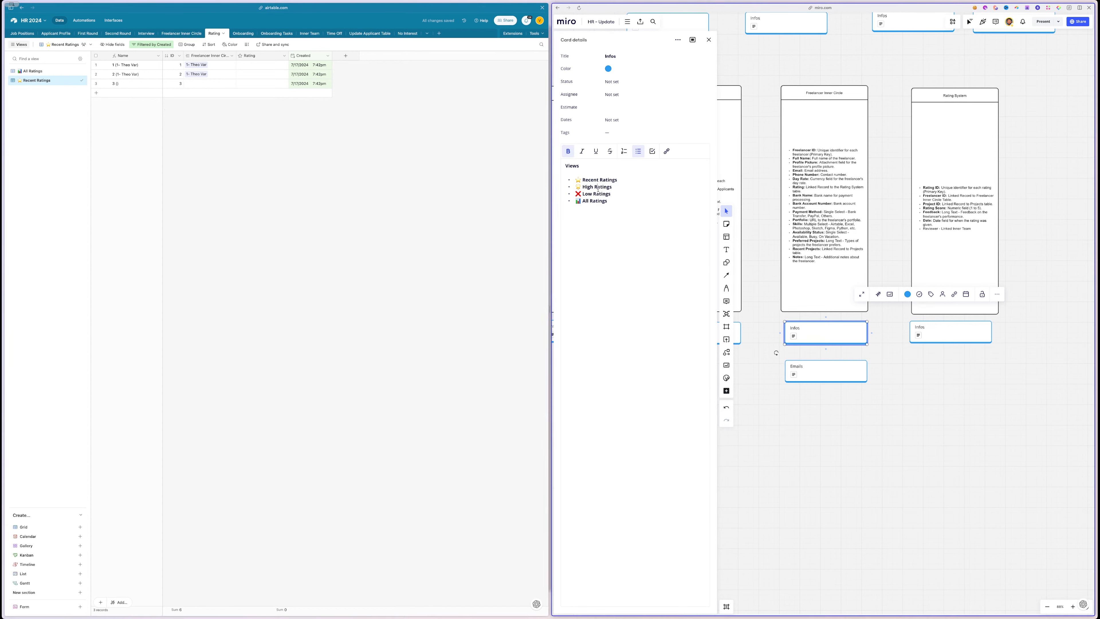
triple_click(597, 186)
- Duplicate Recent Ratings as High Ratings, filtered to Rating greater than four stars
left_click(76, 80)
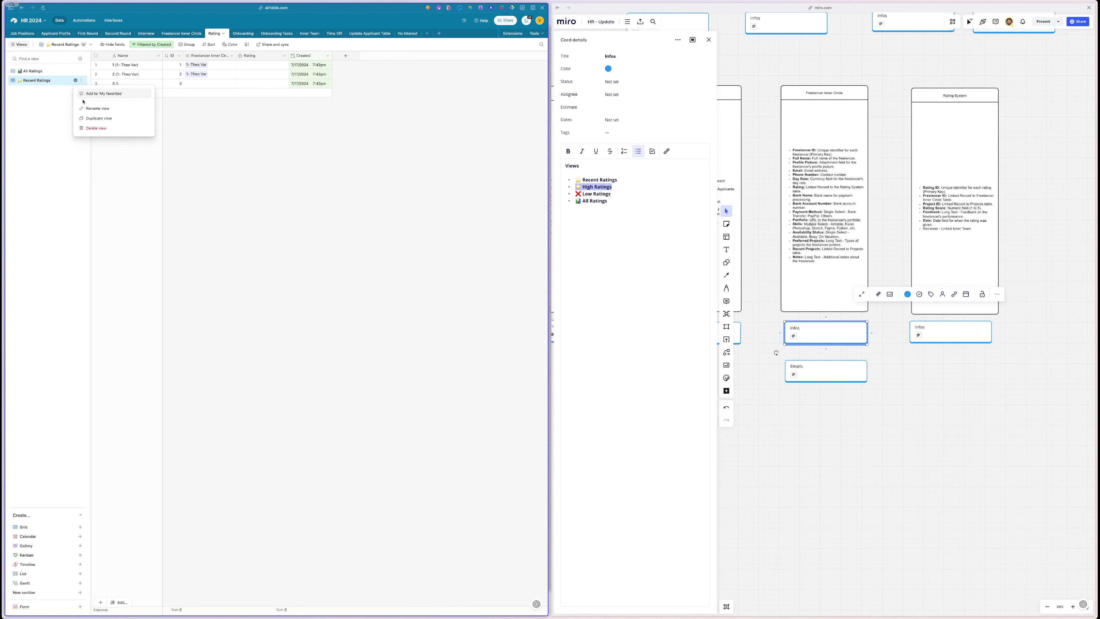
left_click(103, 119)
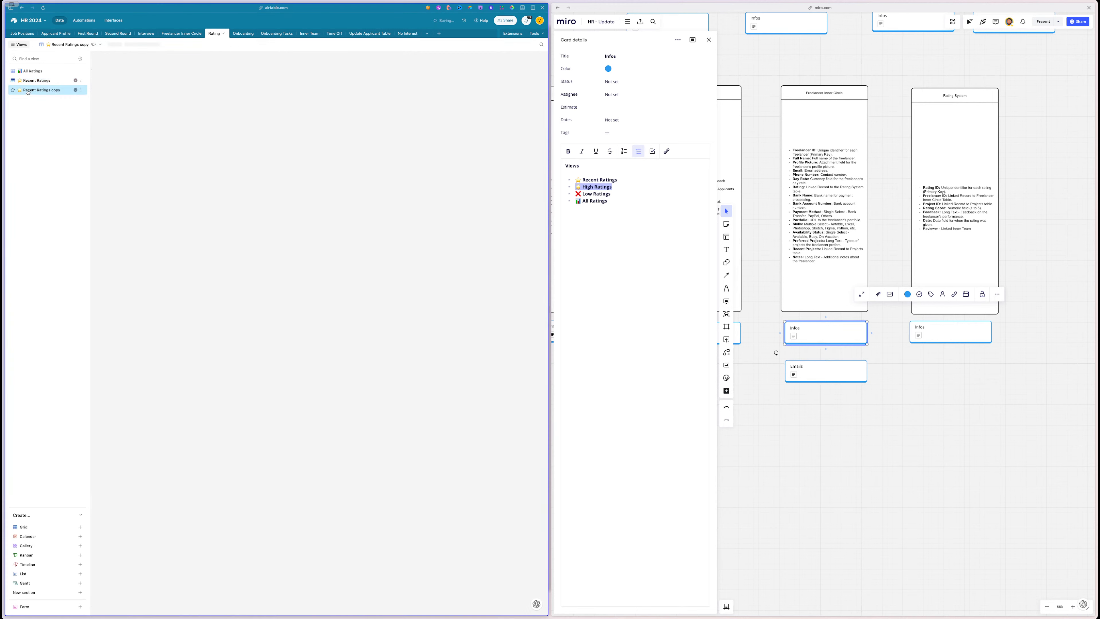
type("⭐ High Ratings")
key("Return")
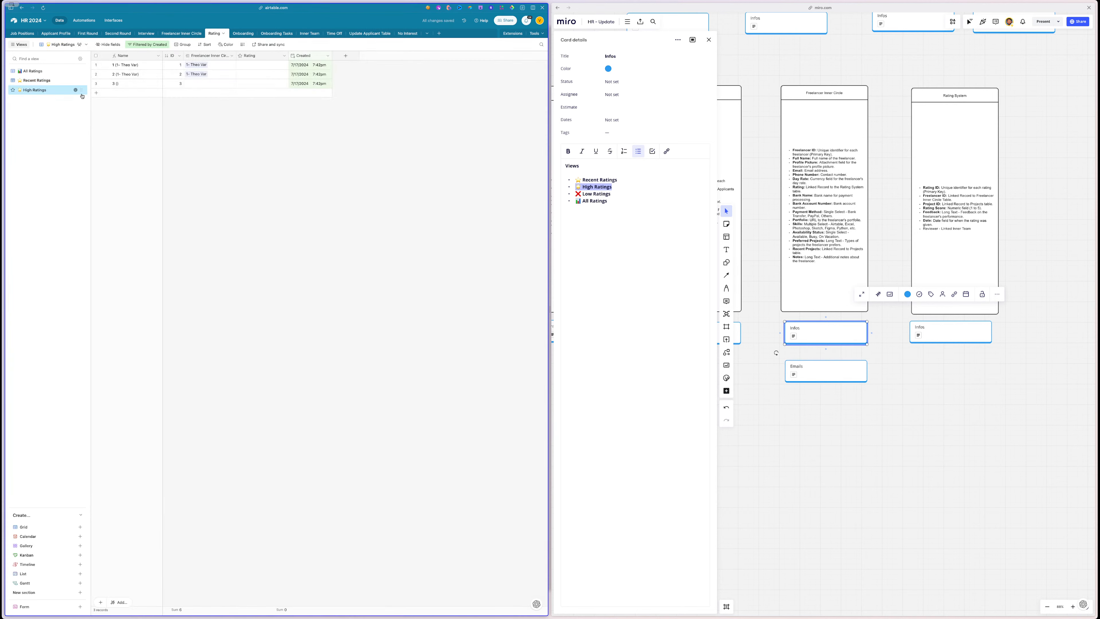
left_click(137, 44)
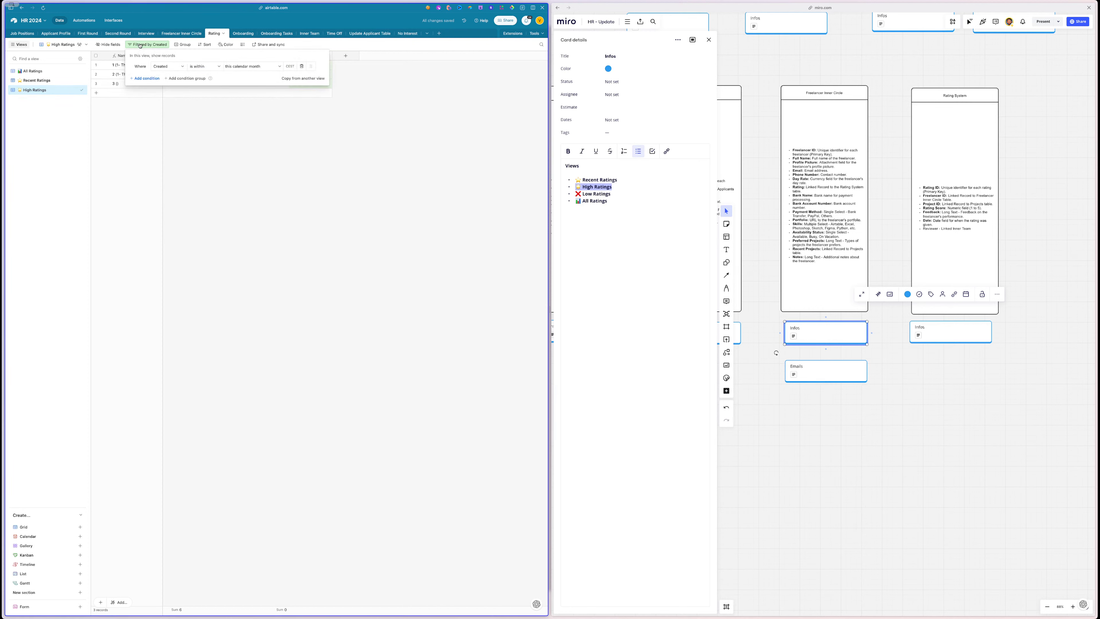
left_click(172, 68)
left_click(167, 87)
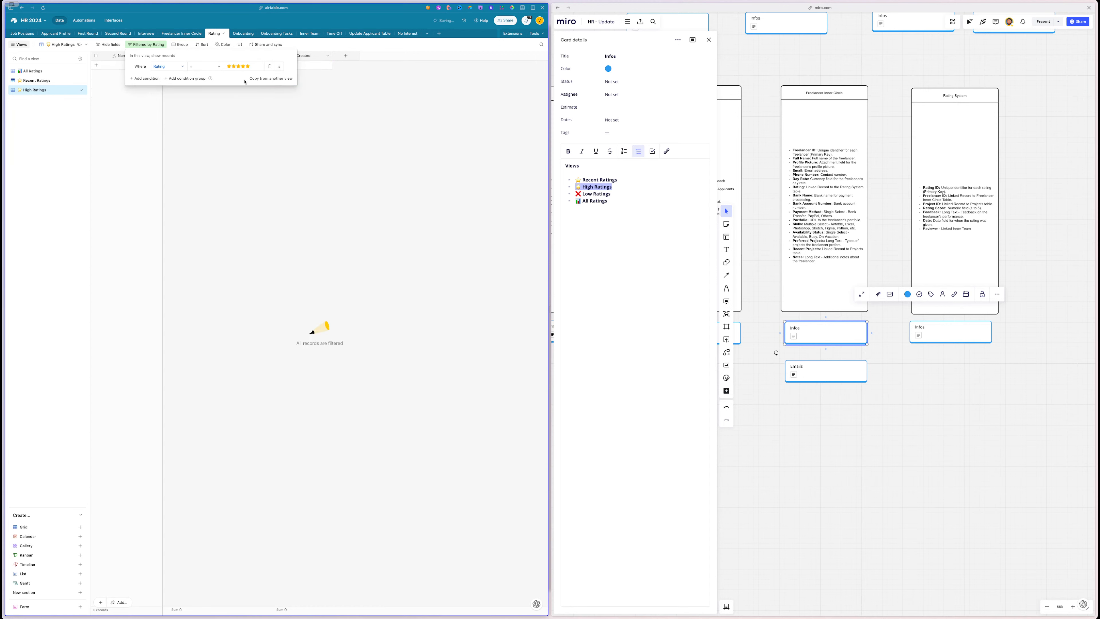
left_click(204, 66)
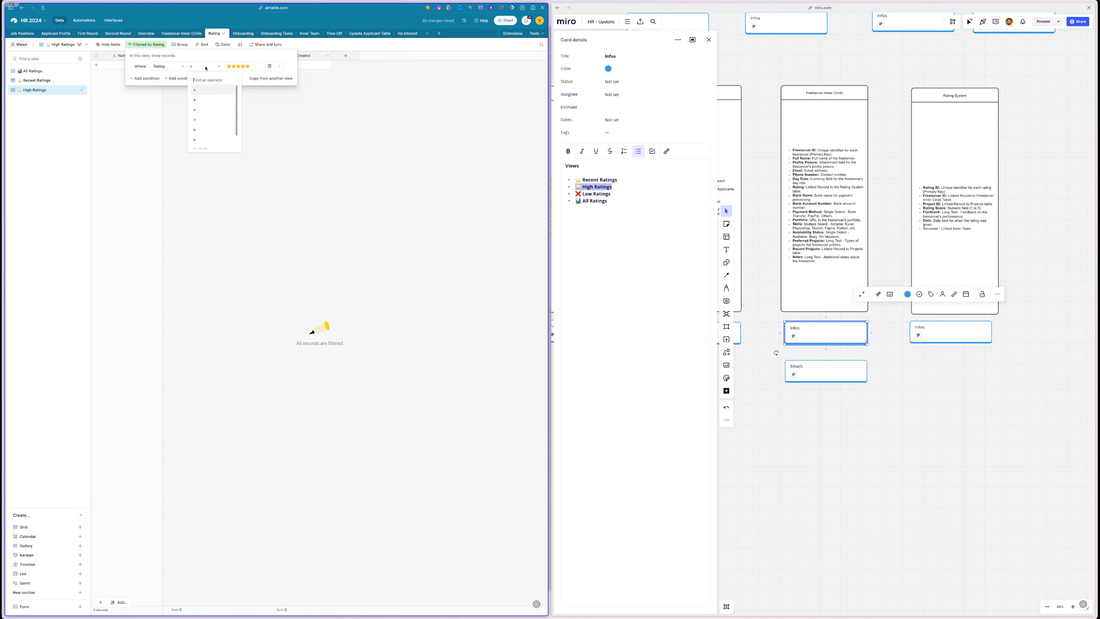
left_click(196, 124)
left_click(243, 66)
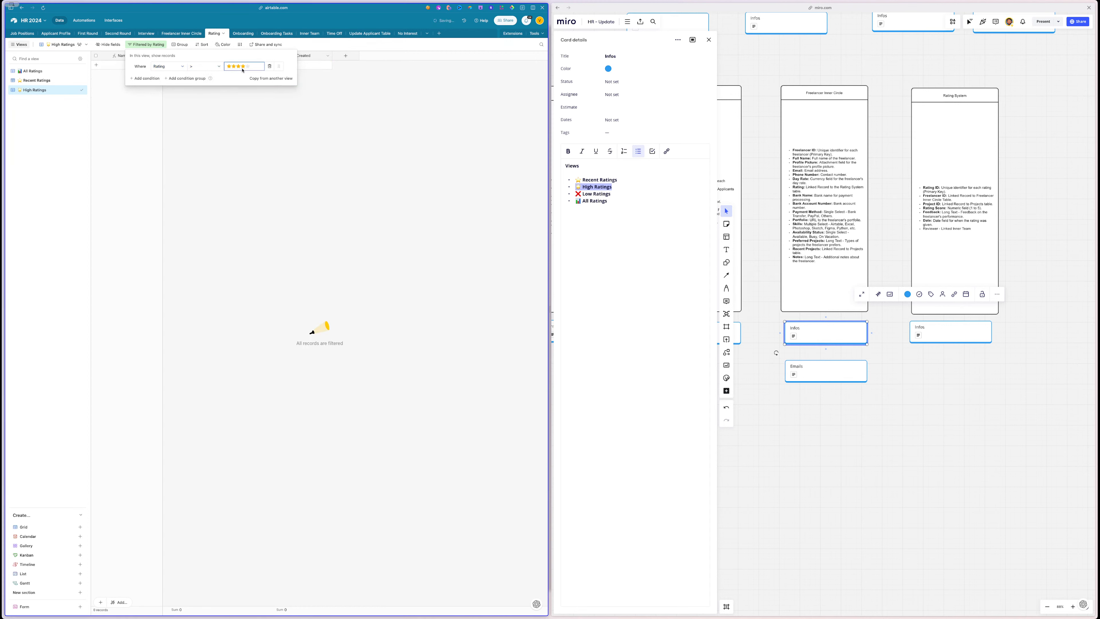
left_click(234, 130)
- Rate the first record four stars and lower the High Ratings threshold to three stars
left_click(32, 71)
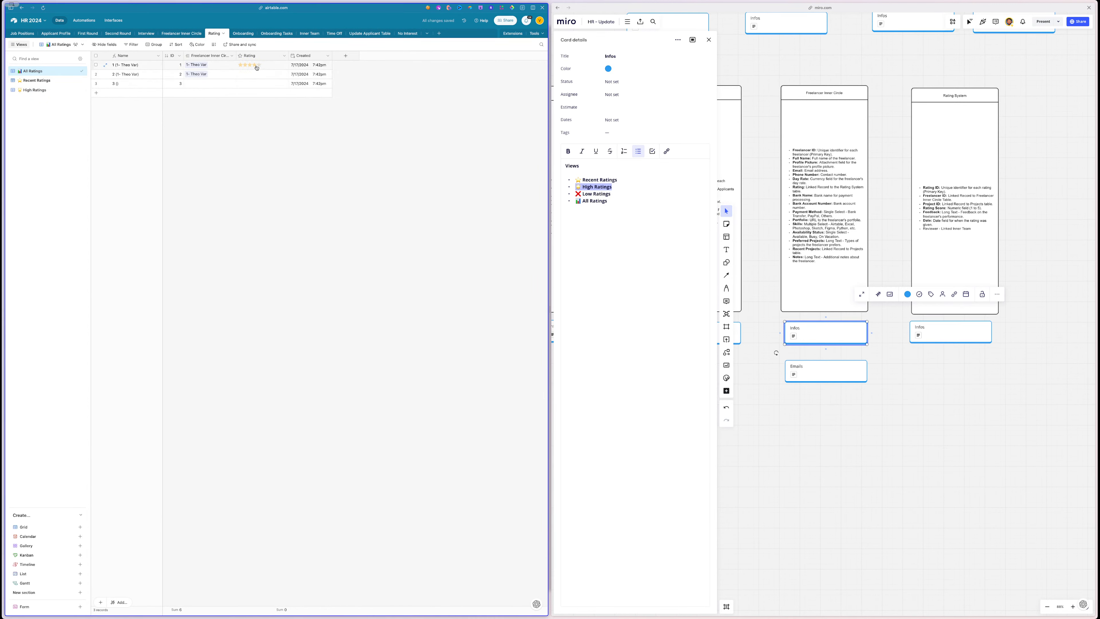
left_click(254, 65)
left_click(38, 90)
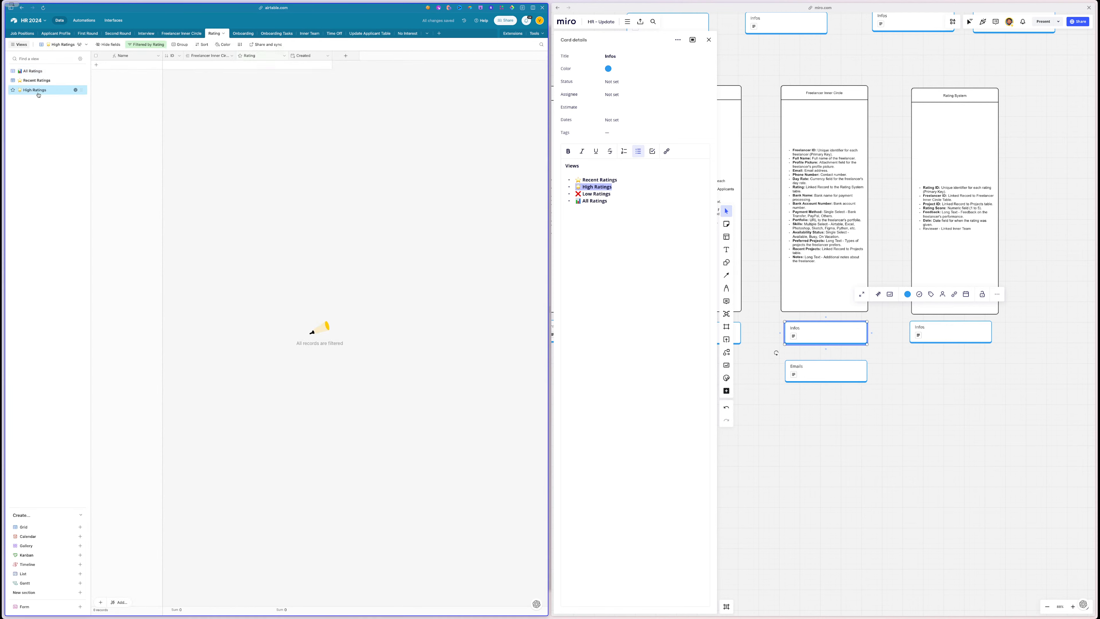
left_click(38, 71)
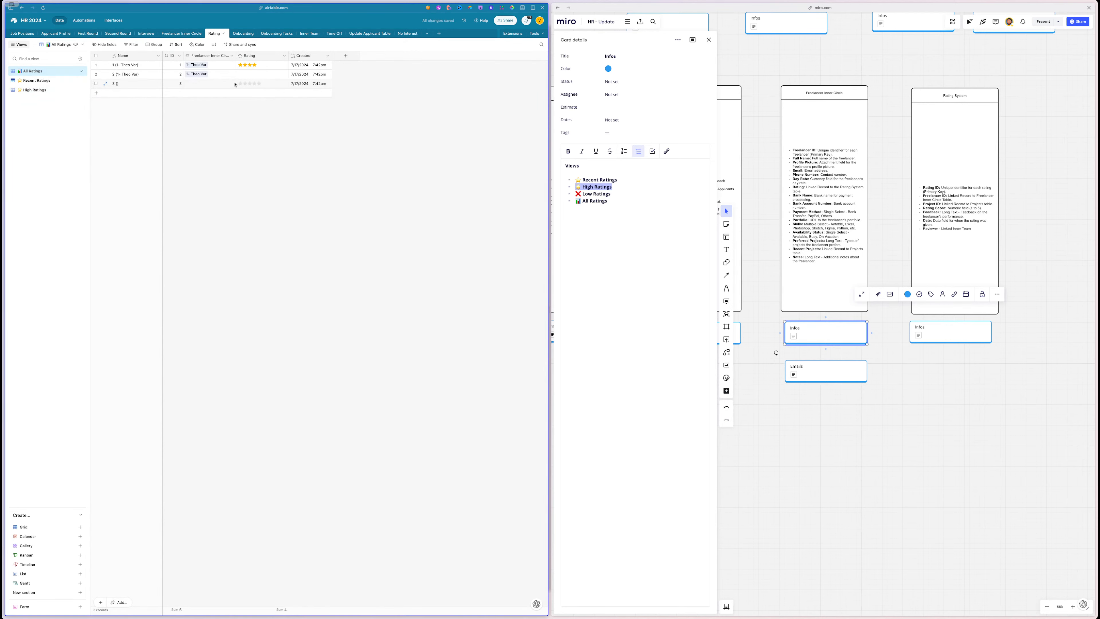
left_click(38, 90)
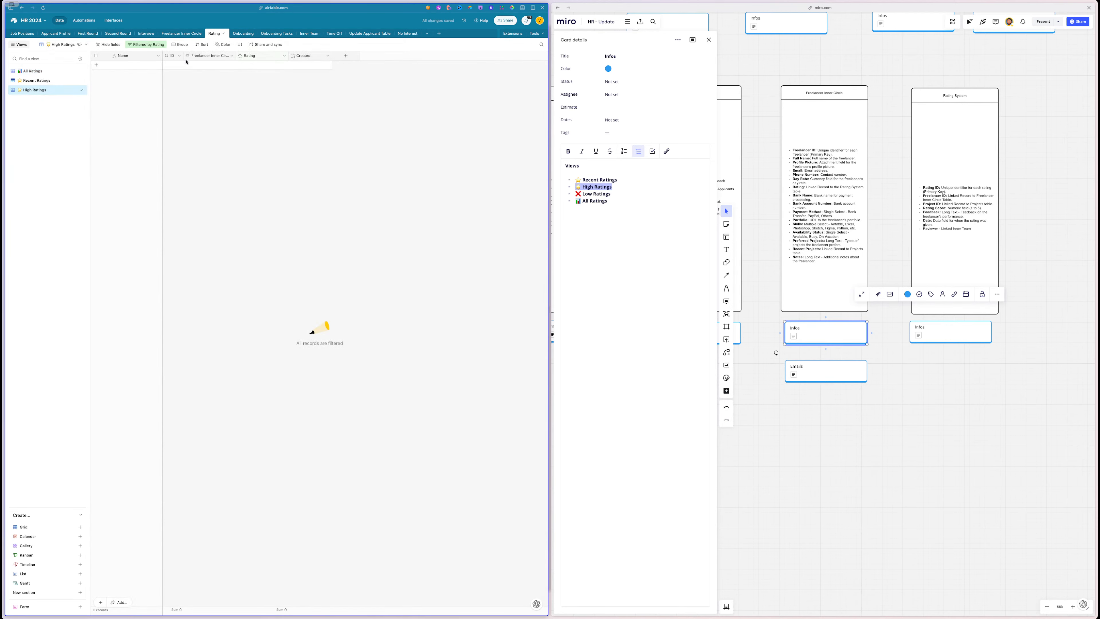
left_click(146, 45)
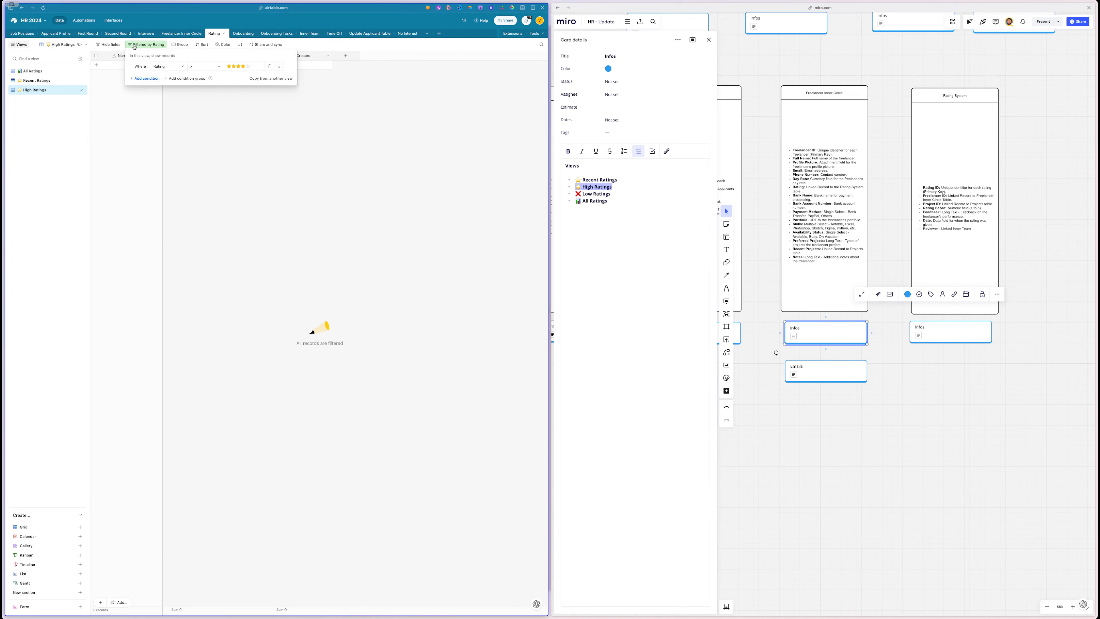
left_click(236, 66)
left_click(236, 125)
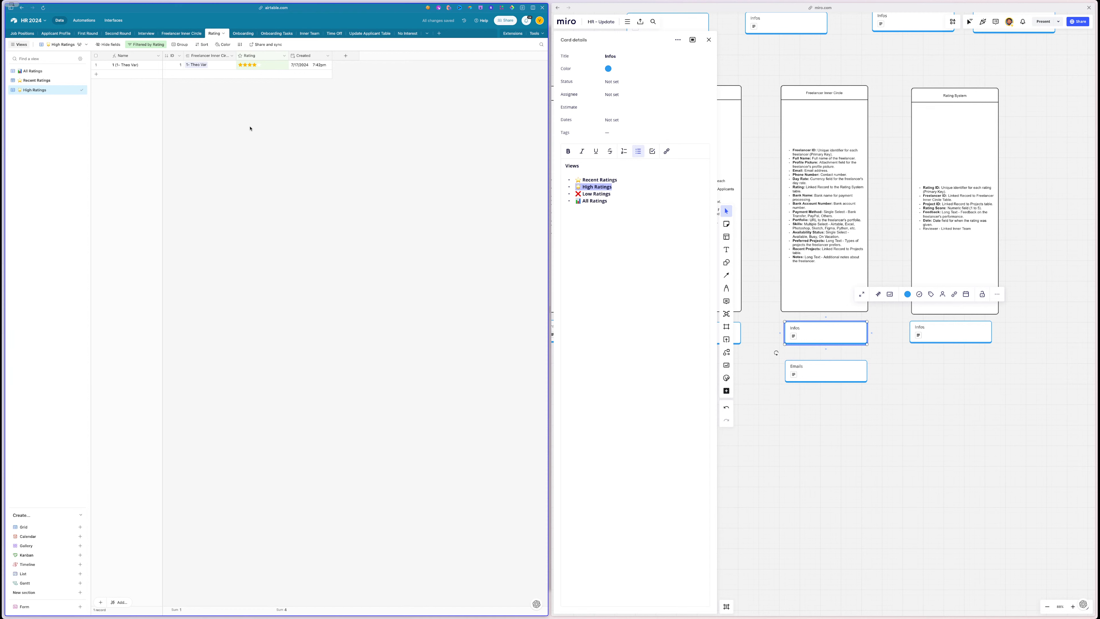
triple_click(595, 193)
key("ctrl+c")
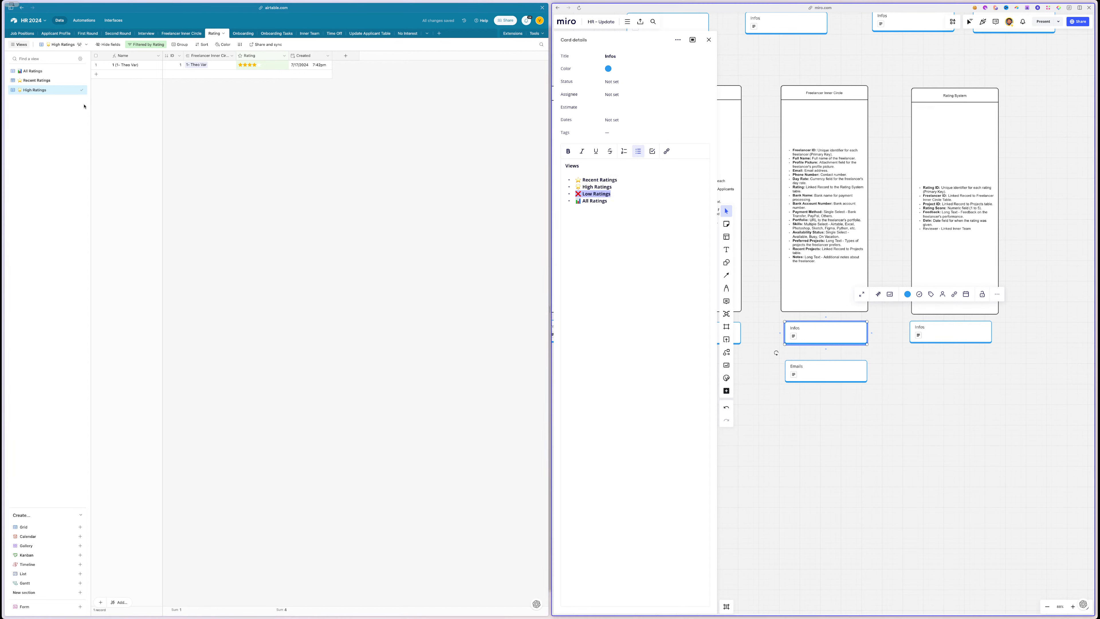
- Duplicate High Ratings as ❌ Low Ratings, filtering for ratings below the star threshold
left_click(76, 90)
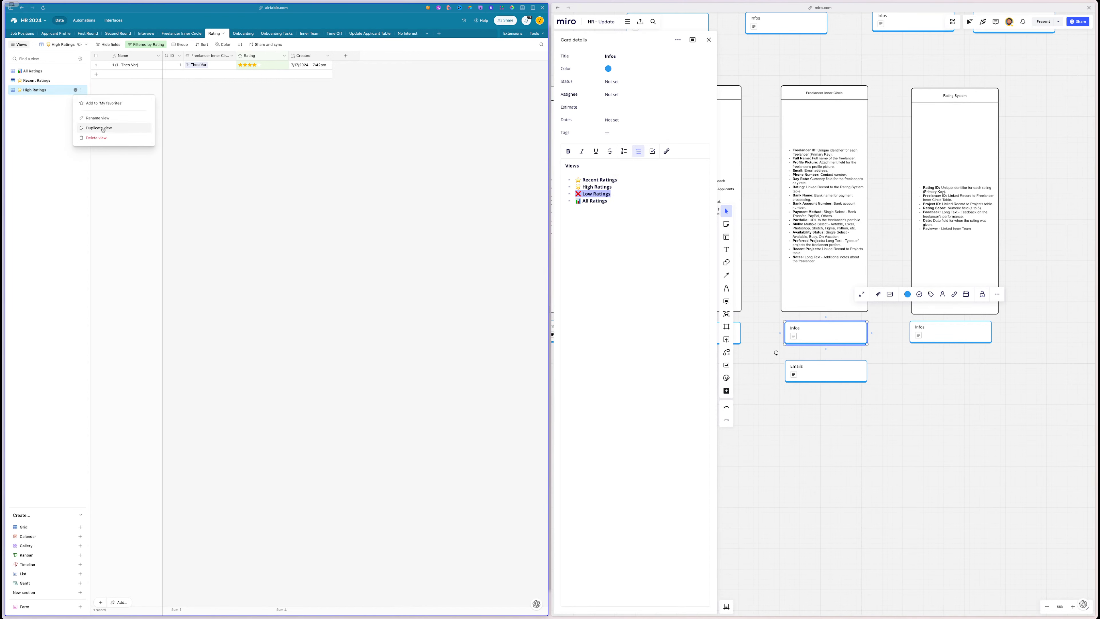
left_click(99, 128)
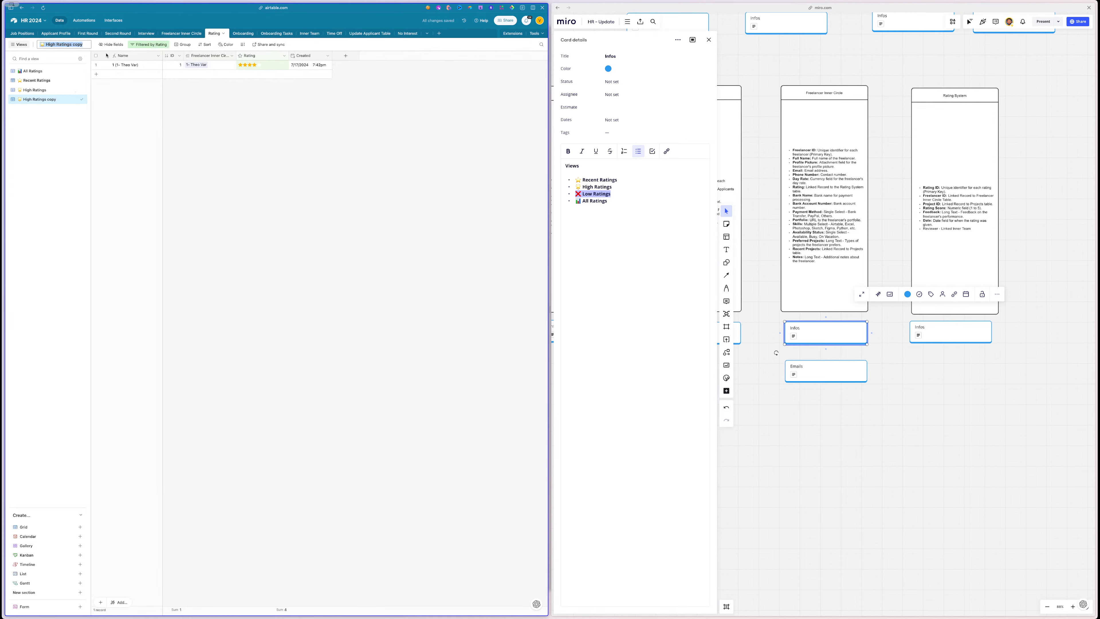
key("ctrl+v")
left_click(147, 44)
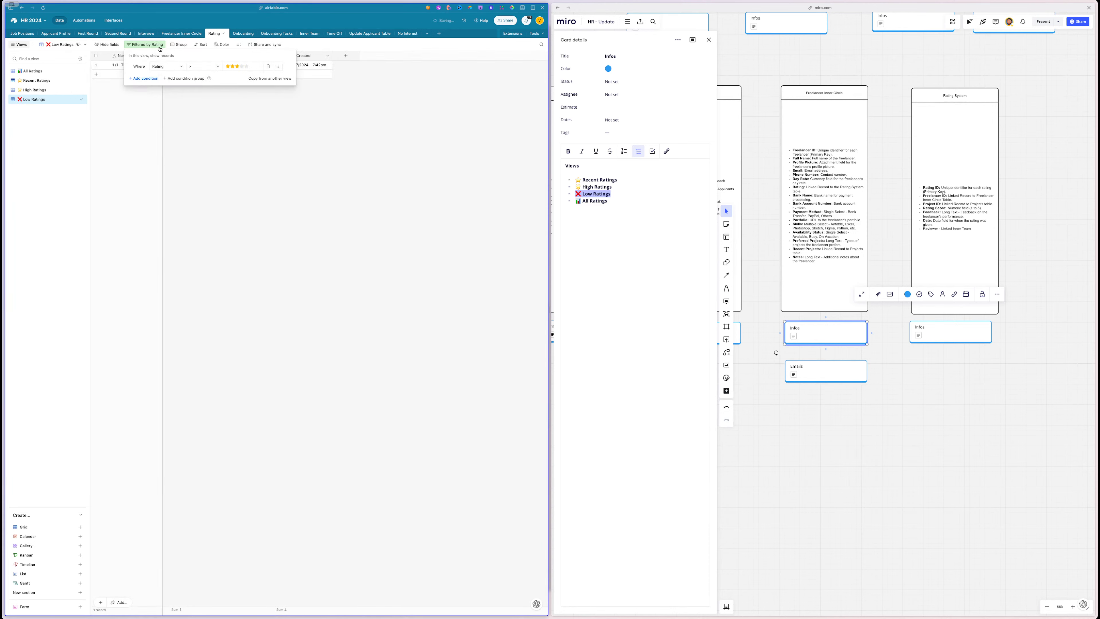
left_click(204, 66)
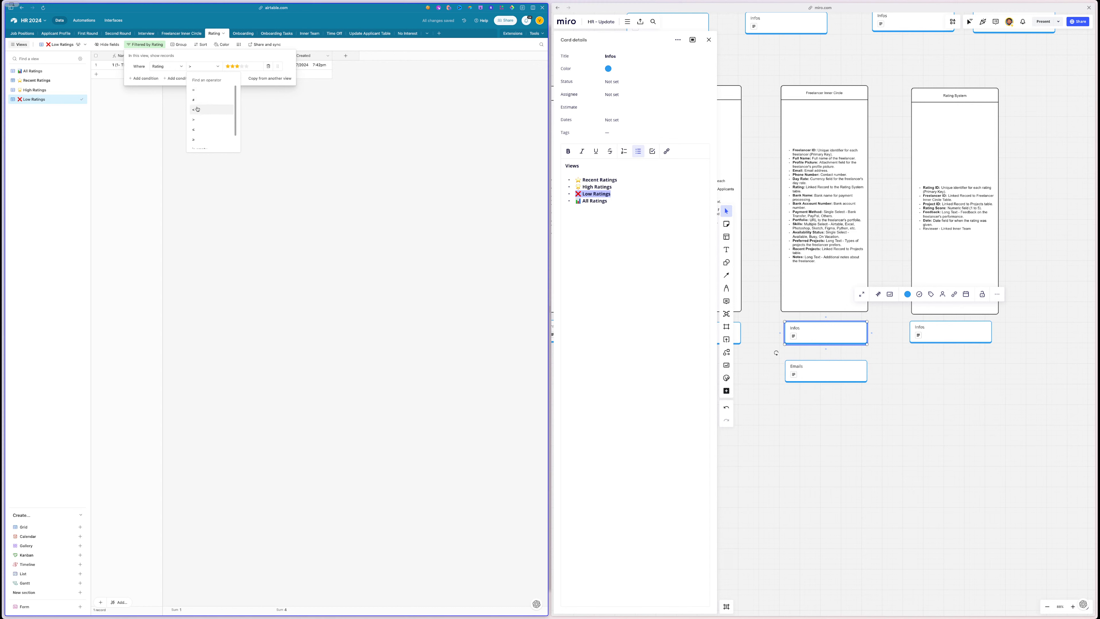
left_click(199, 109)
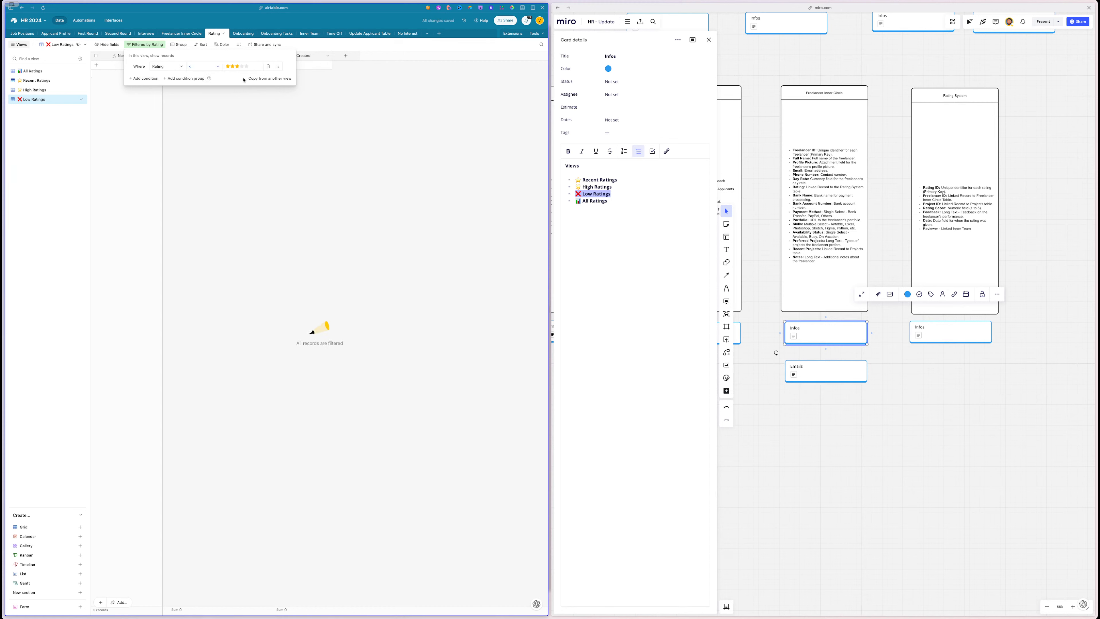
left_click(241, 67)
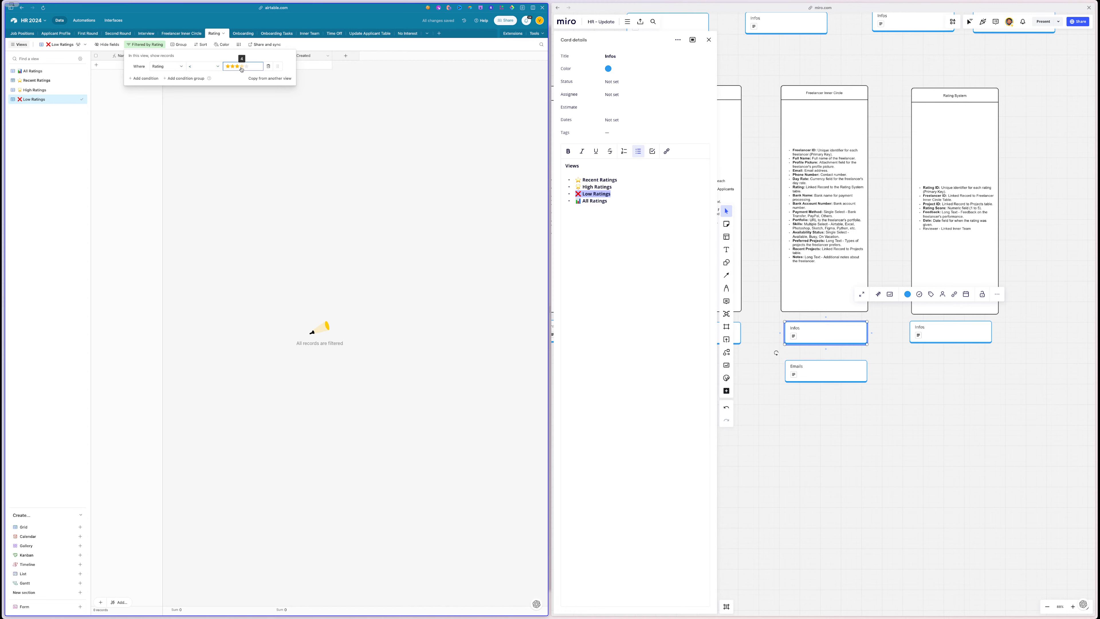
left_click(220, 138)
- Compare which records the High Ratings and Low Ratings views each show
left_click(52, 90)
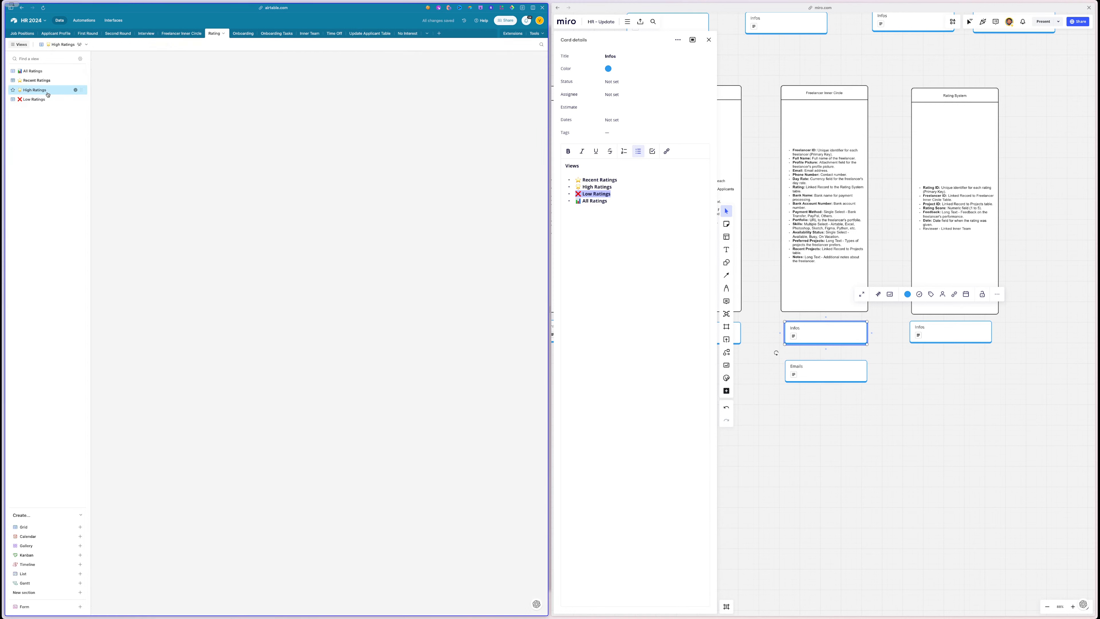
left_click(248, 65)
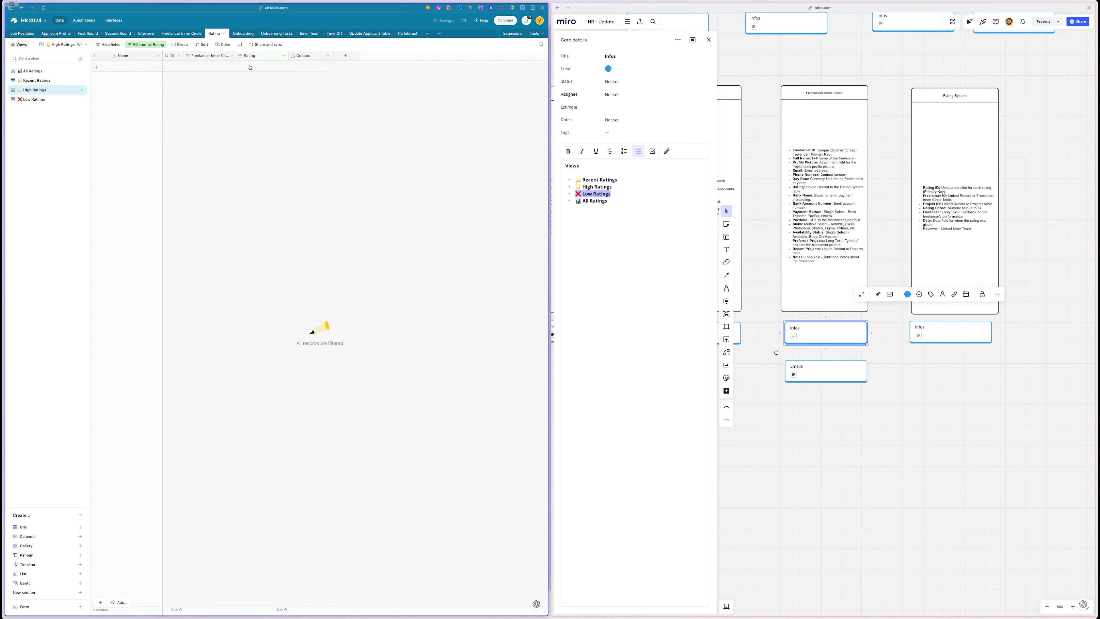
left_click(49, 102)
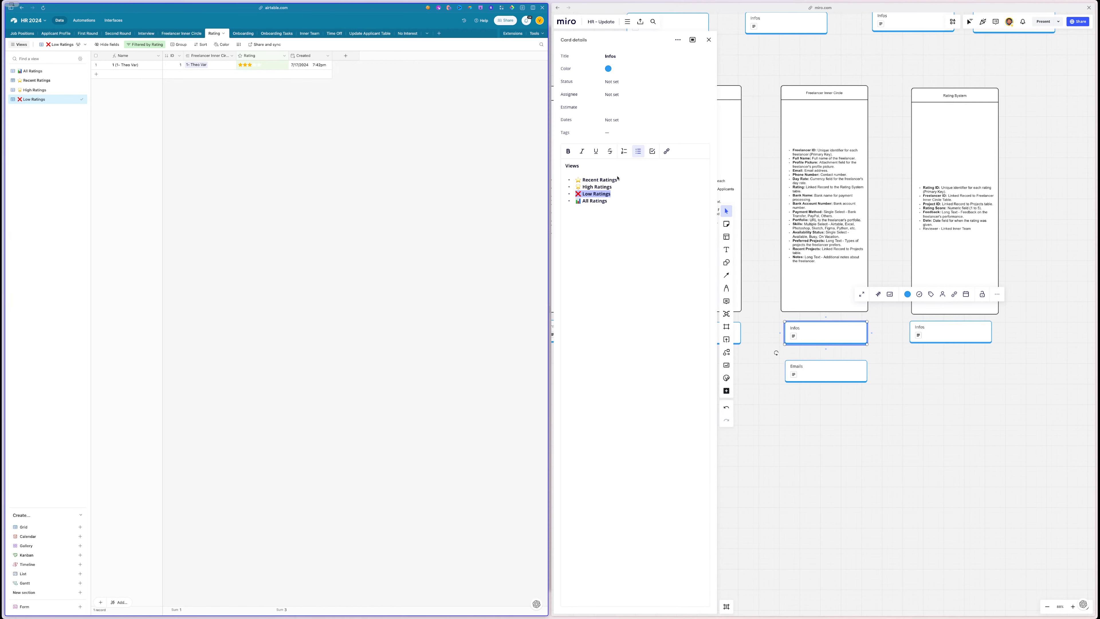
scroll(1013, 217, "right", 3)
- Move the Infos cards beneath the Rating System box and select the five freelancer view names
left_click(931, 330)
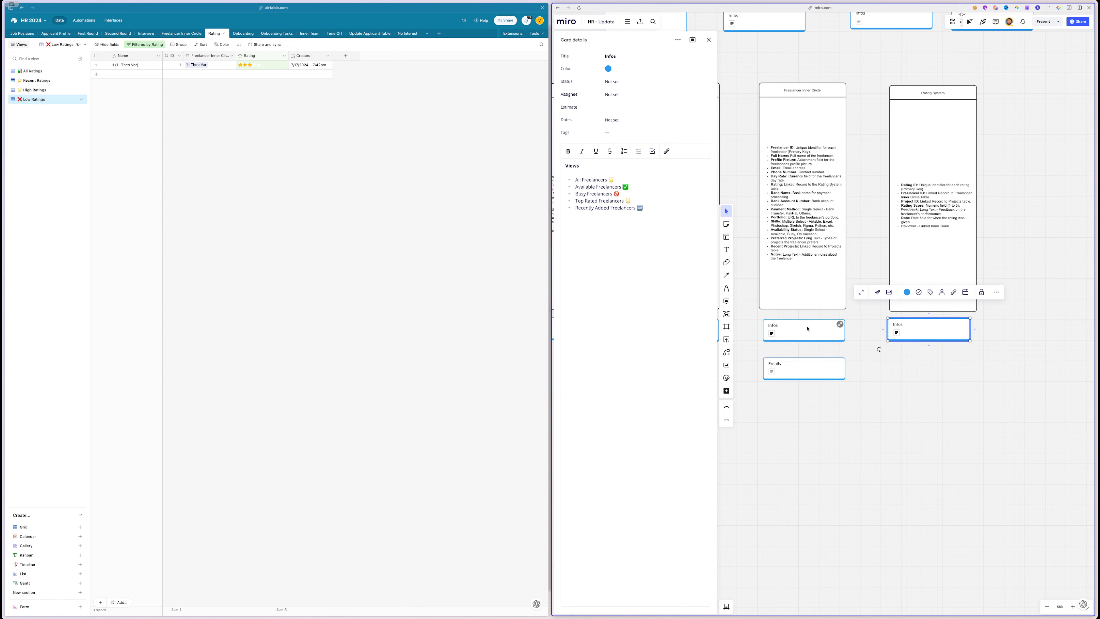
mouse_move(808, 330)
left_mouse_down()
mouse_move(957, 374)
mouse_move(945, 360)
mouse_move(803, 335)
left_mouse_up()
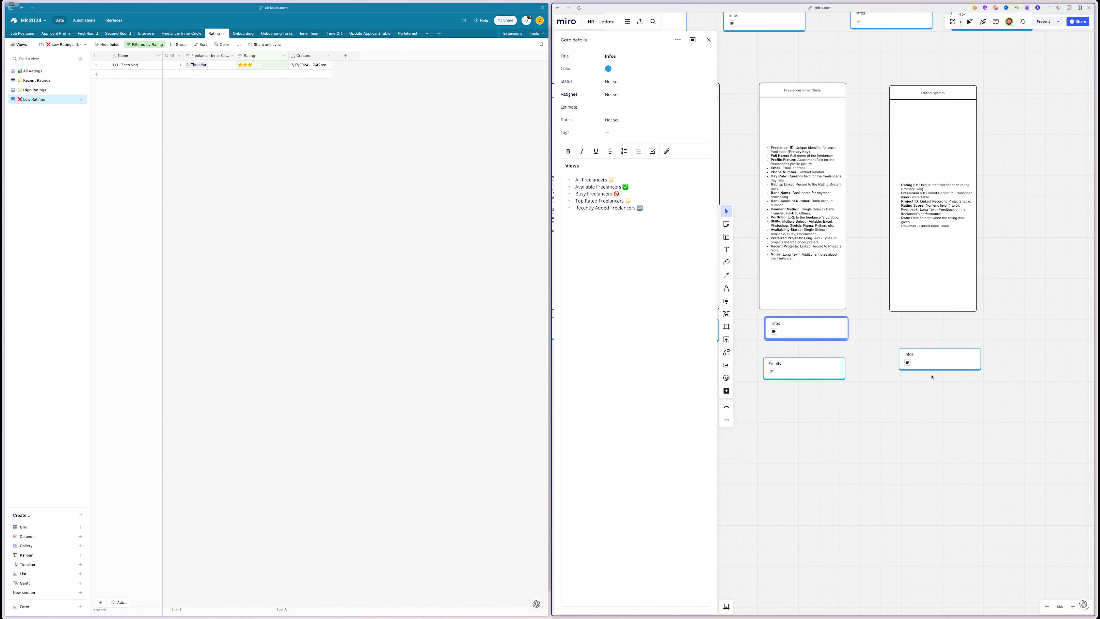
left_click(930, 354)
left_click_drag(930, 355, 922, 327)
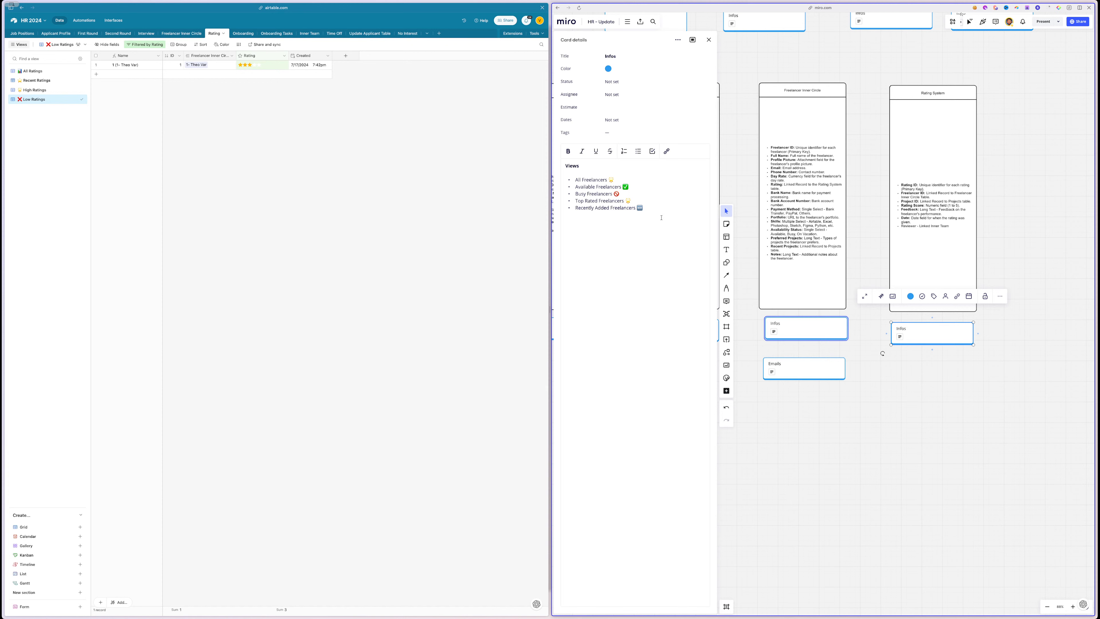
left_click_drag(661, 214, 574, 180)
key("super+c")
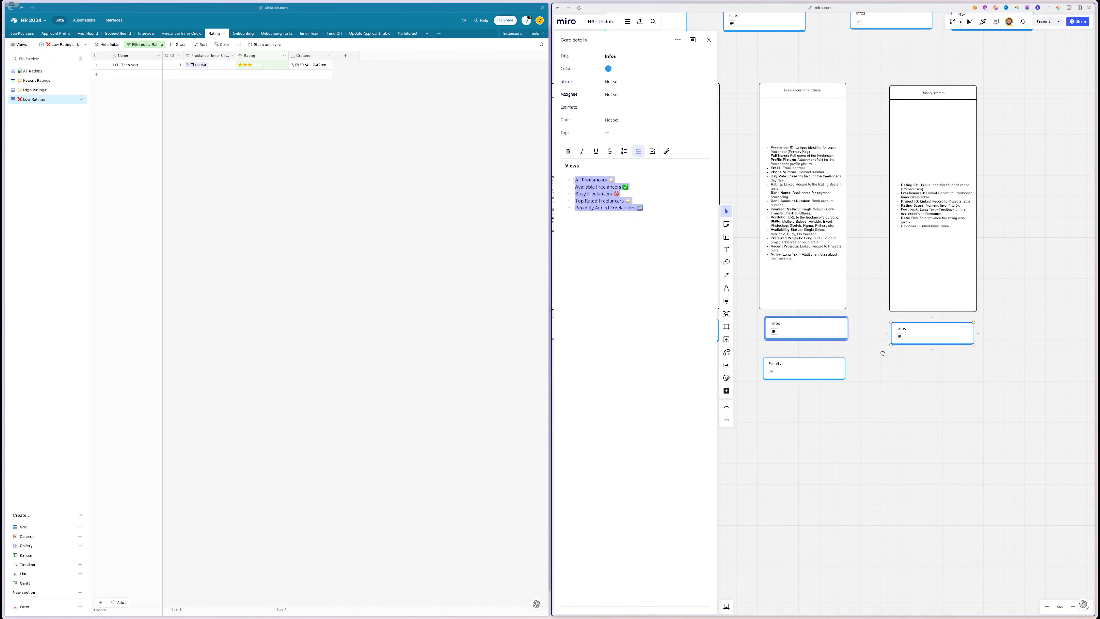
mouse_move(3, 156)
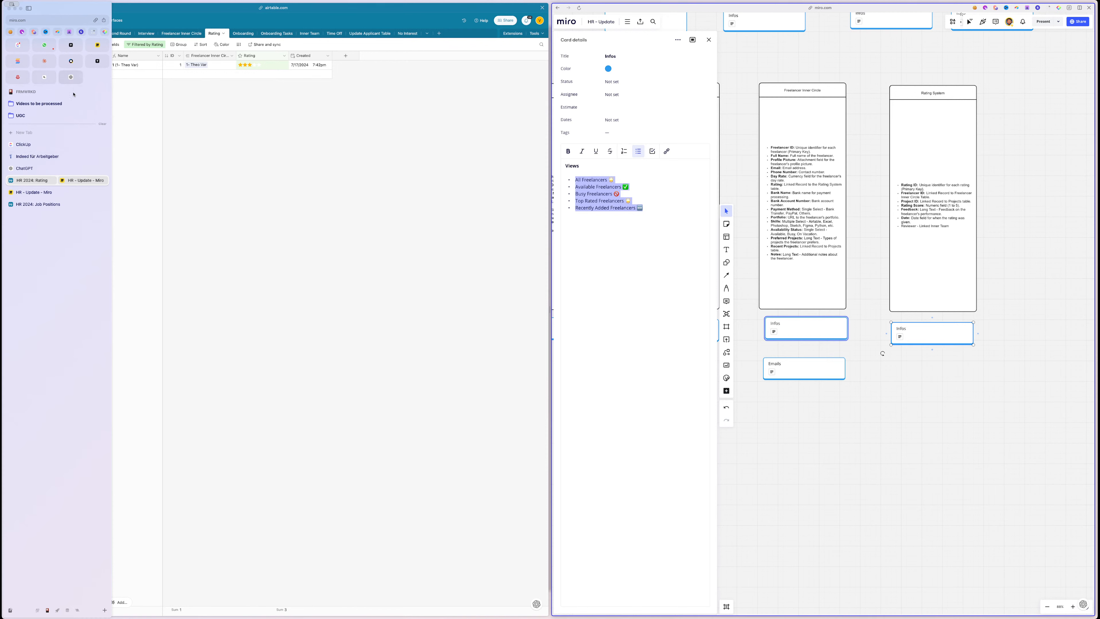
- Have ChatGPT rewrite the freelancer view names emoji-first and copy the five reply titles
left_click(26, 169)
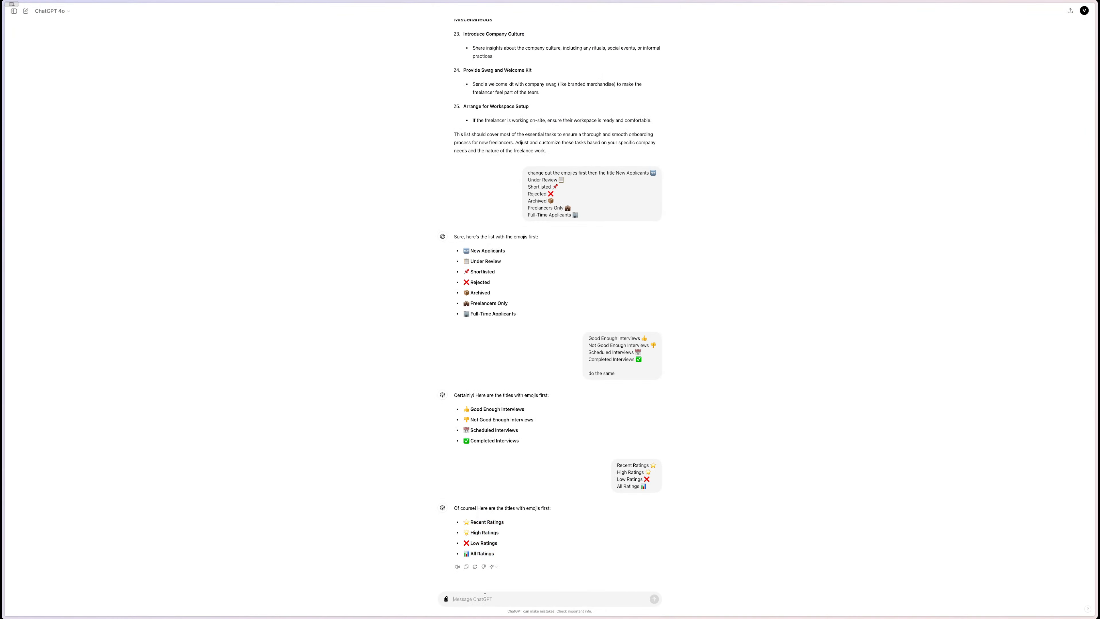
key("super+v")
key("Return")
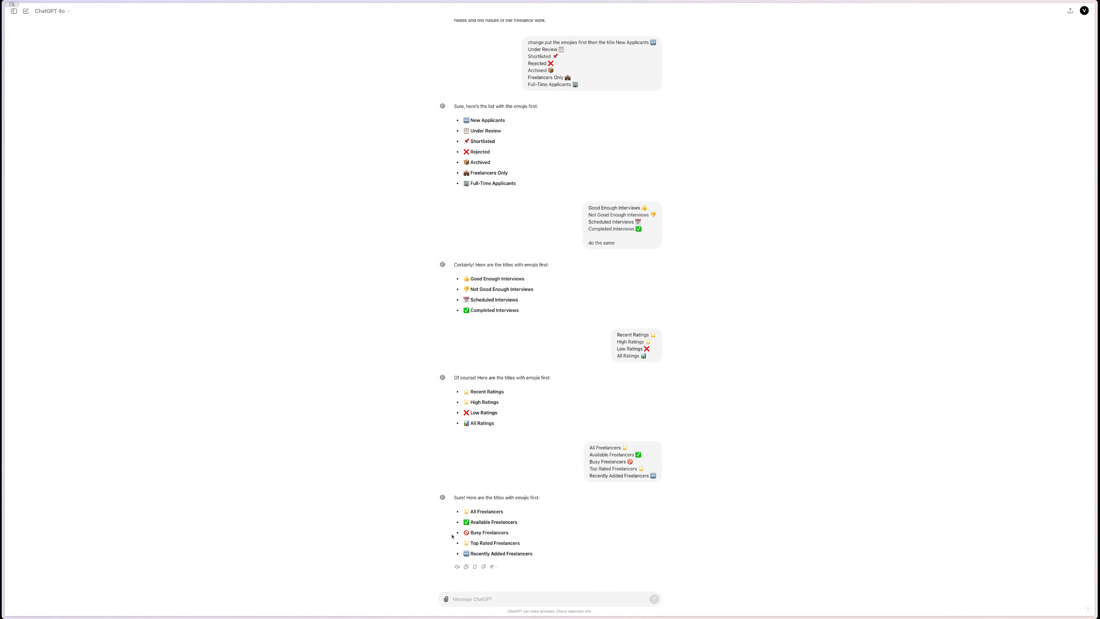
left_click_drag(505, 516, 463, 511)
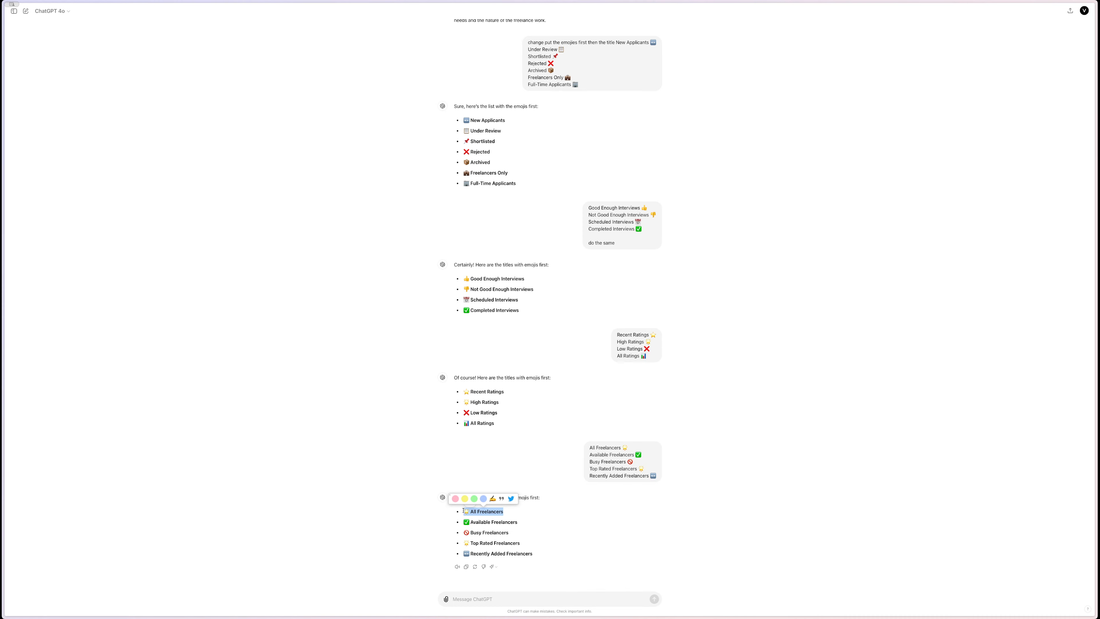
left_click(521, 538)
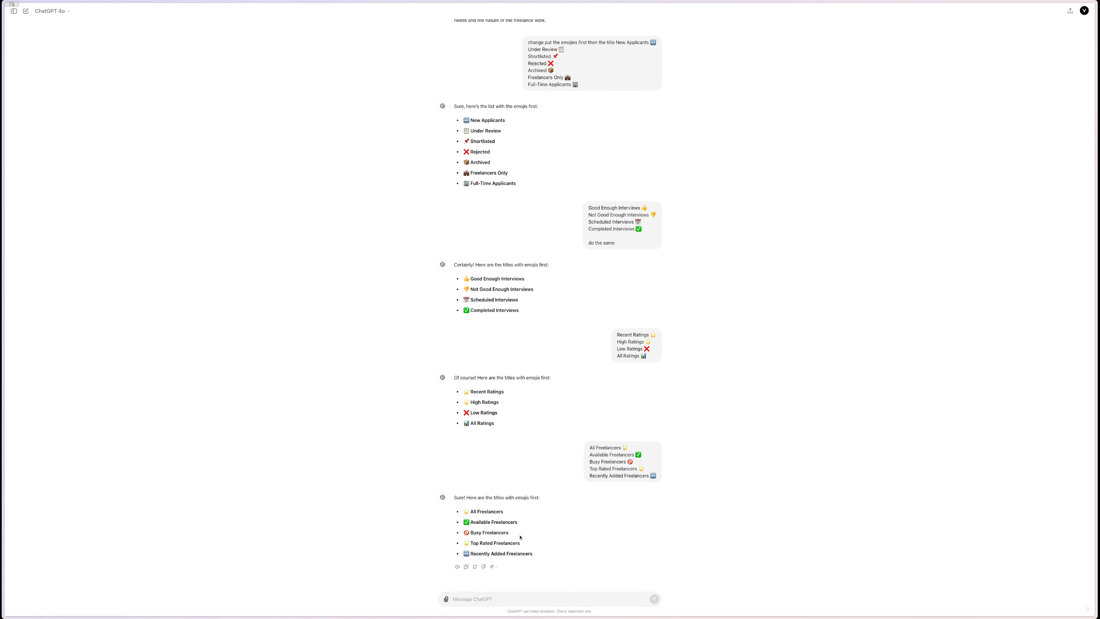
mouse_move(538, 565)
left_mouse_down()
mouse_move(465, 532)
mouse_move(463, 509)
left_mouse_up()
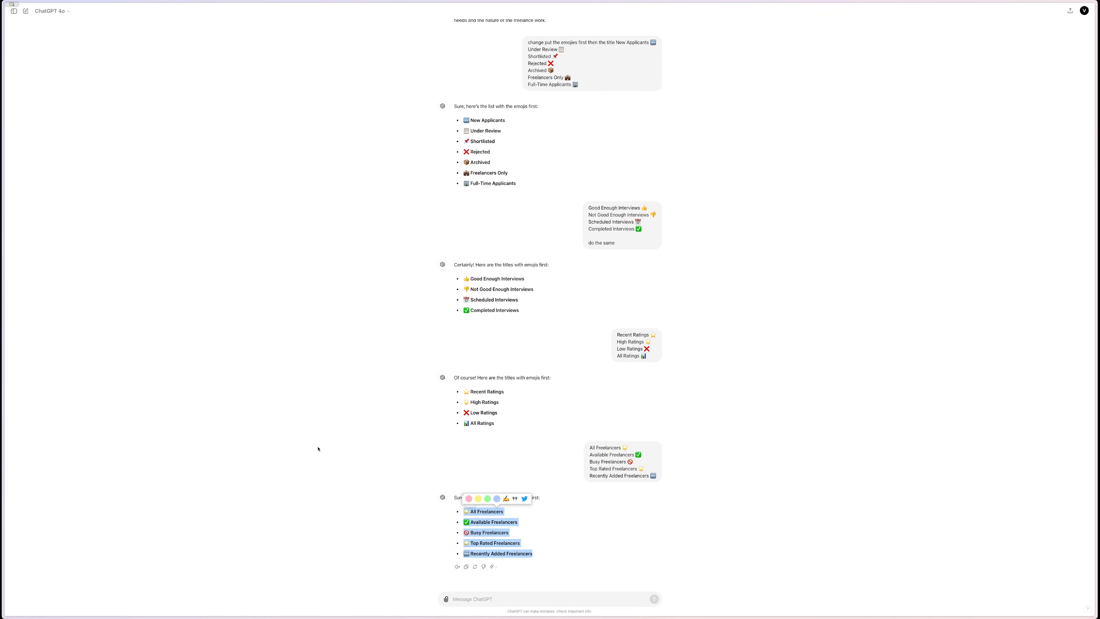
- Replace the old view names in the Miro Infos card with the emoji-first titles
mouse_move(2, 442)
left_click(32, 181)
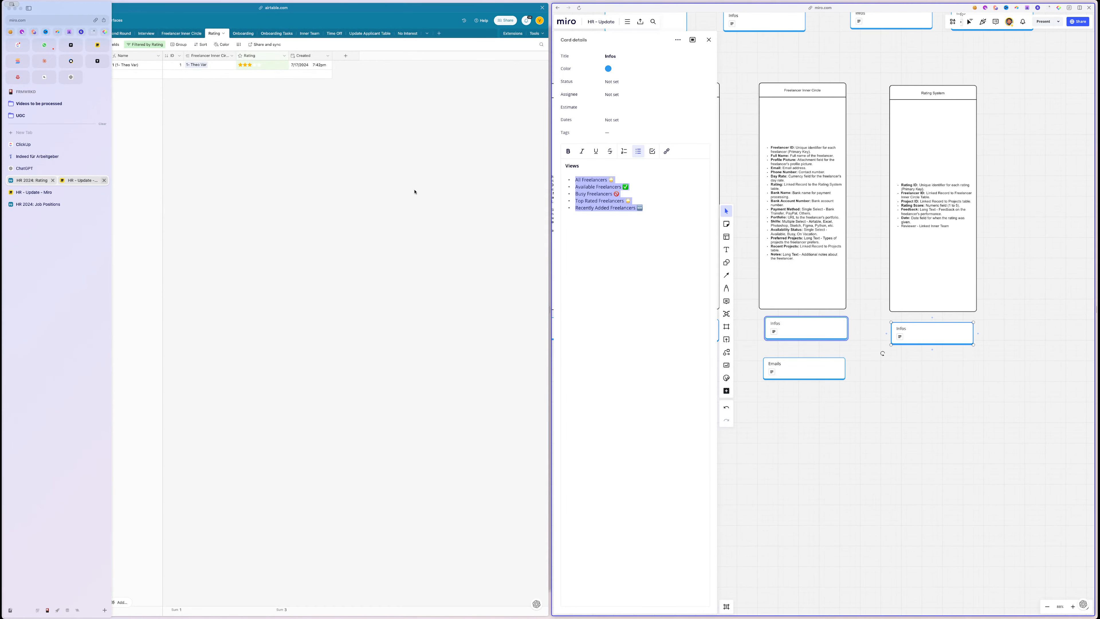
left_click(628, 203)
left_click_drag(652, 207, 561, 183)
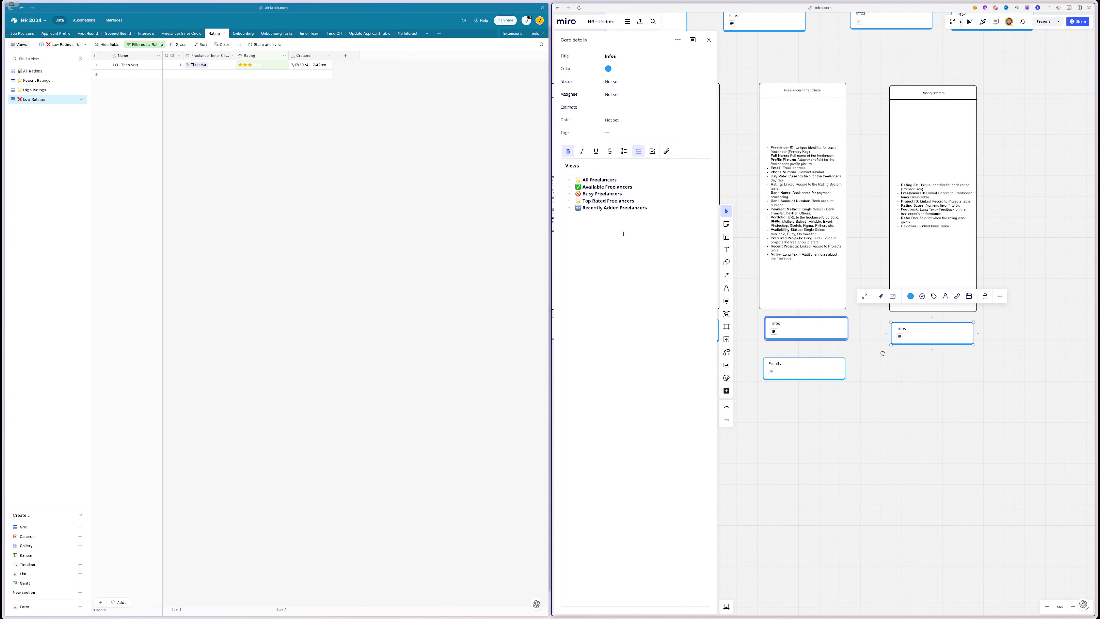
triple_click(598, 179)
key("ctrl+c")
- Rename the Freelancer Inner Circle grid view to All Freelancers
left_click(181, 34)
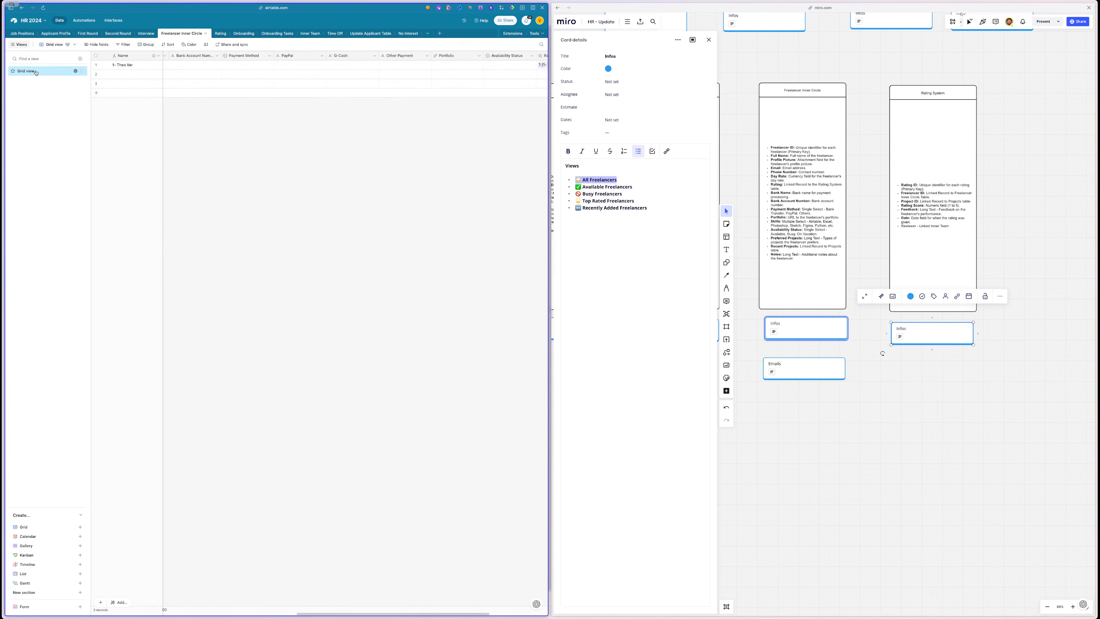
double_click(36, 71)
key("ctrl+v")
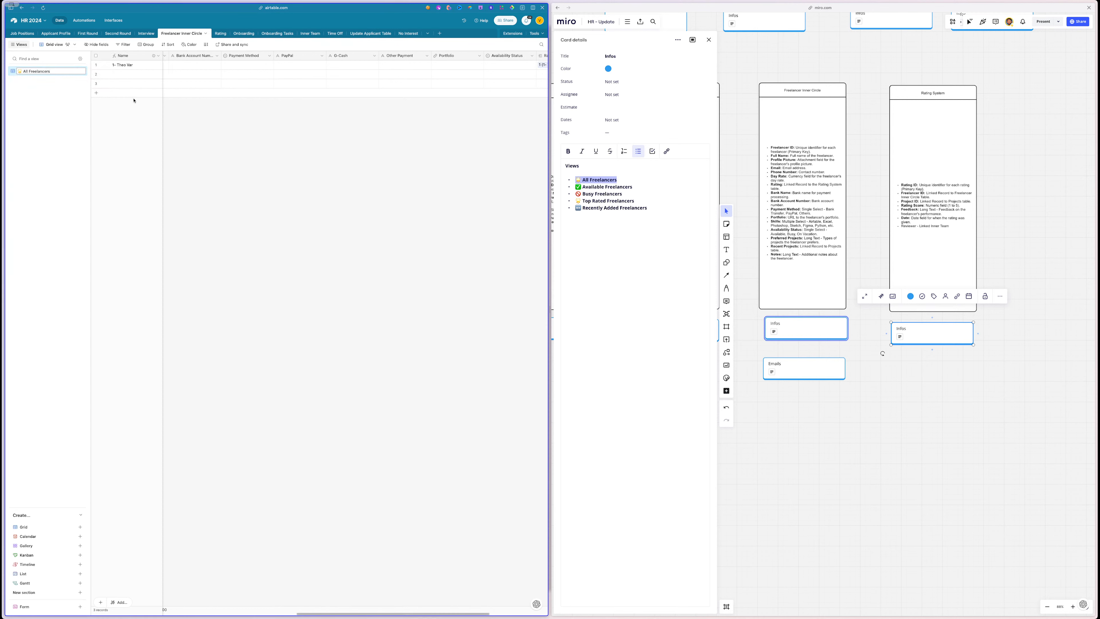
key("Return")
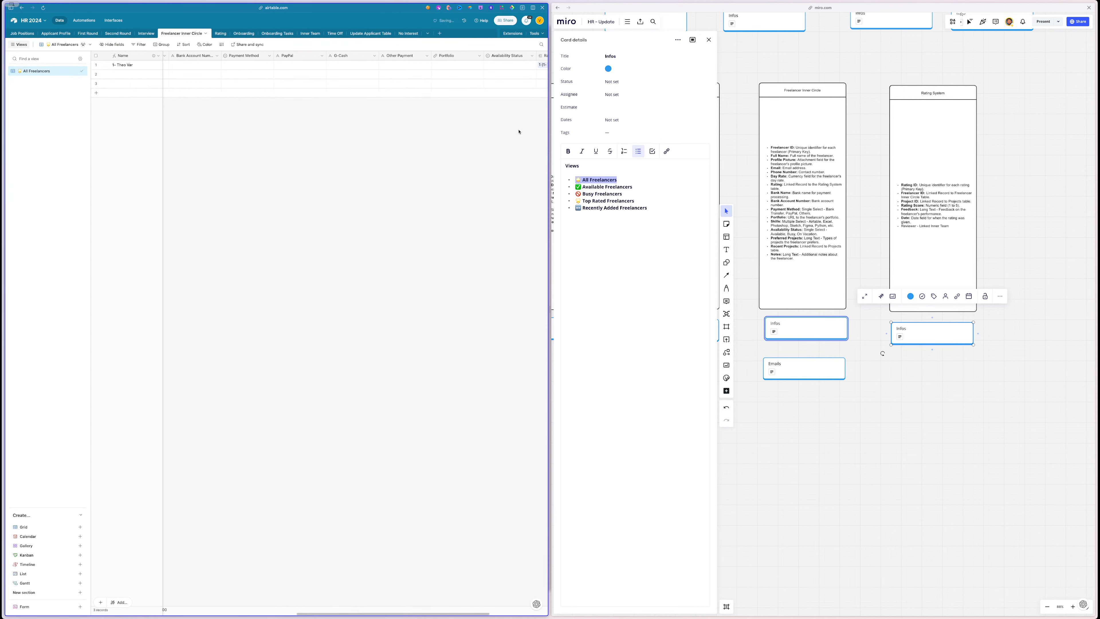
- Duplicate All Freelancers as a new view named ✅ Available Freelancers
triple_click(589, 185)
key("ctrl+c")
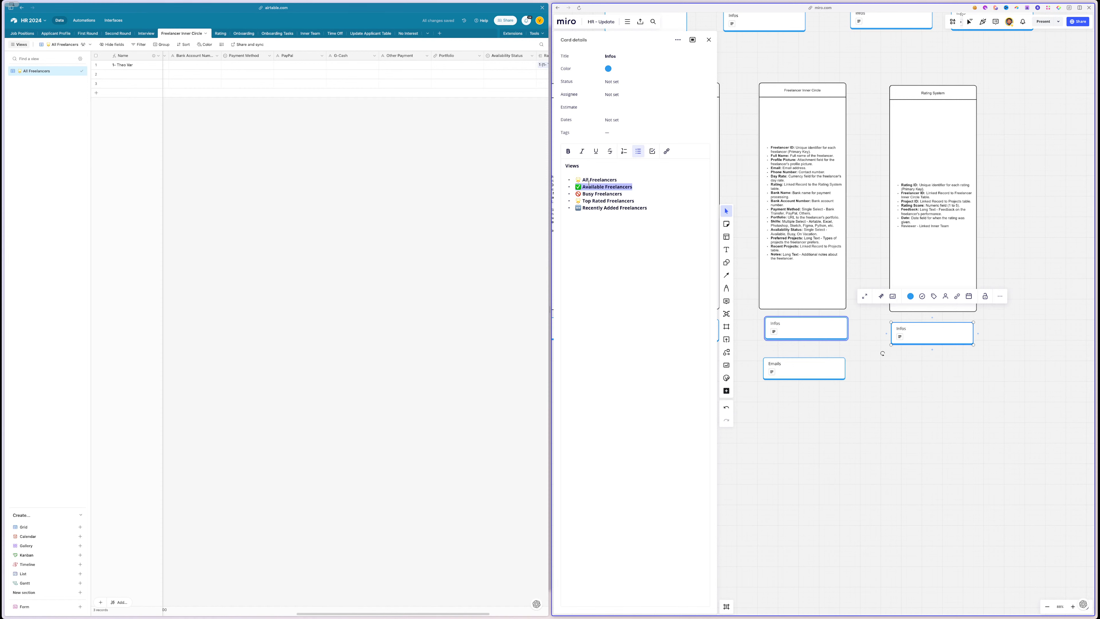
left_click(76, 71)
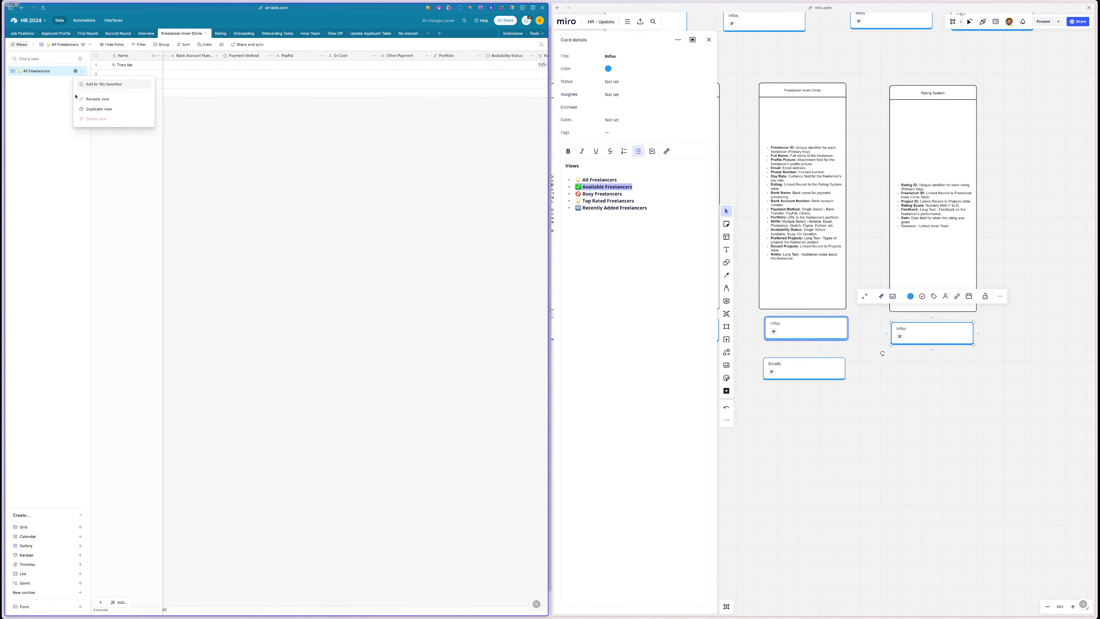
left_click(84, 109)
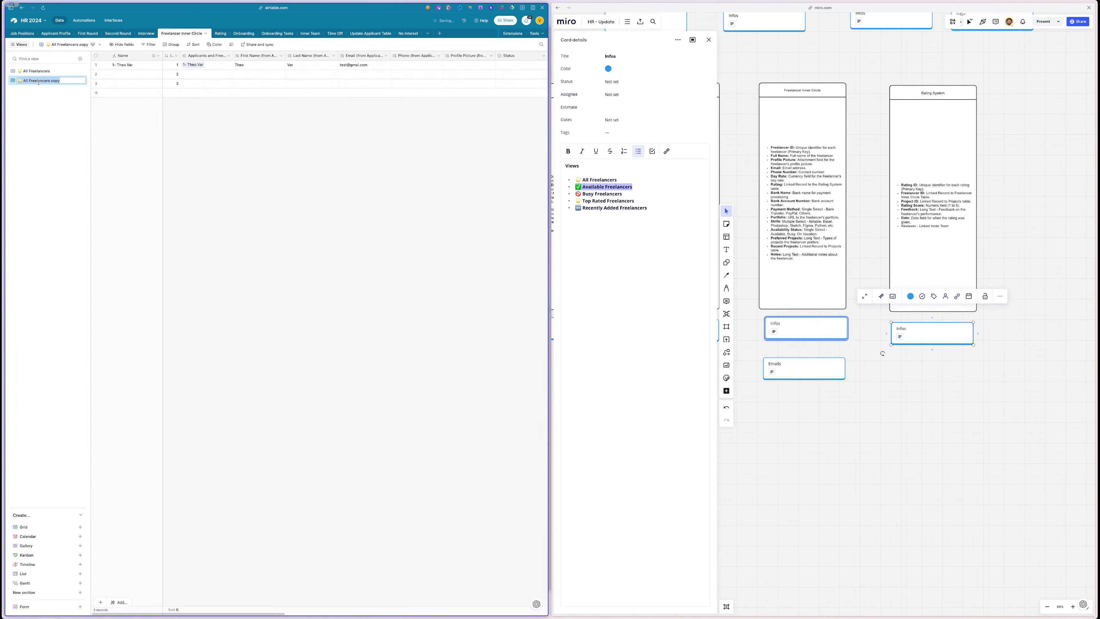
key("ctrl+v")
key("Return")
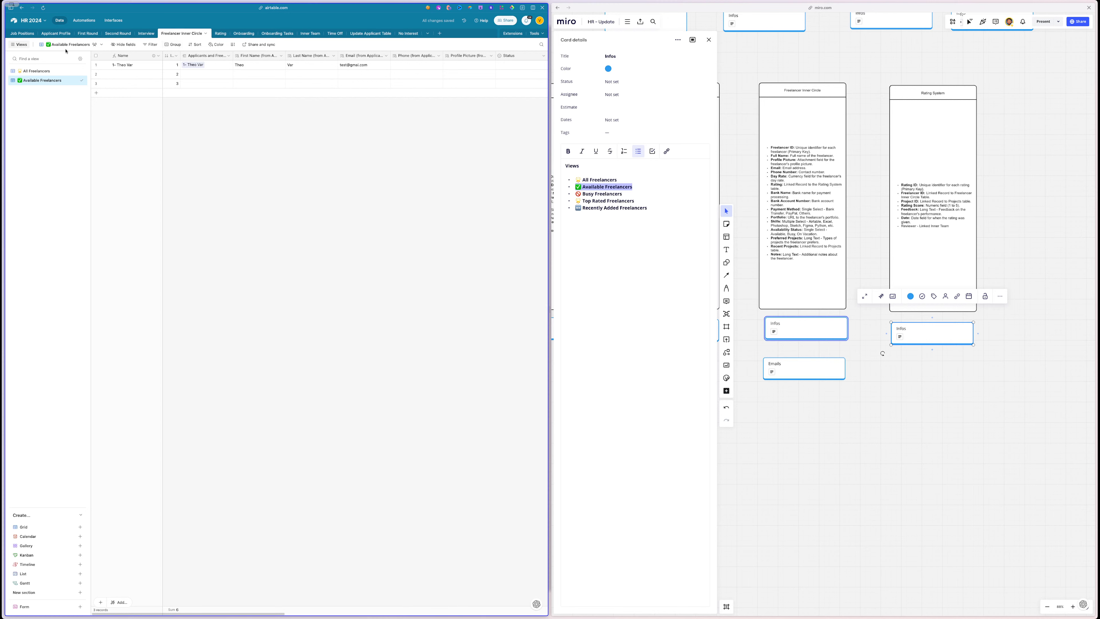
- Add a filter condition on the Status field and review its status options
left_click(150, 44)
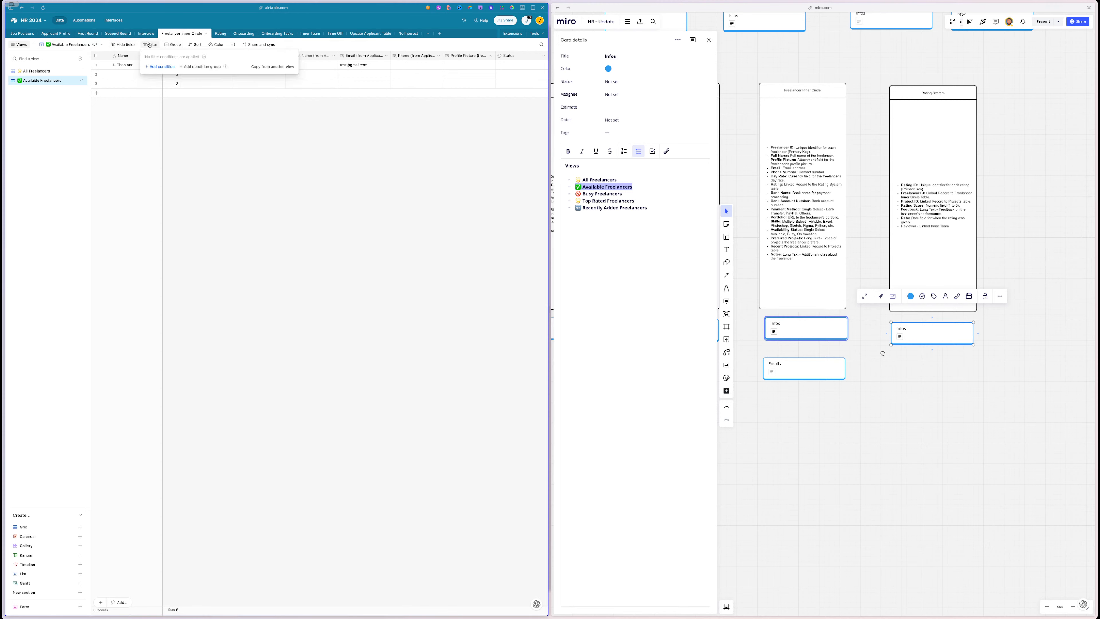
left_click(171, 66)
left_click(171, 66)
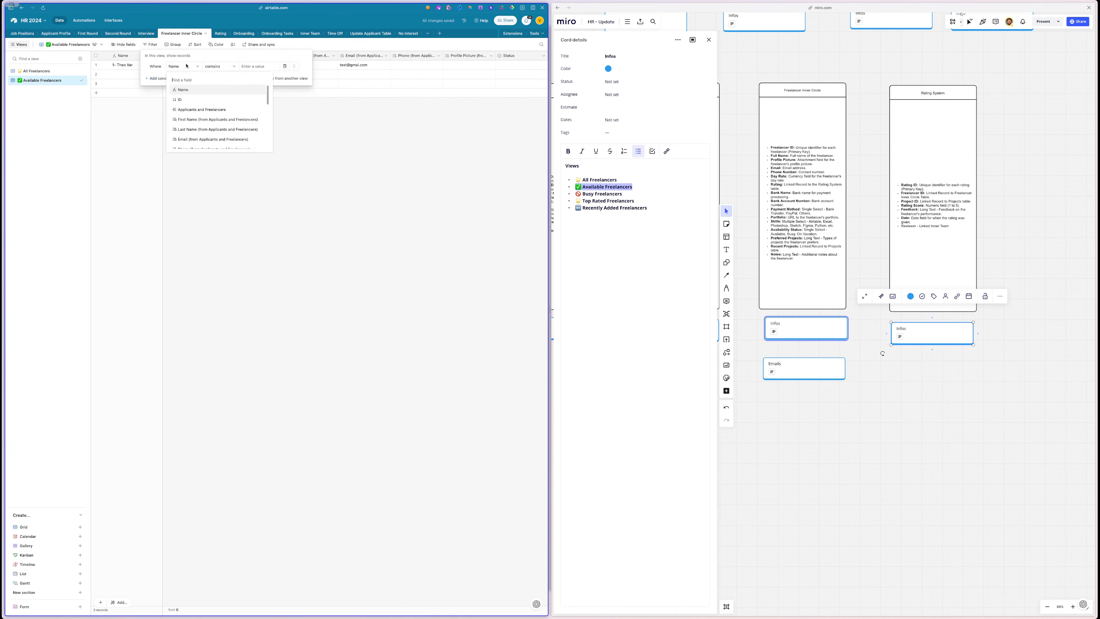
type("st")
left_click(210, 90)
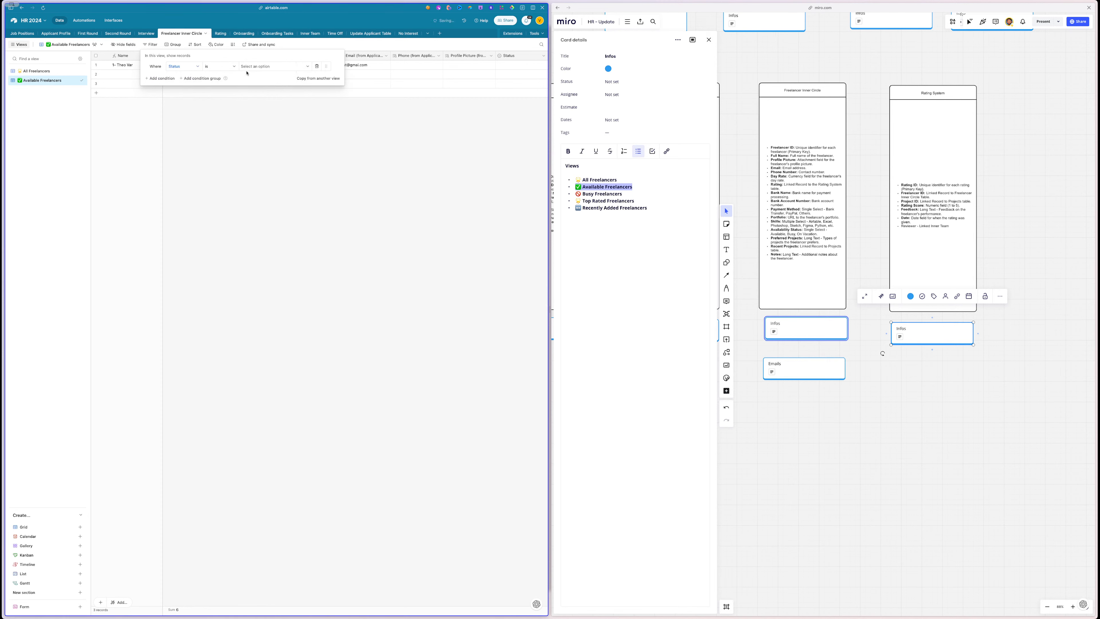
left_click(258, 66)
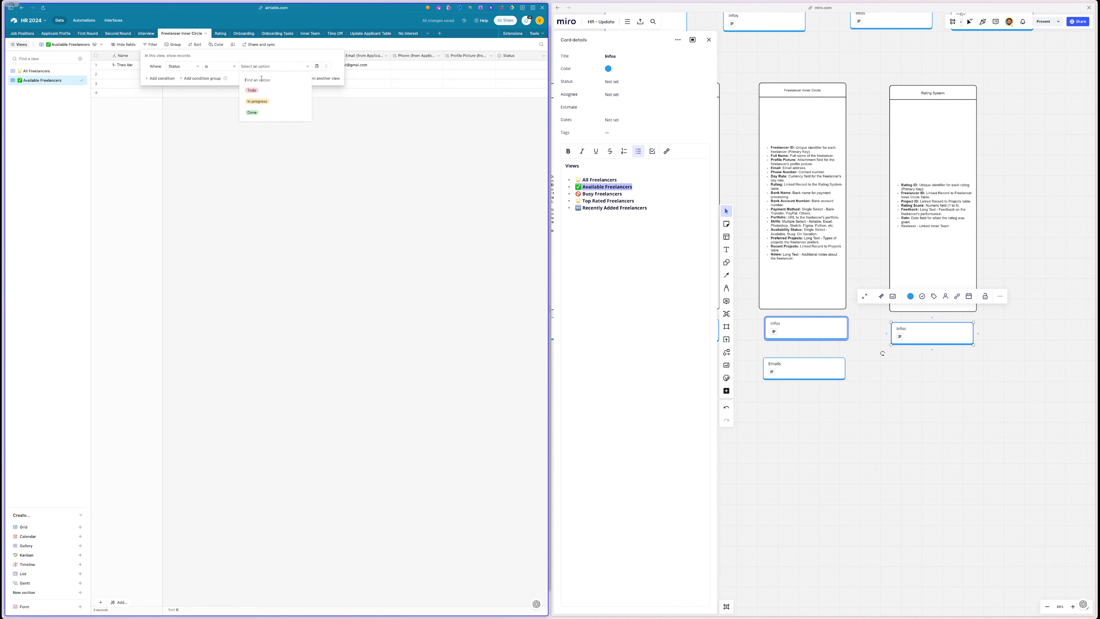
left_click(305, 187)
left_click(305, 189)
scroll(306, 189, "right", 2)
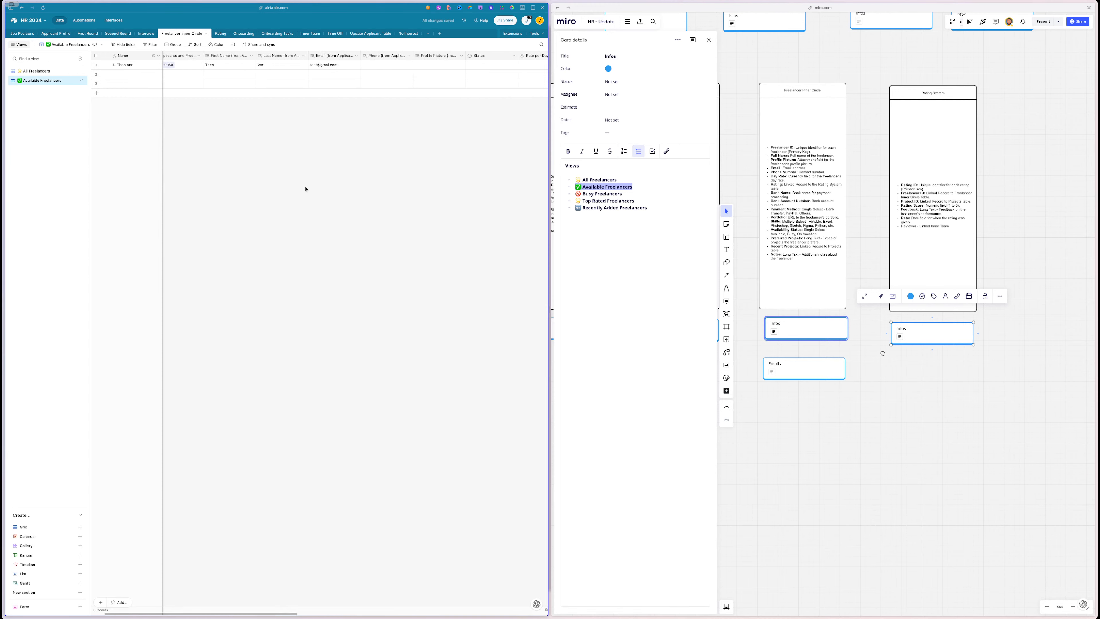
double_click(592, 187)
key("super+c")
- Rename the first Status option Available in green and the second Sometimes in grey
double_click(465, 57)
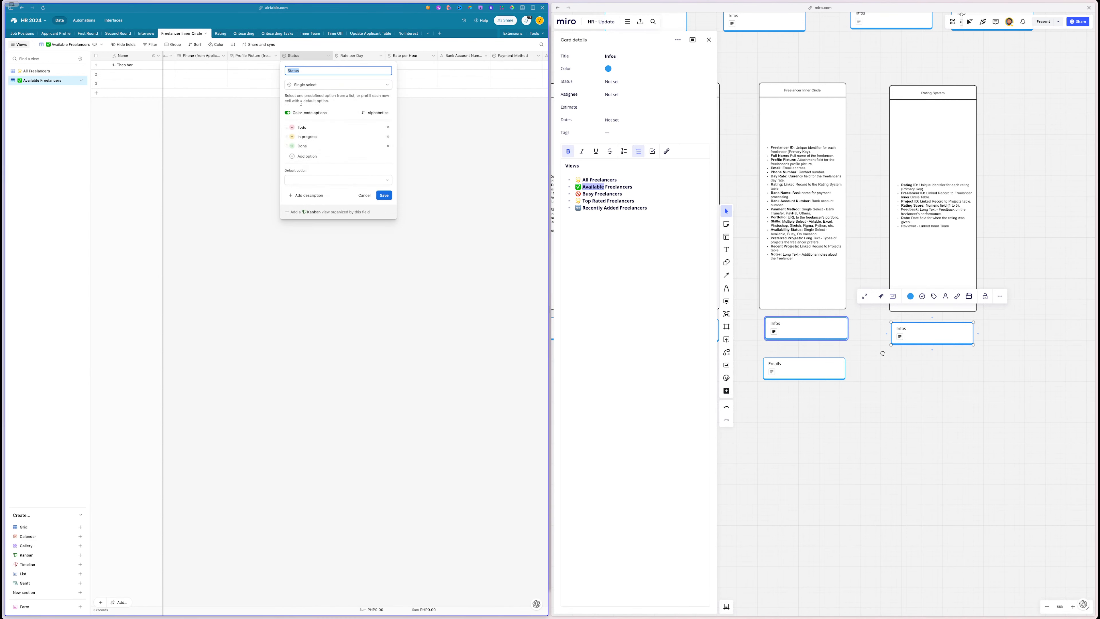
double_click(303, 128)
key("super+v")
left_click(292, 127)
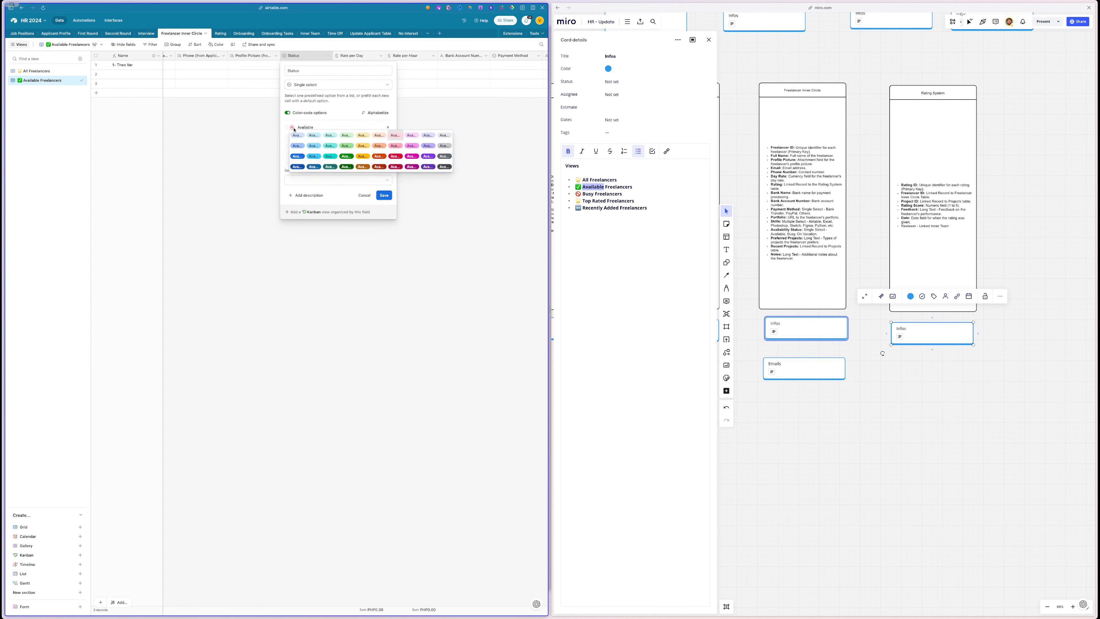
left_click(346, 146)
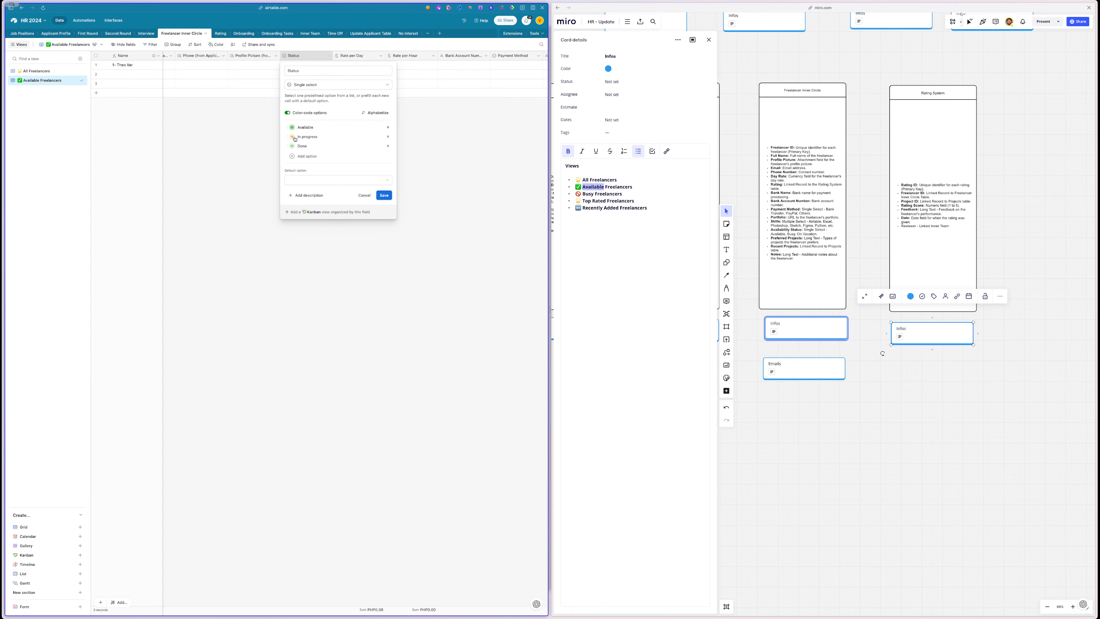
left_click(292, 136)
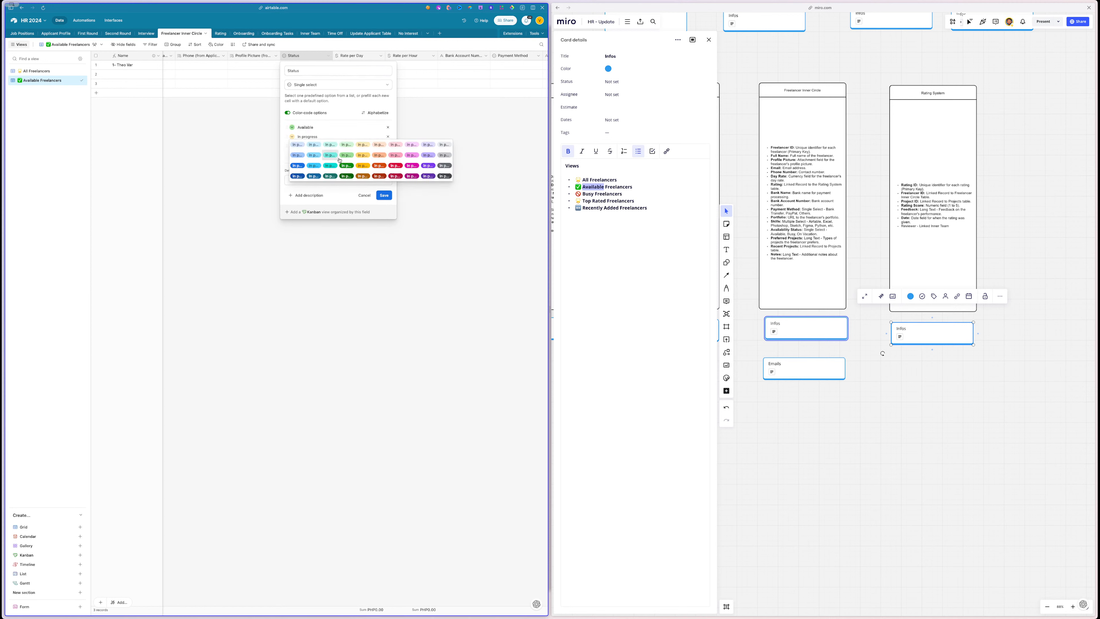
left_click(444, 155)
double_click(314, 137)
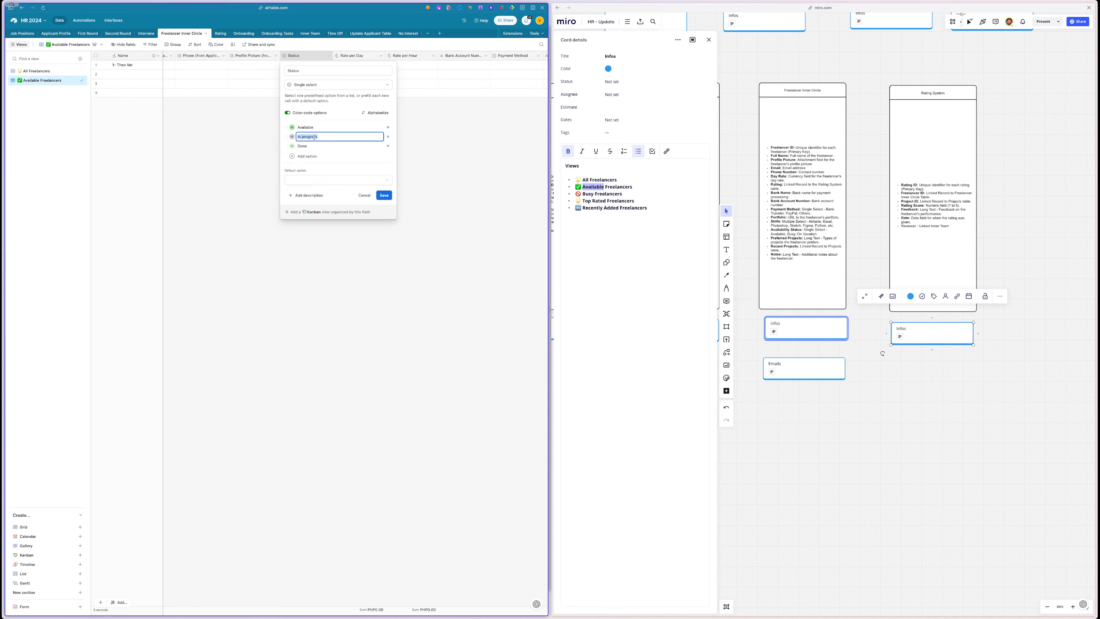
type("Sometimes")
left_click(292, 146)
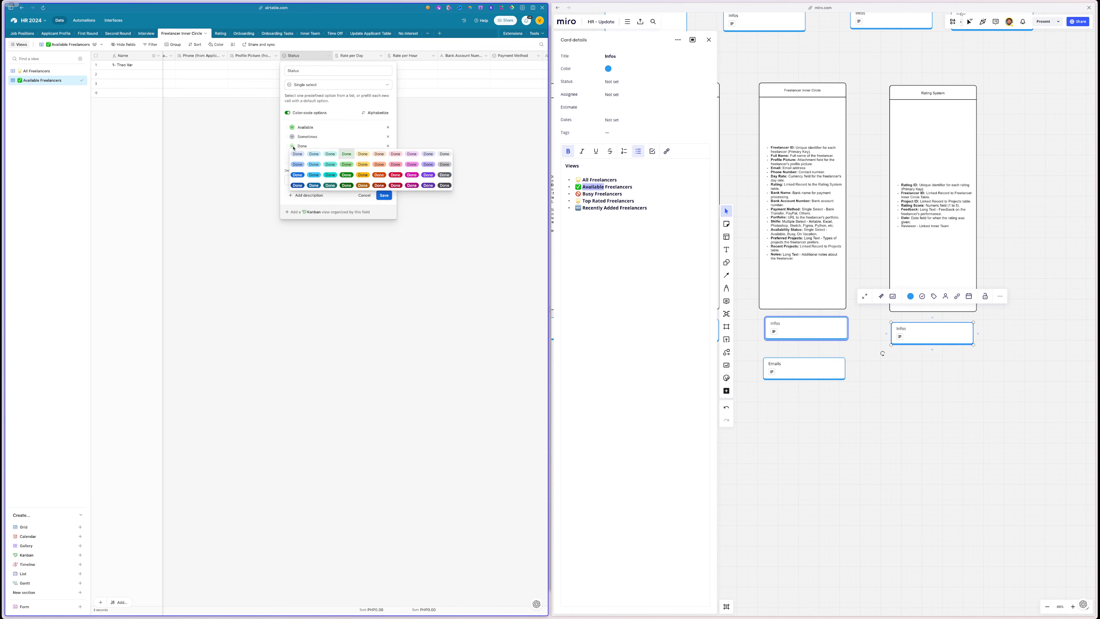
- Rename the field Available Status, make the third option yellow Almost never, and save
left_click(292, 70)
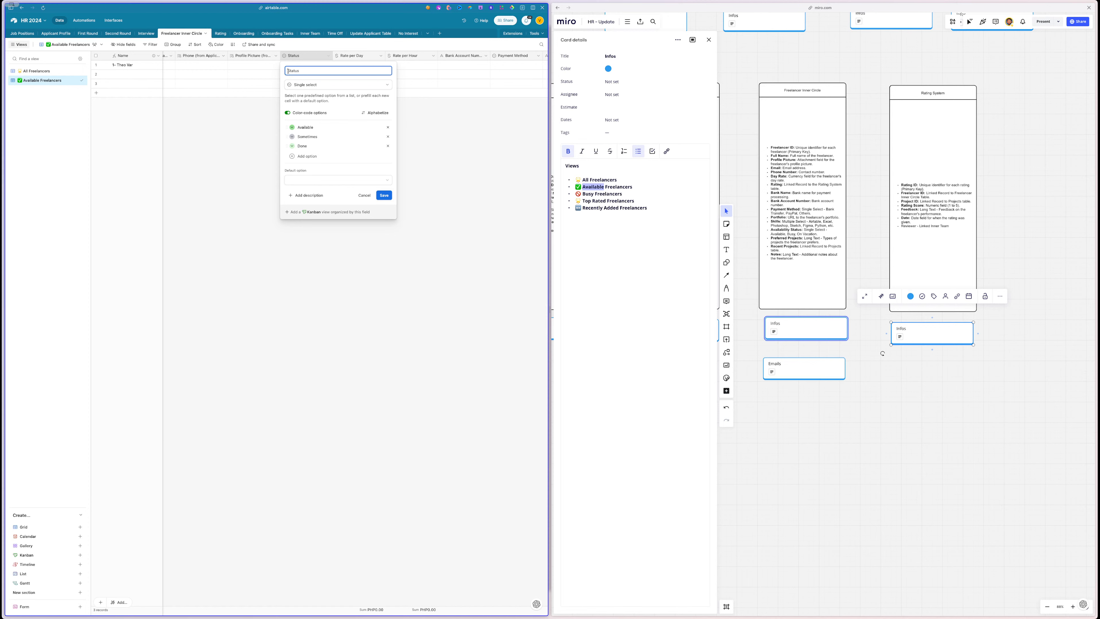
key("super+v")
left_click(293, 146)
left_click(363, 176)
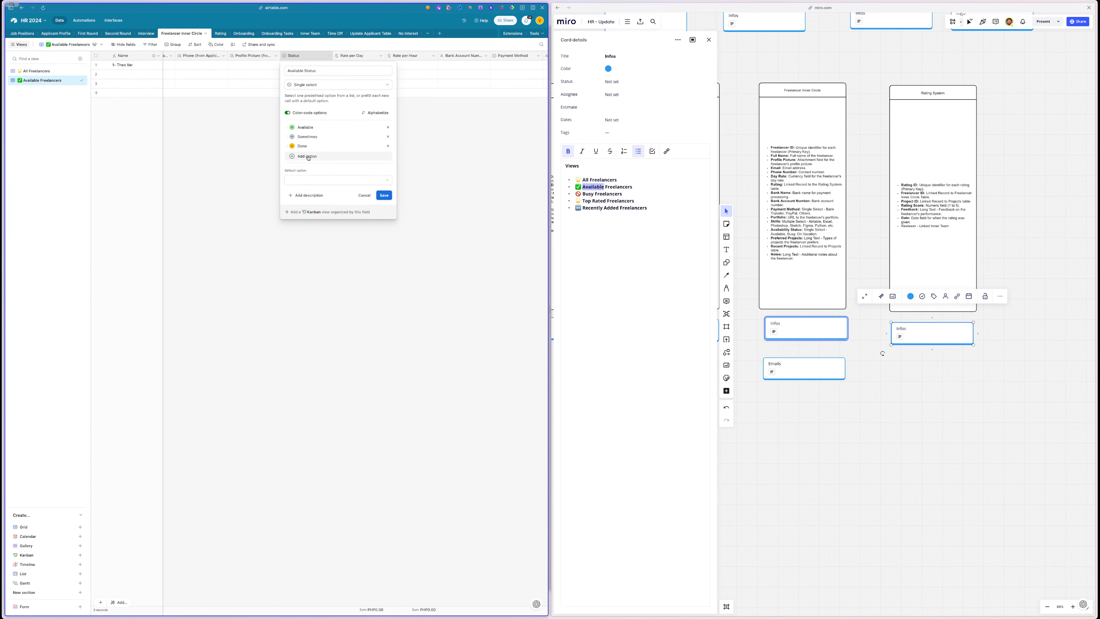
double_click(308, 147)
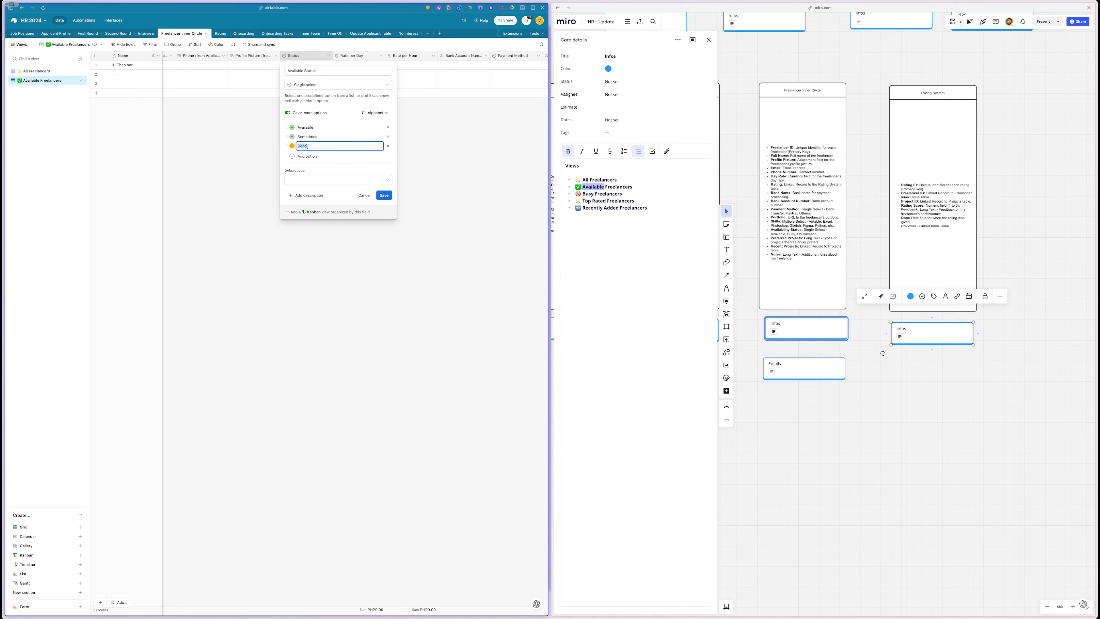
type("Almost never")
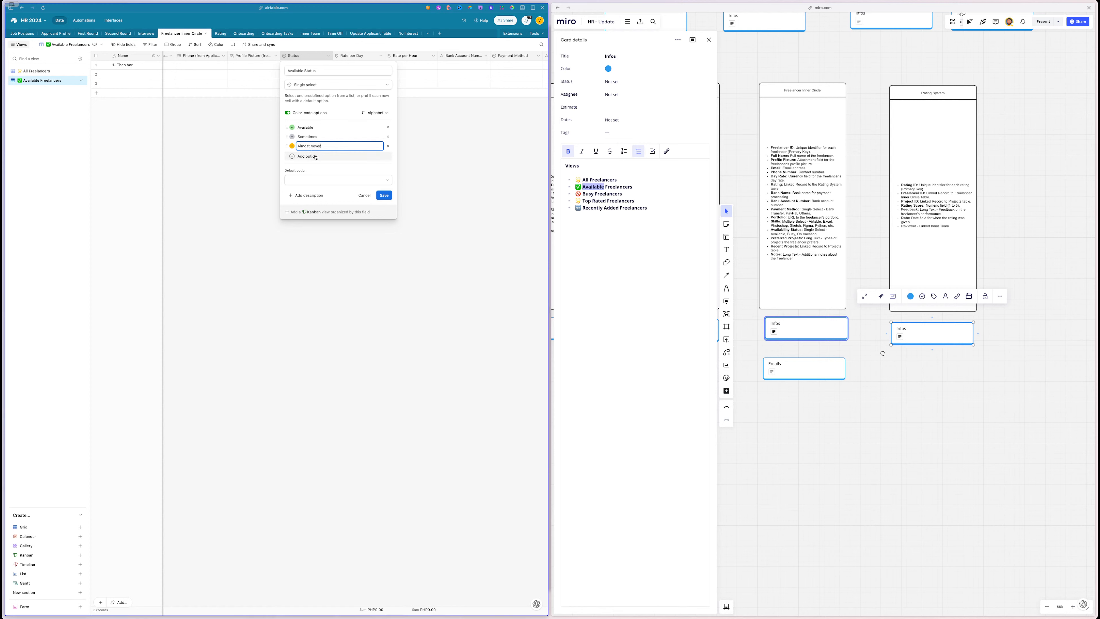
left_click(384, 196)
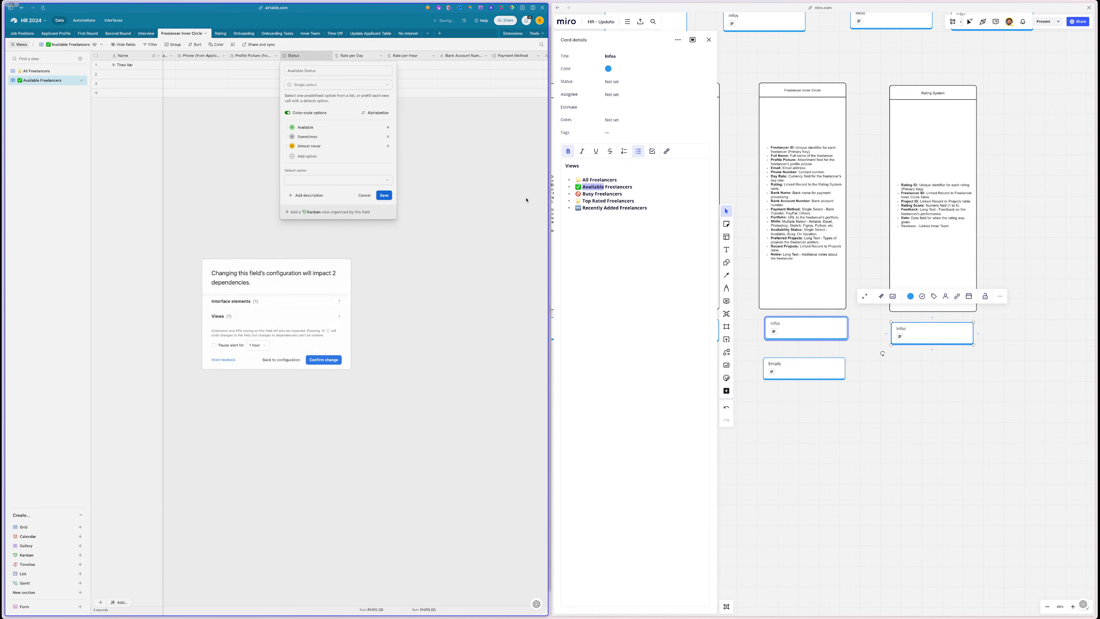
left_click(328, 360)
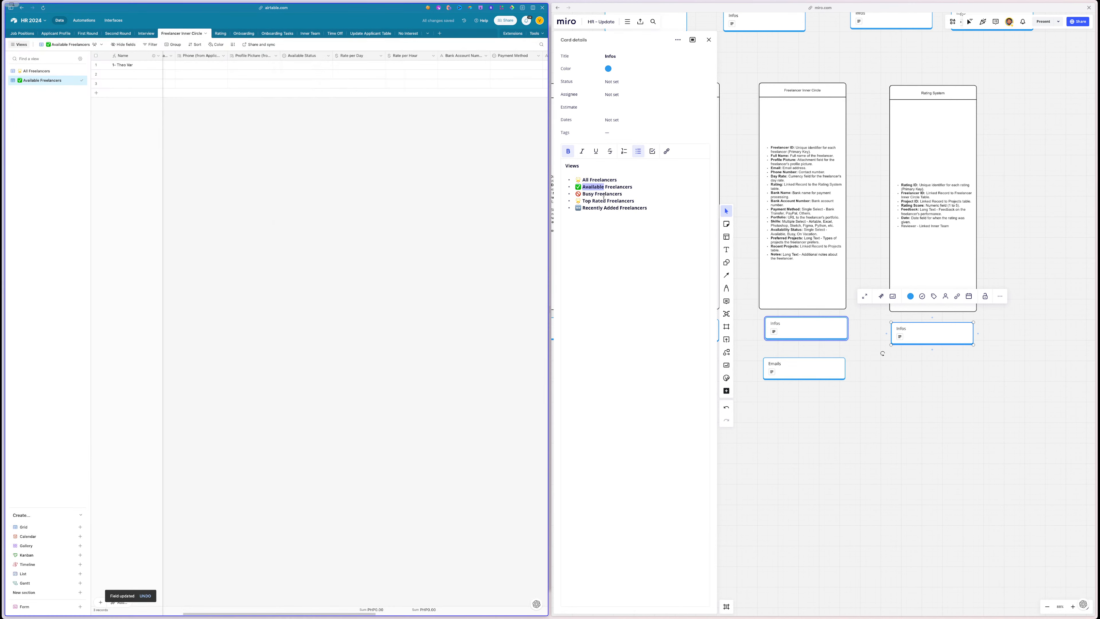
left_click(591, 187)
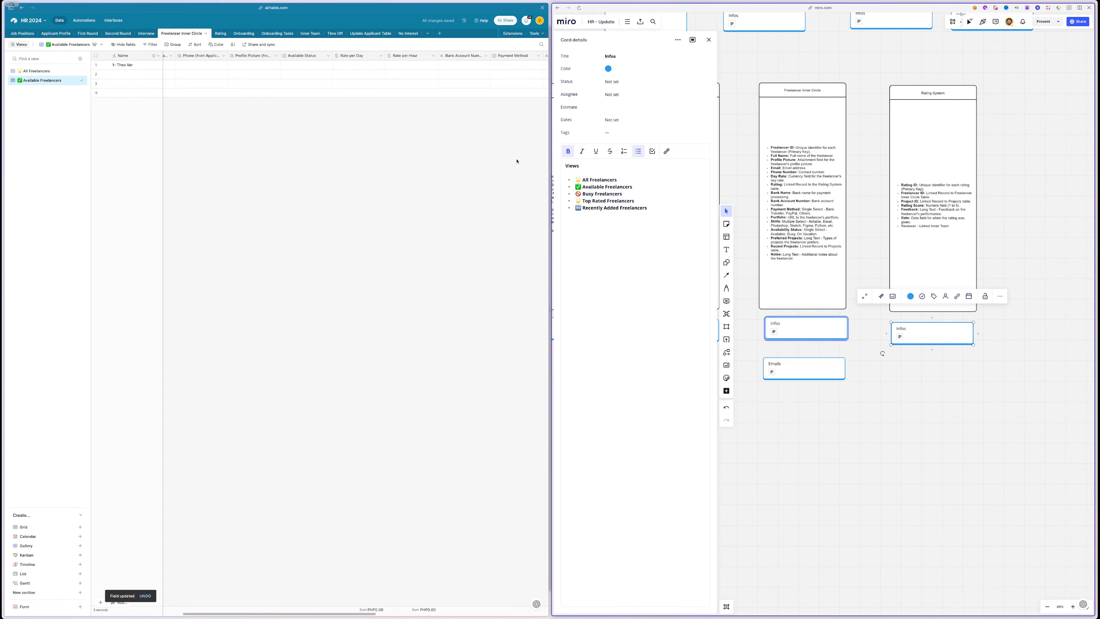
- Filter the view to Available Status is any of Available or Sometimes
left_click(152, 46)
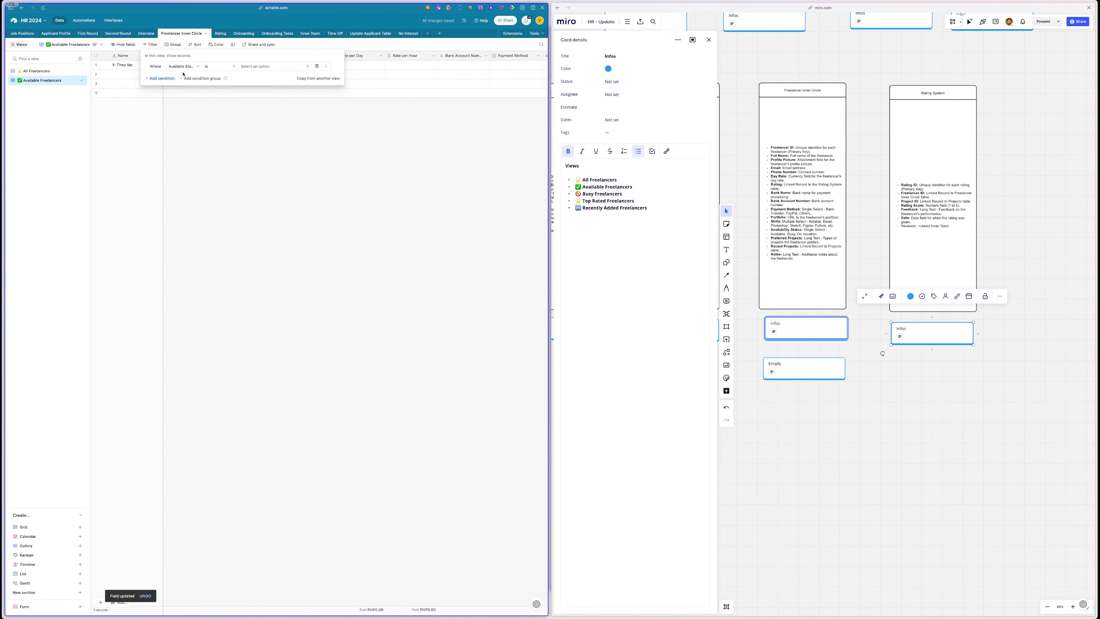
left_click(182, 67)
left_click(254, 68)
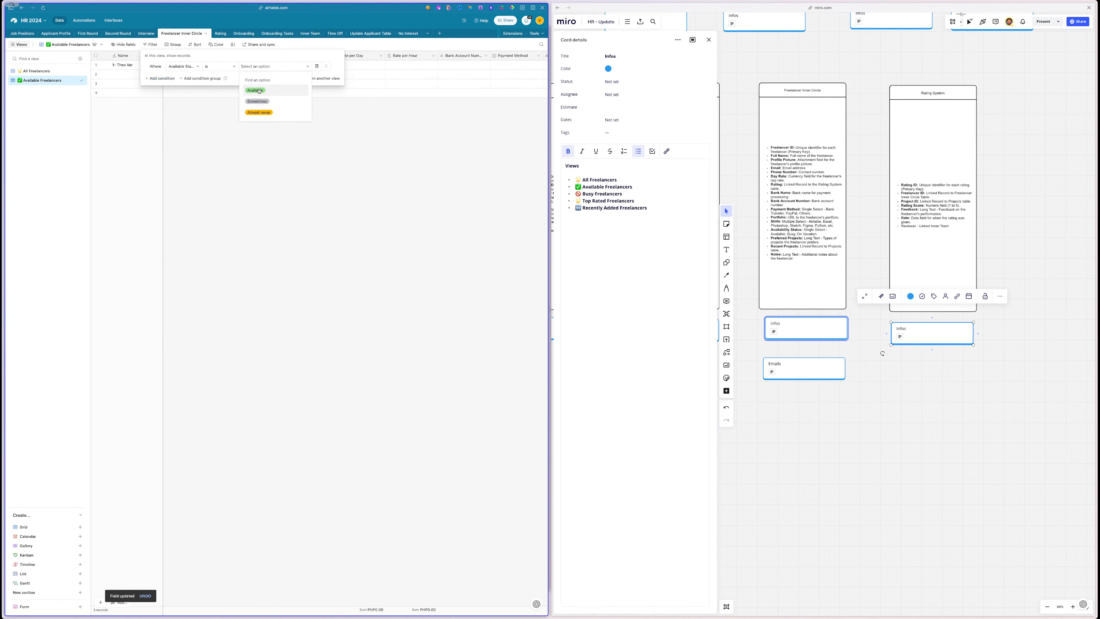
left_click(219, 66)
left_click(217, 109)
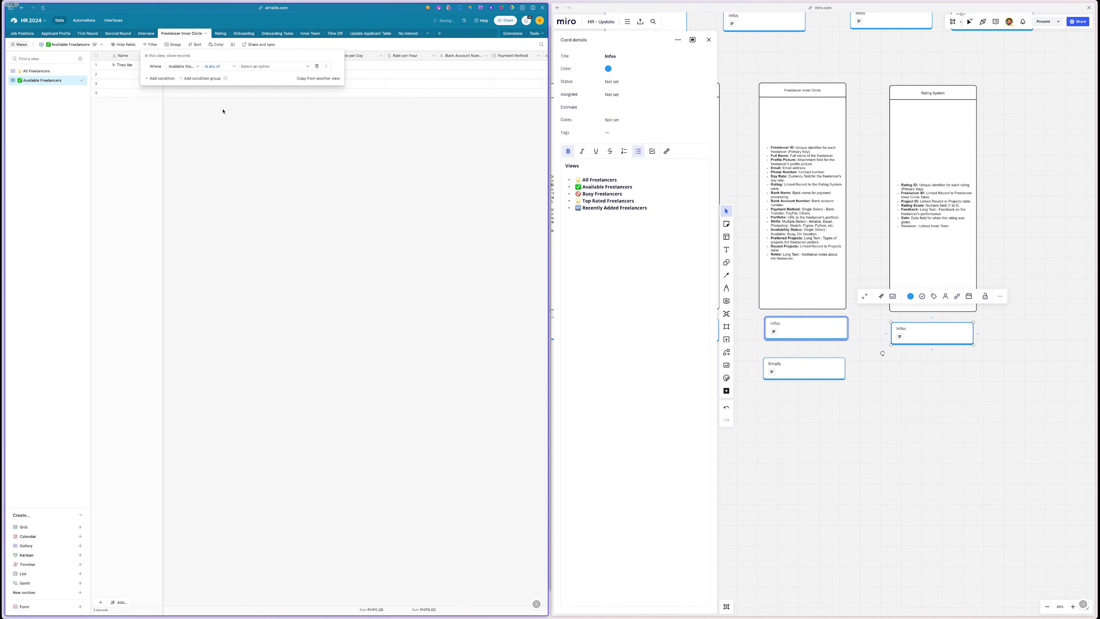
left_click(260, 66)
left_click(260, 90)
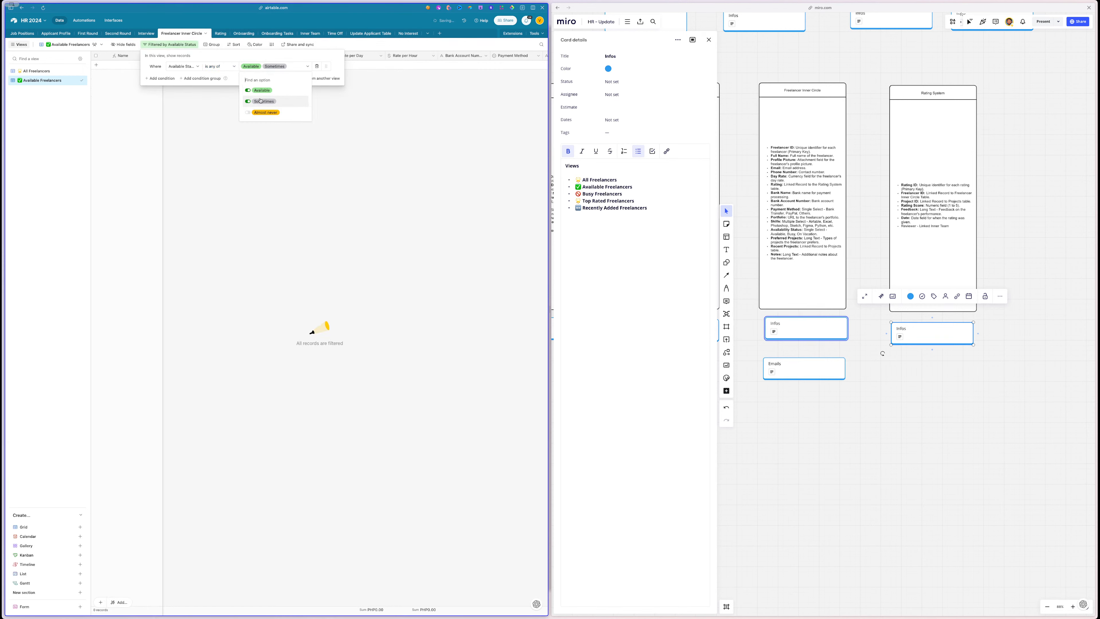
left_click(317, 172)
left_click(318, 173)
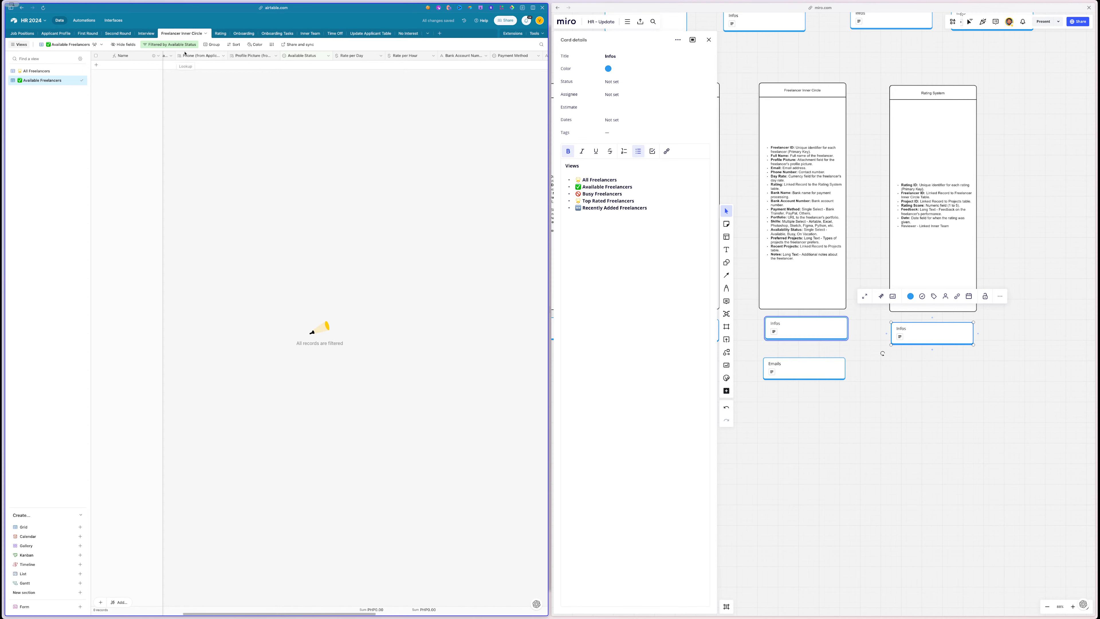
- Group the view's records by Available Status
left_click(212, 44)
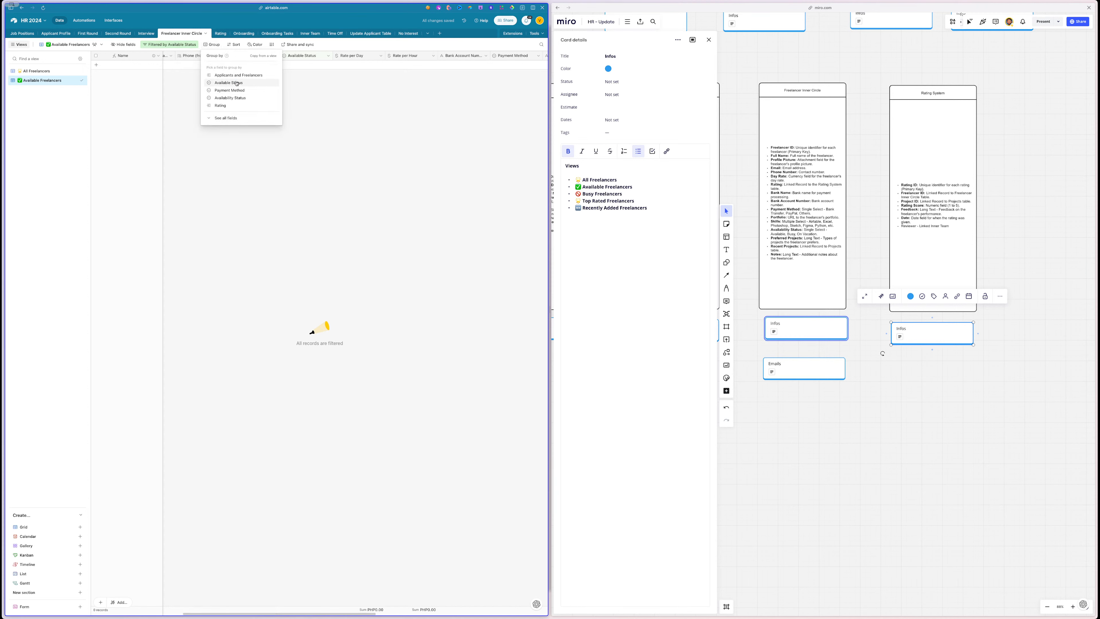
left_click(236, 83)
left_click(303, 167)
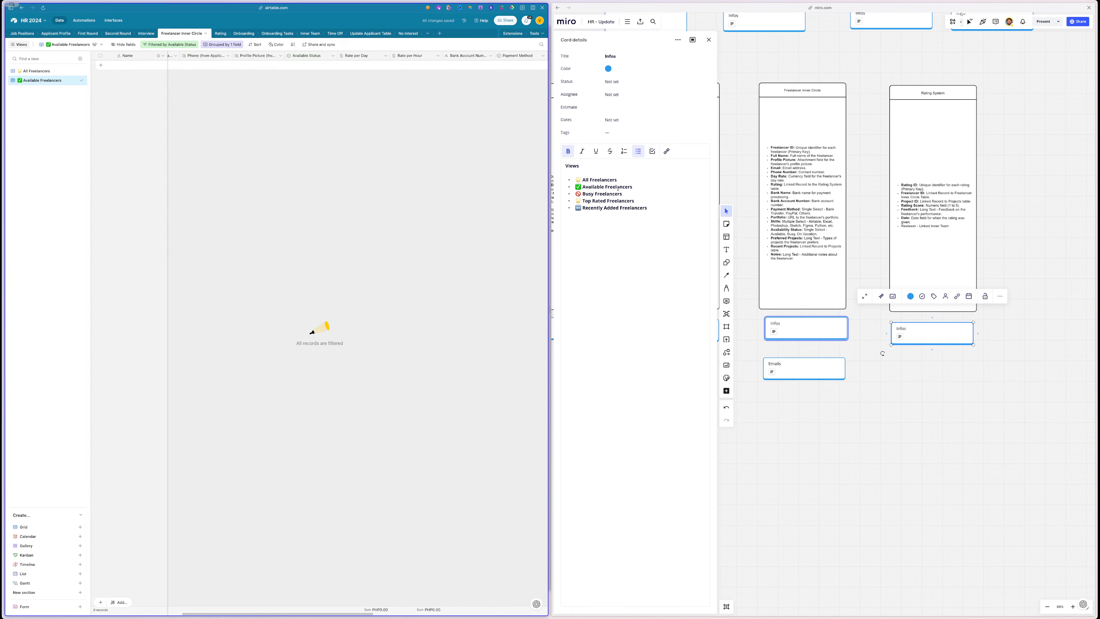
triple_click(603, 194)
key("ctrl+c")
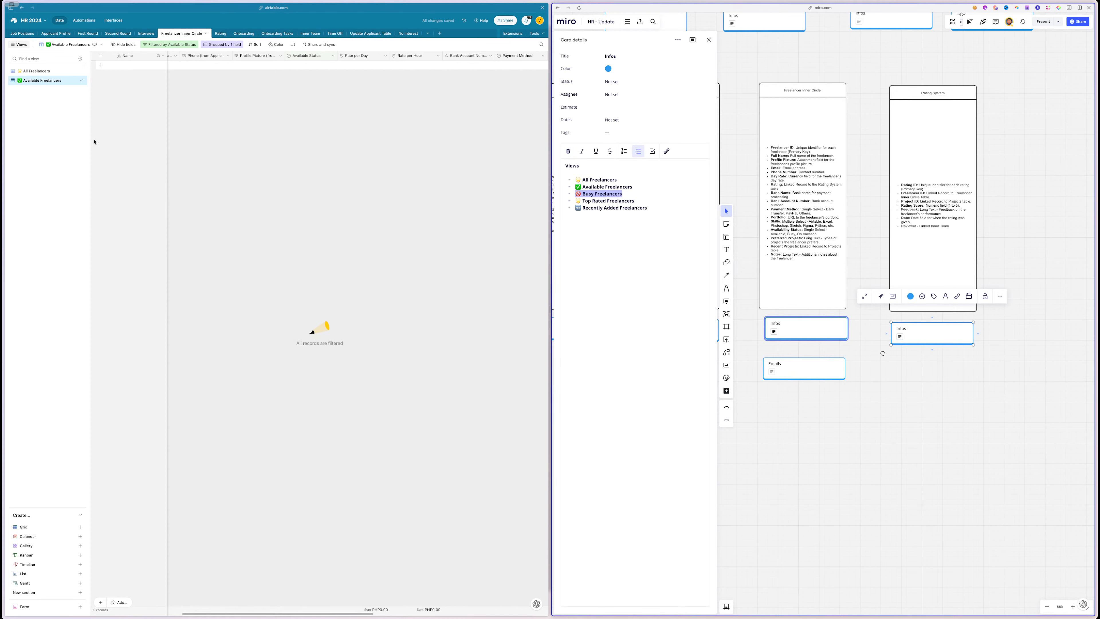
- Duplicate the view as Busy Freelancers, filtered to Sometimes and Almost never
left_click(75, 80)
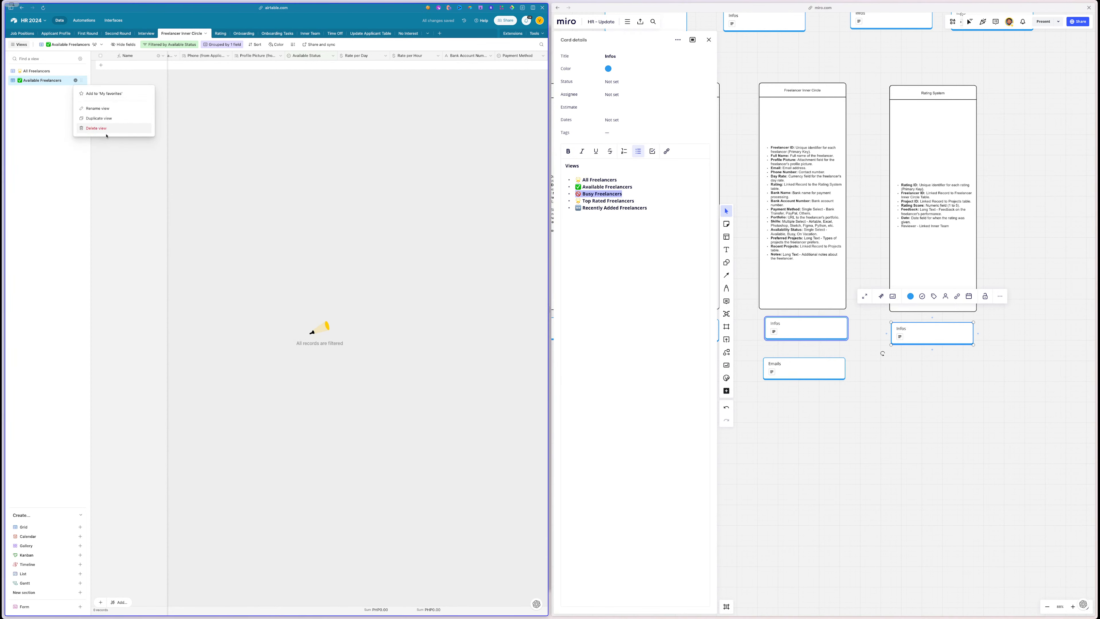
left_click(105, 117)
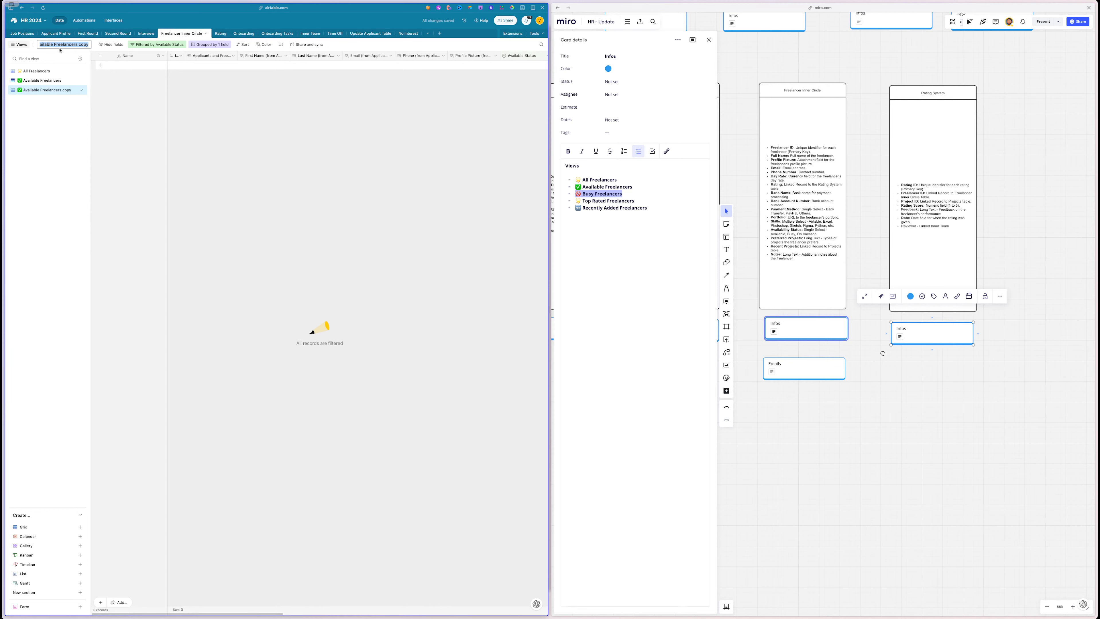
key("ctrl+v")
key("Return")
left_click(154, 45)
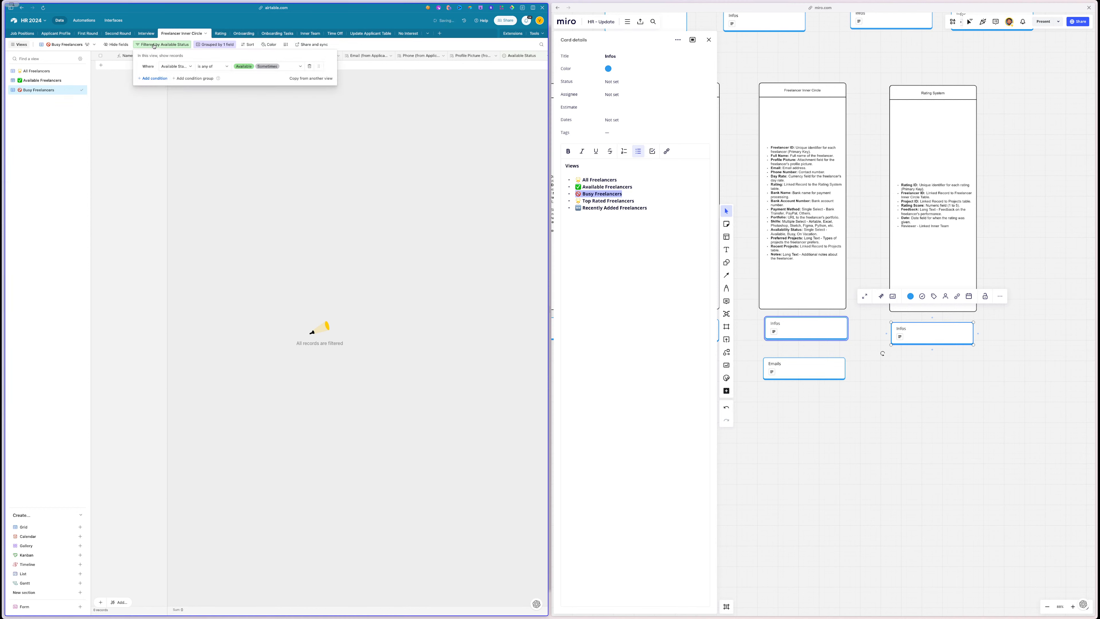
left_click(246, 66)
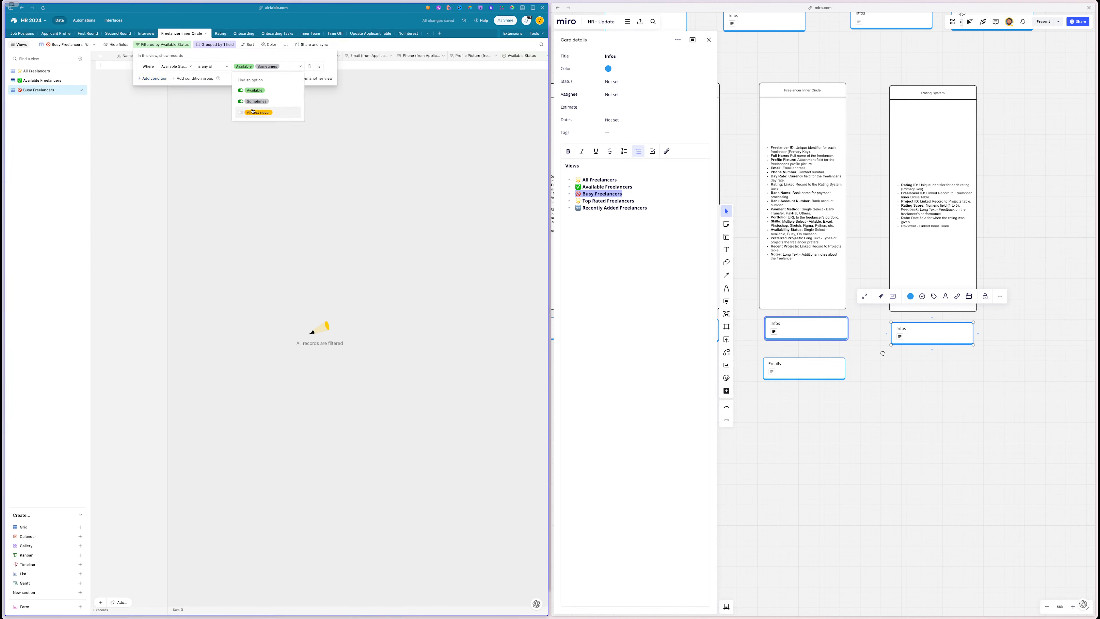
left_click(241, 113)
left_click(241, 90)
left_click(302, 167)
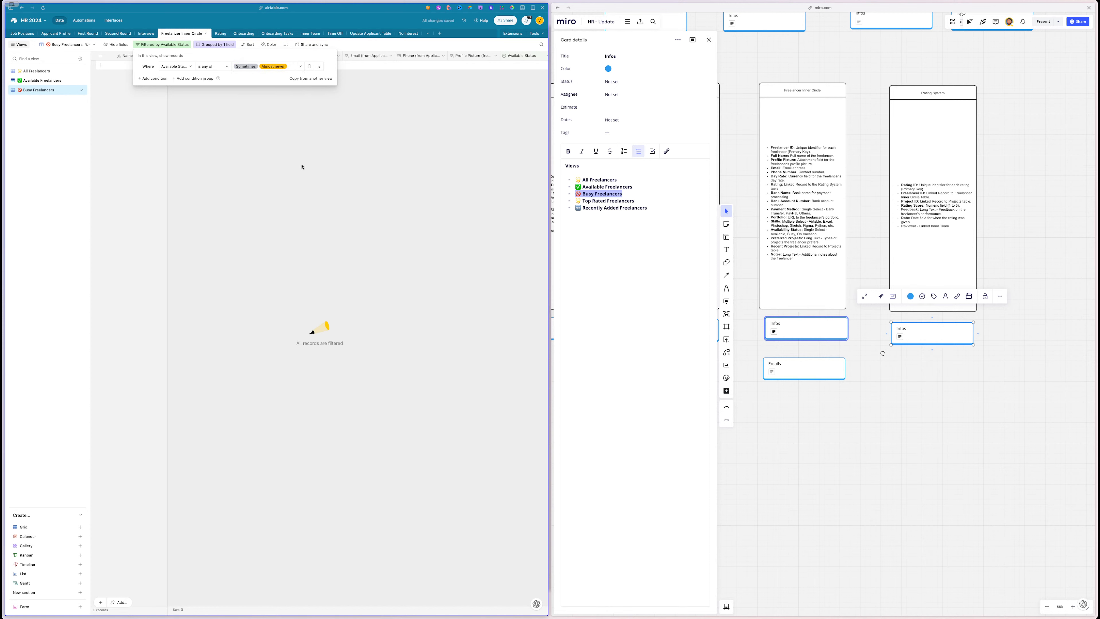
- Duplicate Busy Freelancers as a new view named Top Rated Freelancers
triple_click(594, 202)
key("ctrl+c")
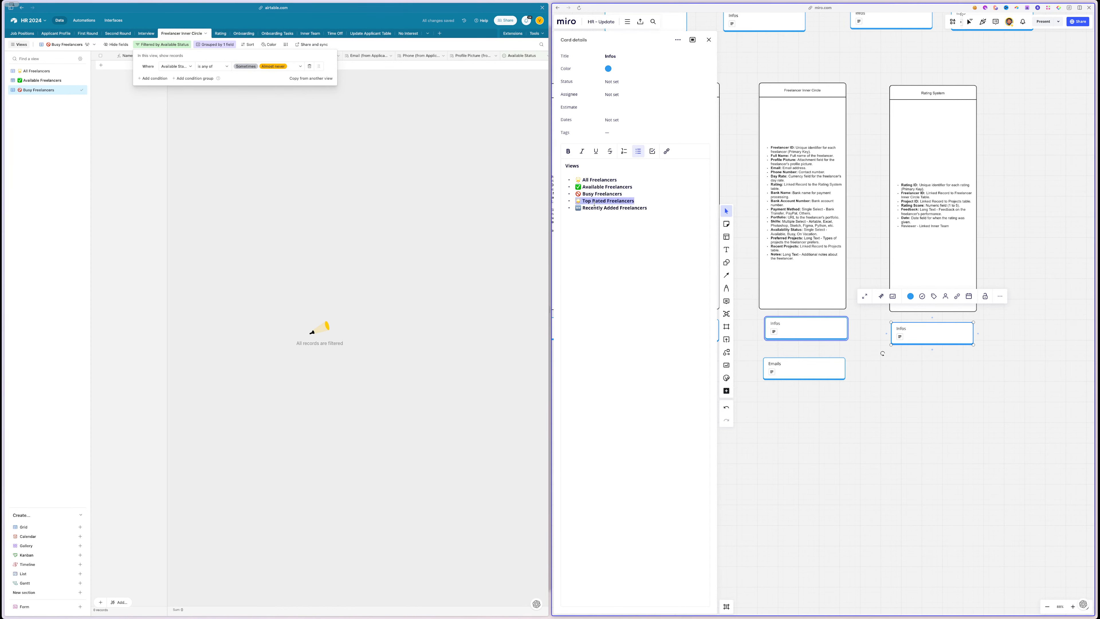
left_click(76, 89)
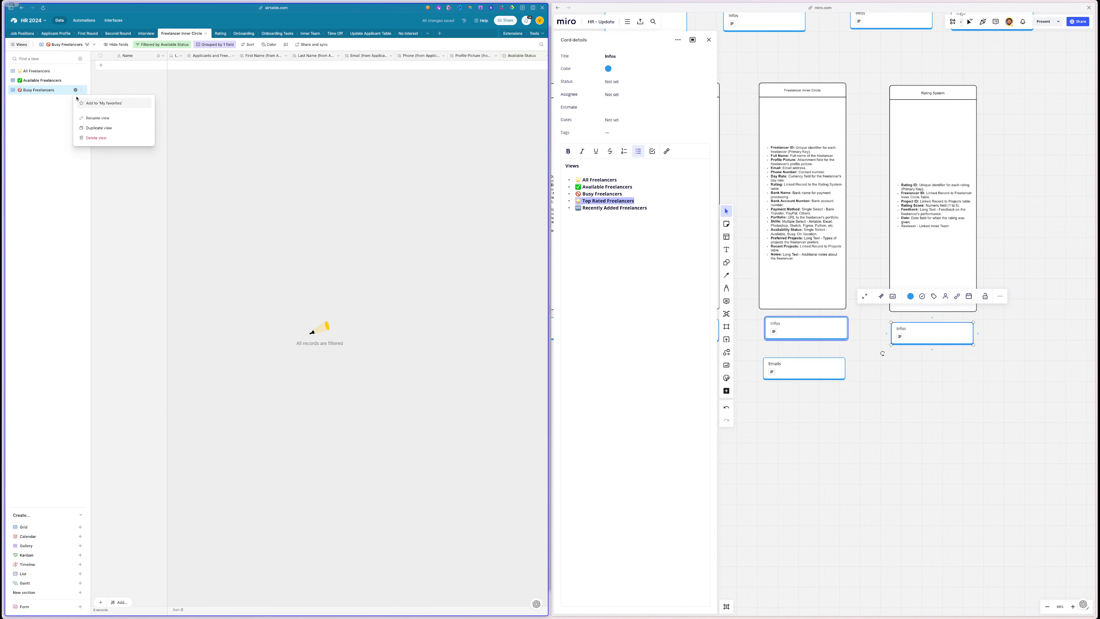
left_click(100, 130)
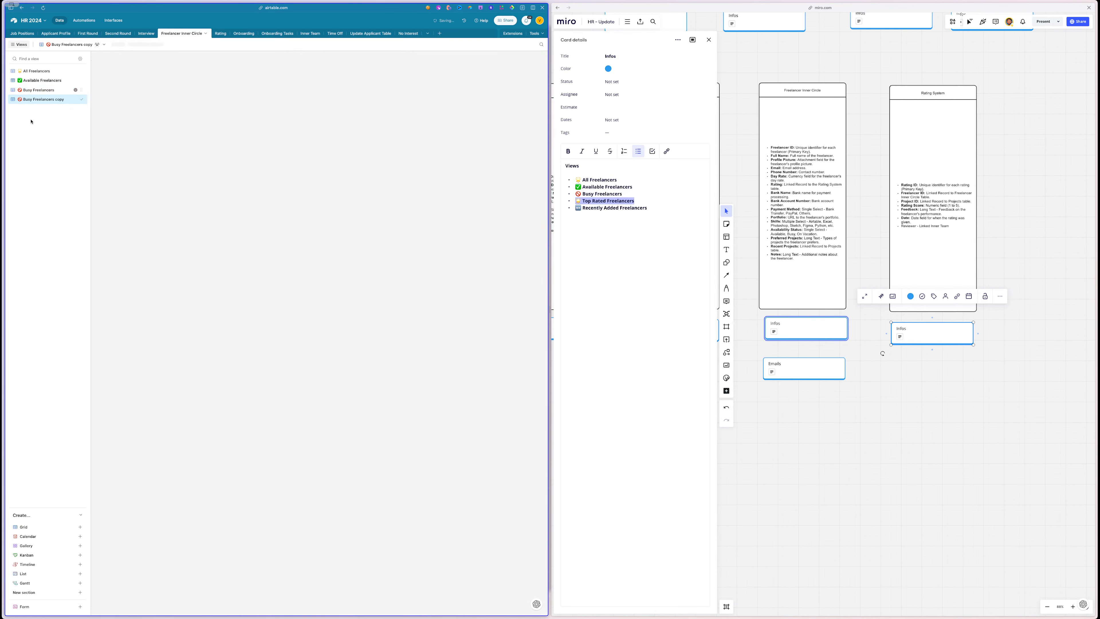
double_click(60, 45)
key("ctrl+v")
key("Return")
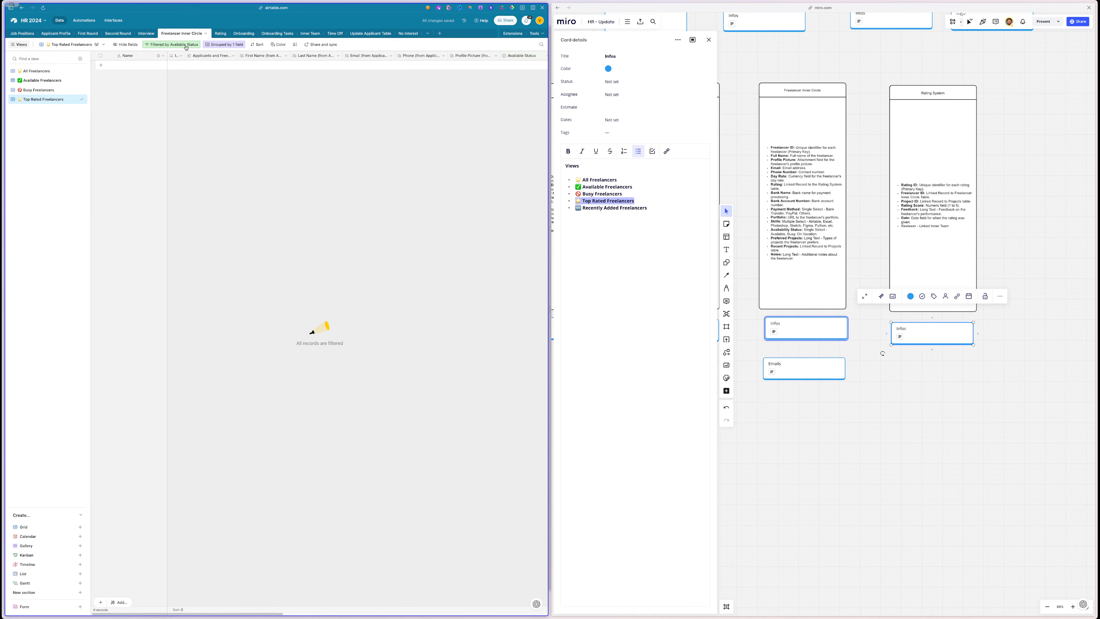
- Remove the Available Status grouping from Top Rated Freelancers
left_click(211, 45)
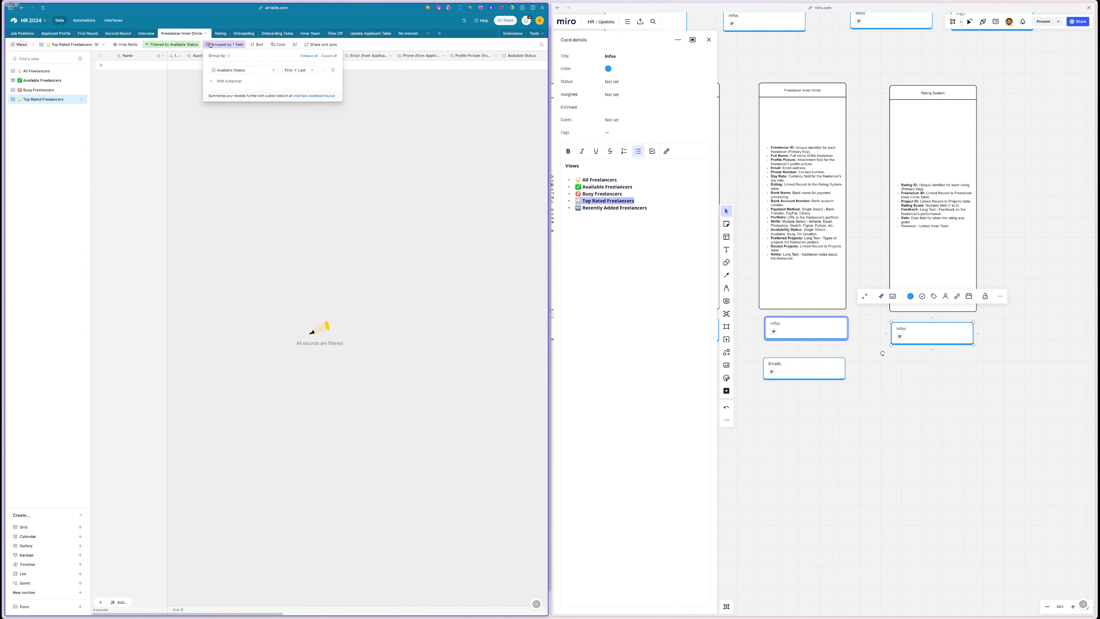
left_click(333, 70)
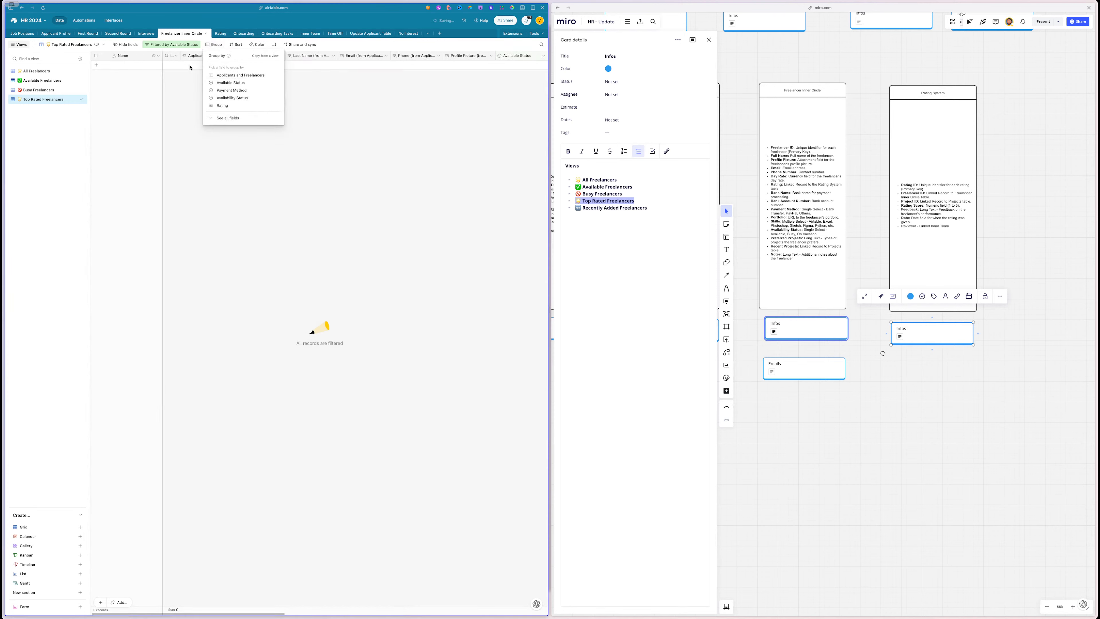
left_click(185, 95)
scroll(242, 92, "right", 10)
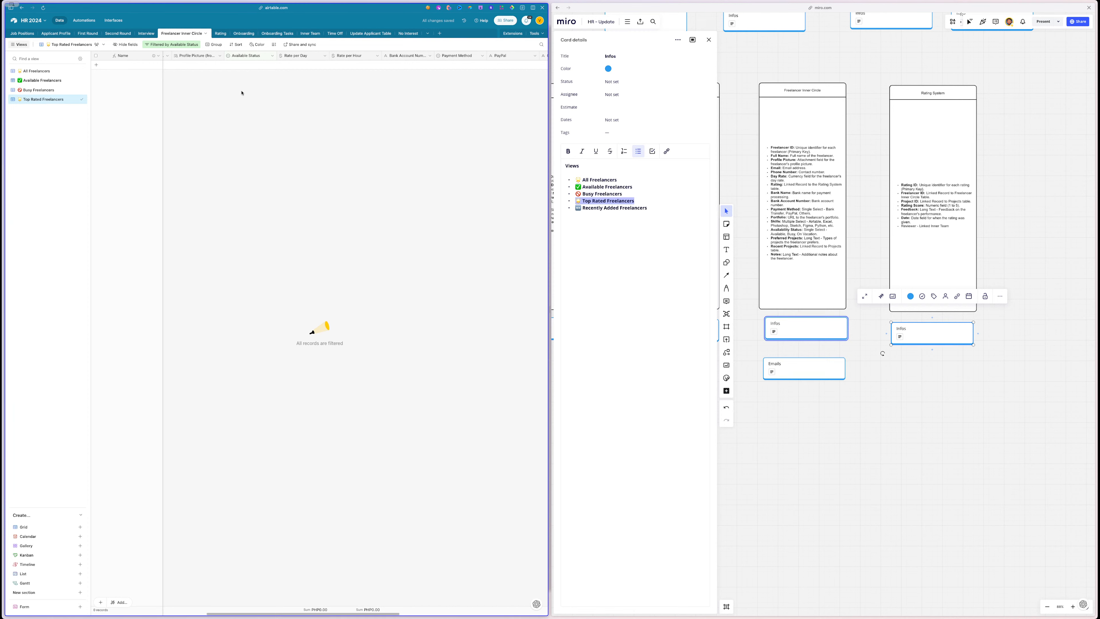
scroll(312, 82, "right", 10)
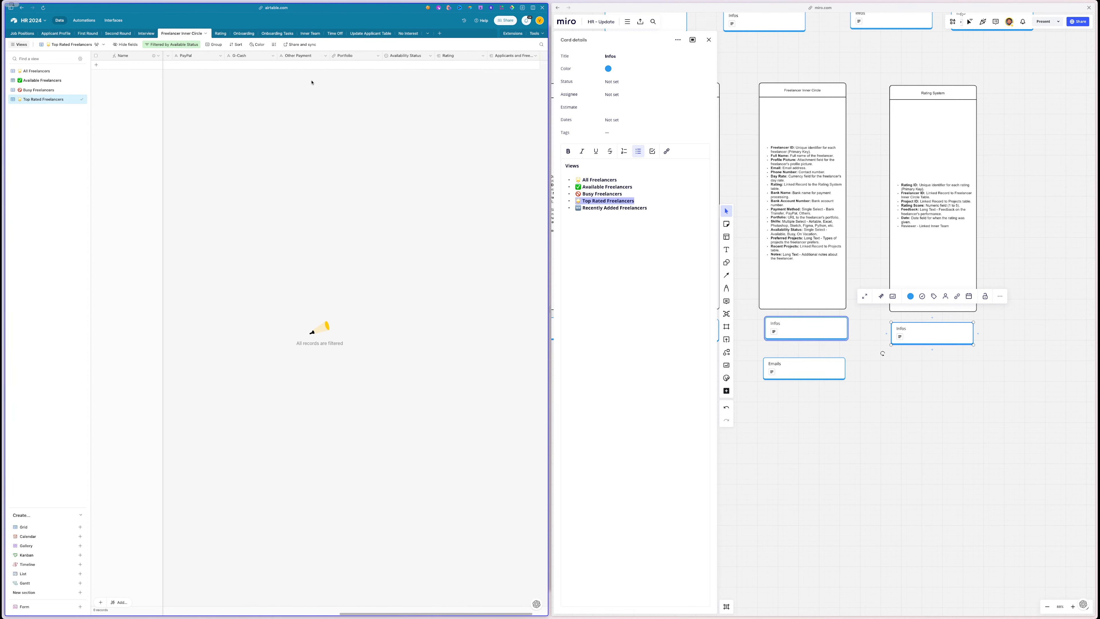
- Give the second Rating record five stars and widen Freelancer Inner Circle's Rating column
left_click(37, 71)
scroll(184, 71, "right", 5)
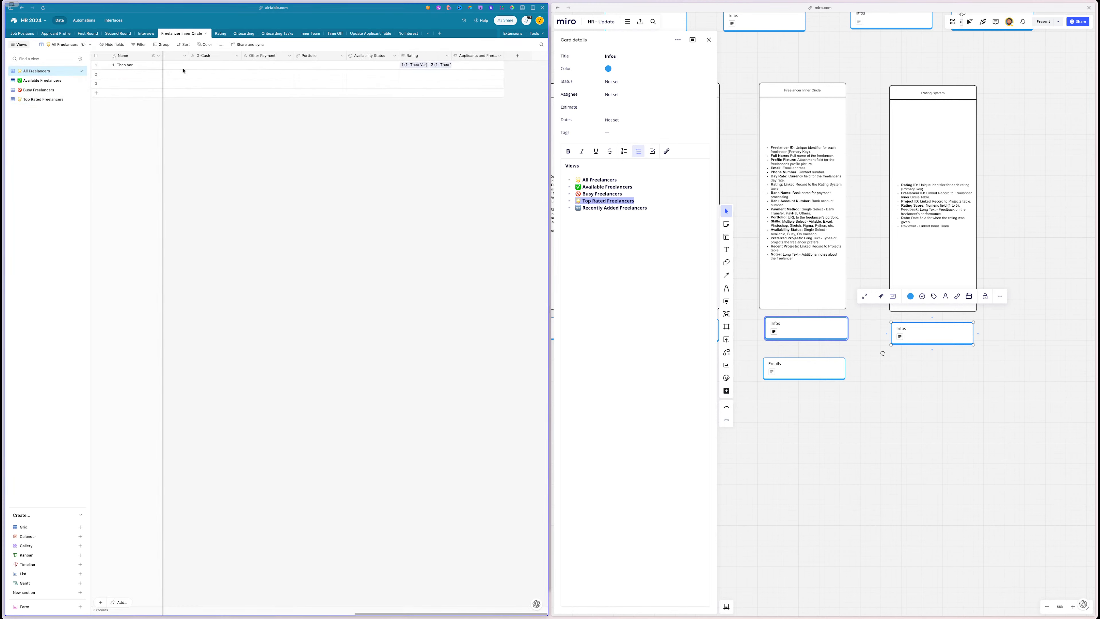
scroll(323, 82, "left", 10)
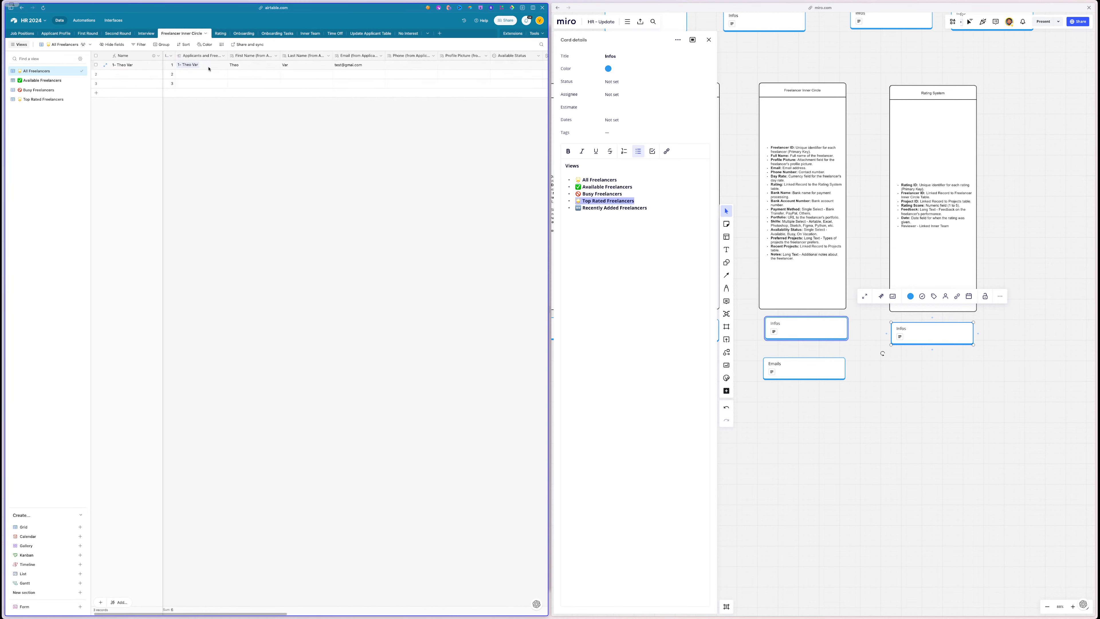
scroll(209, 69, "right", 5)
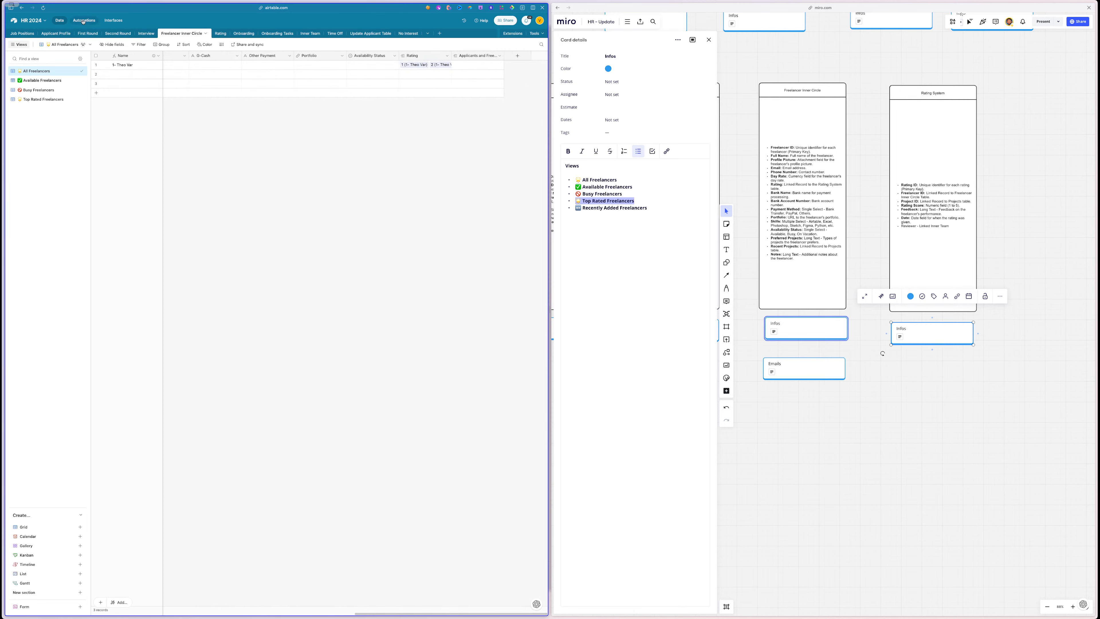
left_click(221, 35)
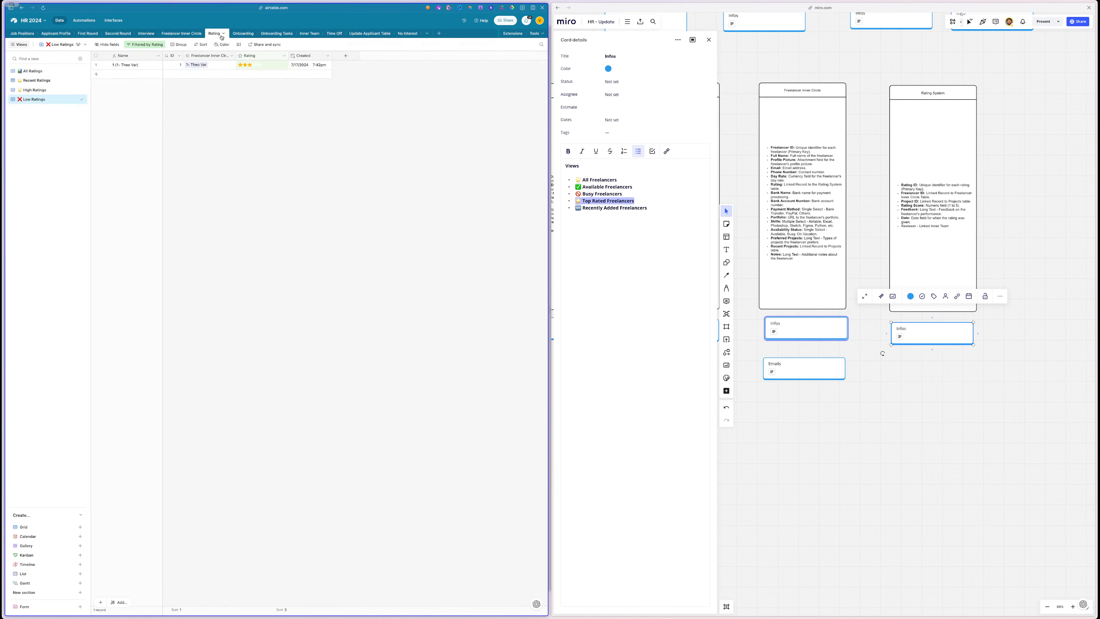
left_click(33, 71)
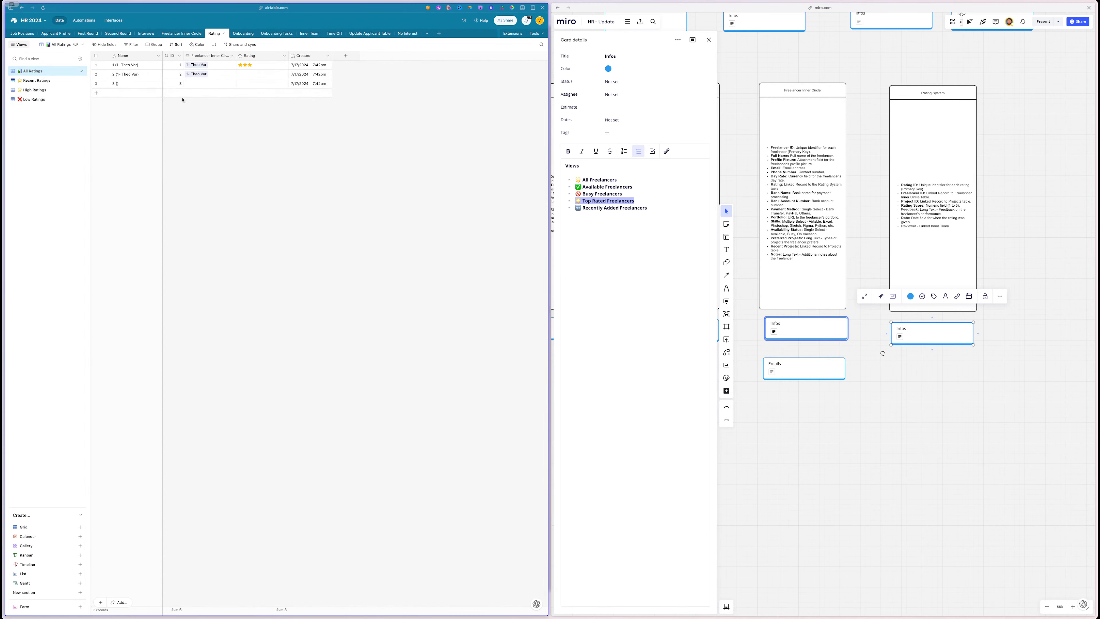
left_click(259, 74)
left_click(239, 172)
left_click(182, 33)
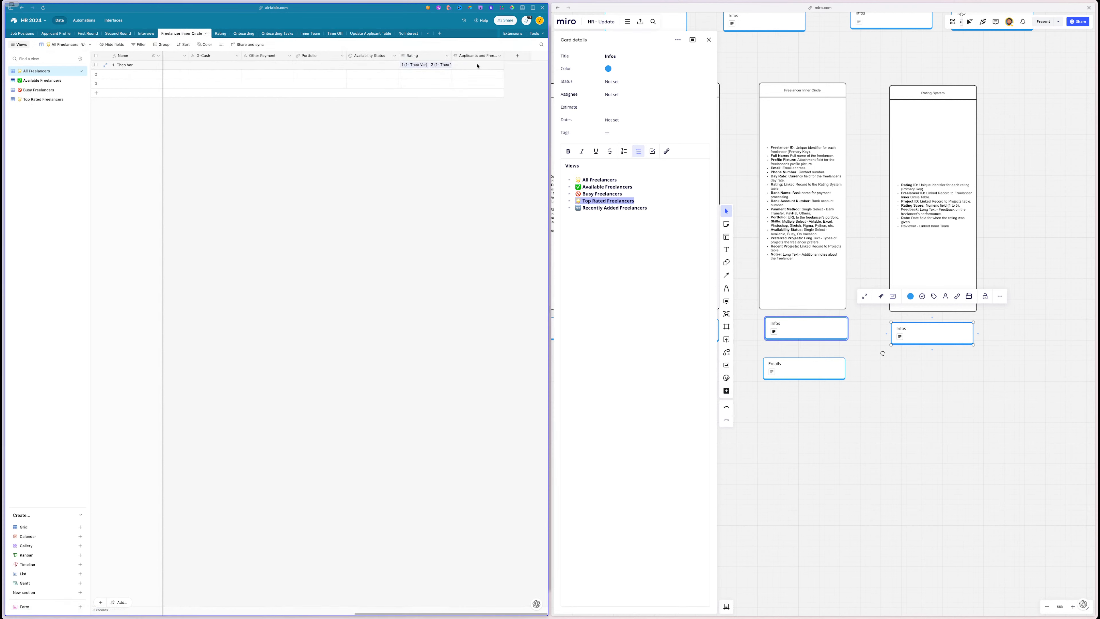
left_click_drag(452, 57, 458, 57)
- Create a rollup field on the Rating link averaging the Rating stars
left_click(518, 55)
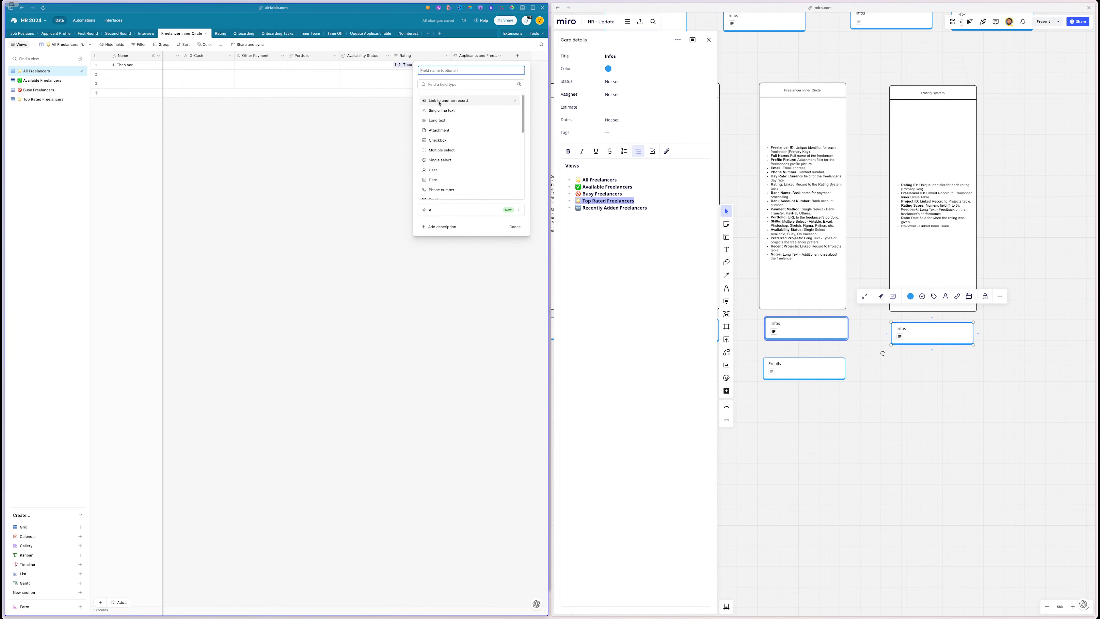
scroll(439, 103, "down", 6)
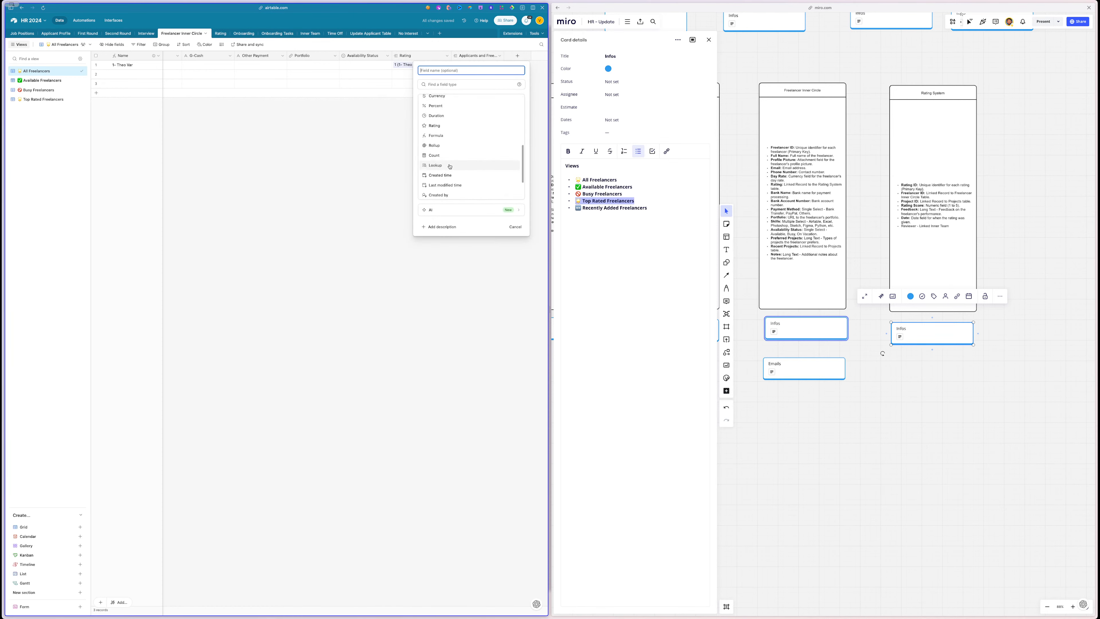
left_click(448, 145)
left_click(438, 126)
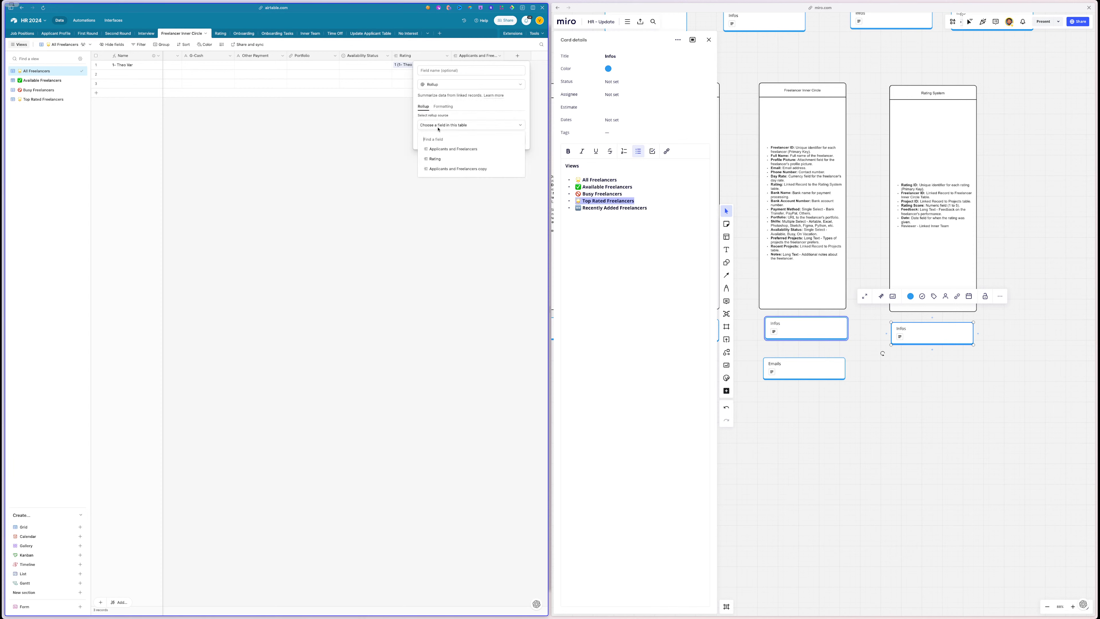
left_click(441, 162)
left_click(435, 144)
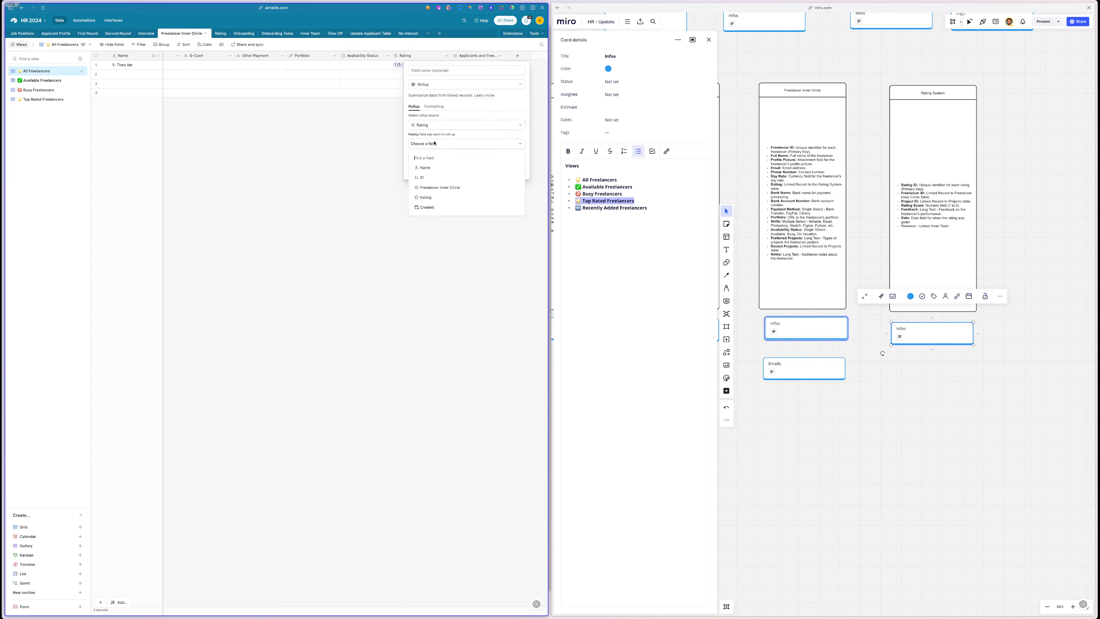
left_click(429, 197)
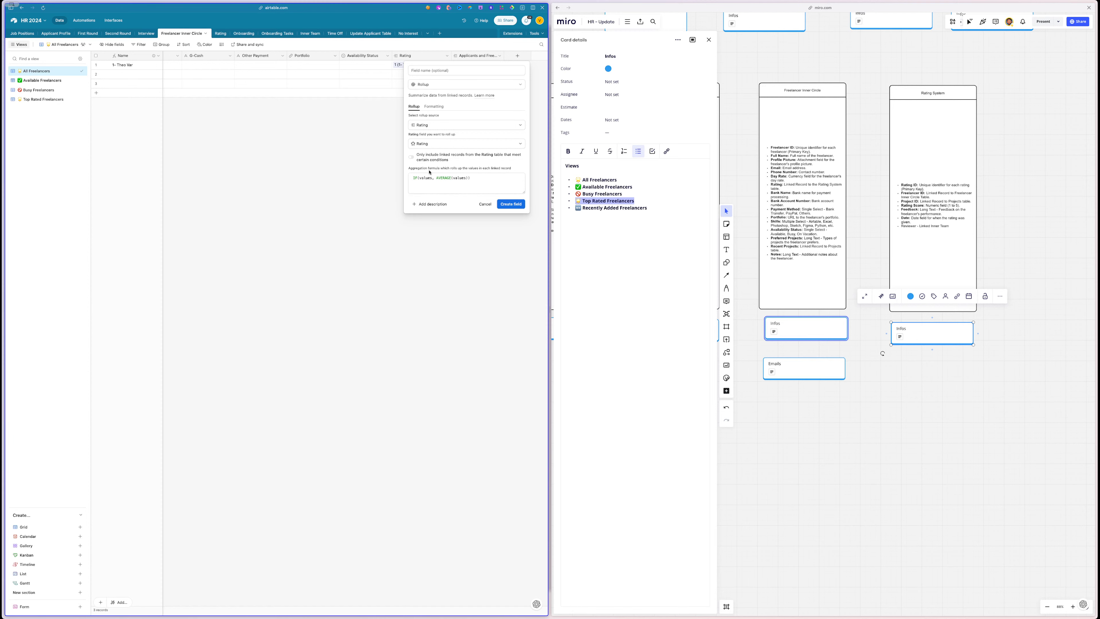
left_click(508, 205)
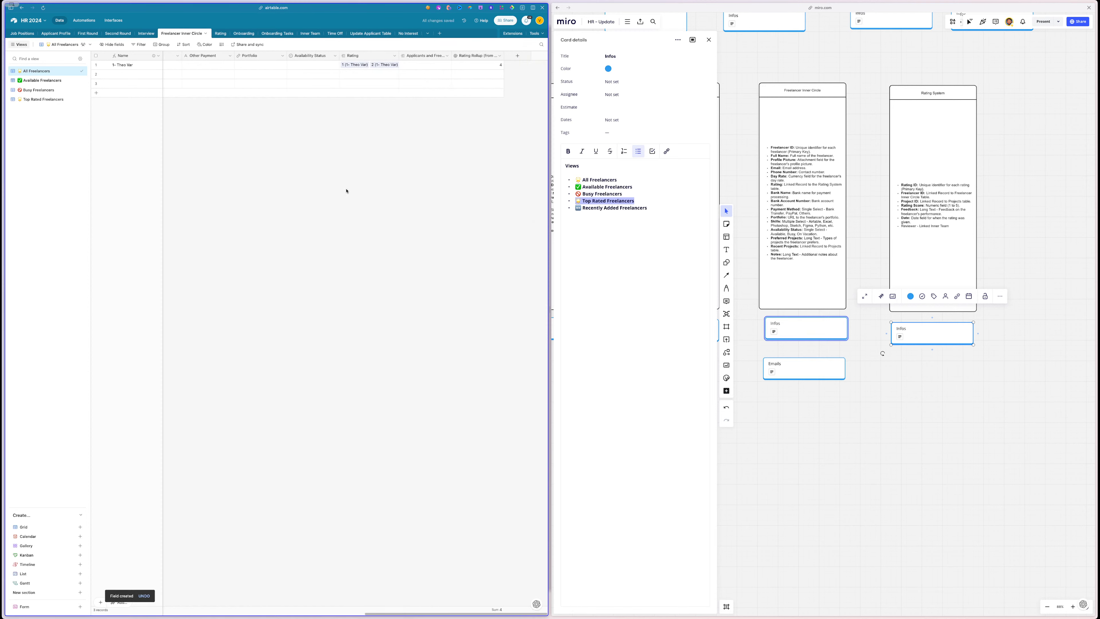
- Rename the rollup field to Average Rating
double_click(480, 56)
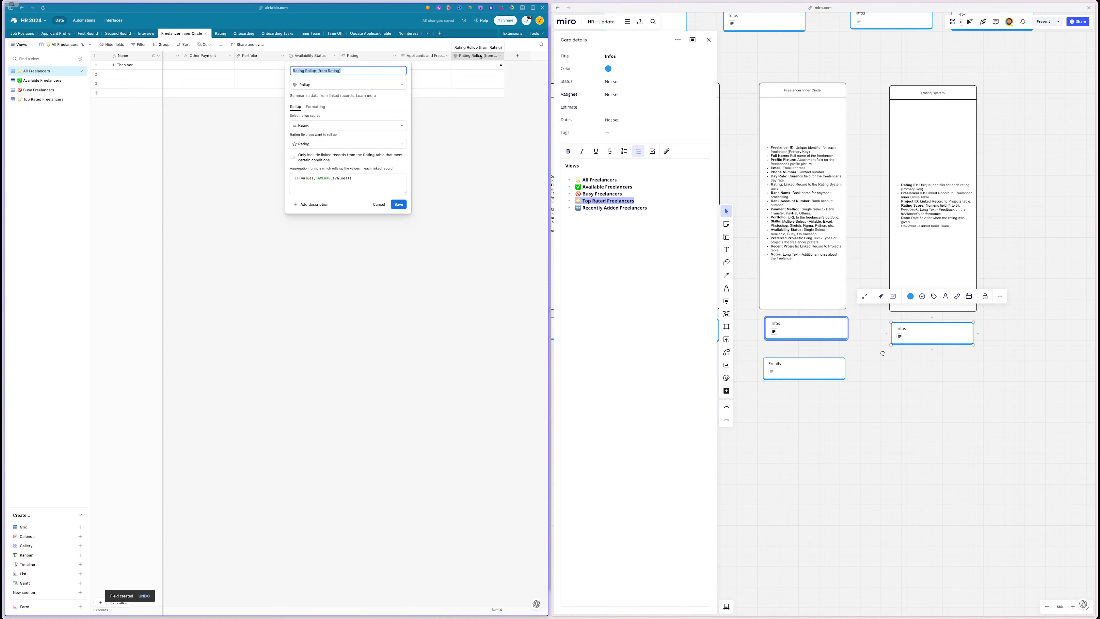
type("Av")
type("ar")
type("rage Rating")
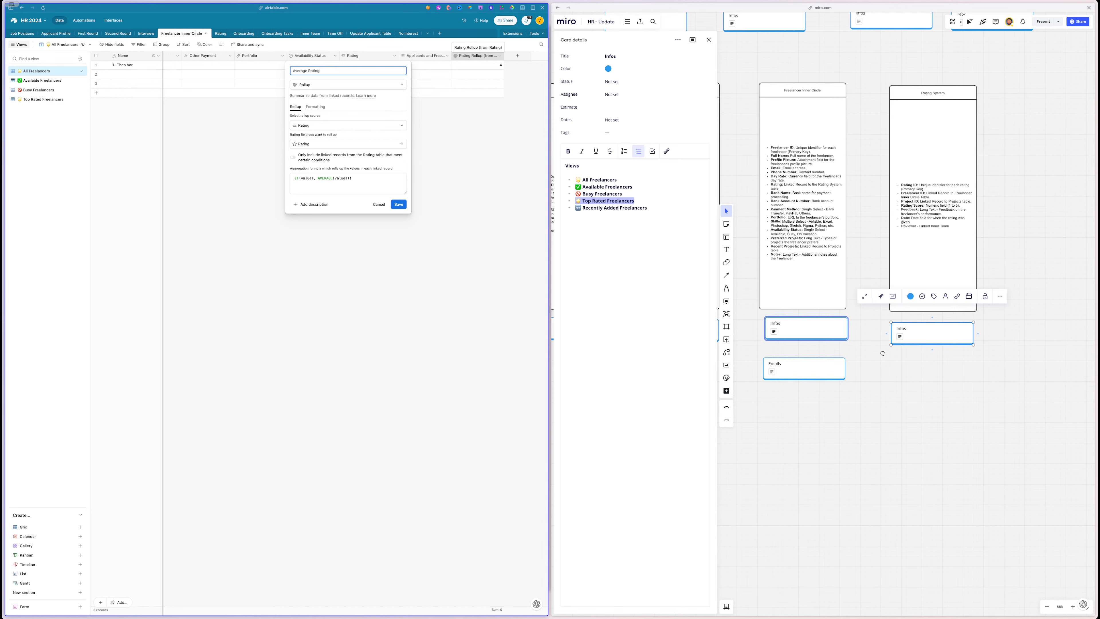
key("Return")
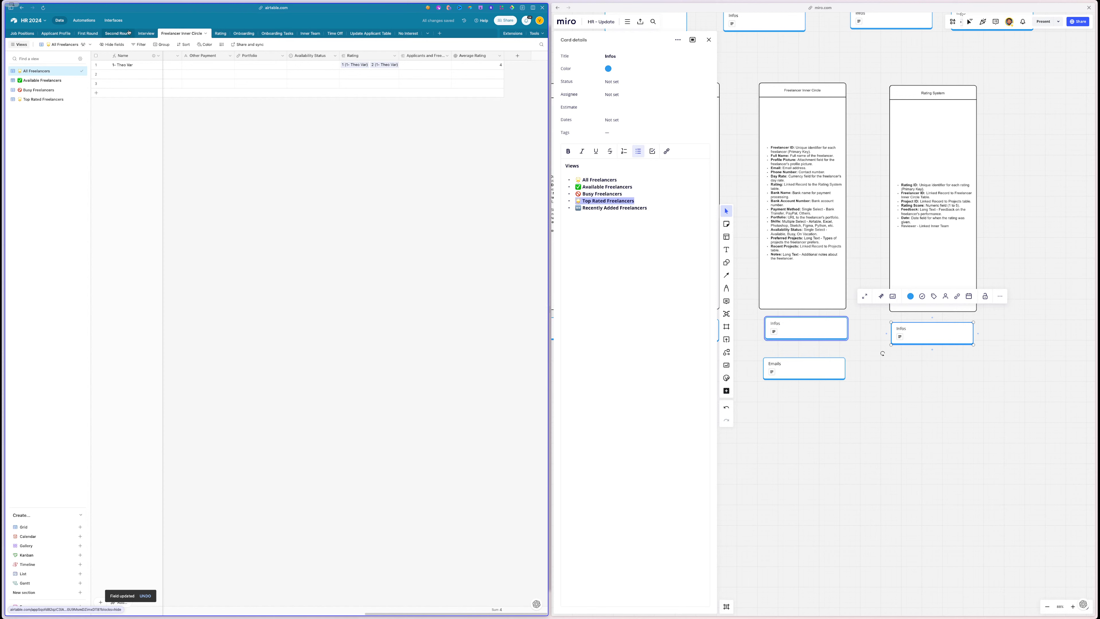
- Delete the Applicants and Freelancers field, then show the Top Rated Freelancers view
left_click_drag(504, 57, 475, 72)
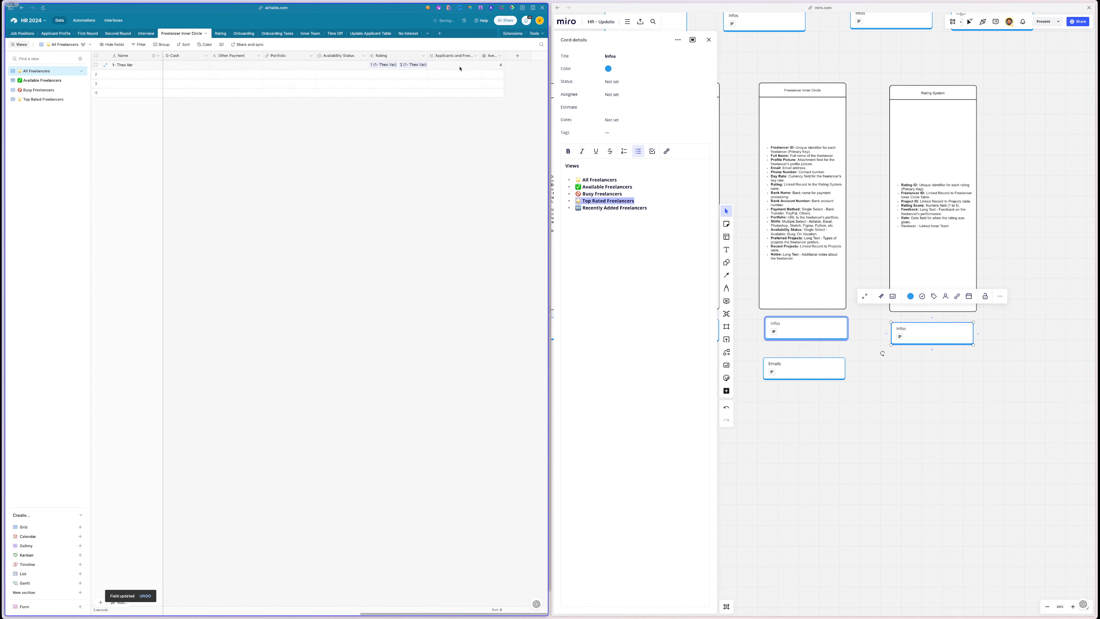
left_click(453, 56)
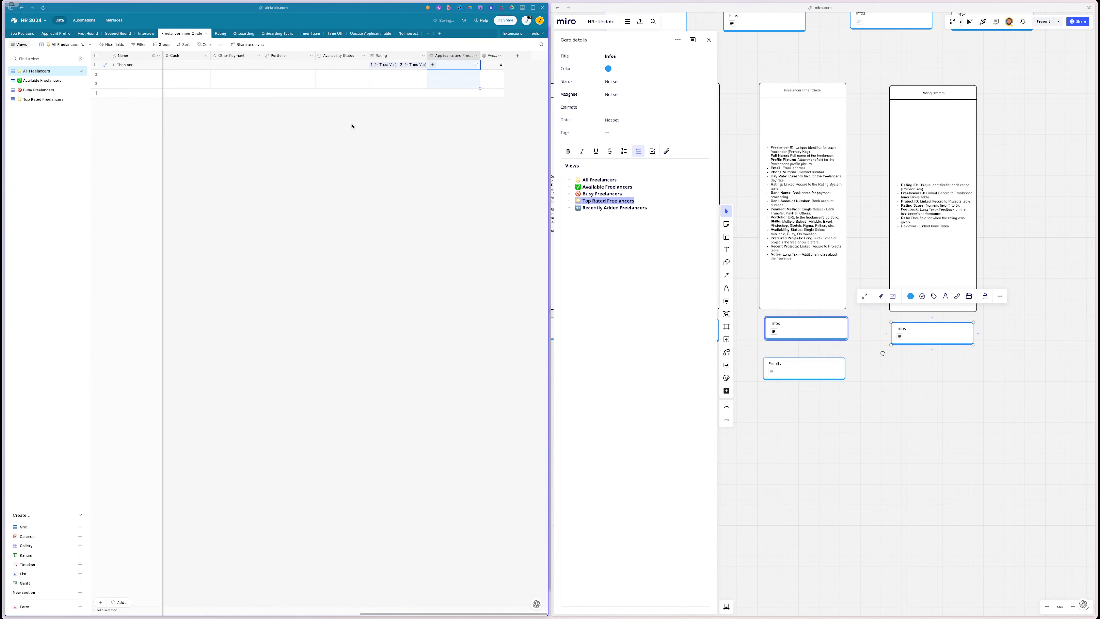
left_click(211, 189)
scroll(288, 189, "left", 5)
scroll(287, 189, "right", 10)
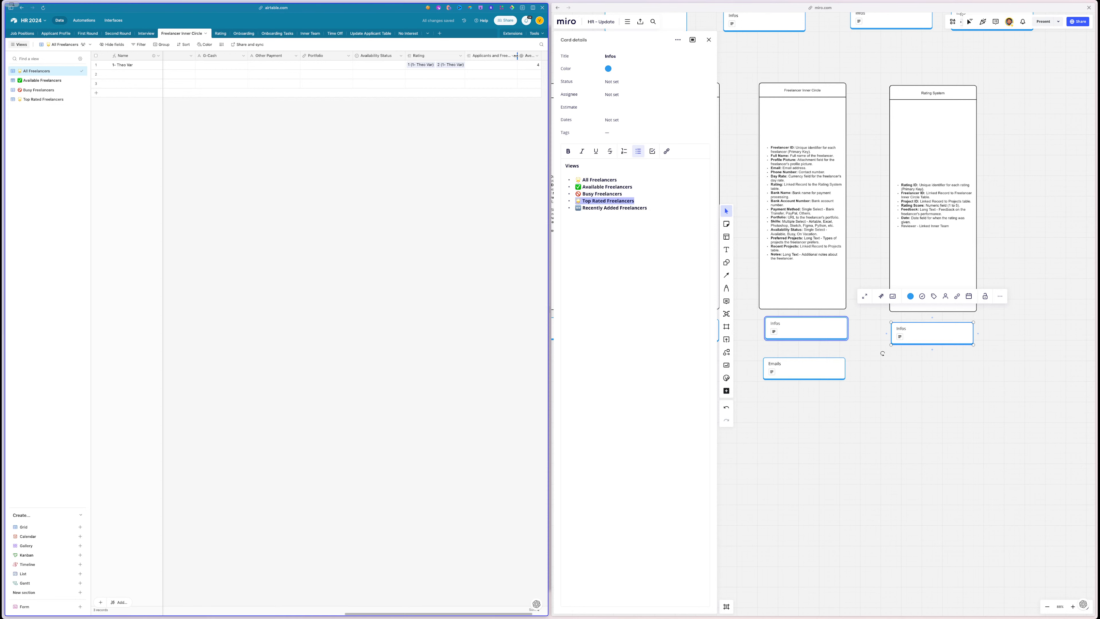
left_click_drag(518, 56, 533, 55)
left_click(501, 55)
right_click(501, 56)
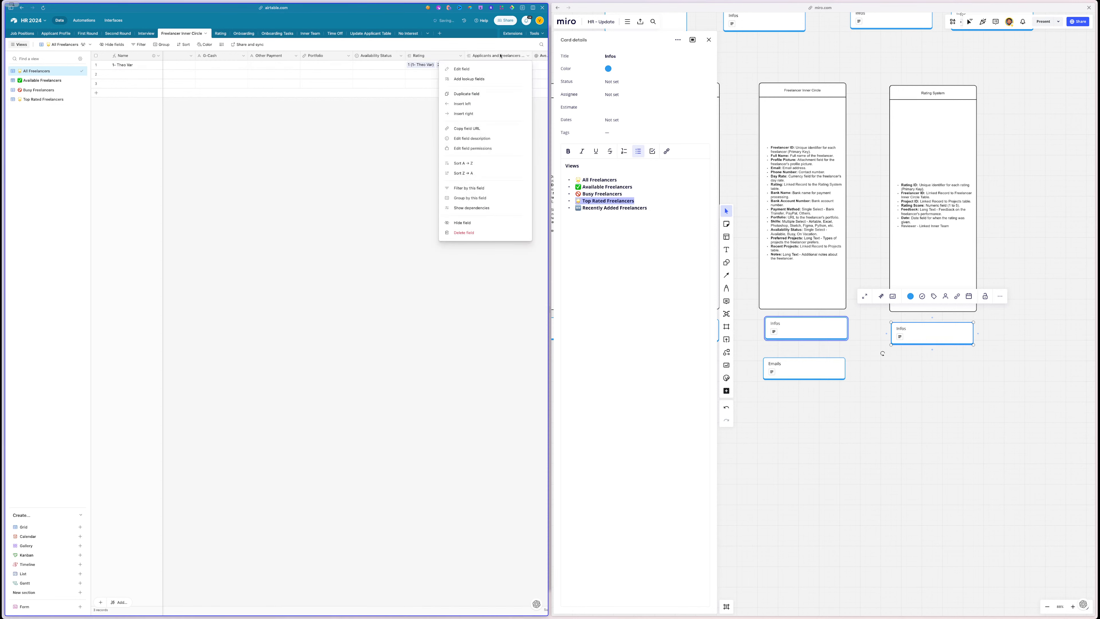
left_click(475, 234)
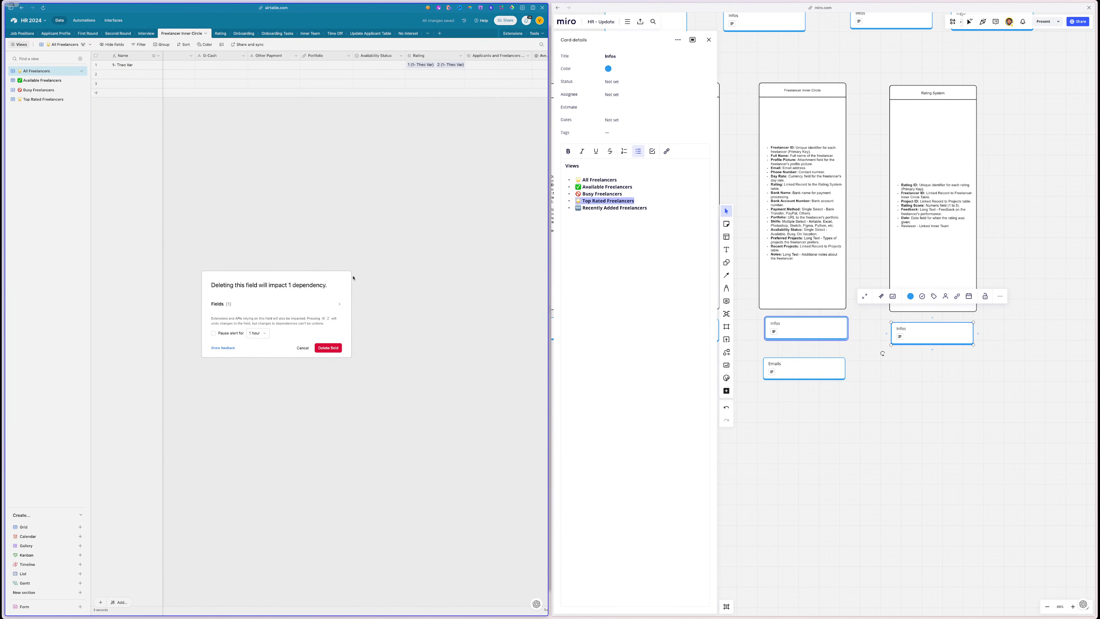
left_click(328, 348)
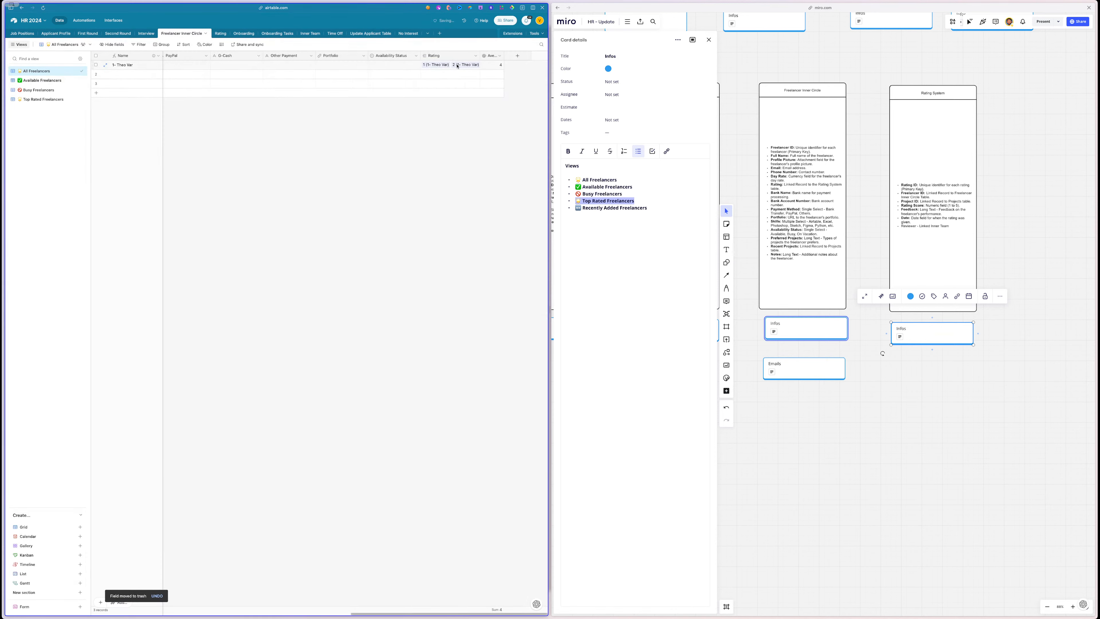
left_click(29, 104)
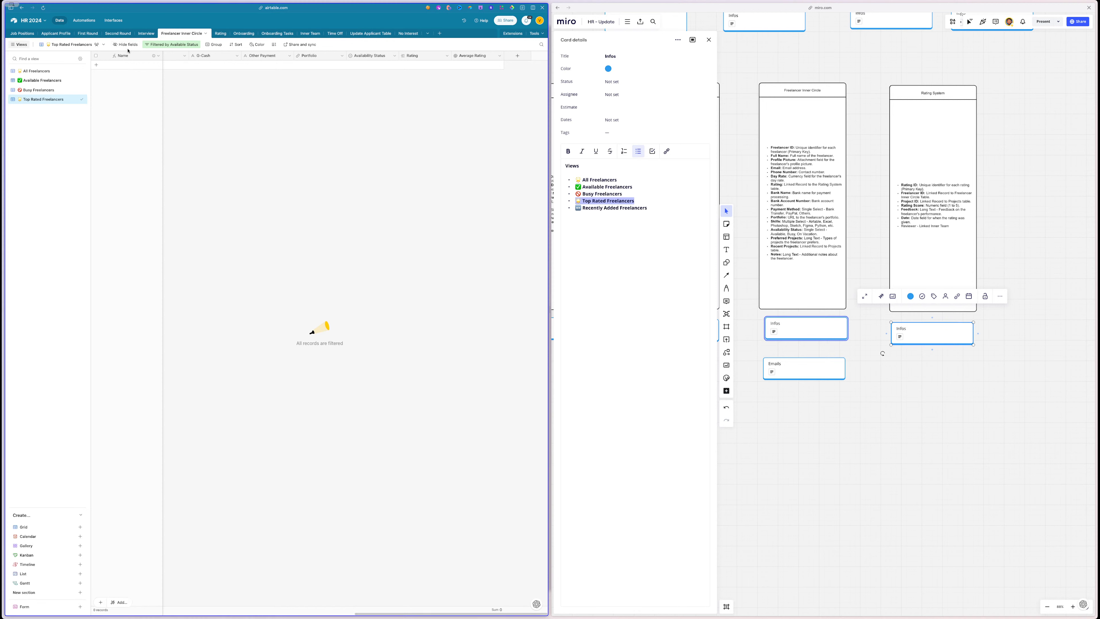
- Filter Top Rated Freelancers on Average Rating ≤ 4
left_click(166, 45)
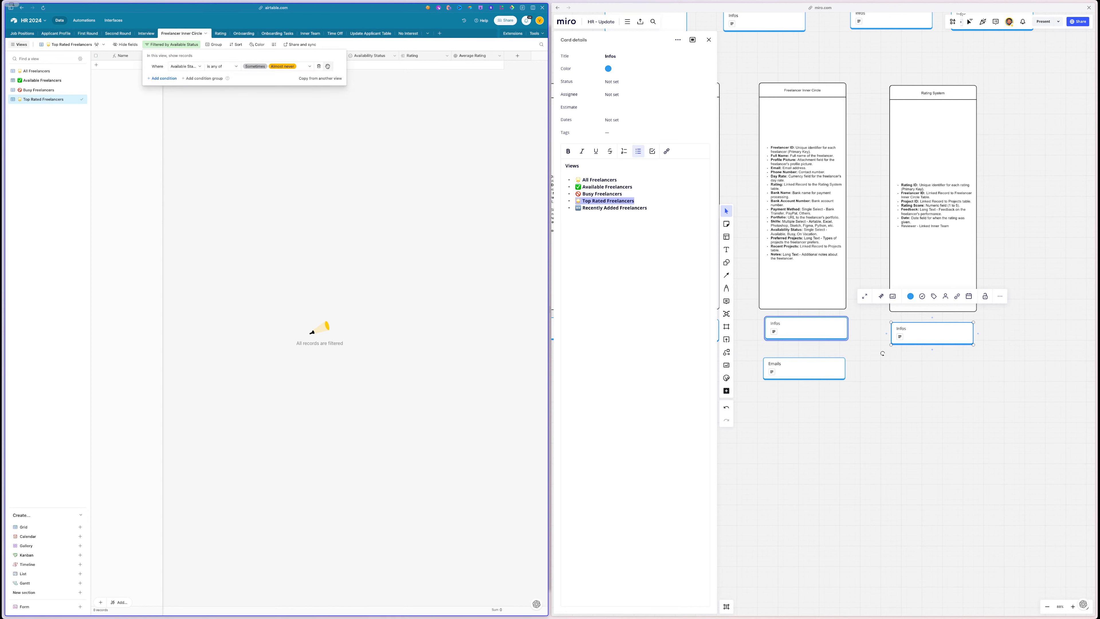
left_click(186, 66)
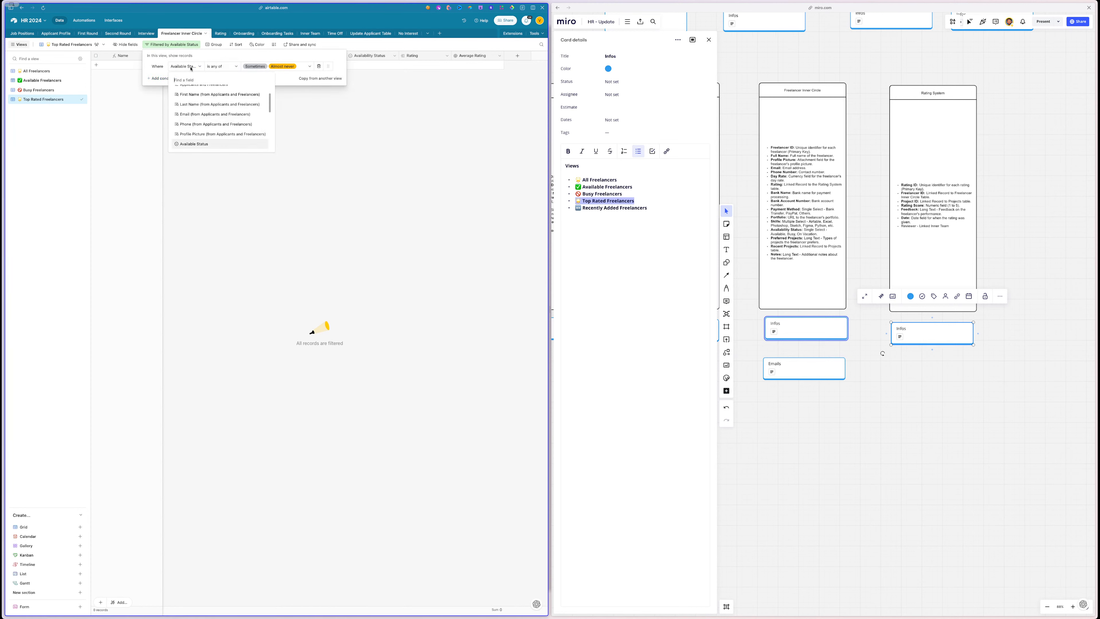
scroll(208, 121, "down", 5)
left_click(204, 143)
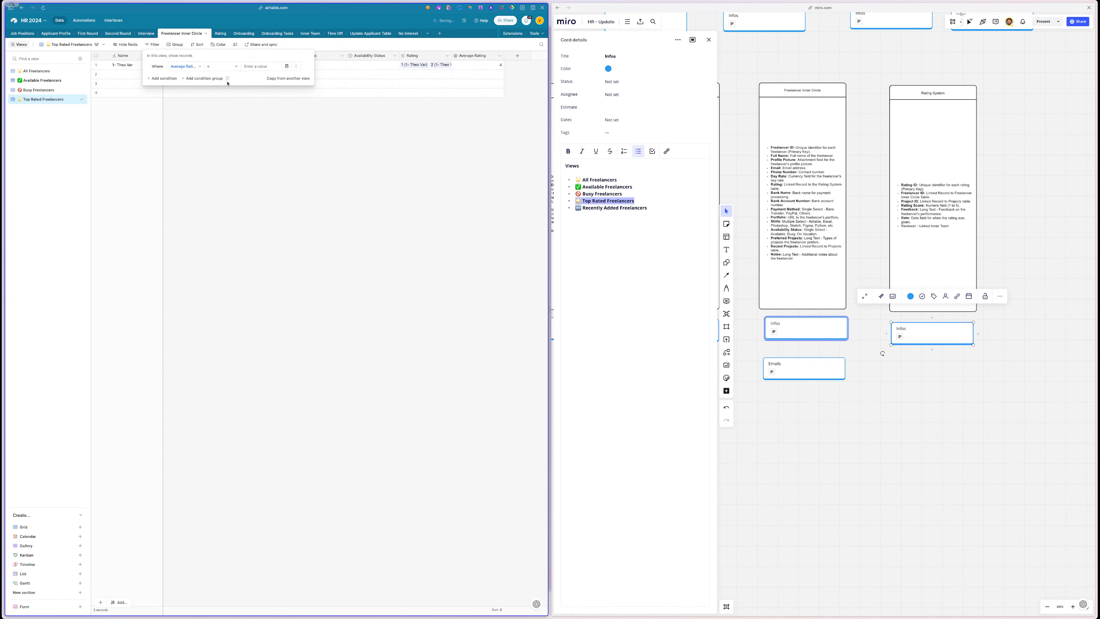
left_click(221, 66)
left_click(216, 109)
left_click(254, 66)
type("4")
left_click(223, 66)
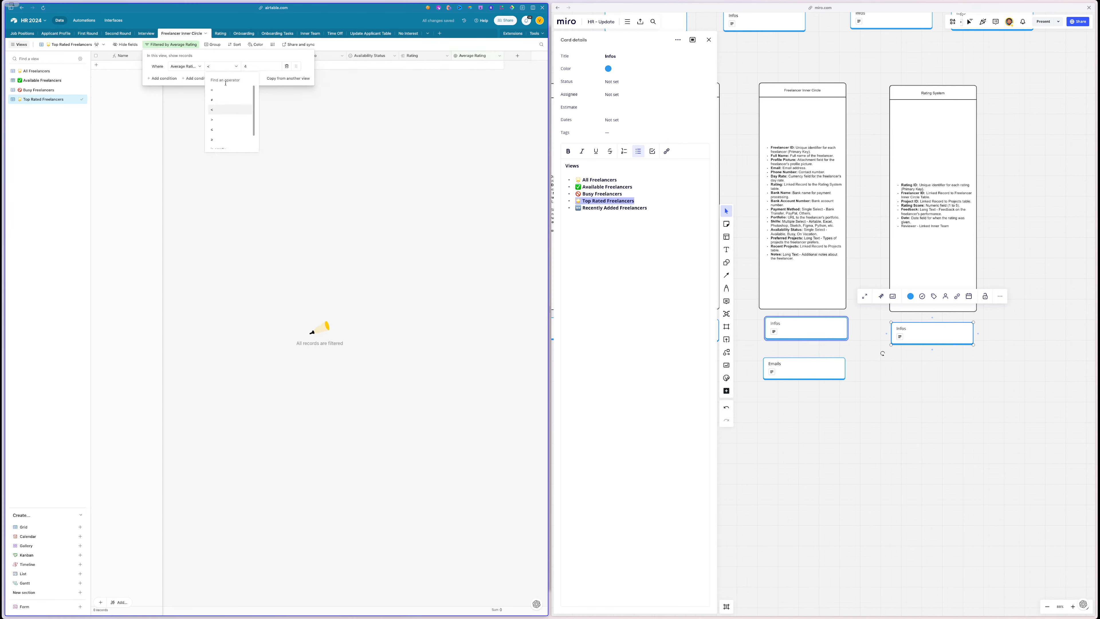
left_click(220, 125)
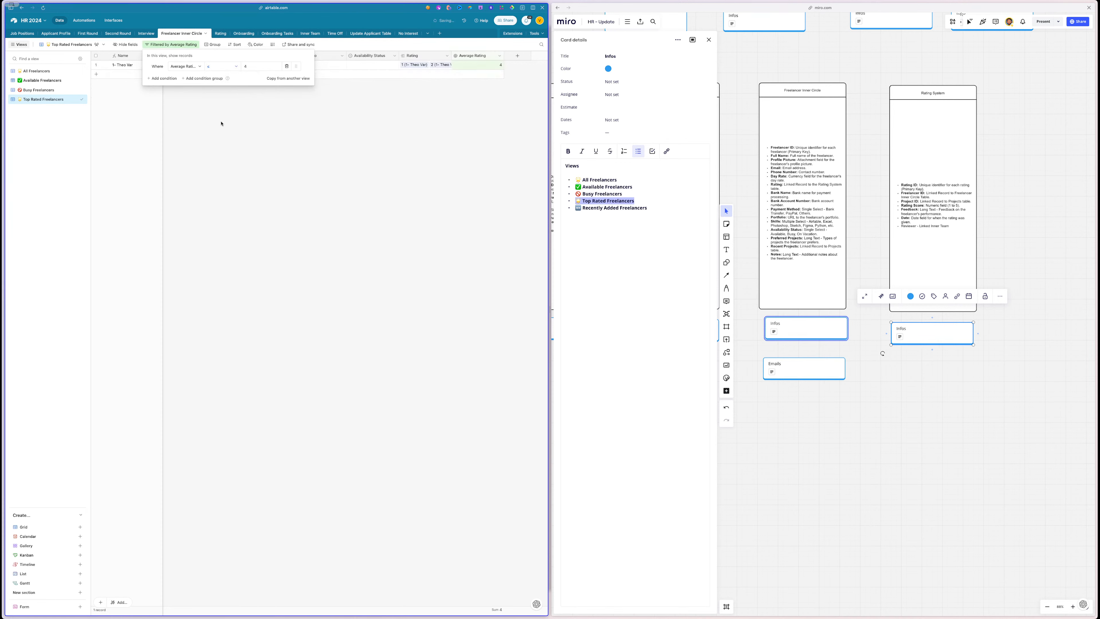
left_click(260, 159)
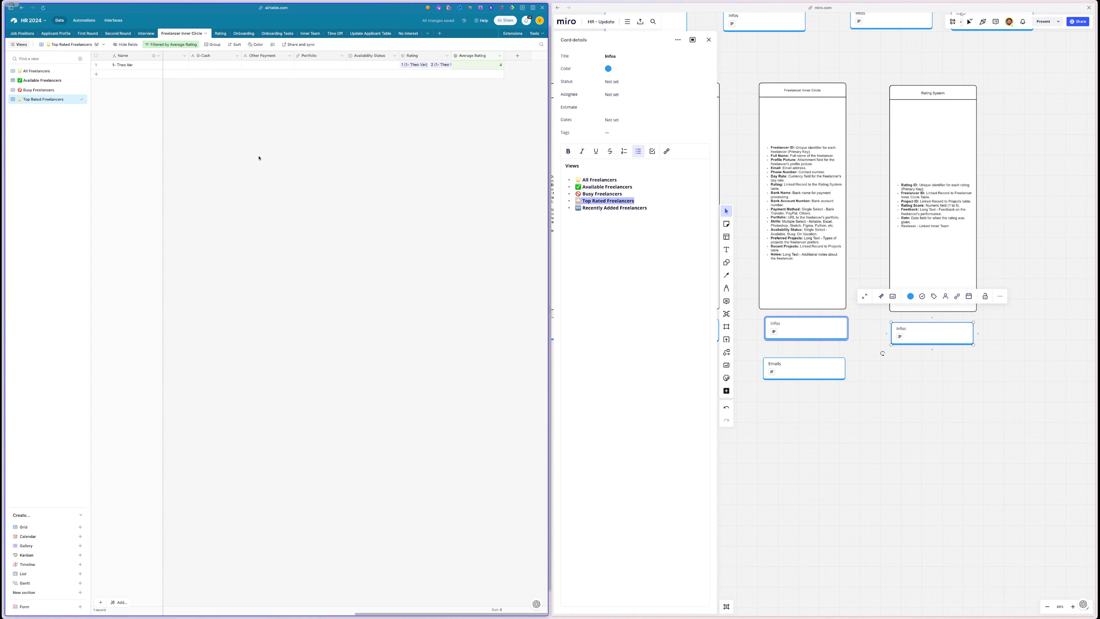
- Sort the view by Average Rating from highest to lowest (9→1)
left_click(234, 44)
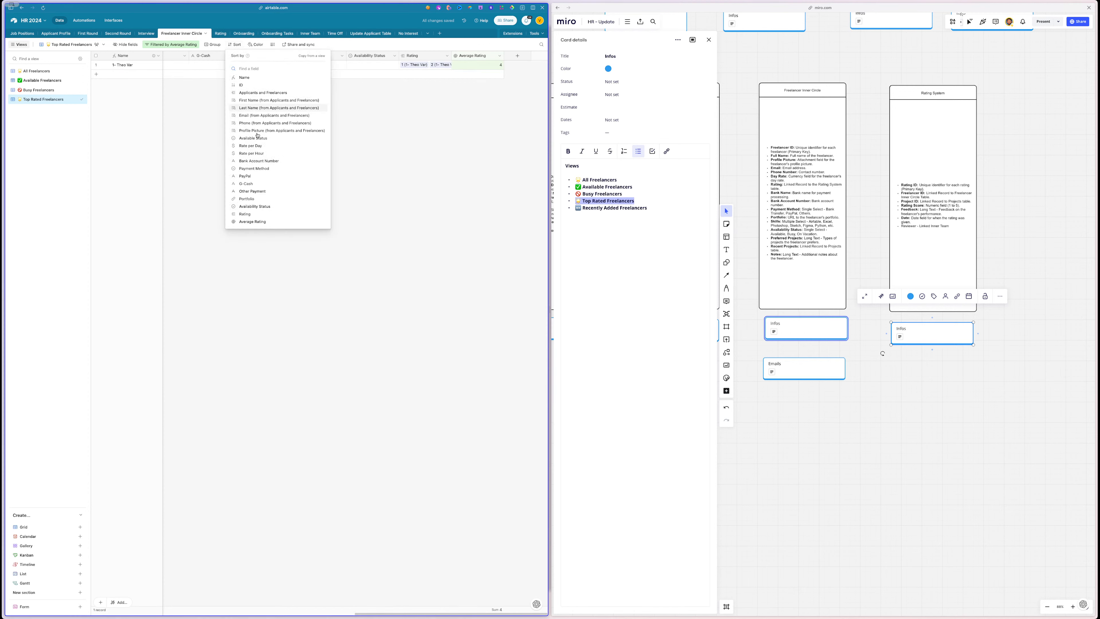
left_click(251, 222)
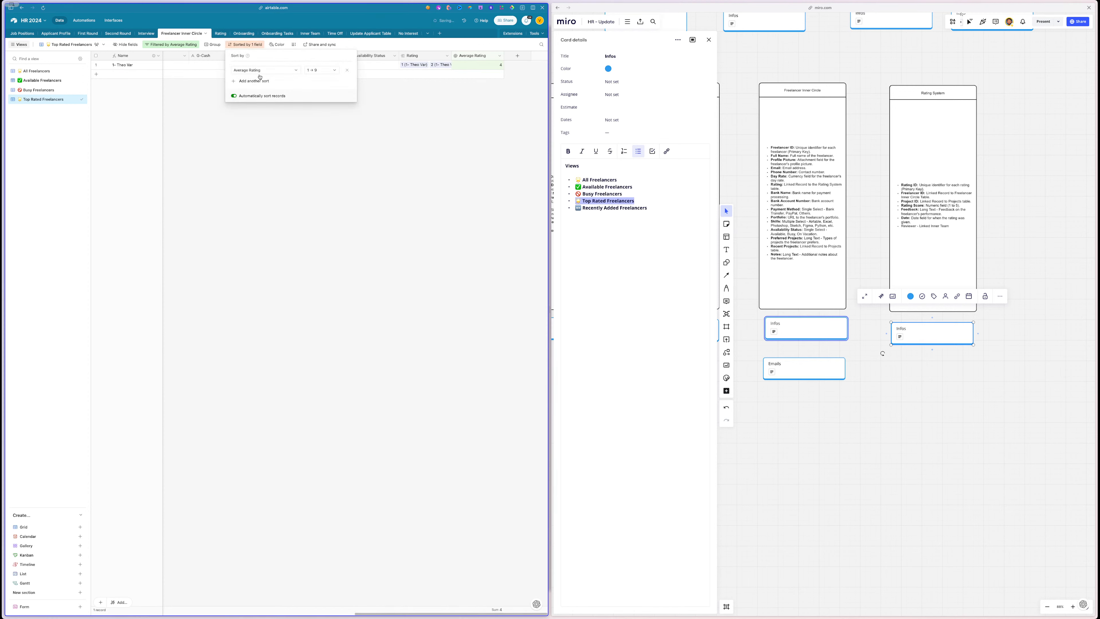
left_click(310, 72)
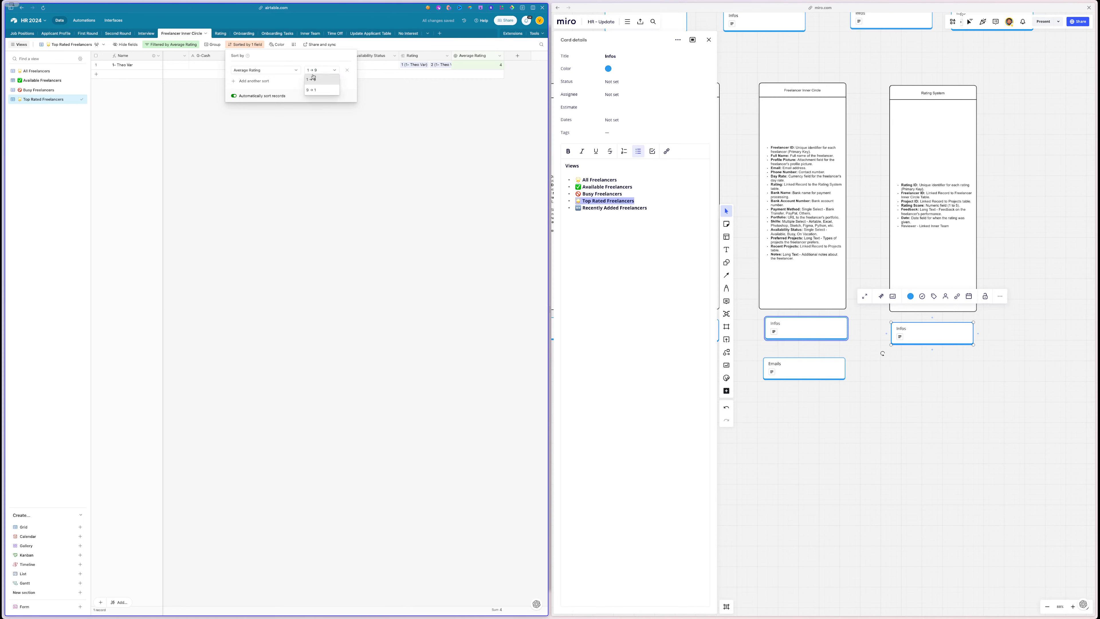
left_click(313, 79)
left_click(313, 70)
left_click(312, 87)
left_click(307, 158)
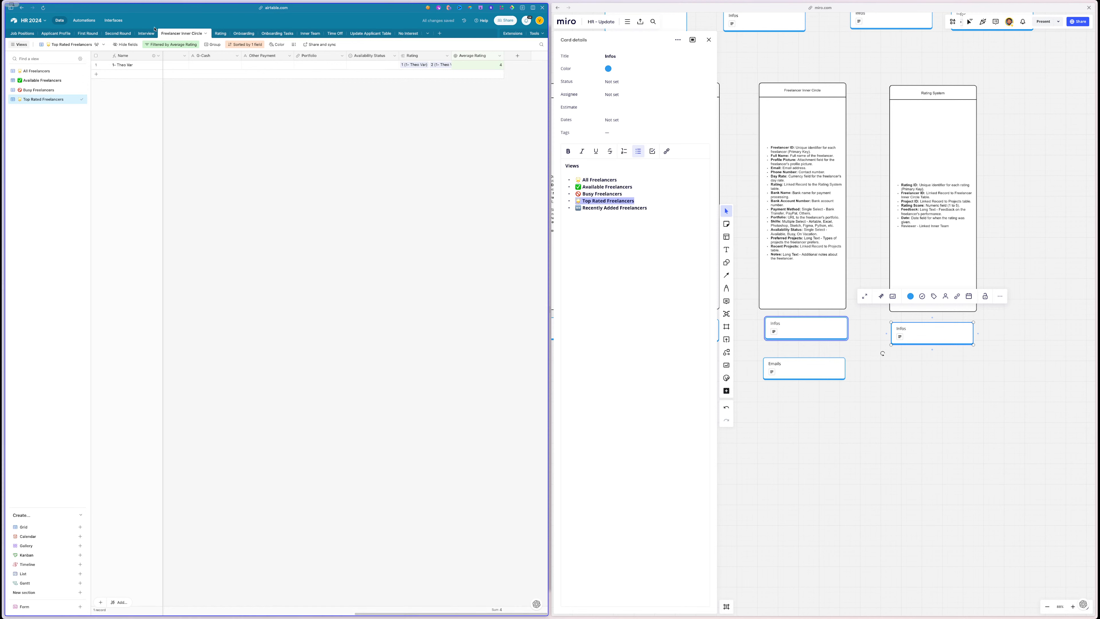
- Look at rating 3's freelancer picker in the Rating table, then return to Freelancer Inner Circle without linking
left_click(219, 34)
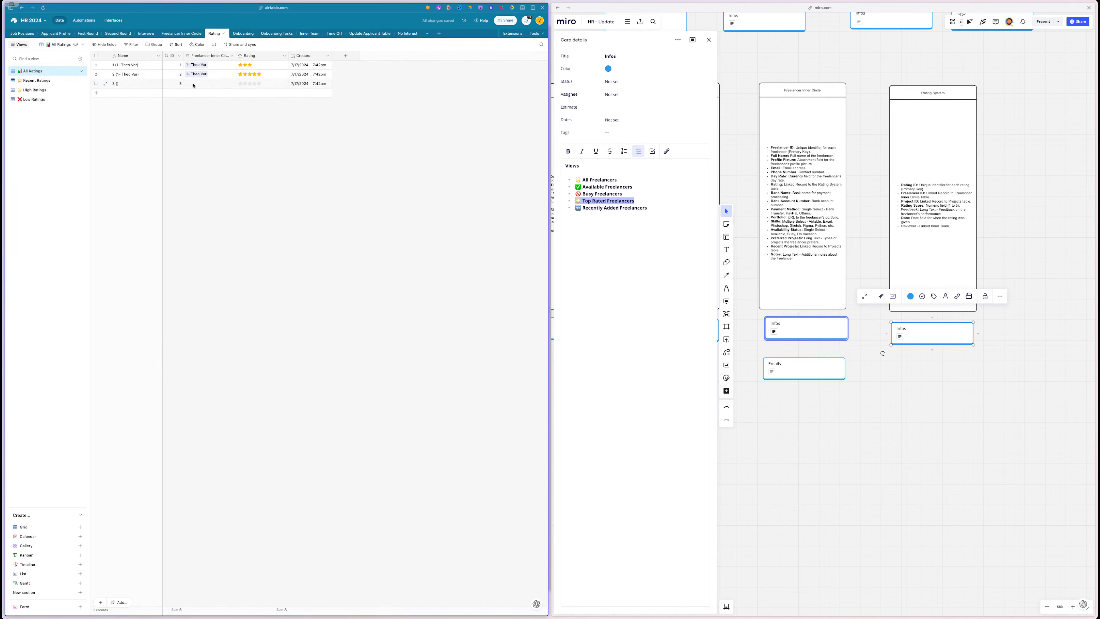
left_click(208, 83)
left_click(189, 83)
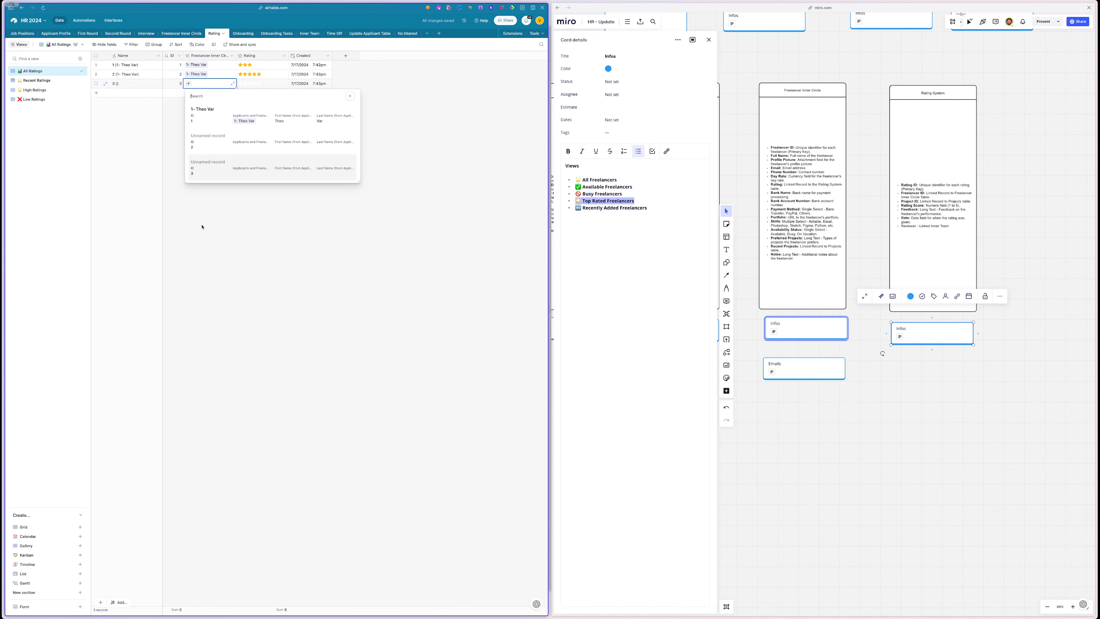
left_click(175, 35)
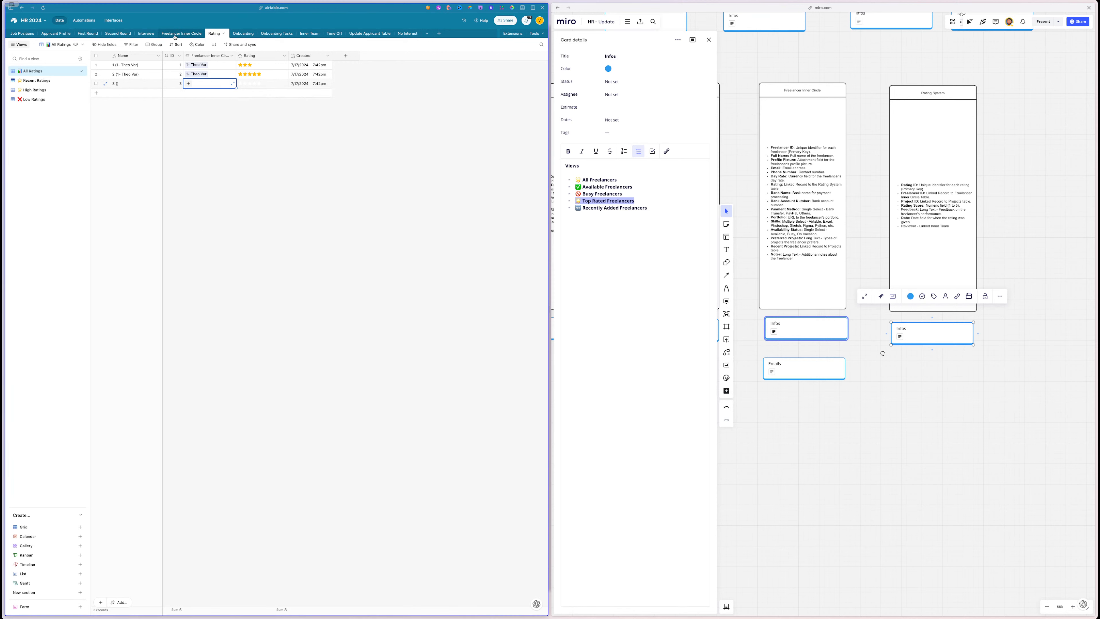
left_click(175, 35)
scroll(248, 101, "left", 10)
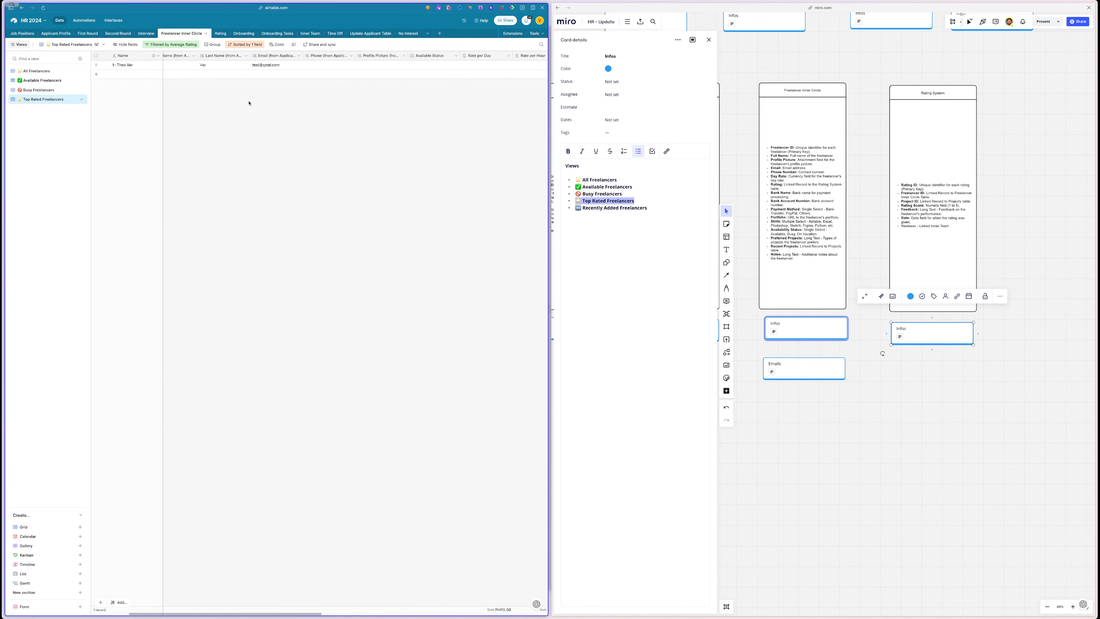
- In the All Freelancers view, link row 2's Applicants cell to 5- Mister Test
left_click(96, 74)
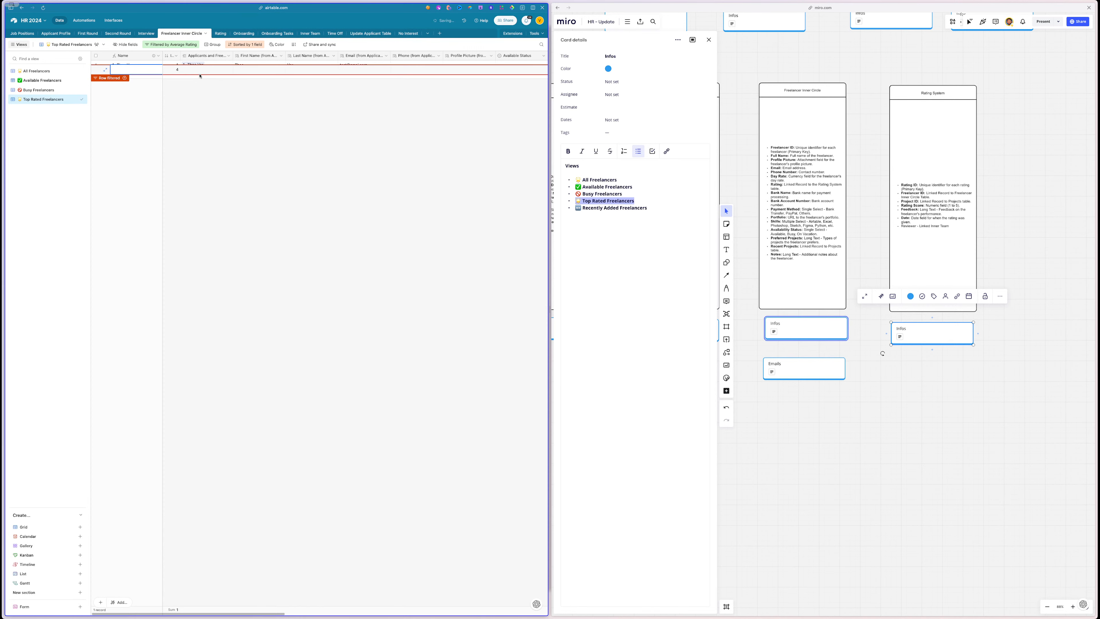
left_click(37, 71)
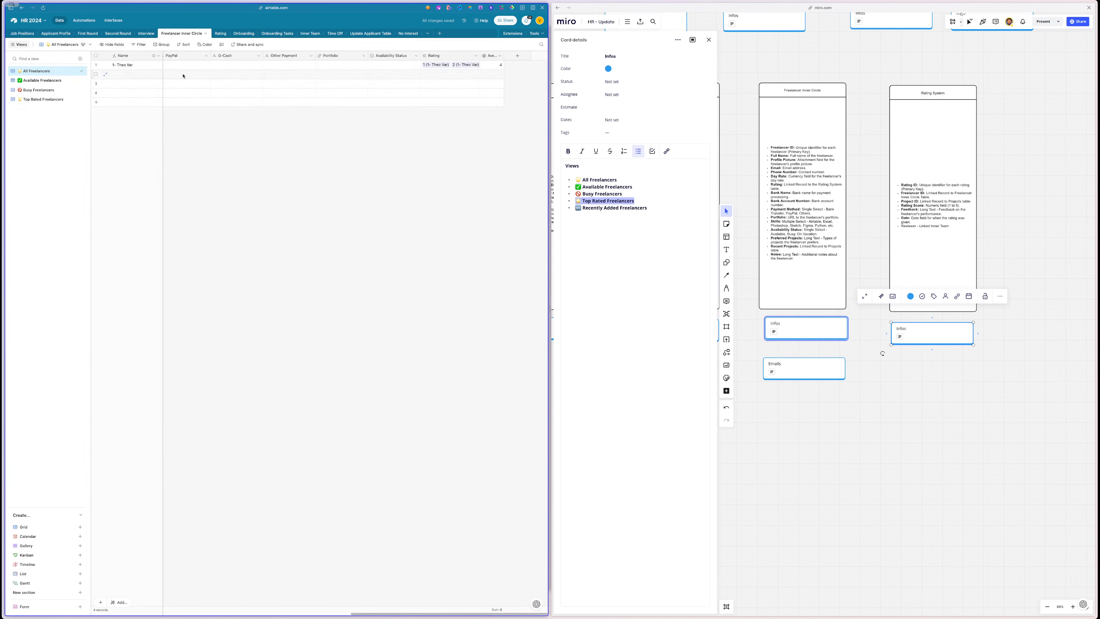
left_click(124, 78)
scroll(245, 83, "left", 10)
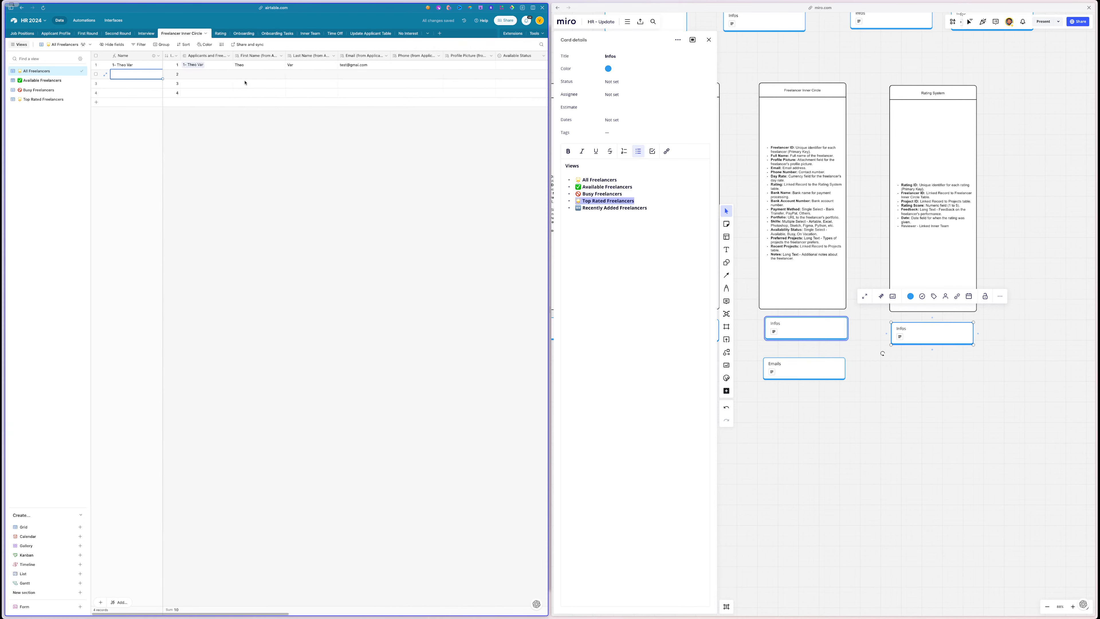
left_click(190, 75)
left_click(189, 75)
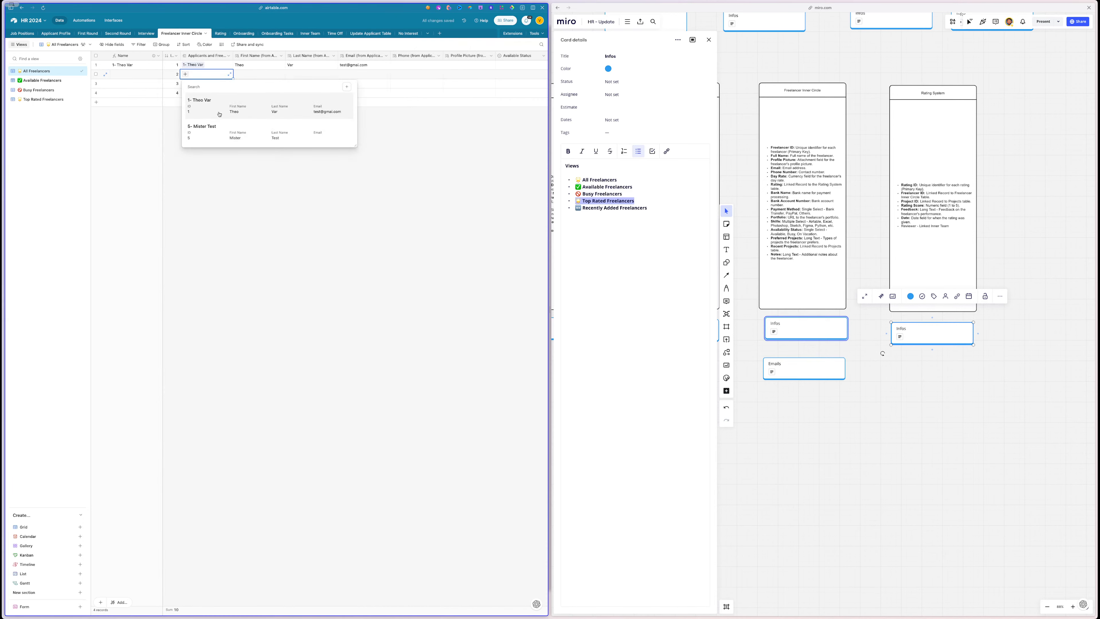
left_click(216, 130)
- Delete the two empty freelancer records
left_click(120, 84)
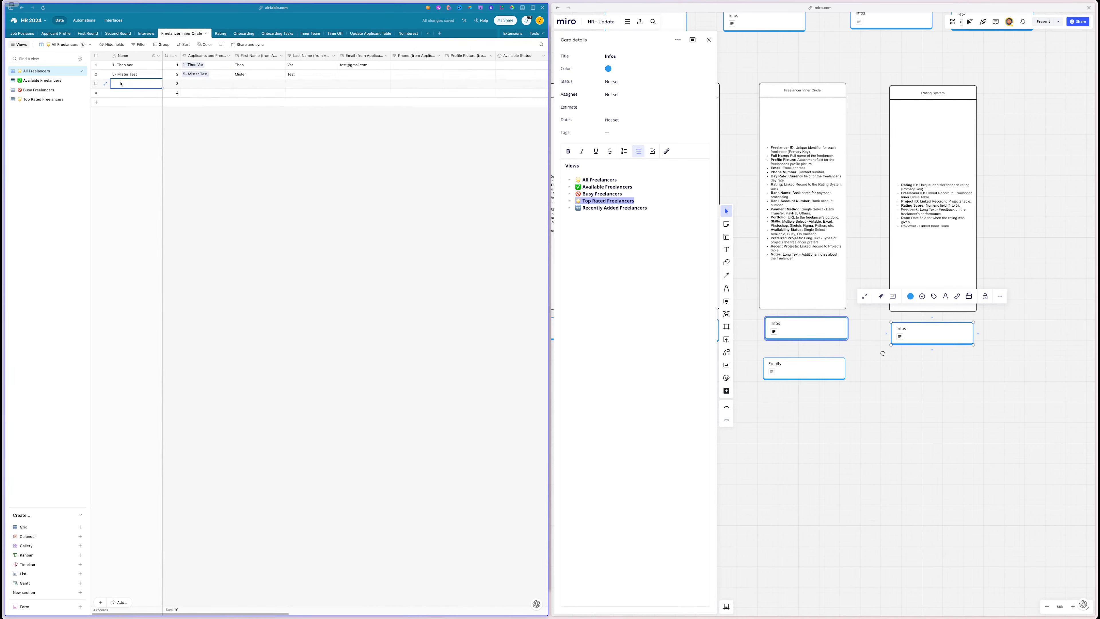
left_click(96, 83)
right_click(100, 92)
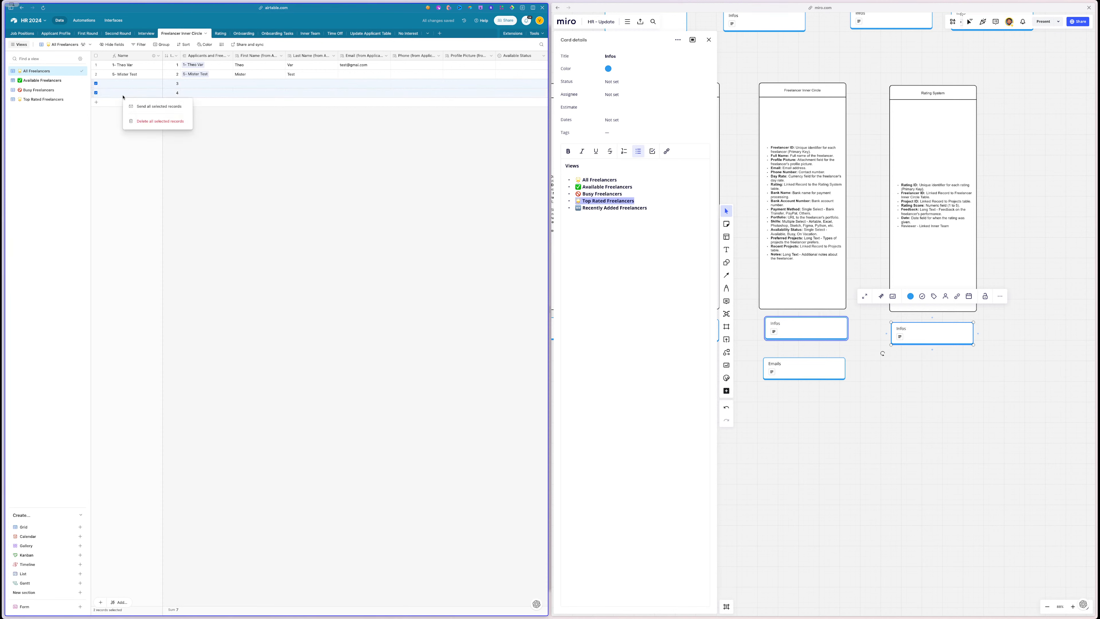
left_click(148, 121)
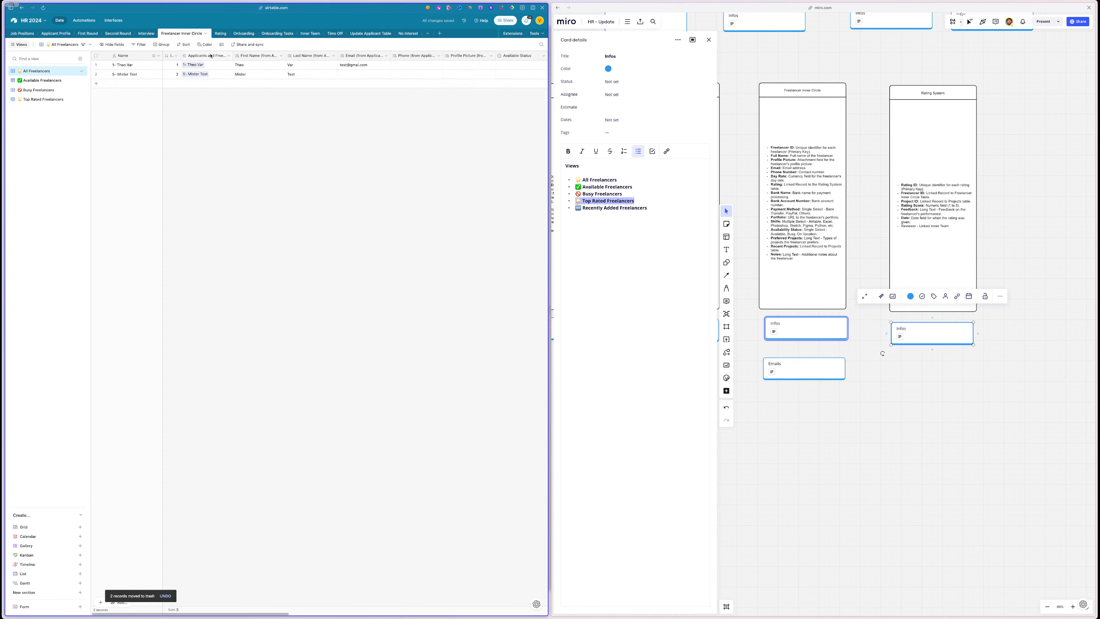
- Link Rating records 3 and 4 to Mister Test and give each five stars
left_click(222, 33)
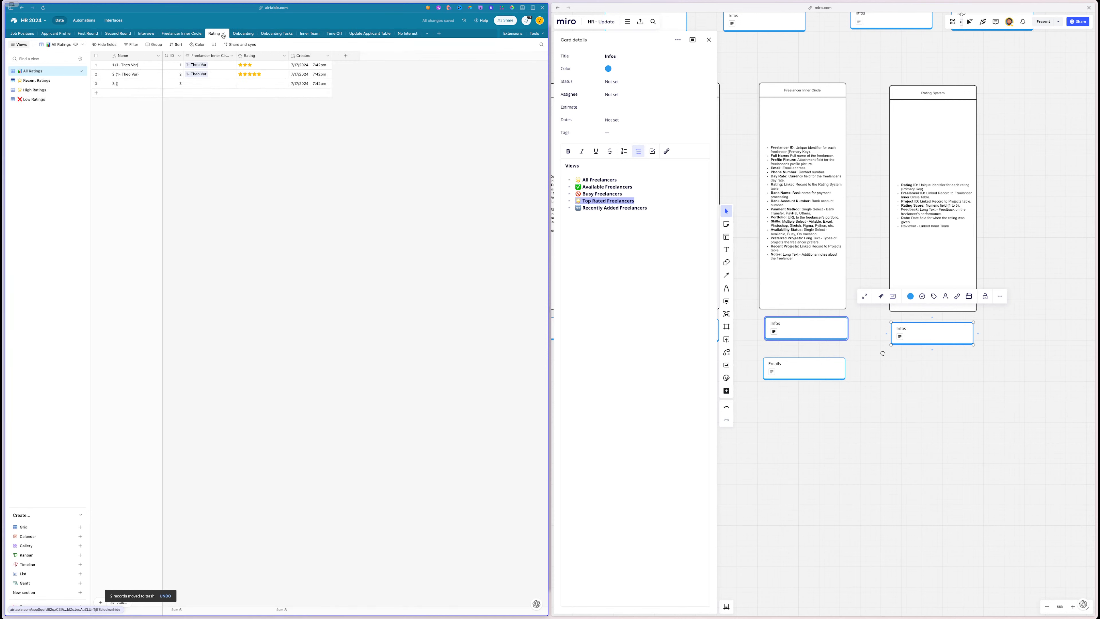
left_click(204, 84)
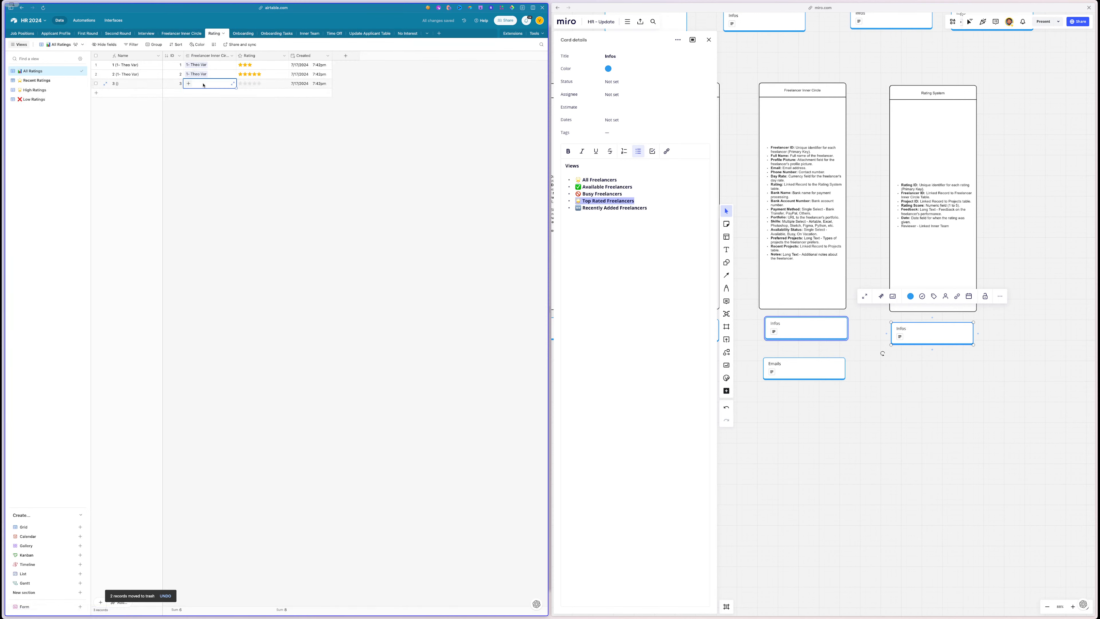
left_click(188, 84)
left_click(211, 140)
left_click(259, 83)
left_click(96, 93)
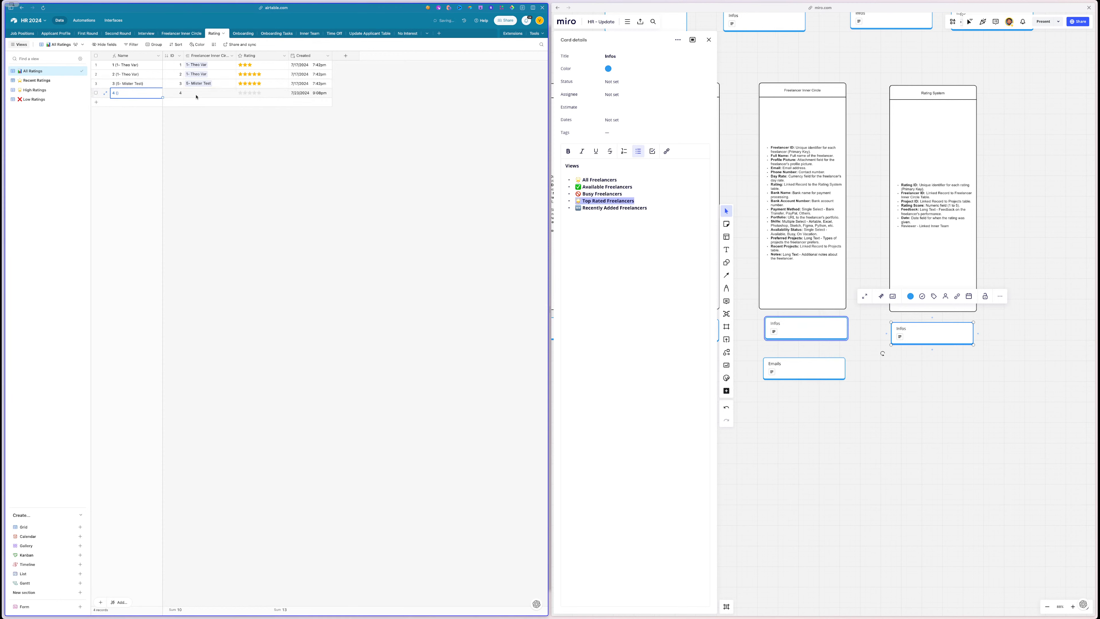
left_click(204, 93)
left_click(189, 93)
left_click(206, 148)
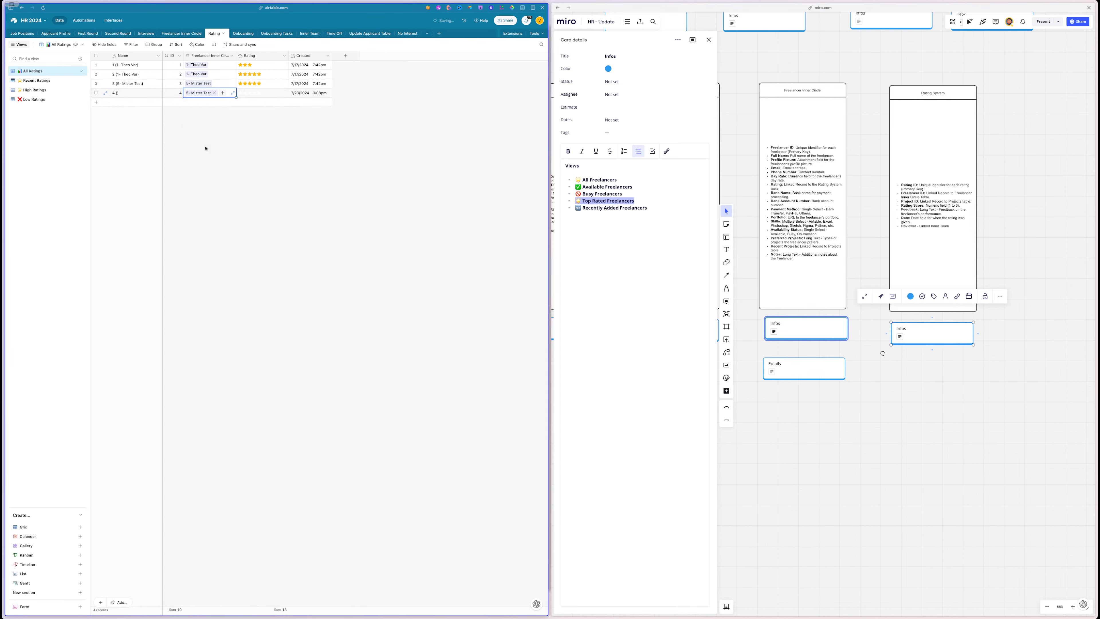
left_click(256, 94)
- Add rating 5, linked to Mister Test, with four stars
left_click(96, 102)
left_click(197, 103)
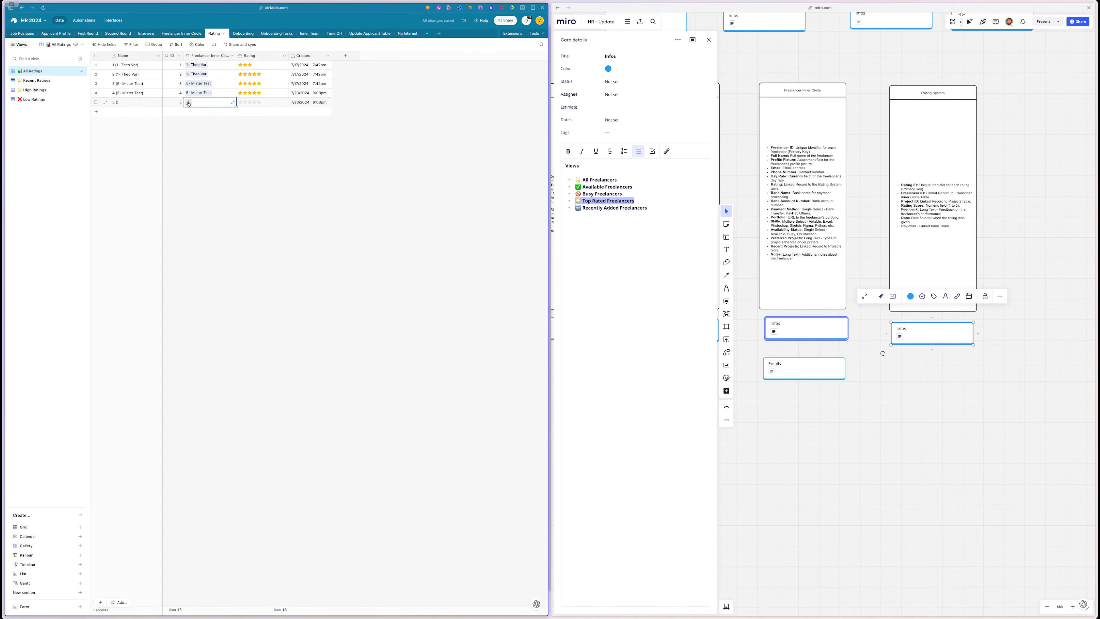
left_click(188, 102)
left_click(203, 157)
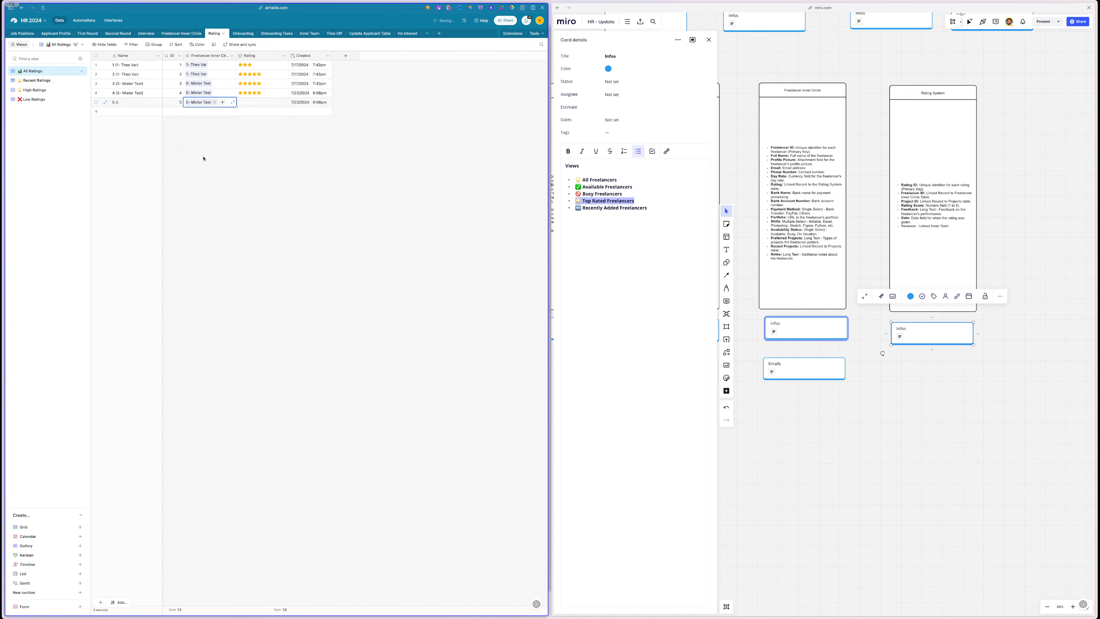
left_click(255, 102)
left_click(264, 167)
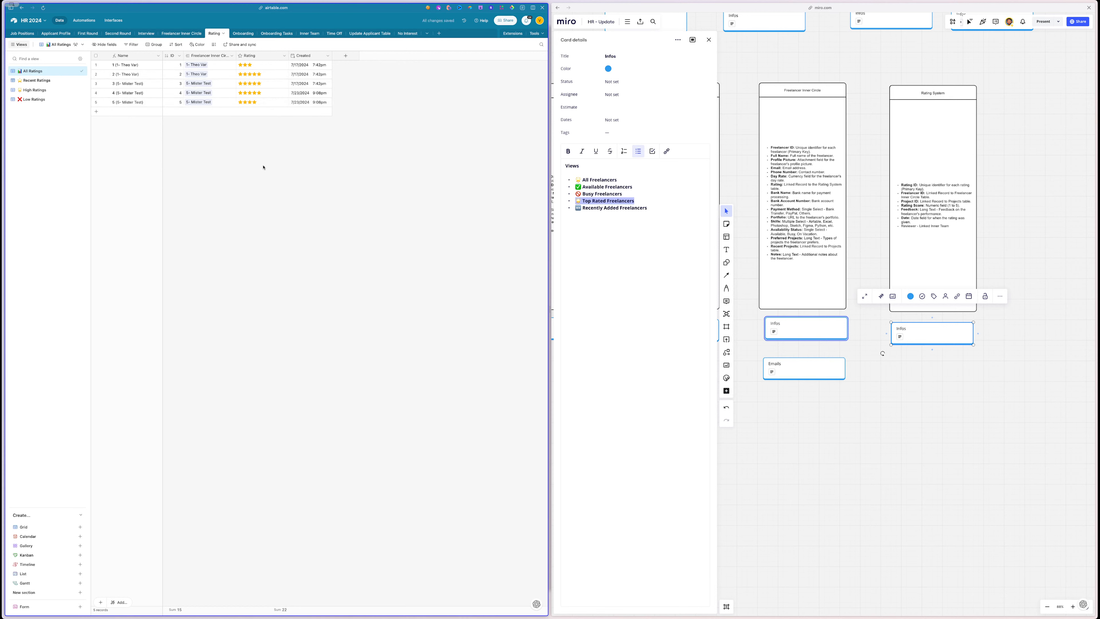
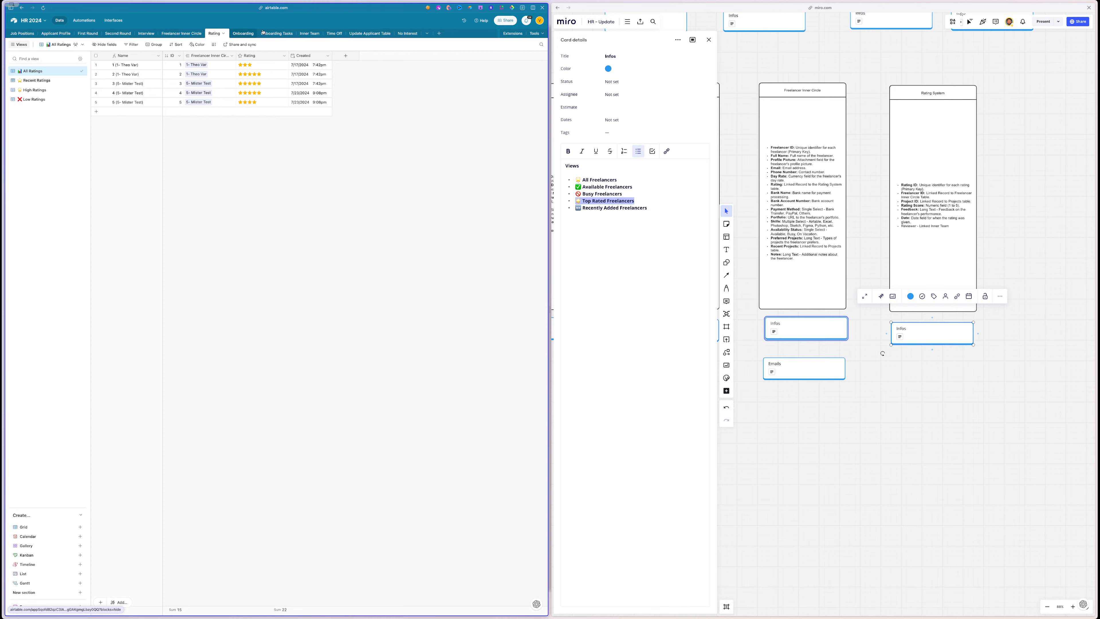
- In Freelancer Inner Circle, check the Top Rated Freelancers view, then widen All Freelancers' Average Rating column
left_click(182, 34)
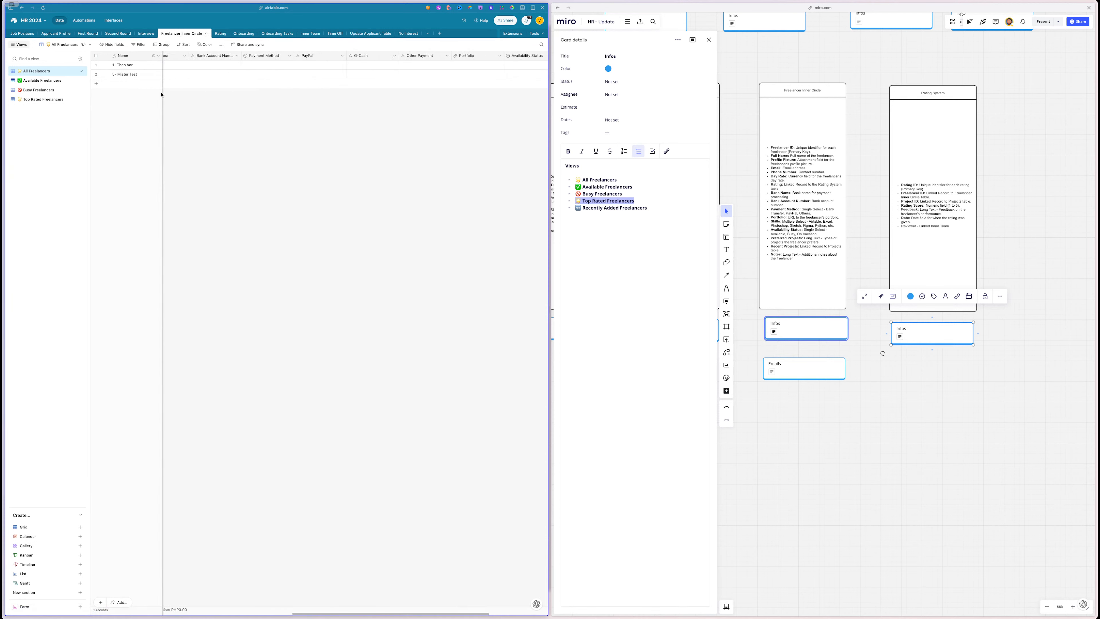
left_click(56, 99)
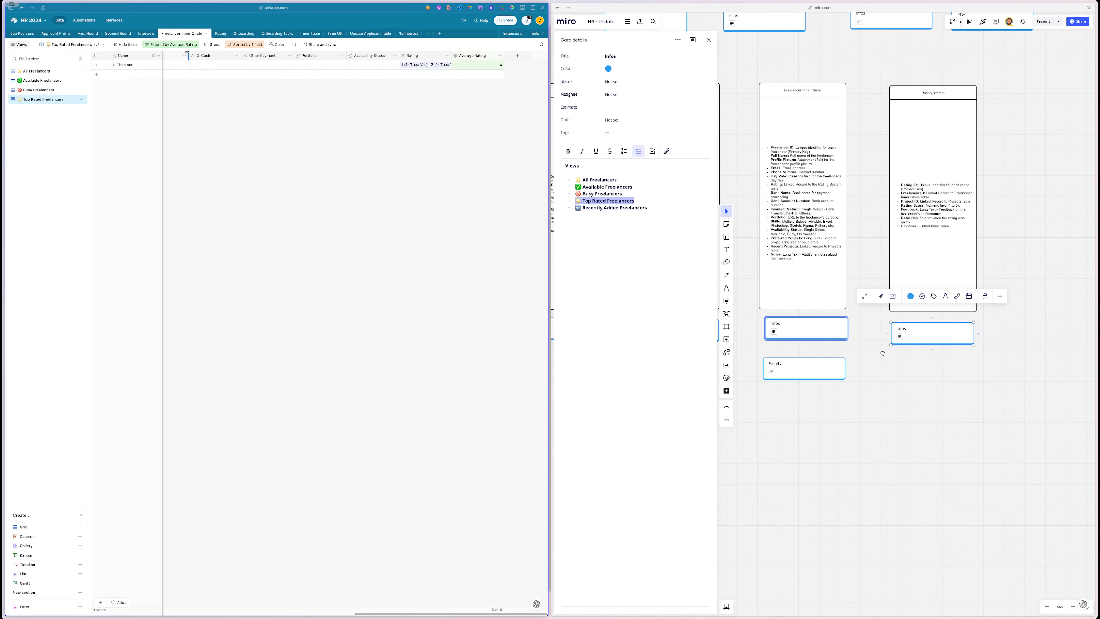
scroll(254, 140, "left", 10)
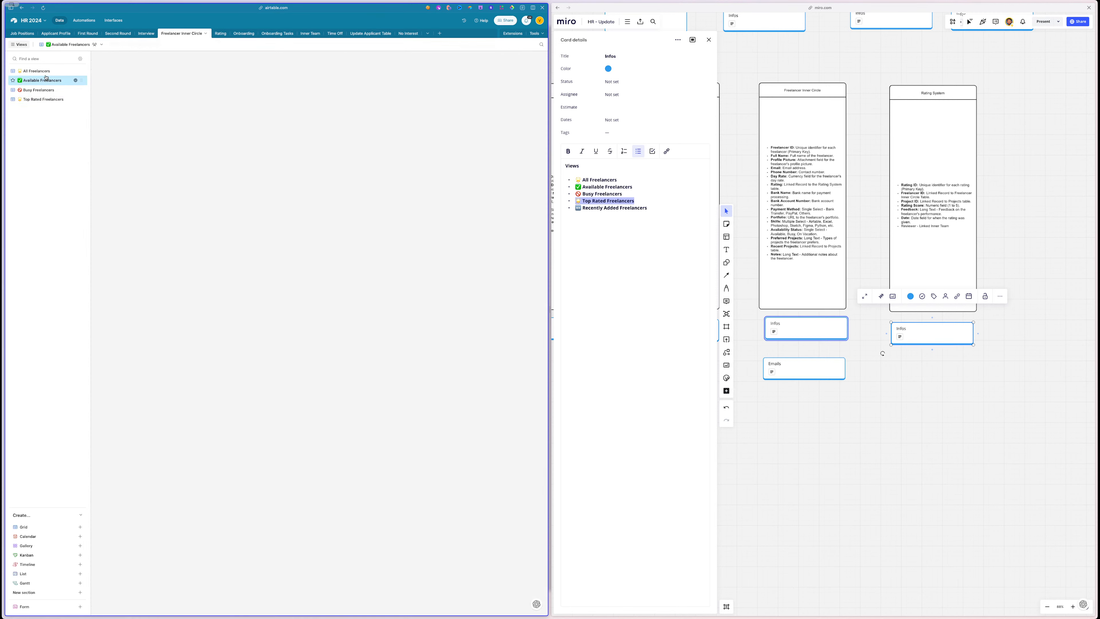
left_click(60, 70)
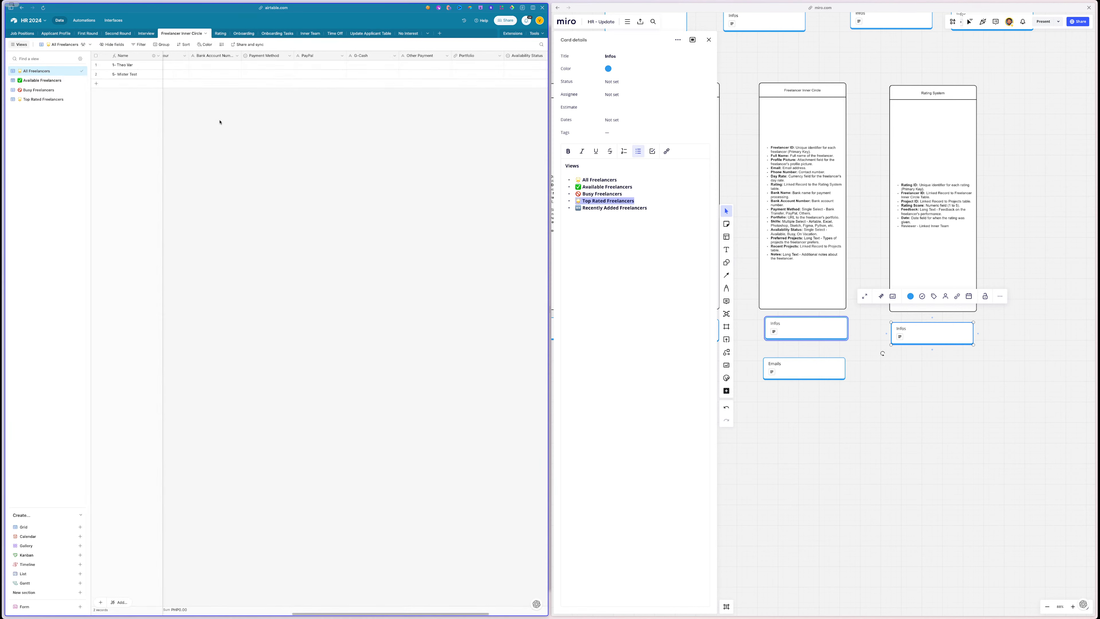
scroll(220, 122, "right", 5)
scroll(281, 146, "left", 6)
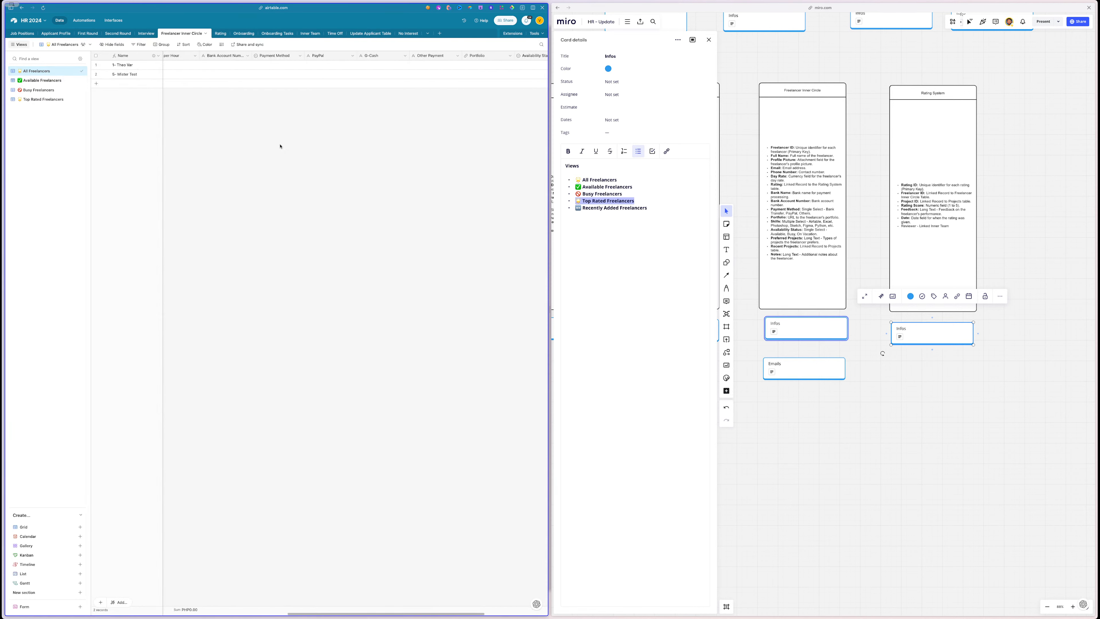
scroll(281, 146, "right", 6)
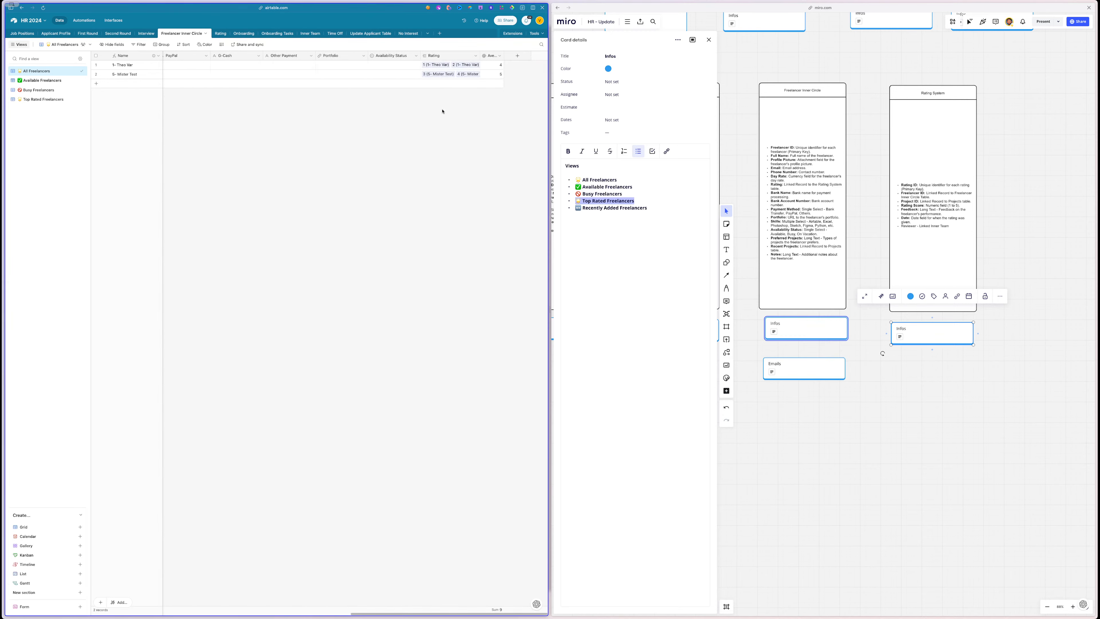
left_click_drag(504, 57, 519, 56)
- Format the Average Rating field with 1 decimal place (1.0), so ratings read 4.0 and 4.7
double_click(486, 56)
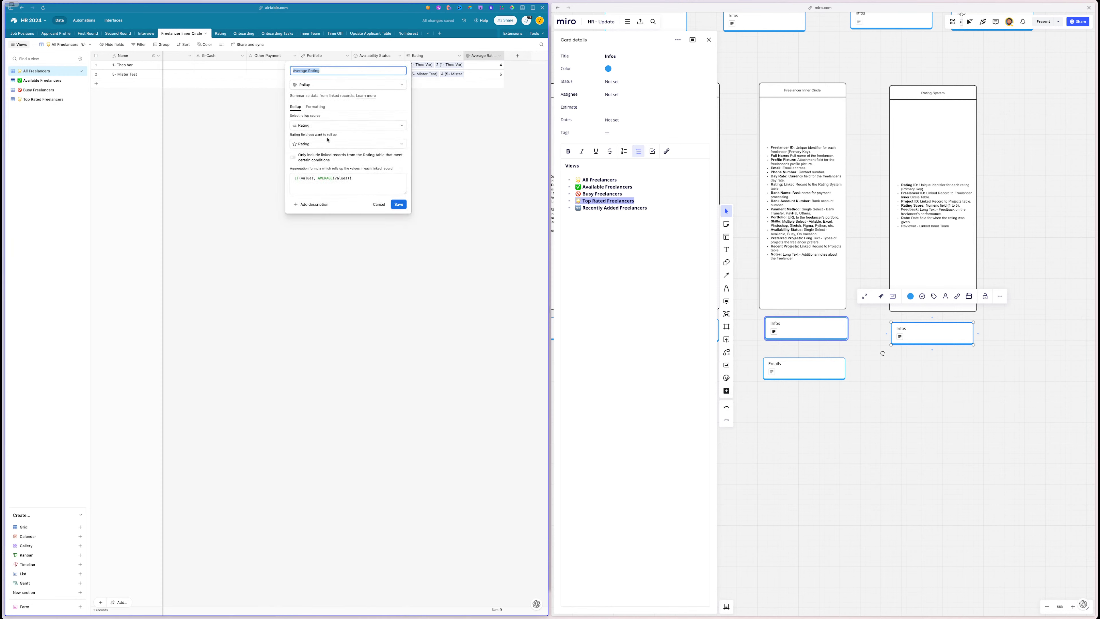
left_click(317, 108)
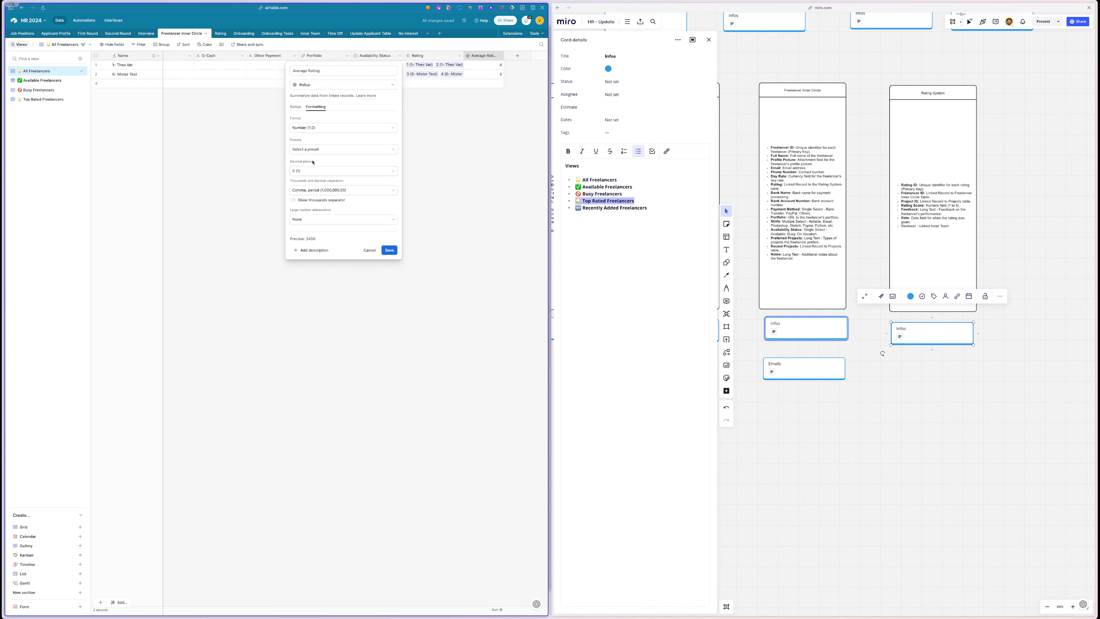
left_click(310, 171)
left_click(303, 203)
left_click(389, 251)
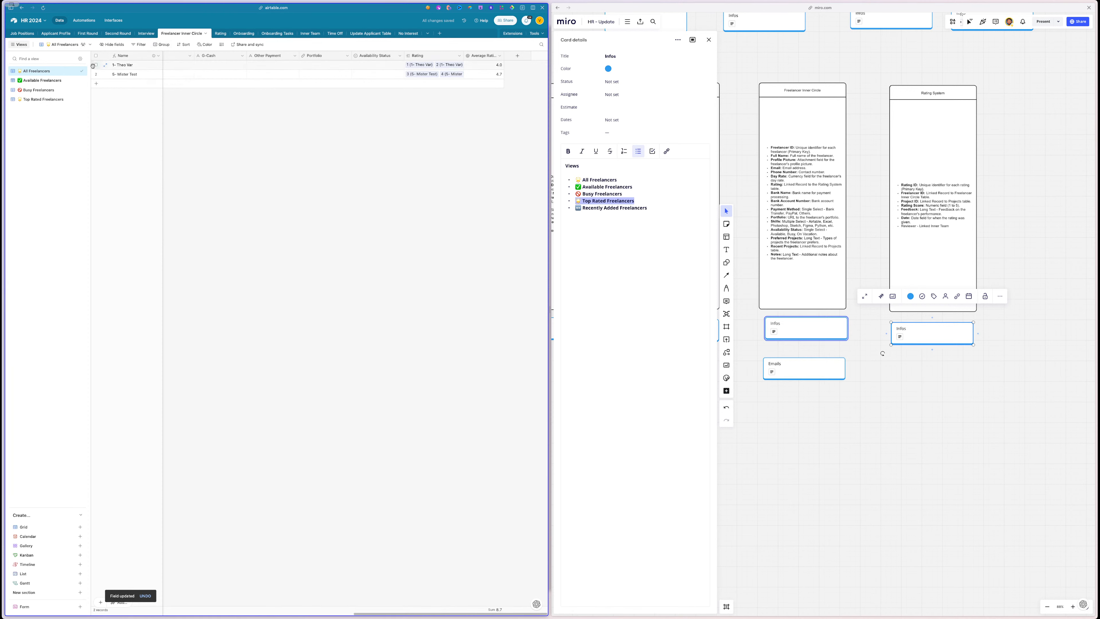
- Change the Top Rated Freelancers filter from ≤ to Average Rating ≥ 4.0 so both freelancers appear
left_click(51, 99)
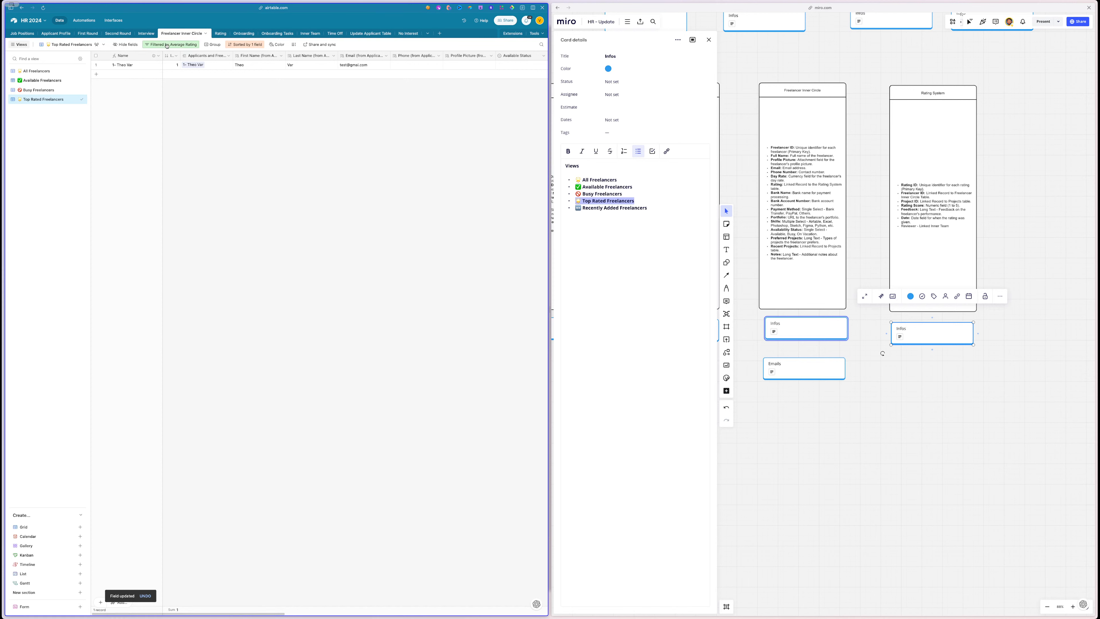
scroll(298, 124, "right", 10)
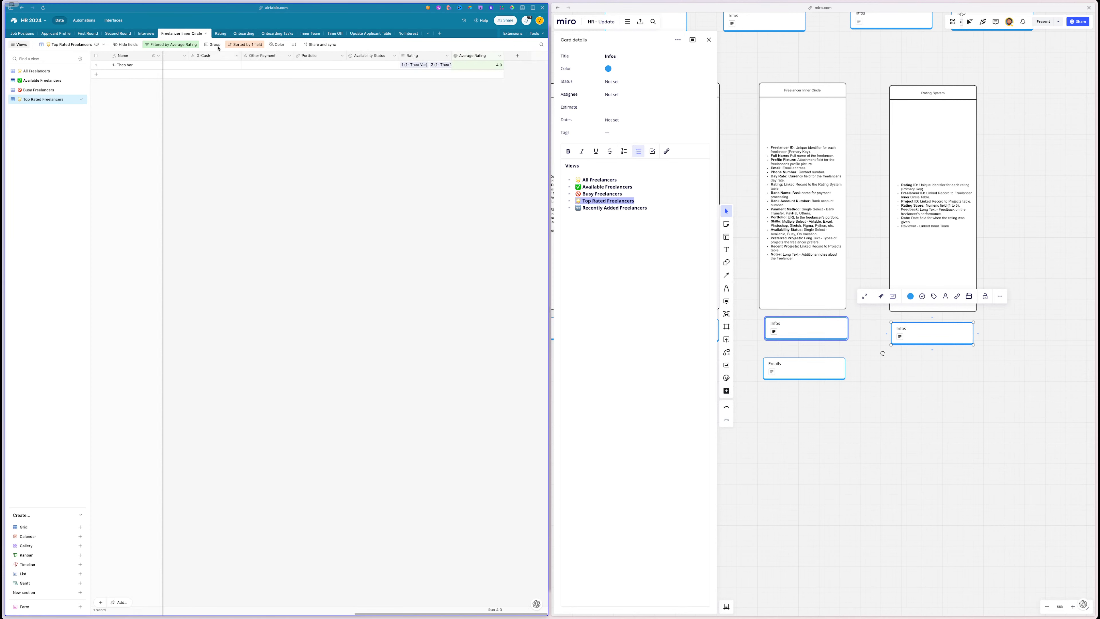
left_click(178, 45)
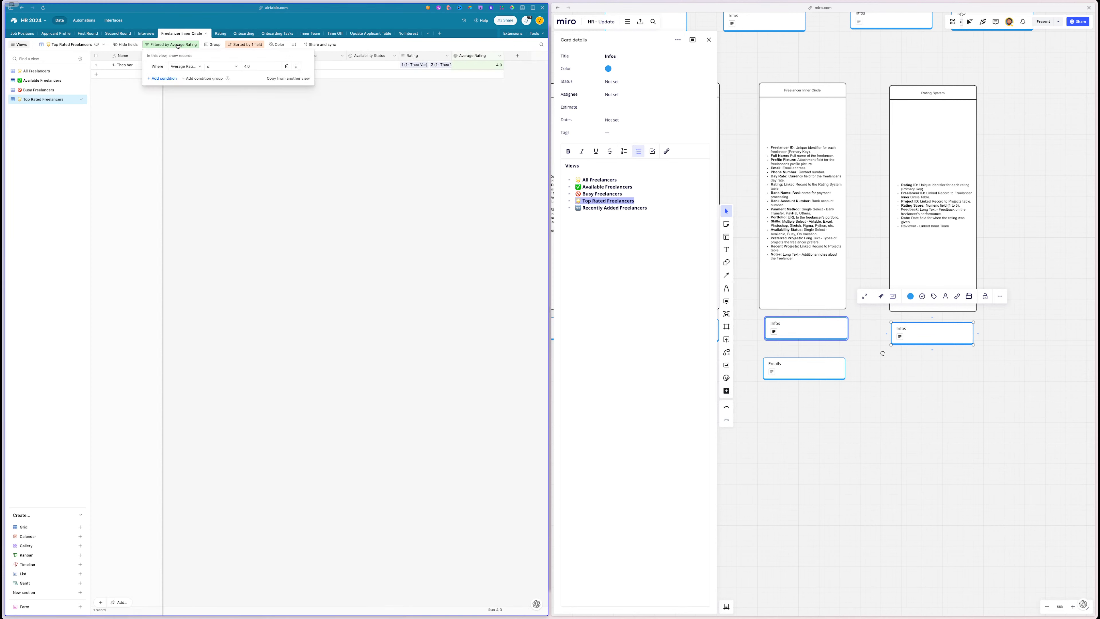
left_click(219, 68)
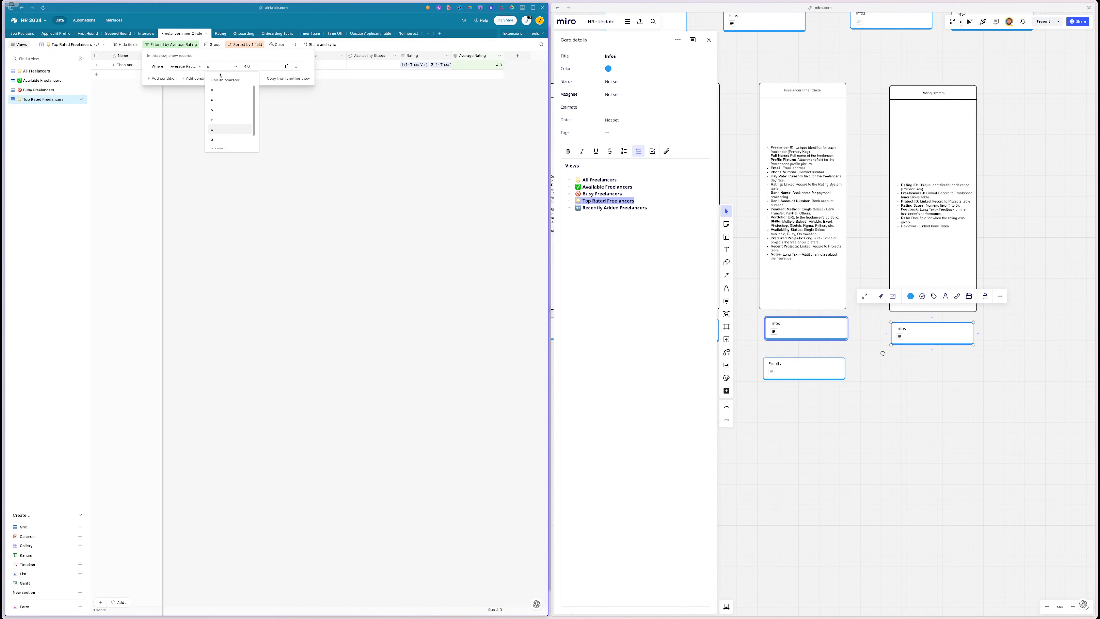
left_click(217, 142)
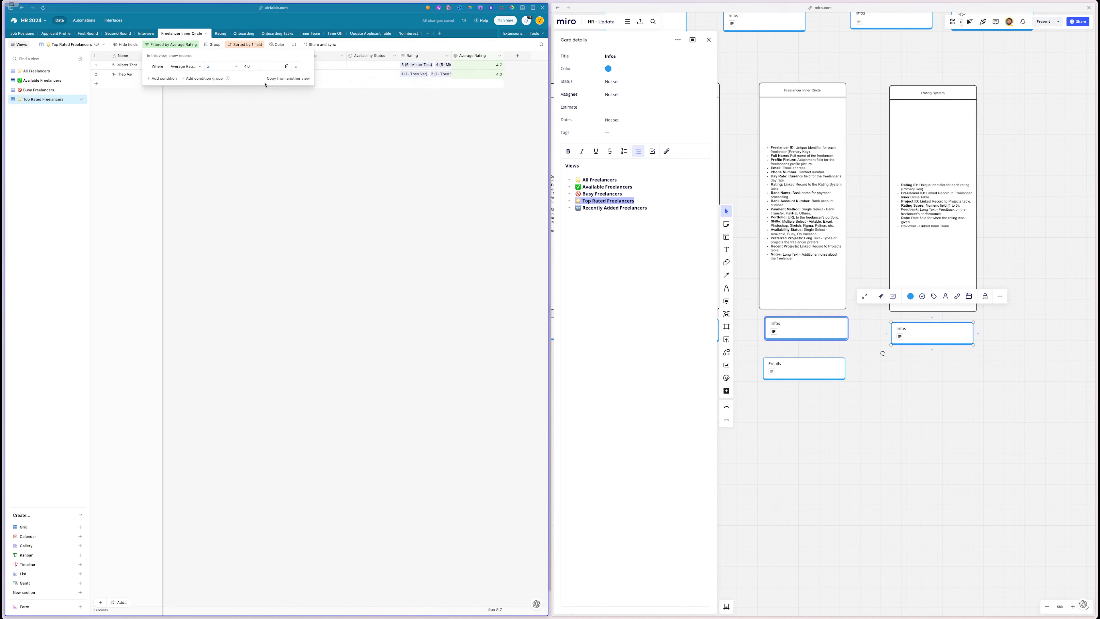
left_click(254, 190)
scroll(302, 191, "left", 10)
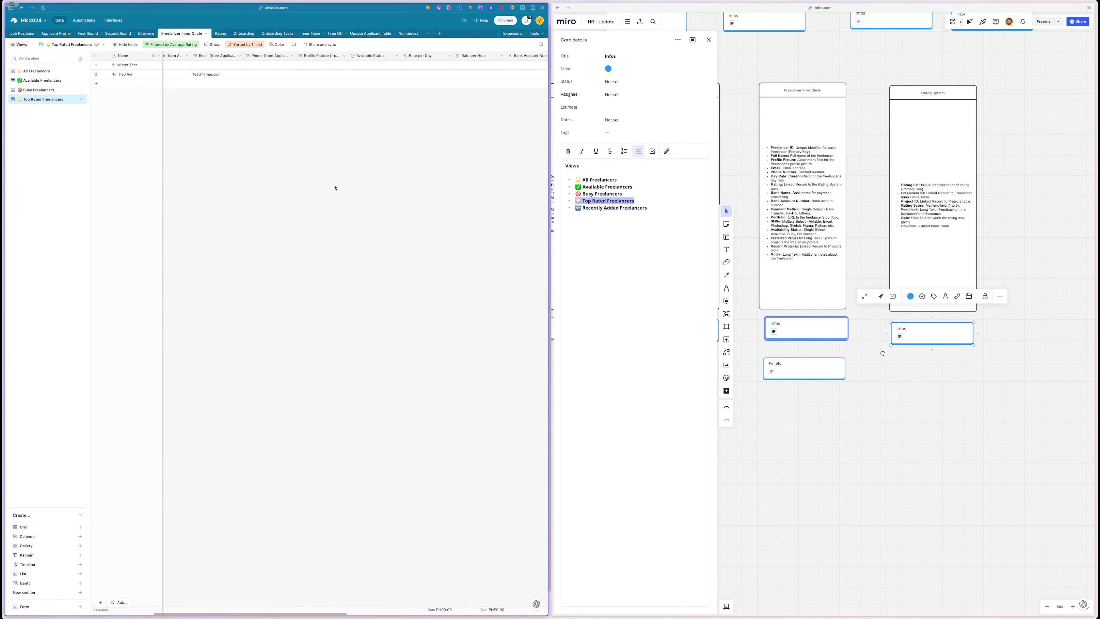
scroll(335, 188, "left", 4)
scroll(335, 188, "right", 15)
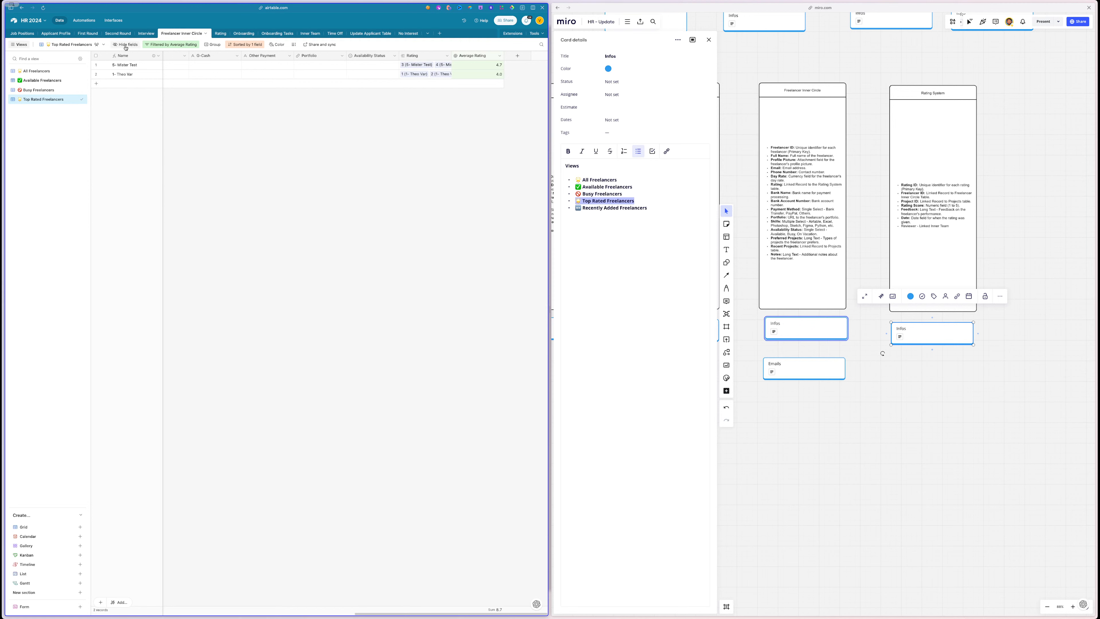
left_click(123, 44)
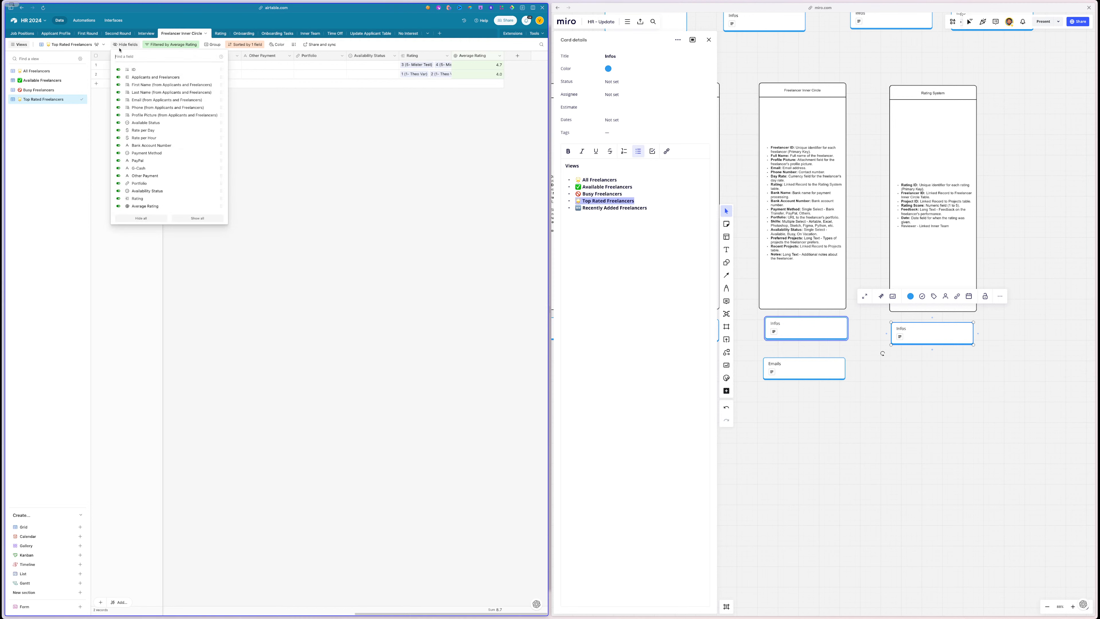
- Hide 14 fields, including names, contact, payment, portfolio and Rating fields, in Top Rated Freelancers
left_click(150, 78)
left_click(149, 84)
left_click(147, 92)
left_click(146, 99)
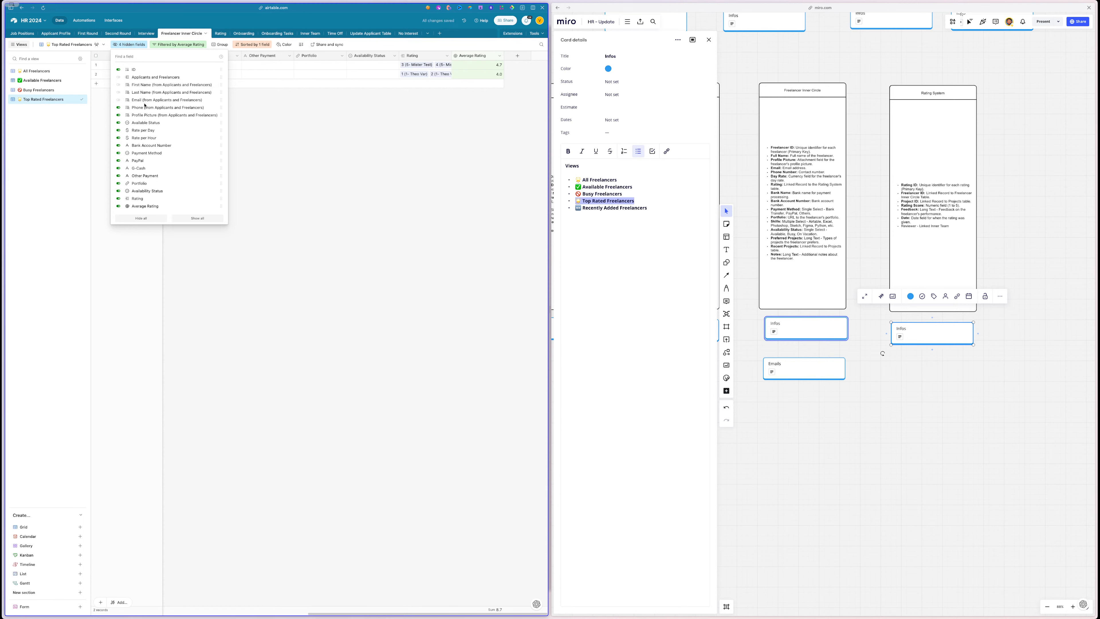
left_click(145, 107)
left_click(143, 115)
left_click(140, 146)
left_click(140, 154)
left_click(140, 161)
left_click(140, 168)
left_click(139, 176)
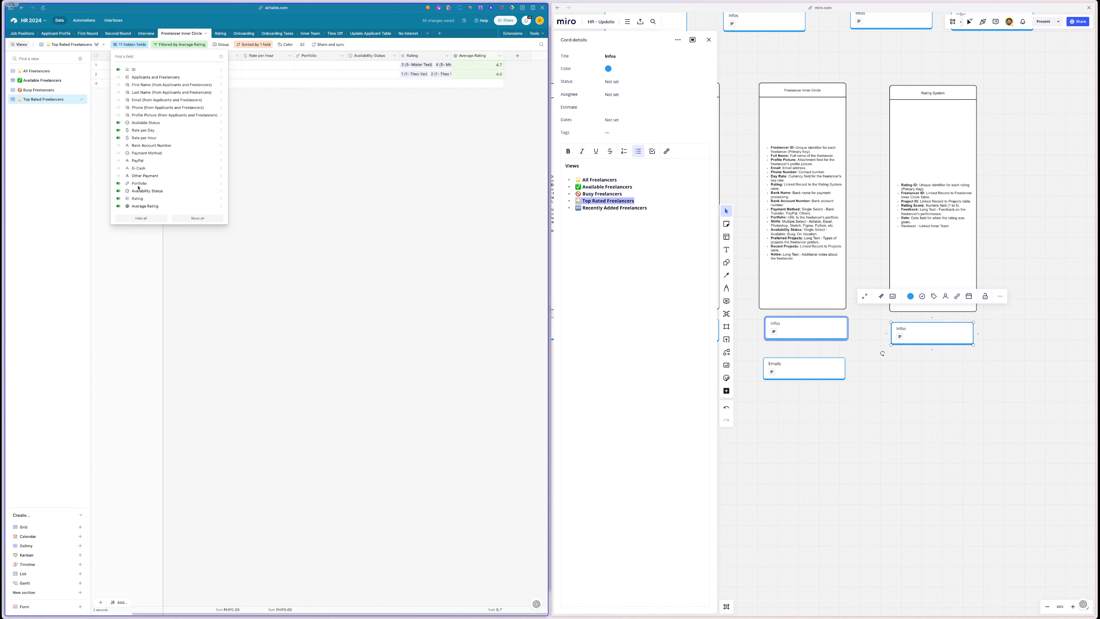
left_click(139, 184)
left_click(137, 191)
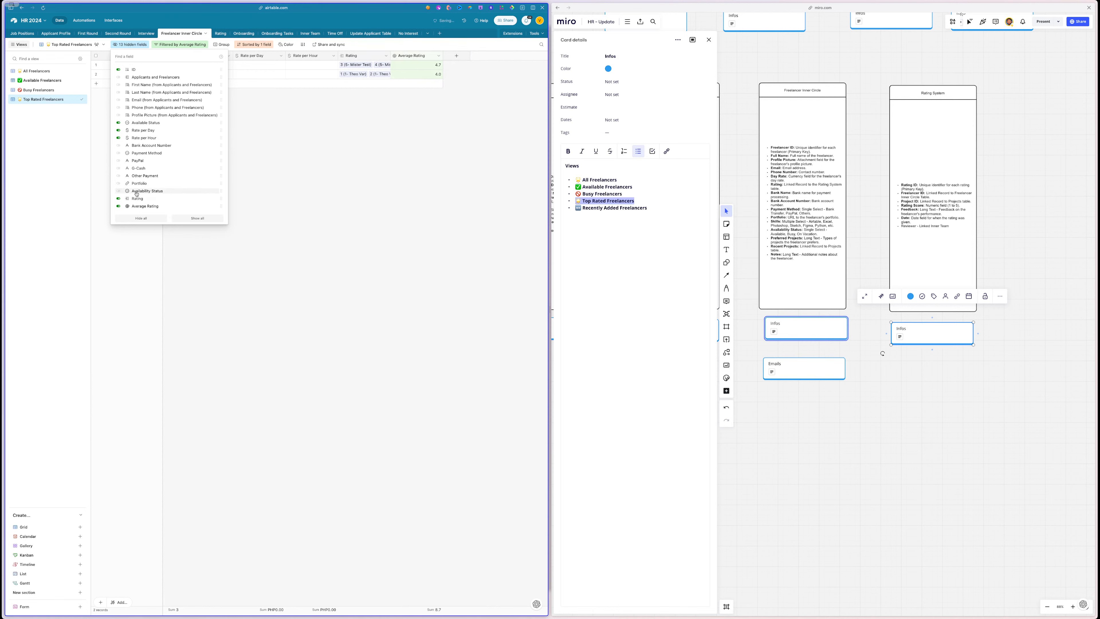
left_click(137, 199)
left_click(274, 229)
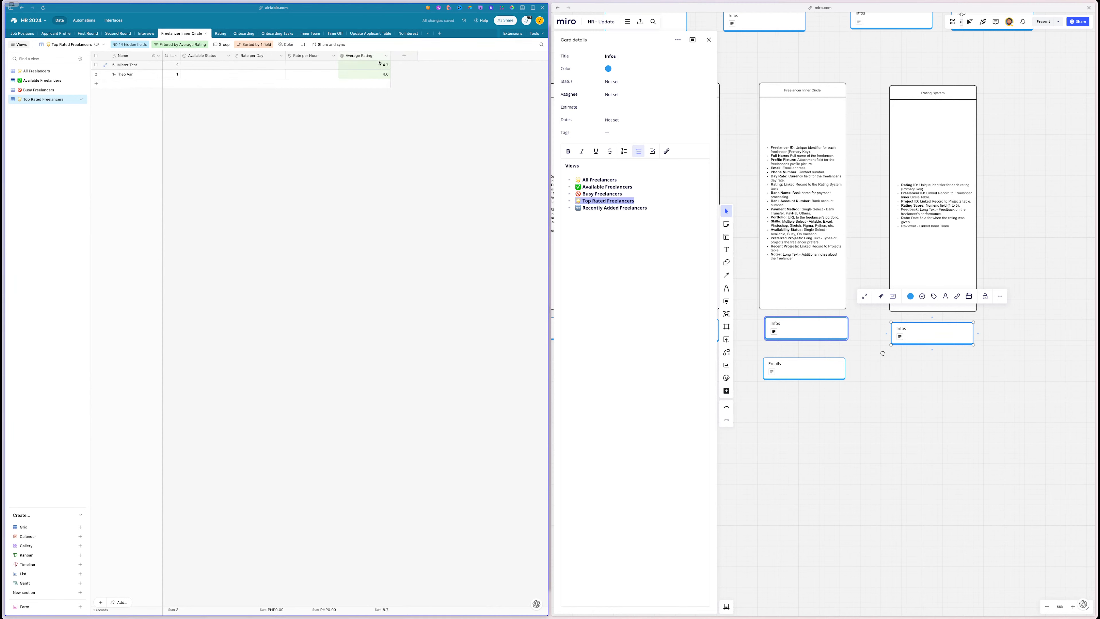
- Move Average Rating beside Name and set the freelancers' statuses to Available and Sometimes
left_click_drag(380, 57, 179, 58)
left_click(250, 74)
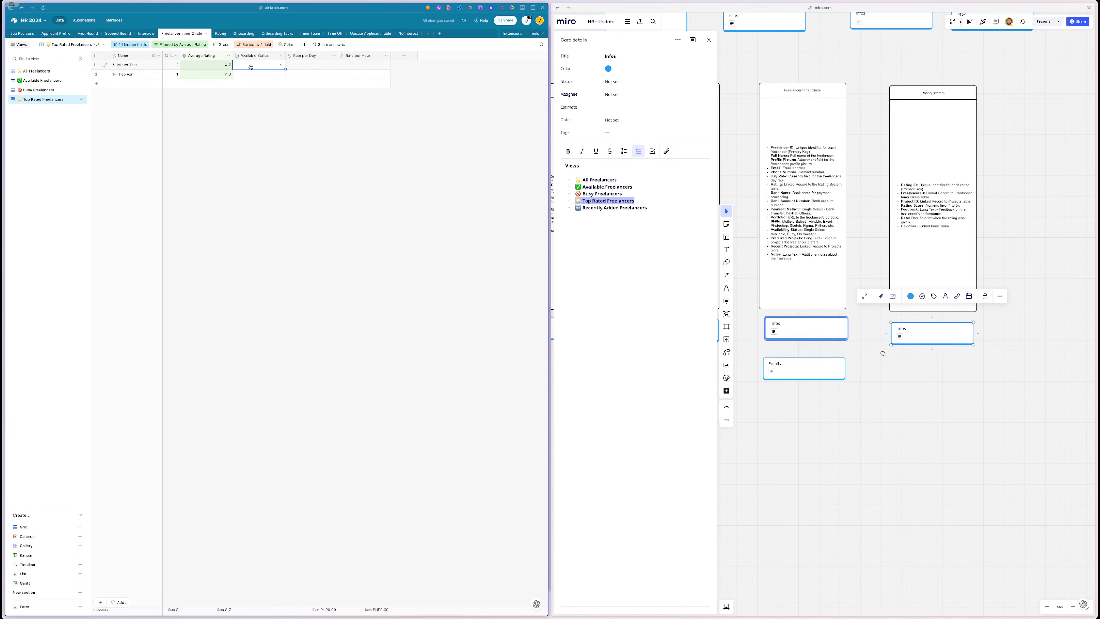
left_click(250, 72)
left_click(253, 98)
left_click(257, 76)
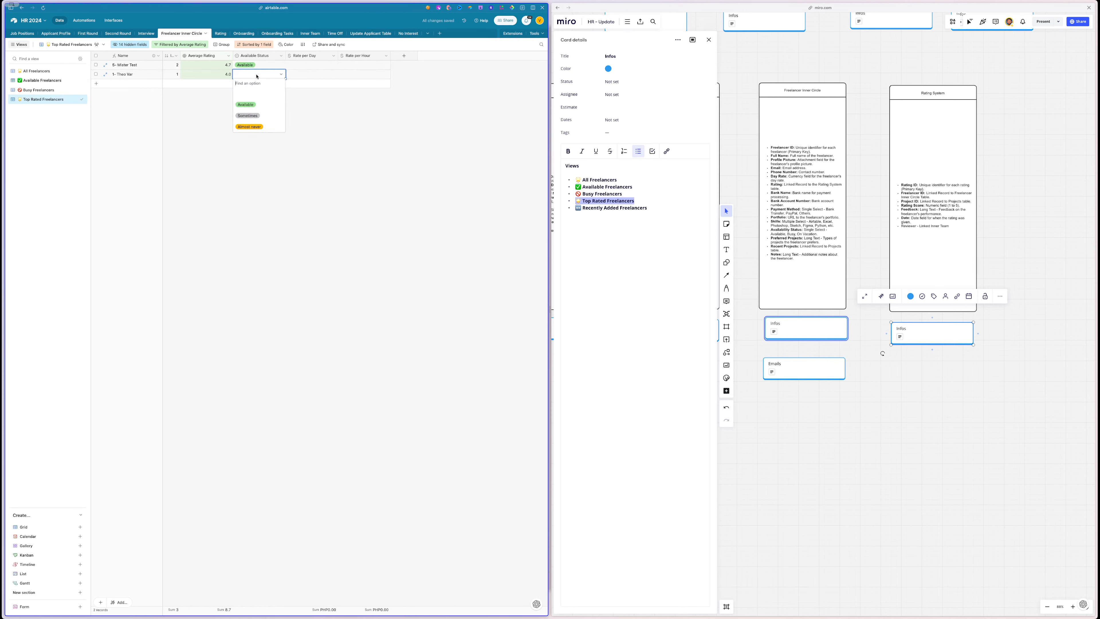
left_click(252, 105)
left_click(268, 76)
left_click(250, 115)
- Delete the ID field from the table
left_click(300, 67)
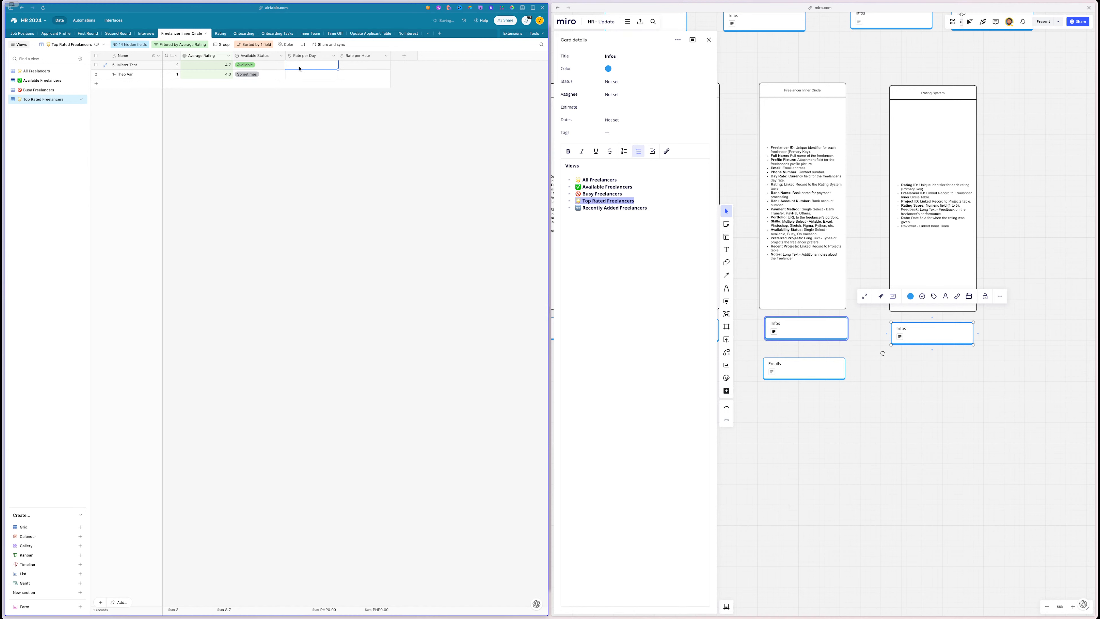
right_click(170, 56)
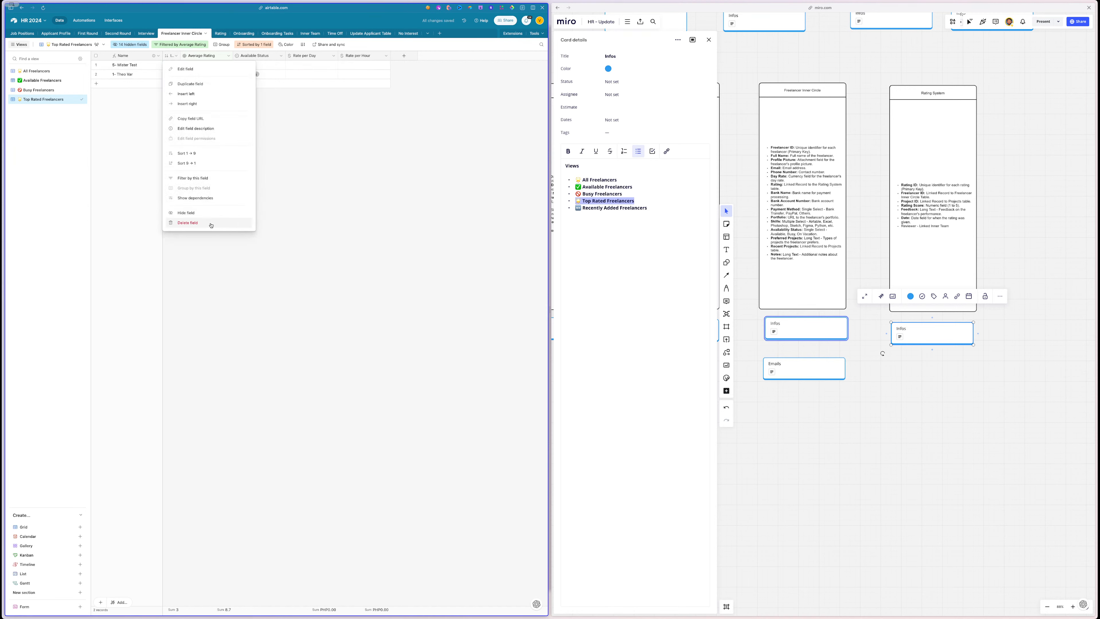
left_click(204, 223)
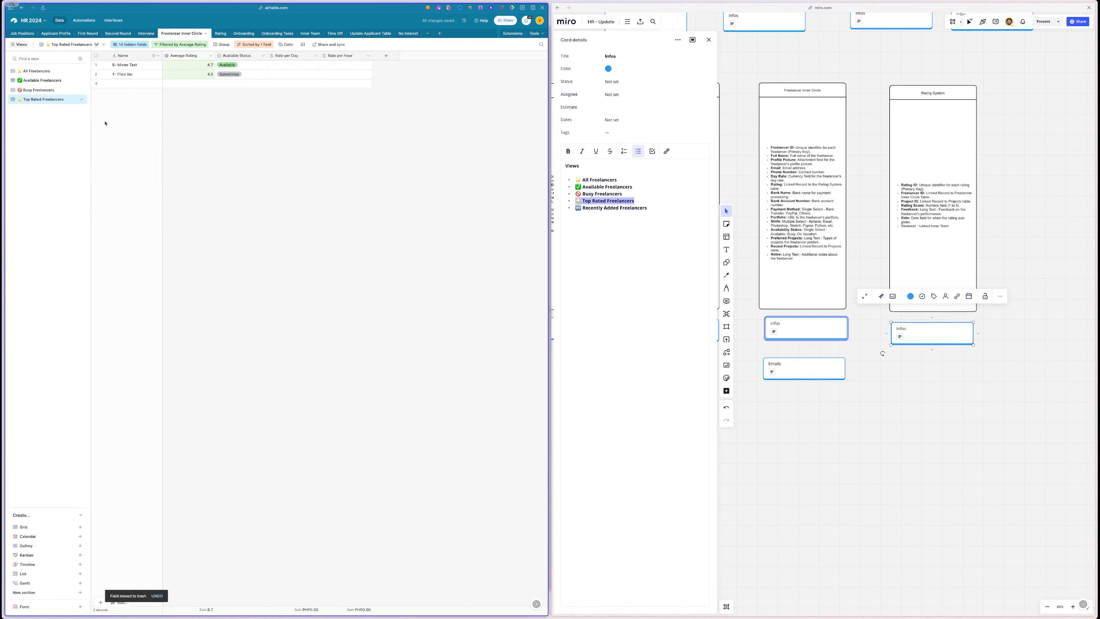
- Star Top Rated Freelancers as a favourite view and widen the Airtable pane beside Miro
left_click(13, 99)
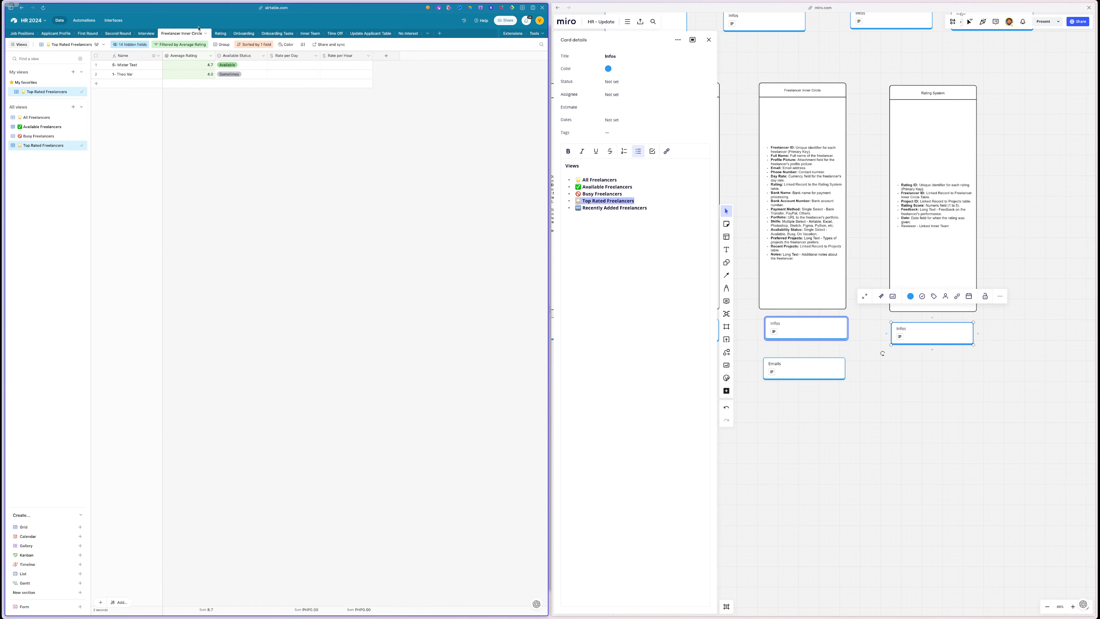
left_click(197, 69)
left_click(290, 65)
left_click(218, 34)
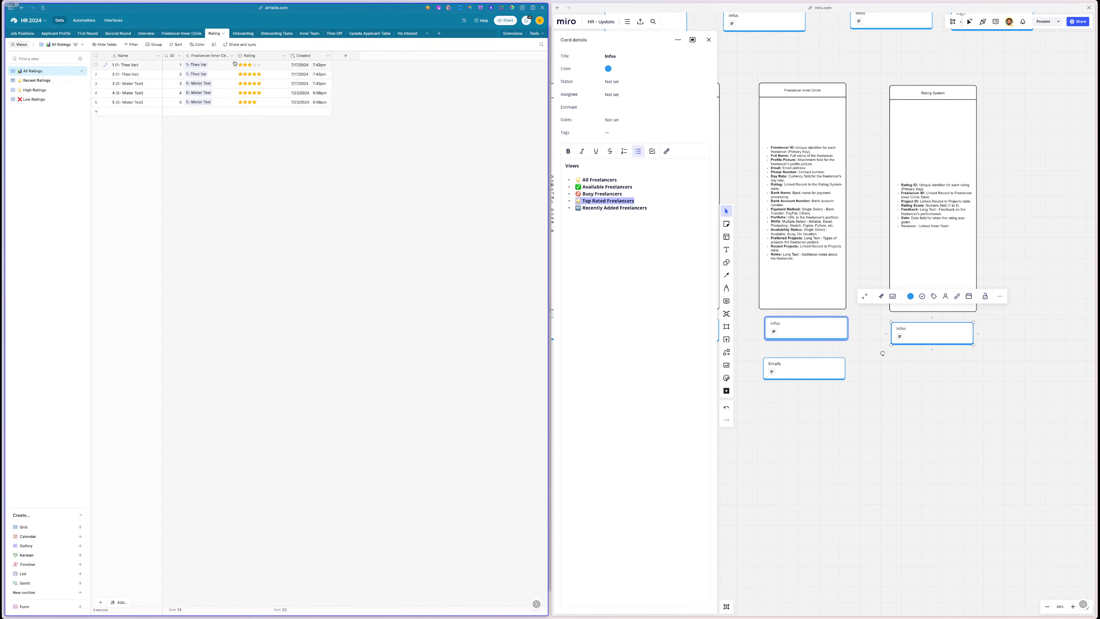
left_click(185, 33)
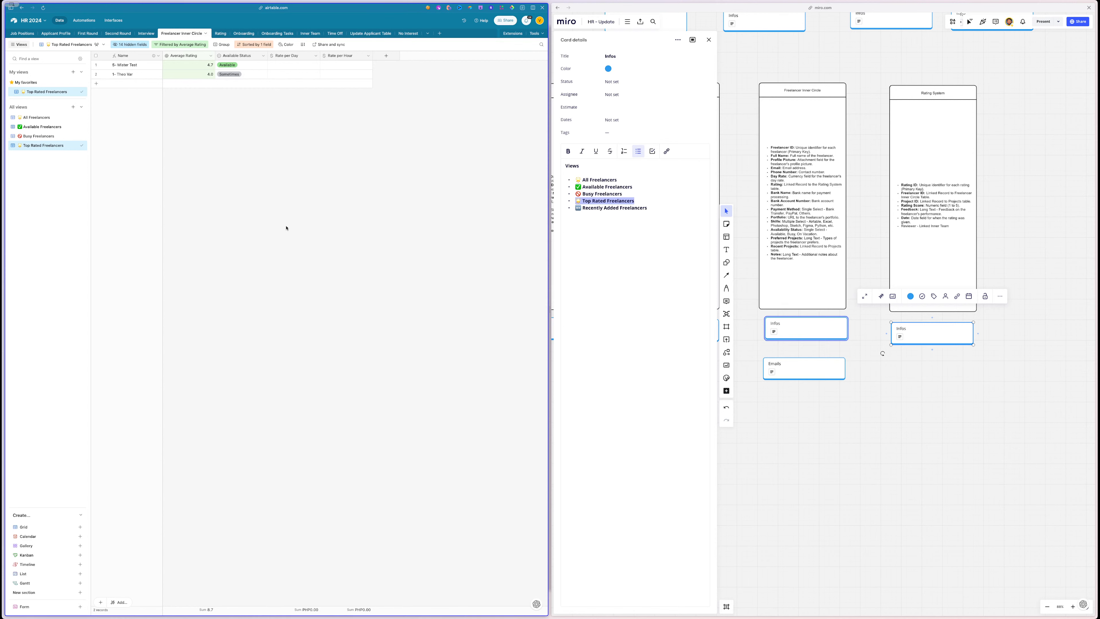
left_click_drag(551, 313, 626, 308)
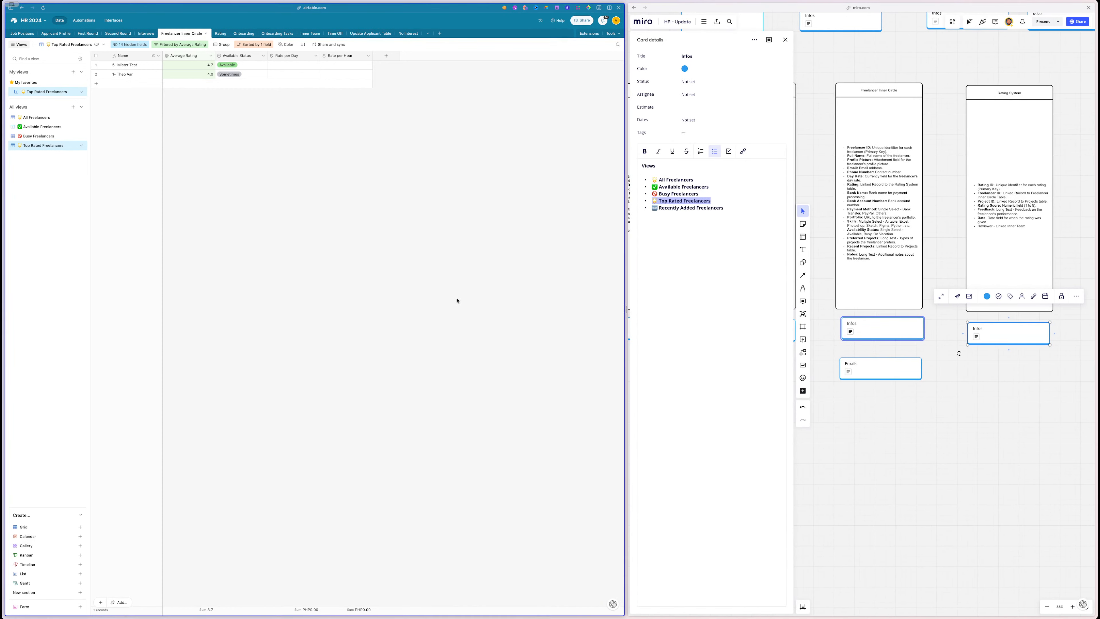
triple_click(712, 209)
key("ctrl+c")
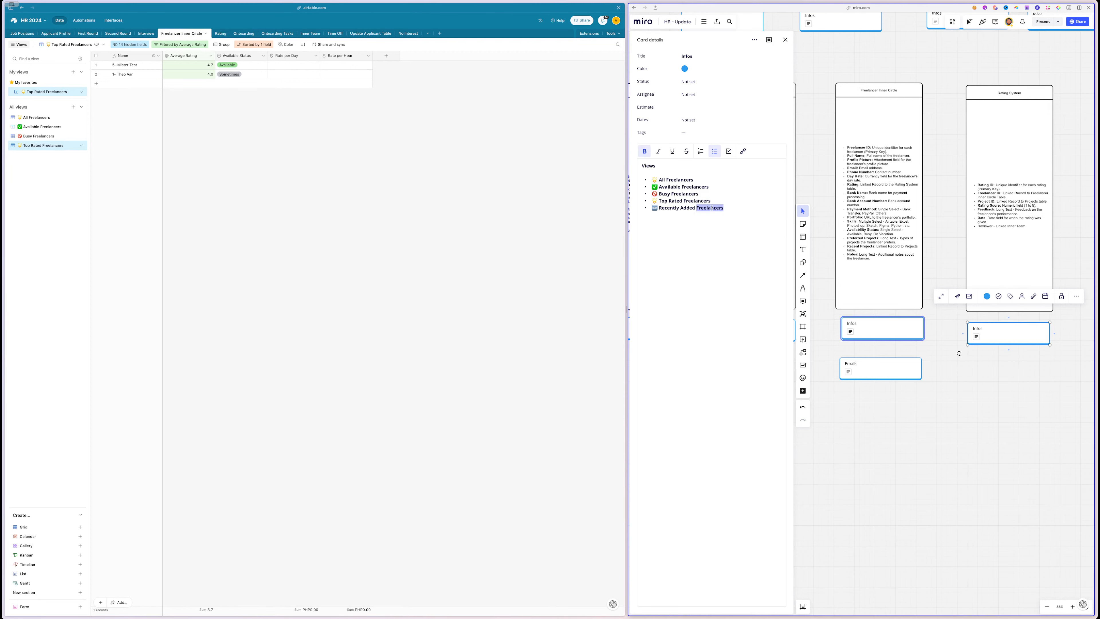
left_click(356, 192)
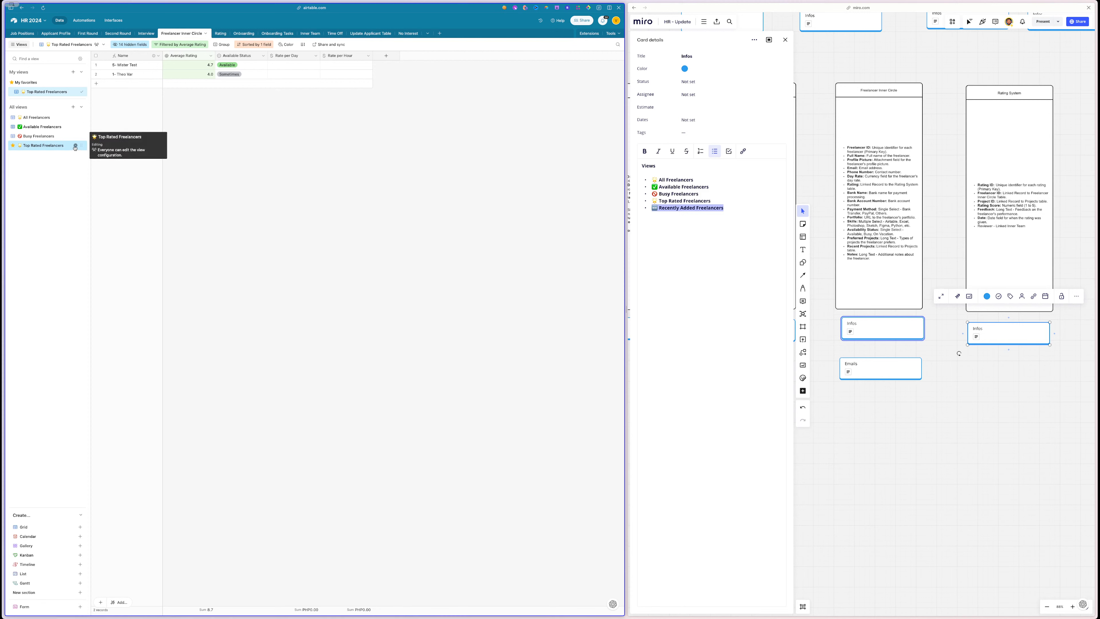
- Duplicate the Top Rated Freelancers view and name the copy 'Recently Added Freelancers'
left_click(75, 146)
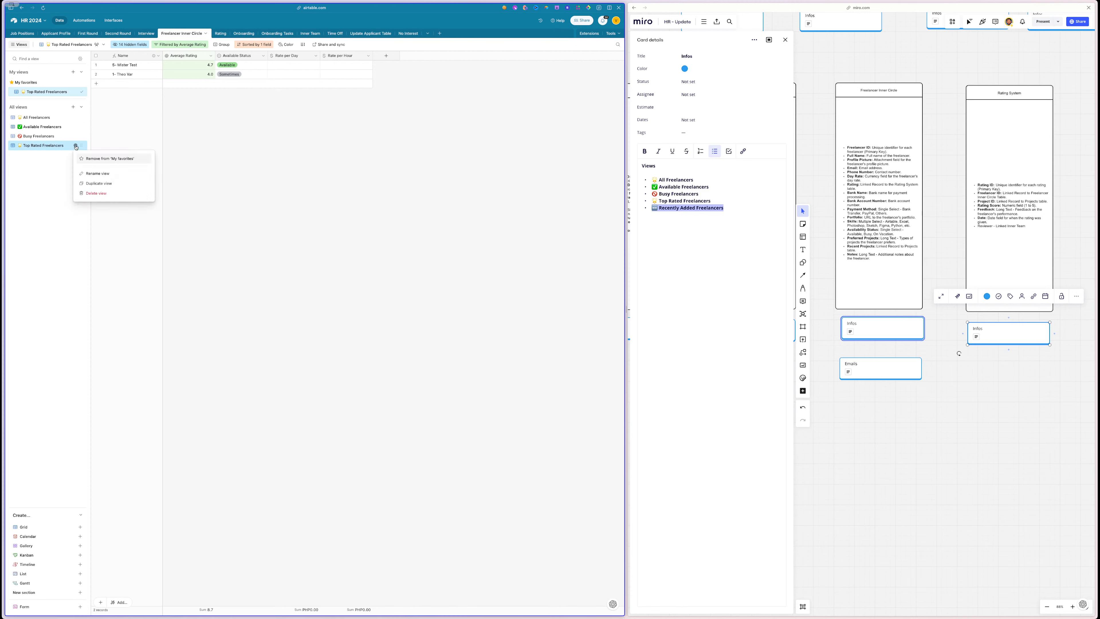
left_click(105, 184)
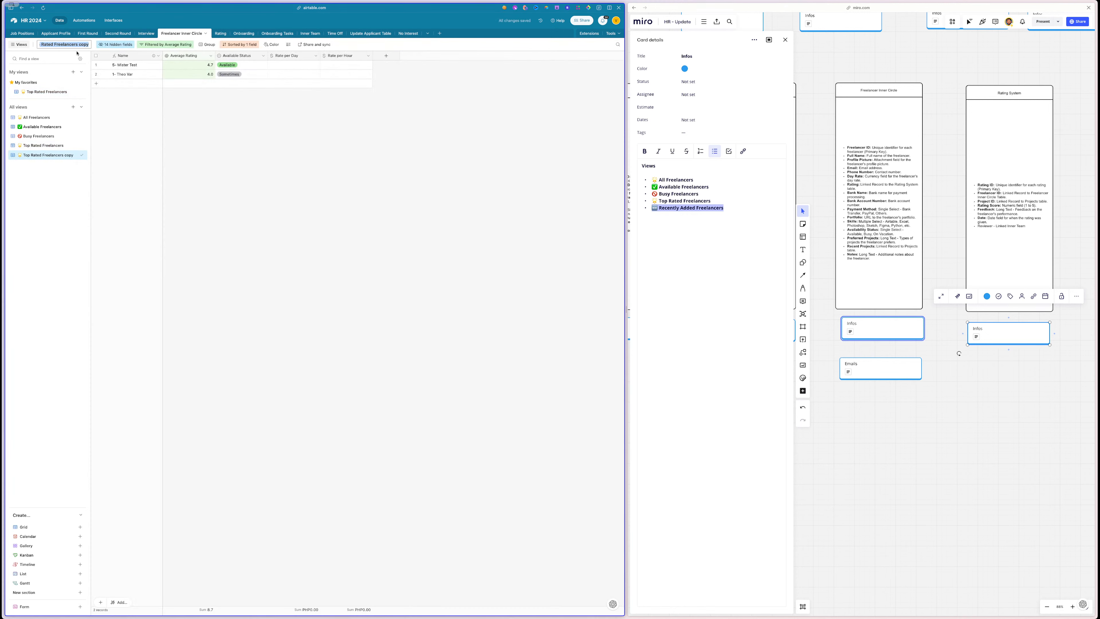
key("ctrl+v")
left_click(244, 142)
- Show Applicants and Freelancers, and hide Available Status and Average Rating in this view
left_click(129, 44)
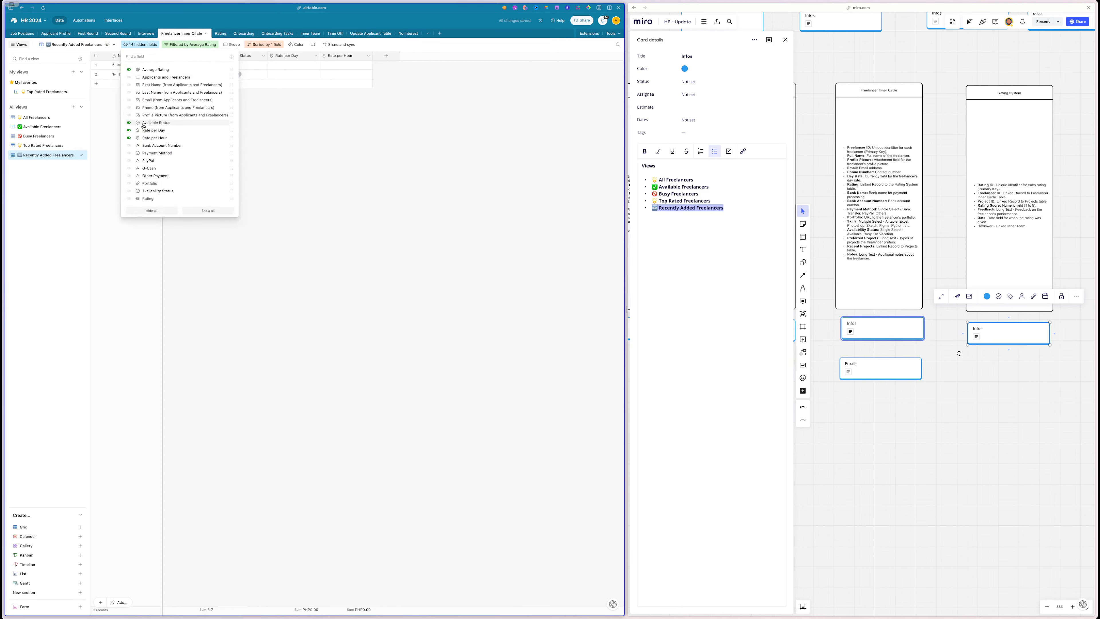
left_click(155, 78)
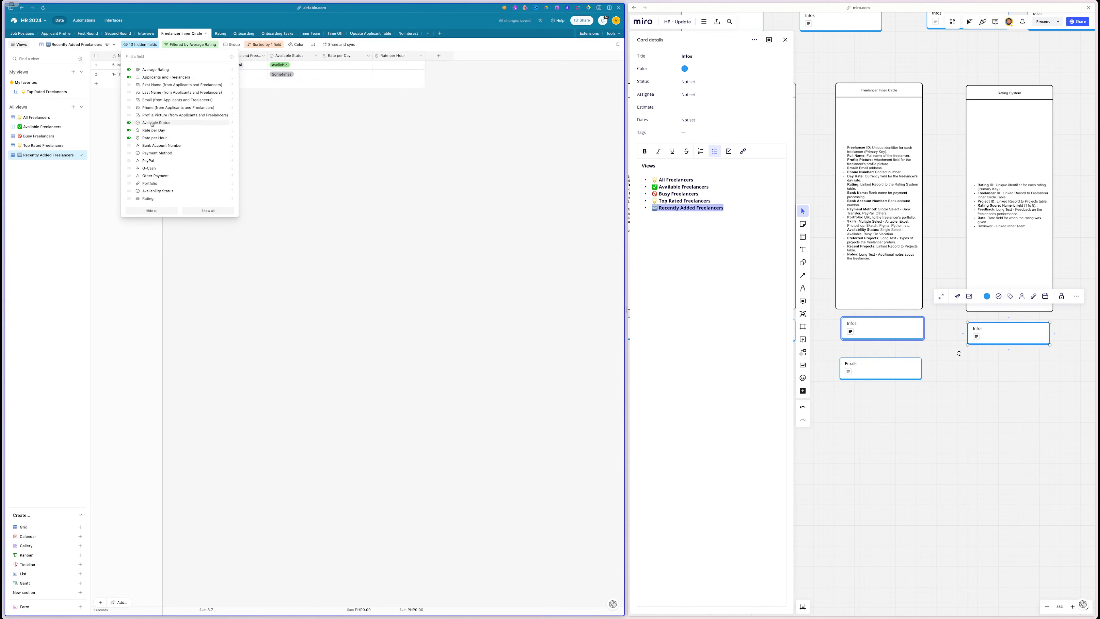
left_click(152, 124)
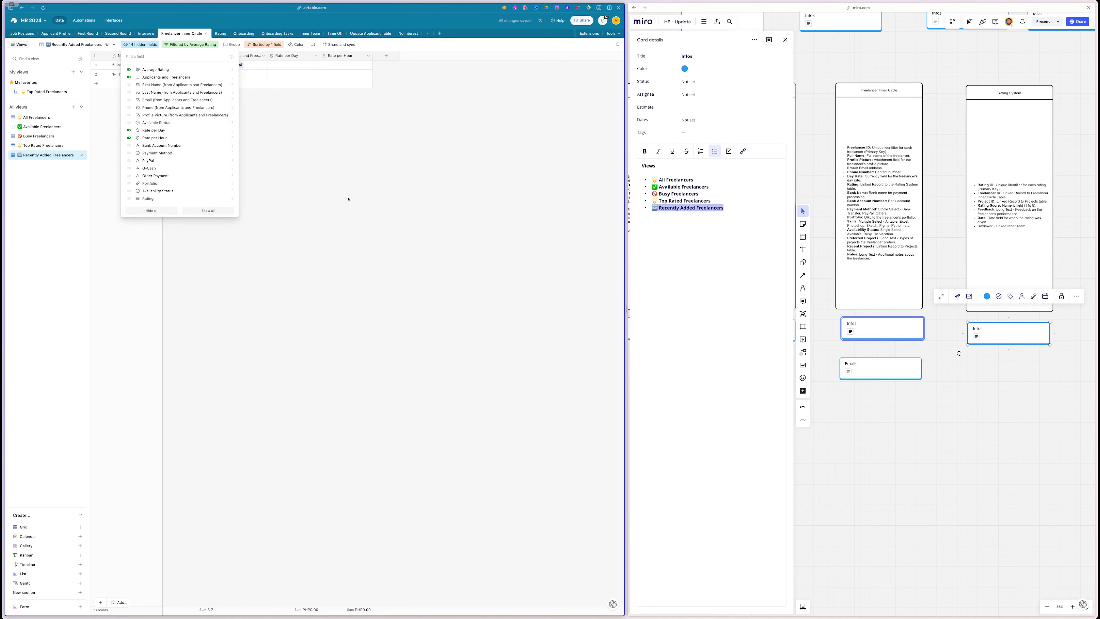
left_click(173, 70)
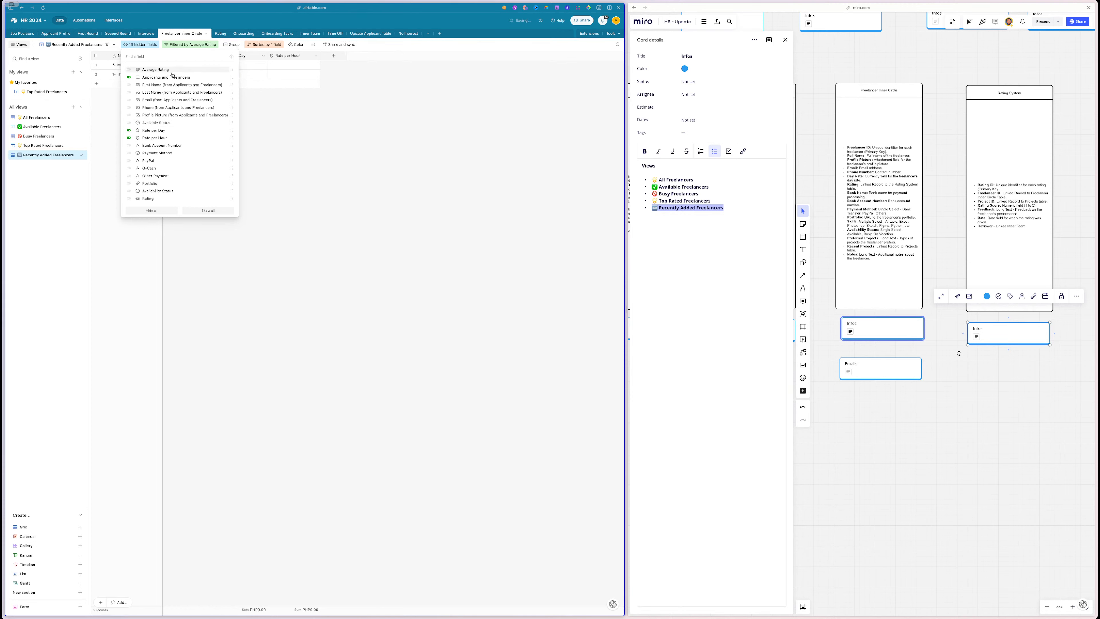
left_click(393, 171)
left_click_drag(215, 56, 238, 56)
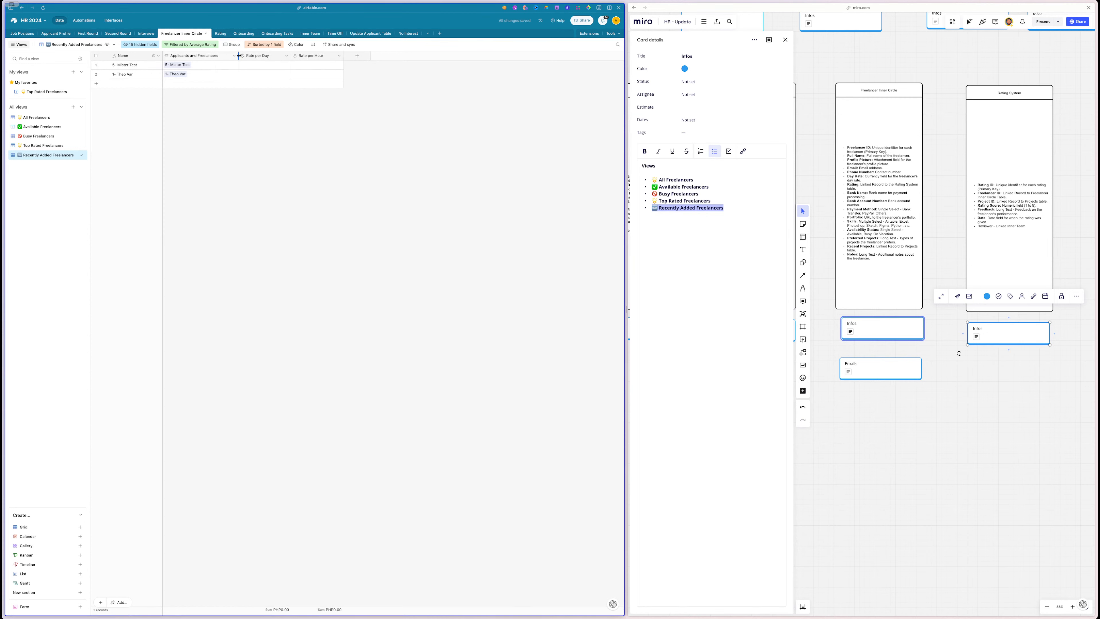
left_click(132, 44)
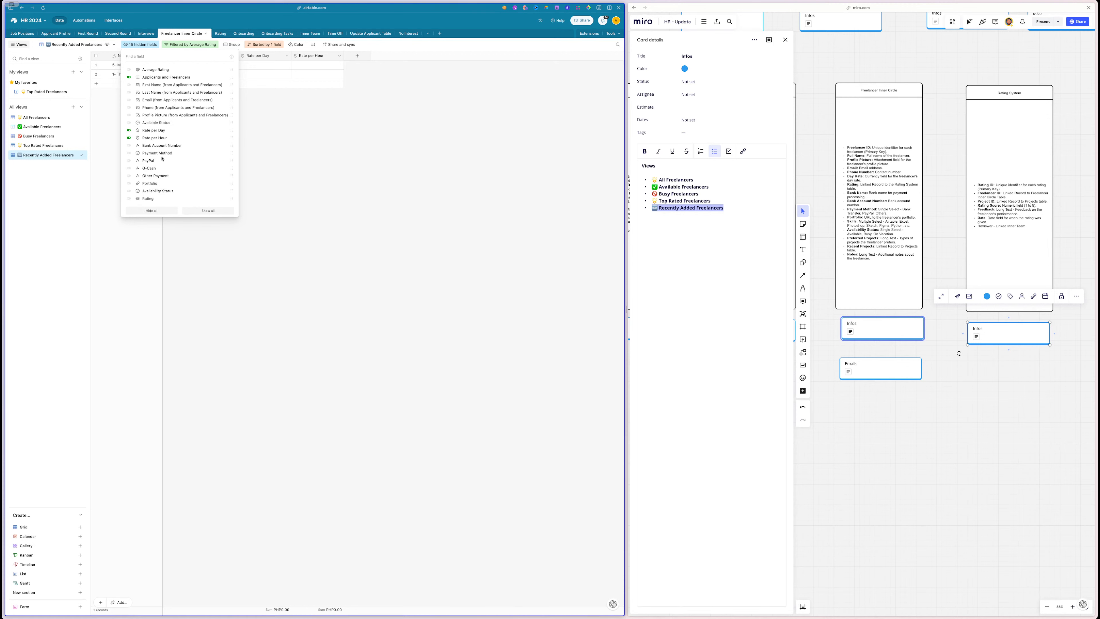
left_click(358, 125)
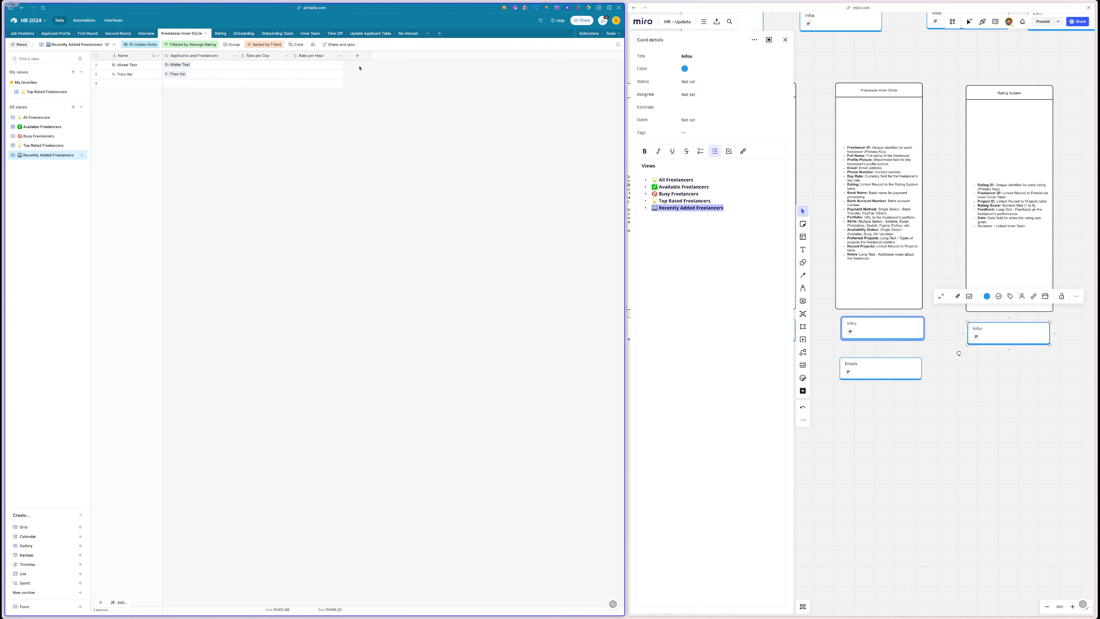
- Add a Created date field of created-time type to the table
left_click(357, 56)
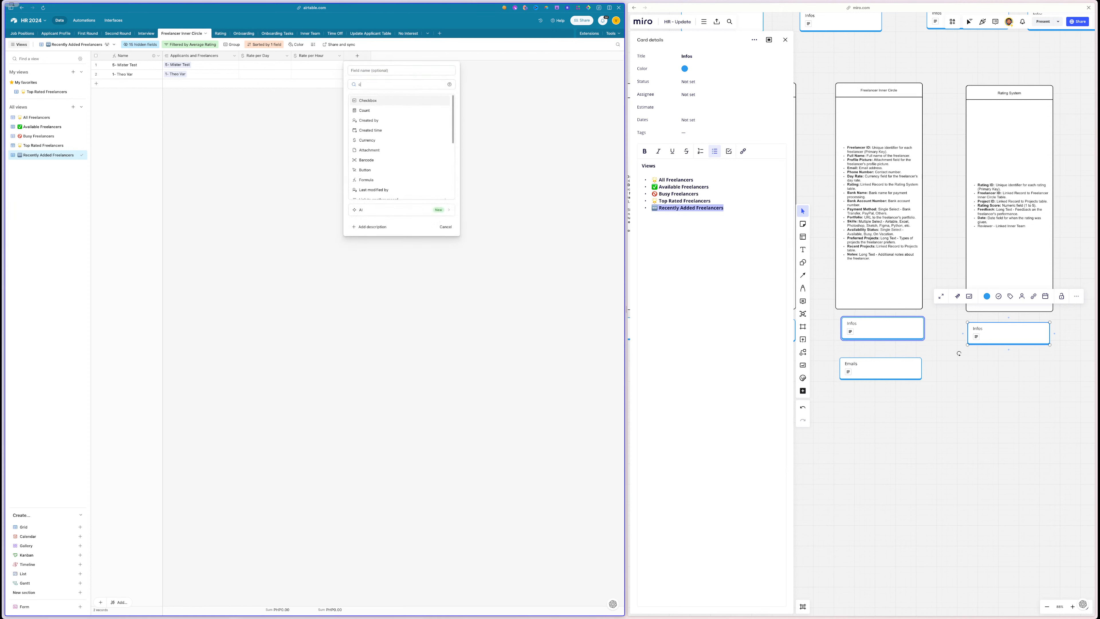
type("crea")
left_click(369, 111)
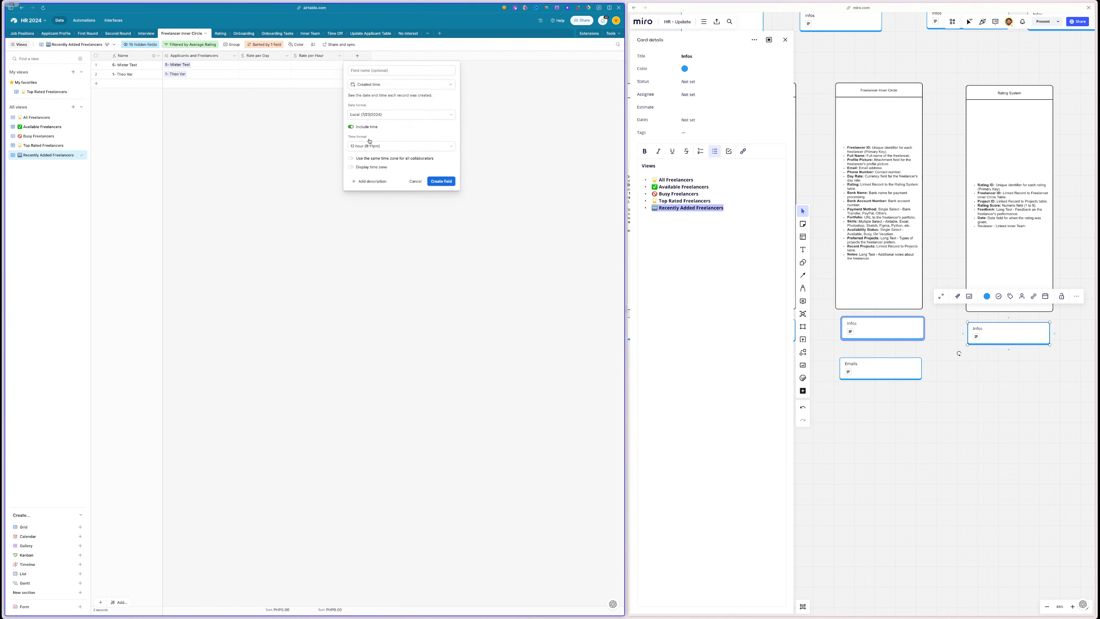
left_click(442, 181)
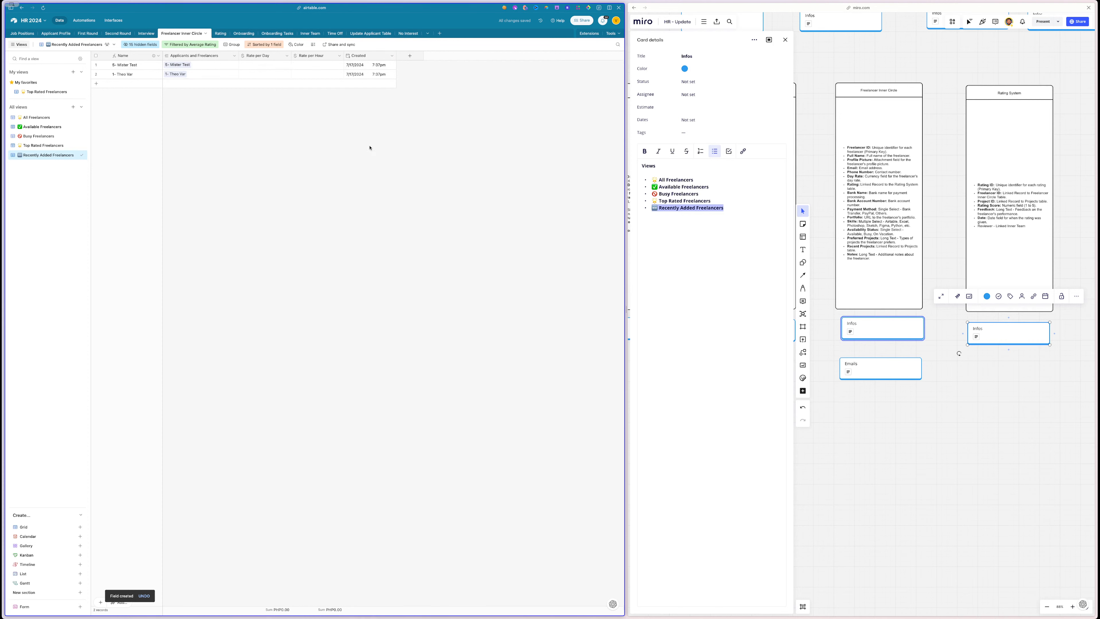
- Filter the view to Created on or after a relative date, and move it under All Freelancers
left_click(190, 45)
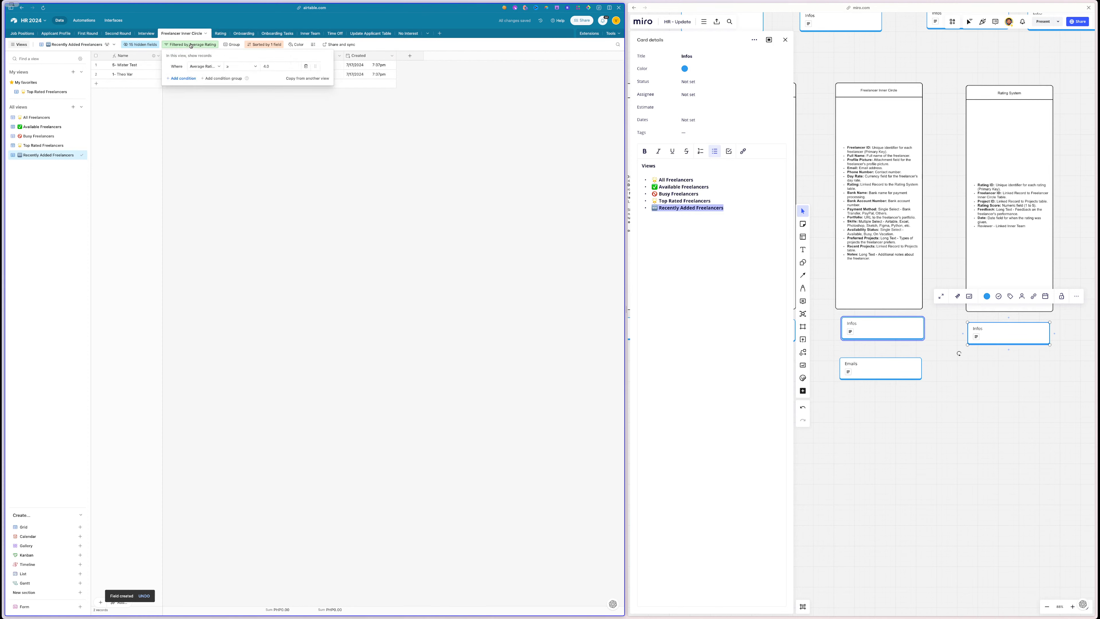
left_click(212, 68)
type("crea")
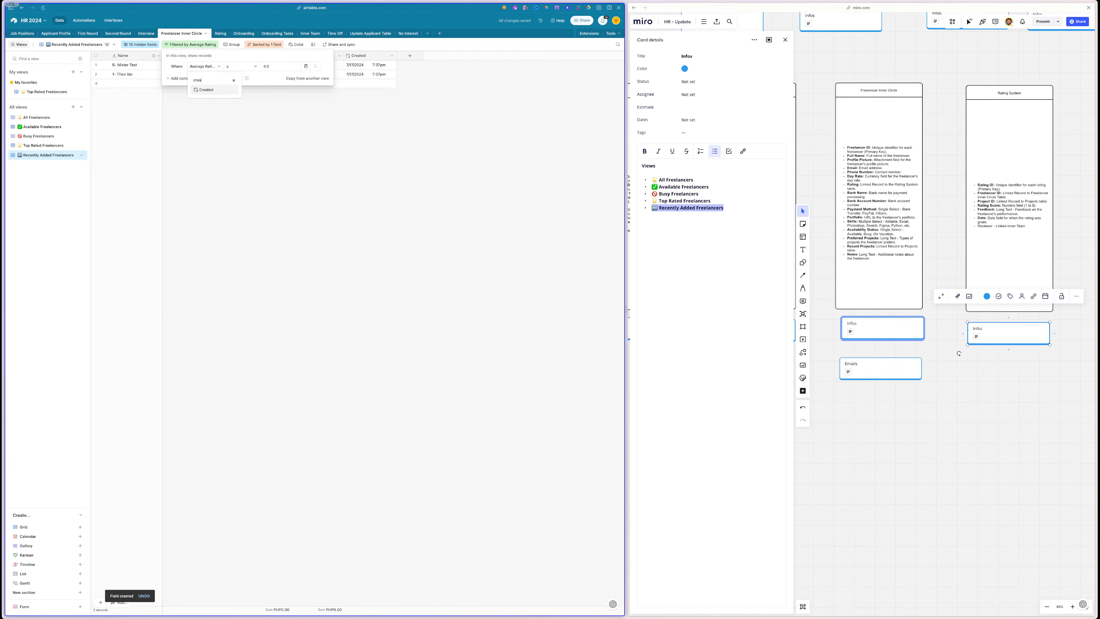
left_click(209, 89)
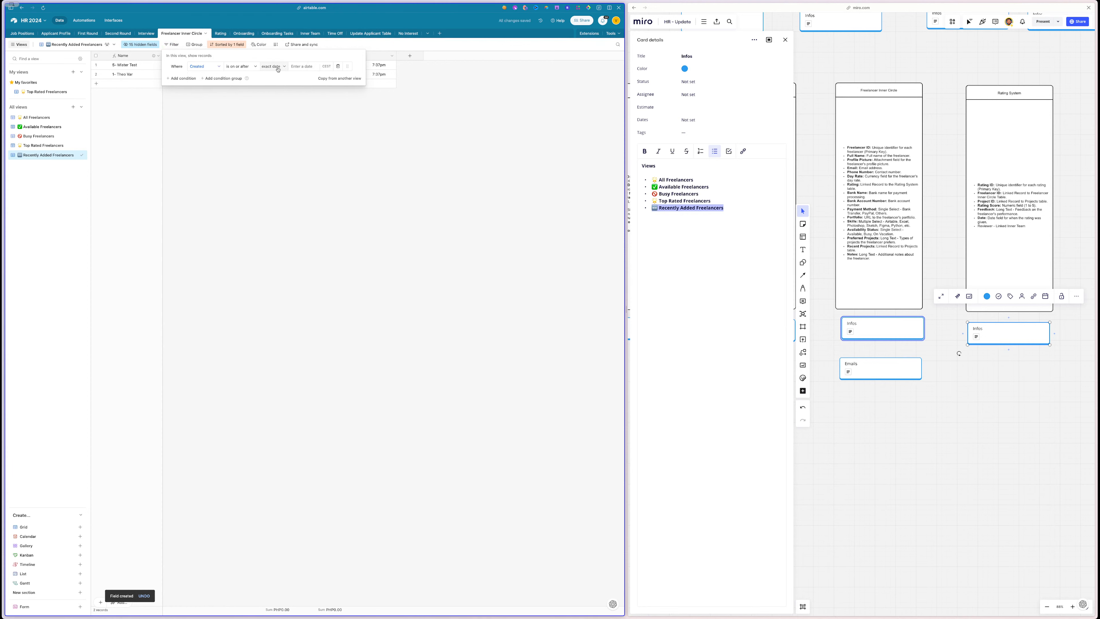
left_click(233, 67)
left_click(273, 66)
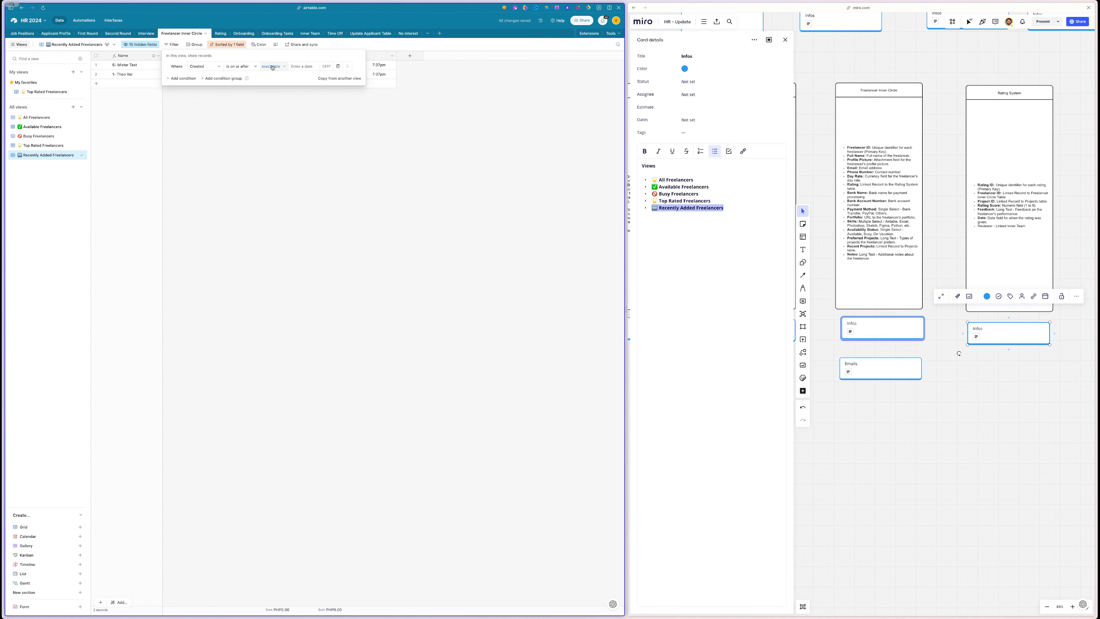
scroll(286, 95, "down", 2)
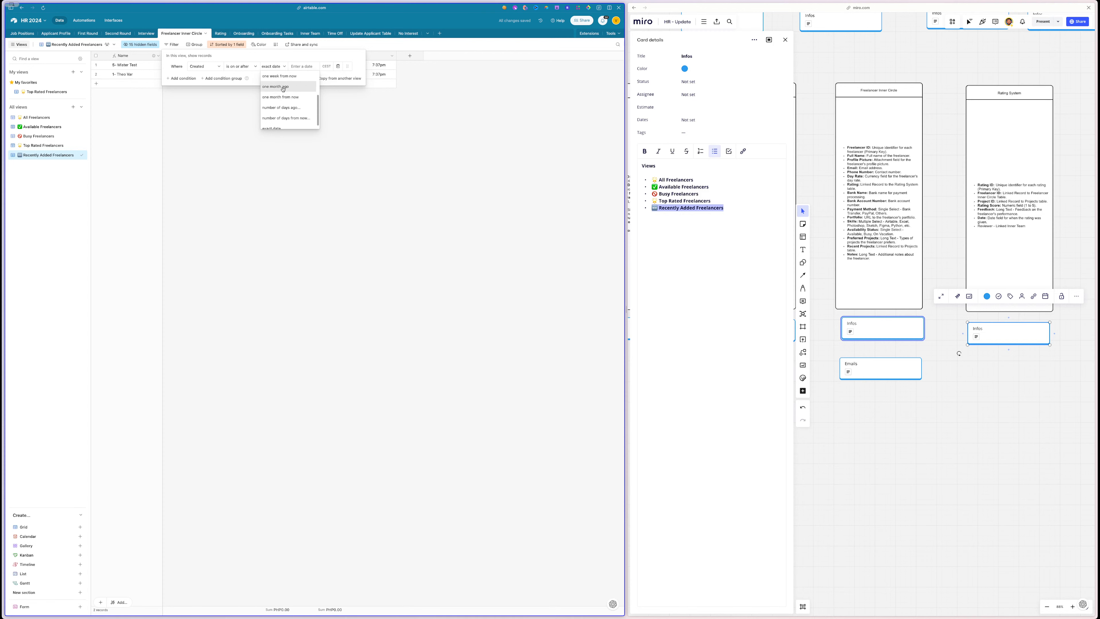
left_click(286, 97)
left_click(261, 148)
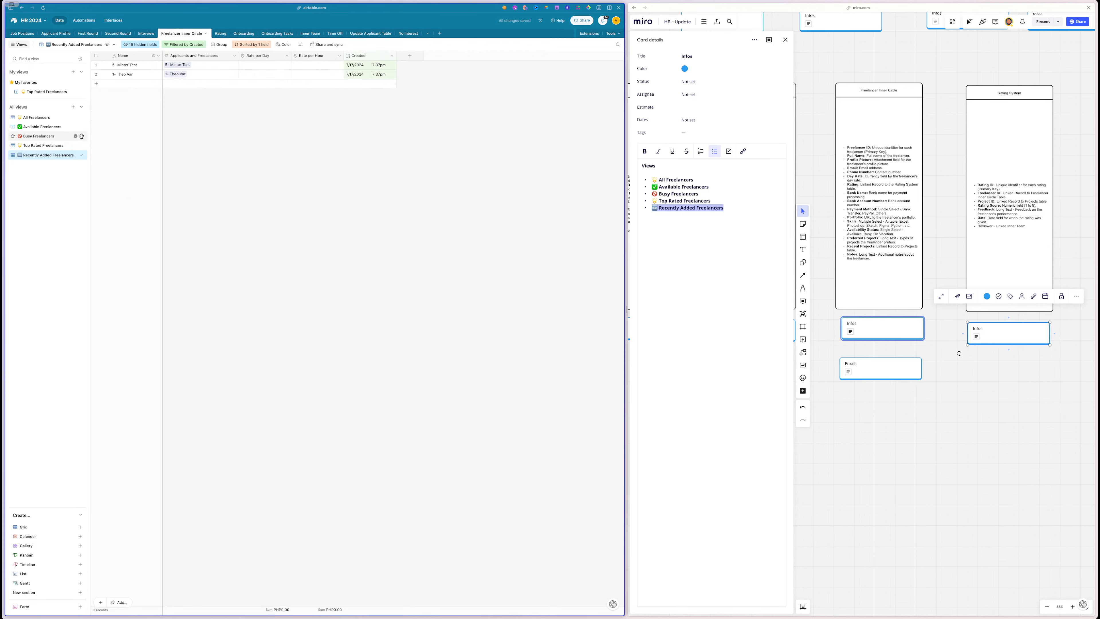
left_click_drag(83, 154, 85, 126)
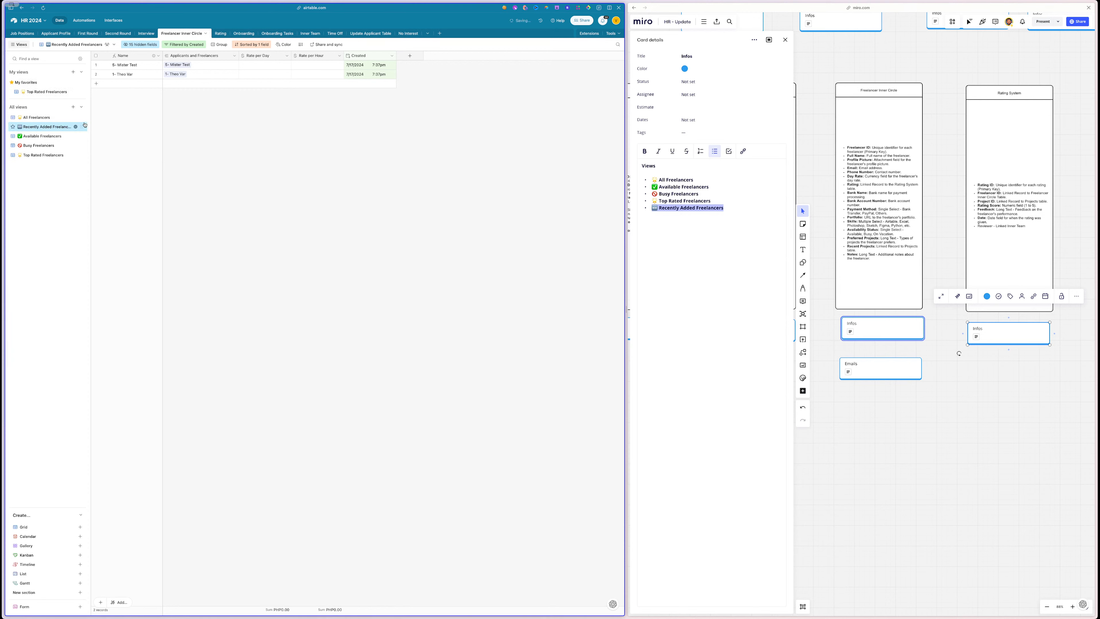
- On the Miro board, read the view notes on the Rating System, Time Off and Inner Team cards
left_click(952, 396)
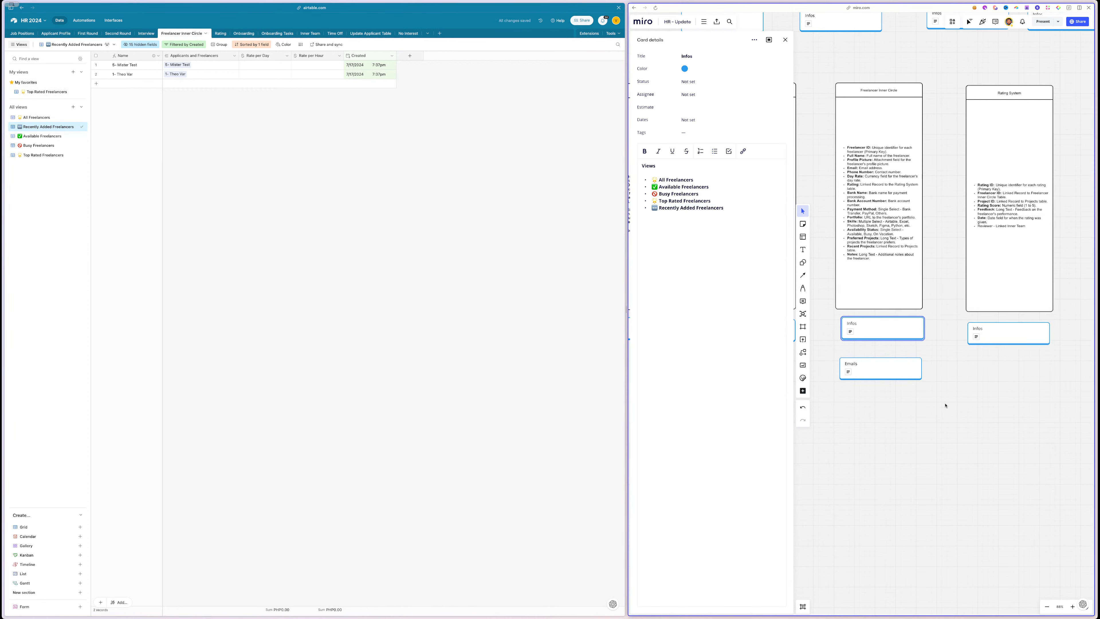
scroll(946, 405, "right", 6)
scroll(946, 405, "up", 2)
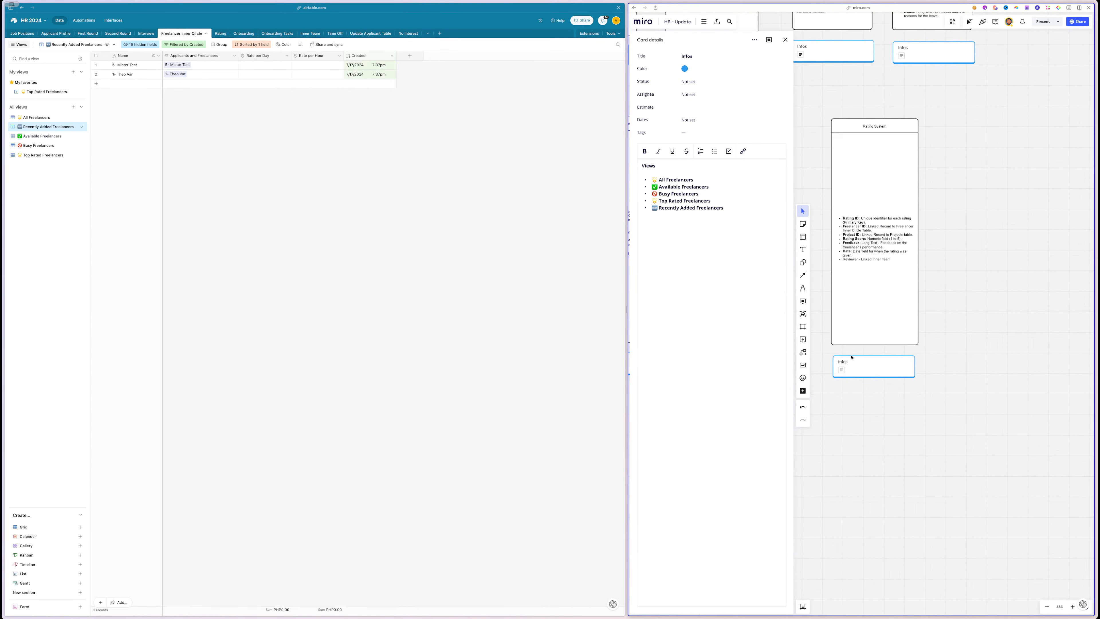
left_click(886, 364)
scroll(887, 361, "up", 3)
scroll(887, 361, "up", 3)
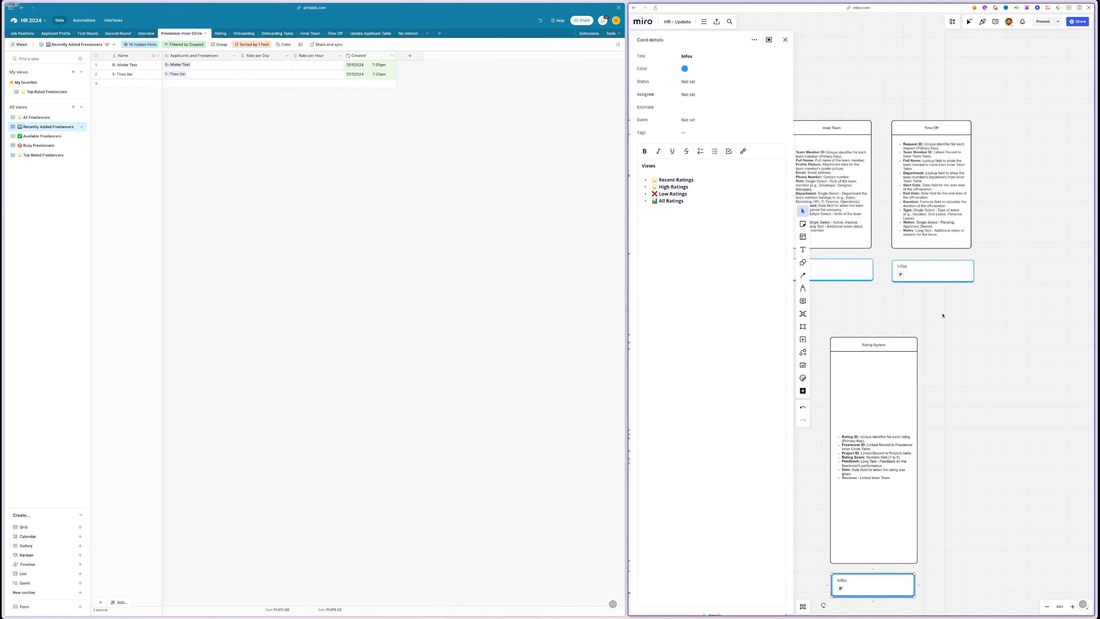
scroll(931, 320, "left", 1)
left_click(985, 281)
scroll(965, 272, "left", 2)
scroll(964, 272, "up", 1)
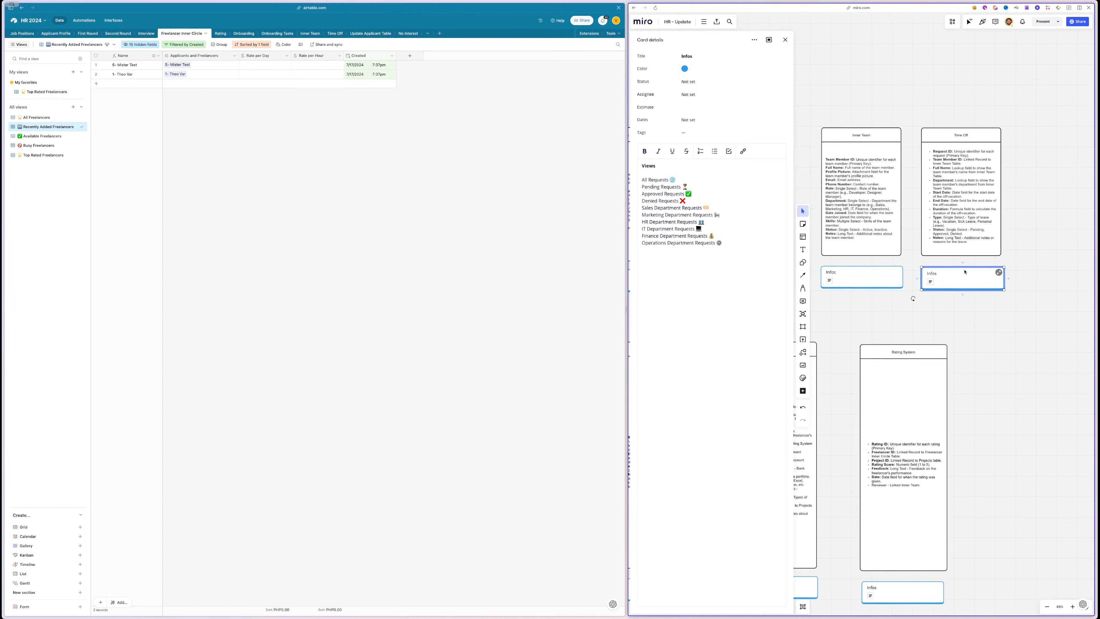
left_click(886, 278)
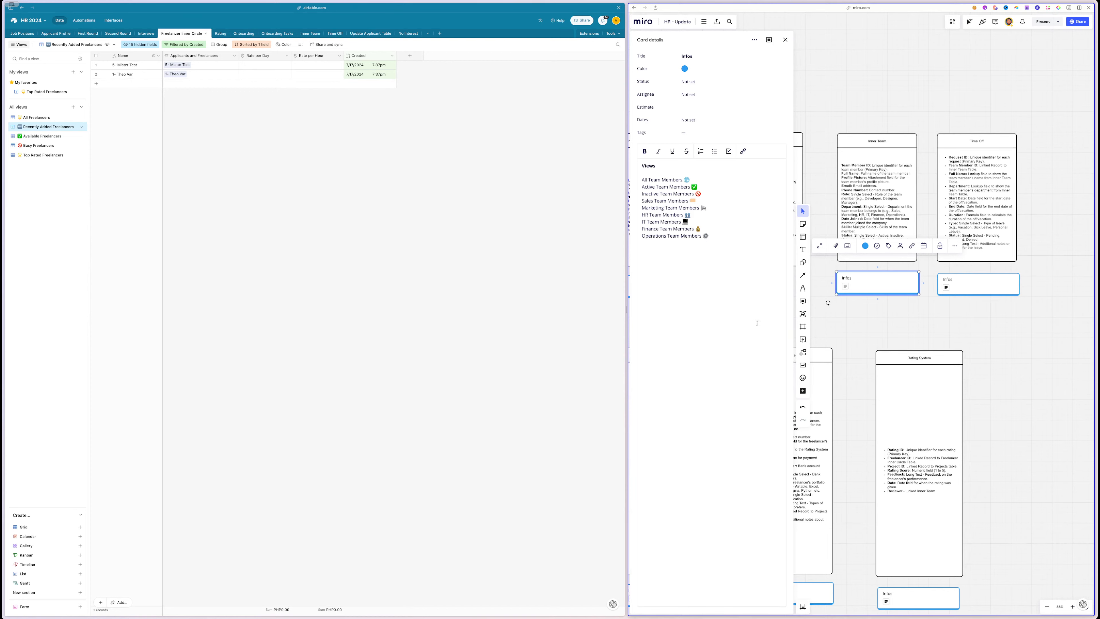
- Read the Onboarding Tasks and Onboarding cards' view notes, then bring up Airtable's Onboarding table
scroll(903, 352, "left", 3)
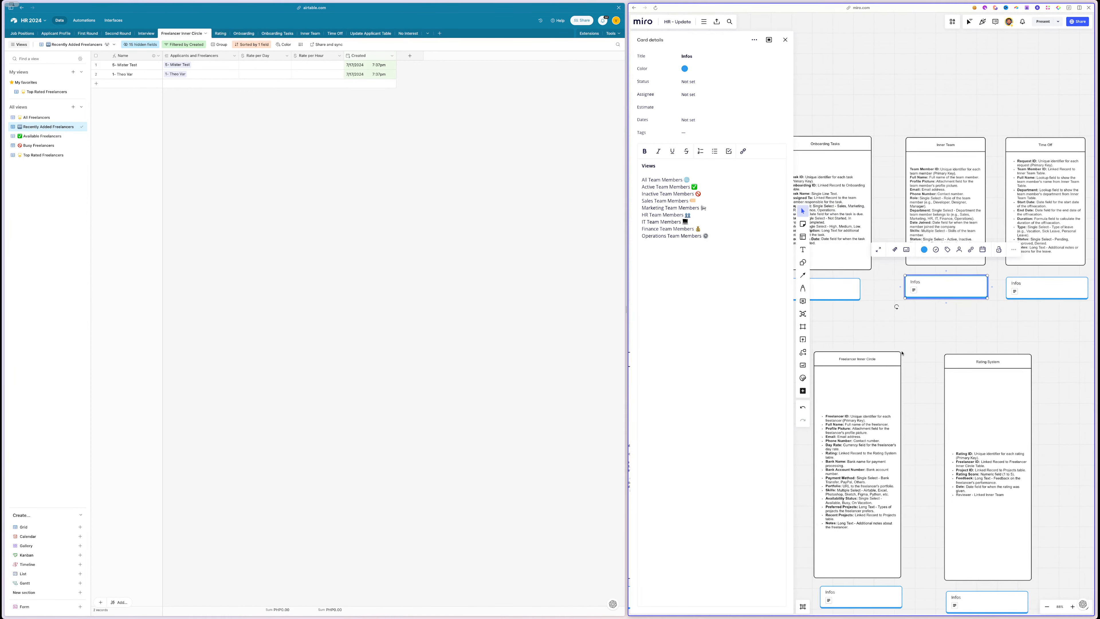
scroll(850, 331, "left", 3)
left_click(891, 296)
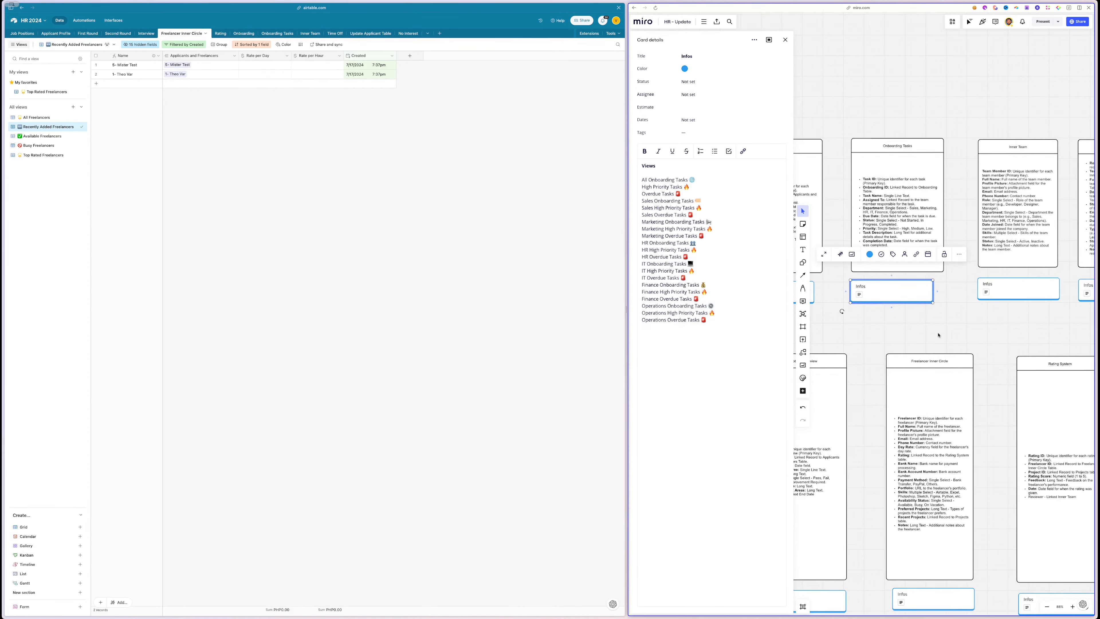
scroll(938, 335, "left", 2)
left_click(845, 298)
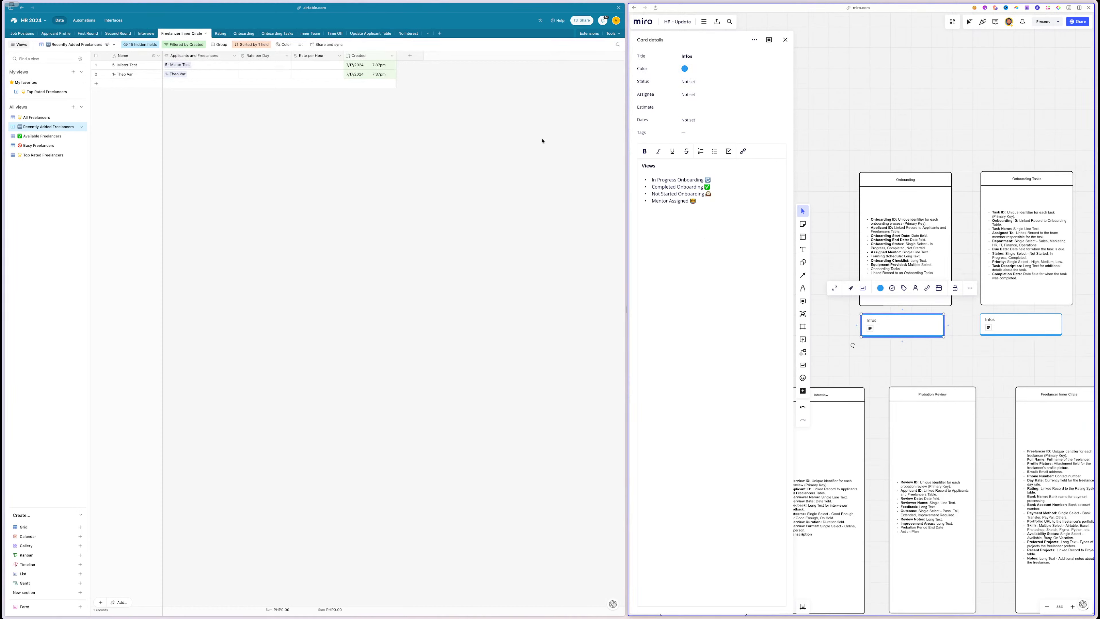
left_click(242, 33)
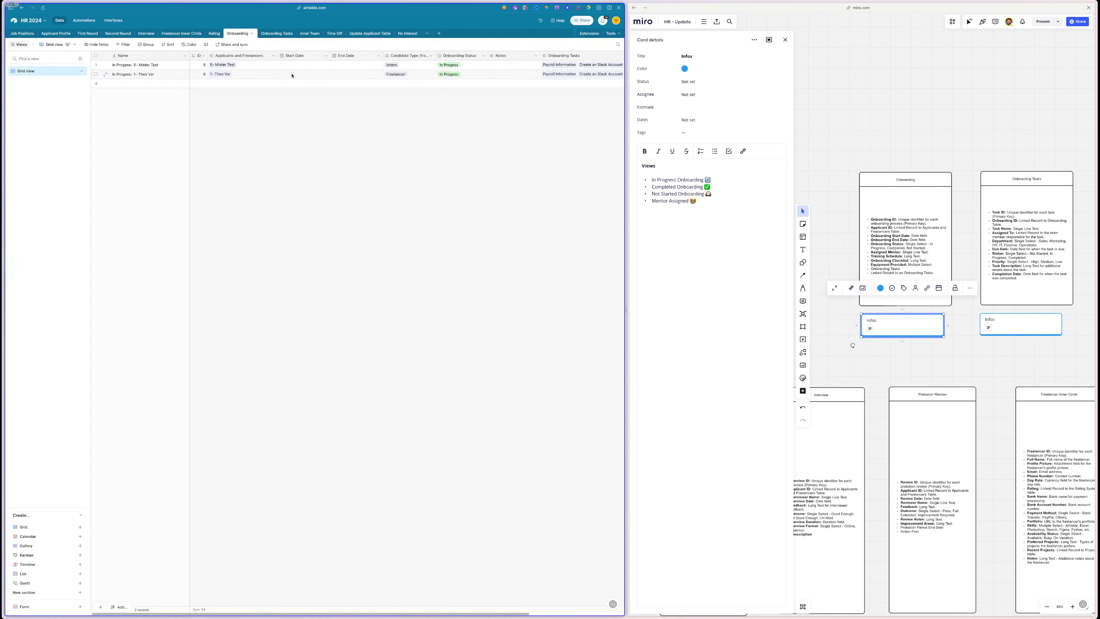
- Send the Onboarding card's four view names to ChatGPT
left_click_drag(735, 200, 651, 178)
mouse_move(46, 191)
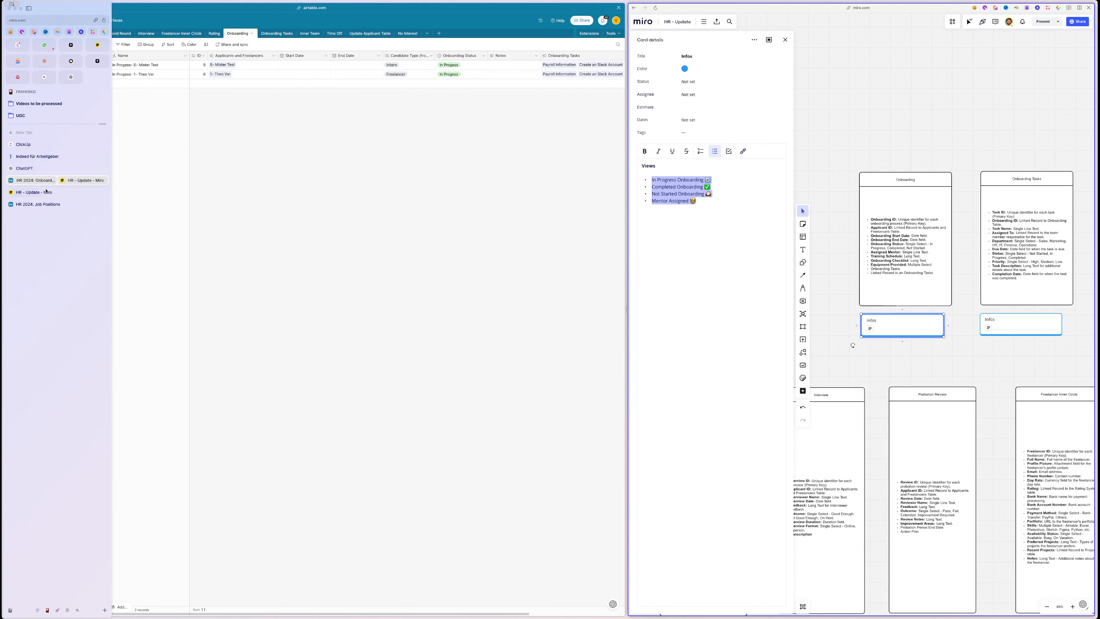
left_click(24, 168)
left_click(485, 605)
type("In Progress Onboarding 🔄 Completed Onboarding ✅ Not Started Onboarding 🕰 Mentor Assigned 🧑‍🏫")
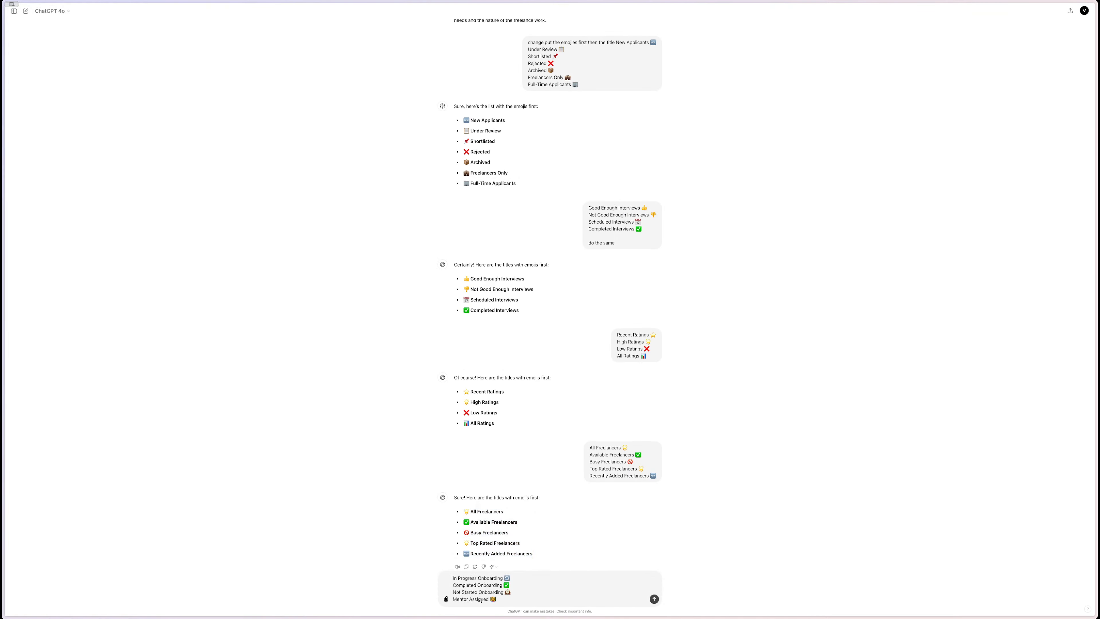
key("Return")
- Review the views list in the Onboarding Tasks info card's details
mouse_move(2, 462)
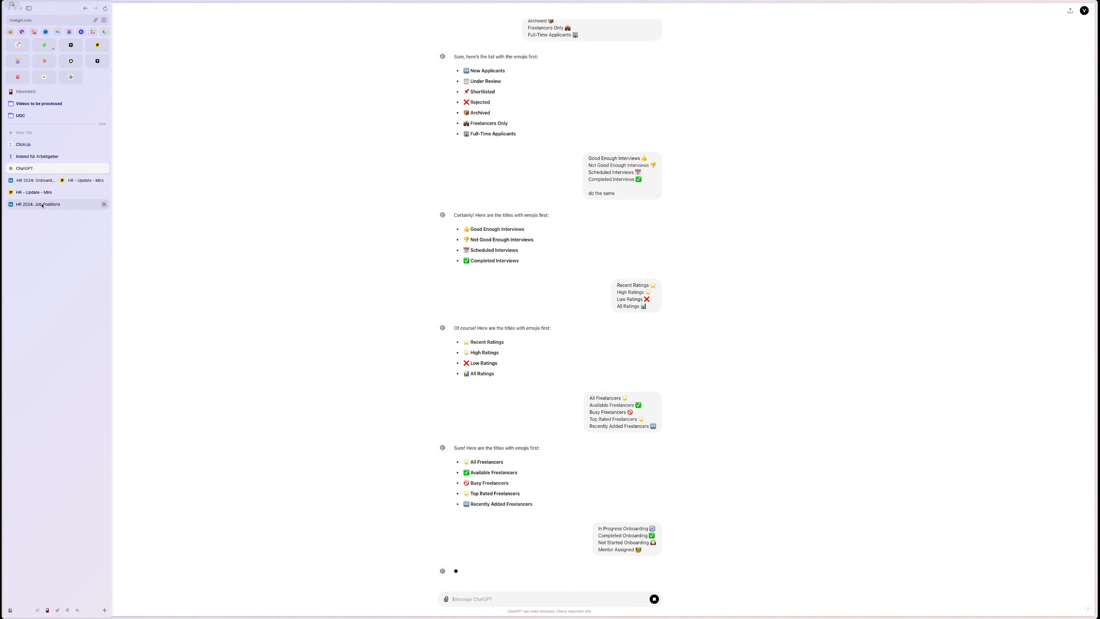
left_click(36, 180)
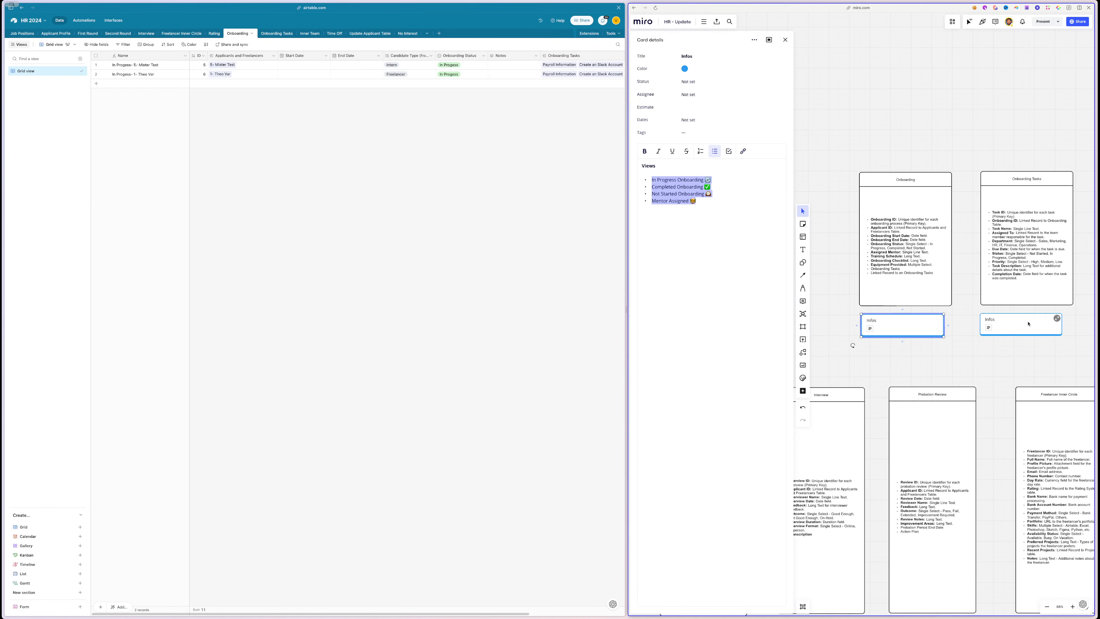
left_click(1053, 324)
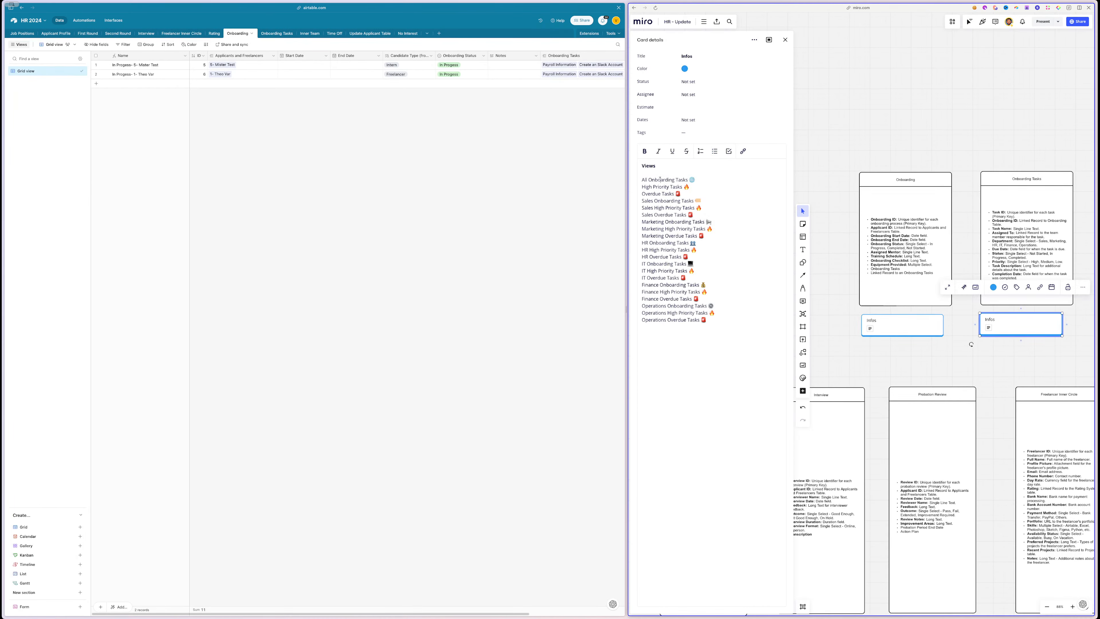
left_click_drag(660, 179, 724, 364)
left_click(727, 362)
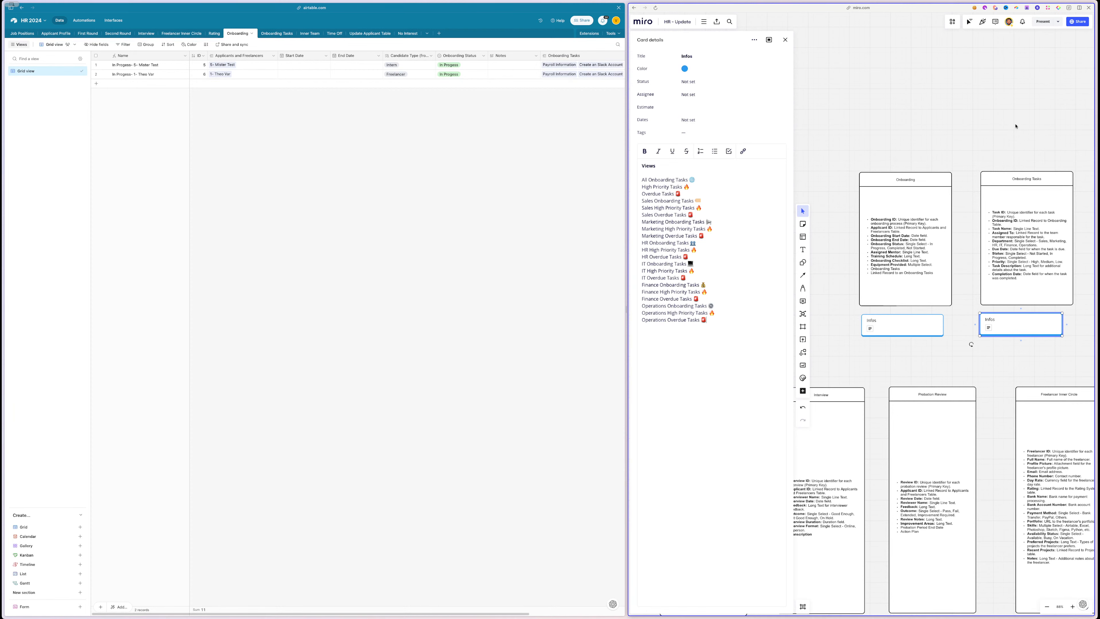
scroll(1015, 126, "right", 1)
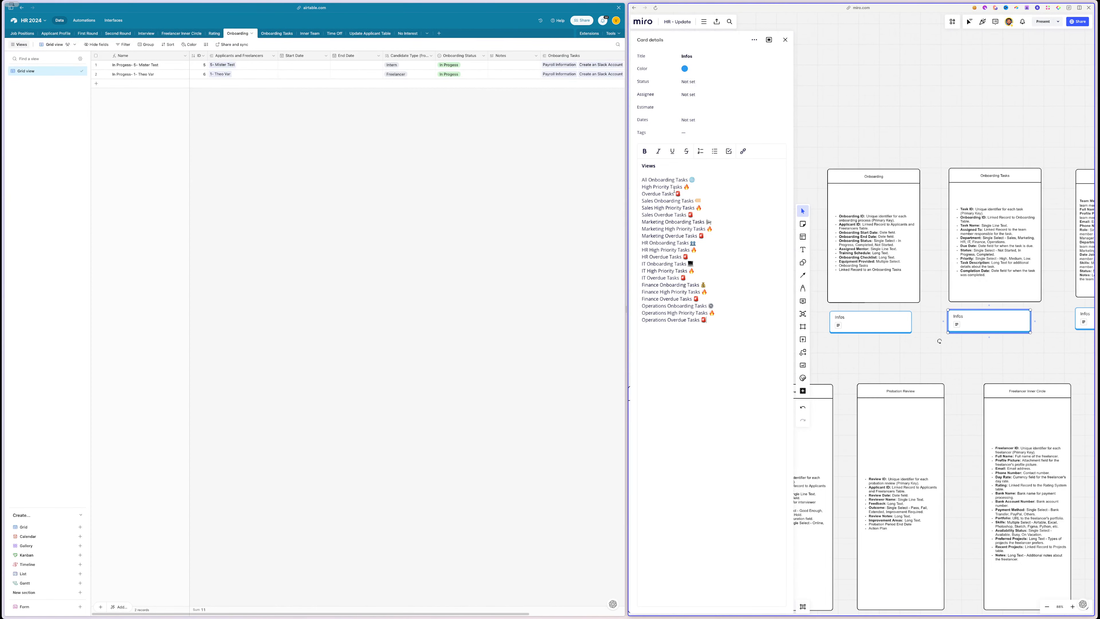
left_click_drag(674, 192, 718, 366)
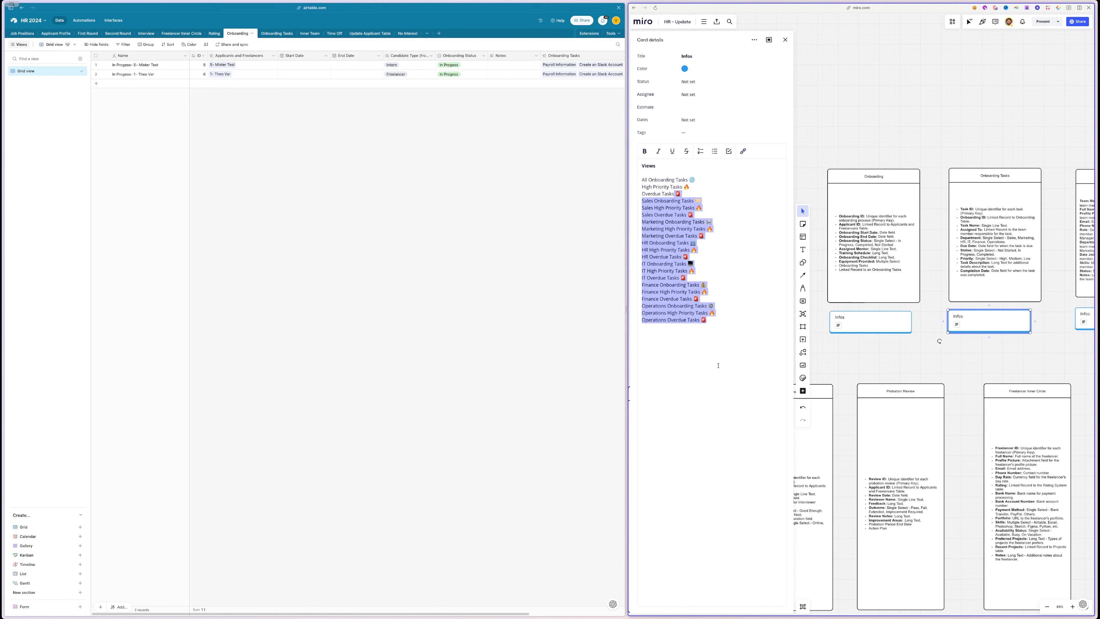
left_click(755, 239)
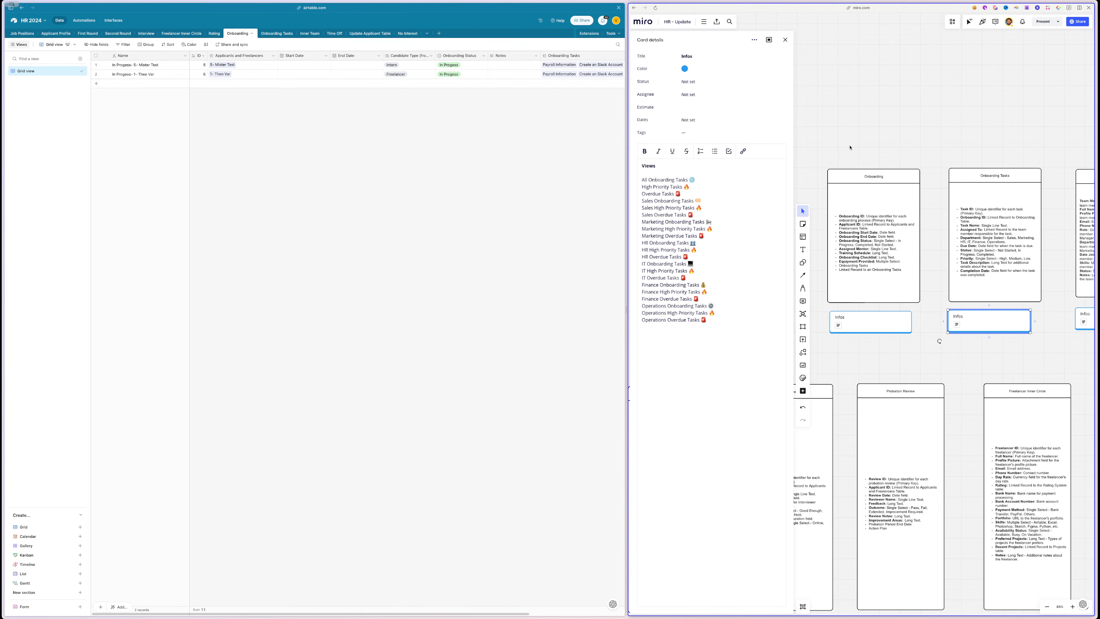
scroll(850, 148, "right", 5)
- Send the Inner Team card's nine team member view names to ChatGPT
left_click(1006, 309)
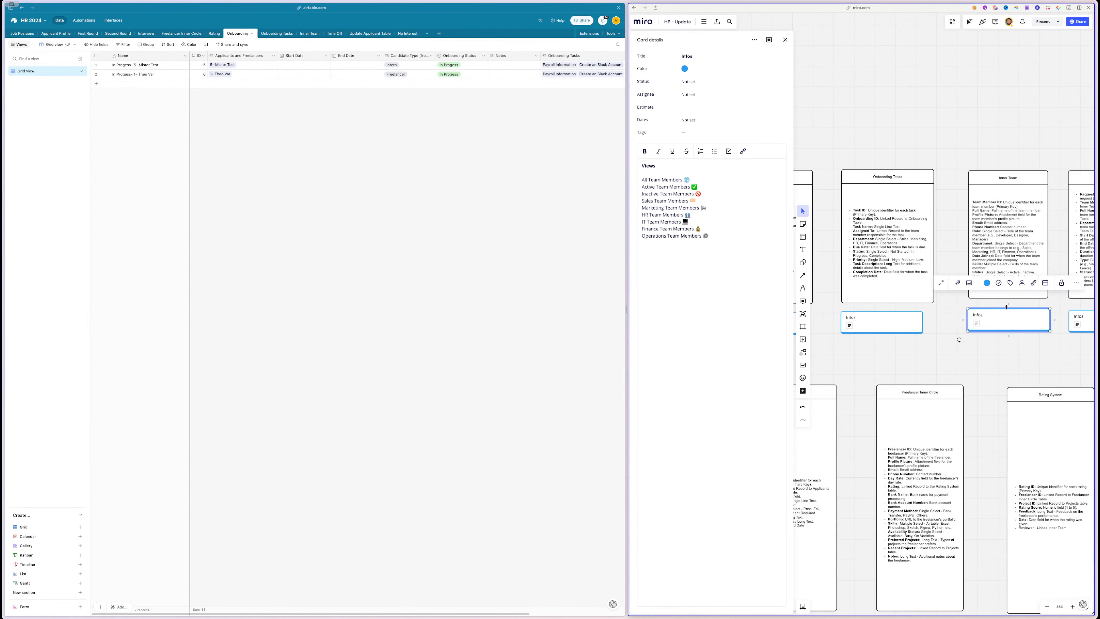
left_click_drag(725, 237, 641, 178)
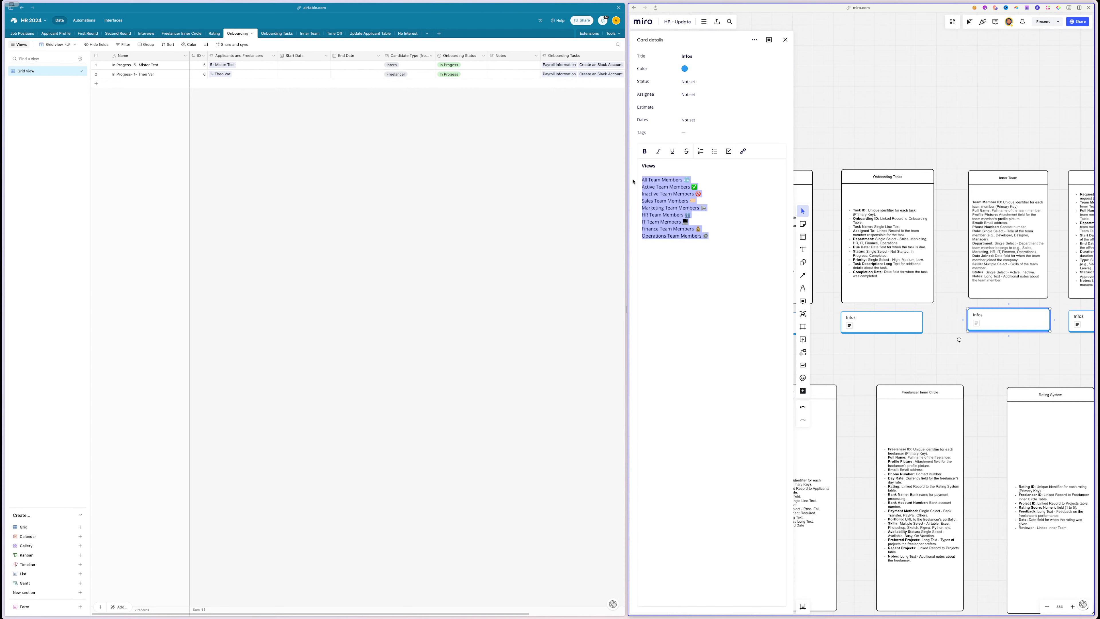
mouse_move(5, 131)
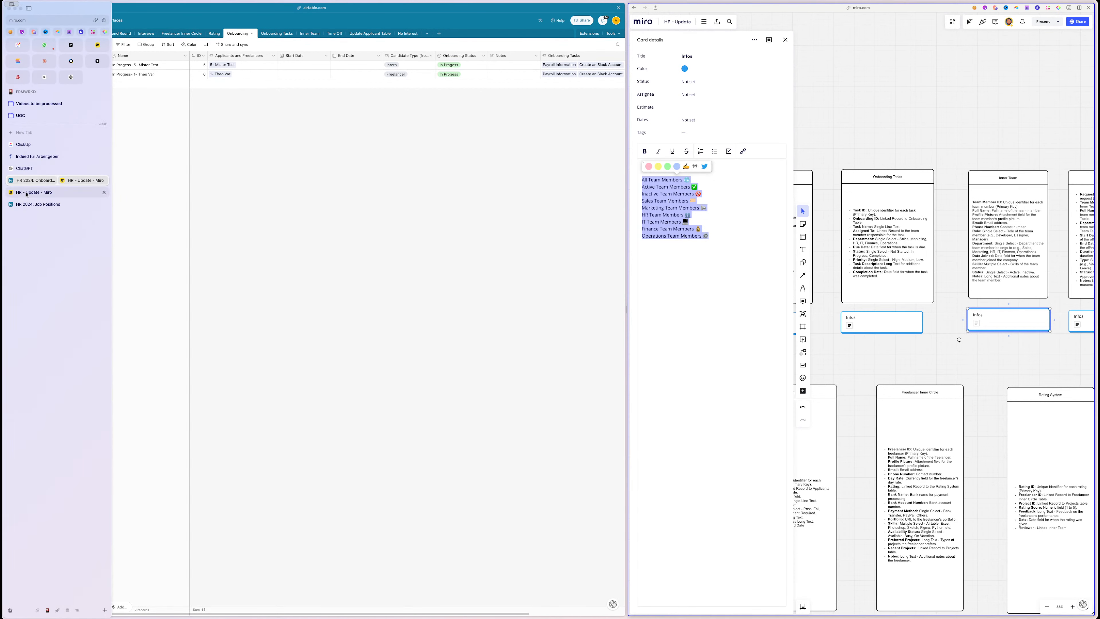
left_click(24, 168)
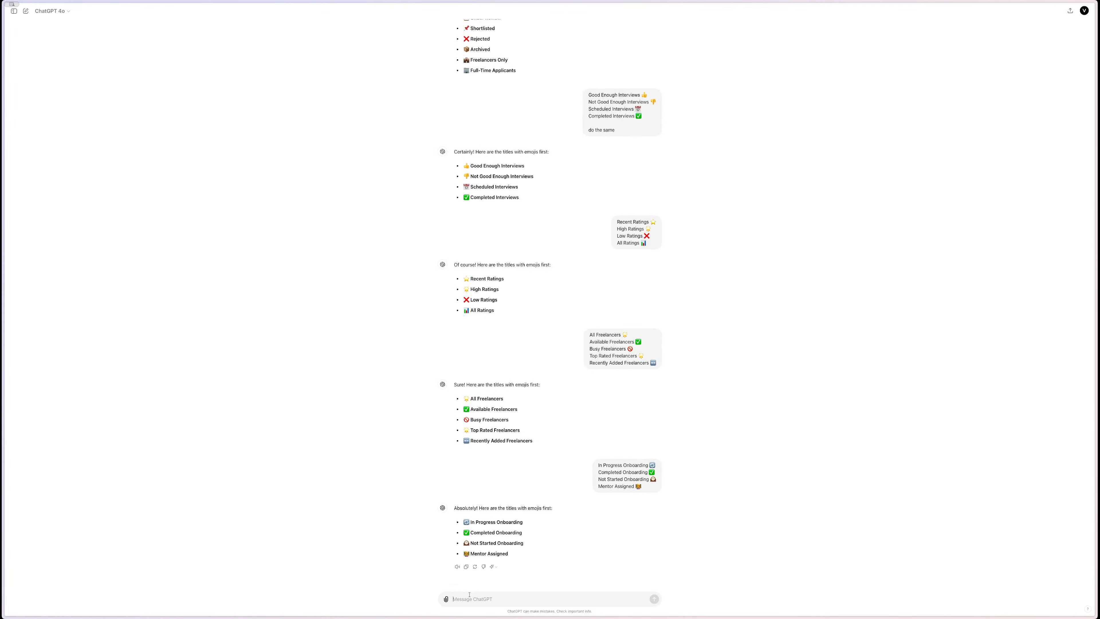
left_click(469, 594)
type("All Team Members 🌐 Active Team Members ✅ Inactive Team Members 🚫 Sales Team Members 🤝 Marketing Team Members 📢 HR Team Members 👥 IT Team Members 💻 Finance Team Members 💰 Operations Team Members ⚙️")
key("Return")
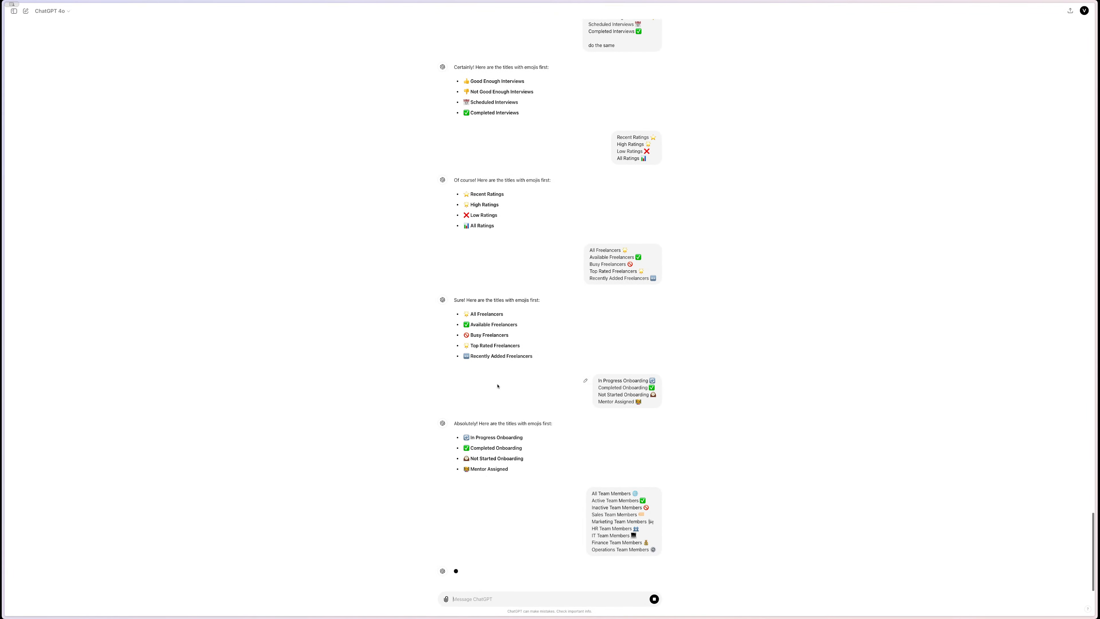
- Replace the Onboarding card's Views list with ChatGPT's emoji-first onboarding titles
left_click_drag(512, 471, 463, 437)
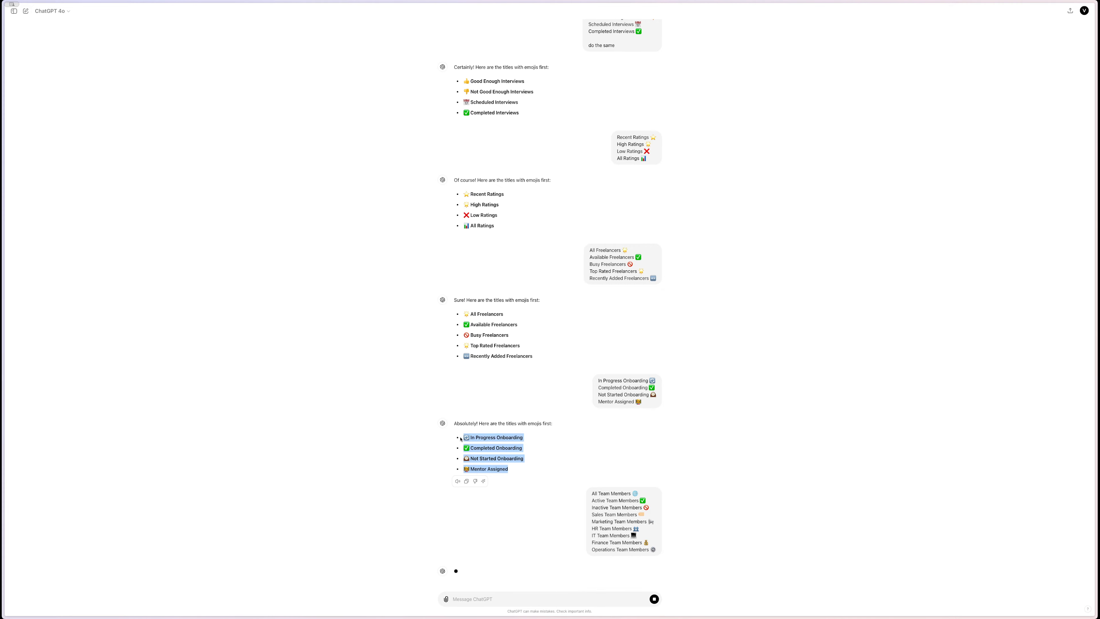
mouse_move(30, 200)
left_click(36, 180)
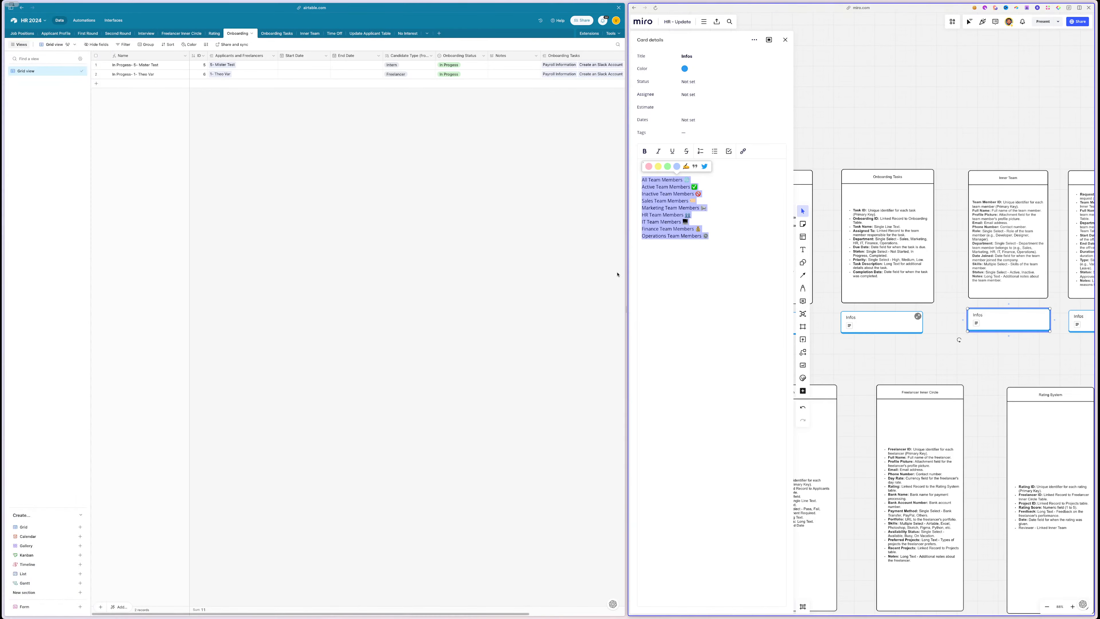
left_click(917, 374)
scroll(918, 374, "left", 4)
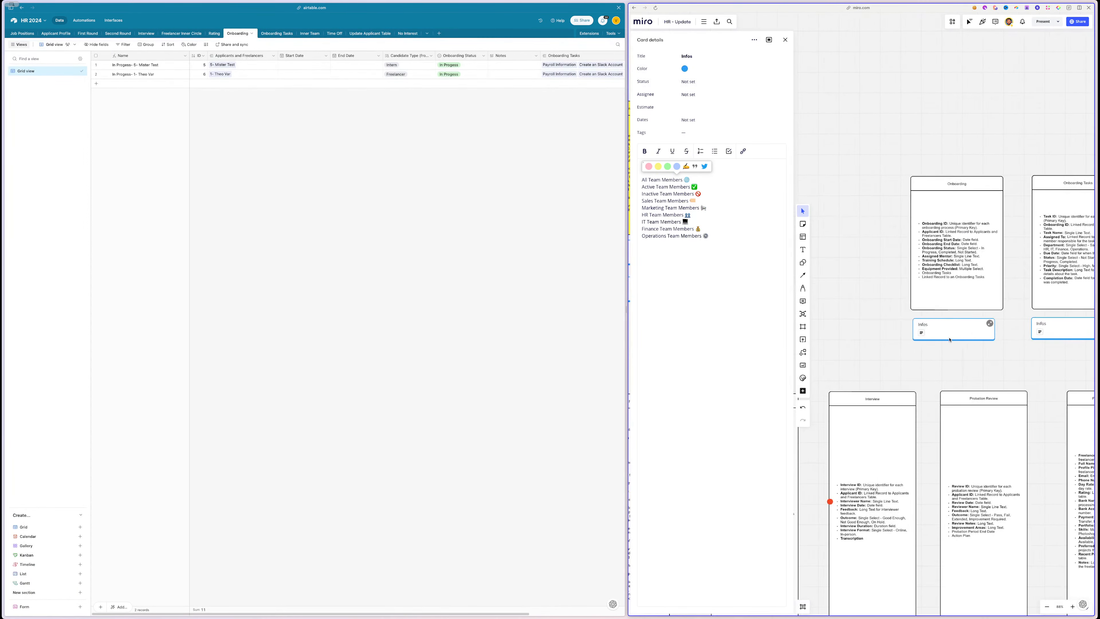
left_click(969, 330)
left_click_drag(712, 225, 656, 173)
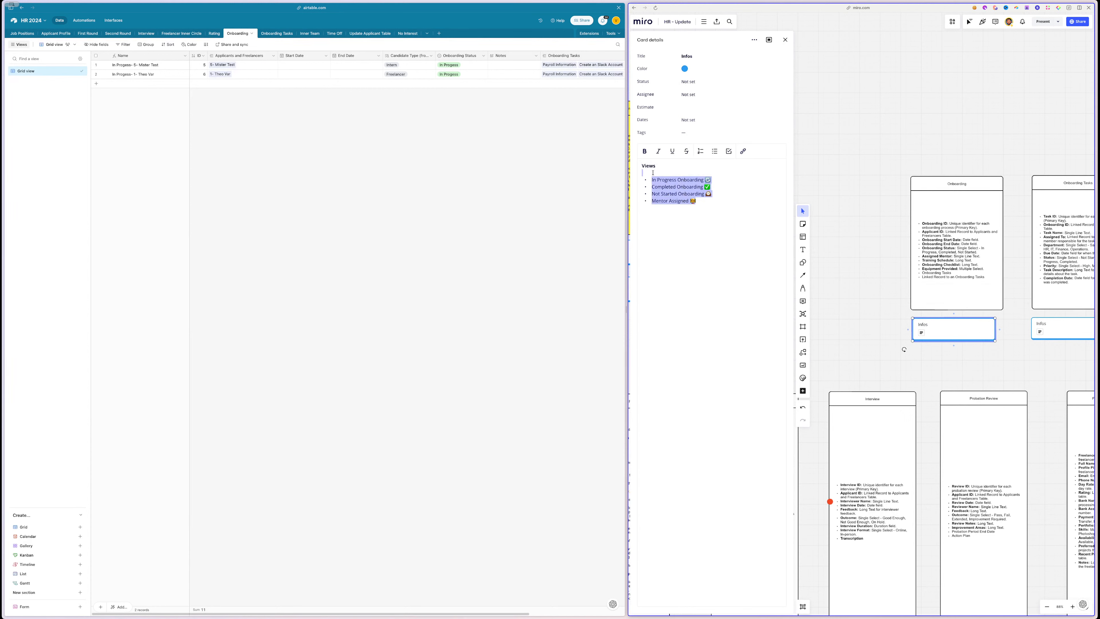
type("🔄 In Progress Onboarding ✅ Completed Onboarding ⏰ Not Started Onboarding 👨‍🏫 Mentor Assigned")
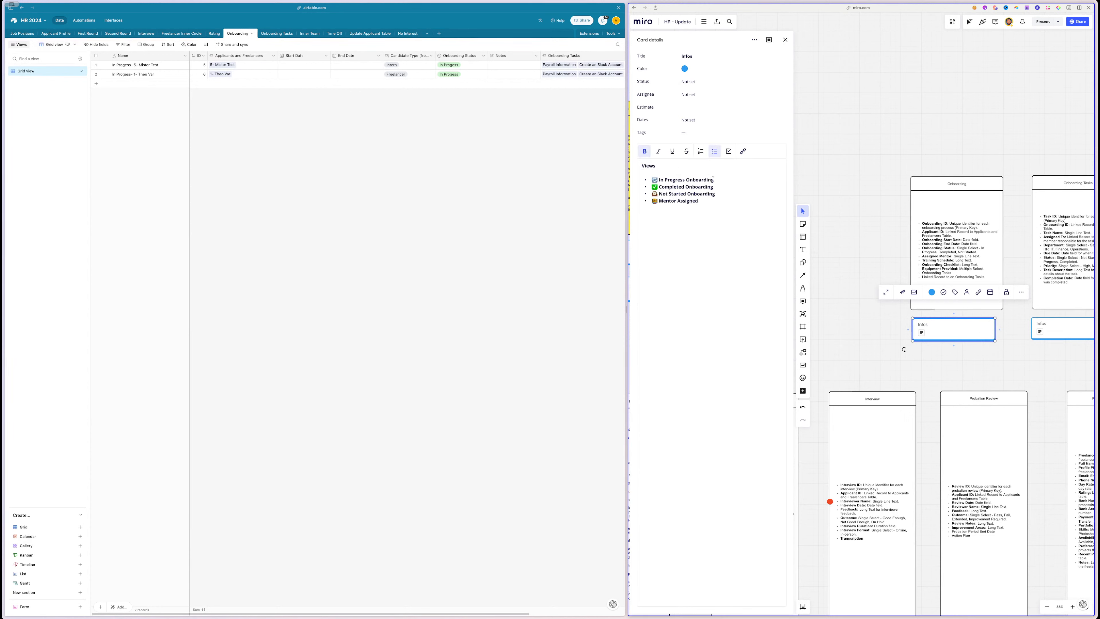
left_click_drag(713, 179, 653, 180)
key("ctrl+c")
- Rename Grid view to 'In Progress Onboarding' and filter it to Onboarding Status is In Progress
left_click(31, 73)
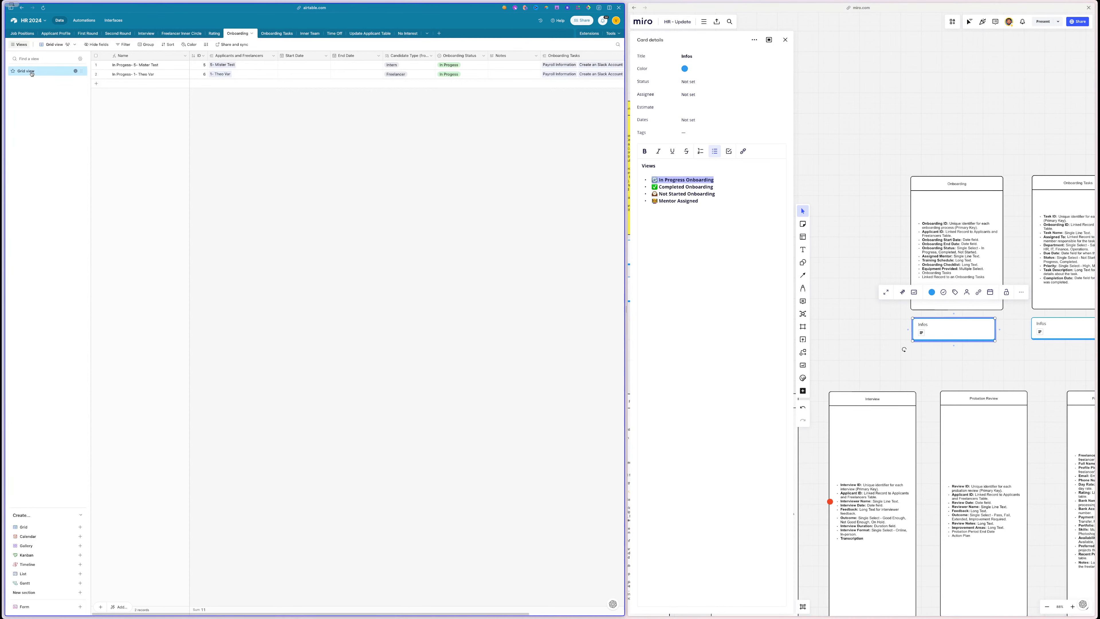
double_click(31, 74)
key("ctrl+v")
key("Return")
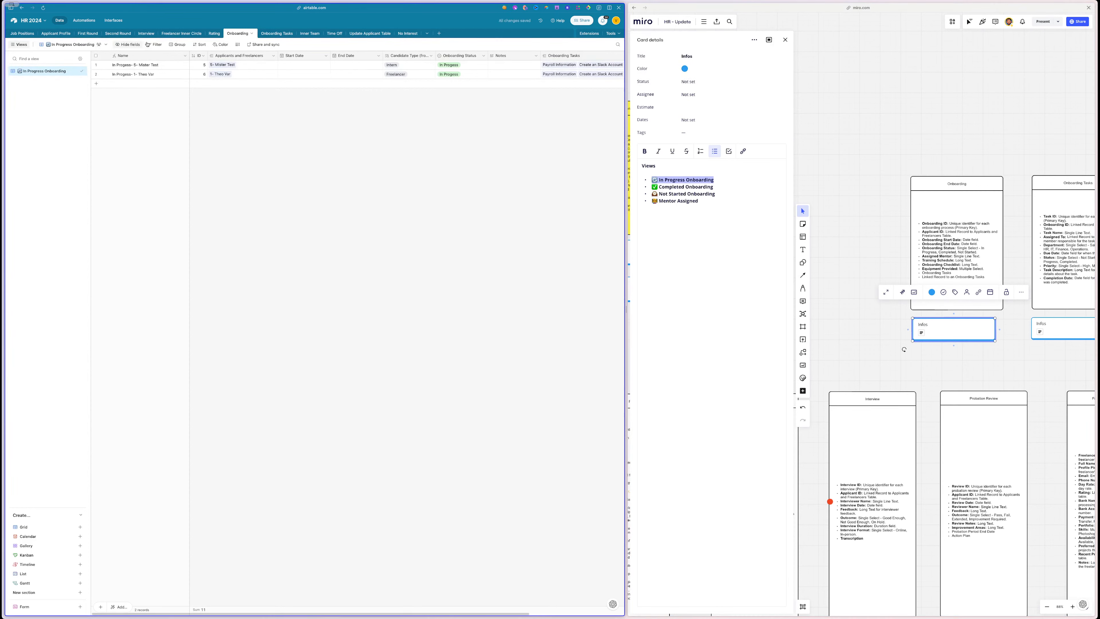
left_click(148, 44)
left_click(162, 68)
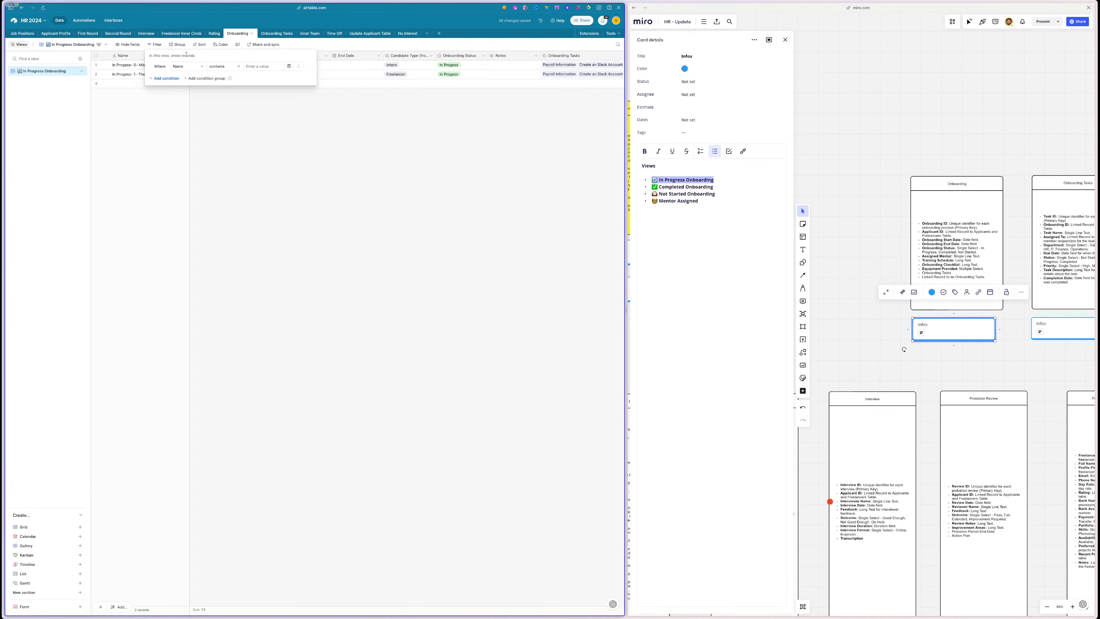
left_click(182, 67)
type("on")
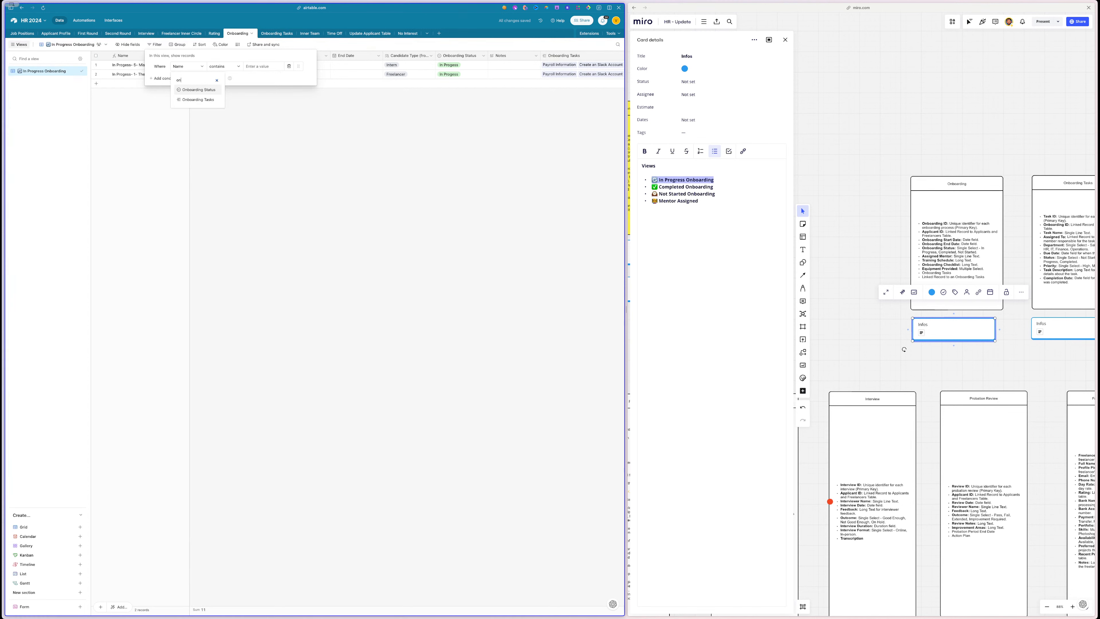
left_click(188, 90)
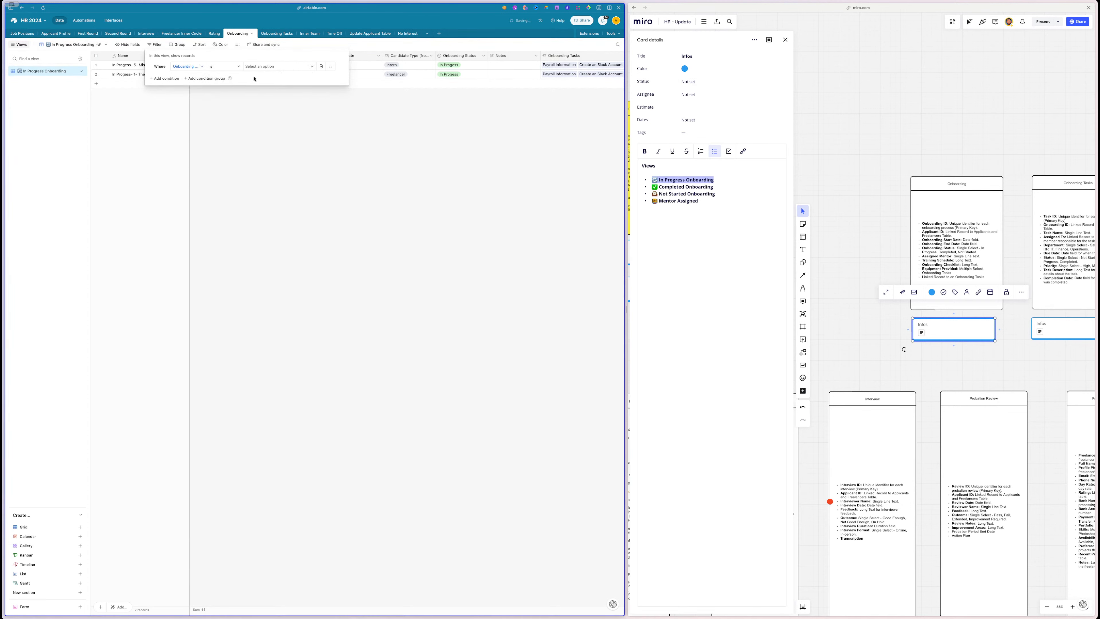
left_click(258, 67)
left_click(263, 90)
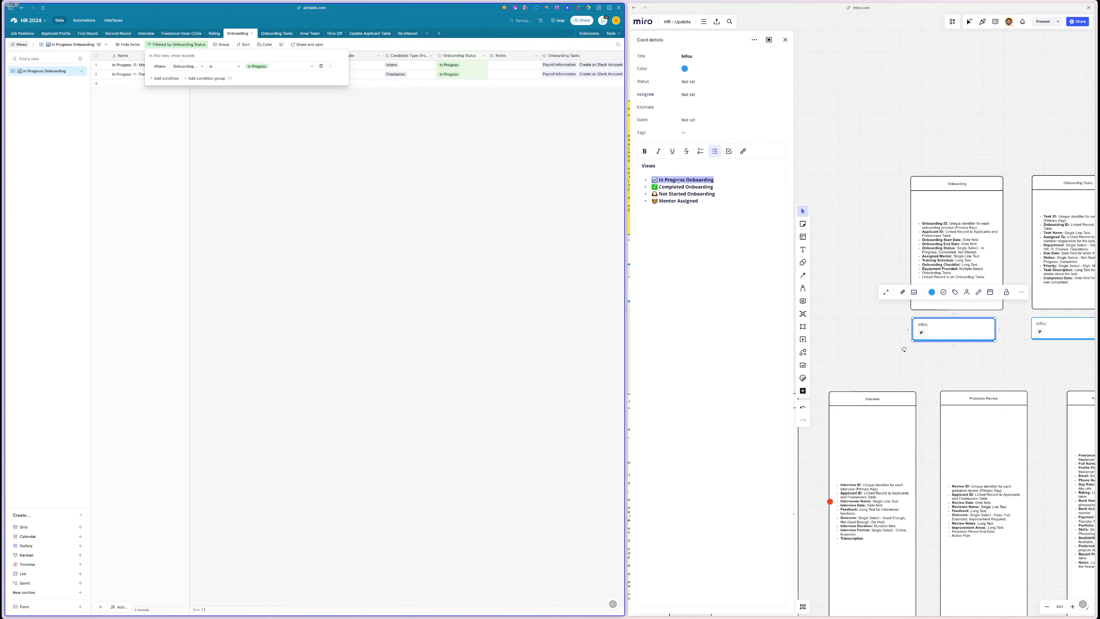
- Duplicate that view as 'Completed Onboarding' and change its filter to Onboarding Status is Completed
triple_click(674, 187)
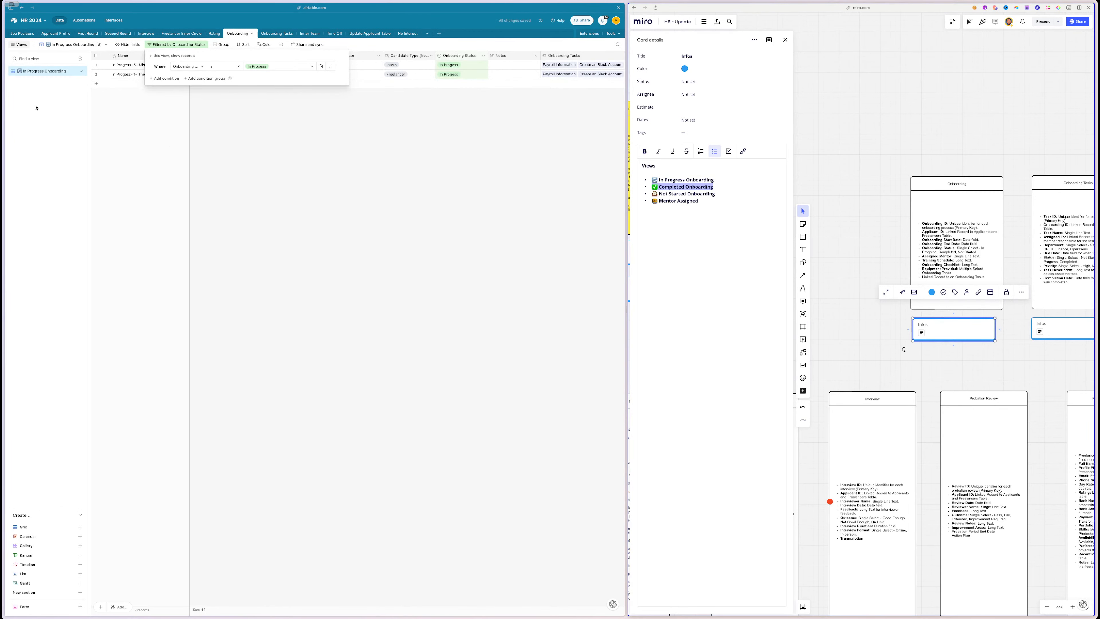
left_click(75, 70)
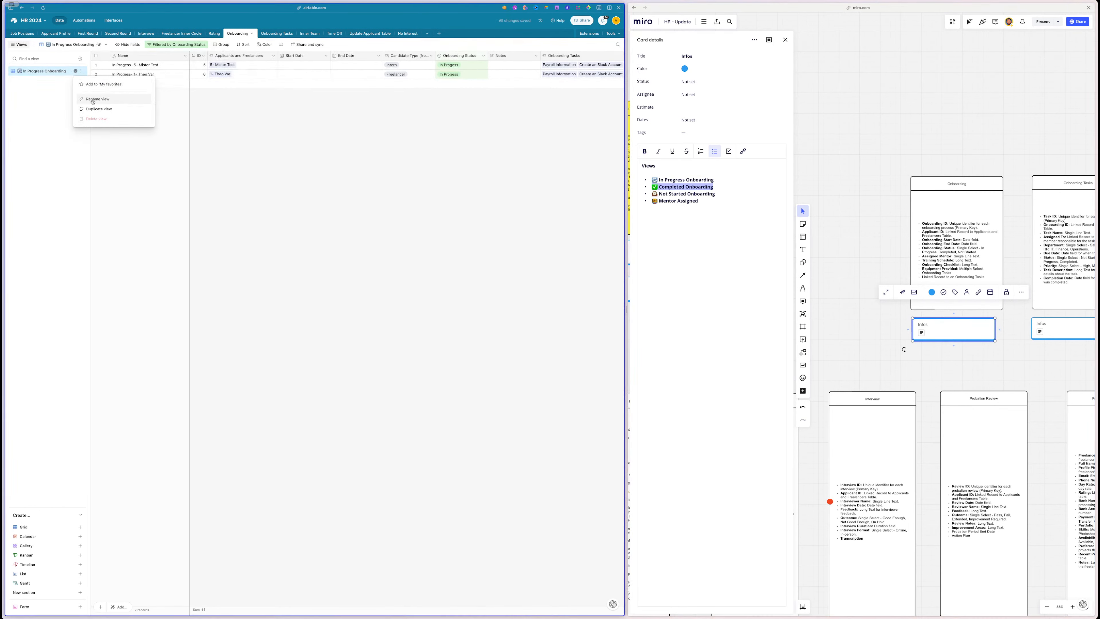
left_click(101, 111)
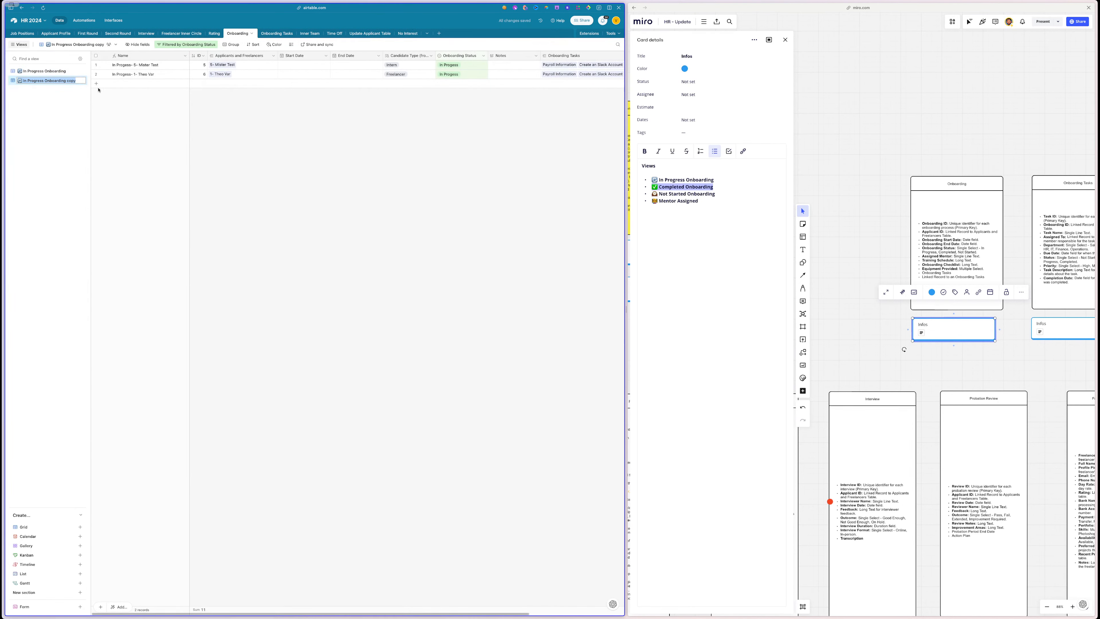
type("✅ Completed Onboarding")
left_click(362, 115)
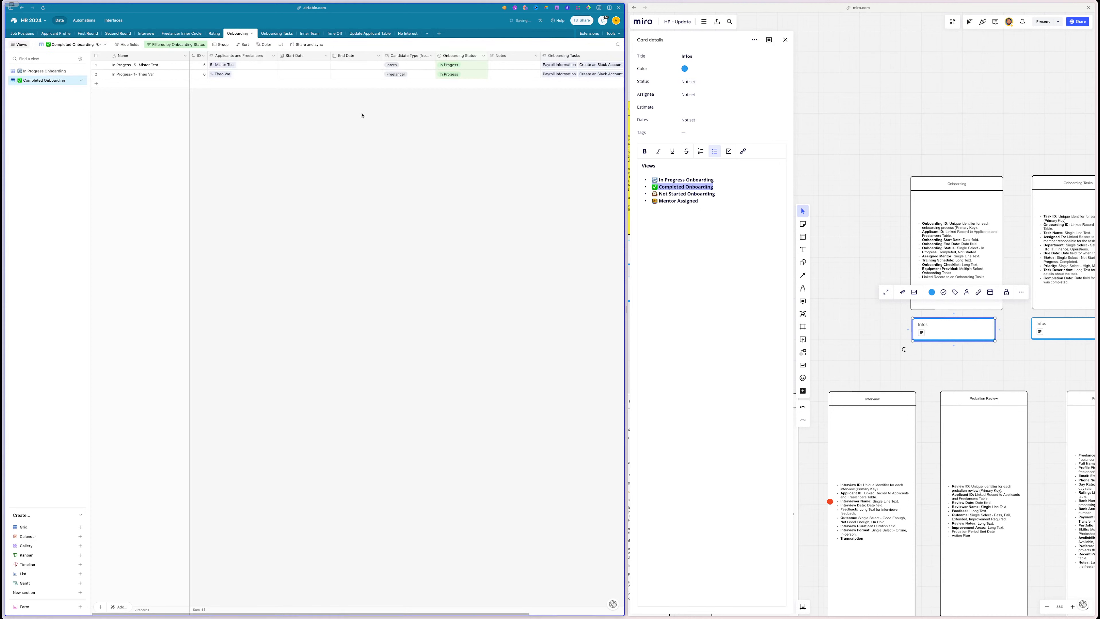
left_click(185, 44)
left_click(269, 67)
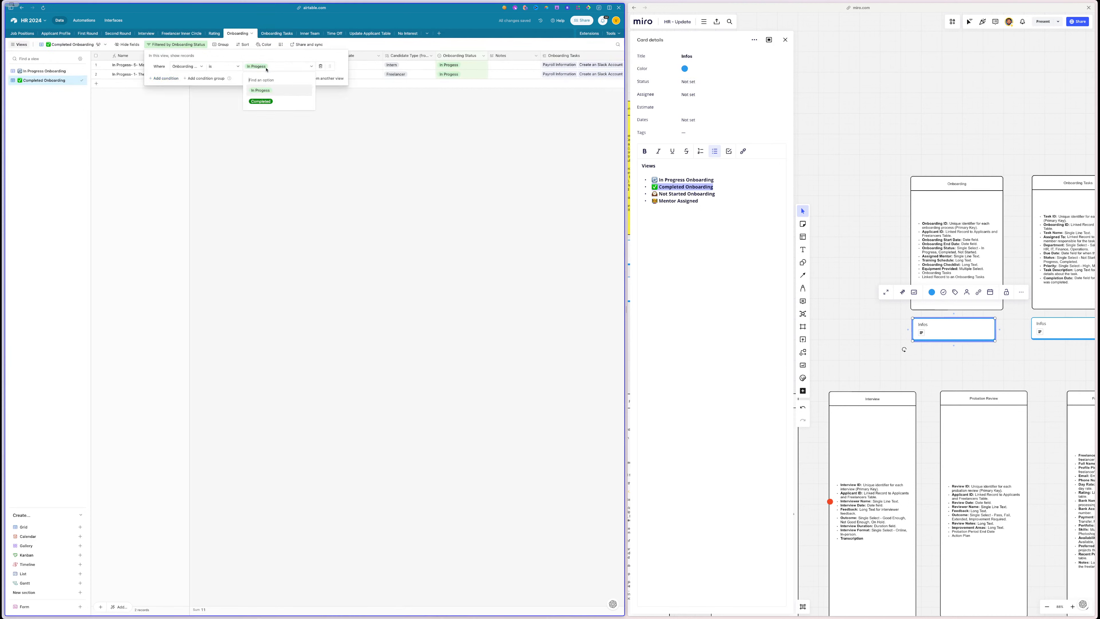
left_click(265, 101)
left_click(331, 157)
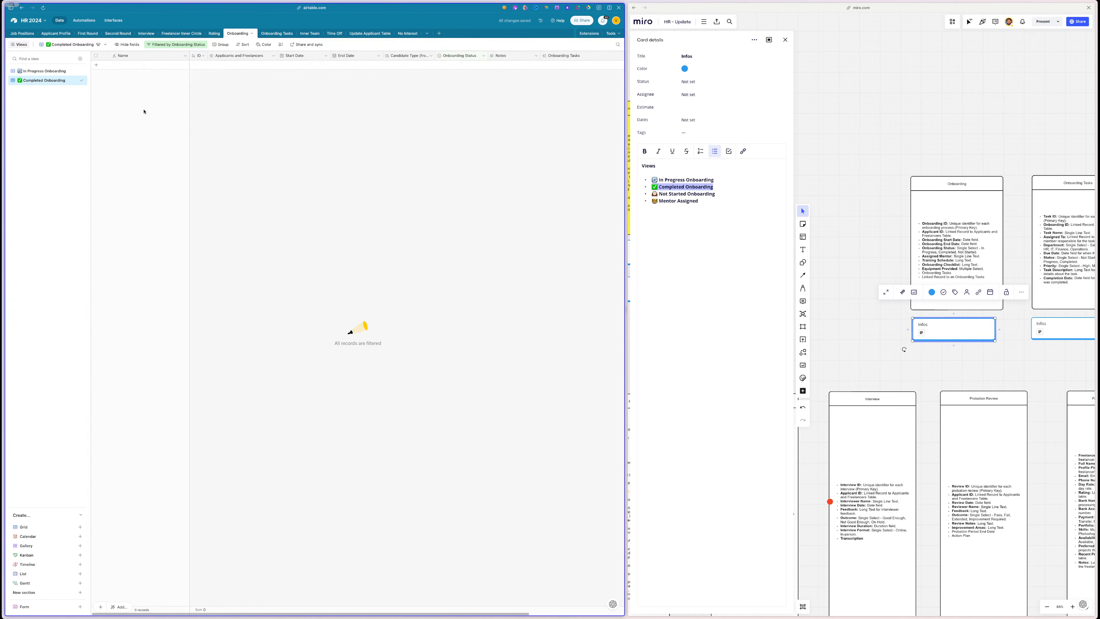
left_click(44, 71)
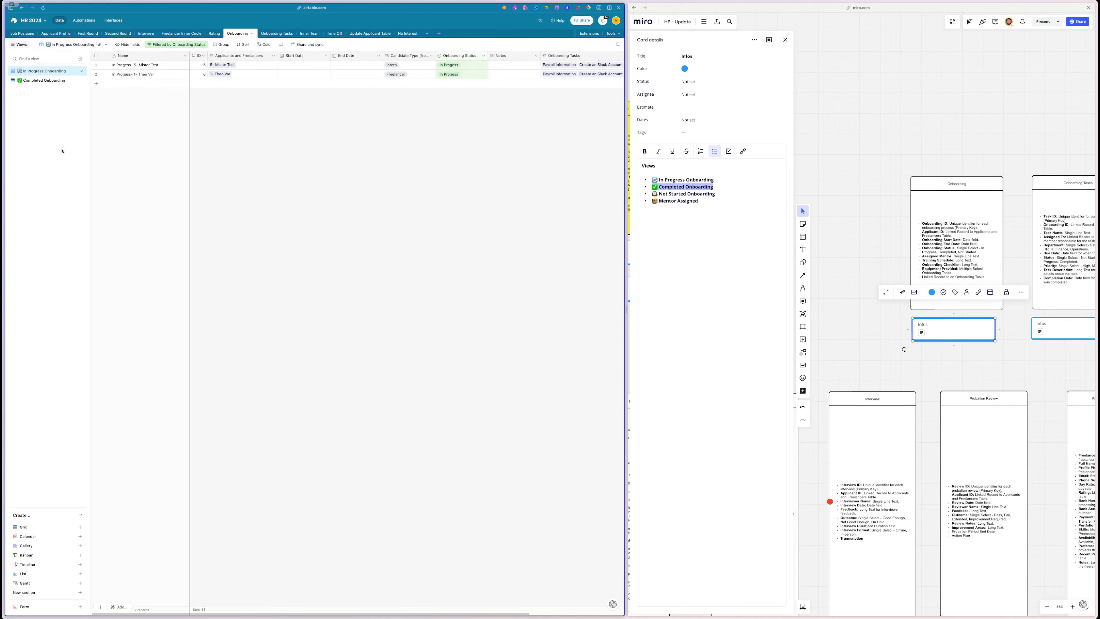
scroll(908, 191, "right", 7)
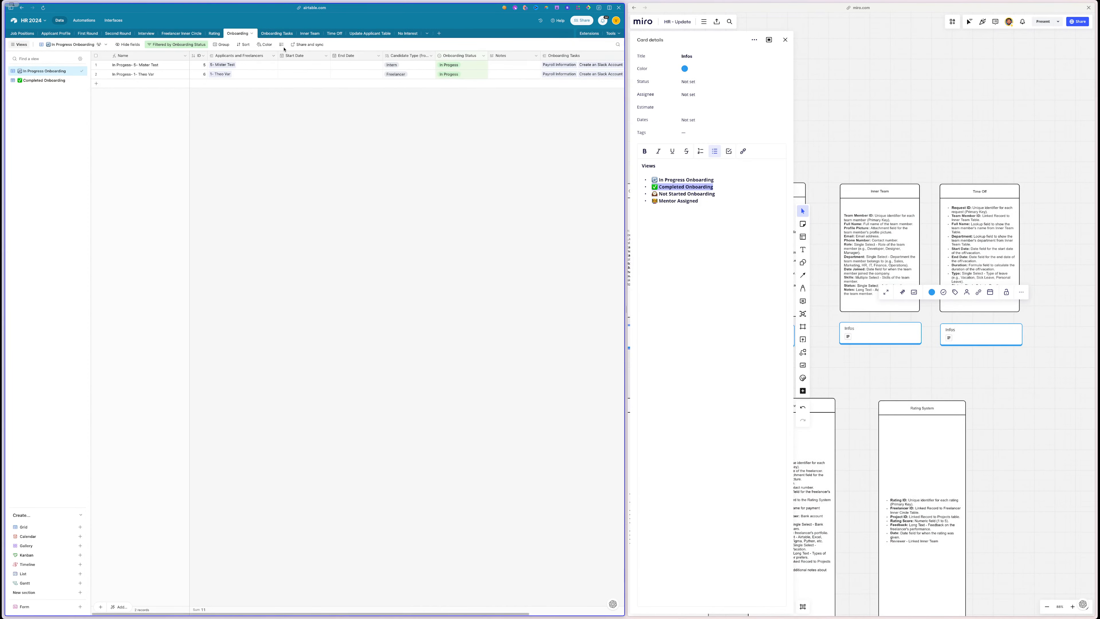
- Open the Inner Team table and rename its Grid view to 'All Team Members 🌐' from the Miro card
left_click(309, 33)
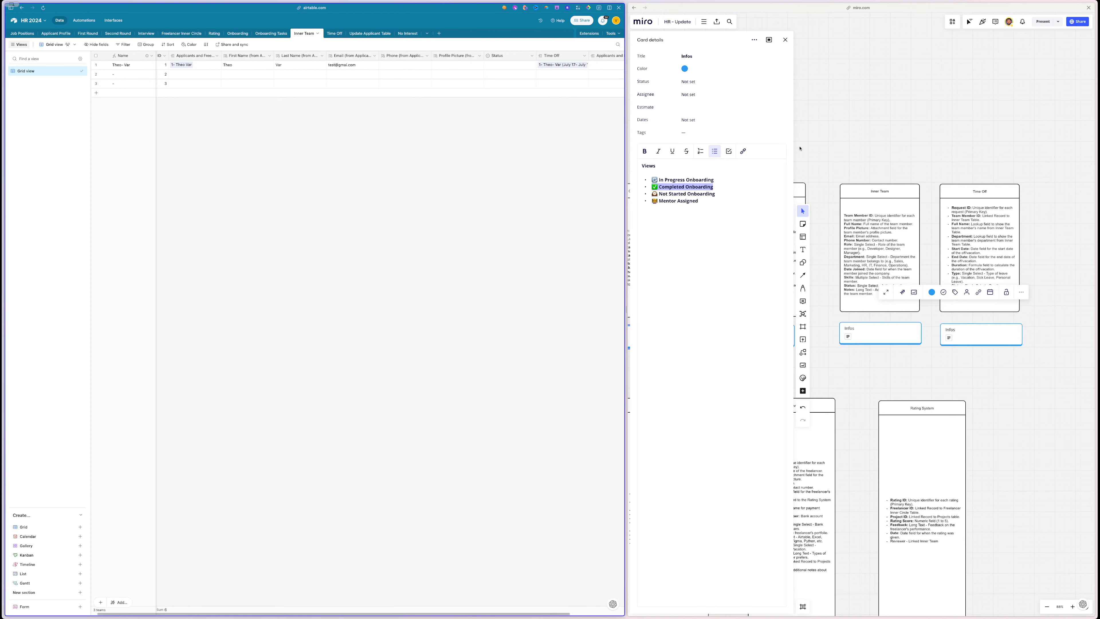
left_click(914, 329)
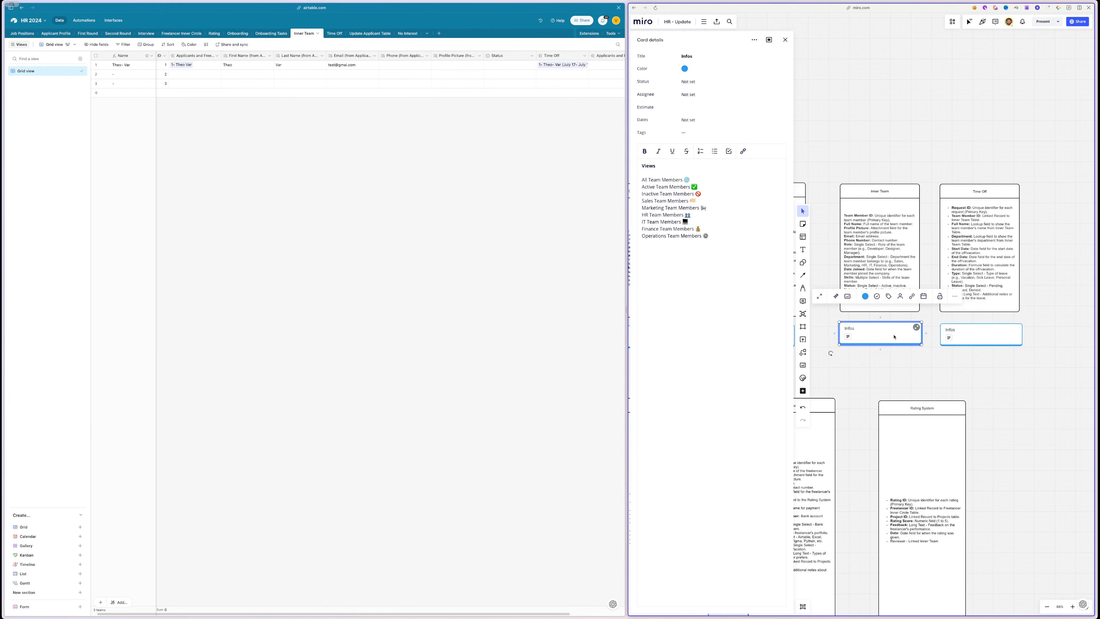
triple_click(651, 175)
key("ctrl+c")
double_click(27, 71)
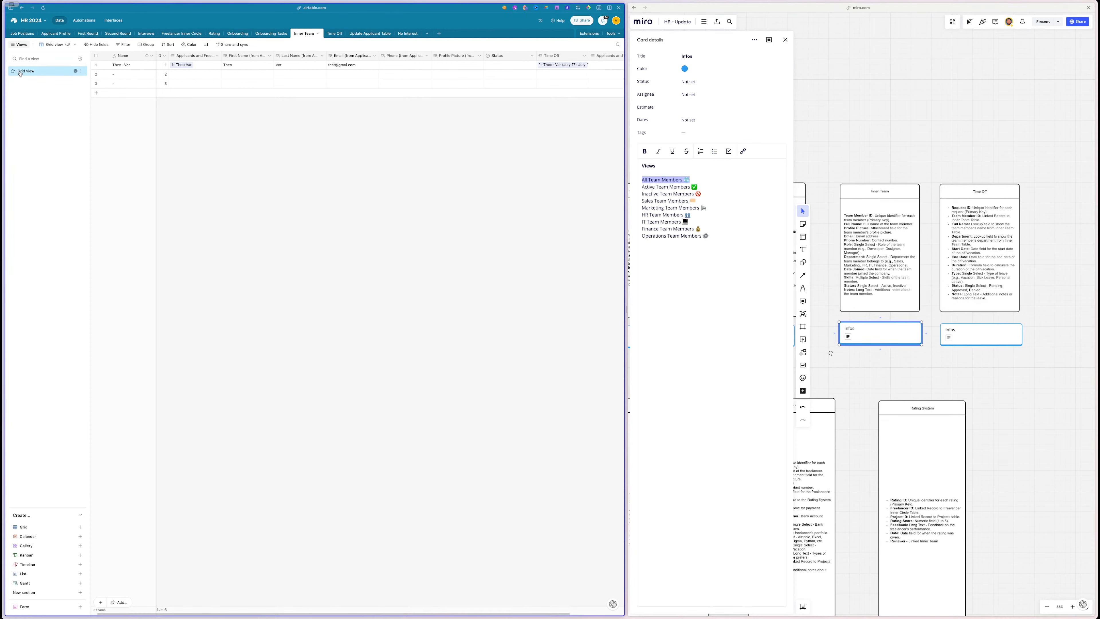
key("ctrl+v")
key("Return")
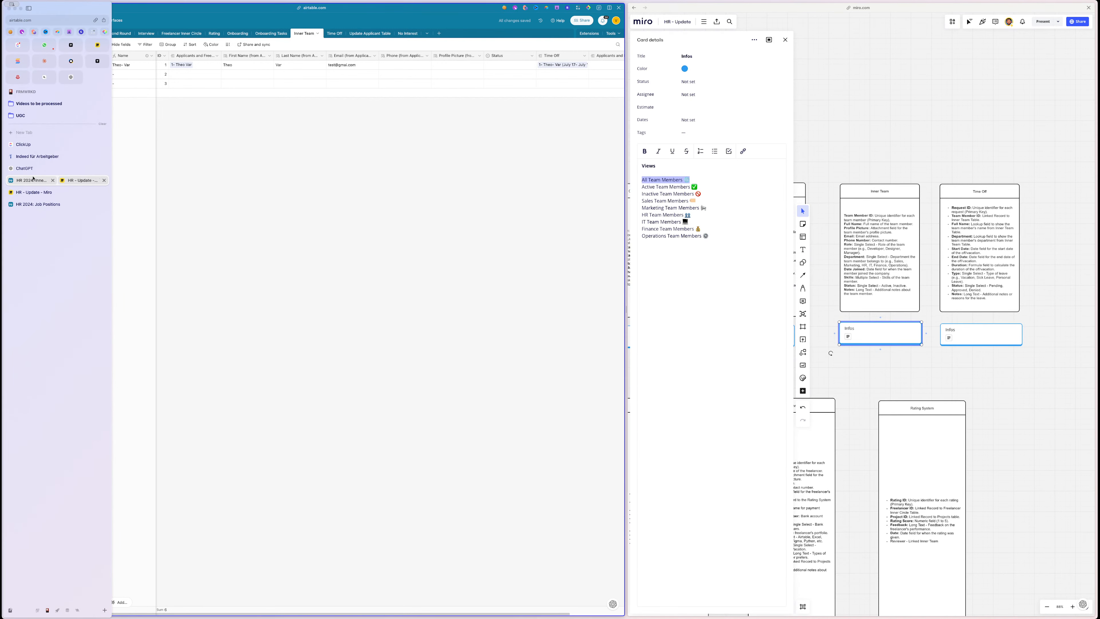
left_click(36, 168)
- Copy the full emoji-first list of nine Team Members view titles from ChatGPT's reply
left_click_drag(536, 560, 460, 473)
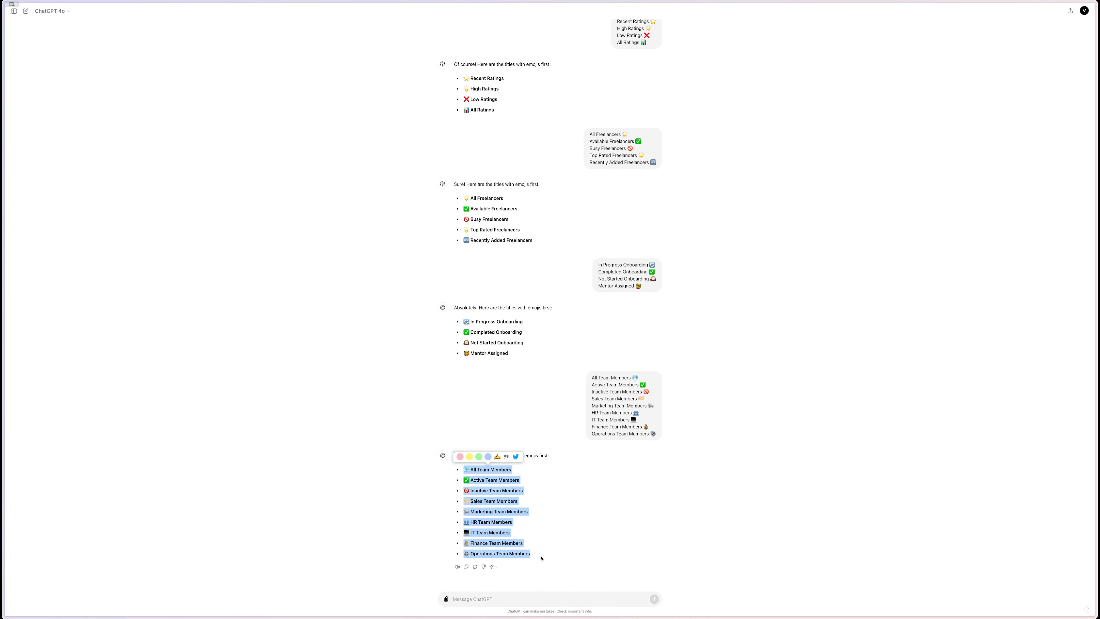
left_click_drag(542, 558, 472, 475)
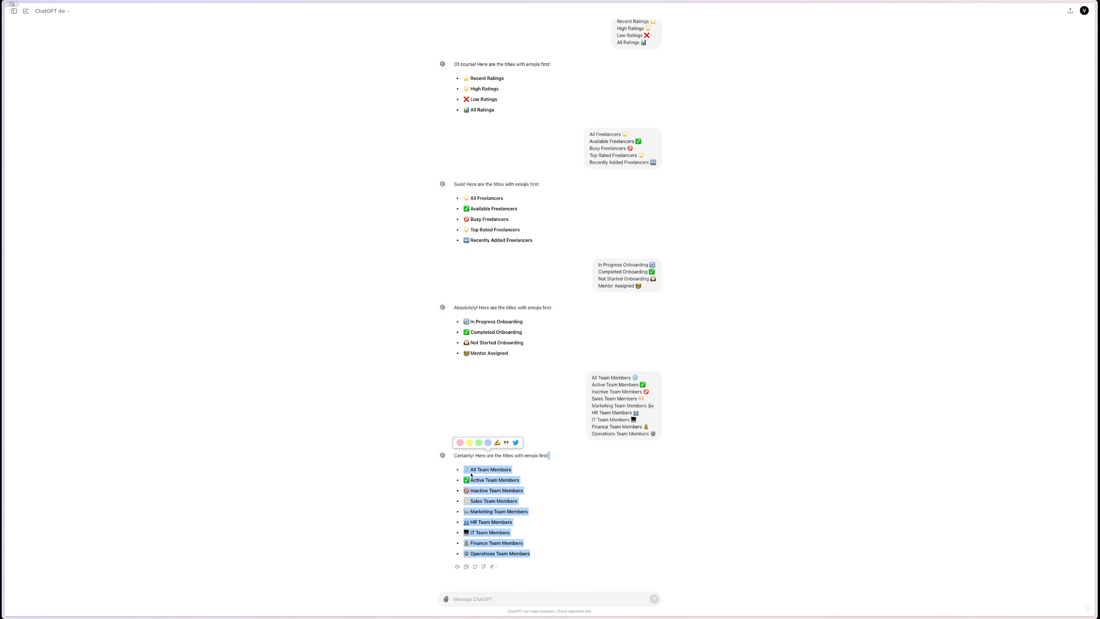
left_click(535, 535)
left_click_drag(529, 553, 464, 474)
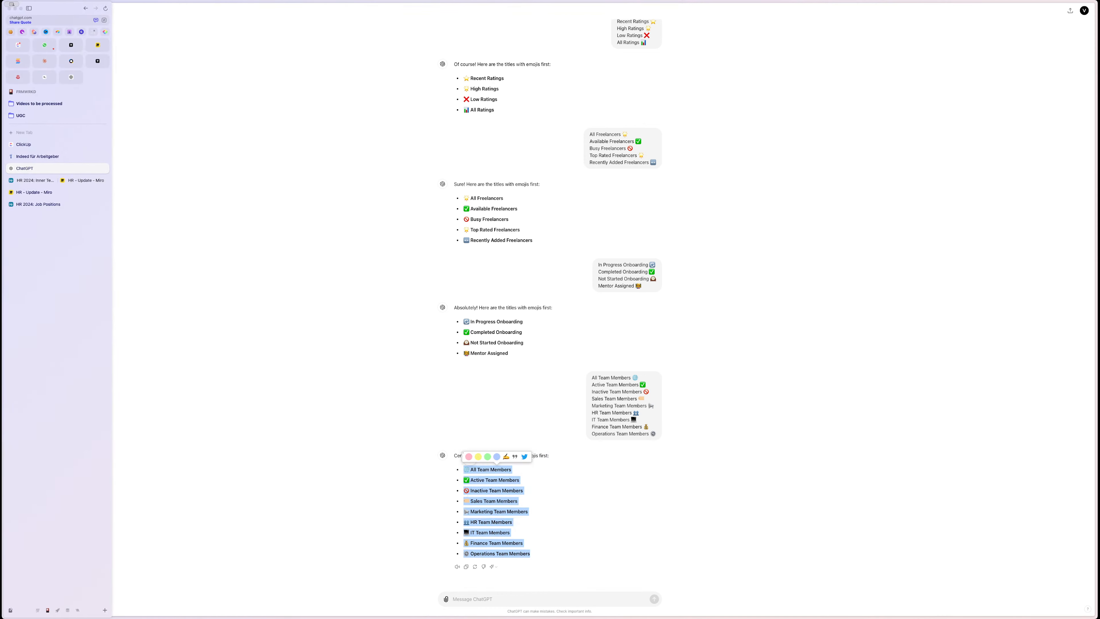
left_click(21, 181)
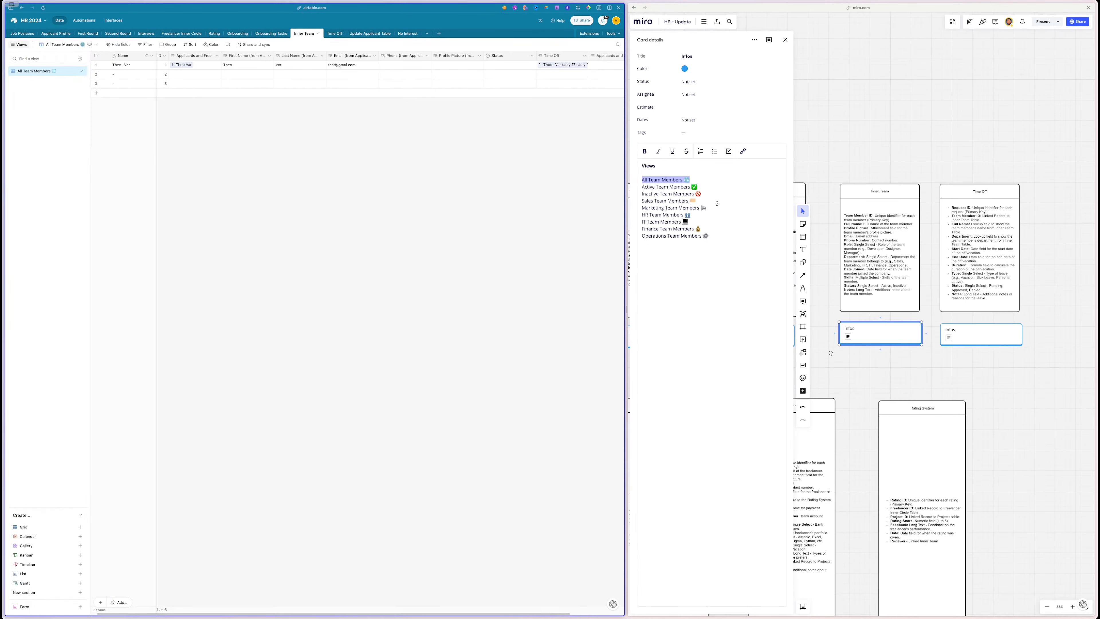
- Paste the emoji-first list into the Miro card and duplicate All Team Members as 'Active Team Members'
left_click_drag(713, 236, 632, 184)
type("🌐 All Team Members ✅ Active Team Members 🚫 Inactive Team Members 🤝 Sales Team Members 📣 Marketing Team Members 👥 HR Team Members 💻 IT Team Members 💰 Finance Team Members ⚙️ Operations Team Members")
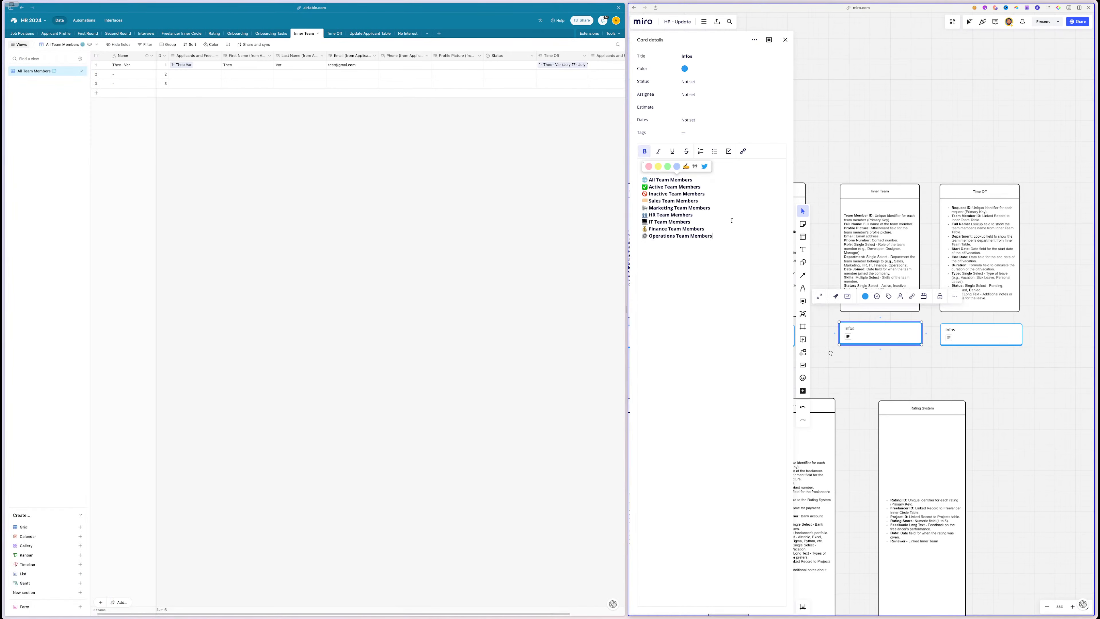
triple_click(687, 179)
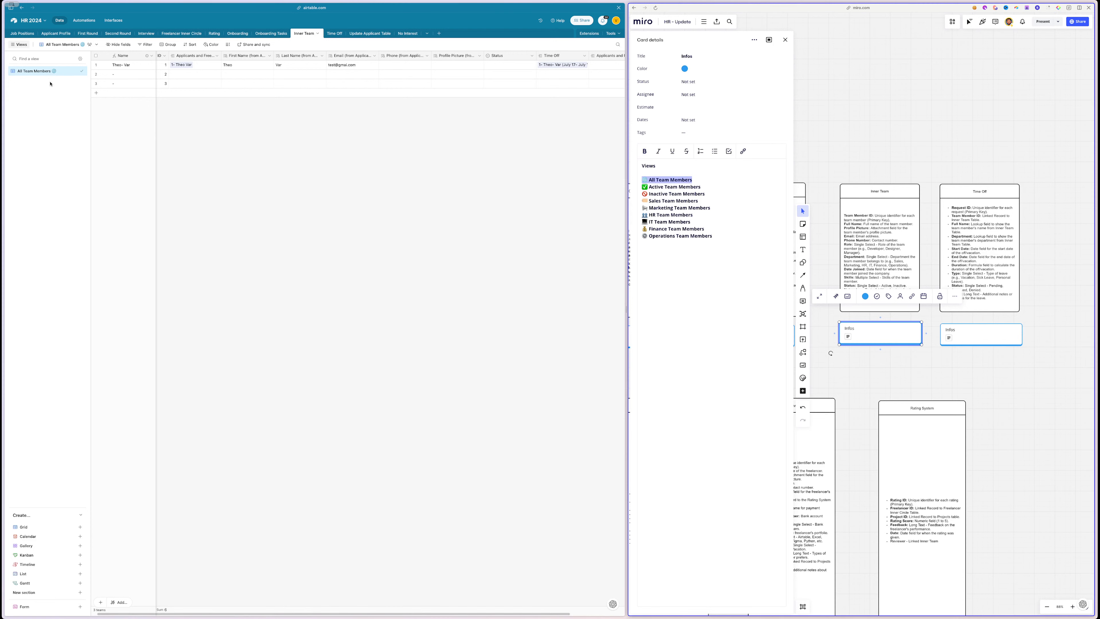
left_click(677, 186)
triple_click(677, 186)
key("ctrl+c")
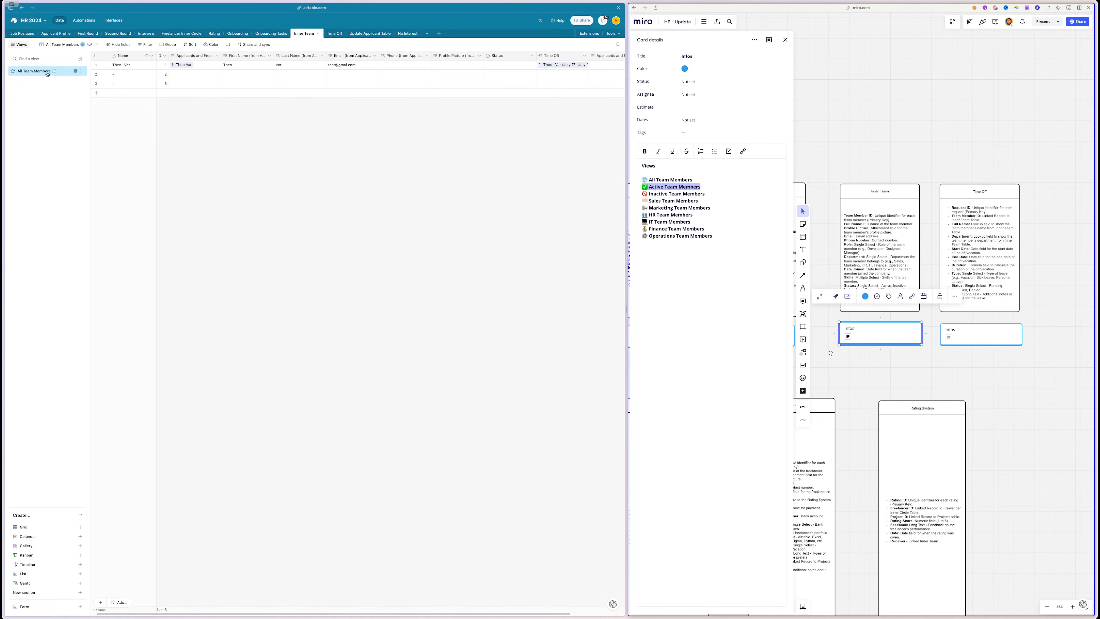
left_click(75, 71)
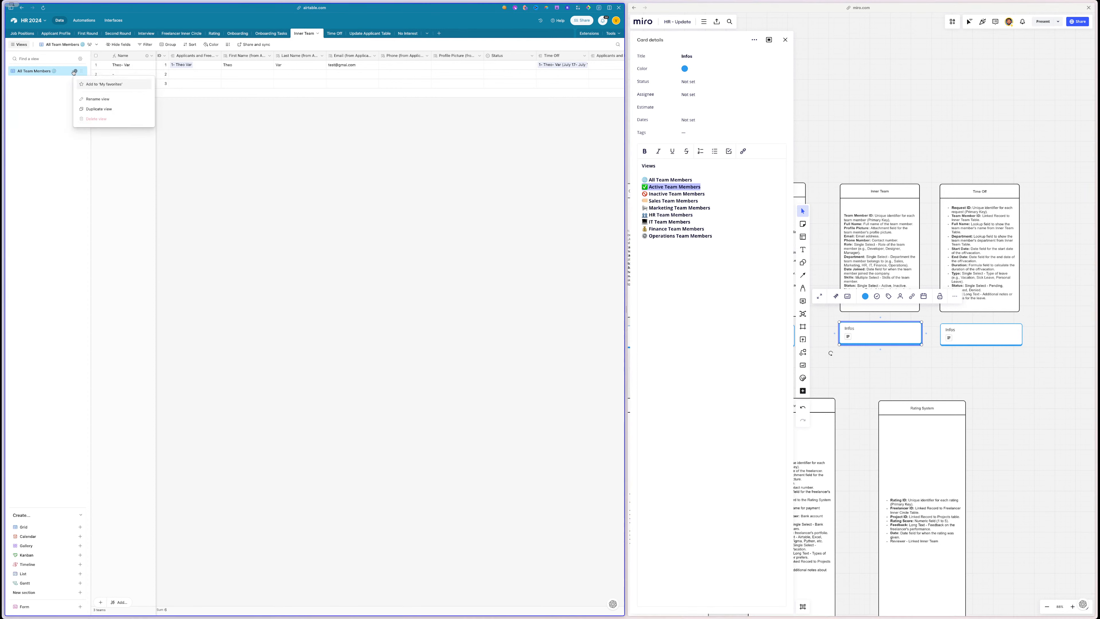
left_click(111, 108)
key("ctrl+v")
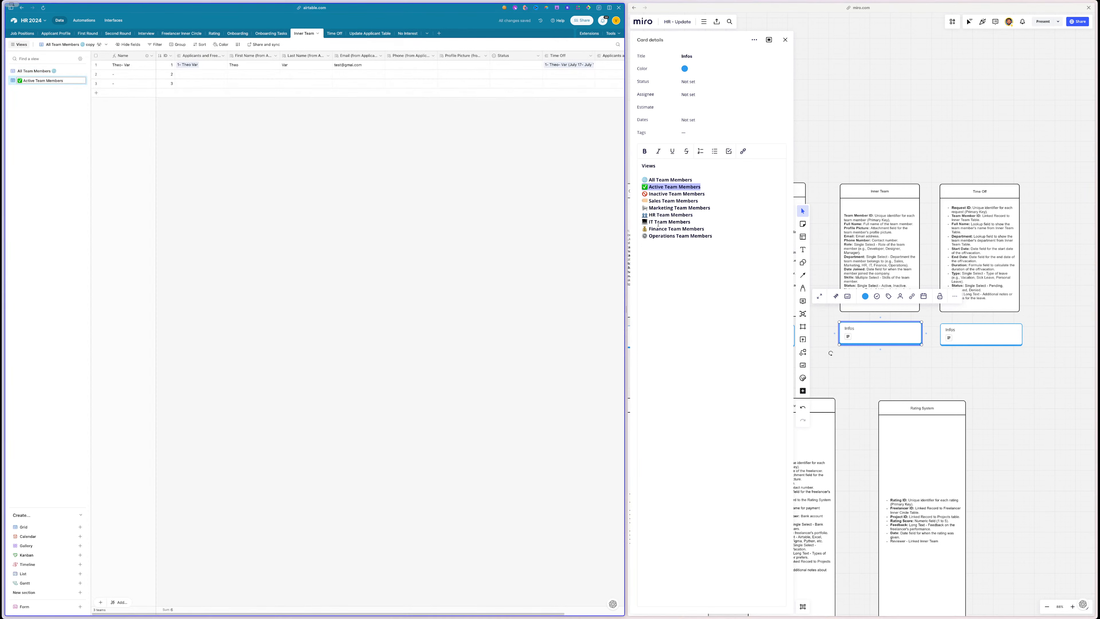
- Duplicate views to create 'Inactive Team Members' and 'Sales Team Members'
triple_click(663, 193)
key("ctrl+c")
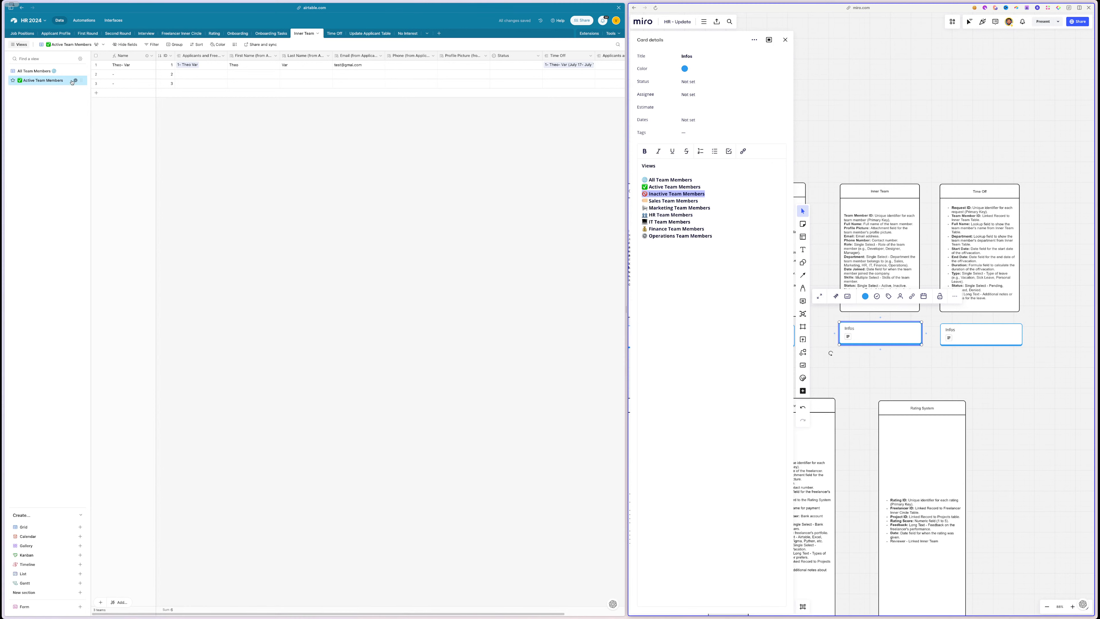
left_click(75, 81)
left_click(104, 118)
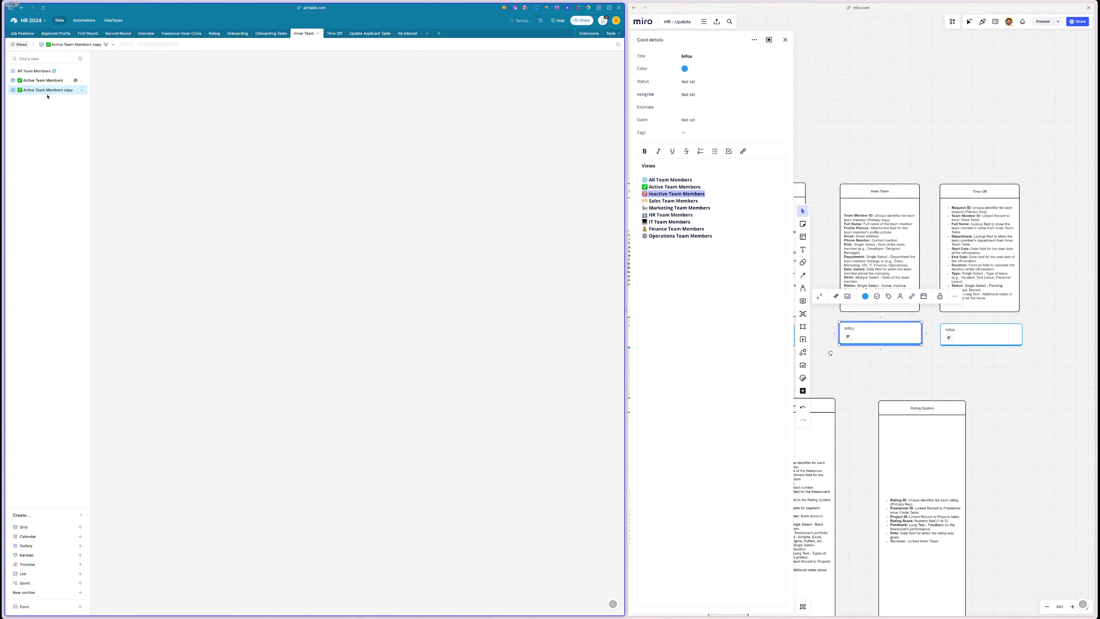
key("ctrl+v")
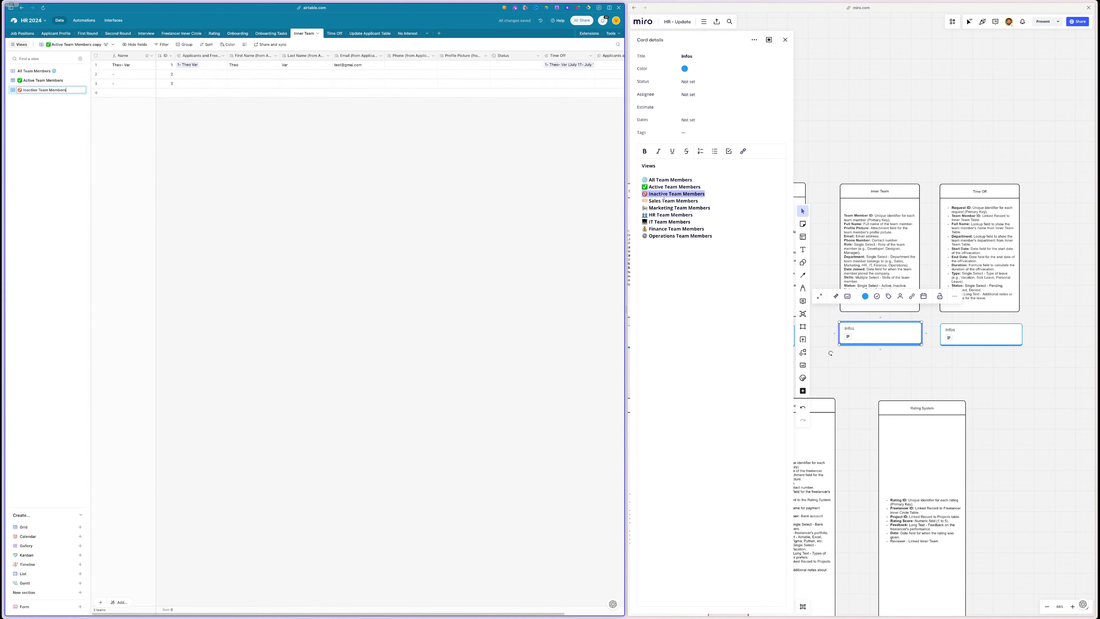
triple_click(673, 201)
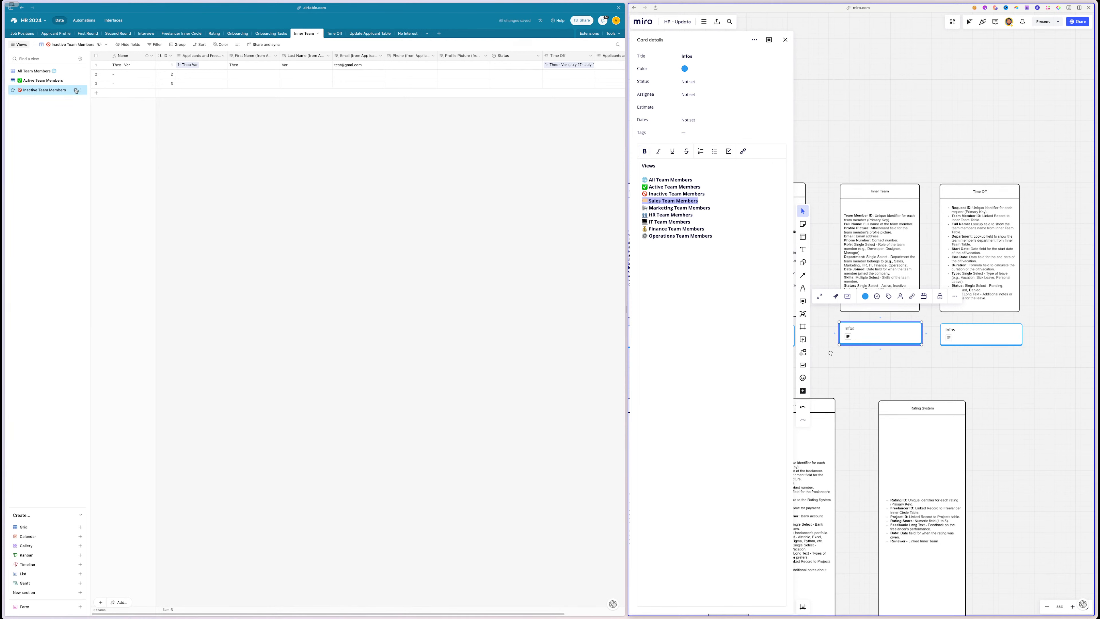
left_click(76, 90)
left_click(110, 128)
type("💼 Sales Team Members")
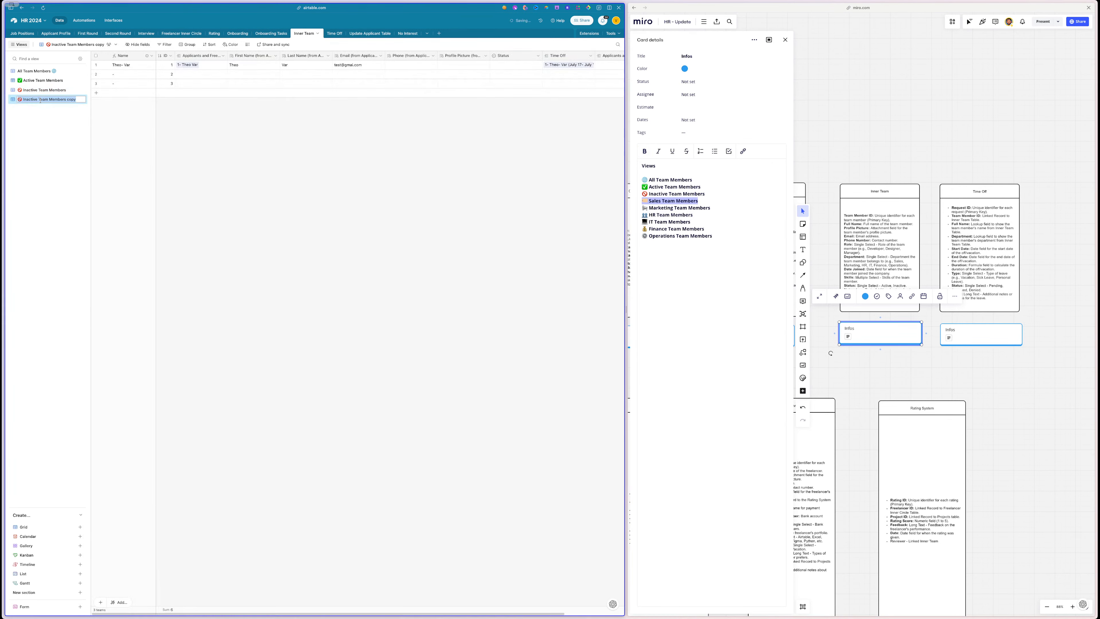
- Duplicate Sales Team Members twice and rename the copies 'HR Team Members' and 'IT Team Members'
triple_click(680, 209)
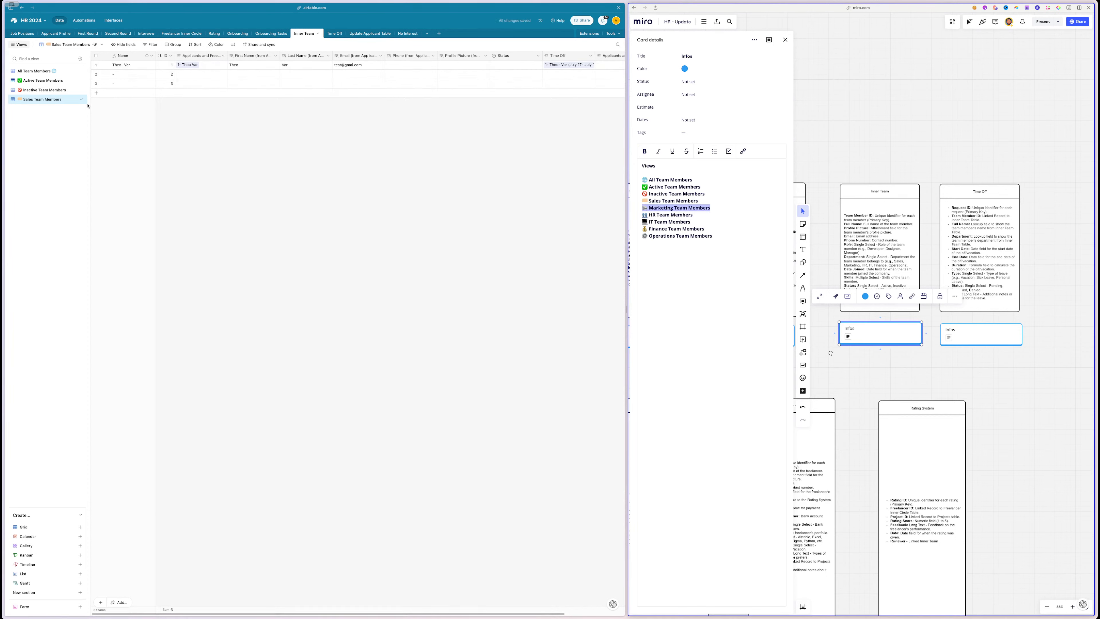
left_click(76, 100)
left_click(99, 134)
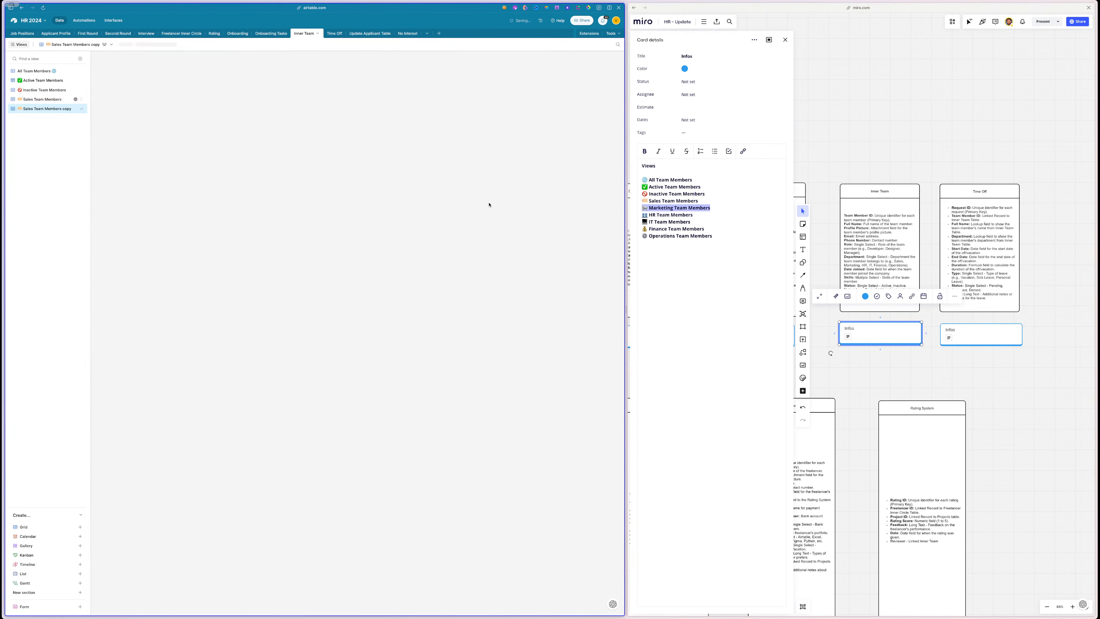
triple_click(690, 216)
key("ctrl+c")
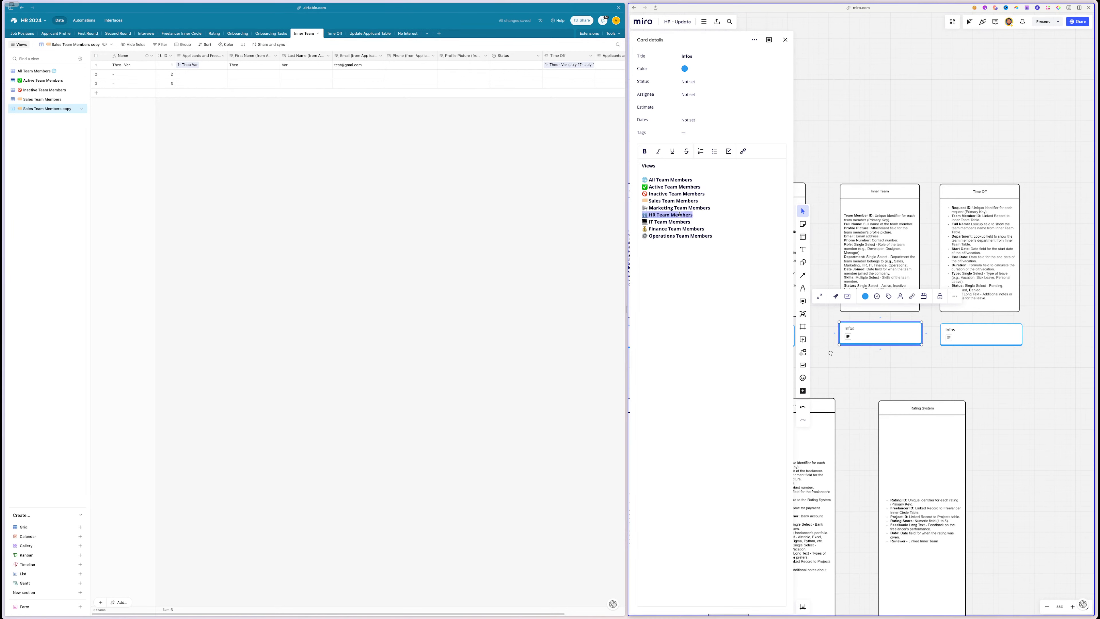
left_click(76, 108)
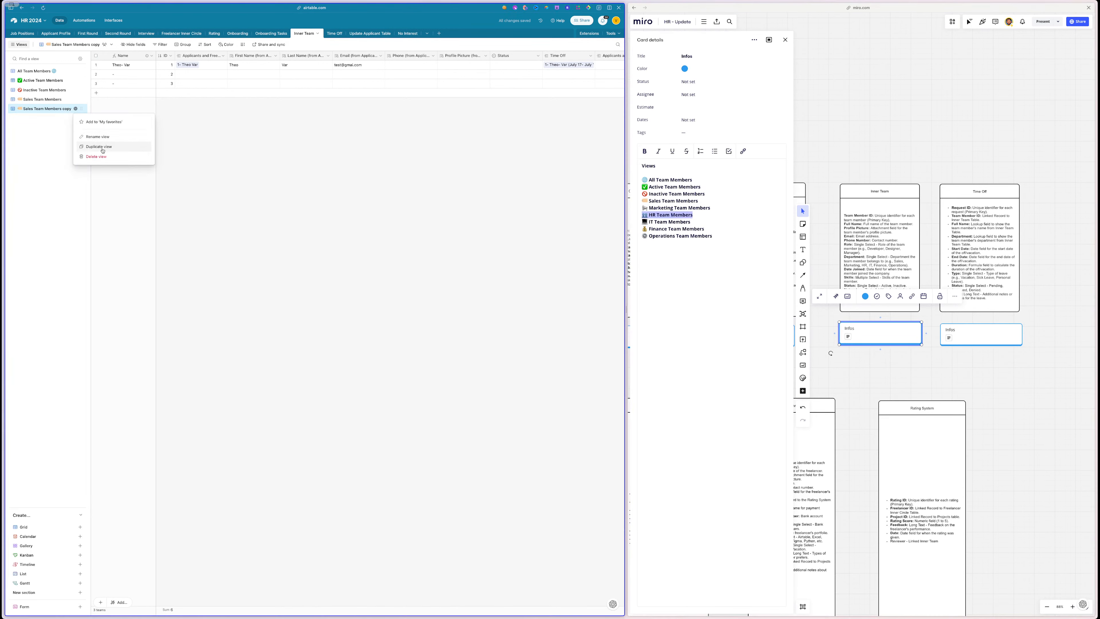
left_click(103, 147)
double_click(39, 109)
key("ctrl+v")
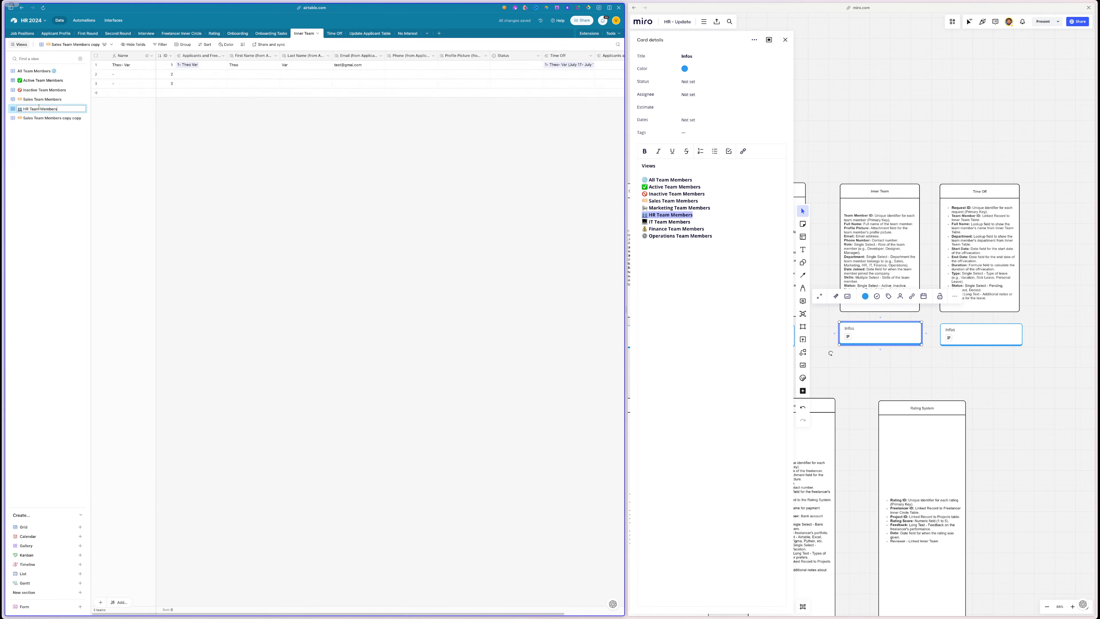
left_click(691, 225)
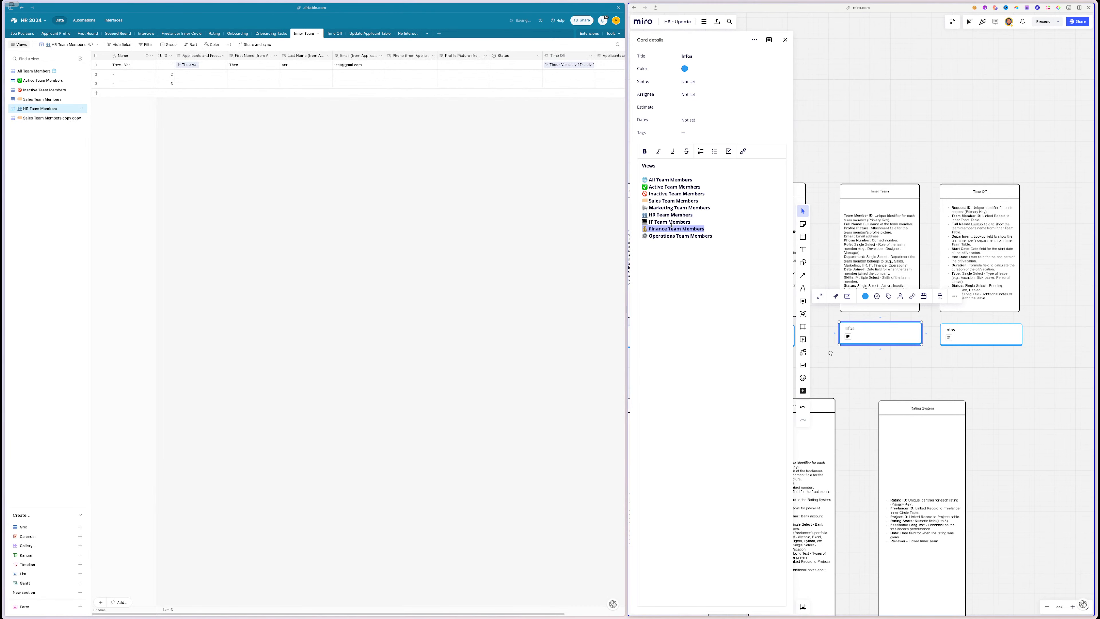
triple_click(672, 222)
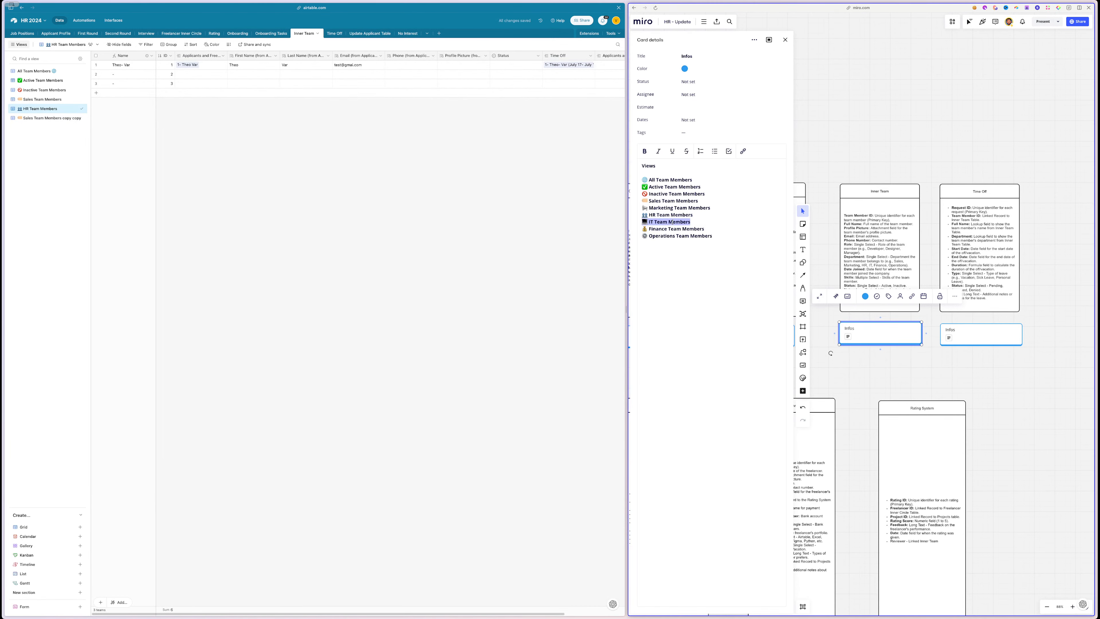
double_click(26, 118)
type("💻 IT Team Members")
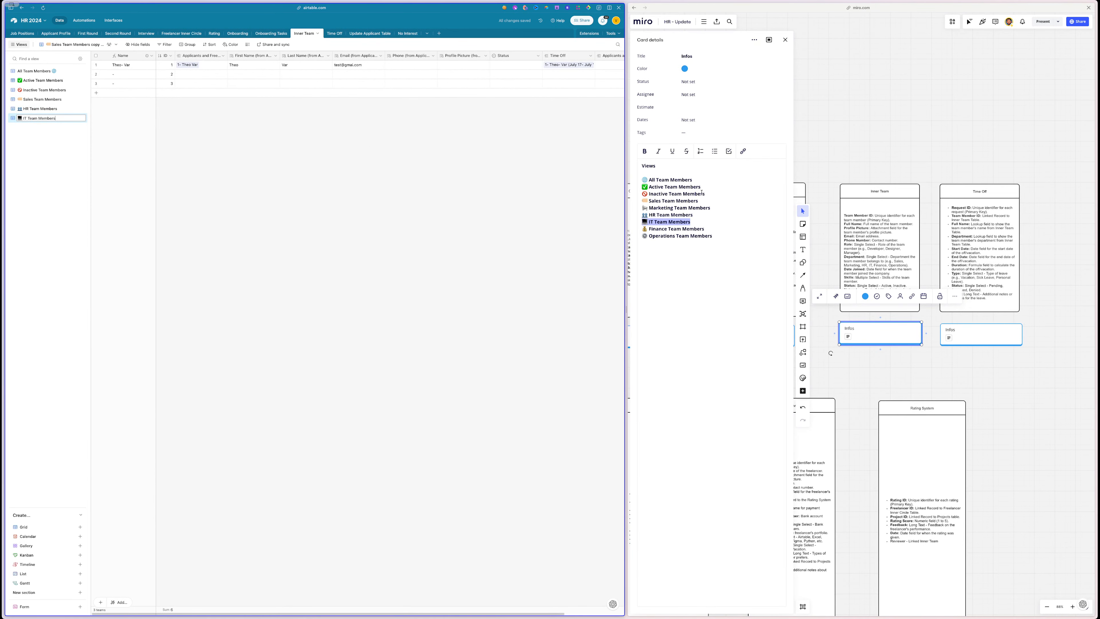
left_click(677, 237)
- Duplicate views to create 'Finance Team Members' and 'Operations Team Members'
triple_click(676, 229)
key("ctrl+c")
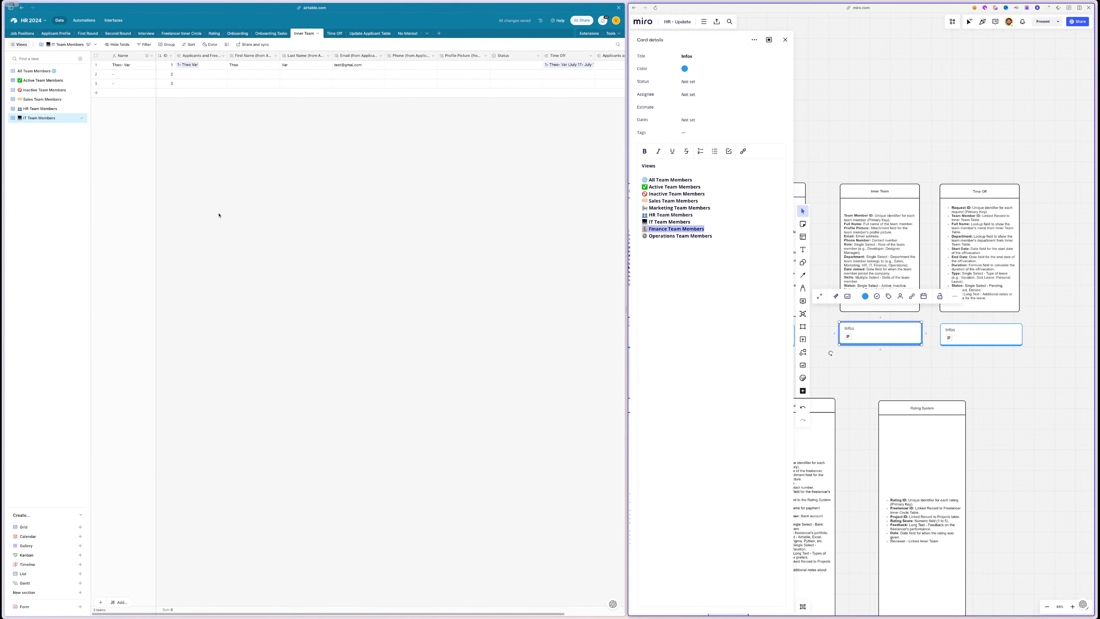
left_click(75, 118)
left_click(89, 157)
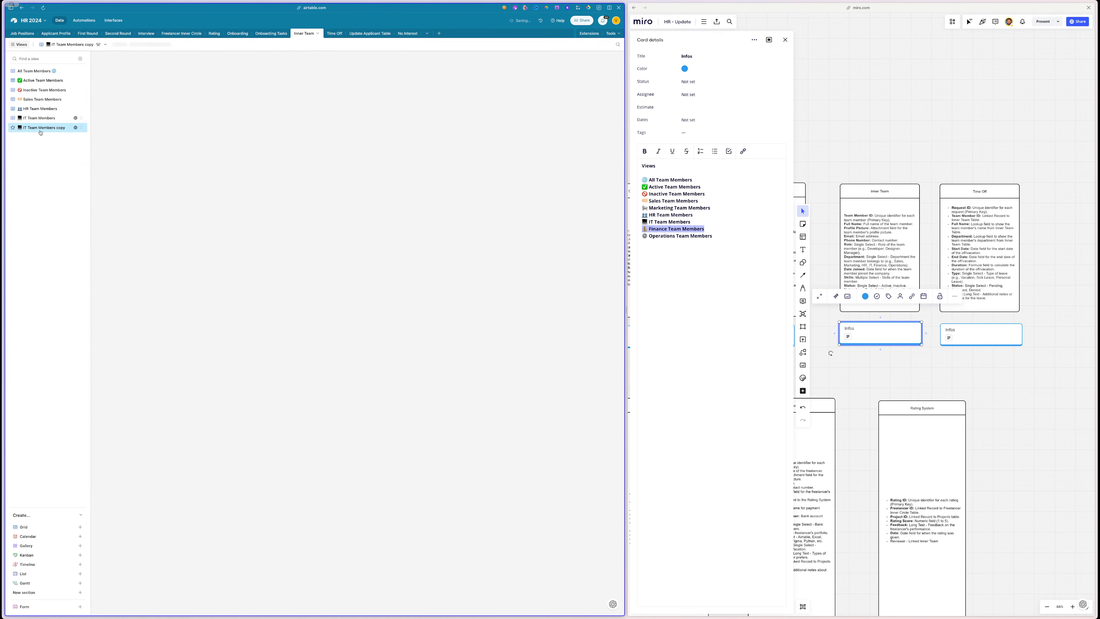
key("ctrl+v")
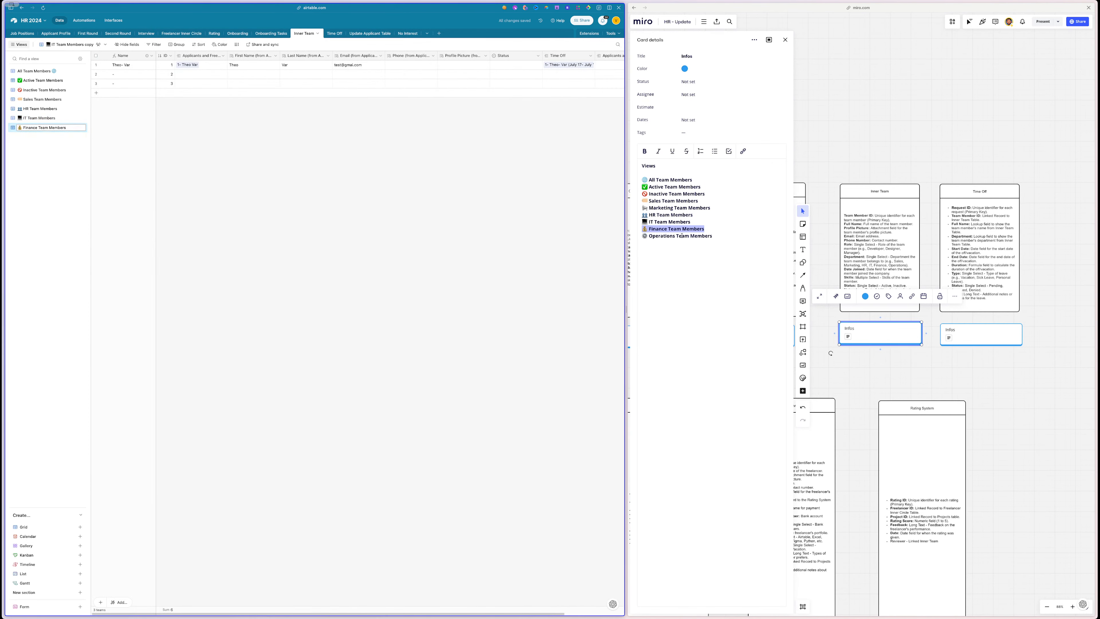
triple_click(682, 235)
key("ctrl+c")
left_click(76, 129)
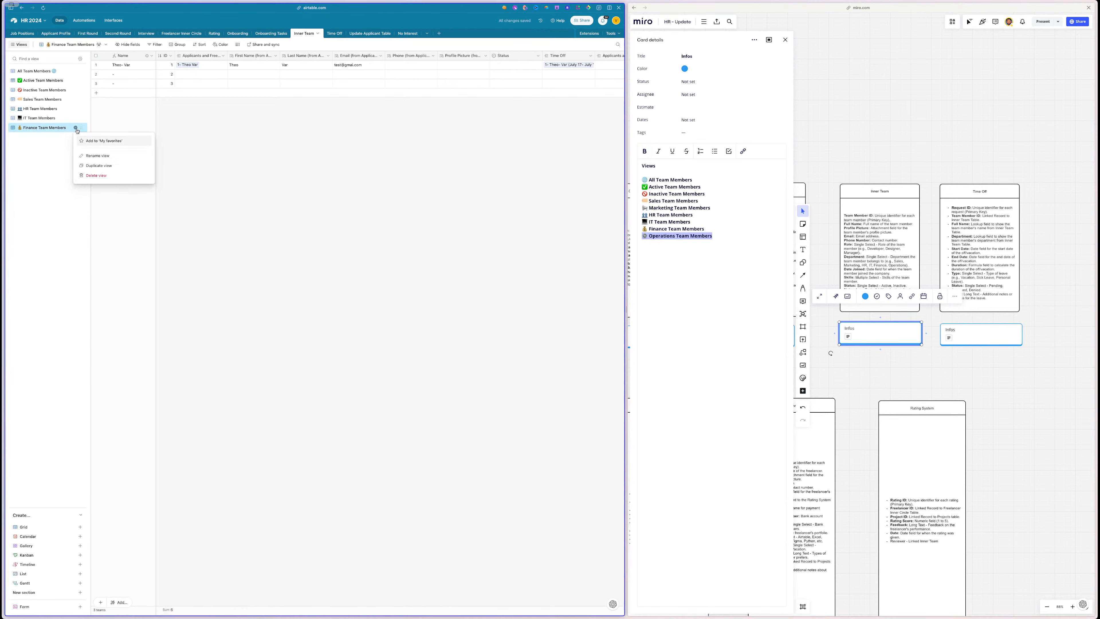
left_click(99, 165)
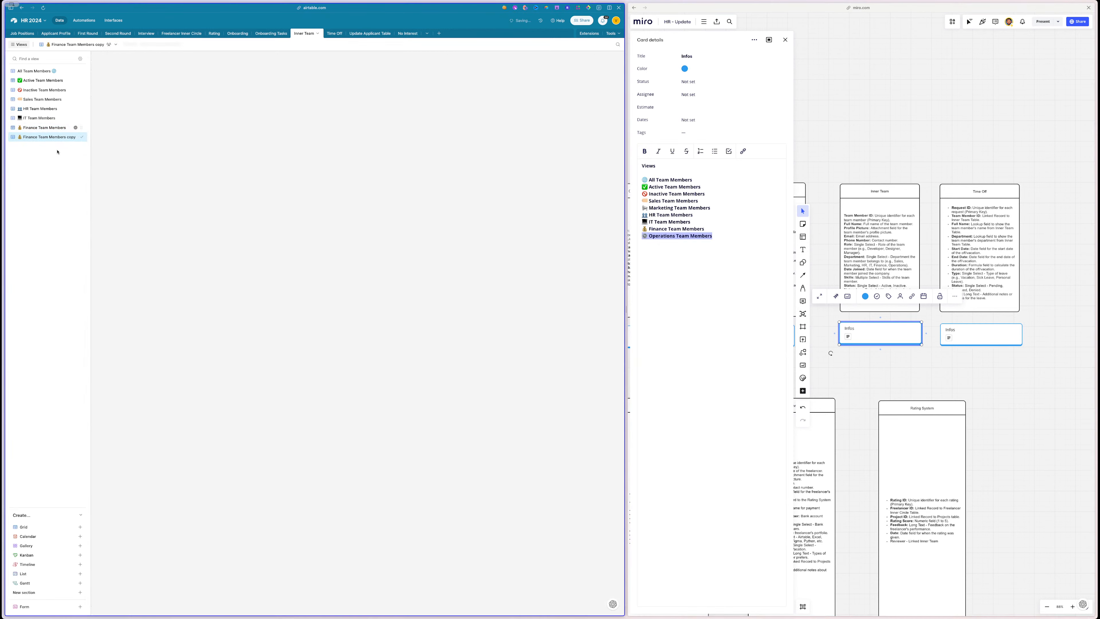
double_click(40, 137)
key("ctrl+v")
key("Return")
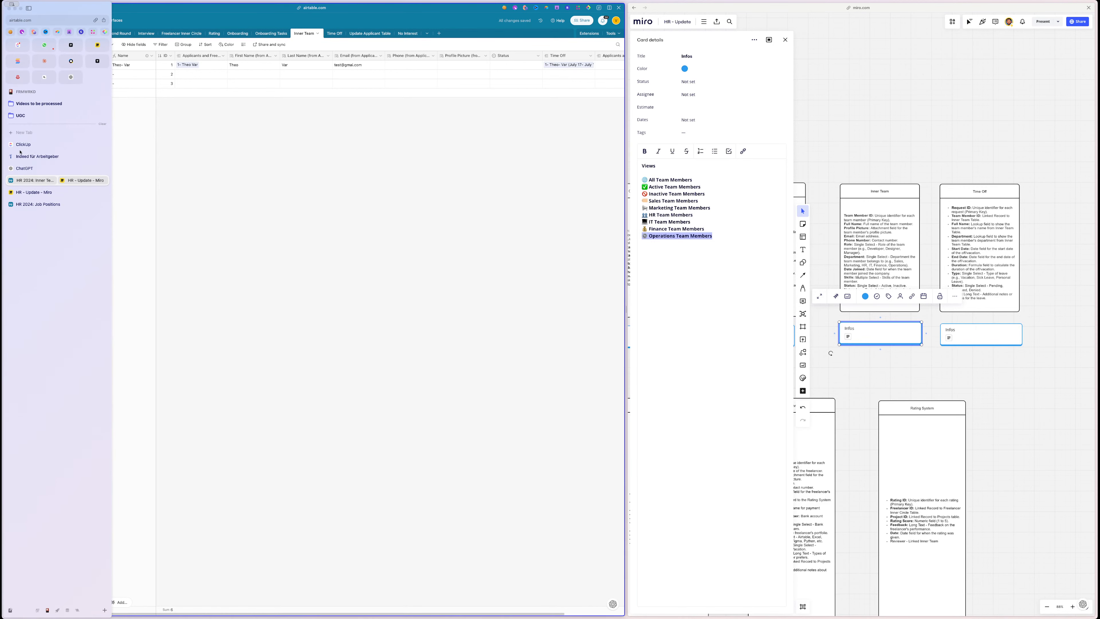
- Ask ChatGPT to 'add content creation and show runners' to the team view titles
left_click(26, 168)
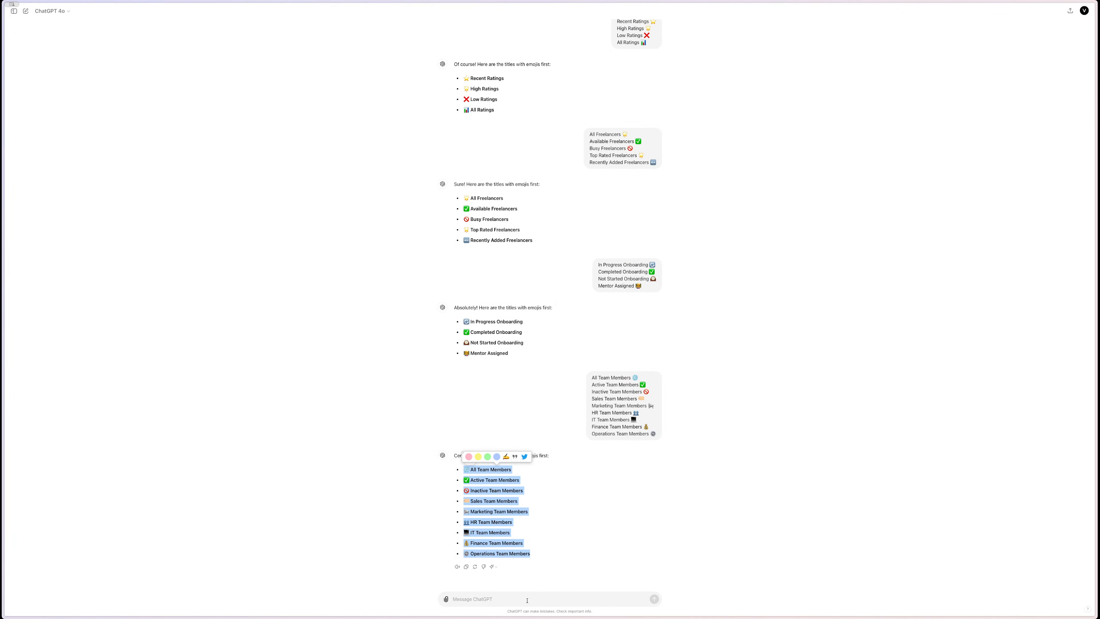
type("a")
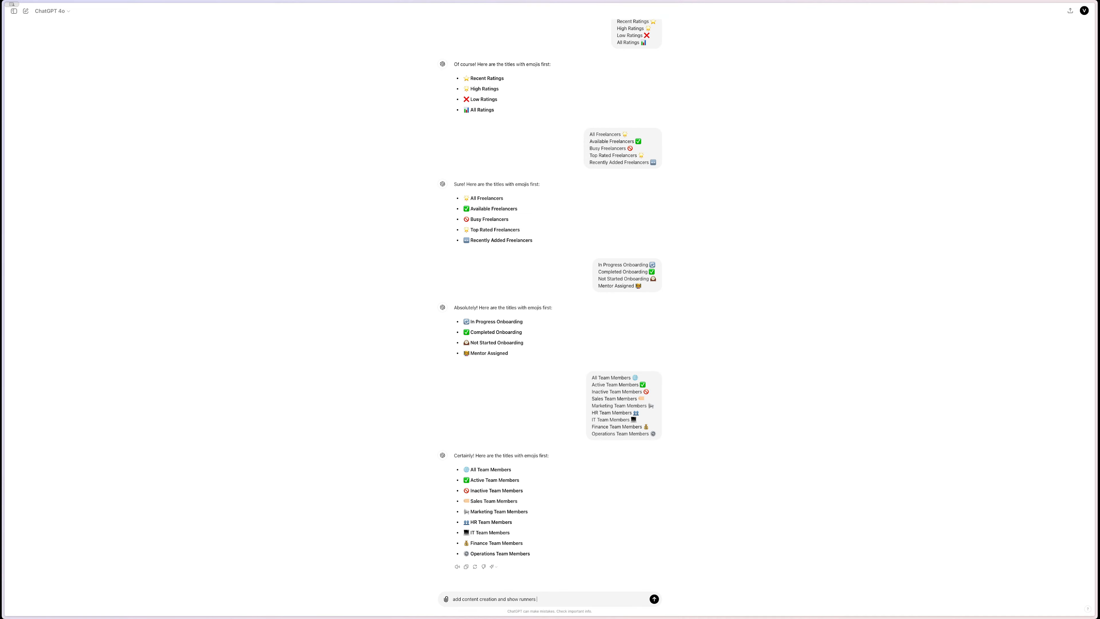
key("Return")
triple_click(494, 482)
key("super+c")
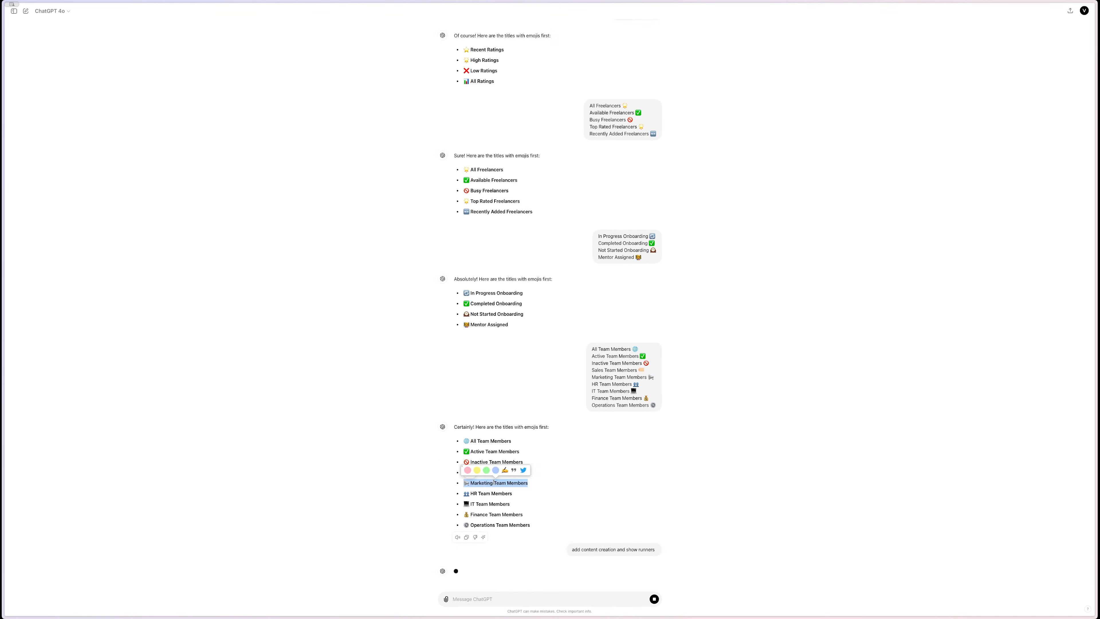
- Duplicate HR Team Members and name the copy 'Marketing Team Members' using the line copied from Miro
mouse_move(3, 310)
left_click(19, 180)
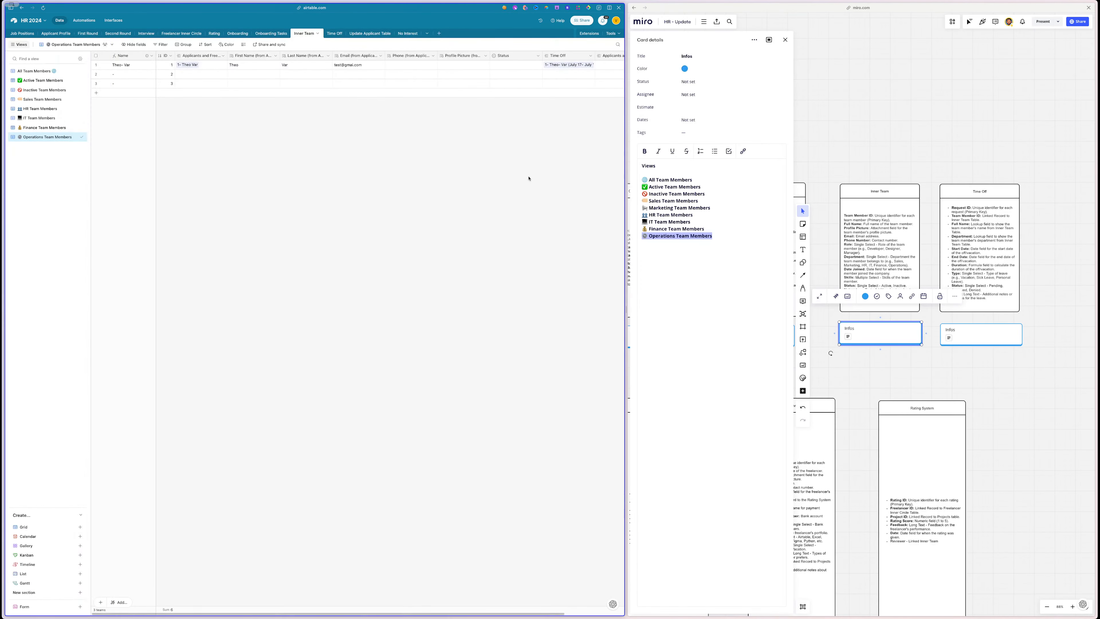
double_click(683, 214)
double_click(683, 208)
left_click(683, 208)
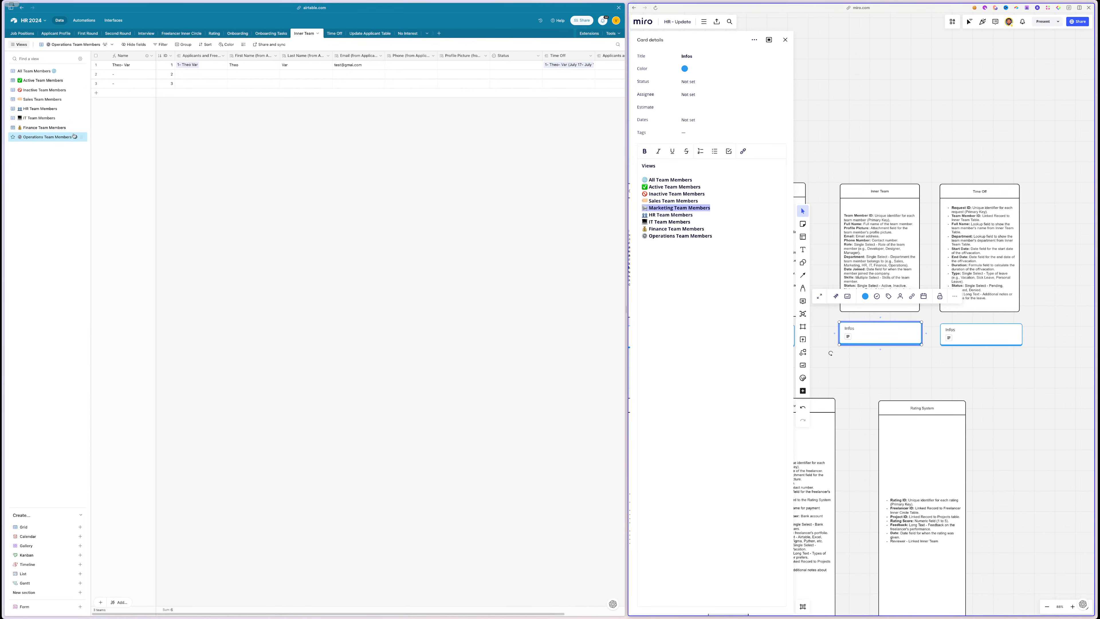
left_click(56, 109)
left_click(75, 109)
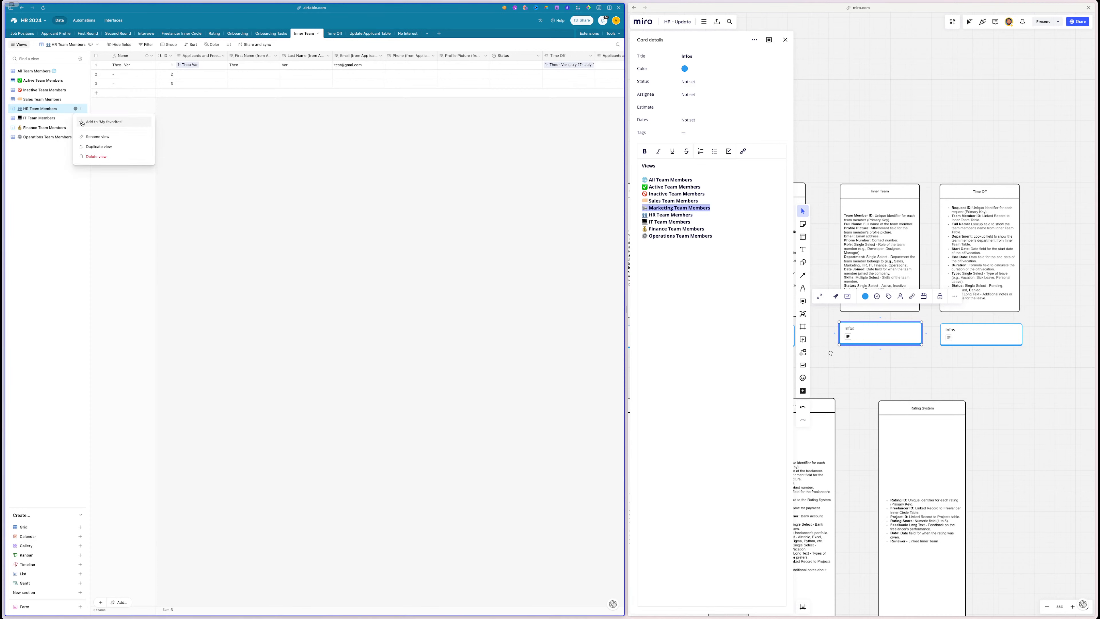
left_click(99, 147)
double_click(33, 118)
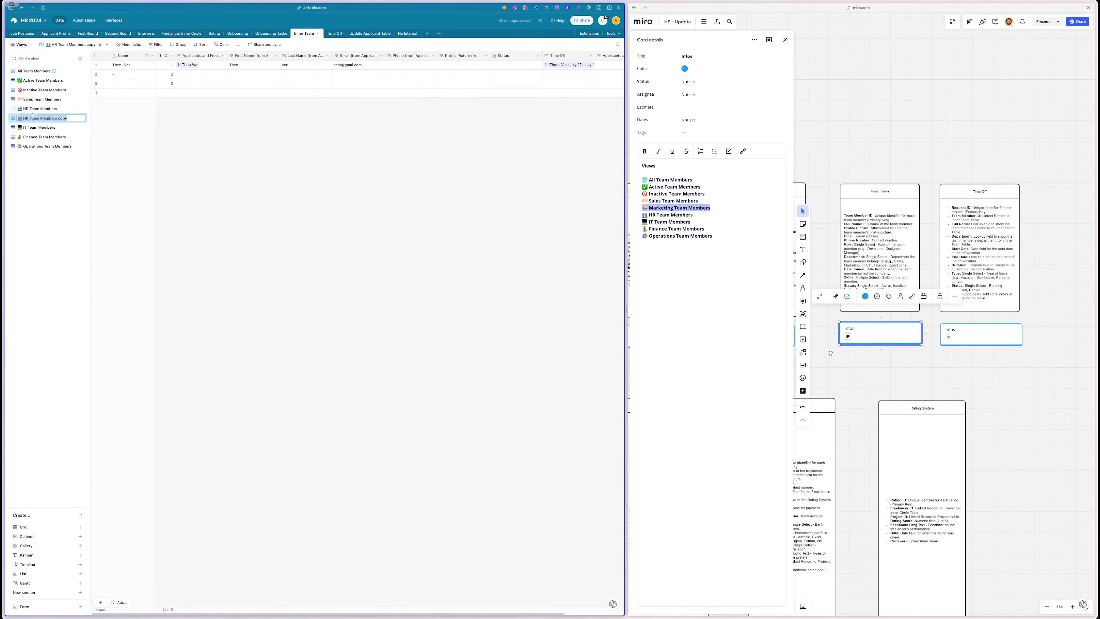
key("super+v")
left_click(45, 172)
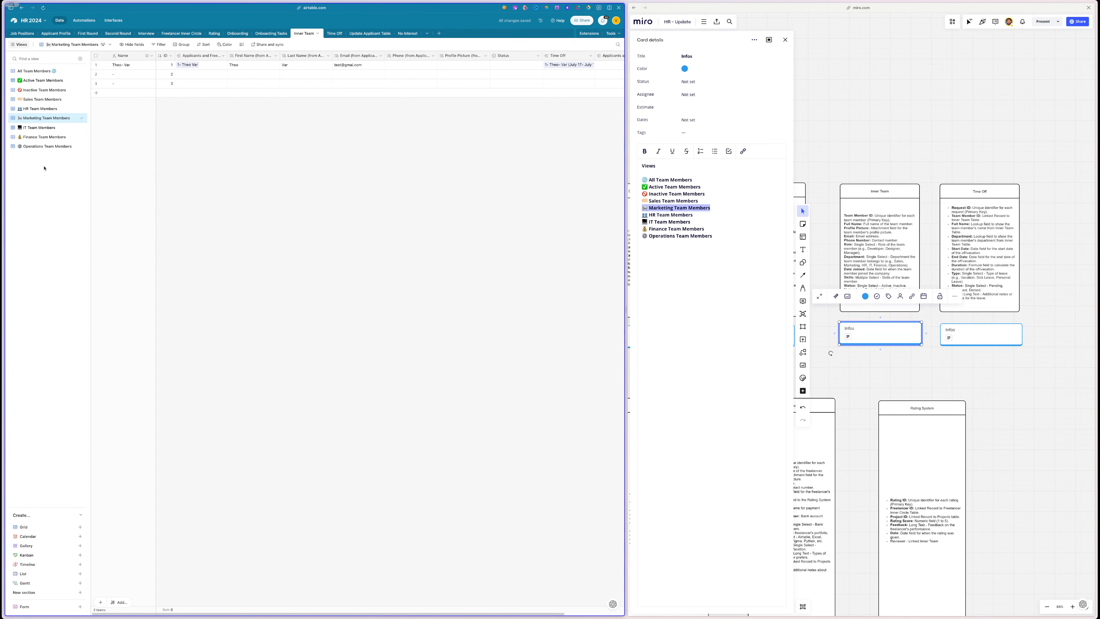
- Copy the Content Creation Team Members and Show Runners titles from ChatGPT's new reply
left_click(43, 170)
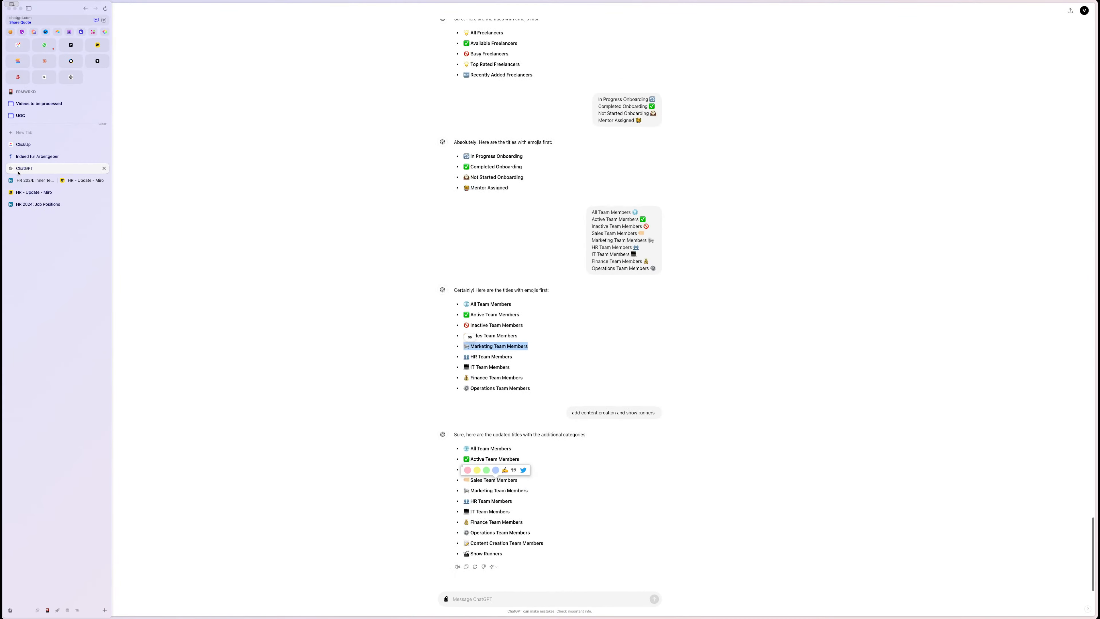
mouse_move(502, 557)
left_mouse_down()
mouse_move(464, 554)
mouse_move(463, 543)
left_mouse_up()
key("super+c")
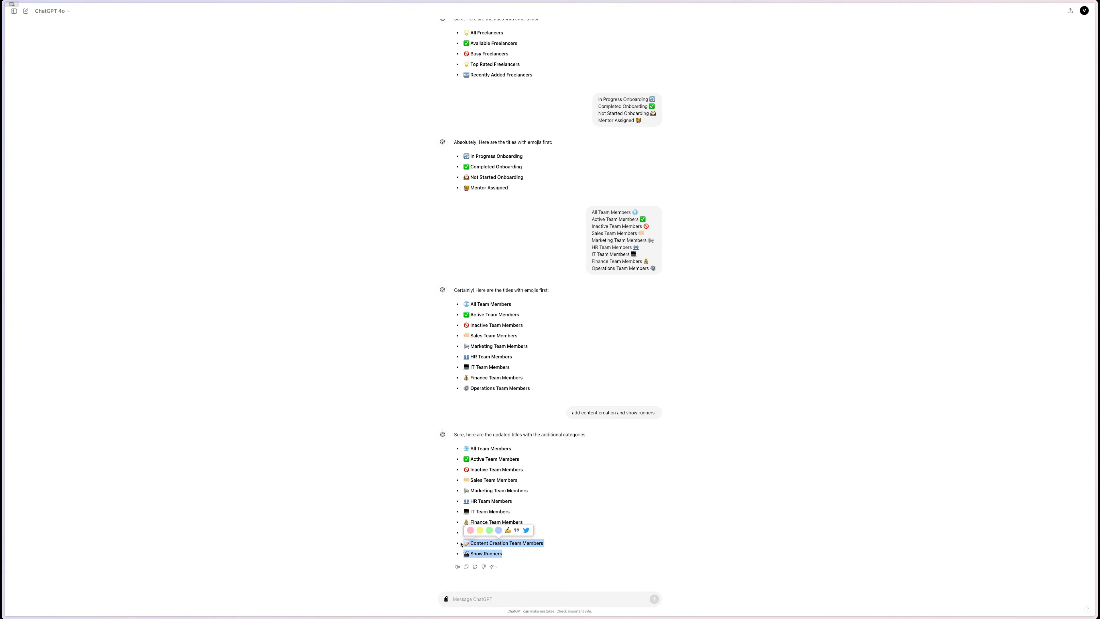
mouse_move(5, 329)
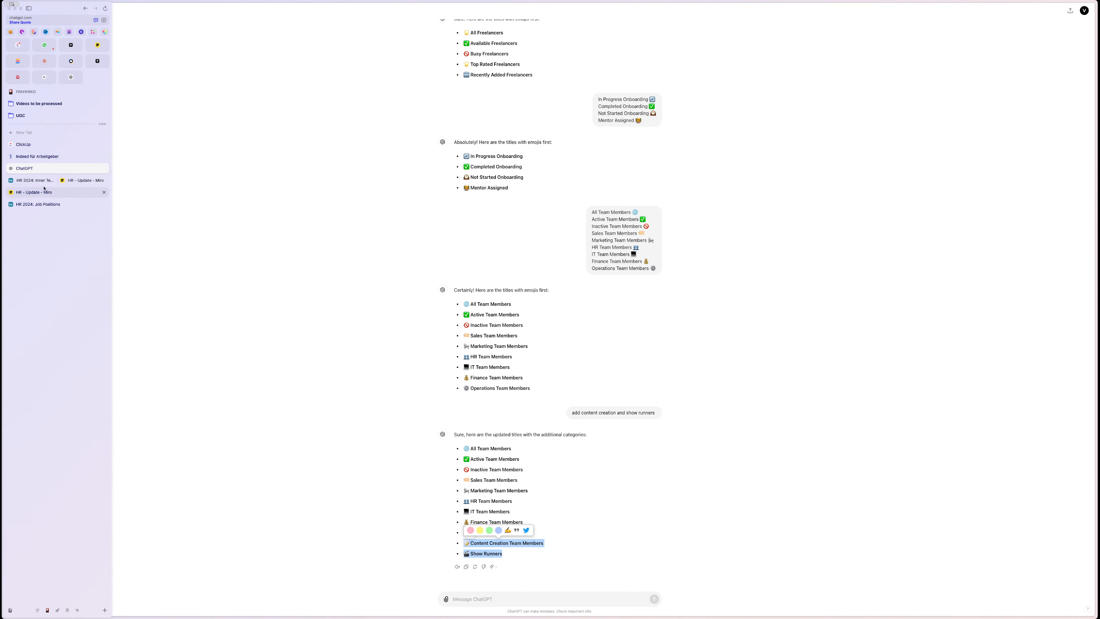
left_click(35, 181)
left_click(696, 236)
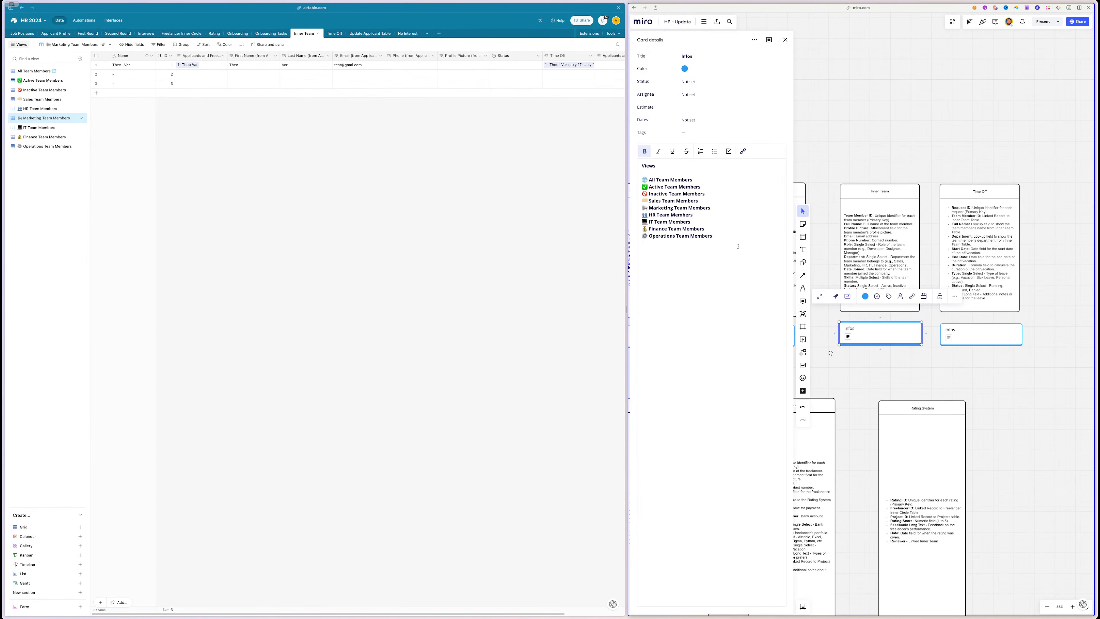
- Paste both titles into the Miro card and duplicate Operations as 'Content Creation Team Members'
key("super+v")
triple_click(683, 243)
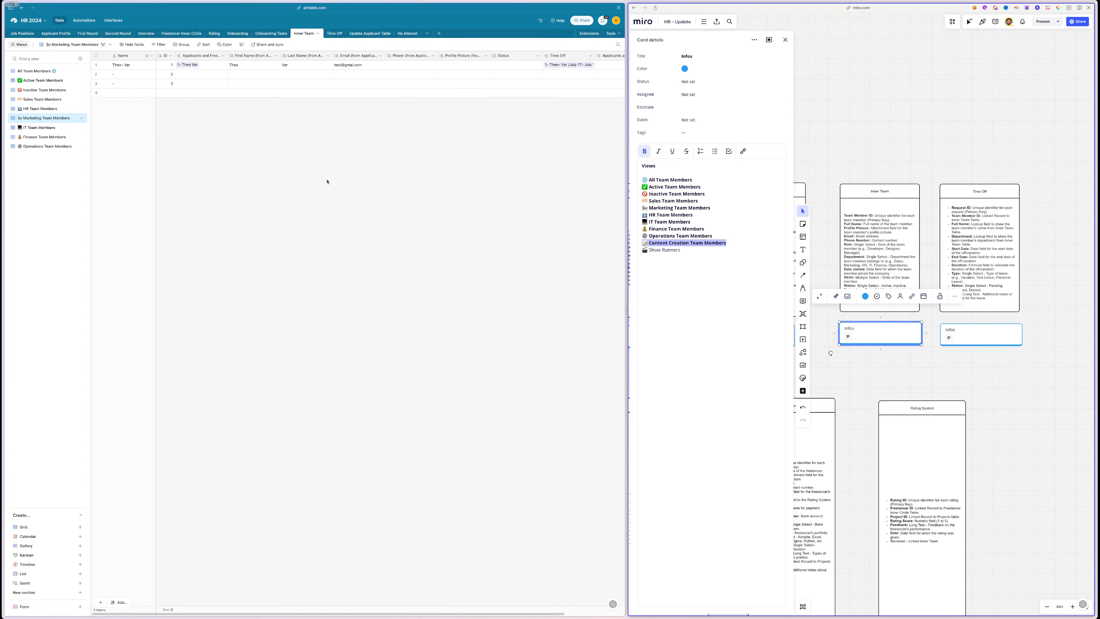
left_click(76, 146)
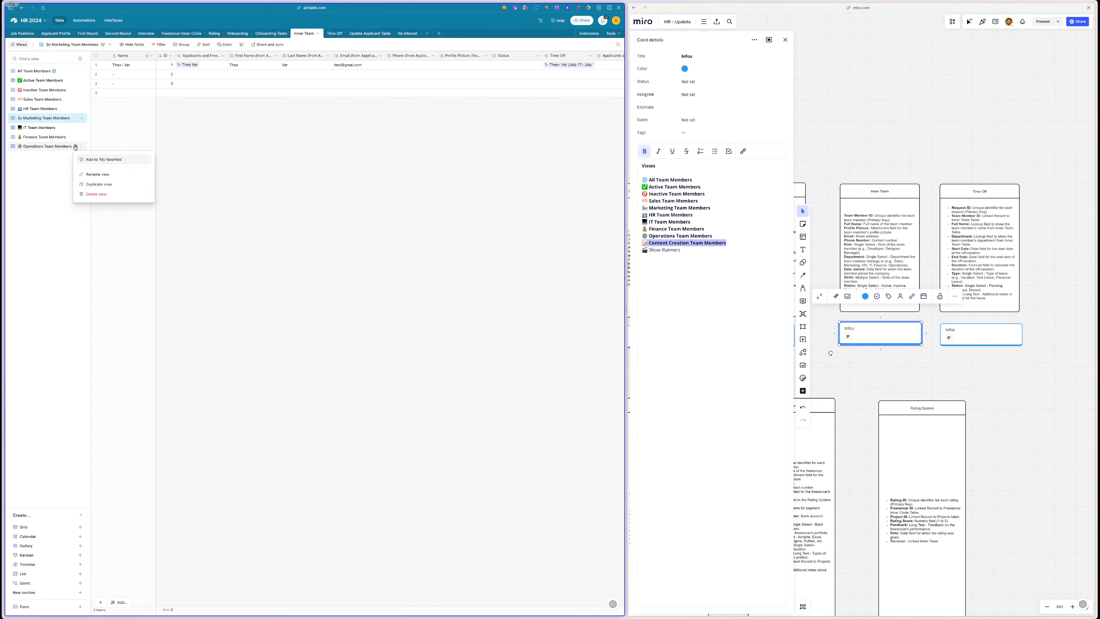
left_click(105, 184)
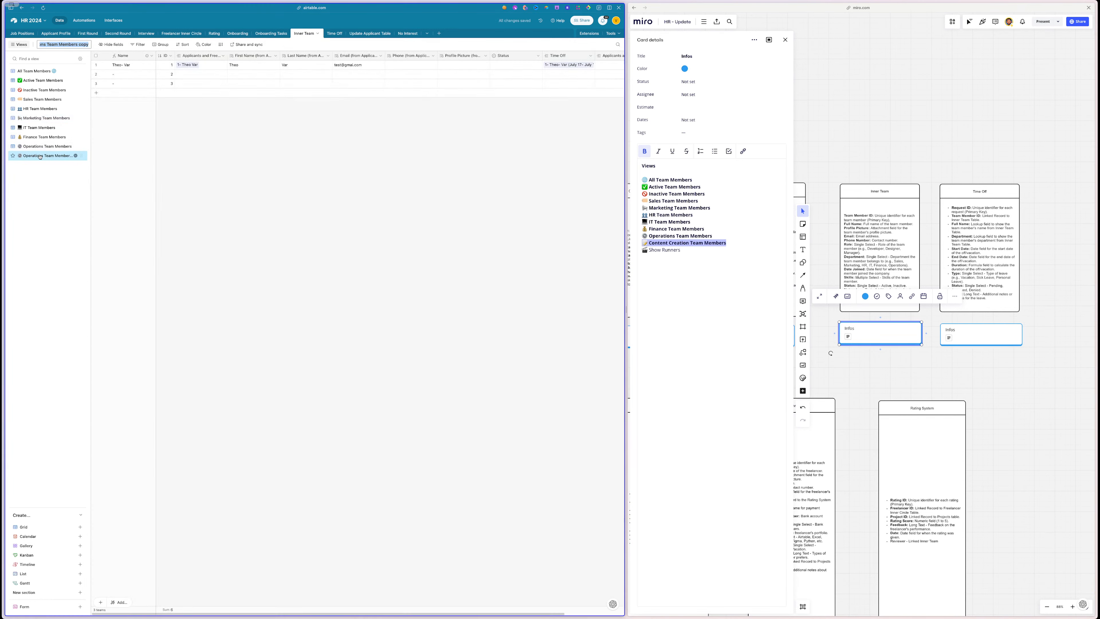
key("ctrl+v")
key("Return")
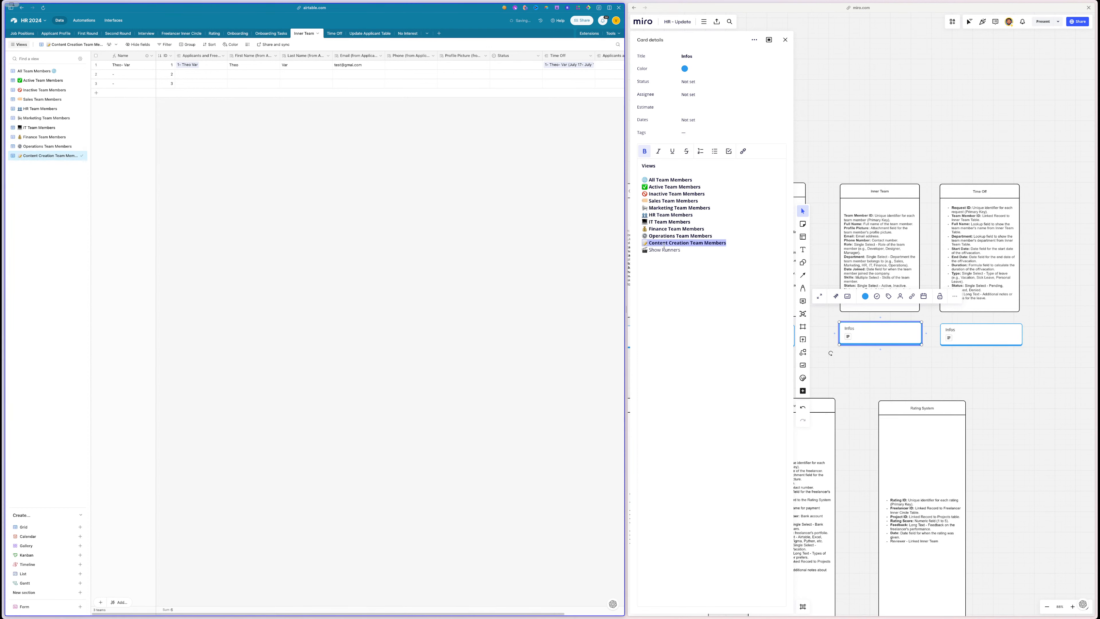
- Duplicate Content Creation Team Members as 'Show Runners' and create a new section in the views list
triple_click(665, 250)
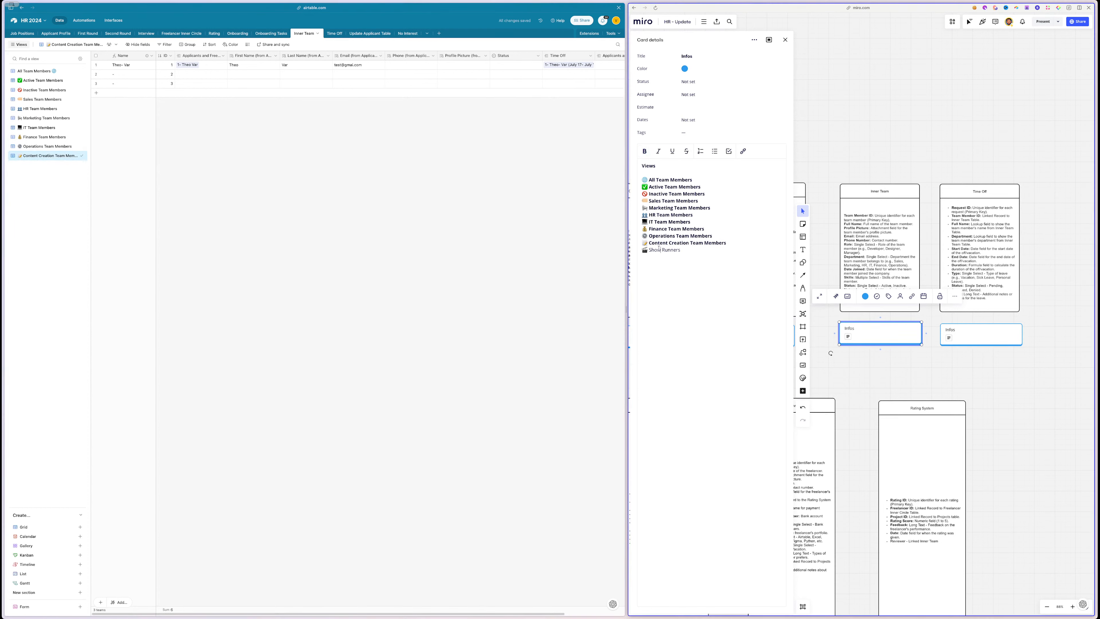
left_click(77, 159)
left_click(104, 193)
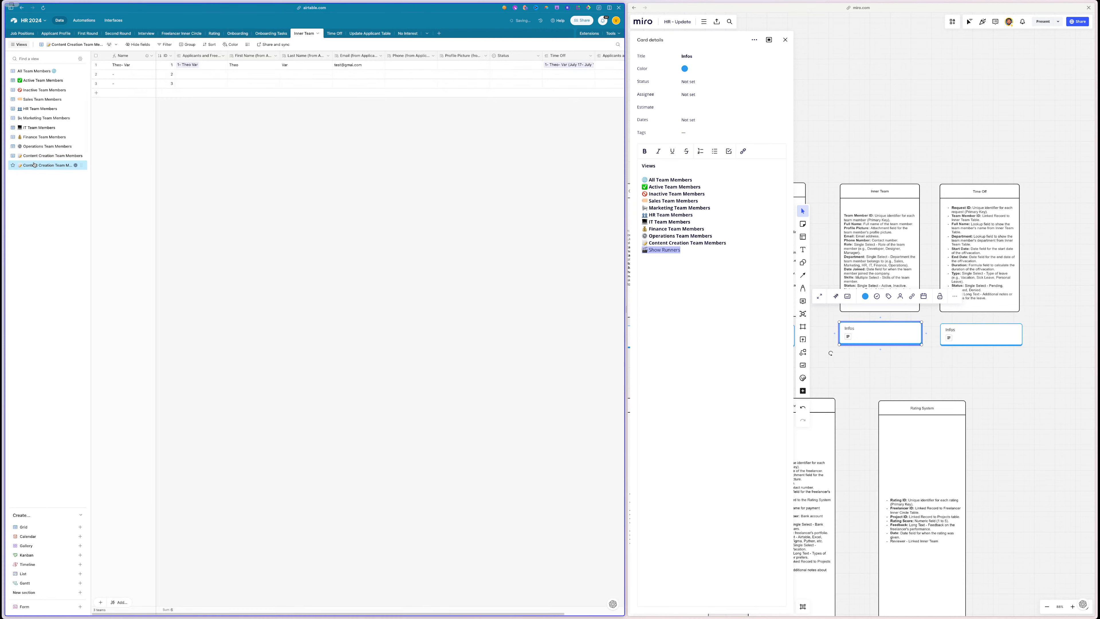
key("ctrl+v")
key("Return")
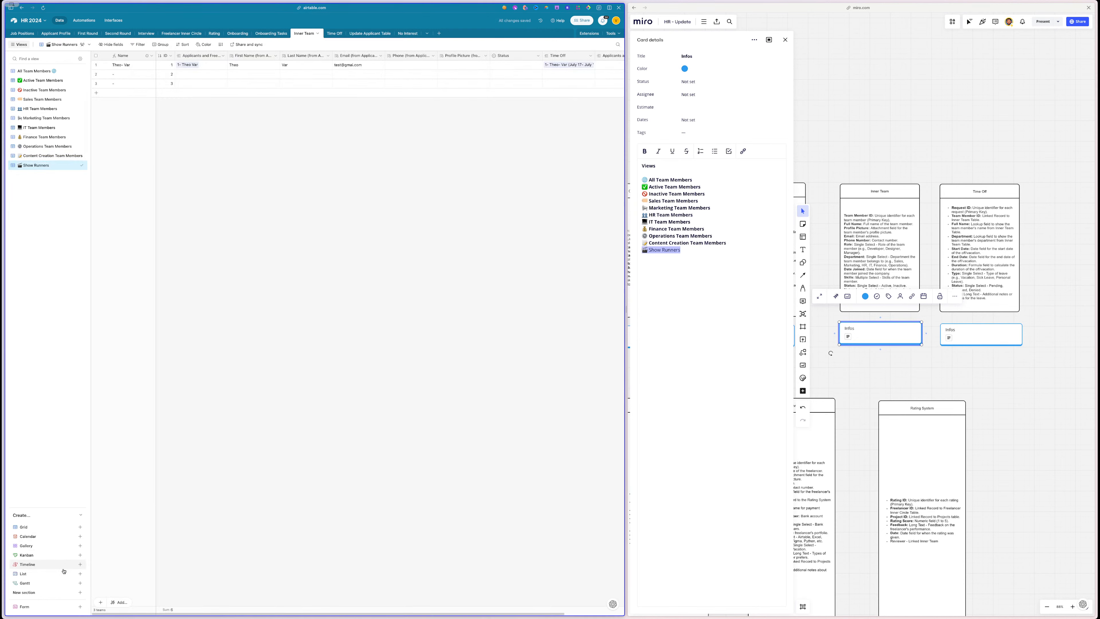
left_click(48, 592)
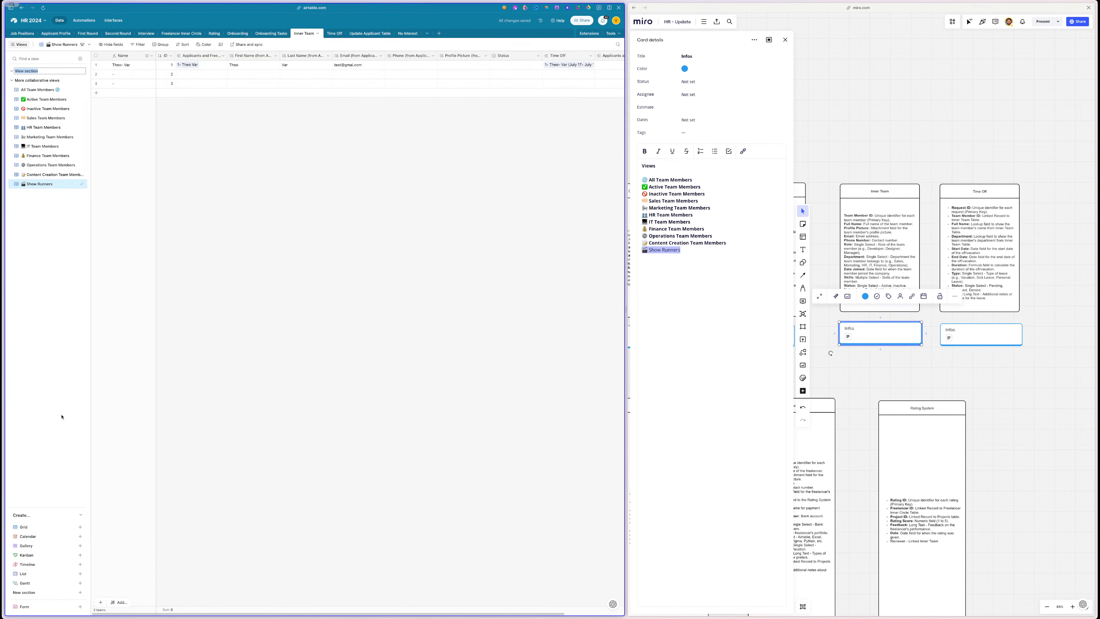
- Name the section 'Department' and move Show Runners, Sales, HR, Marketing, IT, Finance, Operations and Content Creation views into it
type("Department")
key("Return")
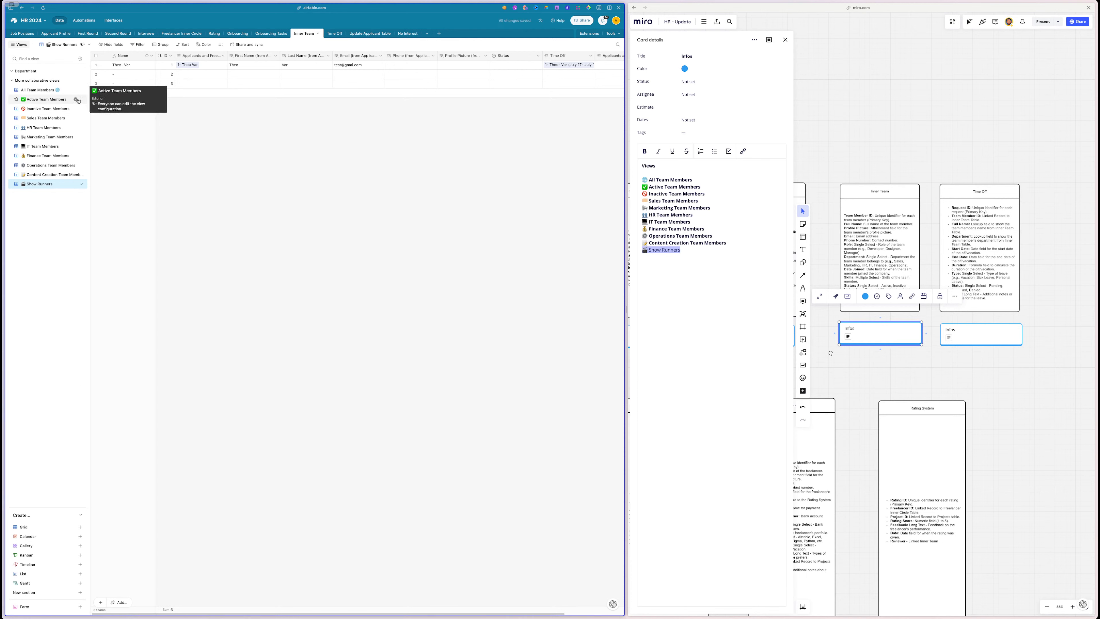
mouse_move(78, 91)
left_mouse_down()
mouse_move(80, 81)
mouse_move(80, 93)
left_mouse_up()
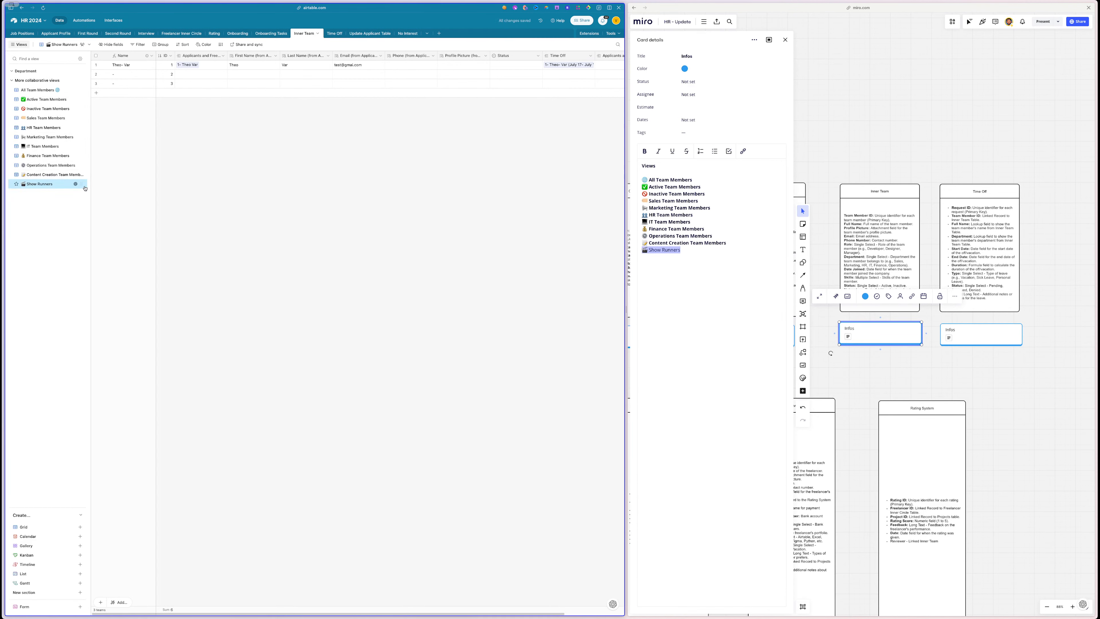
left_click_drag(85, 188, 81, 93)
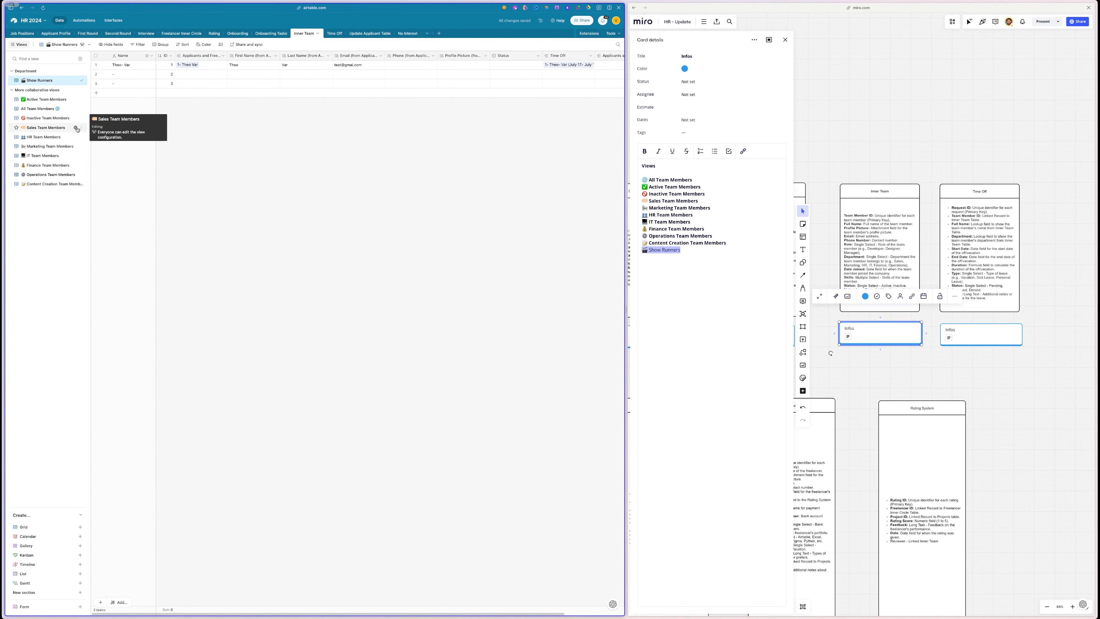
left_click_drag(79, 128, 77, 92)
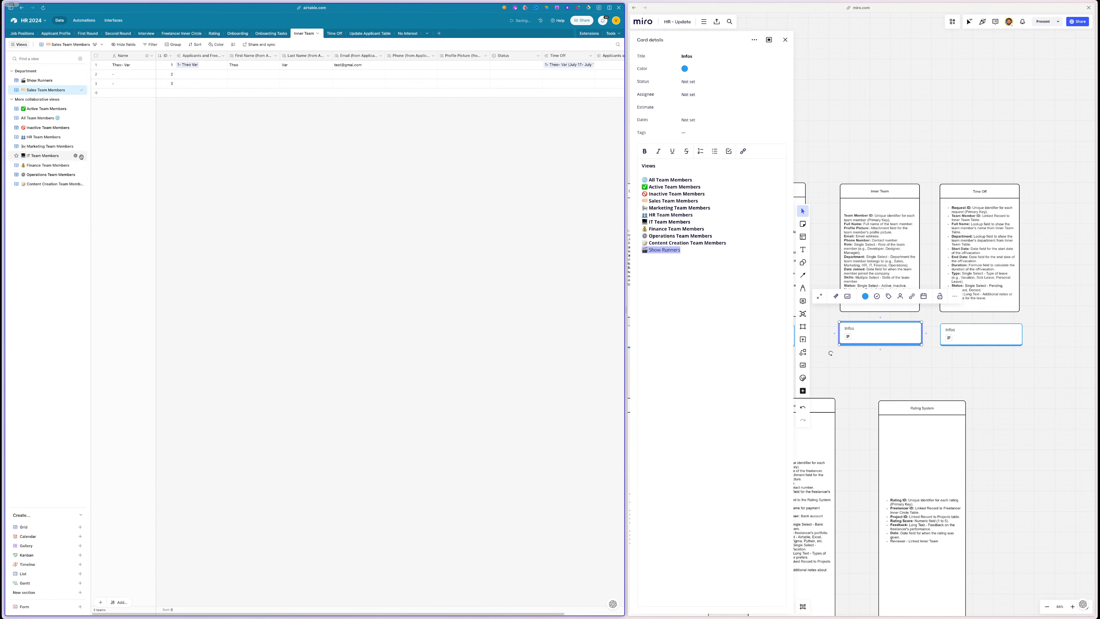
left_click_drag(81, 137, 77, 100)
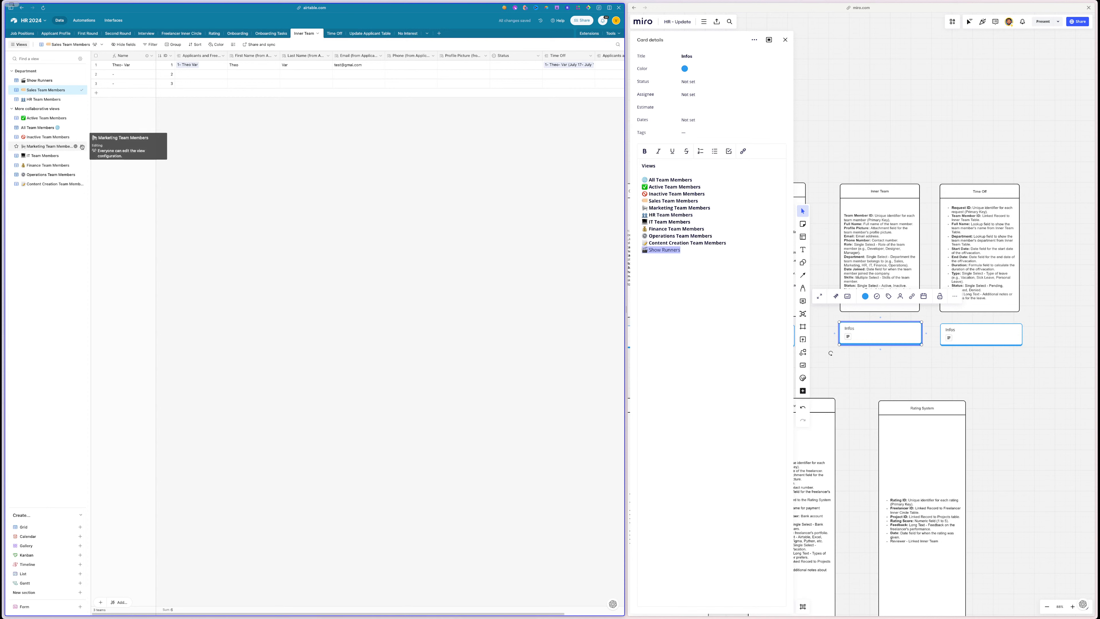
left_click_drag(82, 146, 82, 109)
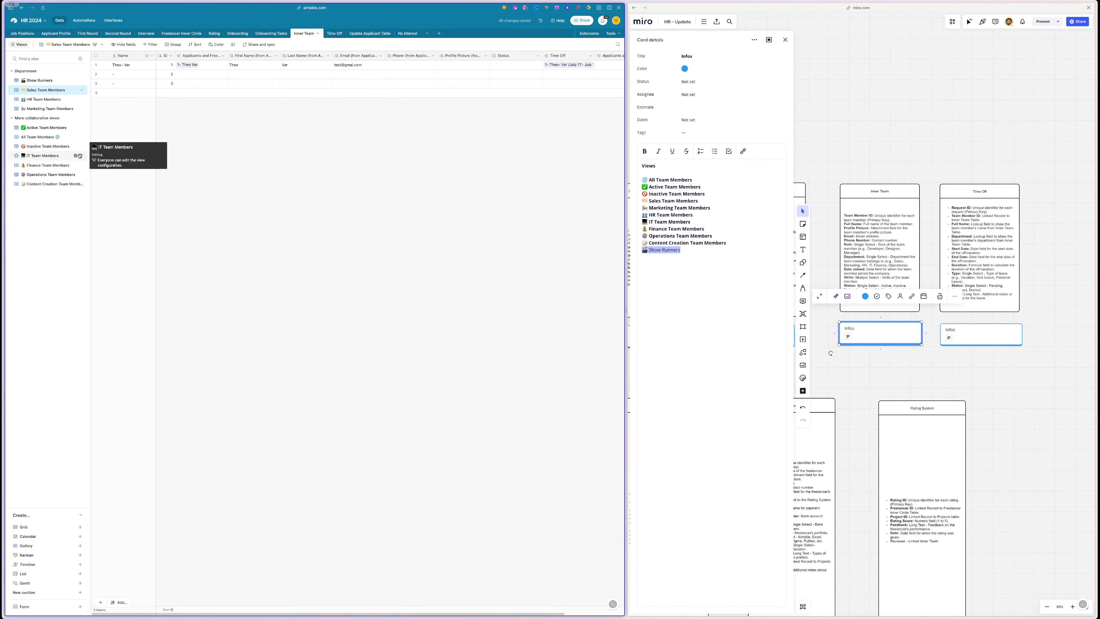
left_click_drag(80, 156, 84, 116)
left_click_drag(82, 156, 84, 127)
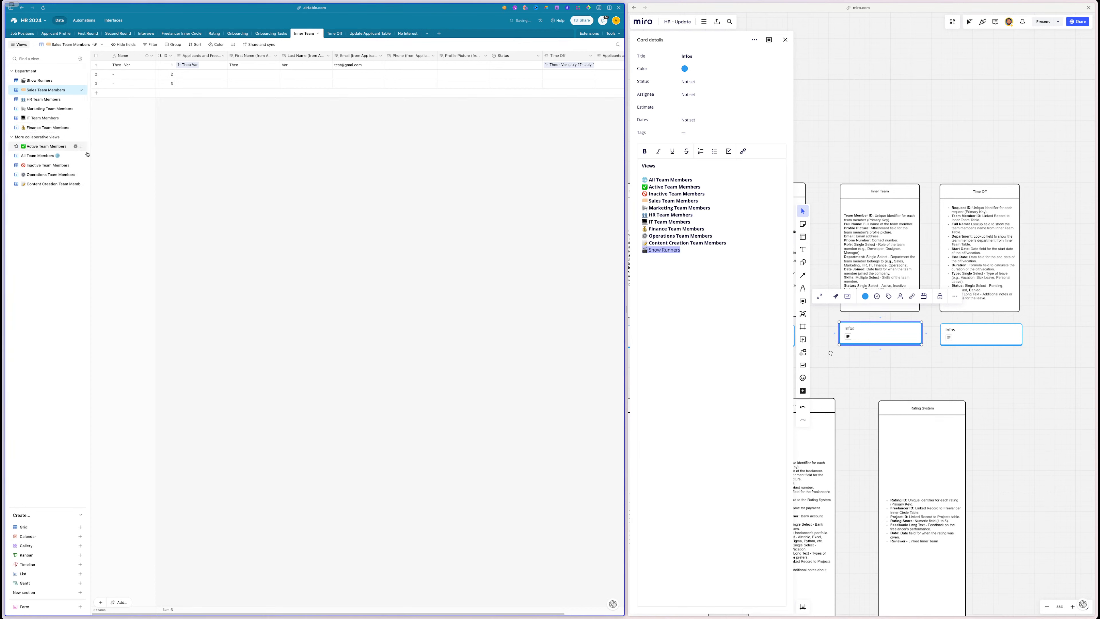
left_click_drag(82, 174, 83, 145)
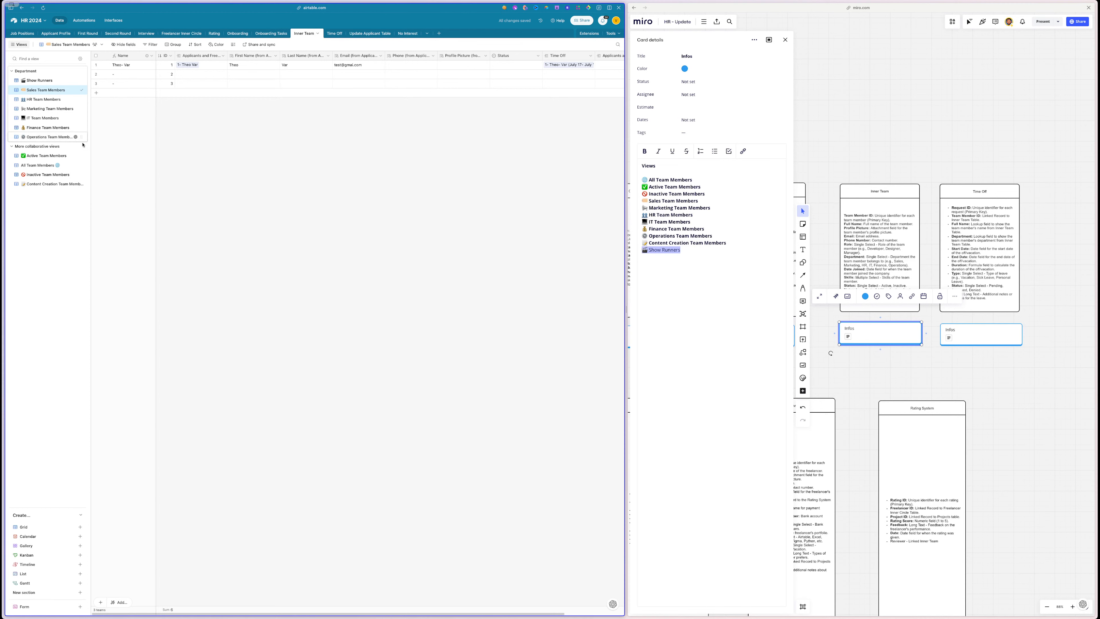
left_click_drag(82, 184, 85, 146)
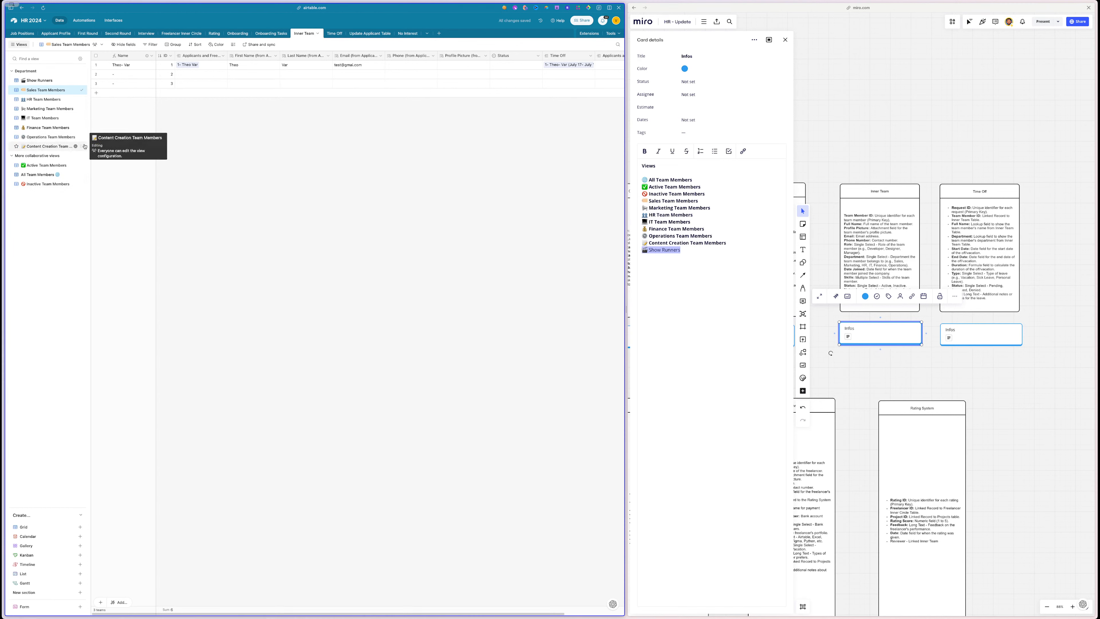
- Start a new Multiple select field named Department in the Job Positions table
left_click(23, 33)
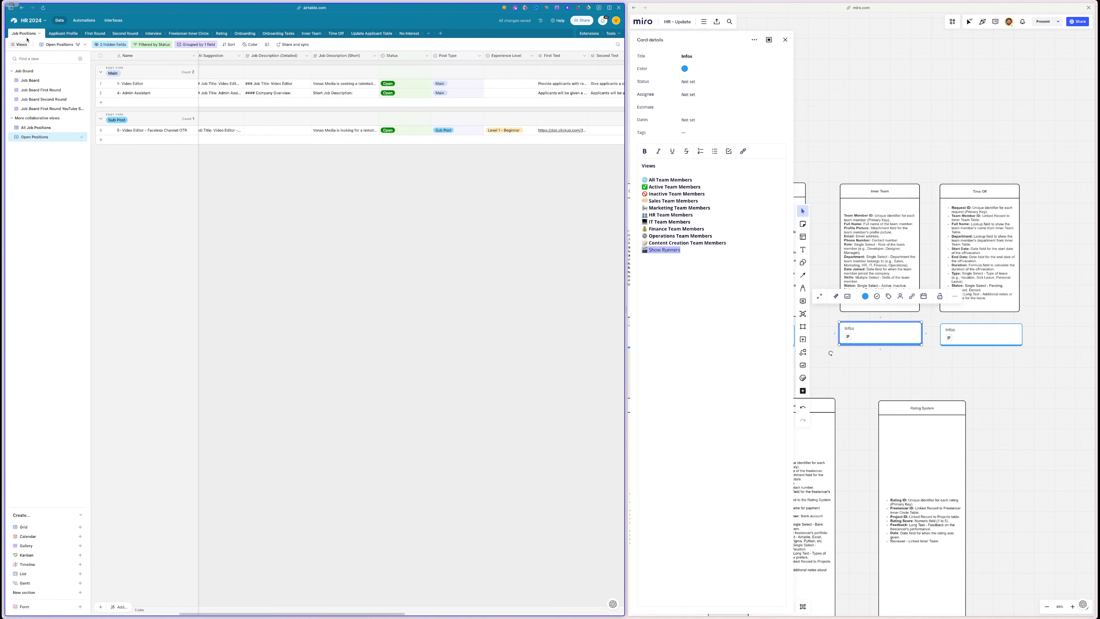
left_click(55, 34)
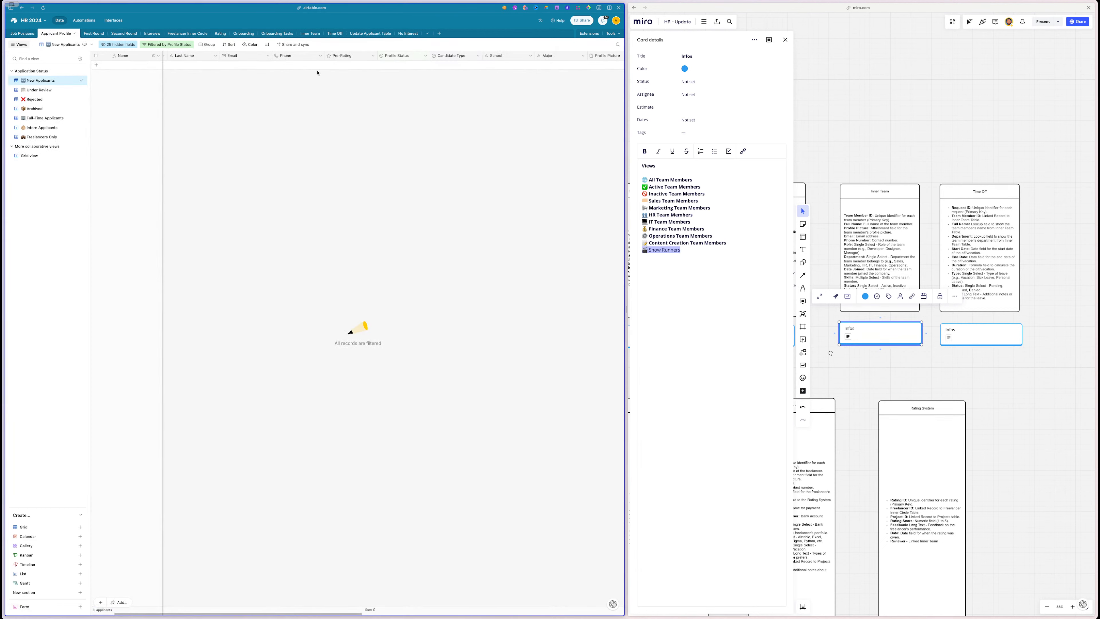
left_click(24, 34)
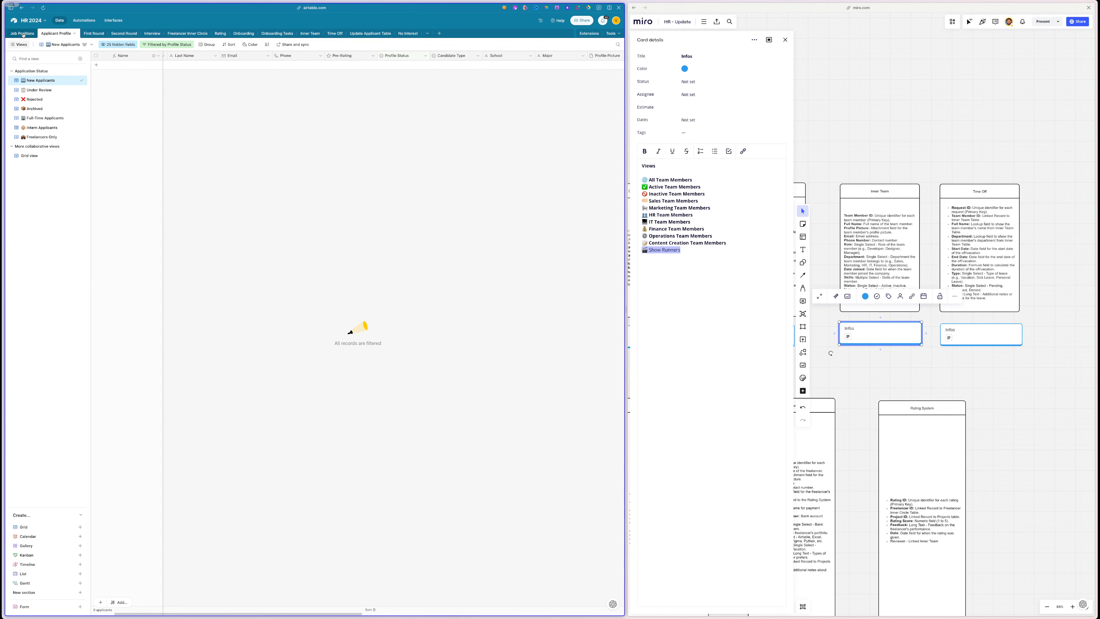
scroll(269, 162, "right", 10)
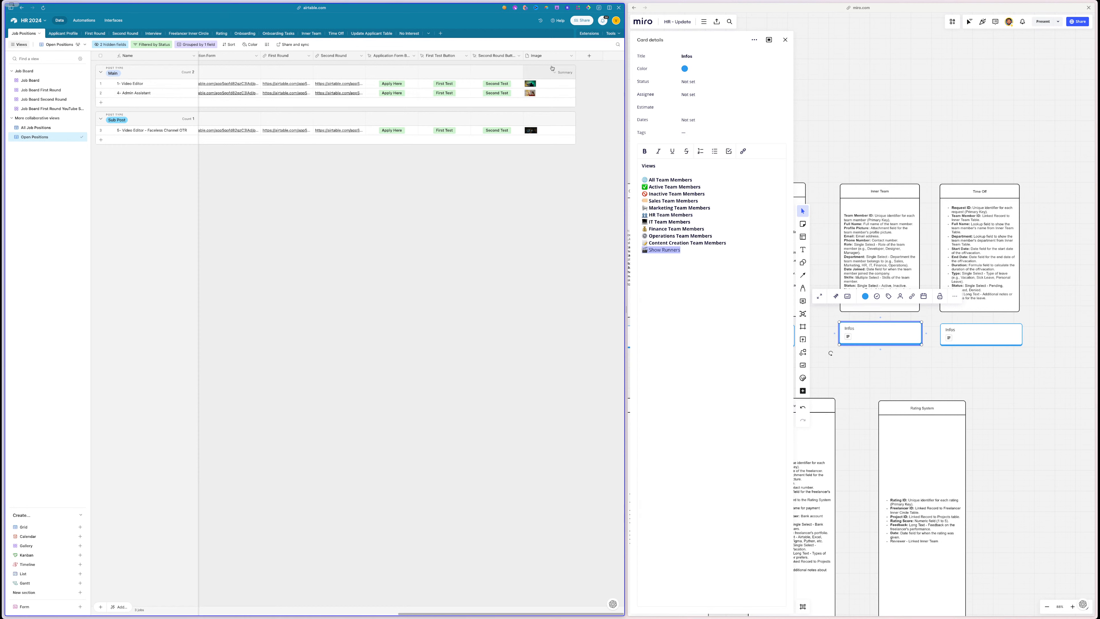
left_click(590, 55)
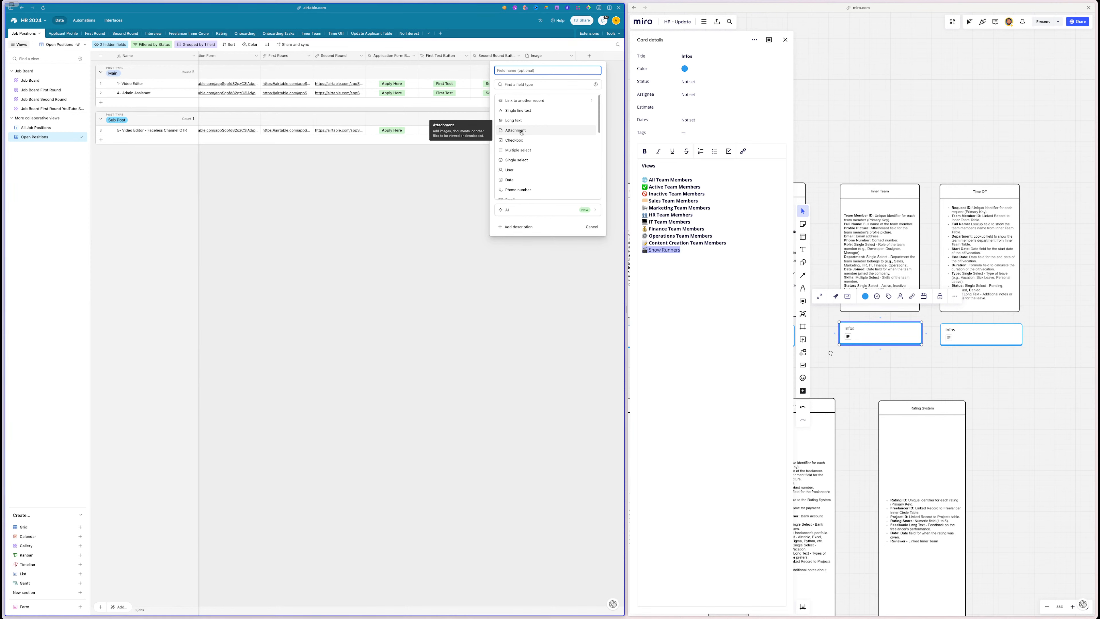
left_click(932, 95)
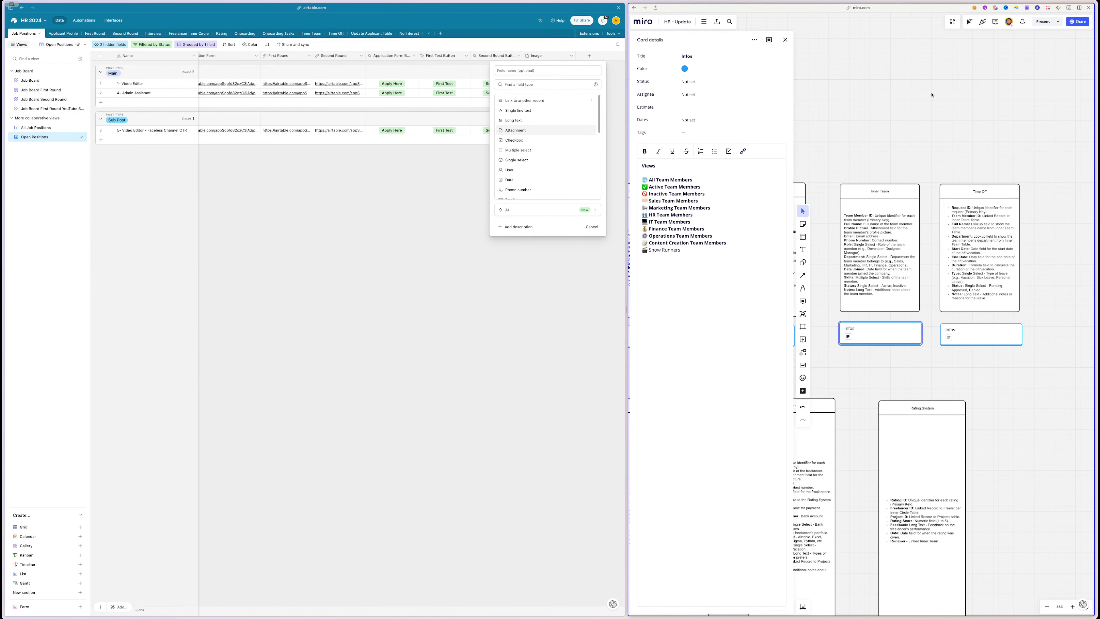
scroll(932, 95, "left", 20)
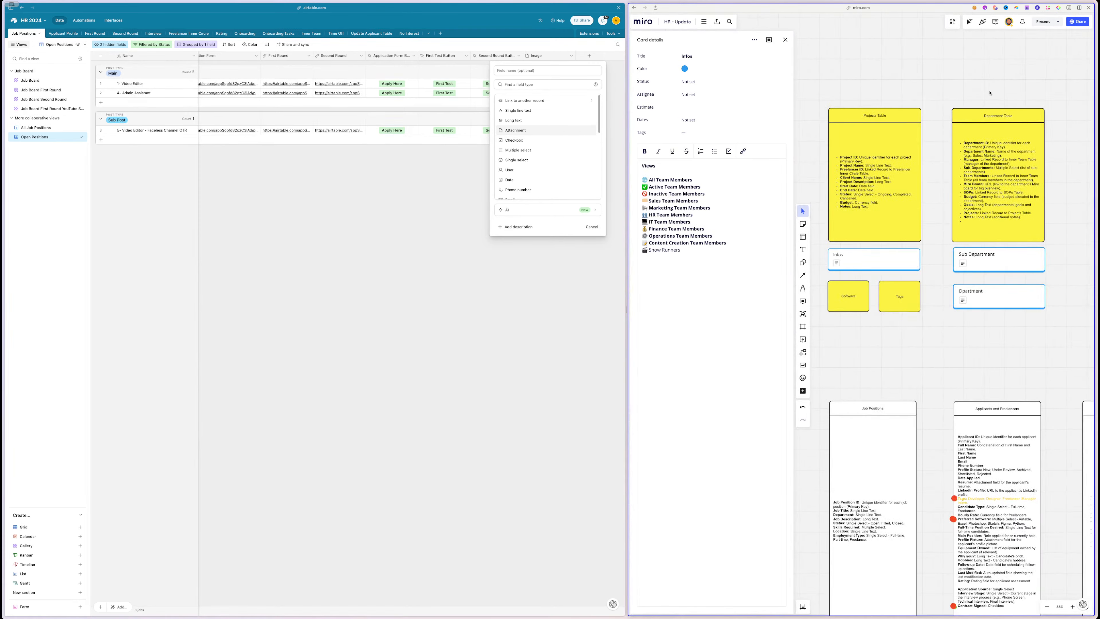
left_click_drag(1041, 66, 891, 226)
left_click(934, 325)
scroll(934, 328, "right", 20)
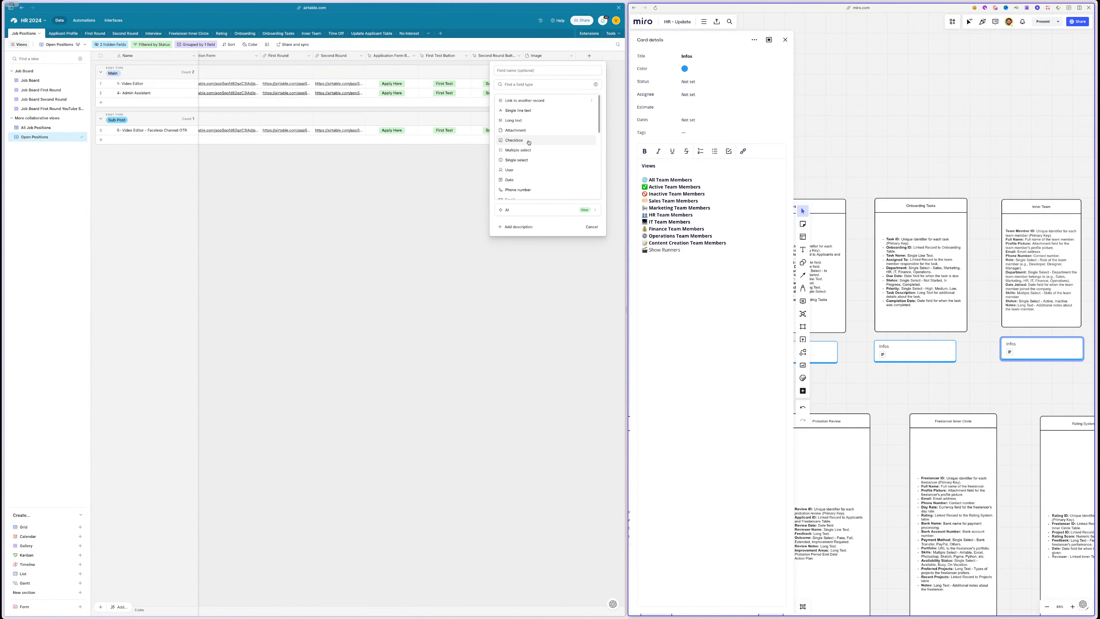
left_click(528, 151)
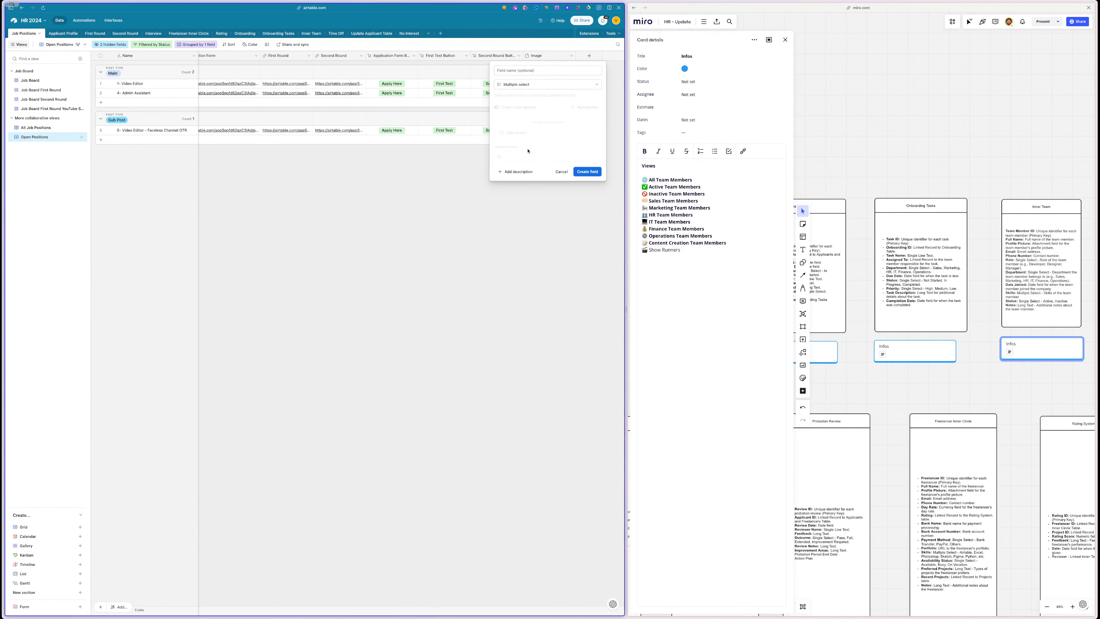
left_click(527, 72)
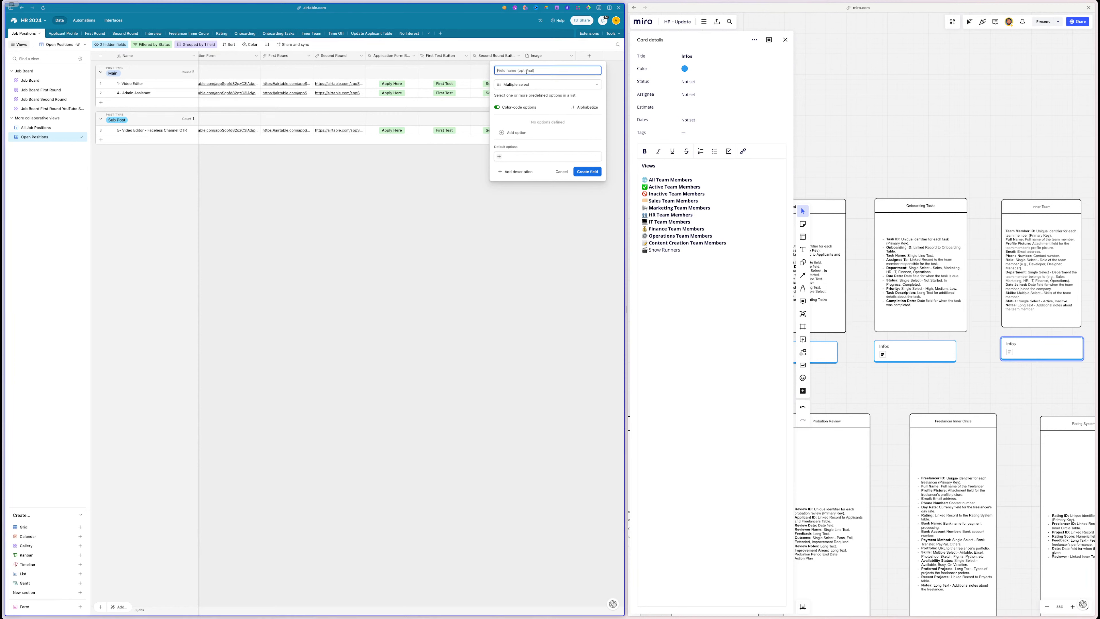
type("Department")
left_click(592, 172)
- Paste Sales from the Miro card as the first Department option and turn off colour coding
left_click(663, 195)
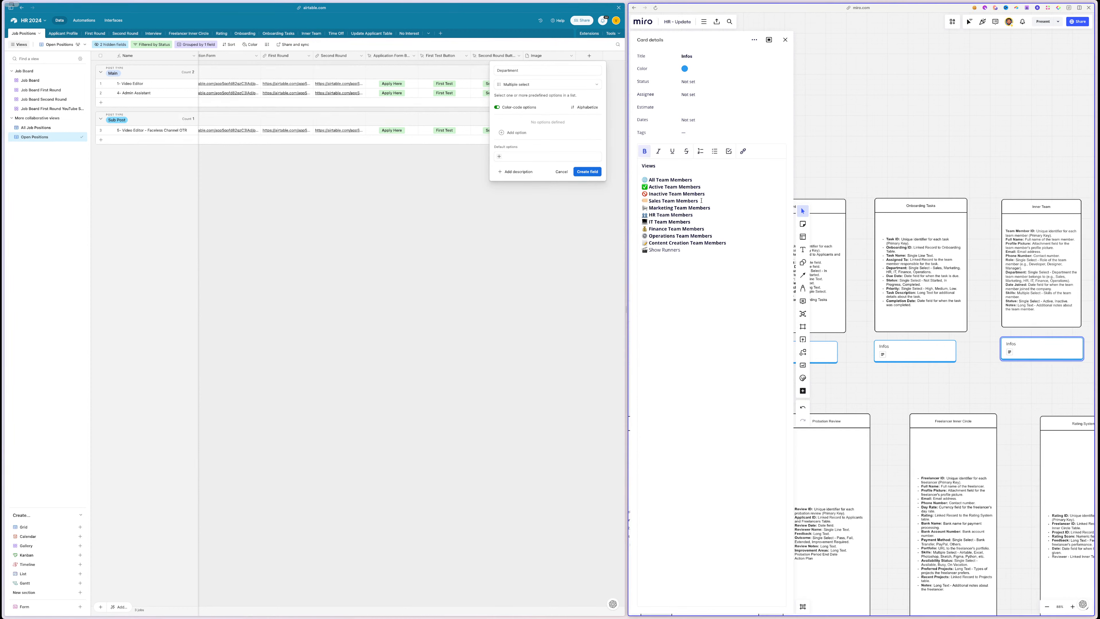
left_click_drag(674, 201, 642, 201)
left_click(688, 205)
key("super+c")
left_click(514, 132)
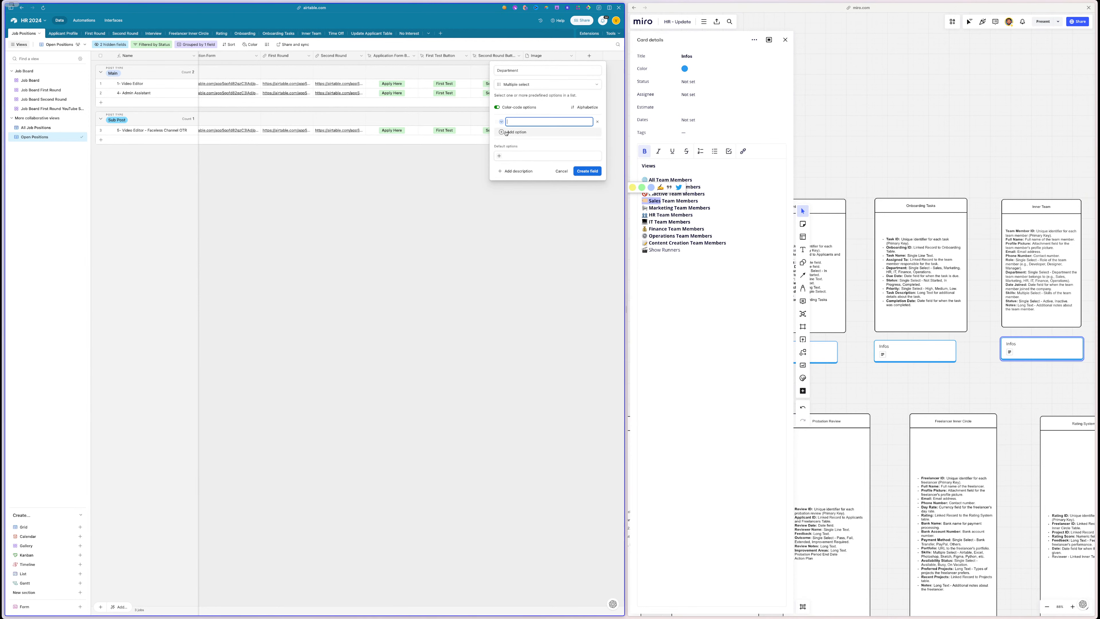
key("super+v")
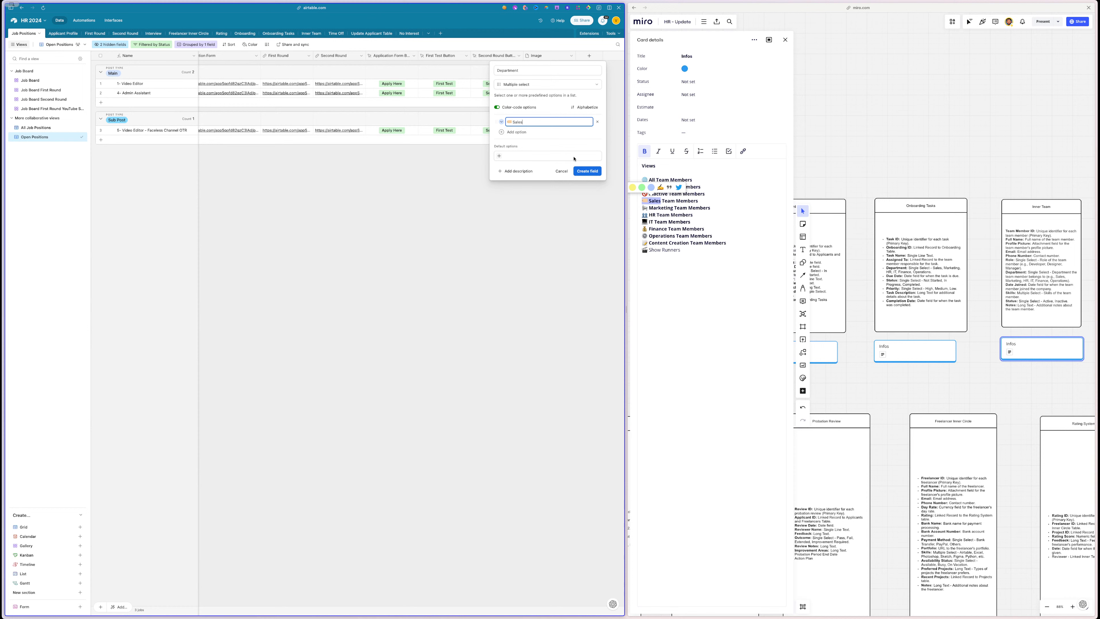
left_click(497, 107)
- Add Marketing, HR Team and IT Team from Miro as further Department options
left_click_drag(674, 208, 643, 208)
key("super+c")
left_click(514, 132)
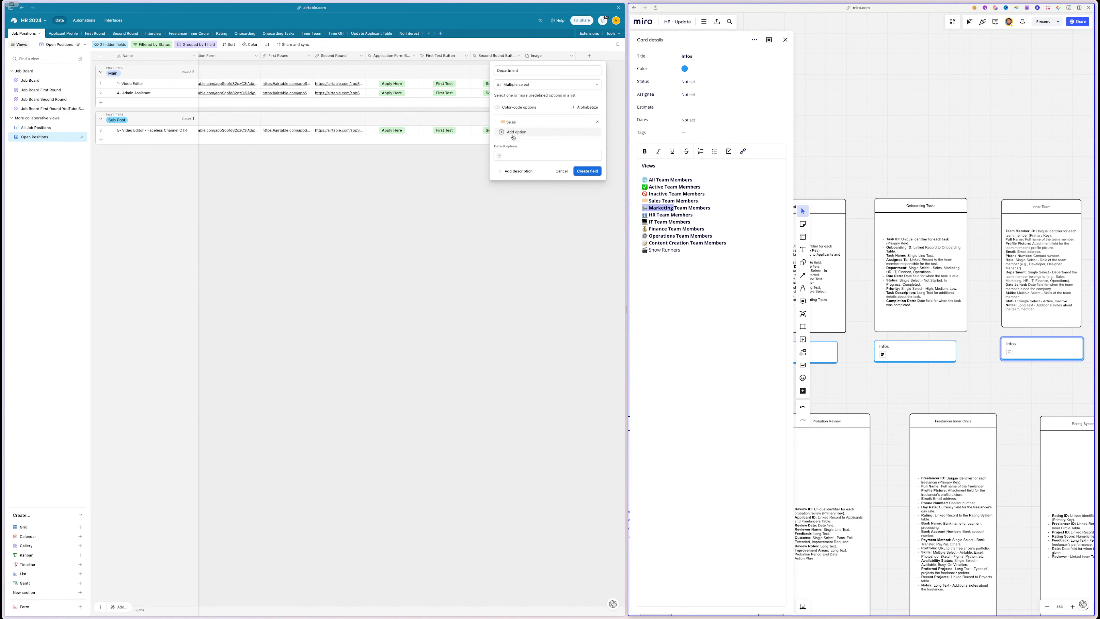
key("super+v")
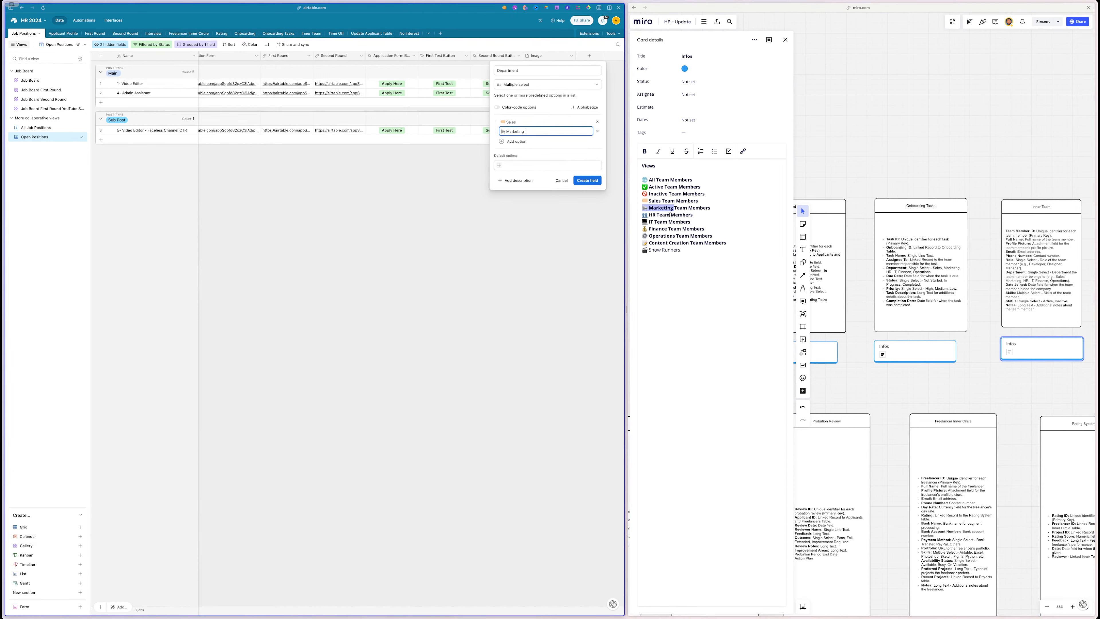
left_click_drag(670, 215, 643, 221)
key("super+c")
left_click(515, 141)
key("super+v")
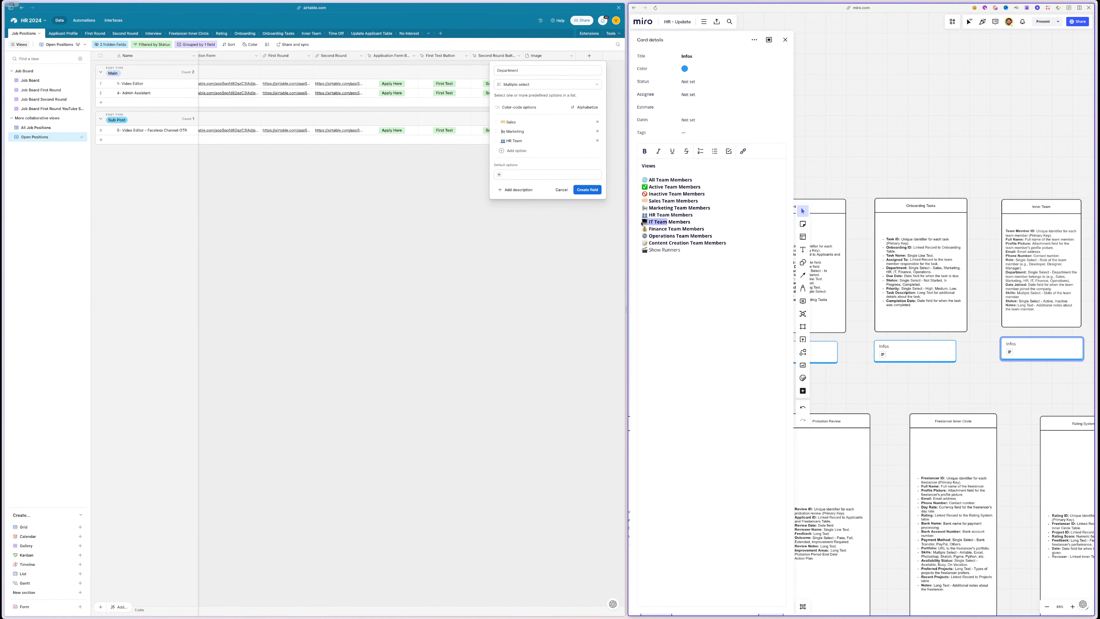
key("super+c")
left_click(512, 150)
key("super+v")
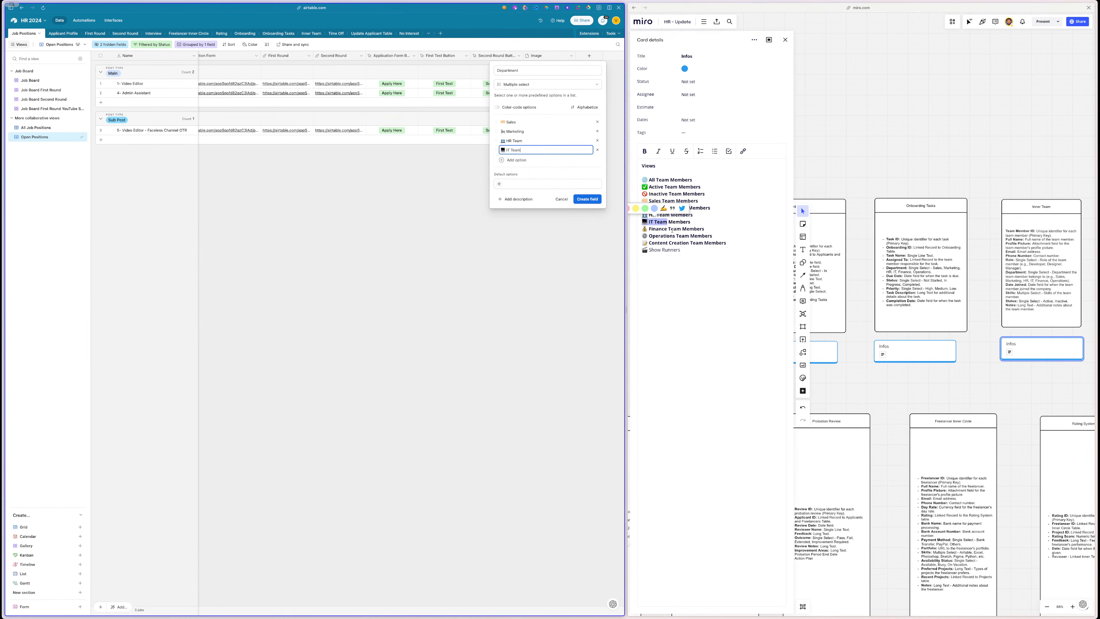
- Add Finance, Operation, Content Creation and Show Runners as Department options
left_click(670, 229)
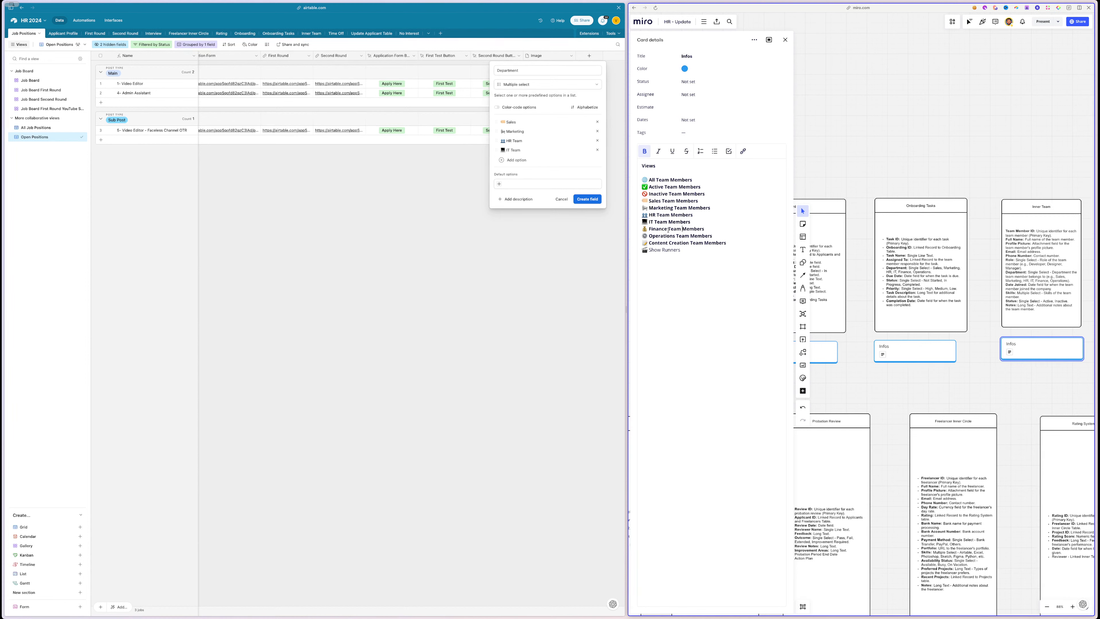
double_click(658, 229)
key("super+c")
left_click(515, 160)
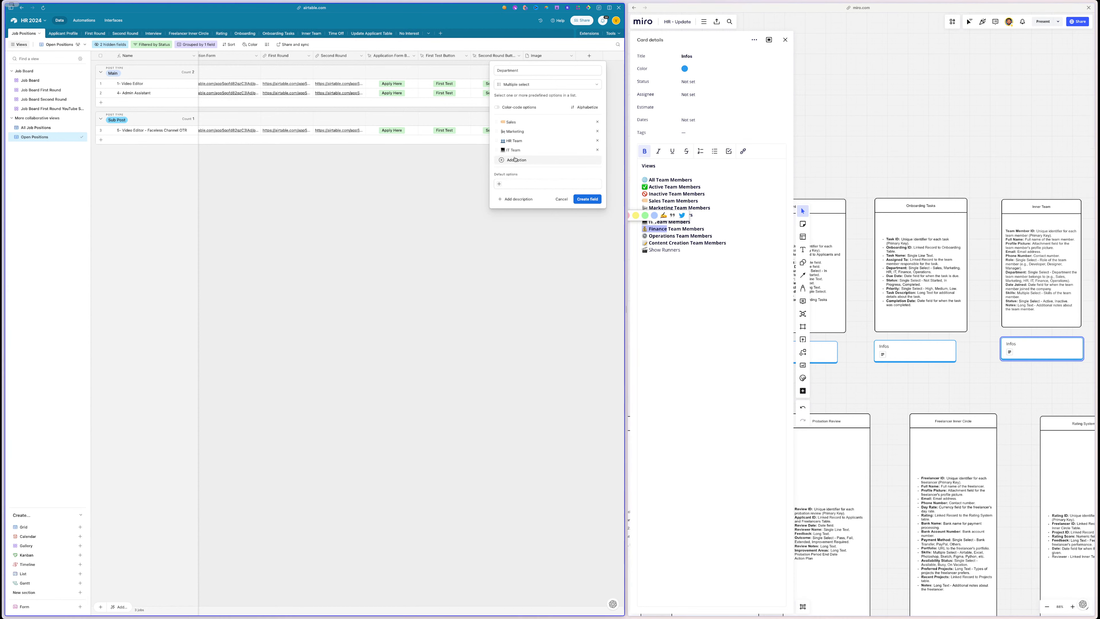
key("super+v")
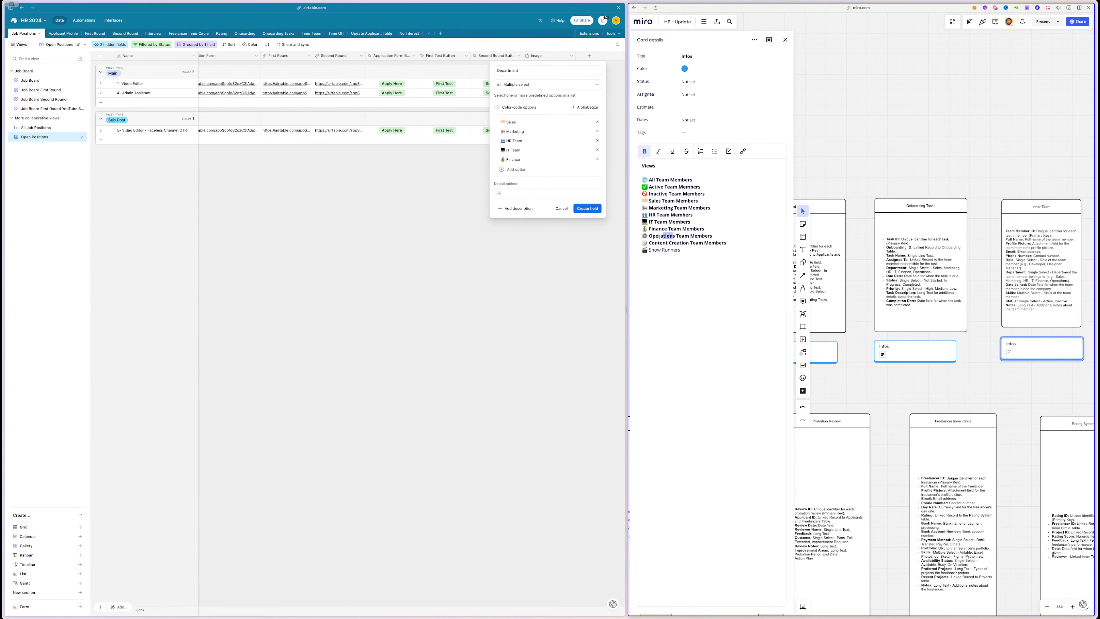
double_click(663, 236)
key("super+c")
left_click(516, 169)
key("super+v")
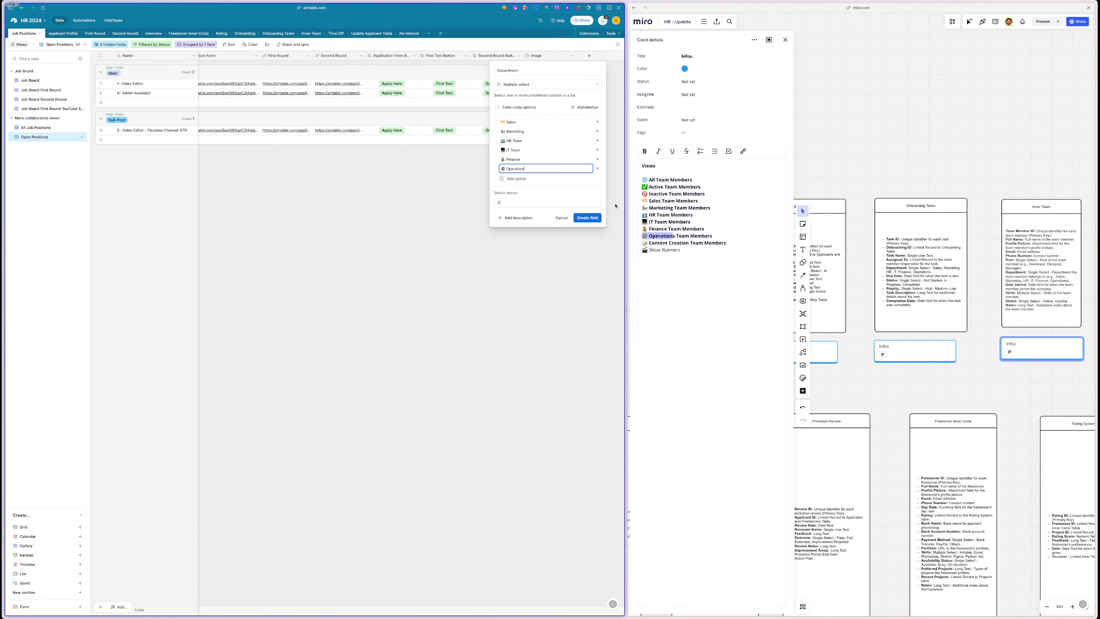
left_click_drag(690, 243, 642, 243)
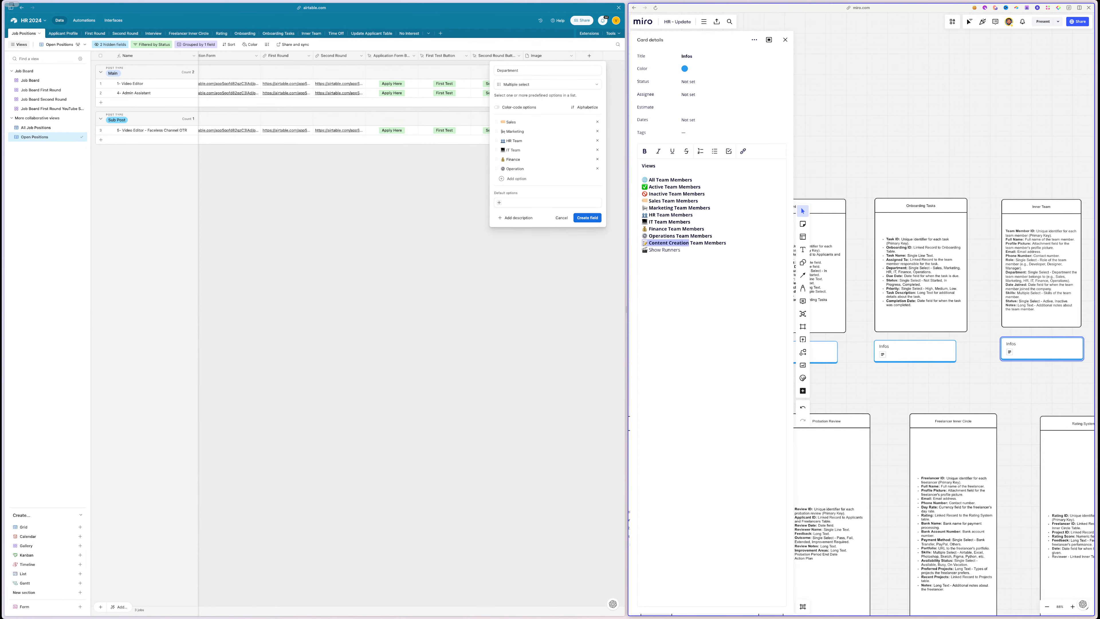
left_click(523, 179)
key("super+v")
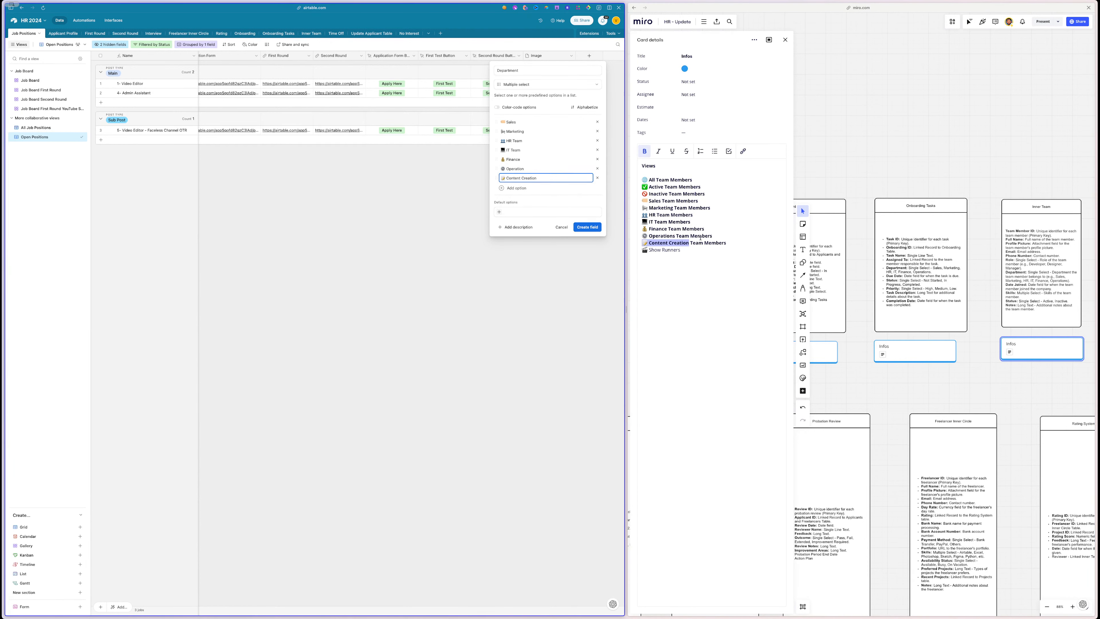
left_click_drag(690, 249, 643, 250)
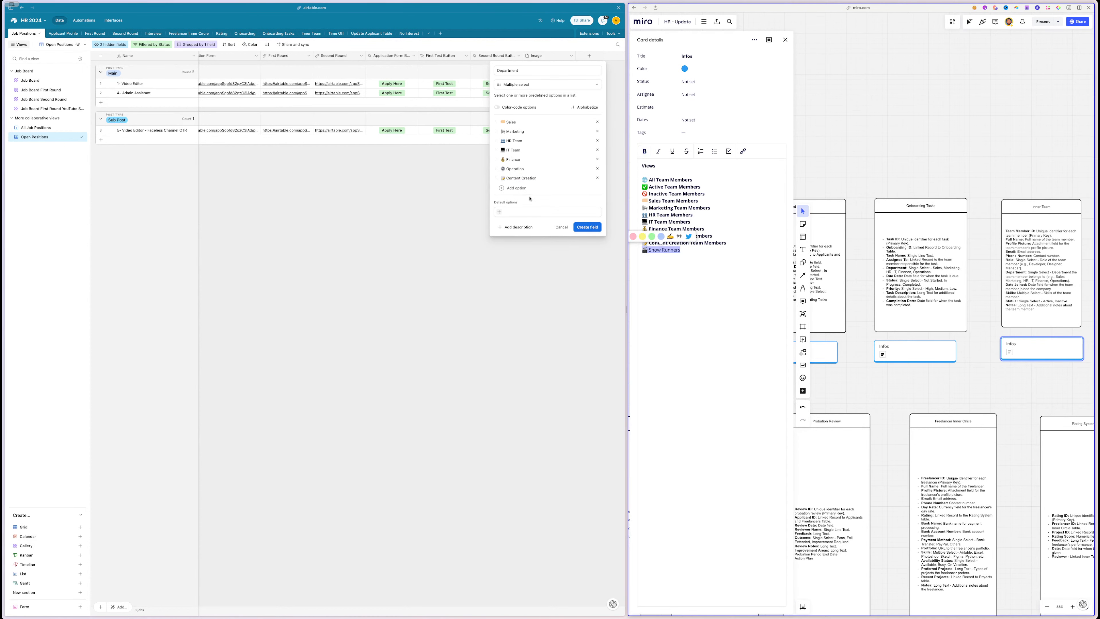
left_click(518, 188)
key("super+v")
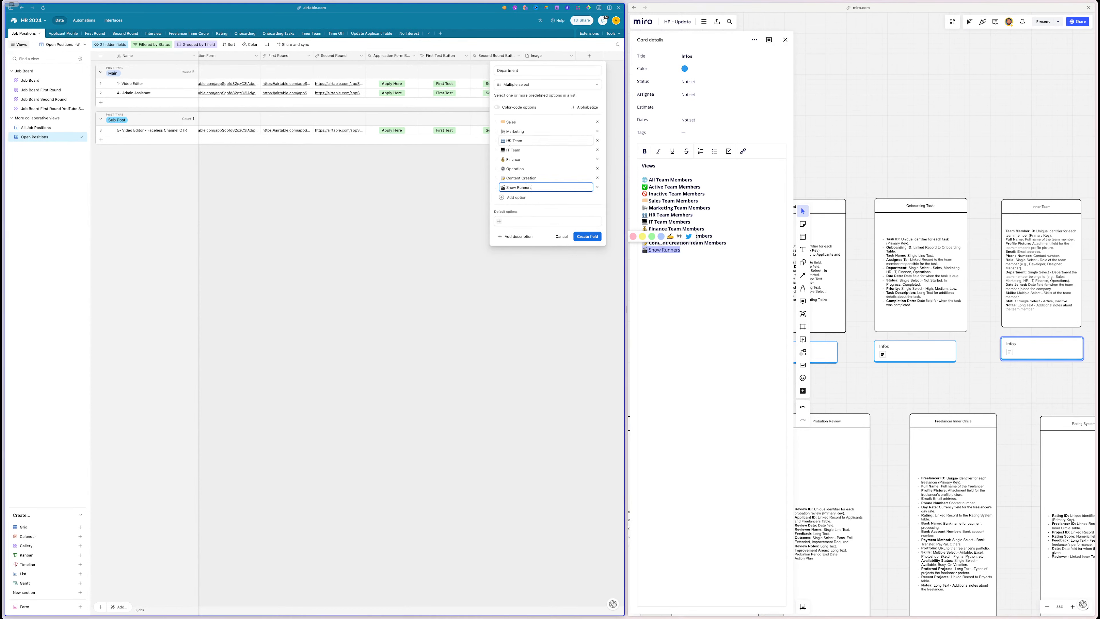
- Shorten the HR Team and IT Team options to HR and IT, then create the field
left_click_drag(514, 141, 537, 143)
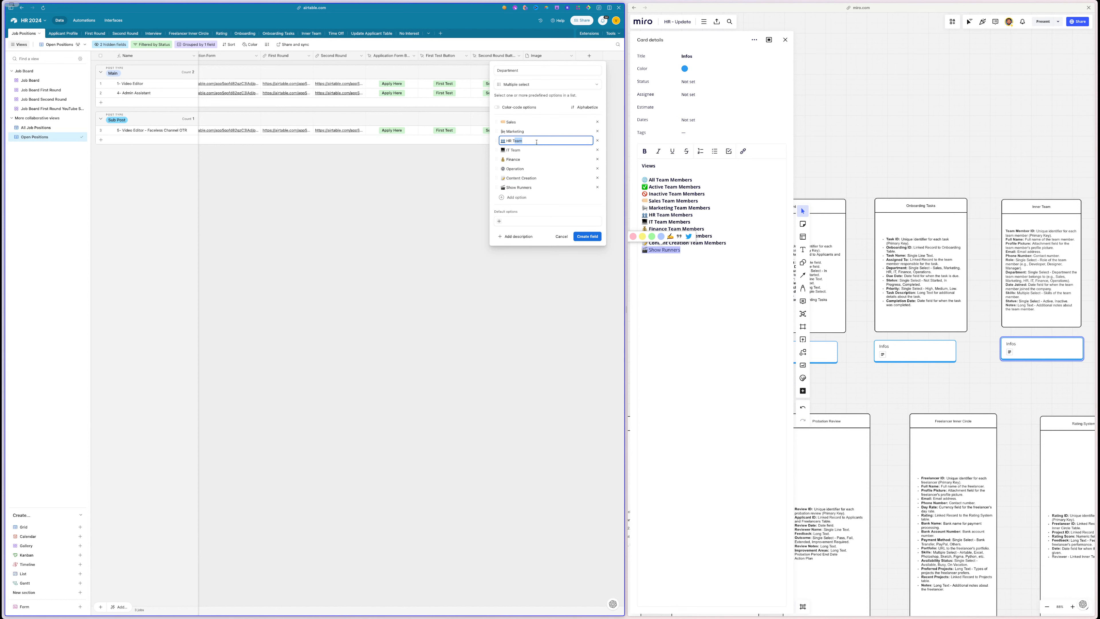
key("BackSpace")
left_click_drag(515, 150, 558, 149)
key("BackSpace")
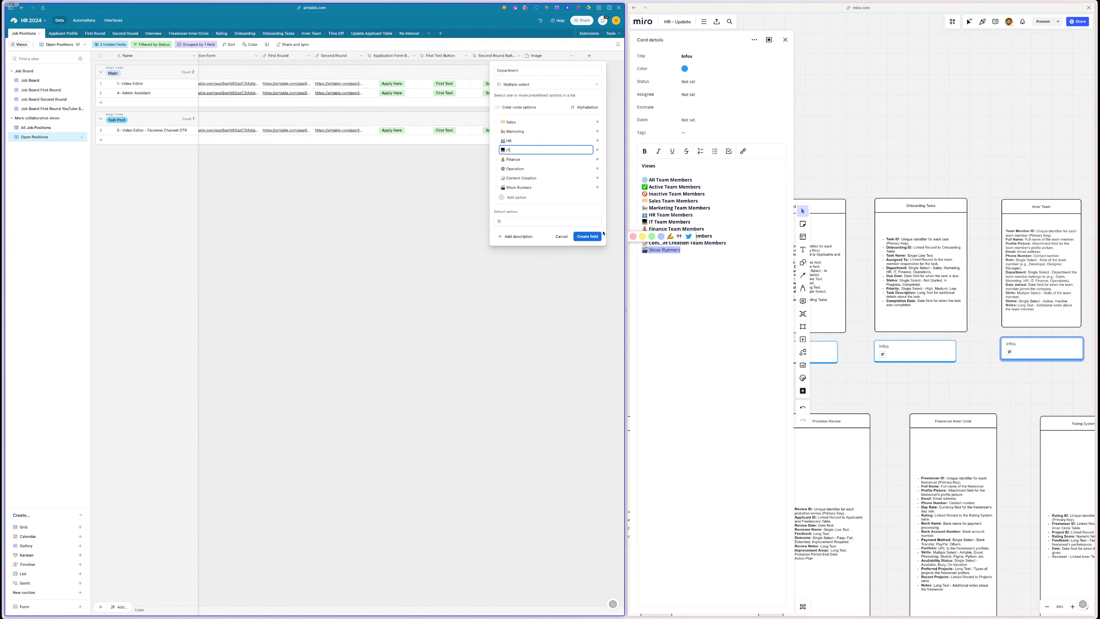
left_click(587, 236)
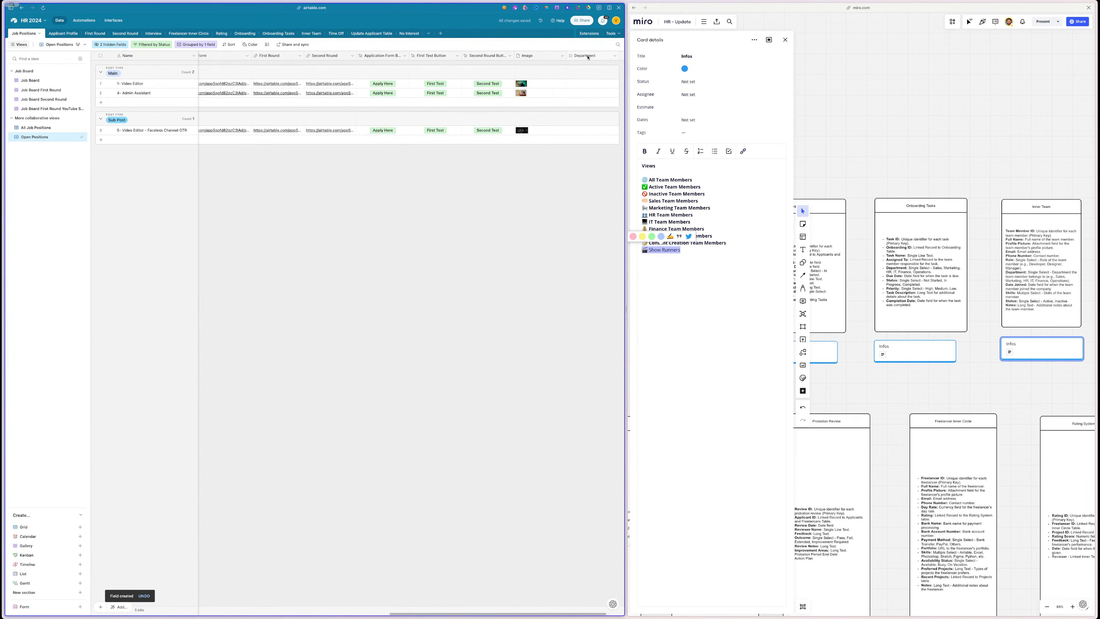
- Move the Department column beside ID and set the first Video Editor to Content Creation
left_click_drag(588, 57, 237, 57)
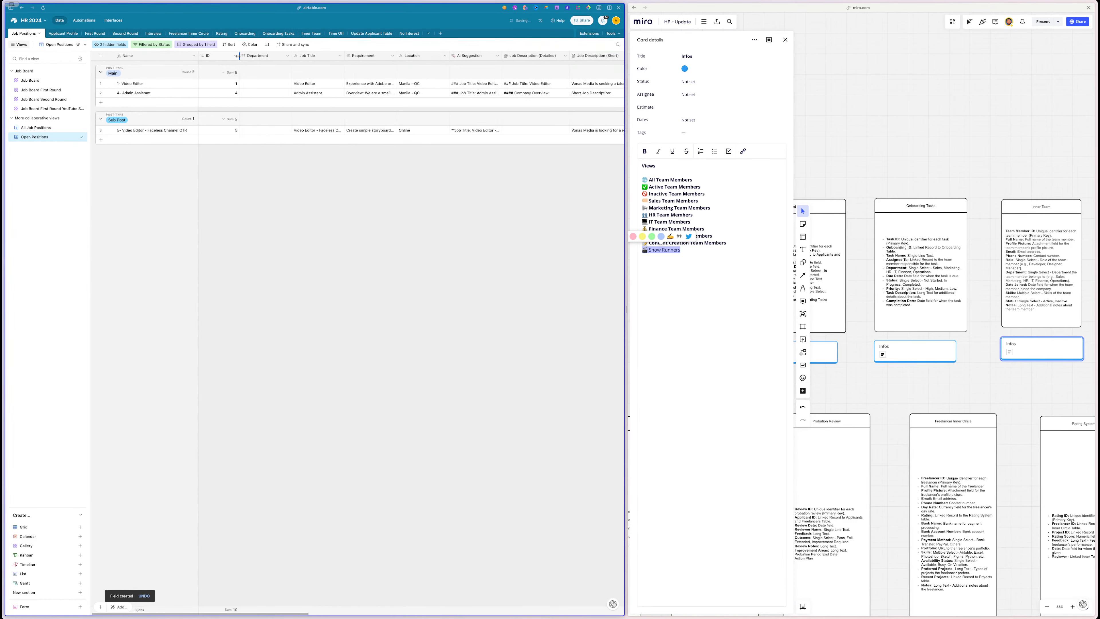
left_click(264, 83)
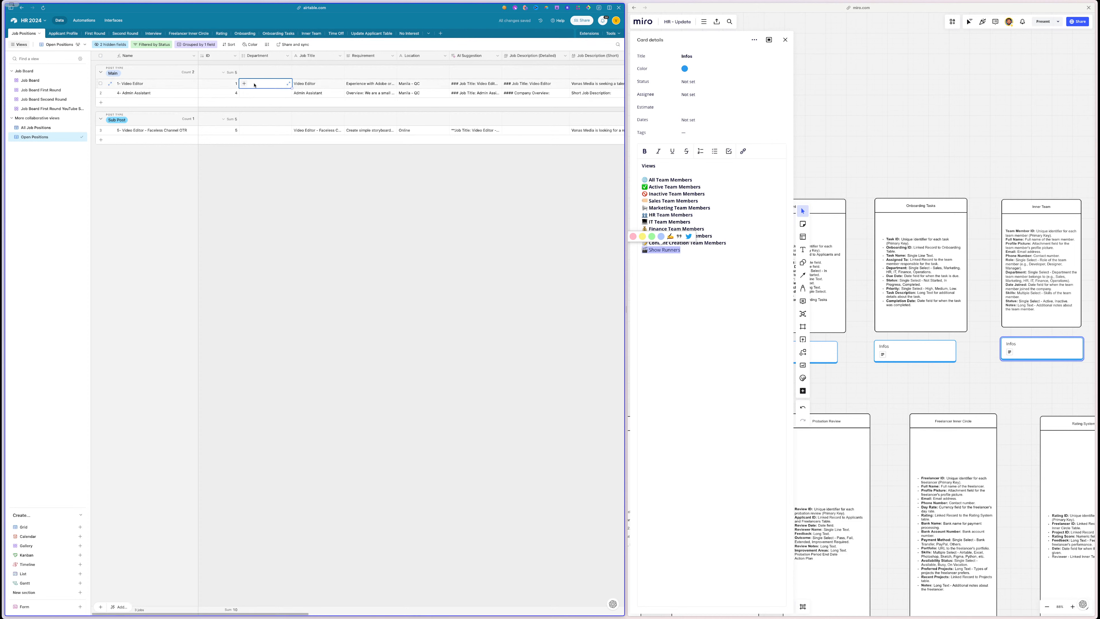
left_click(245, 84)
scroll(268, 154, "down", 2)
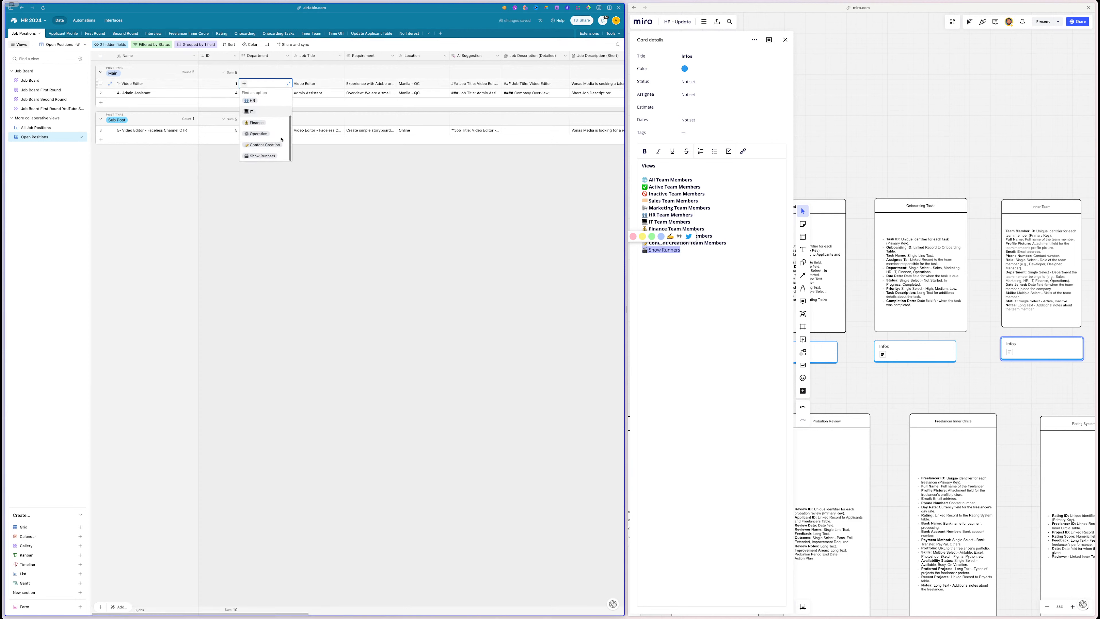
left_click(264, 145)
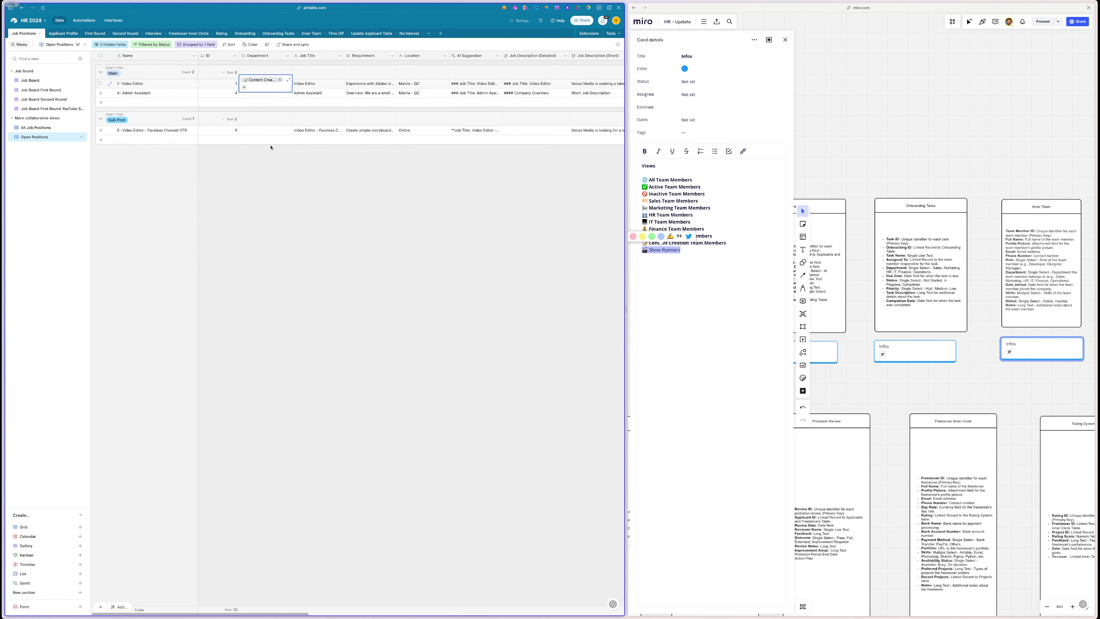
- Set Admin Assistant's Department to Operation and the Faceless Channel Video Editor to Content Creation
left_click(256, 94)
left_click(245, 93)
scroll(267, 148, "down", 2)
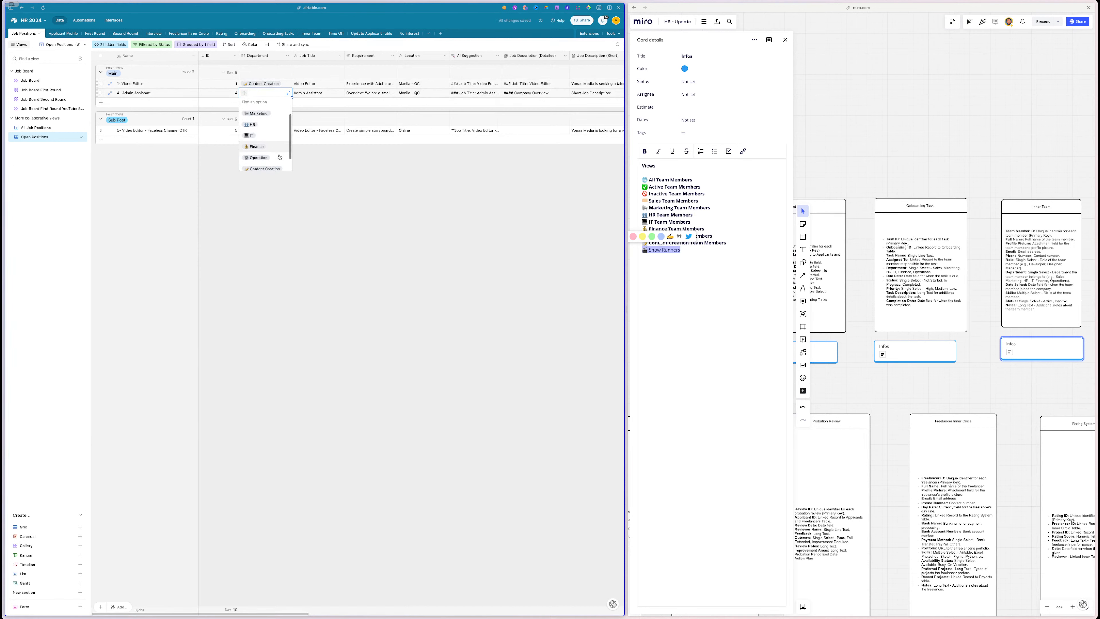
left_click(267, 148)
left_click(247, 130)
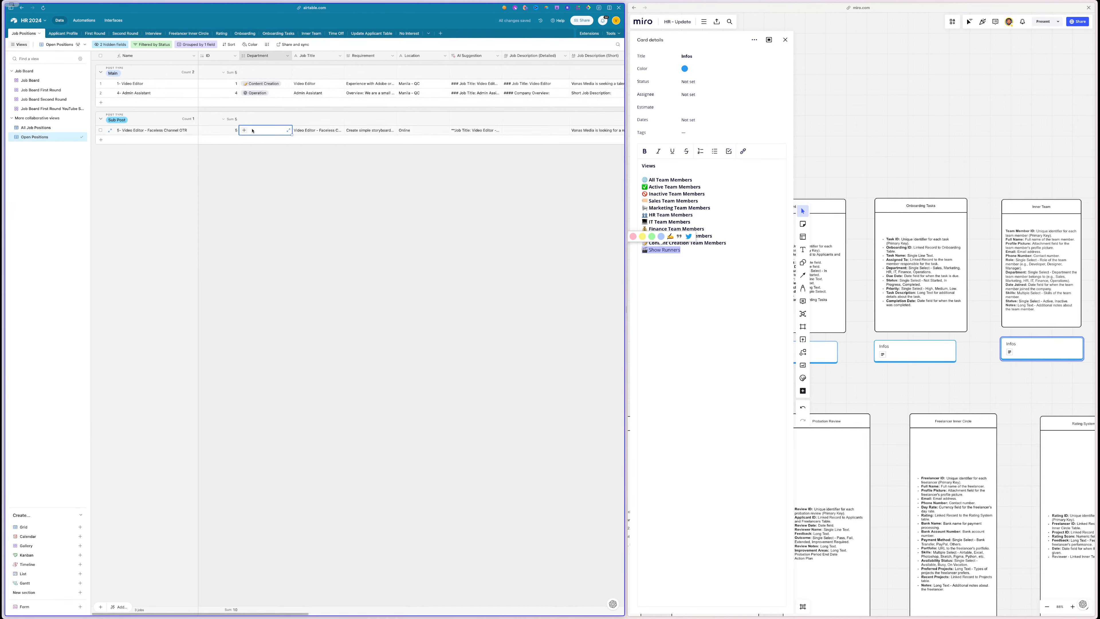
left_click(245, 130)
scroll(261, 191, "down", 2)
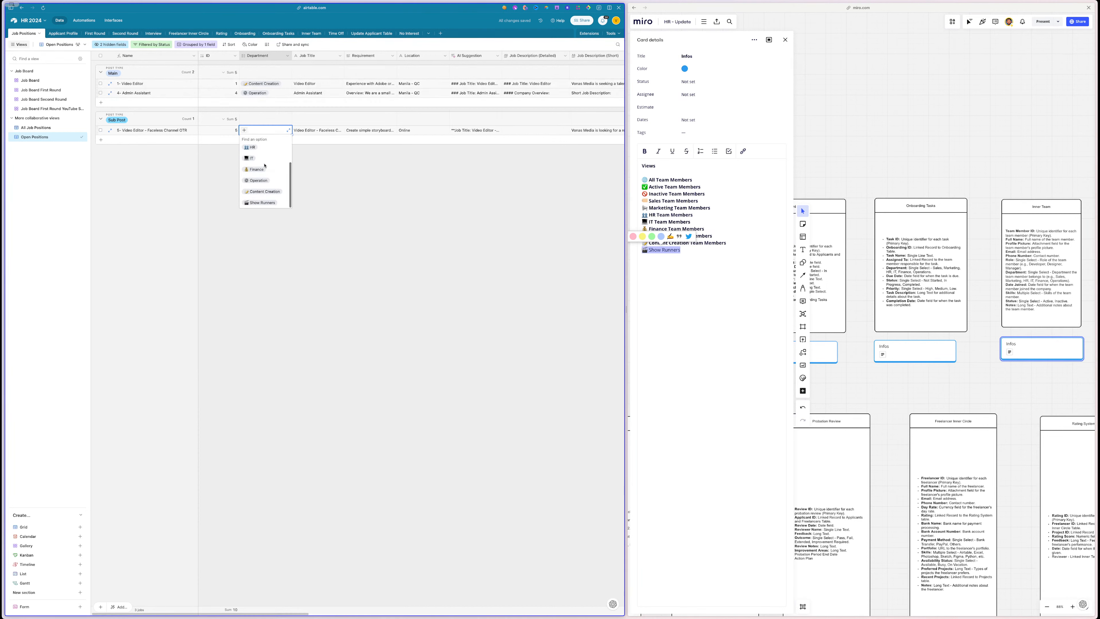
left_click(261, 196)
left_click(261, 196)
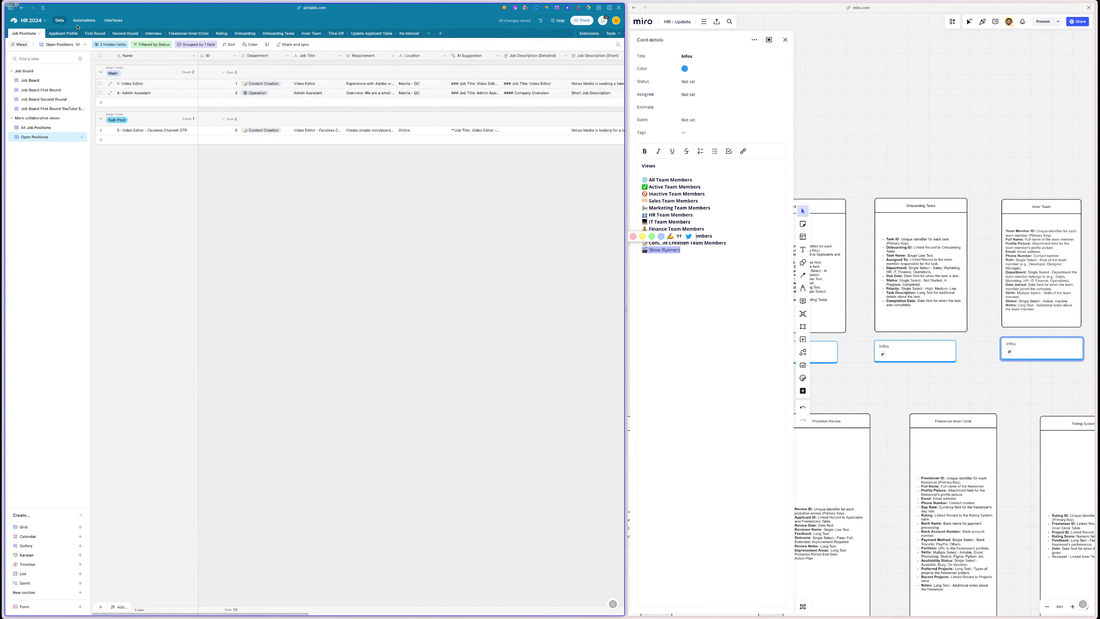
- Add a new view section in Applicant Profile's sidebar and copy 'Content Creation' from Miro
left_click(63, 33)
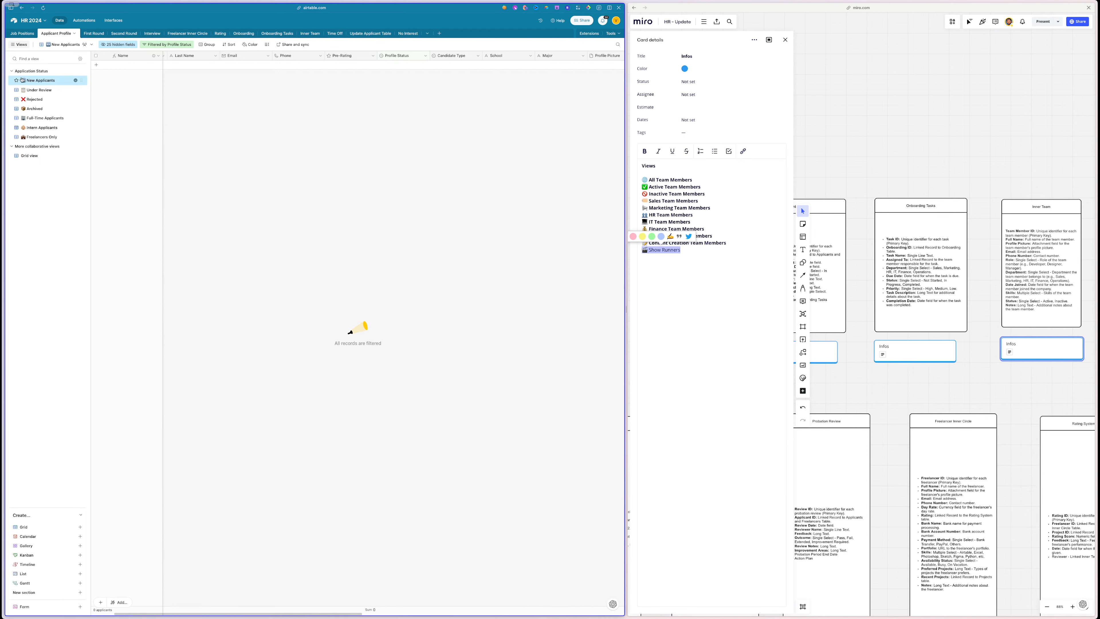
left_click(12, 72)
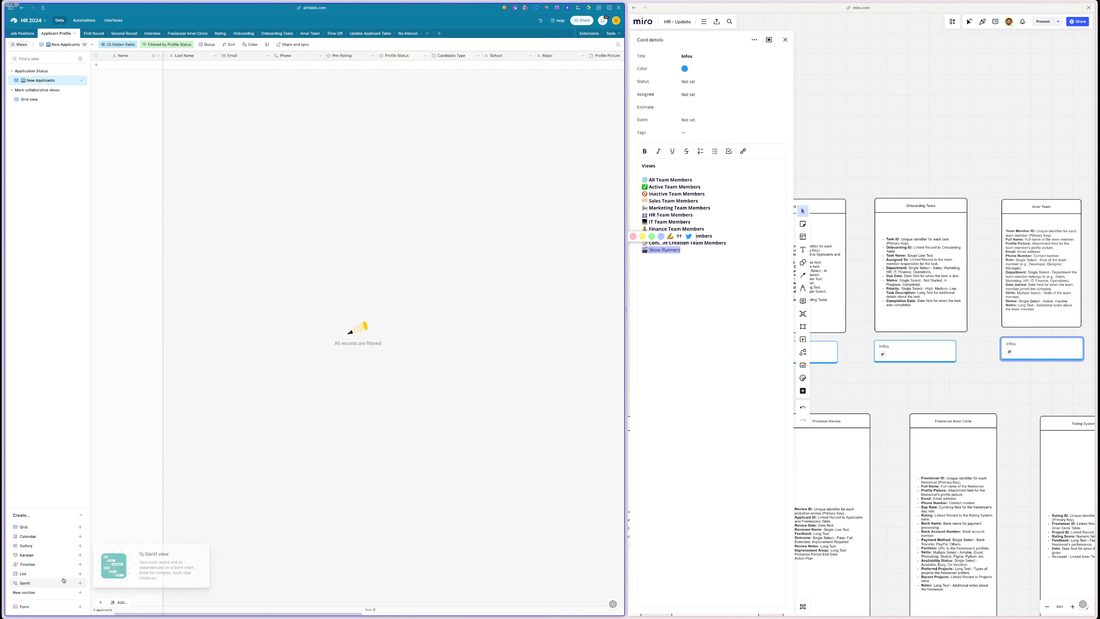
left_click(62, 595)
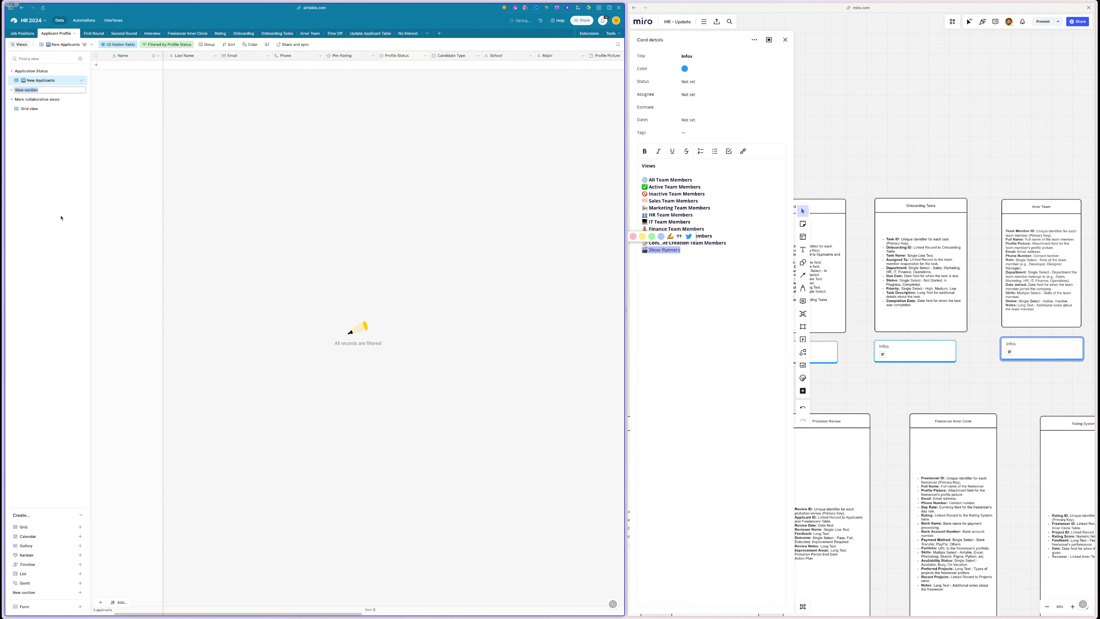
left_click(691, 259)
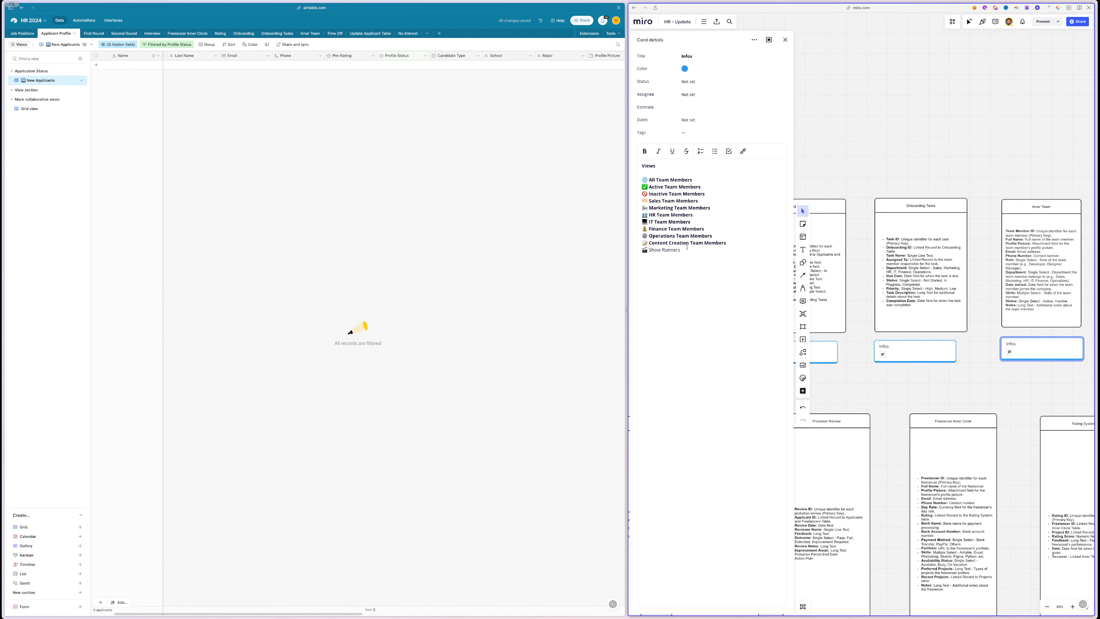
left_click_drag(689, 244, 643, 243)
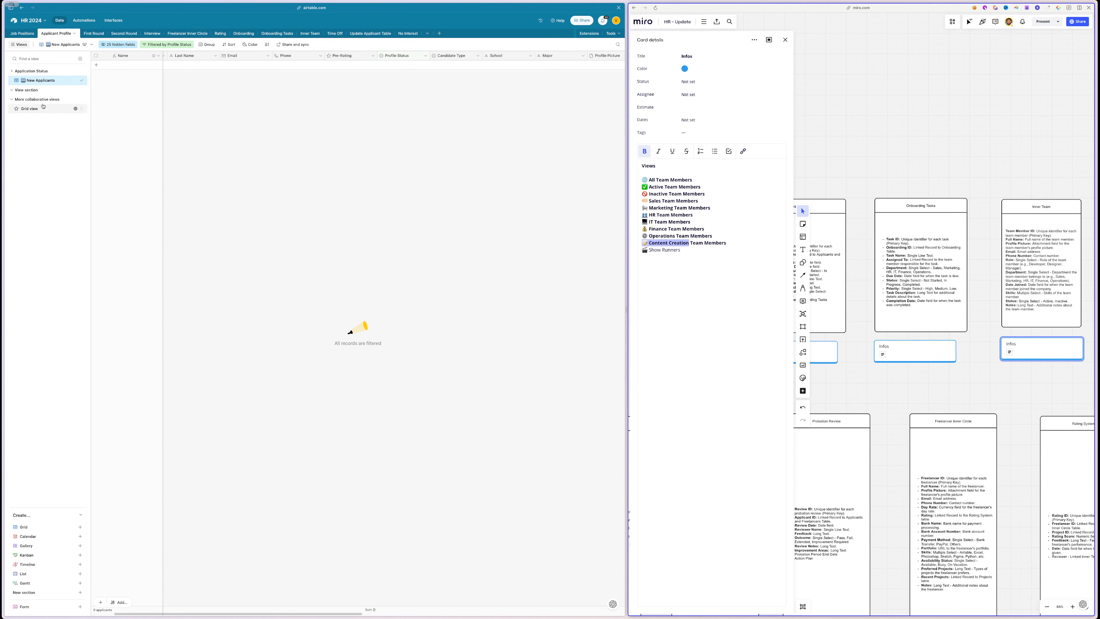
- Name the new section '📝 Content Creation' and bring up the Grid view
left_click(41, 99)
left_click(41, 100)
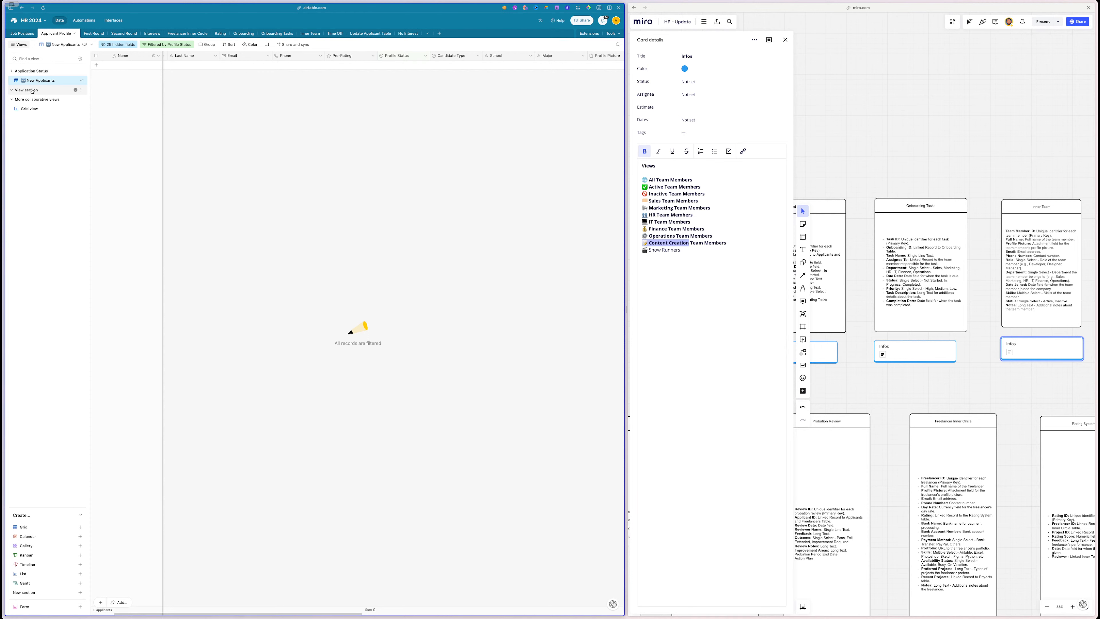
double_click(32, 91)
key("super+v")
left_click(51, 138)
left_click(15, 72)
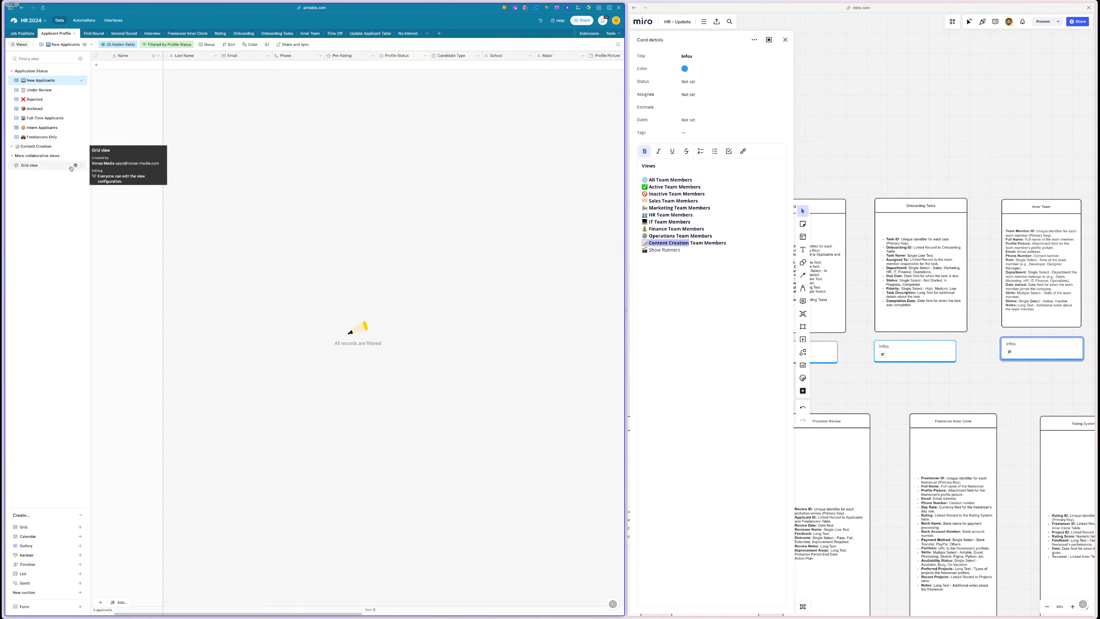
left_click(50, 166)
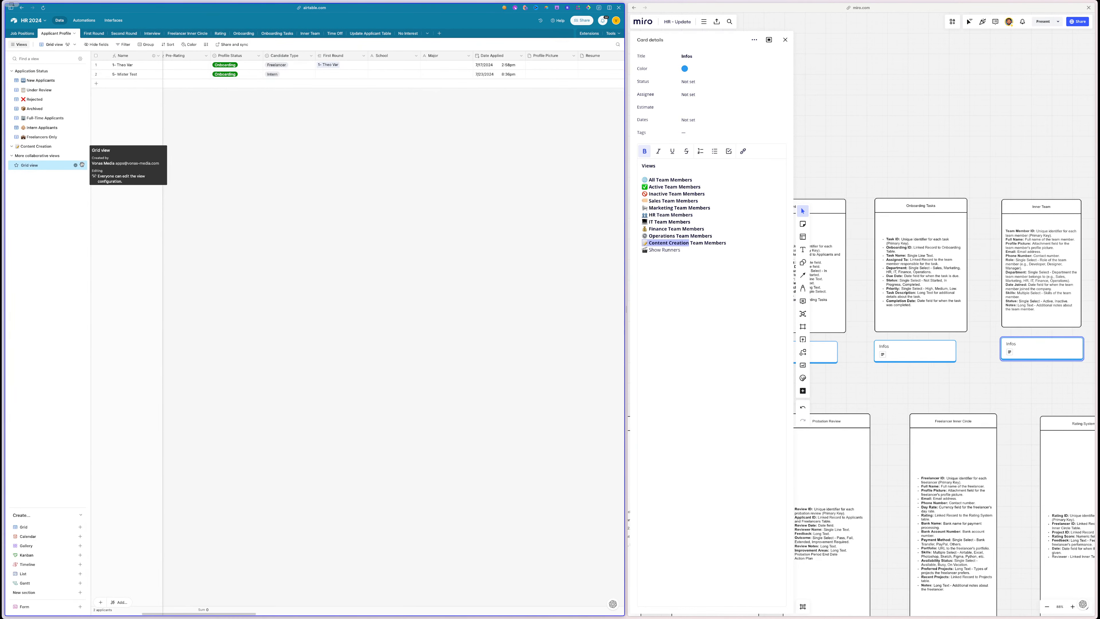
- Move Grid view into the Content Creation section and rename it '📝 Content Creation Review'
left_click_drag(82, 165, 82, 155)
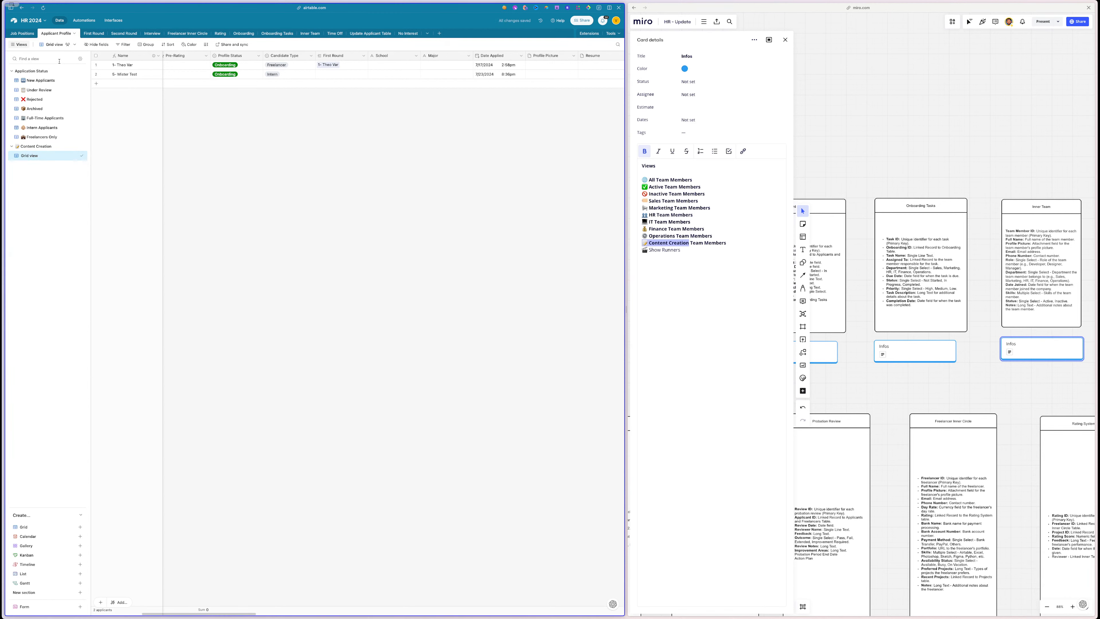
double_click(40, 155)
type("📝 Content Creation")
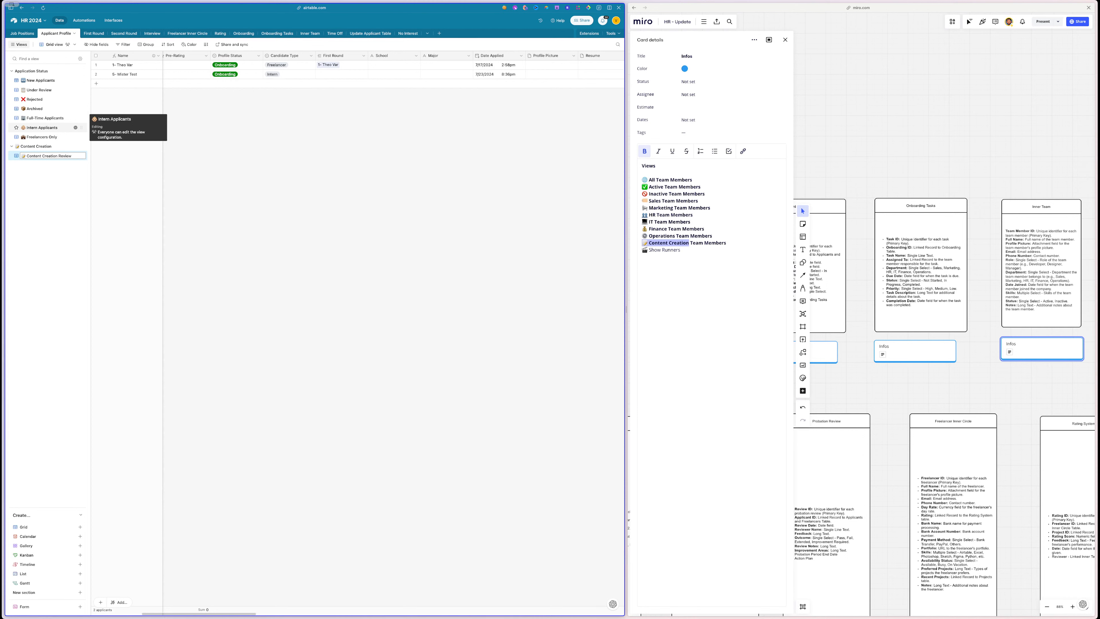
left_click(39, 200)
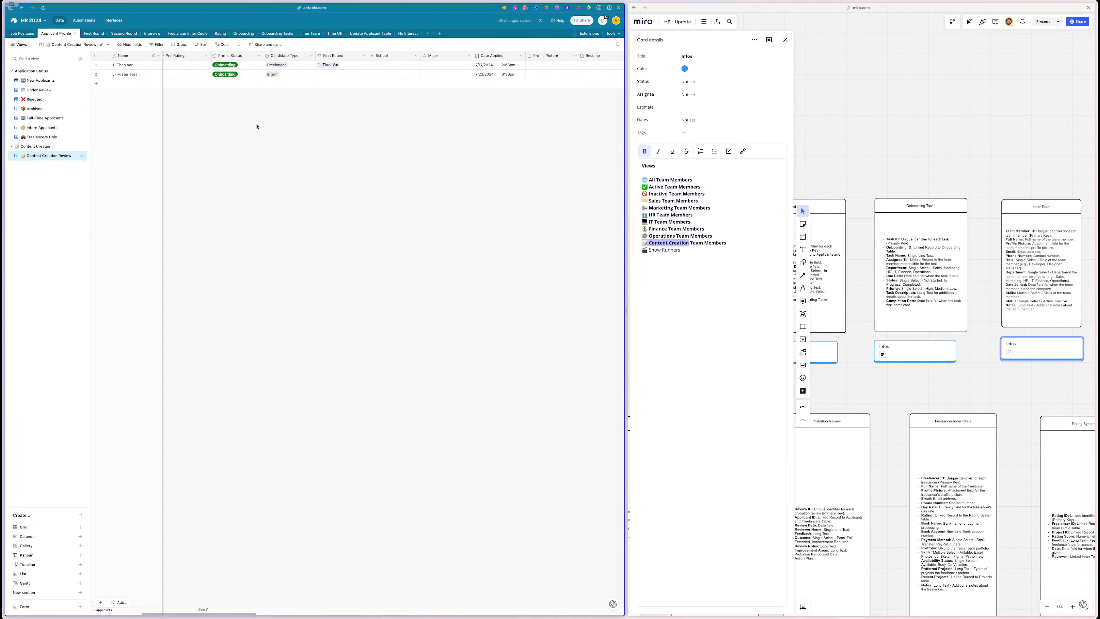
scroll(257, 127, "left", 5)
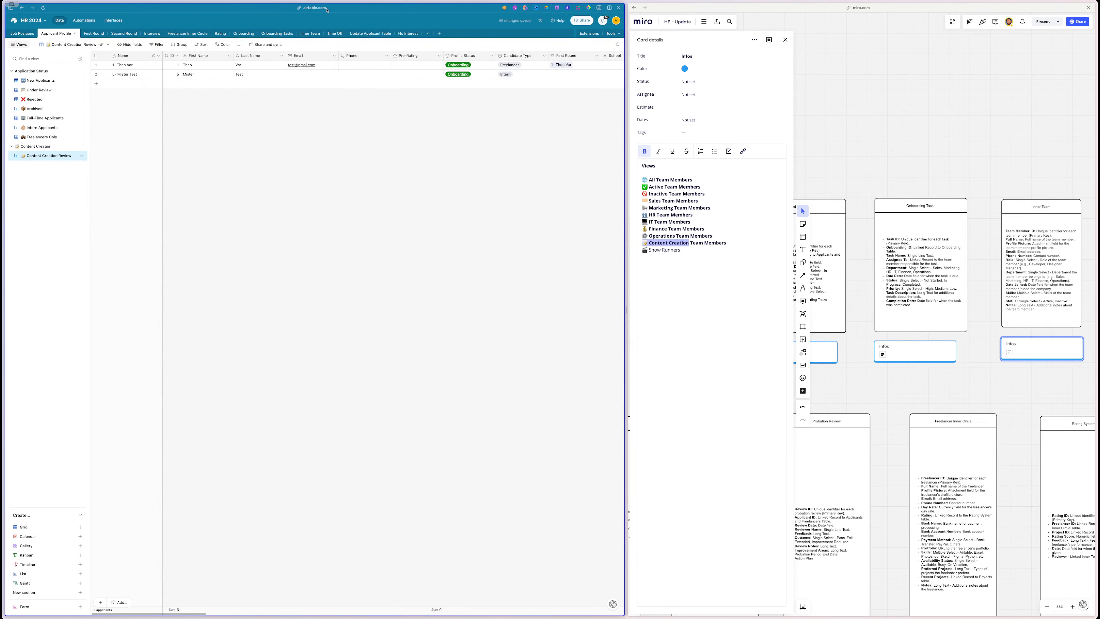
scroll(235, 91, "right", 10)
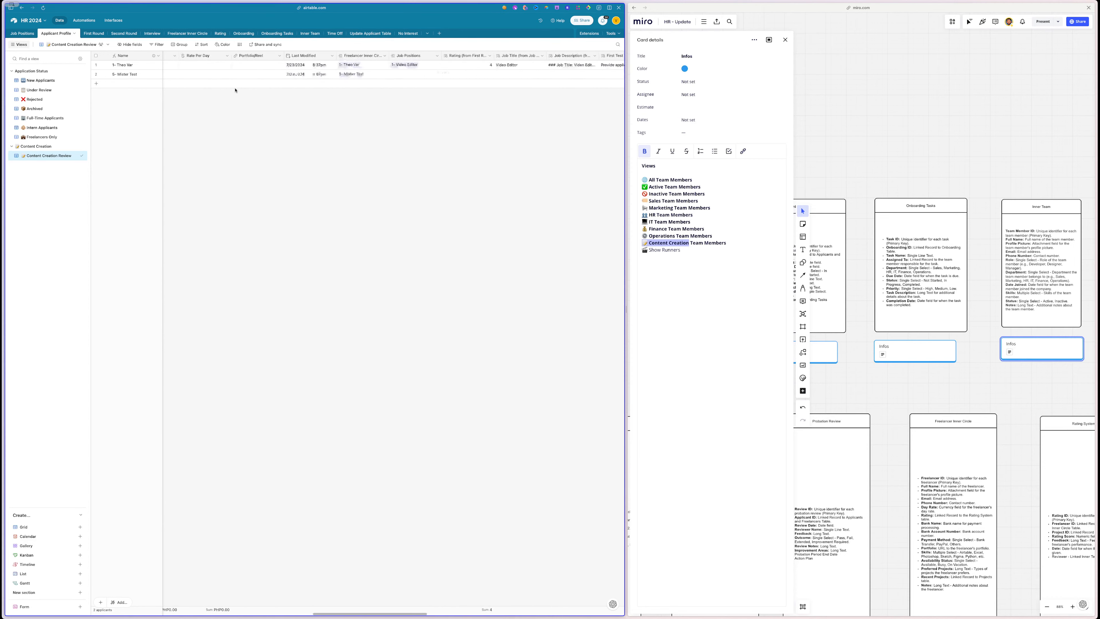
scroll(235, 90, "right", 10)
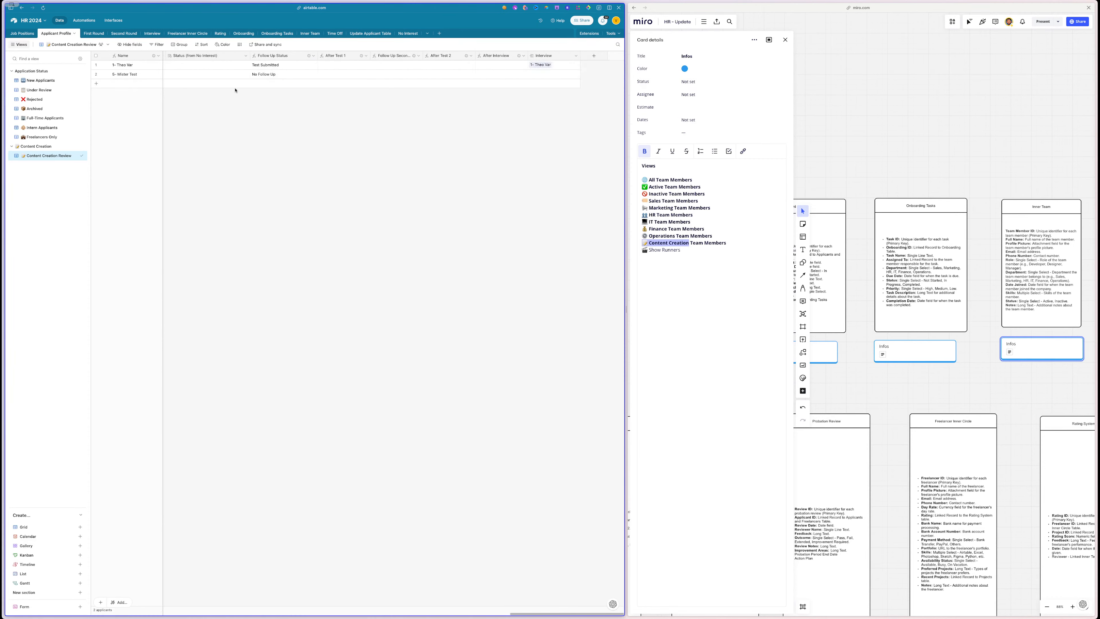
scroll(235, 90, "left", 5)
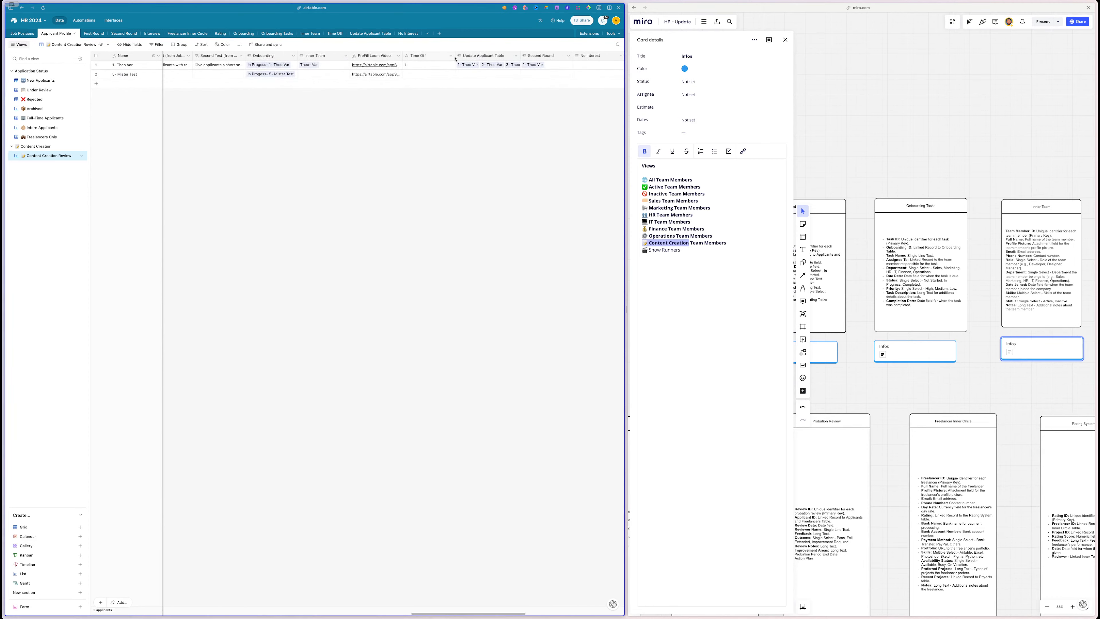
scroll(328, 63, "left", 5)
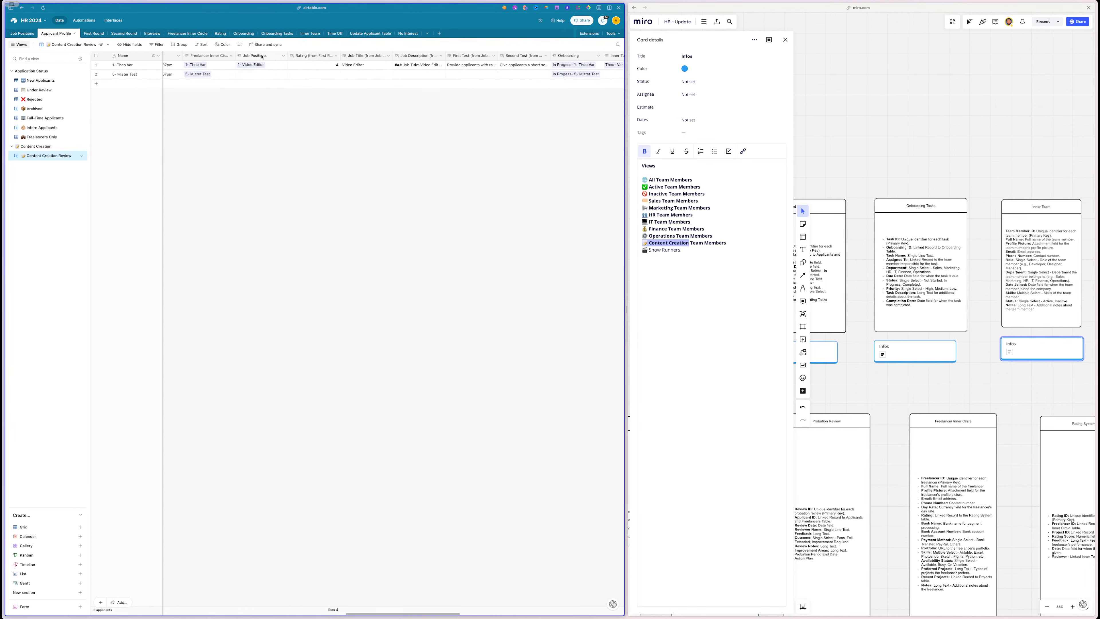
- Add a Department lookup field from the Job Positions link
right_click(262, 56)
left_click(269, 79)
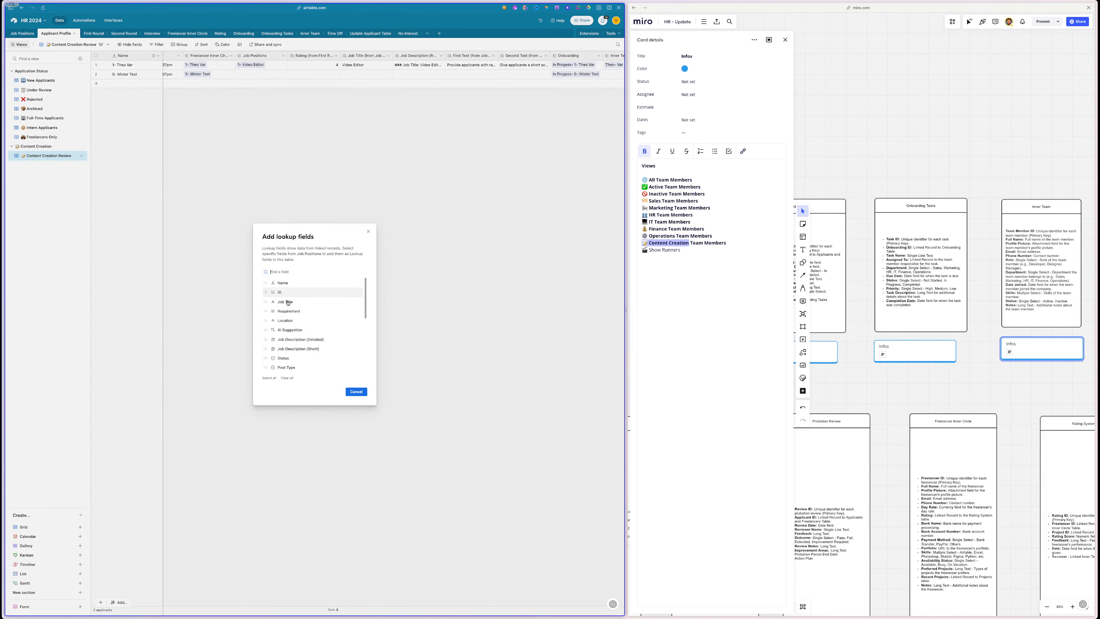
scroll(288, 303, "down", 5)
left_click(286, 368)
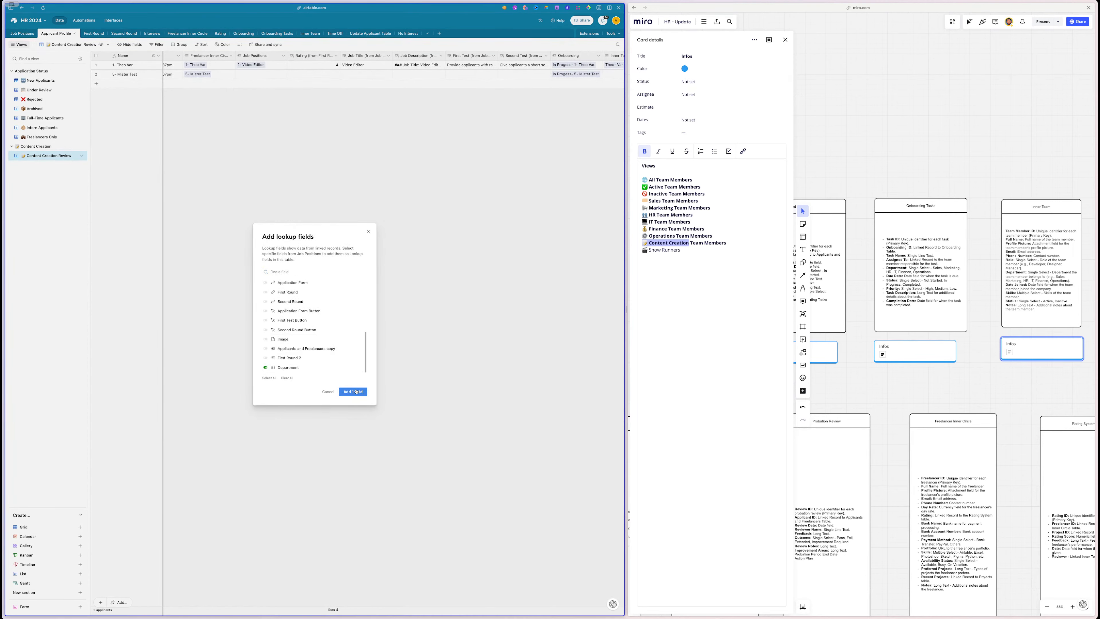
left_click(355, 392)
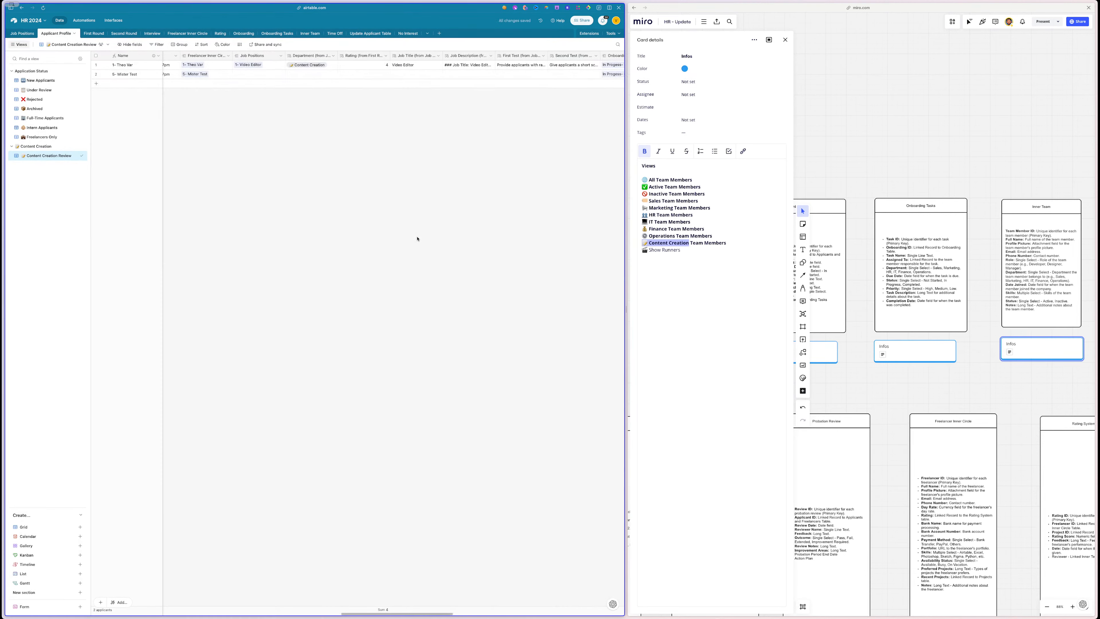
scroll(424, 208, "left", 5)
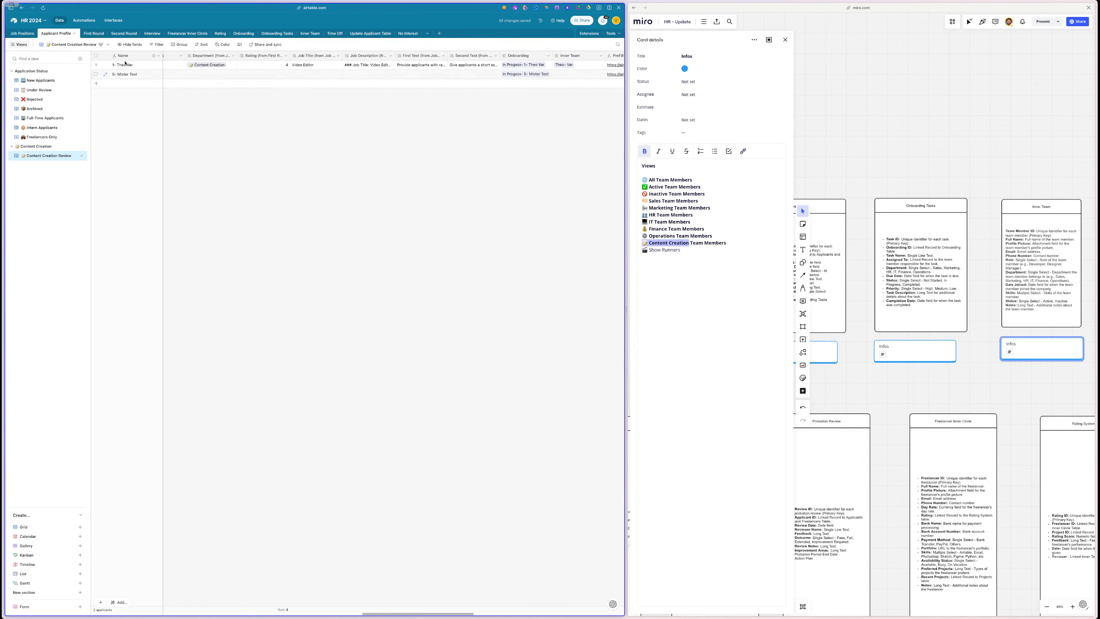
- Filter the view to Department (from Job Positions) has any of Content Creation
left_click(157, 45)
left_click(166, 66)
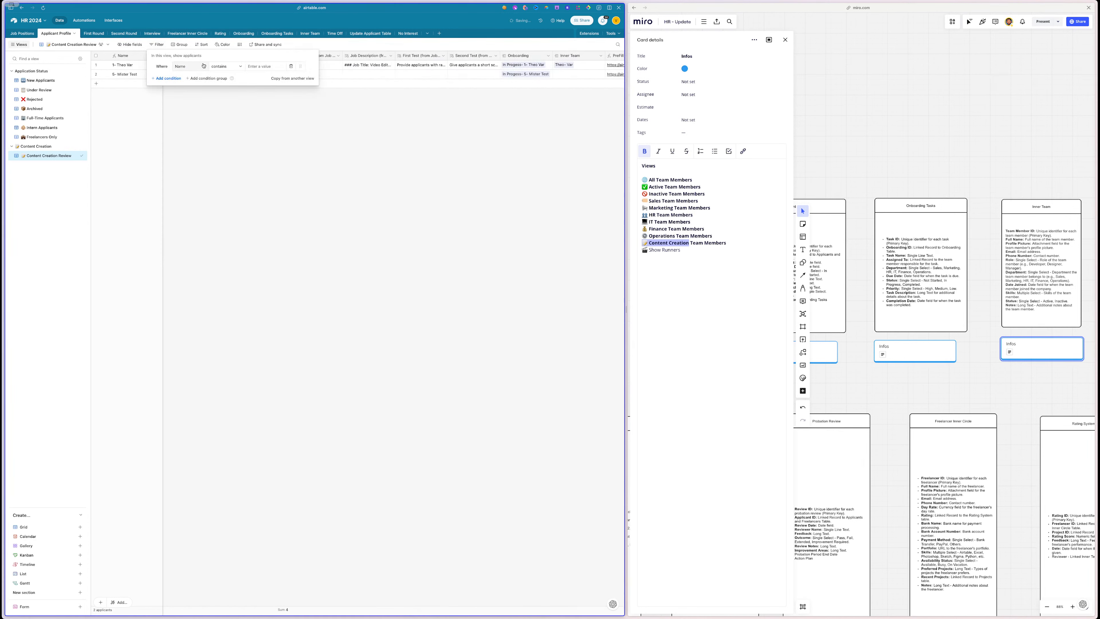
left_click(190, 66)
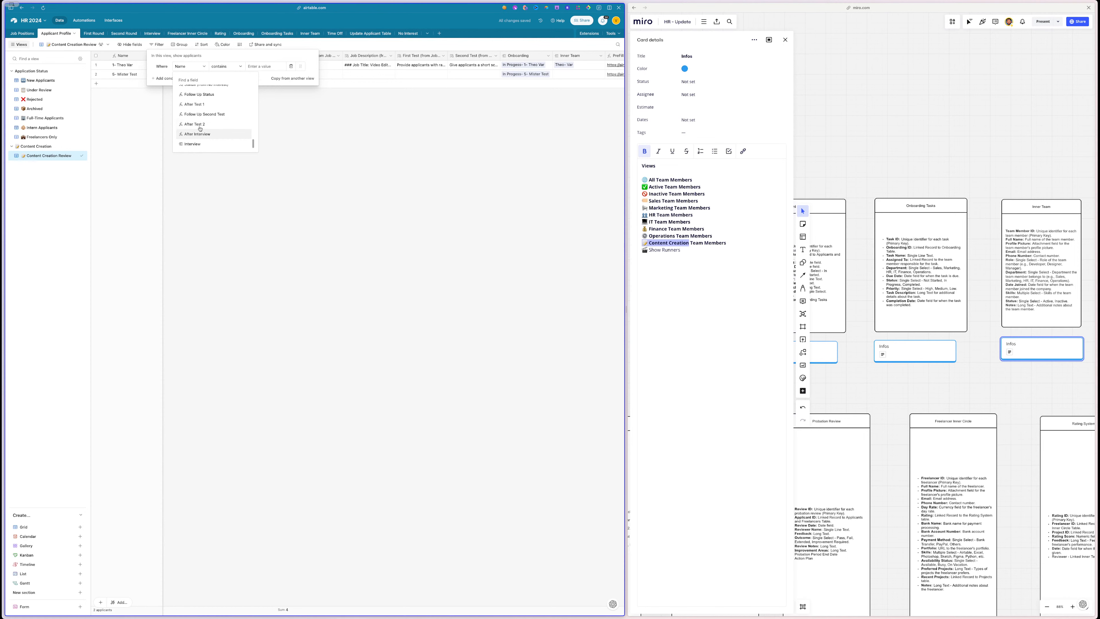
type("de")
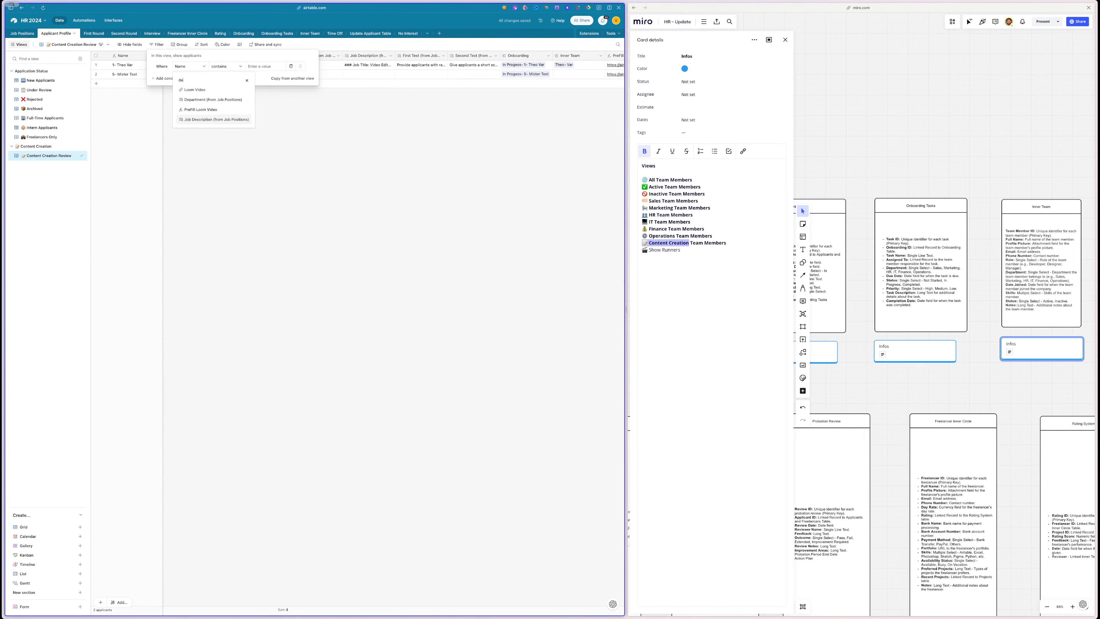
left_click(206, 100)
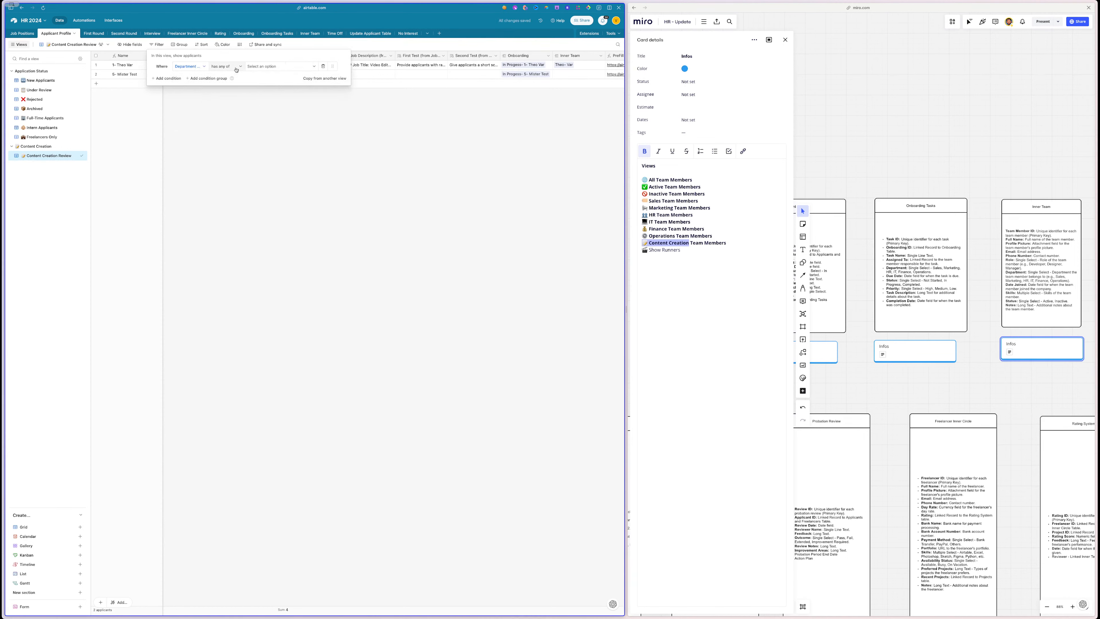
left_click(259, 66)
scroll(277, 97, "down", 3)
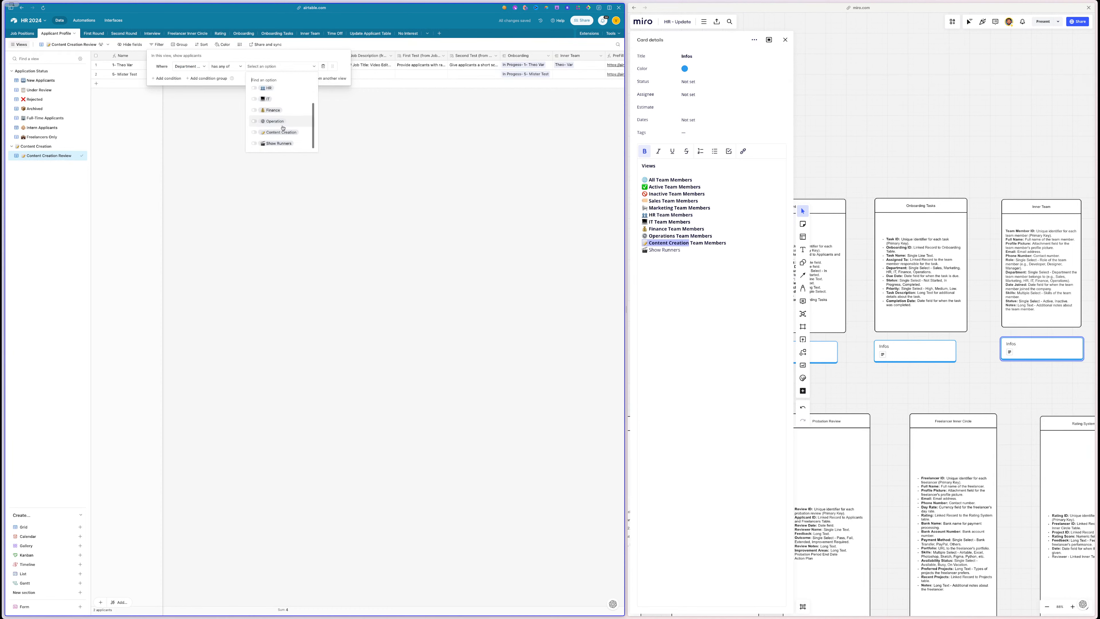
left_click(277, 132)
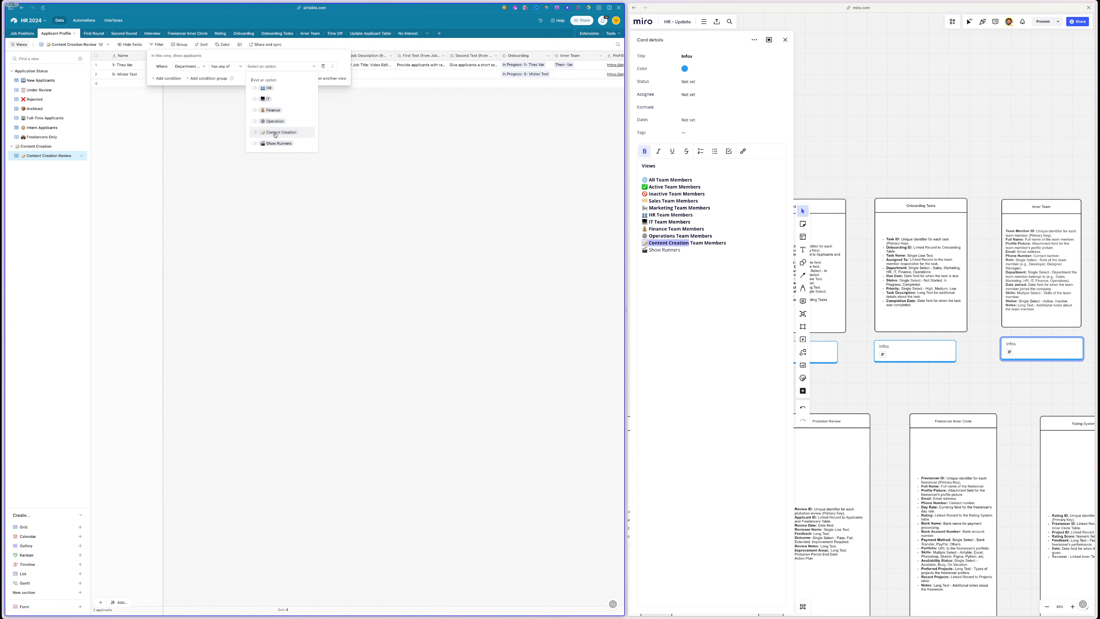
left_click(310, 182)
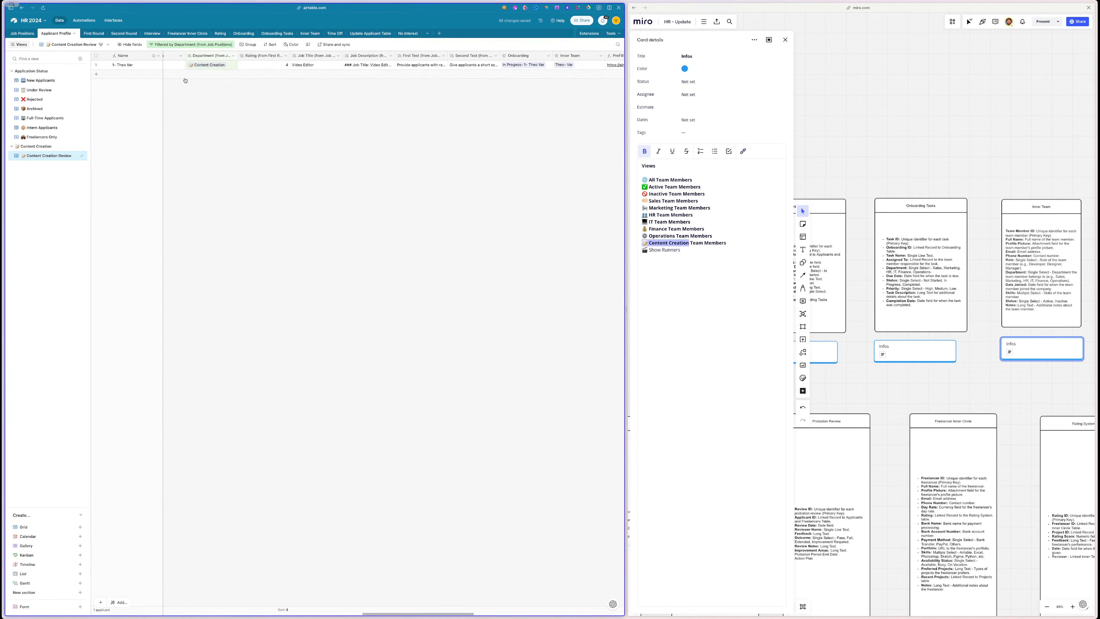
scroll(296, 150, "left", 10)
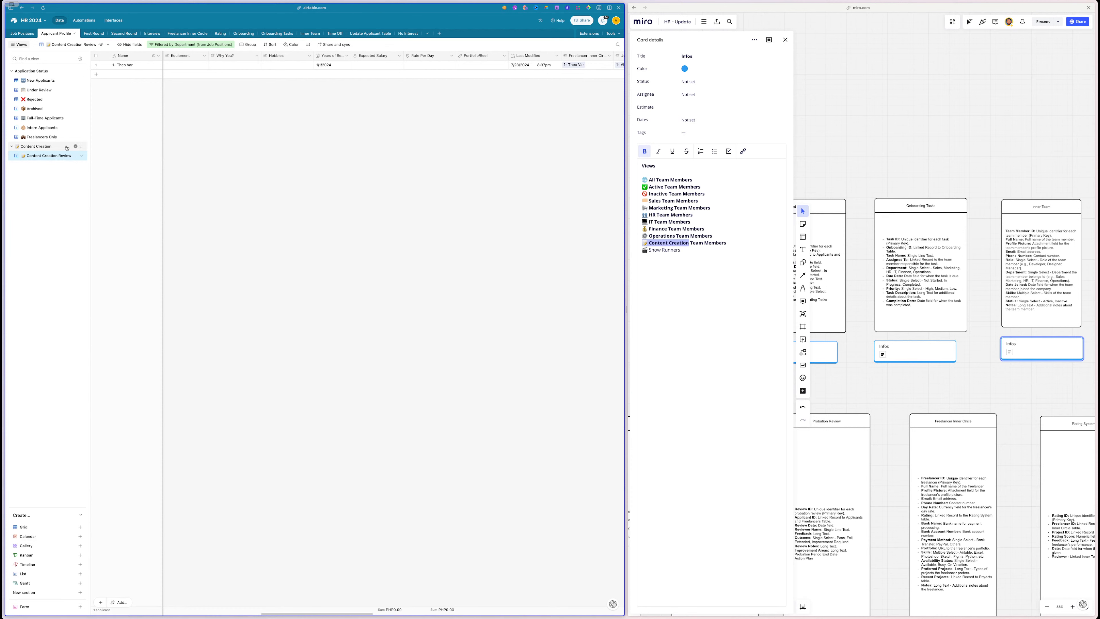
- Open Job Positions' Open Positions grid view showing the ID, Department and Job Title columns
left_click(20, 33)
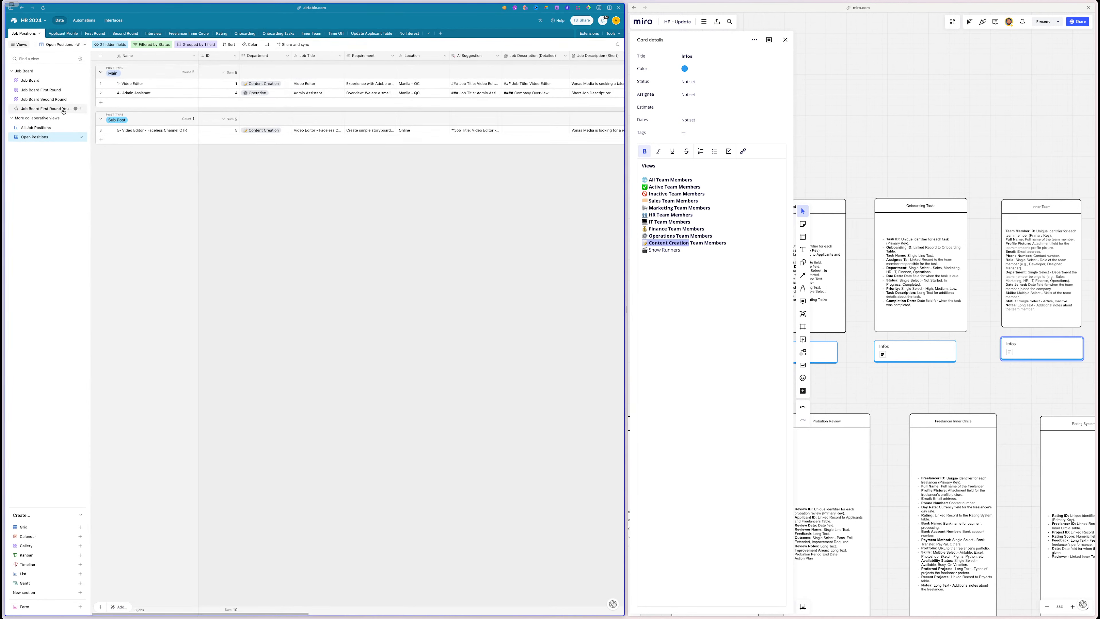
left_click(40, 81)
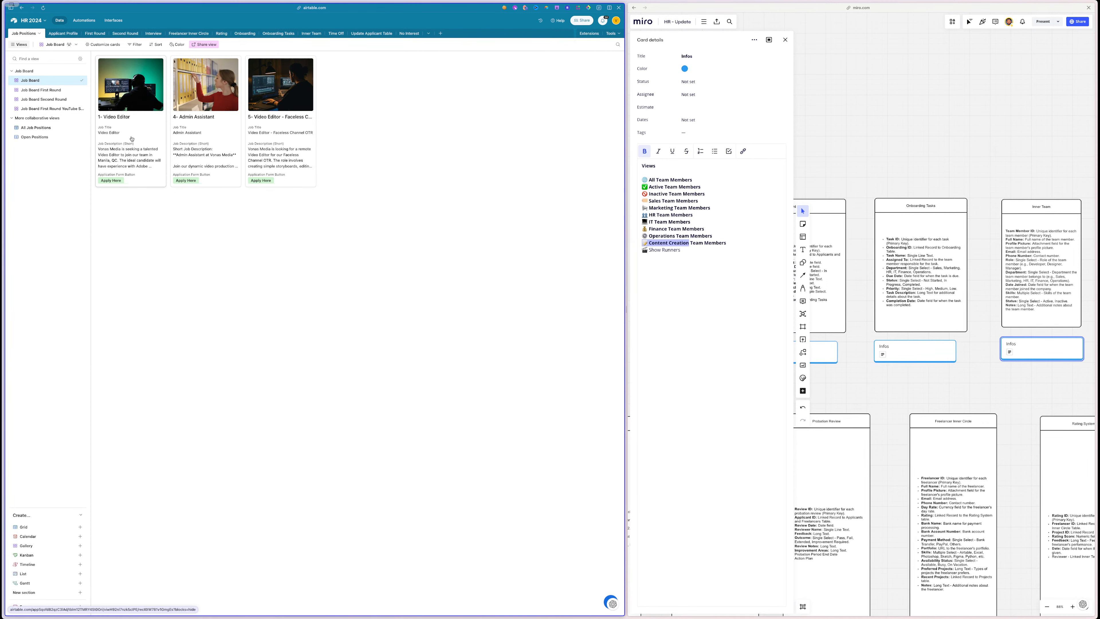
left_click(41, 89)
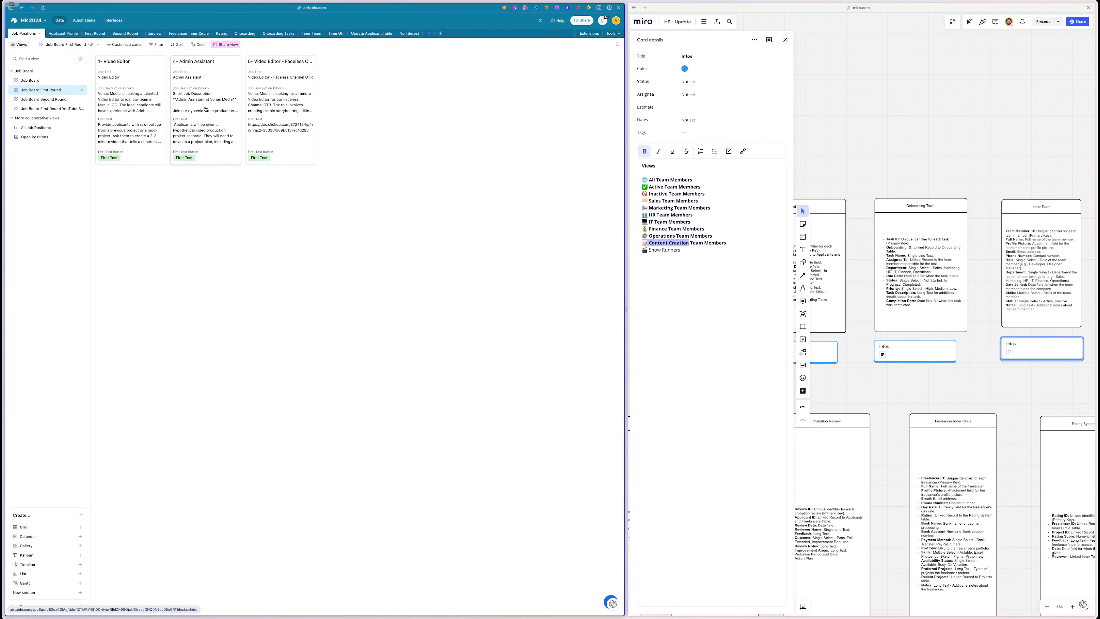
left_click(43, 137)
scroll(356, 153, "right", 10)
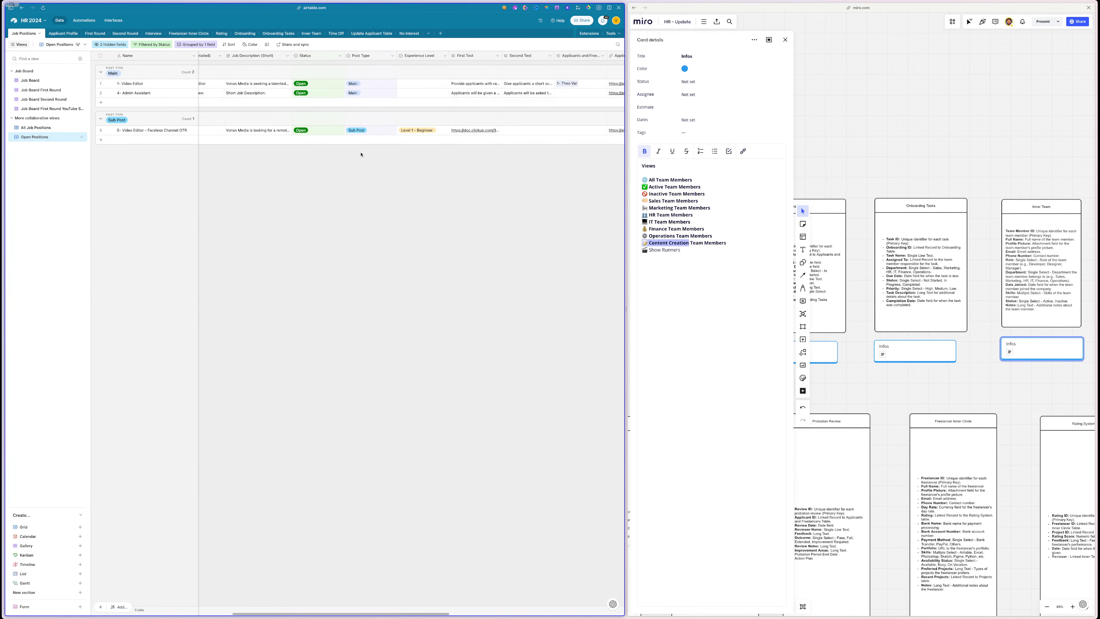
scroll(361, 154, "left", 10)
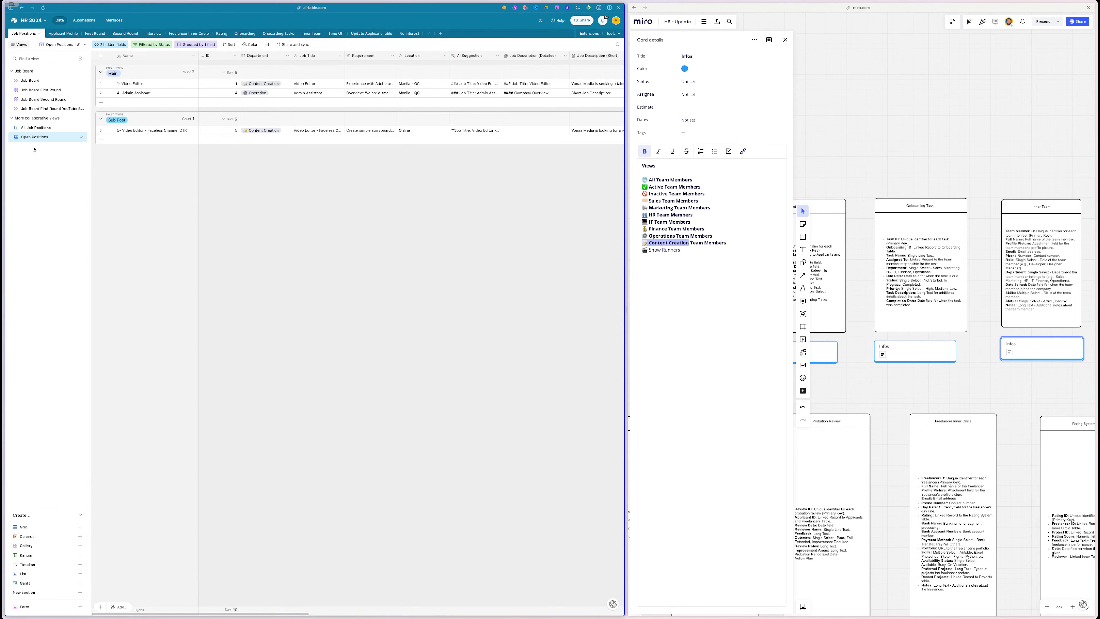
- Show the Miro Job Positions Infos card listing All, Open, Filled and Closed Positions views
double_click(34, 137)
scroll(970, 102, "down", 10)
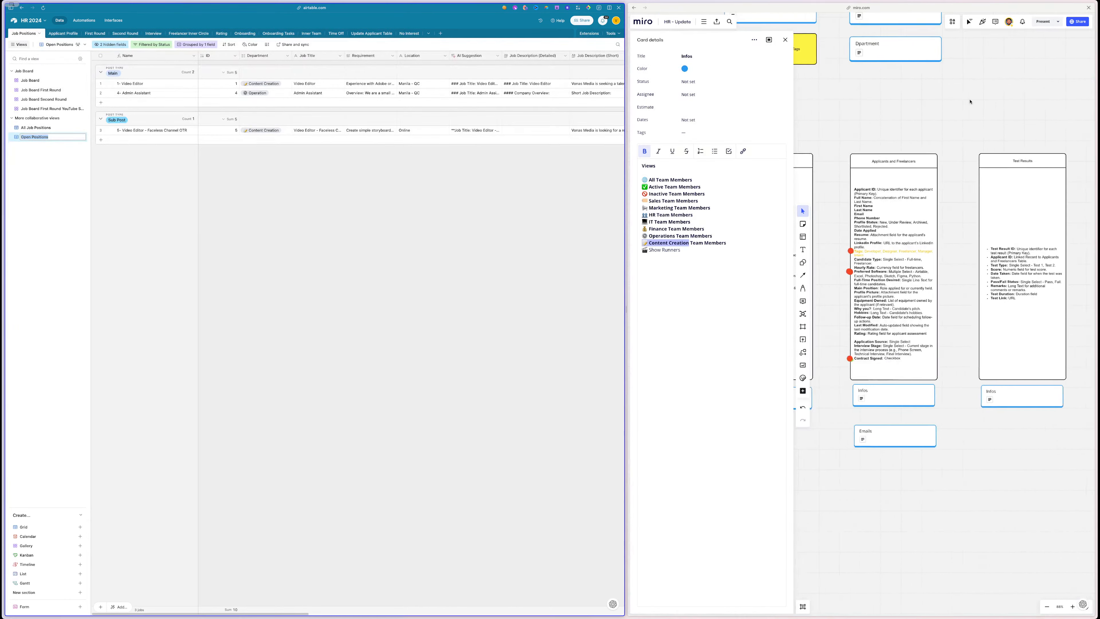
scroll(970, 102, "left", 7)
scroll(970, 101, "down", 5)
left_click(927, 293)
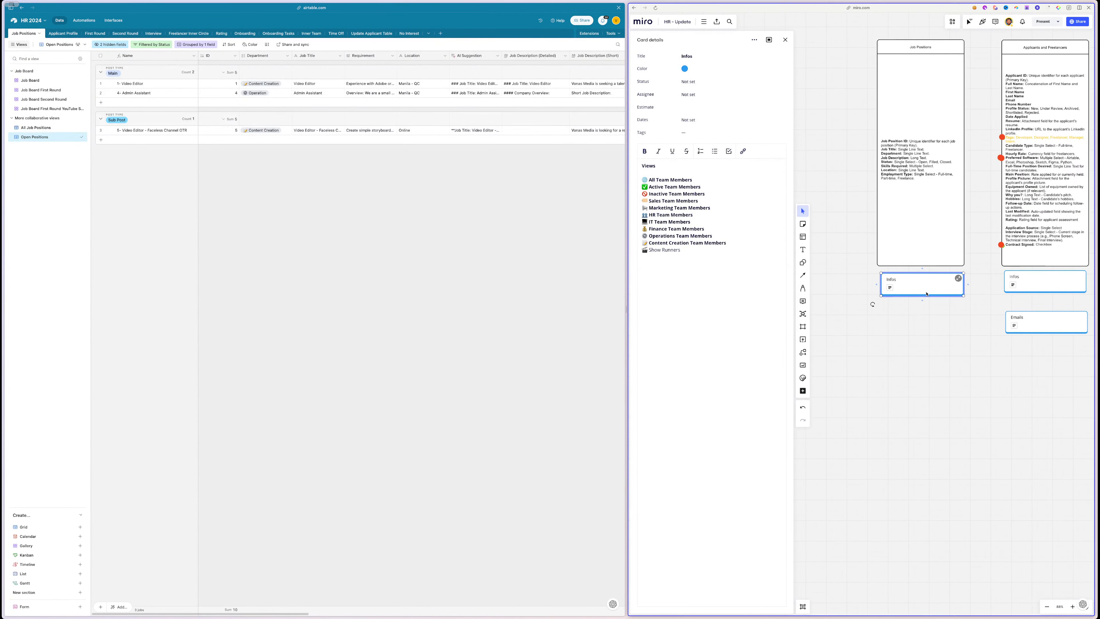
left_click(927, 288)
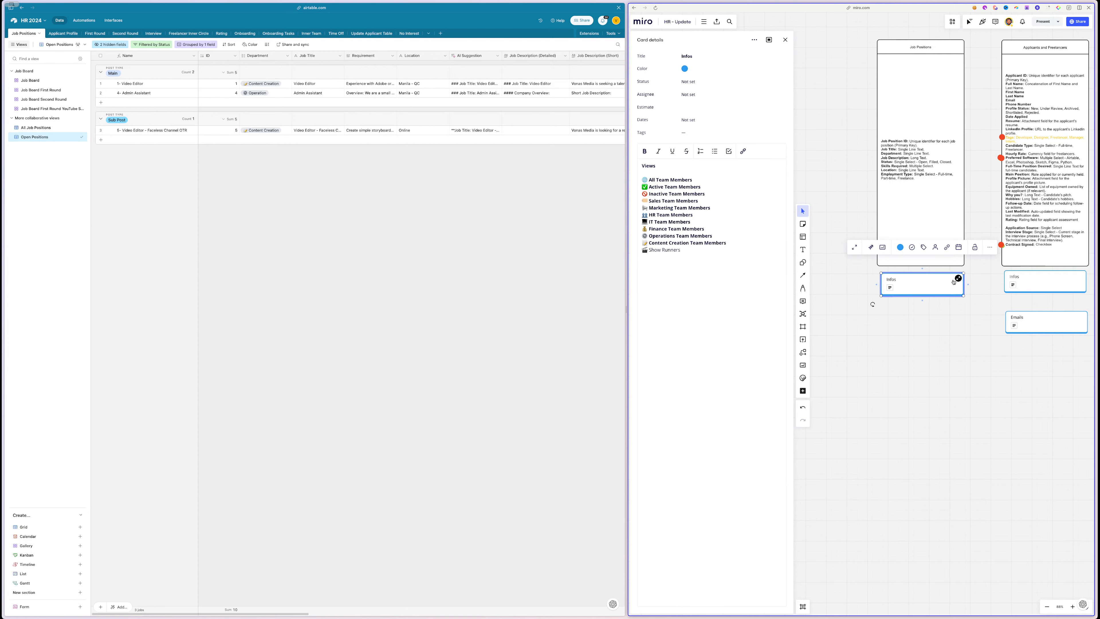
left_click(969, 281)
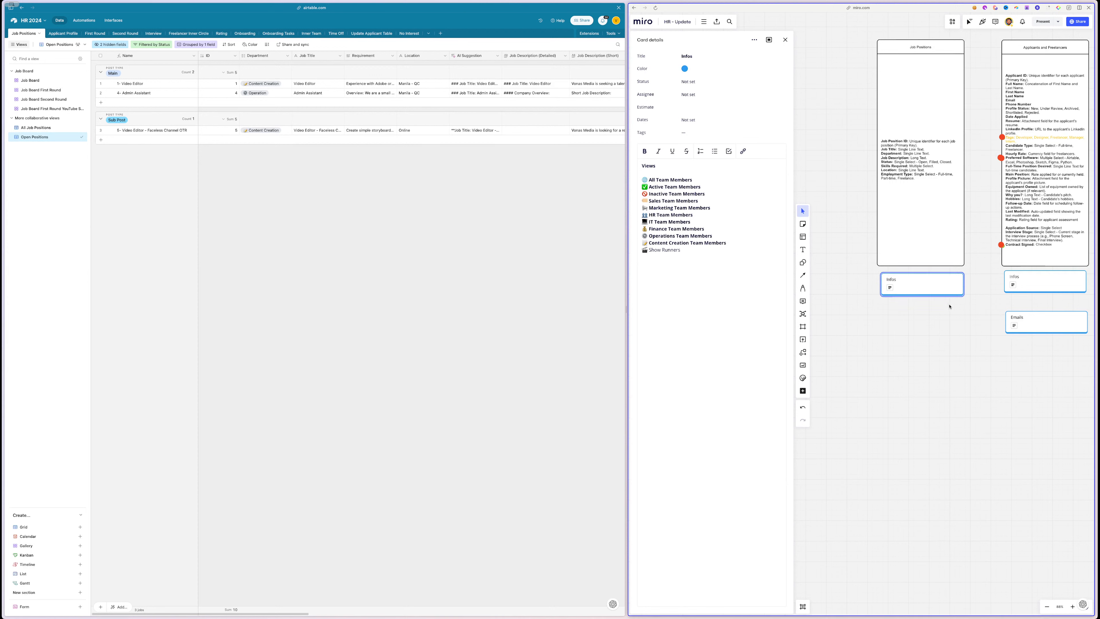
left_click(1040, 281)
left_click(923, 284)
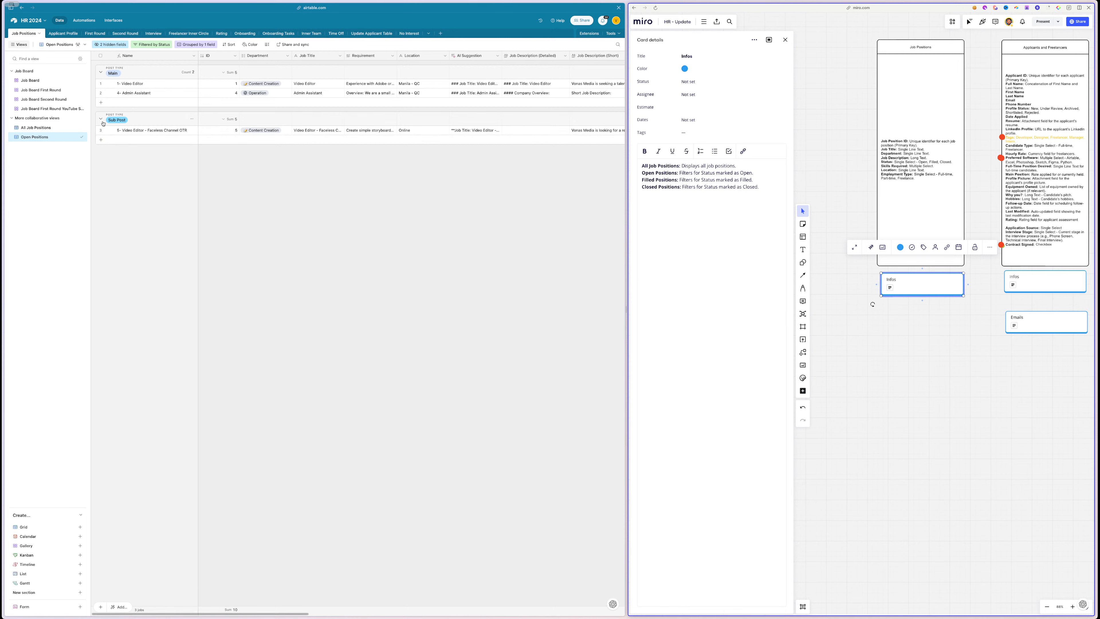
- Rename the Open Positions view to 'Group by Department'
double_click(47, 140)
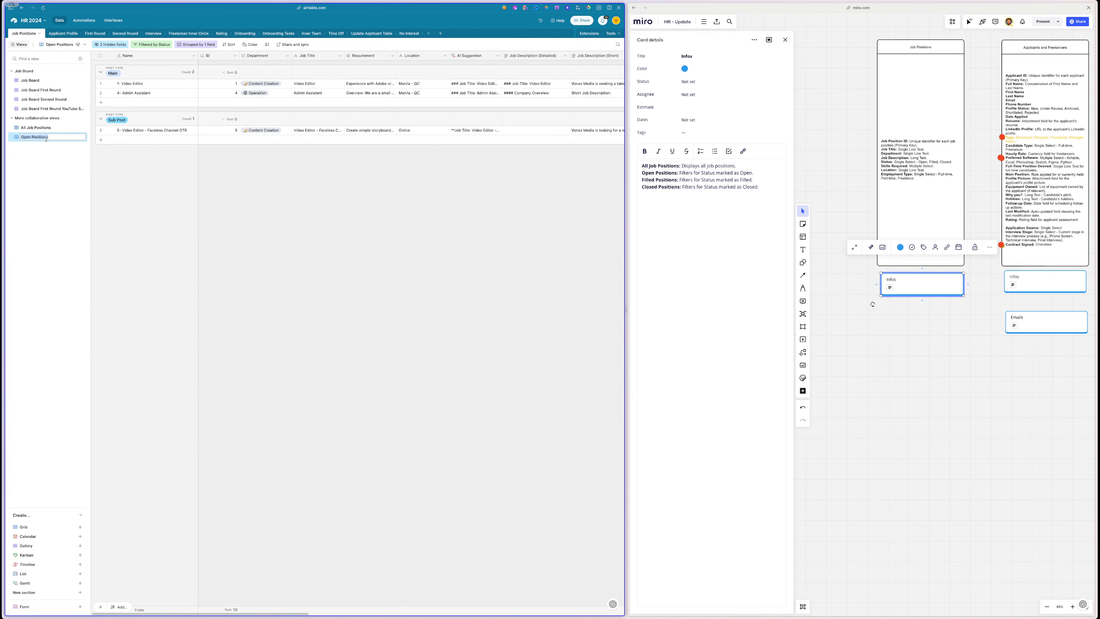
type("Group by Department")
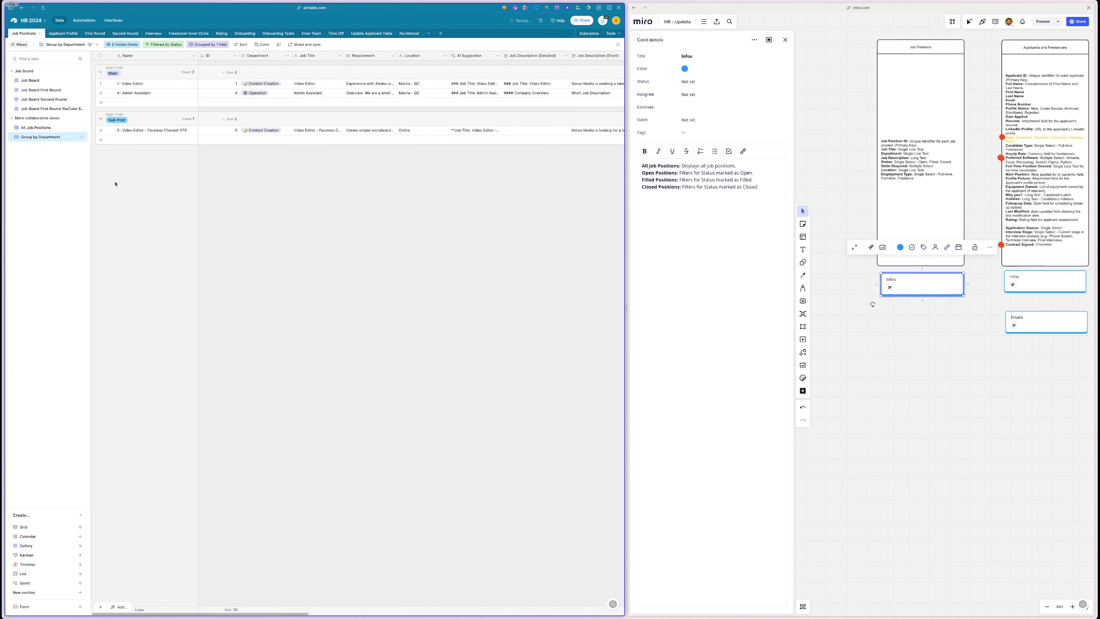
key("Return")
- Add a Department subgroup beneath the Post Type grouping in Group by Department
left_click(199, 45)
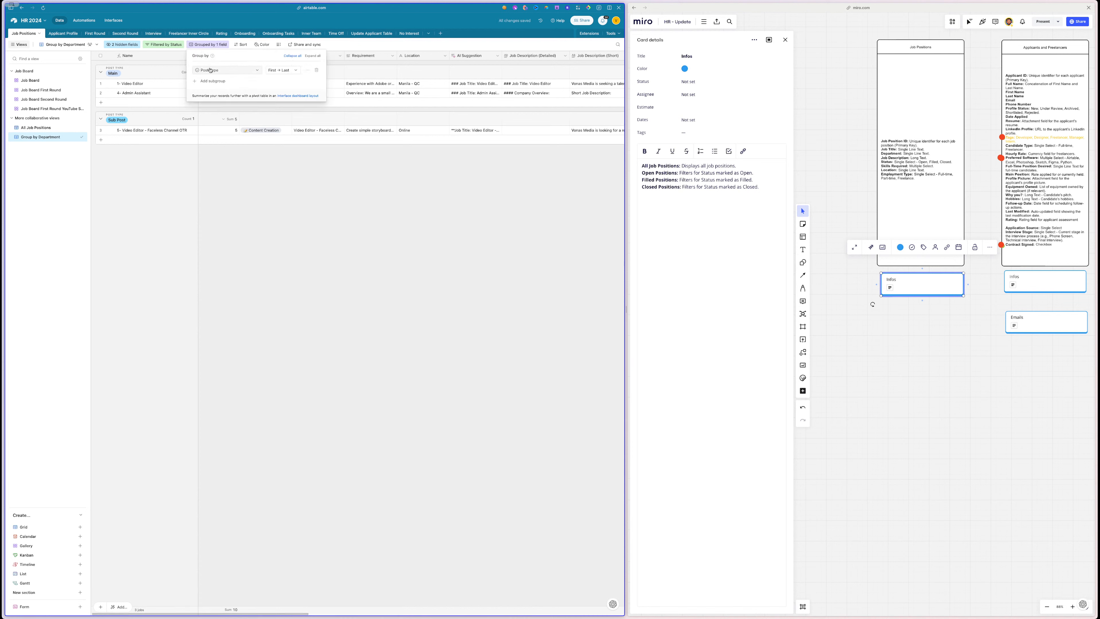
left_click(223, 70)
left_click(224, 59)
left_click(210, 81)
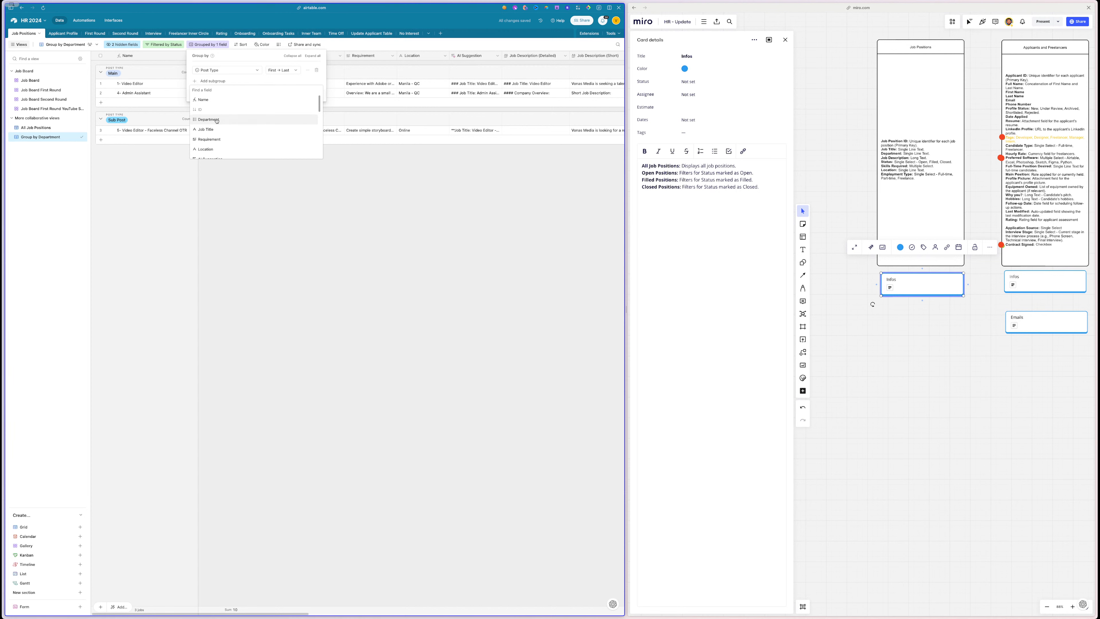
type("dep")
left_click(211, 101)
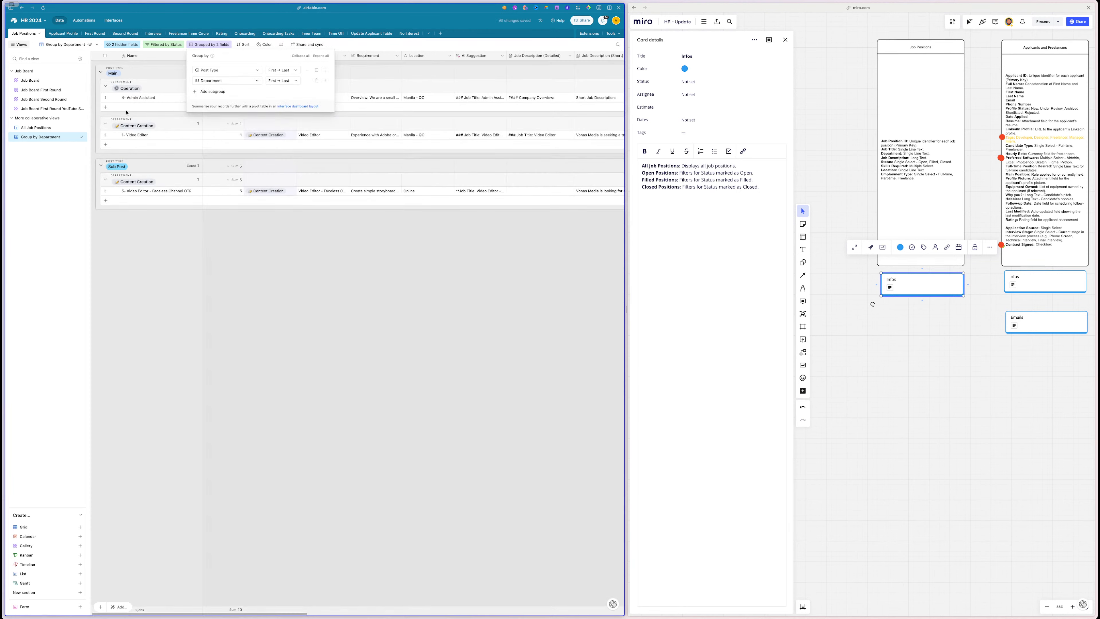
left_click(282, 348)
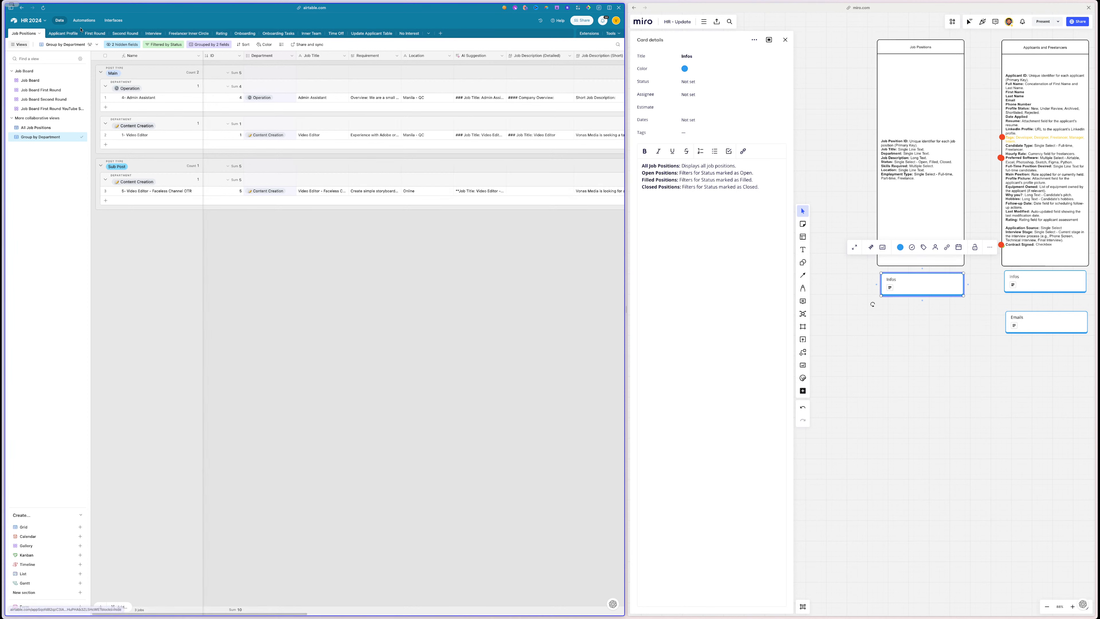
left_click(311, 34)
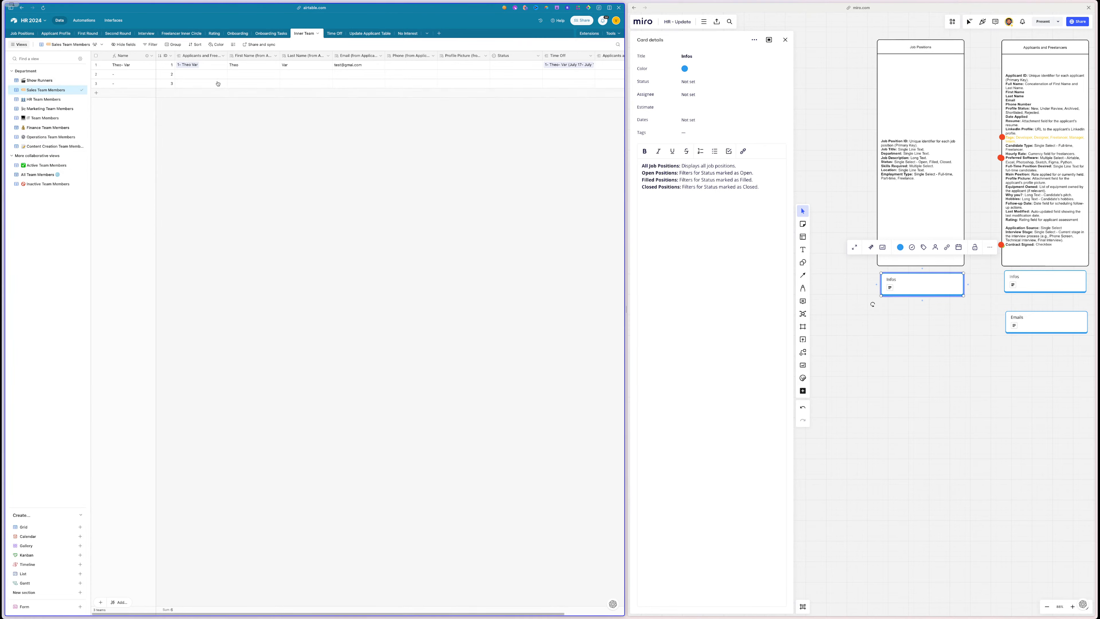
- Check the Inner Team Infos card in Miro, then move Active Team Members below All Team Members
scroll(959, 182, "down", 10)
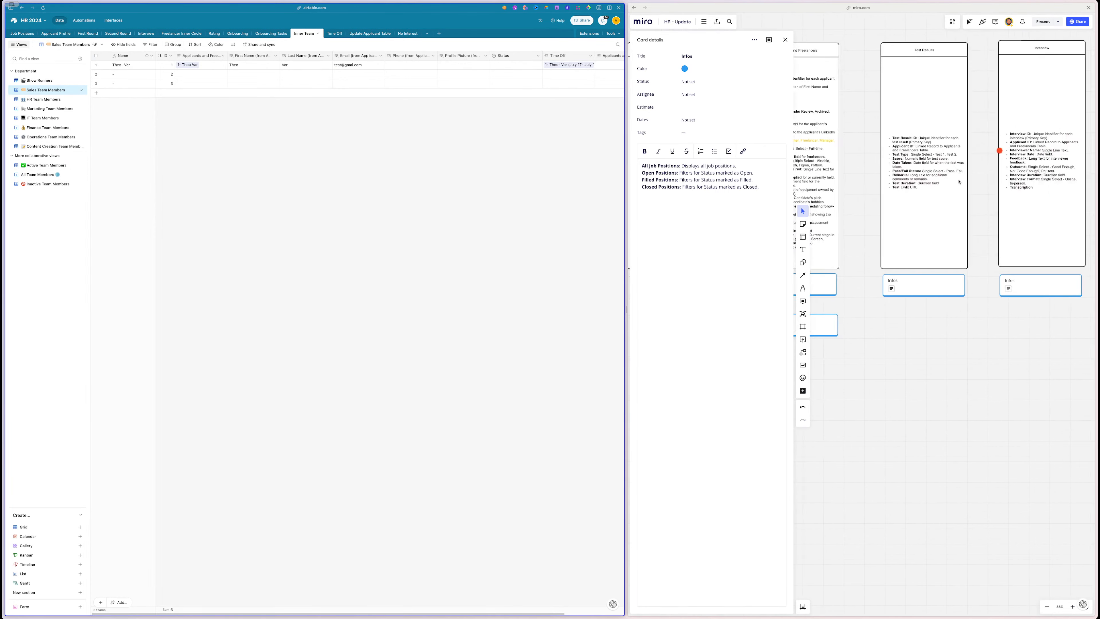
scroll(959, 182, "right", 7)
scroll(959, 182, "up", 6)
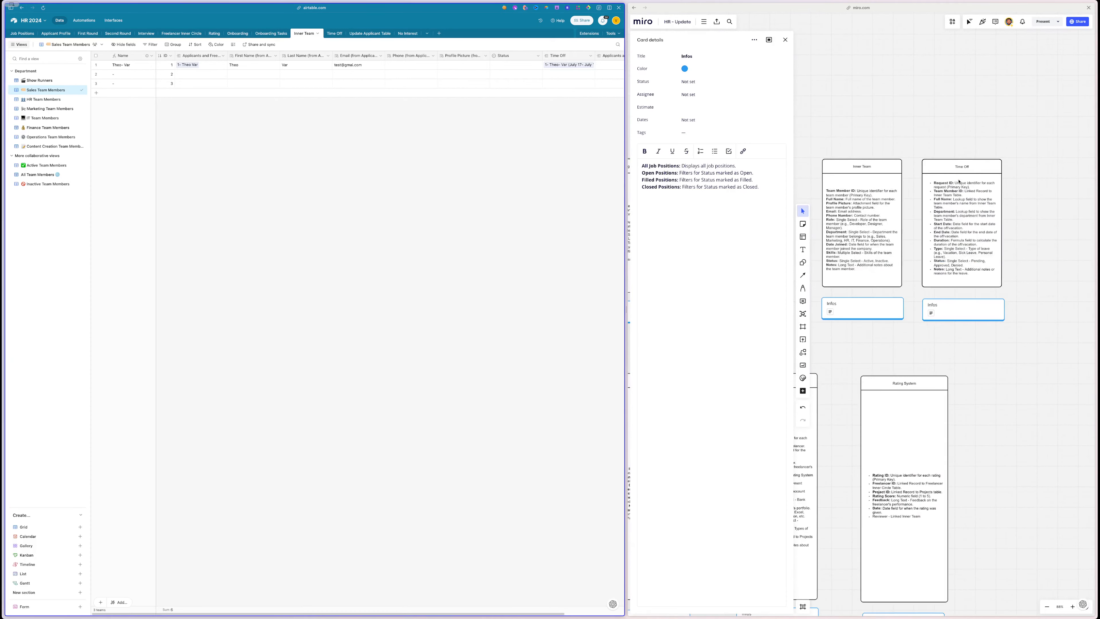
scroll(959, 182, "left", 2)
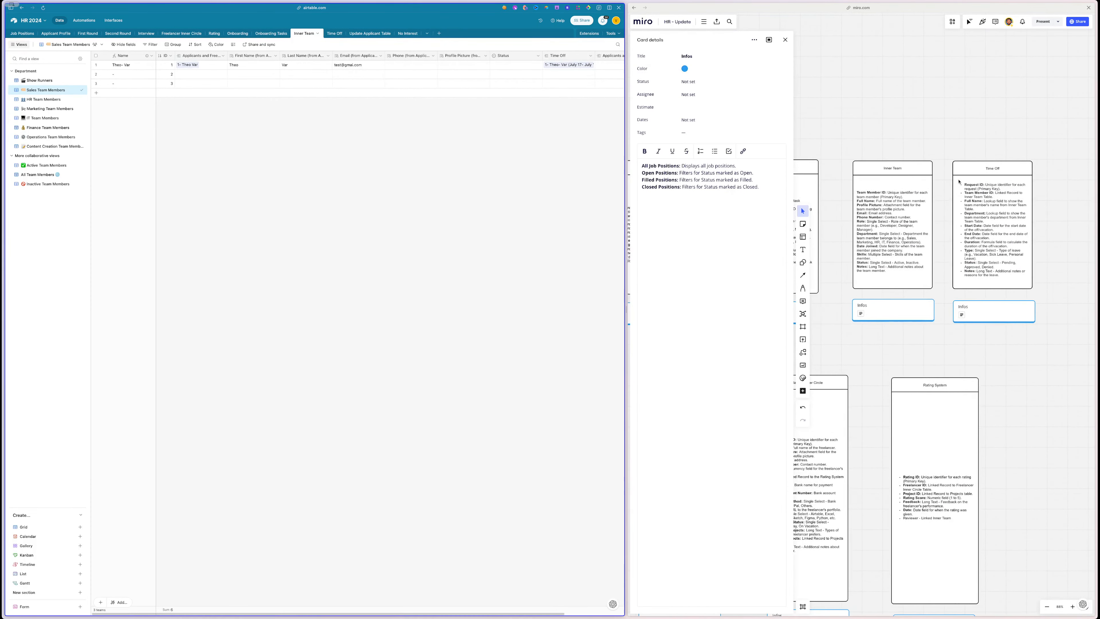
left_click(886, 316)
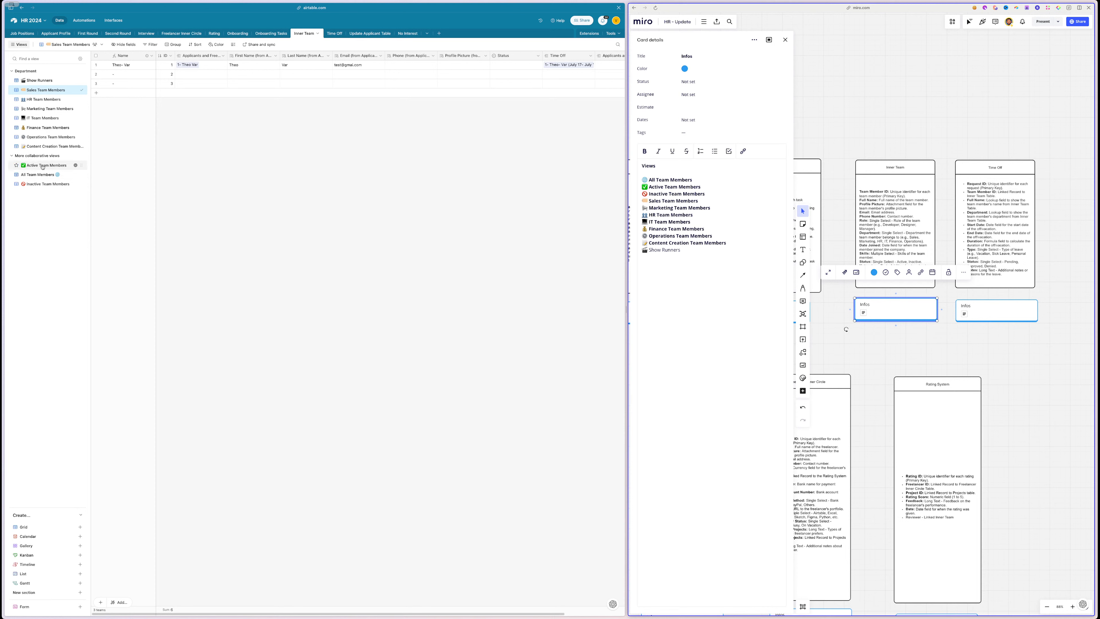
left_click(43, 176)
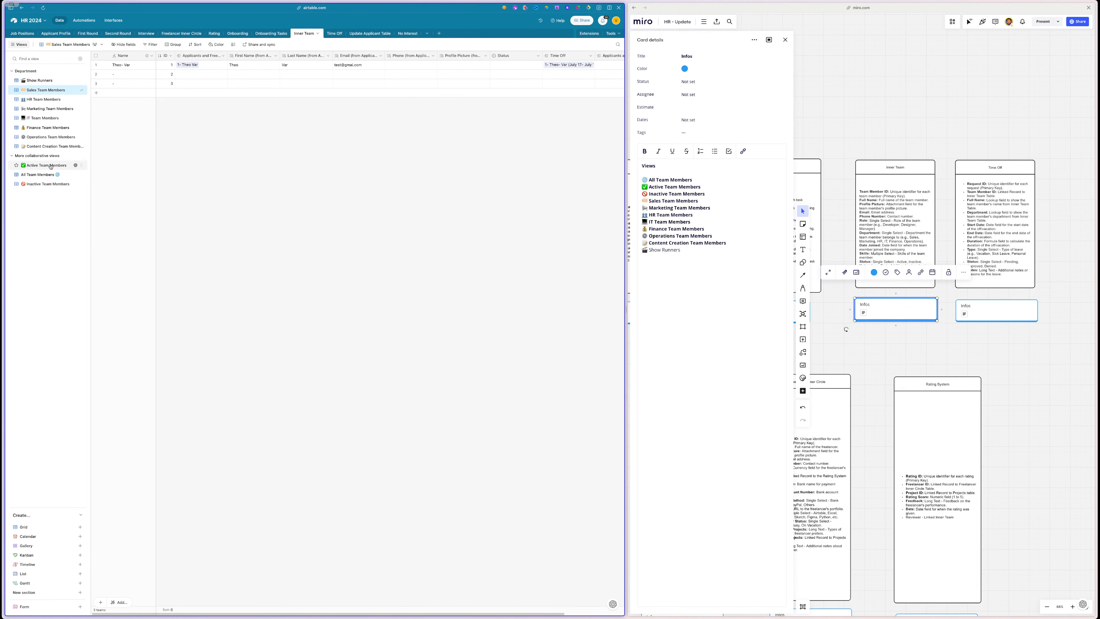
left_click_drag(81, 165, 81, 176)
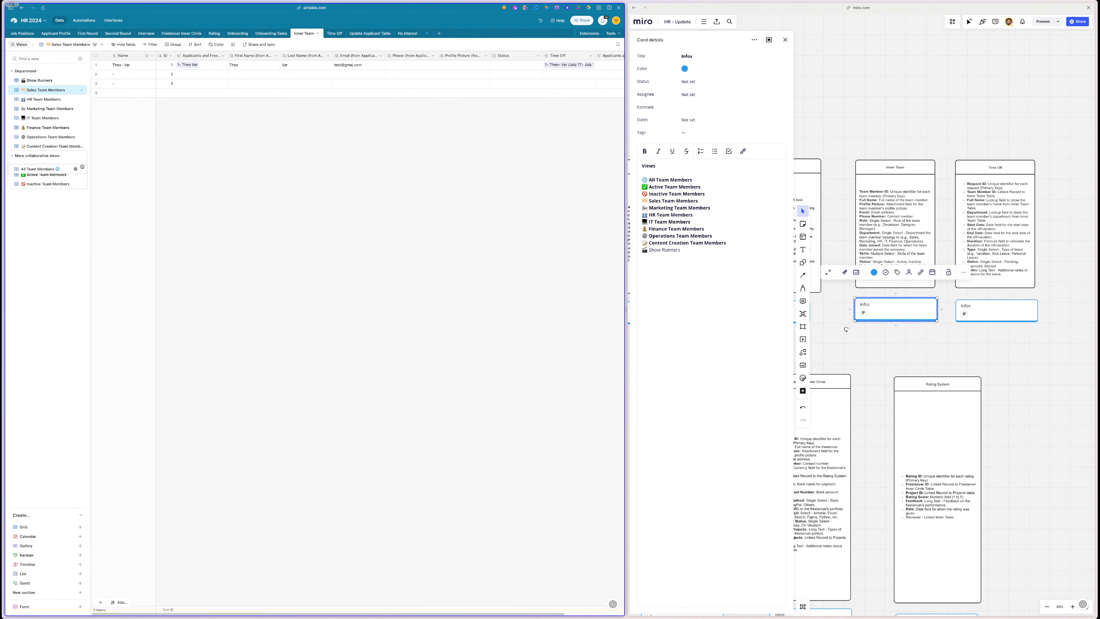
left_click(943, 122)
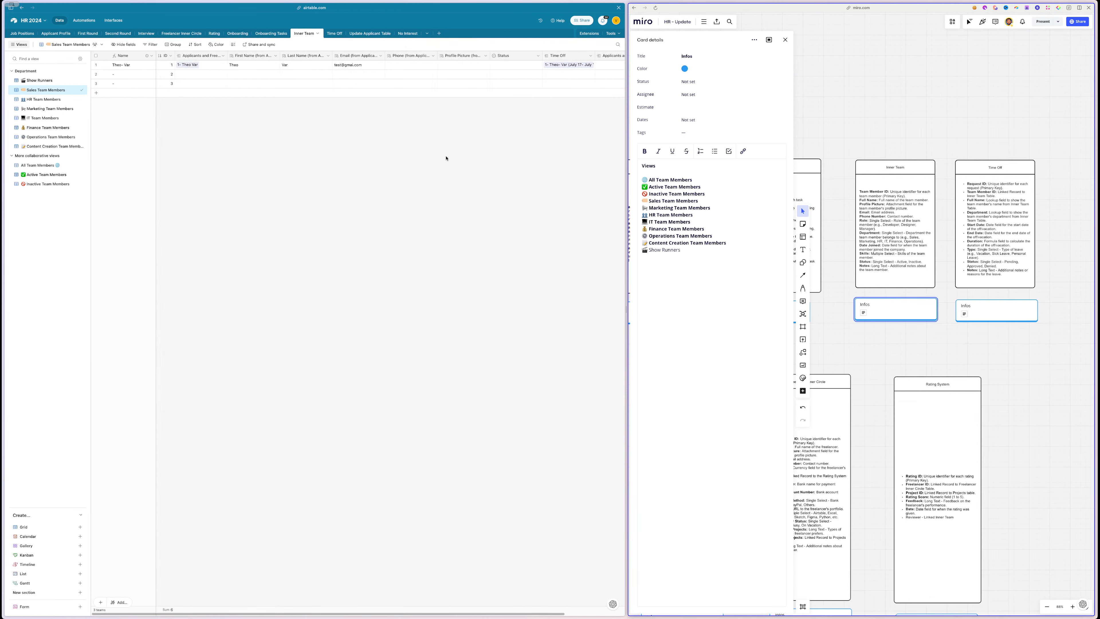
- Mark the word Department on Miro's Inner Team card, then start a new Inner Team field in Airtable
scroll(907, 100, "up", 3)
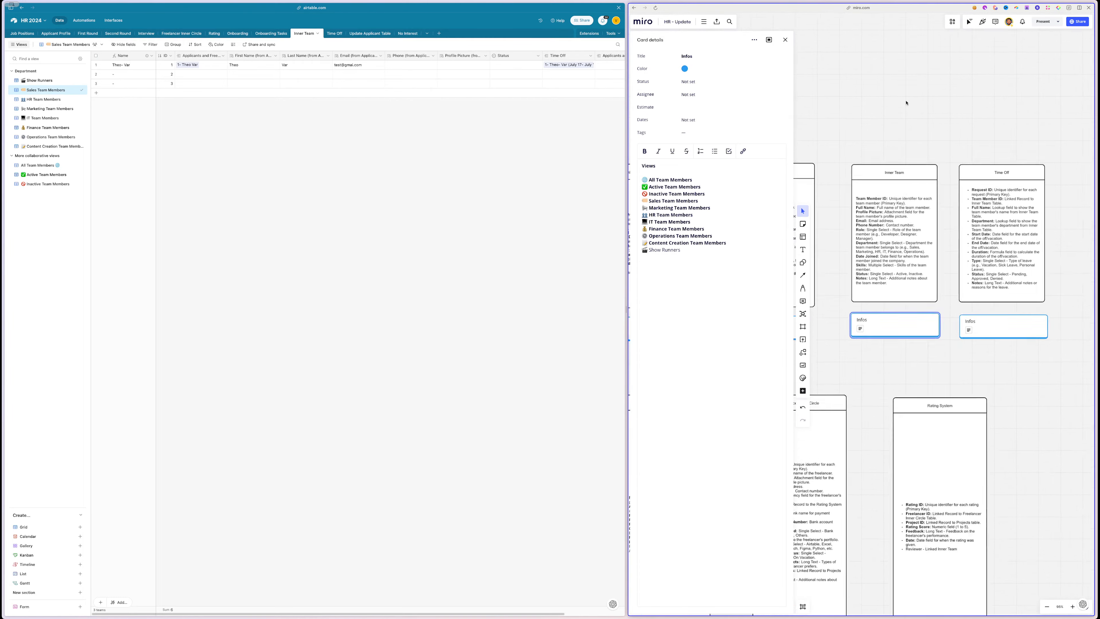
scroll(919, 231, "up", 10)
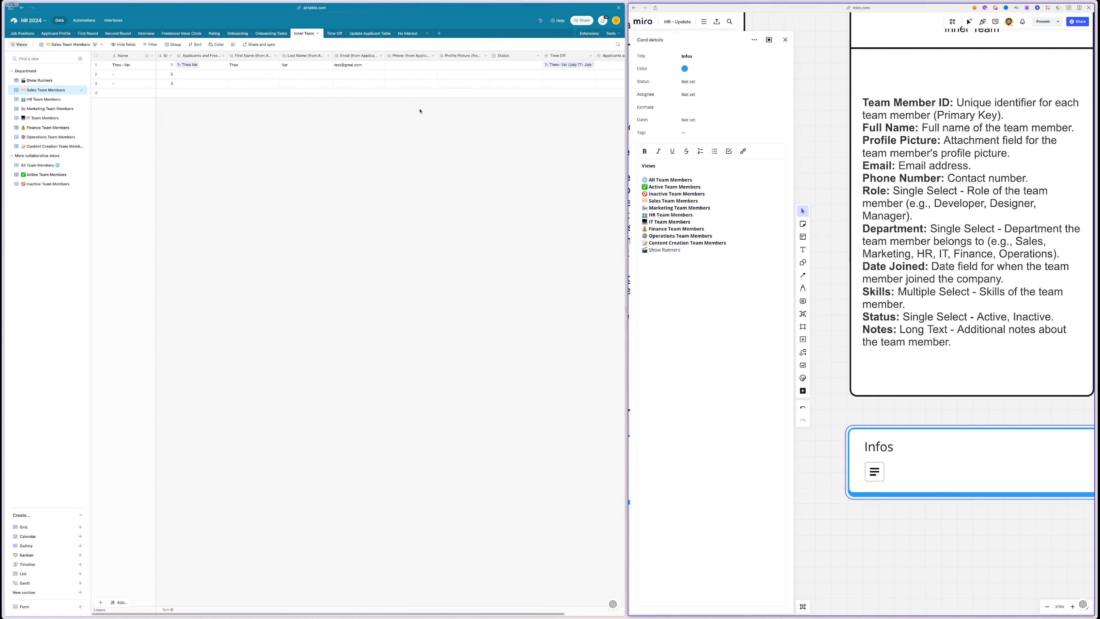
scroll(420, 110, "right", 3)
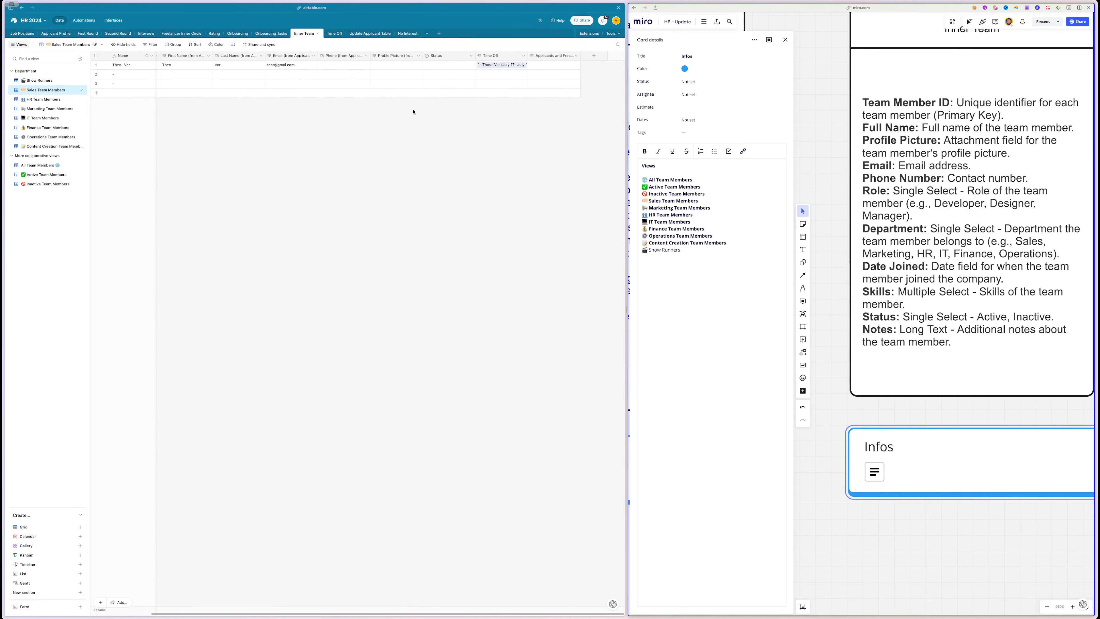
scroll(399, 114, "left", 3)
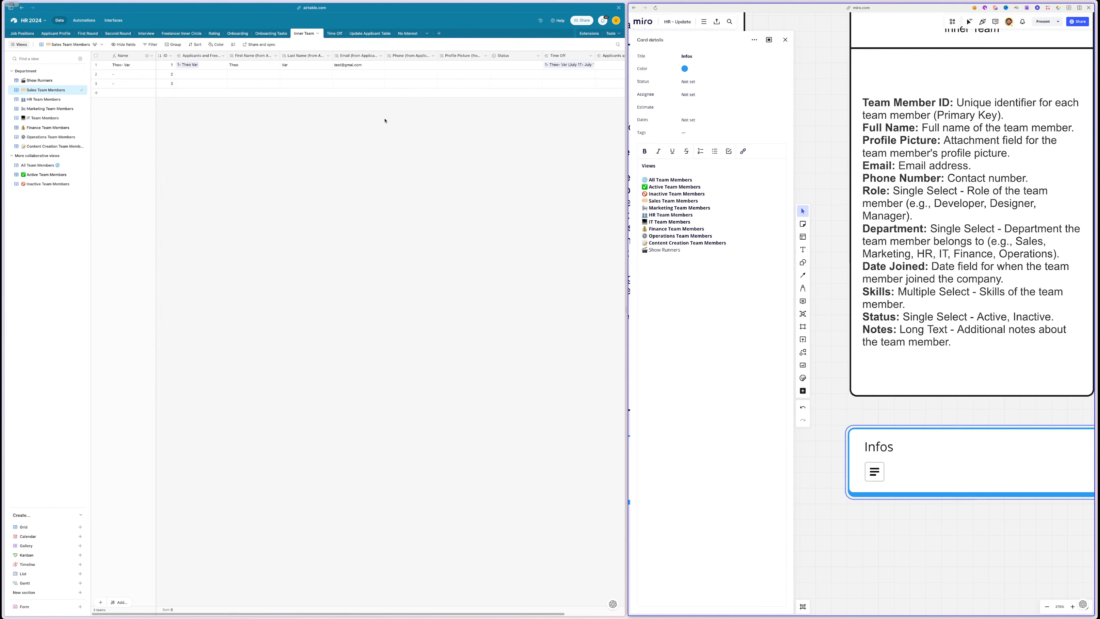
triple_click(905, 232)
double_click(900, 228)
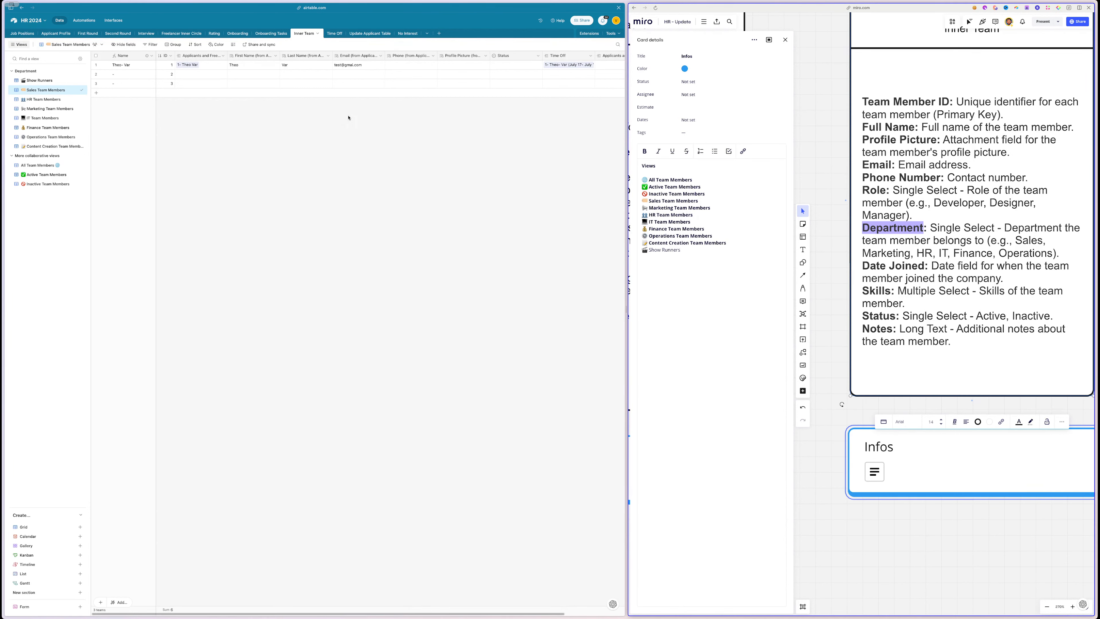
scroll(349, 117, "right", 3)
left_click(594, 56)
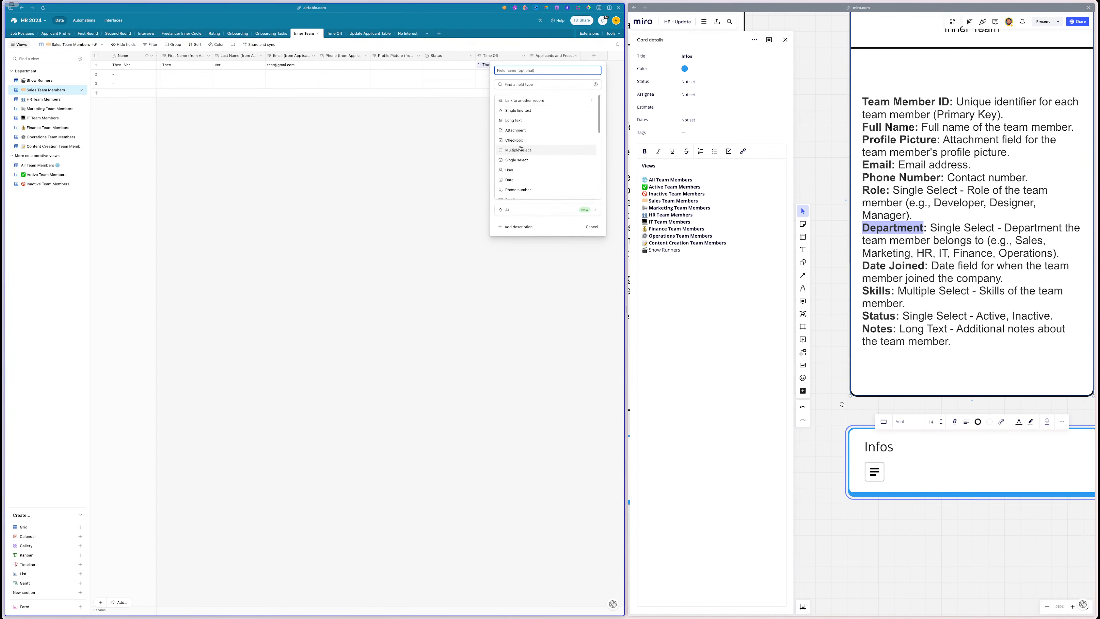
- Make the new Inner Team field a Single select with Color-code options turned off
left_click(517, 160)
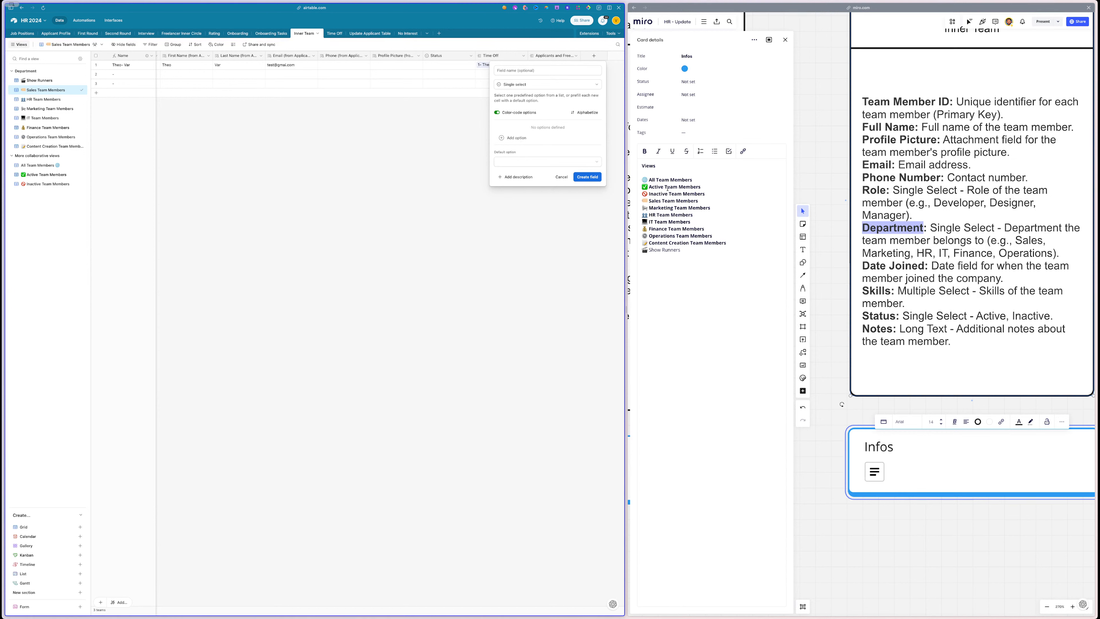
double_click(659, 202)
left_click(508, 125)
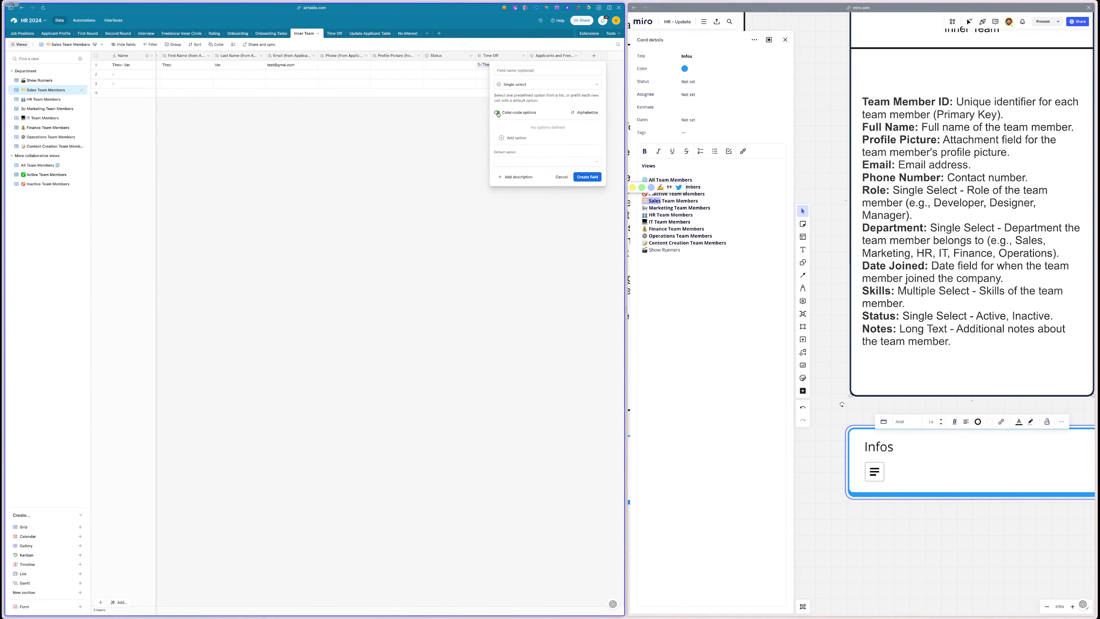
left_click(499, 113)
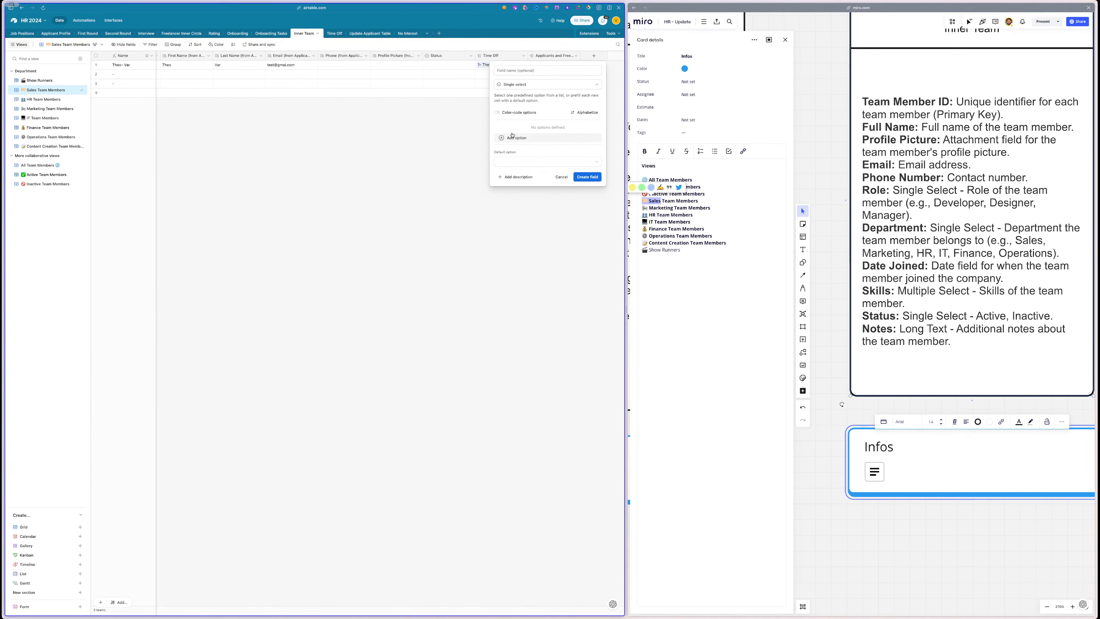
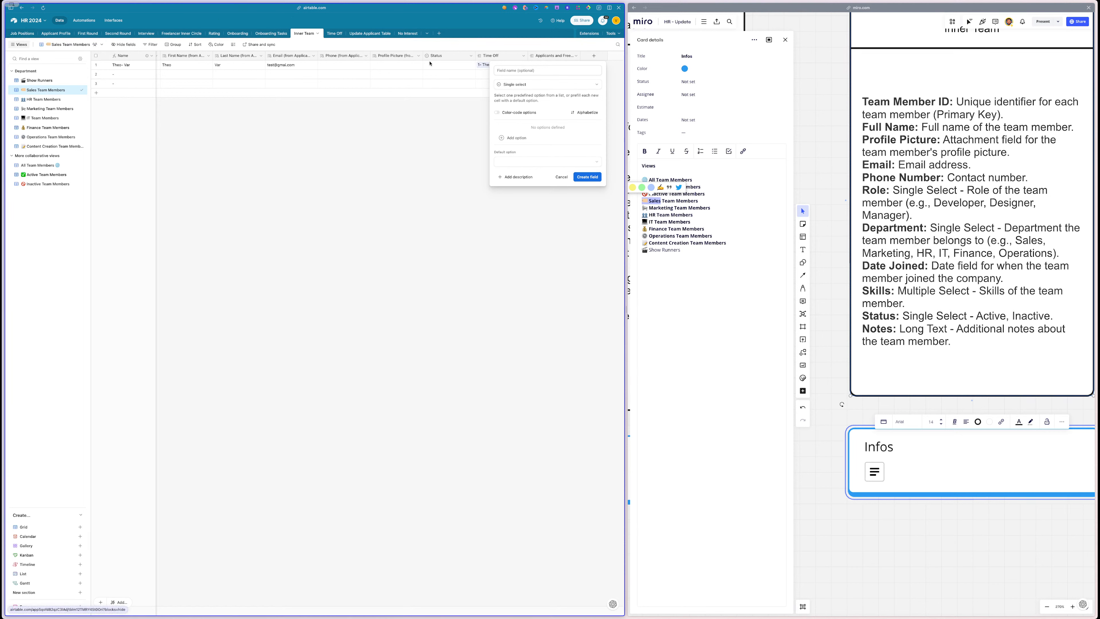
- Name the new field 'Department', copying the word from the Miro notes
left_click(522, 69)
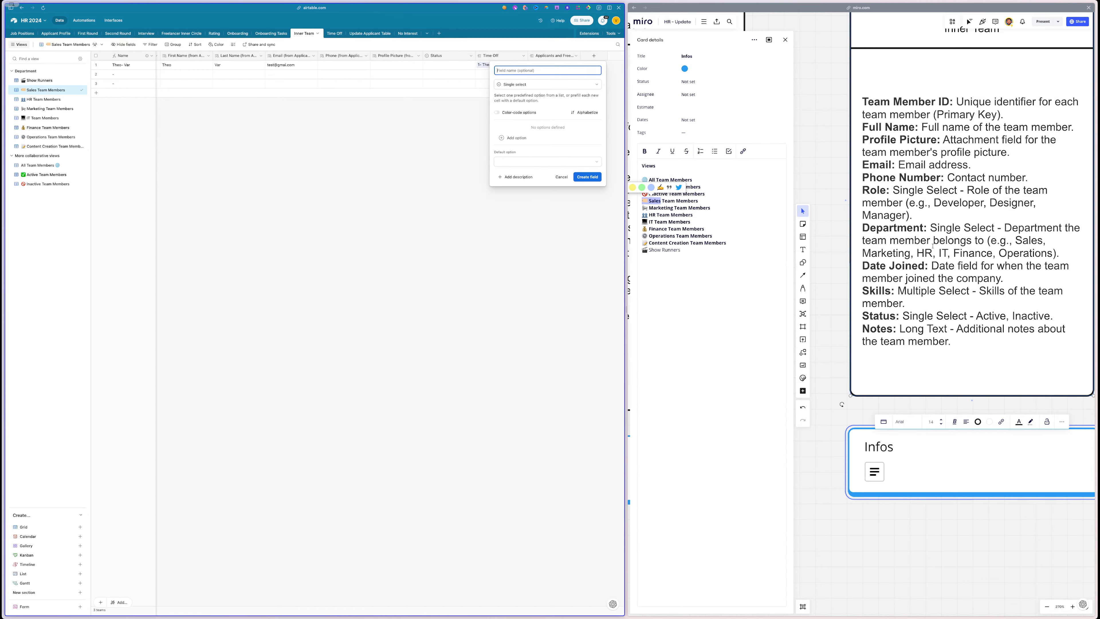
left_click(876, 219)
double_click(882, 226)
key("ctrl+c")
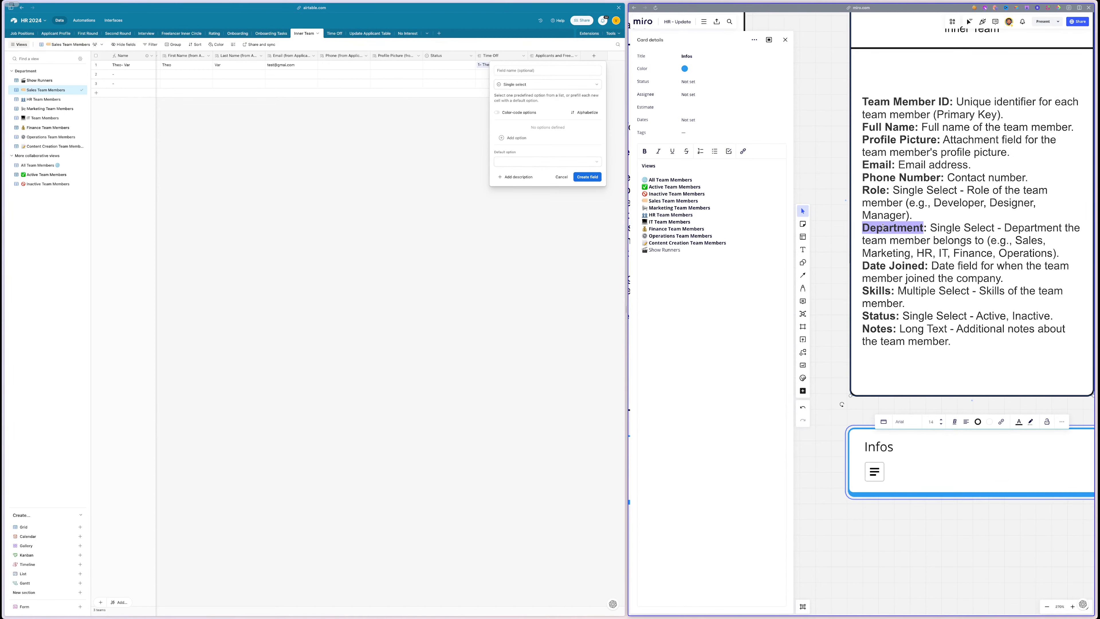
left_click(574, 105)
key("ctrl+v")
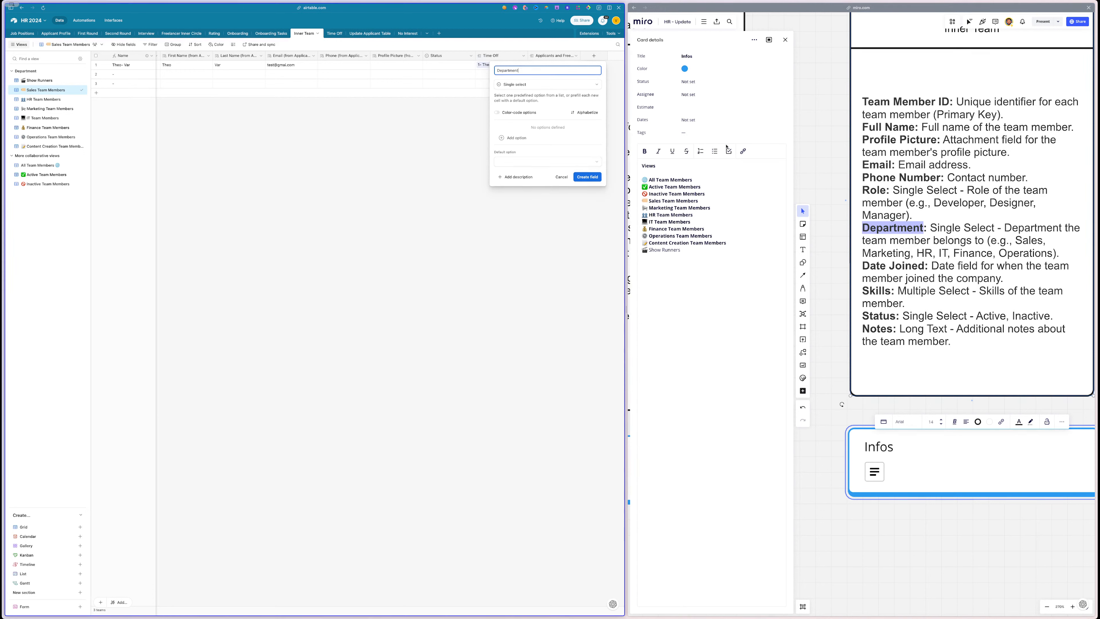
- Add Sales, Marketing, HR Team and IT Team as options, copied from the Miro card
left_click(656, 202)
left_click_drag(661, 200, 641, 201)
key("ctrl+c")
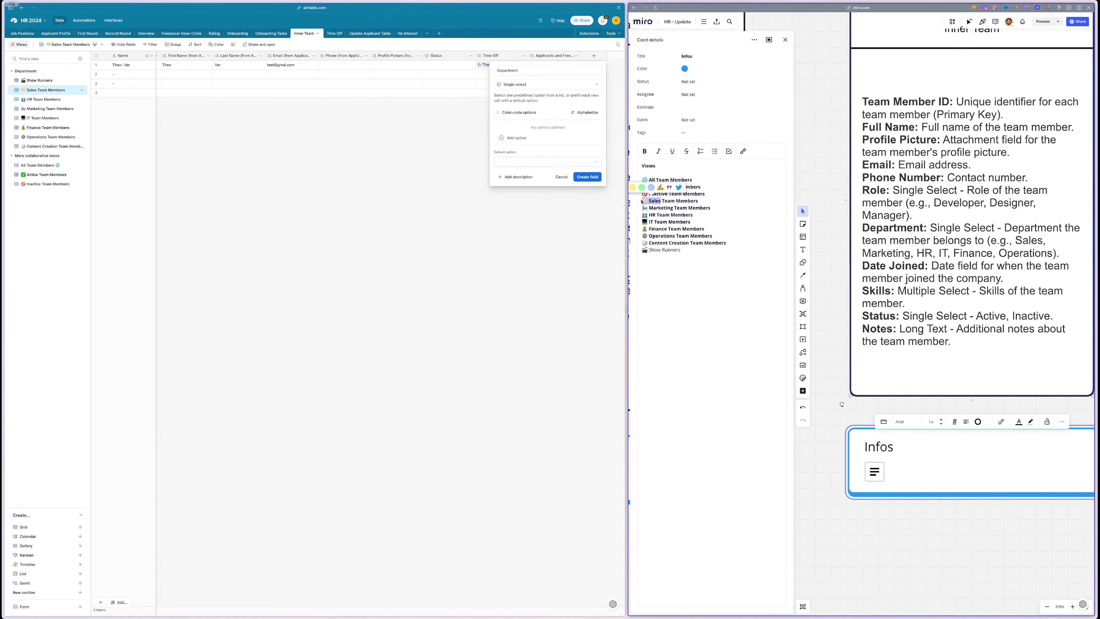
left_click(521, 126)
left_click(515, 137)
key("ctrl+v")
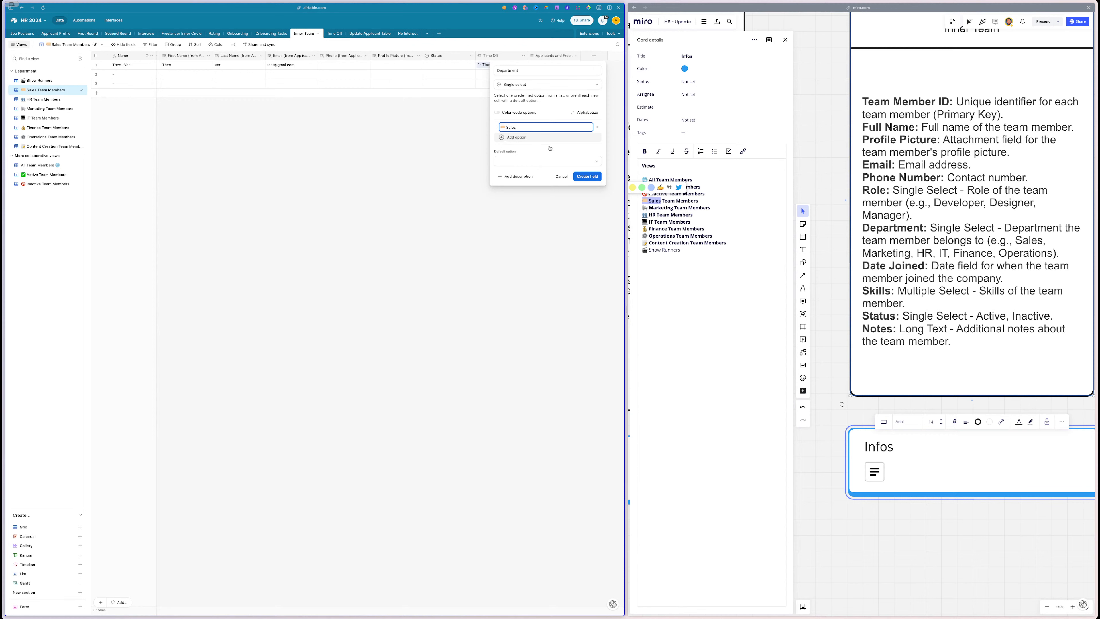
left_click_drag(671, 208, 645, 207)
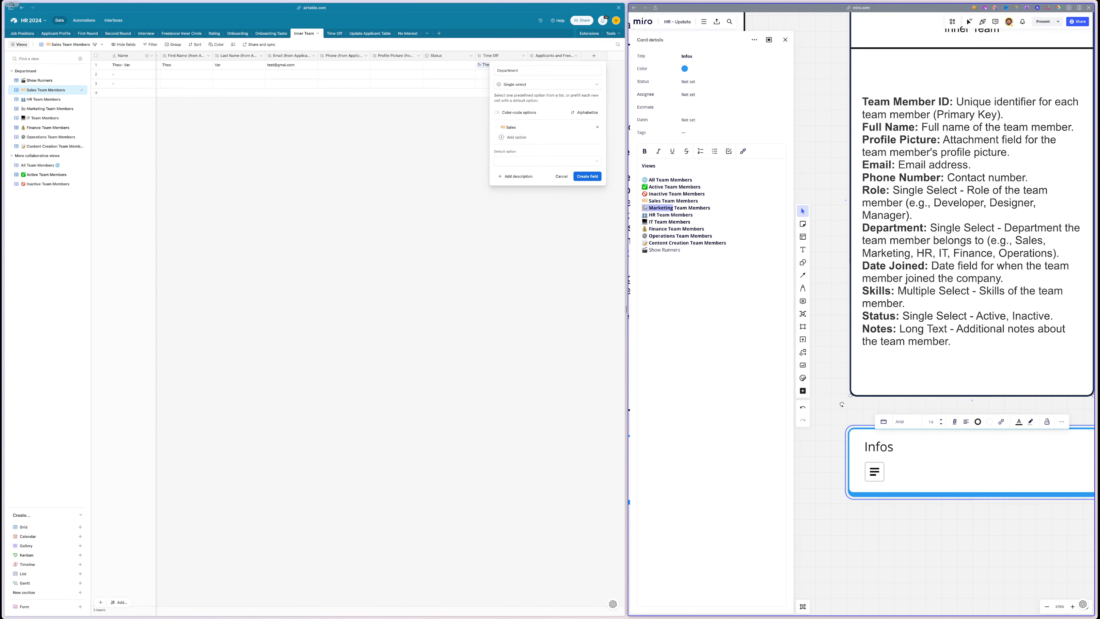
left_click(517, 137)
type("📣 Marketing")
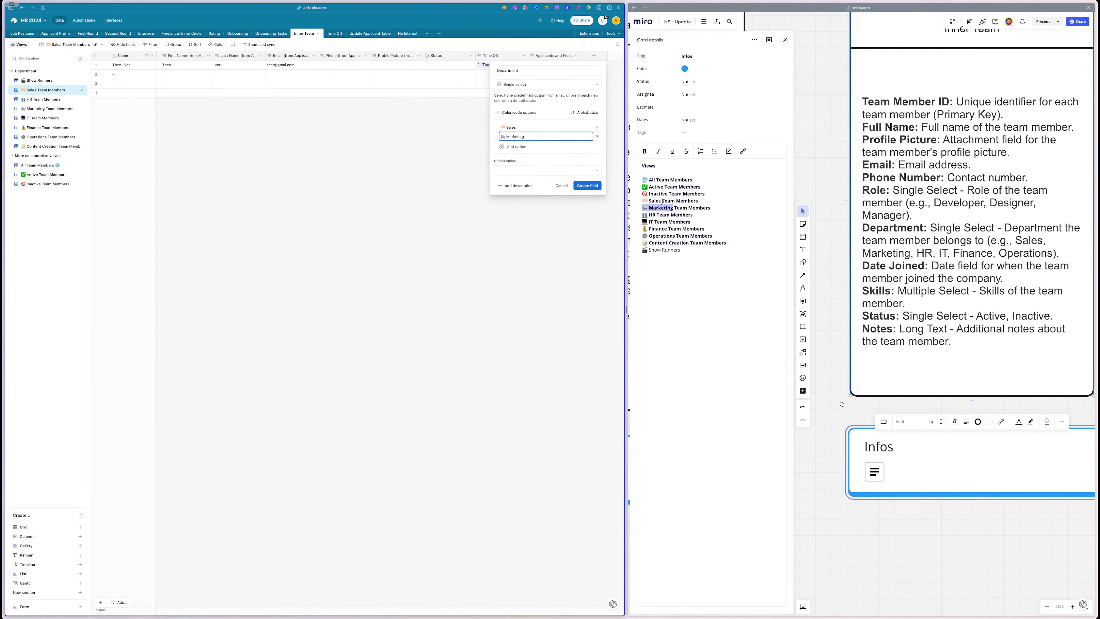
left_click_drag(669, 215, 650, 215)
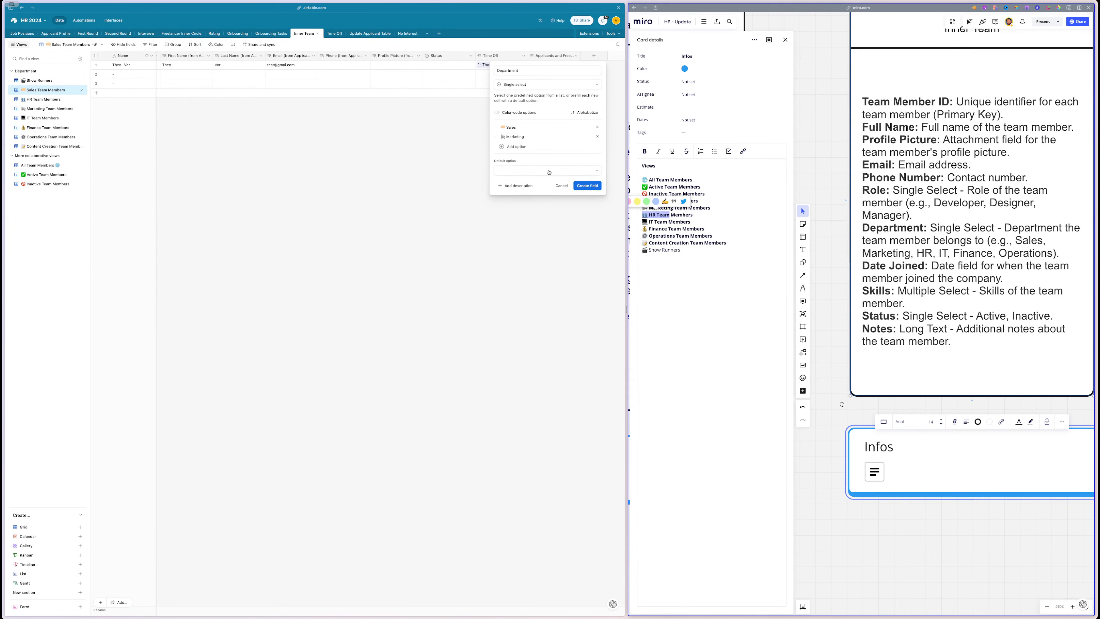
left_click(515, 147)
type("👥 HR Team")
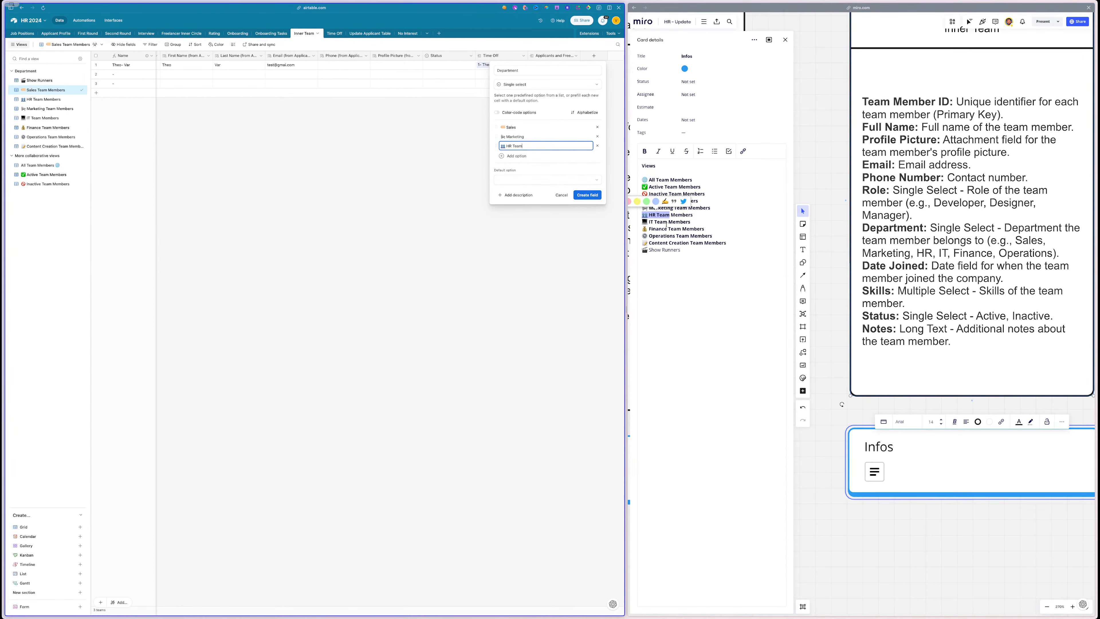
left_click_drag(668, 222, 649, 222)
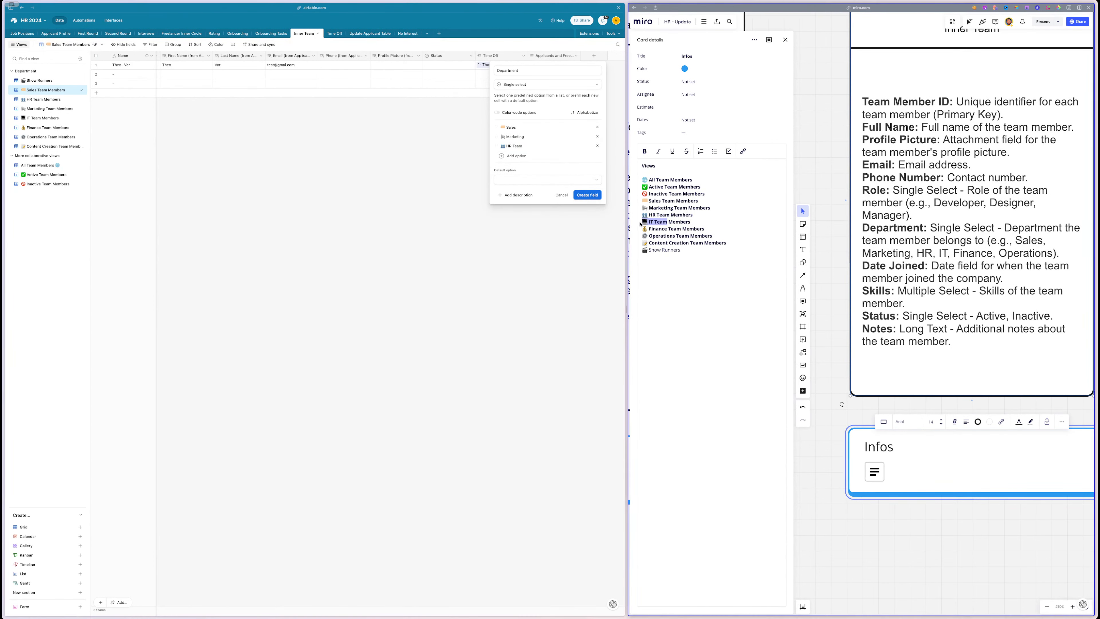
left_click(512, 154)
type("💻 IT Team")
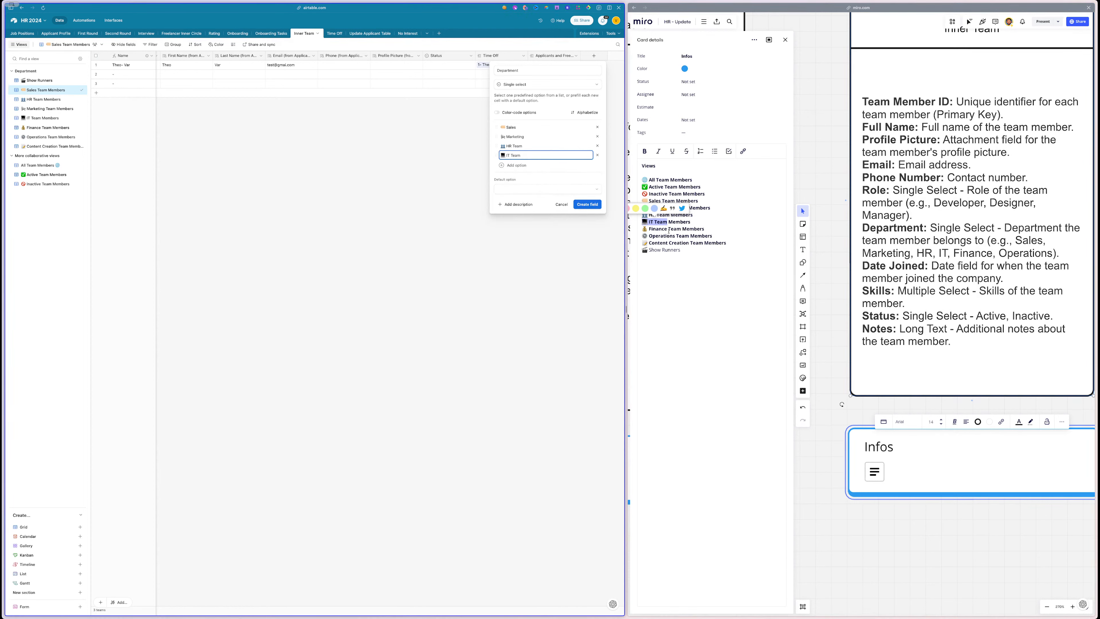
- Add Finance, Operations and Content Creation as further Department options
left_click_drag(666, 228, 649, 228)
left_click(508, 165)
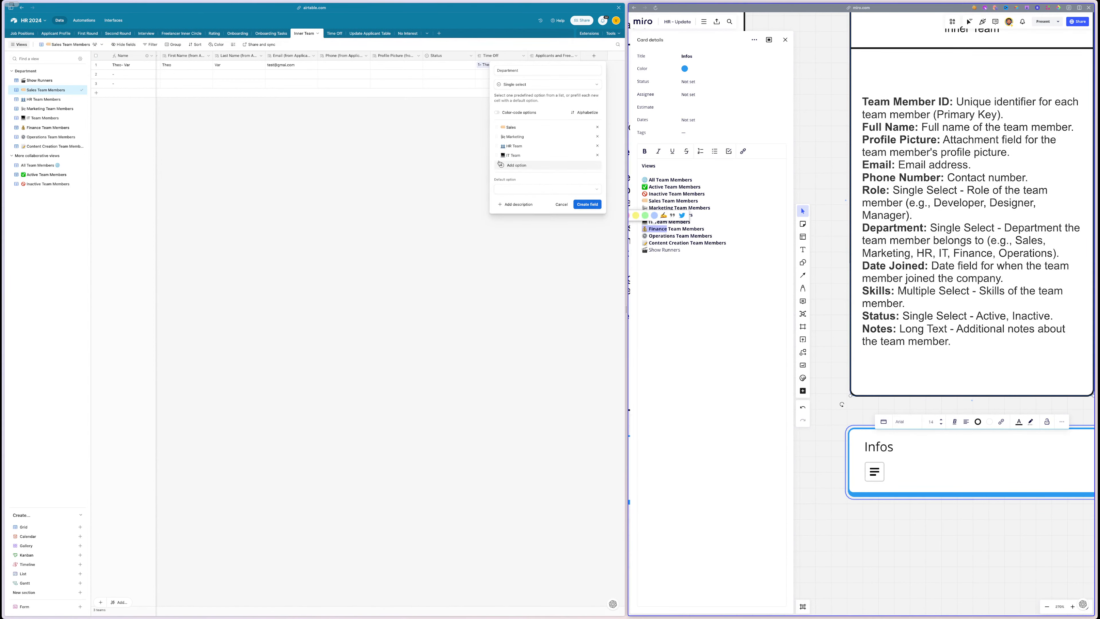
type("💰 Finance")
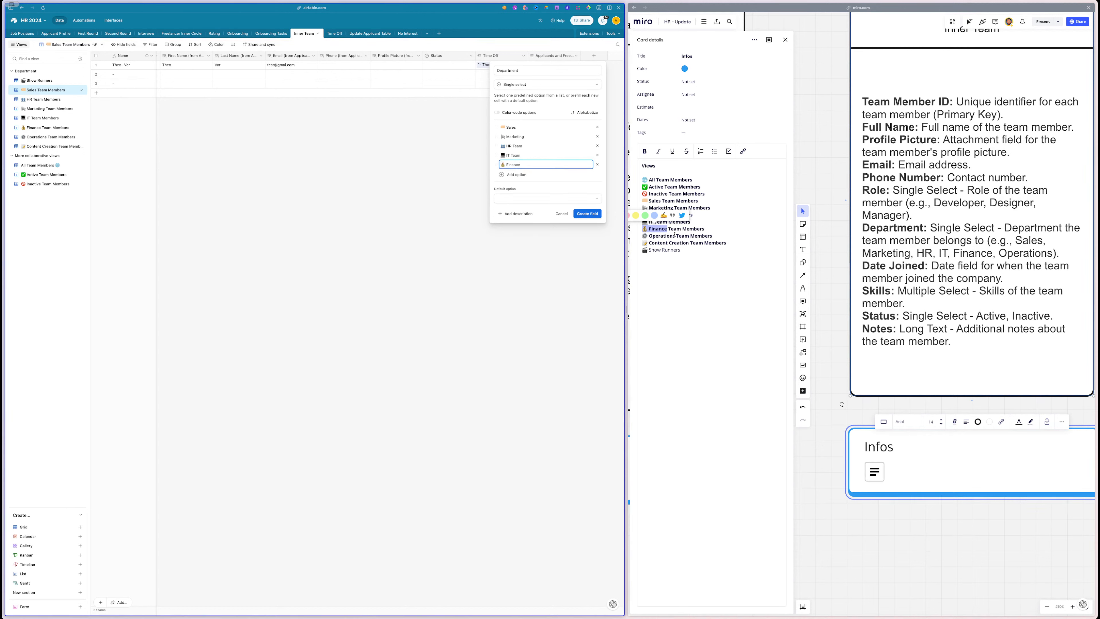
left_click_drag(675, 236, 638, 236)
left_click(516, 175)
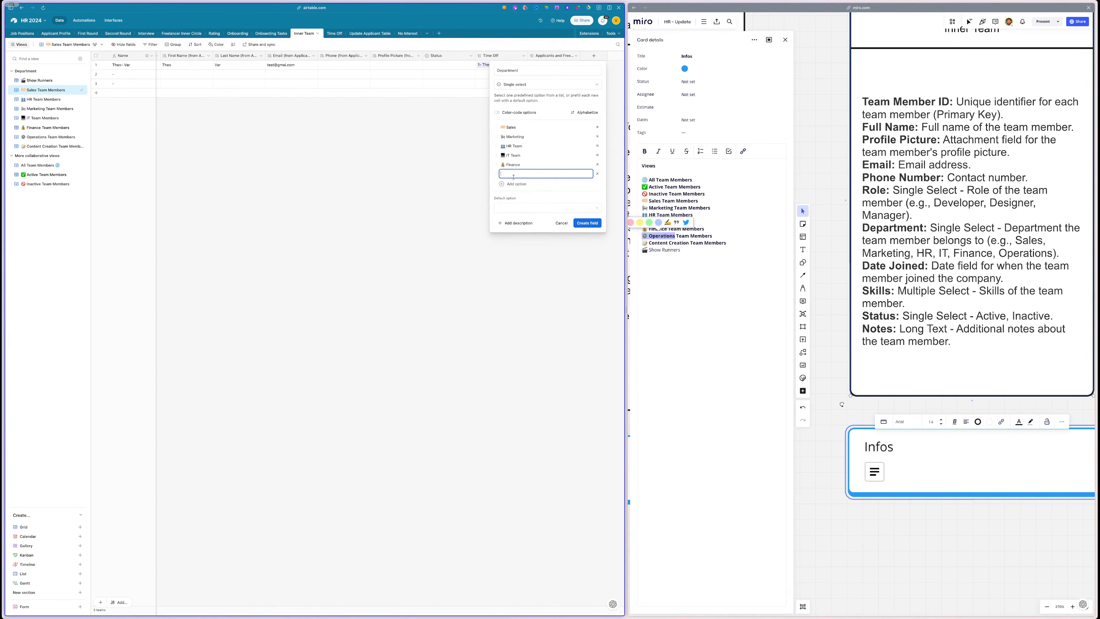
type("⚙ Operations")
left_click_drag(688, 245, 643, 250)
left_click(516, 184)
type("📝 Content Creation")
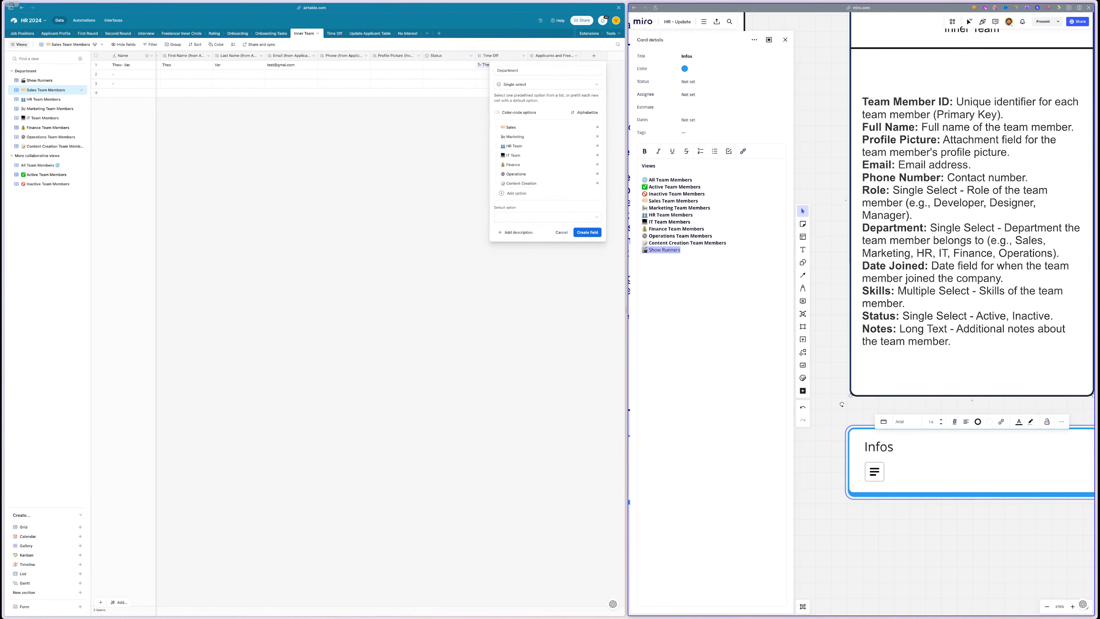
- Set the field type to Multiple select and create the Department field
left_click(513, 203)
left_click(520, 84)
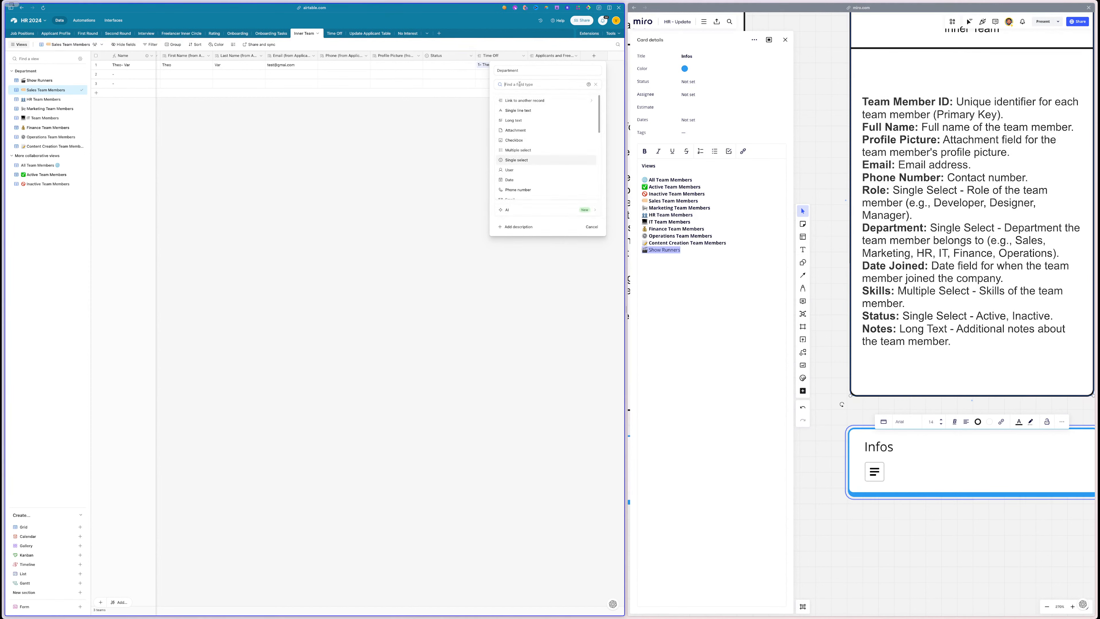
scroll(518, 128, "down", 2)
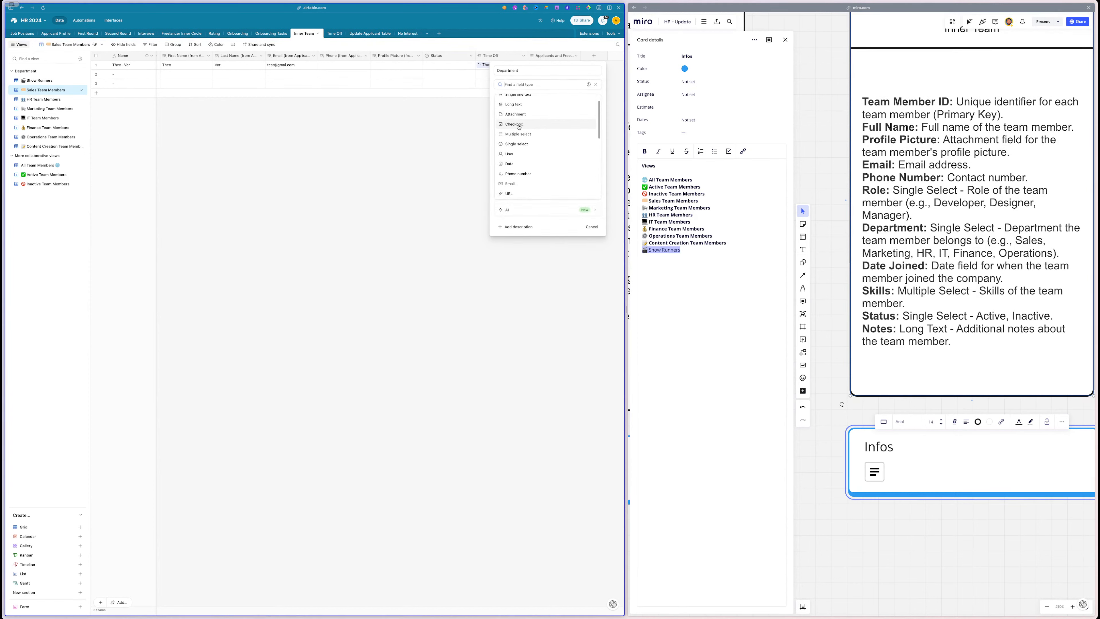
left_click(519, 128)
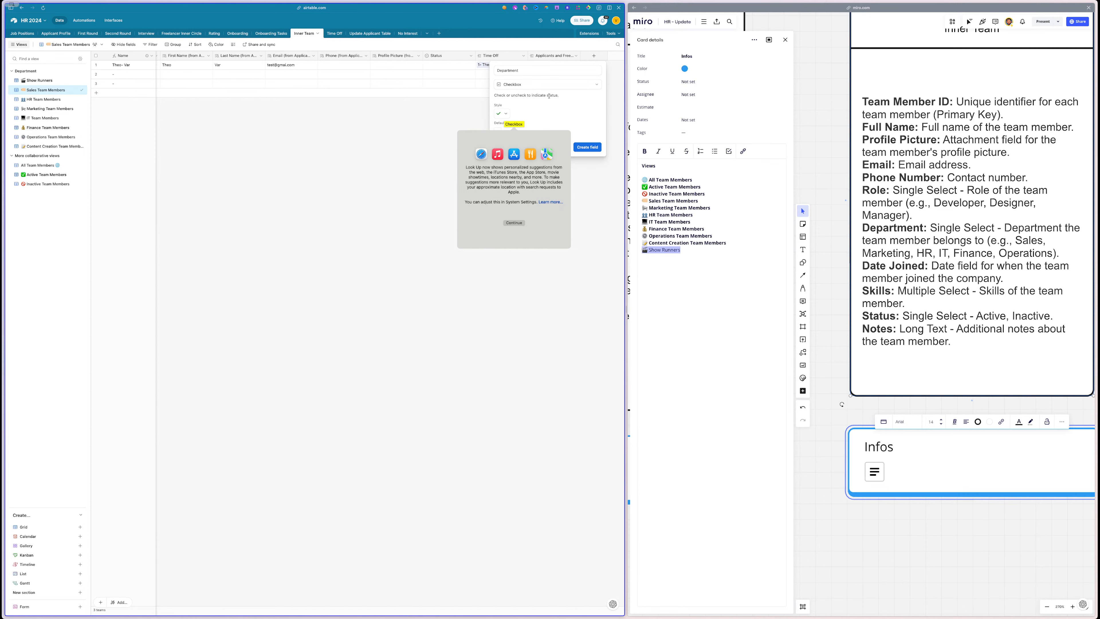
left_click(549, 96)
left_click(548, 83)
left_click(520, 151)
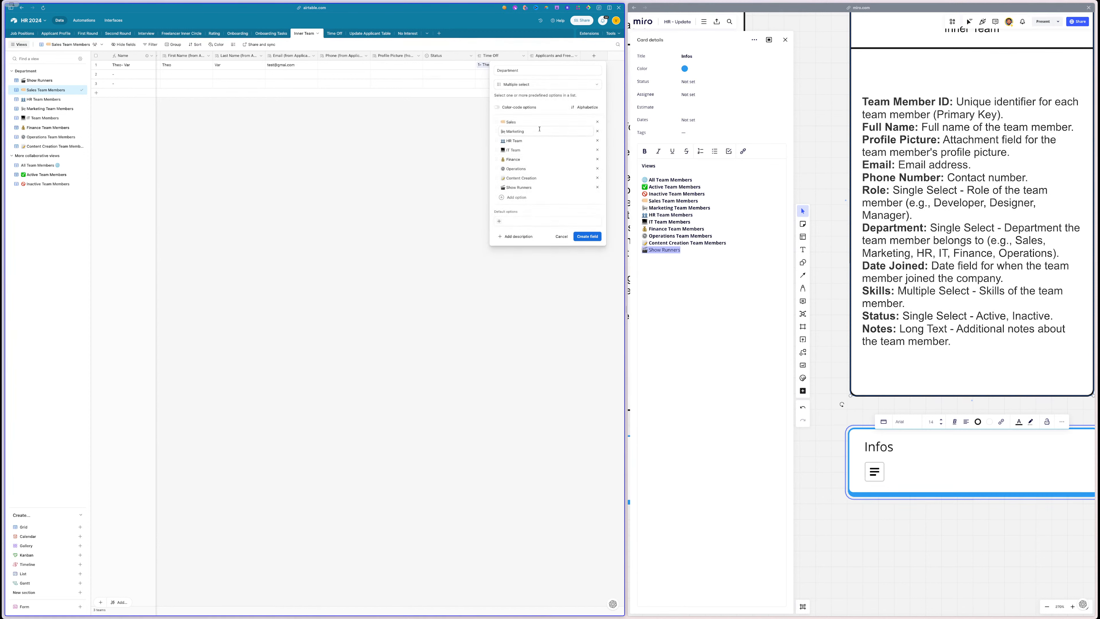
left_click(590, 238)
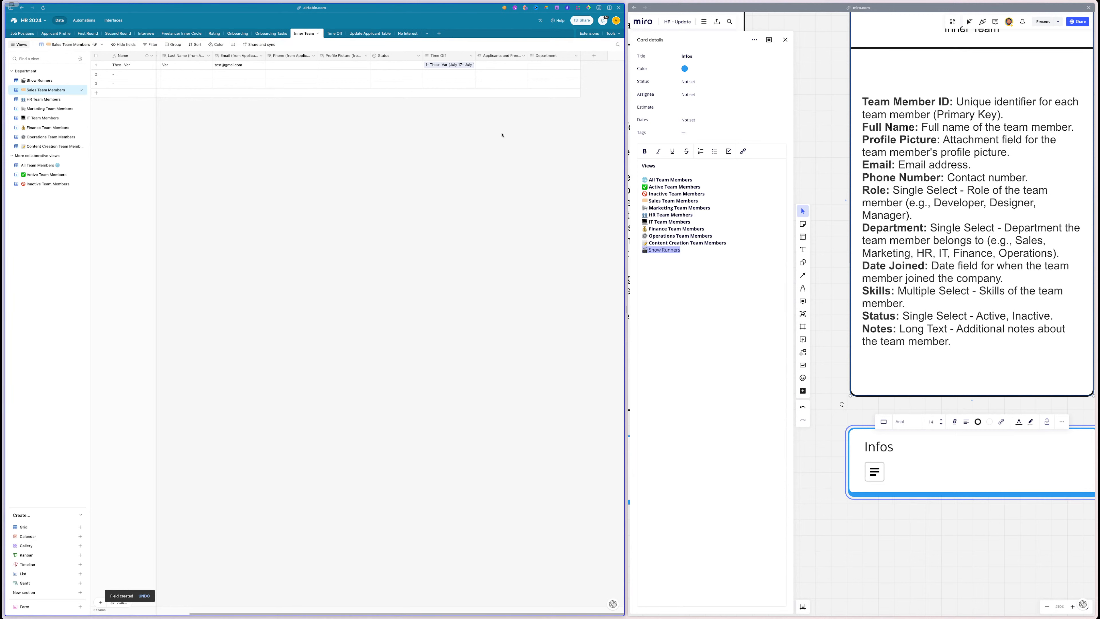
- Delete the linked Applicants field, confirming despite its dependency
left_click(509, 56)
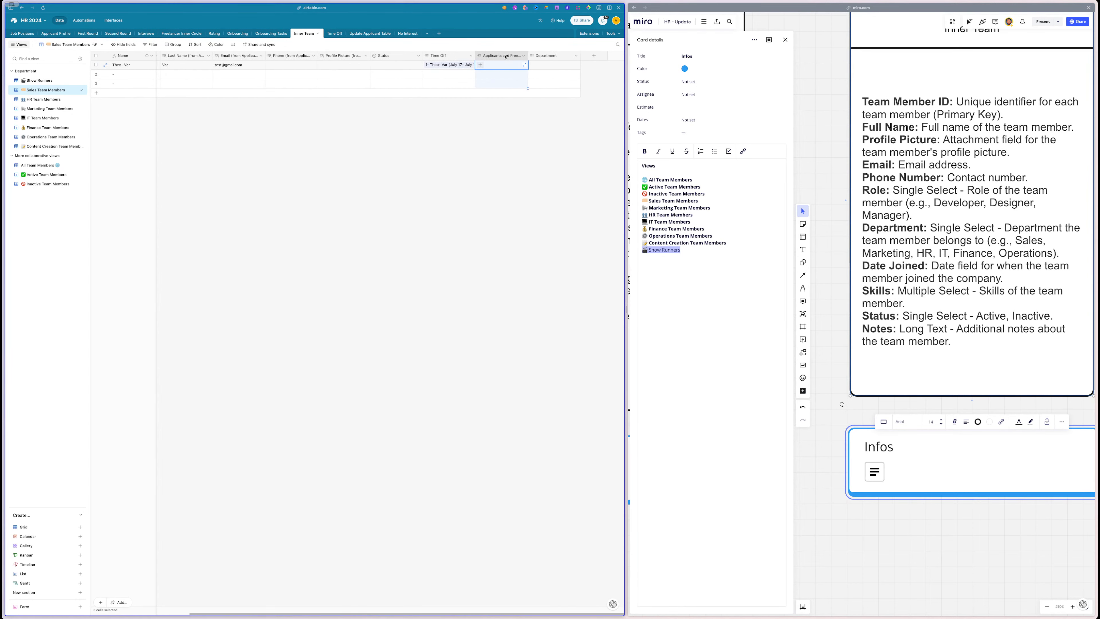
right_click(506, 57)
left_click(497, 231)
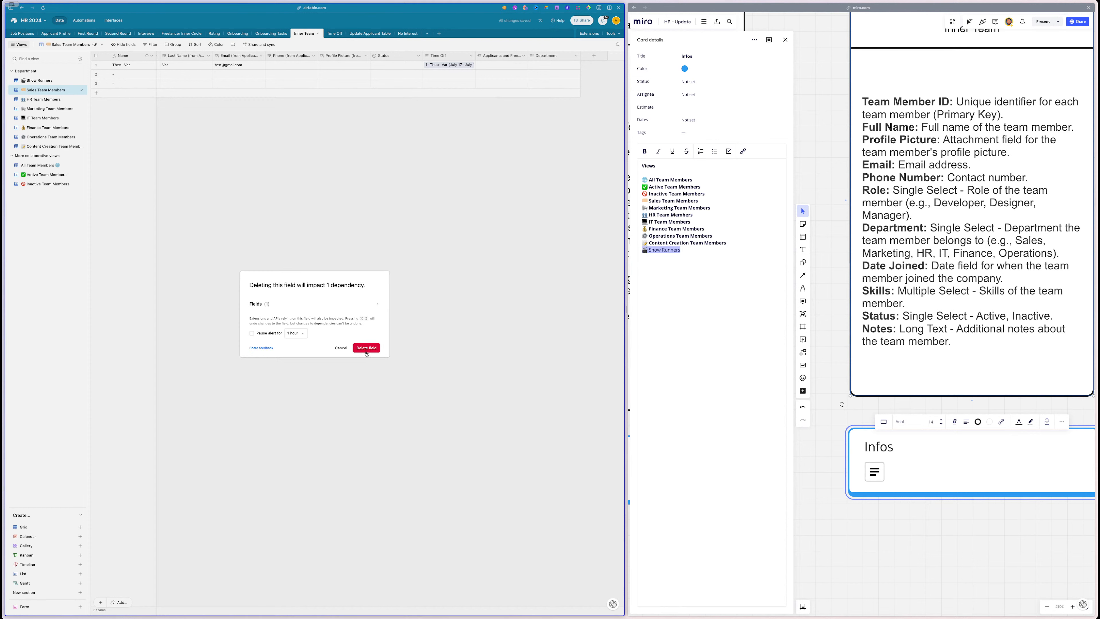
left_click(367, 348)
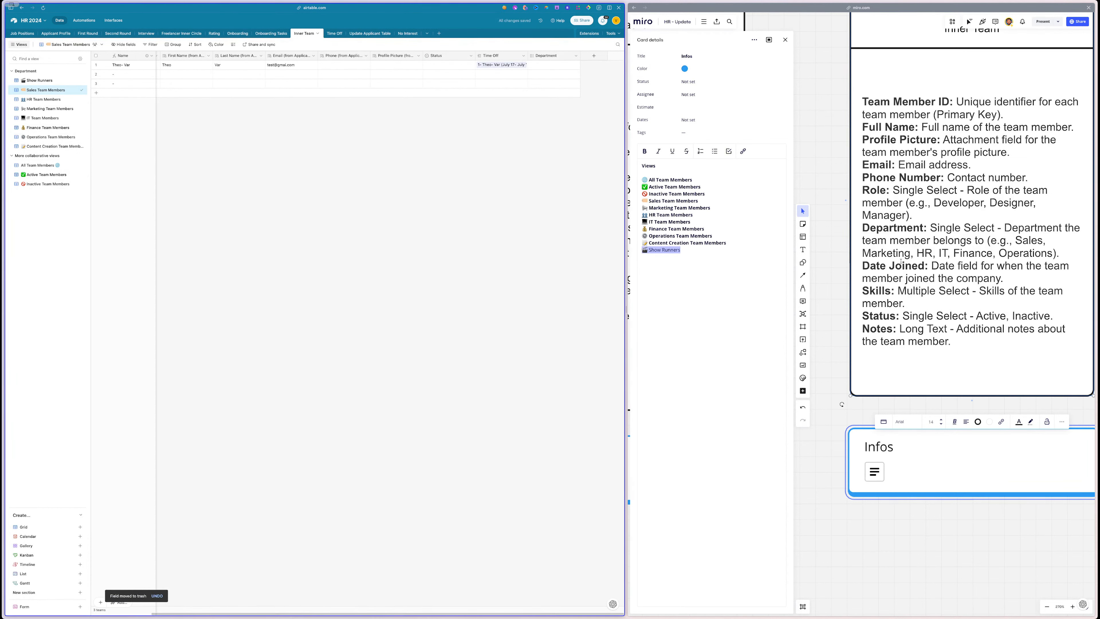
left_click_drag(925, 265, 864, 264)
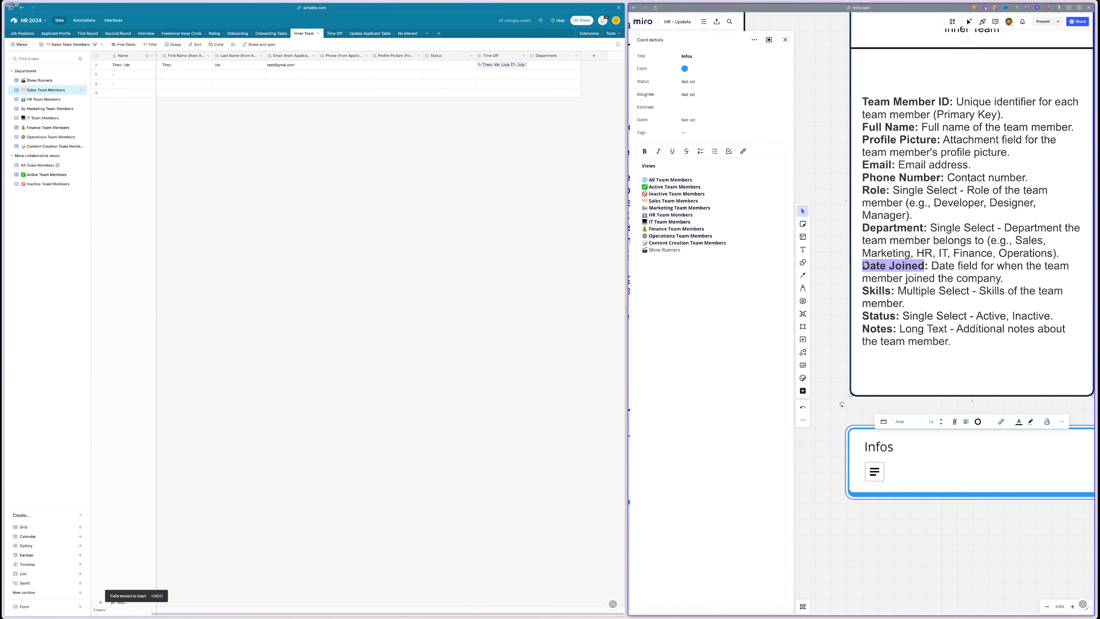
- Add a Date-type field named 'Date Joined' to the Inner Team table
left_click(593, 56)
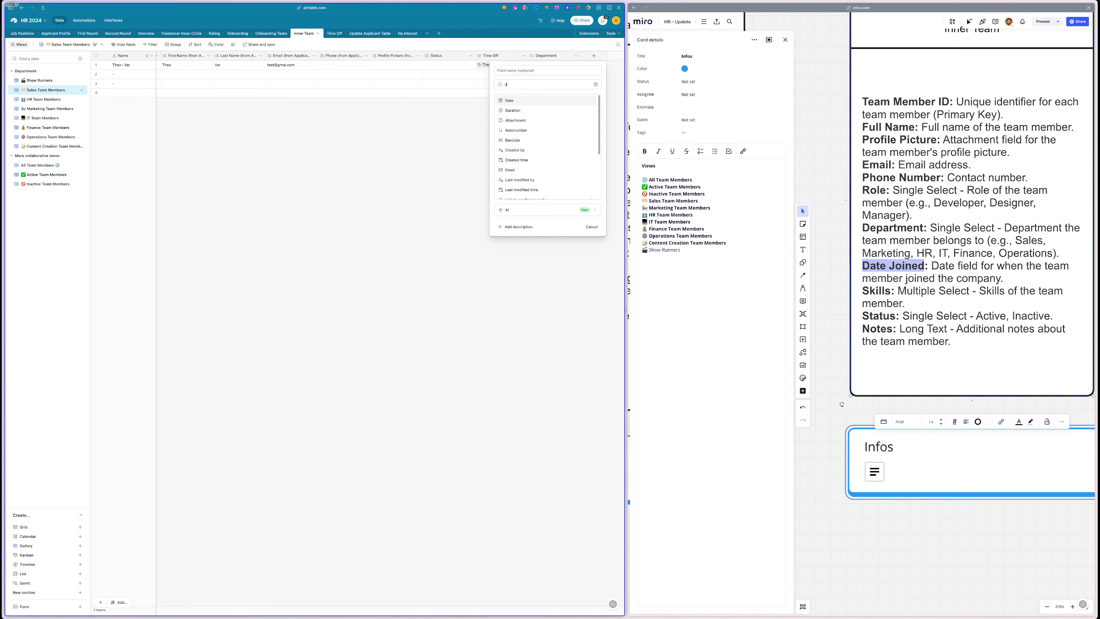
type("da")
left_click(511, 100)
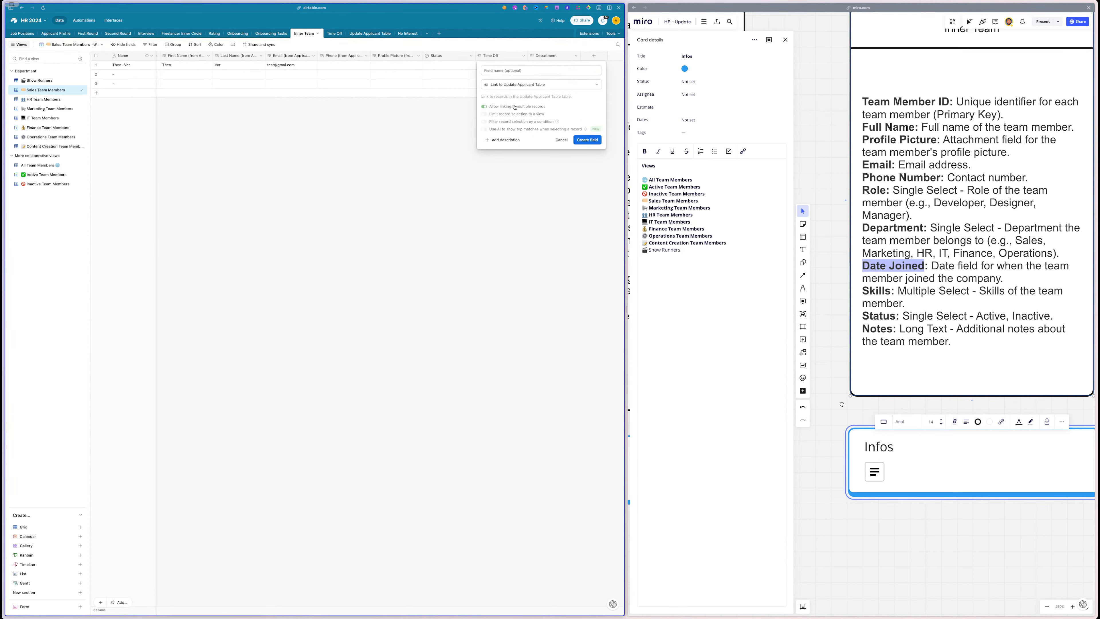
left_click(561, 139)
left_click(594, 55)
type("d")
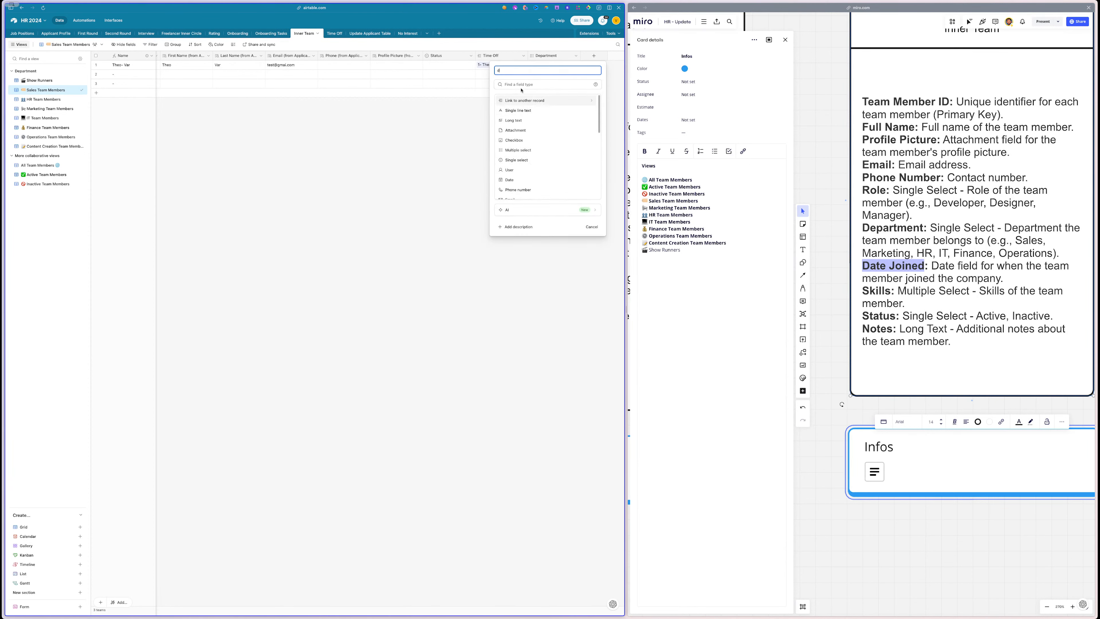
left_click(520, 84)
type("da")
left_click(517, 99)
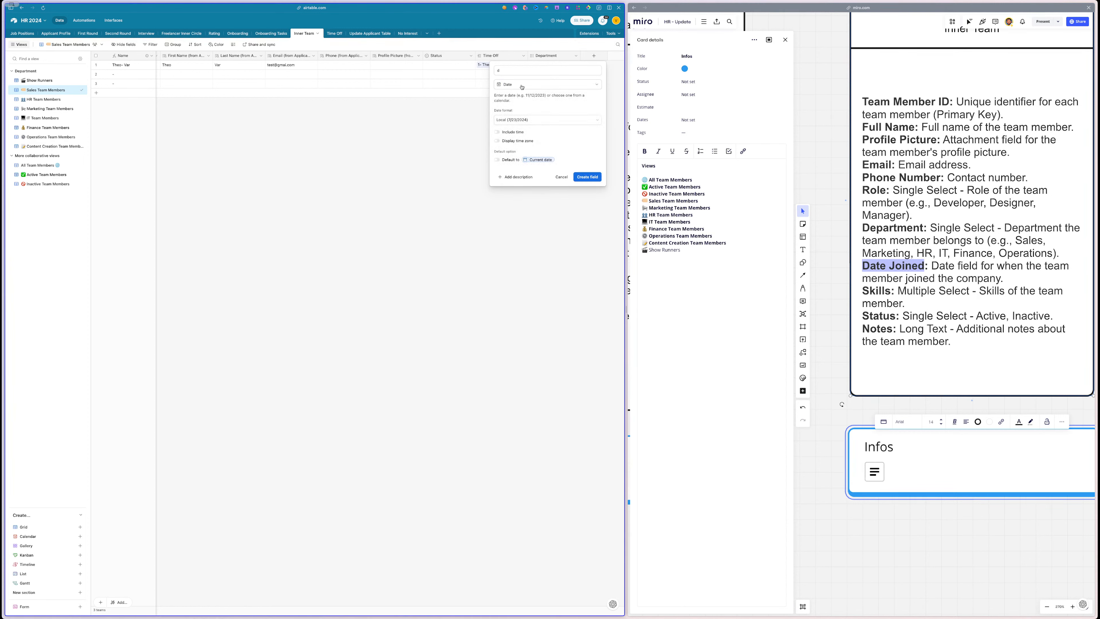
left_click(547, 70)
key("BackSpace")
type("Date Joined")
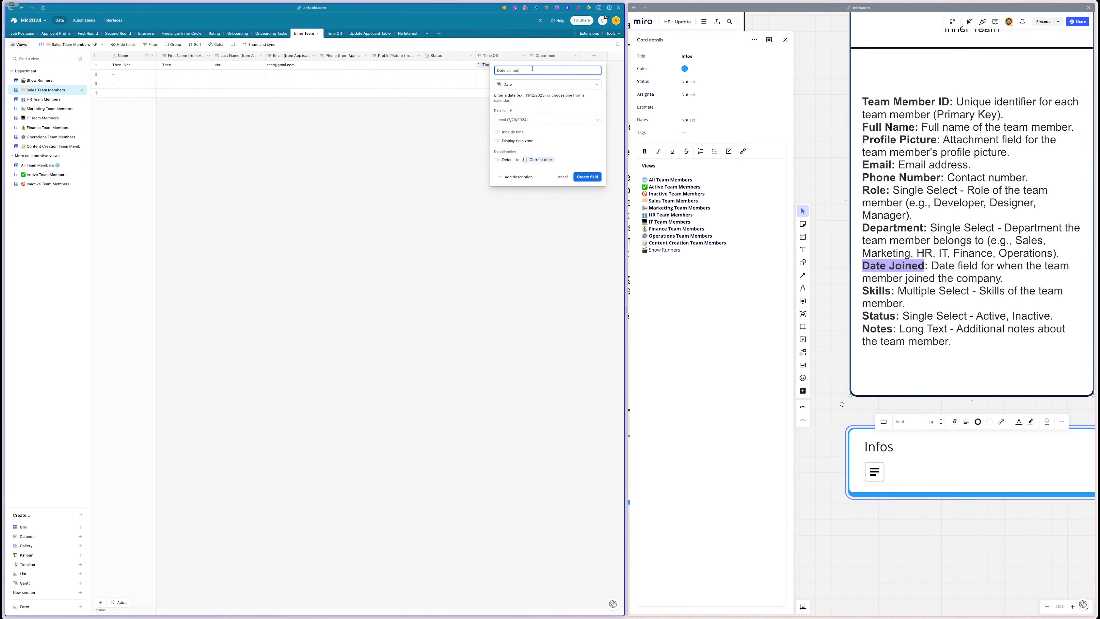
left_click(587, 176)
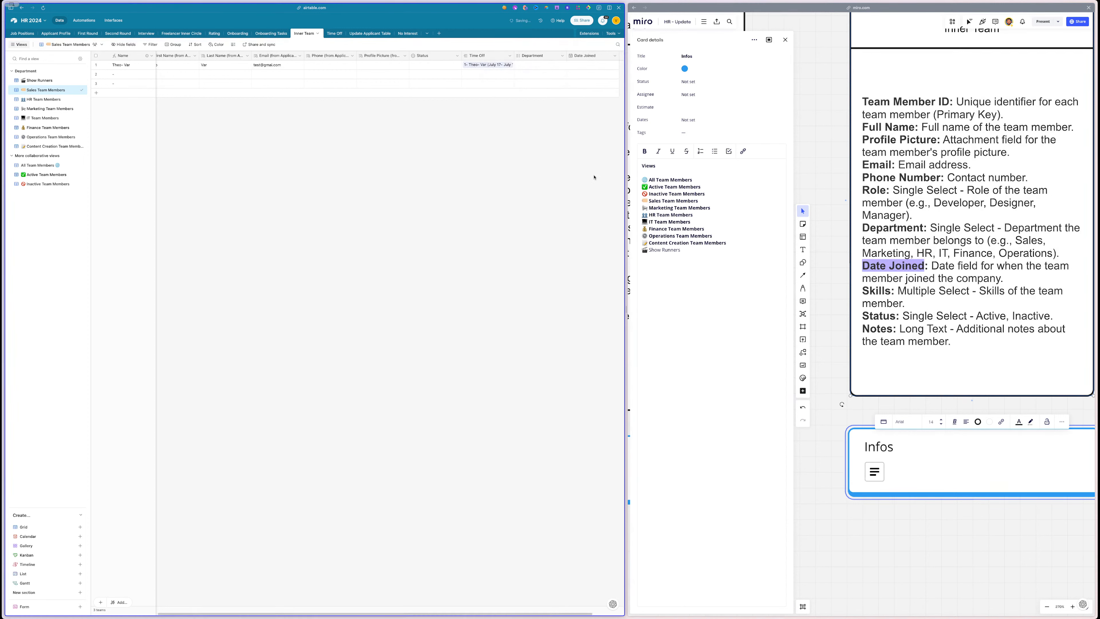
double_click(870, 290)
scroll(319, 220, "right", 1)
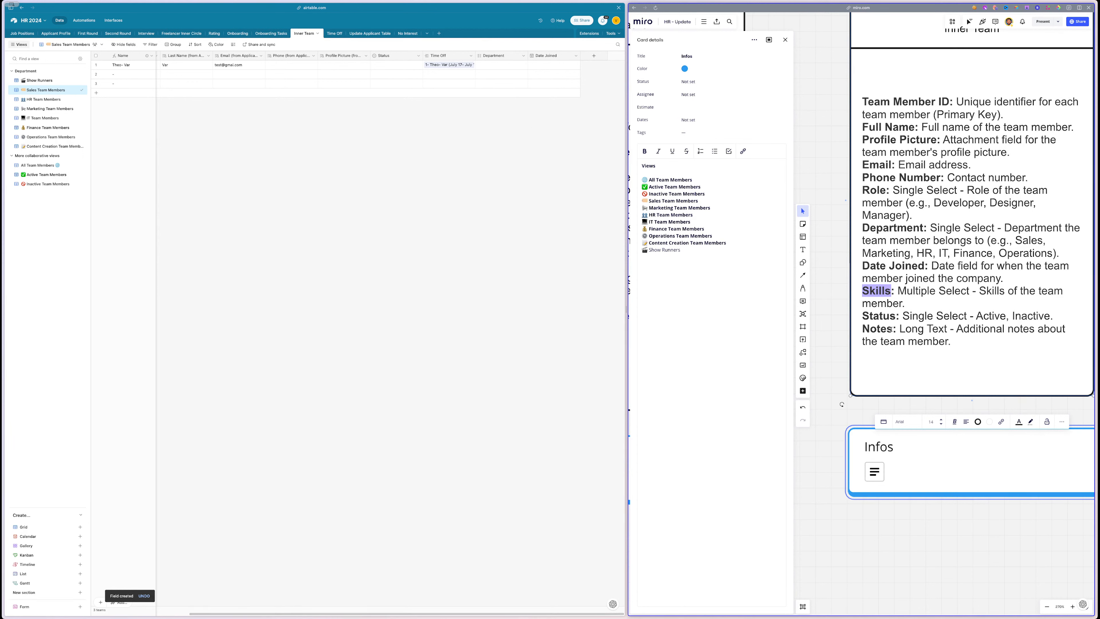
- Mark the Status line on Miro's Inner Team card with a red pen dot, then pan to the Time Off card
left_click(802, 288)
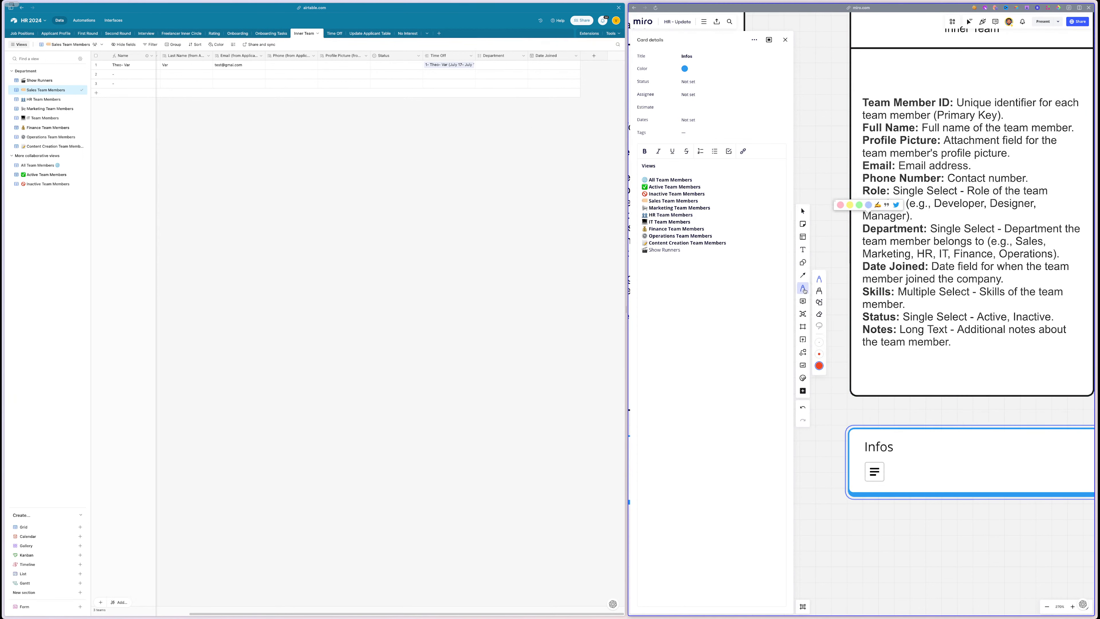
left_click(850, 317)
left_click(802, 211)
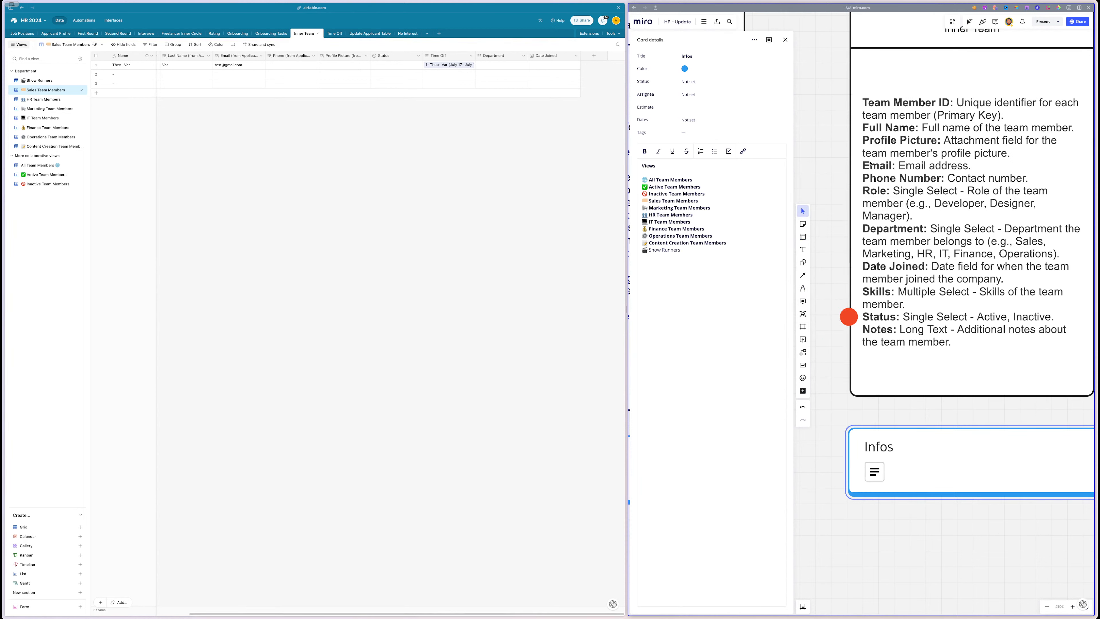
scroll(872, 157, "up", 3)
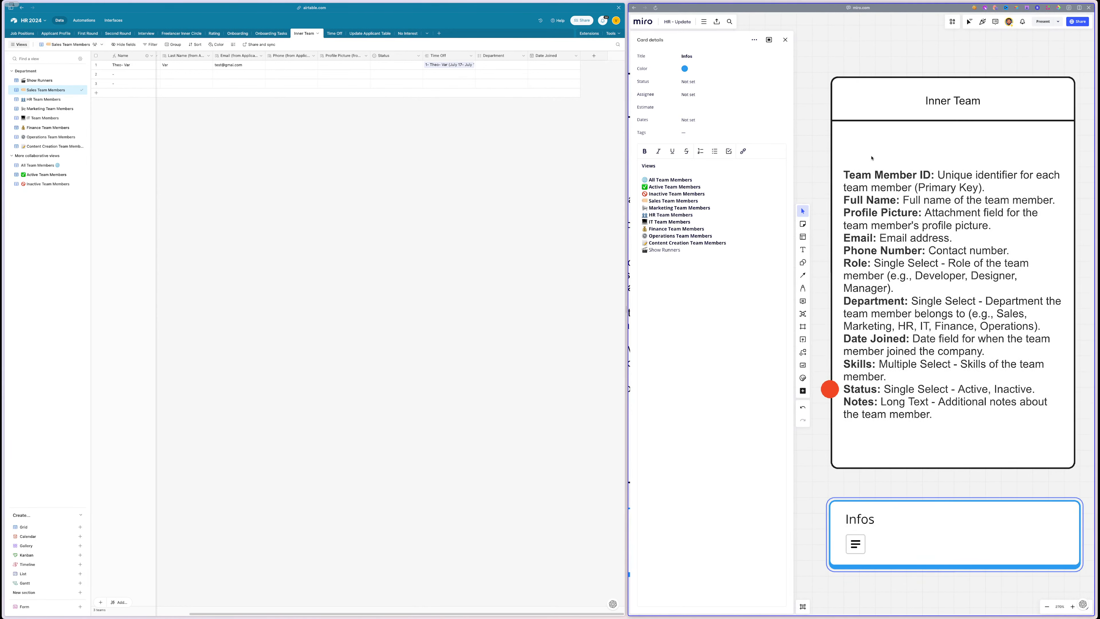
scroll(445, 137, "left", 3)
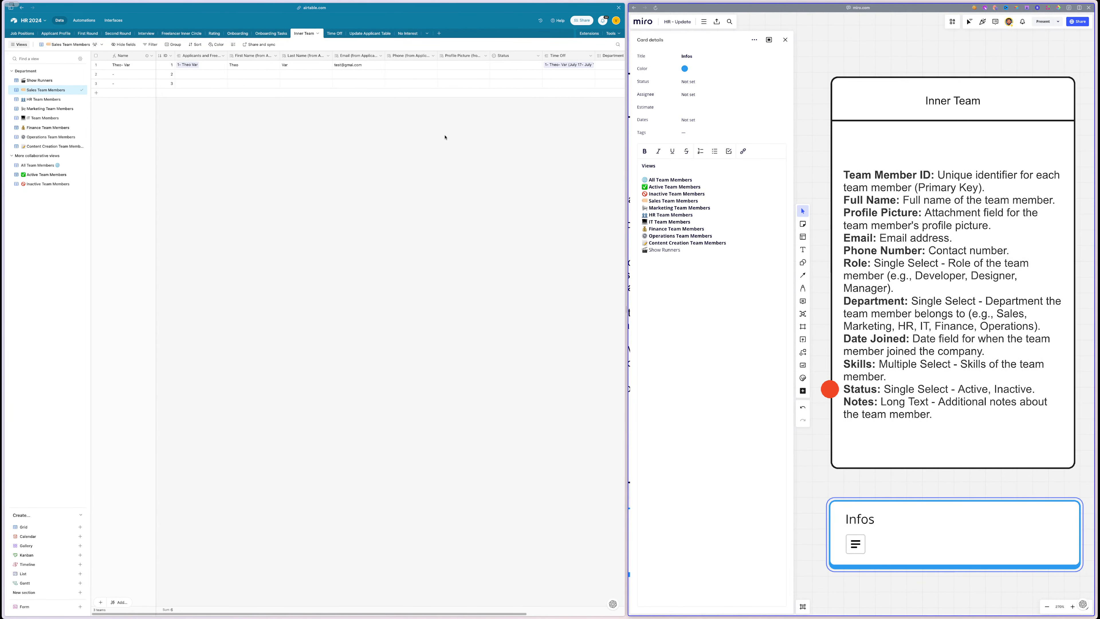
scroll(446, 137, "right", 3)
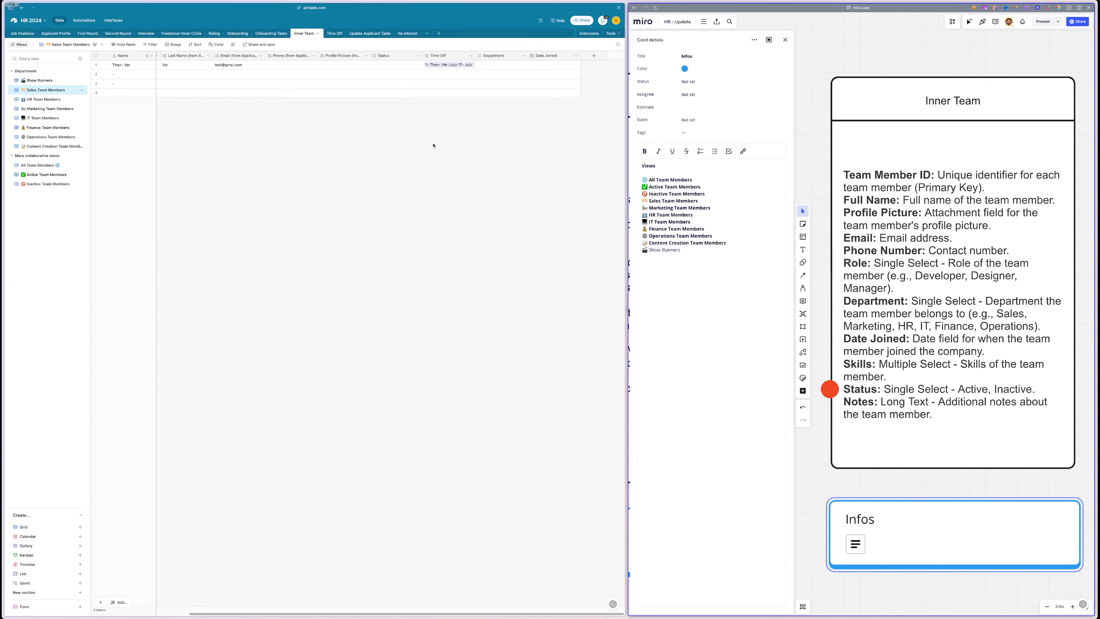
scroll(1030, 138, "right", 10)
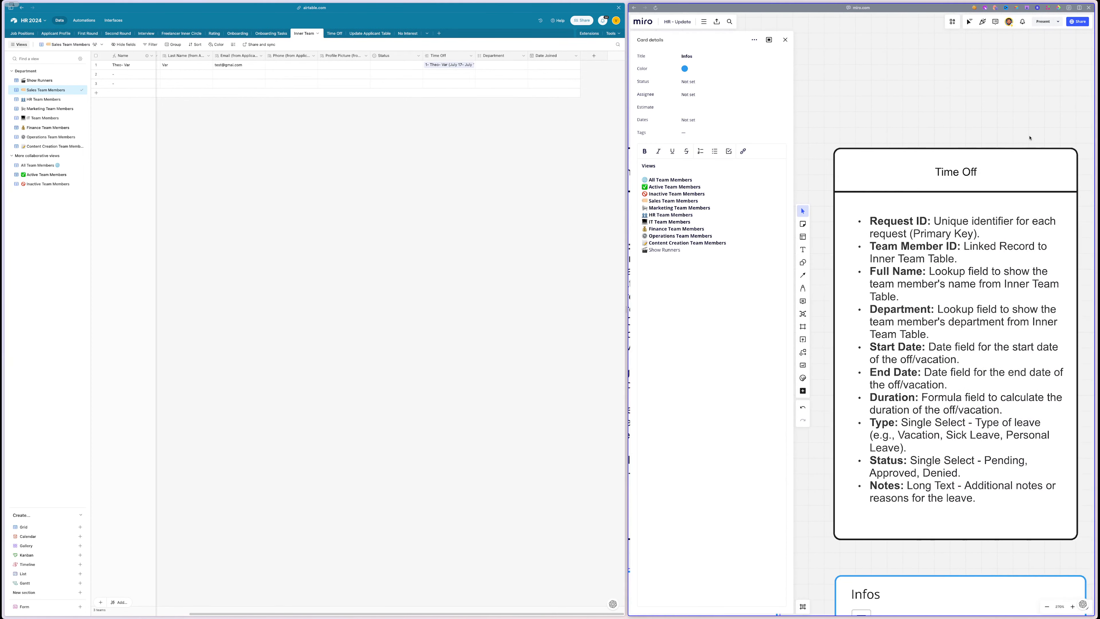
- Open the Time Off table and inspect its Inner Team, Notes and date columns
left_click(335, 33)
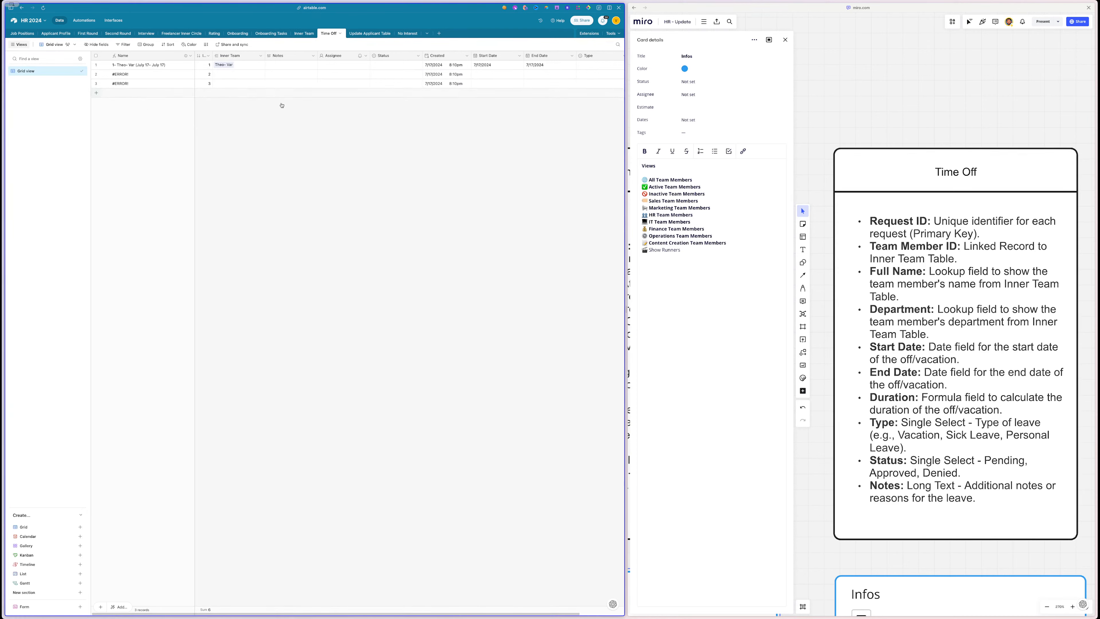
scroll(950, 294, "right", 3)
scroll(950, 293, "down", 3)
scroll(950, 293, "left", 4)
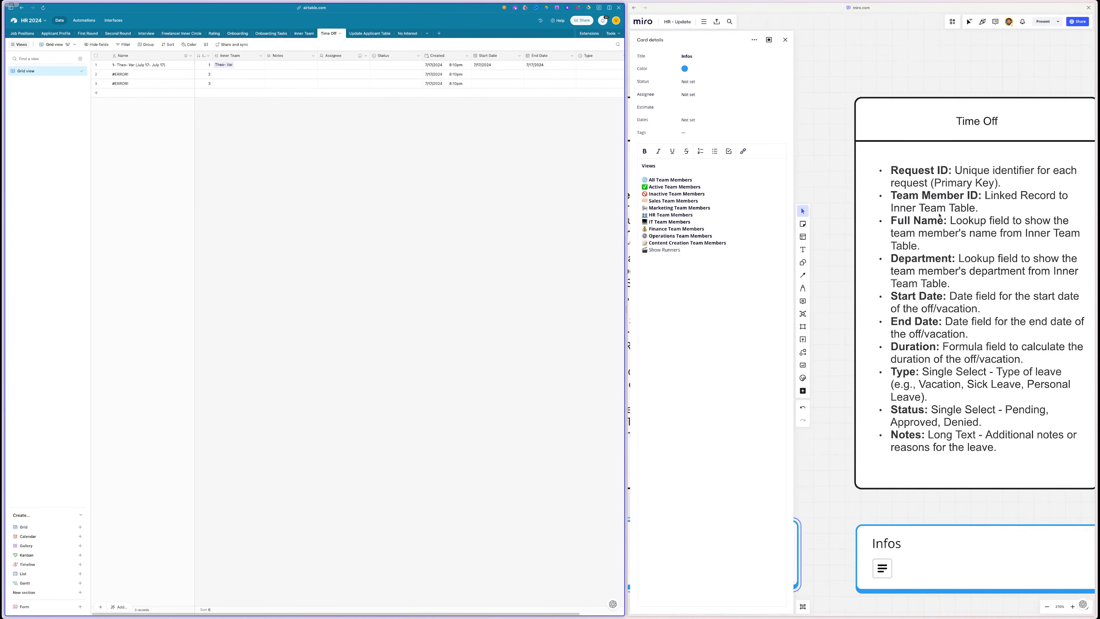
scroll(1002, 192, "right", 2)
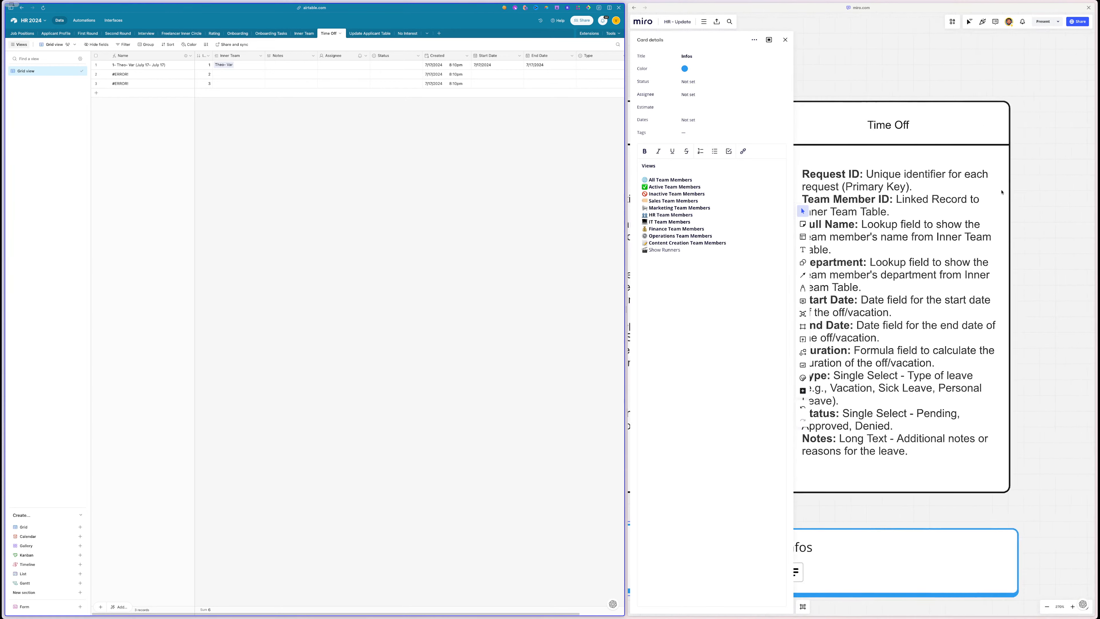
scroll(1002, 192, "left", 1)
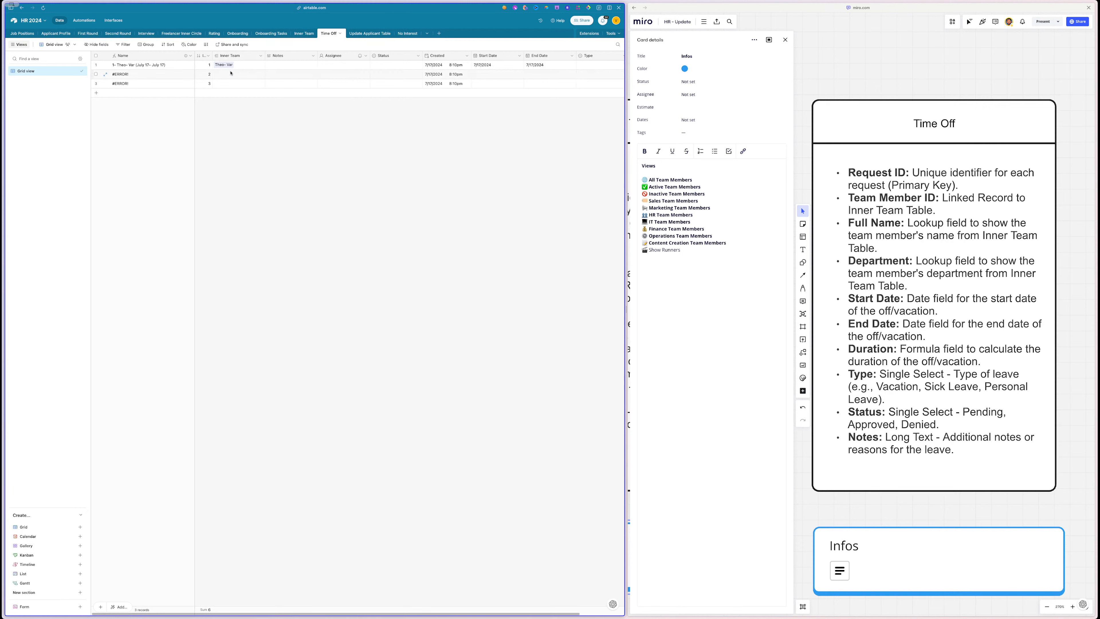
left_click(285, 66)
left_click(241, 65)
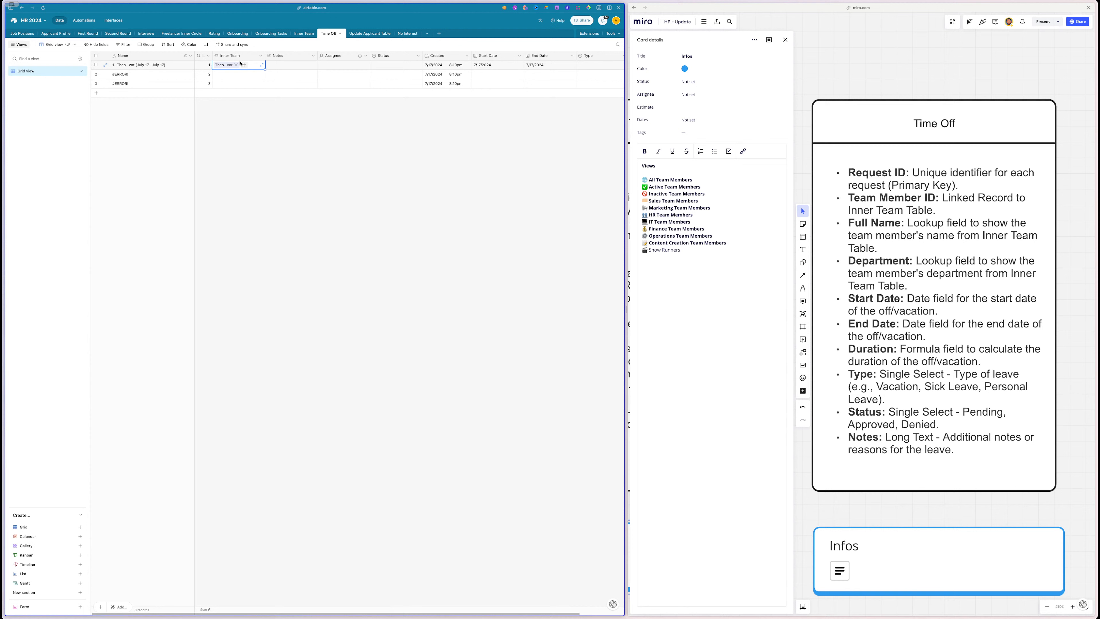
left_click(287, 56)
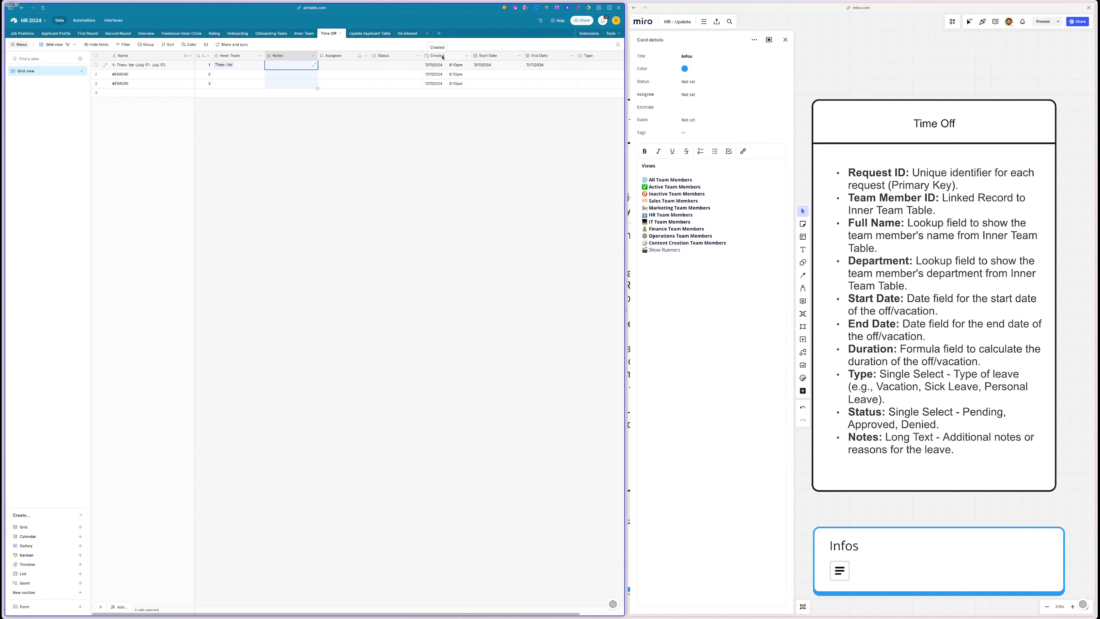
- Rename the primary Name field to 'Time Off'
double_click(147, 55)
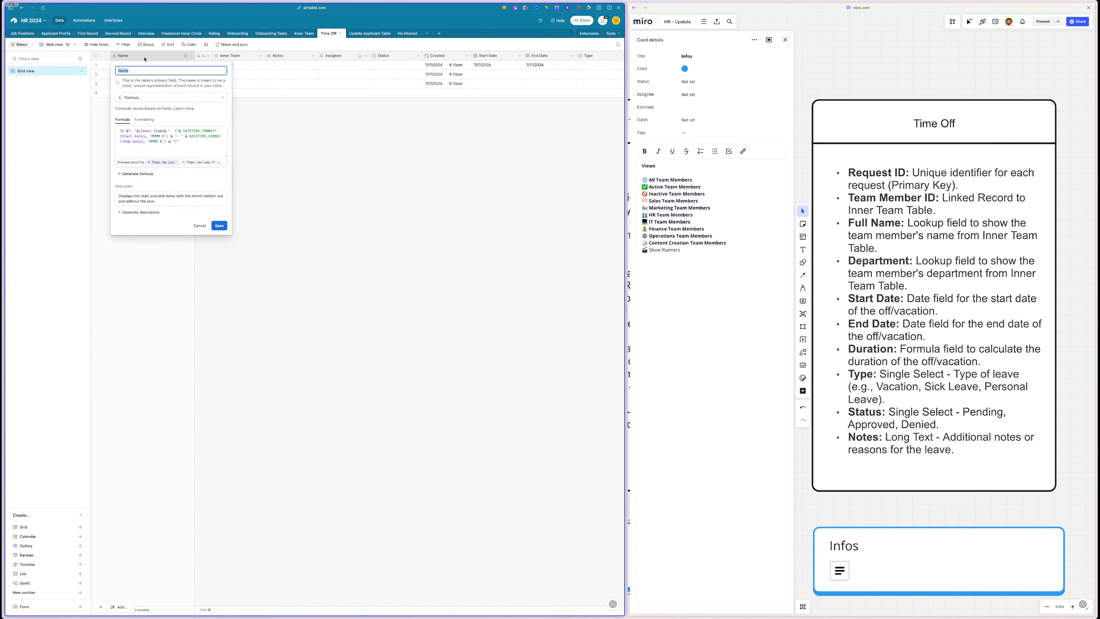
type("Time Off")
key("Return")
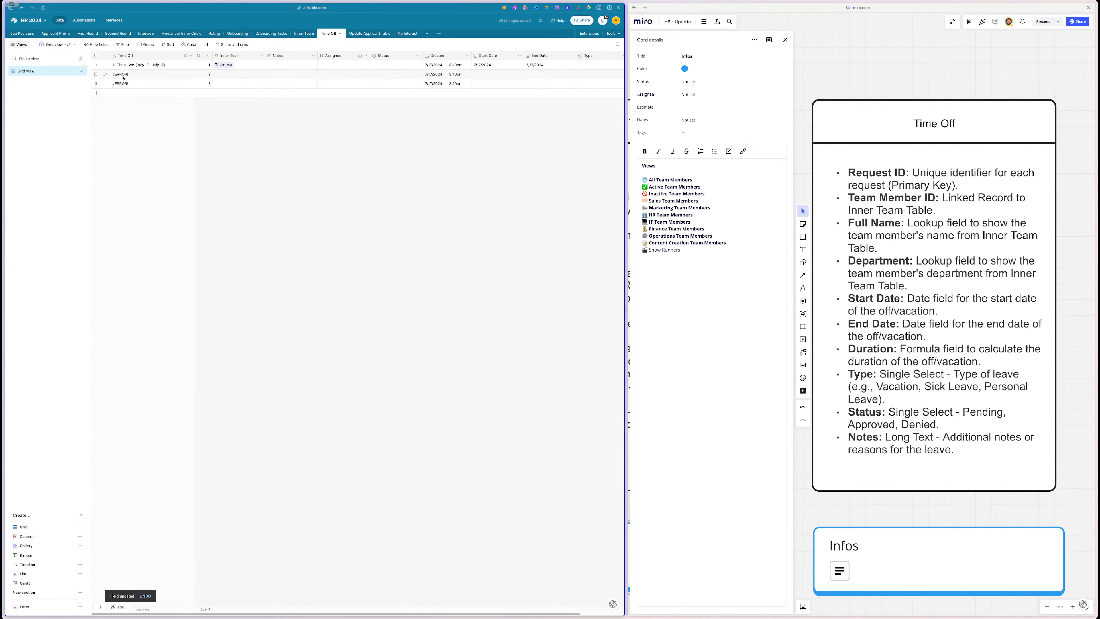
- Delete the two #ERROR! records, leaving a single record
left_click(96, 74)
left_click(95, 83)
right_click(153, 83)
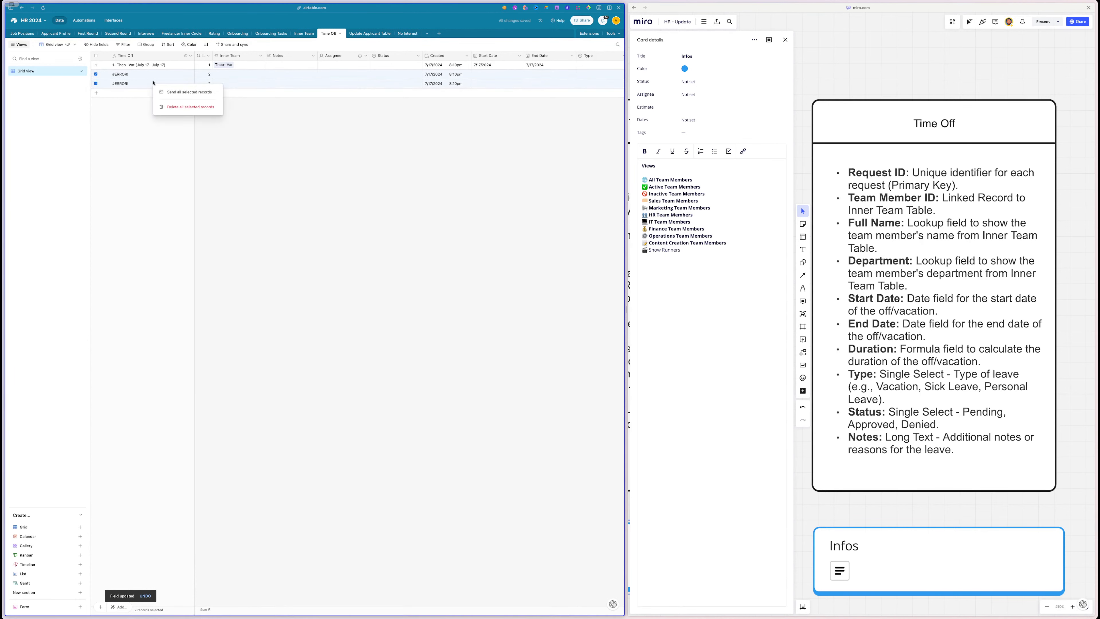
left_click(190, 106)
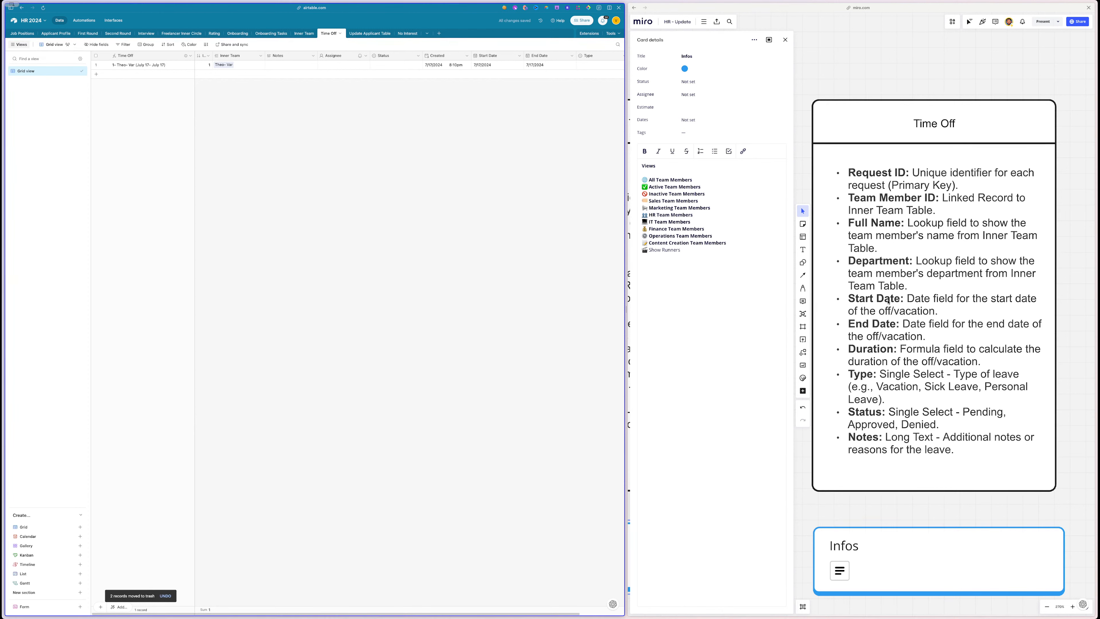
- Select the Duration line on the Miro Time Off card, then hide the Created field in the grid
double_click(869, 343)
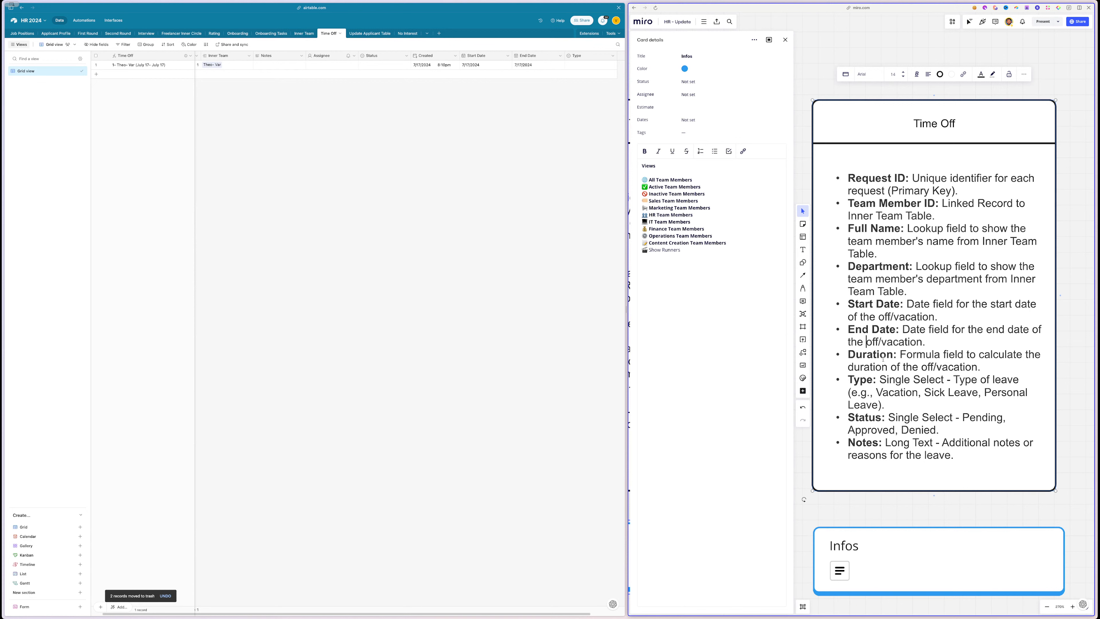
left_click_drag(981, 367, 846, 354)
key("ctrl+c")
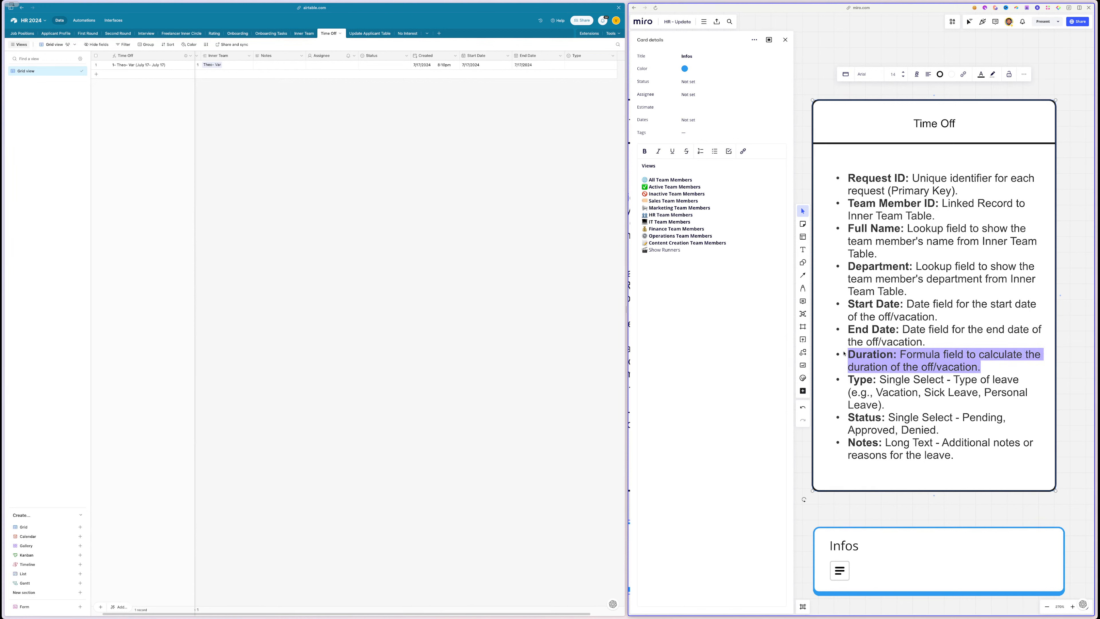
left_click(394, 143)
scroll(420, 120, "right", 1)
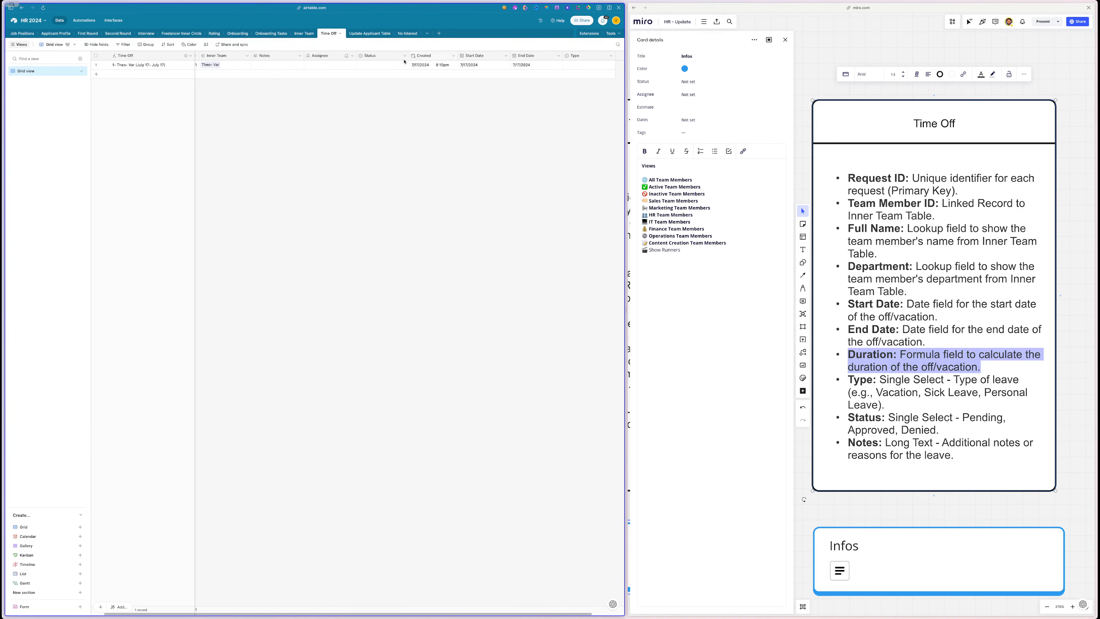
scroll(404, 62, "left", 1)
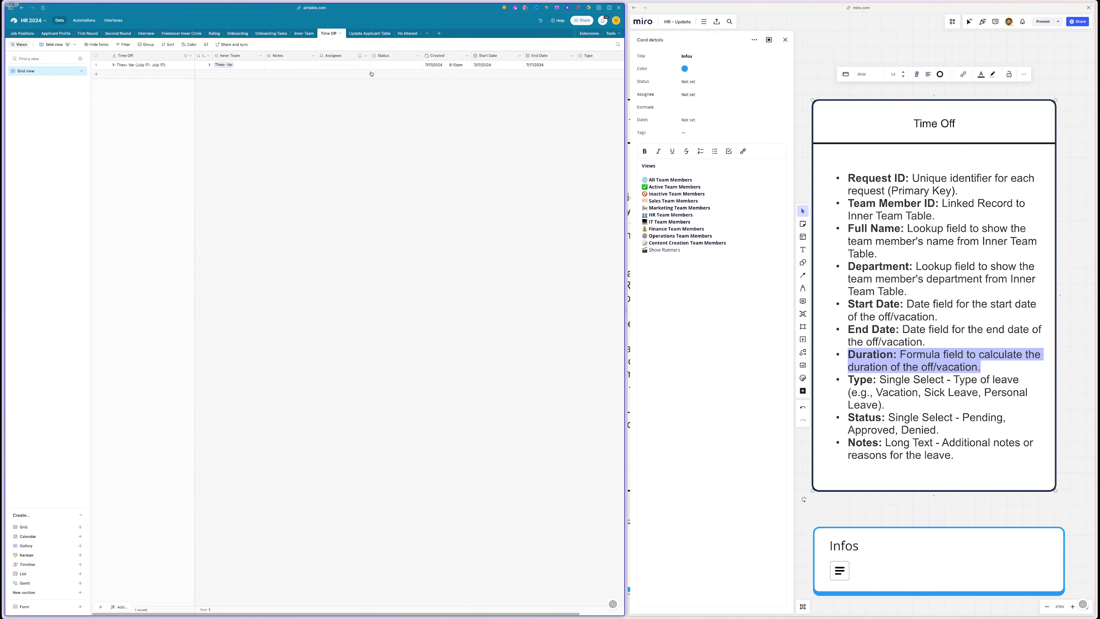
right_click(439, 57)
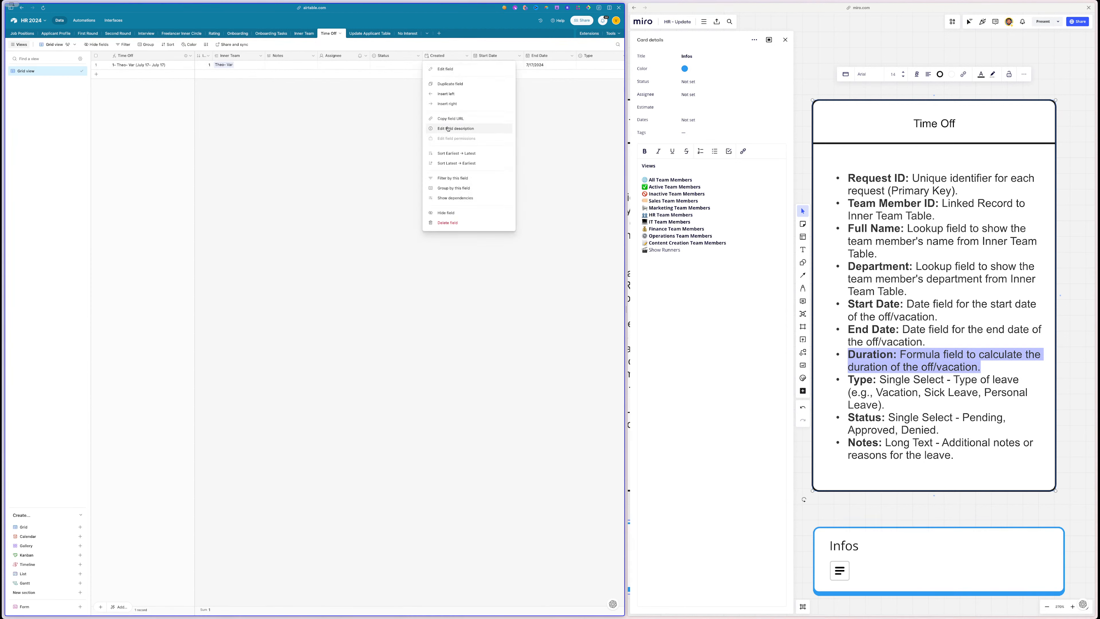
left_click(447, 213)
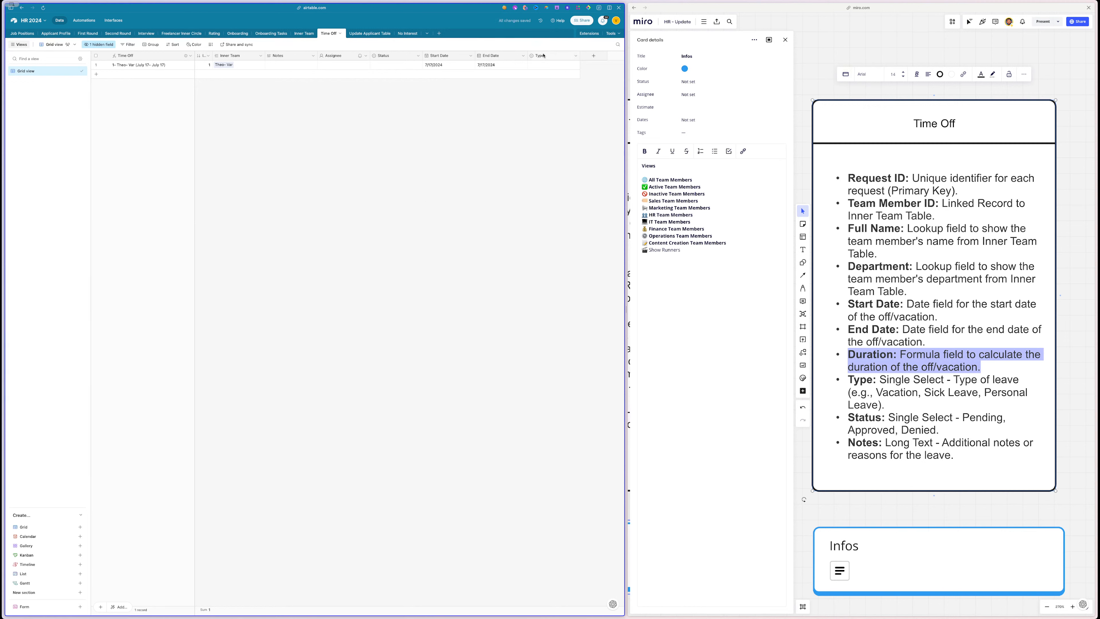
left_click(542, 65)
- Try an AI-generated formula field from the Duration description, then abandon that attempt
left_click(541, 65)
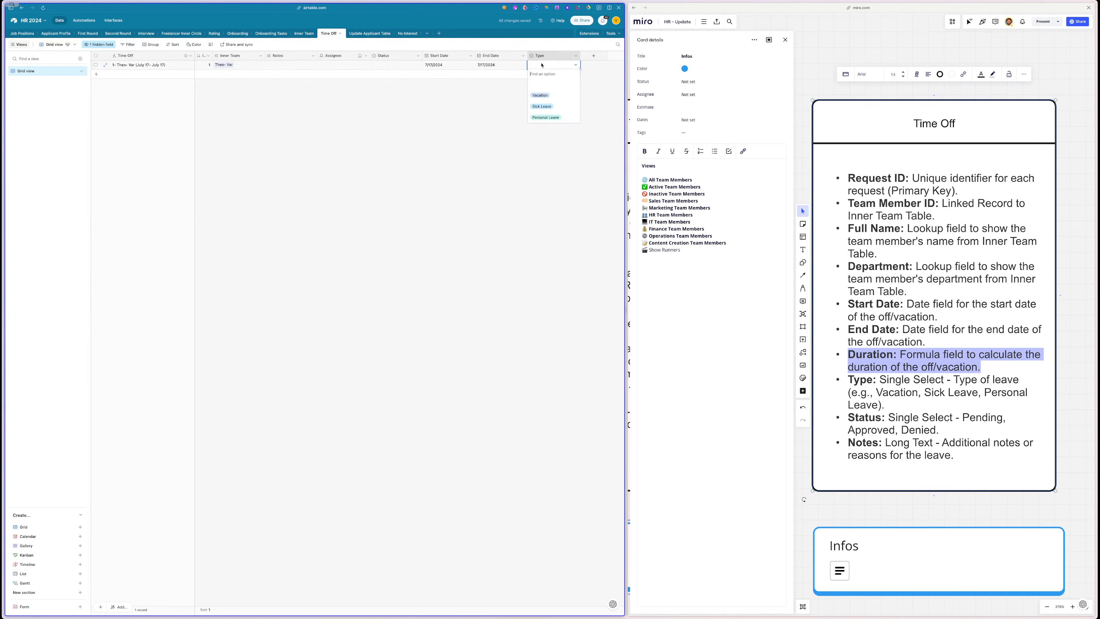
left_click(502, 156)
left_click(593, 55)
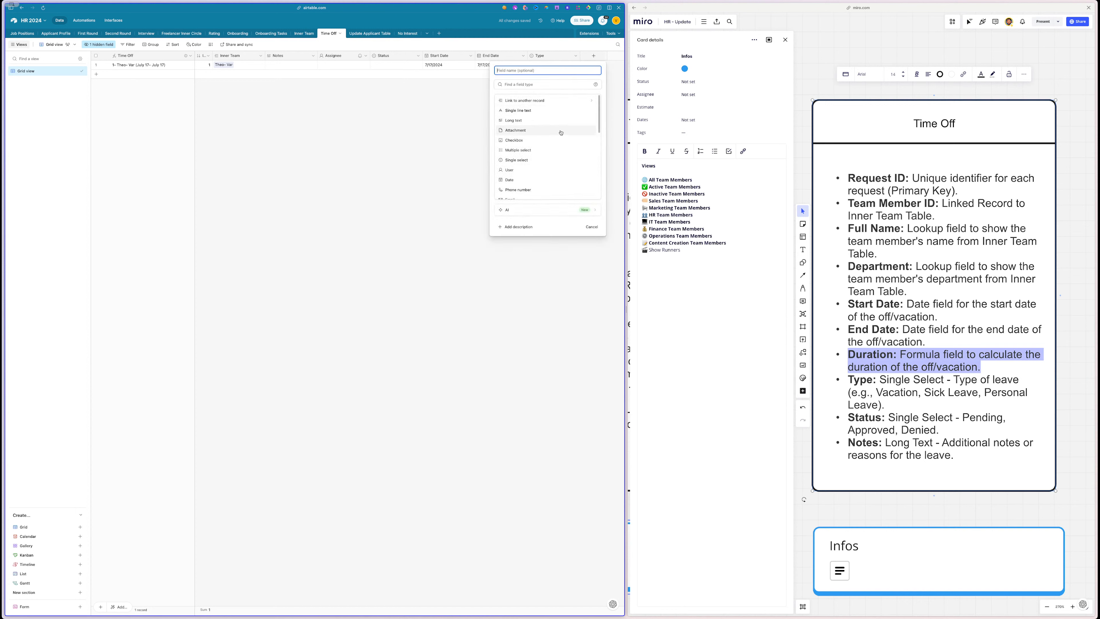
left_click(517, 87)
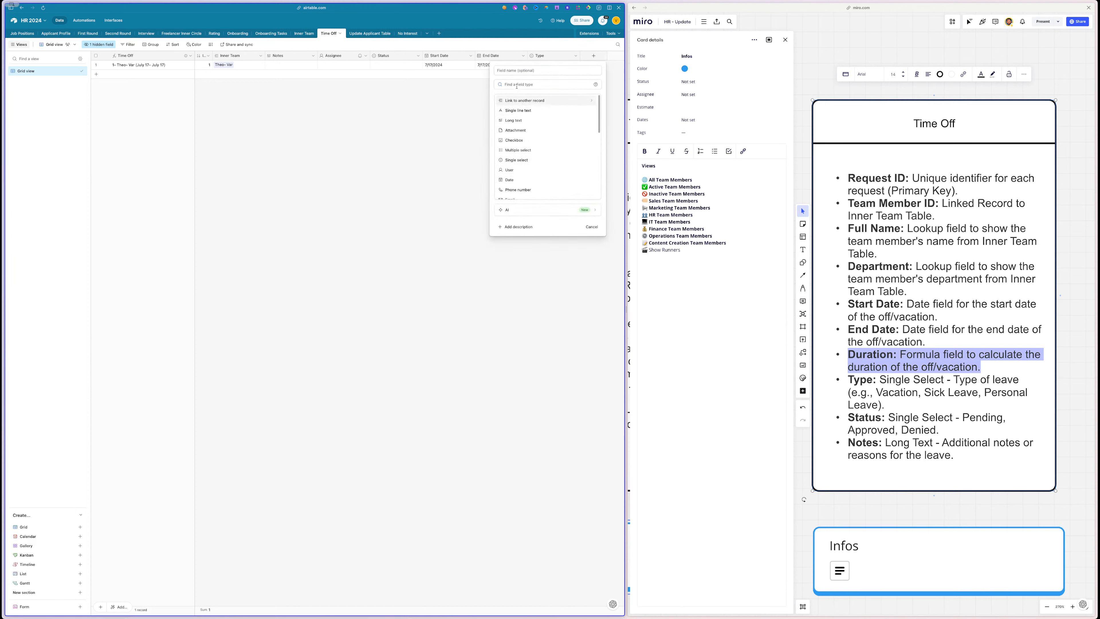
type("for")
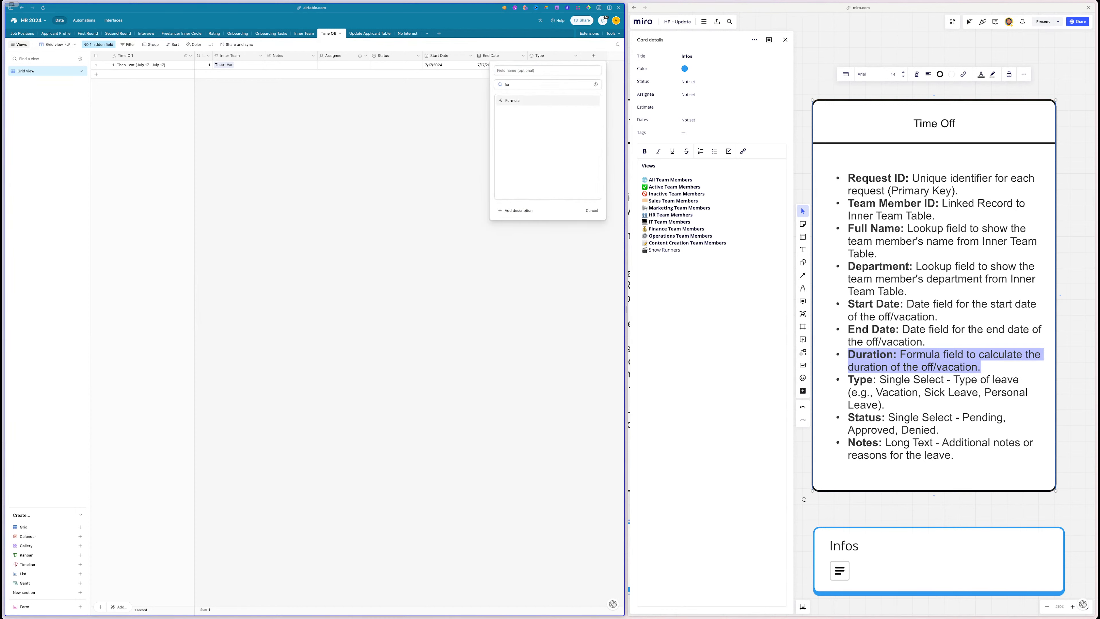
left_click(516, 100)
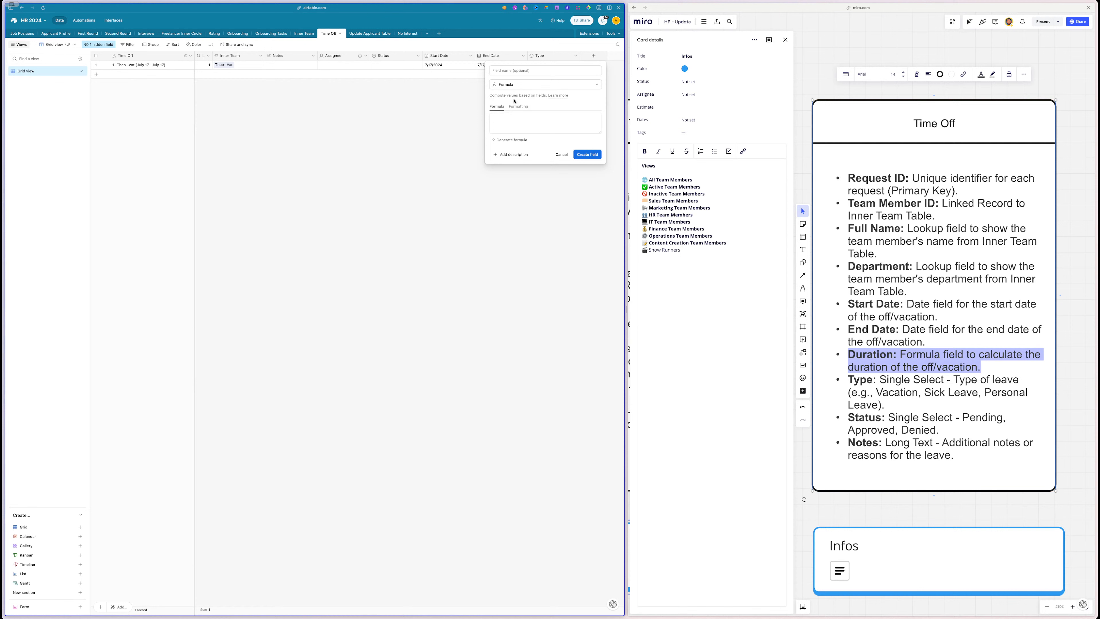
left_click(513, 140)
key("ctrl+v")
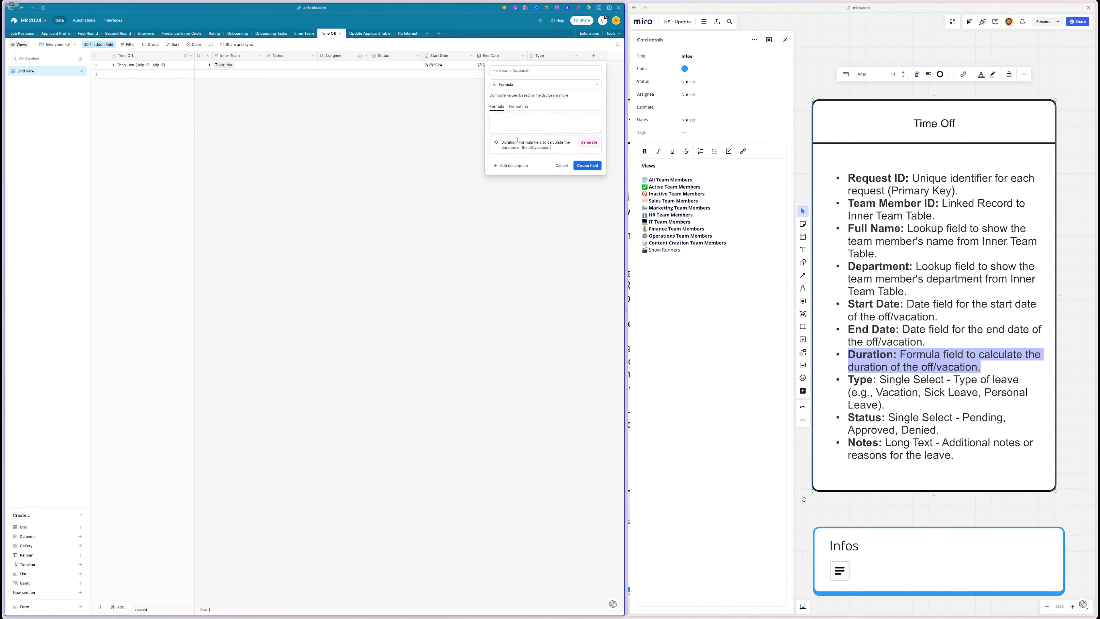
left_click(580, 144)
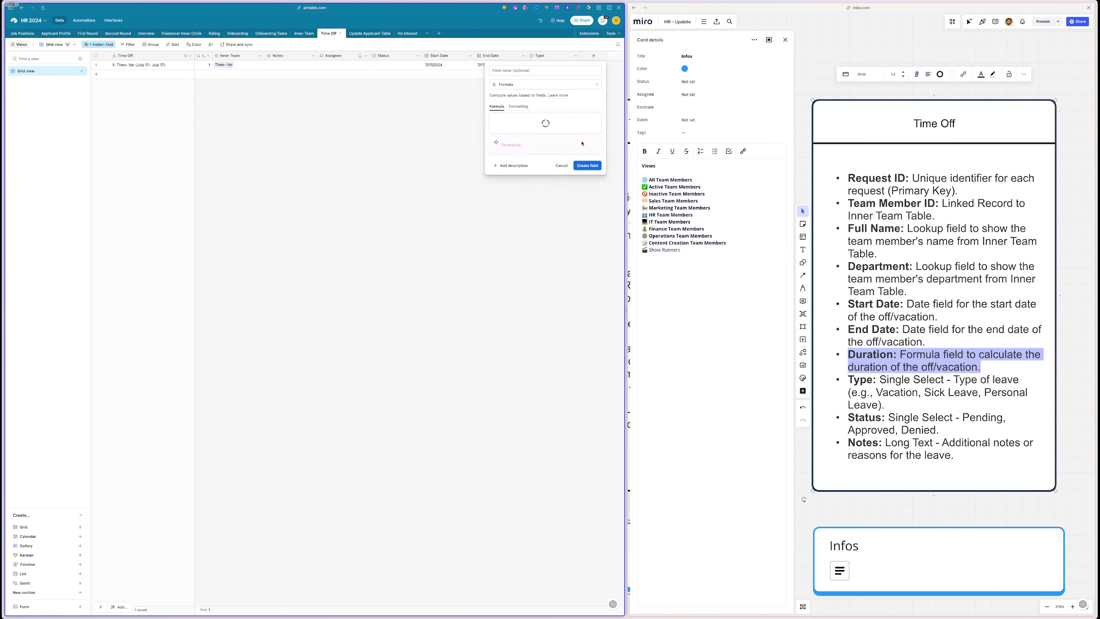
left_click(563, 166)
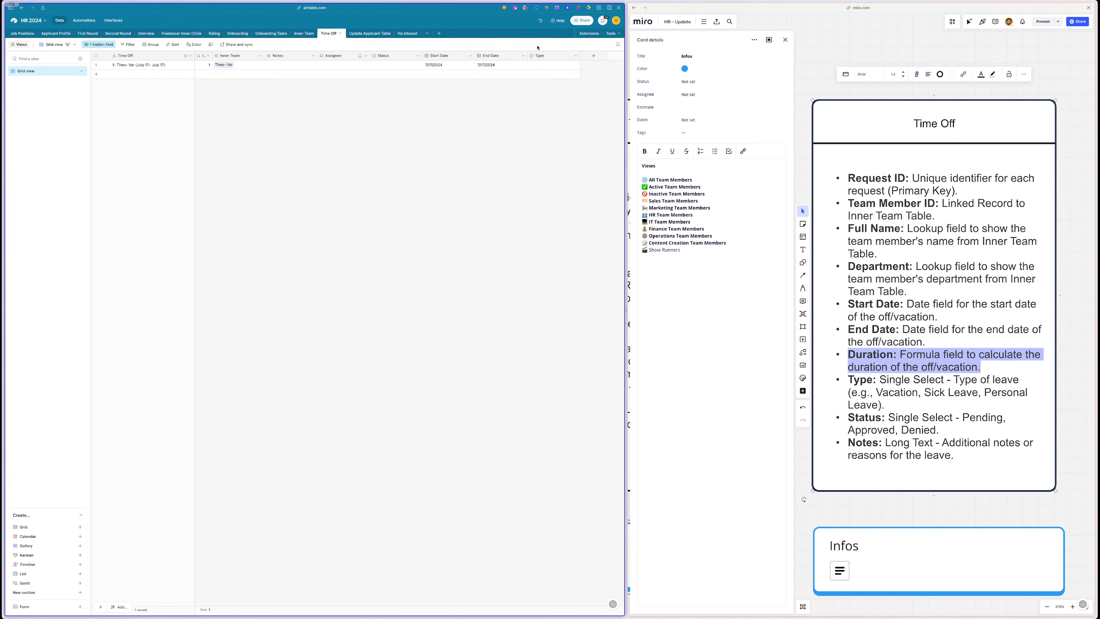
- Create the Duration formula field using the AI formula for days between Start and End Date
left_click(593, 55)
left_click(512, 85)
type("f")
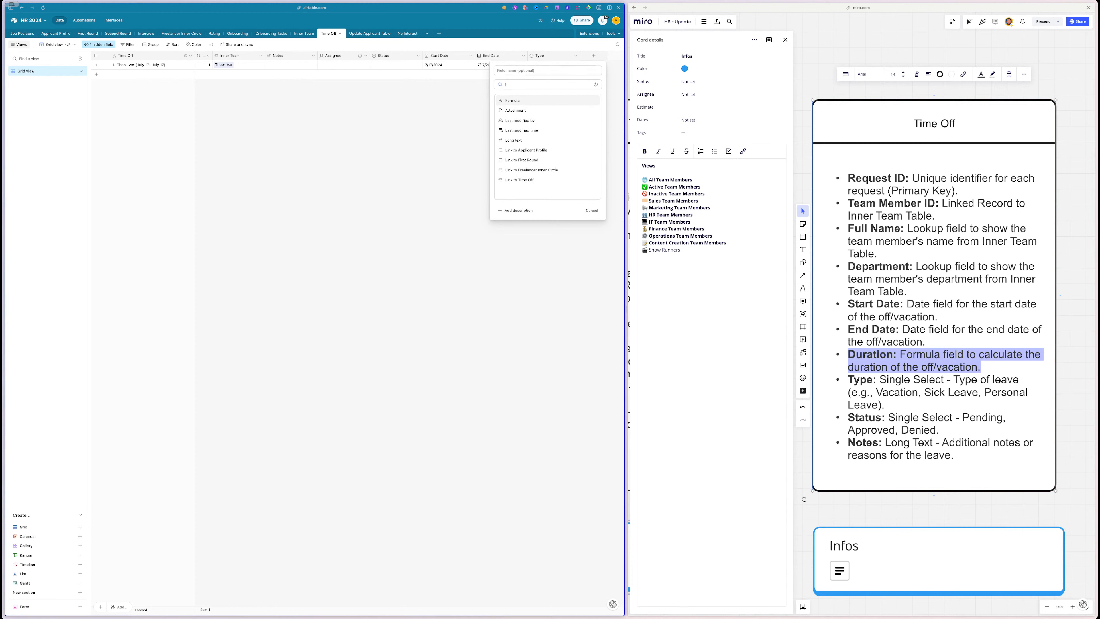
key("Return")
left_click(503, 139)
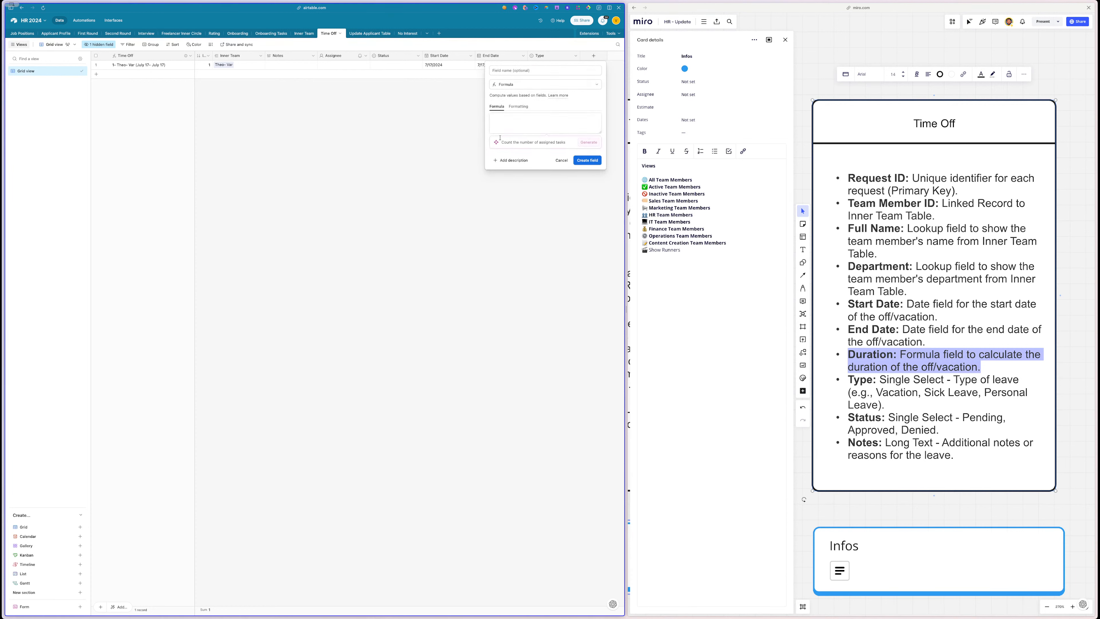
key("ctrl+v")
left_click(589, 143)
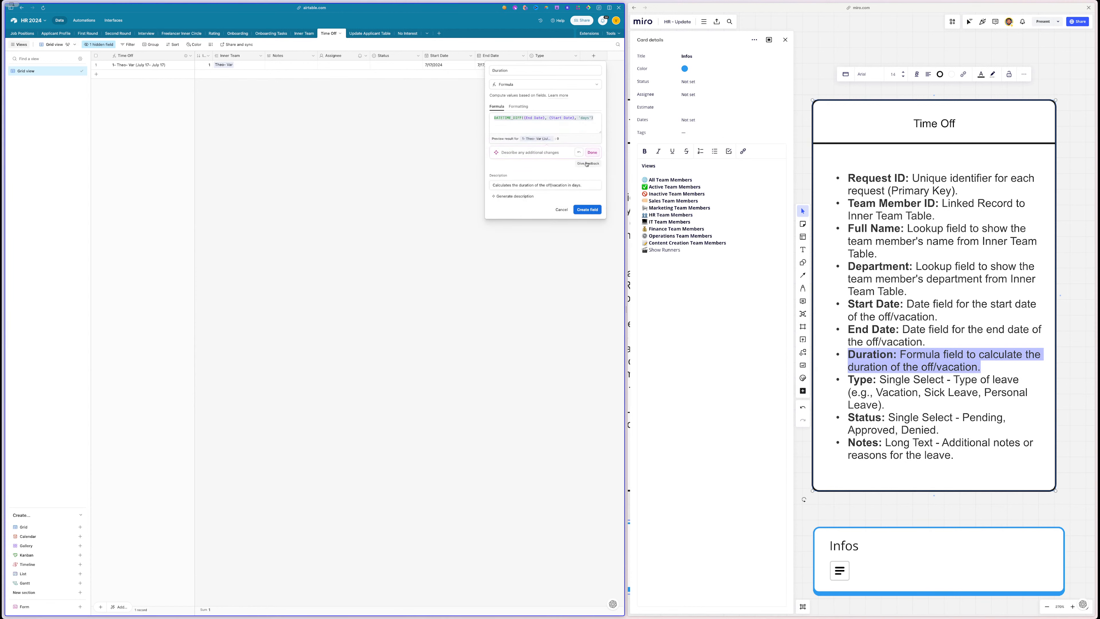
left_click(593, 153)
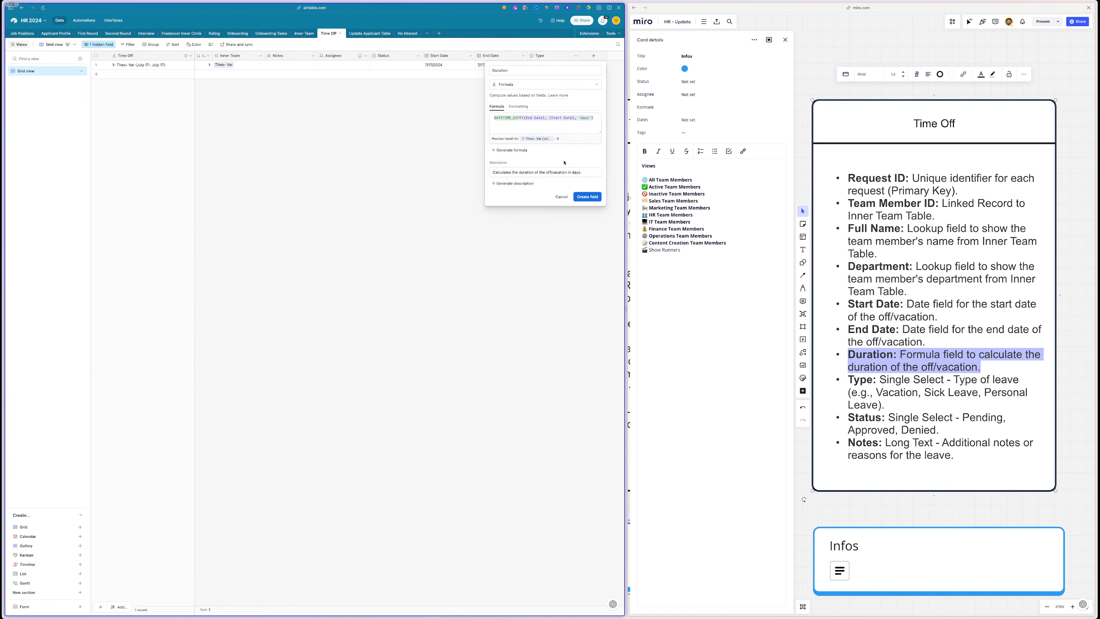
left_click(588, 195)
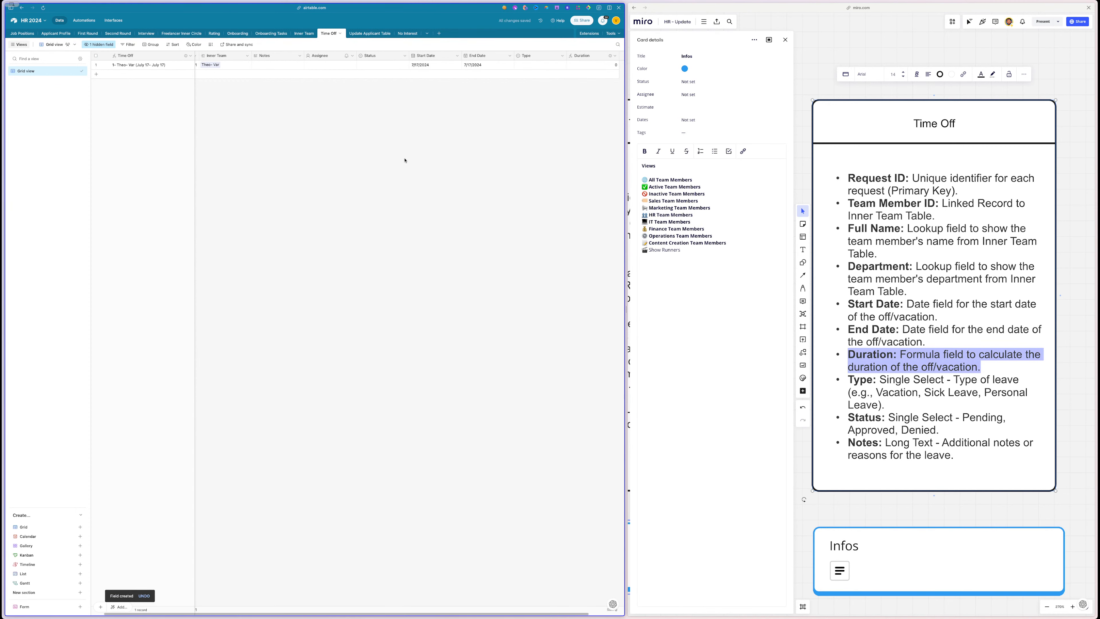
- Set the request's Start Date and End Date both to 7/17/2024
left_click(397, 66)
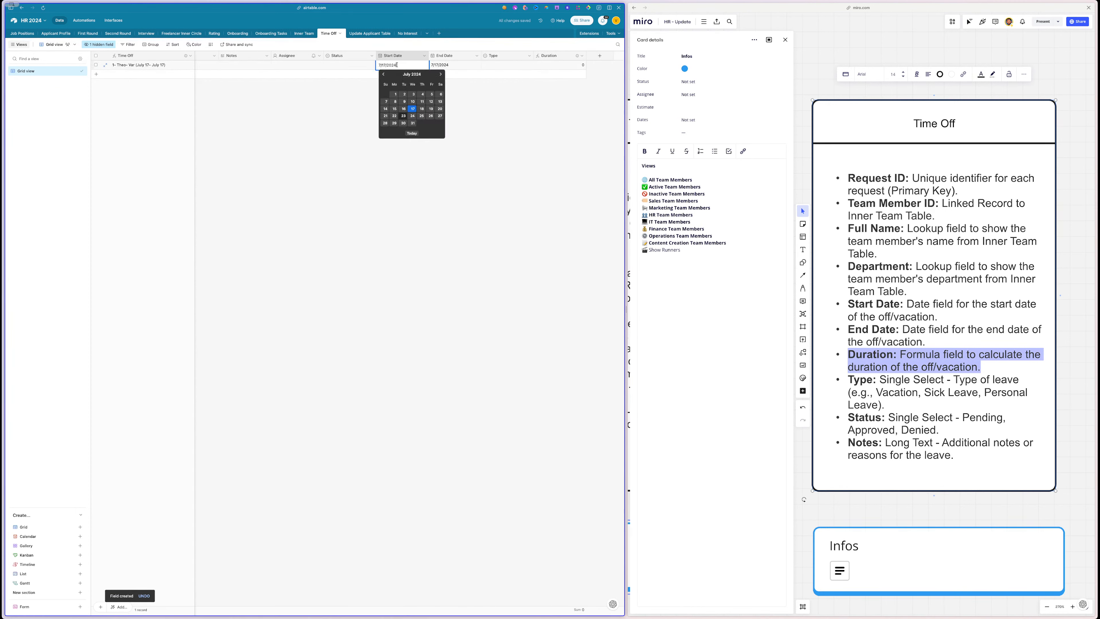
left_click(412, 109)
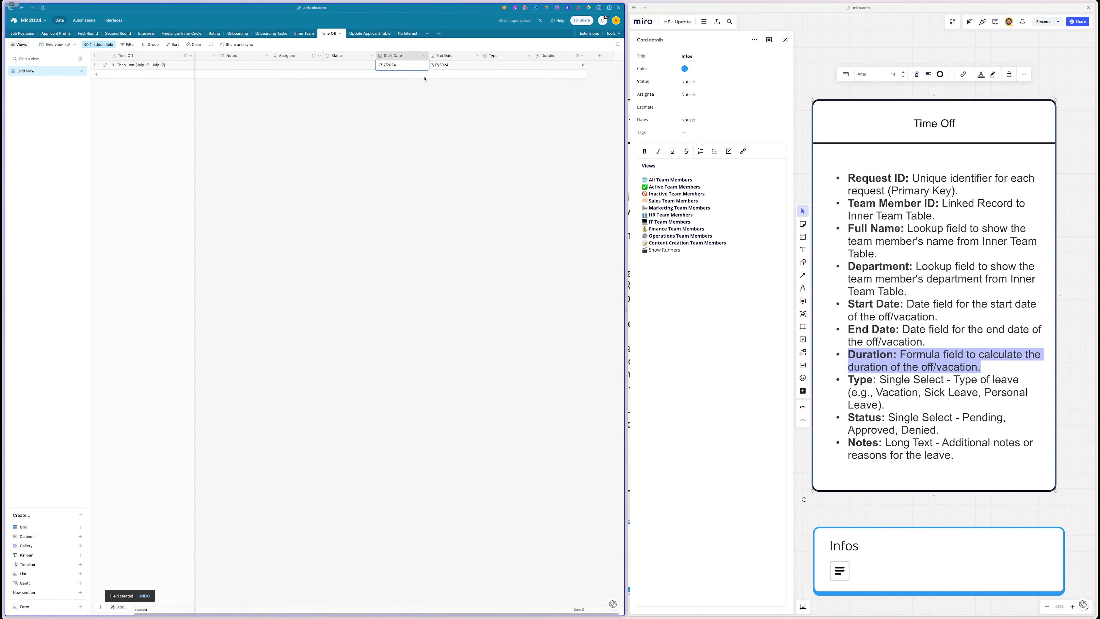
left_click(452, 65)
left_click(453, 66)
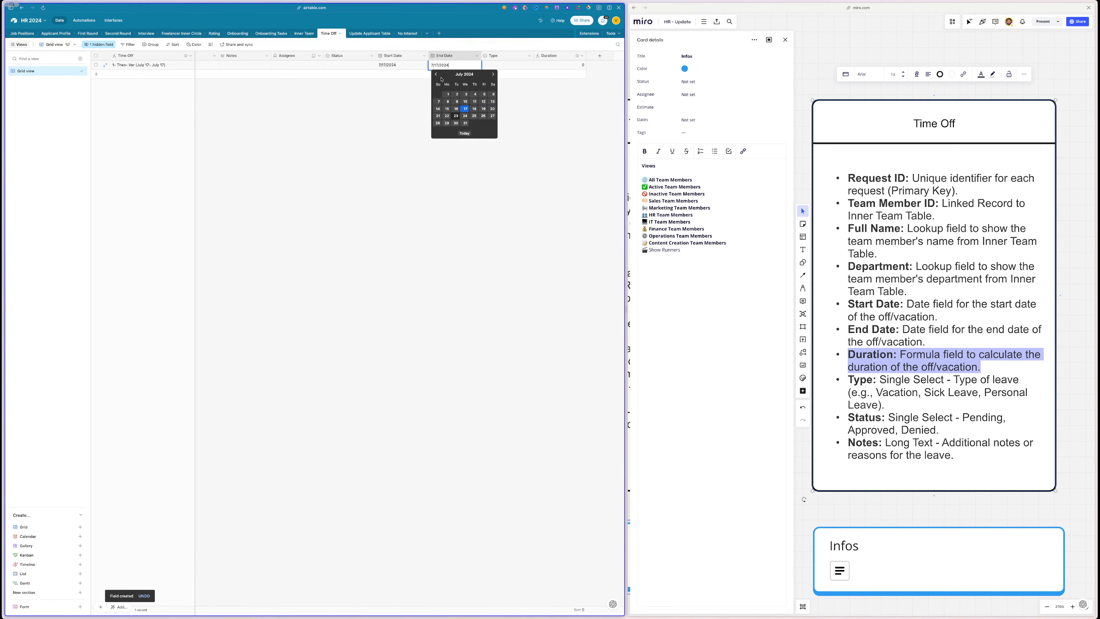
left_click(465, 109)
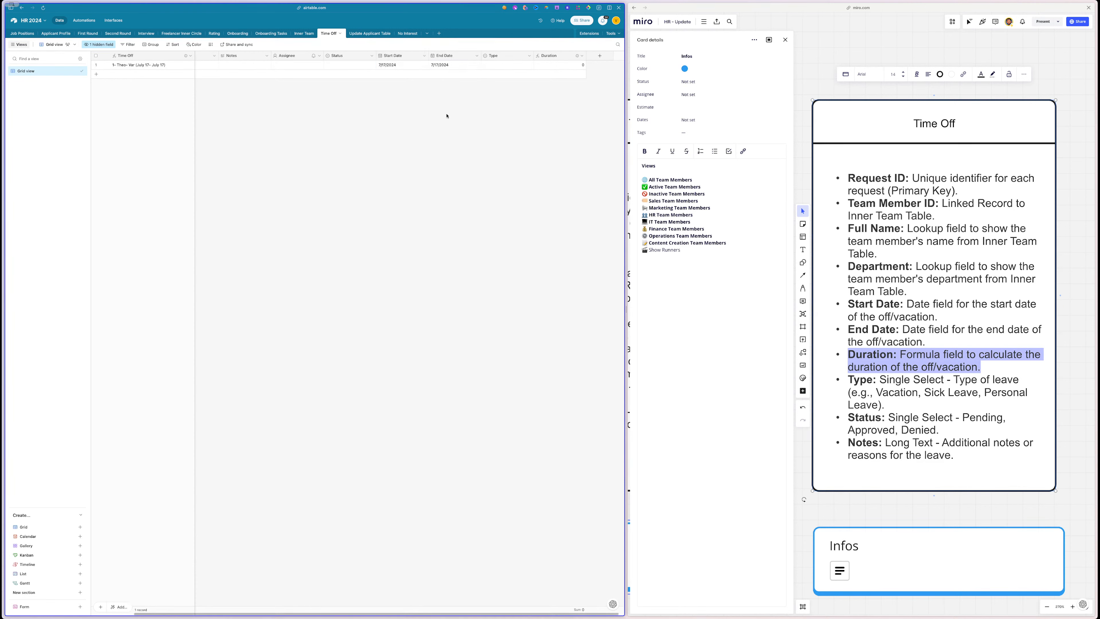
- Regenerate the Duration formula with AI so a same-day request counts as 1, and save it
double_click(549, 56)
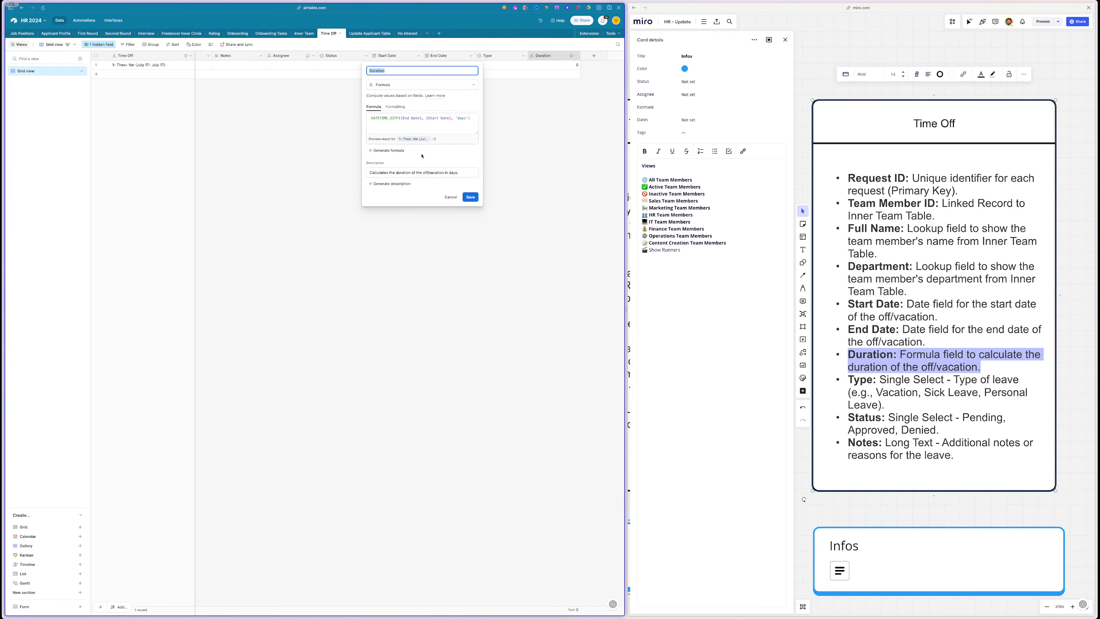
left_click(399, 151)
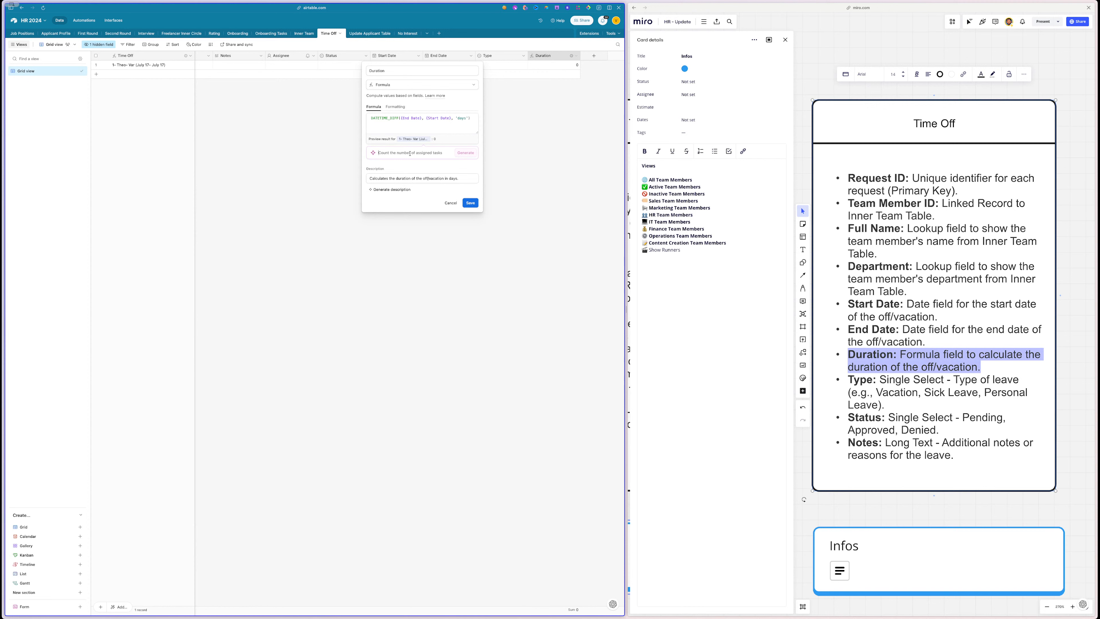
type("i")
left_click(458, 154)
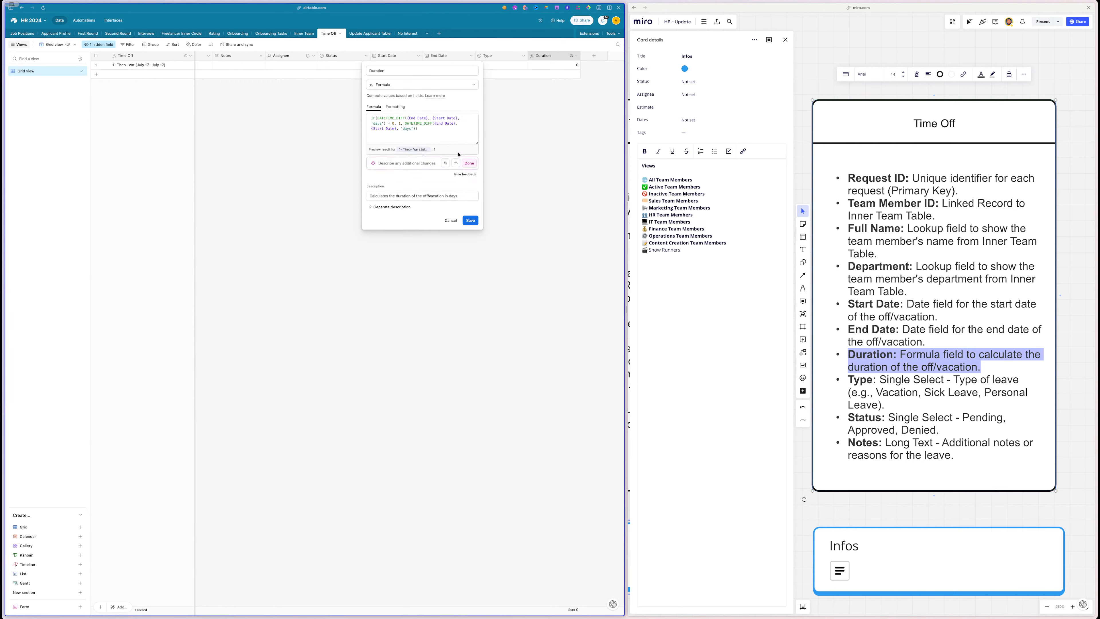
left_click(469, 164)
left_click(470, 208)
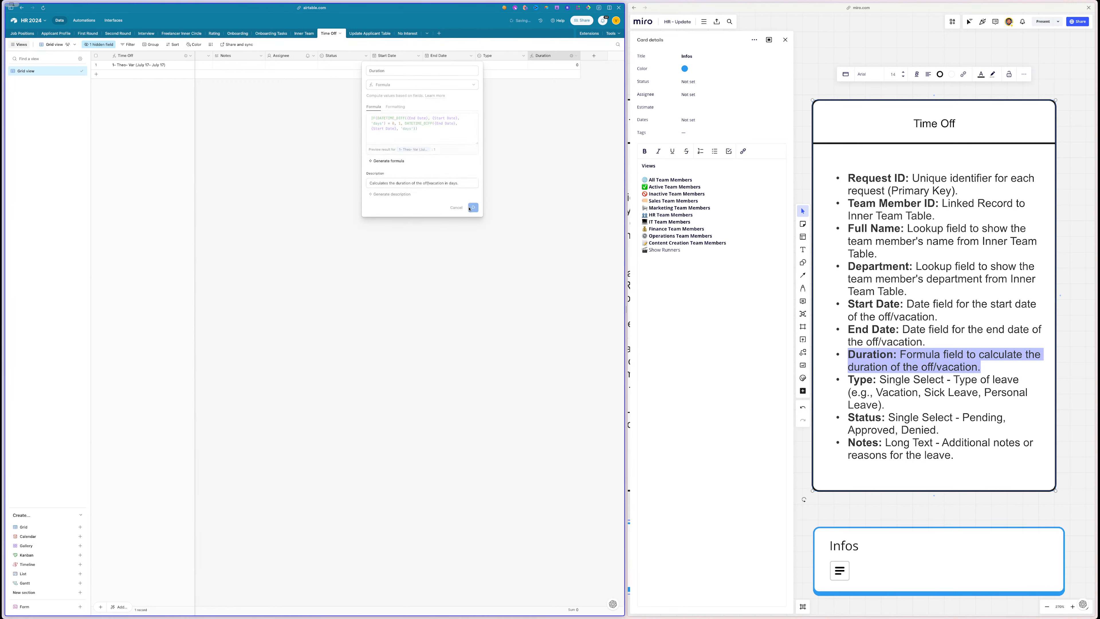
left_click(442, 65)
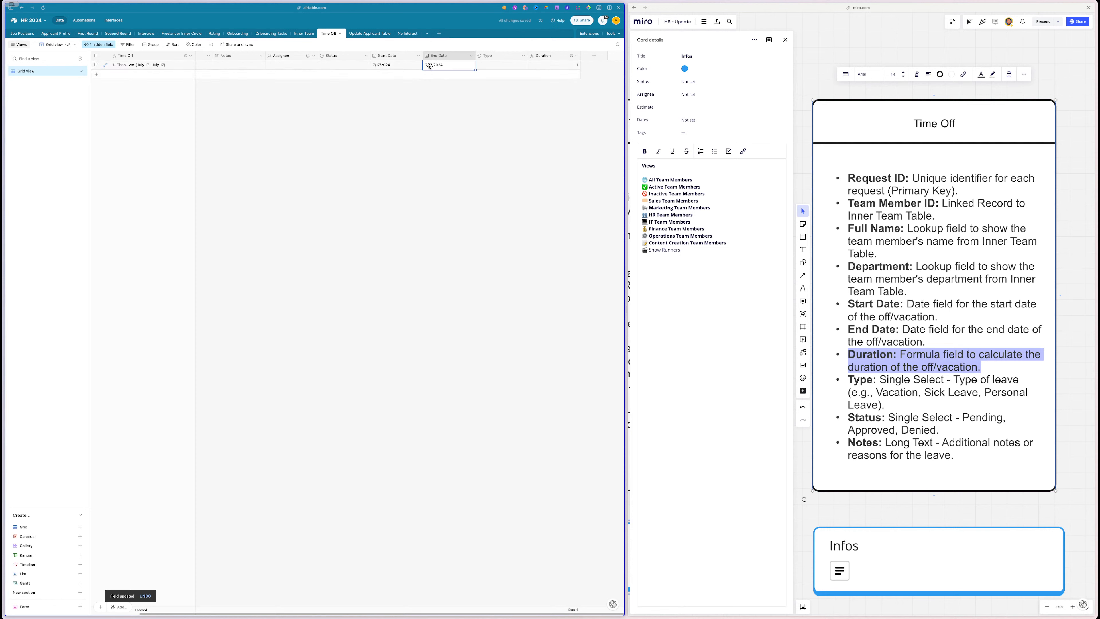
left_click(442, 65)
- Try end dates of July 18 and 19, settling on 7/19/2024 so Duration reads 2
left_click(469, 109)
left_click(435, 65)
left_click(434, 65)
left_click(477, 106)
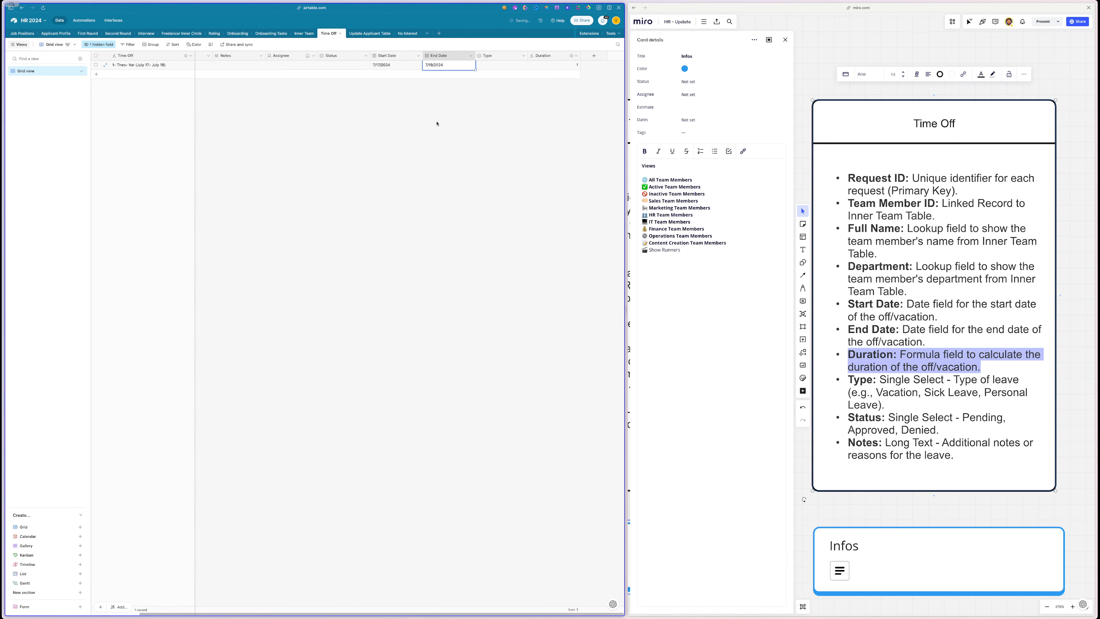
left_click(436, 64)
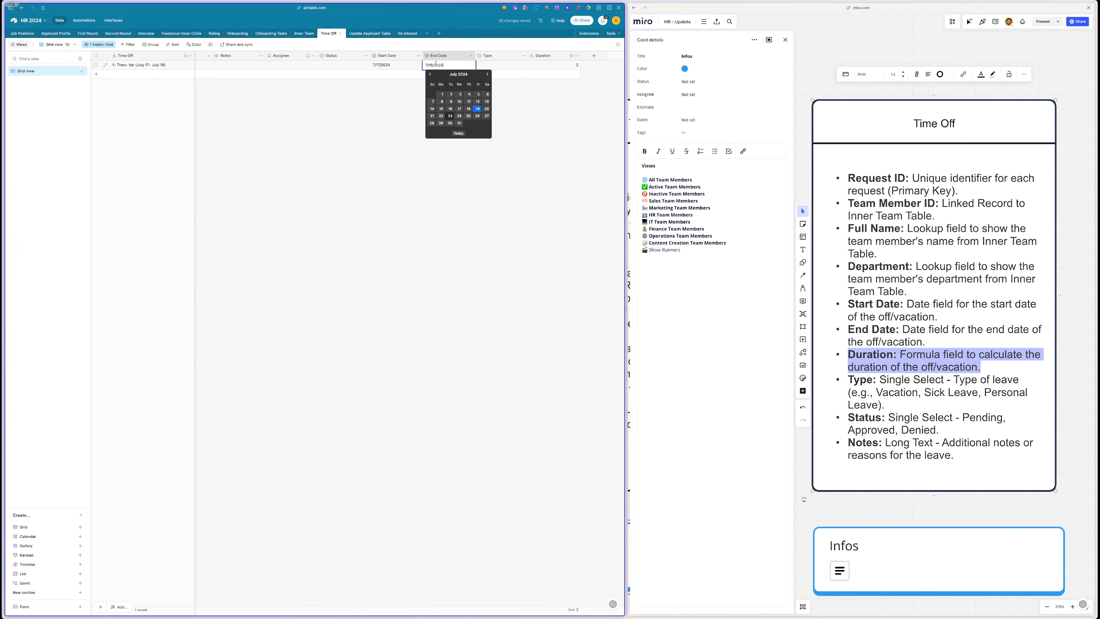
left_click(468, 110)
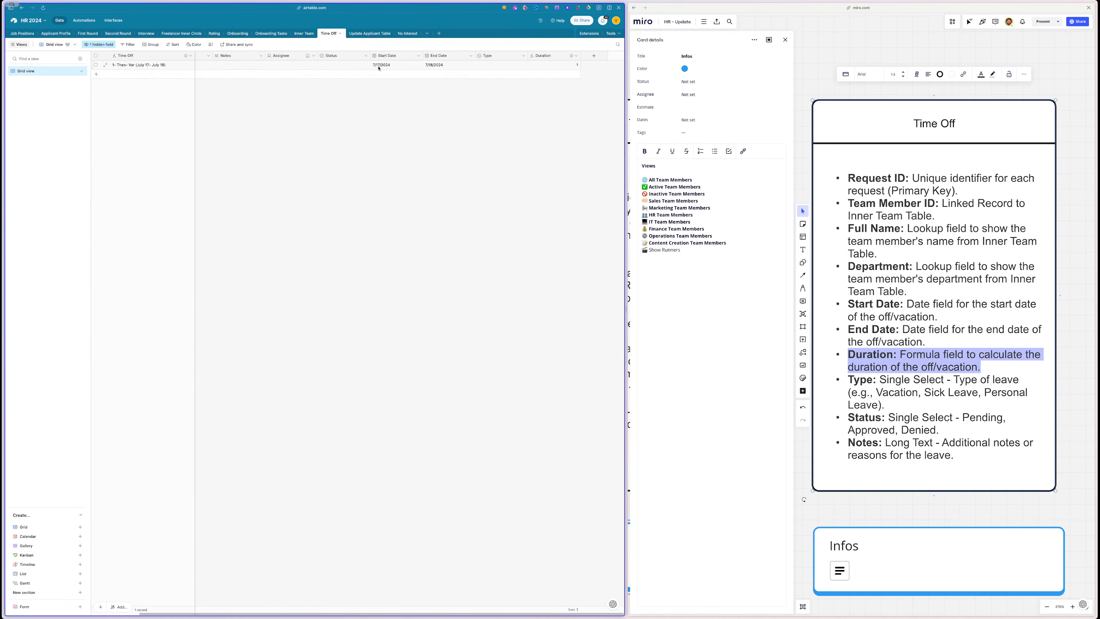
double_click(439, 66)
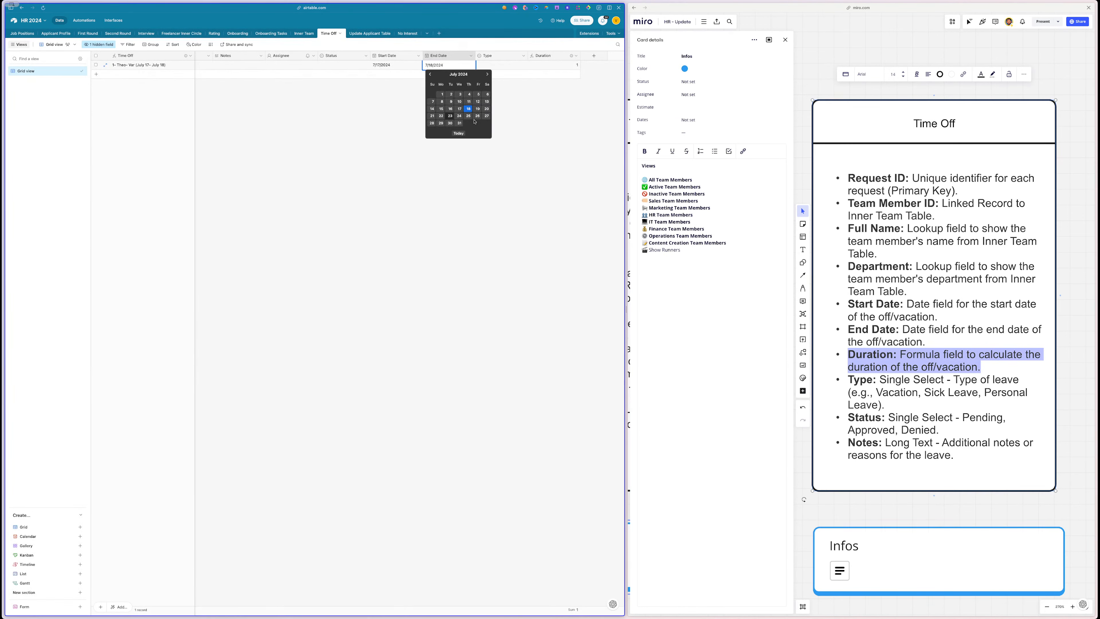
left_click(478, 109)
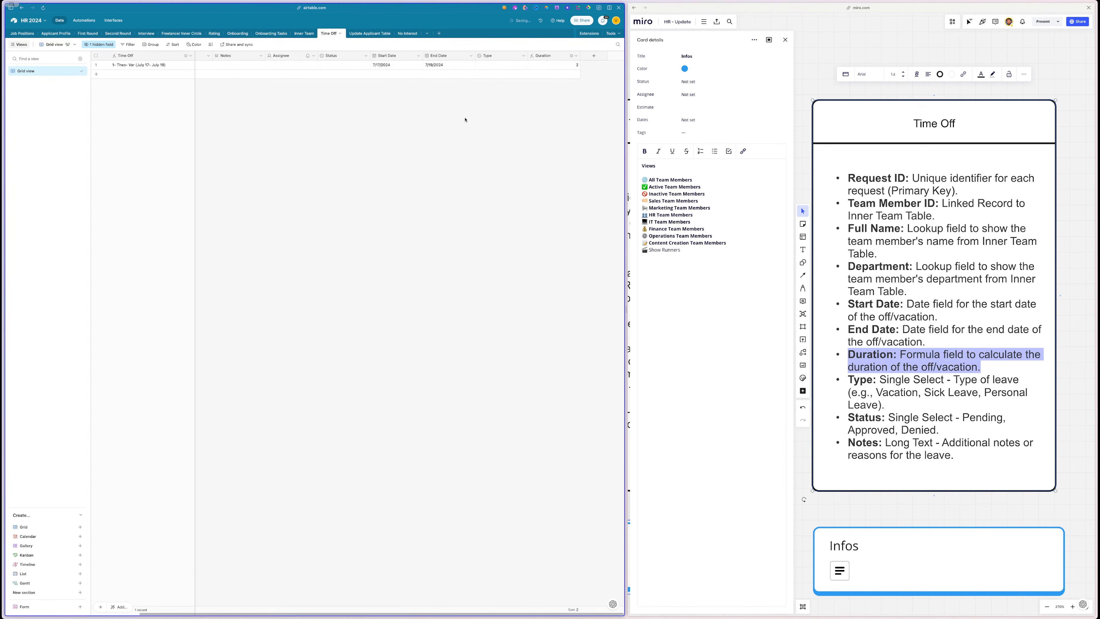
- Open the Duration field's settings and select its entire DATETIME_DIFF formula
double_click(544, 56)
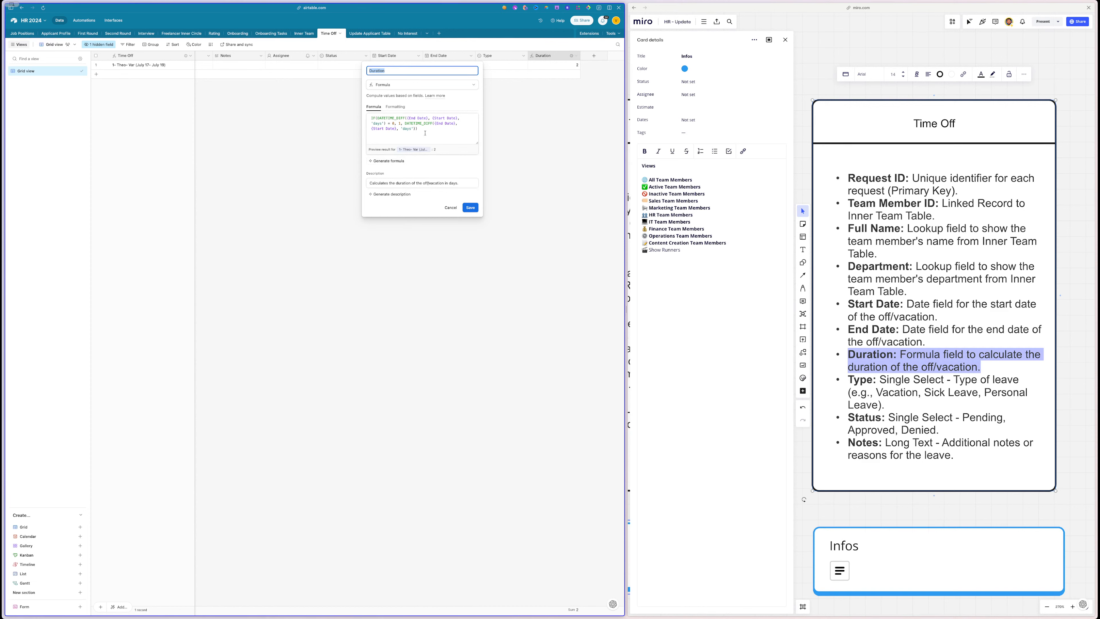
left_click_drag(425, 133, 369, 120)
key("super+c")
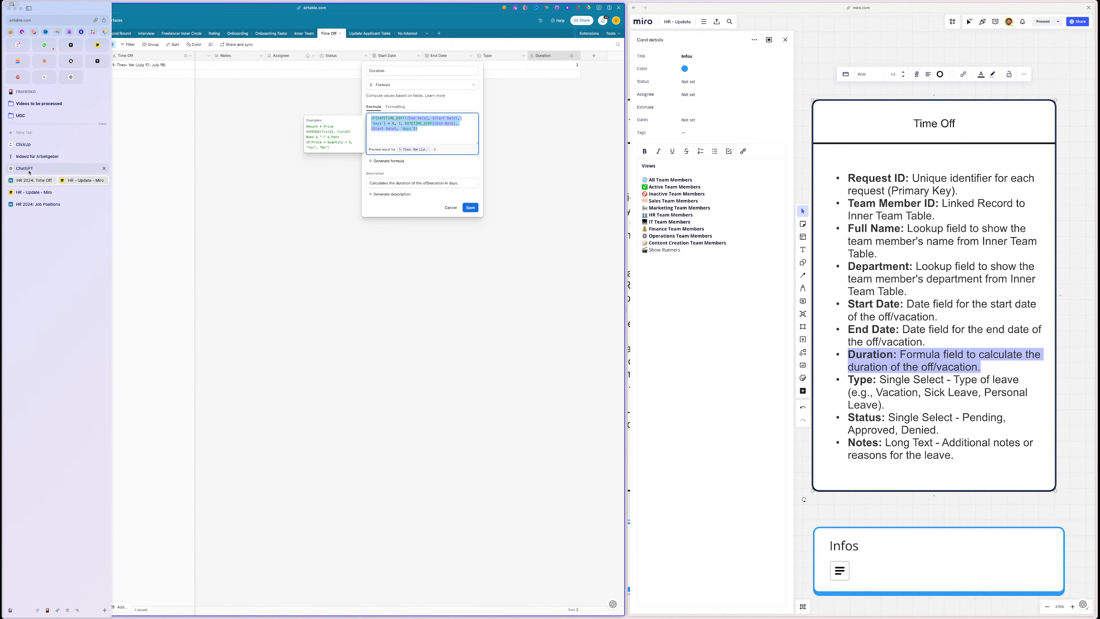
- Ask ChatGPT to correct the time-off Duration formula so same-day requests count as 1 day, then copy its revised formula
left_click(29, 167)
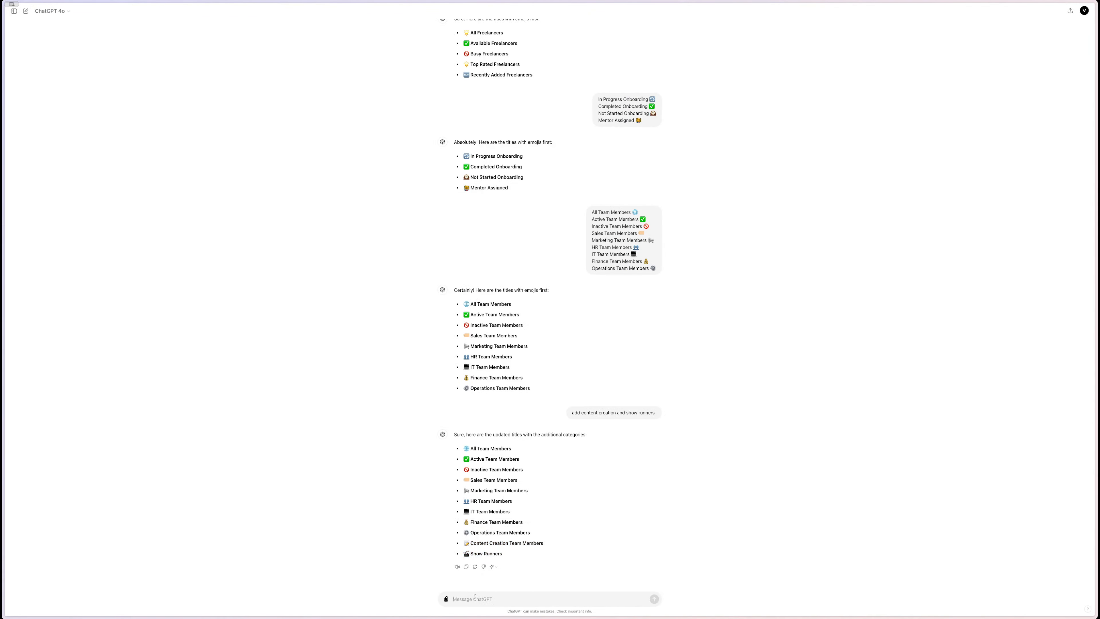
left_click(475, 597)
type("gi")
type("ve me the ")
type("correct formual")
type(" for the time off res")
type("uest:")
key("shift+Return")
key("shift+Return")
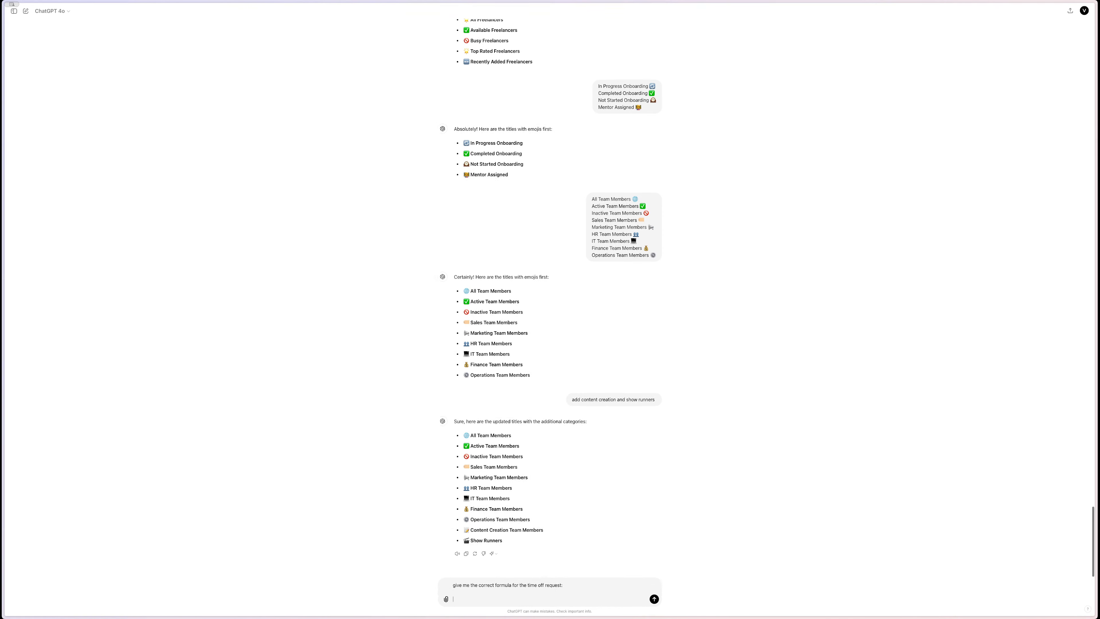
key("super+v")
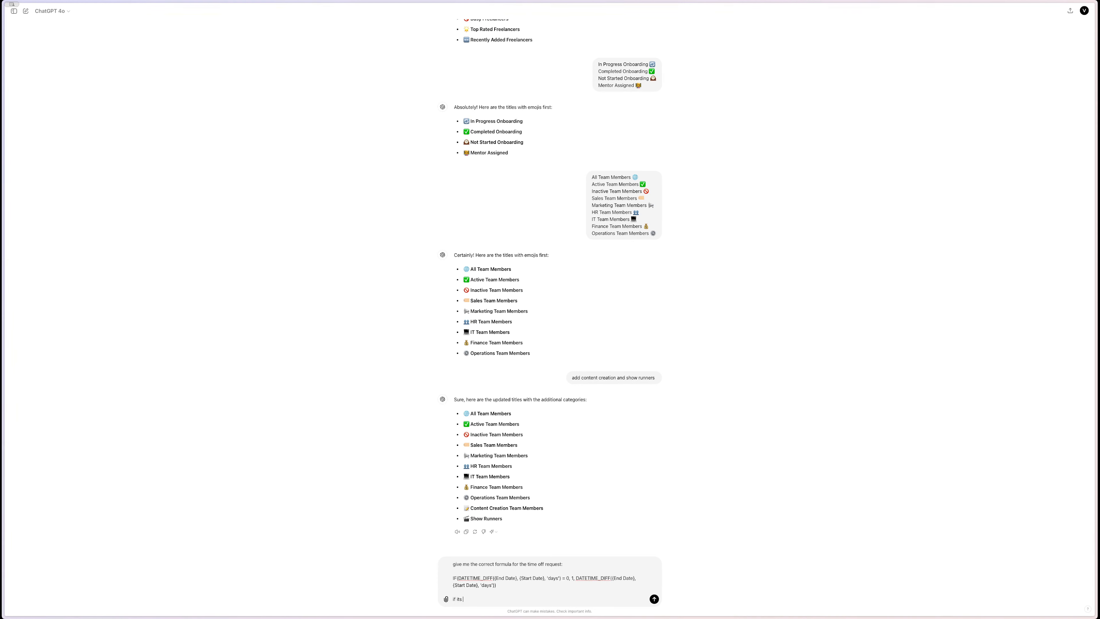
type("if its the same day its 1 day if start day is today and endday tom. then its 2 days")
key("Return")
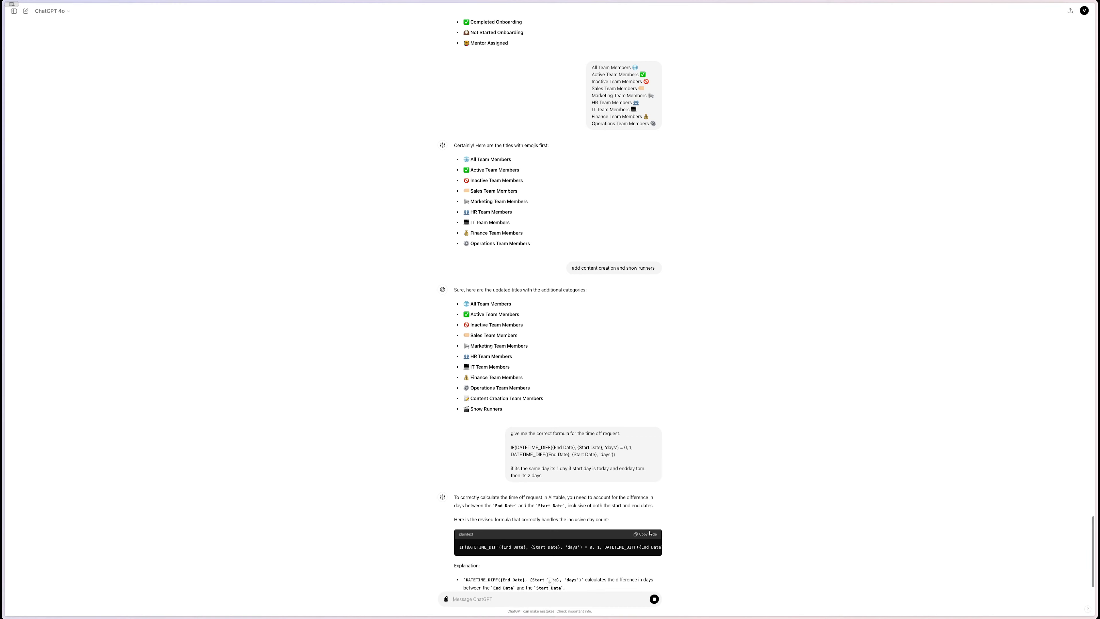
left_click(645, 536)
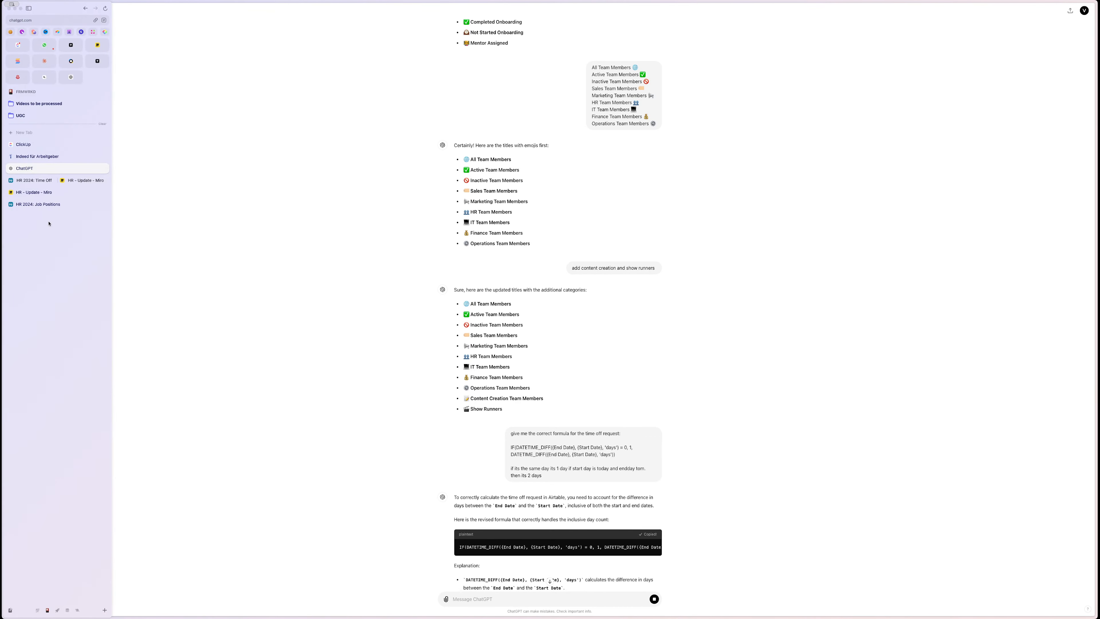
- Replace the Duration field's formula with the revised inclusive formula and save it
left_click(57, 182)
left_click(377, 120)
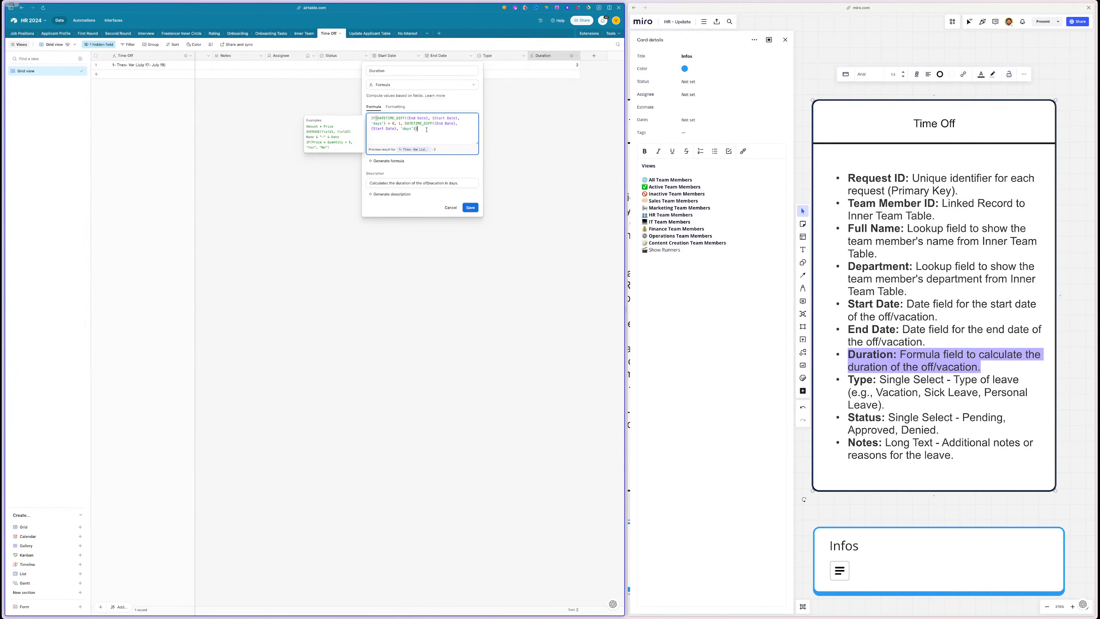
key("ctrl+a")
key("ctrl+v")
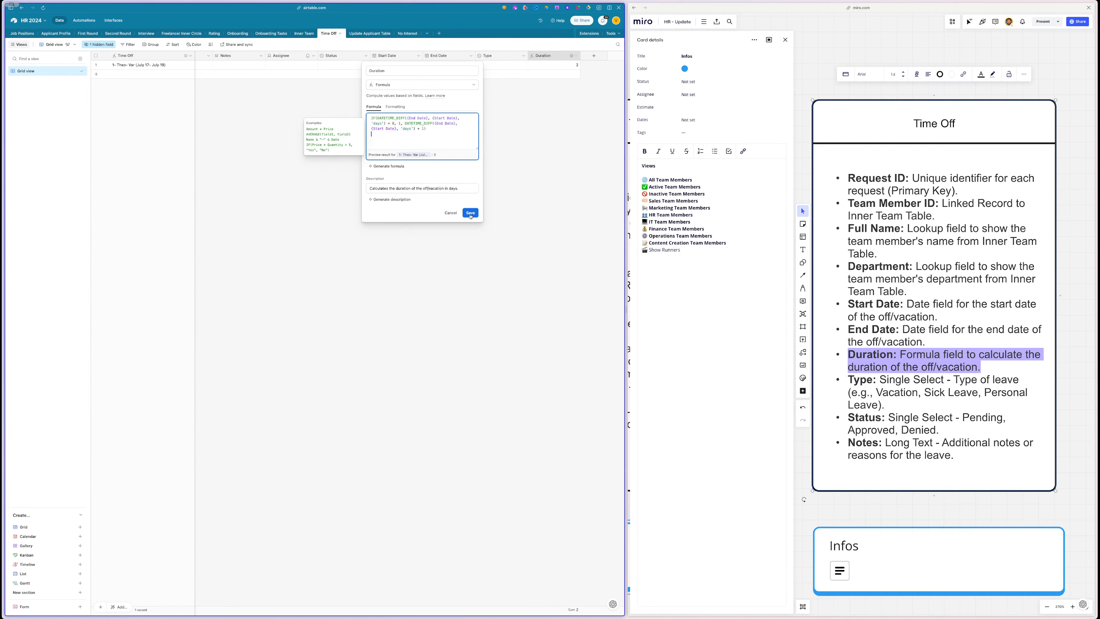
left_click(471, 216)
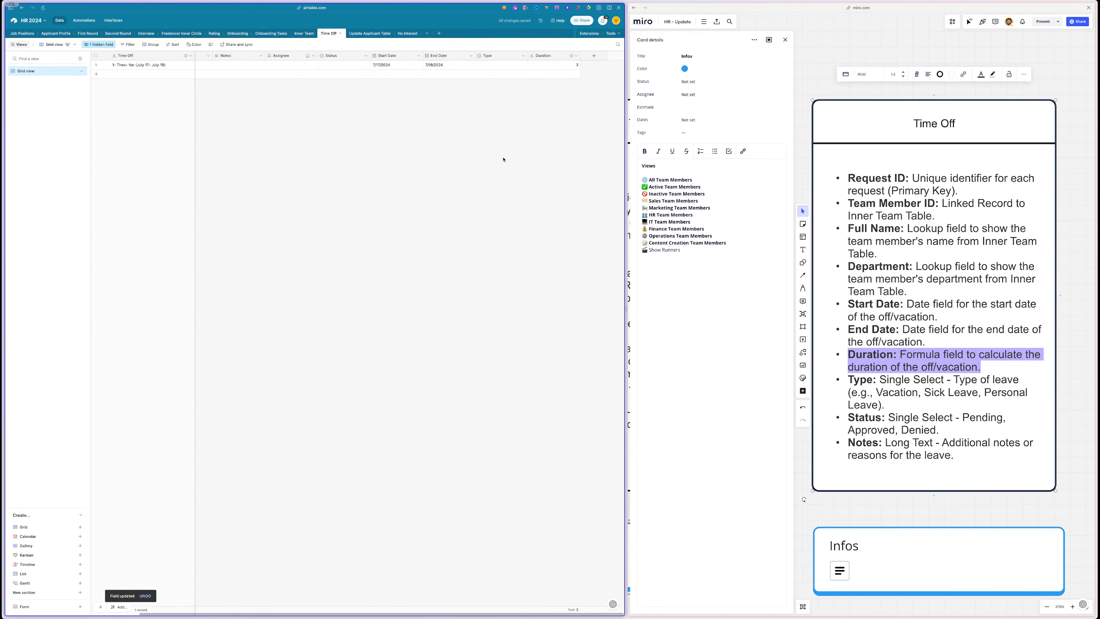
- Set the record's End Date to 7/17/2024
double_click(438, 65)
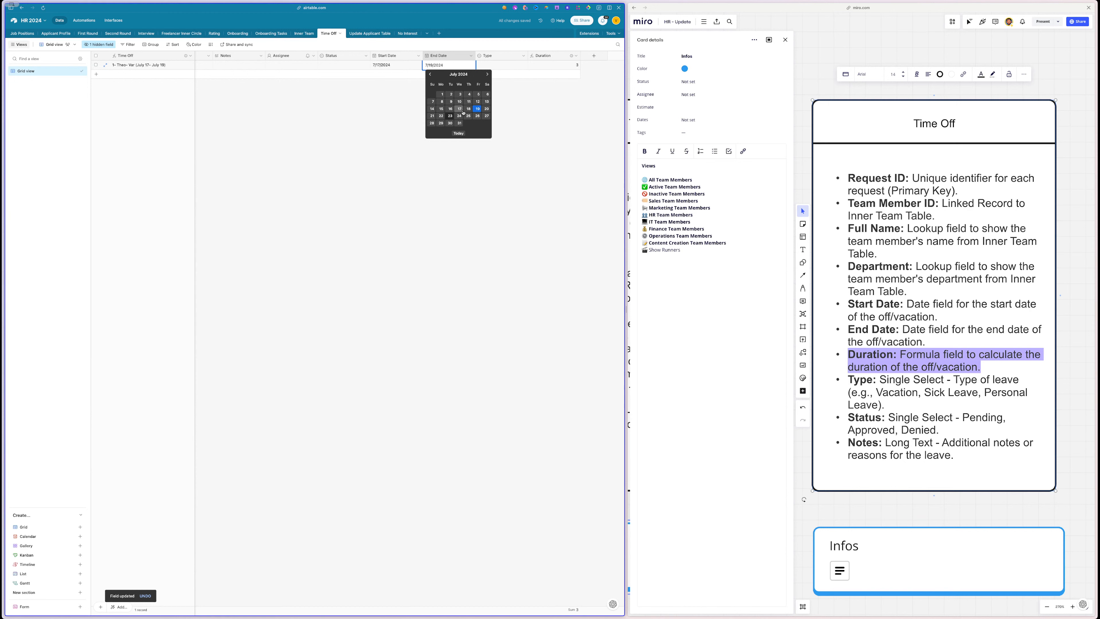
left_click(469, 109)
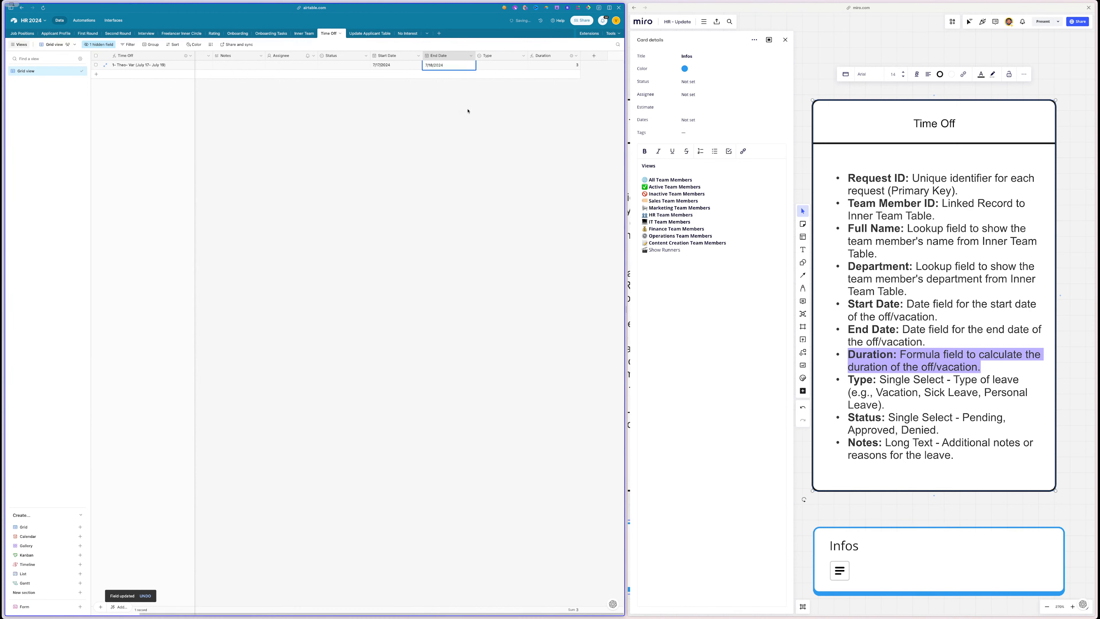
left_click(432, 64)
left_click(456, 109)
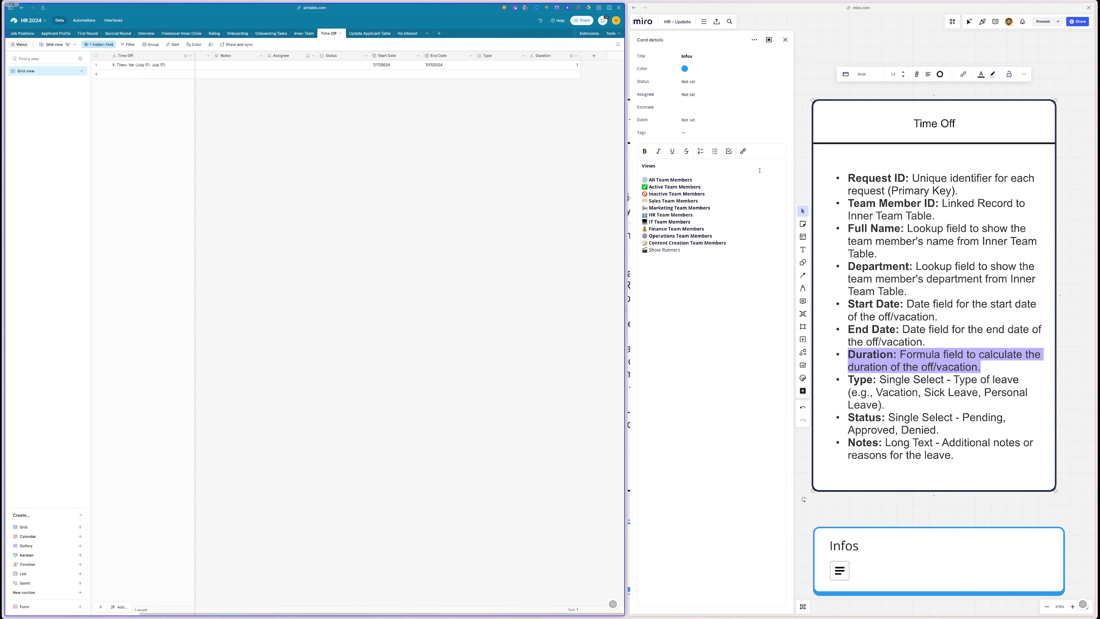
- Delete the Assignee field and move the Status column beside Inner Team
right_click(234, 56)
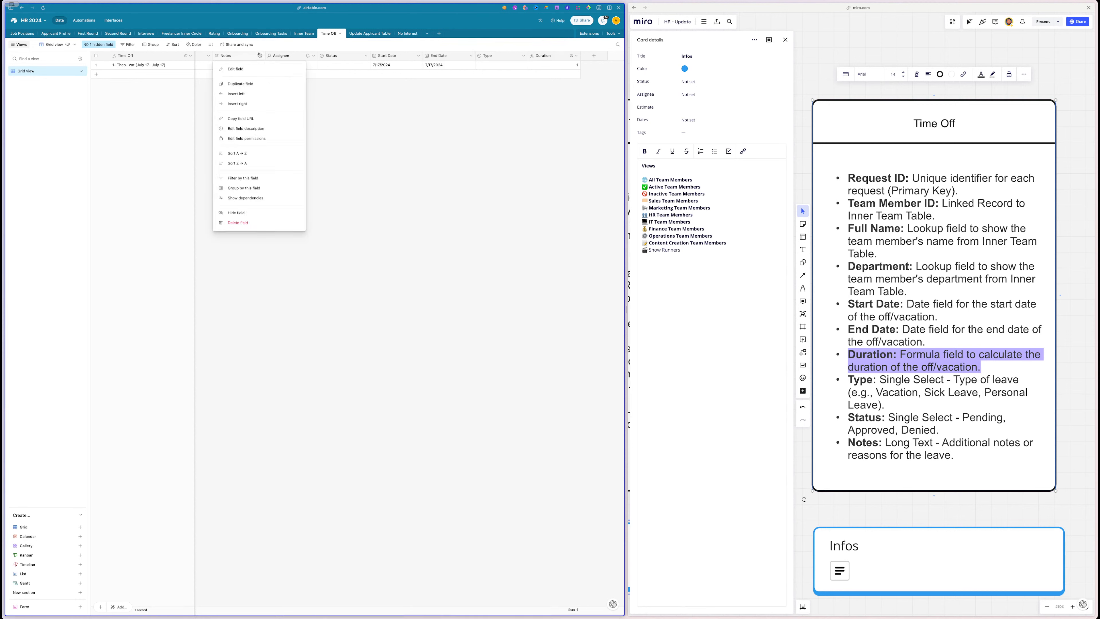
right_click(291, 55)
left_click(291, 222)
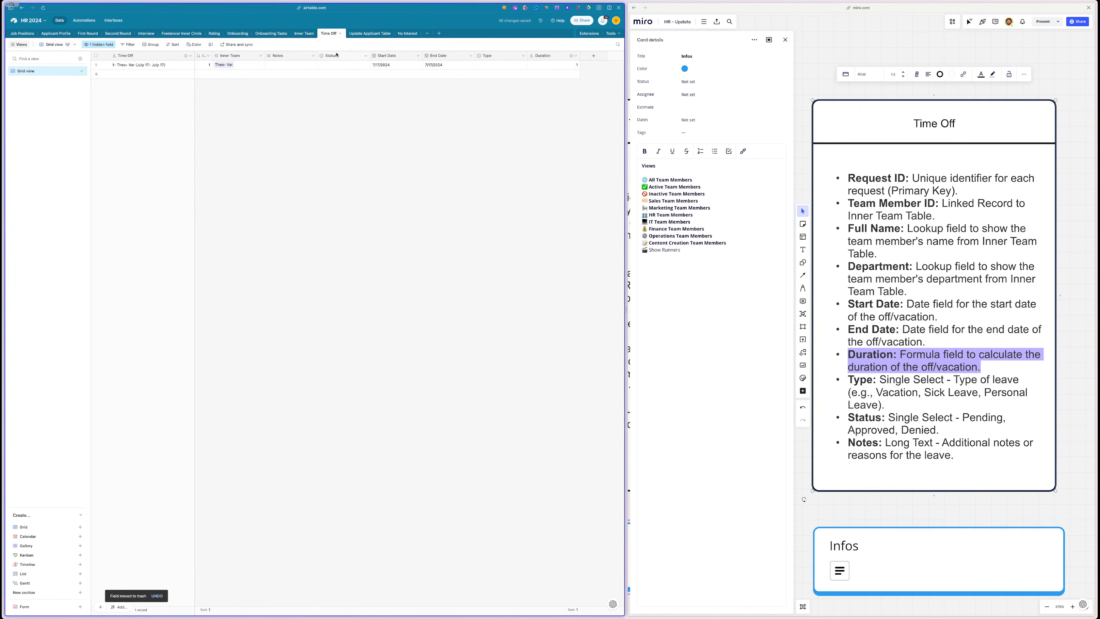
left_click_drag(337, 54, 522, 69)
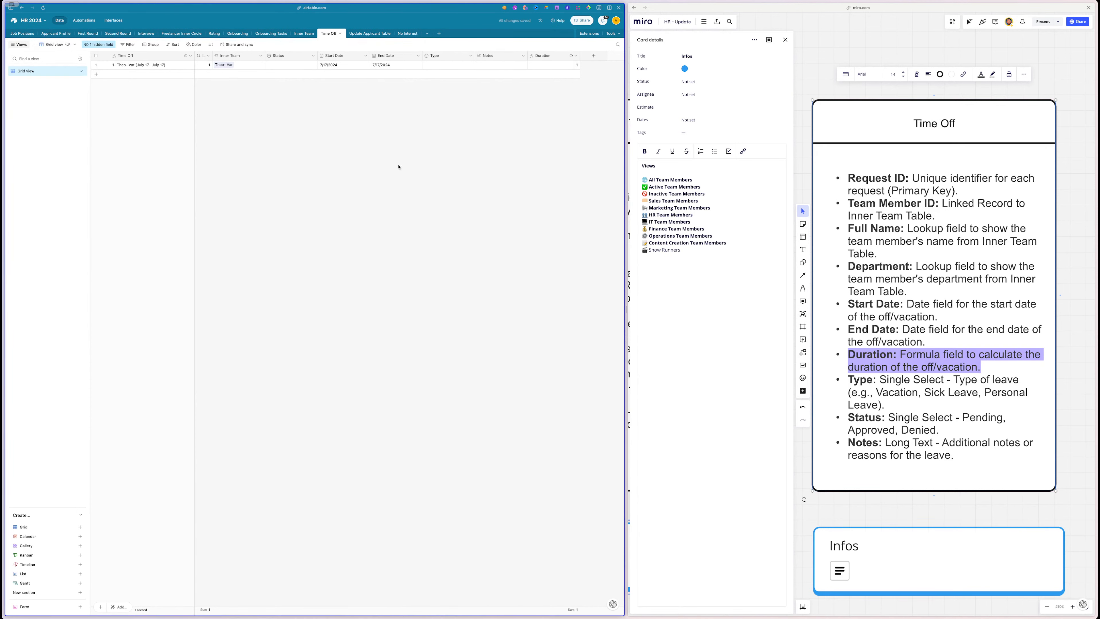
- Return to the Time Off table and select the Views list on Miro's Time Off Infos card
left_click(368, 33)
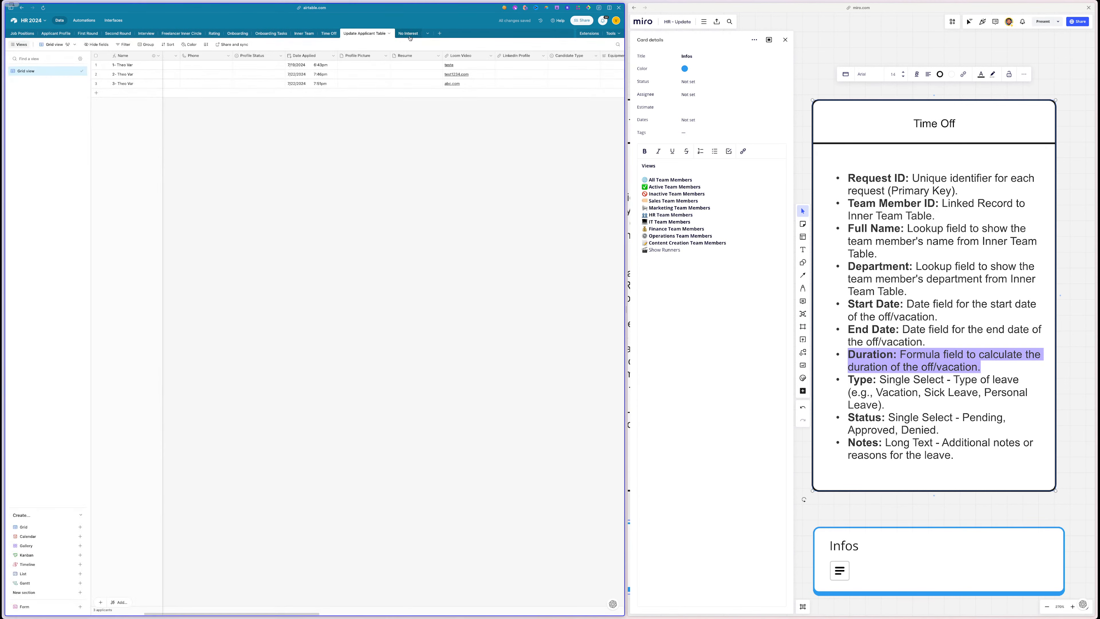
left_click(407, 33)
left_click(366, 34)
scroll(907, 471, "down", 5)
left_click(1001, 408)
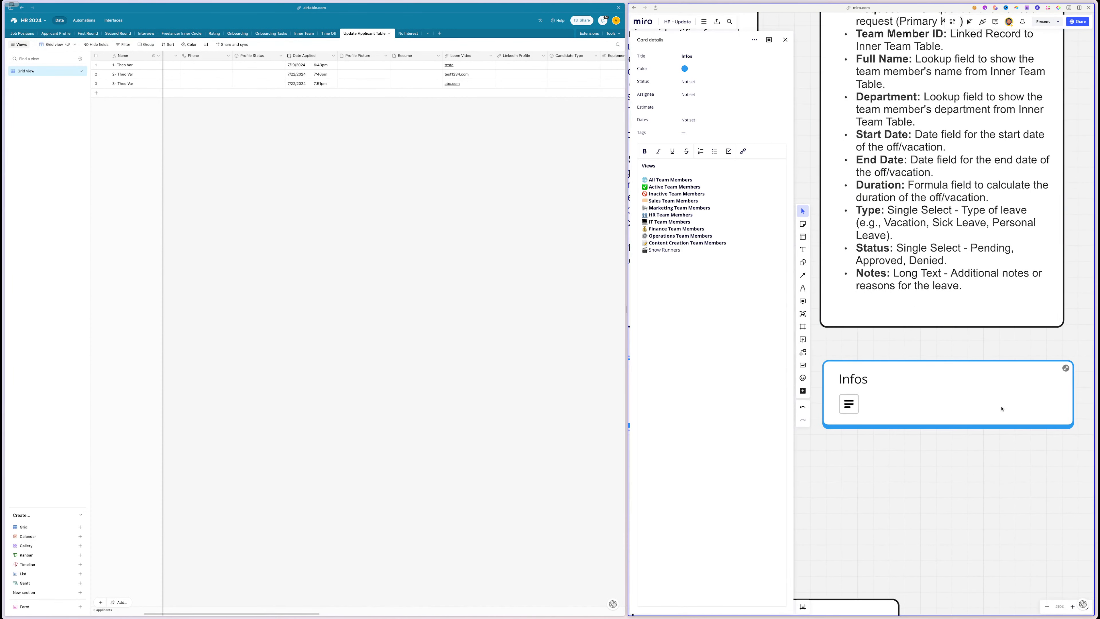
left_click(1046, 377)
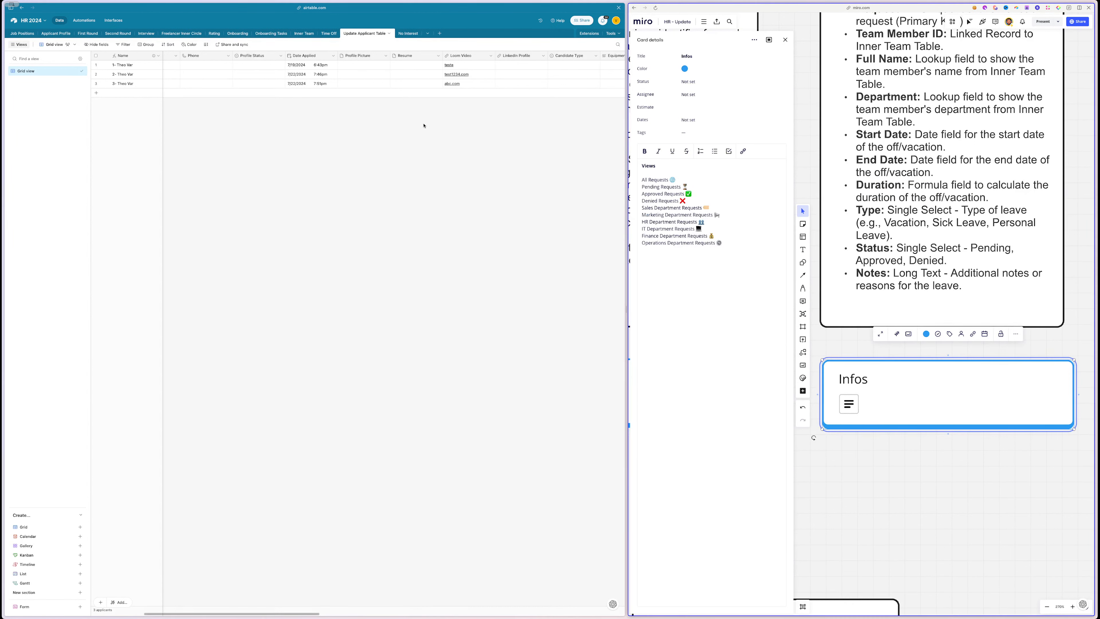
left_click(329, 33)
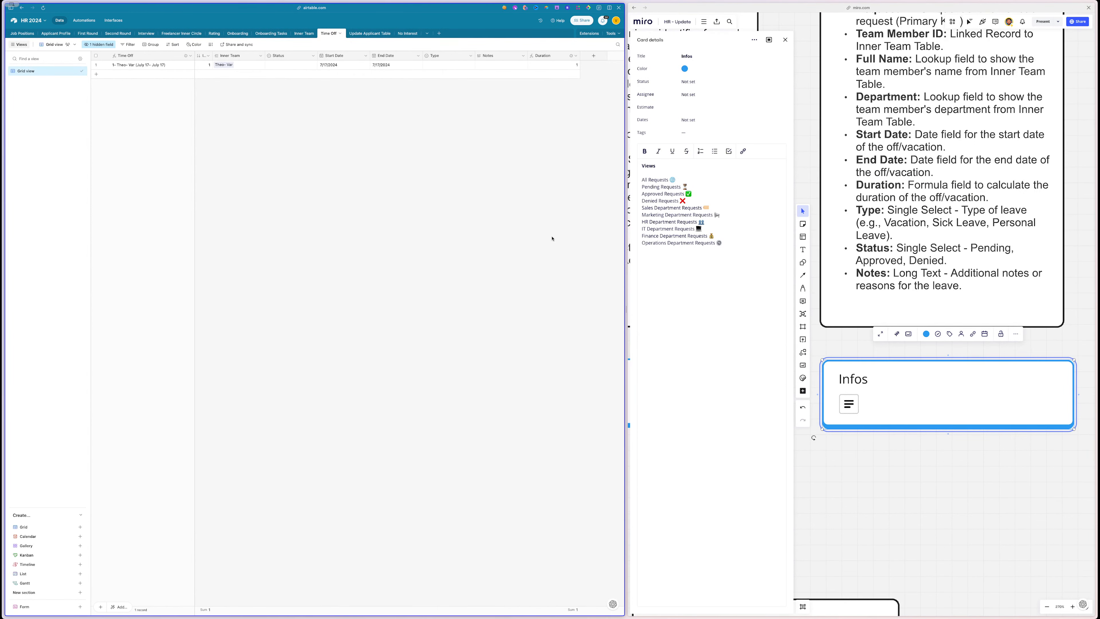
left_click_drag(728, 251, 641, 178)
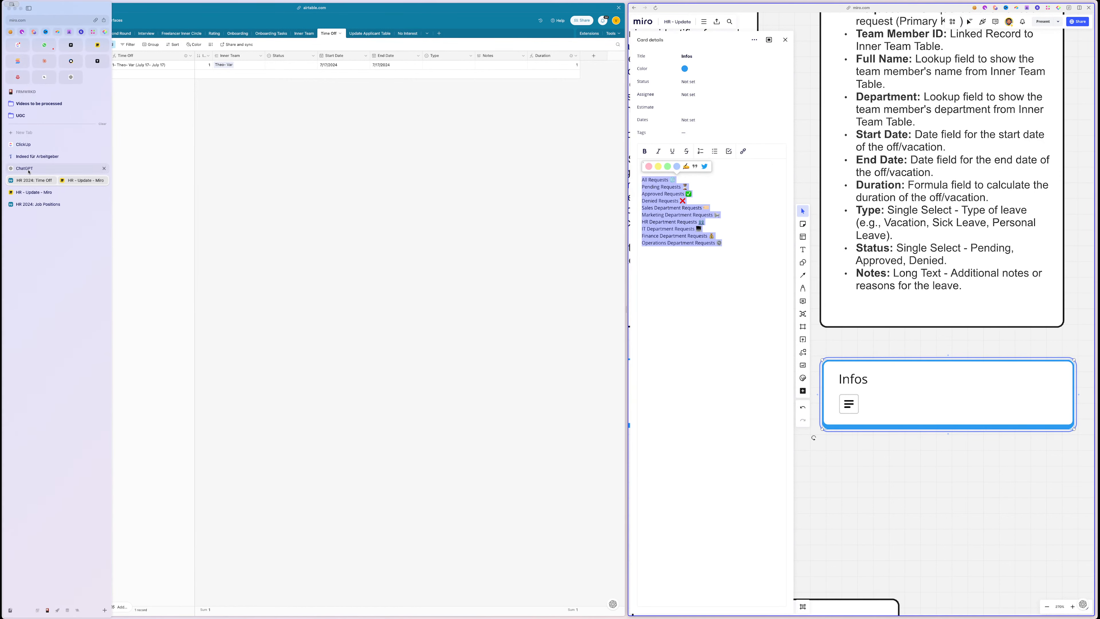
- Send the request view list to ChatGPT and select the first four emoji-led titles it returns
left_click(24, 168)
key("super+v")
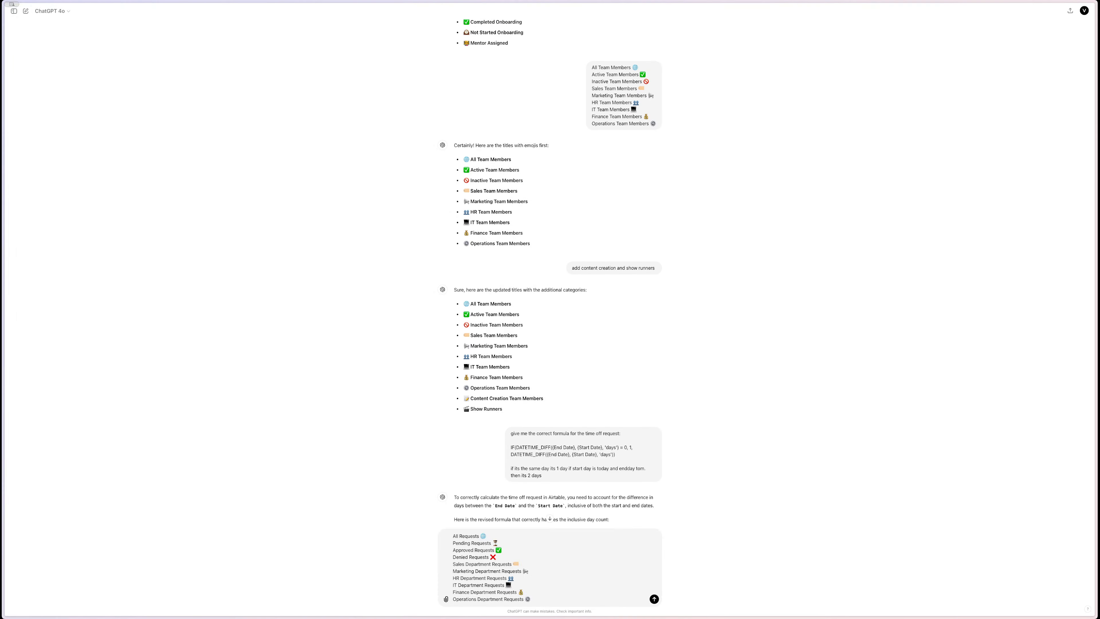
key("Return")
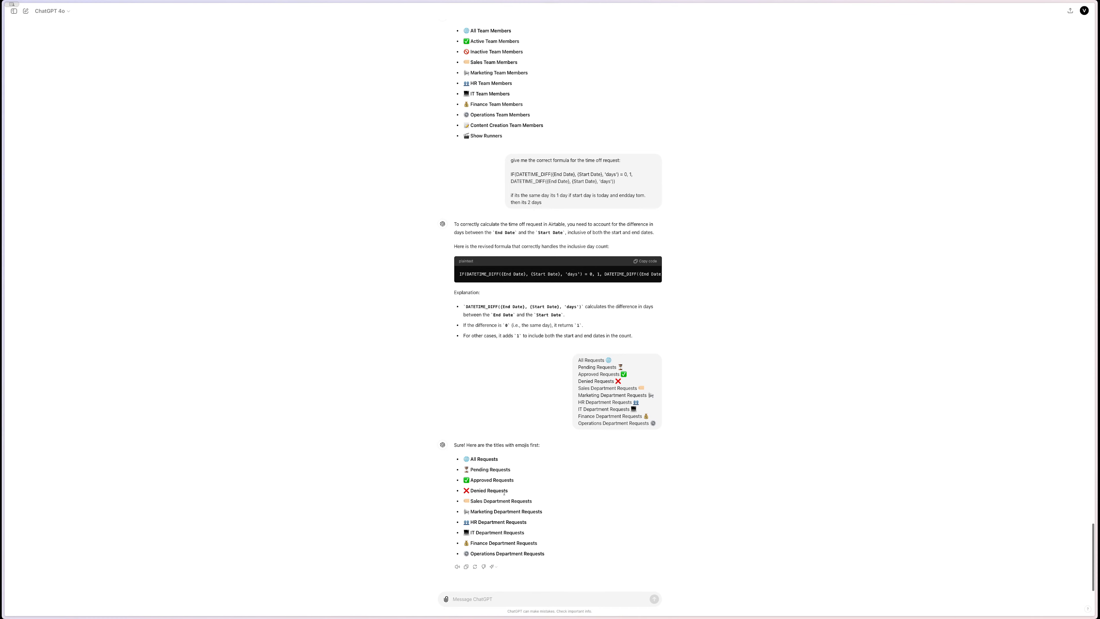
left_click_drag(508, 491, 462, 458)
mouse_move(3, 77)
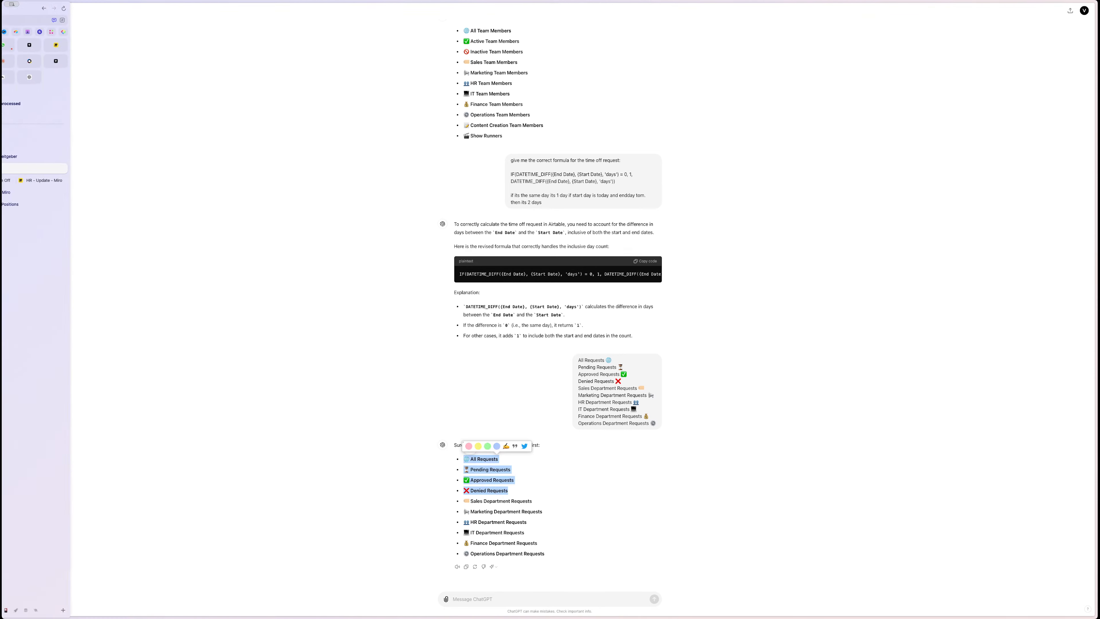
left_click(44, 180)
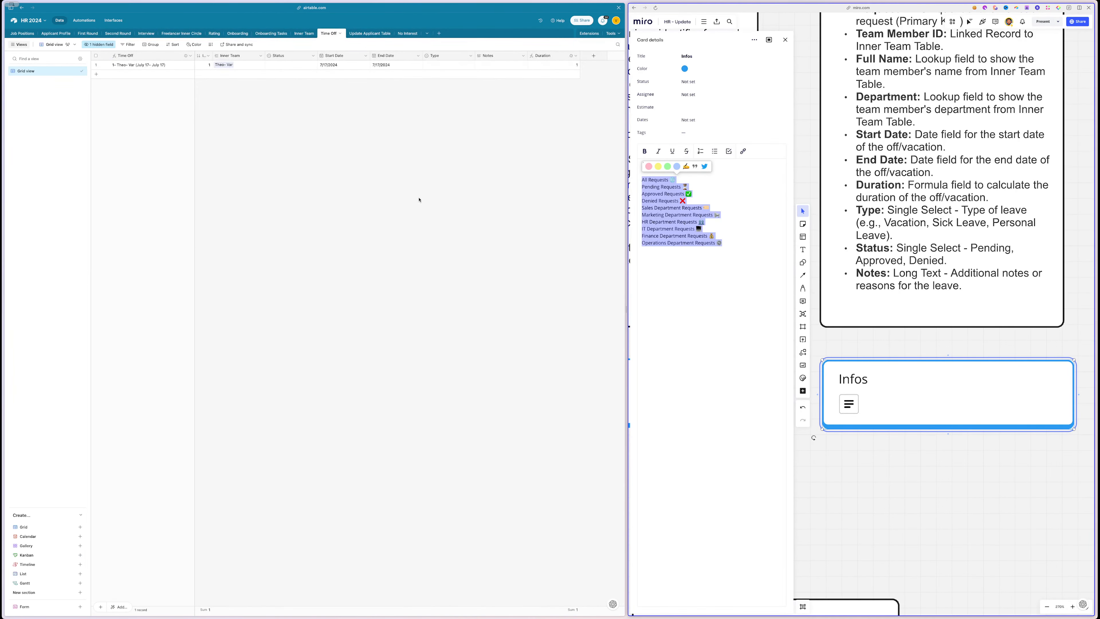
- Replace the Miro card's views list with the four emoji titles and rename the grid view to All Requests
left_click(691, 258)
key("ctrl+a")
key("ctrl+v")
left_click_drag(681, 182, 621, 182)
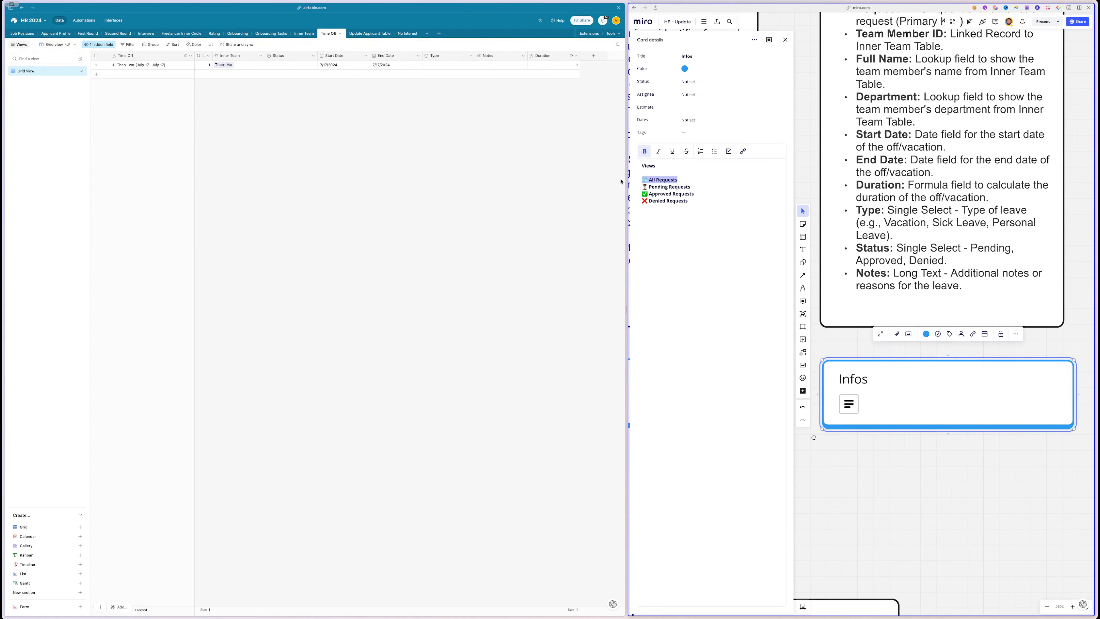
double_click(41, 71)
key("ctrl+v")
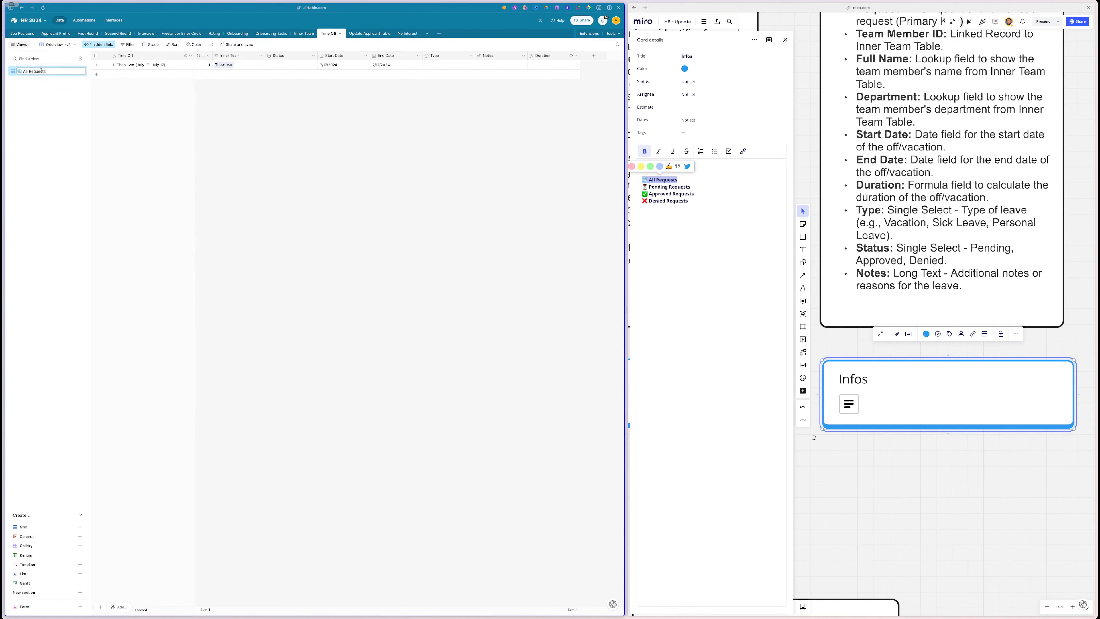
triple_click(656, 186)
key("ctrl+c")
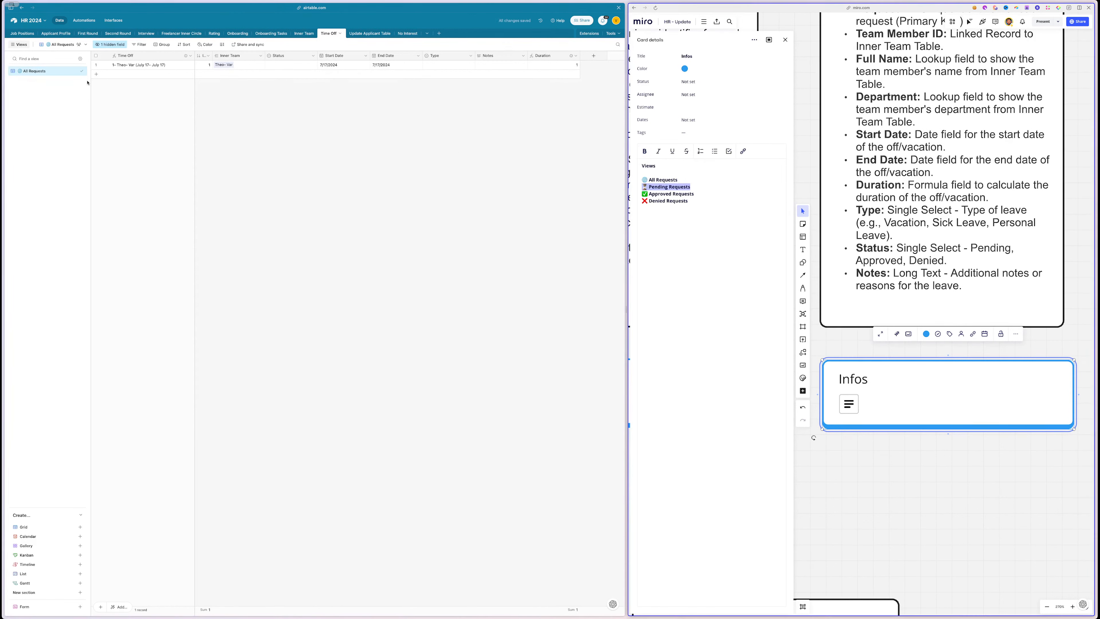
left_click(73, 73)
- Duplicate the All Requests view and name the copy Pending Requests
left_click(75, 71)
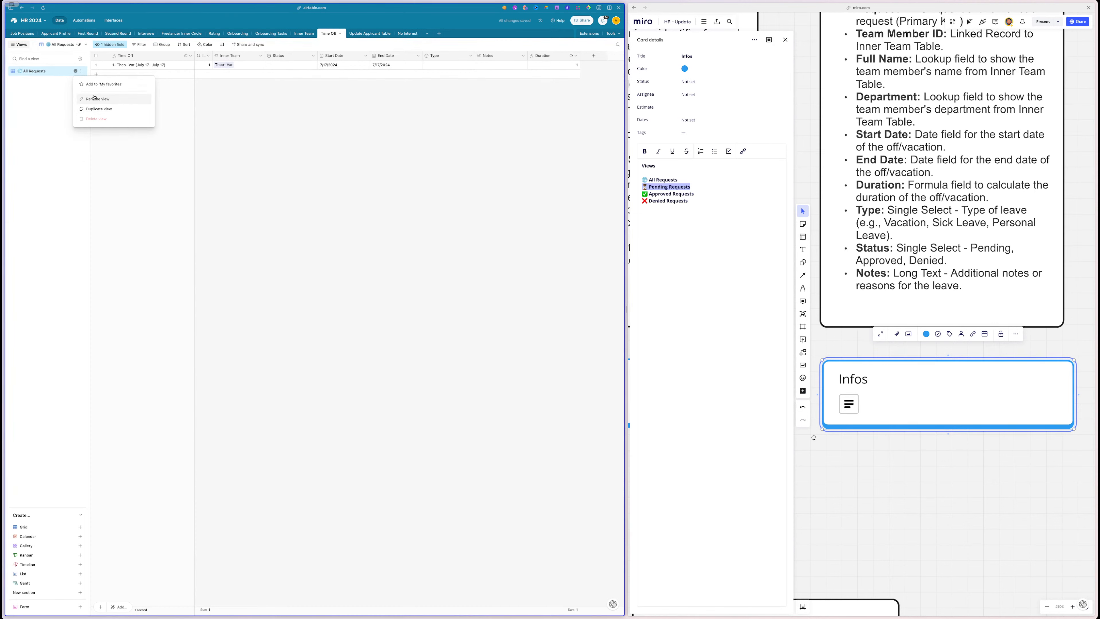
left_click(99, 109)
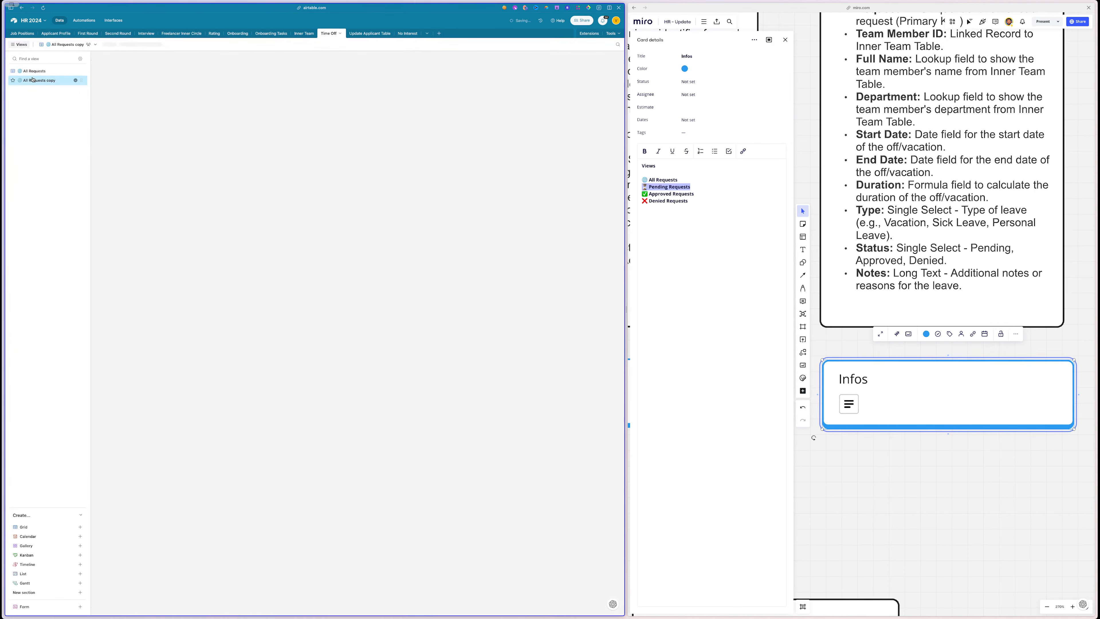
key("ctrl+v")
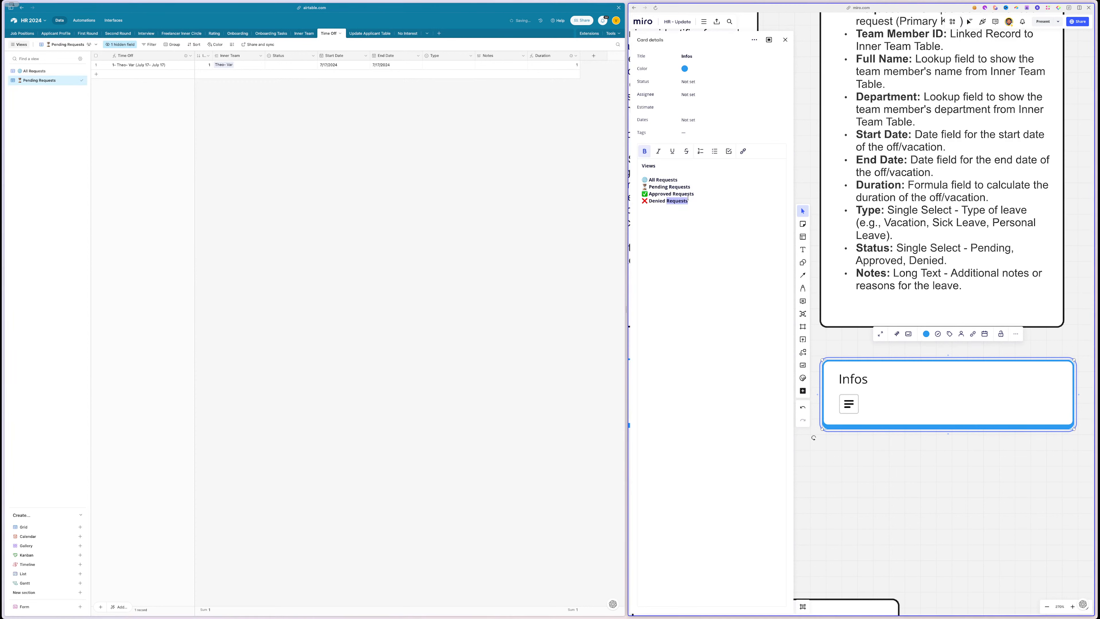
left_click_drag(694, 193, 643, 194)
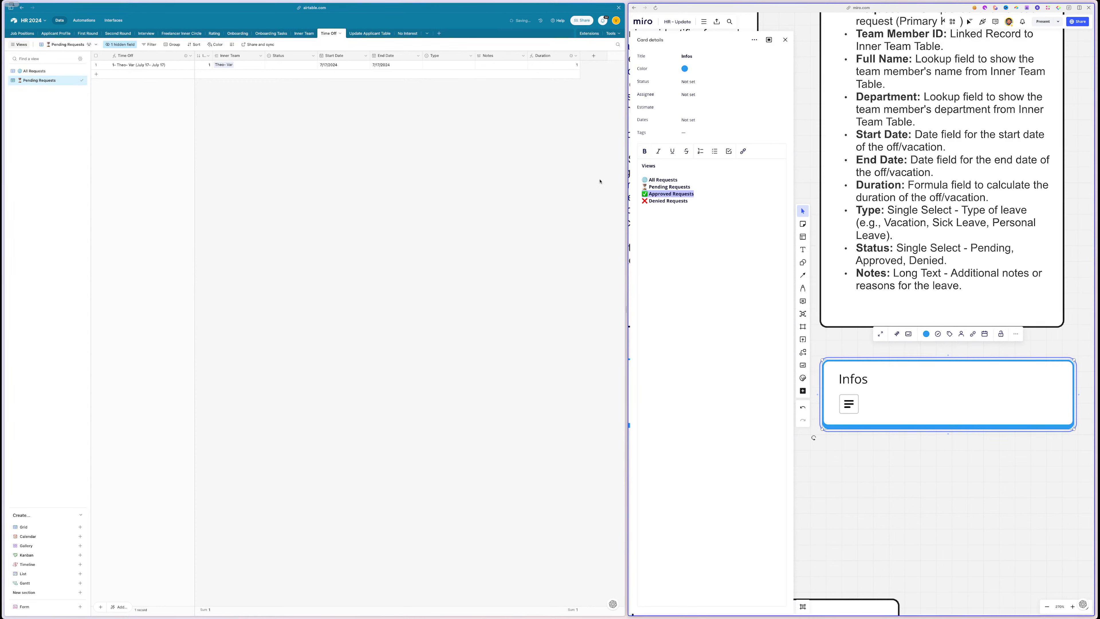
left_click(66, 106)
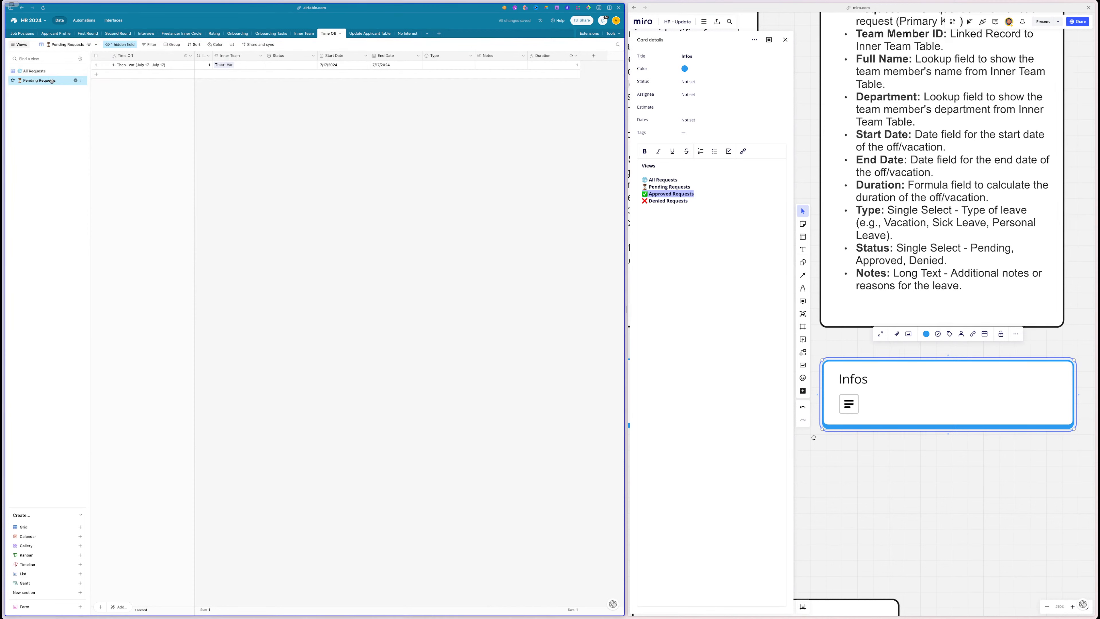
- Duplicate the Pending Requests view and name the copy ✅ Approved Requests
left_click(76, 82)
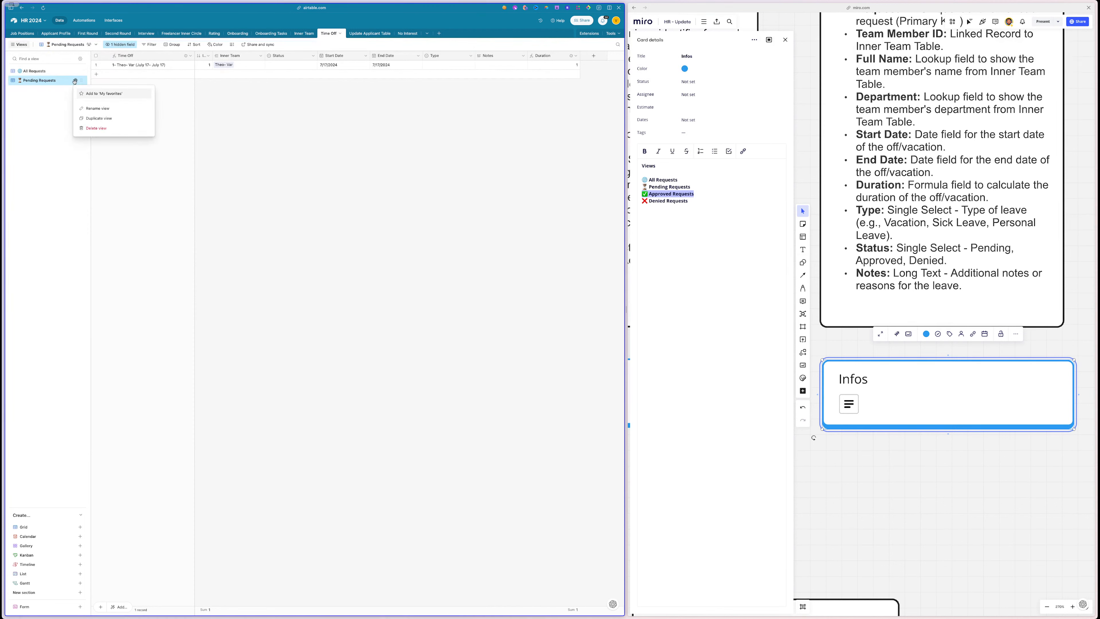
left_click(99, 118)
type("✅ Approved Requests")
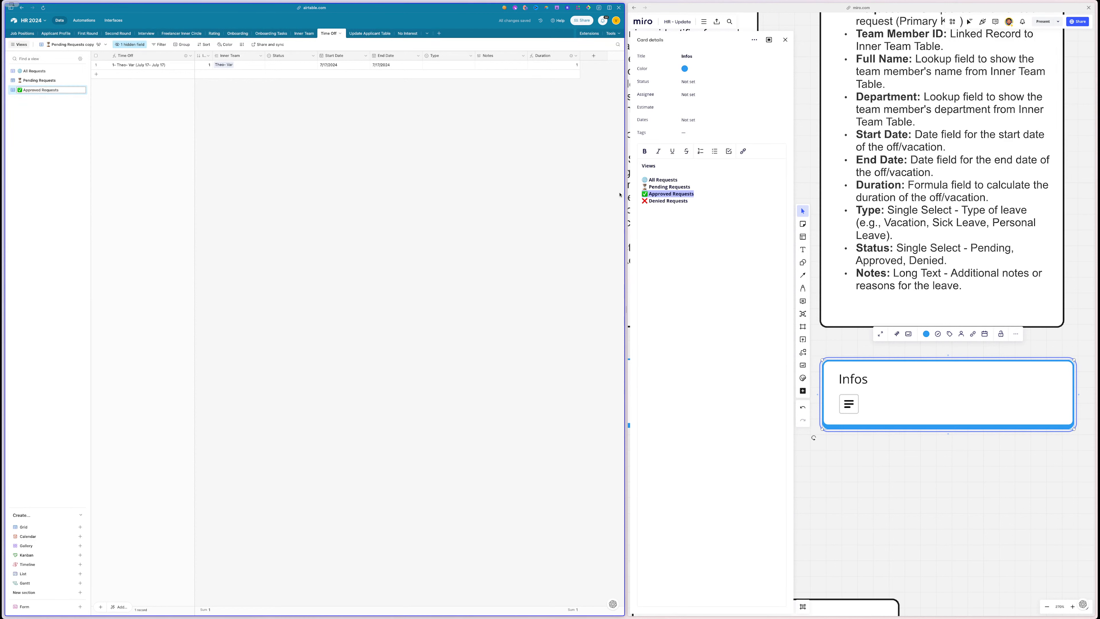
left_click_drag(693, 201, 642, 202)
key("super+c")
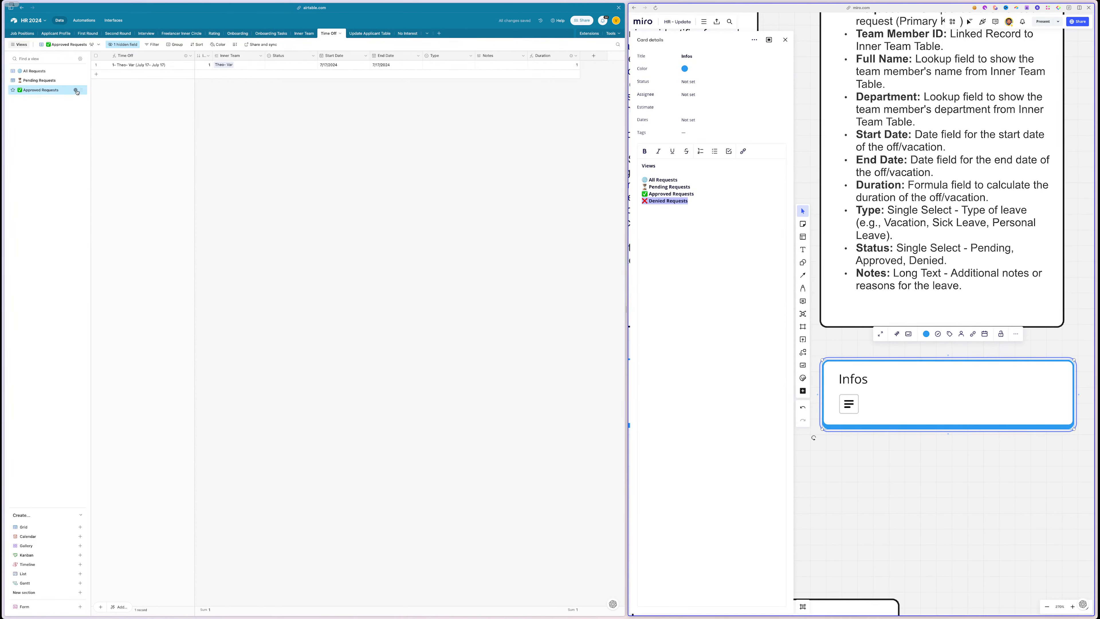
- Duplicate the Approved Requests view, rename it ❌ Denied Requests, and close the Miro card details
left_click(76, 92)
left_click(99, 127)
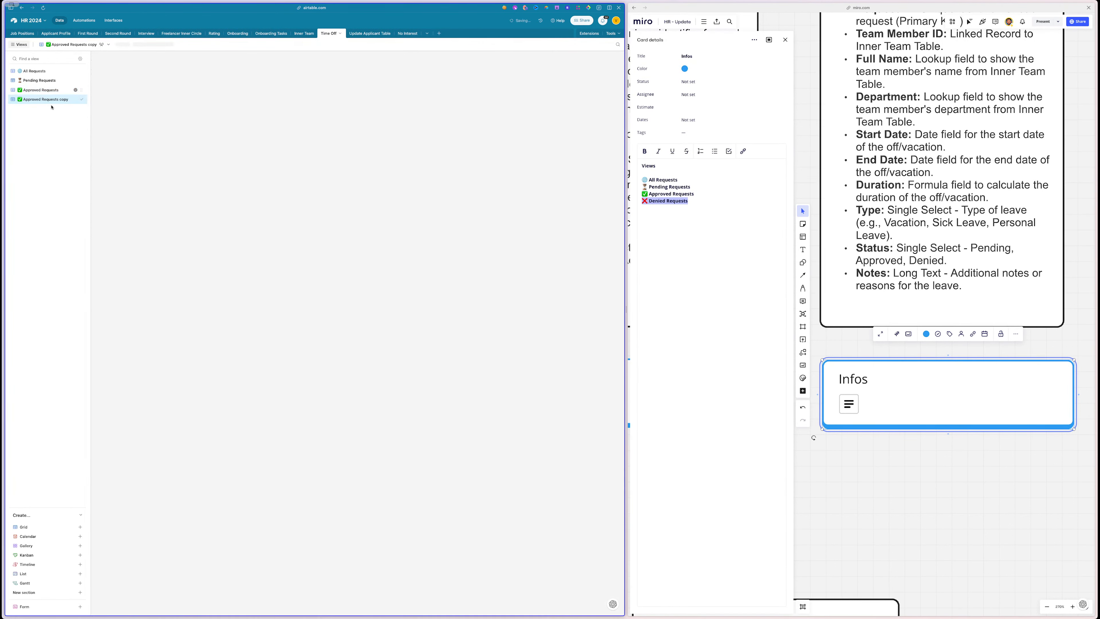
double_click(50, 100)
key("super+v")
left_click(44, 138)
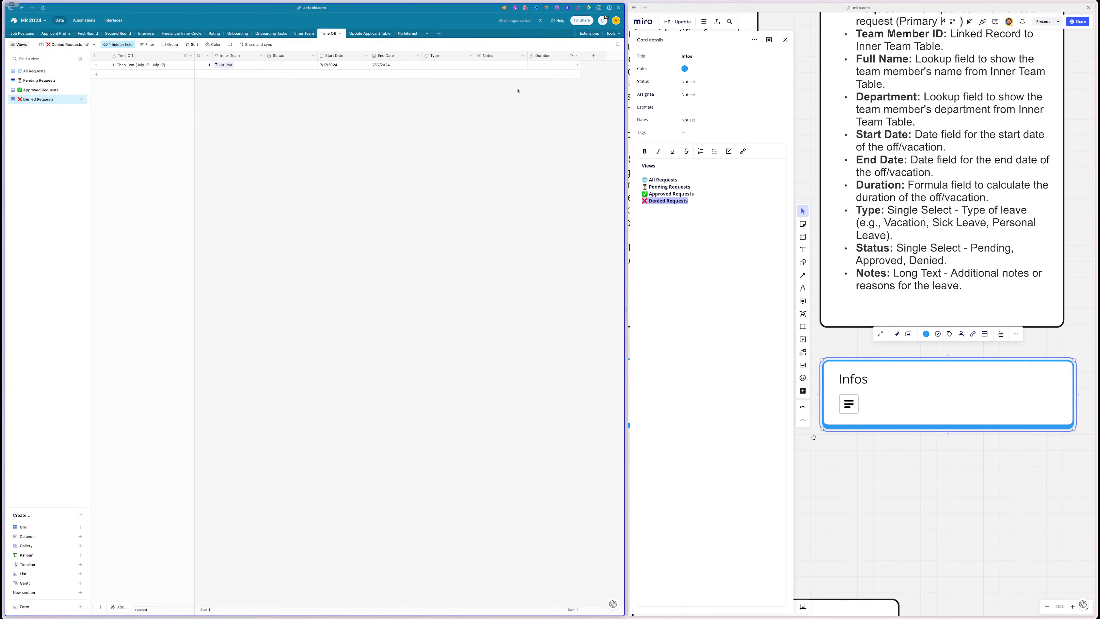
left_click(784, 40)
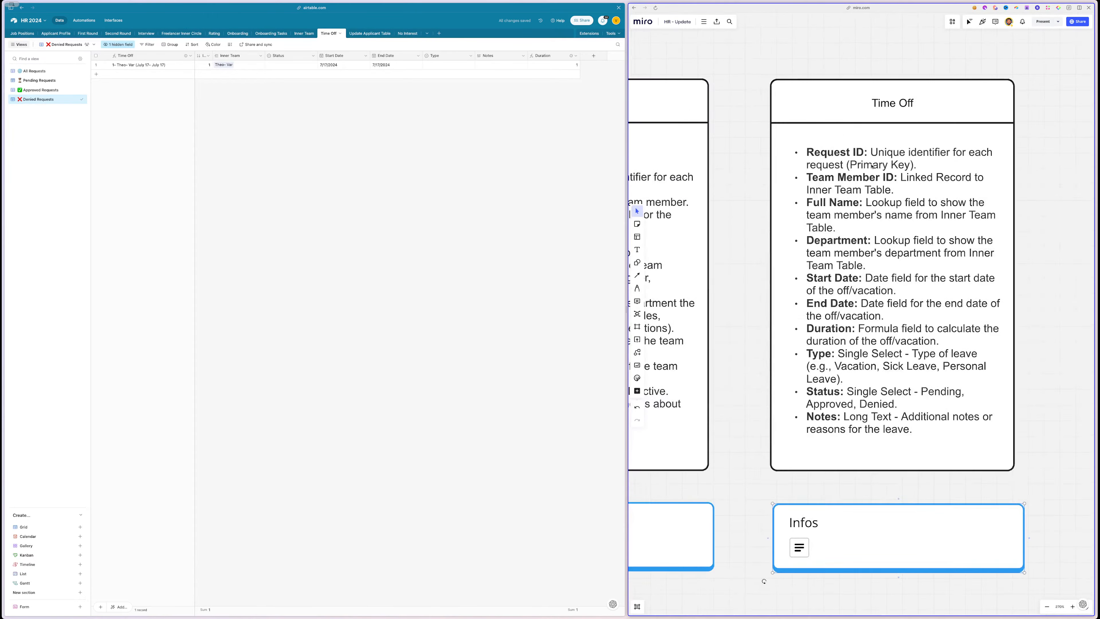
scroll(873, 167, "down", 3)
scroll(872, 167, "right", 6)
scroll(873, 166, "left", 10)
scroll(873, 166, "down", 3)
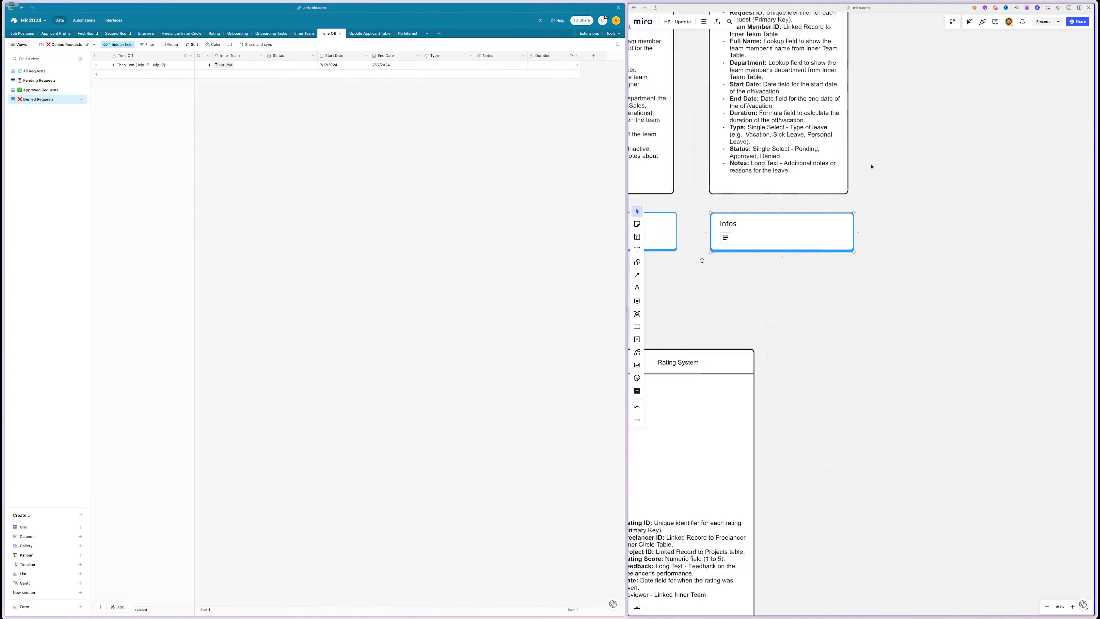
scroll(873, 166, "up", 3)
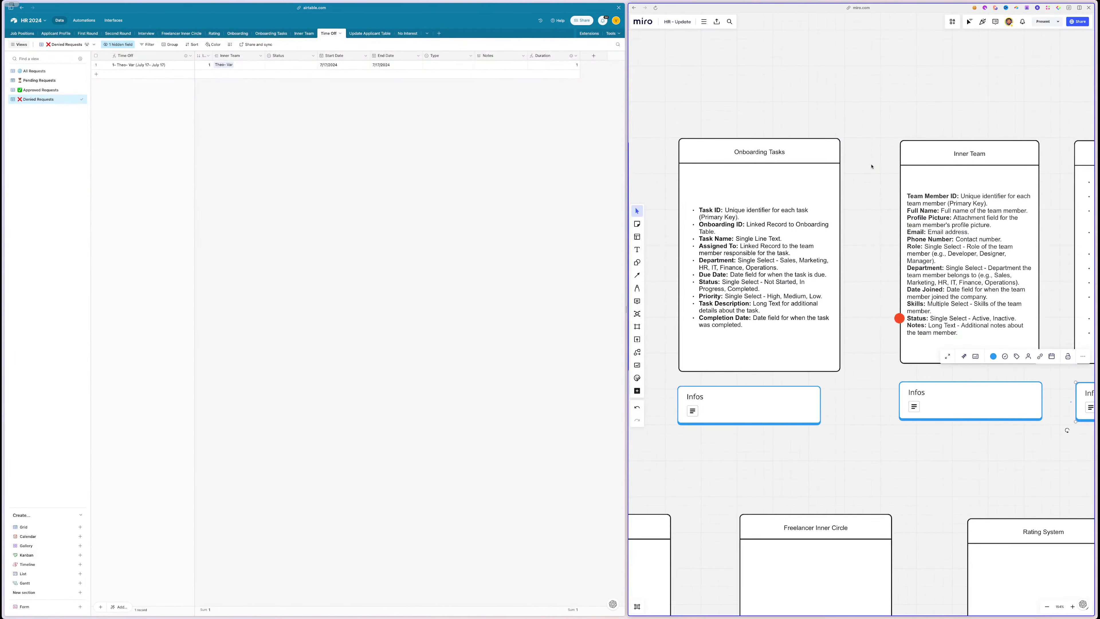
scroll(872, 167, "right", 6)
scroll(873, 167, "left", 9)
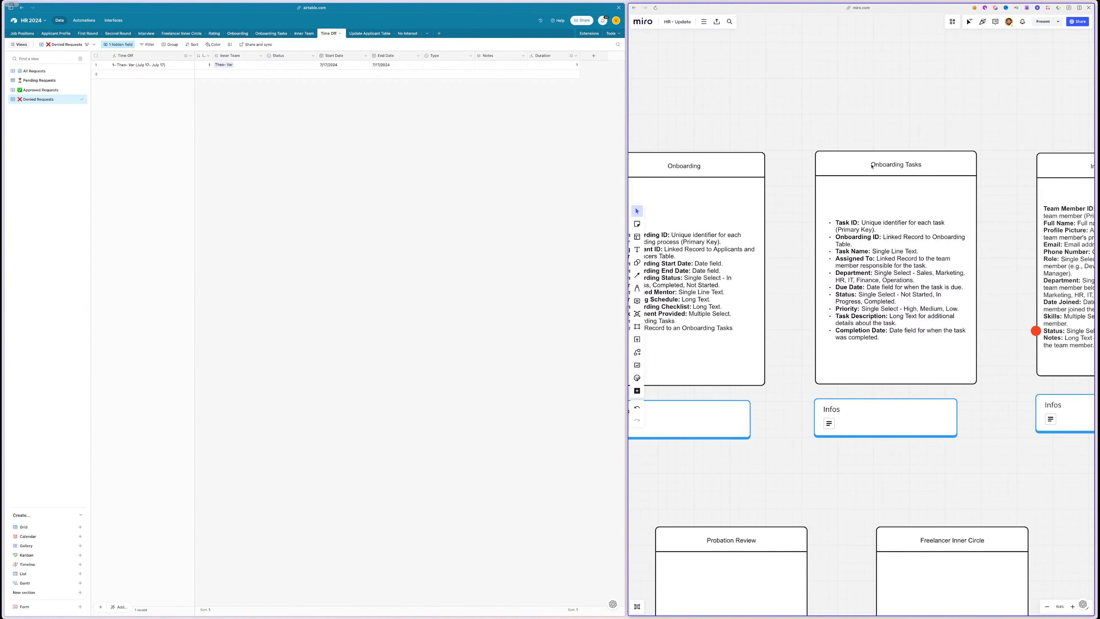
scroll(872, 166, "down", 8)
scroll(872, 166, "left", 2)
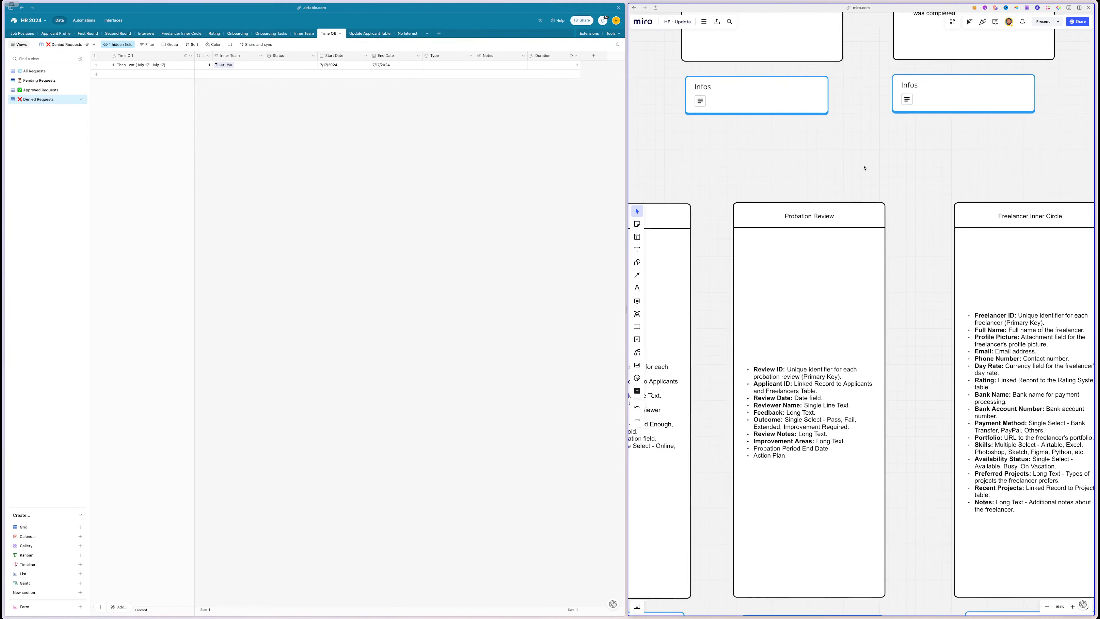
scroll(864, 167, "down", 5)
scroll(864, 167, "right", 4)
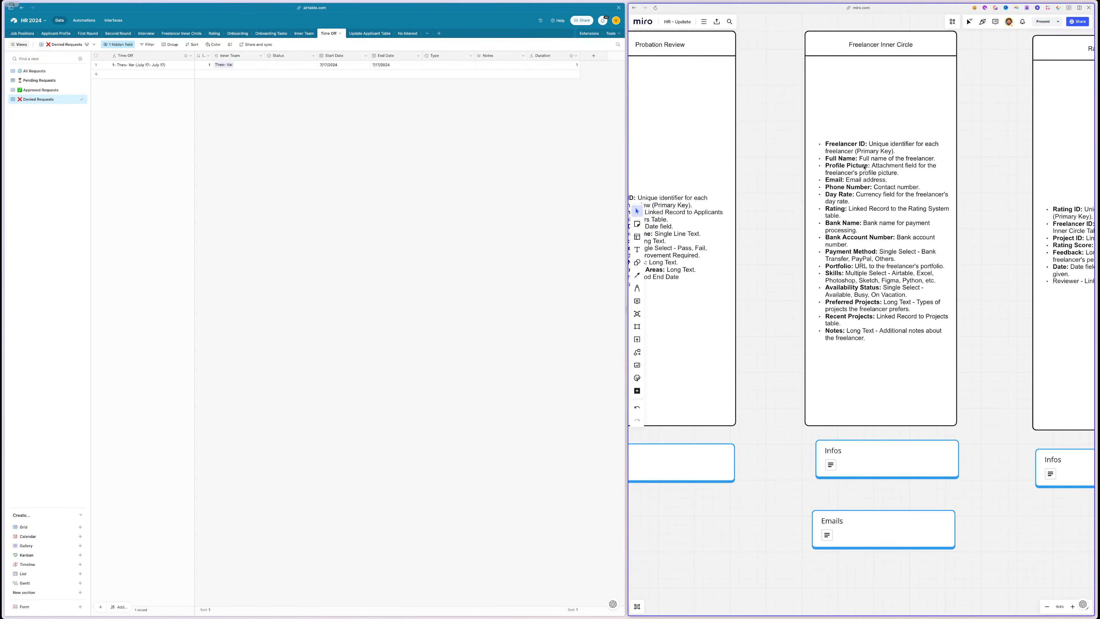
scroll(864, 167, "down", 4)
scroll(864, 166, "left", 3)
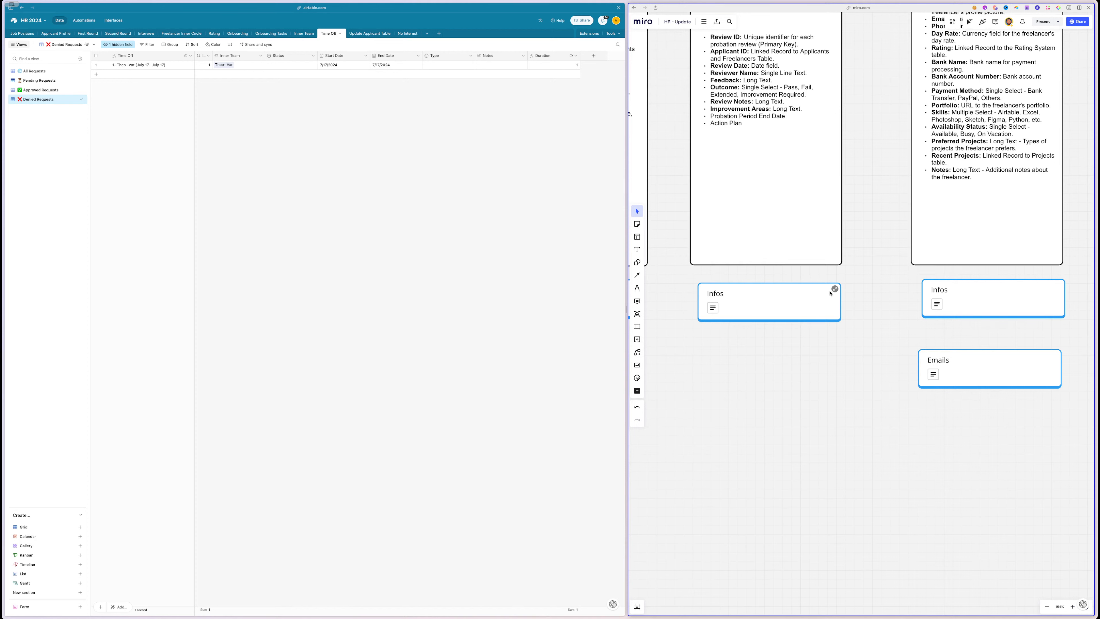
left_click(829, 294)
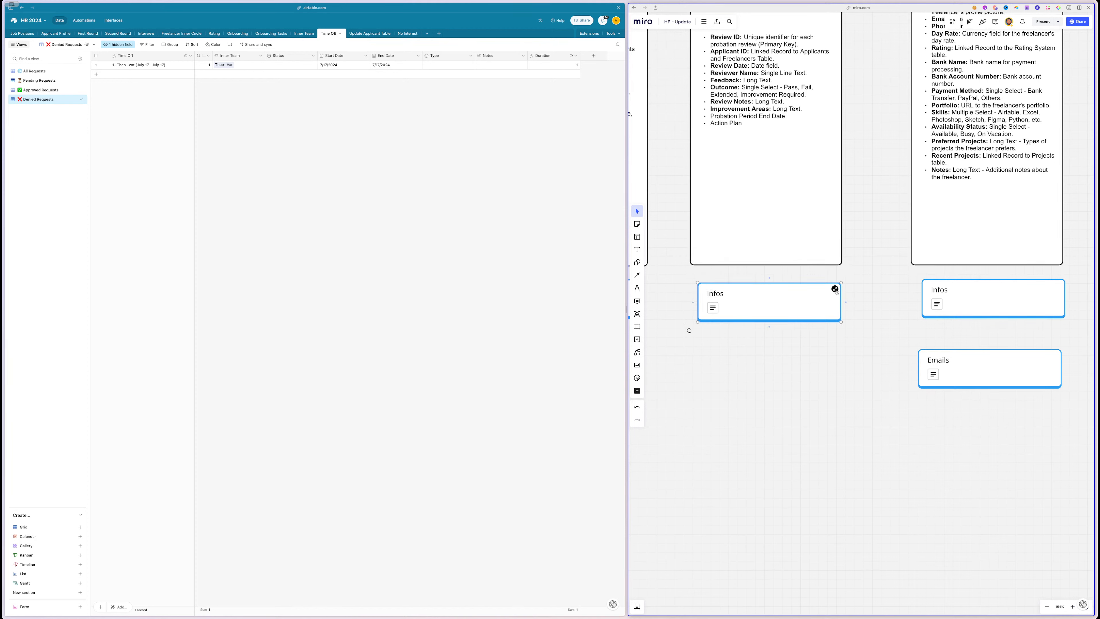
left_click(835, 290)
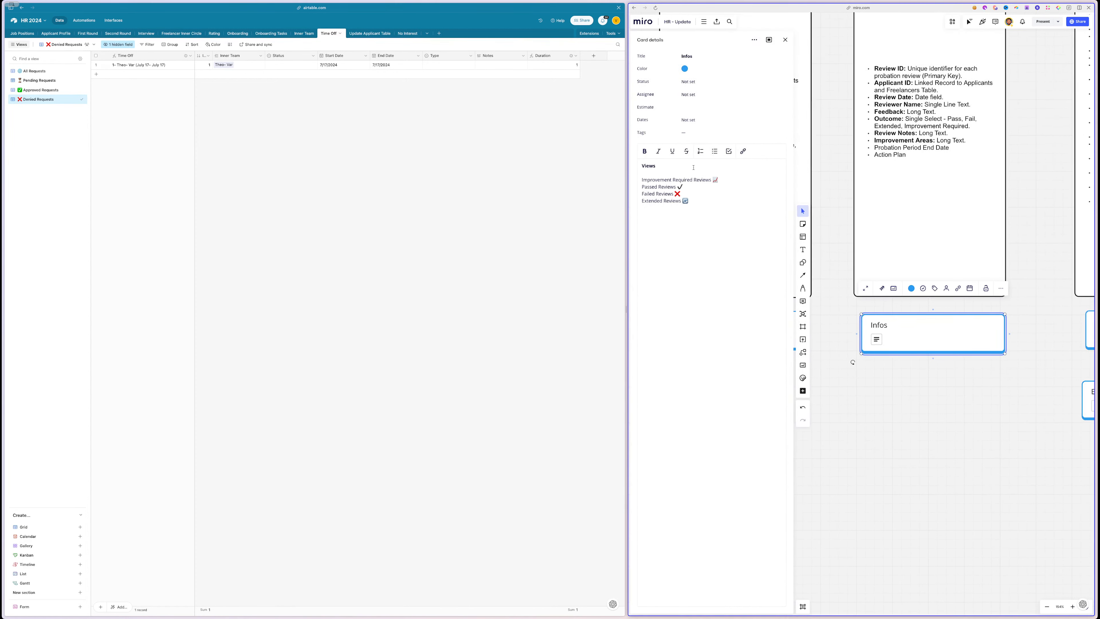
left_click(785, 39)
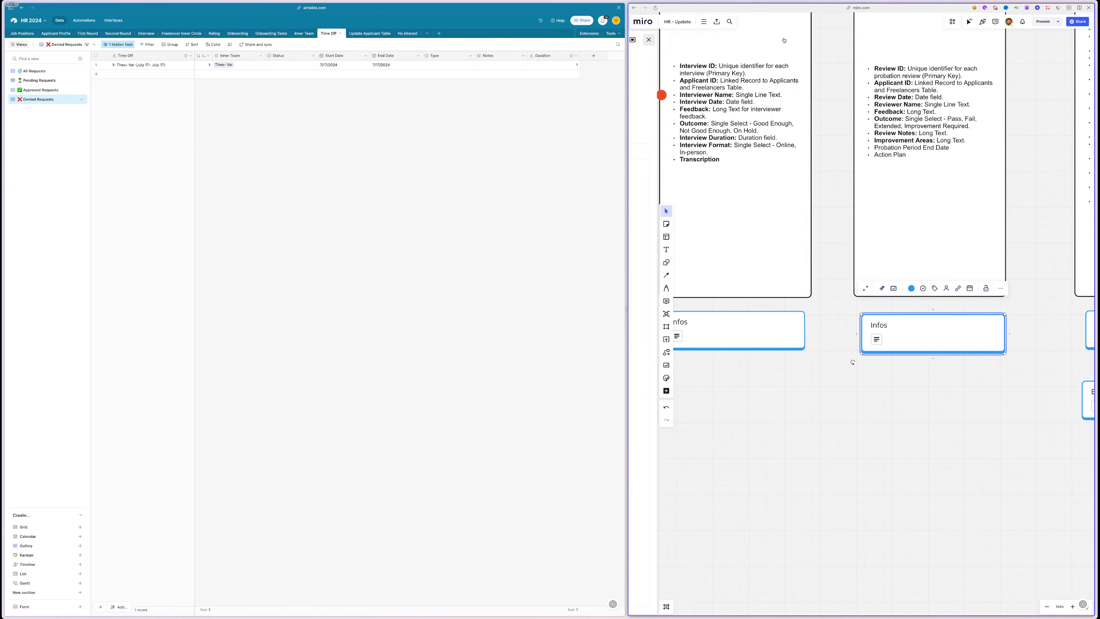
scroll(818, 368, "right", 5)
scroll(818, 369, "up", 4)
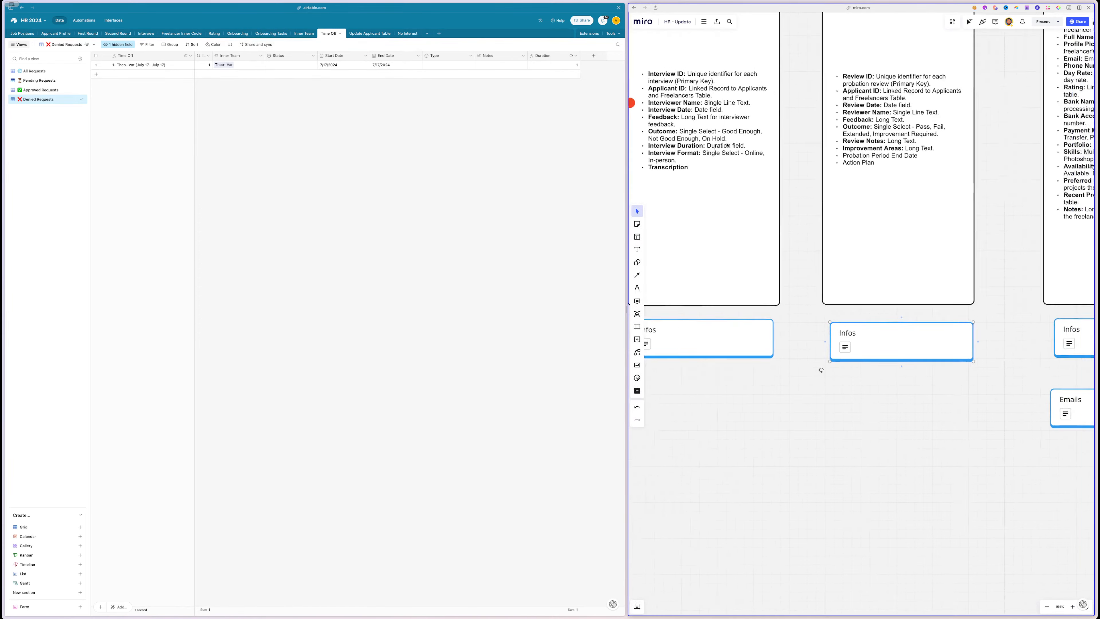
scroll(865, 168, "left", 5)
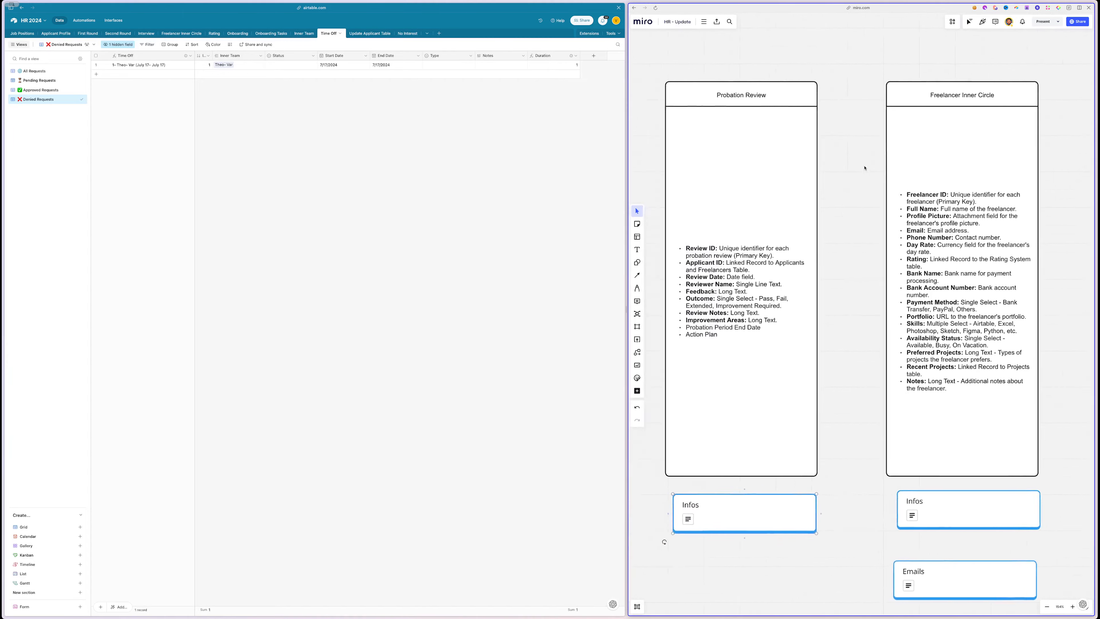
scroll(865, 168, "down", 3)
scroll(865, 168, "down", 2)
scroll(865, 169, "right", 10)
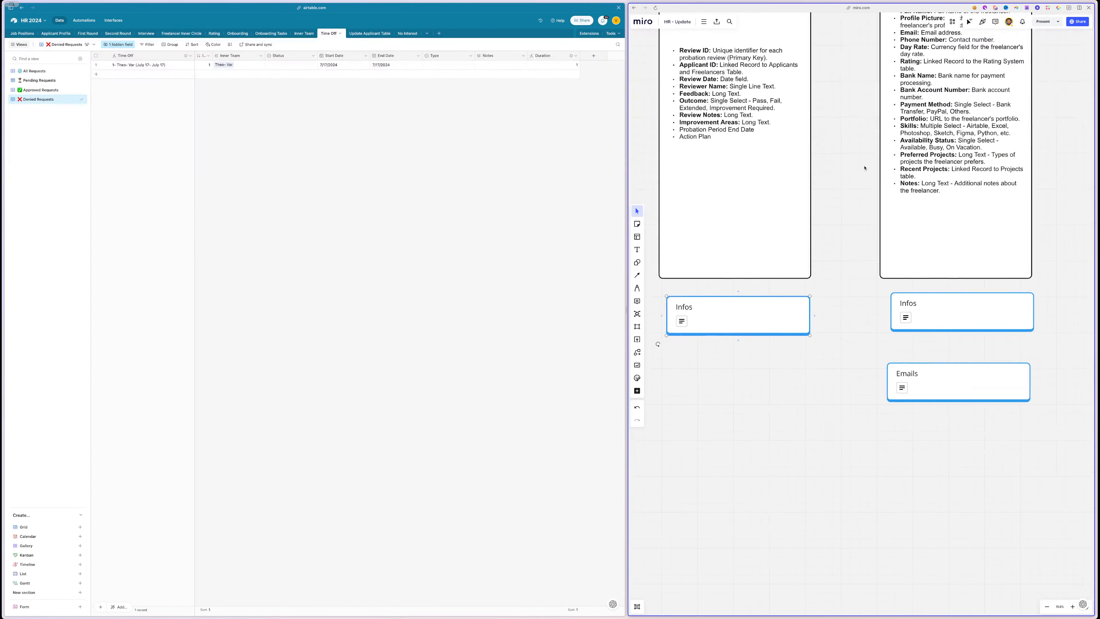
scroll(866, 168, "up", 4)
scroll(865, 168, "left", 4)
scroll(865, 169, "up", 2)
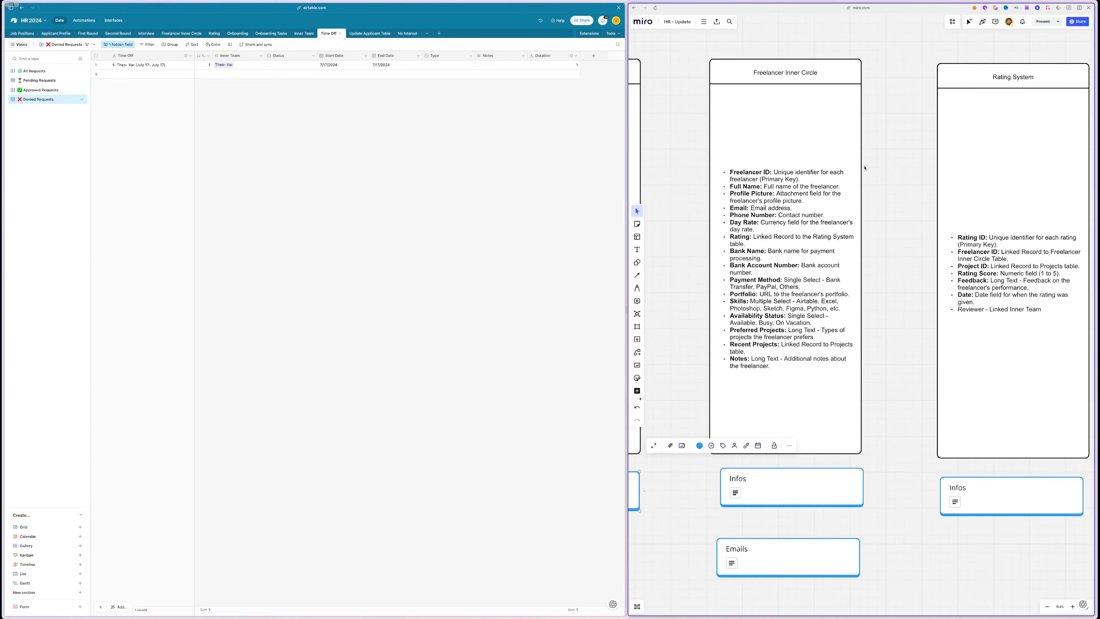
scroll(865, 168, "left", 15)
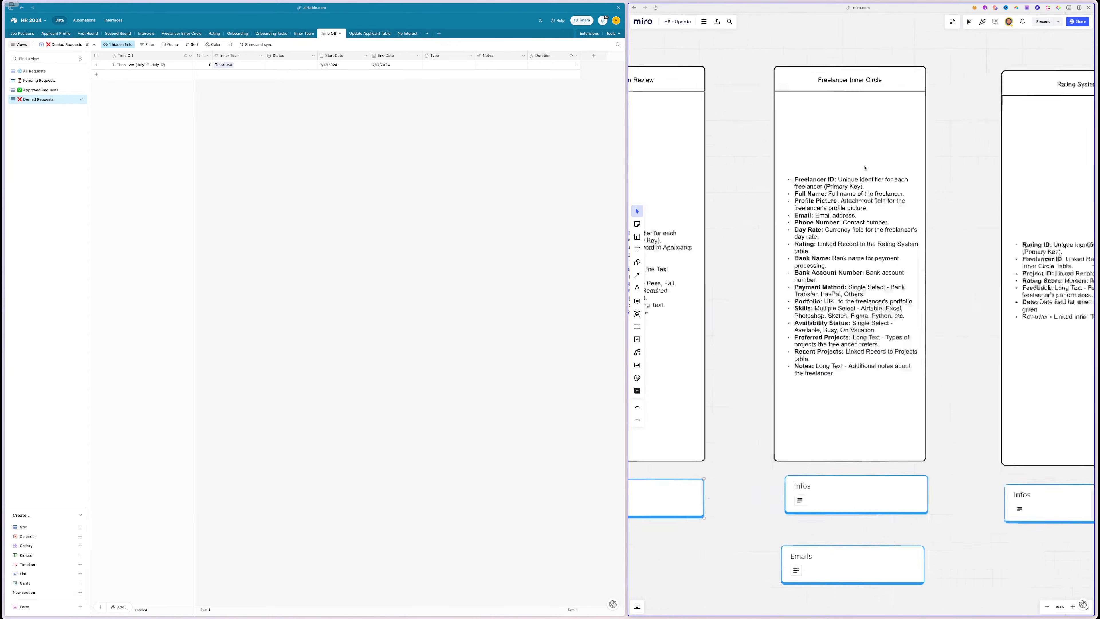
scroll(865, 168, "right", 15)
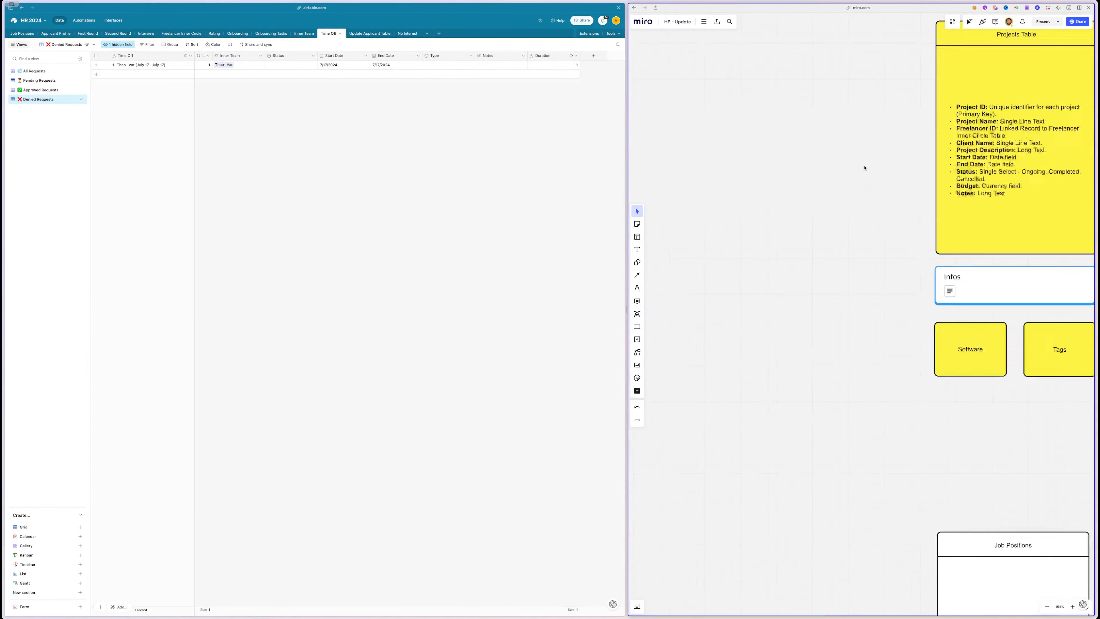
scroll(865, 169, "right", 3)
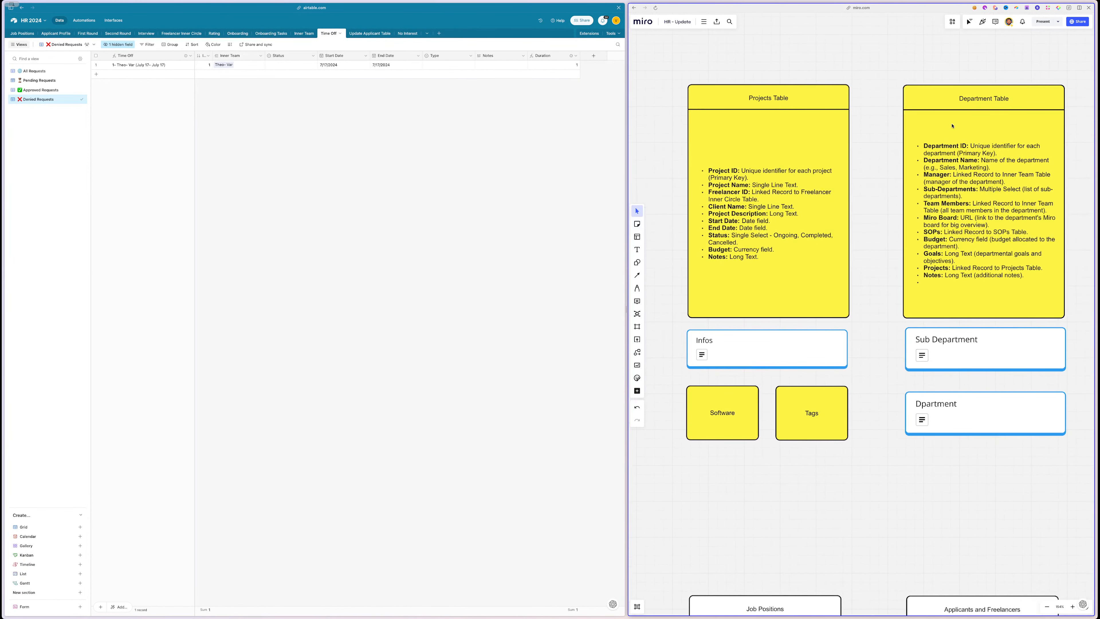
left_click_drag(1076, 70, 679, 468)
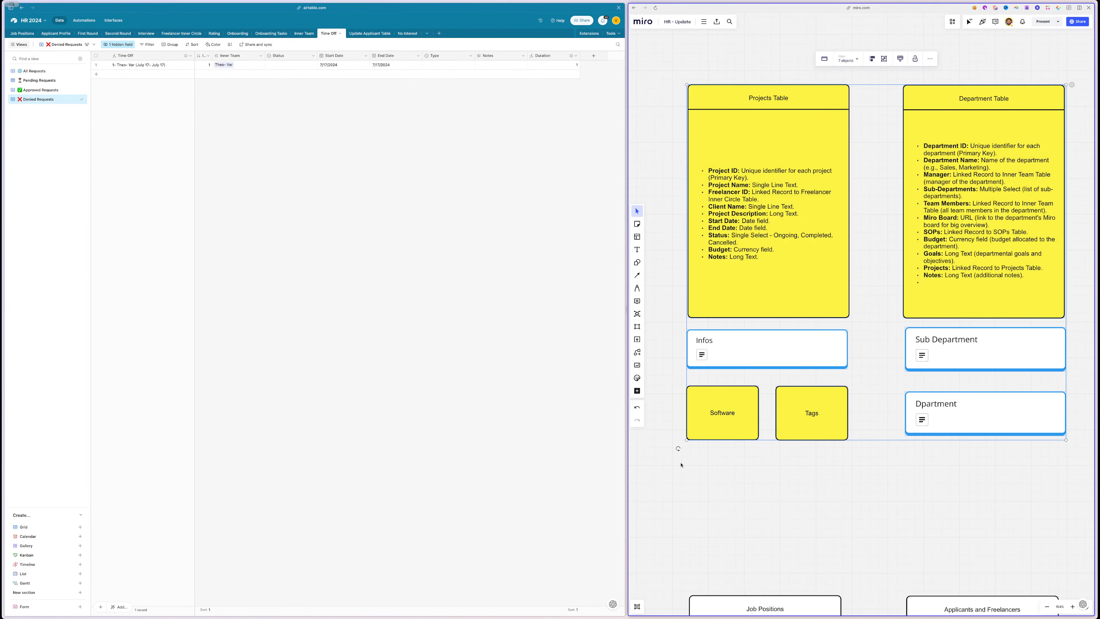
scroll(681, 465, "right", 1)
left_click(681, 465)
scroll(681, 465, "right", 5)
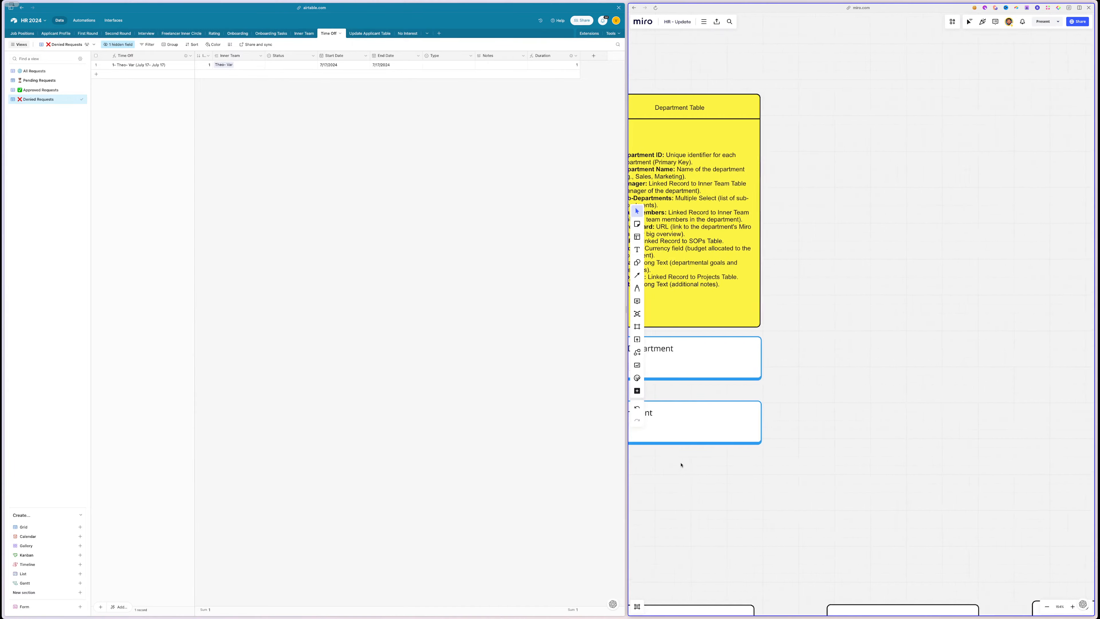
scroll(681, 465, "left", 2)
scroll(681, 465, "down", 15)
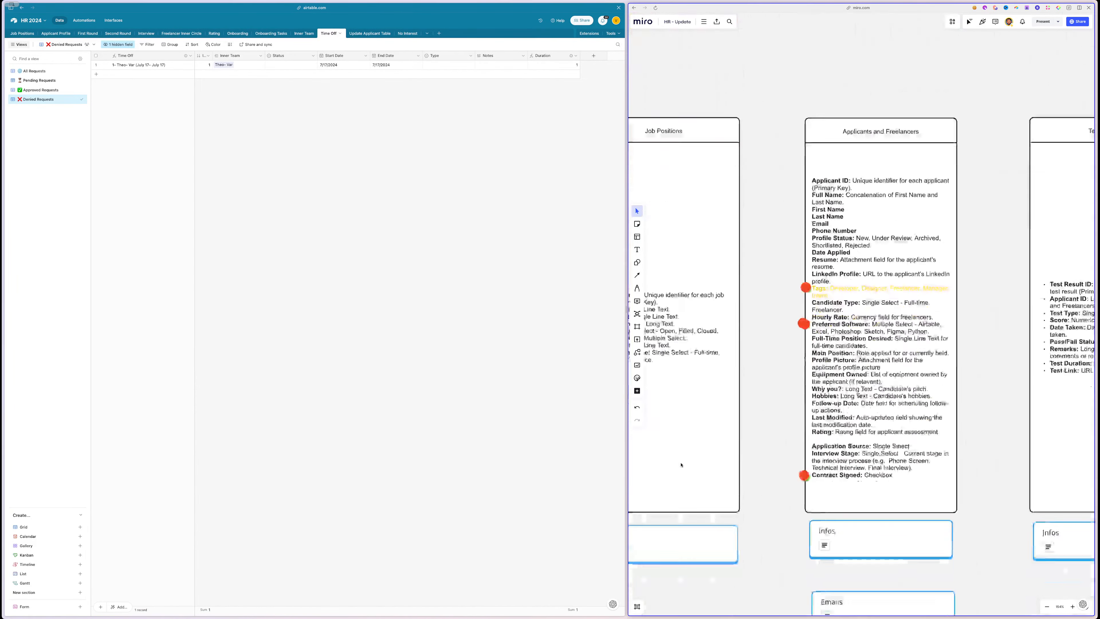
scroll(681, 465, "down", 6)
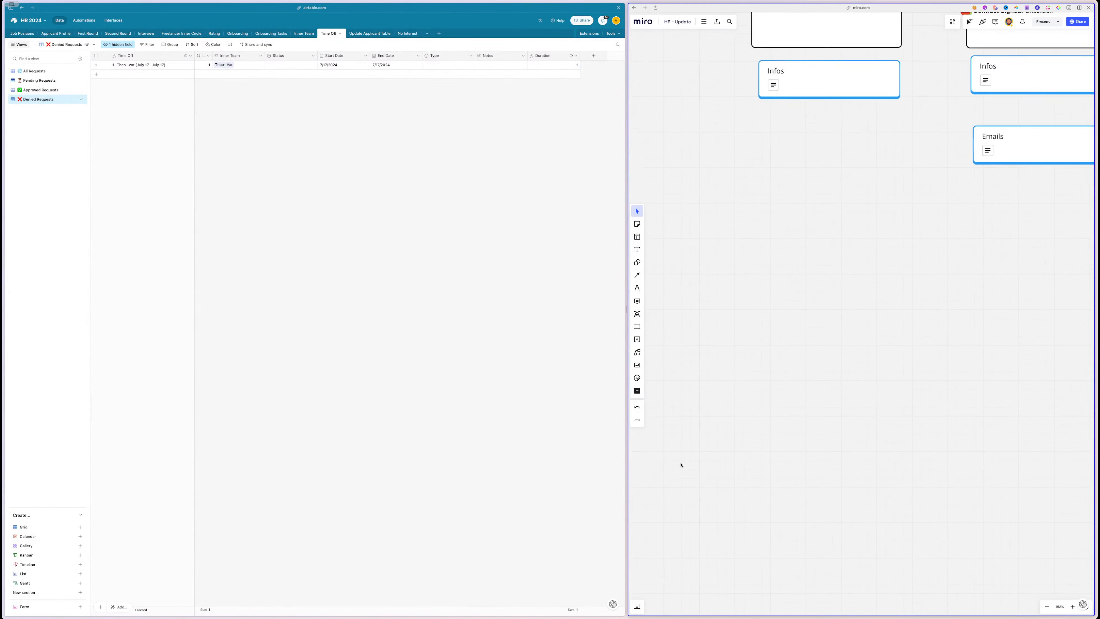
scroll(681, 465, "up", 5)
scroll(749, 428, "left", 2)
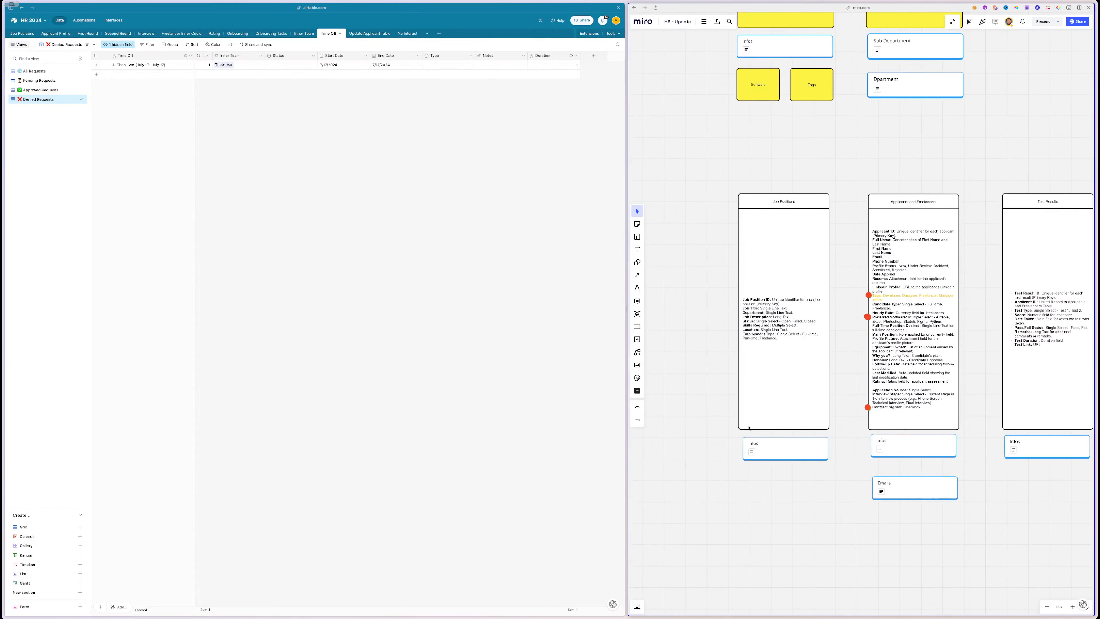
scroll(761, 316, "down", 10)
scroll(761, 316, "right", 5)
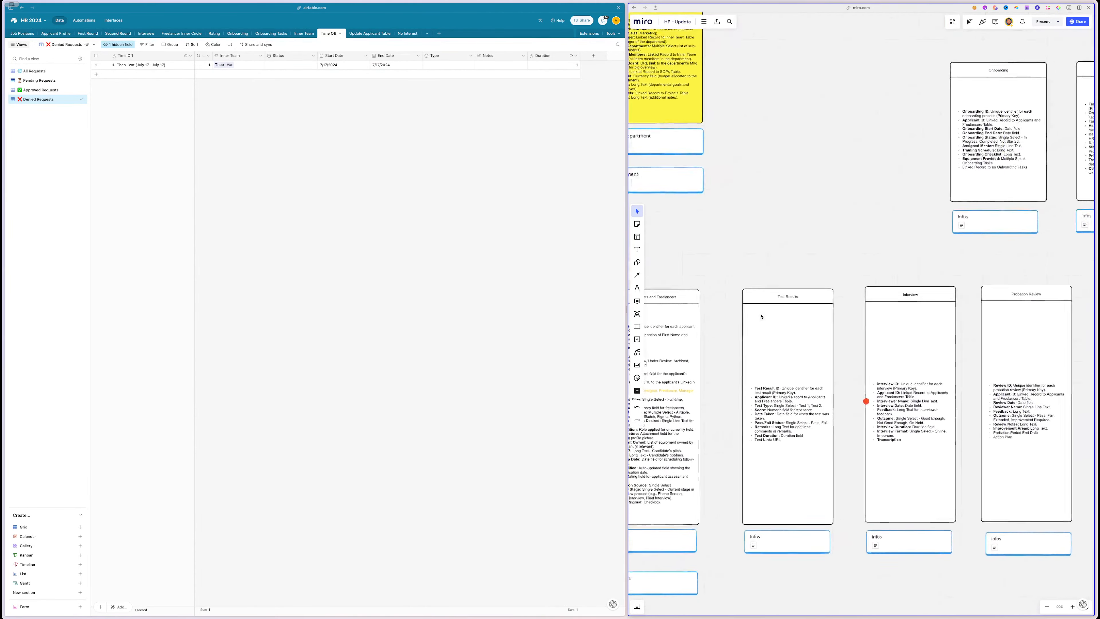
left_click(84, 20)
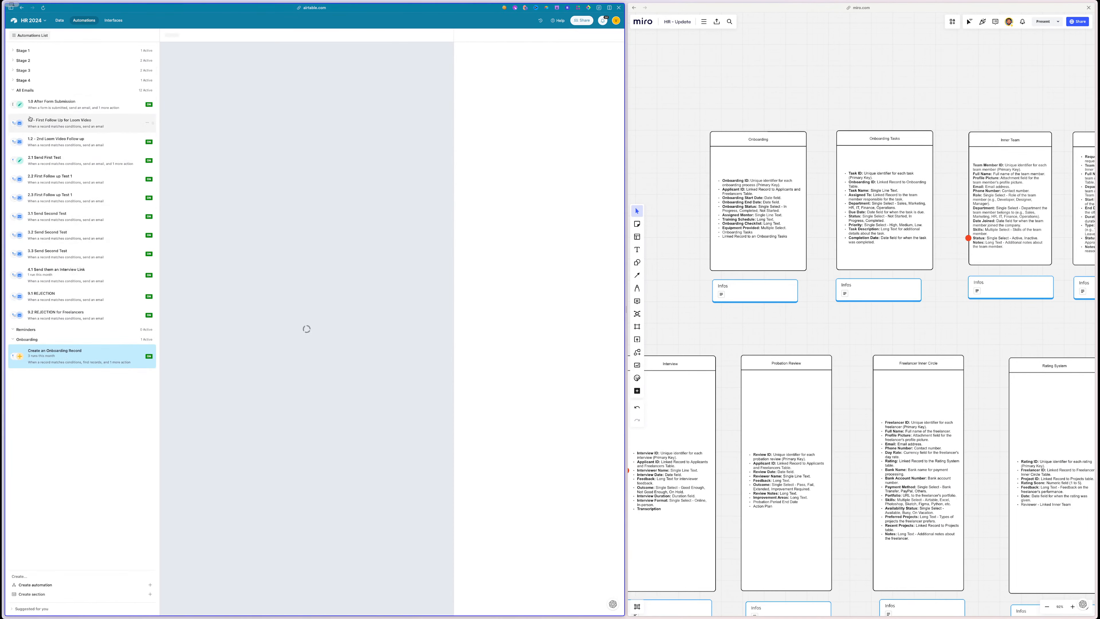
left_click(15, 90)
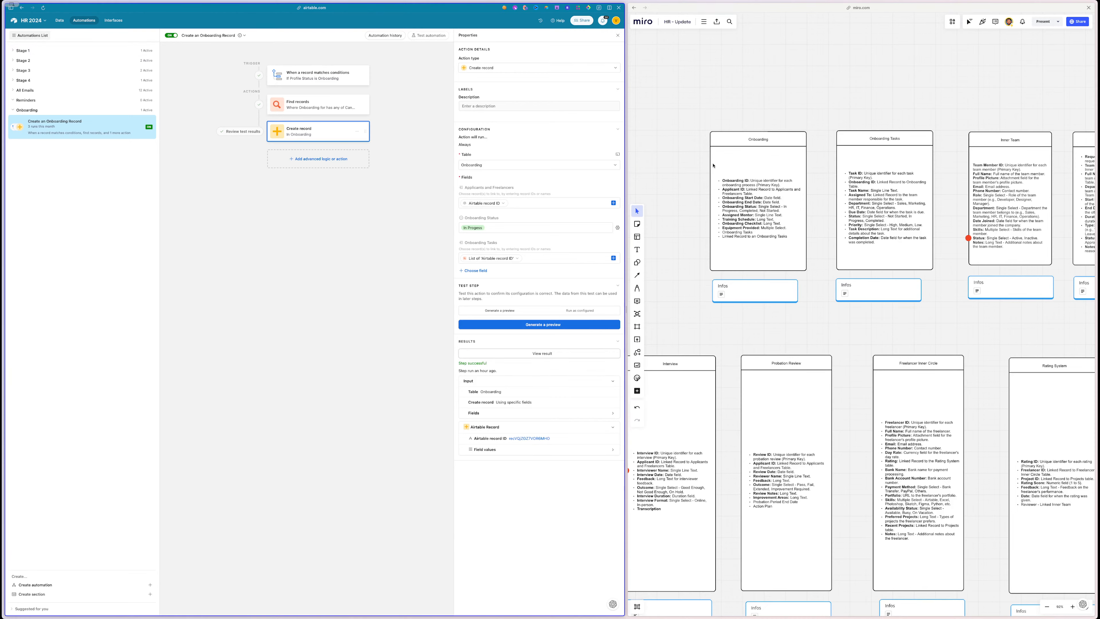
left_click(716, 135)
left_click(687, 135)
scroll(695, 160, "left", 10)
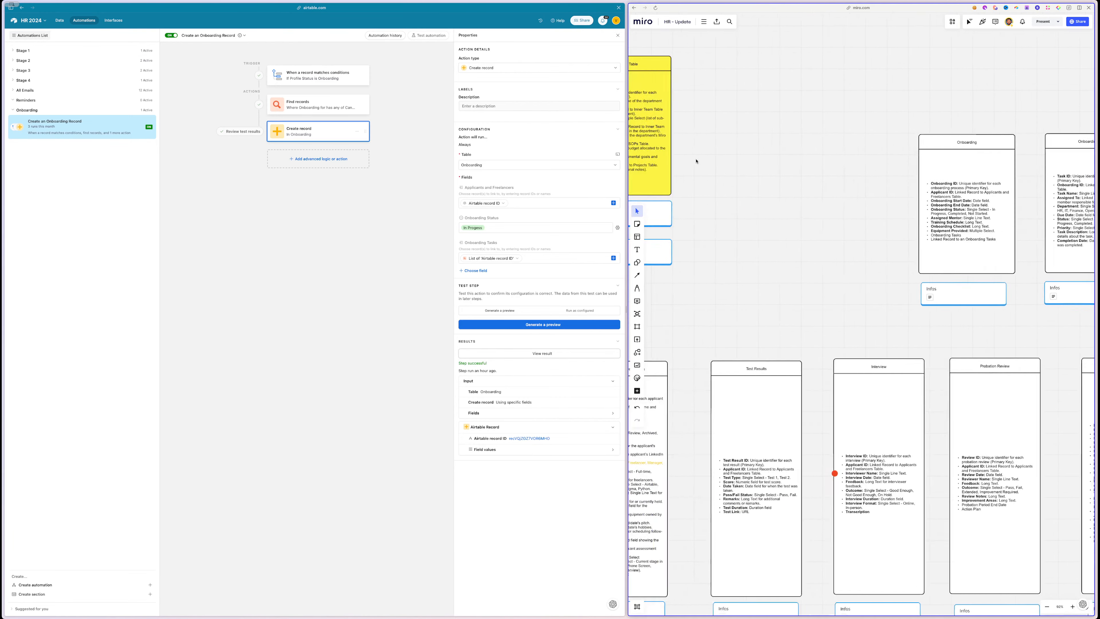
scroll(696, 161, "down", 5)
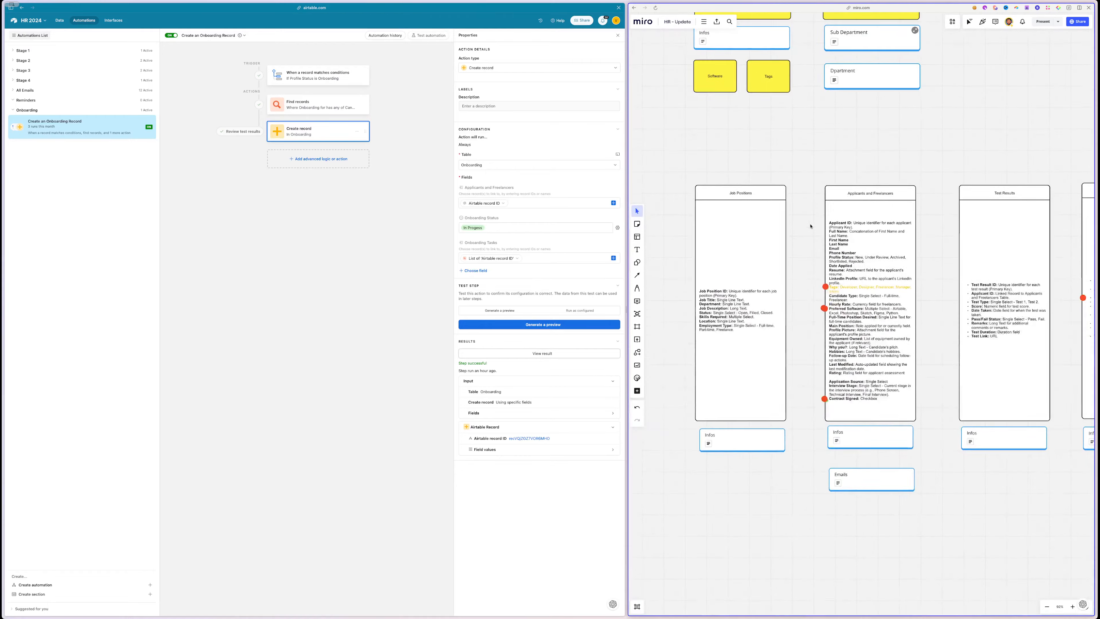
- Return to the Time Off table data and widen the Miro board in the split view
left_click(56, 20)
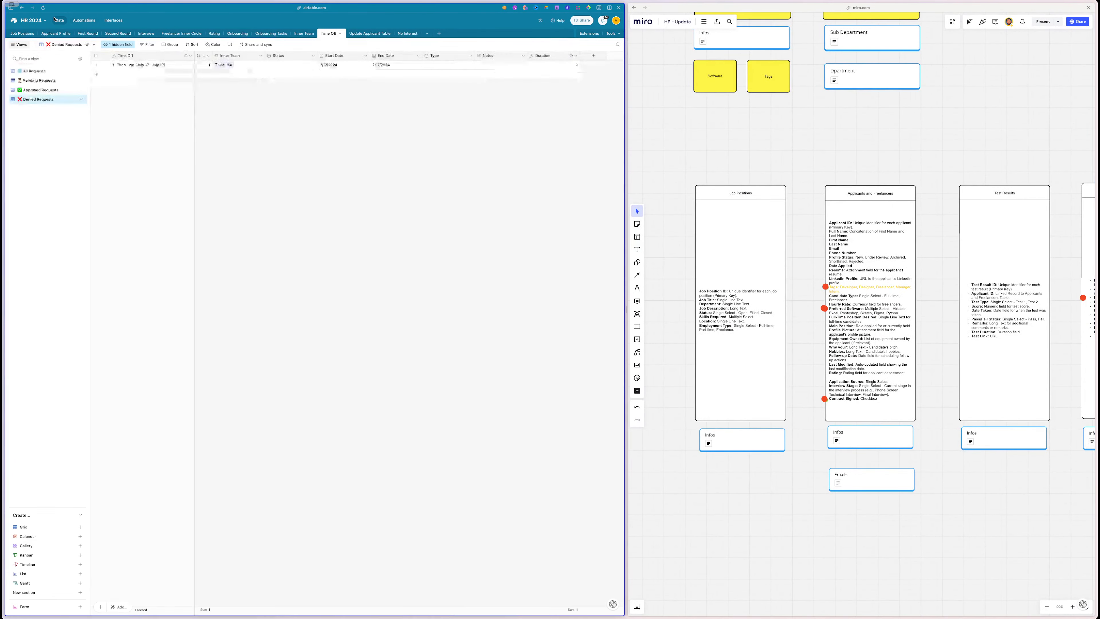
scroll(795, 252, "down", 5)
scroll(795, 252, "right", 4)
scroll(796, 253, "down", 10)
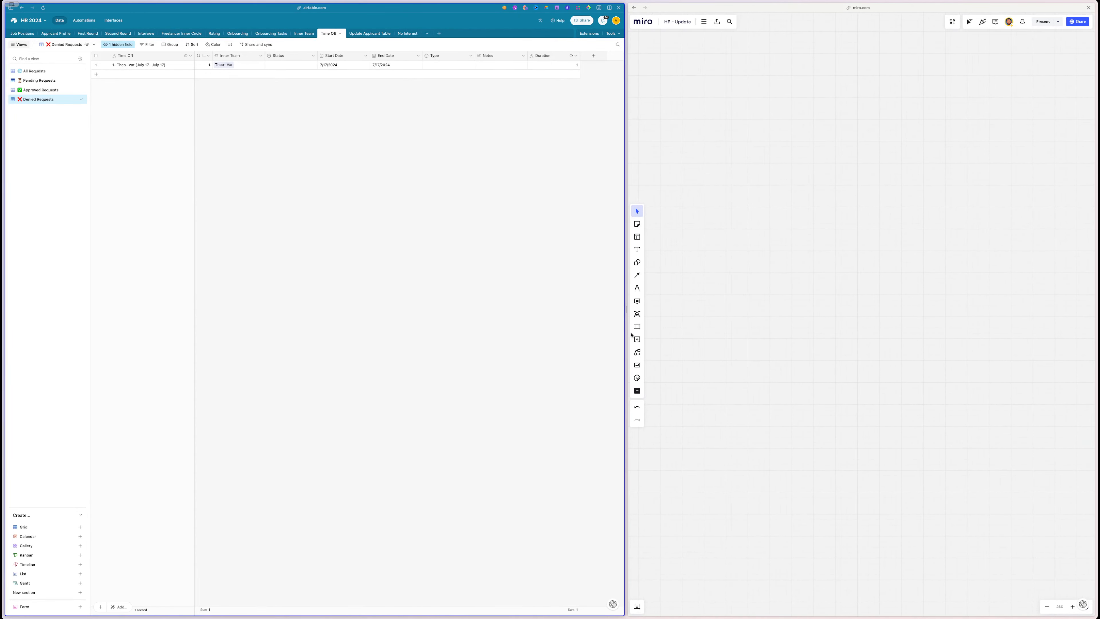
left_click_drag(627, 309, 412, 309)
- Navigate to the TEST 1 flowchart, marquee-select its shapes, then clear the selection
scroll(812, 259, "down", 5)
scroll(716, 256, "up", 5)
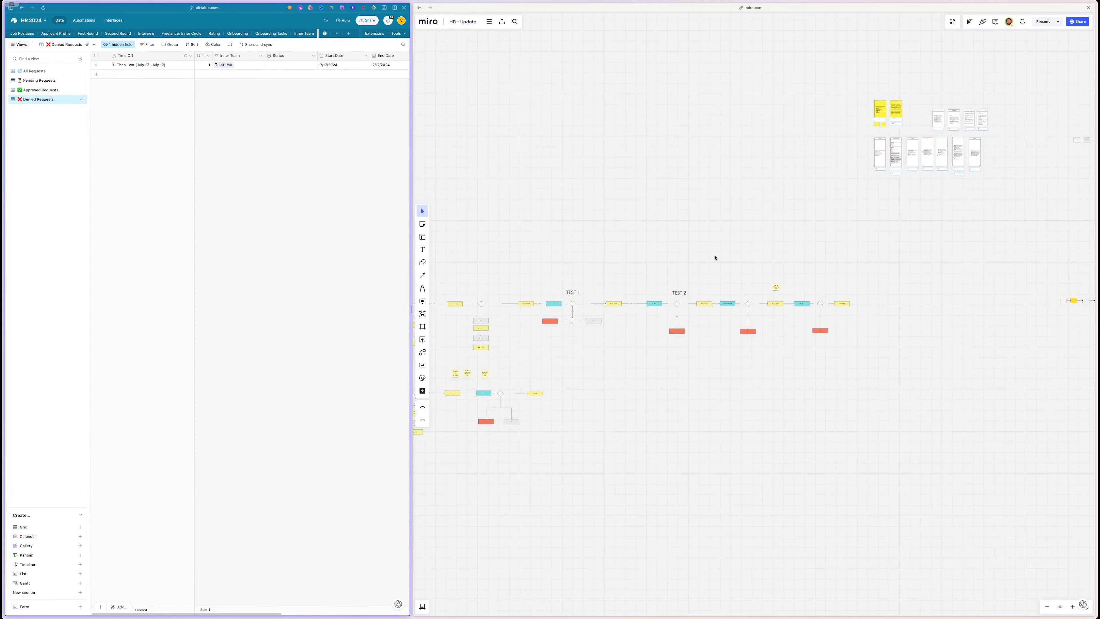
scroll(716, 256, "up", 3)
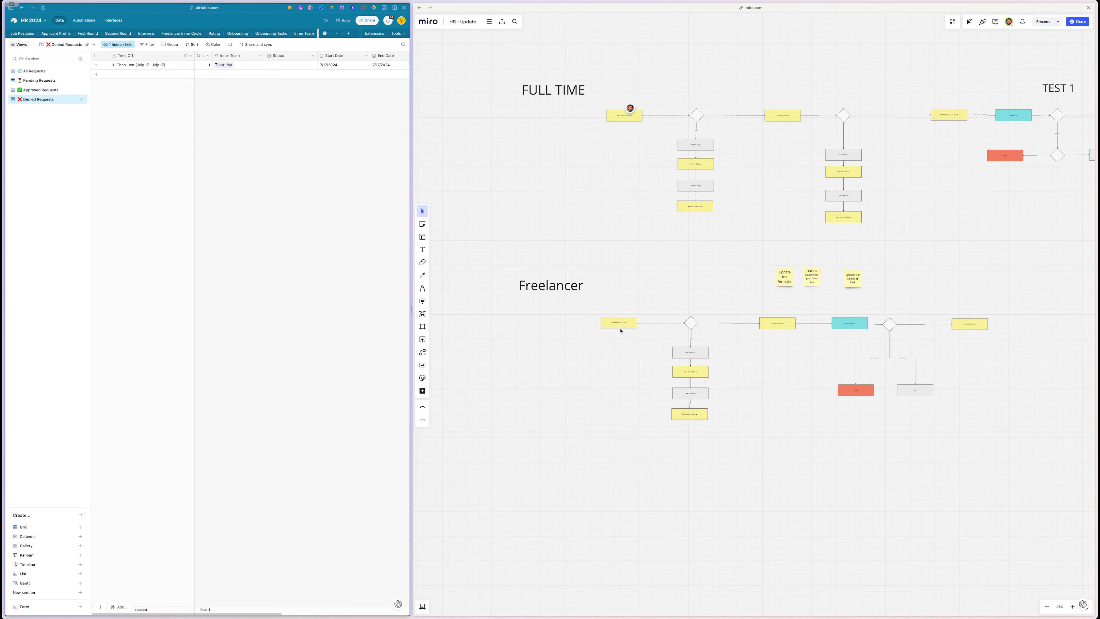
scroll(635, 203, "up", 5)
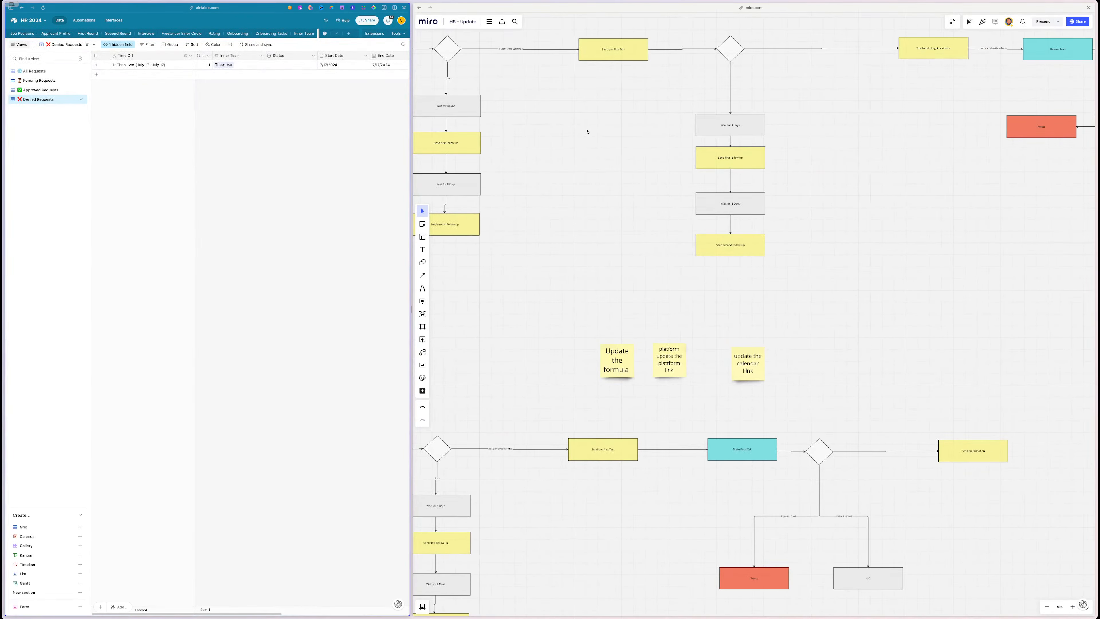
scroll(871, 115, "right", 10)
scroll(871, 115, "up", 4)
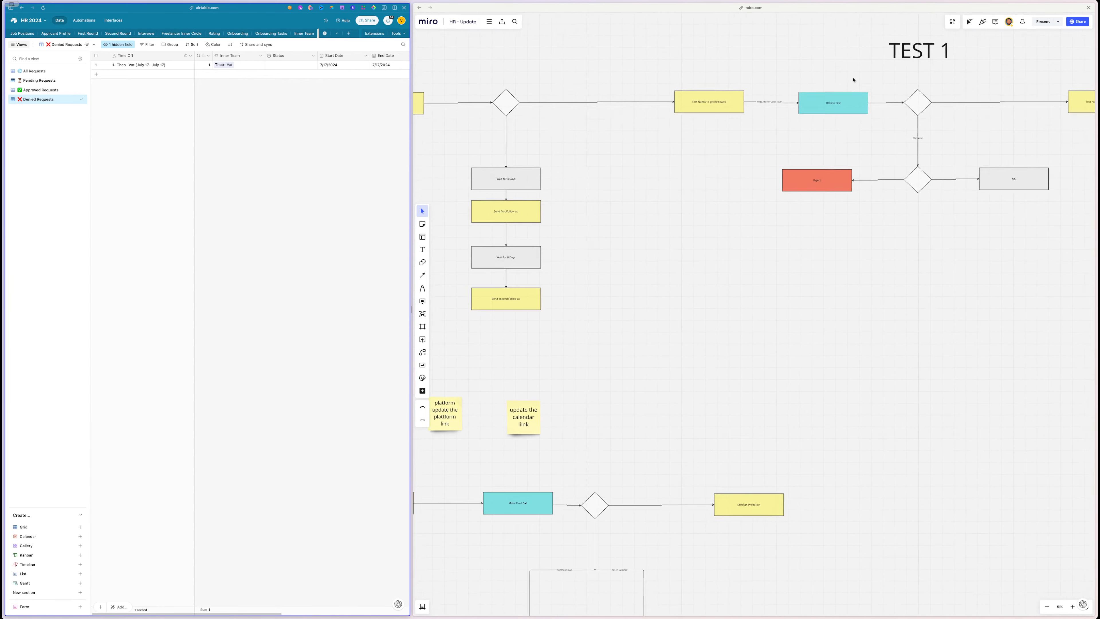
left_click_drag(925, 54, 625, 316)
left_click(625, 315)
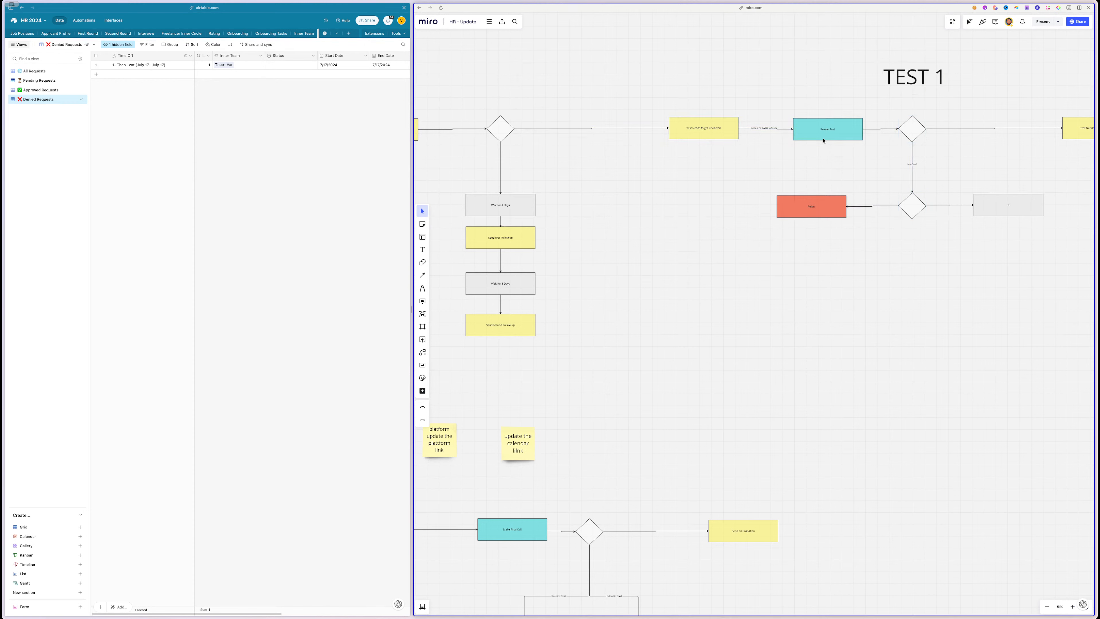
- Widen the Airtable side of the split and bring up the HR 2024 base full-width
scroll(823, 141, "right", 6)
scroll(823, 141, "up", 2)
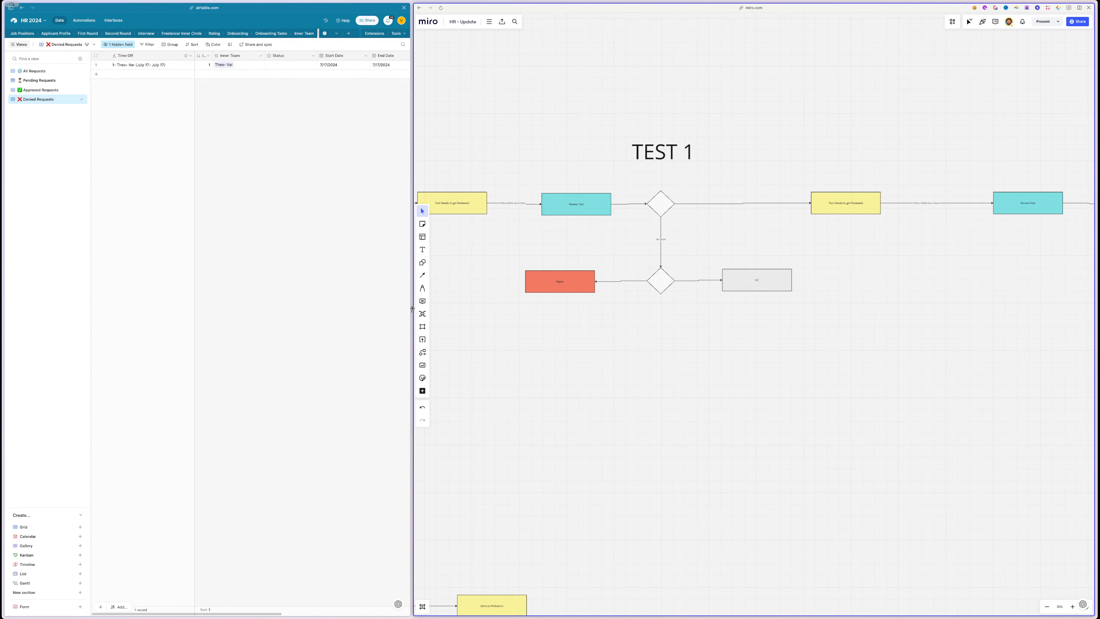
left_click_drag(410, 308, 705, 308)
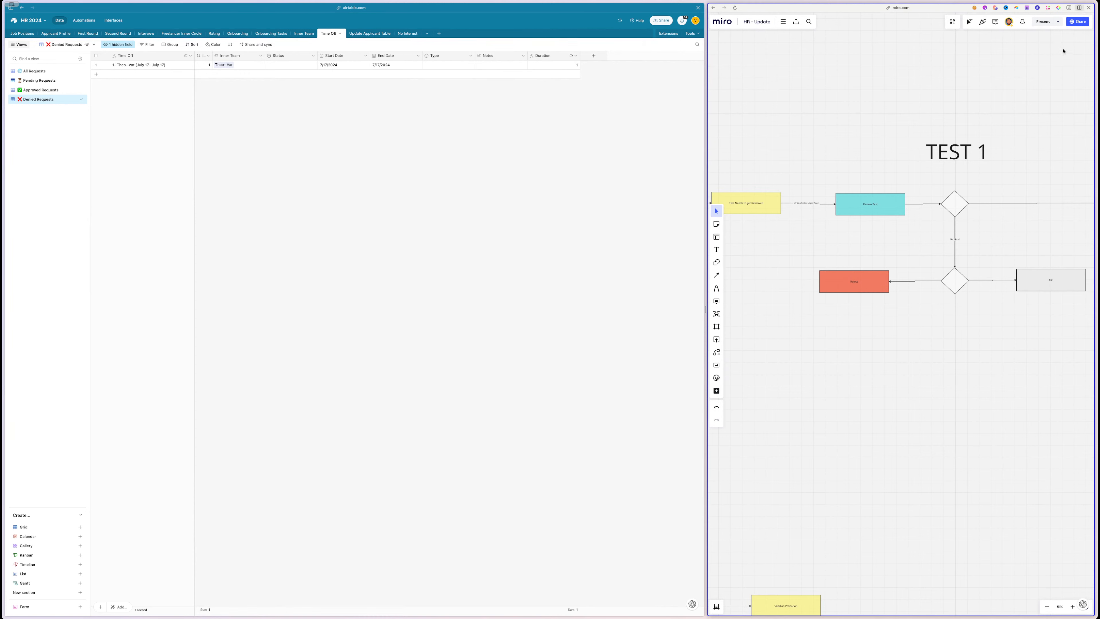
mouse_move(2, 182)
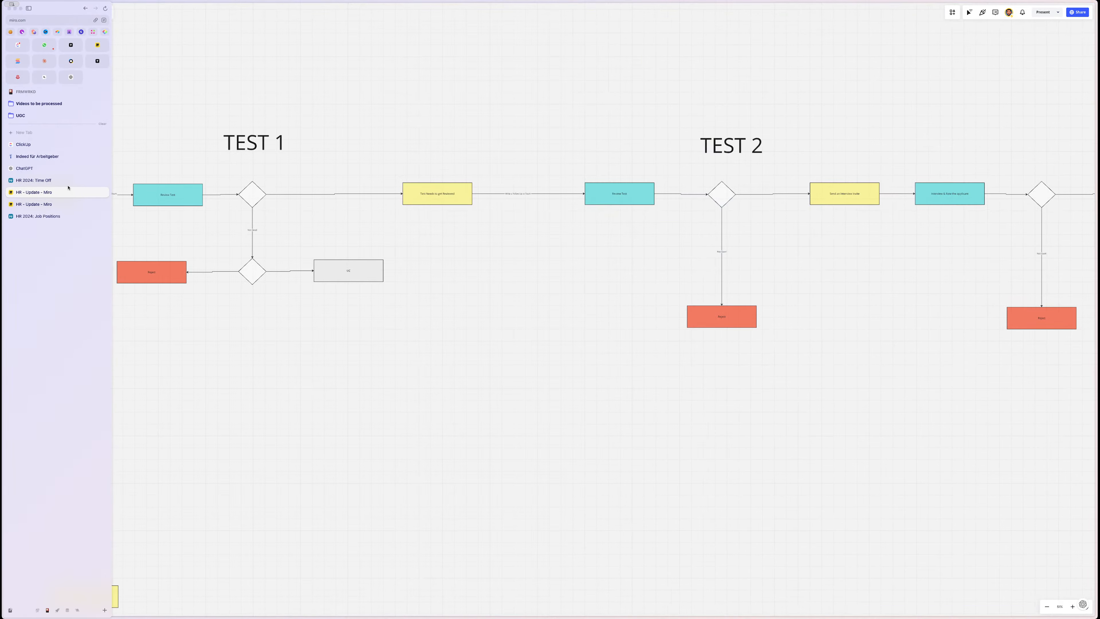
left_click(59, 180)
- Start a new interface using the Record review layout
left_click(107, 12)
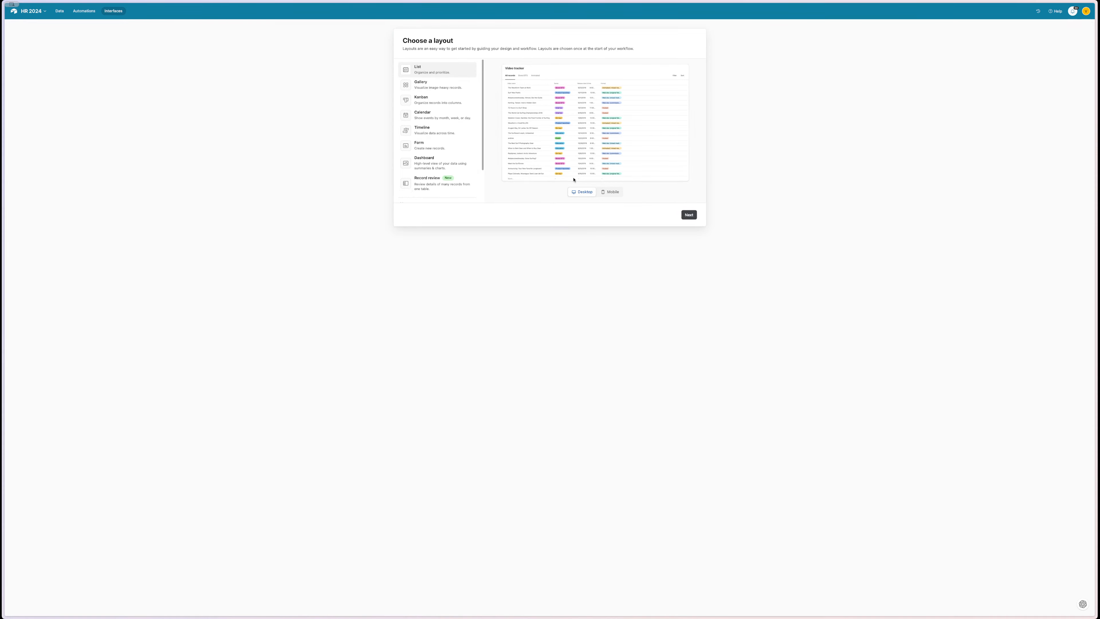
left_click(452, 187)
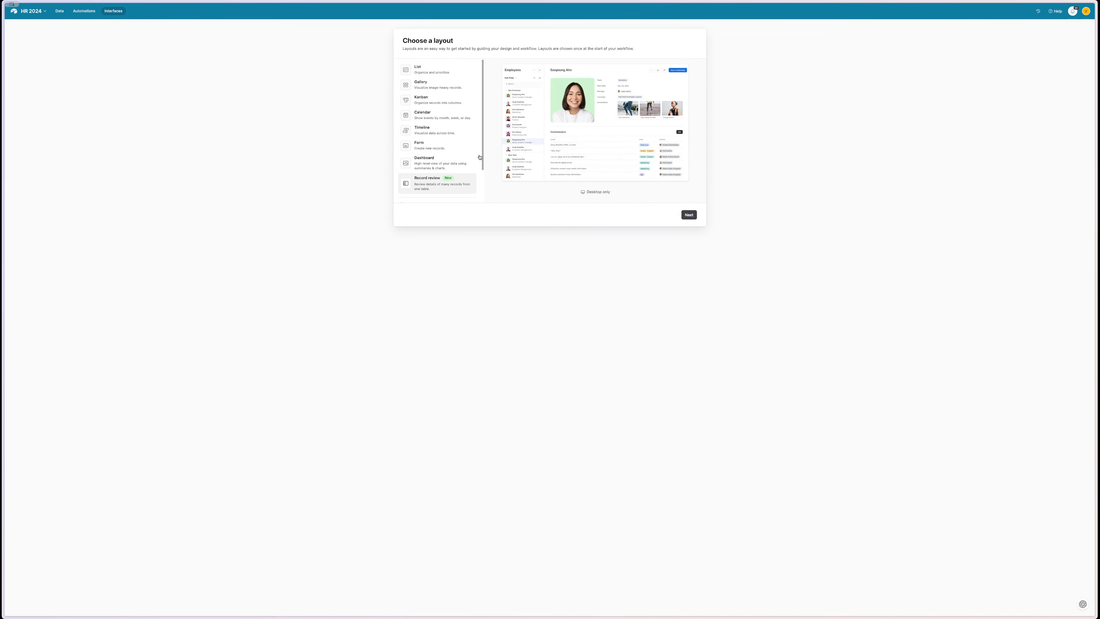
scroll(424, 147, "down", 2)
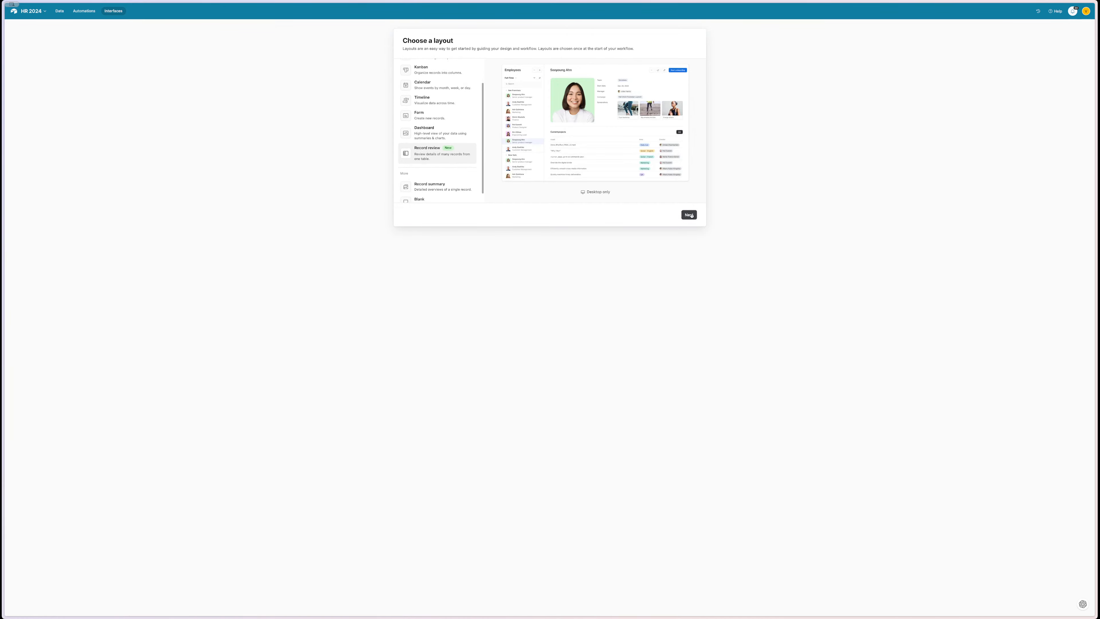
left_click(688, 215)
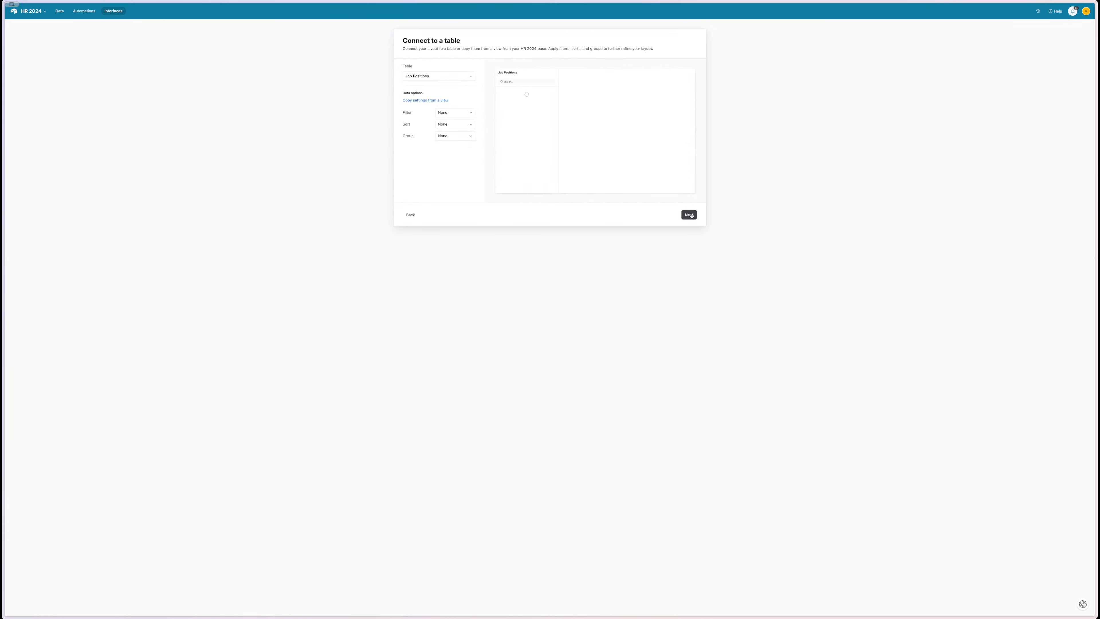
- Connect the layout to the Applicant Profile table, leaving filter, sort and grouping empty
left_click(441, 76)
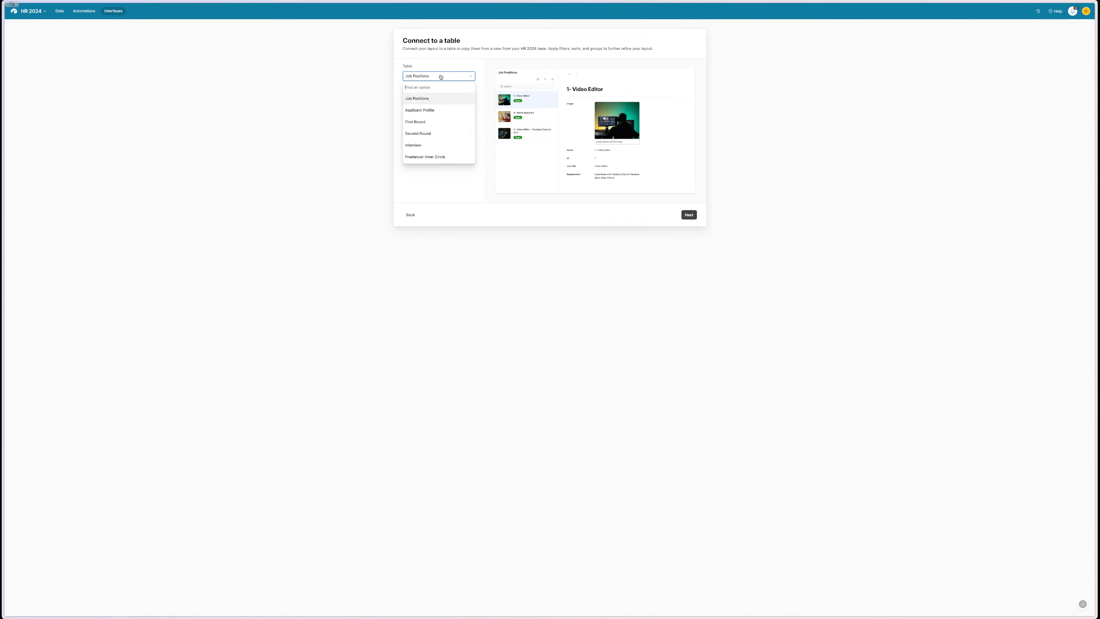
left_click(429, 110)
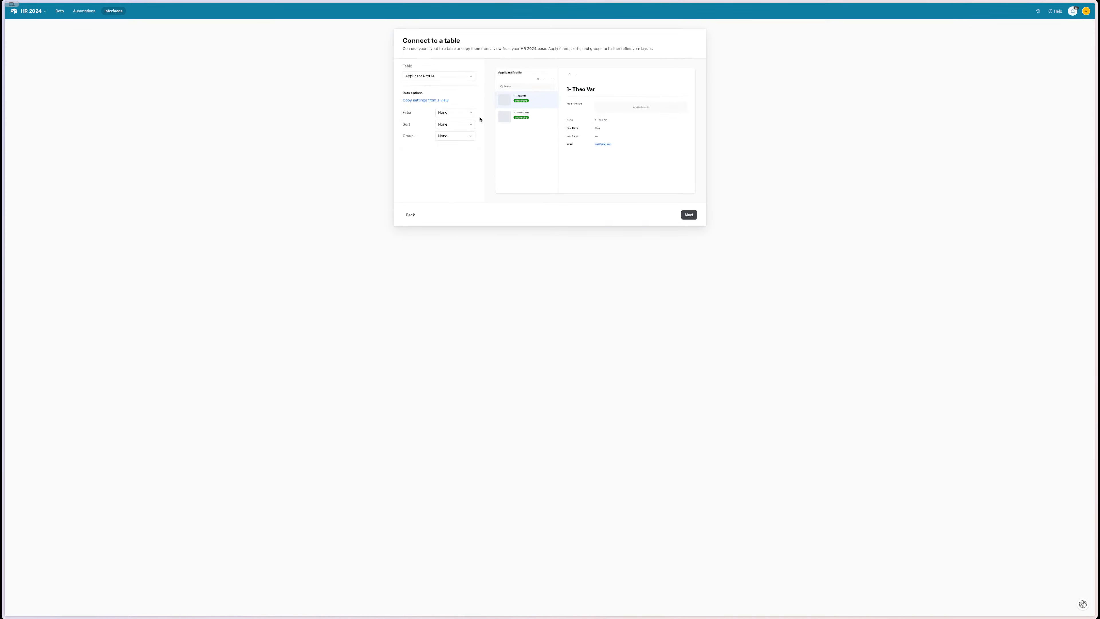
left_click(458, 115)
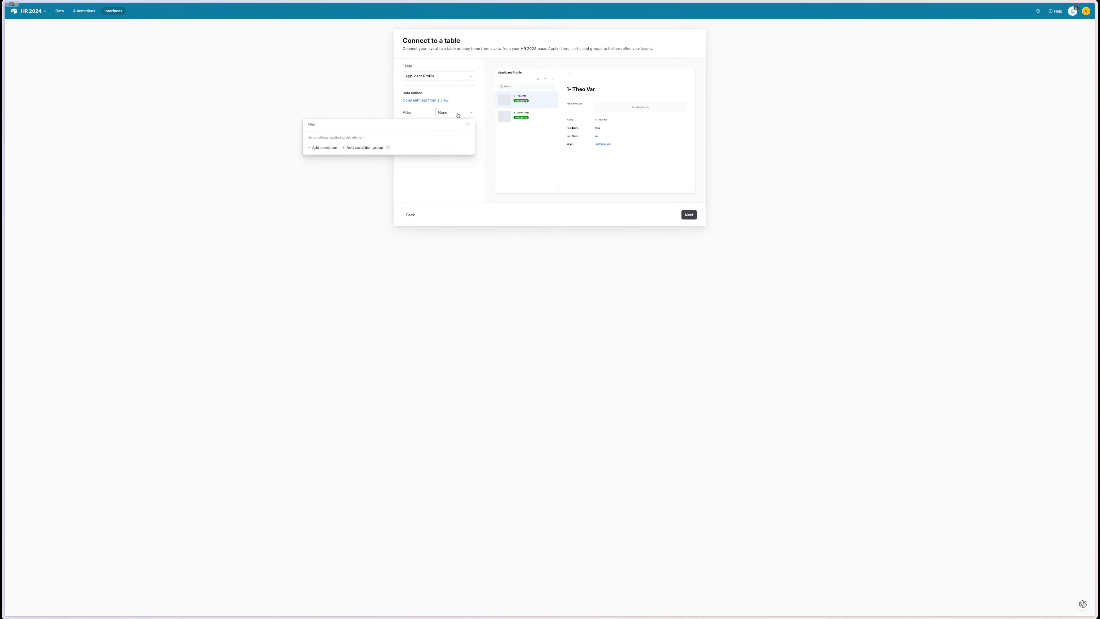
left_click(458, 115)
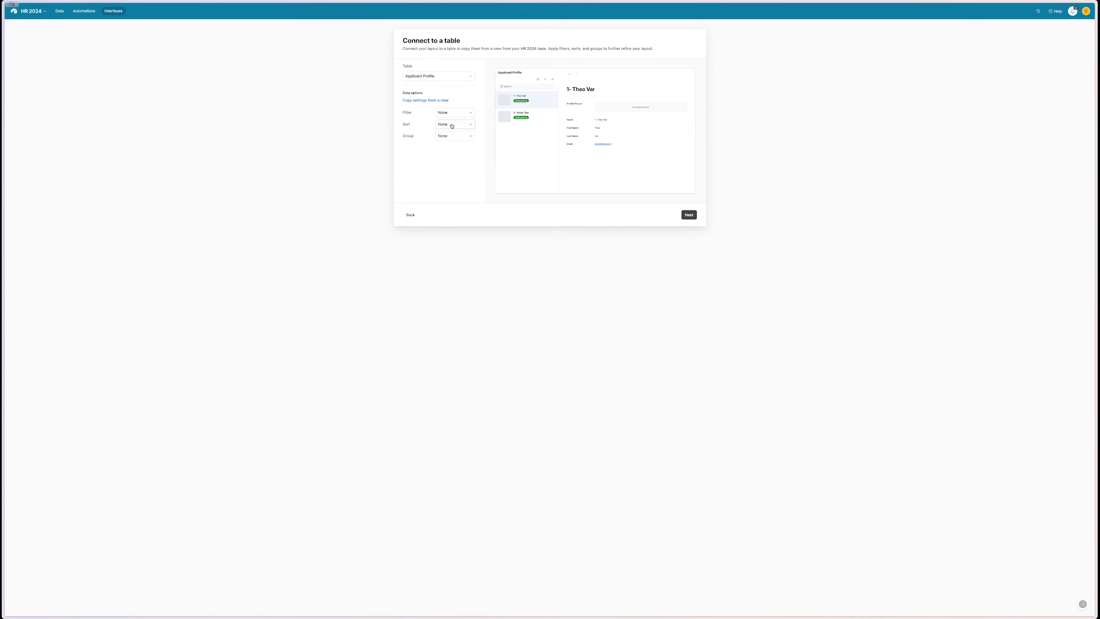
left_click(452, 126)
left_click(452, 126)
left_click(450, 139)
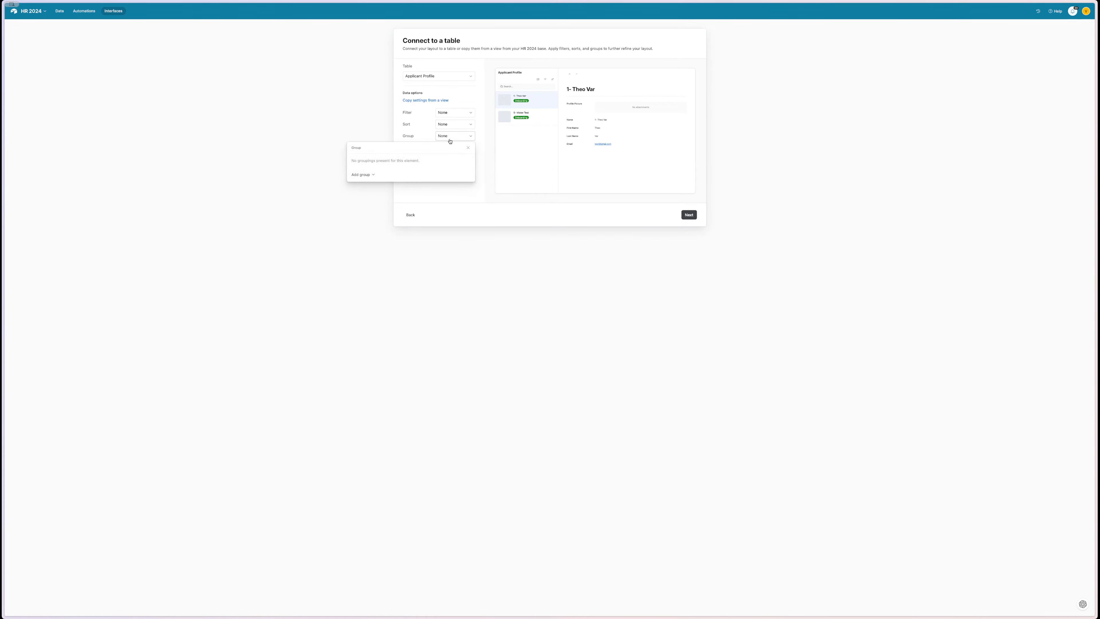
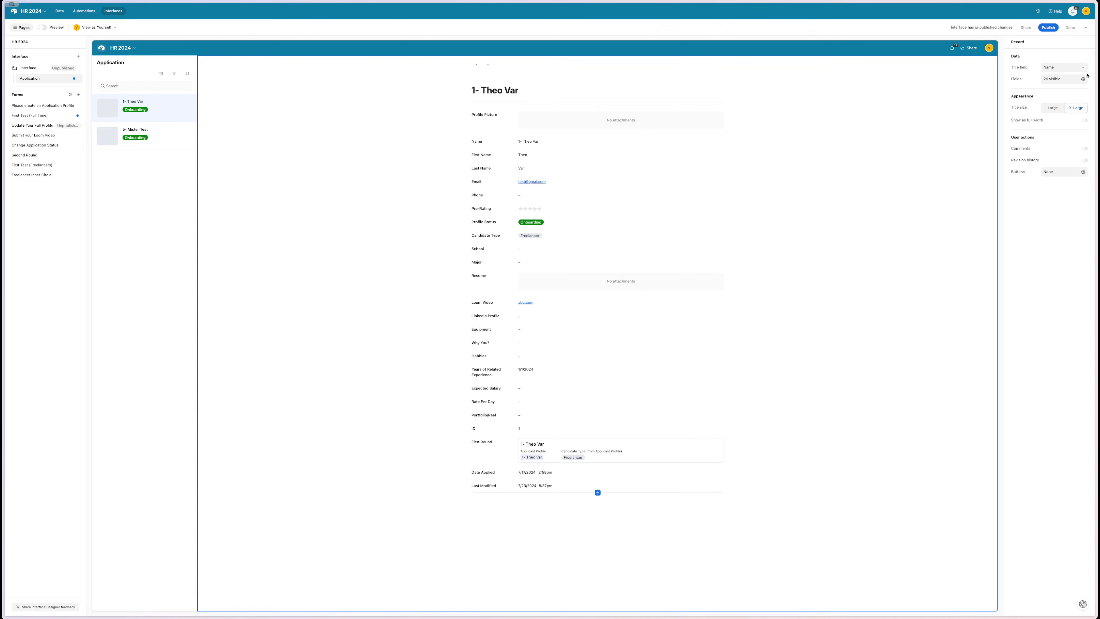
- Copy the Video Editor job image from the Job Positions table
left_click(645, 122)
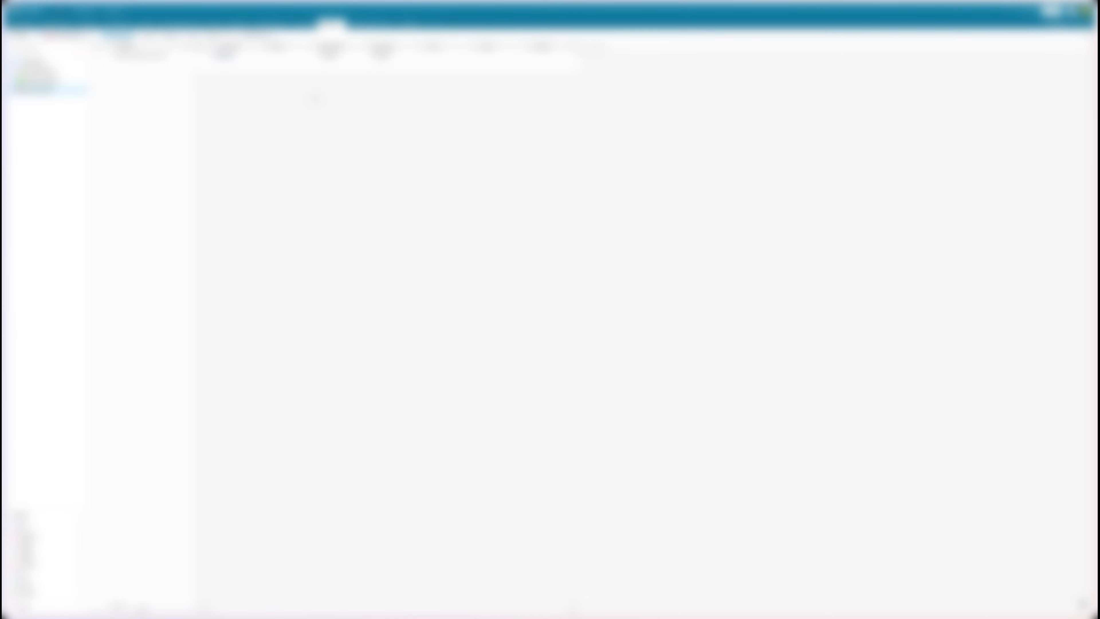
left_click(60, 24)
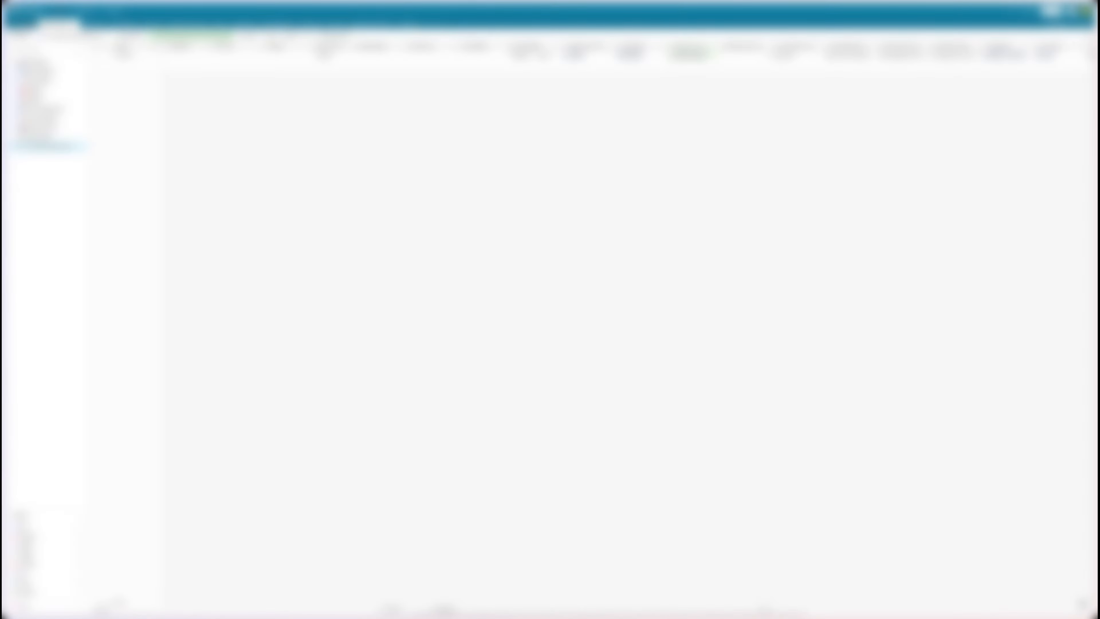
left_click(25, 25)
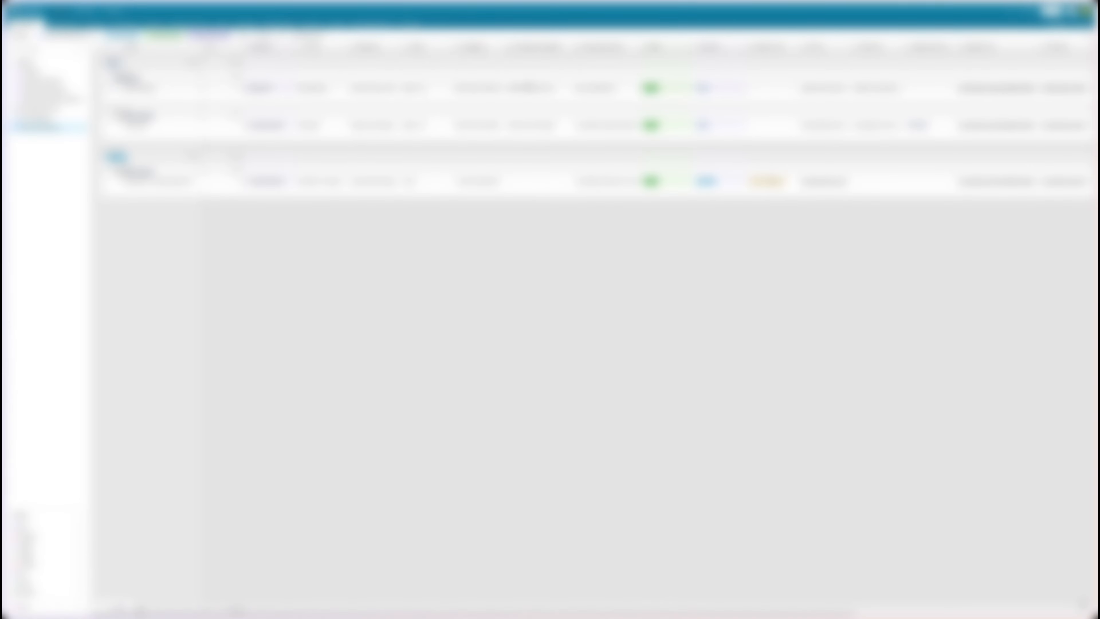
scroll(851, 215, "right", 6)
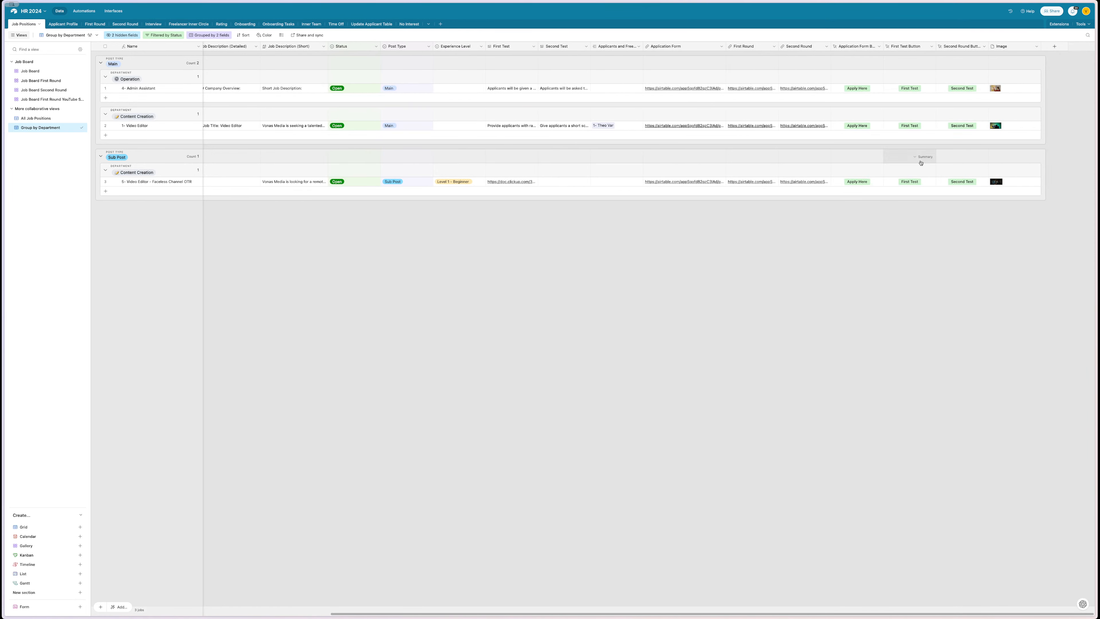
left_click(1012, 124)
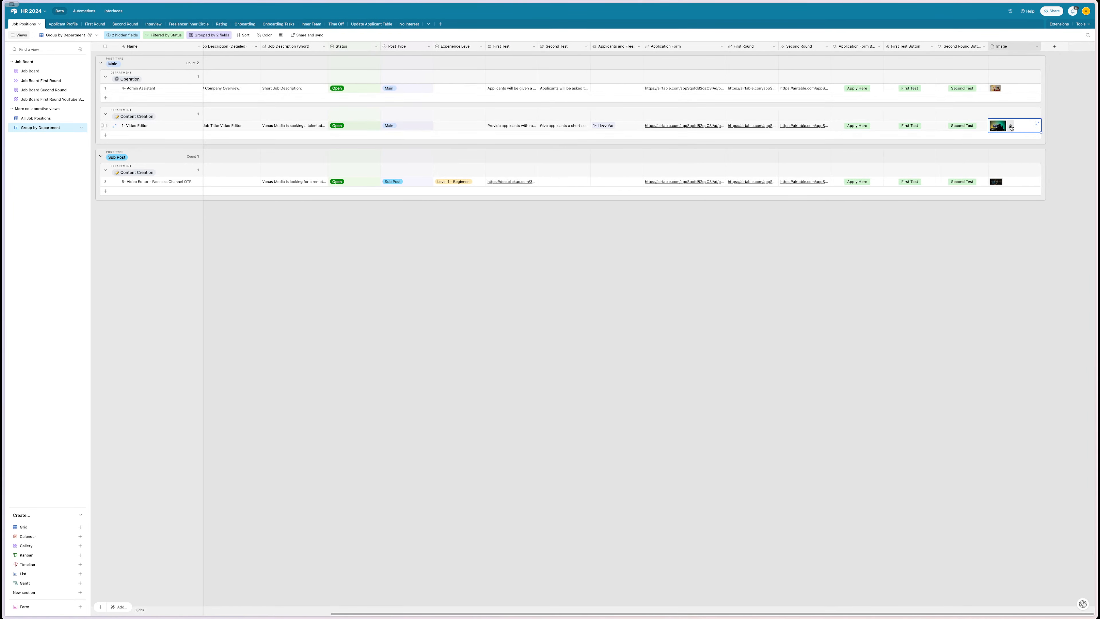
key("ctrl+c")
- Paste it as the first applicant's Profile Picture, then show the New Applicants view
left_click(60, 24)
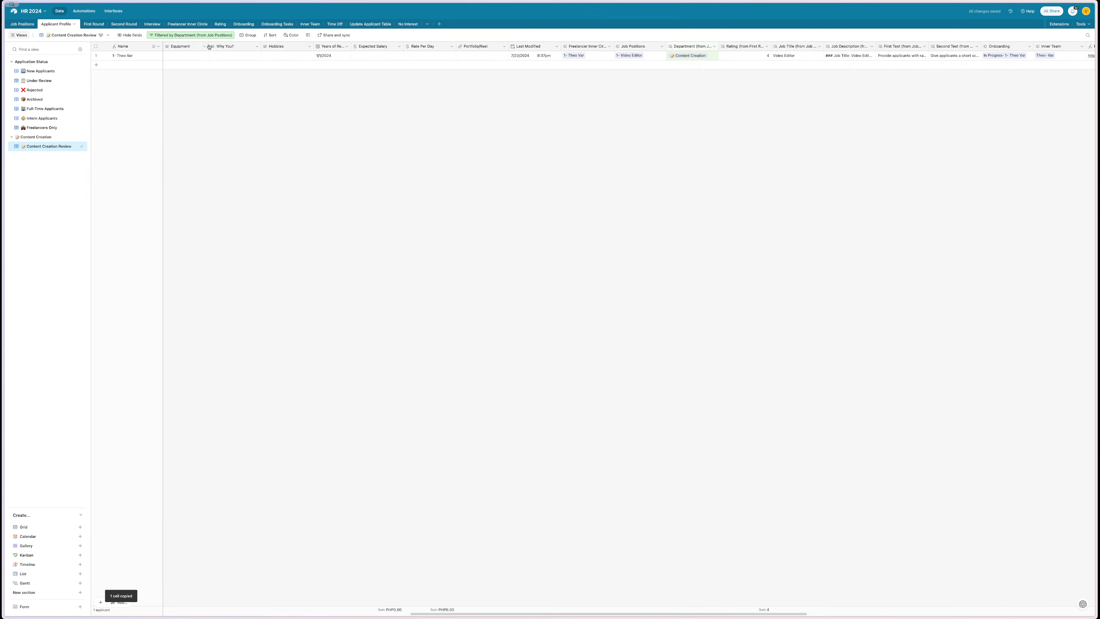
scroll(315, 61, "left", 6)
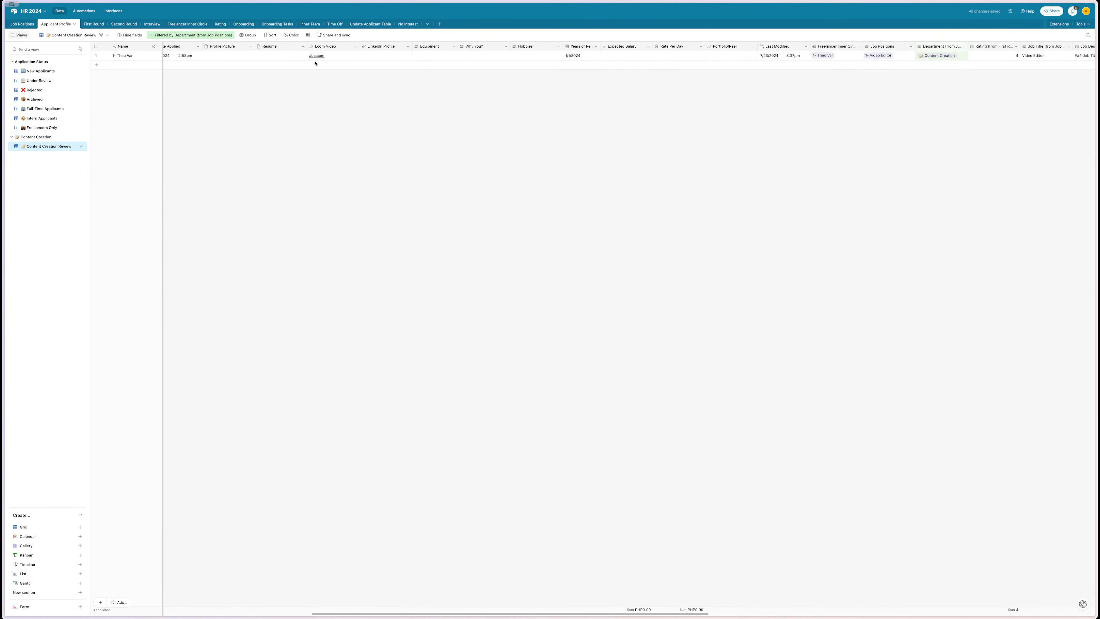
left_click(265, 54)
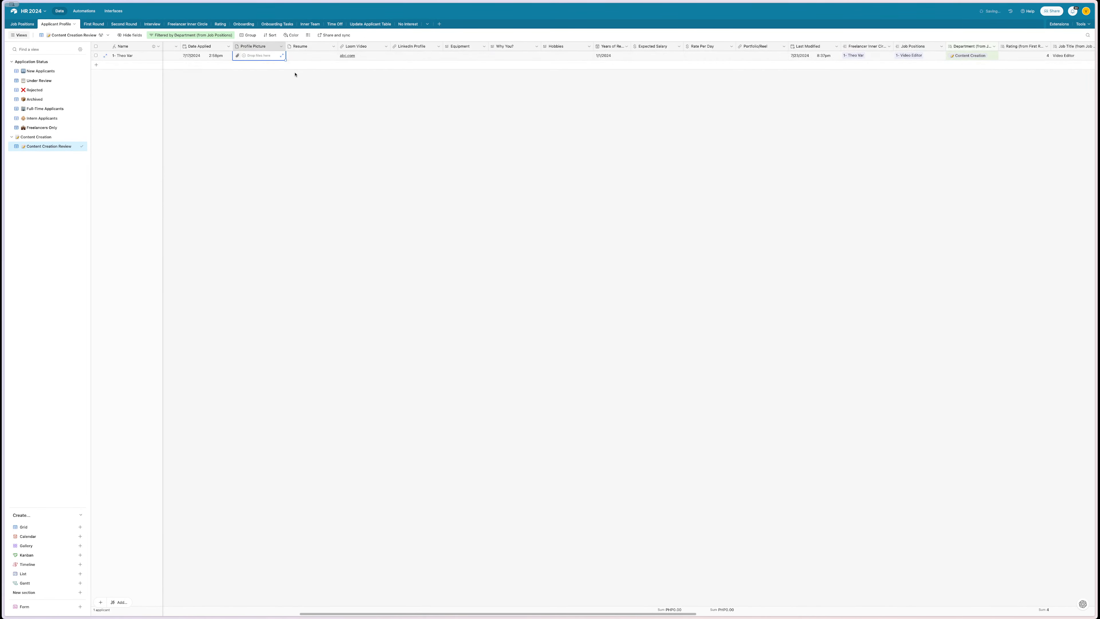
key("ctrl+v")
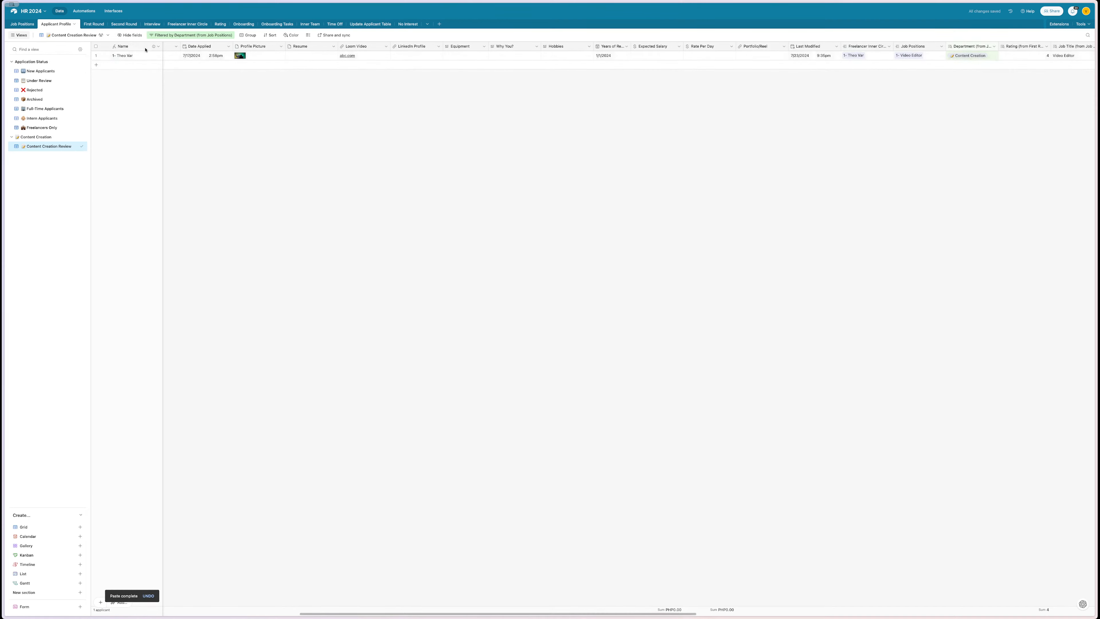
left_click(40, 71)
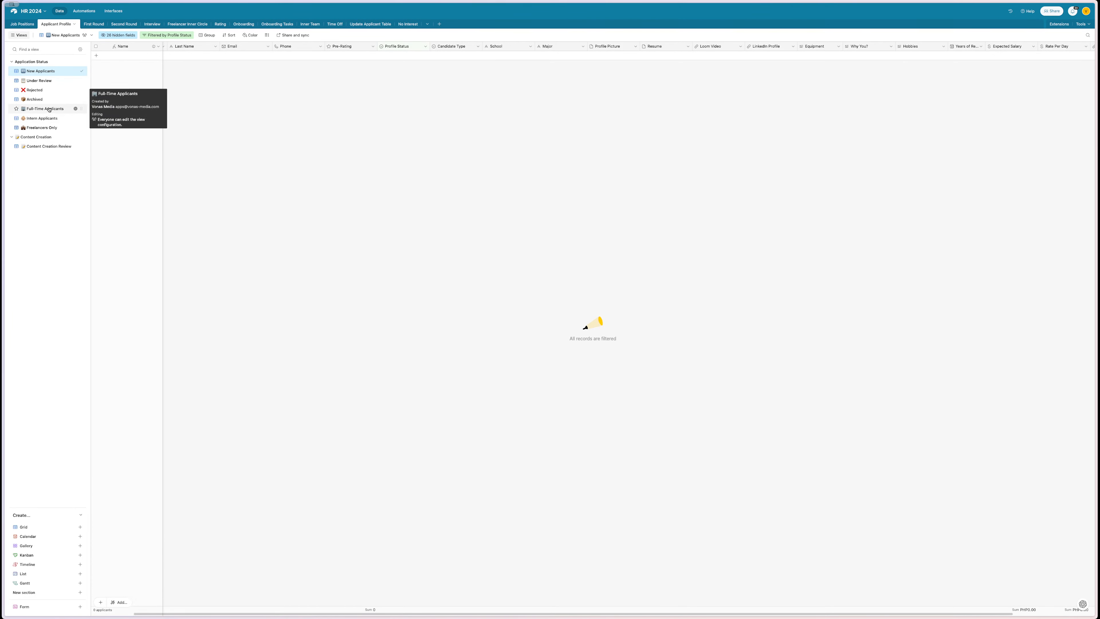
- Create a grid view named 'ALL Applicants' and add it to favorites
scroll(234, 88, "left", 1)
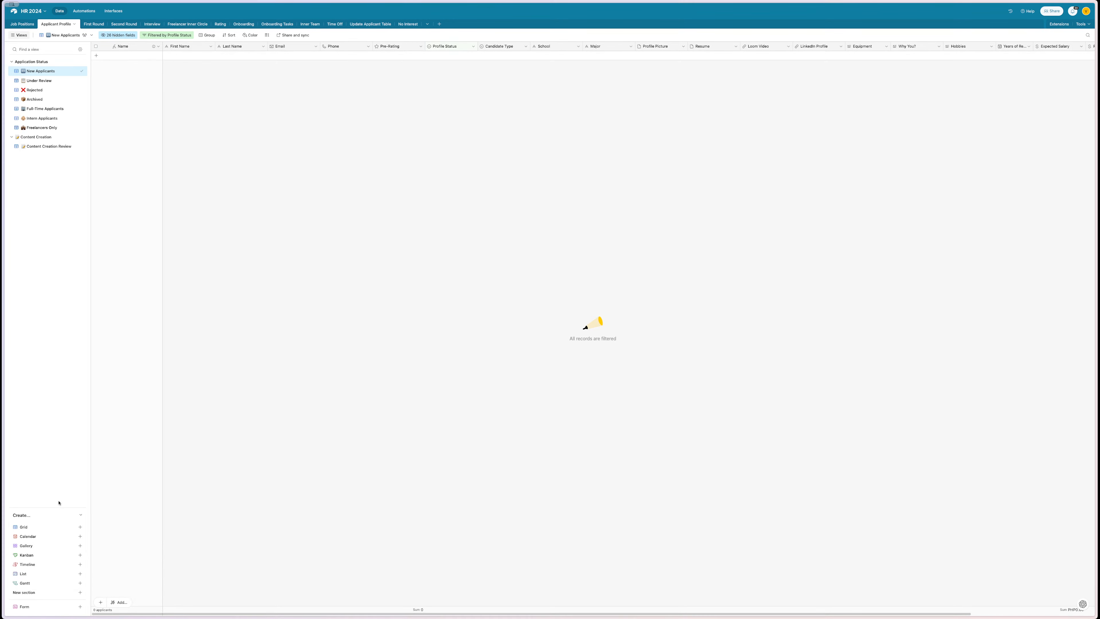
left_click(61, 527)
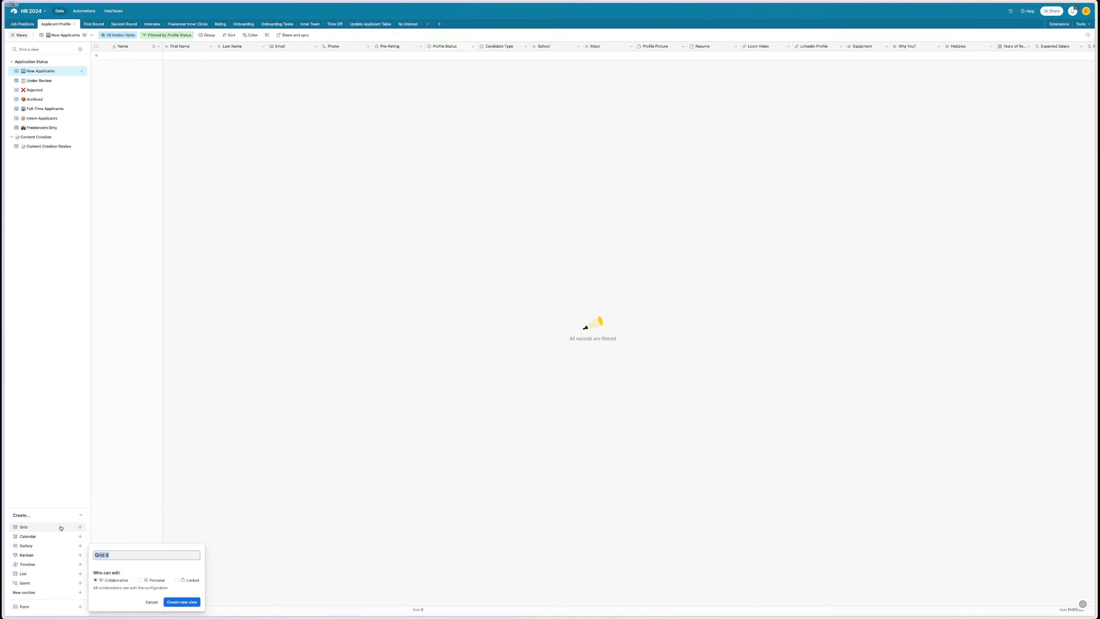
type("AL")
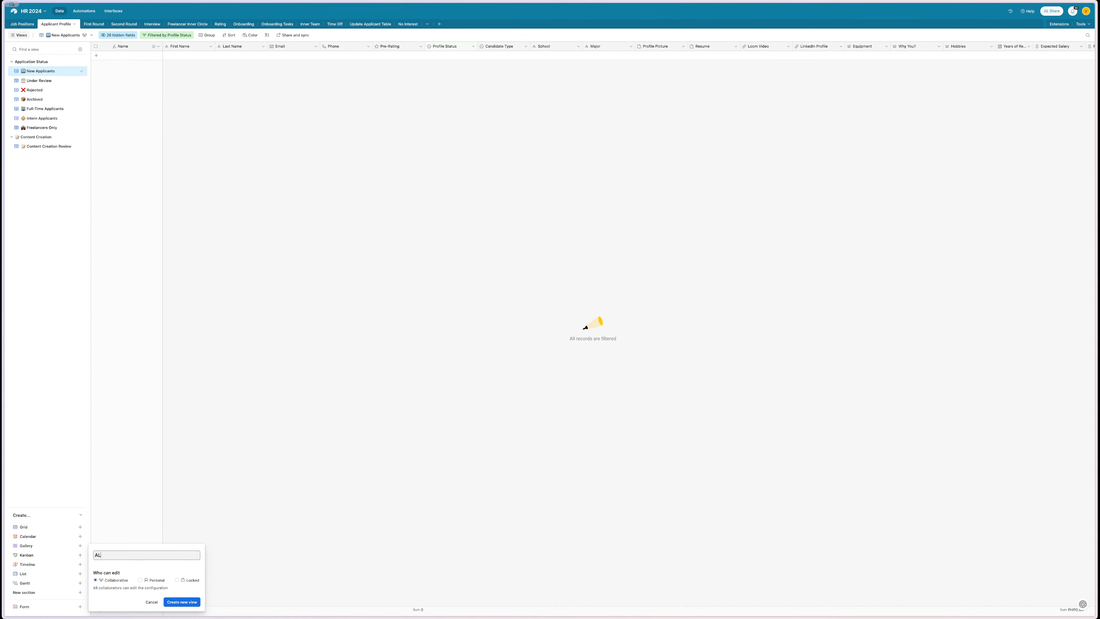
type("L Applicants")
key("Return")
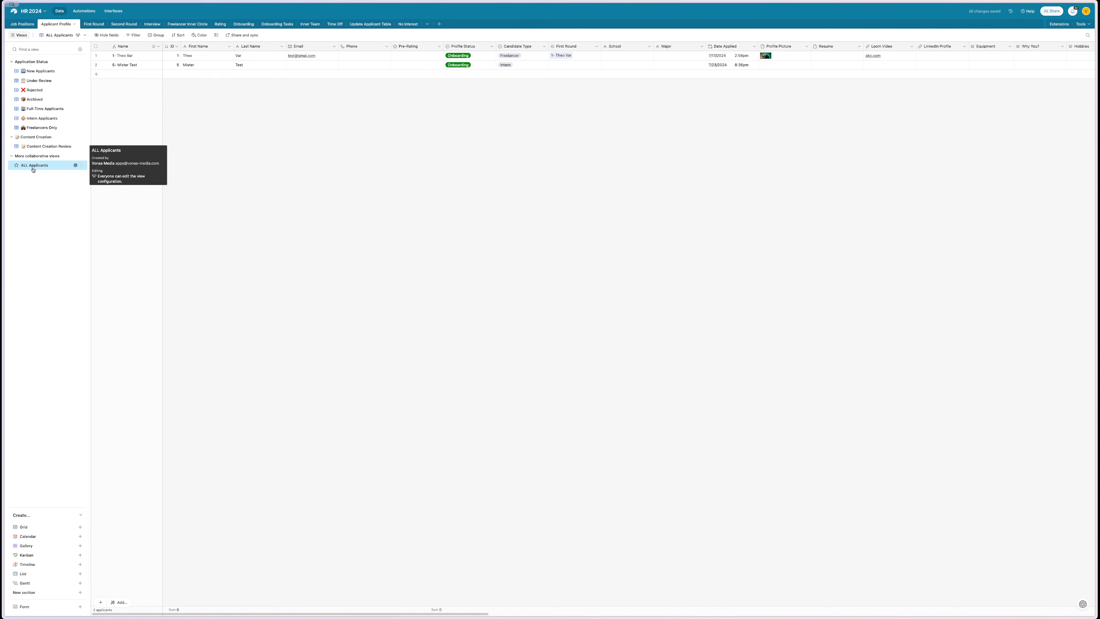
left_click(16, 165)
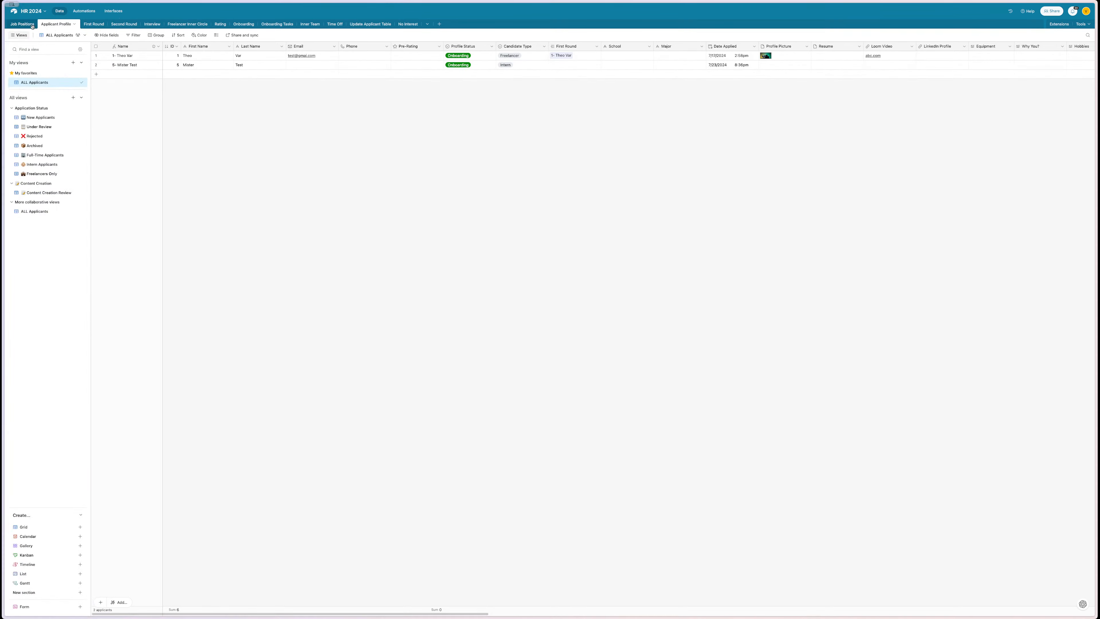
- Paste the Admin Assistant job image into the second applicant's Profile Picture
left_click(22, 24)
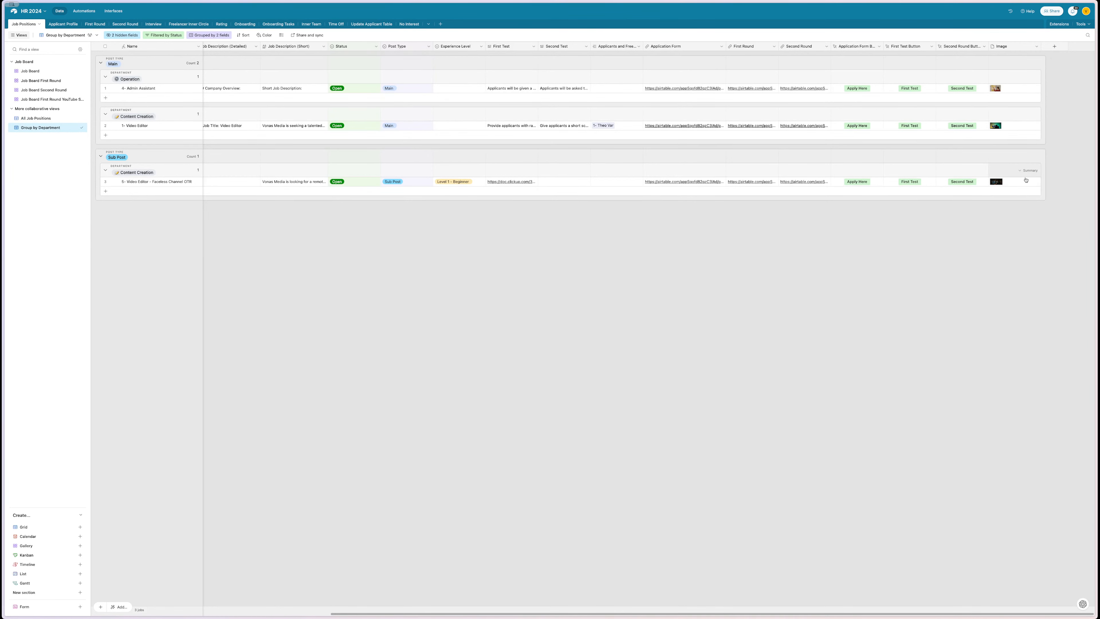
left_click(1014, 88)
key("ctrl+c")
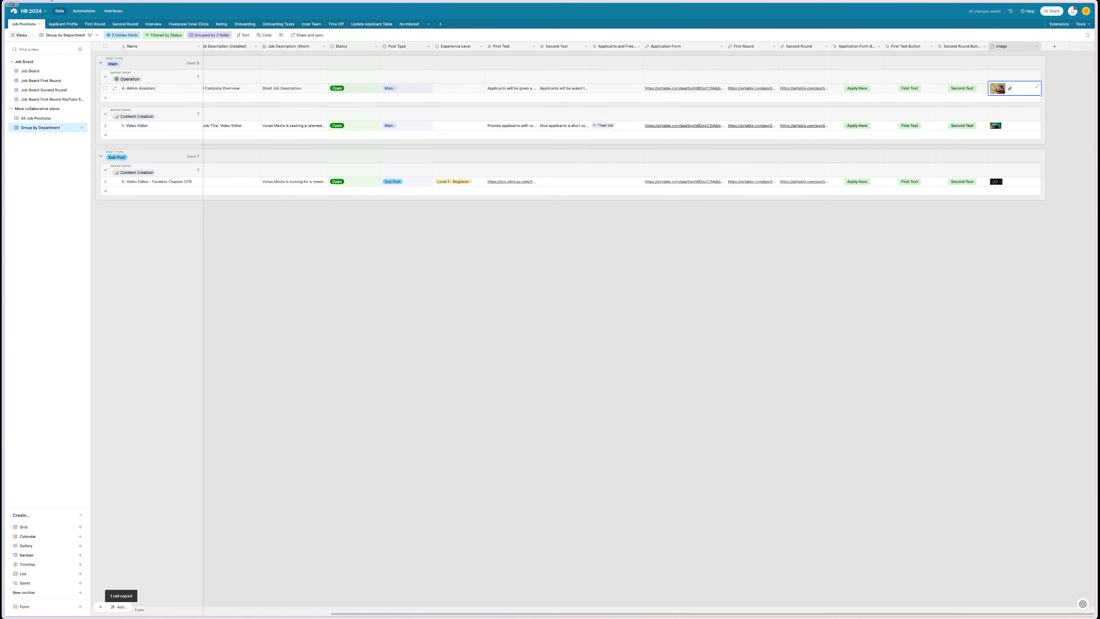
left_click(63, 23)
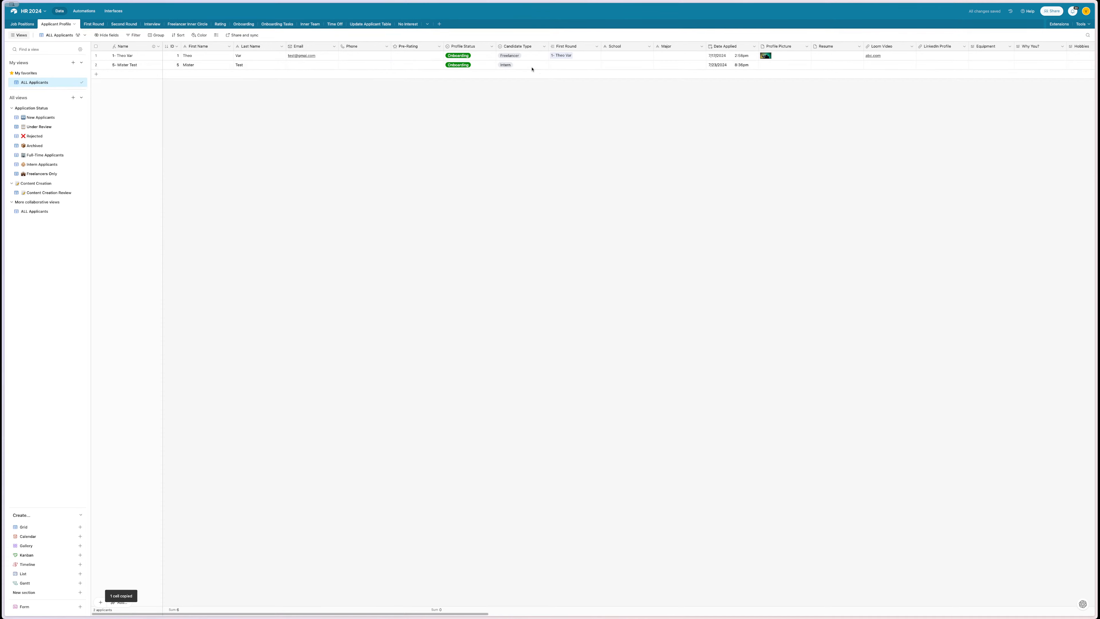
scroll(563, 72, "right", 3)
left_click(632, 75)
left_click(641, 66)
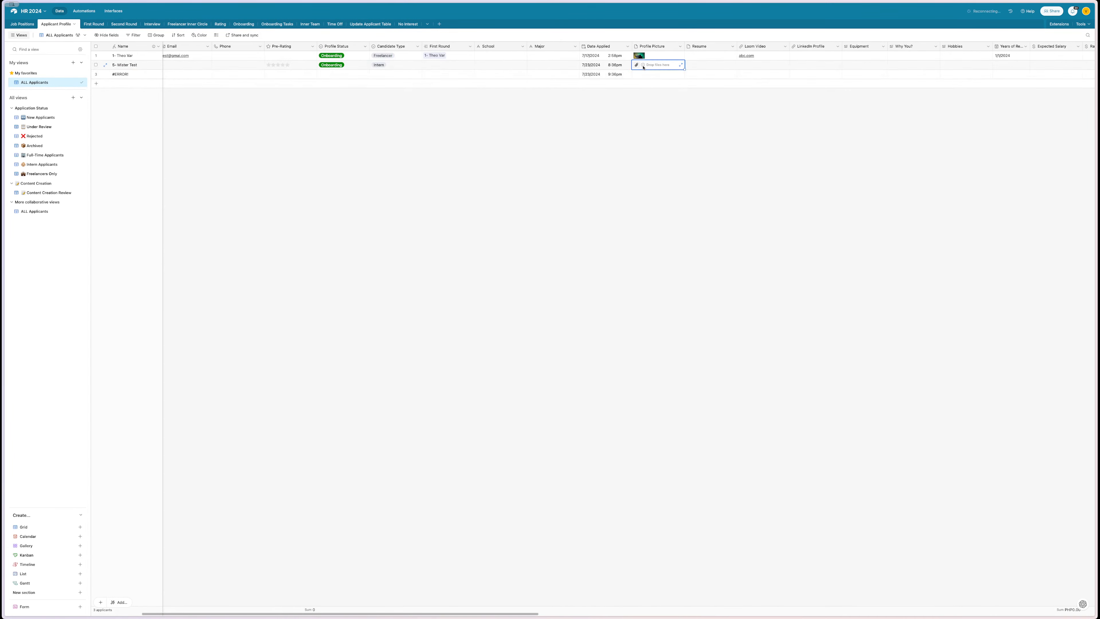
key("ctrl+v")
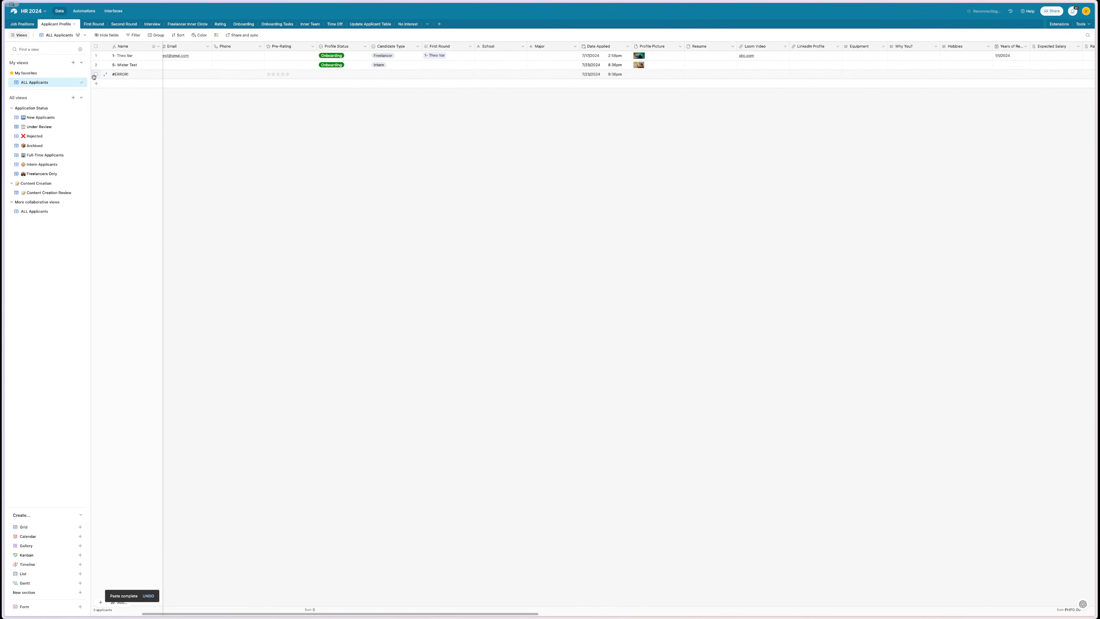
- Delete the stray #ERROR! row and return to the interface designer
right_click(133, 74)
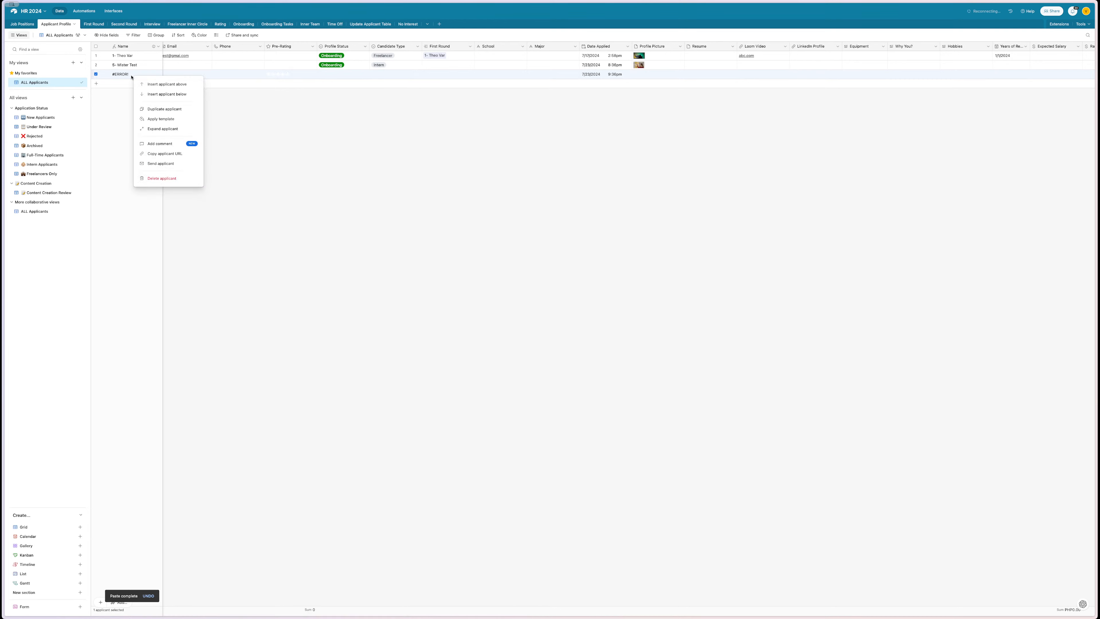
left_click(156, 178)
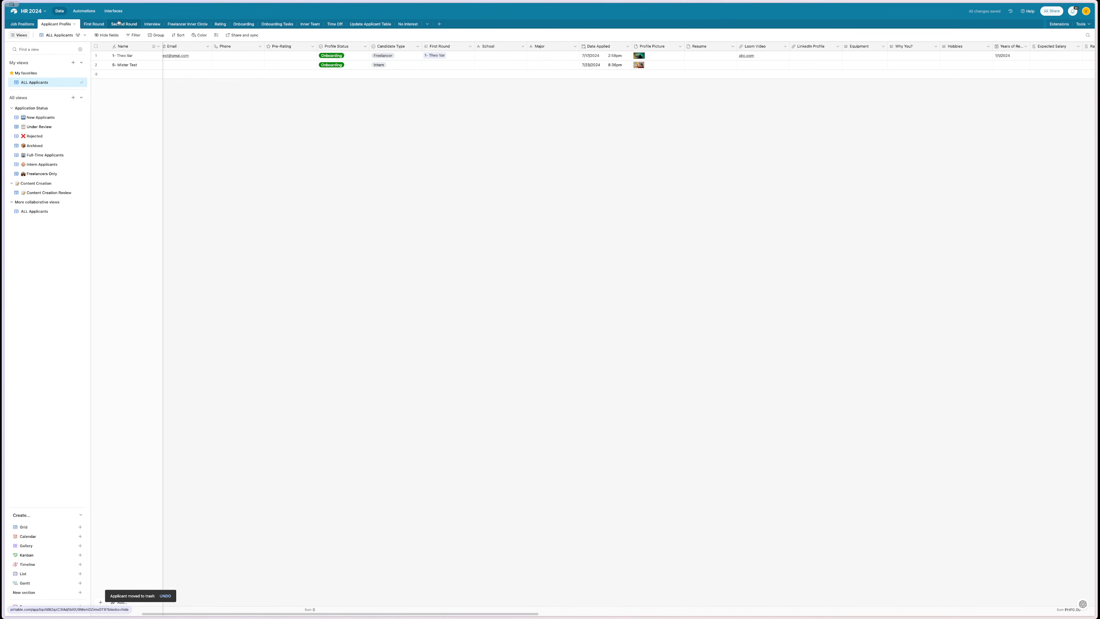
left_click(86, 12)
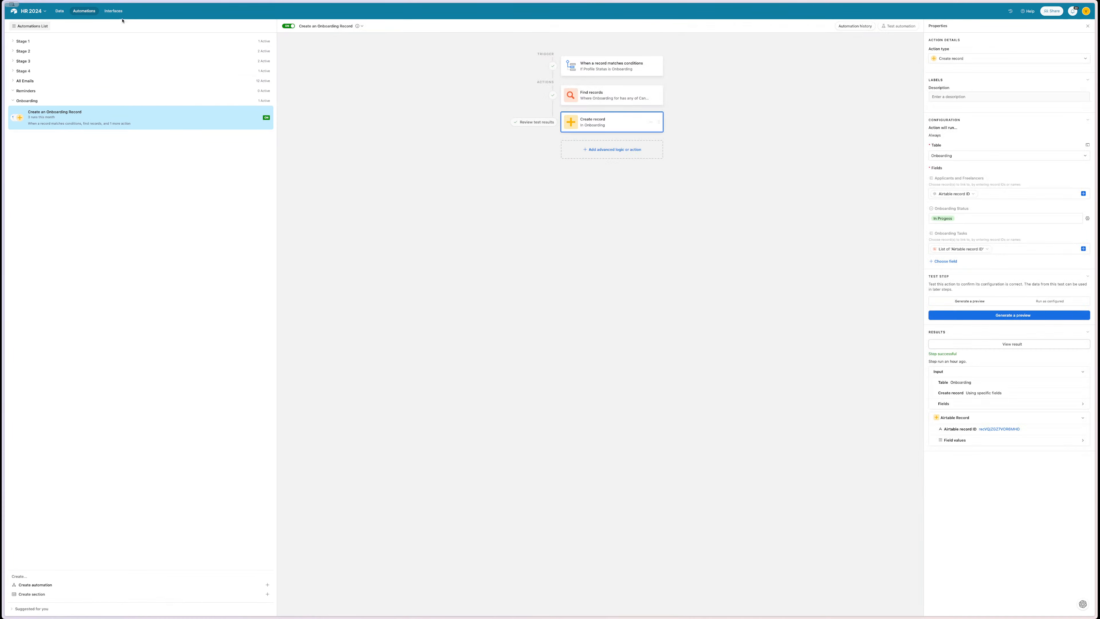
left_click(113, 11)
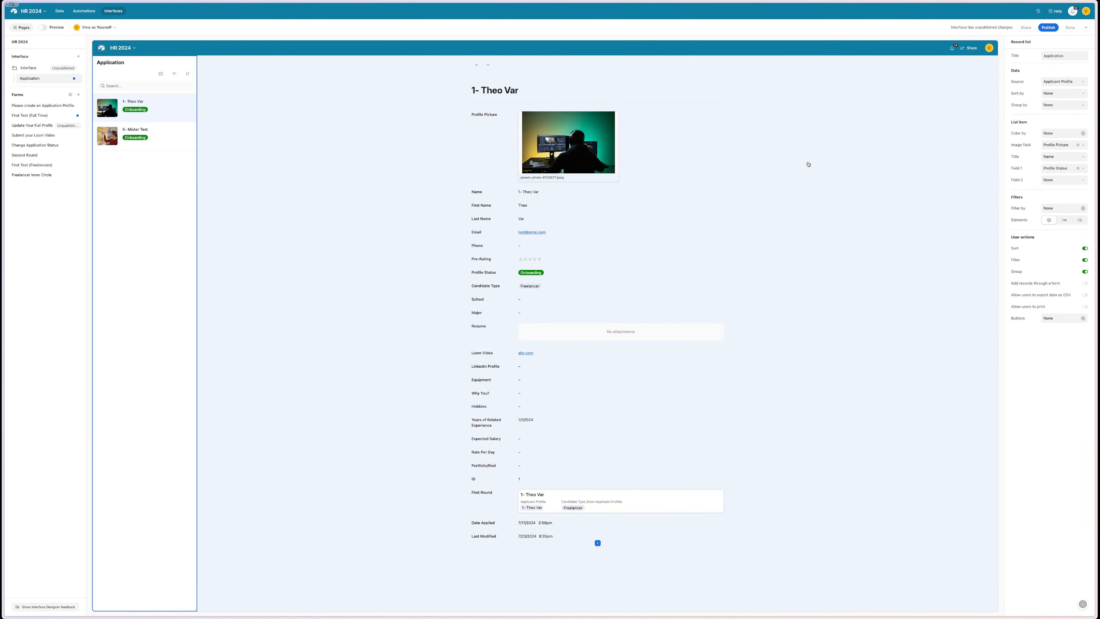
- Turn on comments for the record detail, keeping it at centred width
left_click(808, 164)
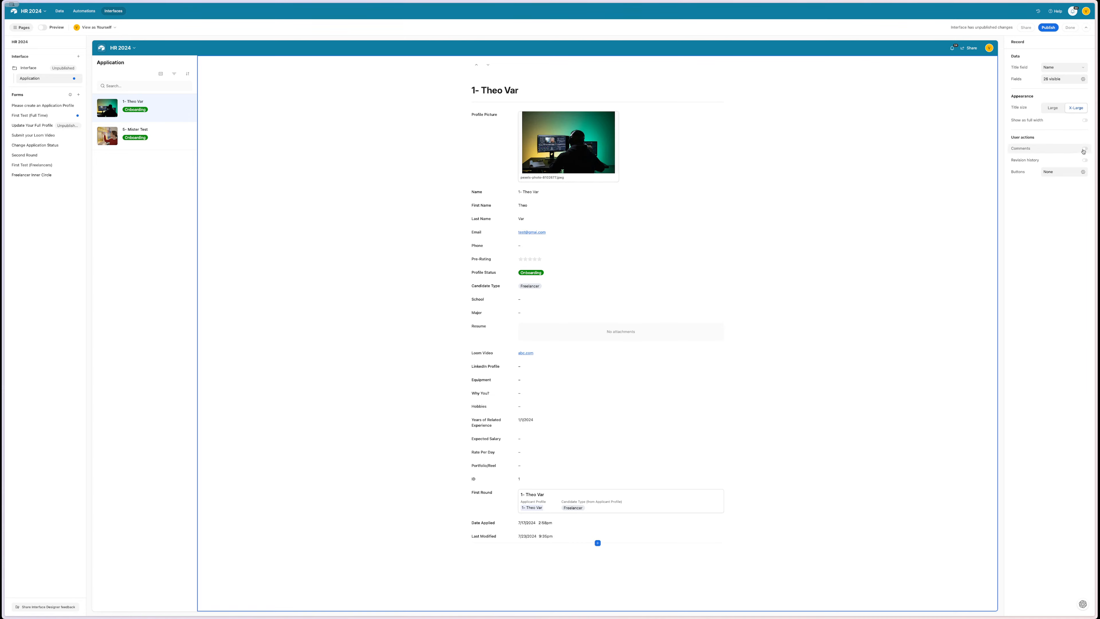
left_click(1084, 149)
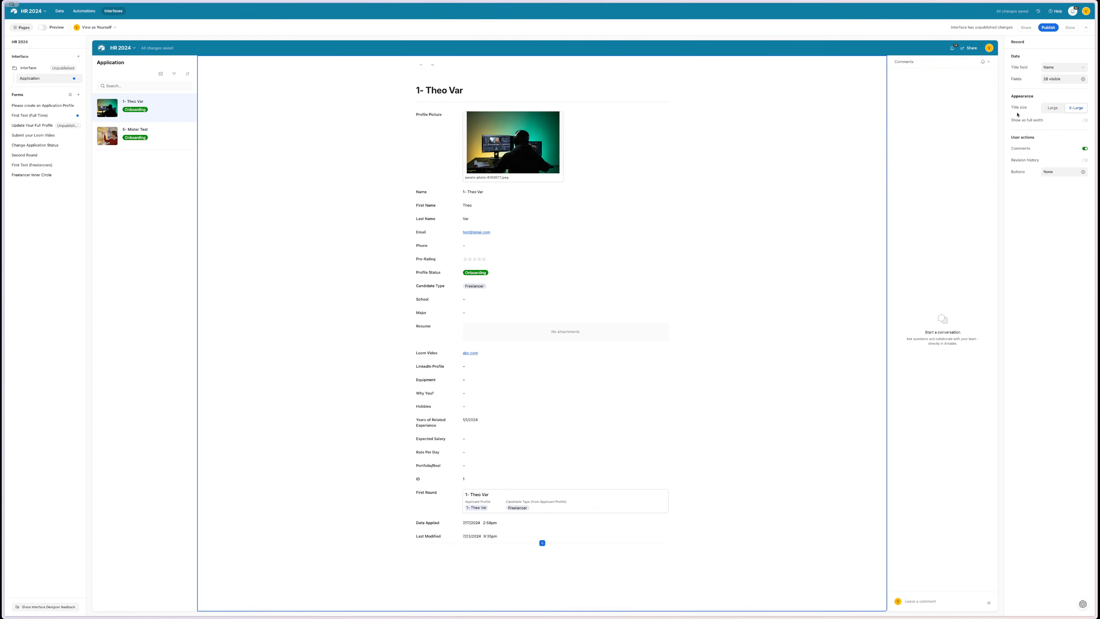
left_click(1084, 123)
left_click(1084, 125)
- Set the Application record list's filter elements to Tabs
left_click(154, 204)
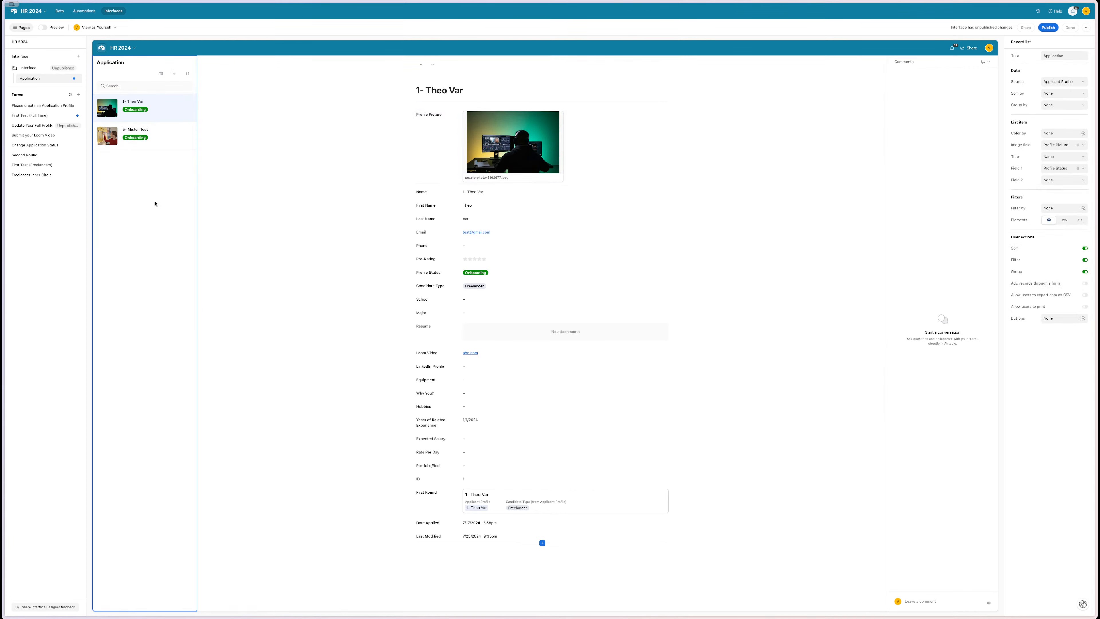
left_click(1064, 220)
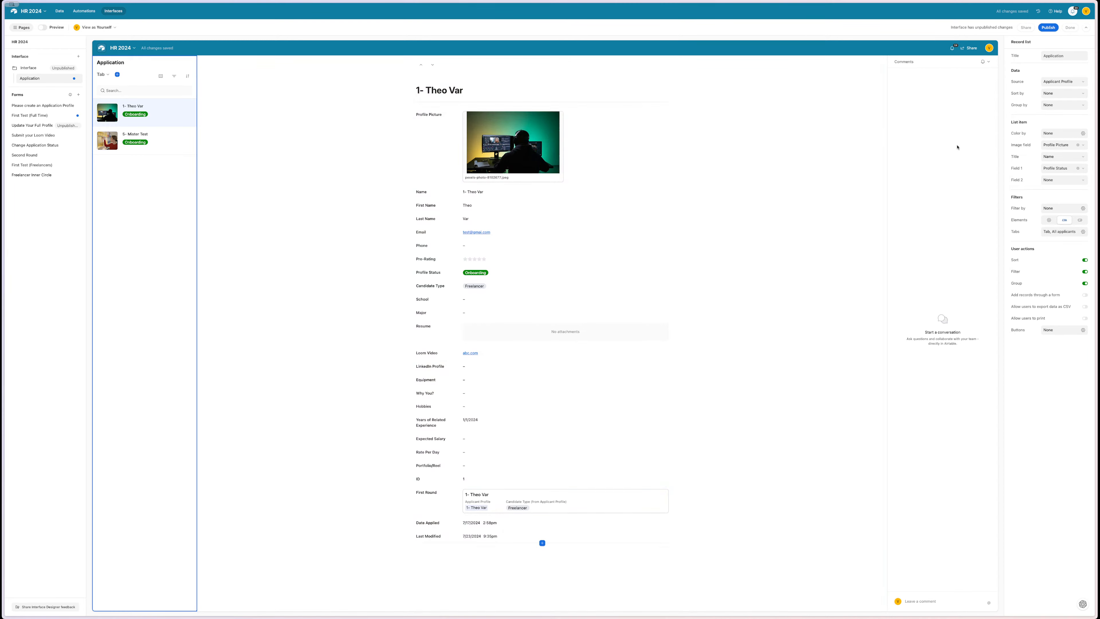
left_click(1080, 220)
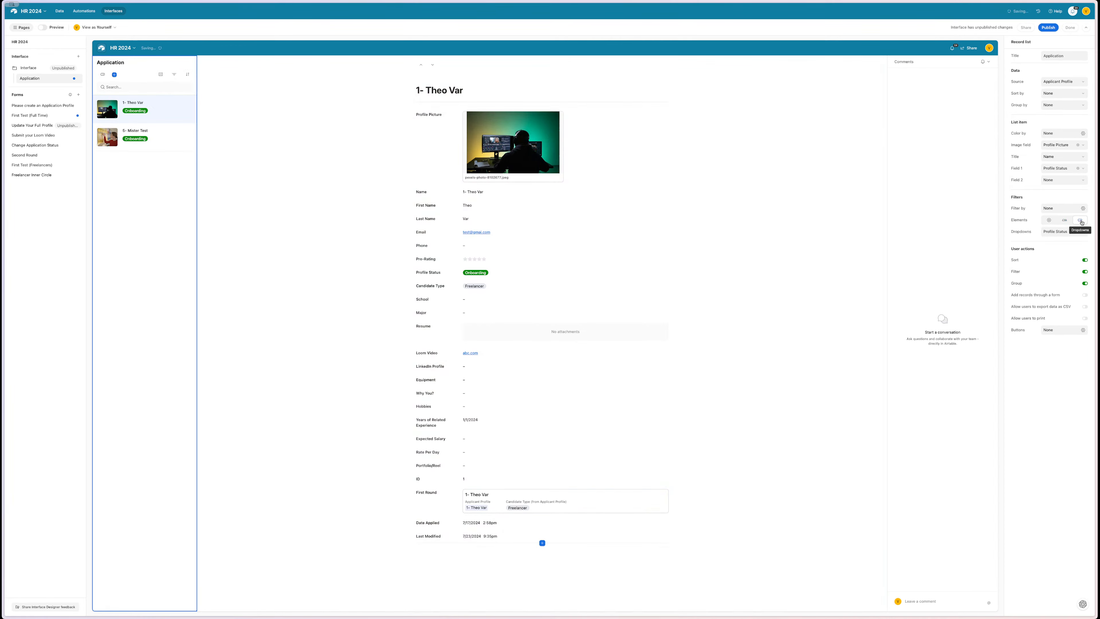
left_click(1066, 220)
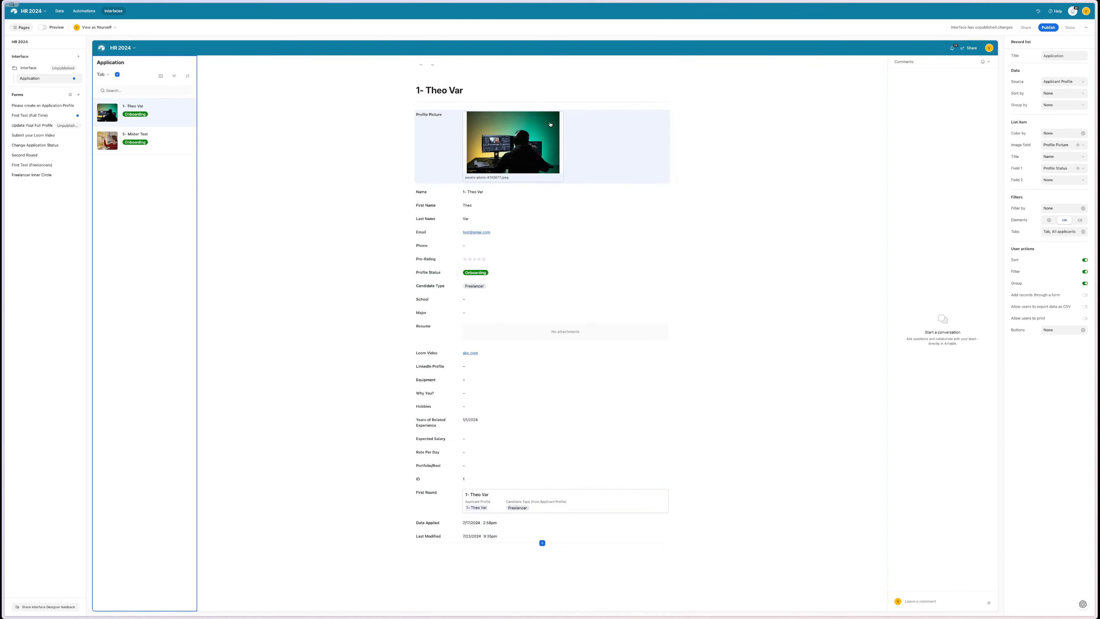
- Display the Profile Picture as a Hero image and reposition it in the record
left_click(617, 121)
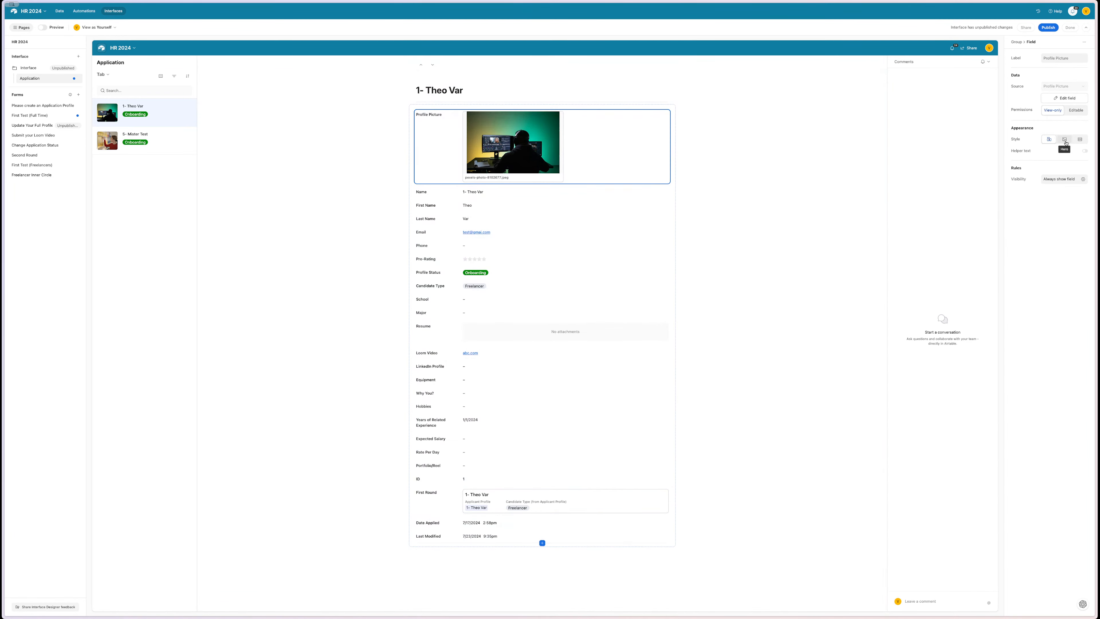
left_click(1065, 142)
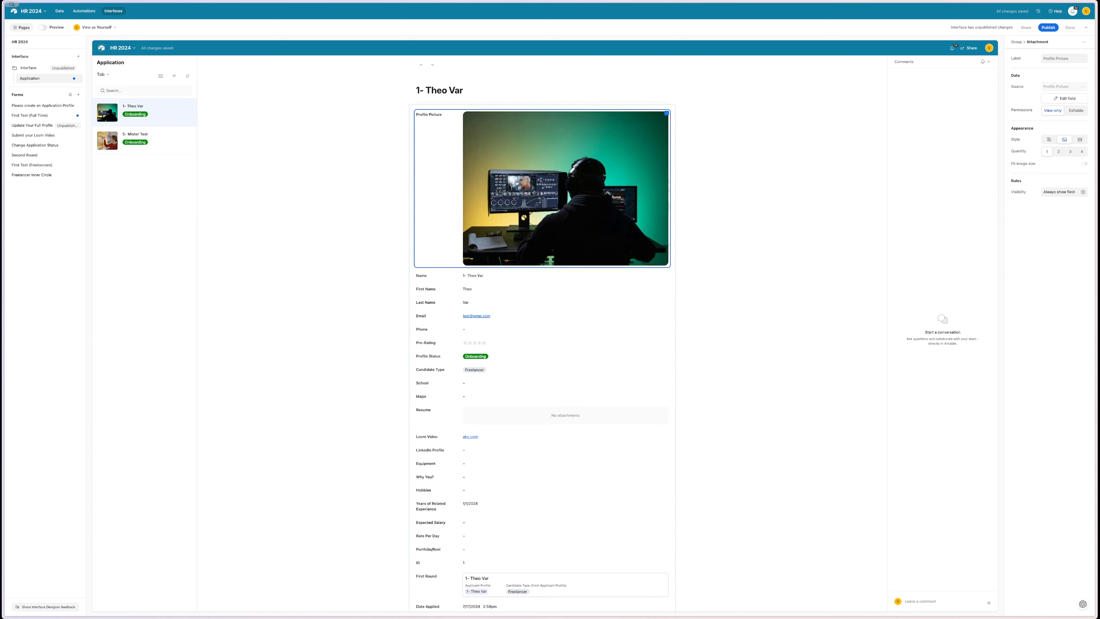
left_click_drag(496, 187, 319, 178)
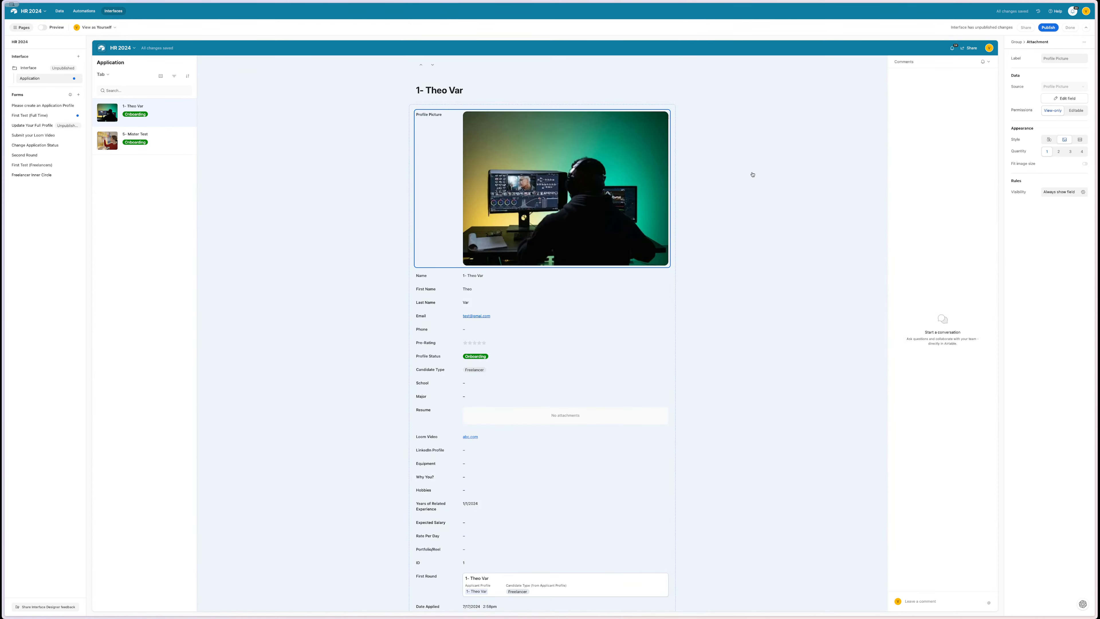
- Try full width and other picture styles, keeping a centred column and Hero style
left_click(752, 174)
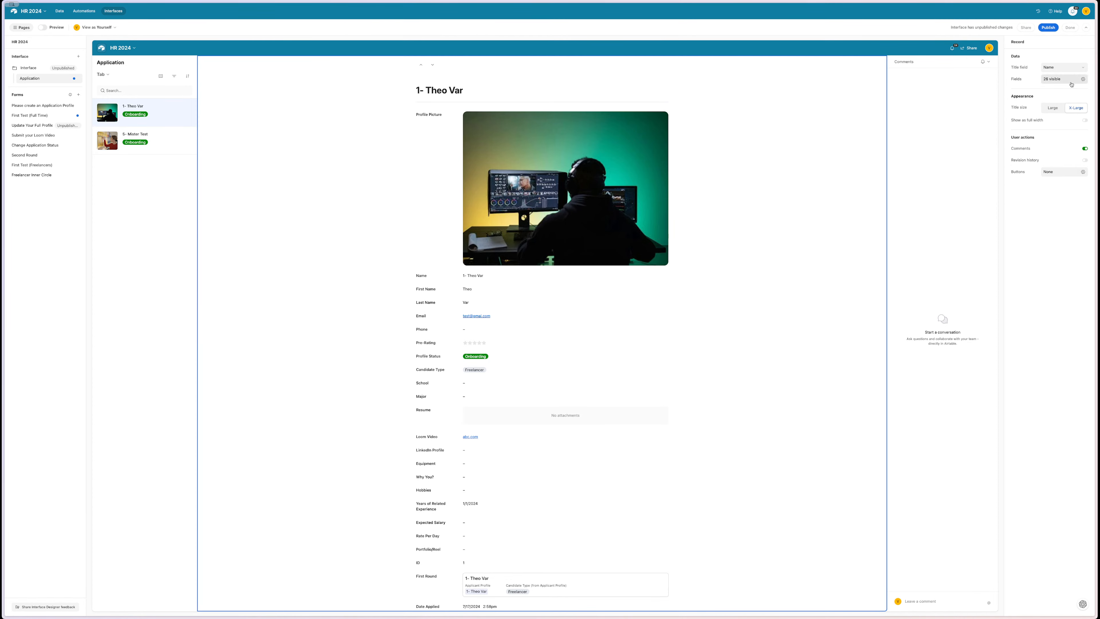
left_click(1086, 122)
left_click(1087, 121)
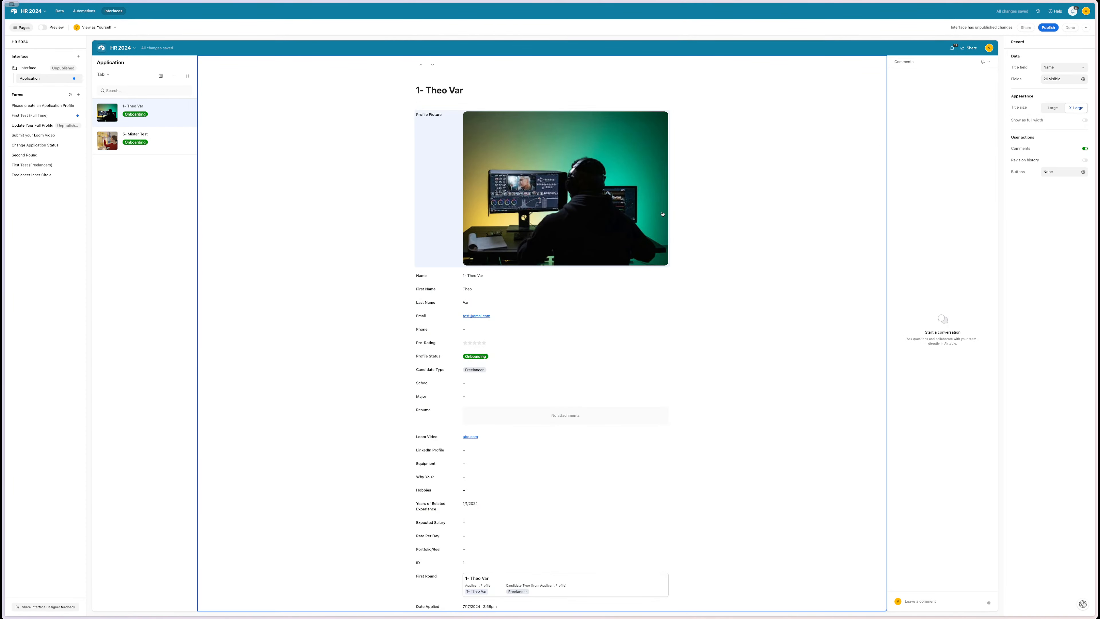
left_click(655, 195)
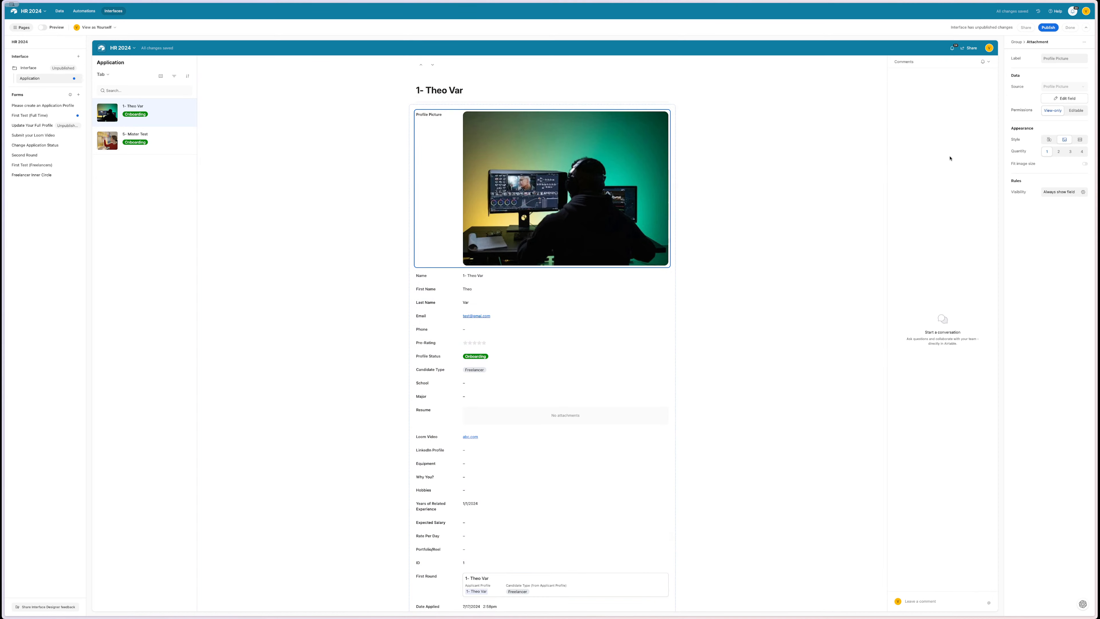
left_click(1080, 140)
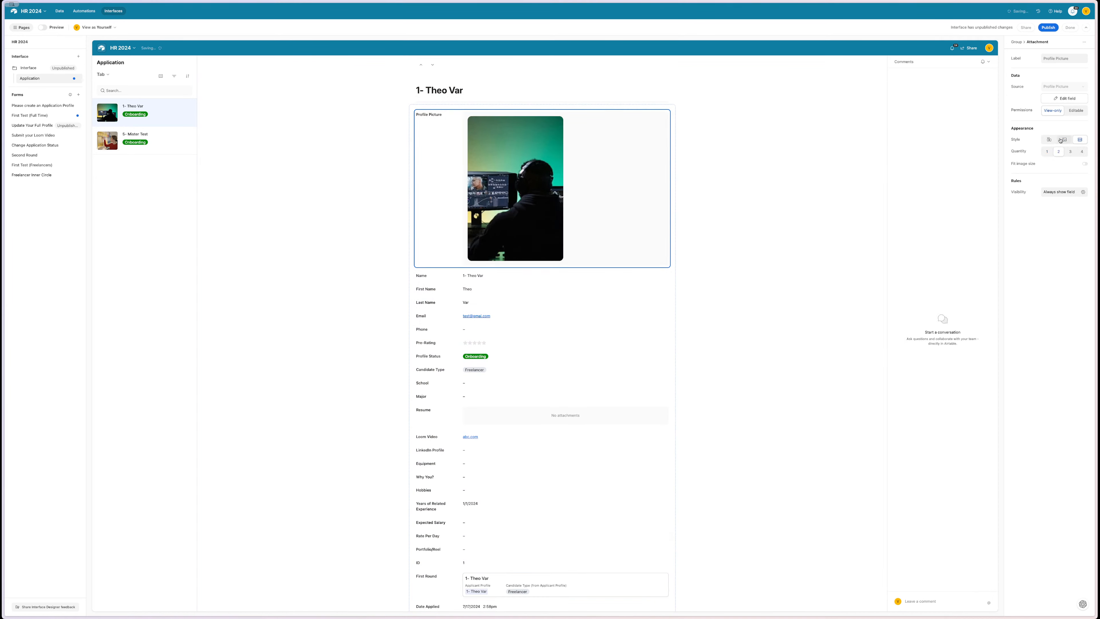
left_click(1048, 141)
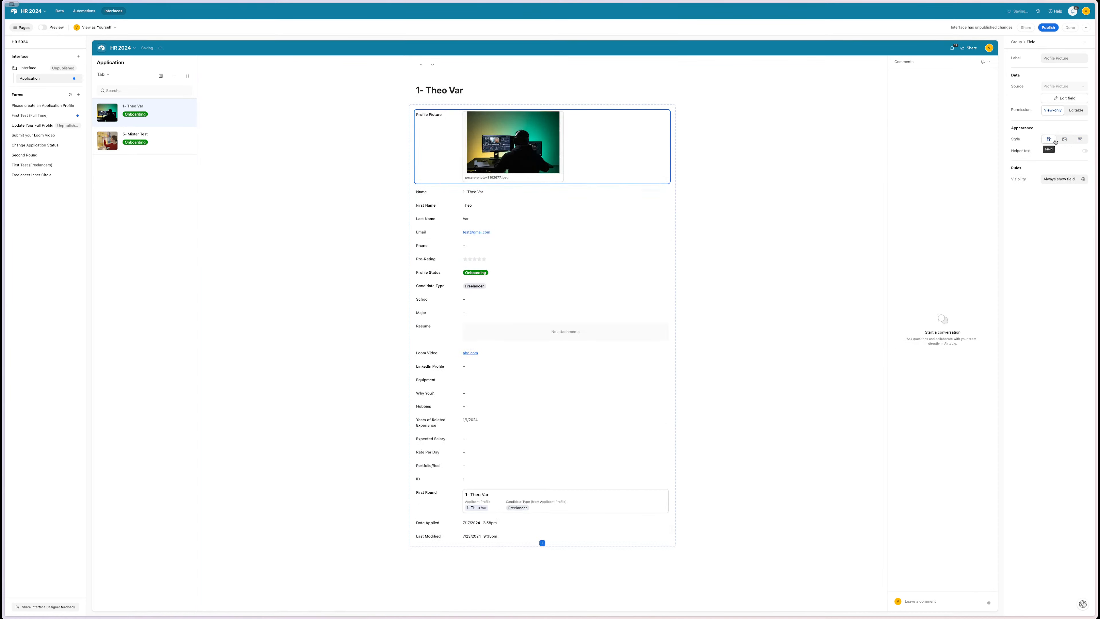
left_click(1062, 142)
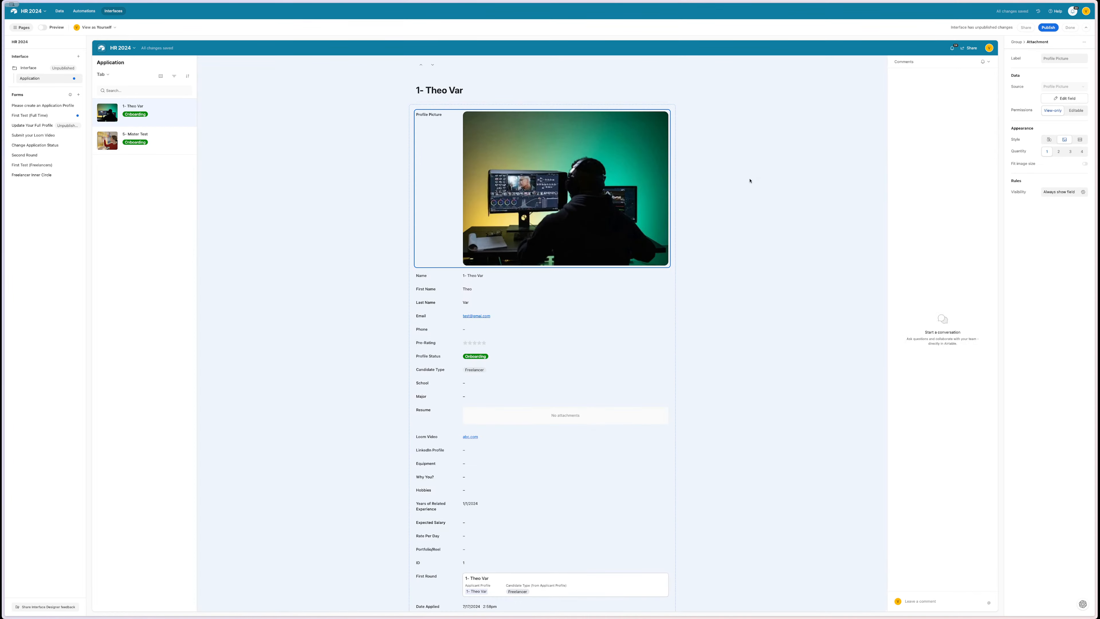
- Compare Large and X-Large title sizes, leaving X-Large, and check the record list settings
left_click(750, 181)
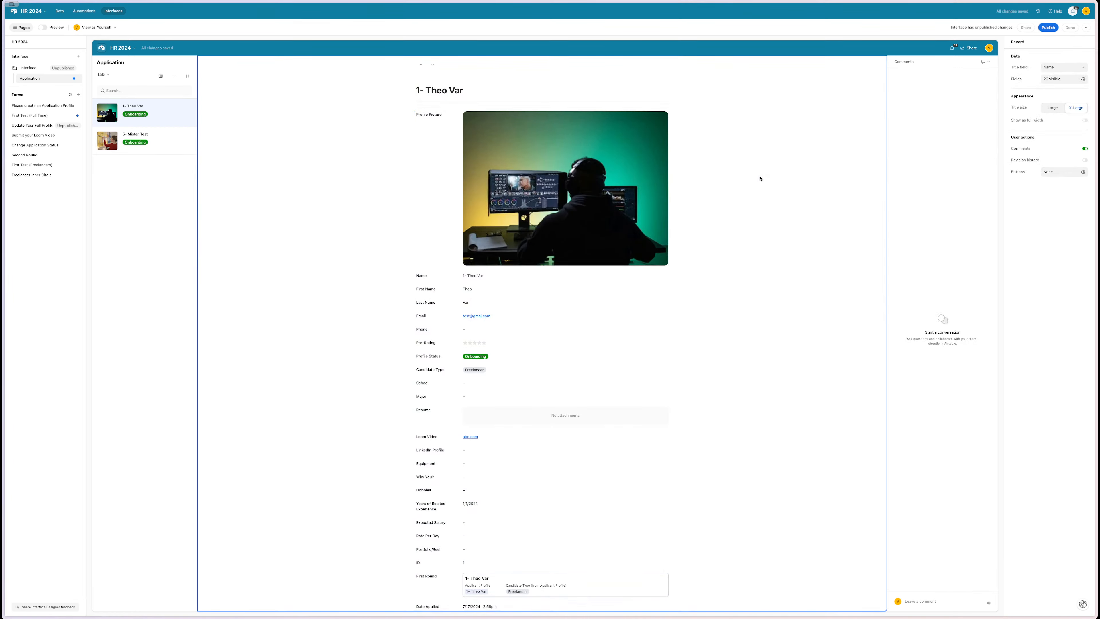
left_click(1050, 110)
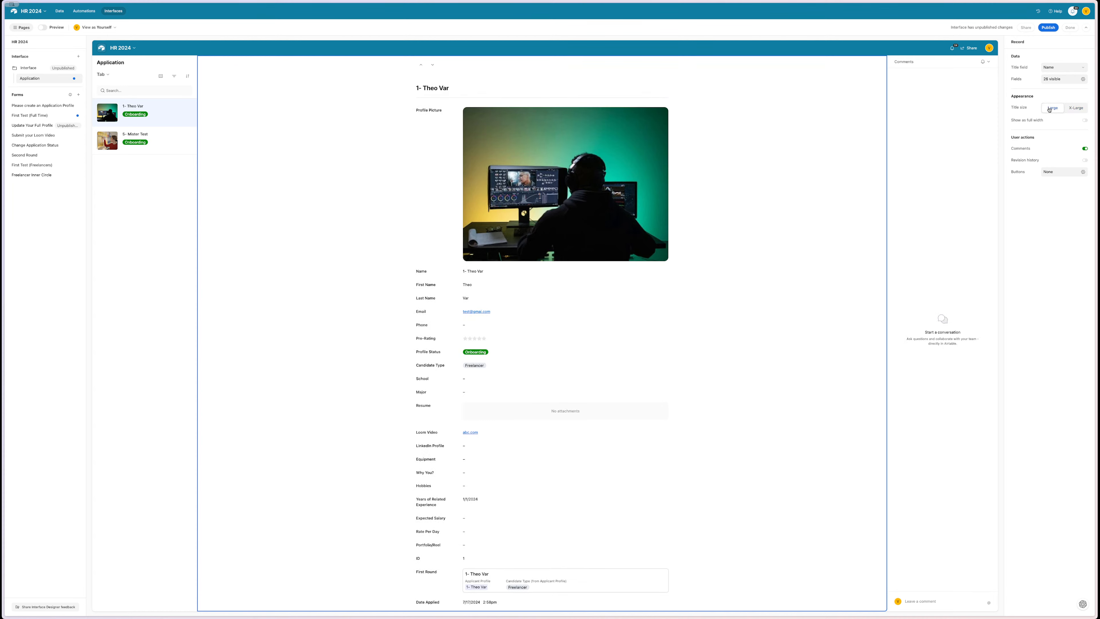
left_click(1073, 108)
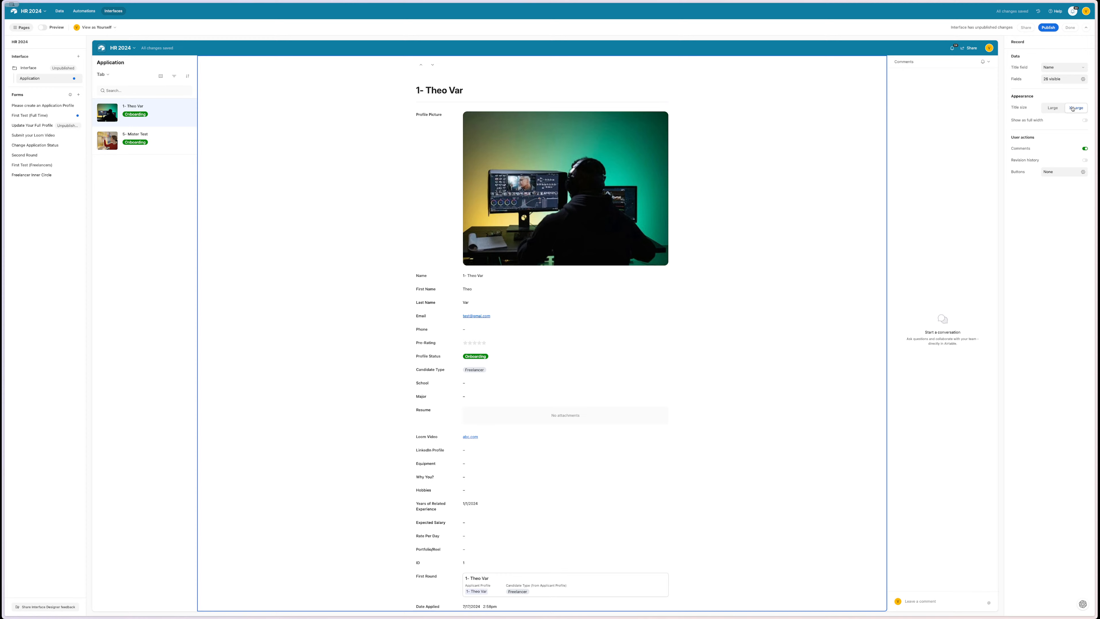
left_click(161, 76)
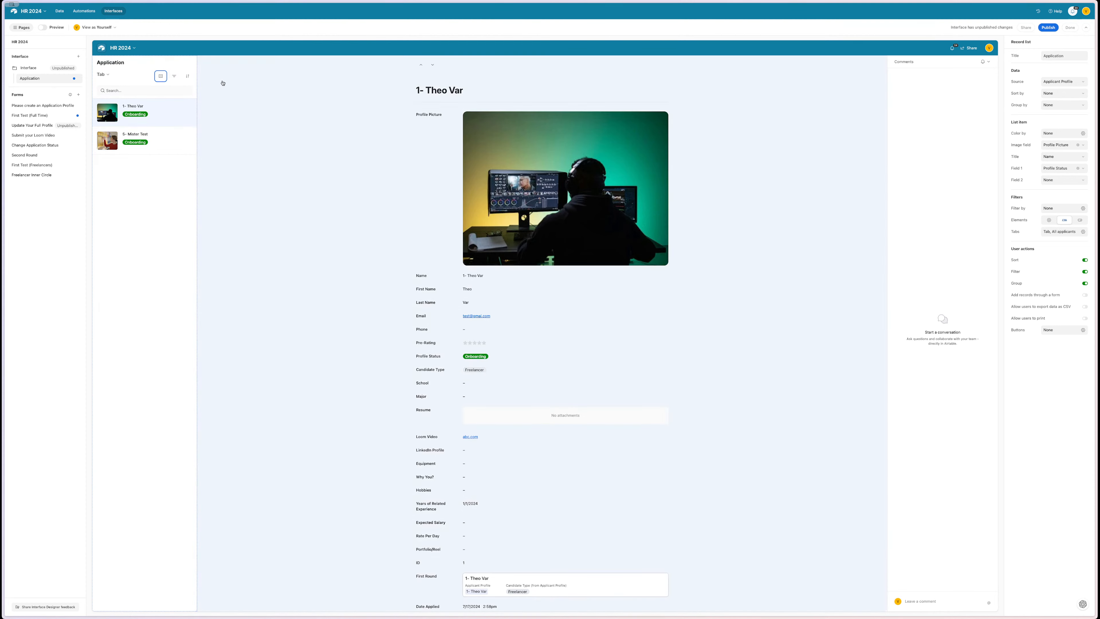
left_click(251, 90)
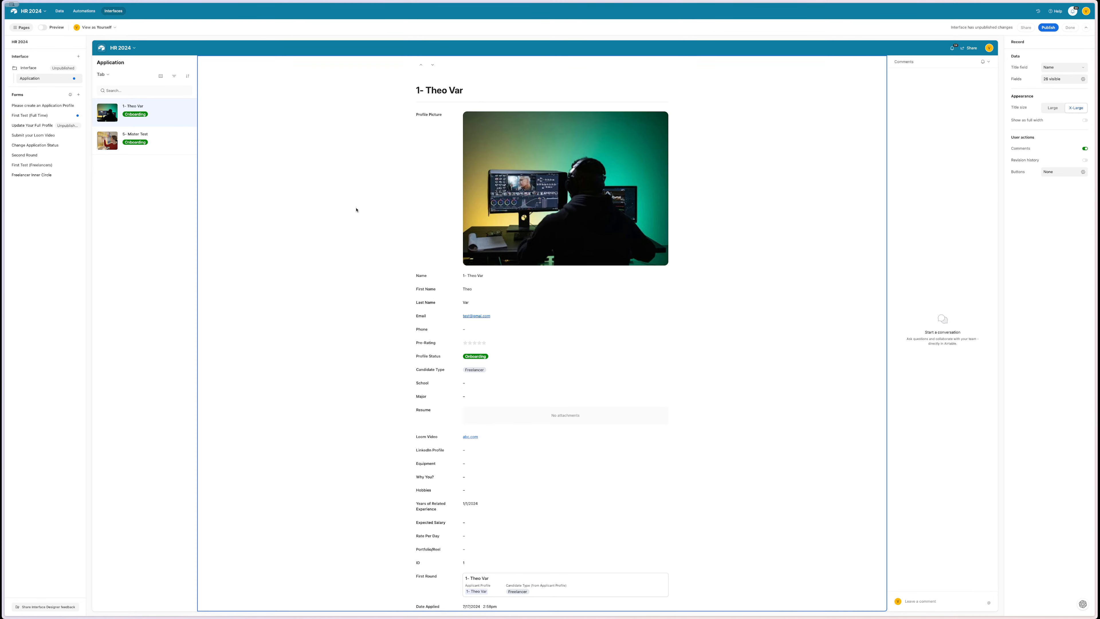
- Set the title to Large, open 5- Mister Test, and keep Profile Picture as list image
left_click(1056, 110)
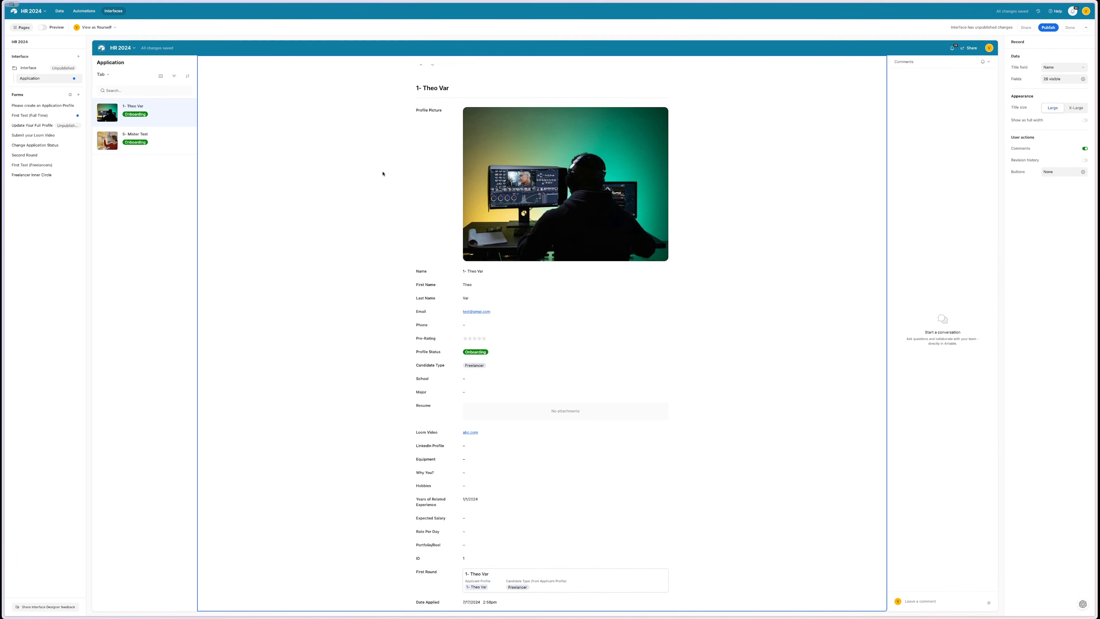
left_click(153, 139)
left_click(152, 139)
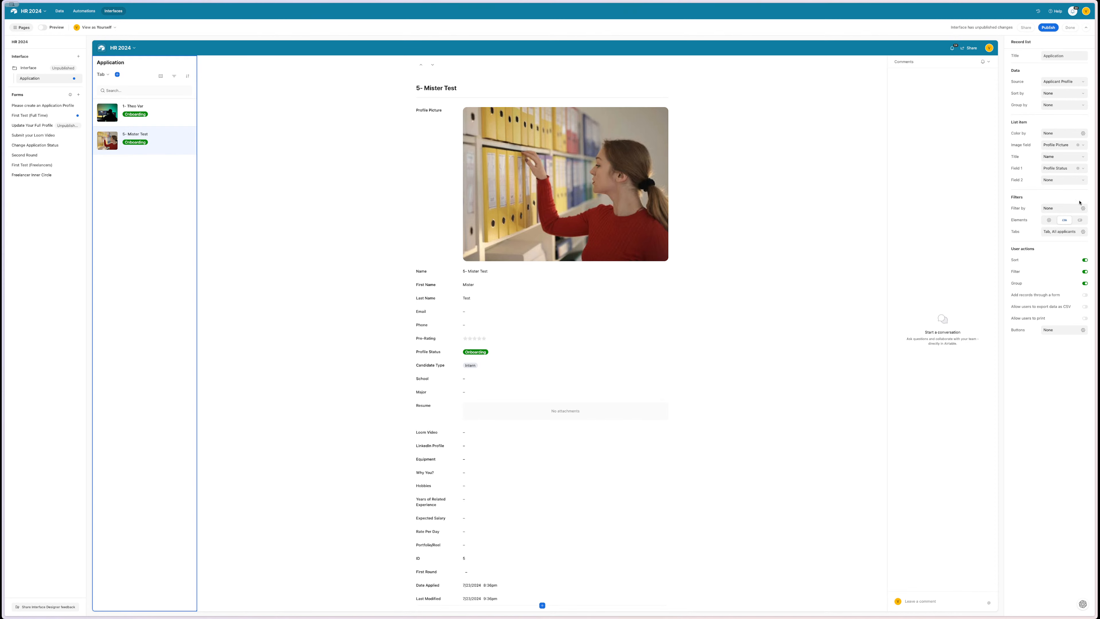
left_click(1066, 148)
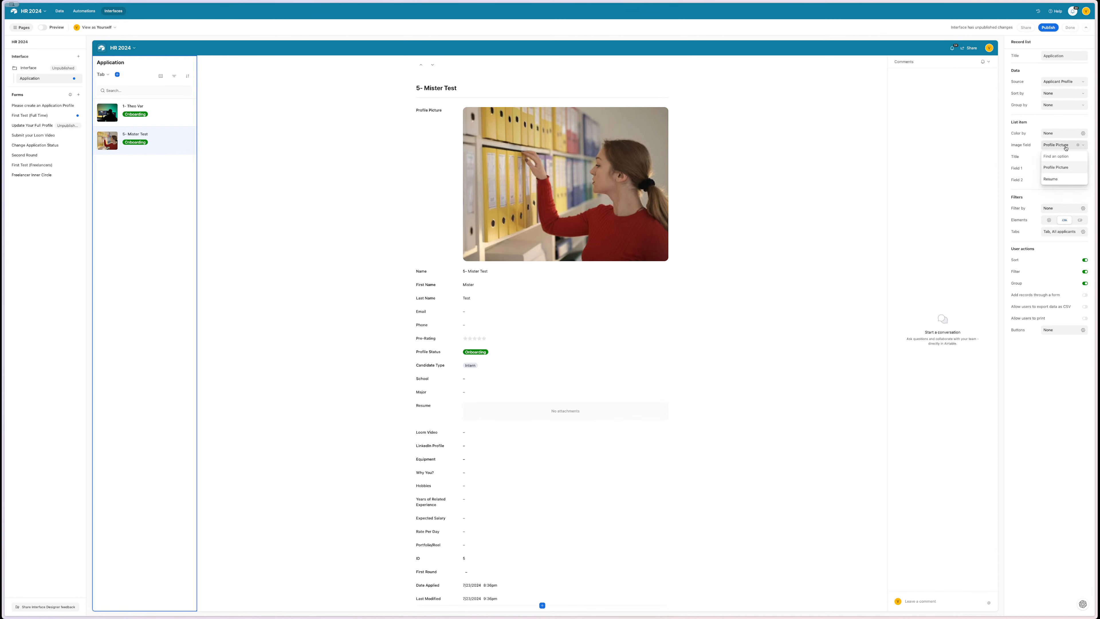
left_click(1057, 168)
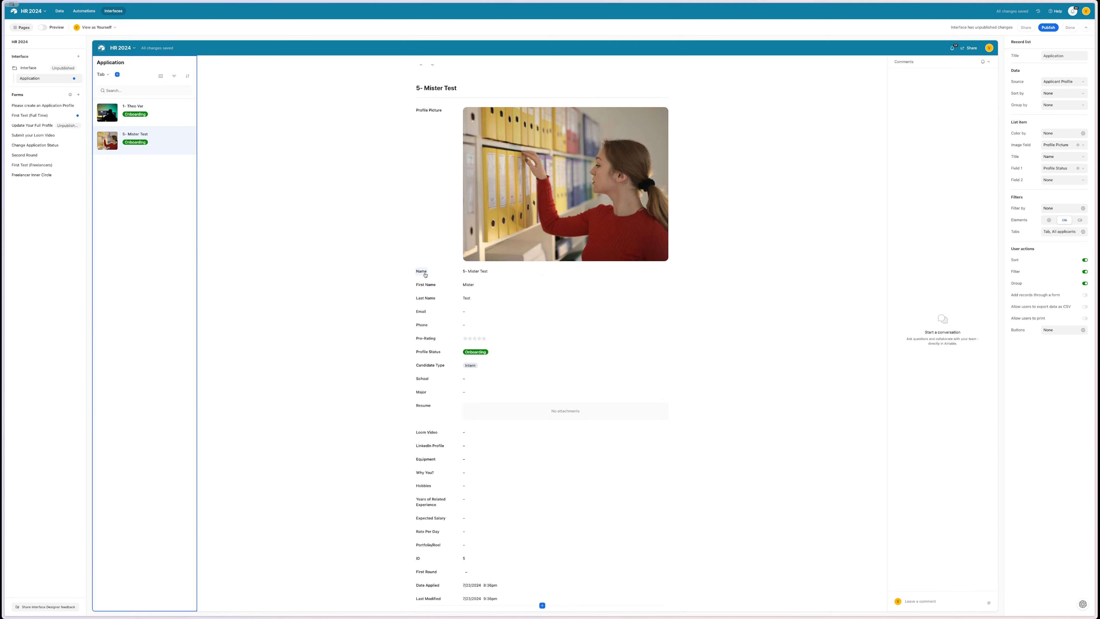
- Move Name and First Name beside Profile Picture, keeping the Large title and list image
left_click_drag(426, 275, 722, 148)
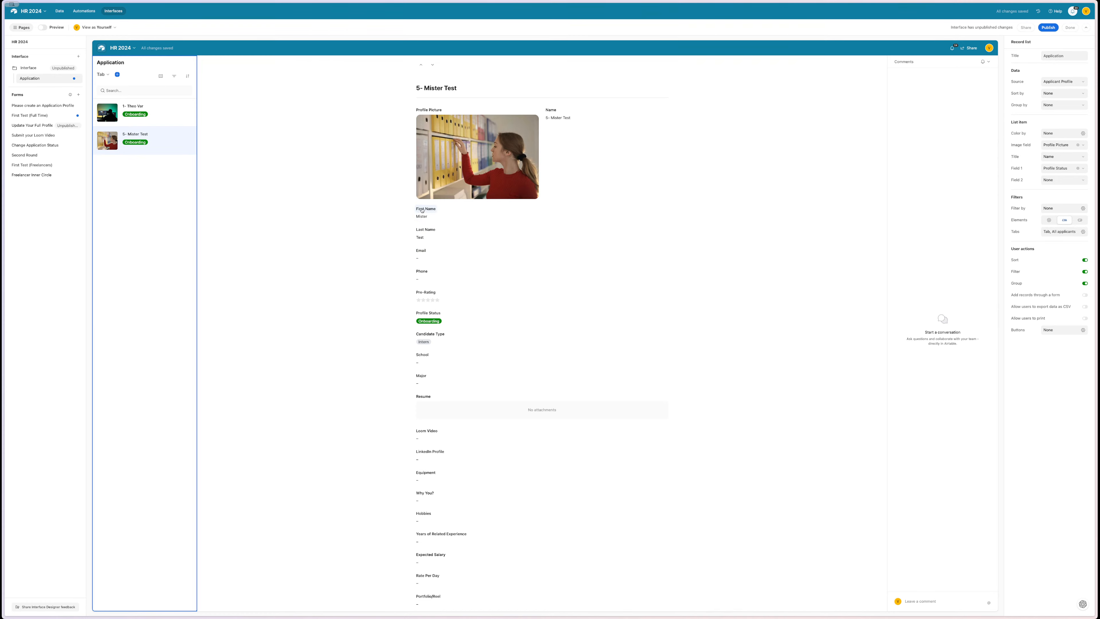
left_click_drag(422, 210, 687, 110)
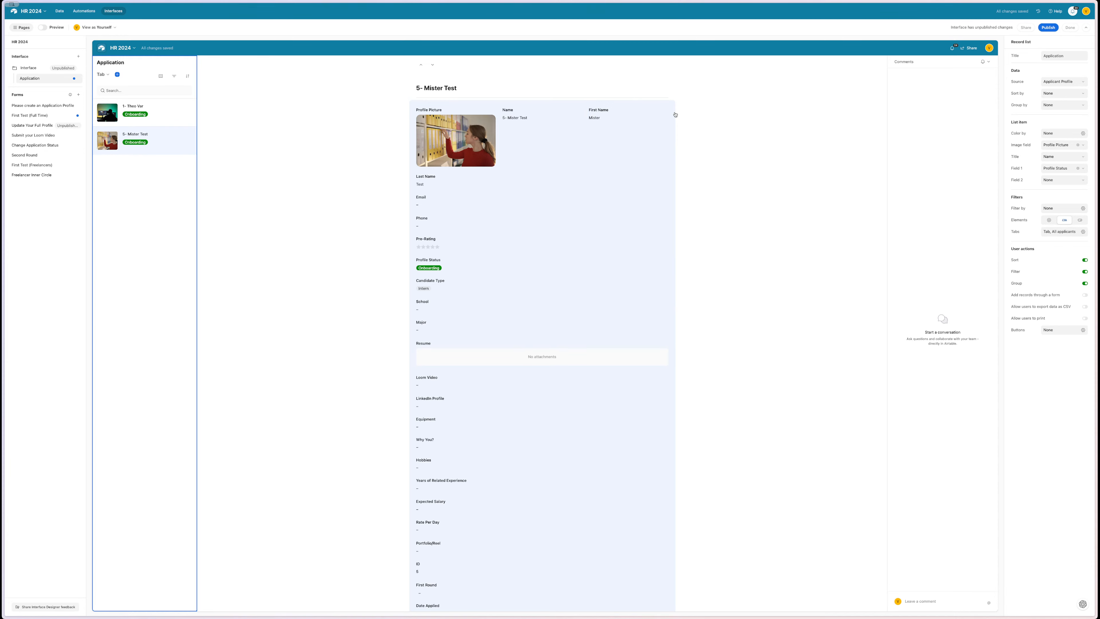
left_click(645, 139)
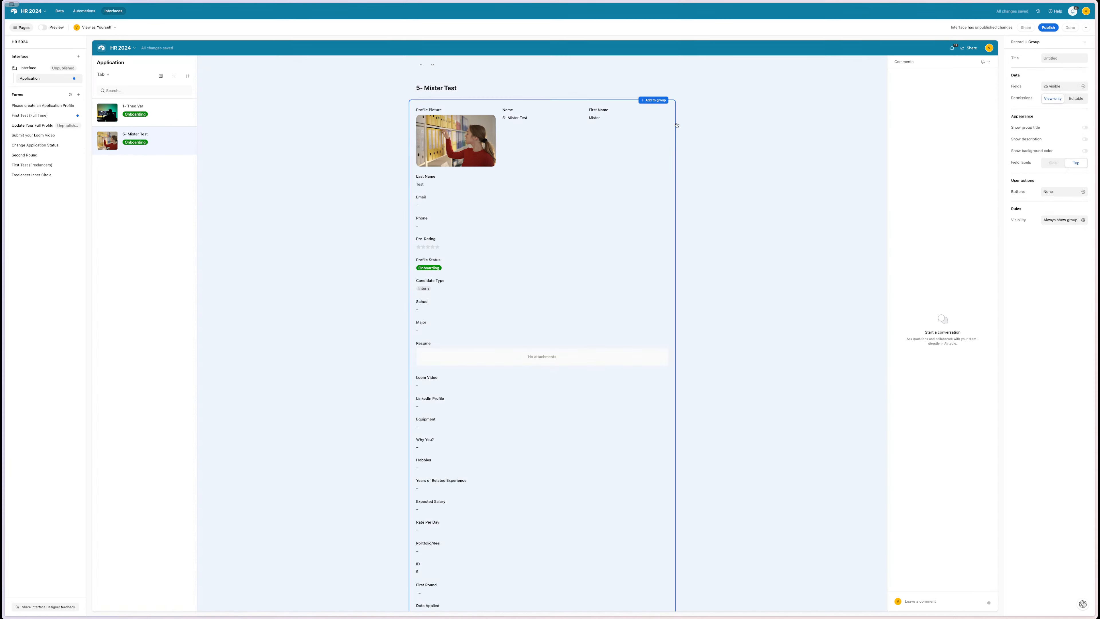
left_click(704, 121)
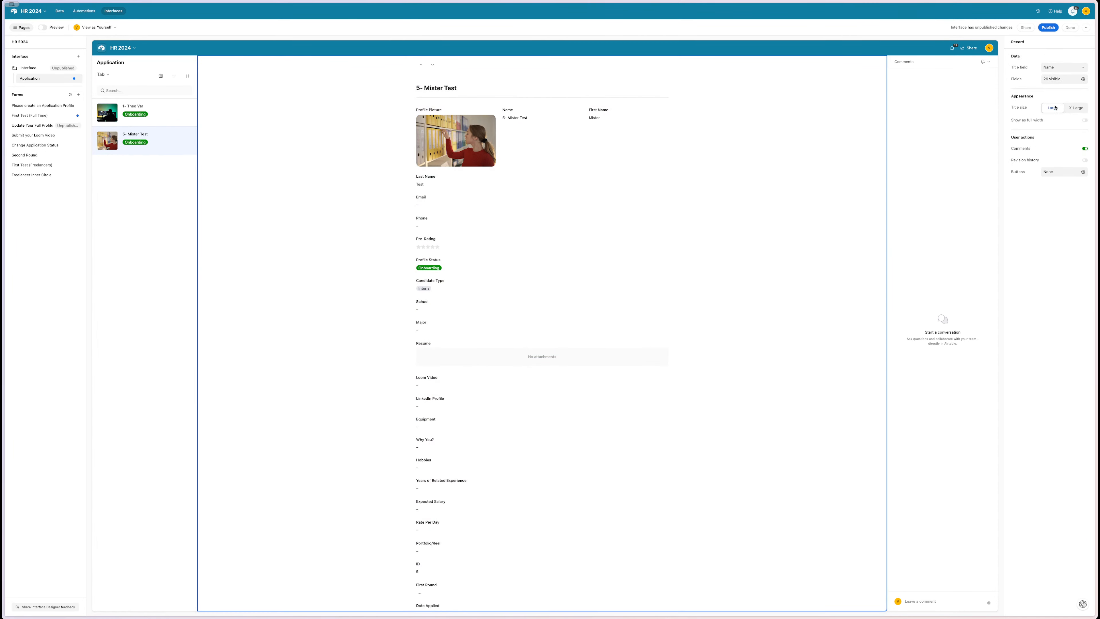
left_click(1076, 107)
left_click(1056, 107)
left_click(166, 239)
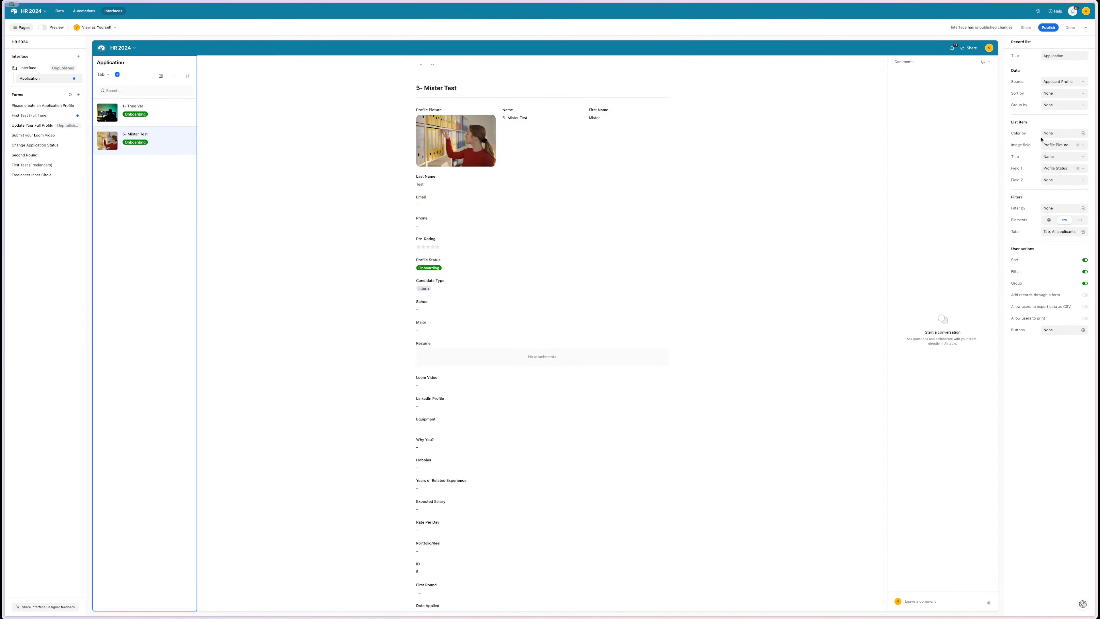
left_click(1086, 145)
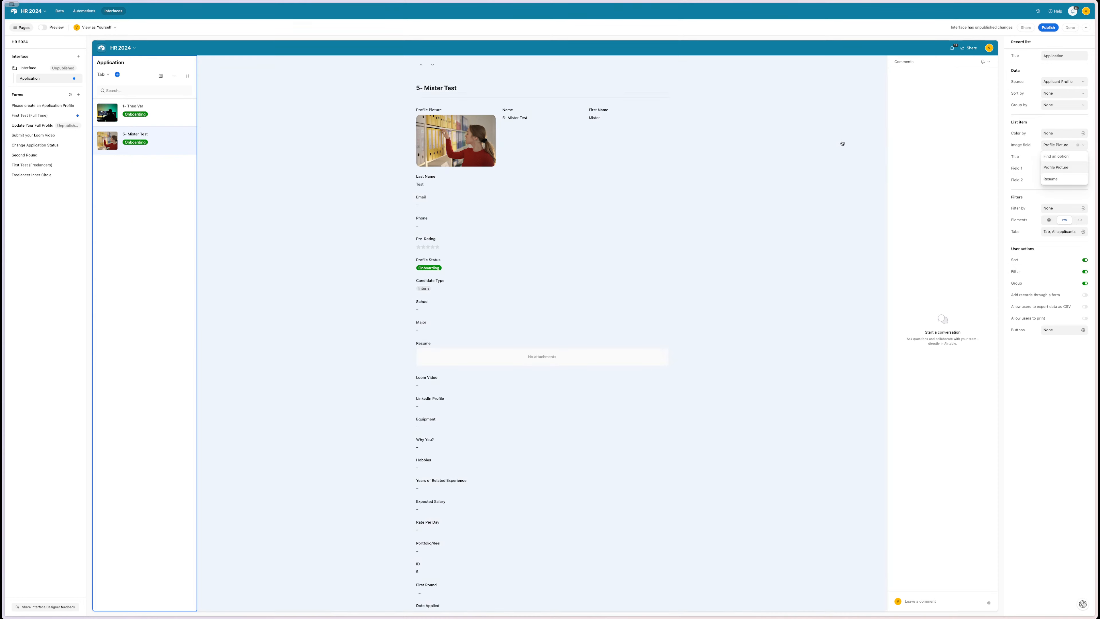
left_click(839, 144)
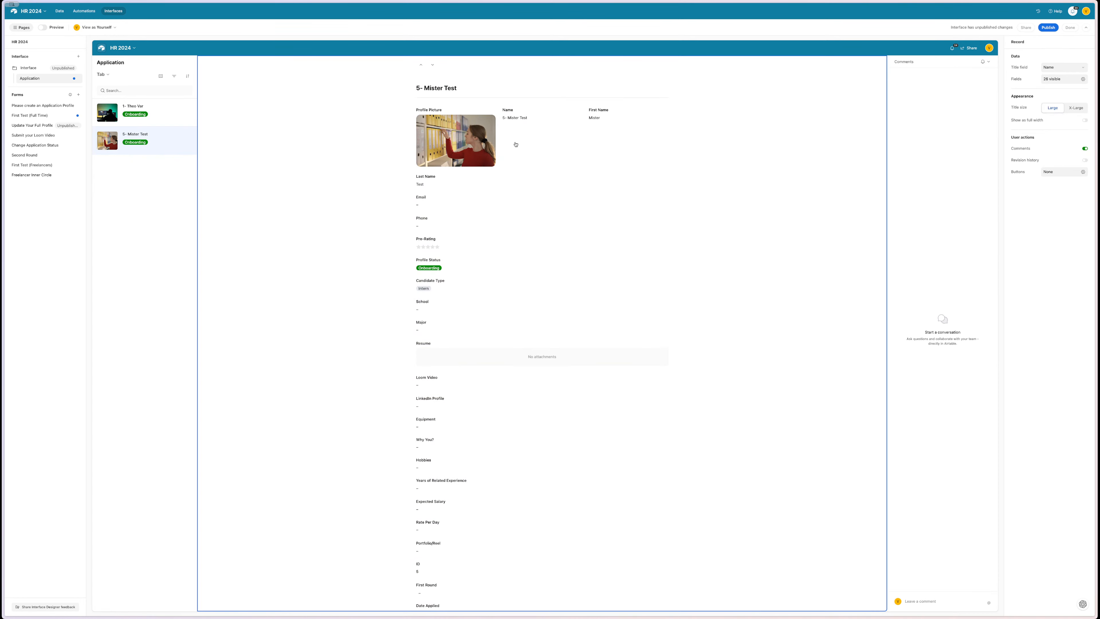
- Adjust the Profile Picture's quantity and fit settings, then drag Last Name into the top row
left_click(499, 143)
left_click(473, 145)
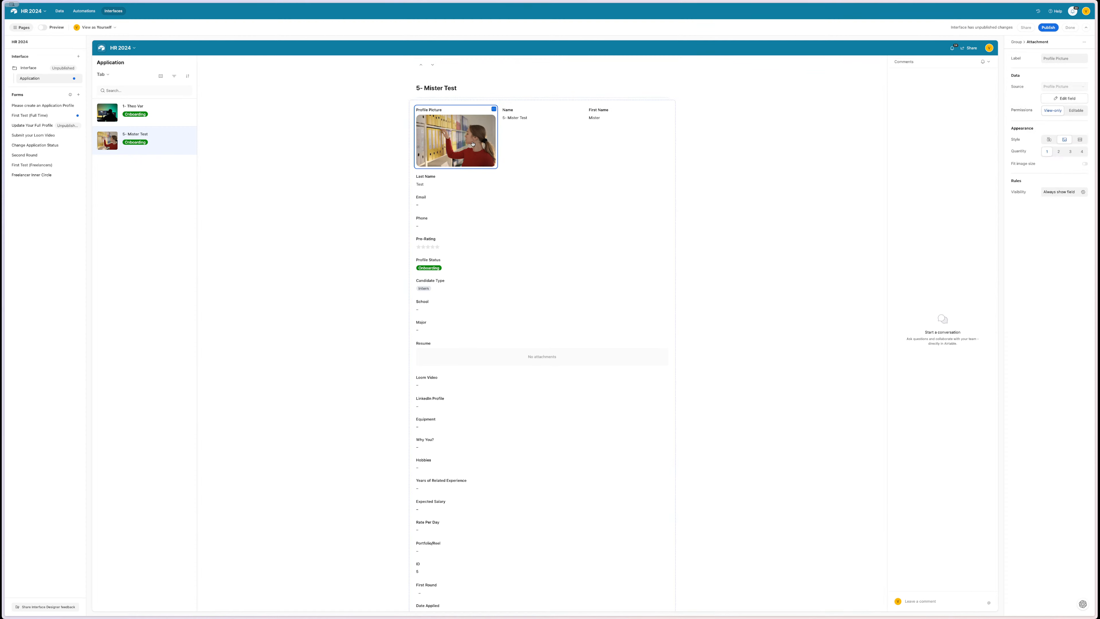
left_click(1059, 152)
left_click(1070, 151)
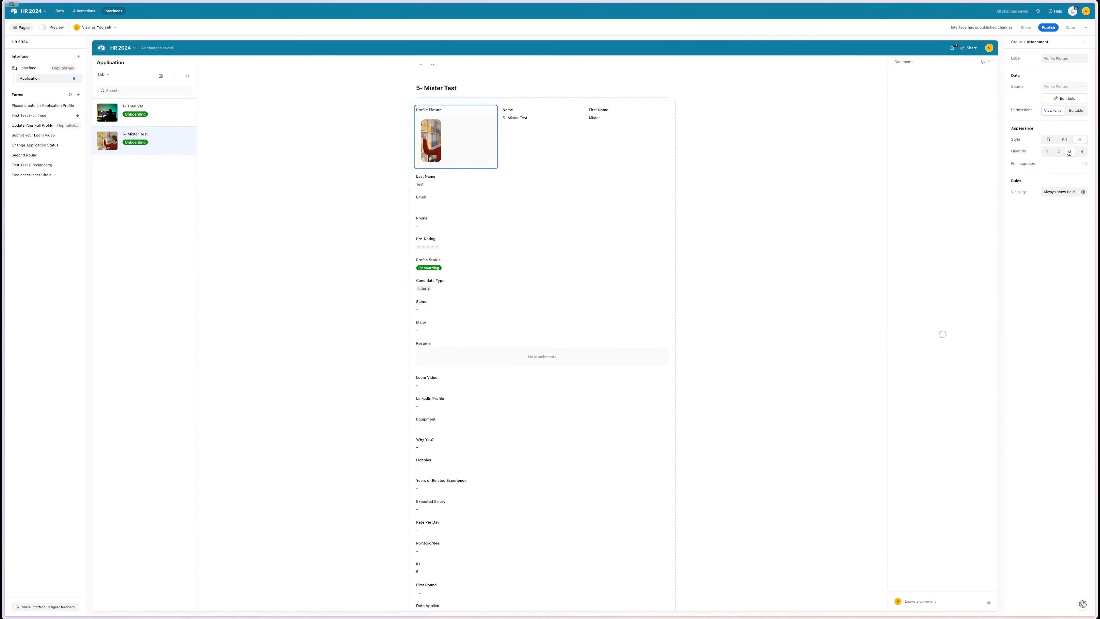
left_click(1081, 152)
left_click(1047, 151)
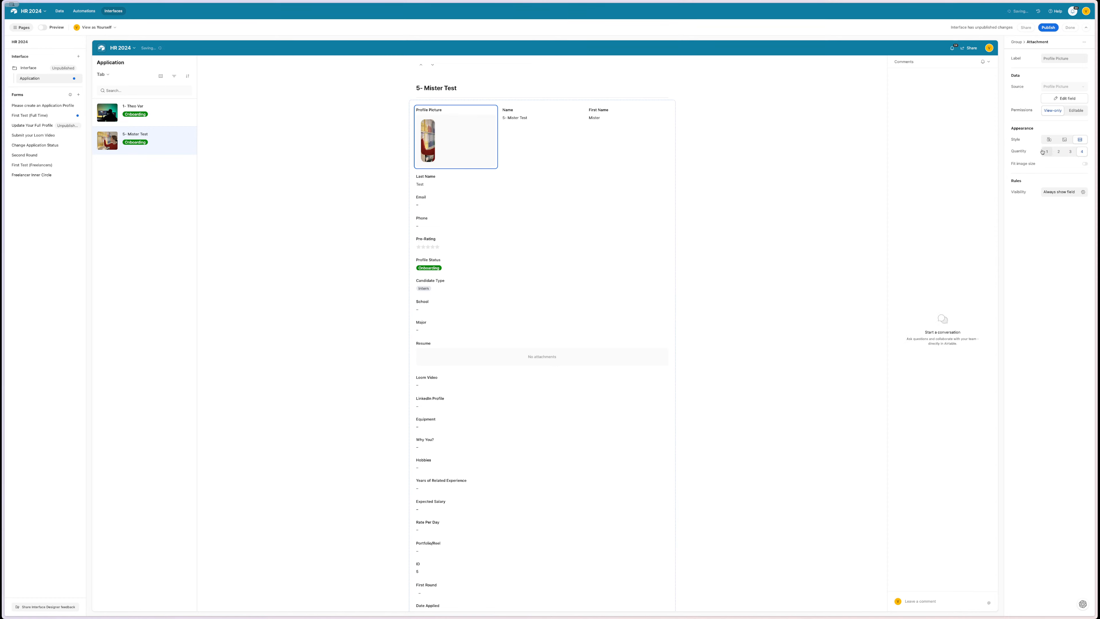
left_click(1084, 164)
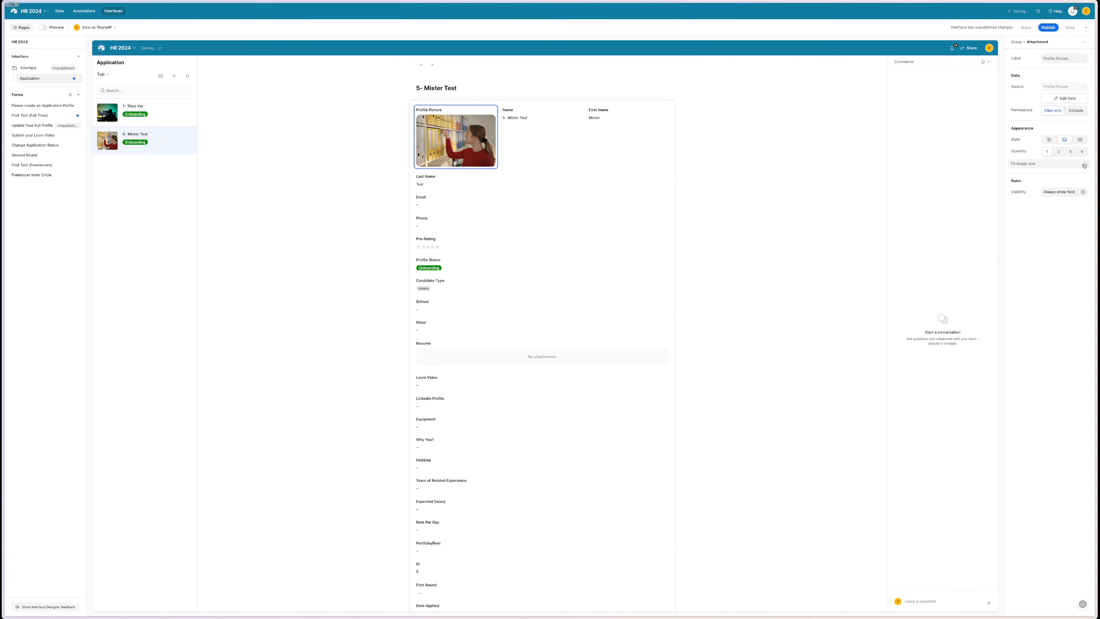
left_click(1053, 139)
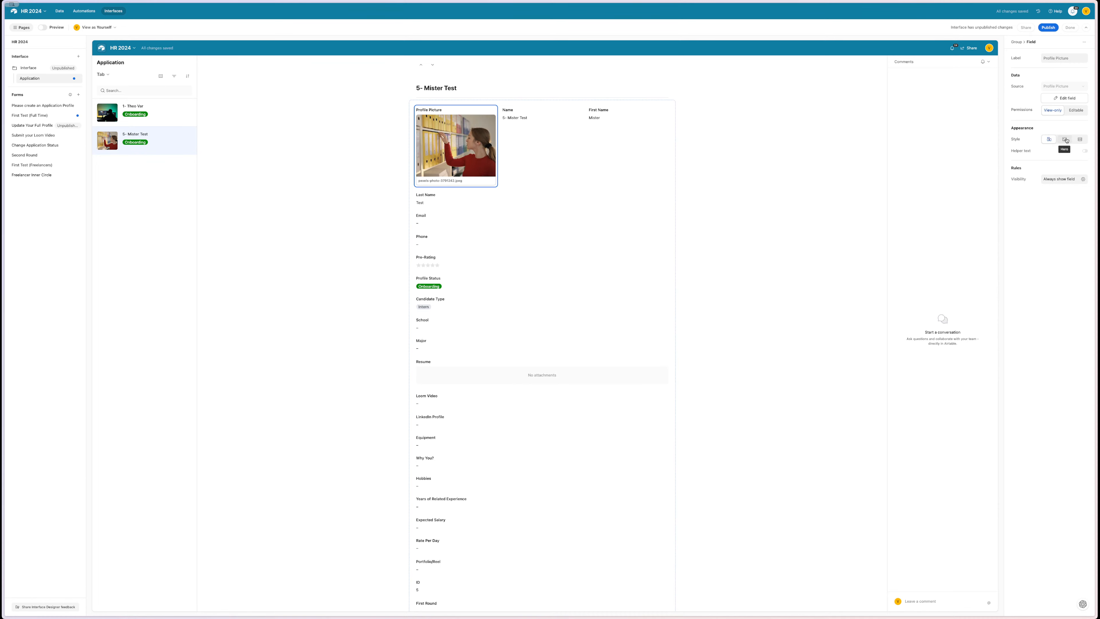
left_click(1065, 140)
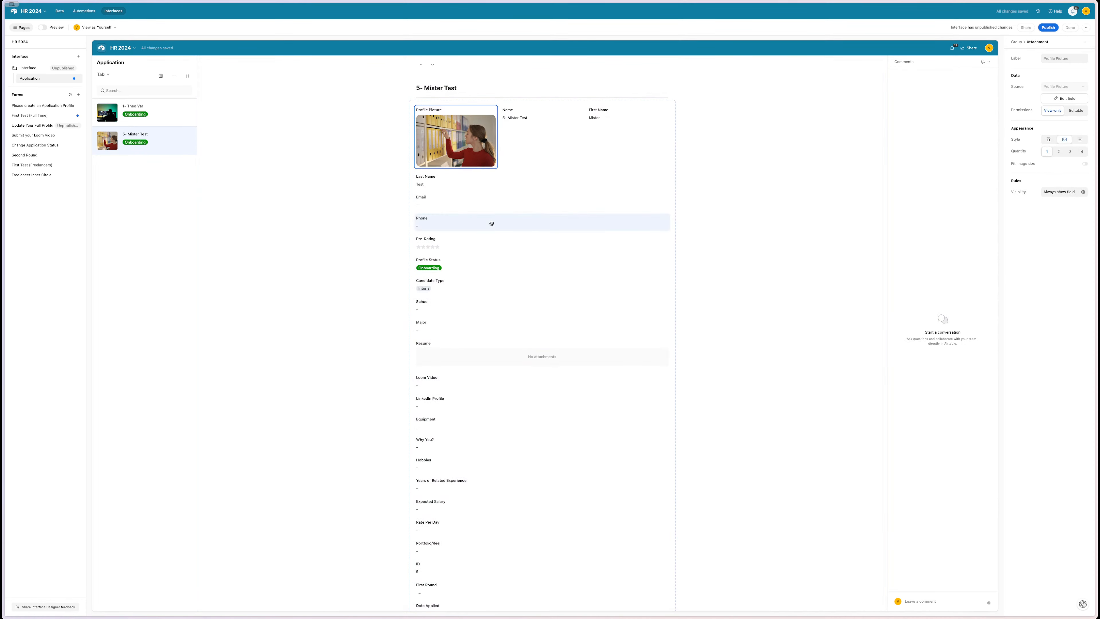
left_click_drag(542, 189, 638, 112)
- Remove the Name field, move Email higher, and place Pre-Rating in the top row
left_click(512, 114)
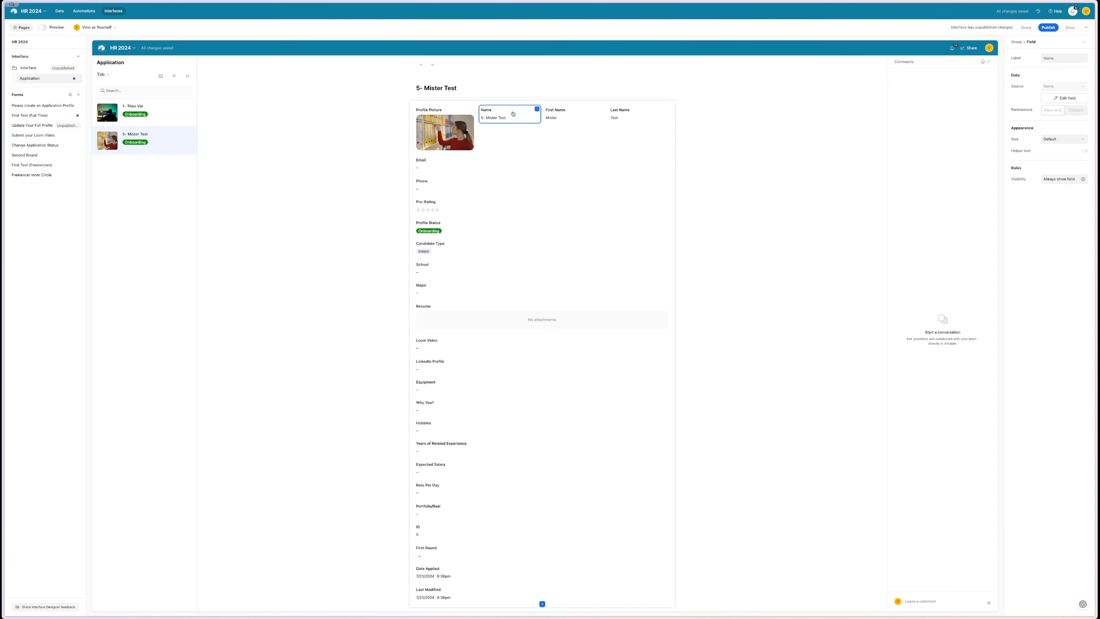
key("BackSpace")
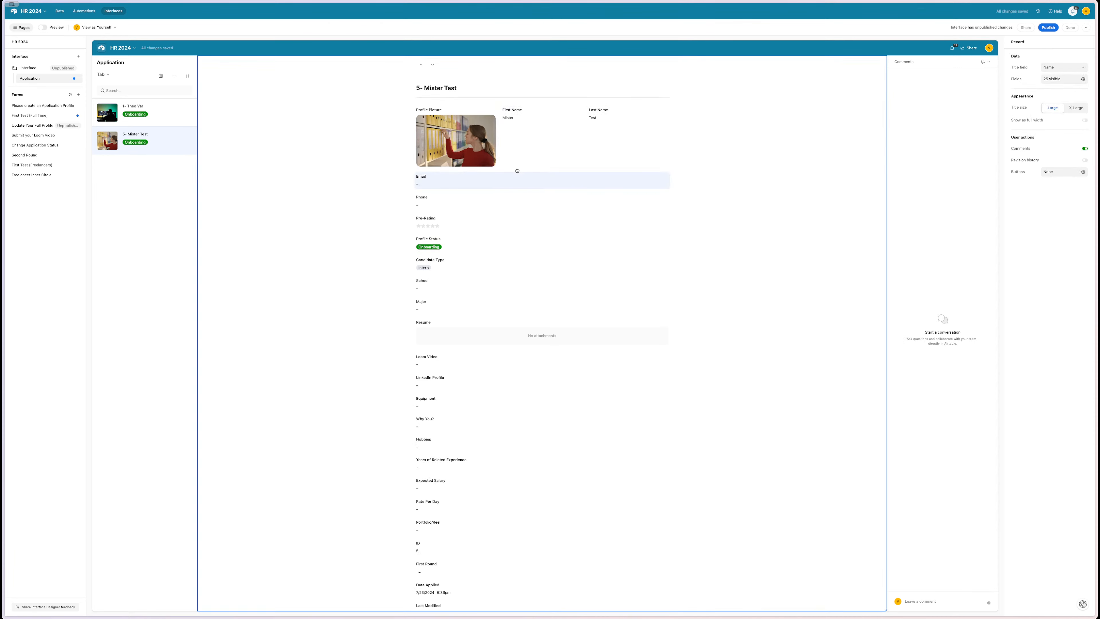
mouse_move(517, 171)
left_mouse_down()
mouse_move(534, 140)
mouse_move(523, 131)
mouse_move(645, 142)
mouse_move(561, 194)
mouse_move(535, 151)
mouse_move(540, 132)
mouse_move(537, 162)
mouse_move(632, 113)
mouse_move(650, 164)
mouse_move(549, 136)
mouse_move(576, 149)
mouse_move(501, 171)
left_mouse_up()
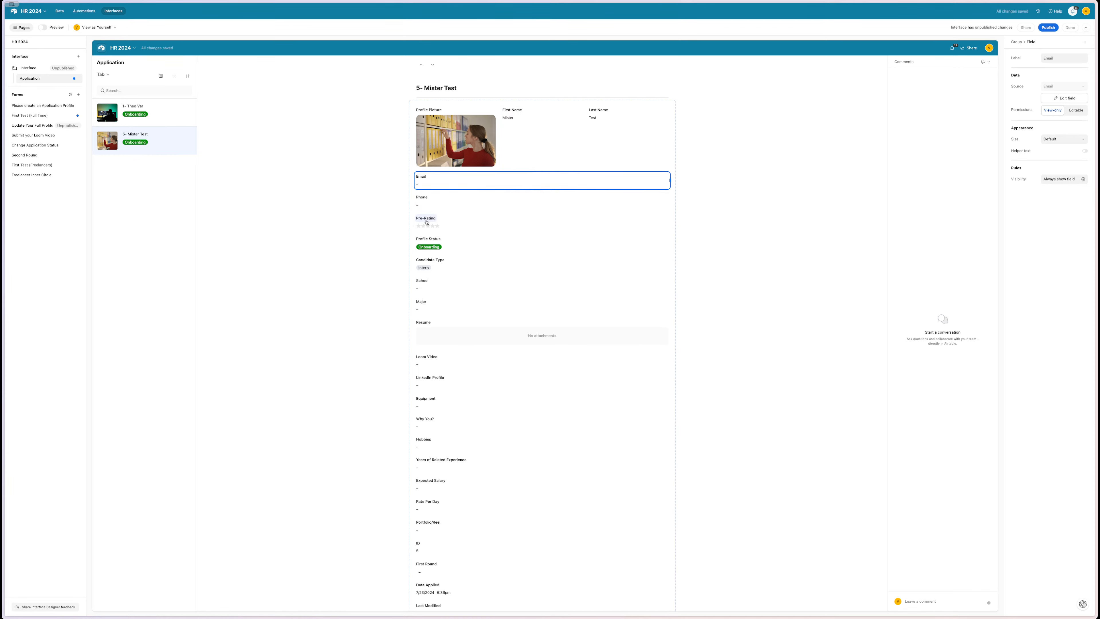
left_click_drag(442, 219, 579, 132)
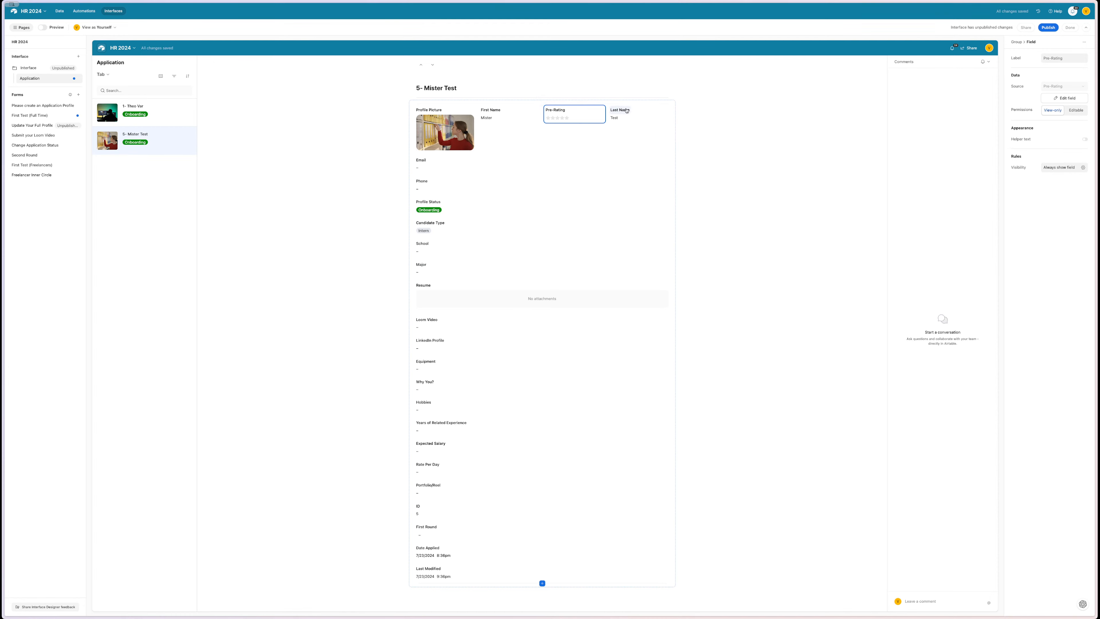
- Move First Name and Last Name below the picture and Profile Status beside it
left_click_drag(498, 109, 479, 144)
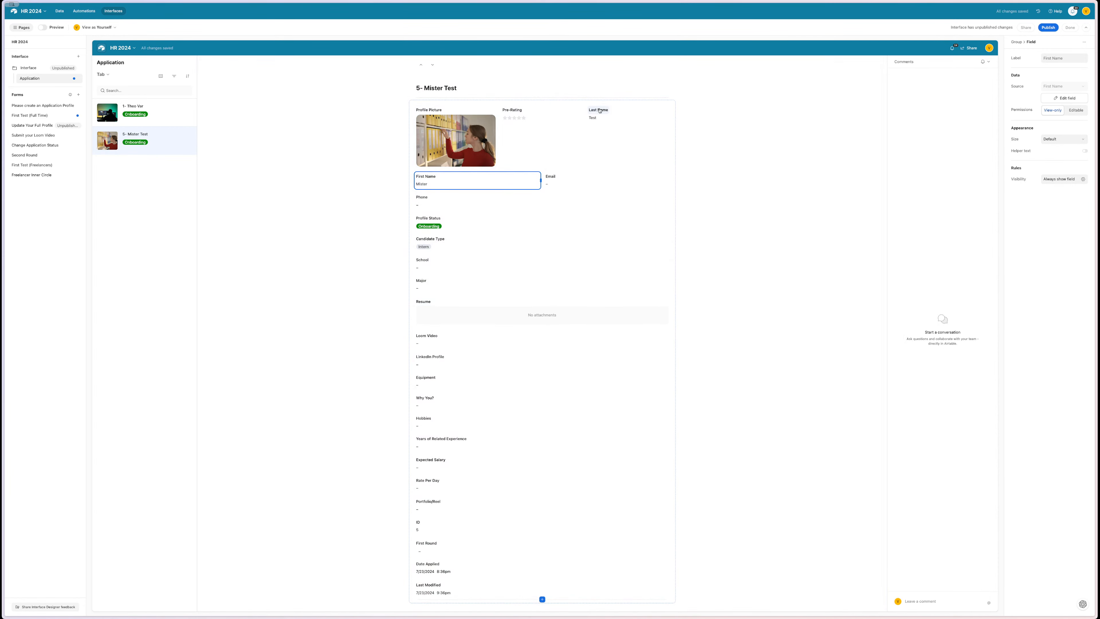
left_click_drag(598, 113, 431, 171)
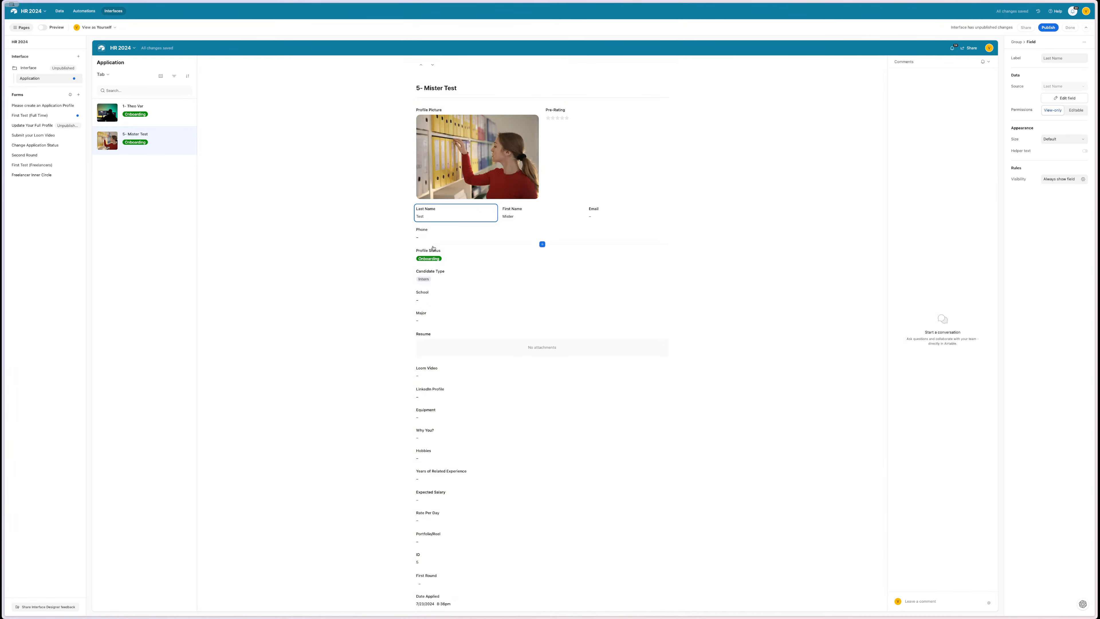
left_click_drag(433, 249, 545, 116)
left_click(745, 145)
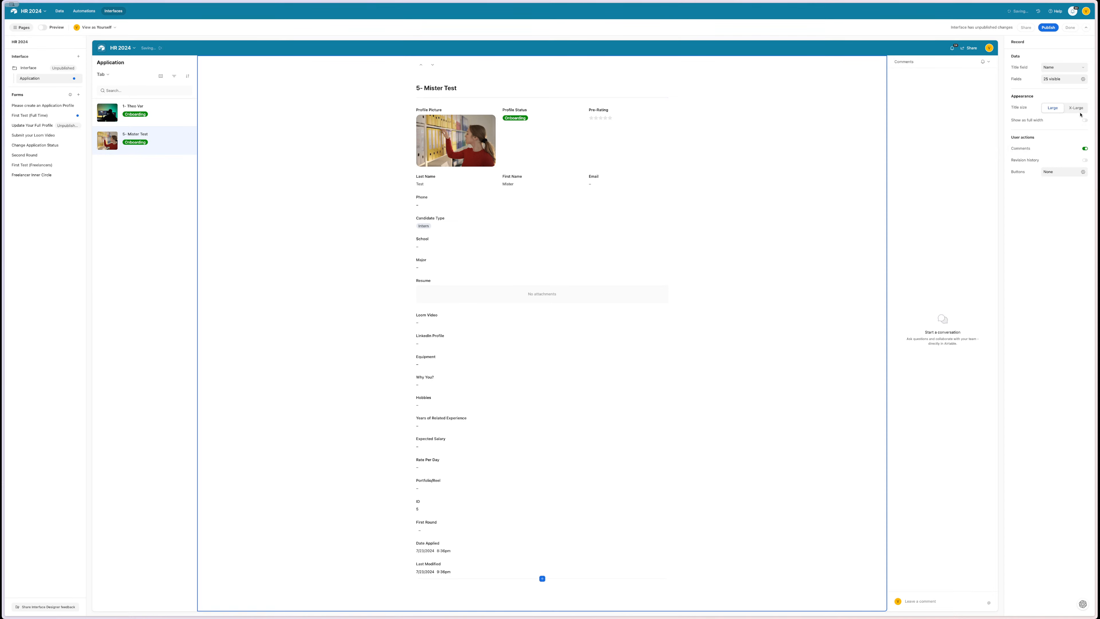
- Show the record detail at full width with comments turned off
left_click(1085, 120)
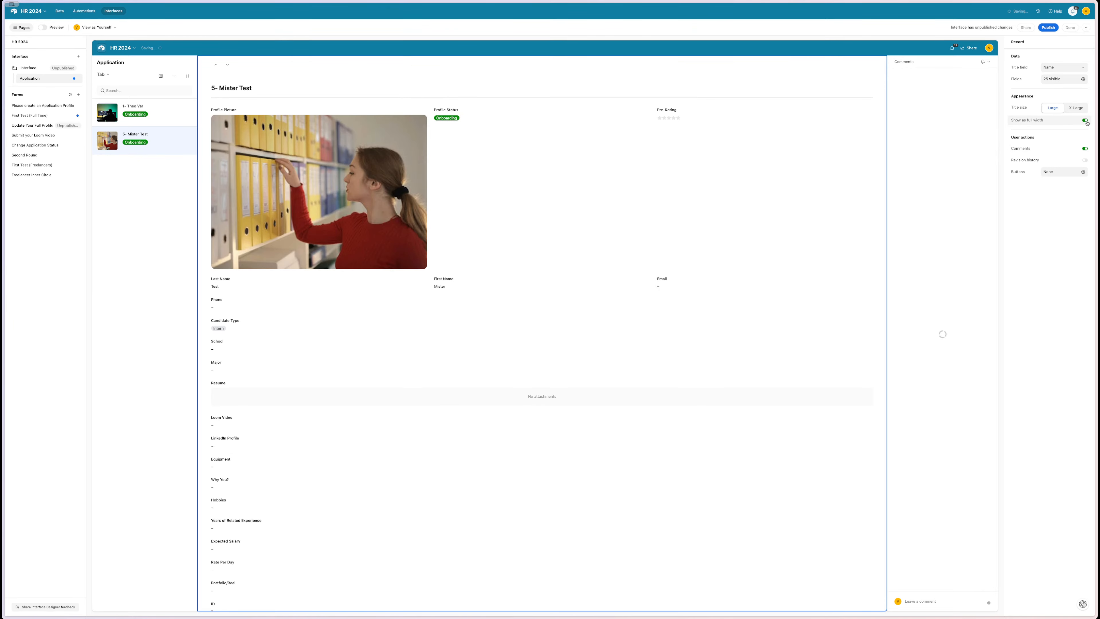
scroll(712, 274, "down", 1)
scroll(712, 274, "up", 1)
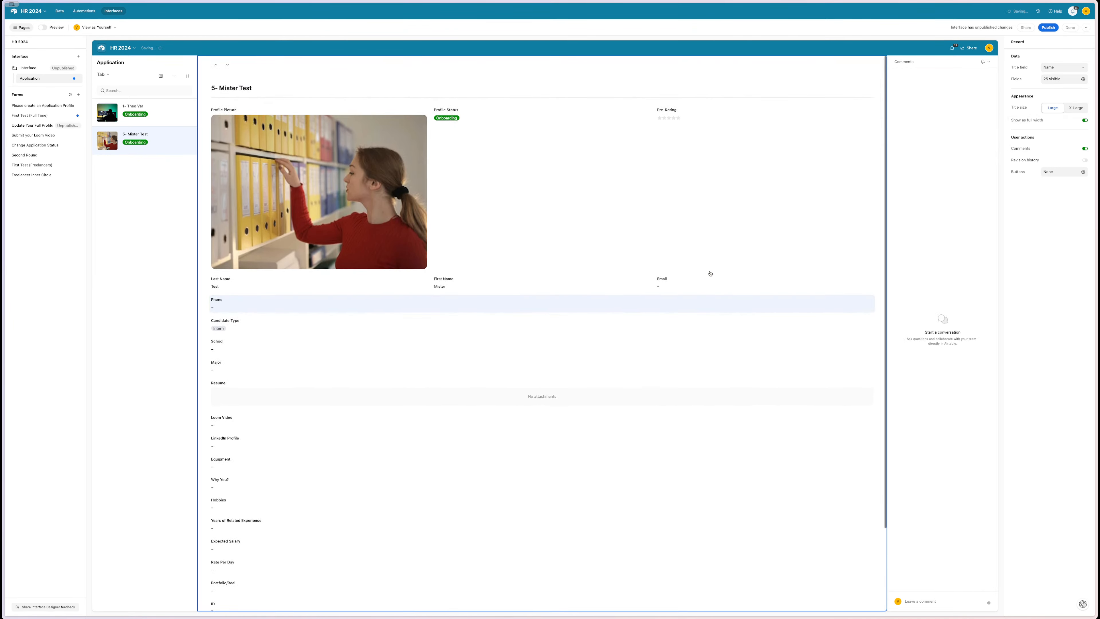
left_click(1085, 148)
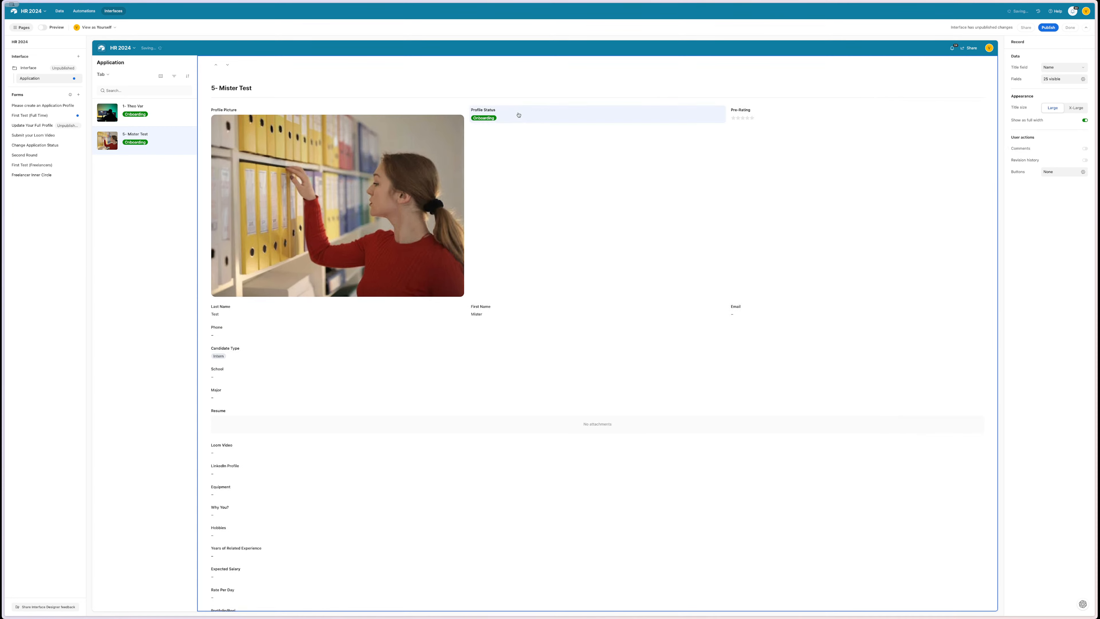
- Move Email below Last Name, make Resume half width, and put Loom Video above it
mouse_move(494, 312)
left_mouse_down()
mouse_move(524, 234)
mouse_move(507, 282)
mouse_move(375, 321)
mouse_move(511, 316)
left_mouse_up()
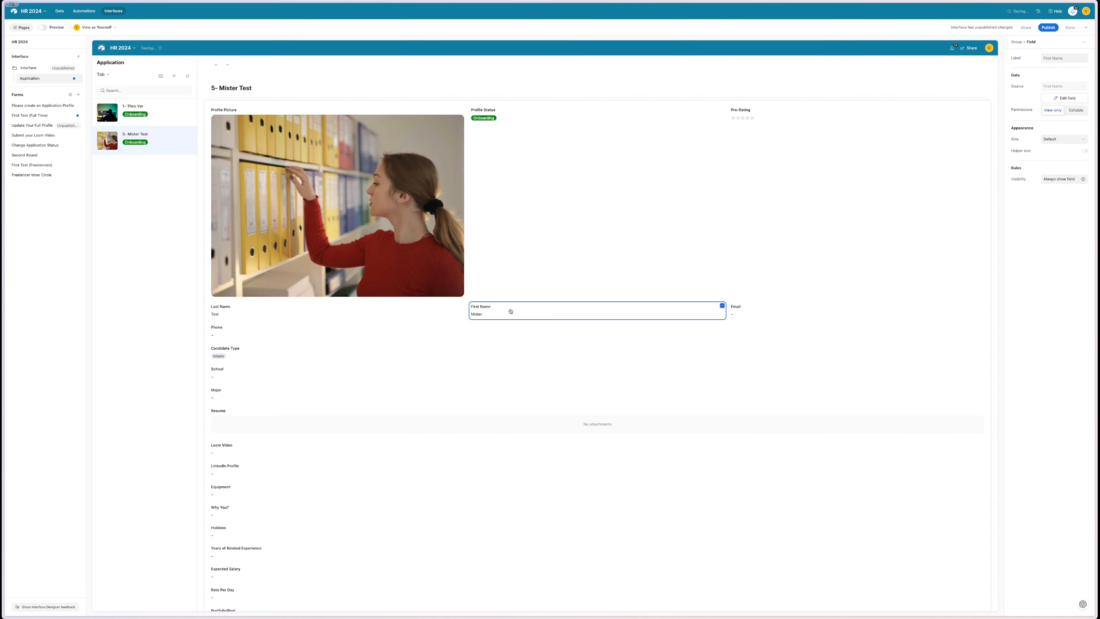
left_click_drag(752, 307, 218, 337)
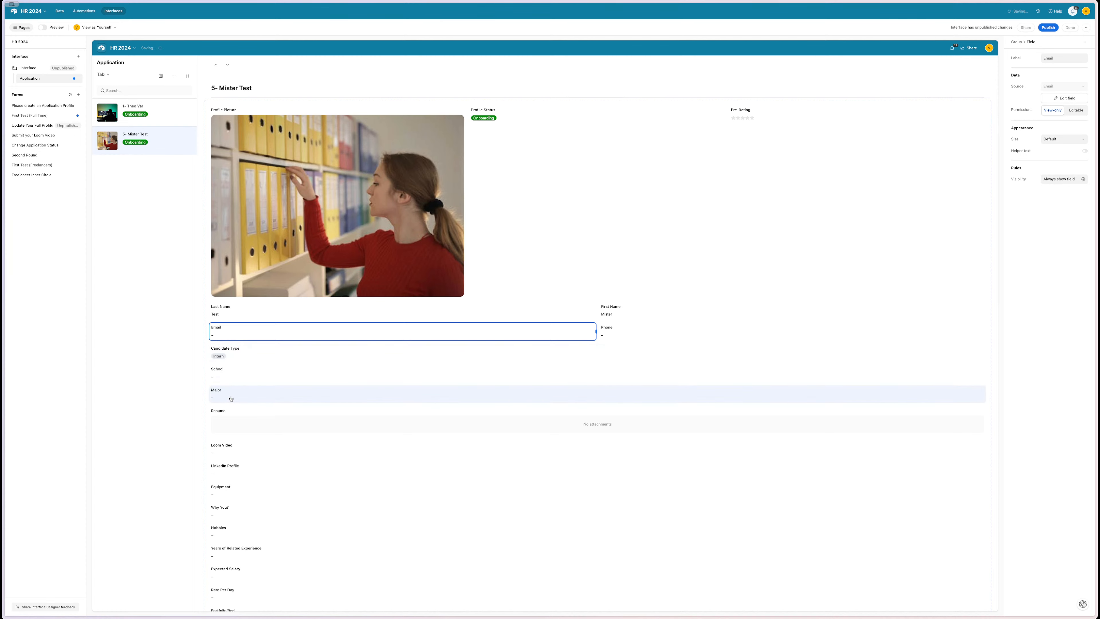
left_click(626, 412)
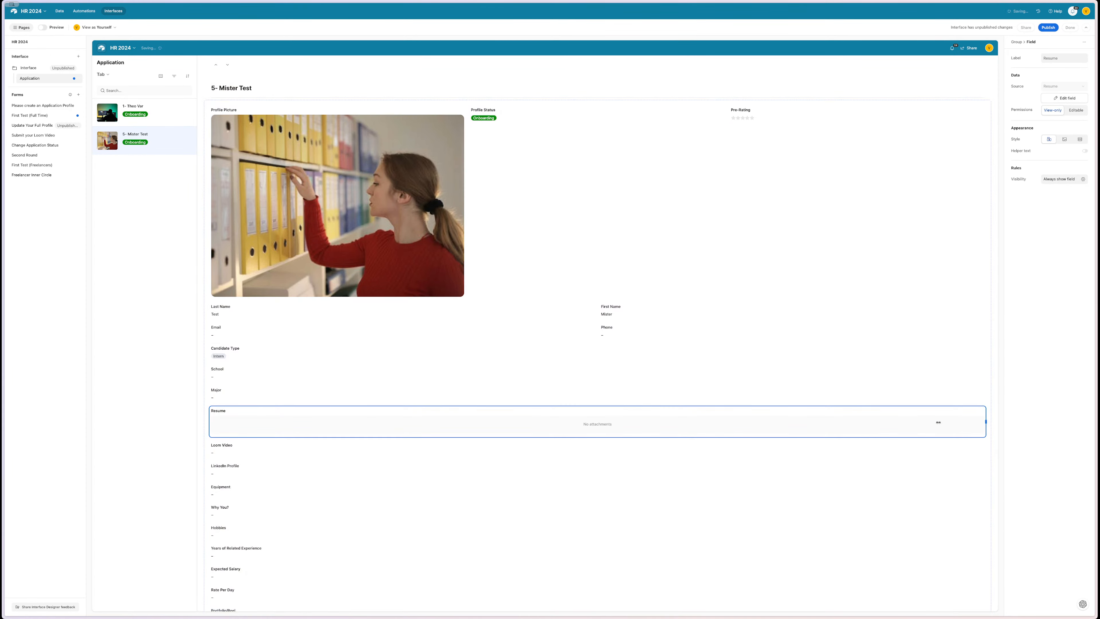
left_click_drag(939, 422, 512, 424)
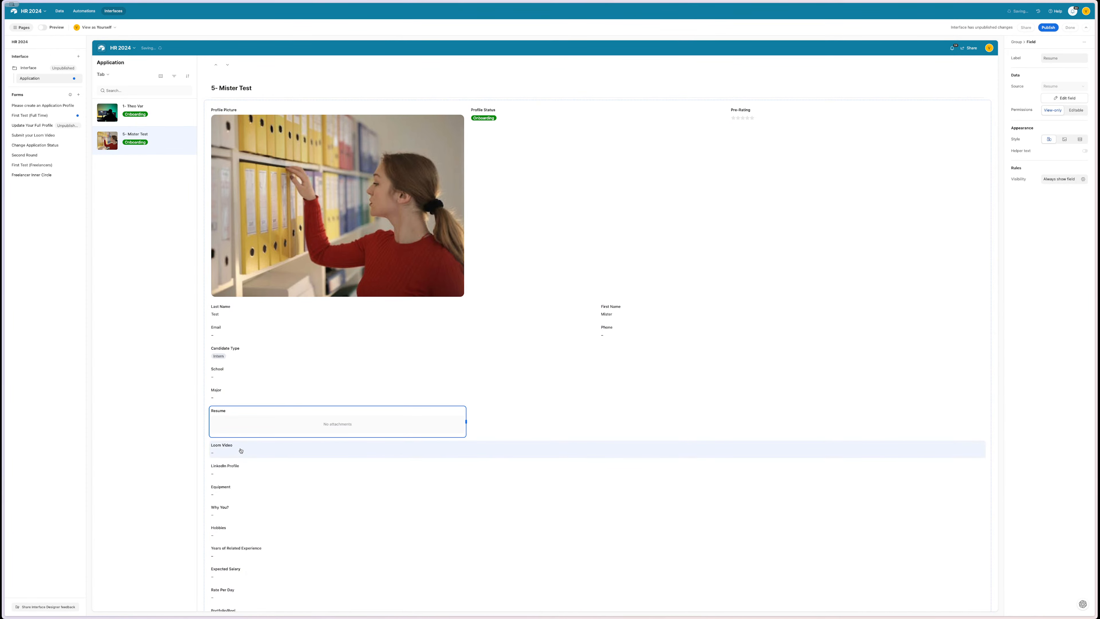
left_click_drag(239, 451, 214, 405)
scroll(359, 369, "down", 3)
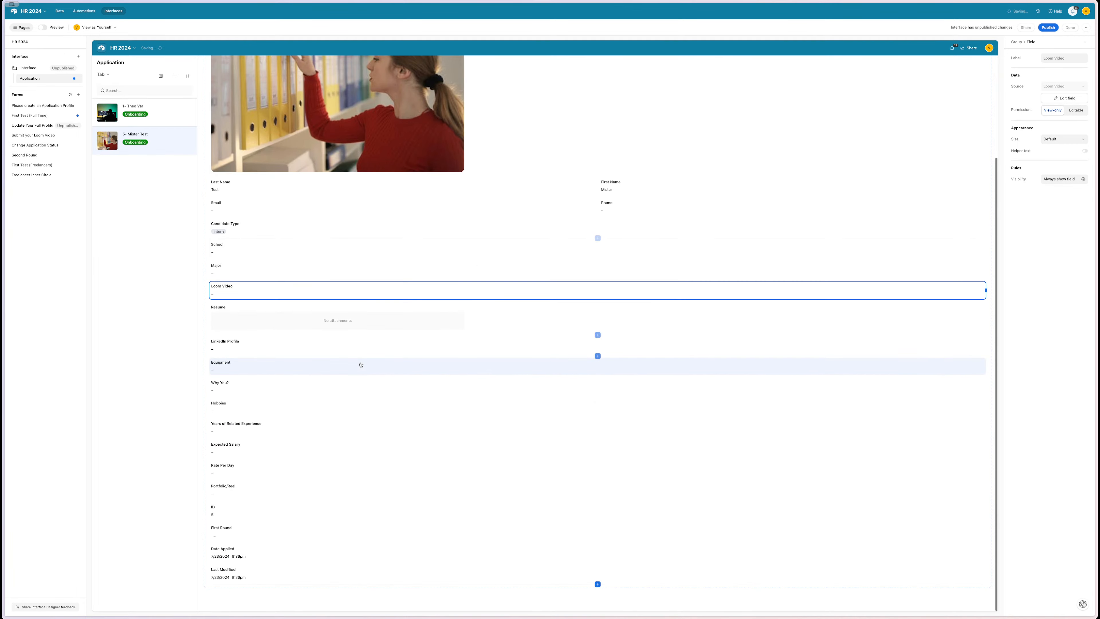
scroll(360, 367, "up", 3)
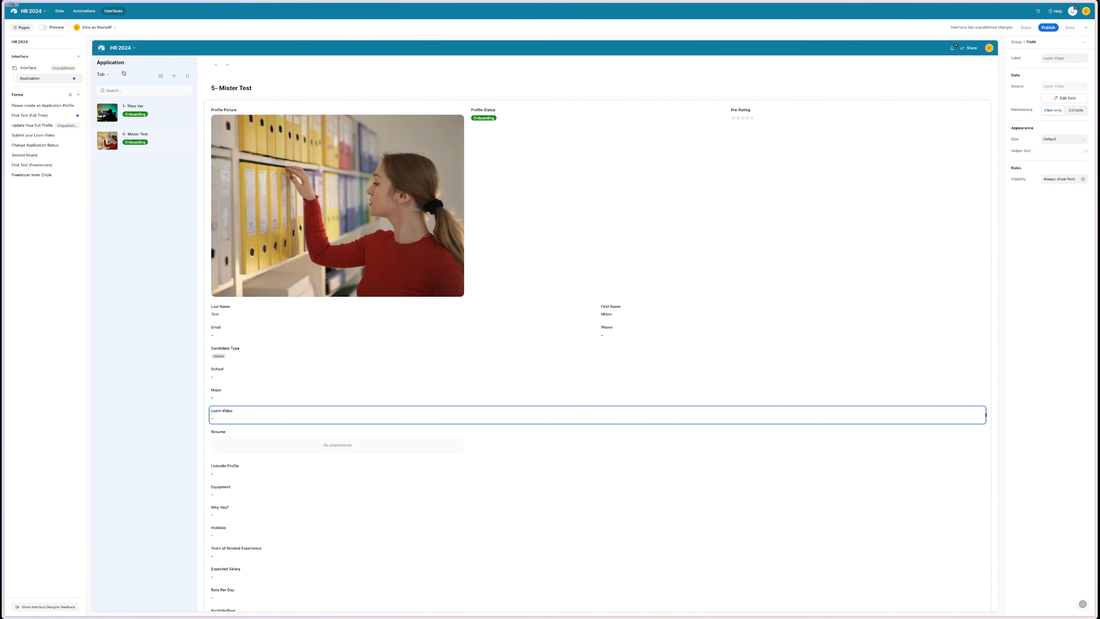
- Add a new interface page, previewing Record summary and Blank before selecting the List layout
left_click(78, 58)
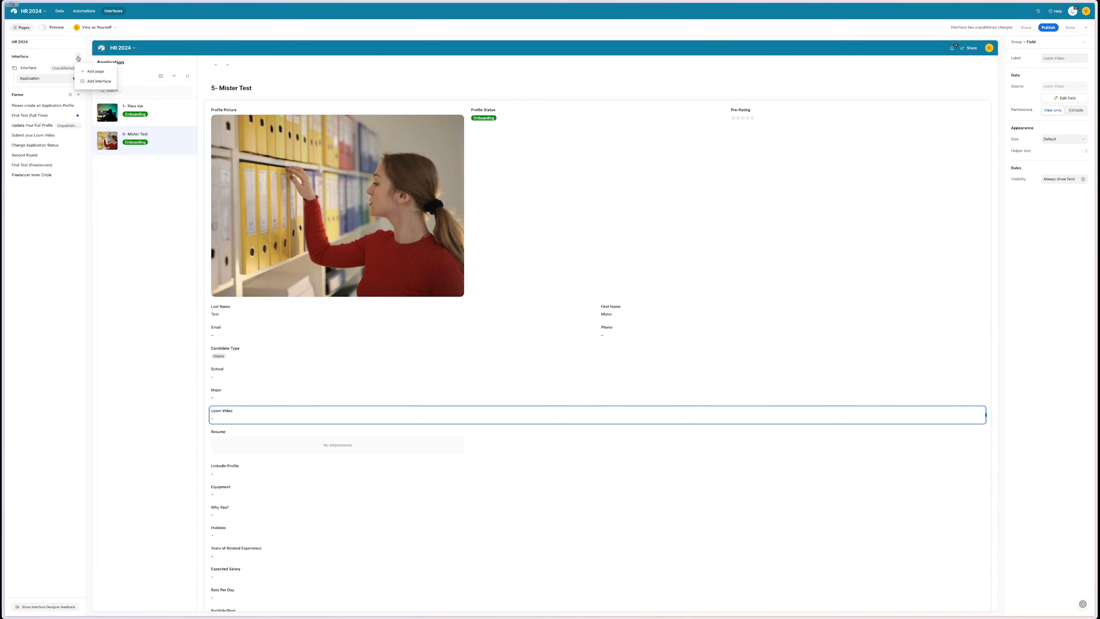
left_click(104, 72)
scroll(446, 292, "down", 3)
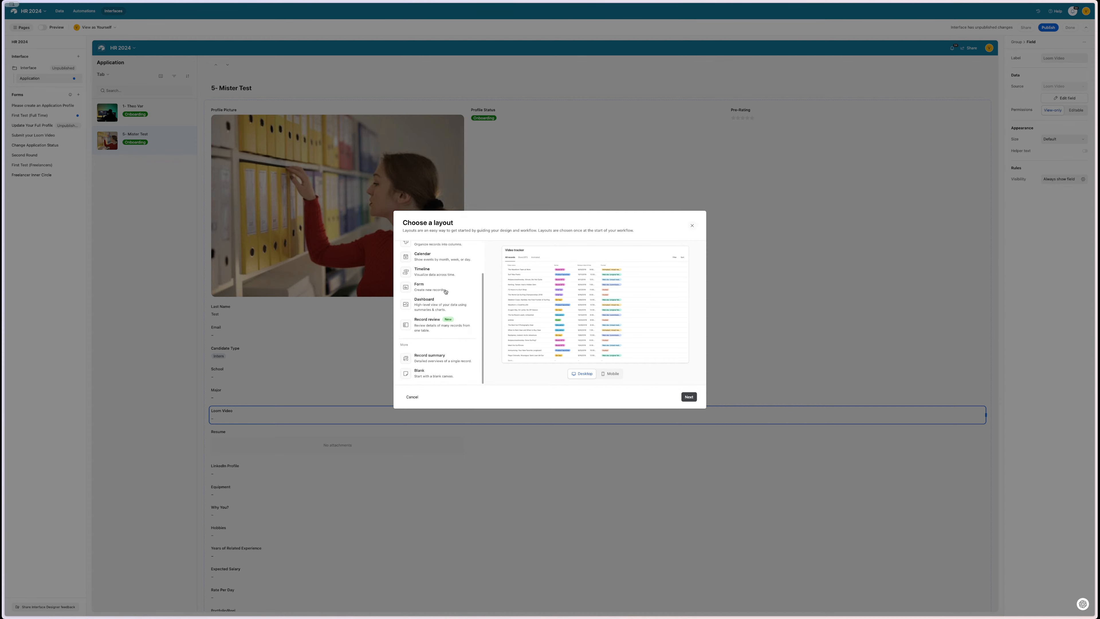
left_click(447, 360)
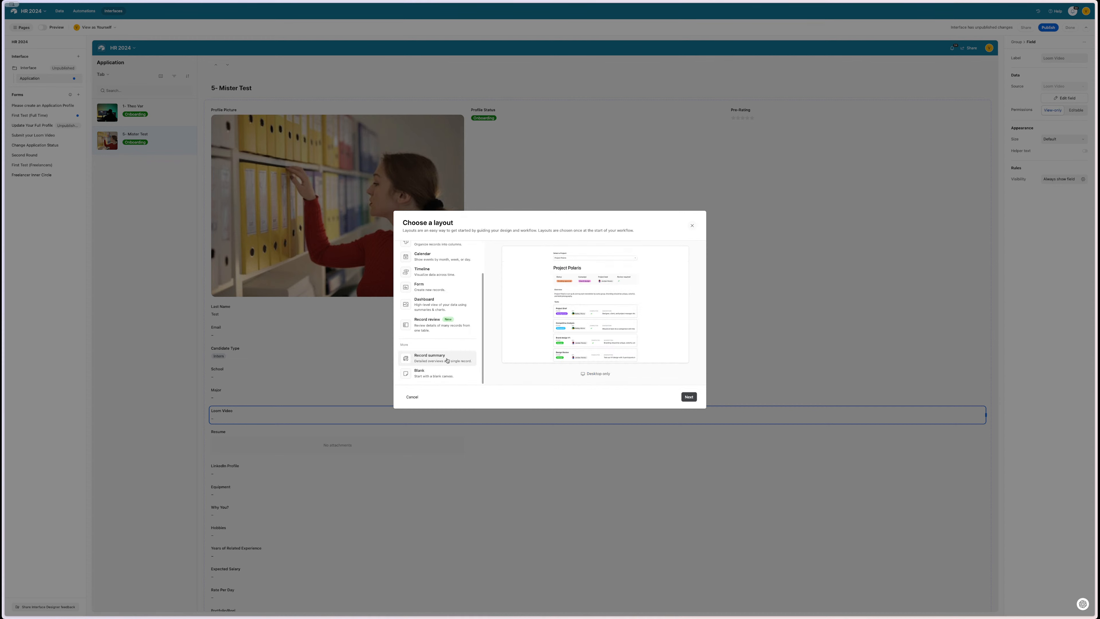
left_click(439, 371)
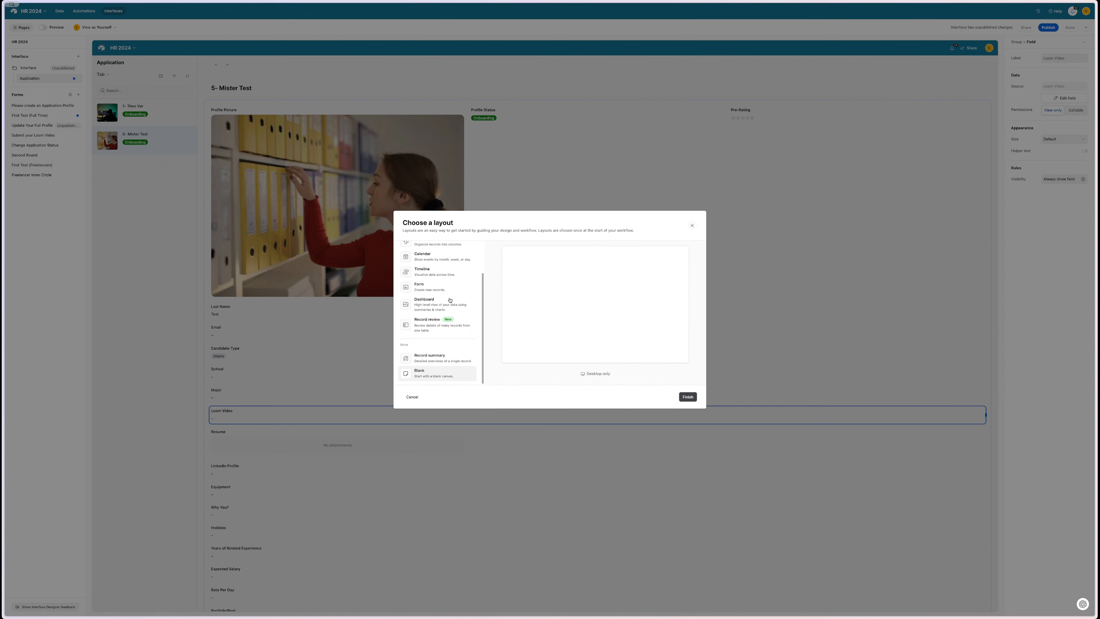
scroll(446, 271, "up", 2)
left_click(443, 248)
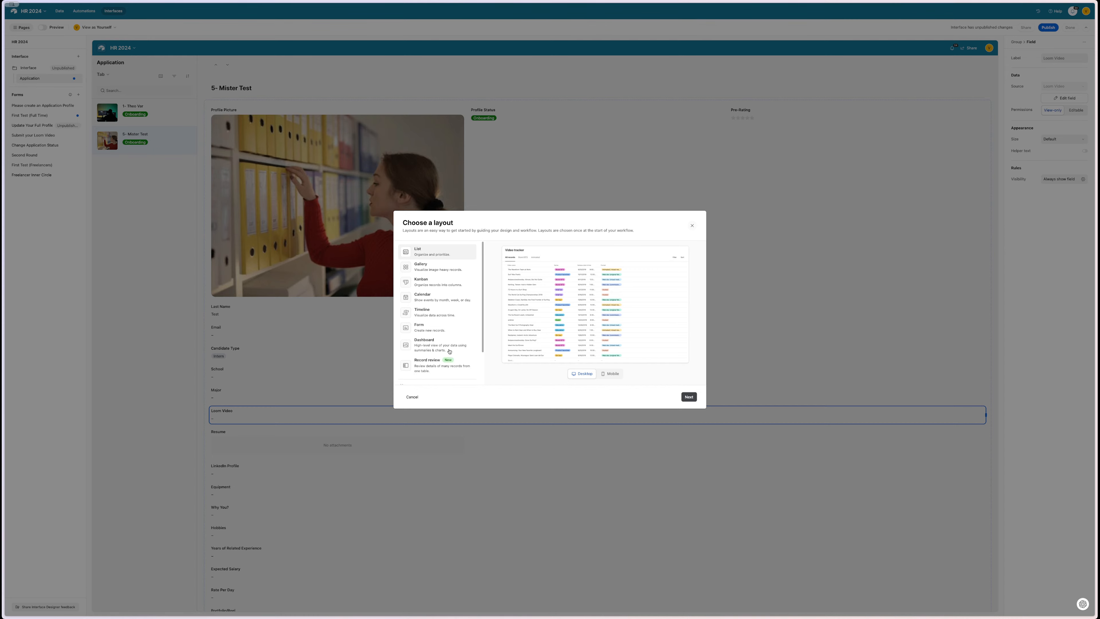
- Close the layout dialog and try thumbnail, large and fill styles for Profile Picture
left_click(695, 225)
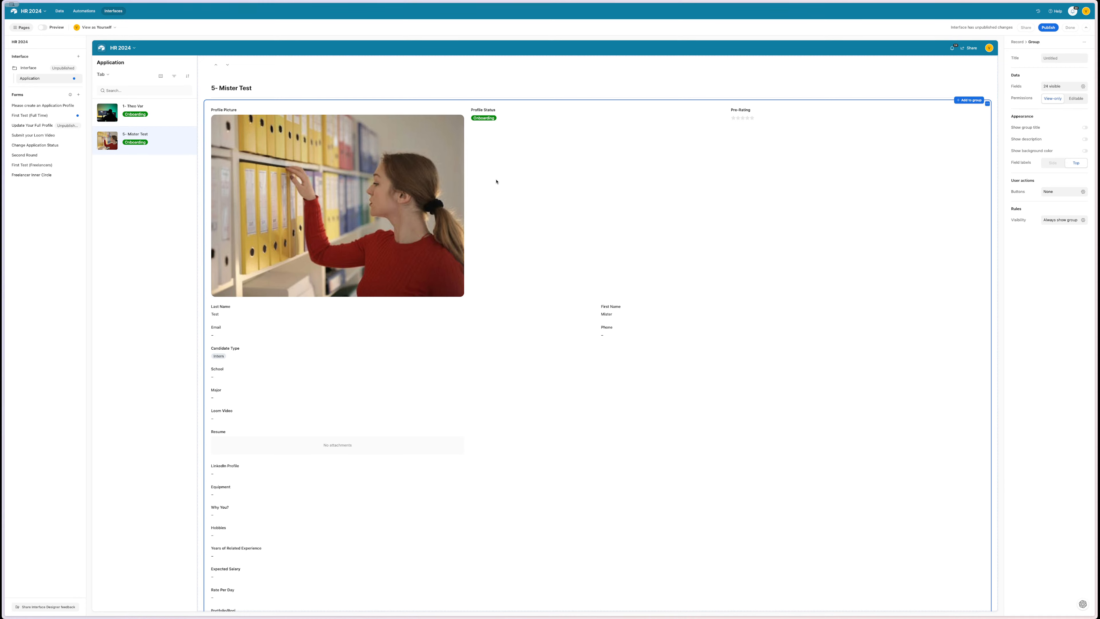
left_click(462, 187)
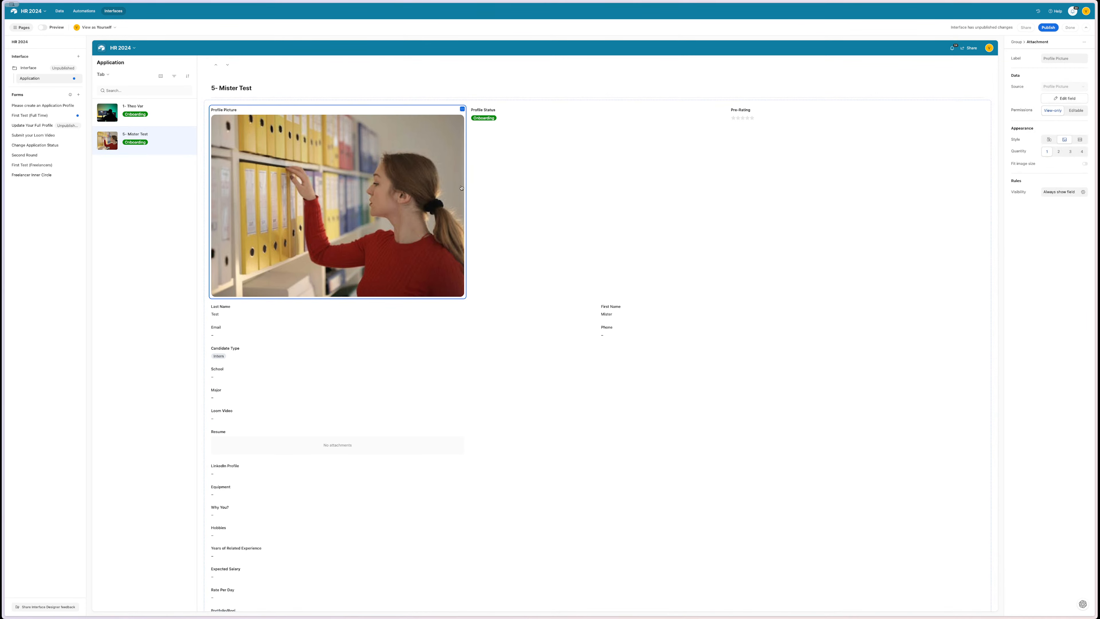
left_click(1050, 141)
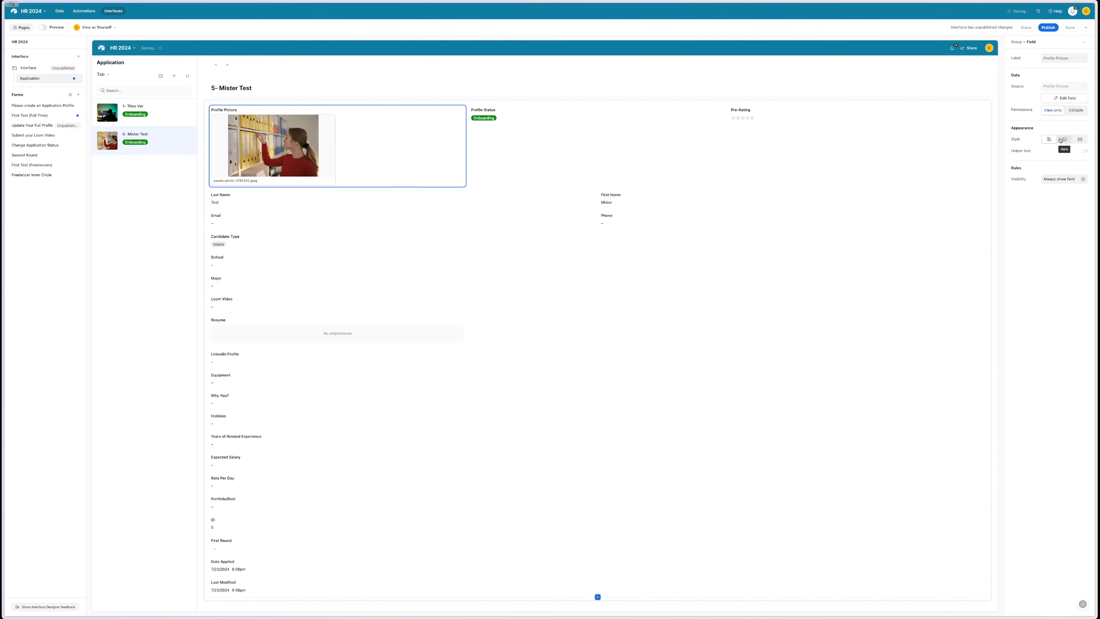
left_click(1062, 139)
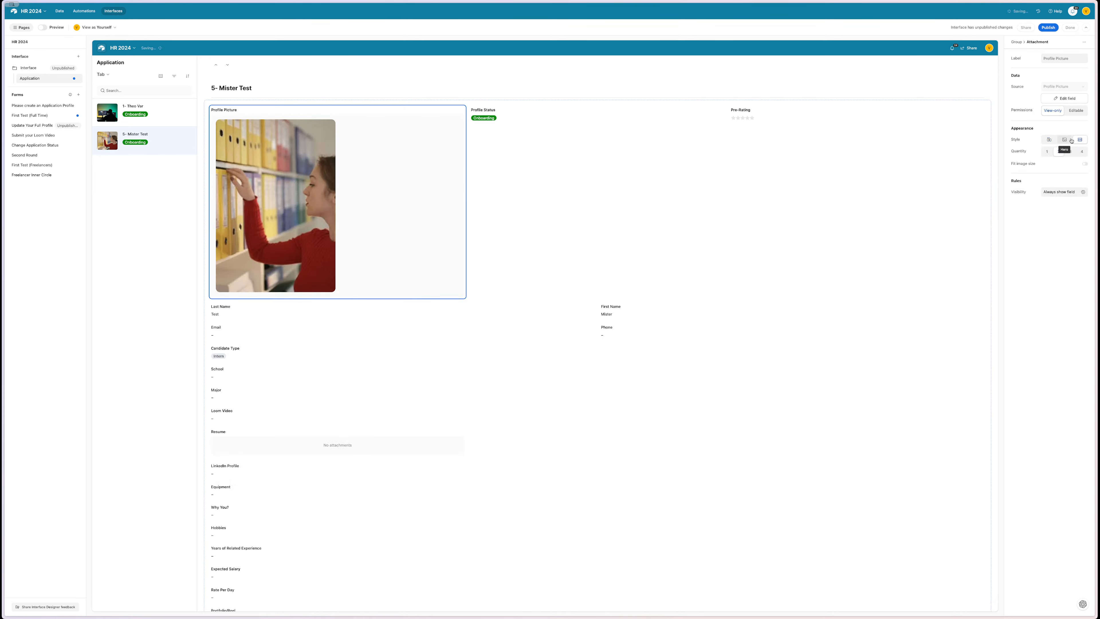
left_click(1071, 140)
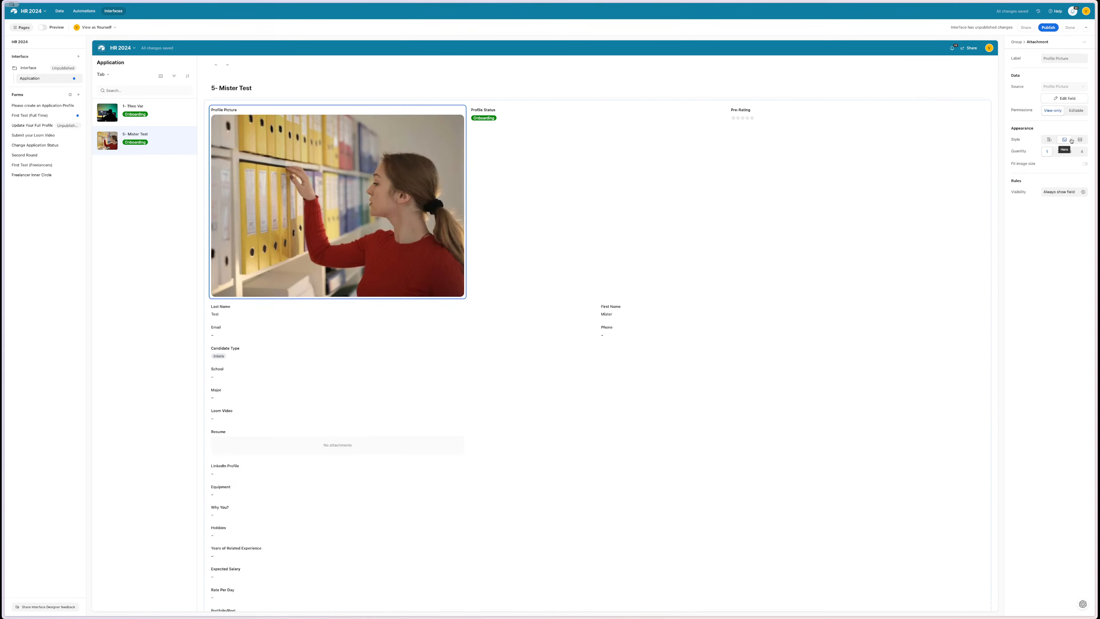
- Toggle Fit image size and try quantities 2 and 3, returning to a single picture
left_click(1085, 164)
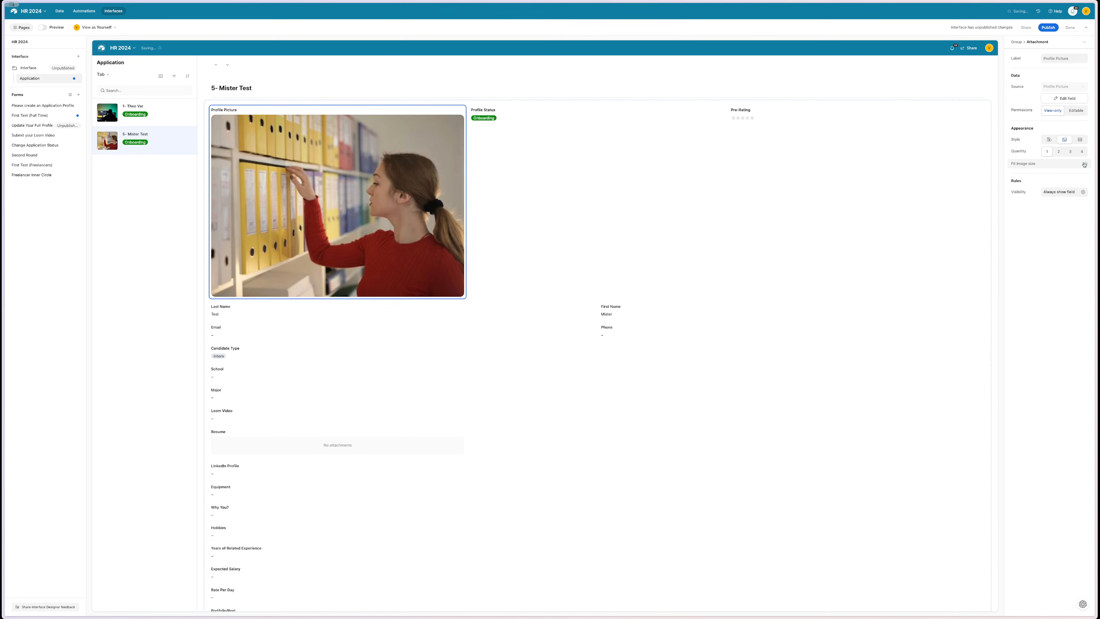
left_click(1059, 151)
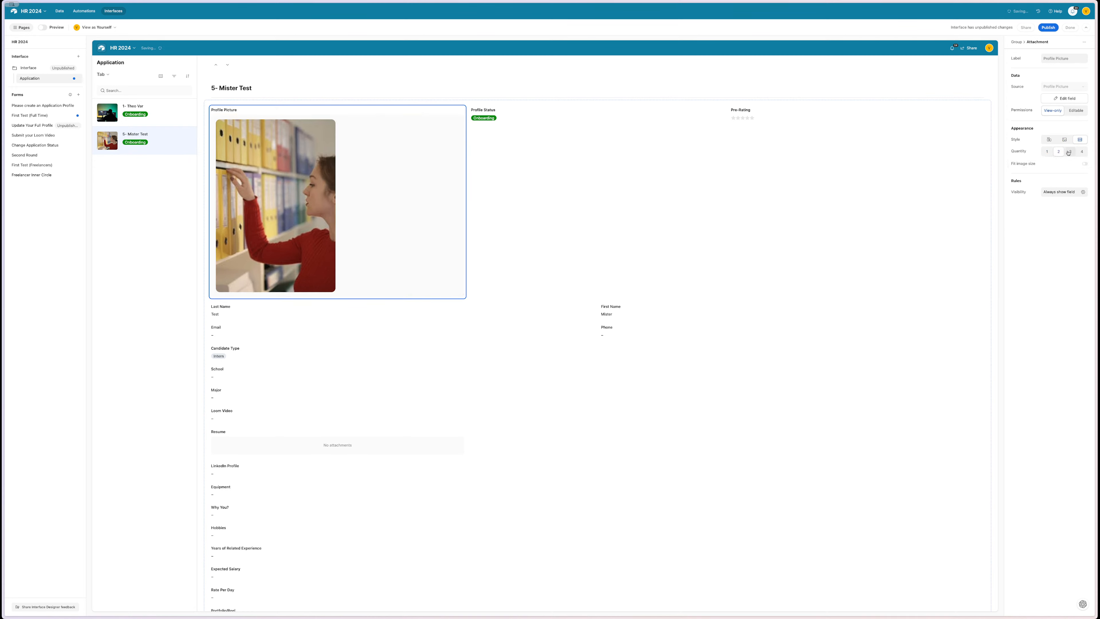
left_click(1066, 152)
left_click(1048, 151)
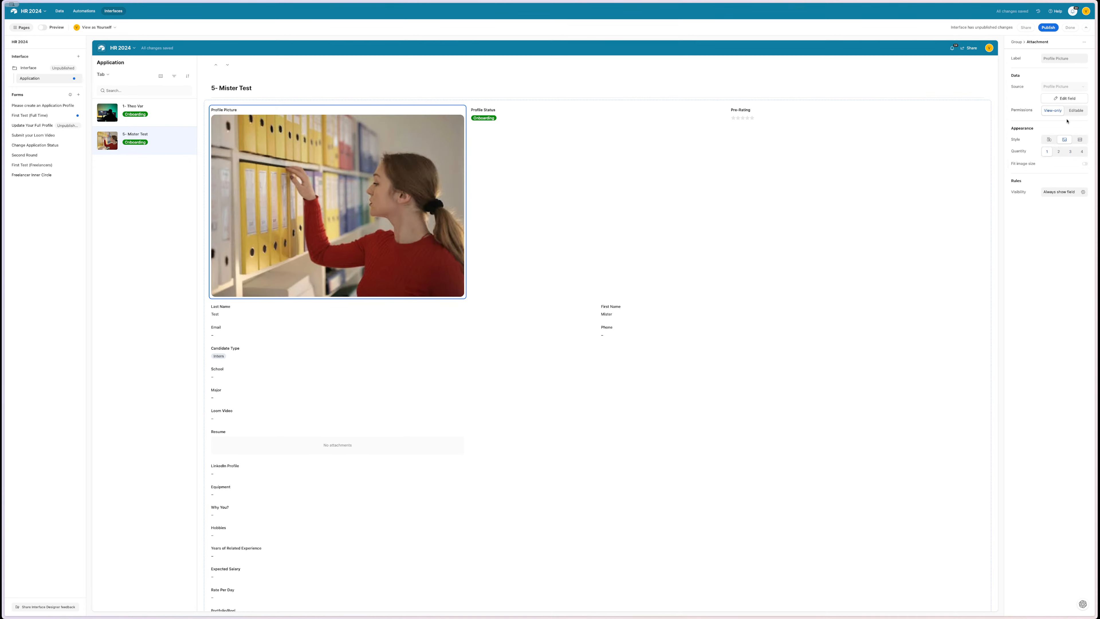
- Browse the group's add options and the insert-field list, adding nothing, then reopen Add to group
left_click(713, 243)
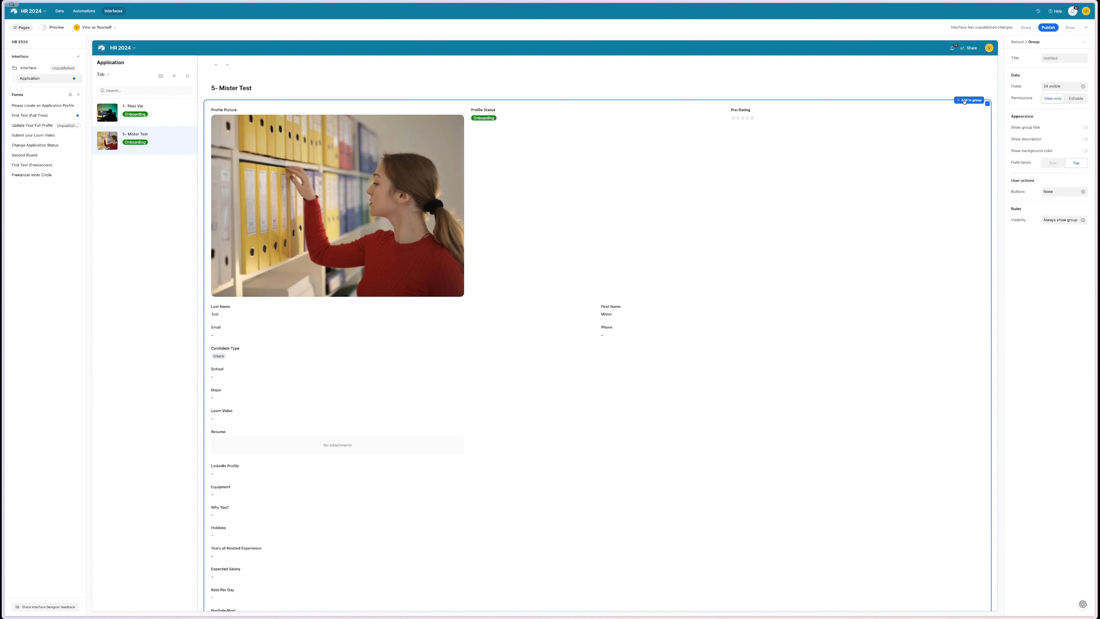
left_click(965, 101)
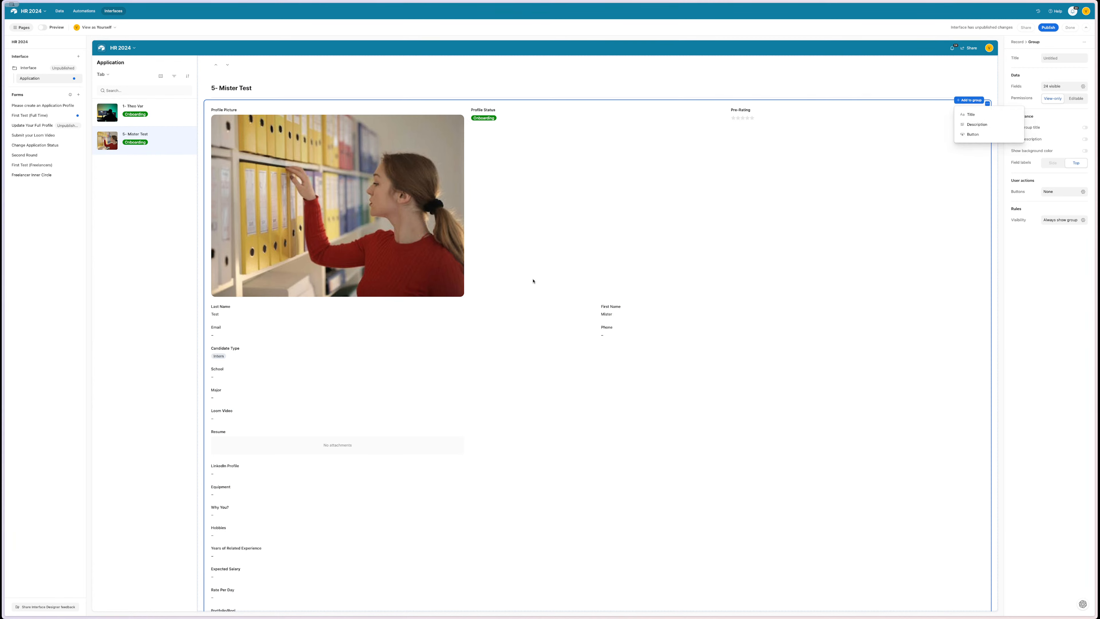
left_click(501, 296)
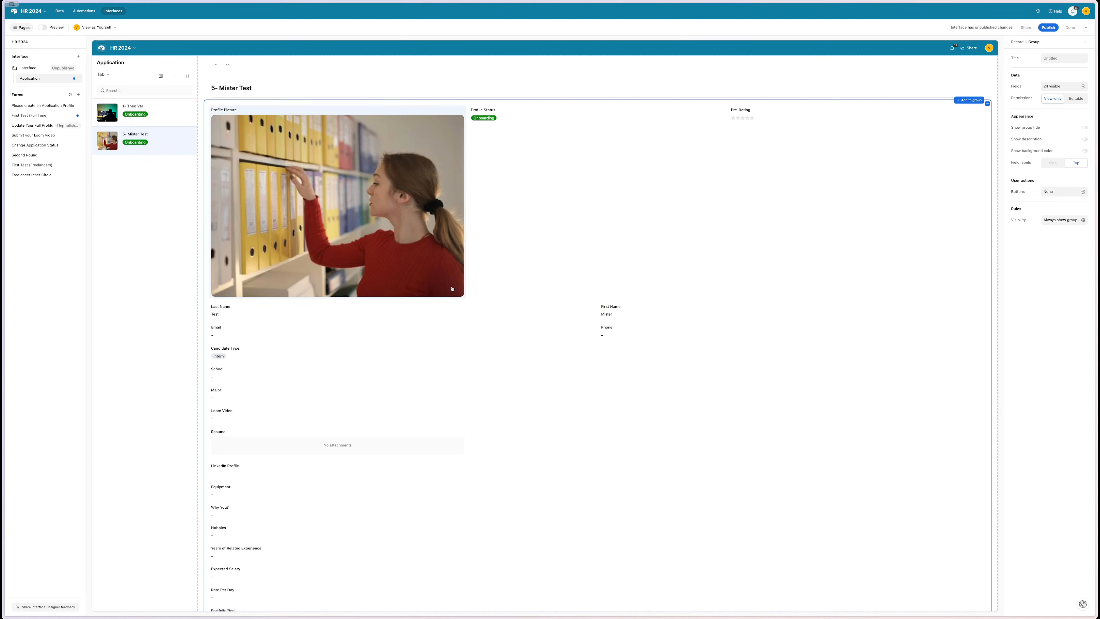
left_click(433, 290)
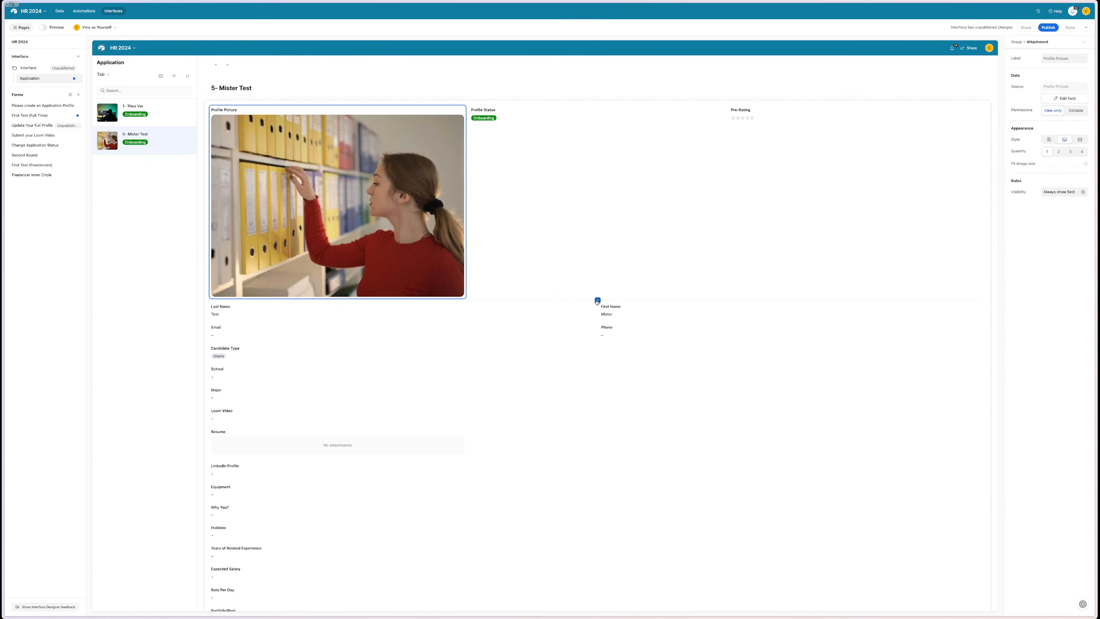
left_click(598, 300)
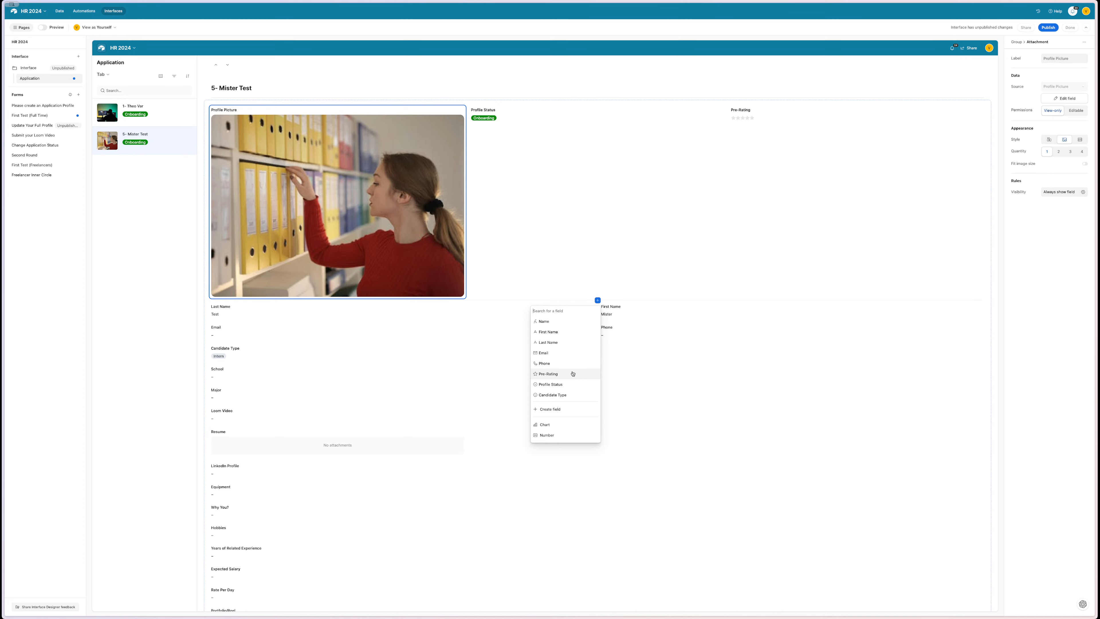
scroll(558, 381, "down", 5)
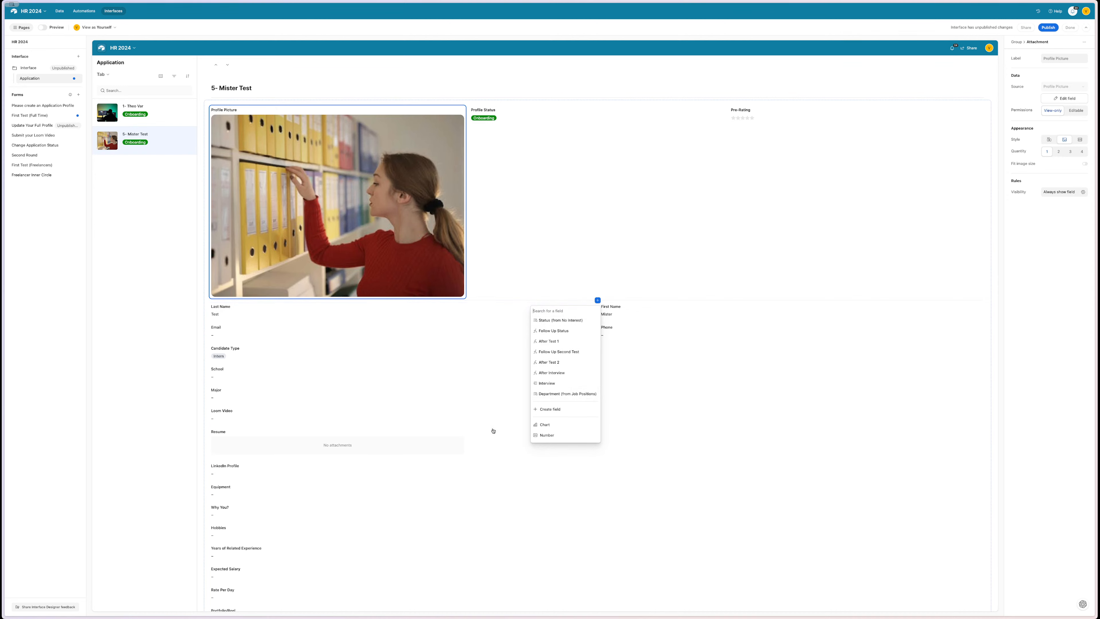
left_click(490, 352)
left_click(596, 262)
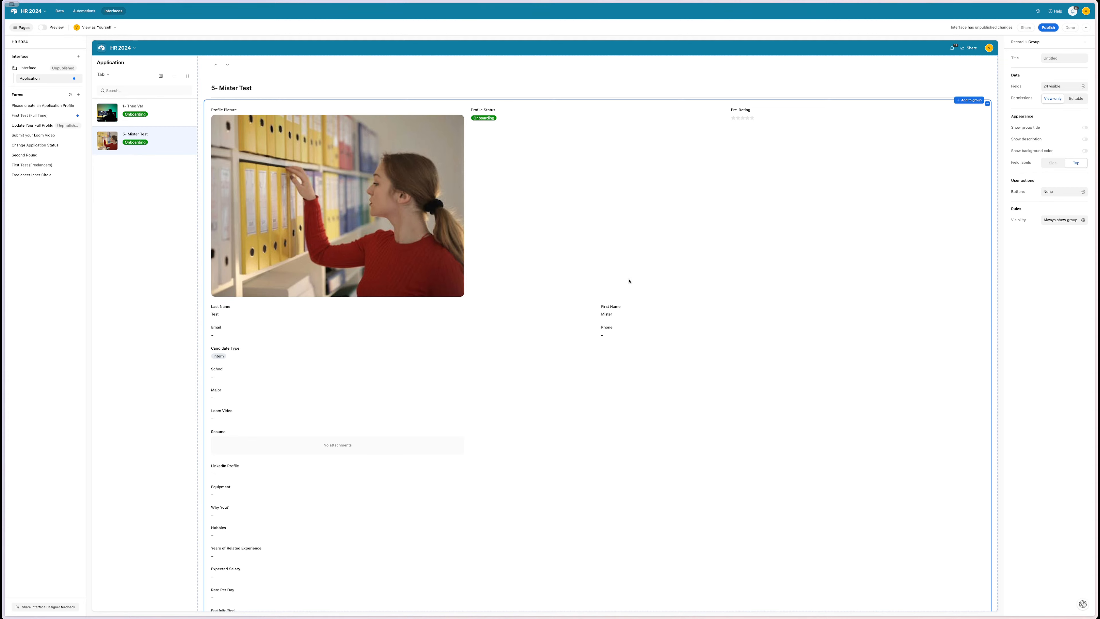
left_click(969, 100)
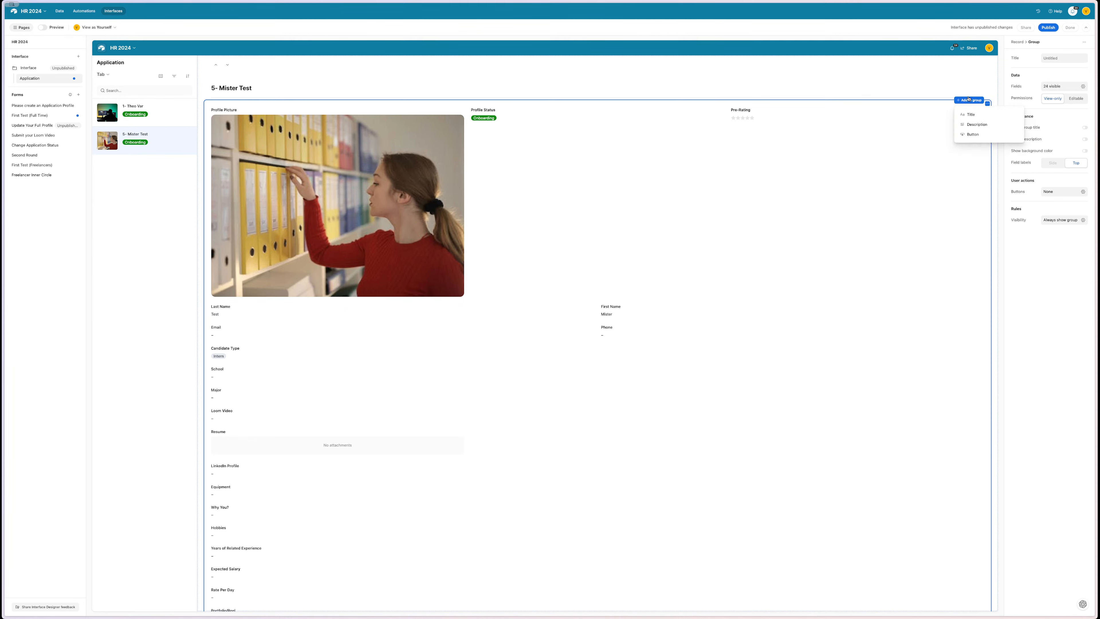
- Add a title to the field group and name it 'Basic Information'
left_click(980, 116)
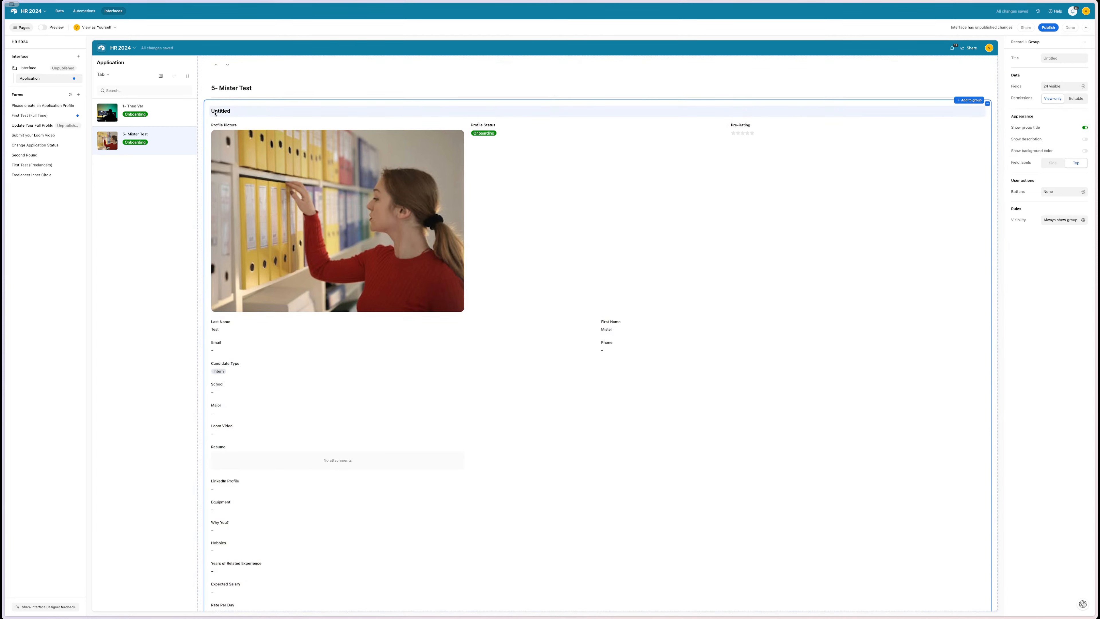
left_click(215, 111)
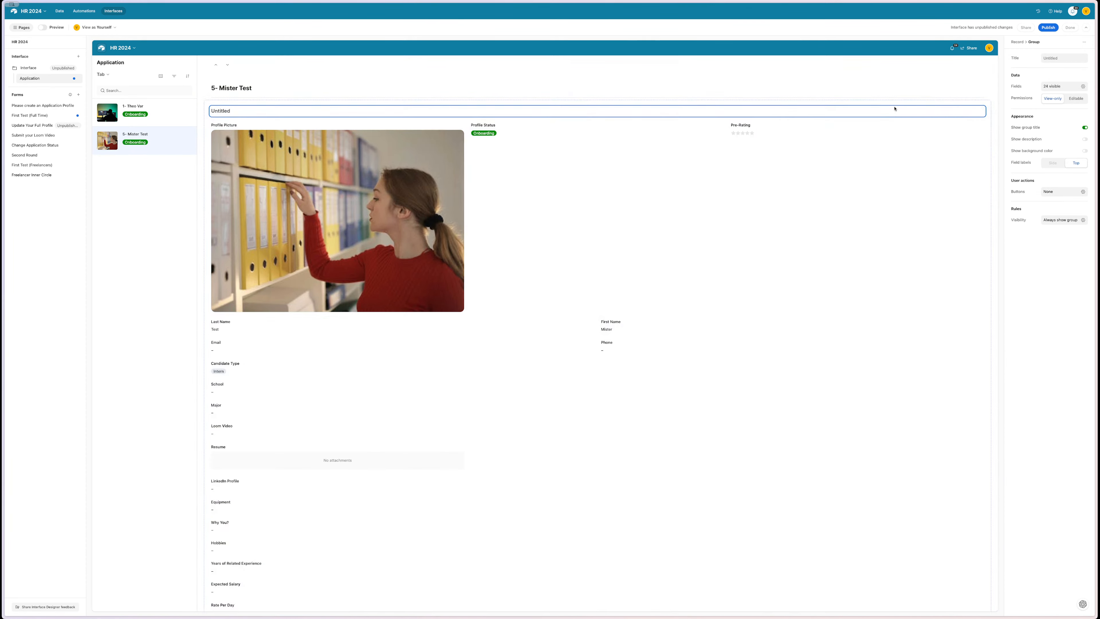
double_click(893, 108)
left_click(788, 110)
key("BackSpace")
type("Basic Information")
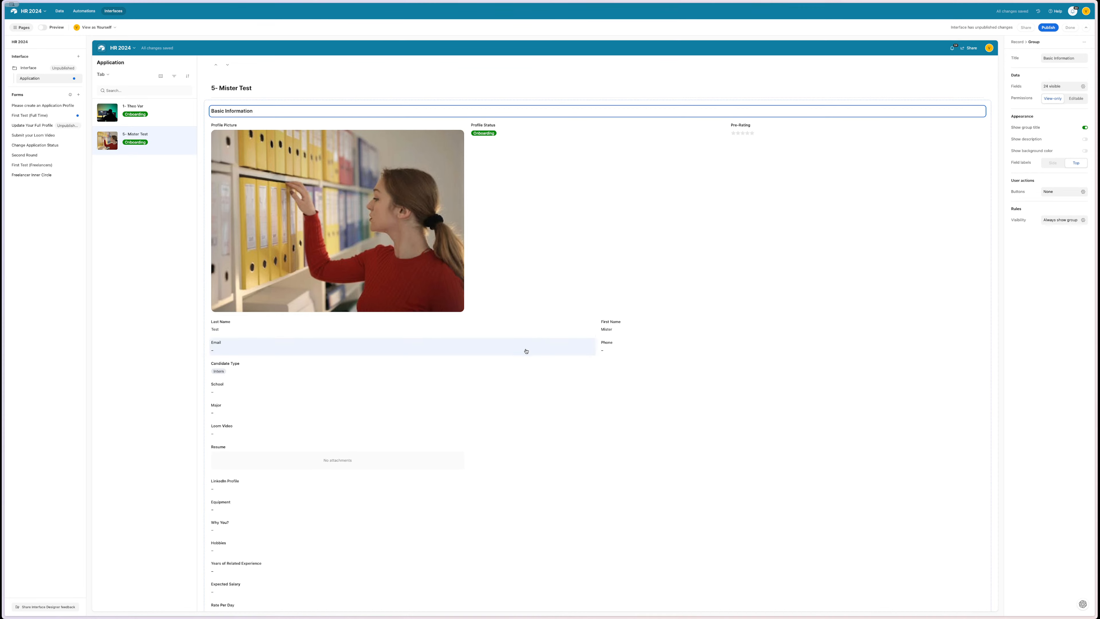
- Check the insert-field lists at Last Name and the group's end without adding any field
left_click(544, 326)
left_click(598, 337)
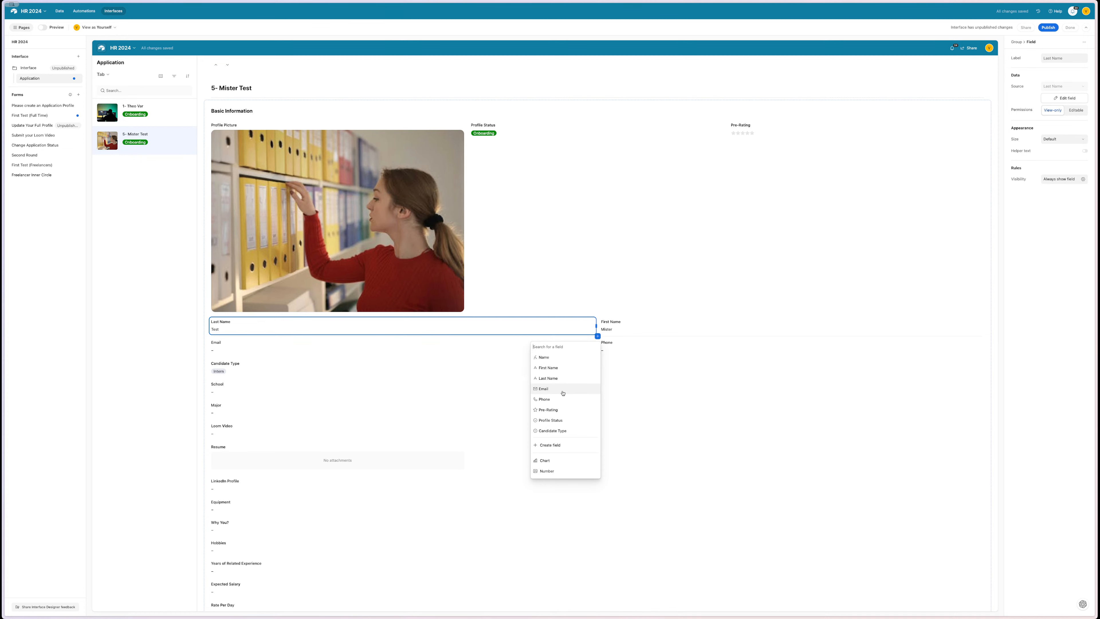
left_click(652, 315)
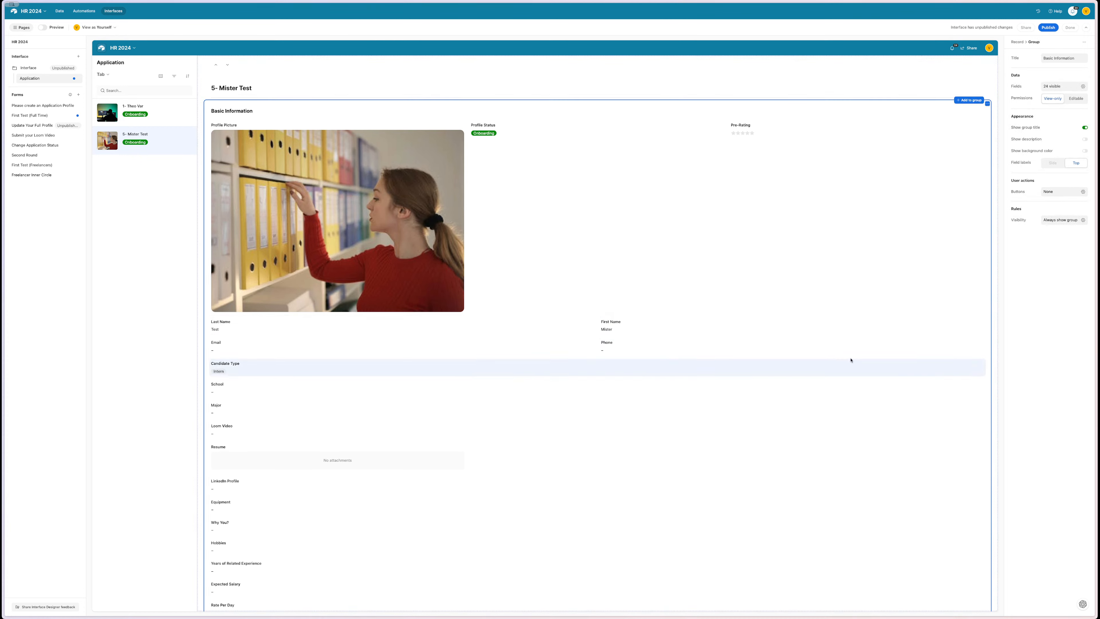
left_click(933, 349)
scroll(933, 349, "down", 3)
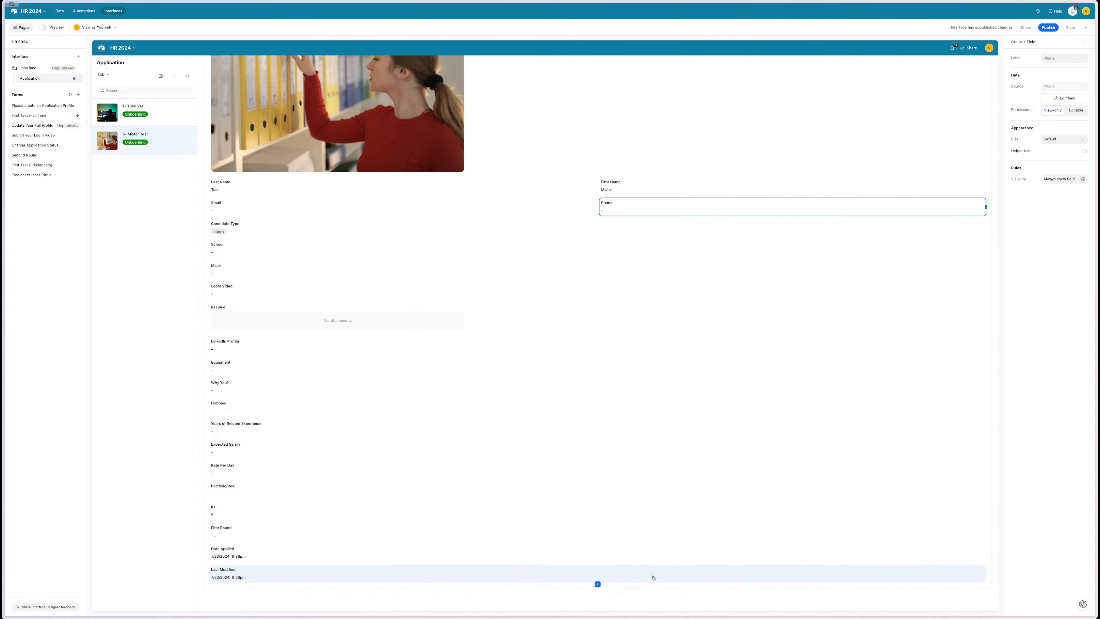
left_click(597, 583)
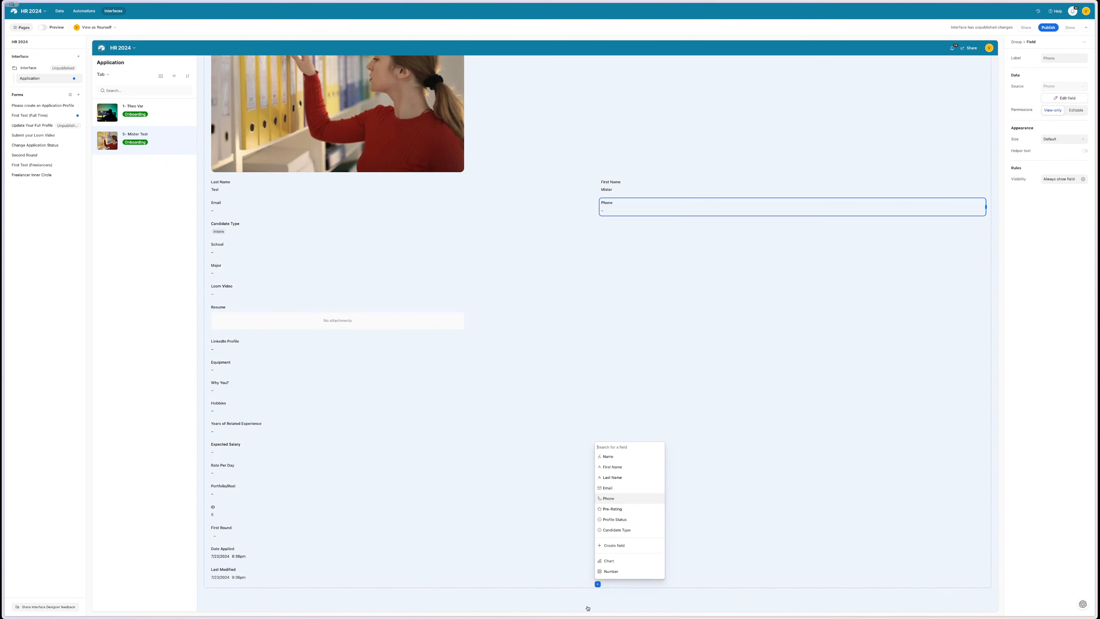
left_click(587, 606)
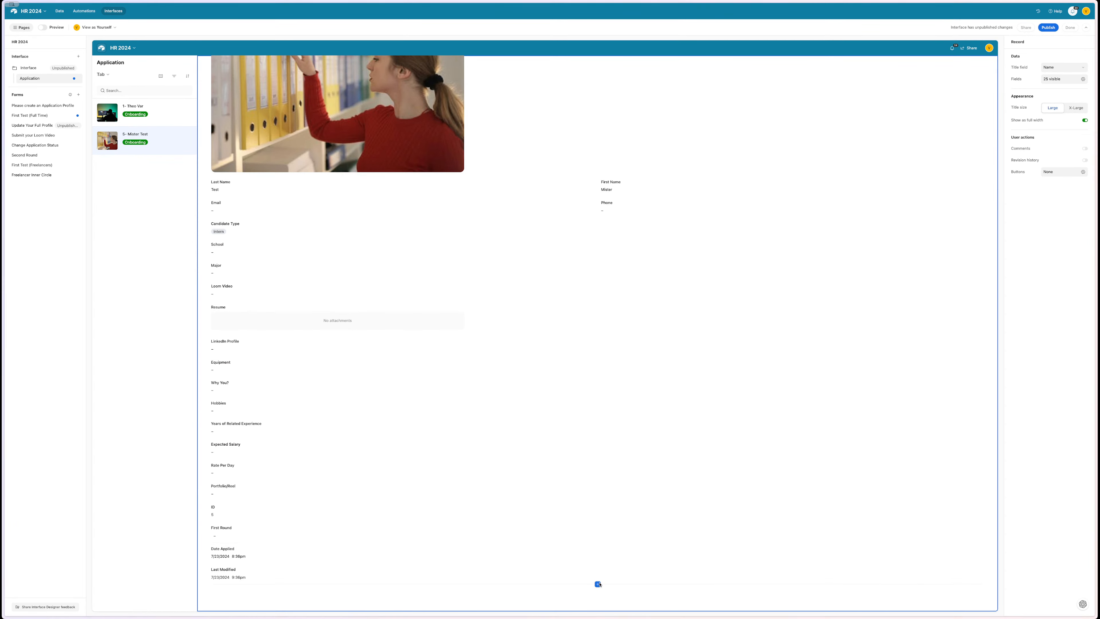
left_click(599, 584)
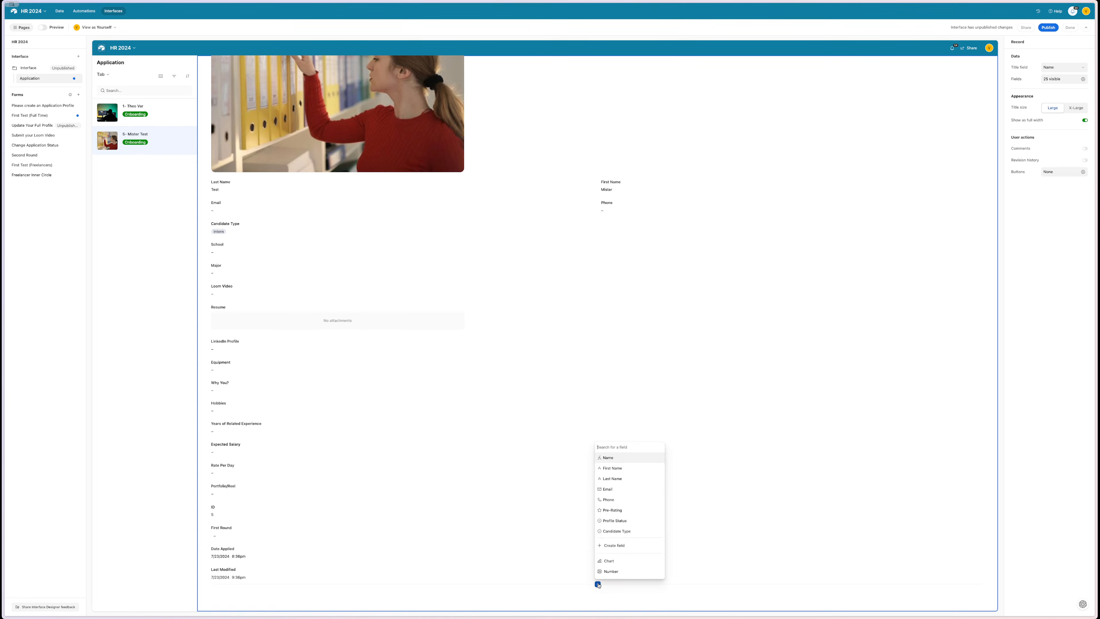
left_click(574, 609)
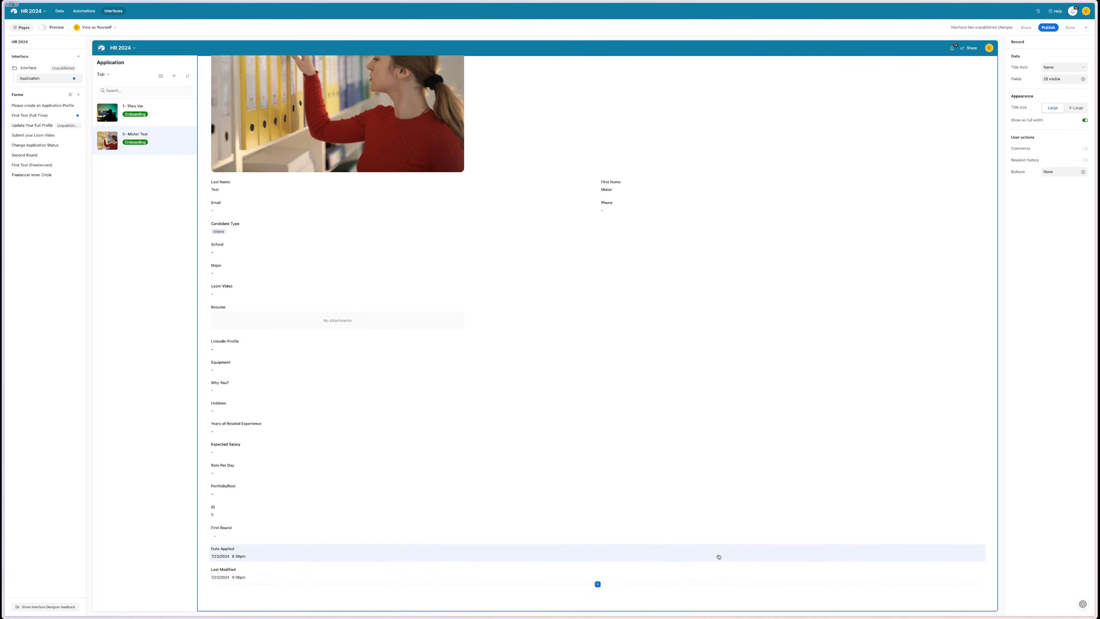
scroll(719, 556, "up", 3)
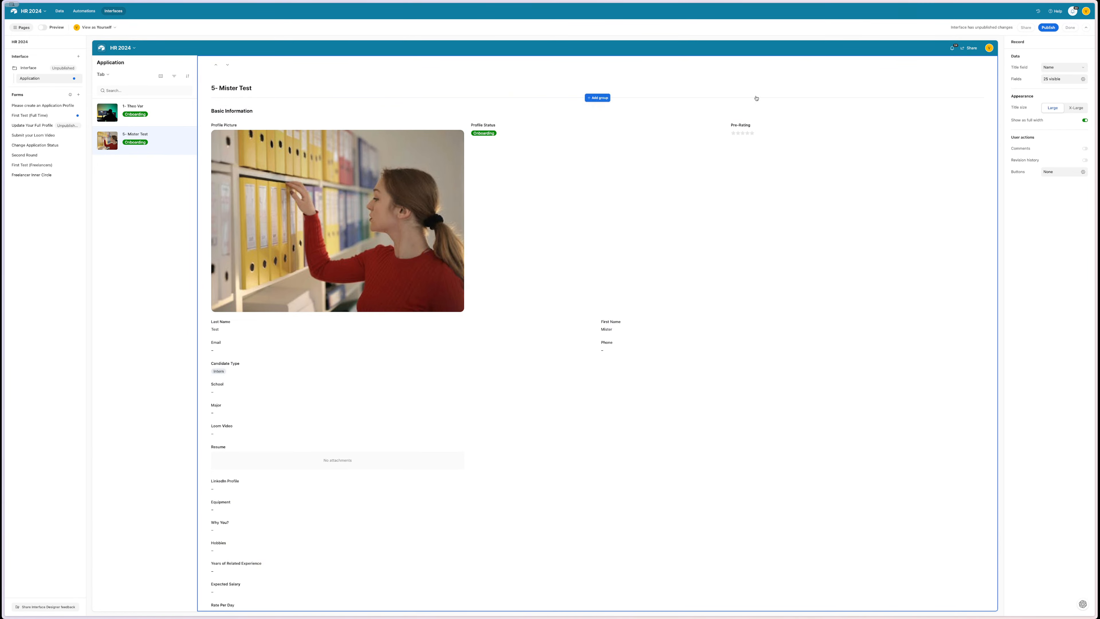
- Insert a new group and drag Profile Picture, Profile Status and Pre-Rating side by side into it
left_click(597, 97)
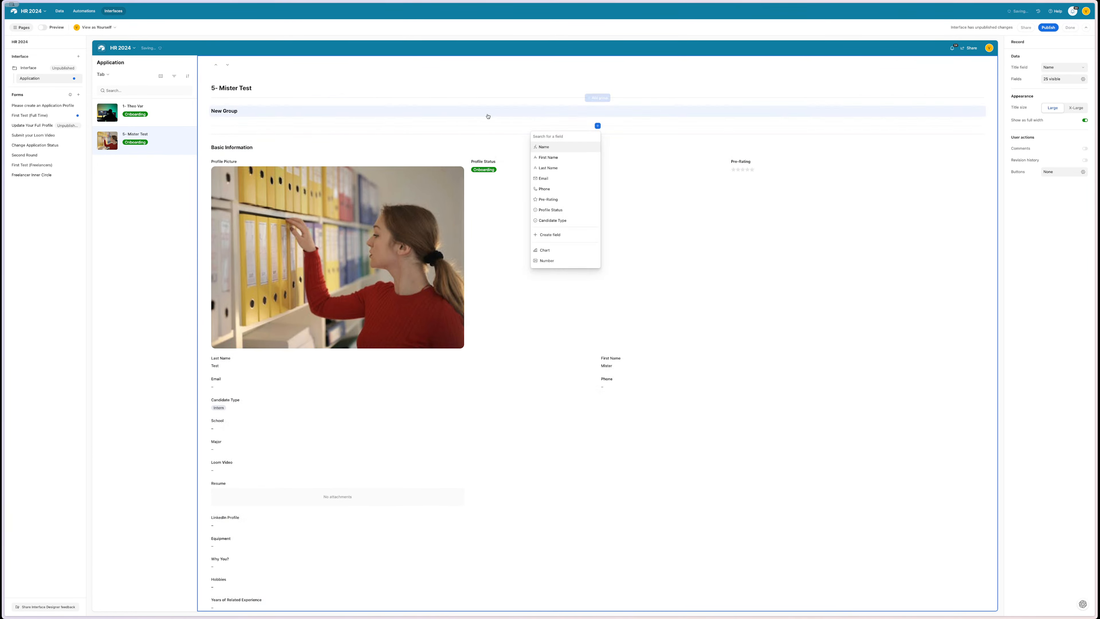
left_click(398, 113)
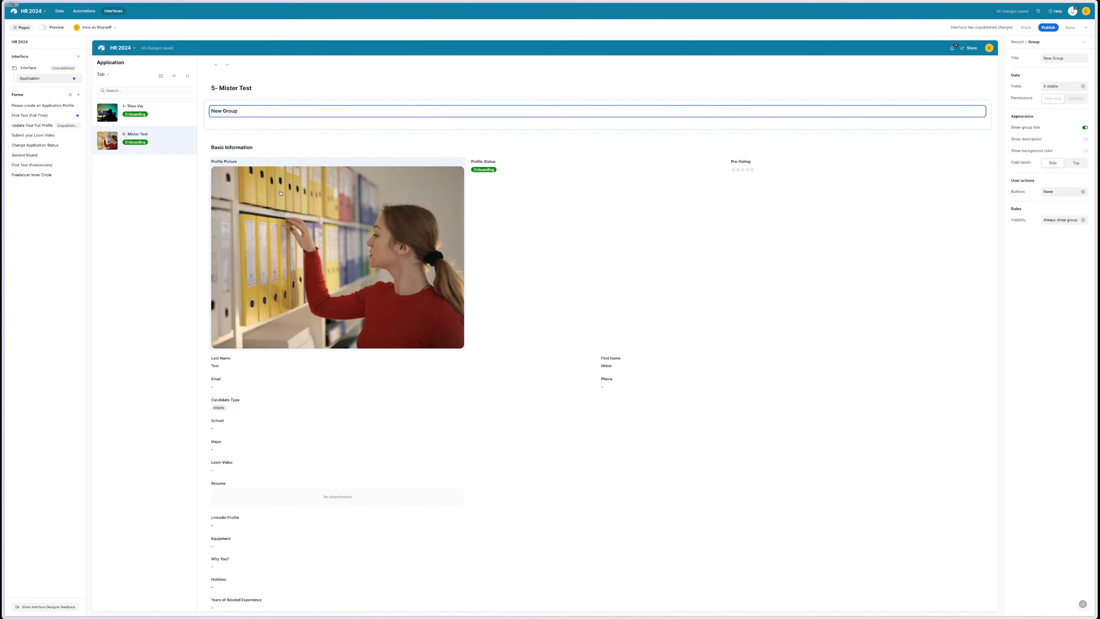
left_click_drag(260, 195, 224, 122)
scroll(596, 241, "down", 8)
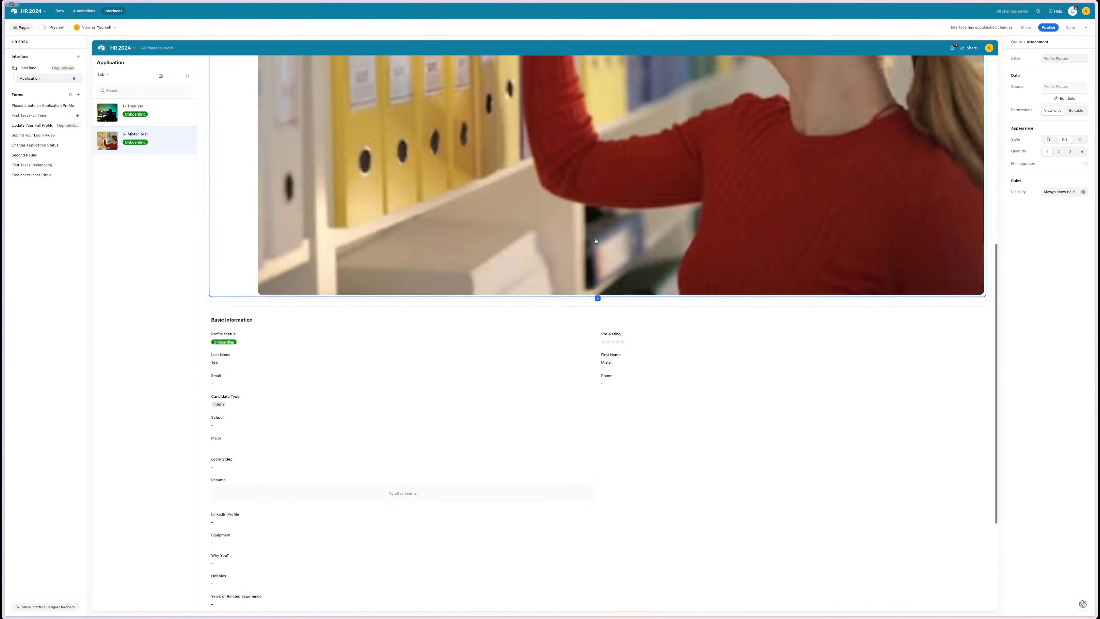
scroll(596, 241, "up", 2)
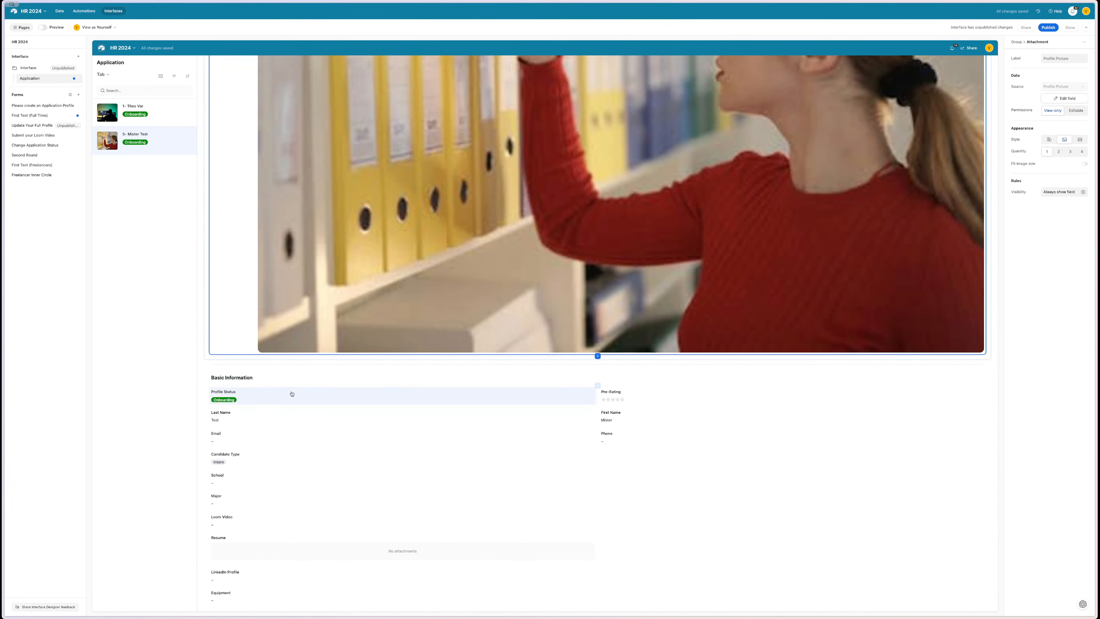
left_click_drag(292, 393, 758, 293)
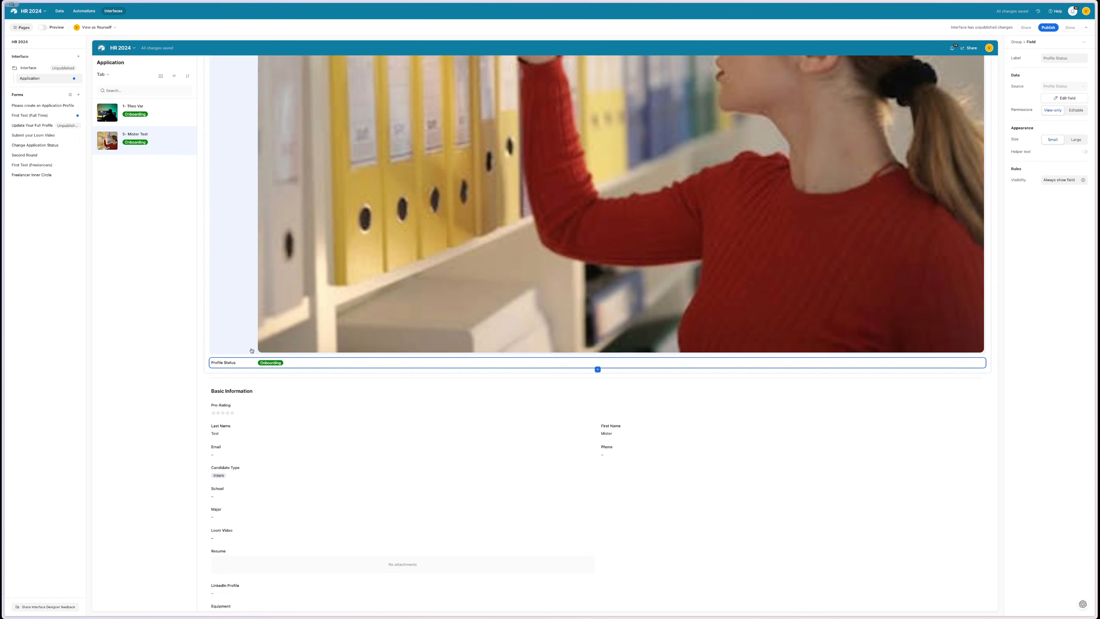
left_click_drag(503, 341, 882, 181)
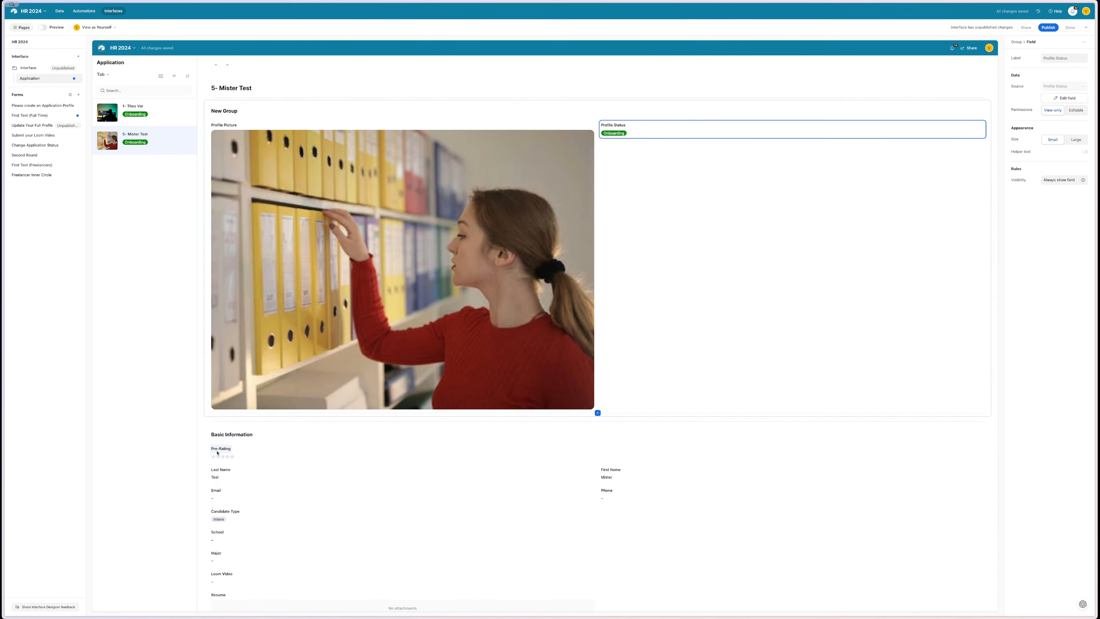
left_click_drag(217, 453, 636, 208)
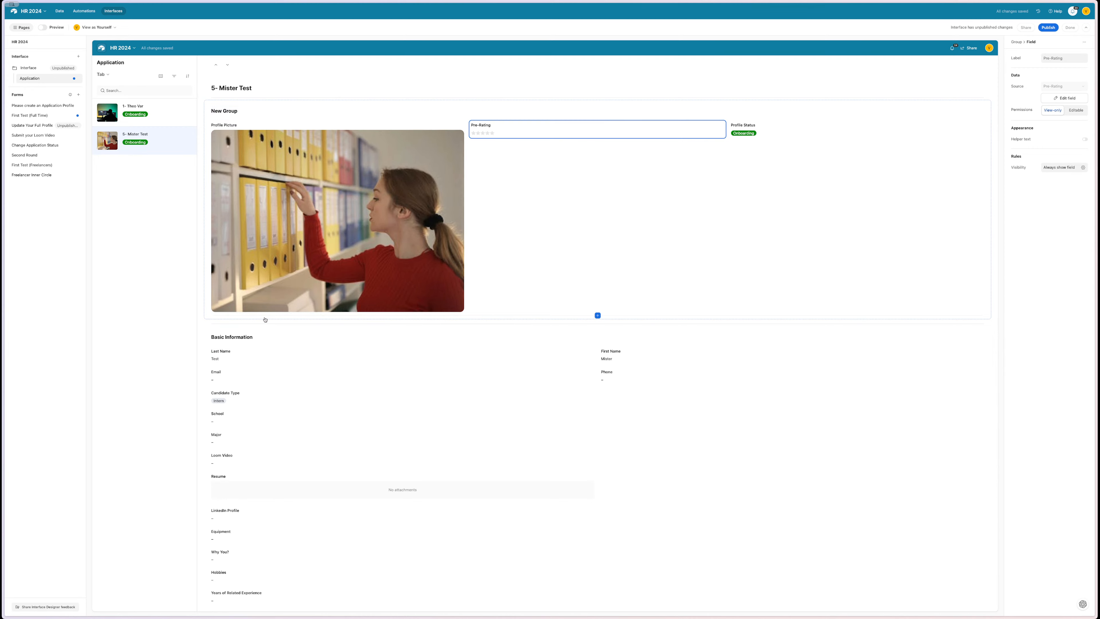
- Rename New Group to 'Applicant', leaving the Basic Information title unchanged
left_click(229, 110)
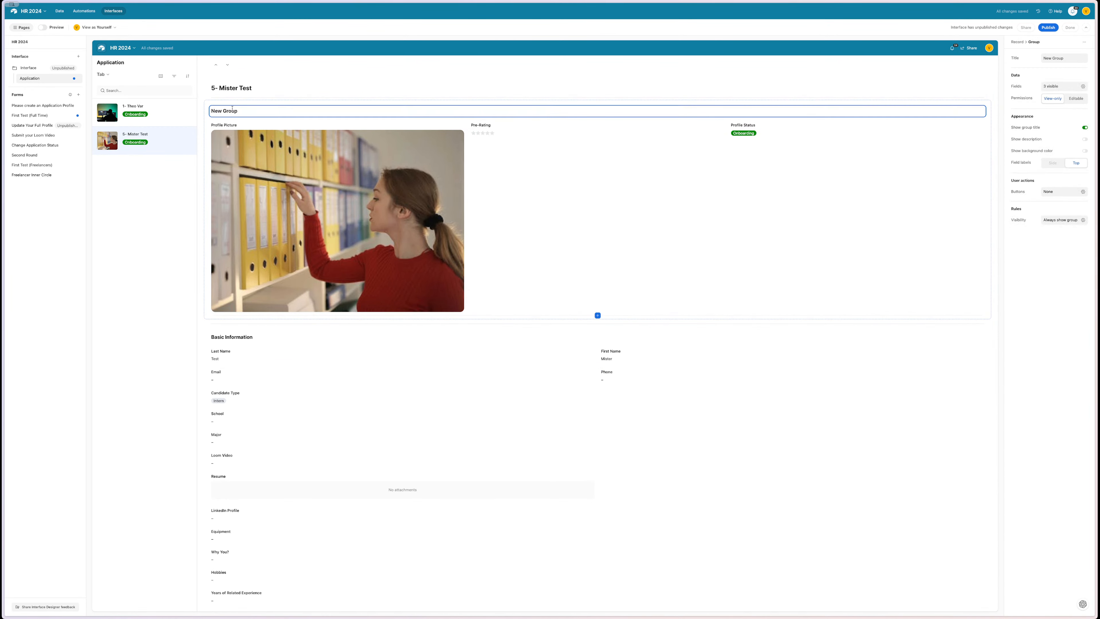
triple_click(233, 110)
type("C")
key("BackSpace")
key("BackSpace")
type("App")
left_click(480, 333)
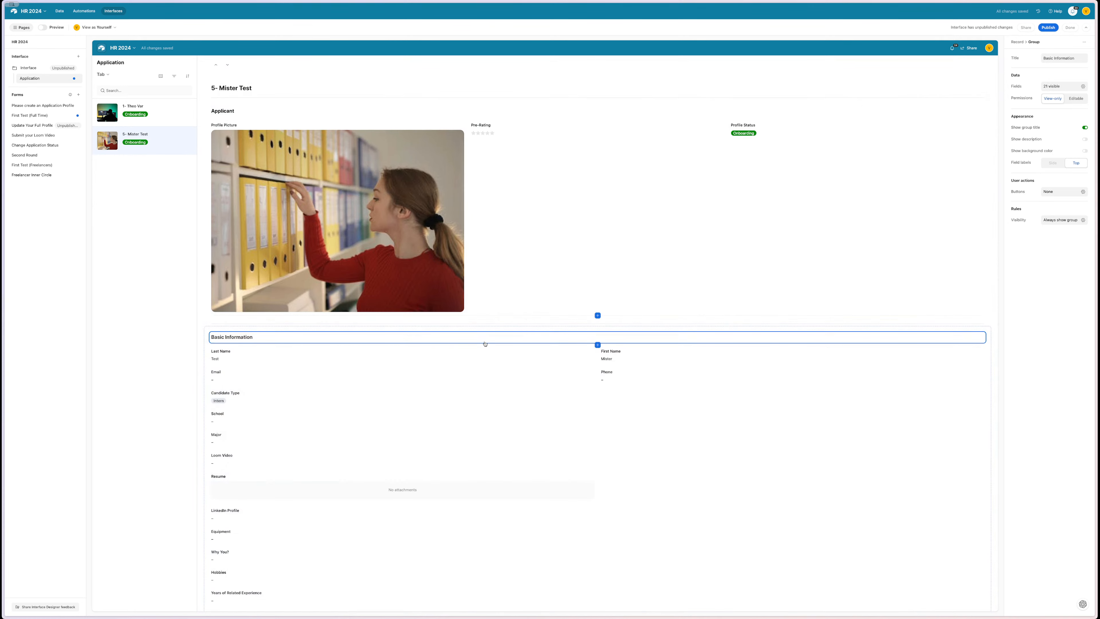
double_click(462, 341)
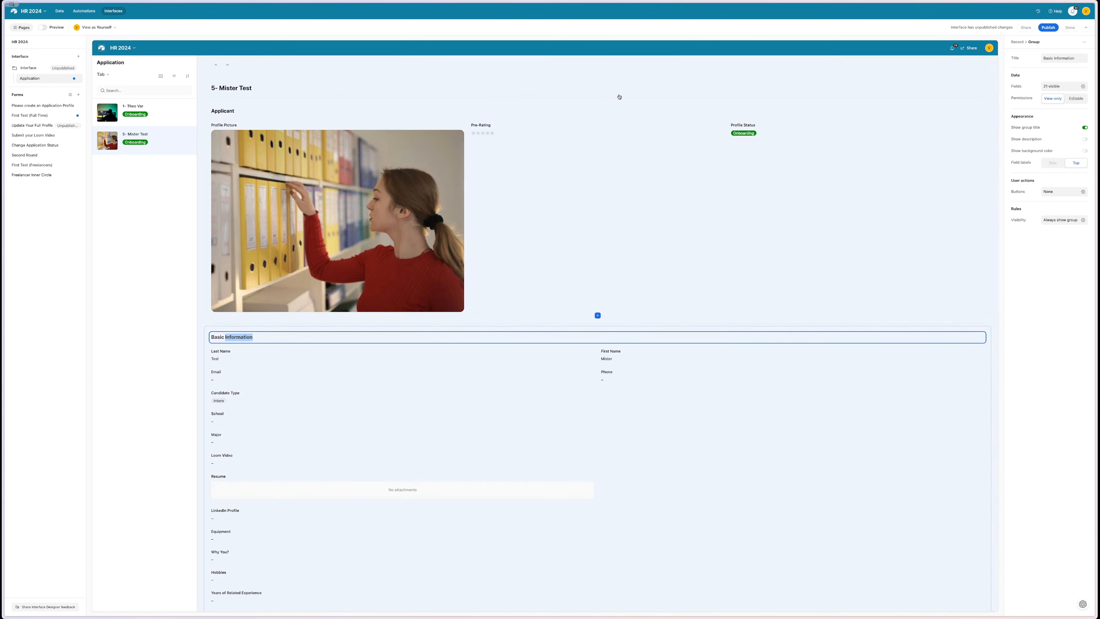
left_click(602, 99)
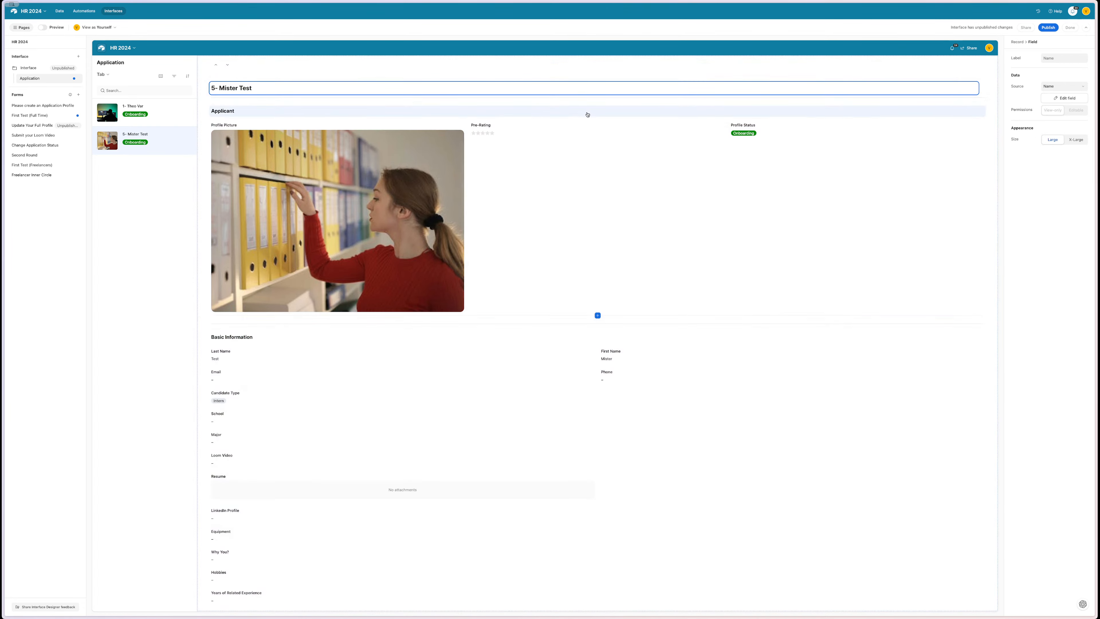
left_click(587, 112)
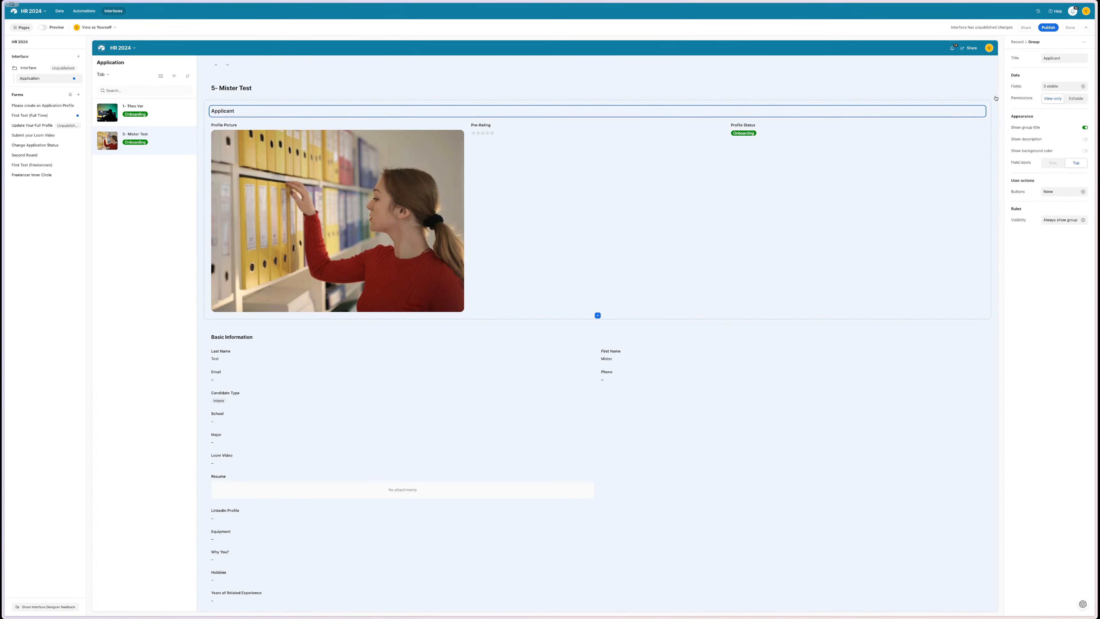
- Add a description line to the Basic Information group and begin writing its text
left_click(995, 98)
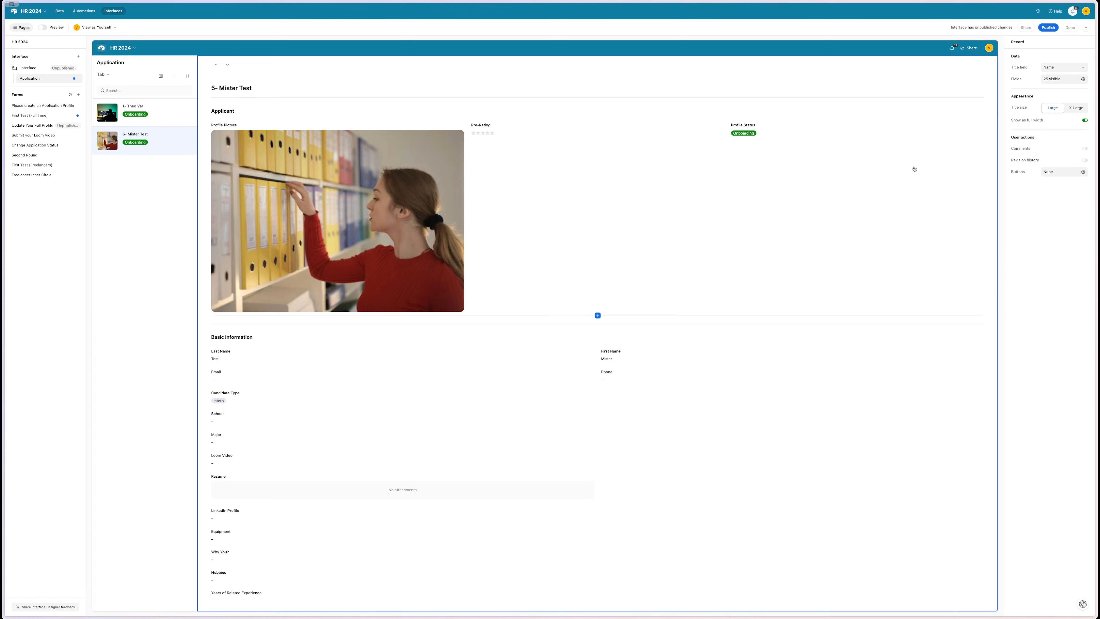
left_click(889, 166)
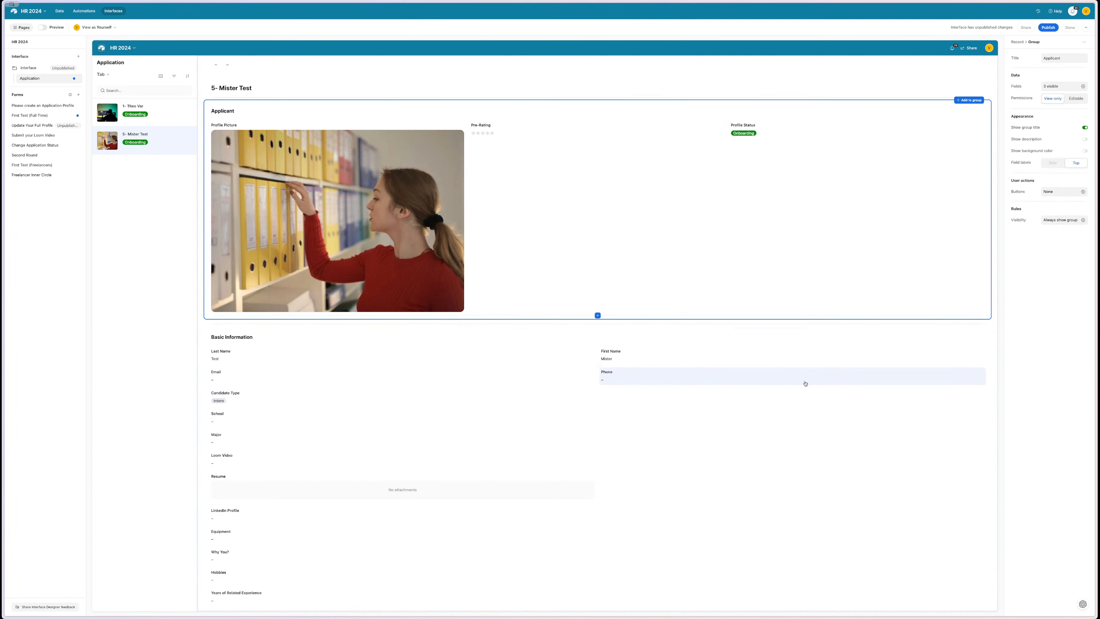
scroll(263, 386, "down", 4)
left_click(671, 252)
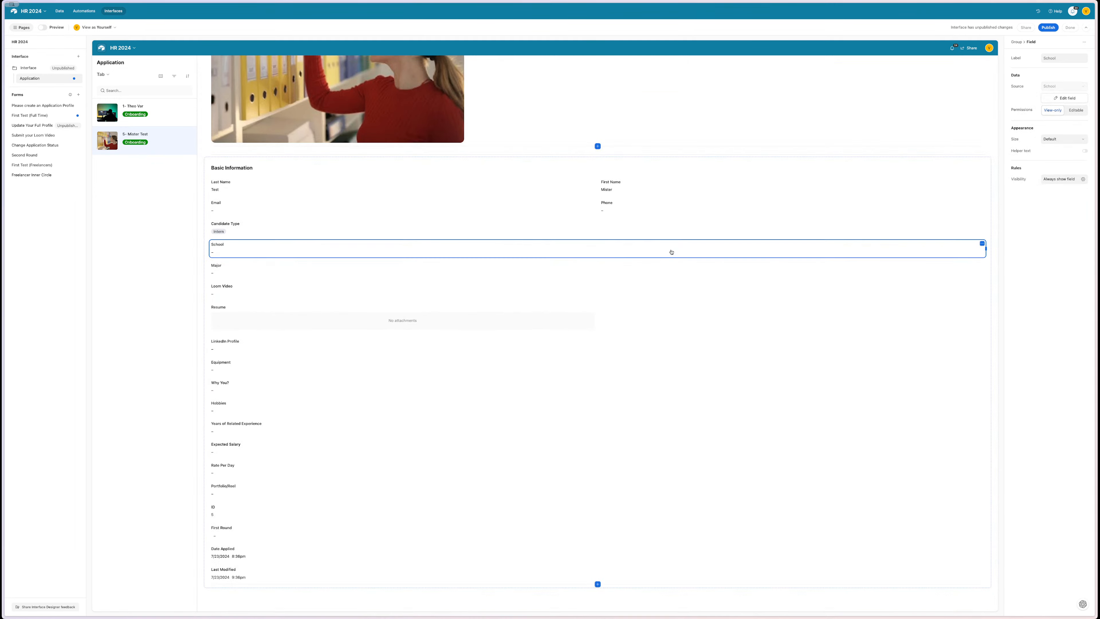
left_click(864, 166)
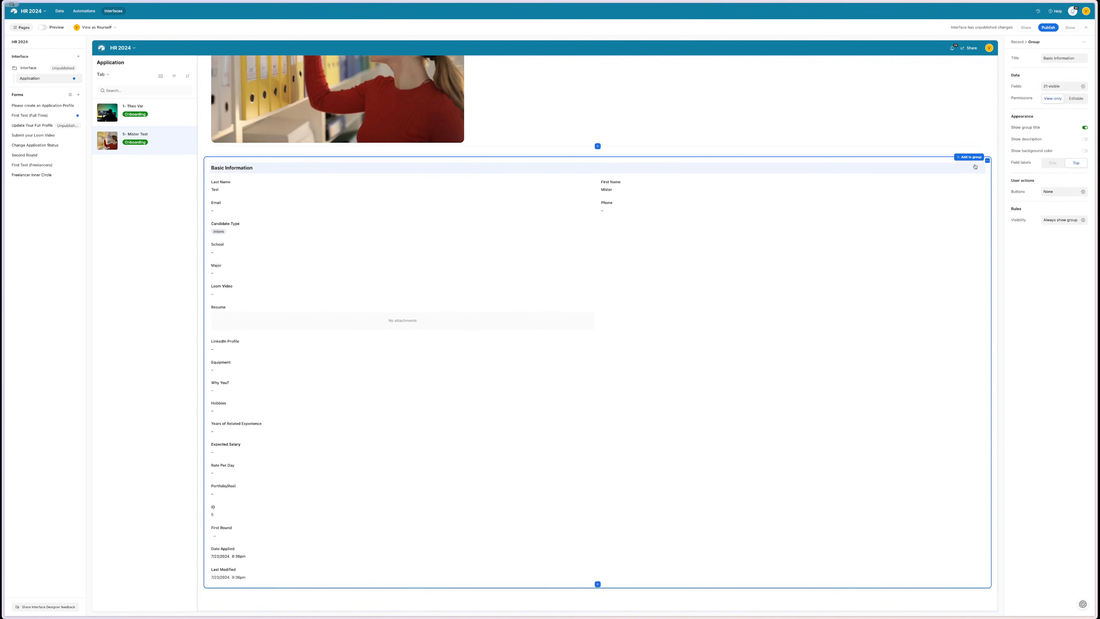
left_click(969, 157)
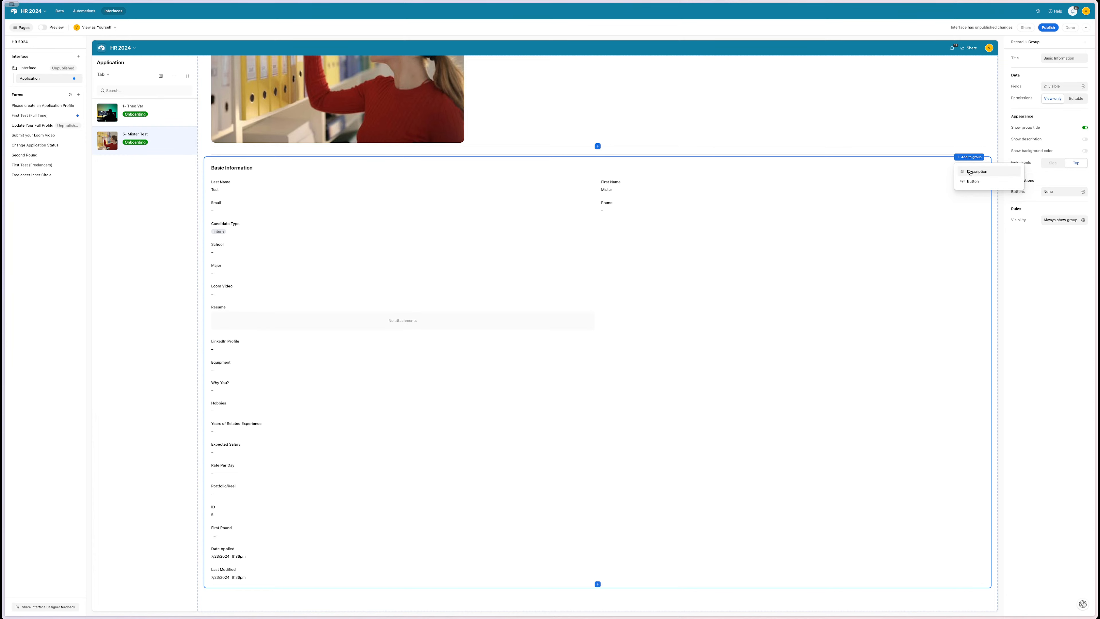
left_click(968, 157)
left_click(968, 158)
left_click(965, 171)
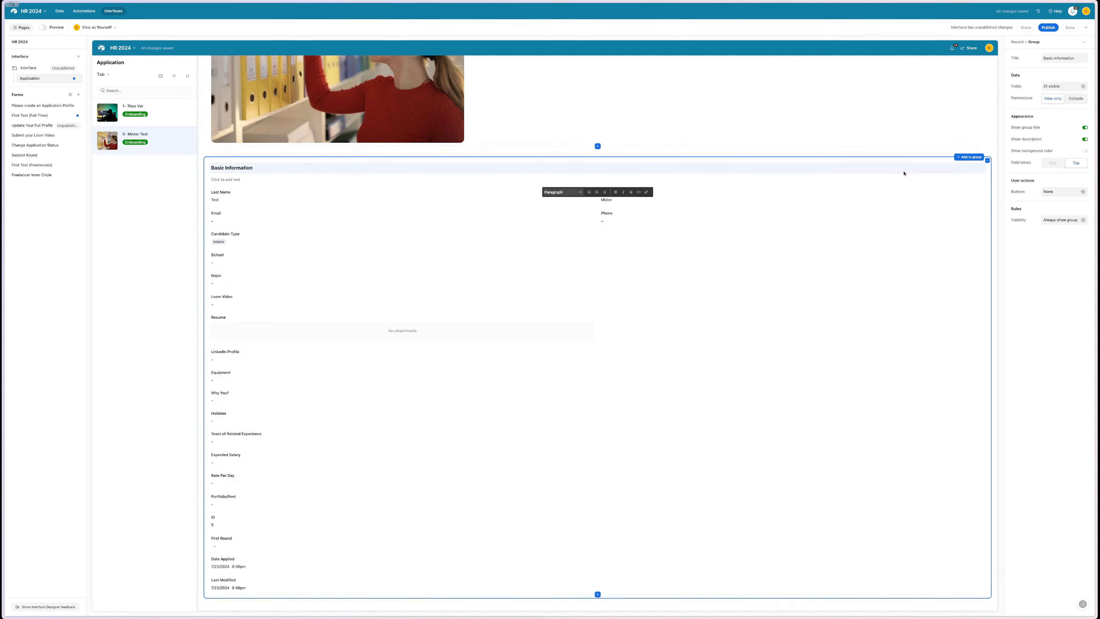
left_click(904, 173)
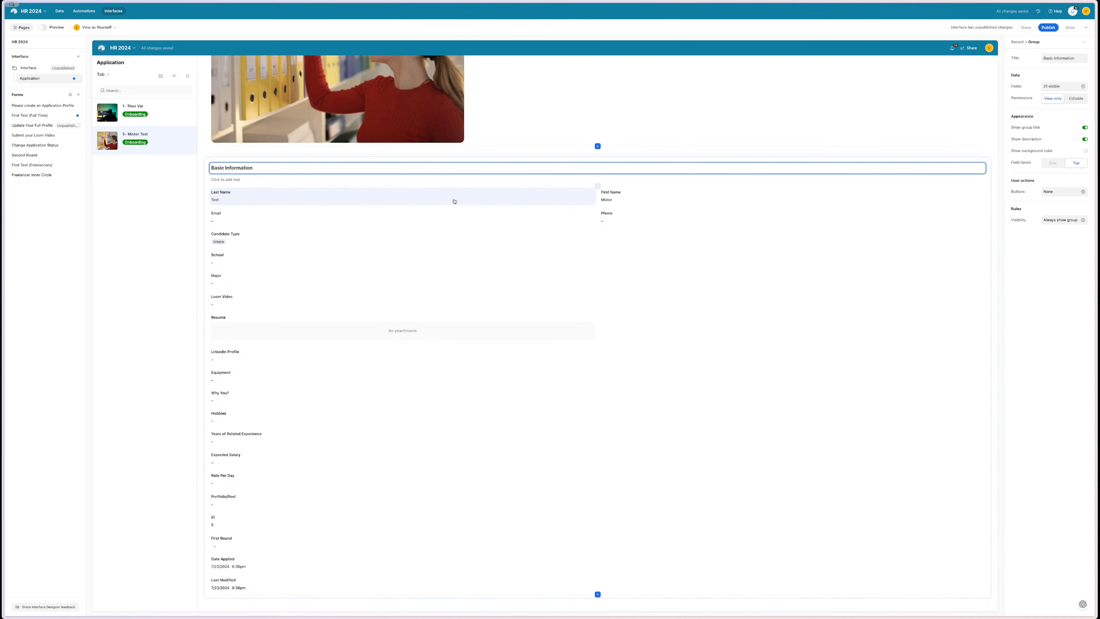
left_click(408, 181)
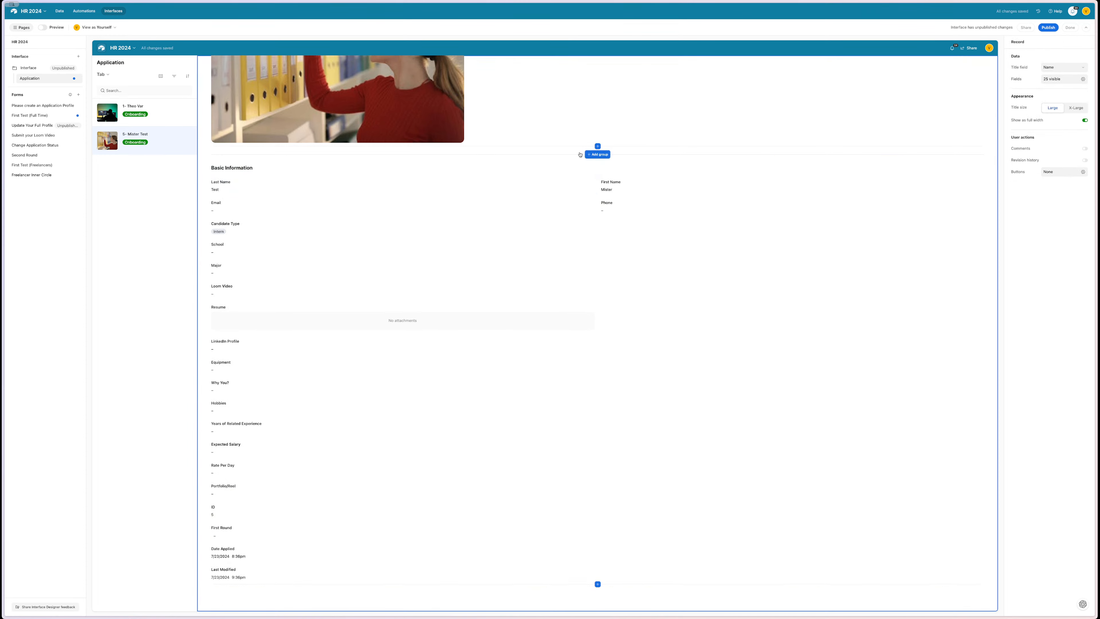
- Add a new empty group and title it 'Secondary Information'
left_click(596, 154)
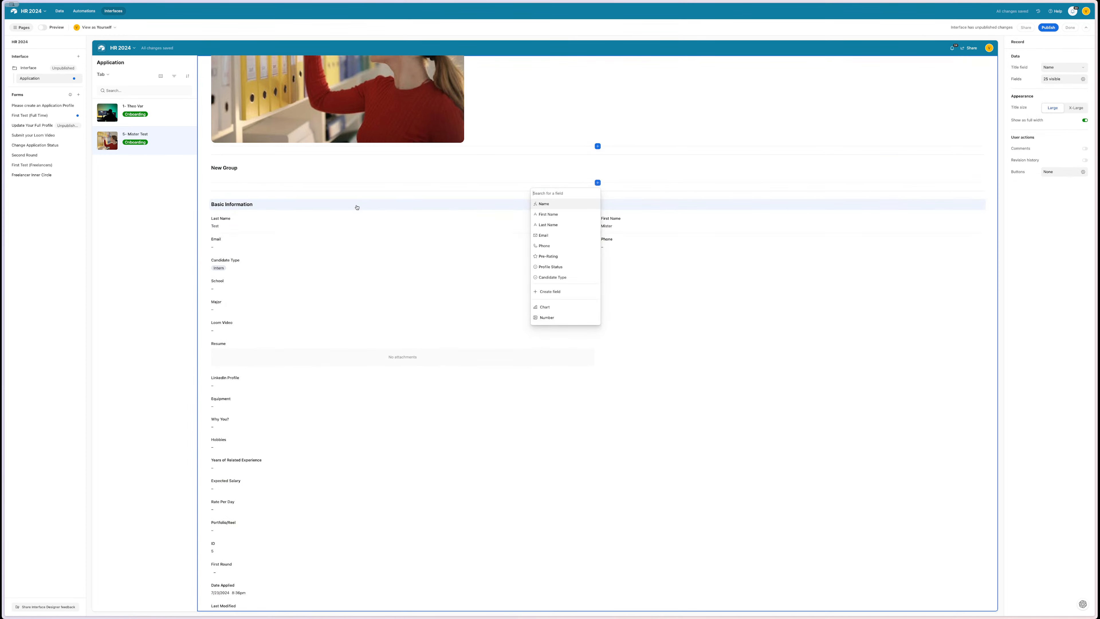
left_click(337, 175)
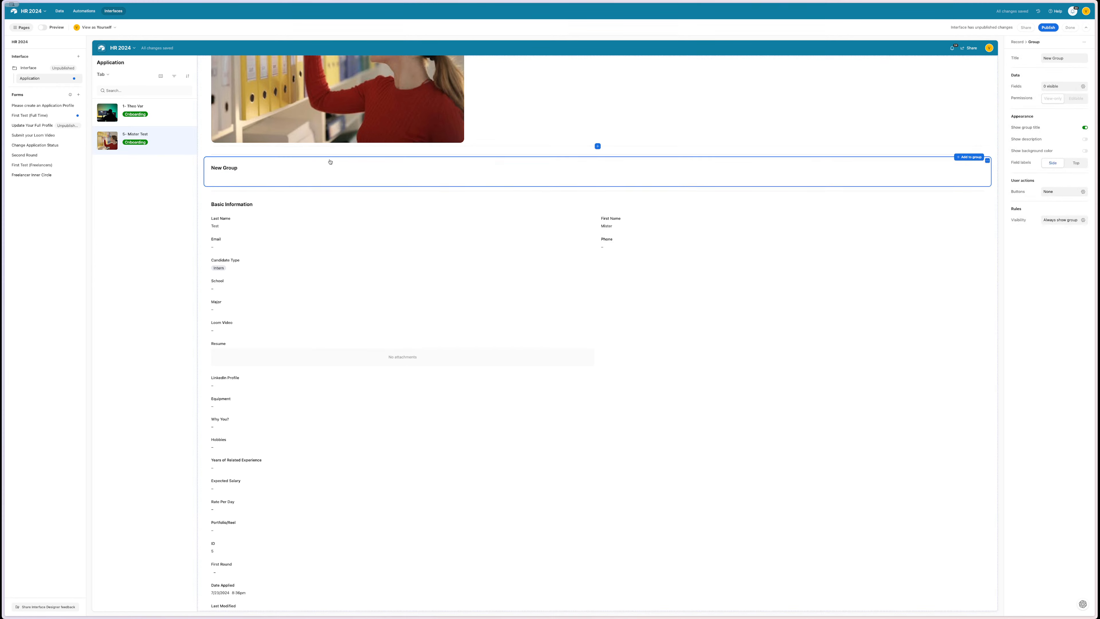
left_click_drag(330, 163, 274, 404)
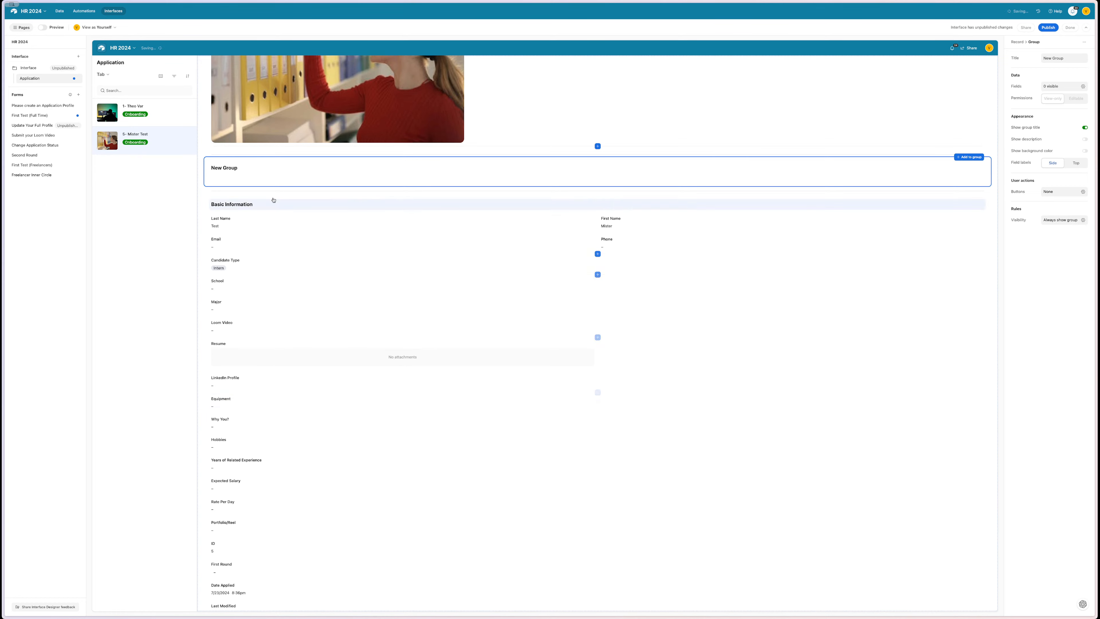
left_click(241, 168)
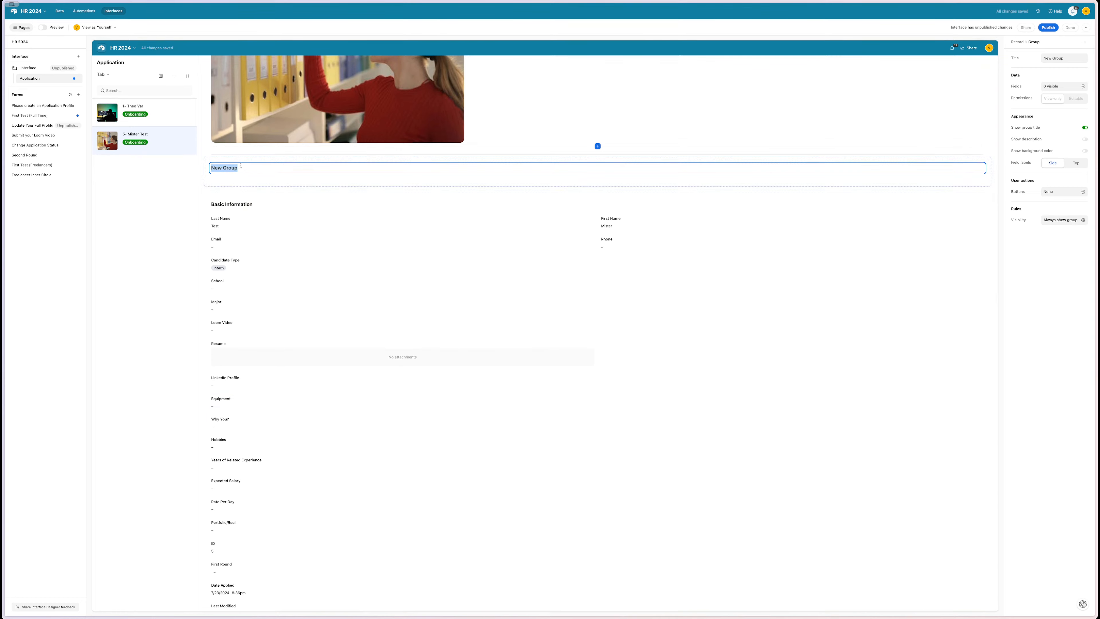
type("Se")
type("conda")
type("ry Infomrat")
key("BackSpace")
key("BackSpace")
key("BackSpace")
key("BackSpace")
type("rmation")
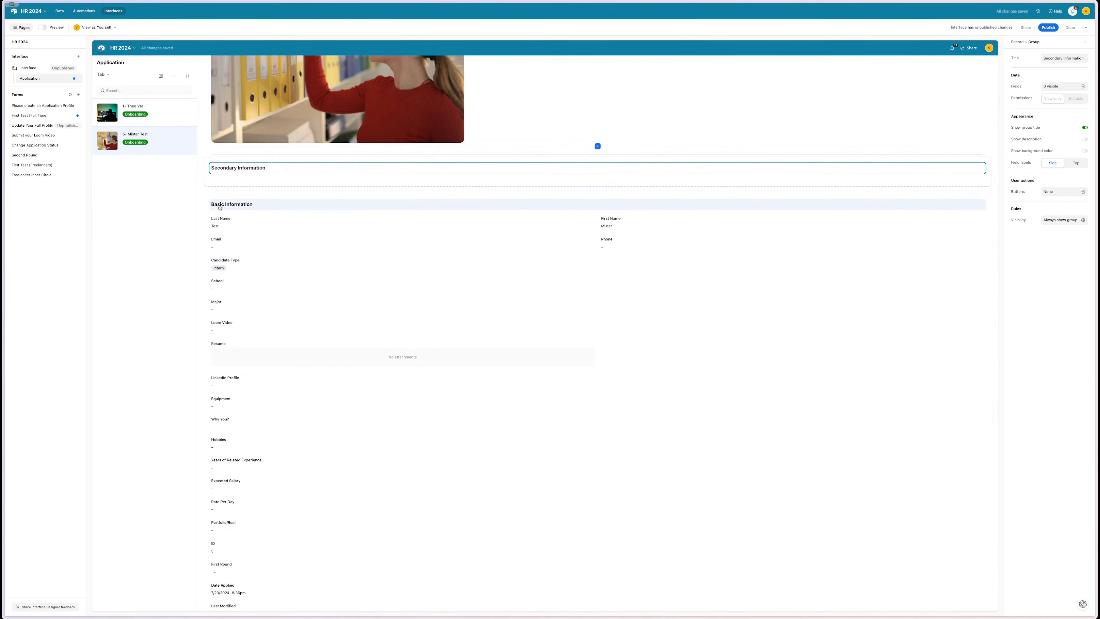
- Drag Basic Information above the Secondary Information group
left_click(230, 187)
mouse_move(230, 187)
left_mouse_down()
mouse_move(238, 165)
mouse_move(240, 180)
left_mouse_up()
scroll(246, 240, "down", 2)
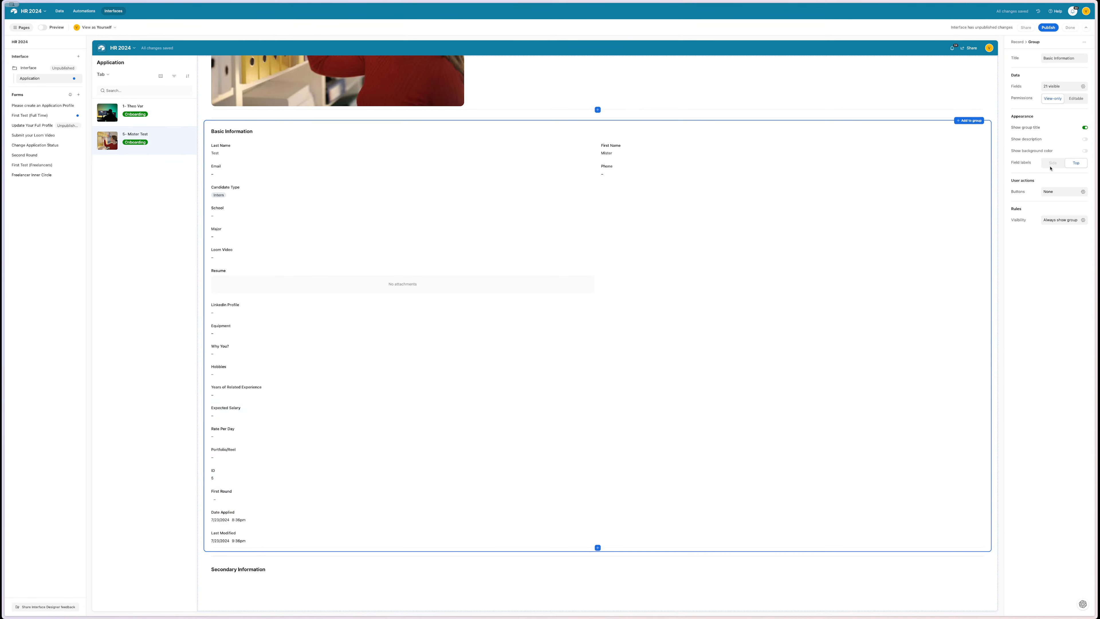
- Move the Why You? field into the Secondary Information group
left_click(1061, 86)
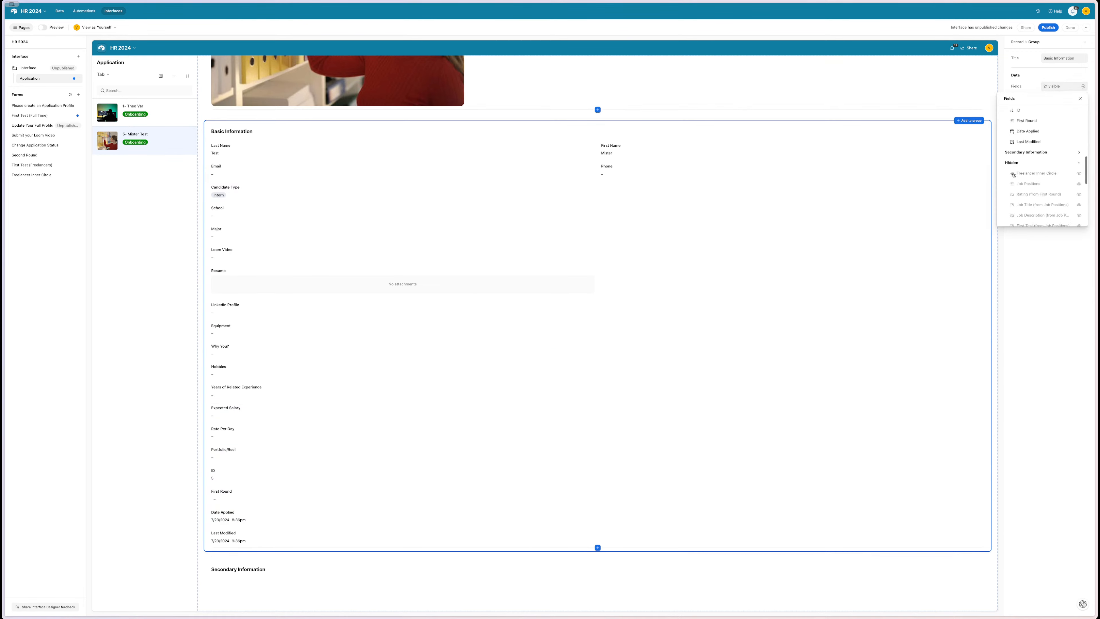
scroll(1055, 193, "down", 5)
scroll(1054, 193, "up", 3)
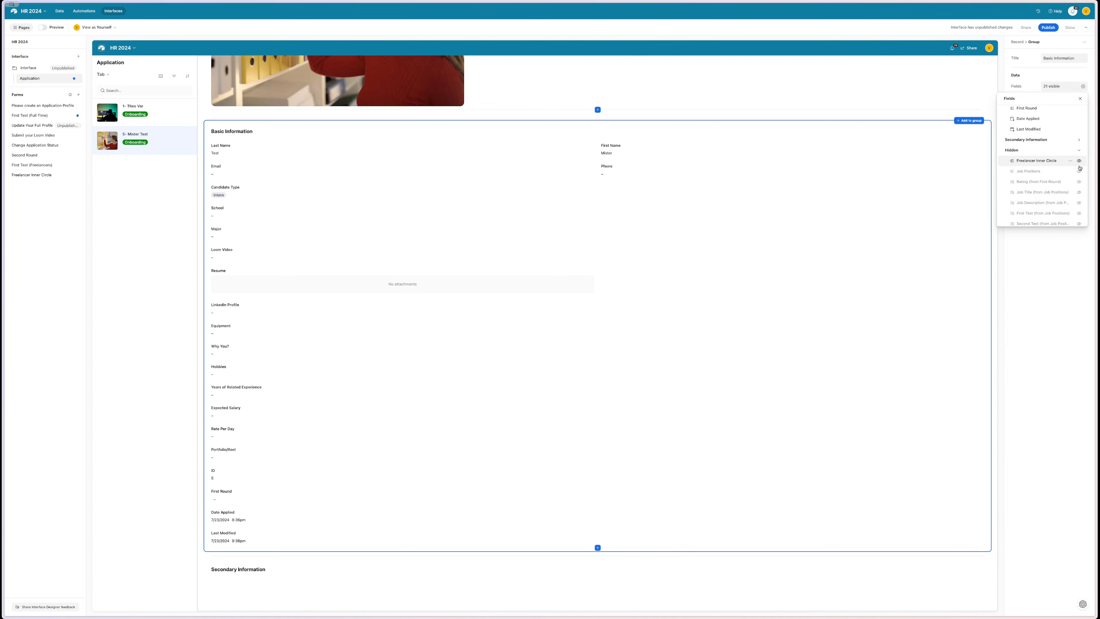
scroll(1078, 174, "down", 3)
scroll(1070, 186, "down", 3)
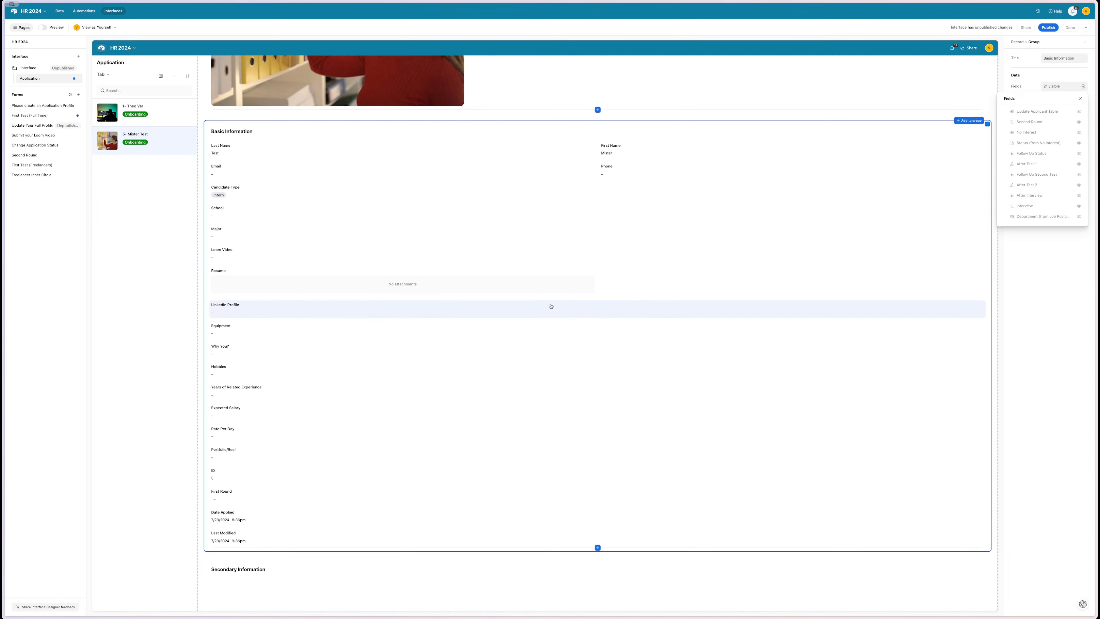
left_click(291, 357)
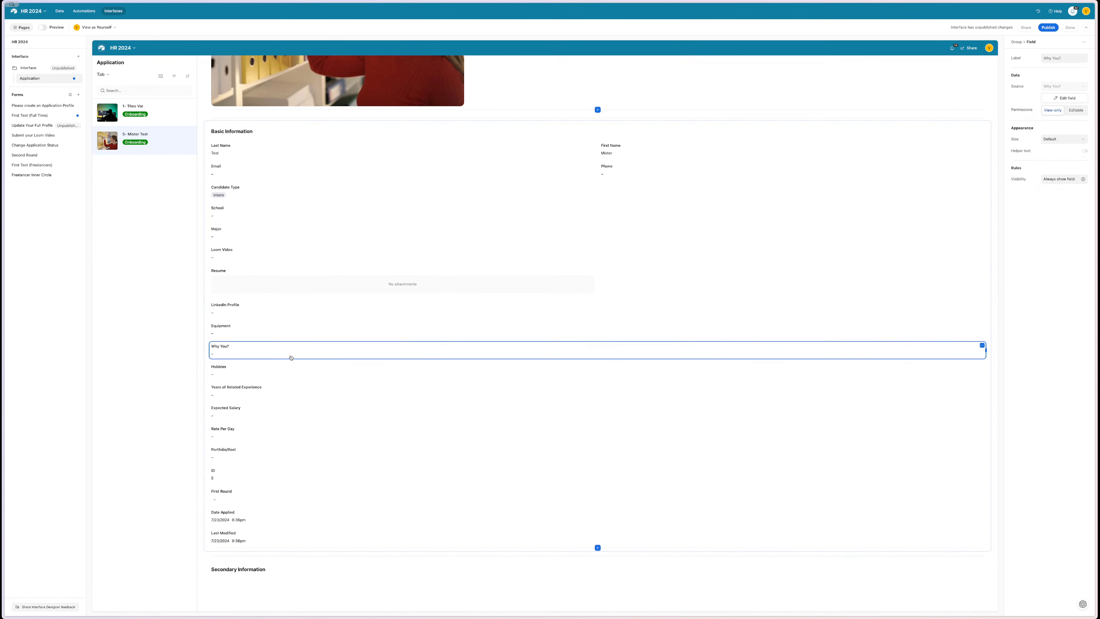
left_click_drag(286, 356, 272, 583)
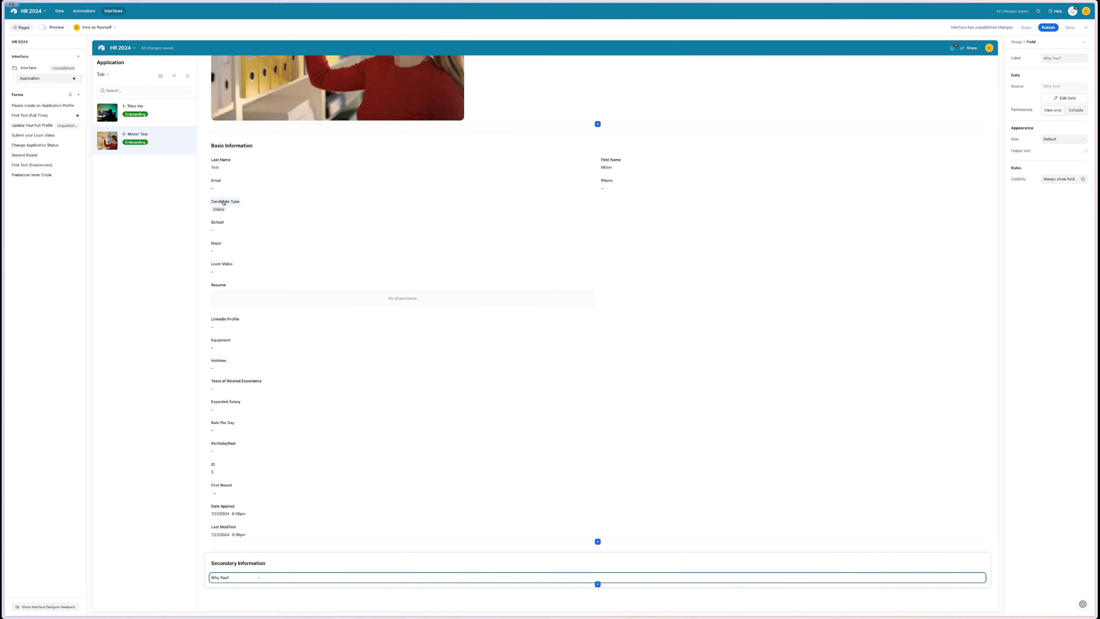
- Drag Candidate Type into the Applicant group beside Profile Status
scroll(224, 203, "up", 5)
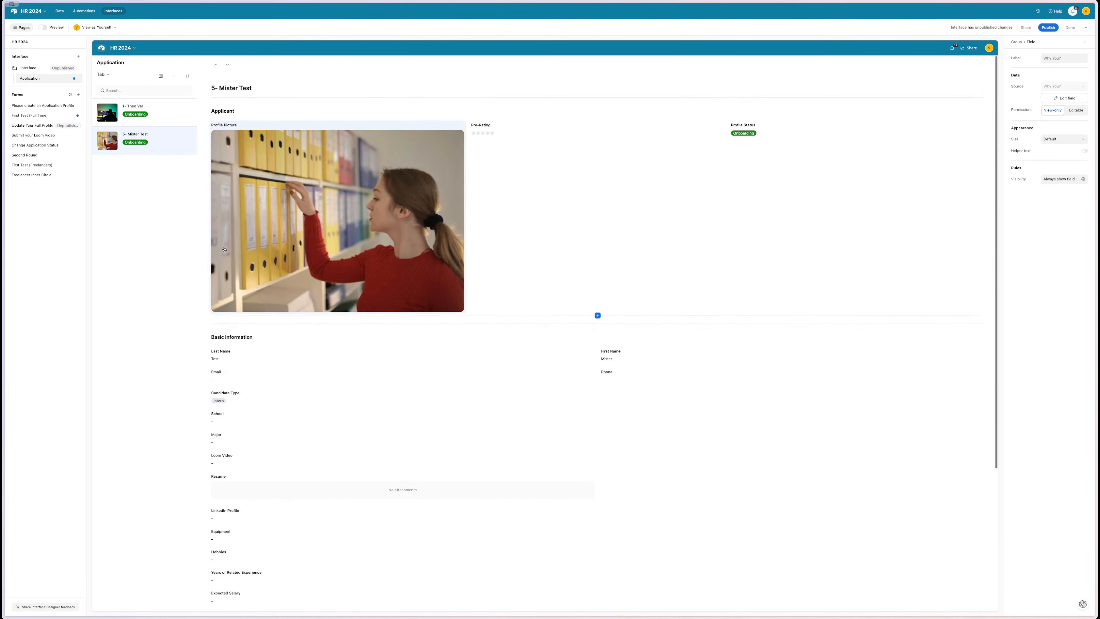
scroll(224, 249, "down", 1)
left_click_drag(223, 349, 907, 112)
scroll(799, 118, "up", 1)
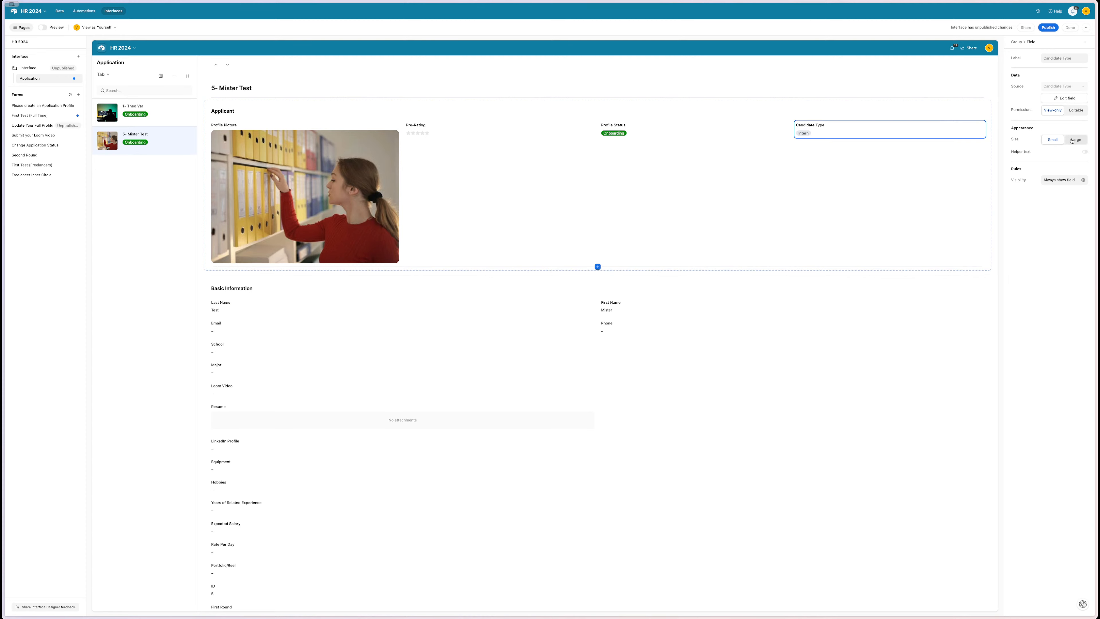
left_click(965, 185)
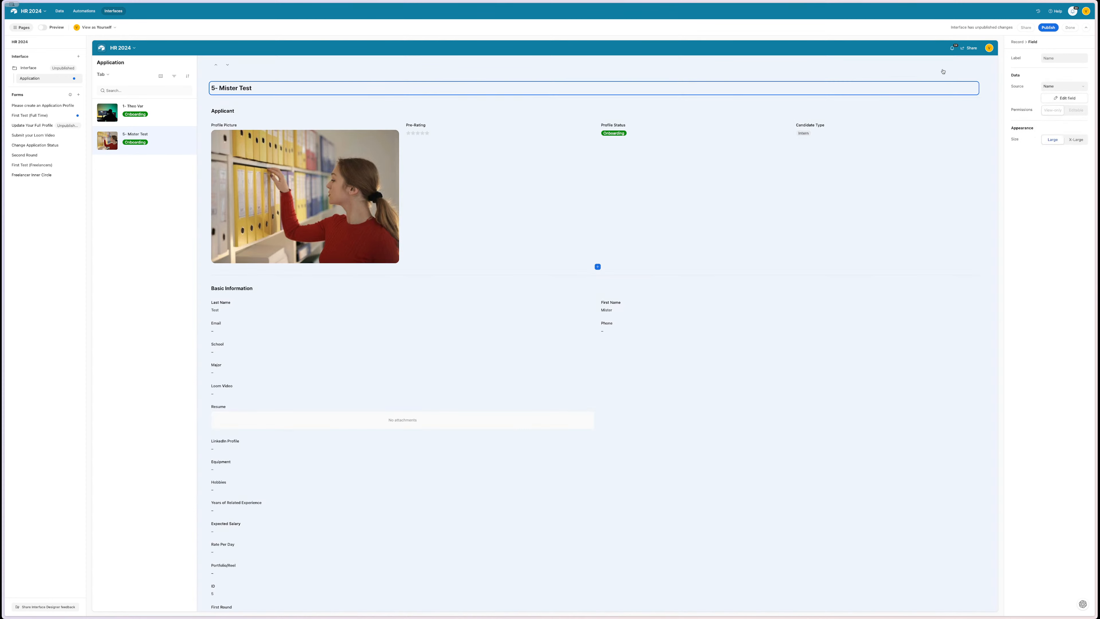
left_click(943, 71)
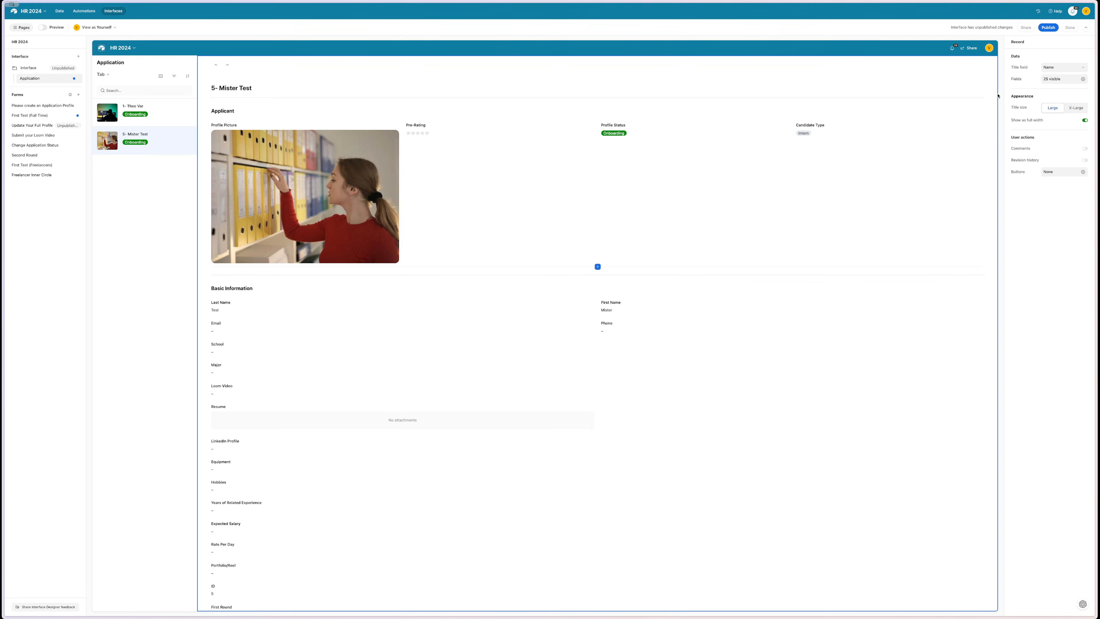
left_click(989, 103)
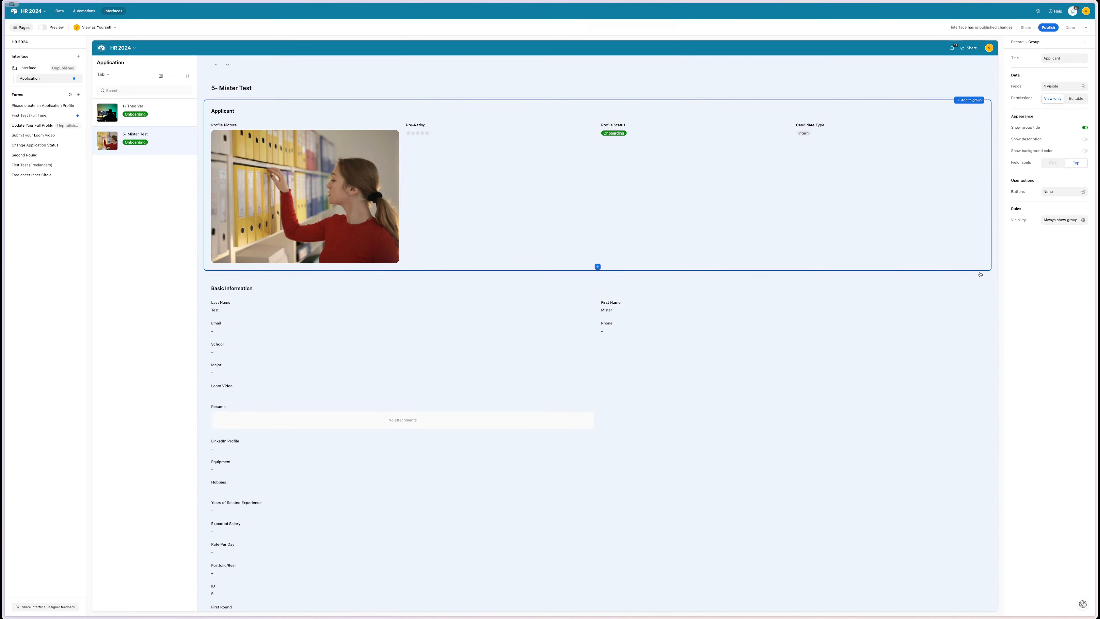
left_click(981, 274)
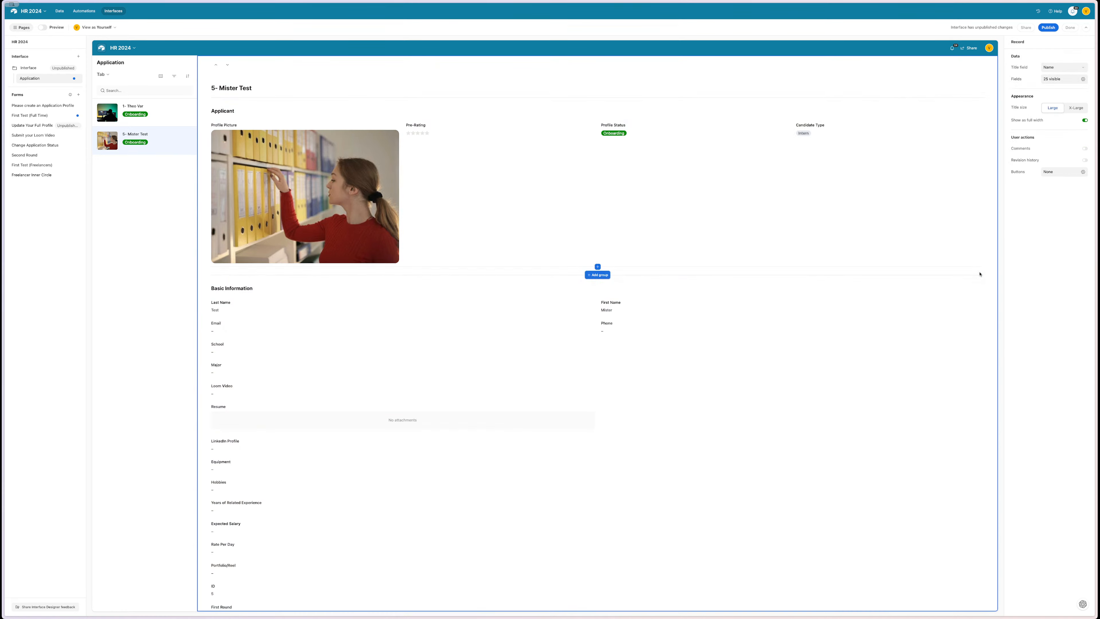
left_click(158, 188)
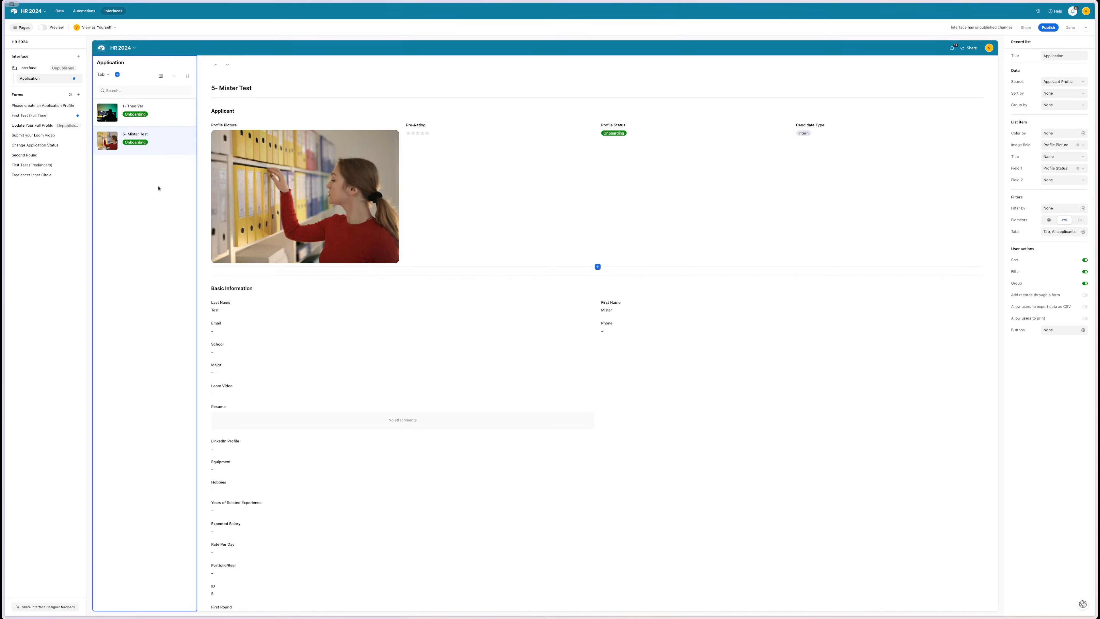
left_click(222, 101)
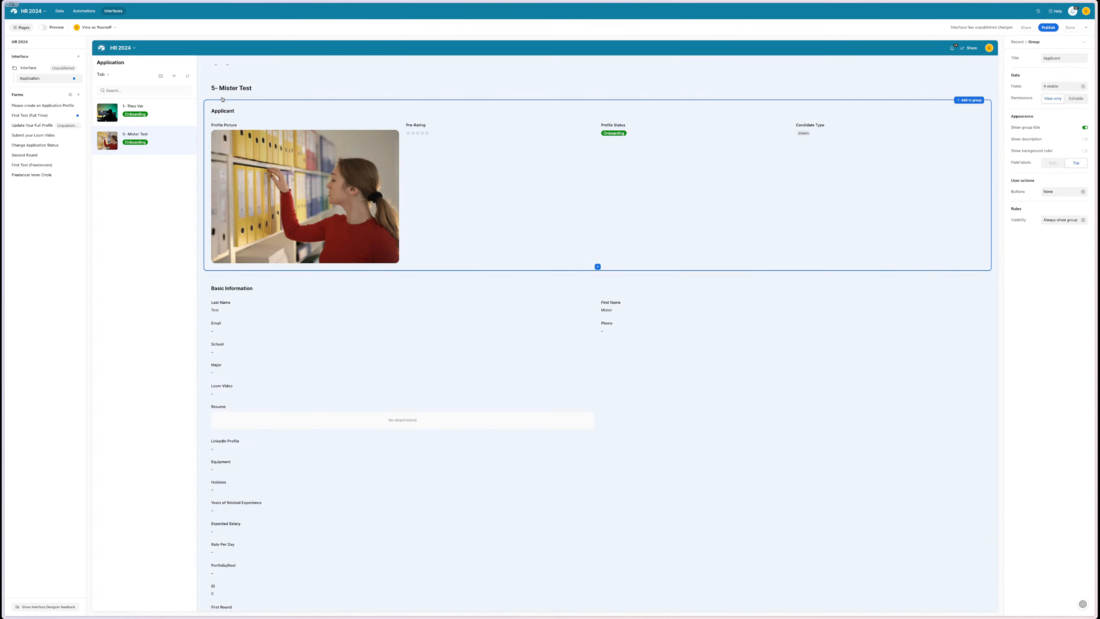
left_click(214, 92)
left_click(203, 94)
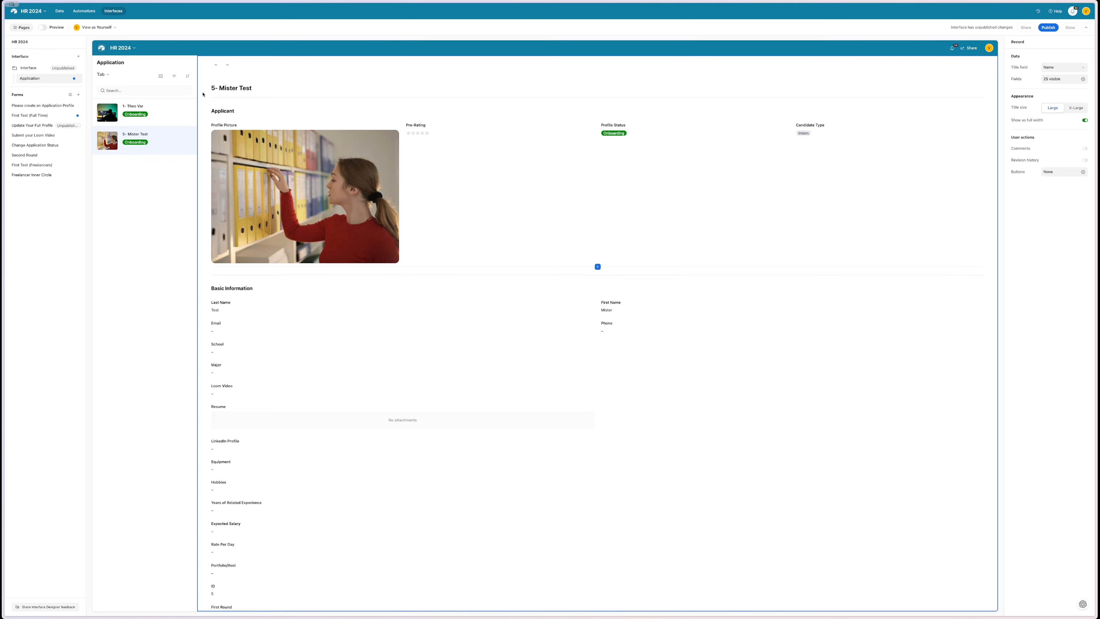
scroll(369, 199, "down", 3)
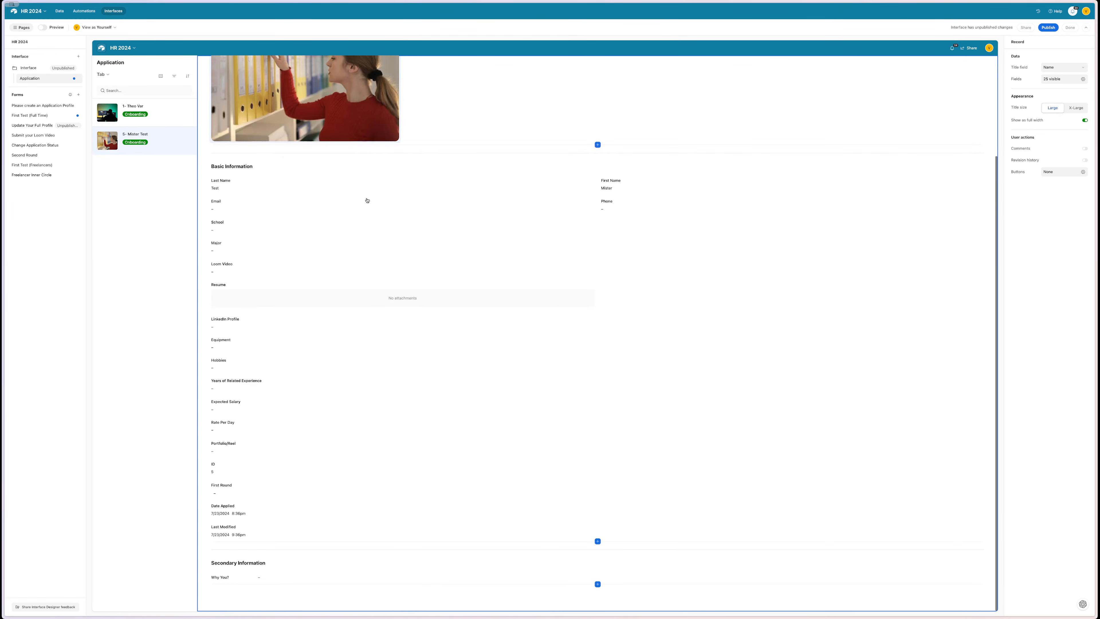
left_click(806, 389)
left_click(962, 298)
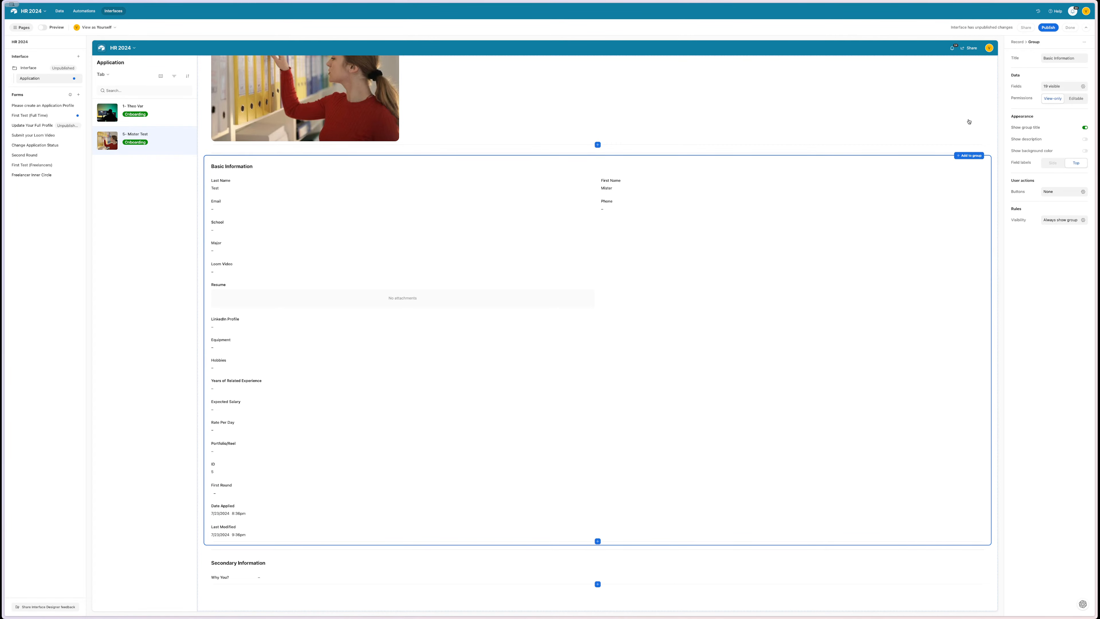
scroll(960, 130, "up", 3)
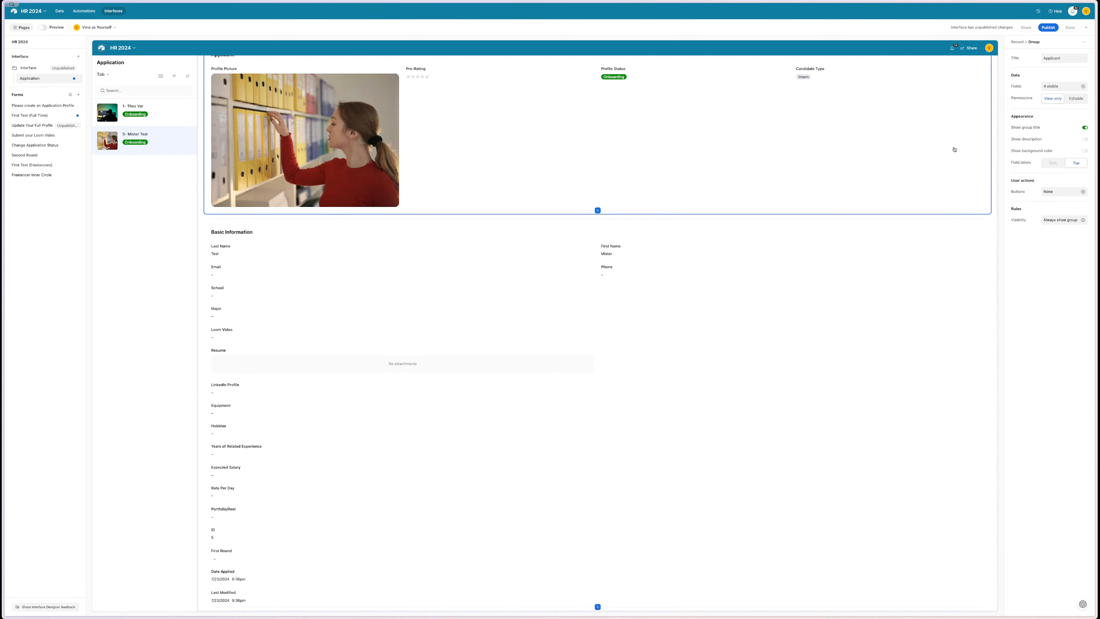
left_click(954, 149)
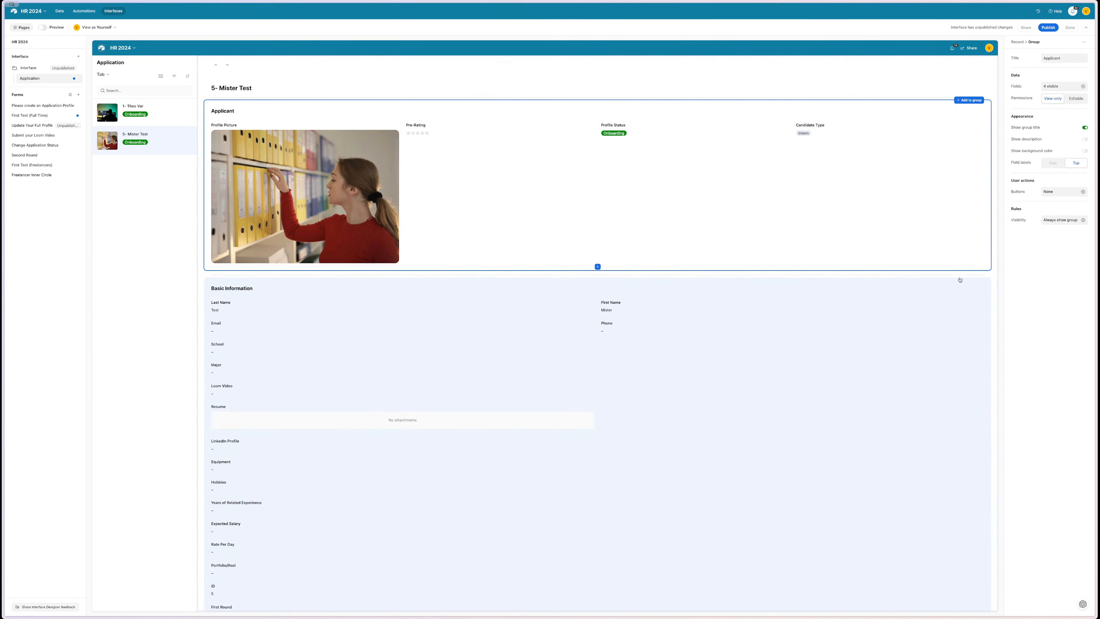
left_click(977, 305)
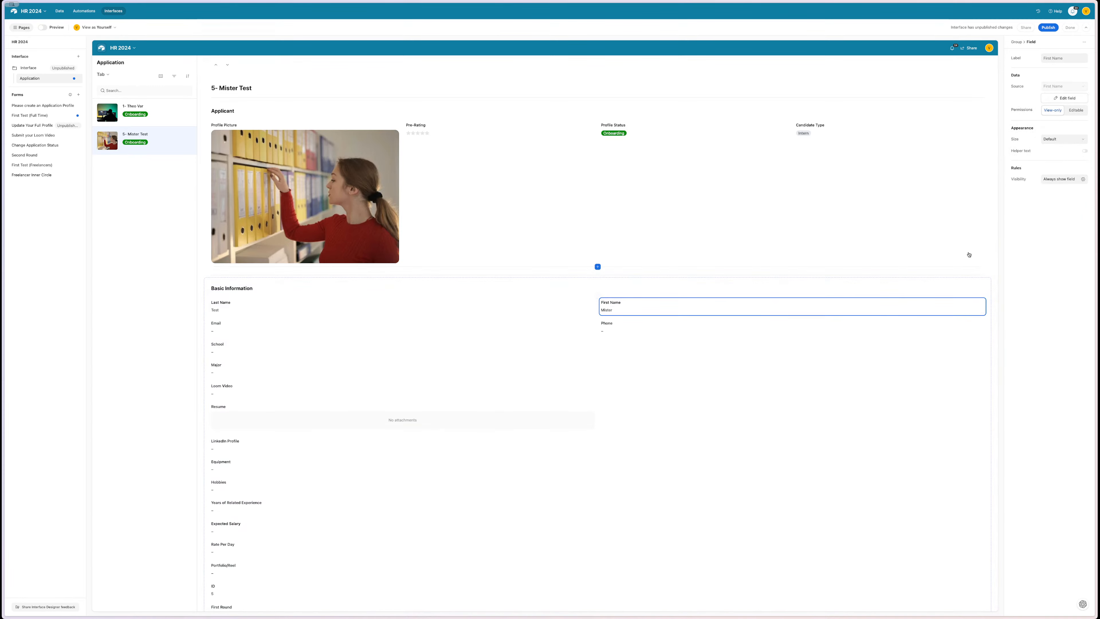
left_click(479, 177)
left_click(395, 126)
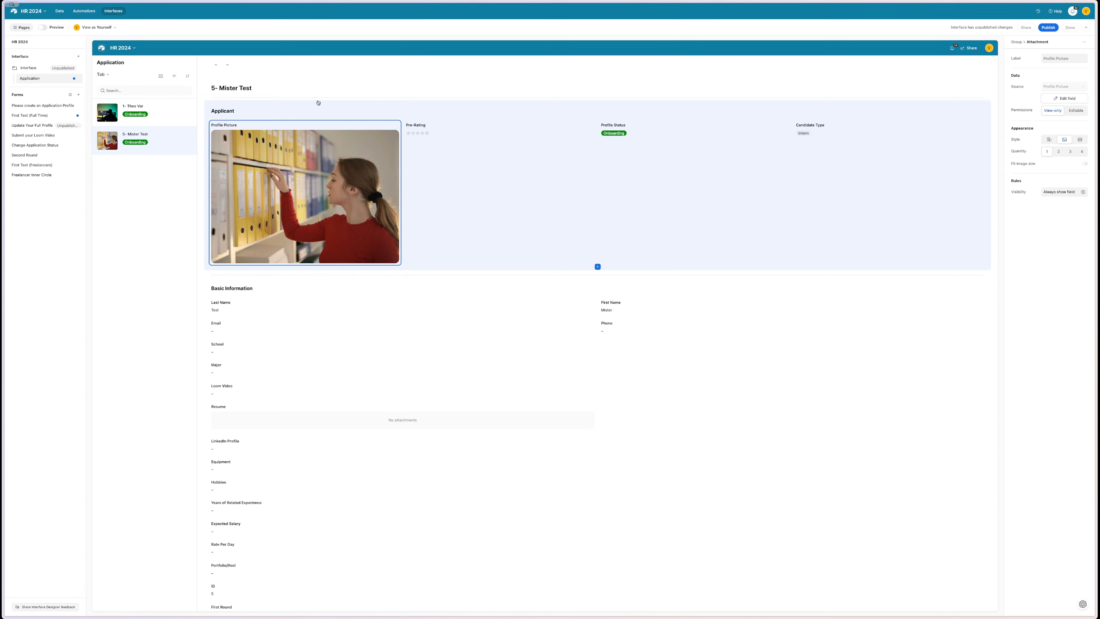
left_click(318, 102)
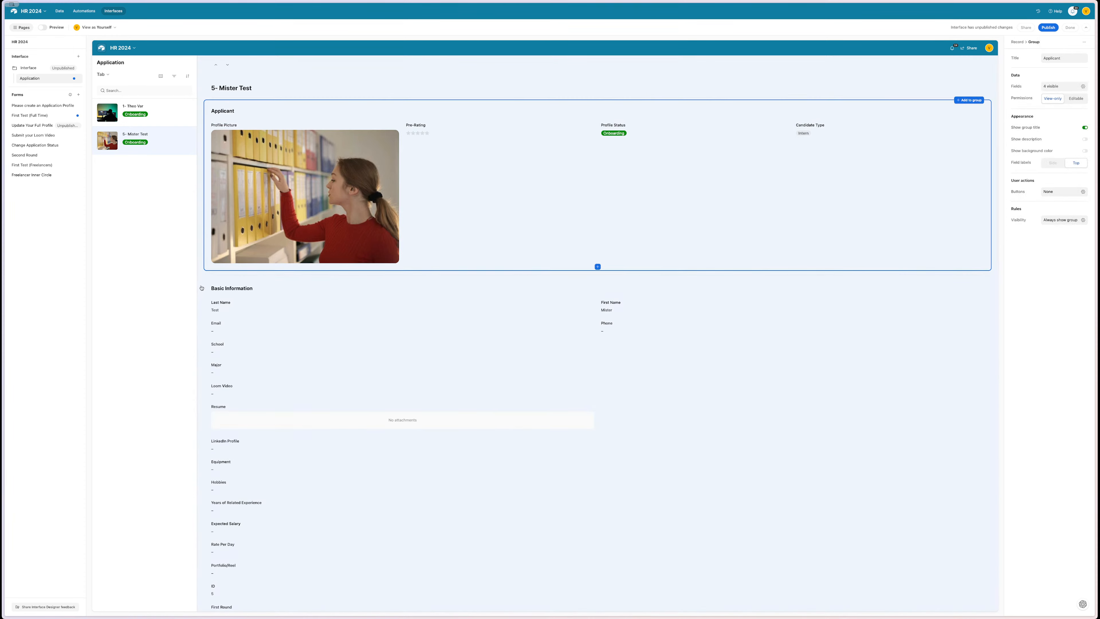
left_click(201, 286)
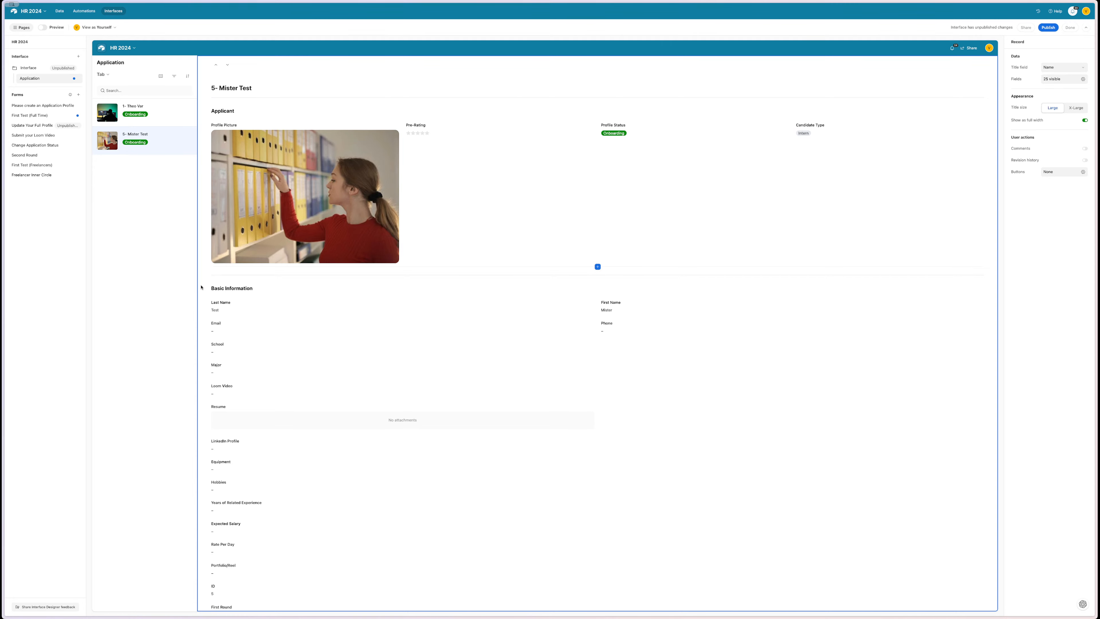
left_click(1078, 108)
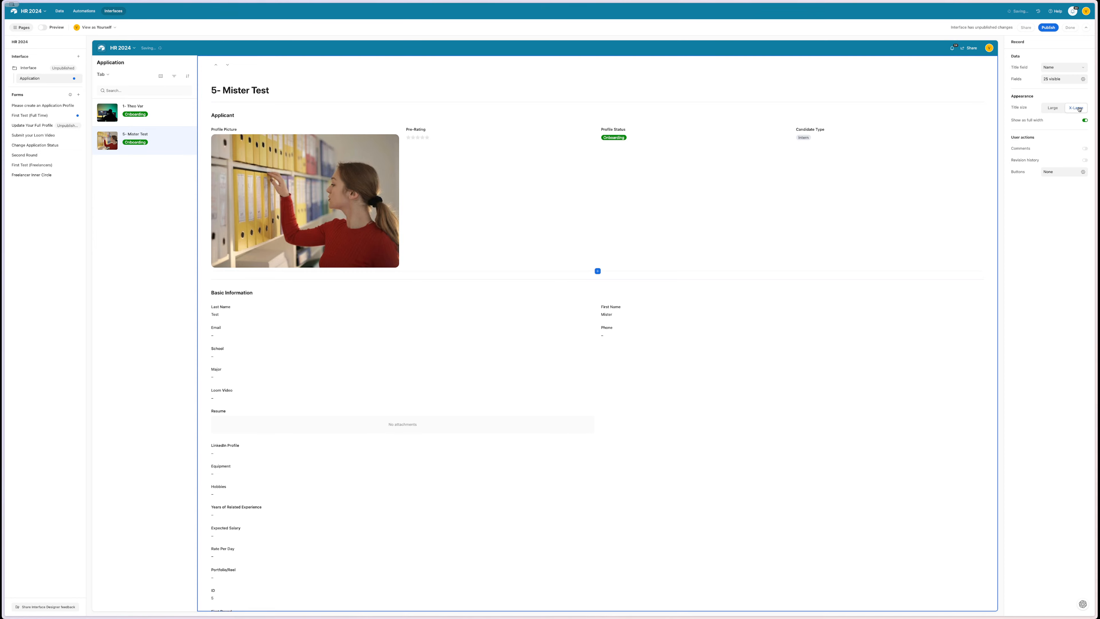
left_click(1085, 148)
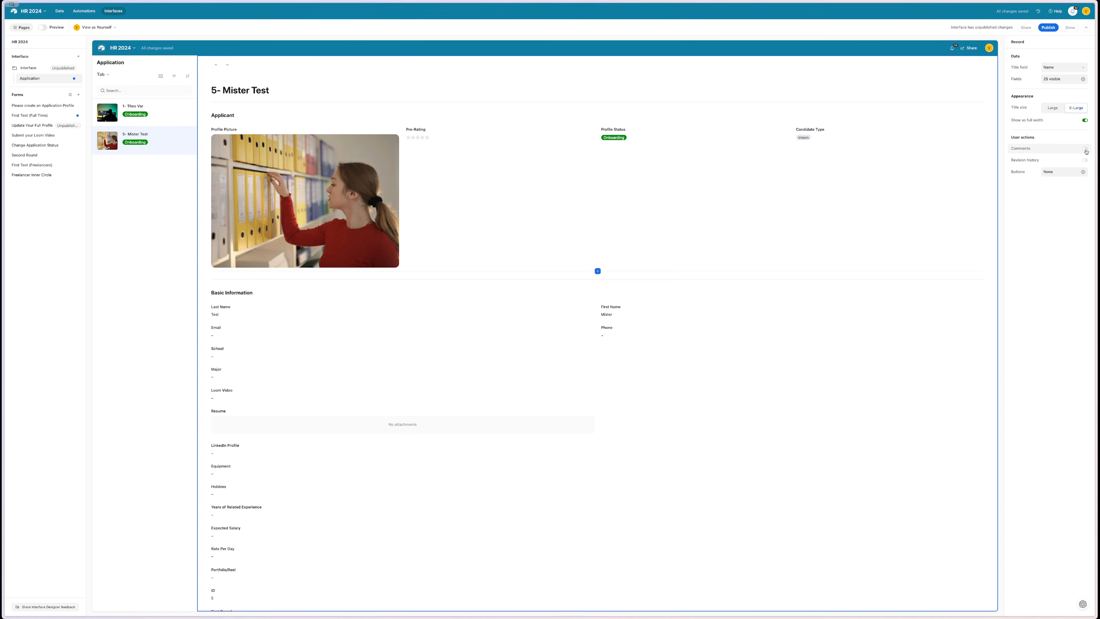
left_click(843, 89)
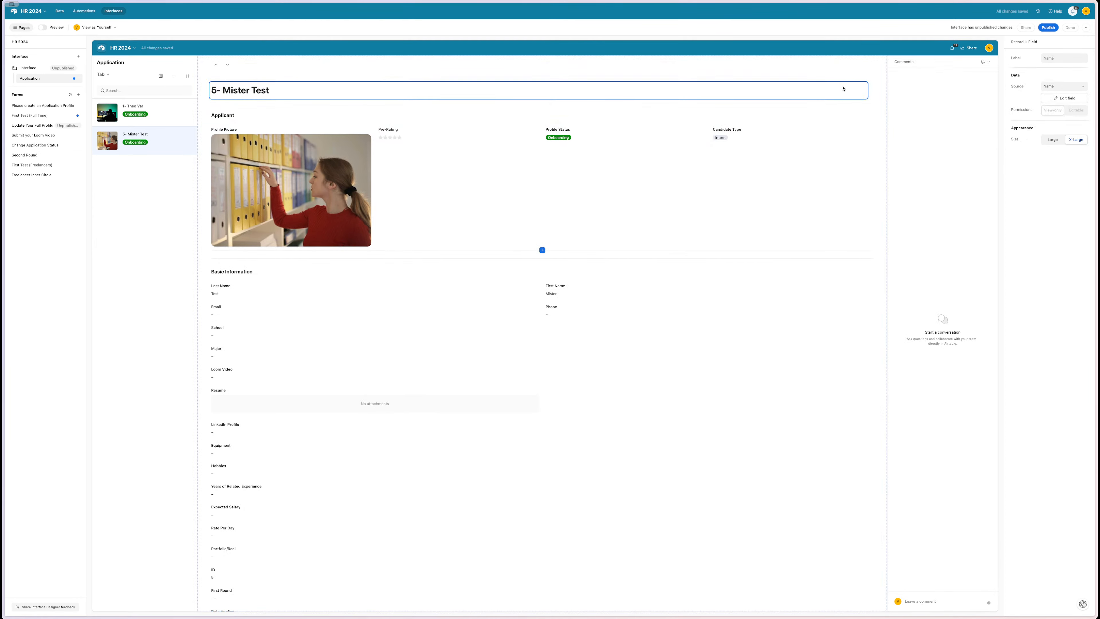
left_click(885, 85)
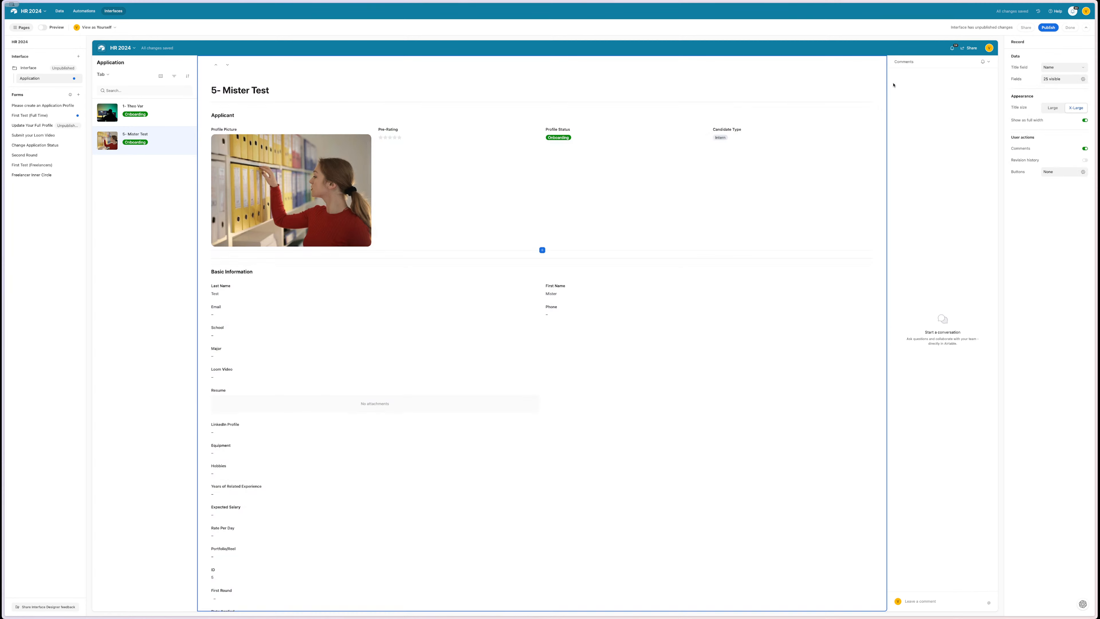
left_click(1060, 109)
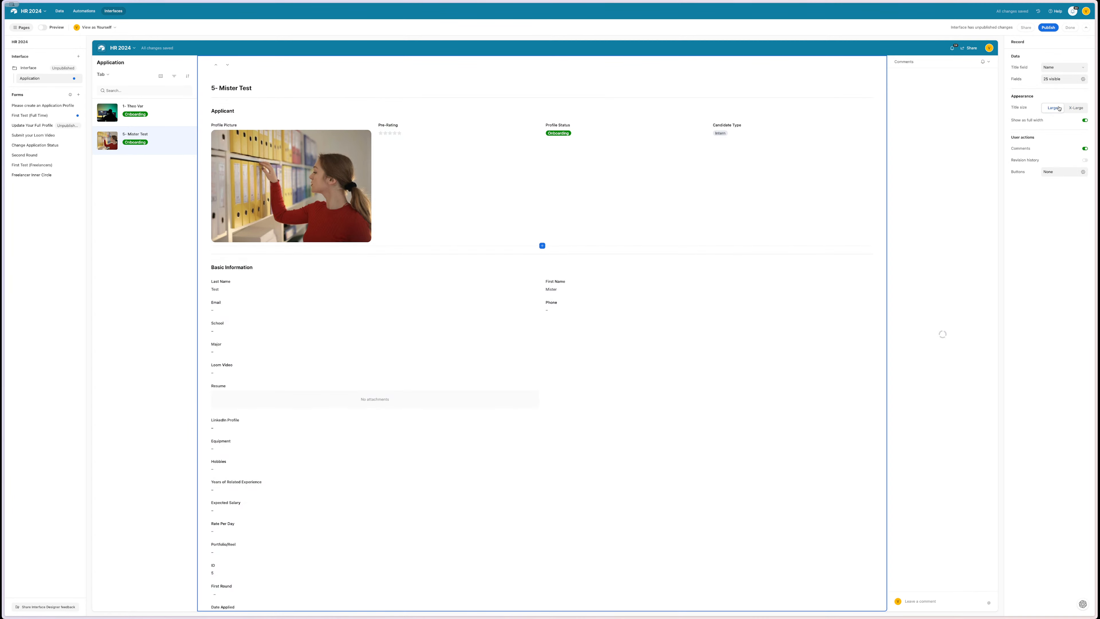
left_click(1083, 110)
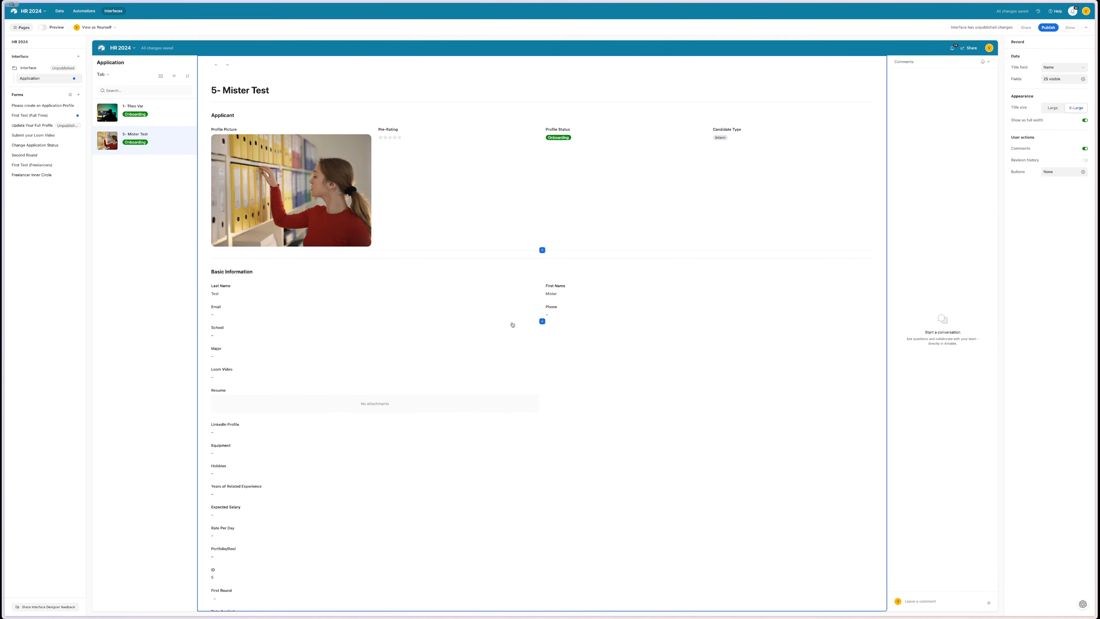
- Put Phone before Email, Major beside School, LinkedIn Profile into Secondary Information, Why You? above Resume
left_click_drag(574, 312, 237, 318)
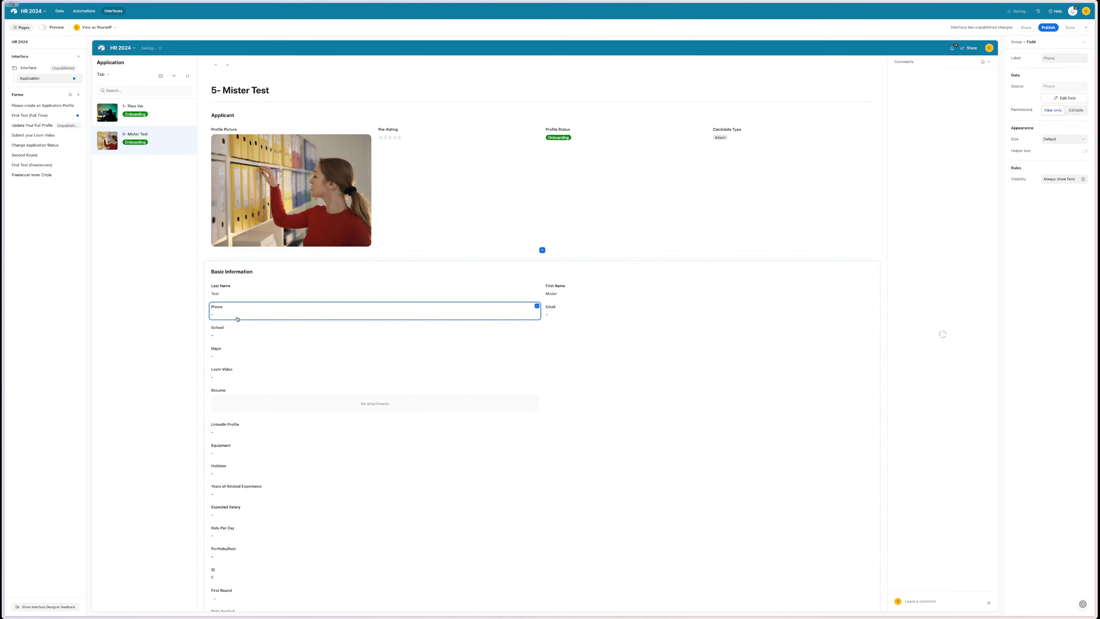
left_click_drag(249, 355, 763, 332)
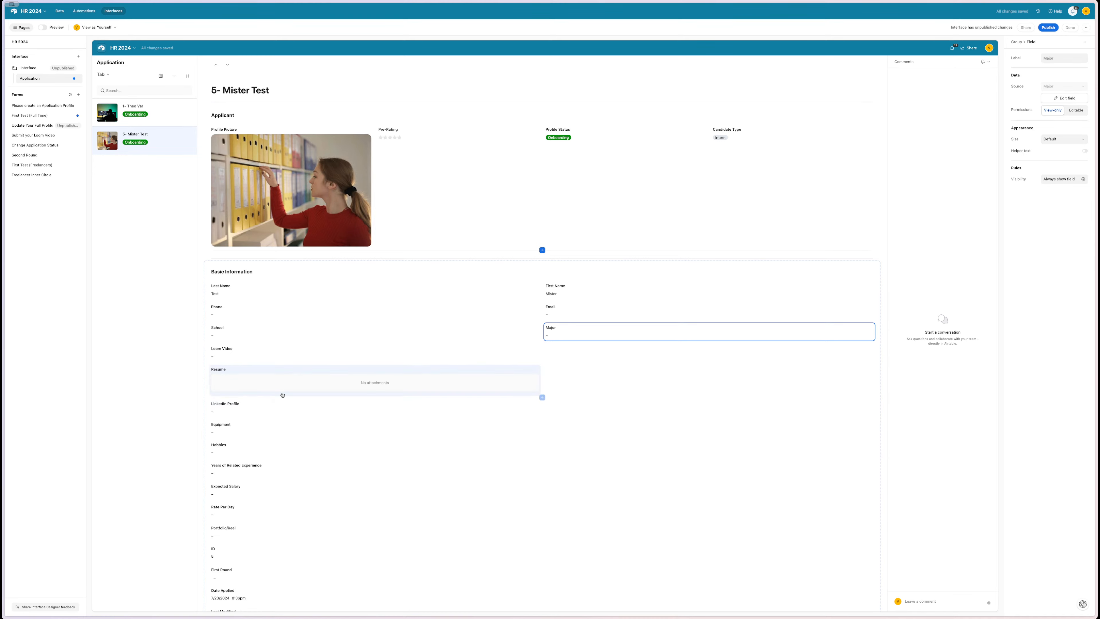
scroll(278, 393, "down", 3)
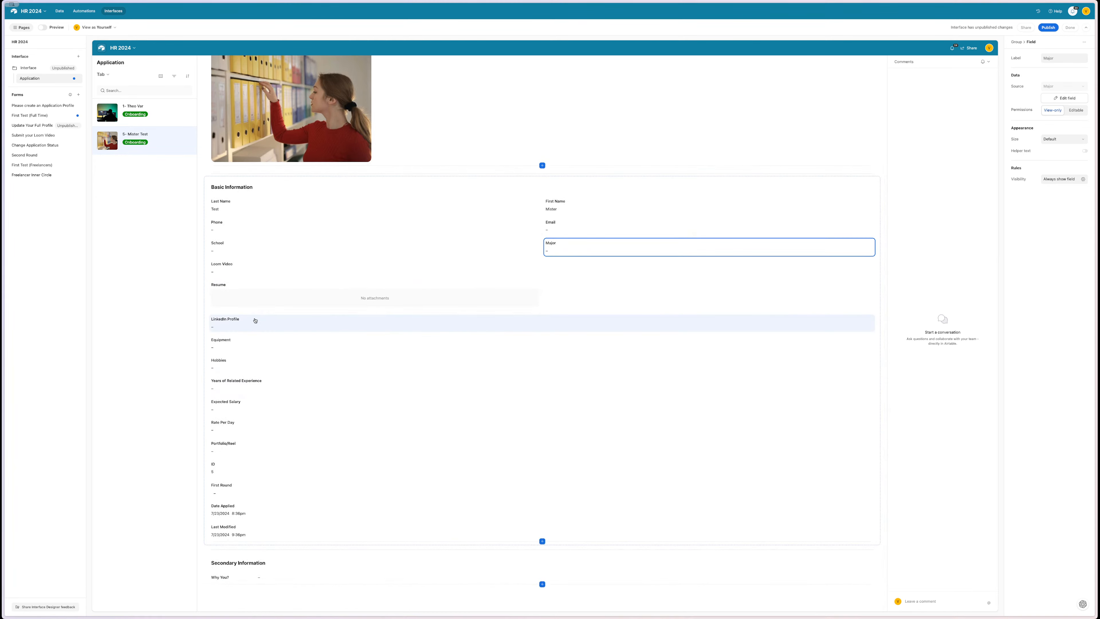
left_click_drag(255, 320, 258, 577)
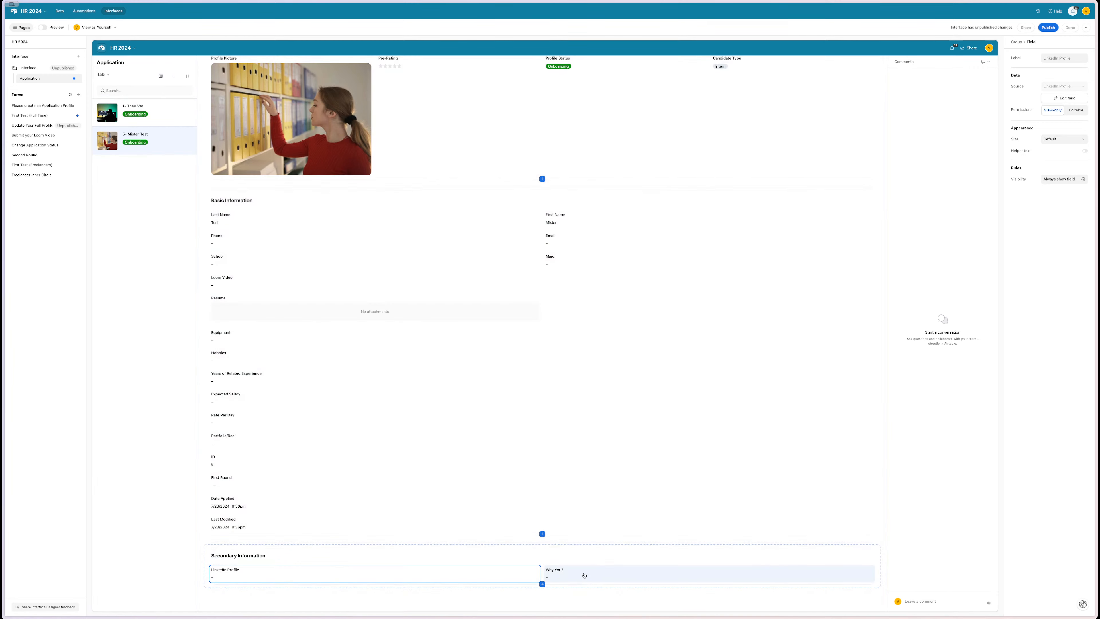
left_click_drag(584, 575, 290, 315)
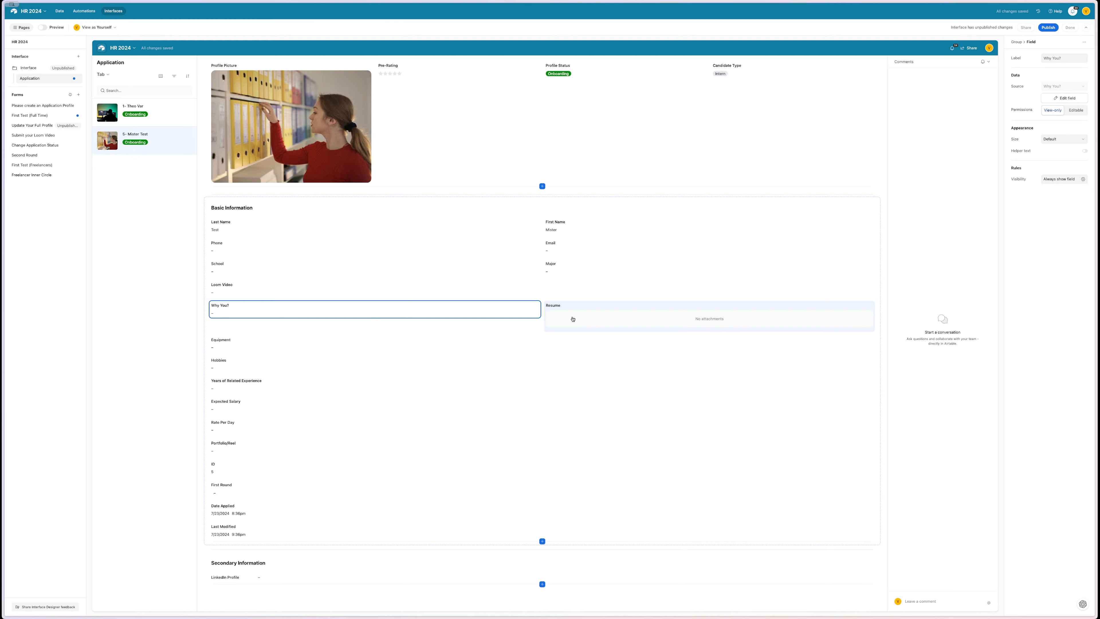
left_click_drag(600, 311, 286, 573)
- Place Expected Salary beside Resume; move Years of Related Experience, Hobbies, Rate Per Day to Secondary Information
left_click(254, 364)
scroll(254, 365, "down", 1)
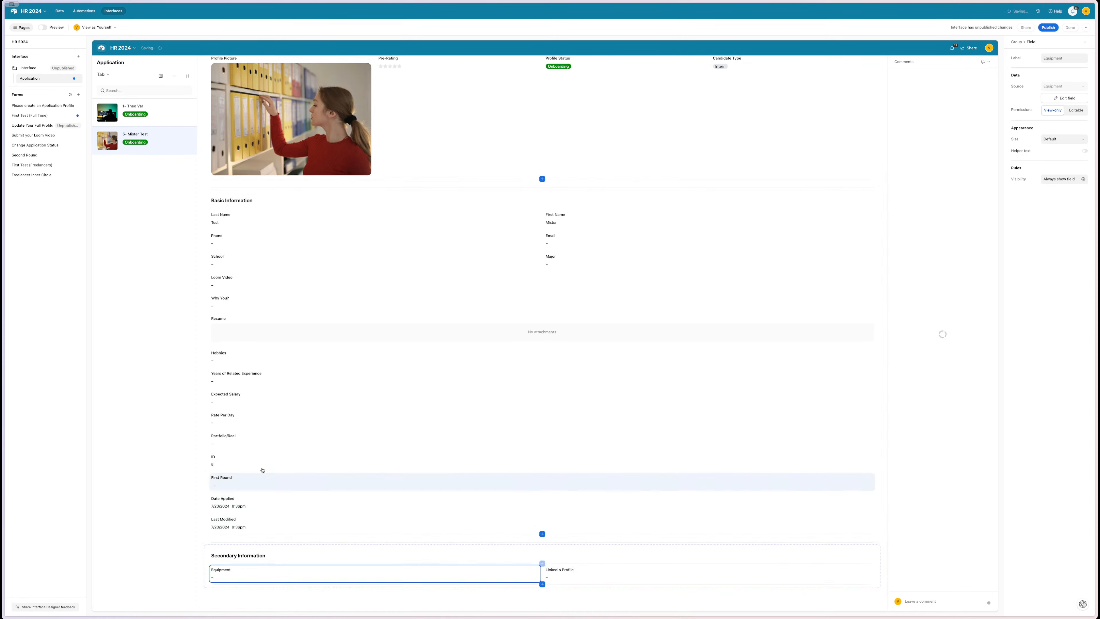
left_click_drag(237, 368, 255, 596)
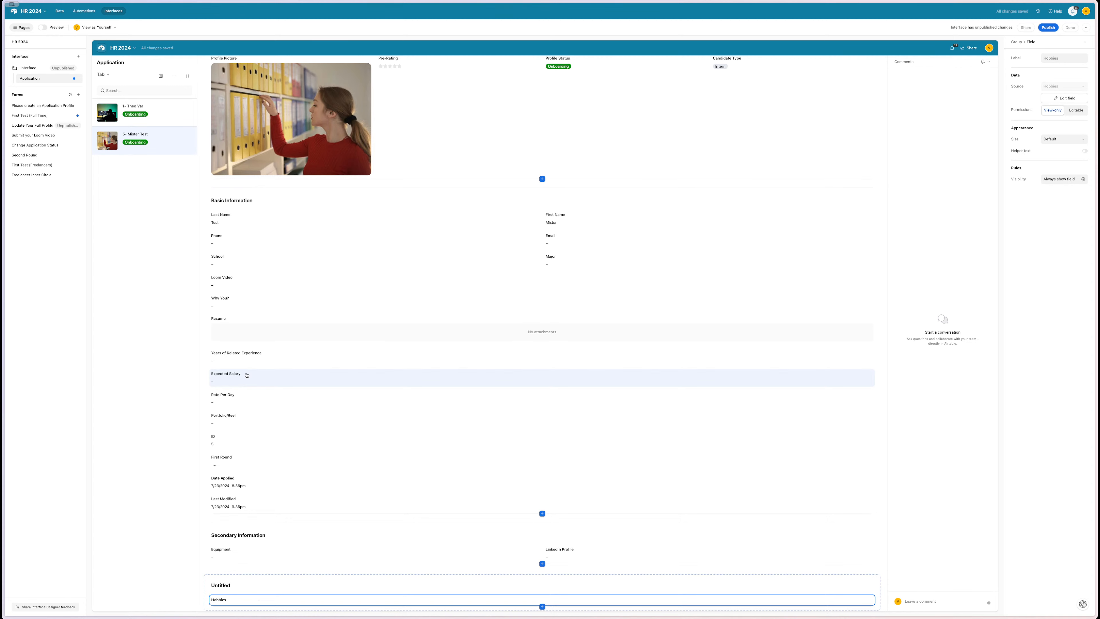
left_click_drag(246, 374, 223, 331)
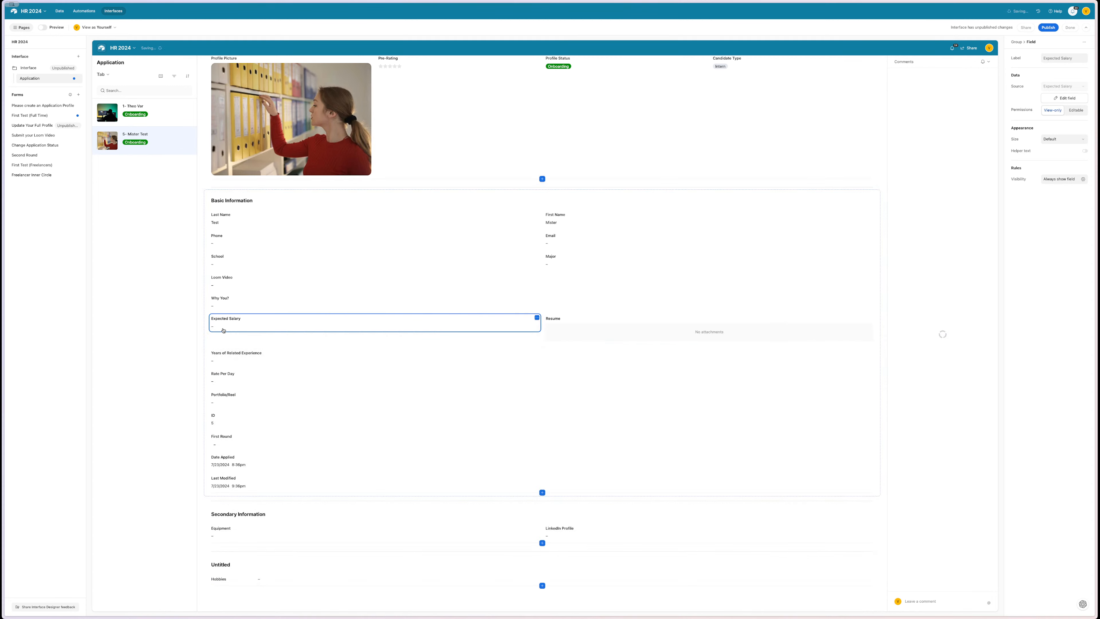
left_click(275, 355)
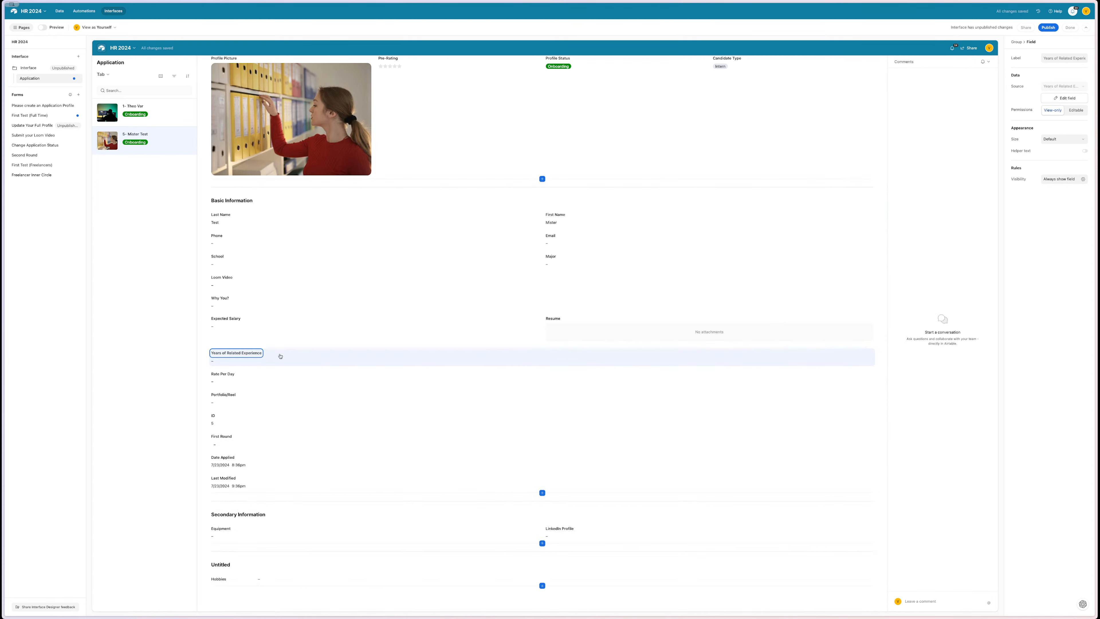
left_click_drag(281, 356, 219, 534)
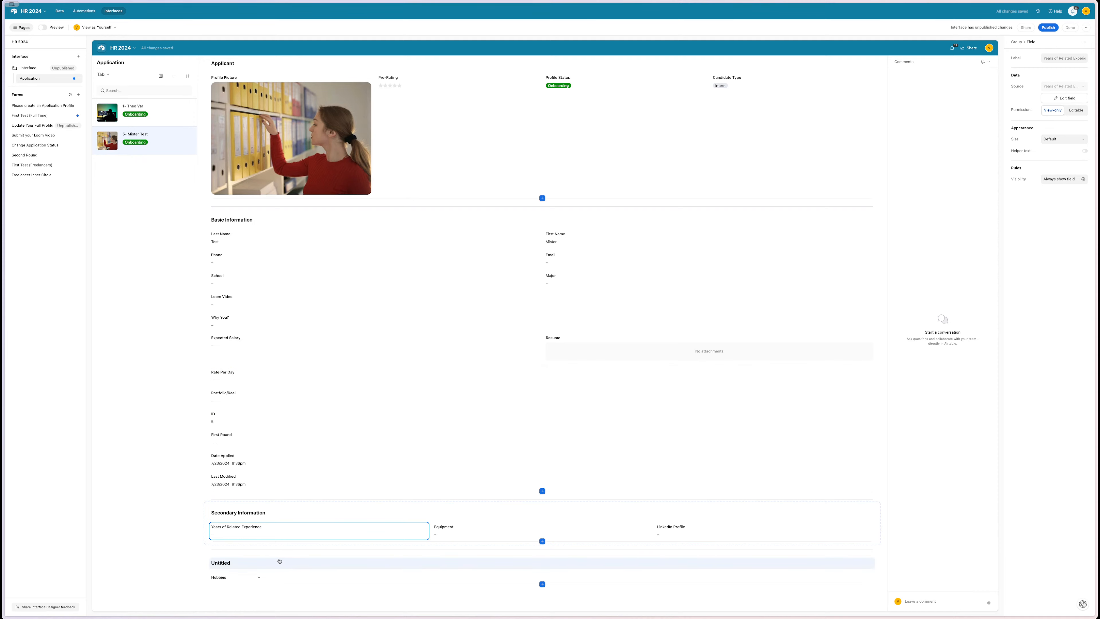
left_click_drag(260, 579, 363, 539)
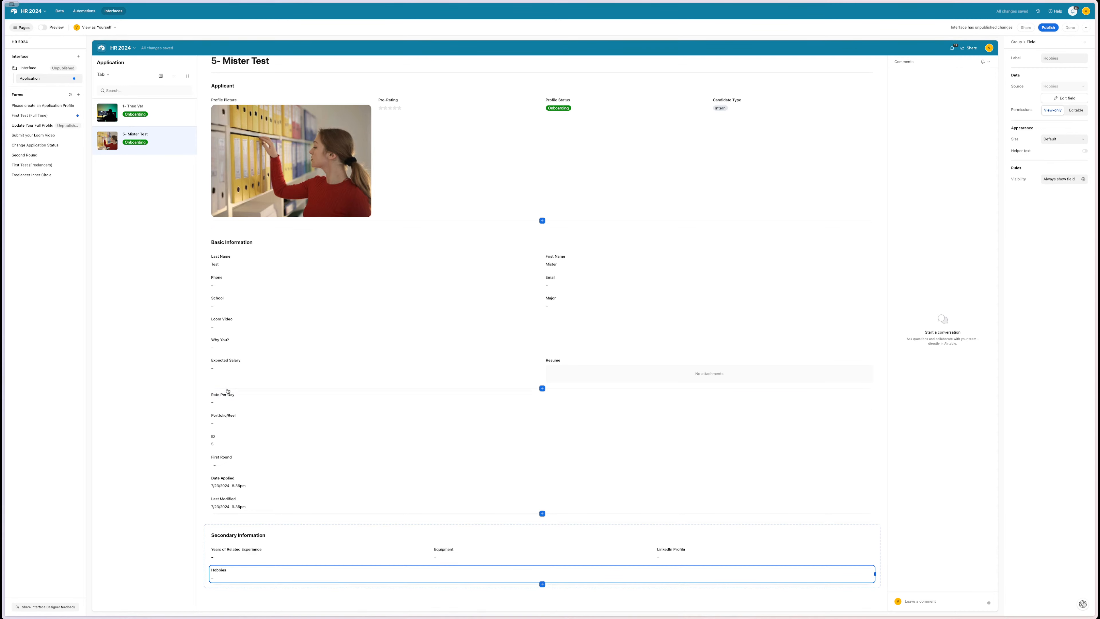
left_click_drag(241, 398, 303, 571)
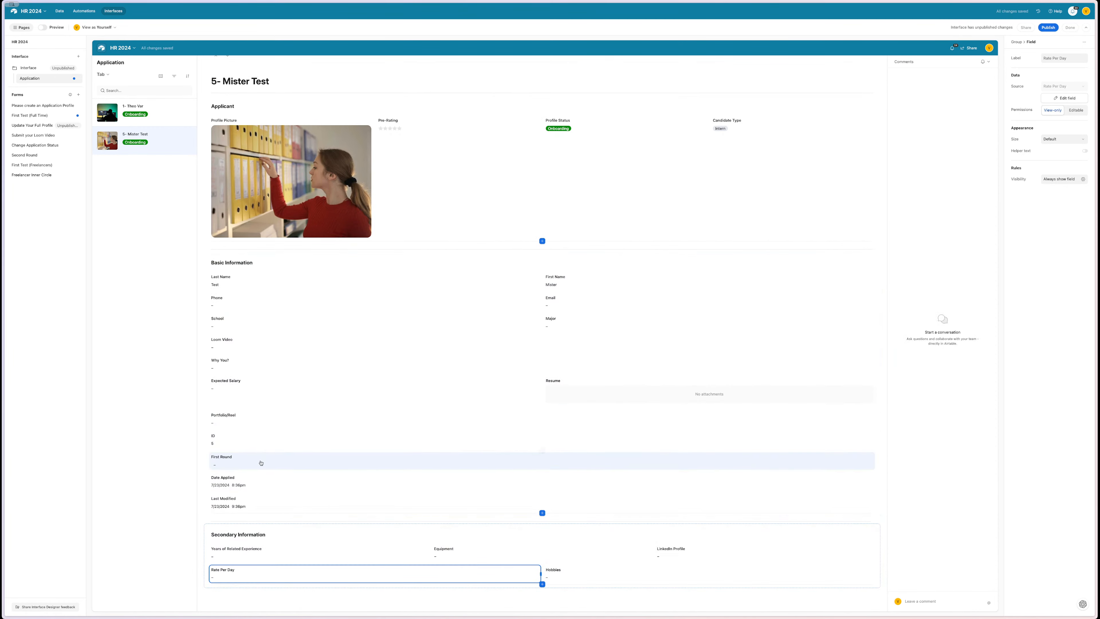
- Remove the ID, First Round, Date Applied and Last Modified fields from the record page
left_click(256, 444)
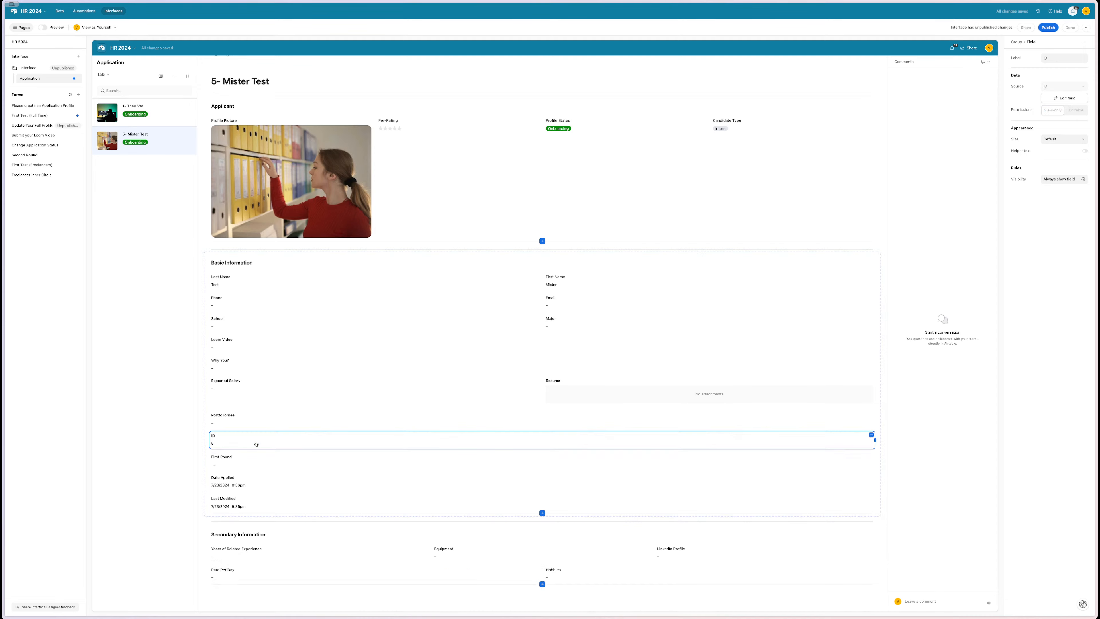
key("Delete")
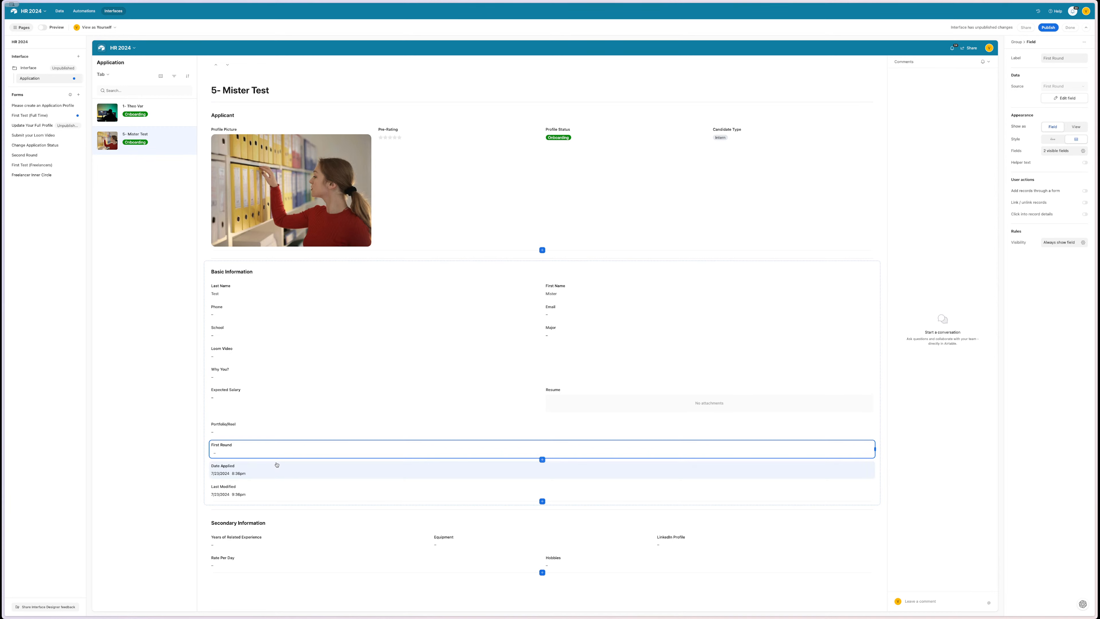
key("Delete")
left_click(272, 451)
key("Delete")
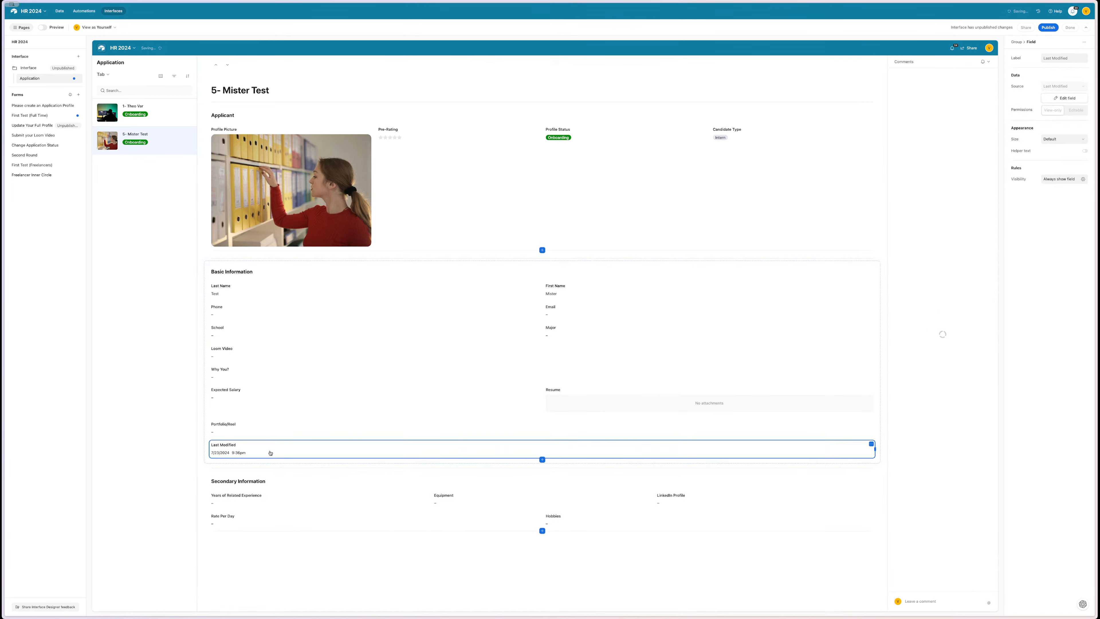
key("Delete")
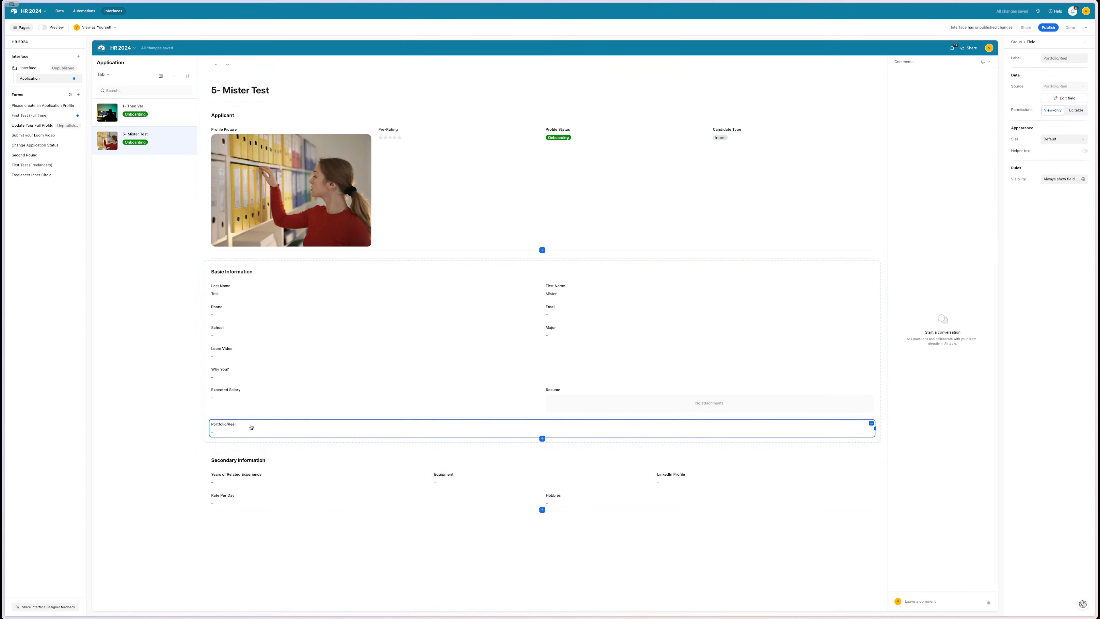
- Place Portfolio/Reel beside Expected Salary, Loom Video beside Why You?, and Resume on a half-width row
left_click_drag(251, 427, 693, 371)
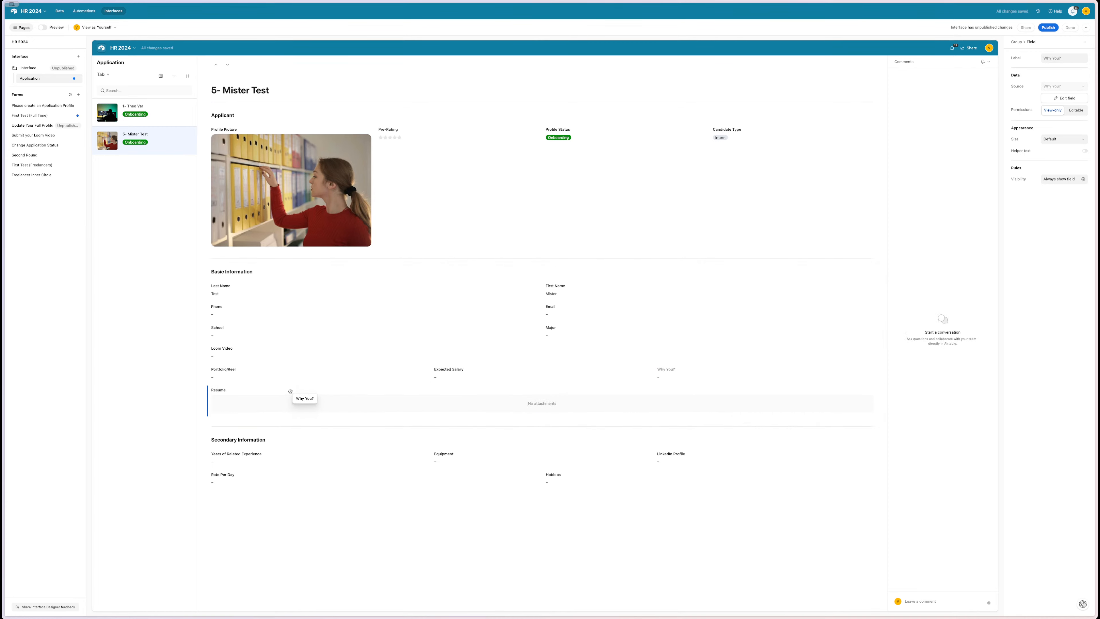
left_click(274, 397)
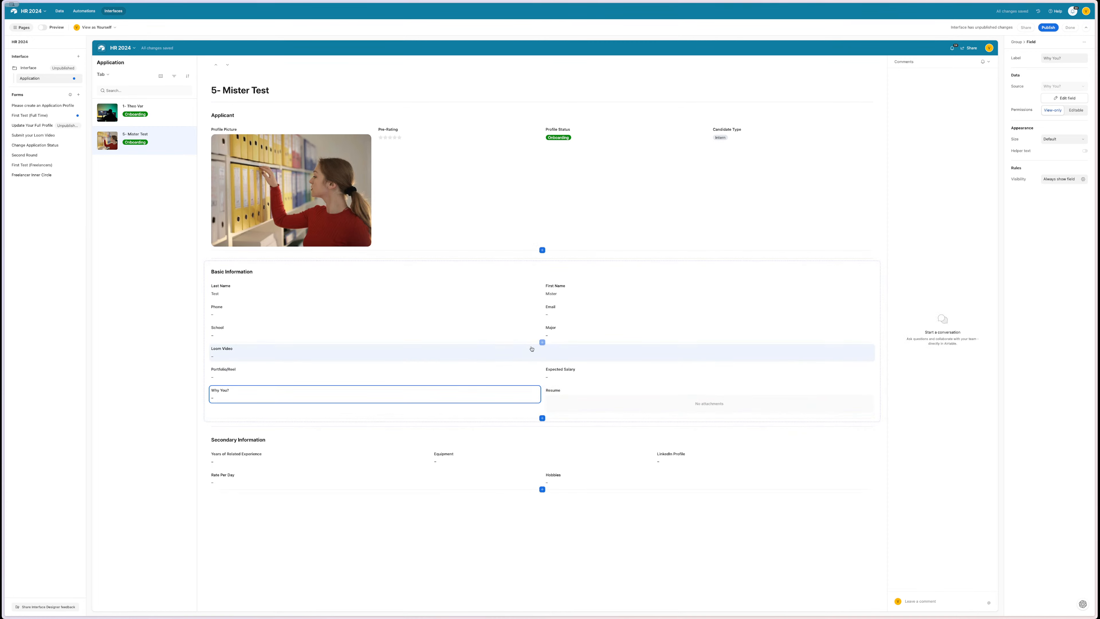
left_click(545, 360)
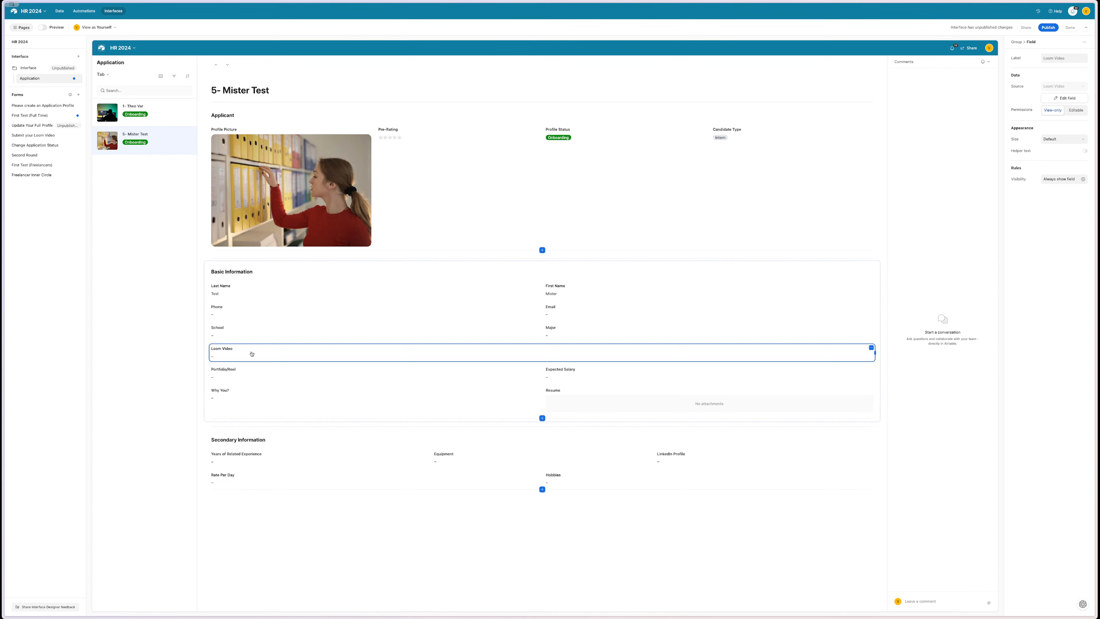
left_click_drag(251, 354, 738, 294)
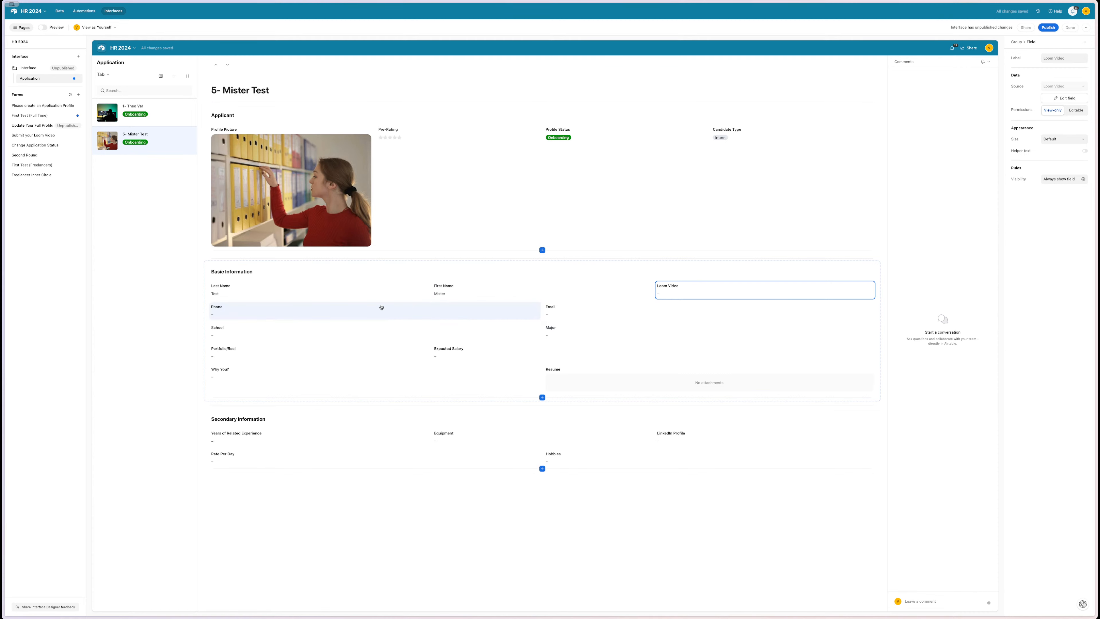
left_click_drag(717, 286, 215, 360)
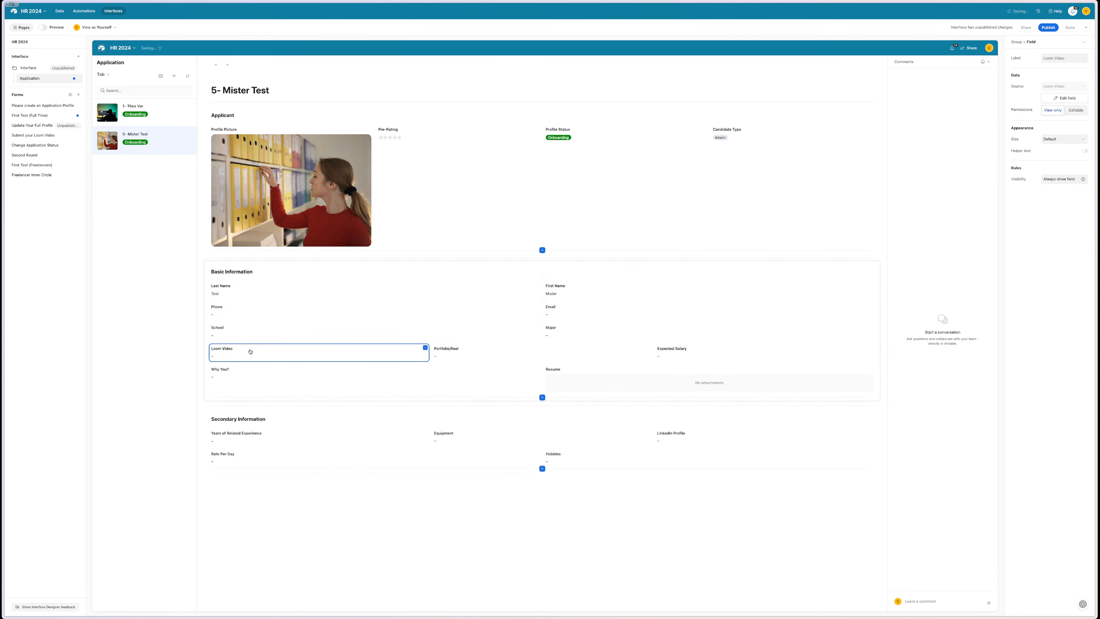
left_click_drag(314, 360, 214, 371)
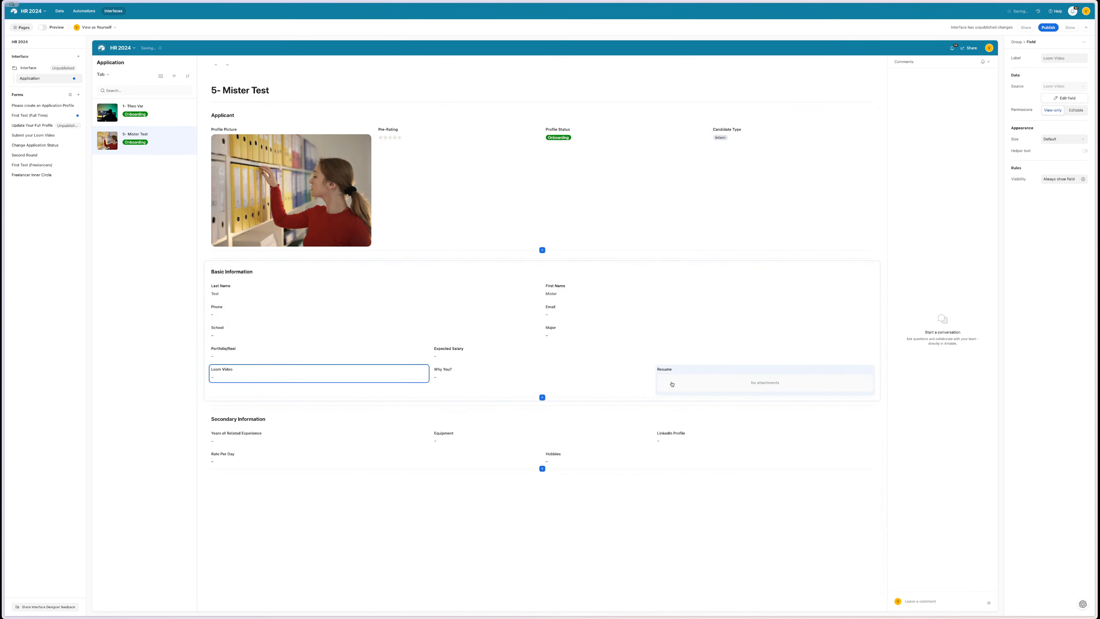
left_click_drag(662, 383, 280, 398)
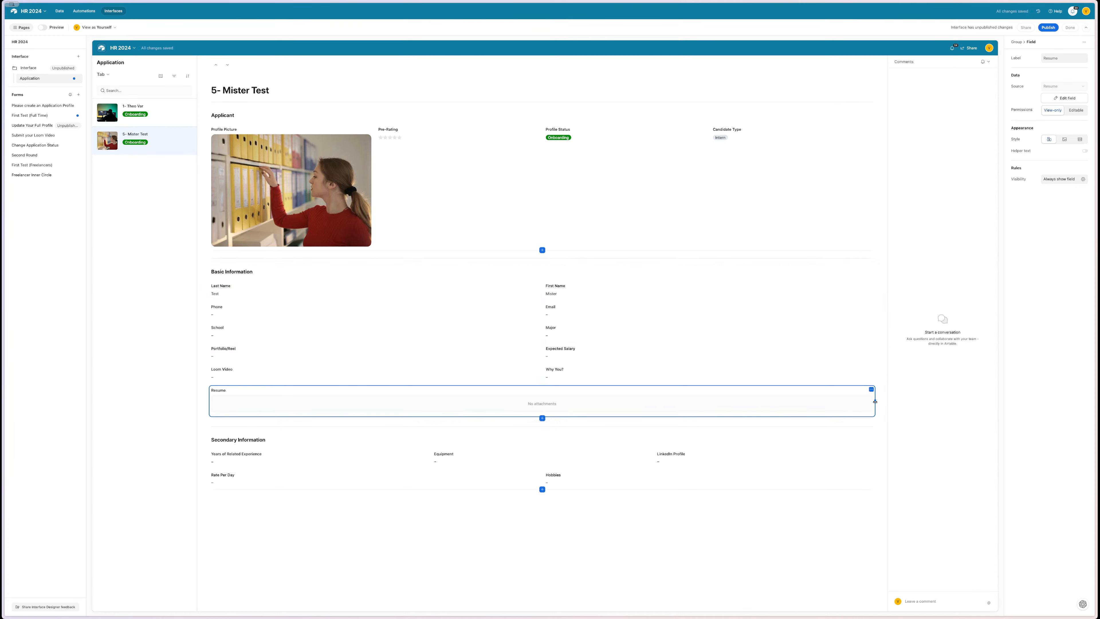
left_click_drag(875, 401, 464, 377)
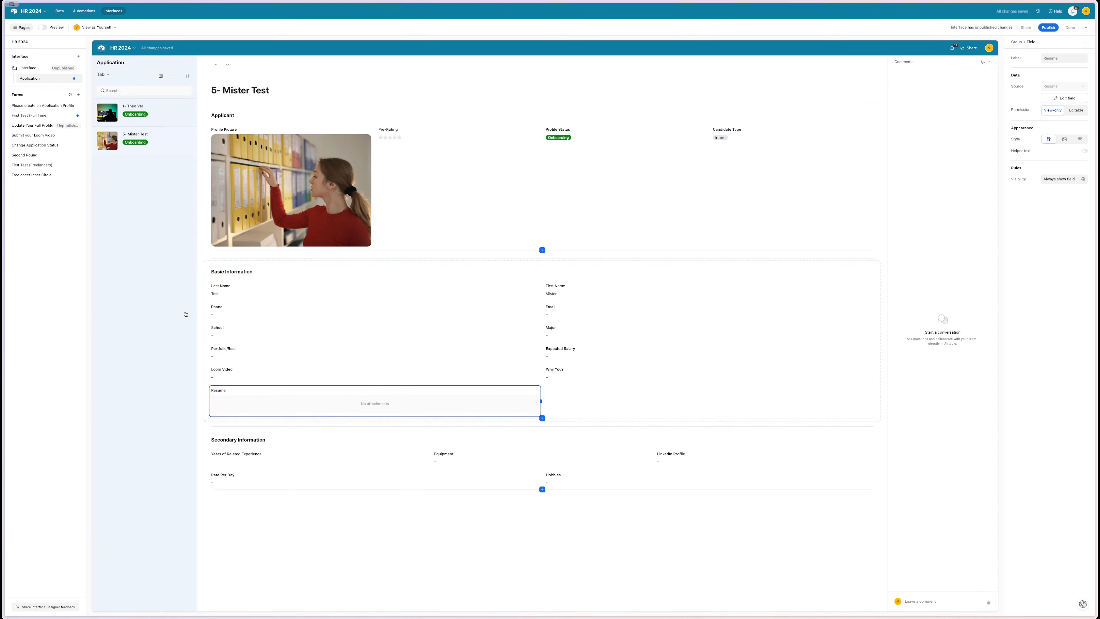
left_click(285, 309)
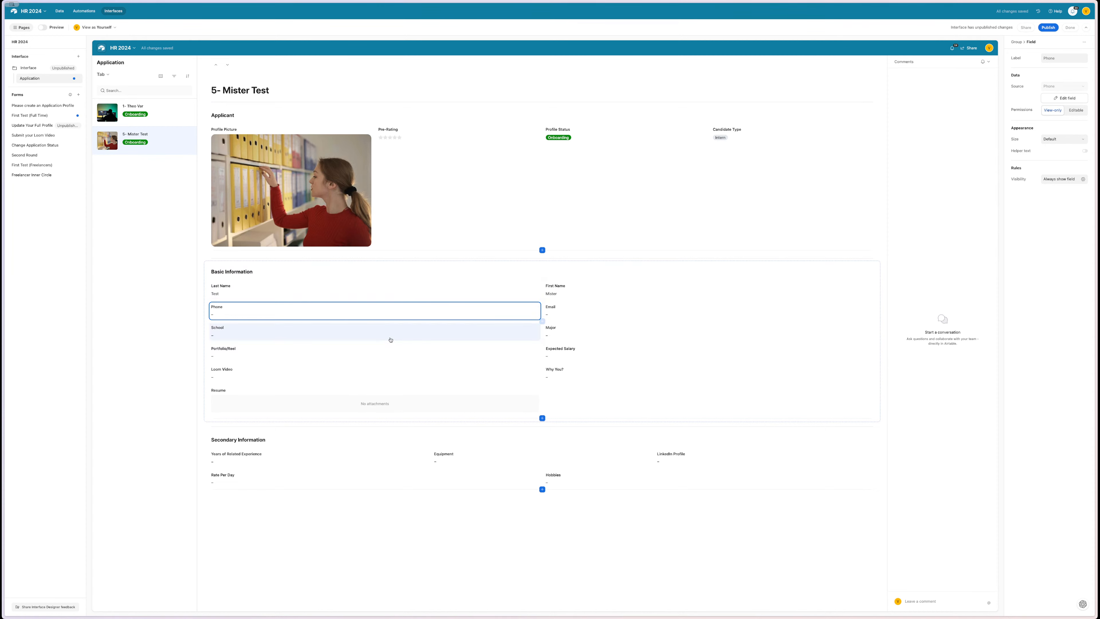
- Make Profile Status editable, review its options keeping Onboarding, then select the record list
left_click(566, 137)
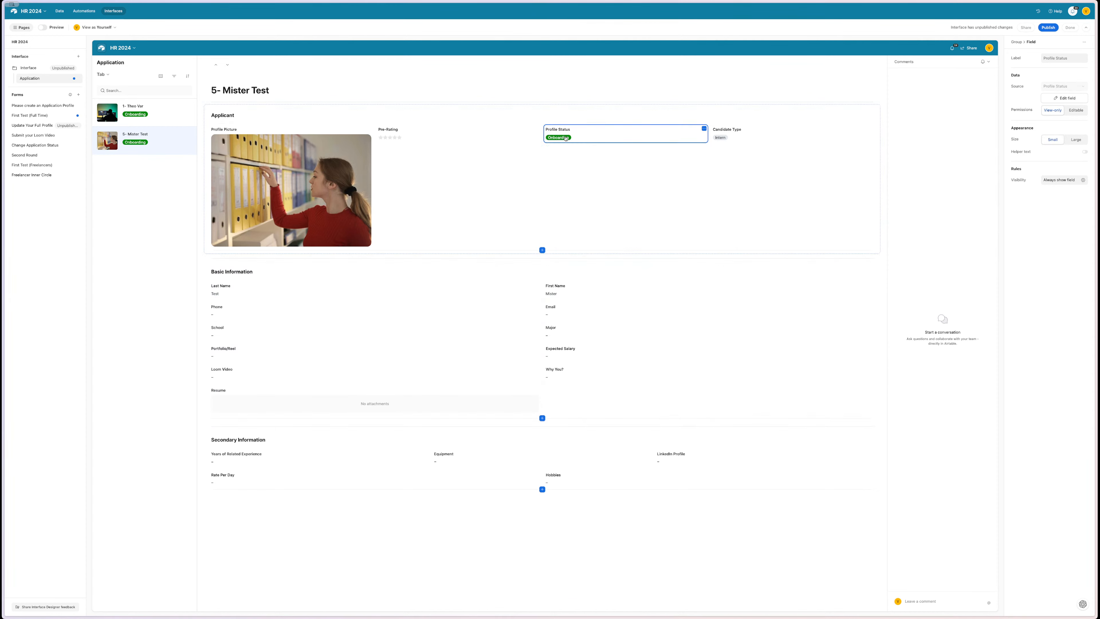
left_click(1074, 111)
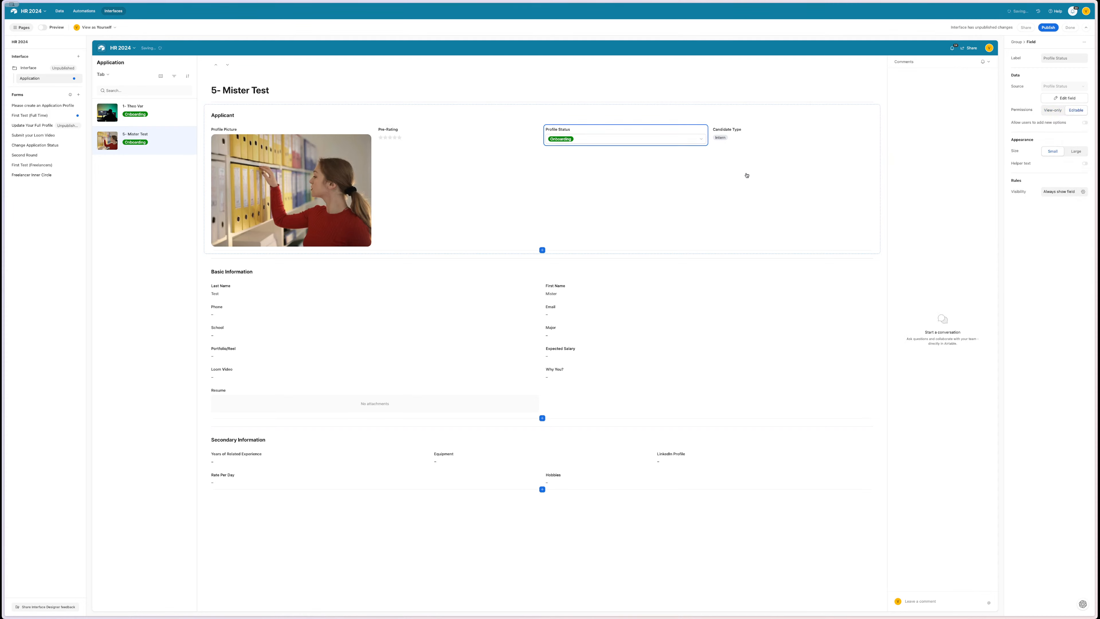
left_click(665, 138)
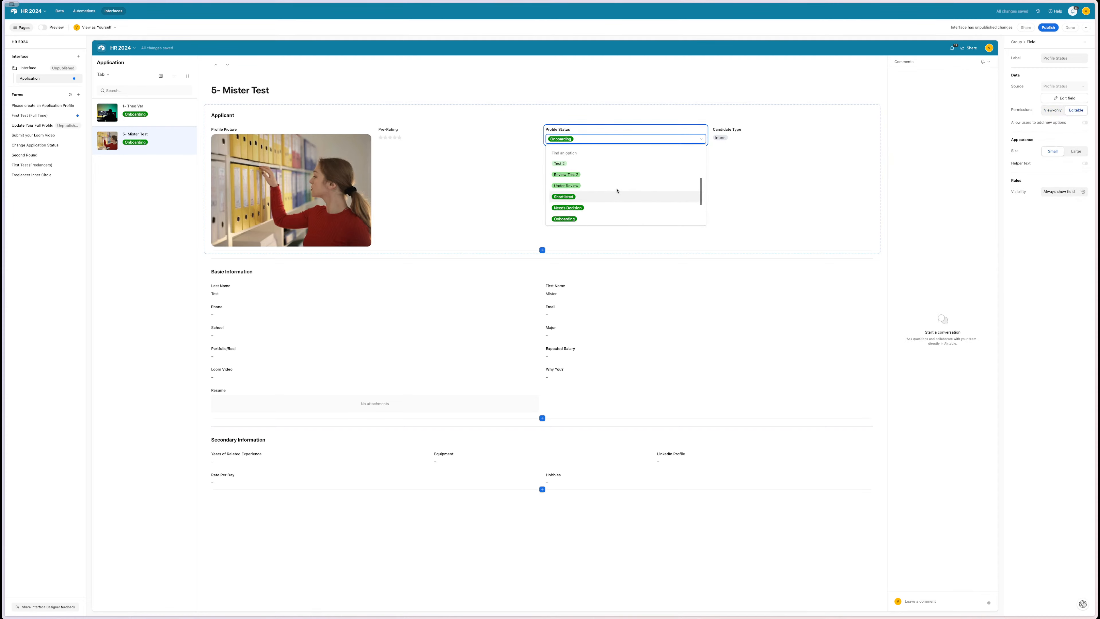
scroll(617, 190, "up", 3)
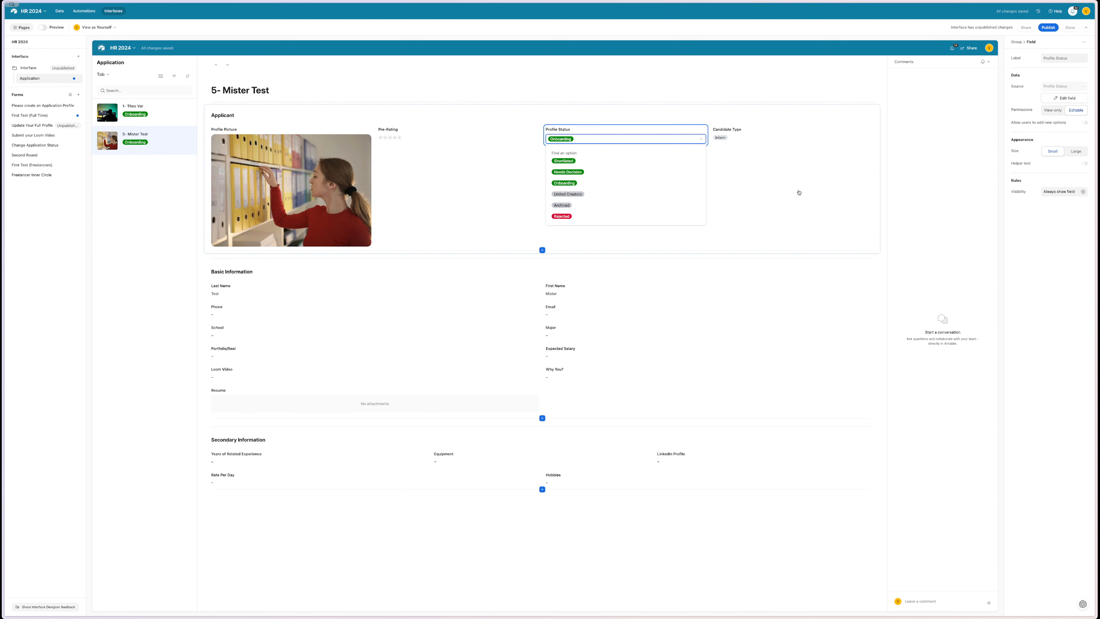
scroll(614, 202, "down", 3)
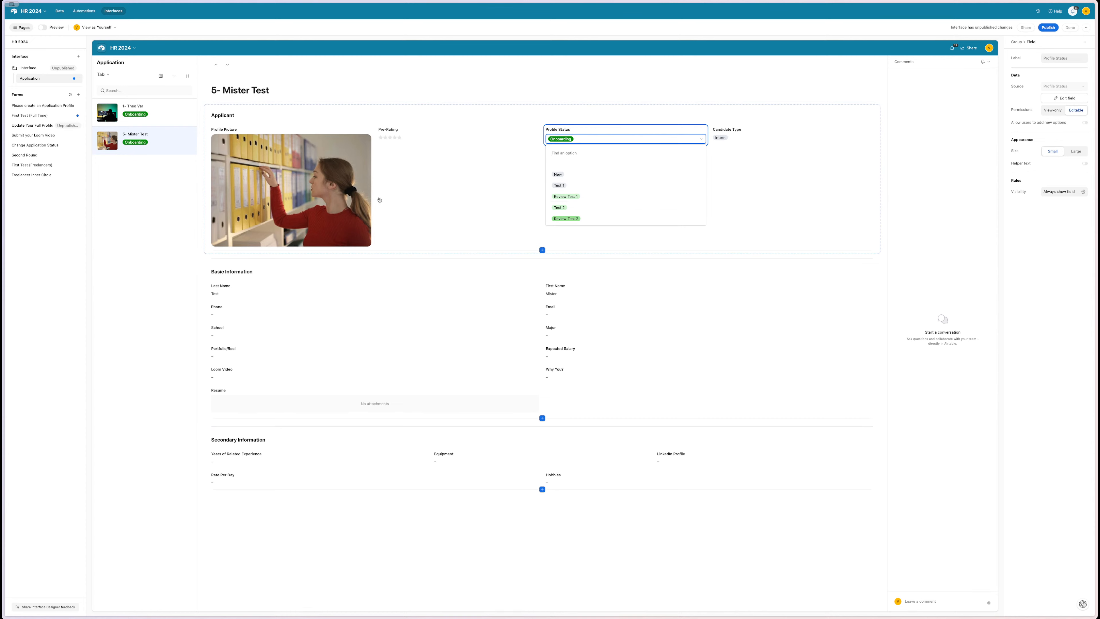
left_click(151, 214)
left_click(152, 214)
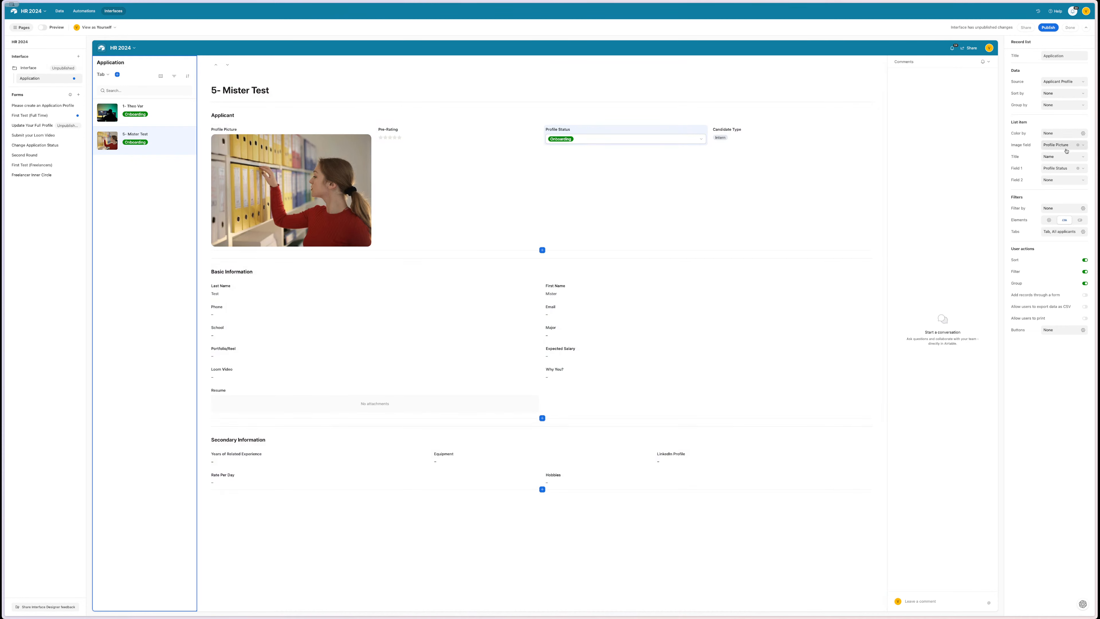
- Add a filter condition to the record list, then delete the unwanted Name condition
left_click(1063, 209)
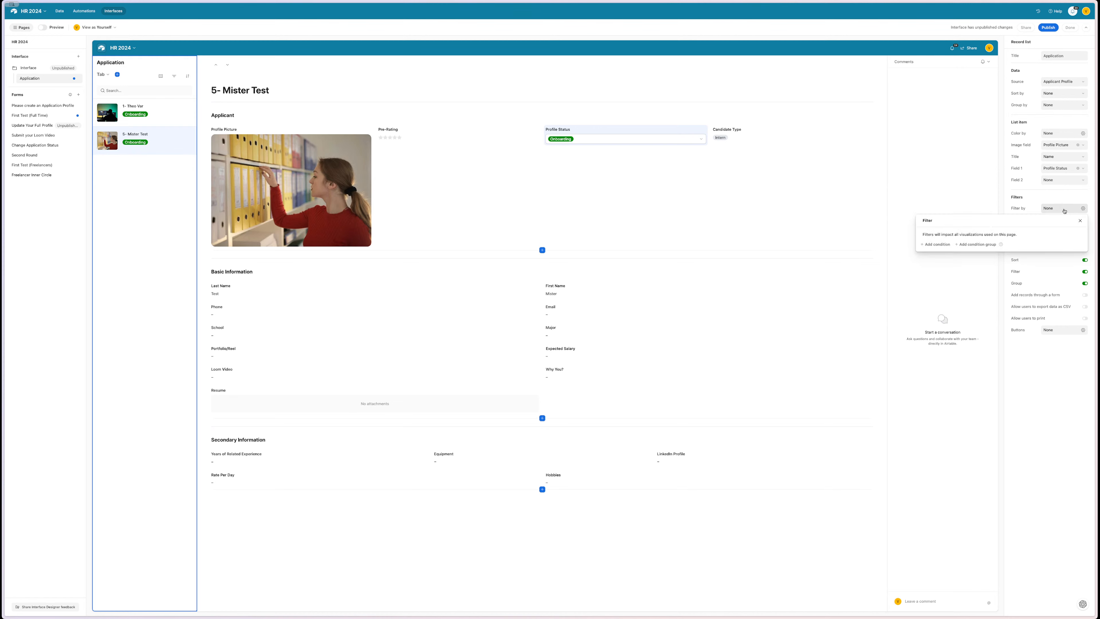
left_click(938, 245)
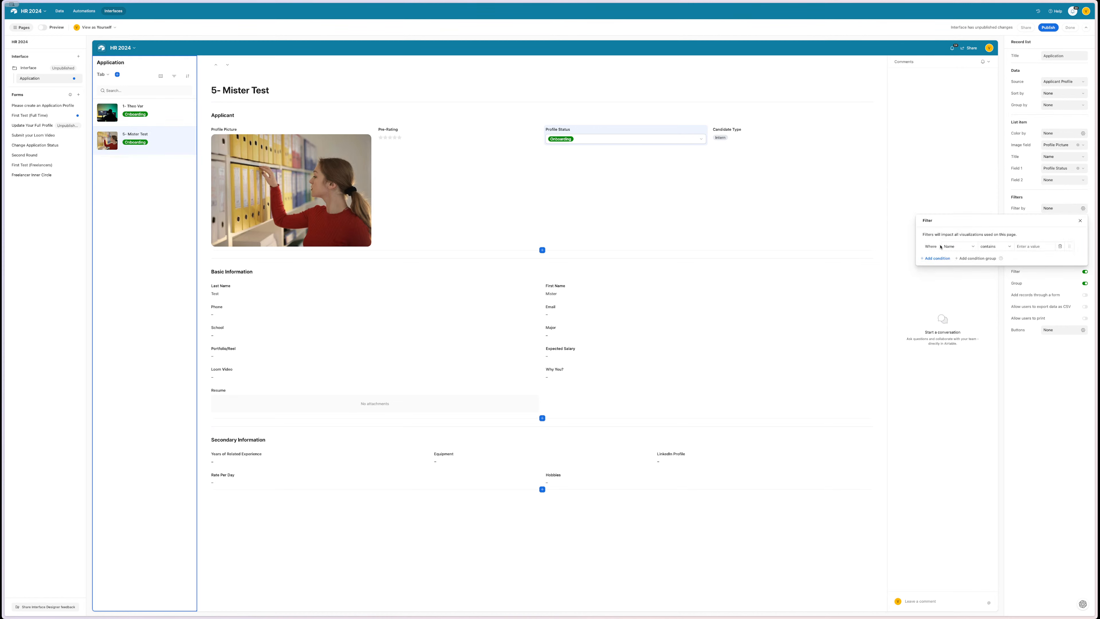
left_click(1080, 221)
left_click(1082, 209)
left_click(1080, 220)
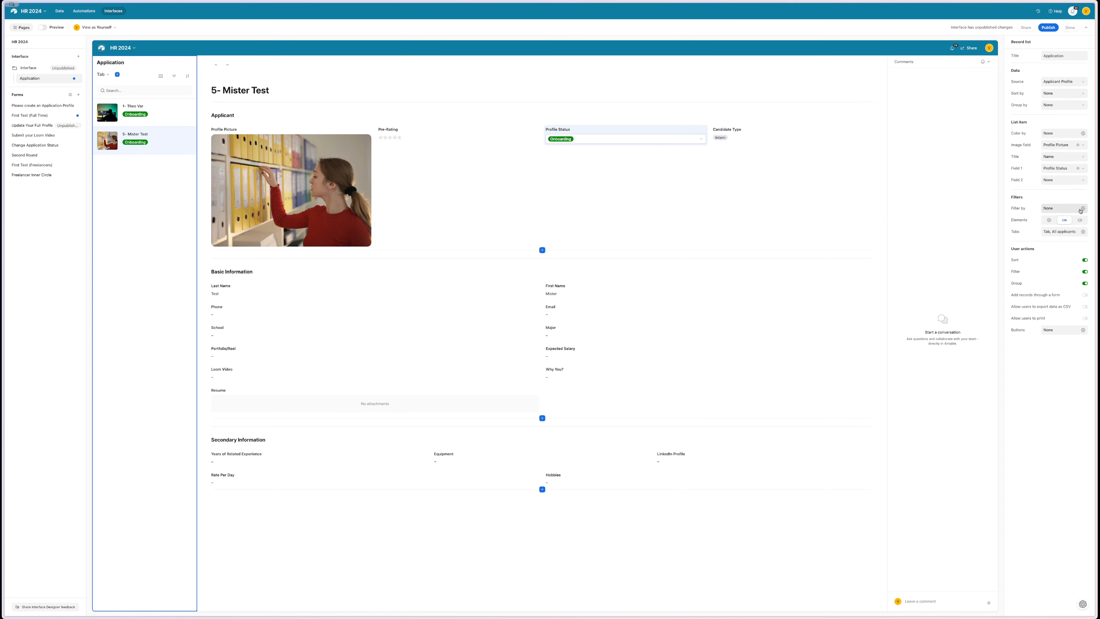
left_click(1084, 208)
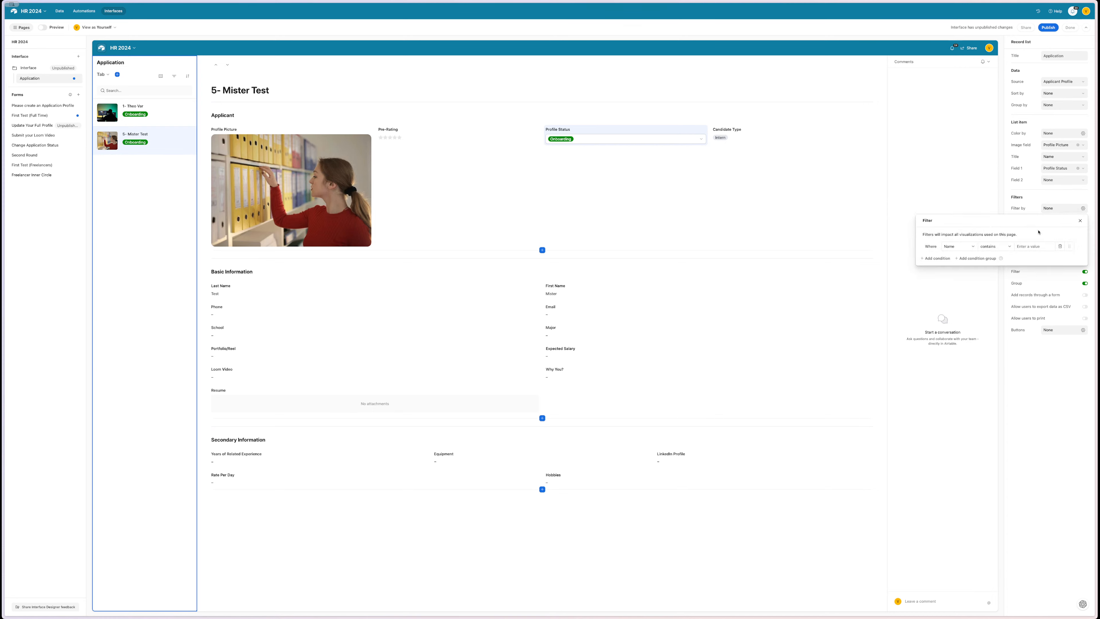
left_click(1060, 247)
left_click(1081, 221)
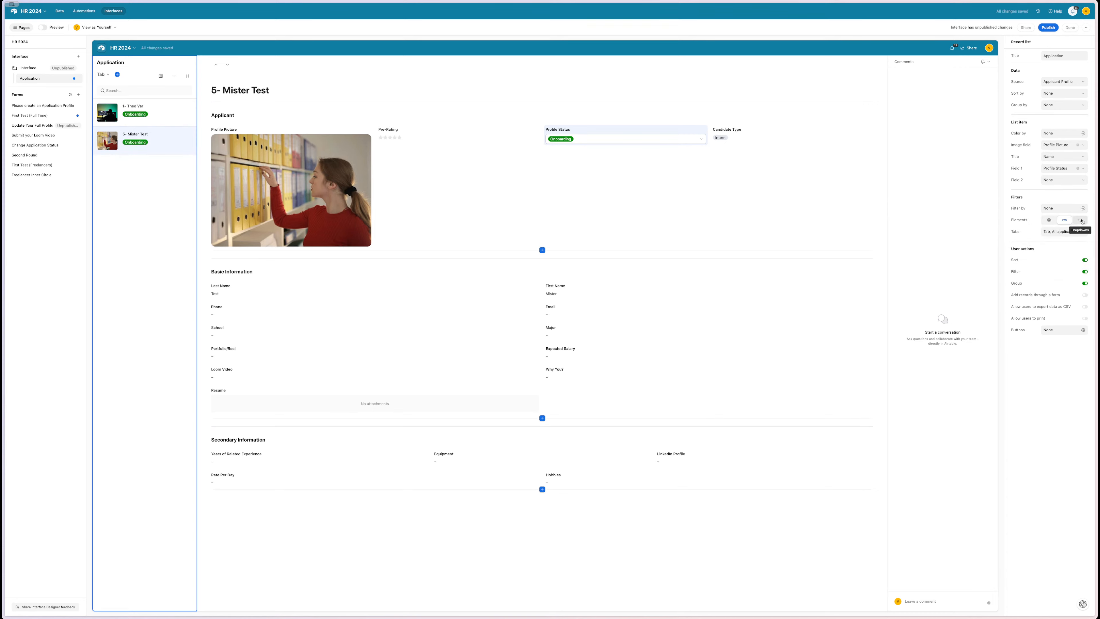
left_click(1083, 209)
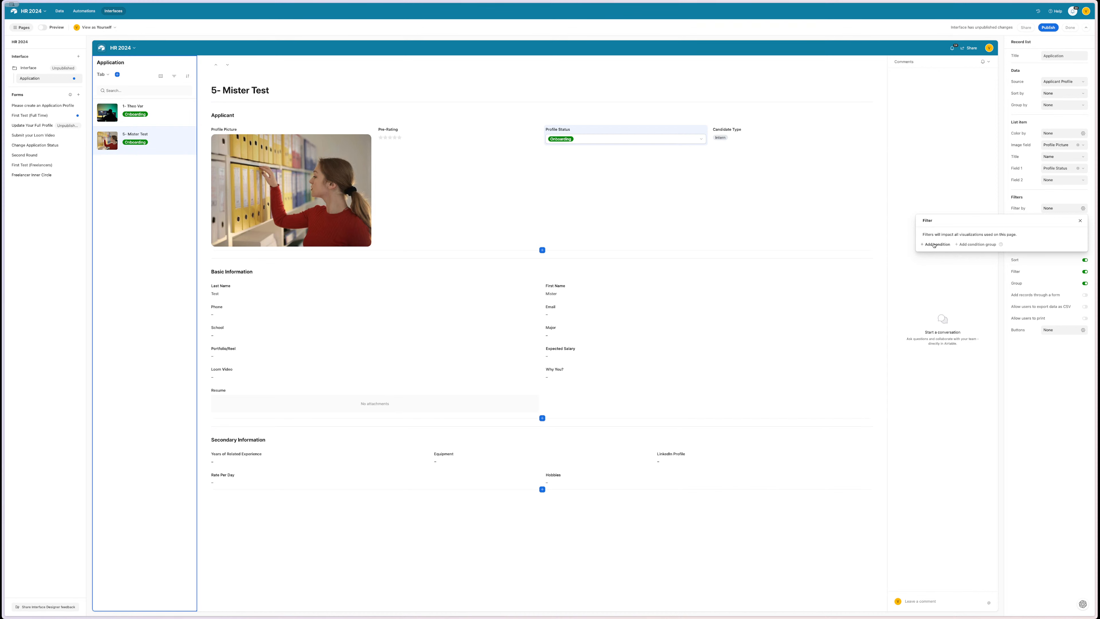
- Add a new filter condition on Profile Status using the 'is any of' operator
left_click(935, 245)
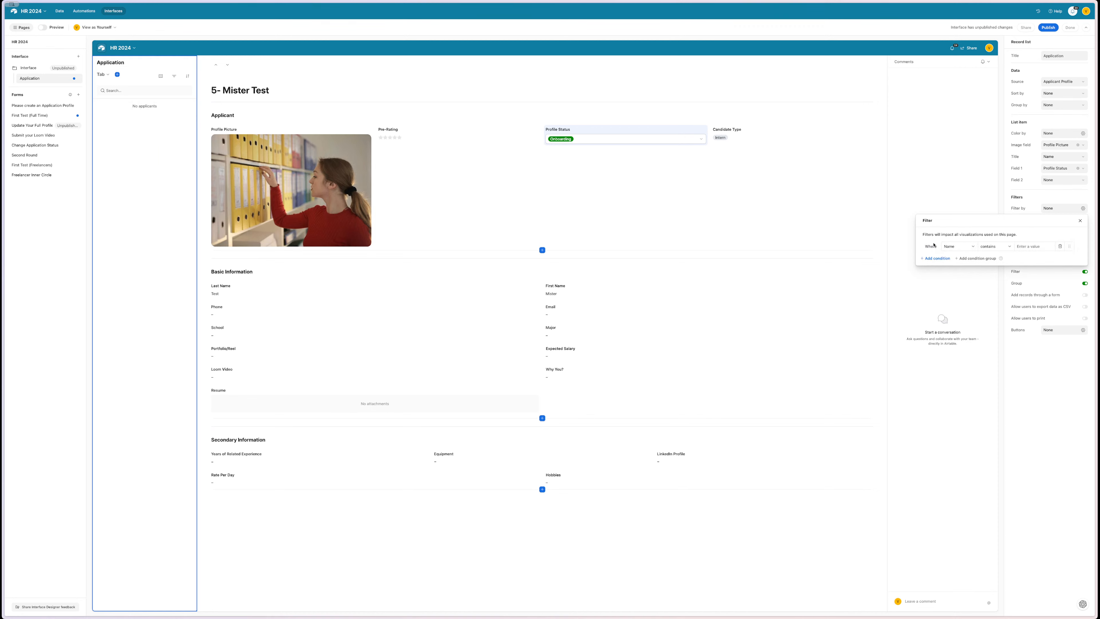
left_click(958, 247)
type("sta")
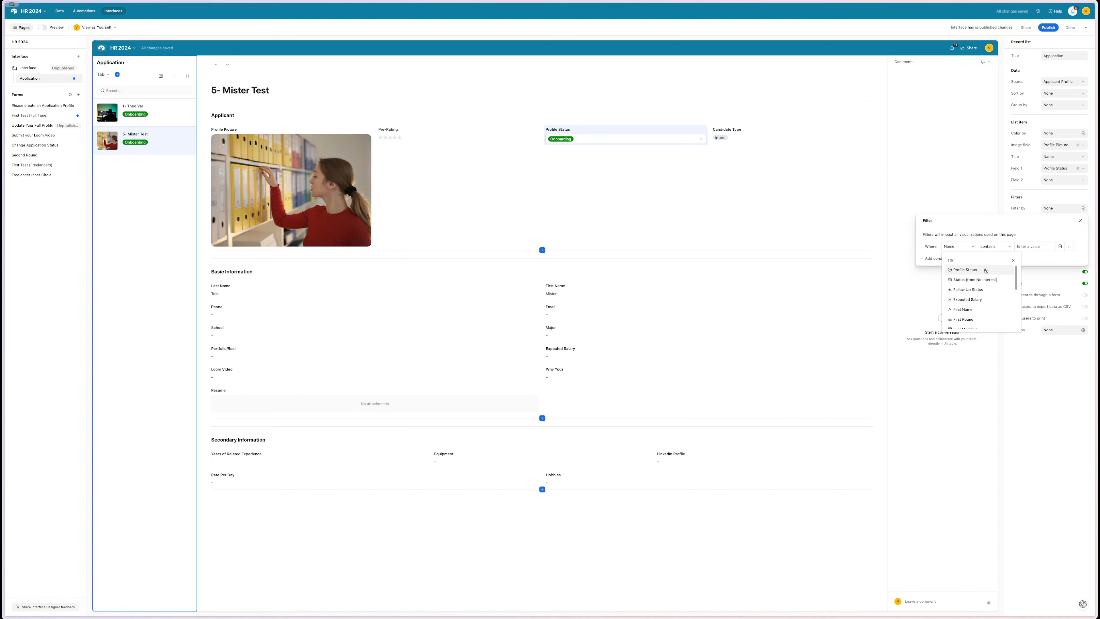
left_click(982, 270)
left_click(962, 247)
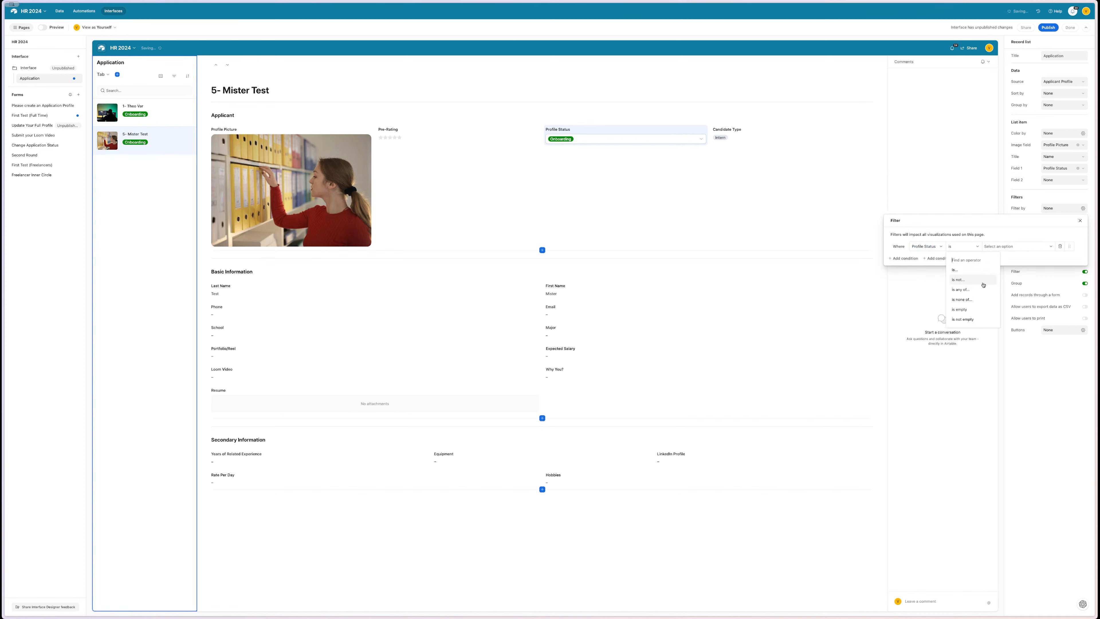
left_click(960, 290)
- Select Review Test 1, Review Test 2, Under Review and Needs Decision as filter values, then view the table data
left_click(1001, 247)
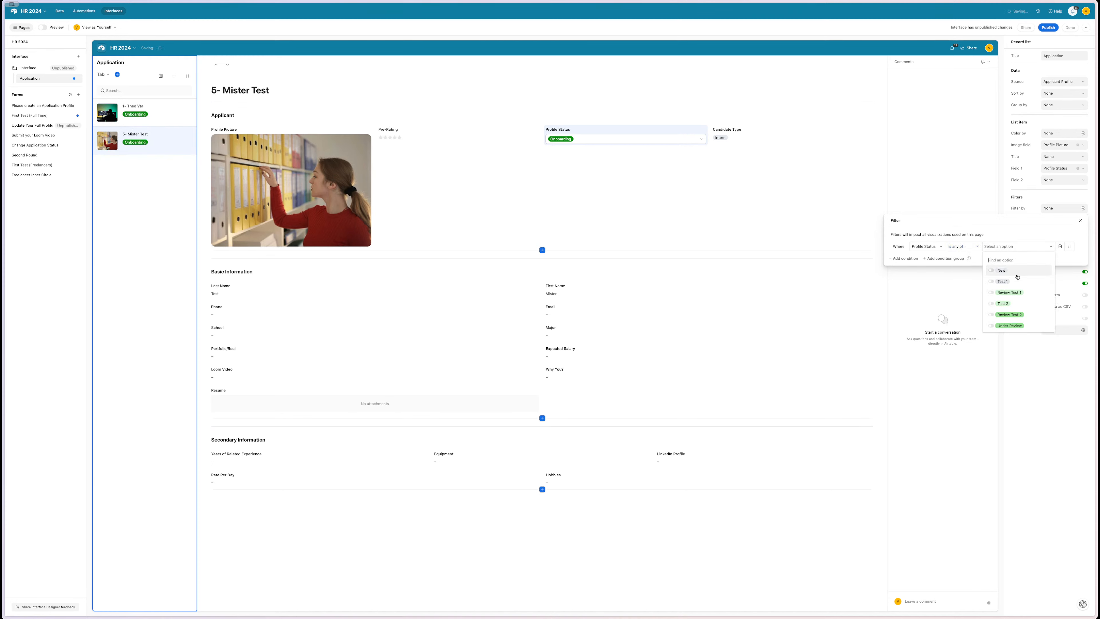
left_click(1011, 292)
left_click(1011, 314)
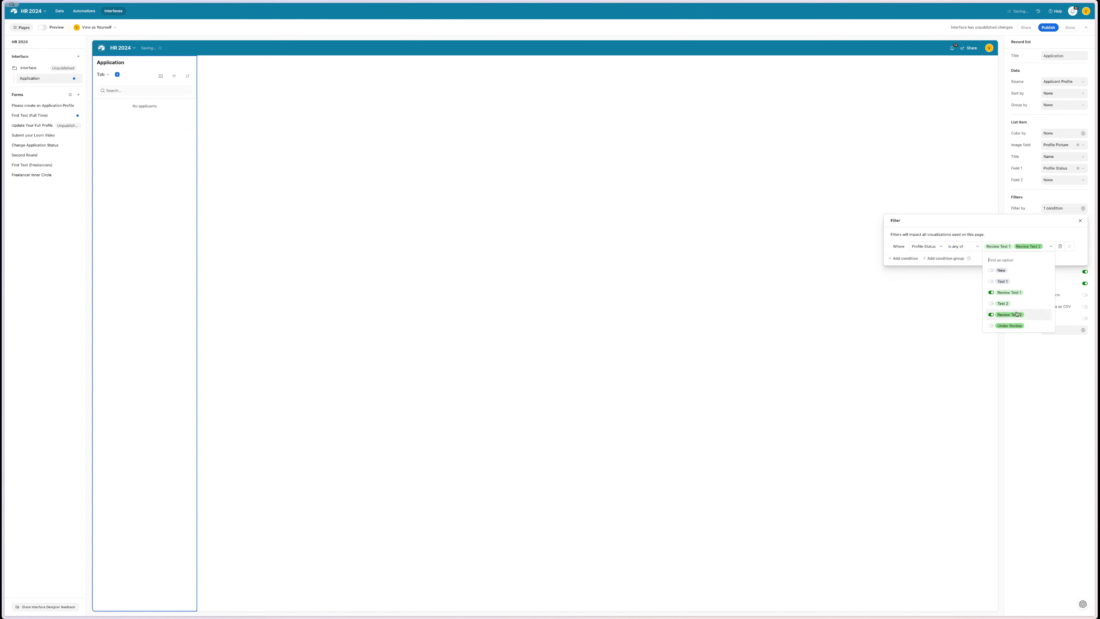
scroll(1017, 313, "down", 1)
scroll(1015, 313, "down", 1)
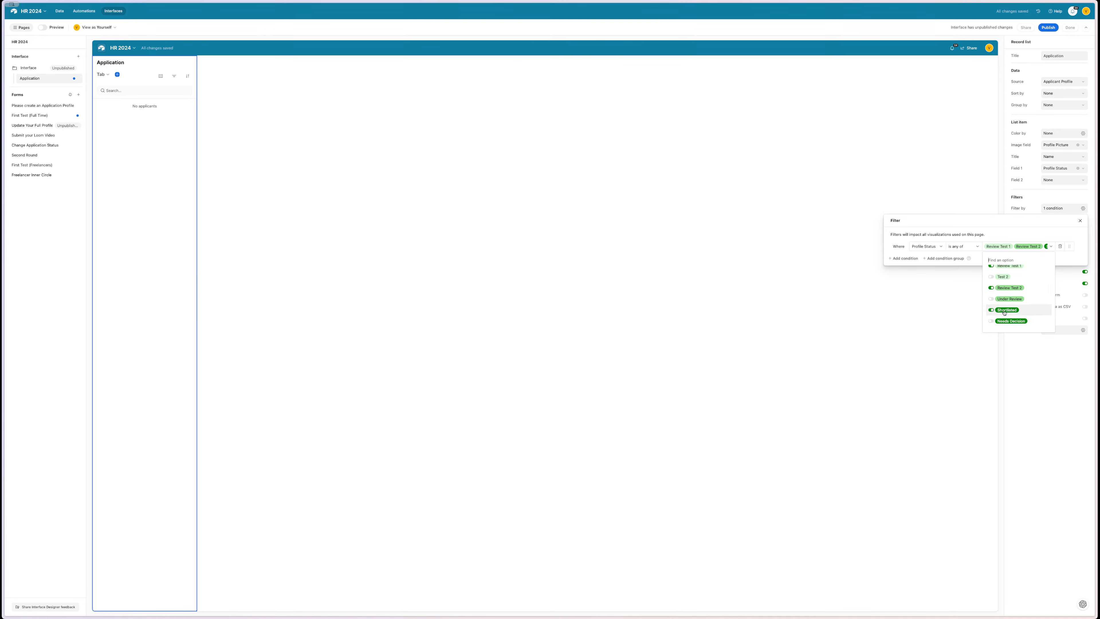
left_click(1004, 311)
left_click(1005, 299)
scroll(1006, 299, "down", 2)
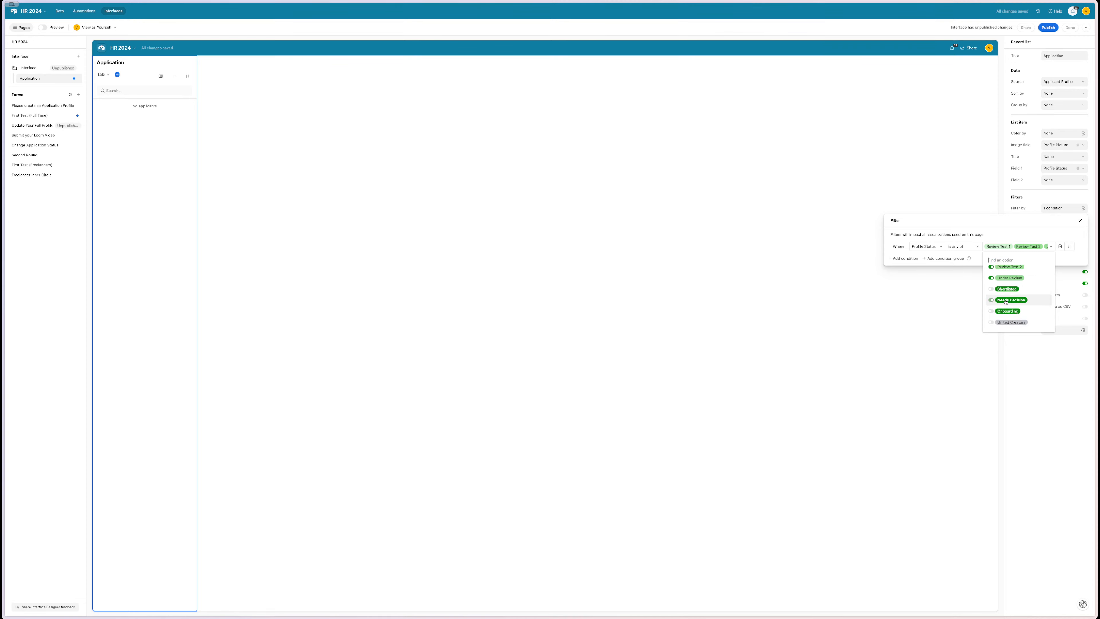
left_click(1006, 301)
left_click(684, 333)
left_click(669, 331)
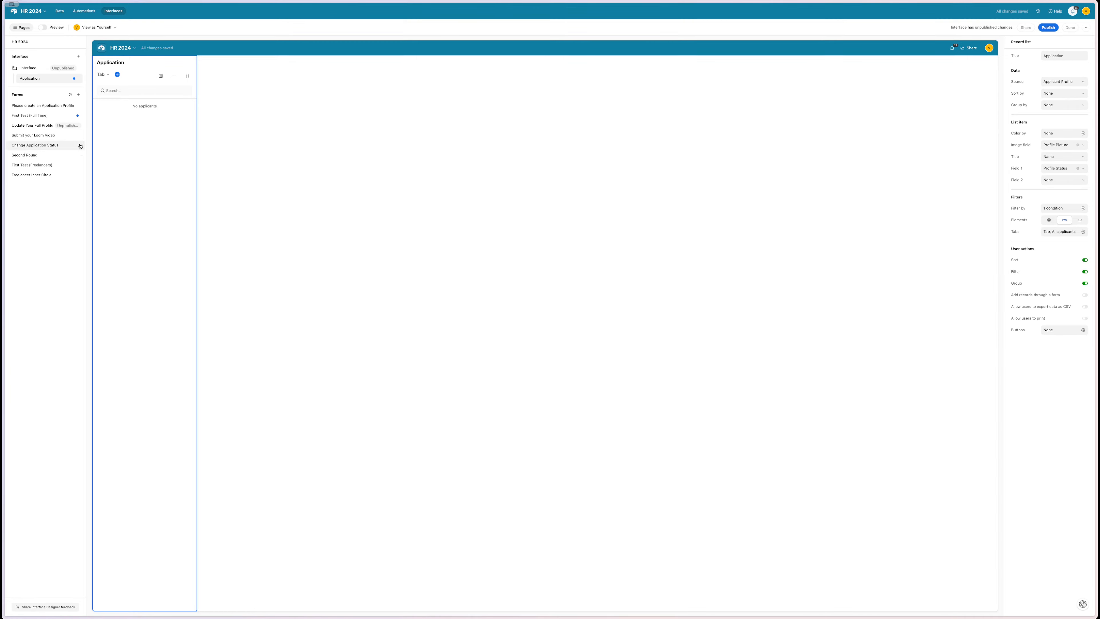
left_click(61, 12)
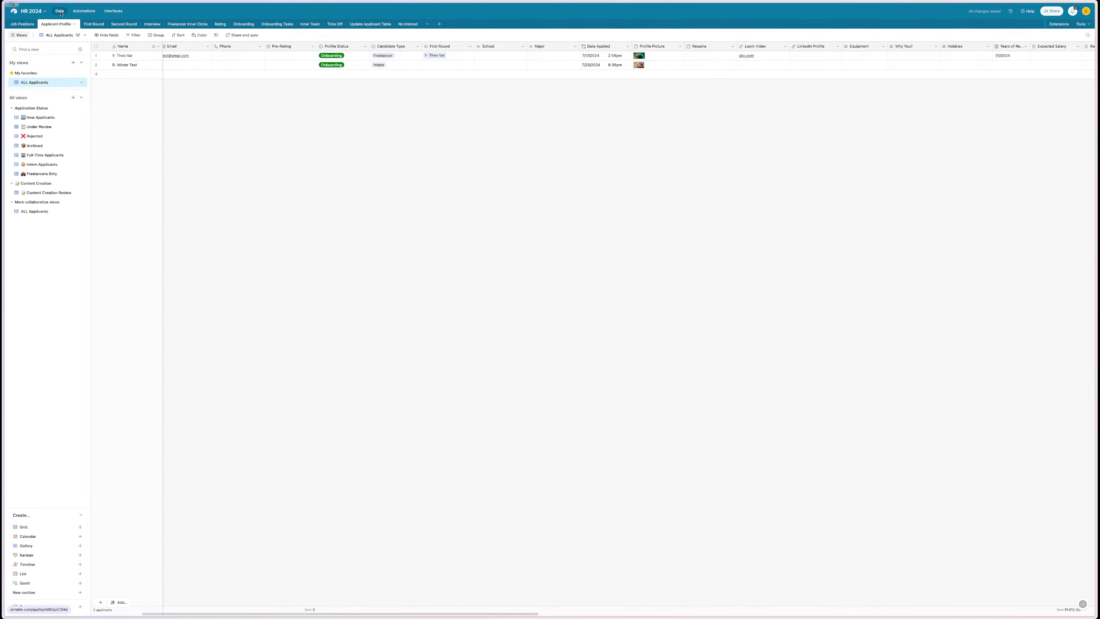
- Check the first applicant's Profile Status options in the grid, then return to the interface designer
left_click(337, 57)
left_click(337, 56)
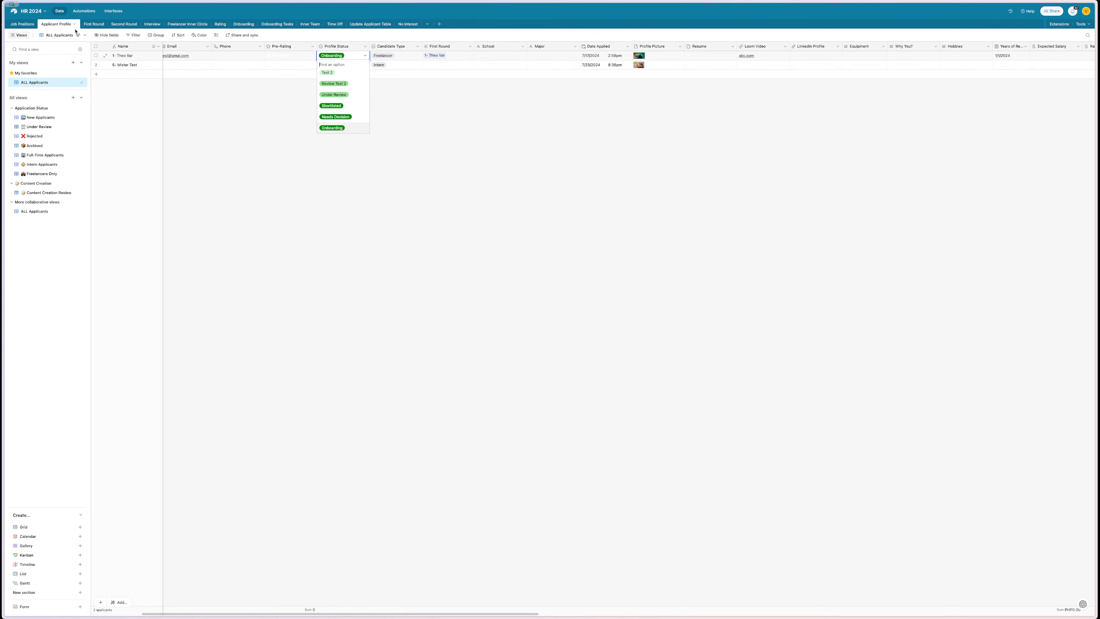
left_click(120, 11)
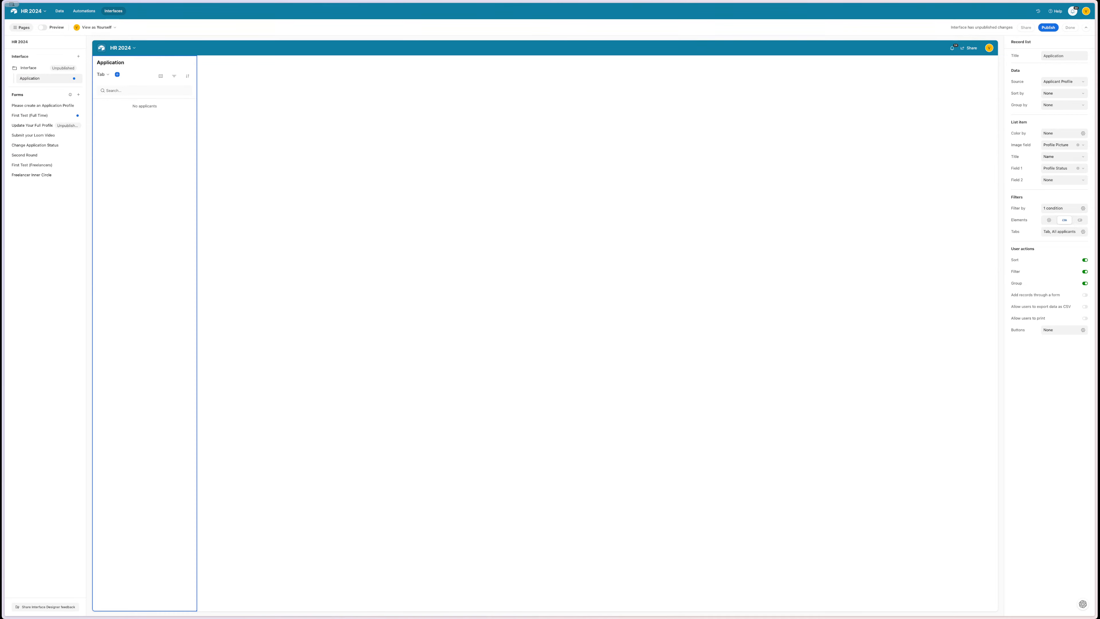
- Add Onboarding to the Profile Status filter's 'is any of' values
left_click(1062, 208)
left_click(1051, 246)
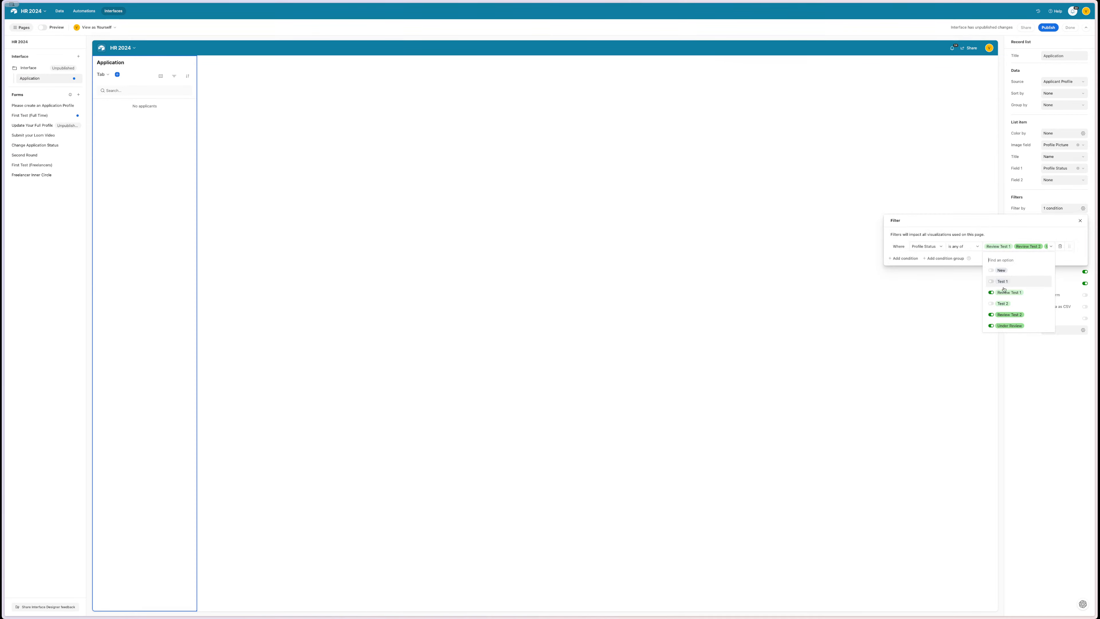
scroll(1005, 291, "down", 3)
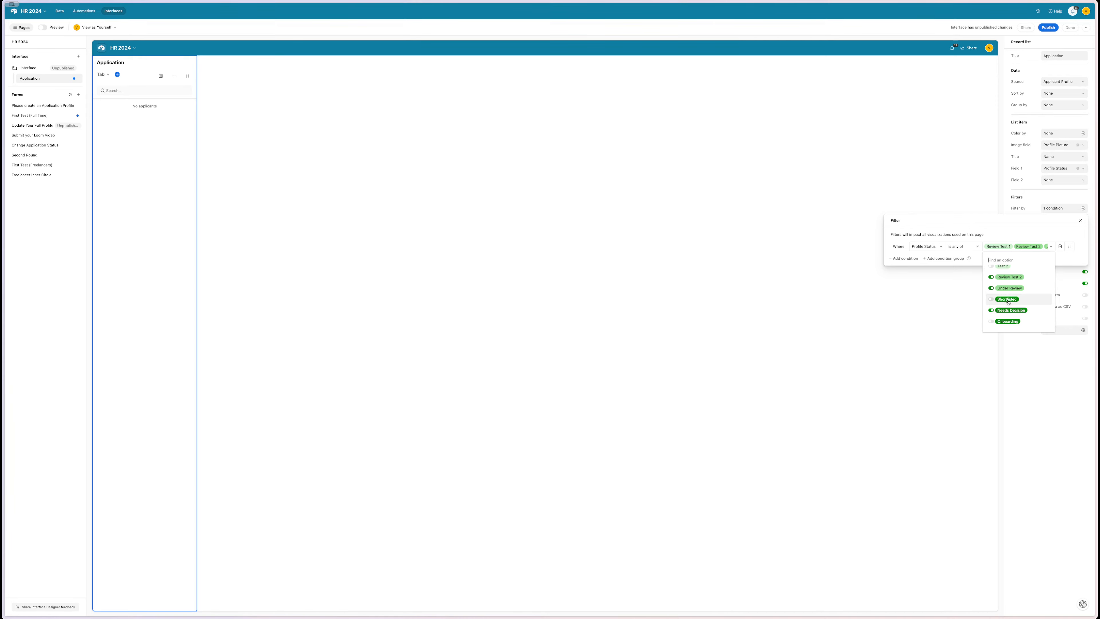
left_click(1008, 322)
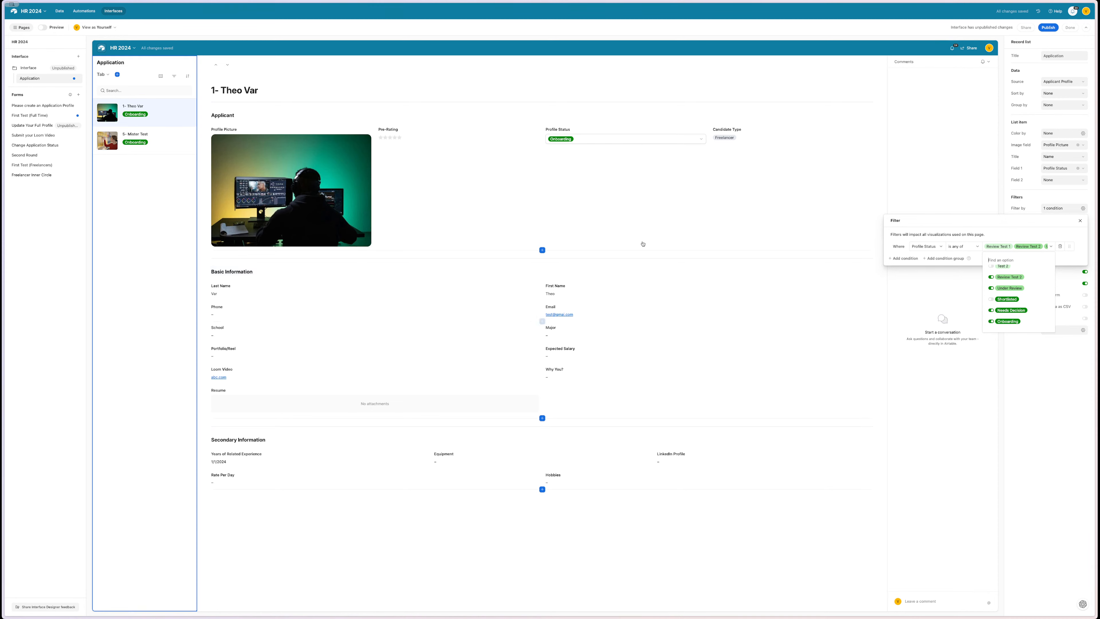
left_click(724, 199)
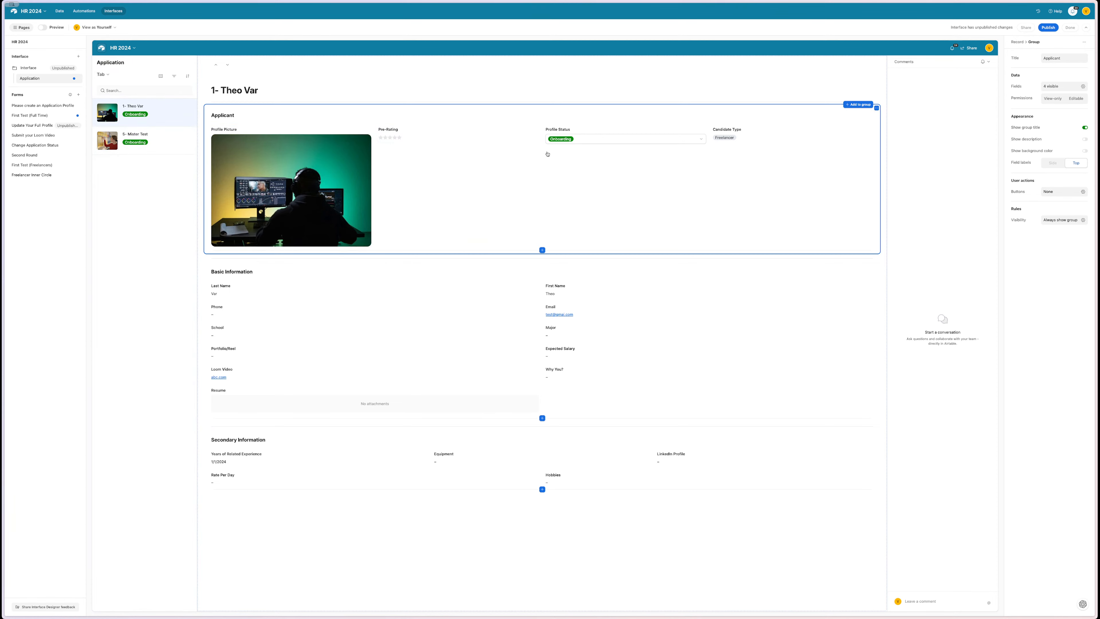
- In preview, change the first applicant's Profile Status to Review Test 2
left_click(42, 28)
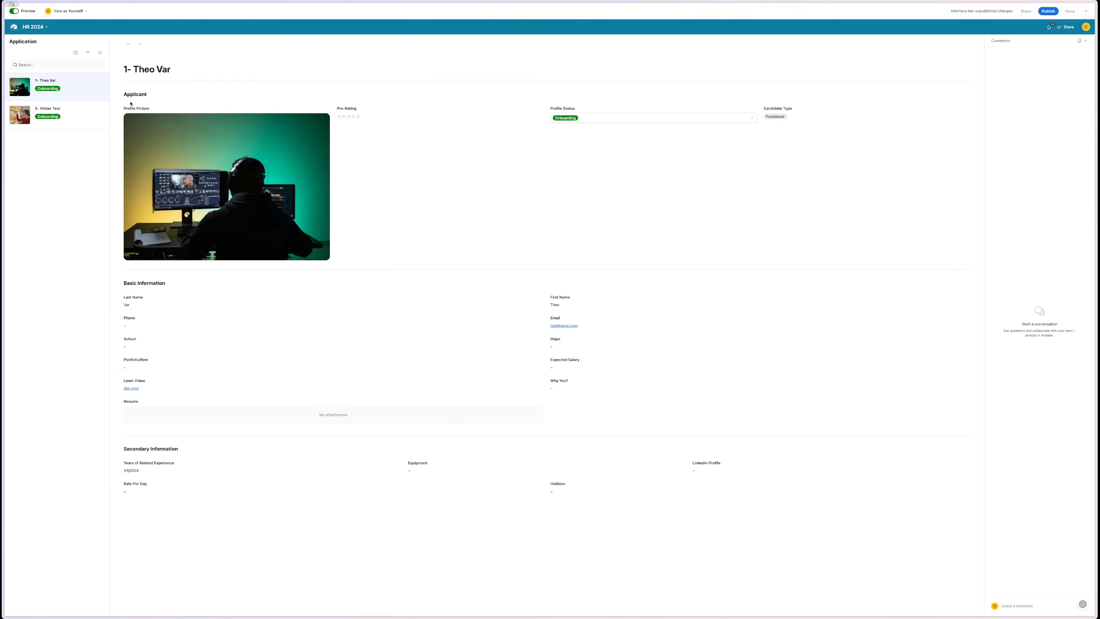
left_click(73, 111)
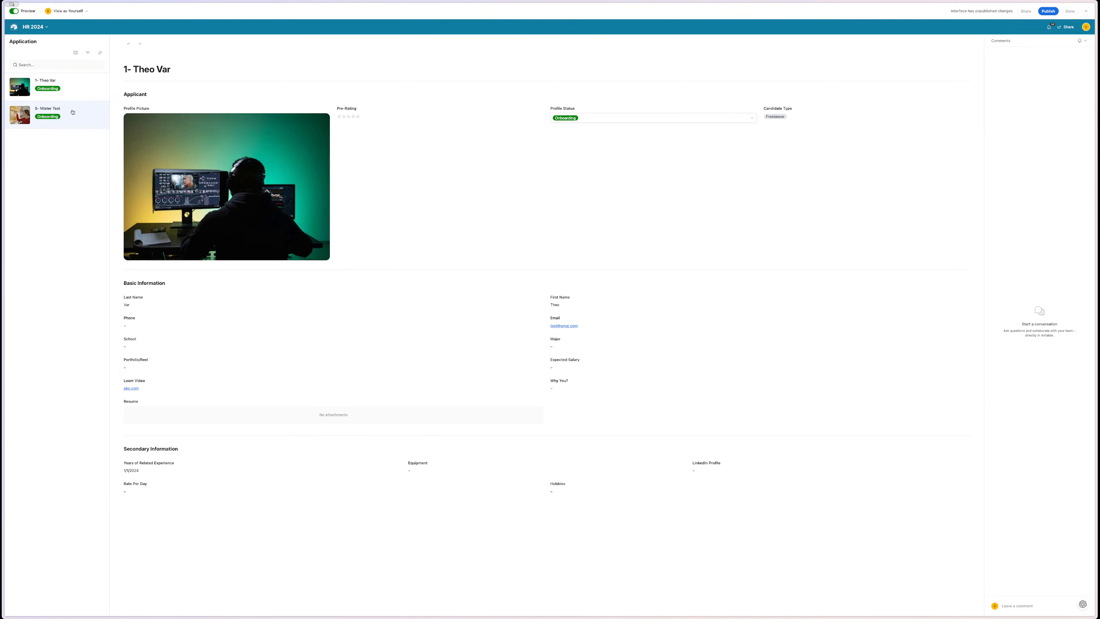
left_click(69, 93)
left_click(630, 120)
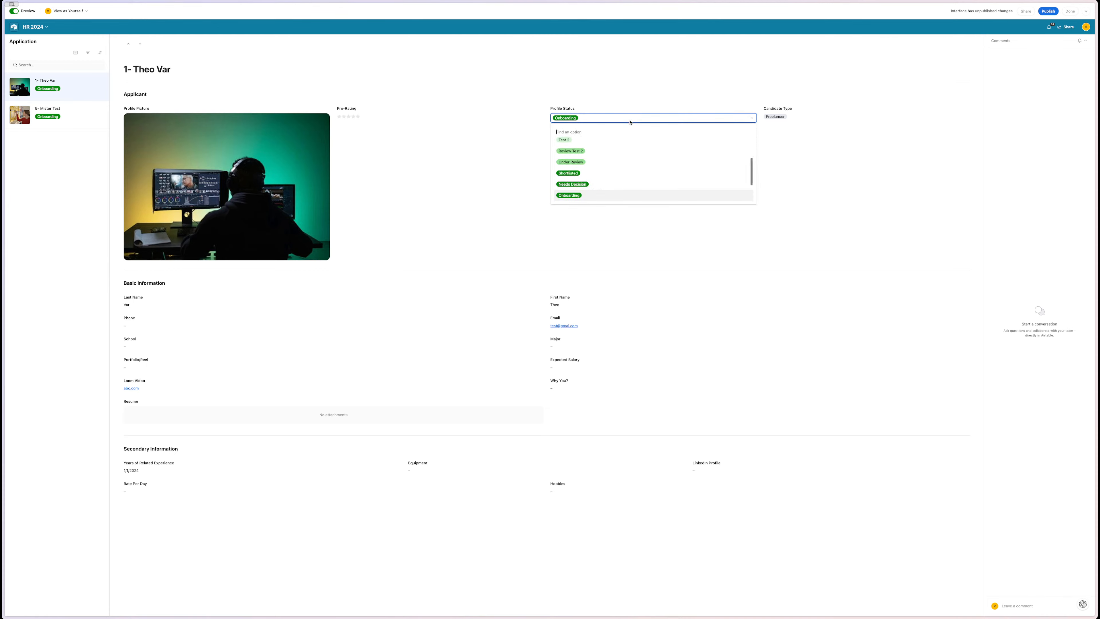
scroll(609, 162, "up", 2)
left_click(606, 154)
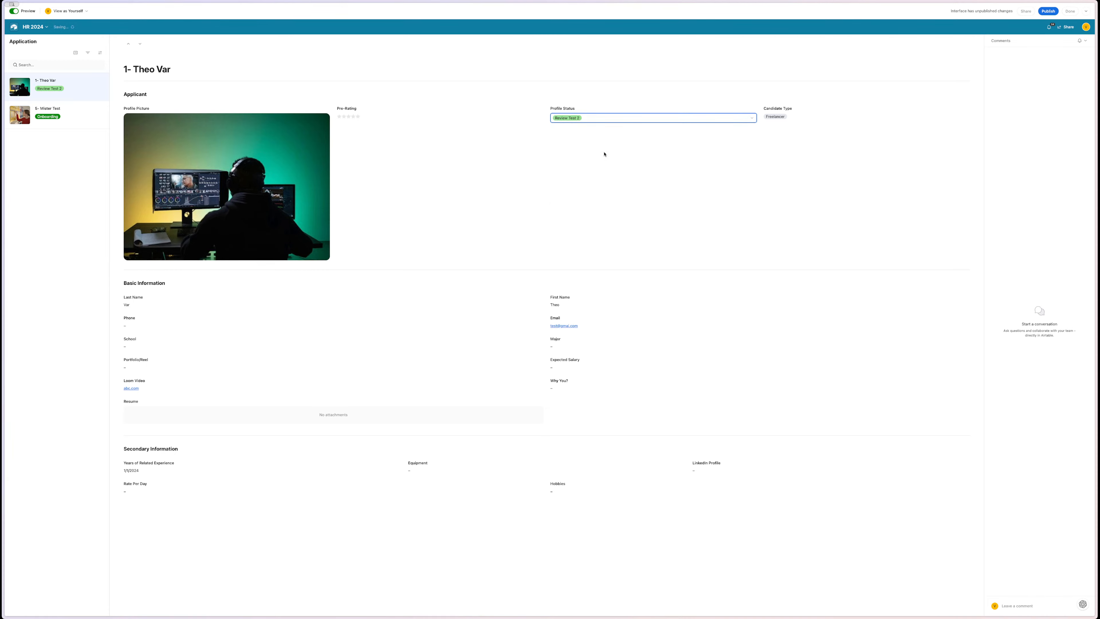
- Switch between the two applicants to confirm the updated status, then leave preview
left_click(71, 115)
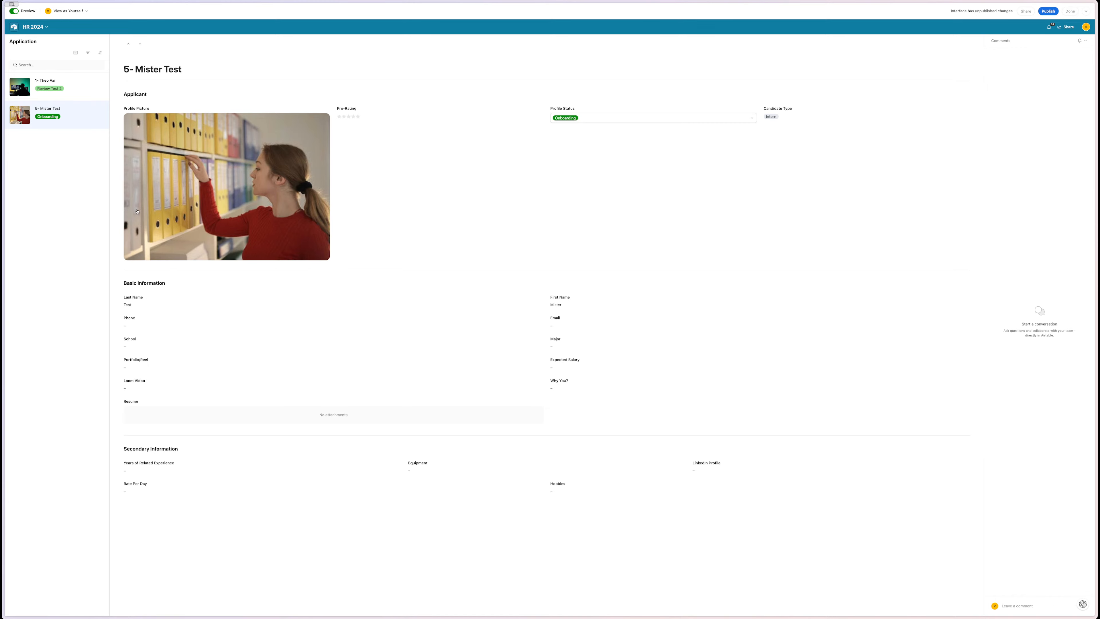
left_click(82, 90)
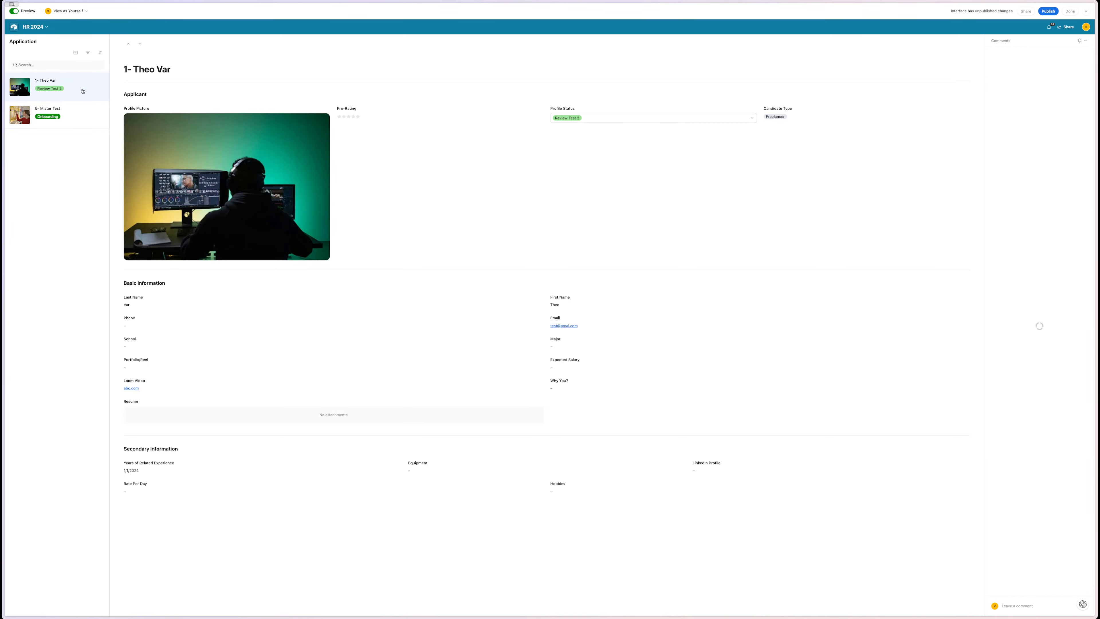
left_click(75, 108)
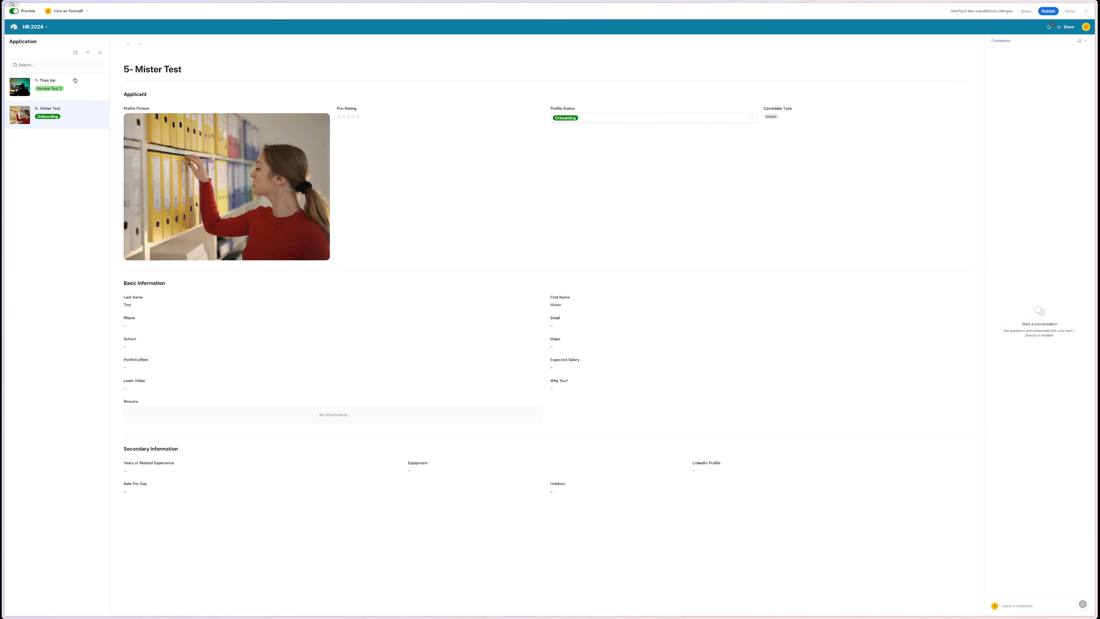
left_click(15, 12)
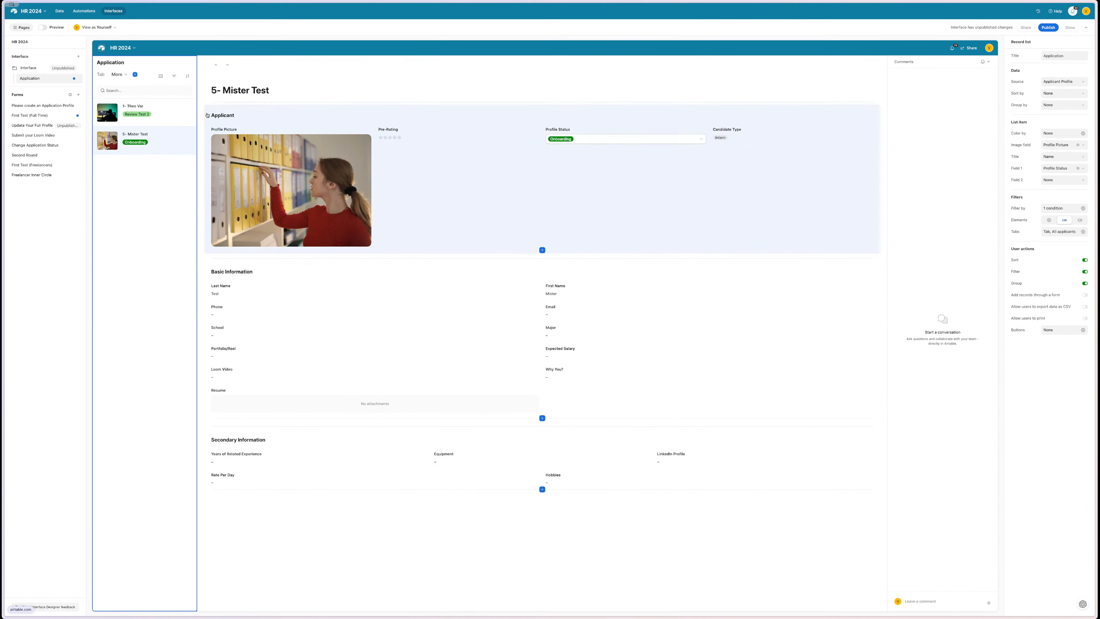
- Add a second tab, Tab 2, to the applicant record list
left_click(118, 76)
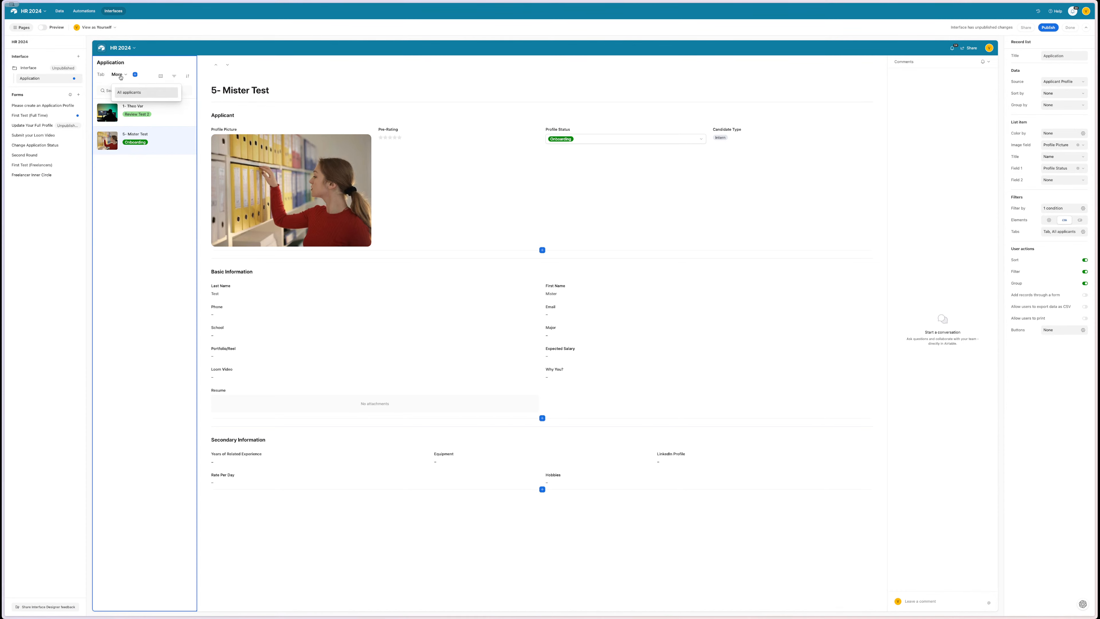
left_click(135, 75)
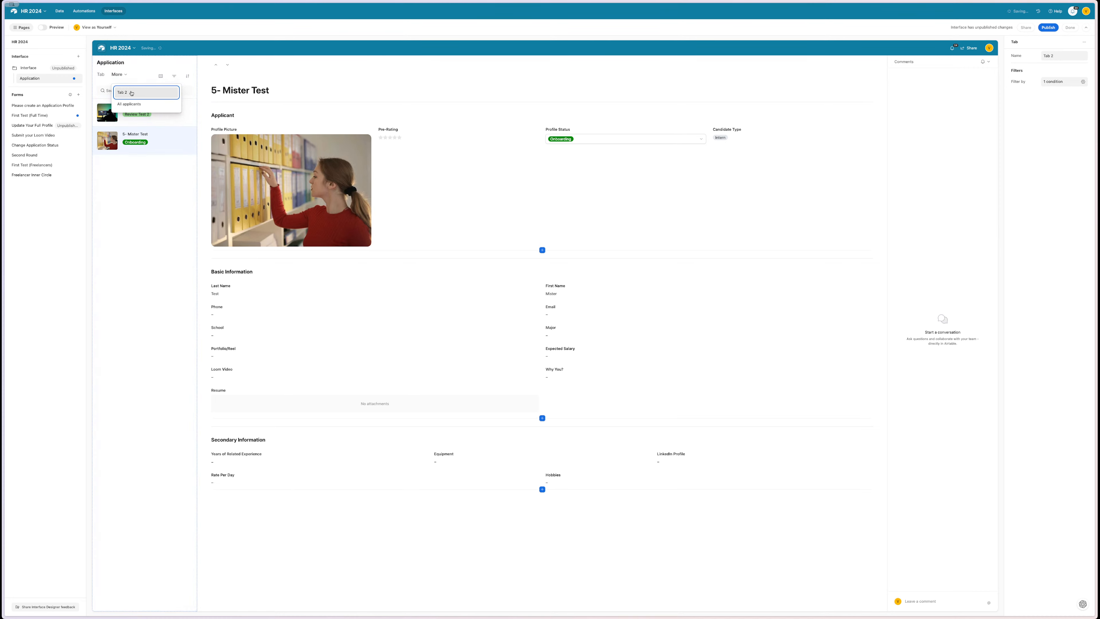
left_click(100, 75)
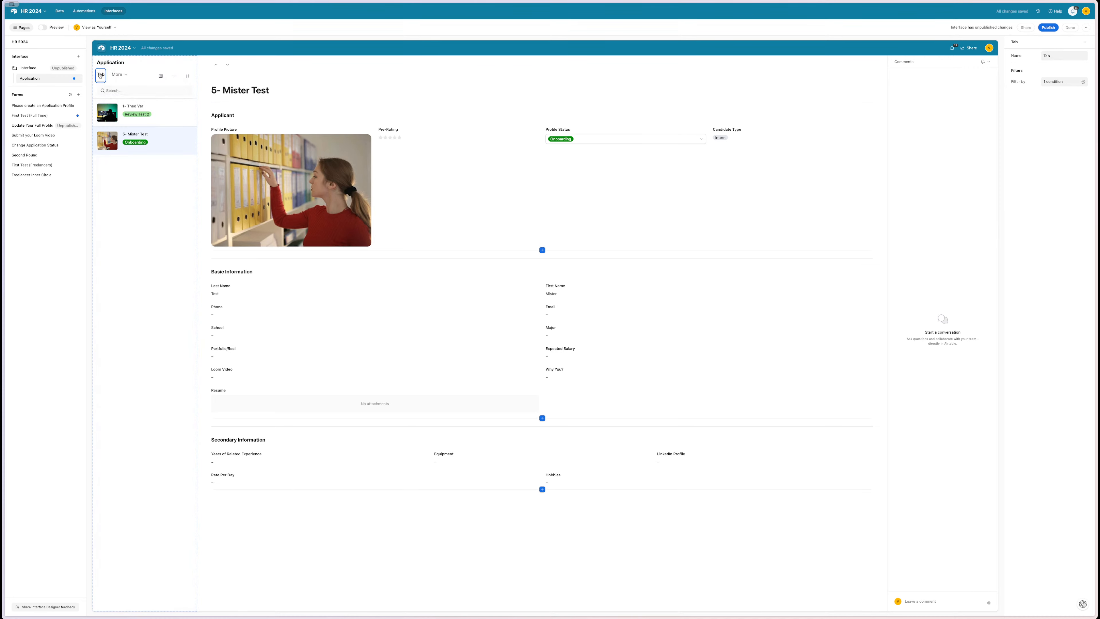
left_click(124, 76)
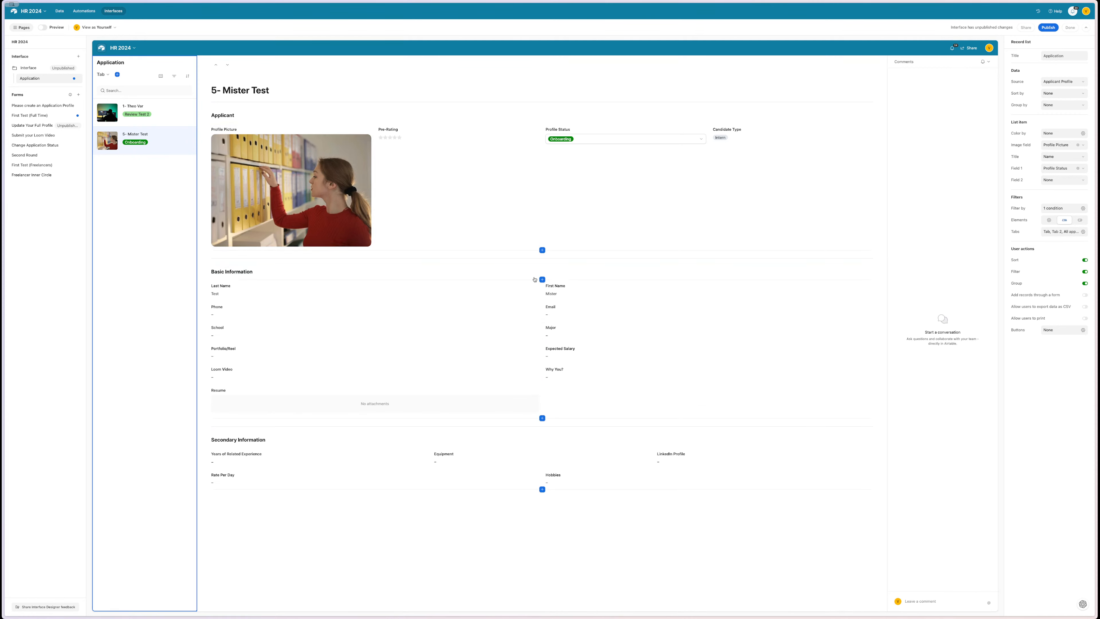
- Add a new group to the record detail and clear its title
left_click(536, 279)
left_click(536, 261)
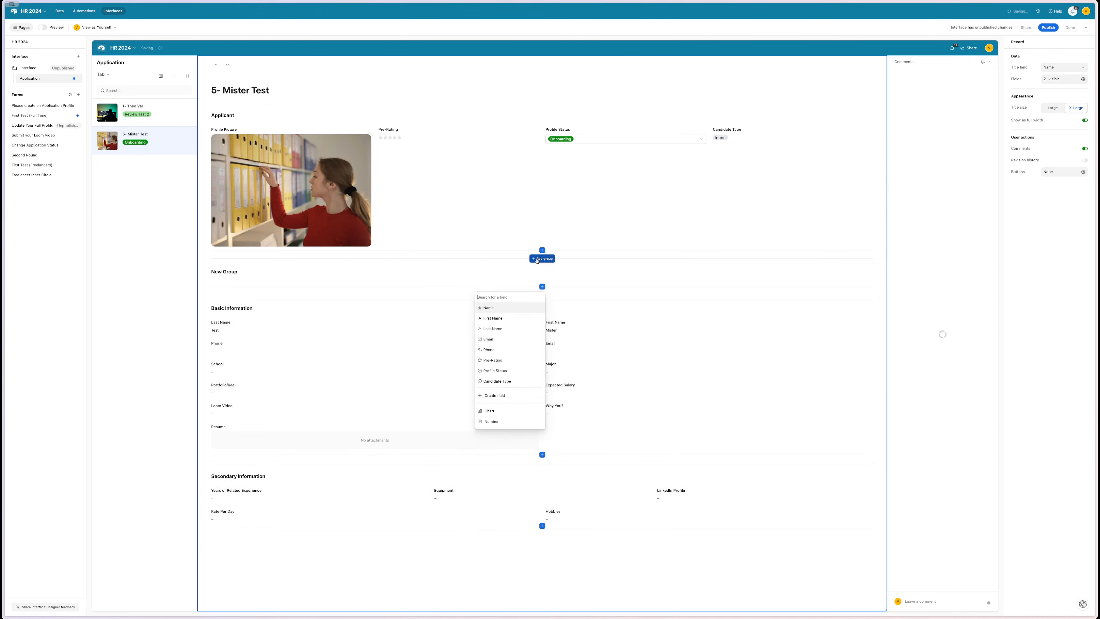
left_click(478, 275)
key("BackSpace")
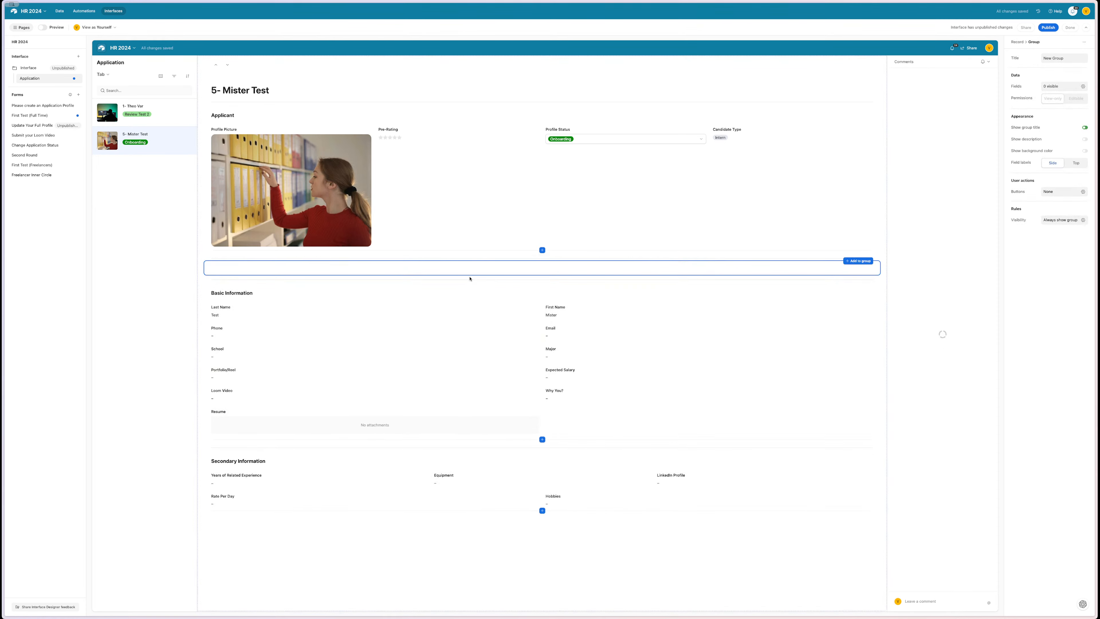
- Inspect the Applicant group's visibility conditions
left_click(625, 237)
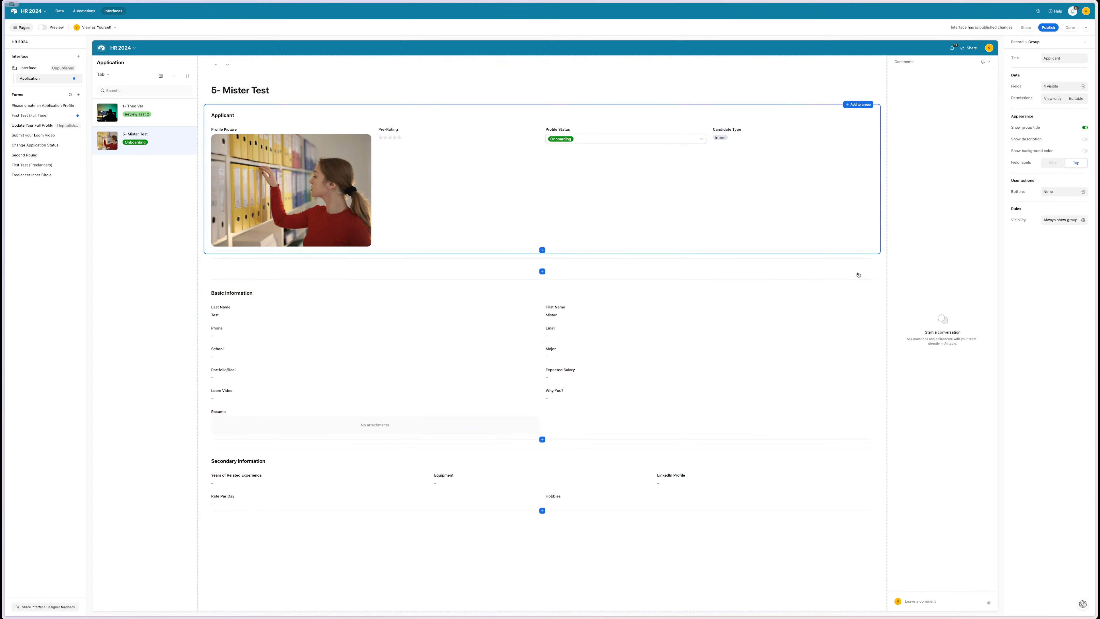
left_click(1084, 220)
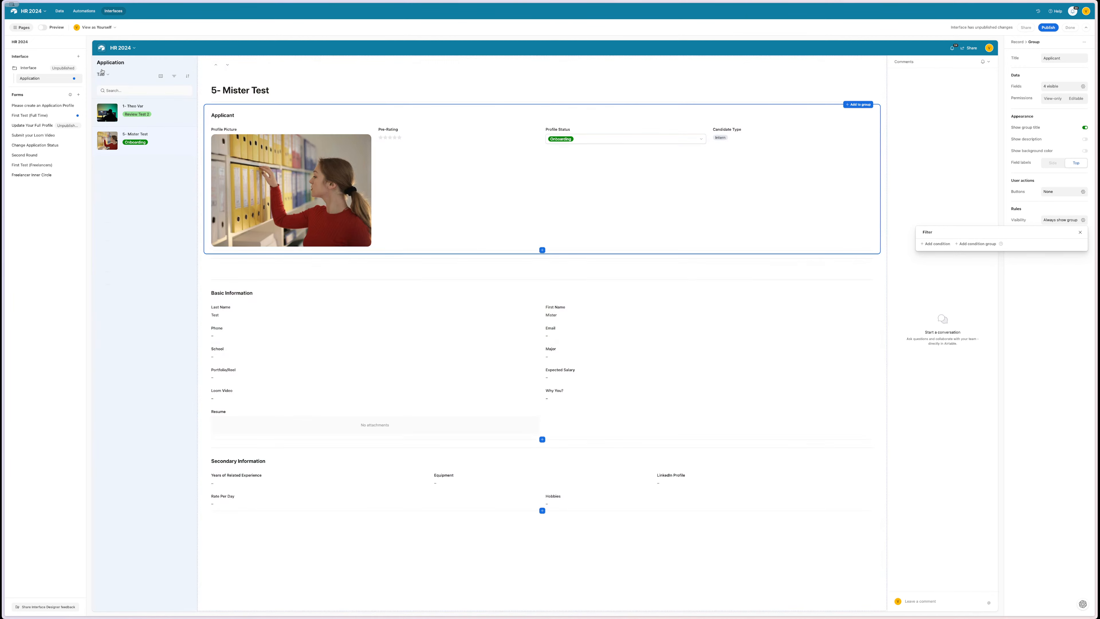
left_click(109, 76)
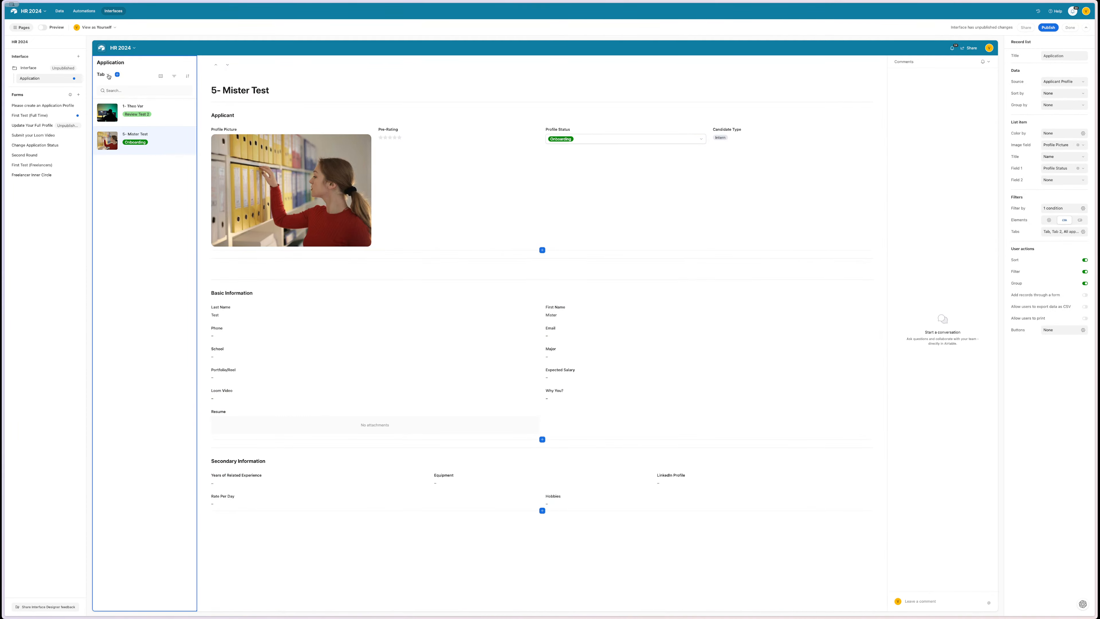
- In preview, group the applicant list by Profile Status into Review Test 2 and Onboarding
left_click(108, 75)
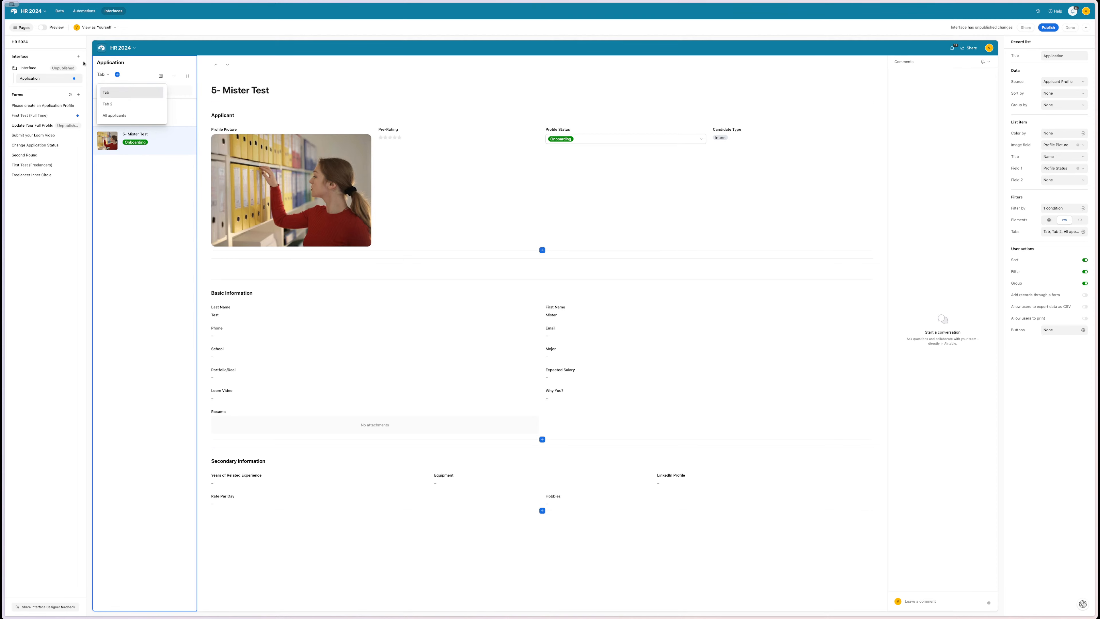
left_click(42, 28)
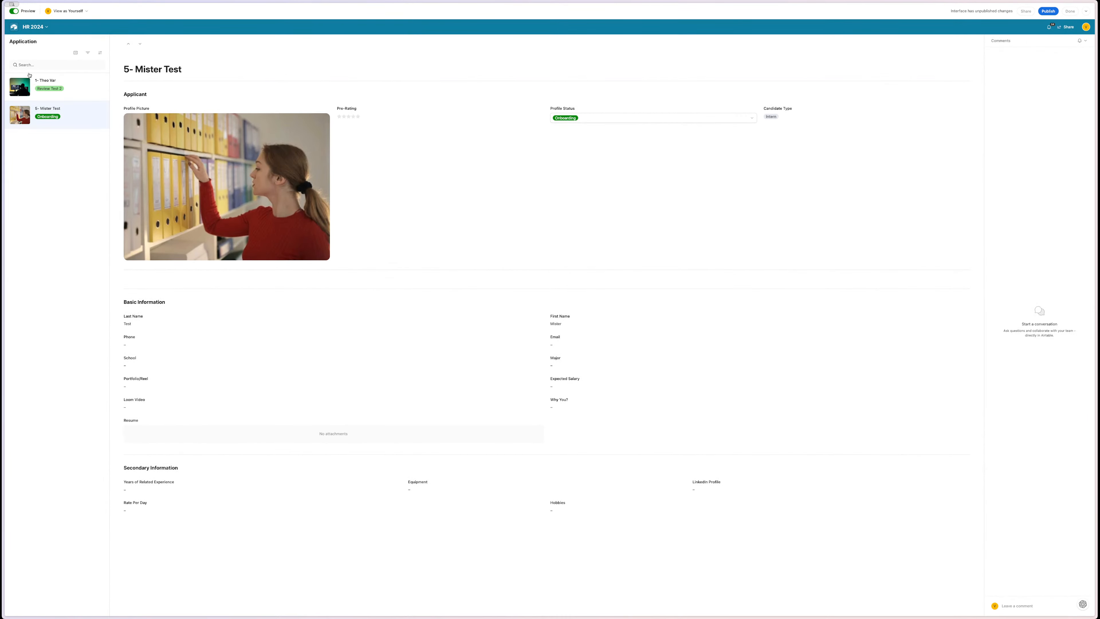
left_click(76, 53)
left_click(77, 54)
left_click(77, 54)
left_click(89, 78)
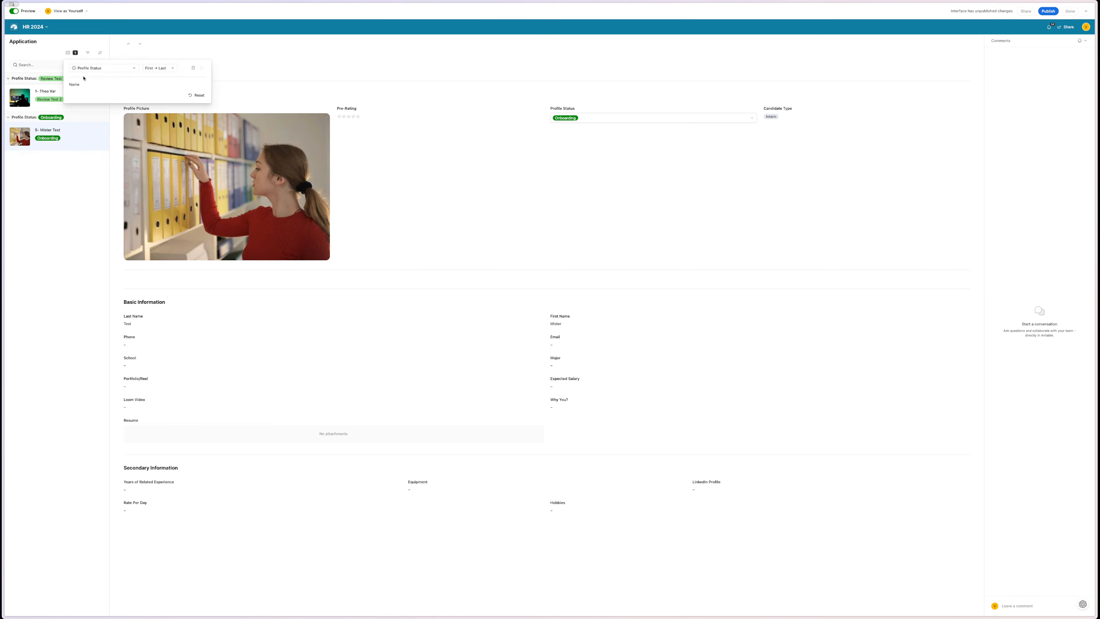
left_click(56, 171)
left_click(67, 53)
left_click(68, 54)
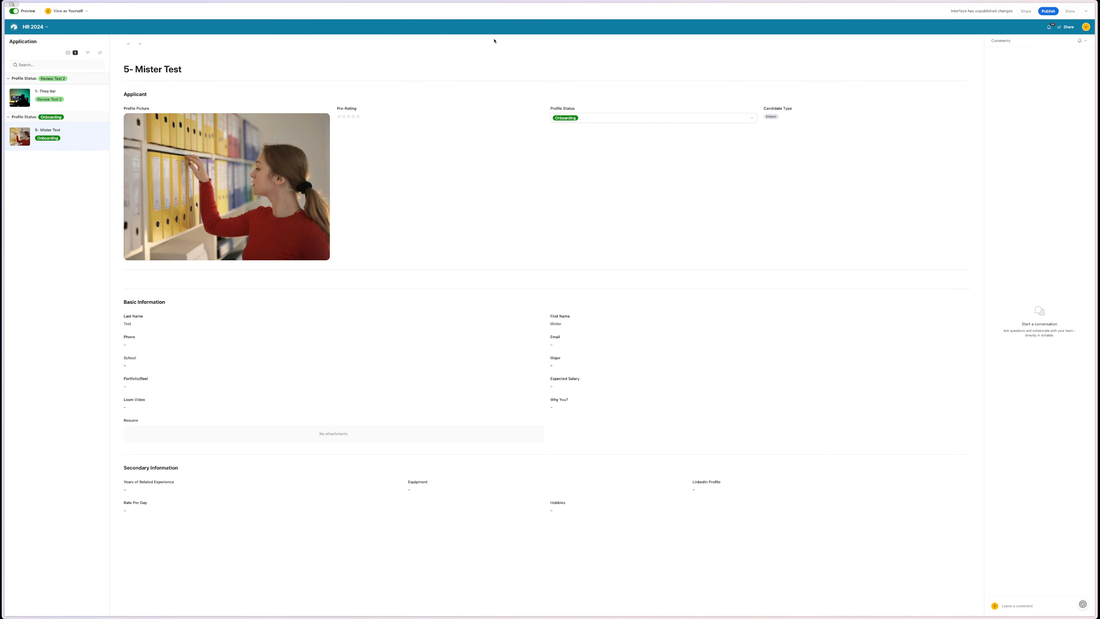
left_click(13, 11)
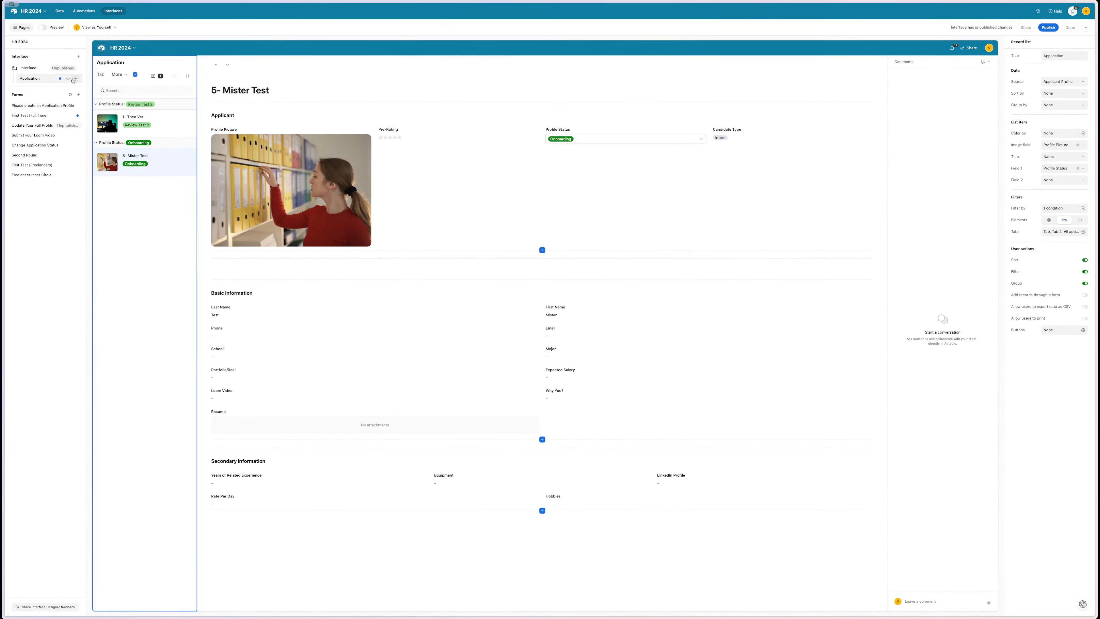
- Add a third tab, Tab 3, to the record list
left_click(134, 75)
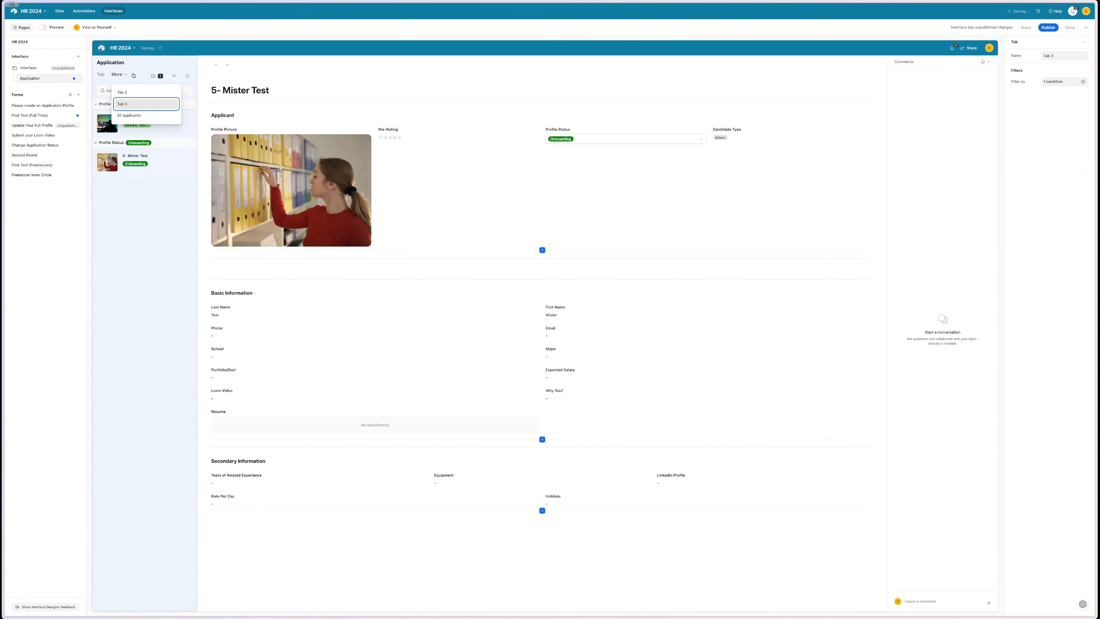
left_click(102, 75)
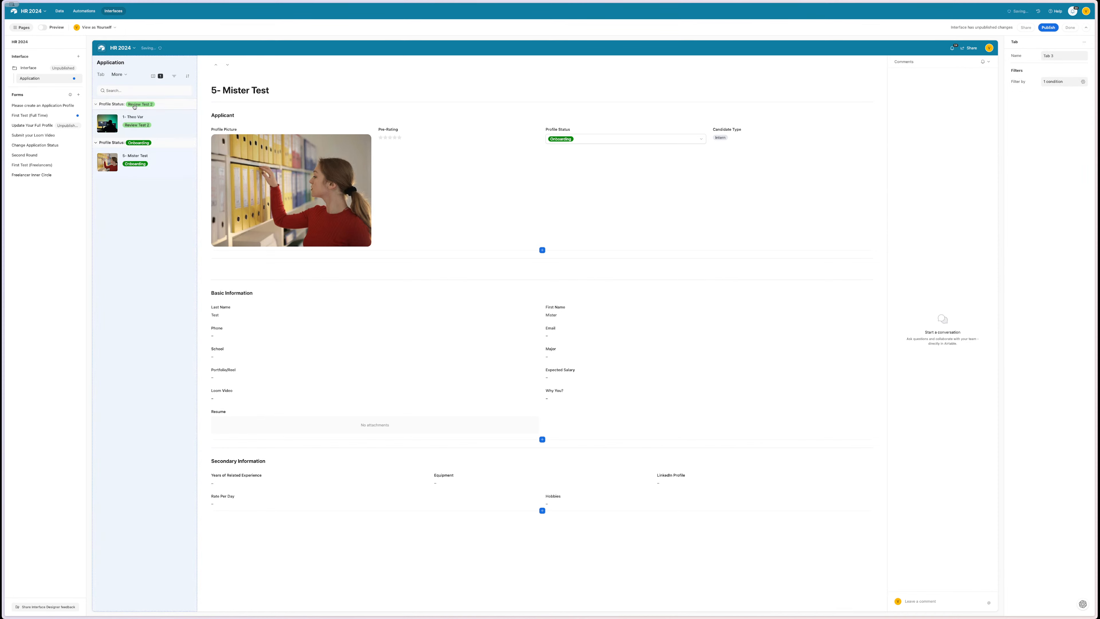
left_click(101, 74)
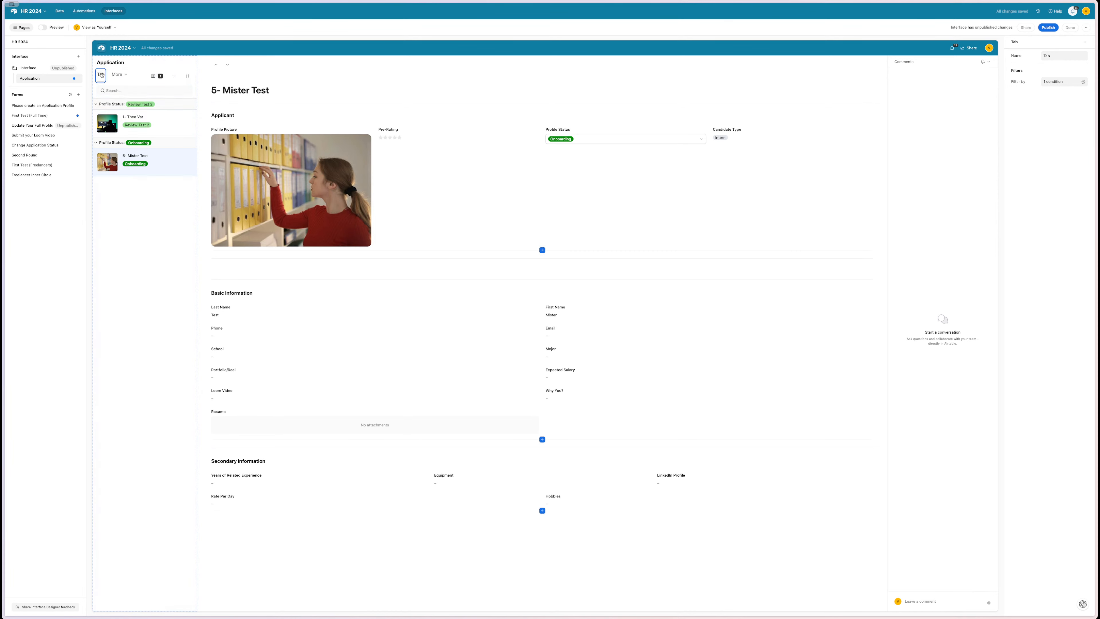
- Rename the first tab to 'Test Results'
left_click(1064, 56)
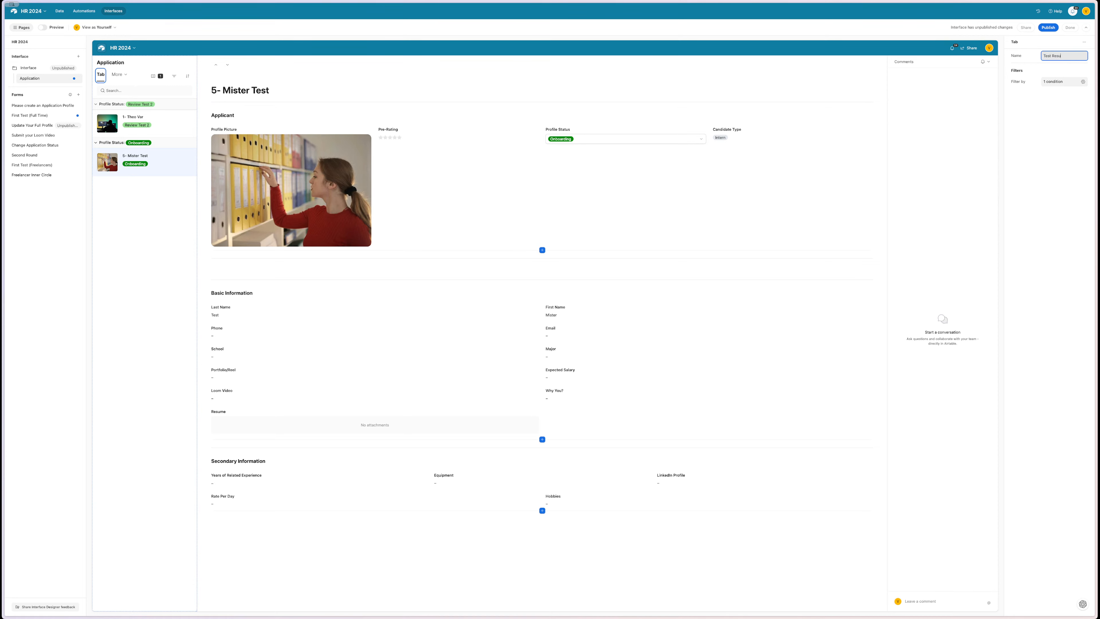
type("Test Results")
left_click(1059, 125)
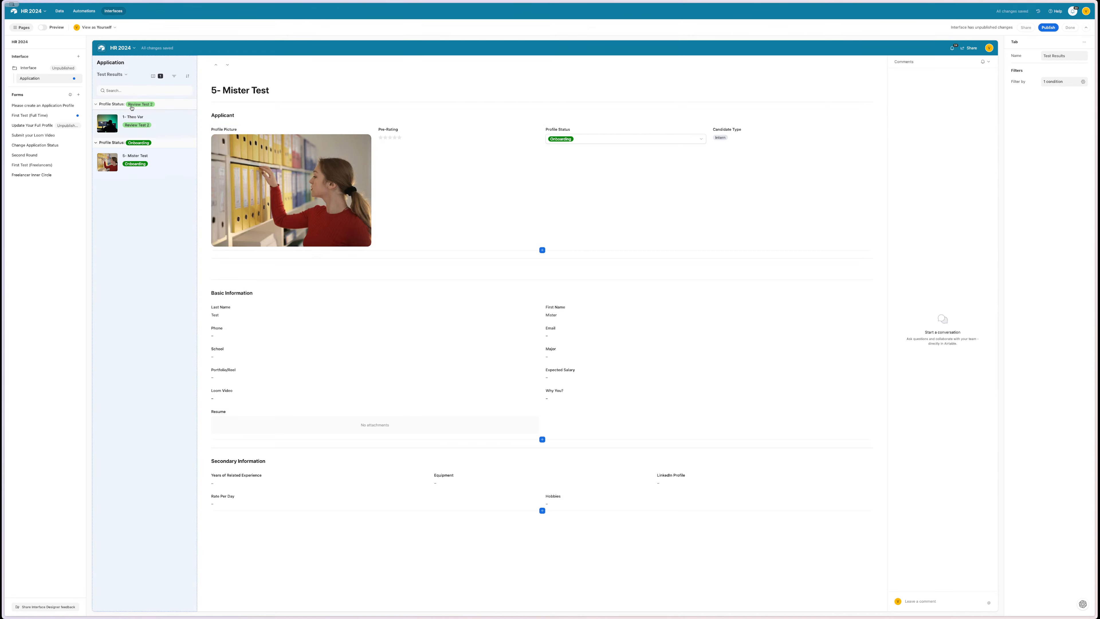
left_click(127, 74)
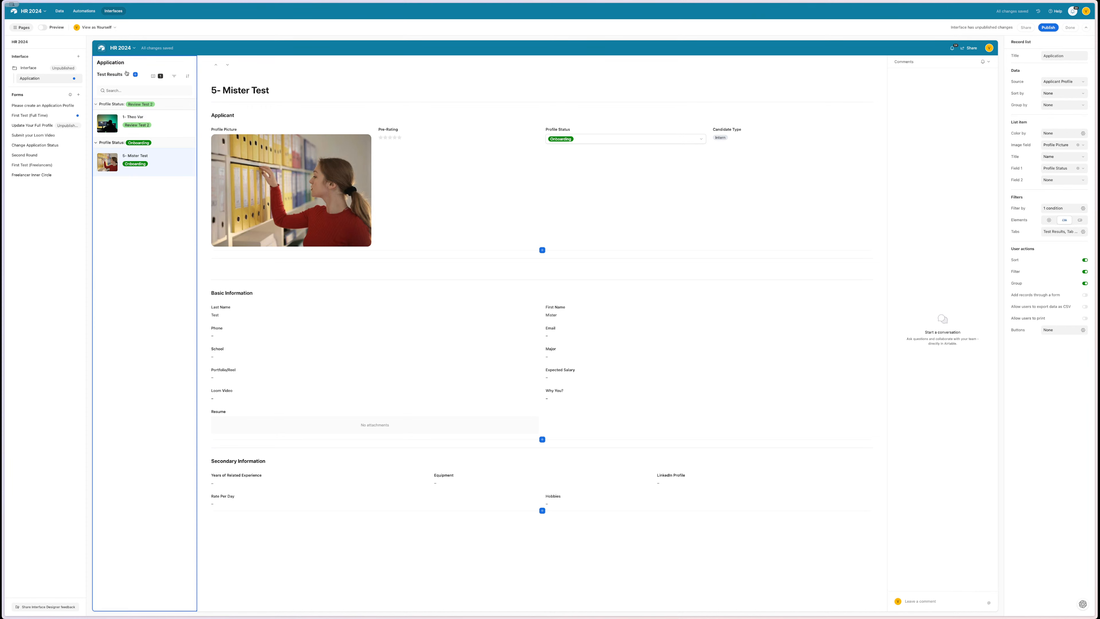
left_click(121, 76)
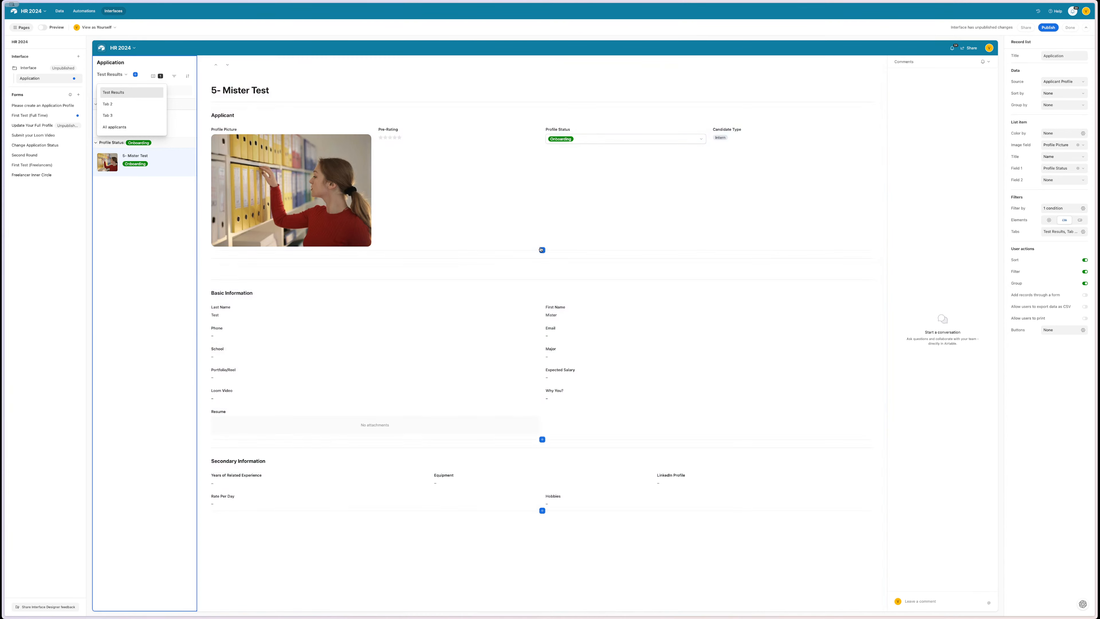
- Title the empty record-page group 'Test Results'
left_click(310, 269)
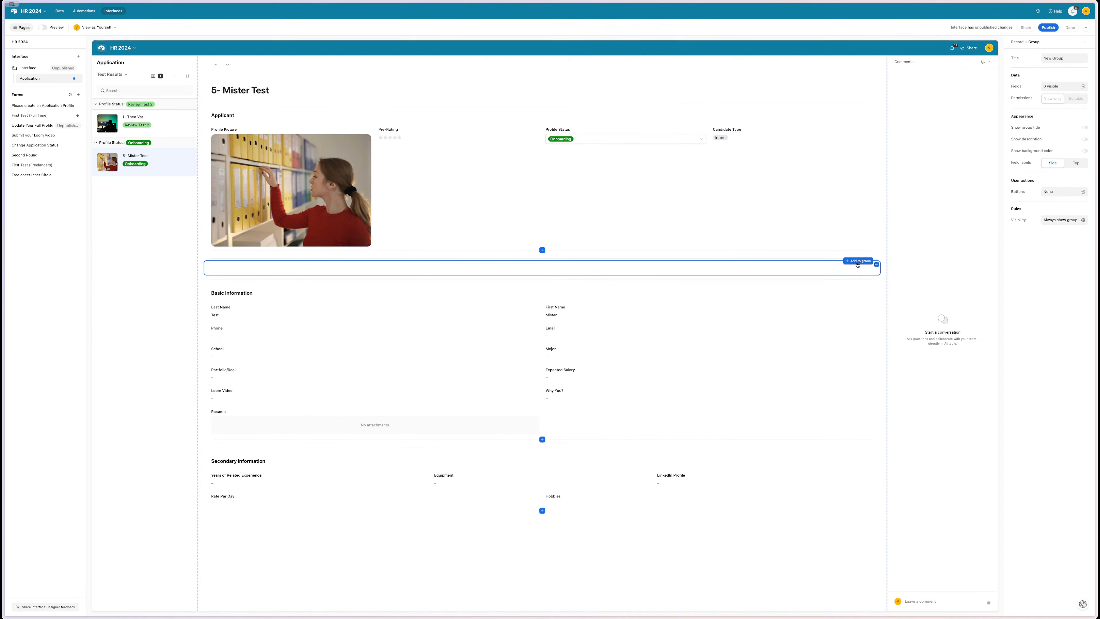
left_click(858, 261)
left_click(867, 278)
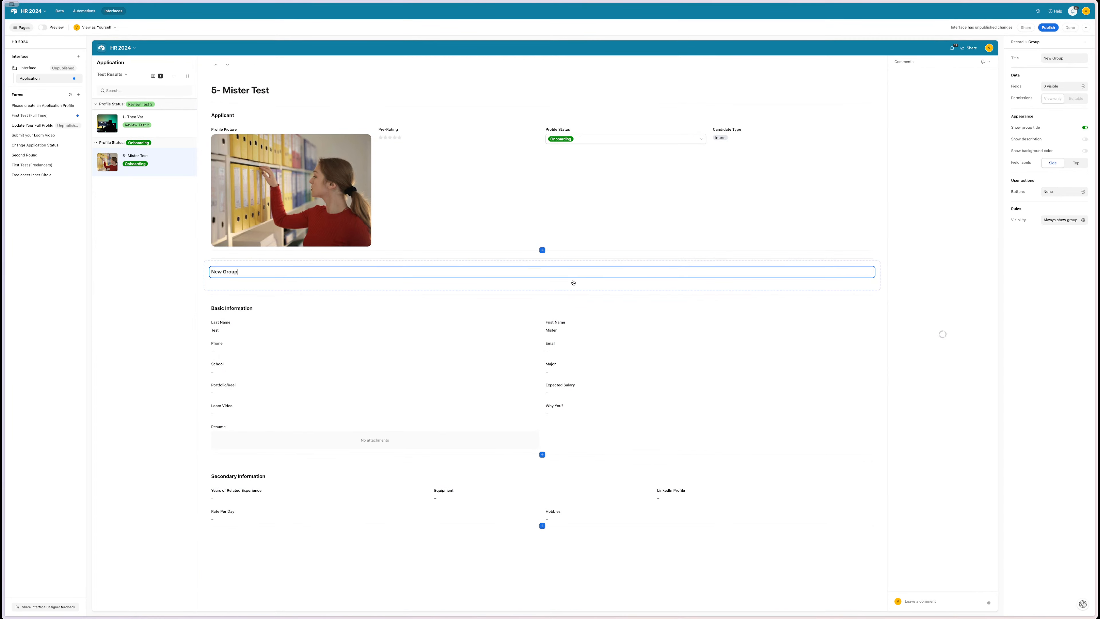
triple_click(454, 274)
type("Test Results")
left_click(416, 280)
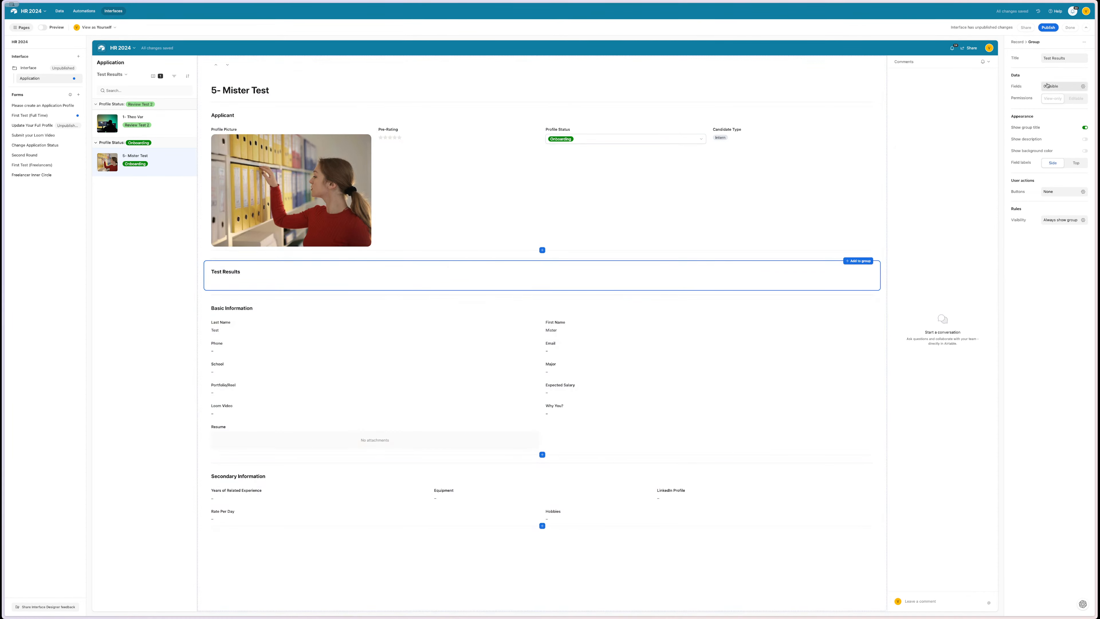
- Add the First Round field to Test Results and let it open linked record details
left_click(1084, 86)
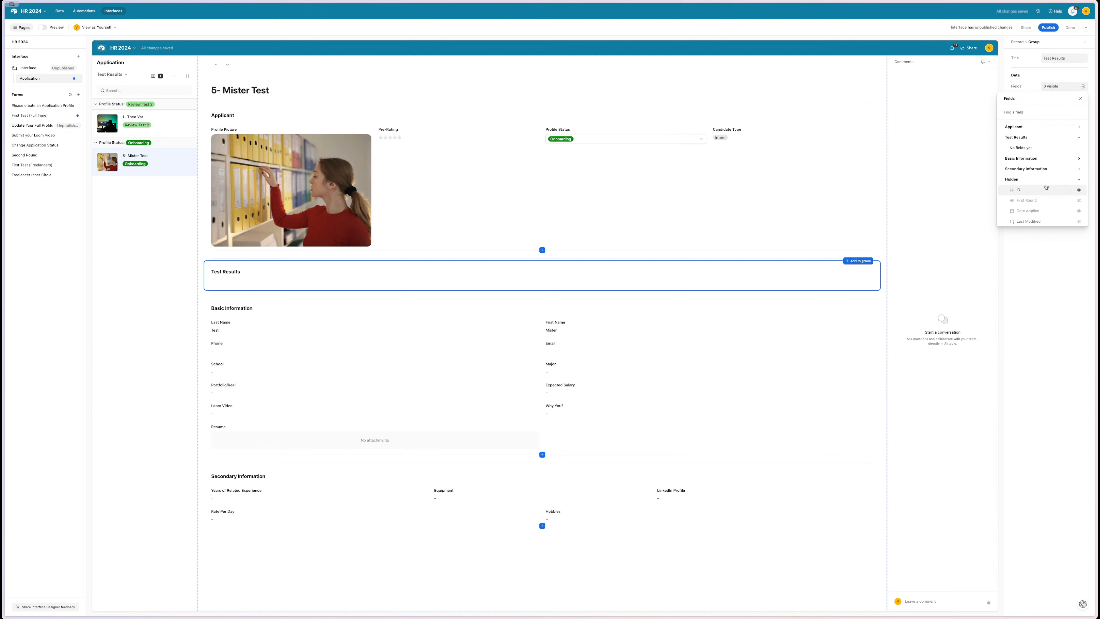
left_click(1031, 112)
type("test")
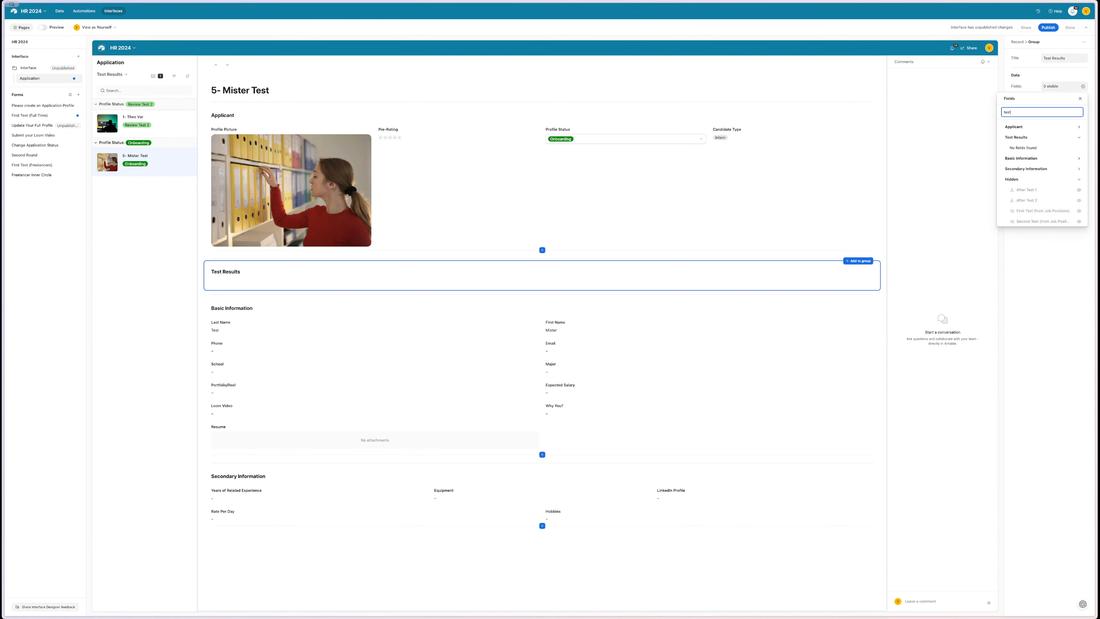
scroll(1039, 152, "down", 2)
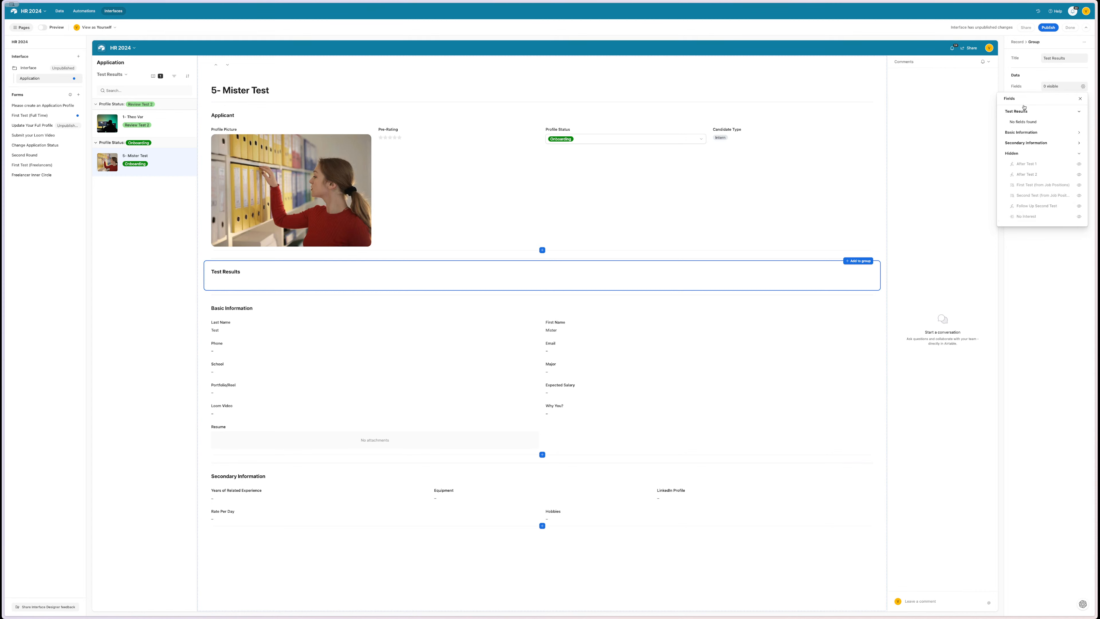
left_click(1028, 75)
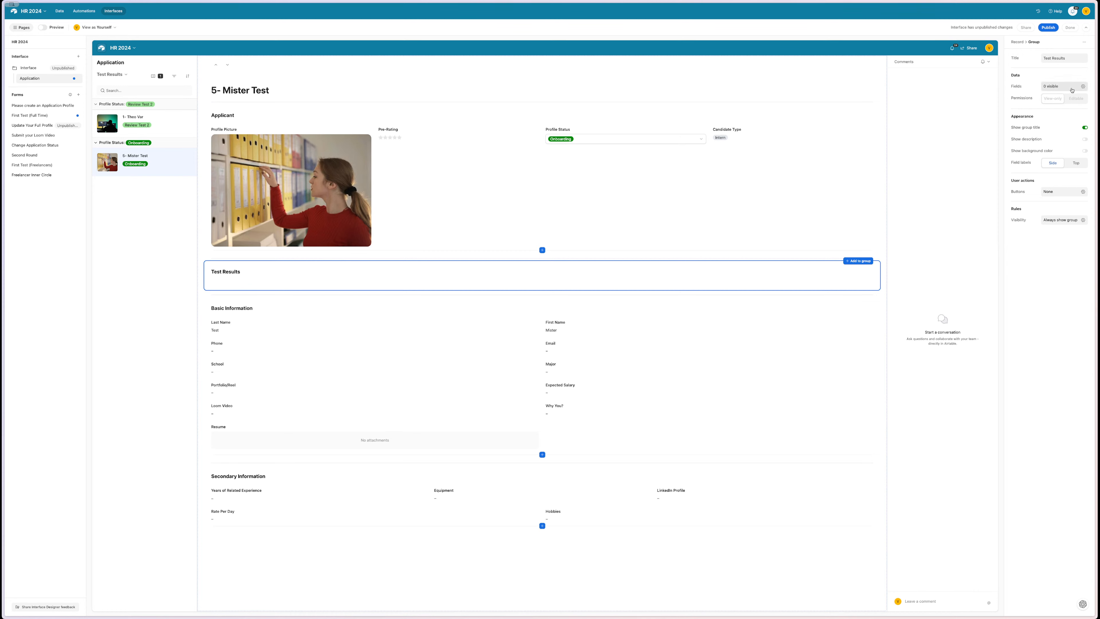
left_click(1083, 86)
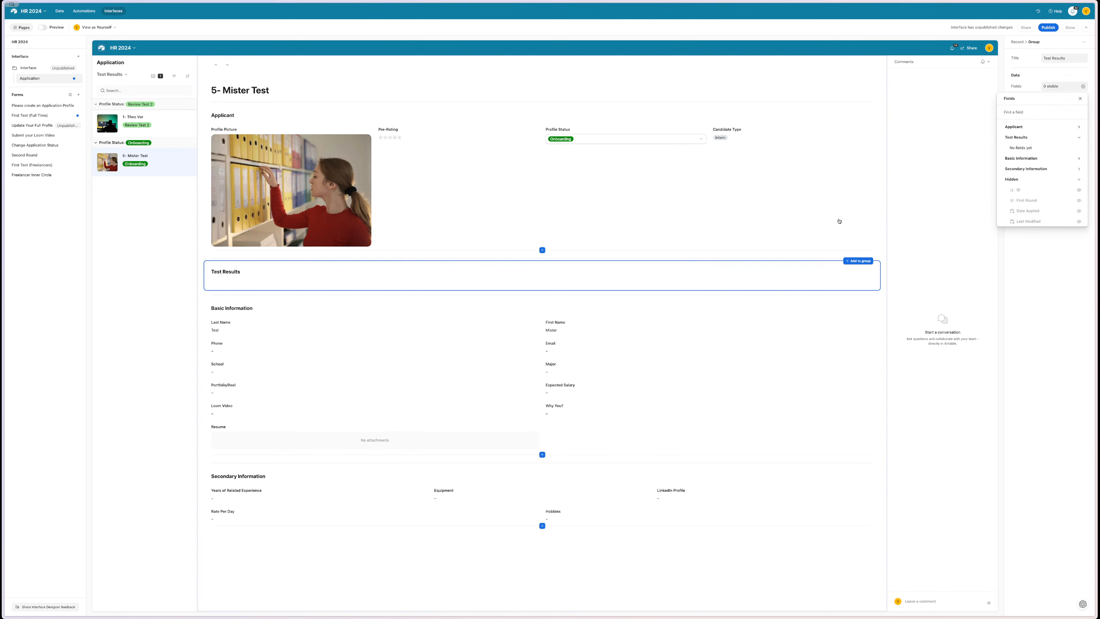
left_click(555, 278)
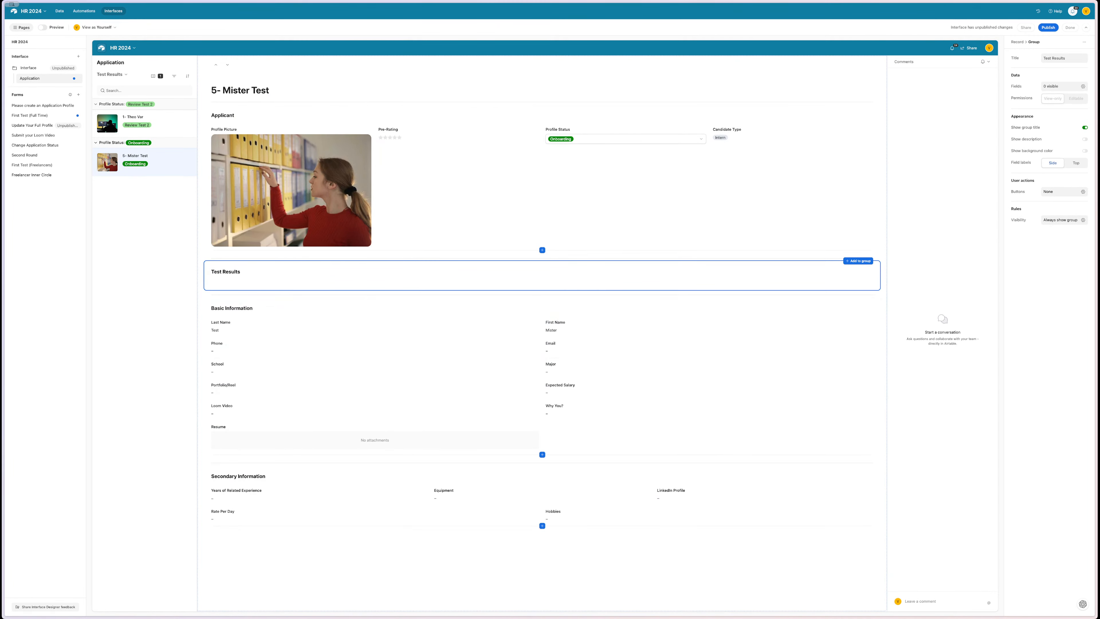
left_click(1081, 88)
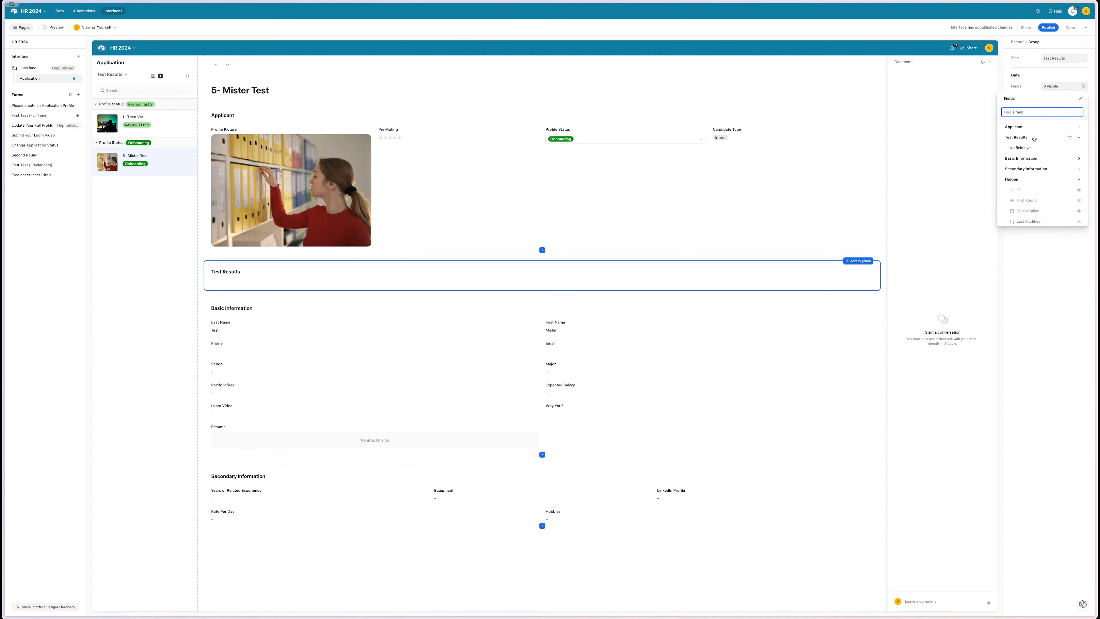
left_click(1079, 201)
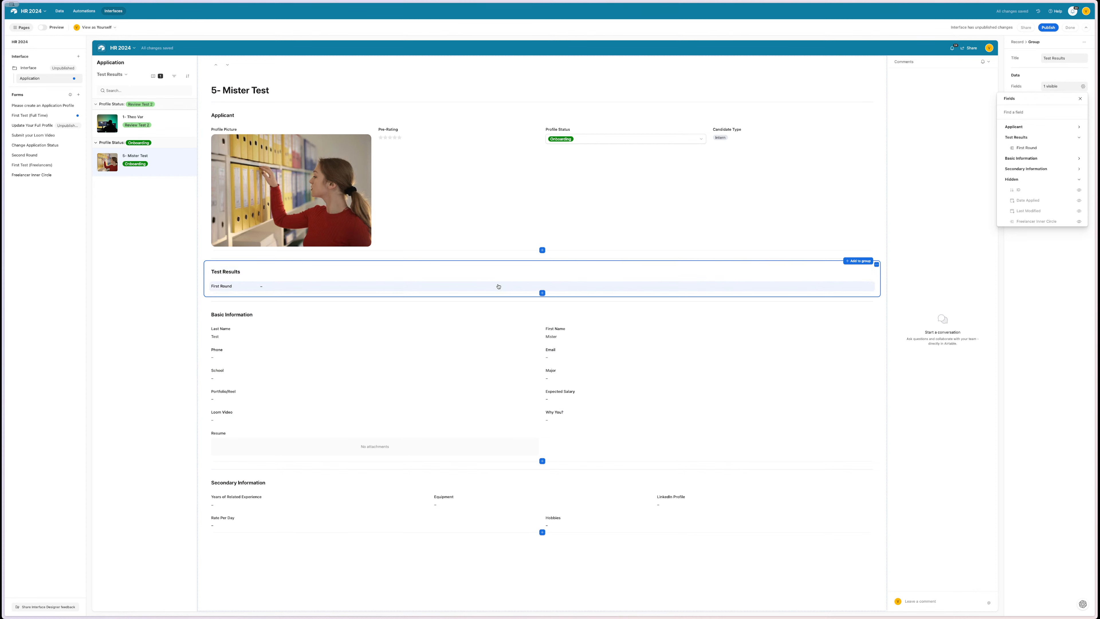
left_click(498, 286)
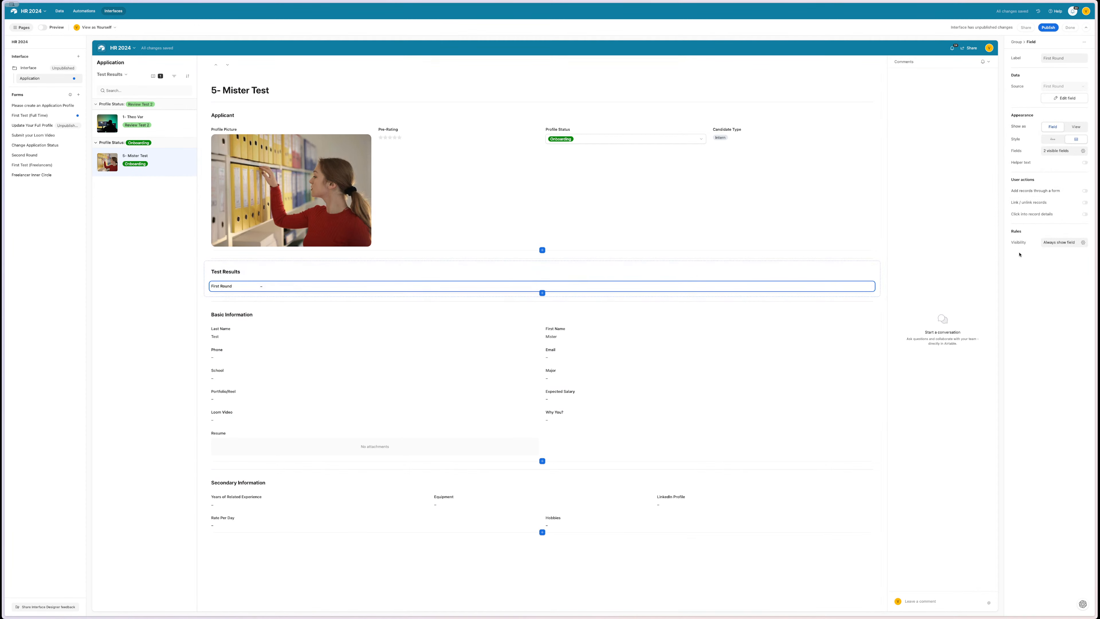
left_click(1083, 214)
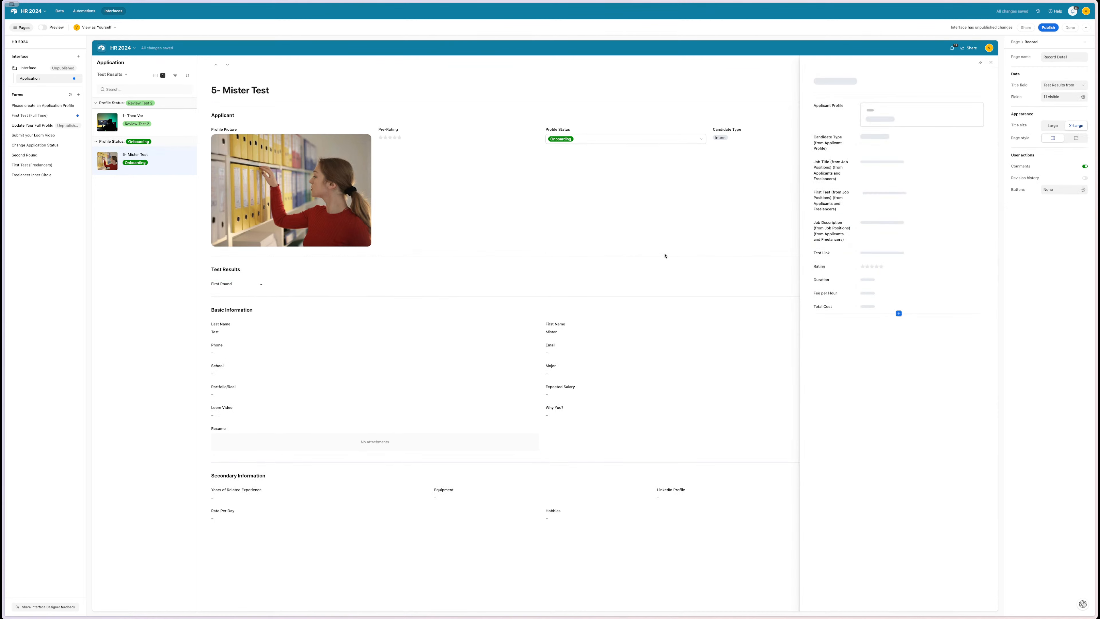
left_click(175, 120)
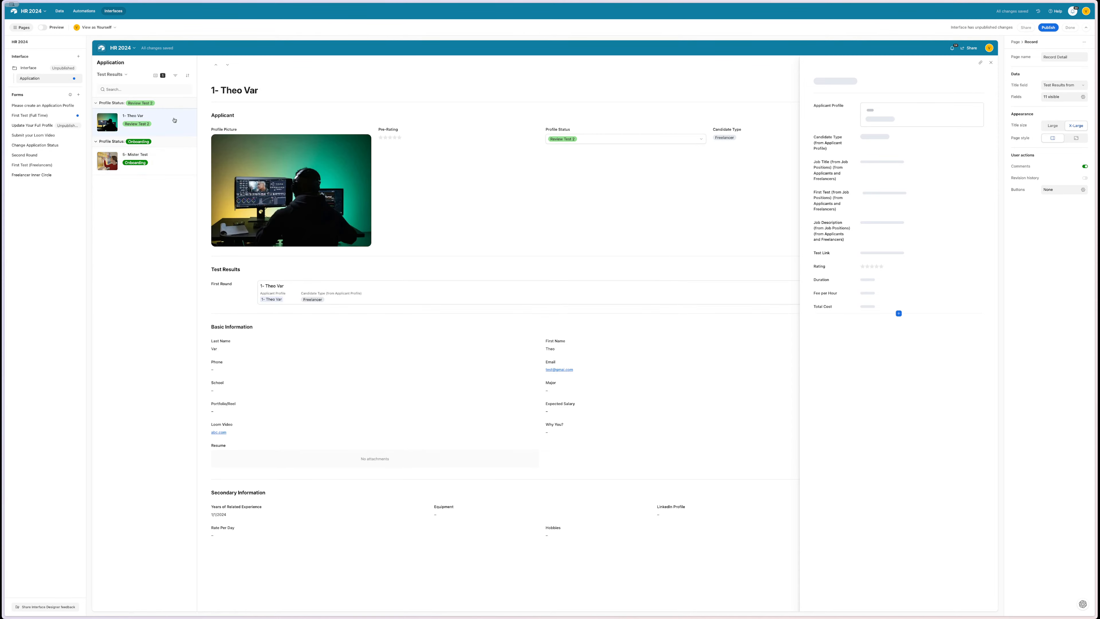
left_click(358, 294)
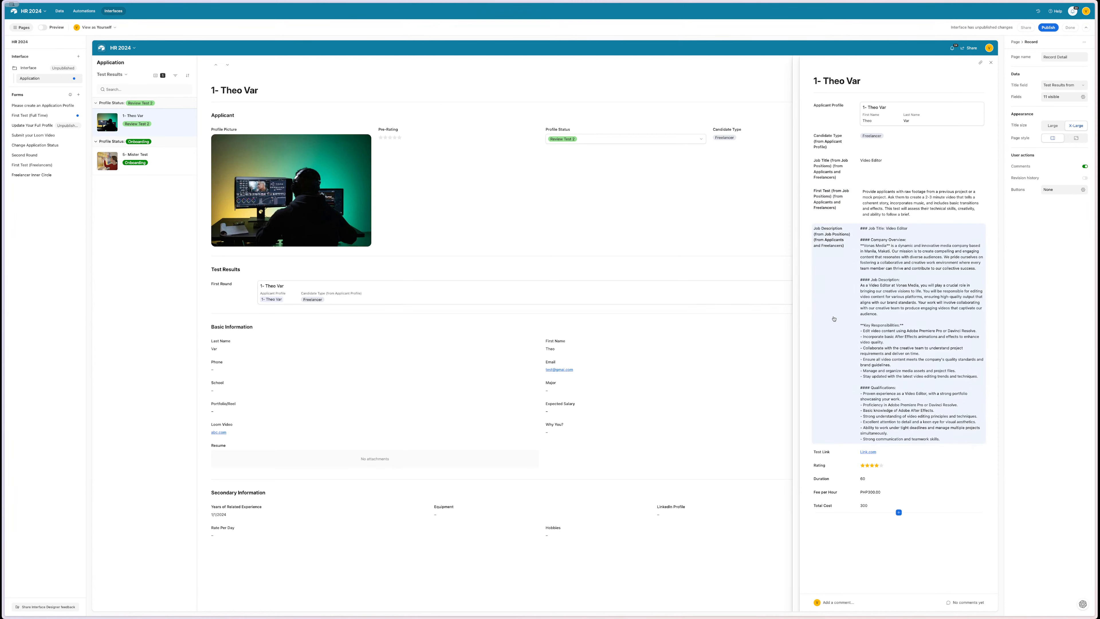
left_click(991, 63)
- Hide the First Test and Job Description fields from the detail view
left_click(832, 375)
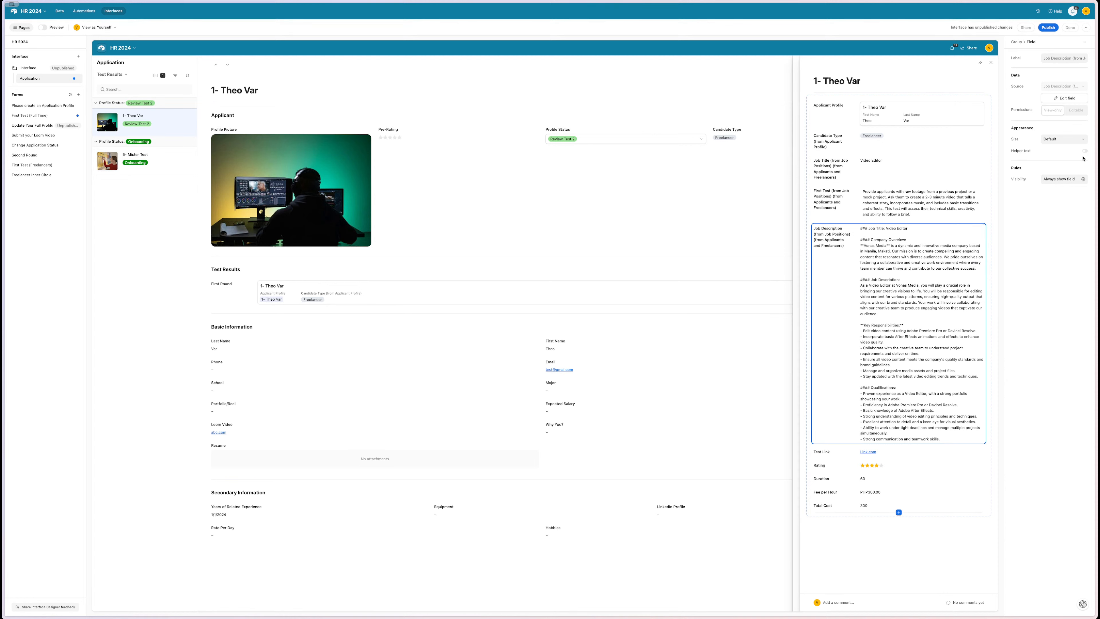
key("Escape")
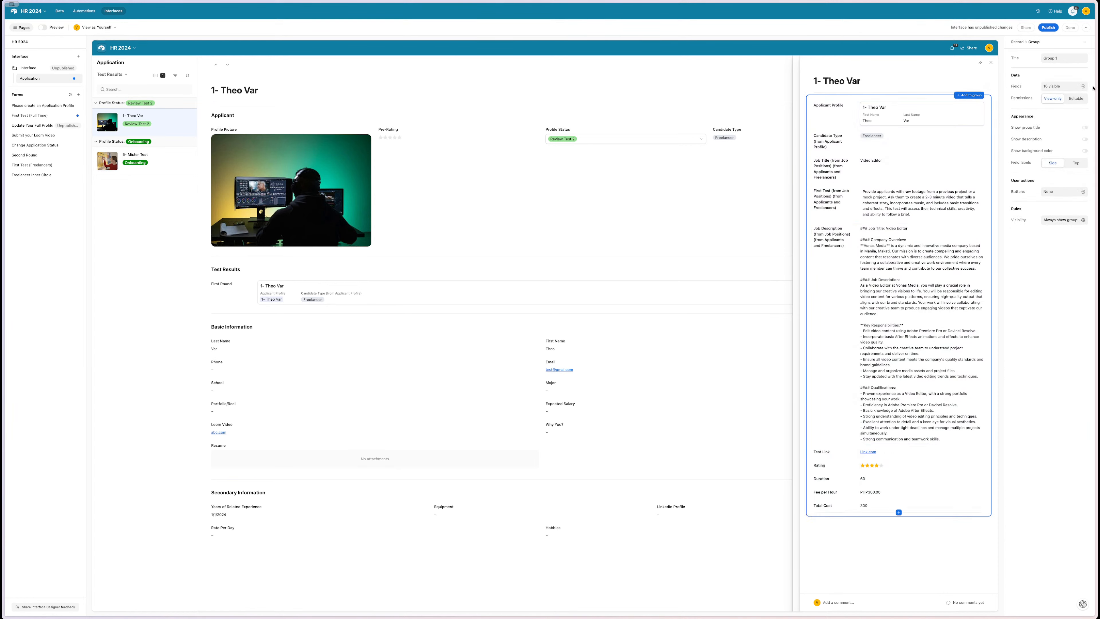
left_click(1078, 86)
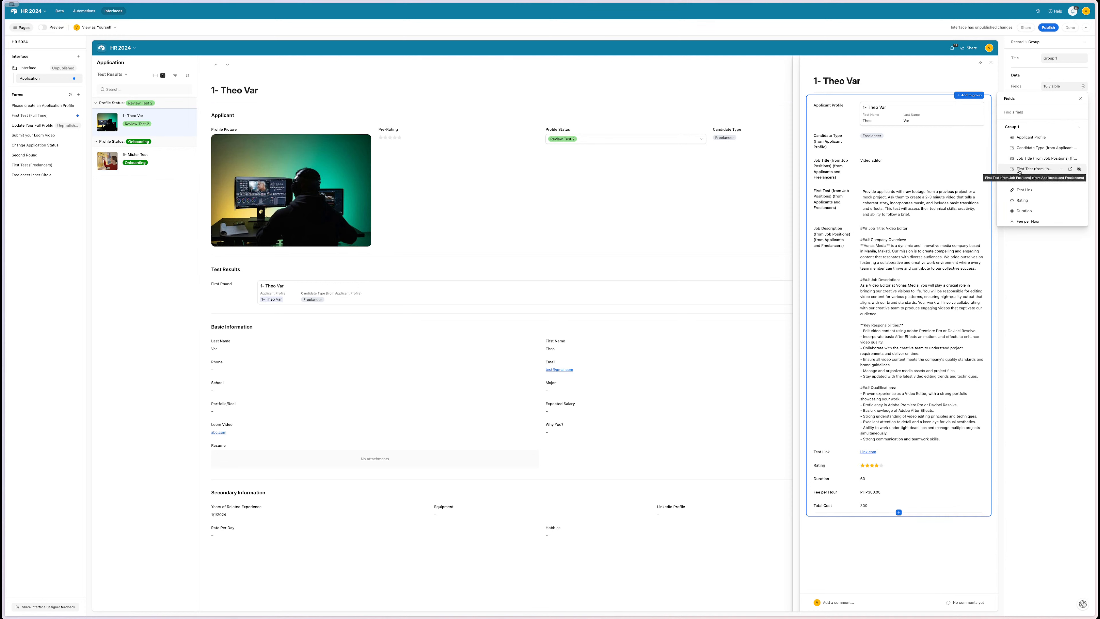
left_click(1079, 169)
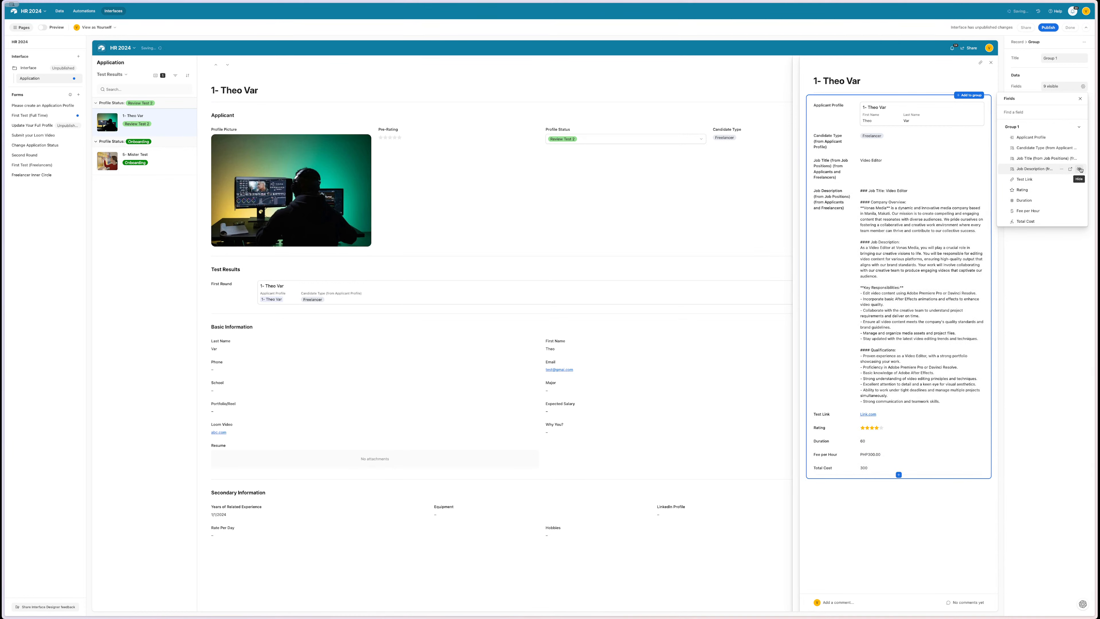
left_click(1080, 170)
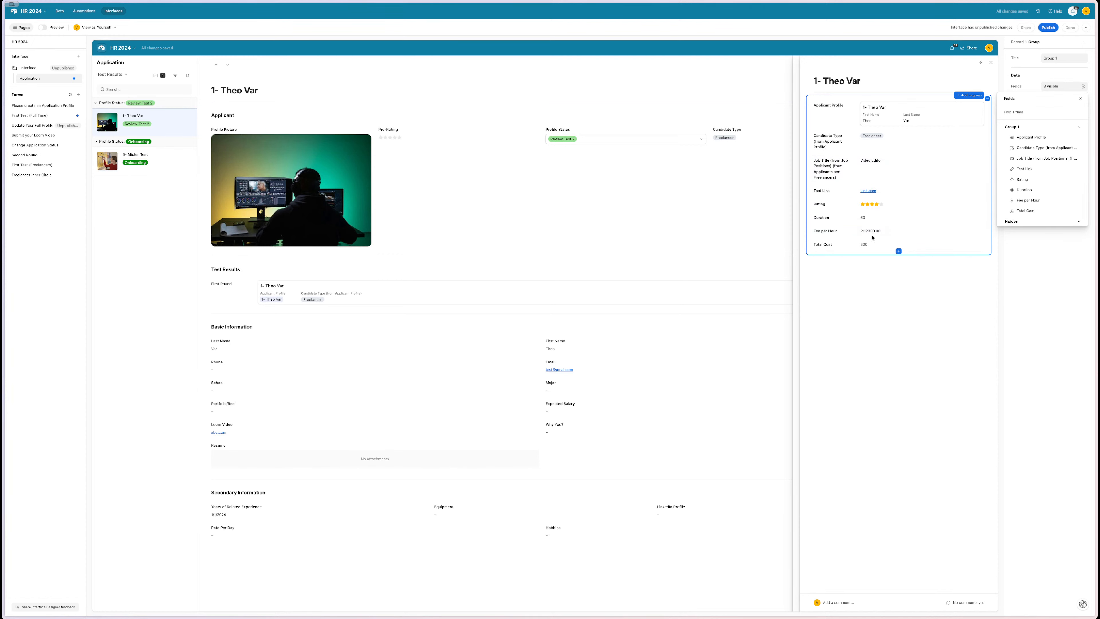
- Make the Rating field editable and move it to the top of the details
left_click(868, 207)
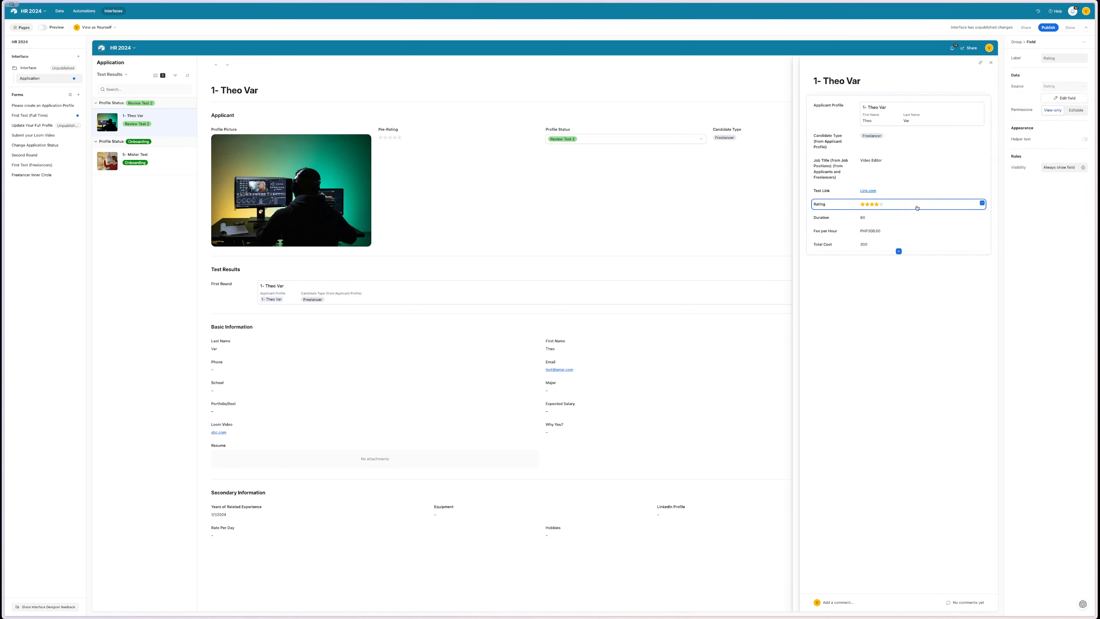
left_click(1076, 111)
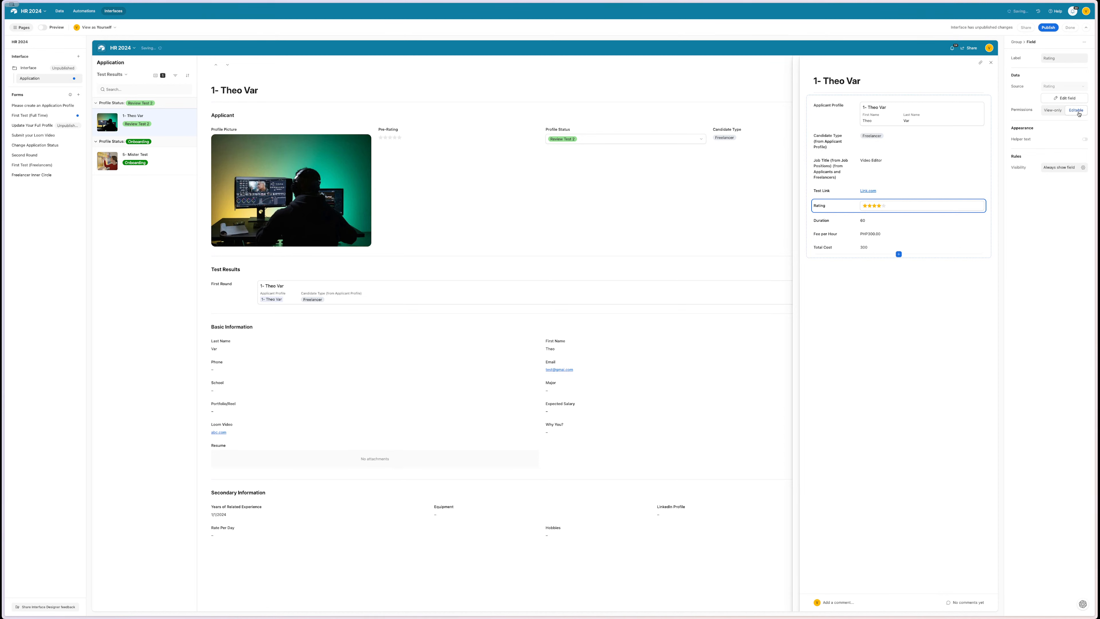
left_click(882, 302)
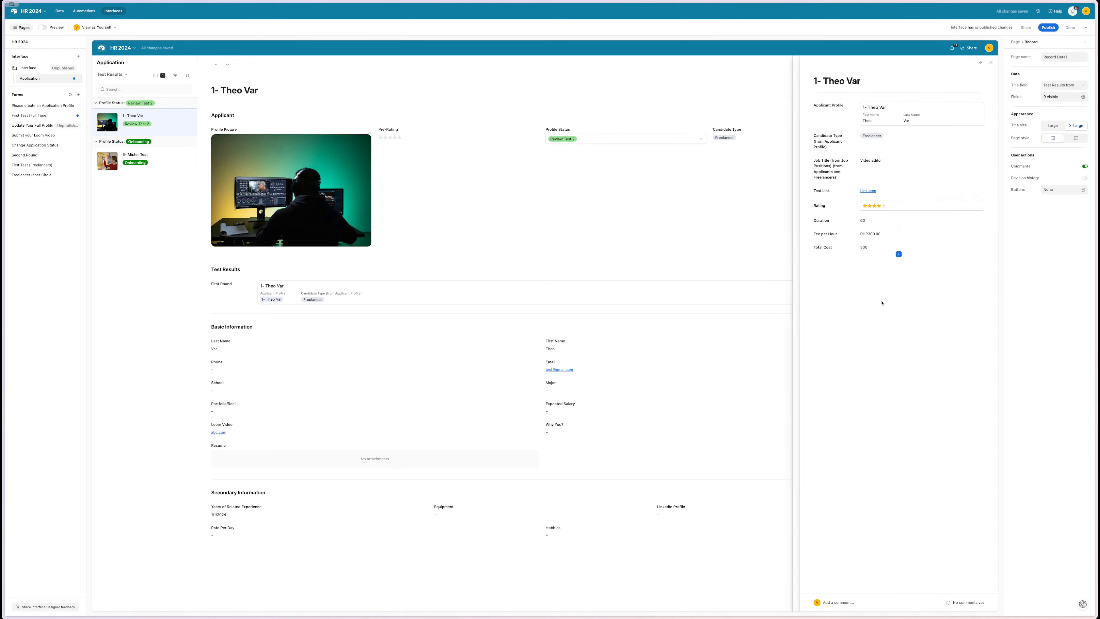
left_click(823, 205)
left_click_drag(828, 205, 844, 129)
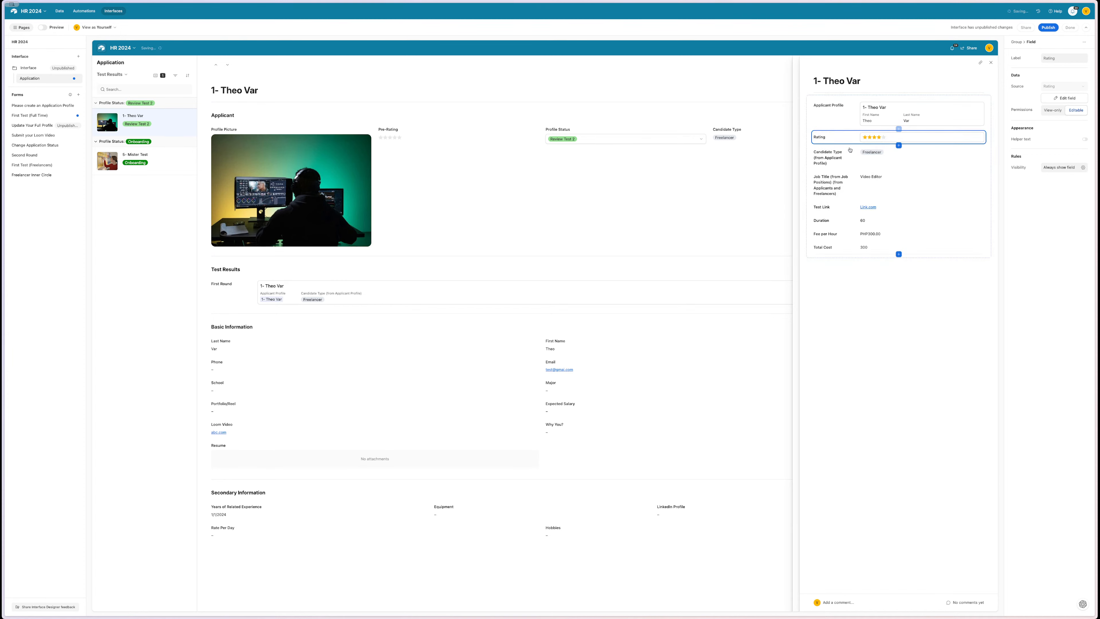
- Hide the Applicant Profile field from the detail group
left_click(826, 117)
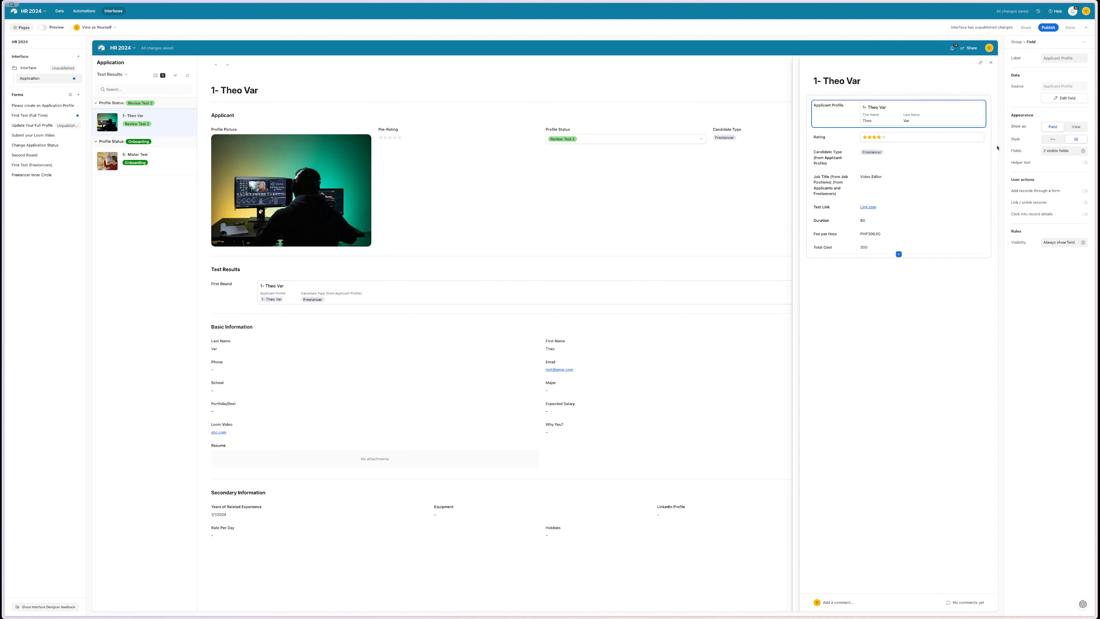
left_click(990, 114)
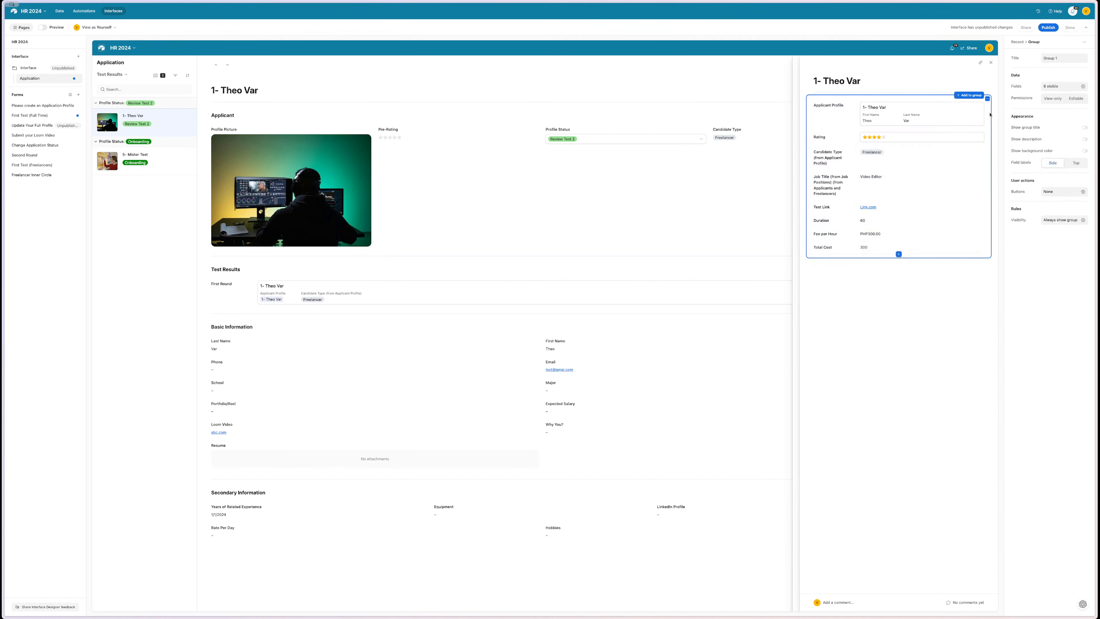
left_click(1064, 86)
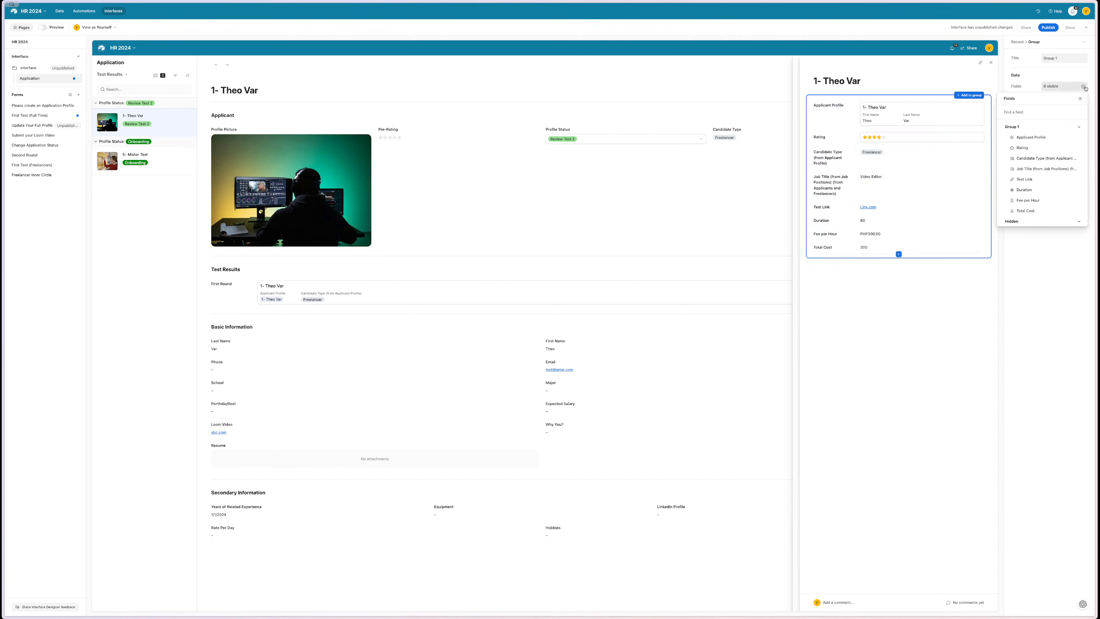
left_click(1076, 138)
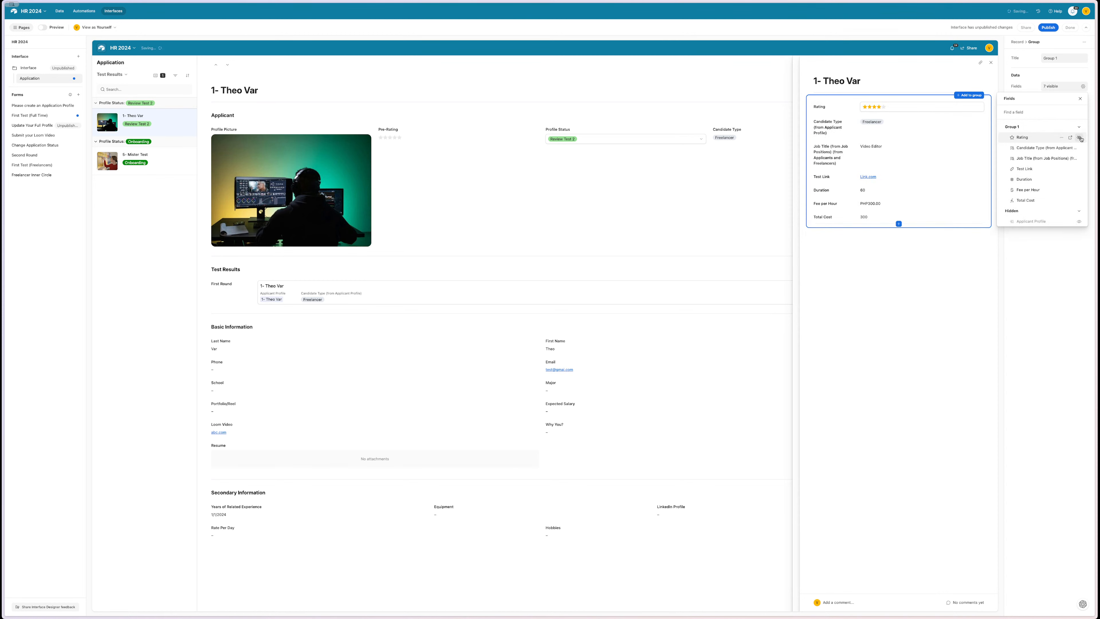
left_click(933, 262)
mouse_move(926, 230)
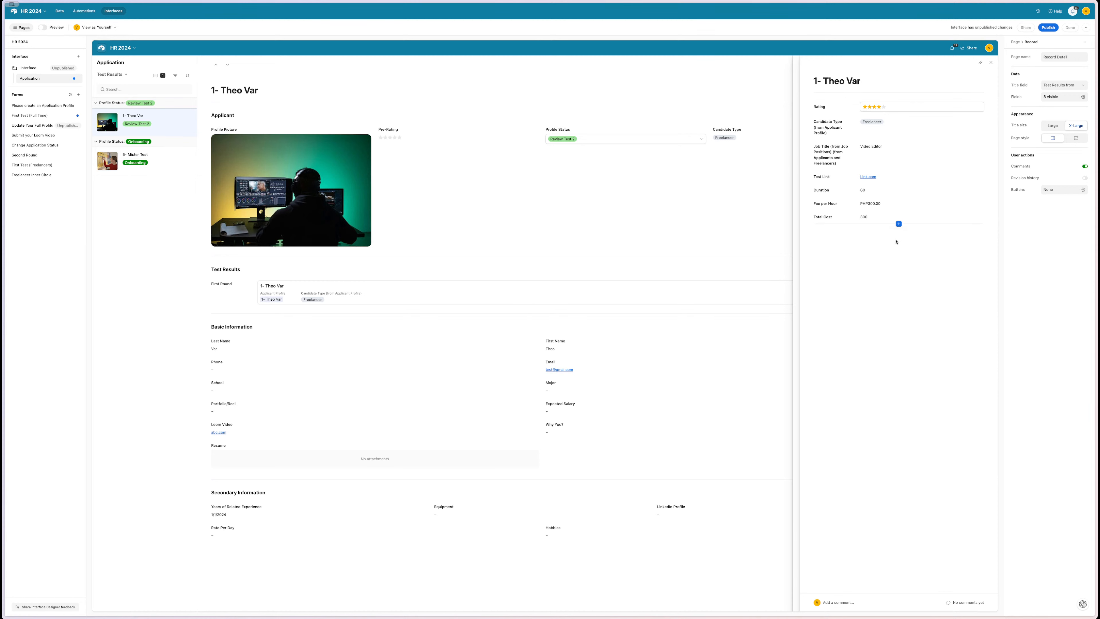
- Add the helper text 'Rate the test Results' above the Rating stars
left_click(827, 108)
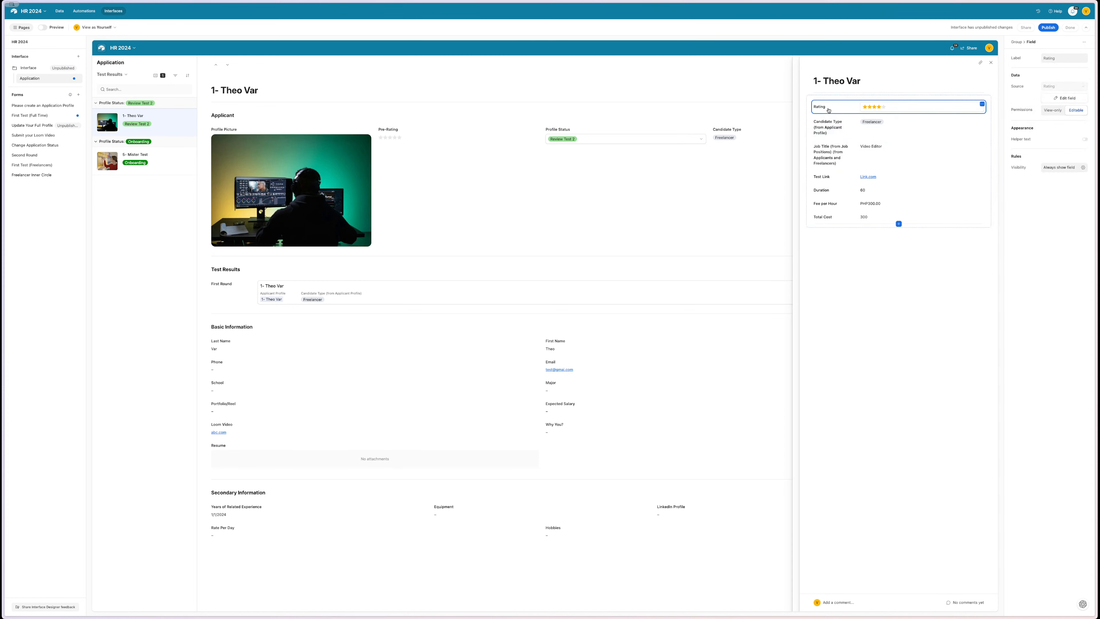
left_click(1059, 59)
left_click(1085, 138)
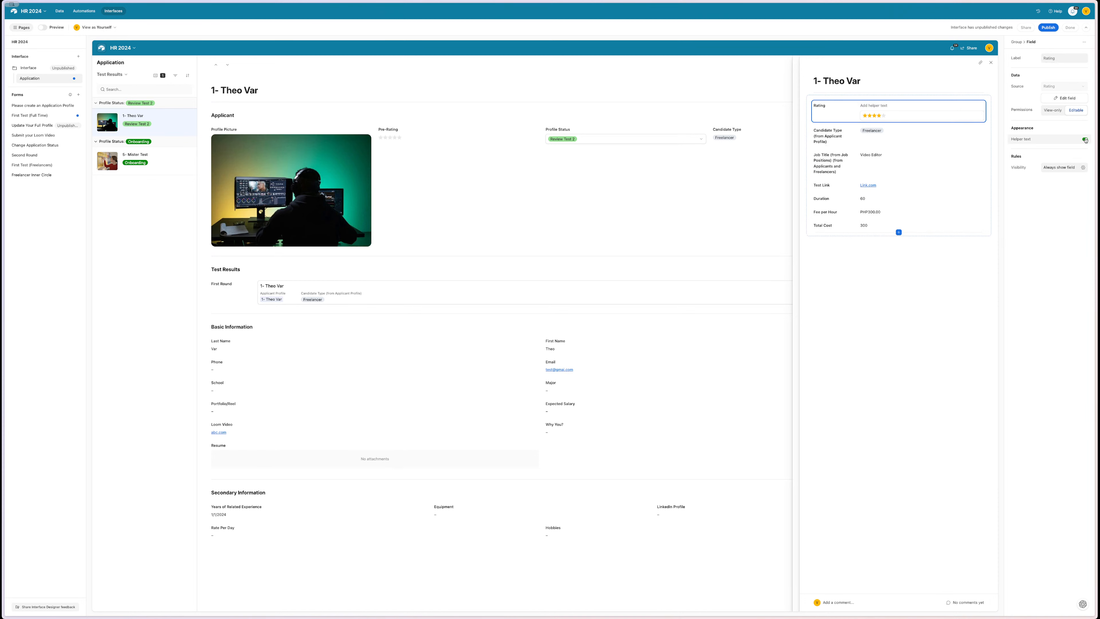
left_click(1026, 141)
left_click(1026, 142)
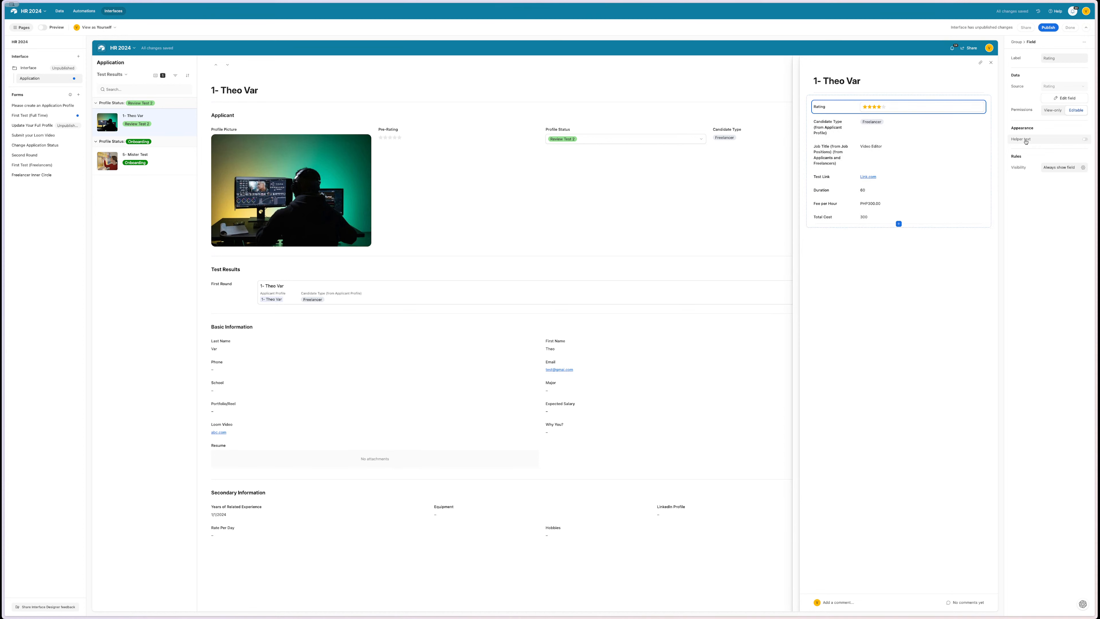
double_click(1027, 139)
left_click(872, 105)
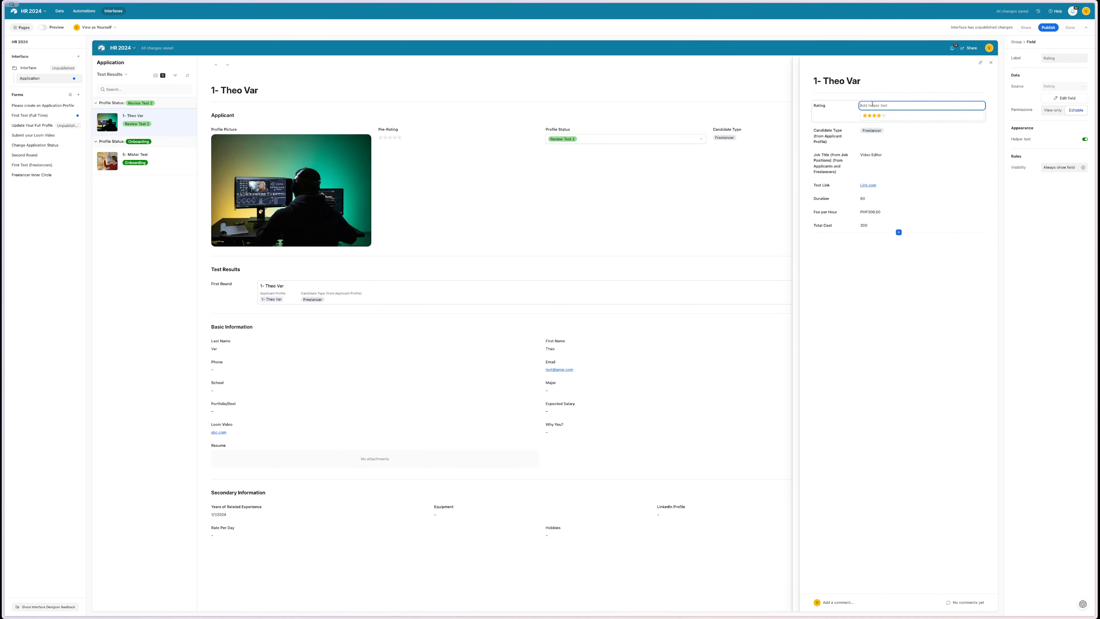
type("Rate")
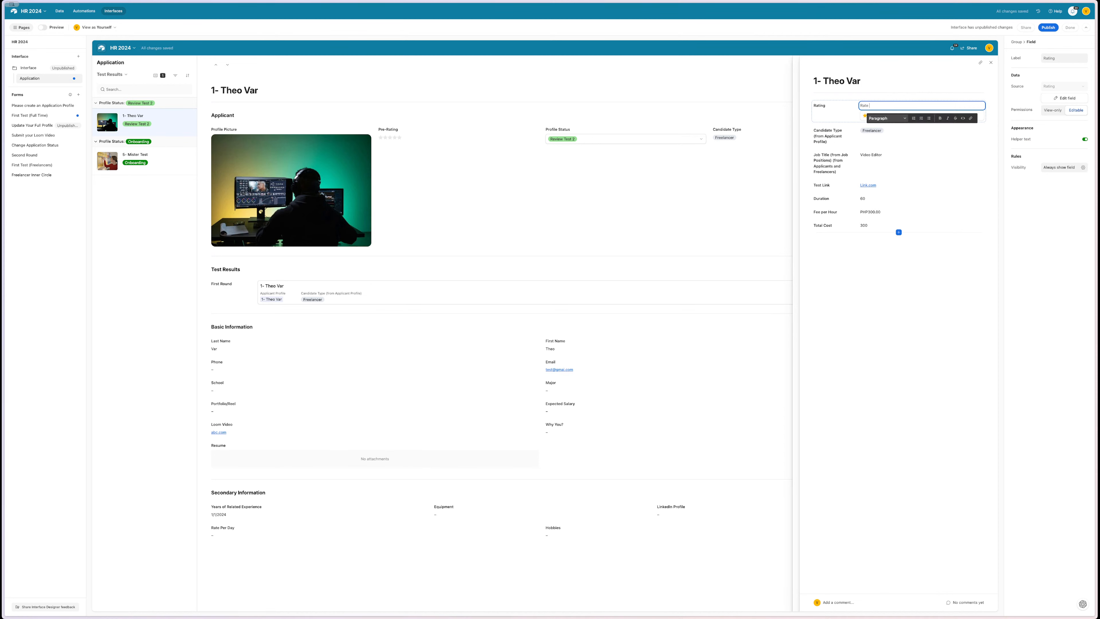
type(" The")
key("BackSpace")
key("BackSpace")
key("BackSpace")
key("BackSpace")
key("BackSpace")
key("BackSpace")
type("he test Results")
left_click(862, 275)
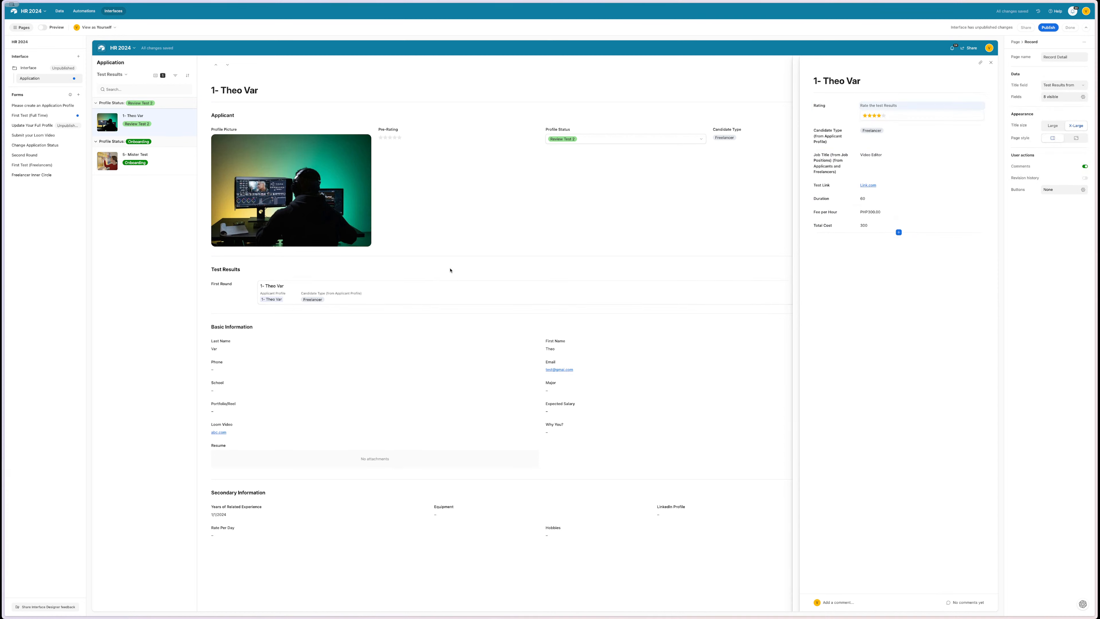
- Close the record detail side panel and select the Test Results group
left_click(992, 64)
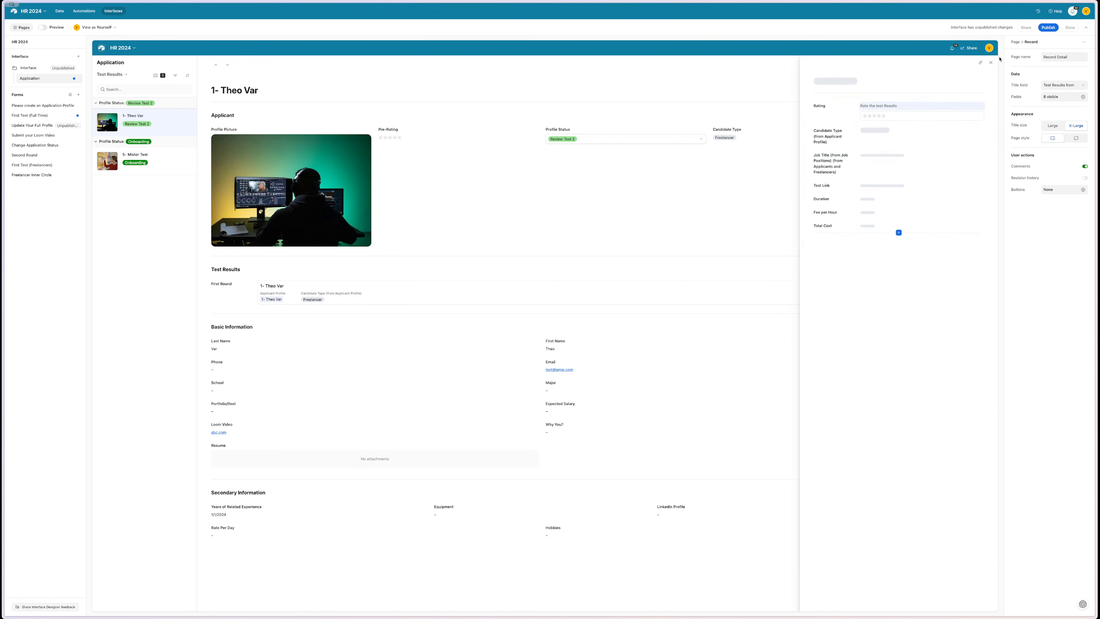
left_click(991, 62)
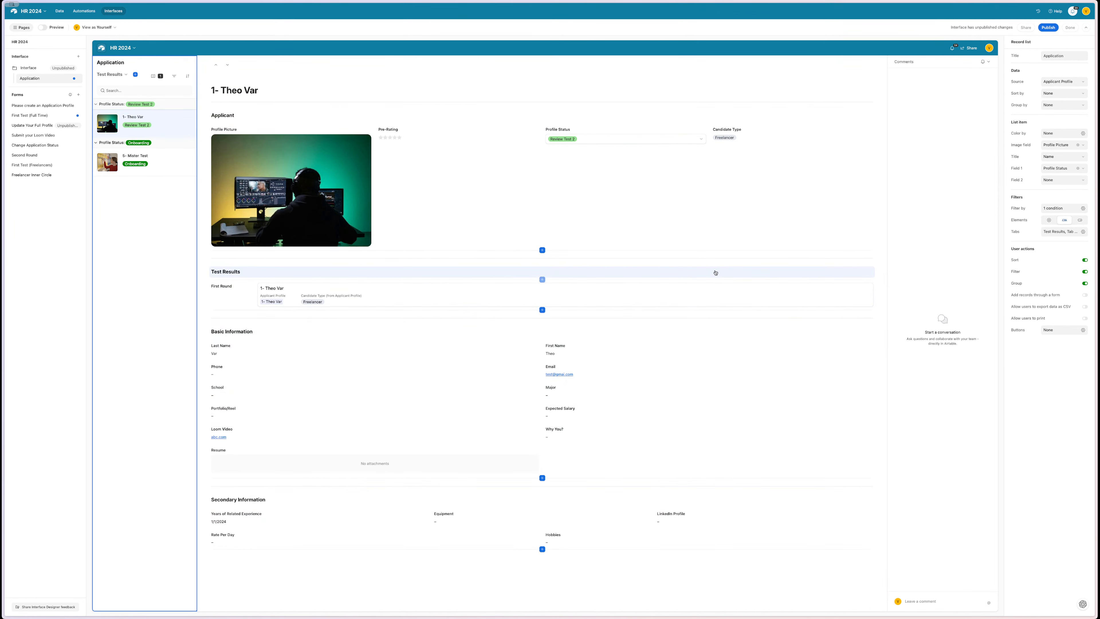
left_click(714, 272)
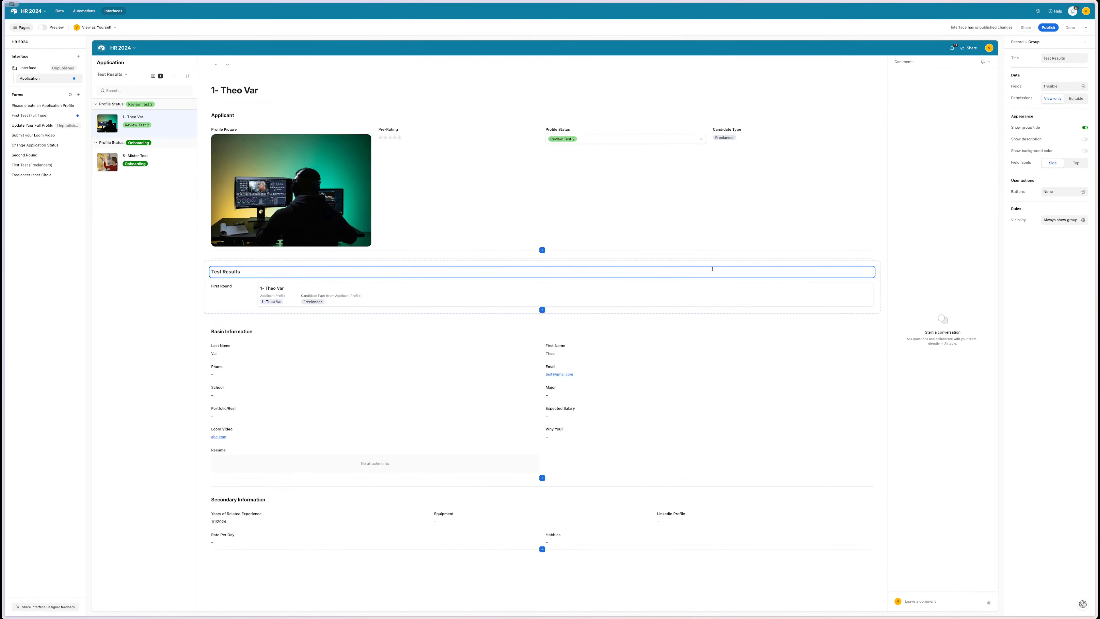
- Try the compact pill style for First Round, then restore the card list
left_click(264, 289)
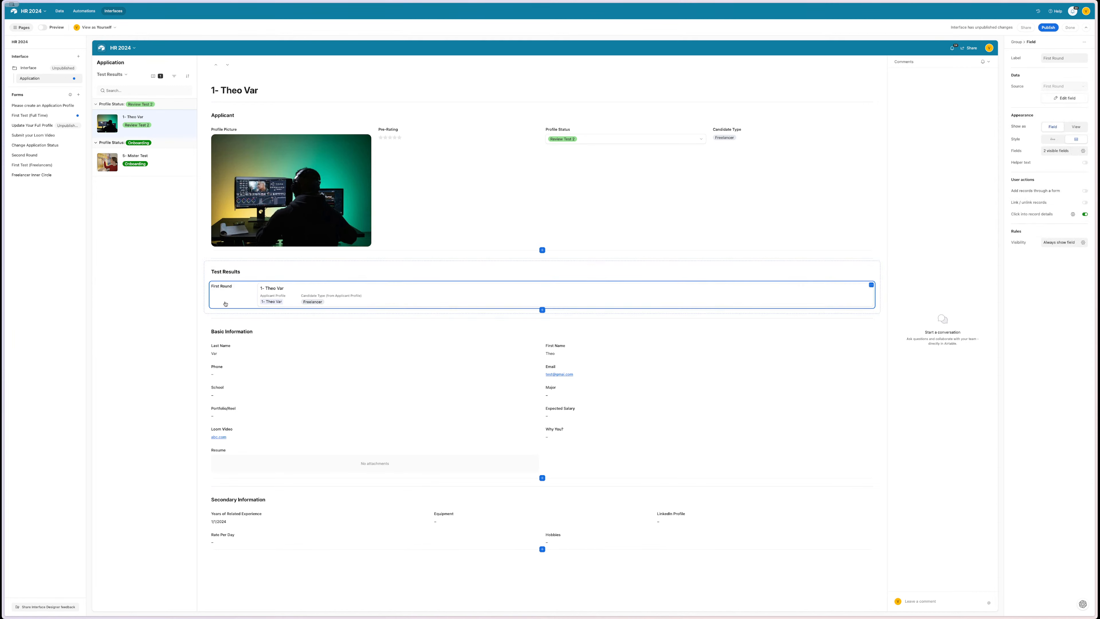
left_click(1053, 140)
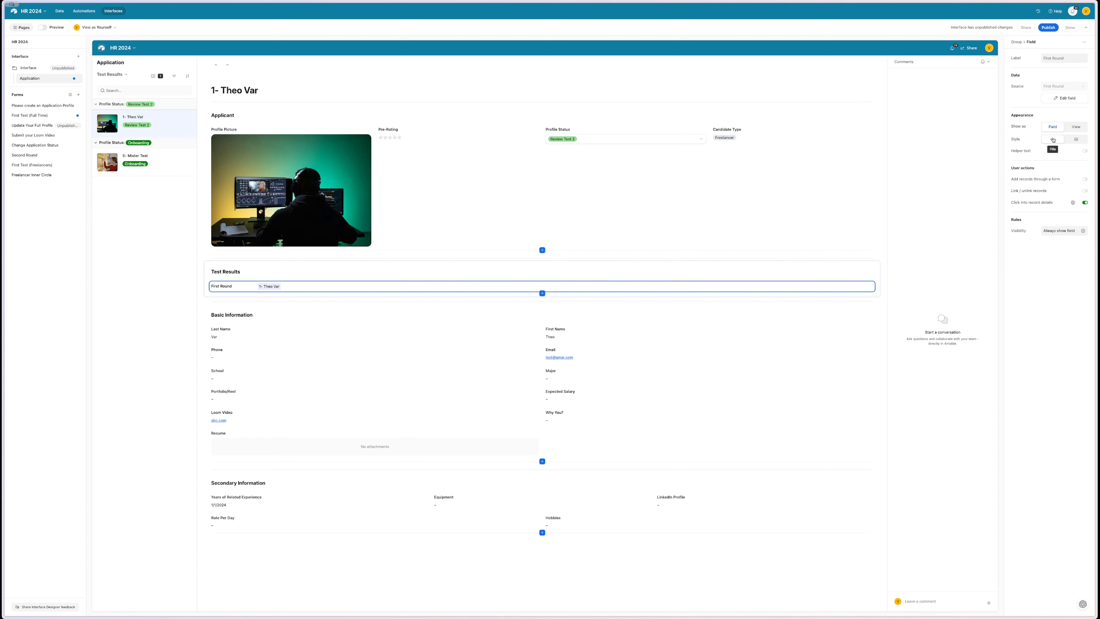
left_click(1076, 139)
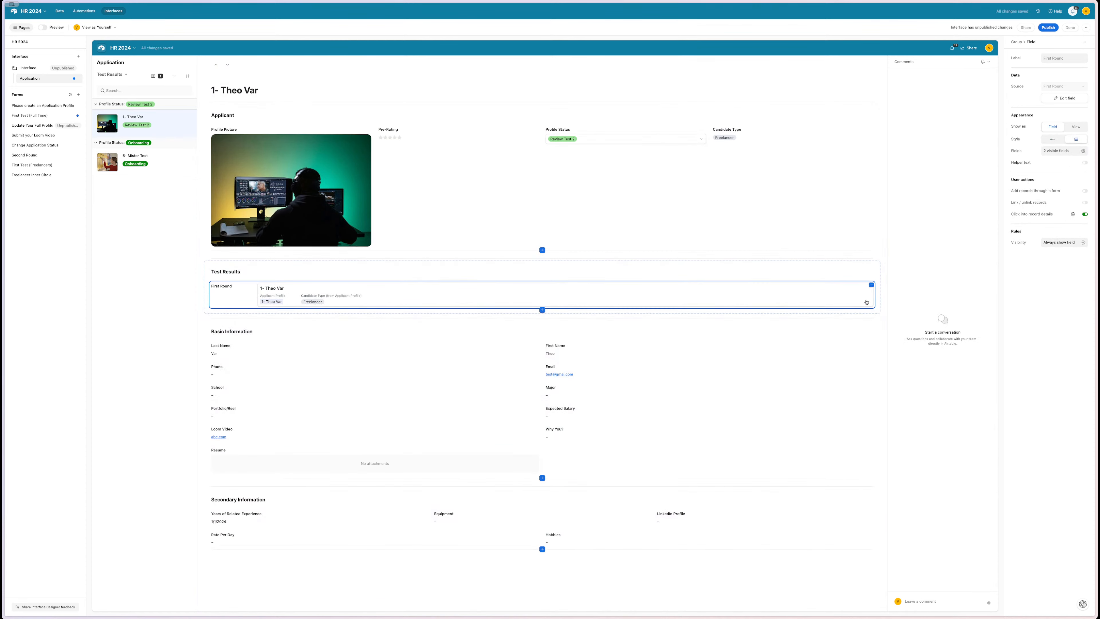
left_click(878, 294)
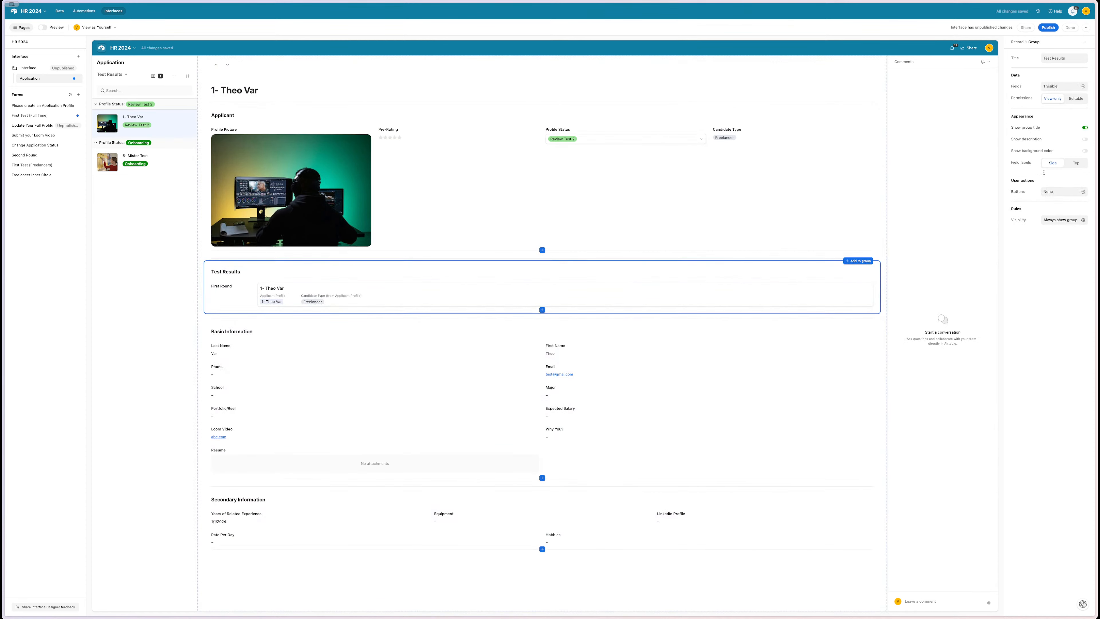
left_click(1084, 85)
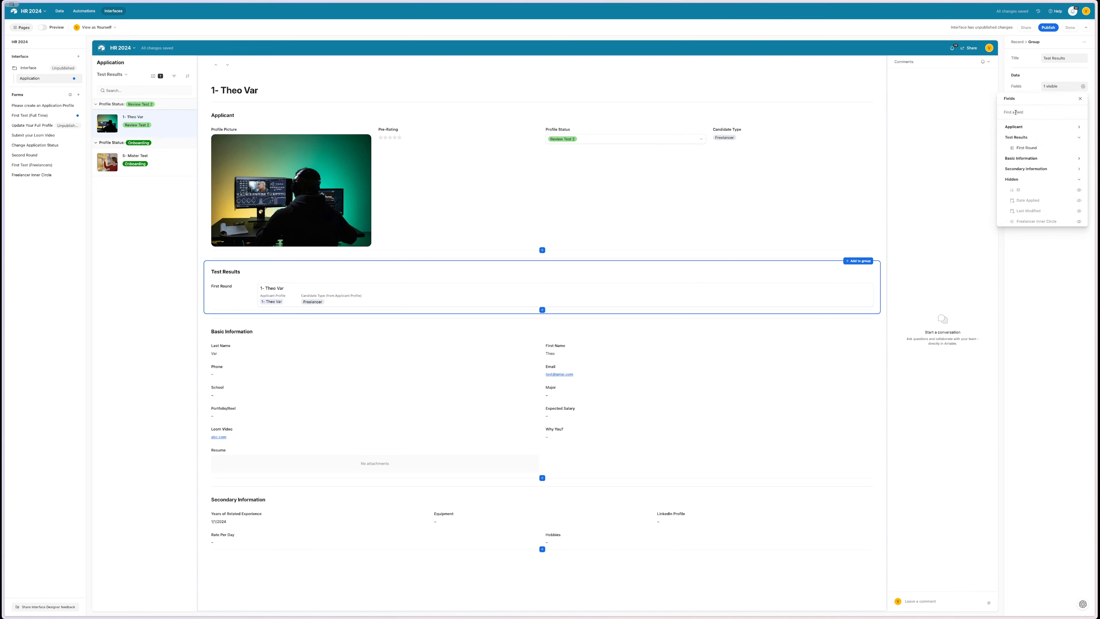
- Add the Second Round field and place it beside First Round as a second column
type("sec")
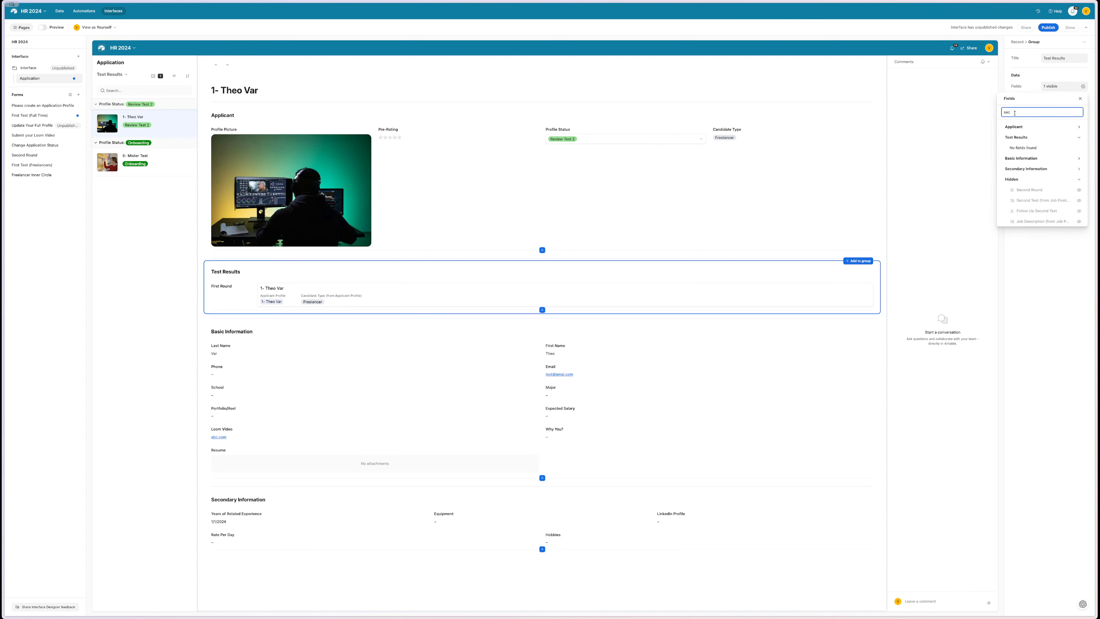
type("ond")
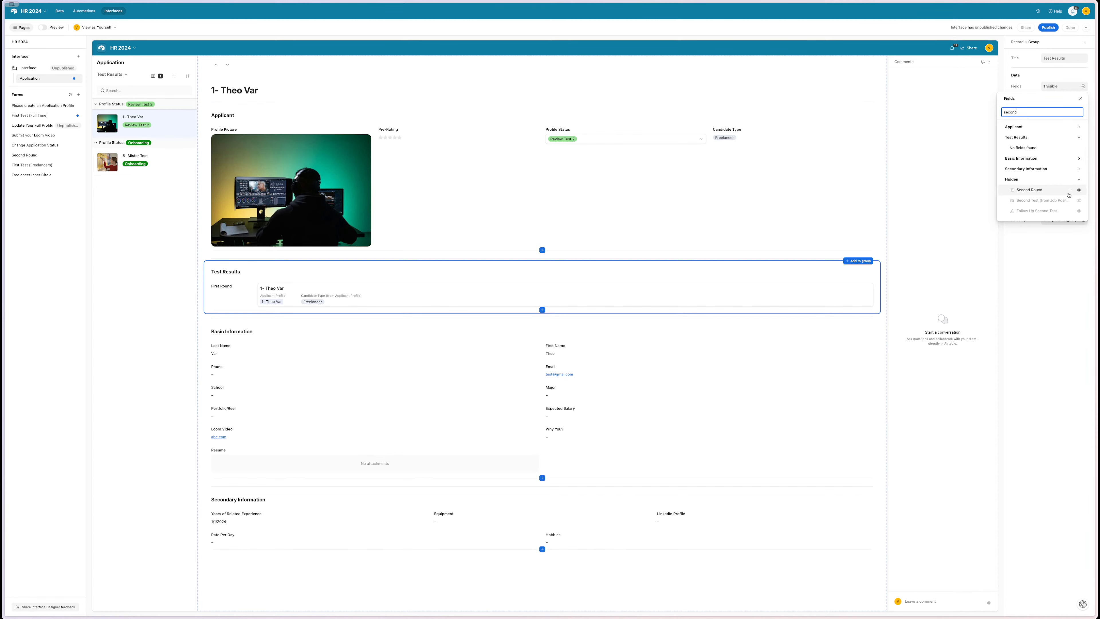
left_click(1079, 190)
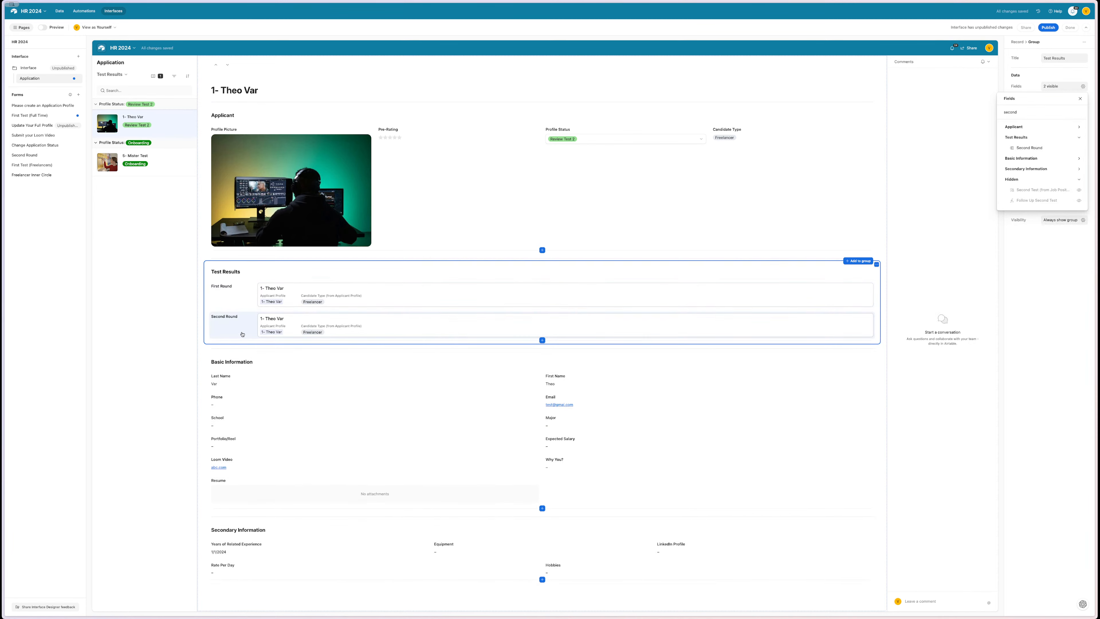
left_click(265, 323)
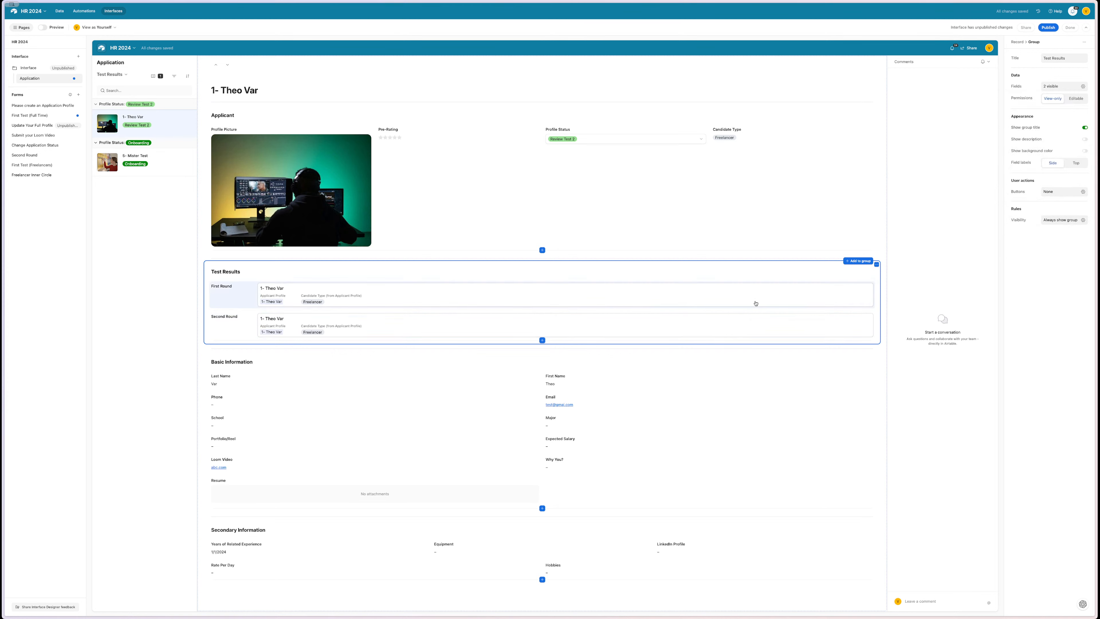
left_click(223, 323)
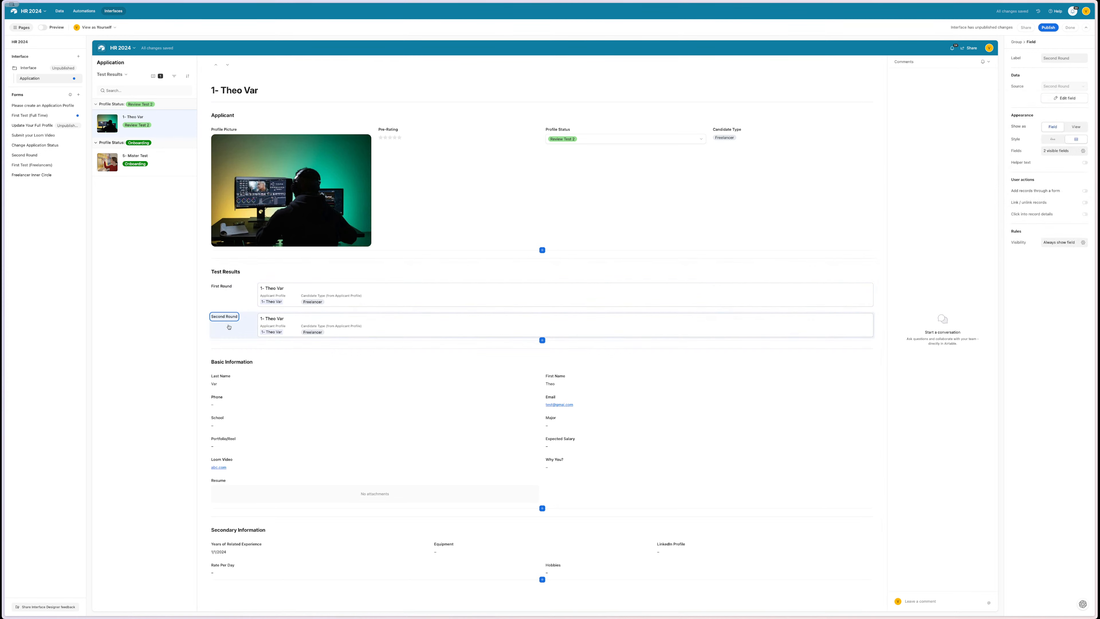
left_click_drag(225, 328, 818, 305)
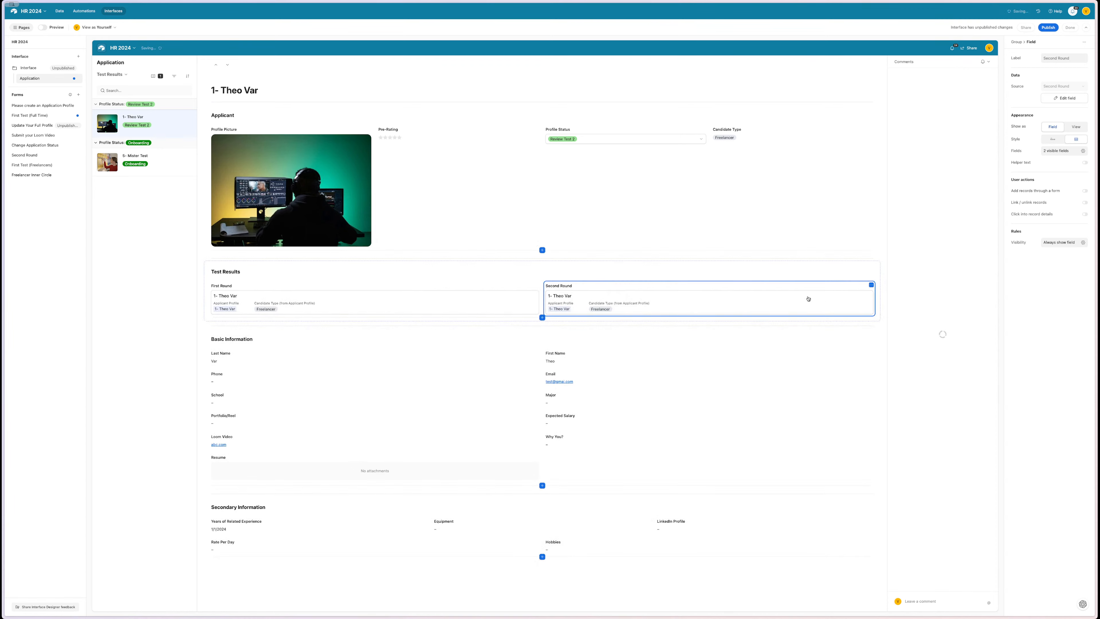
left_click(217, 278)
left_click(305, 311)
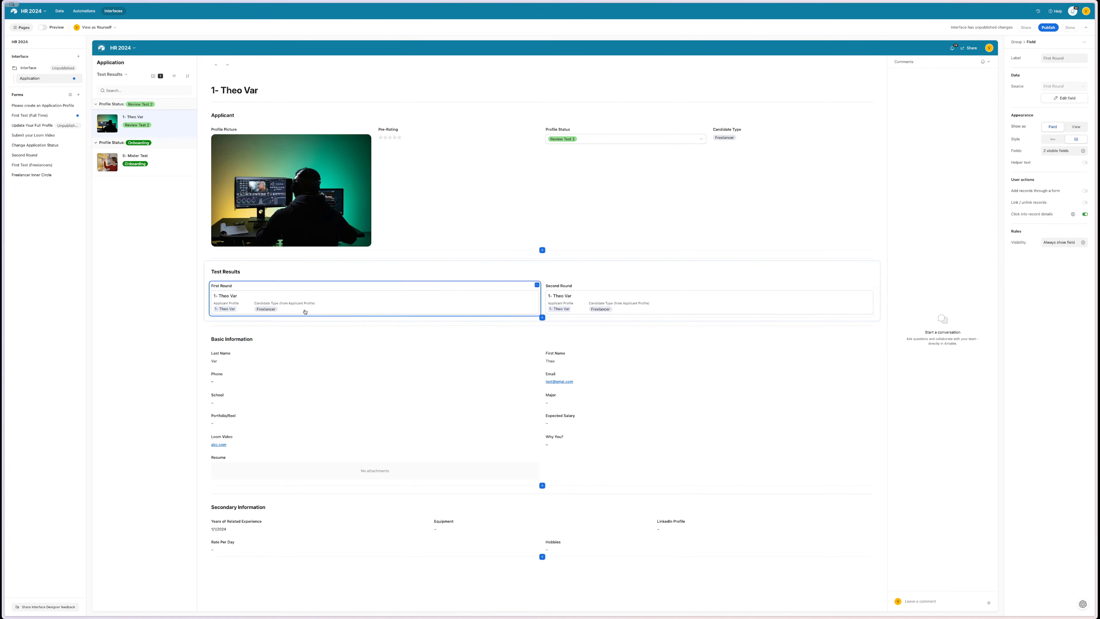
left_click(124, 75)
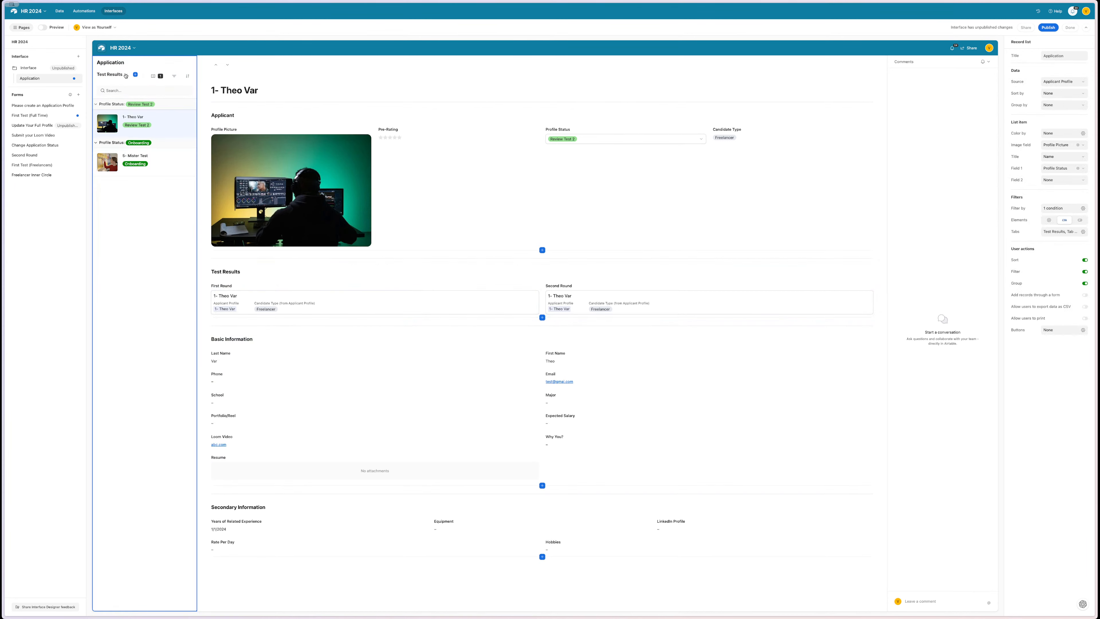
- Review the Test Results tab's filter conditions in the record list
left_click(125, 76)
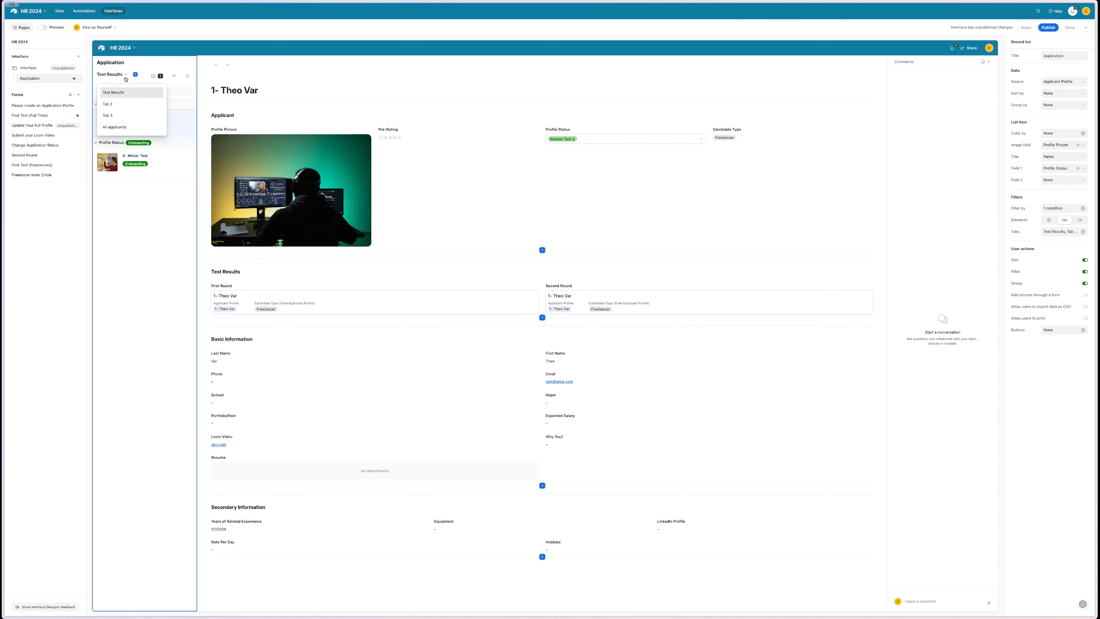
left_click(116, 103)
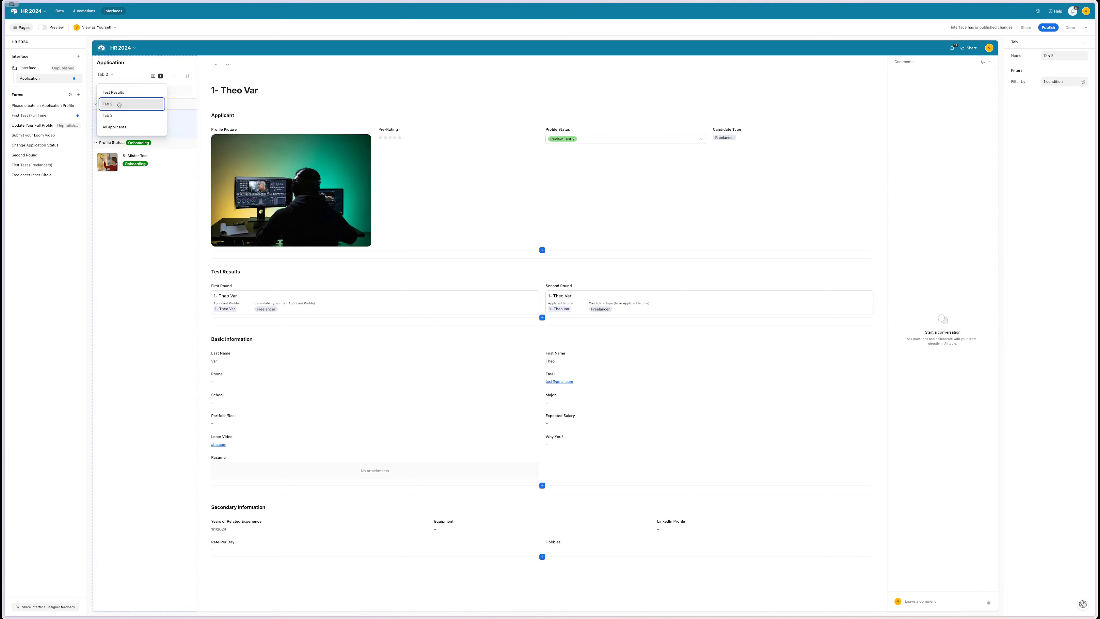
left_click(114, 92)
left_click(1084, 84)
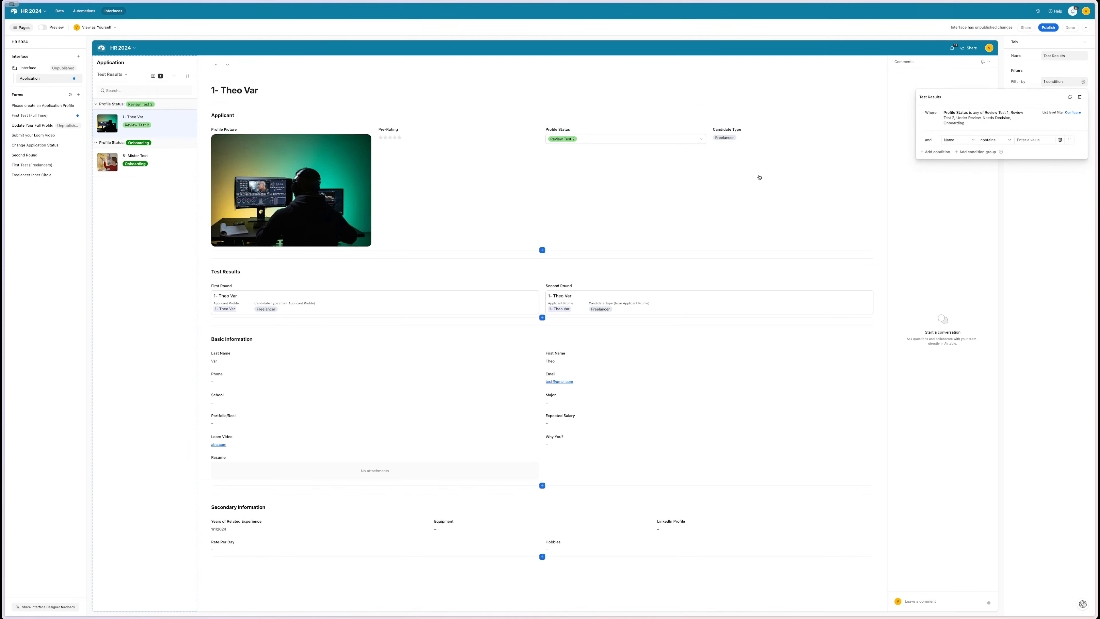
left_click(878, 222)
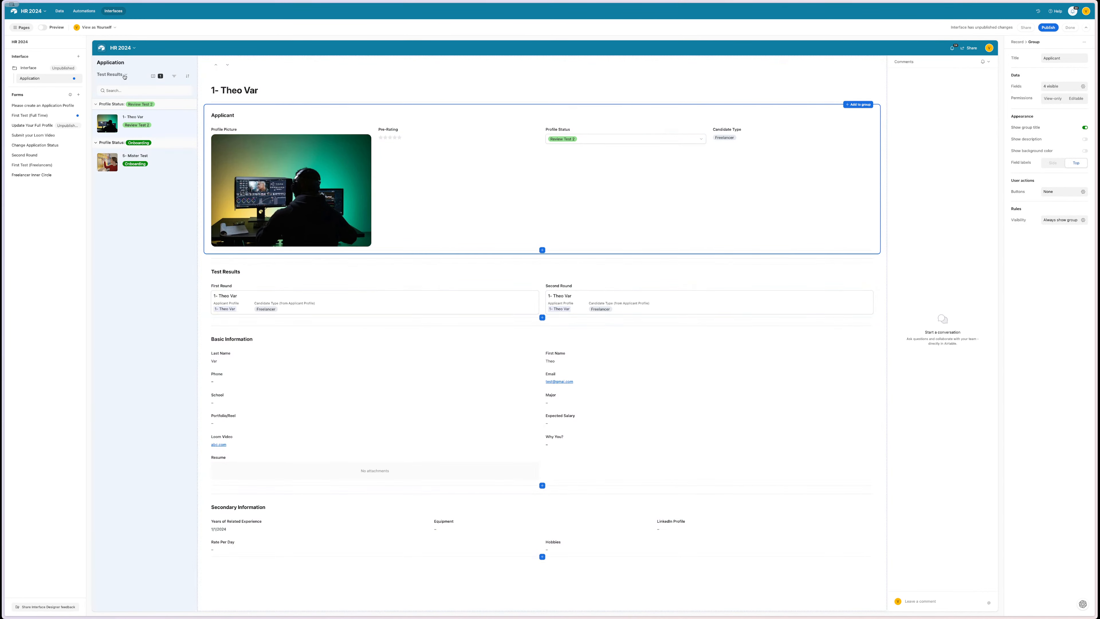
- Switch the record list to Tab 2 and inspect its Name filter condition without changing it
left_click(125, 77)
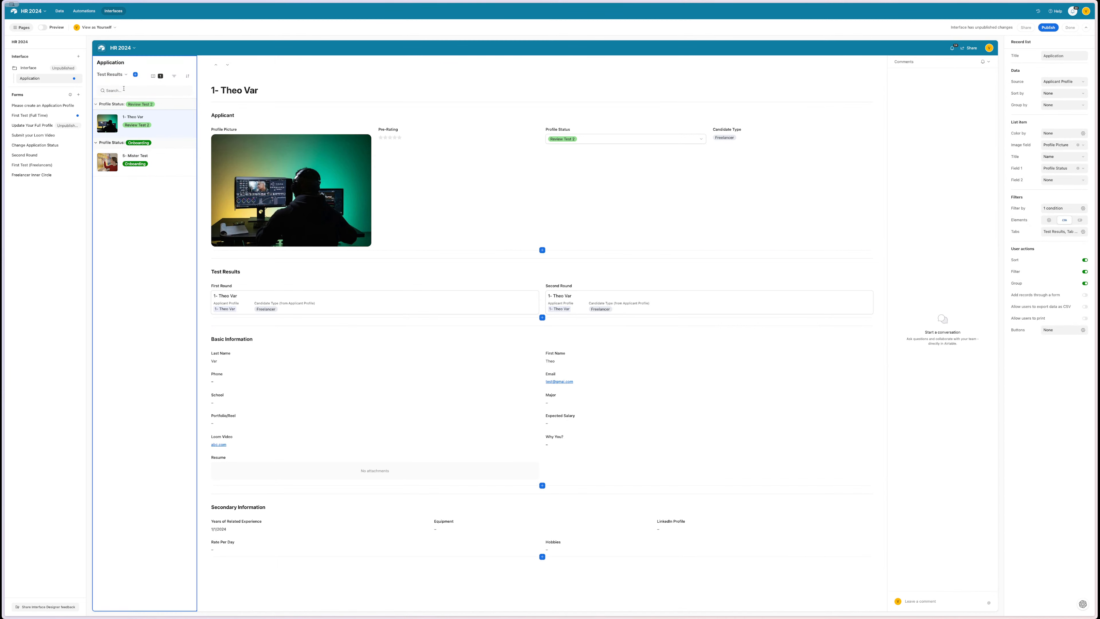
left_click(125, 75)
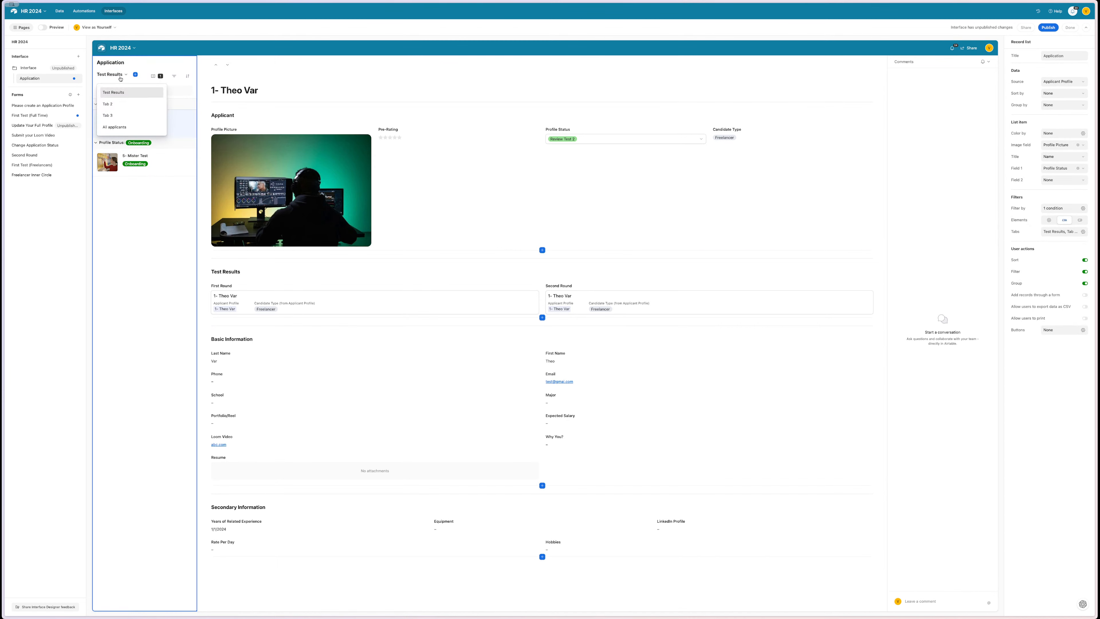
left_click(118, 105)
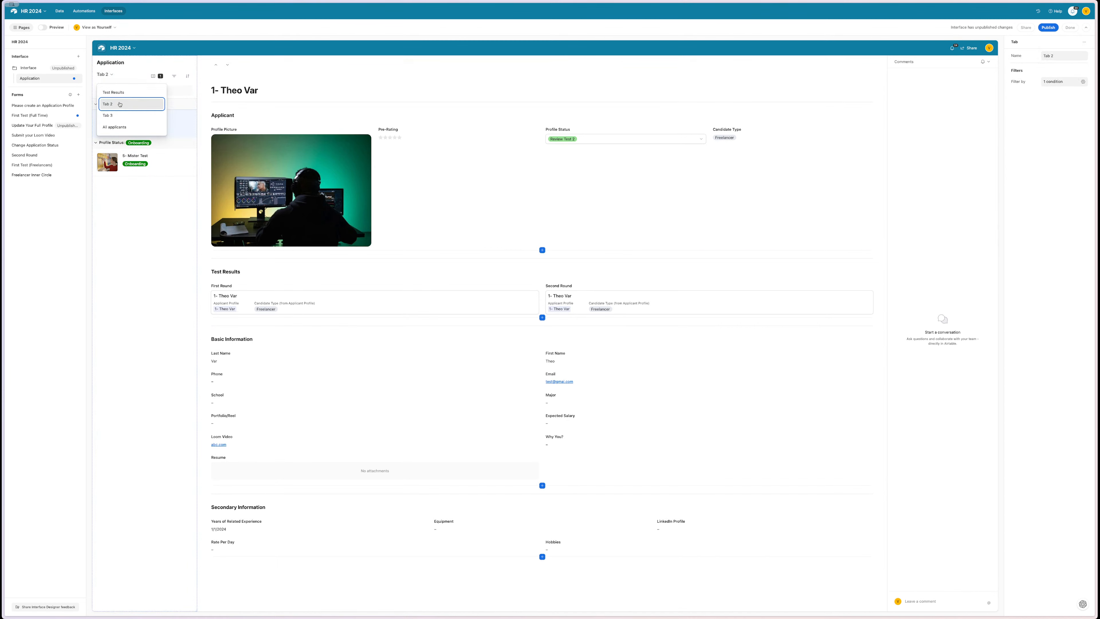
left_click(1084, 82)
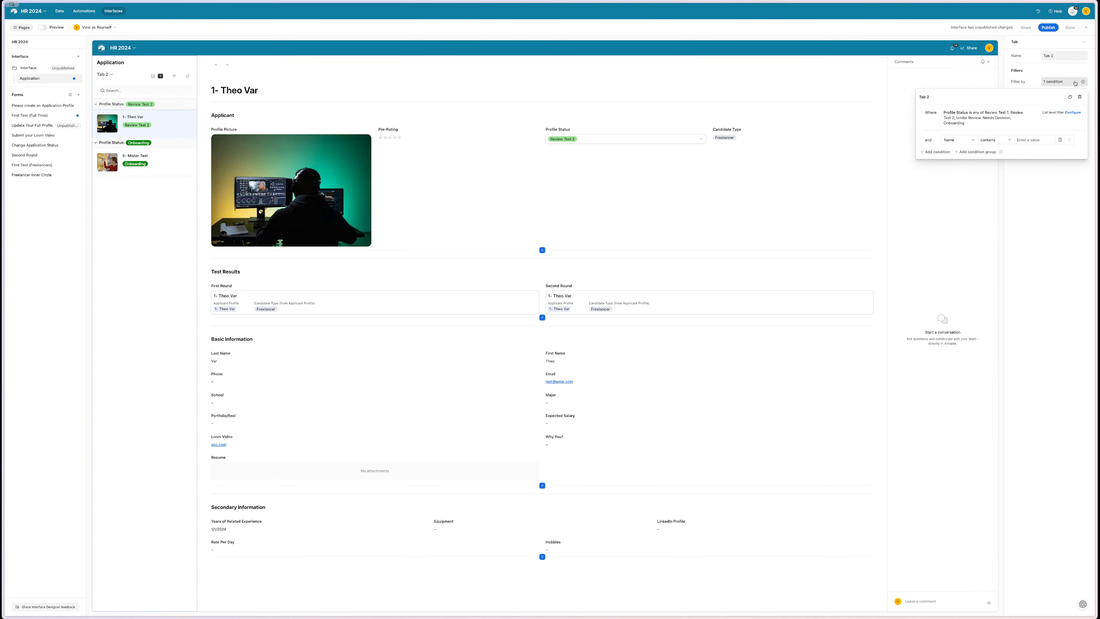
left_click(957, 141)
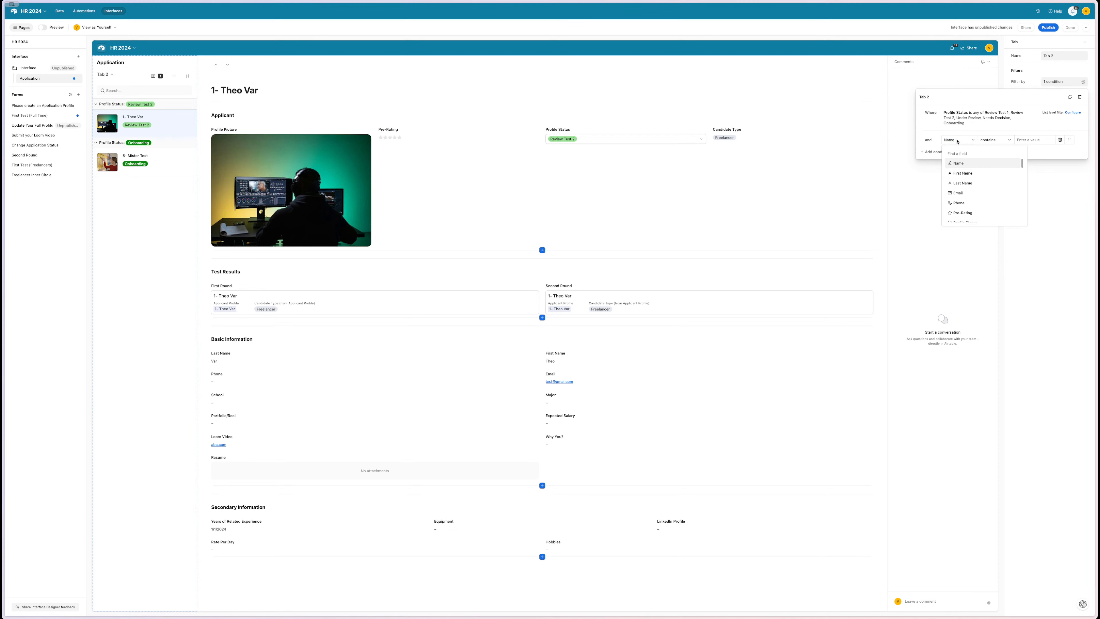
left_click(958, 140)
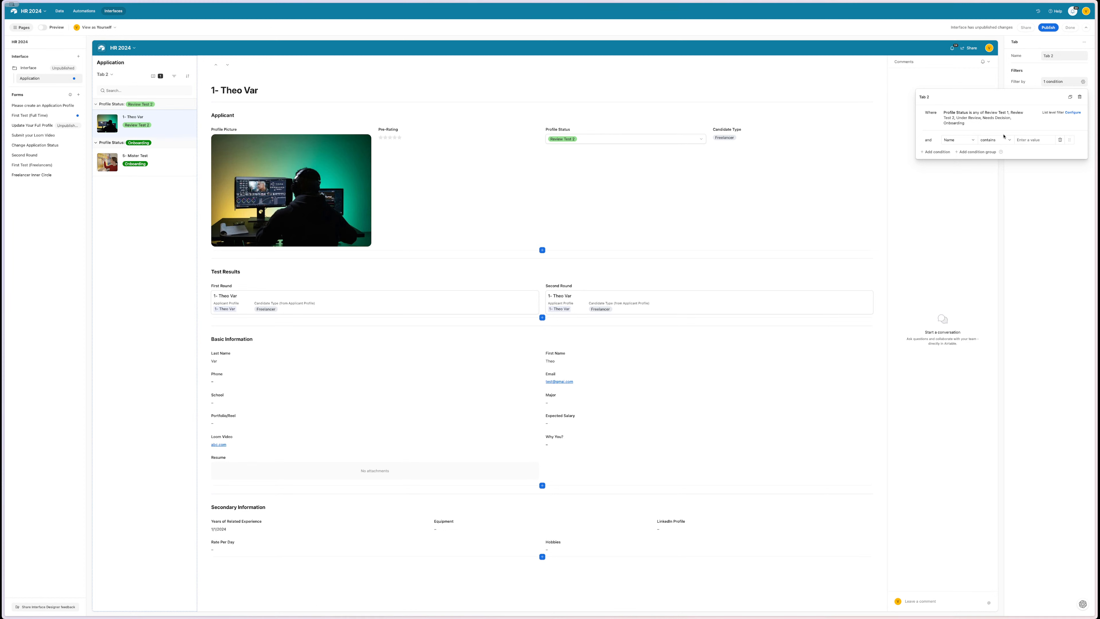
left_click(750, 246)
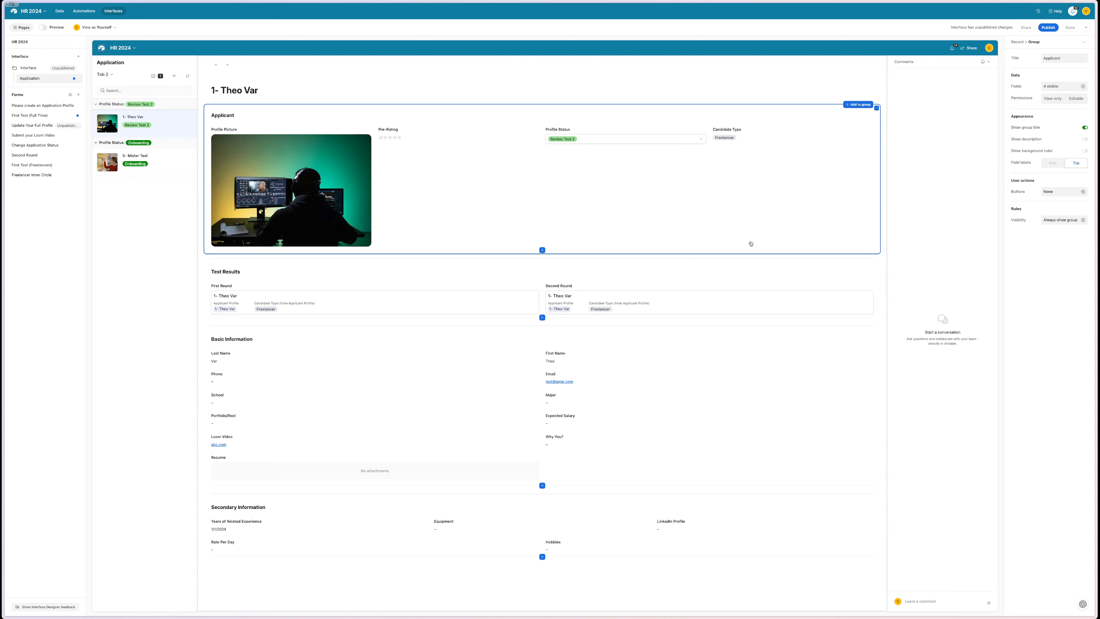
- Add a visibility condition to the Test Results group: First Round is not empty
left_click(739, 268)
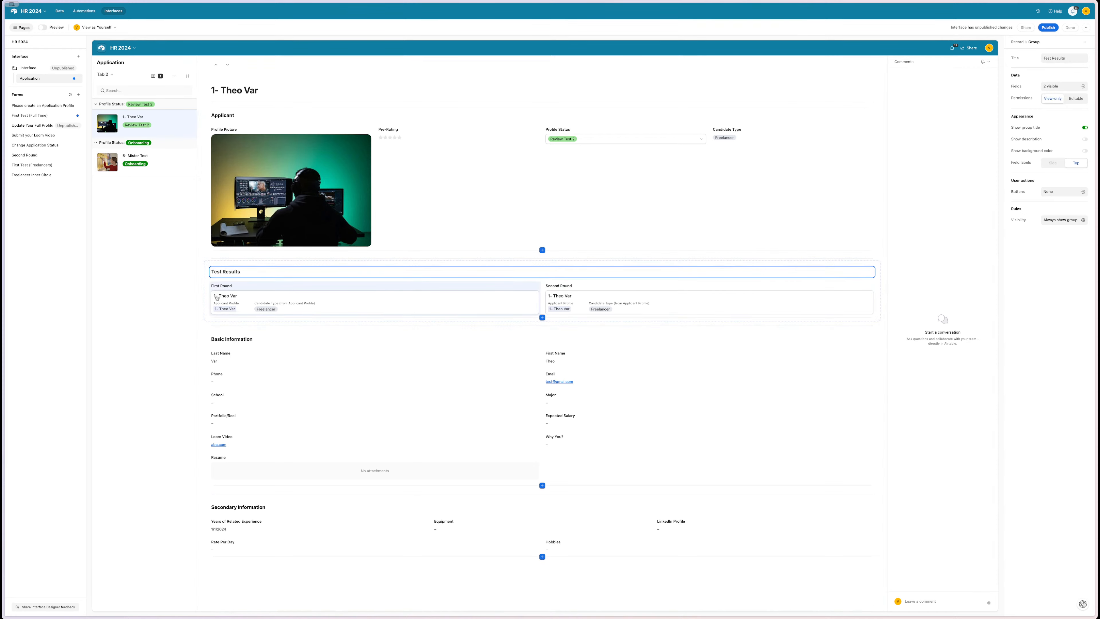
left_click(205, 288)
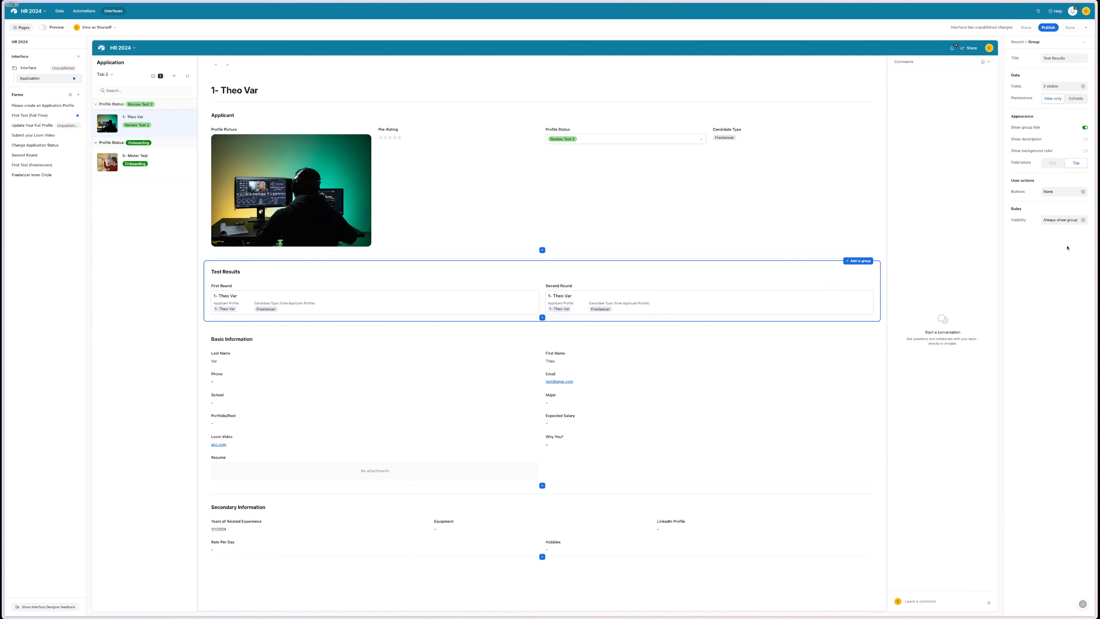
left_click(1081, 220)
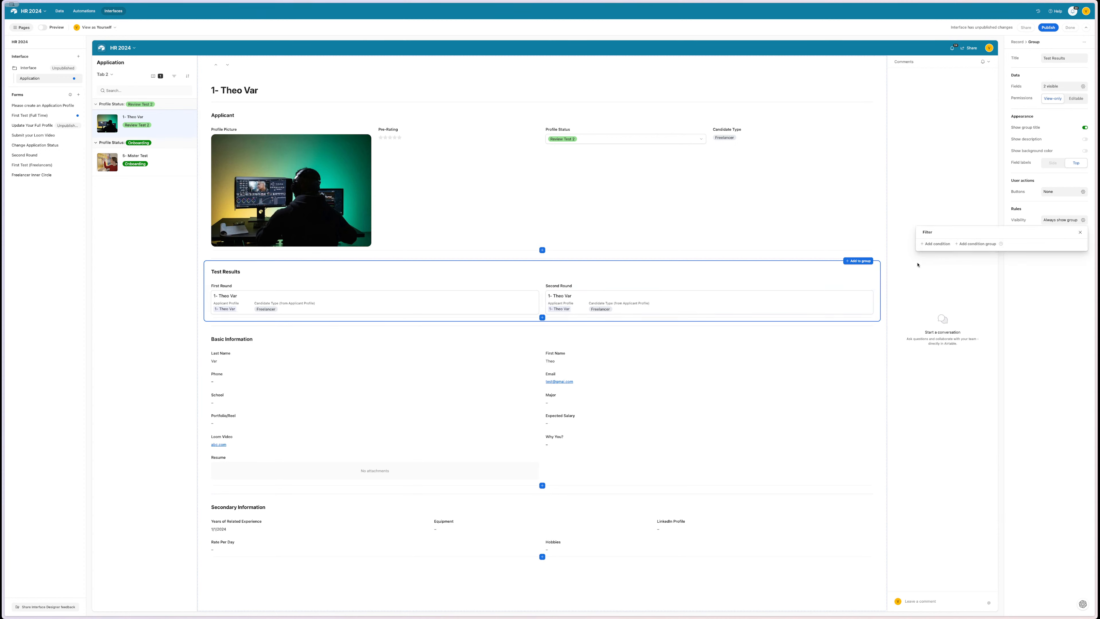
left_click(929, 247)
left_click(957, 246)
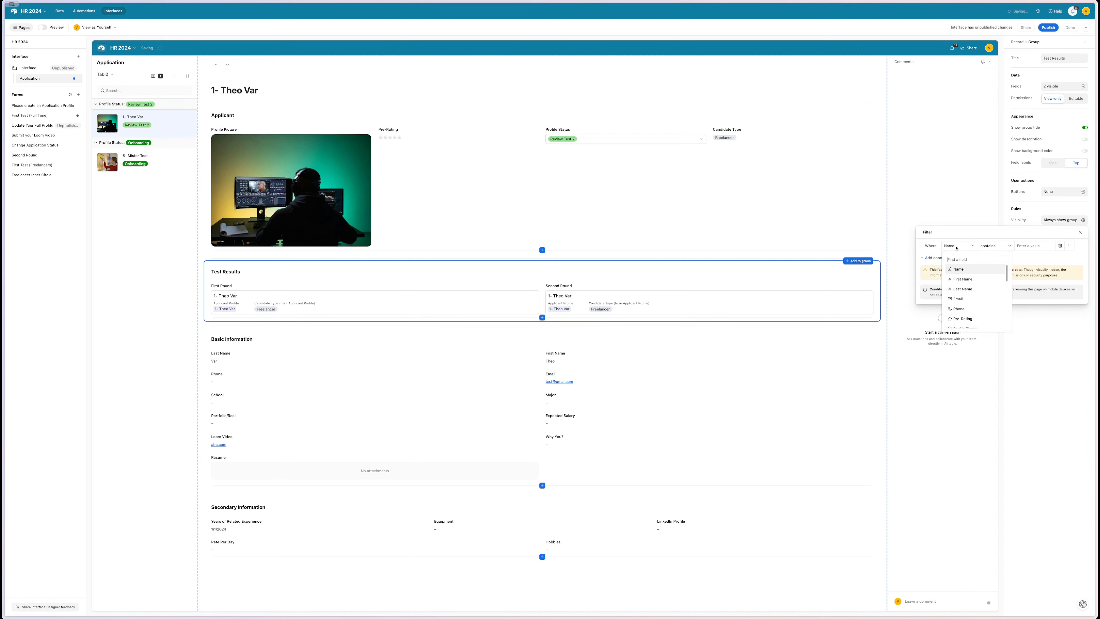
type("fir")
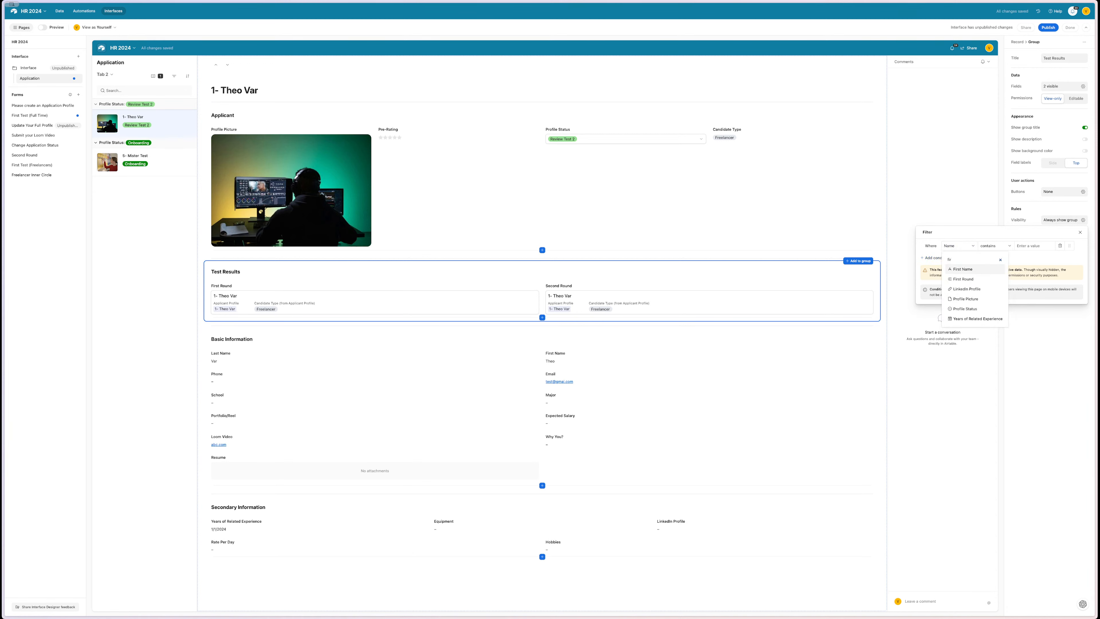
left_click(967, 280)
left_click(970, 247)
scroll(966, 299, "down", 1)
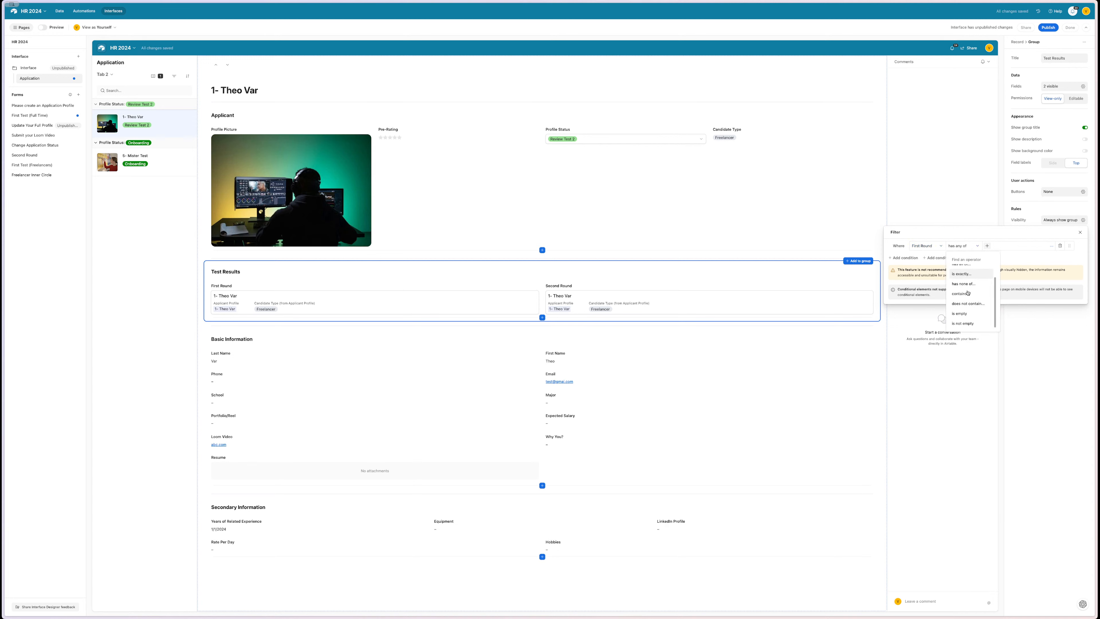
left_click(964, 323)
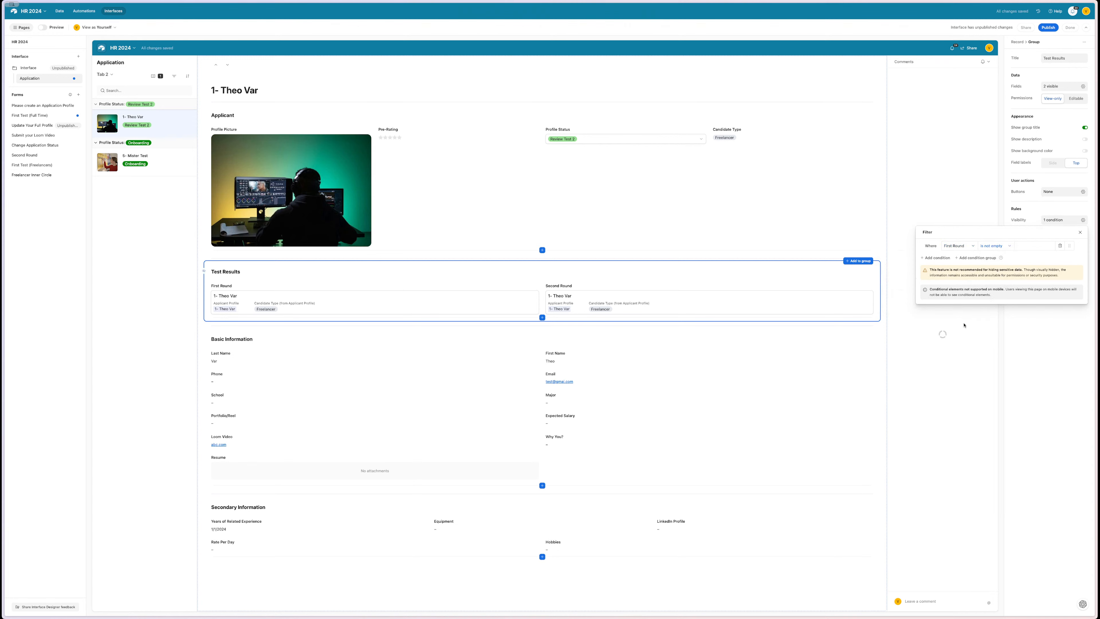
left_click(1039, 357)
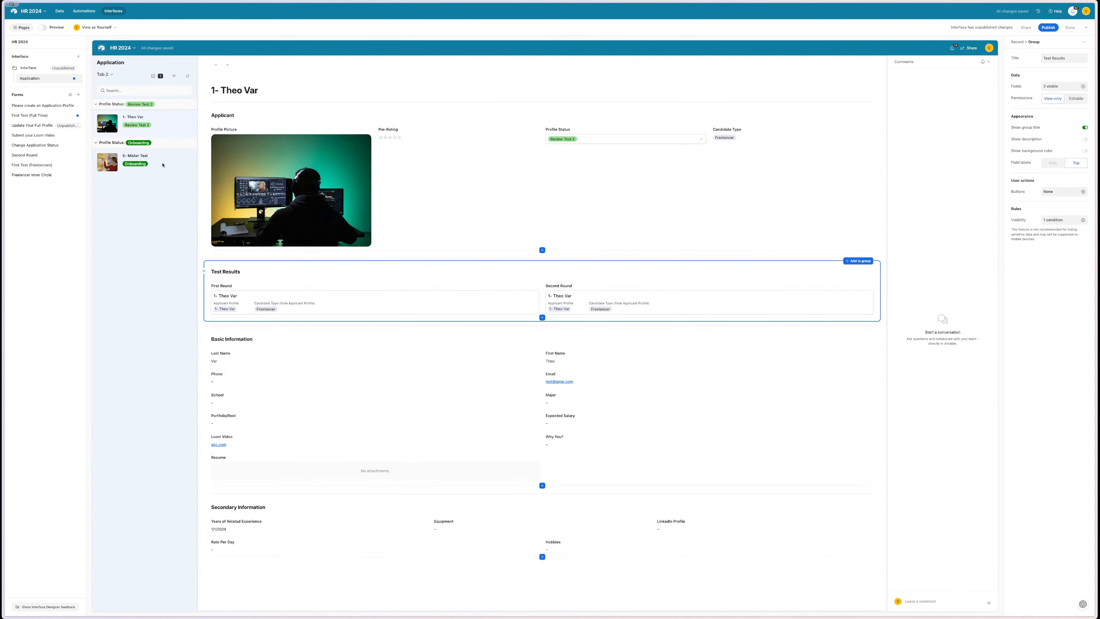
left_click(162, 165)
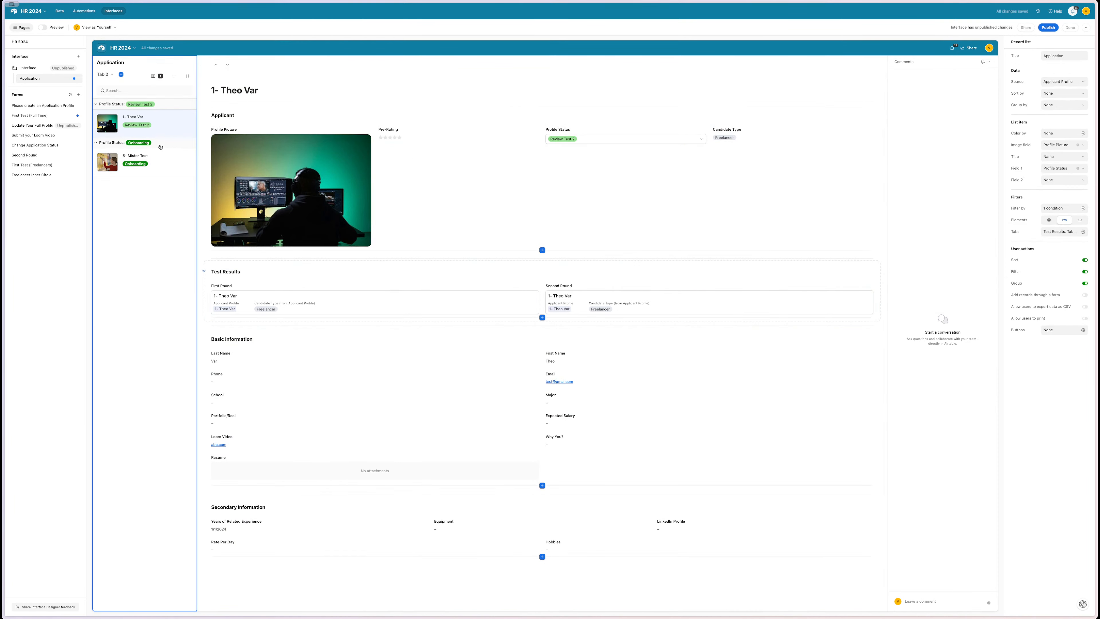
left_click(162, 165)
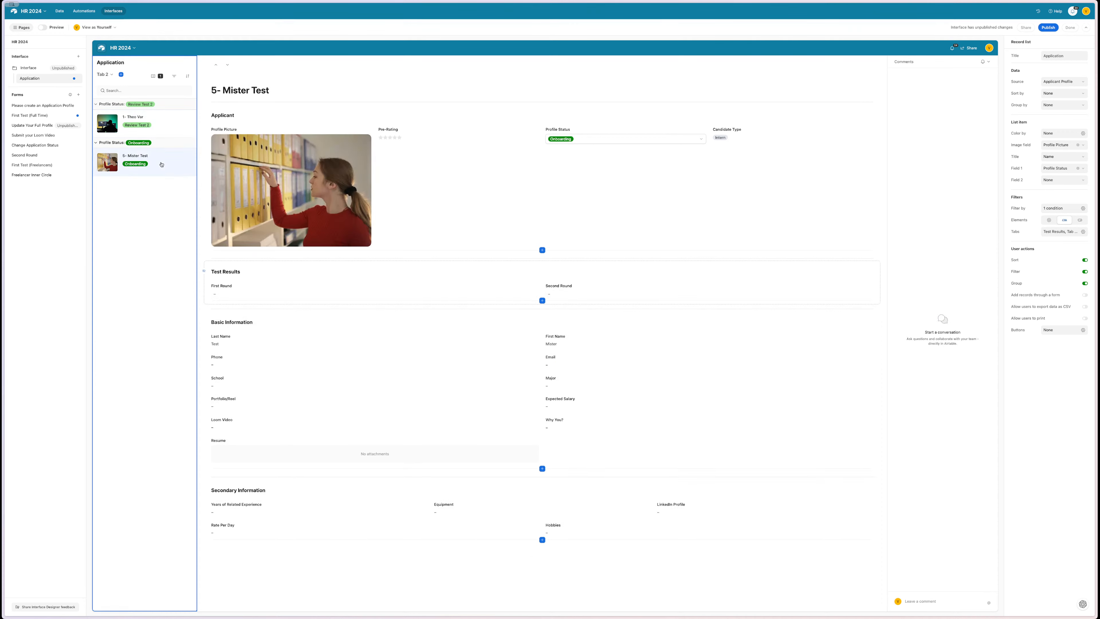
left_click(157, 128)
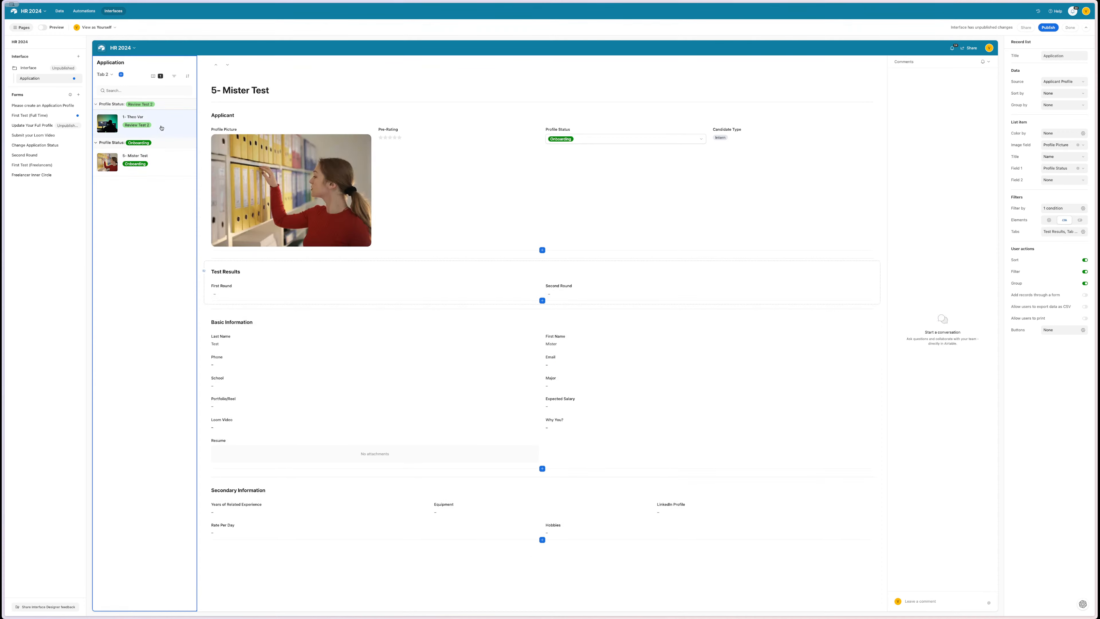
left_click(47, 27)
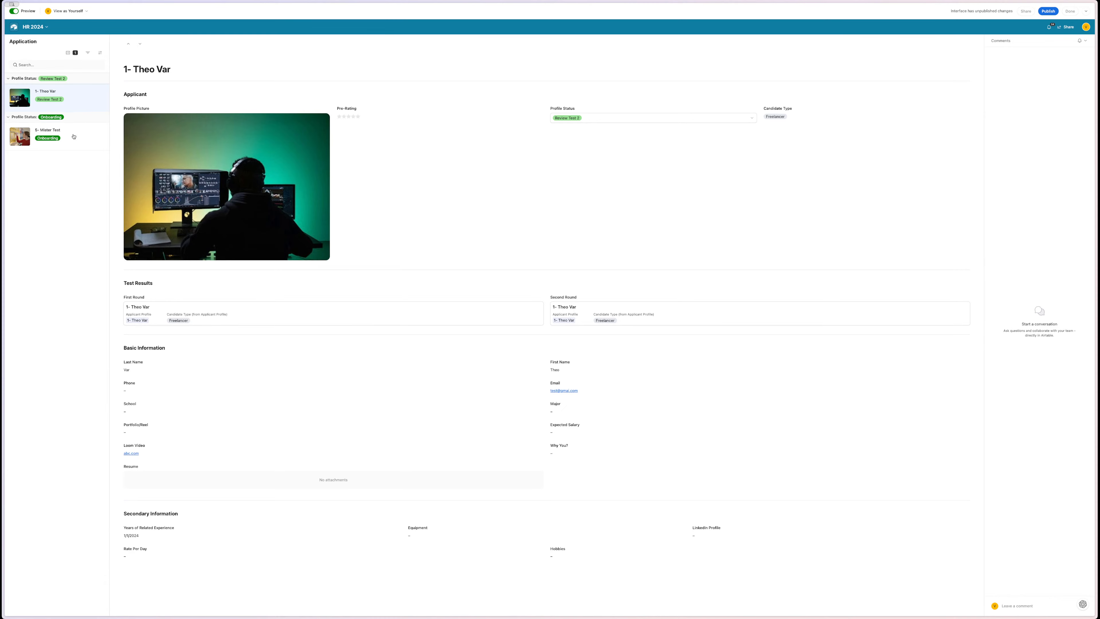
left_click(74, 137)
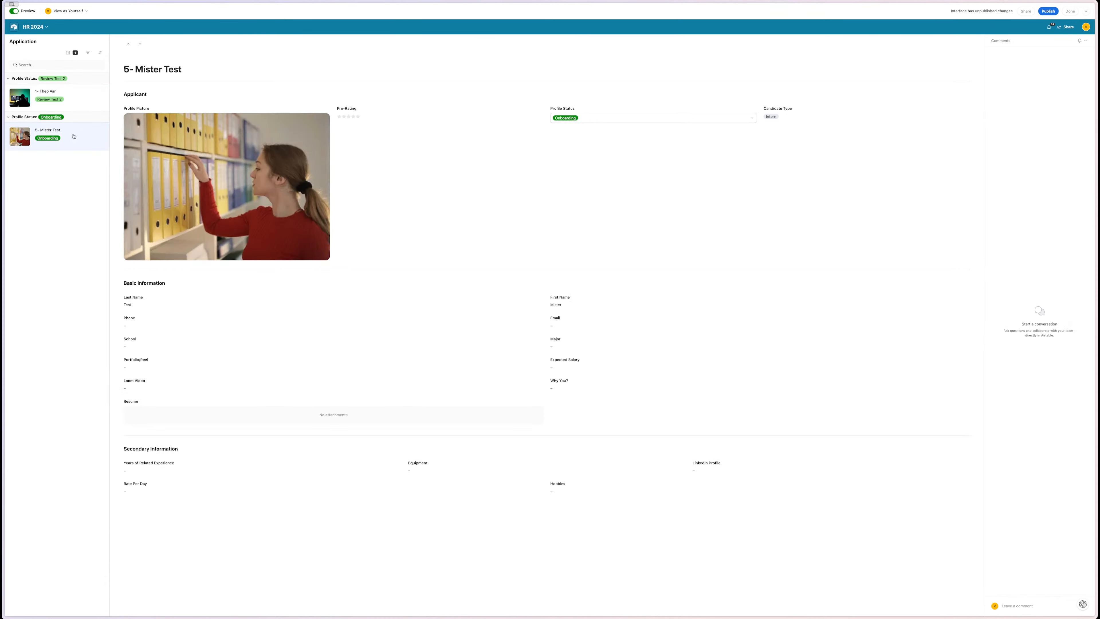
left_click(75, 103)
left_click(73, 123)
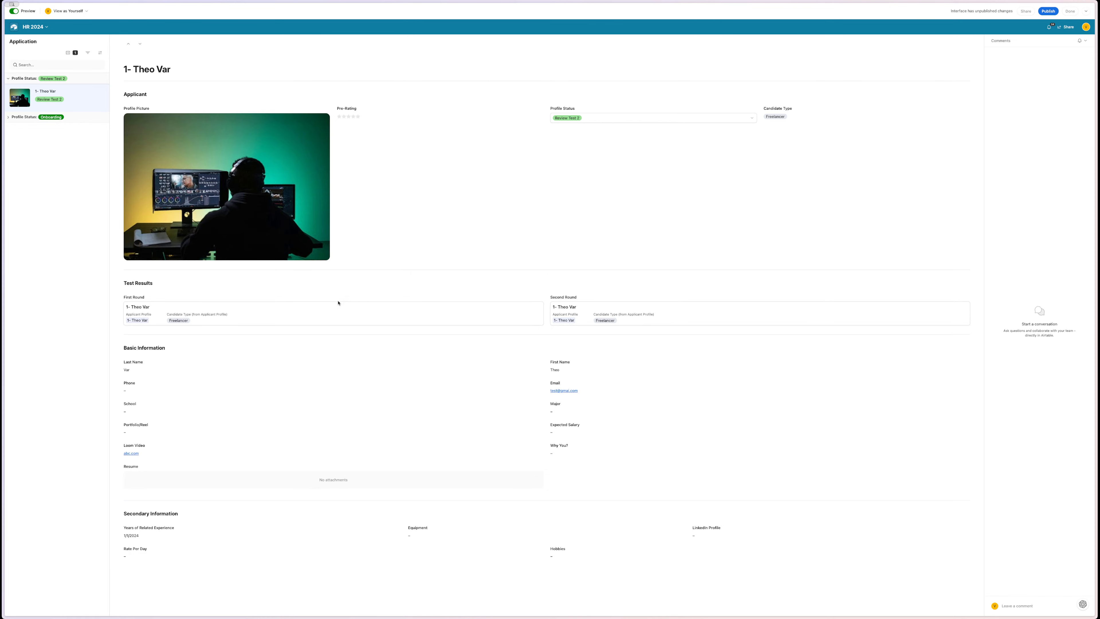
left_click(336, 308)
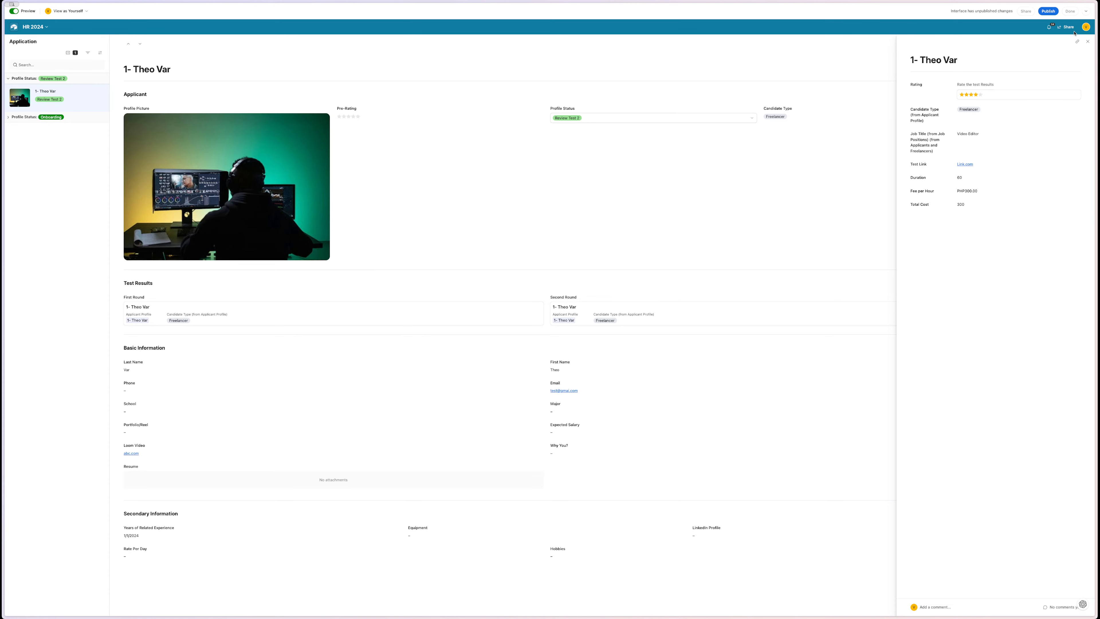
left_click(1087, 41)
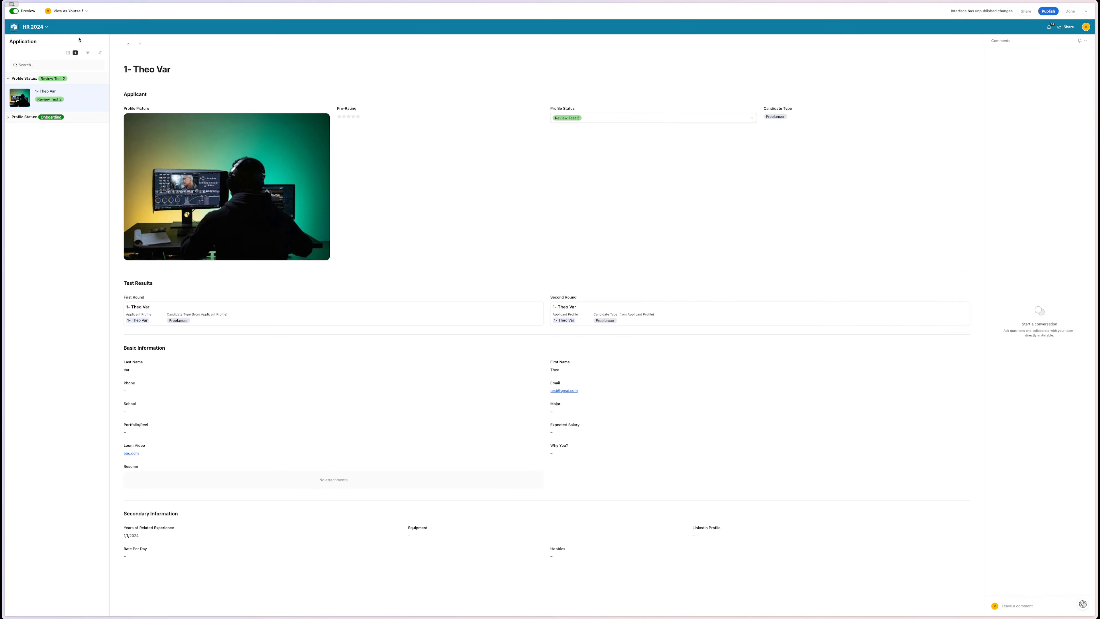
- Let Second Round open record details, hiding Applicant Profile, Candidate Type, Job Title, First Test, Job Description
left_click(14, 11)
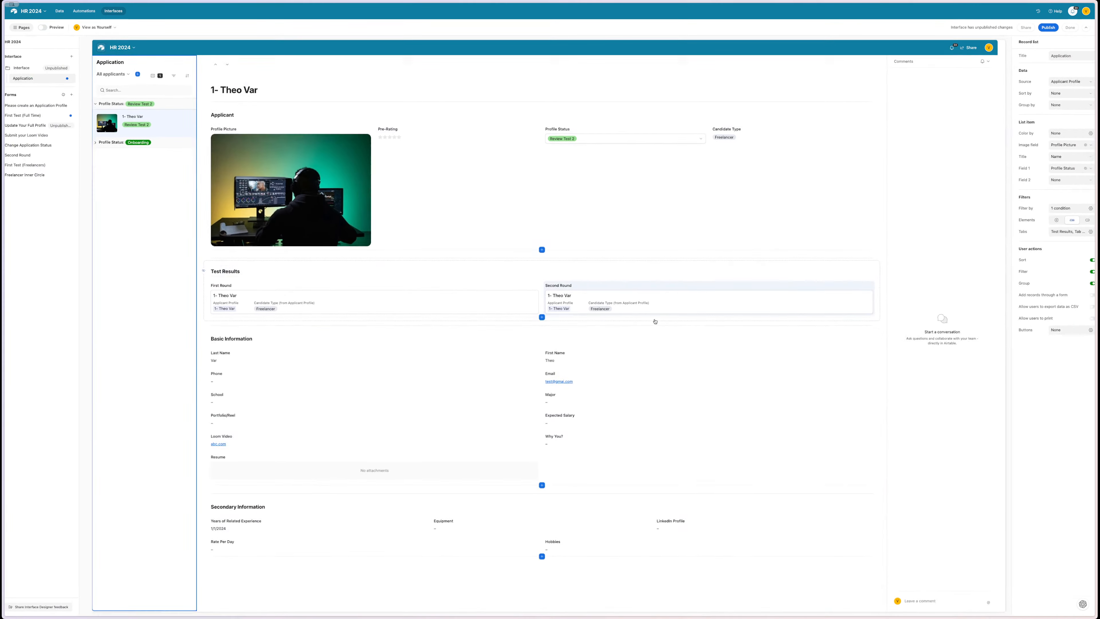
left_click(708, 311)
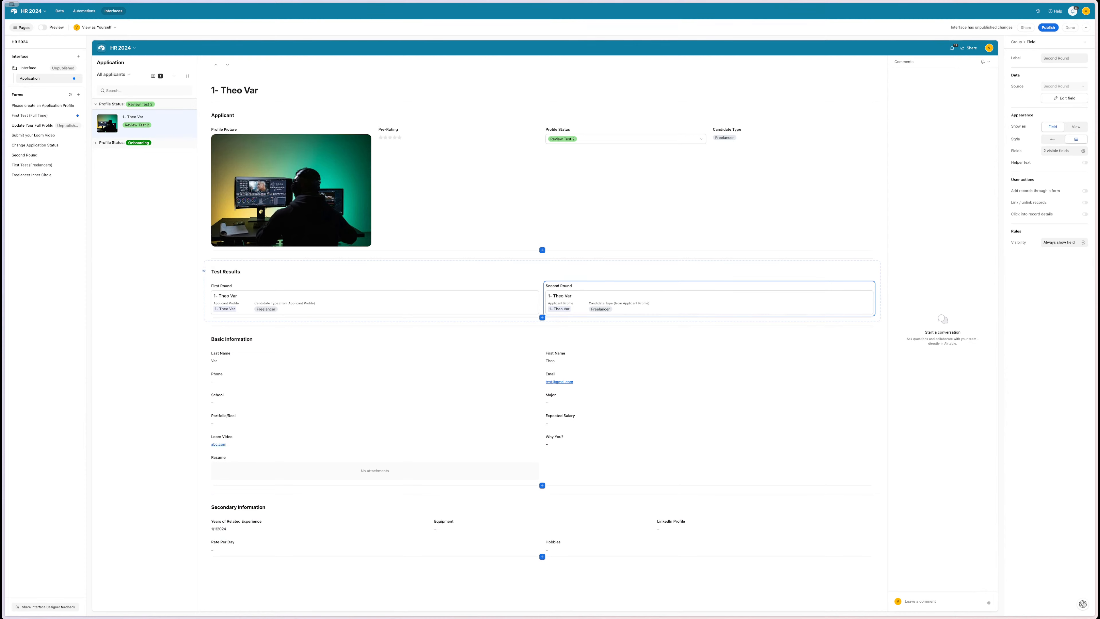
left_click(1084, 215)
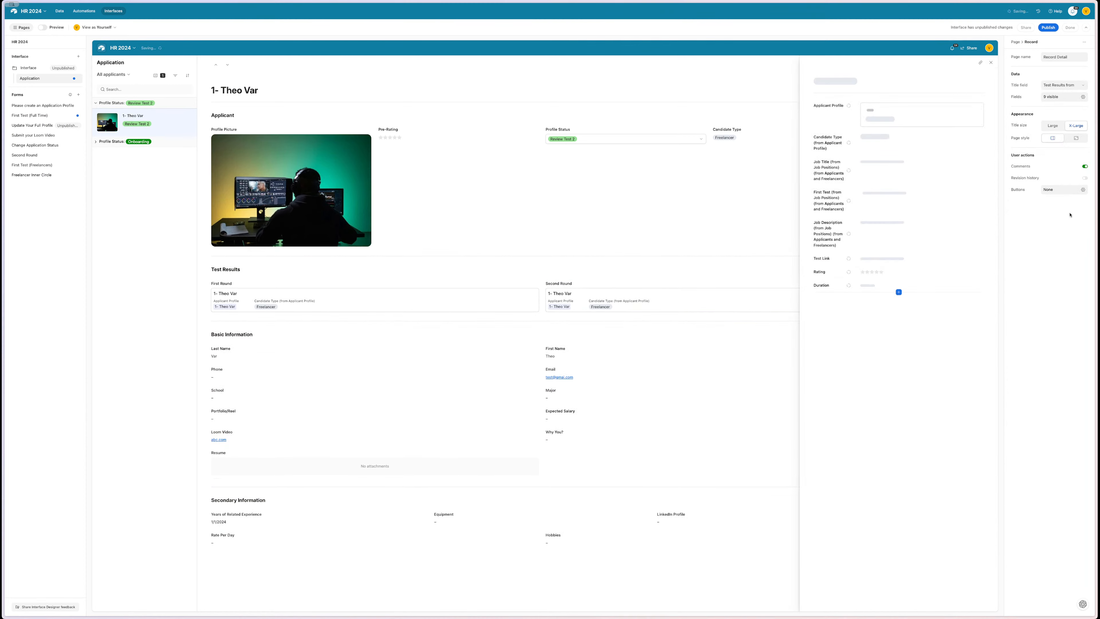
left_click(1075, 98)
left_click(1080, 148)
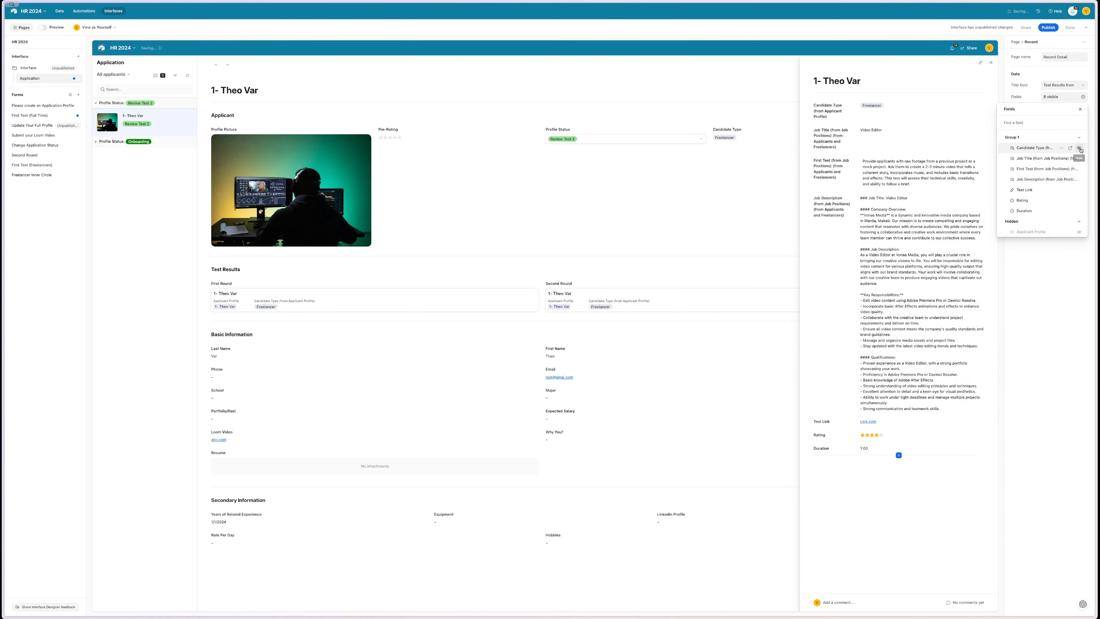
left_click(1080, 148)
left_click(1080, 148)
left_click(1080, 148)
left_click(1080, 148)
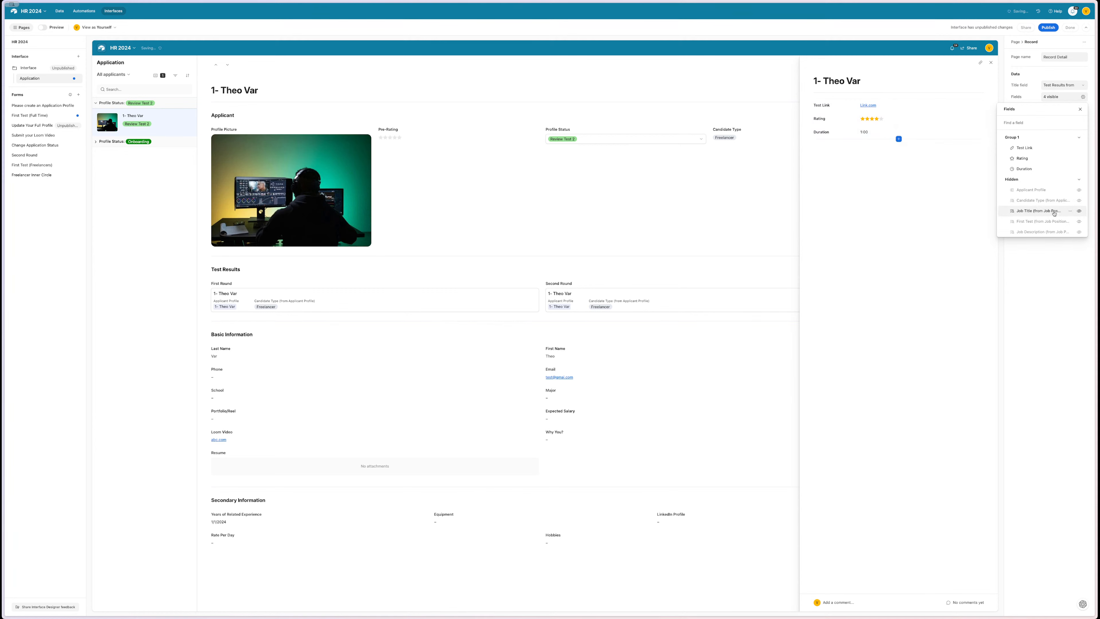
scroll(1061, 218, "down", 1)
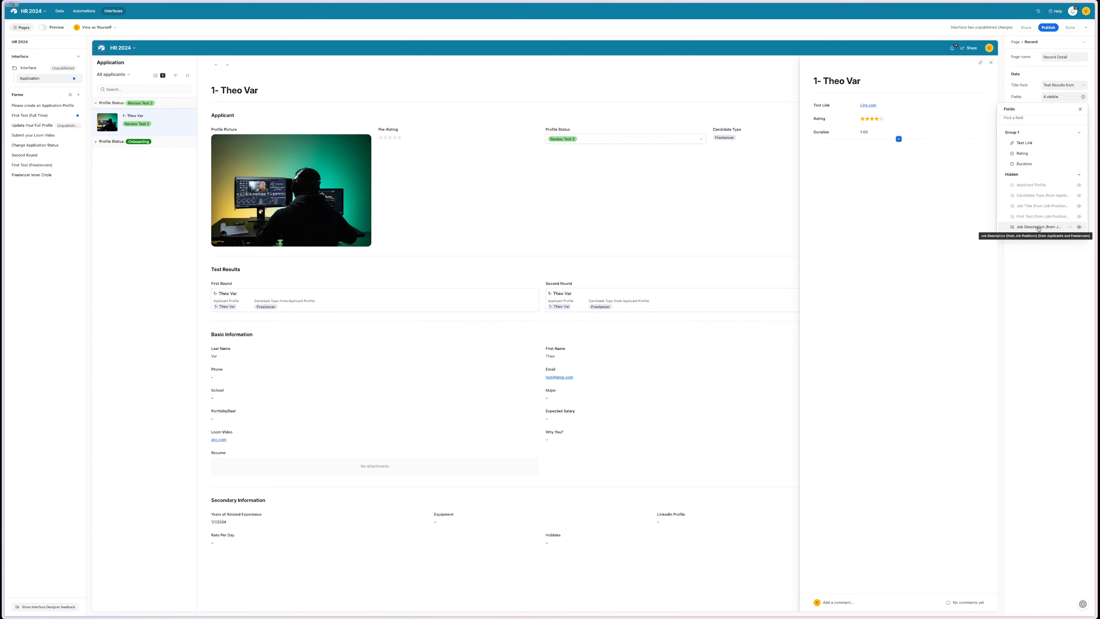
left_click(972, 246)
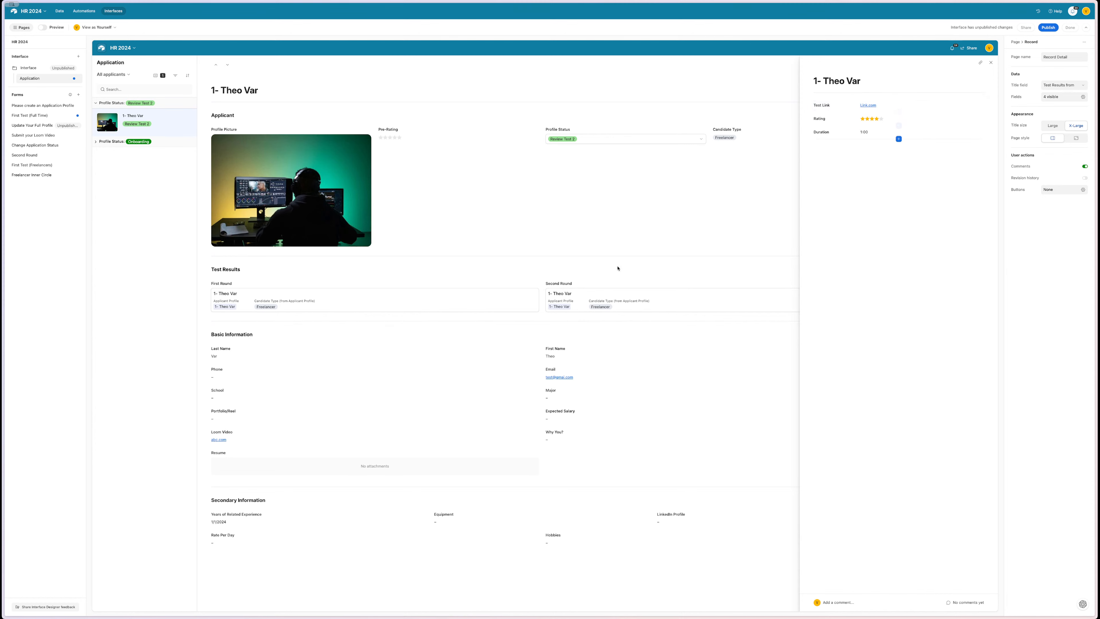
- Make Rating editable in the record details and move it above Test Link
left_click(923, 119)
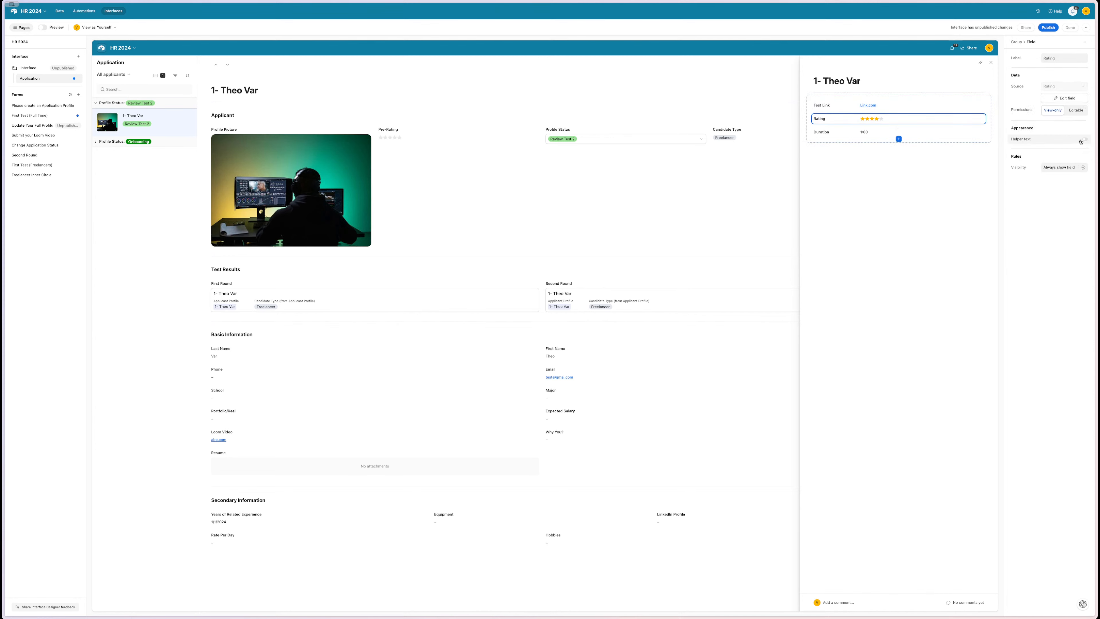
left_click(1076, 110)
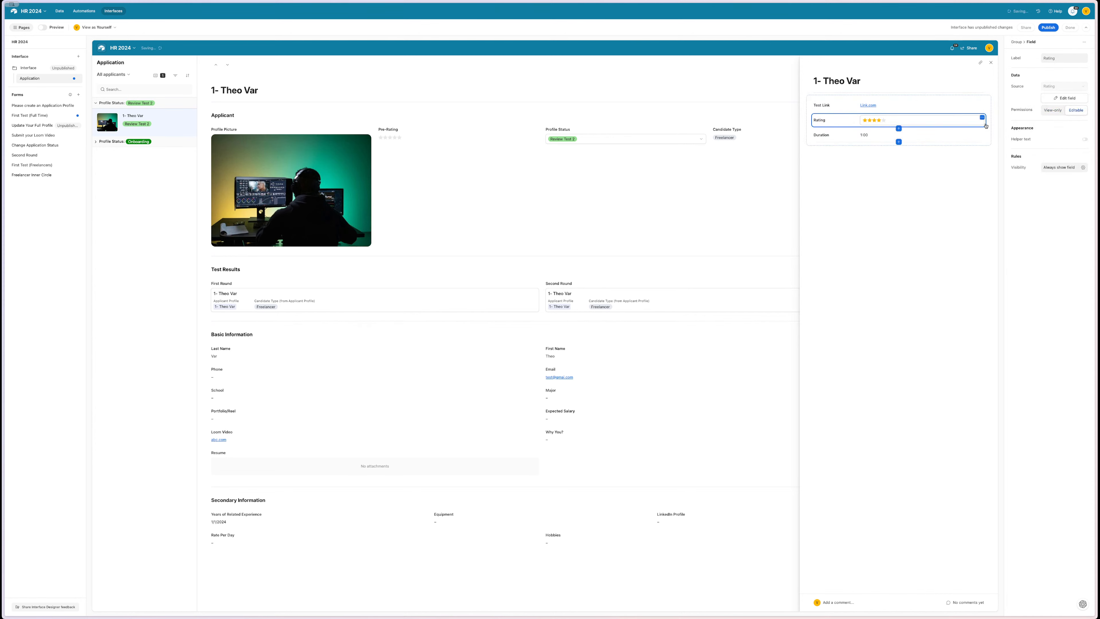
left_click_drag(986, 122, 869, 105)
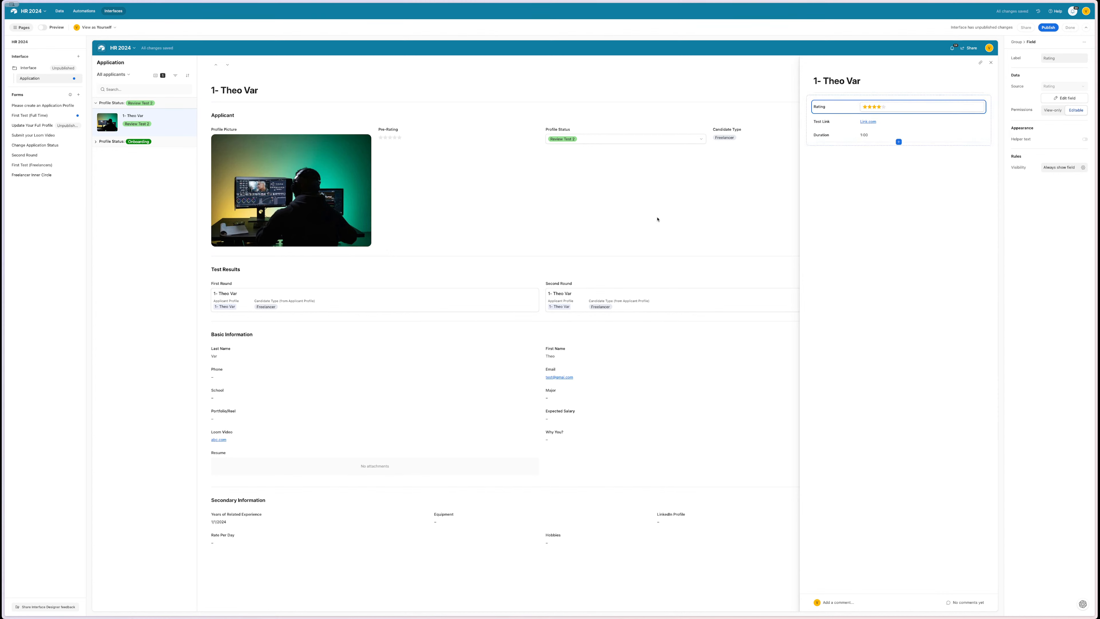
left_click(991, 63)
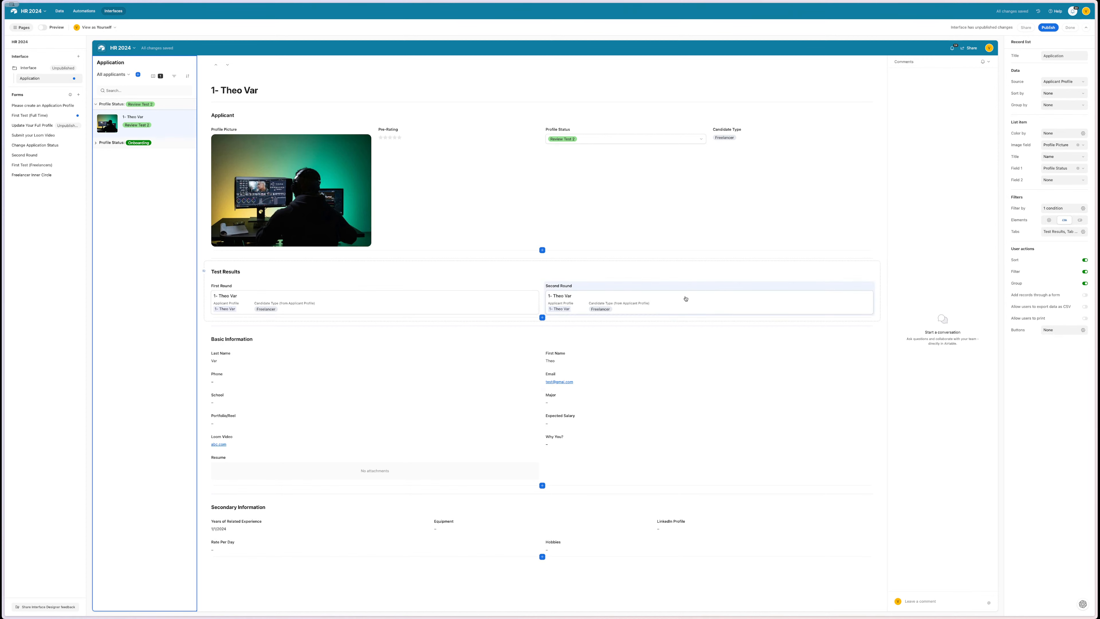
left_click(702, 232)
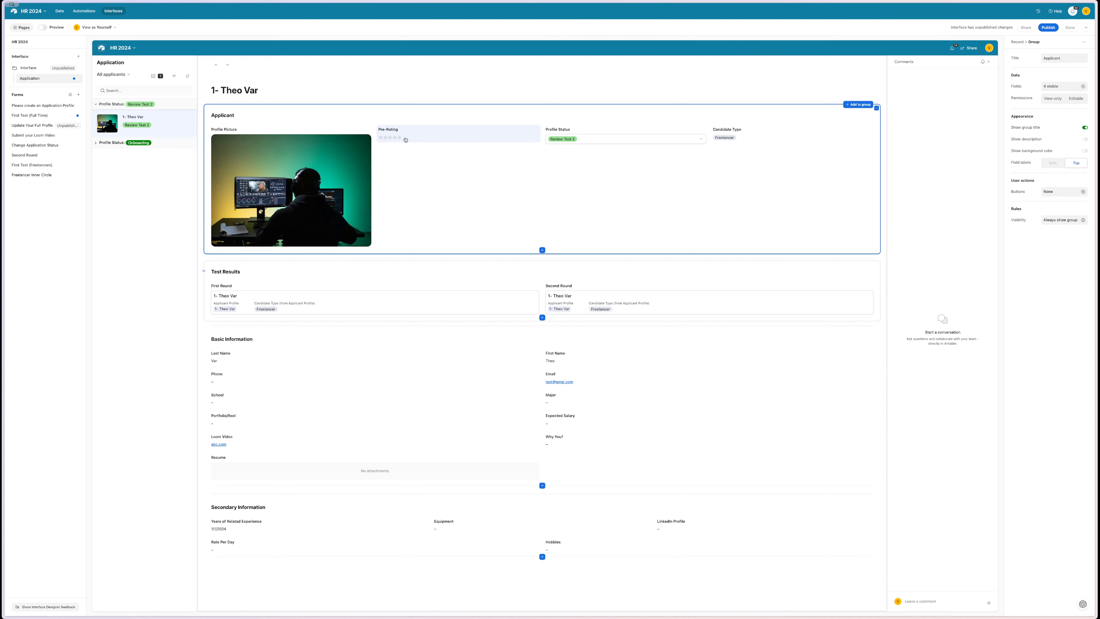
left_click(415, 136)
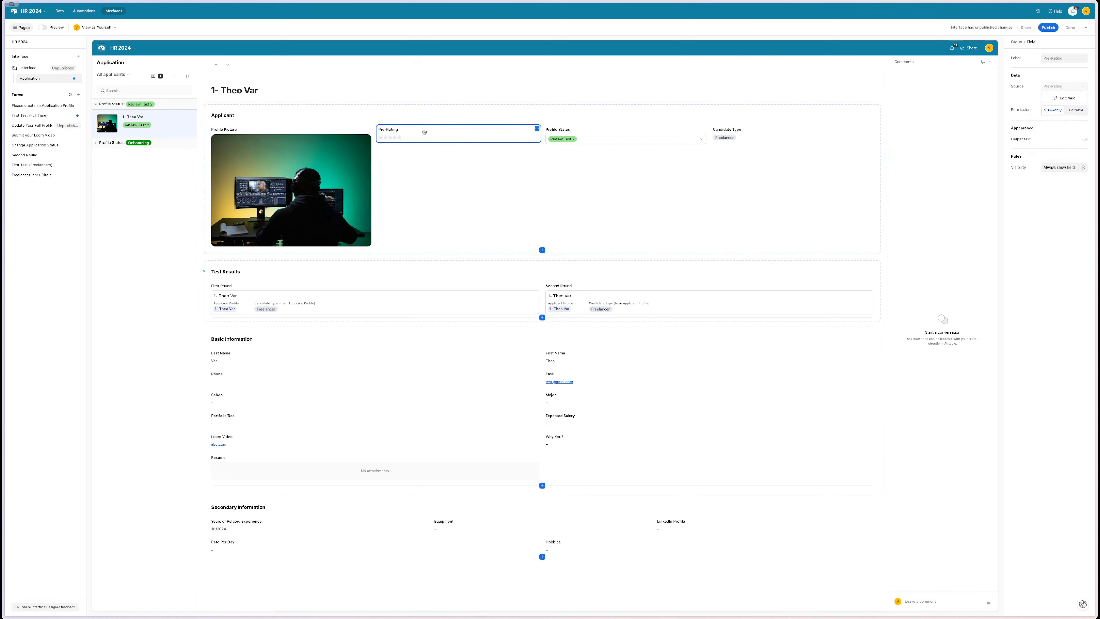
- Show the Pre-Rating field only when its Pre-Rating value equals 5 stars
left_click(1064, 167)
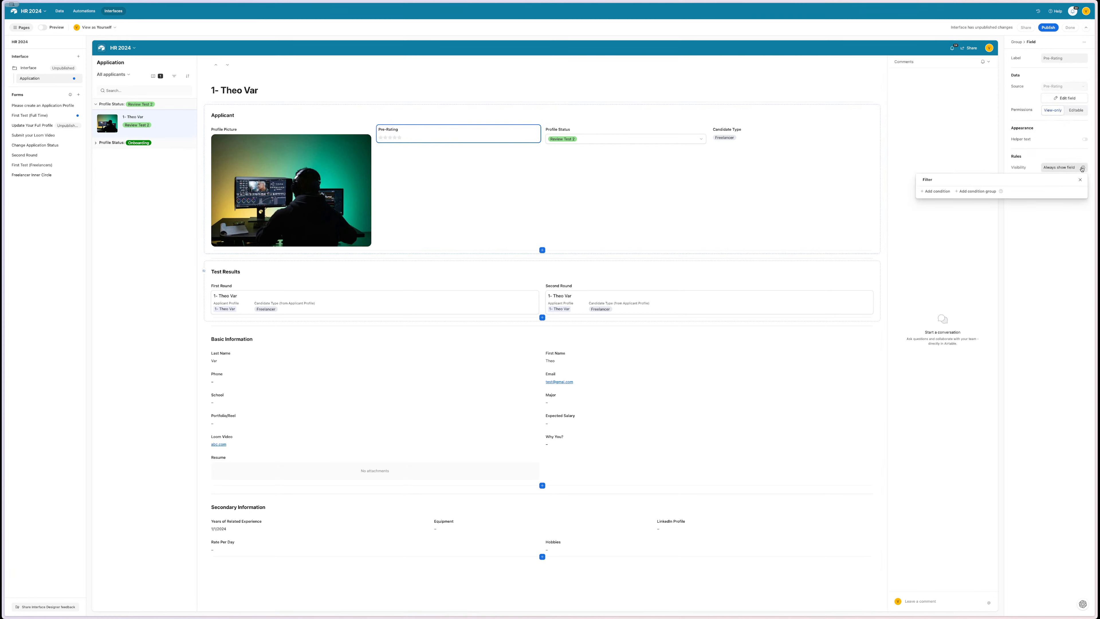
left_click(938, 194)
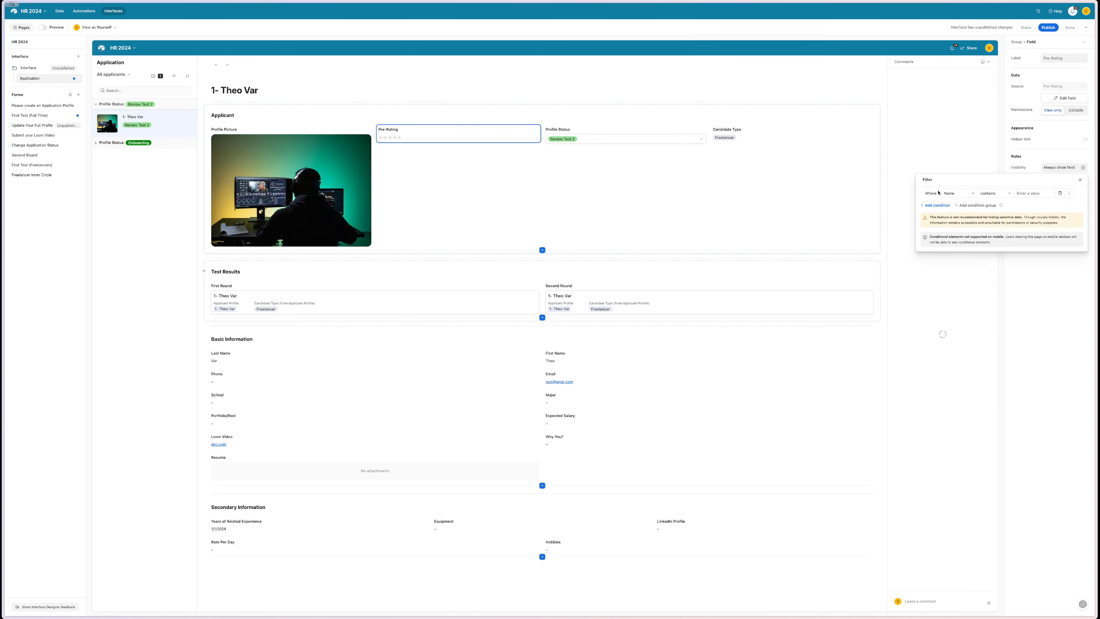
left_click(955, 195)
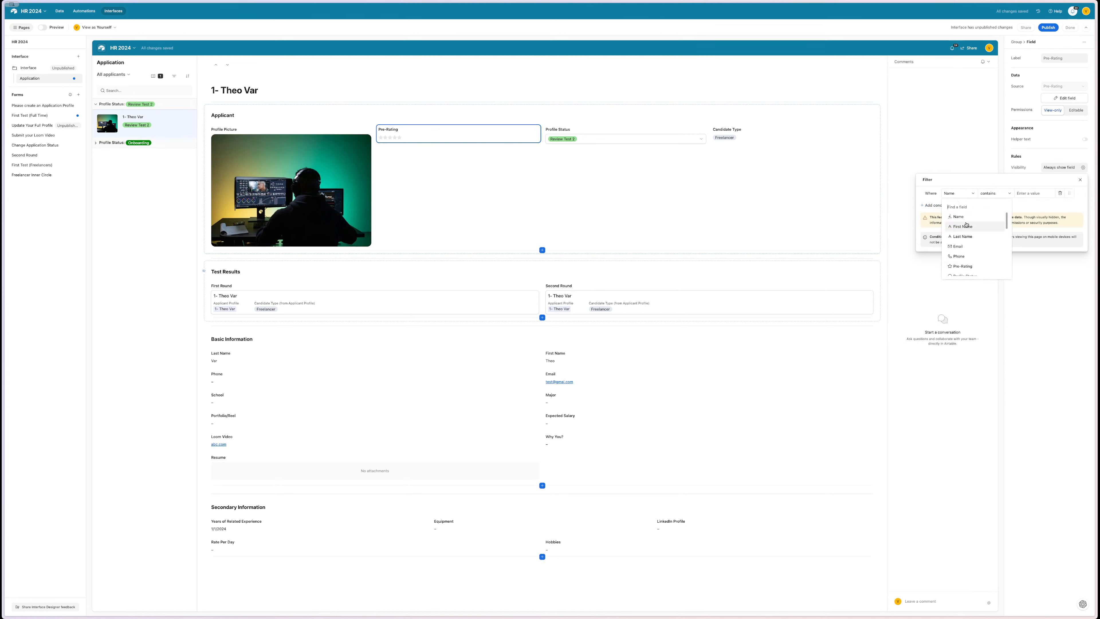
scroll(967, 226, "down", 2)
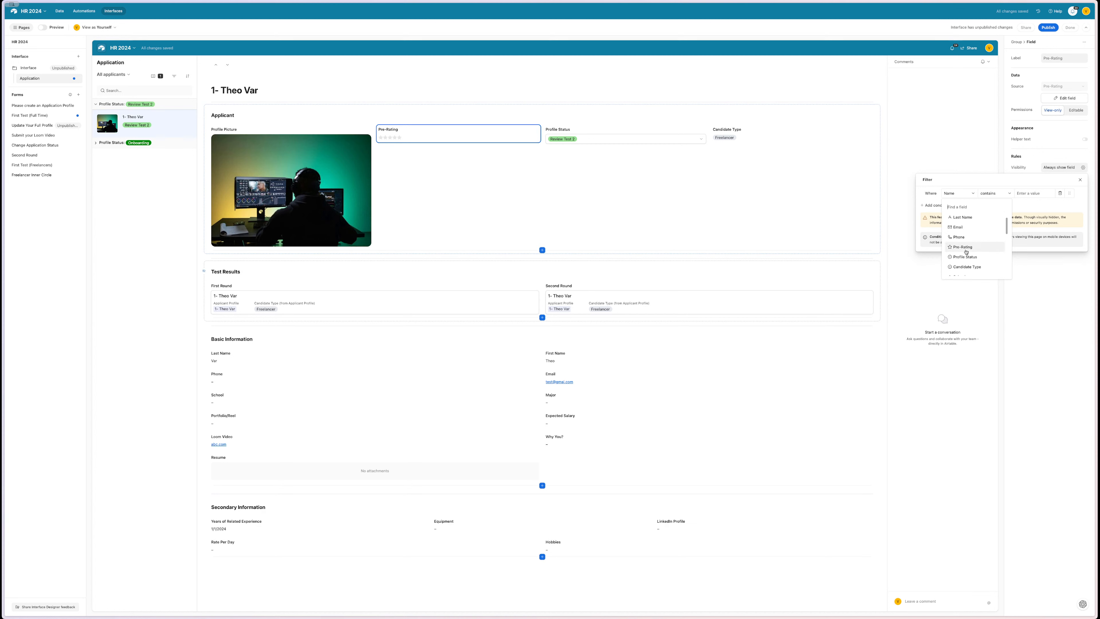
left_click(966, 247)
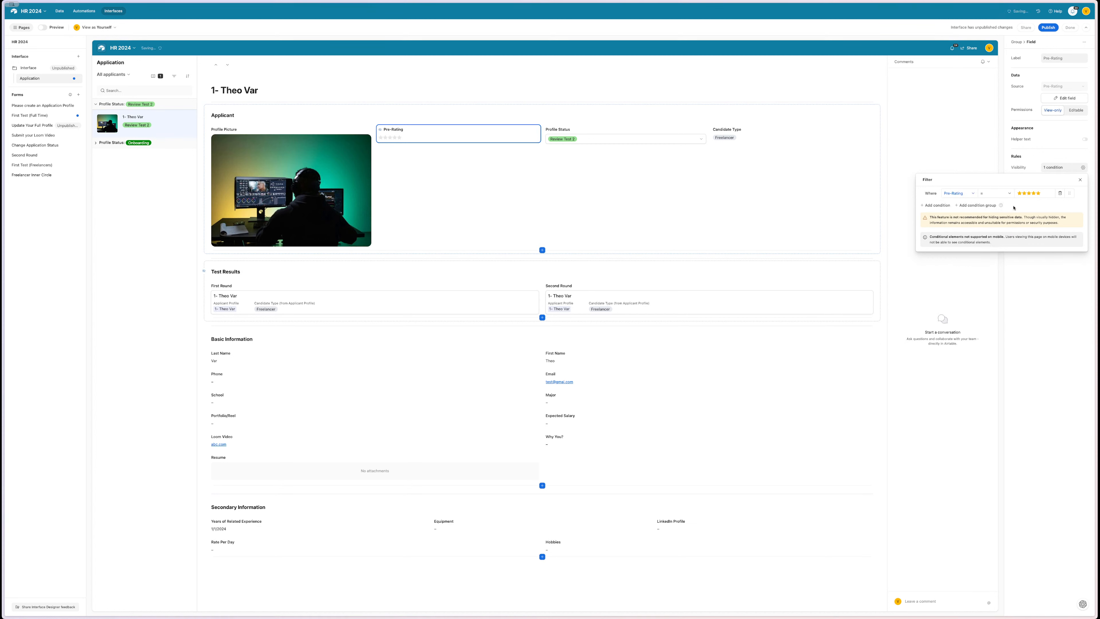
left_click(959, 194)
scroll(967, 236, "down", 5)
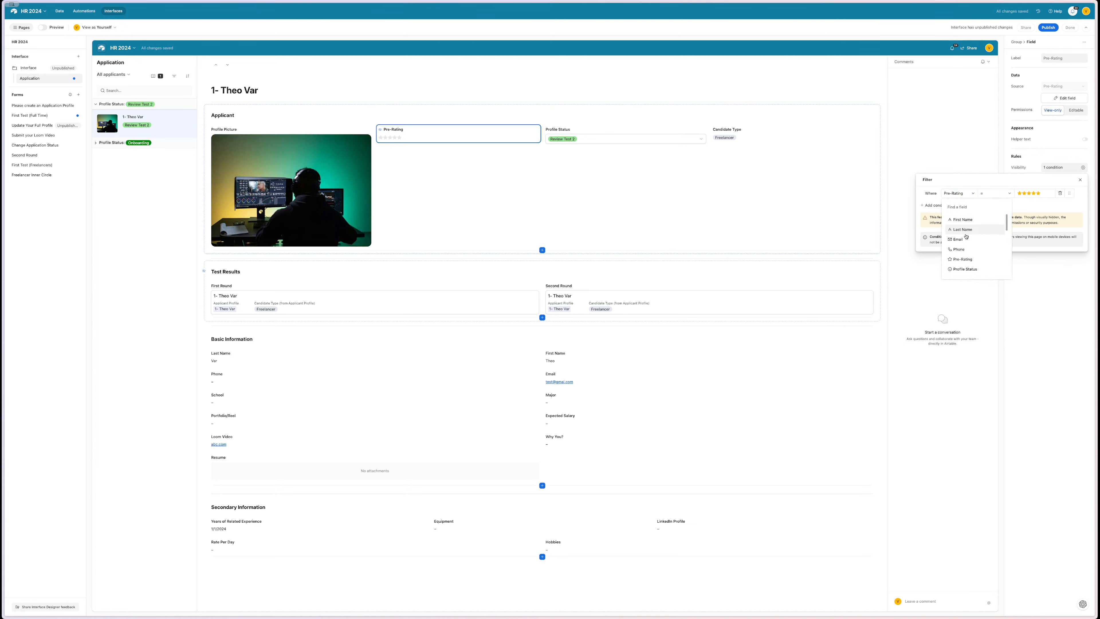
scroll(967, 236, "down", 3)
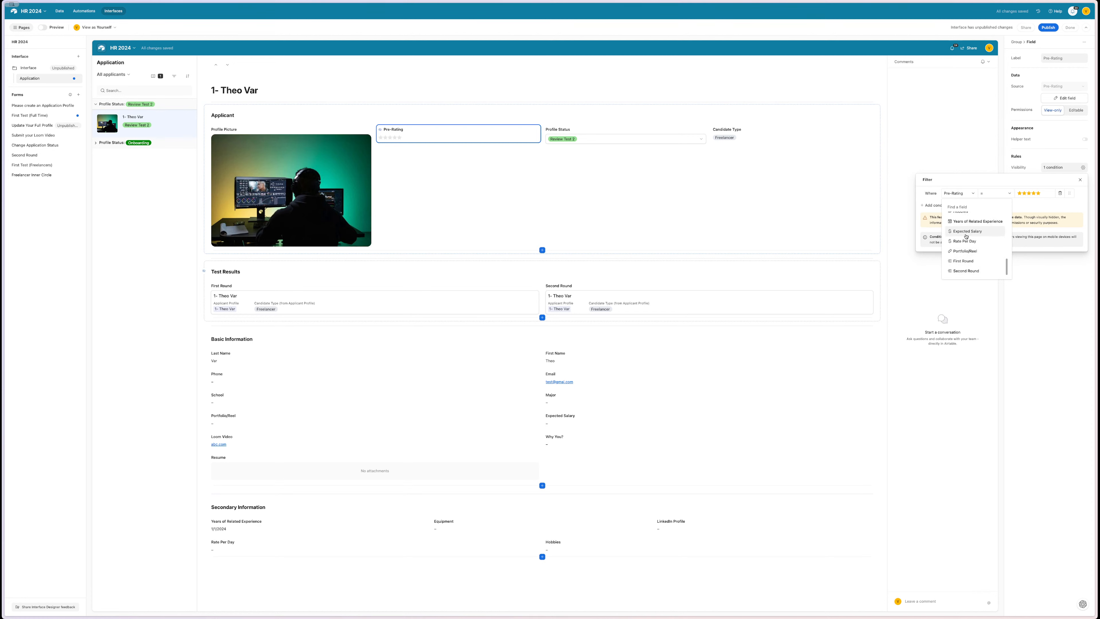
scroll(964, 260, "up", 3)
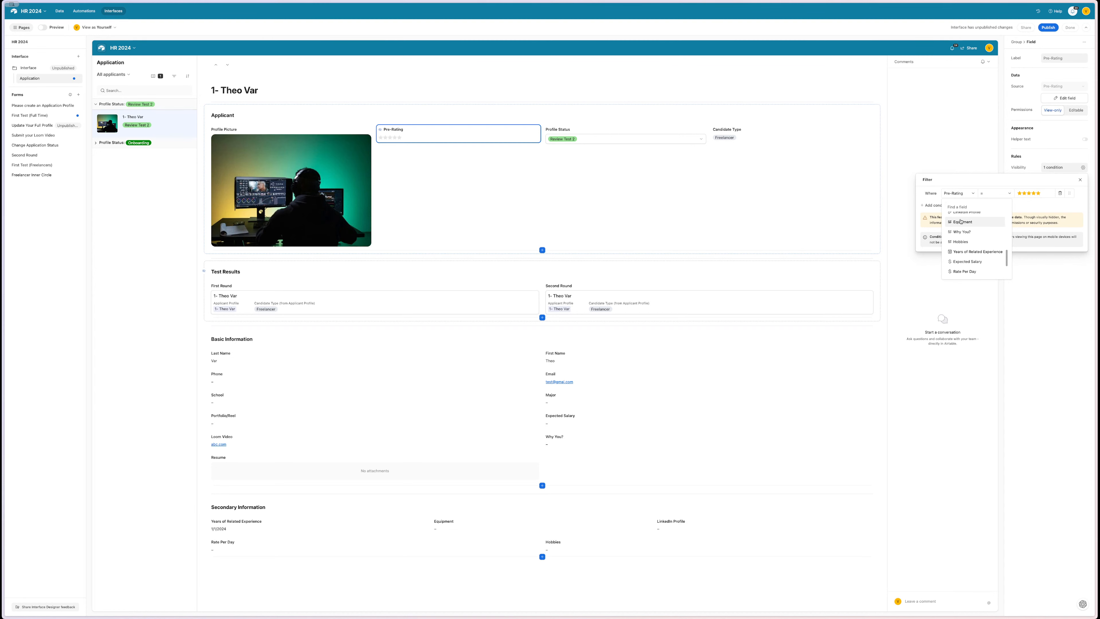
type("rati")
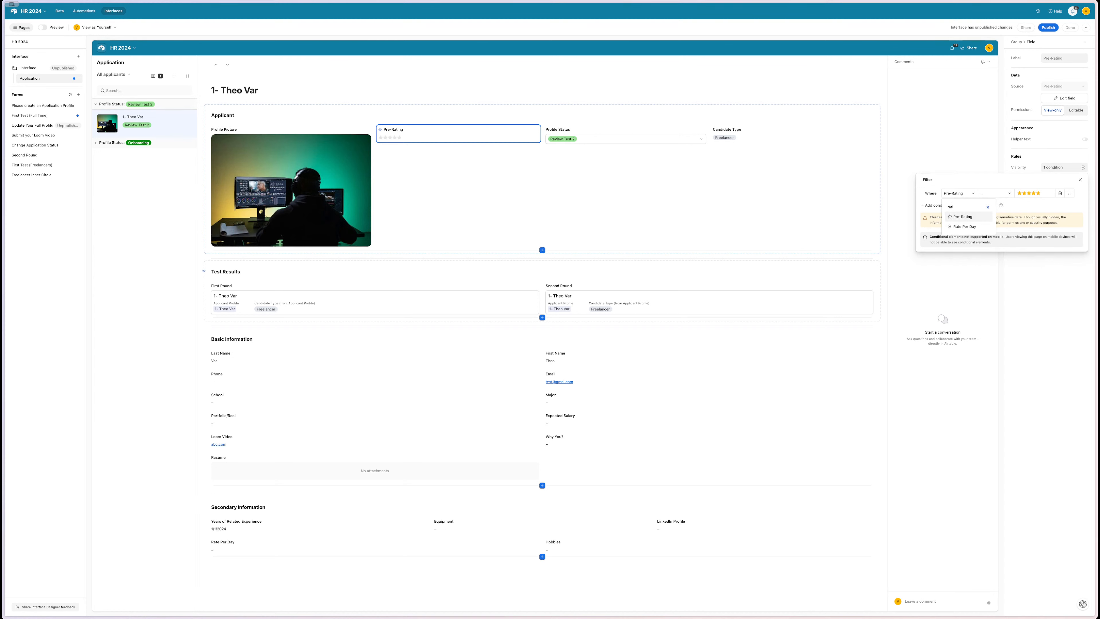
key("BackSpace")
key("BackSpace")
key("BackSpace")
left_click(723, 209)
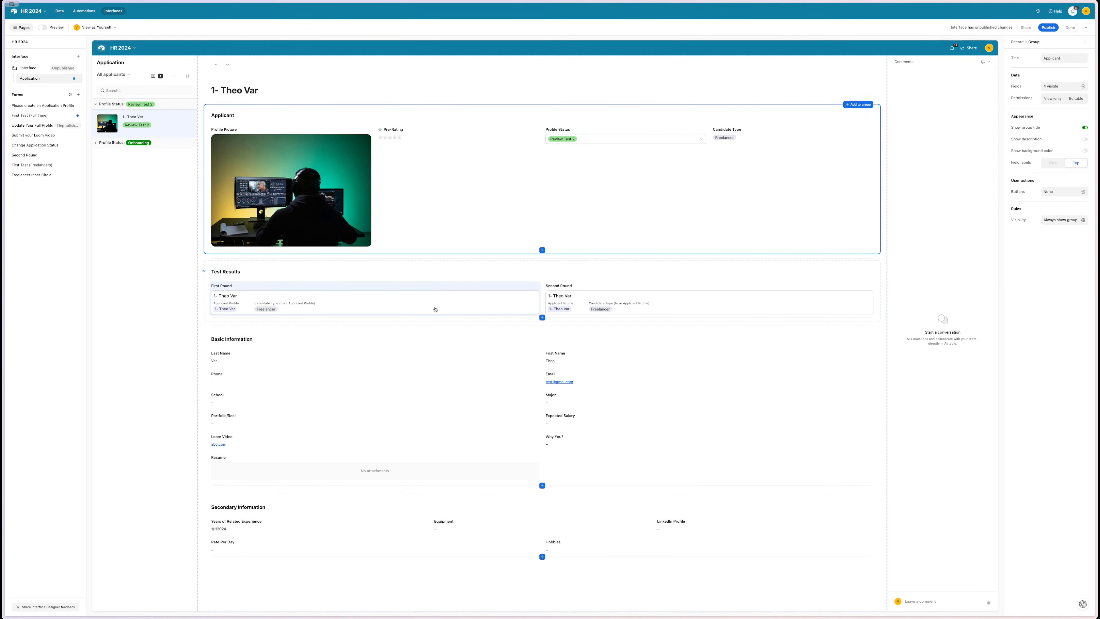
- Add a 'Rating (from First Round)' lookup column to the Applicant Profile table
left_click(59, 10)
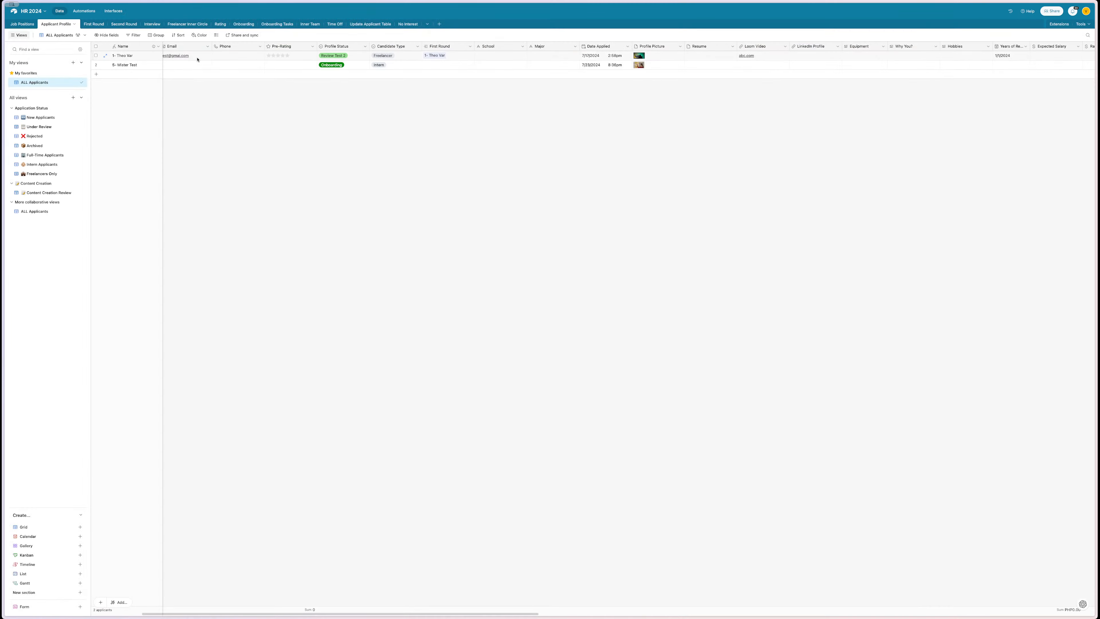
scroll(433, 71, "right", 15)
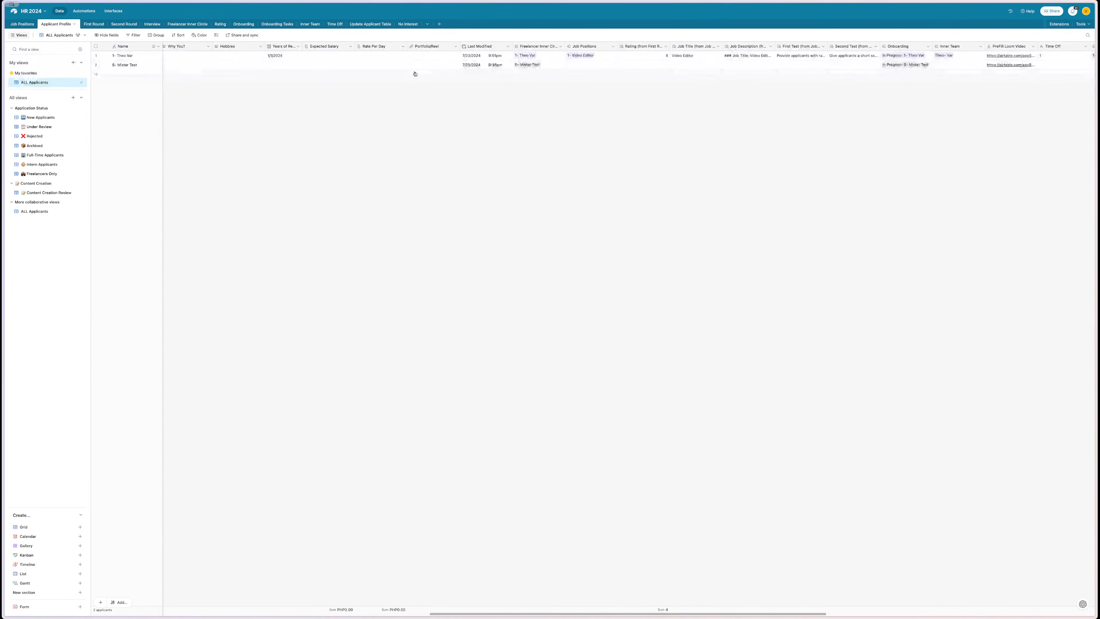
scroll(415, 73, "right", 15)
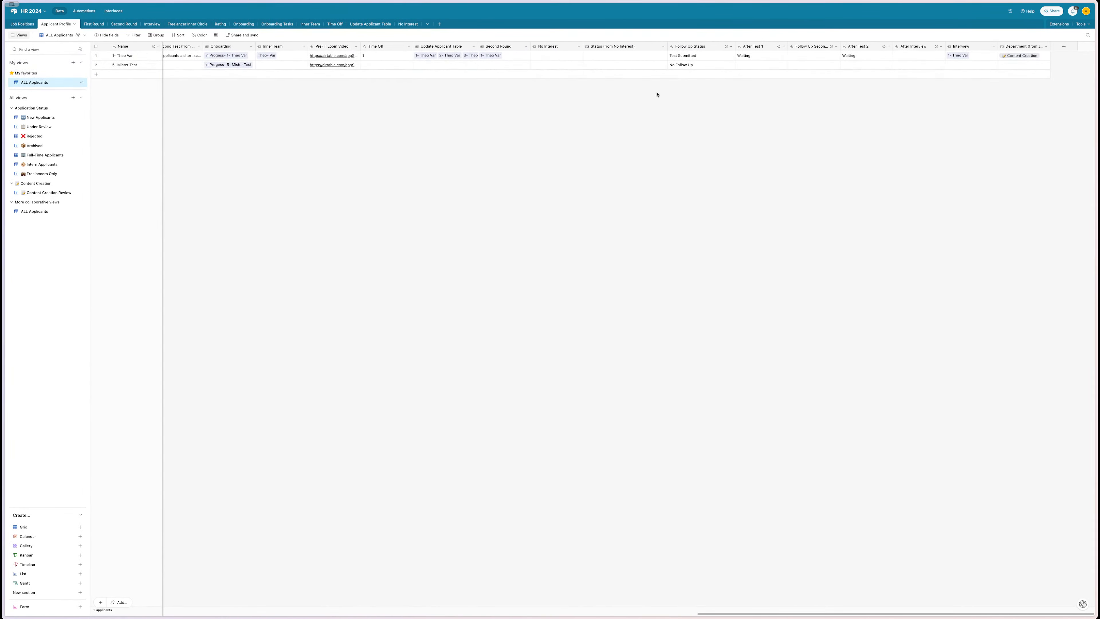
scroll(433, 69, "left", 20)
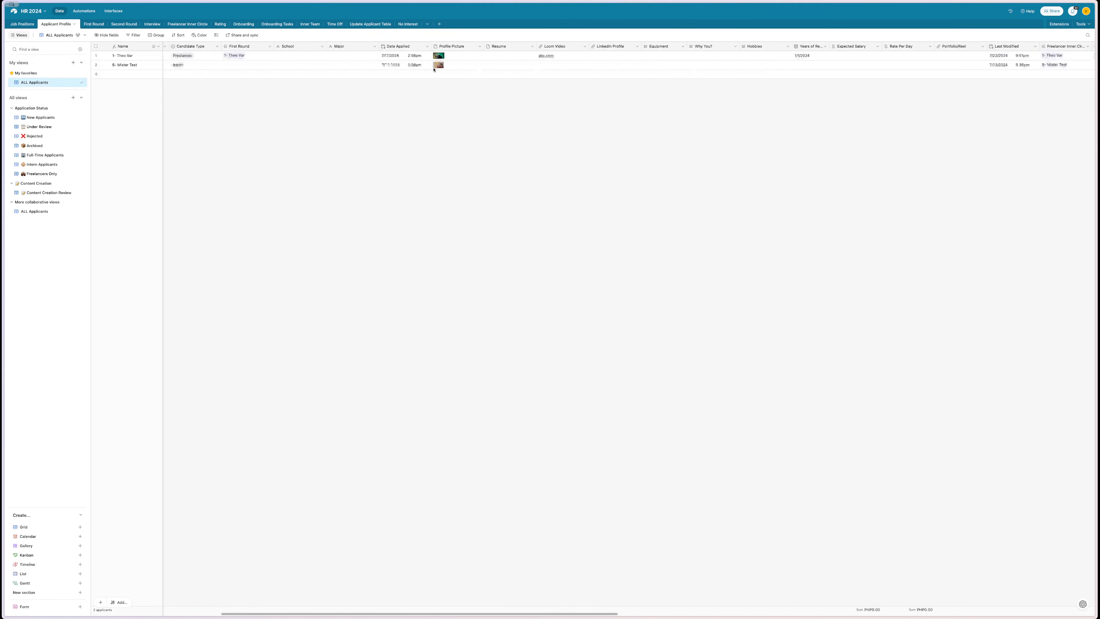
scroll(429, 69, "left", 10)
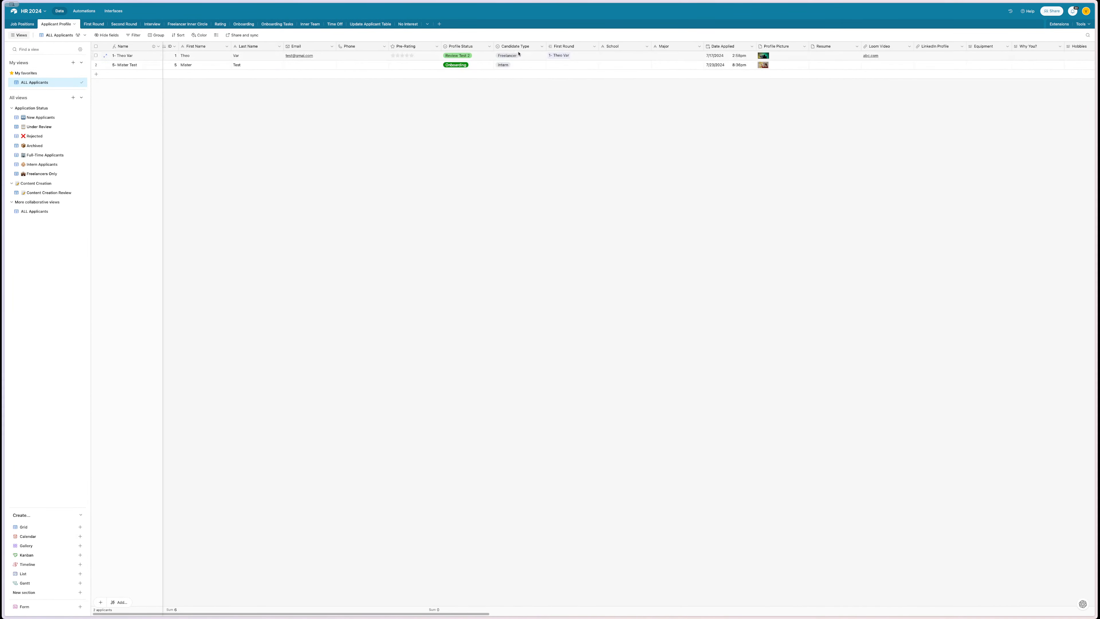
right_click(563, 46)
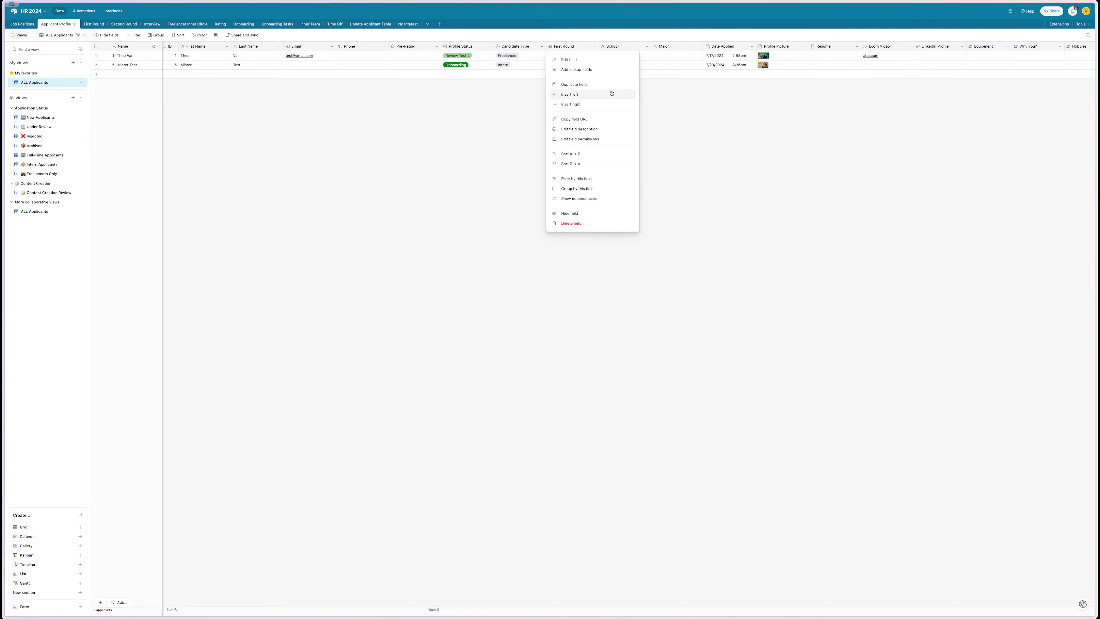
left_click(583, 70)
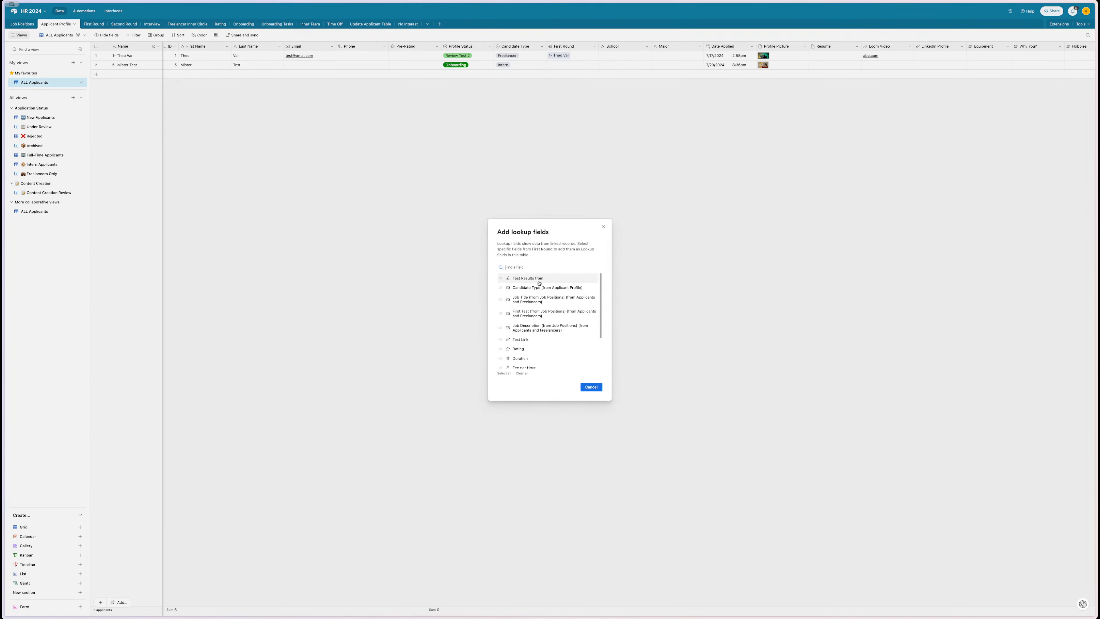
scroll(539, 282, "down", 3)
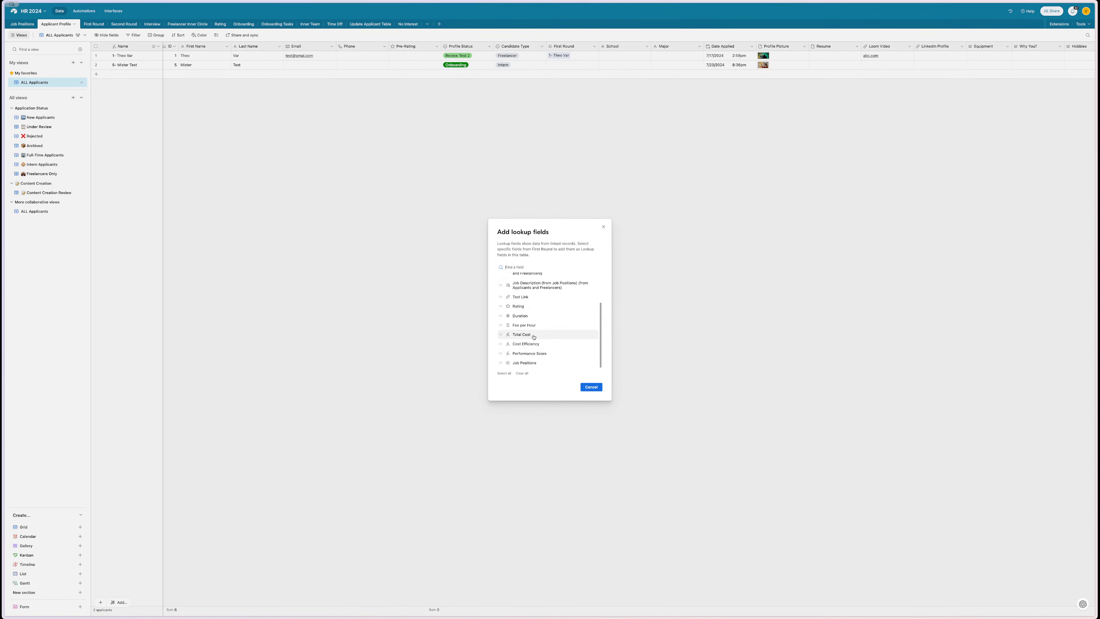
left_click(518, 306)
left_click(591, 387)
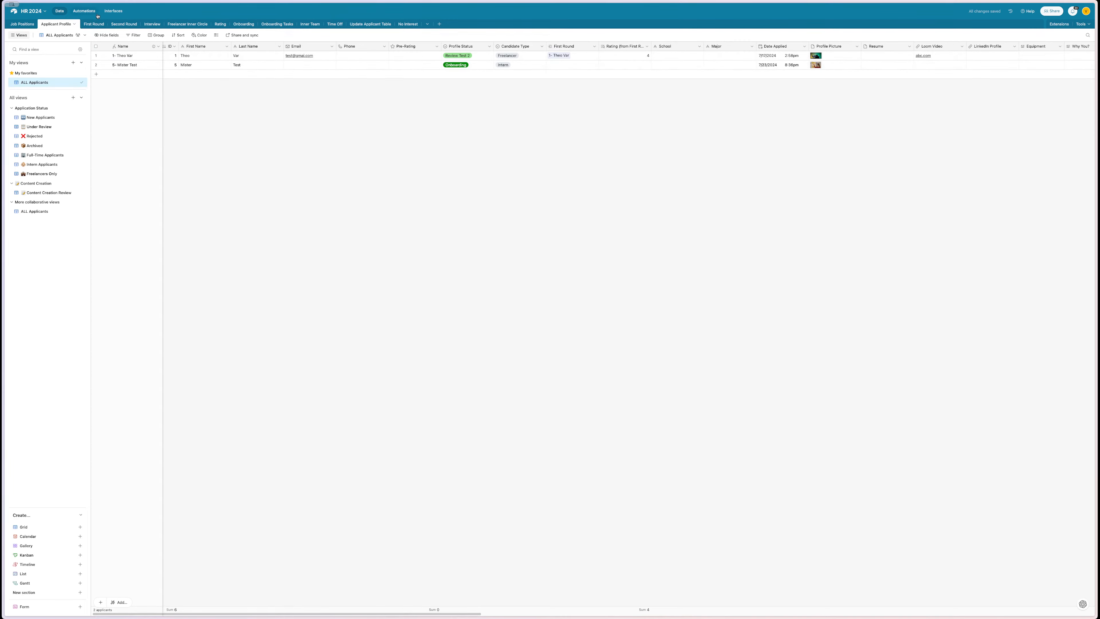
left_click(113, 11)
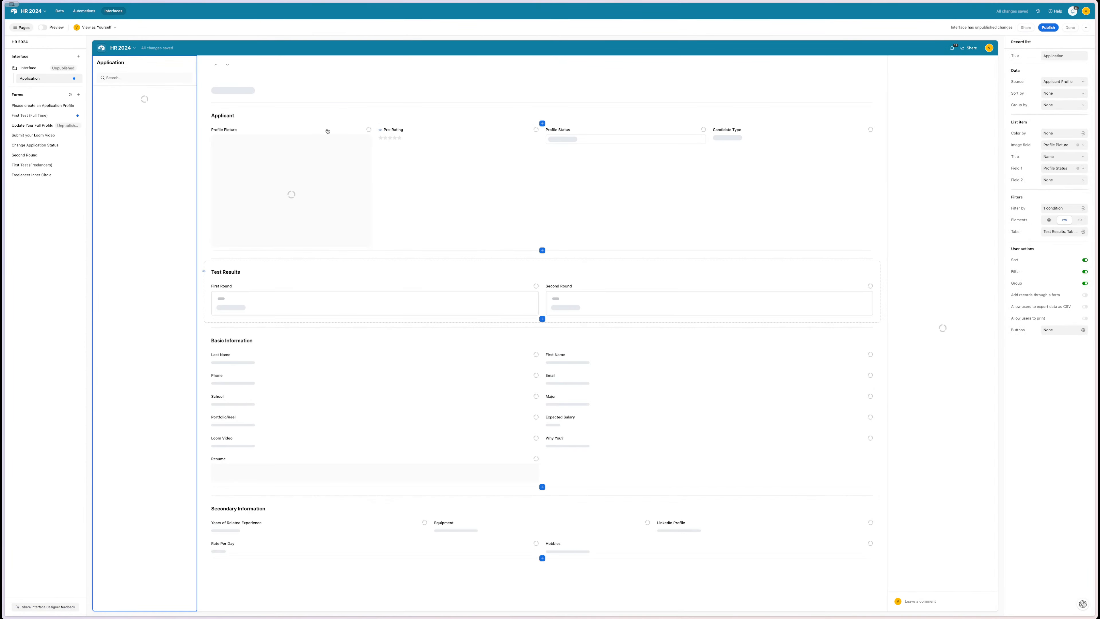
- Open Pre-Rating's visibility condition and search its field list for a rating field
left_click(415, 135)
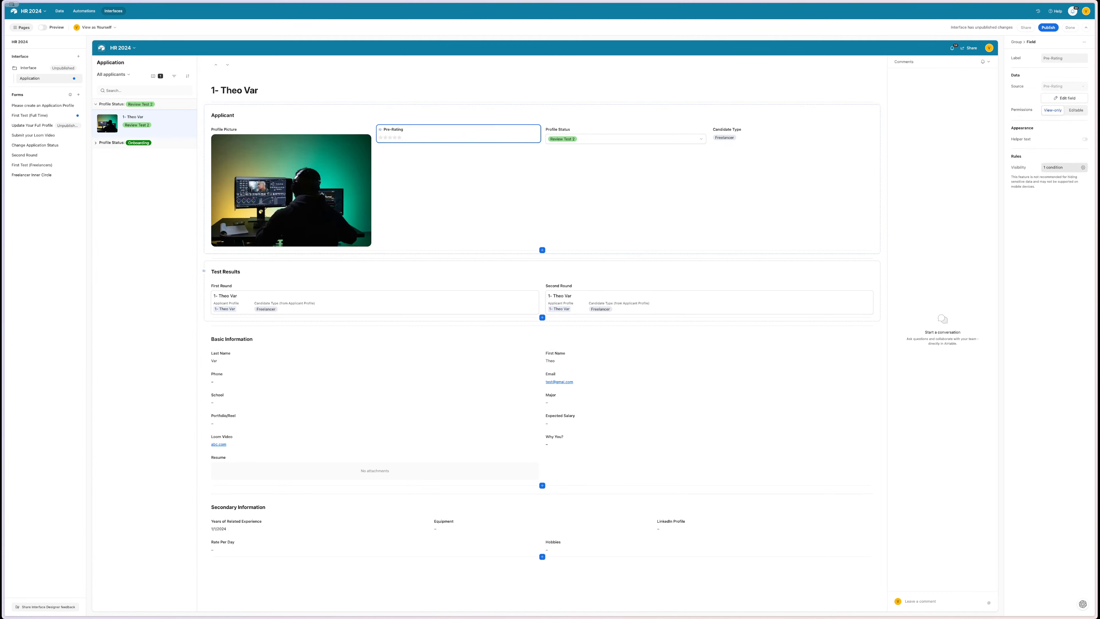
left_click(1059, 167)
left_click(975, 194)
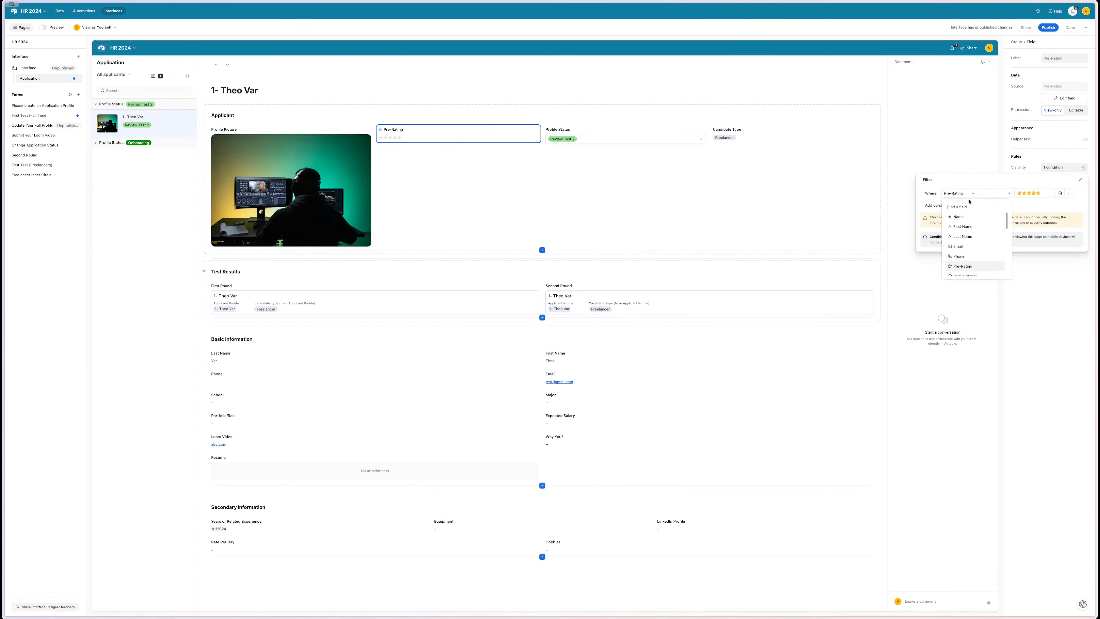
scroll(970, 247, "down", 5)
type("ra")
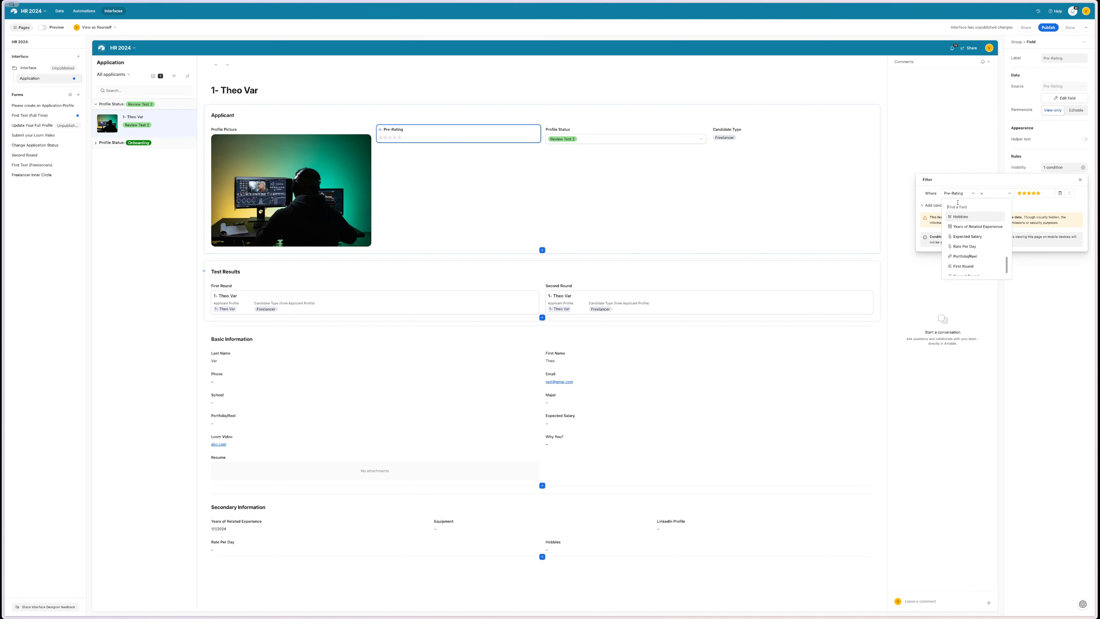
key("BackSpace")
key("BackSpace")
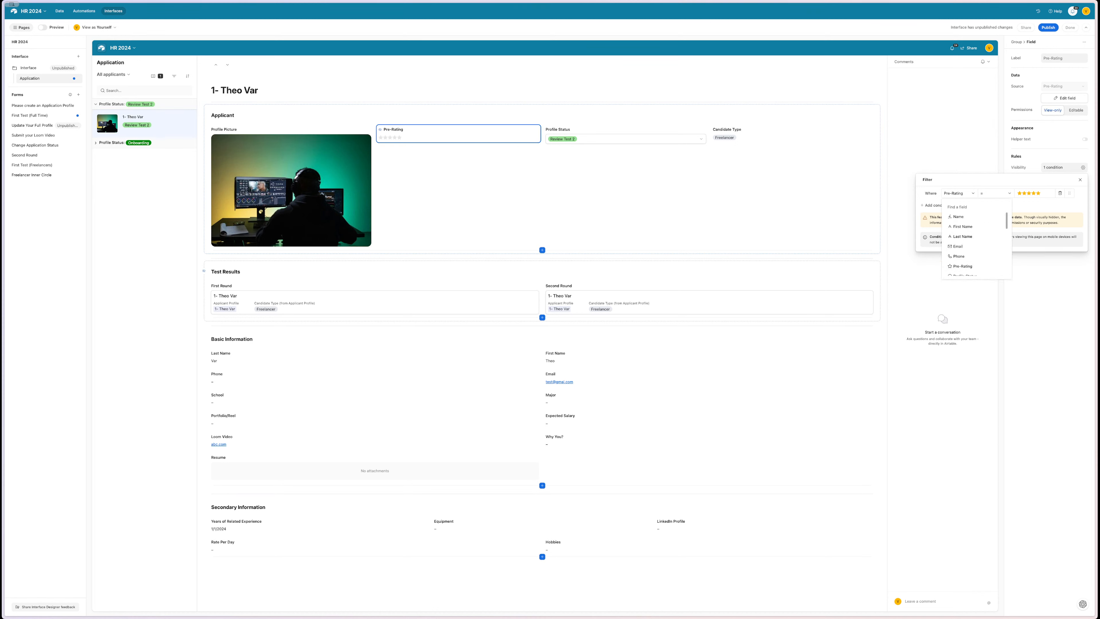
type("te")
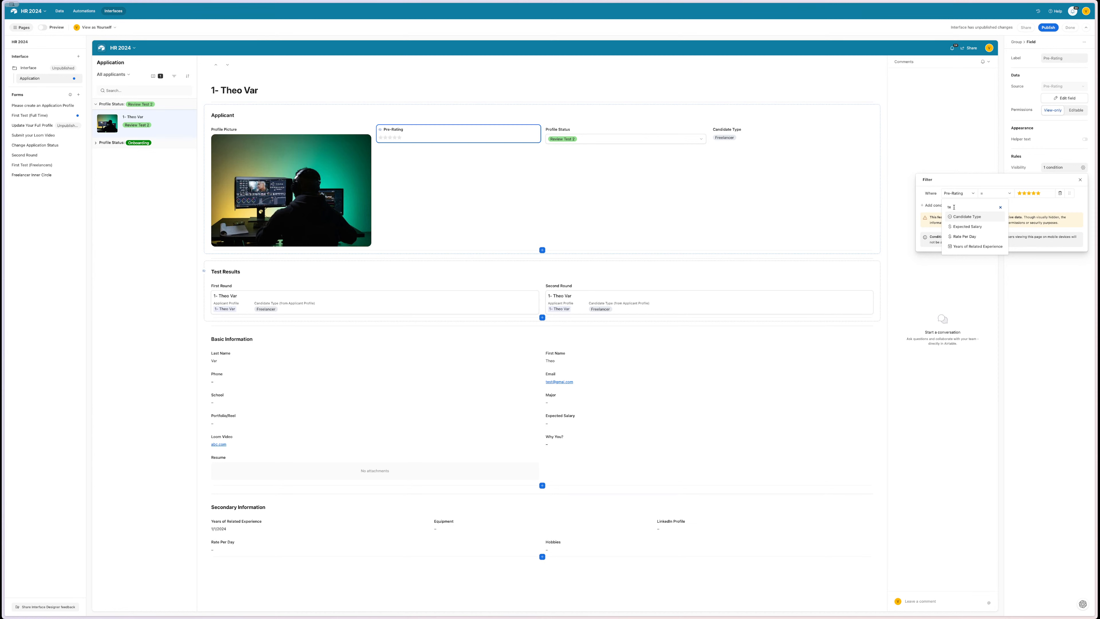
key("BackSpace")
key("BackSpace")
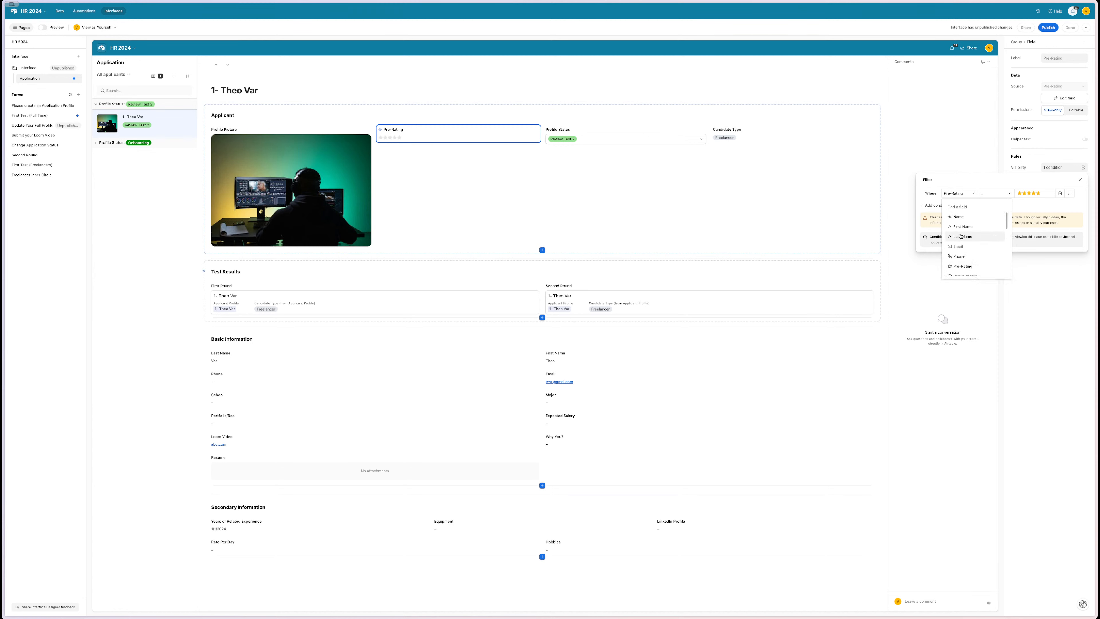
scroll(961, 236, "down", 3)
scroll(961, 236, "down", 5)
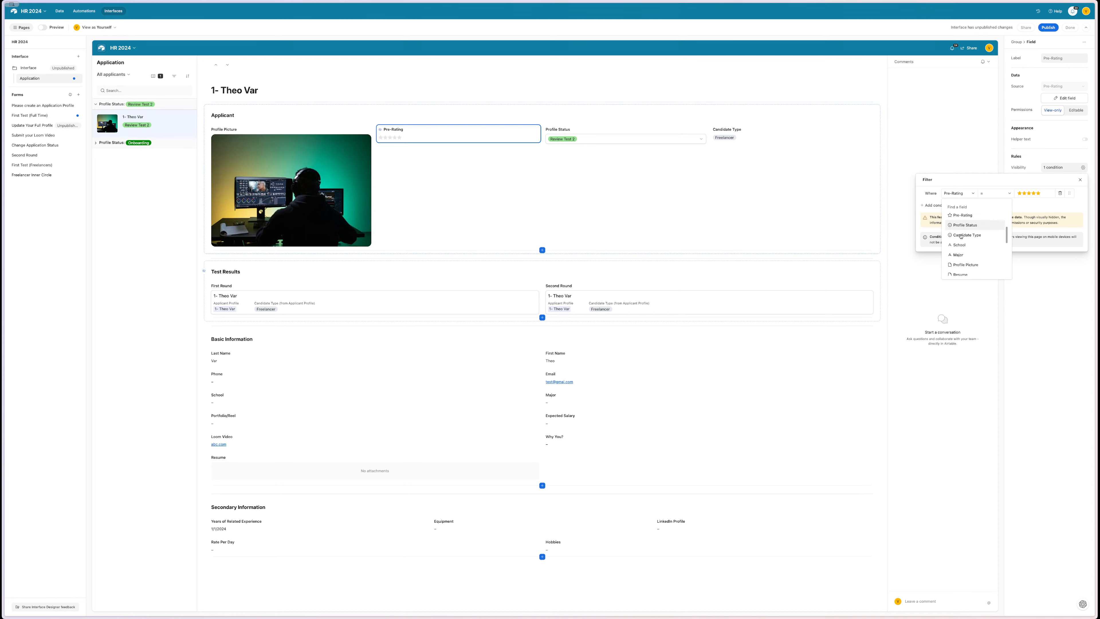
scroll(961, 236, "down", 2)
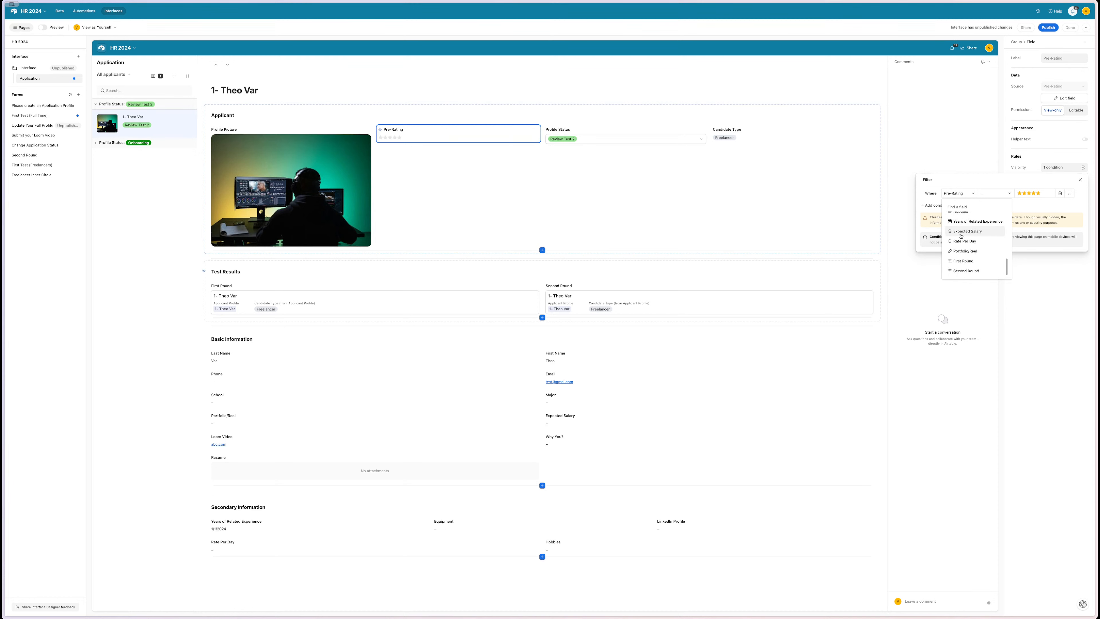
- Delete the five-star condition and add a new one, browsing fields for First Round
left_click(1060, 193)
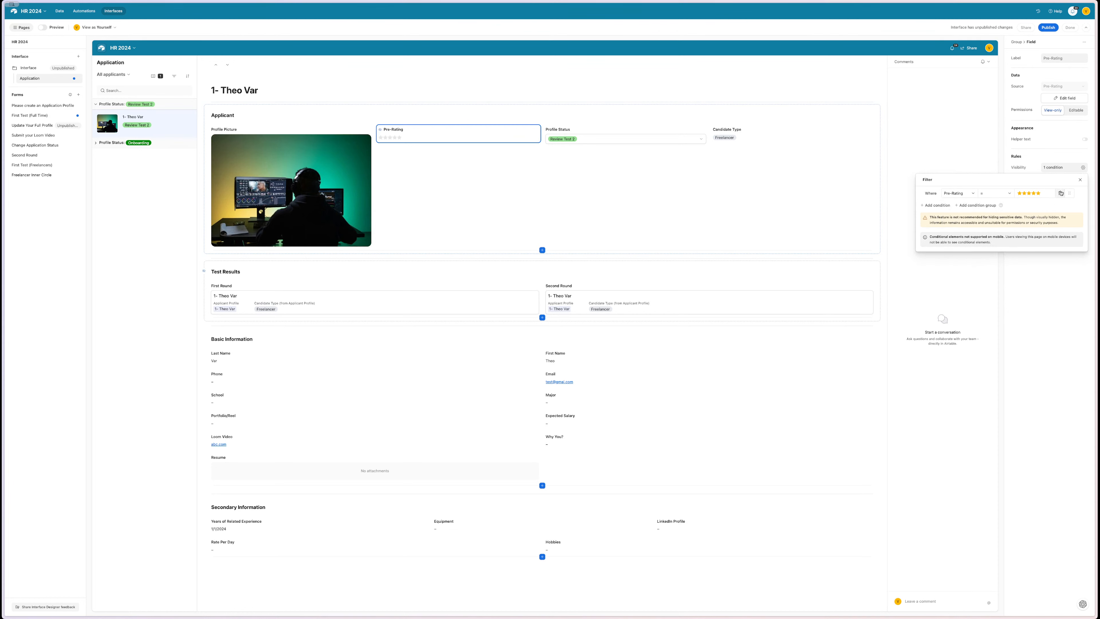
left_click(936, 191)
left_click(947, 193)
scroll(969, 239, "down", 8)
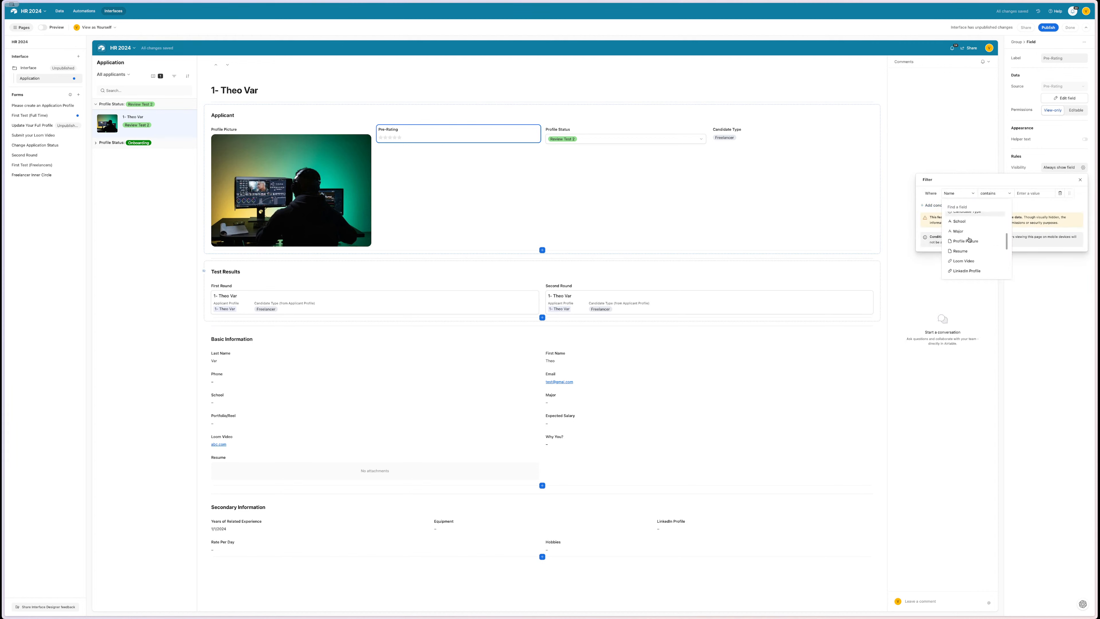
scroll(969, 240, "down", 3)
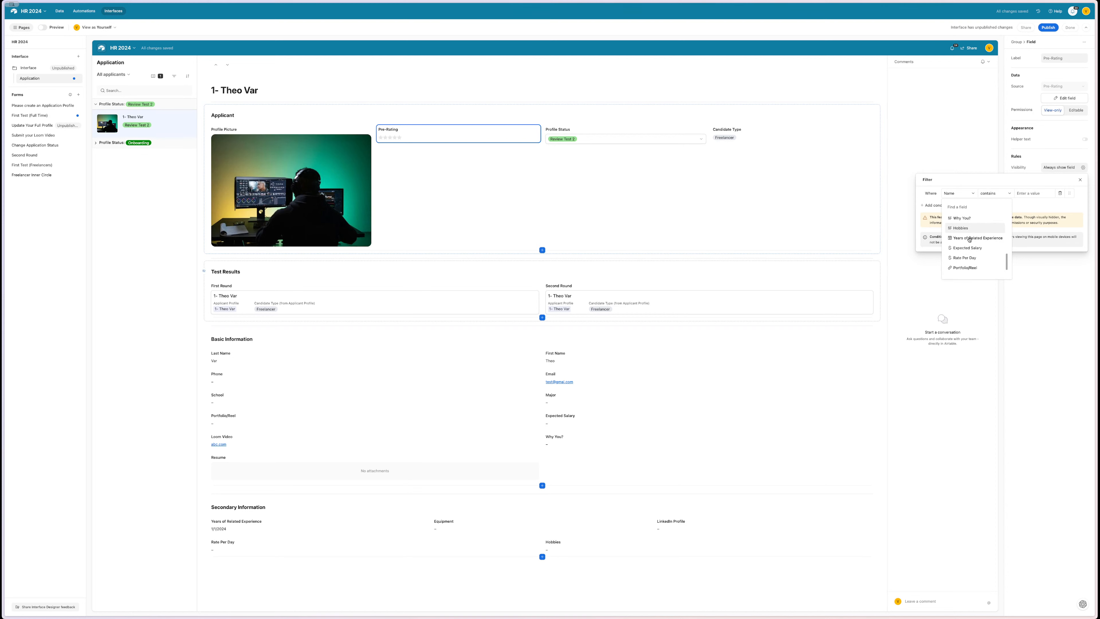